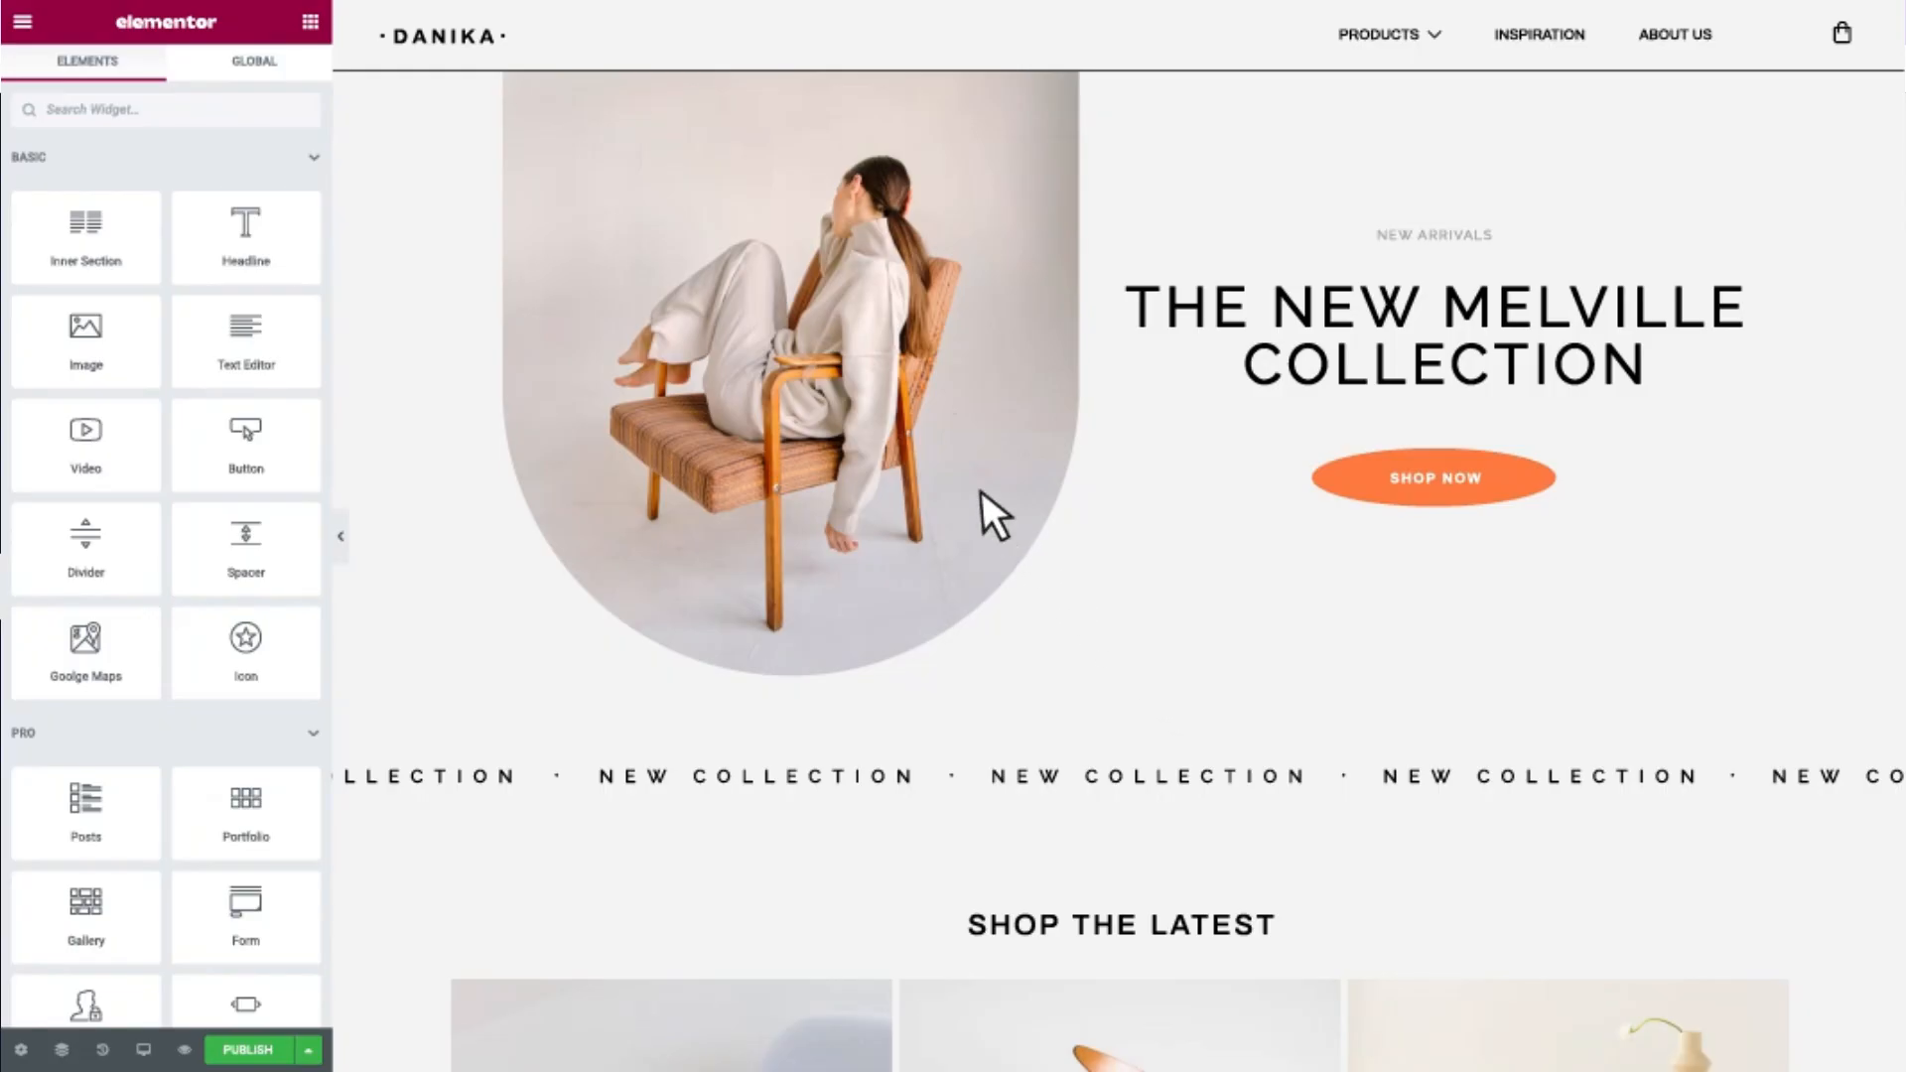
Replace the hero image of the woman on the chair with the green juice bottle photo from the media library.
click(978, 491)
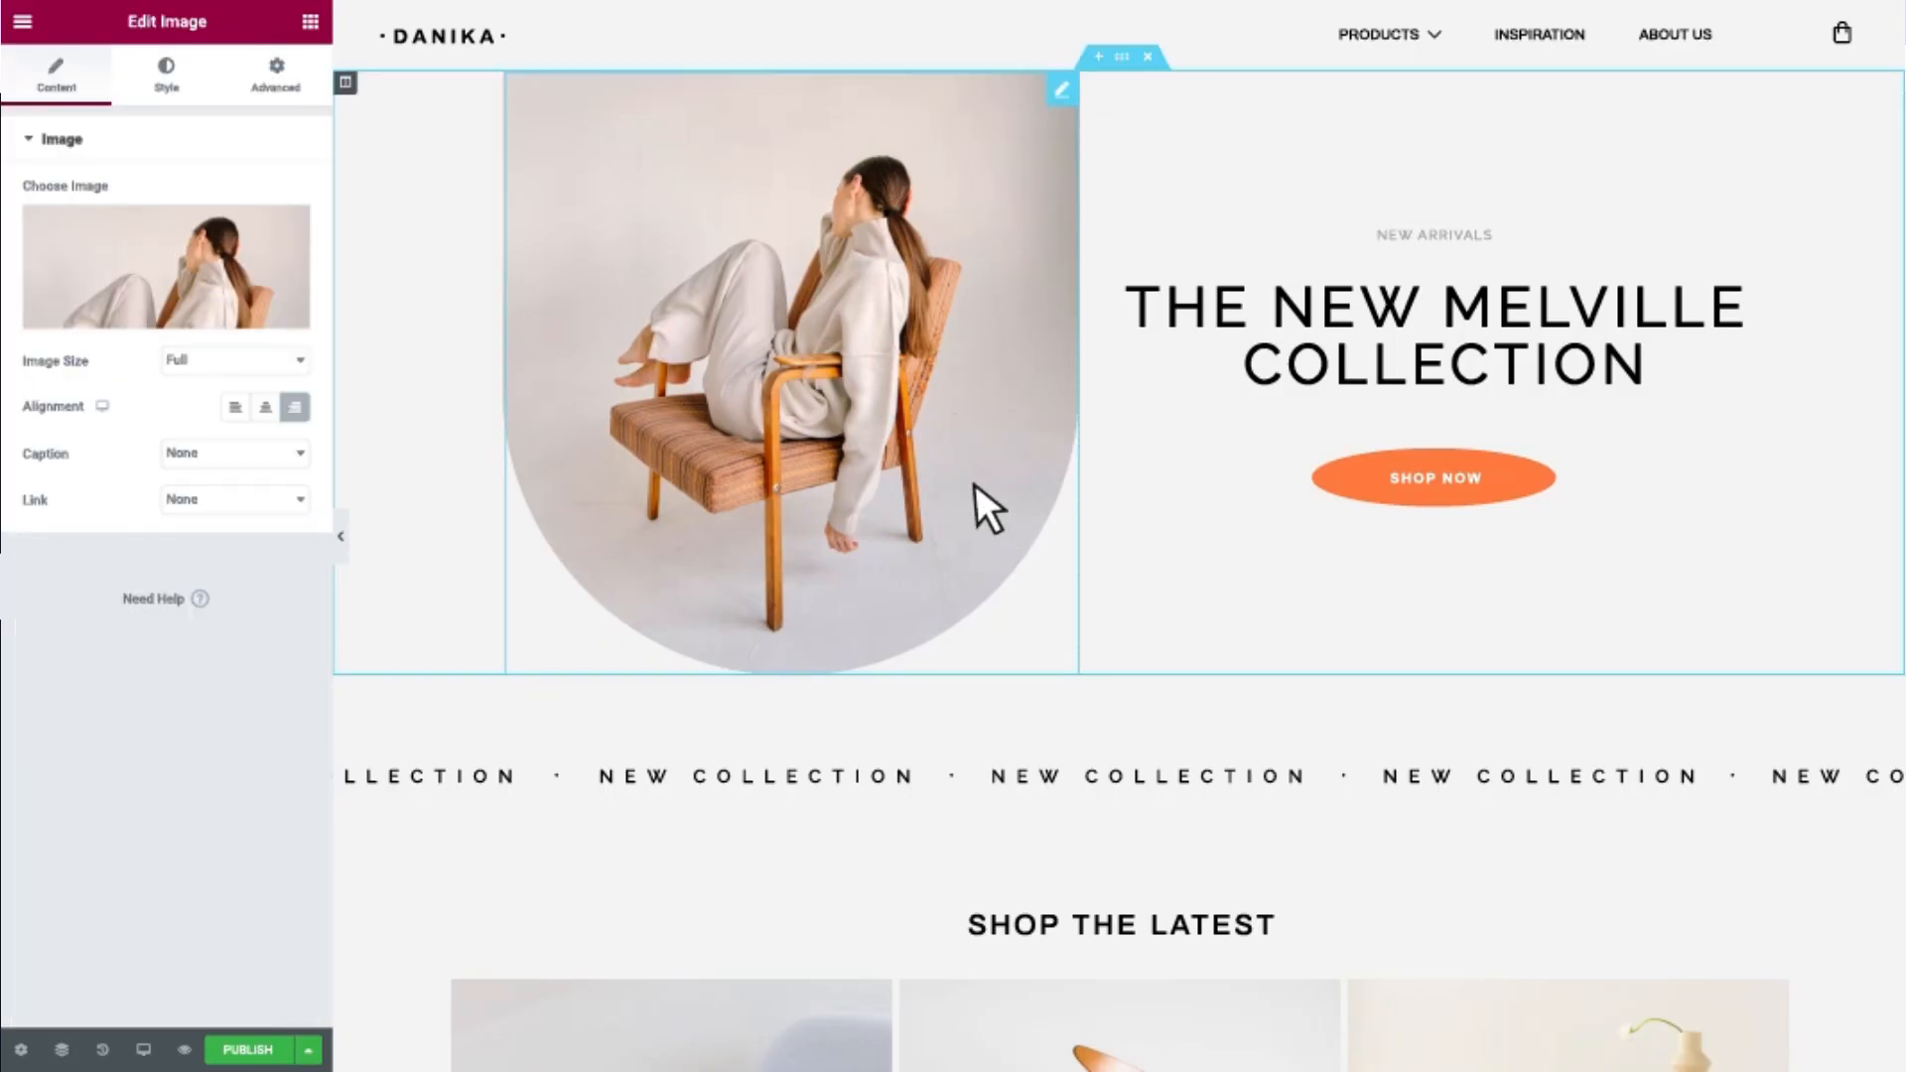
click(238, 308)
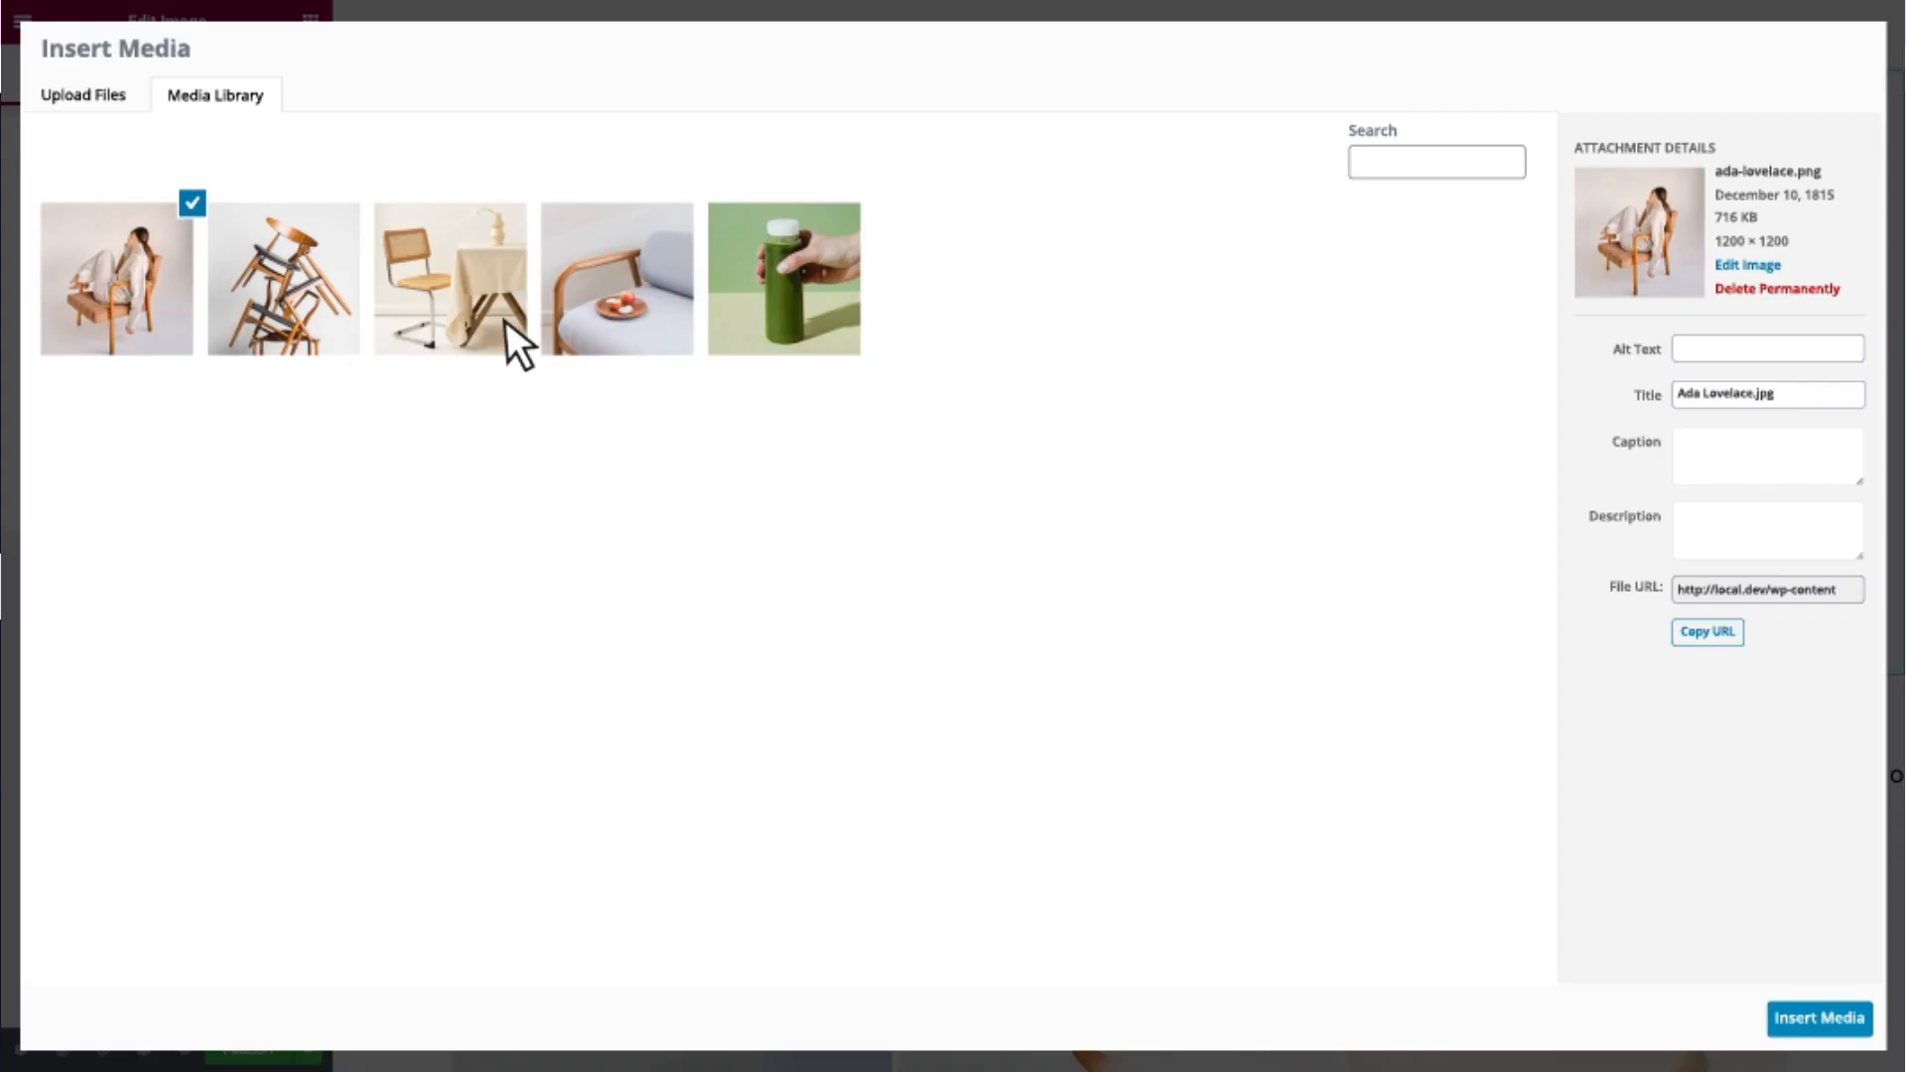
click(810, 304)
click(1819, 1017)
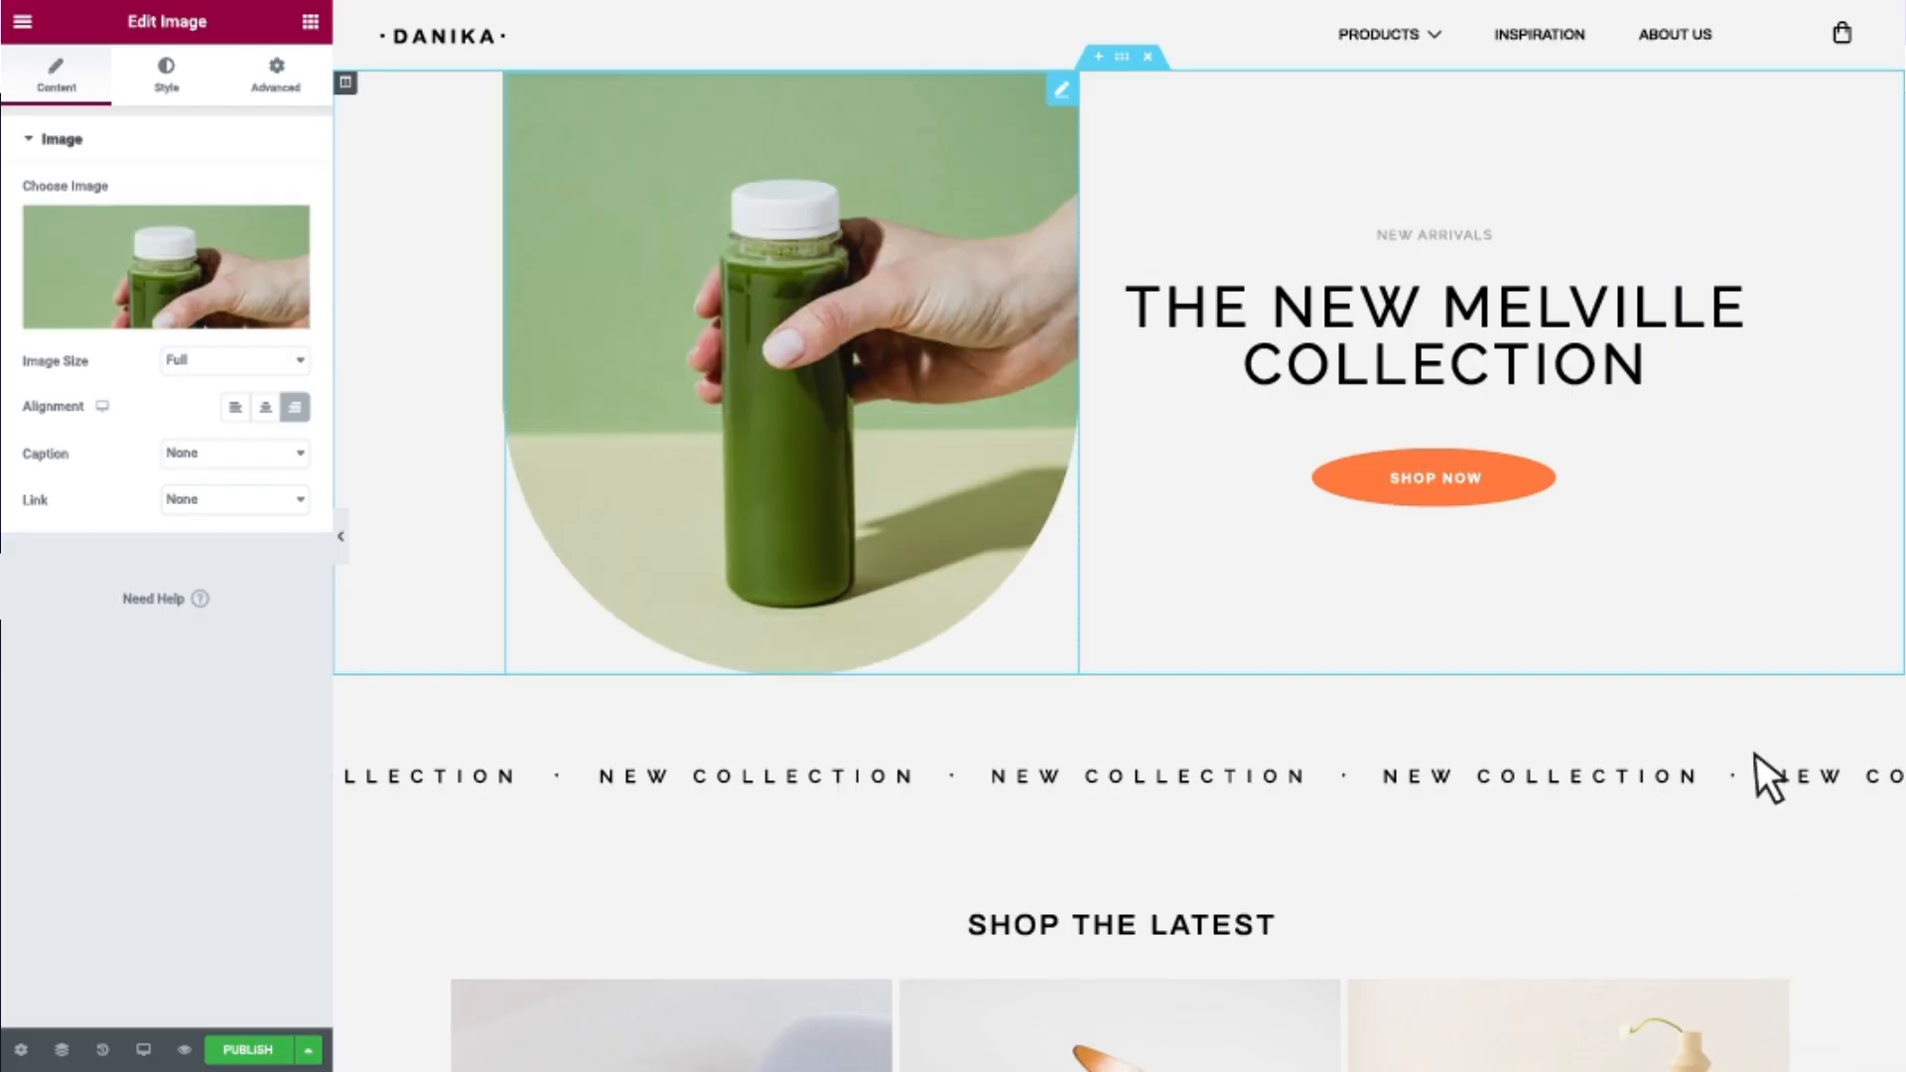
Change the hero heading text to "Matcha Flavors You'll Love".
click(1666, 361)
click(206, 230)
key(BackSpace)
key(BackSpace)
key(BackSpace)
key(BackSpace)
key(BackSpace)
key(BackSpace)
key(BackSpace)
key(BackSpace)
key(BackSpace)
key(BackSpace)
key(BackSpace)
key(BackSpace)
key(BackSpace)
key(BackSpace)
key(BackSpace)
key(BackSpace)
key(BackSpace)
key(BackSpace)
key(BackSpace)
key(BackSpace)
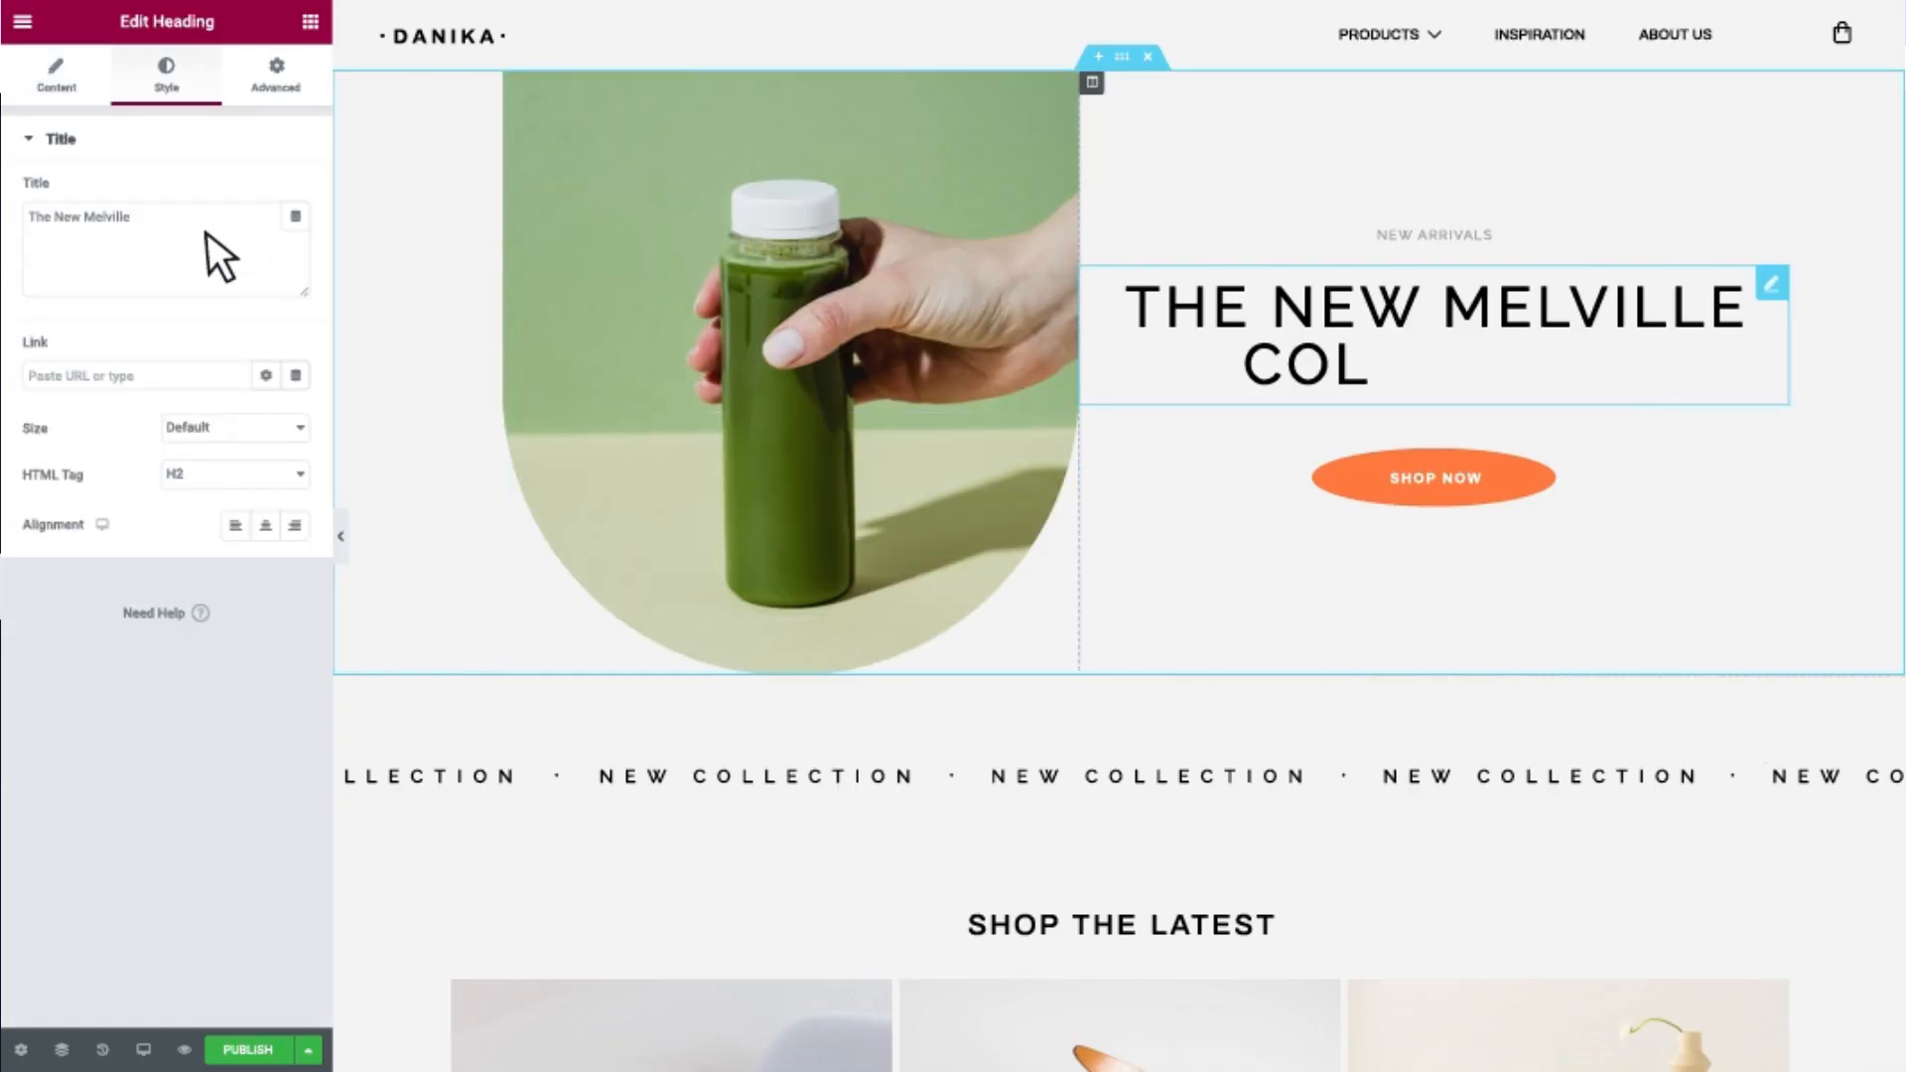
text(Matcha Flavors You'll Love)
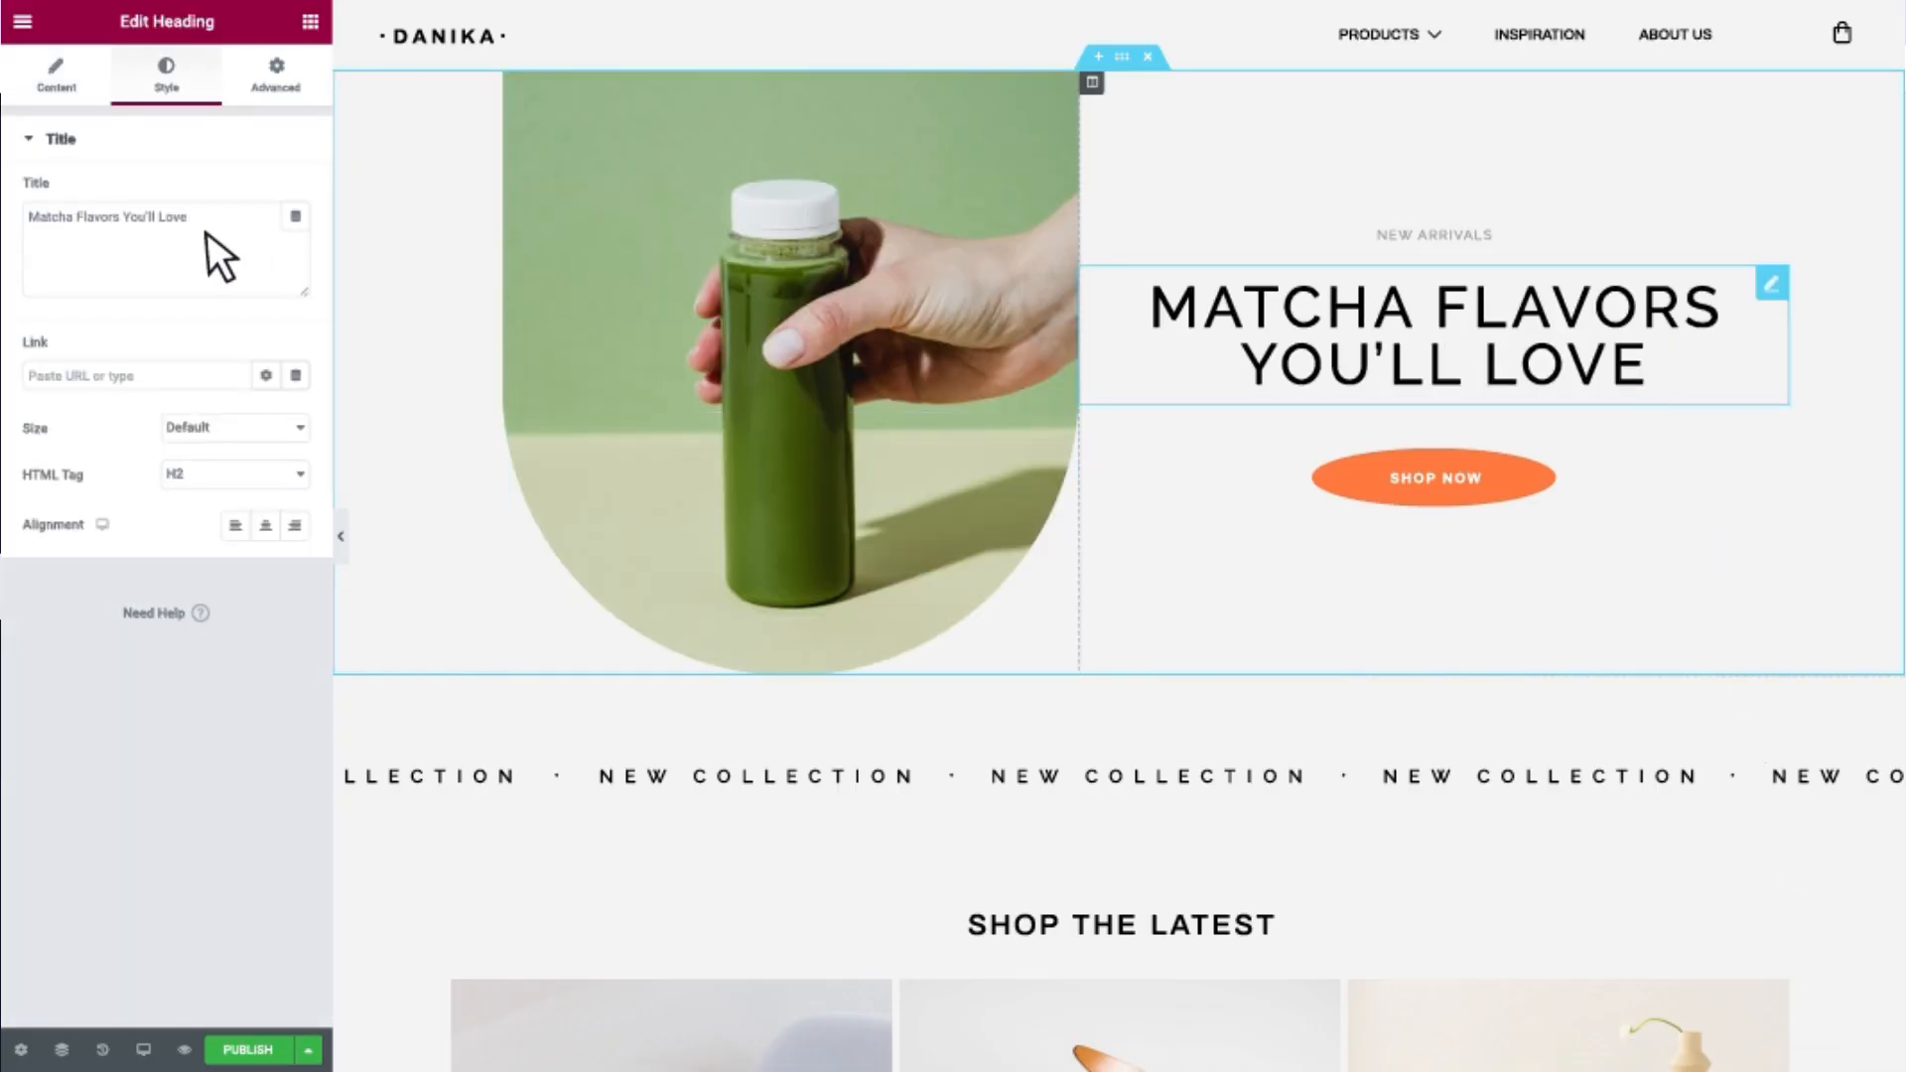
Add the featured image to the section's right column and a heading using the Post Title dynamic tag to its left column.
drag(273, 332, 1434, 134)
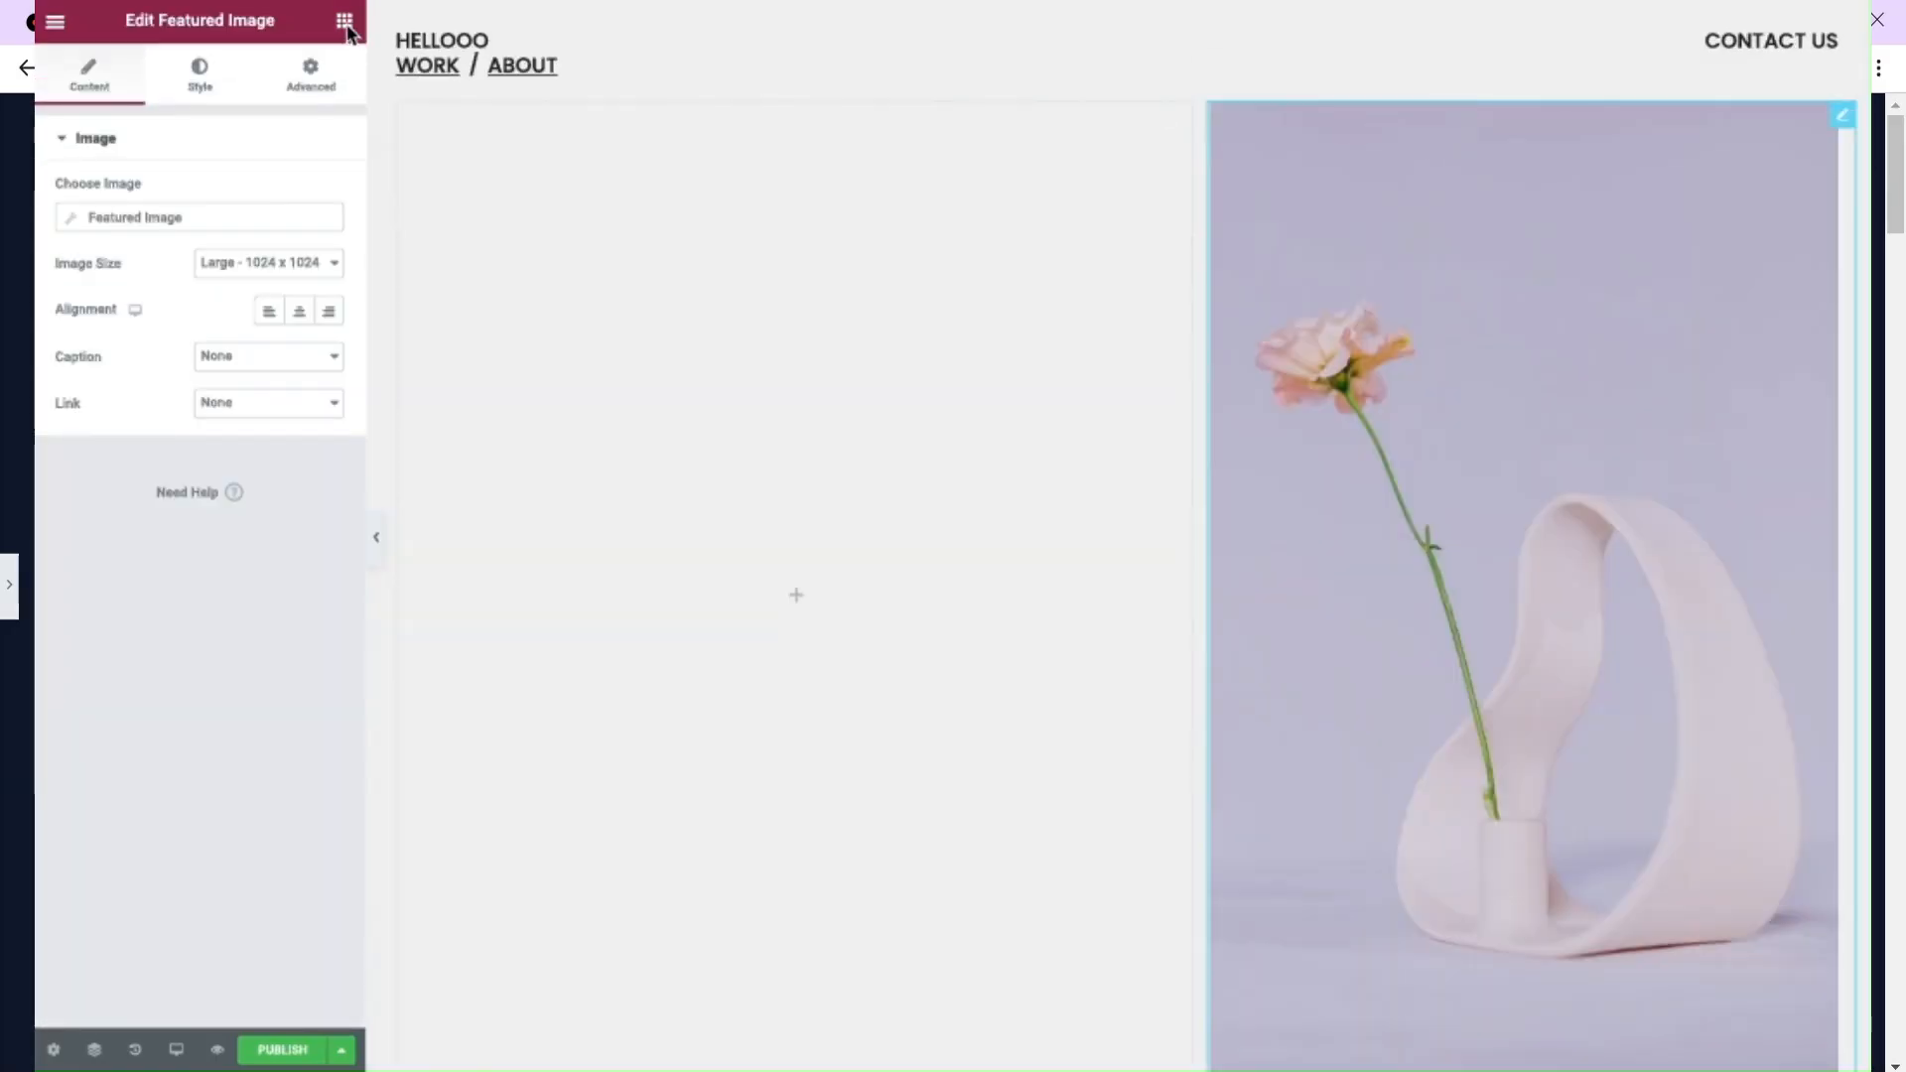
click(347, 29)
drag(323, 847, 675, 558)
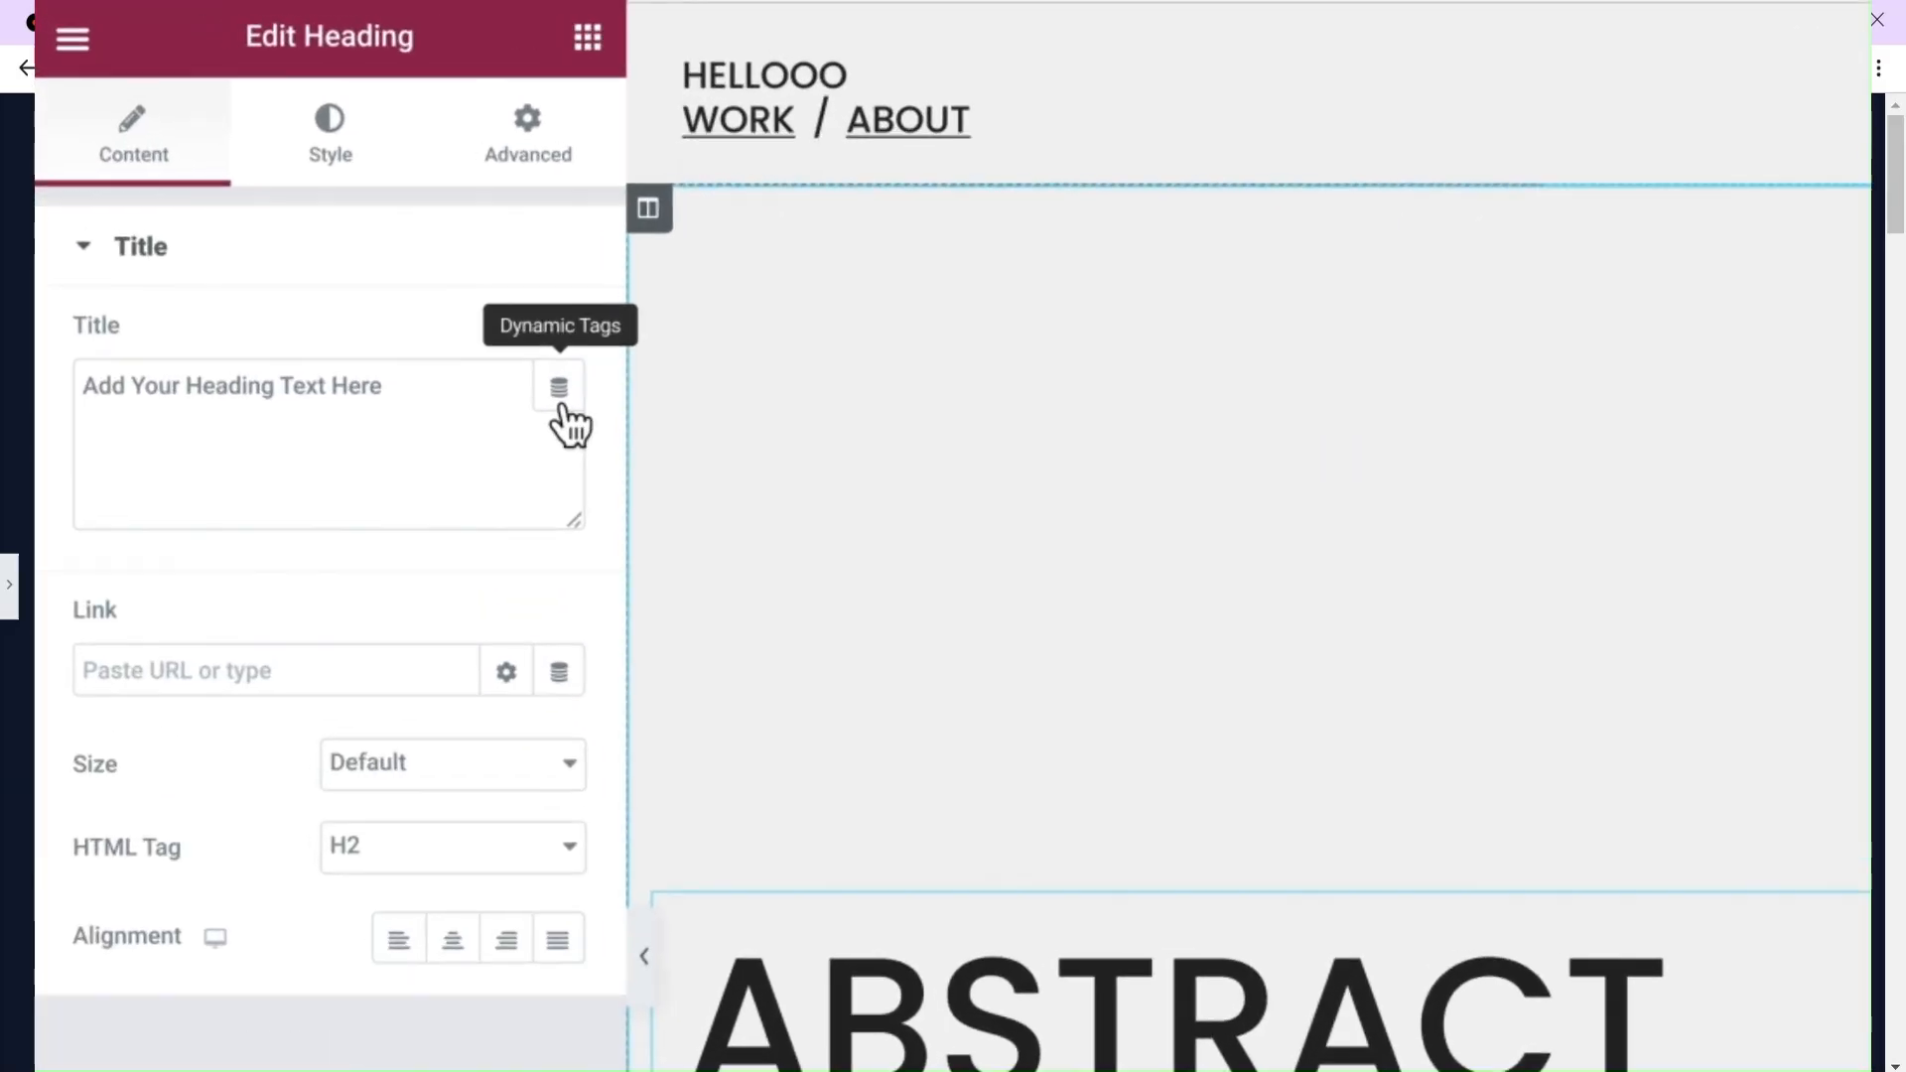
click(558, 387)
click(328, 787)
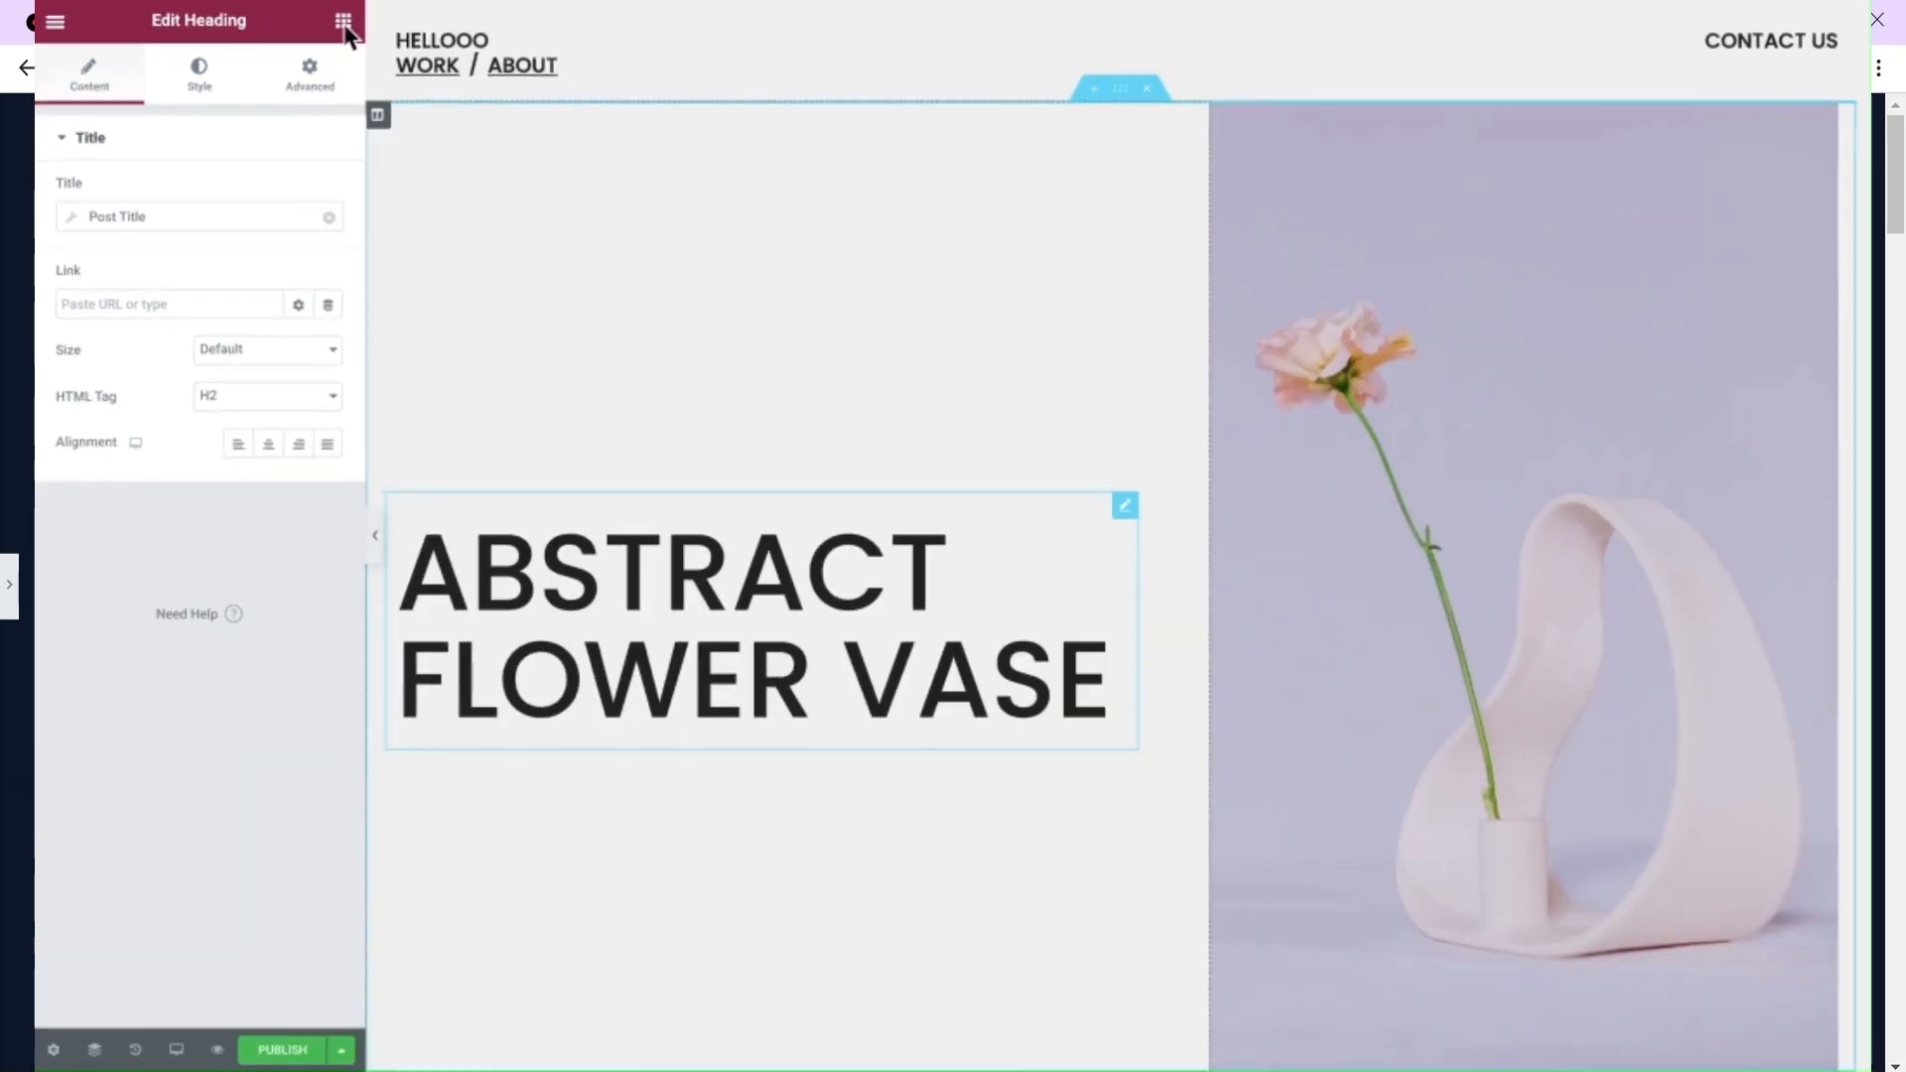
Add the widget with the project's description text below the "Abstract Flower Vase" heading.
click(347, 30)
drag(119, 329, 670, 834)
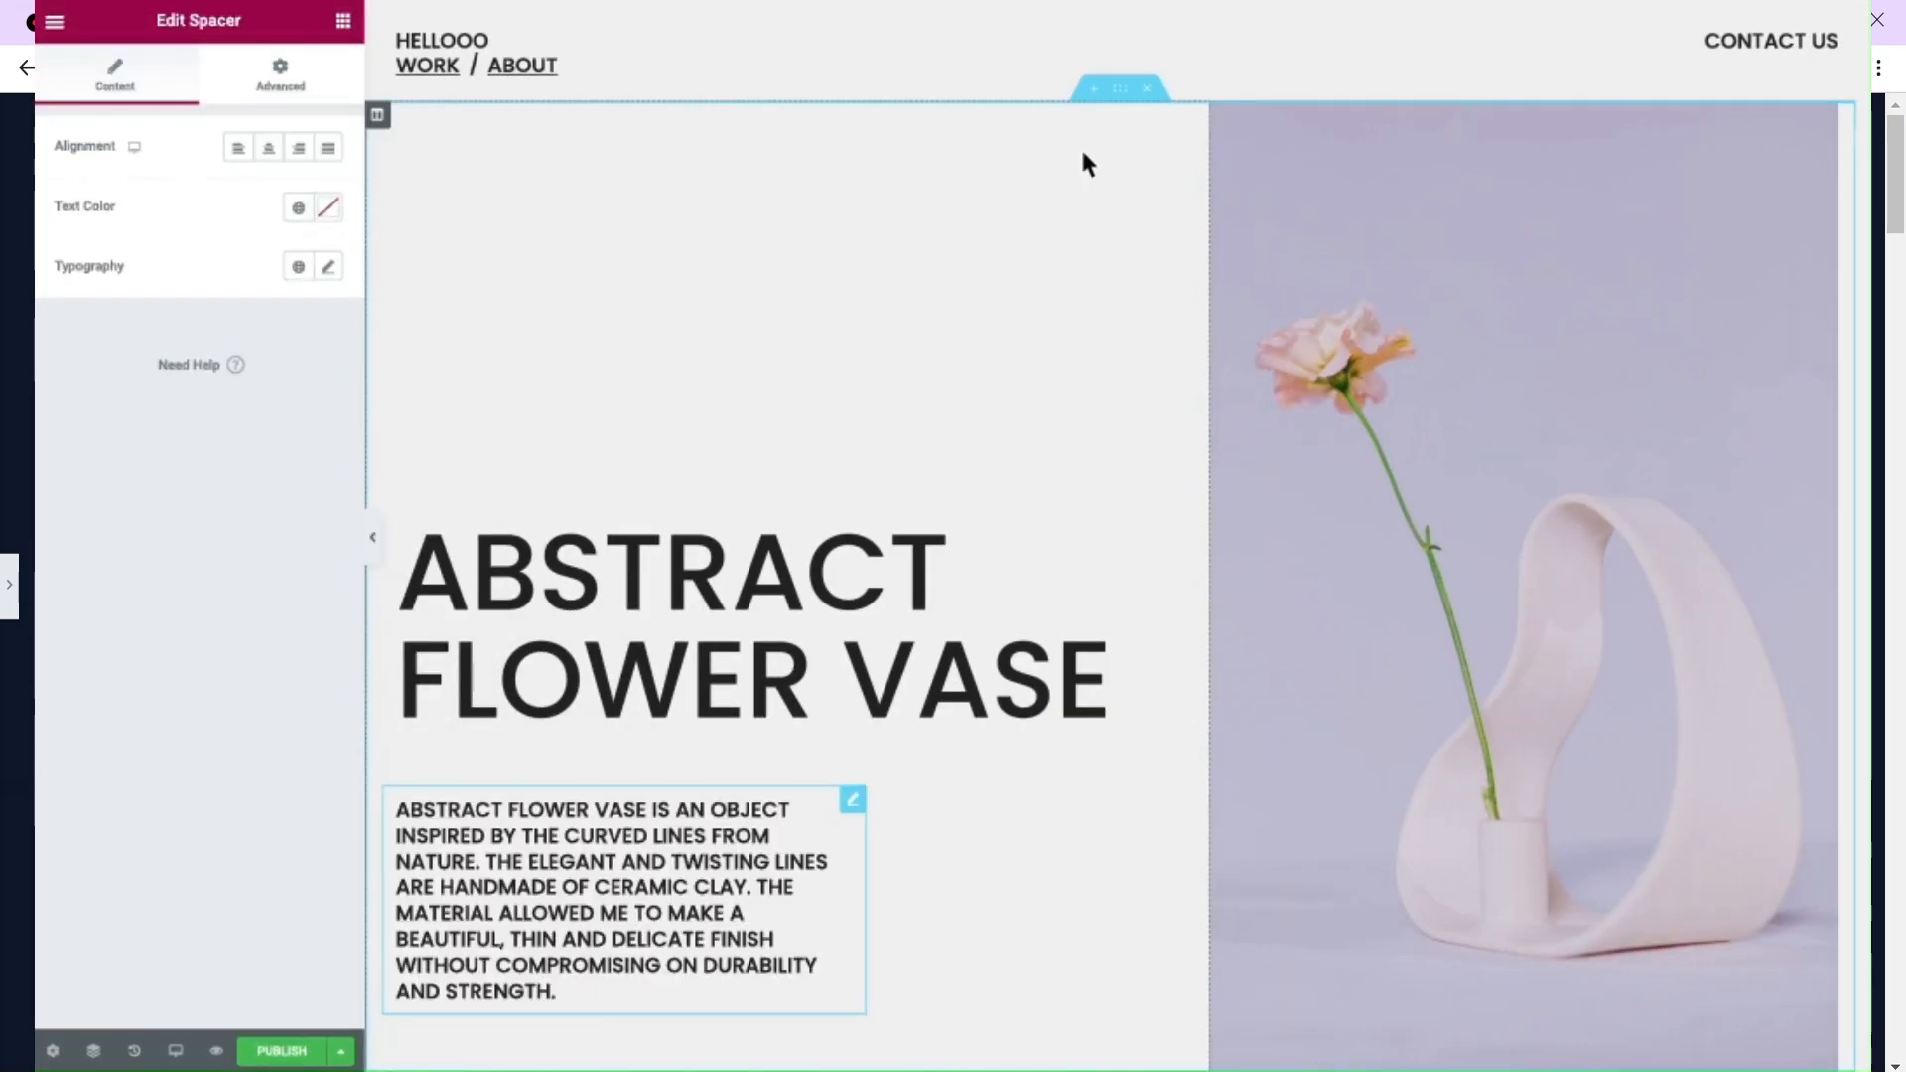
Link the section's background color to the ACF Color Picker dynamic tag with the key Project color.
click(1119, 88)
click(240, 238)
click(328, 286)
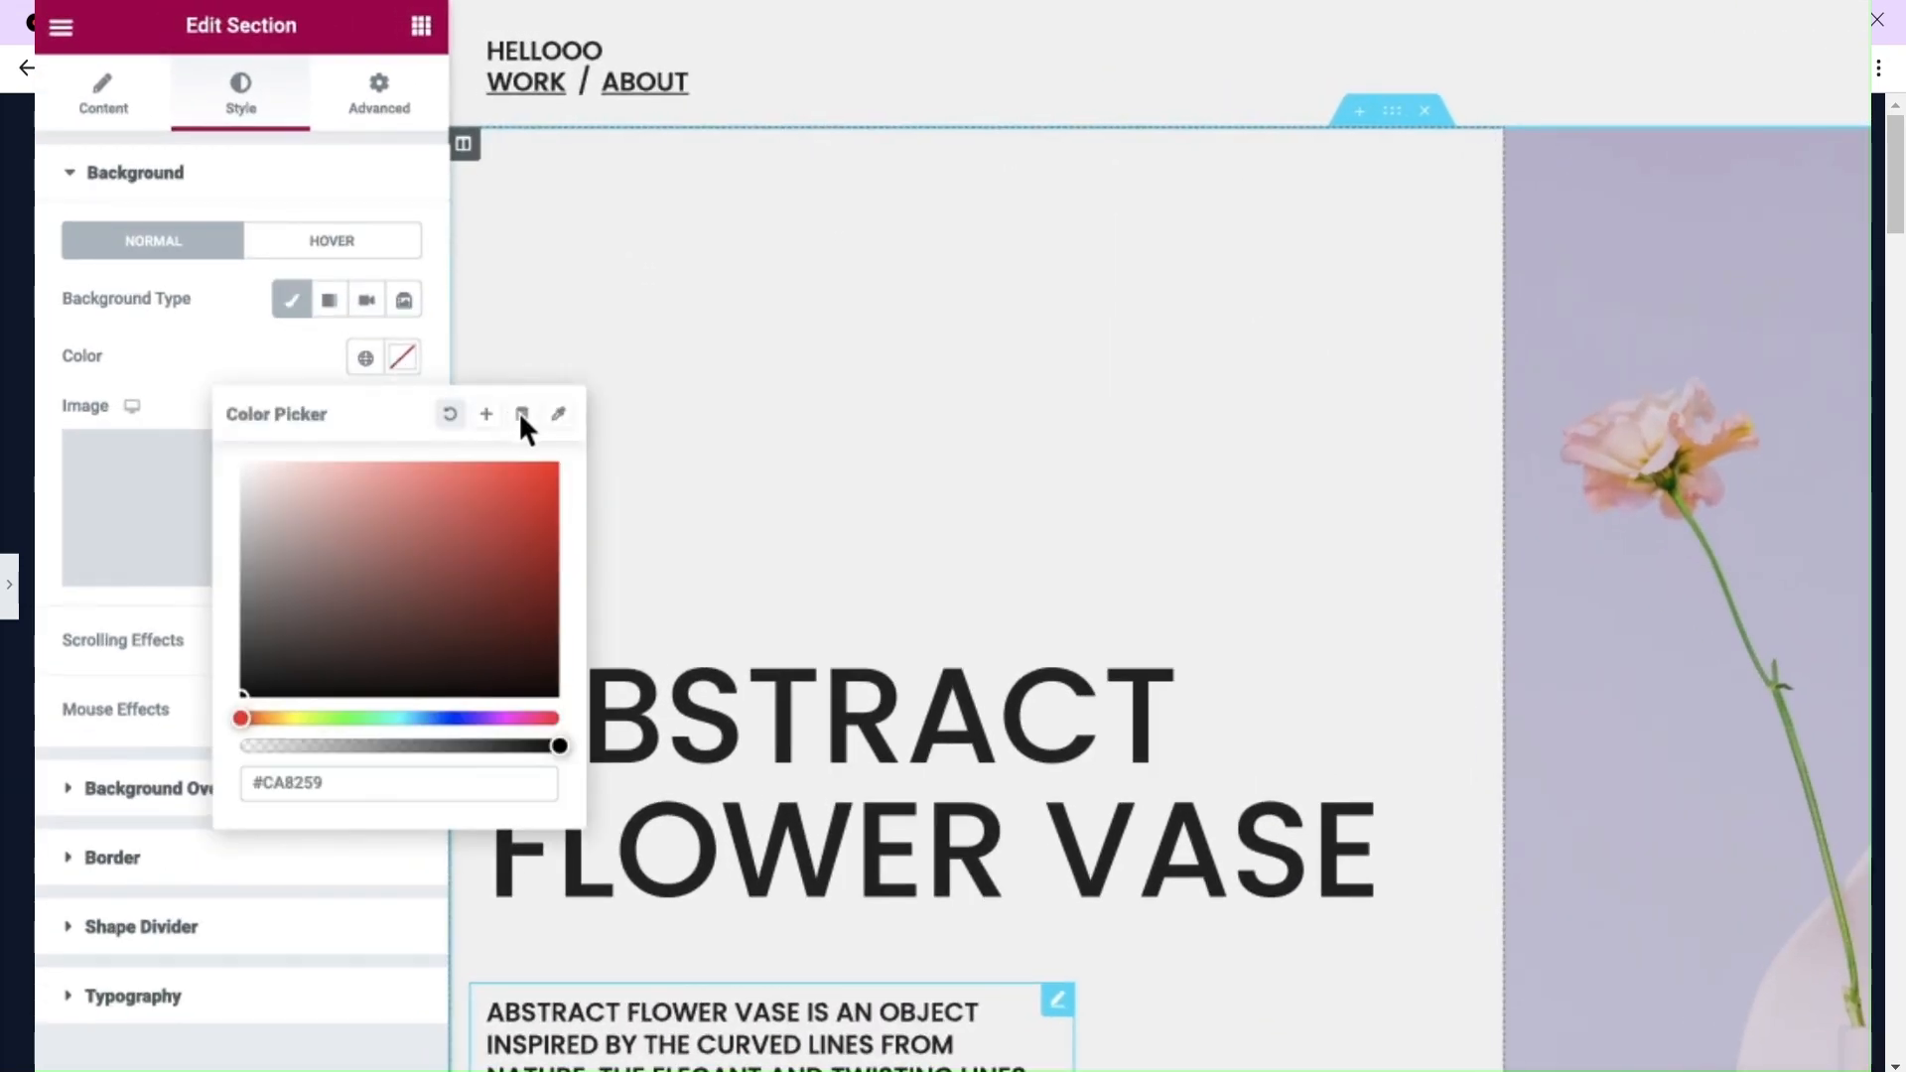
click(521, 415)
click(458, 562)
click(452, 496)
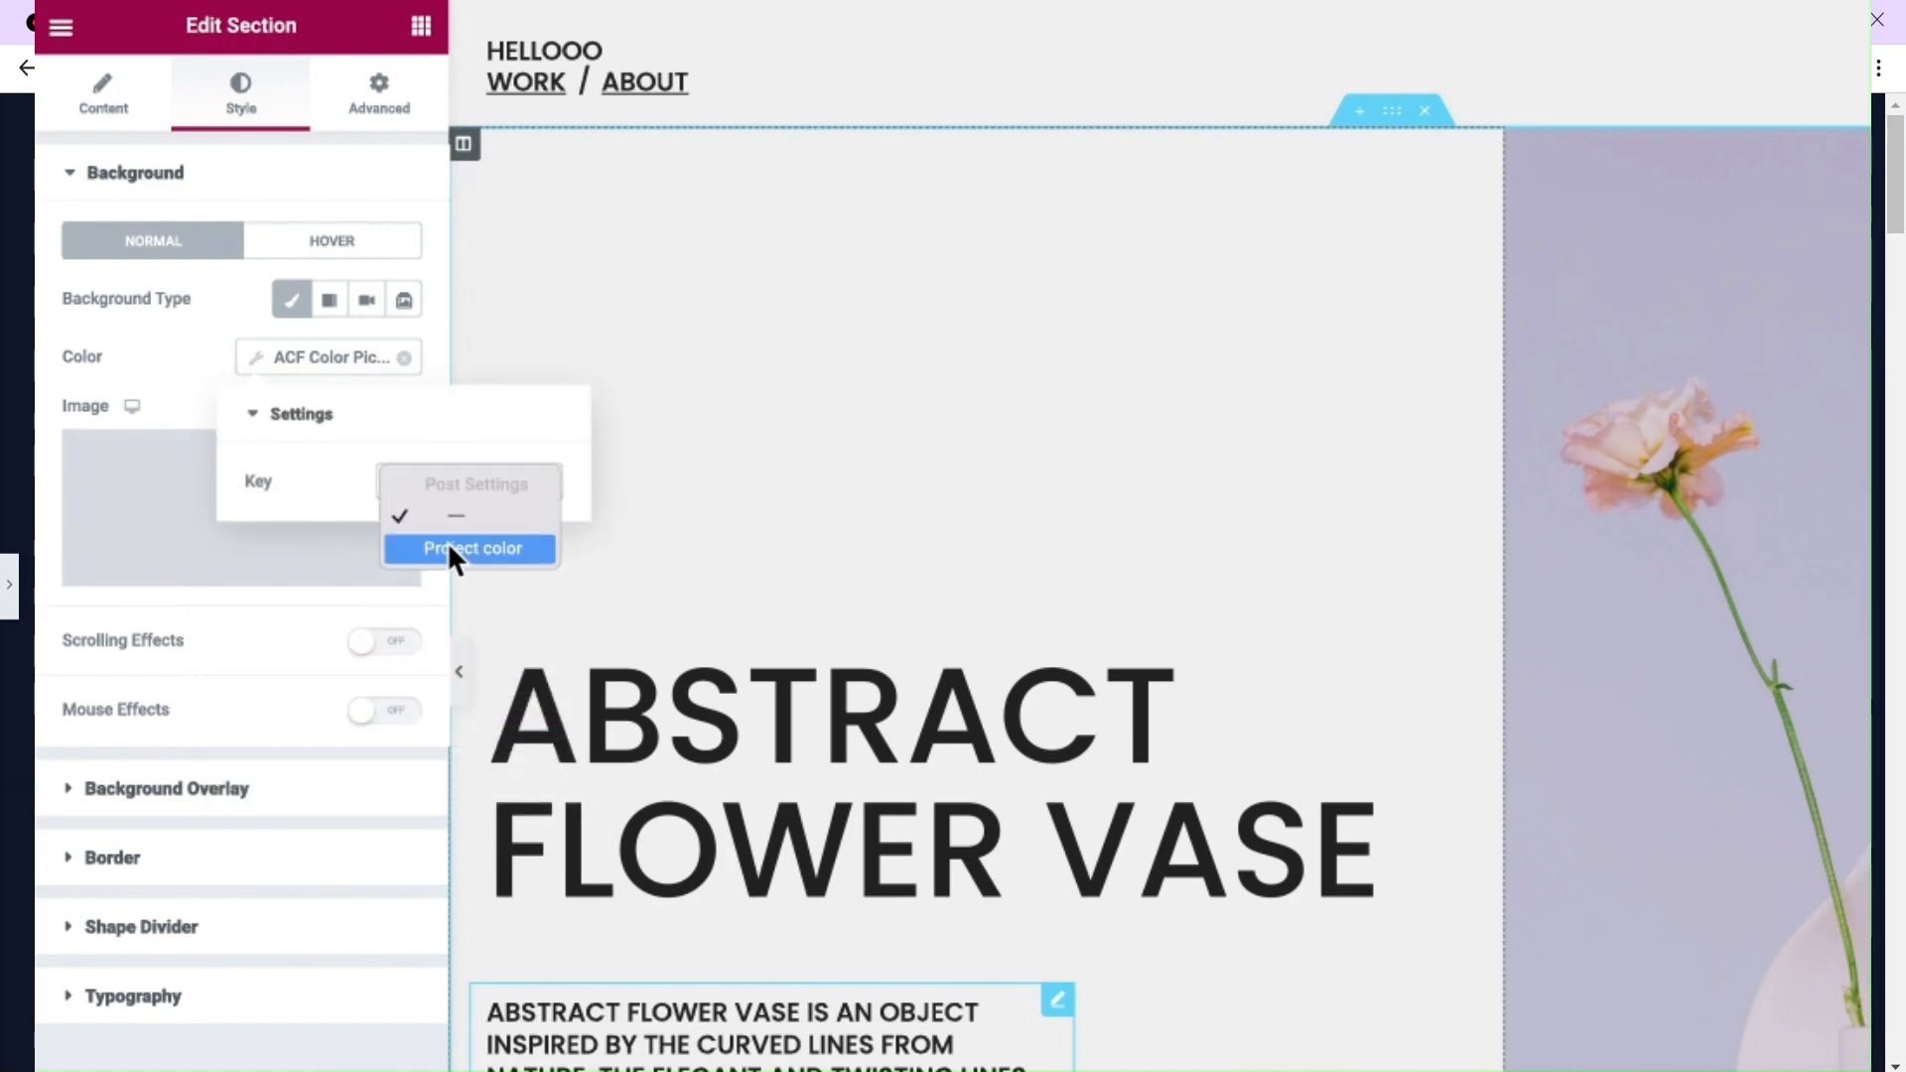
click(452, 549)
click(255, 358)
click(458, 672)
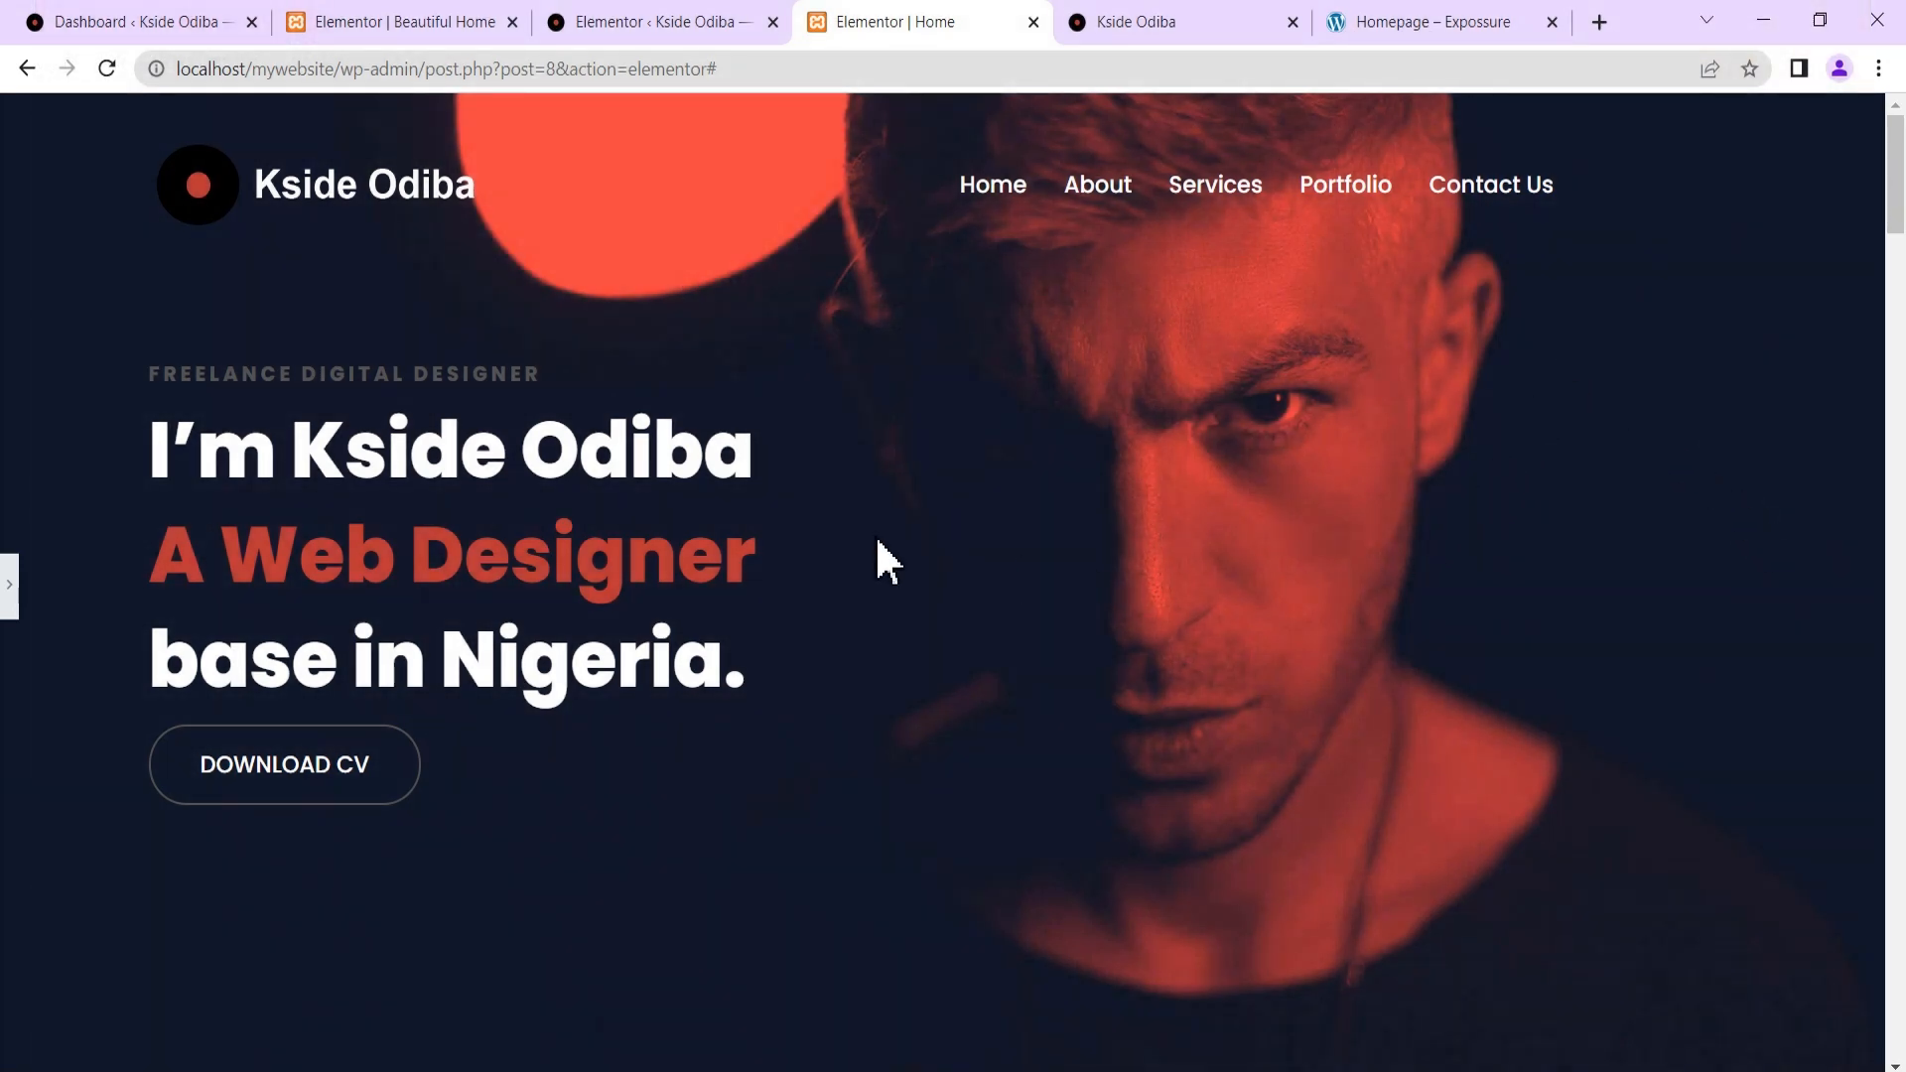
Set the "About Me" heading's text color to #B2785A, sampled from the adjacent portrait photo with the Color Sampler.
click(9, 585)
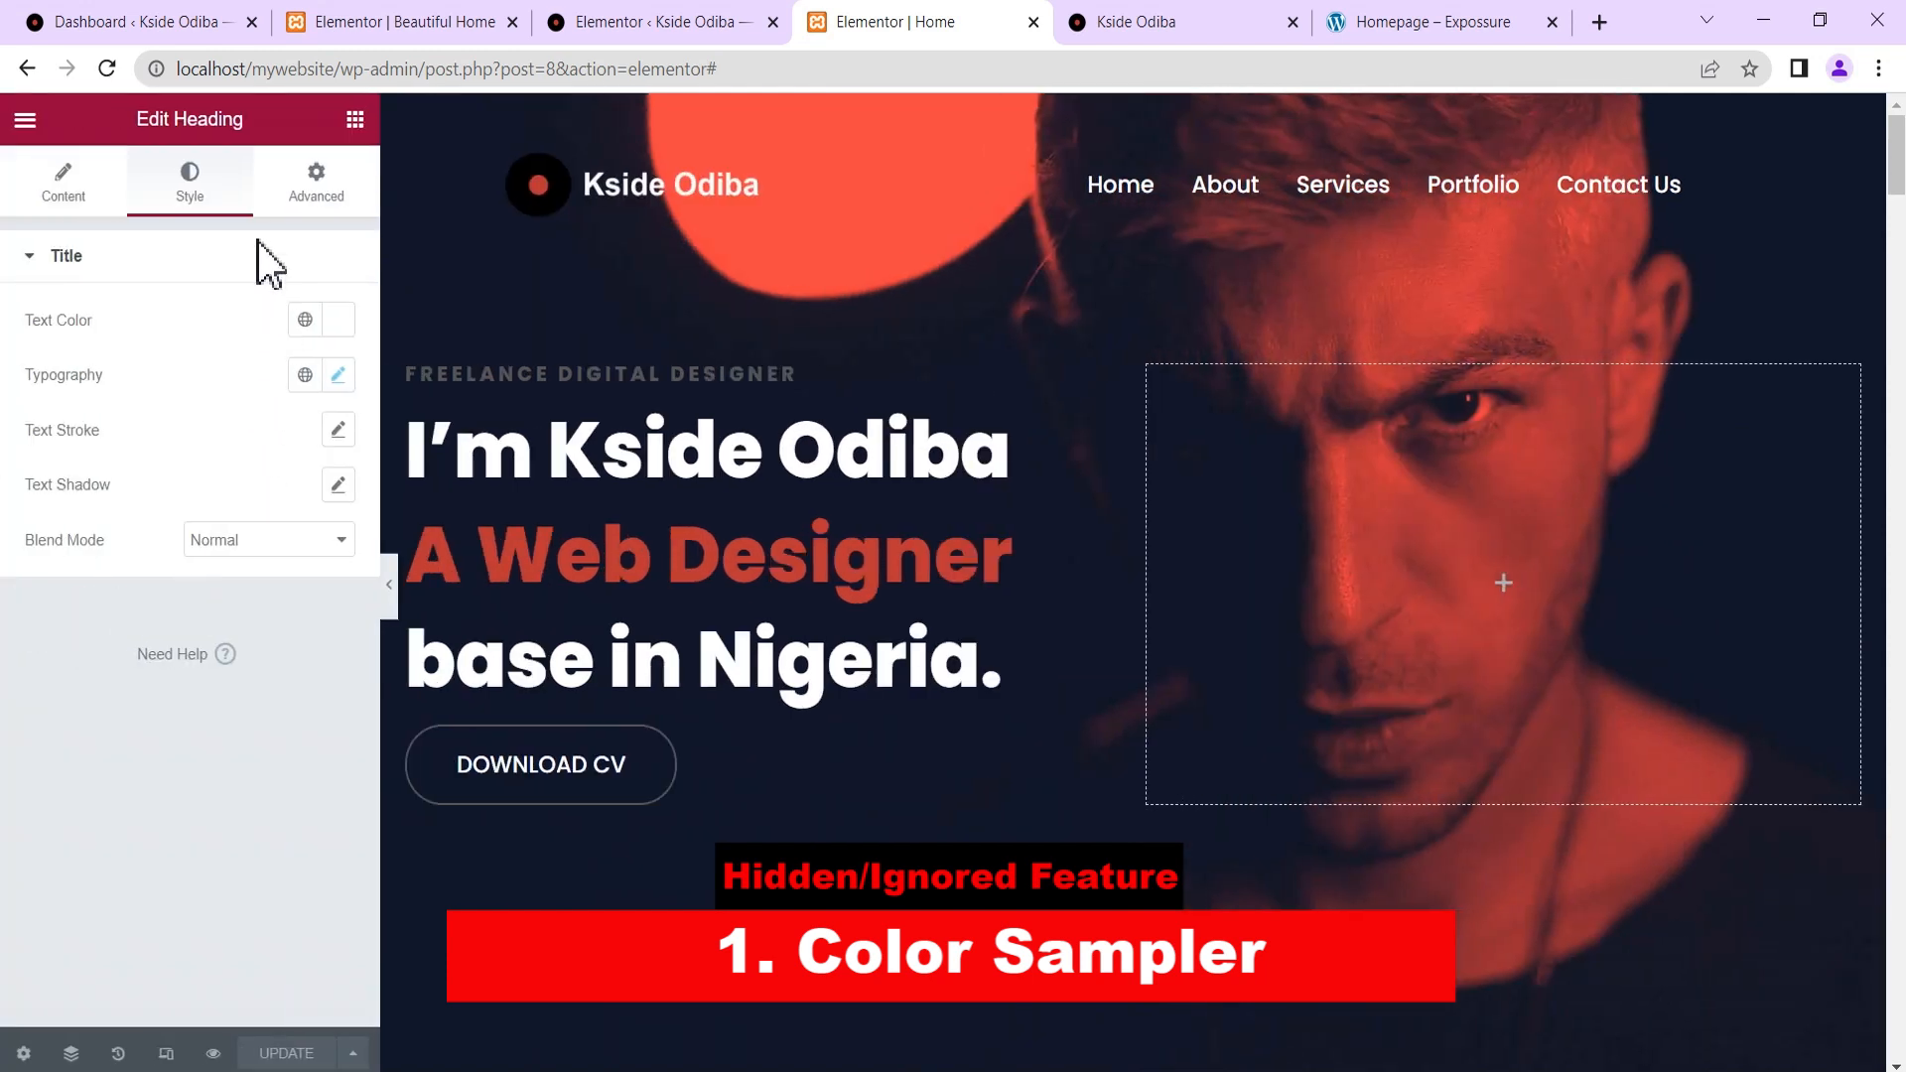
click(355, 120)
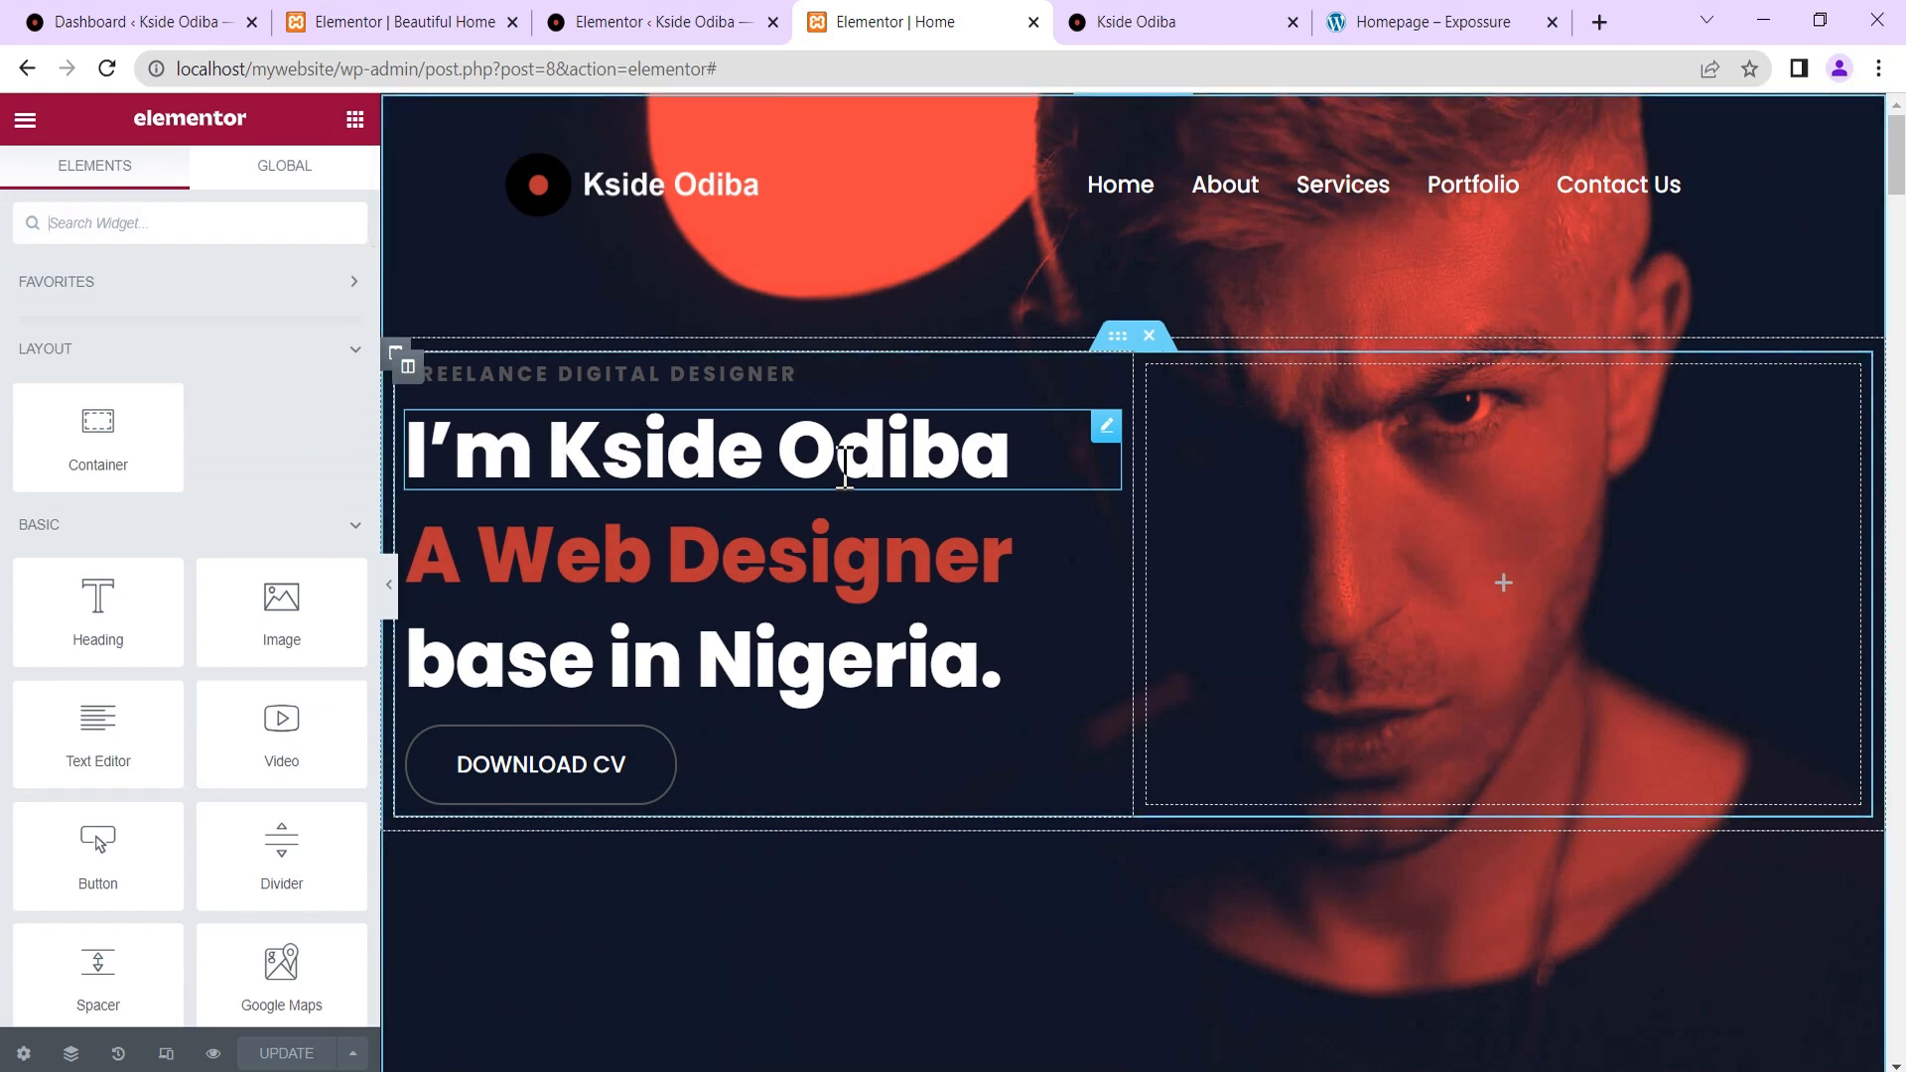
scroll(910, 652, down, 9)
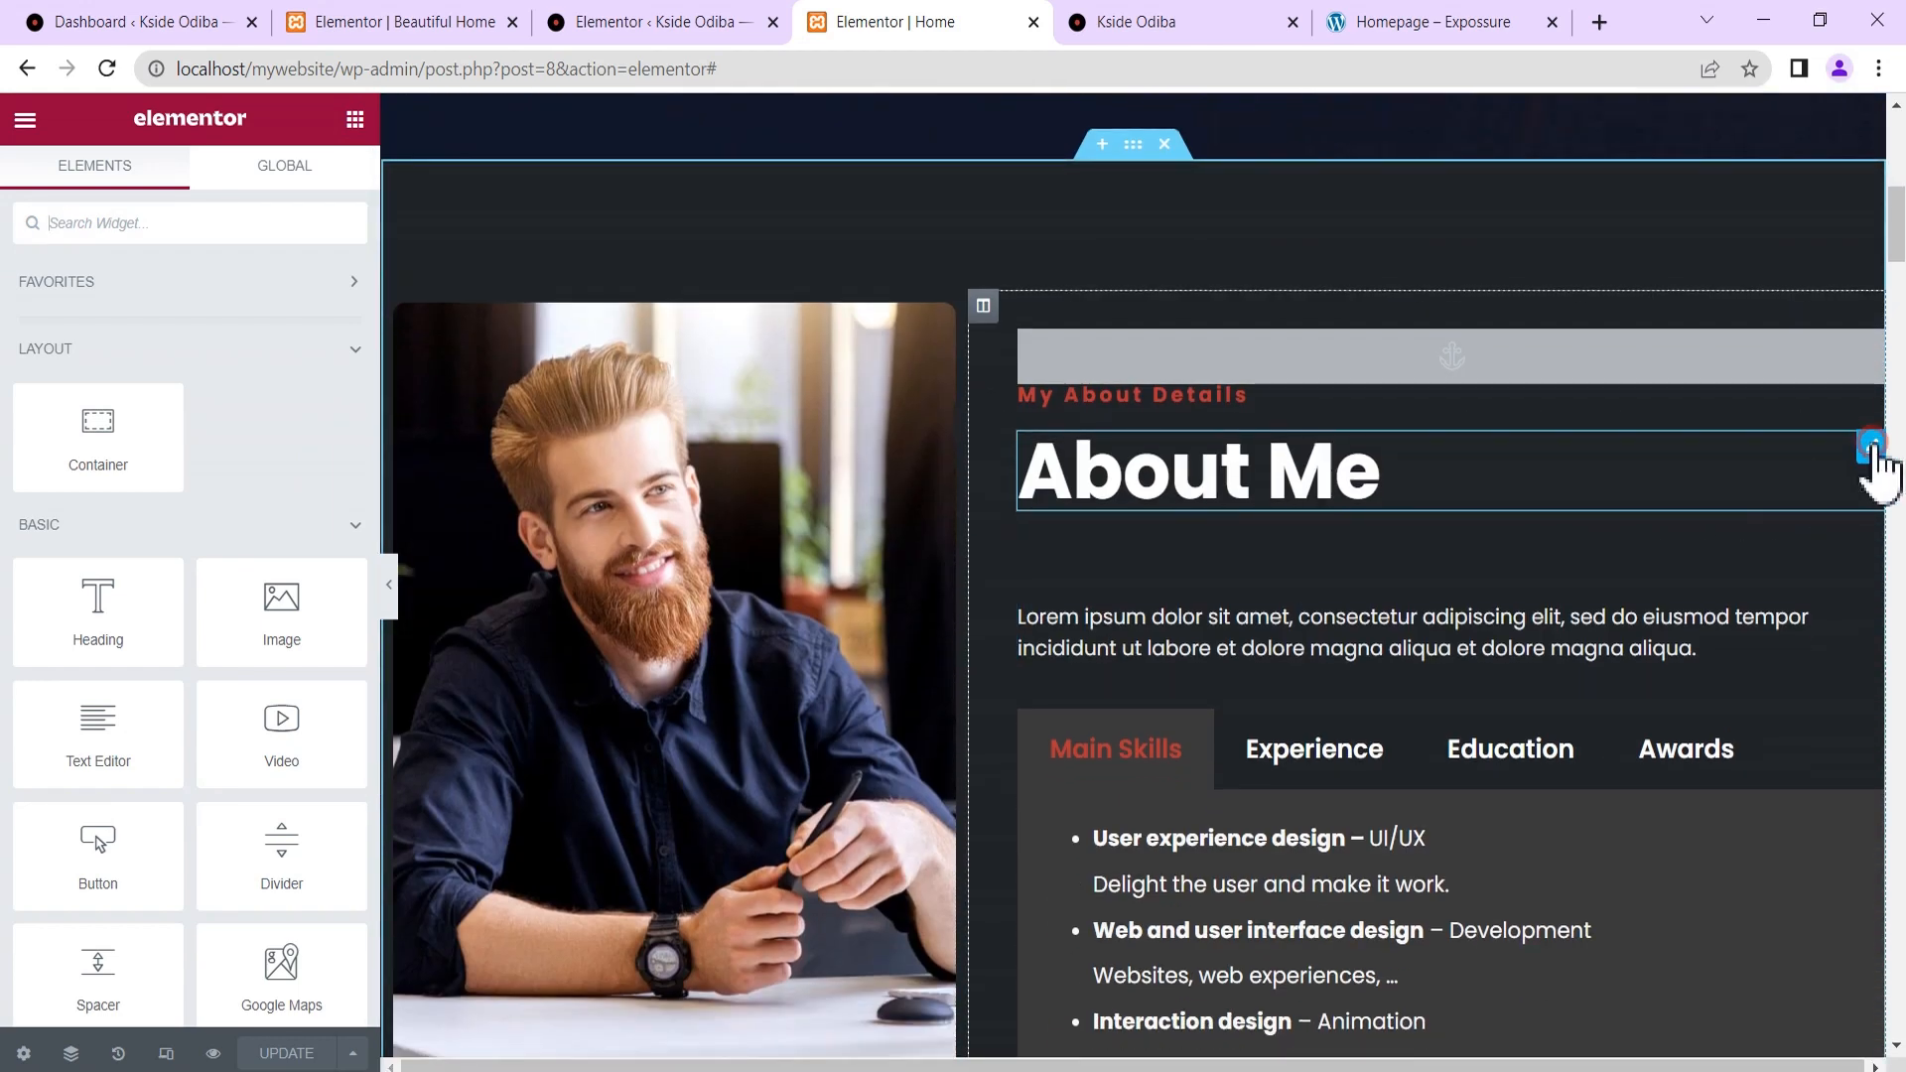
click(1871, 445)
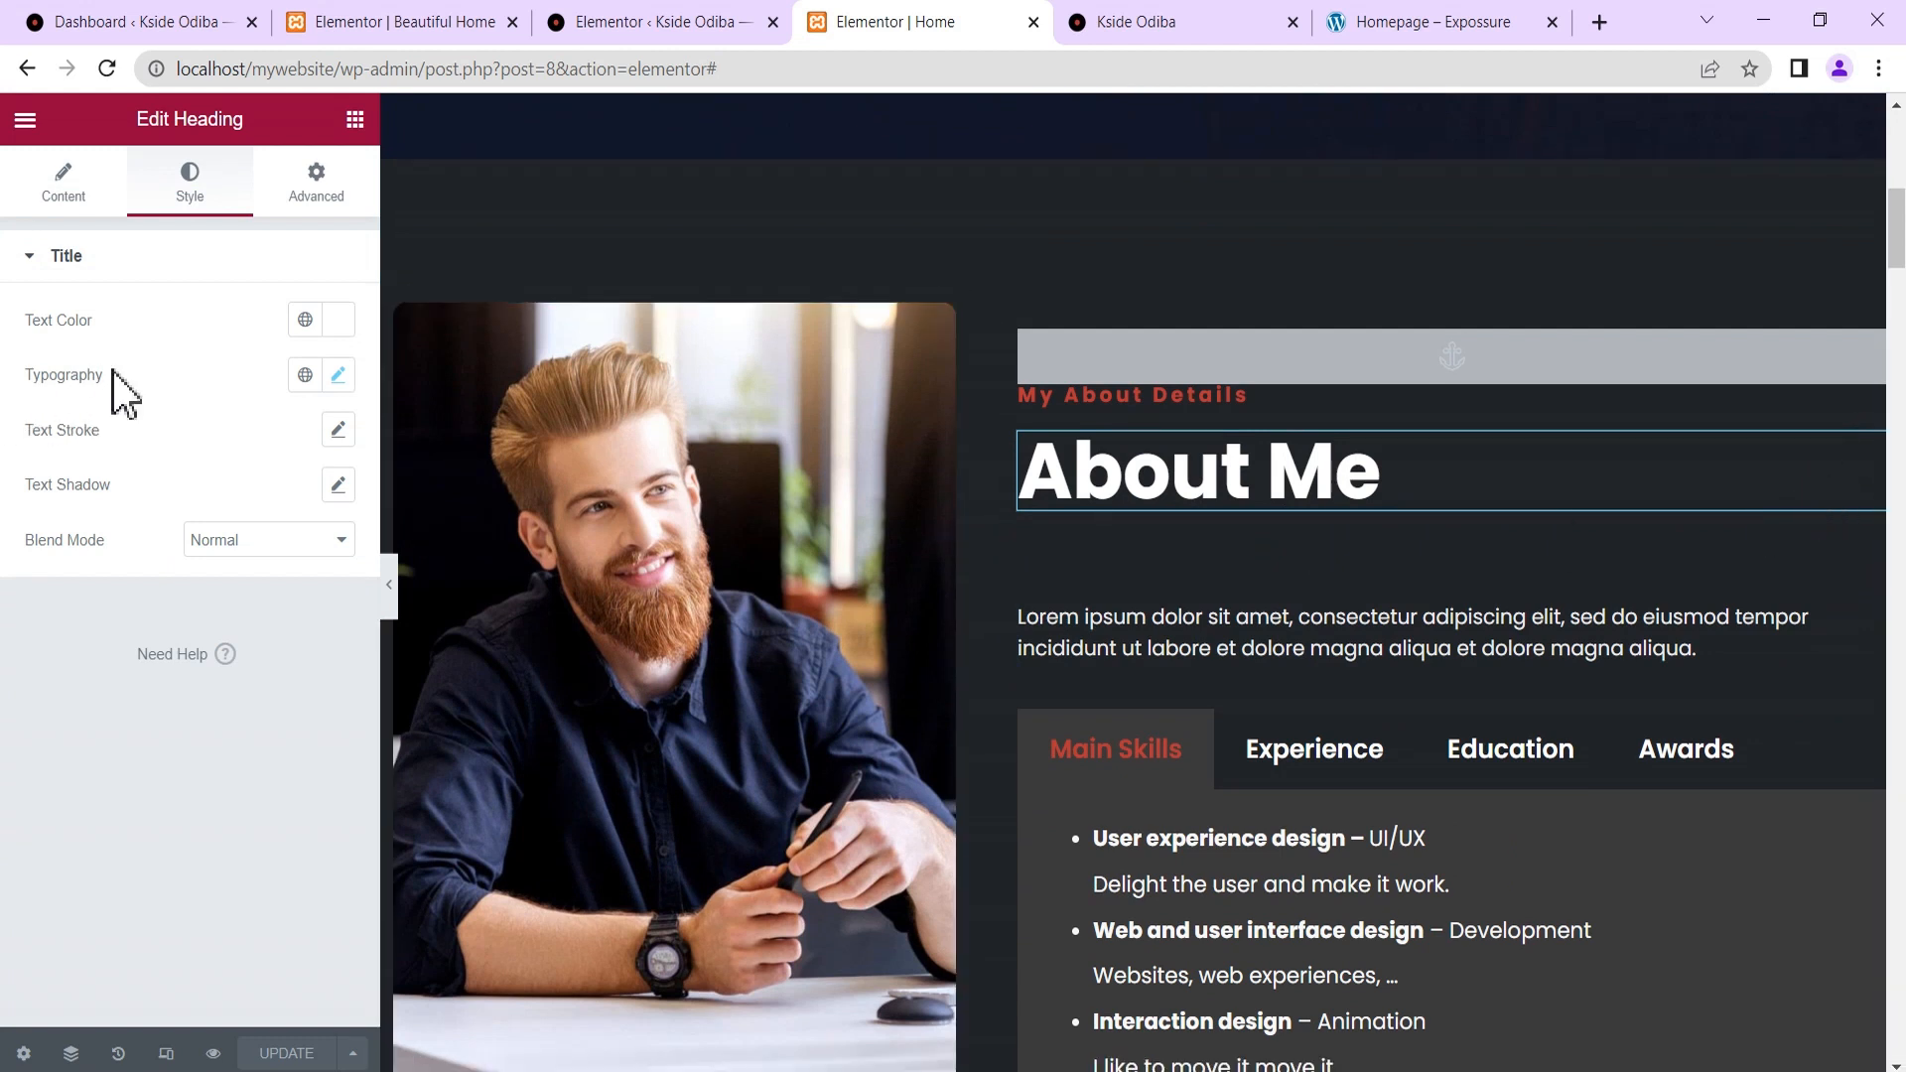
click(337, 322)
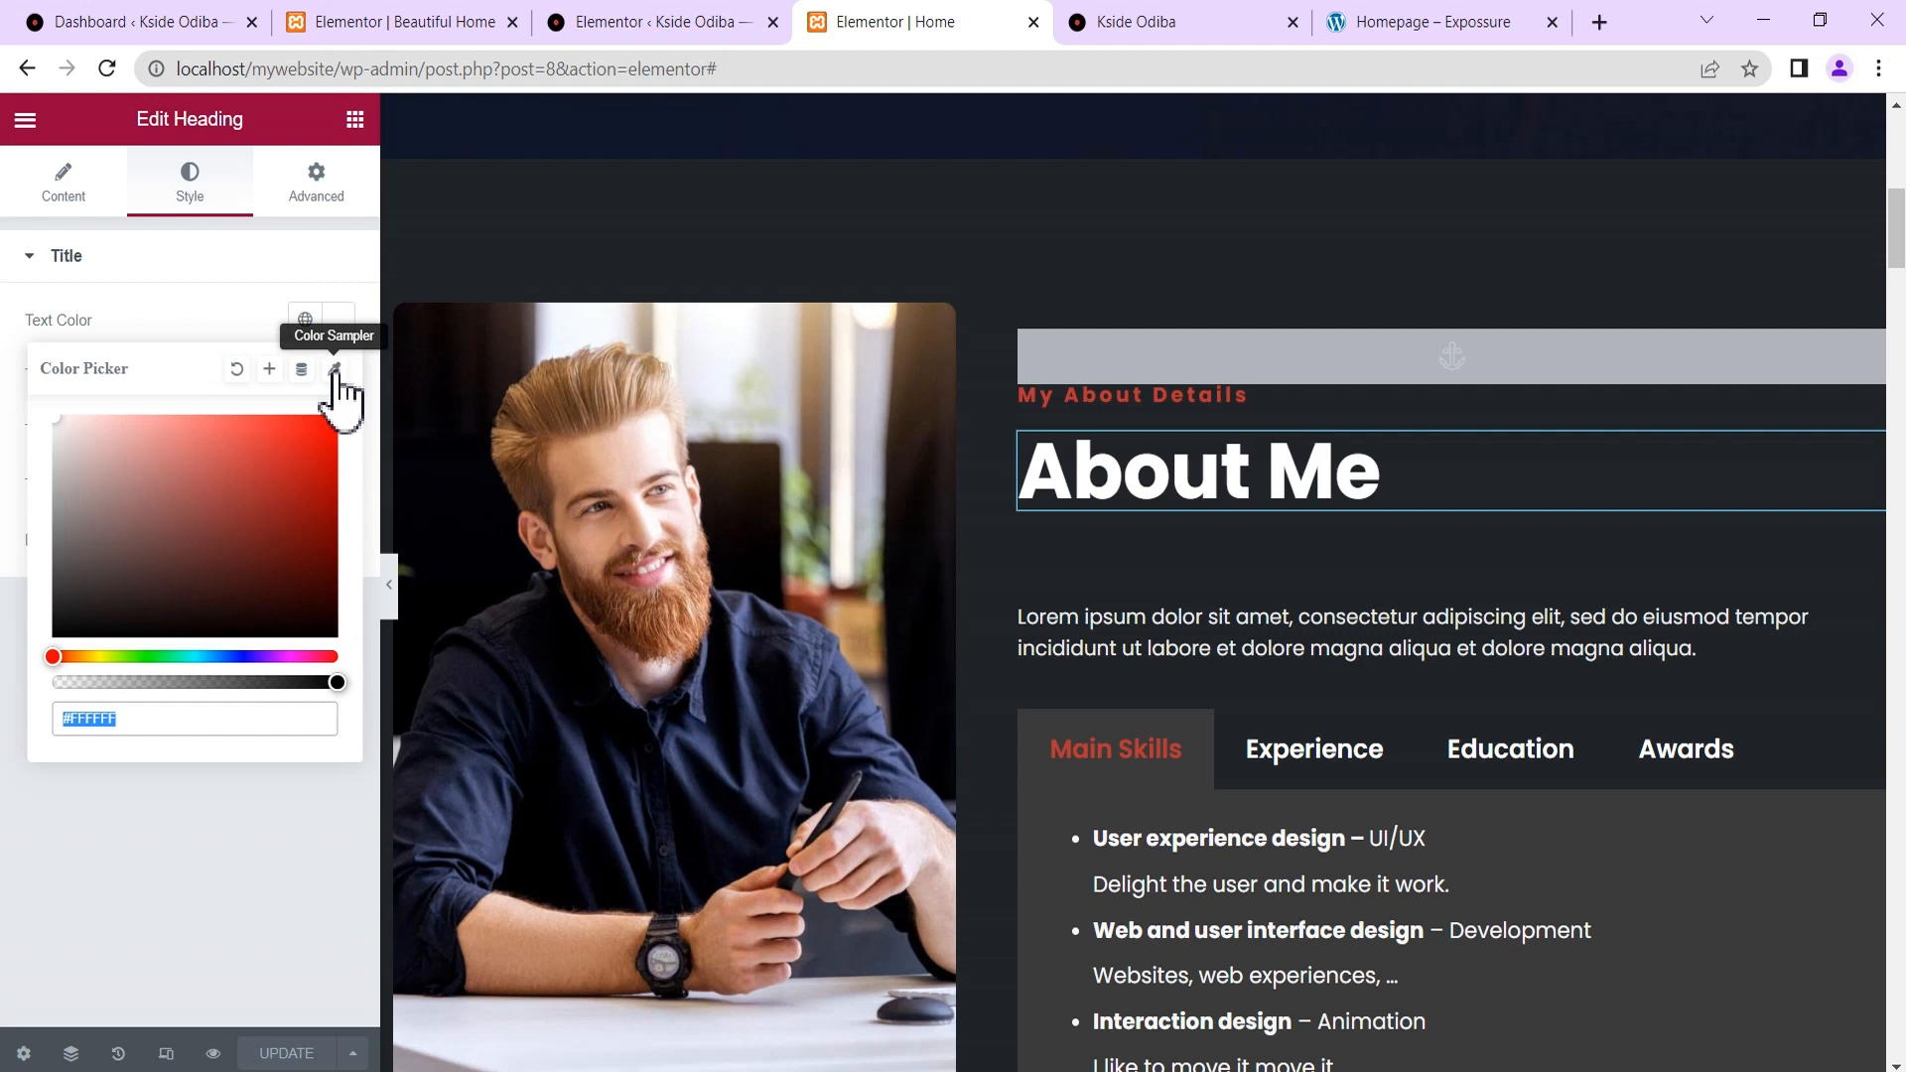
click(336, 370)
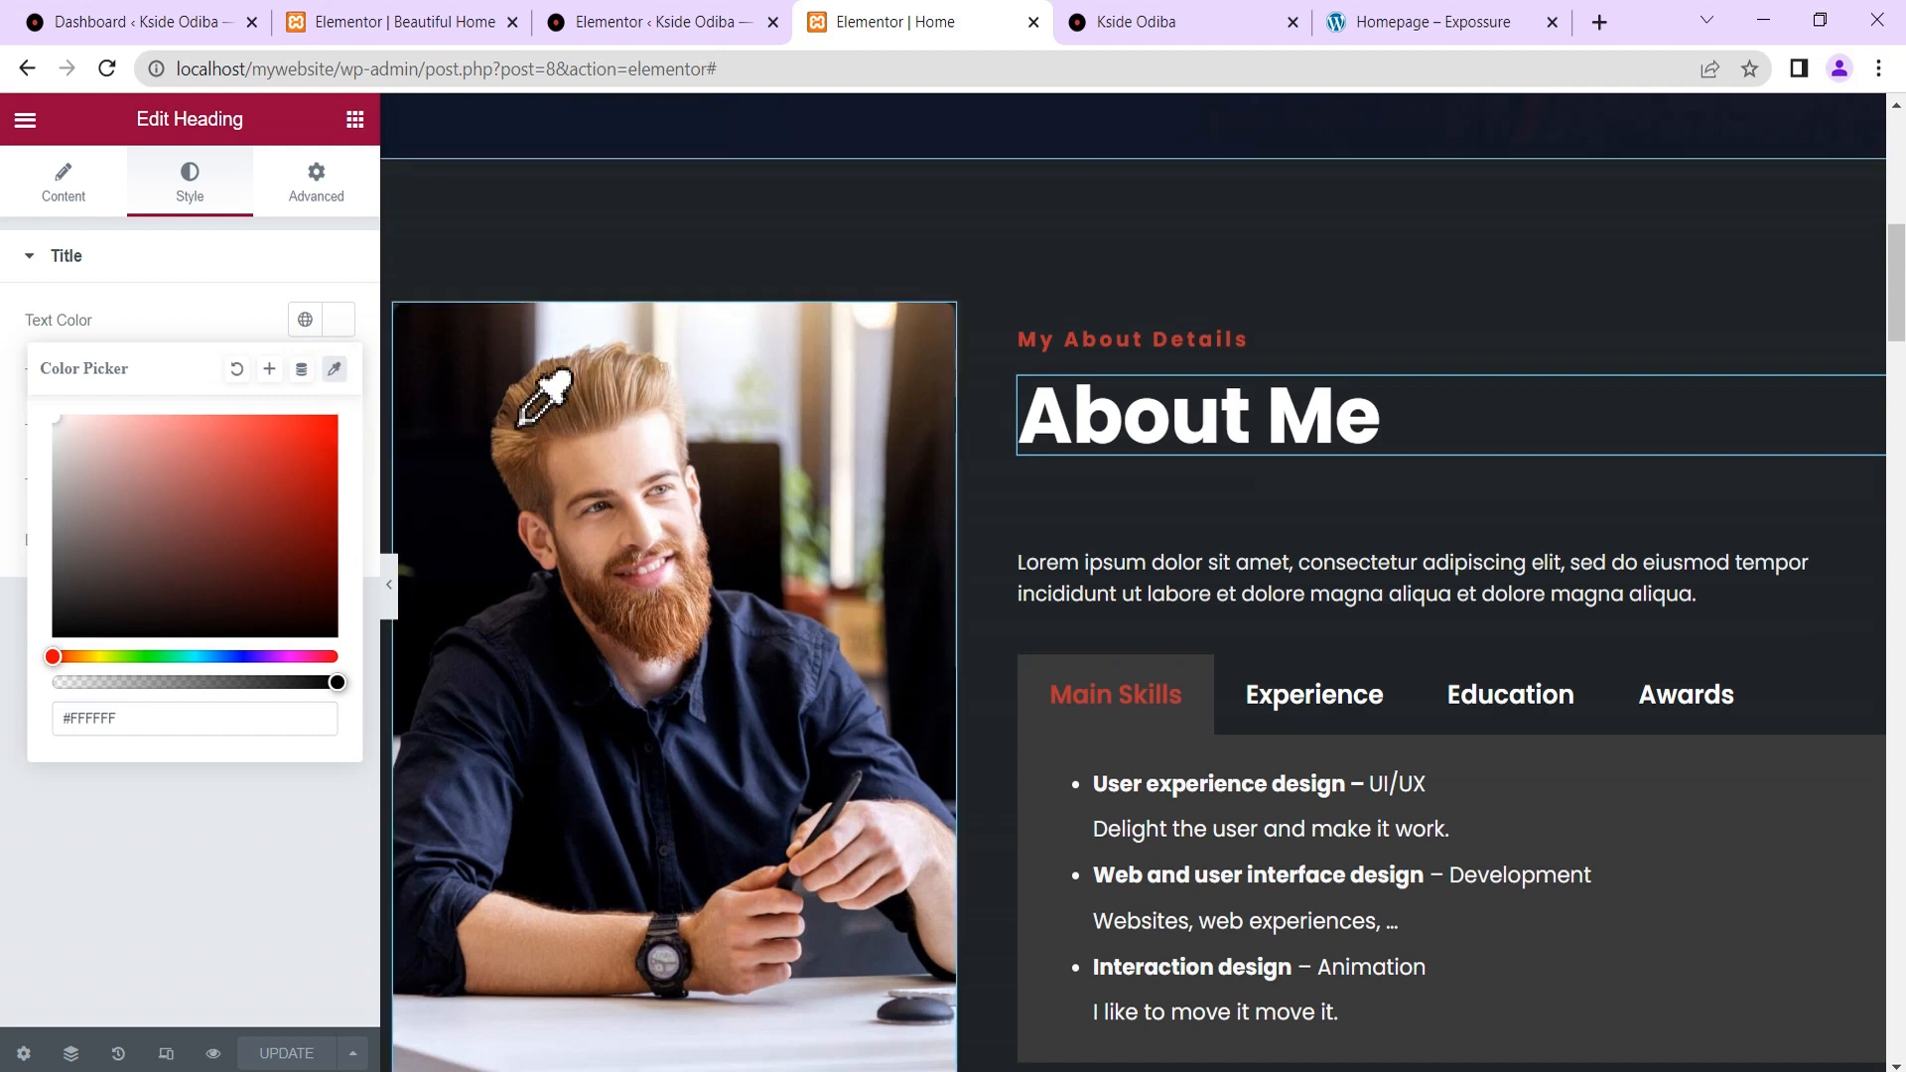
click(609, 463)
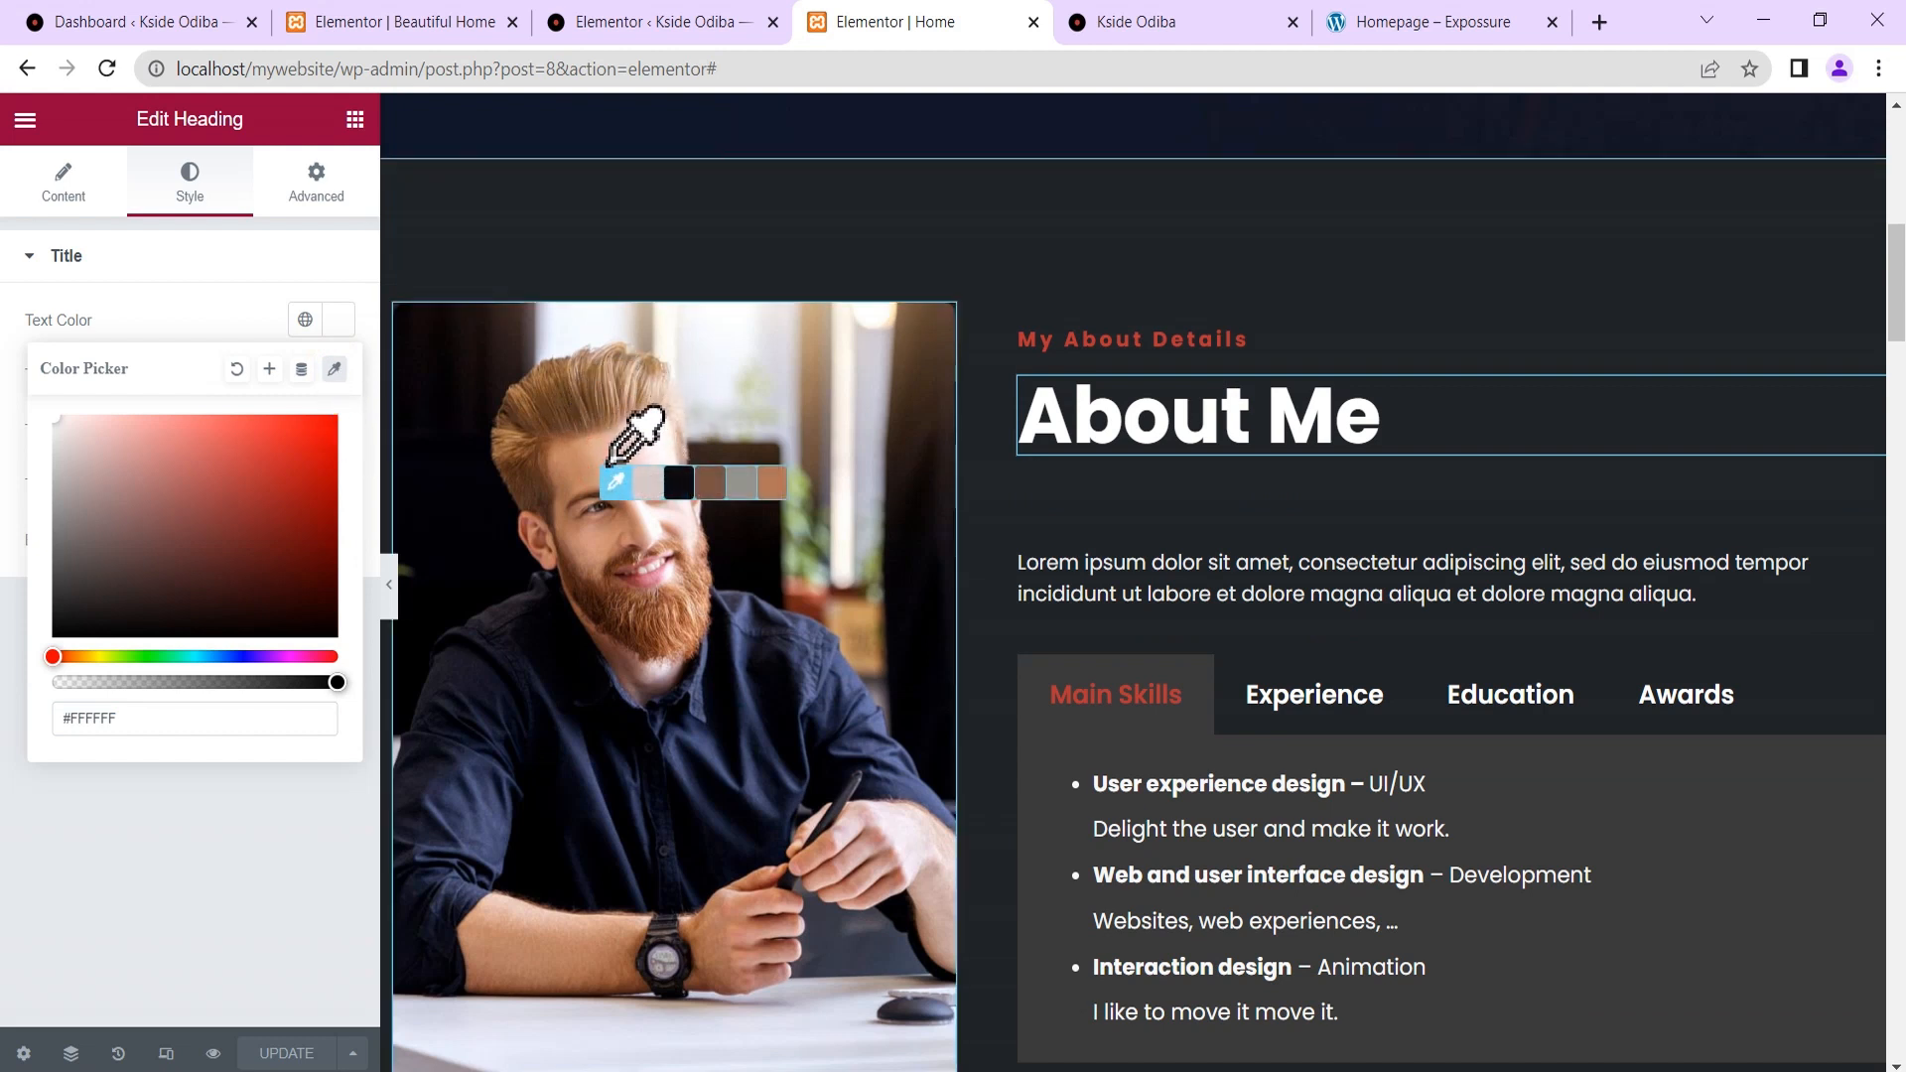
click(545, 674)
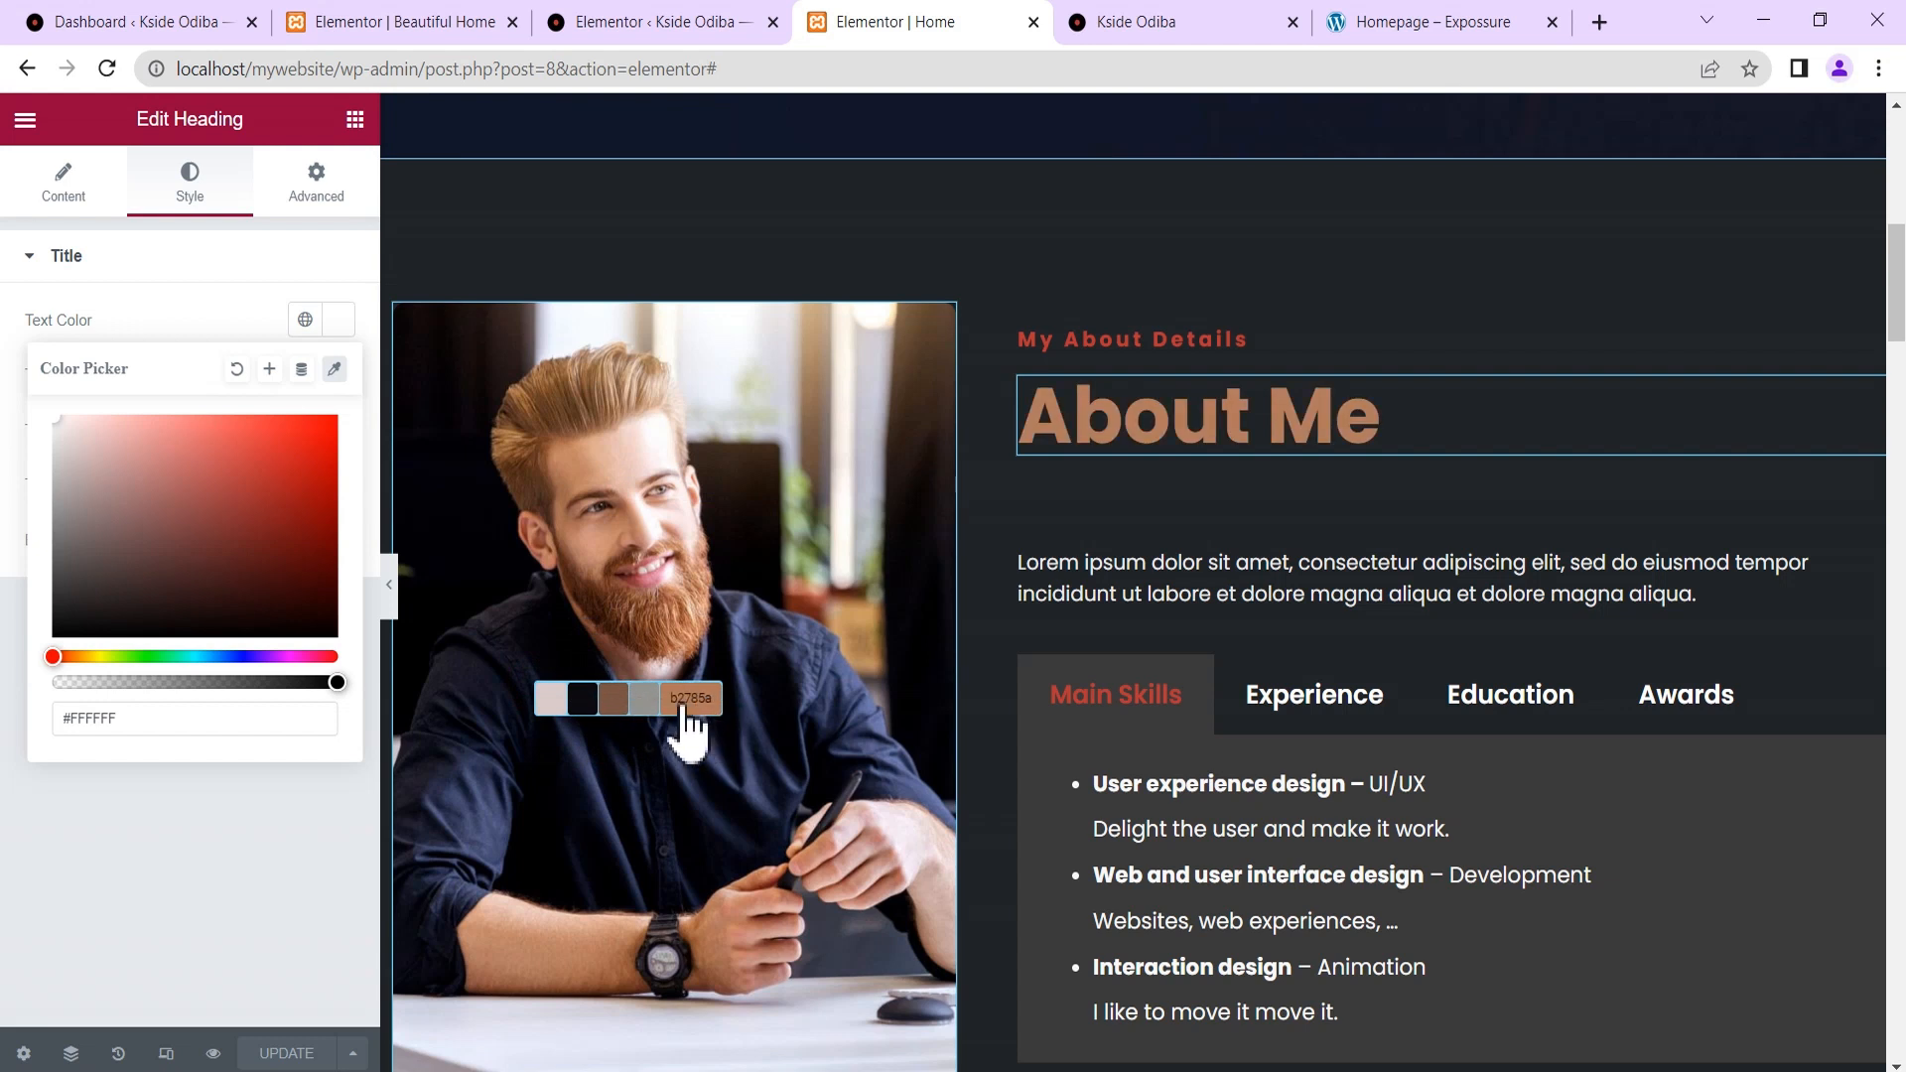
click(691, 703)
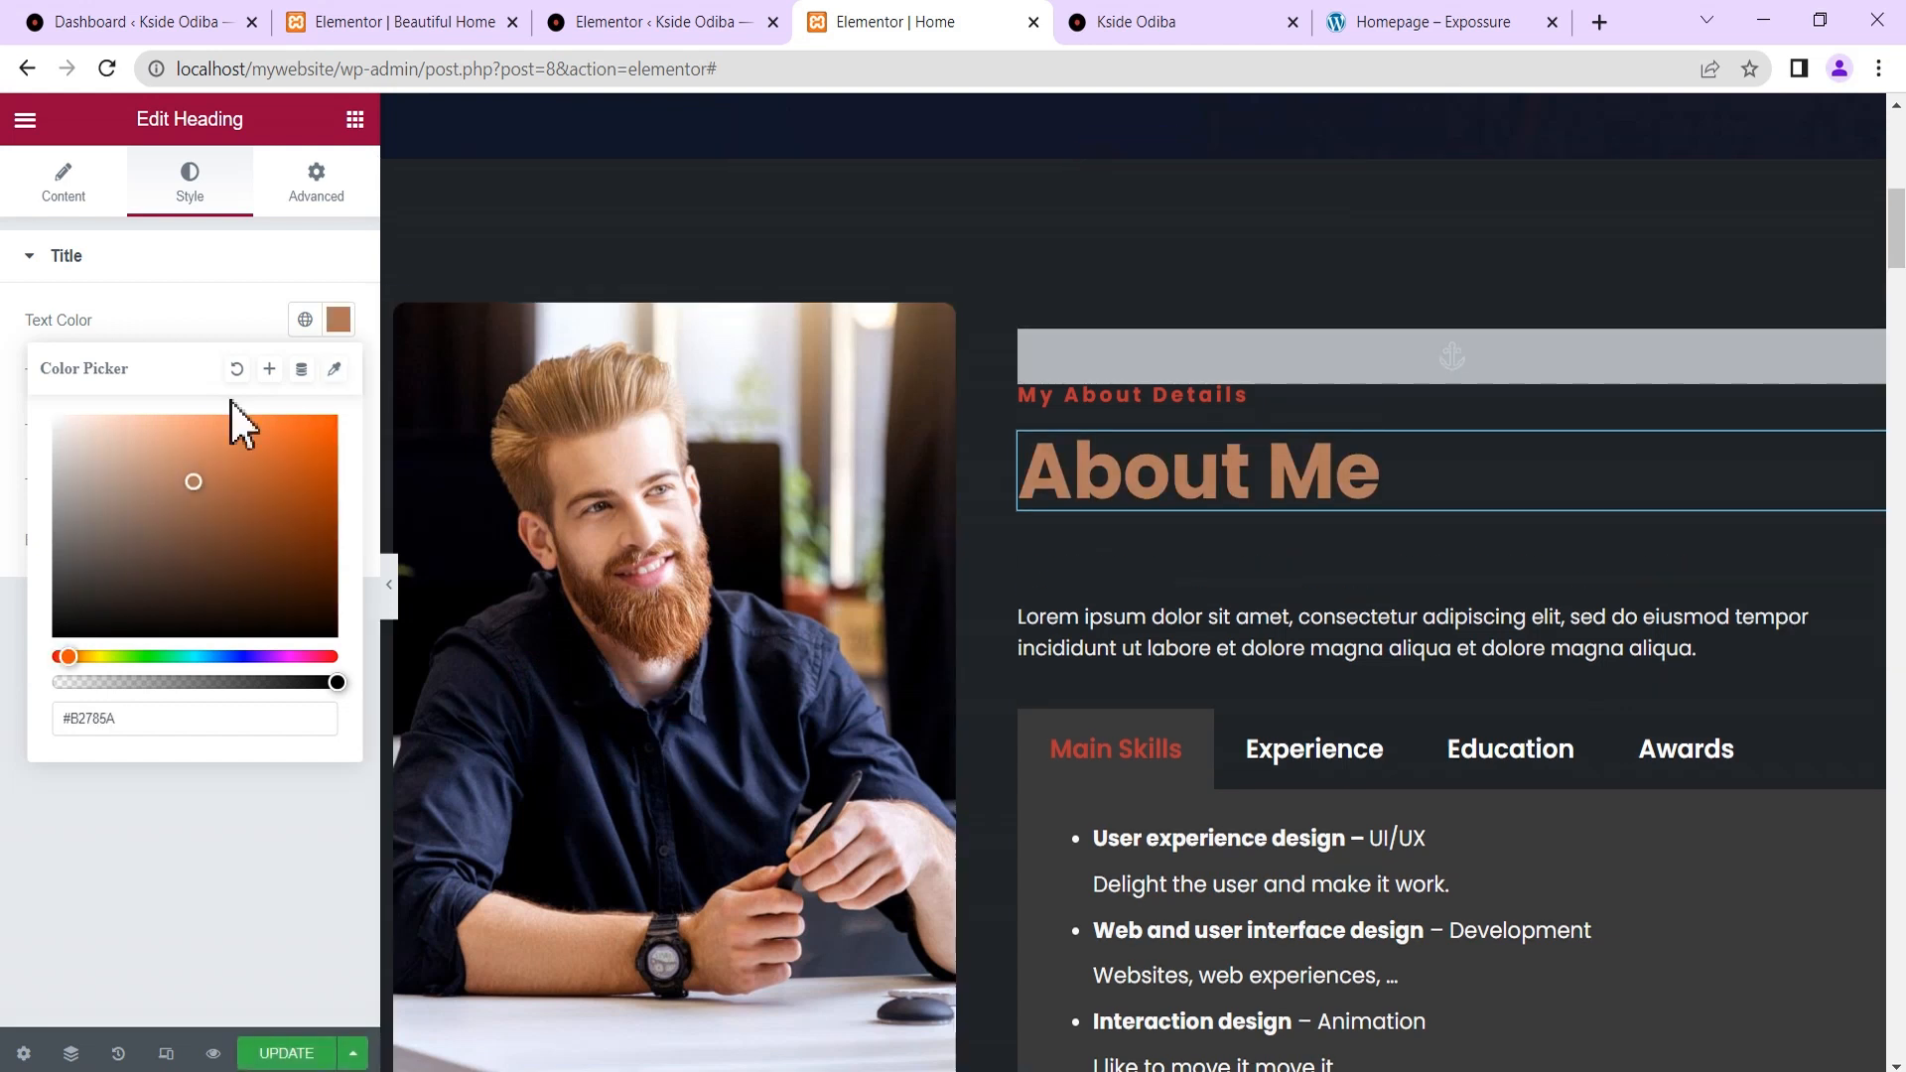
click(195, 323)
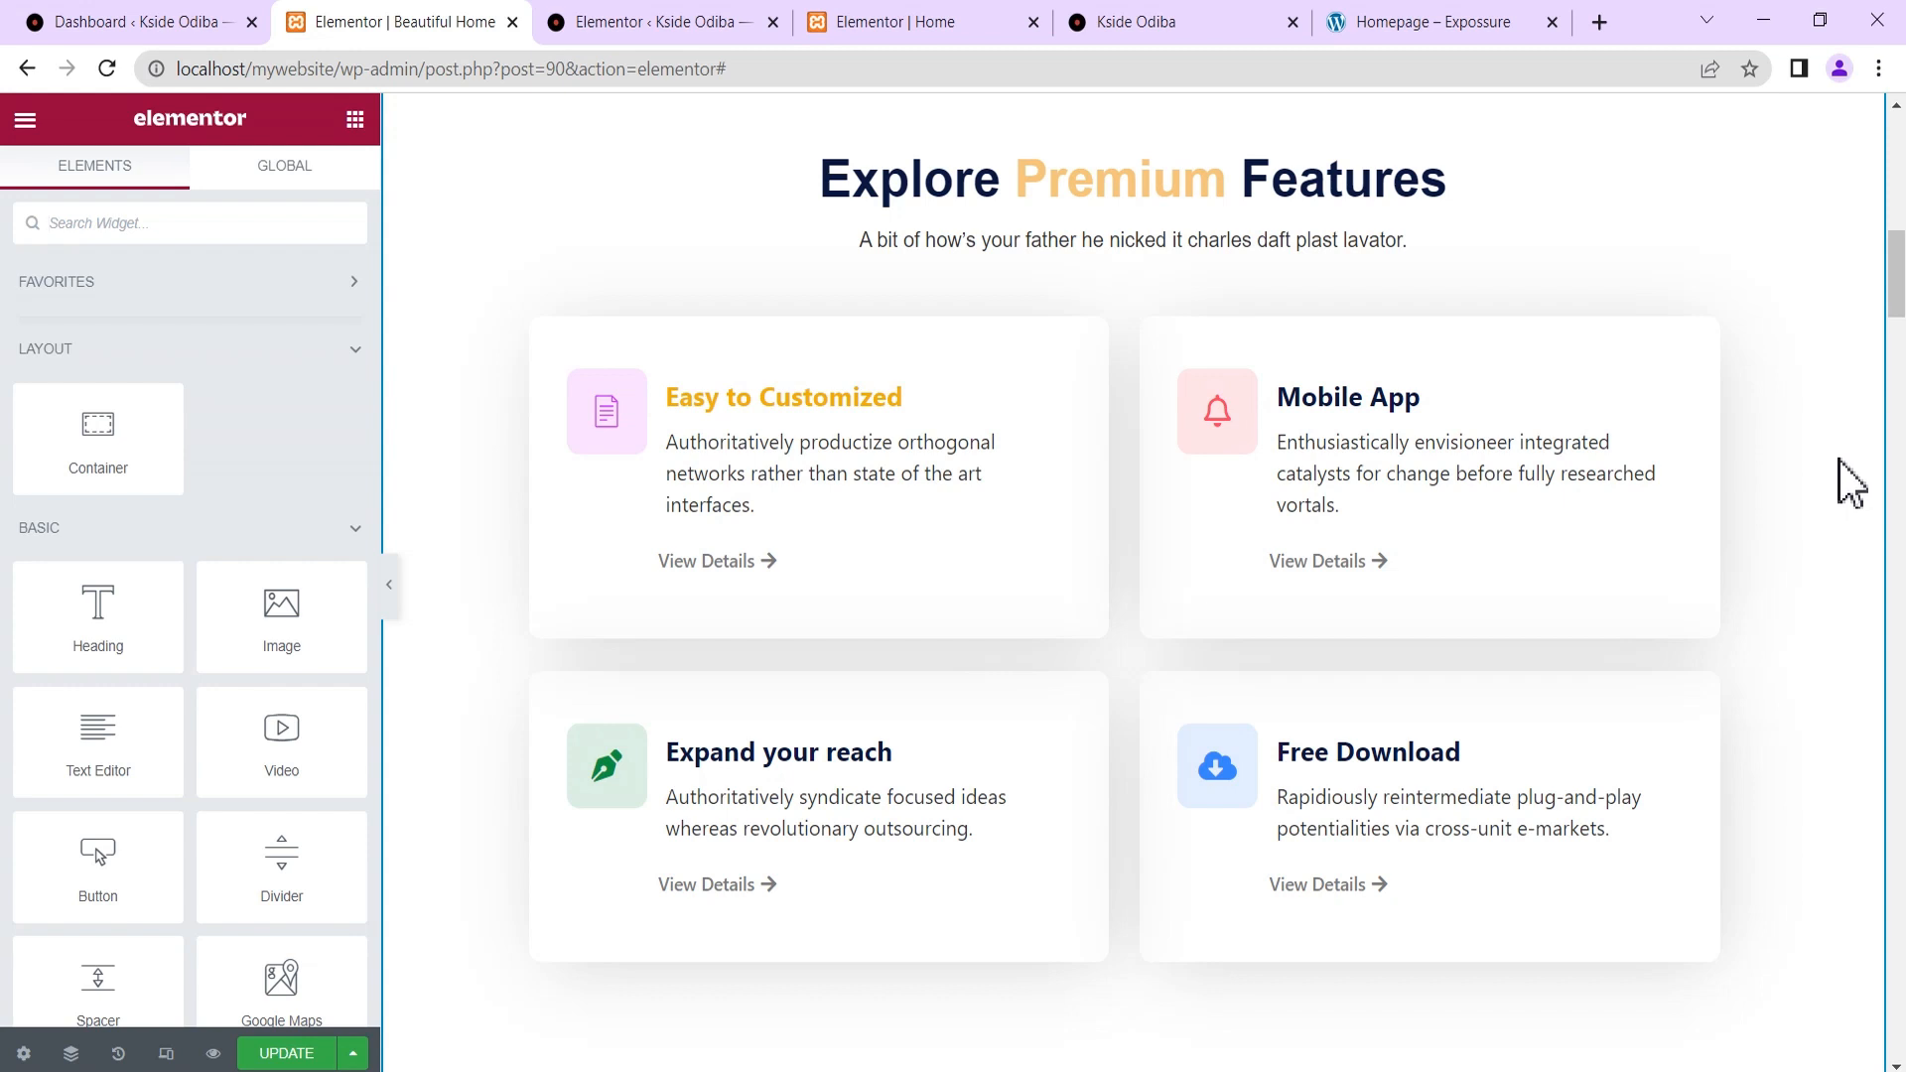
Set the Secondary system color in the site's Global Colors to a darker red, #C52E4E.
click(25, 124)
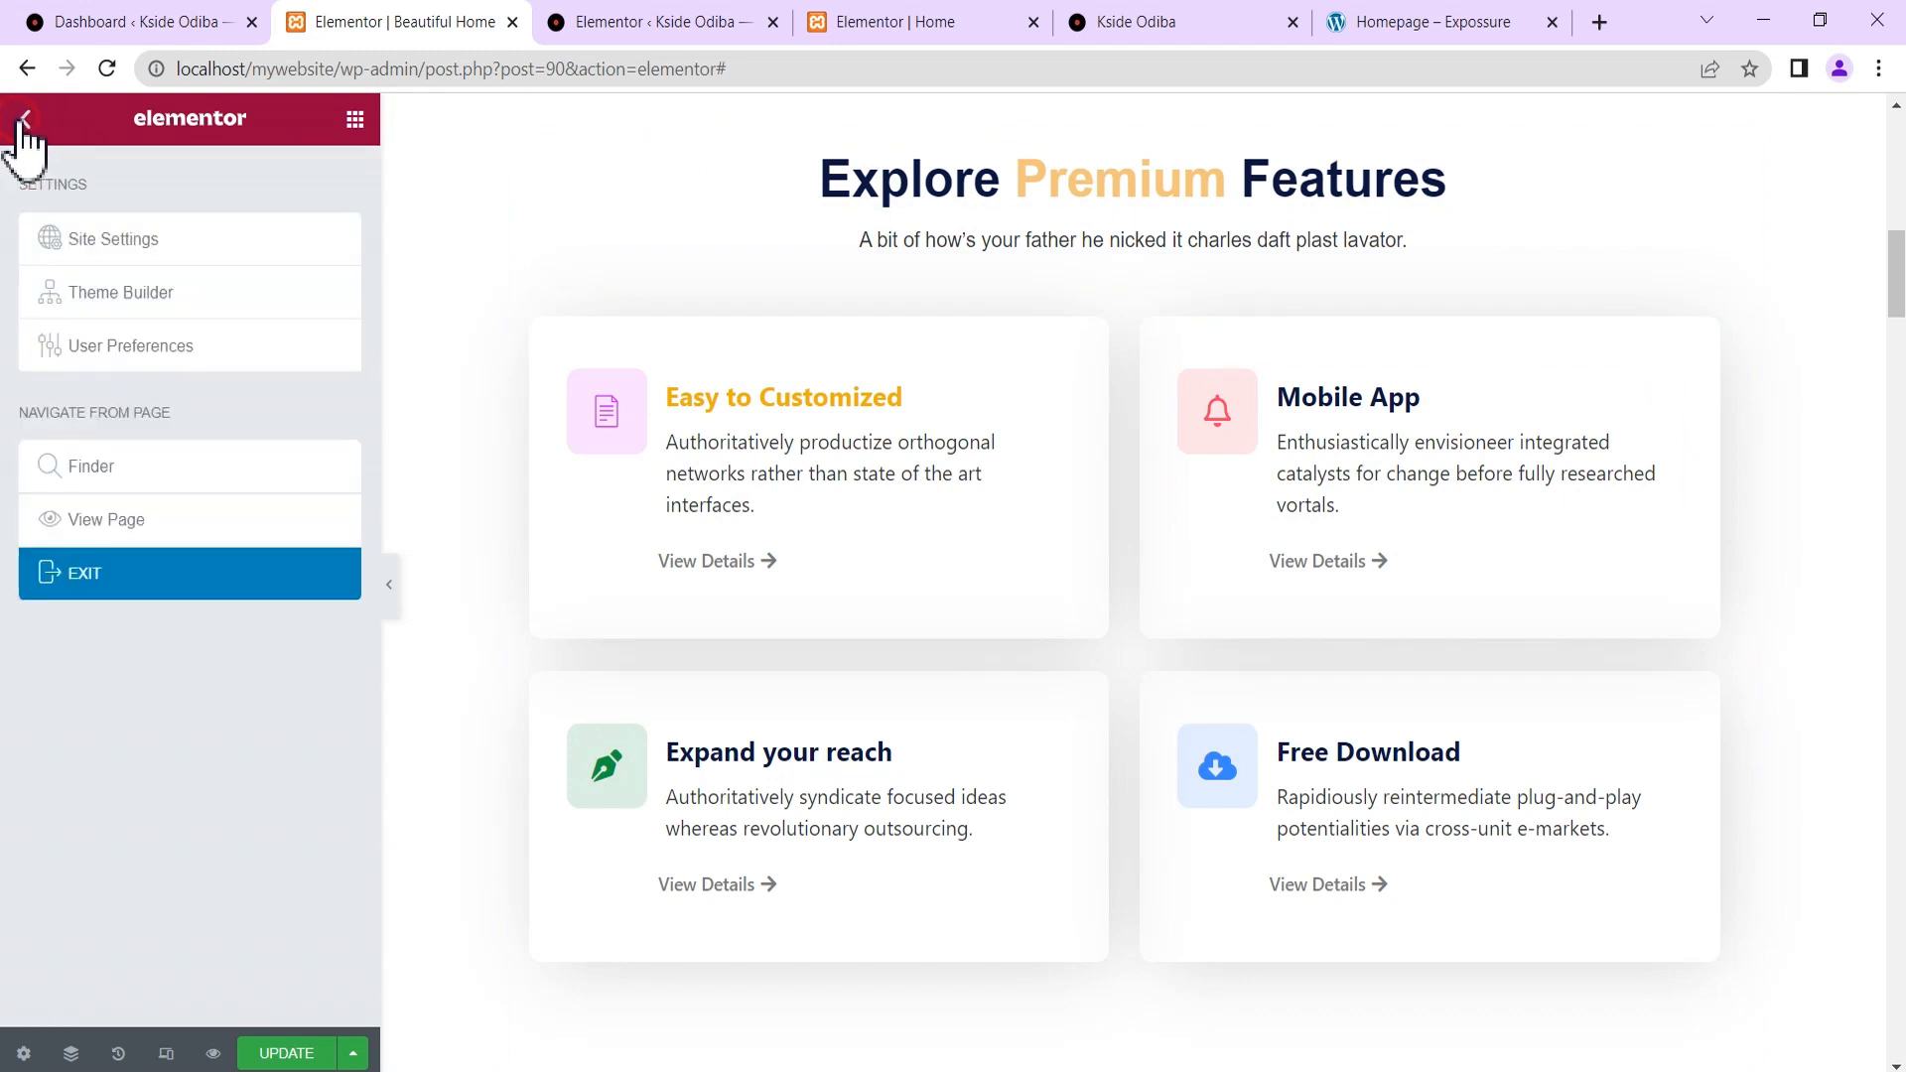
click(125, 238)
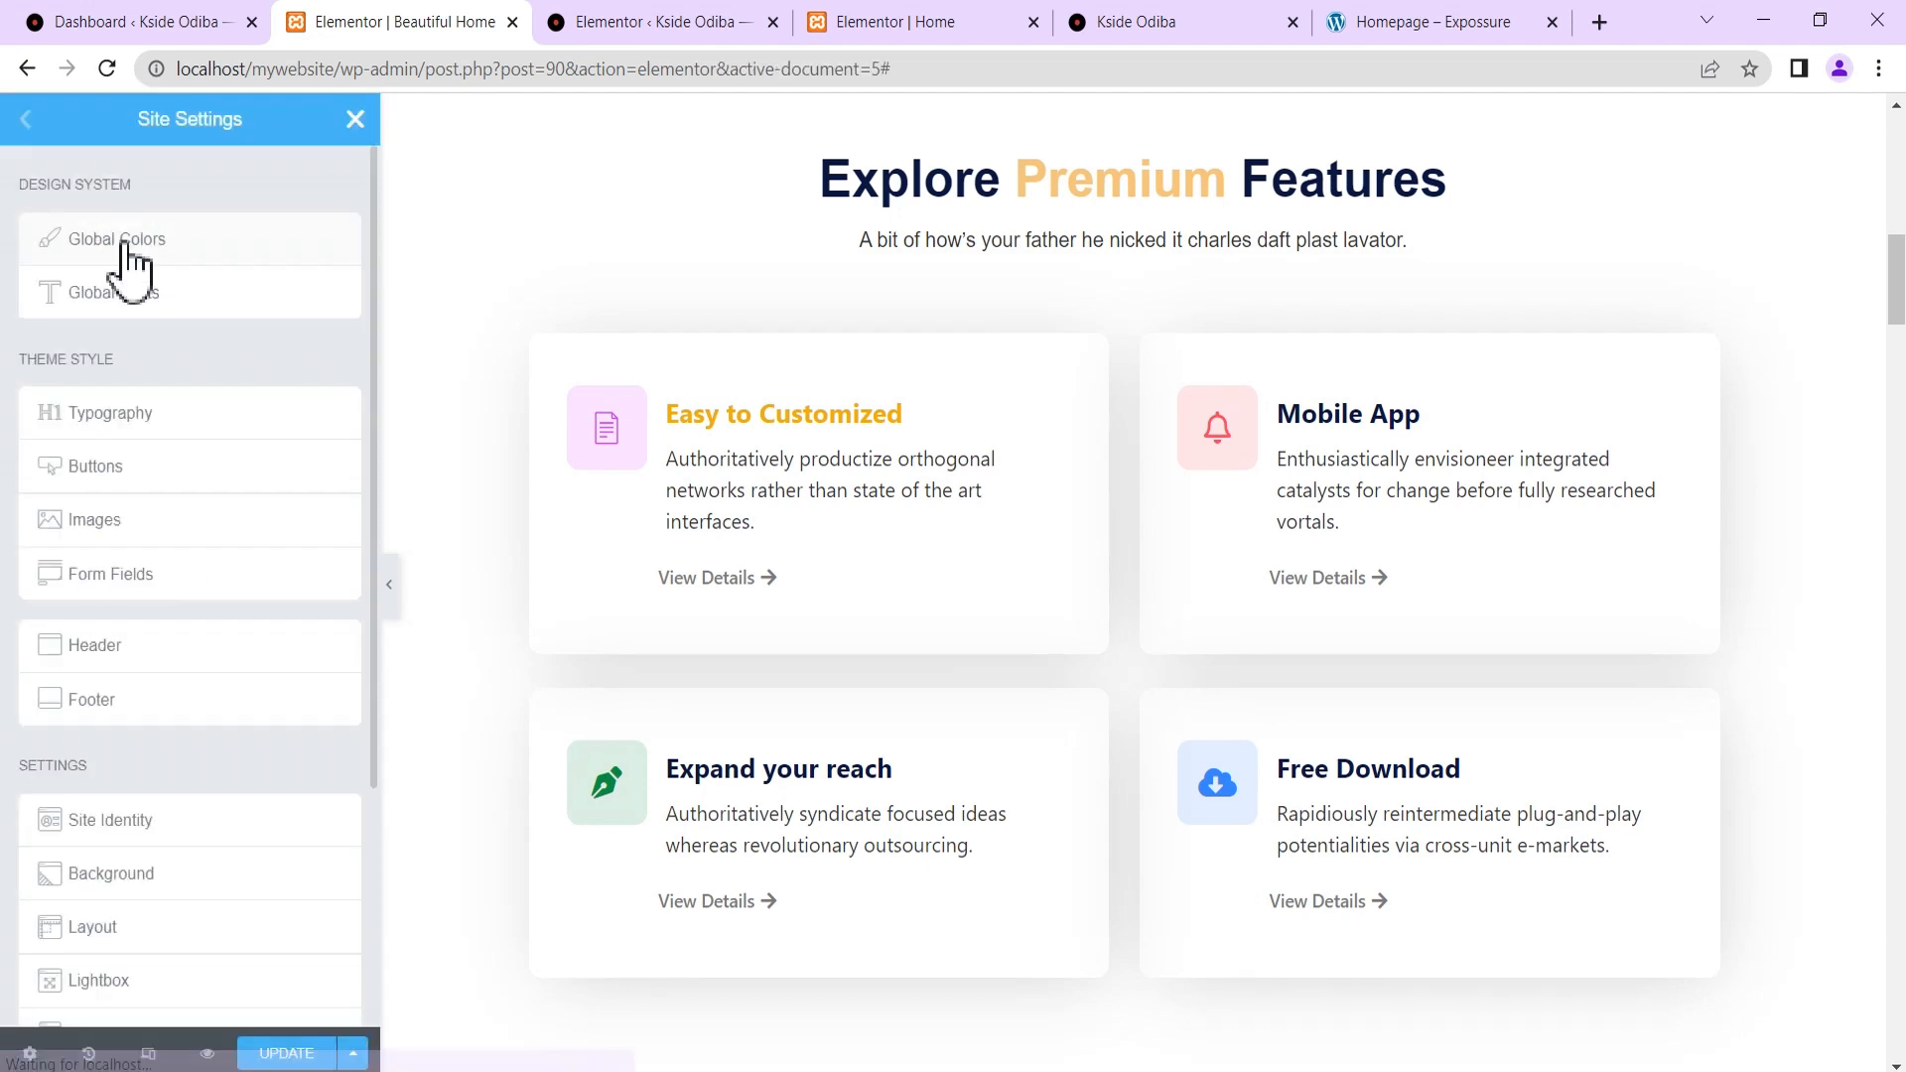
click(135, 239)
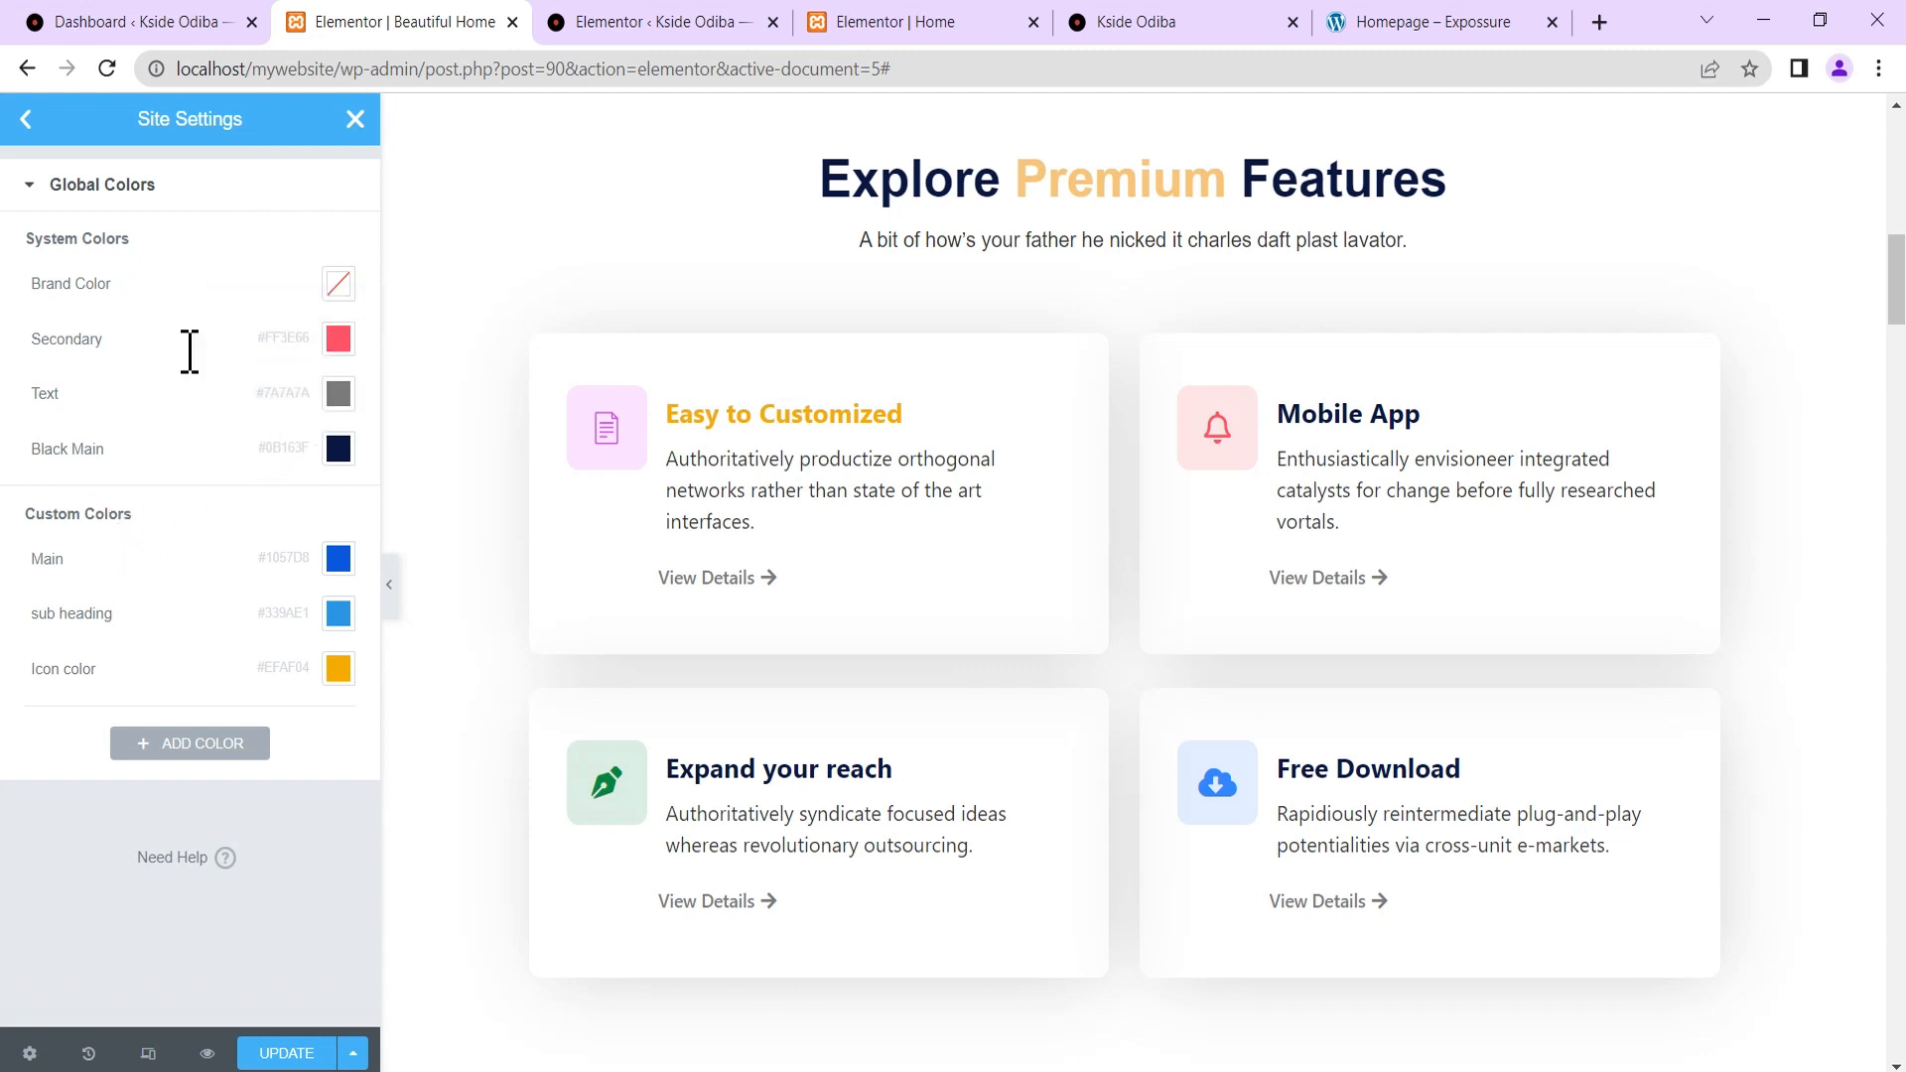
click(338, 340)
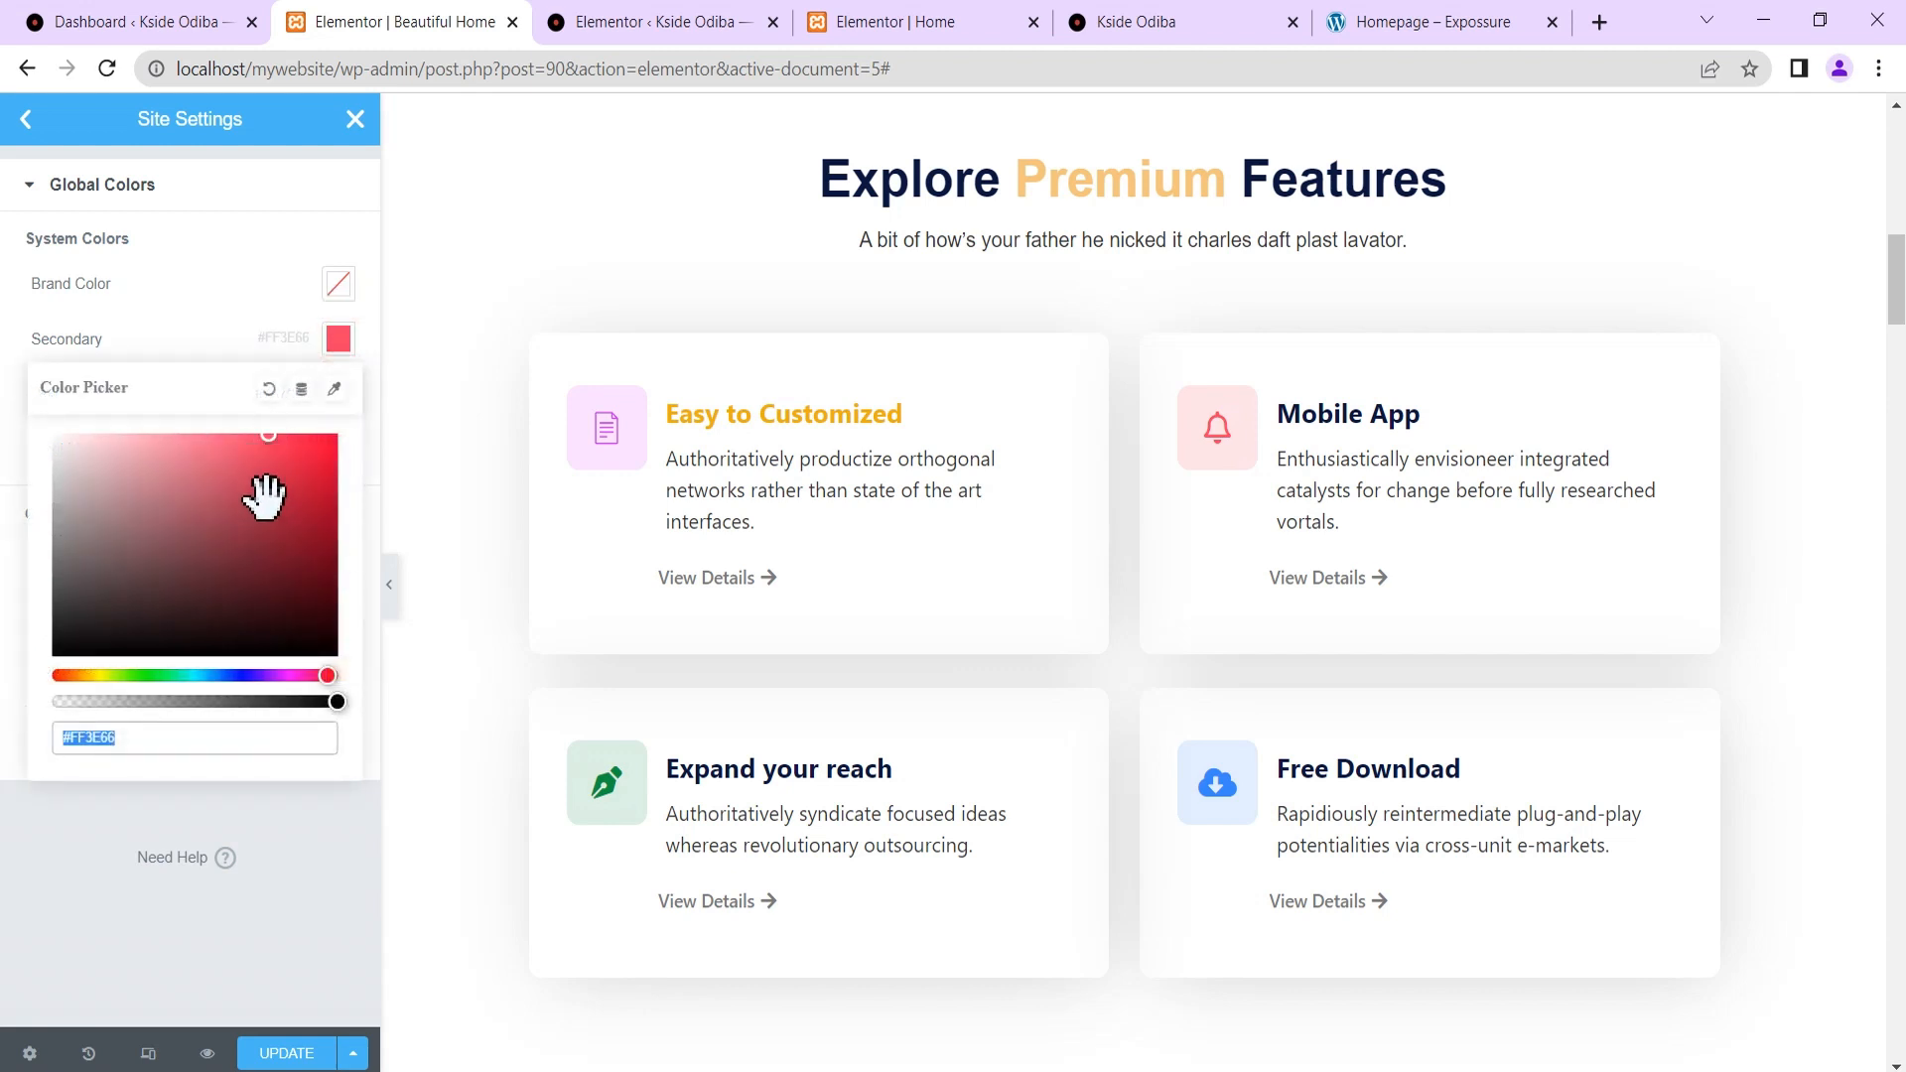
drag(268, 437, 270, 484)
click(205, 350)
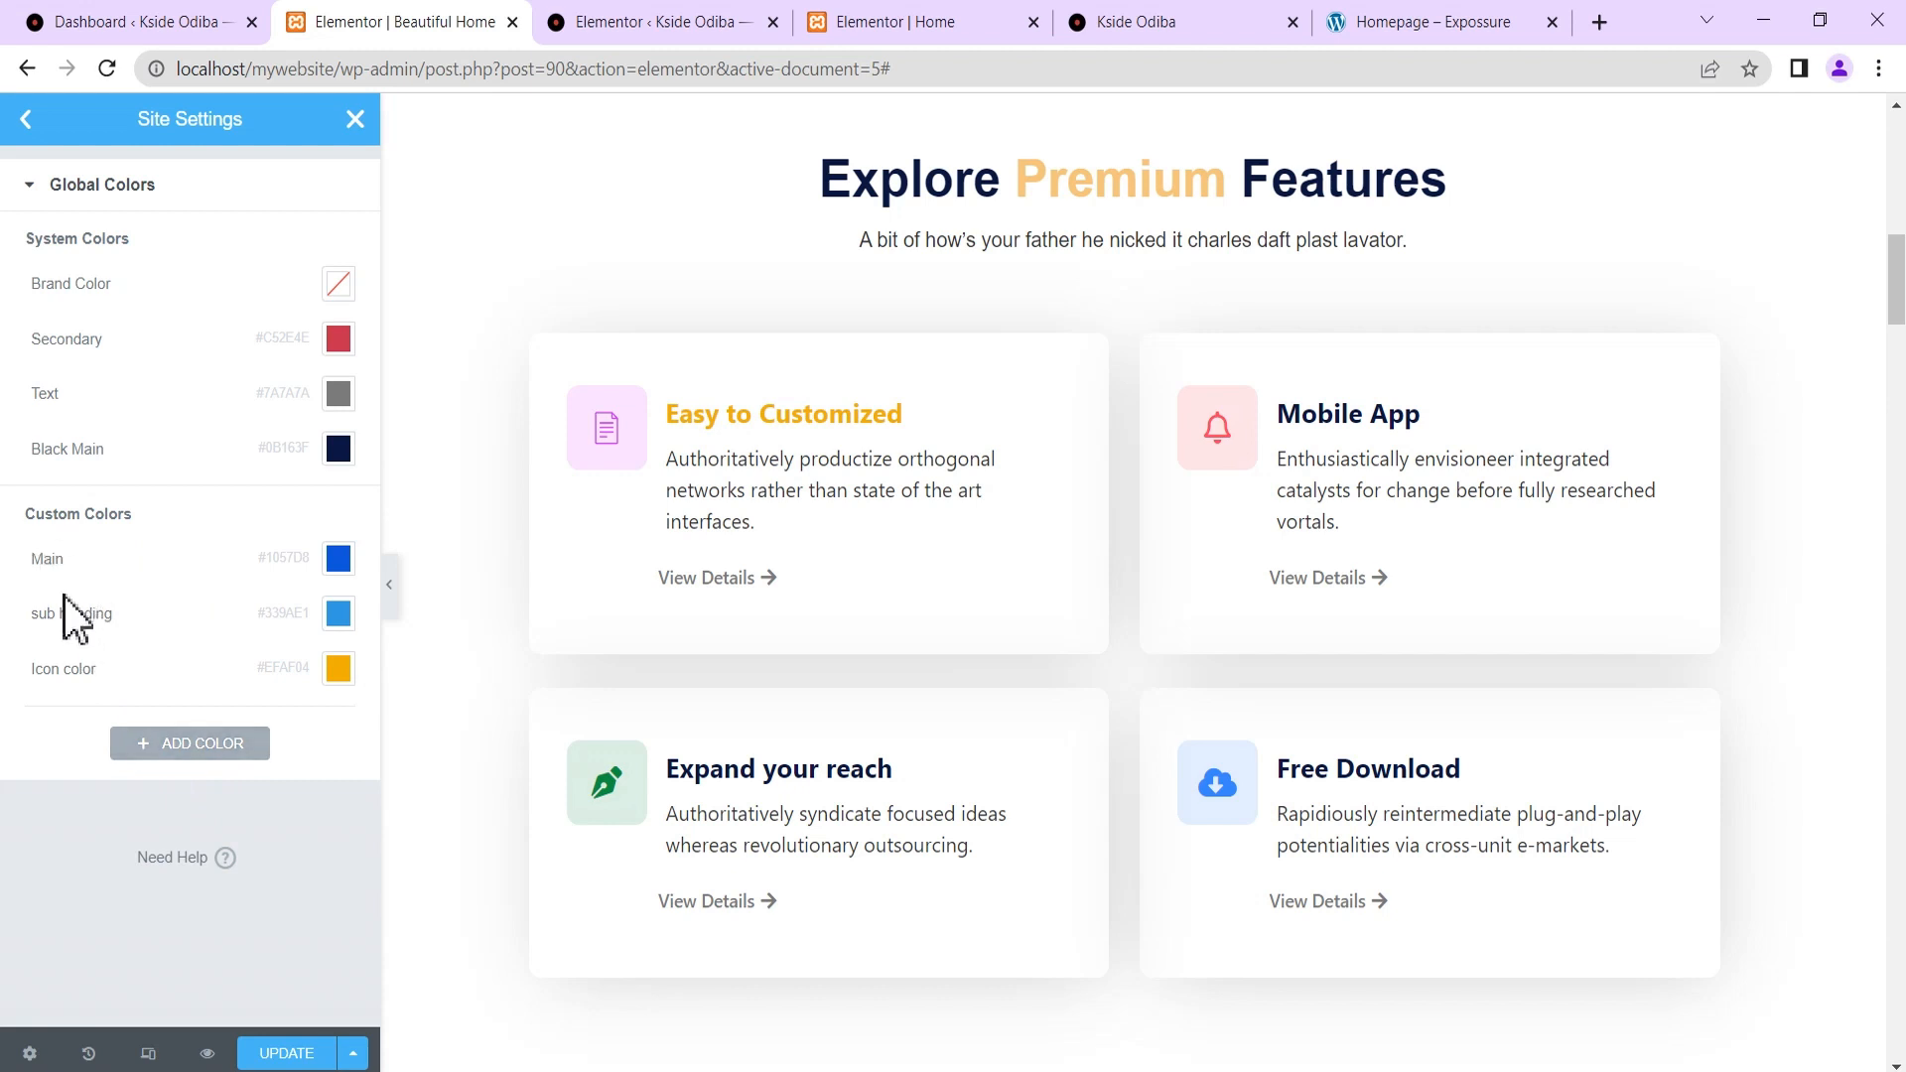
Add a new custom global color and set it to orange, #CA6915.
click(199, 746)
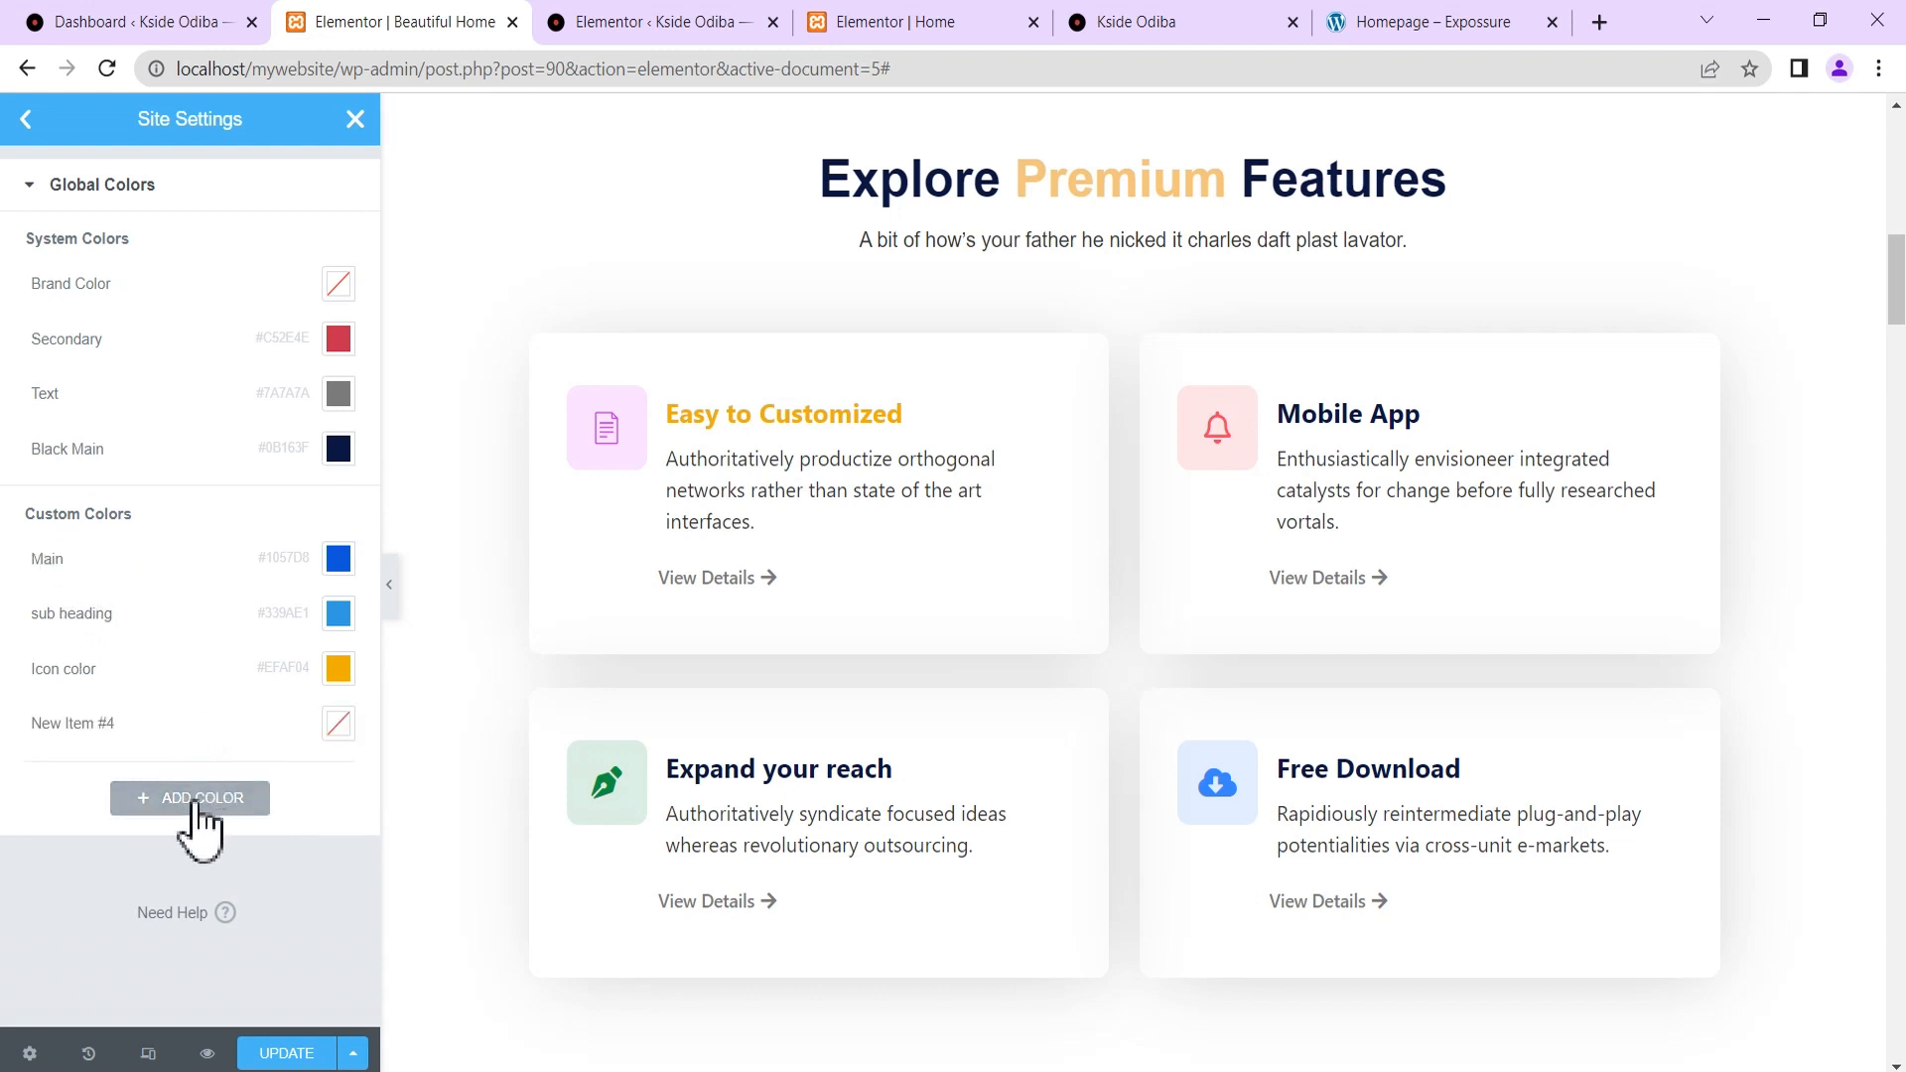
click(336, 730)
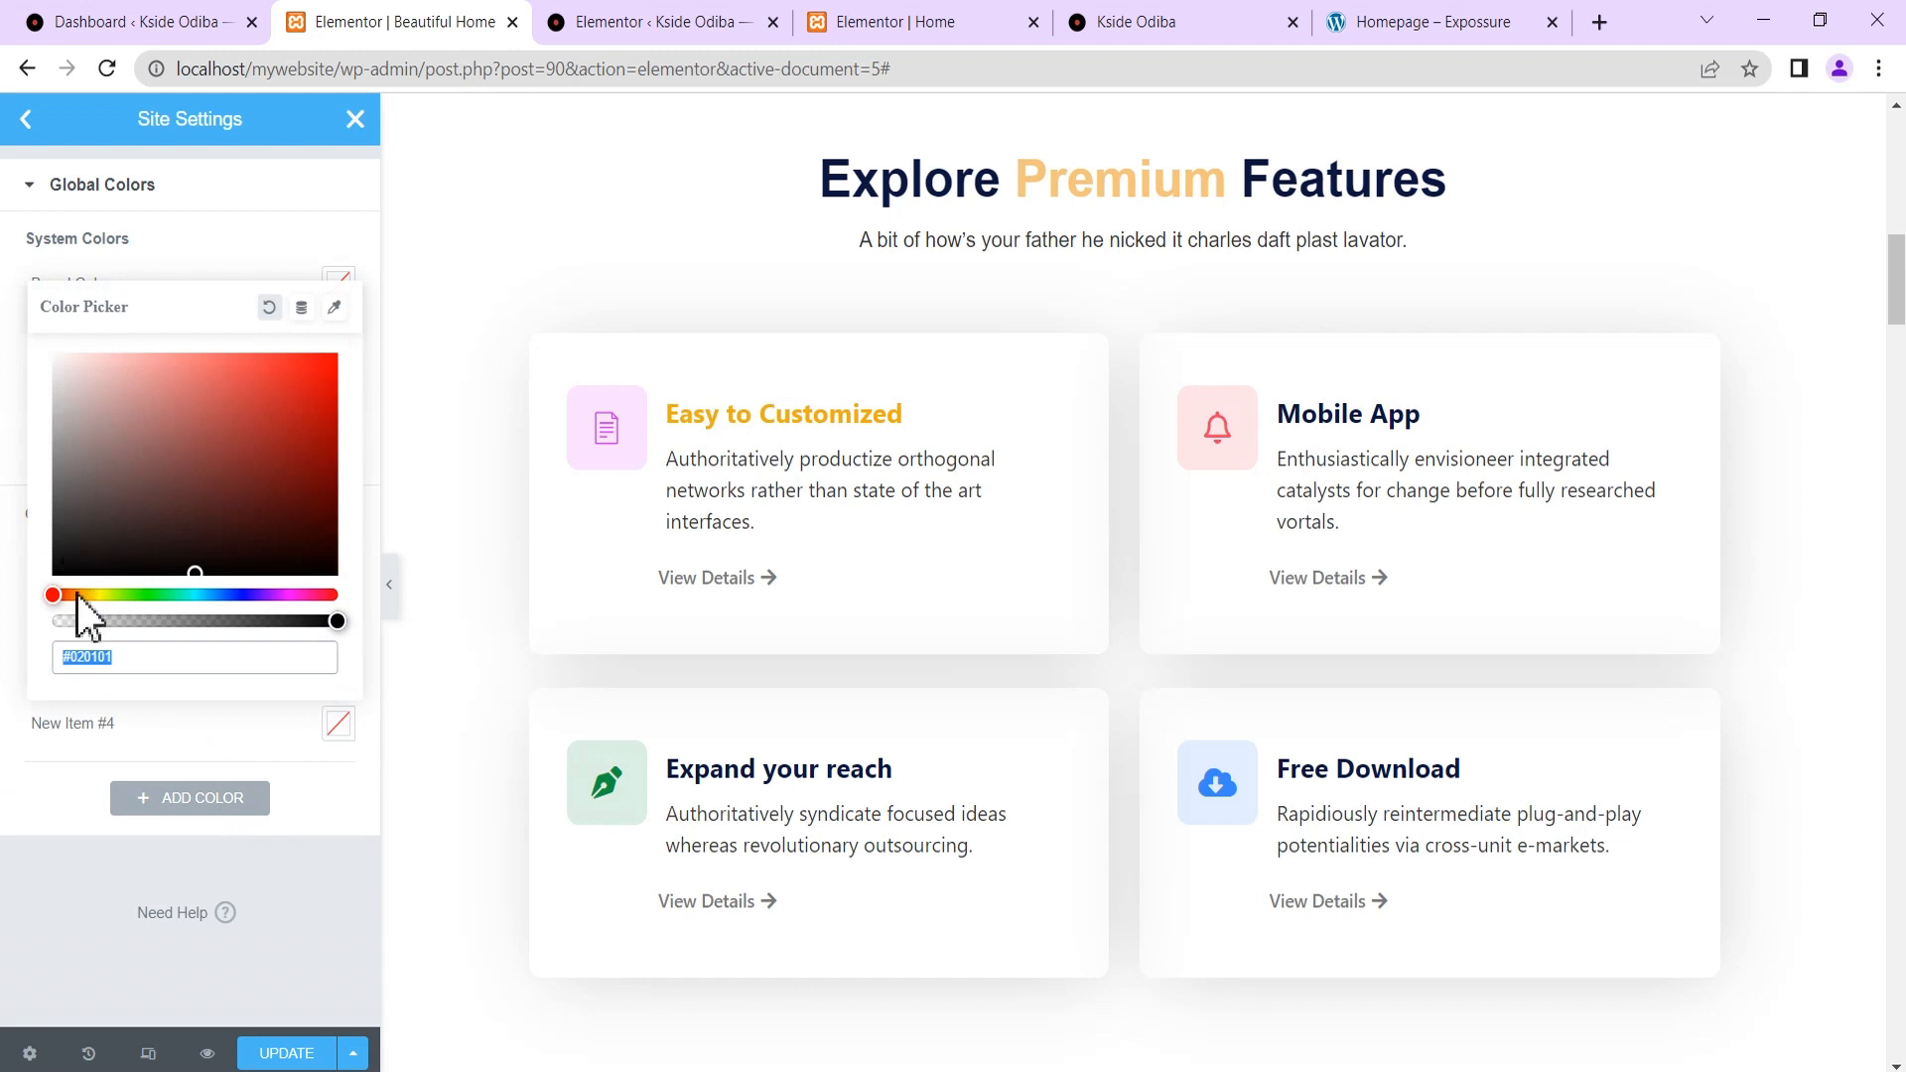
click(73, 594)
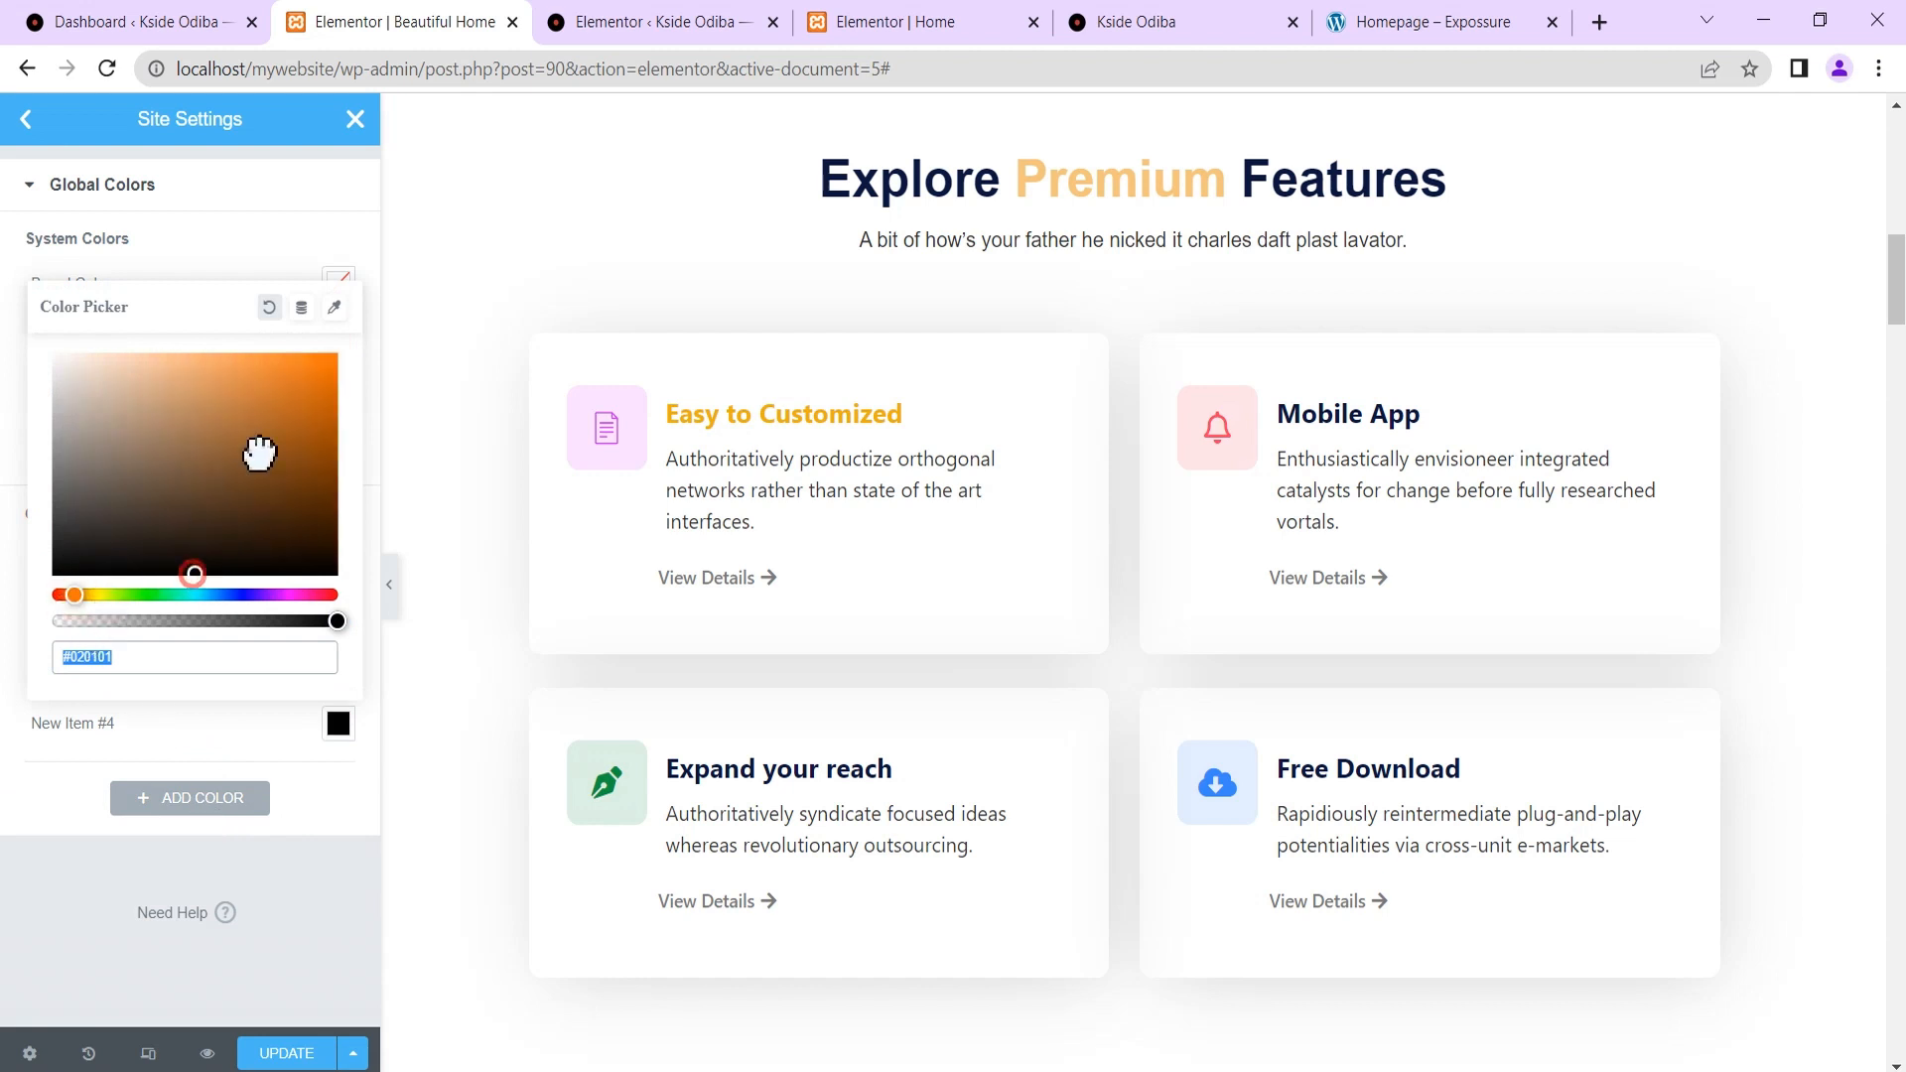
click(322, 401)
drag(321, 401, 306, 393)
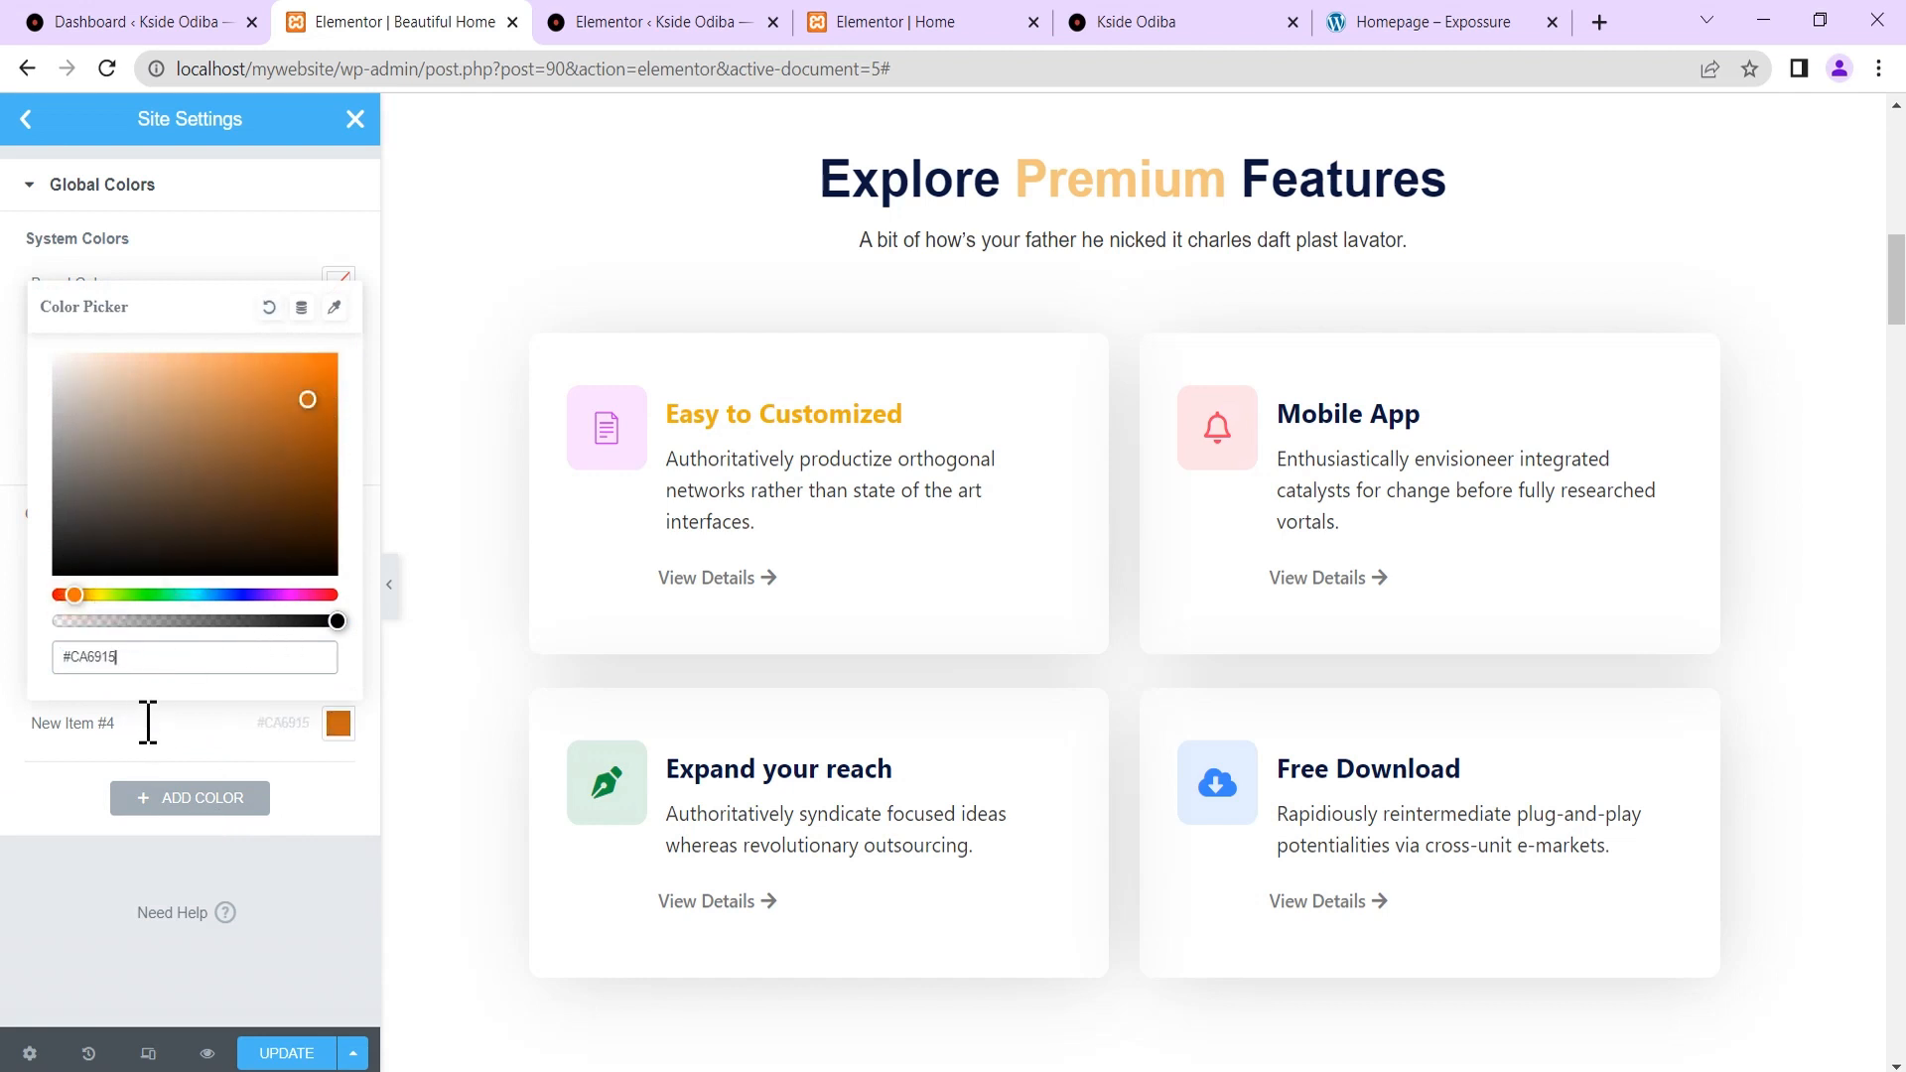
Rename the new custom global color to "button" and save the site settings.
click(110, 728)
drag(126, 729, 10, 734)
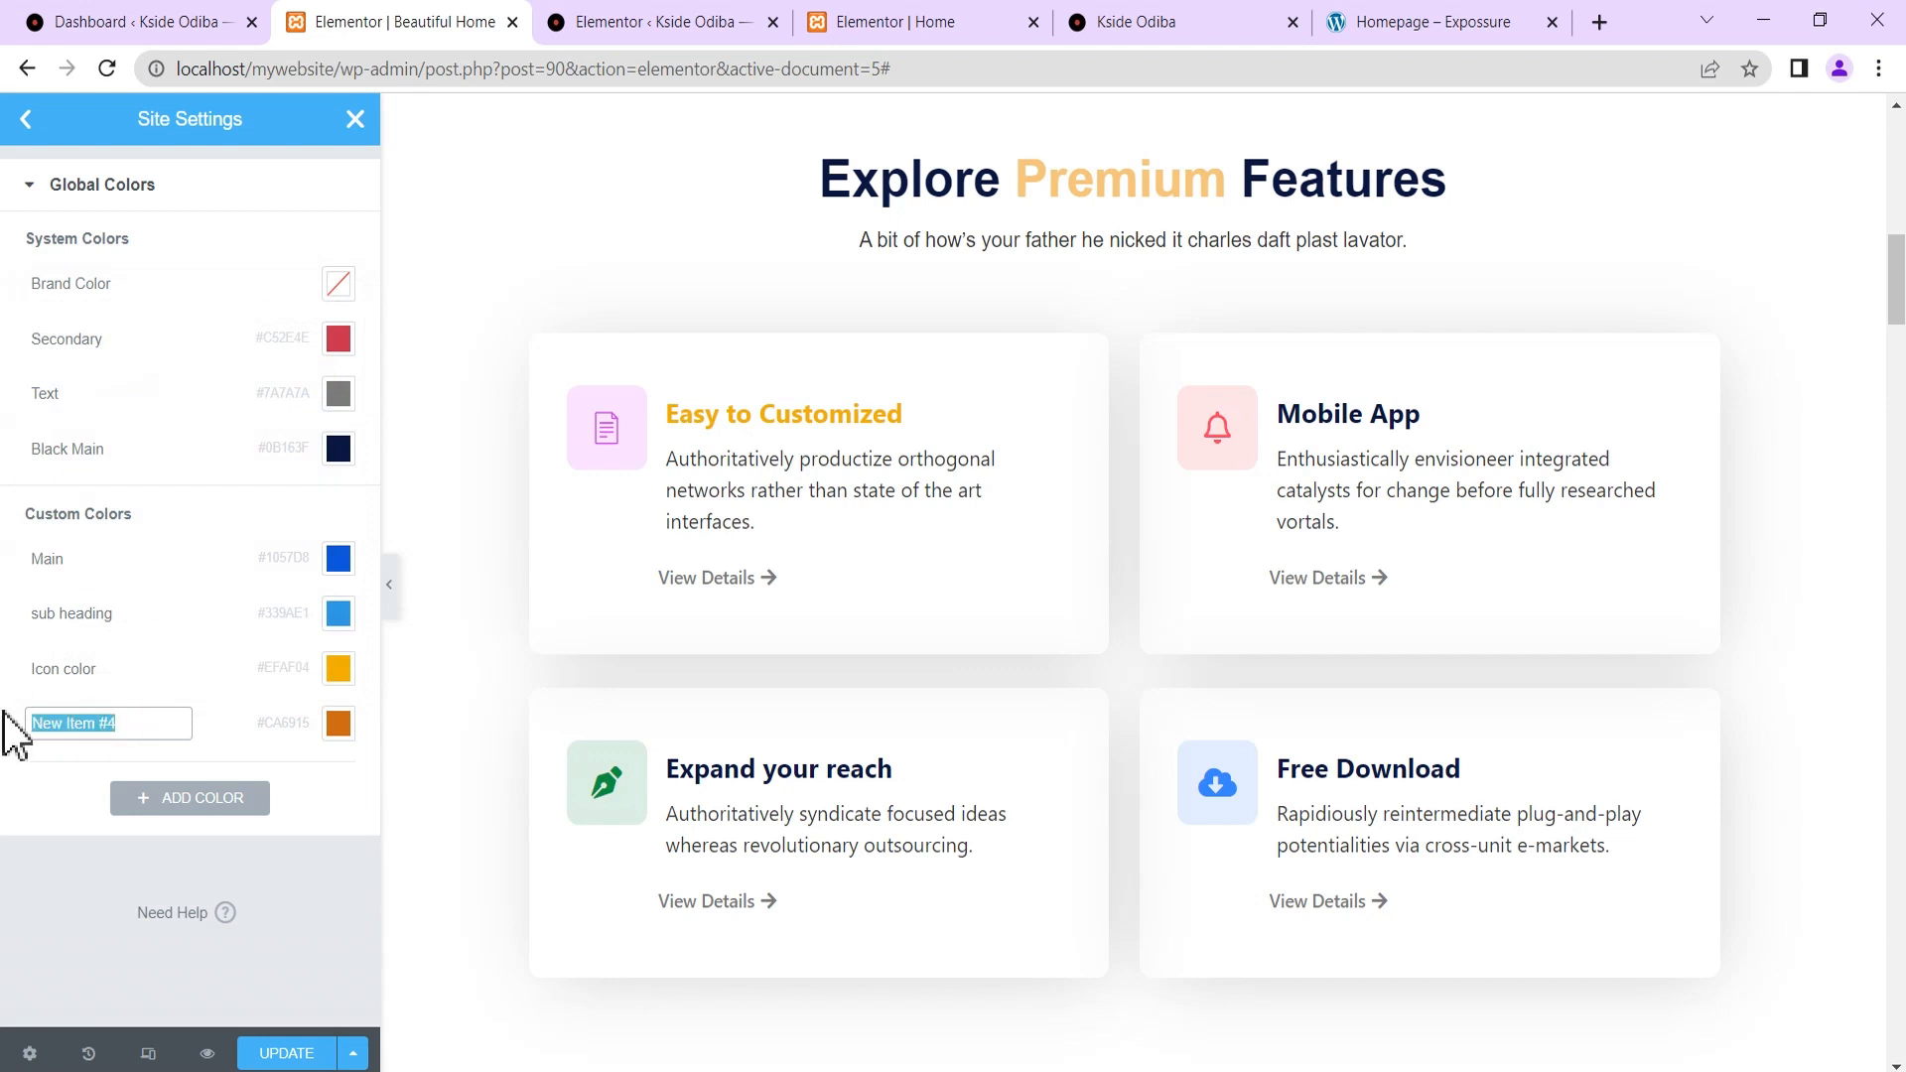
text(button)
click(182, 654)
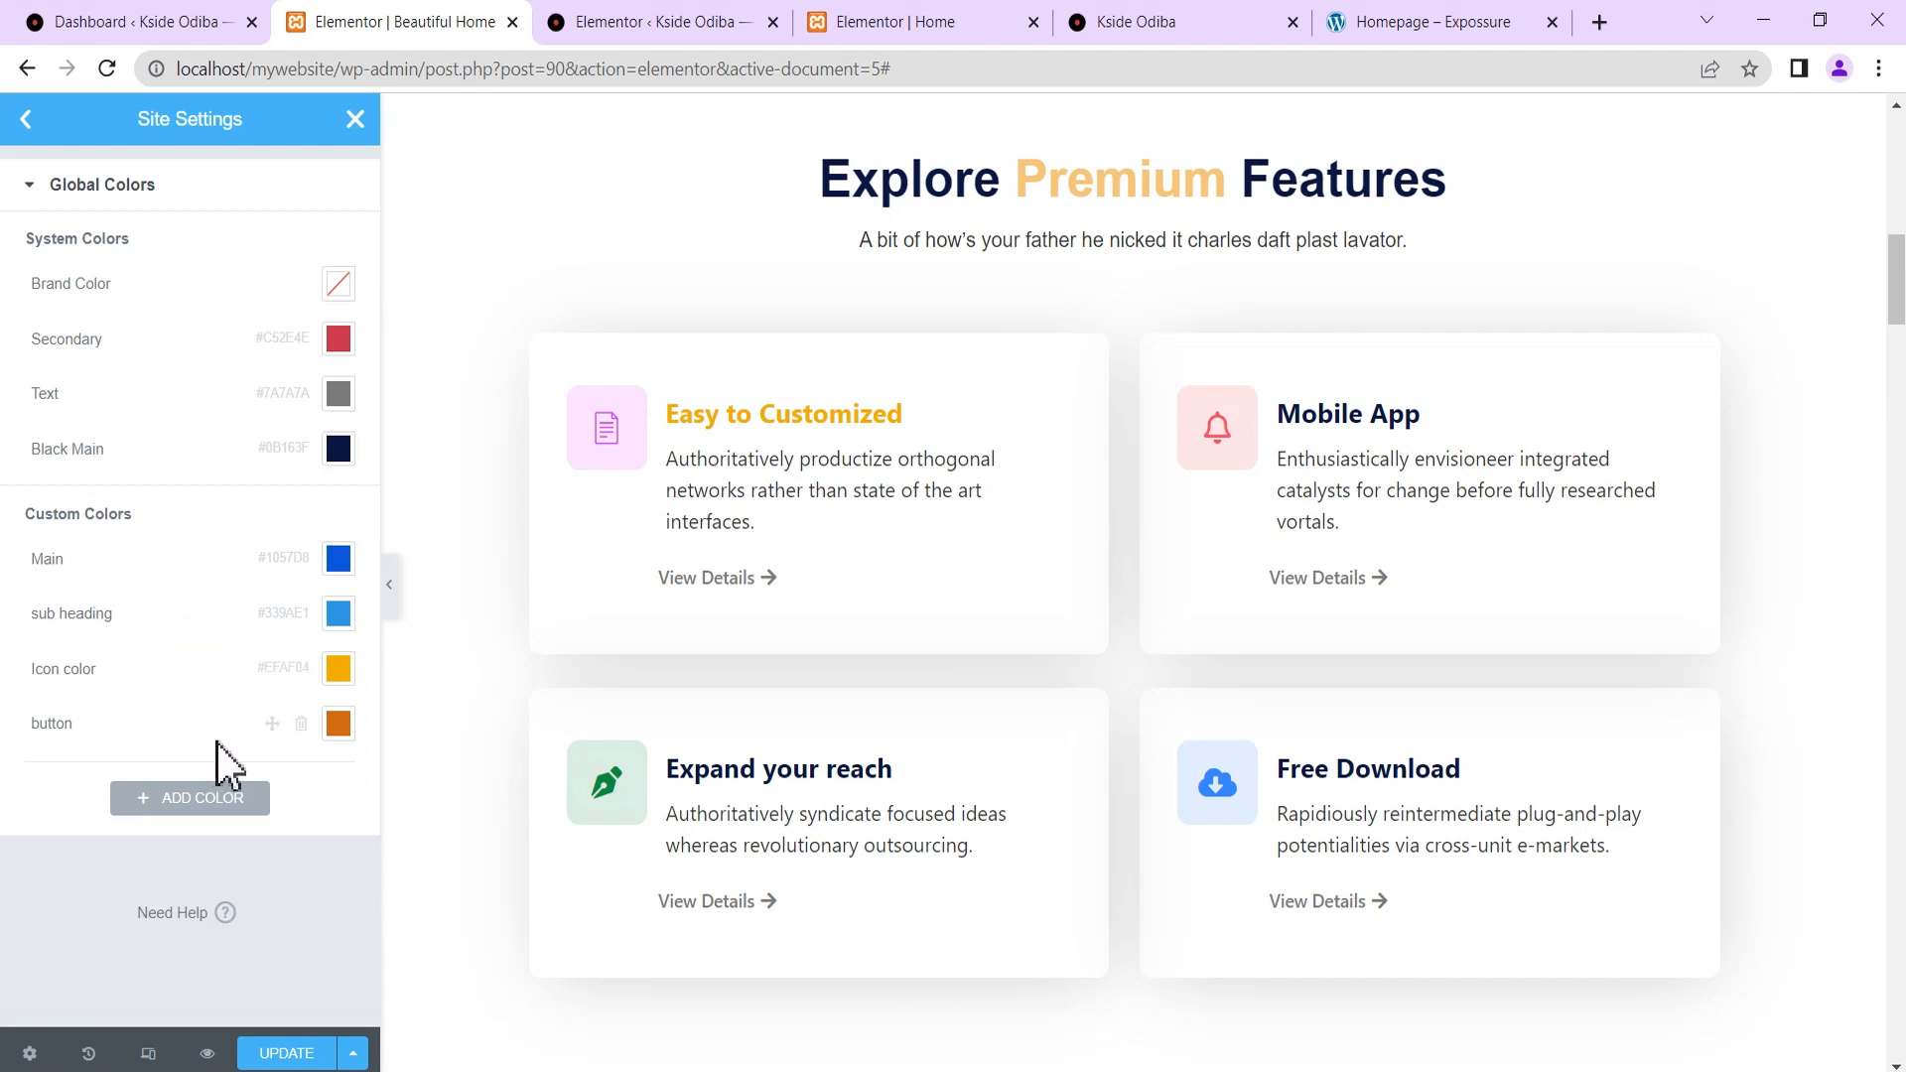
click(286, 1055)
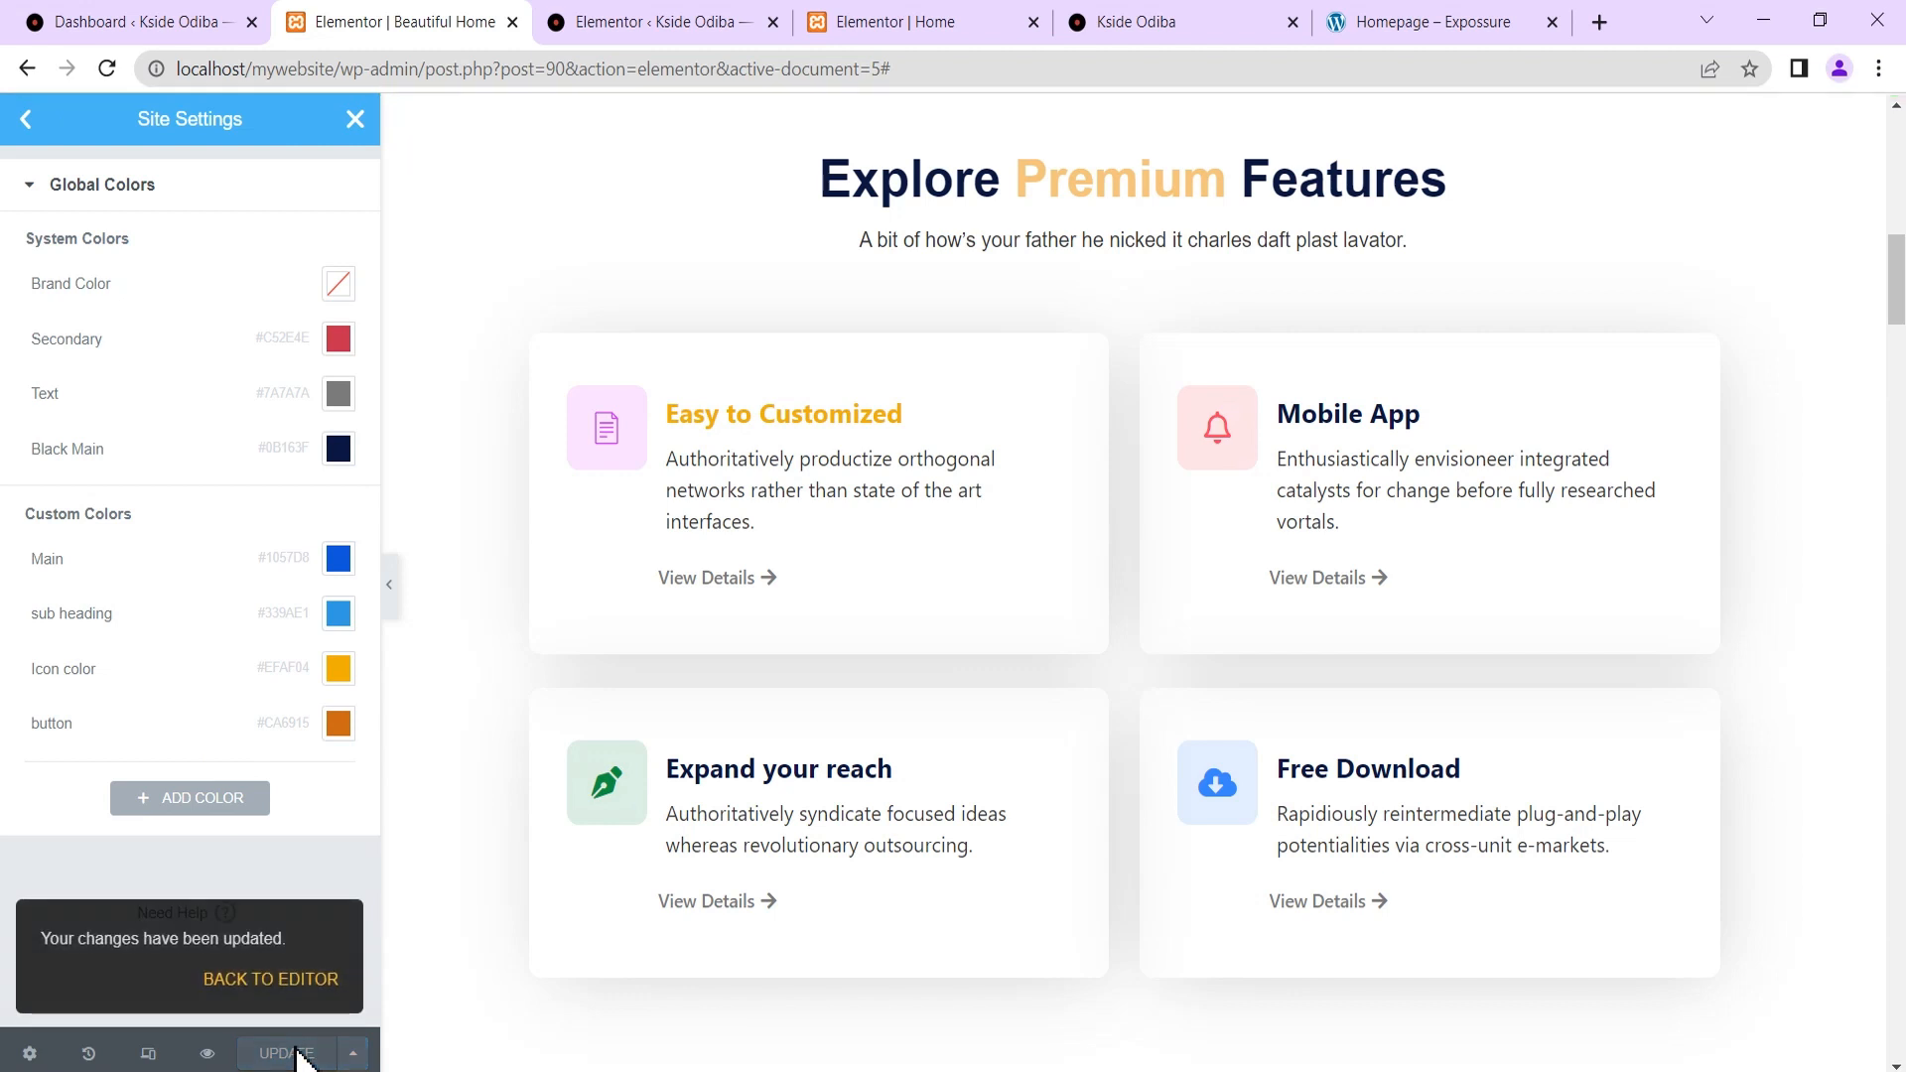
click(72, 866)
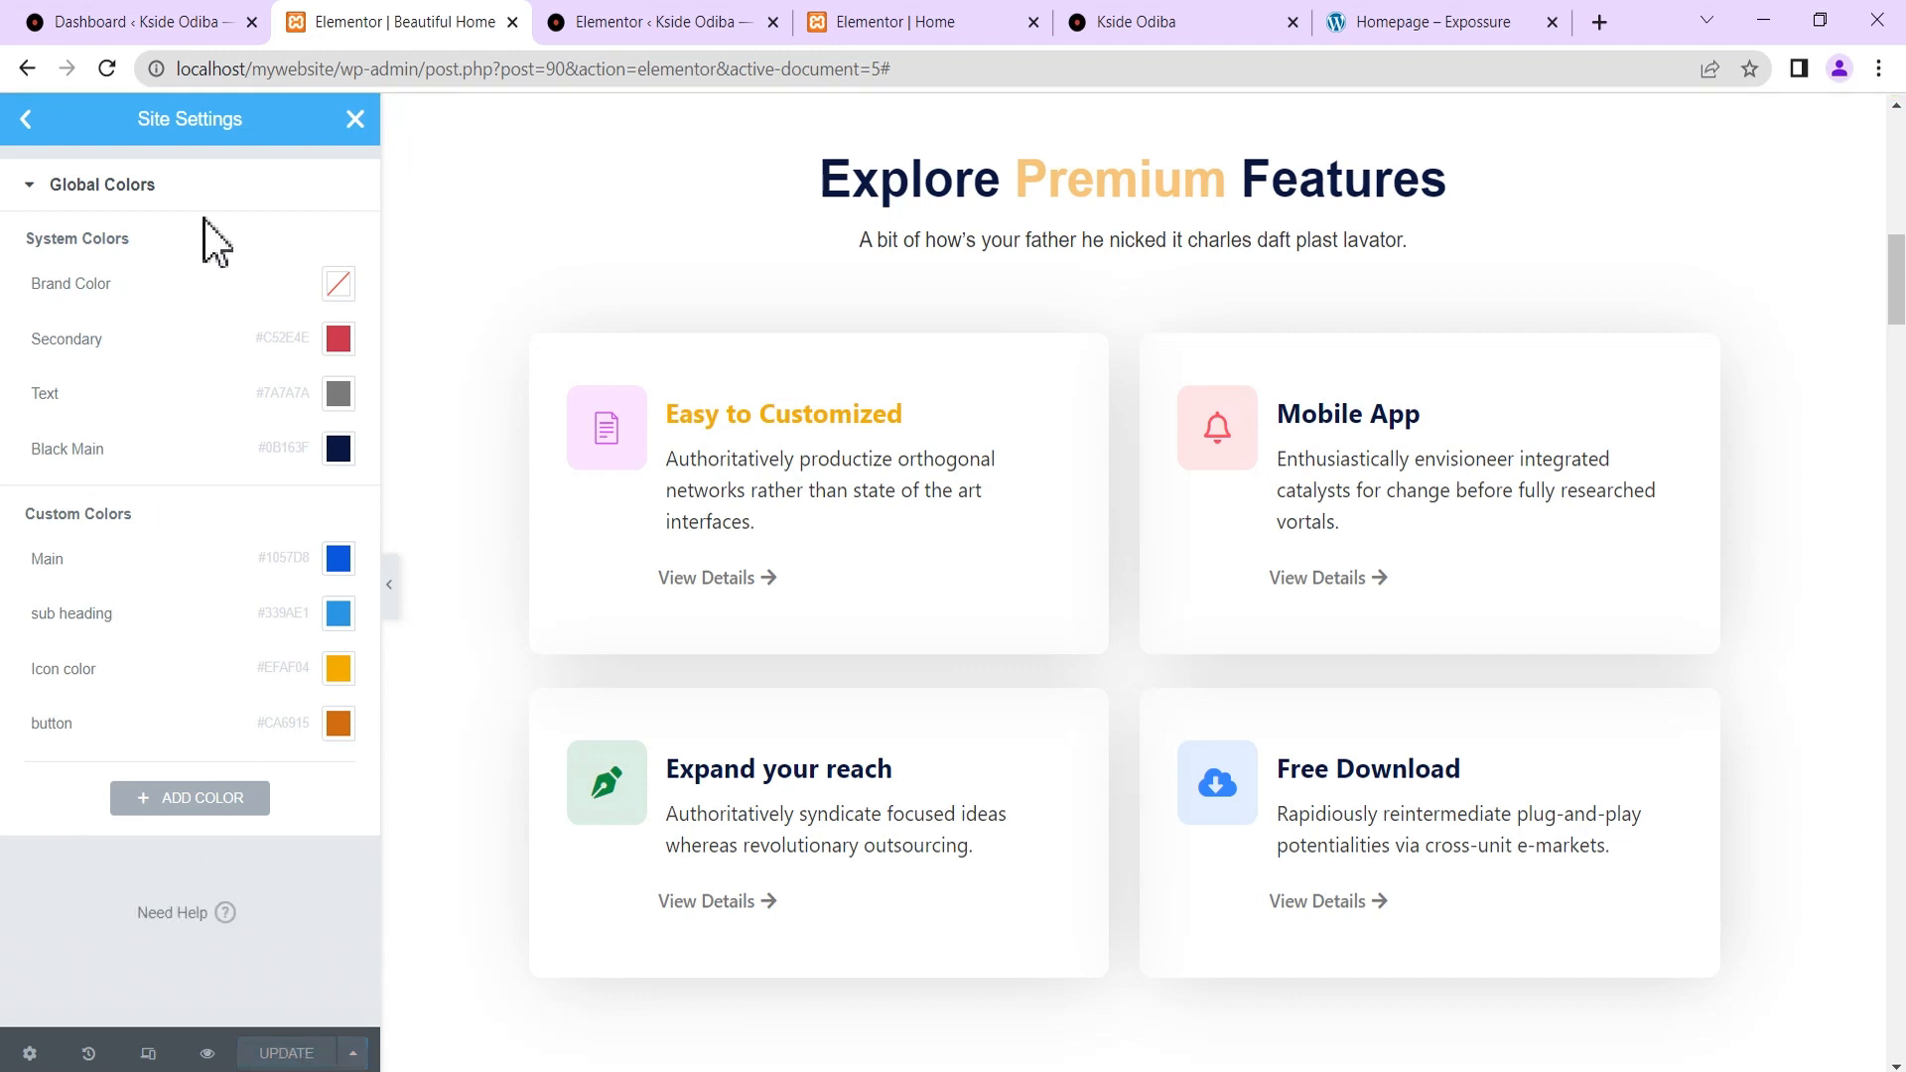
Close the site settings and apply the "button" global color to the title of the "Easy to Customized" icon box.
click(355, 118)
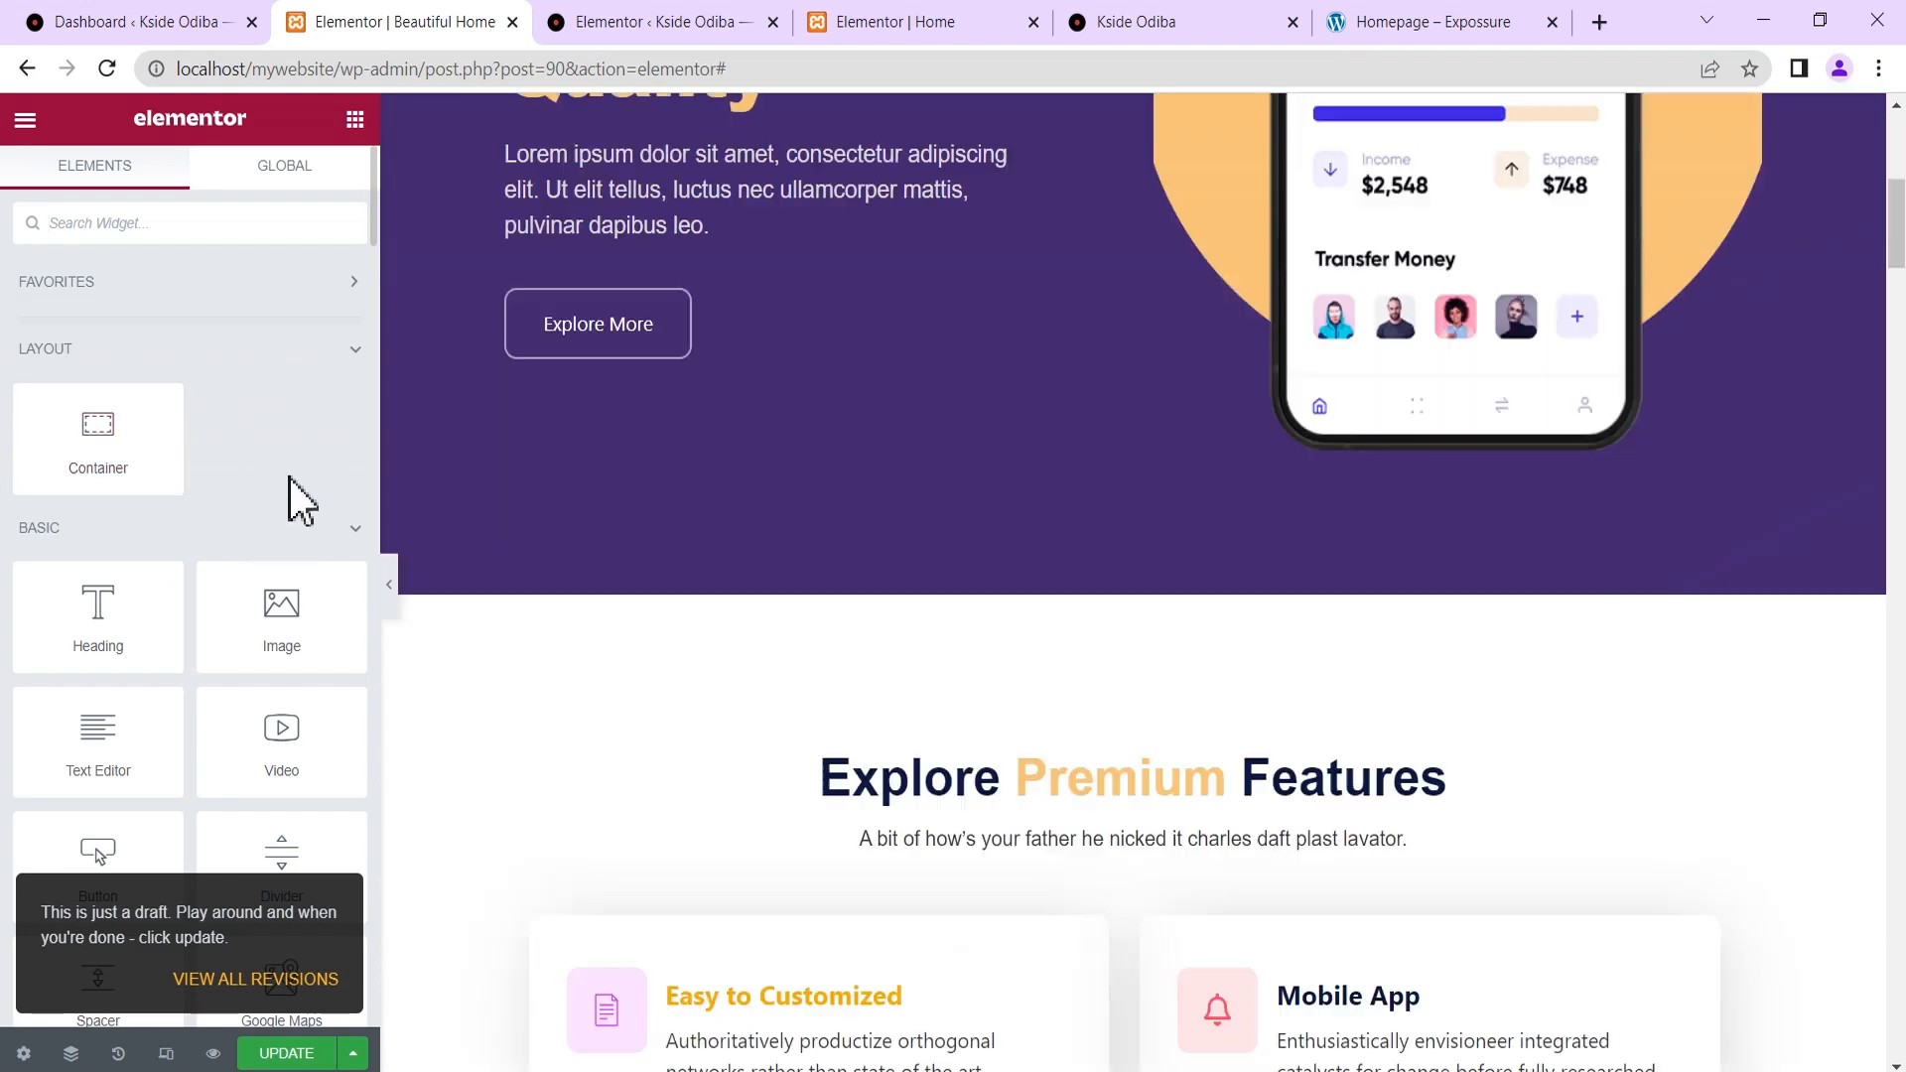
scroll(289, 479, down, 2)
scroll(288, 475, down, 10)
scroll(652, 481, down, 10)
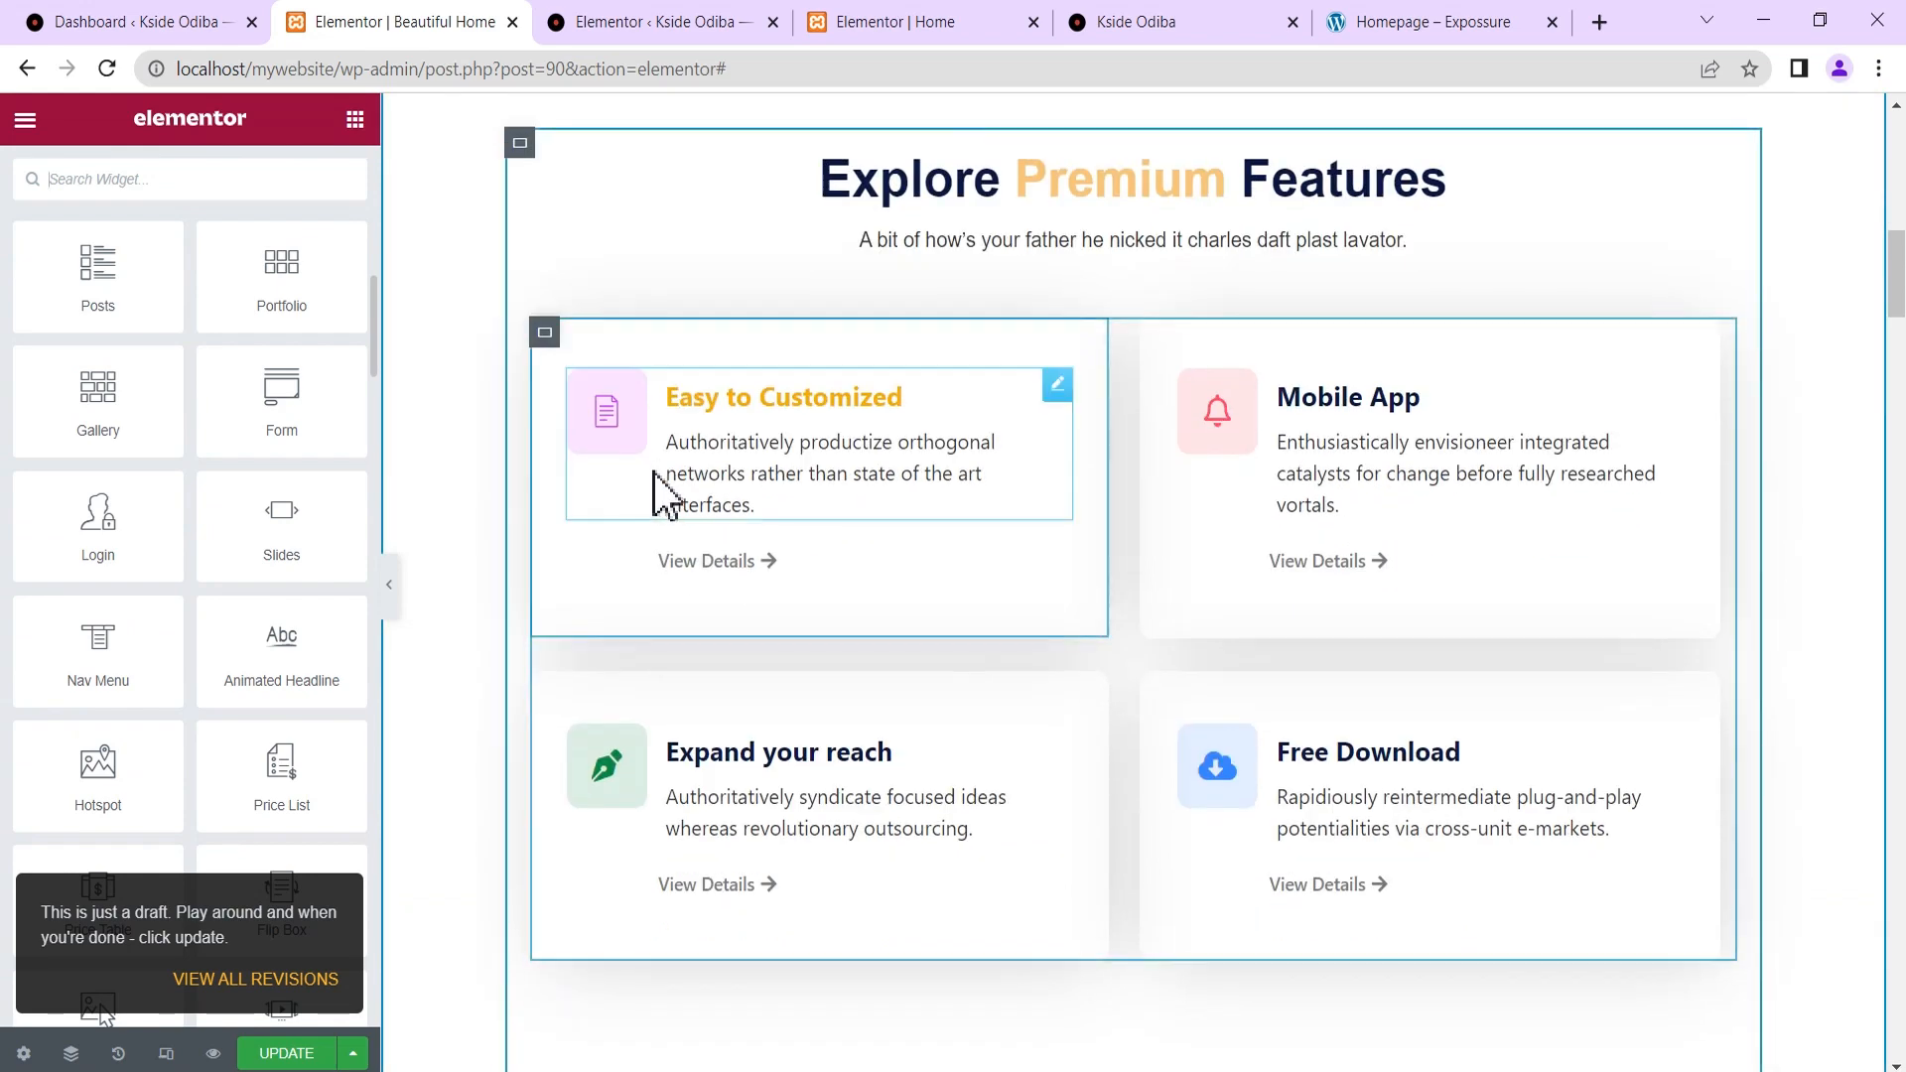
scroll(692, 481, up, 3)
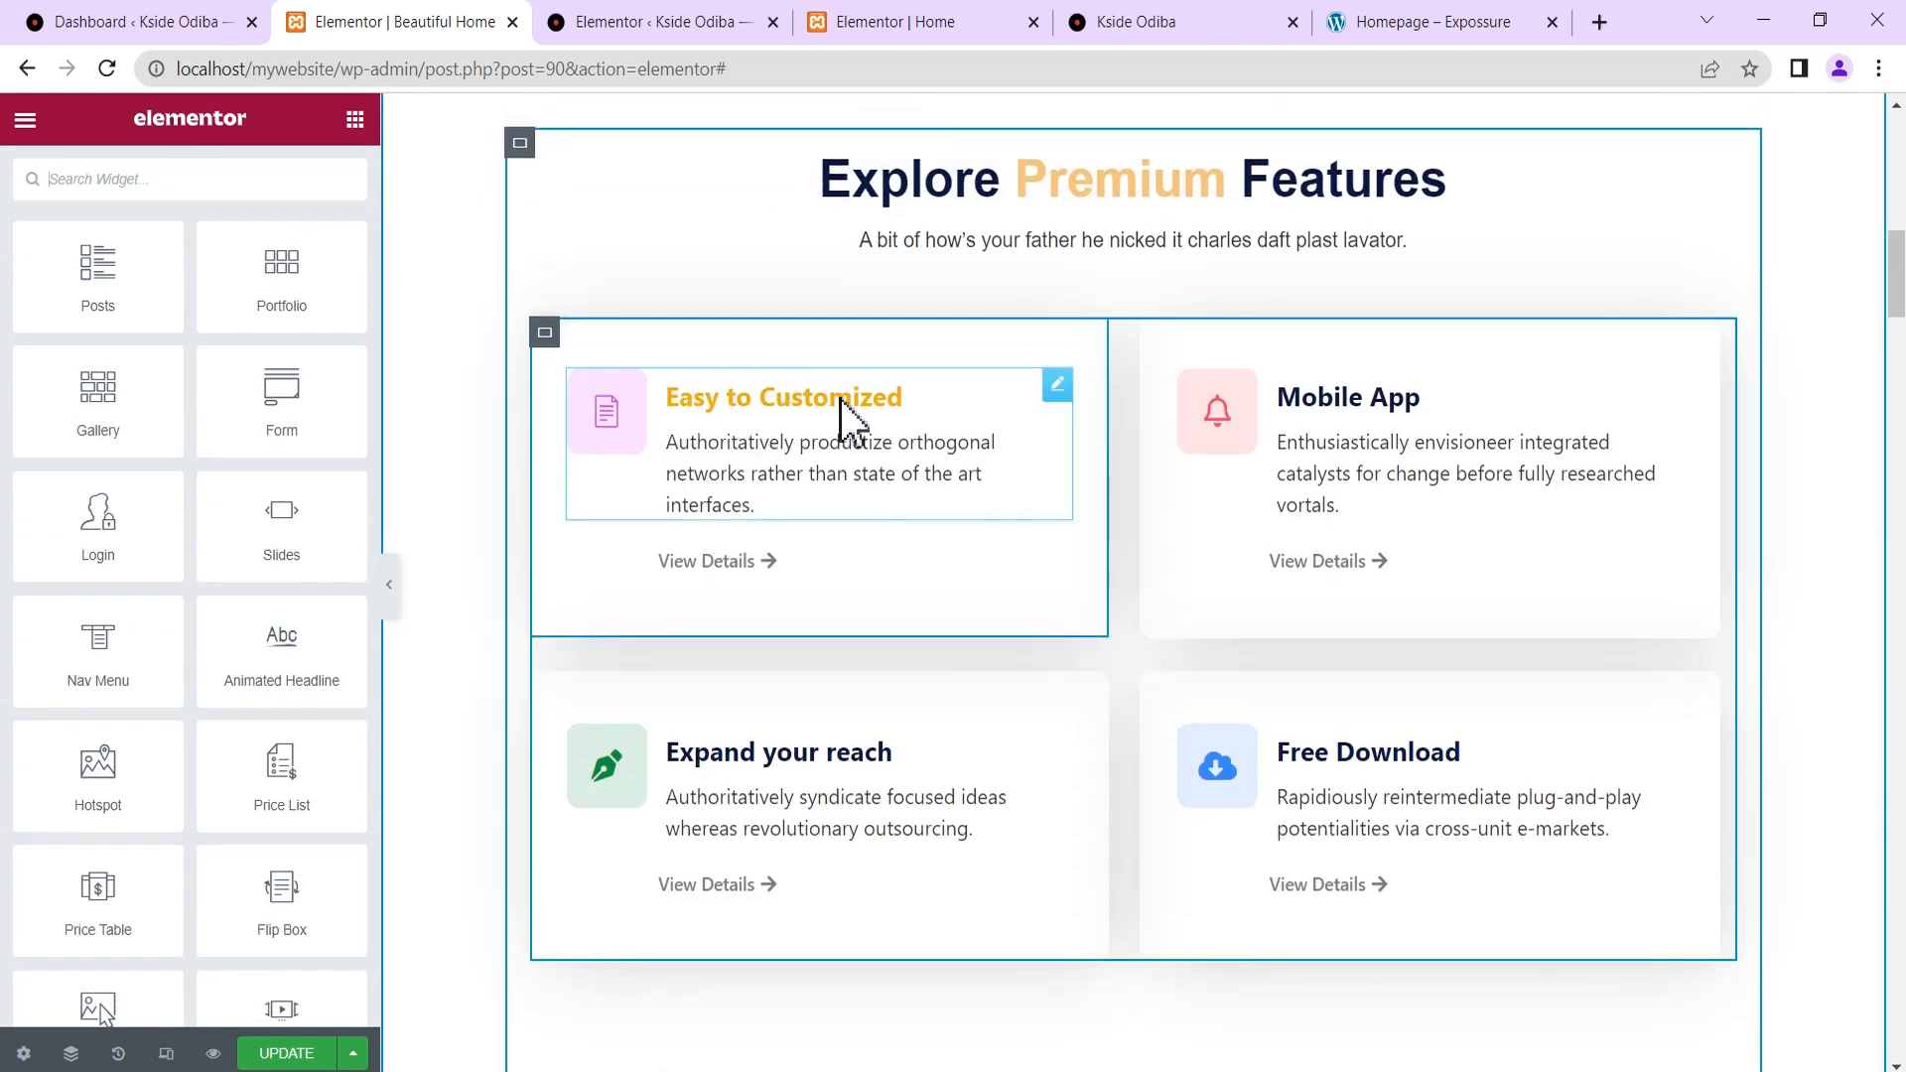
click(1056, 384)
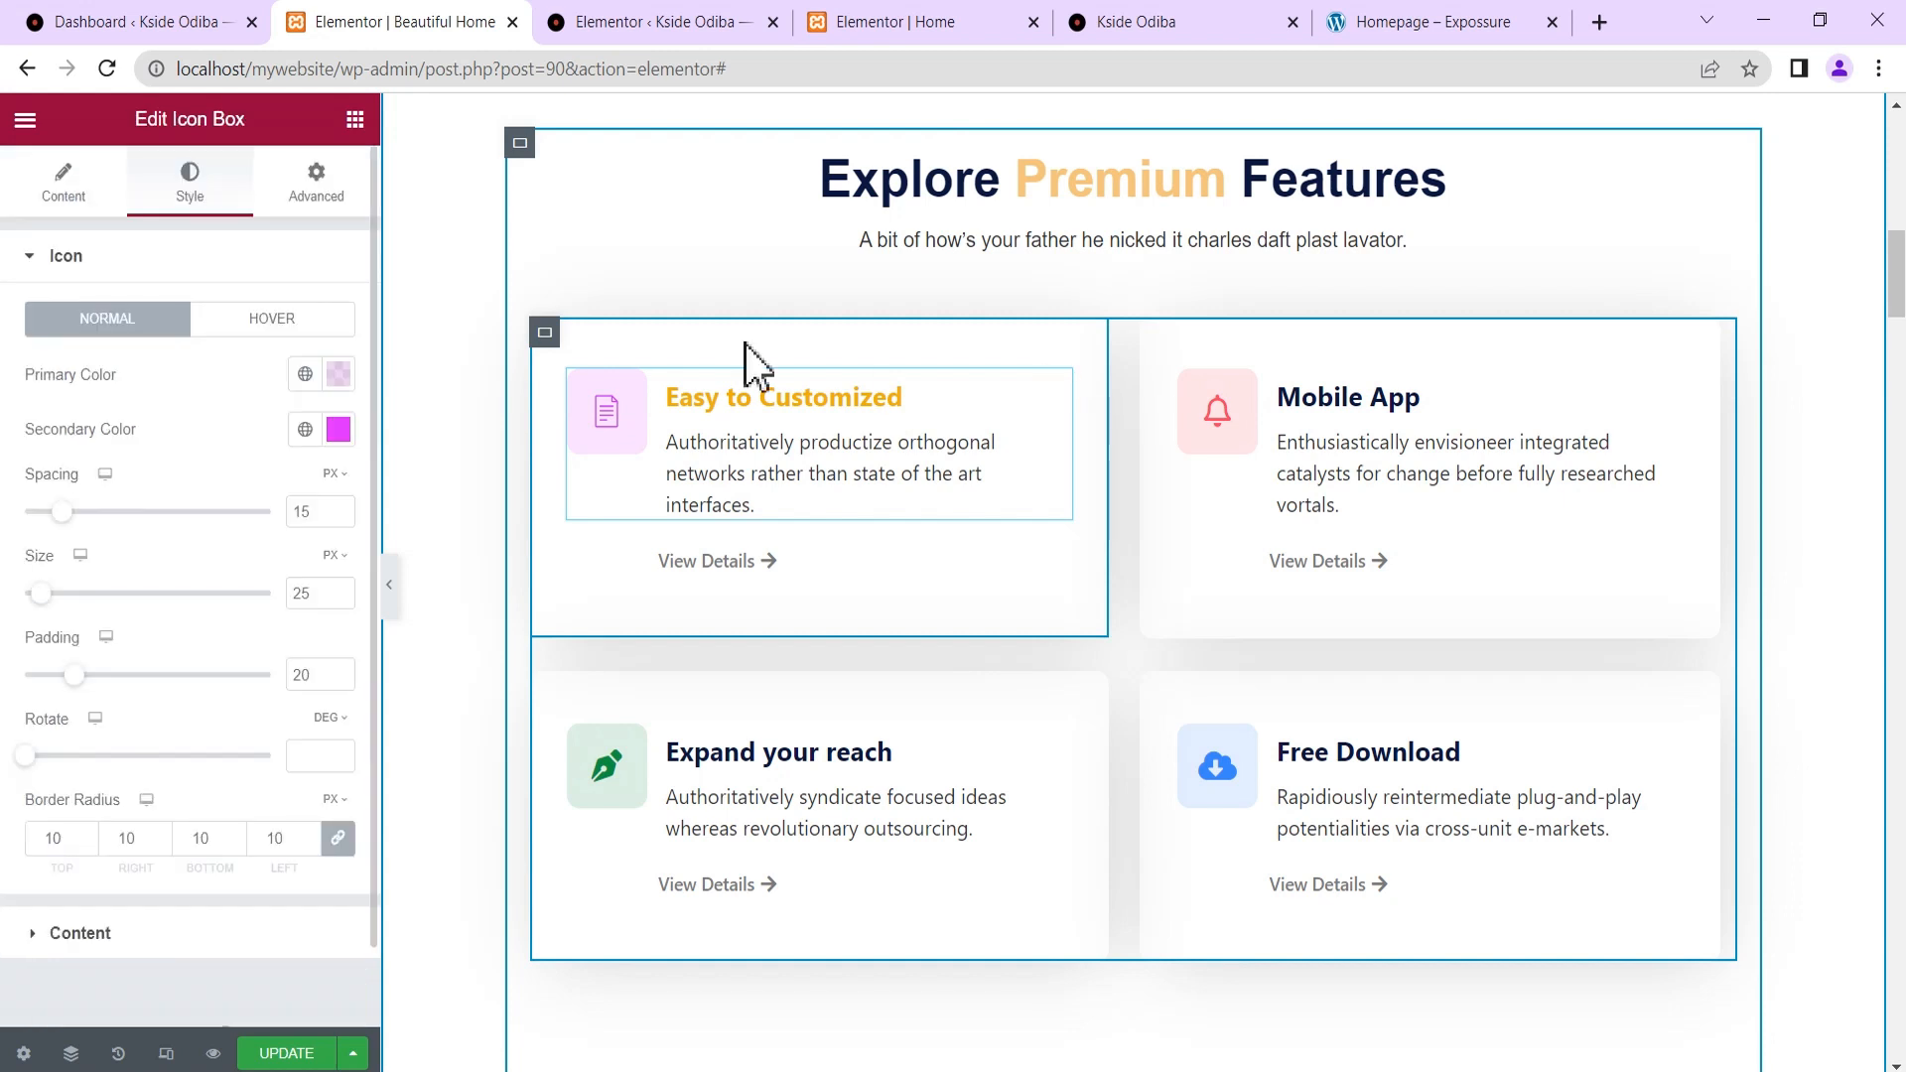
click(189, 191)
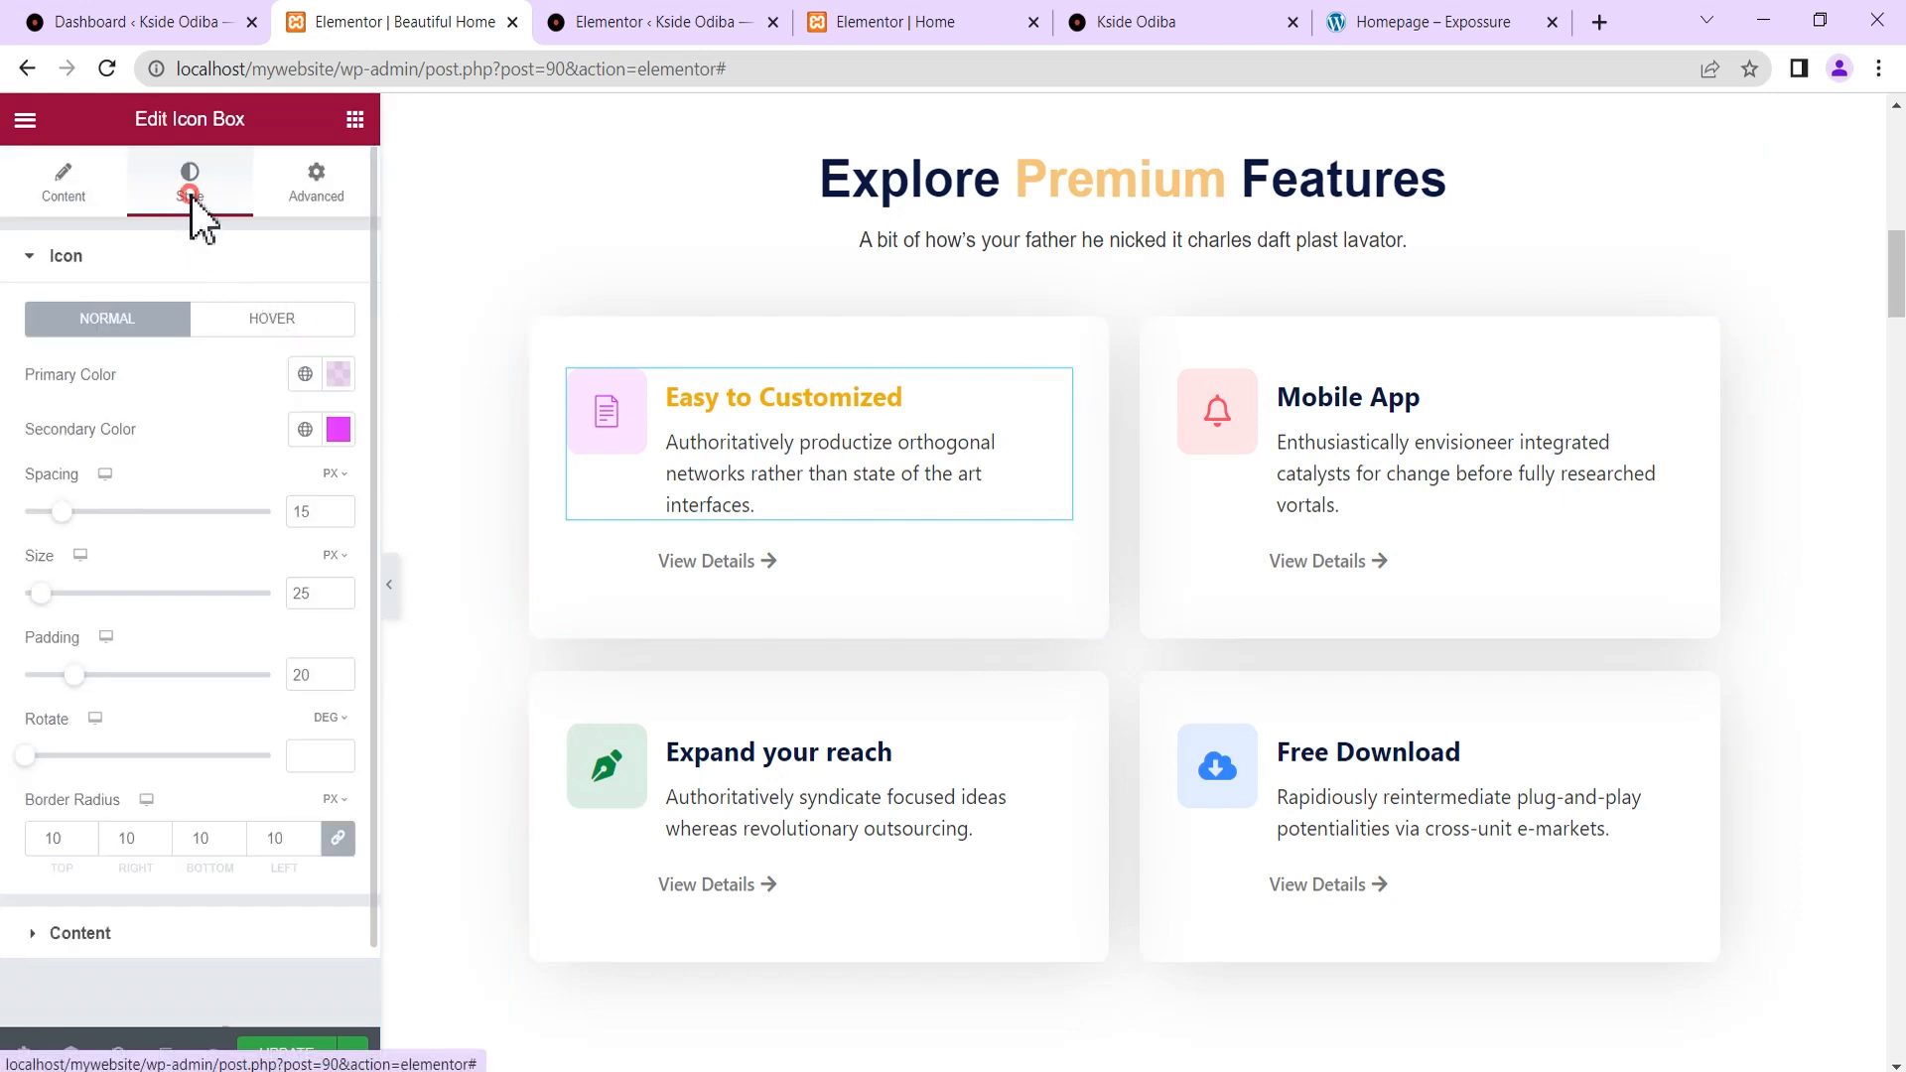
click(187, 256)
click(123, 324)
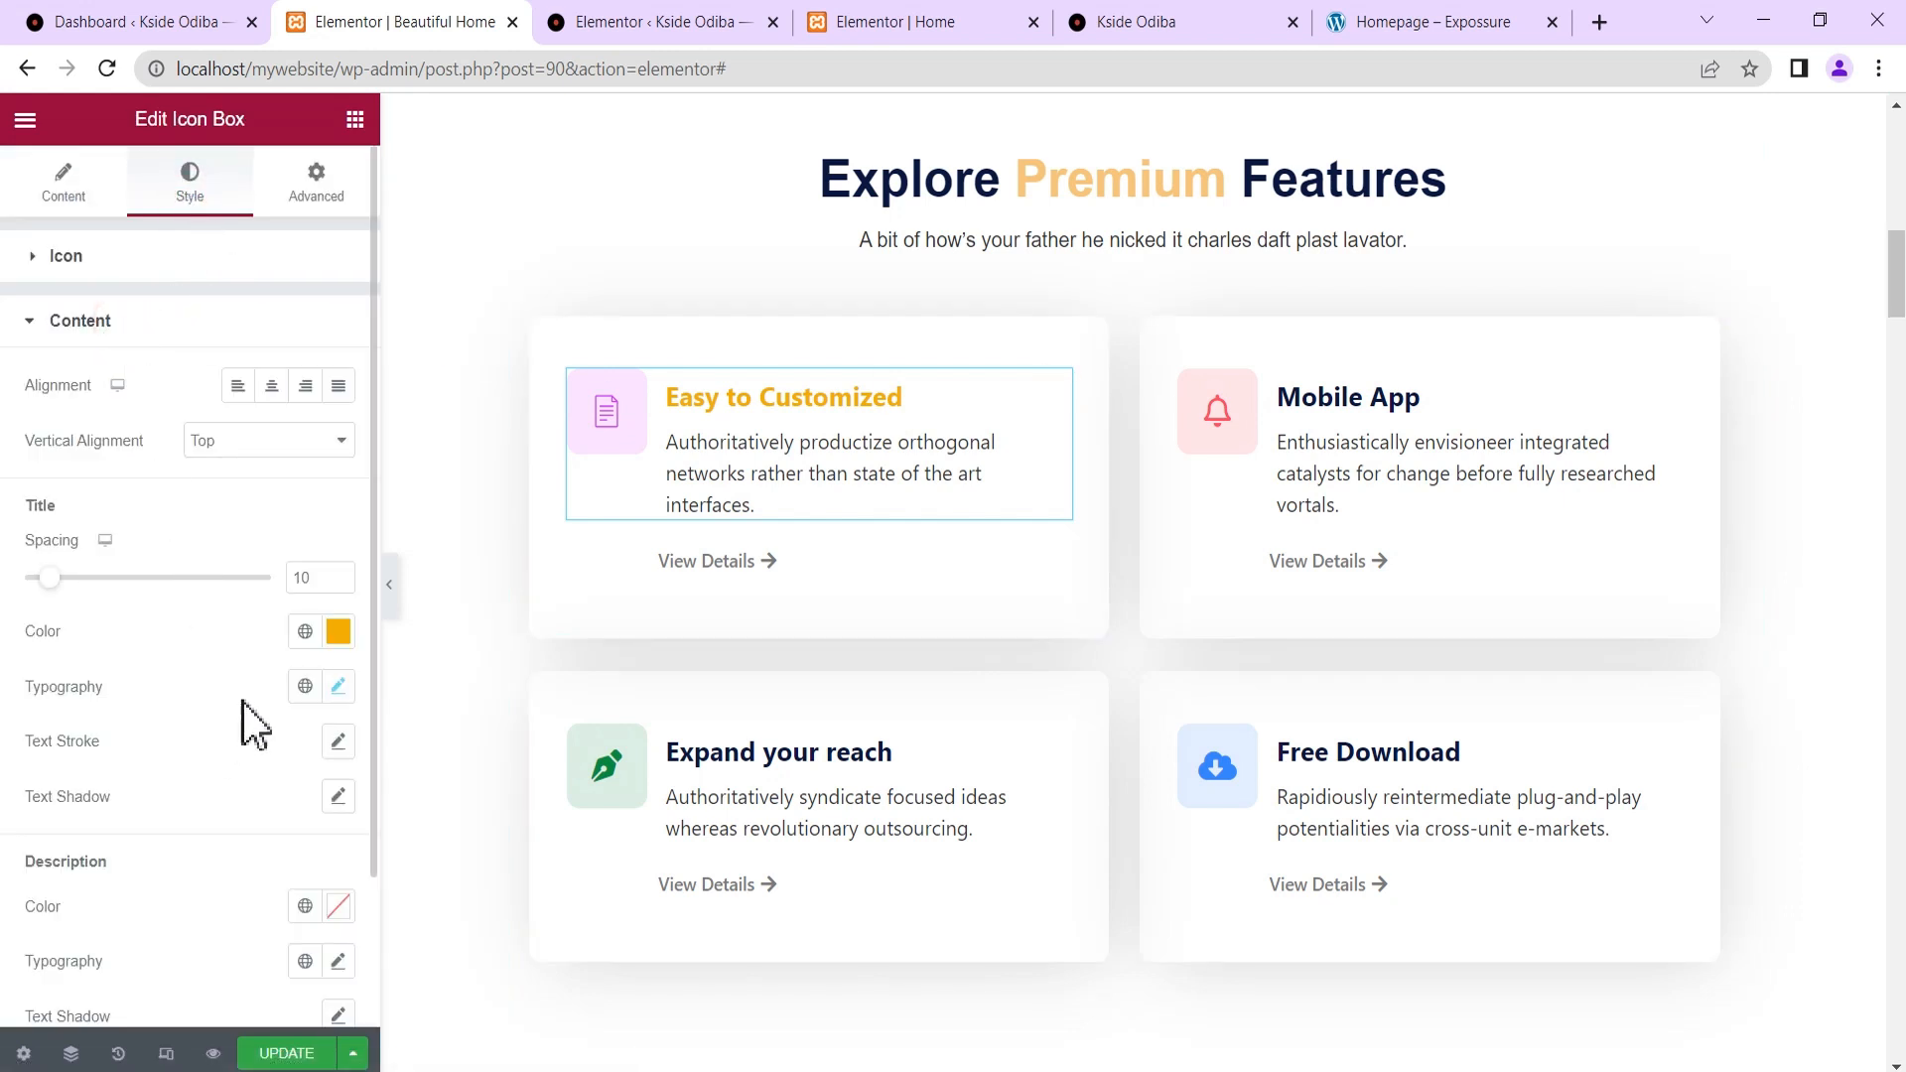
click(305, 632)
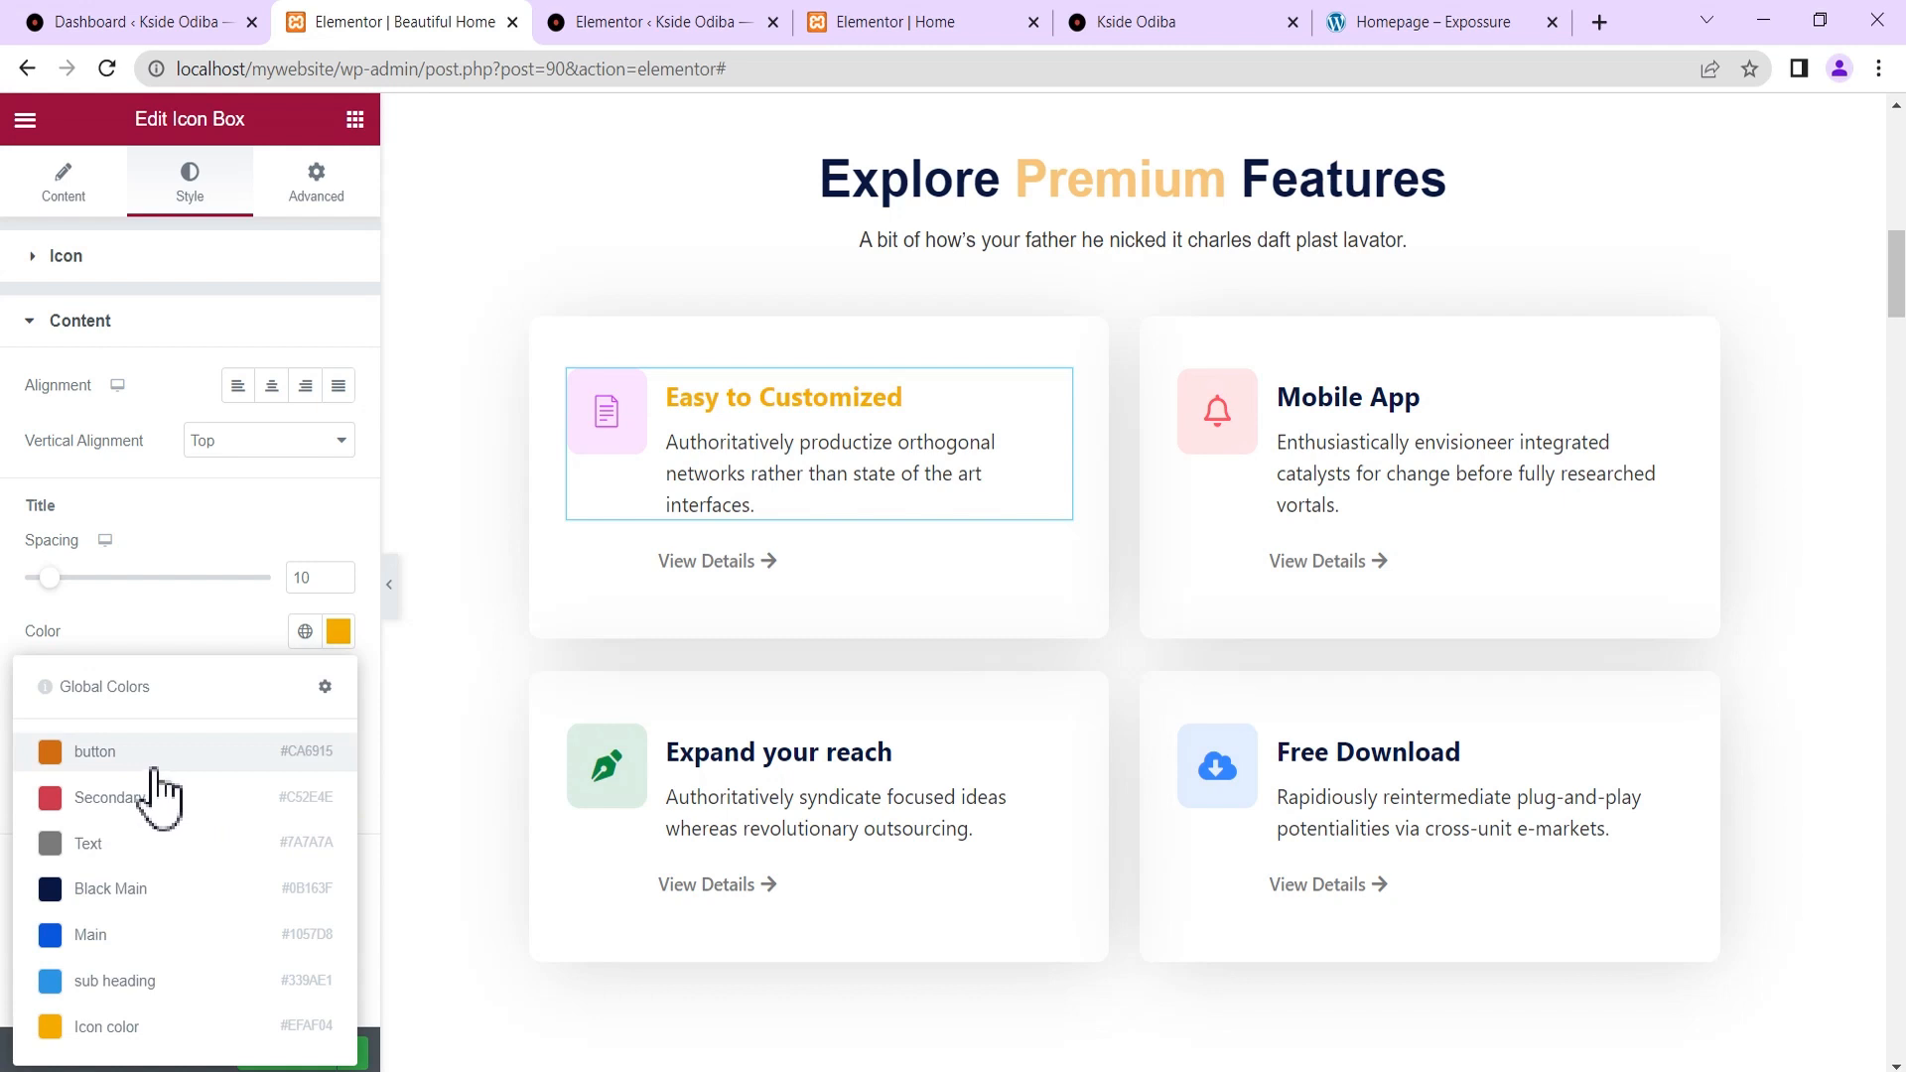
click(121, 760)
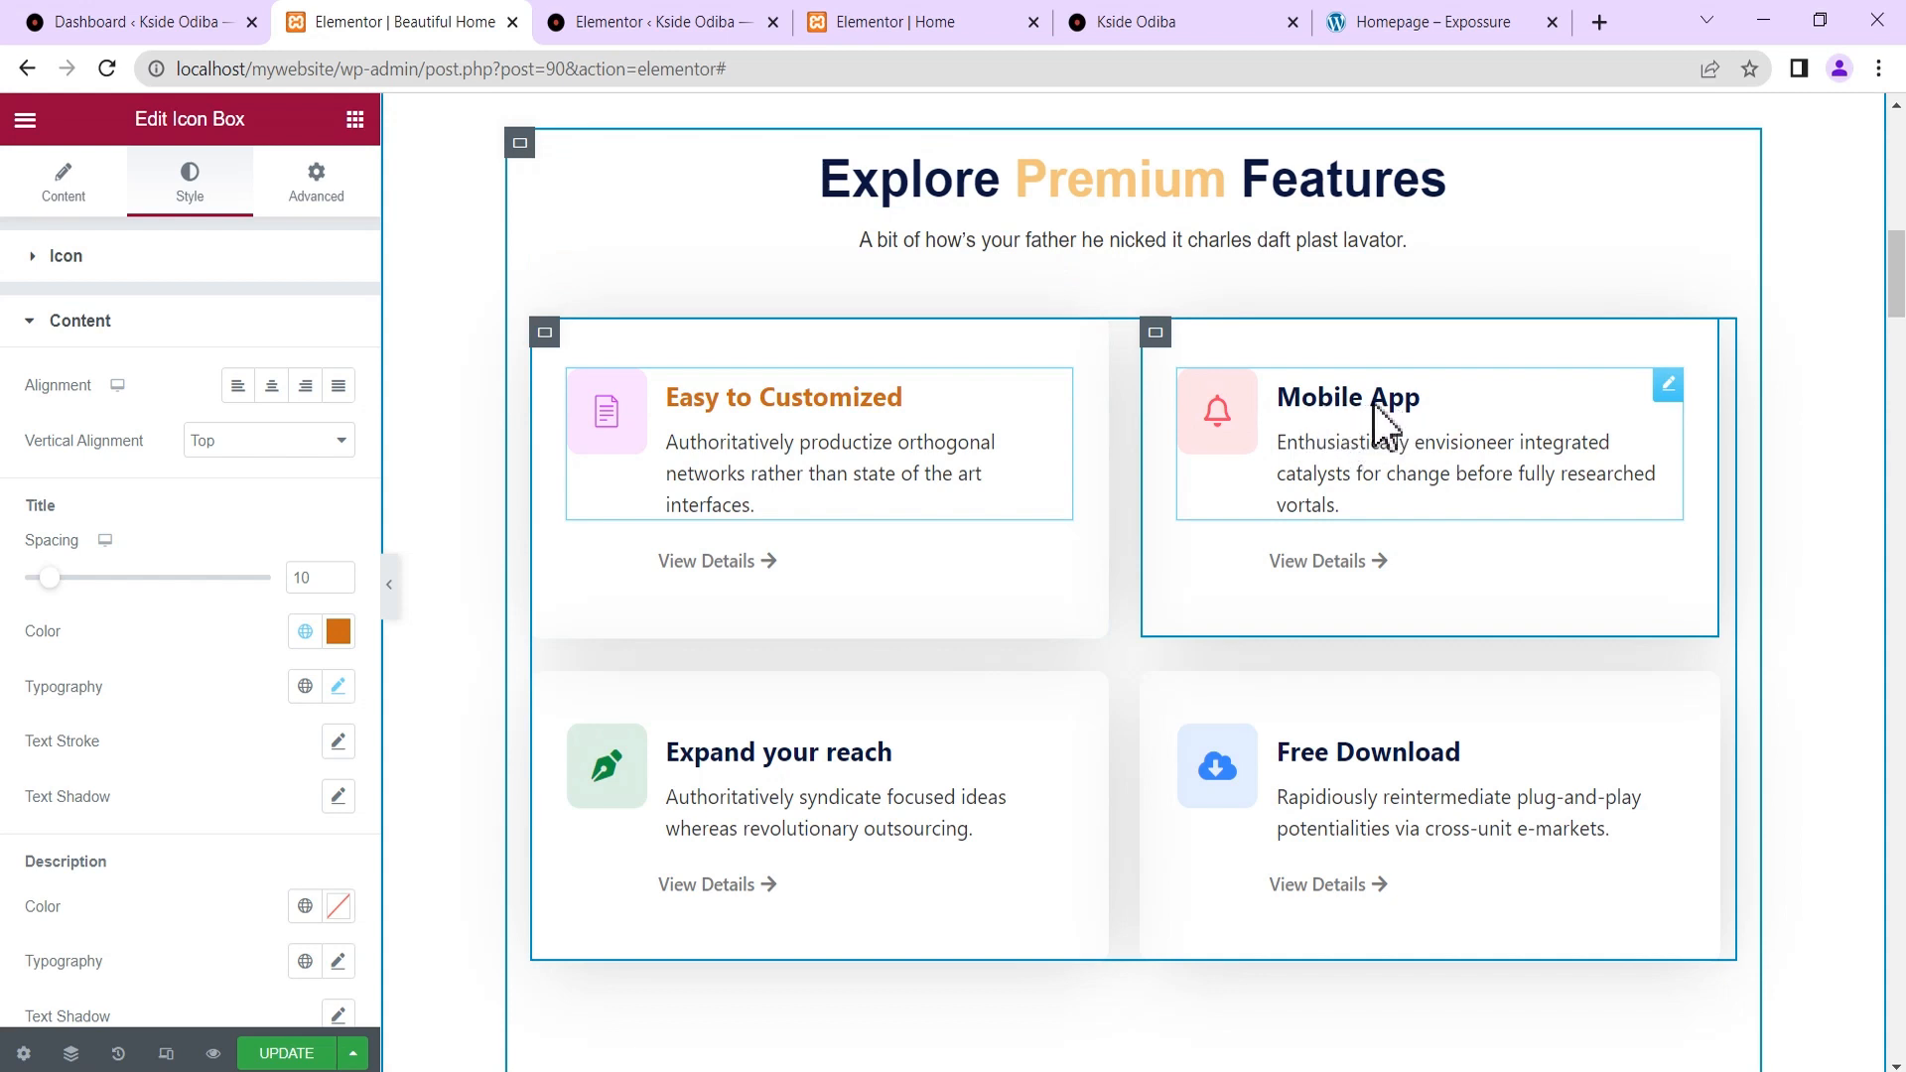
Create a new global color named "icon heading" from the "Mobile App" icon box's title color, #0B163F.
click(1669, 387)
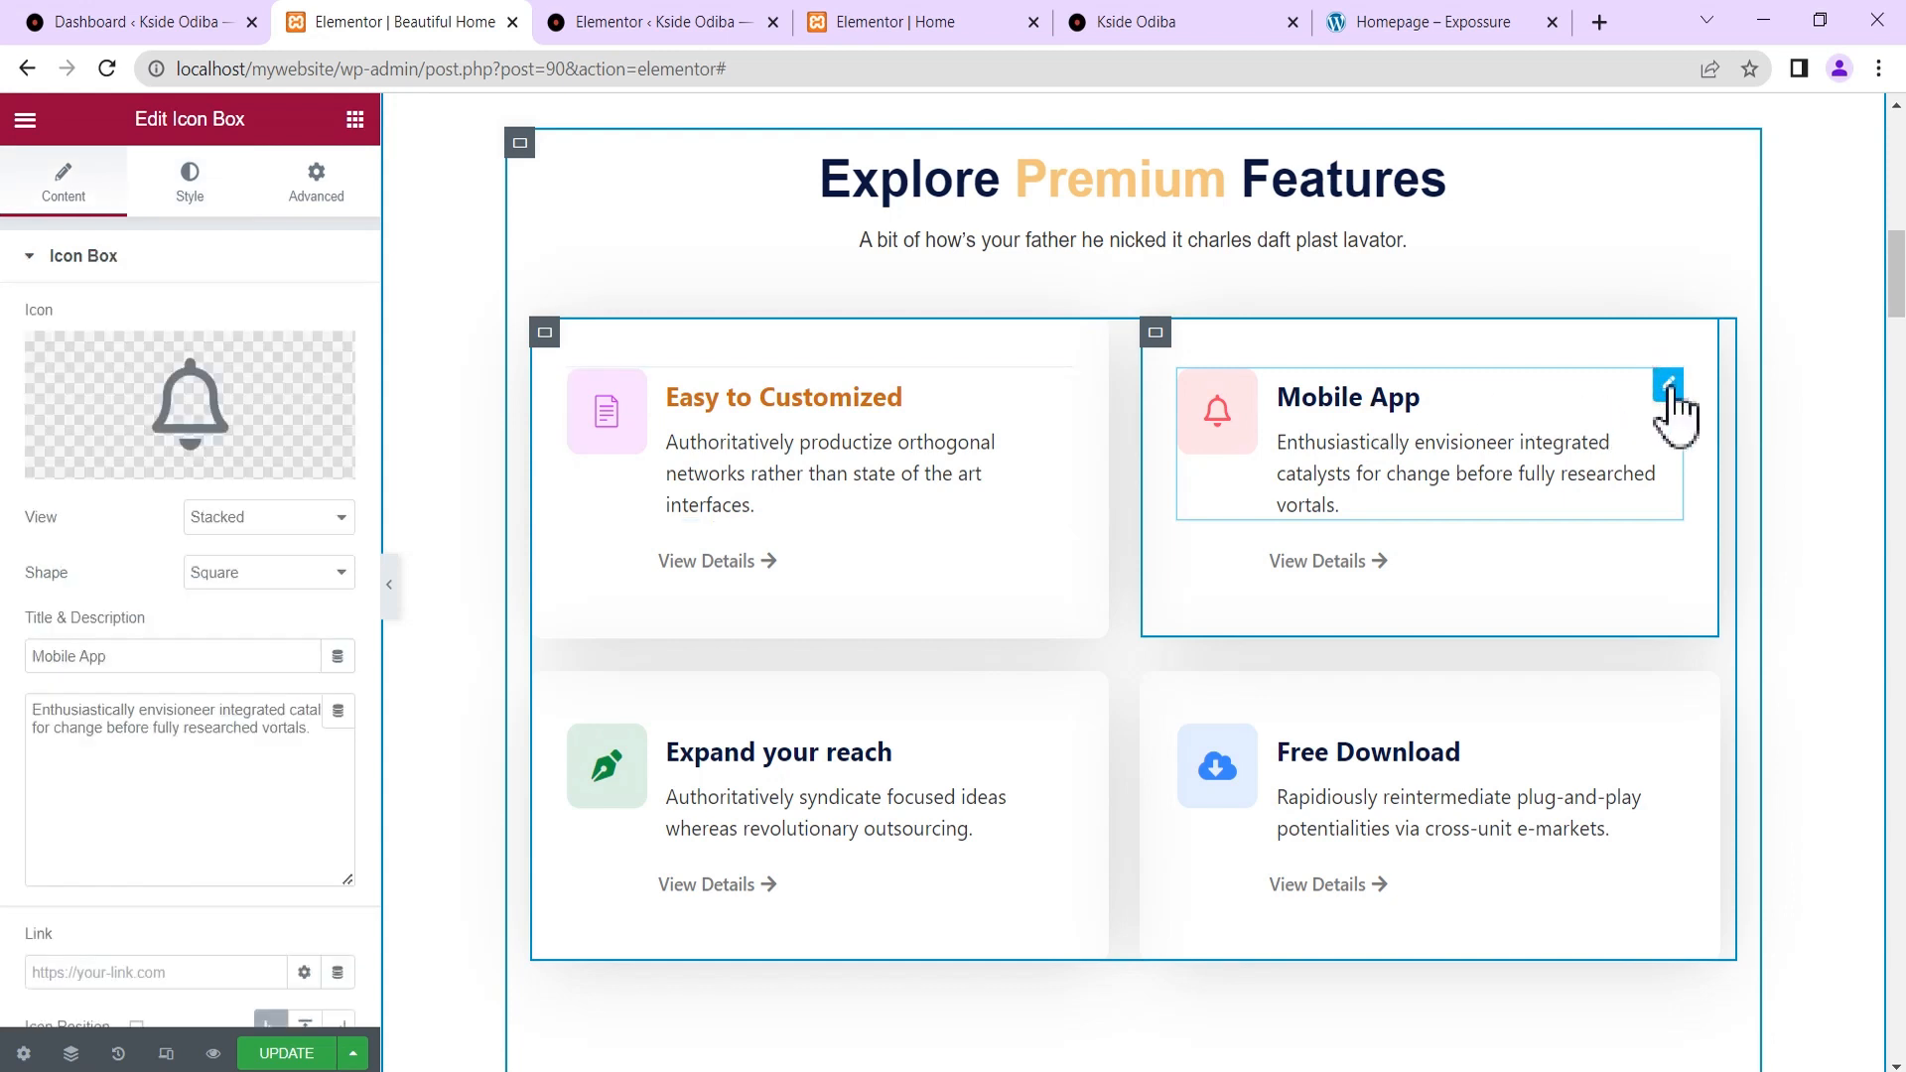
click(190, 193)
click(189, 256)
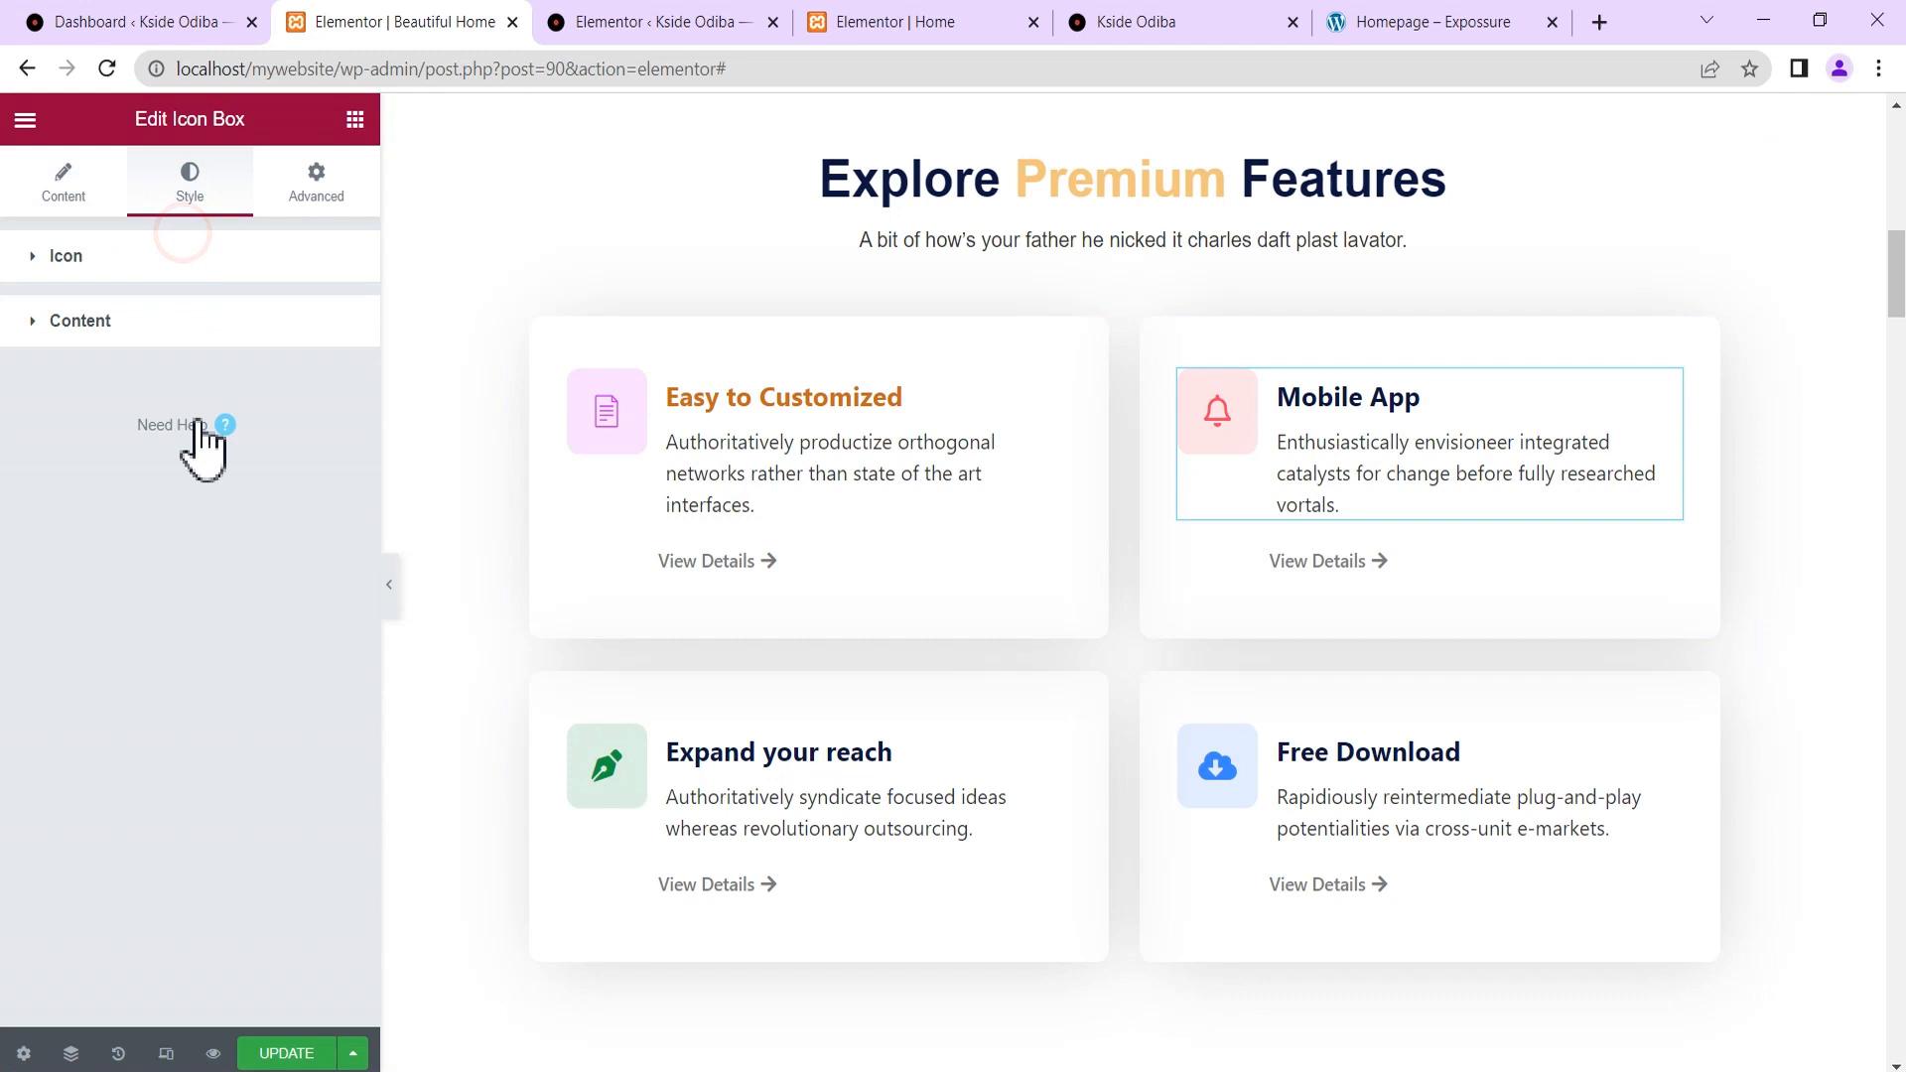
click(169, 319)
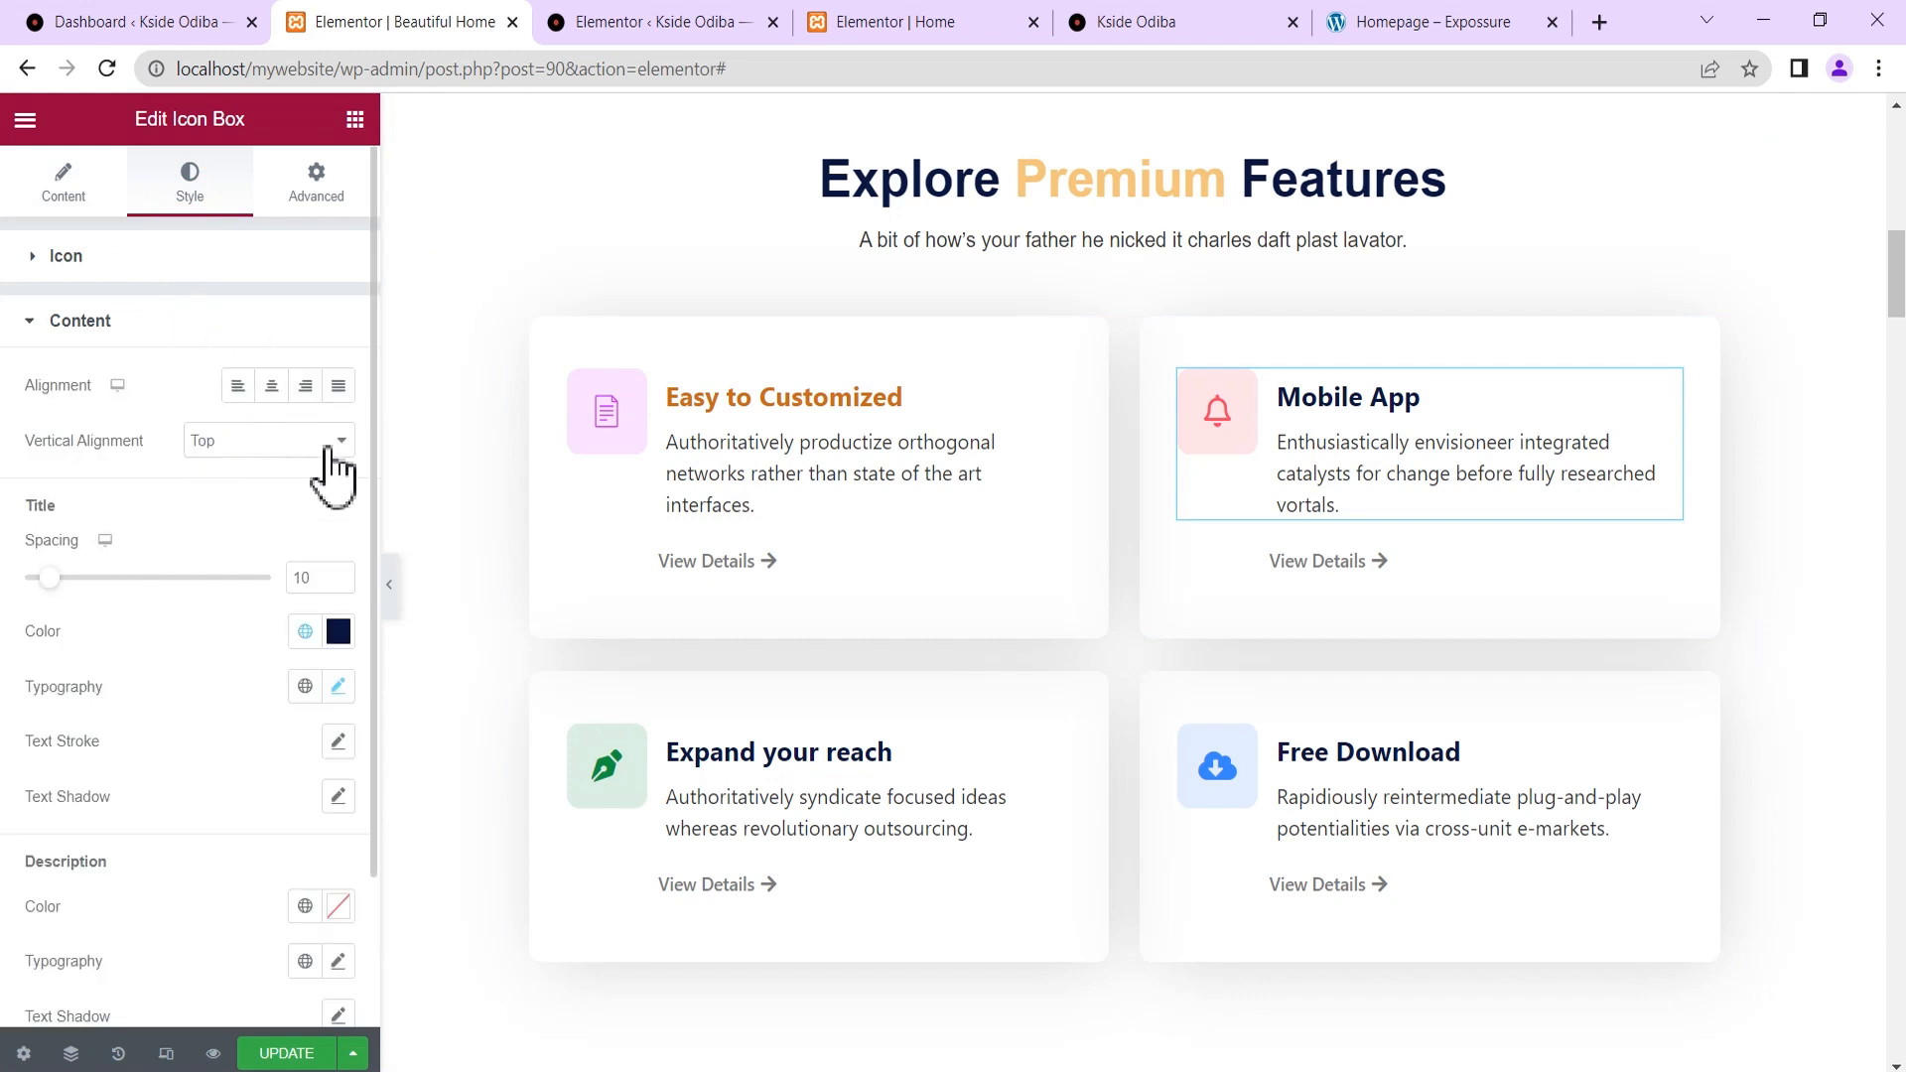
click(338, 631)
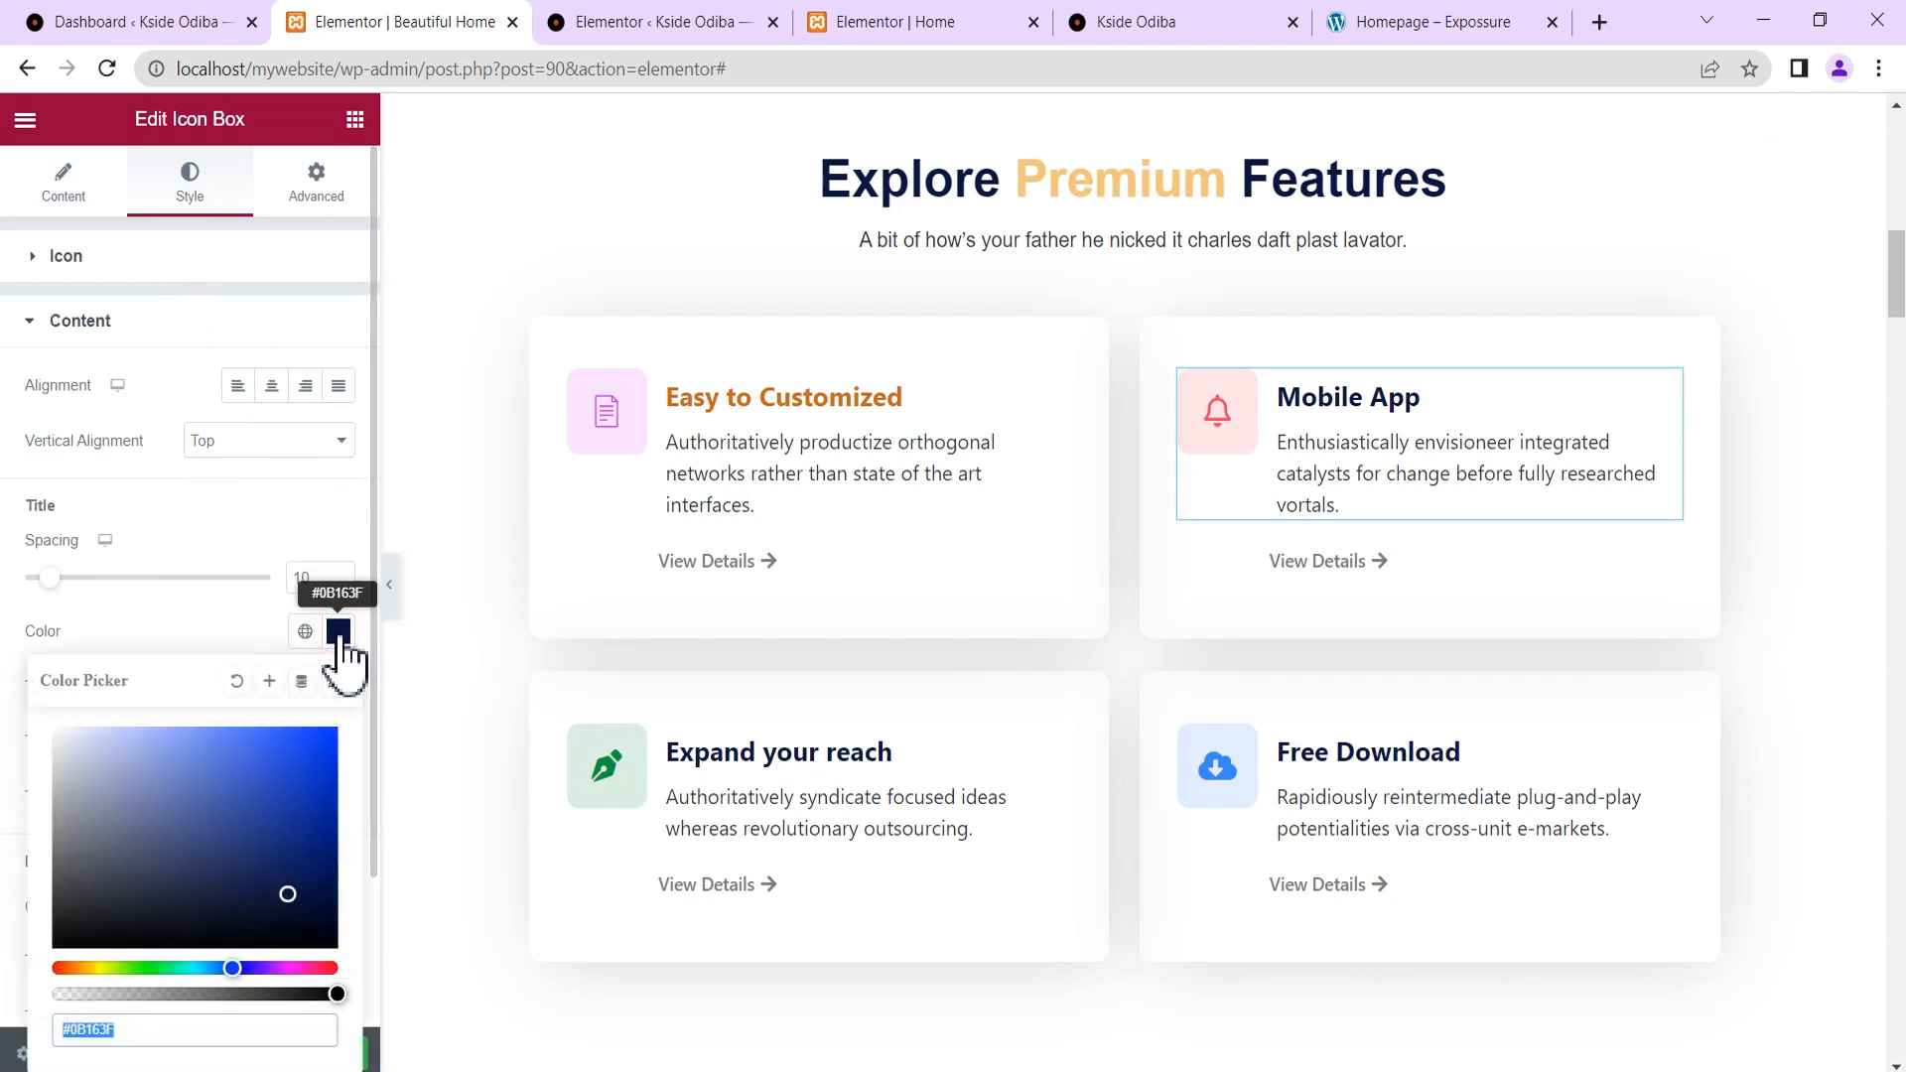
click(269, 683)
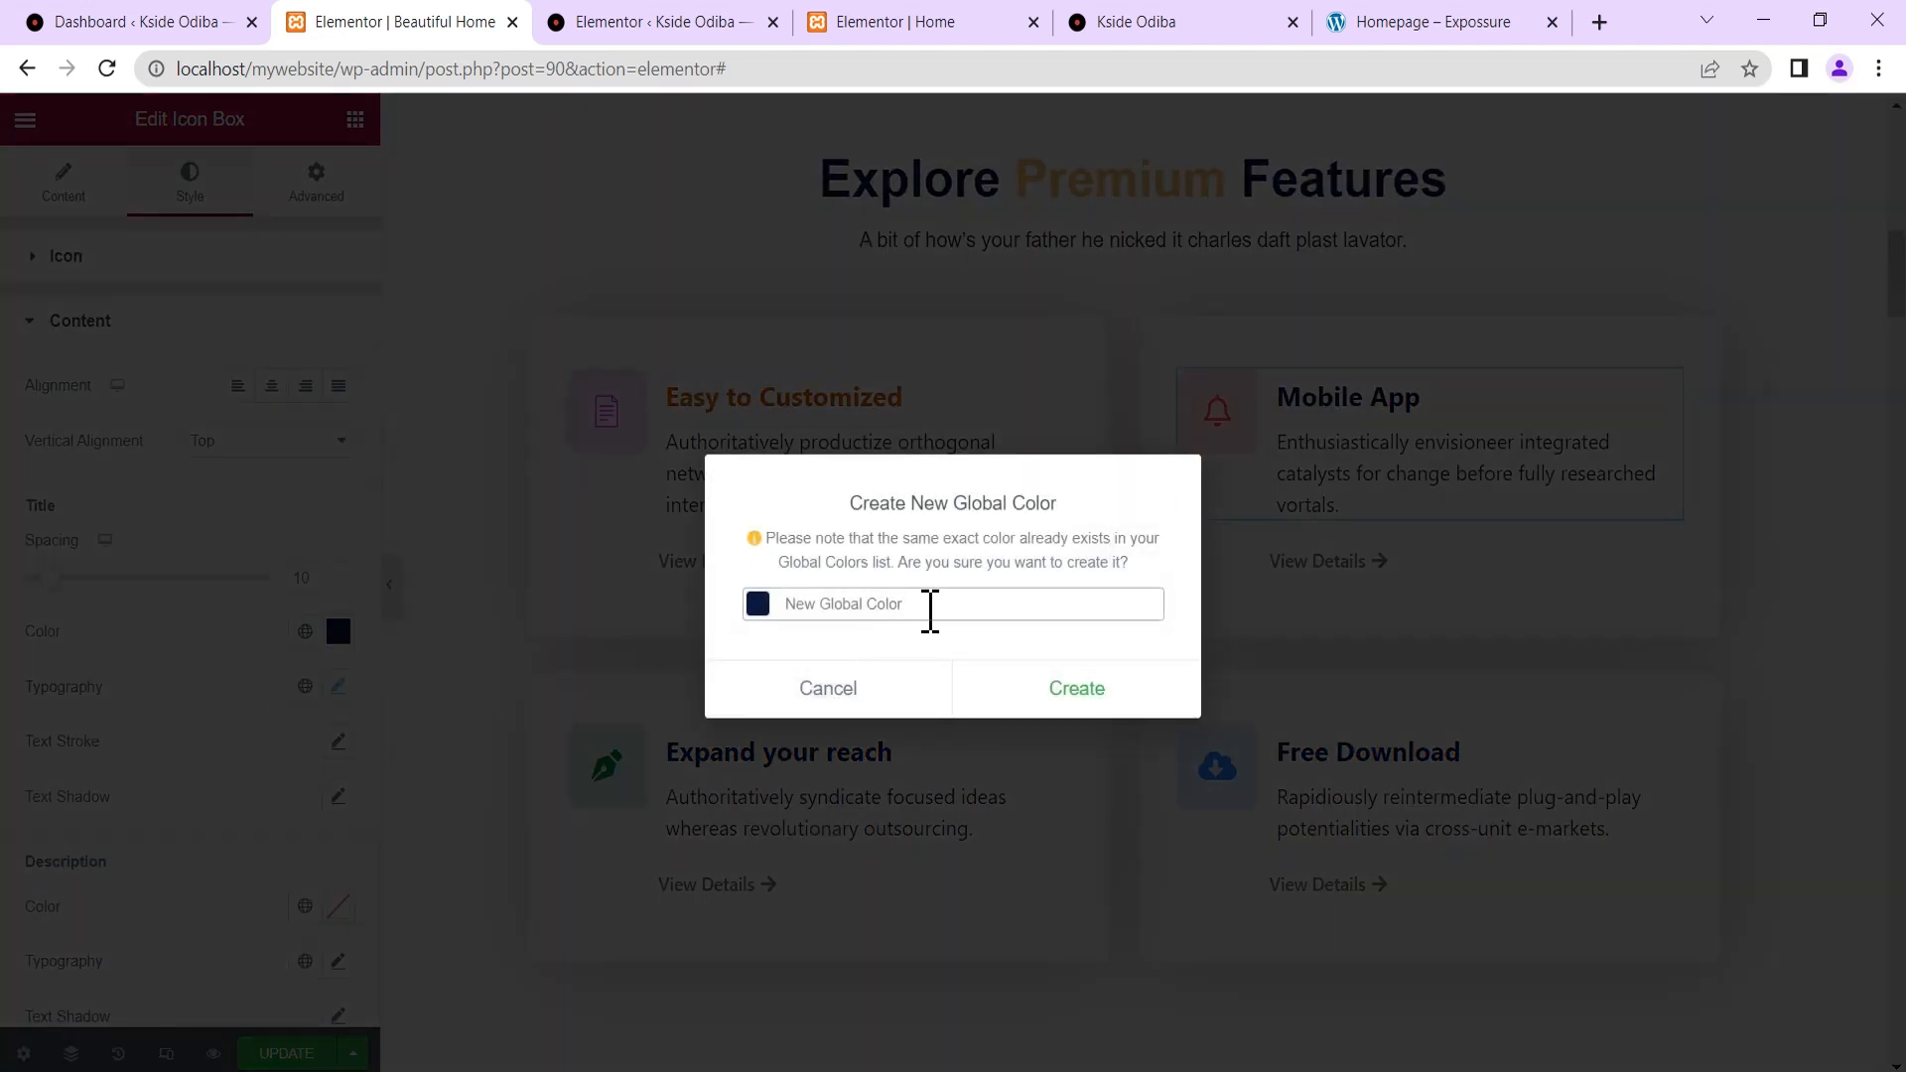
drag(931, 606, 790, 614)
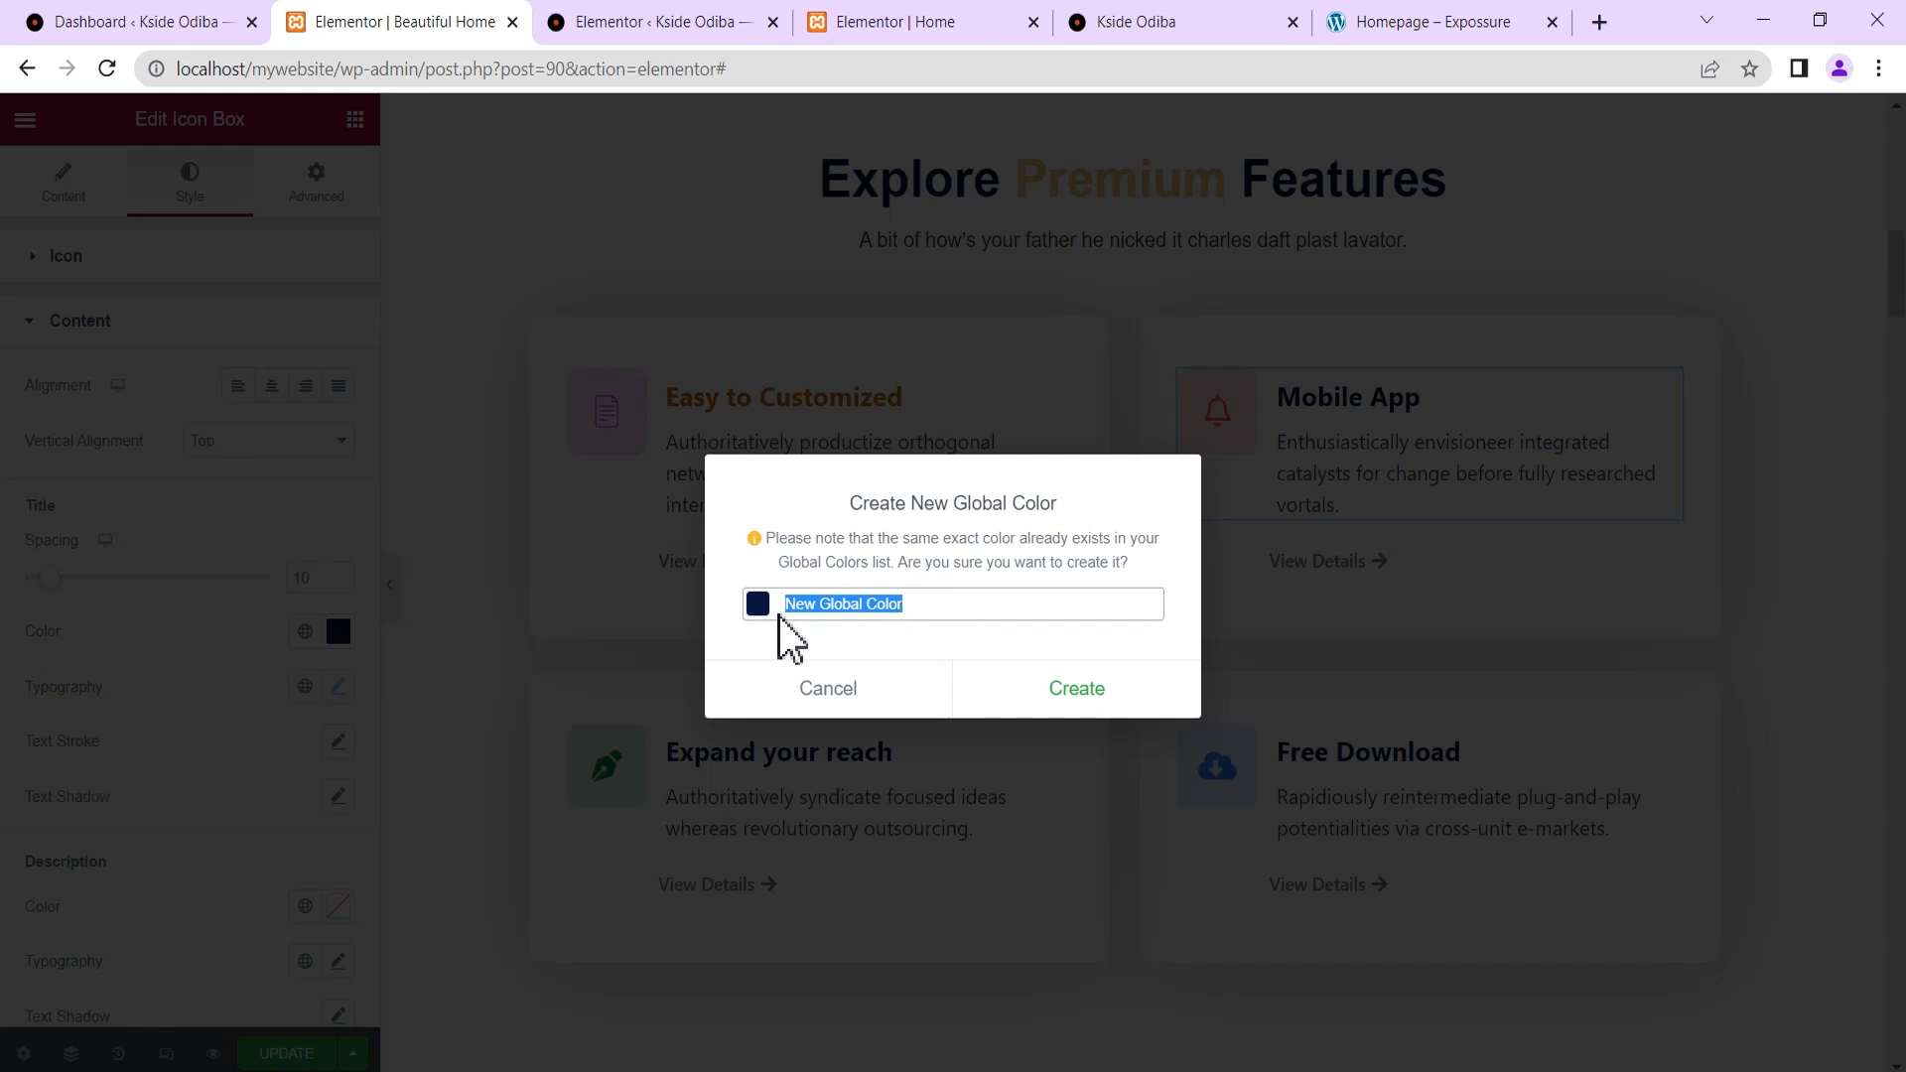
text(icon he)
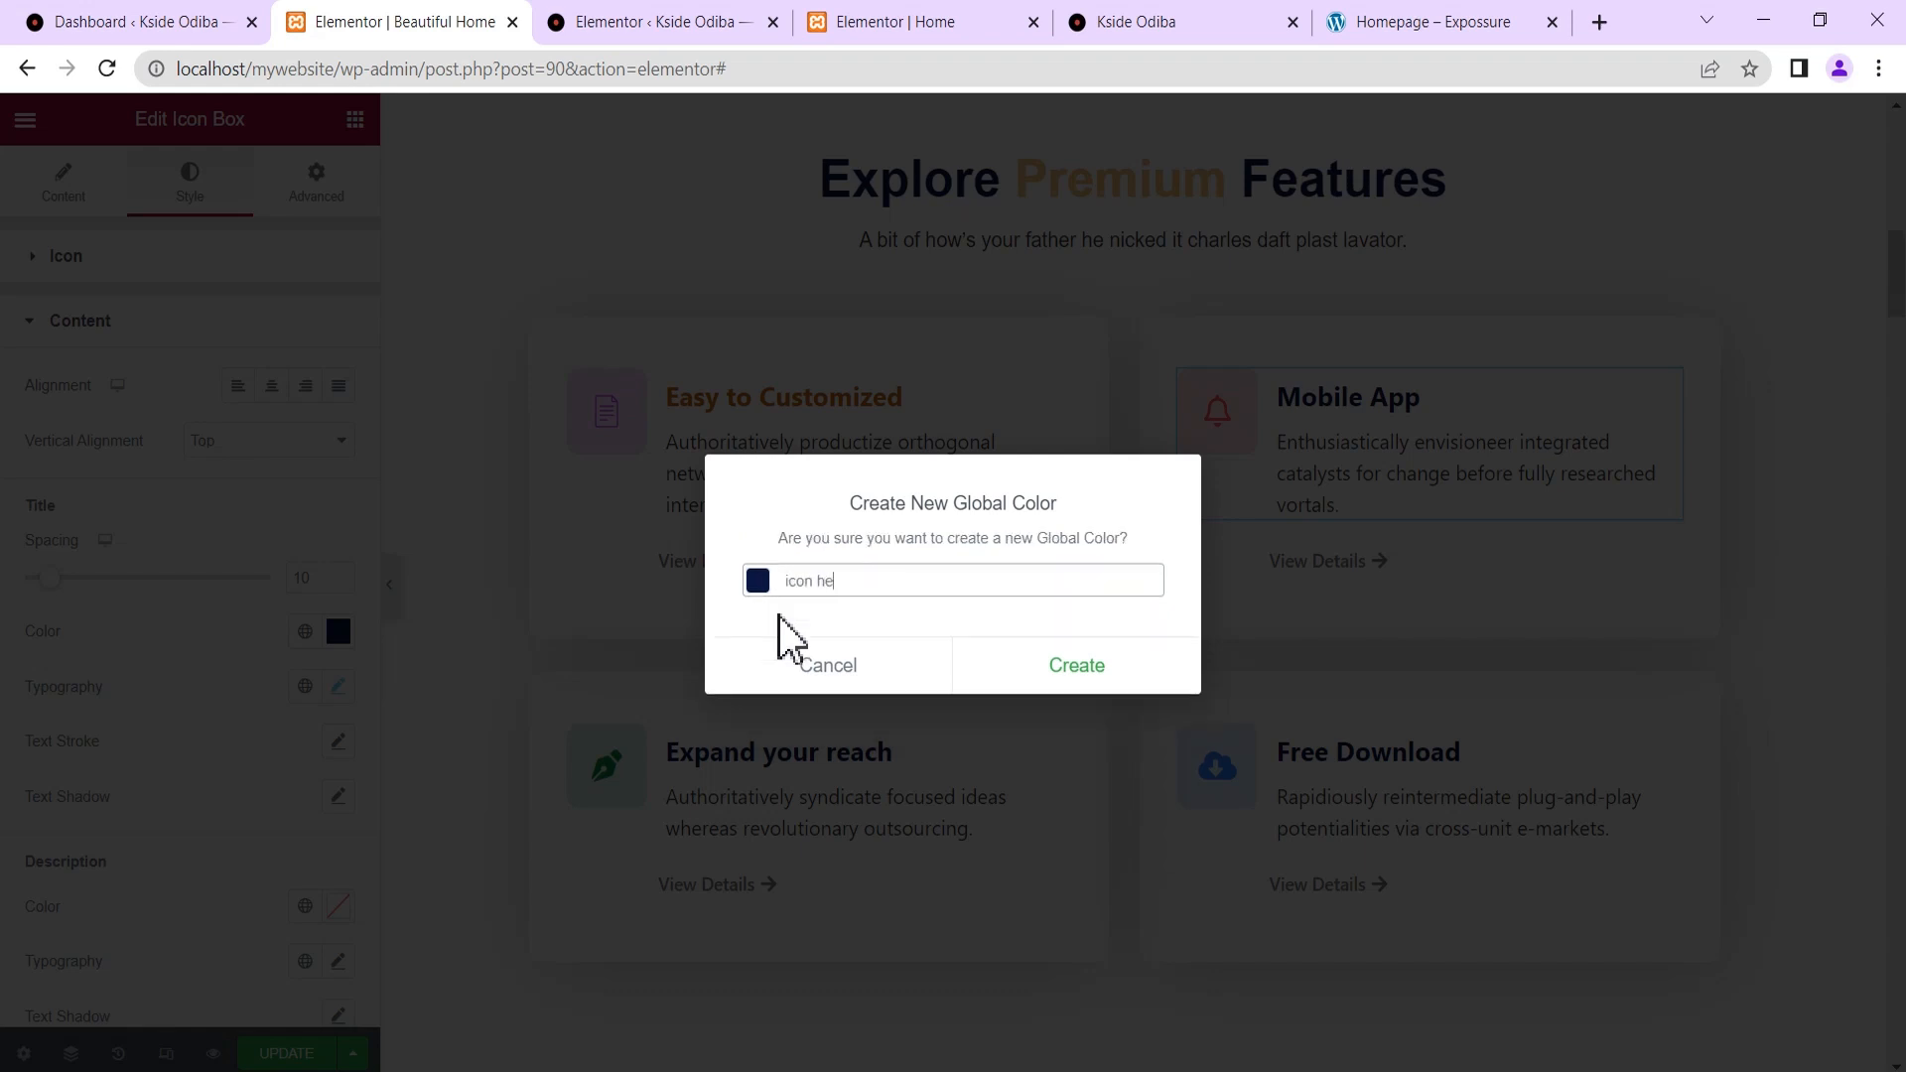
text(ading)
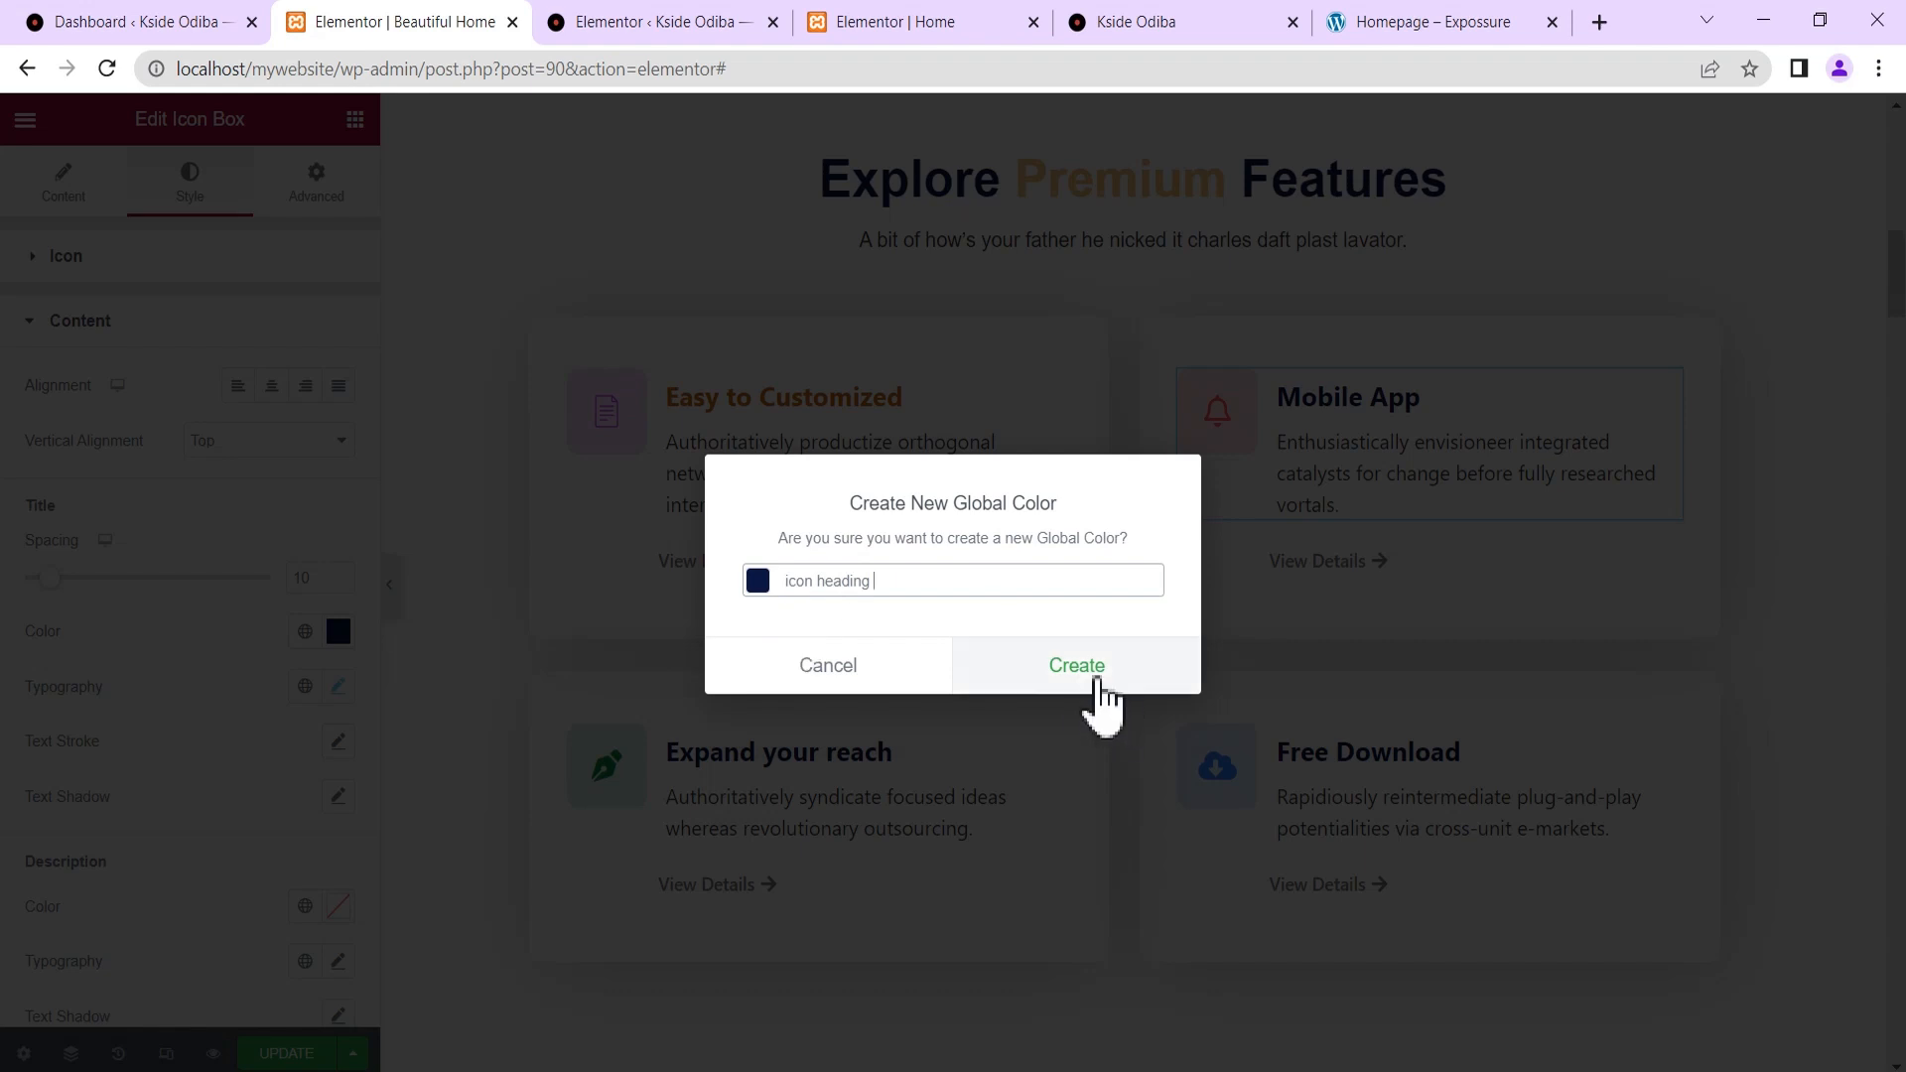
click(1099, 685)
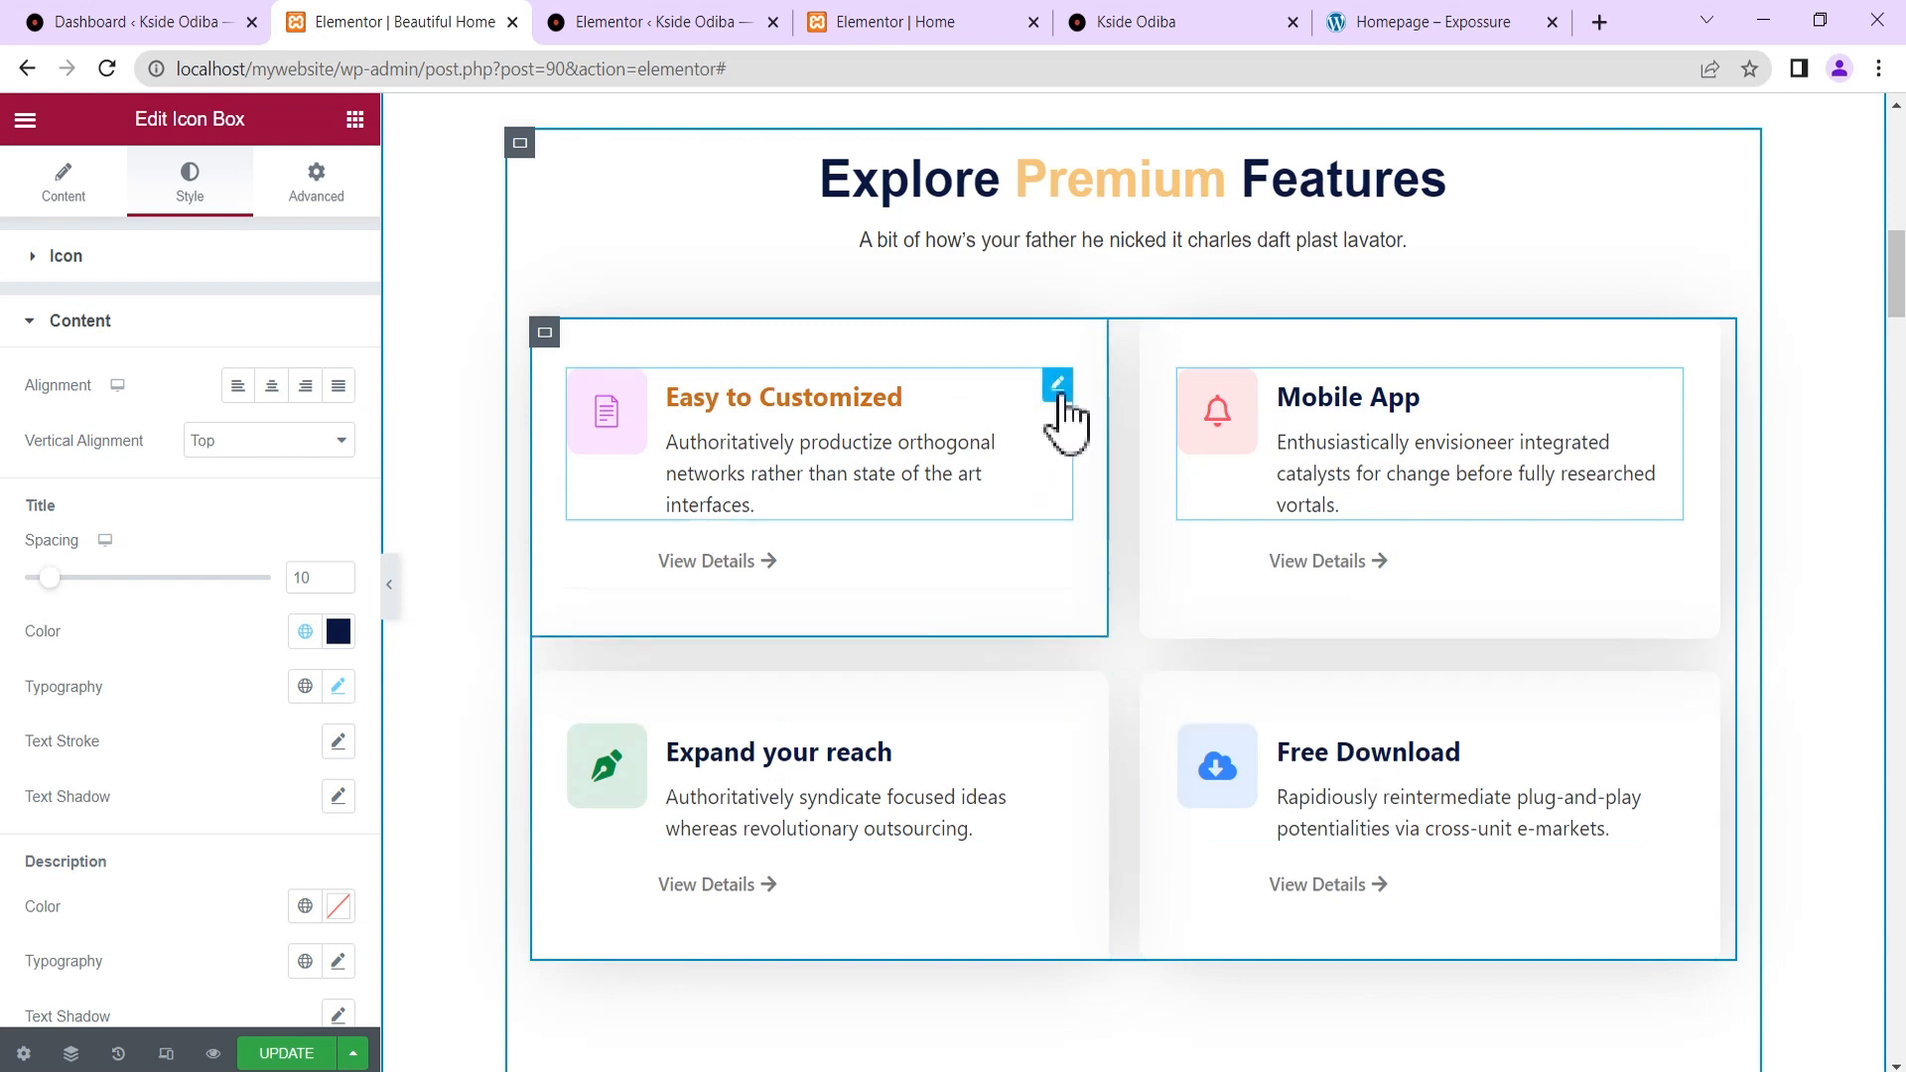
Apply the "icon heading" global color to the "Easy to Customized" icon box's title and update the page.
click(1058, 387)
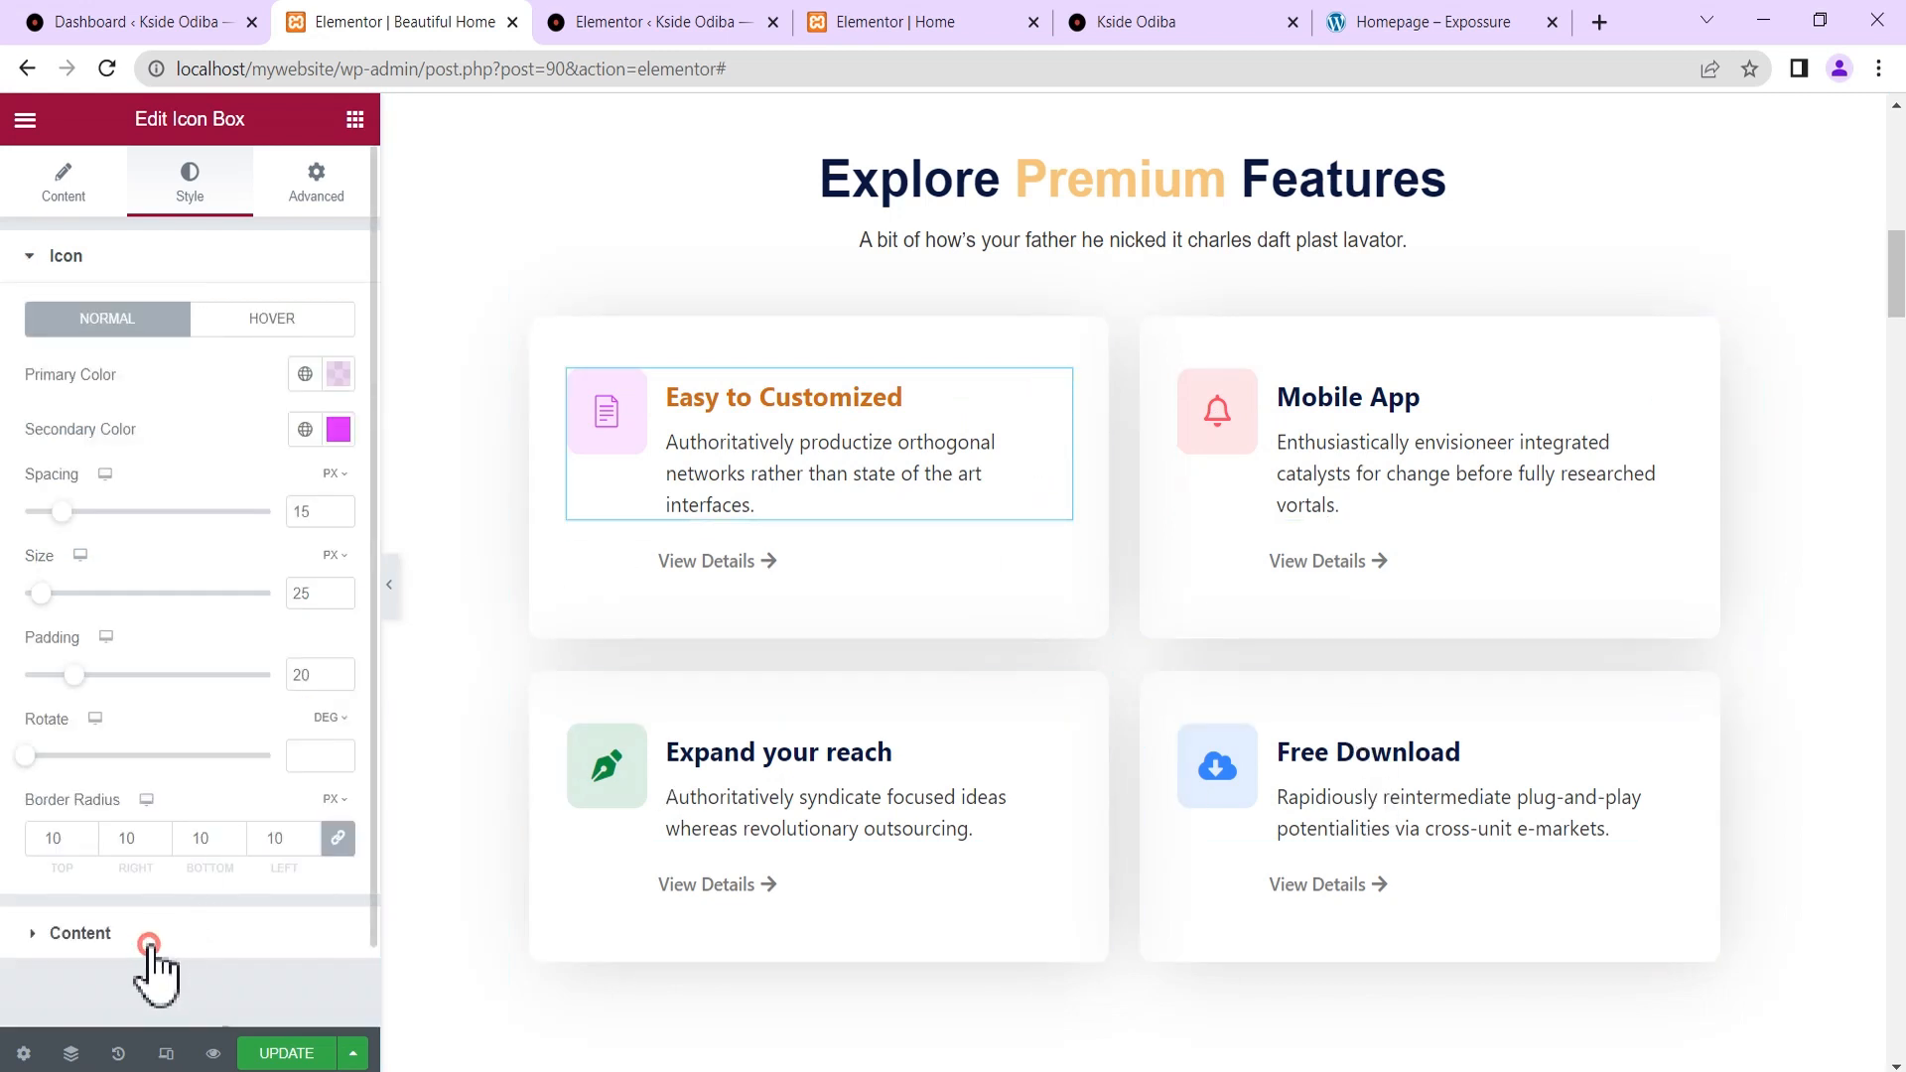
click(144, 935)
click(306, 635)
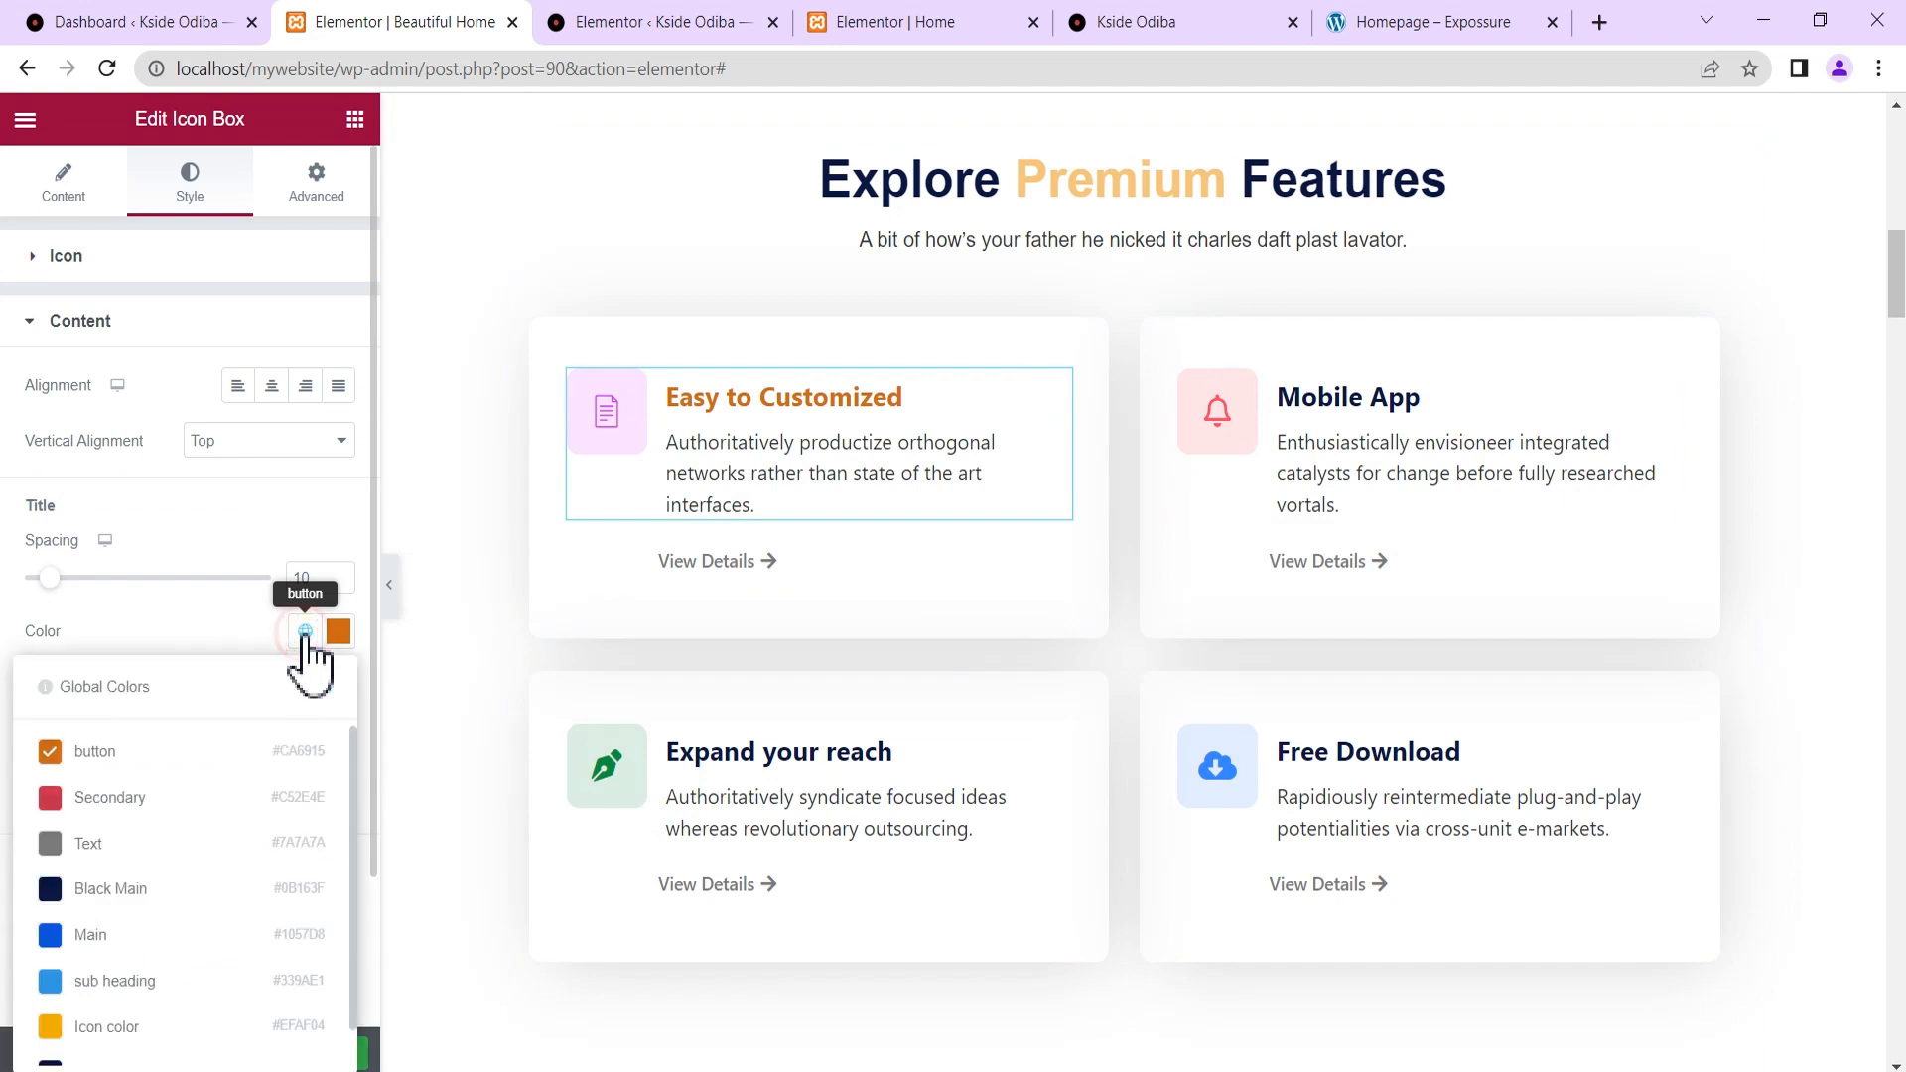
scroll(149, 879, down, 1)
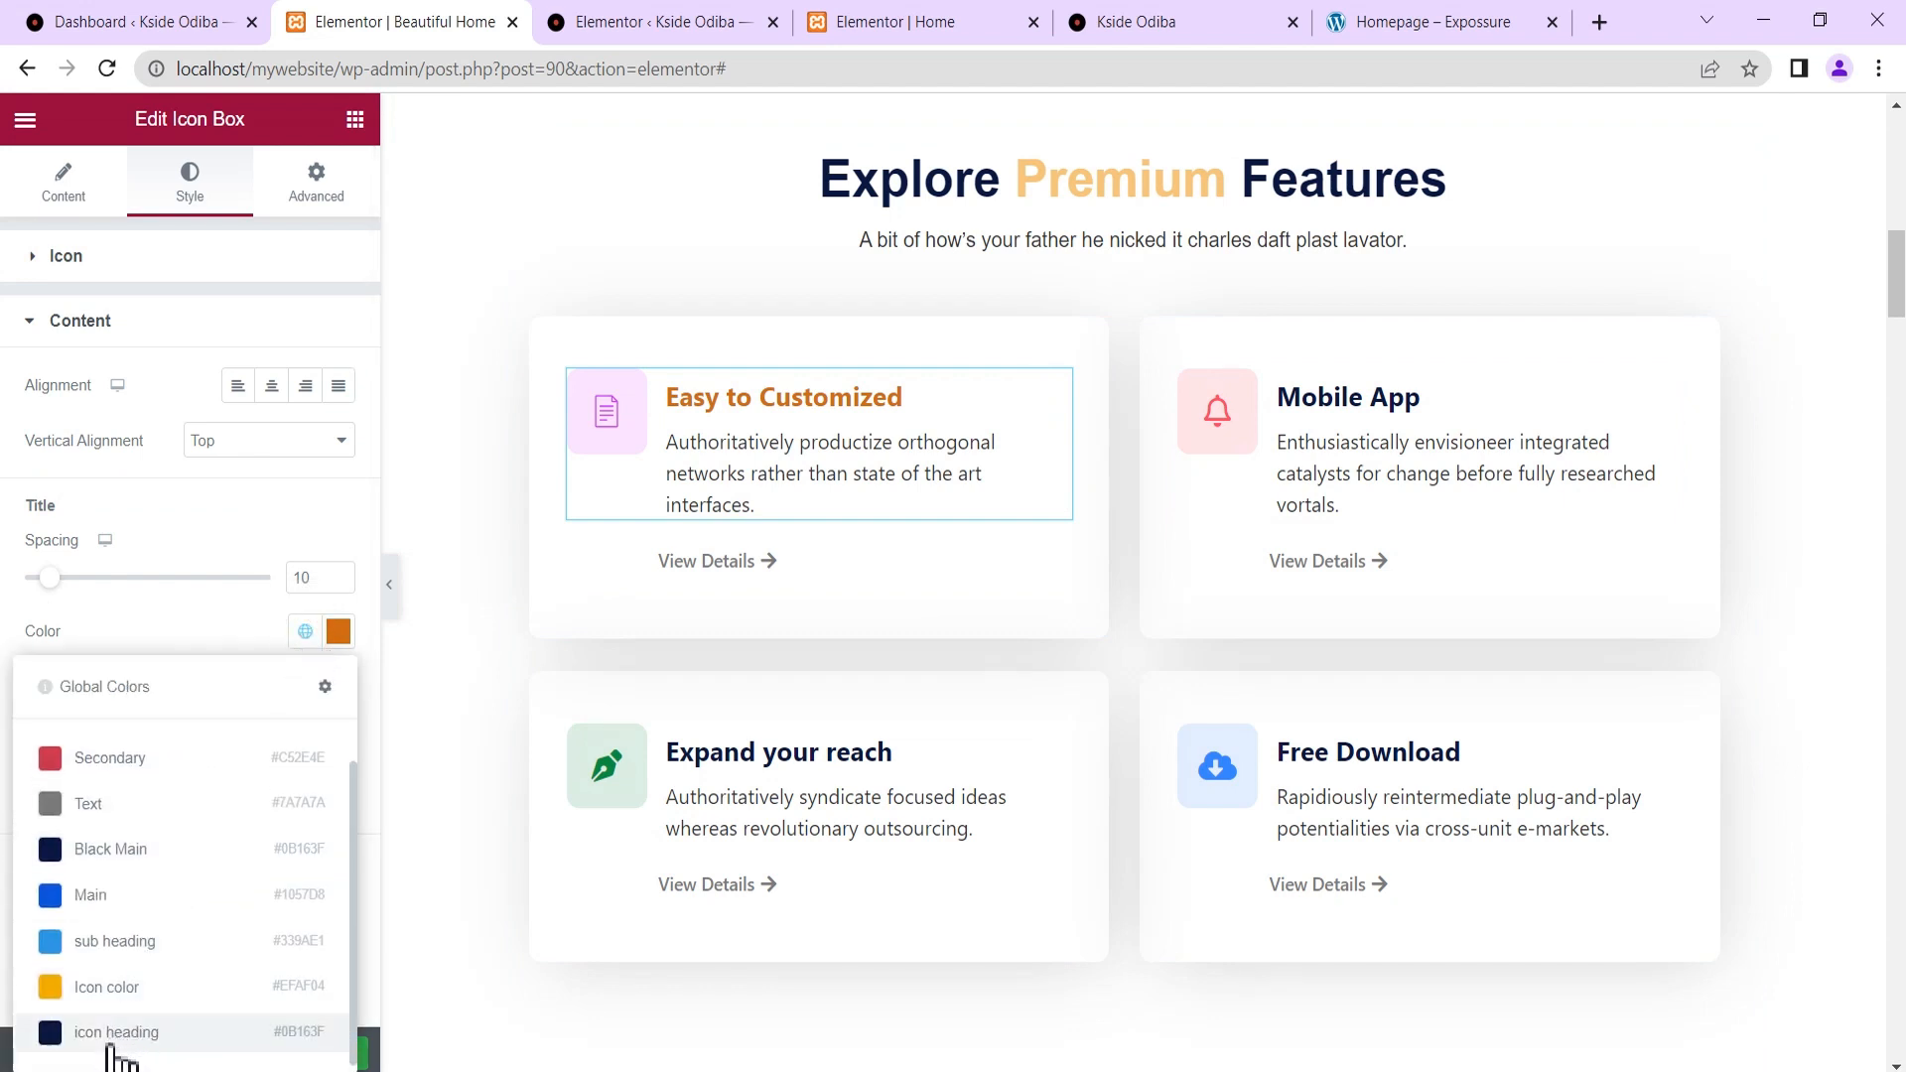
scroll(127, 899, up, 1)
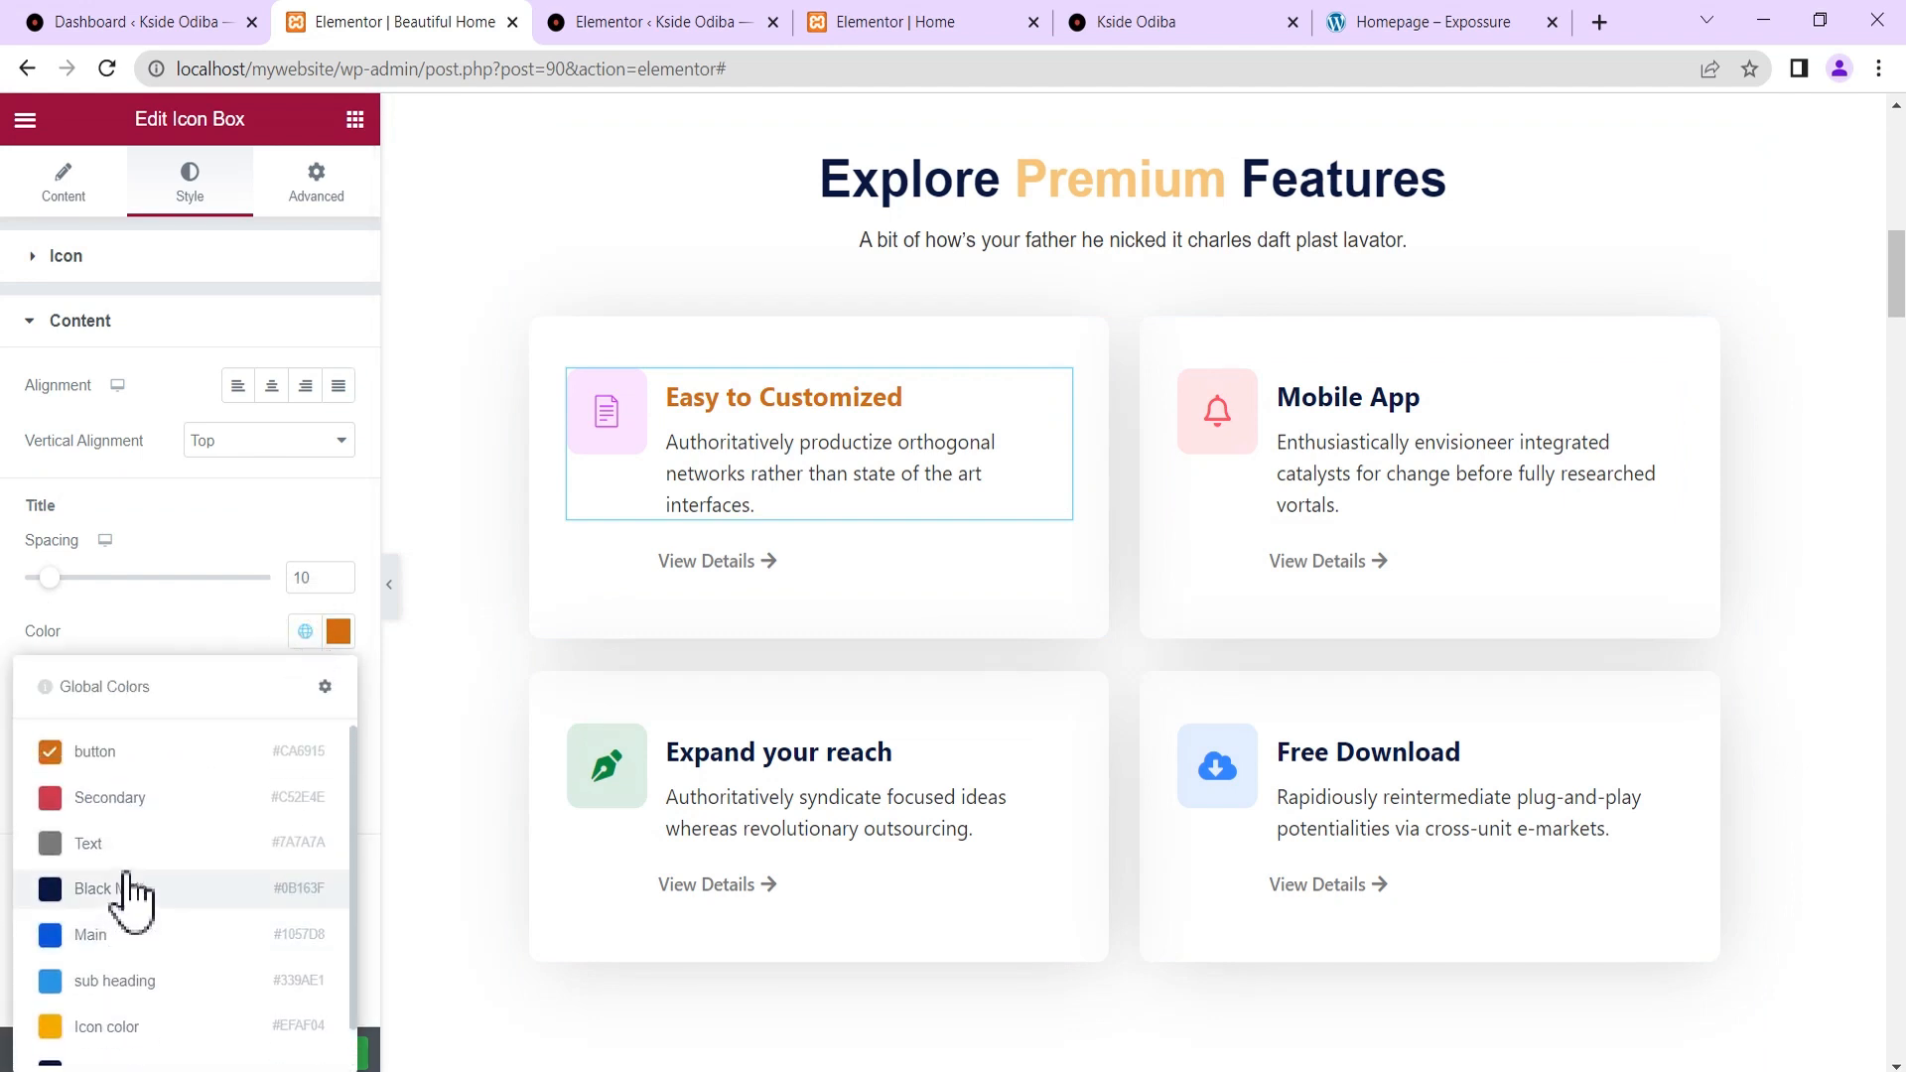
scroll(134, 923, down, 1)
click(143, 1032)
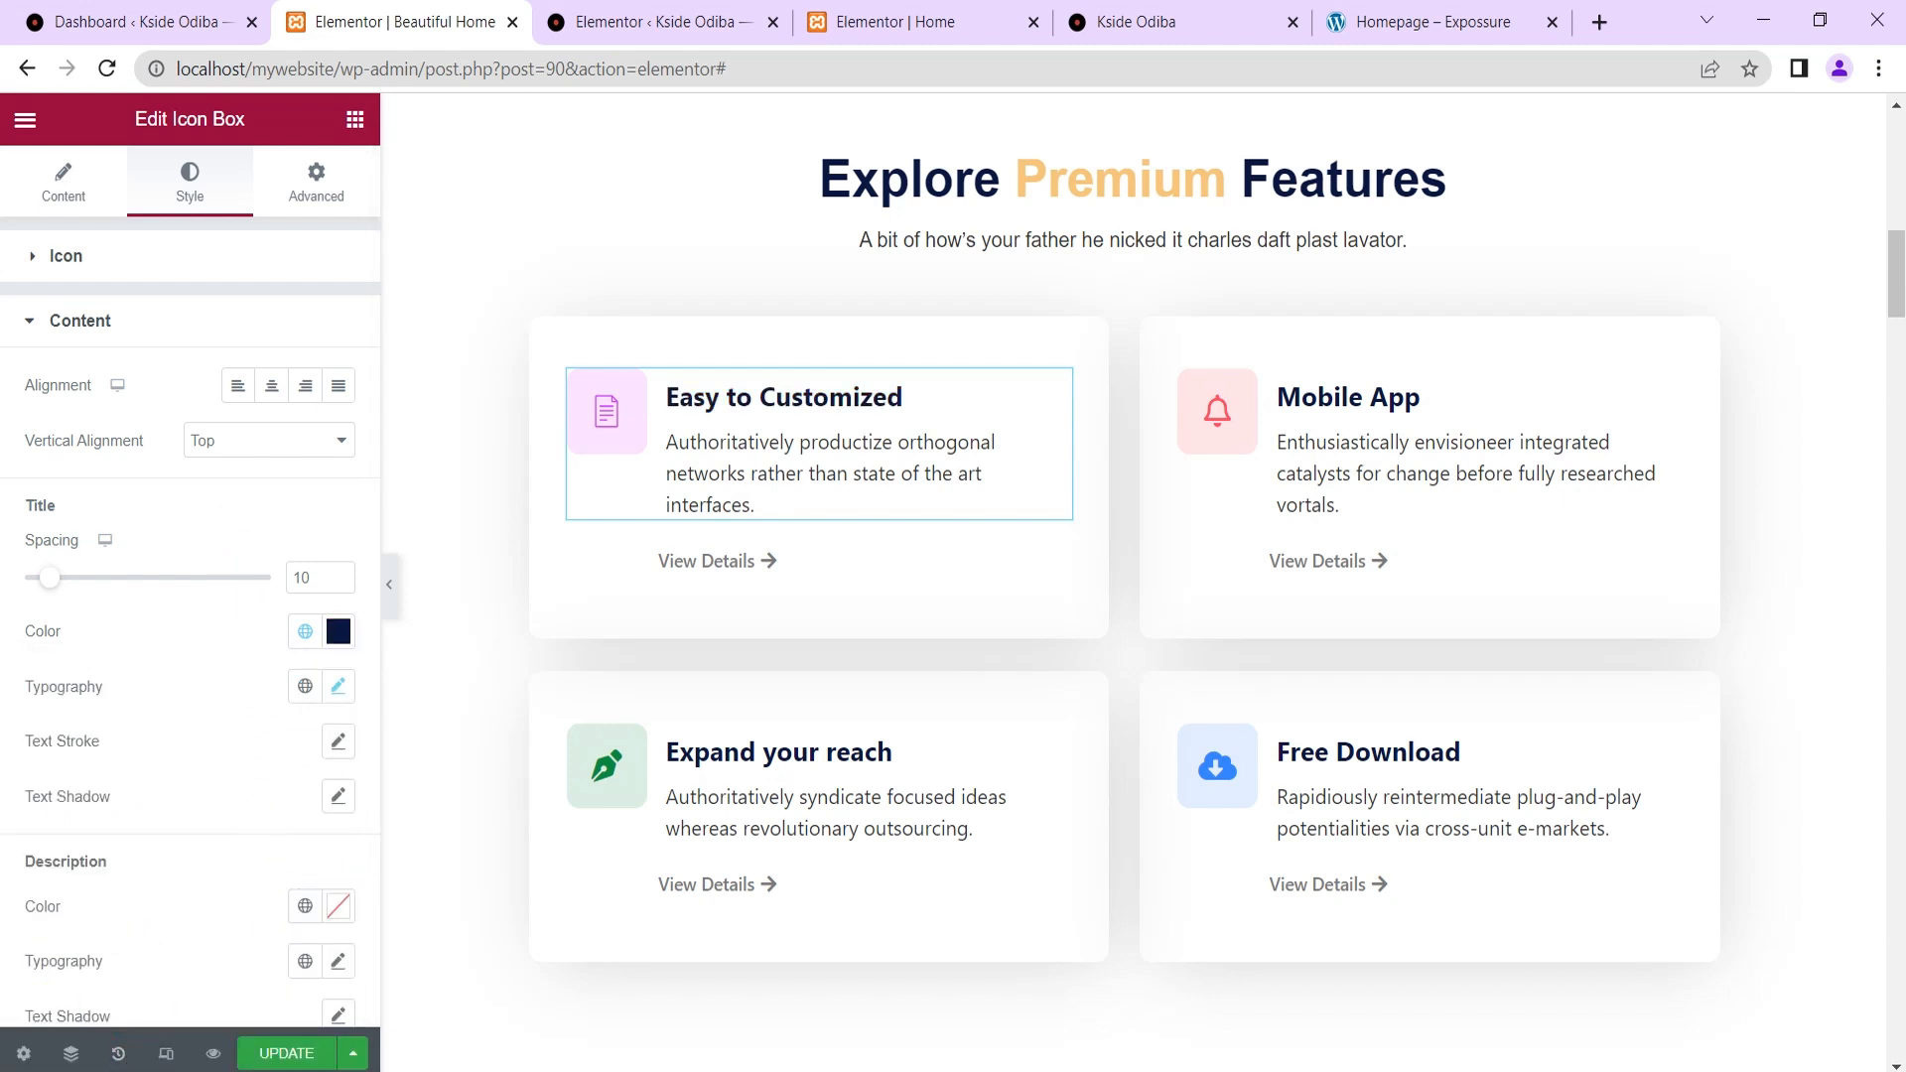
click(282, 1050)
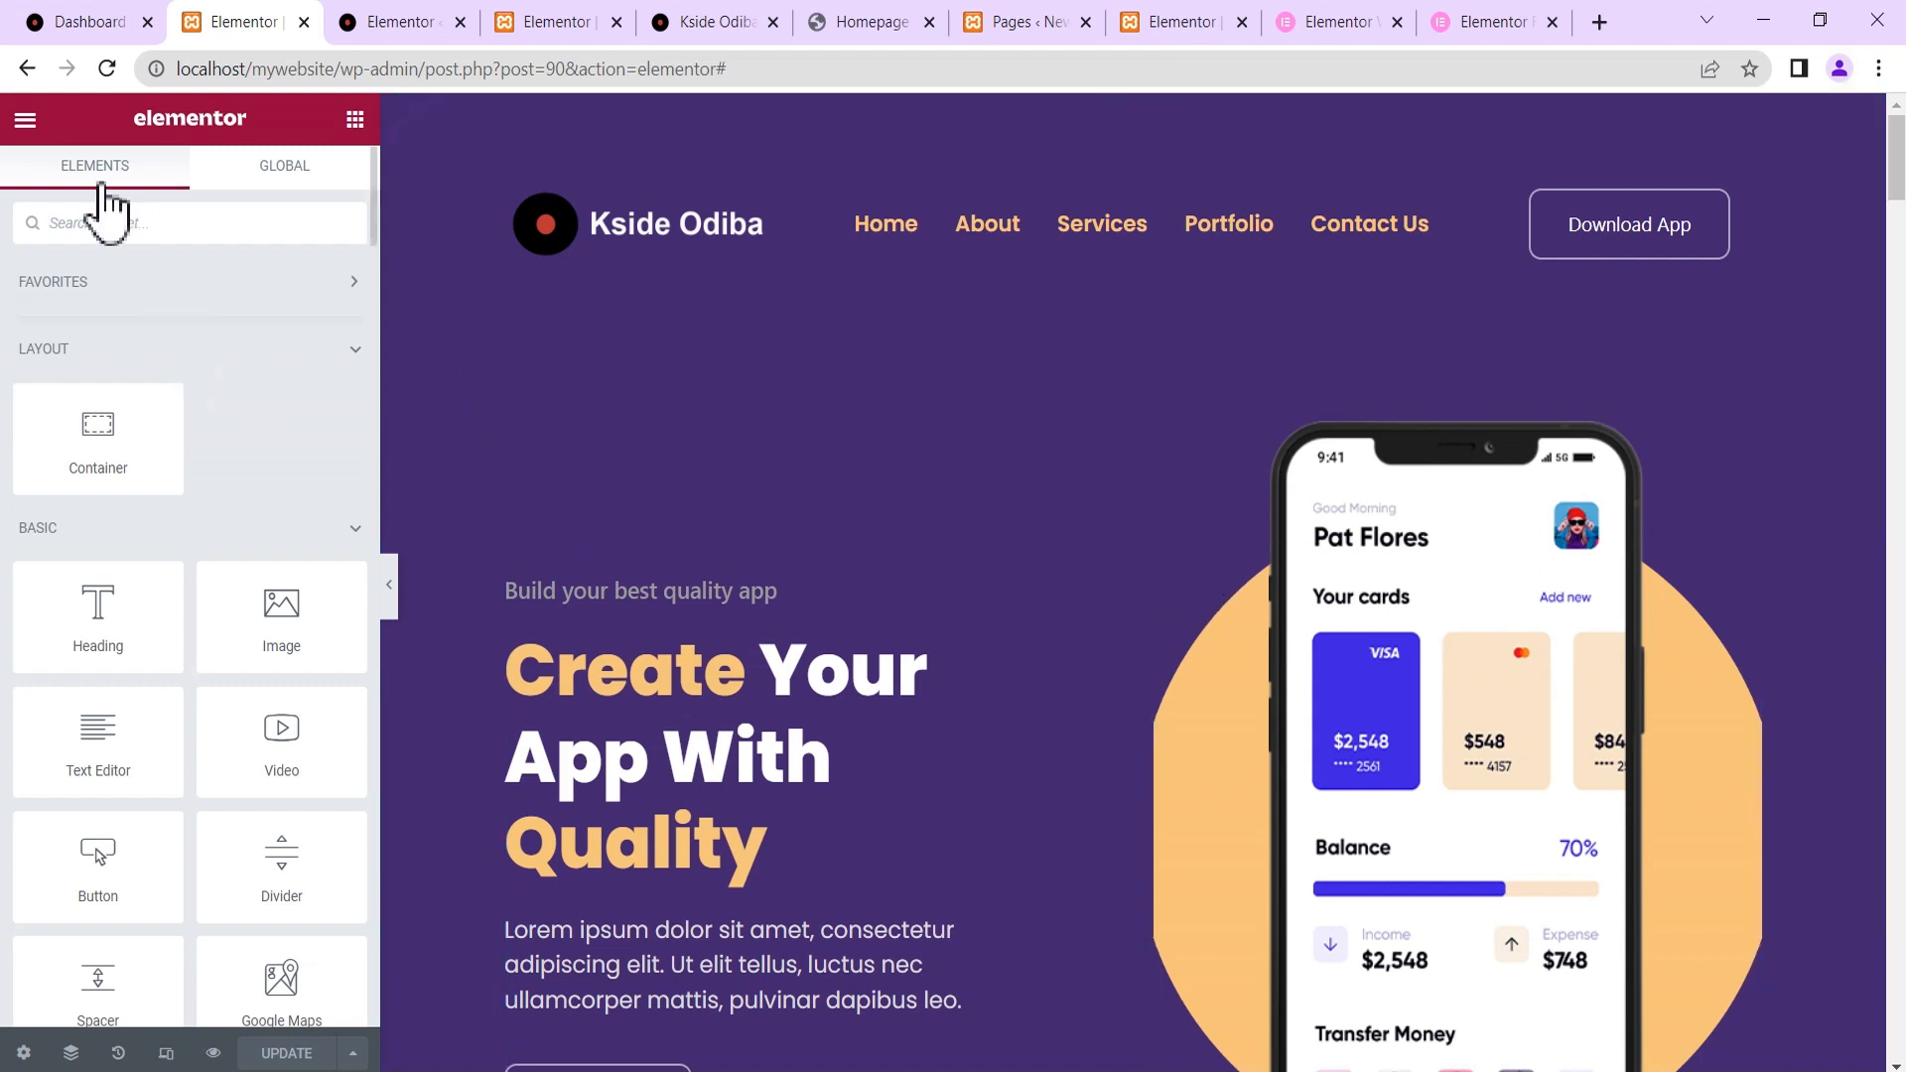
Set the Page Transitions background color in the site settings to red.
click(26, 120)
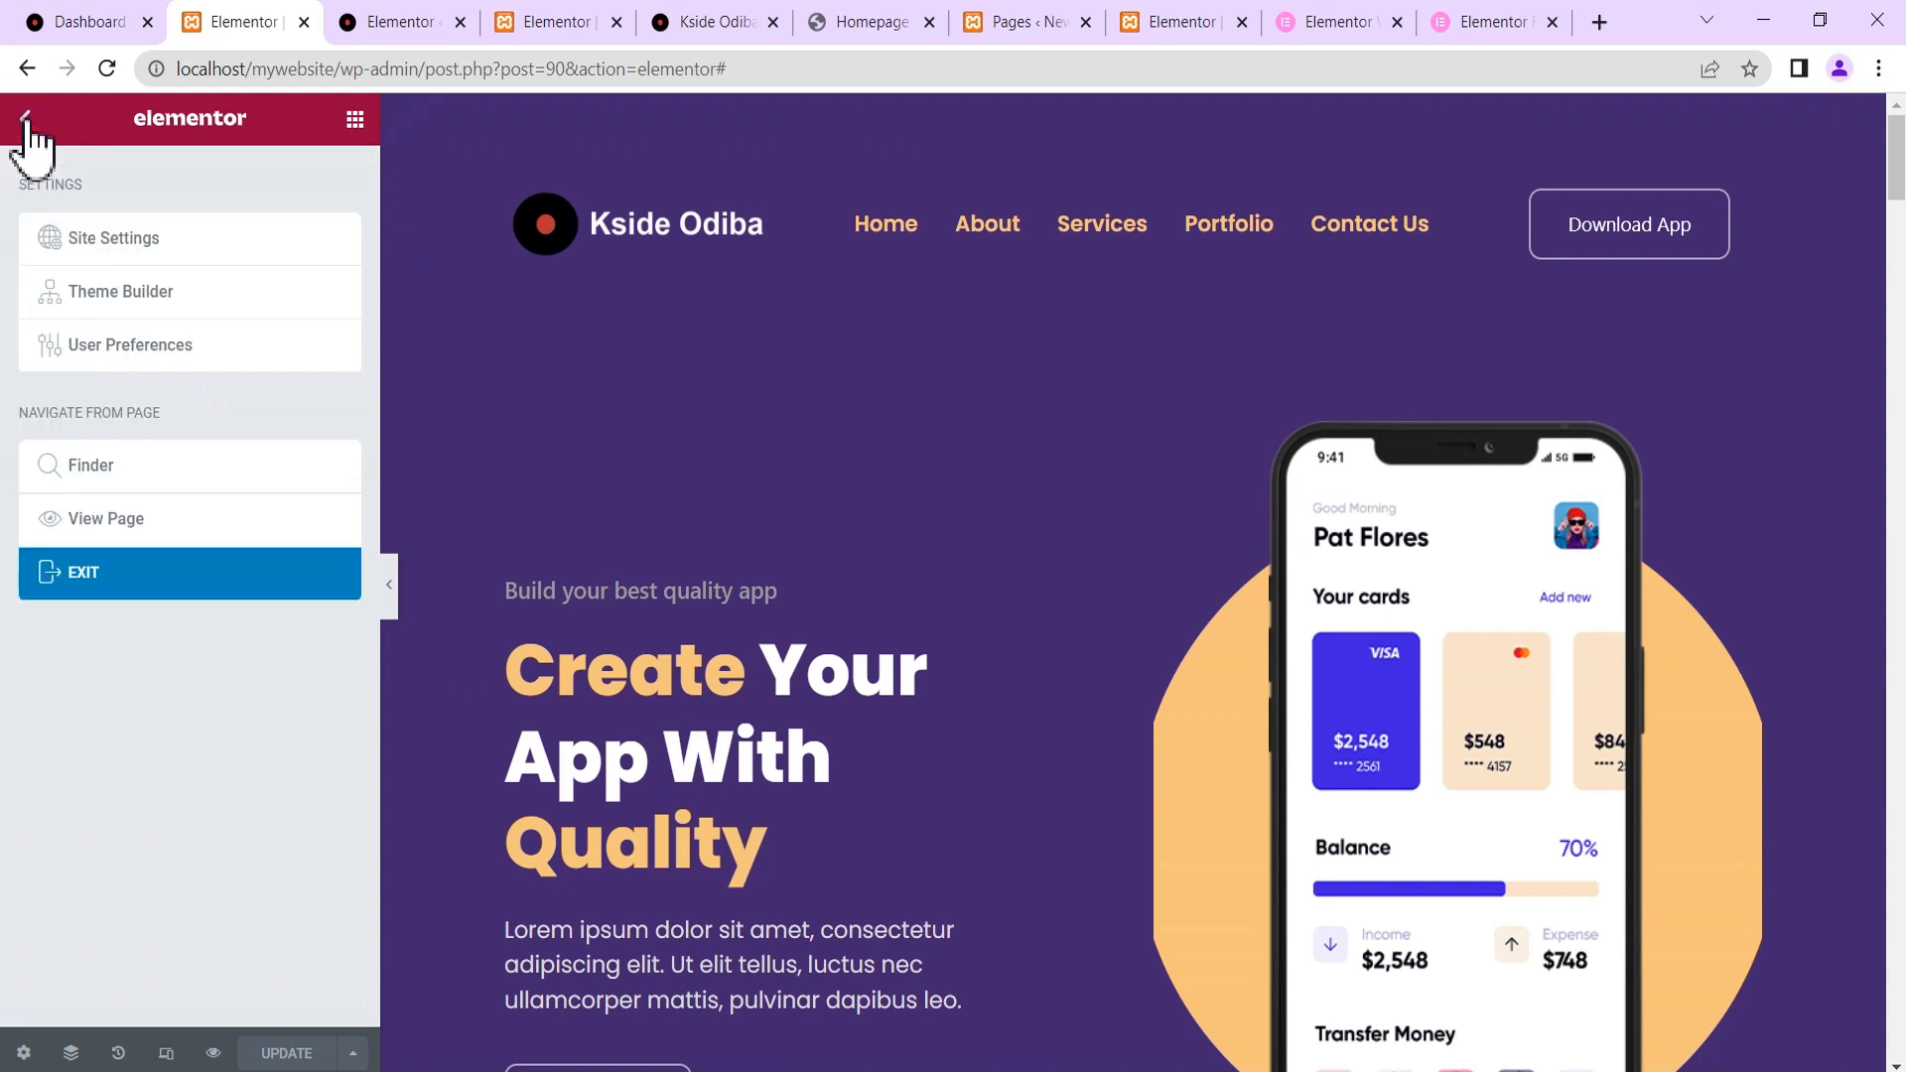
click(144, 242)
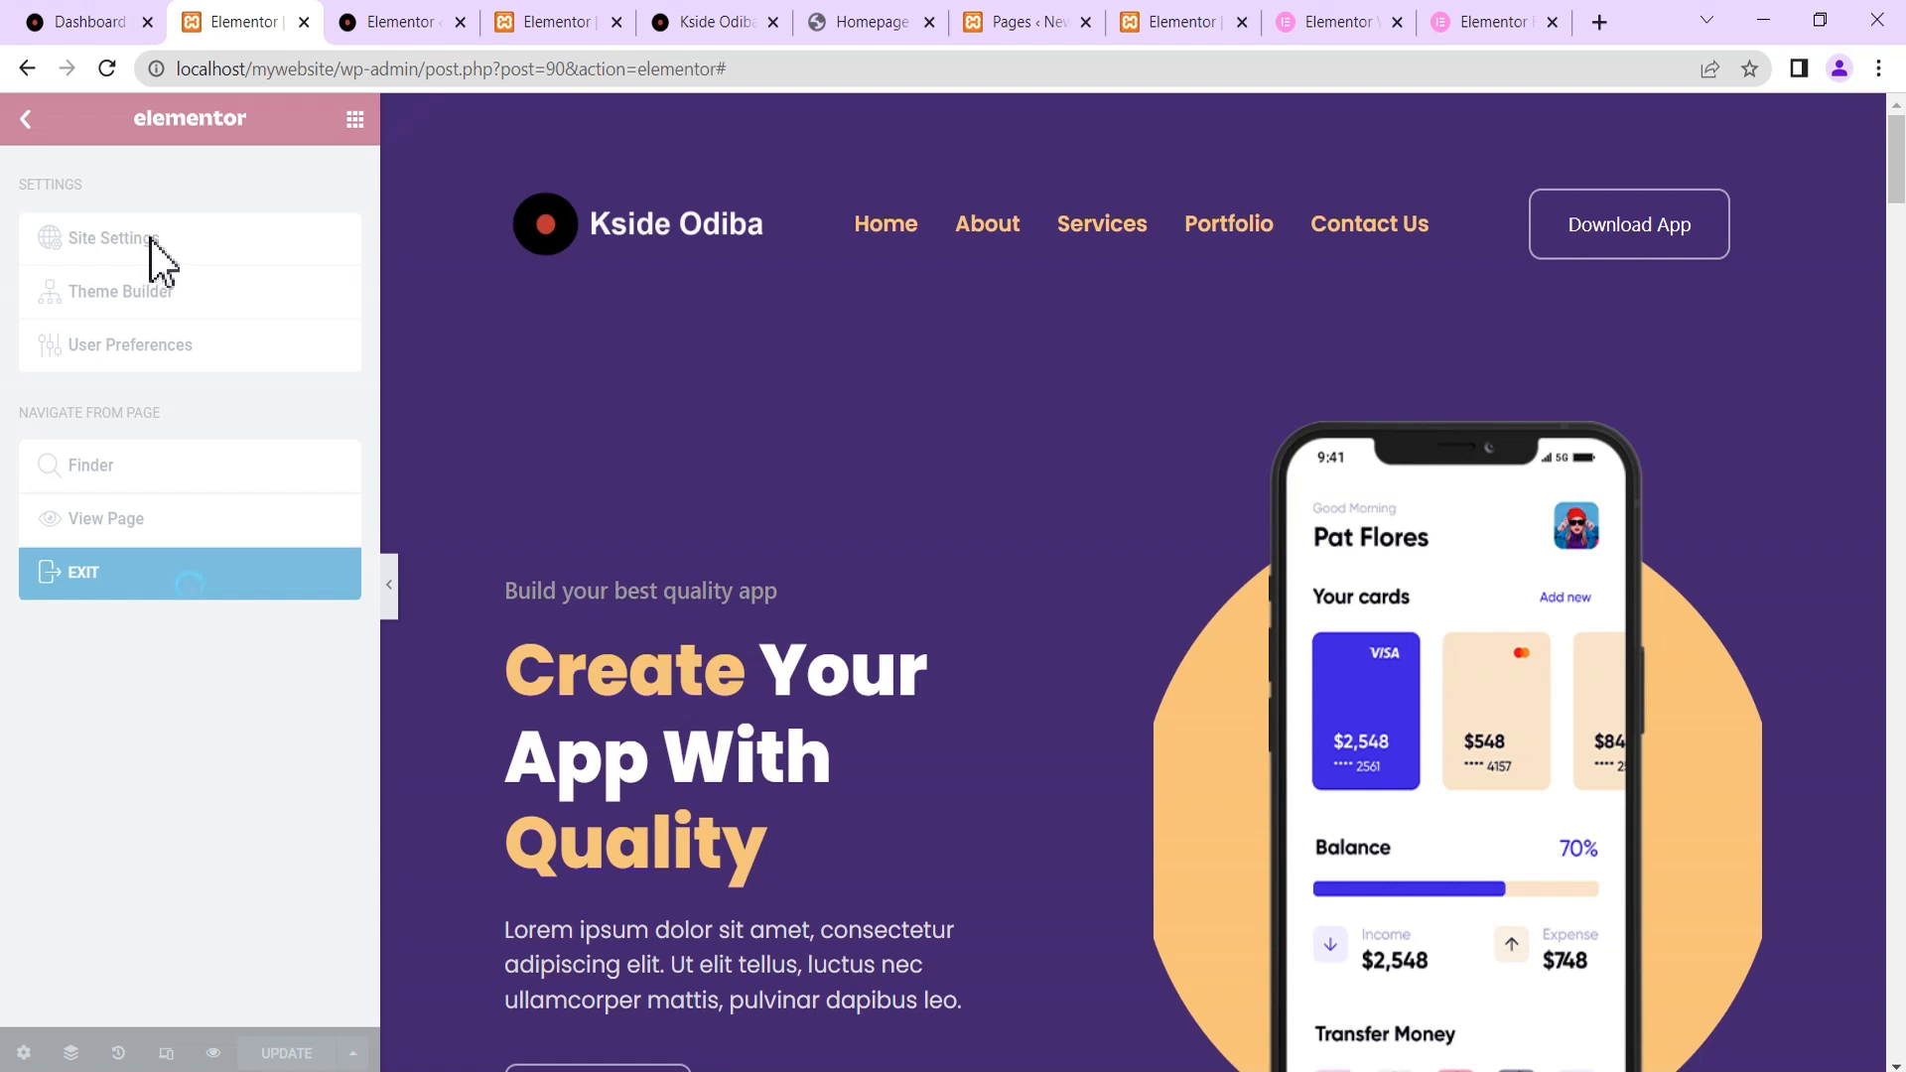
scroll(143, 378, down, 3)
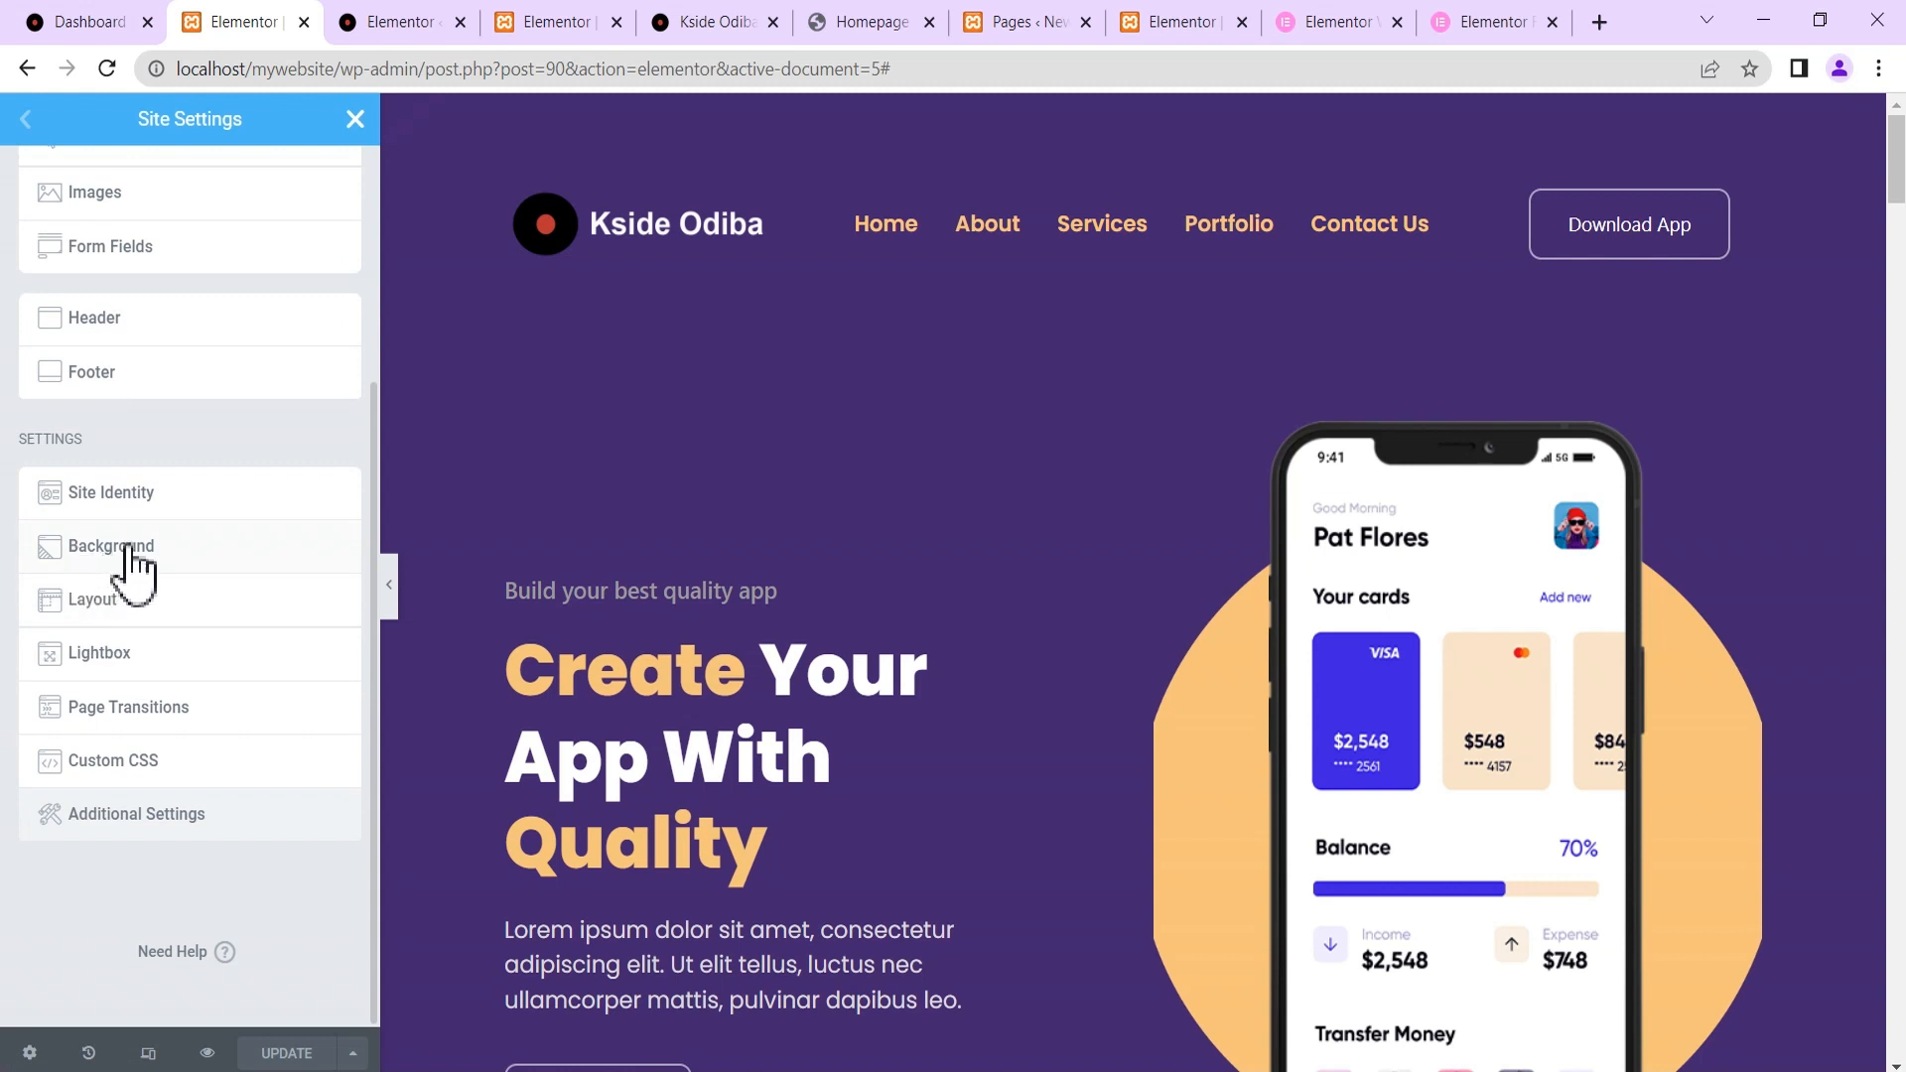
click(139, 708)
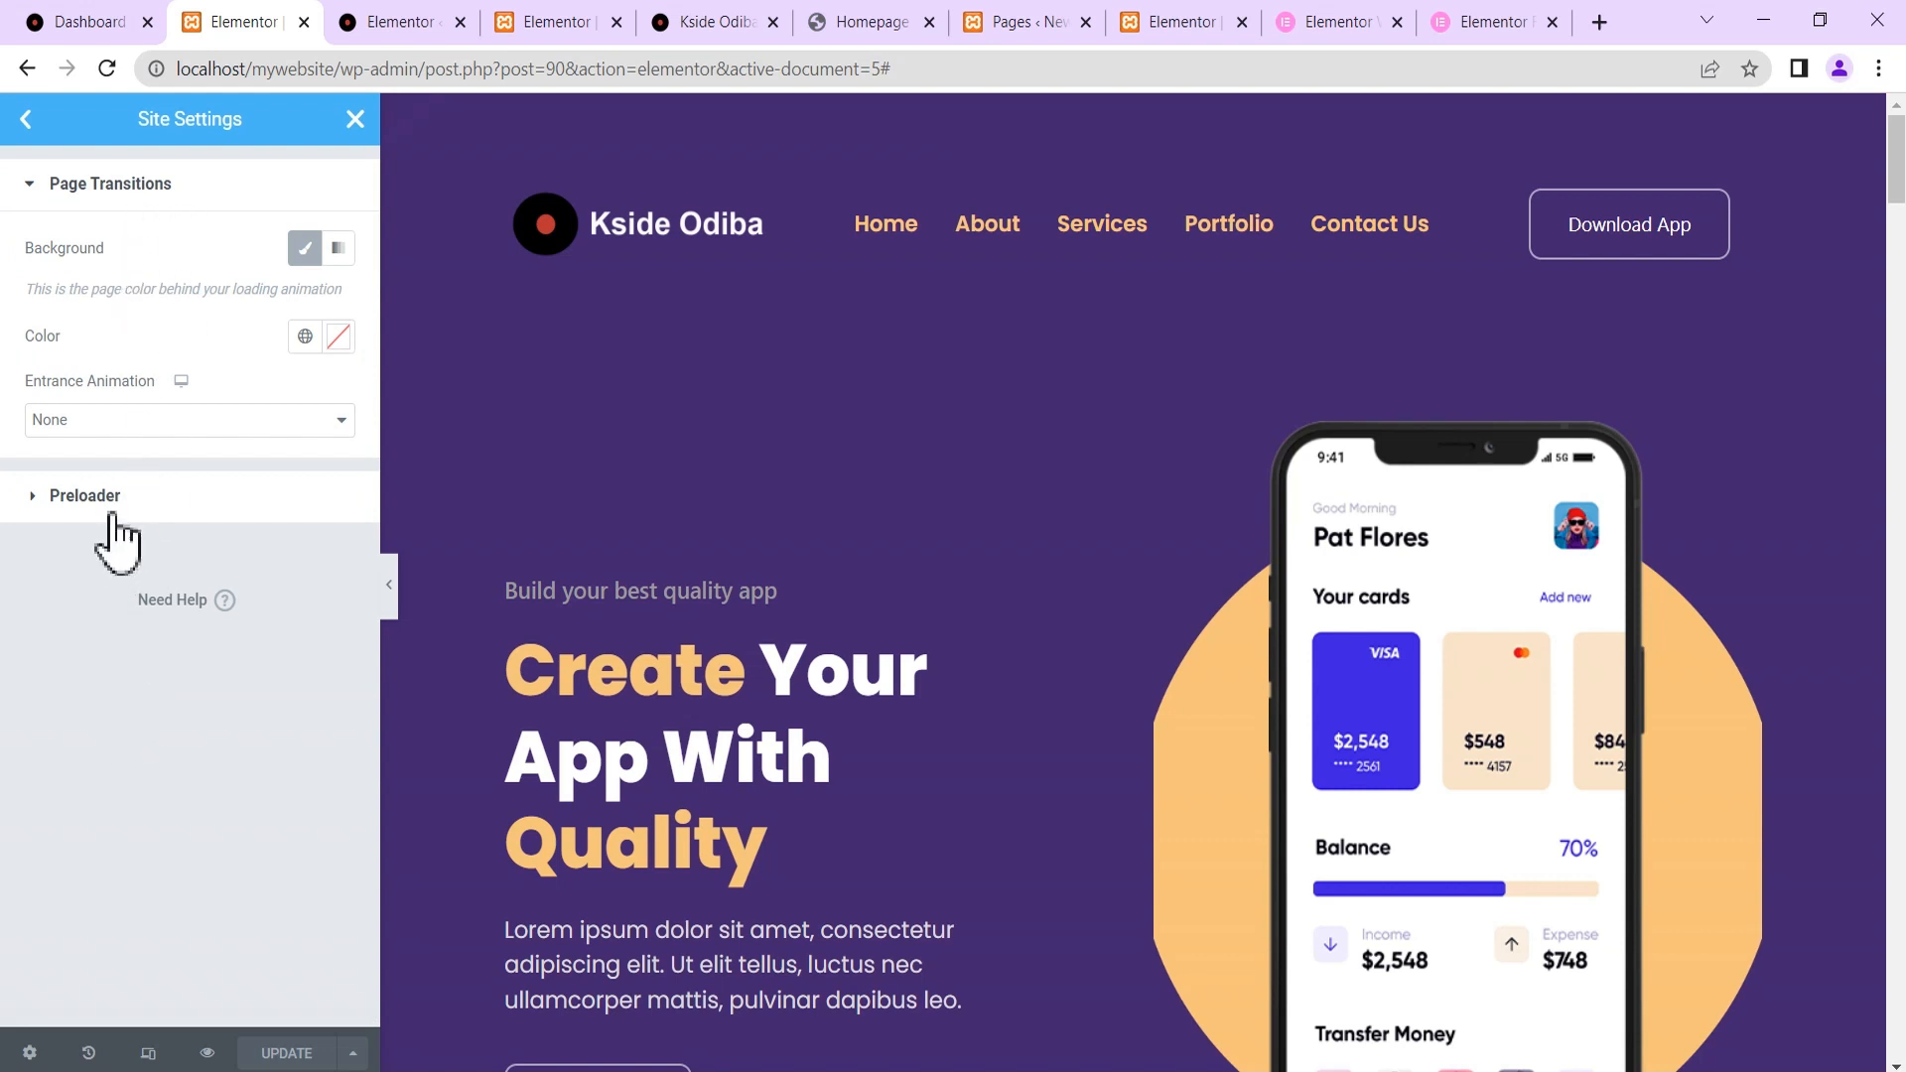
click(112, 510)
click(107, 248)
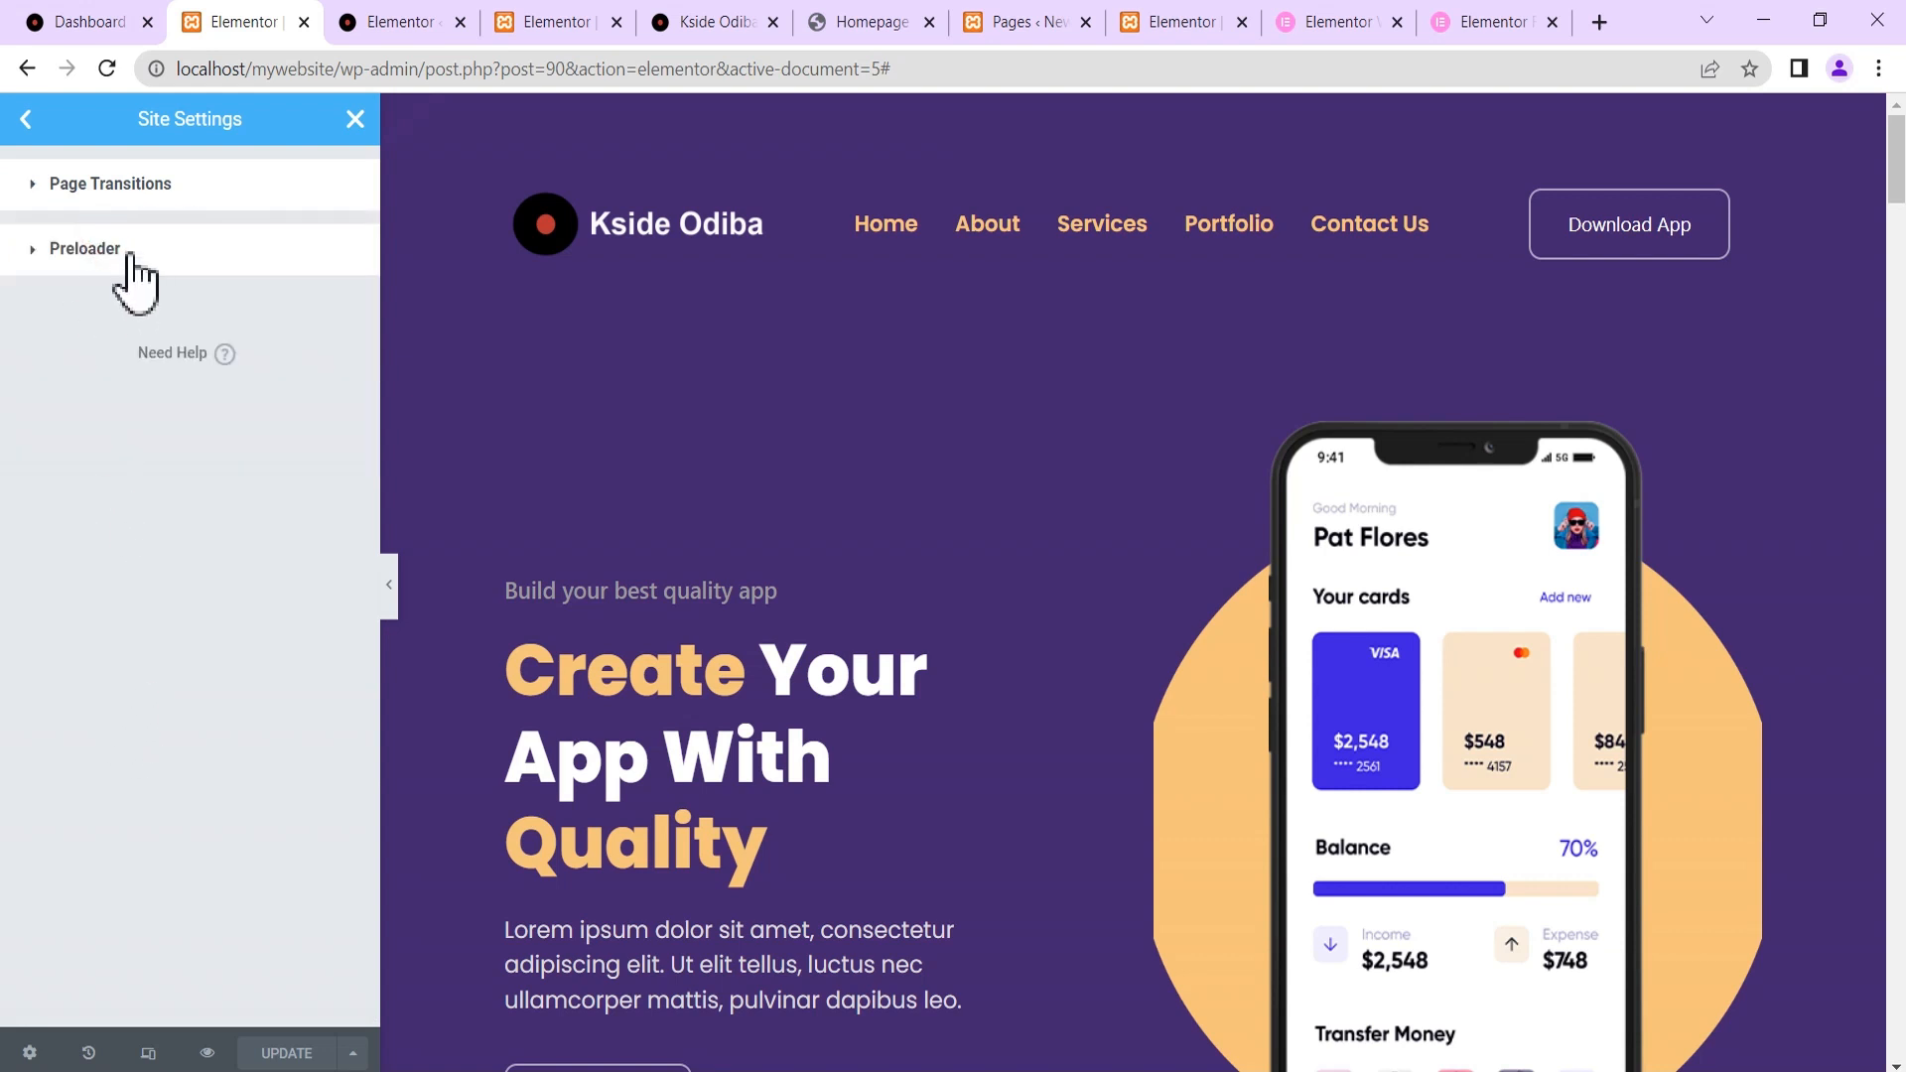
click(131, 185)
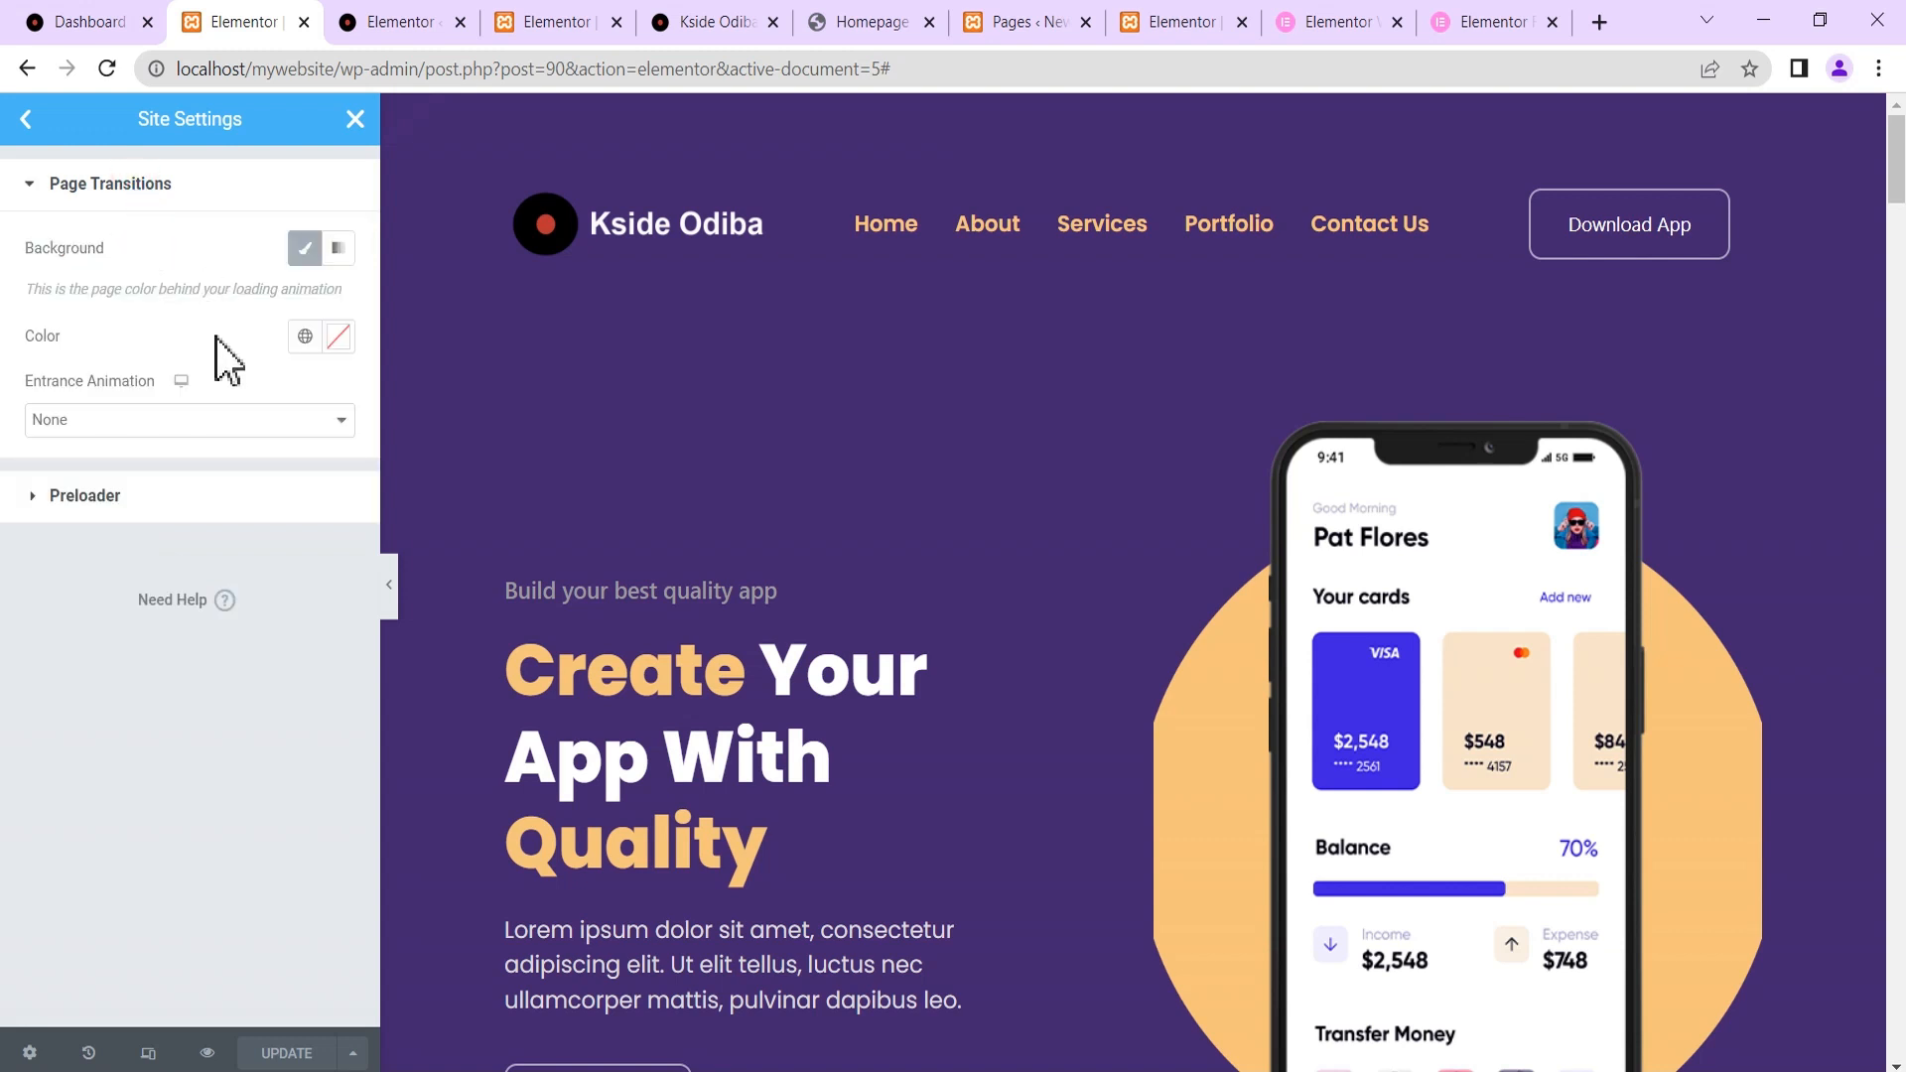
click(337, 338)
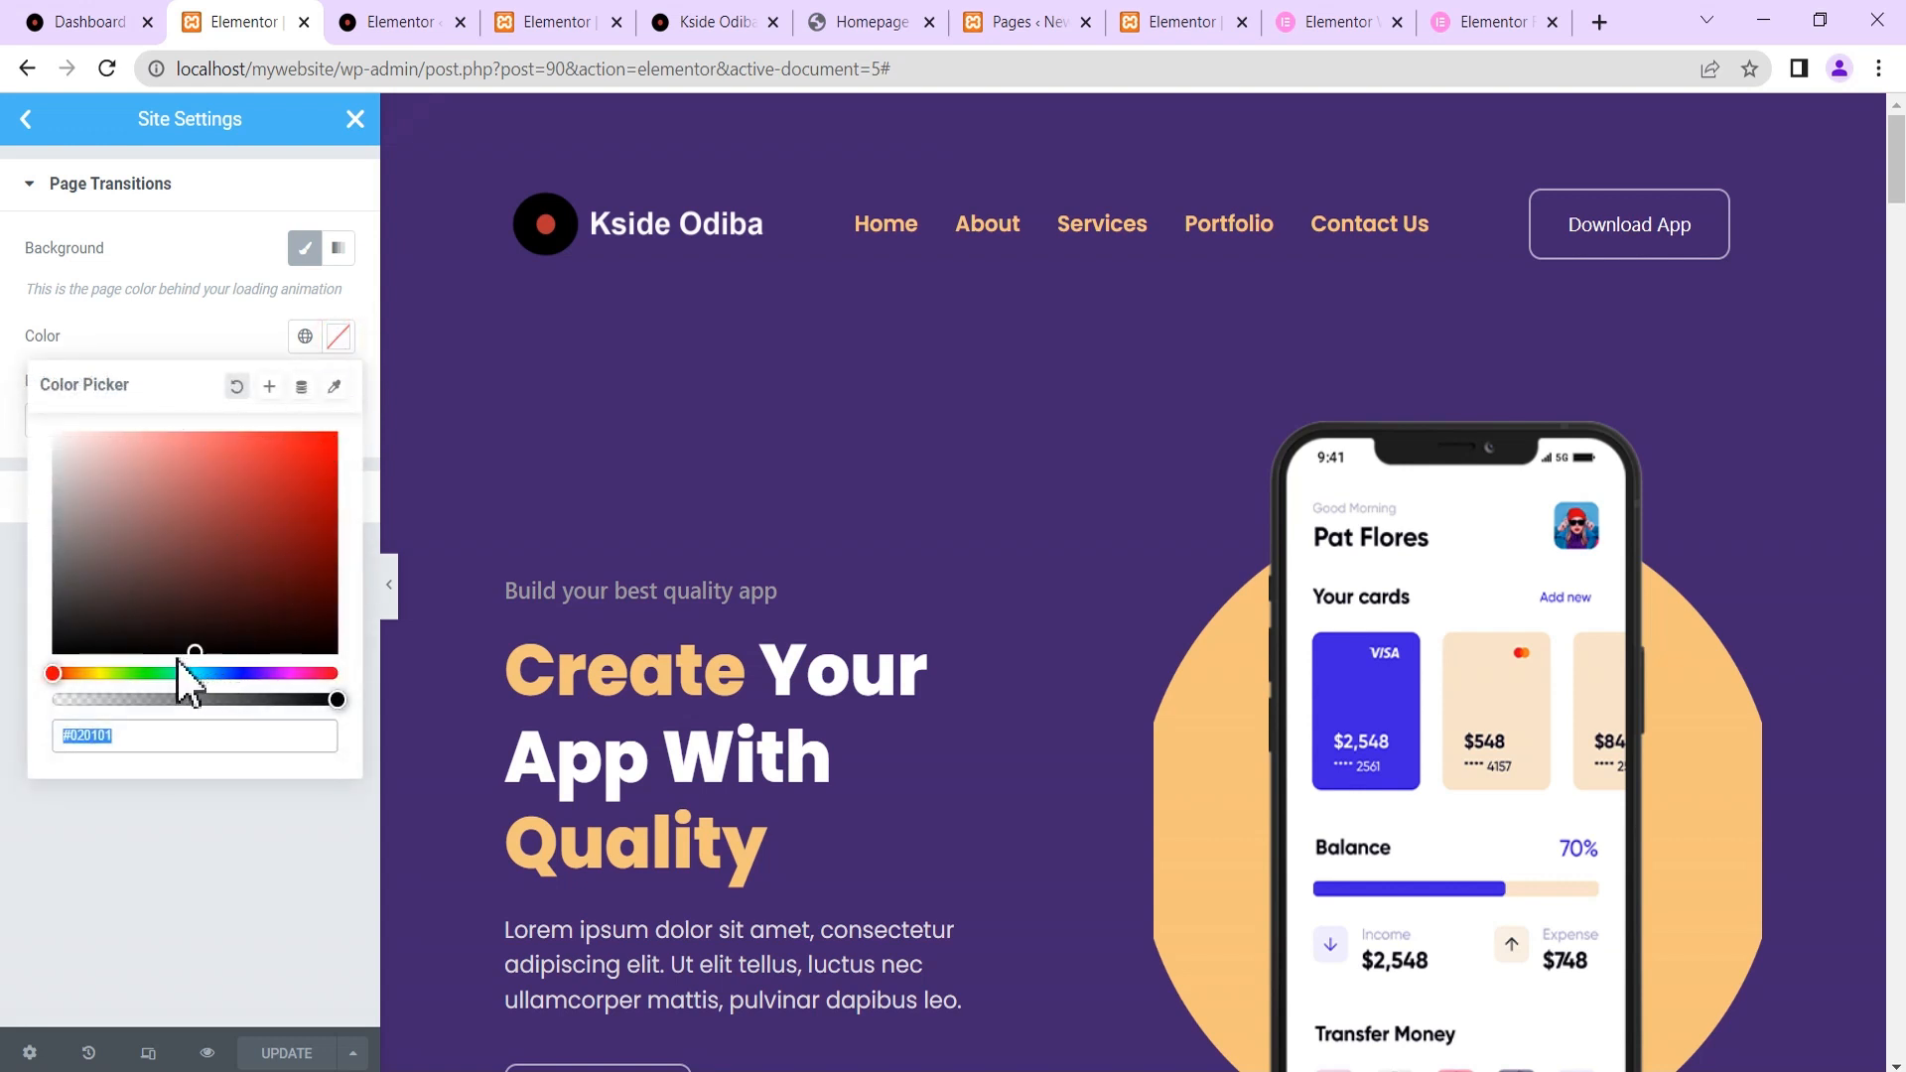
mouse_move(187, 645)
mouse_down()
mouse_move(242, 464)
mouse_move(263, 462)
mouse_up()
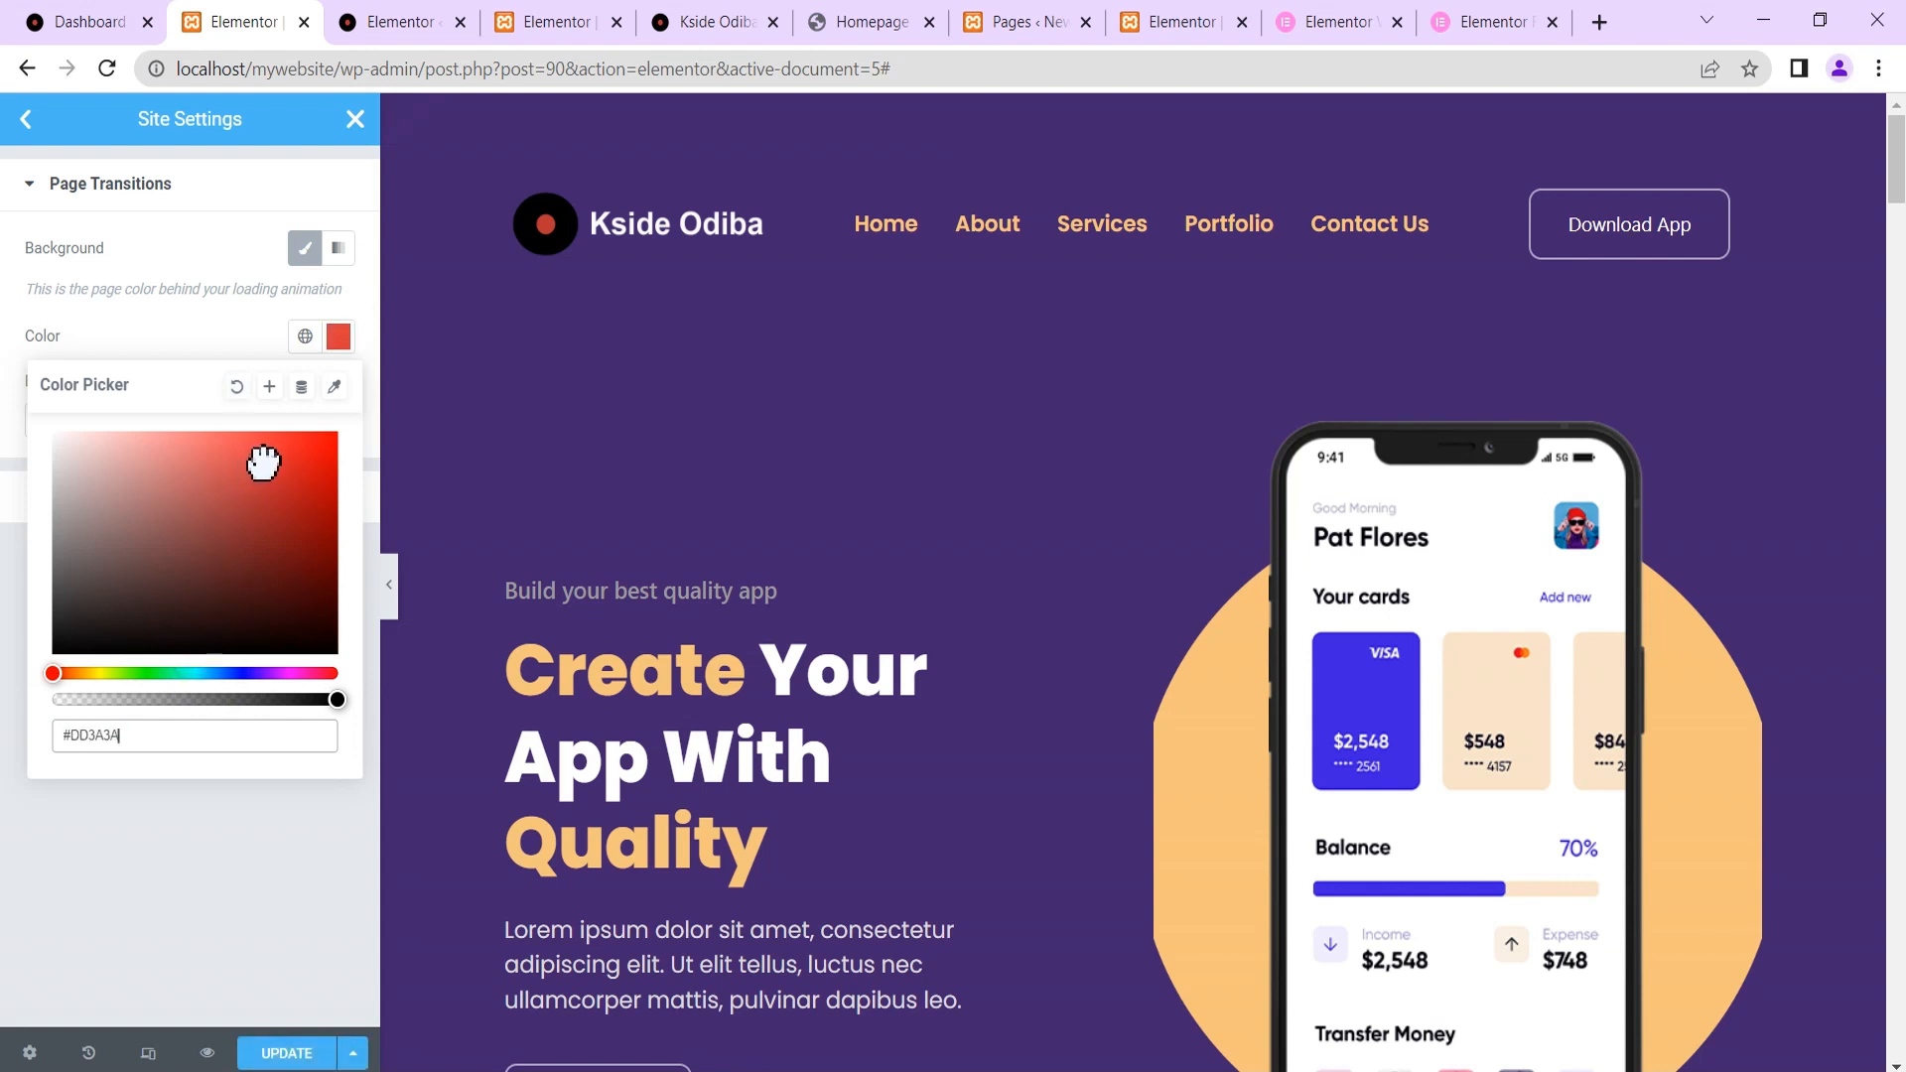
click(207, 330)
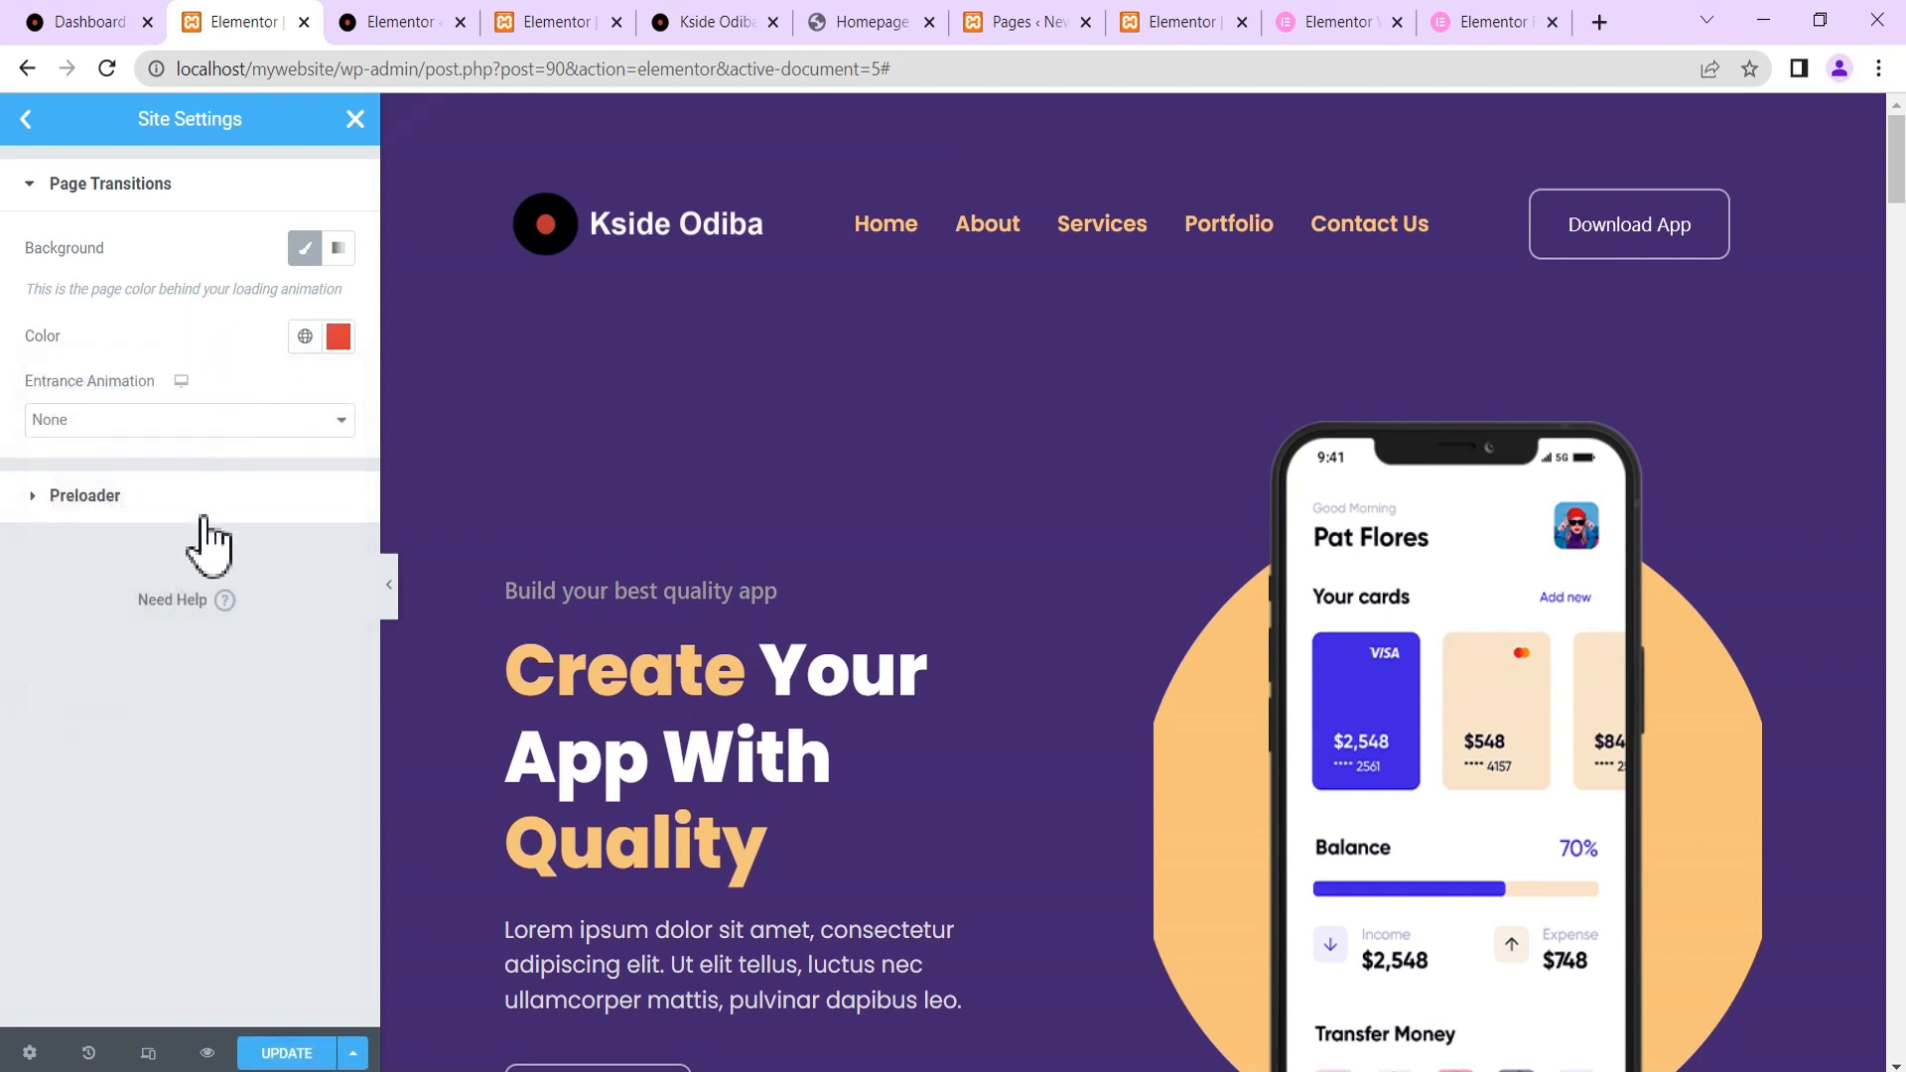
Set the page transition's Preloader type to Animation.
click(131, 497)
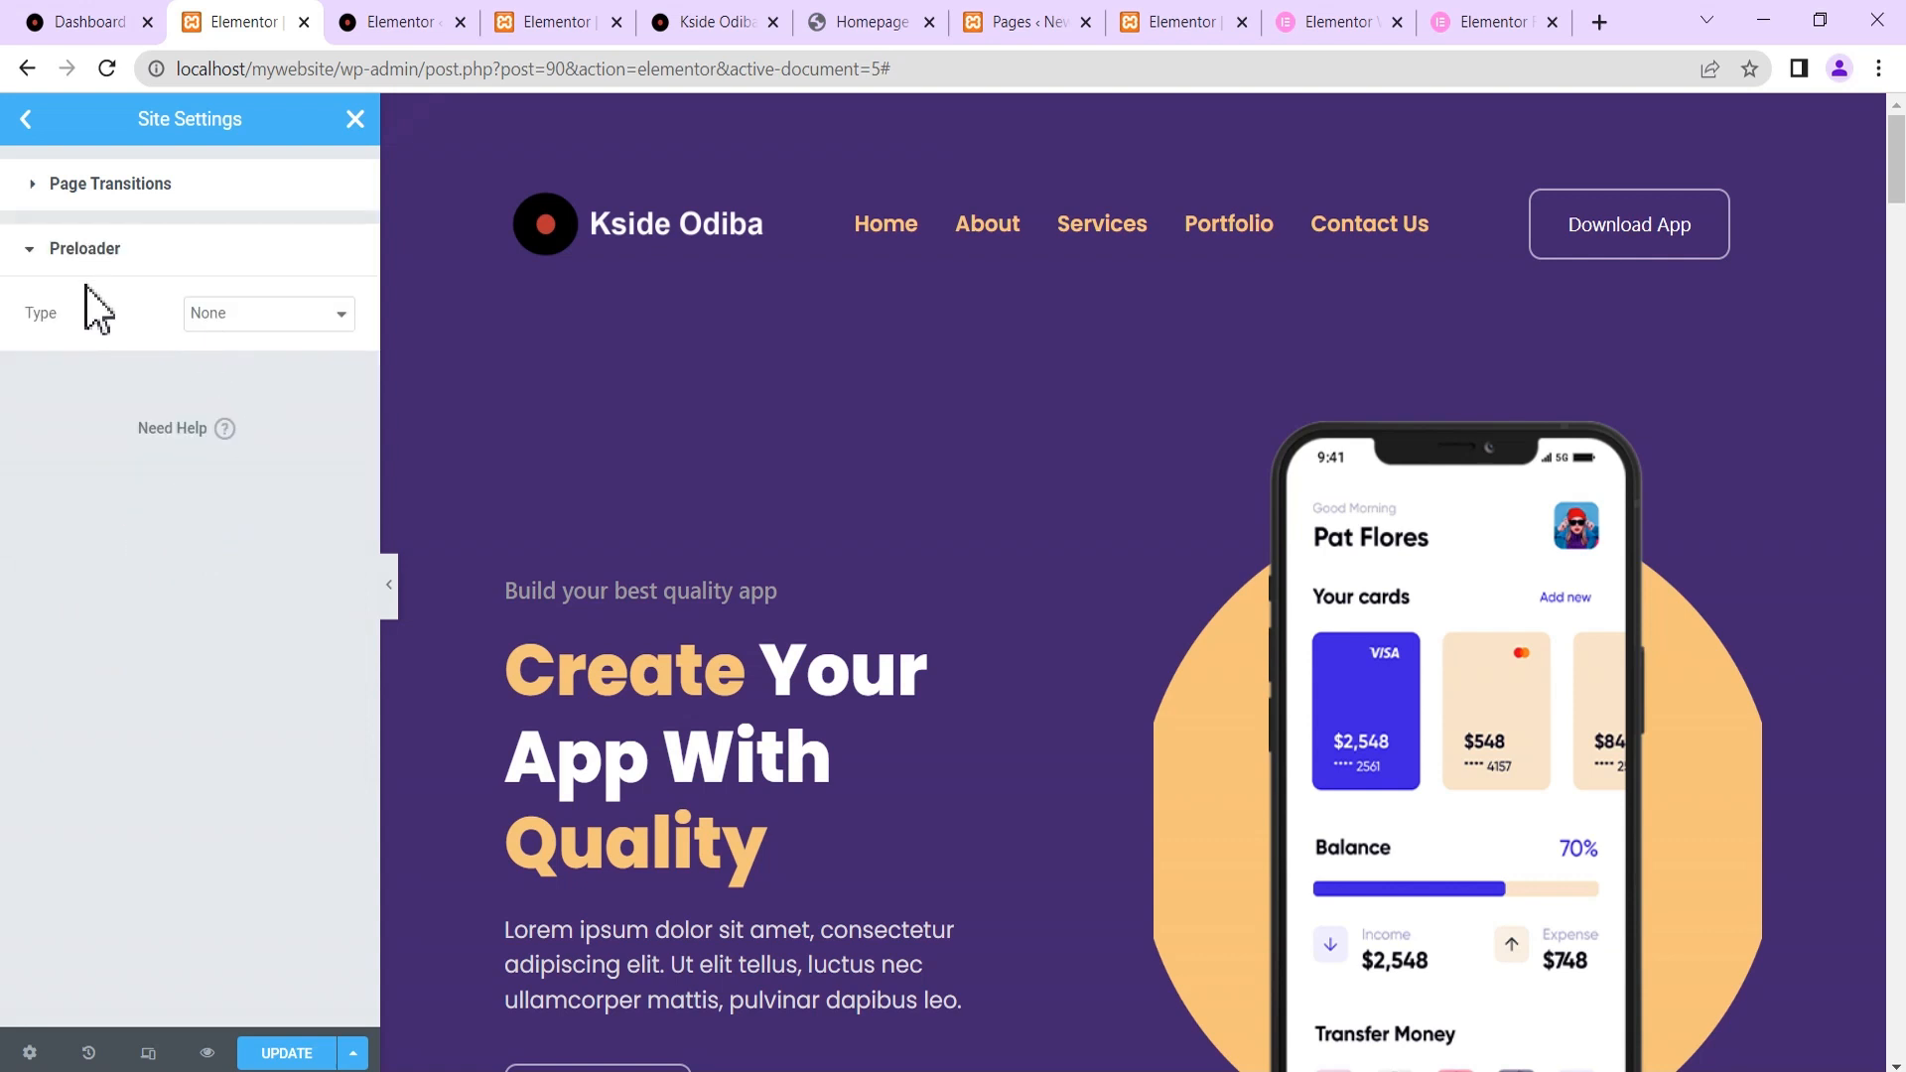
click(231, 315)
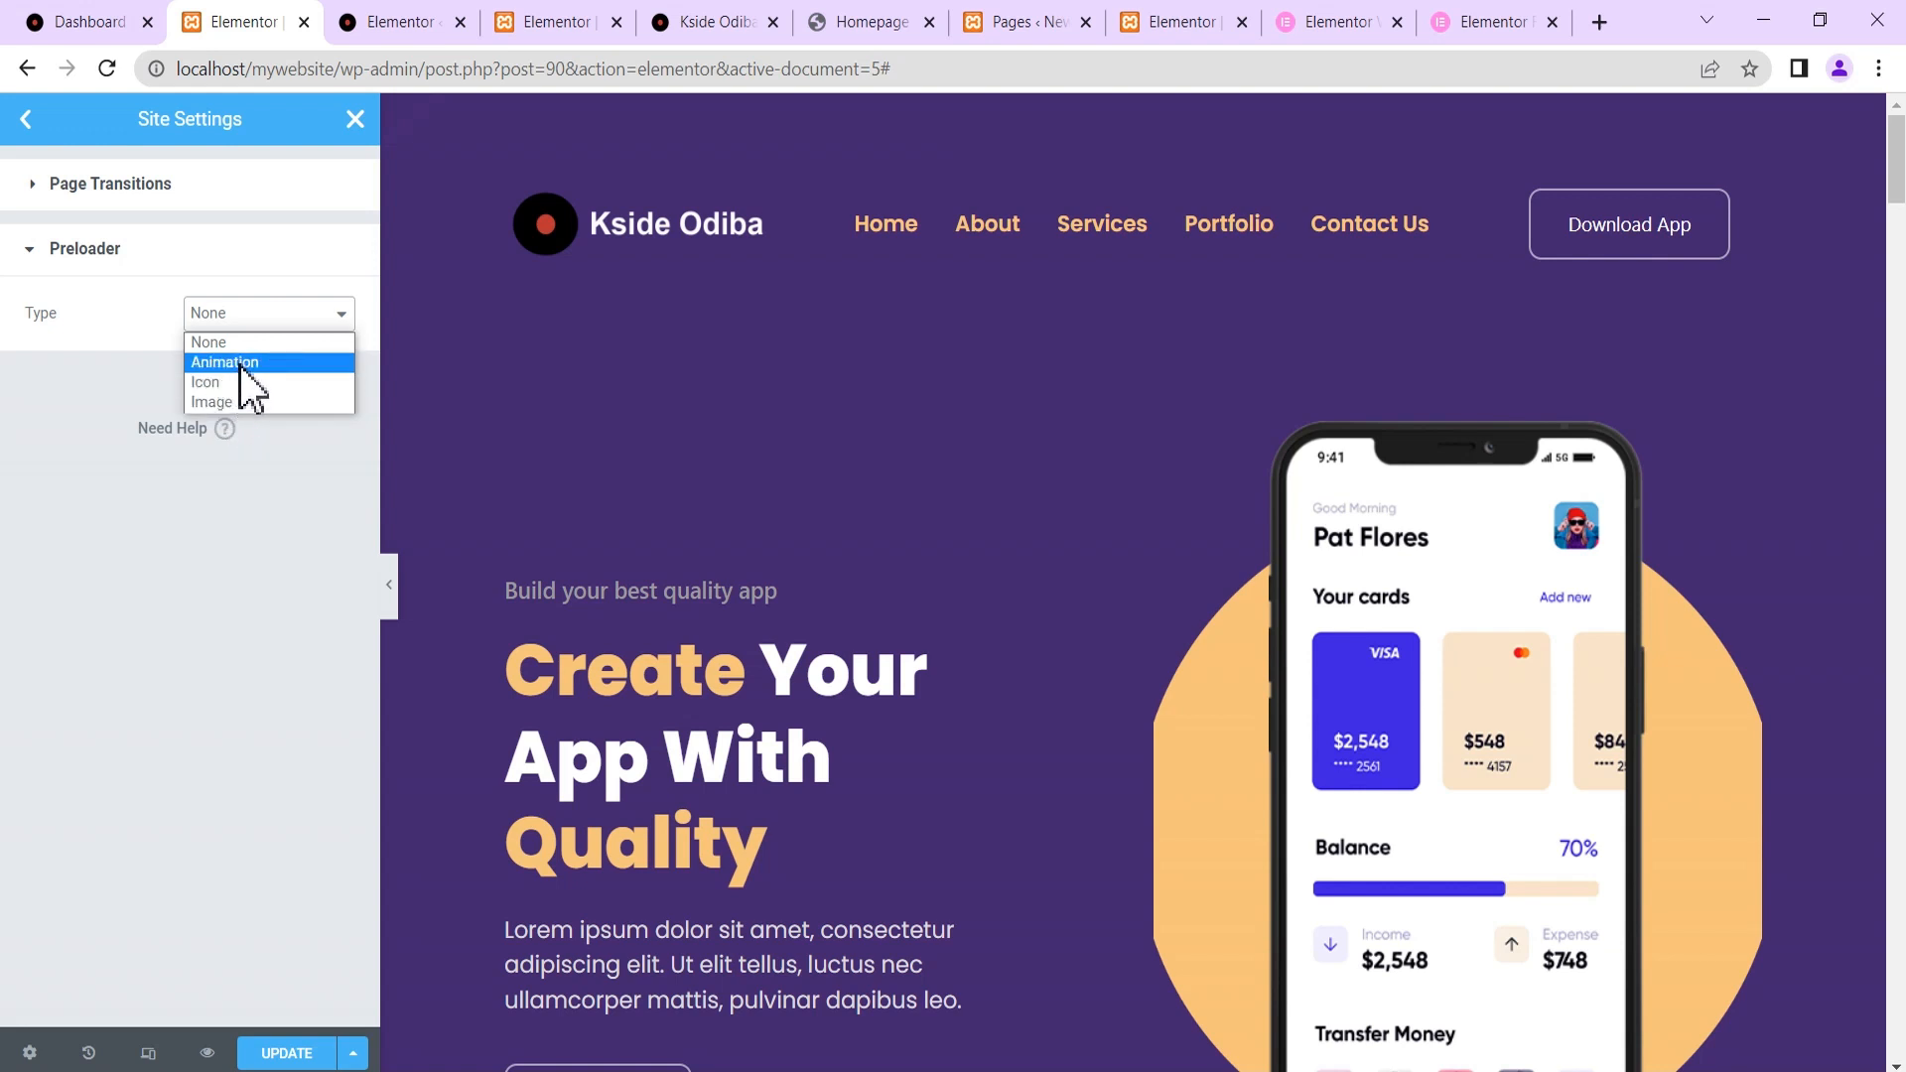
click(240, 363)
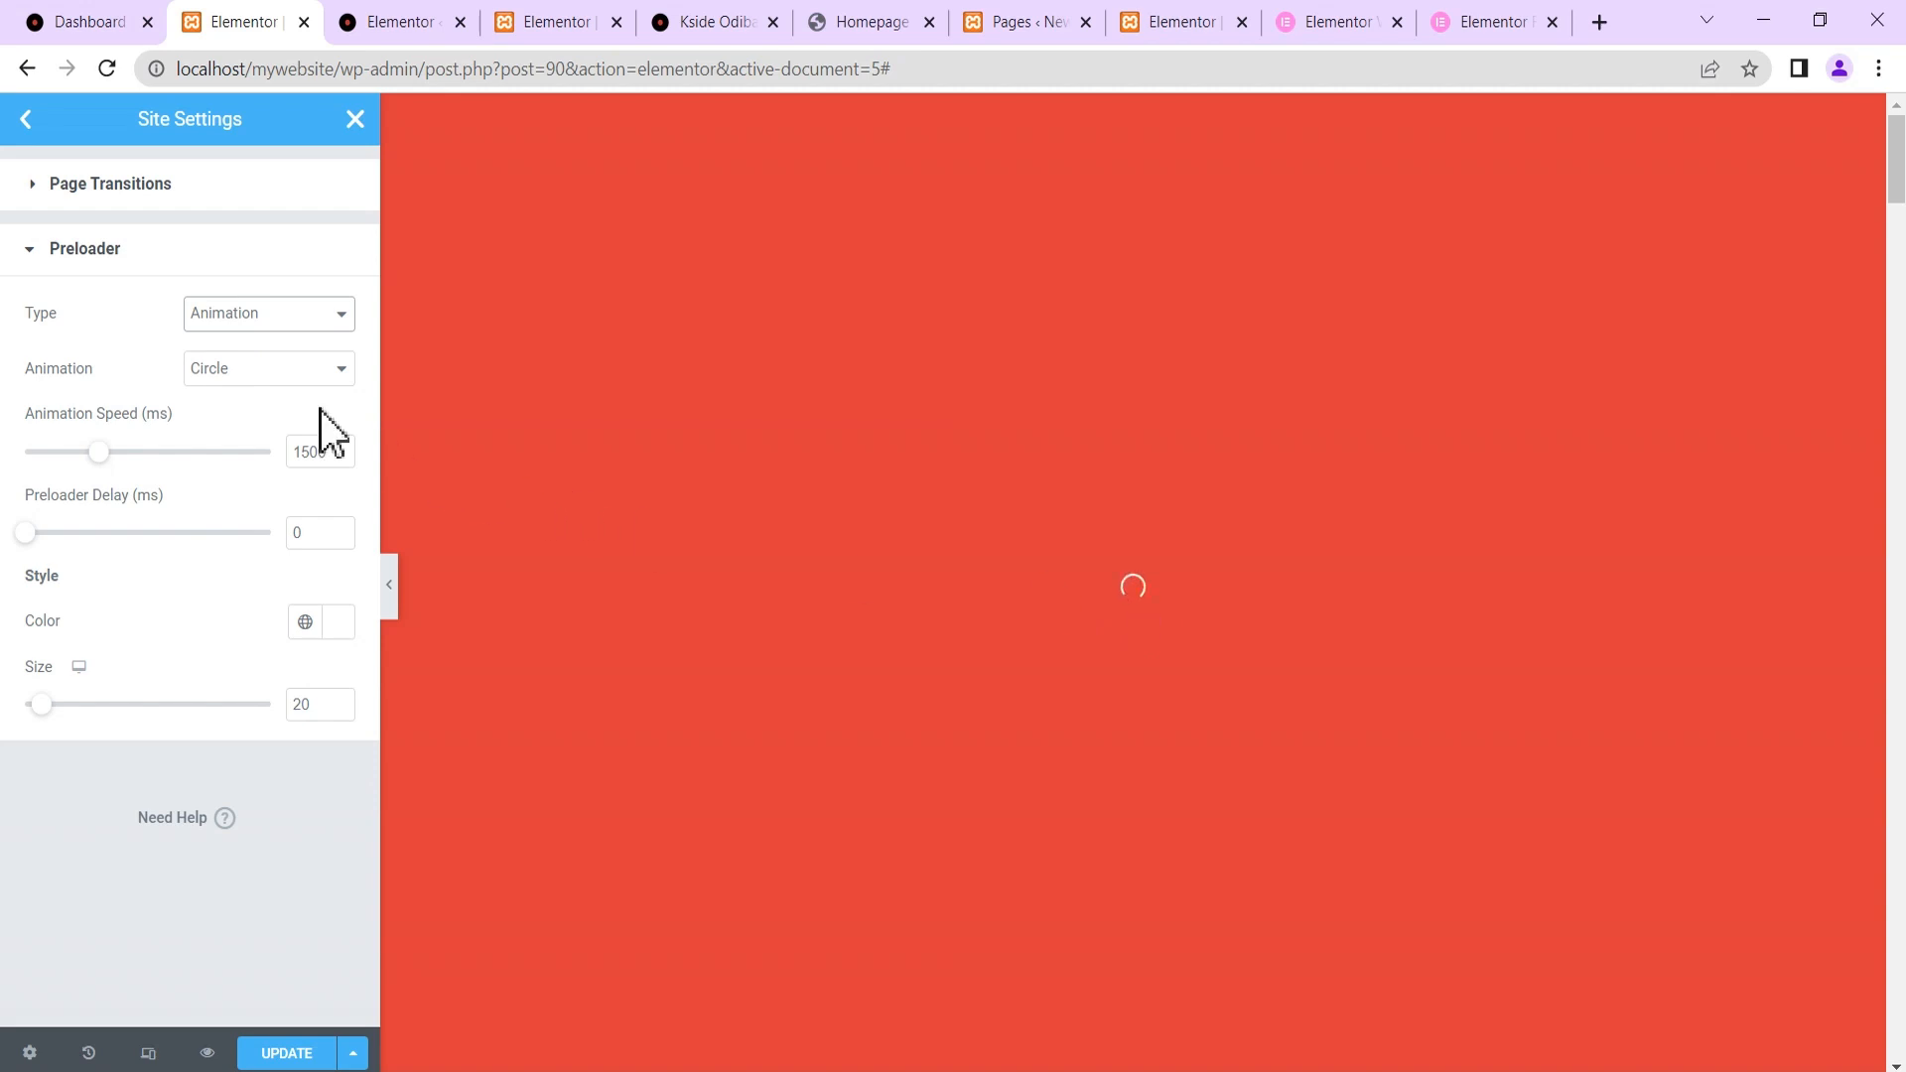
Try the Circle Dashed preloader animation, set it to Spinners instead, and increase the preloader size to 76.
click(266, 369)
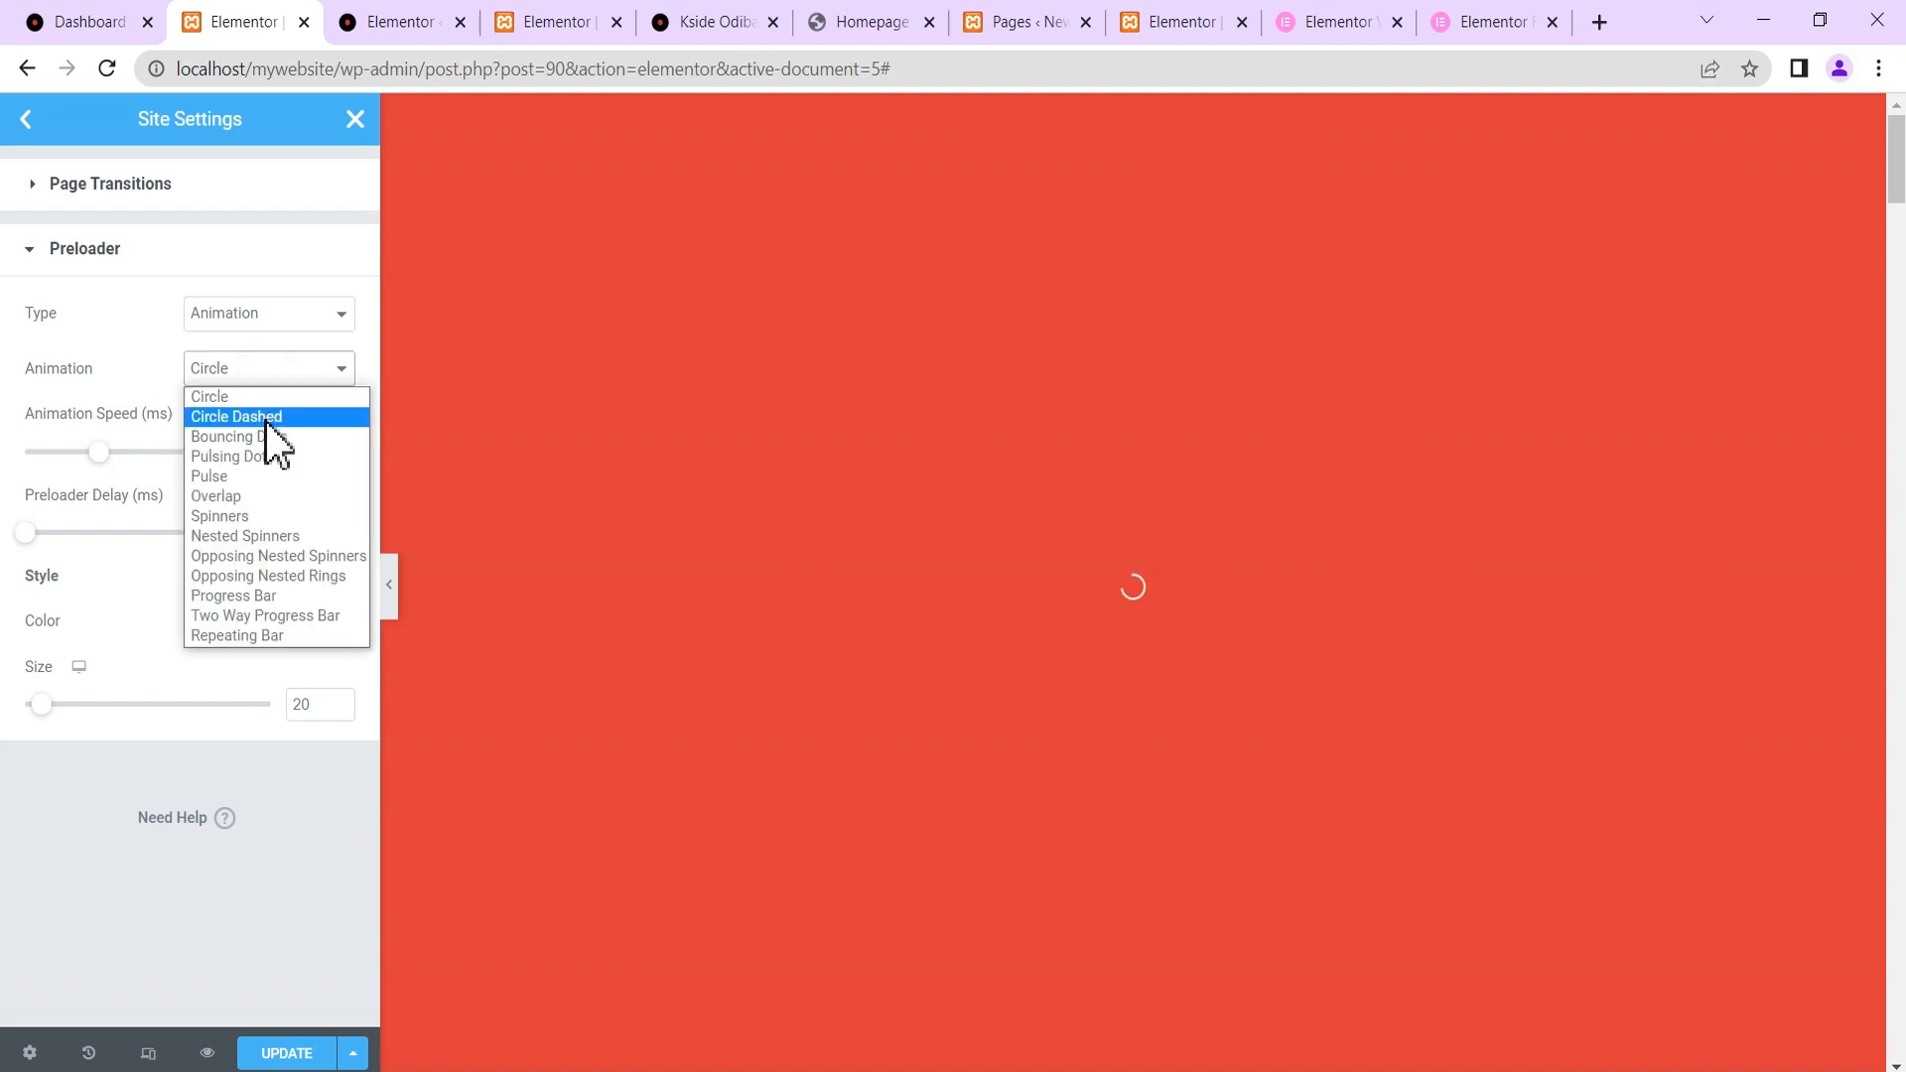
click(265, 421)
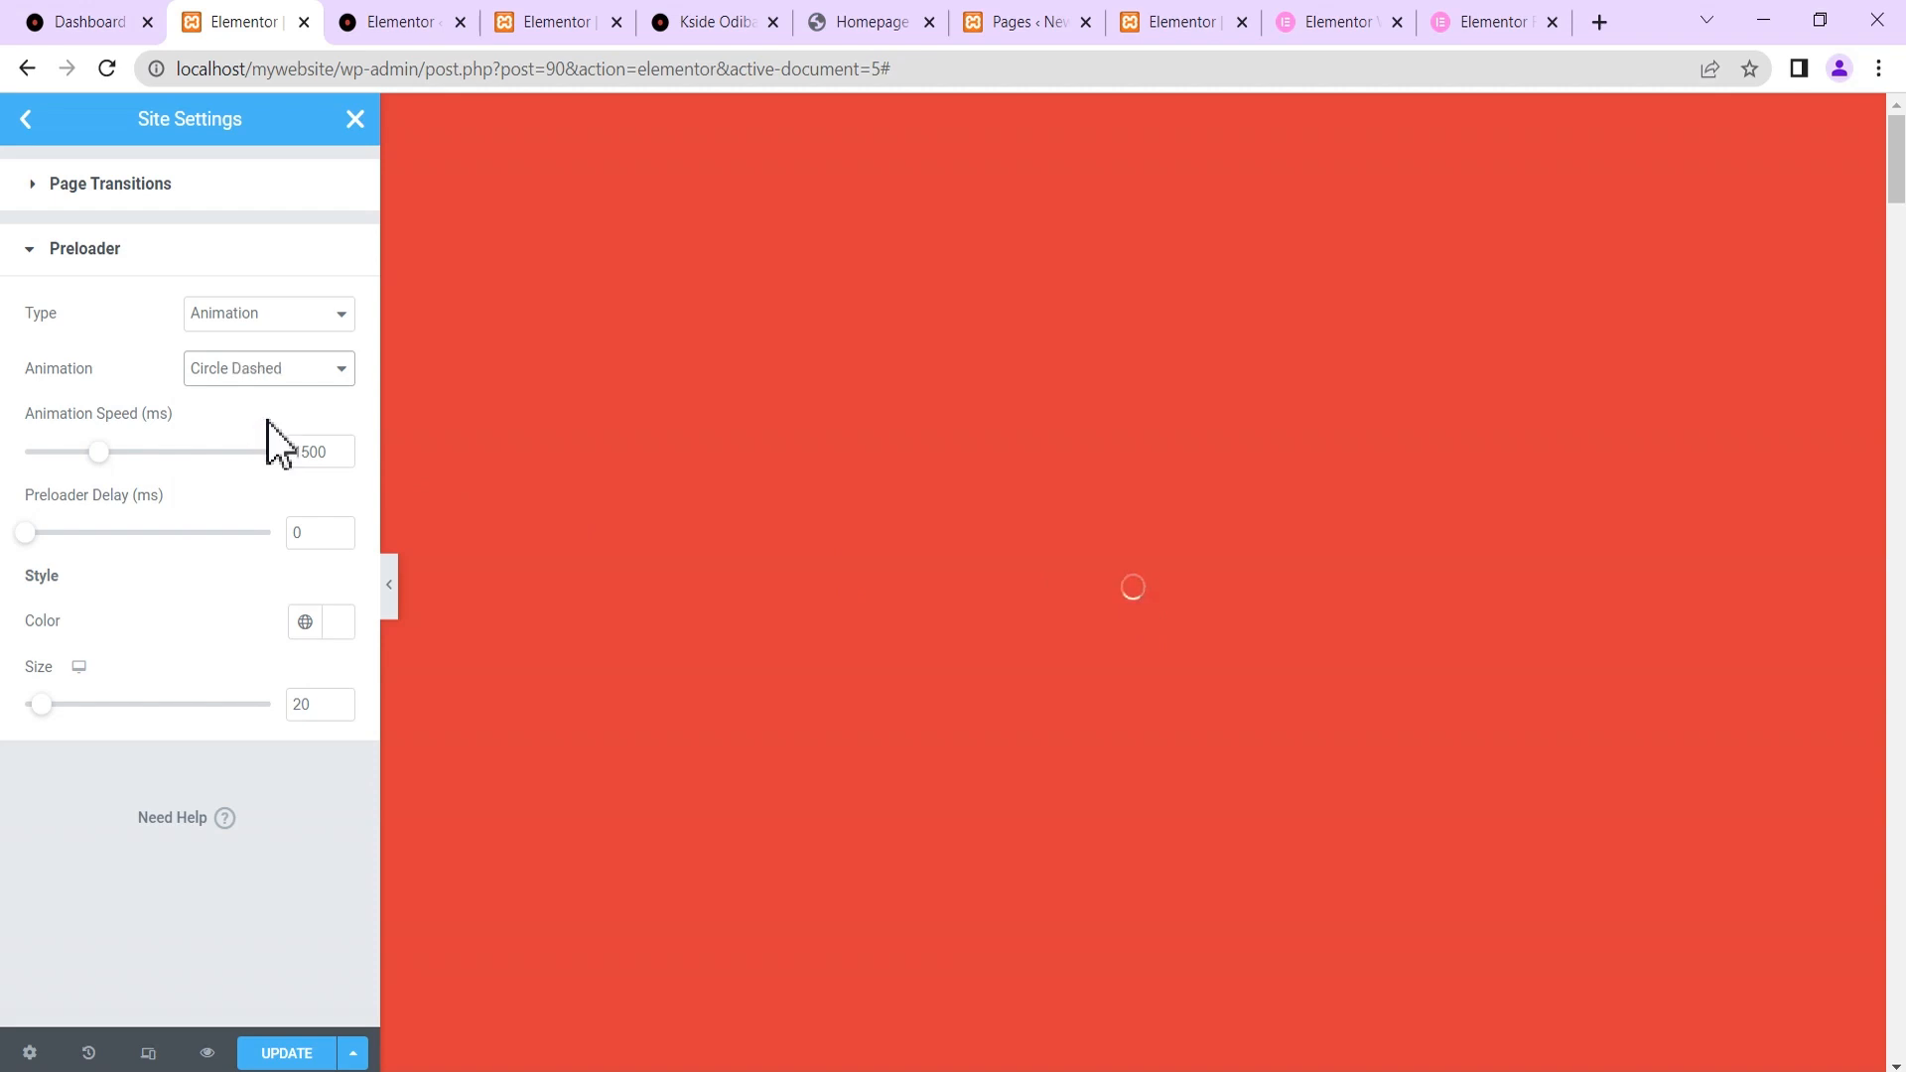
click(243, 375)
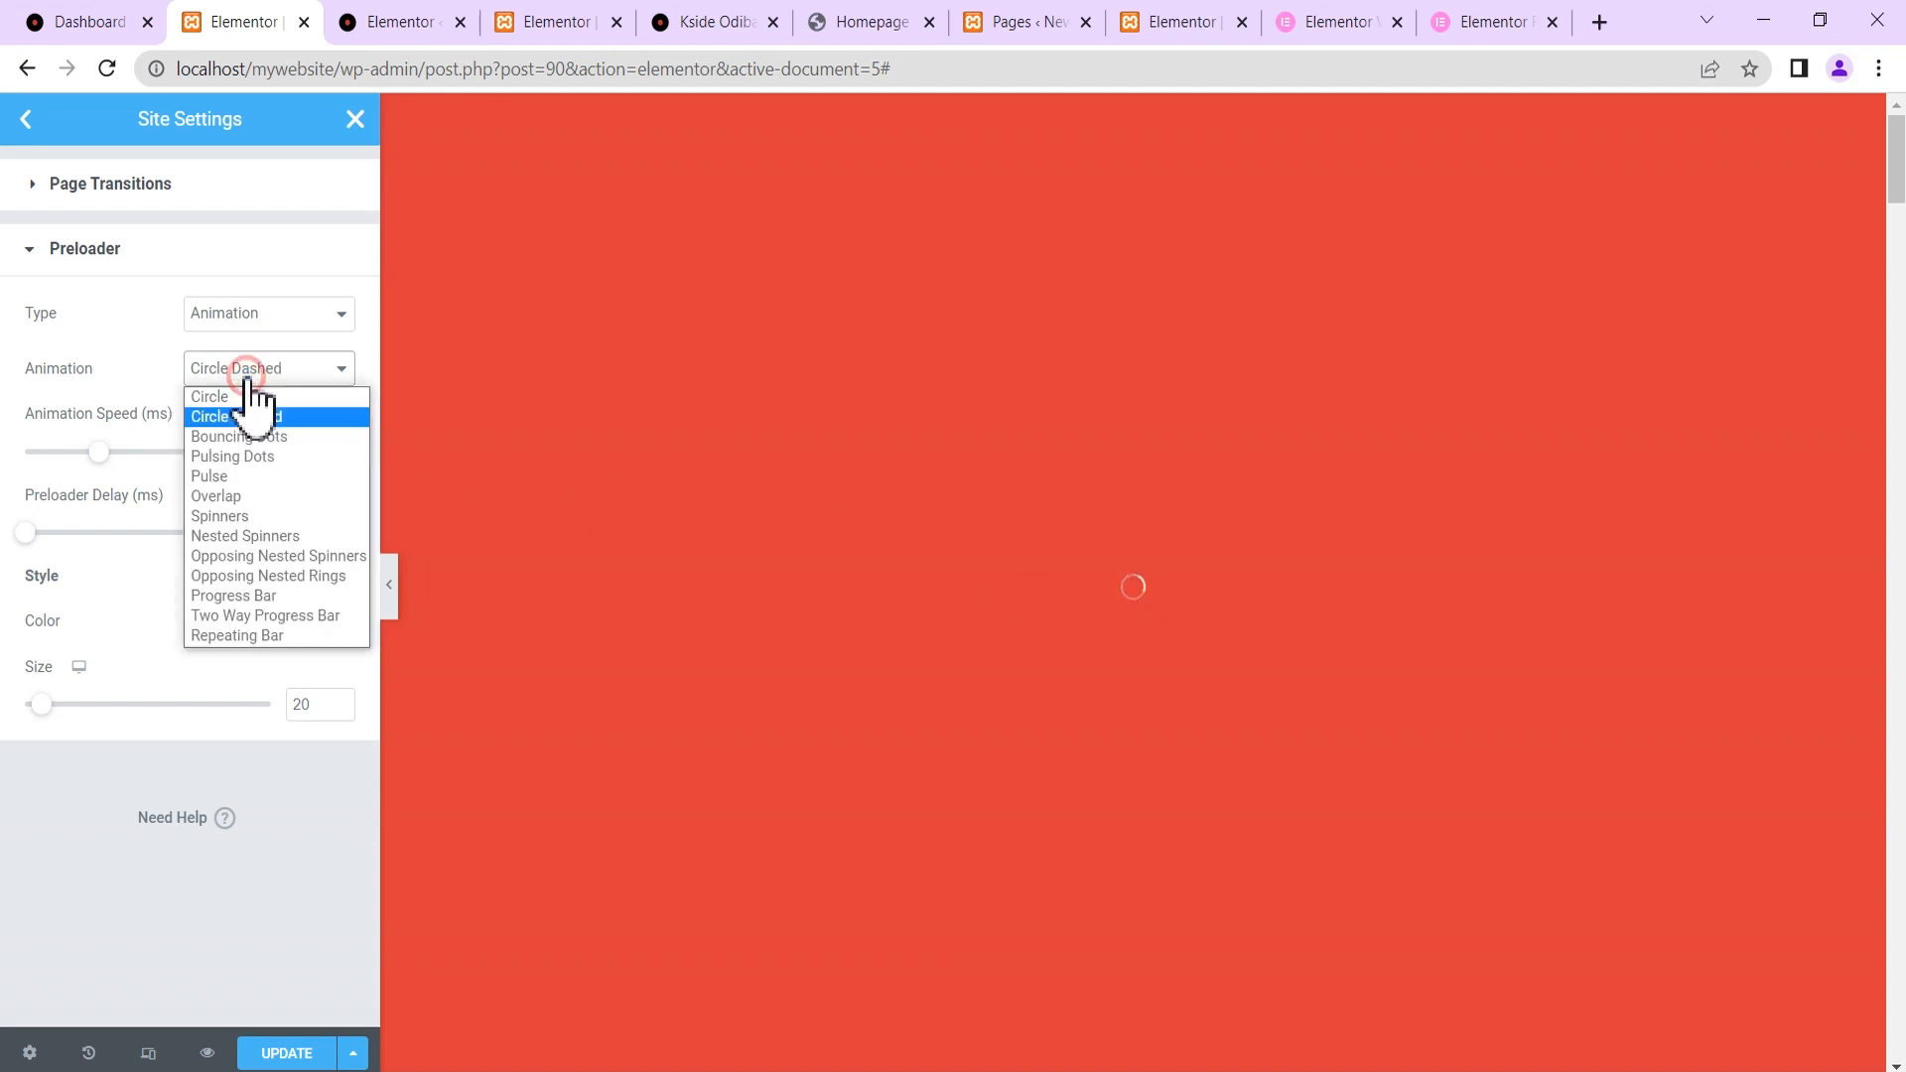
click(236, 516)
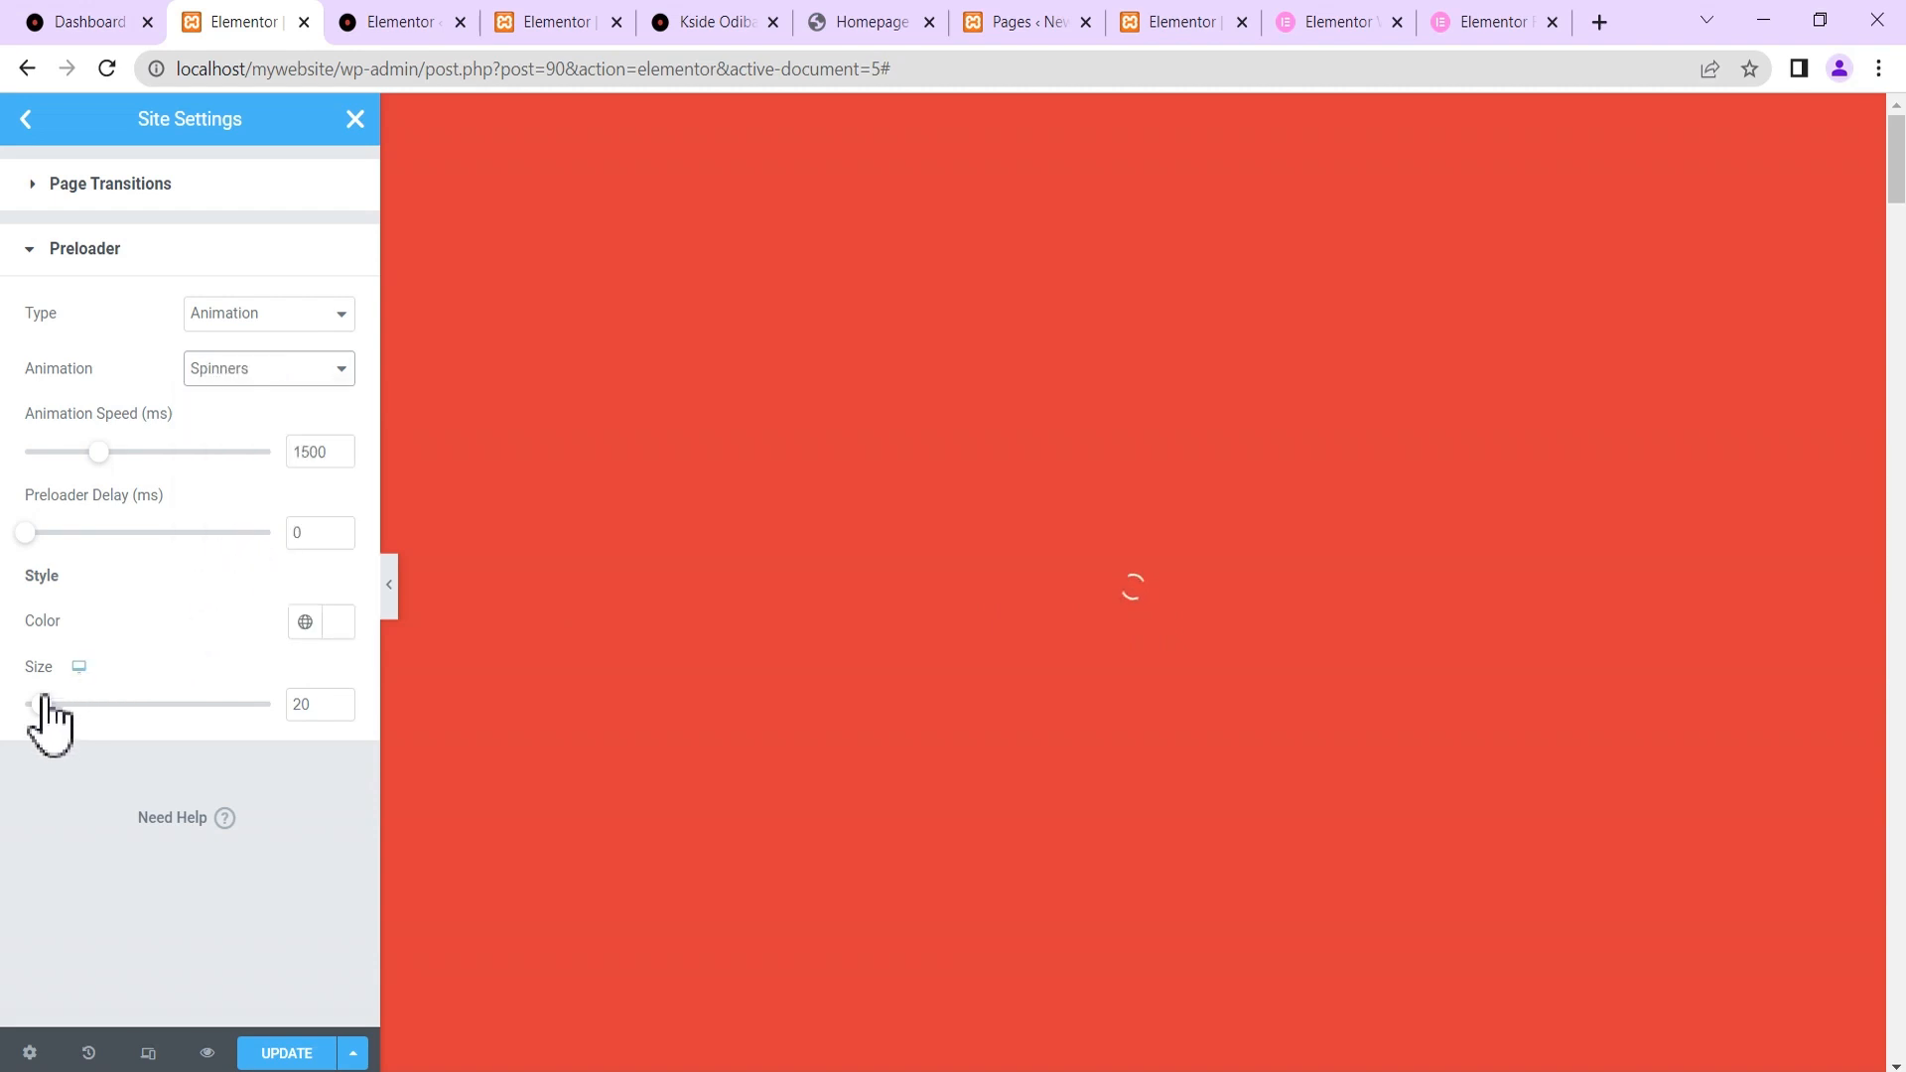
drag(41, 704, 87, 707)
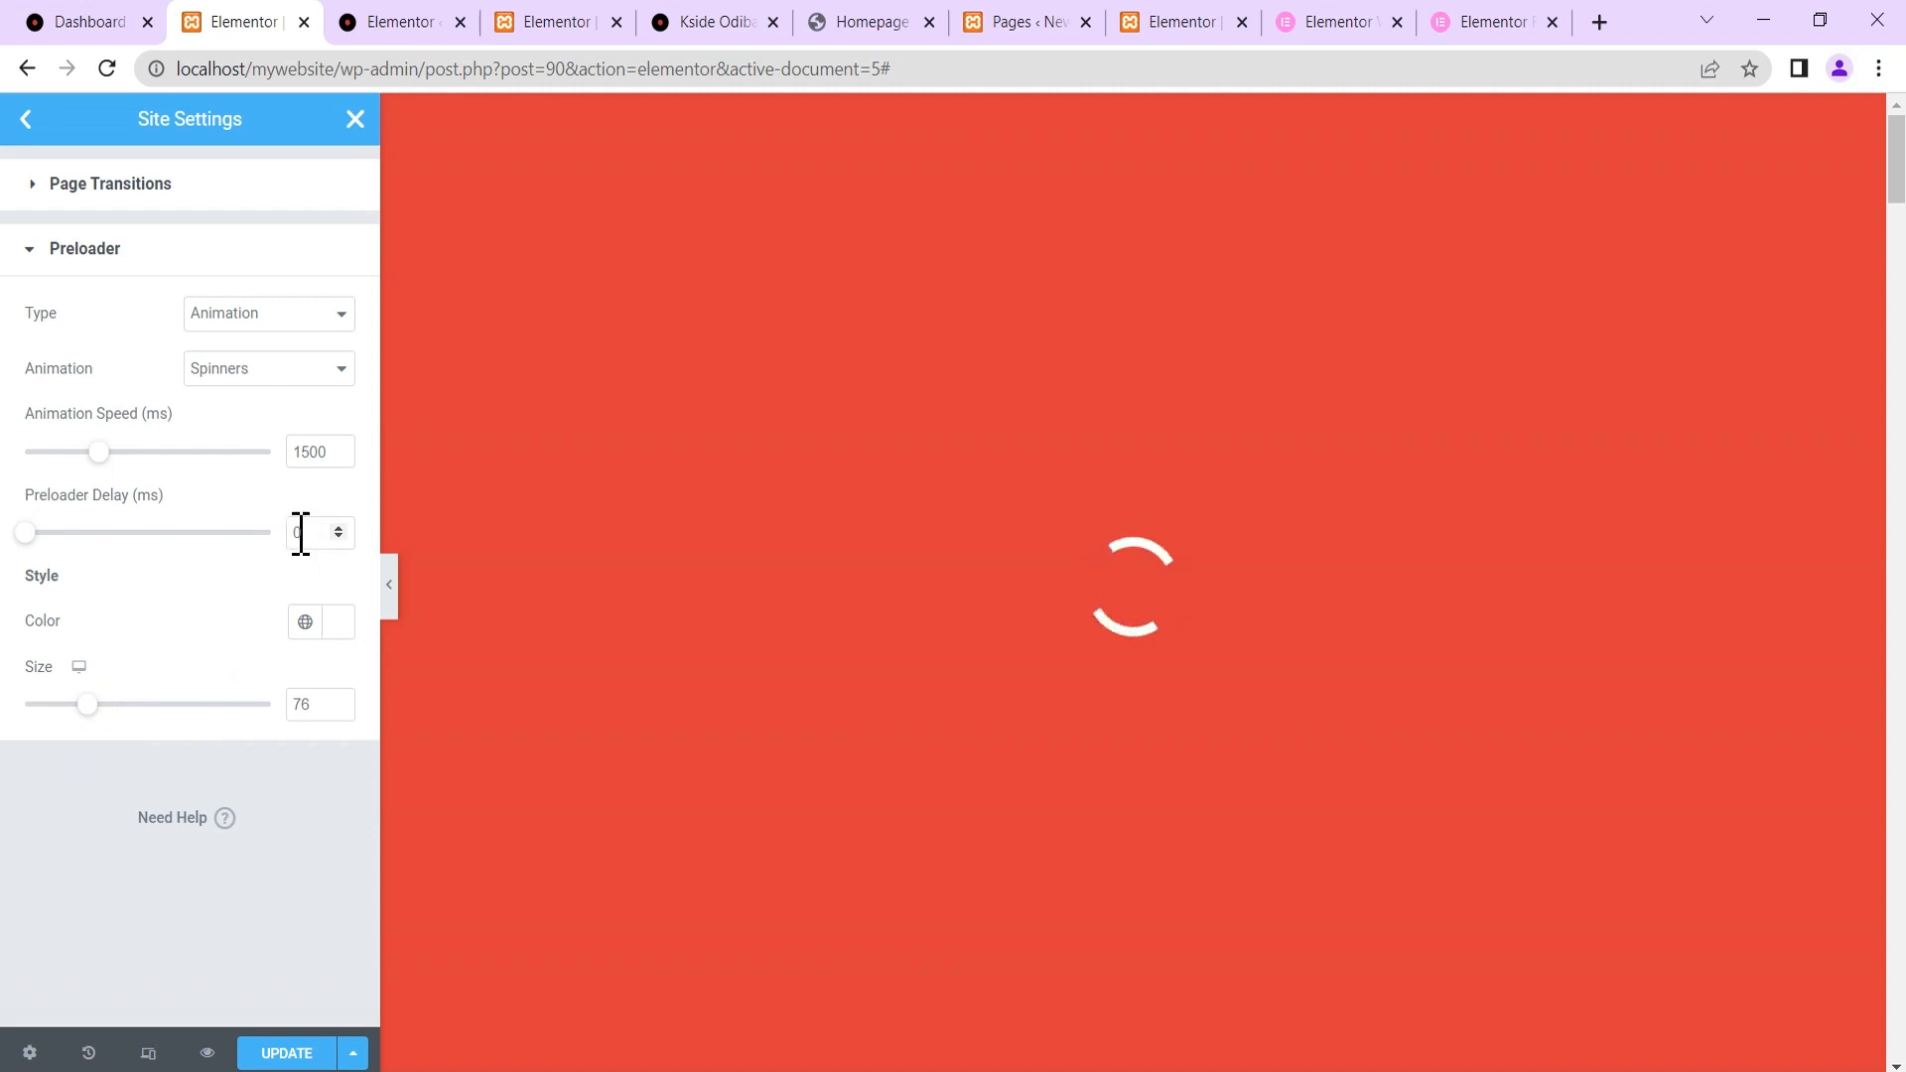
Set the page transition's entrance animation to Zoom In and preview the transition.
click(111, 250)
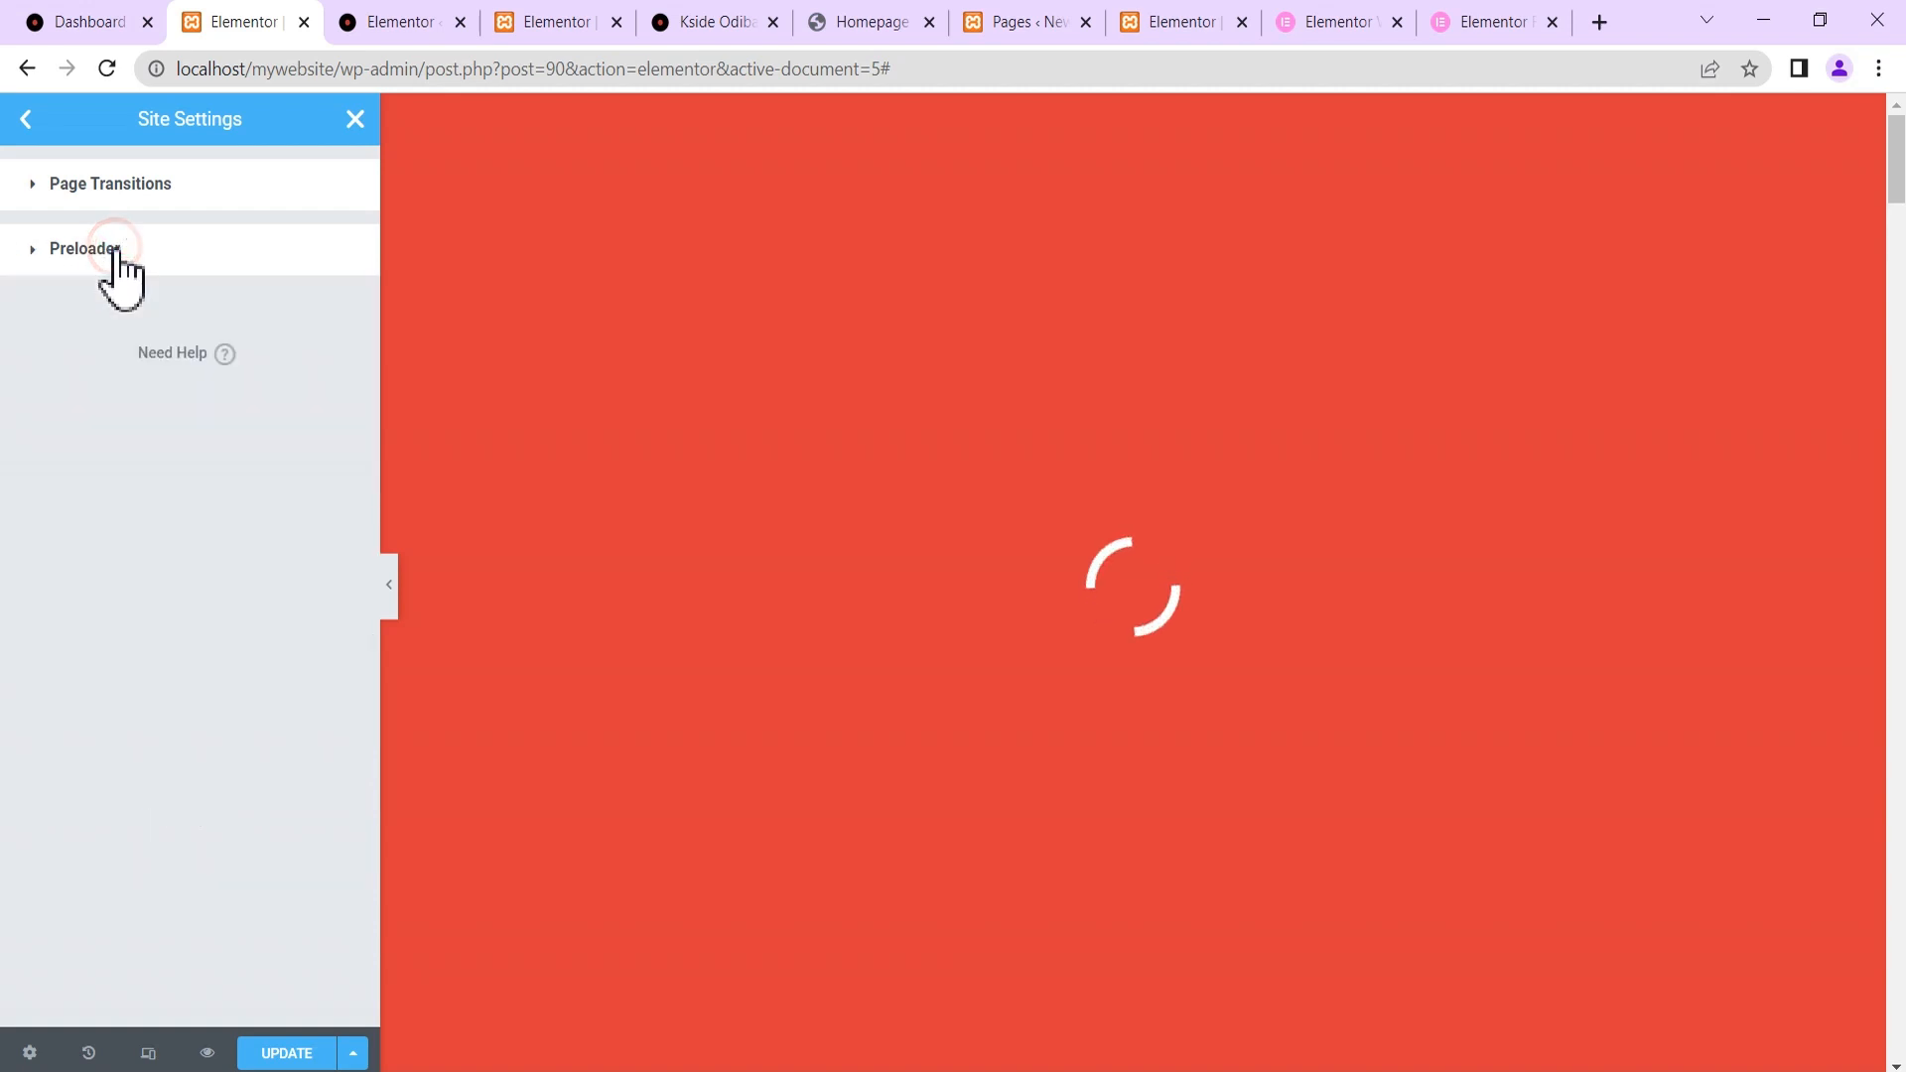
click(119, 191)
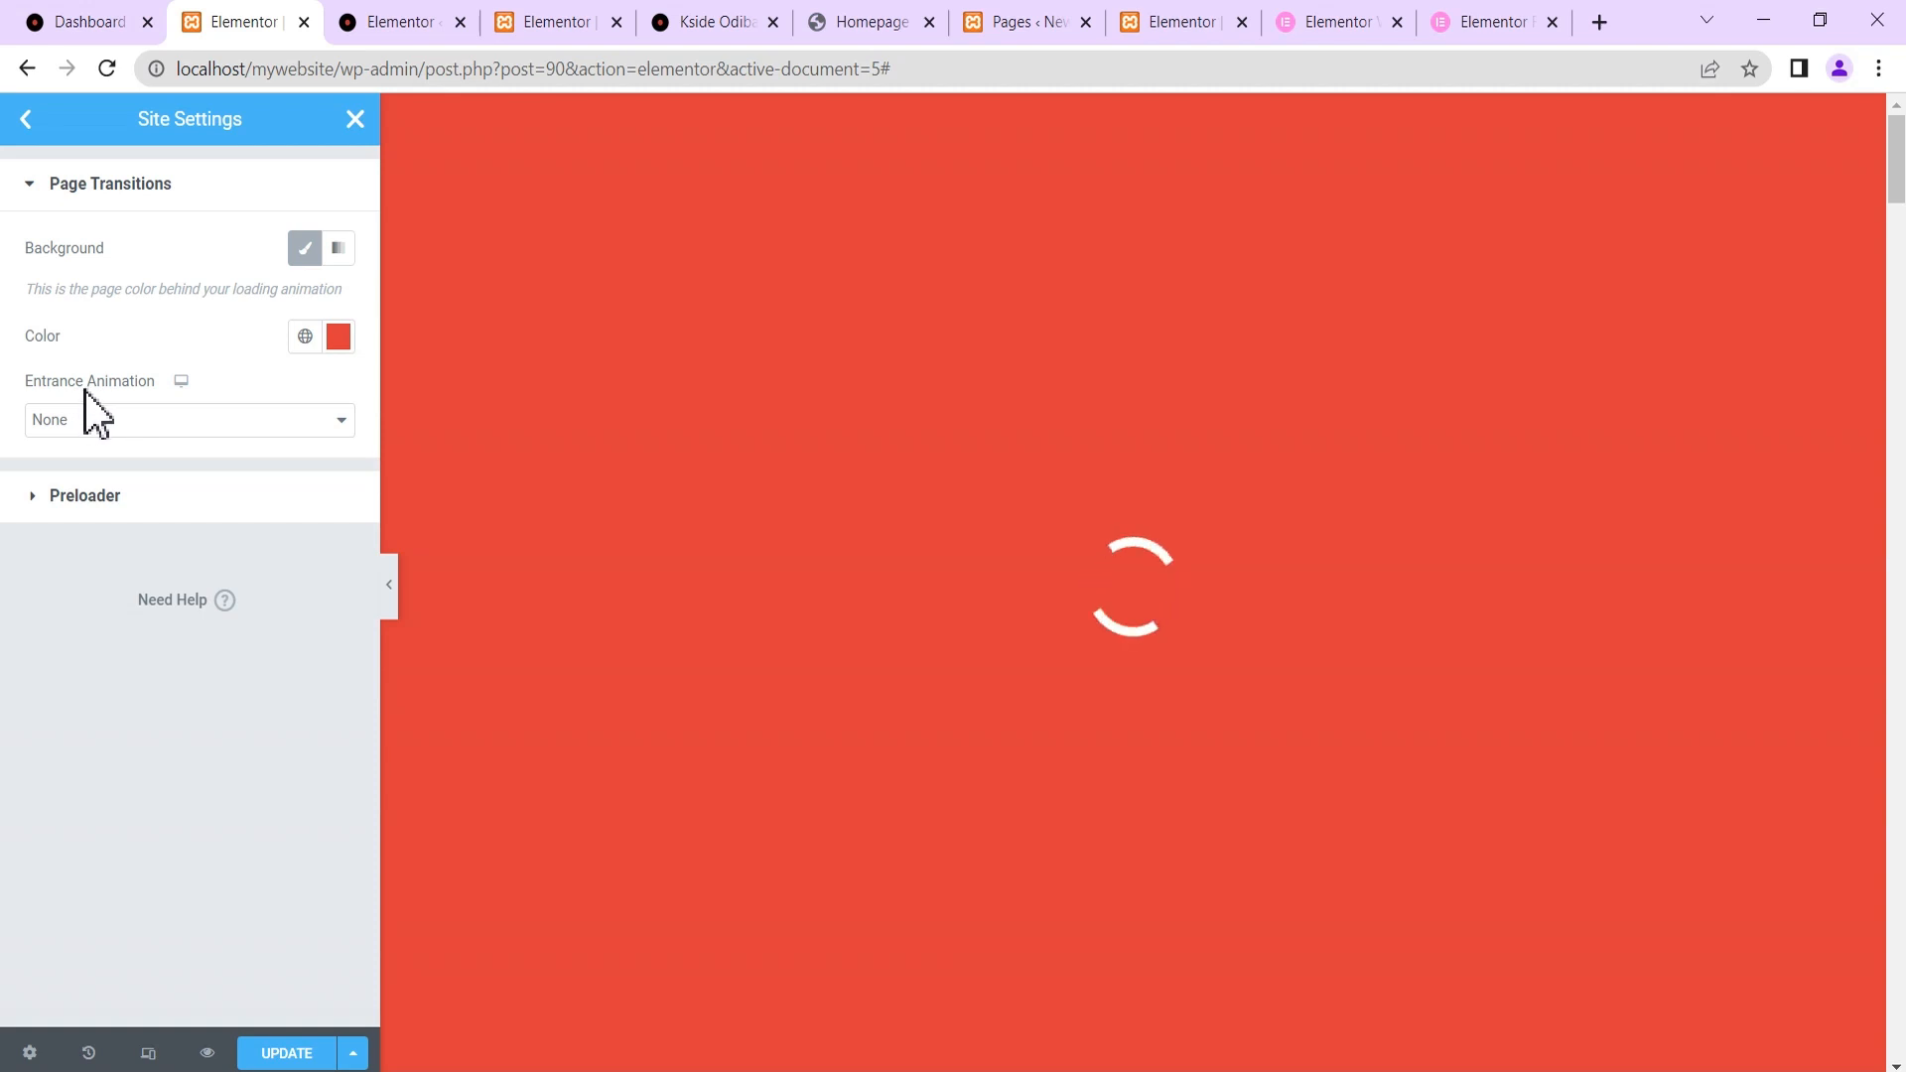
click(71, 425)
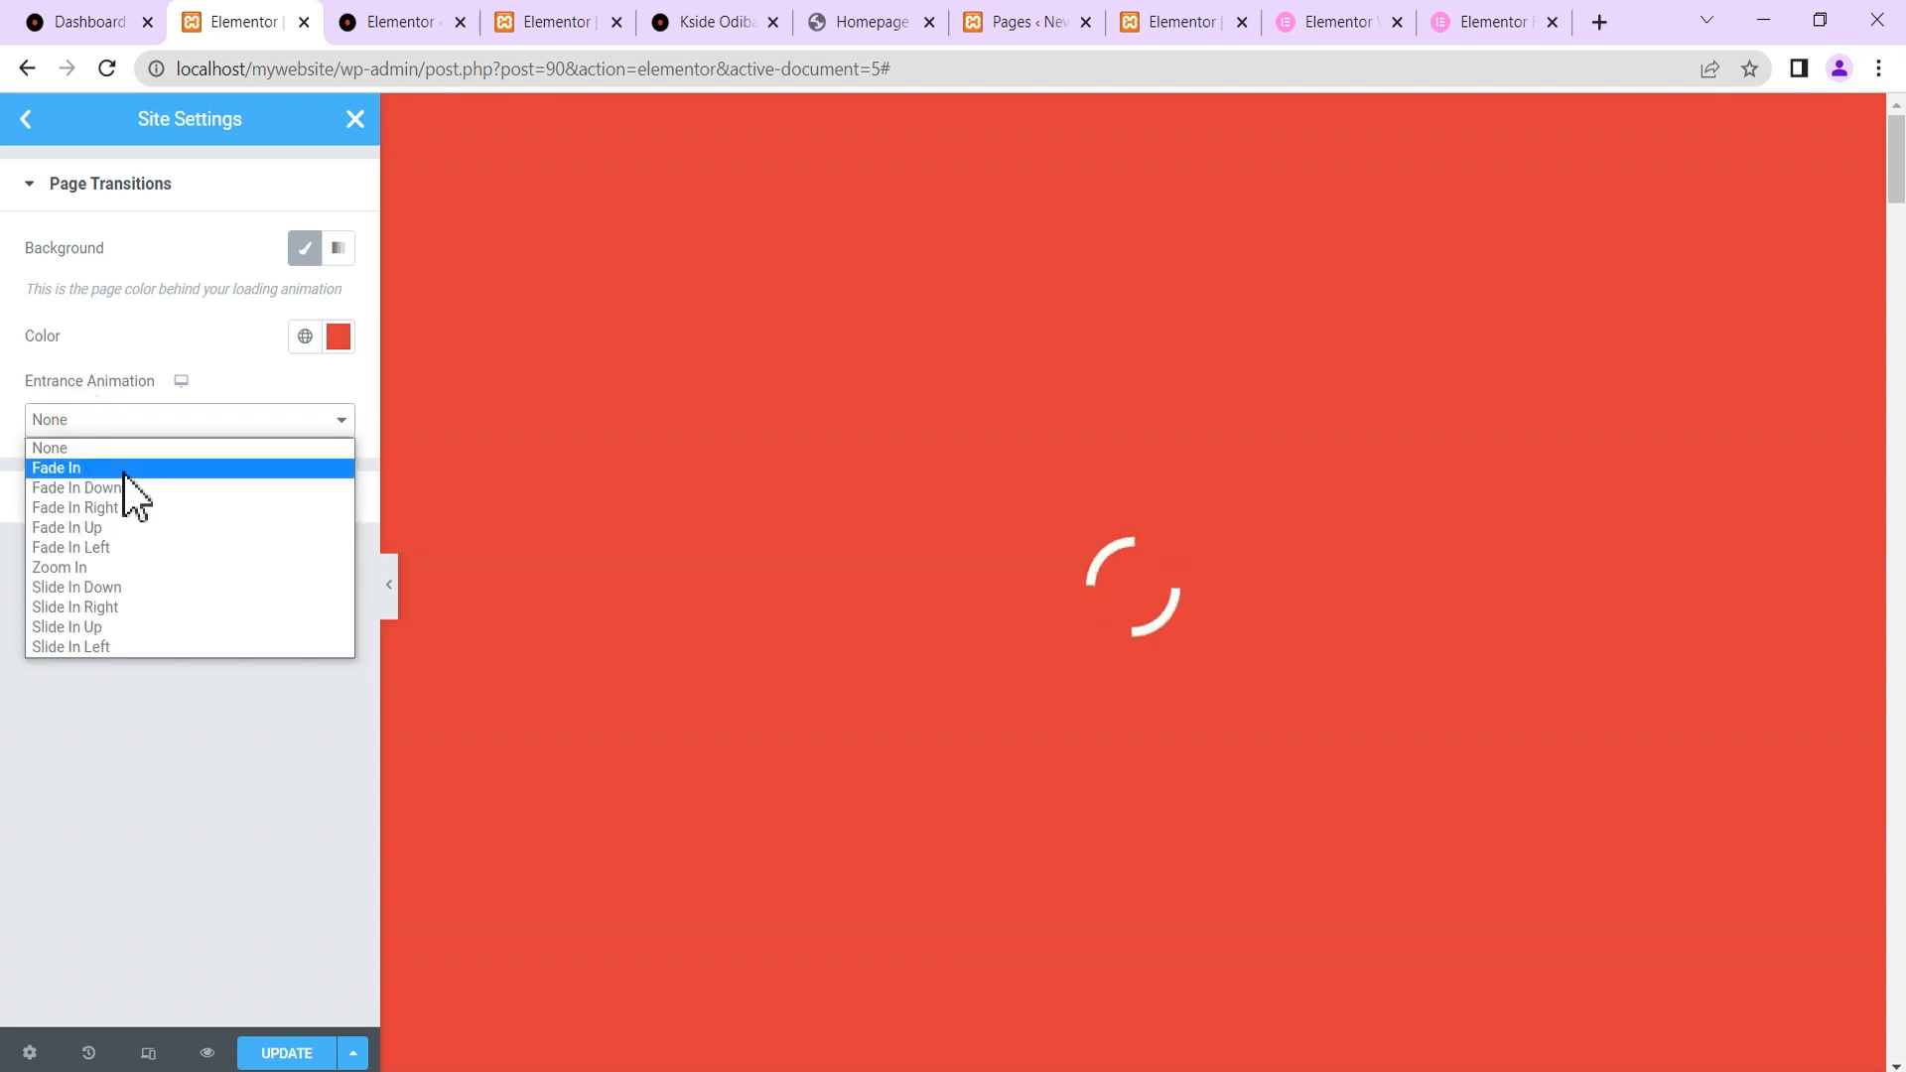
click(97, 567)
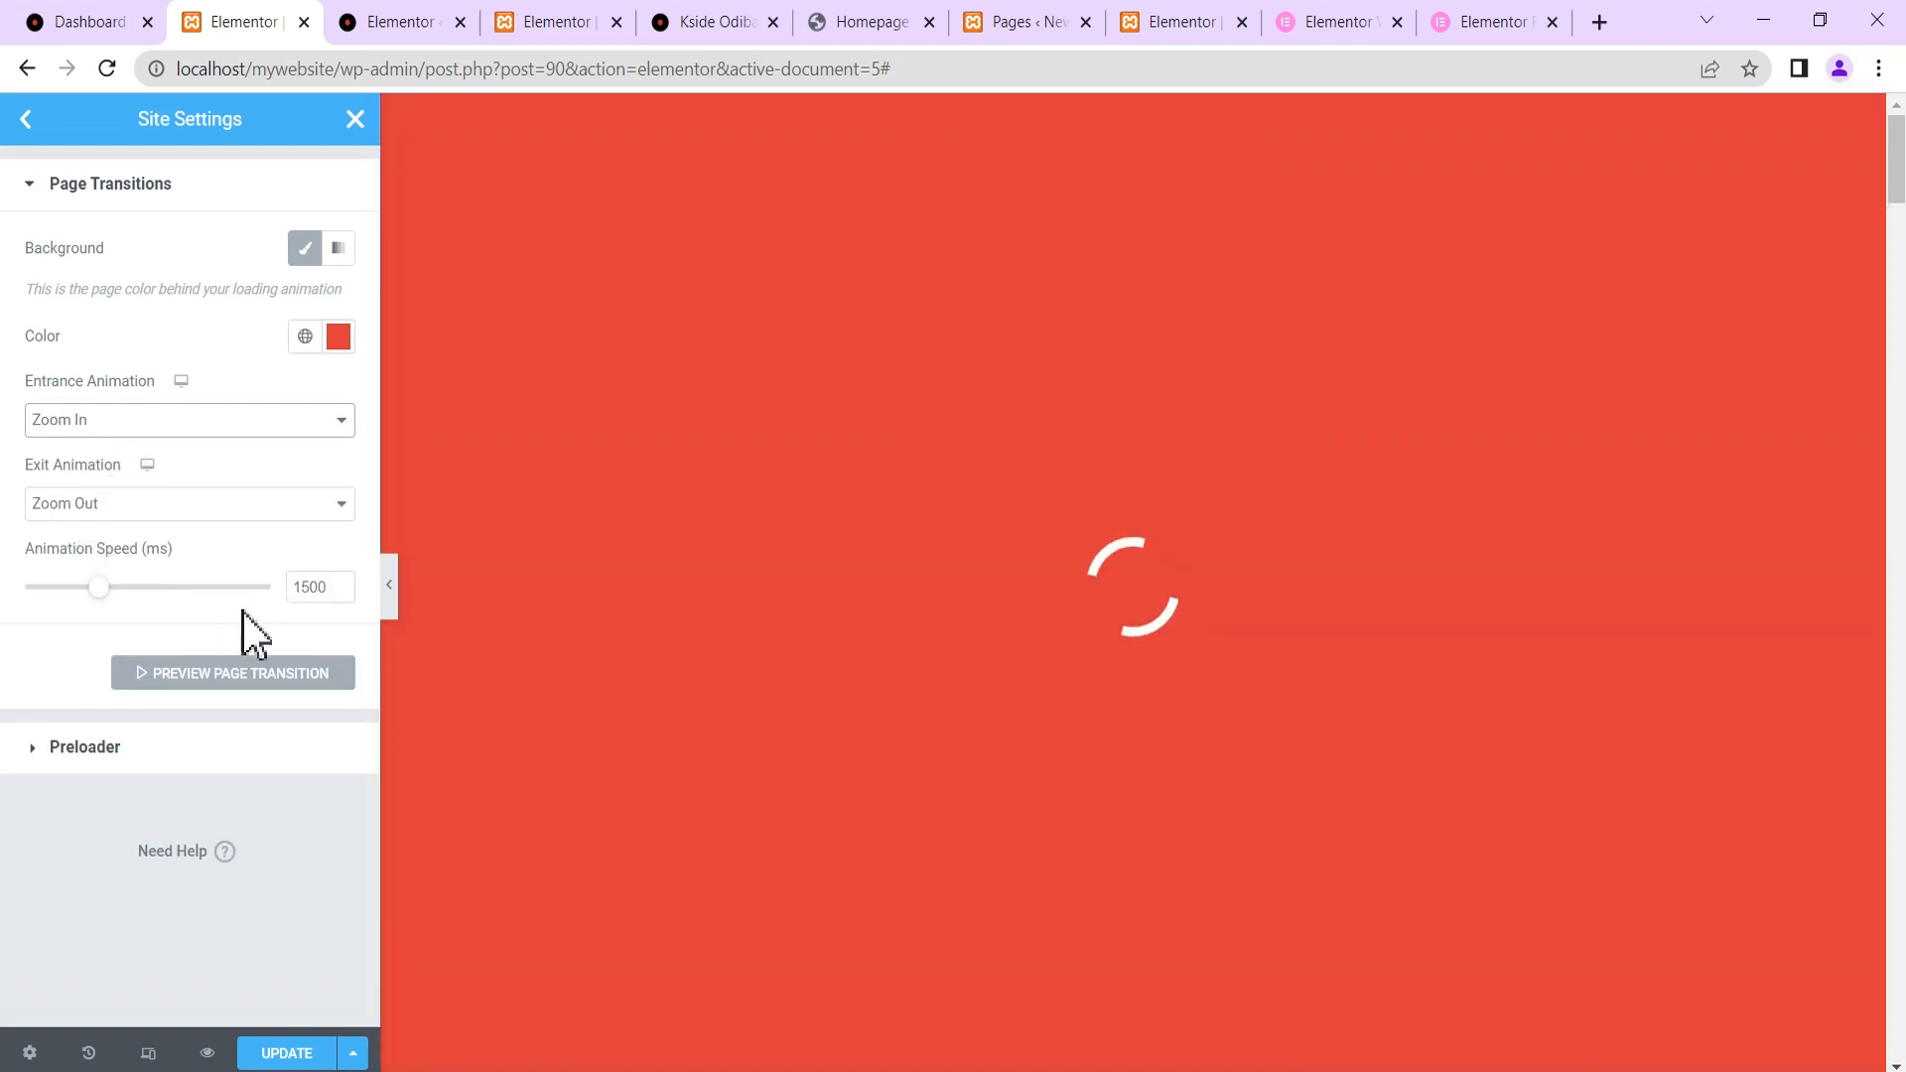
click(216, 669)
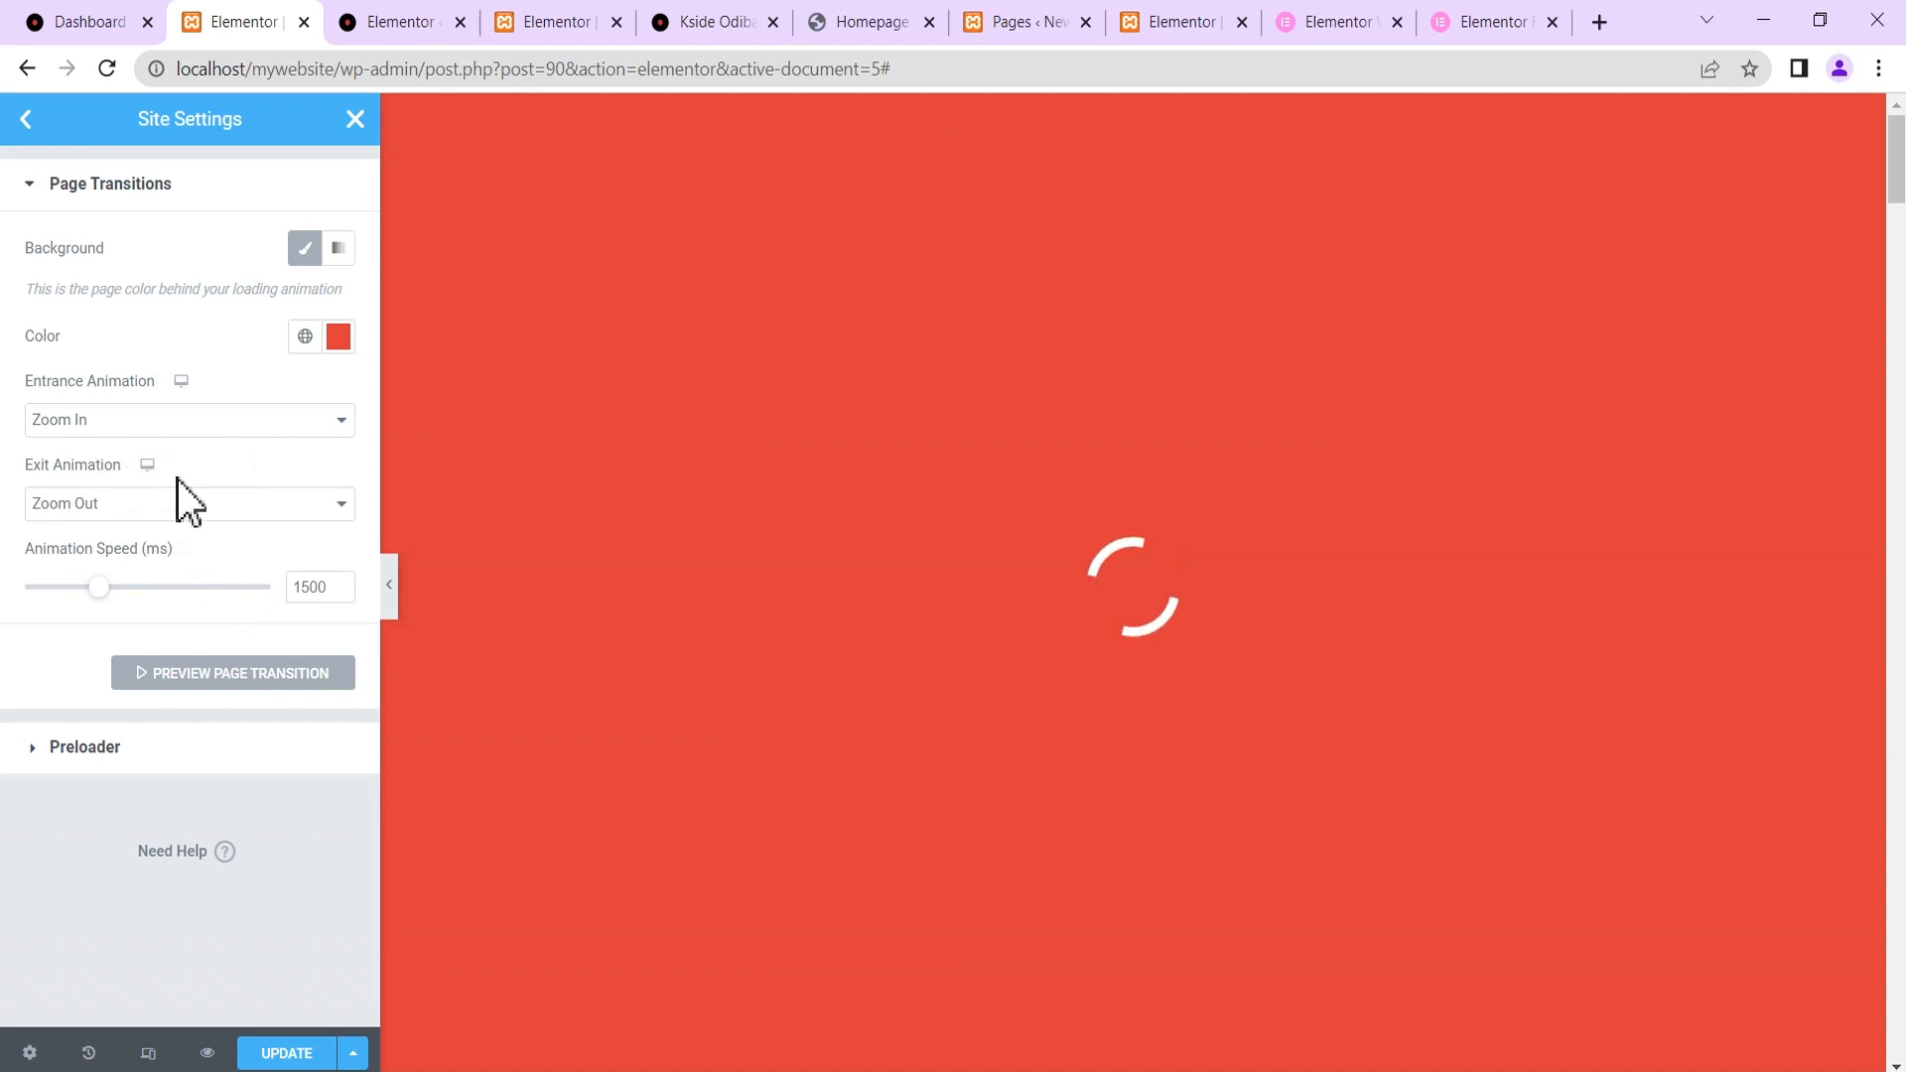
Change the page transition's Preloader type to Icon.
click(154, 752)
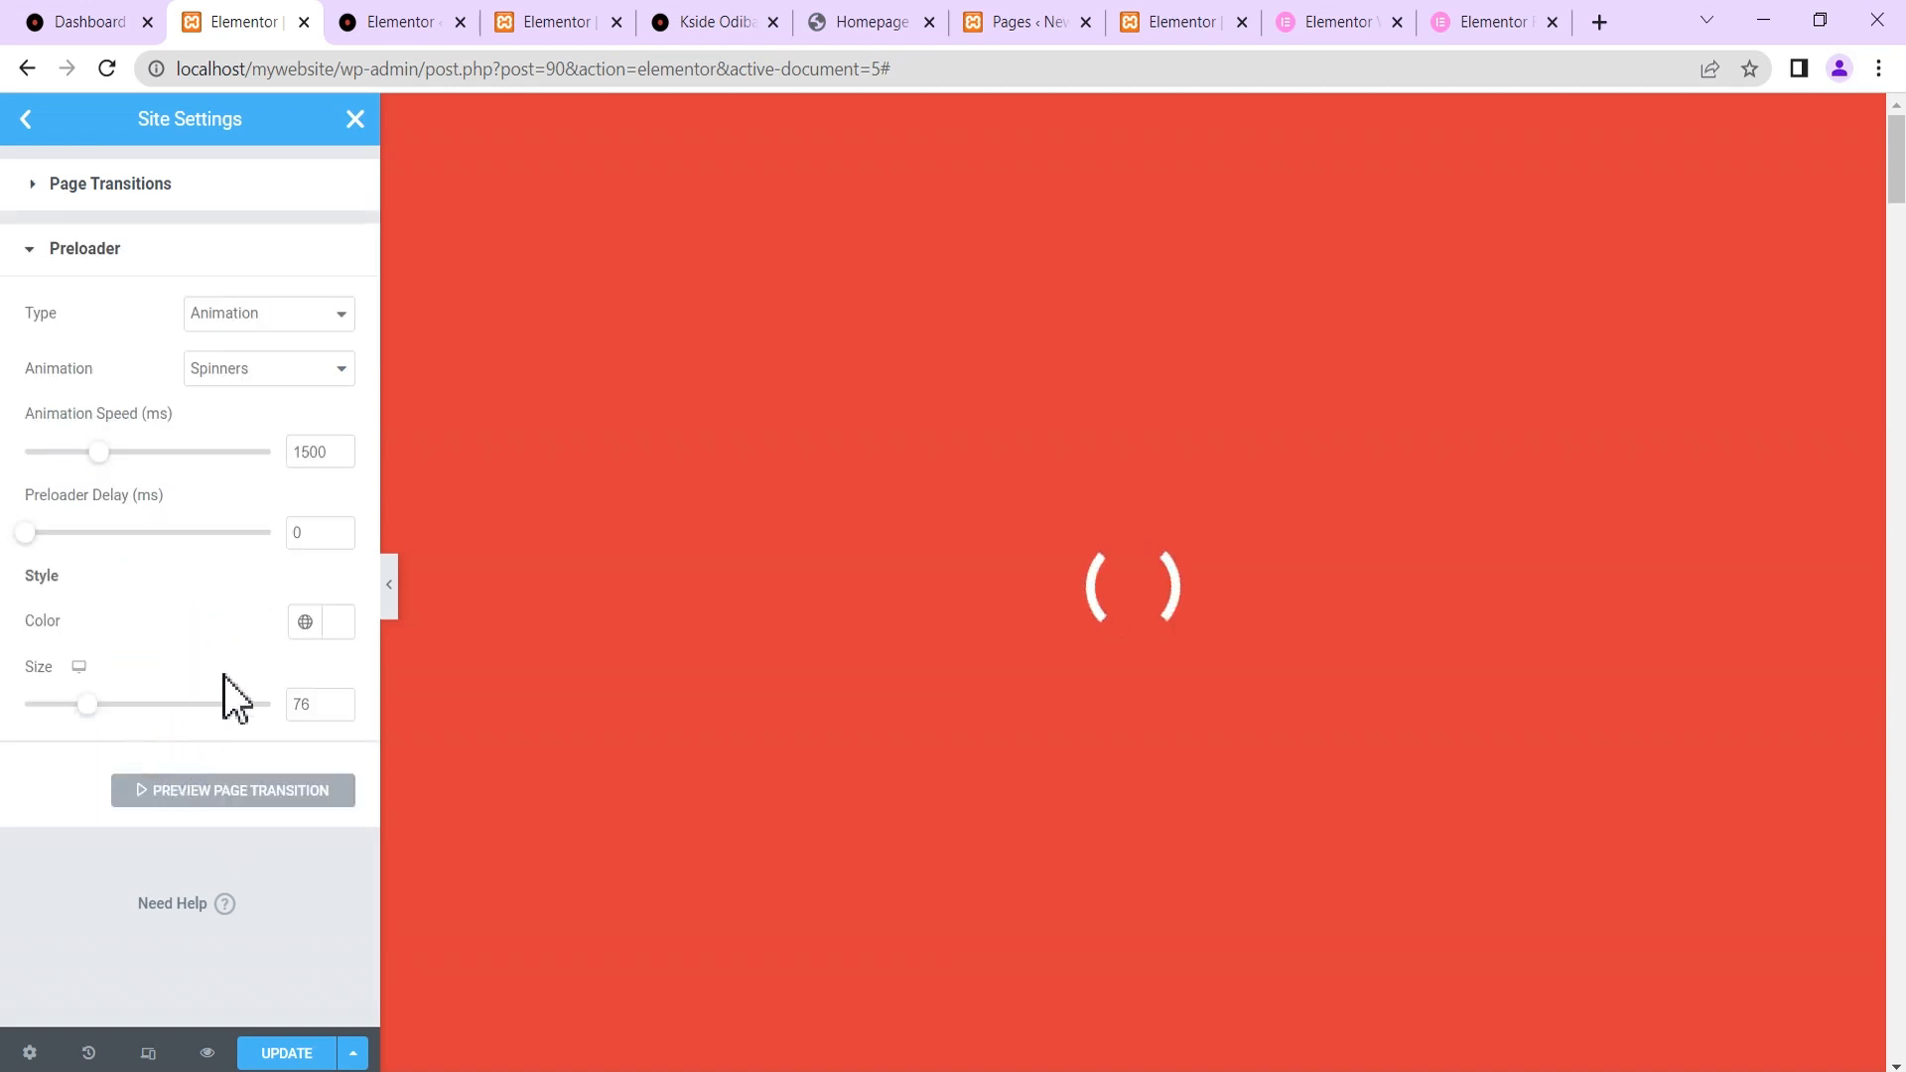
click(243, 309)
click(230, 381)
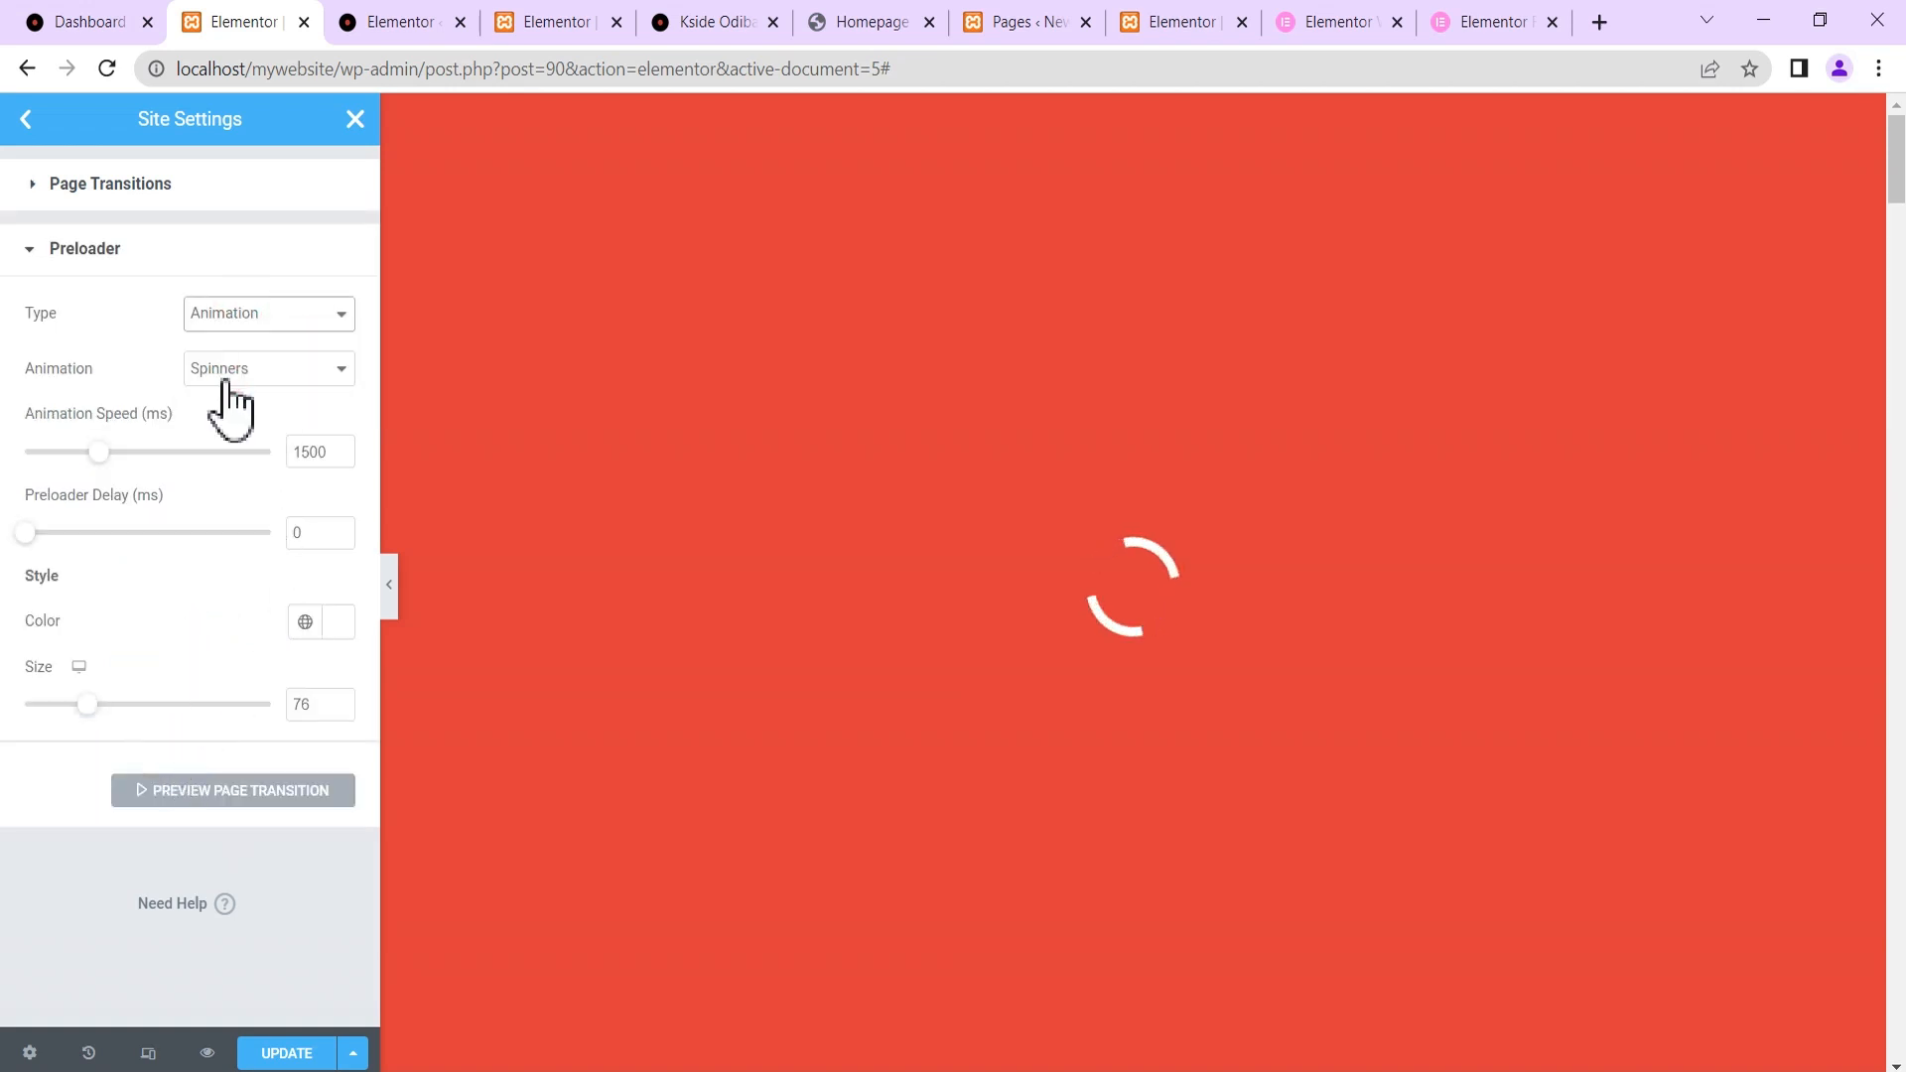
mouse_move(195, 459)
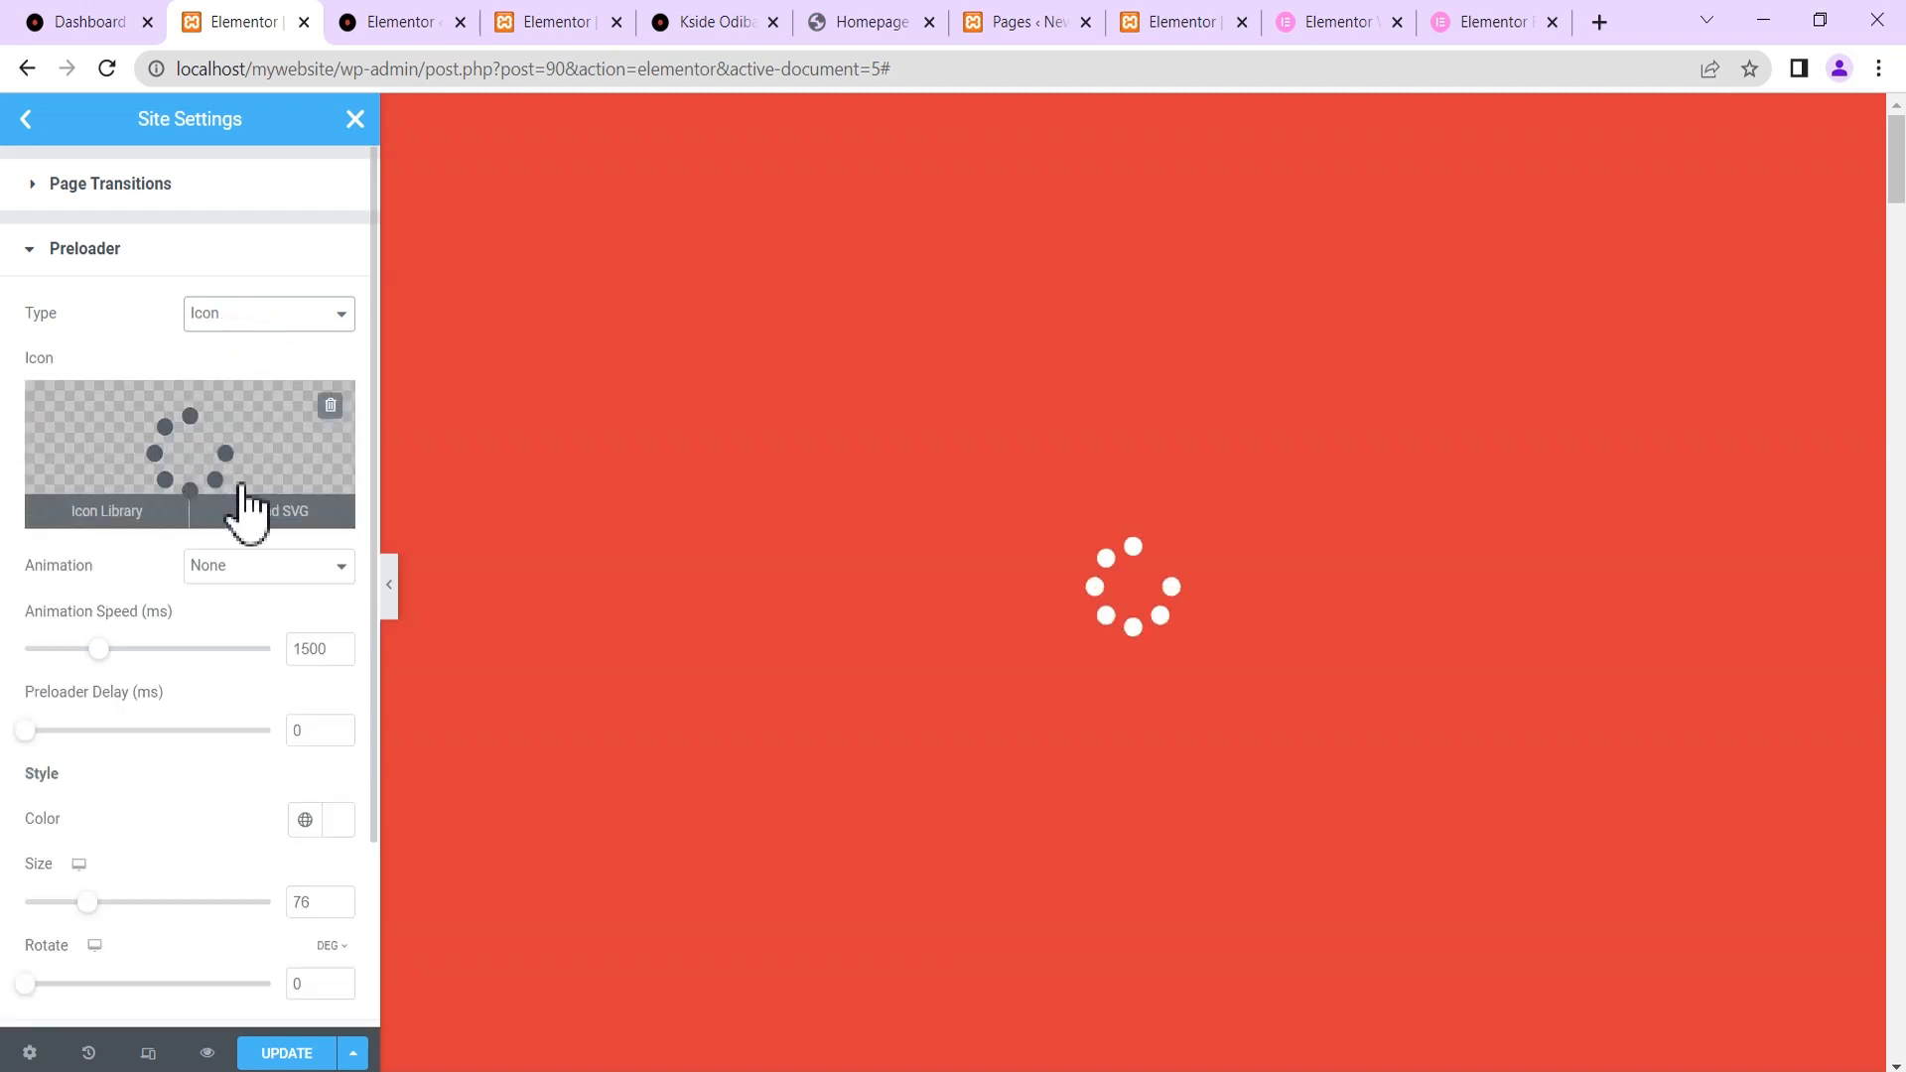
Try the Spinning and Pulse animations on the preloader icon, and set its animation to Swing.
click(222, 569)
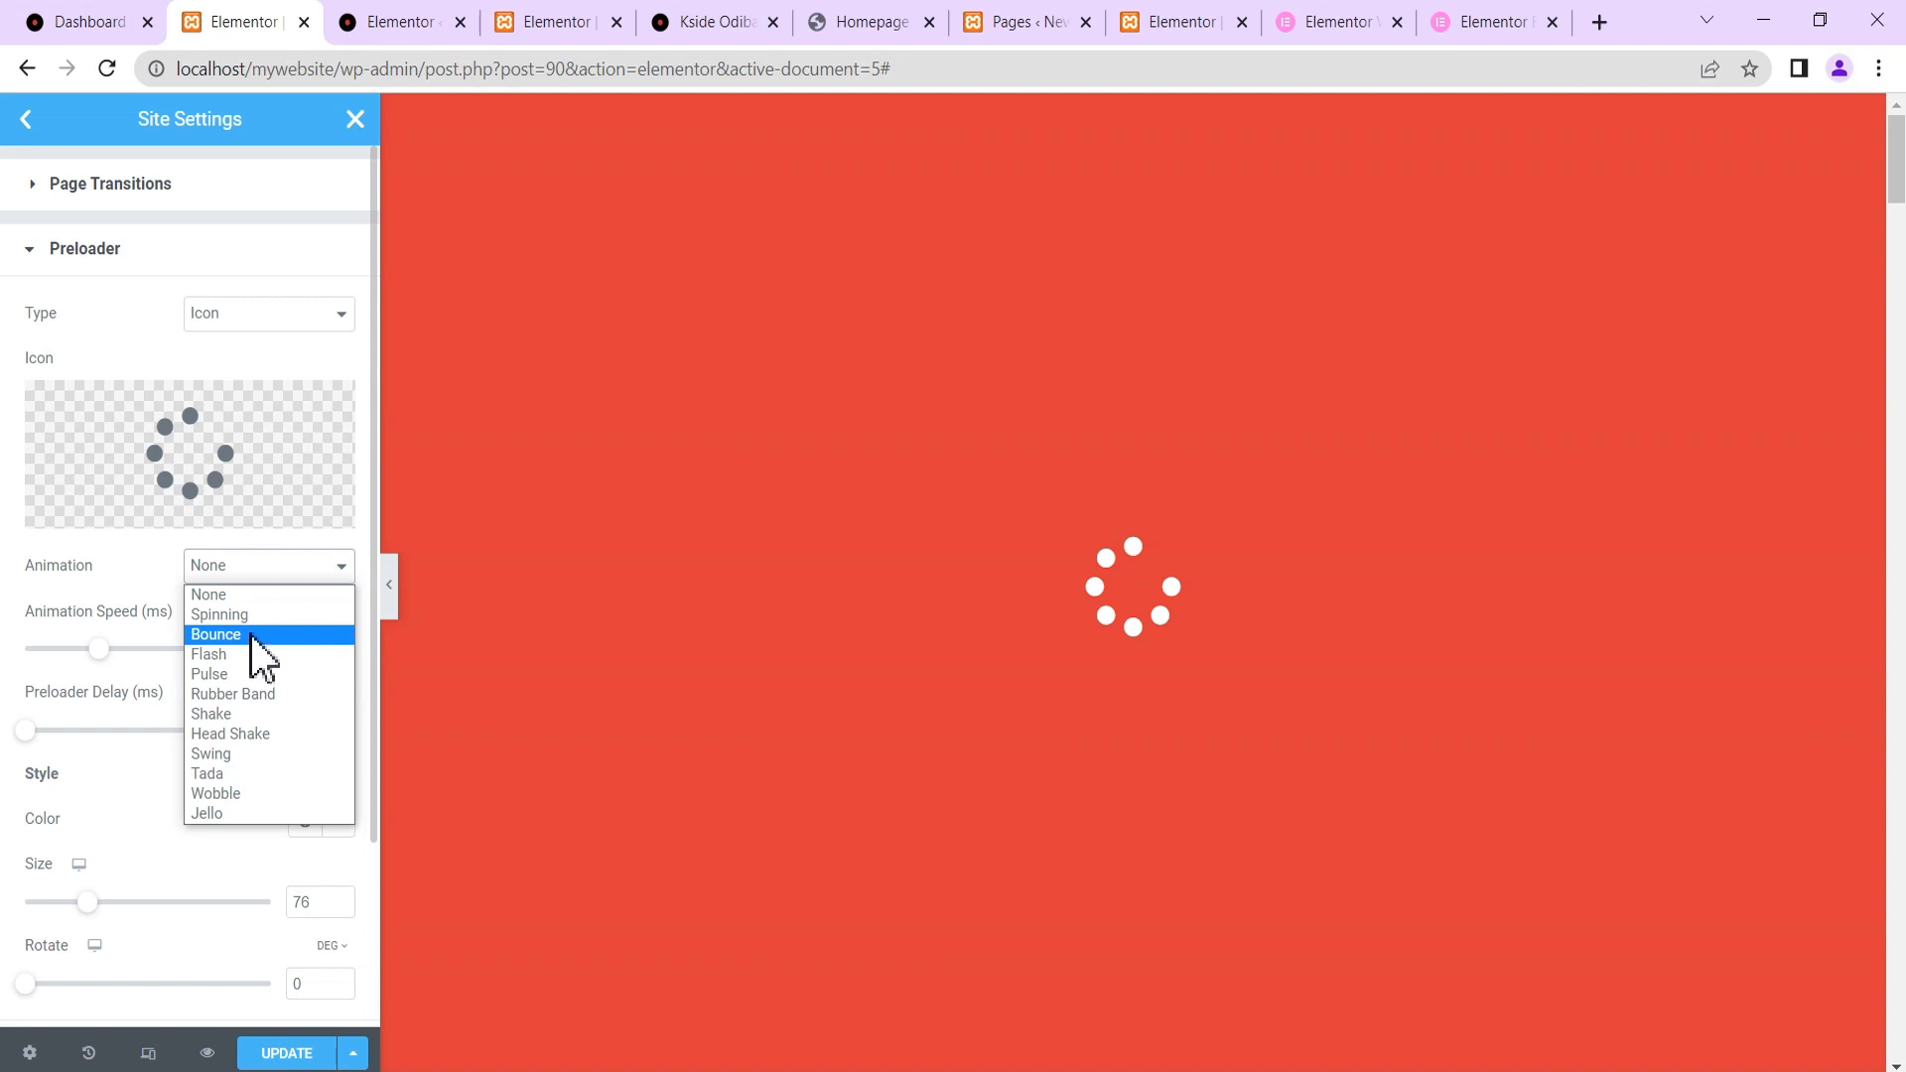
click(241, 634)
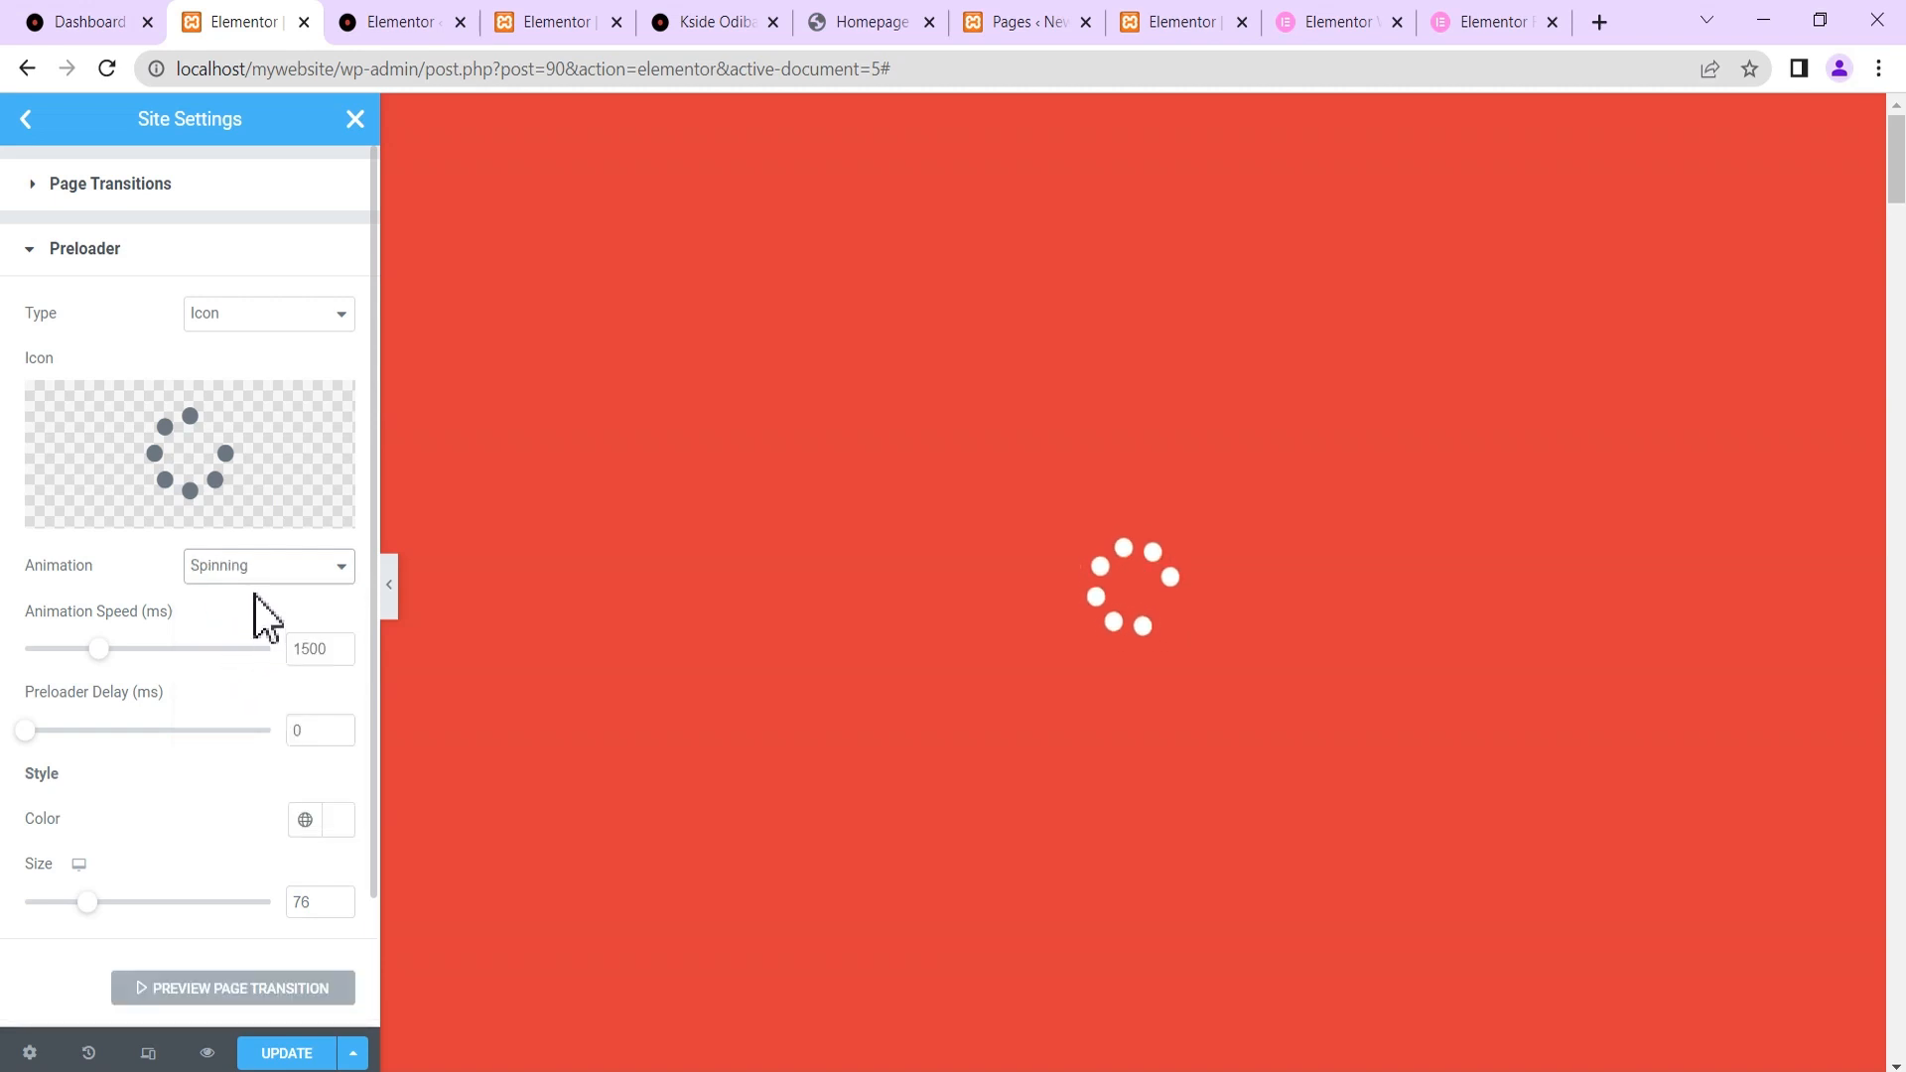
click(256, 567)
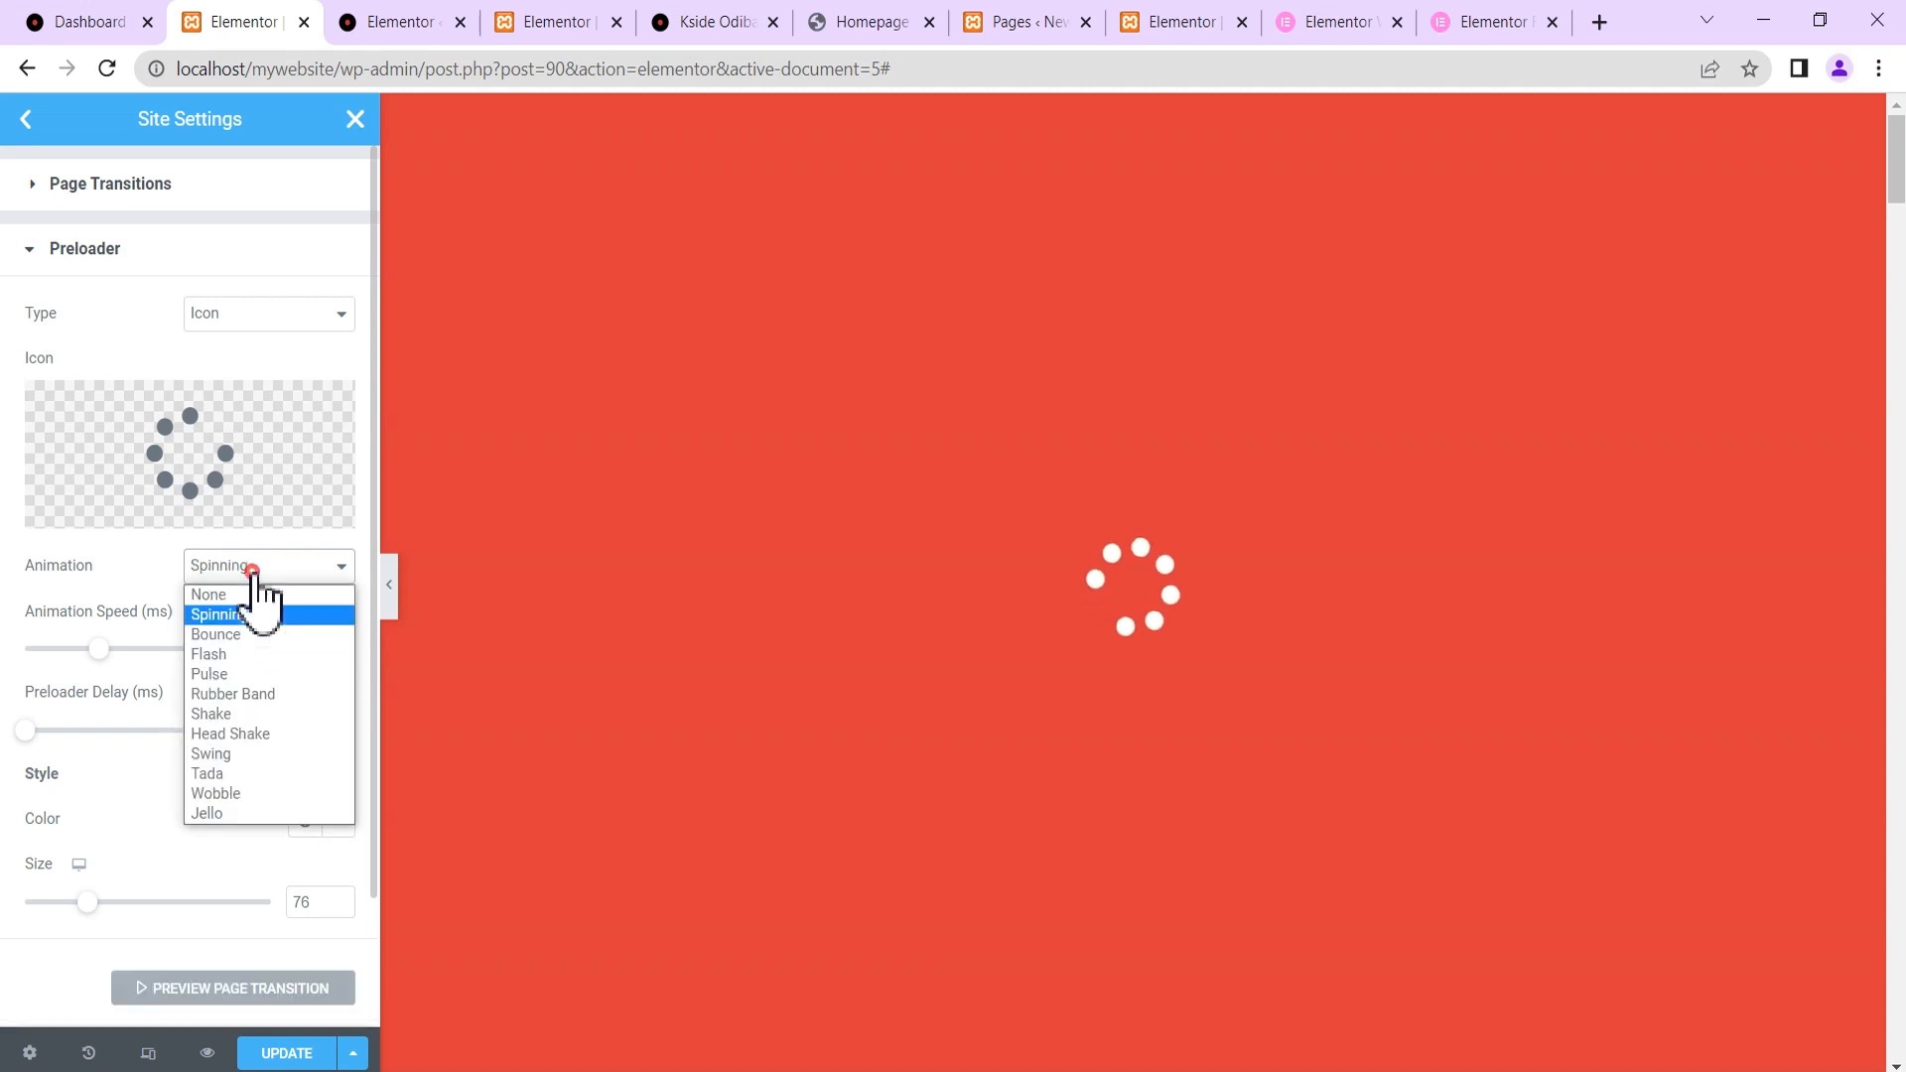
click(230, 676)
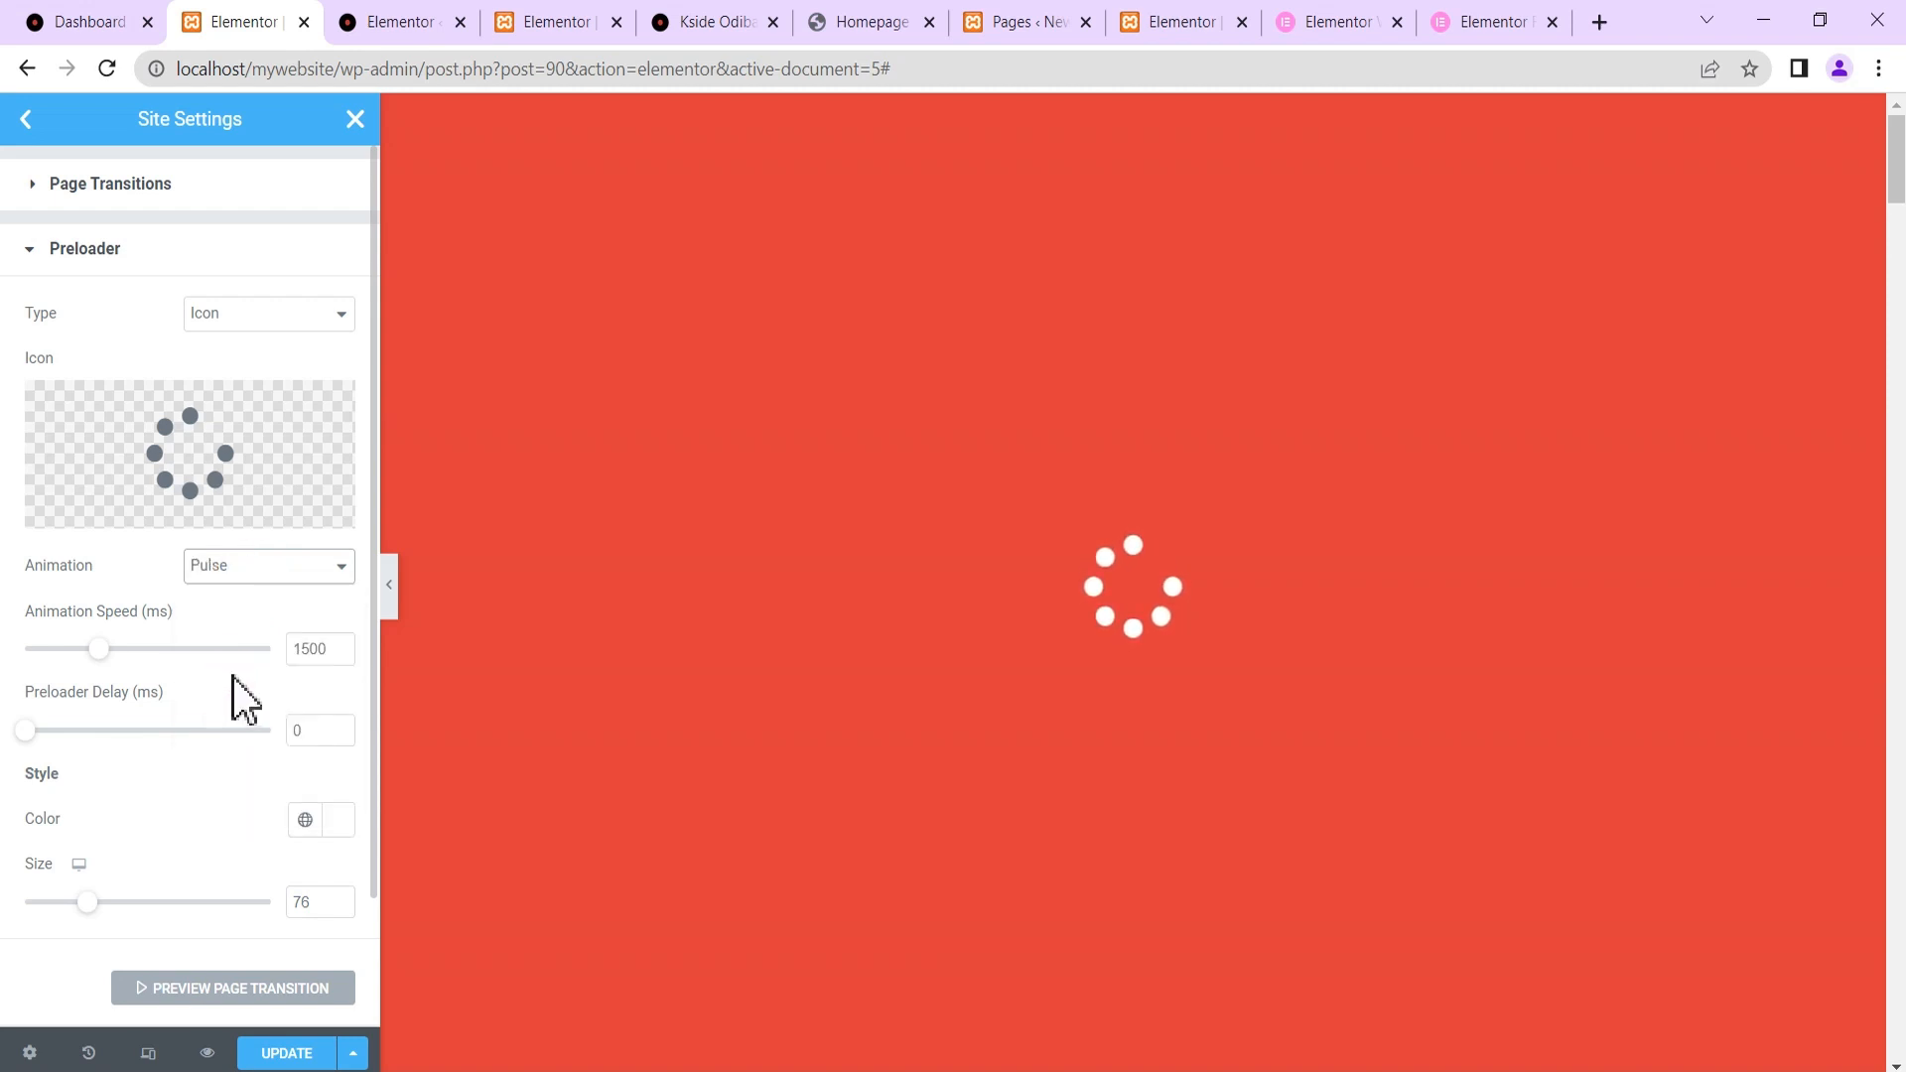
click(268, 568)
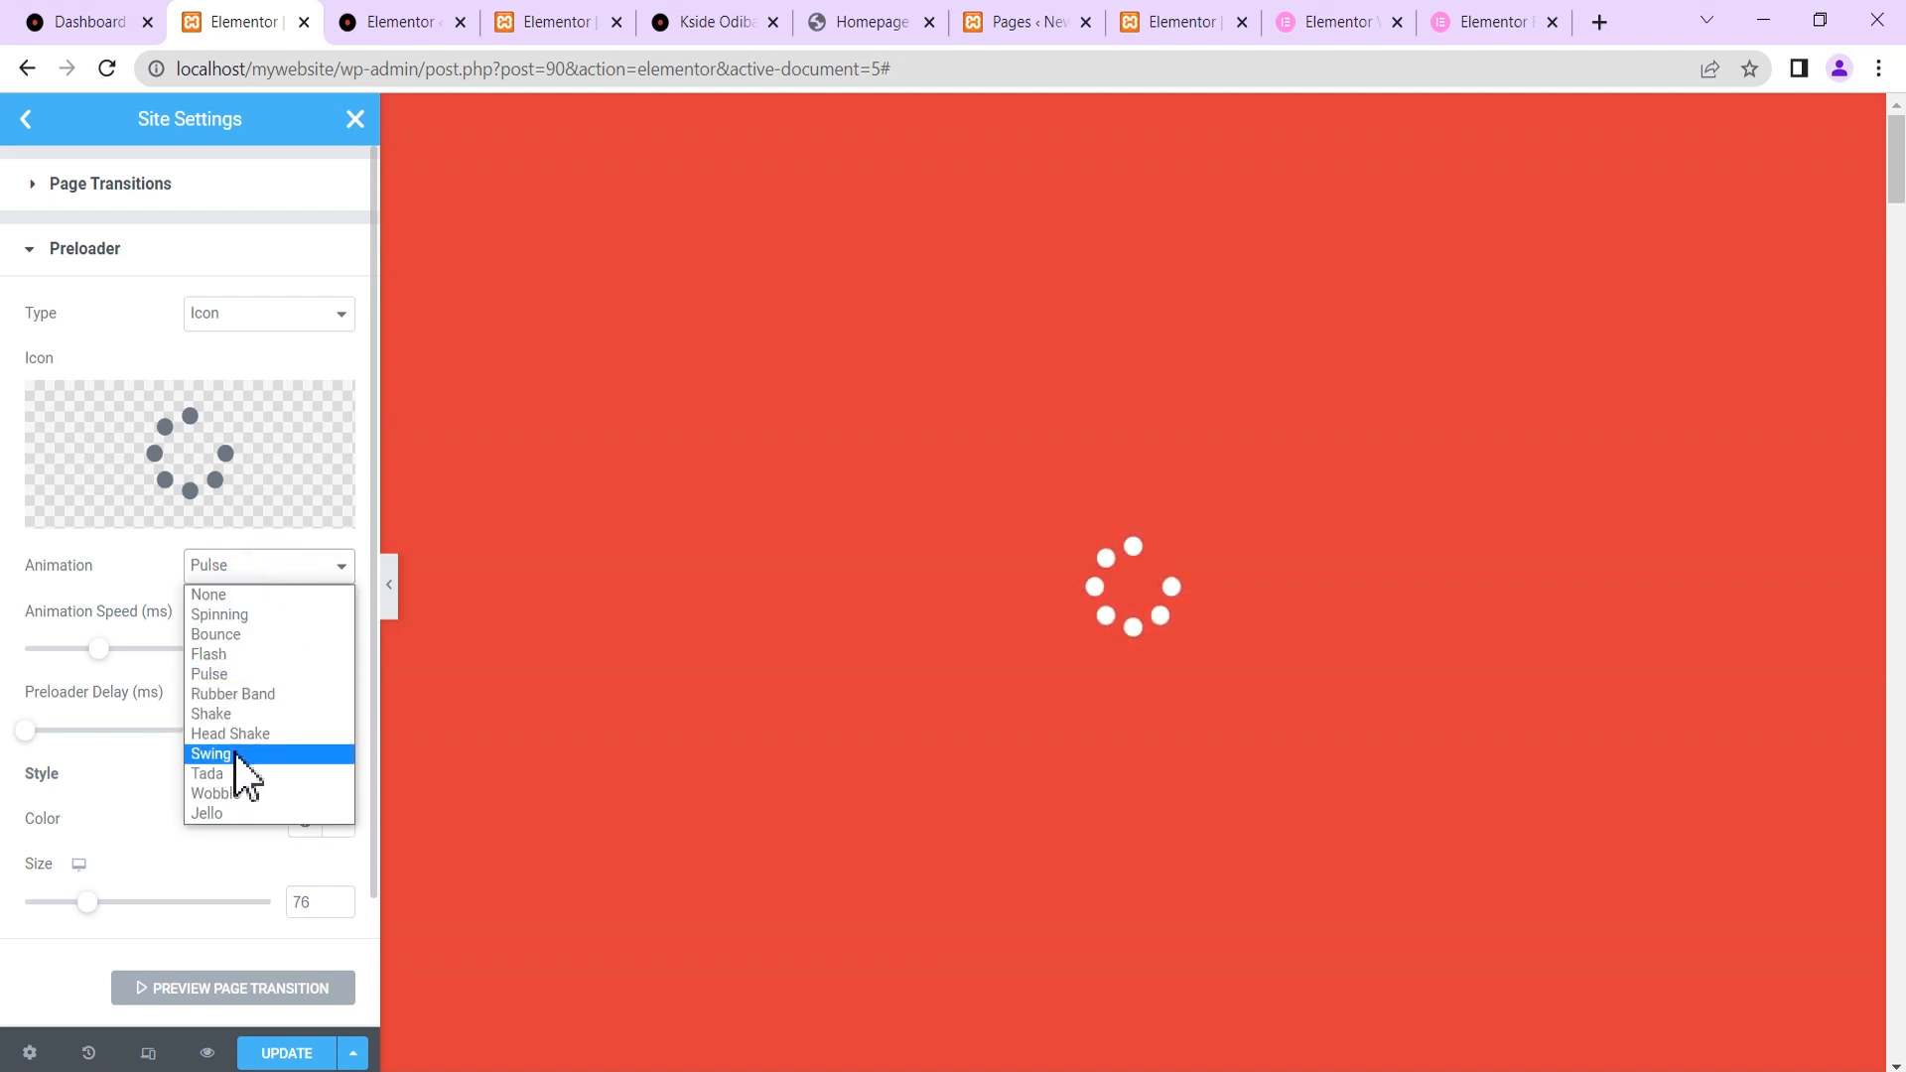
click(235, 754)
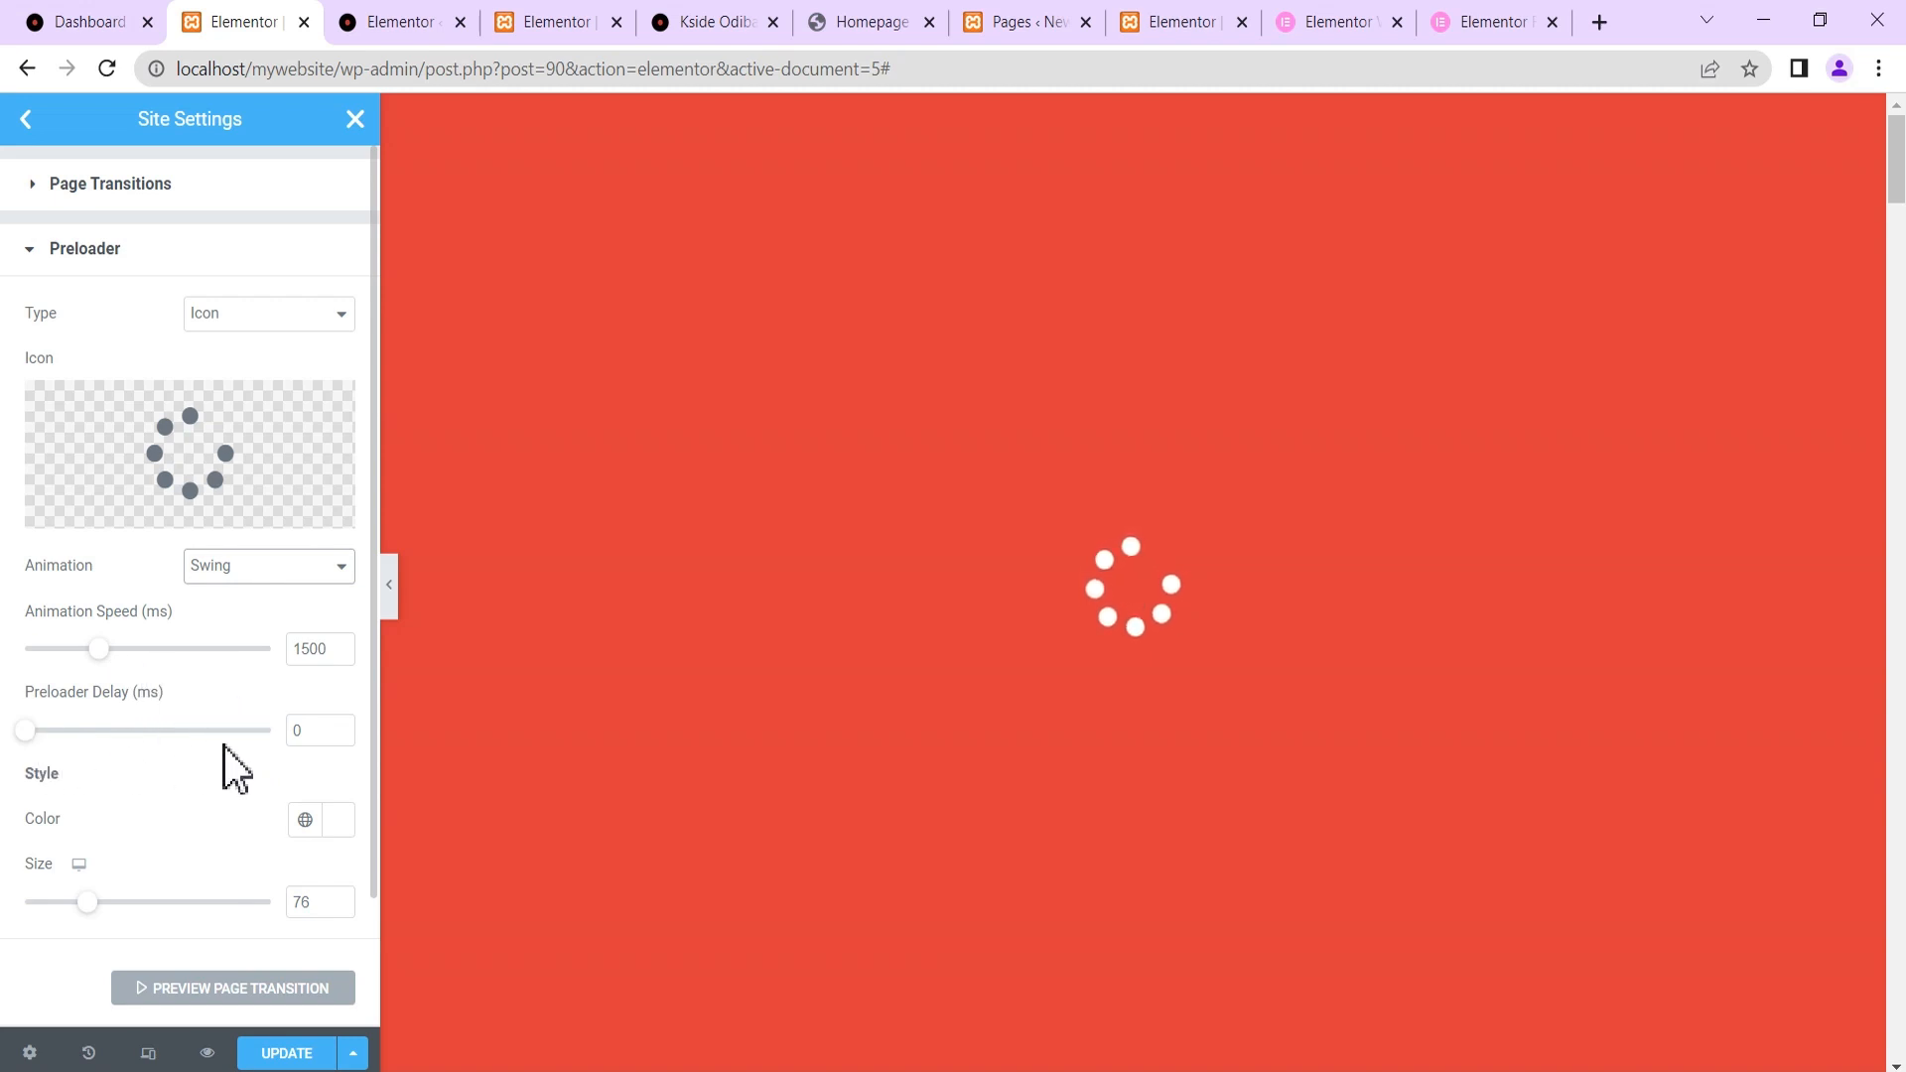
Update the site settings with the new preloader and return to the page editor.
scroll(233, 757, down, 2)
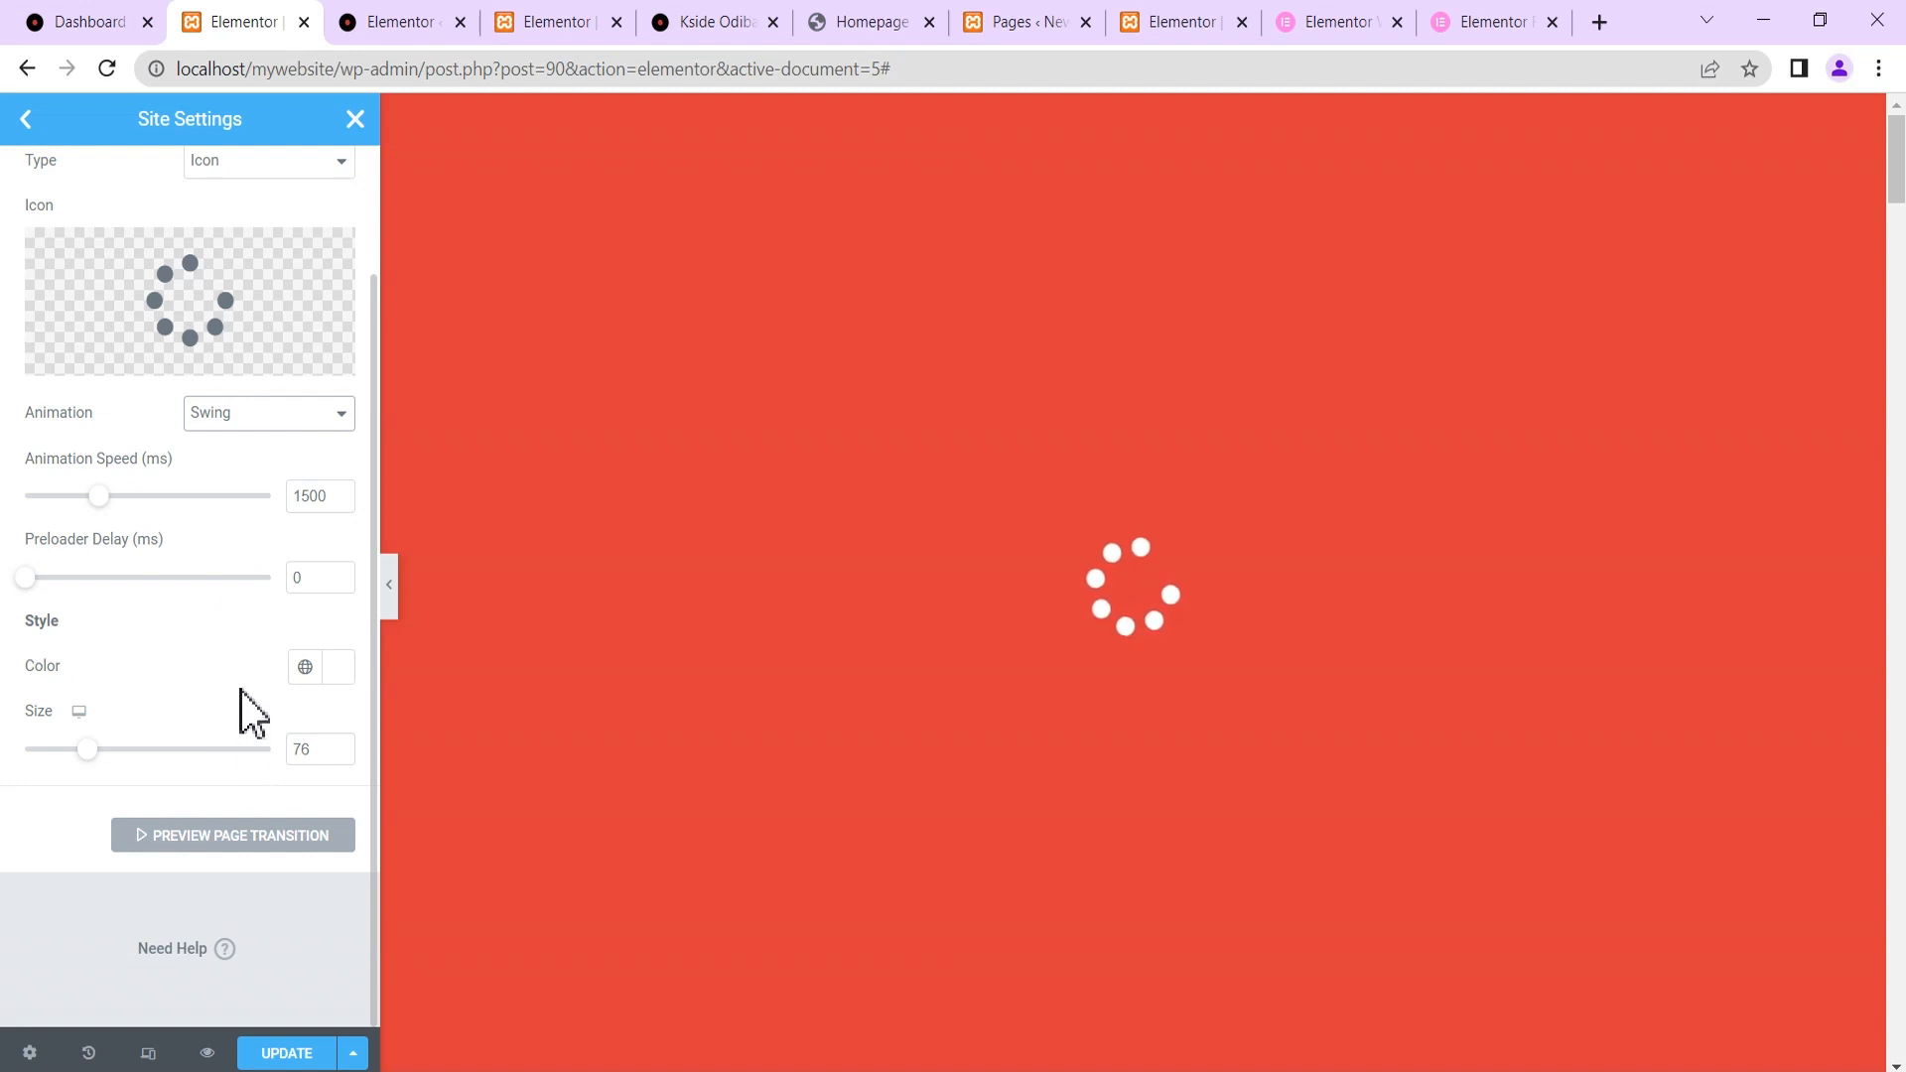
scroll(208, 487, up, 2)
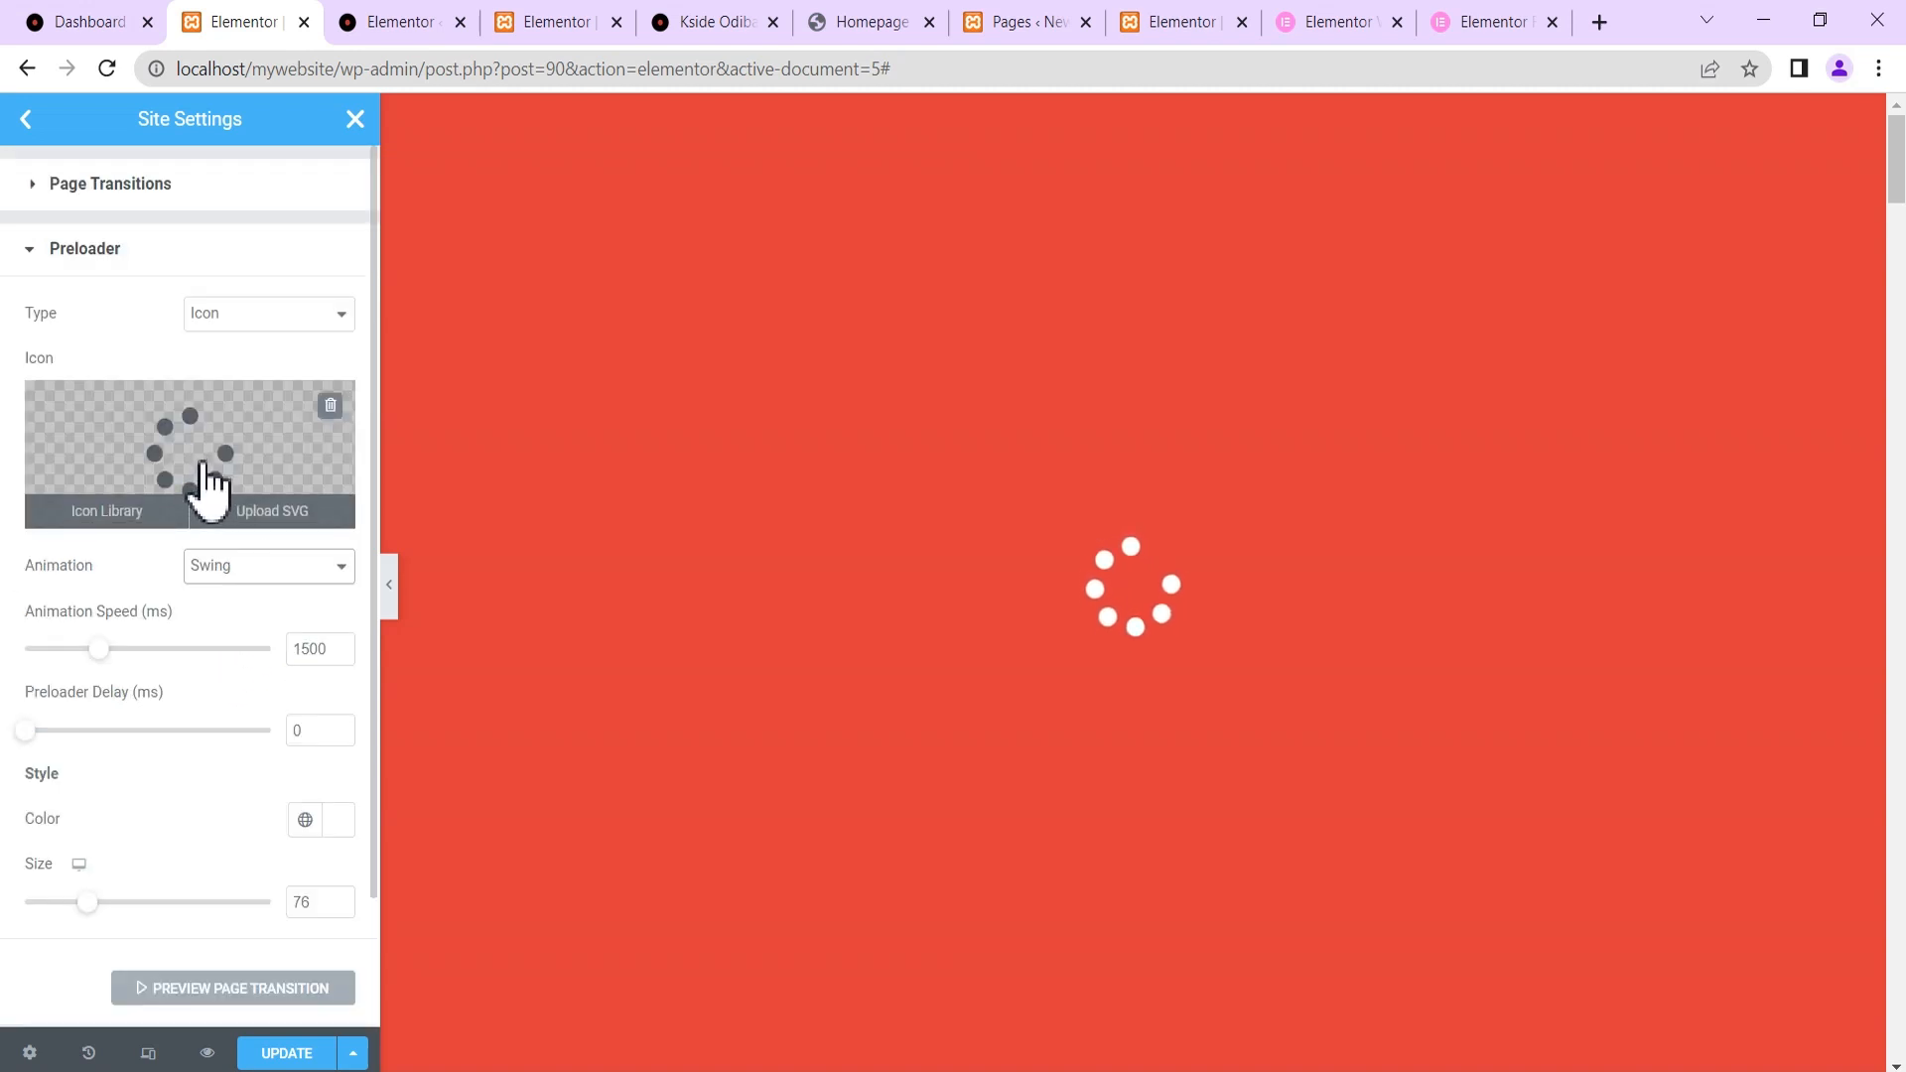
click(284, 1054)
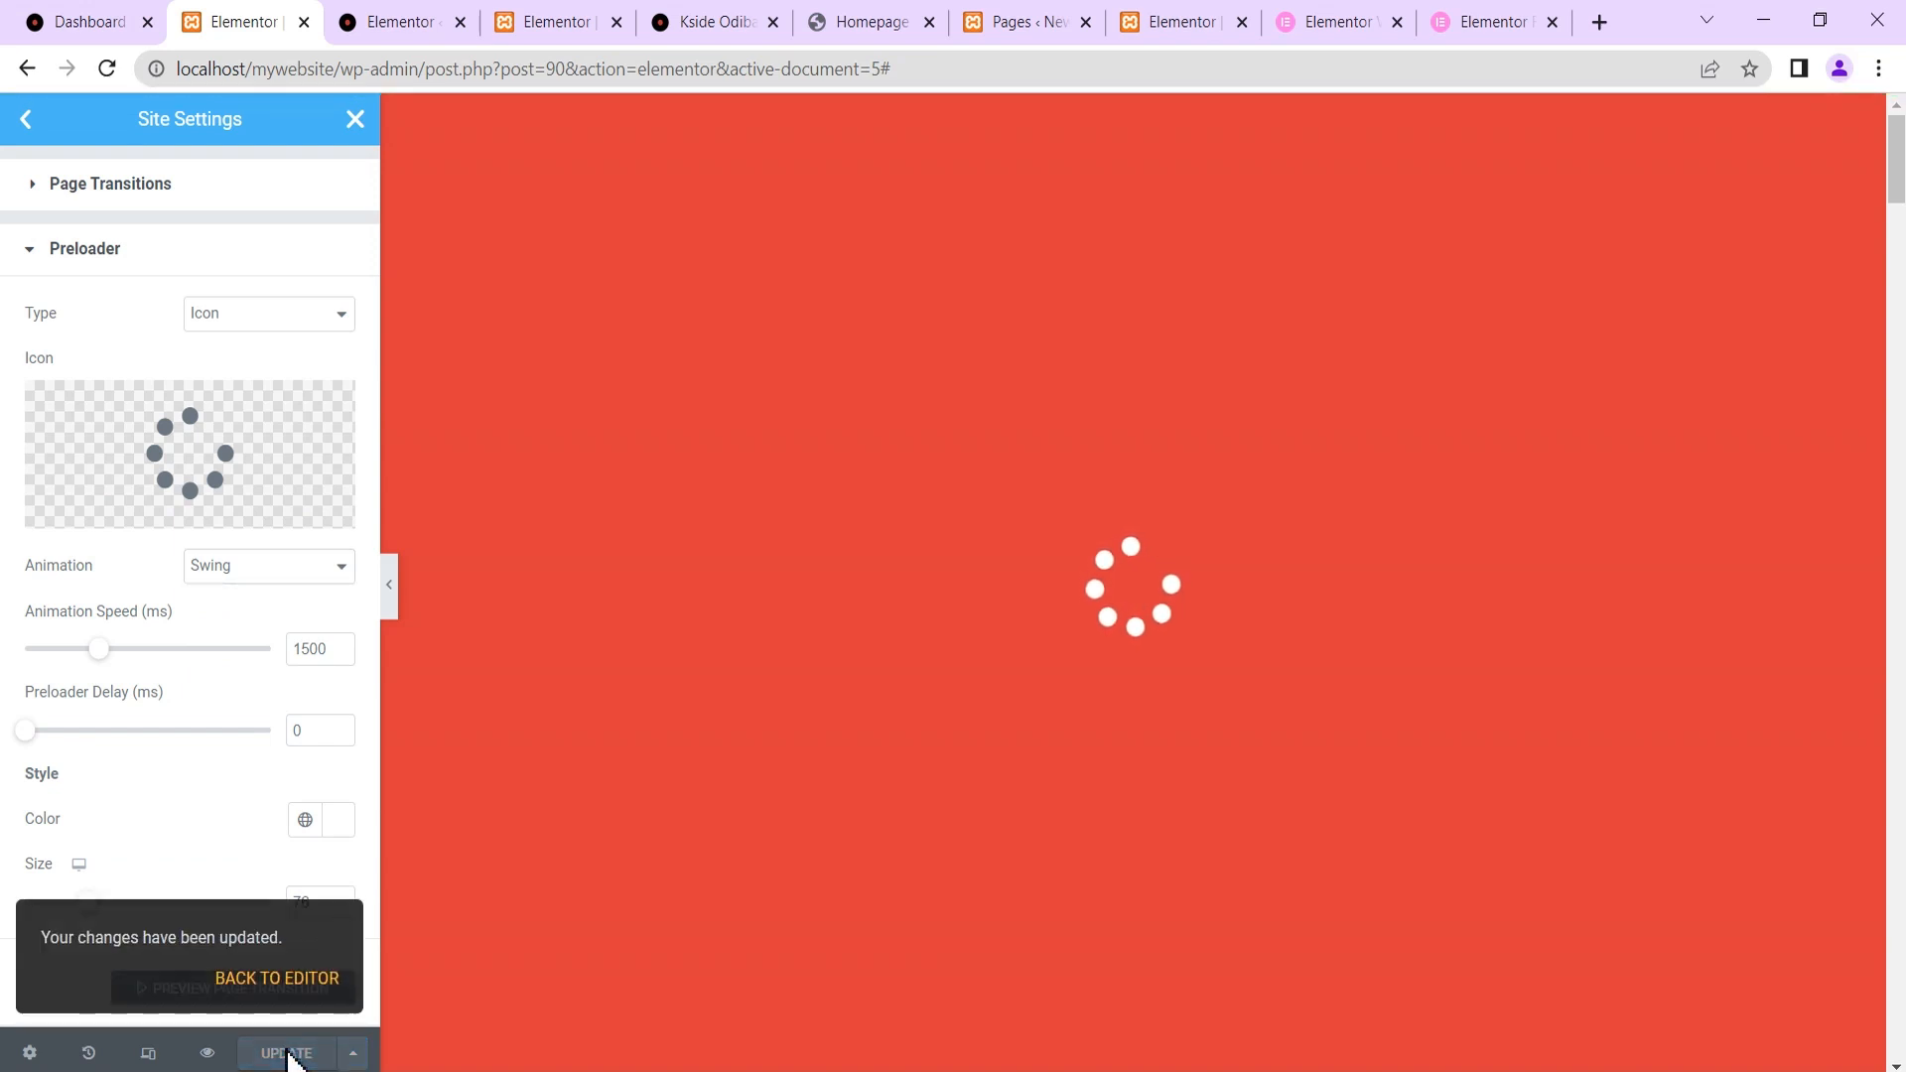
click(282, 979)
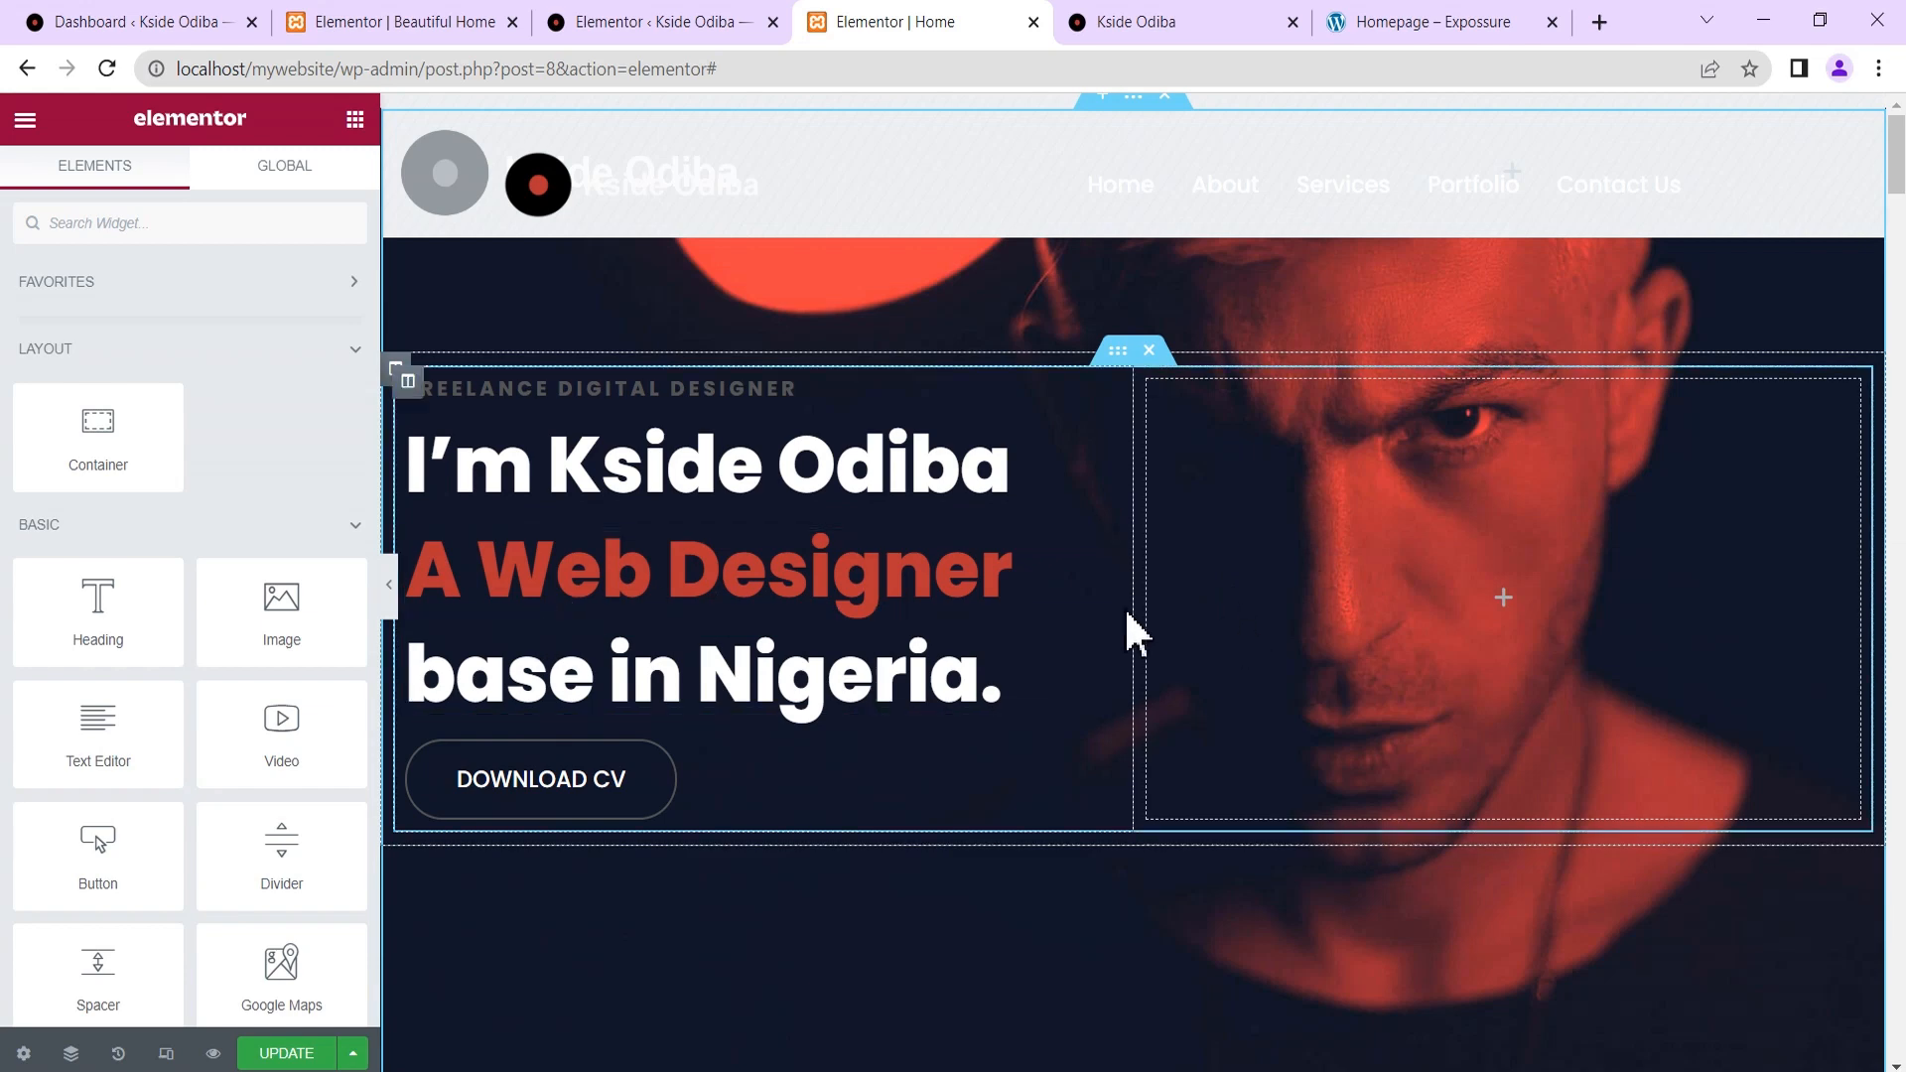
Compare the portfolio Home page's sections in the editing view and the clean preview, examining the duplicated service boxes such as Mobile Development.
click(389, 594)
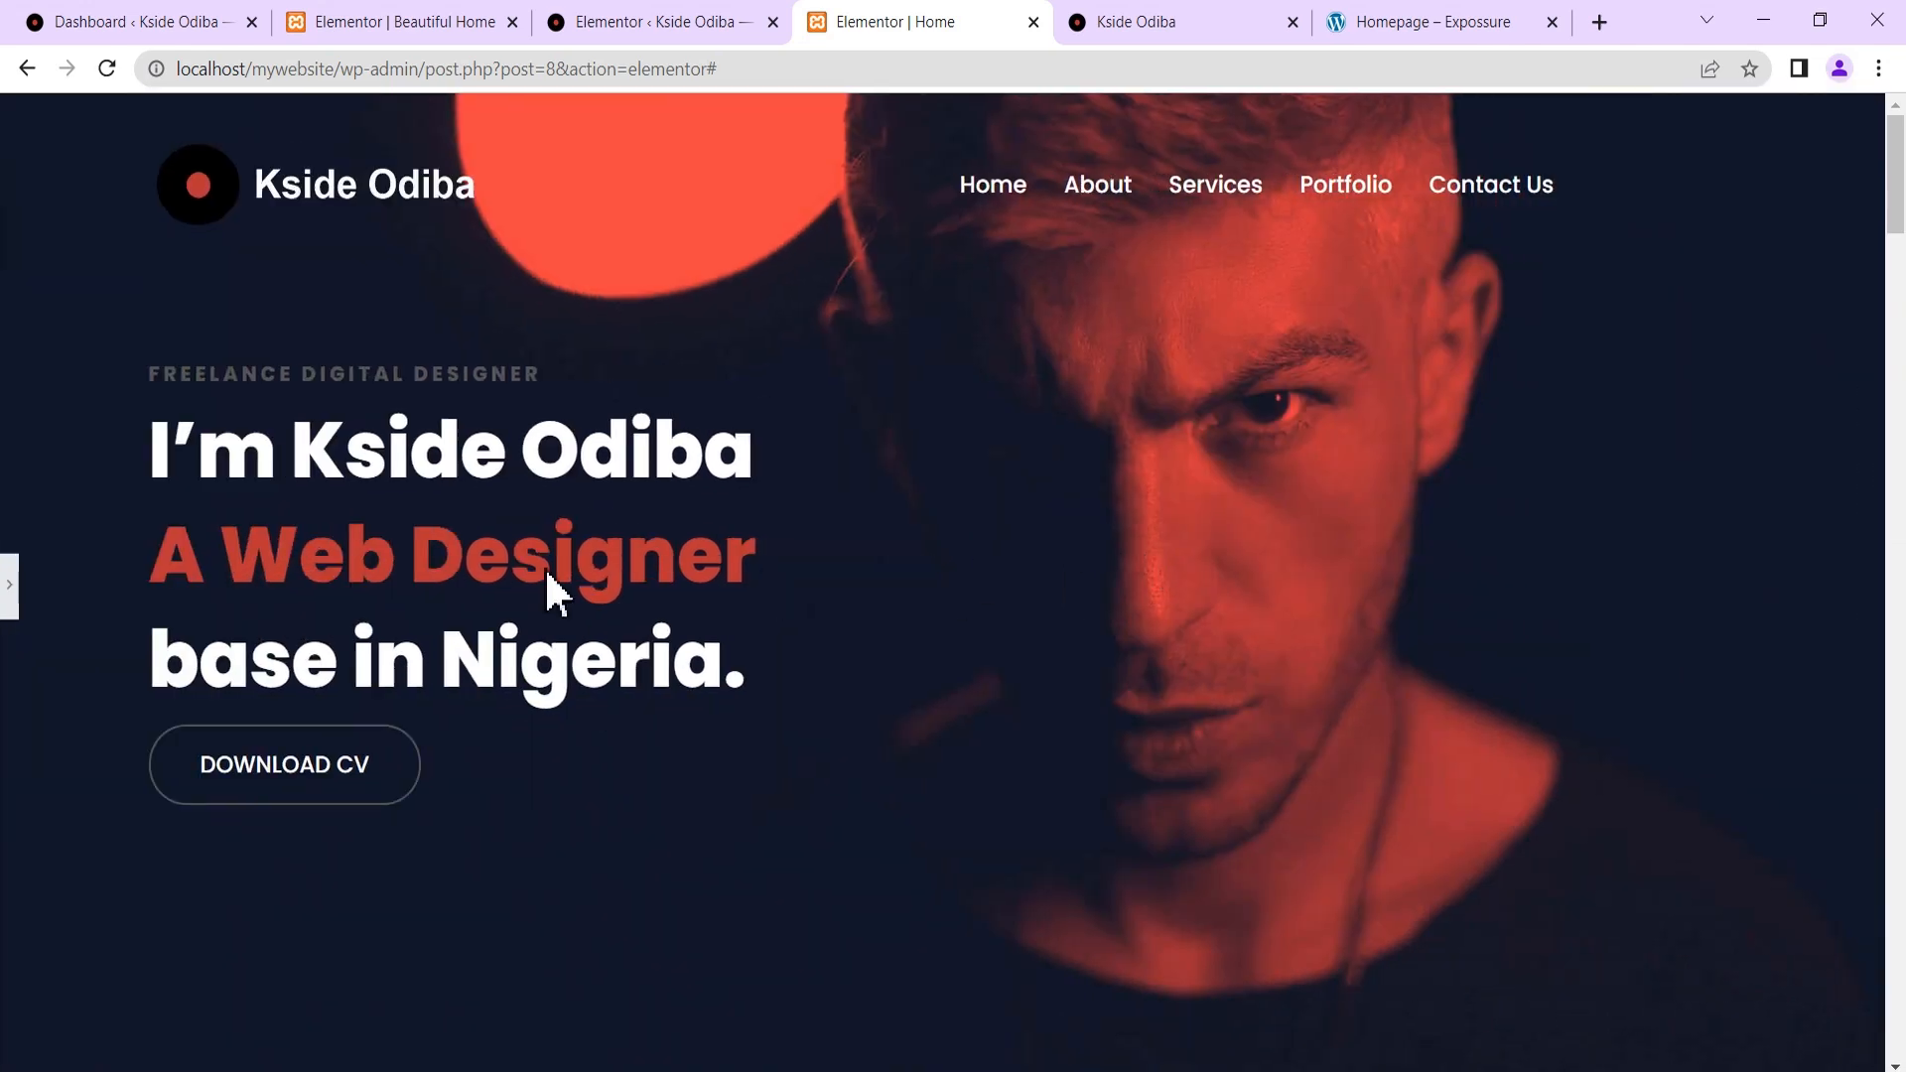
click(10, 595)
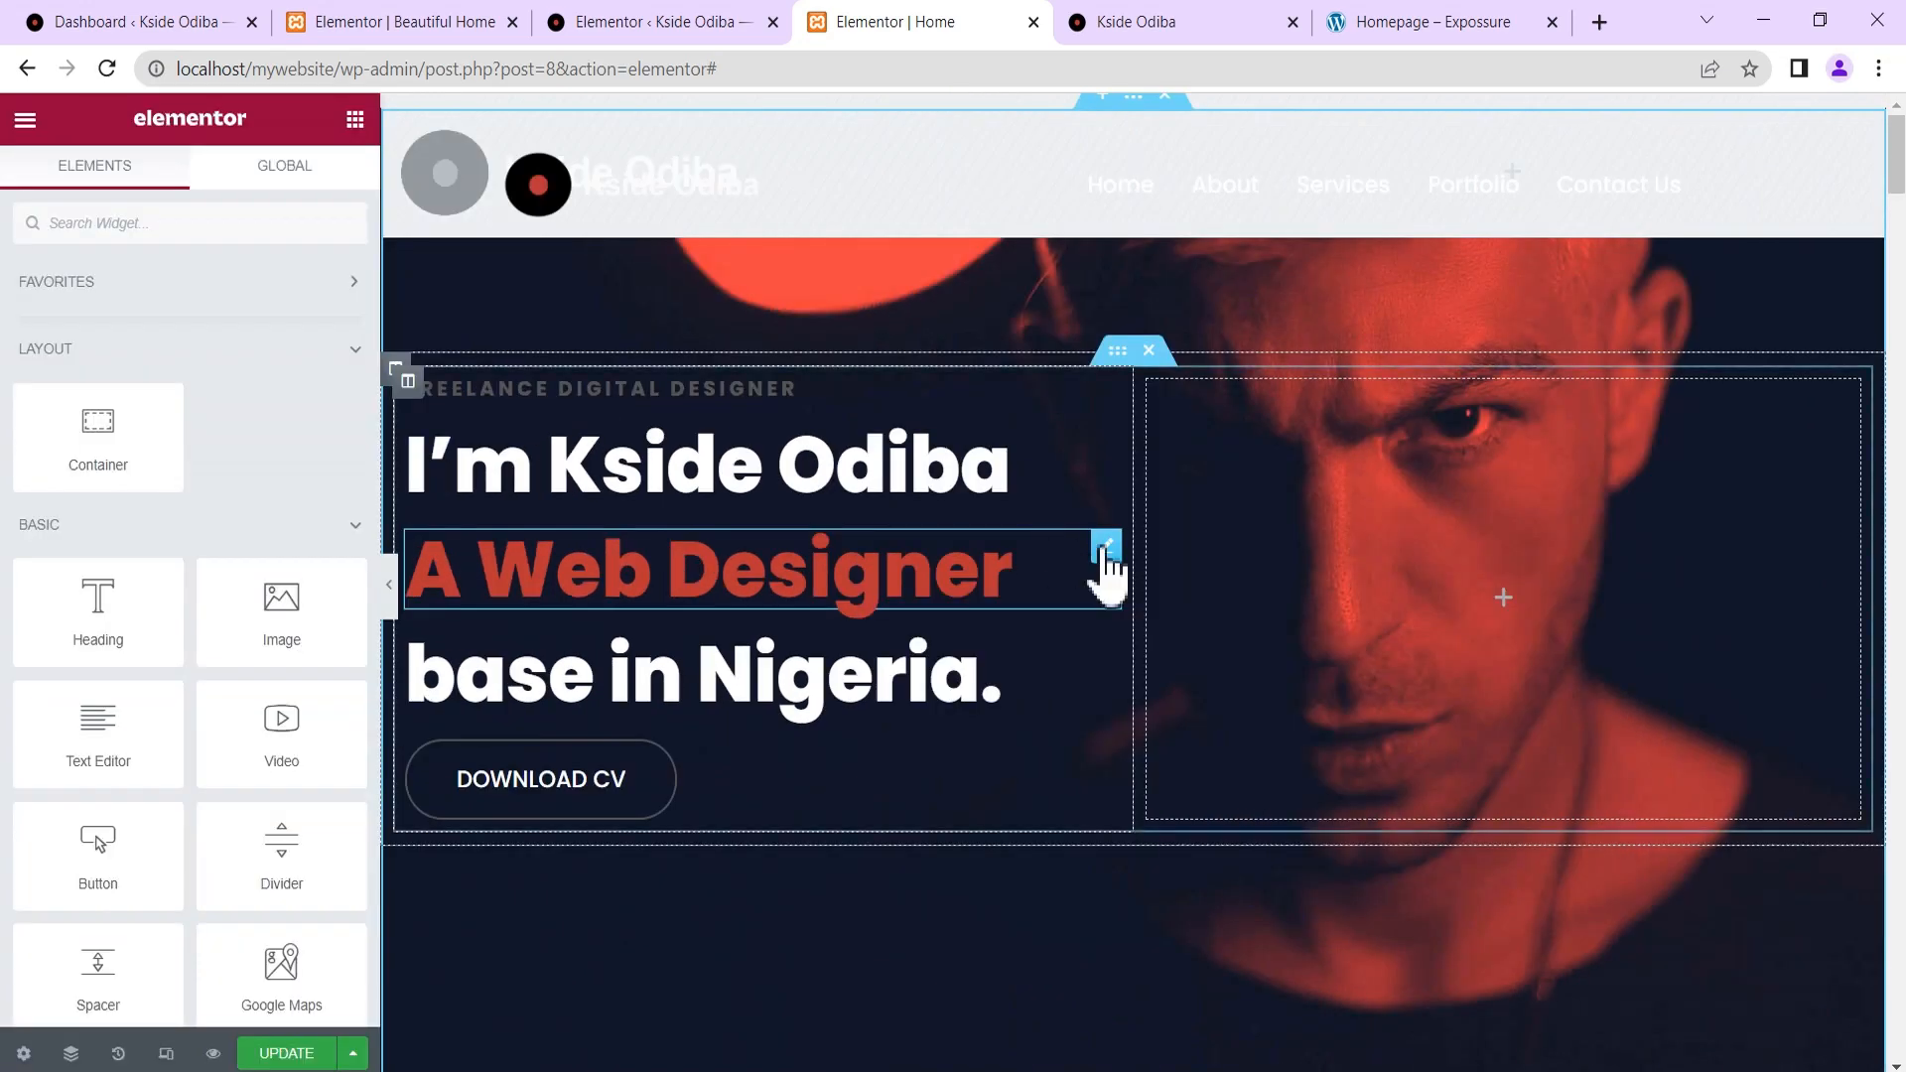
scroll(1125, 742, down, 10)
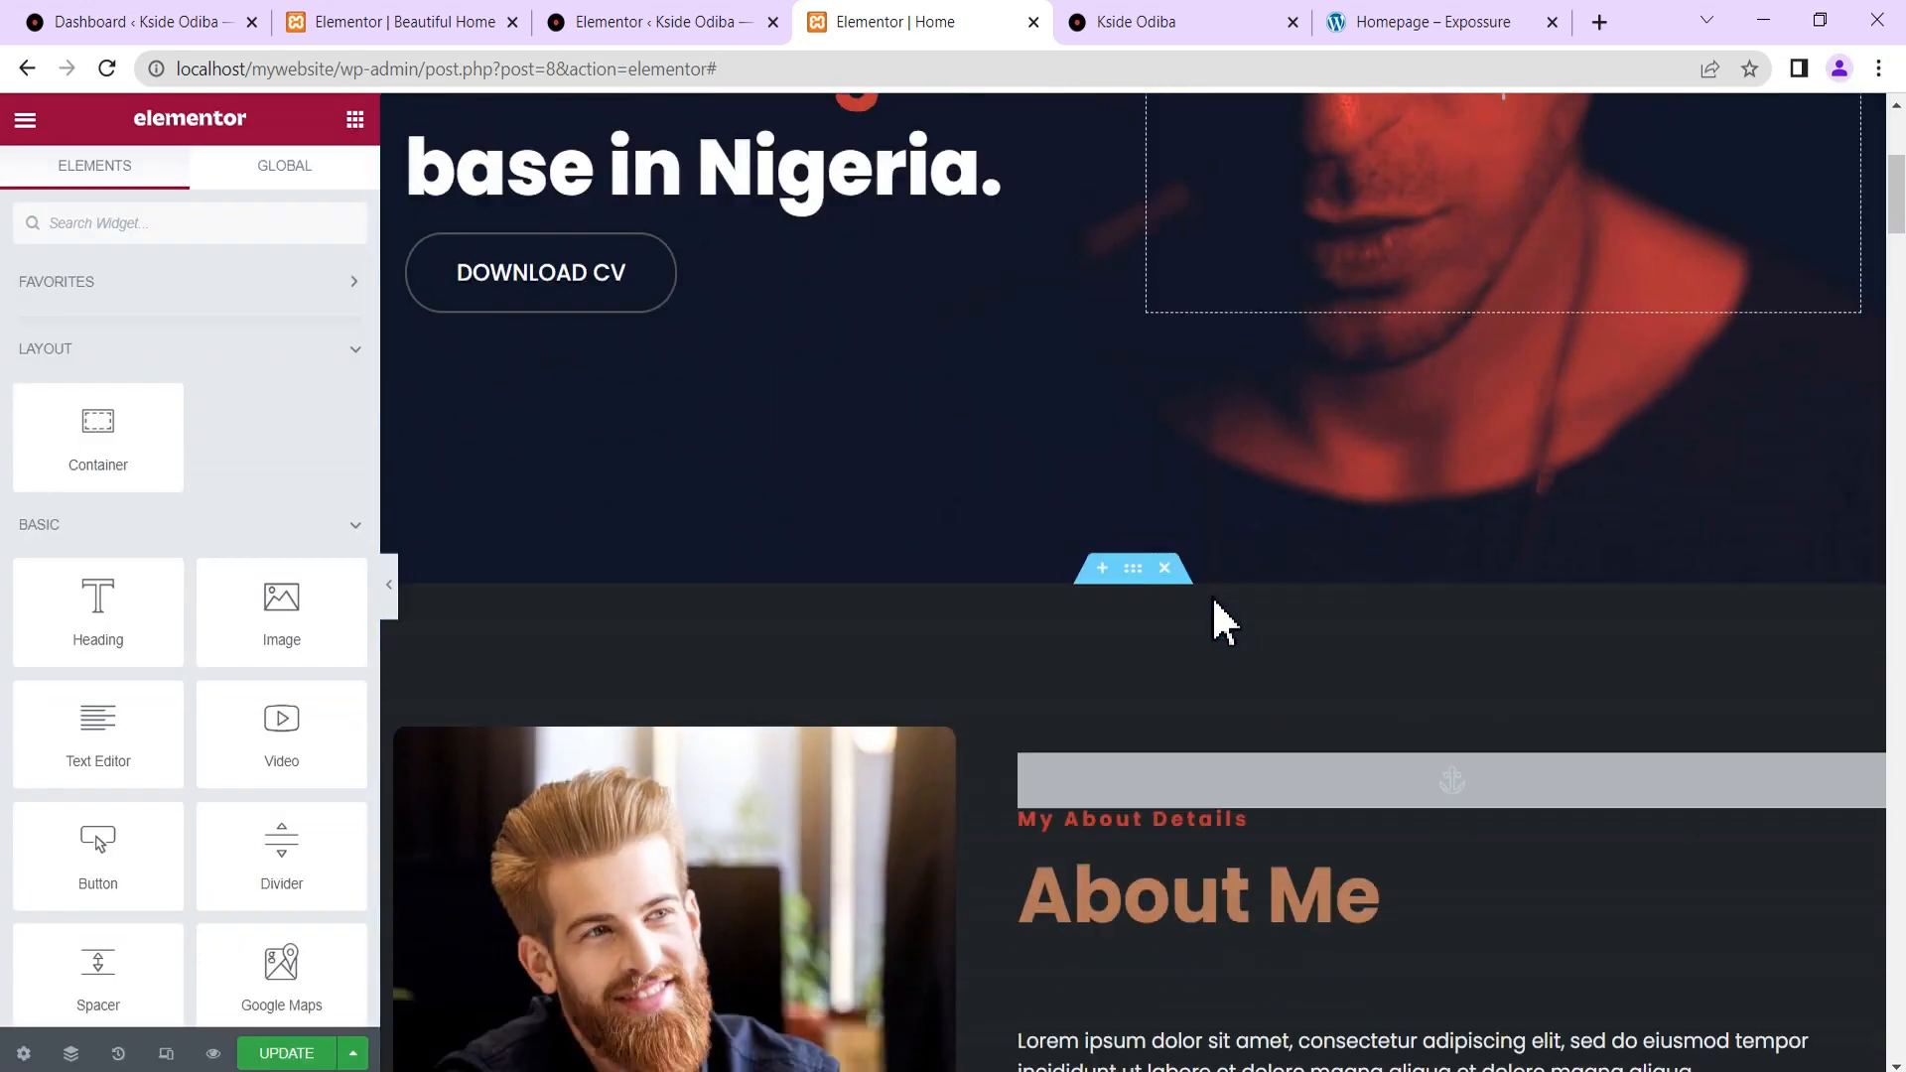
scroll(1162, 650, down, 10)
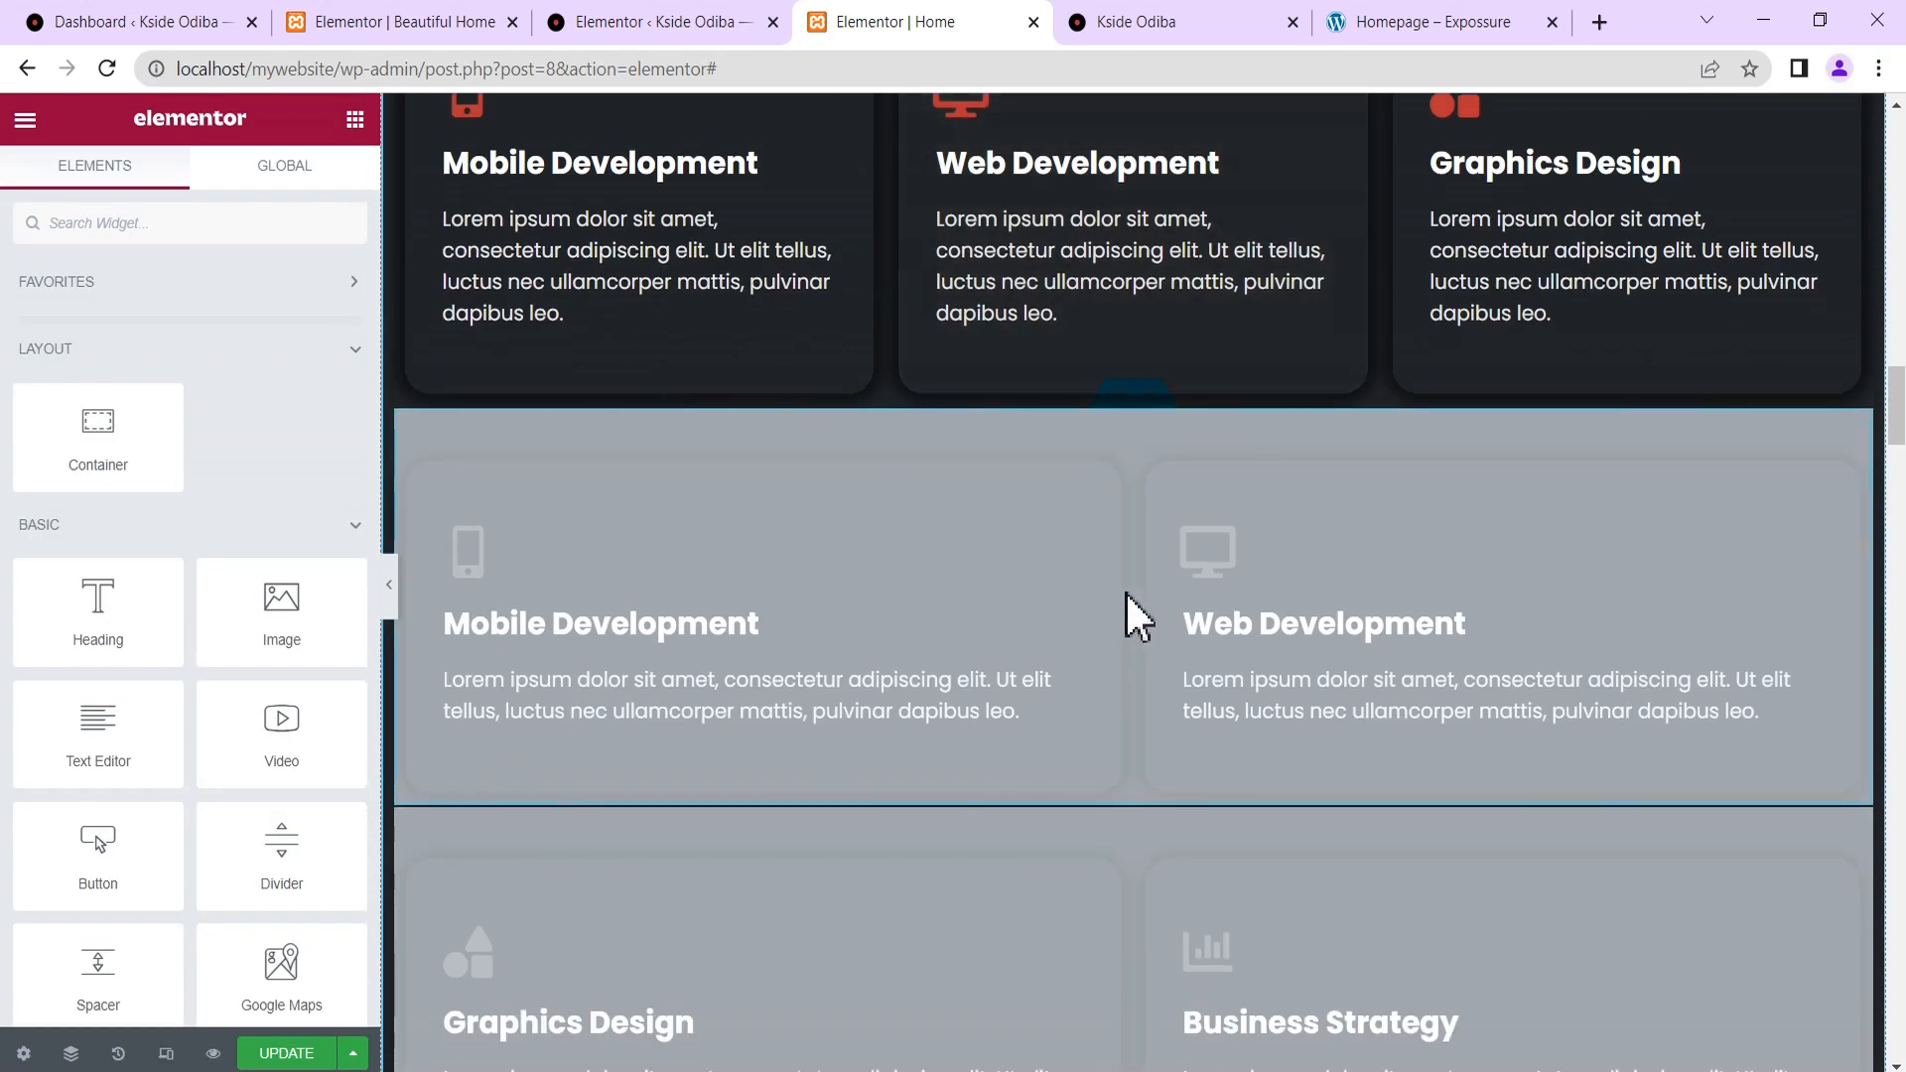
scroll(1097, 593, down, 10)
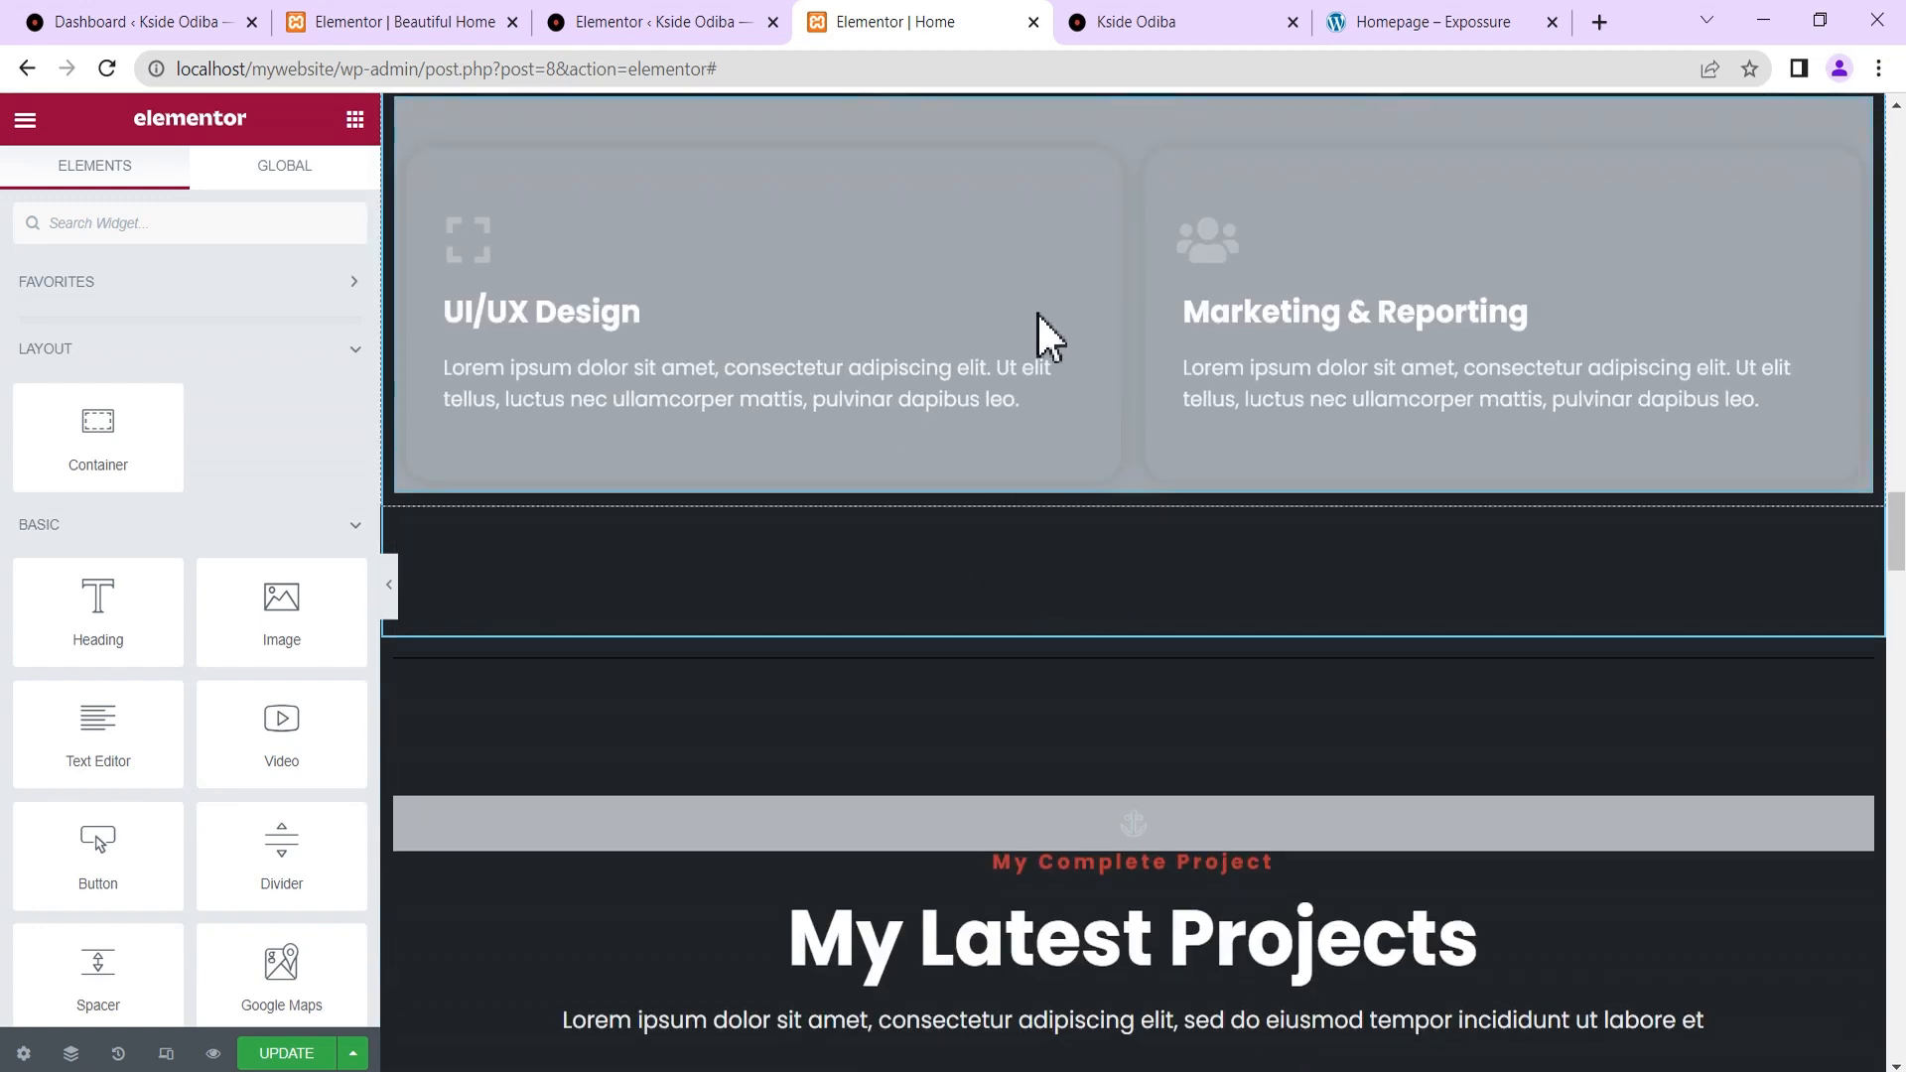
scroll(1039, 332, down, 5)
scroll(1111, 417, up, 5)
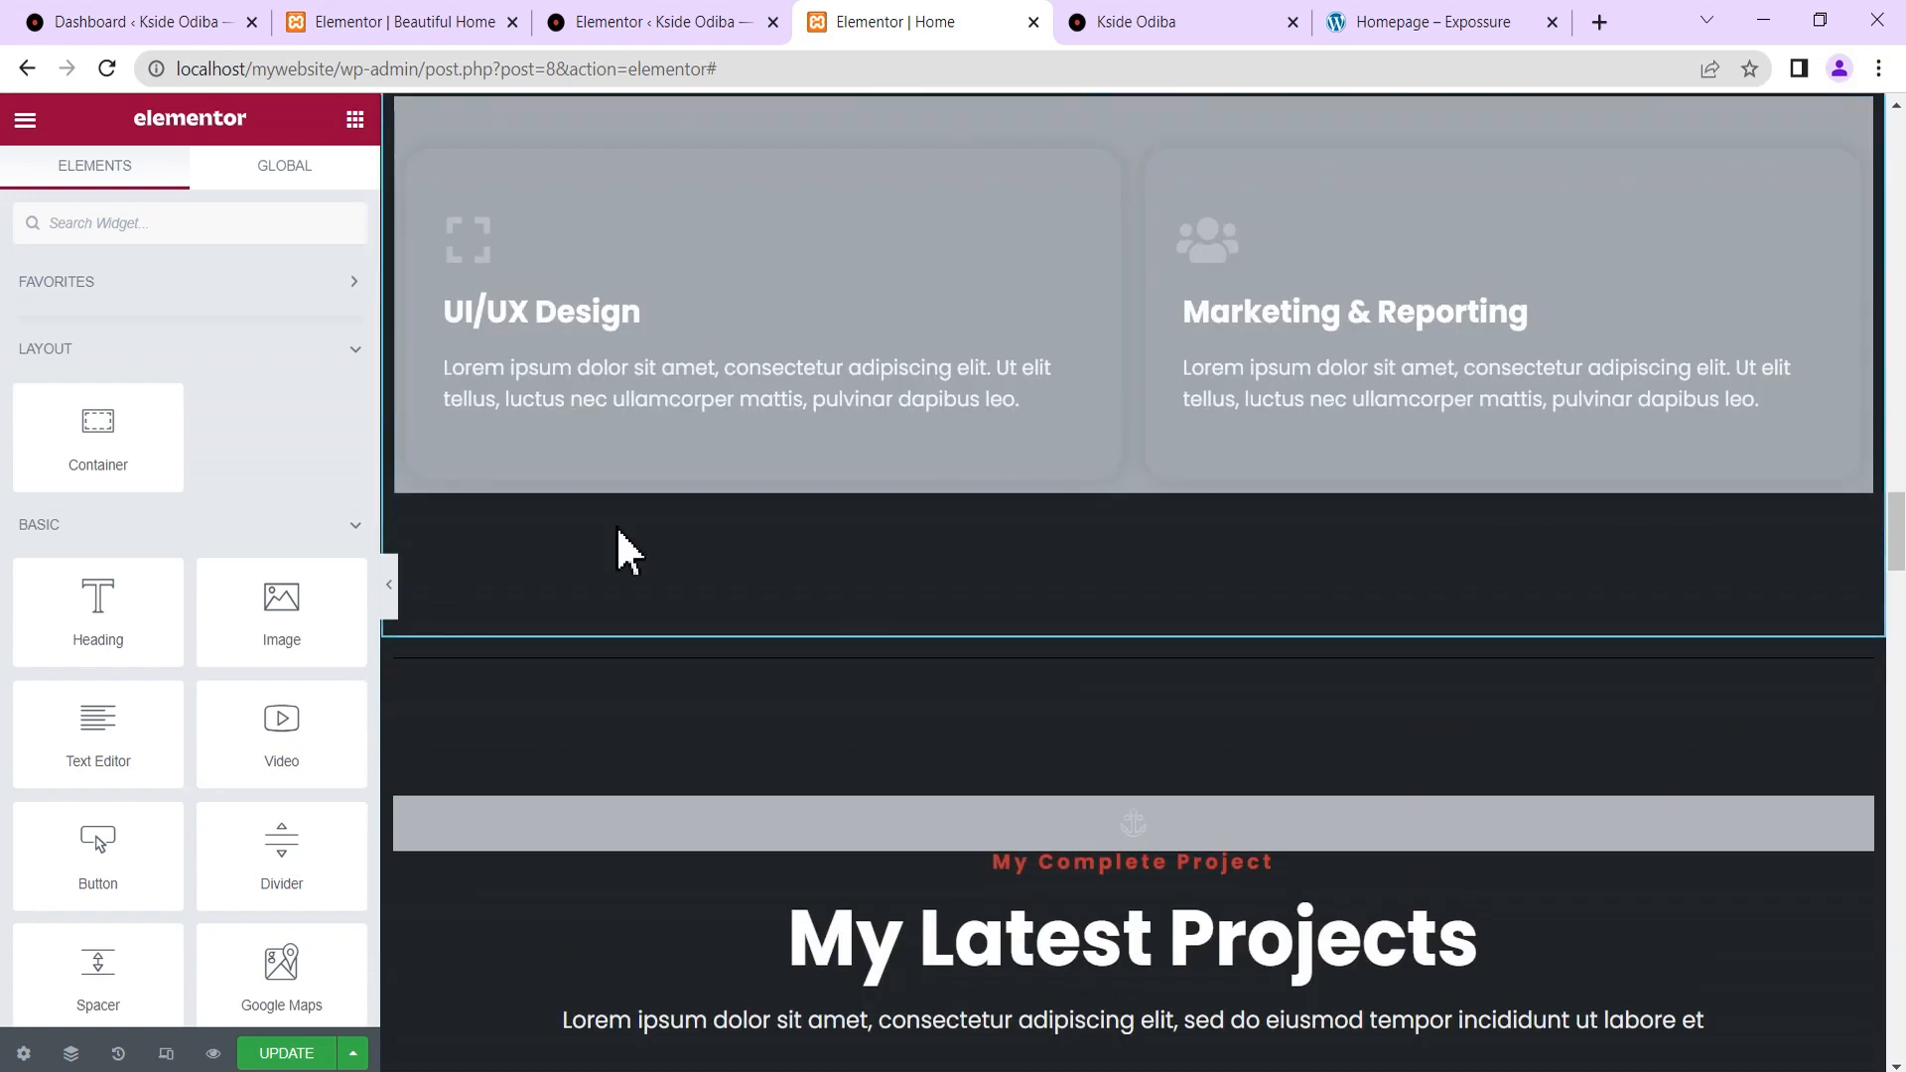
scroll(400, 594, down, 8)
click(397, 592)
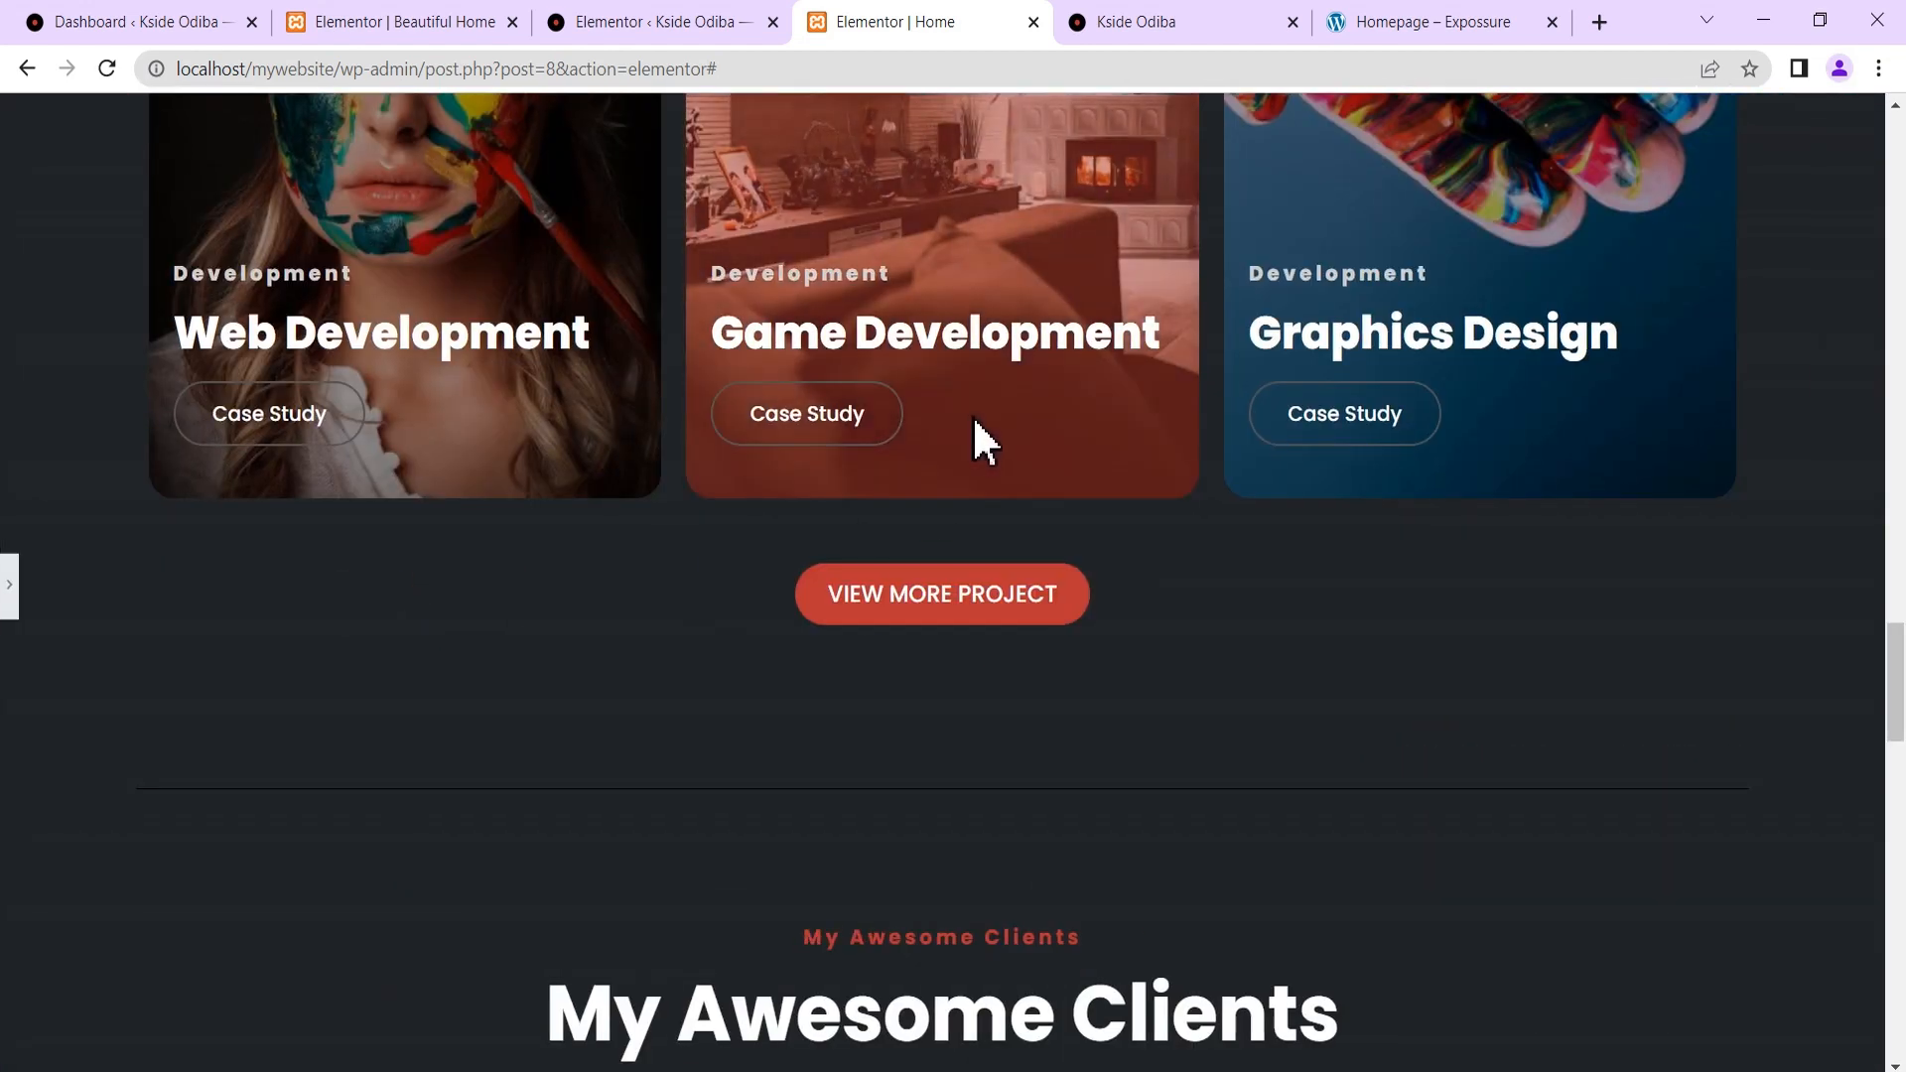
scroll(988, 406, down, 3)
scroll(1002, 405, up, 10)
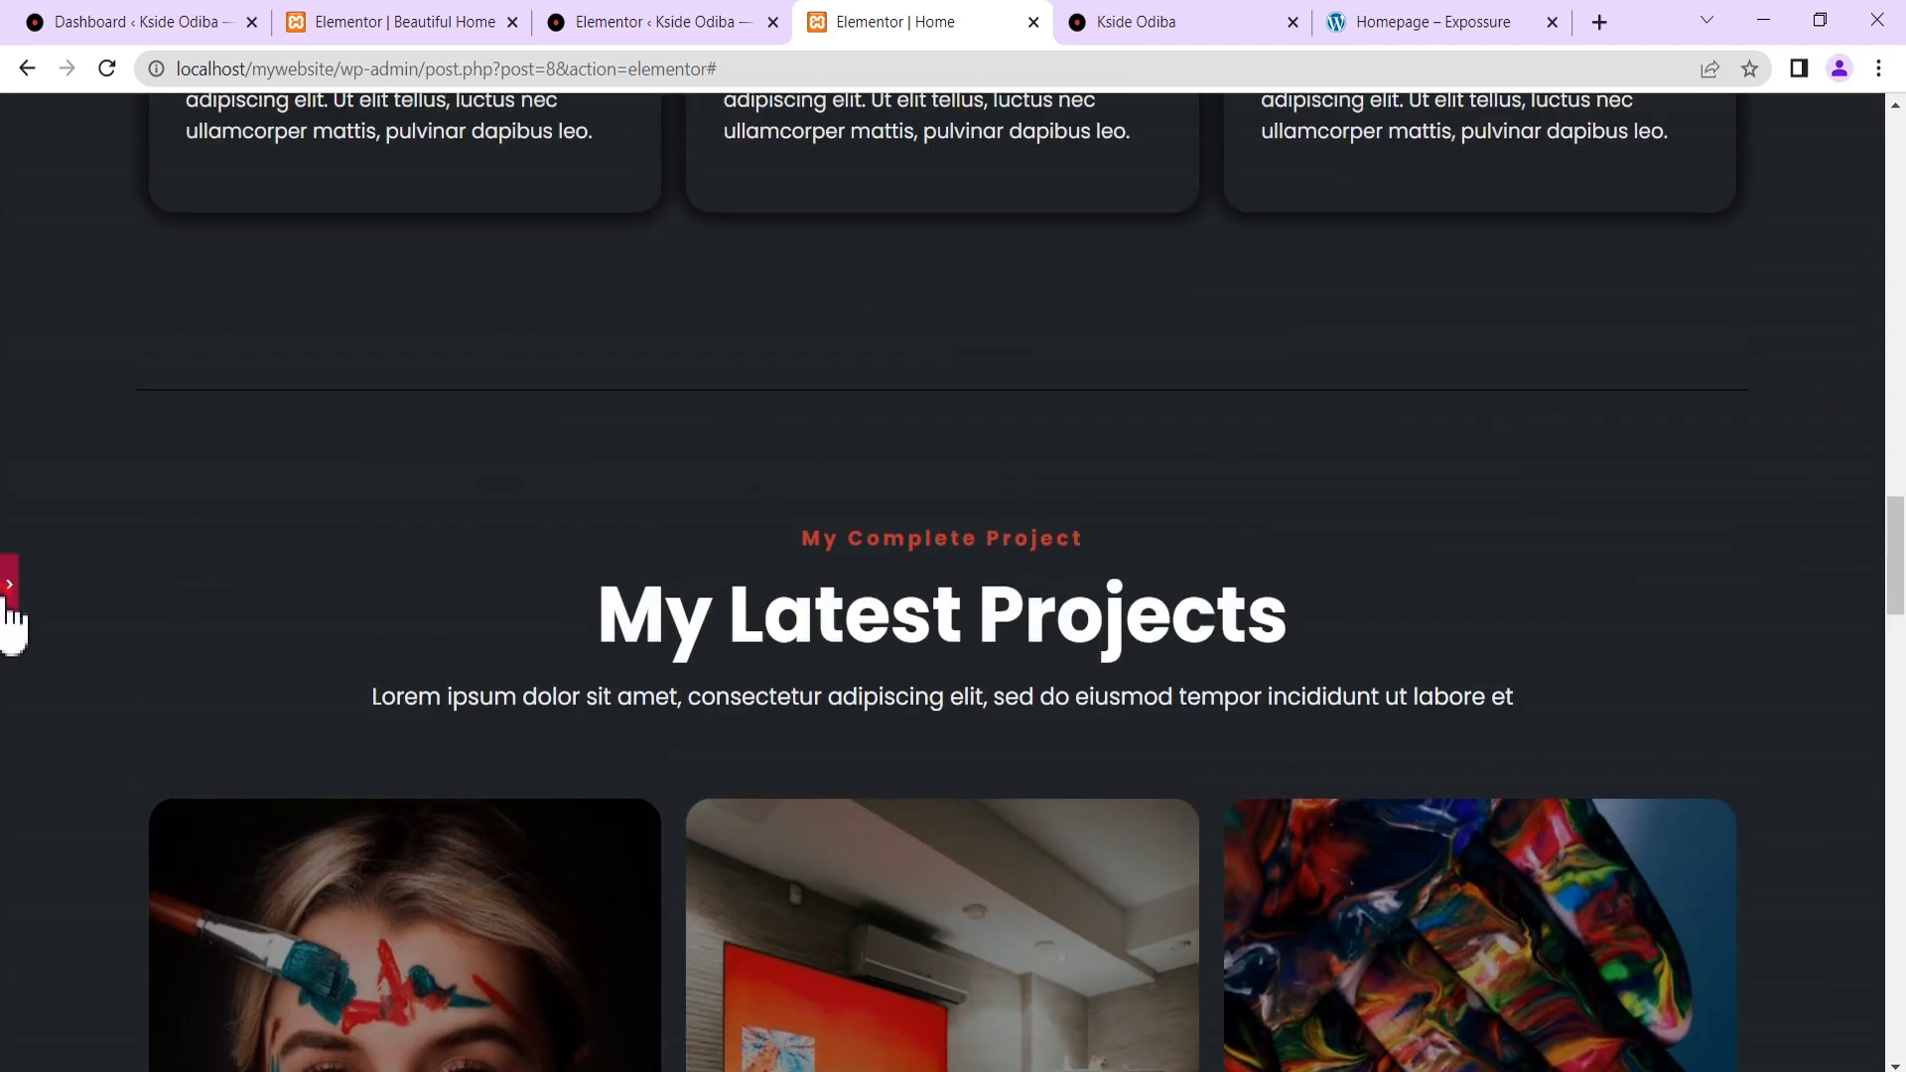
click(8, 600)
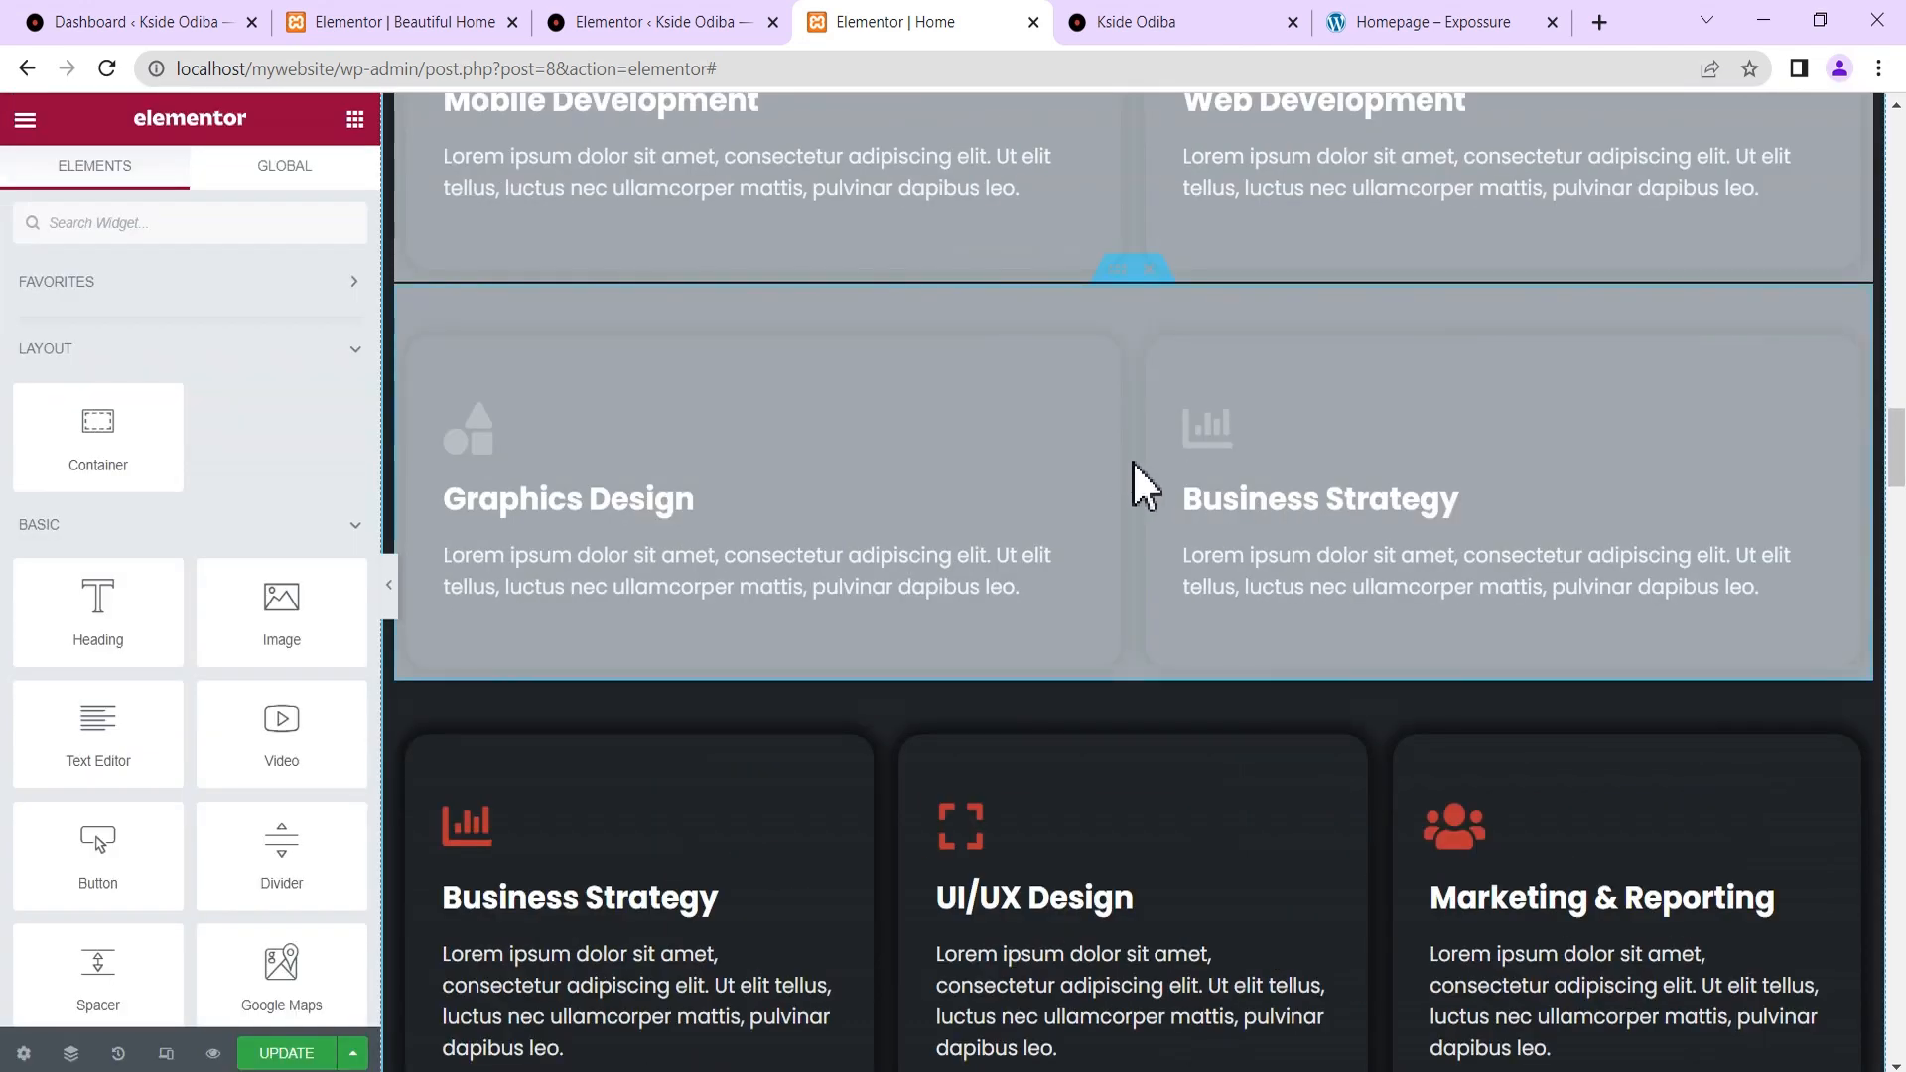
scroll(1139, 444, up, 5)
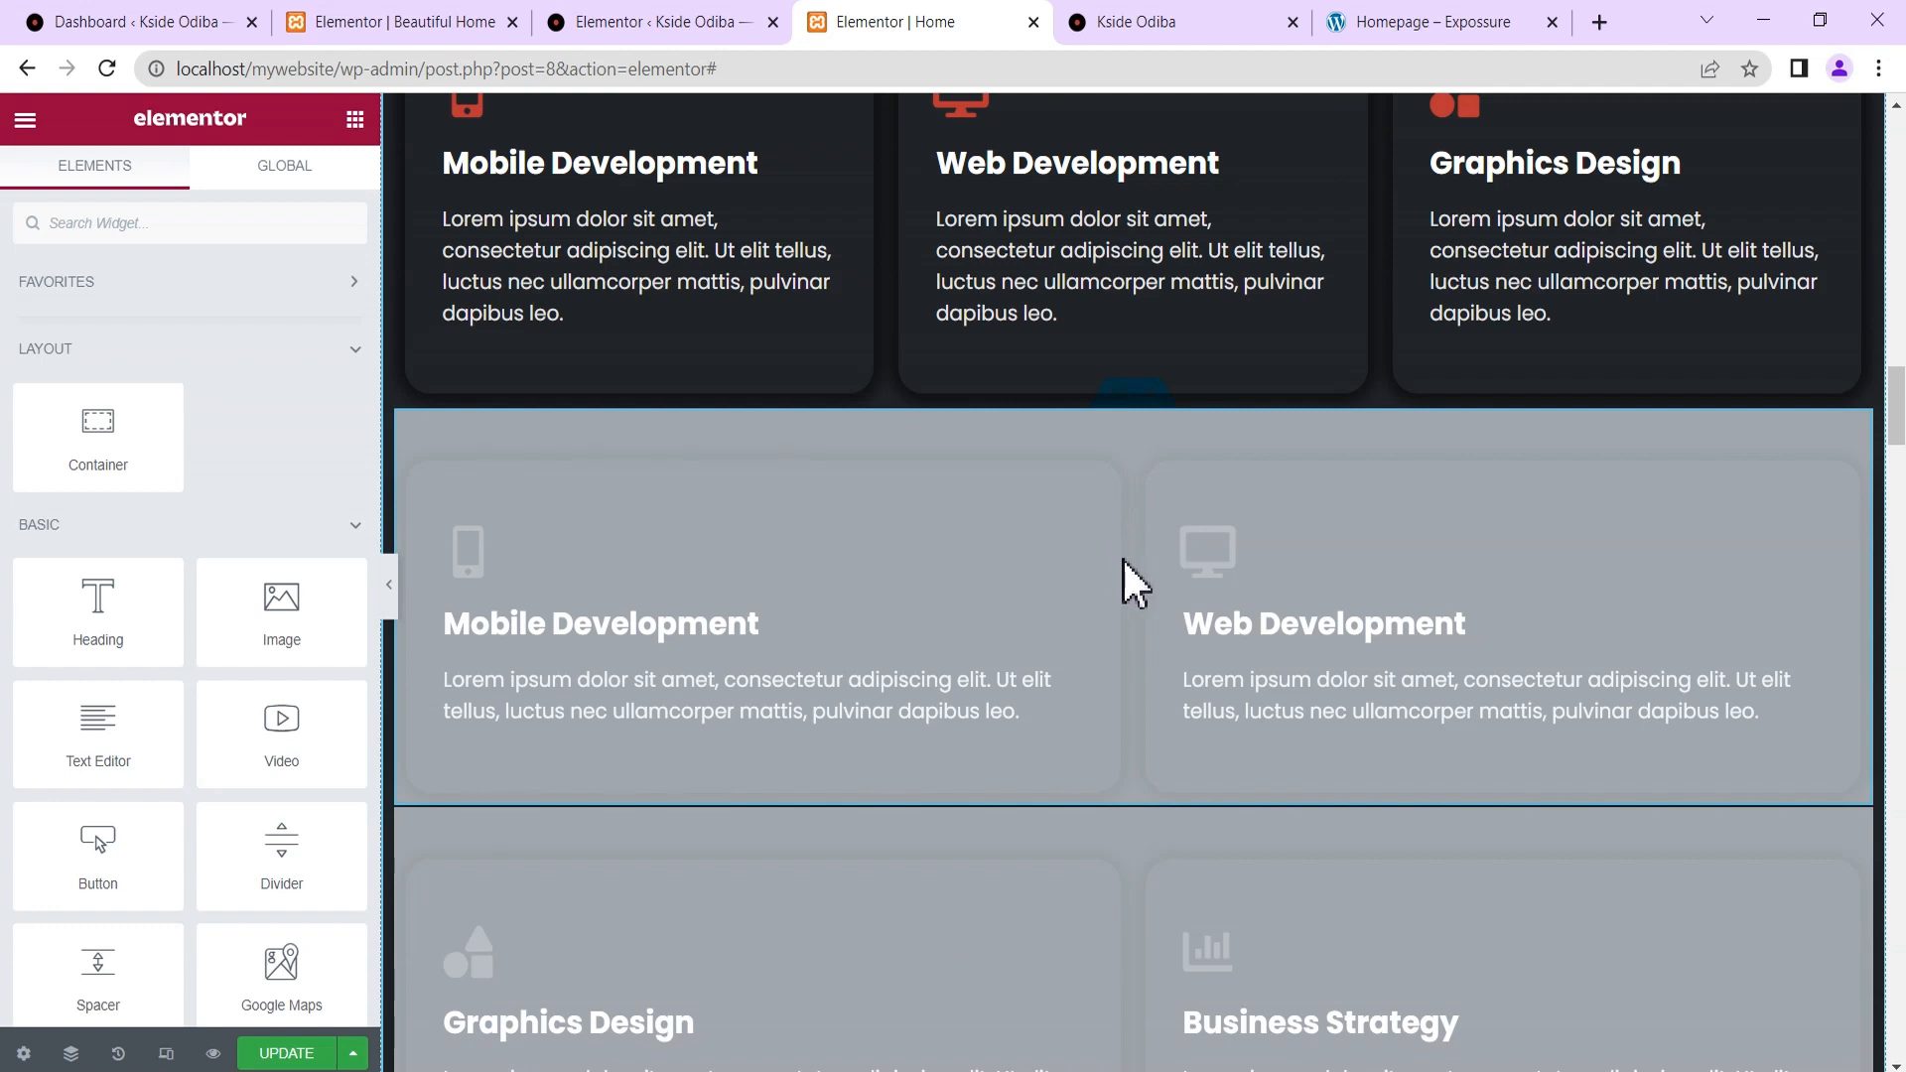
scroll(1123, 552, down, 3)
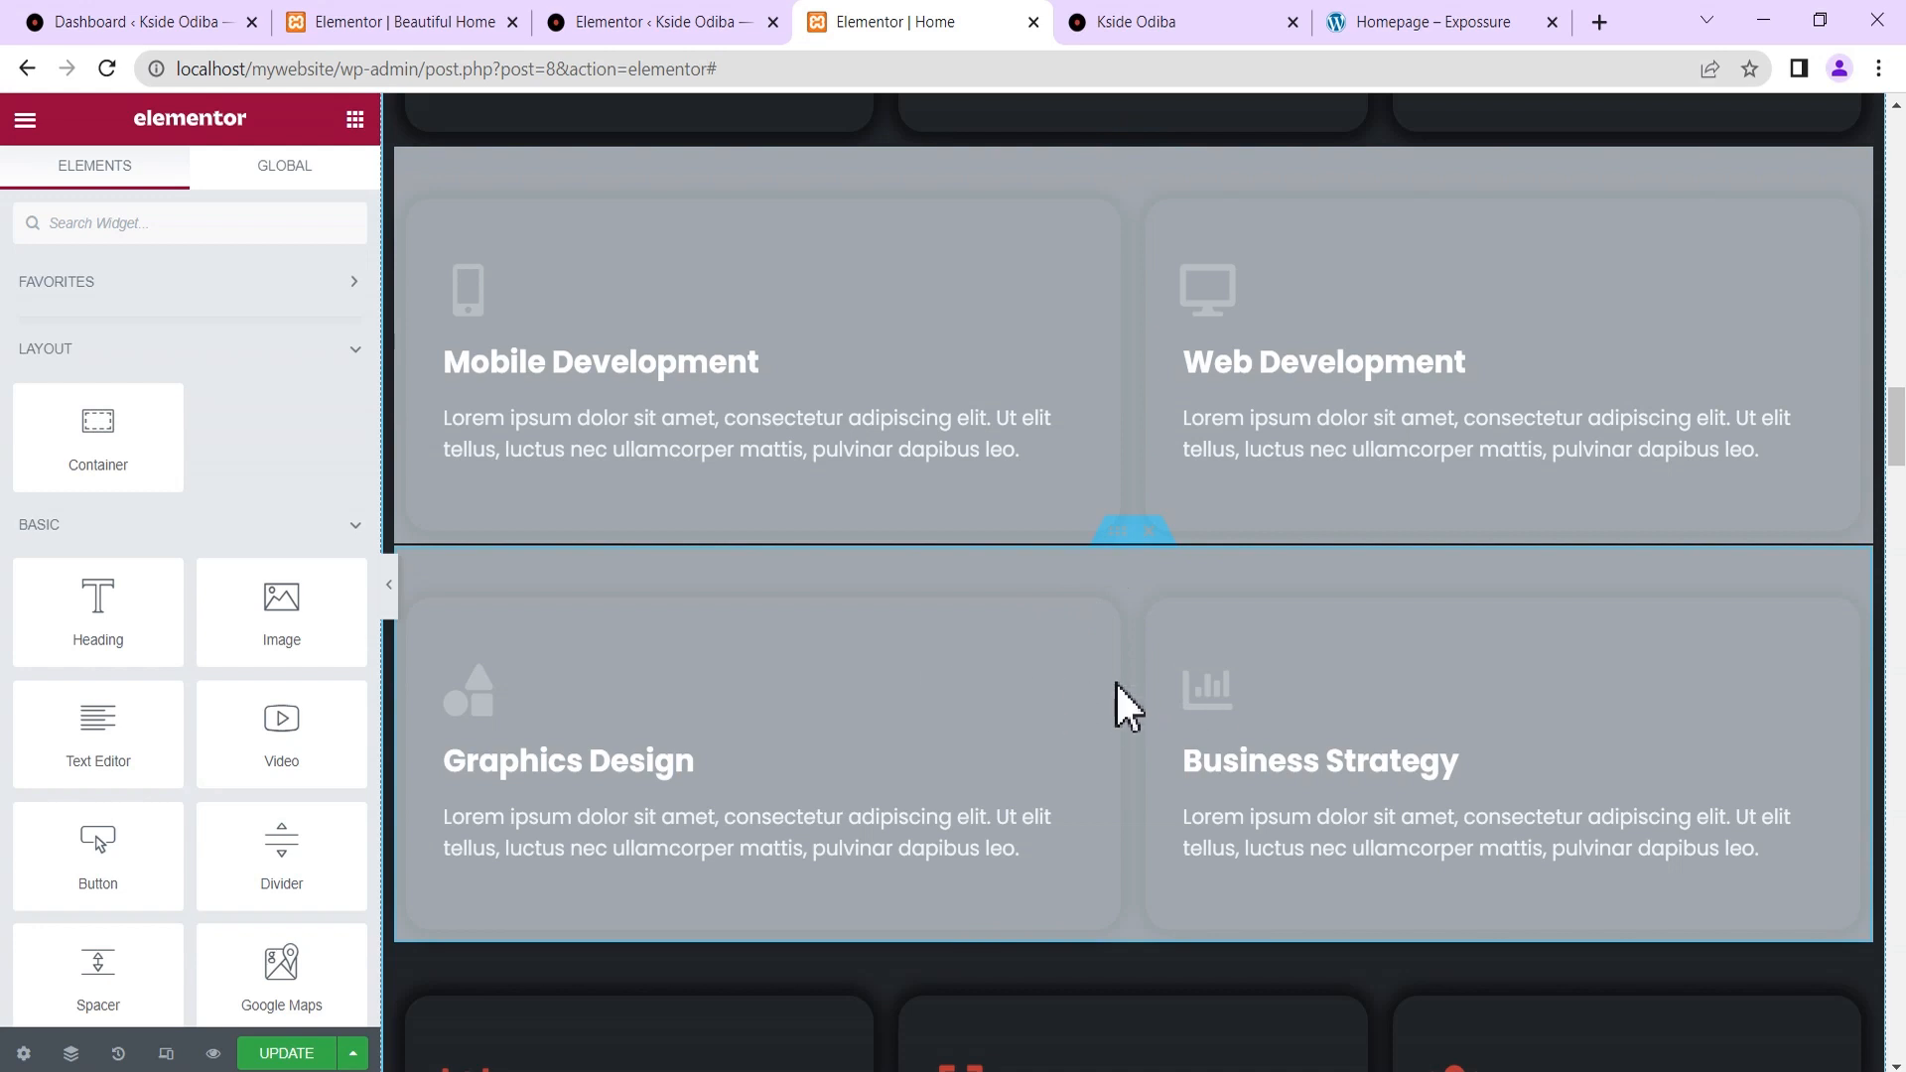
scroll(1102, 626, up, 4)
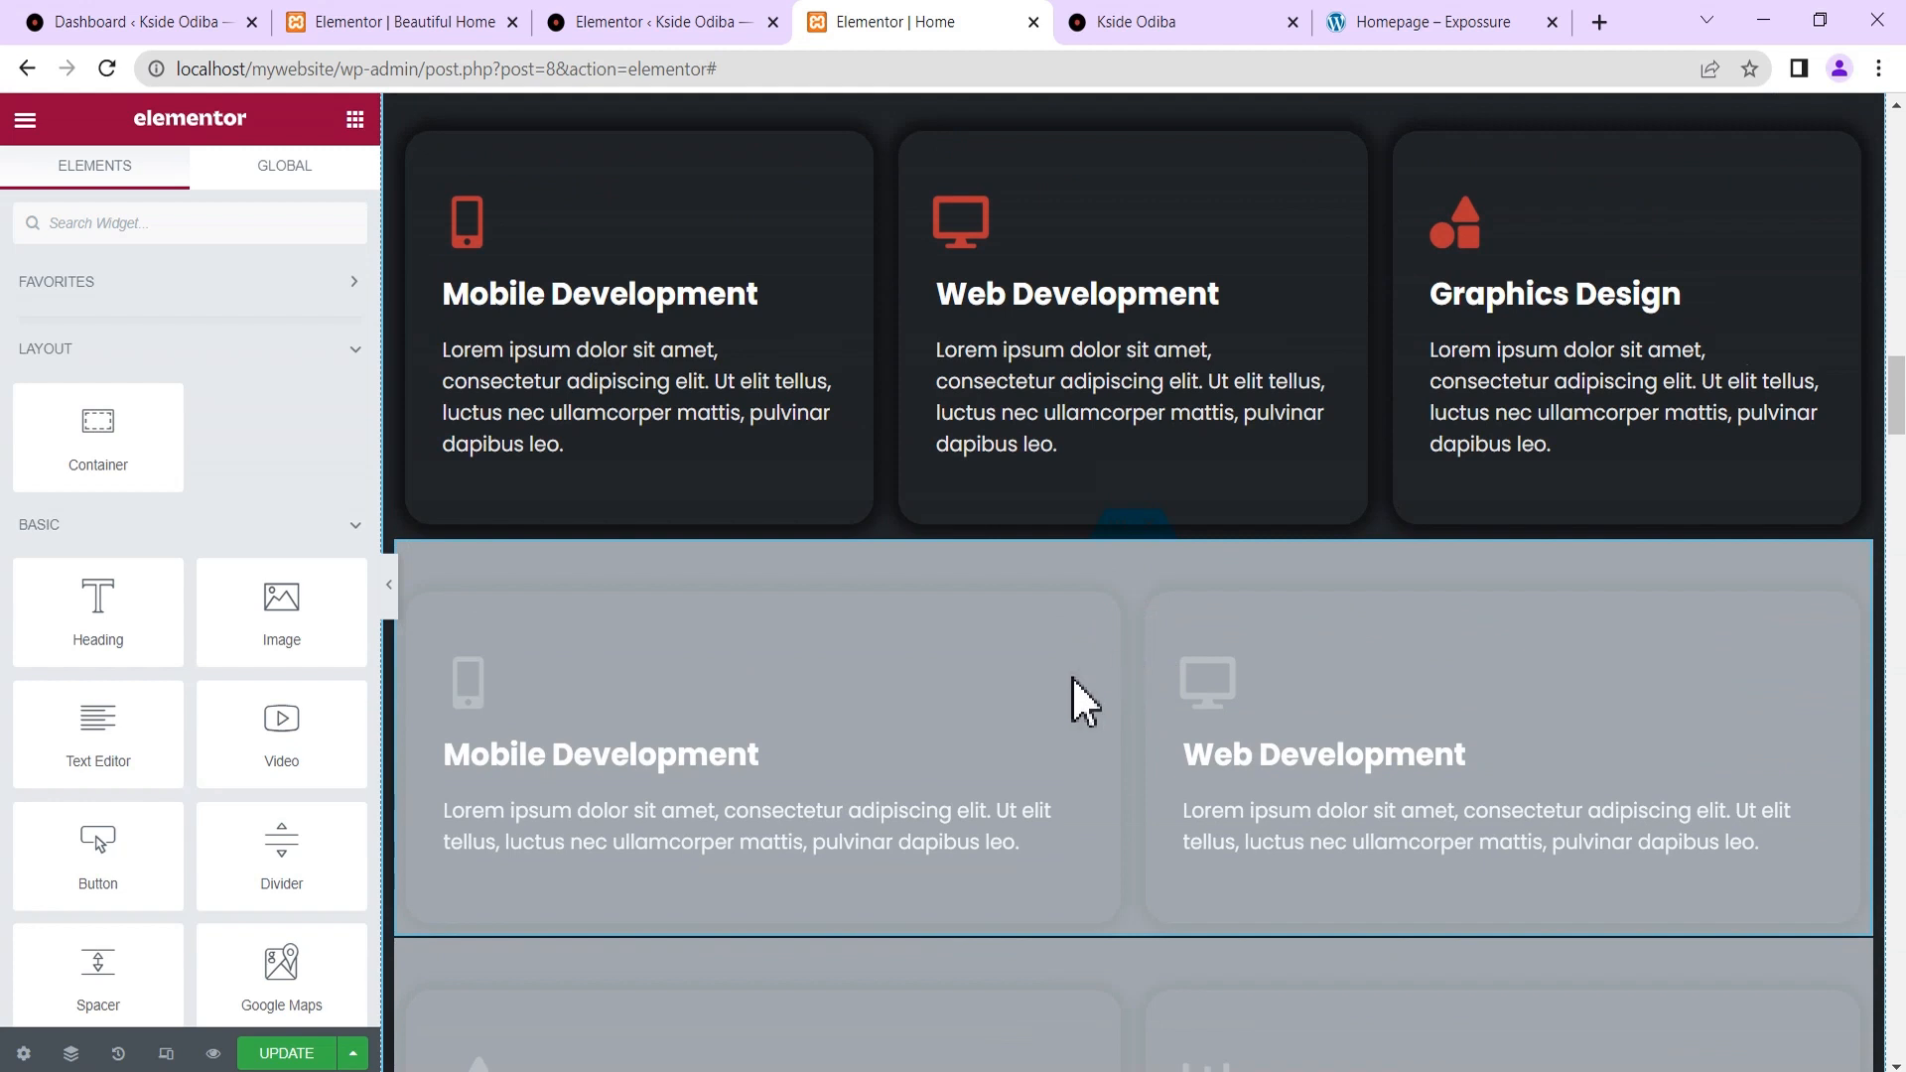
Hide the duplicated Graphics Design and Business Strategy inner section of the services area using the Navigator.
click(71, 1053)
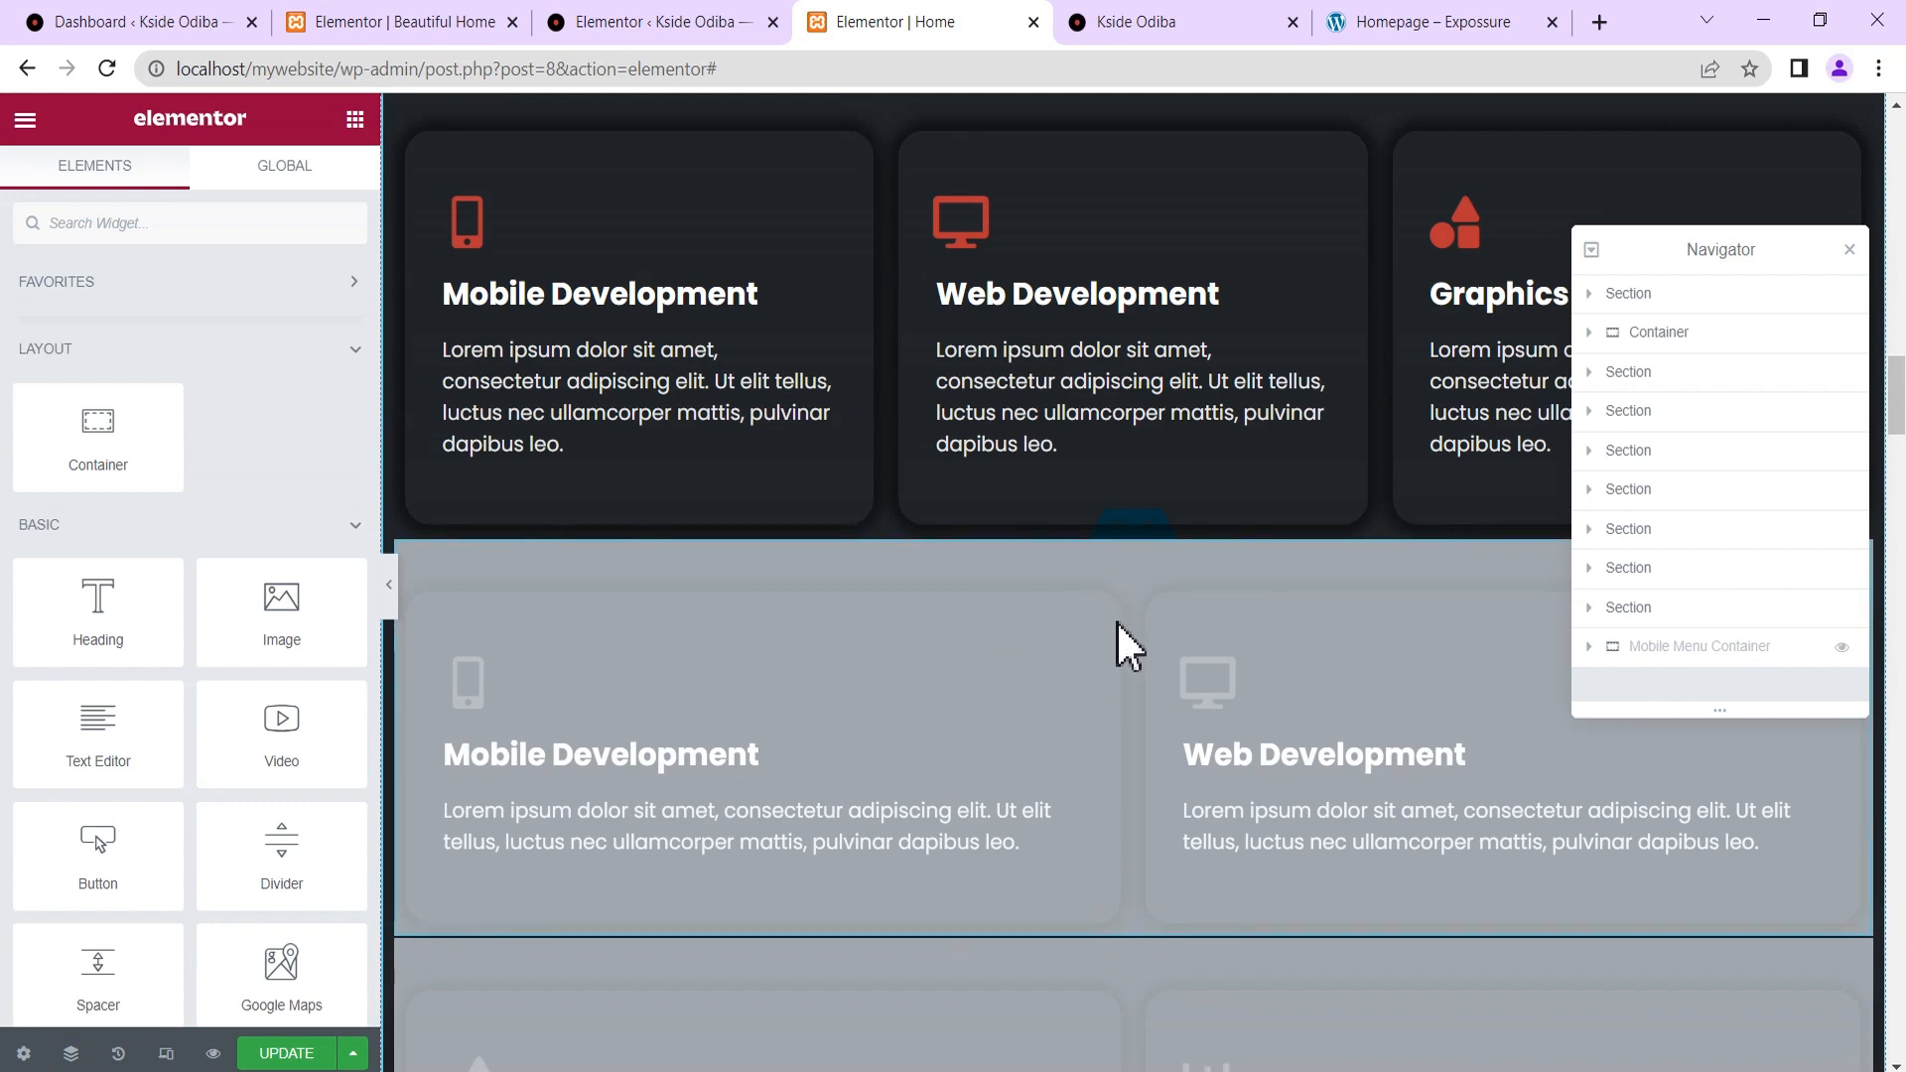
scroll(1250, 755, down, 2)
scroll(1221, 714, up, 5)
scroll(1204, 778, down, 7)
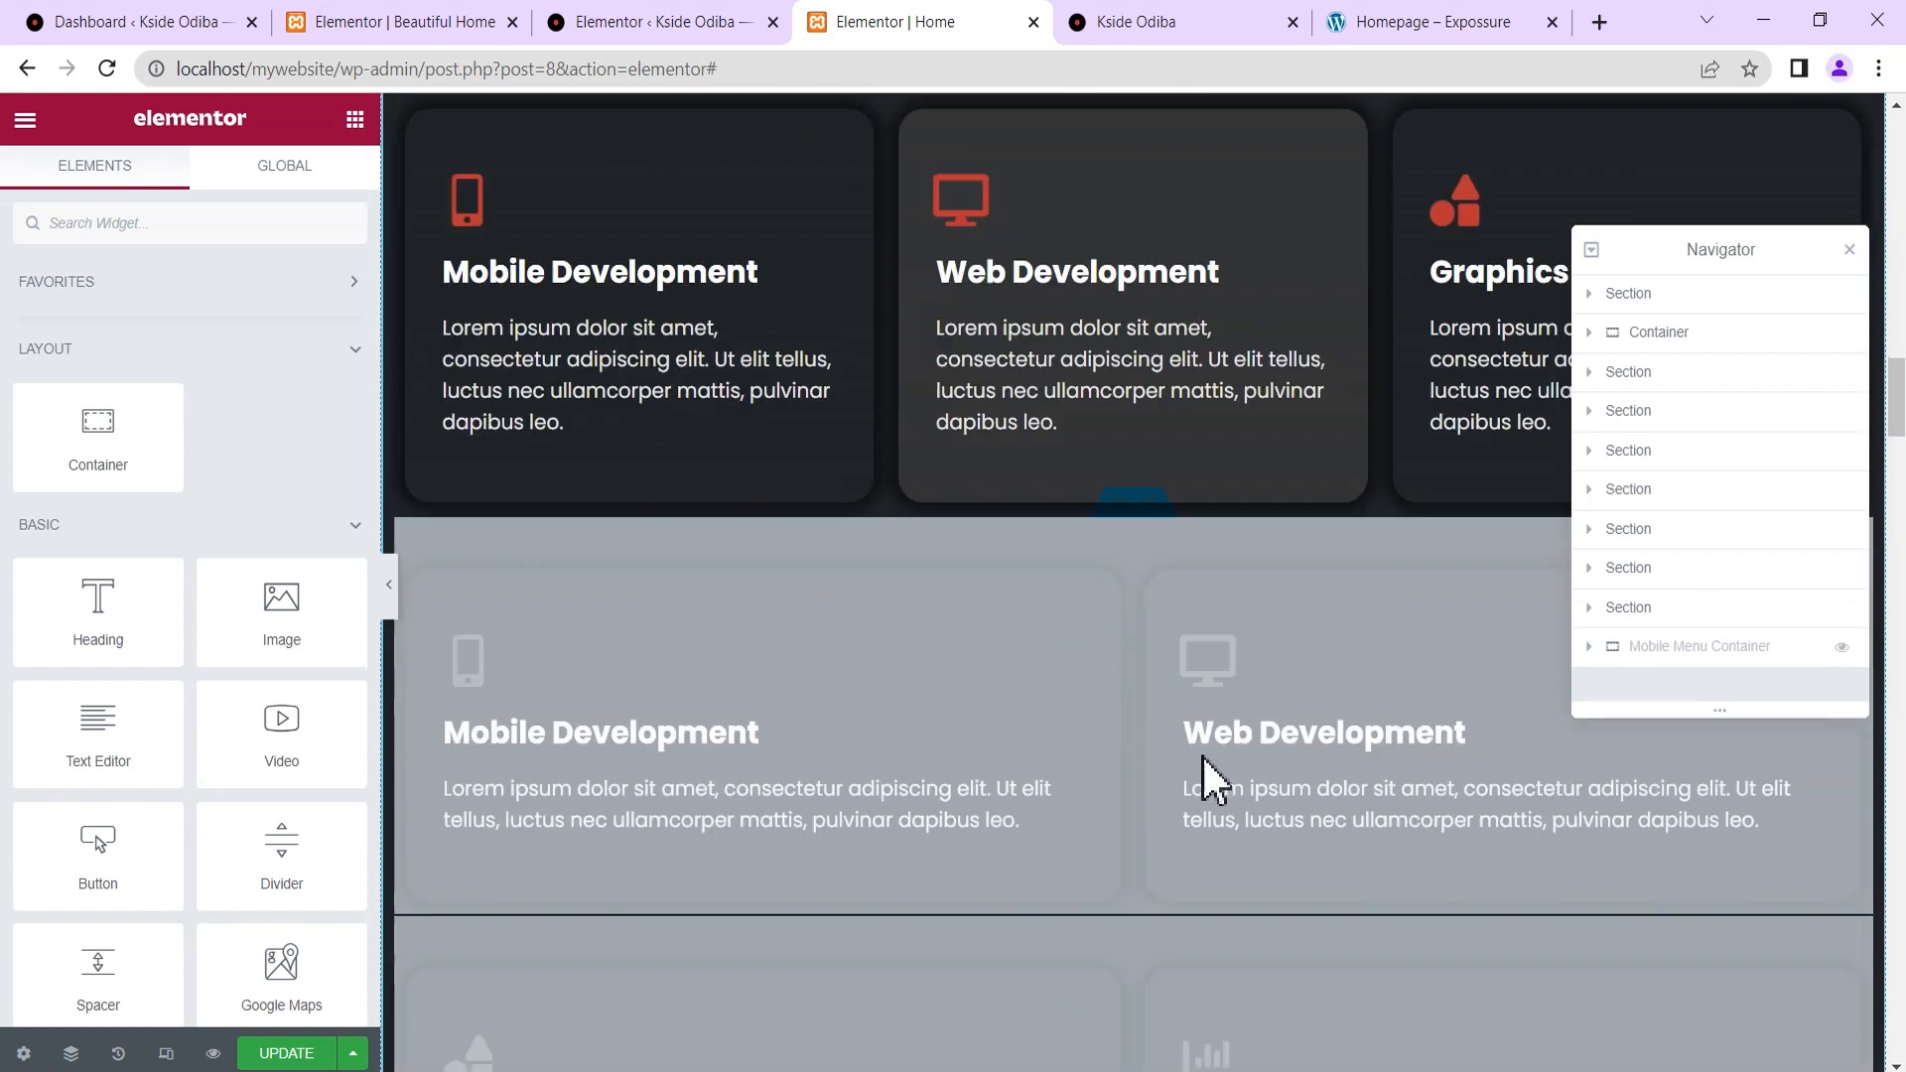
click(1139, 541)
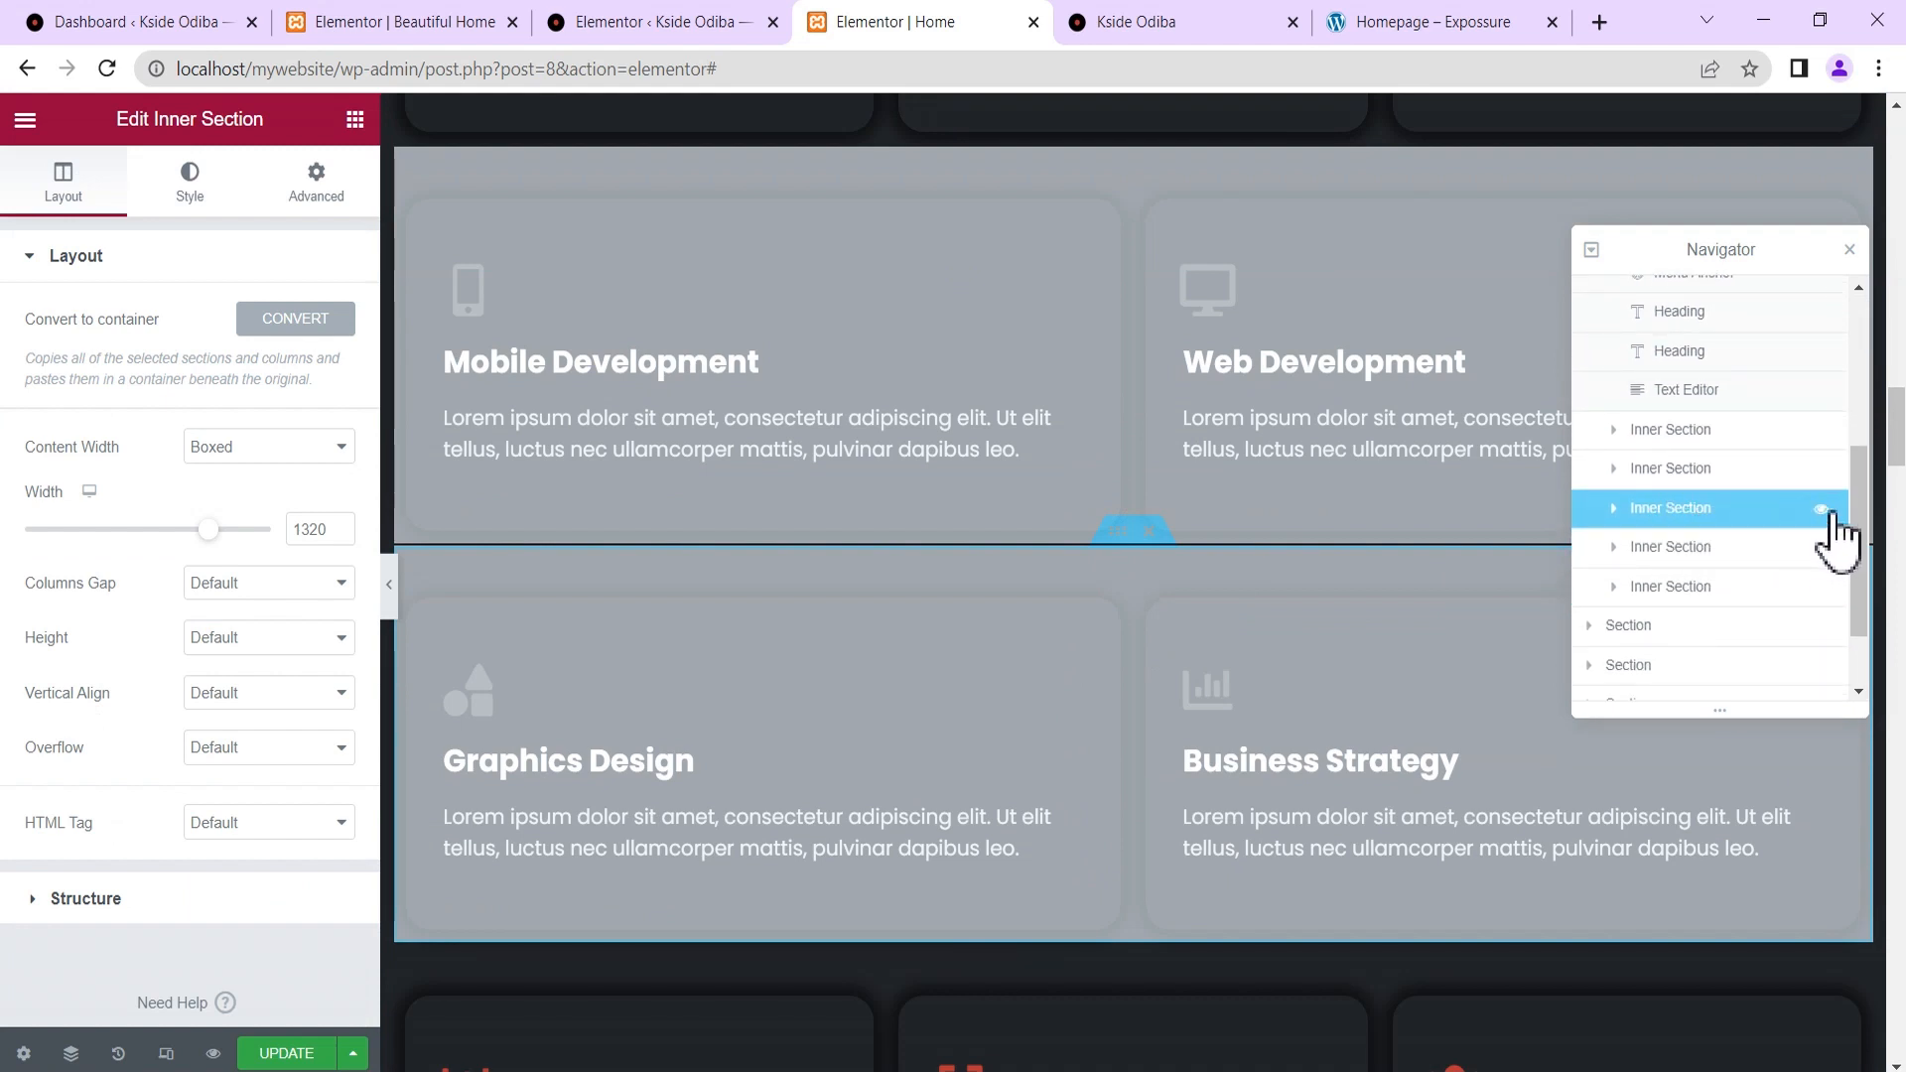
click(1823, 510)
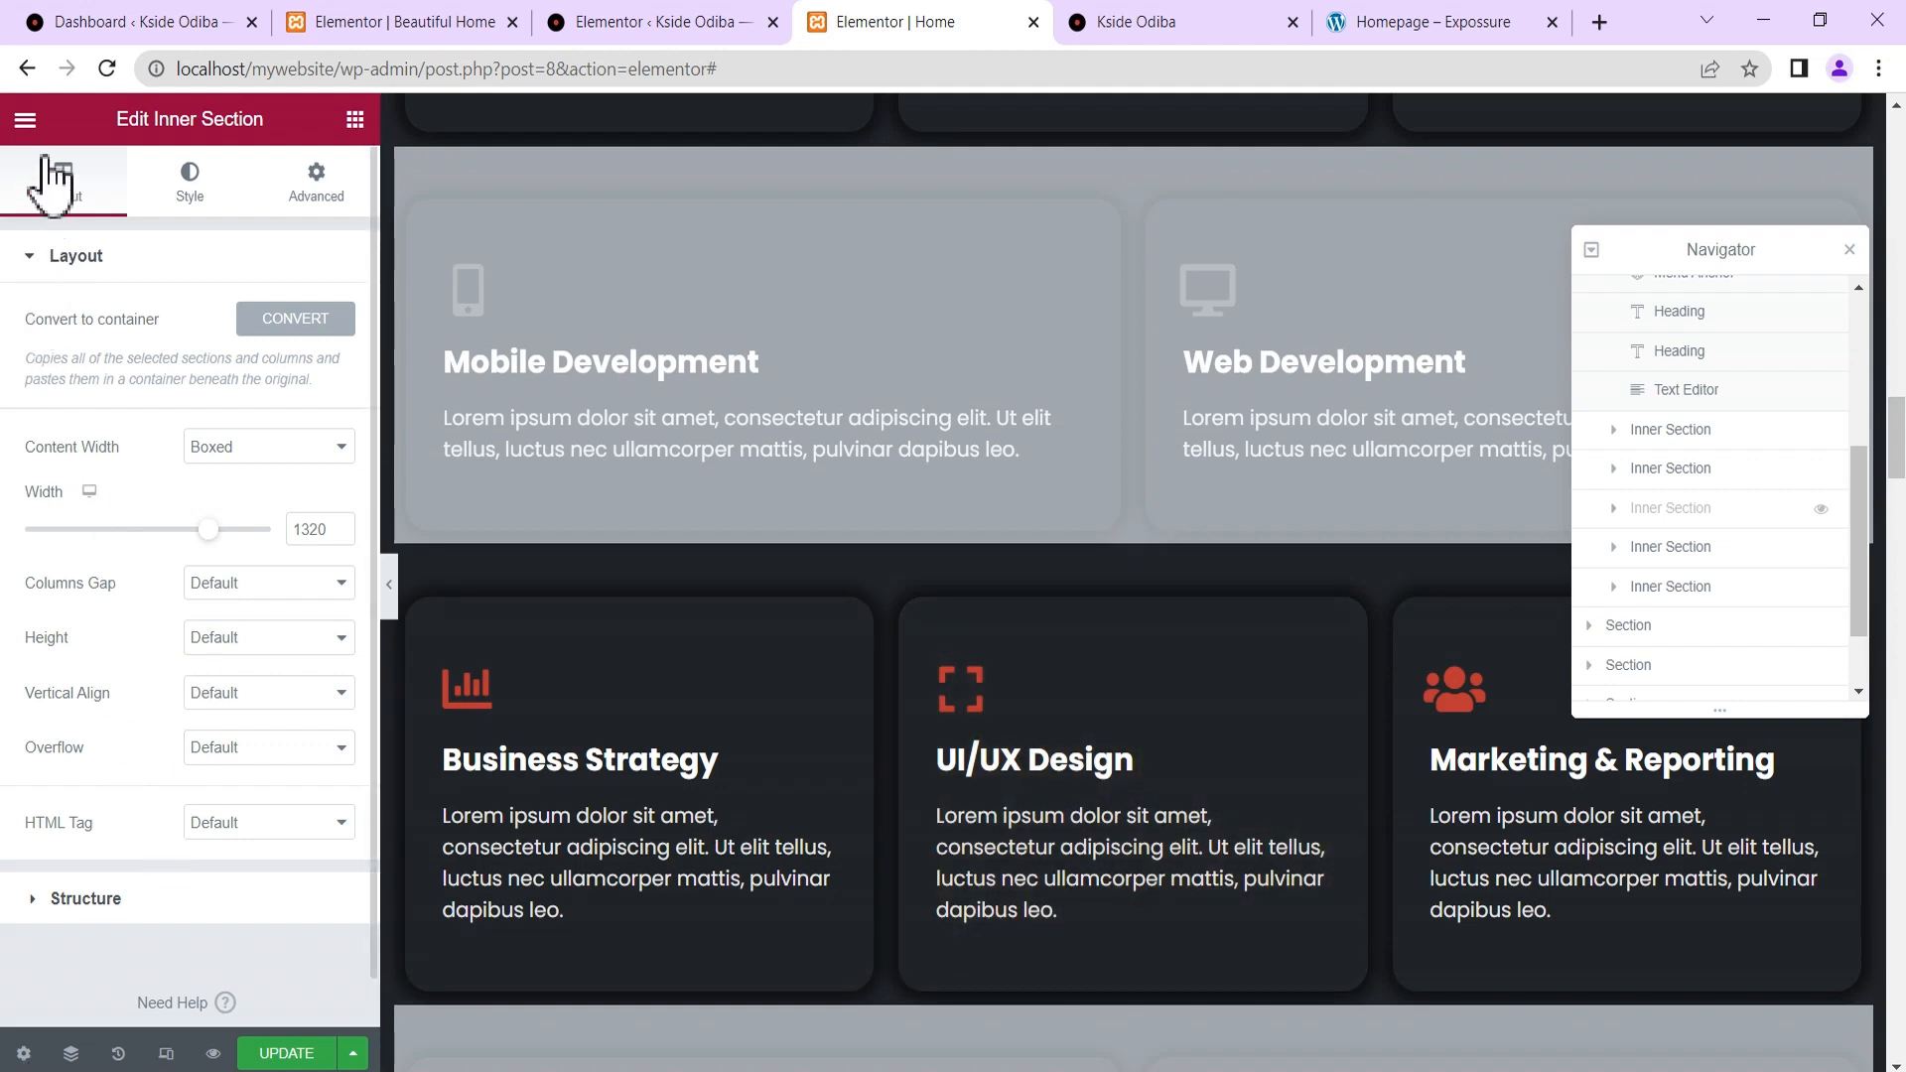
Set the responsive preview's Hidden Elements to Hide in the user preferences and check the services area and page top in the clean preview.
click(24, 120)
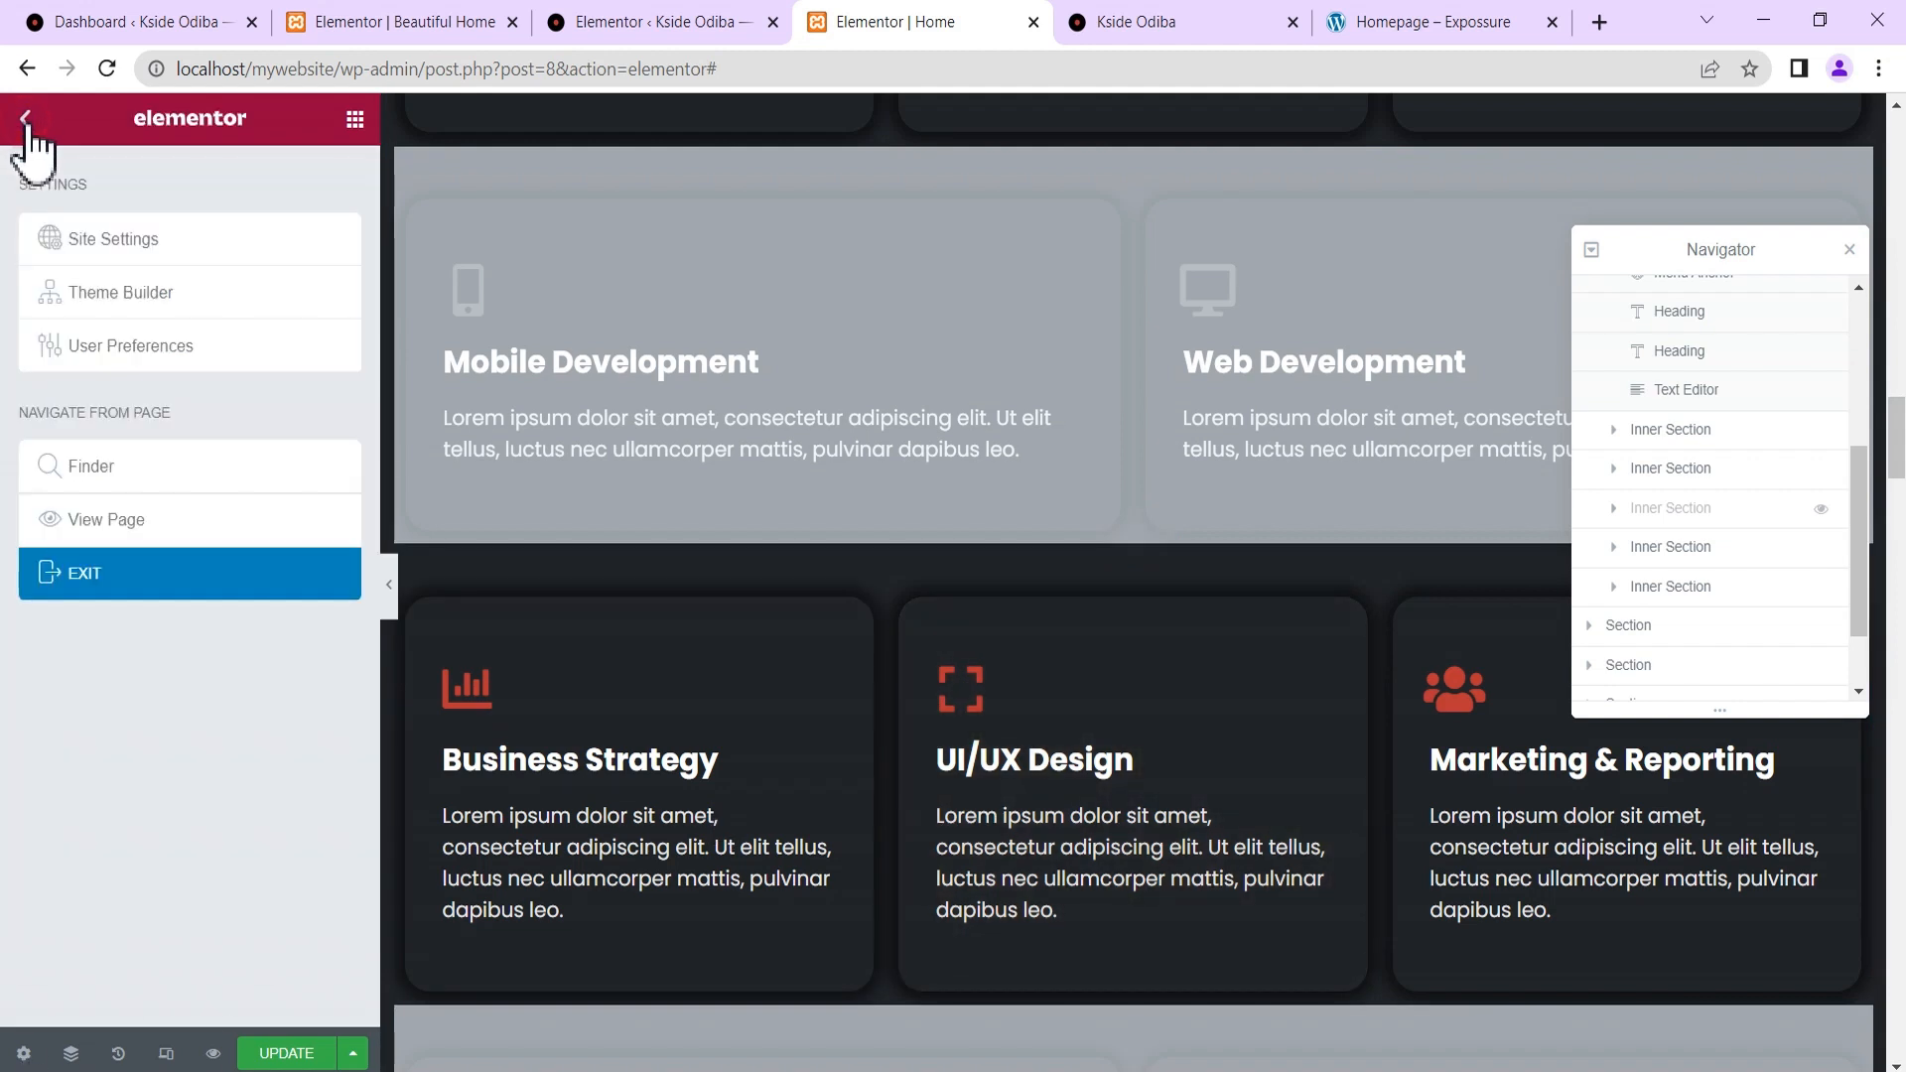
click(128, 348)
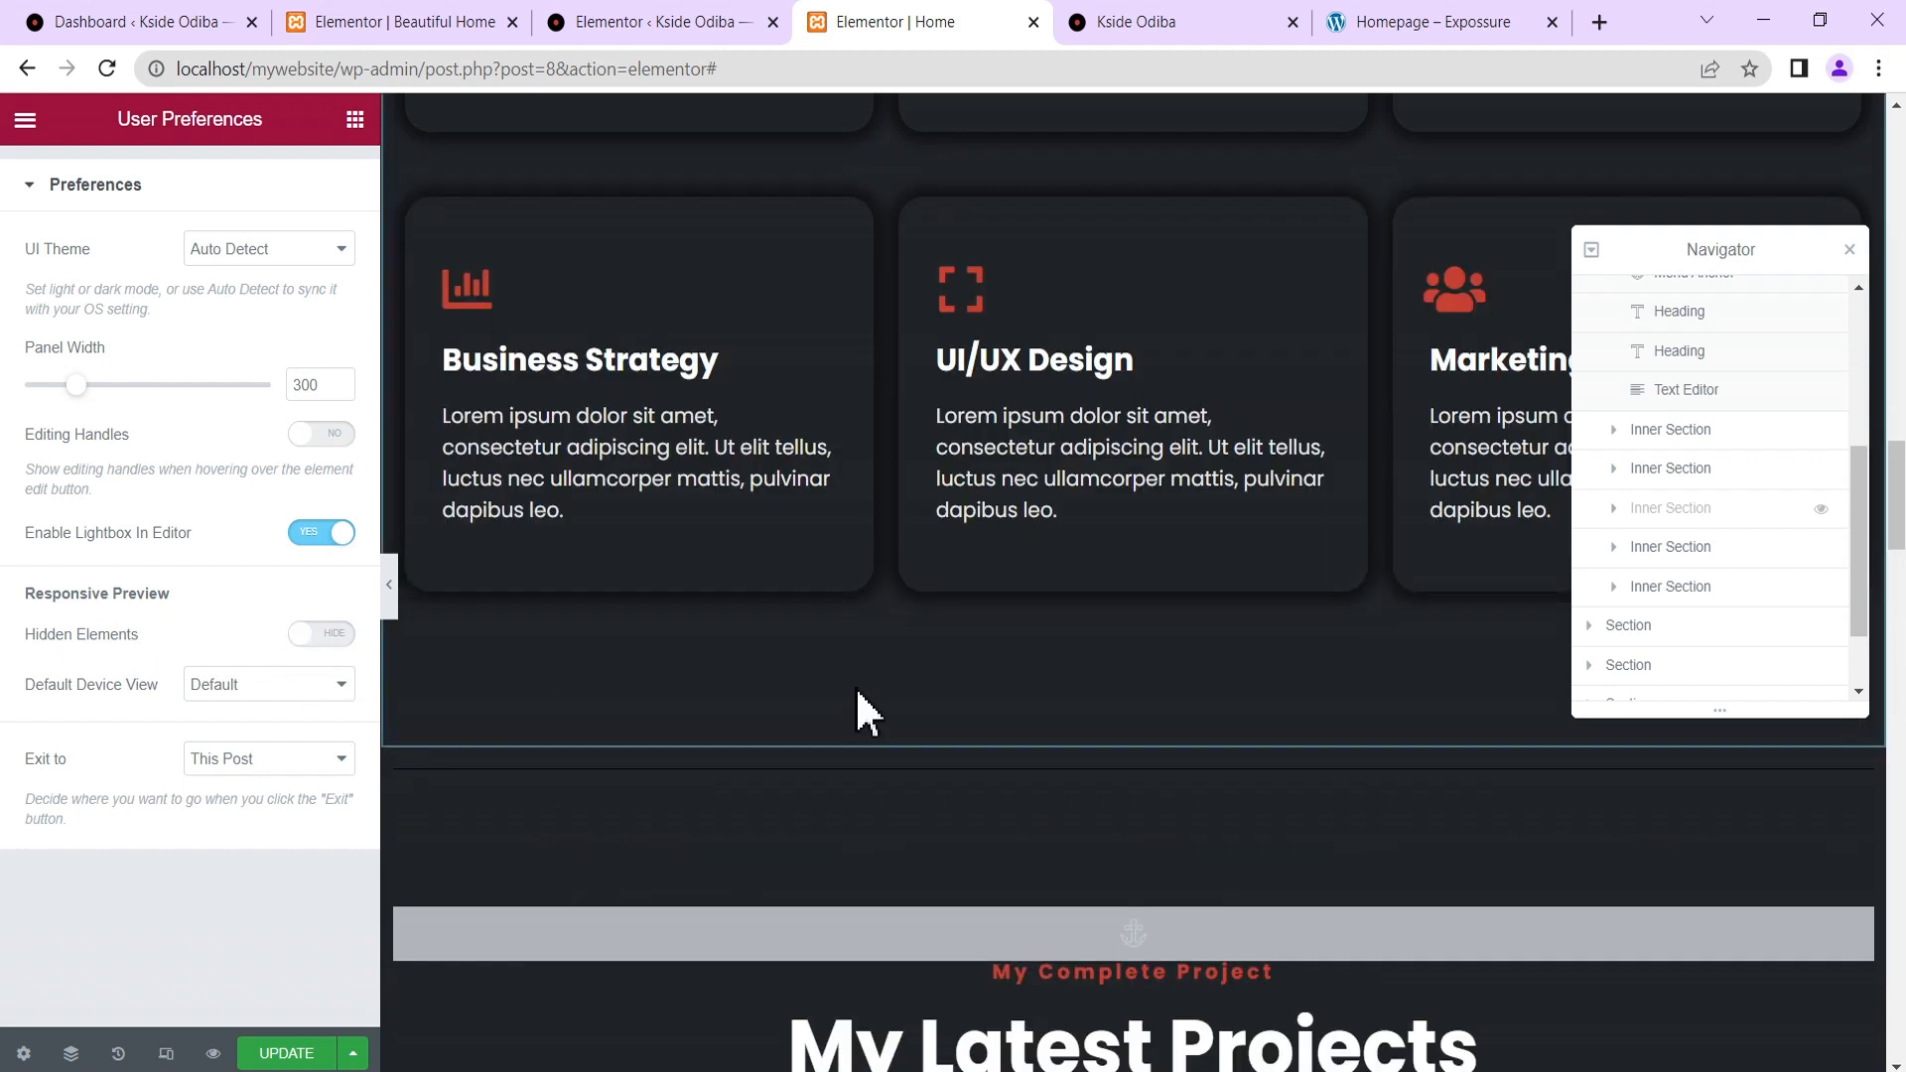
click(402, 603)
scroll(847, 634, up, 10)
scroll(865, 615, up, 10)
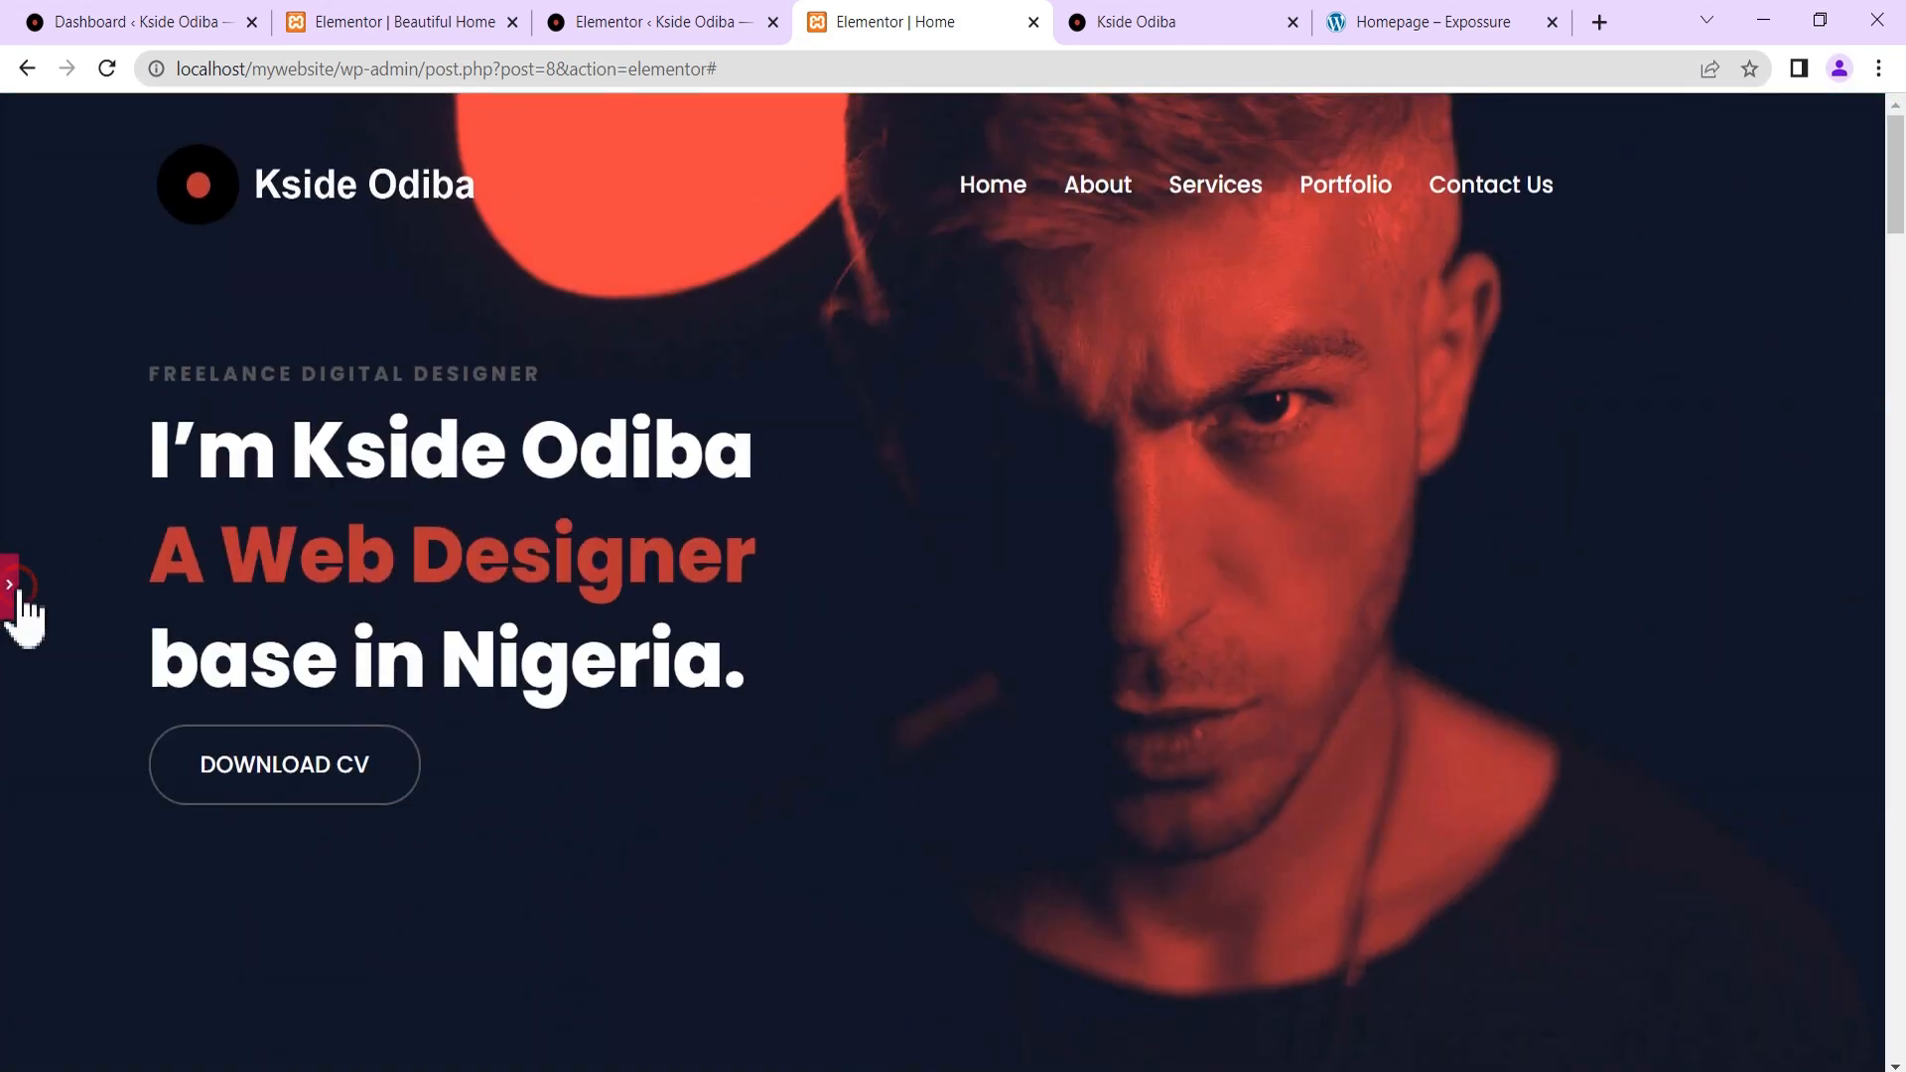
Return to the editing view, check the Home page's sections down to the copyright footer, and update the page.
click(10, 589)
scroll(1038, 526, down, 15)
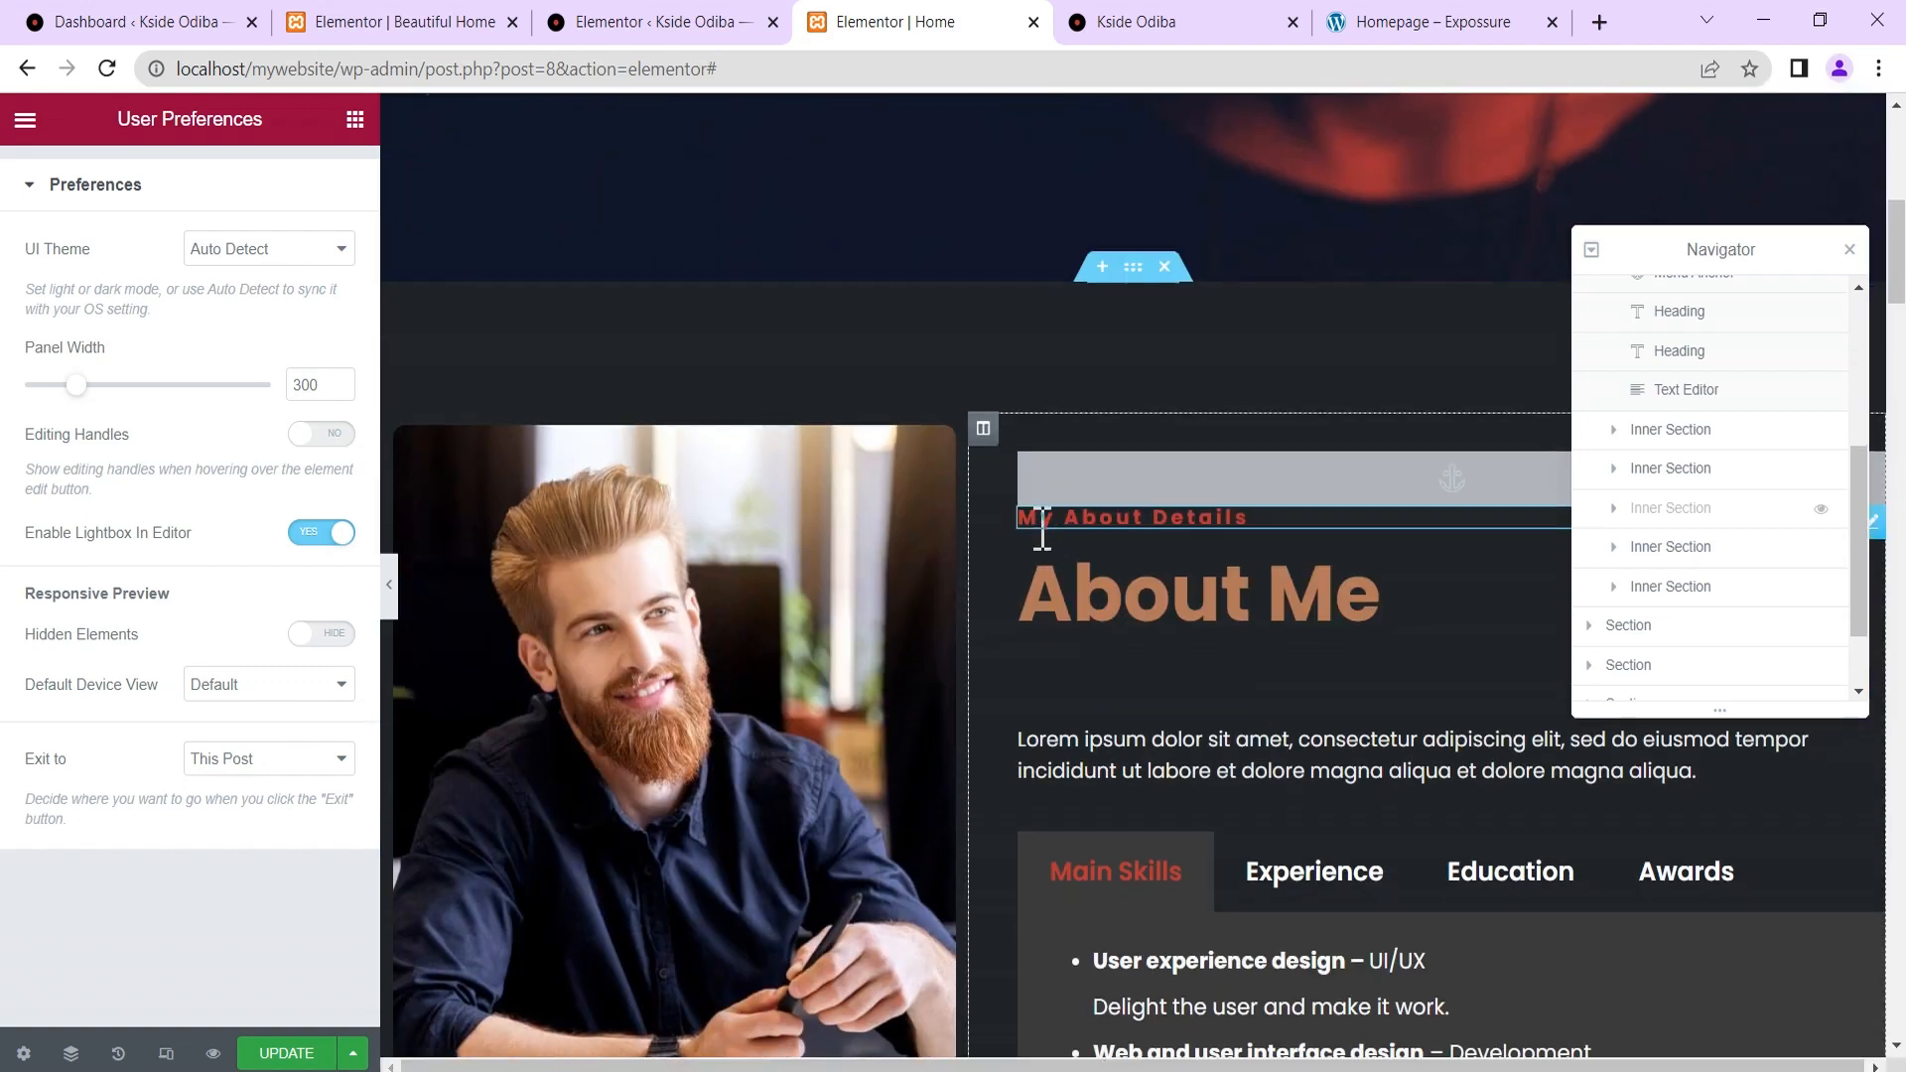
scroll(1038, 556, down, 15)
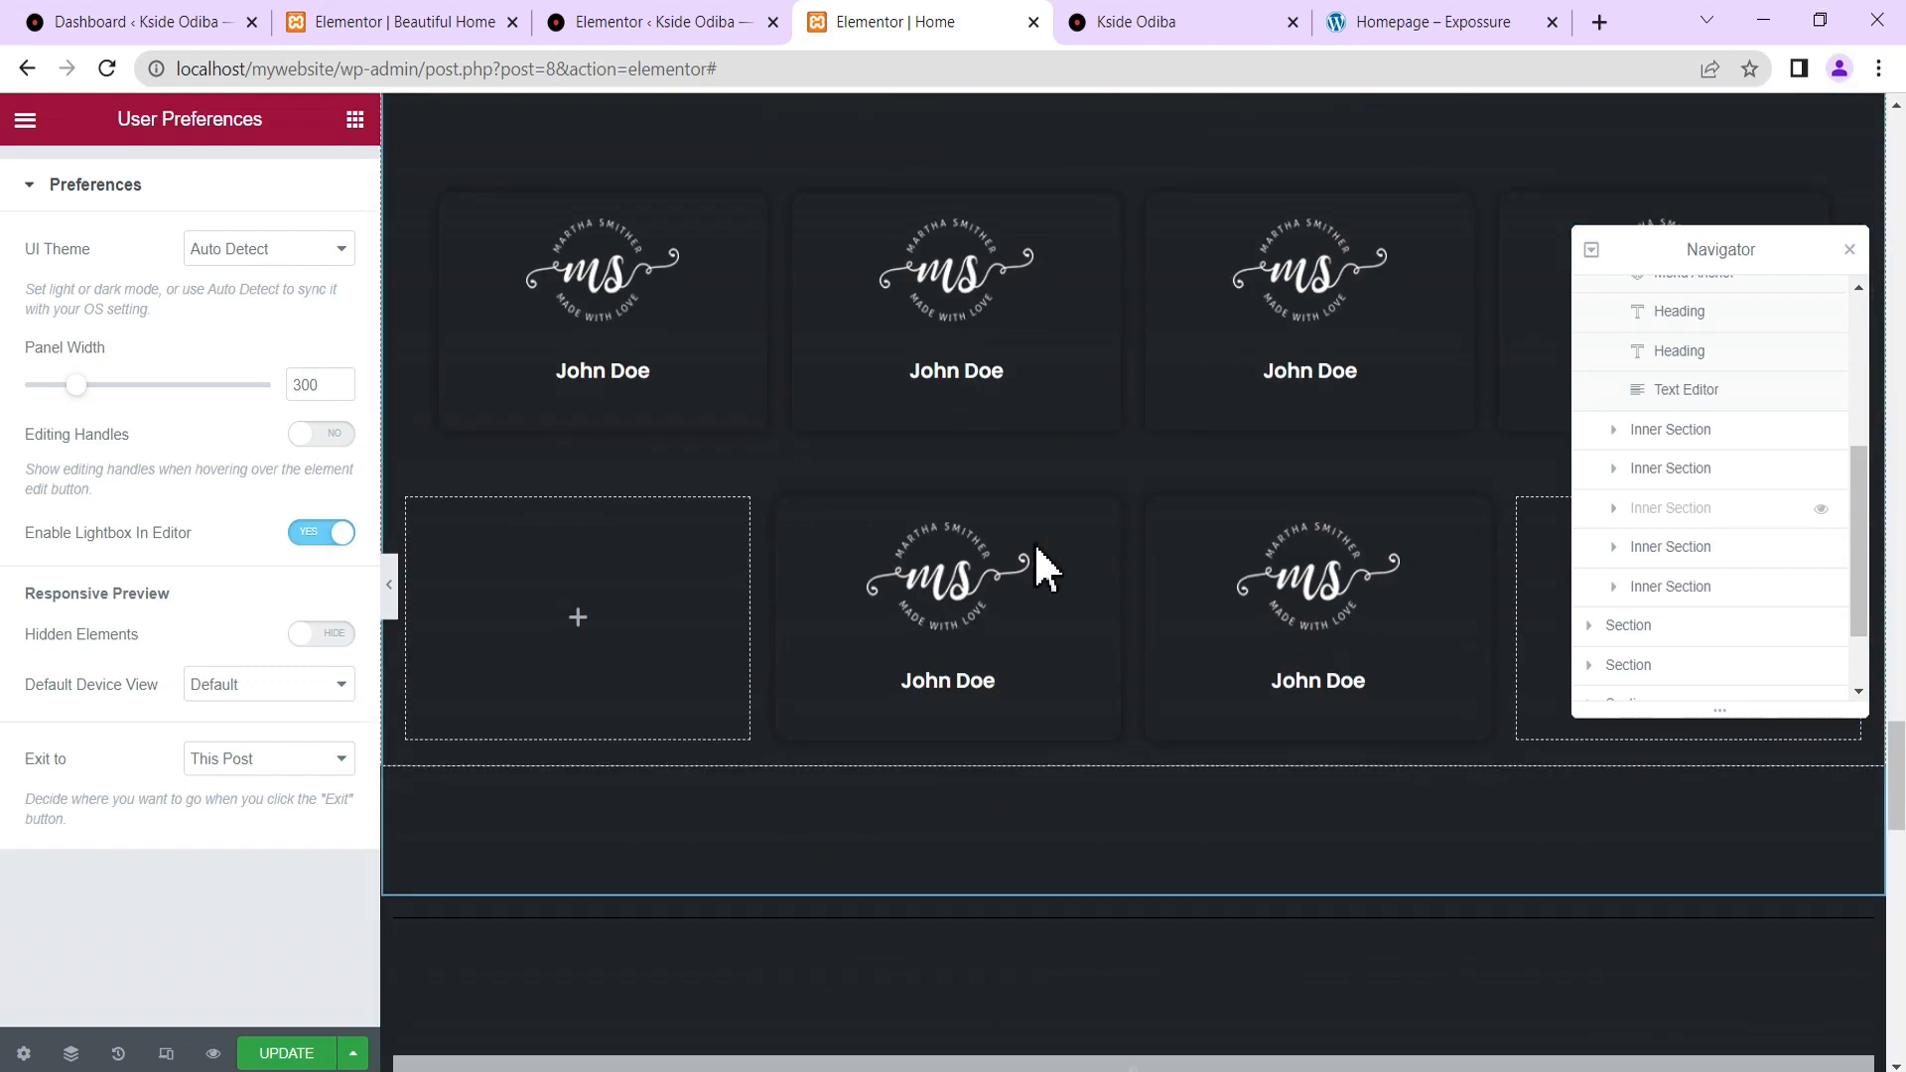
scroll(1027, 556, down, 1)
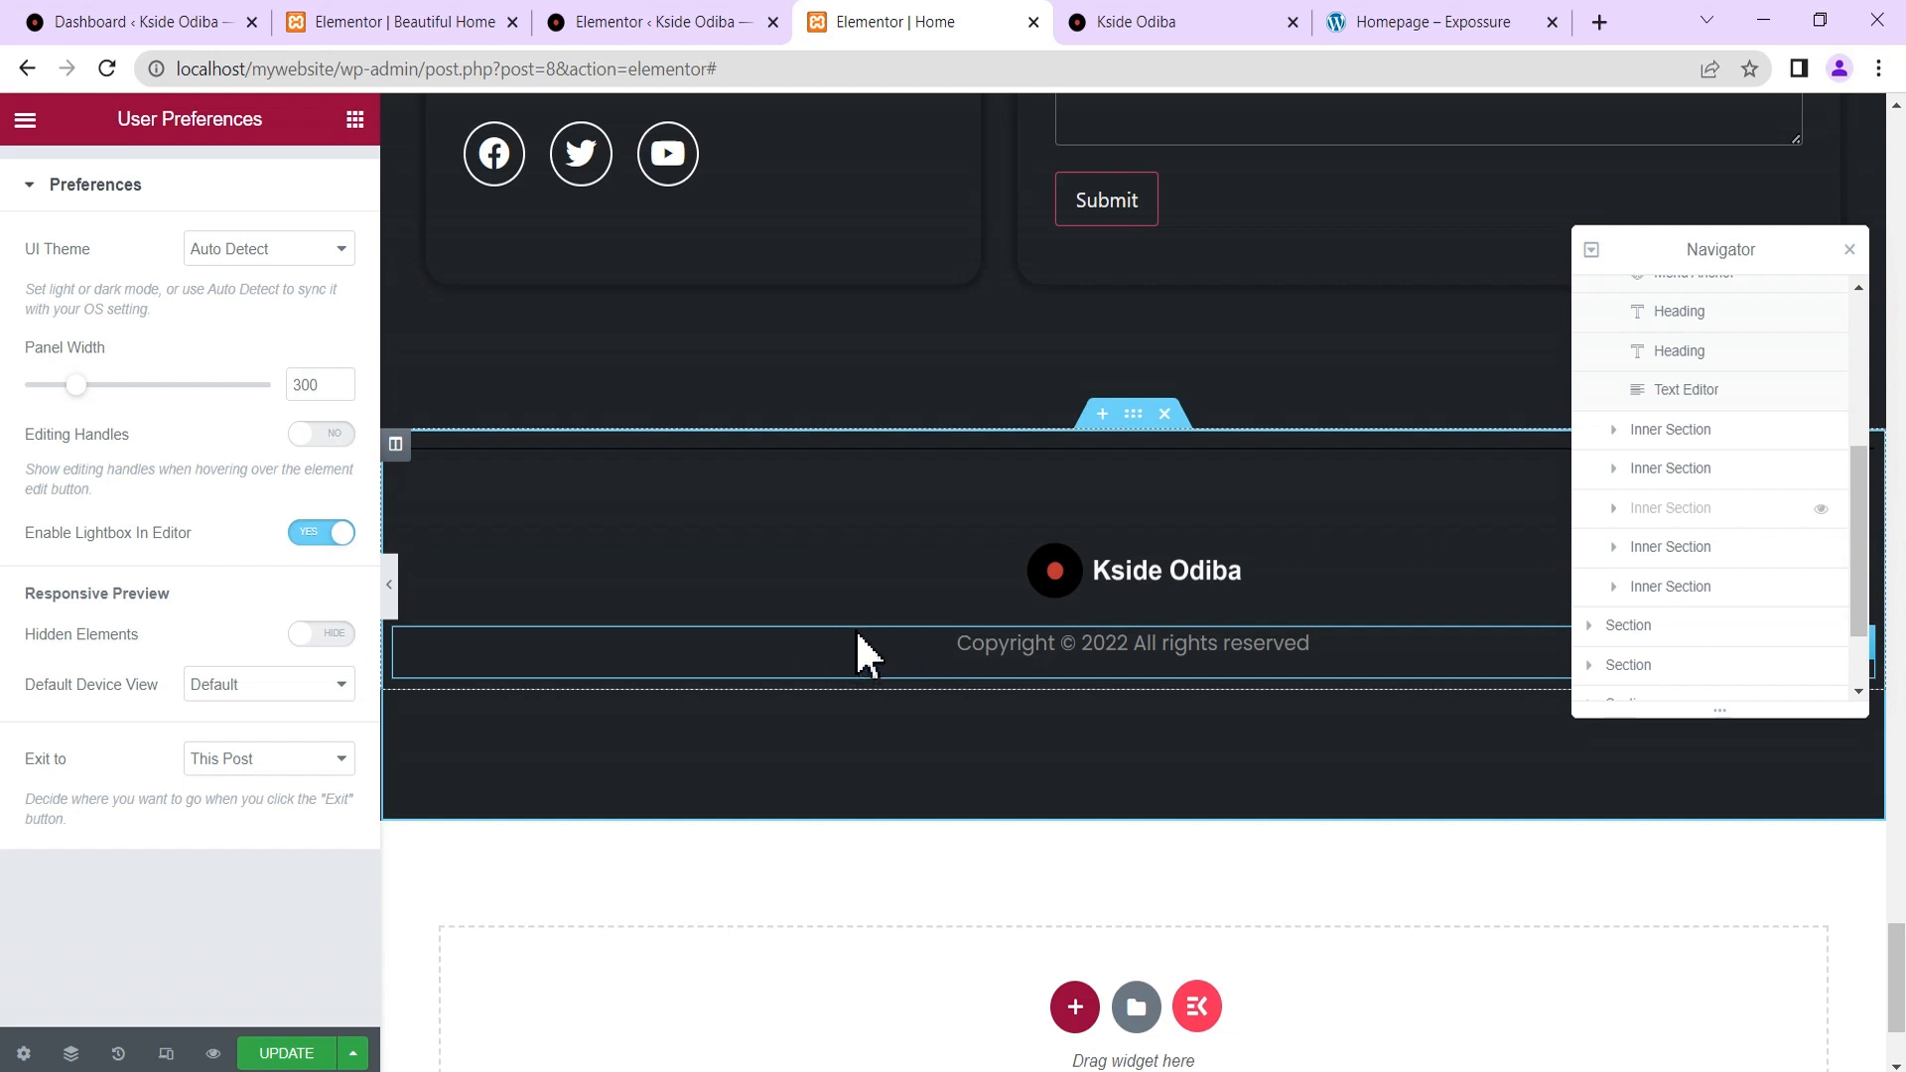
click(294, 1052)
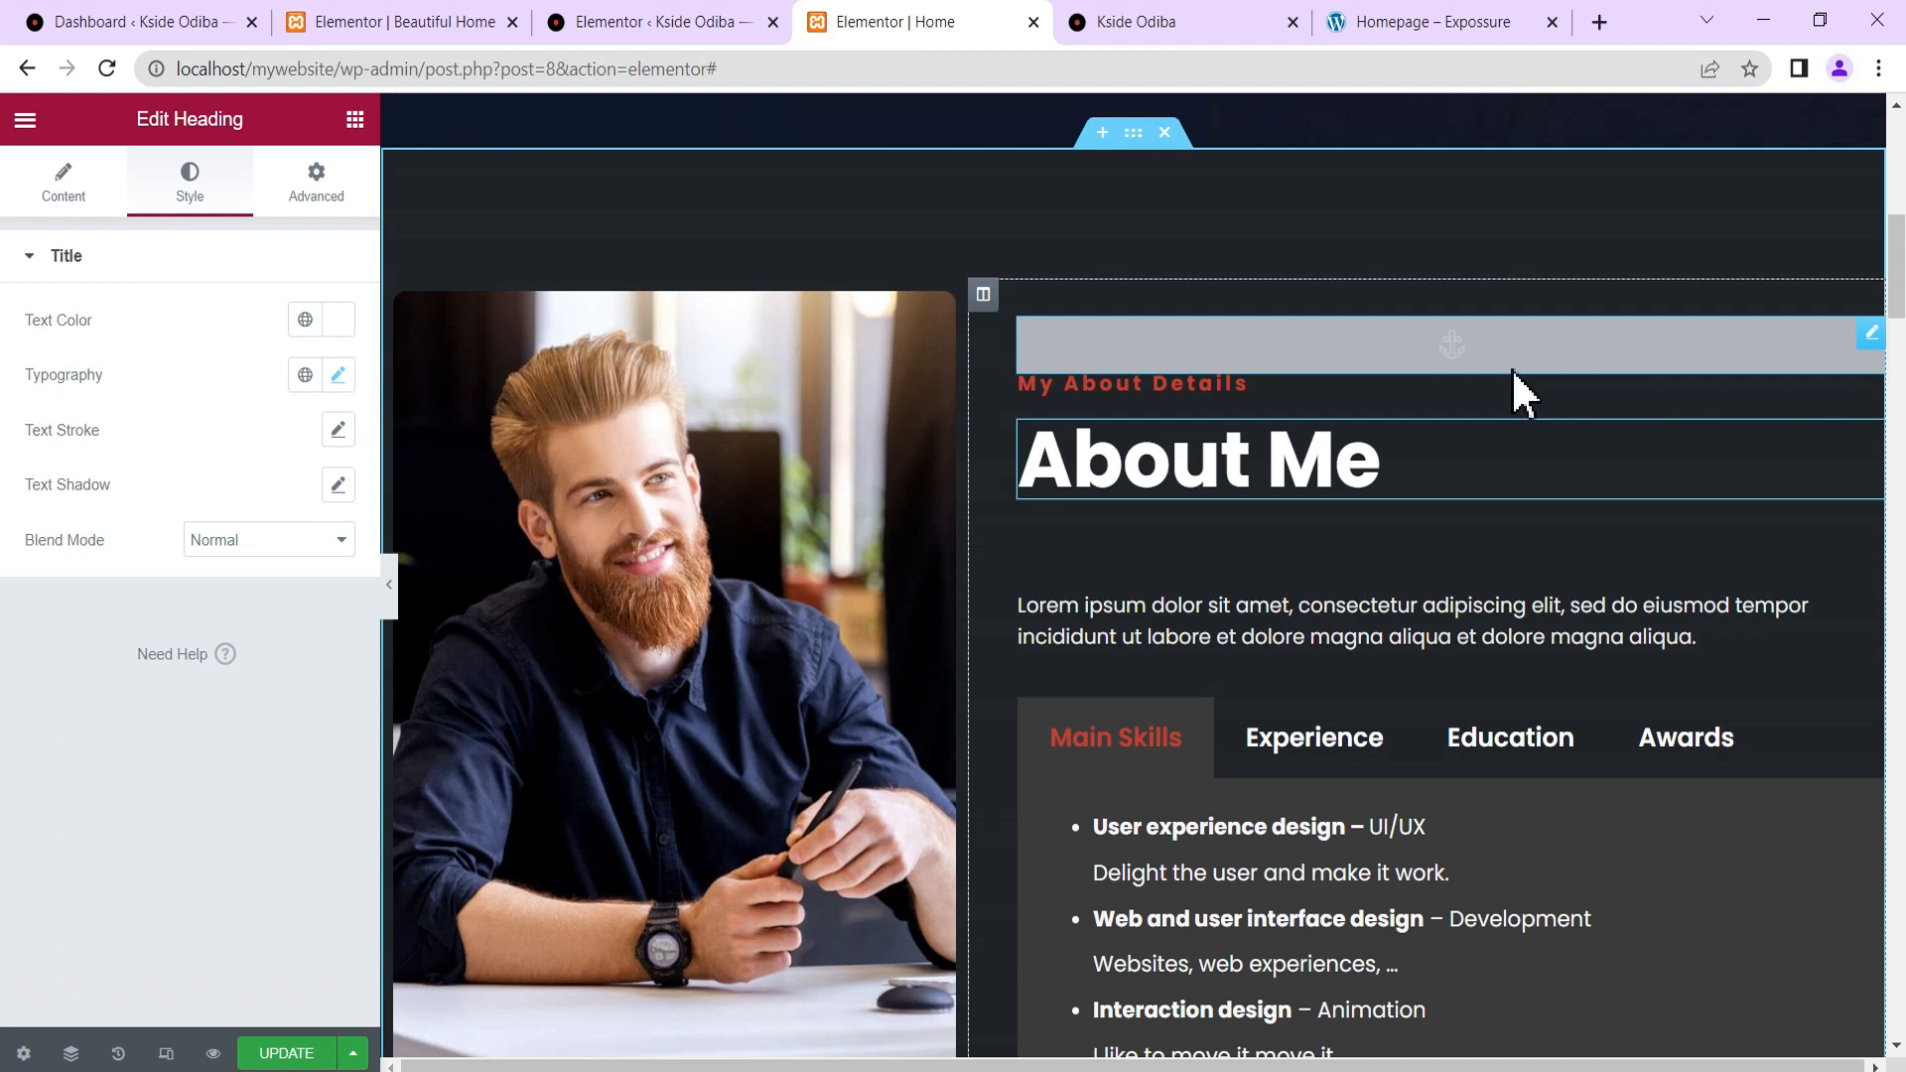
Search the Finder for "e" and examine the listed pages, templates, general tools and create options.
key(ctrl+e)
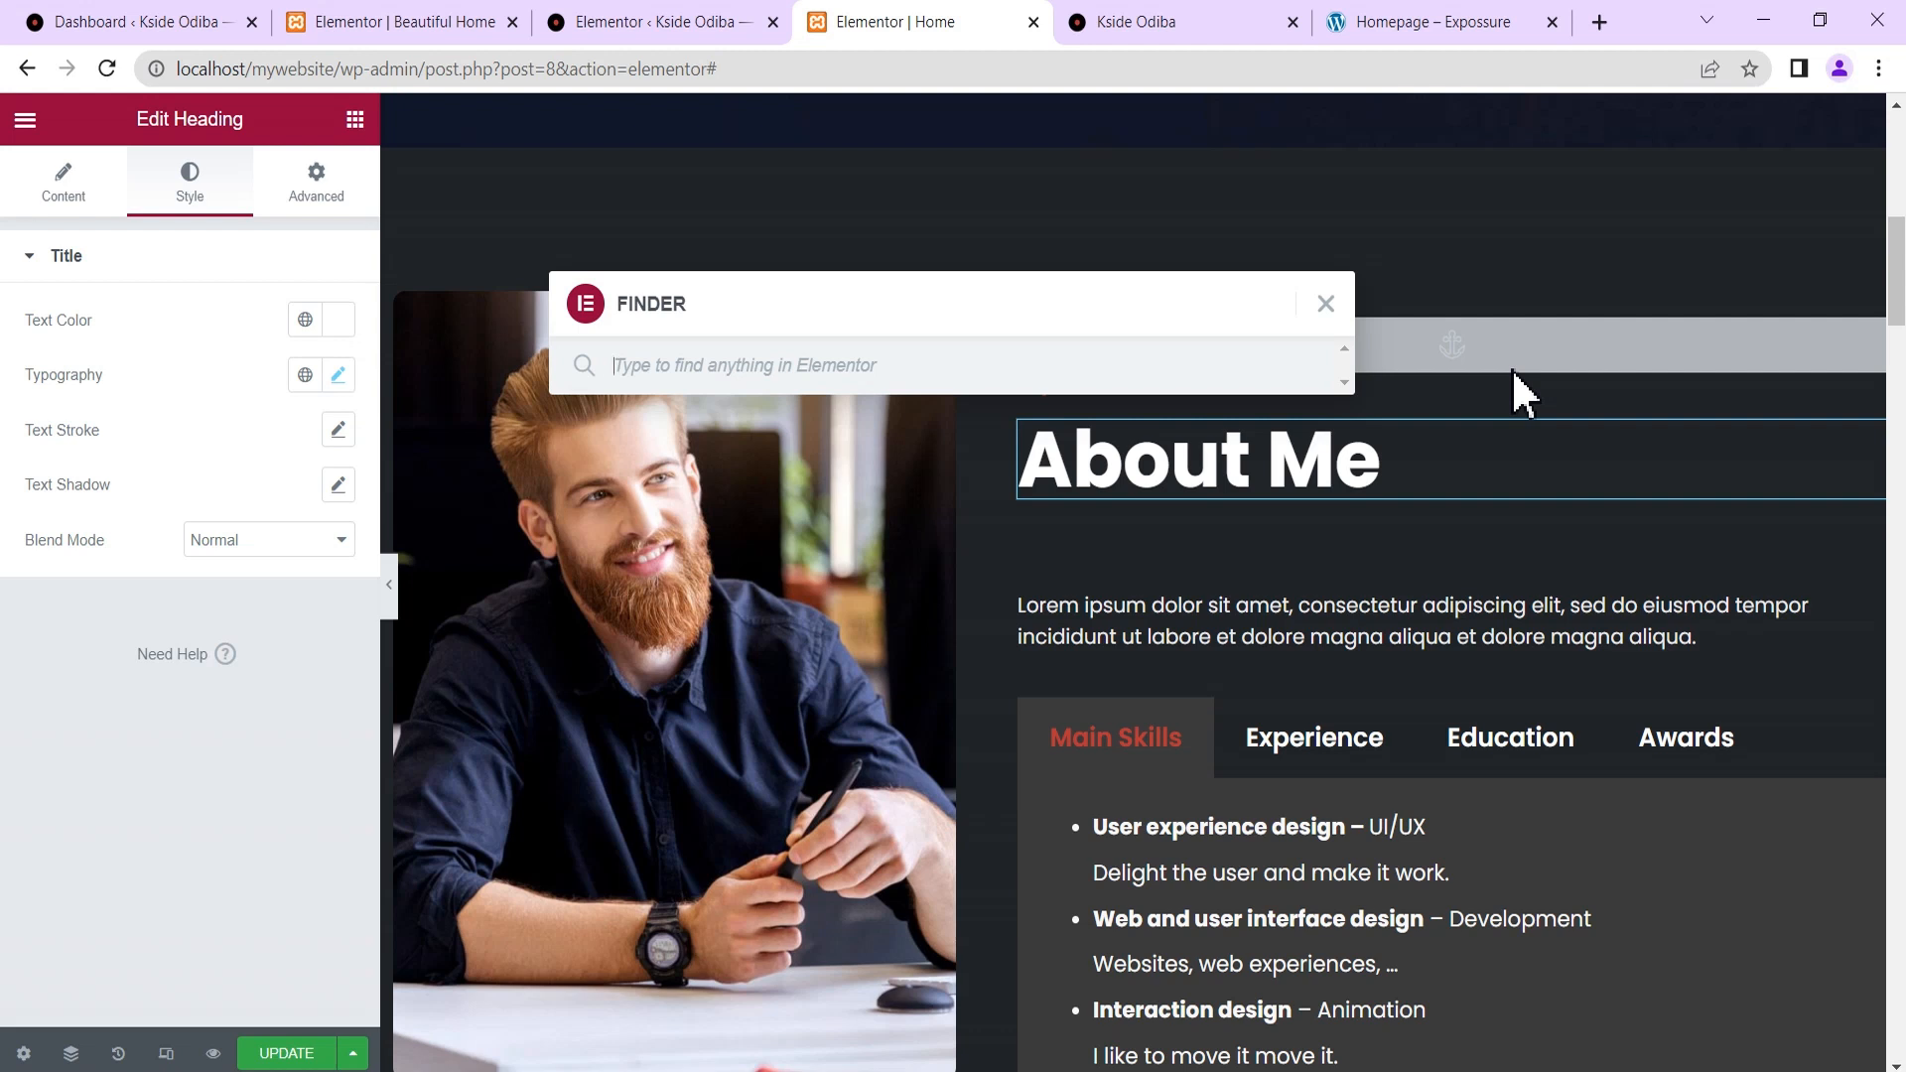
text(e)
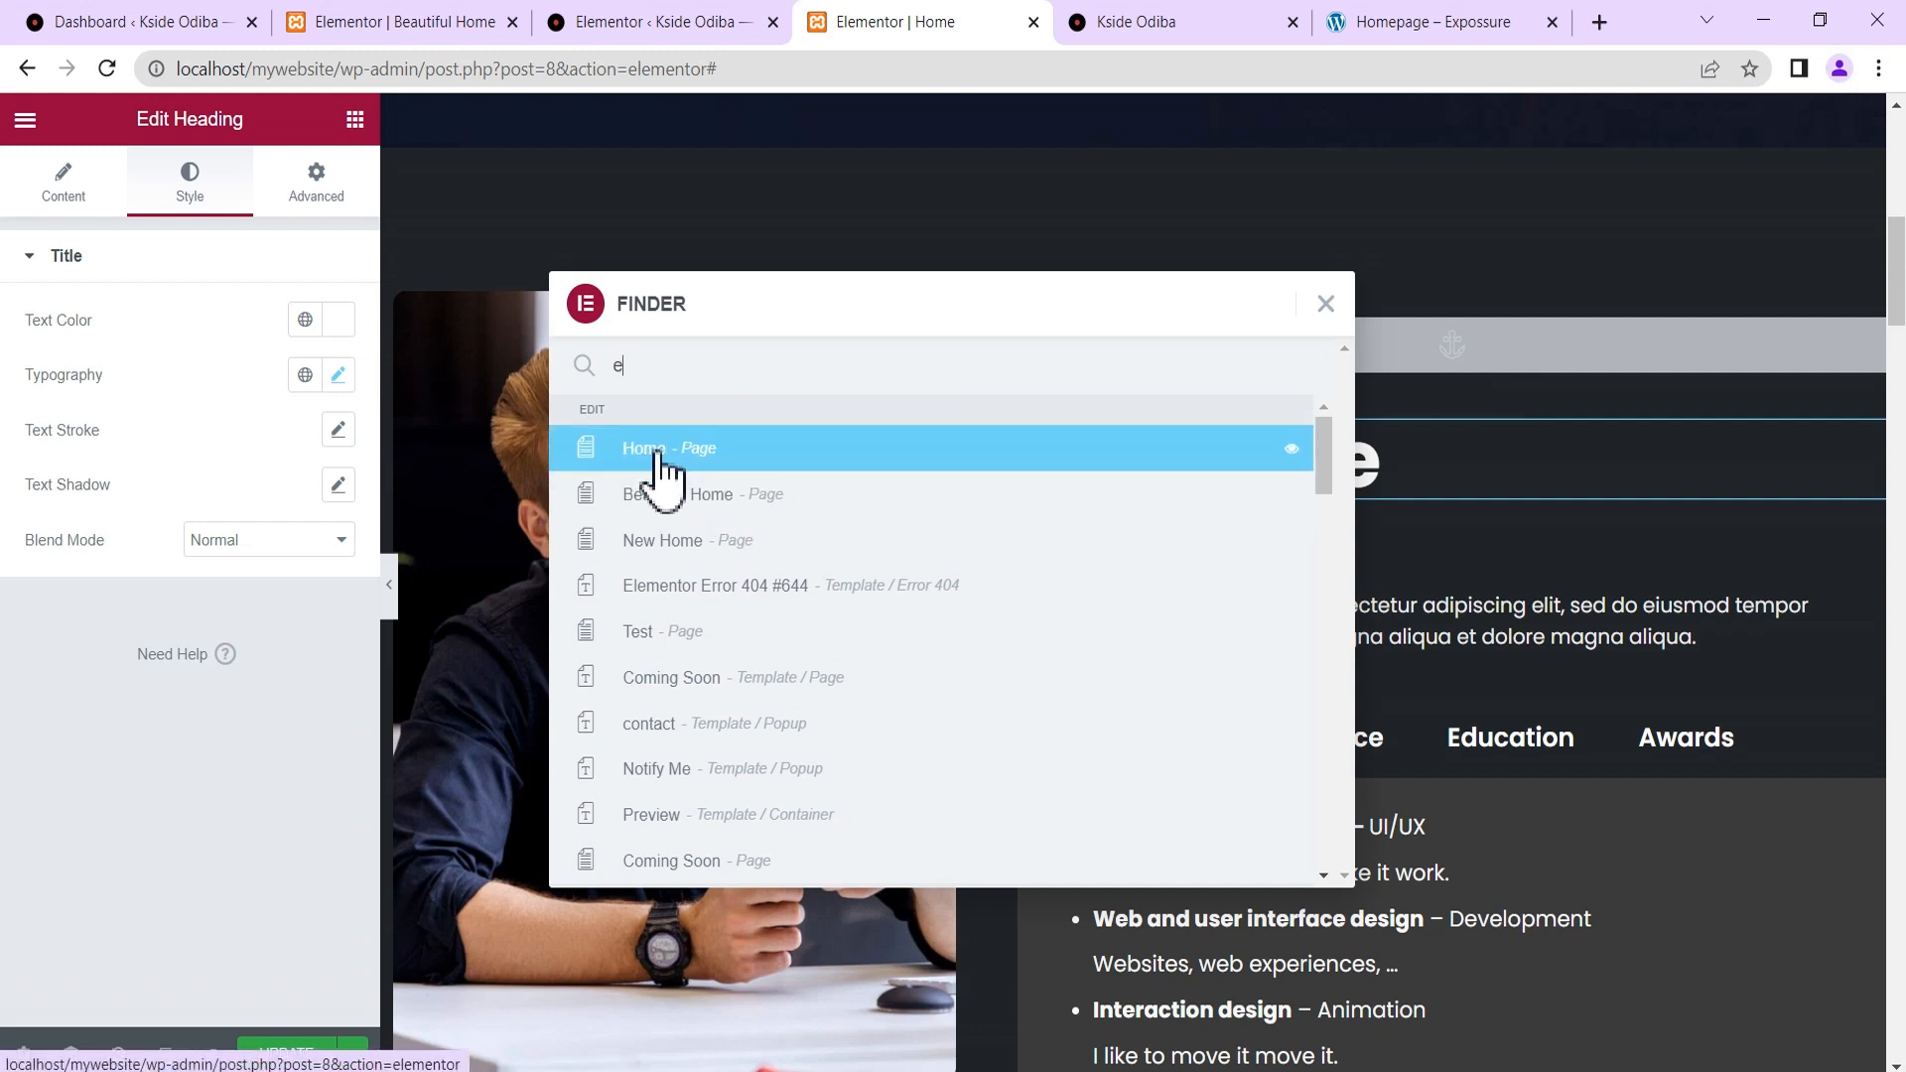
scroll(730, 616, down, 2)
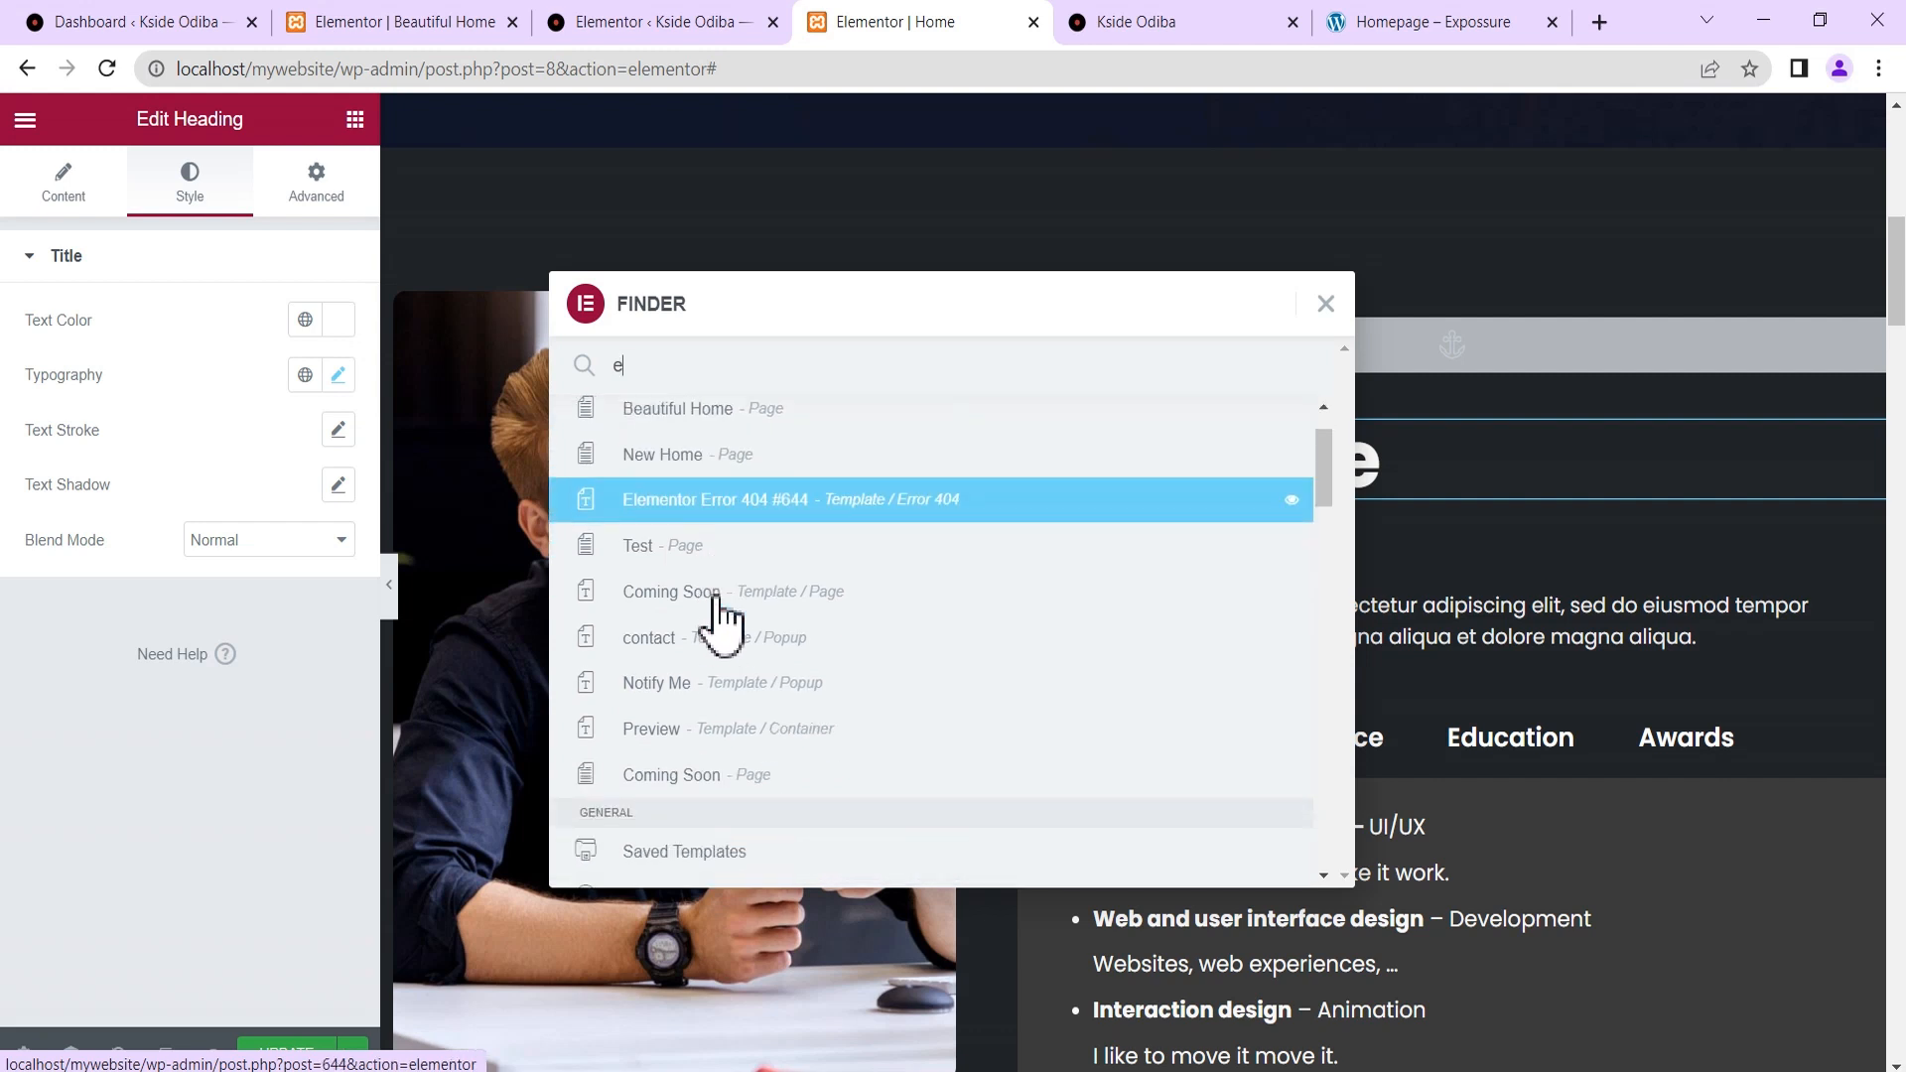
scroll(739, 581, down, 2)
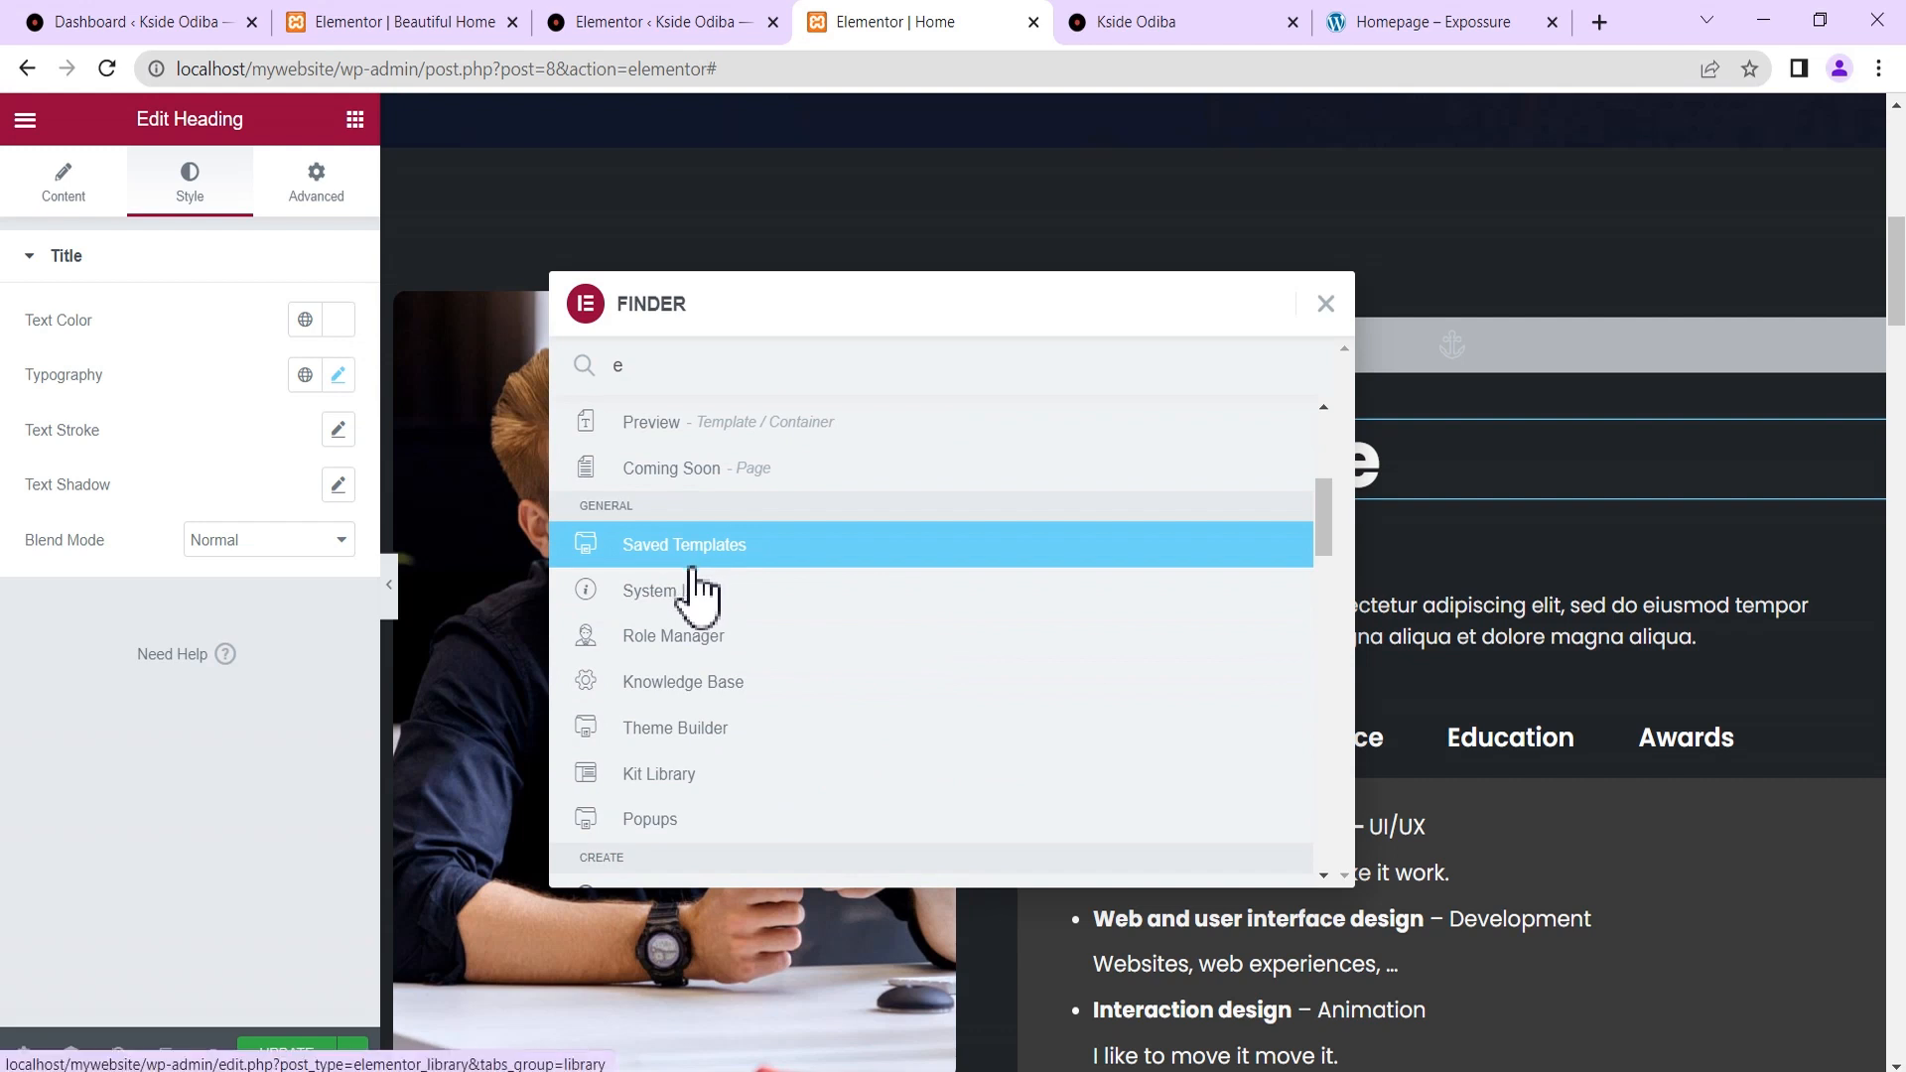
scroll(707, 695, down, 1)
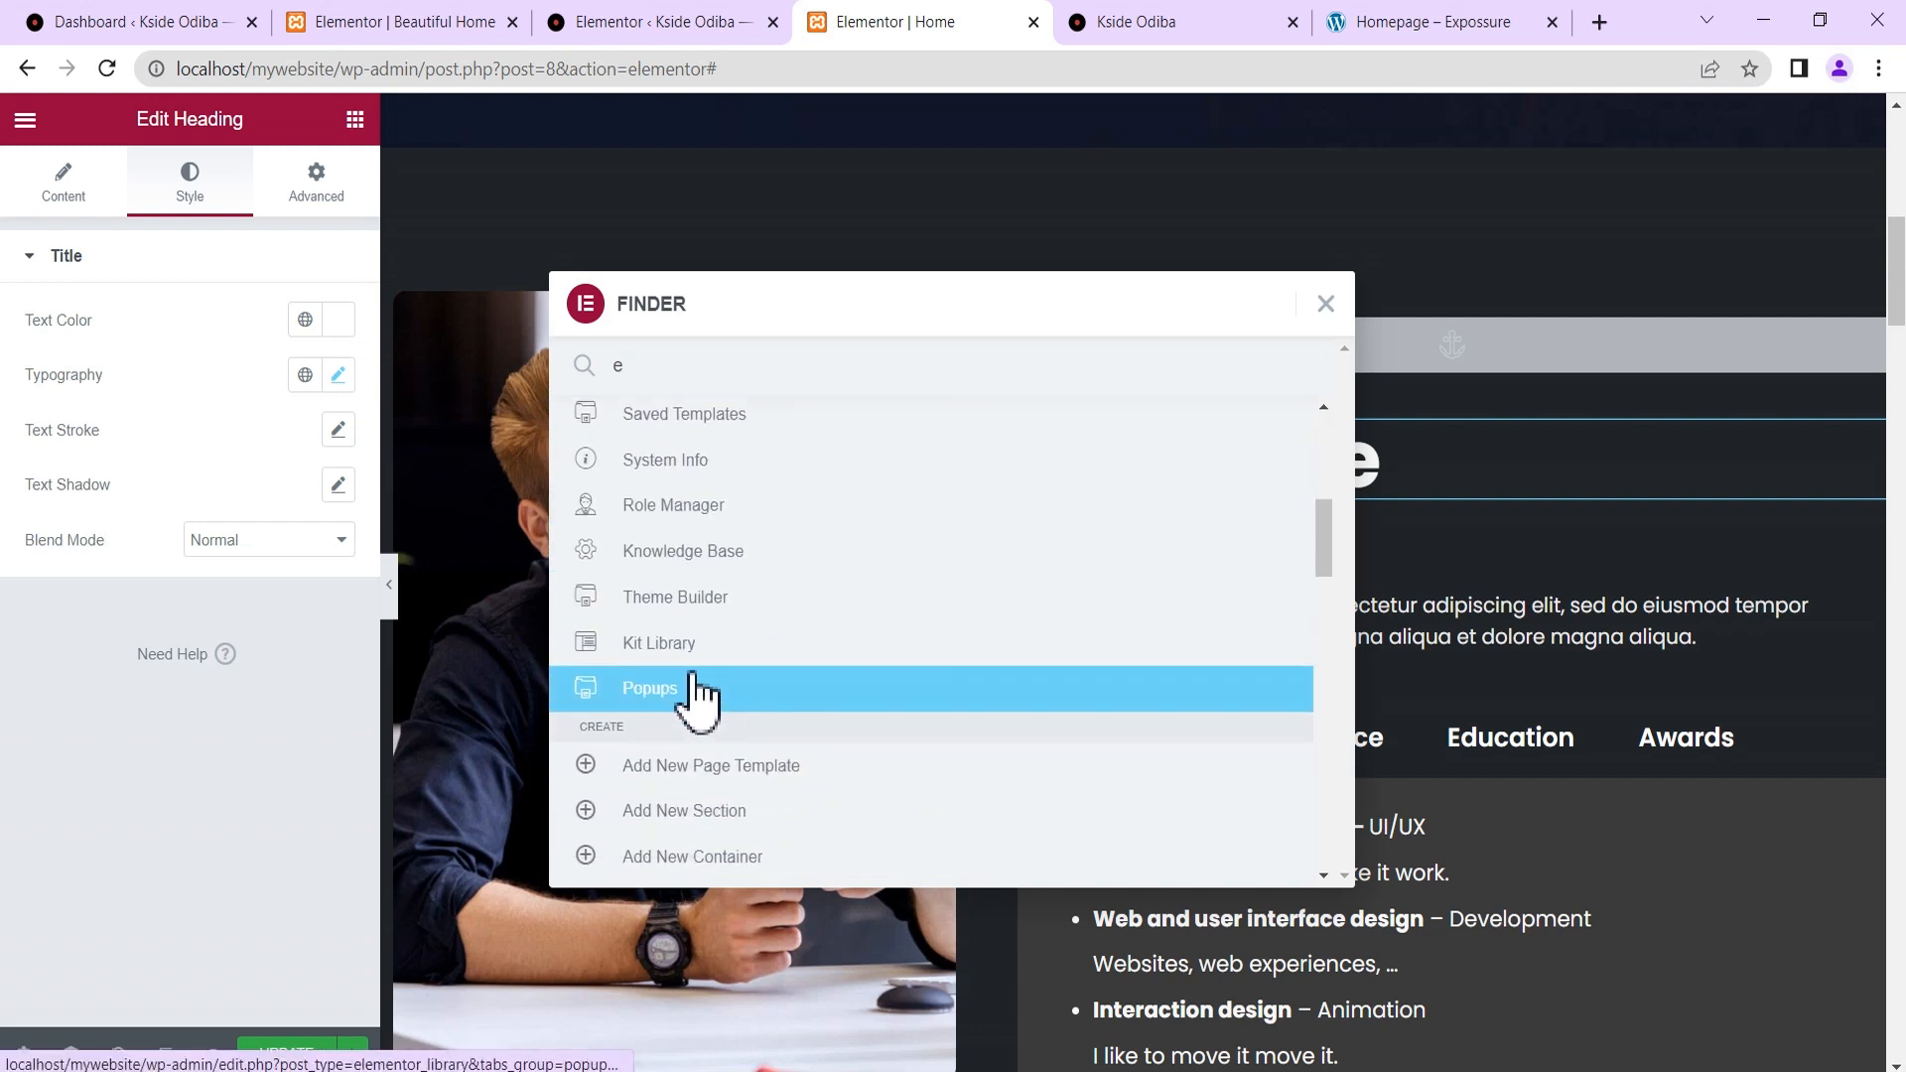
scroll(720, 690, down, 2)
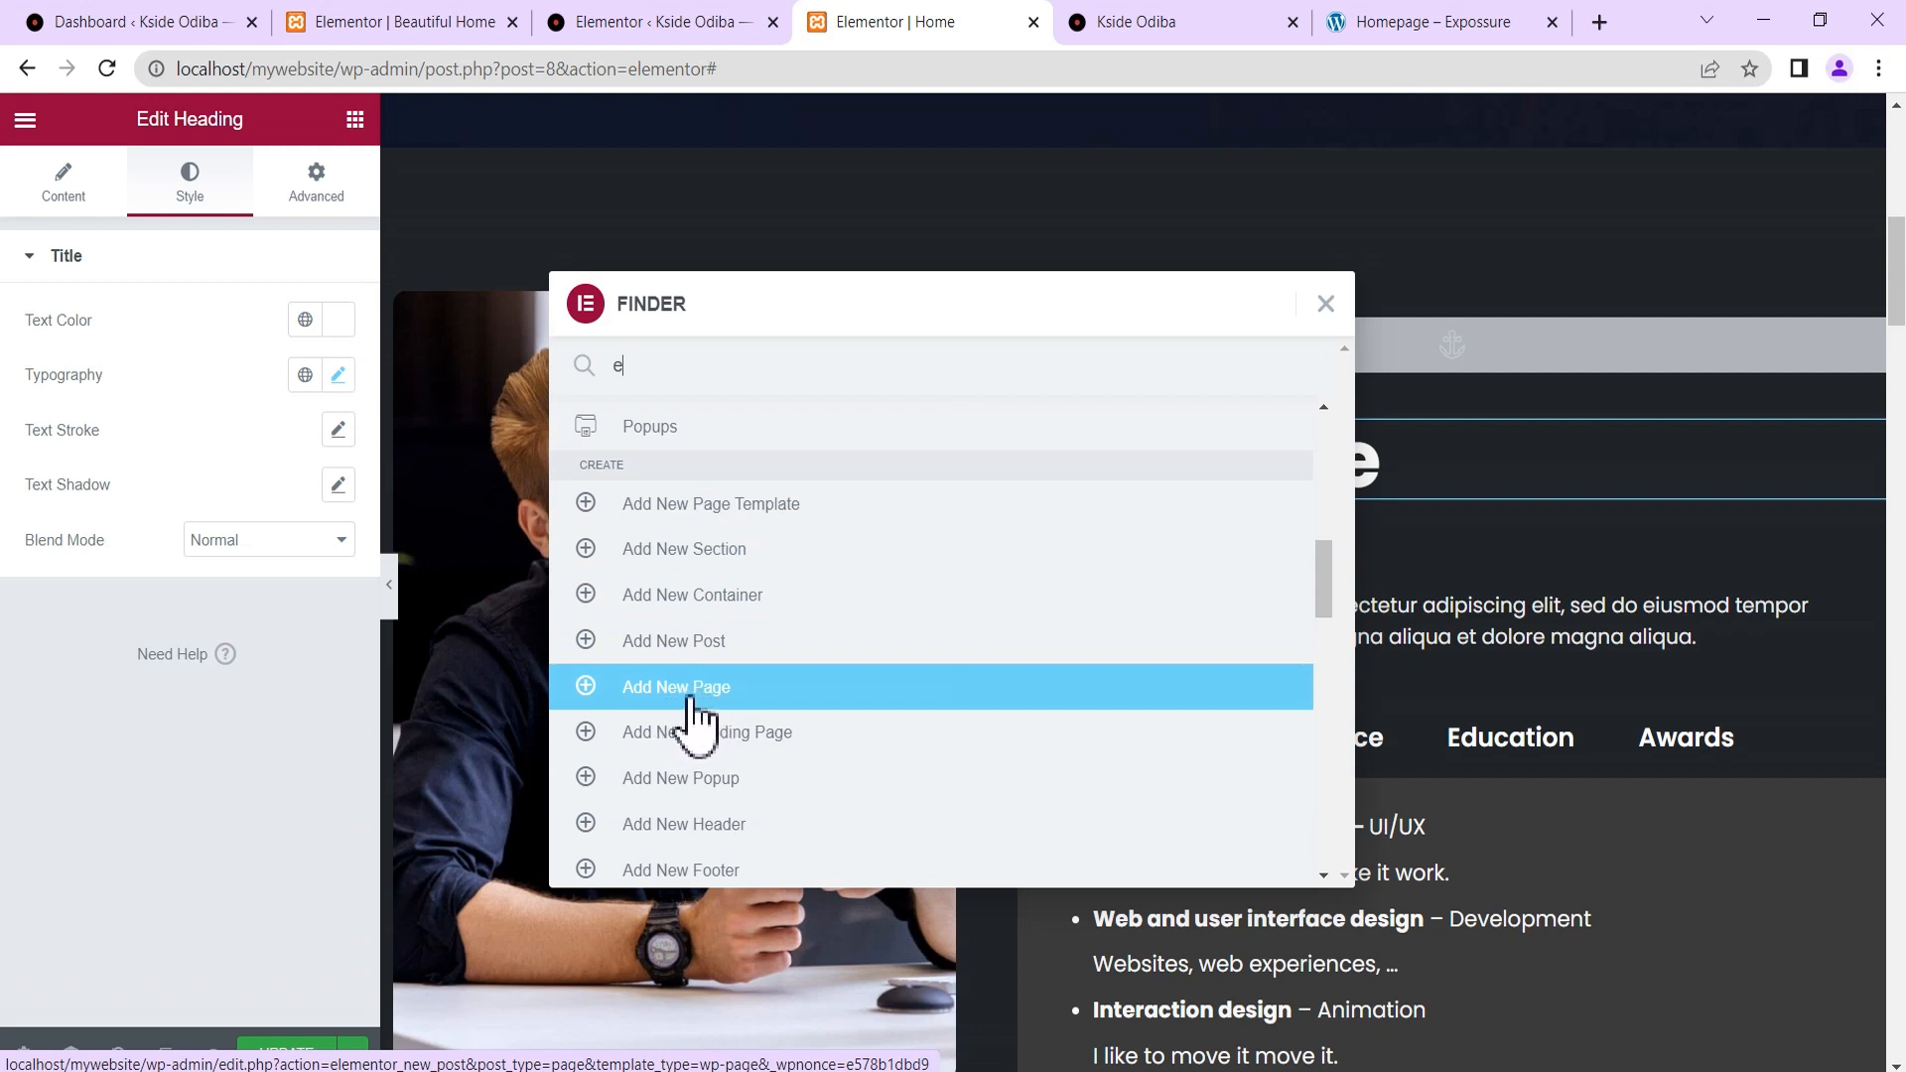
scroll(779, 814, down, 3)
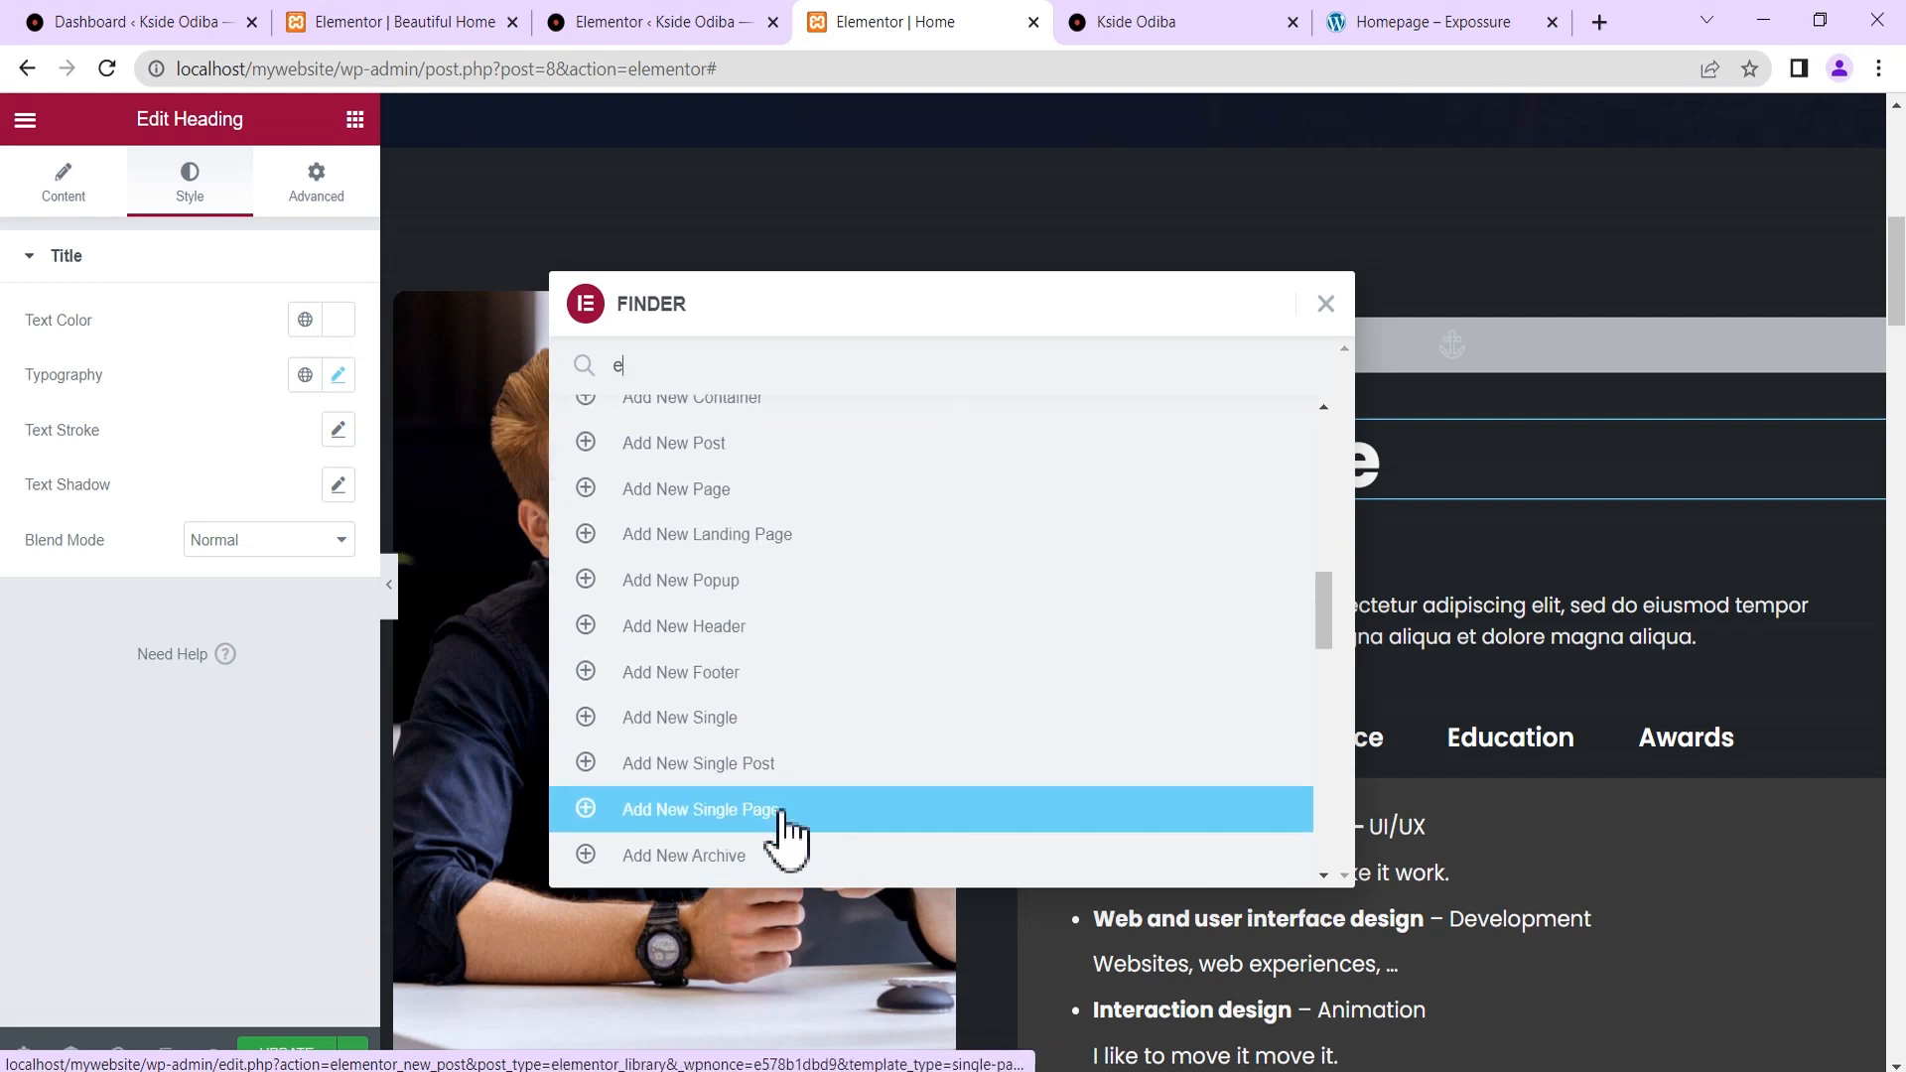
scroll(804, 784, up, 10)
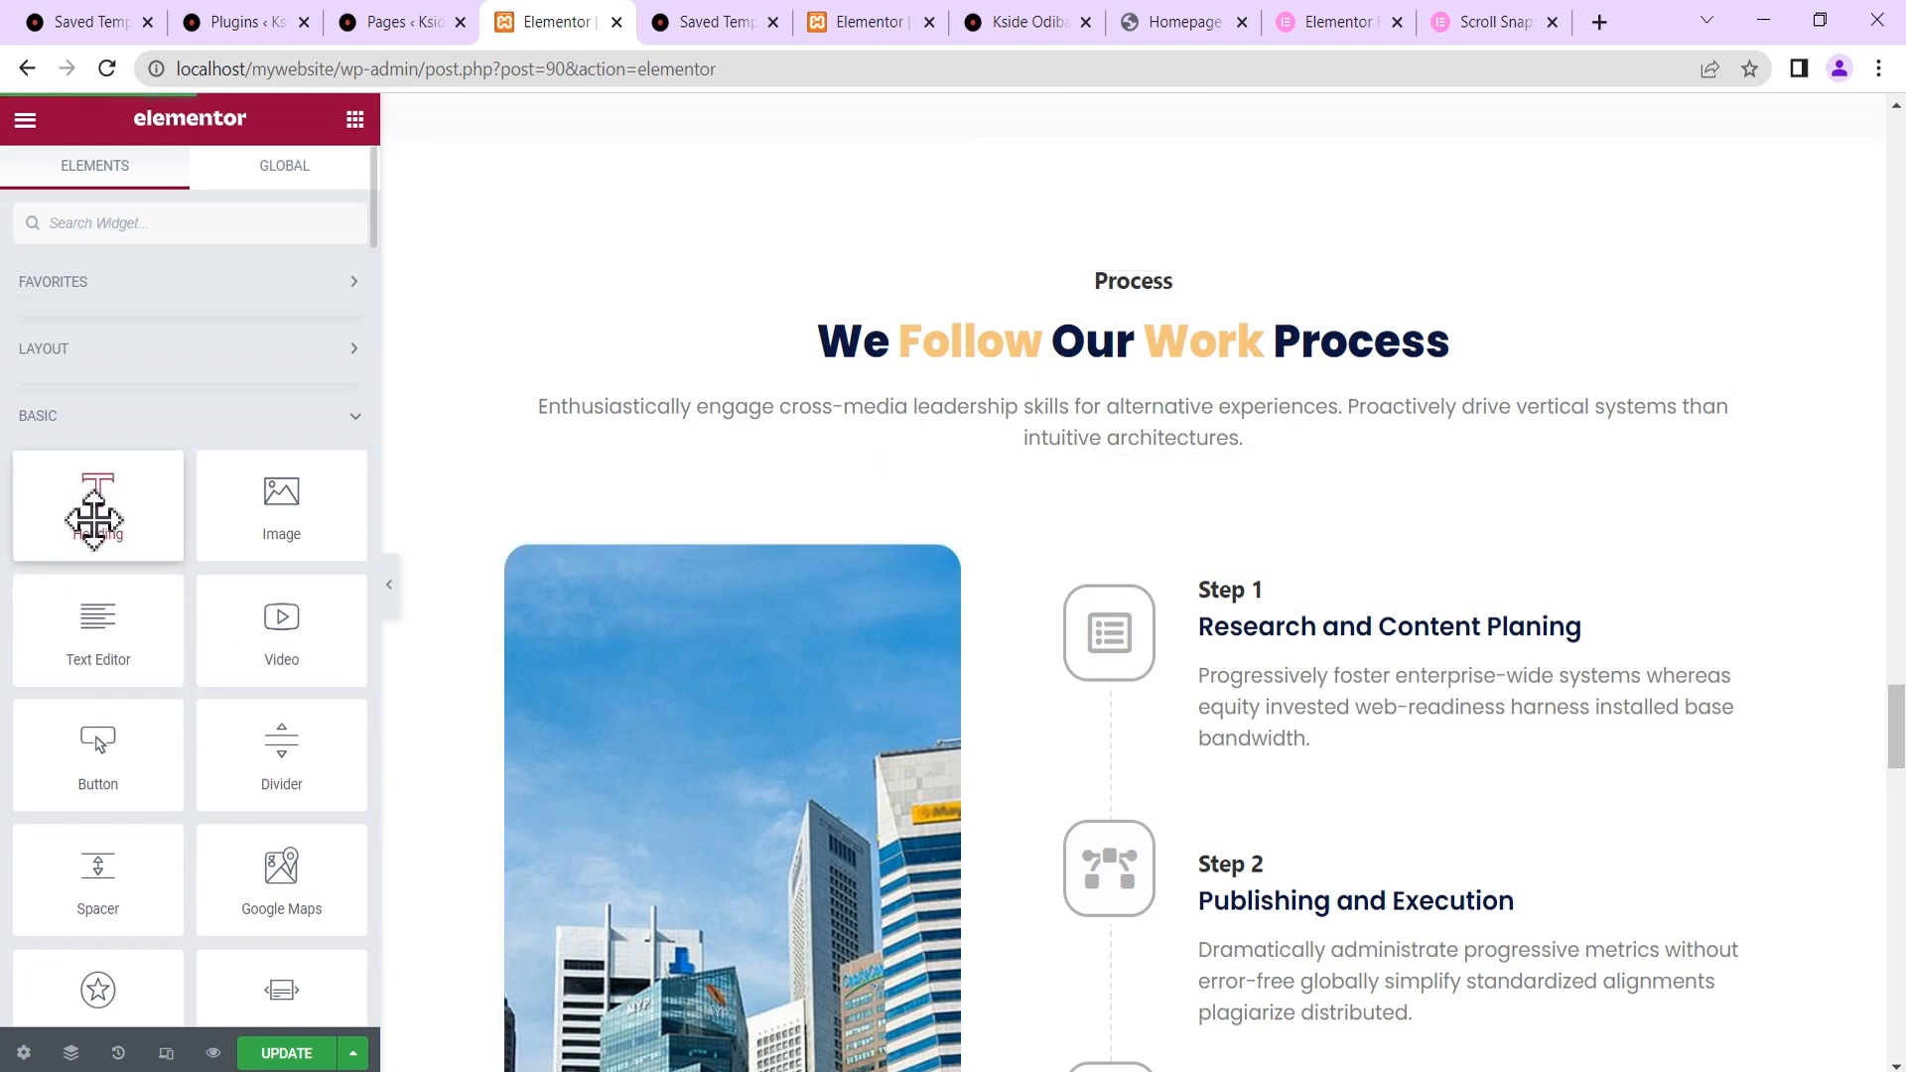
Add a Heading widget above the Process label and set its title to "fghgfd".
drag(88, 512, 1149, 286)
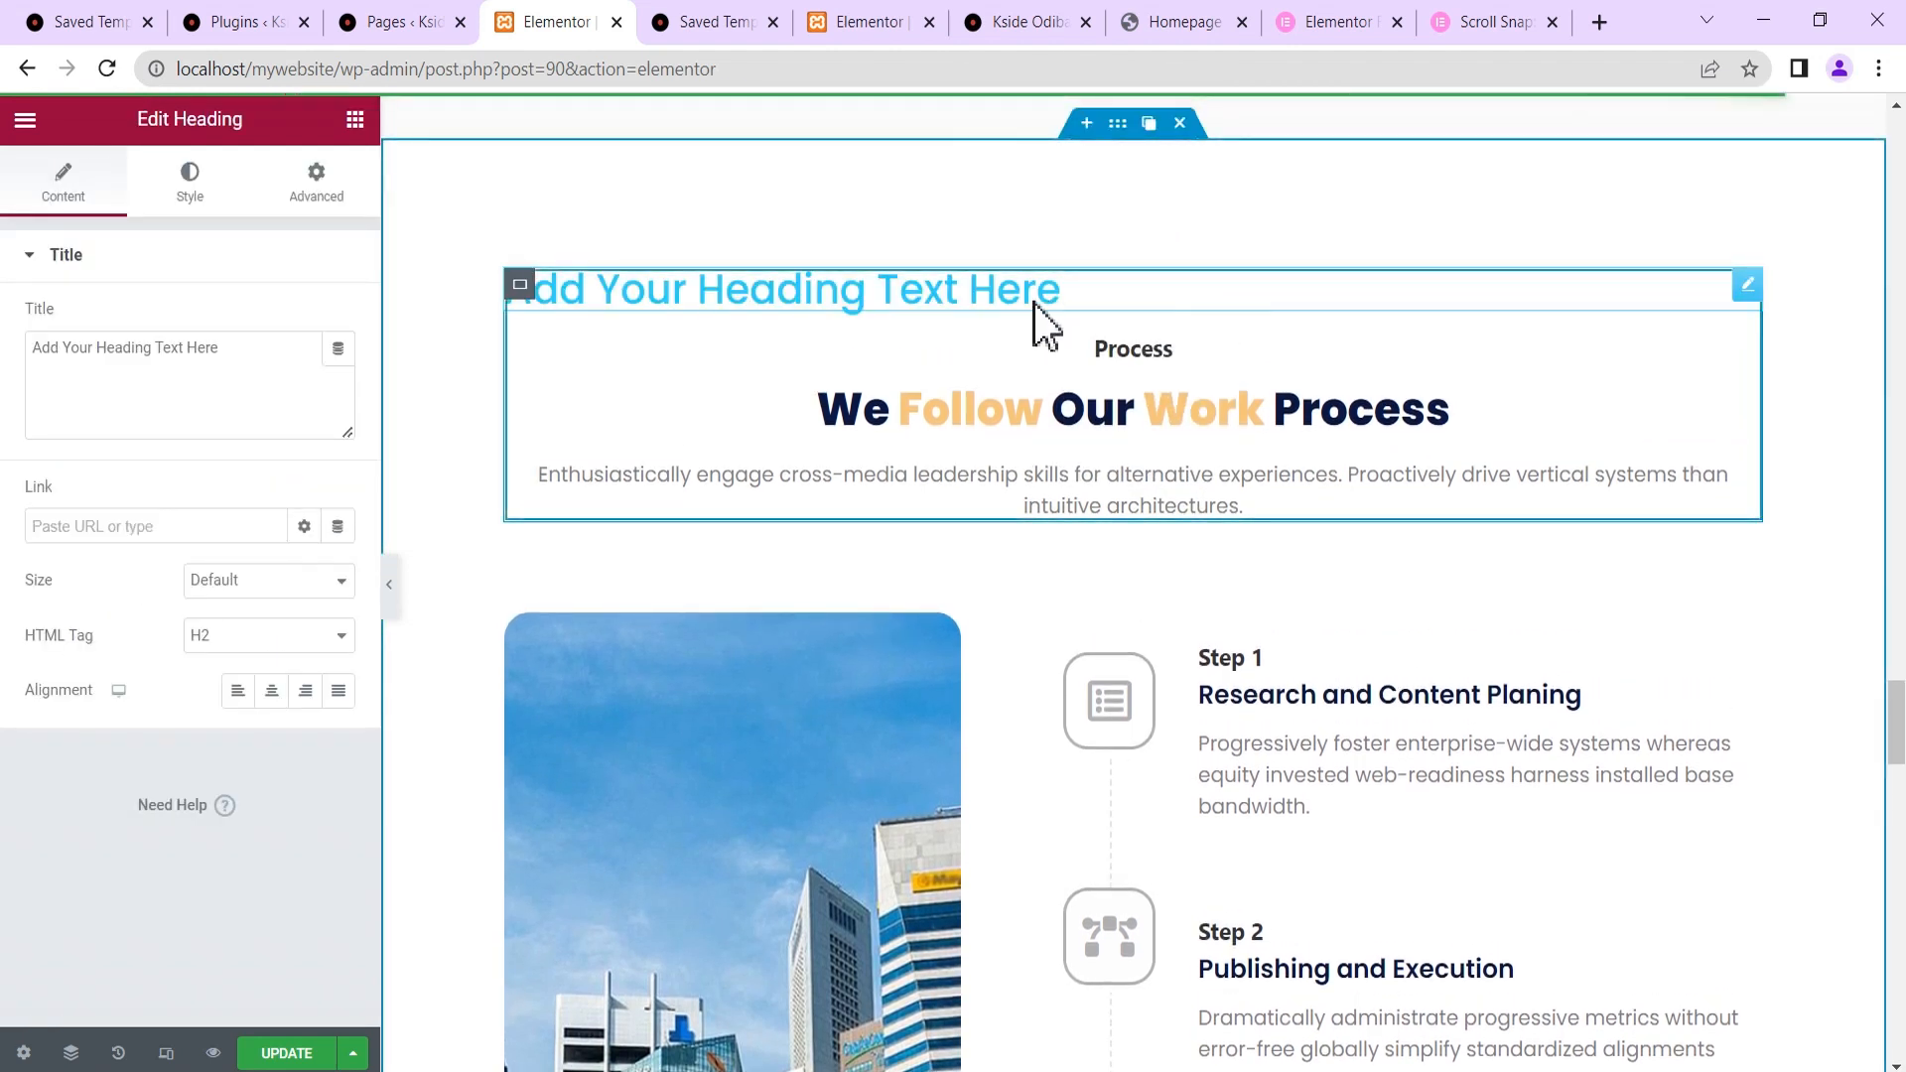
click(231, 346)
drag(232, 346, 16, 346)
text(fghgfd)
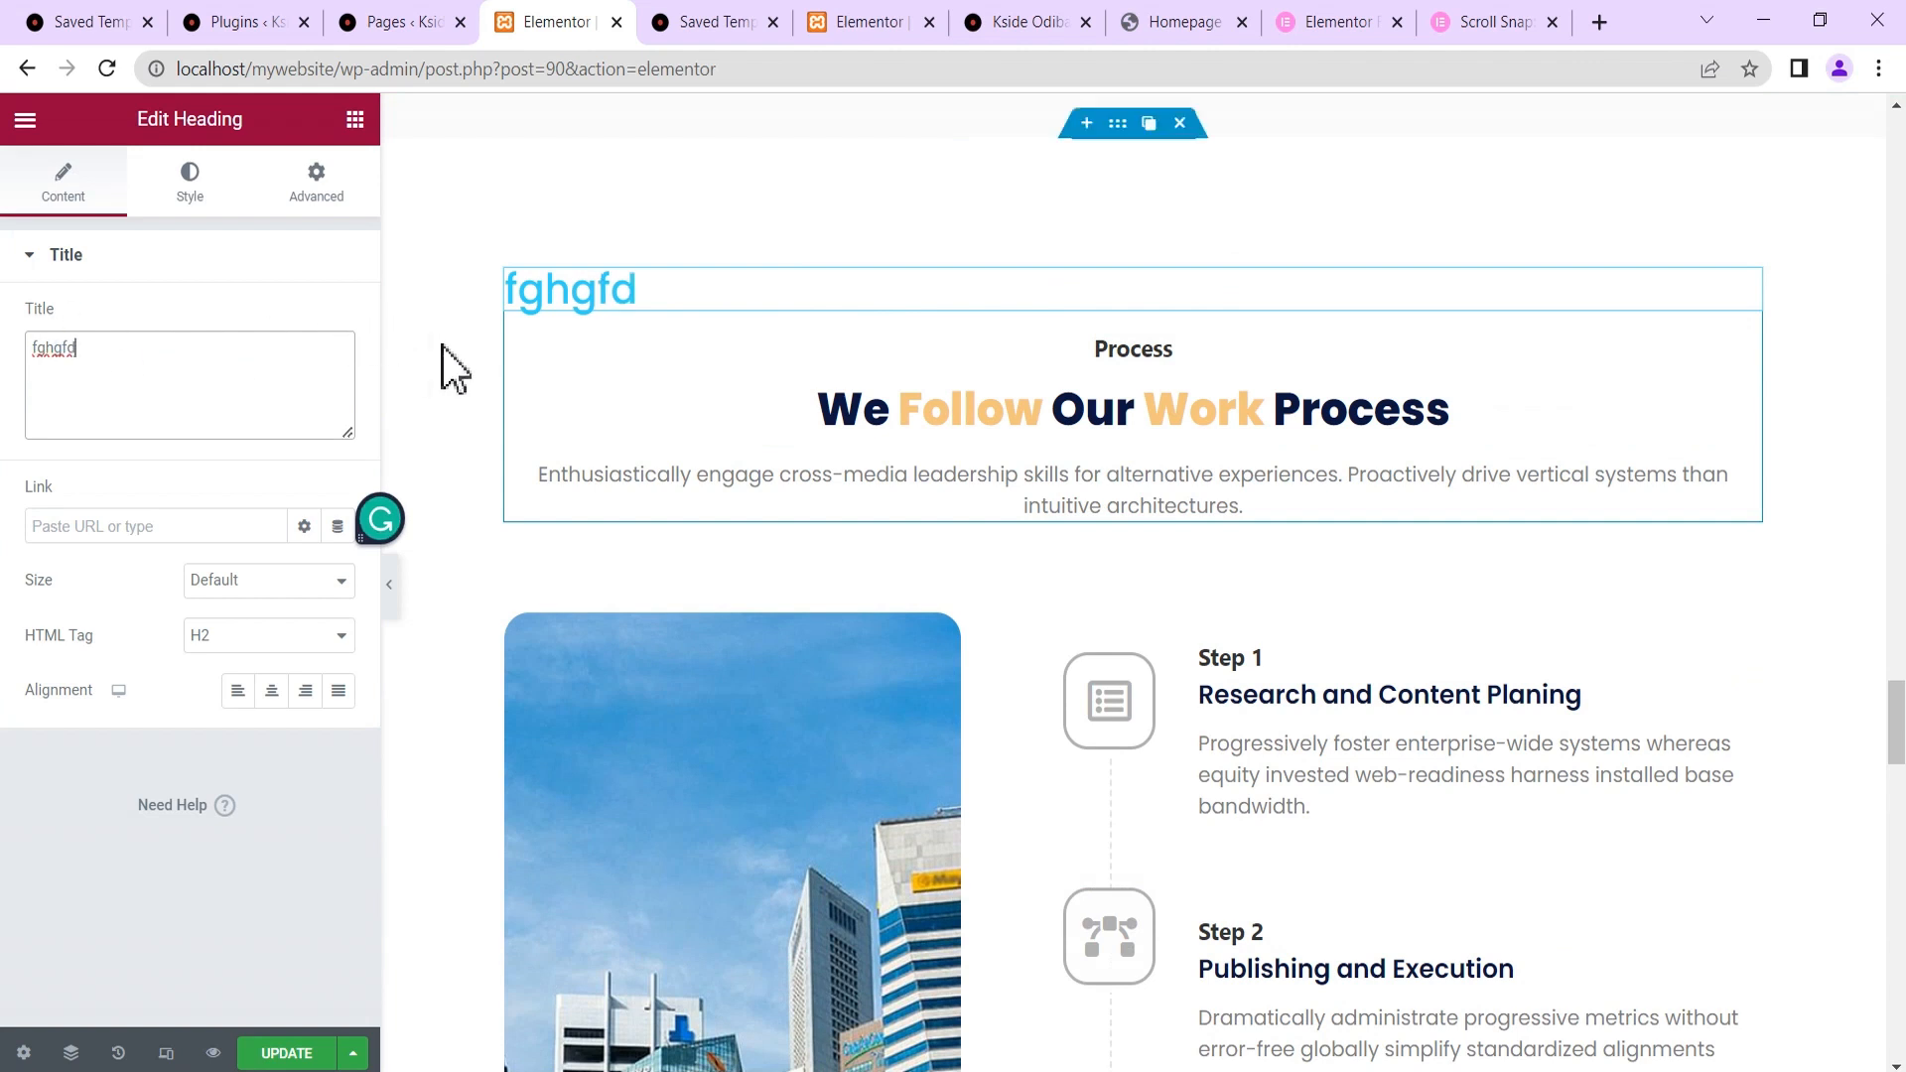
Replace the new heading's text directly on the page with "this is typing skill".
click(663, 291)
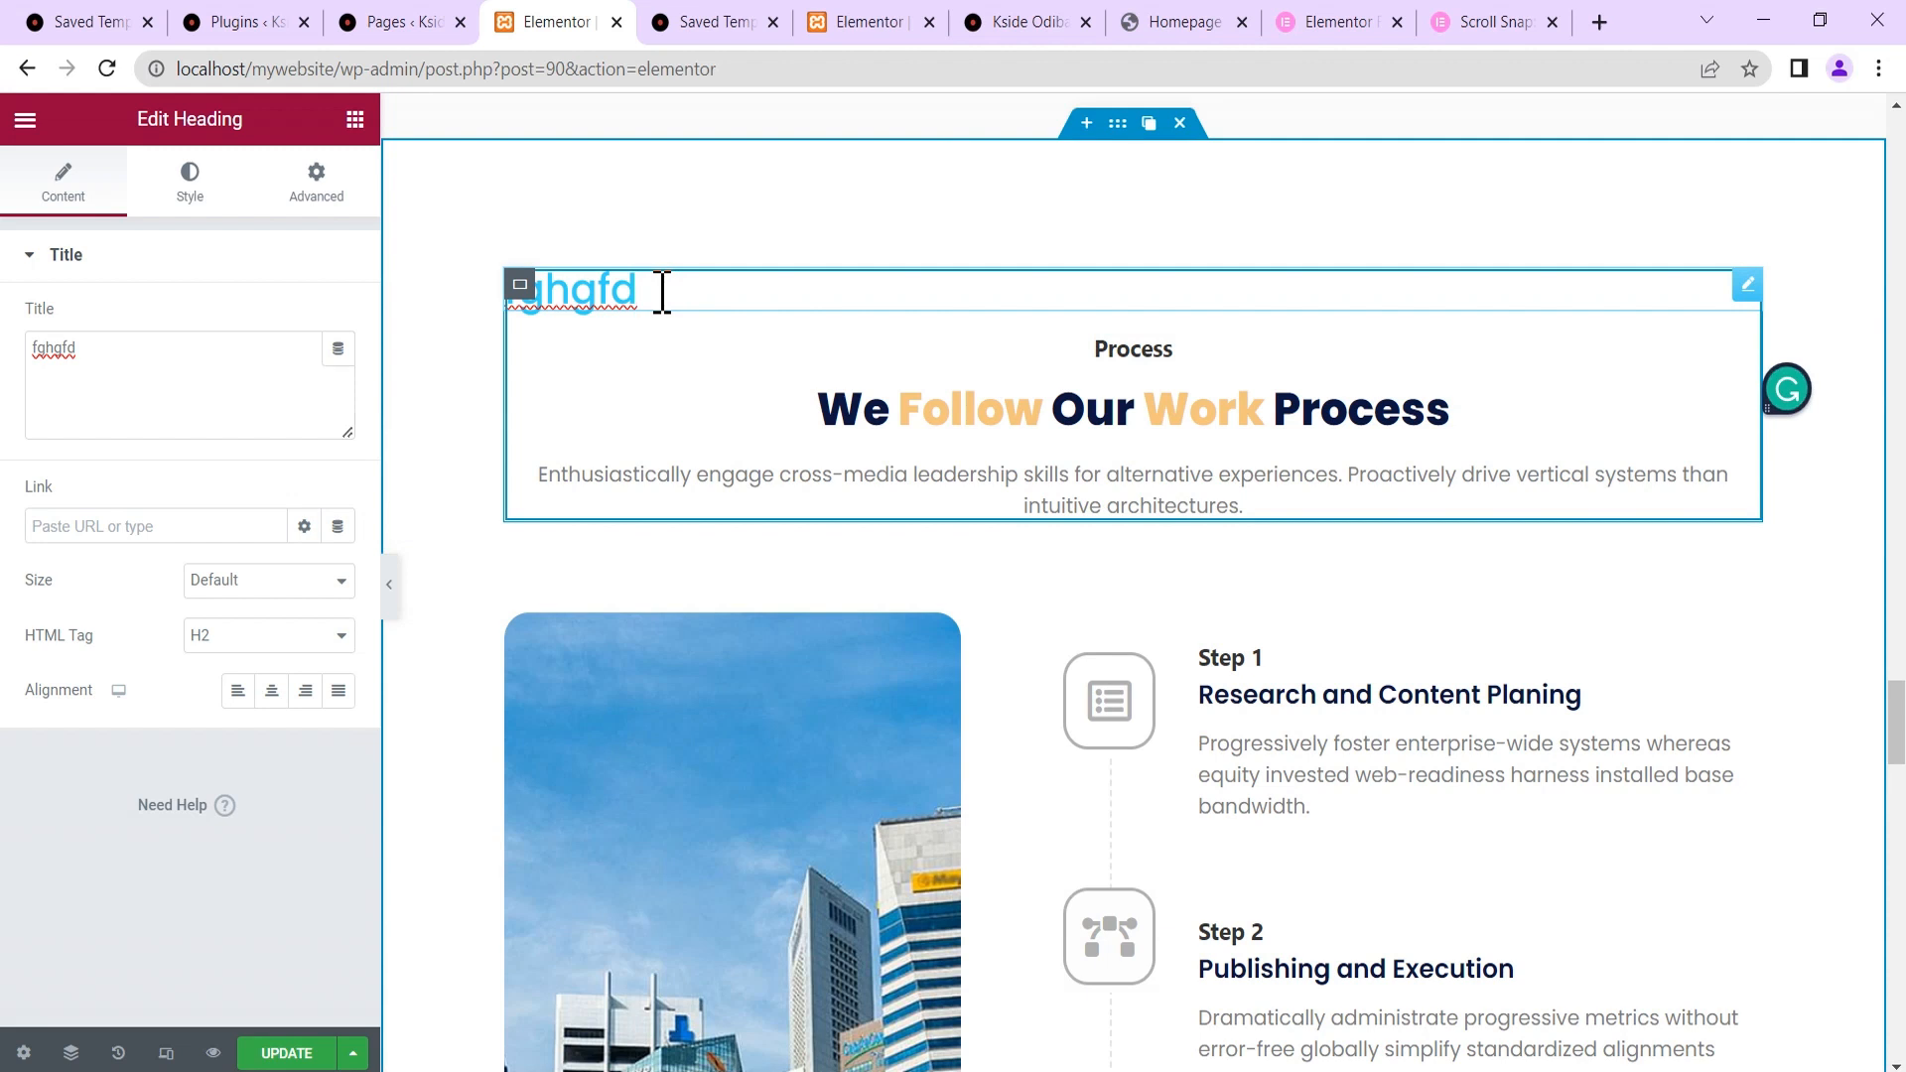
key(BackSpace)
key(BackSpace)
key(BackSpace)
key(BackSpace)
key(BackSpace)
key(BackSpace)
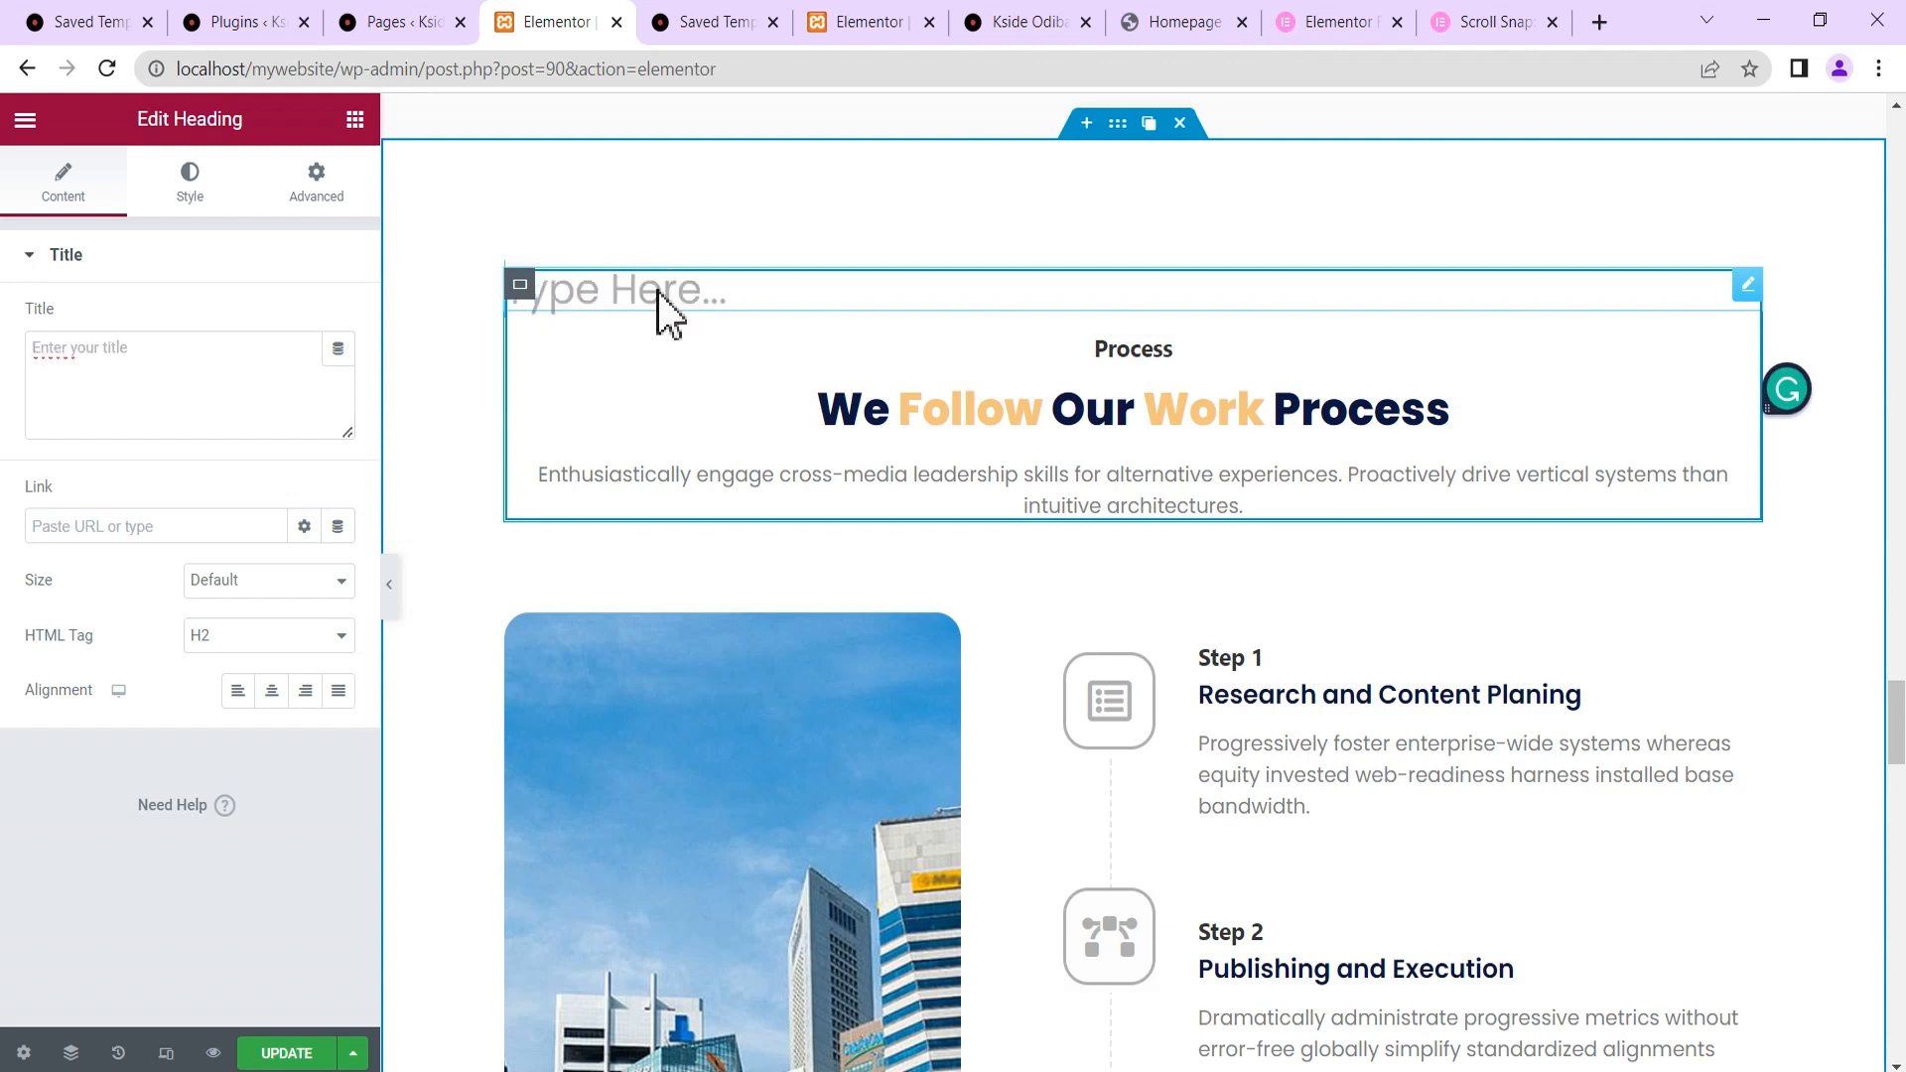
text(this is )
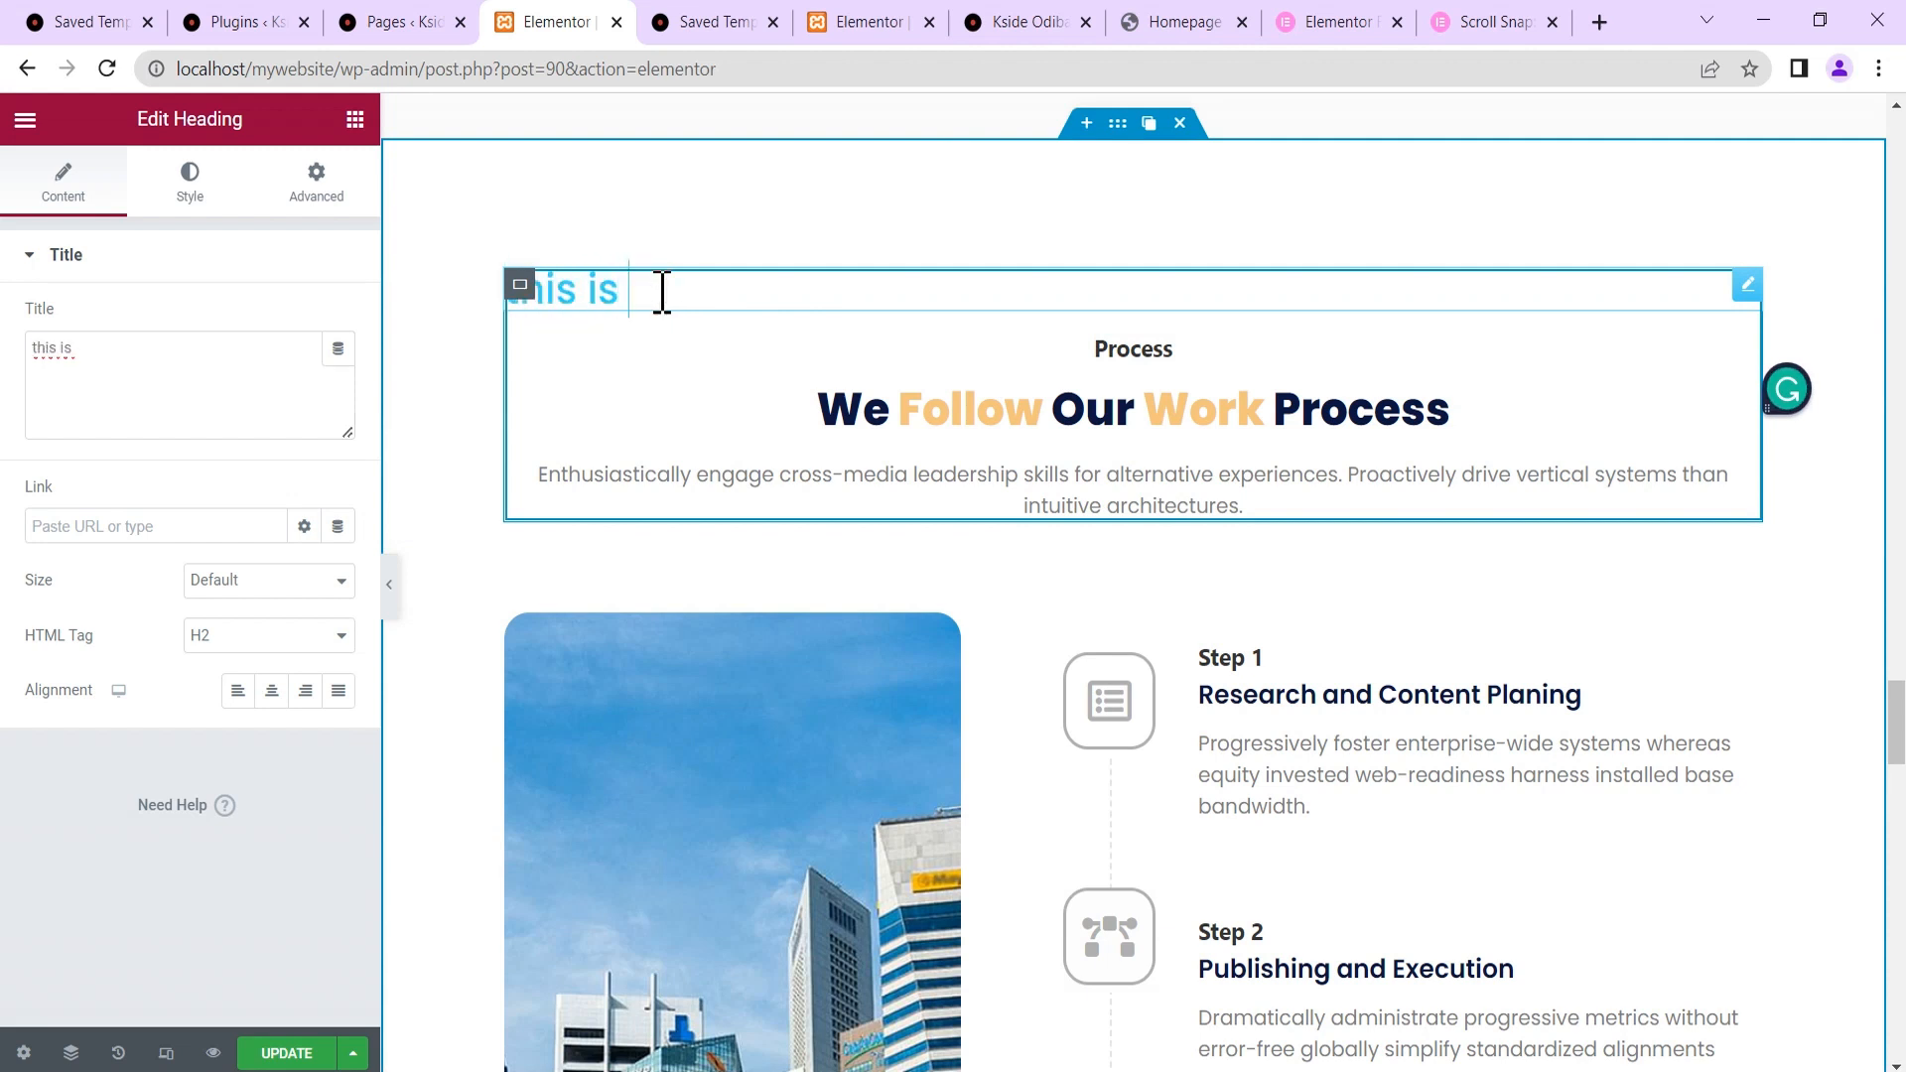
text(typing)
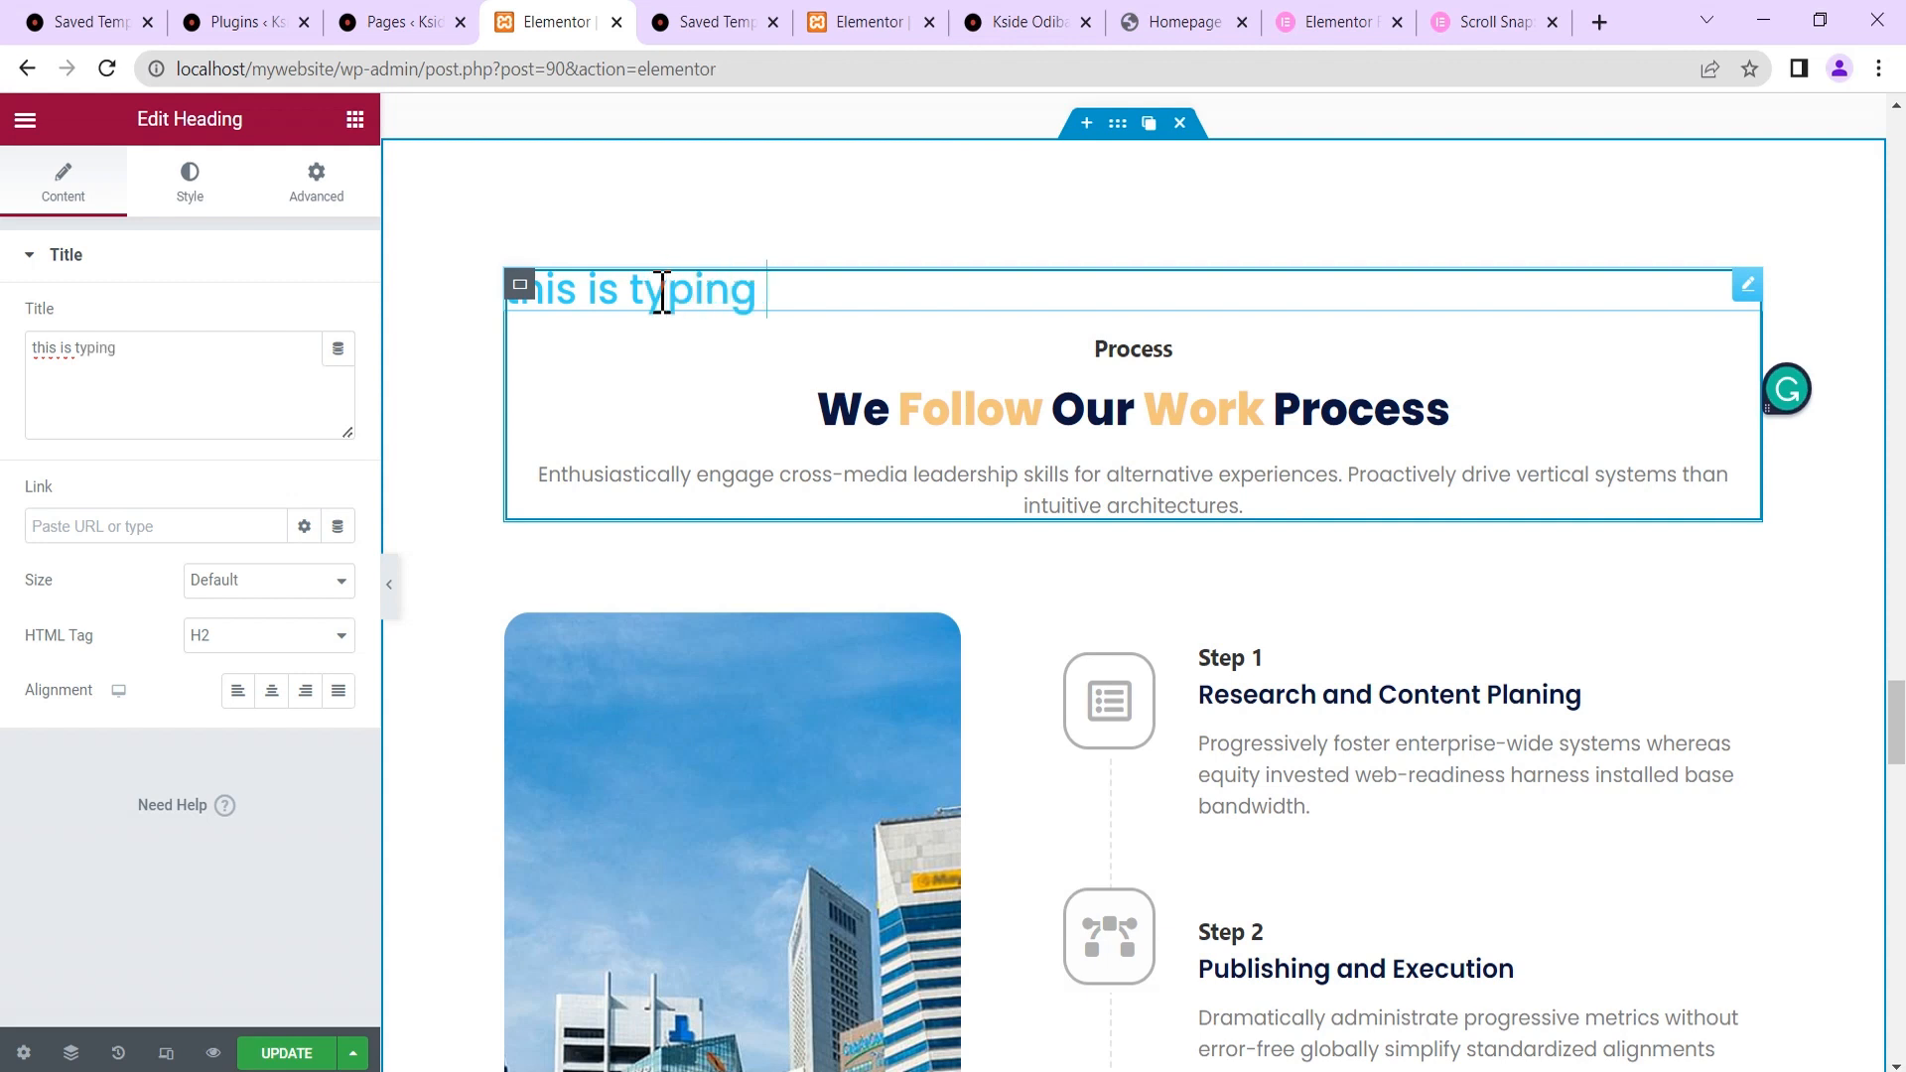
text( skill)
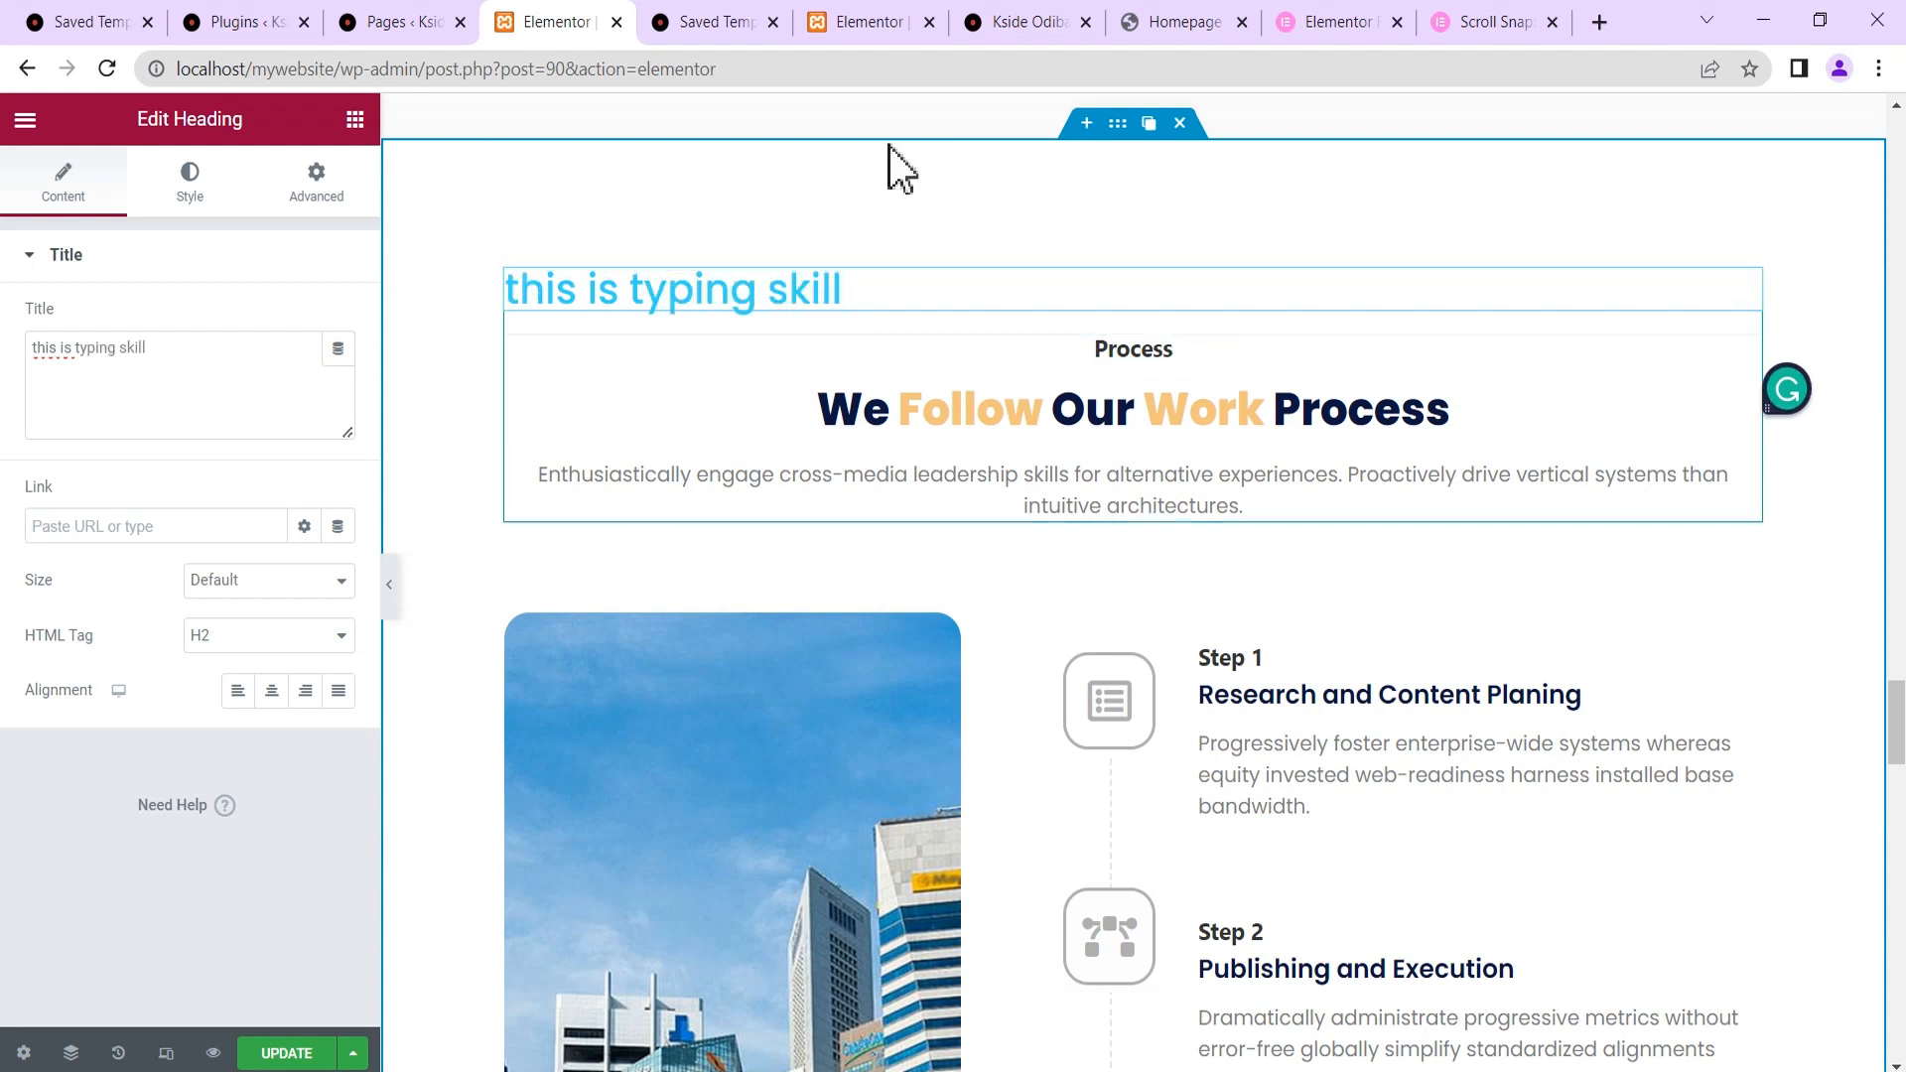
Make the word "skill" in the new heading bold, underlined and italic with the inline formatting.
click(846, 288)
drag(847, 288, 778, 291)
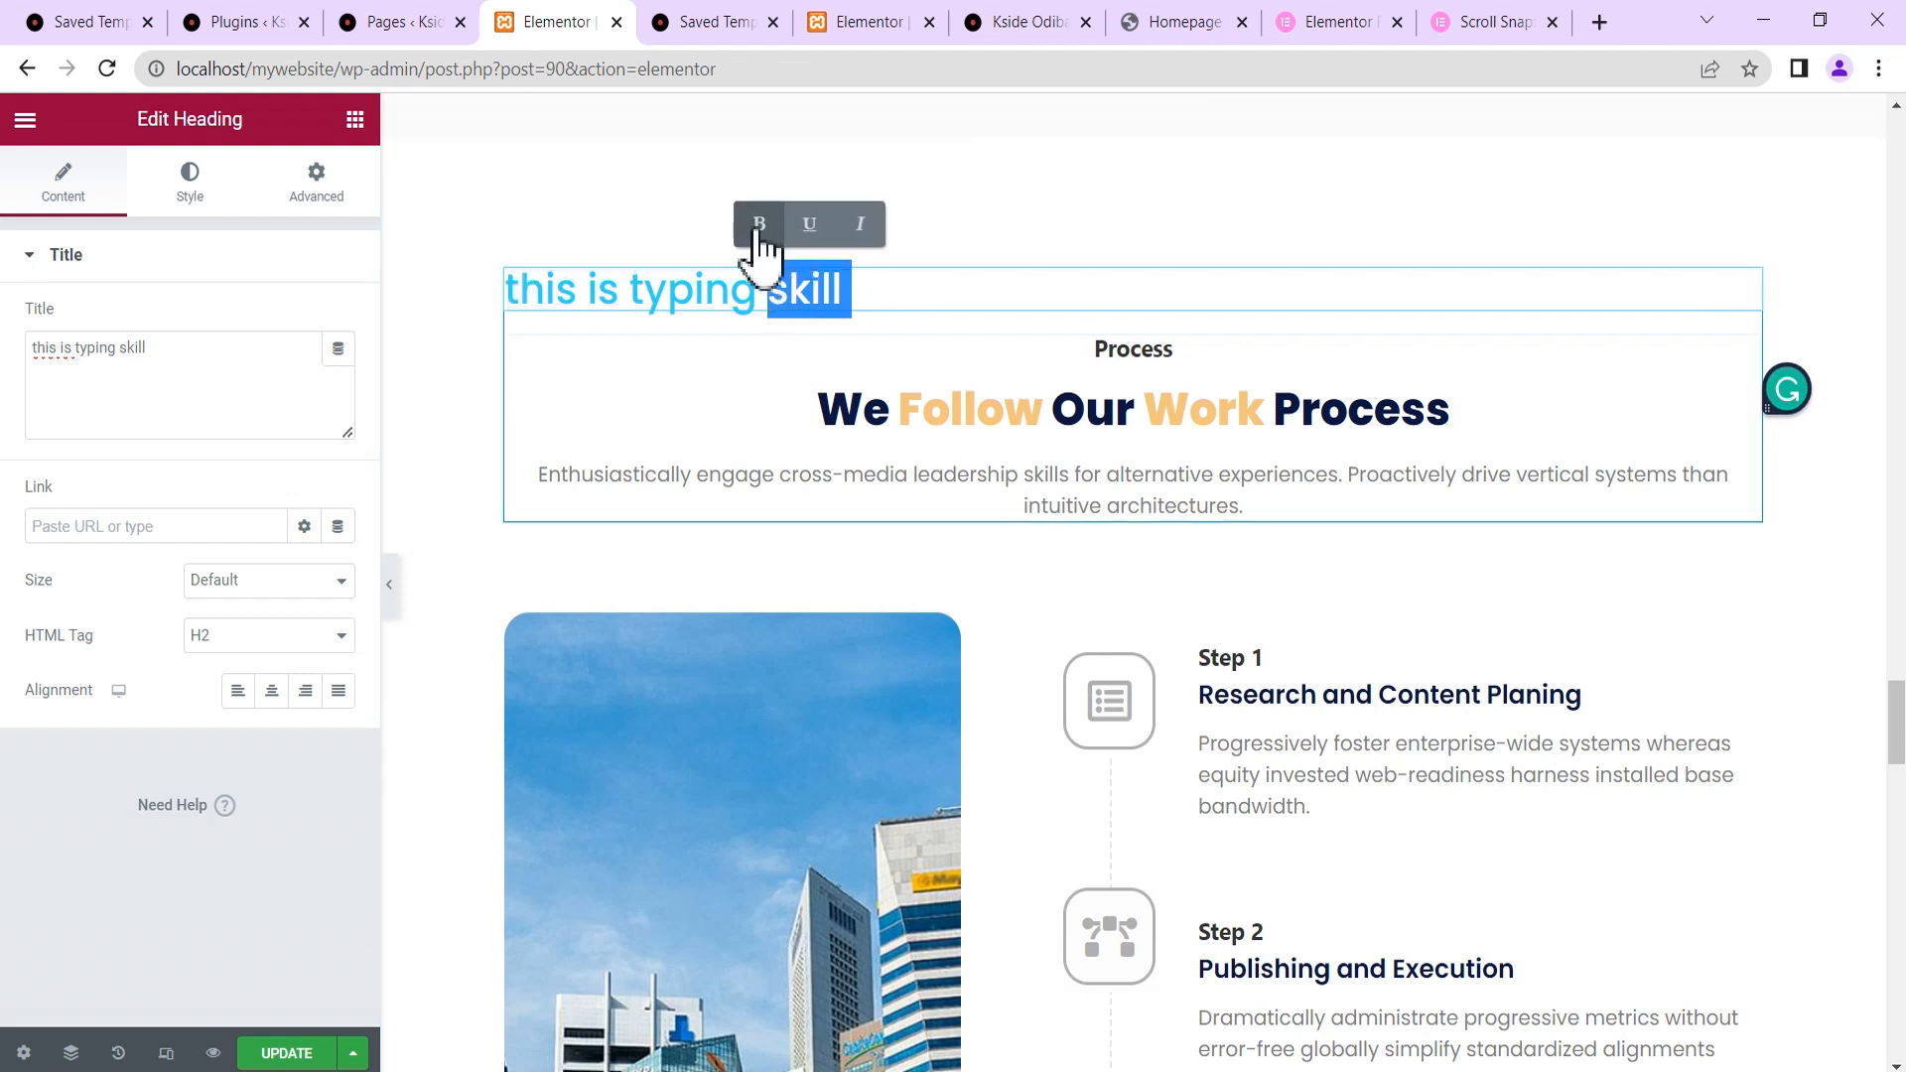
click(761, 226)
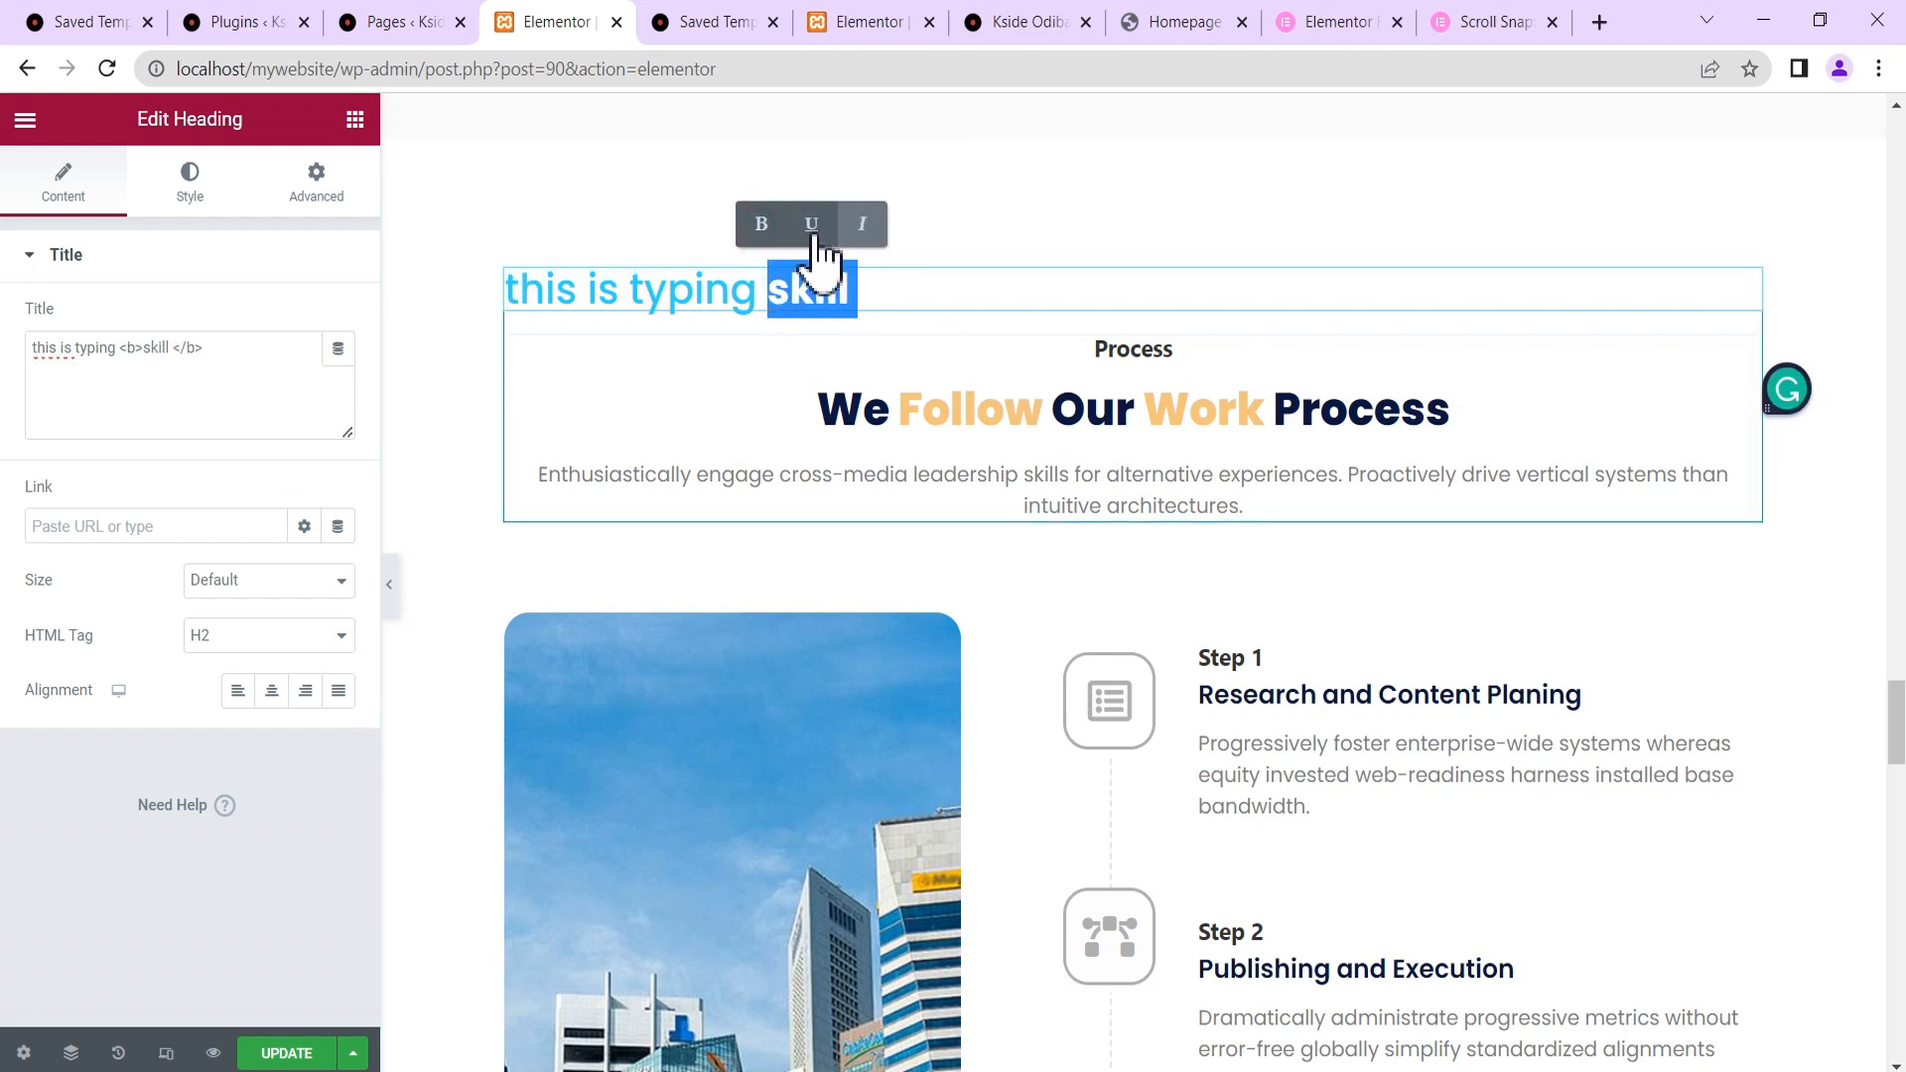
click(812, 226)
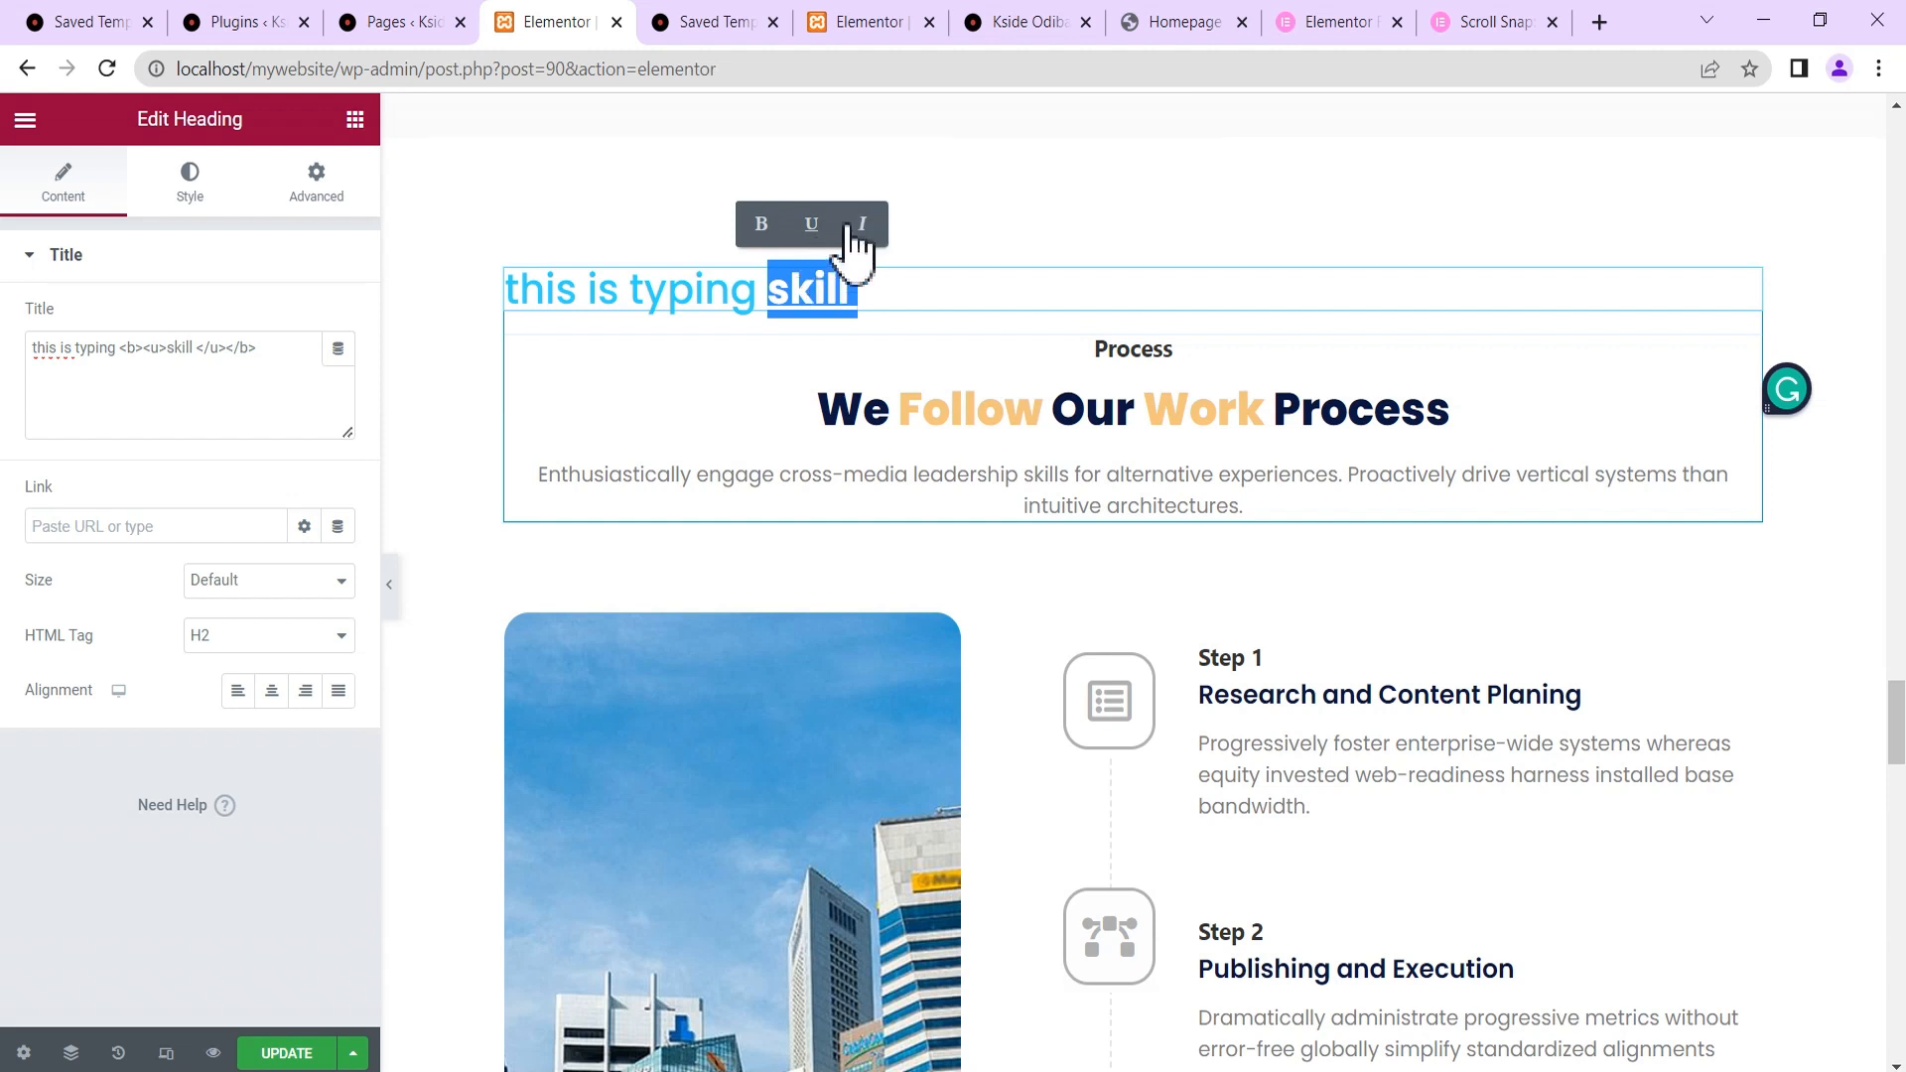
click(862, 228)
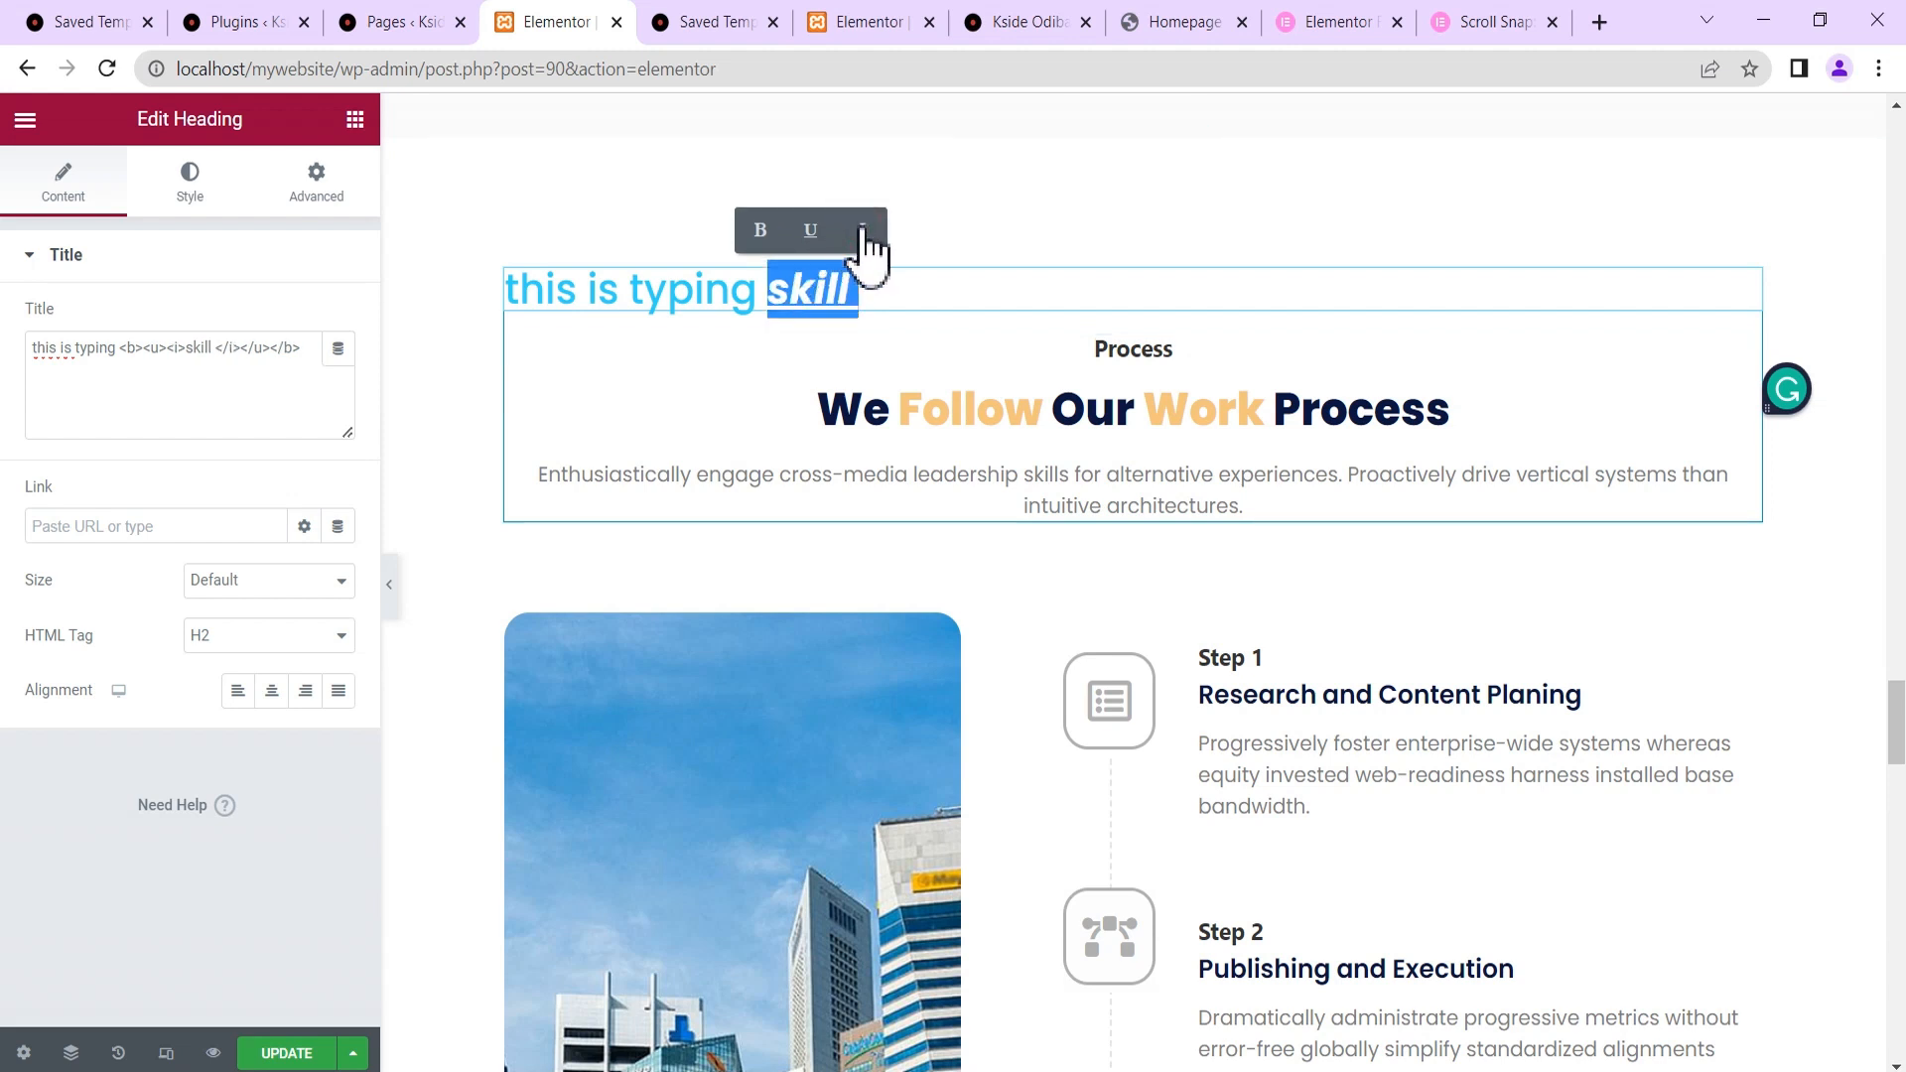
click(752, 294)
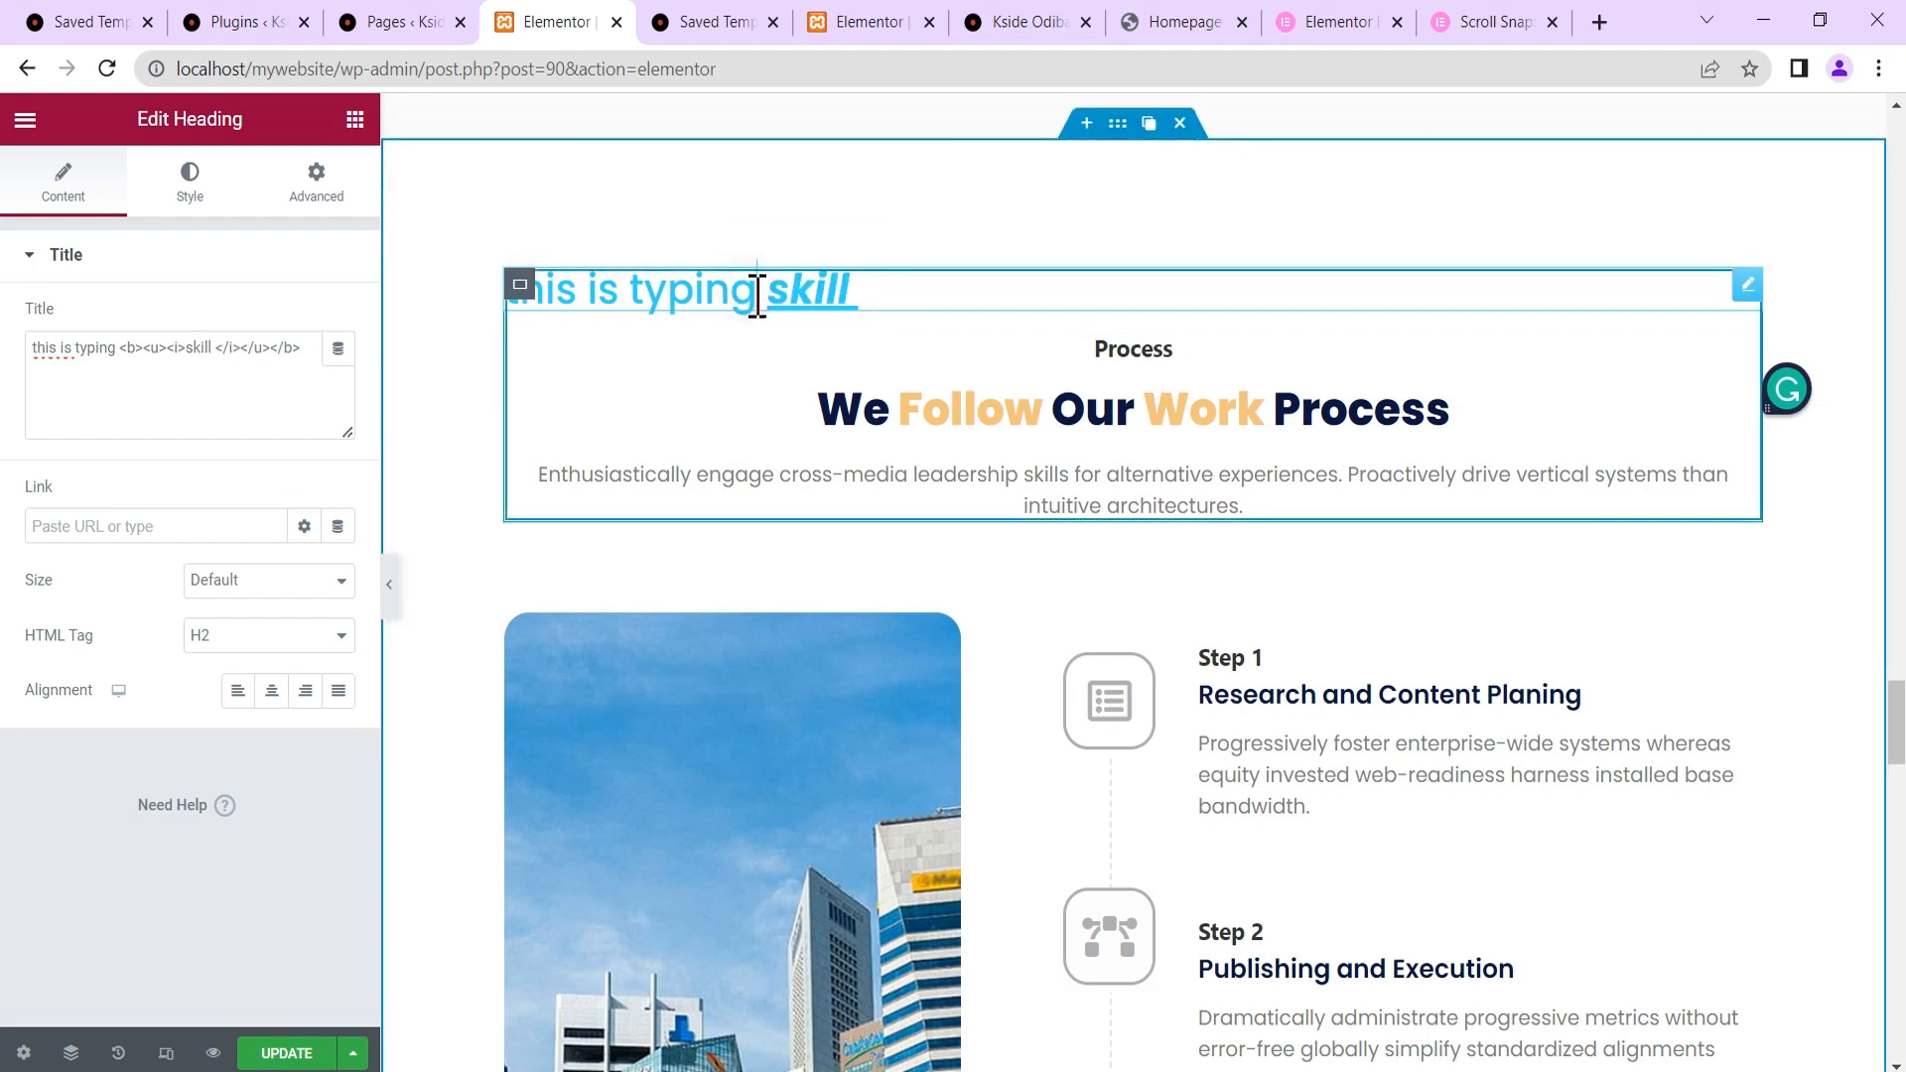
click(880, 300)
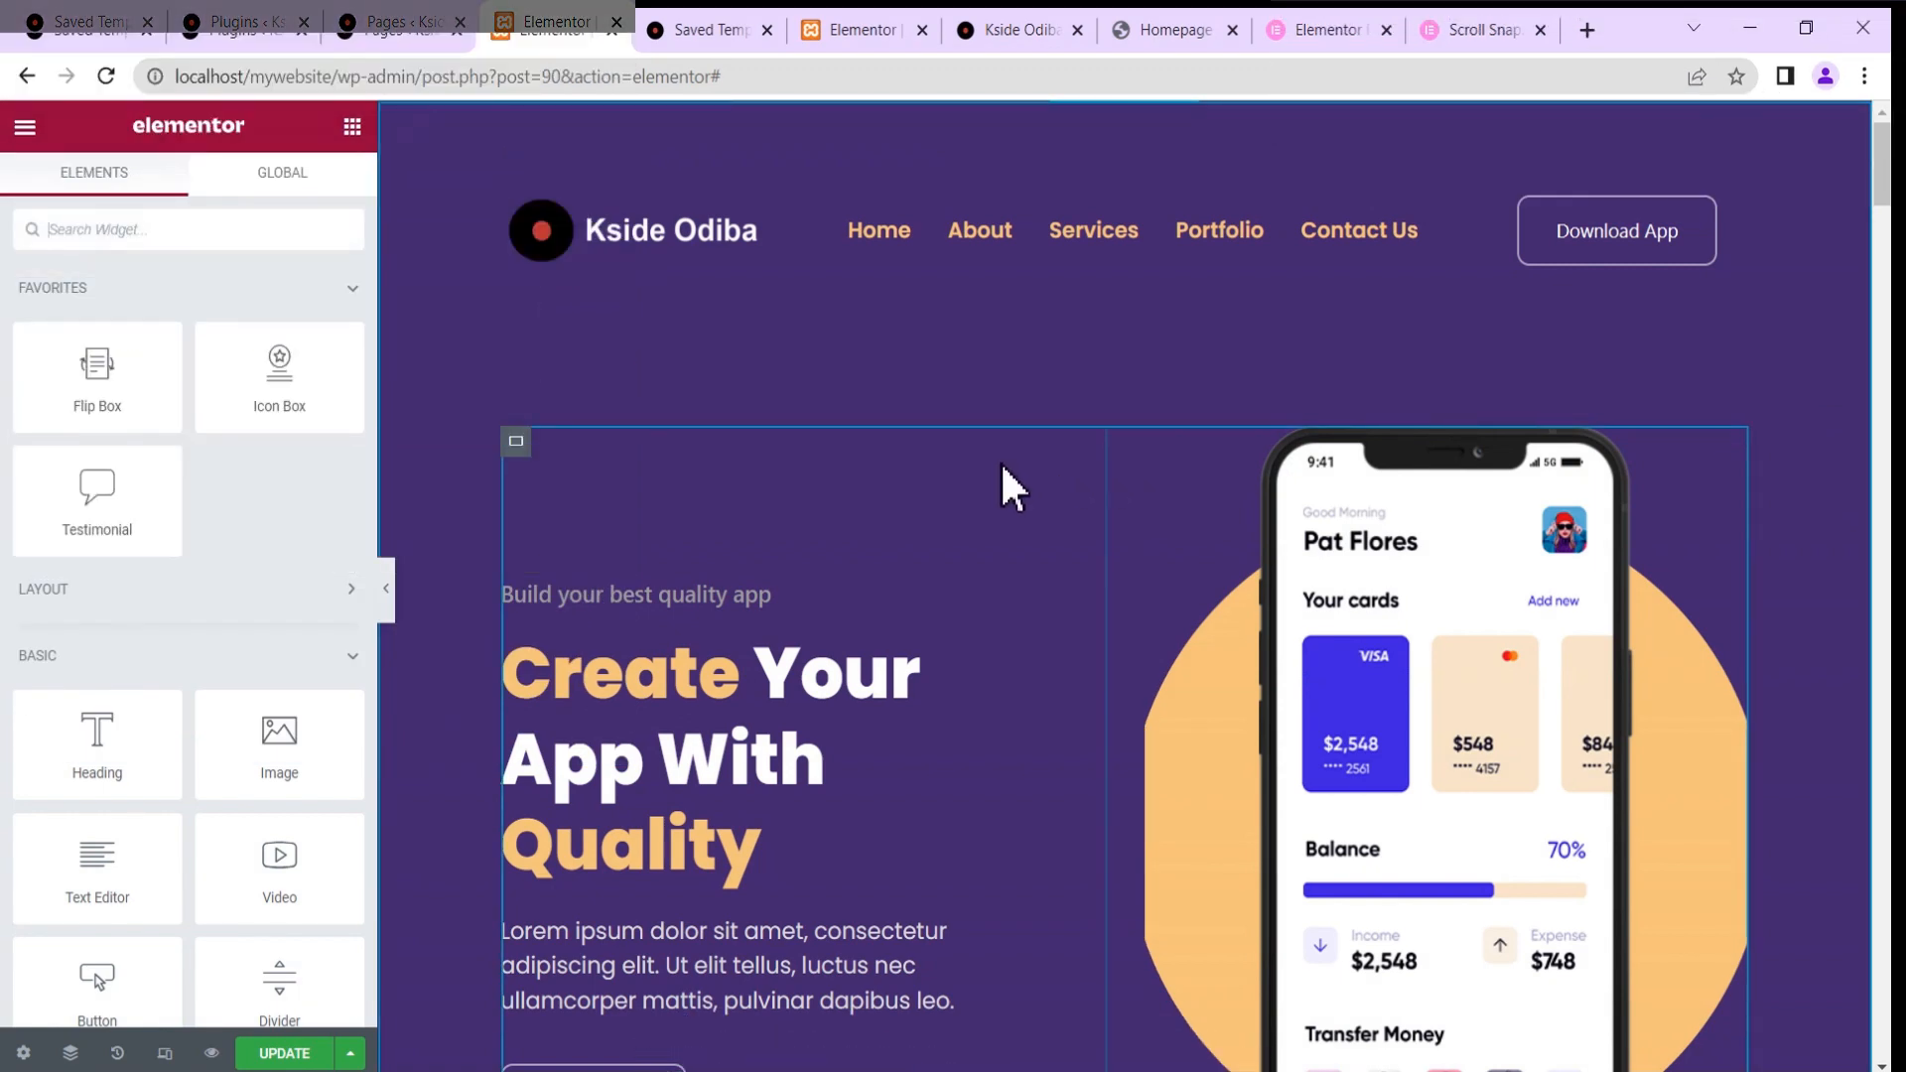
Turn on Scroll Snap in the page's advanced settings.
scroll(998, 461, down, 3)
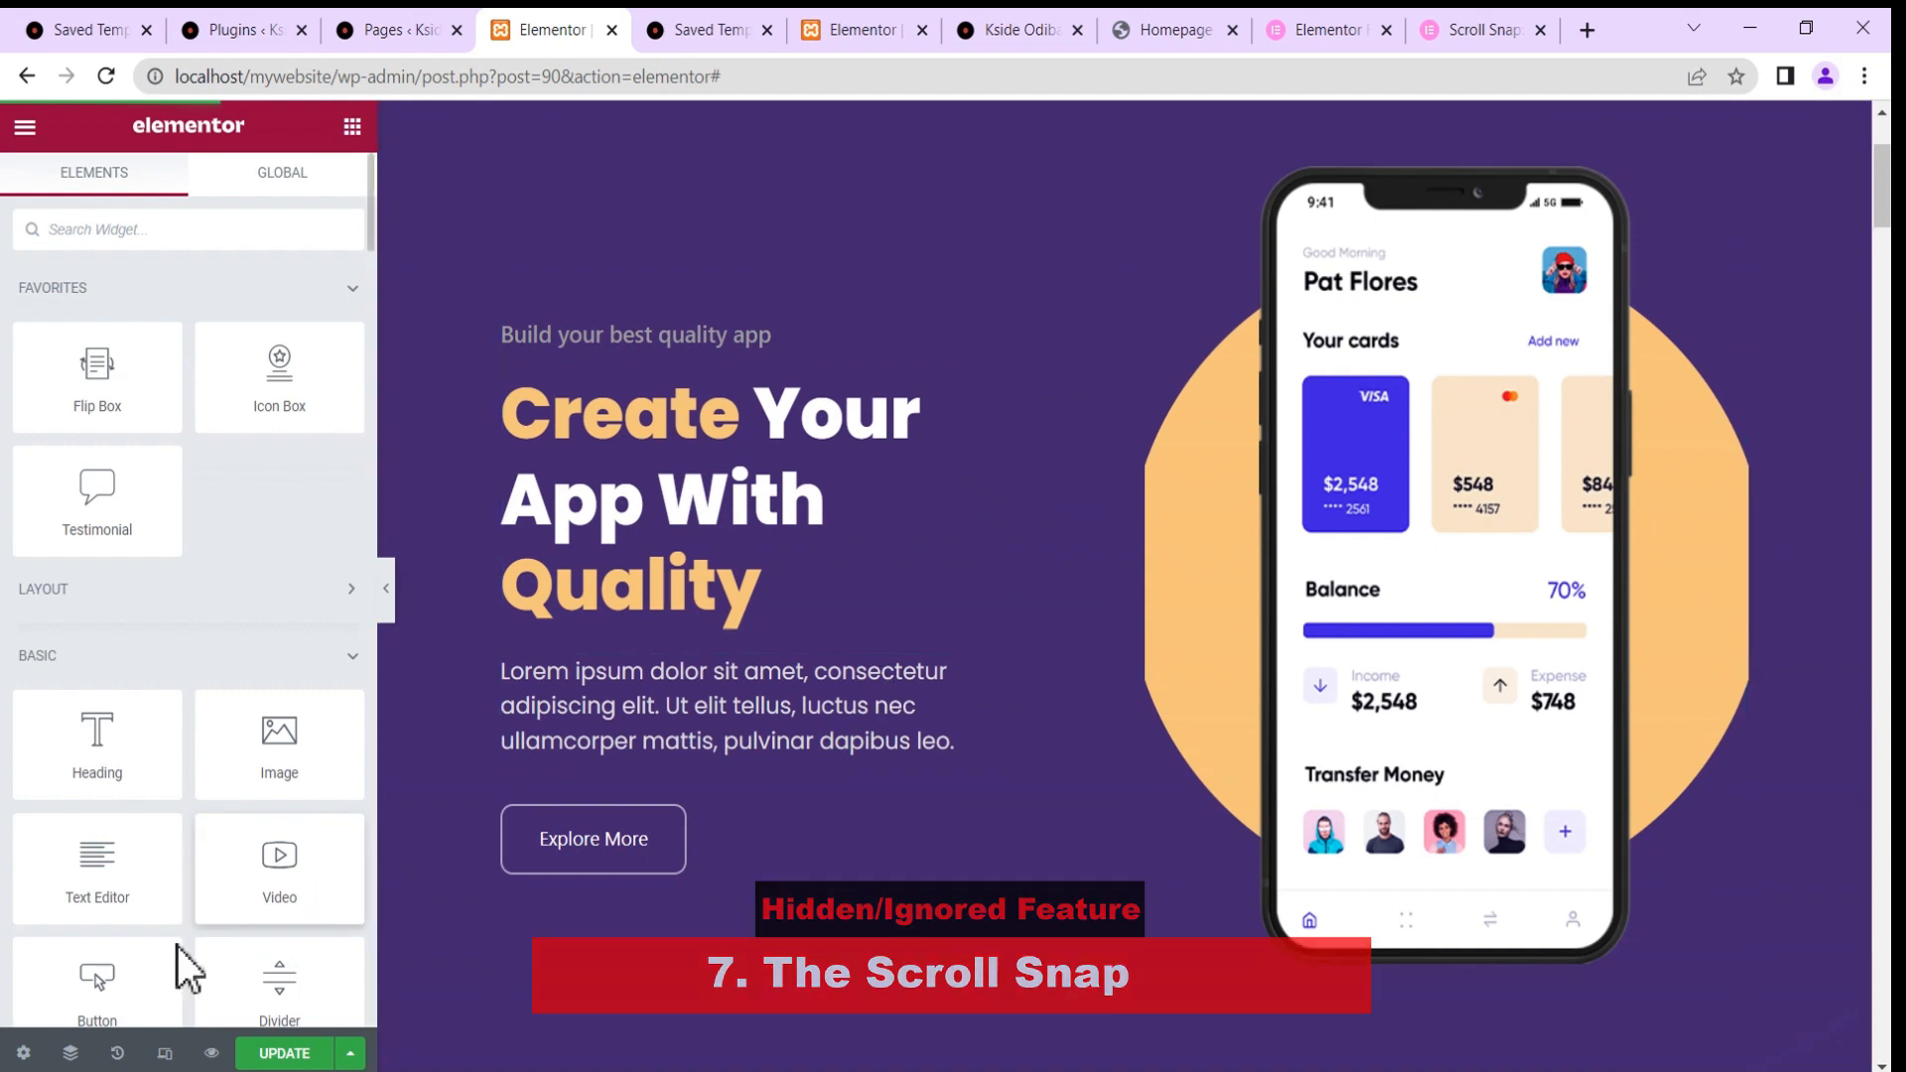
click(24, 1054)
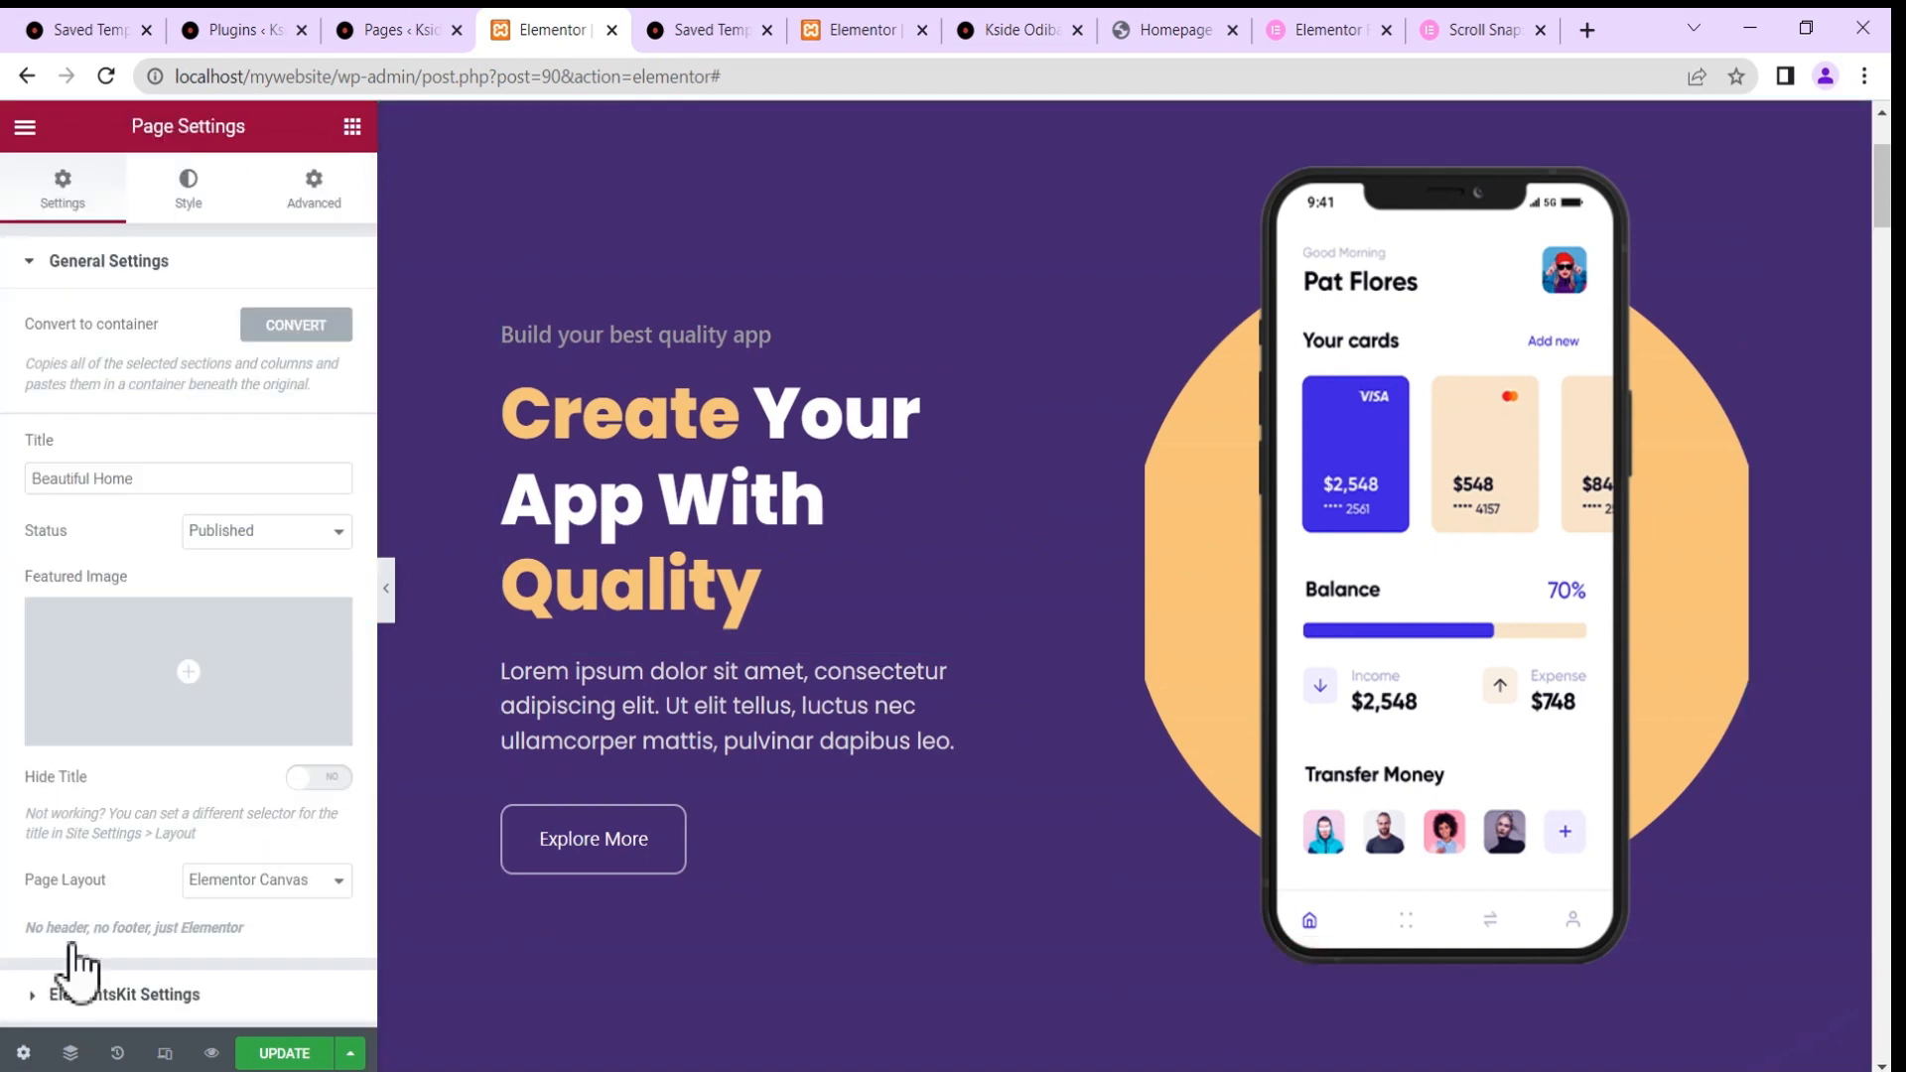
click(313, 189)
click(248, 260)
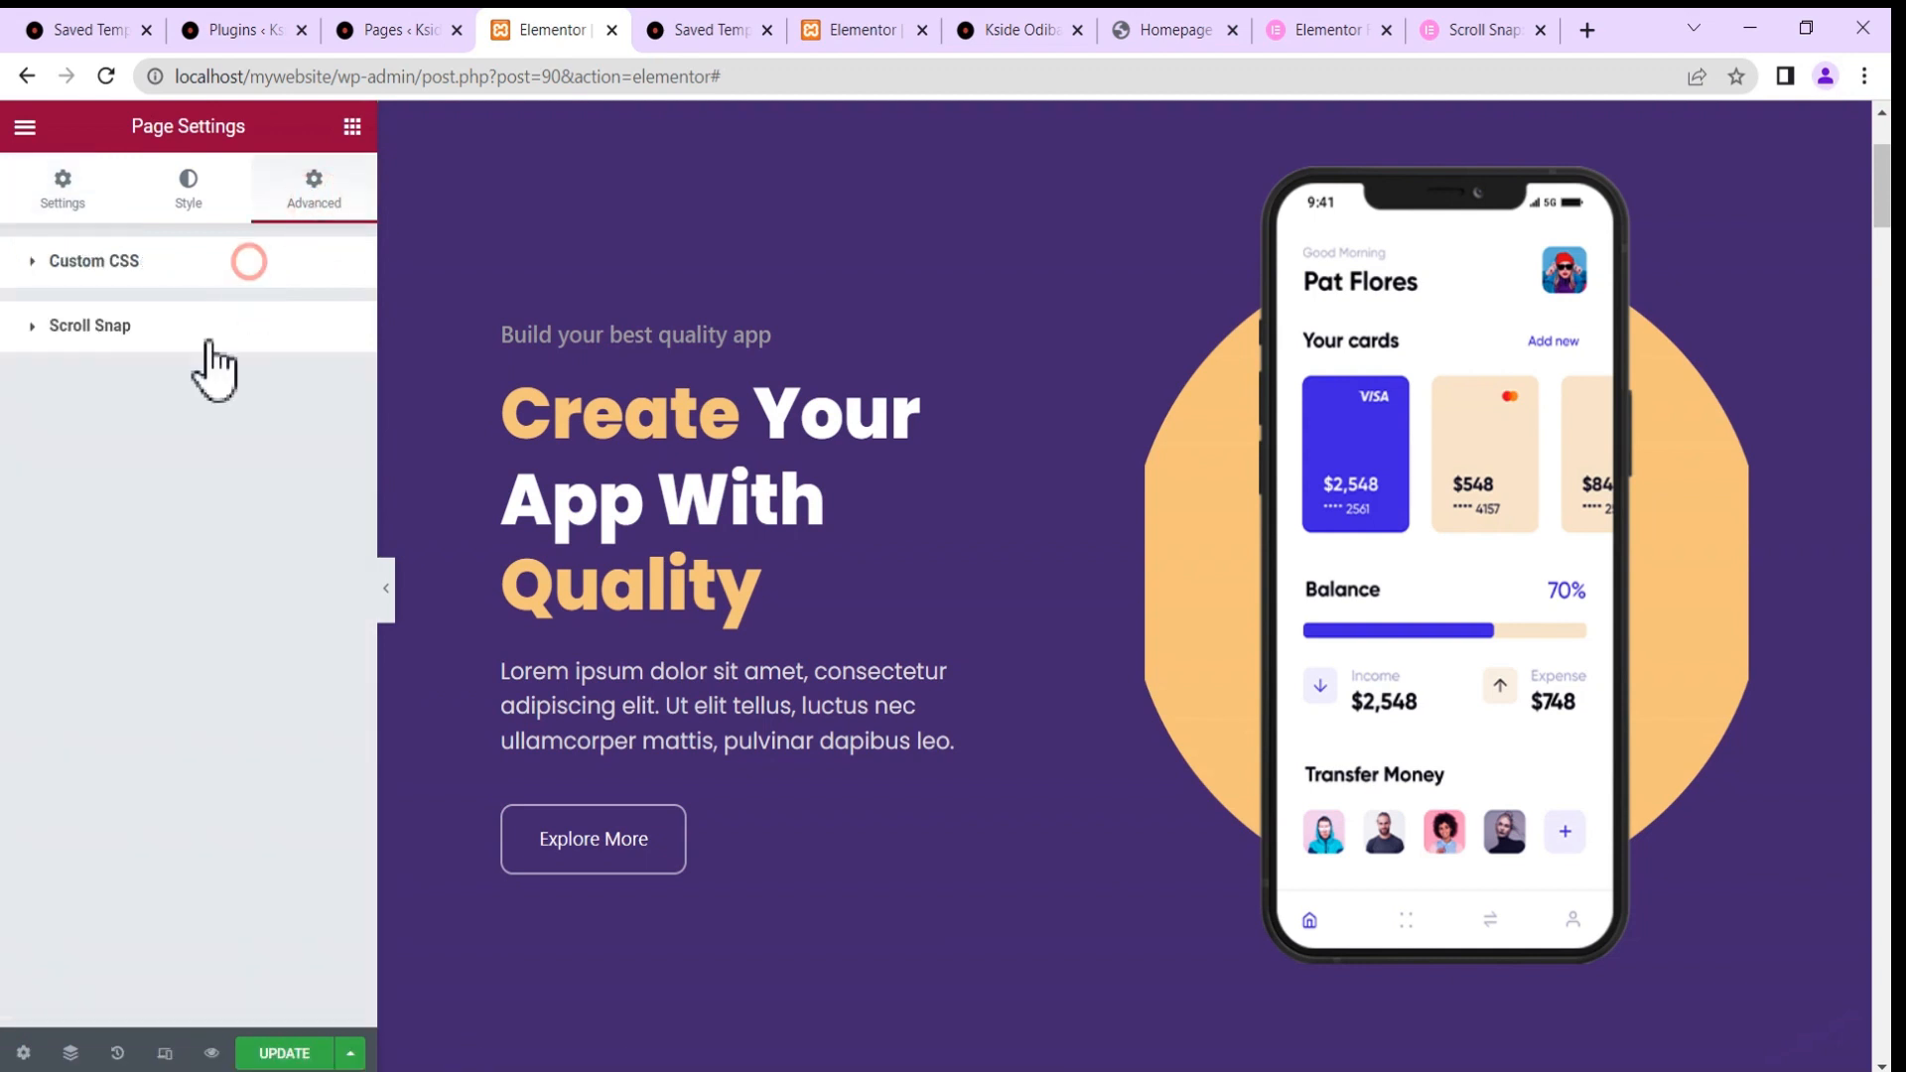
click(99, 334)
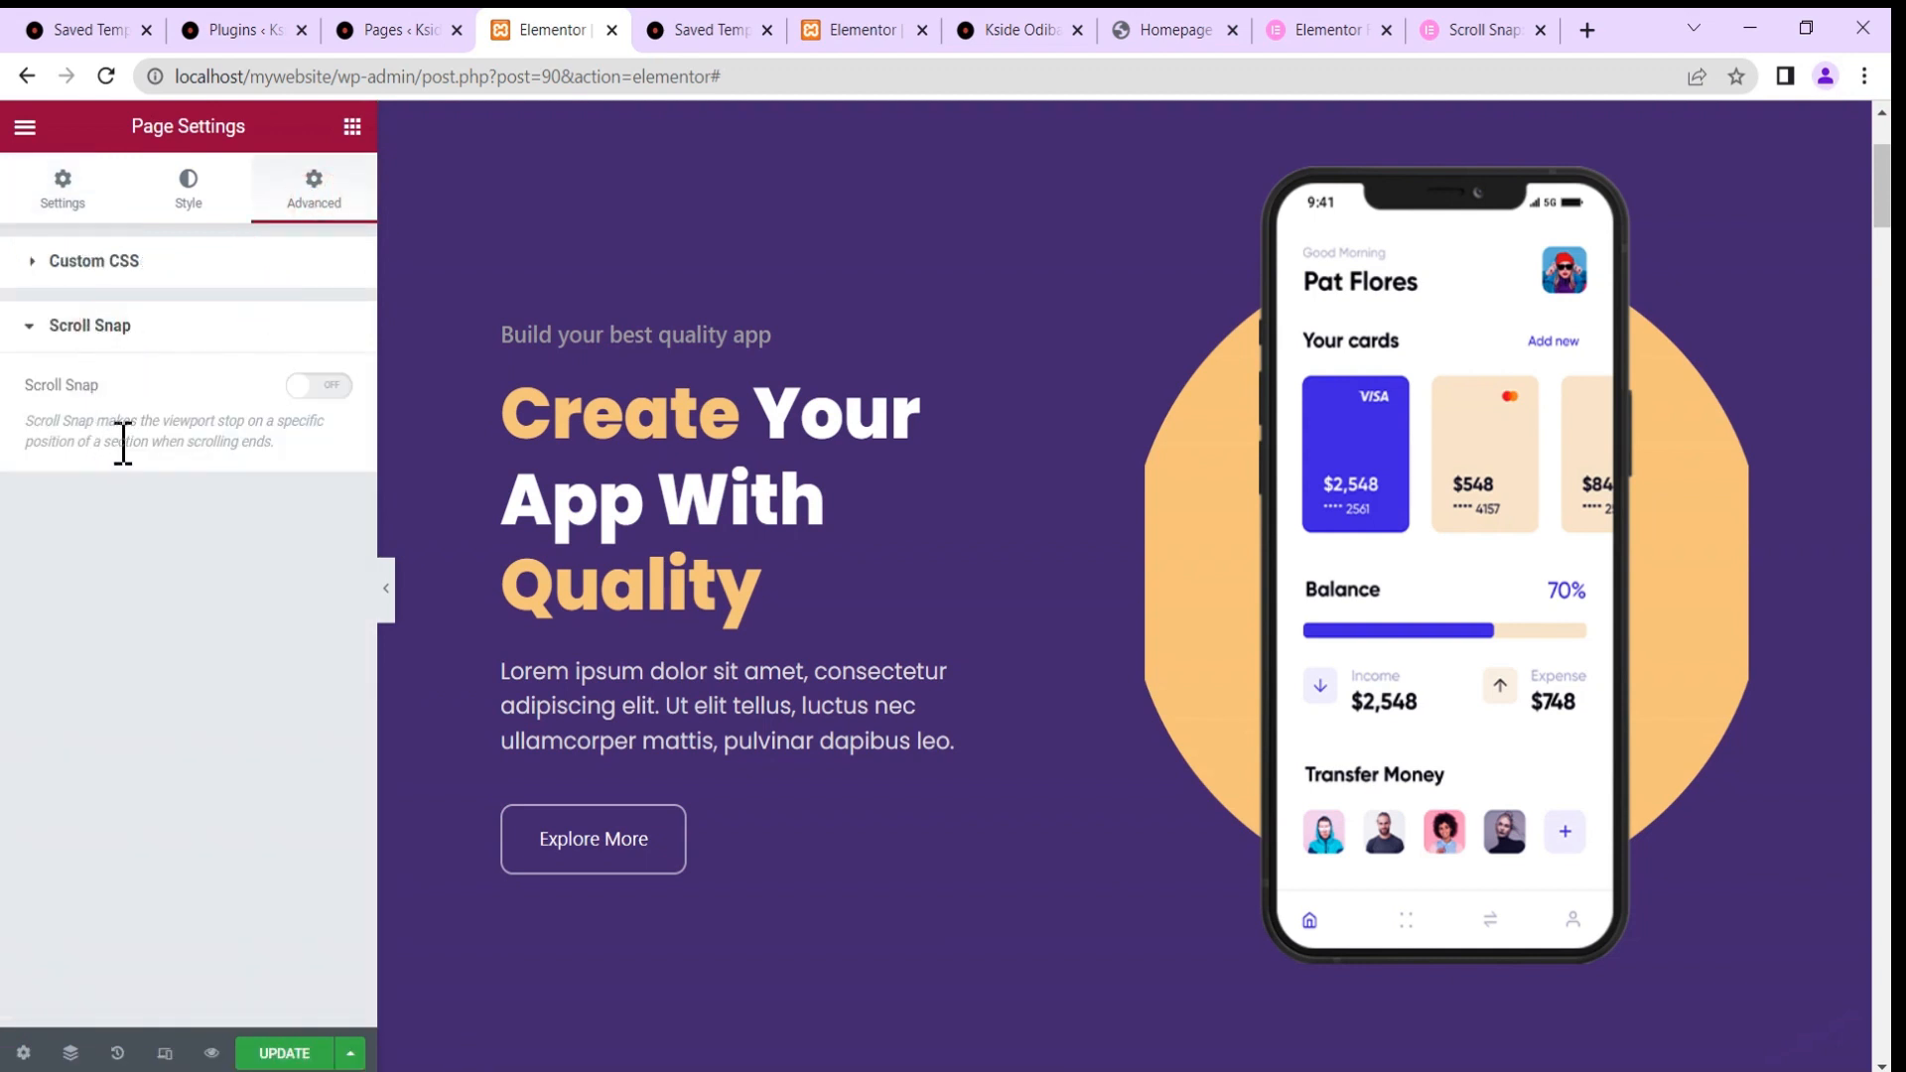
click(331, 387)
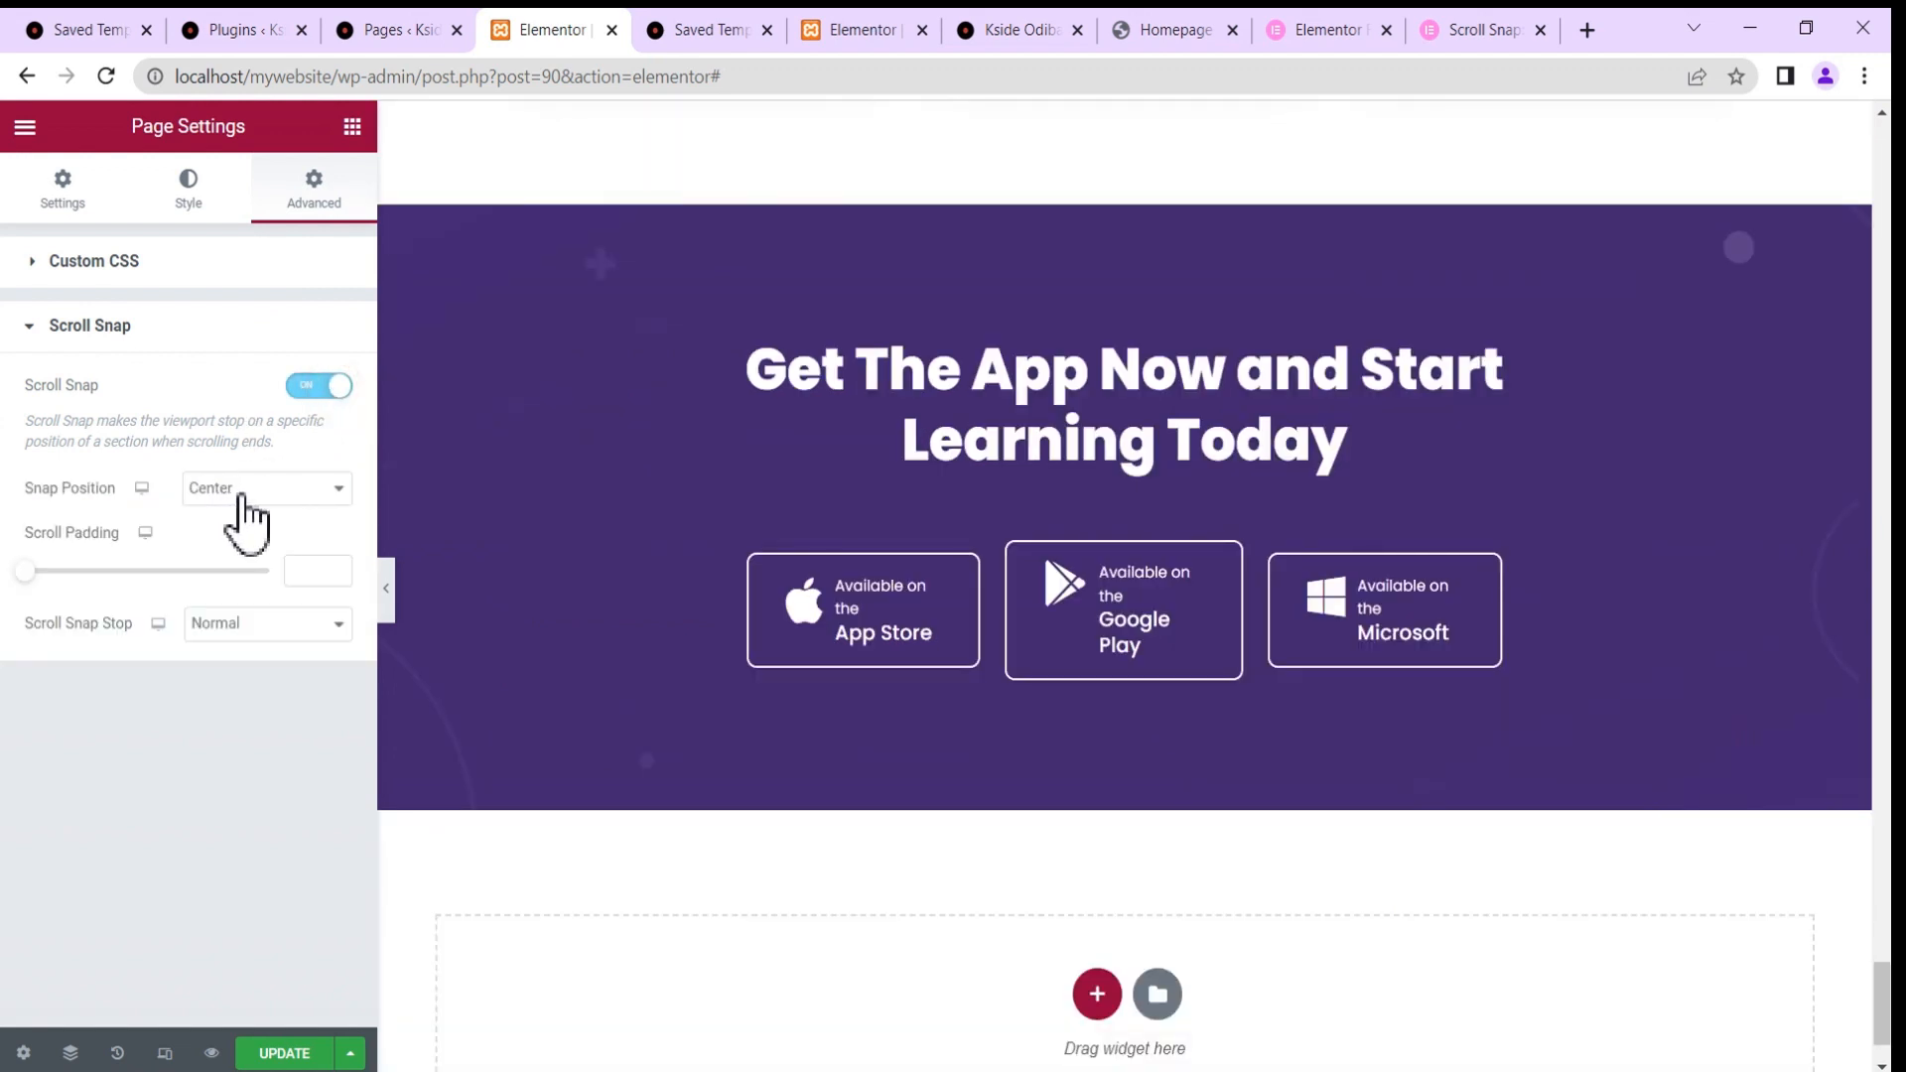
Set the page's Scroll Snap position to Top and review the other position options.
click(240, 496)
click(239, 520)
click(255, 495)
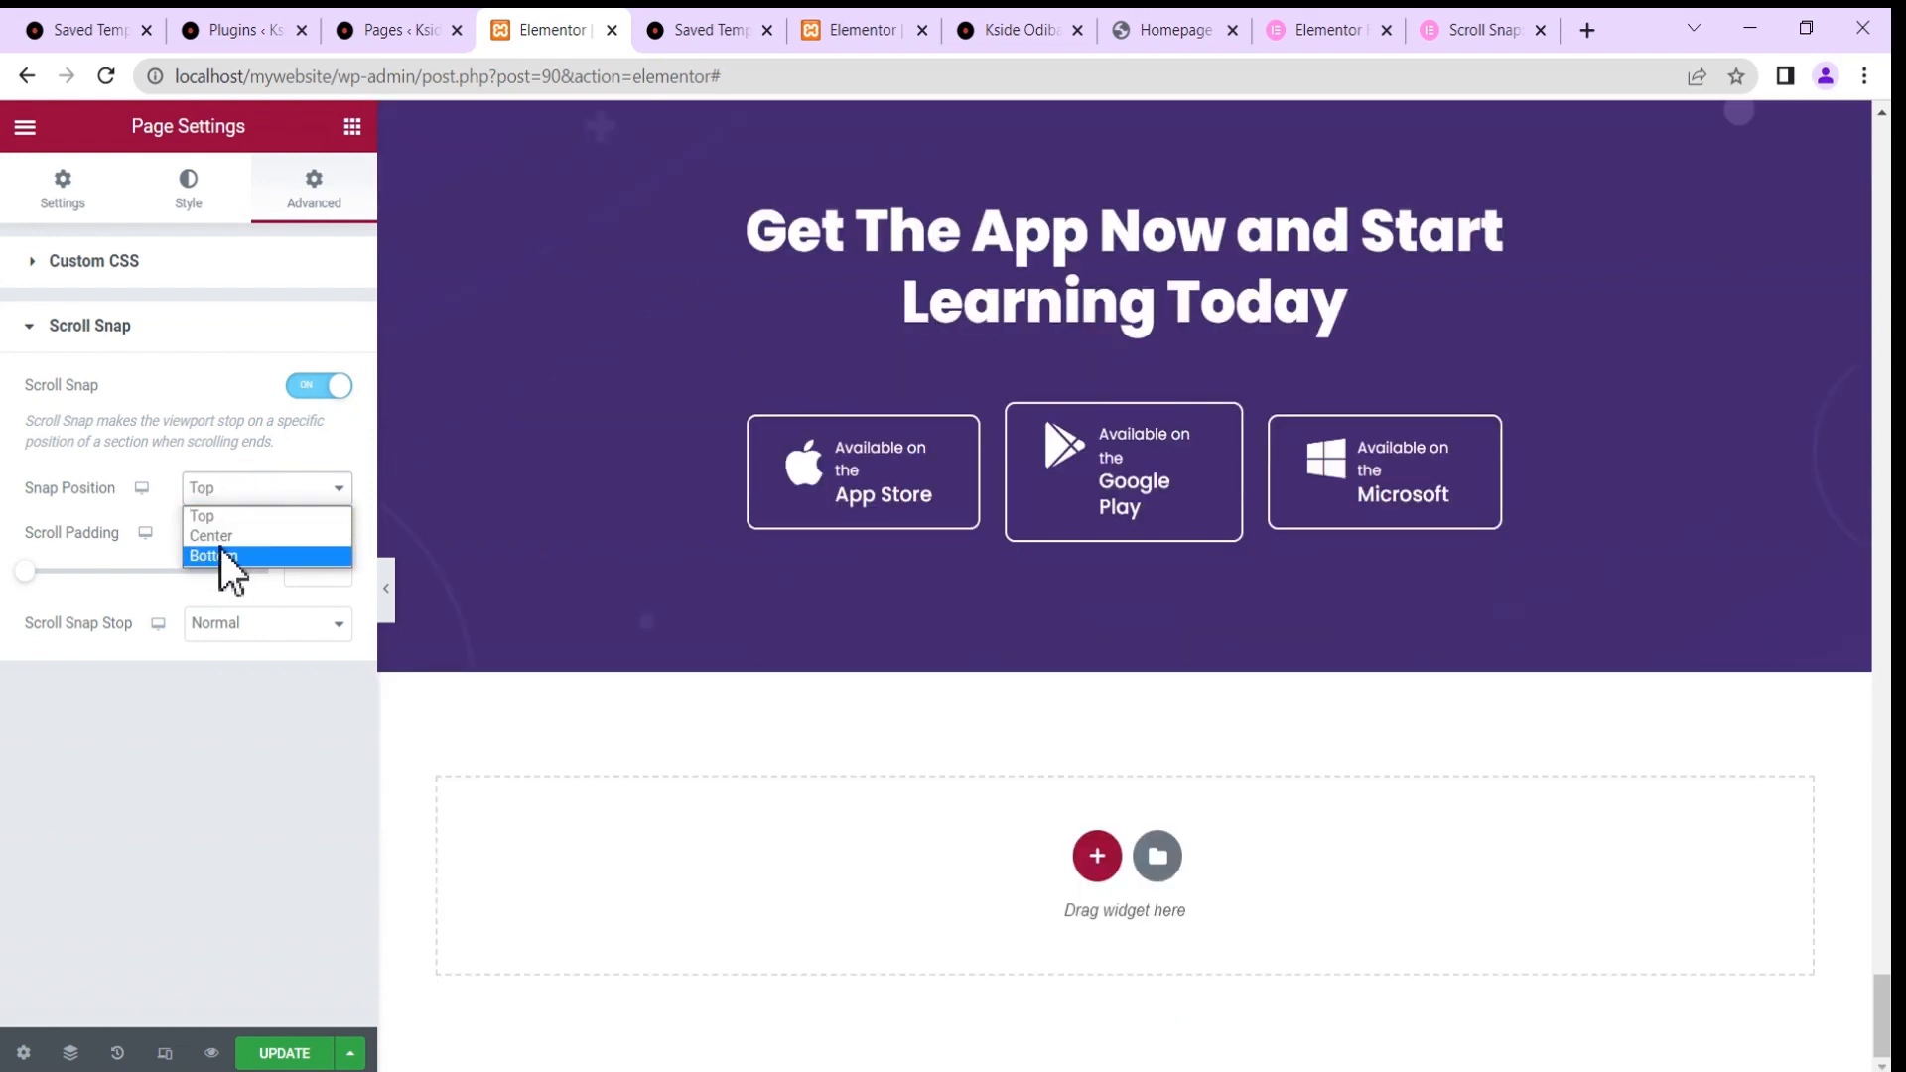
click(164, 438)
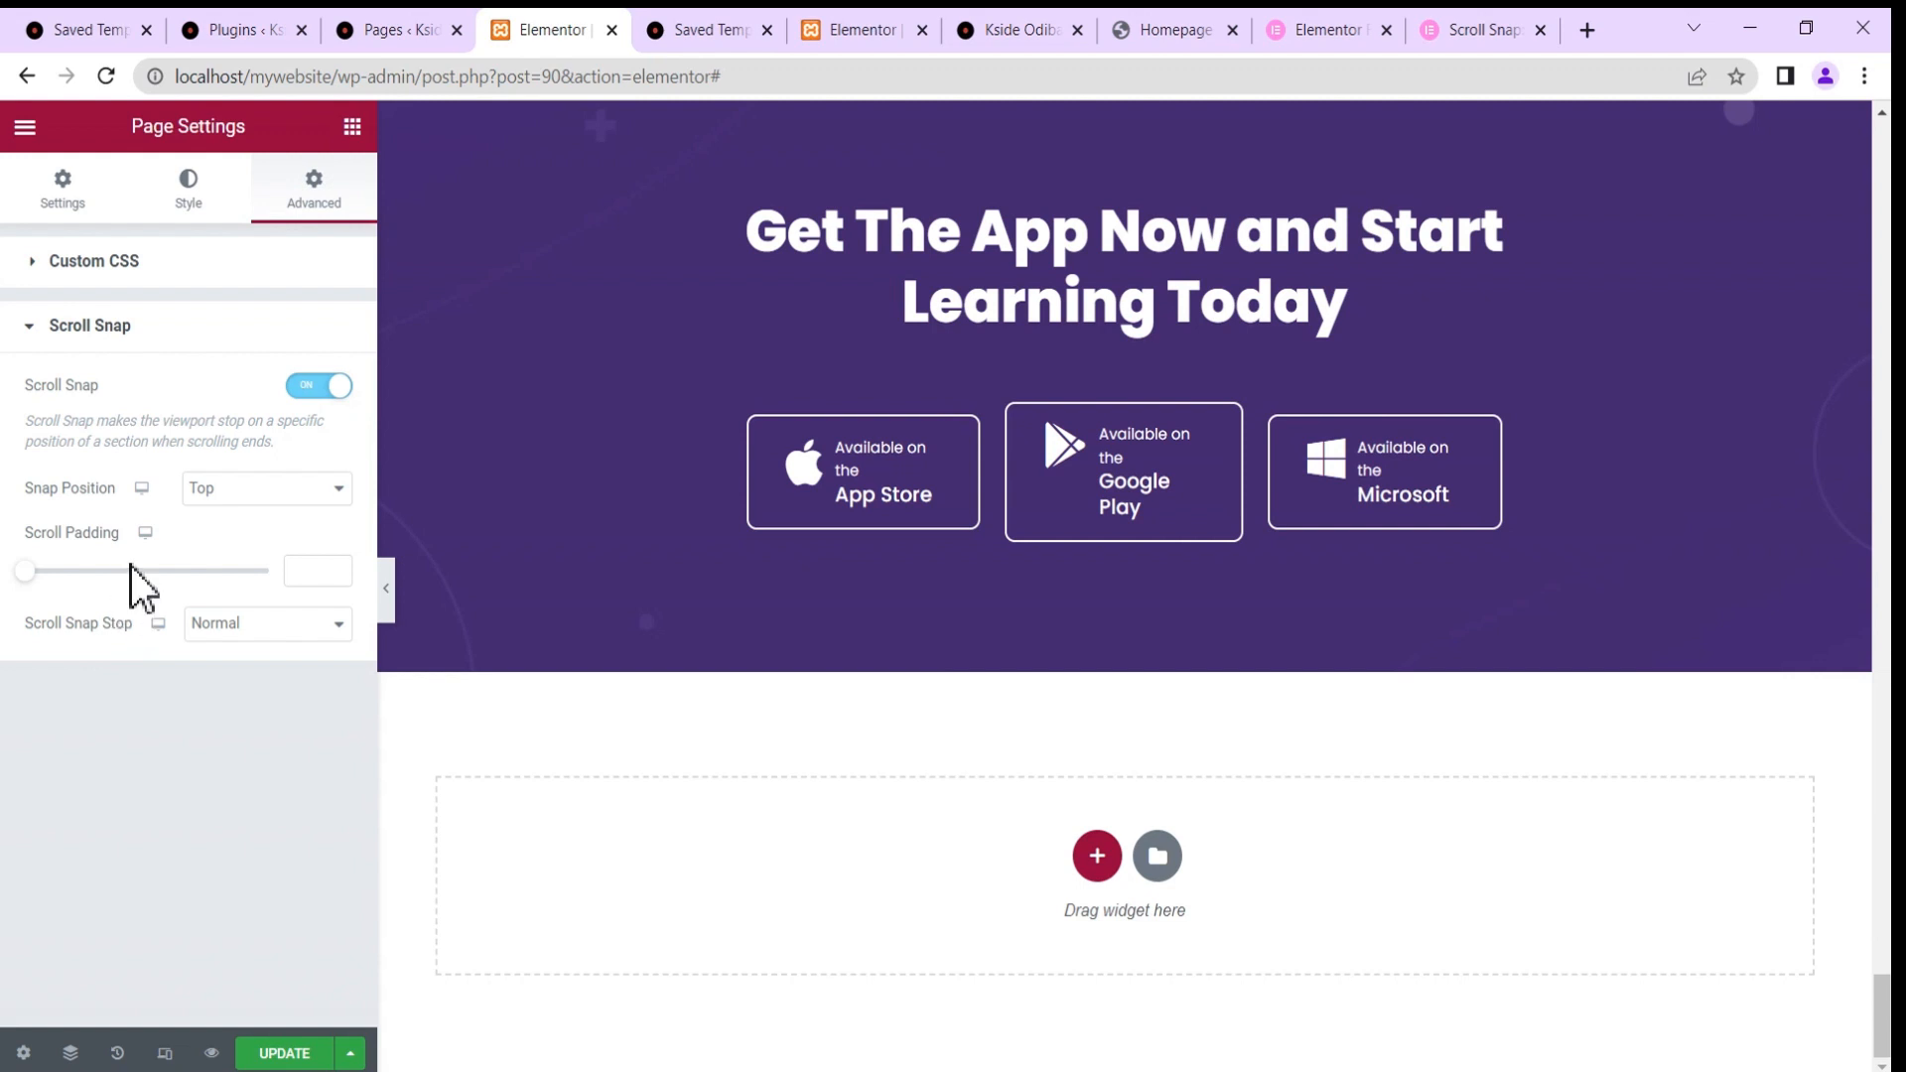
Hide the editing panel, test Scroll Snap by going through the page from its beginning, and bring the panel back.
drag(1887, 1034, 1887, 169)
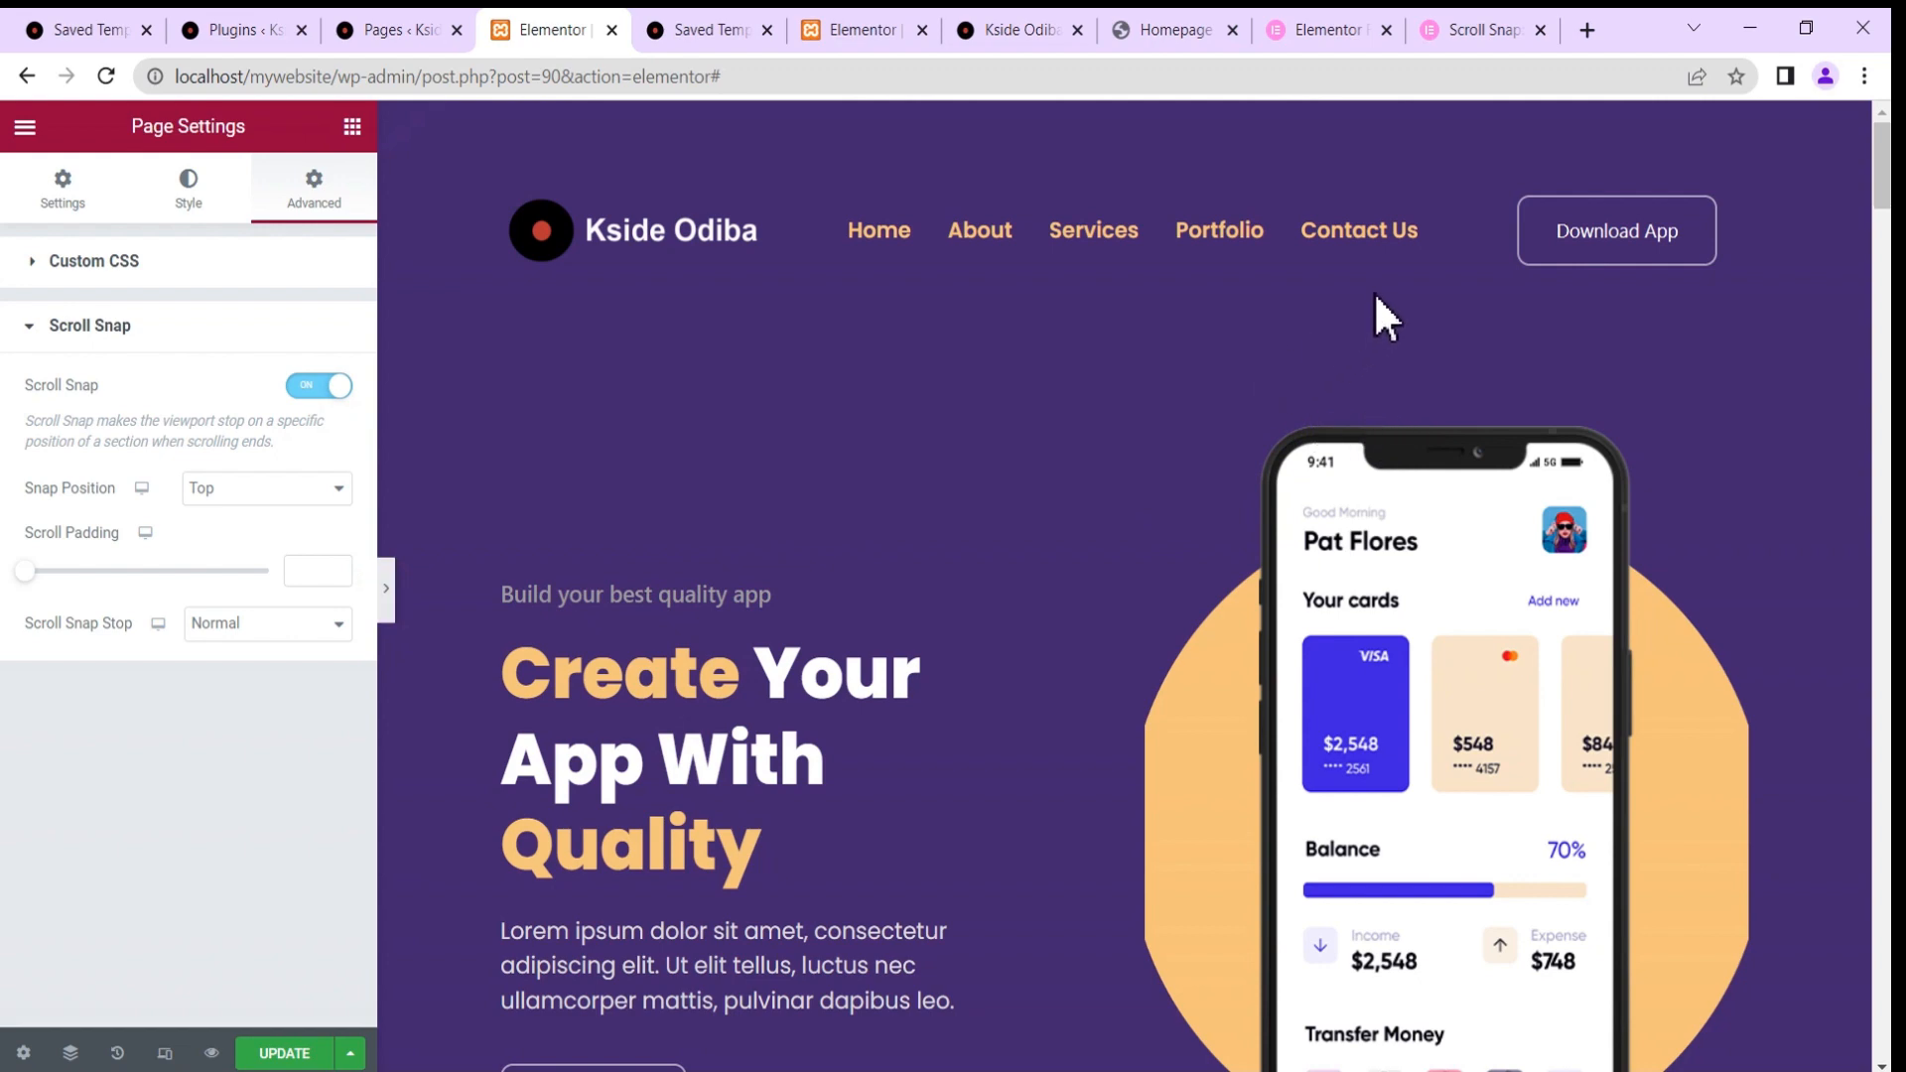
scroll(1330, 304, down, 5)
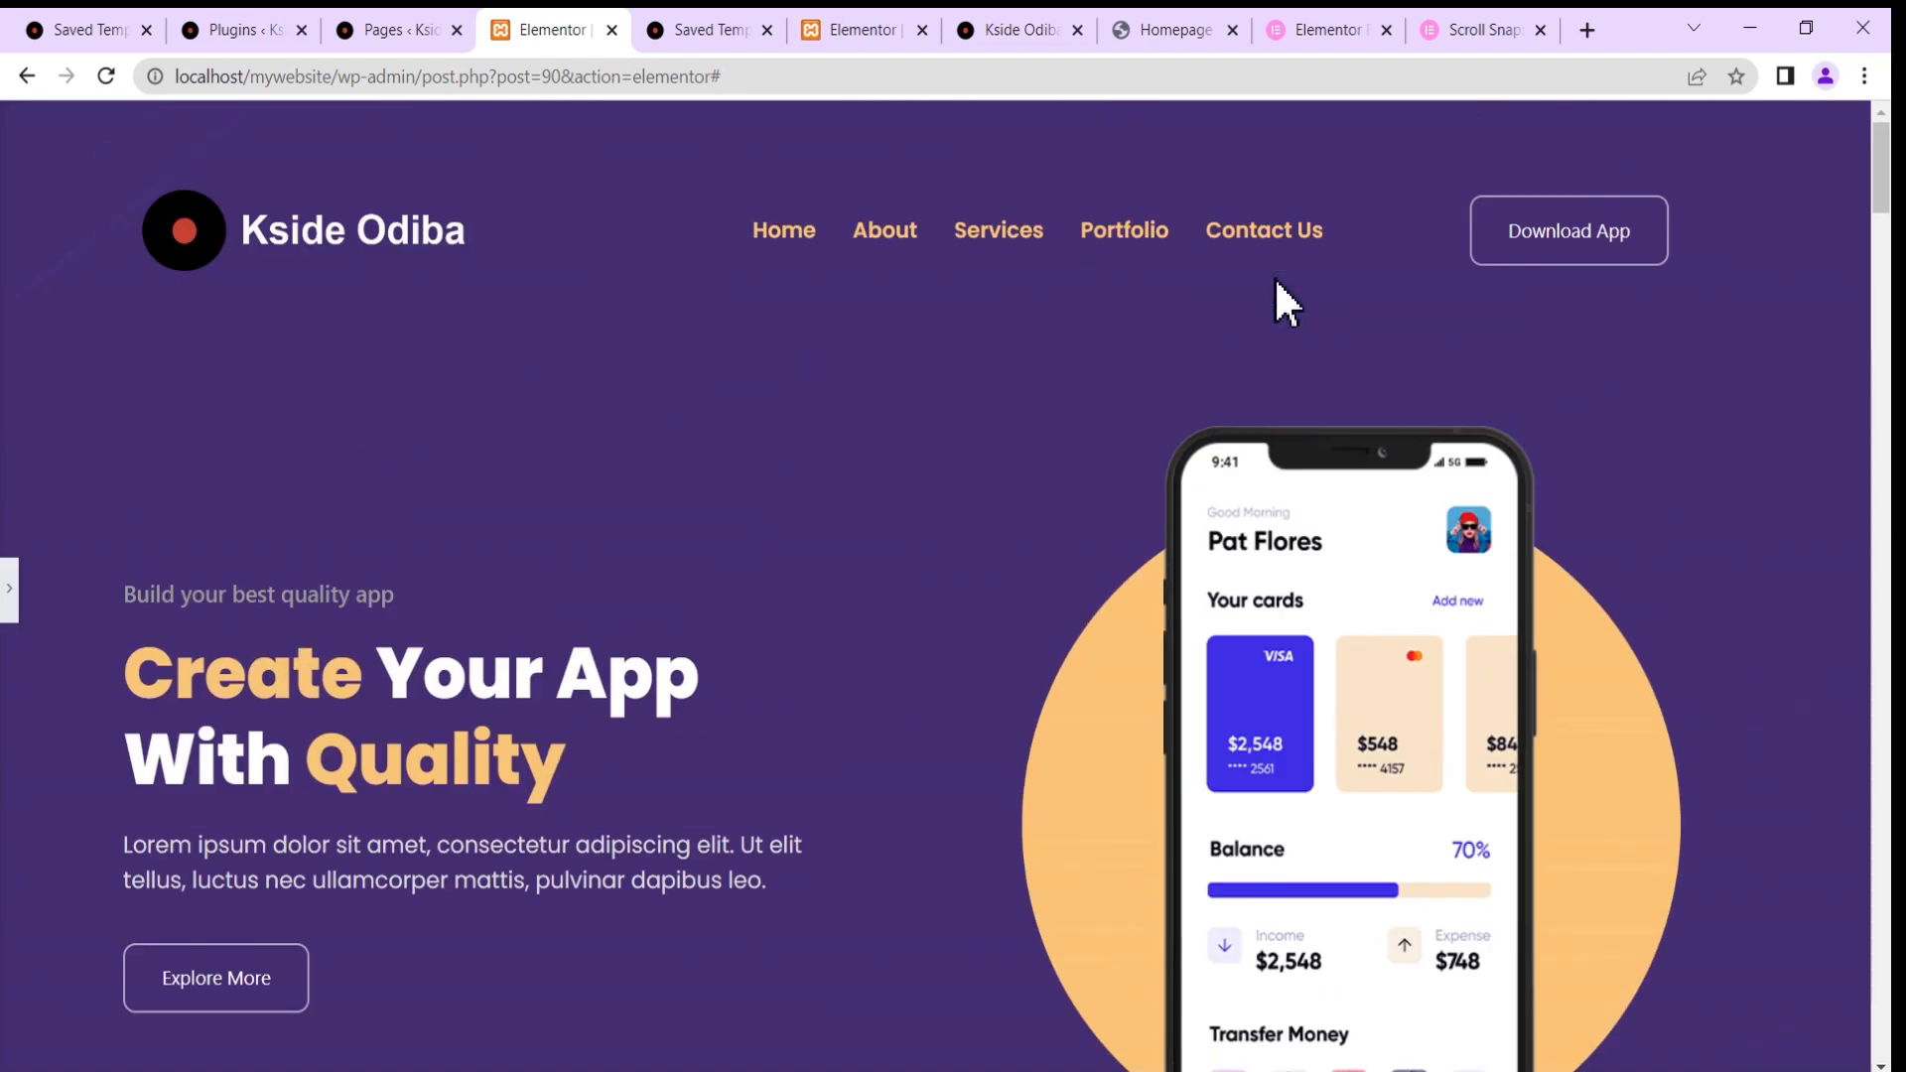
scroll(1267, 466, down, 5)
scroll(1266, 486, down, 5)
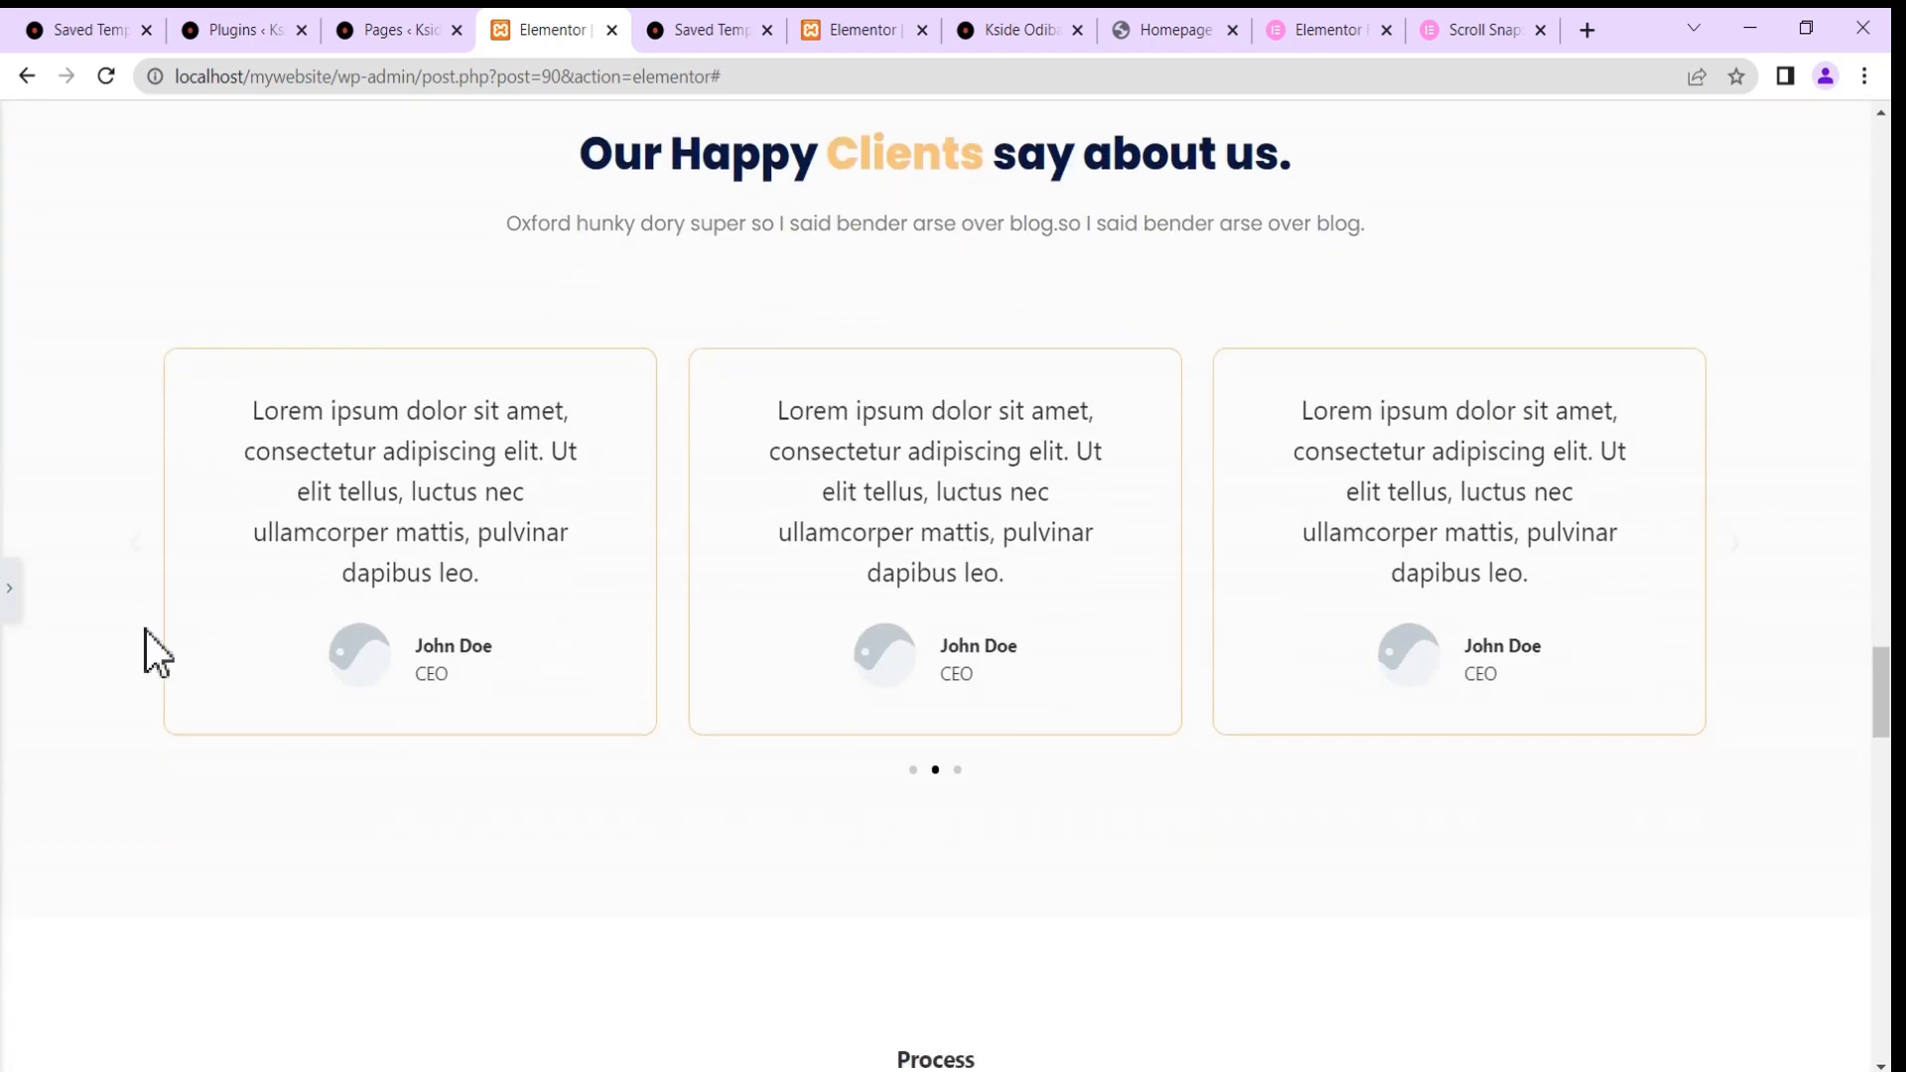
click(12, 621)
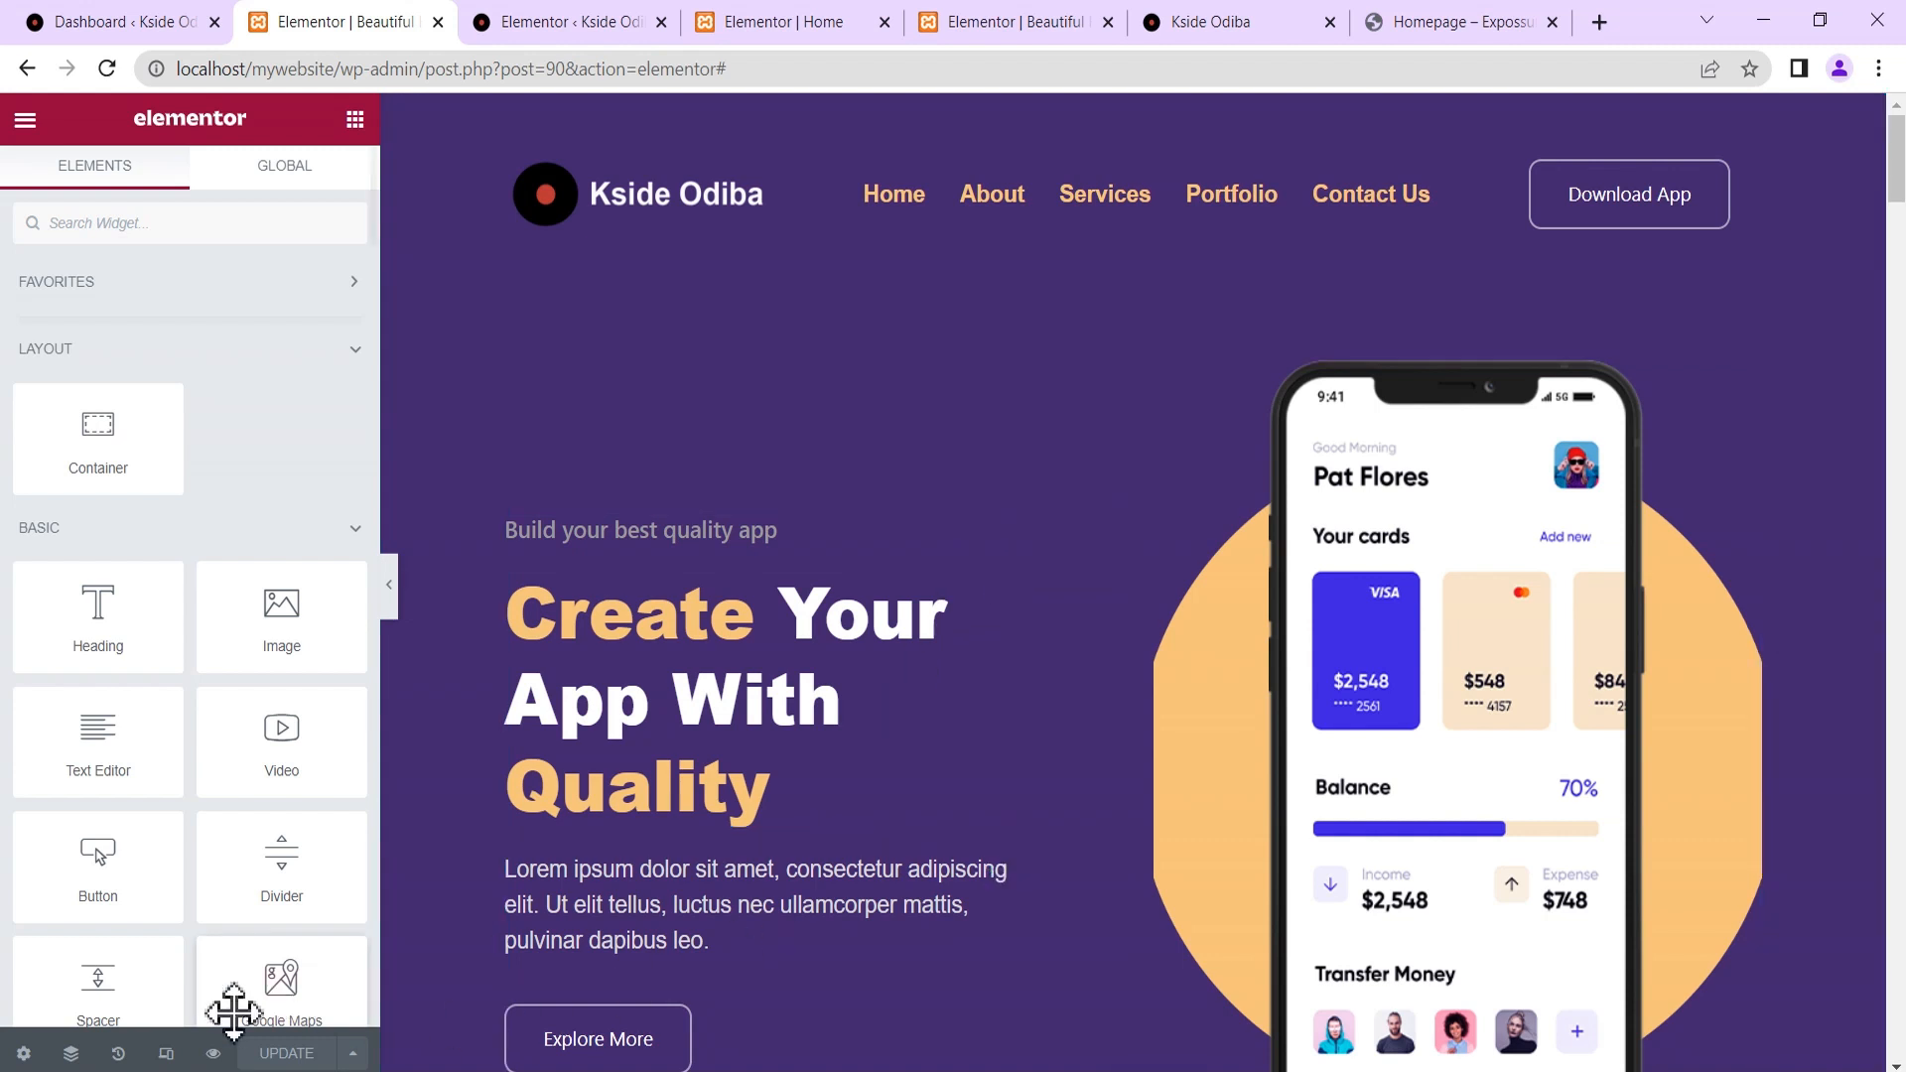
Turn on responsive mode, examine the Breakpoints in the site-wide Layout settings, and return to the widget list.
click(162, 1057)
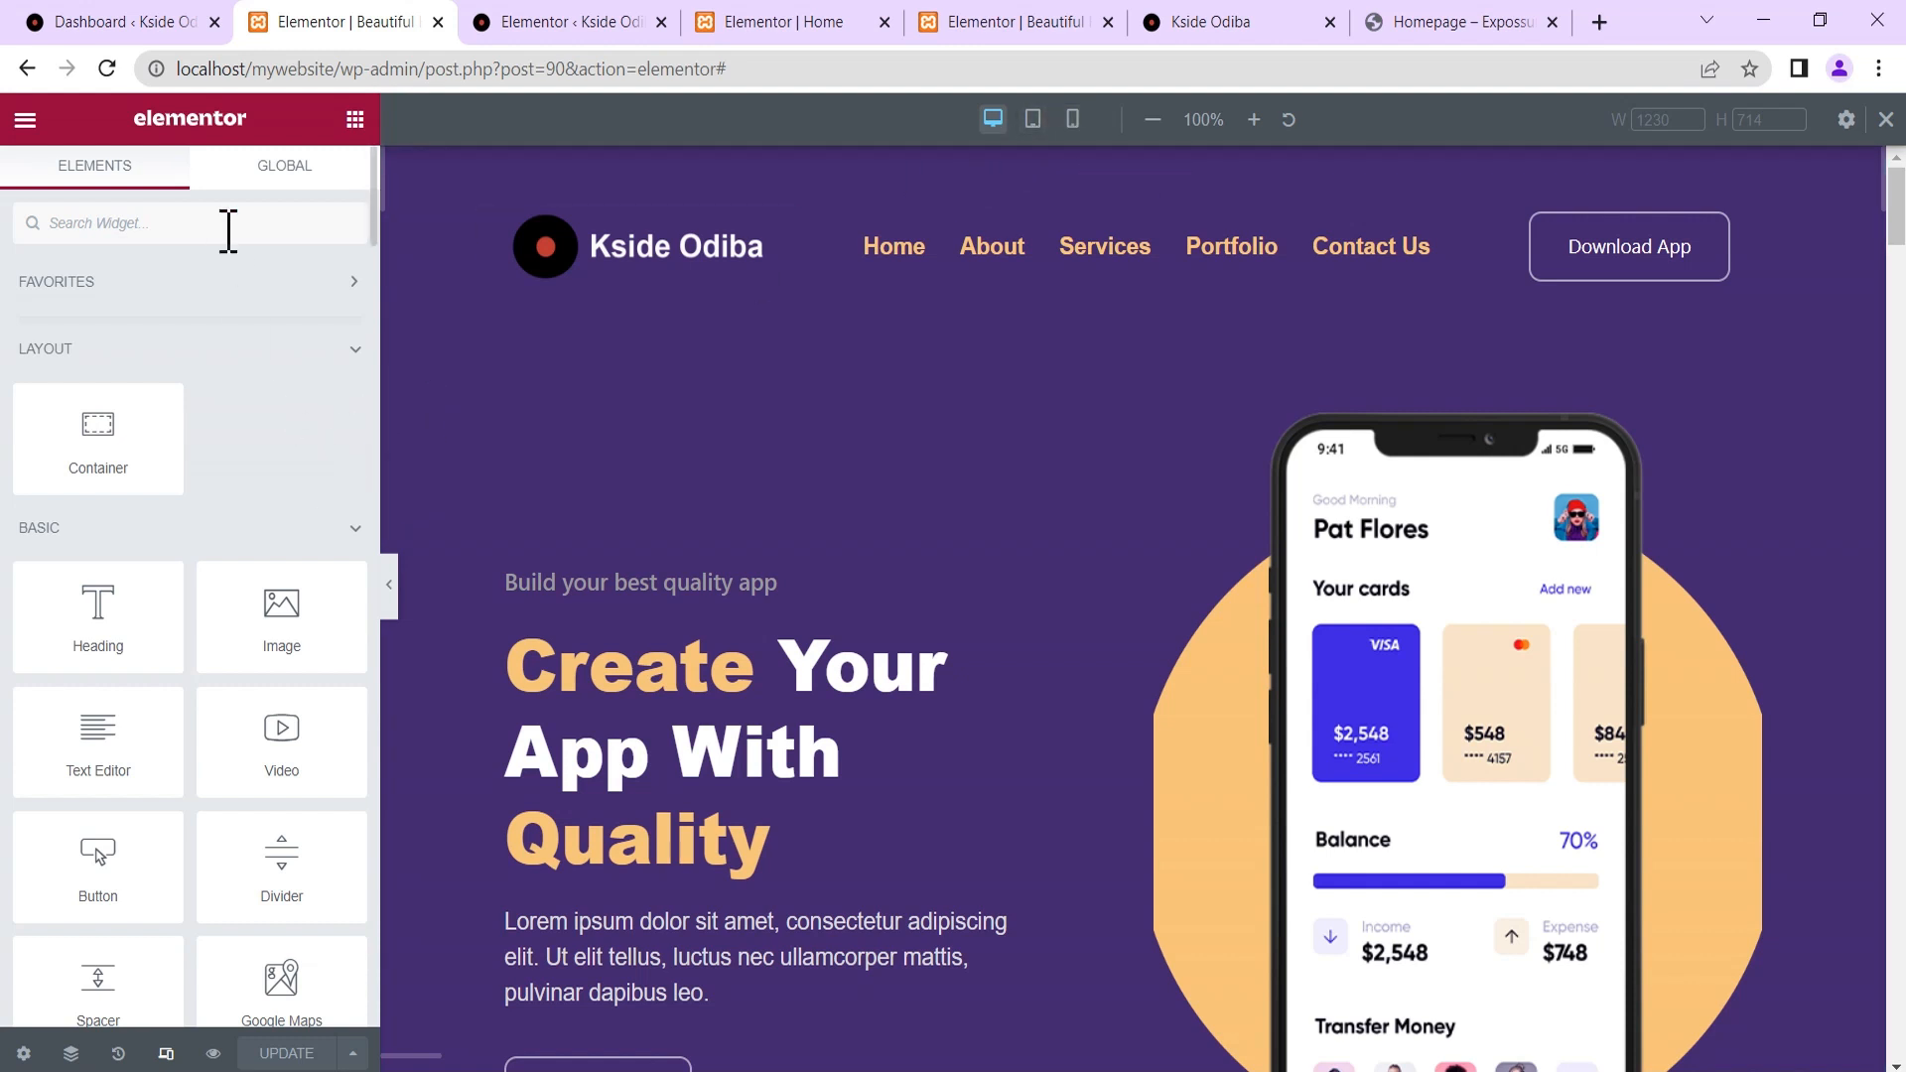
click(26, 121)
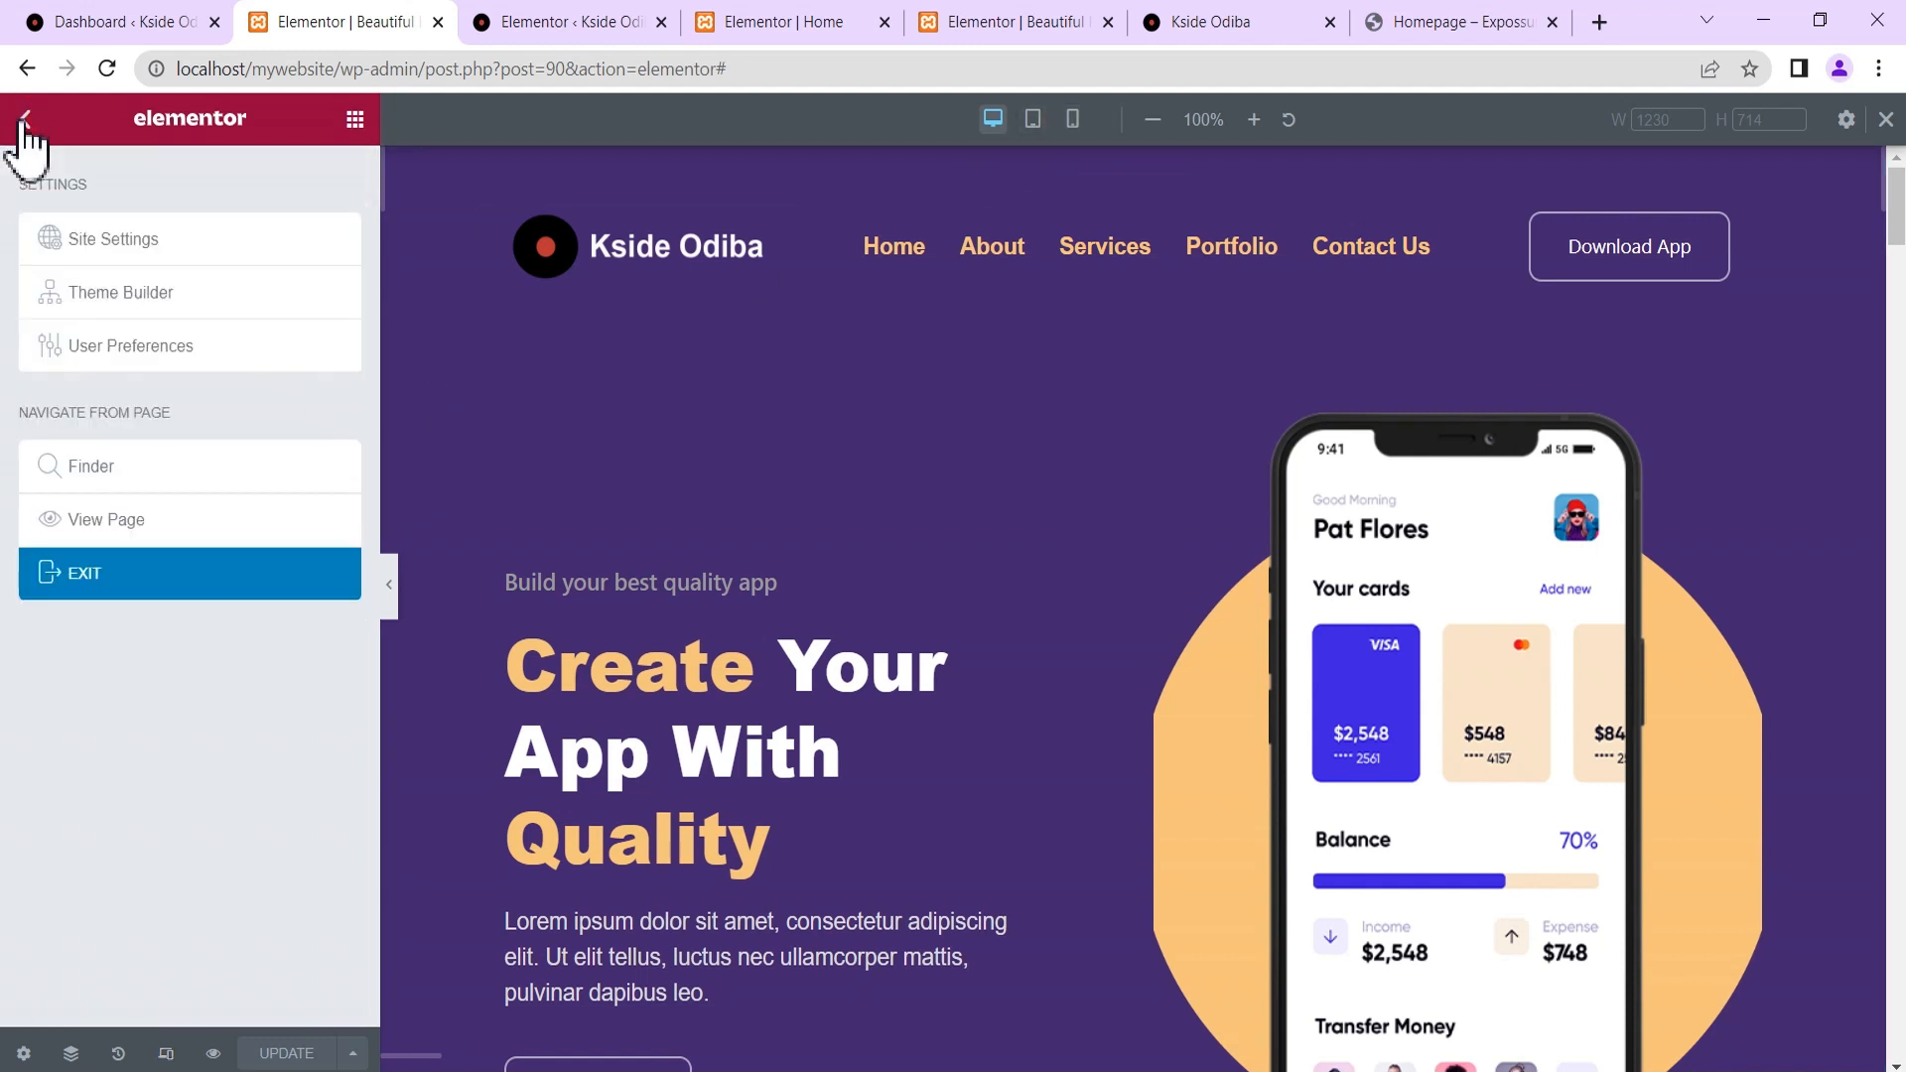
click(117, 236)
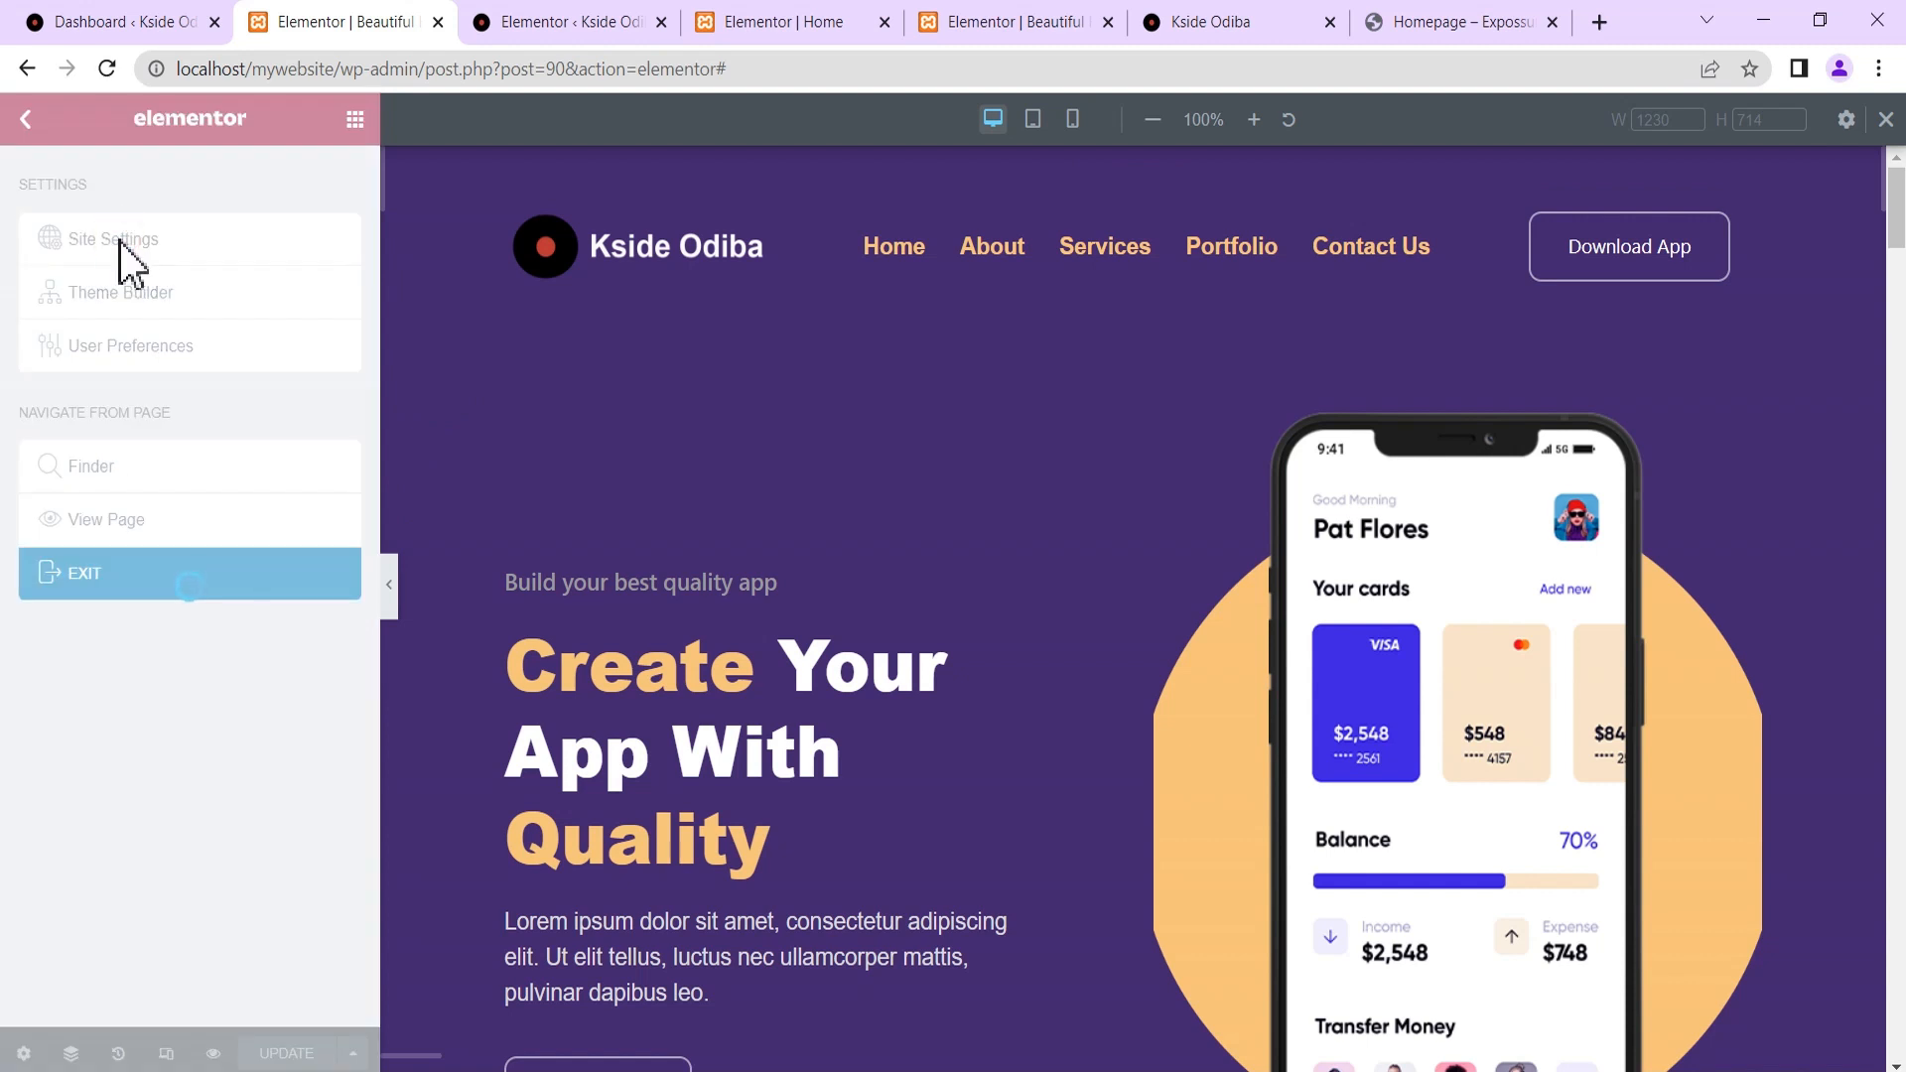
scroll(140, 447, down, 2)
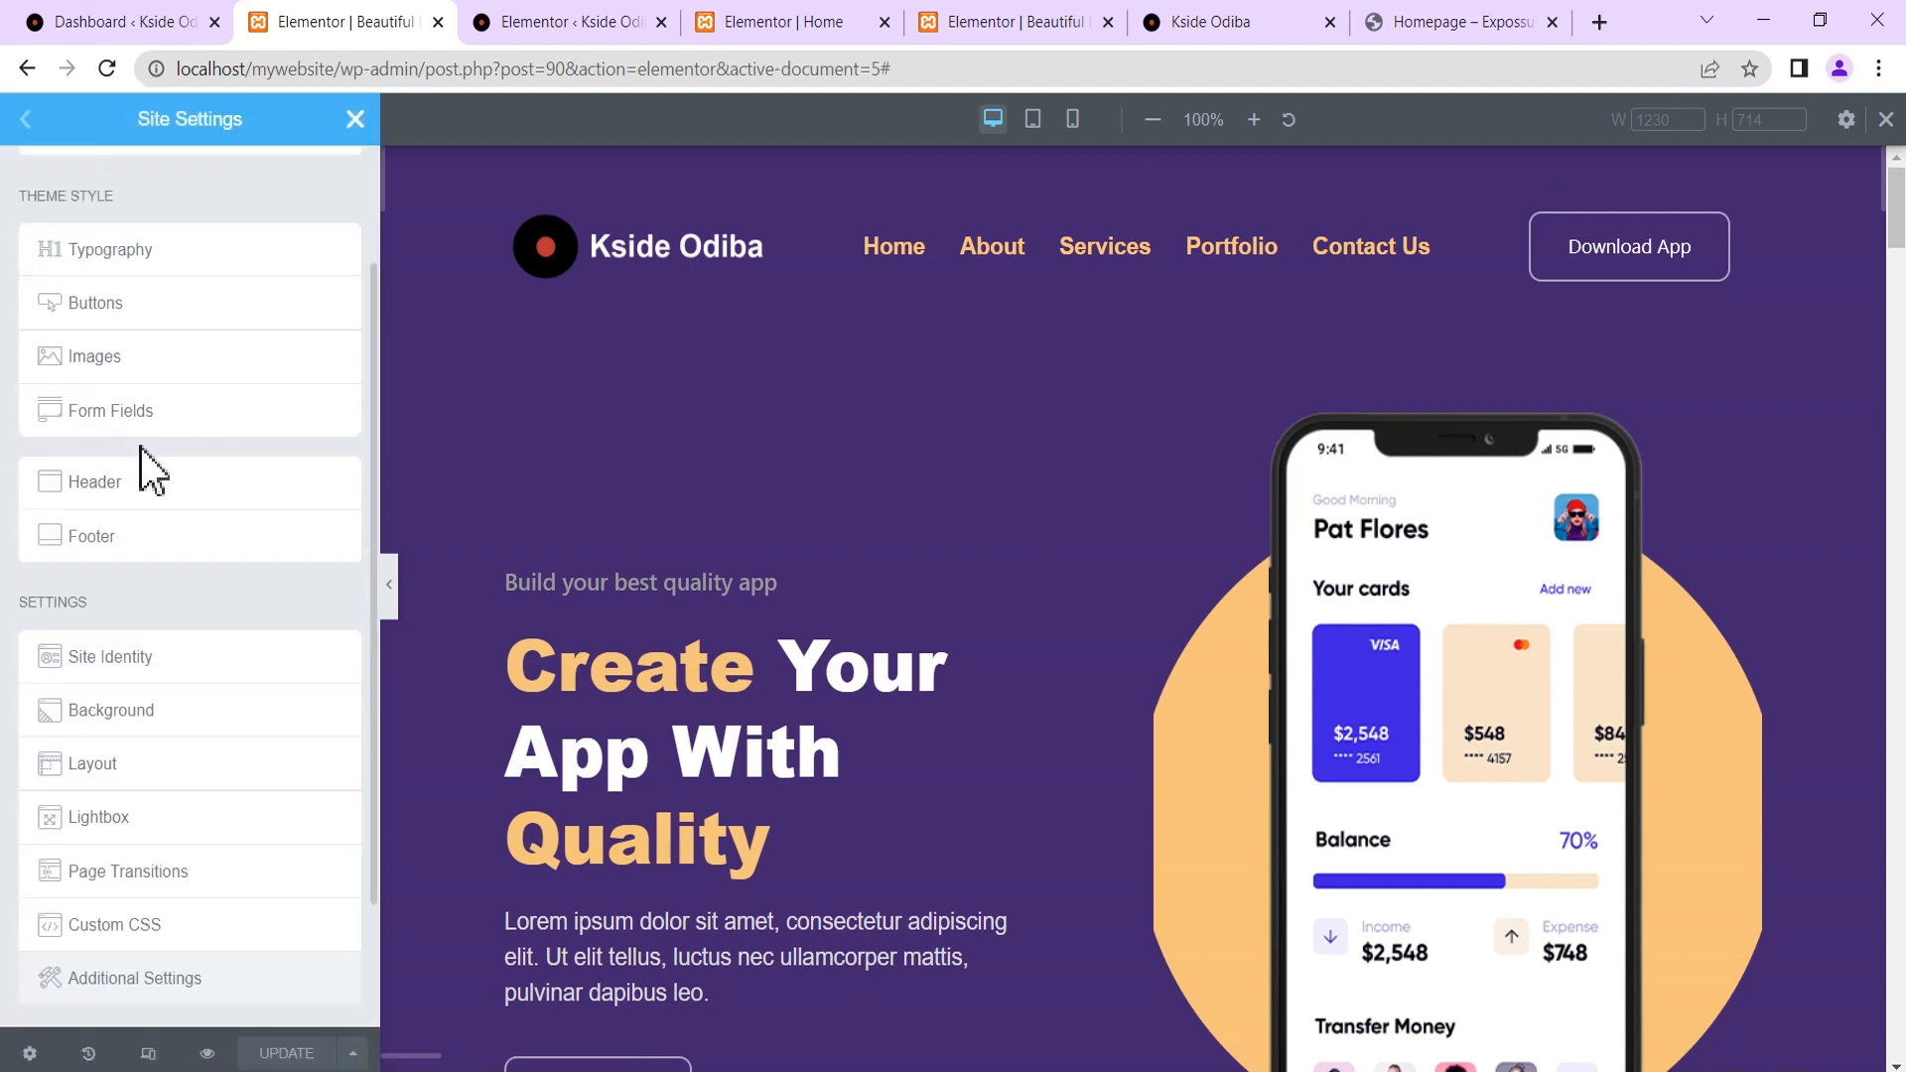
scroll(112, 442, down, 2)
click(115, 599)
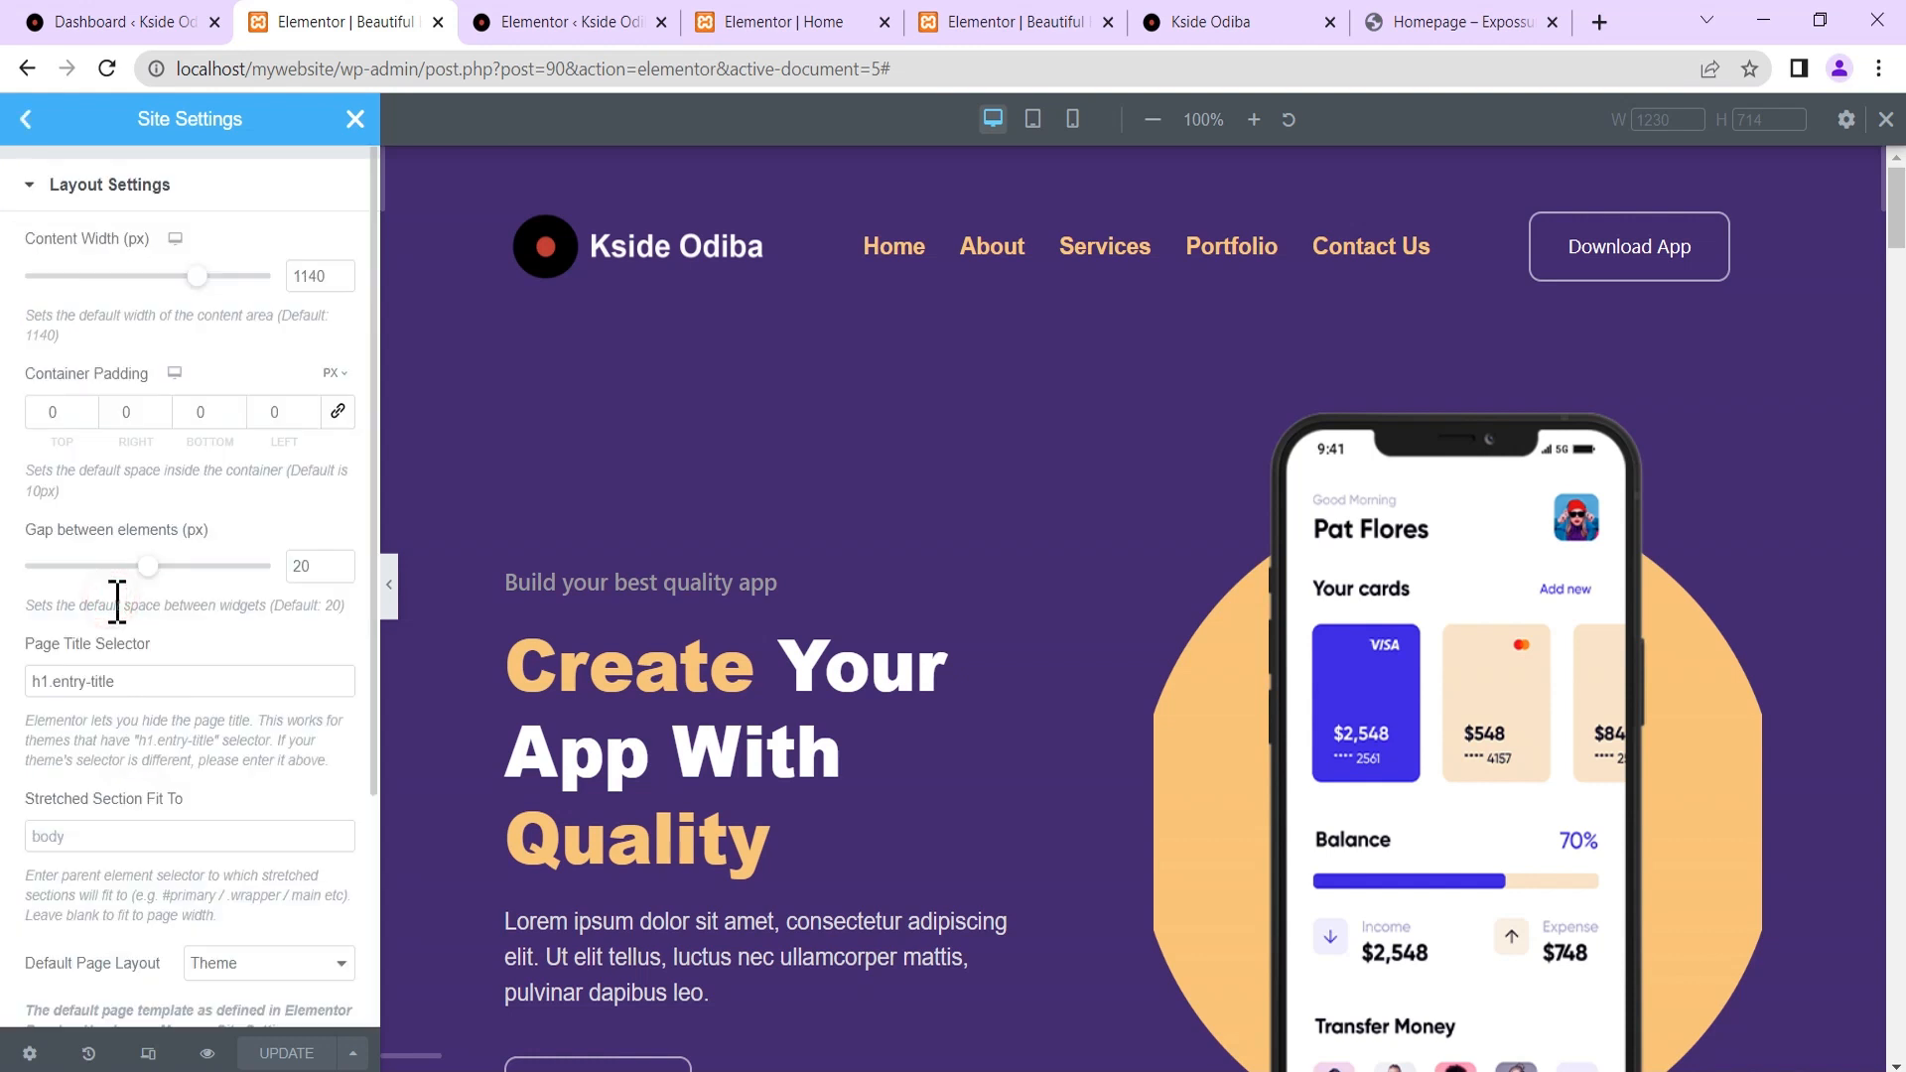
scroll(127, 611, down, 3)
click(119, 849)
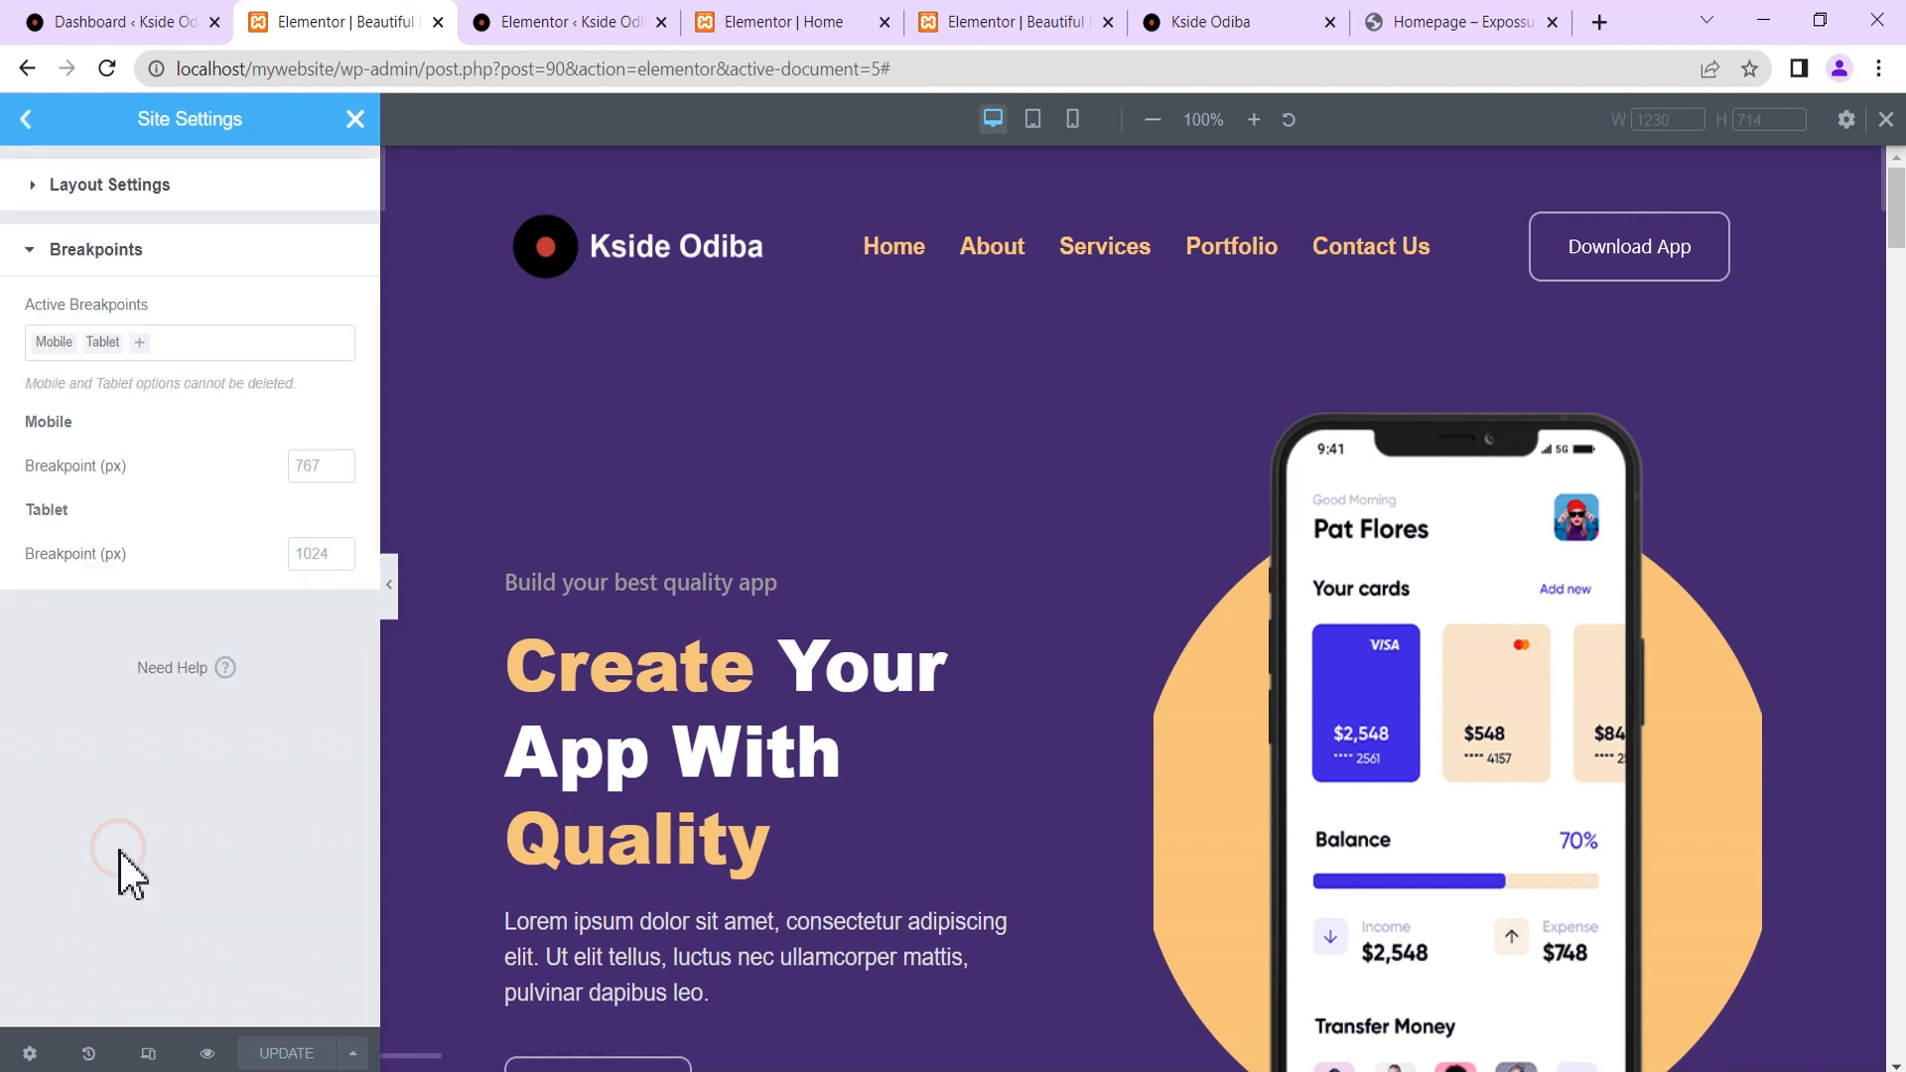
click(356, 118)
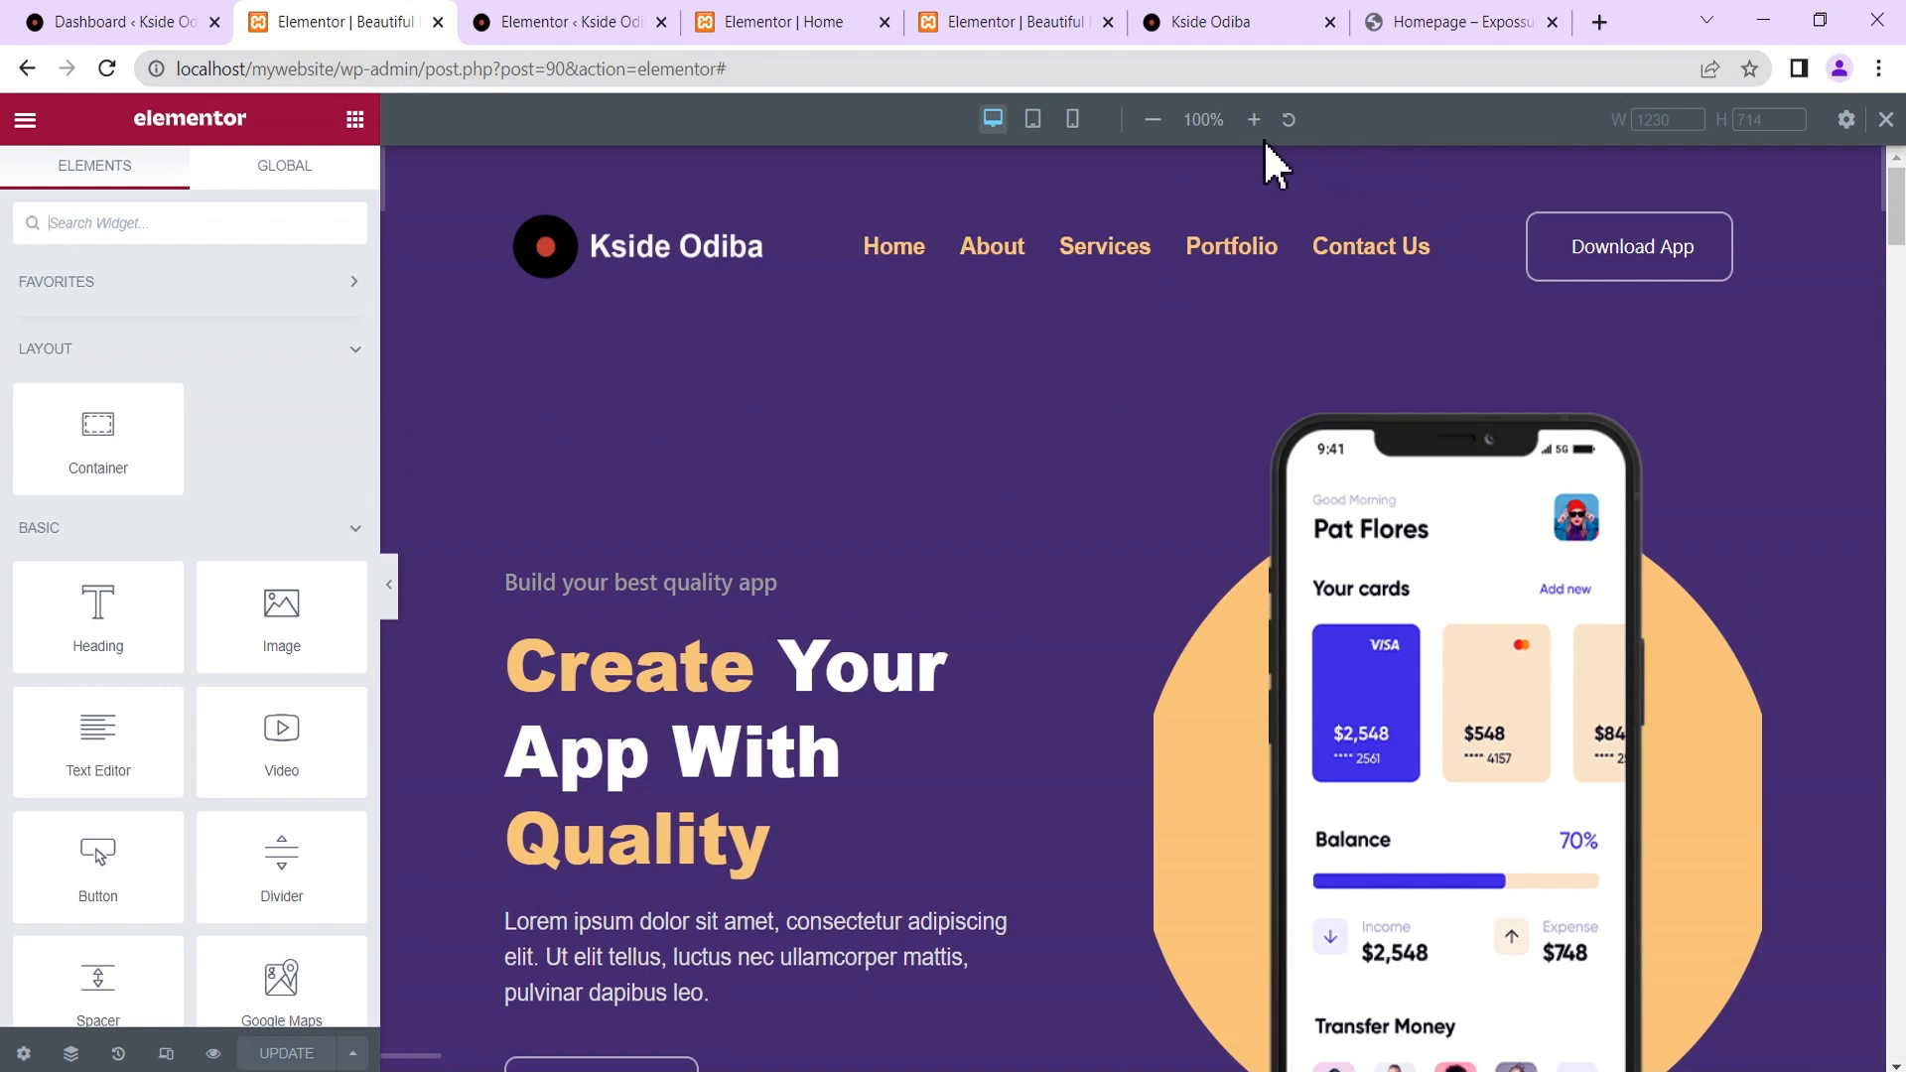
Add Mobile Extra and Tablet Extra to the site's active breakpoints.
click(1845, 121)
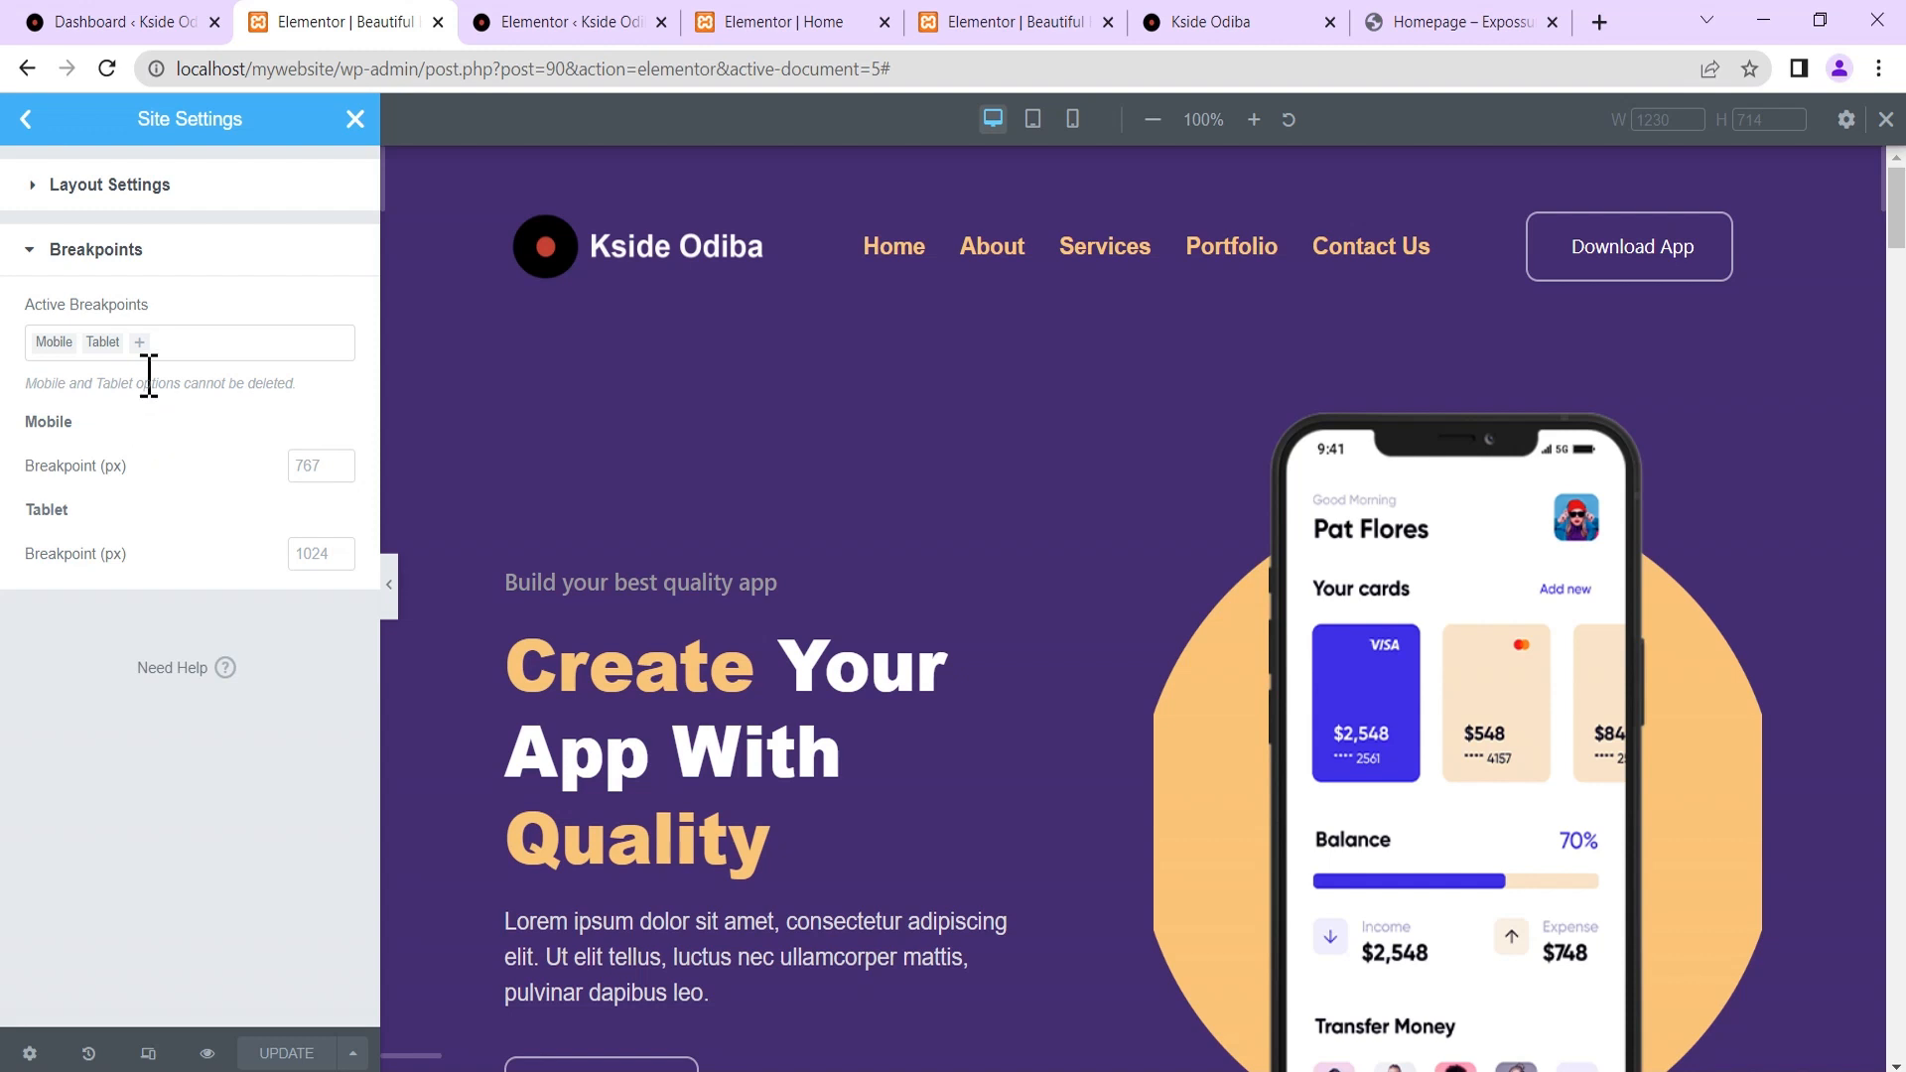
click(140, 343)
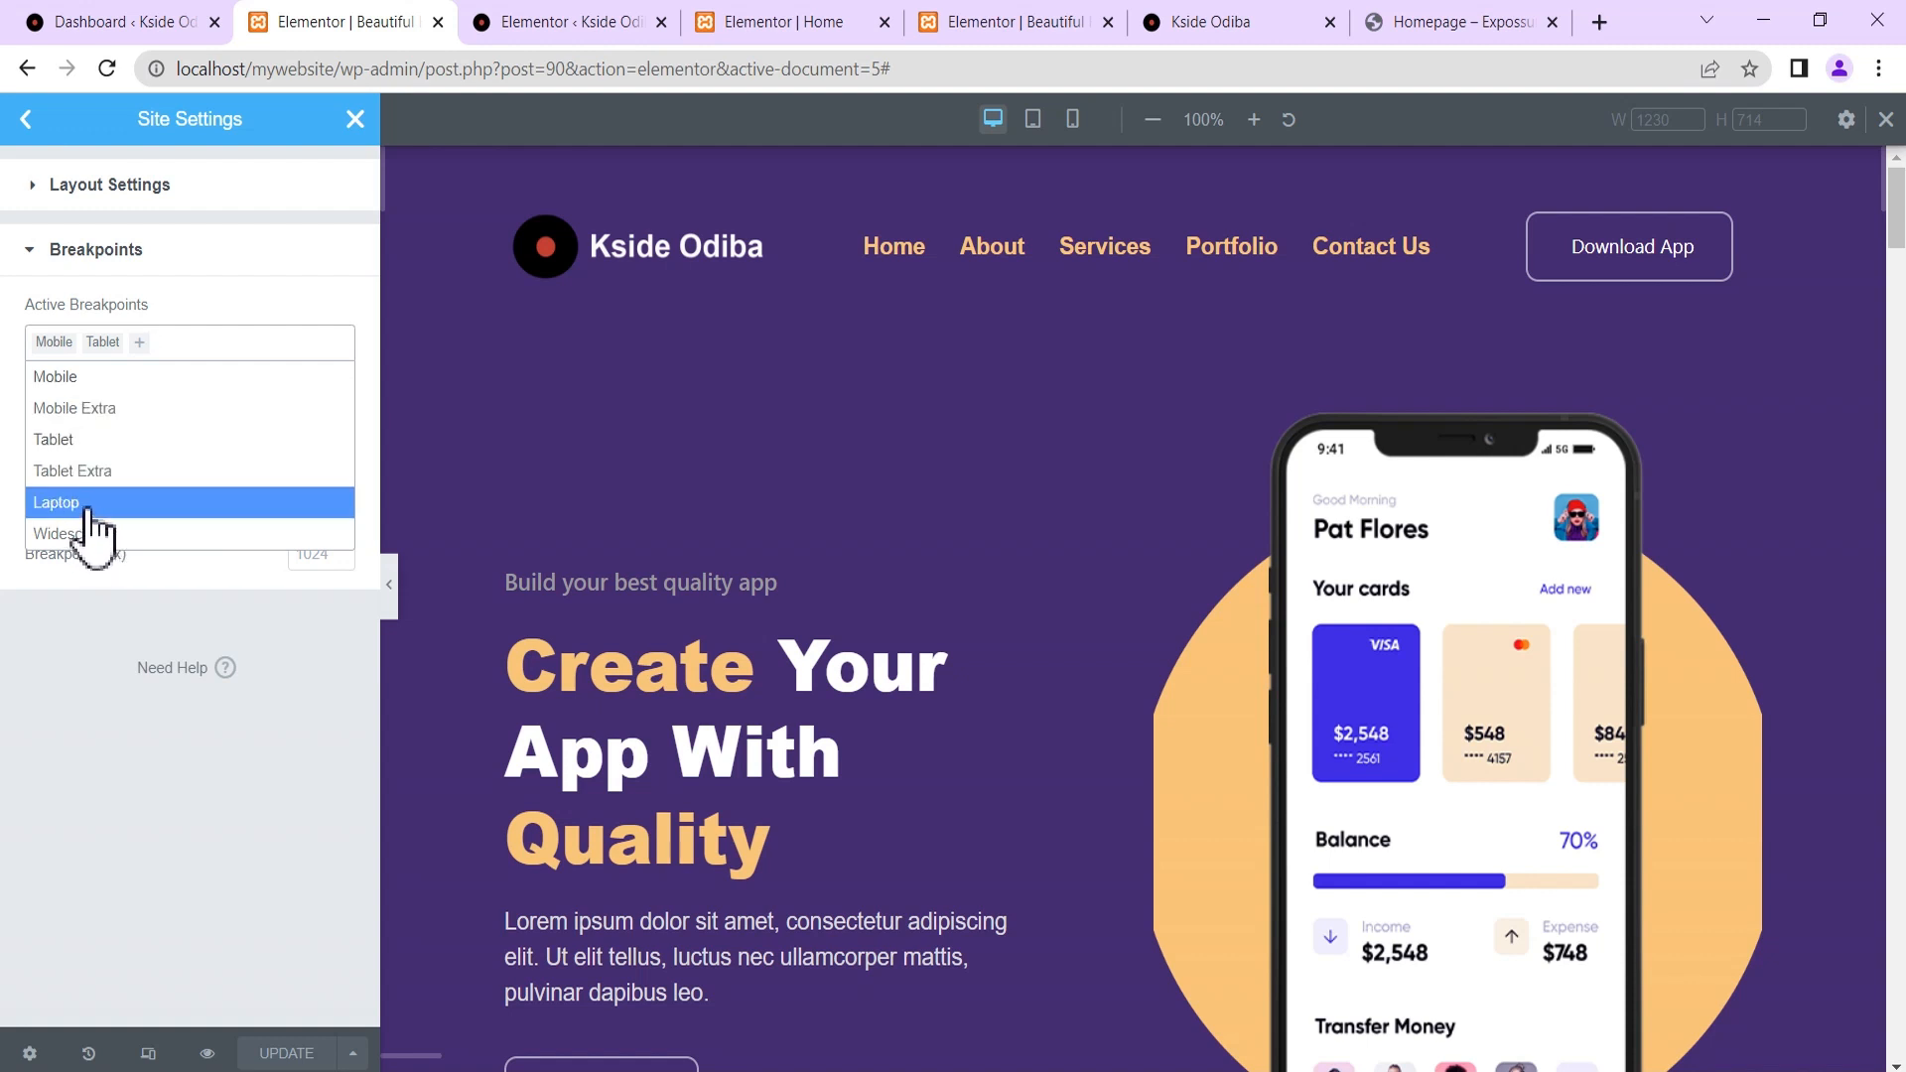
click(104, 411)
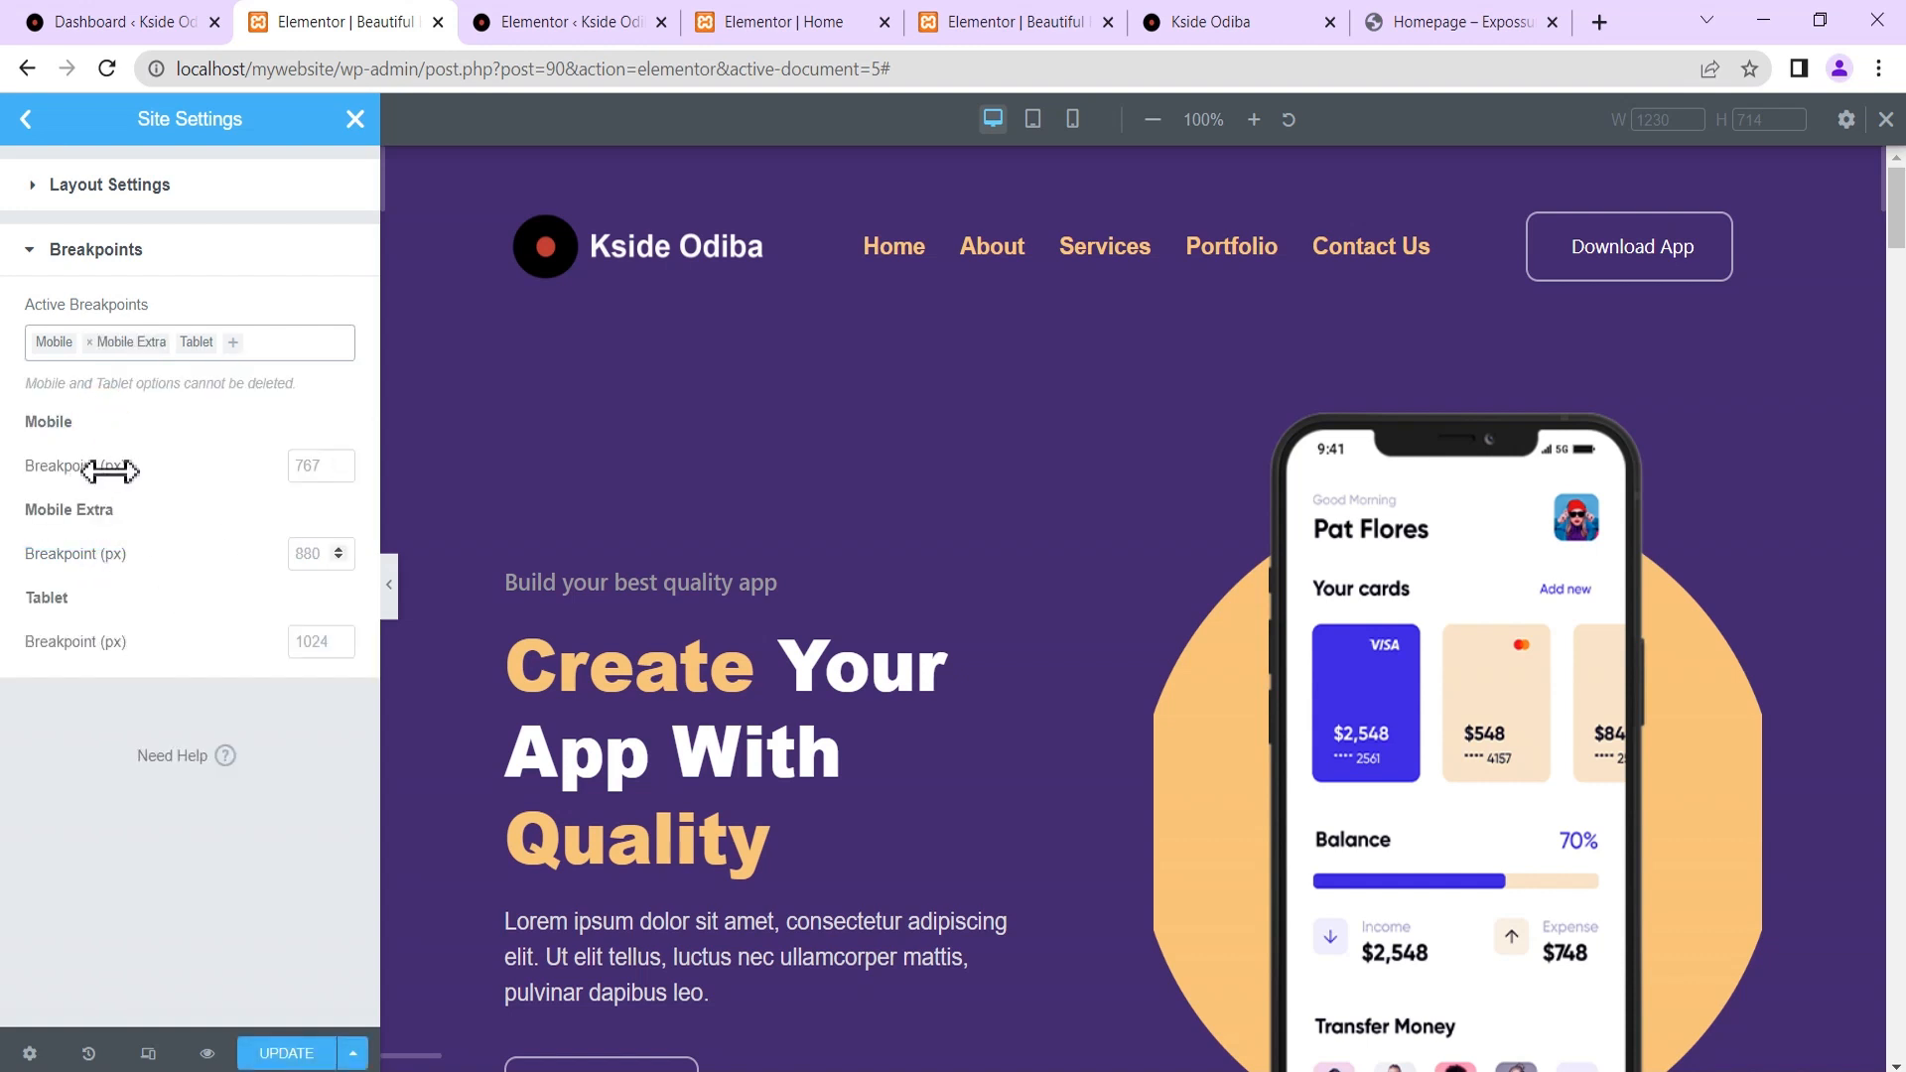
click(302, 553)
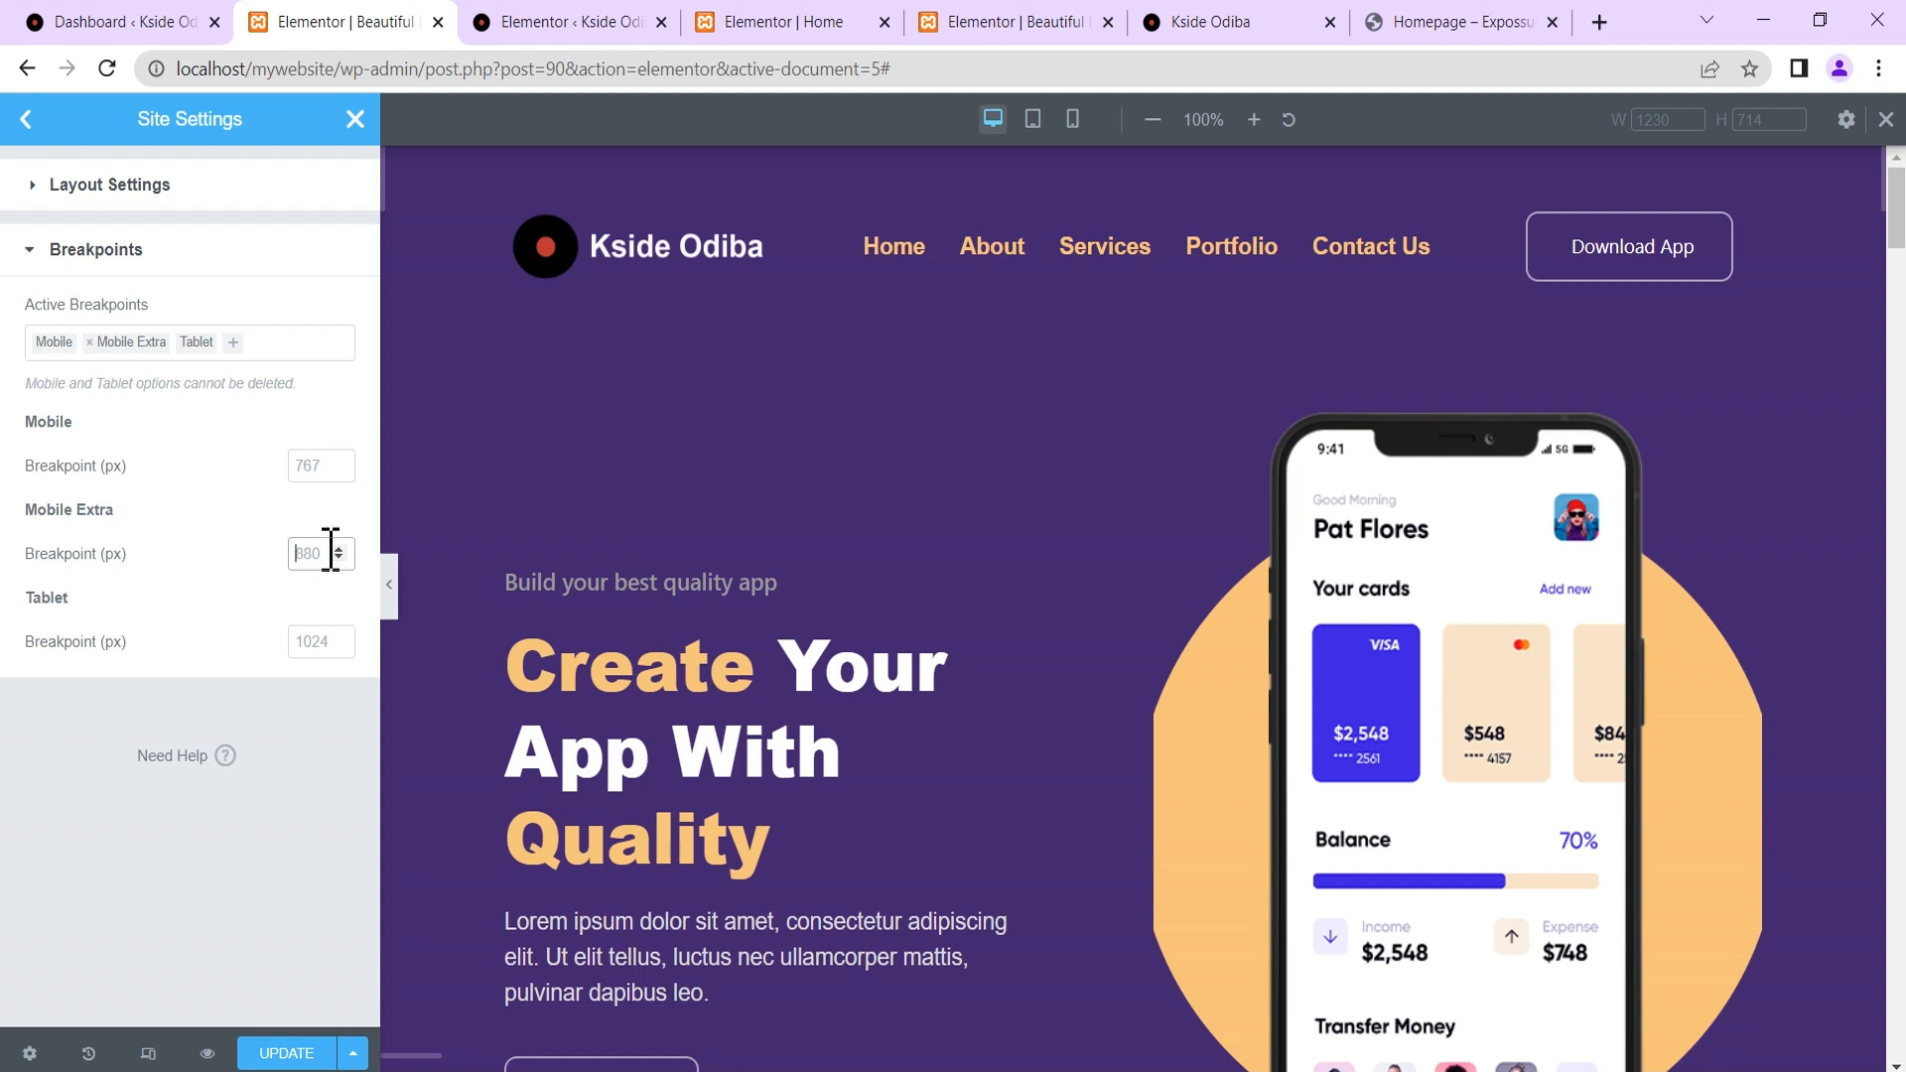
click(235, 346)
click(117, 475)
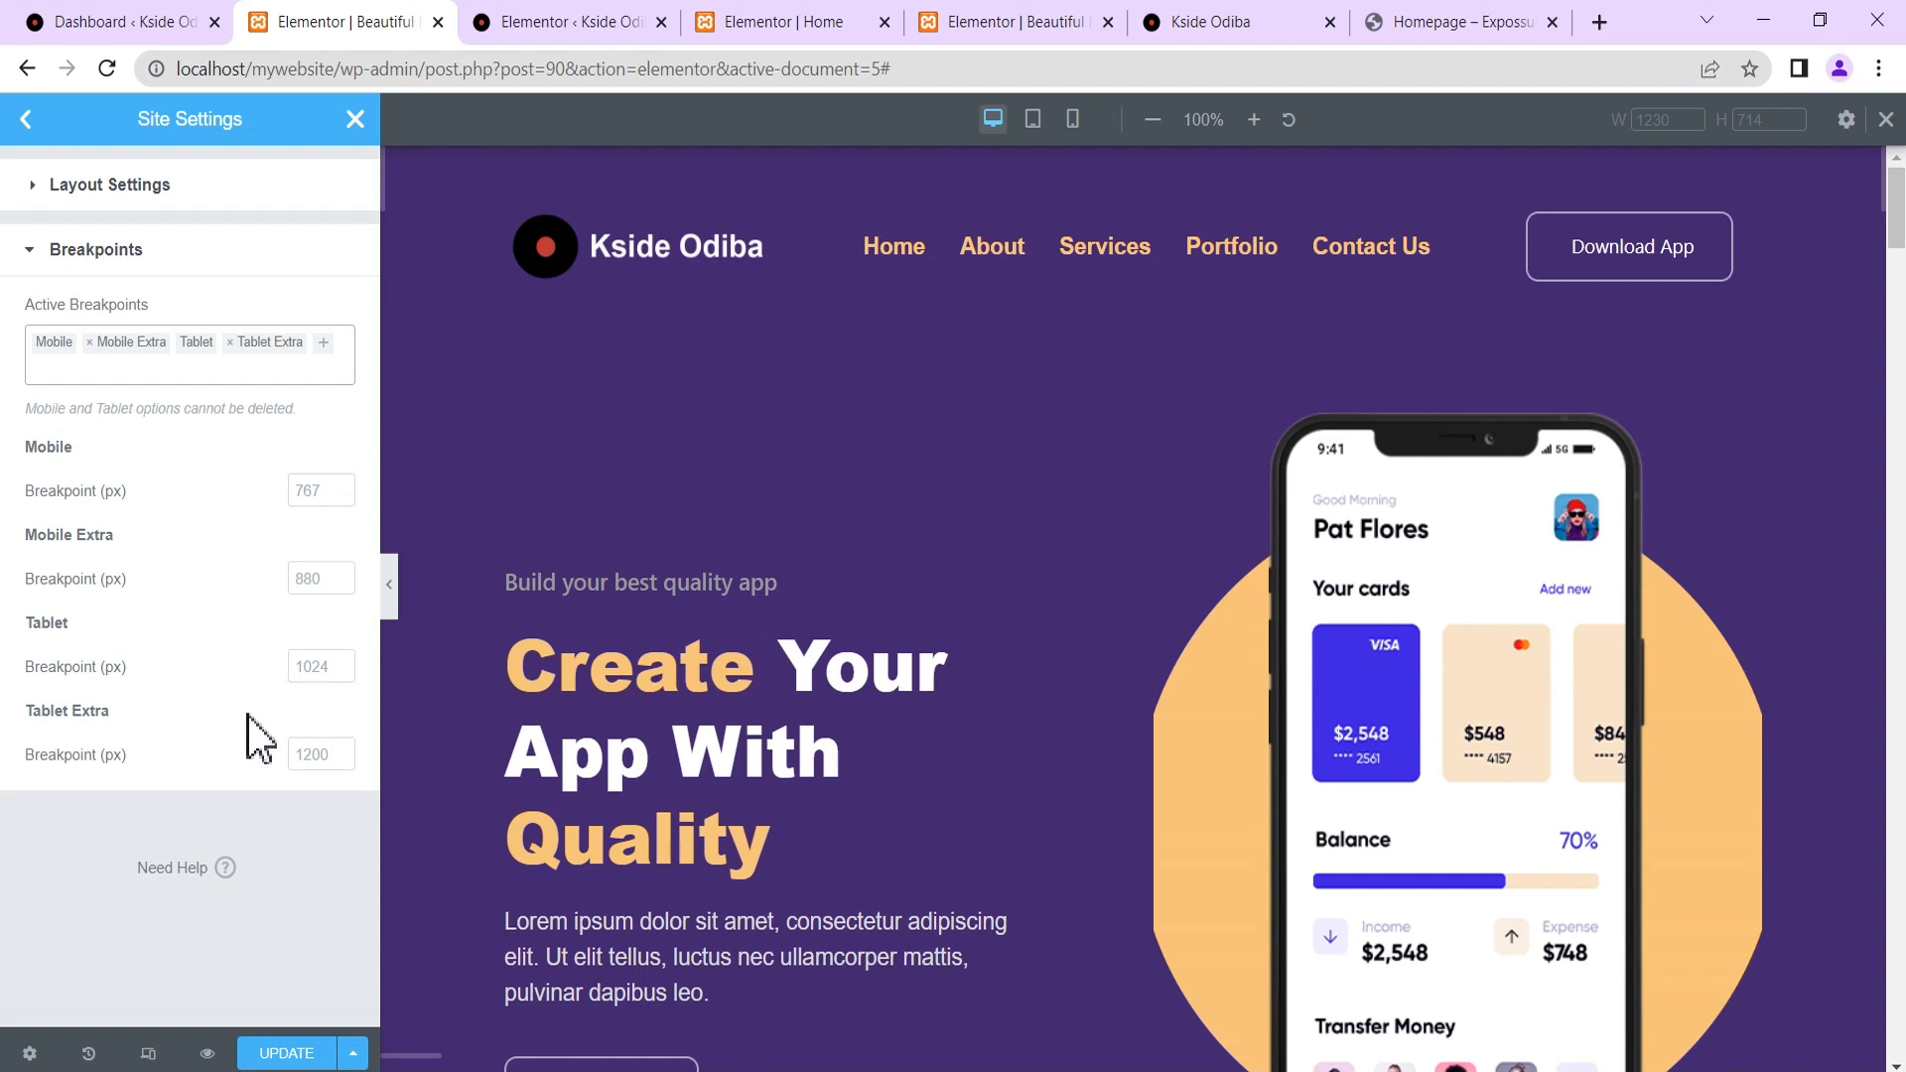
Save the breakpoint changes, reload the editor and turn responsive mode on again.
click(287, 1056)
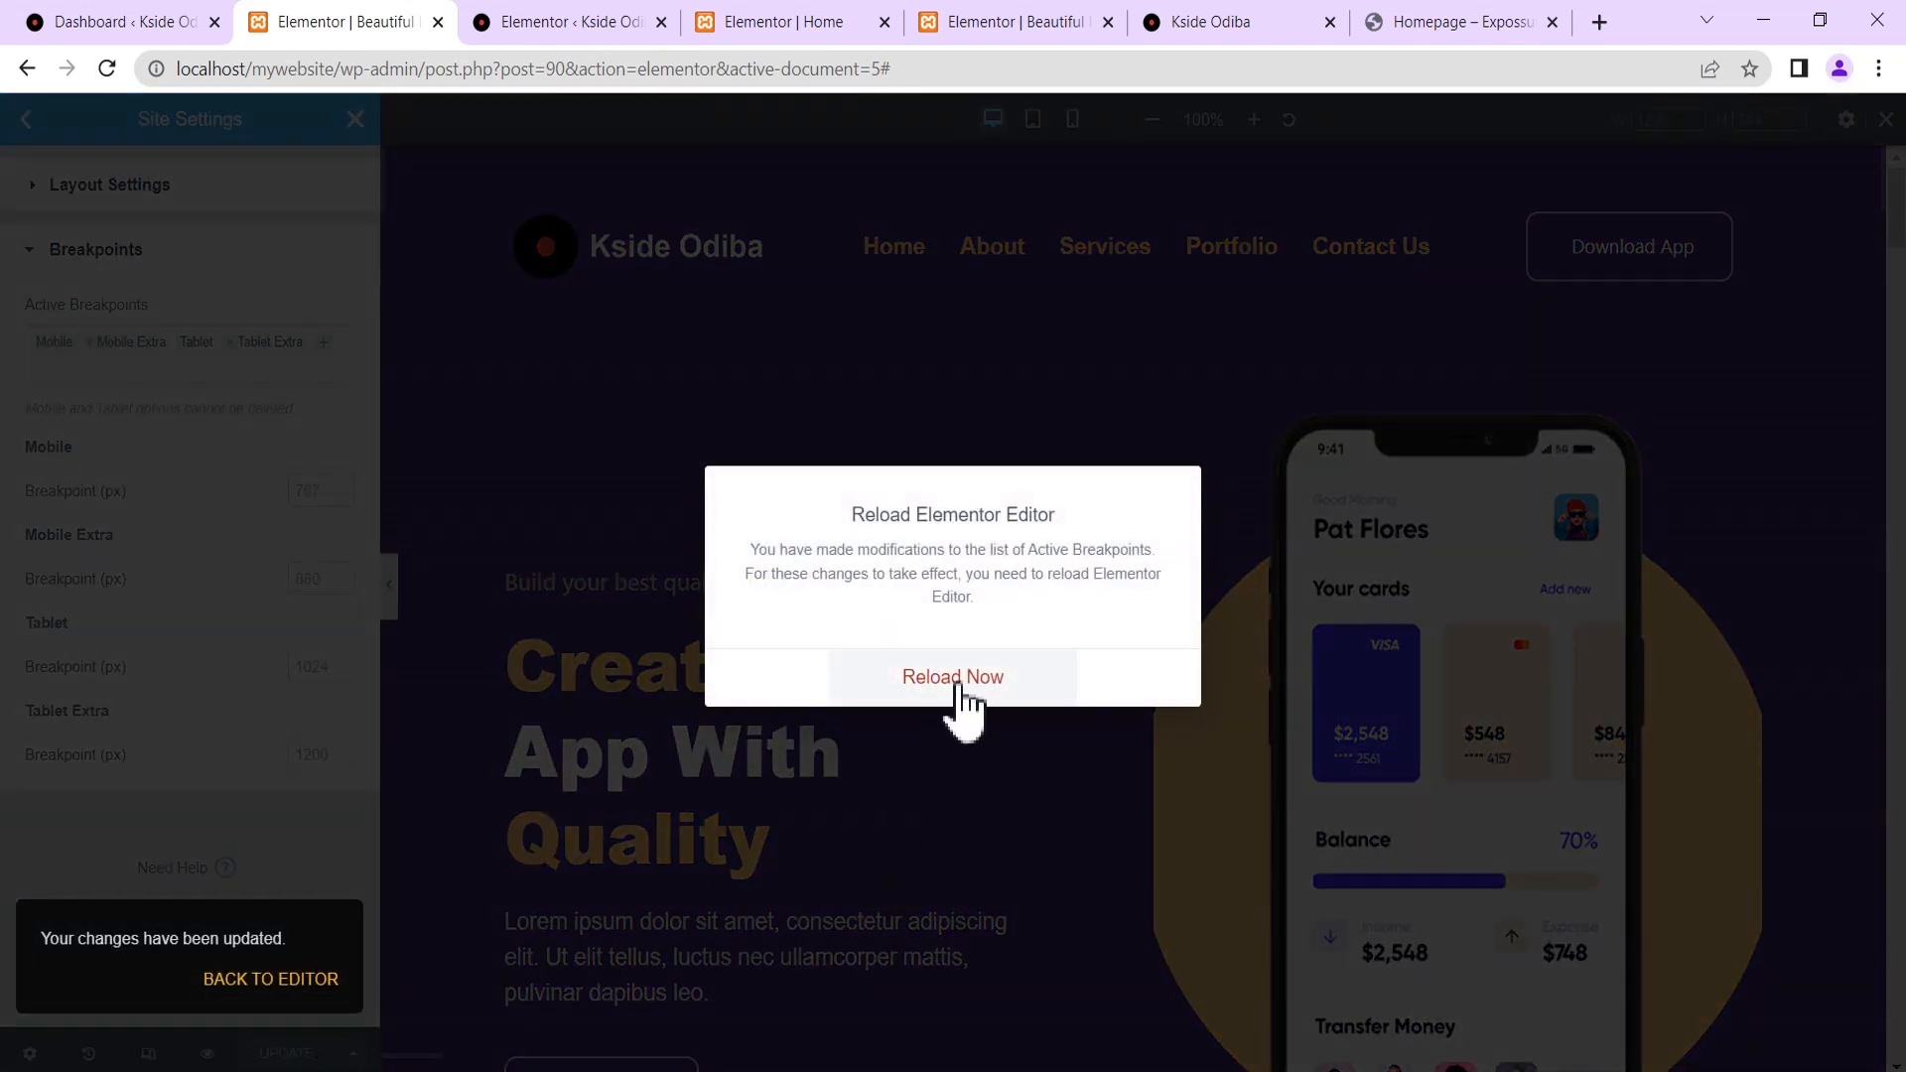
click(954, 680)
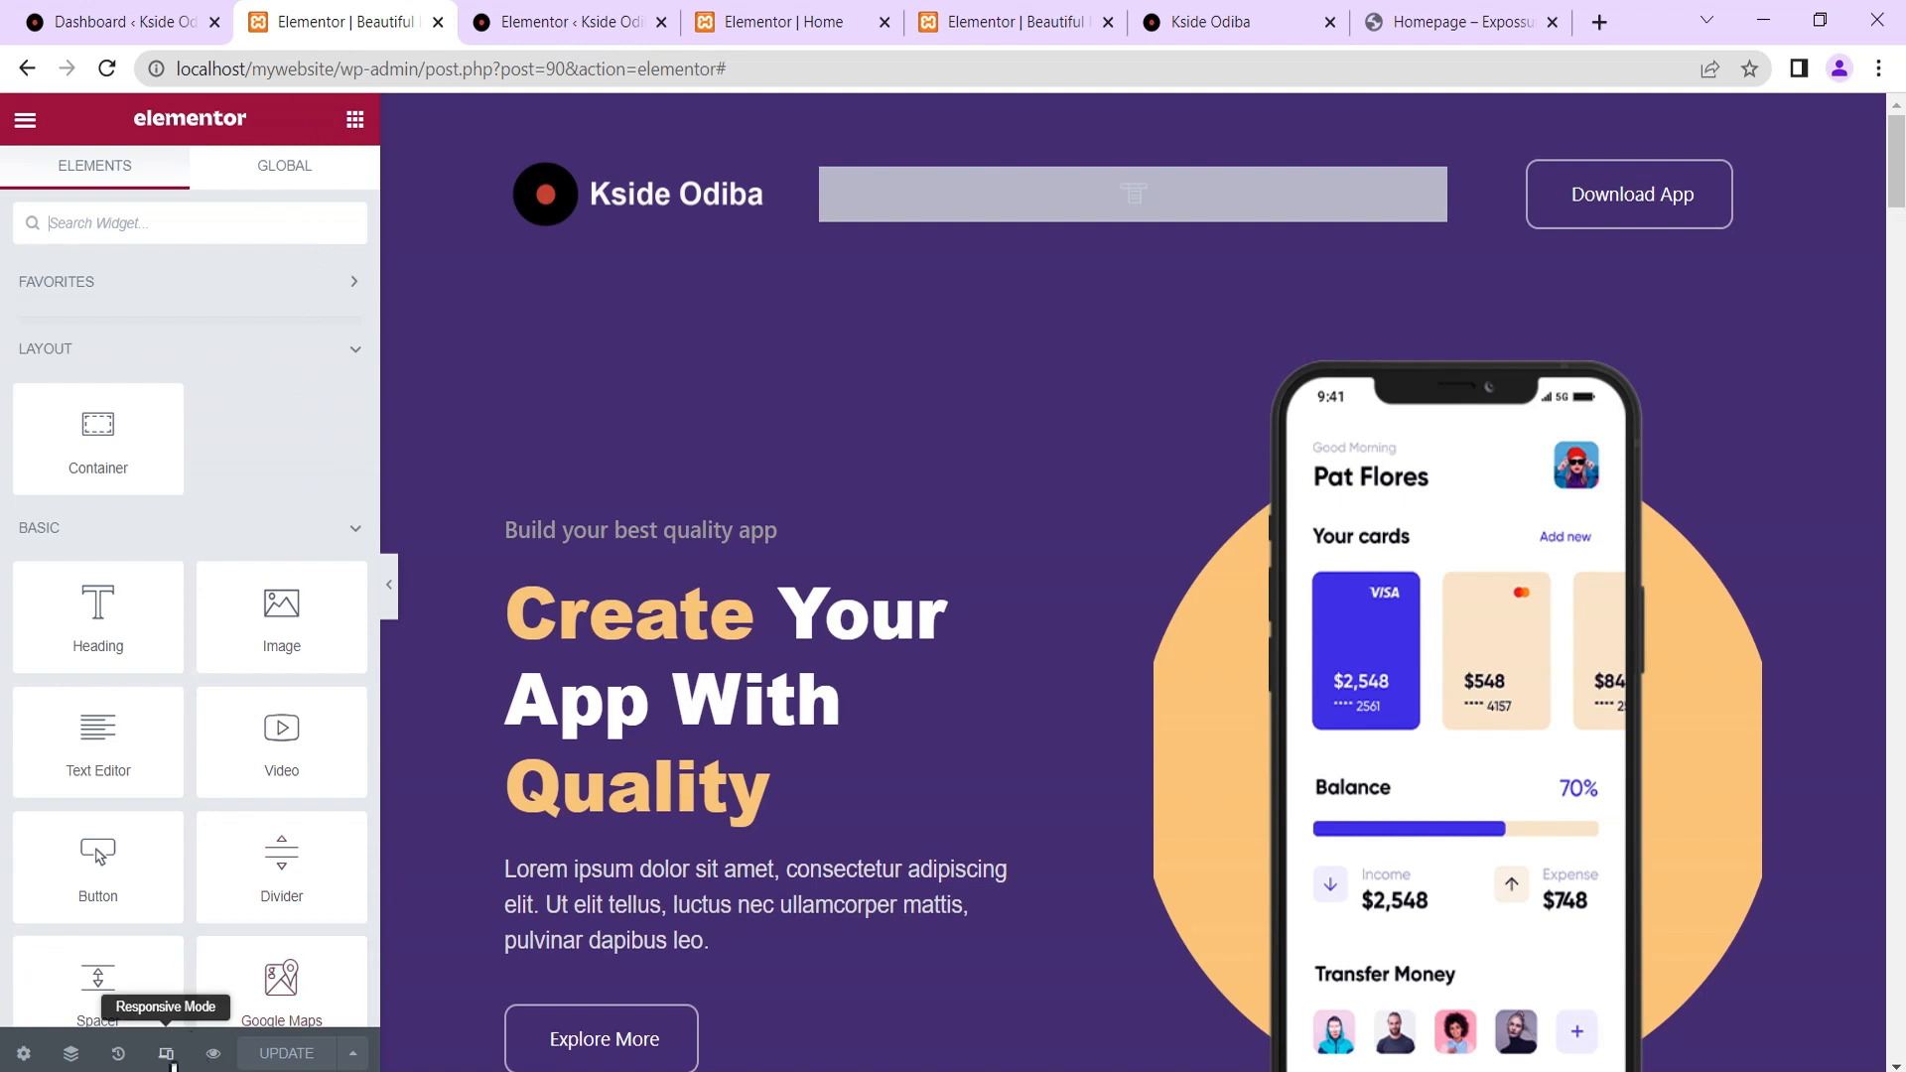
click(164, 1054)
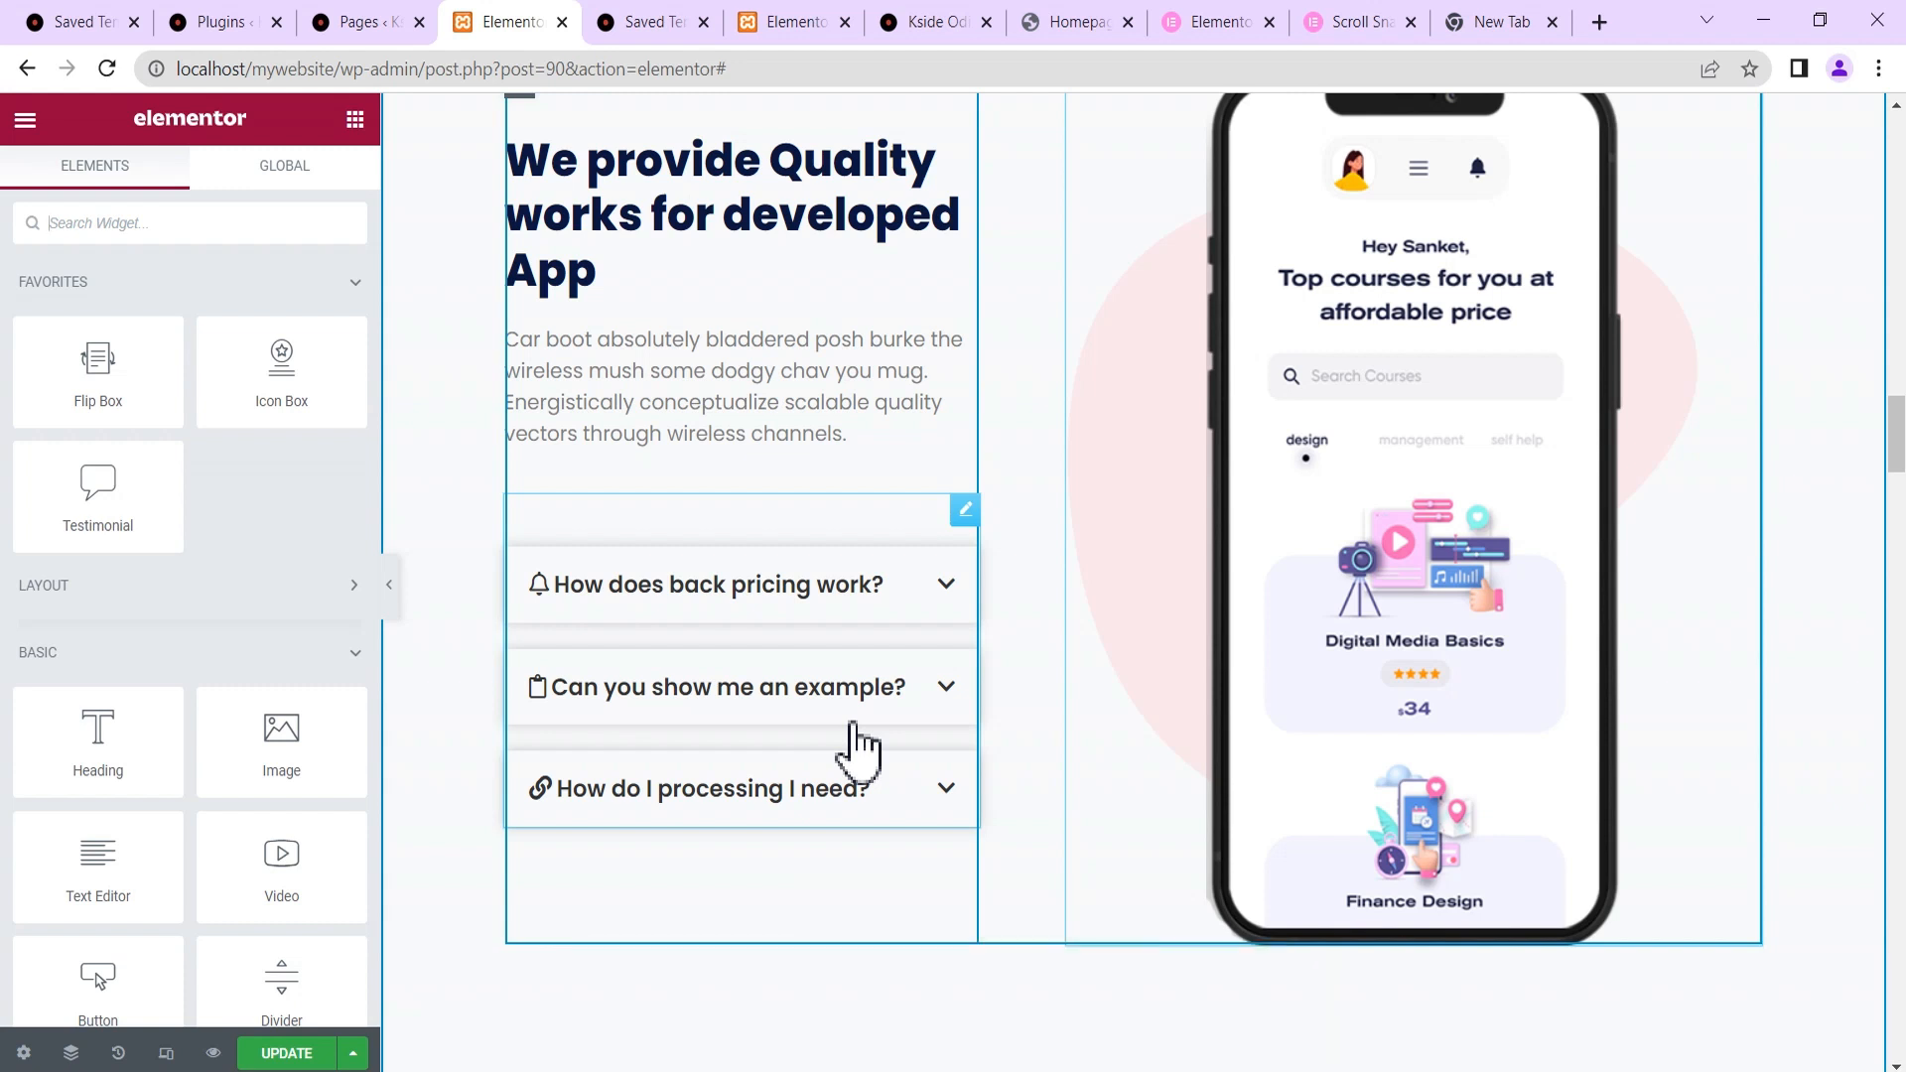
Add an Image widget below the courses phone mockup and fill it with the 25 Videos picture from the media library.
drag(978, 681, 1005, 675)
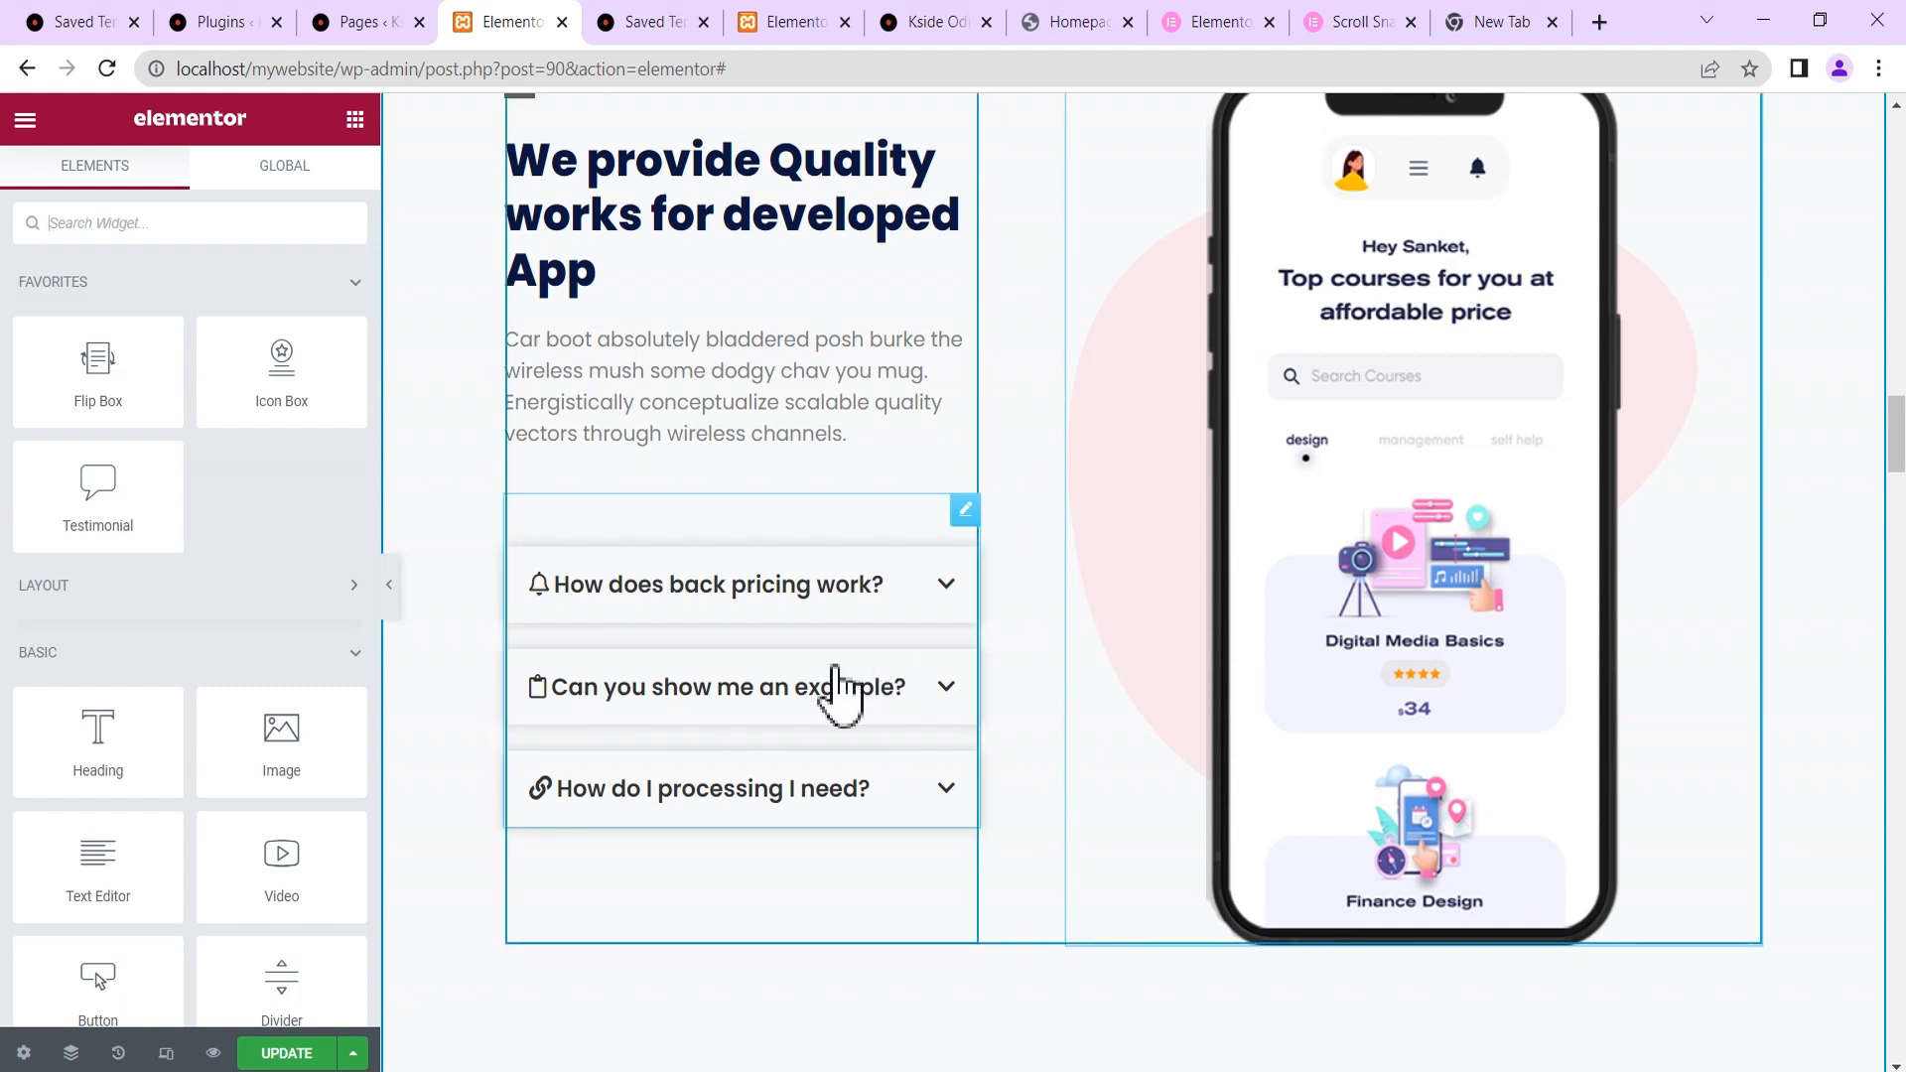
scroll(841, 694, down, 1)
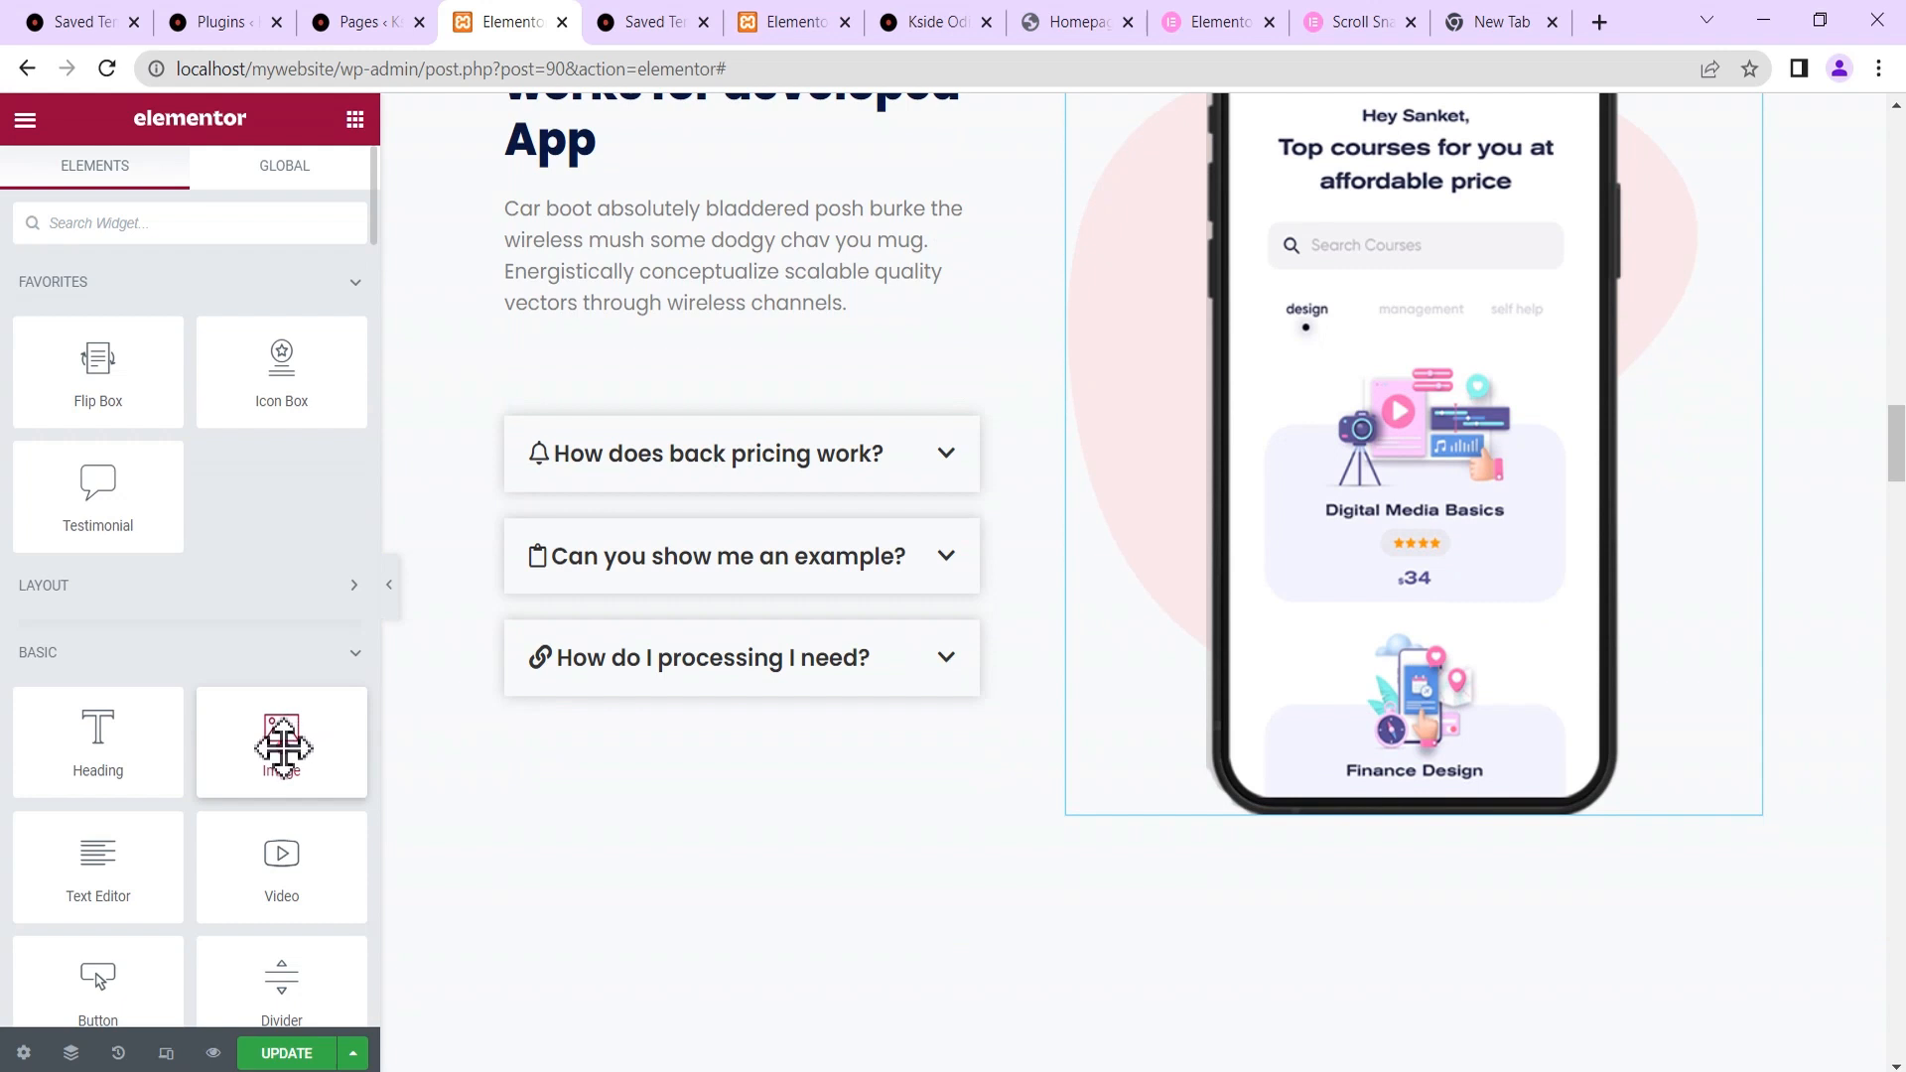
drag(281, 747, 1369, 806)
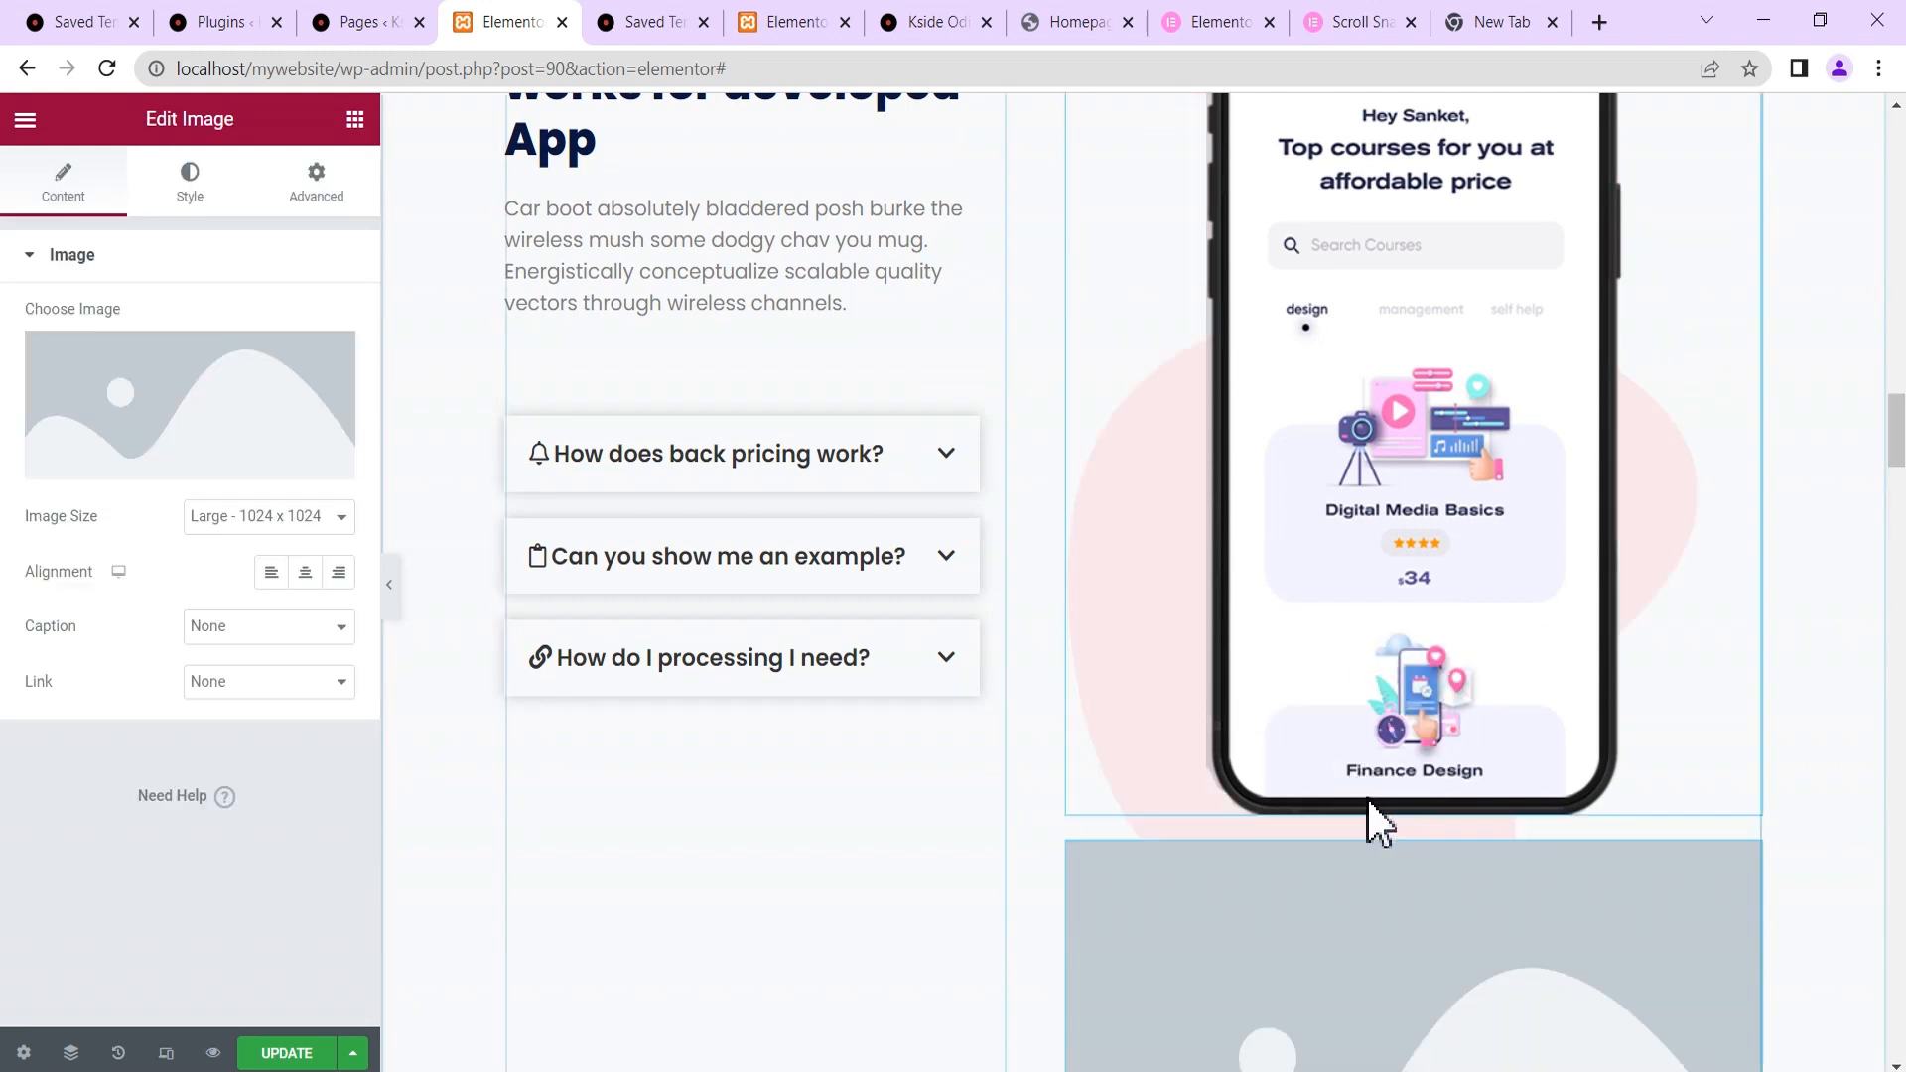
click(194, 377)
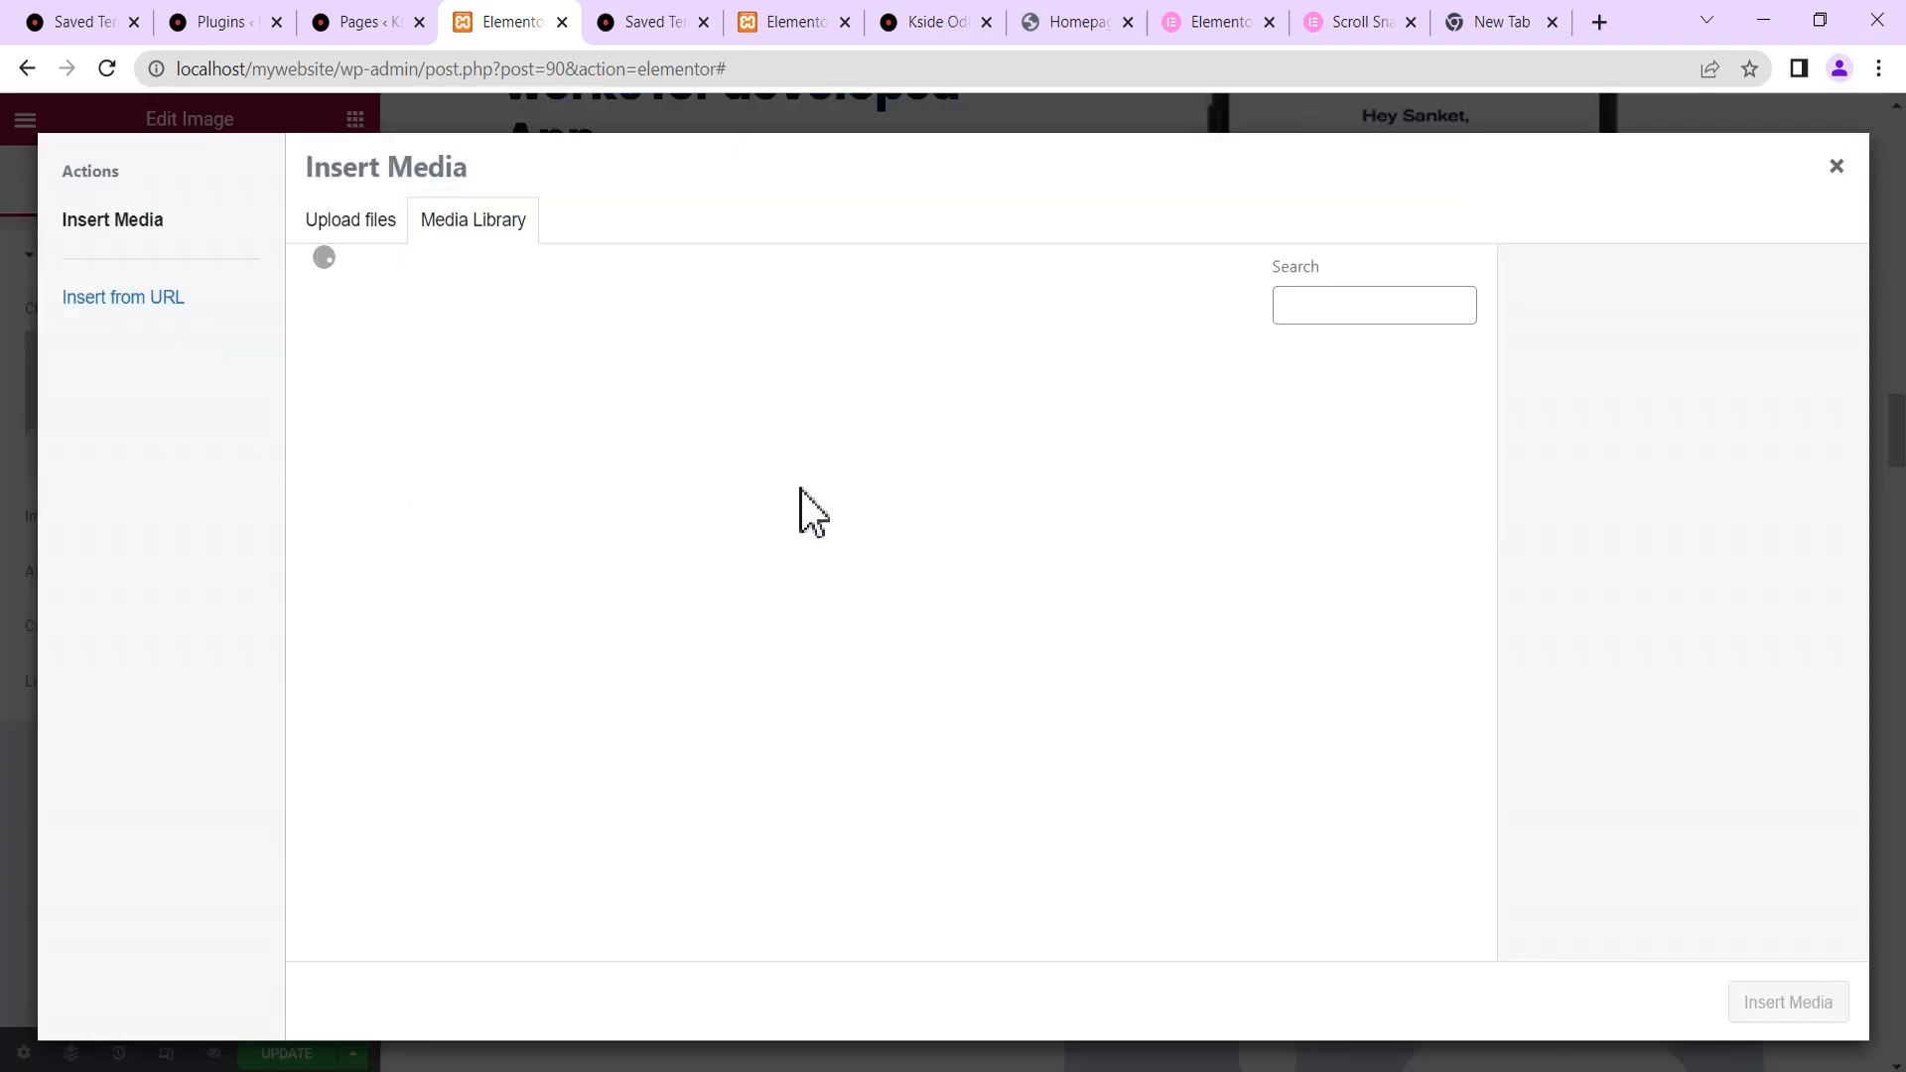
scroll(847, 523, down, 8)
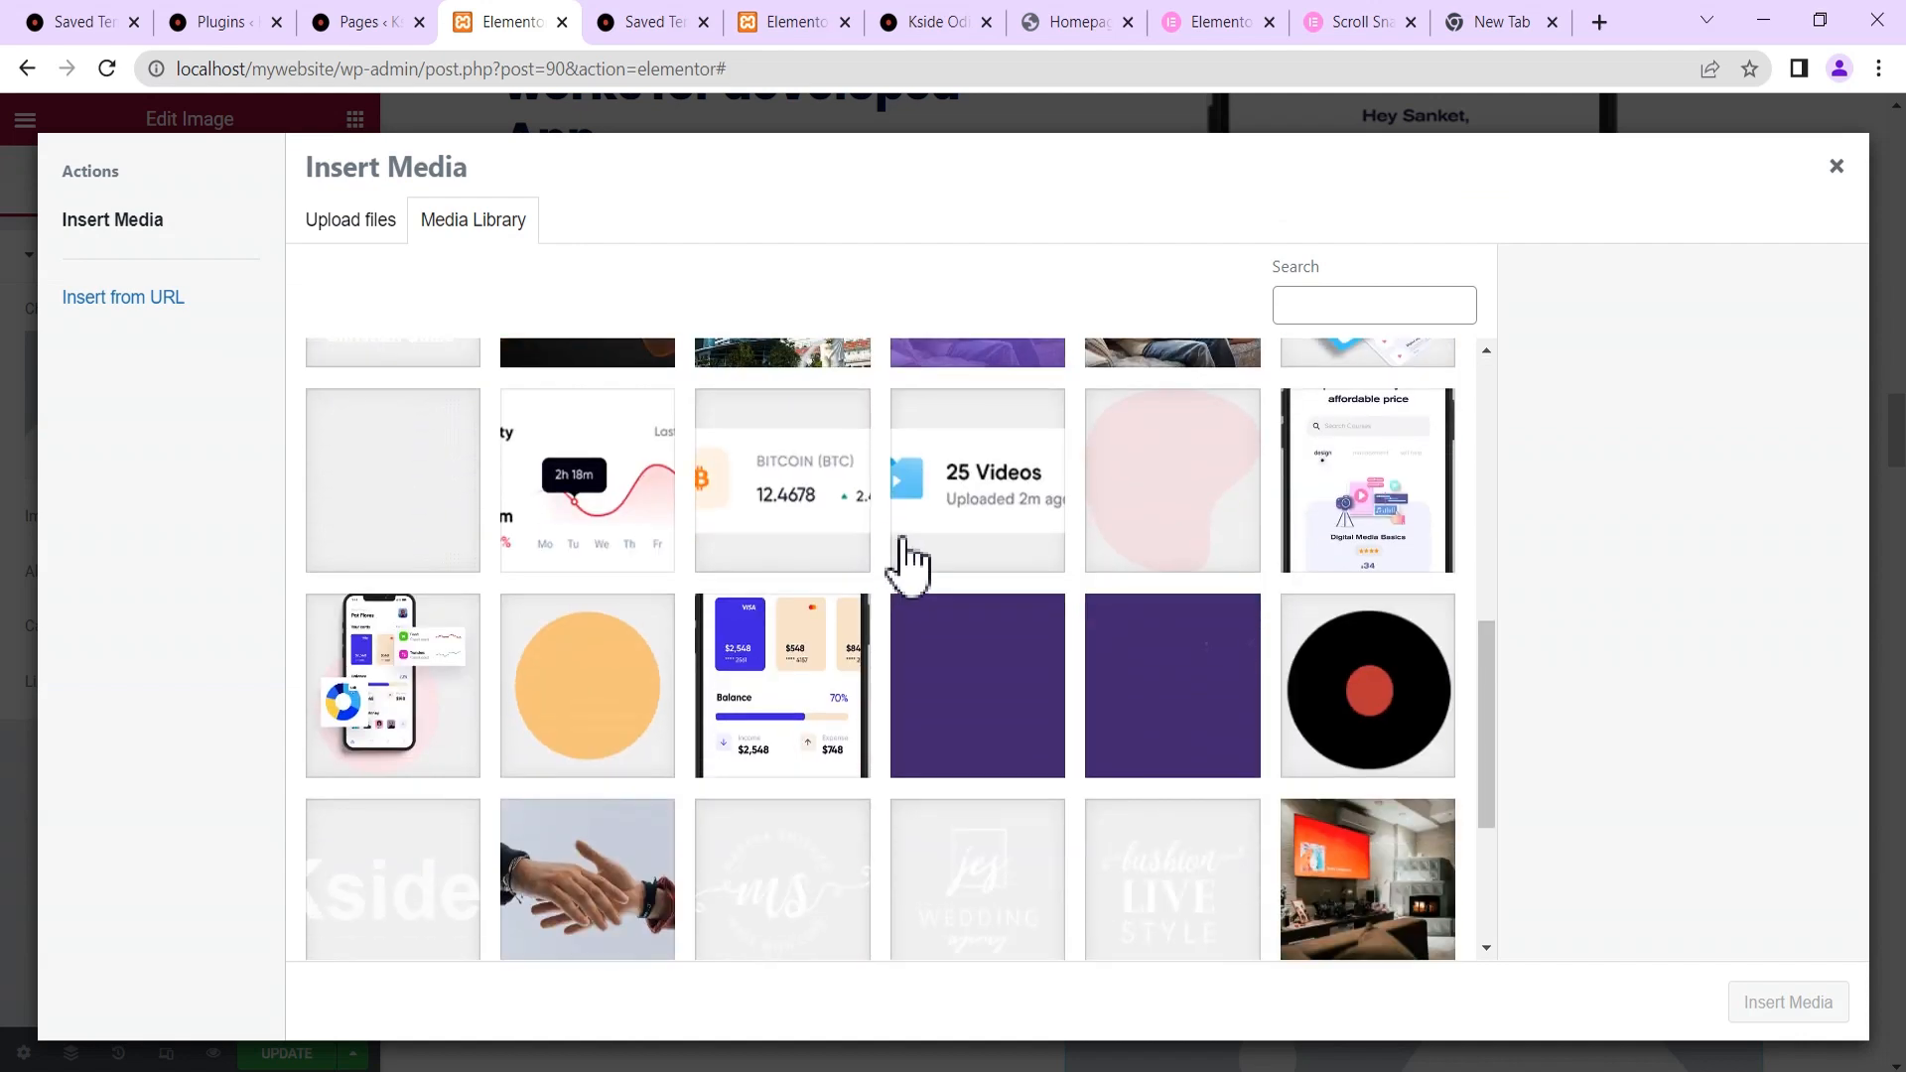
click(970, 510)
click(1776, 1003)
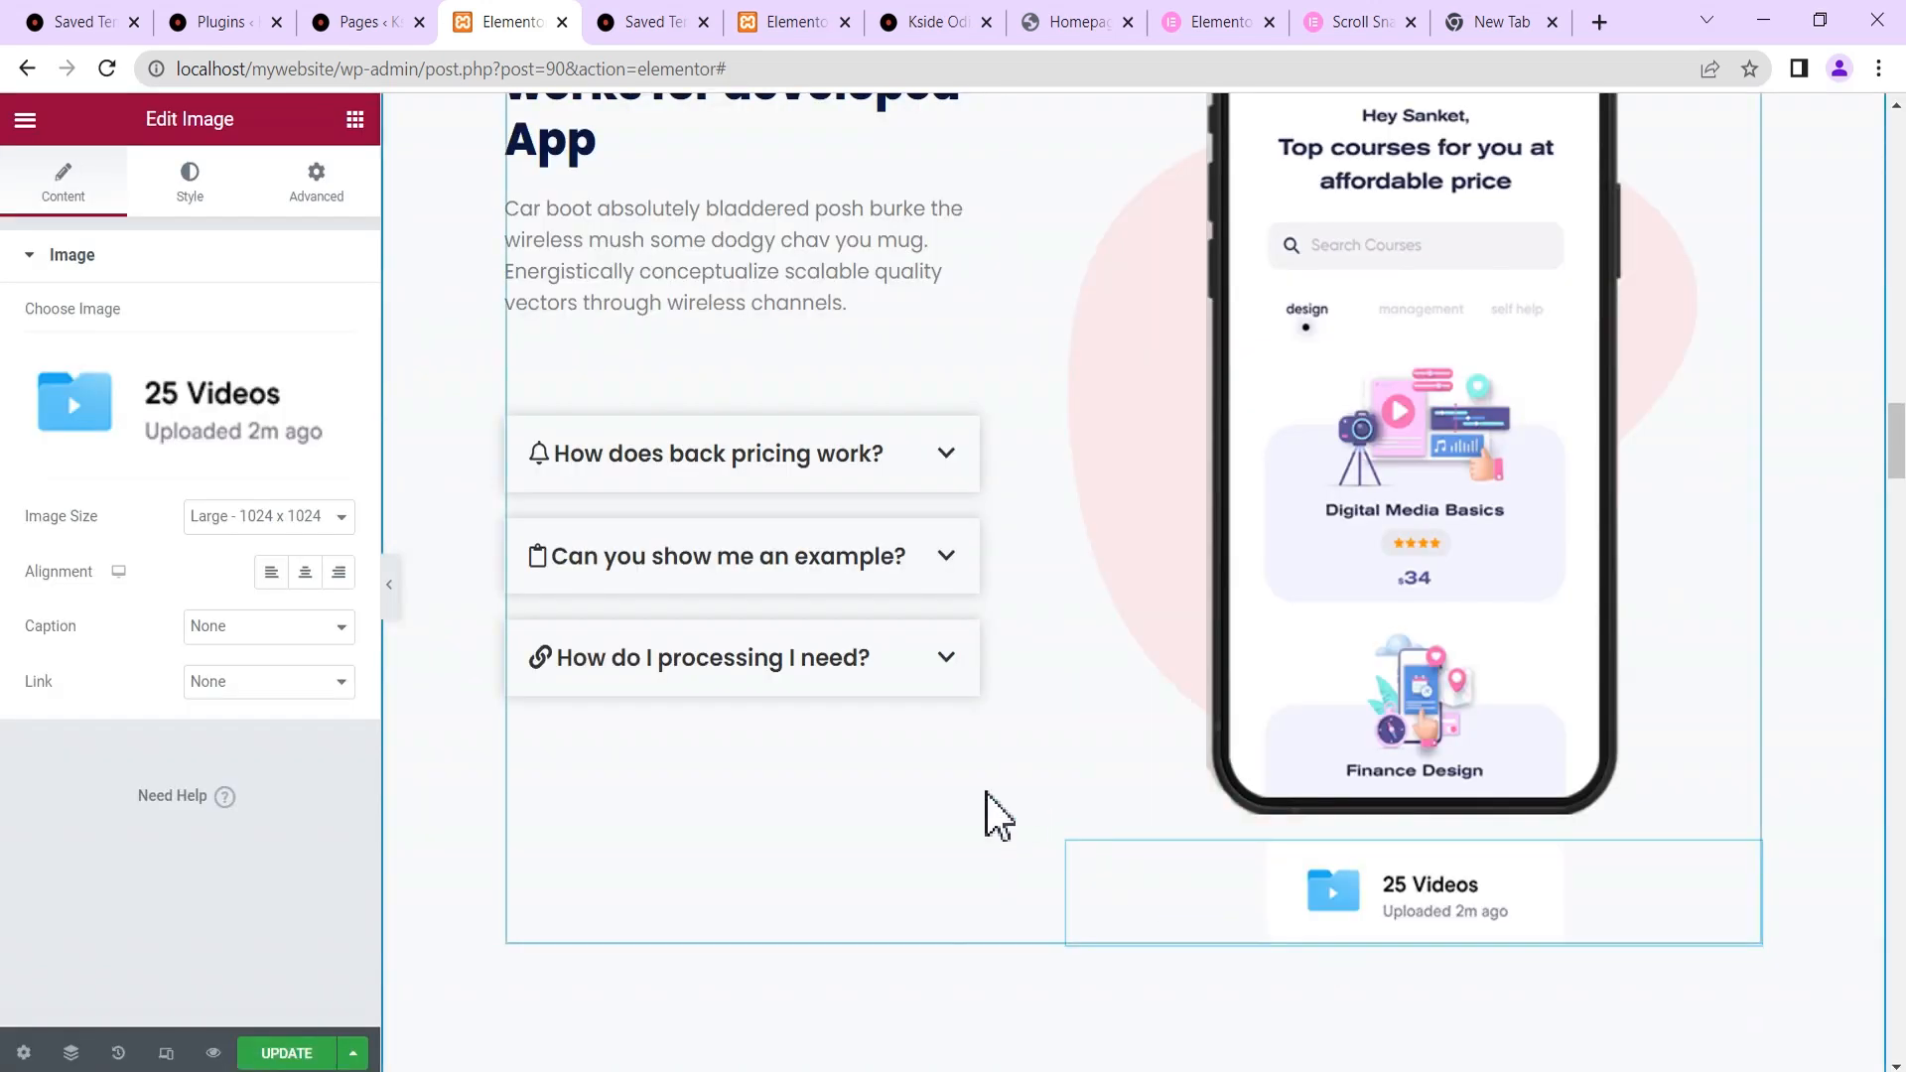
Add an Image widget below the 25 Videos picture and fill it with the Bitcoin (BTC) picture from the media library.
click(354, 119)
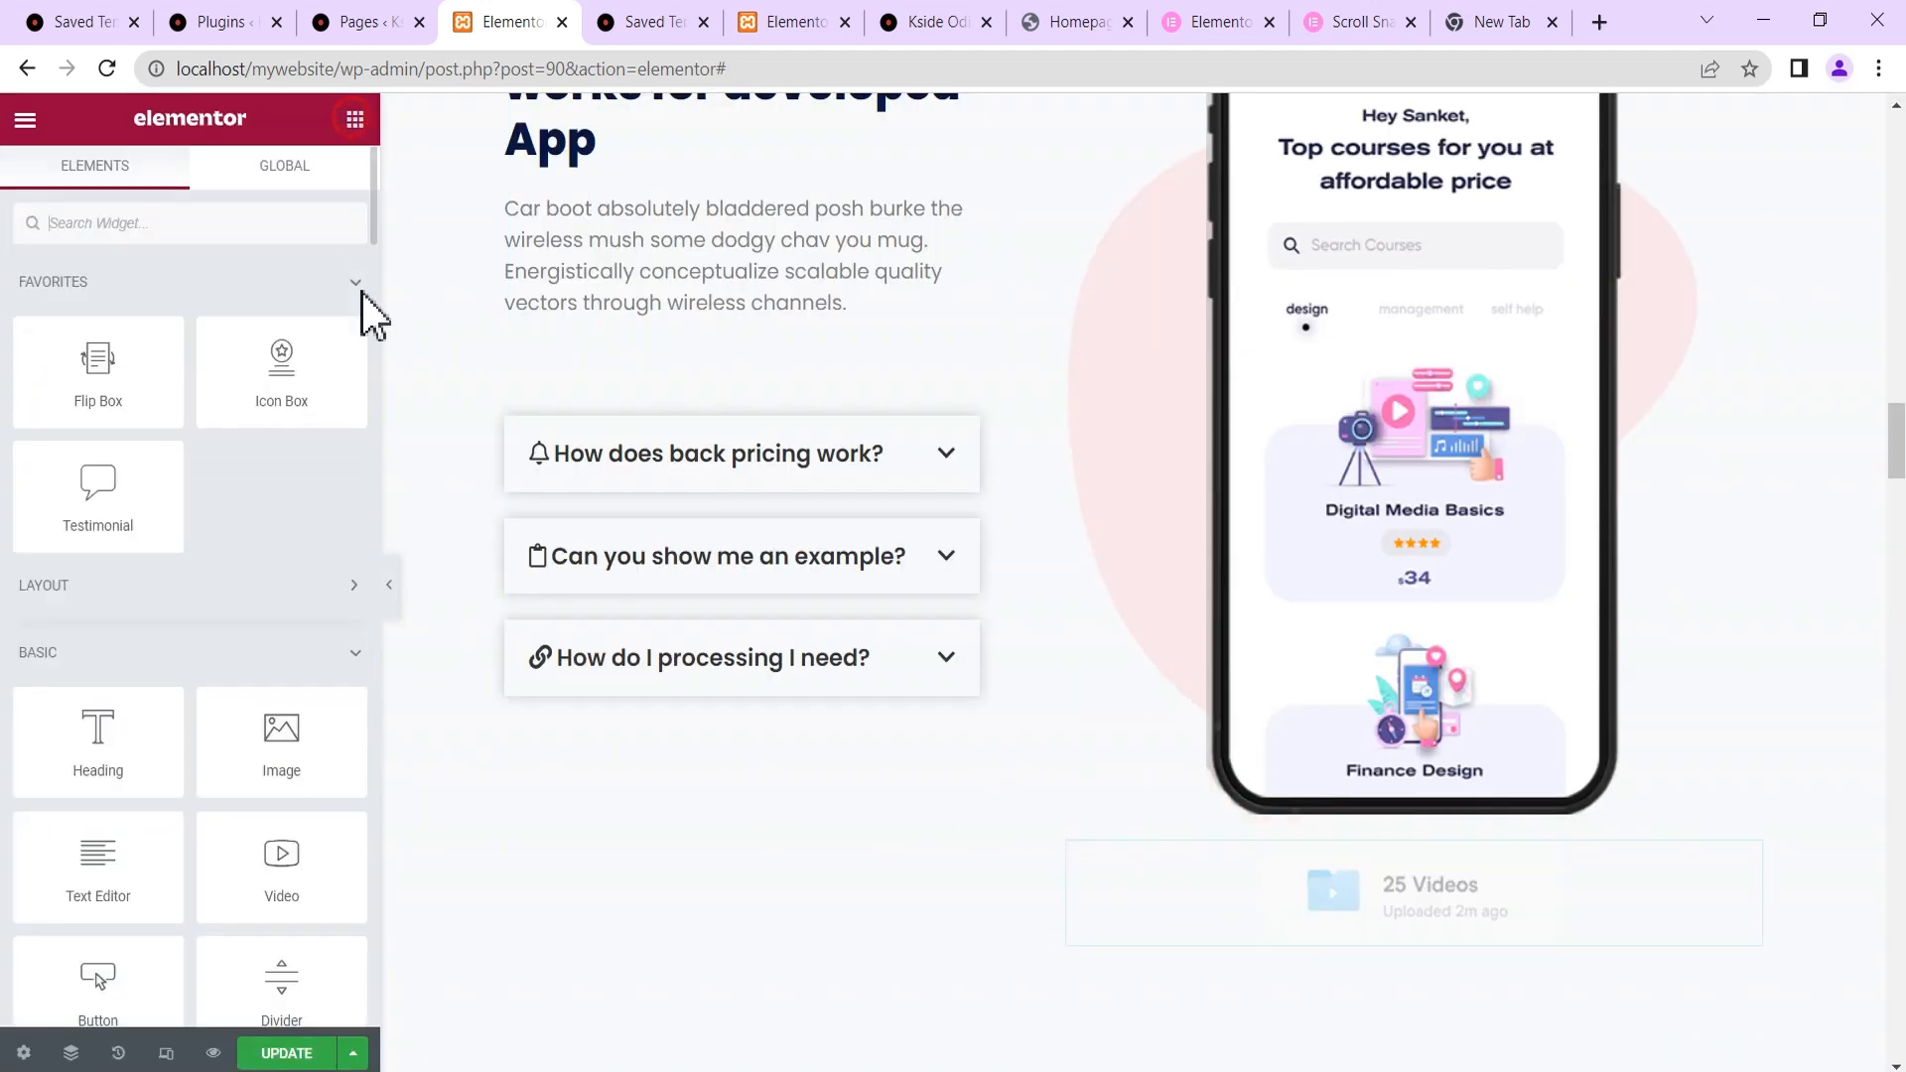
drag(281, 740, 1331, 941)
click(180, 422)
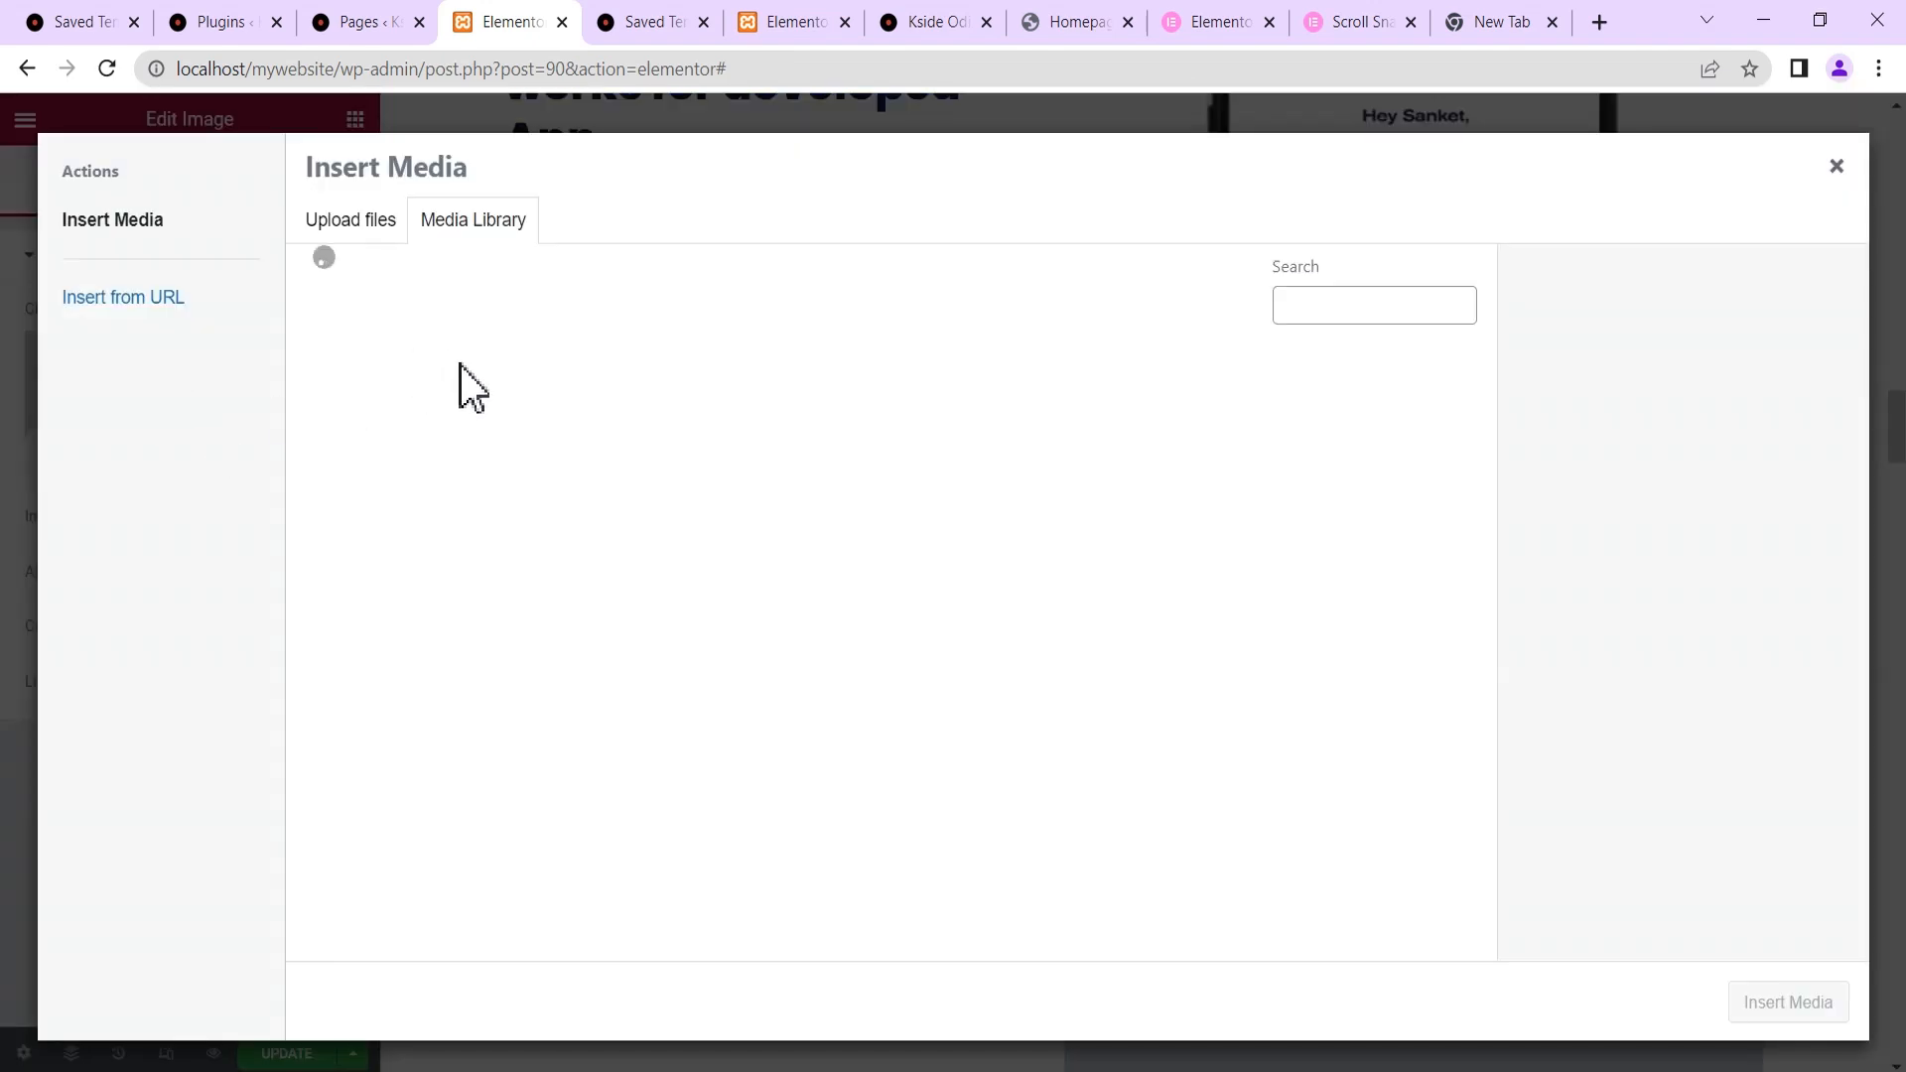
scroll(816, 724, down, 6)
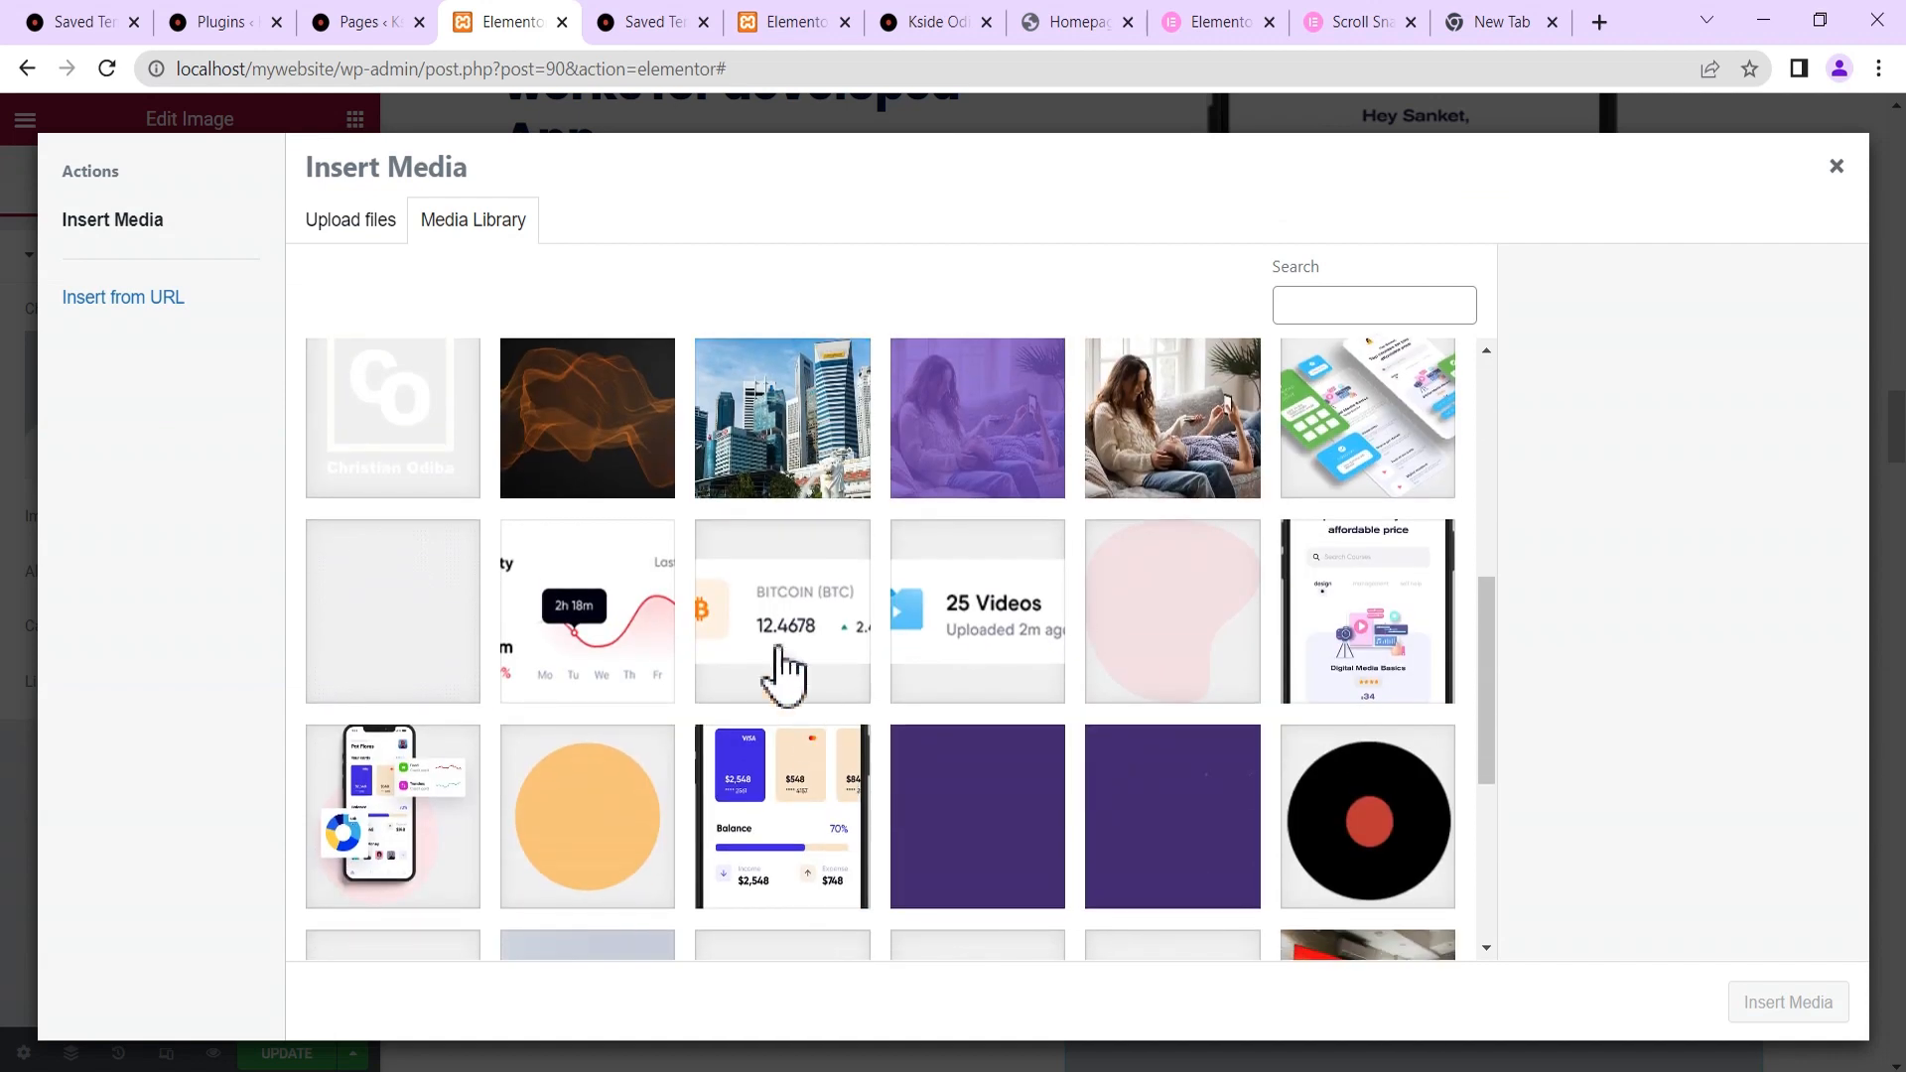
click(778, 668)
click(1787, 1002)
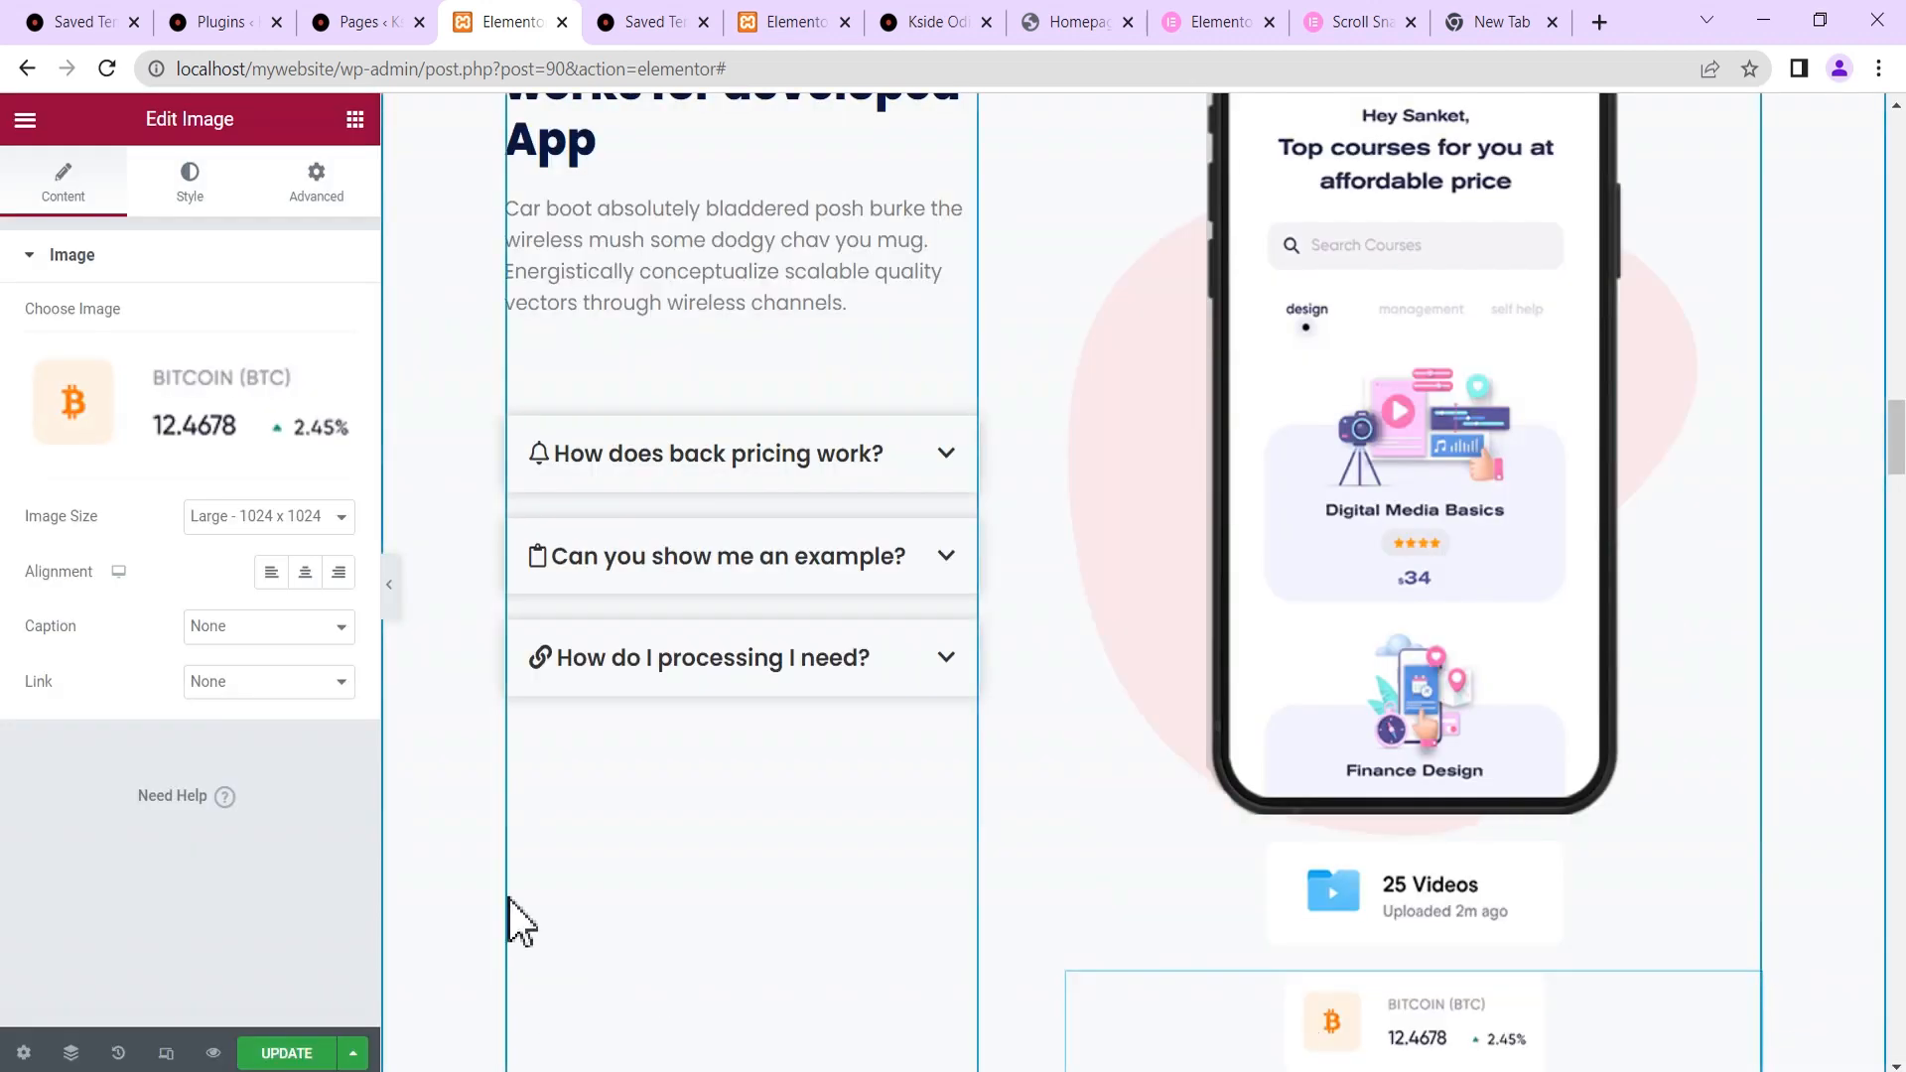
Add an Image widget below the Bitcoin picture and fill it with app-two-chart.png from the media library.
scroll(446, 795, down, 3)
click(354, 122)
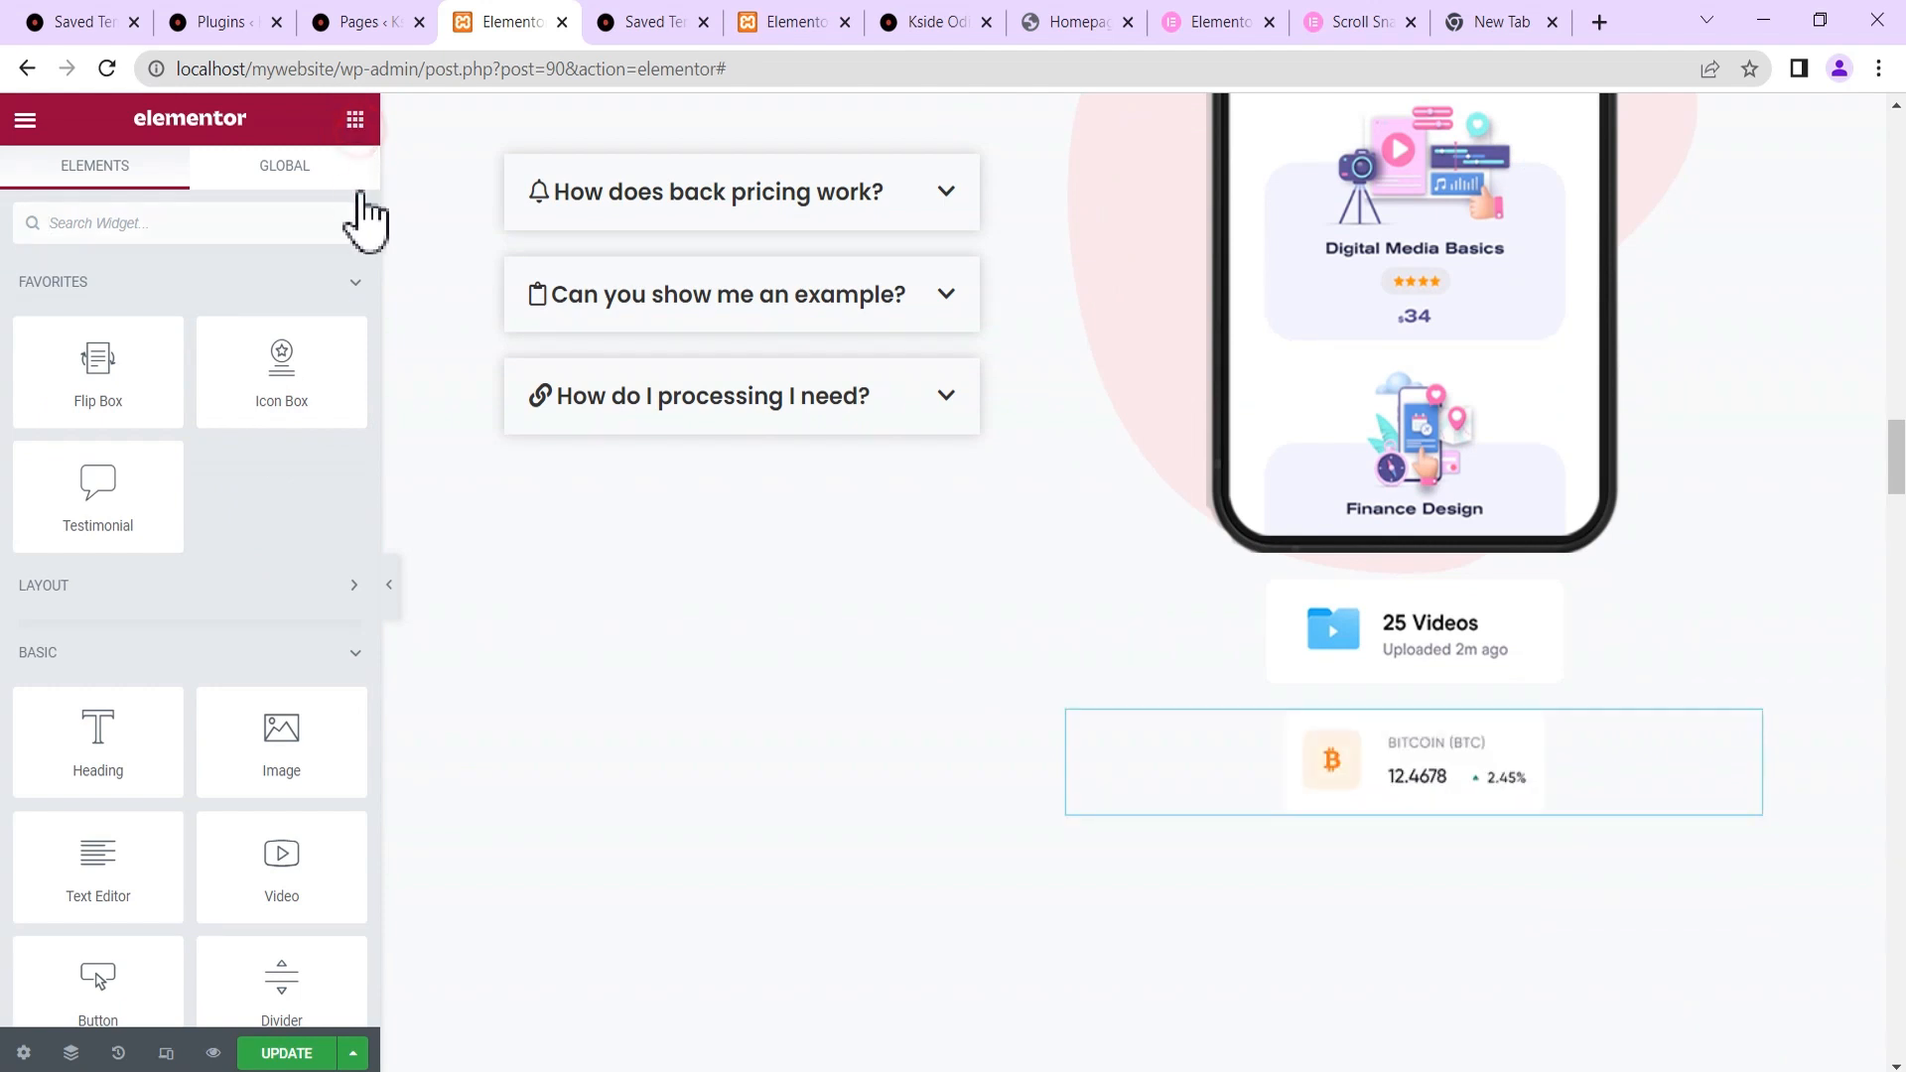
drag(278, 750, 1468, 789)
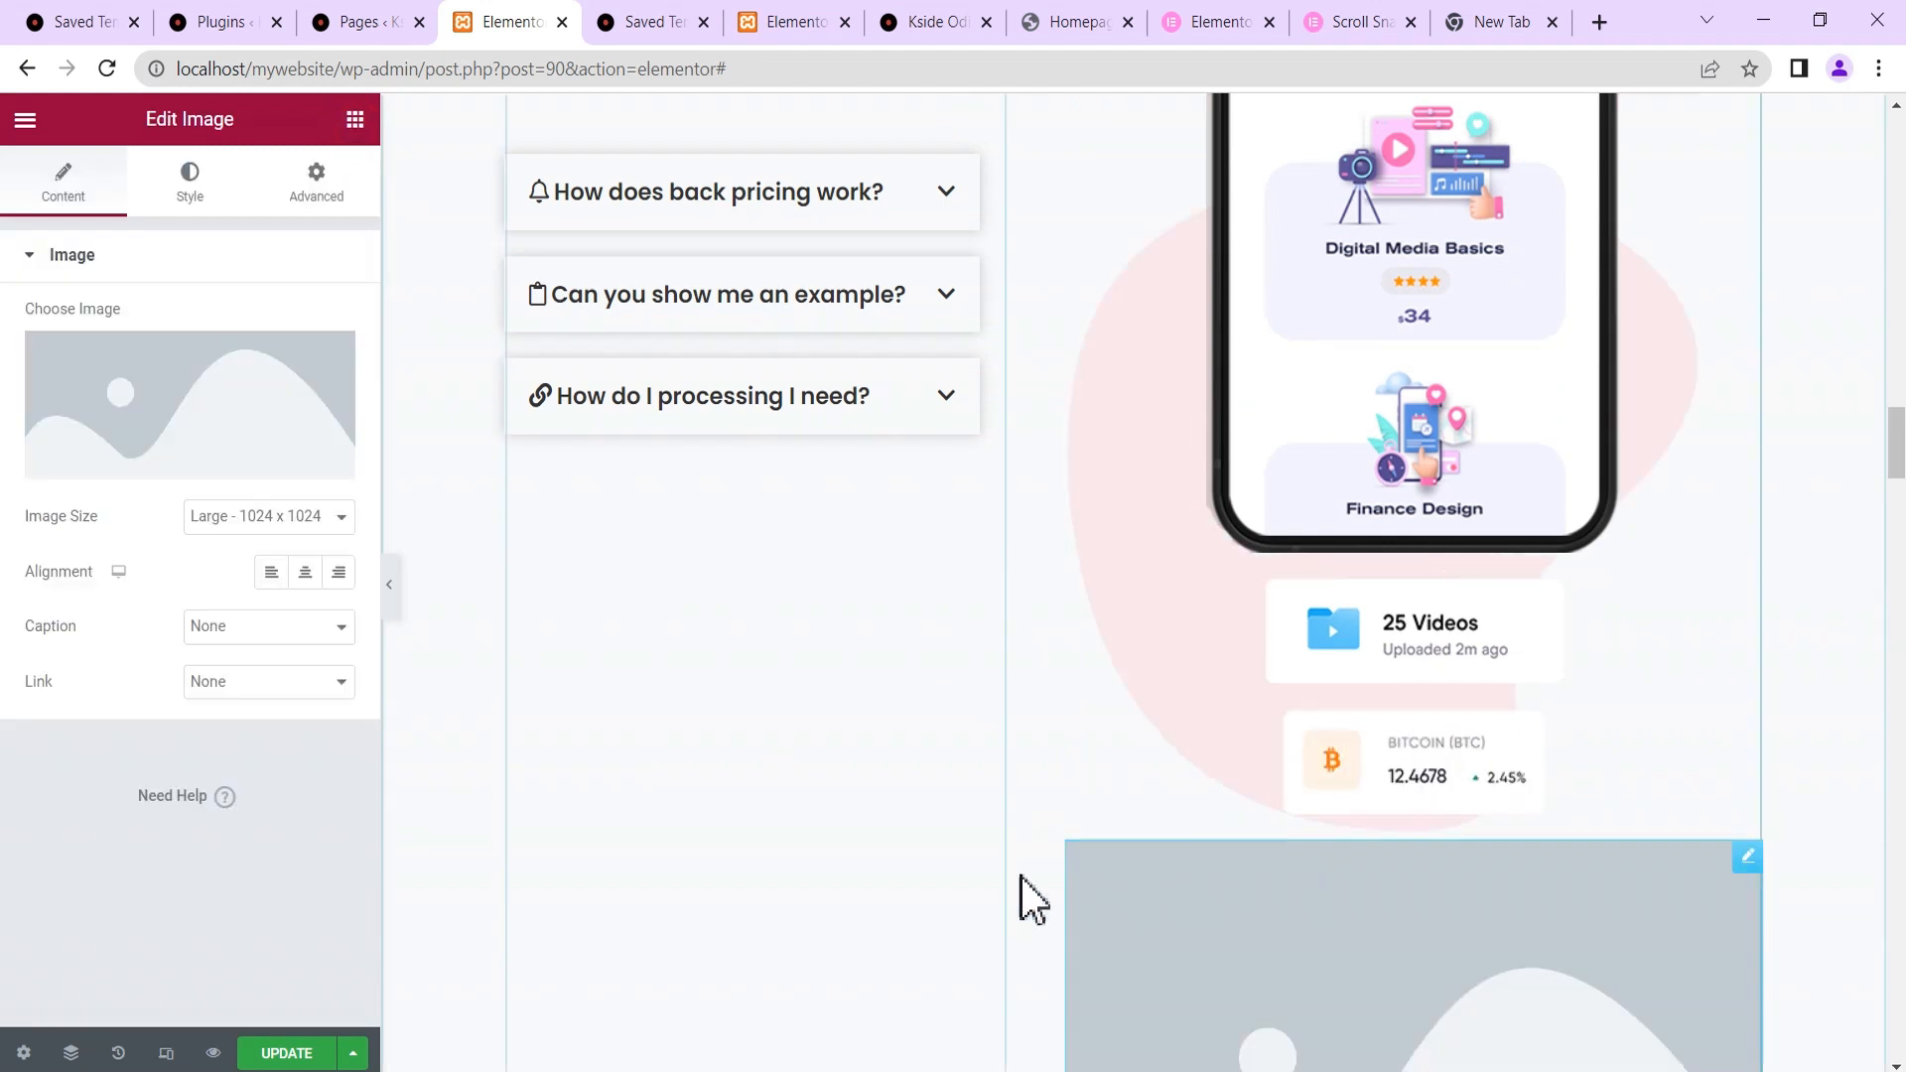
click(199, 362)
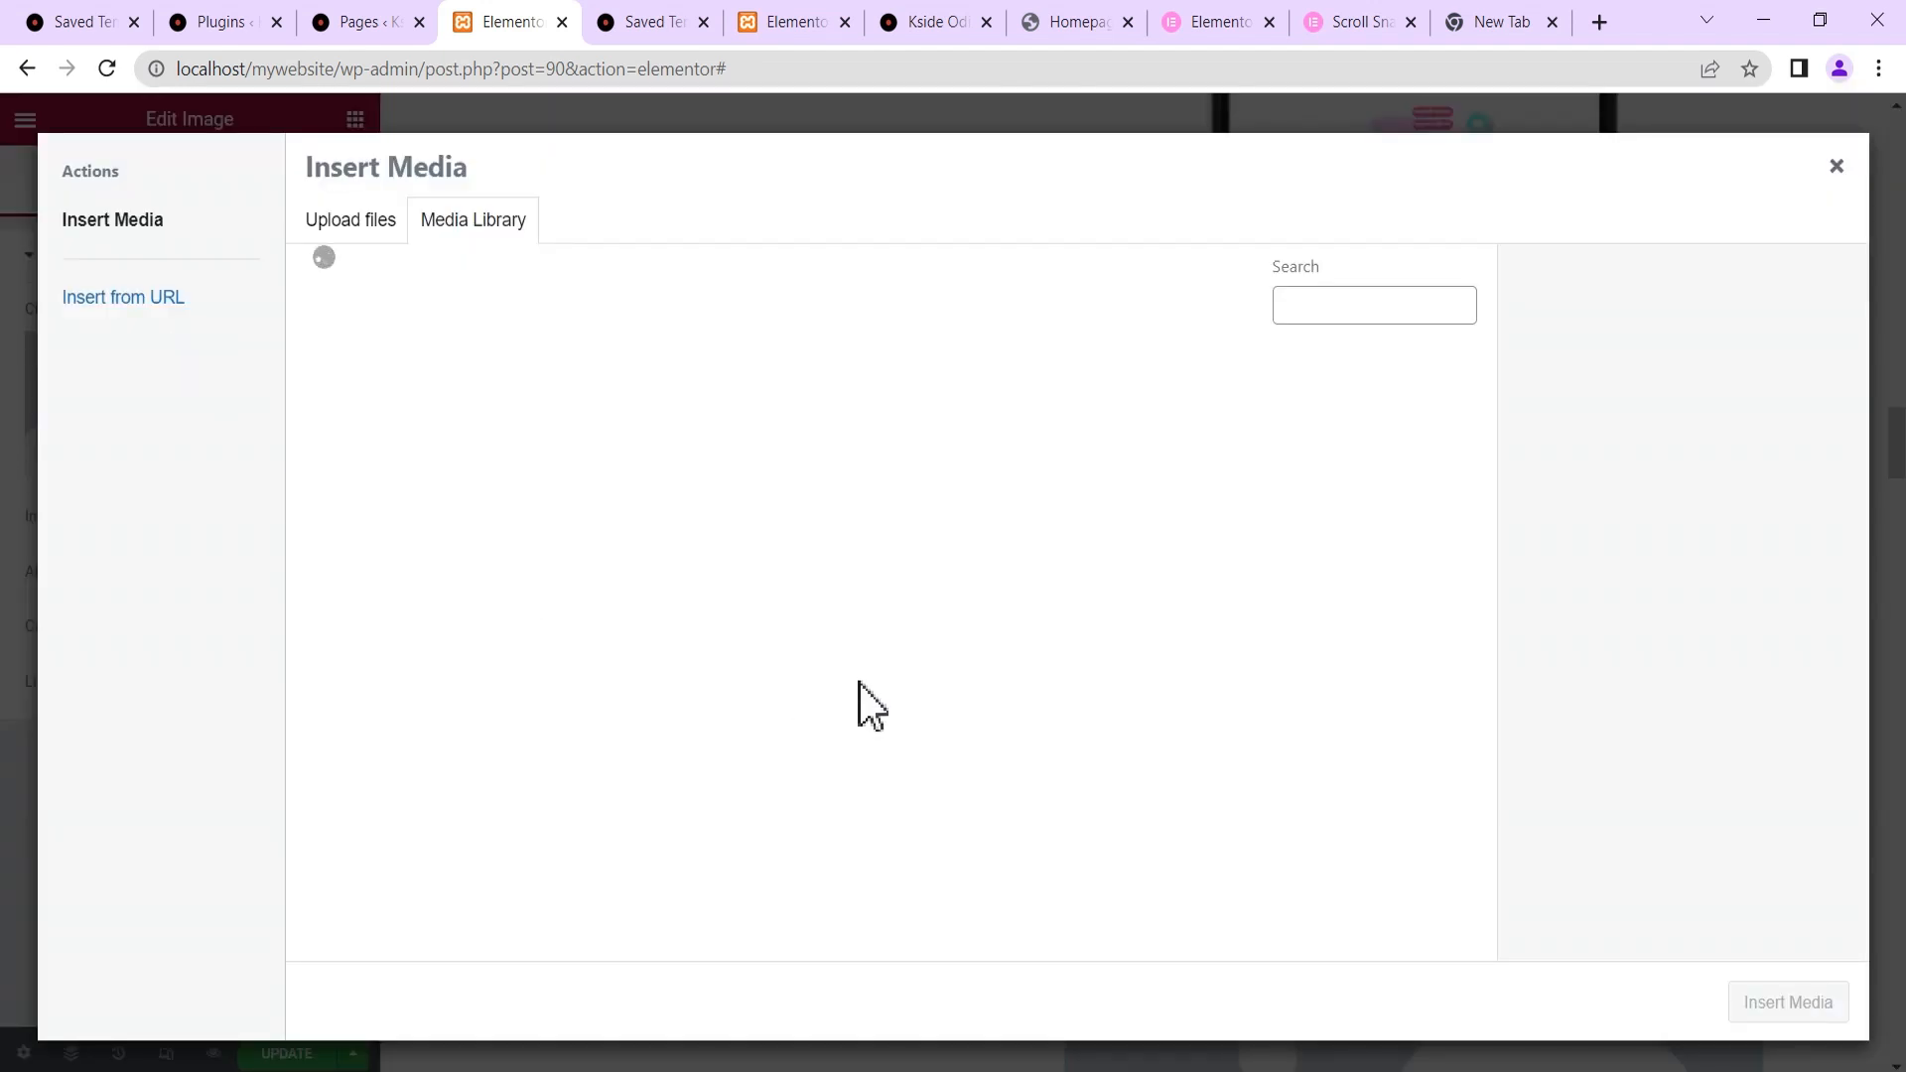
scroll(852, 715, down, 5)
click(601, 611)
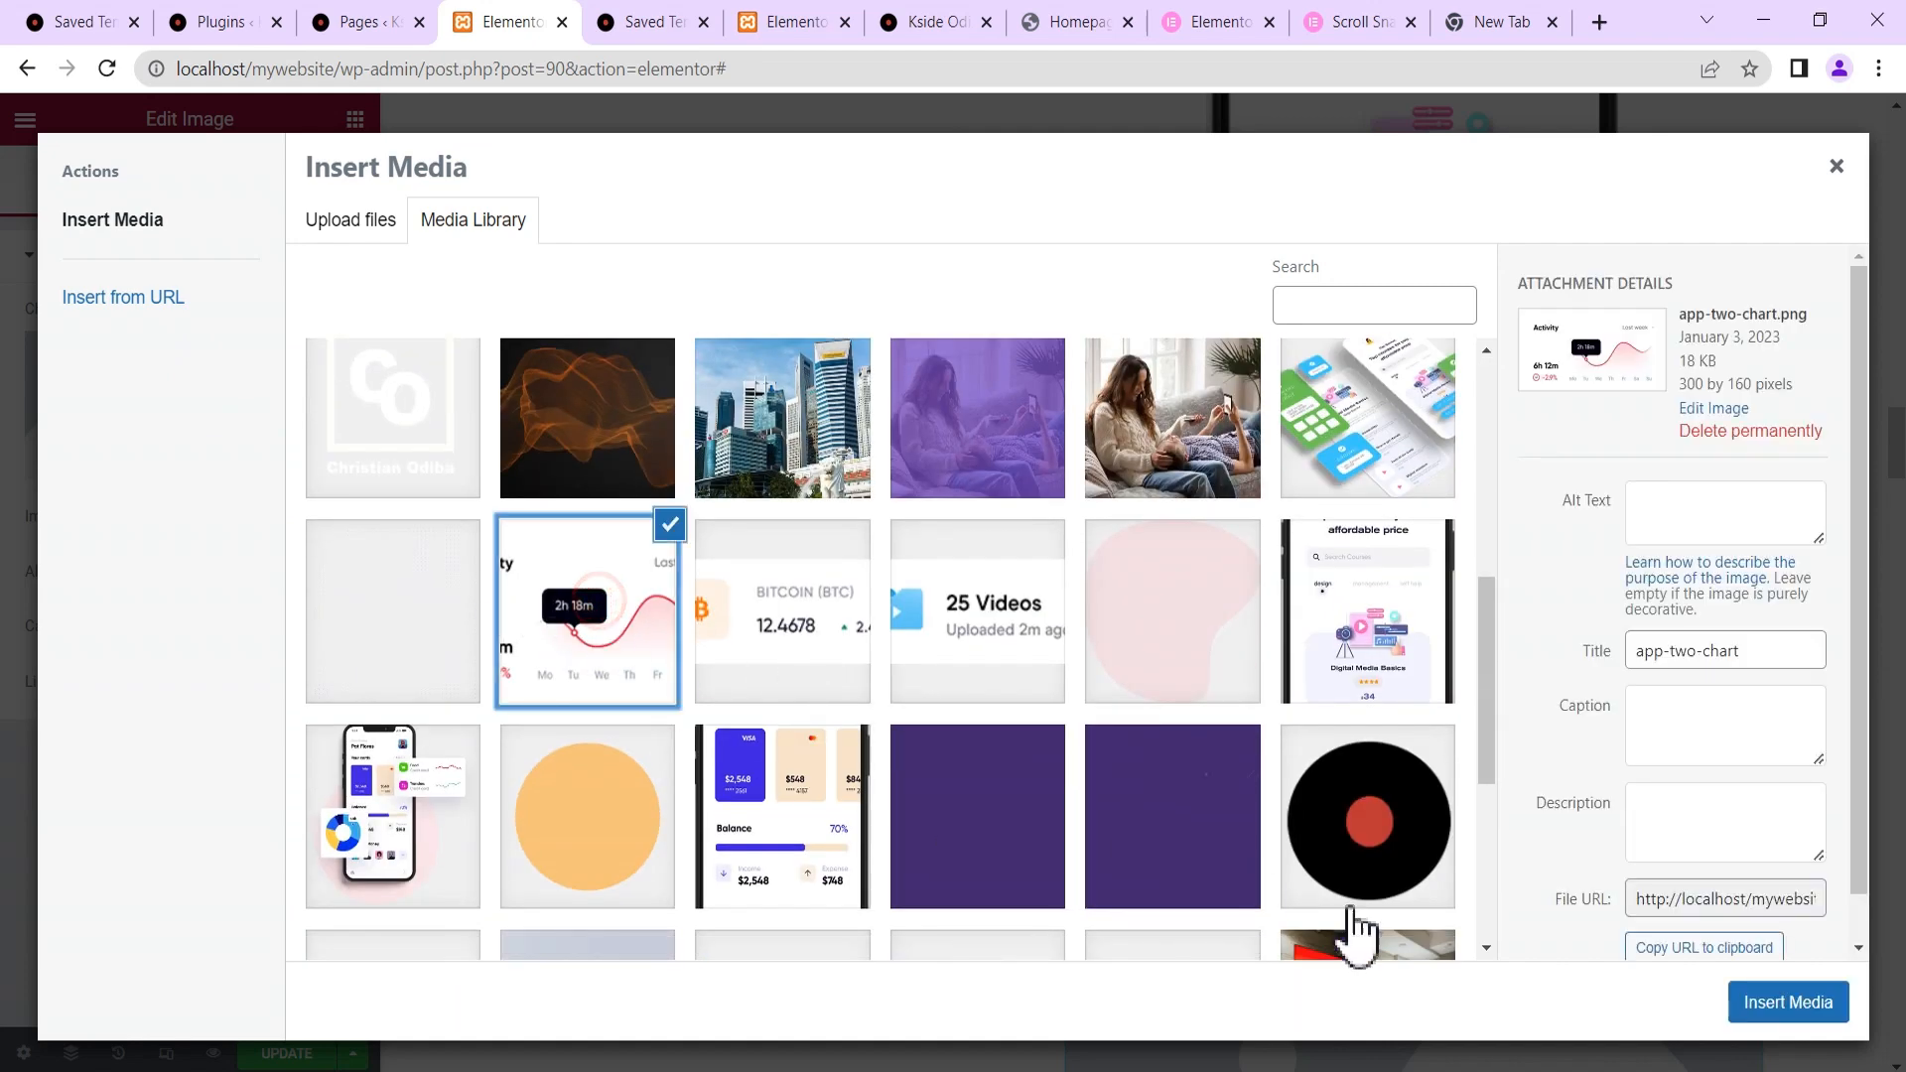
click(1816, 1005)
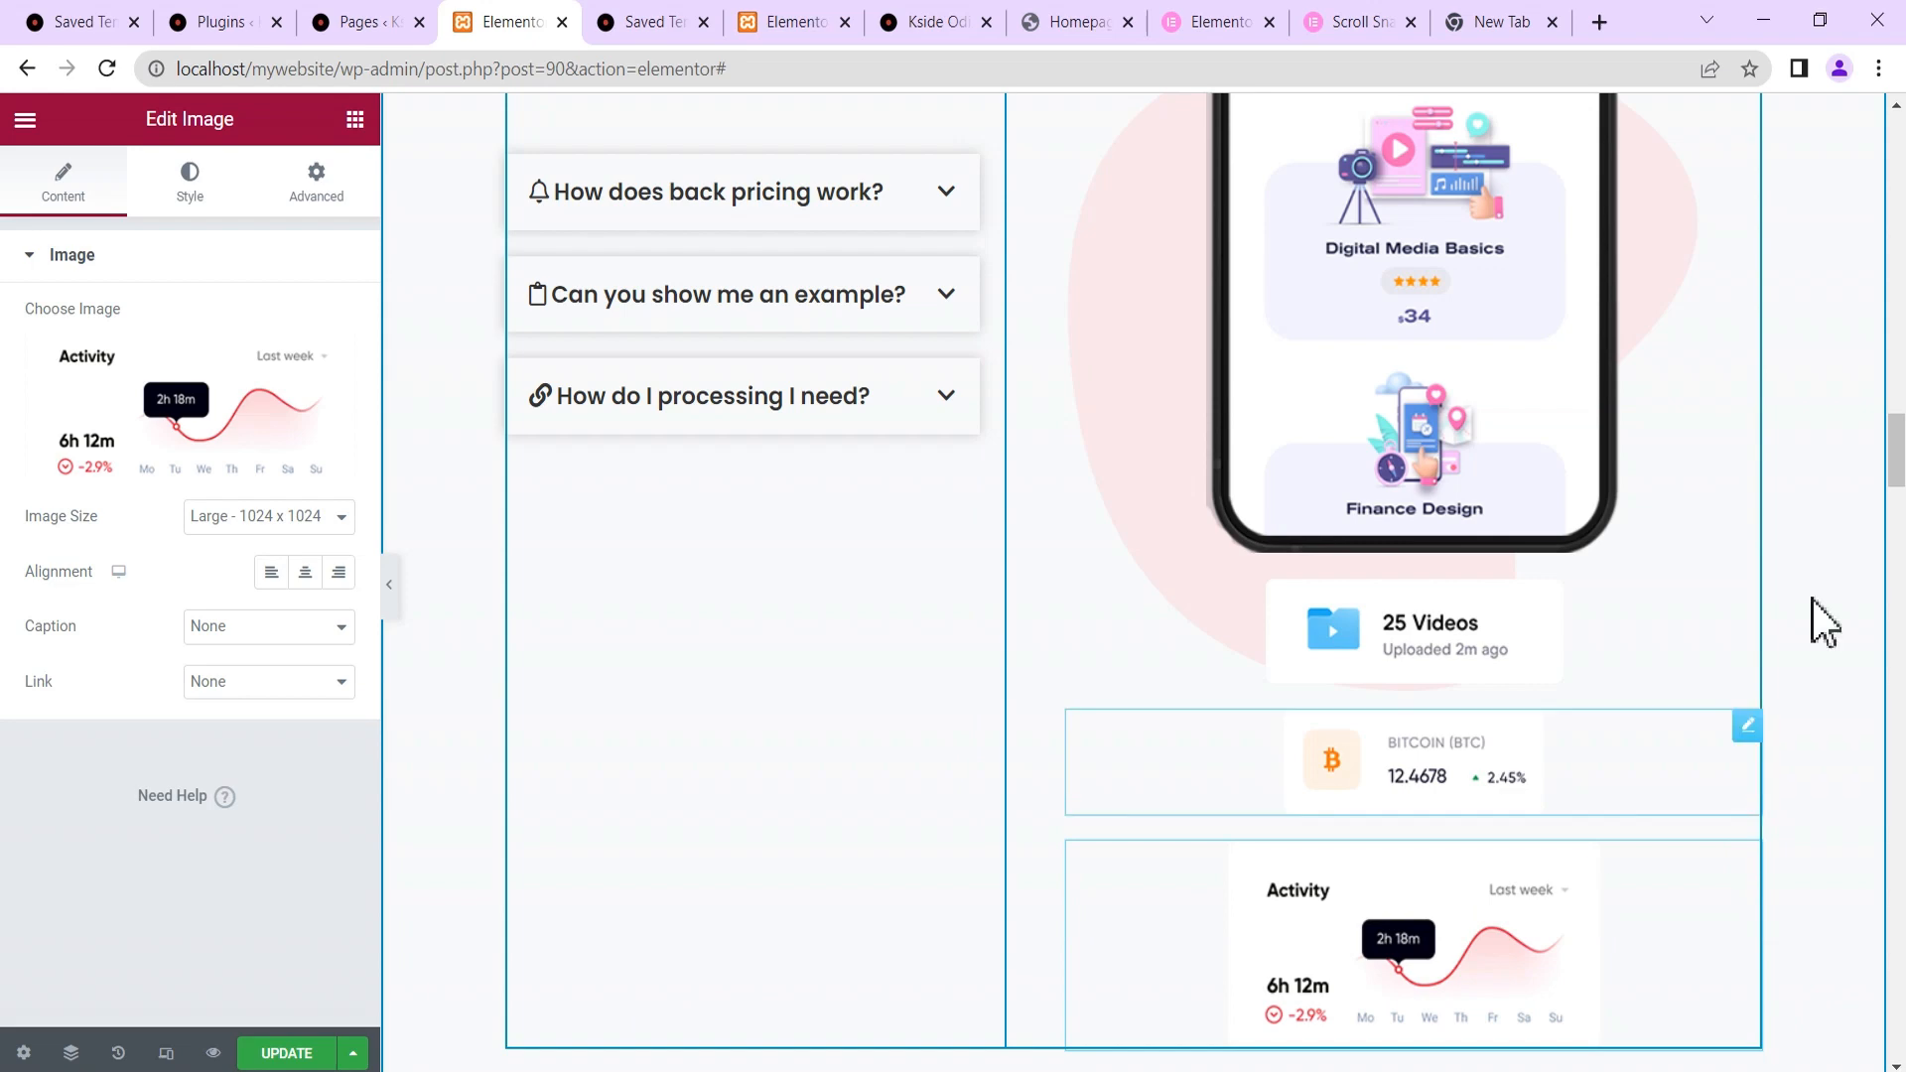
Set the 25 Videos image's position to Absolute and place it over the phone mockup's upper right edge, beside the greeting text.
scroll(1745, 431, up, 3)
scroll(1446, 297, up, 2)
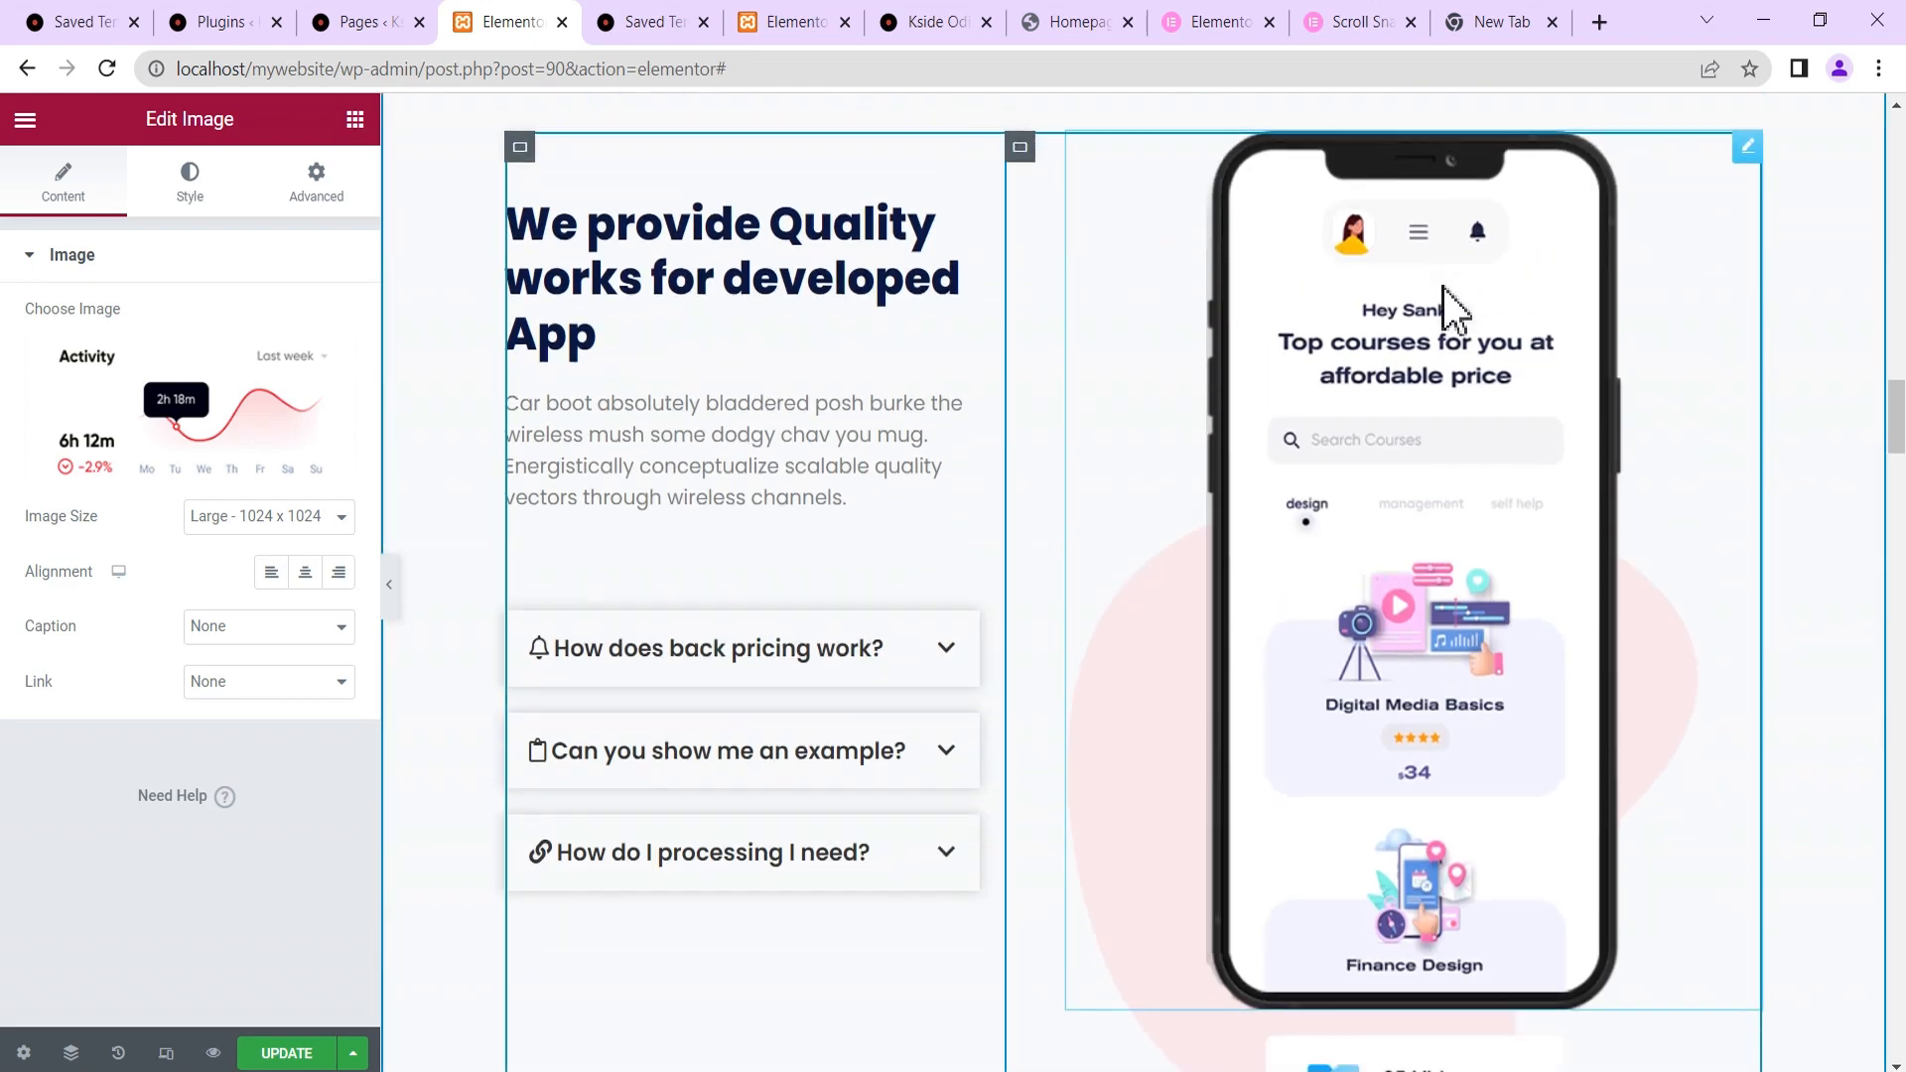
scroll(1443, 288, down, 5)
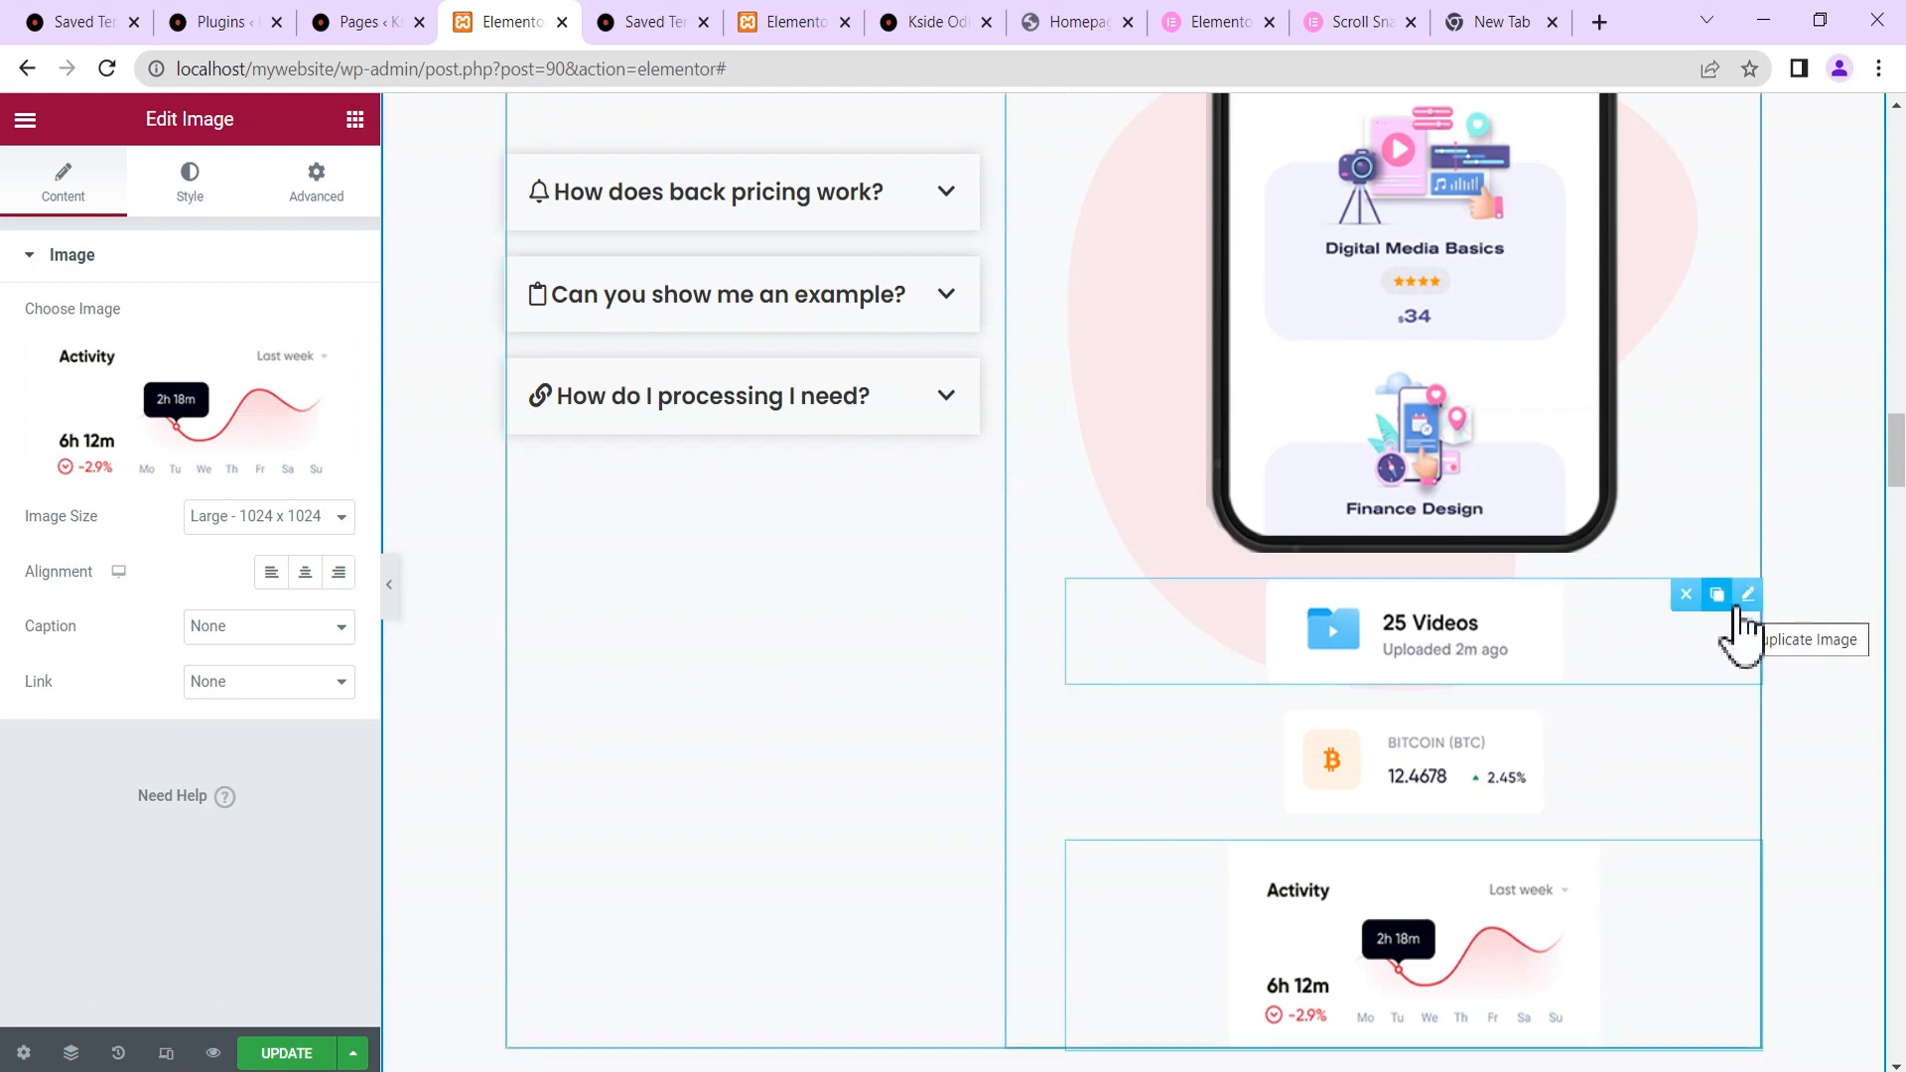
click(1749, 590)
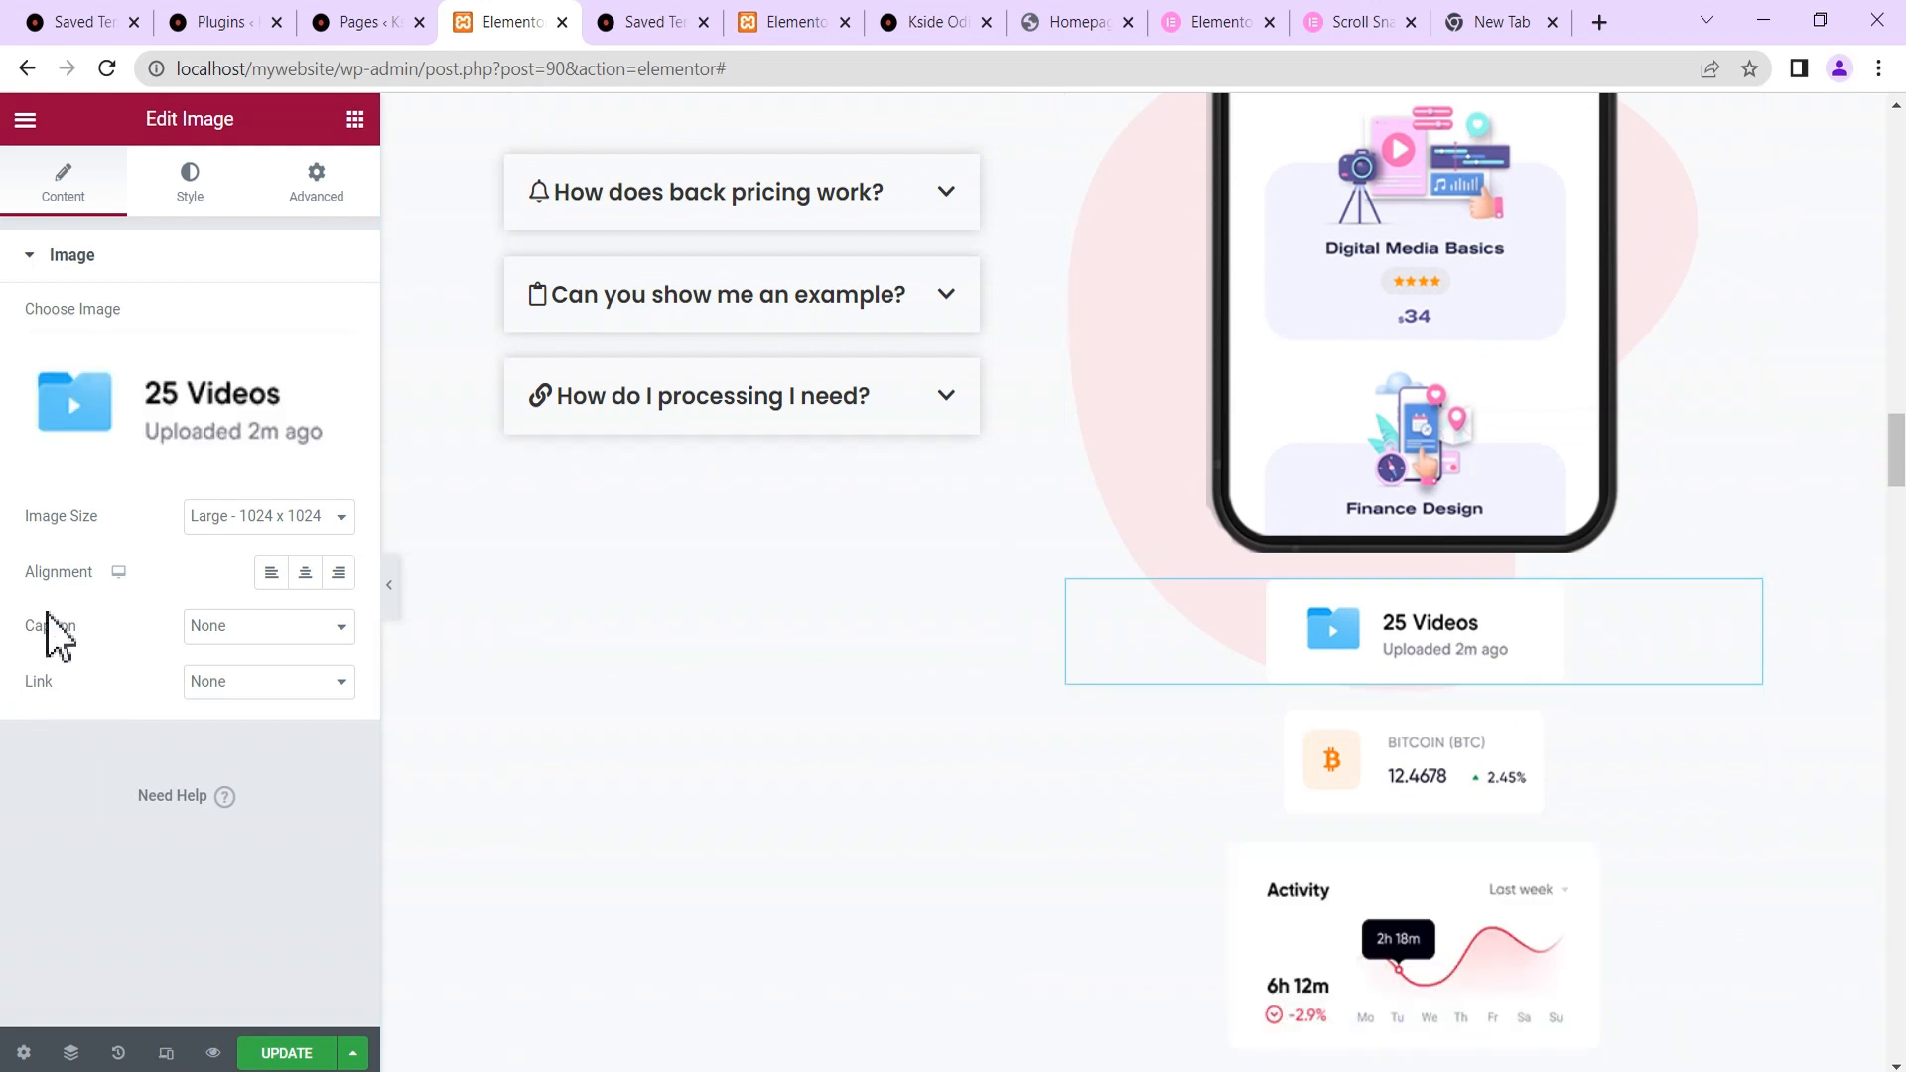
click(316, 195)
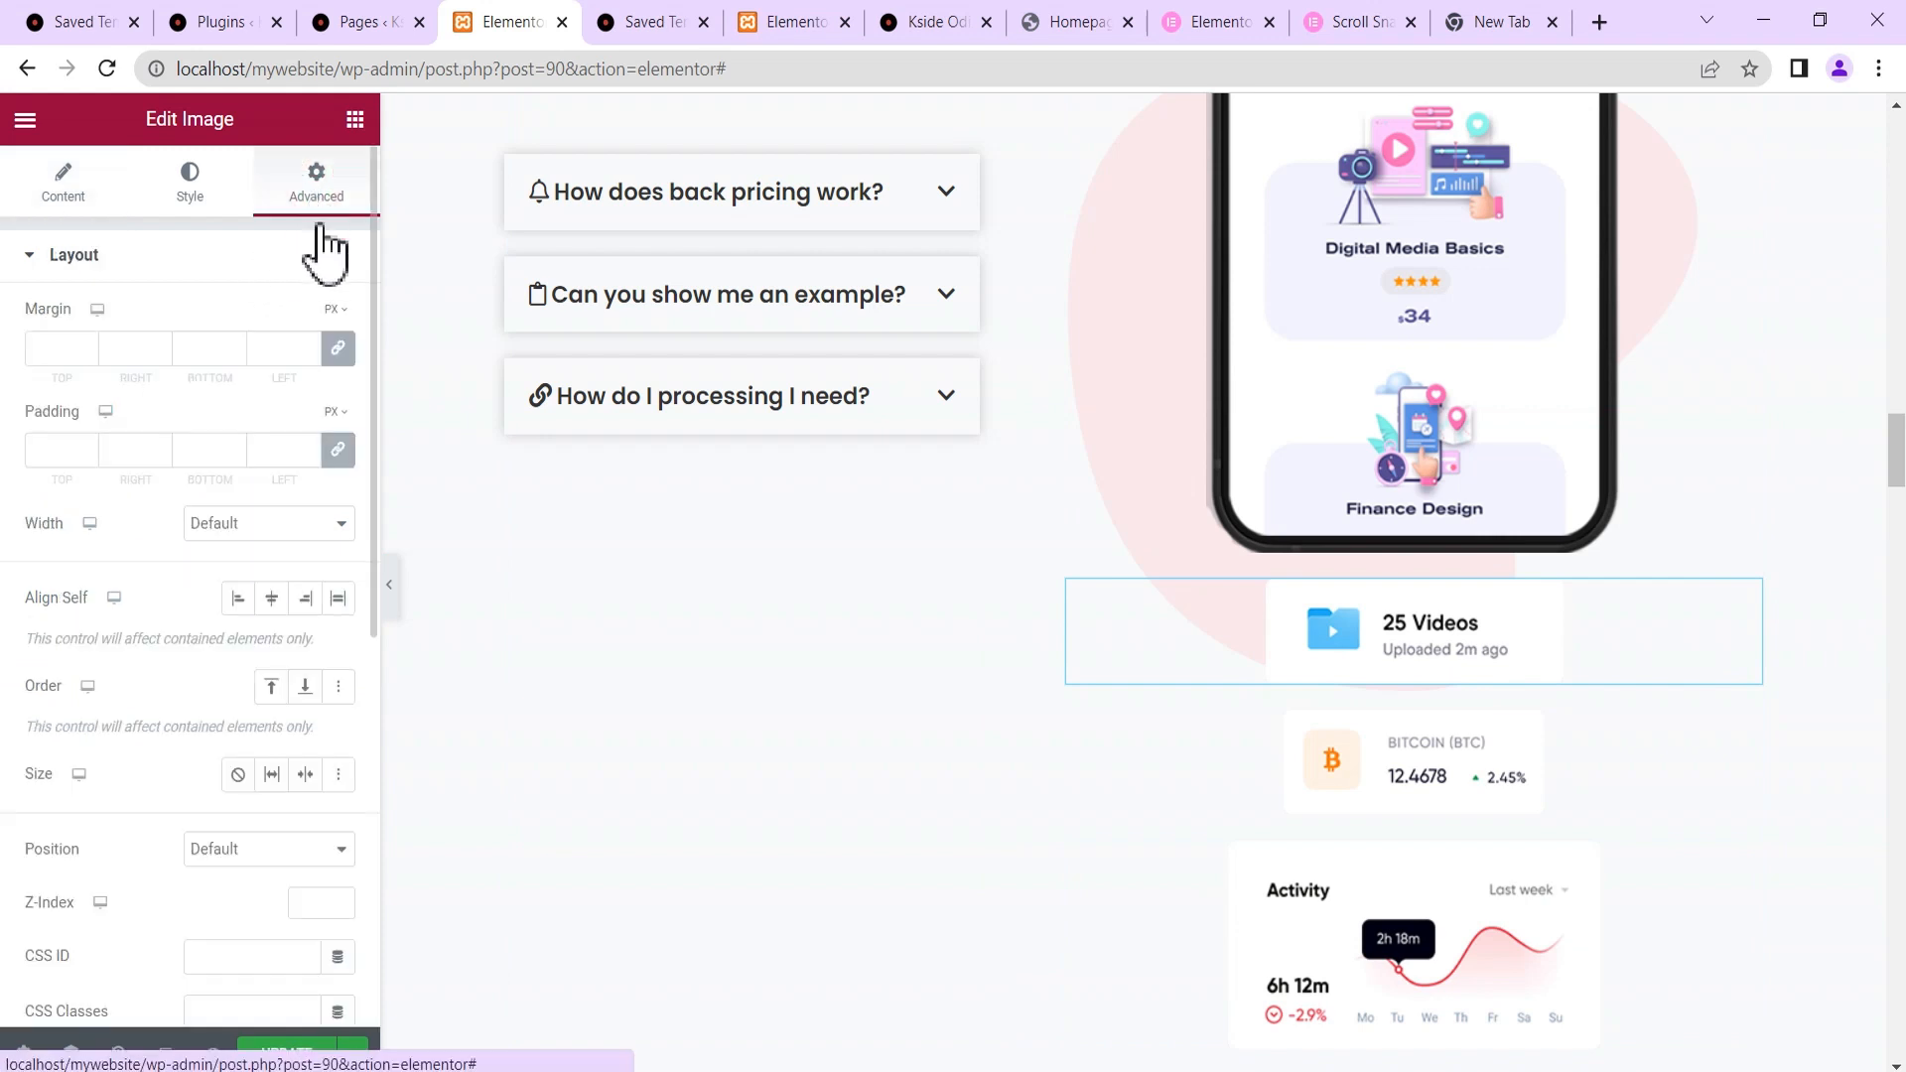
click(231, 851)
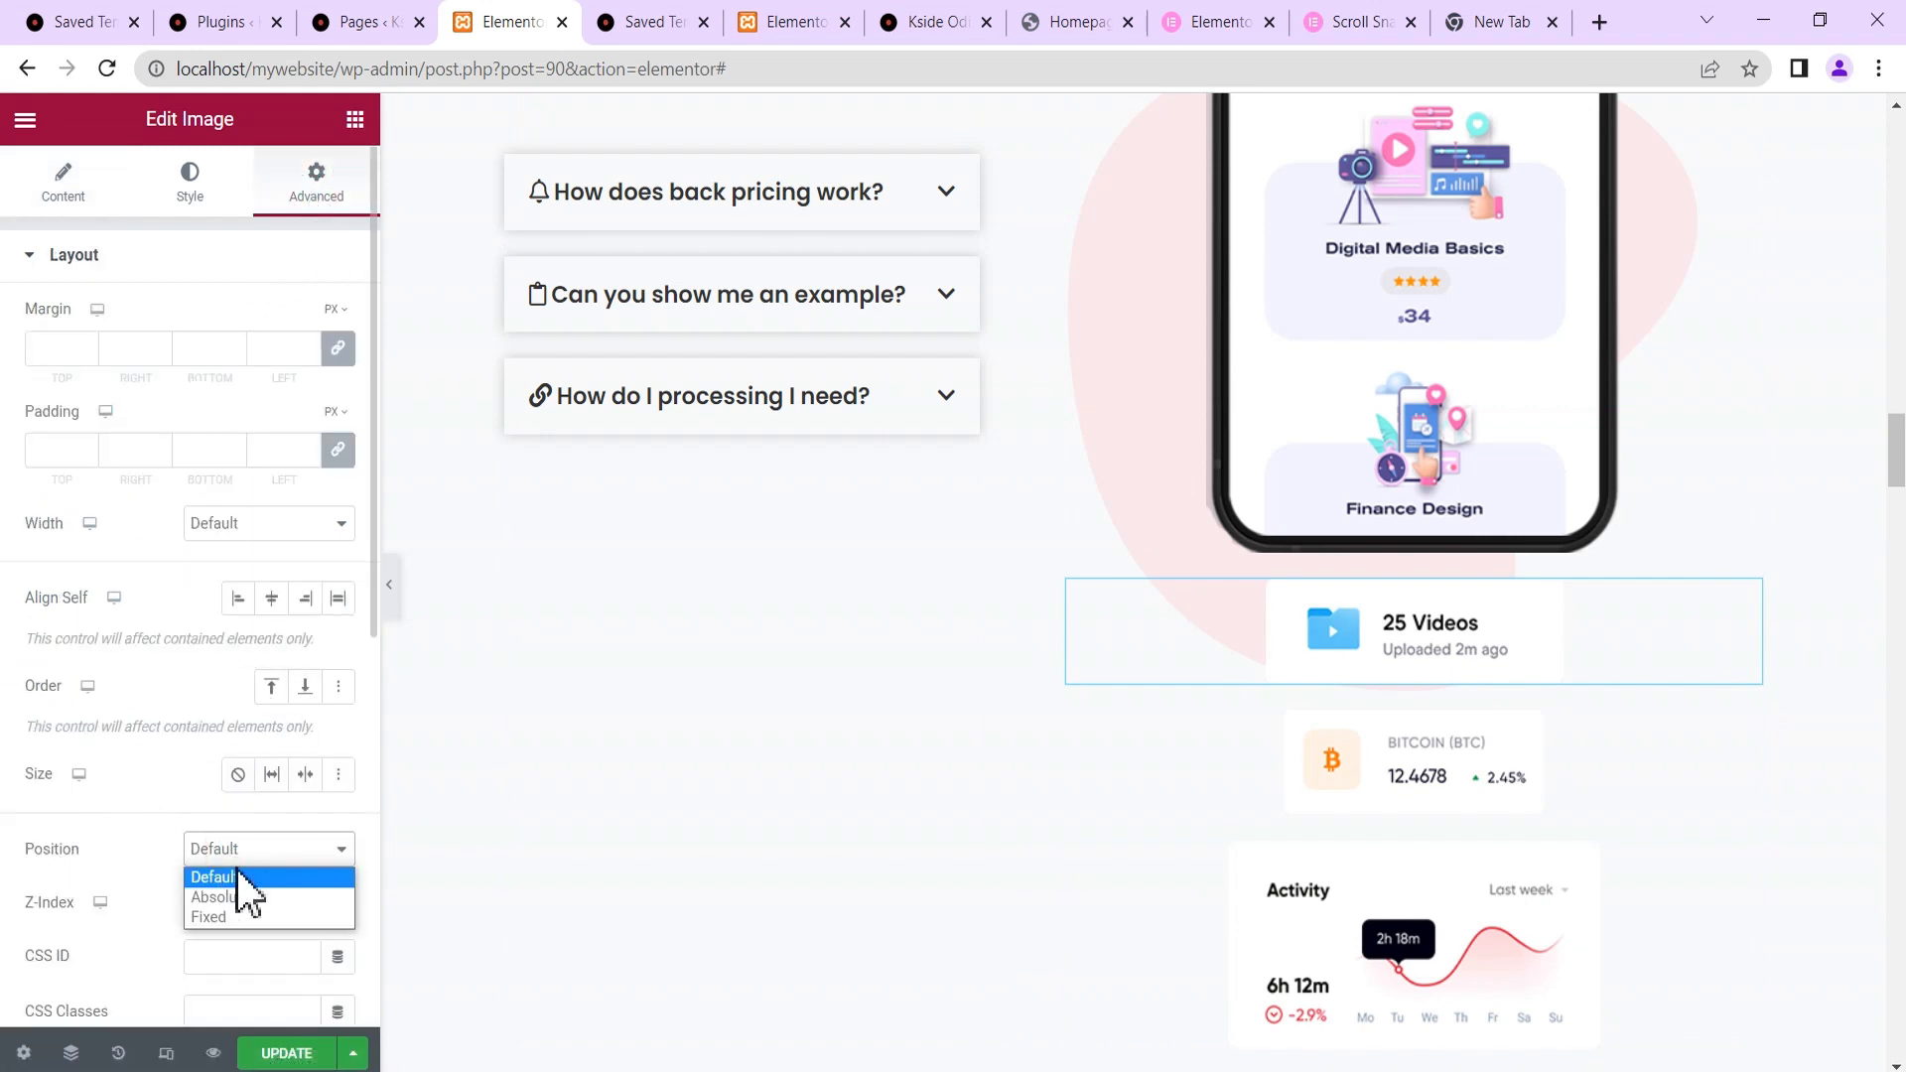
click(239, 897)
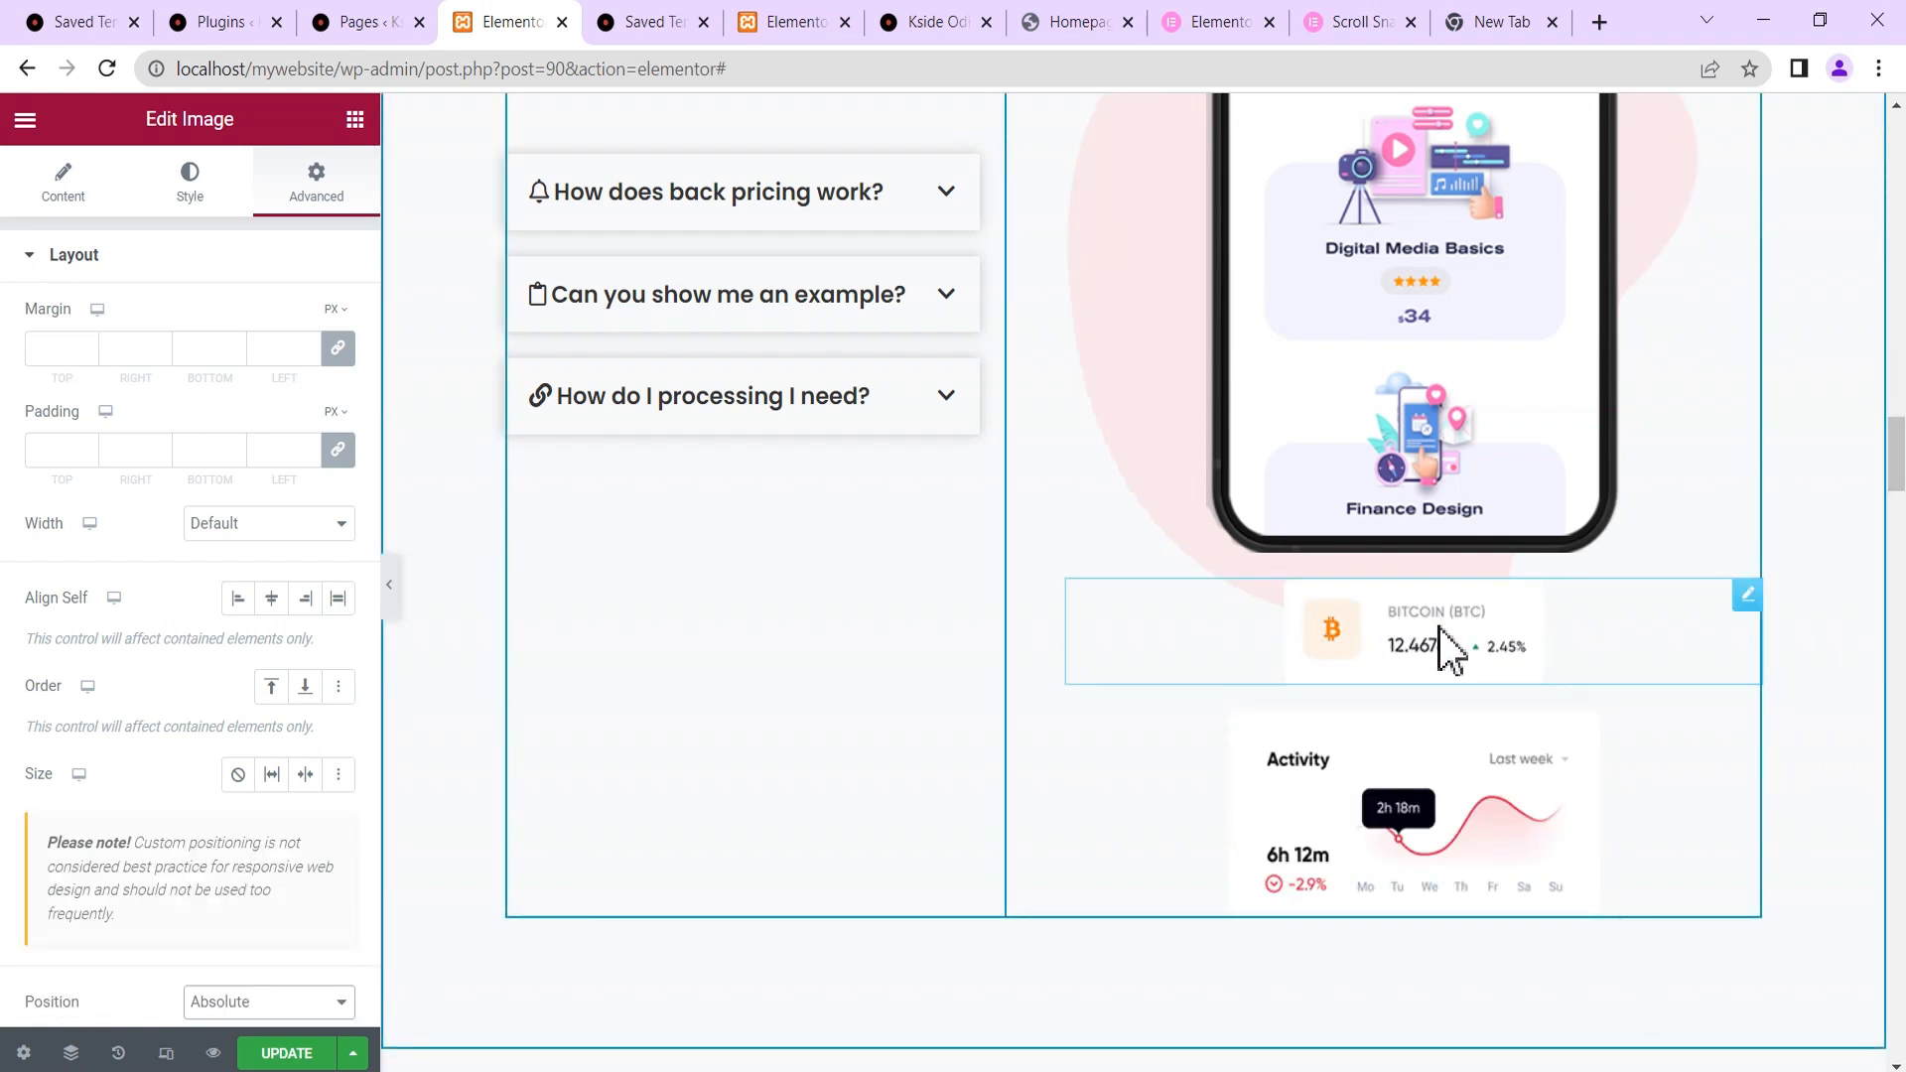
scroll(1661, 649, up, 5)
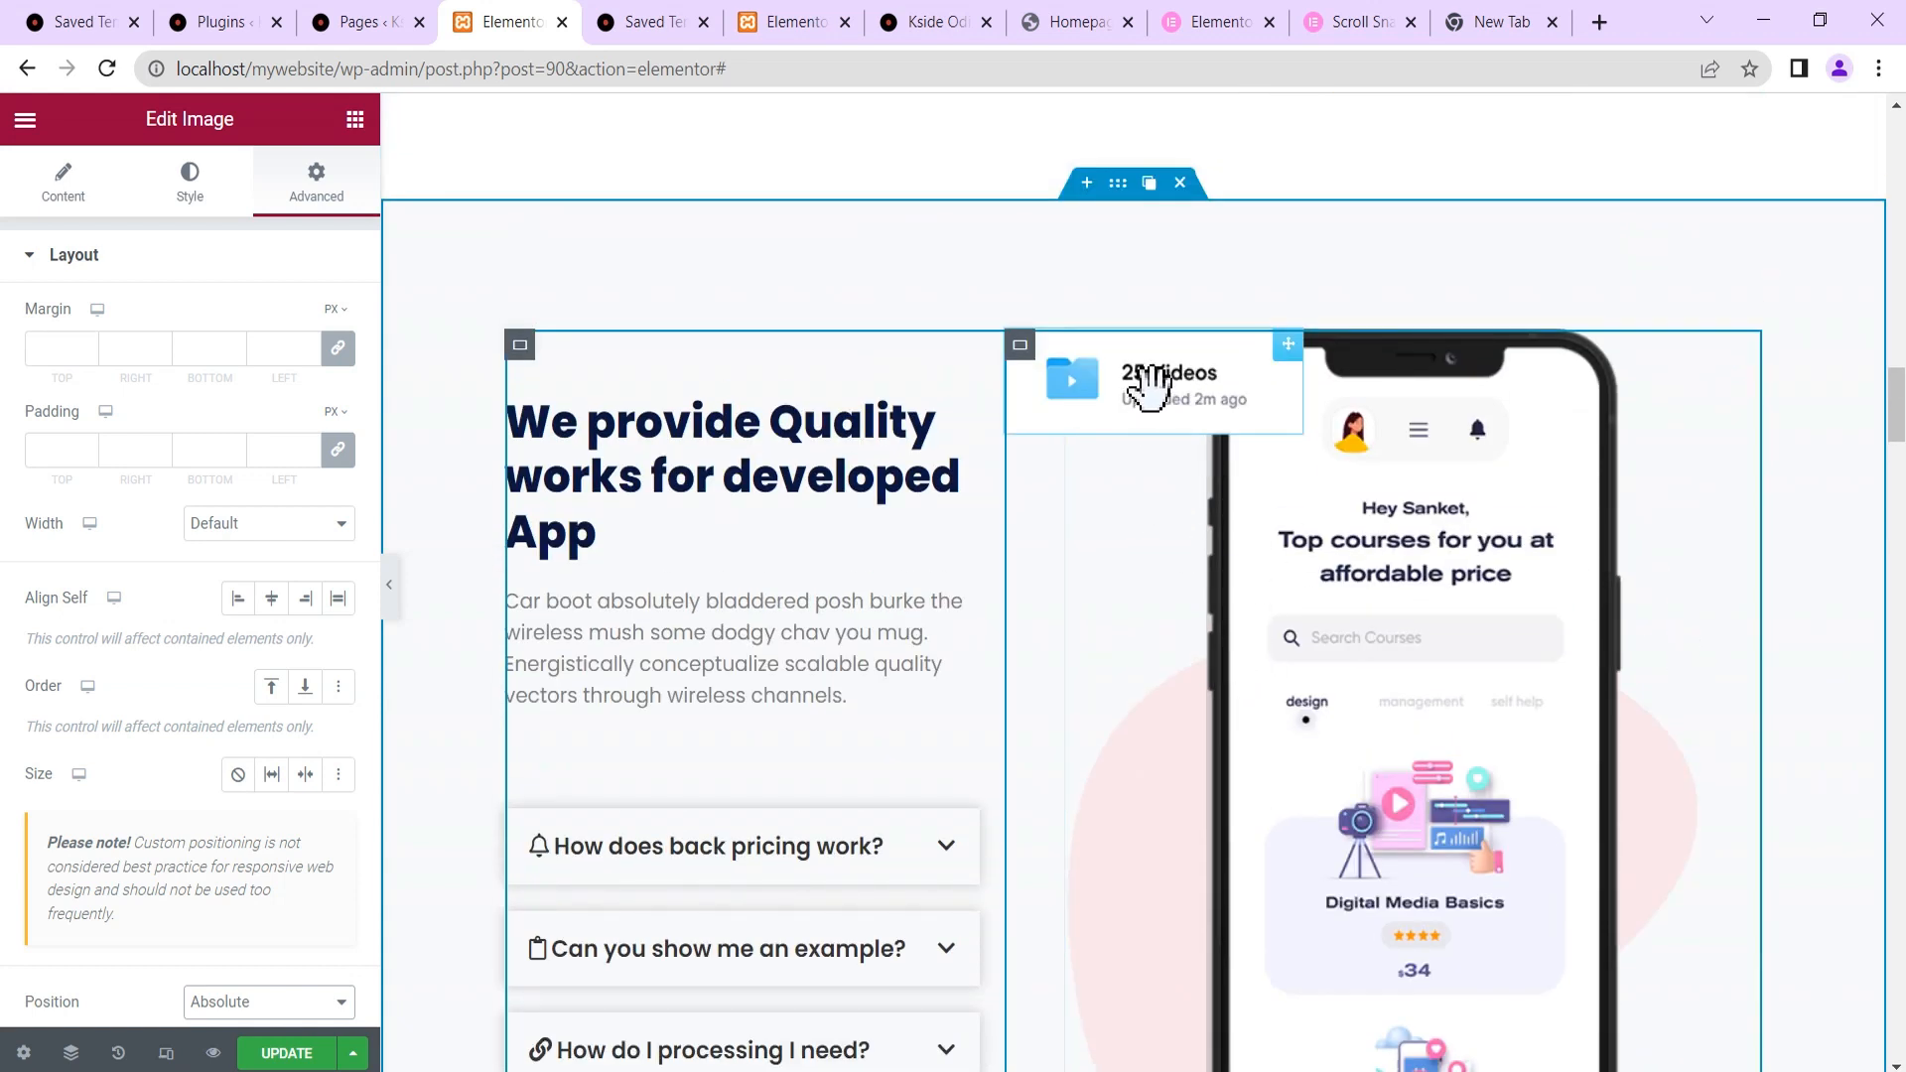
drag(1152, 393, 1634, 590)
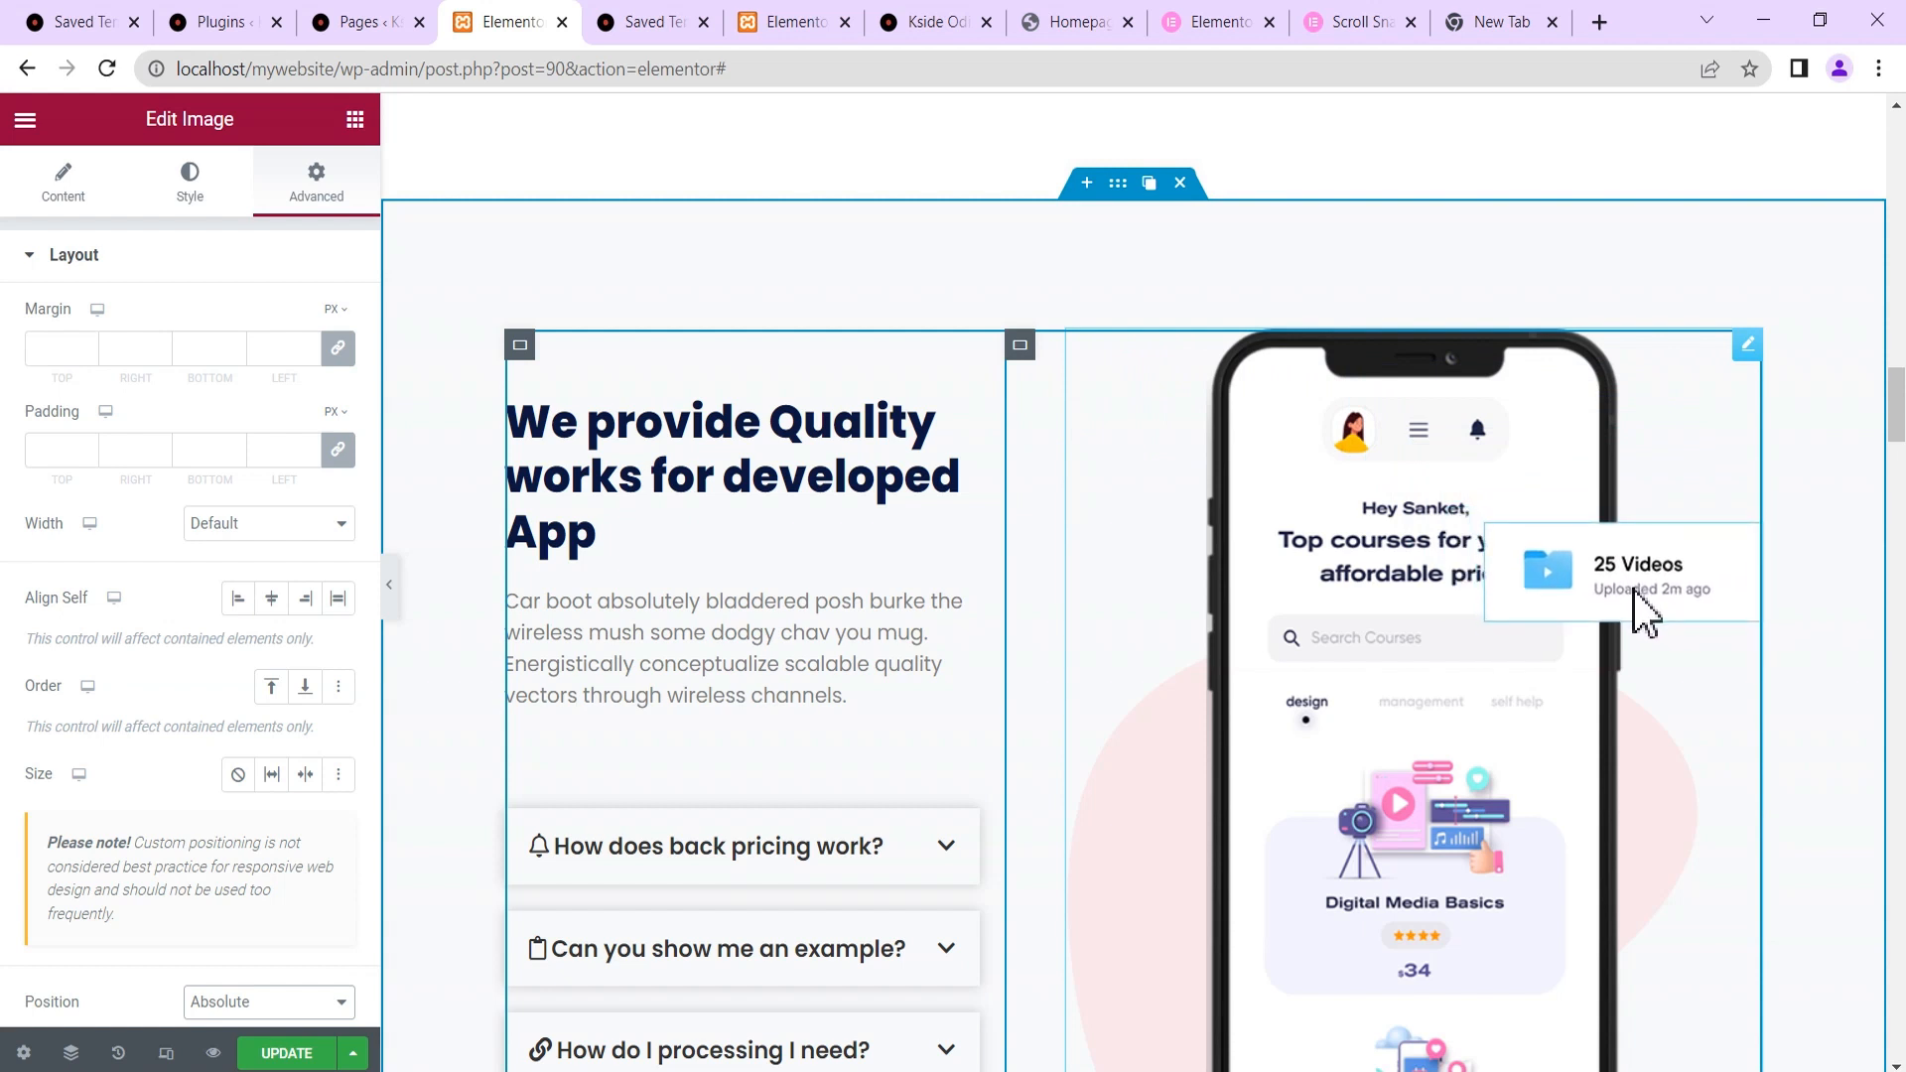
Set the Bitcoin image's position to Absolute and place it over the phone's left edge, offset about 70 px horizontally and 295 px vertically.
scroll(1166, 671, down, 8)
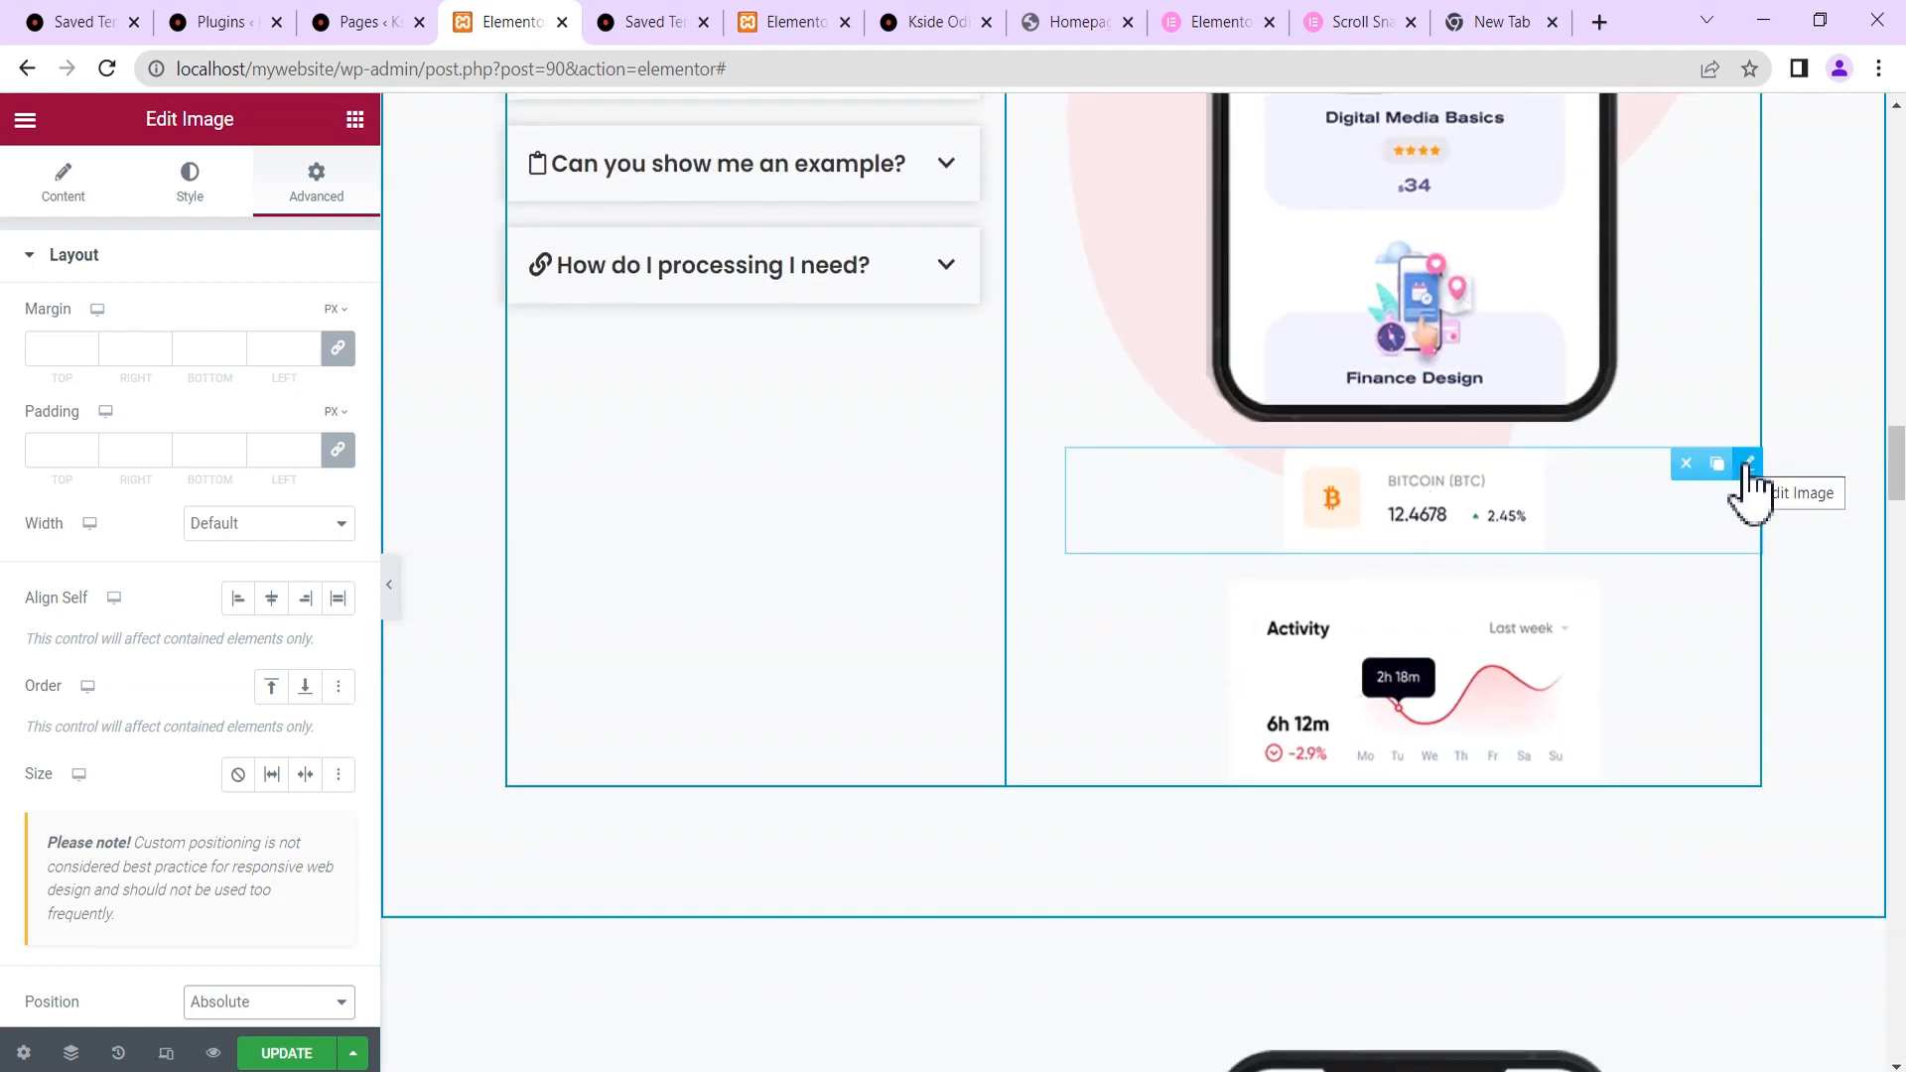
click(1749, 467)
click(314, 190)
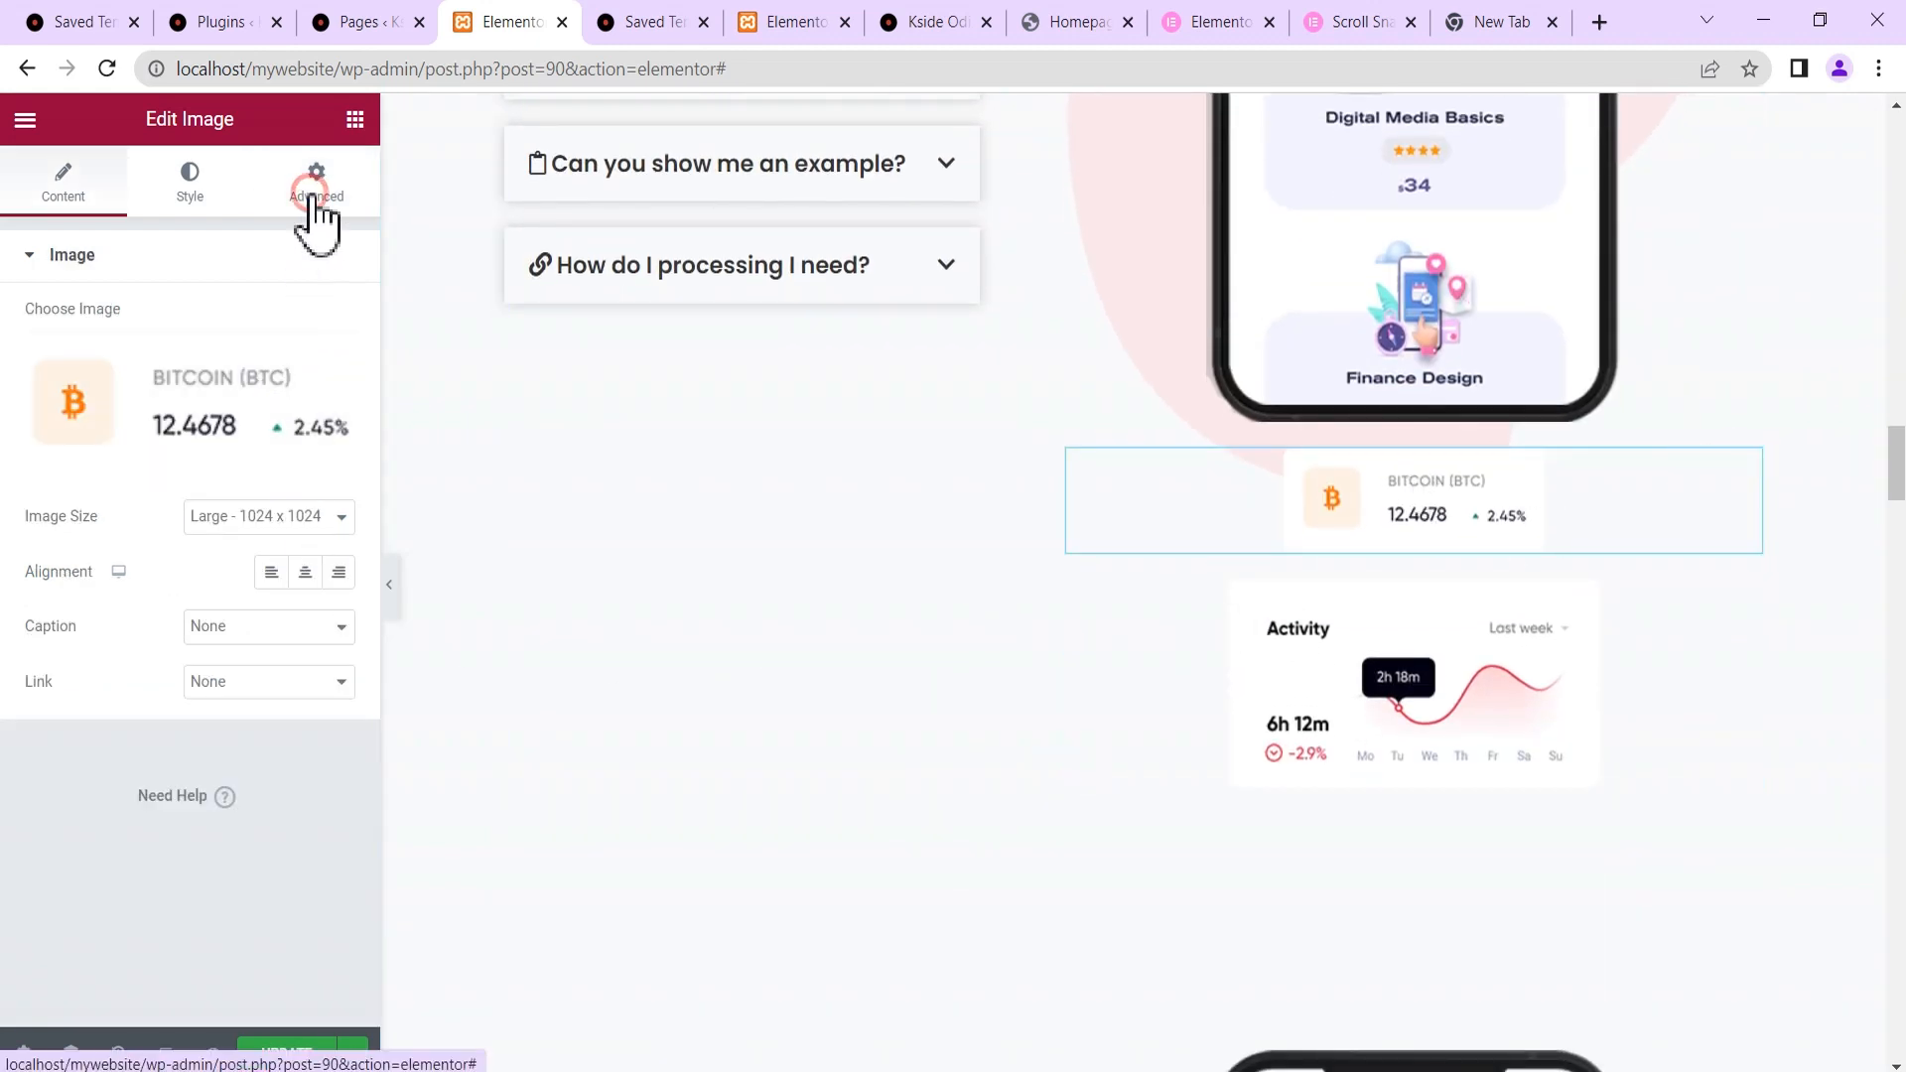
scroll(302, 807, down, 3)
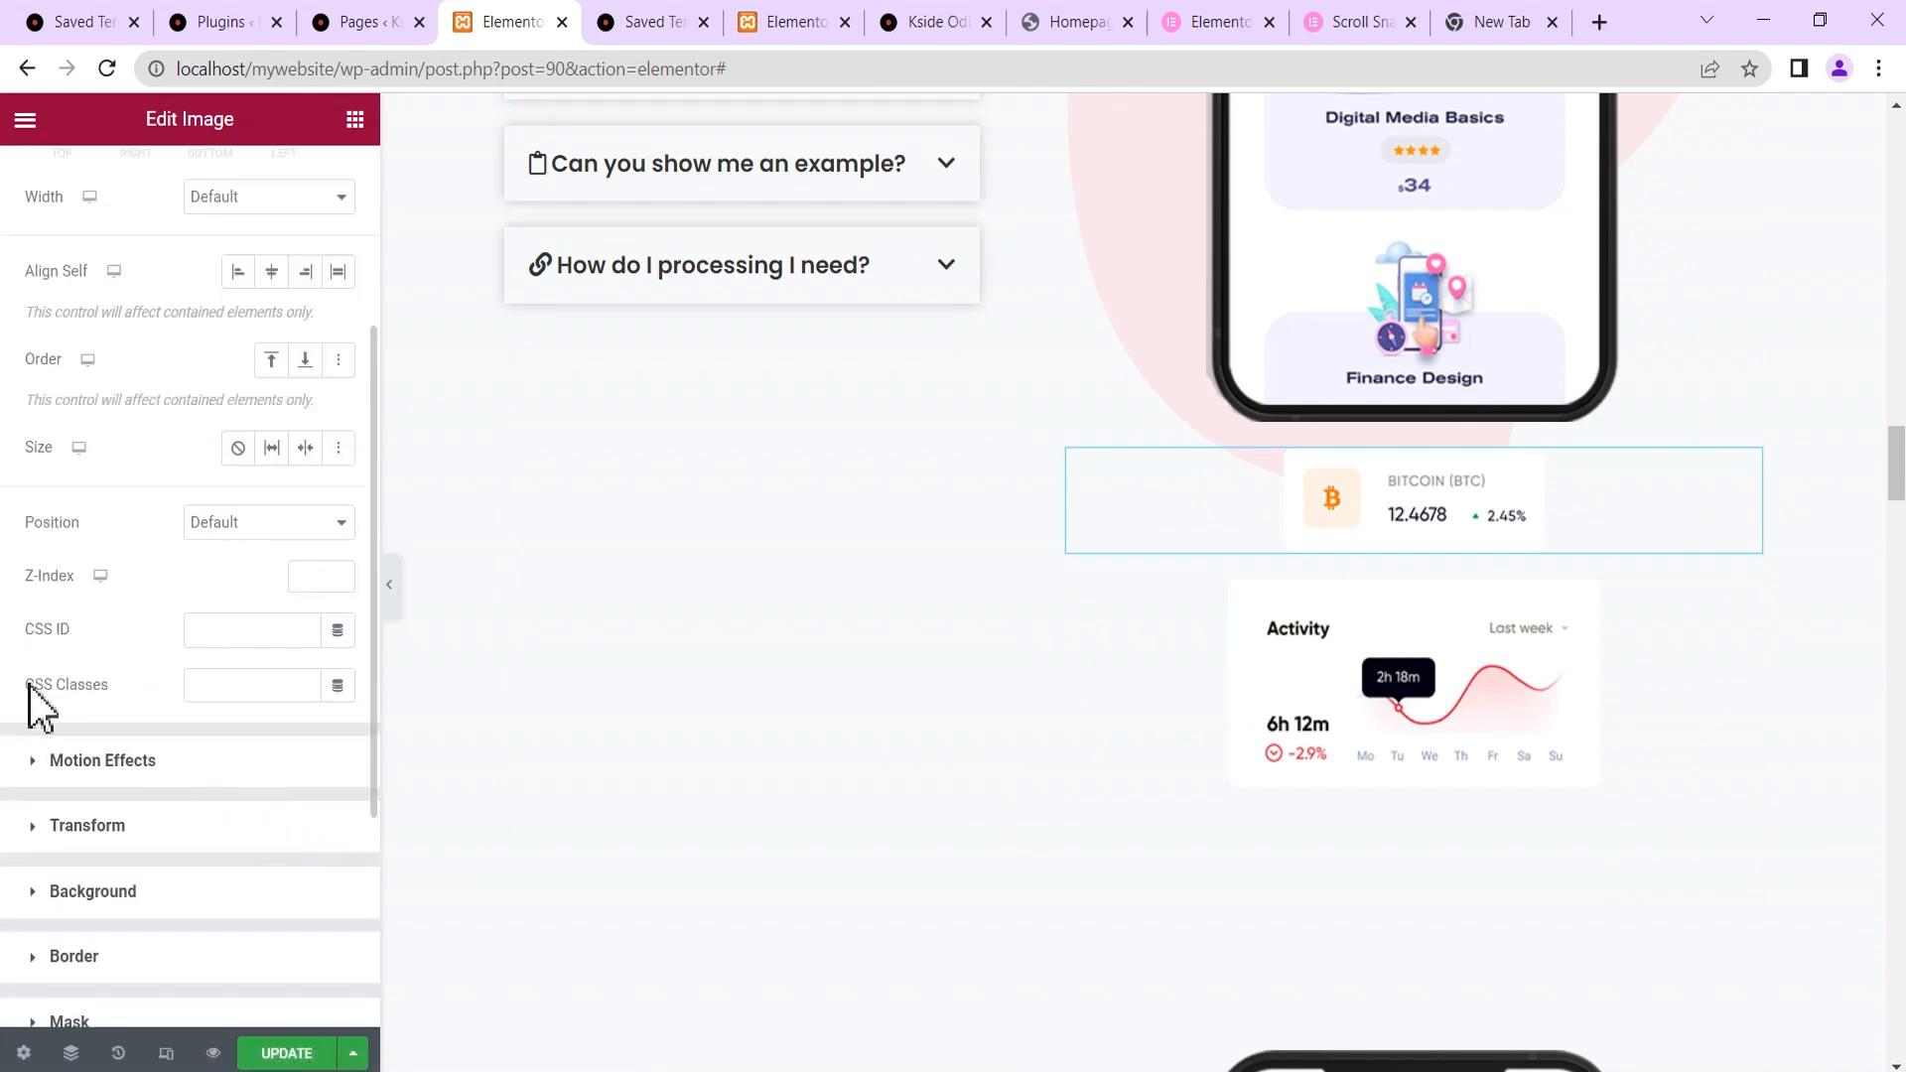
click(220, 522)
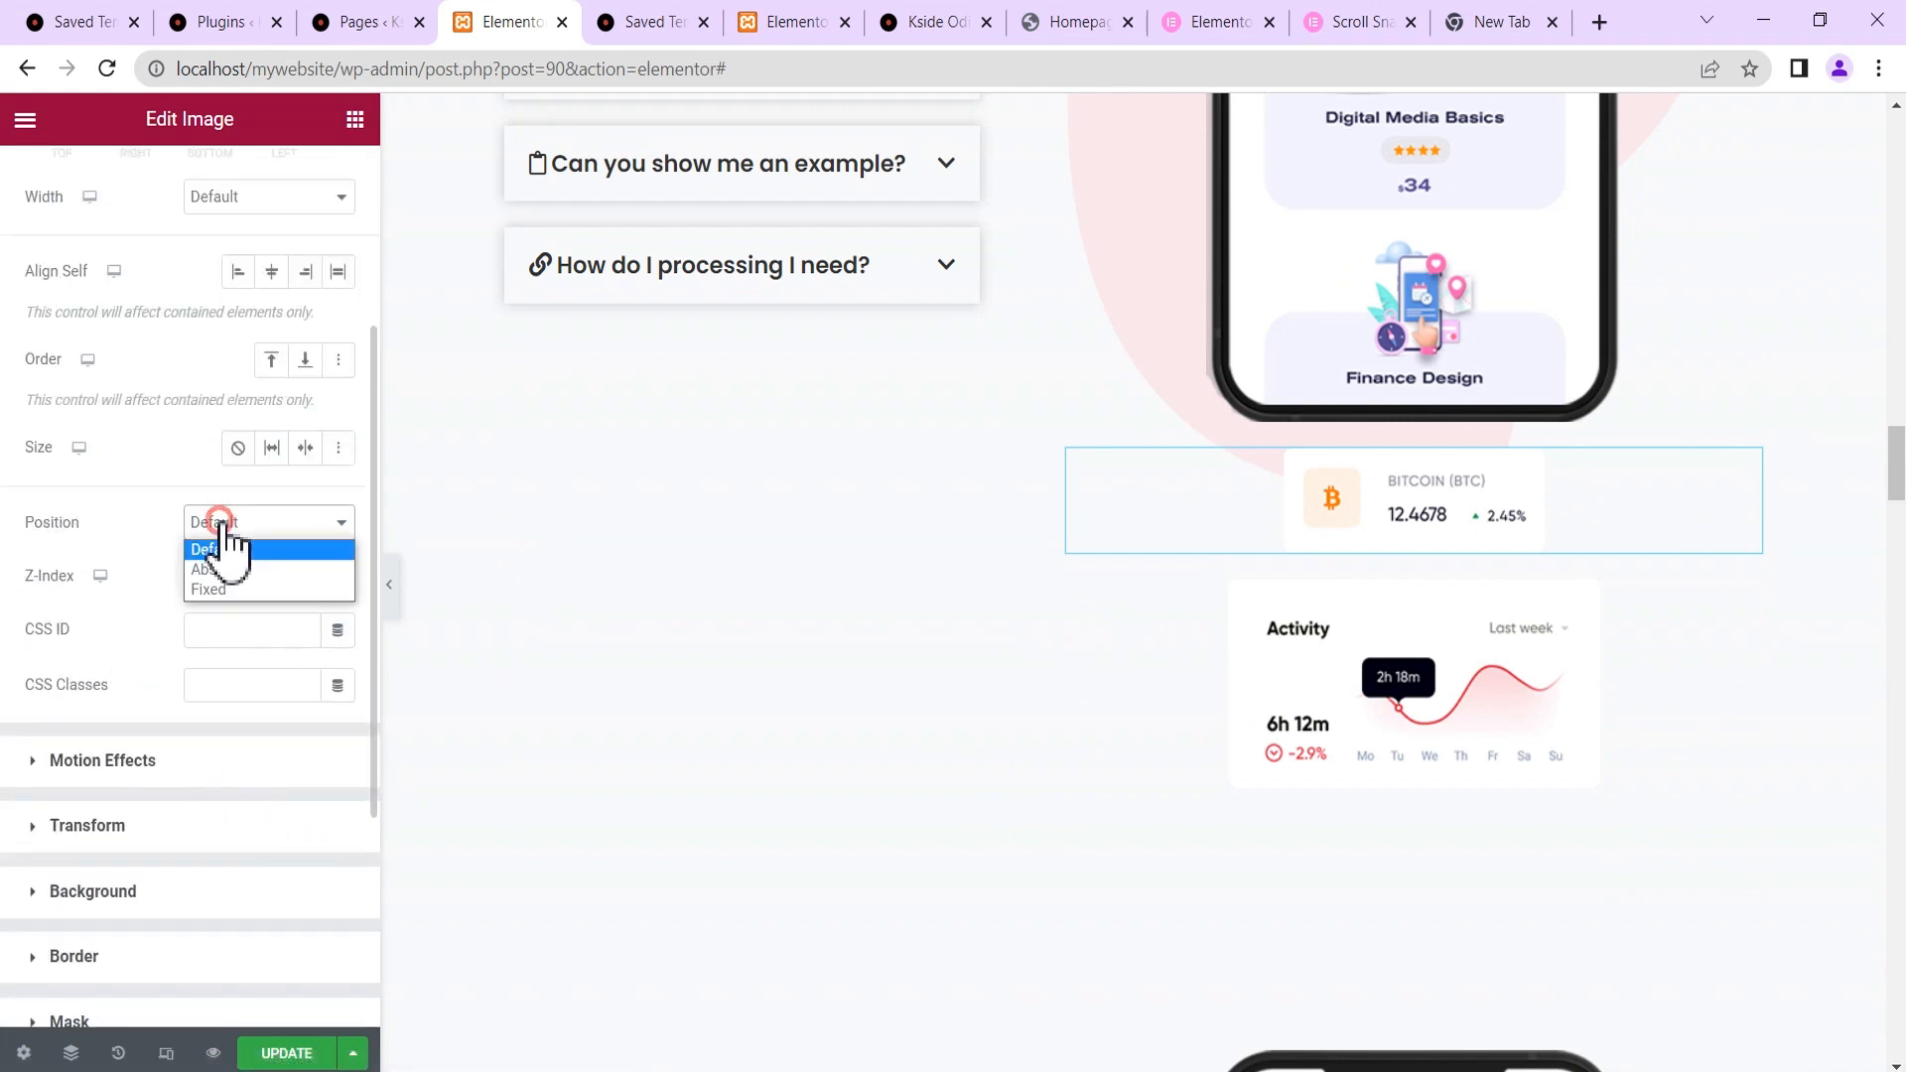
click(240, 572)
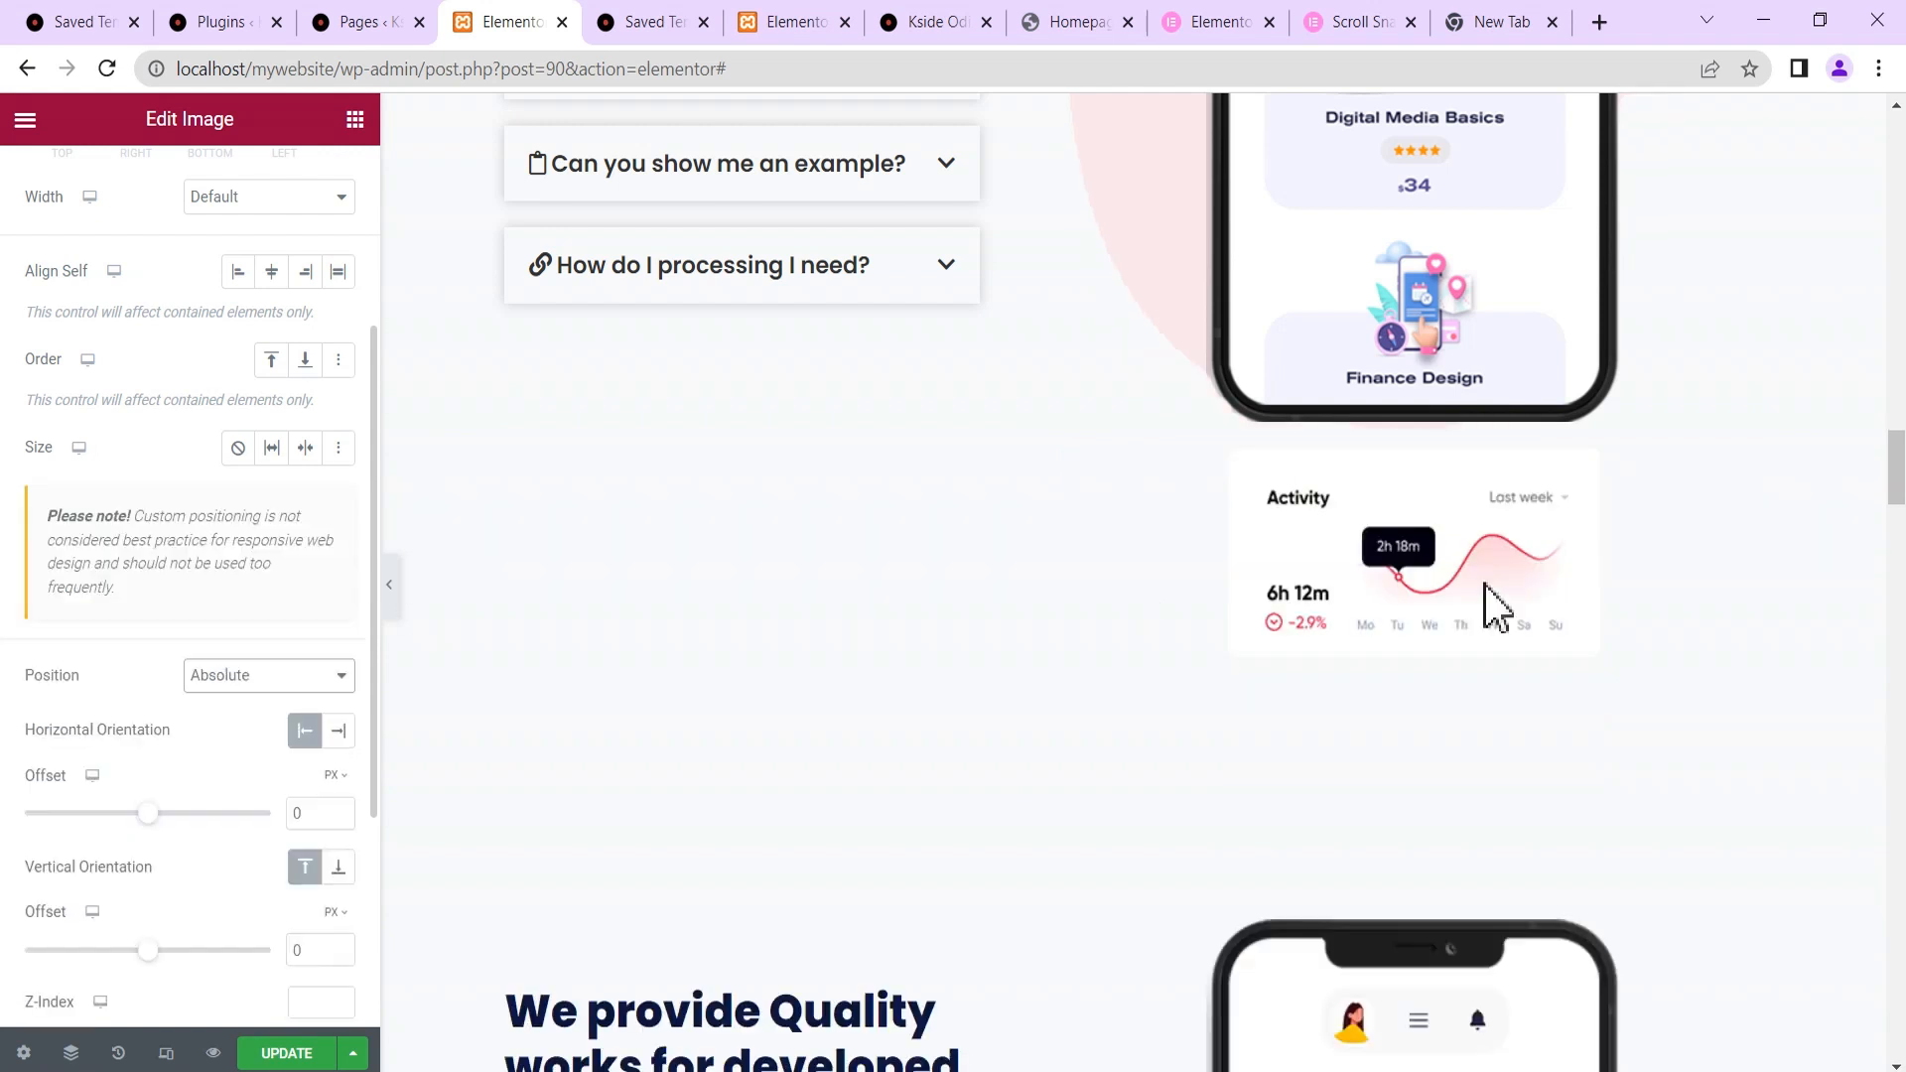
scroll(1439, 476, up, 7)
scroll(1233, 362, up, 4)
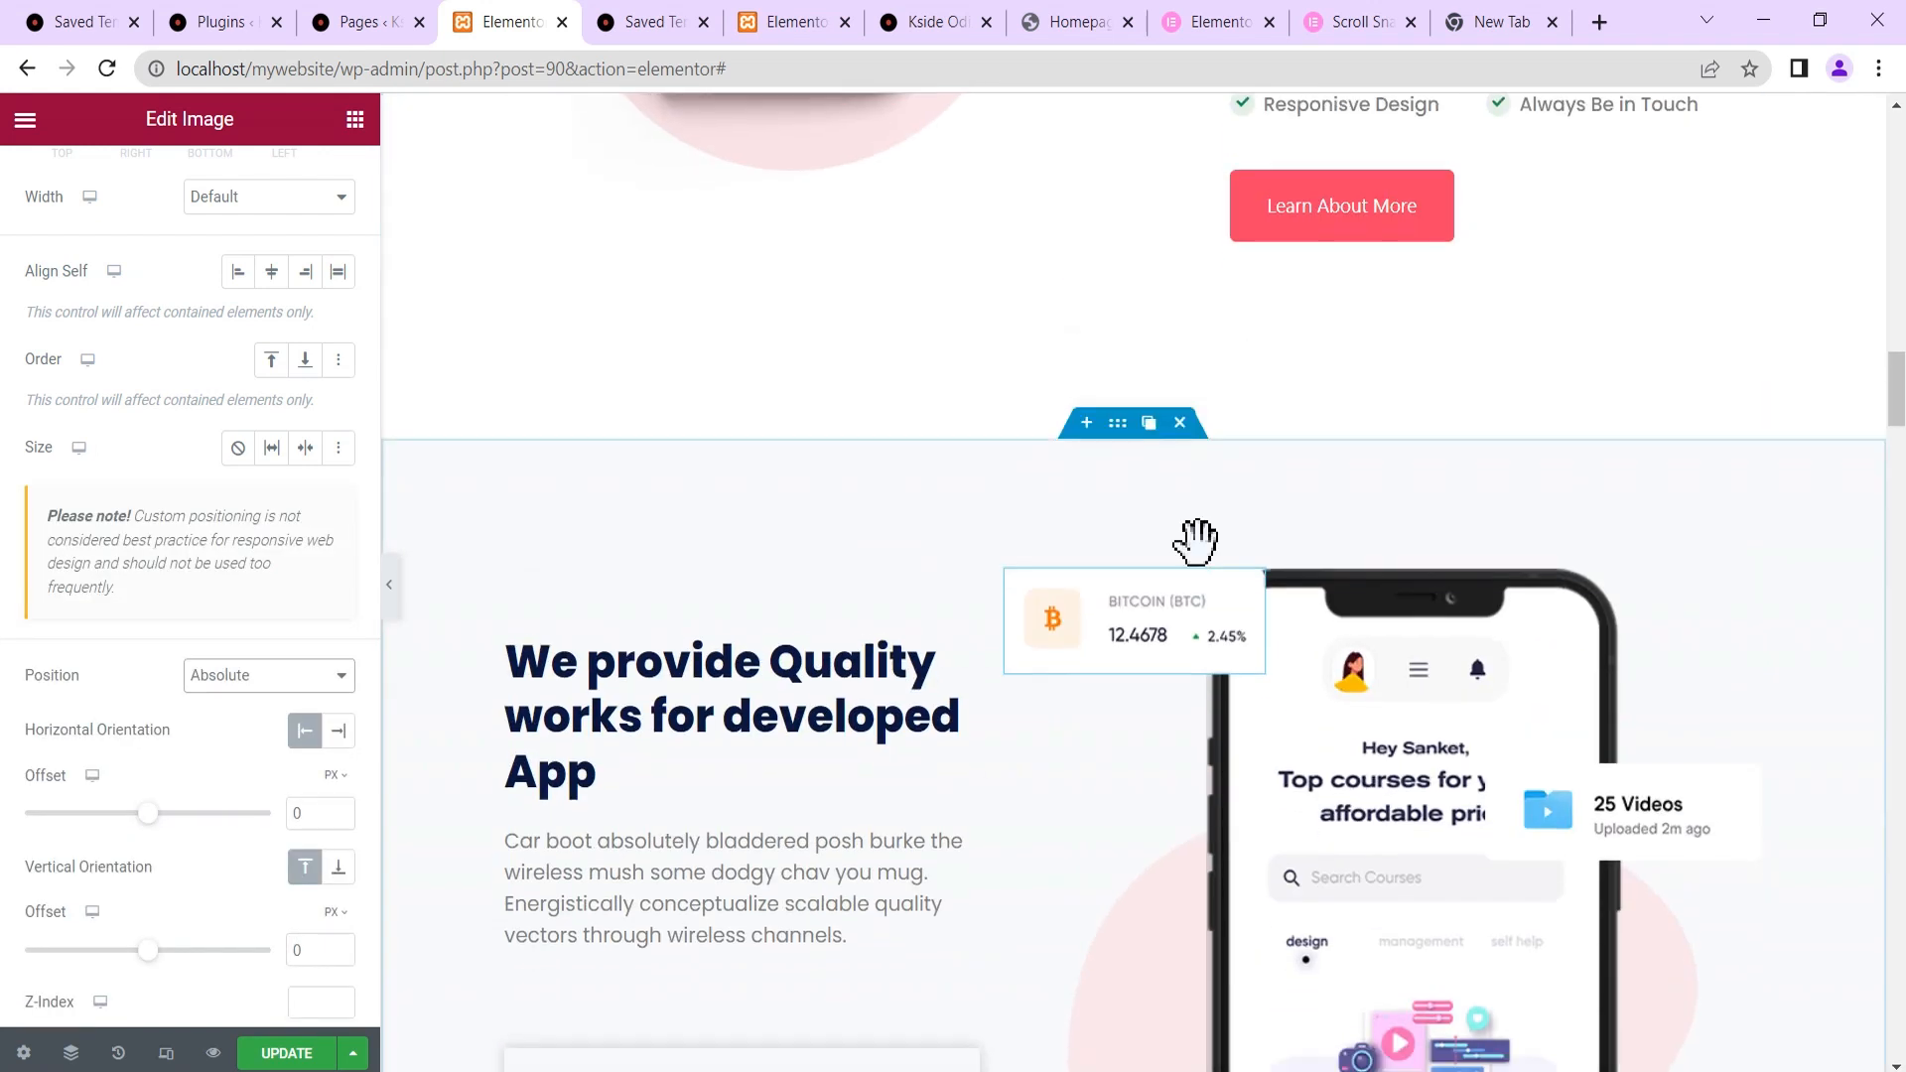
scroll(1195, 536, down, 3)
drag(1154, 399, 1243, 788)
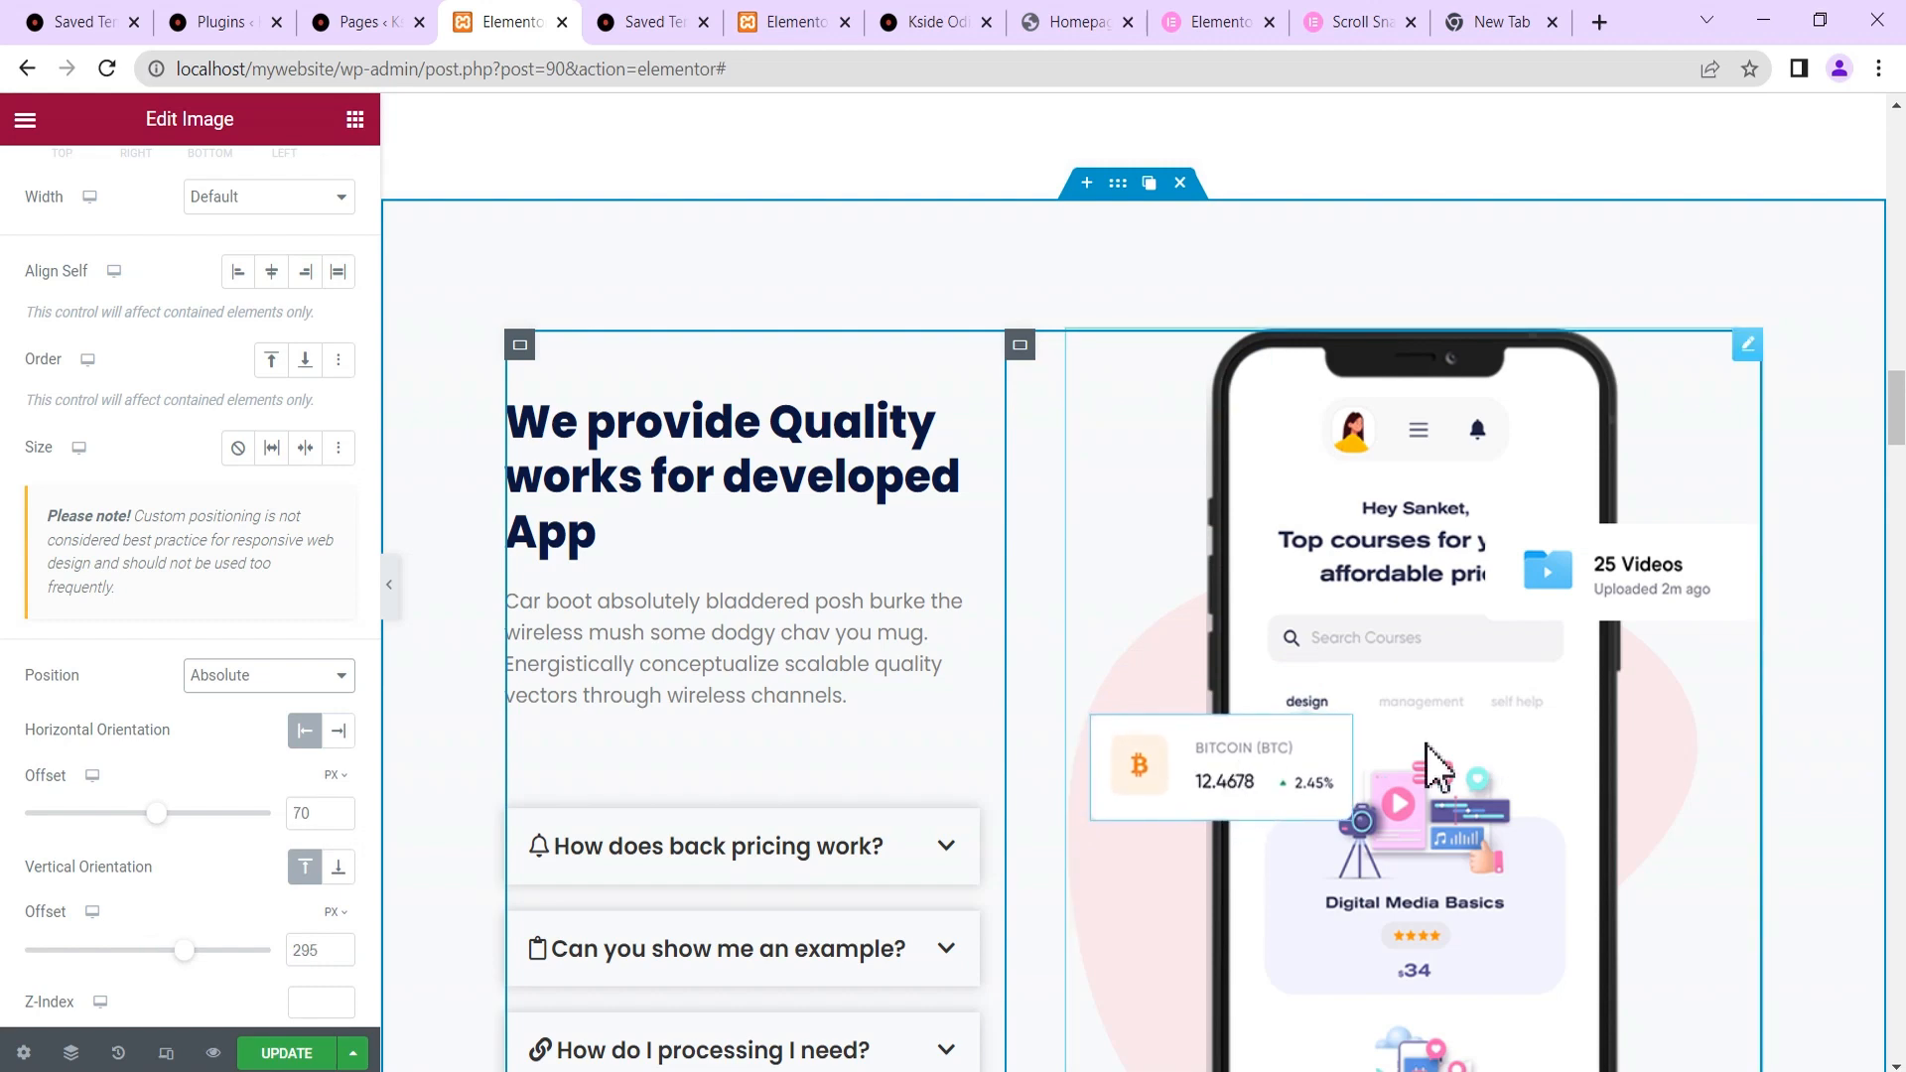
Set the Activity chart image's position to Absolute and place it below the Bitcoin image, offset about 28 px horizontally and 433 px vertically.
scroll(1426, 745, down, 6)
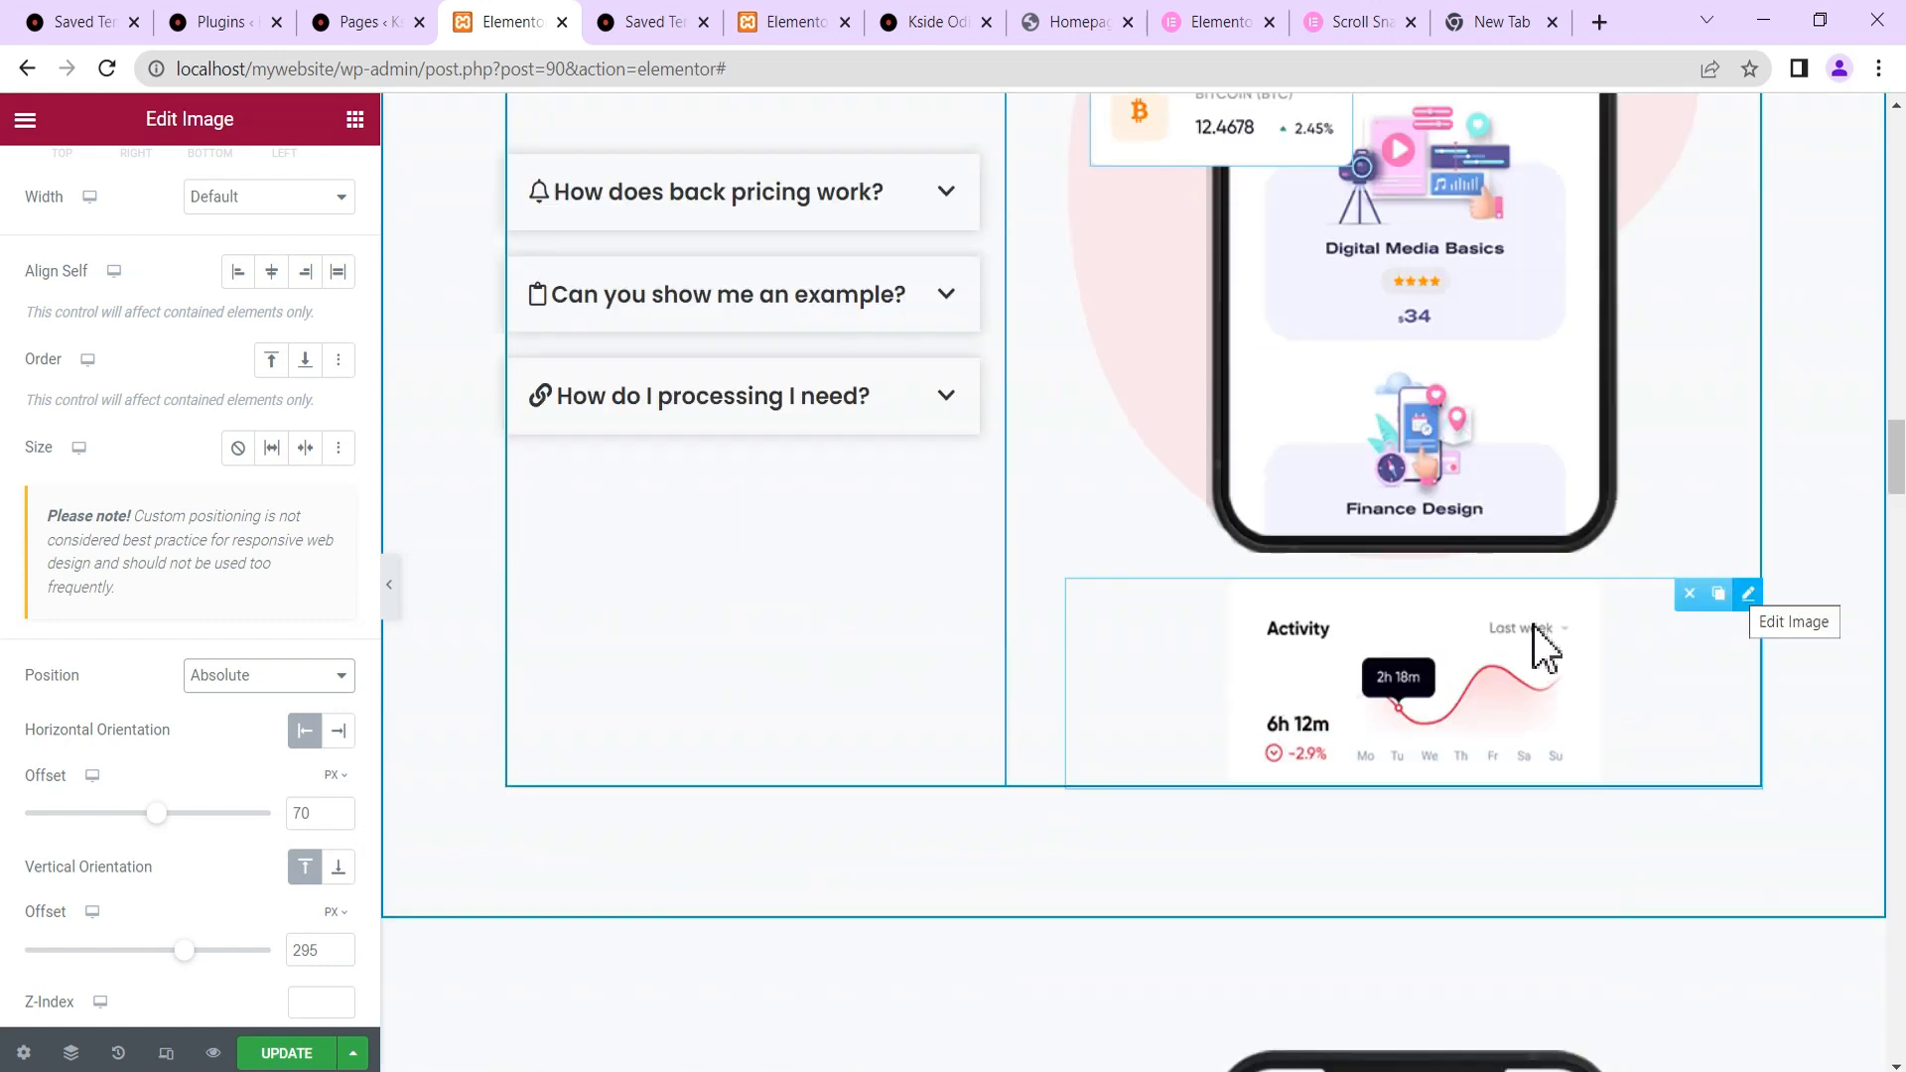
click(1746, 595)
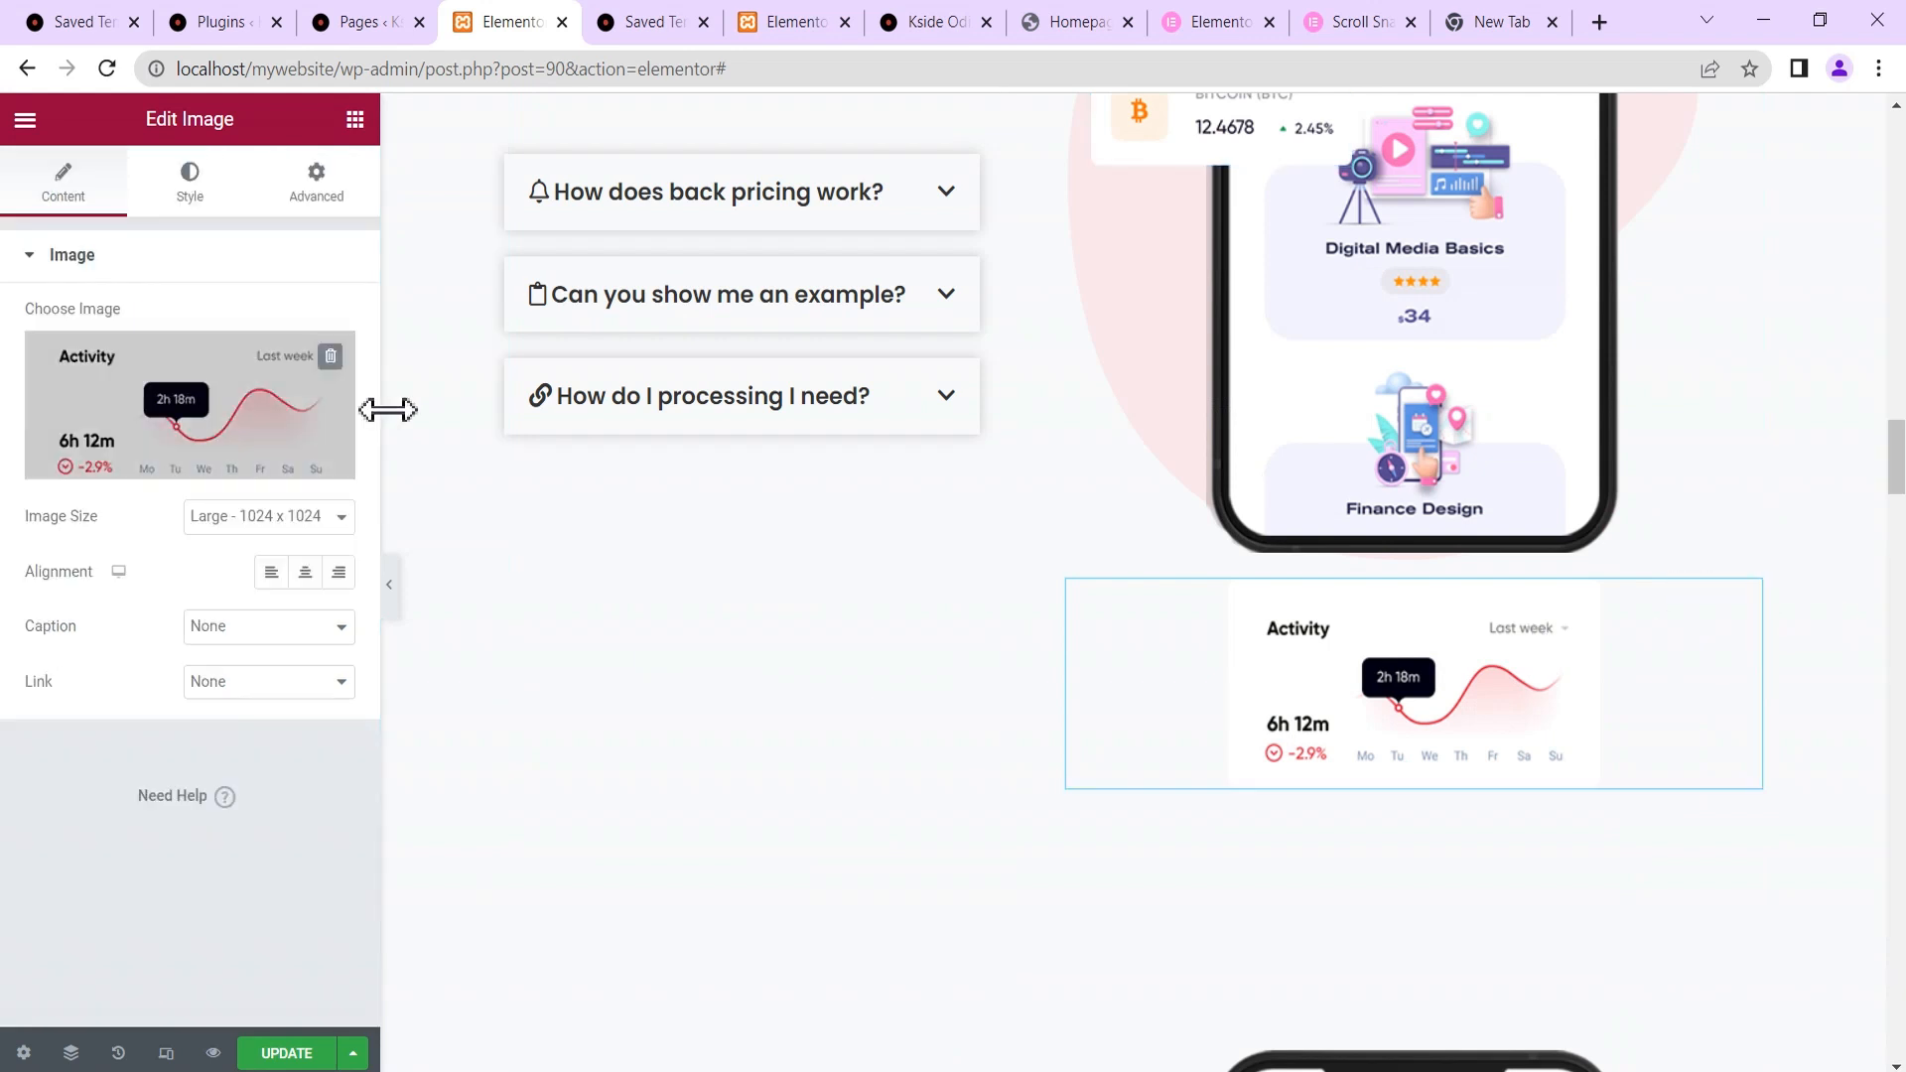
click(314, 190)
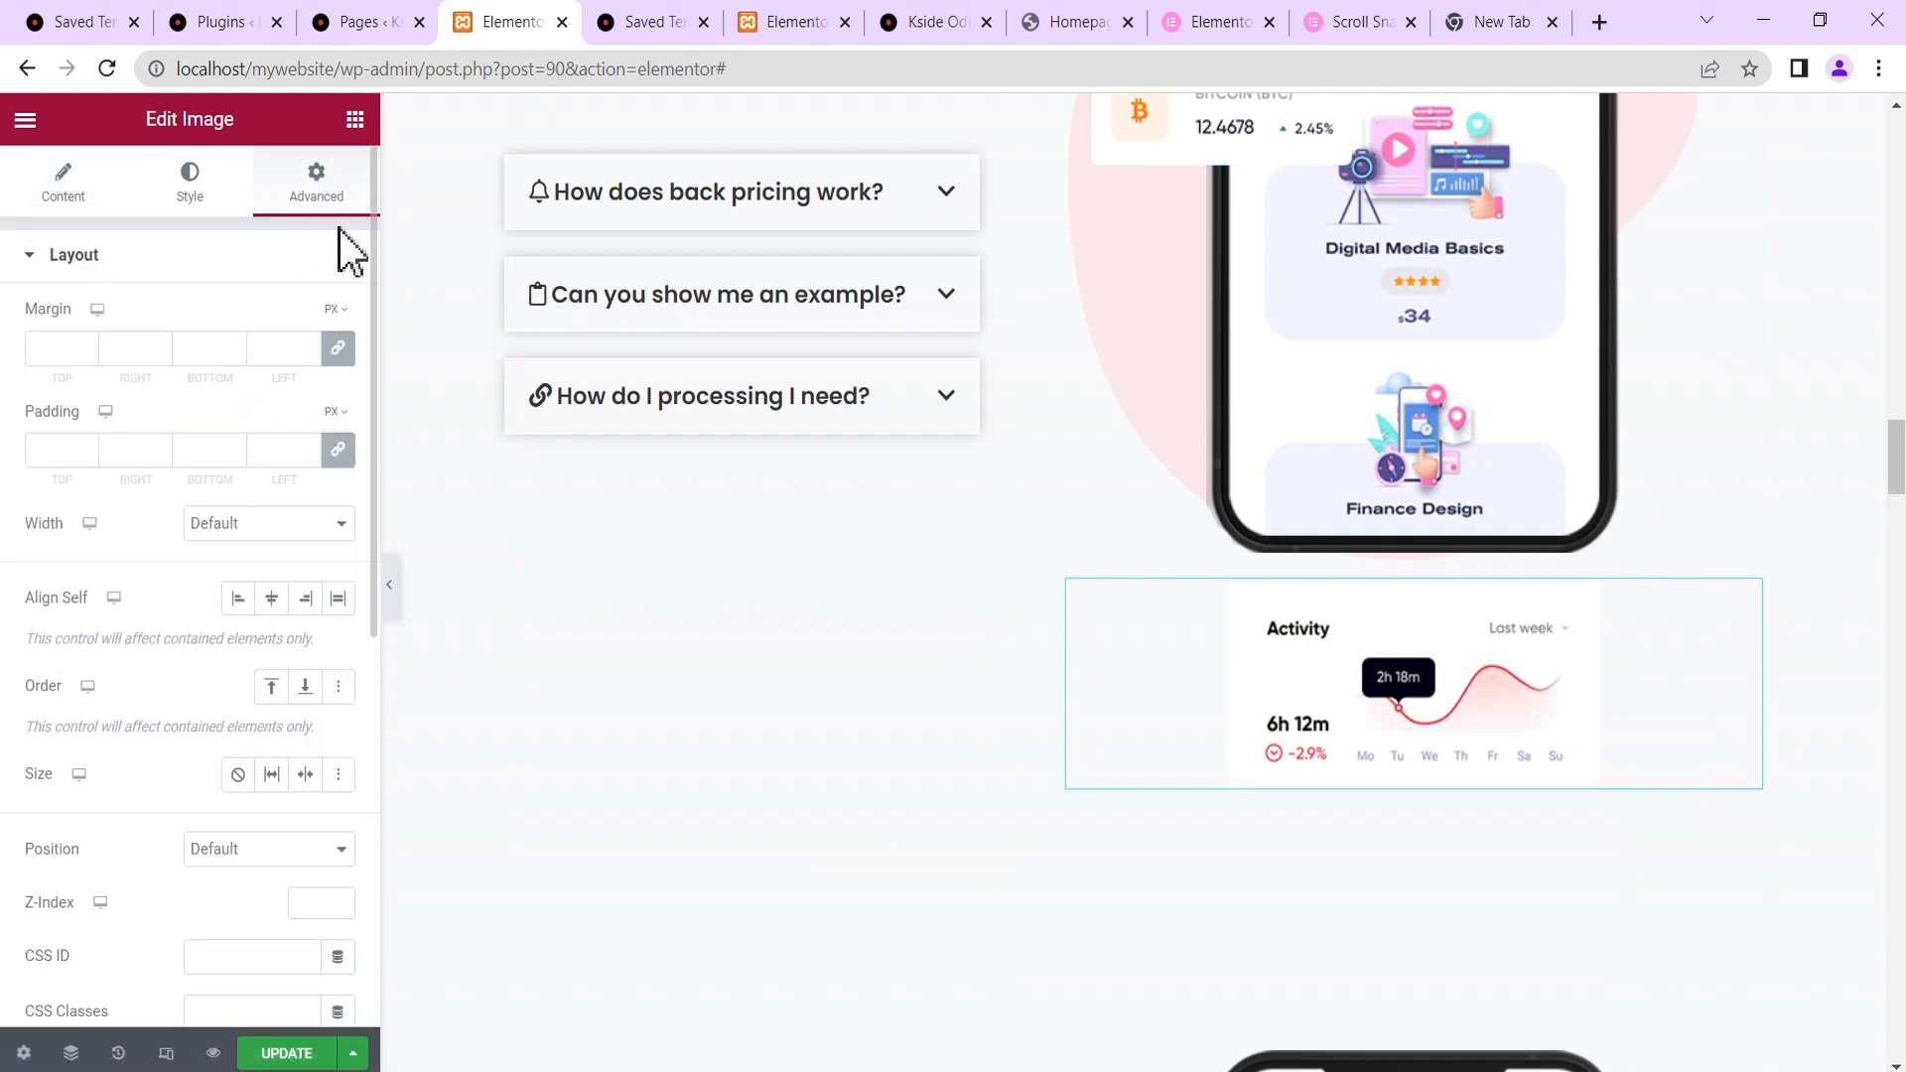
scroll(208, 828, down, 3)
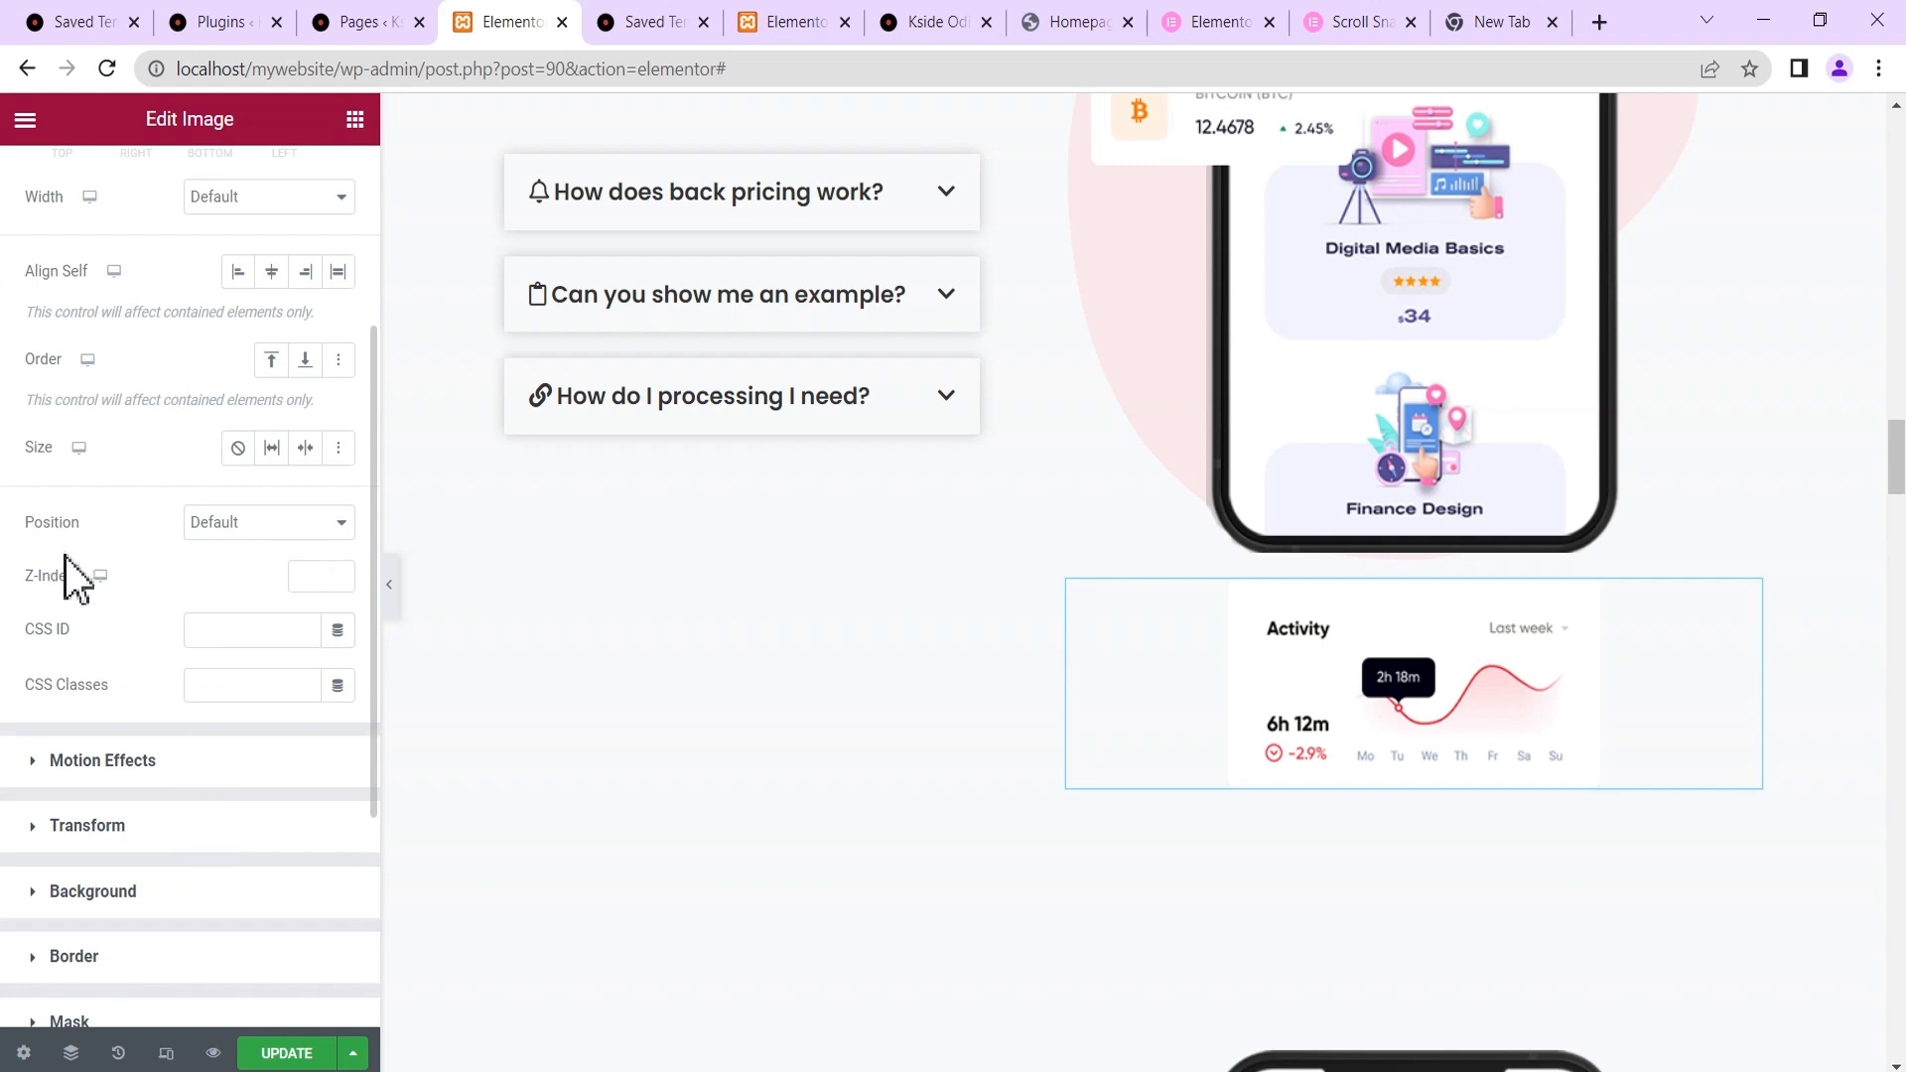
click(244, 526)
click(238, 569)
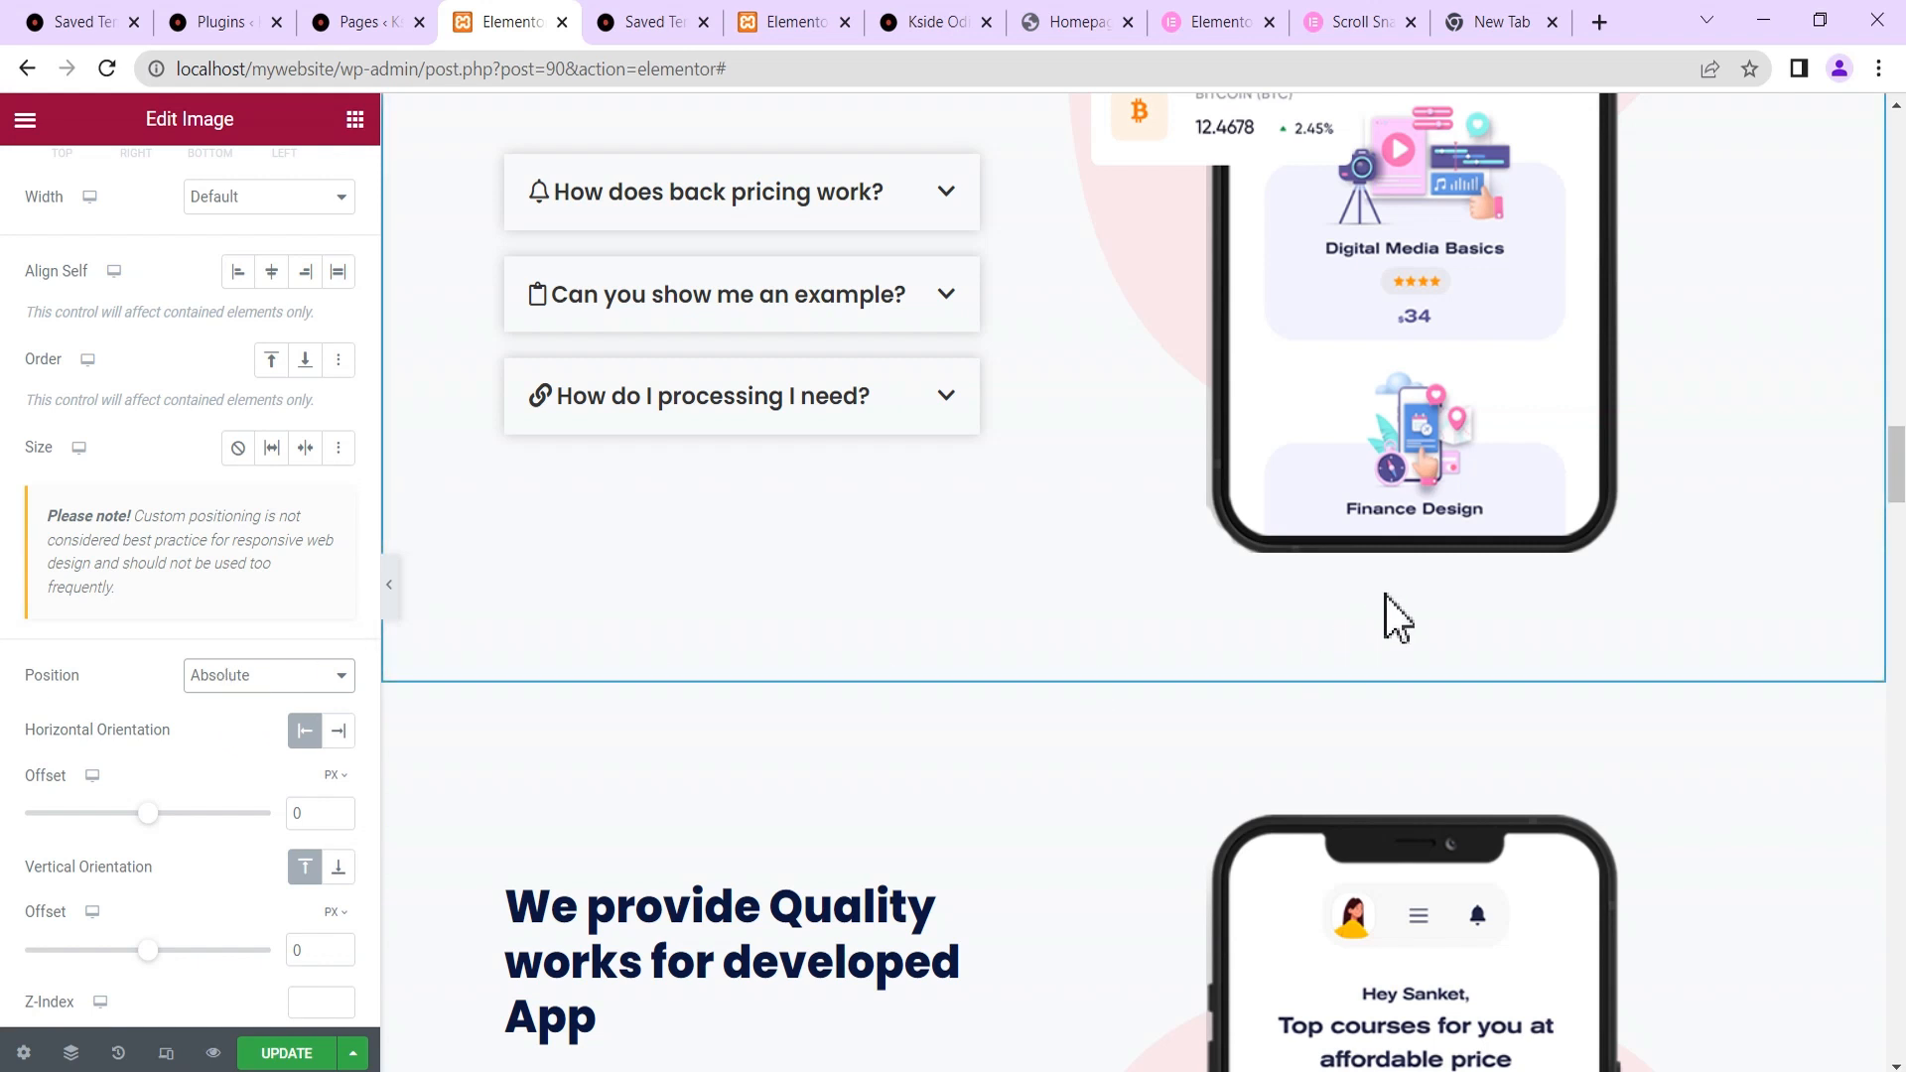
scroll(1386, 596, up, 5)
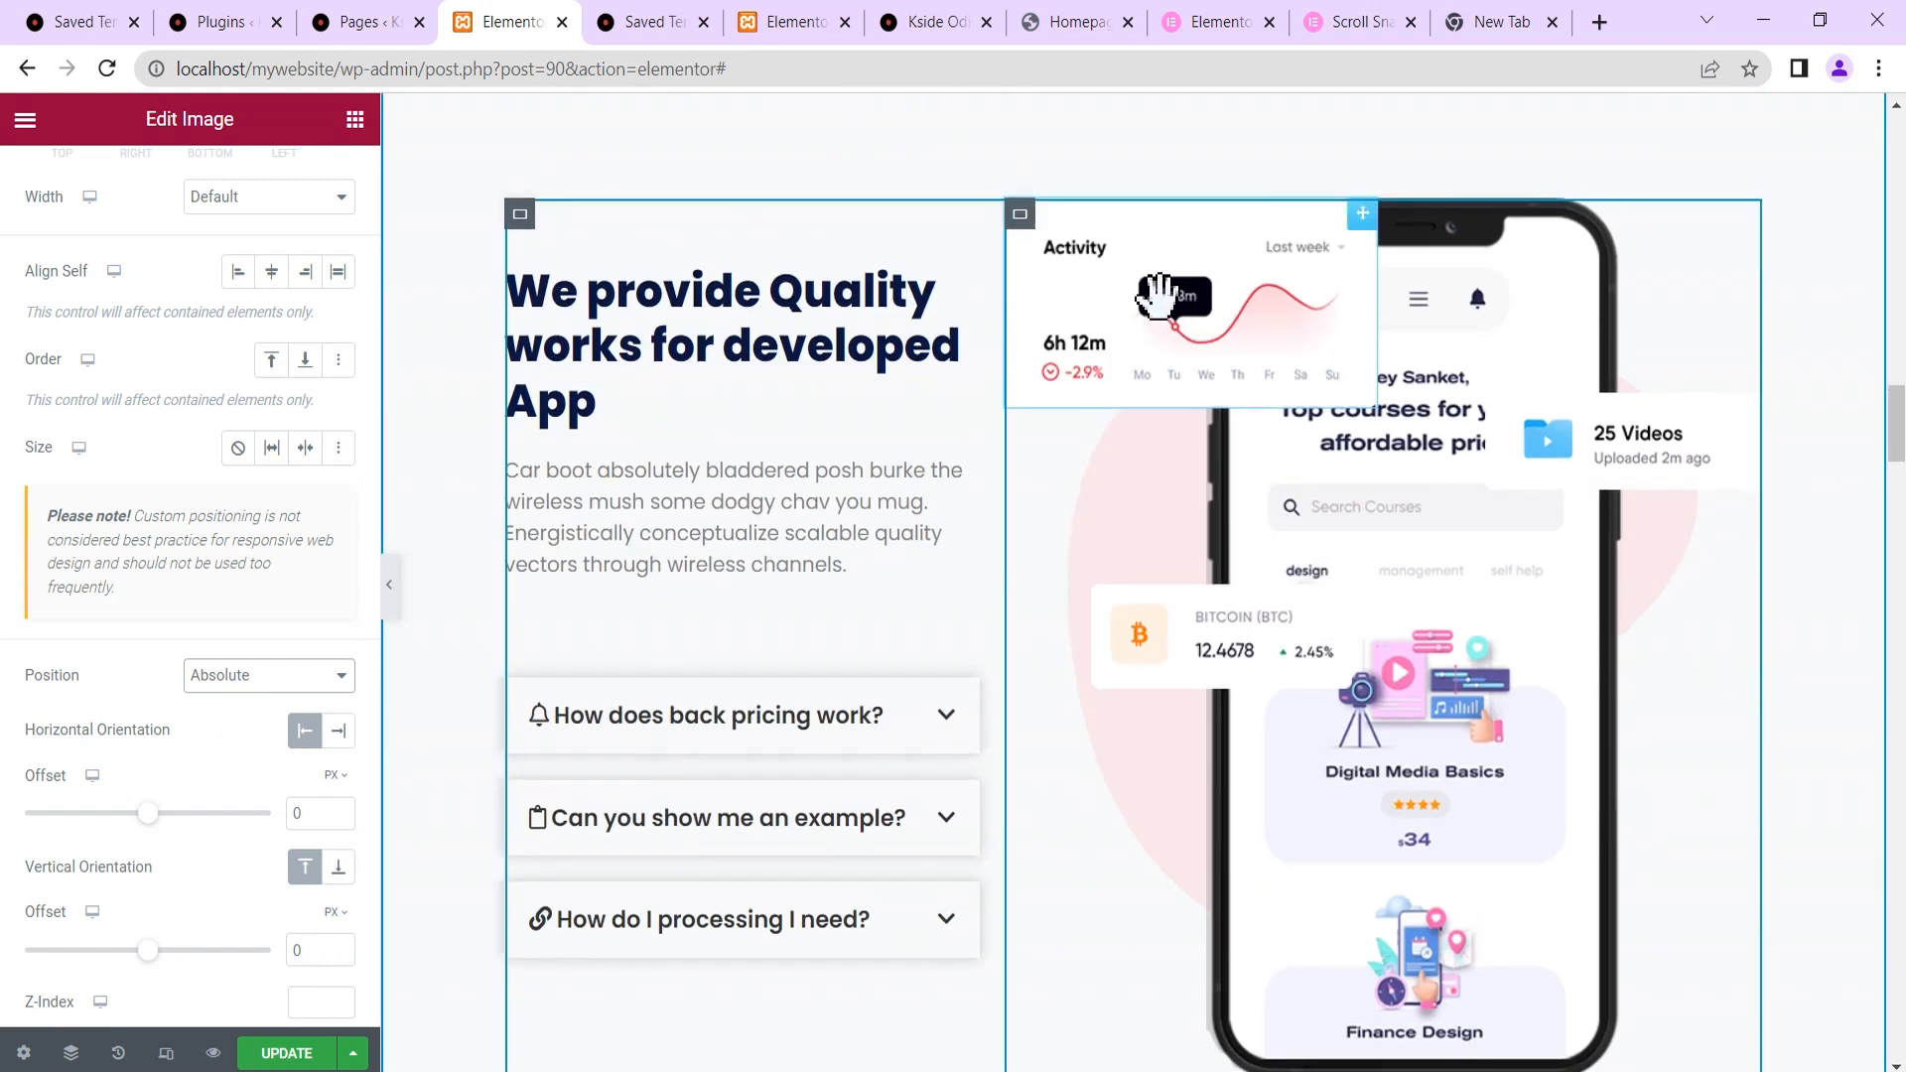
drag(1156, 294, 1199, 871)
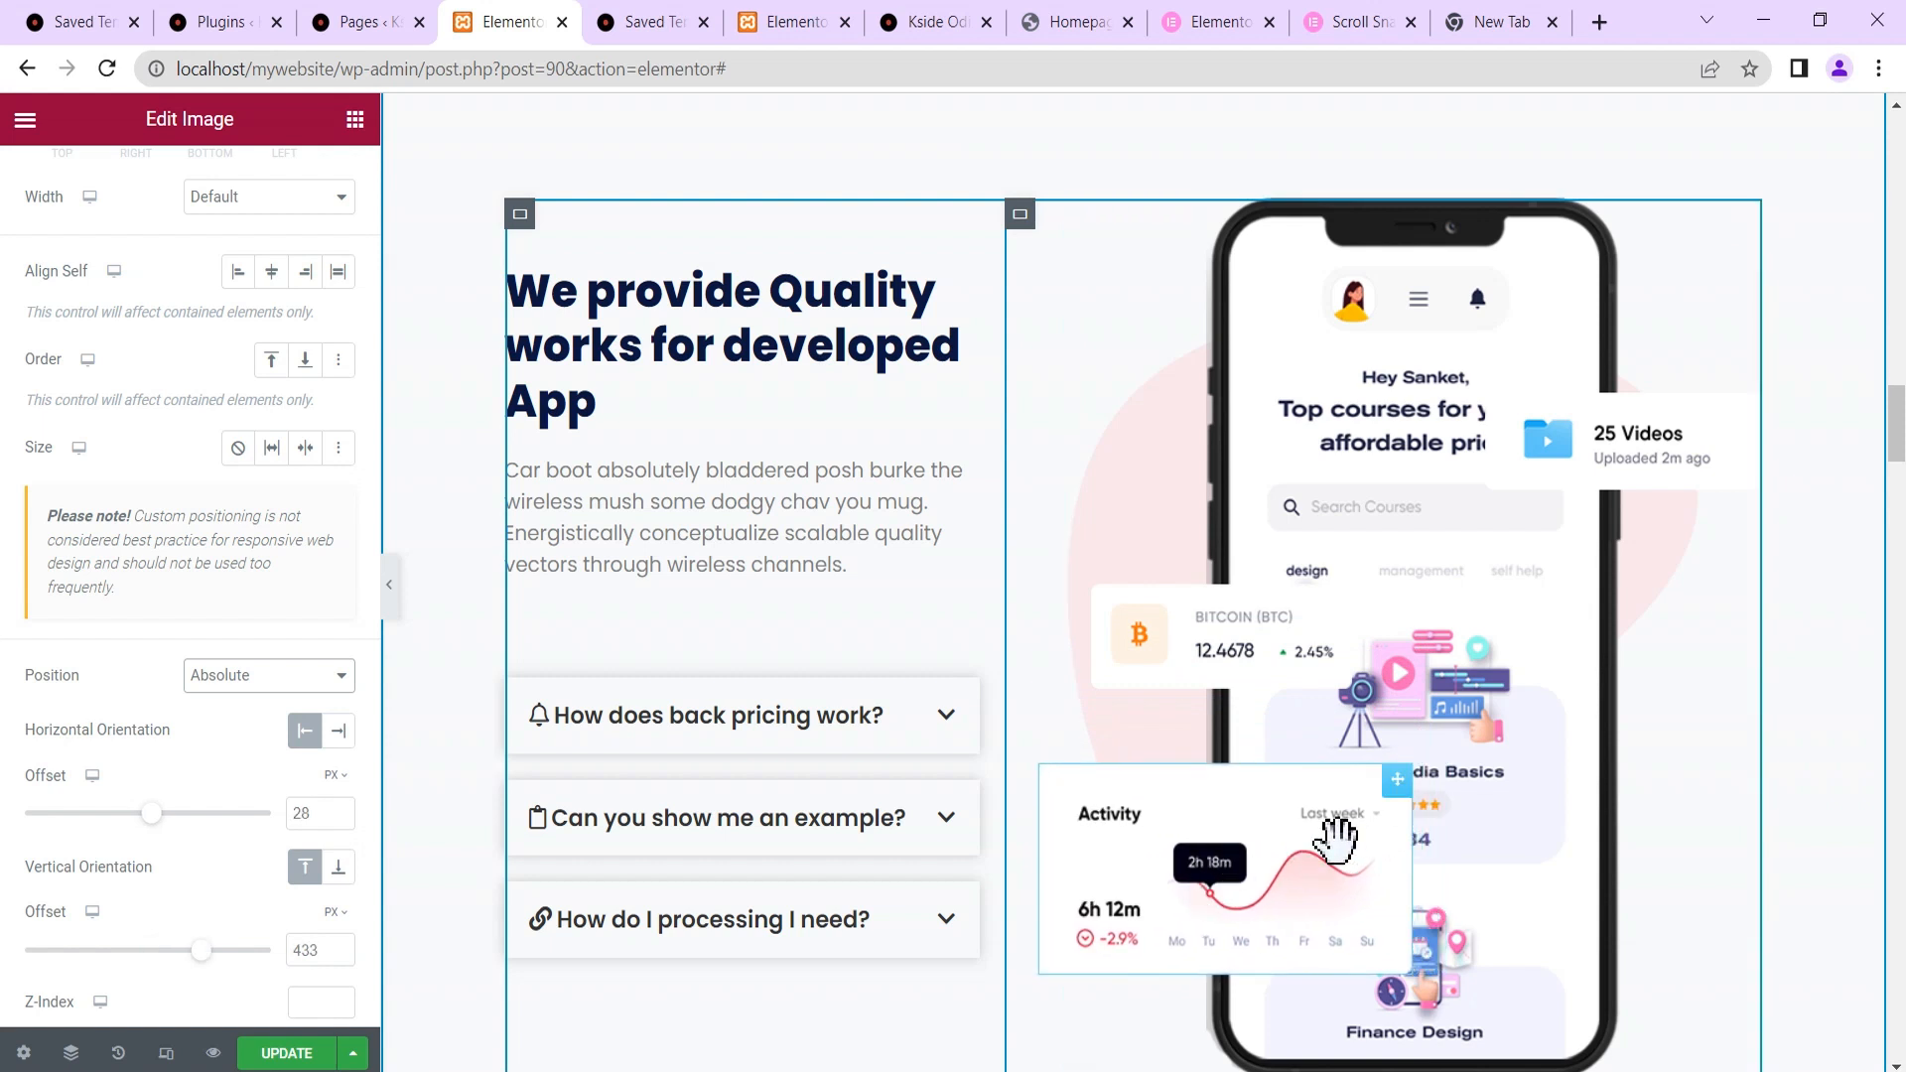
Shift the Bitcoin image outward to a horizontal offset of about 27 px, aligning it with the Activity chart's left edge.
mouse_move(1179, 641)
mouse_down()
mouse_move(1156, 660)
mouse_move(1177, 638)
mouse_up()
scroll(184, 883, down, 2)
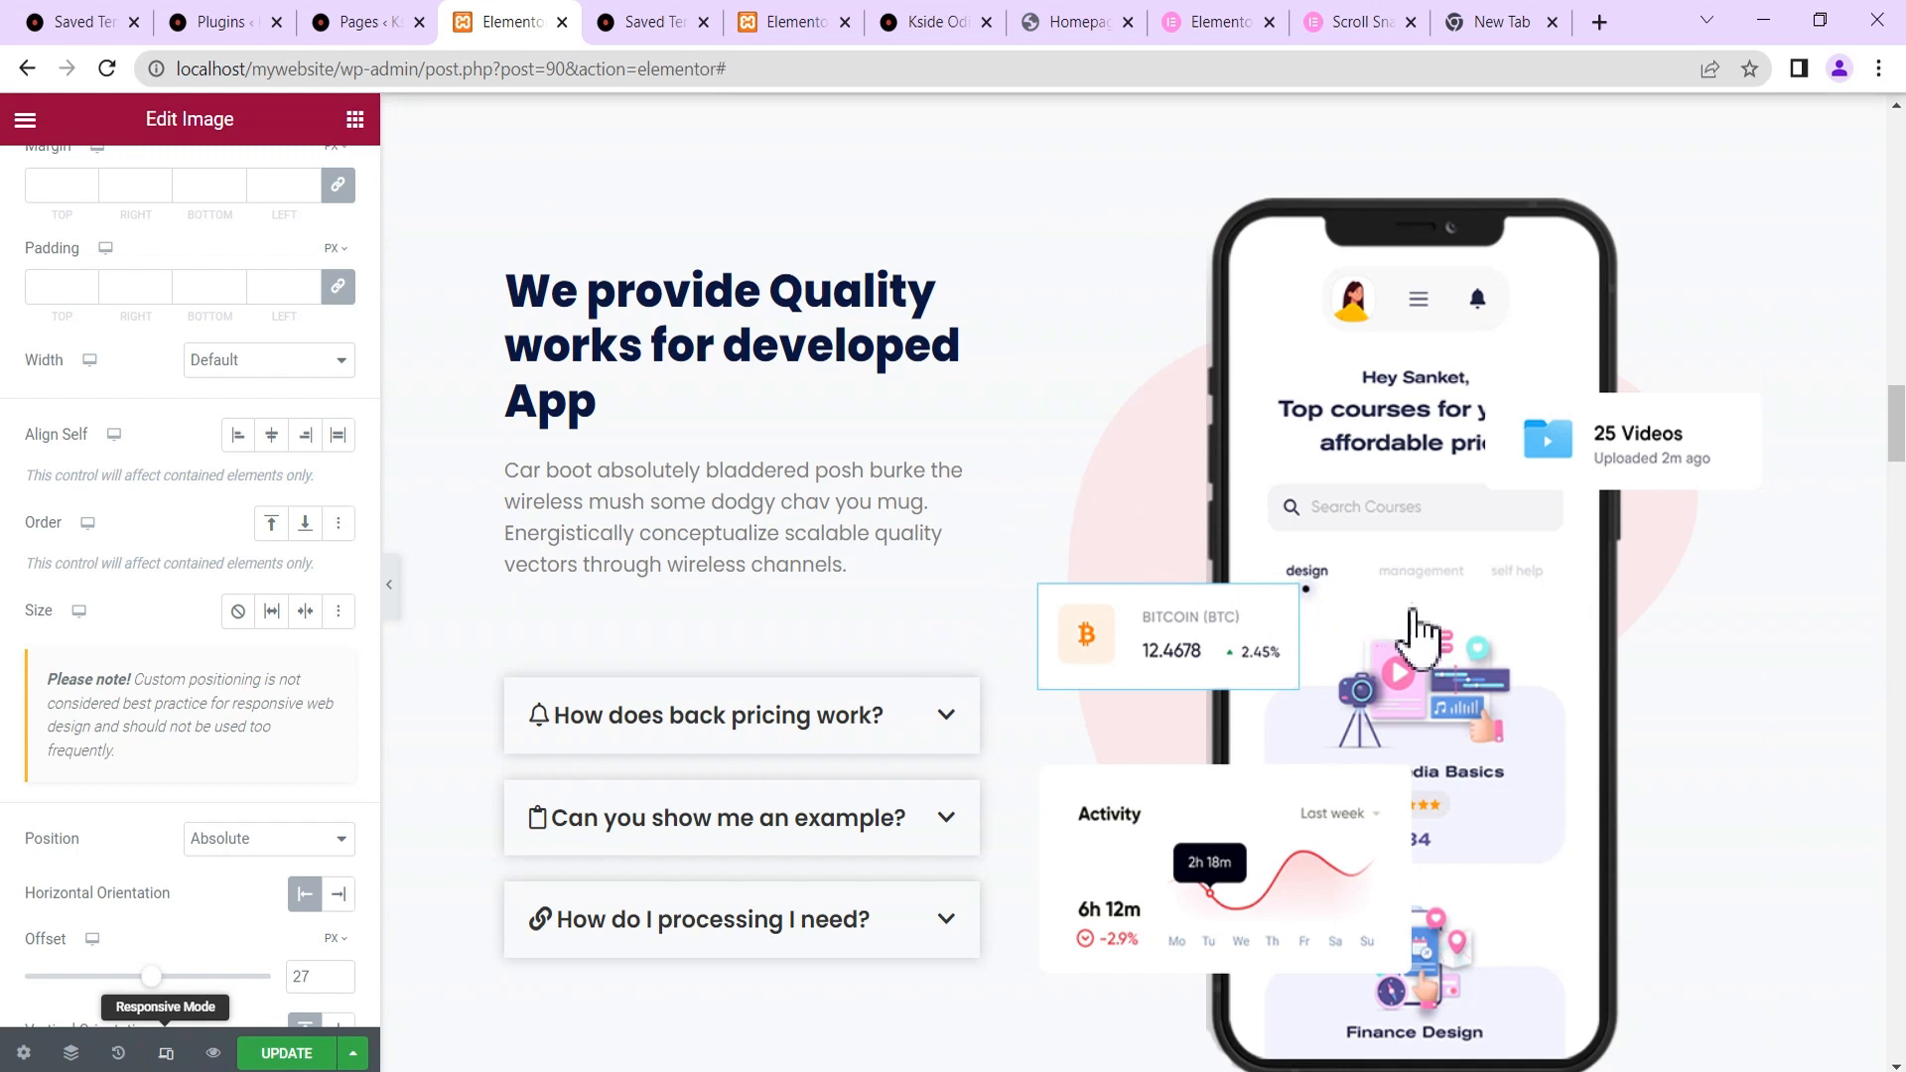
Turn on responsive mode and examine the phone mockup with its overlaid images in the Tablet view.
click(165, 1053)
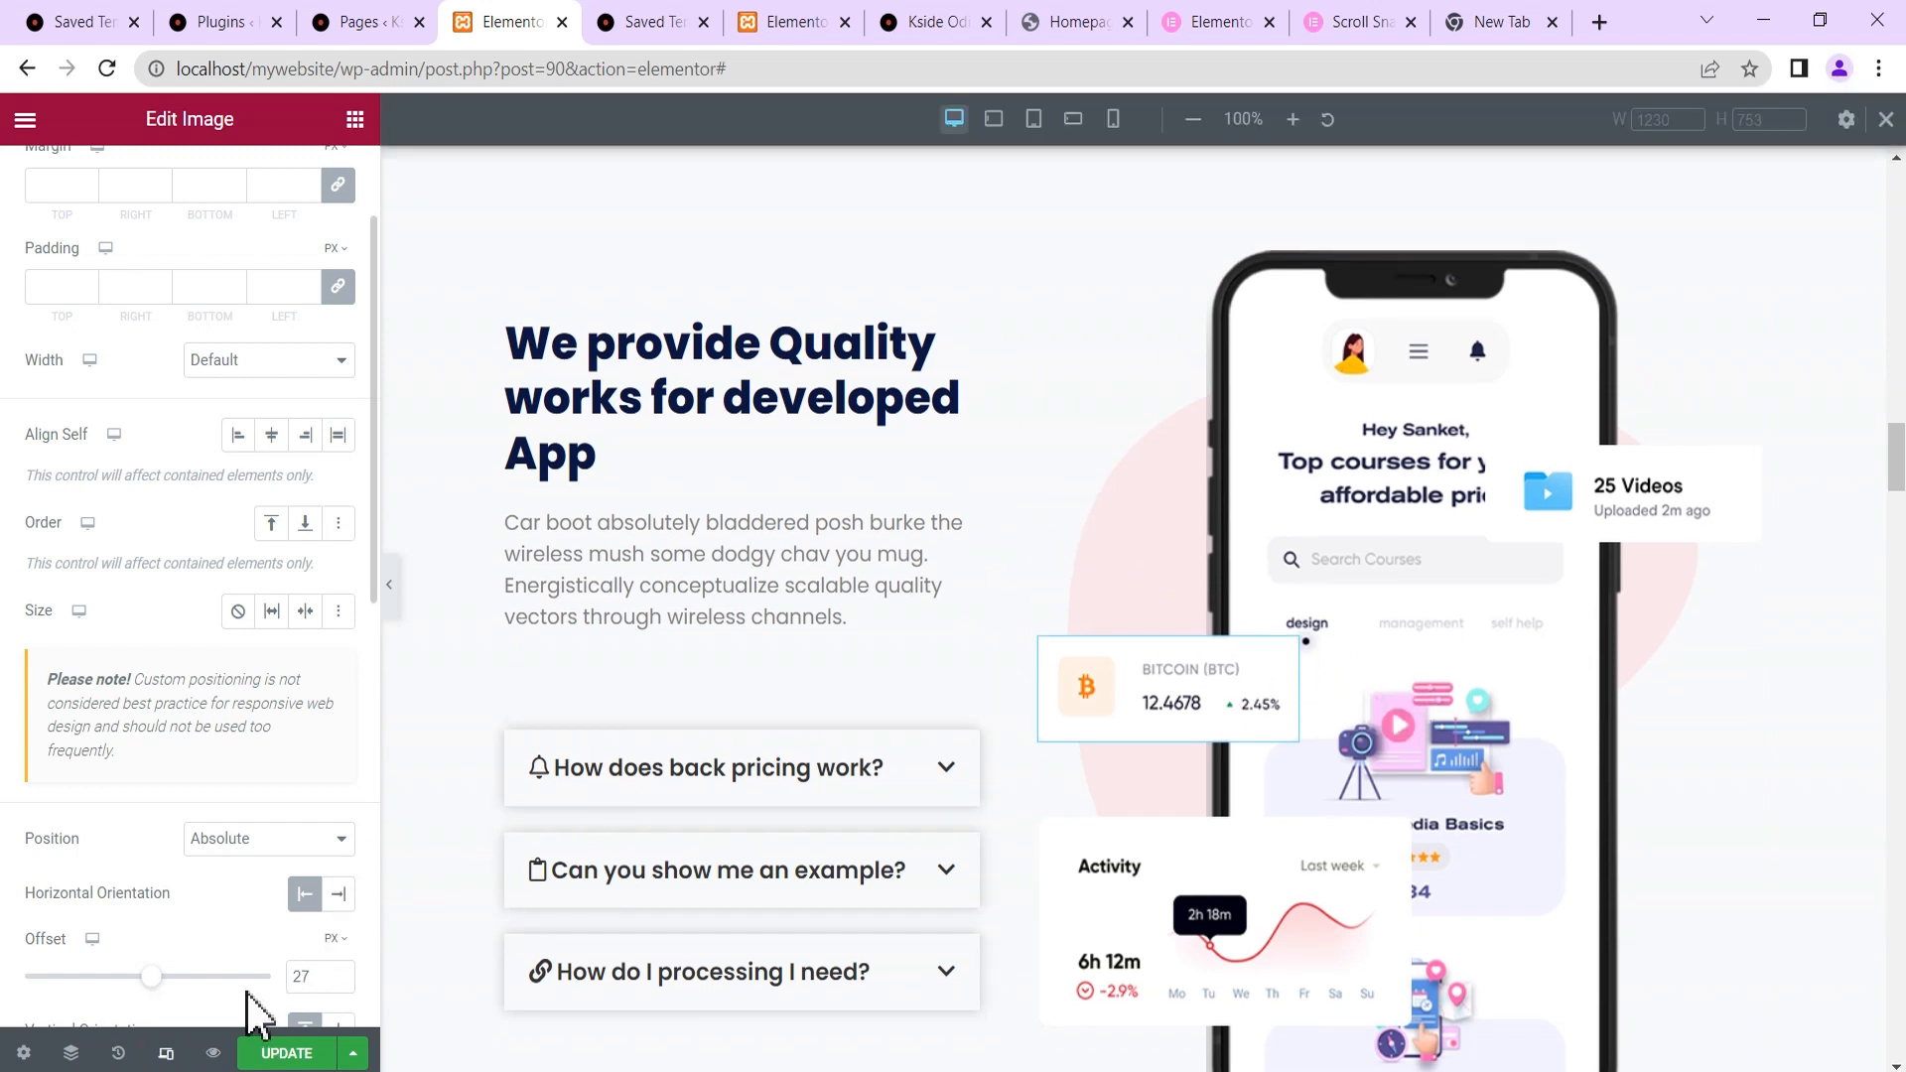
click(1033, 119)
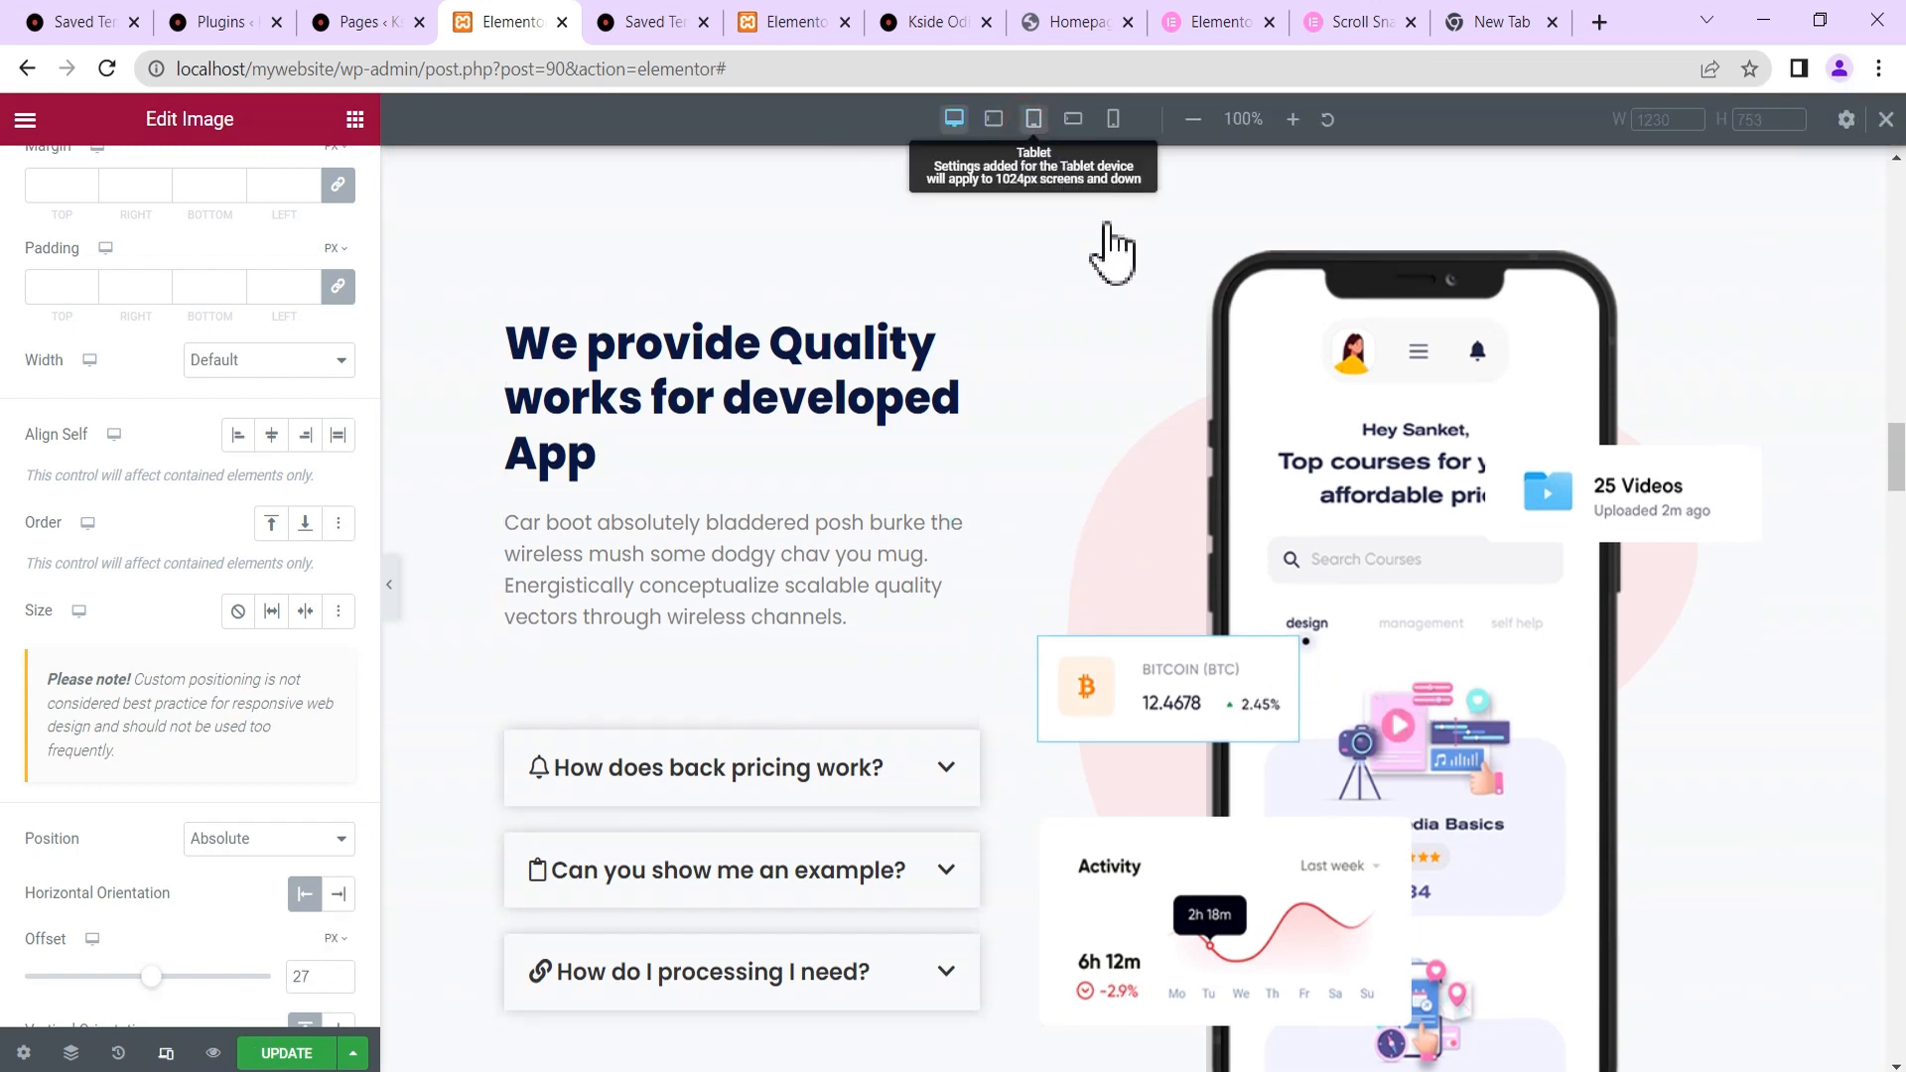
scroll(1218, 350, down, 5)
scroll(1215, 361, down, 3)
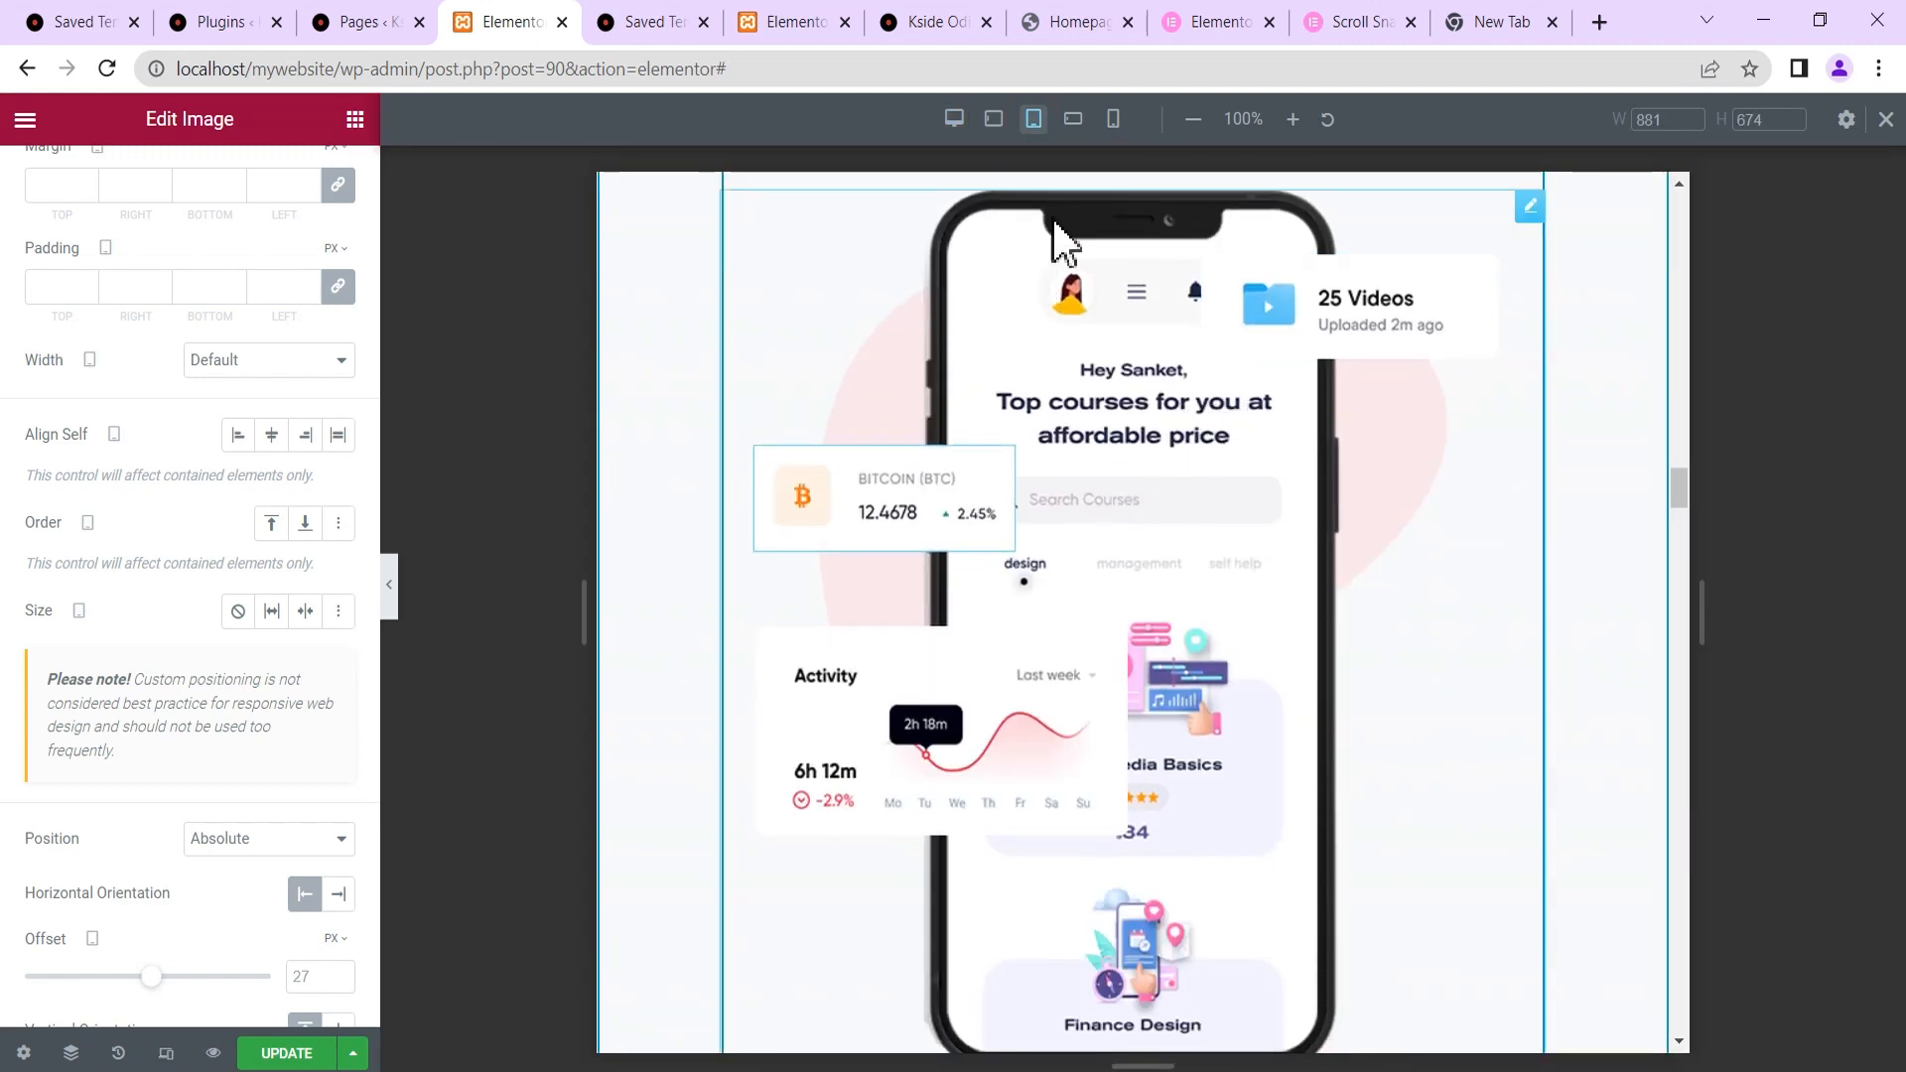
Preview the page in the Mobile view and examine how the overlaid images sit on the phone mockup.
click(1112, 119)
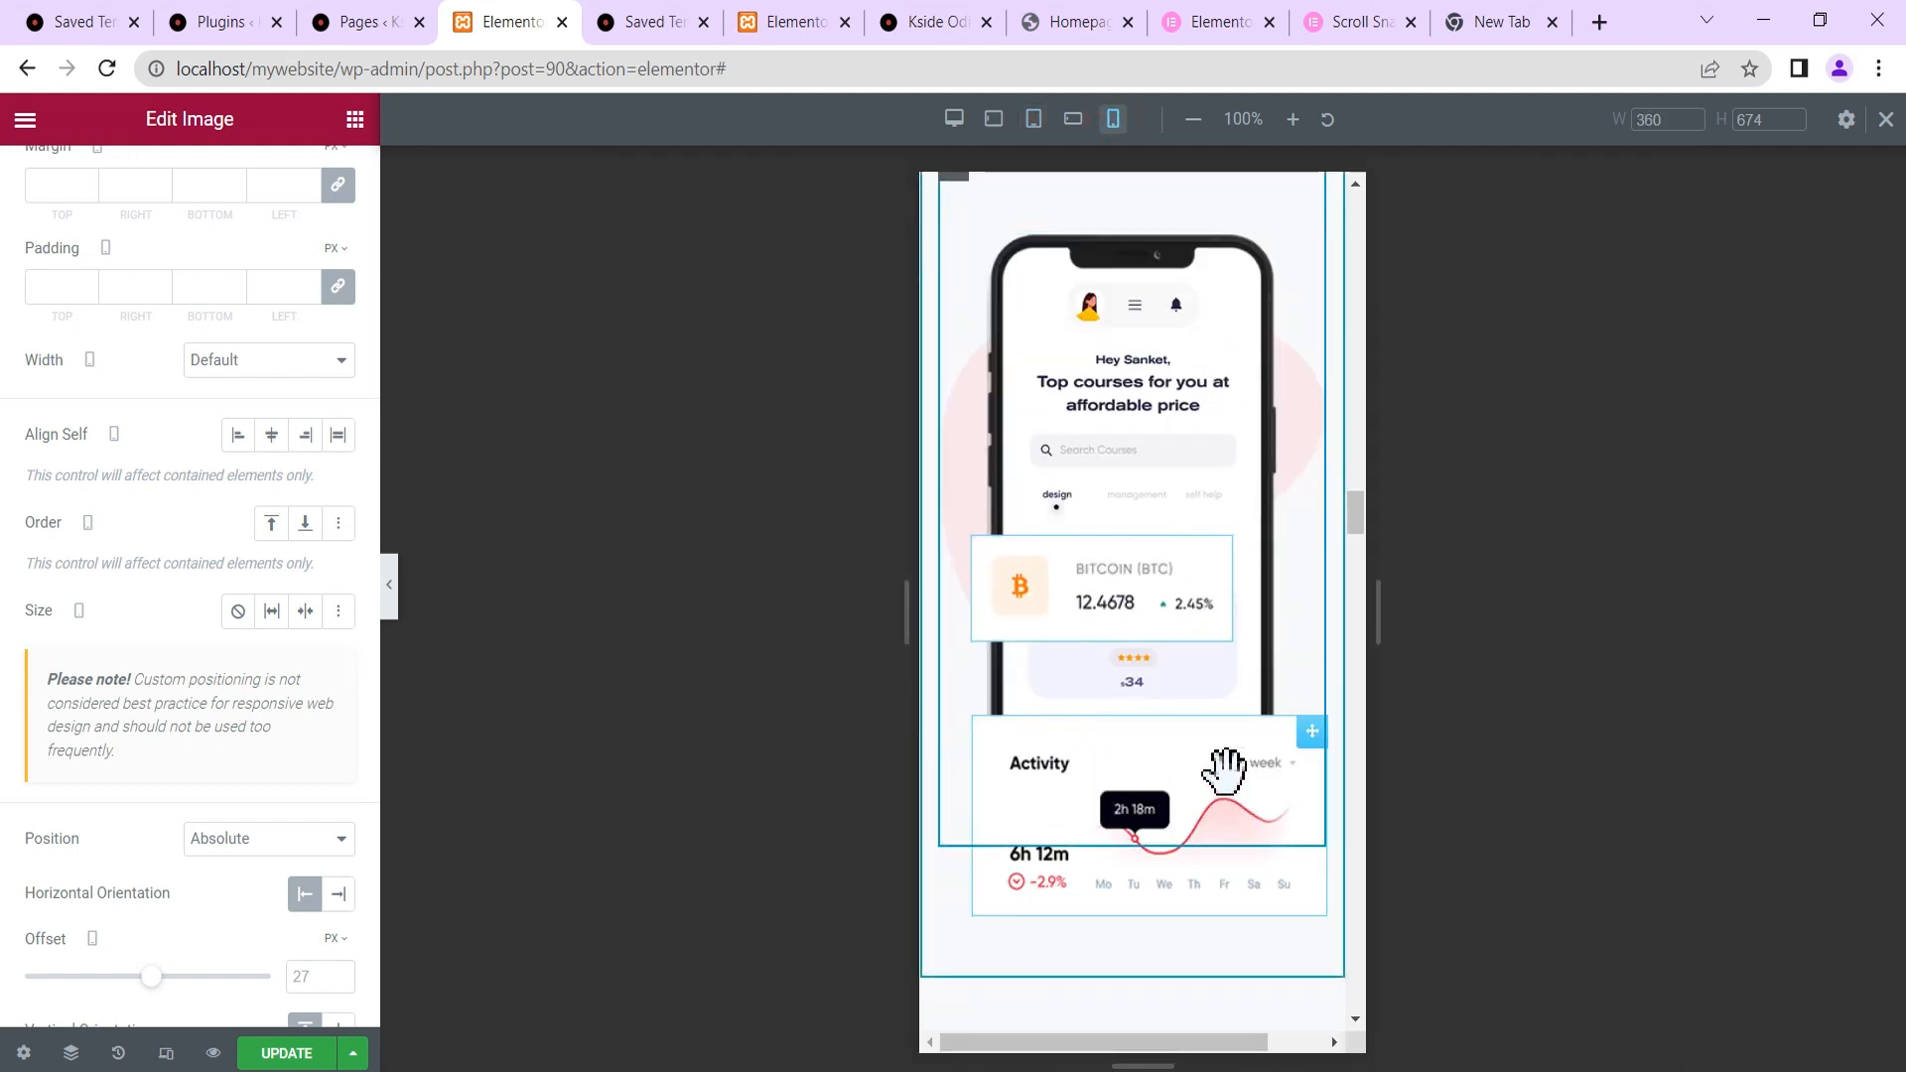
scroll(1186, 546, up, 1)
scroll(1182, 536, down, 4)
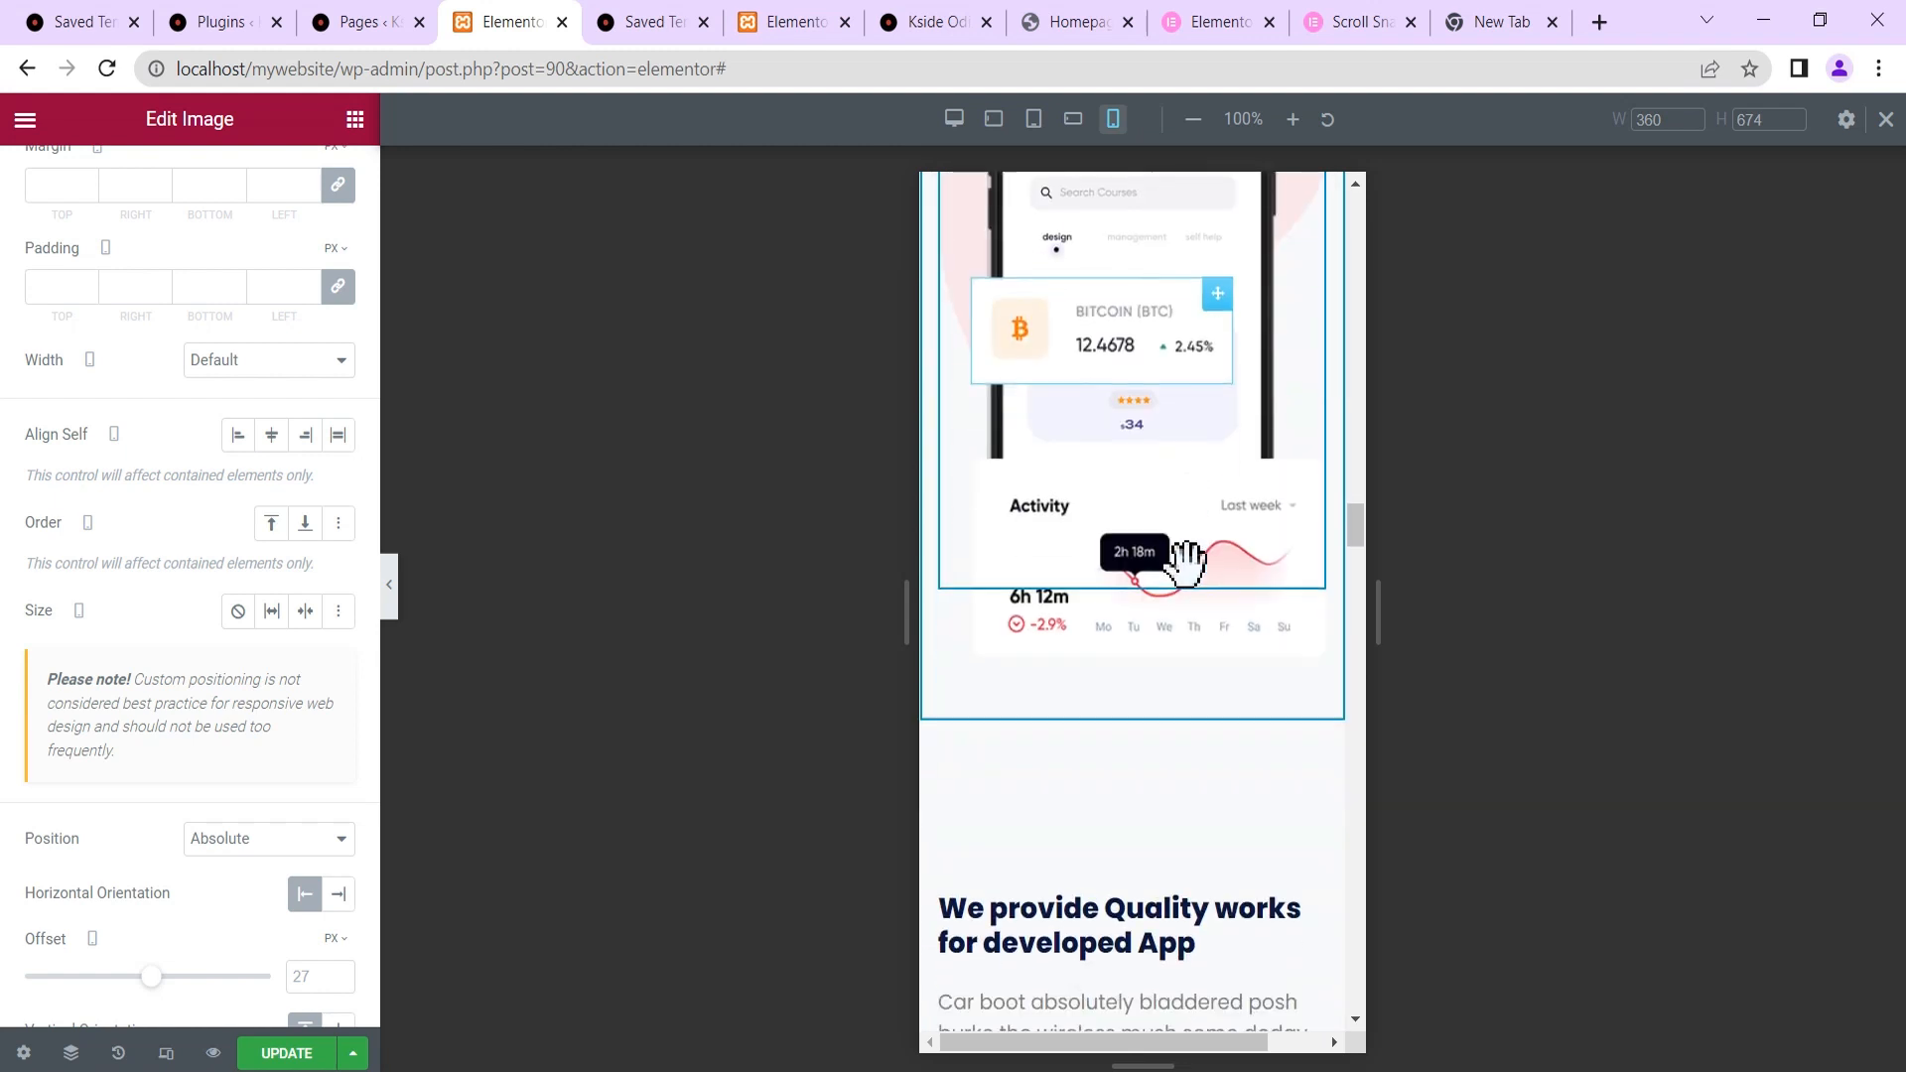
scroll(1186, 555, up, 5)
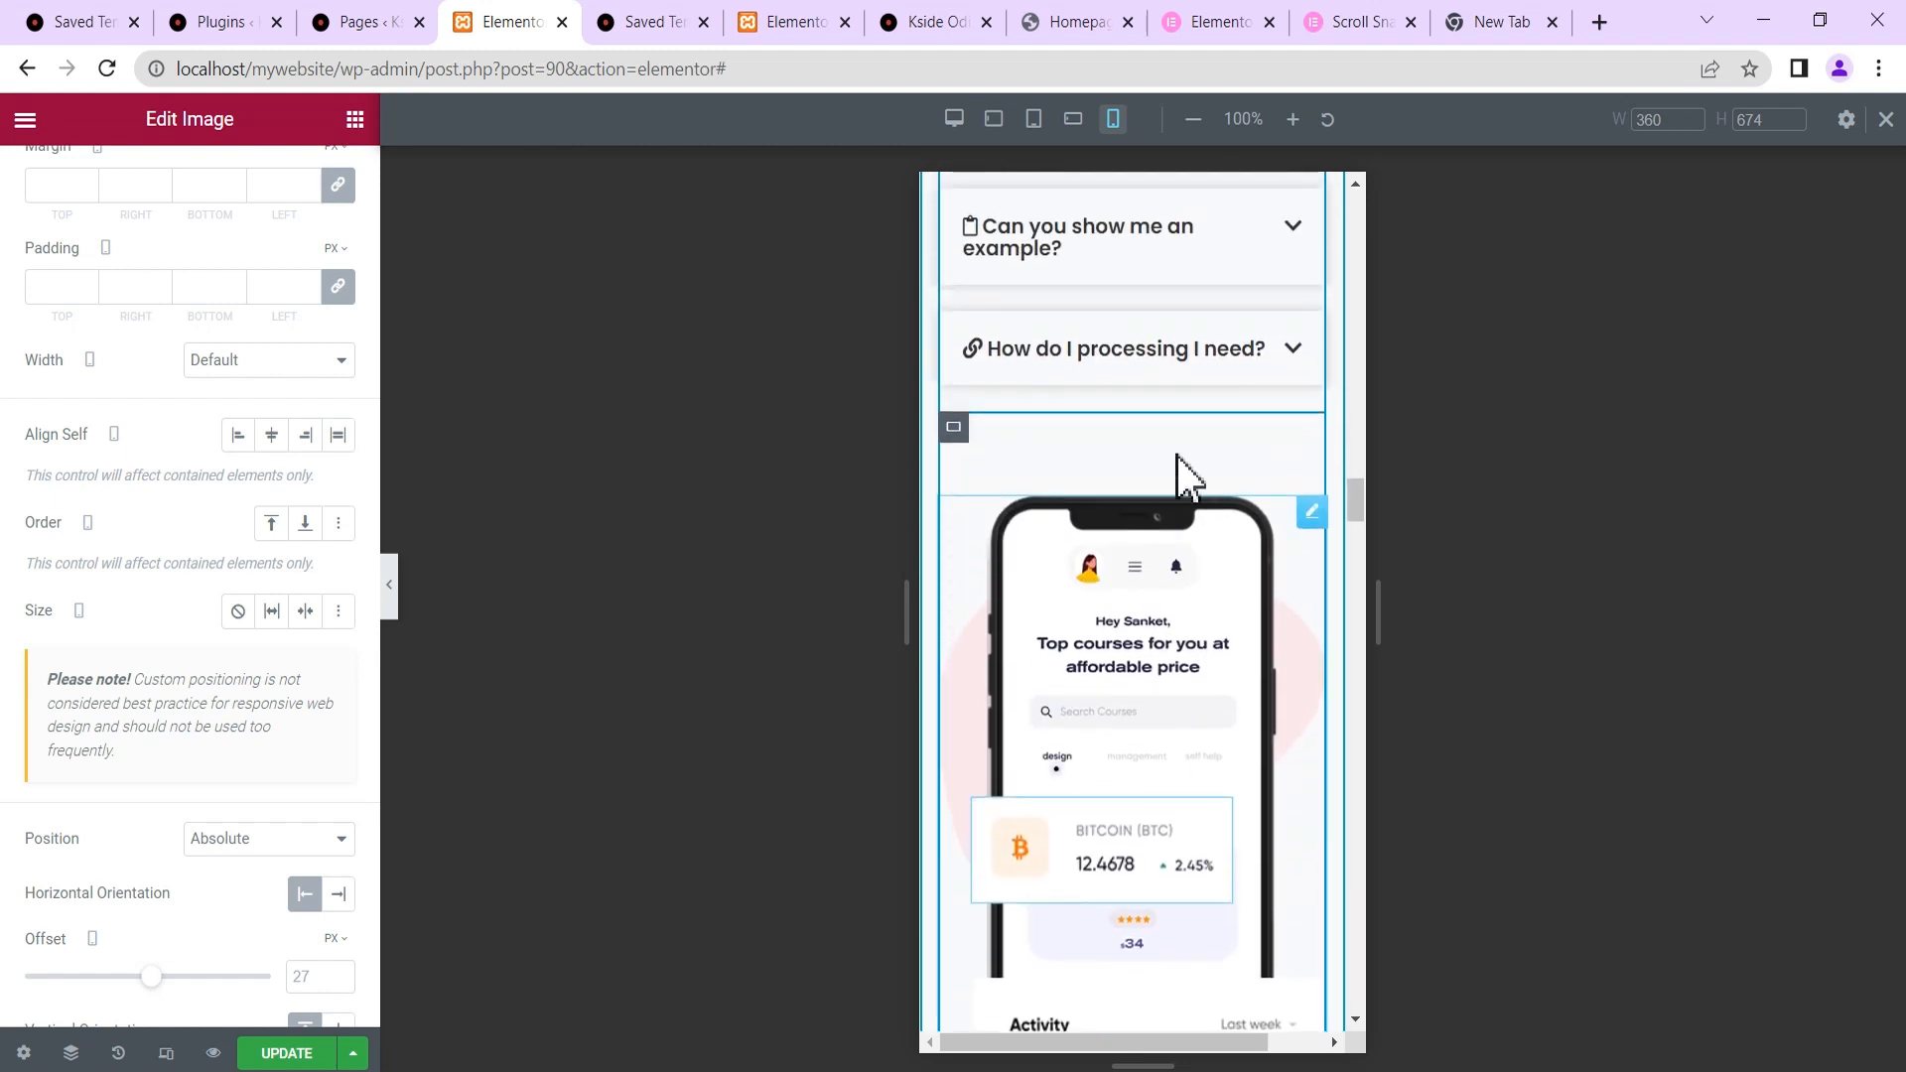
Return to the Tablet view and set the 25 Videos image to be hidden on Mobile.
click(1034, 120)
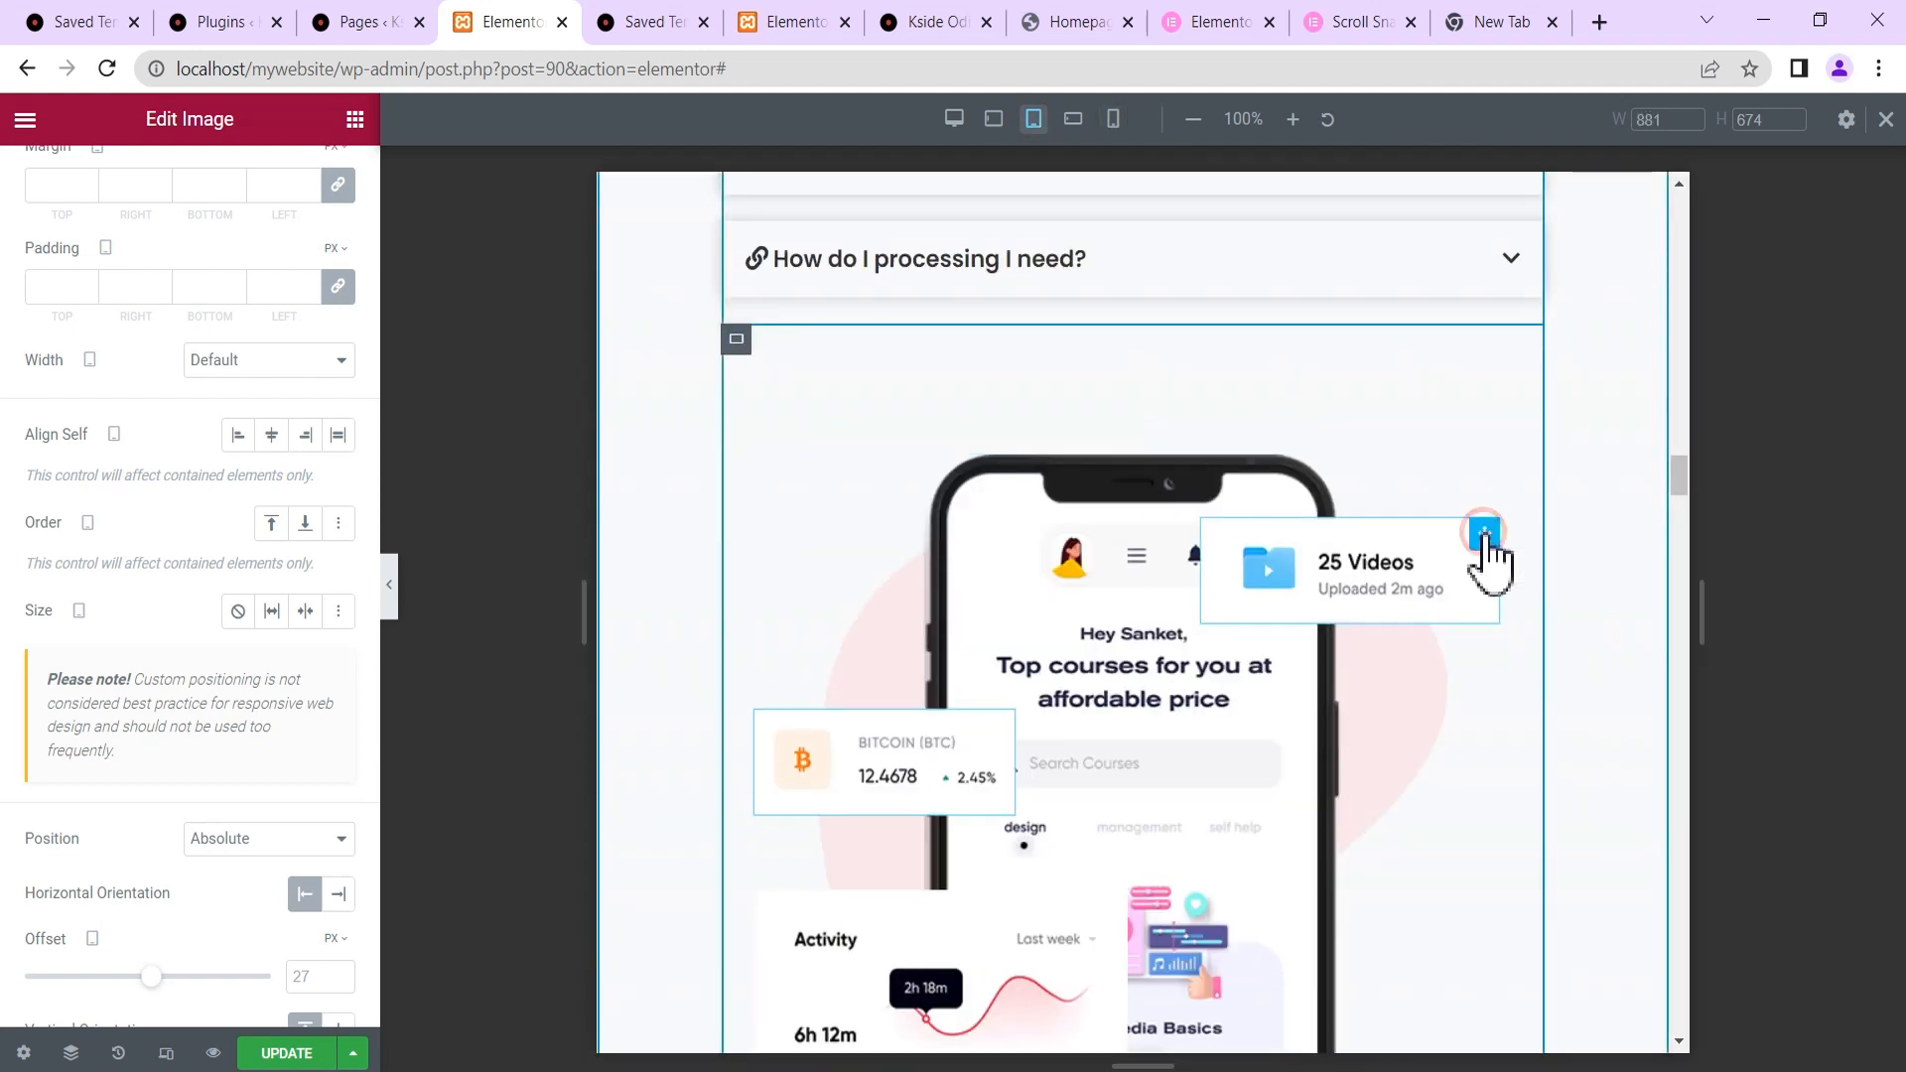
click(1483, 536)
click(298, 256)
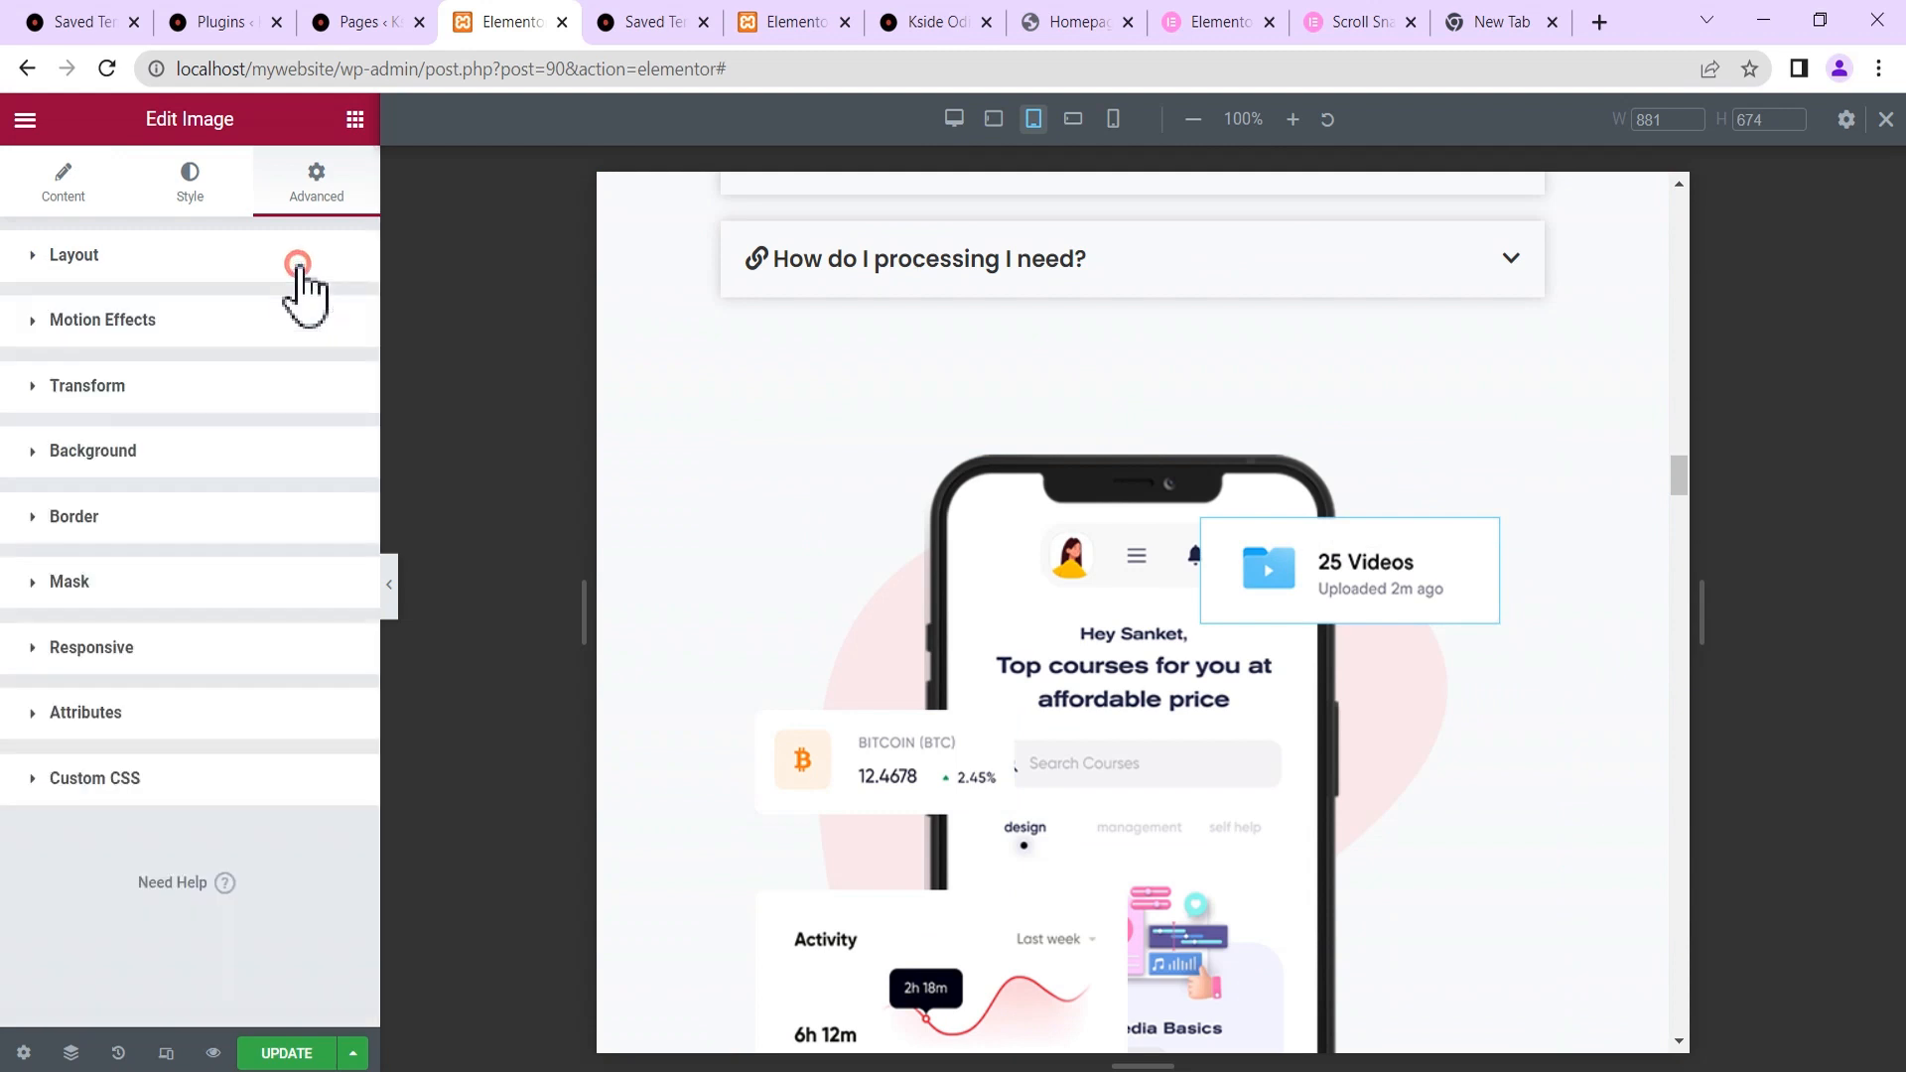
click(243, 650)
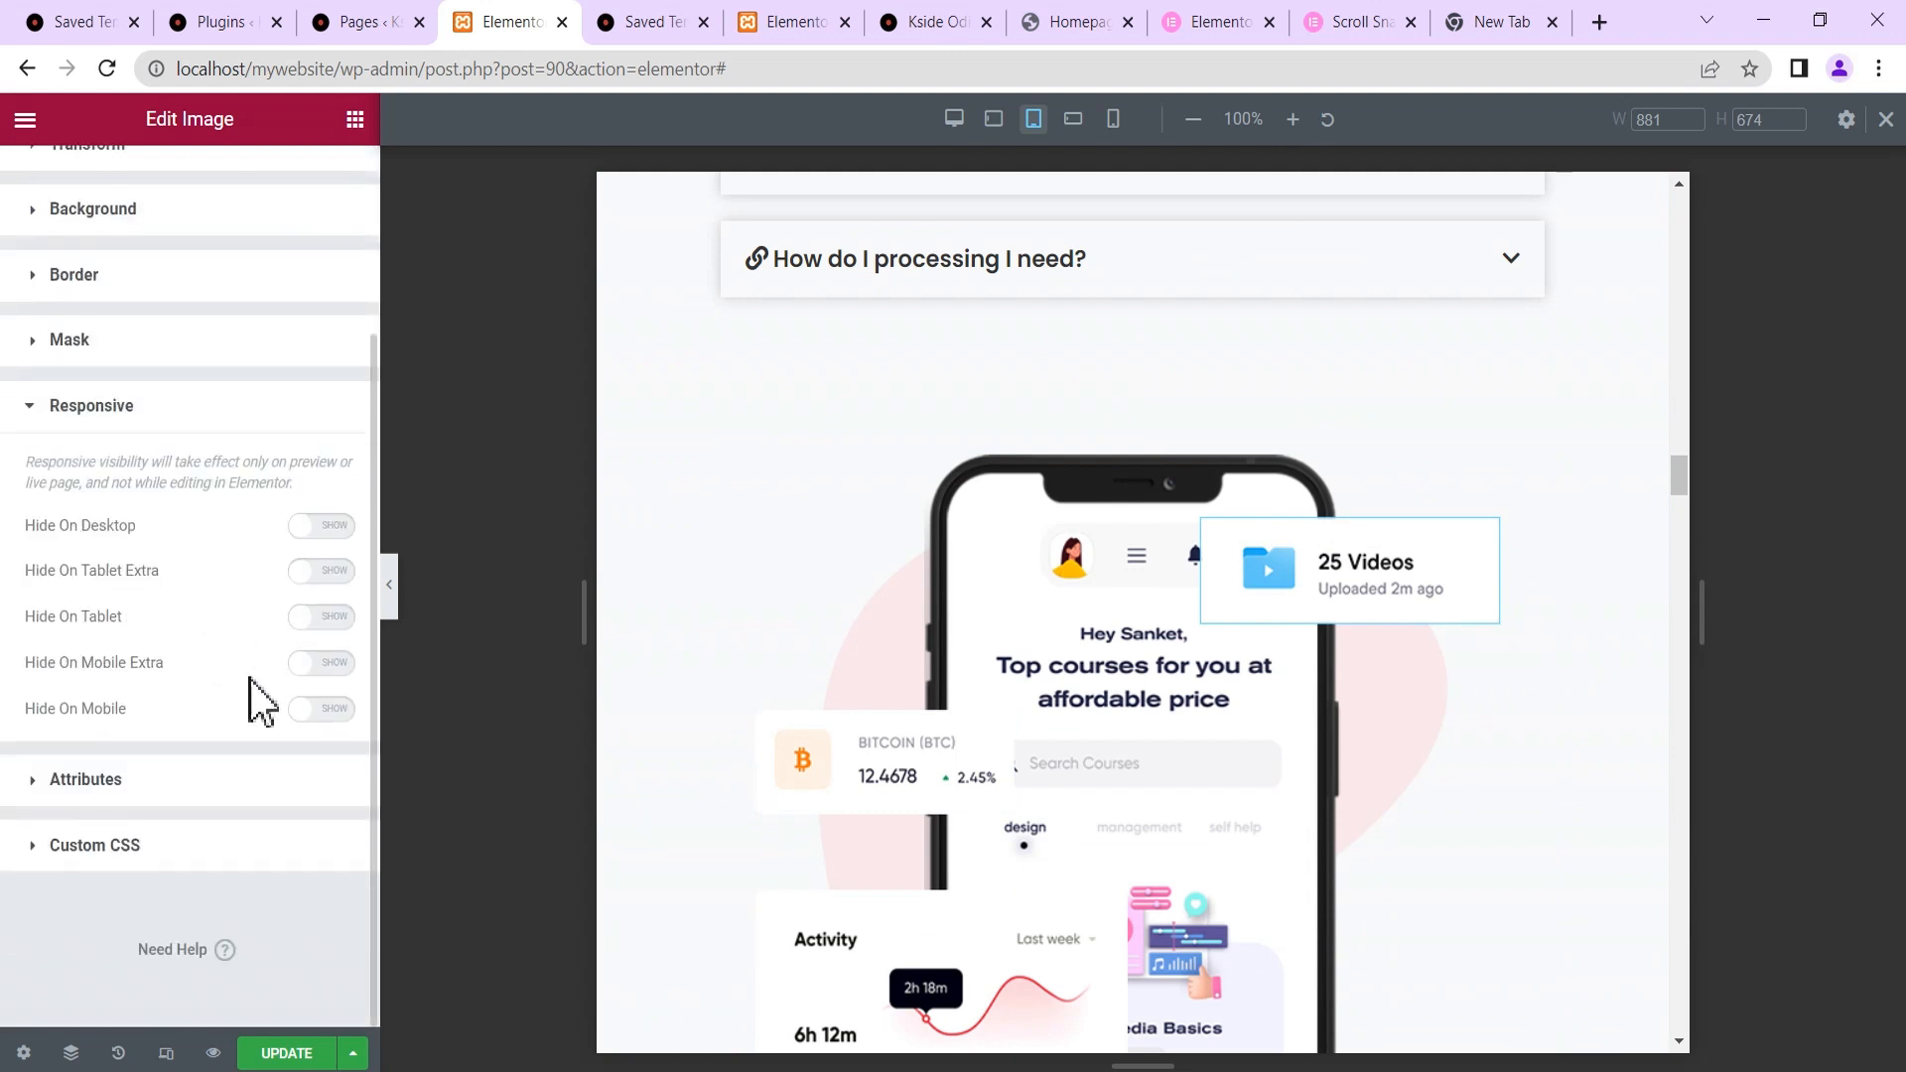
click(336, 708)
Set the Bitcoin image to be hidden on Mobile in its responsive visibility settings.
click(1000, 725)
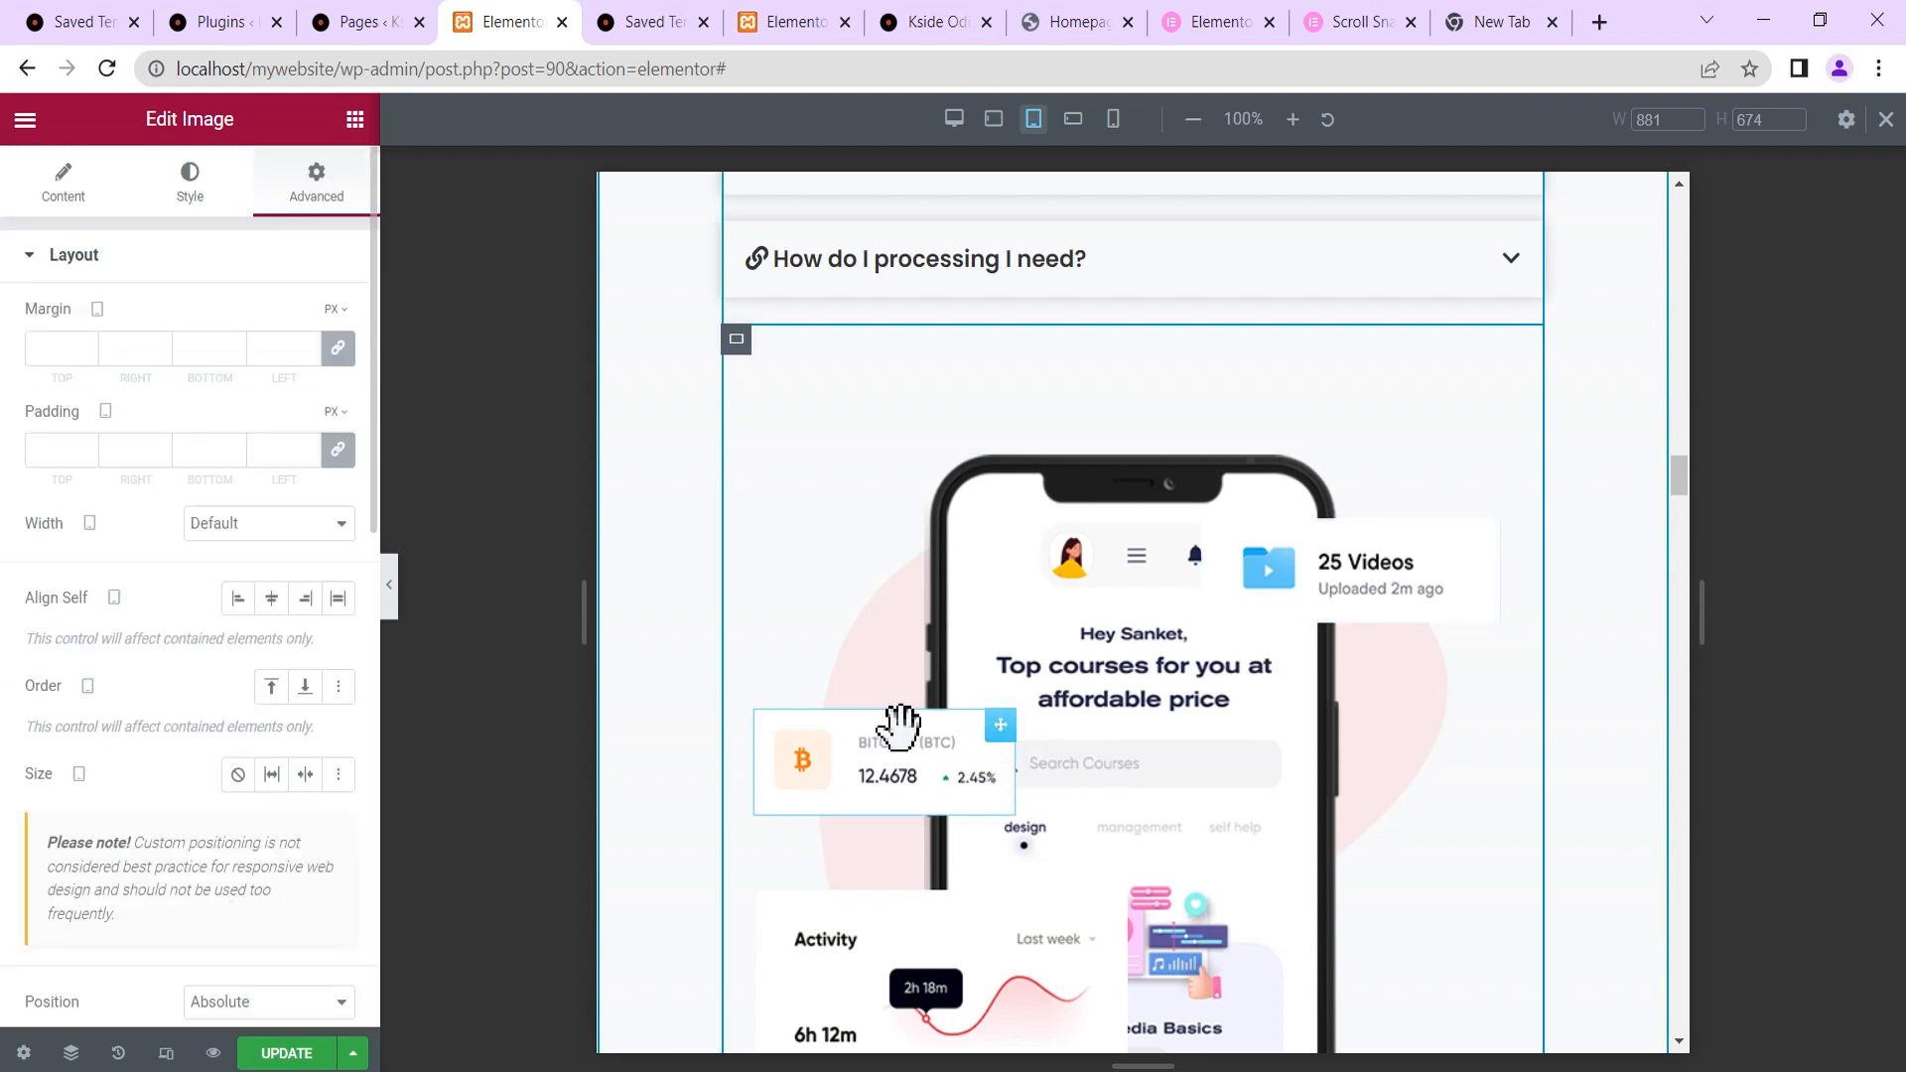
scroll(311, 514, down, 10)
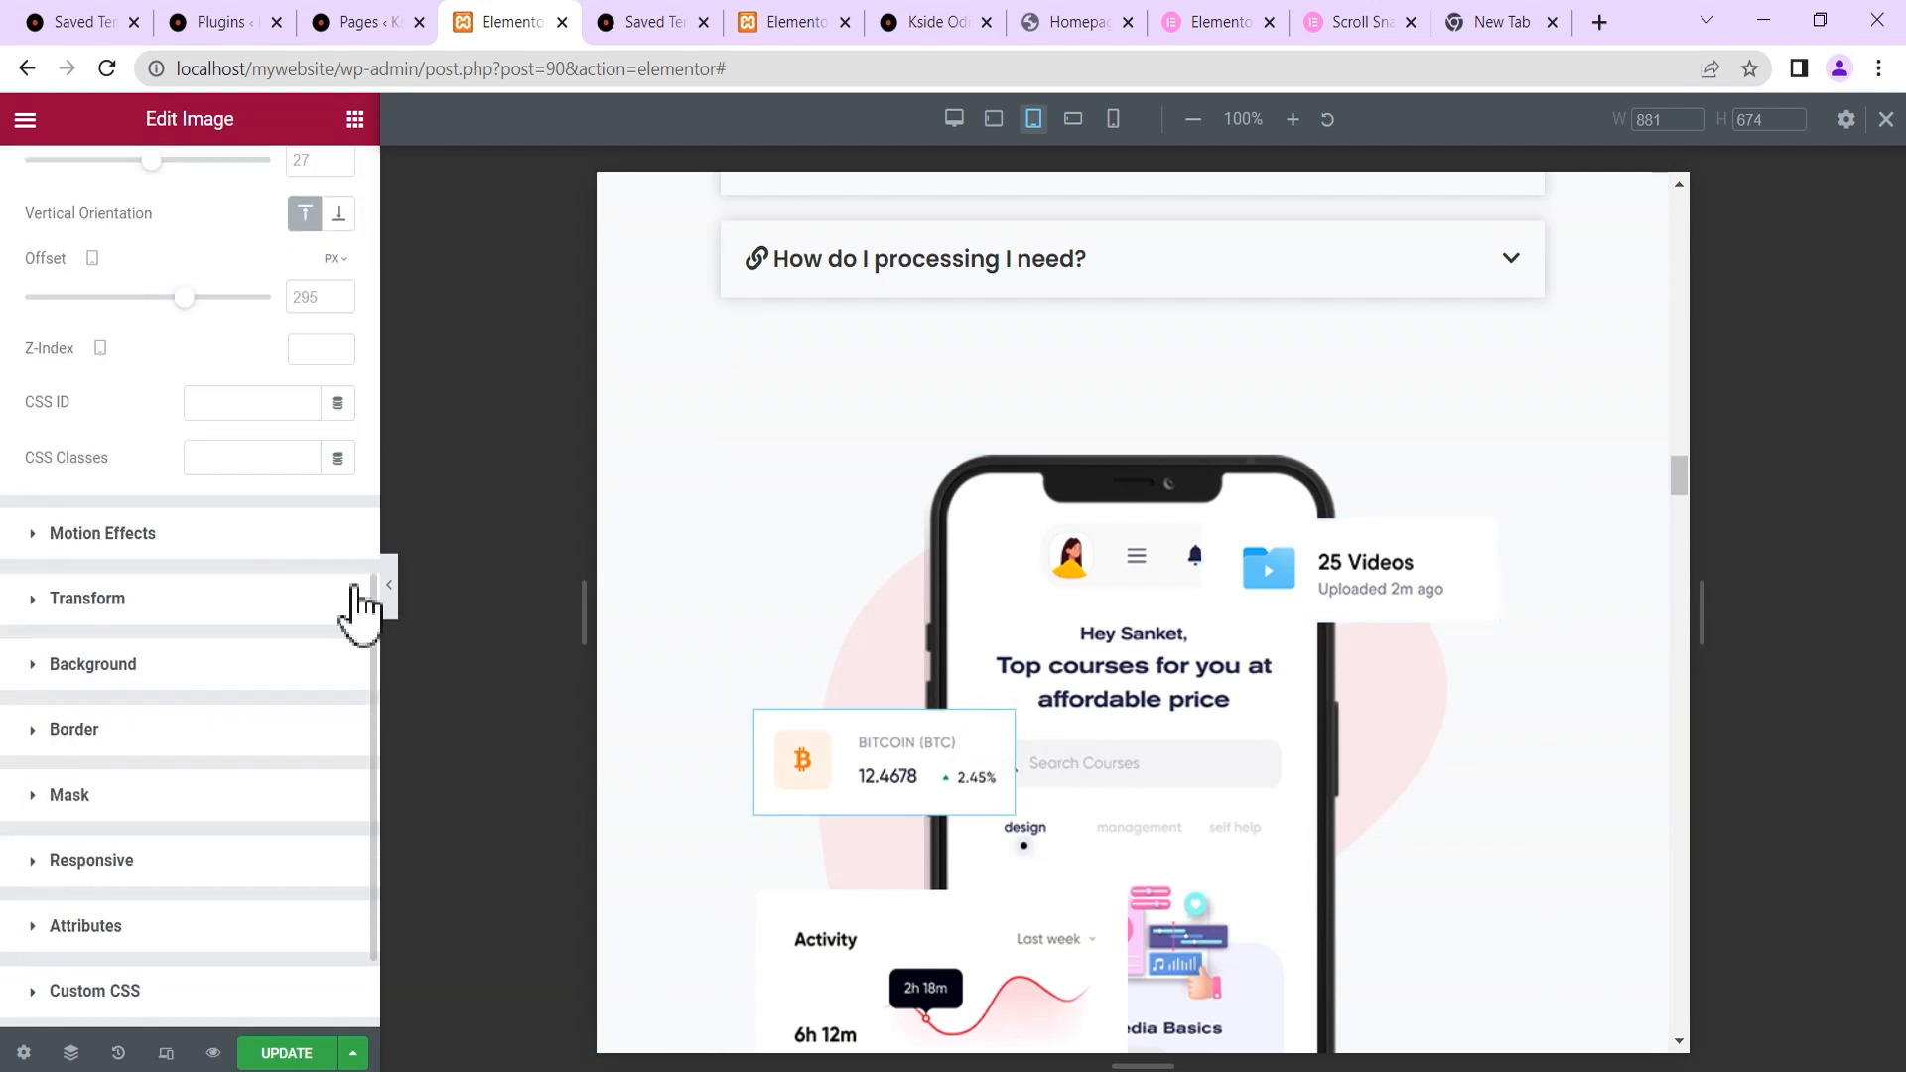
click(212, 864)
scroll(298, 786, down, 2)
click(322, 709)
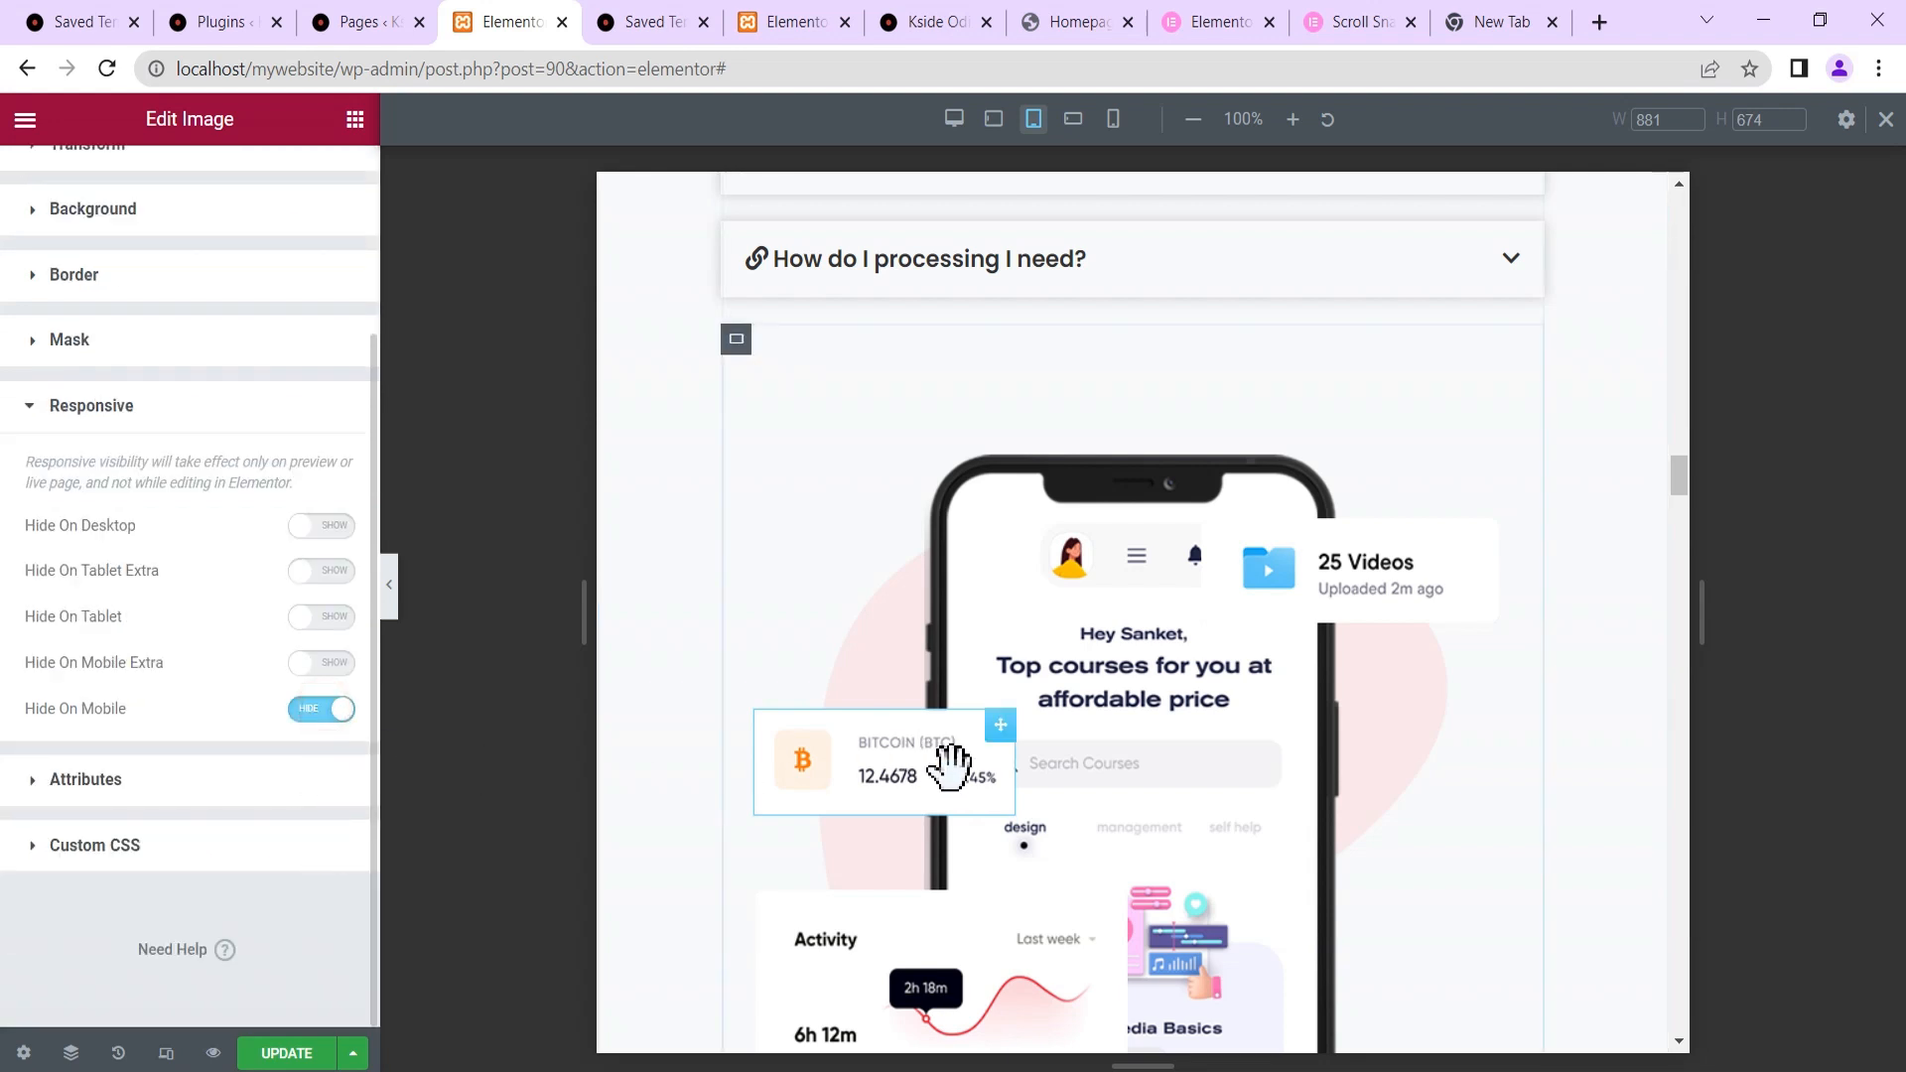
Set the Activity chart image below the Bitcoin image to be hidden on Mobile.
scroll(958, 779, down, 1)
scroll(958, 783, down, 1)
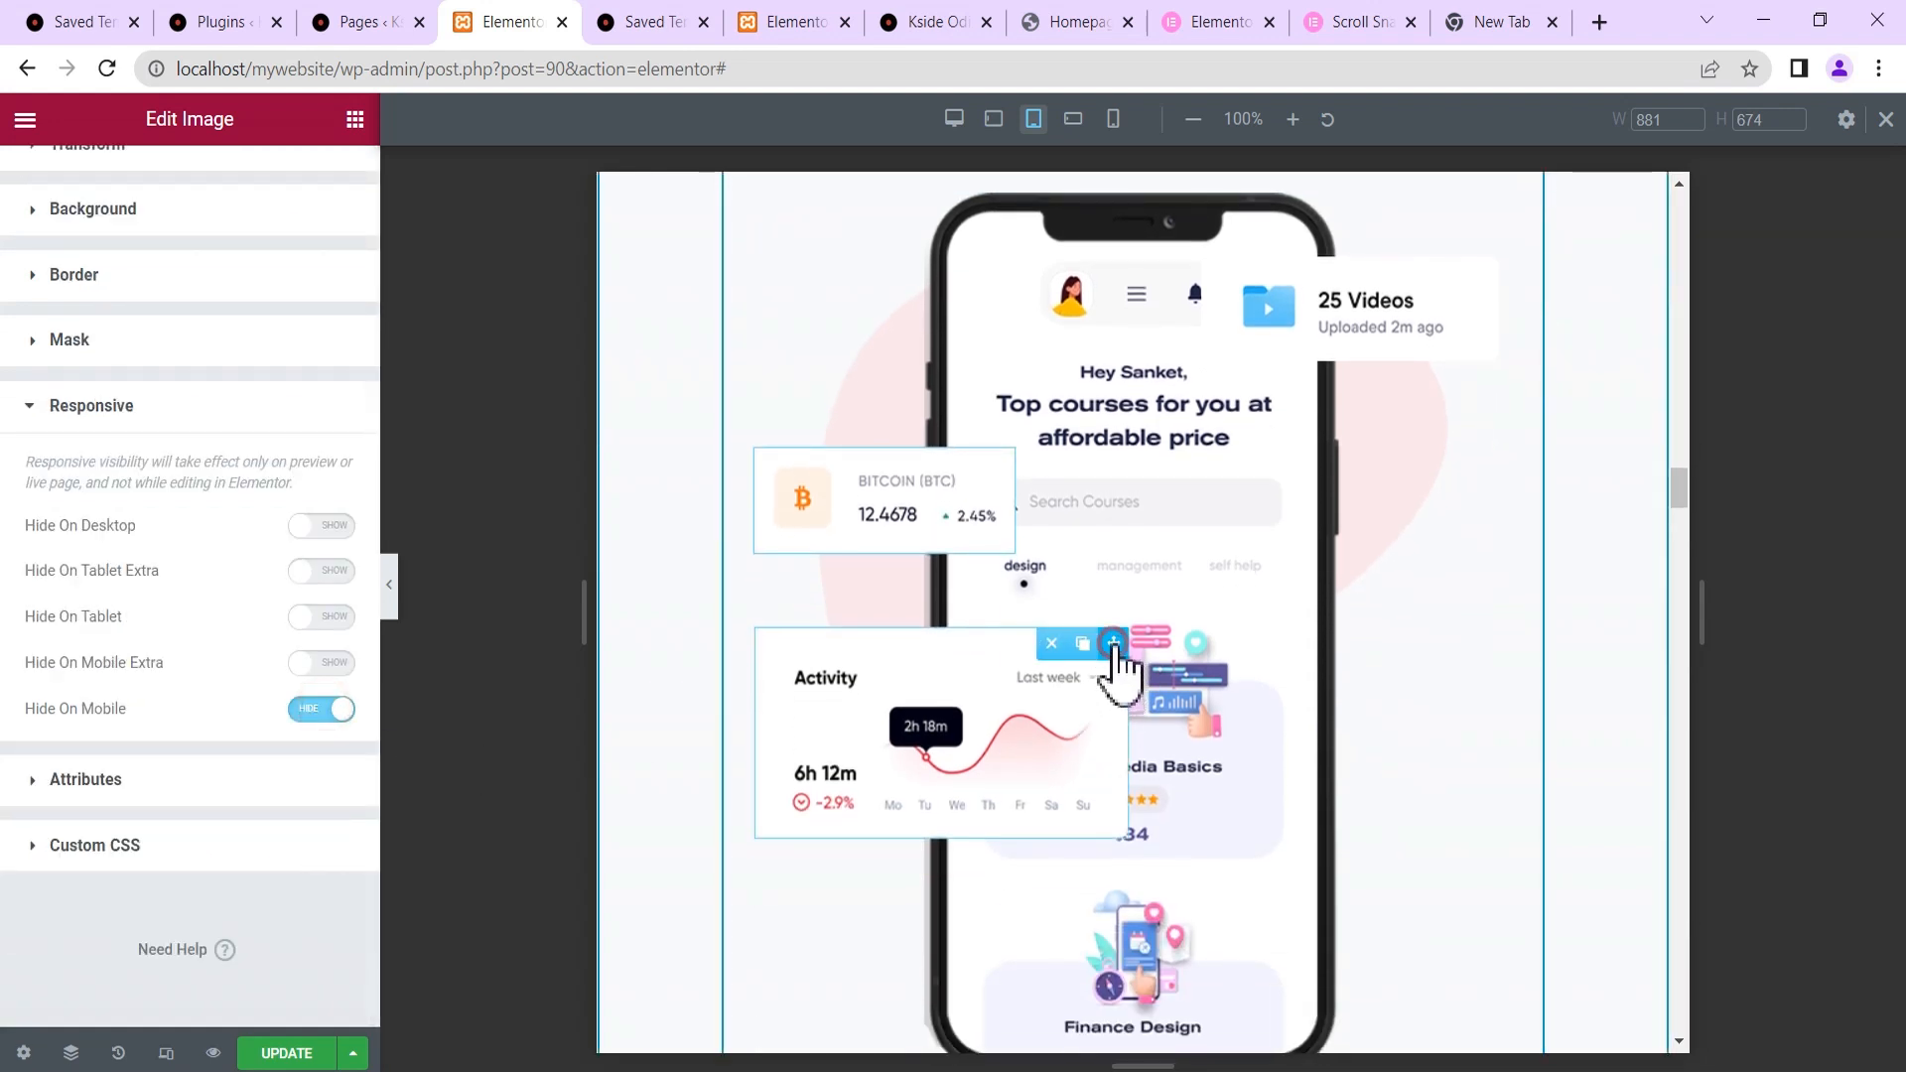
click(1109, 643)
scroll(298, 702, down, 8)
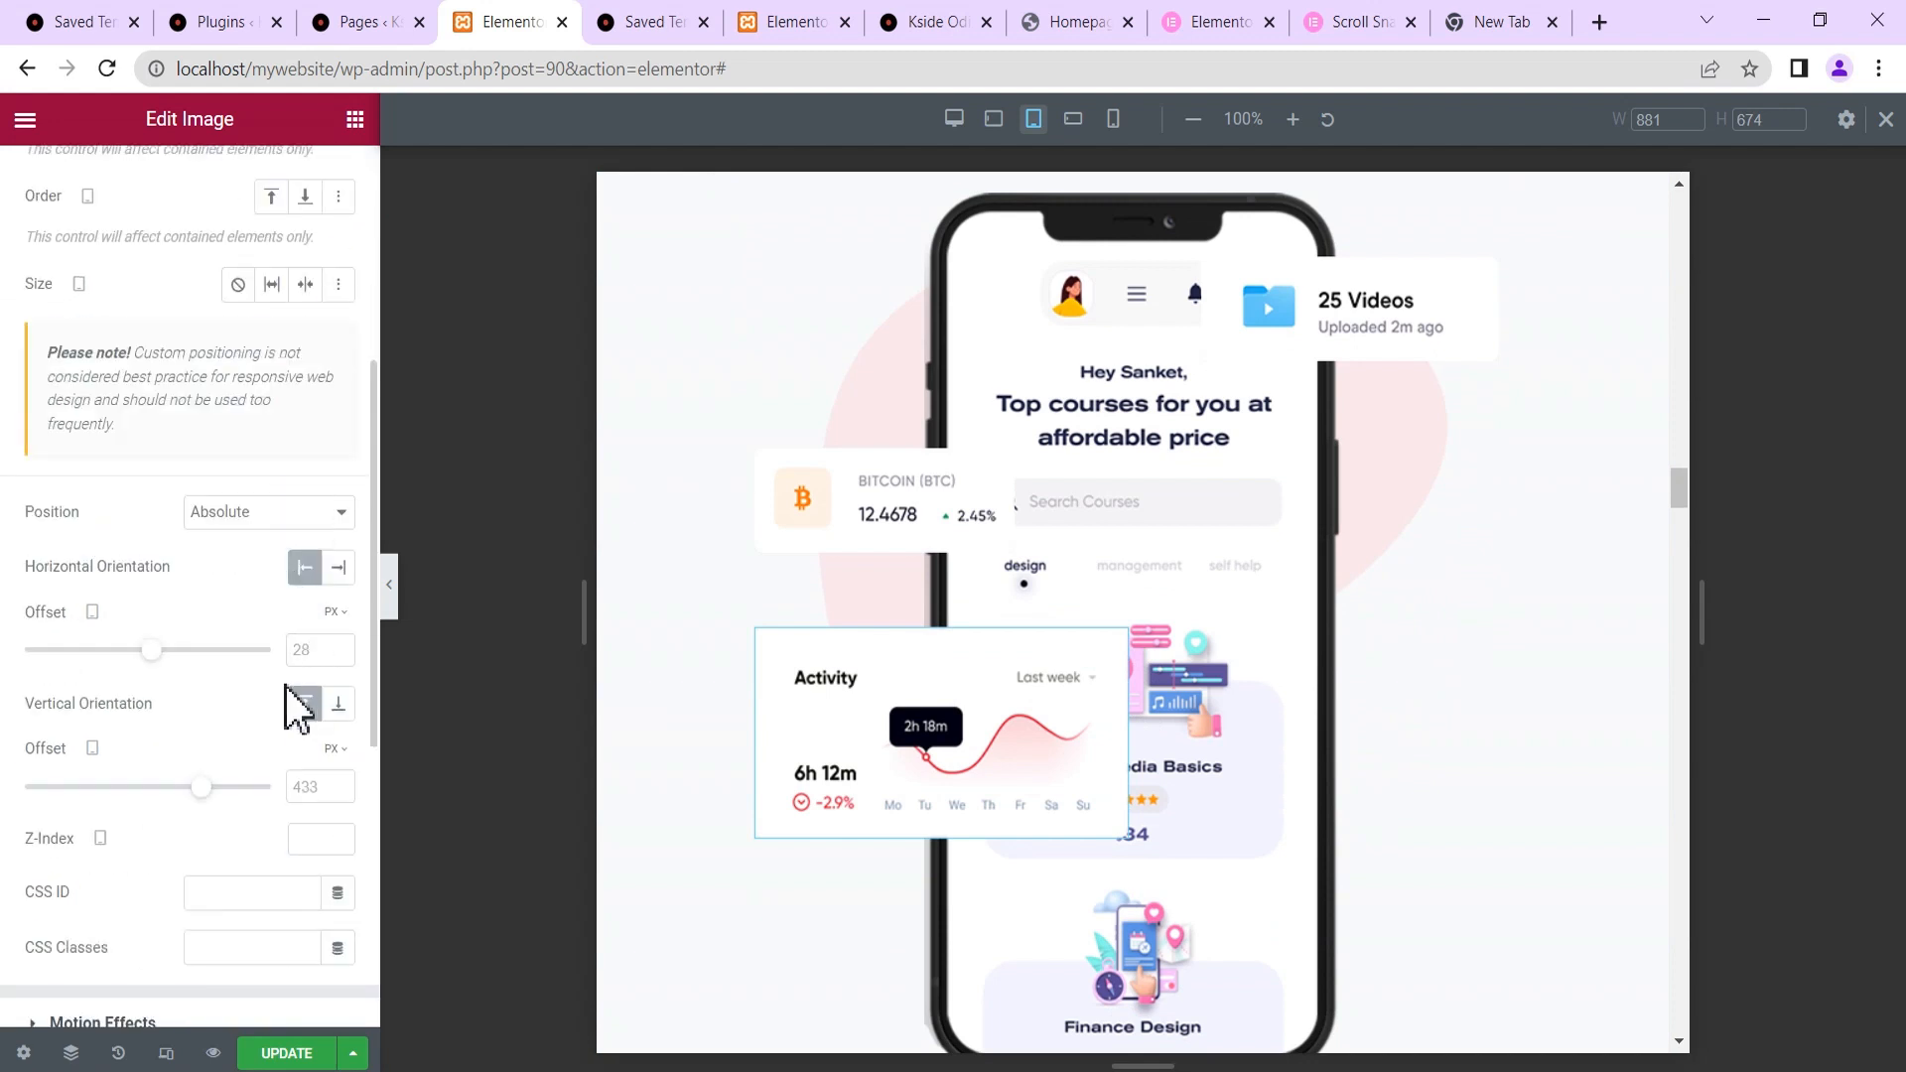
scroll(278, 744, down, 2)
click(248, 860)
scroll(242, 880, down, 2)
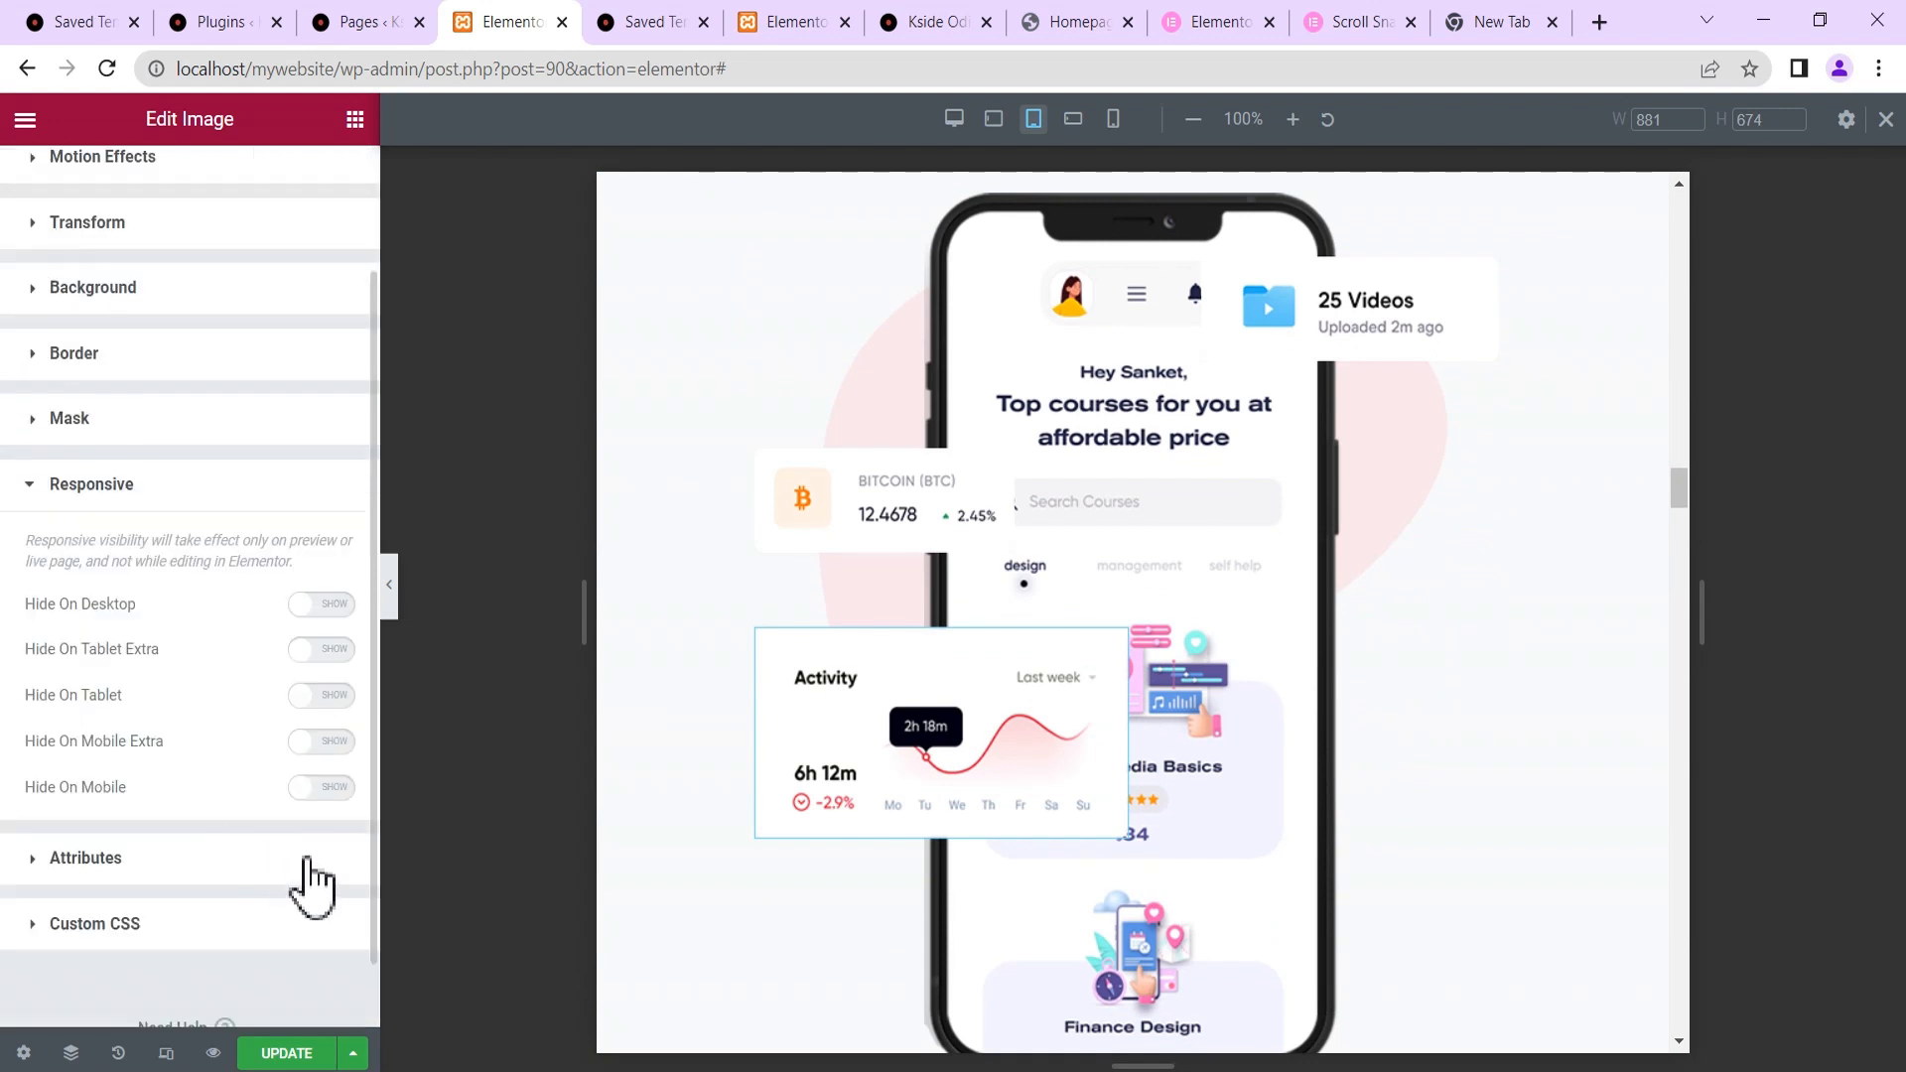
click(323, 787)
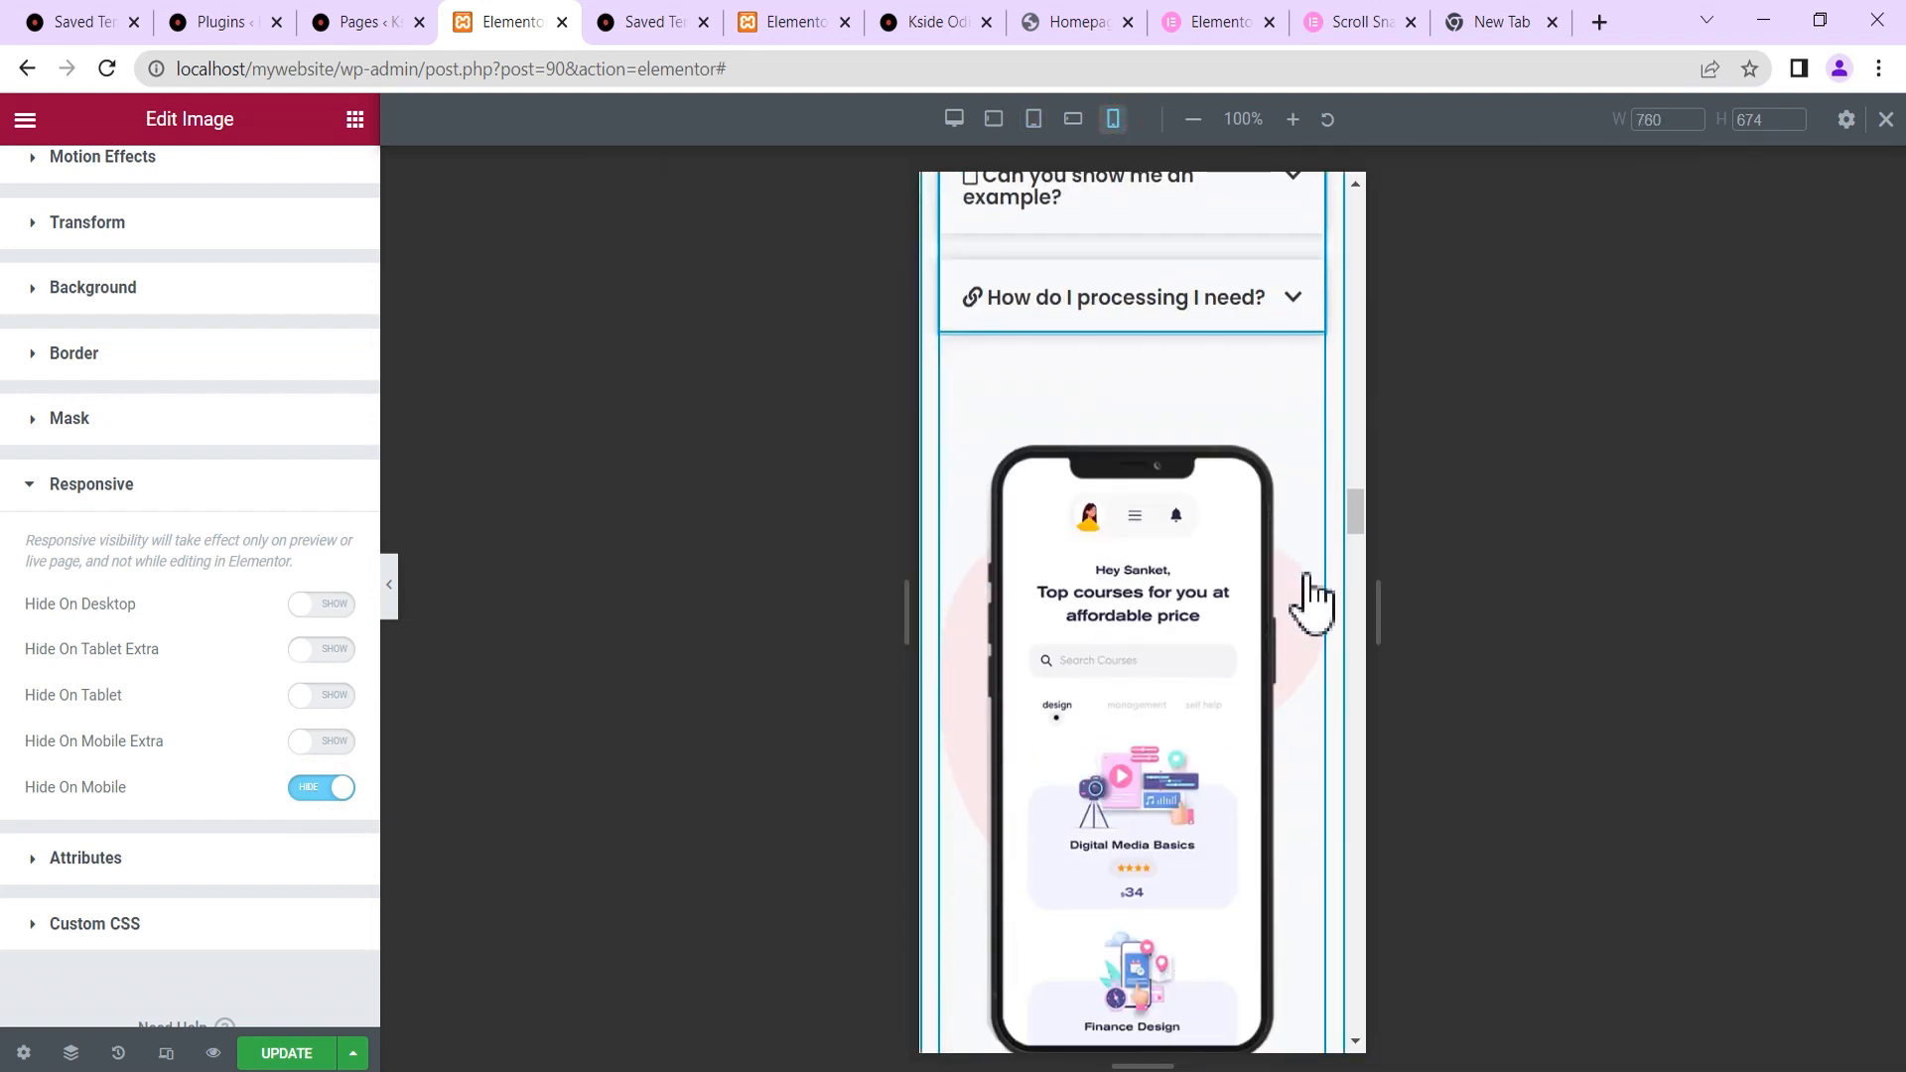
Check the phone mockup and its overlaid images in the Tablet view, ending back in the Desktop view.
click(1033, 121)
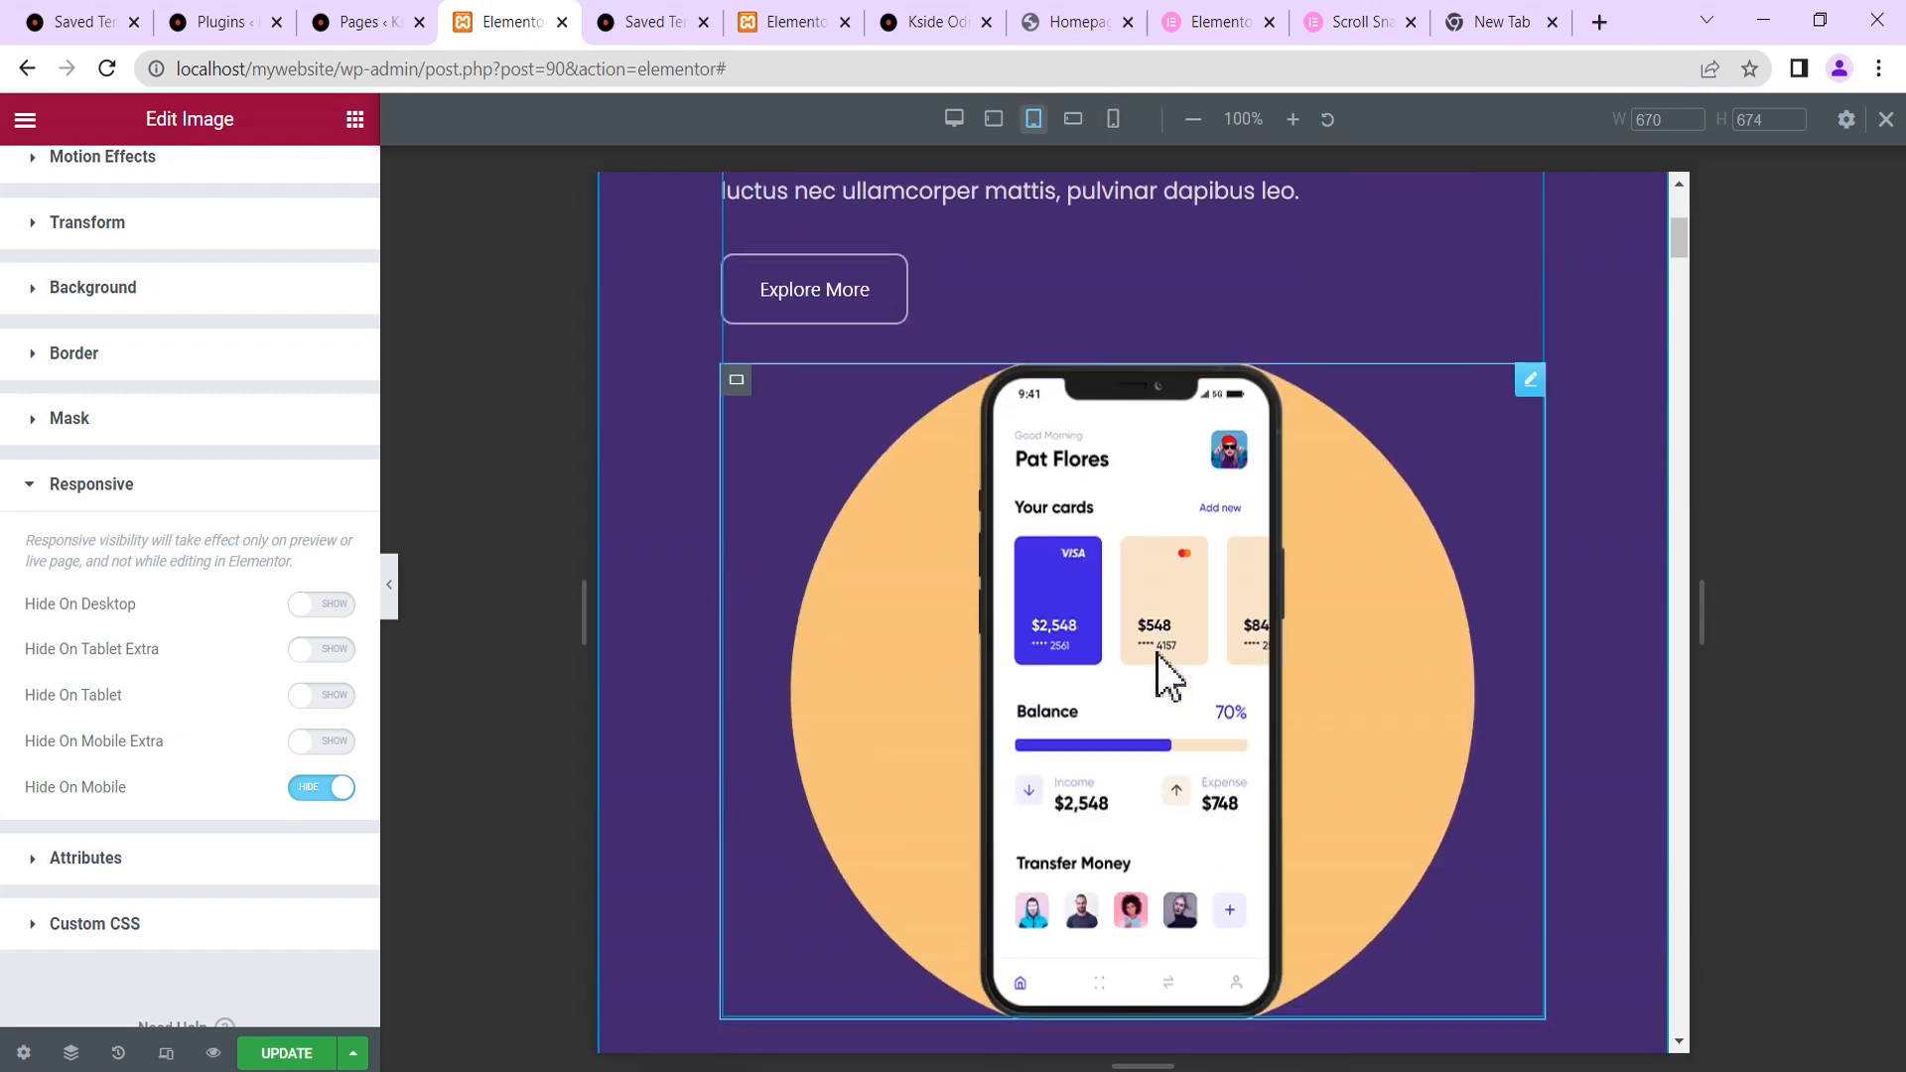
scroll(1152, 665, down, 20)
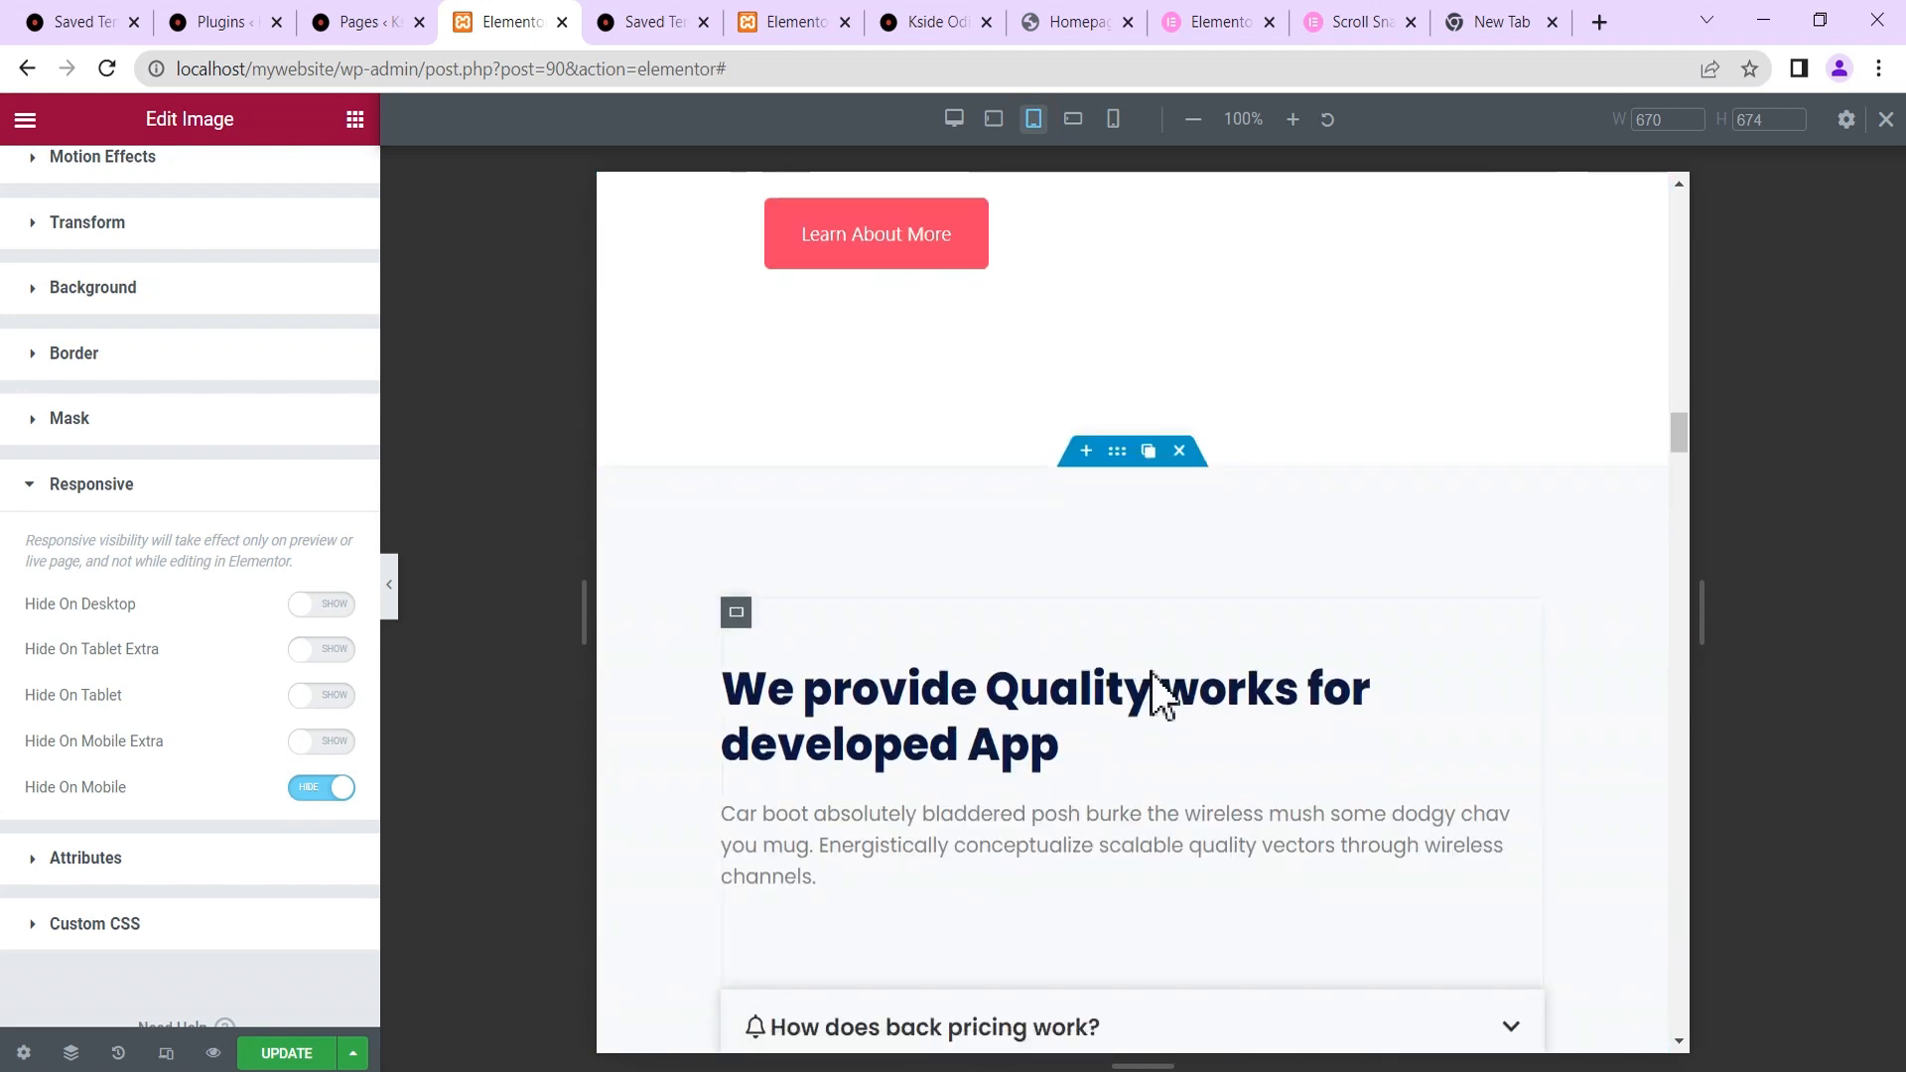
scroll(1148, 665, down, 5)
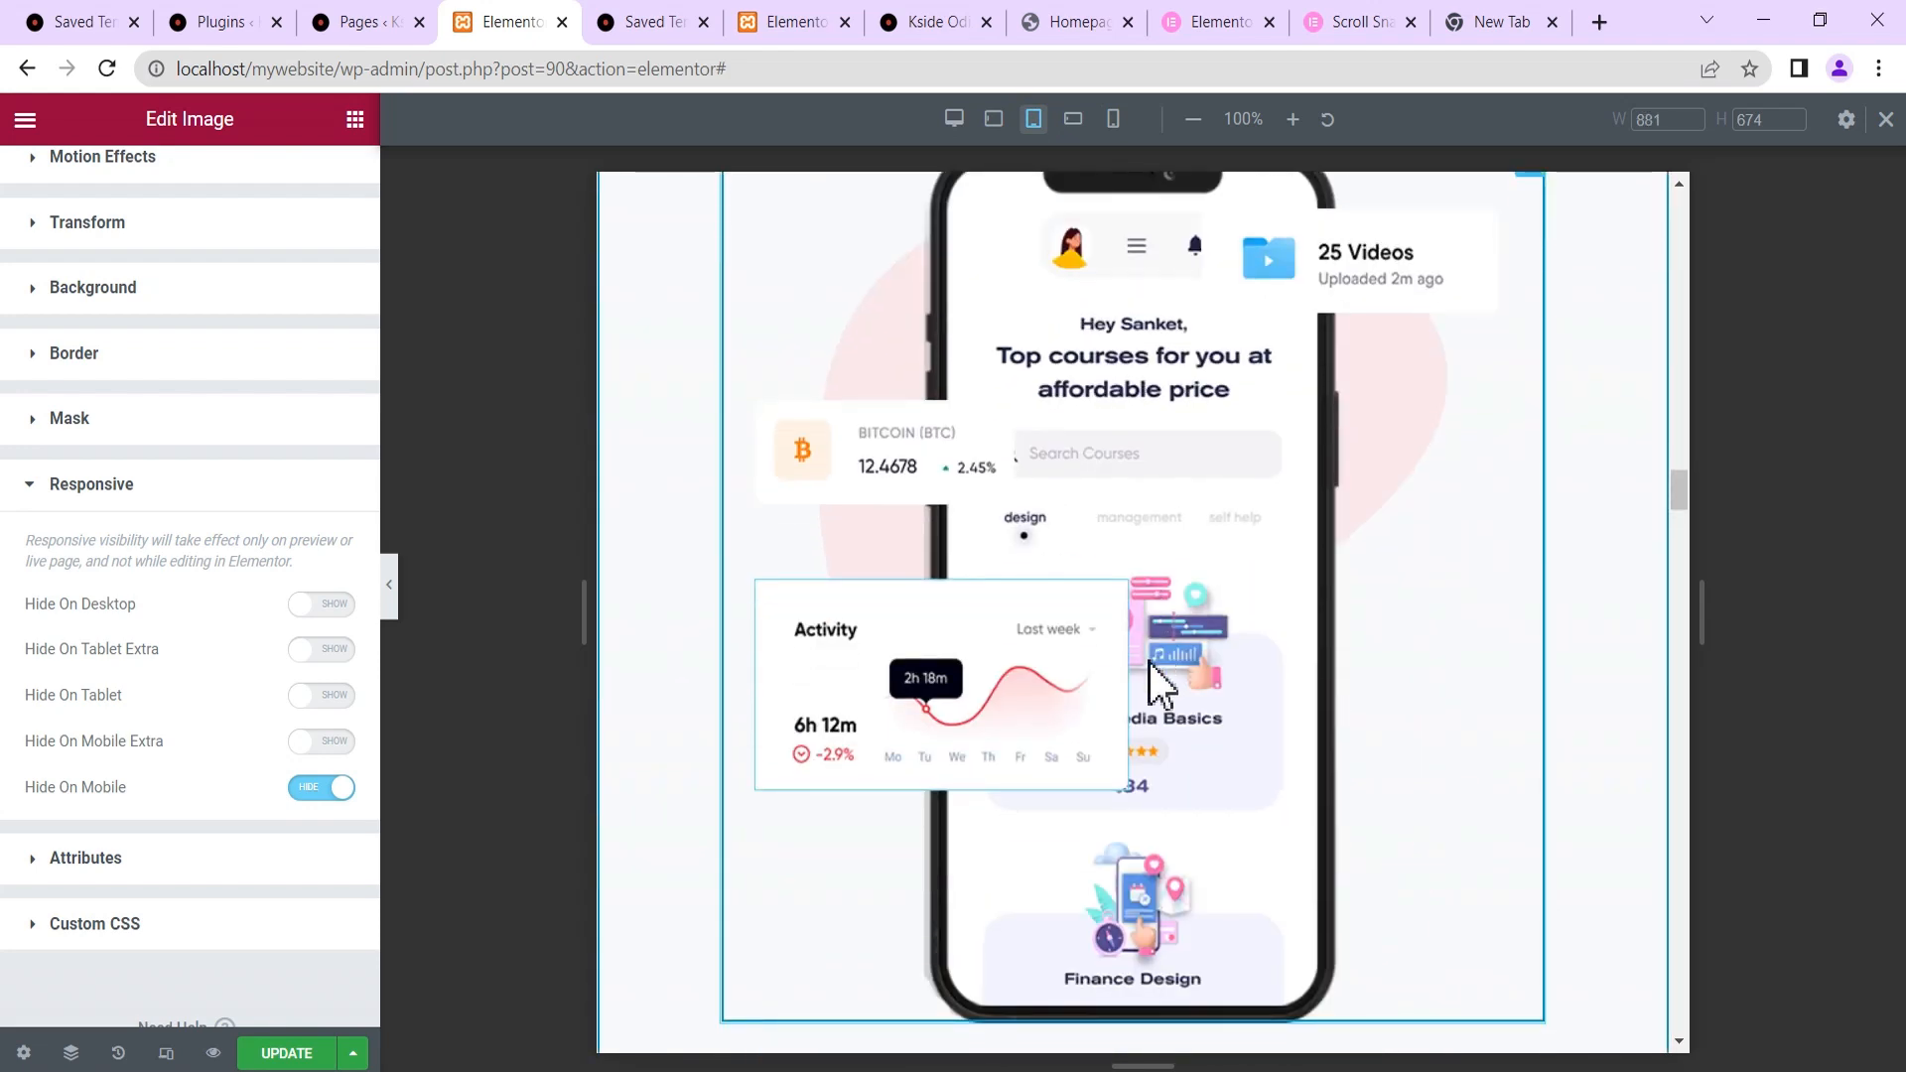
scroll(1148, 659, up, 1)
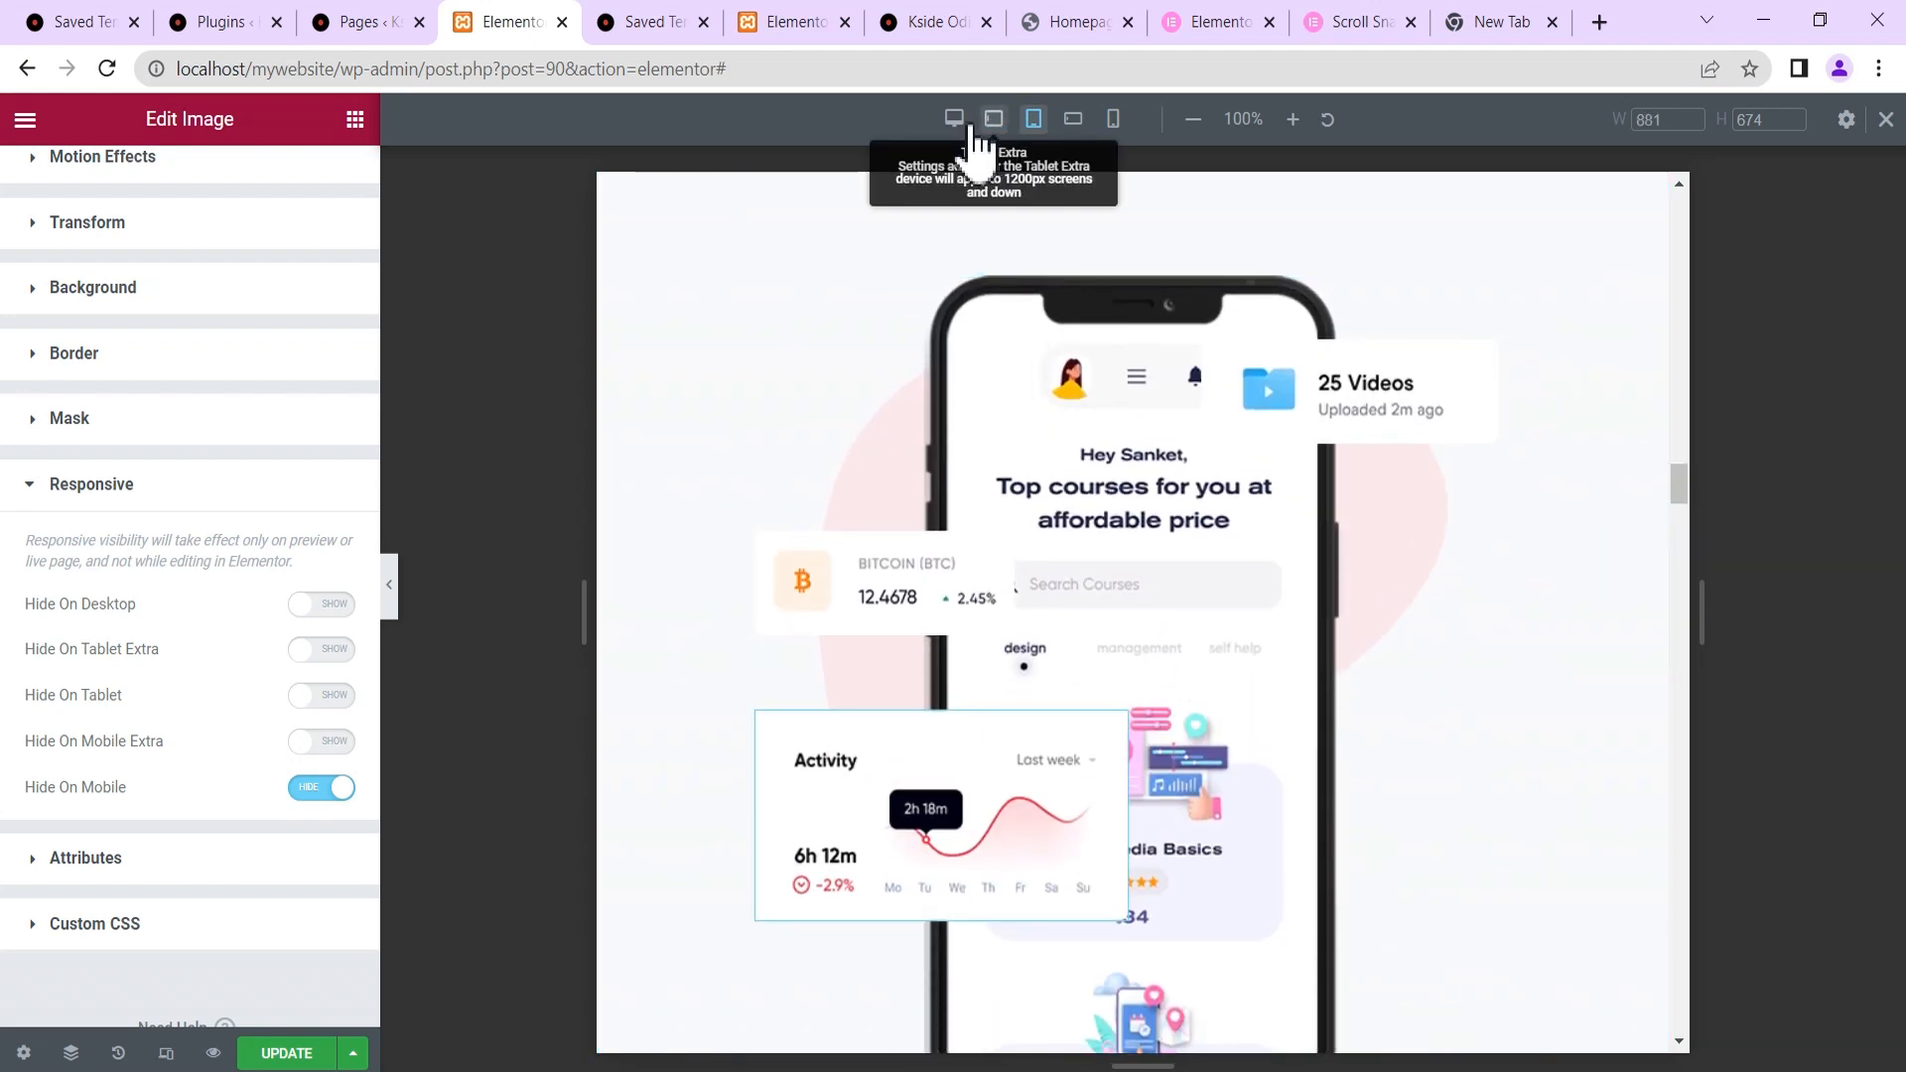
click(953, 119)
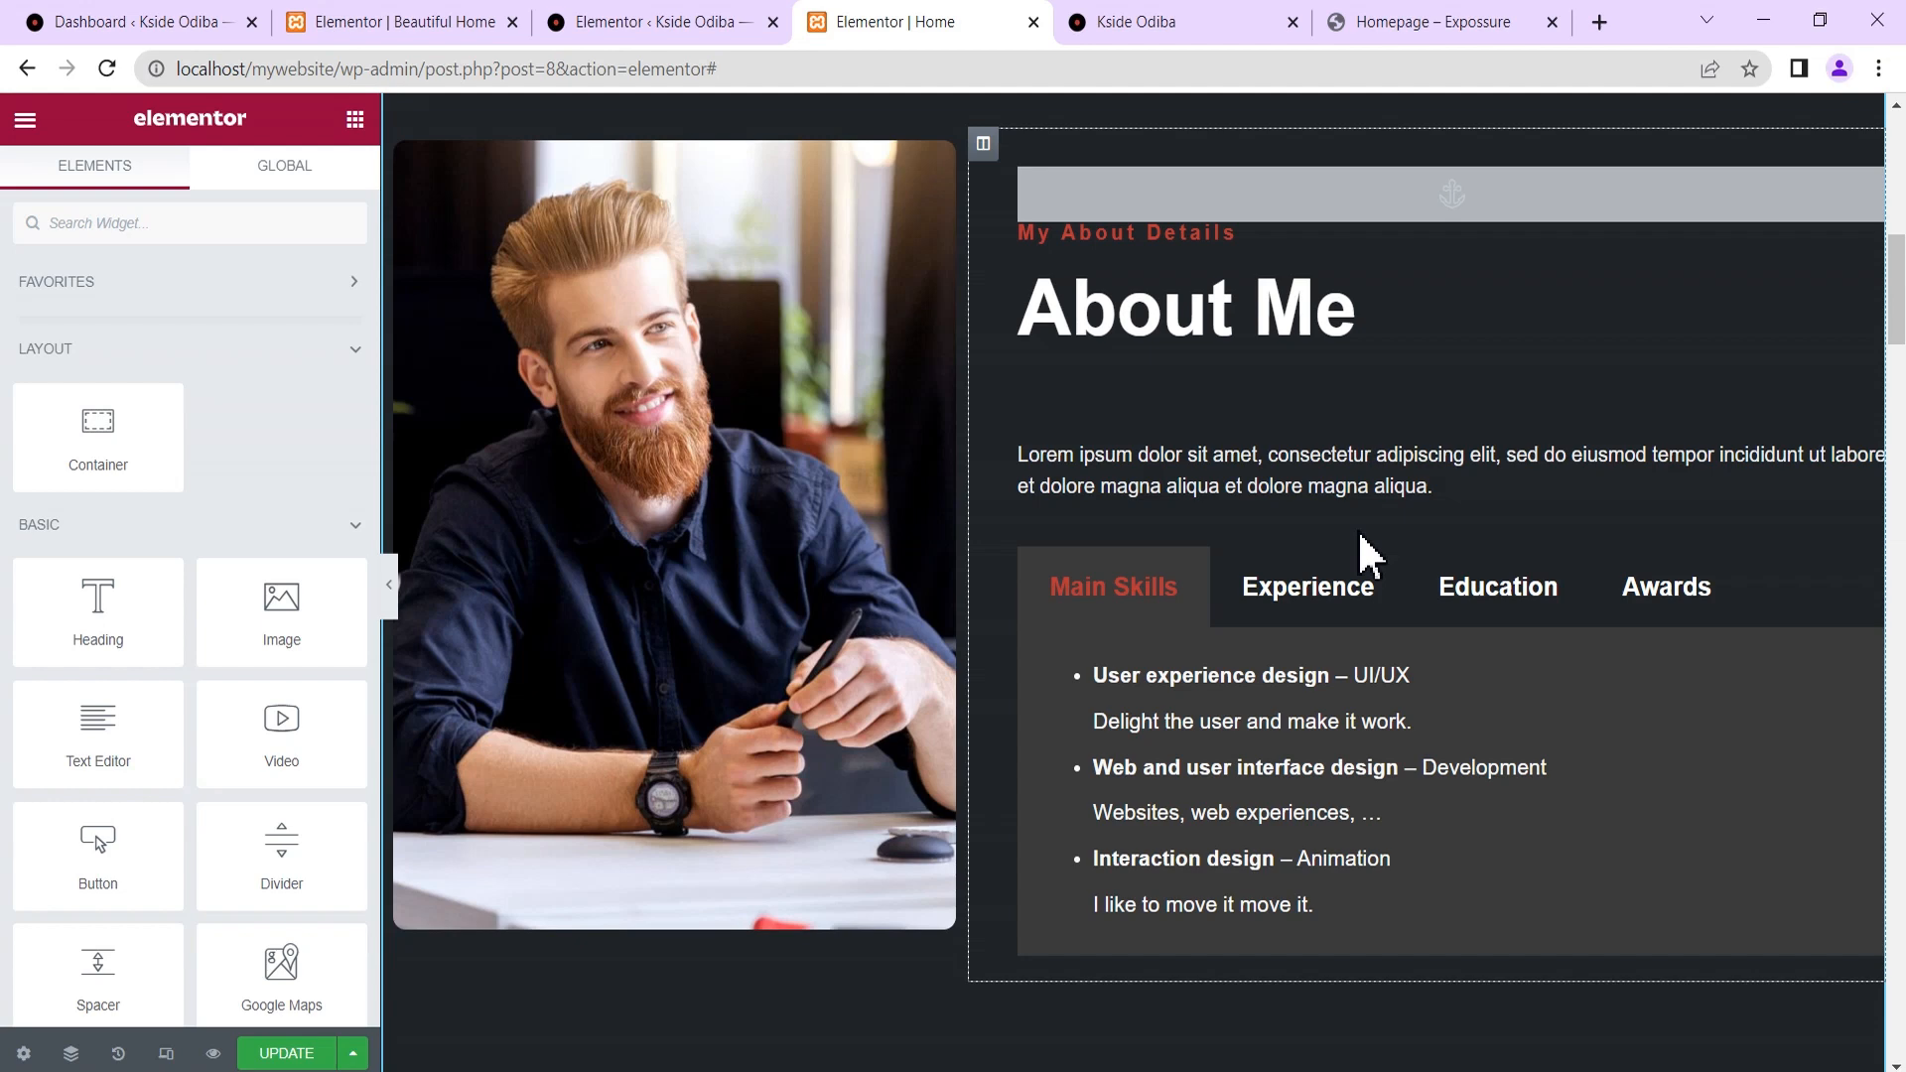
Examine the dark Home page's sections, from the hero and About Me areas down to the contact form.
scroll(1389, 616, up, 5)
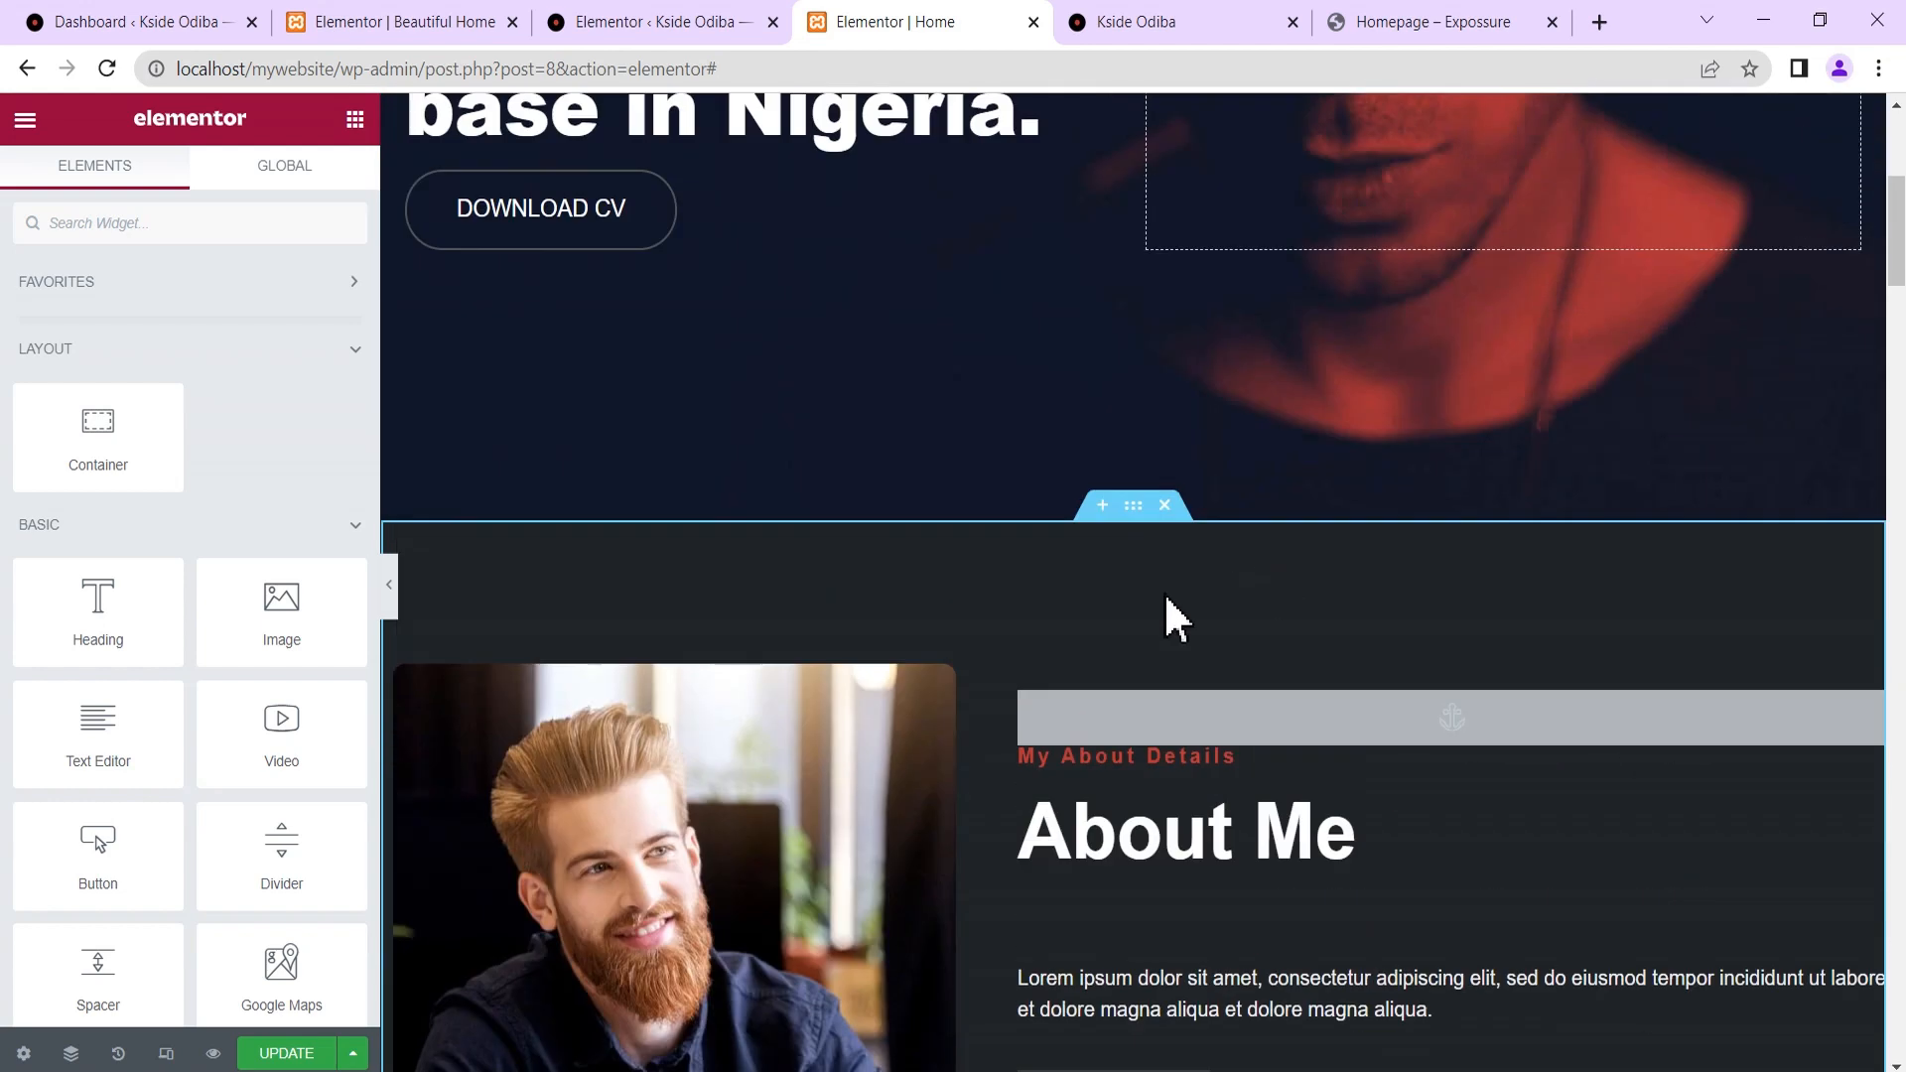
scroll(1166, 615, down, 13)
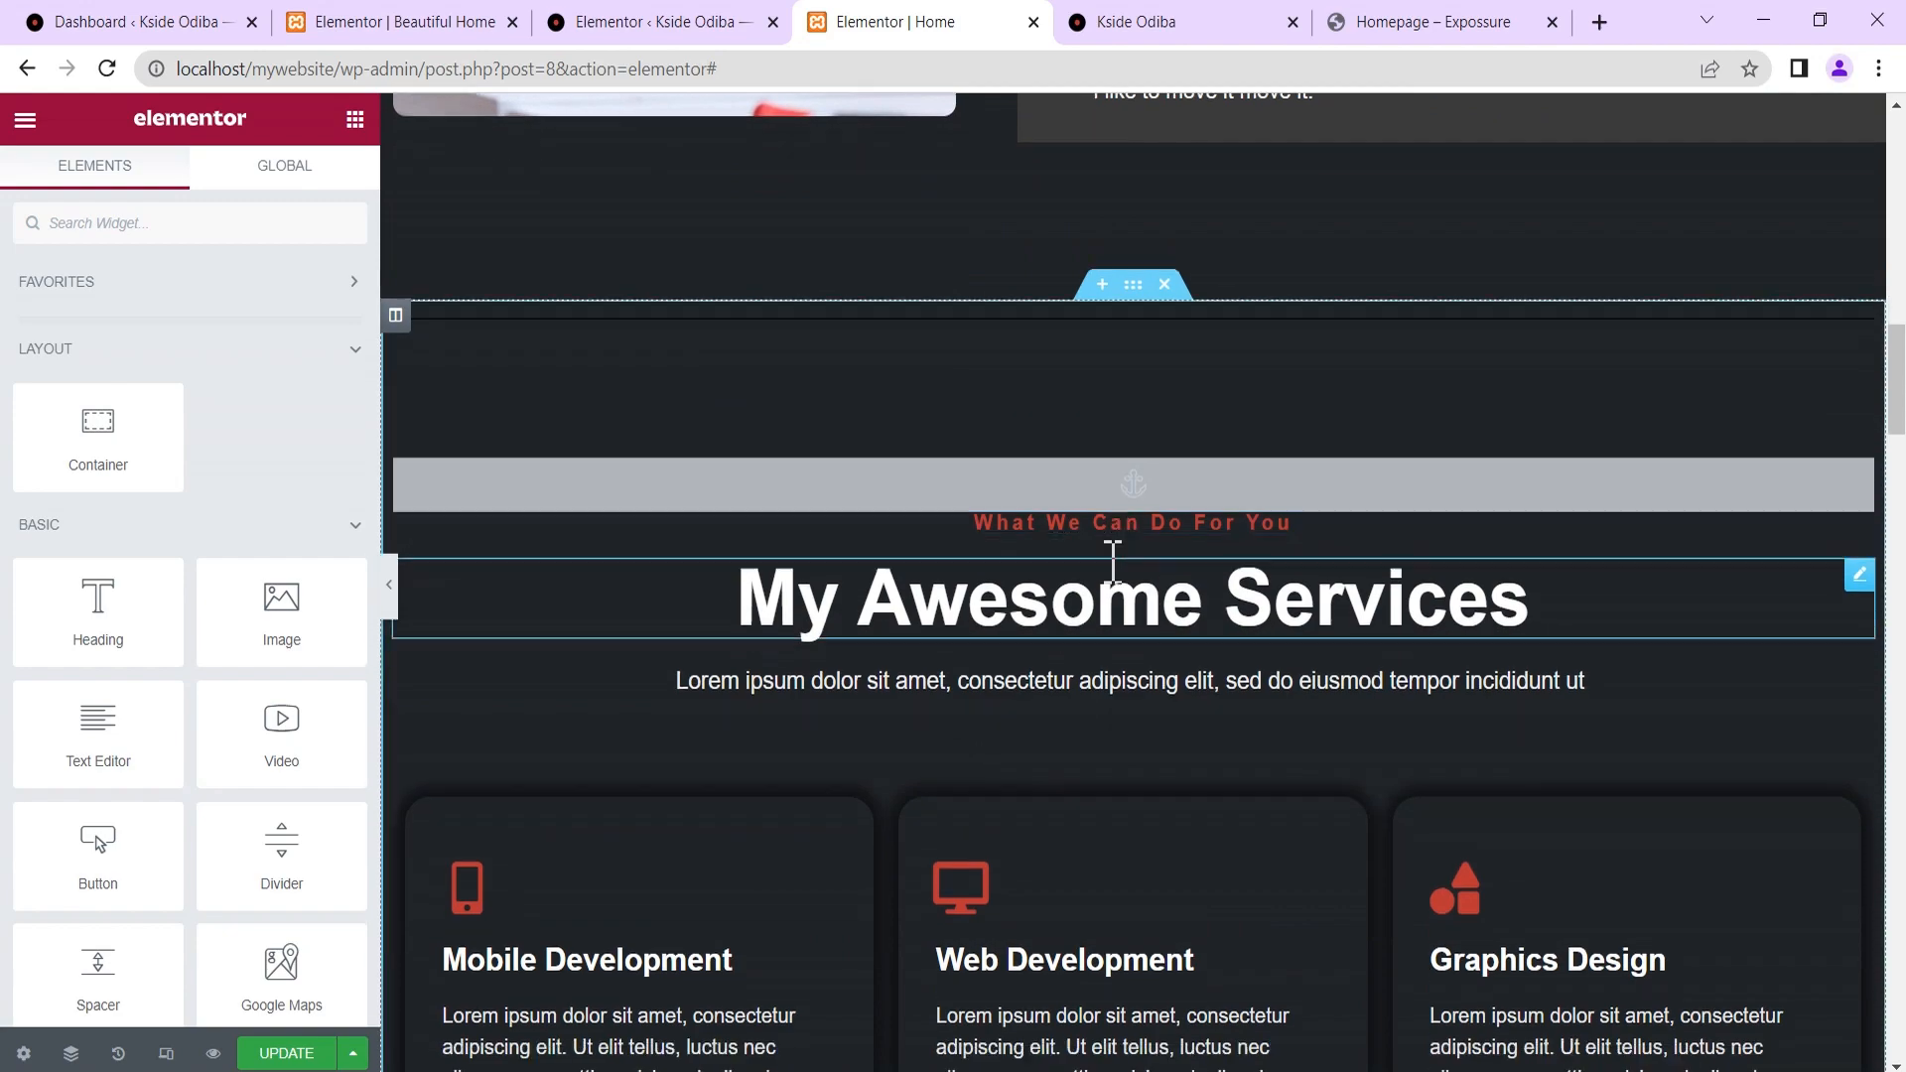
scroll(1112, 561, down, 18)
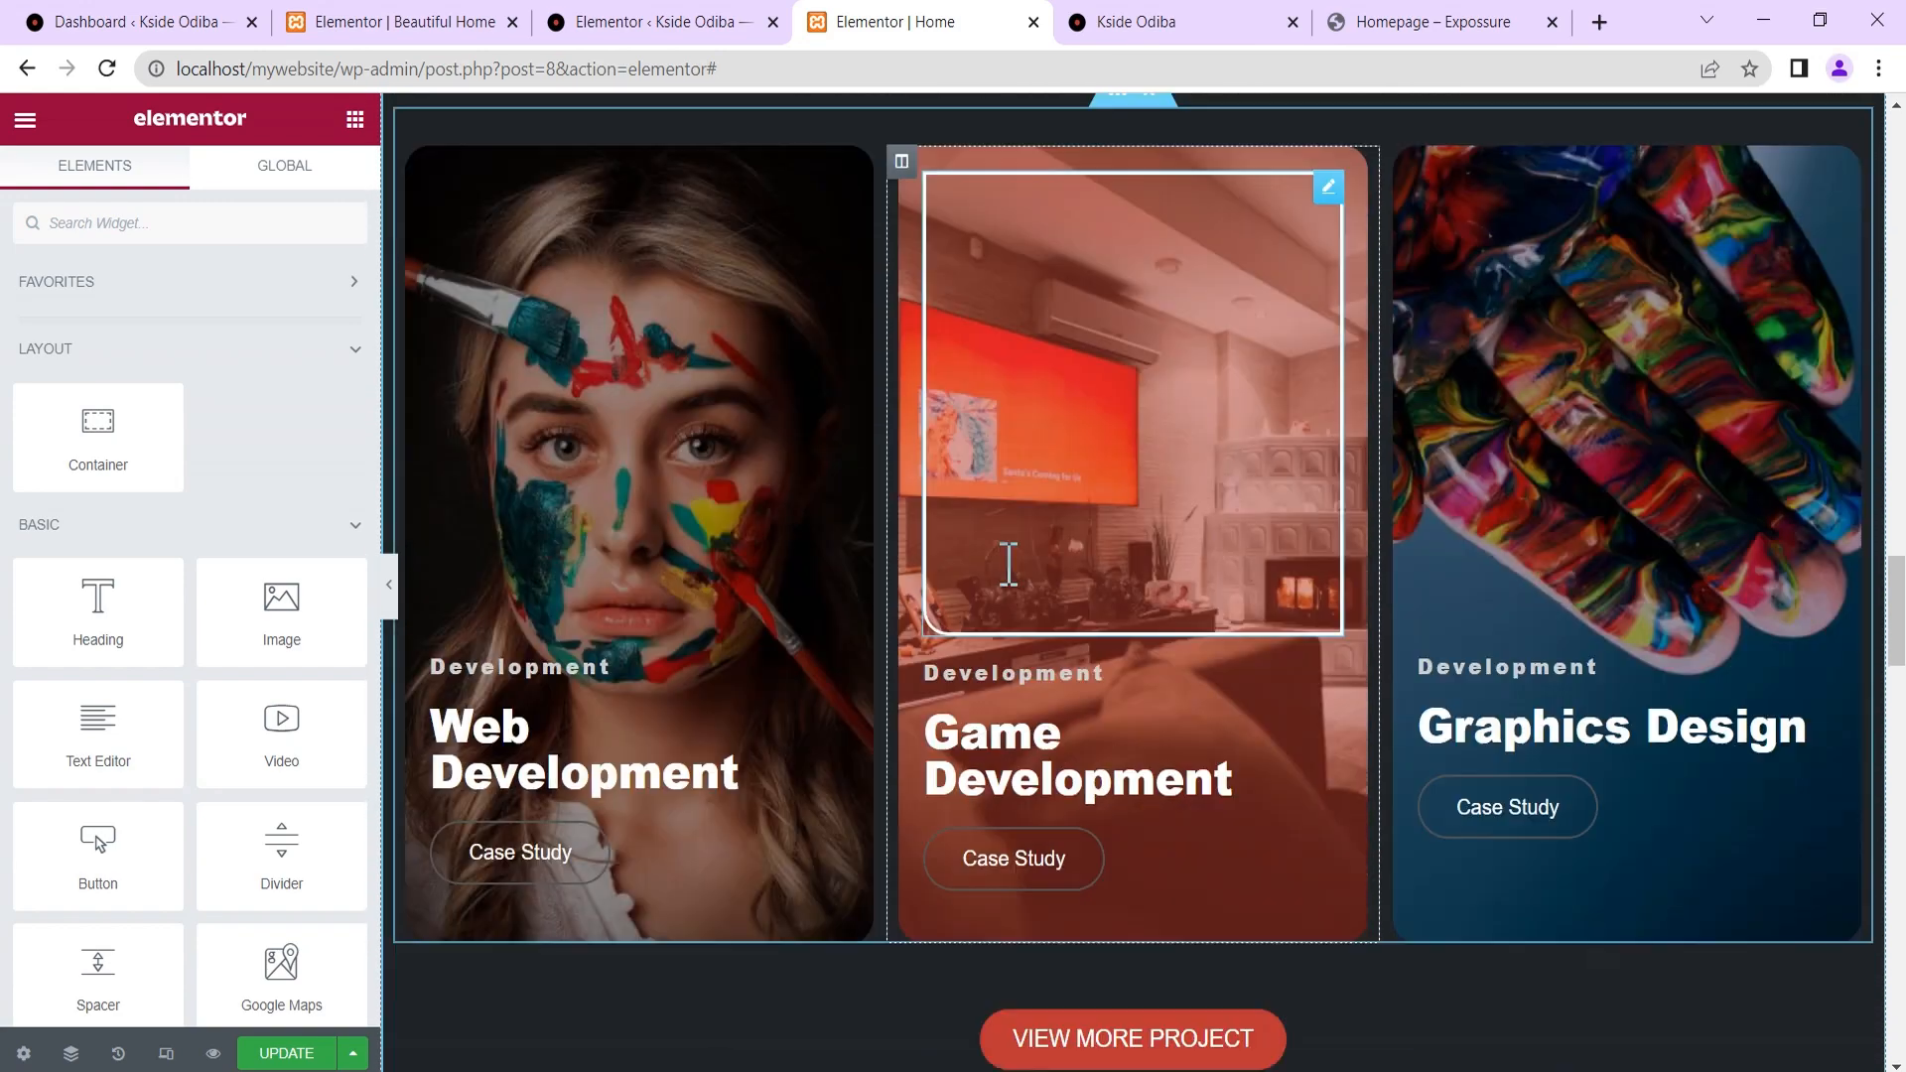
scroll(1009, 564, down, 20)
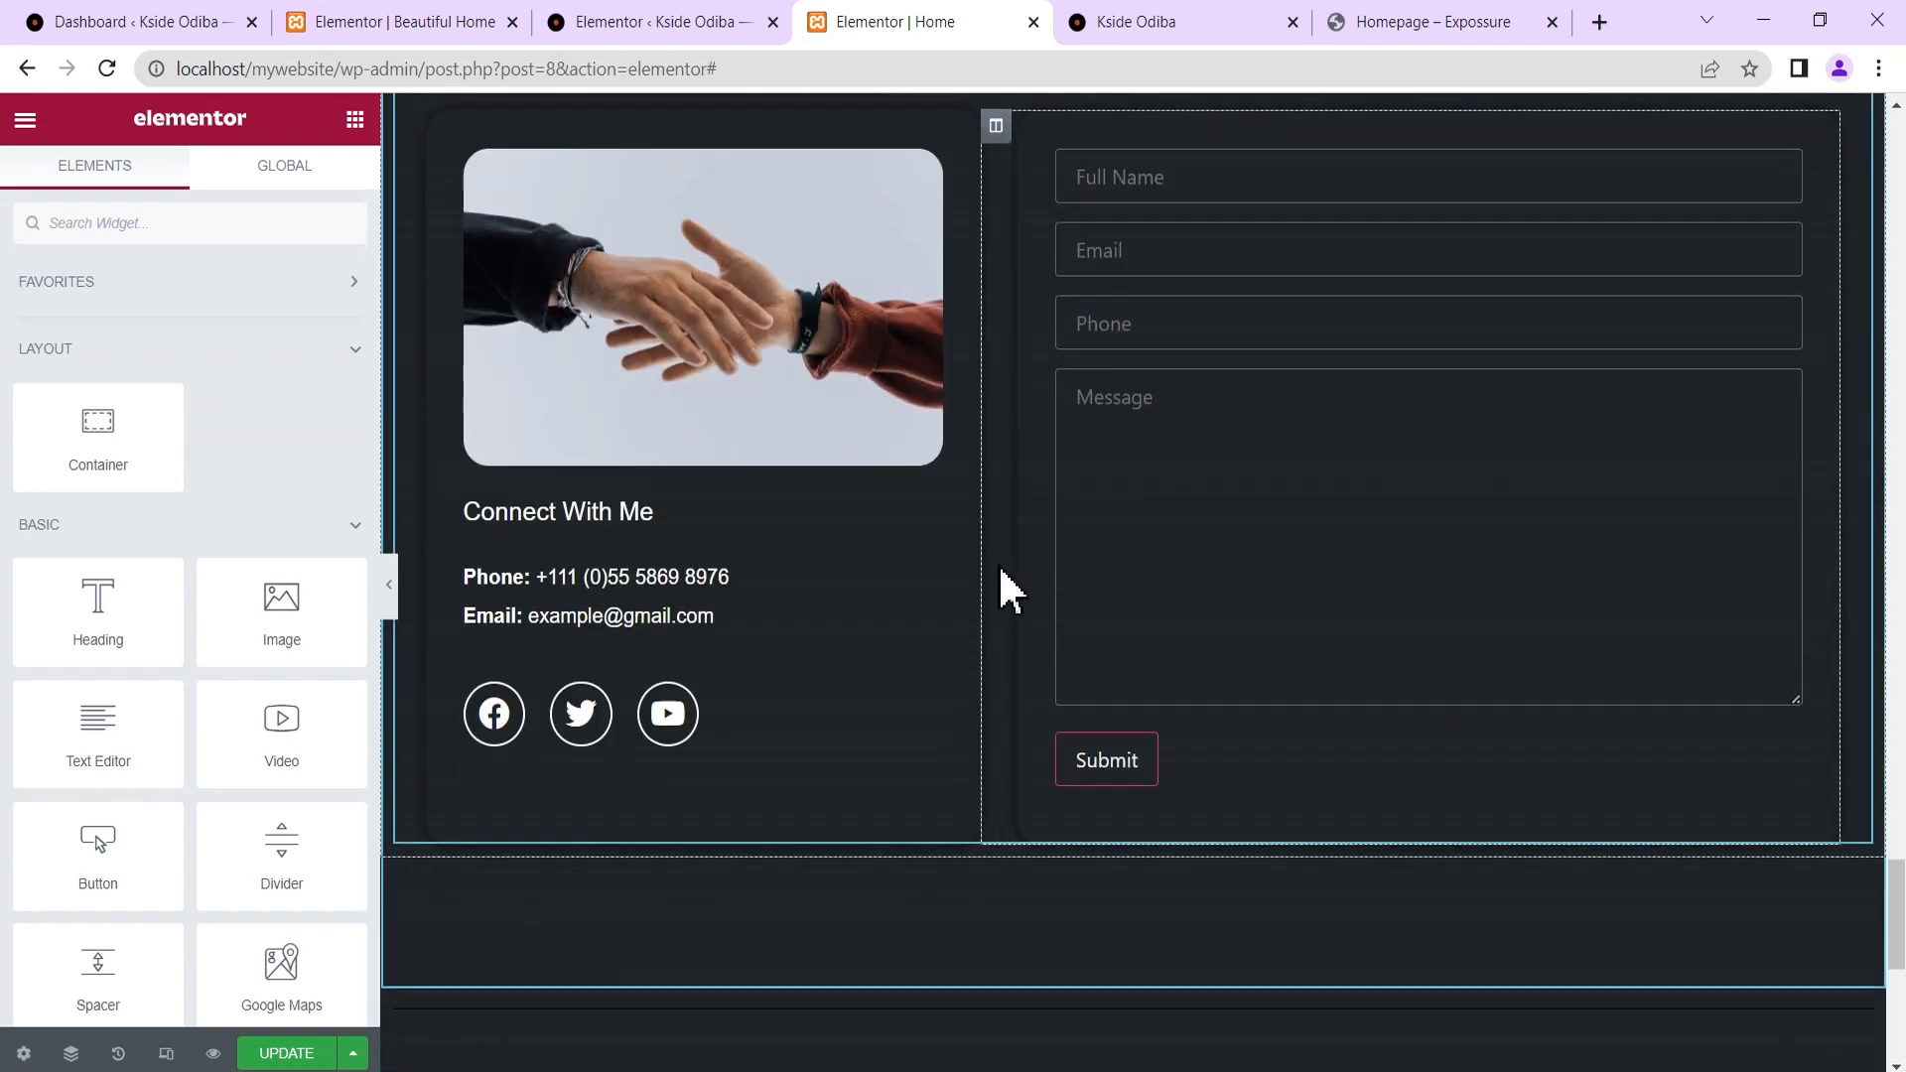
scroll(998, 564, down, 7)
scroll(1004, 551, up, 16)
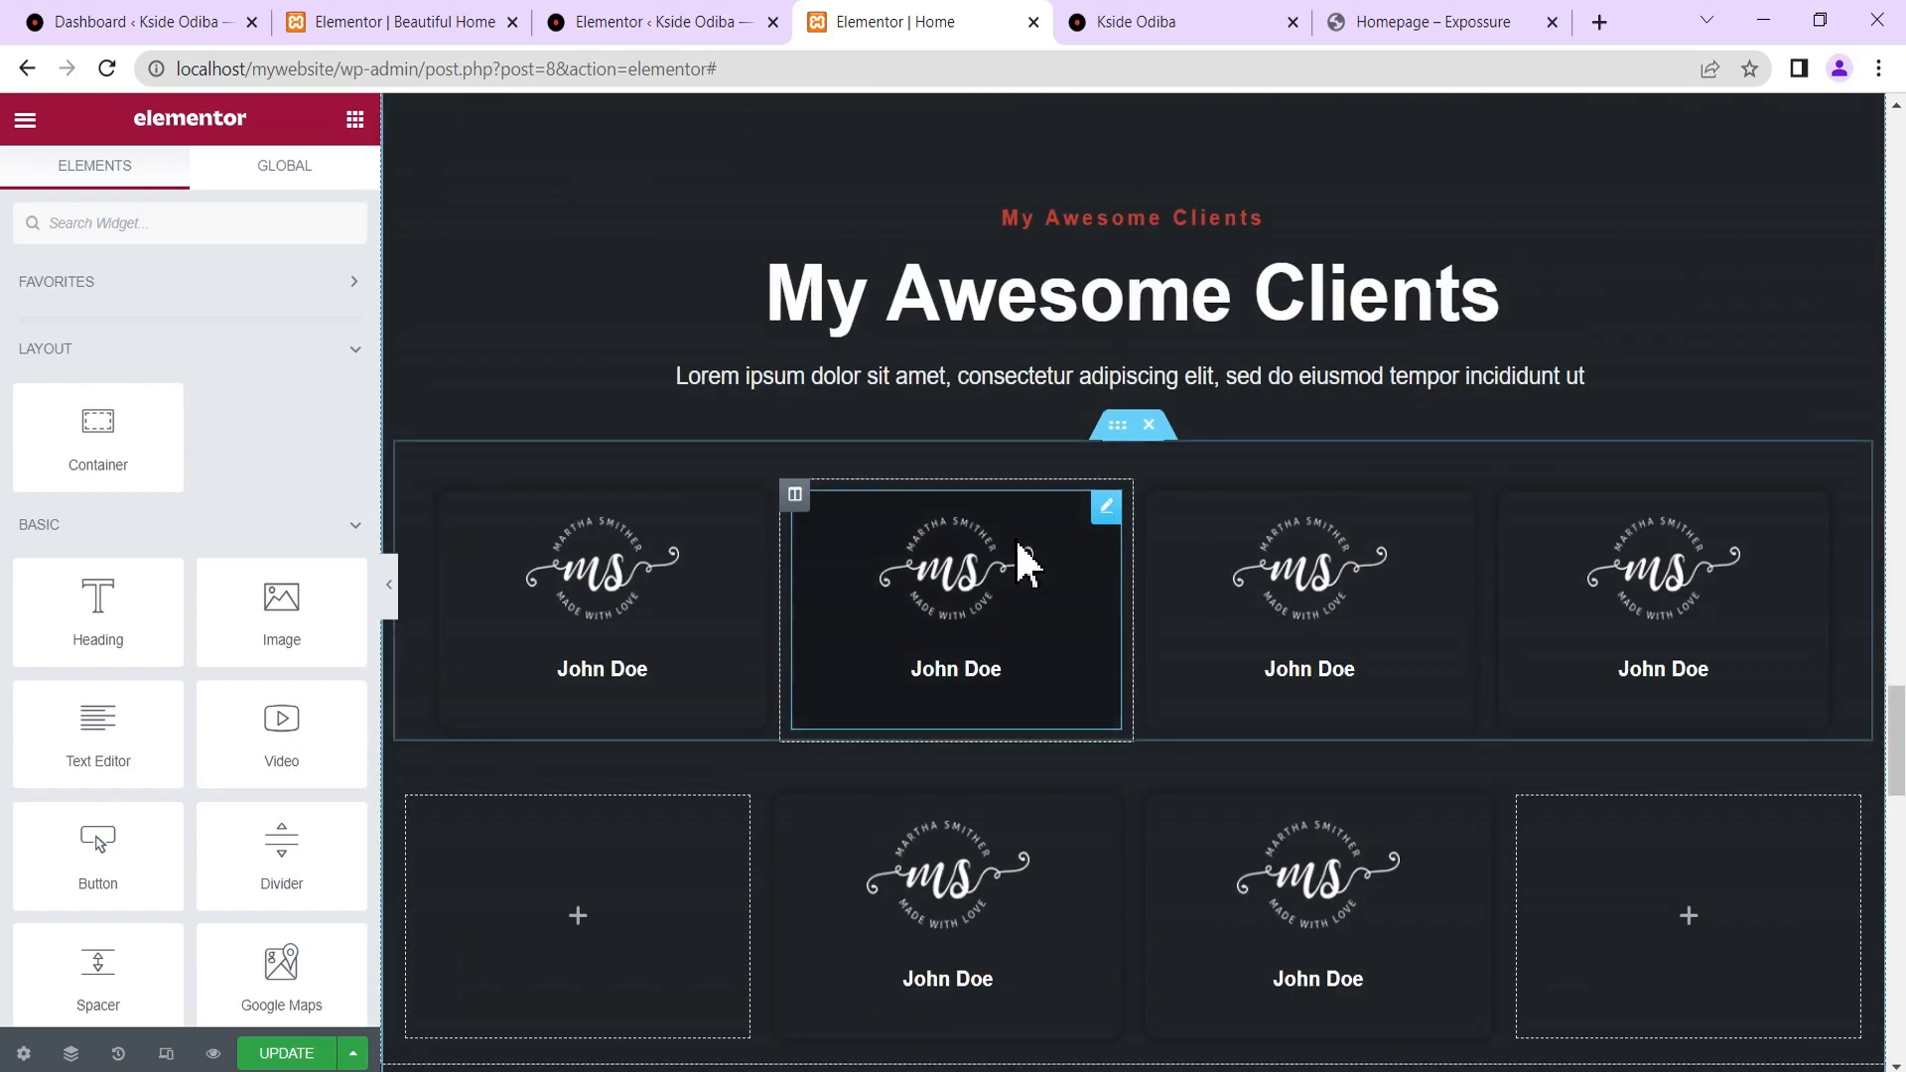
scroll(1022, 560, up, 15)
scroll(1032, 564, down, 4)
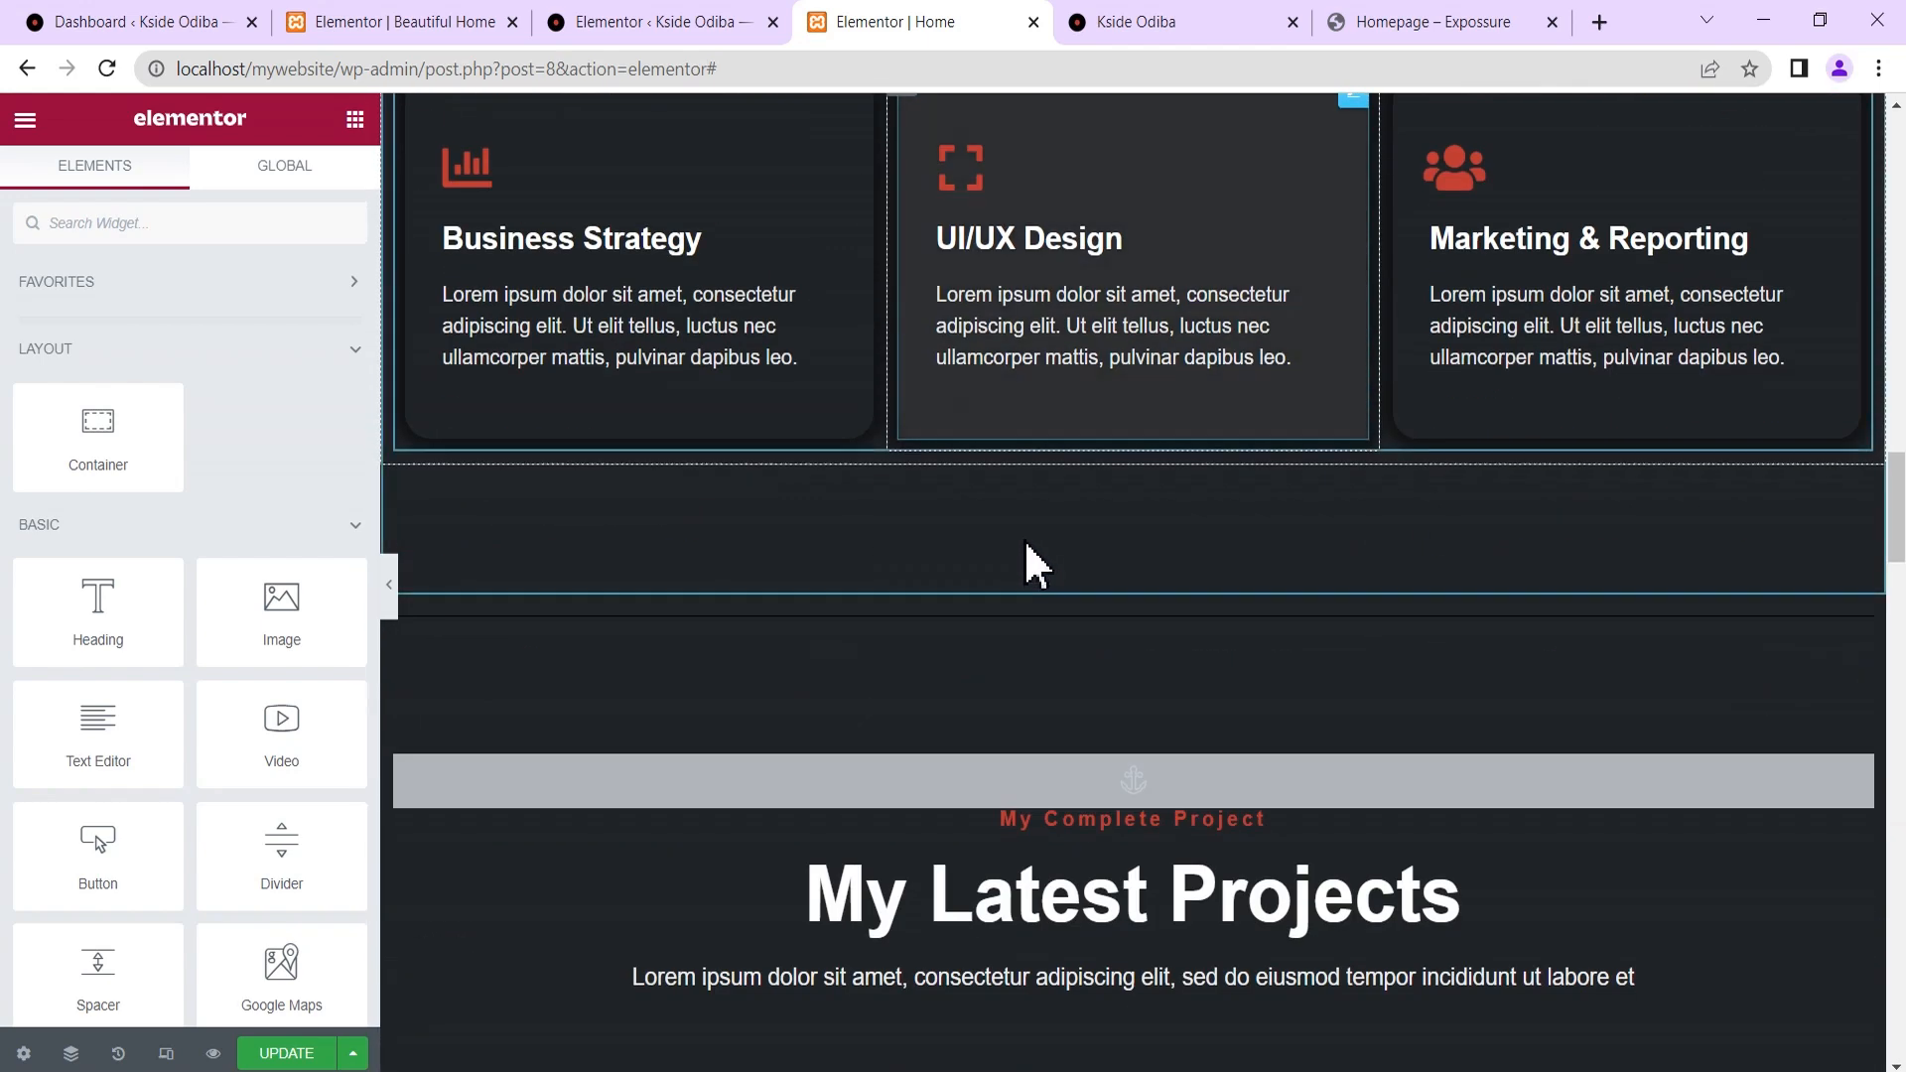
Insert an empty vertical container between the services cards and My Latest Projects, and open its background style settings.
click(1105, 589)
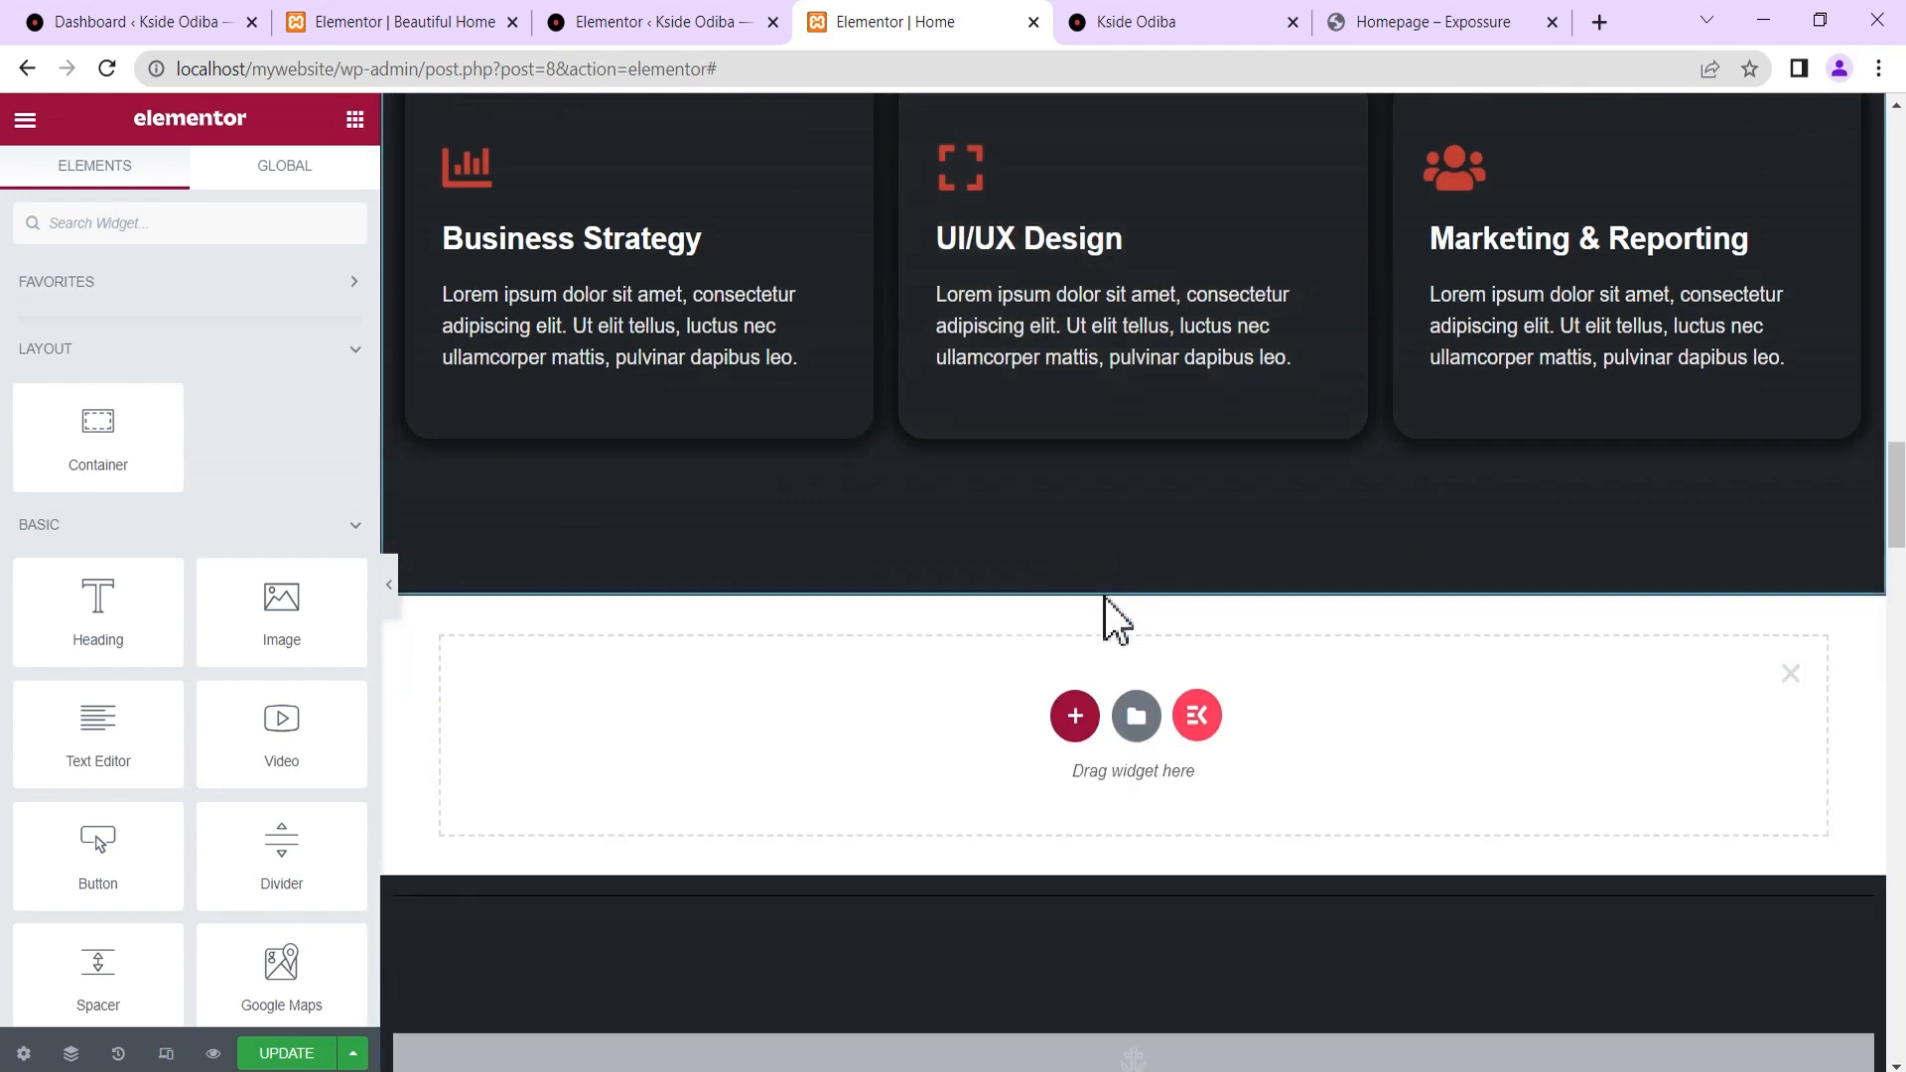
click(1074, 715)
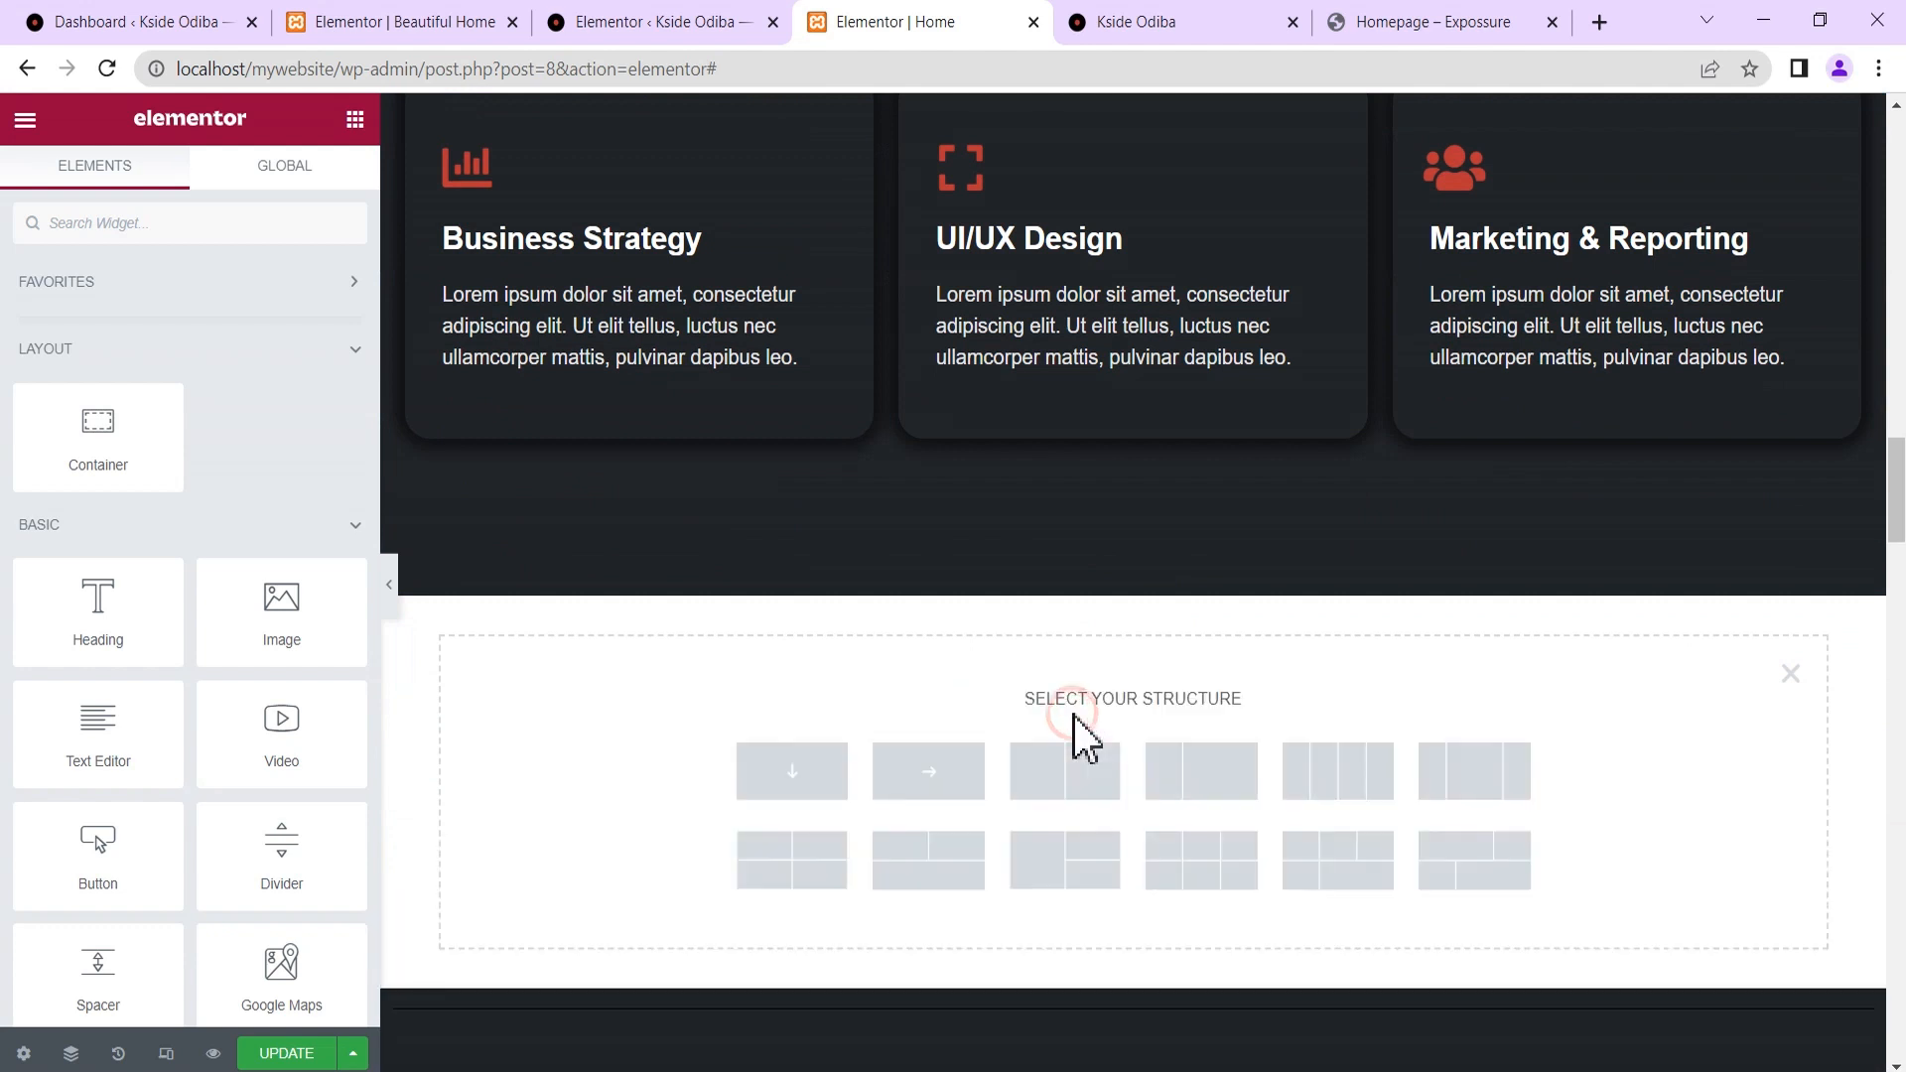
click(806, 784)
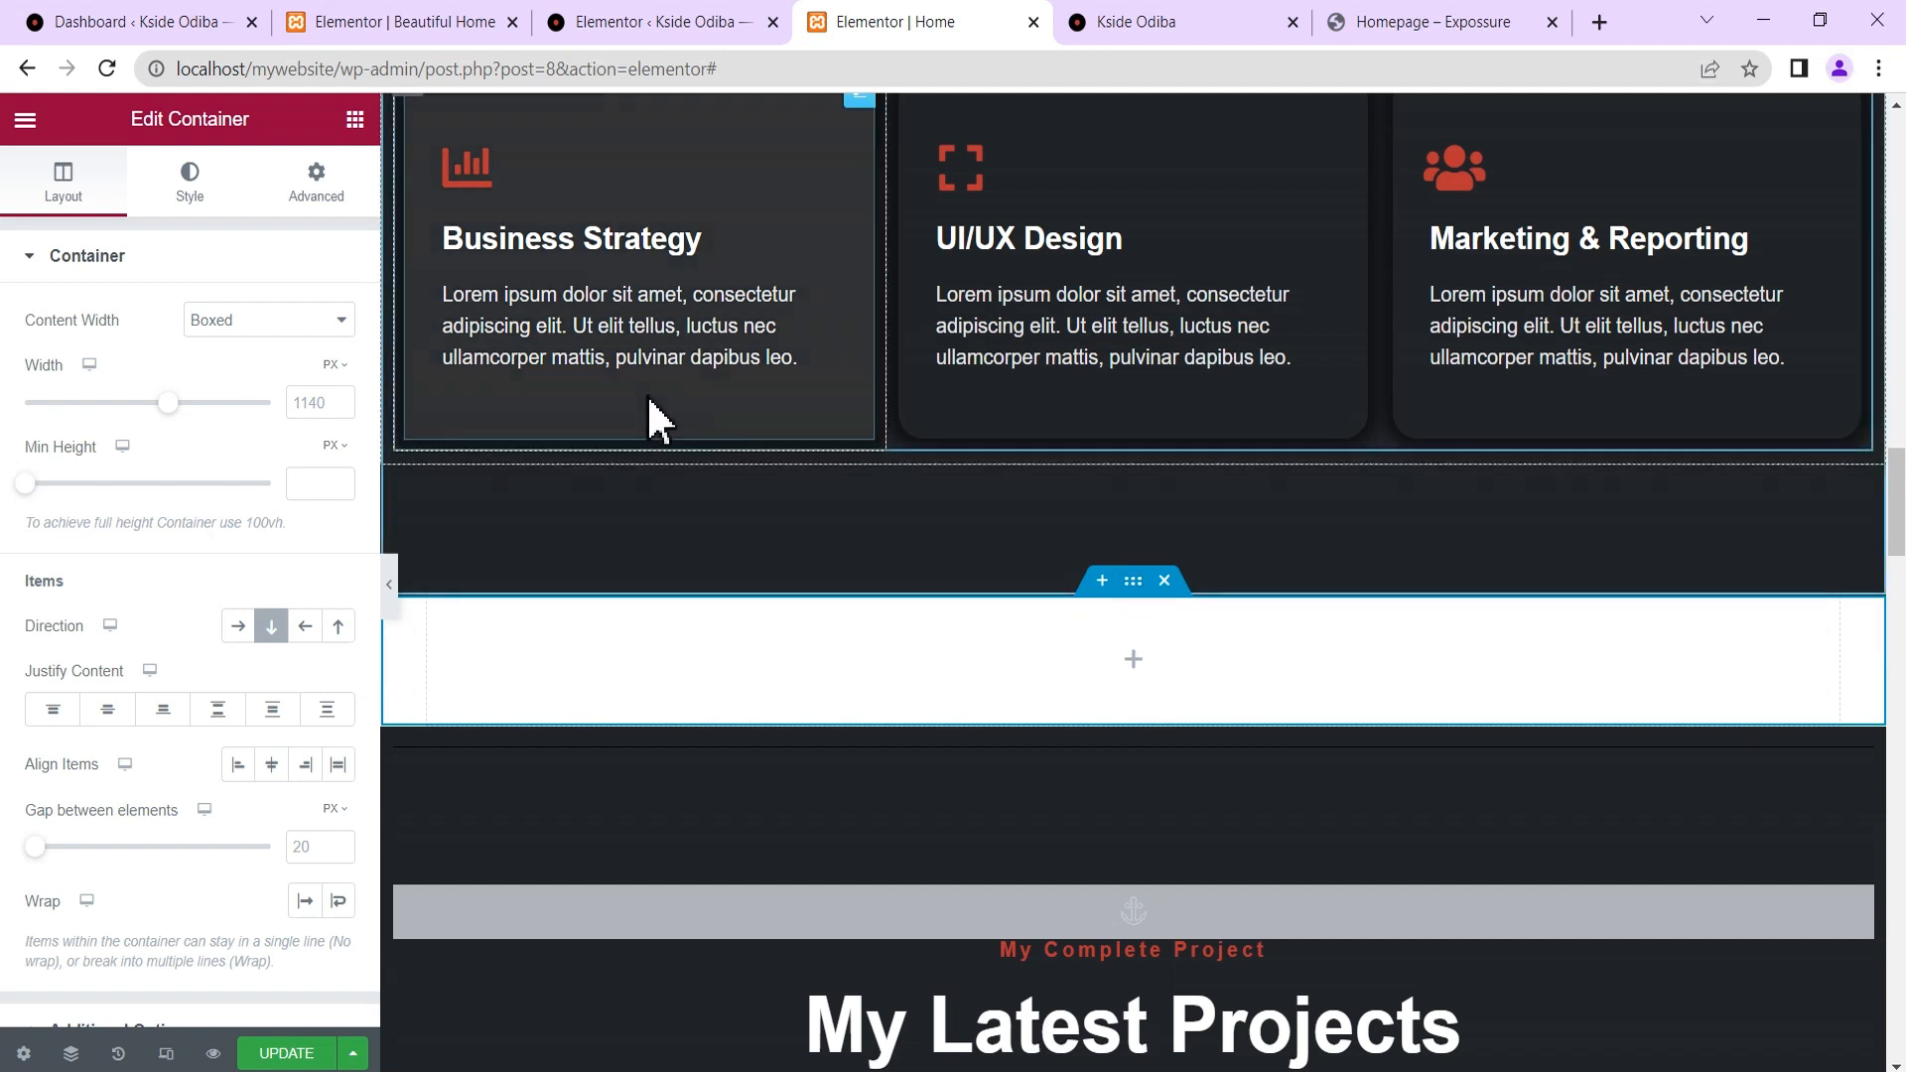
click(188, 177)
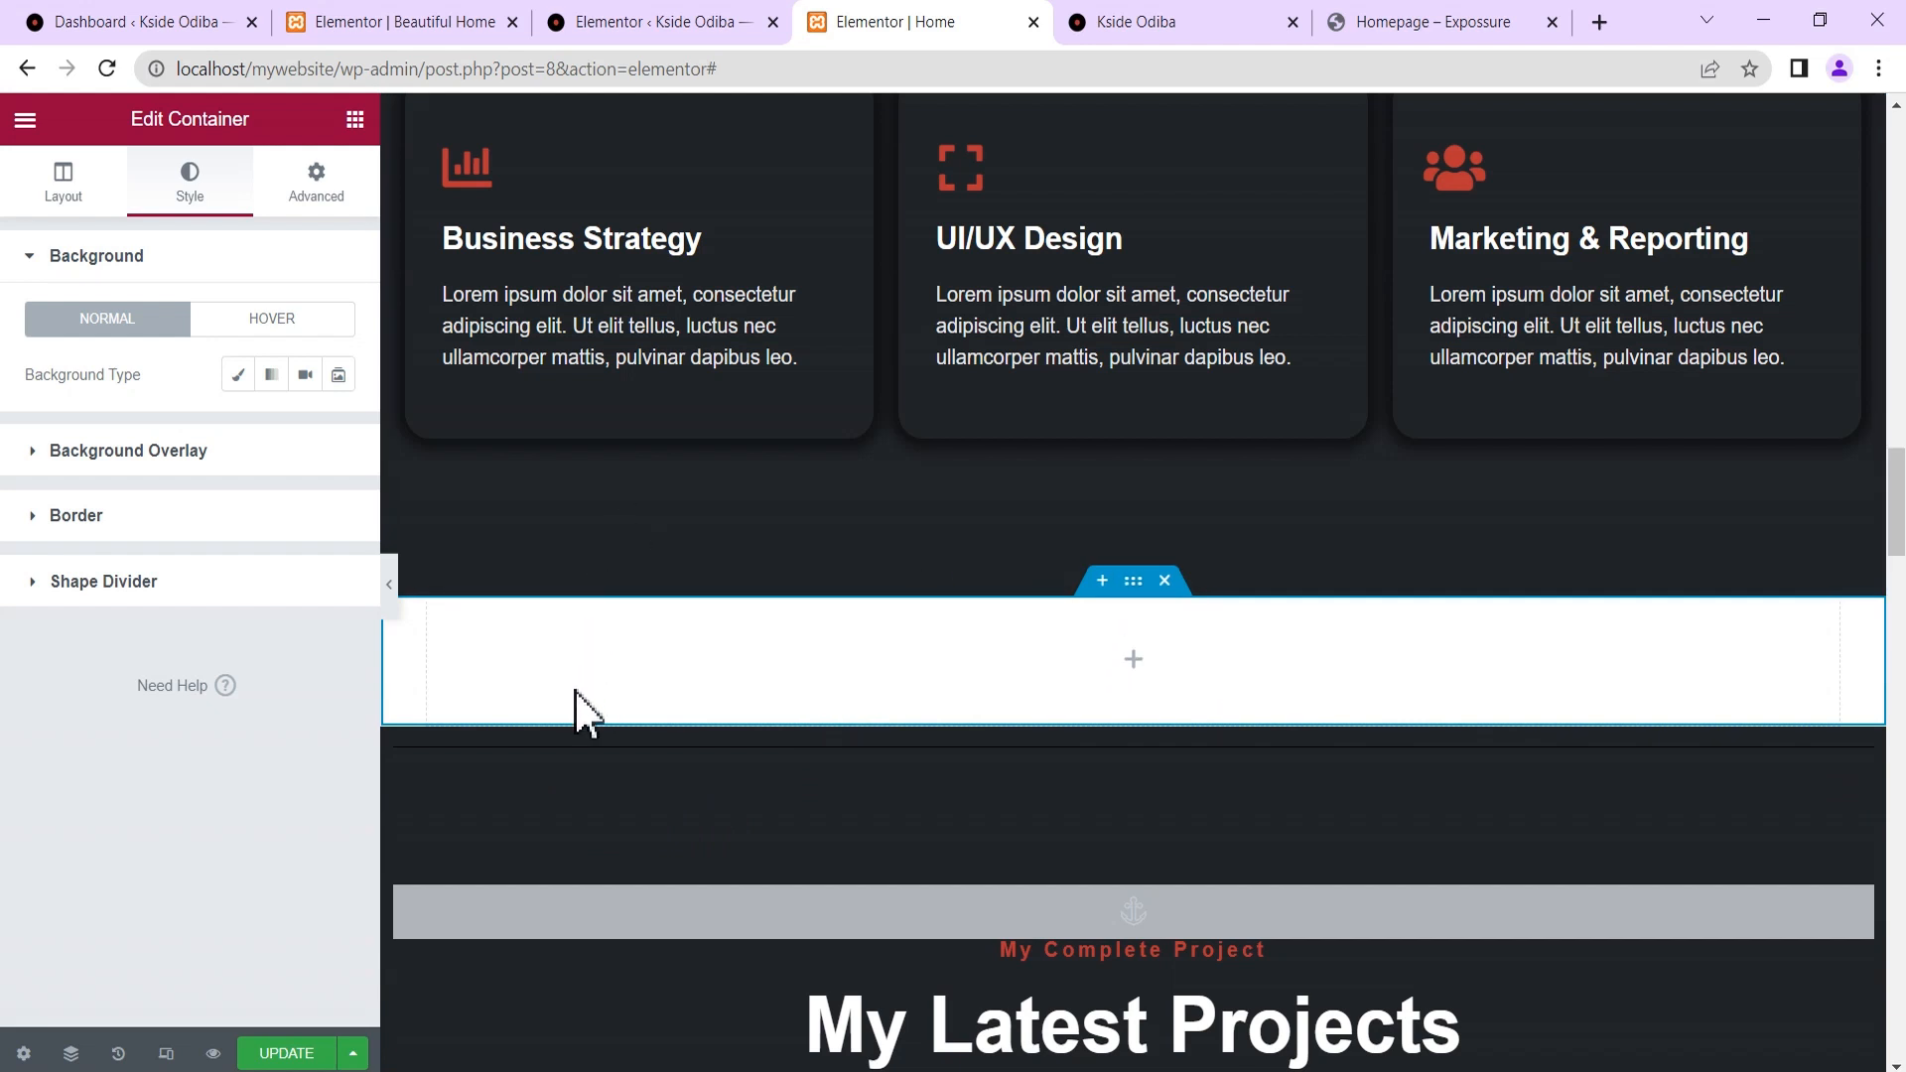
Set the page's body background color to #232323 in the page settings.
click(22, 1052)
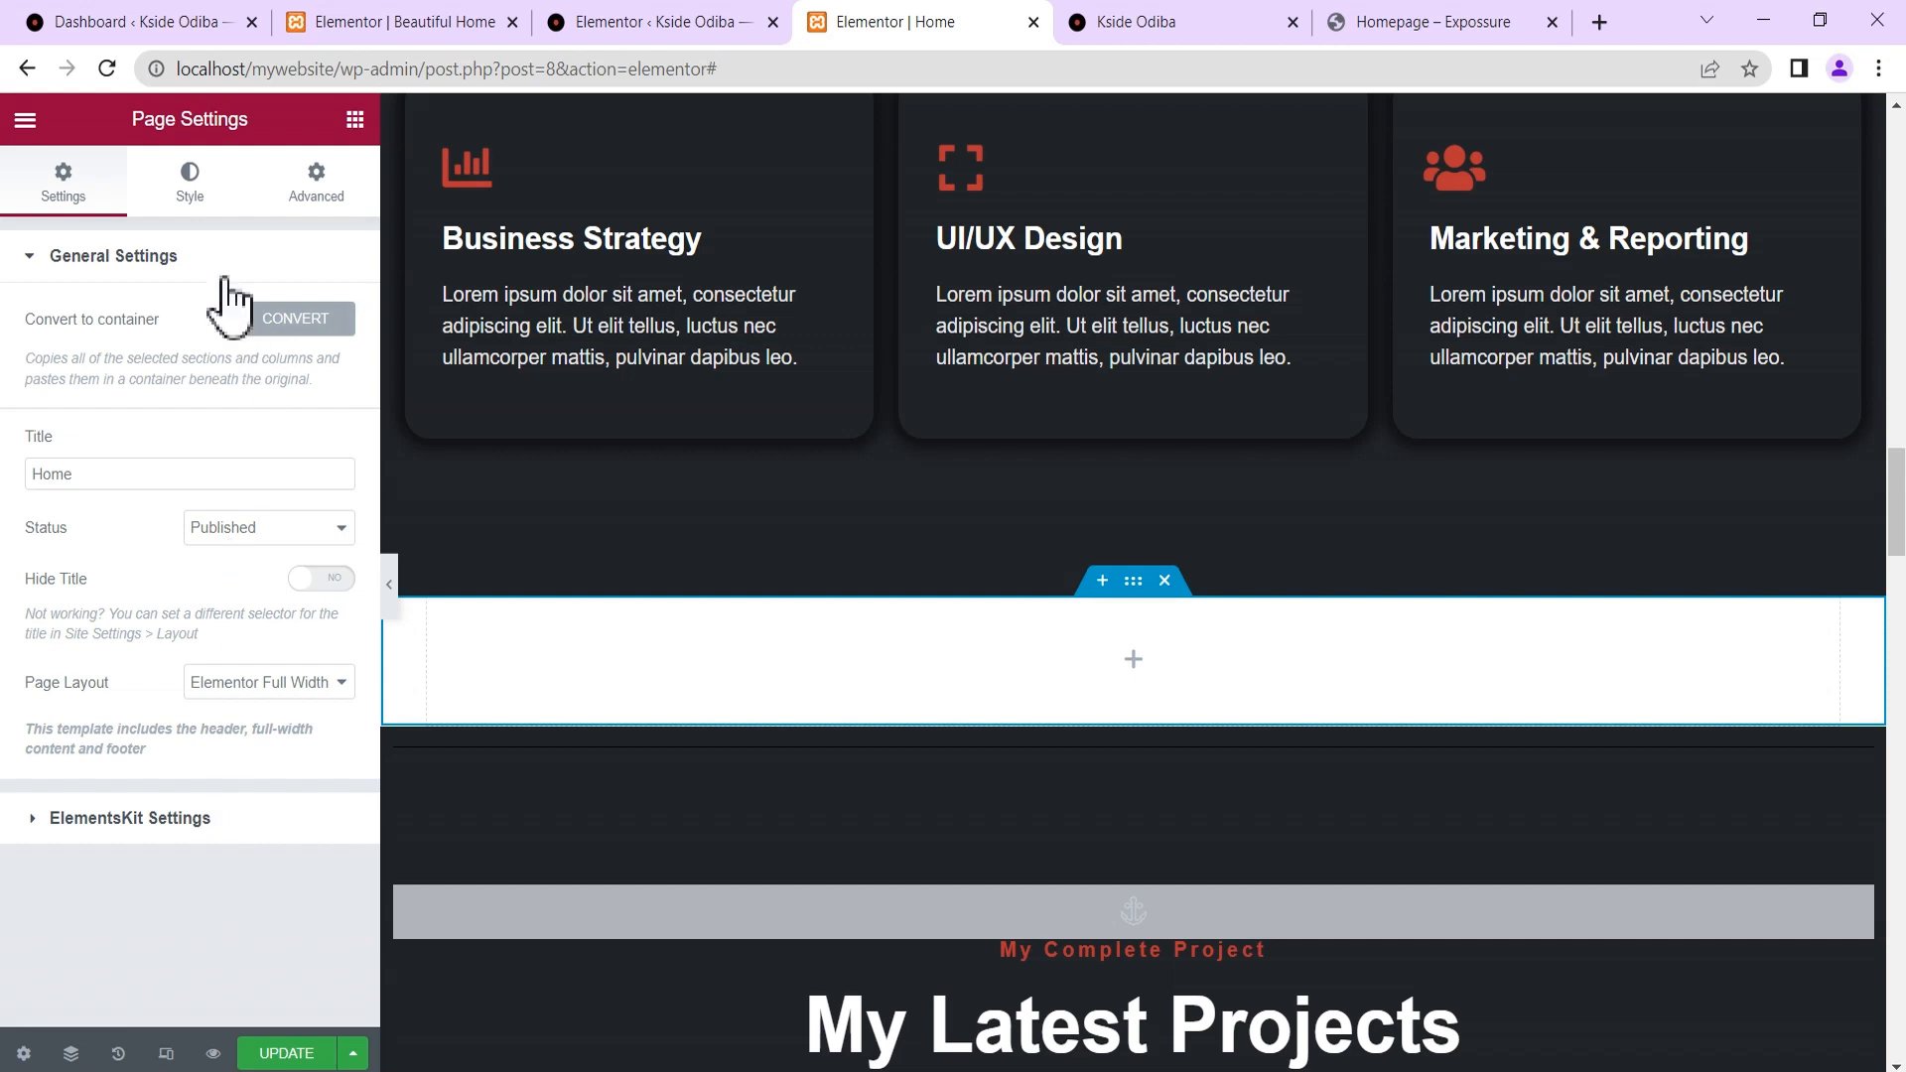
click(190, 193)
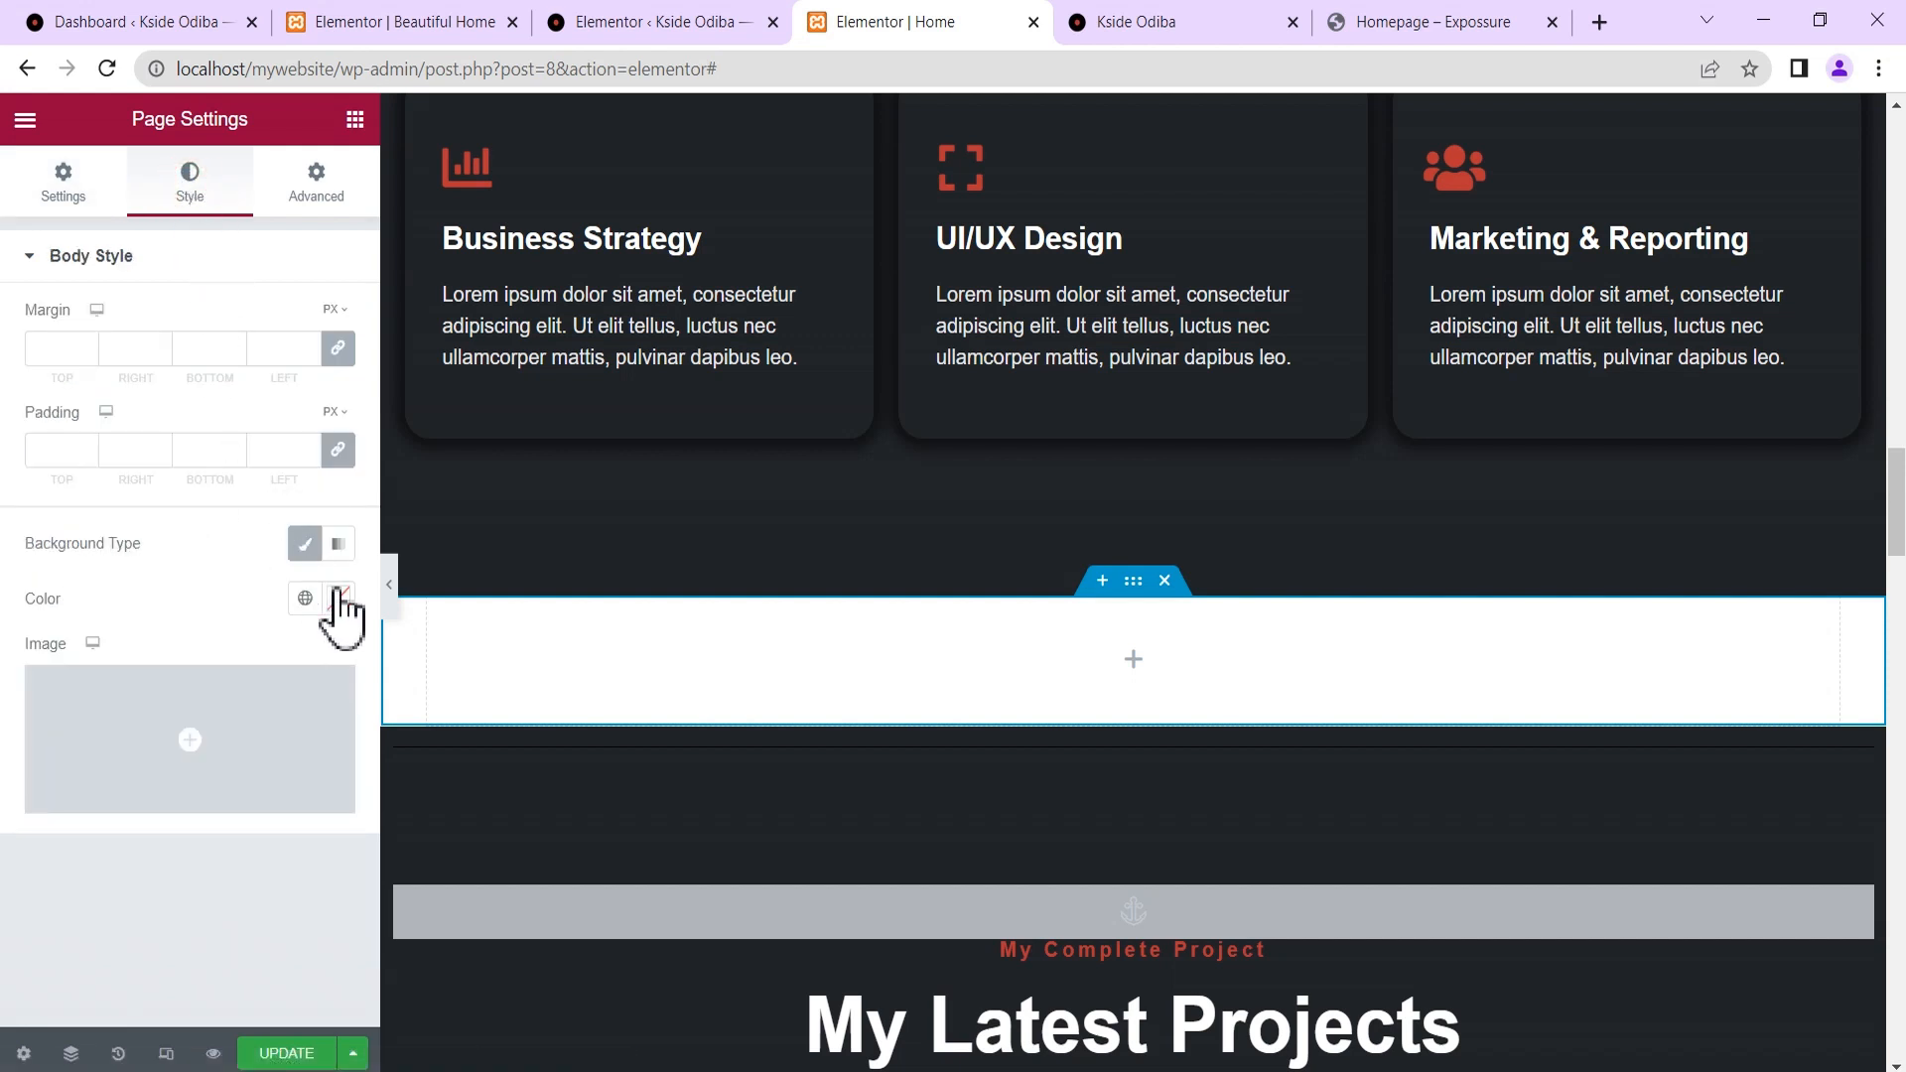
click(339, 598)
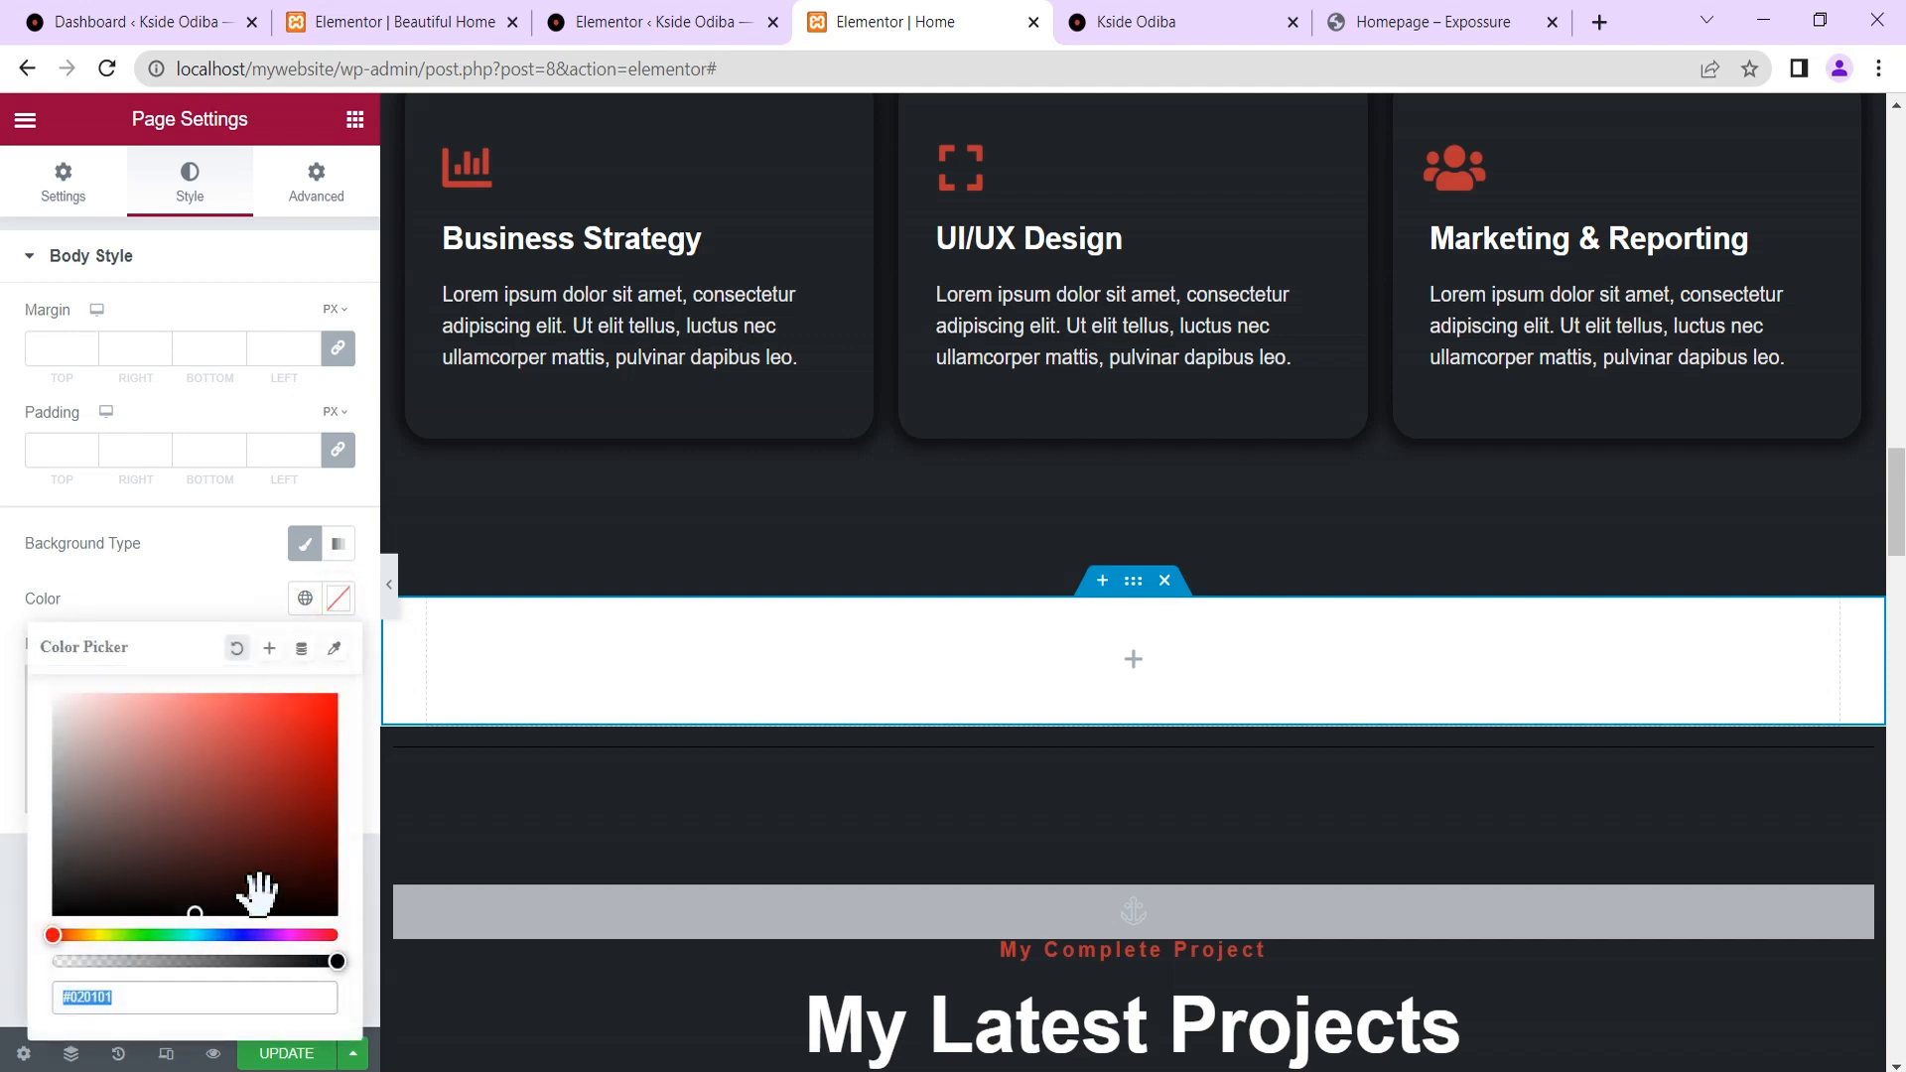
drag(197, 916, 53, 886)
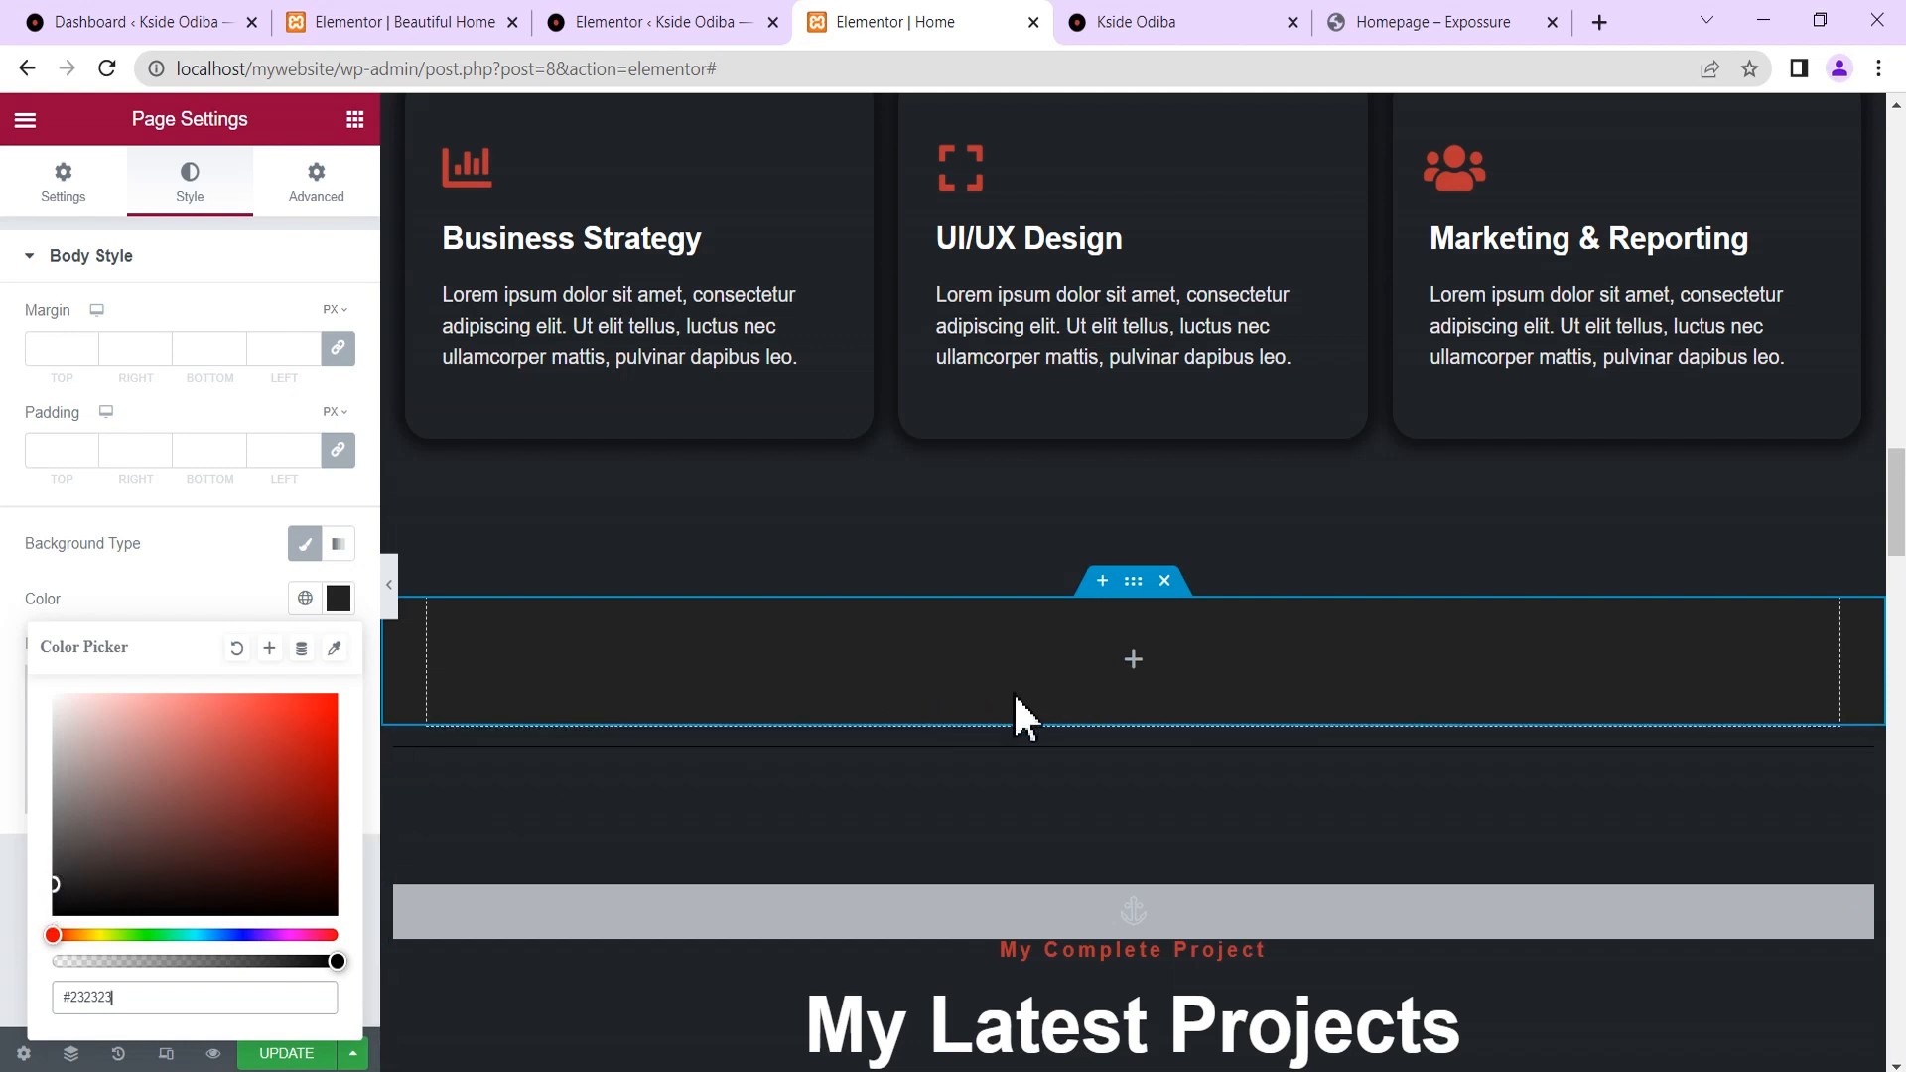
click(196, 576)
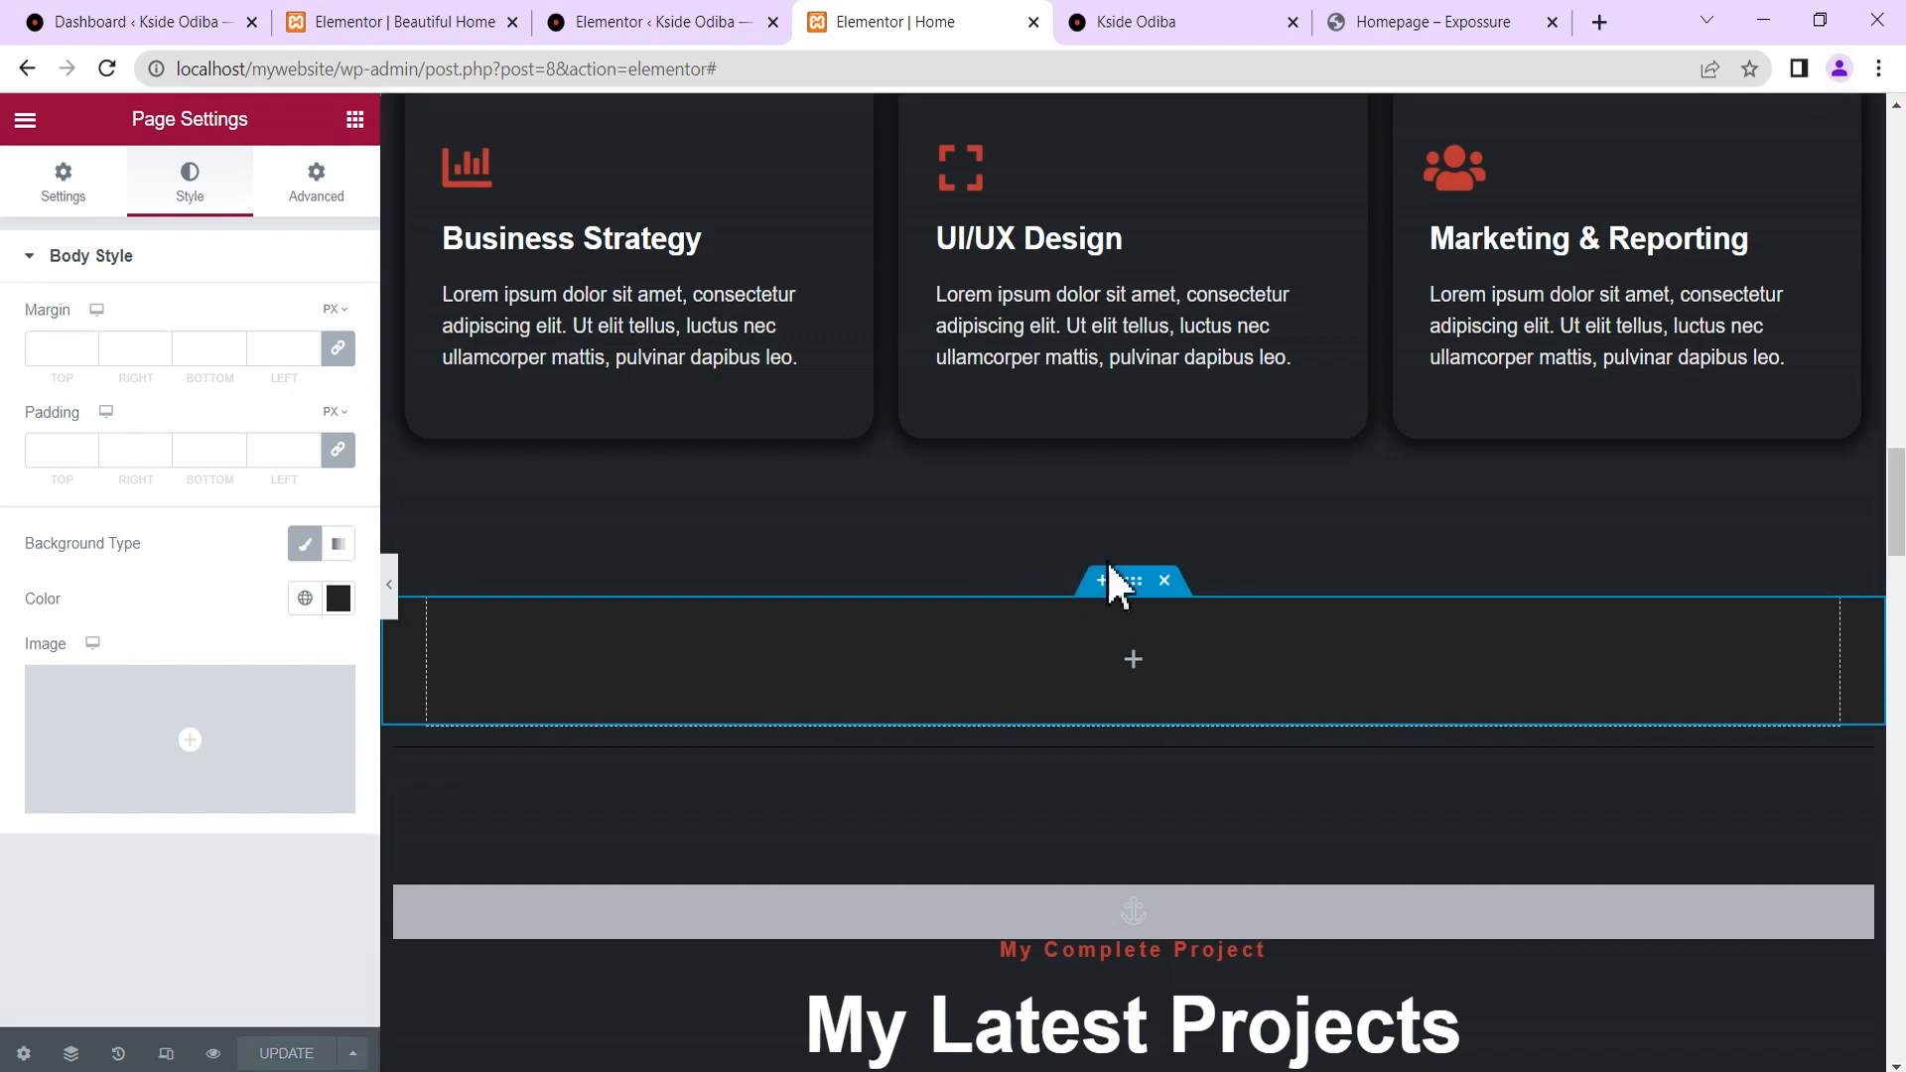
Delete the empty container and open a blank new-section area in its place below the services cards.
click(1163, 579)
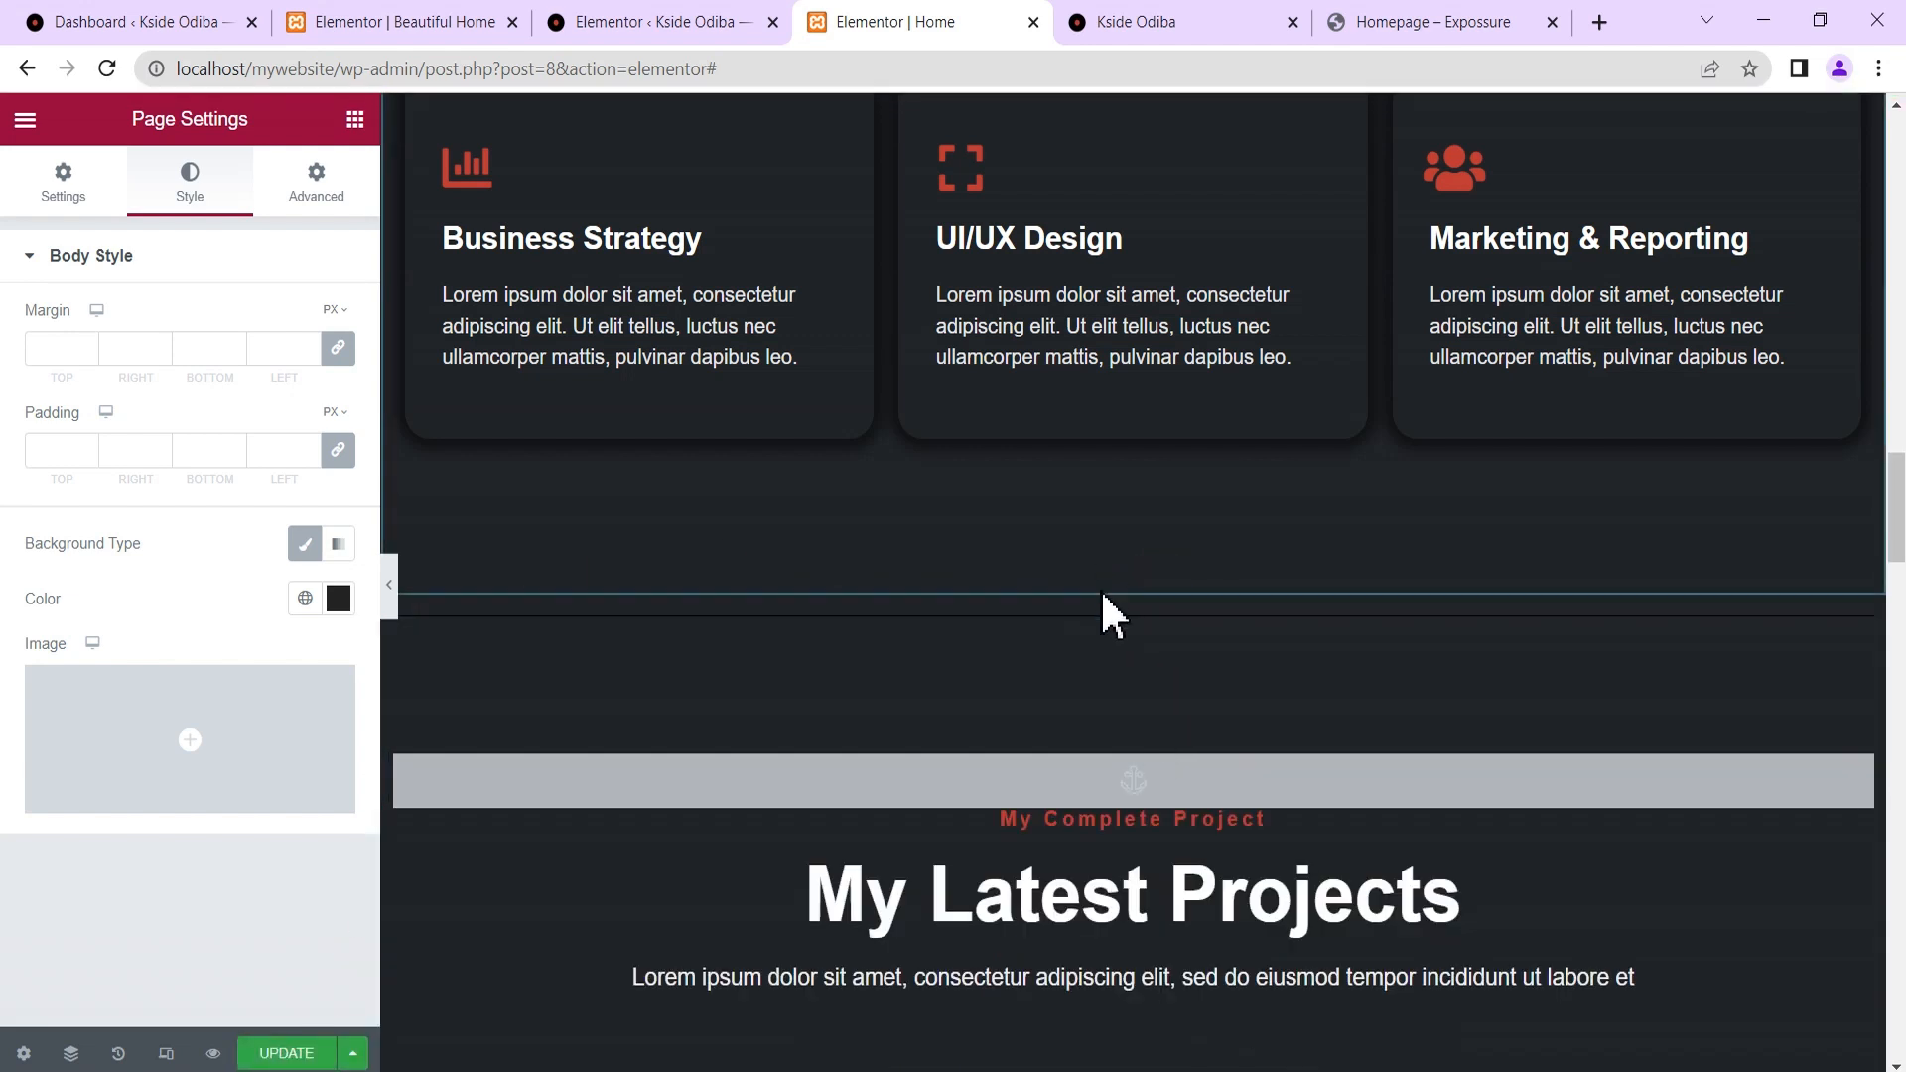
click(1099, 583)
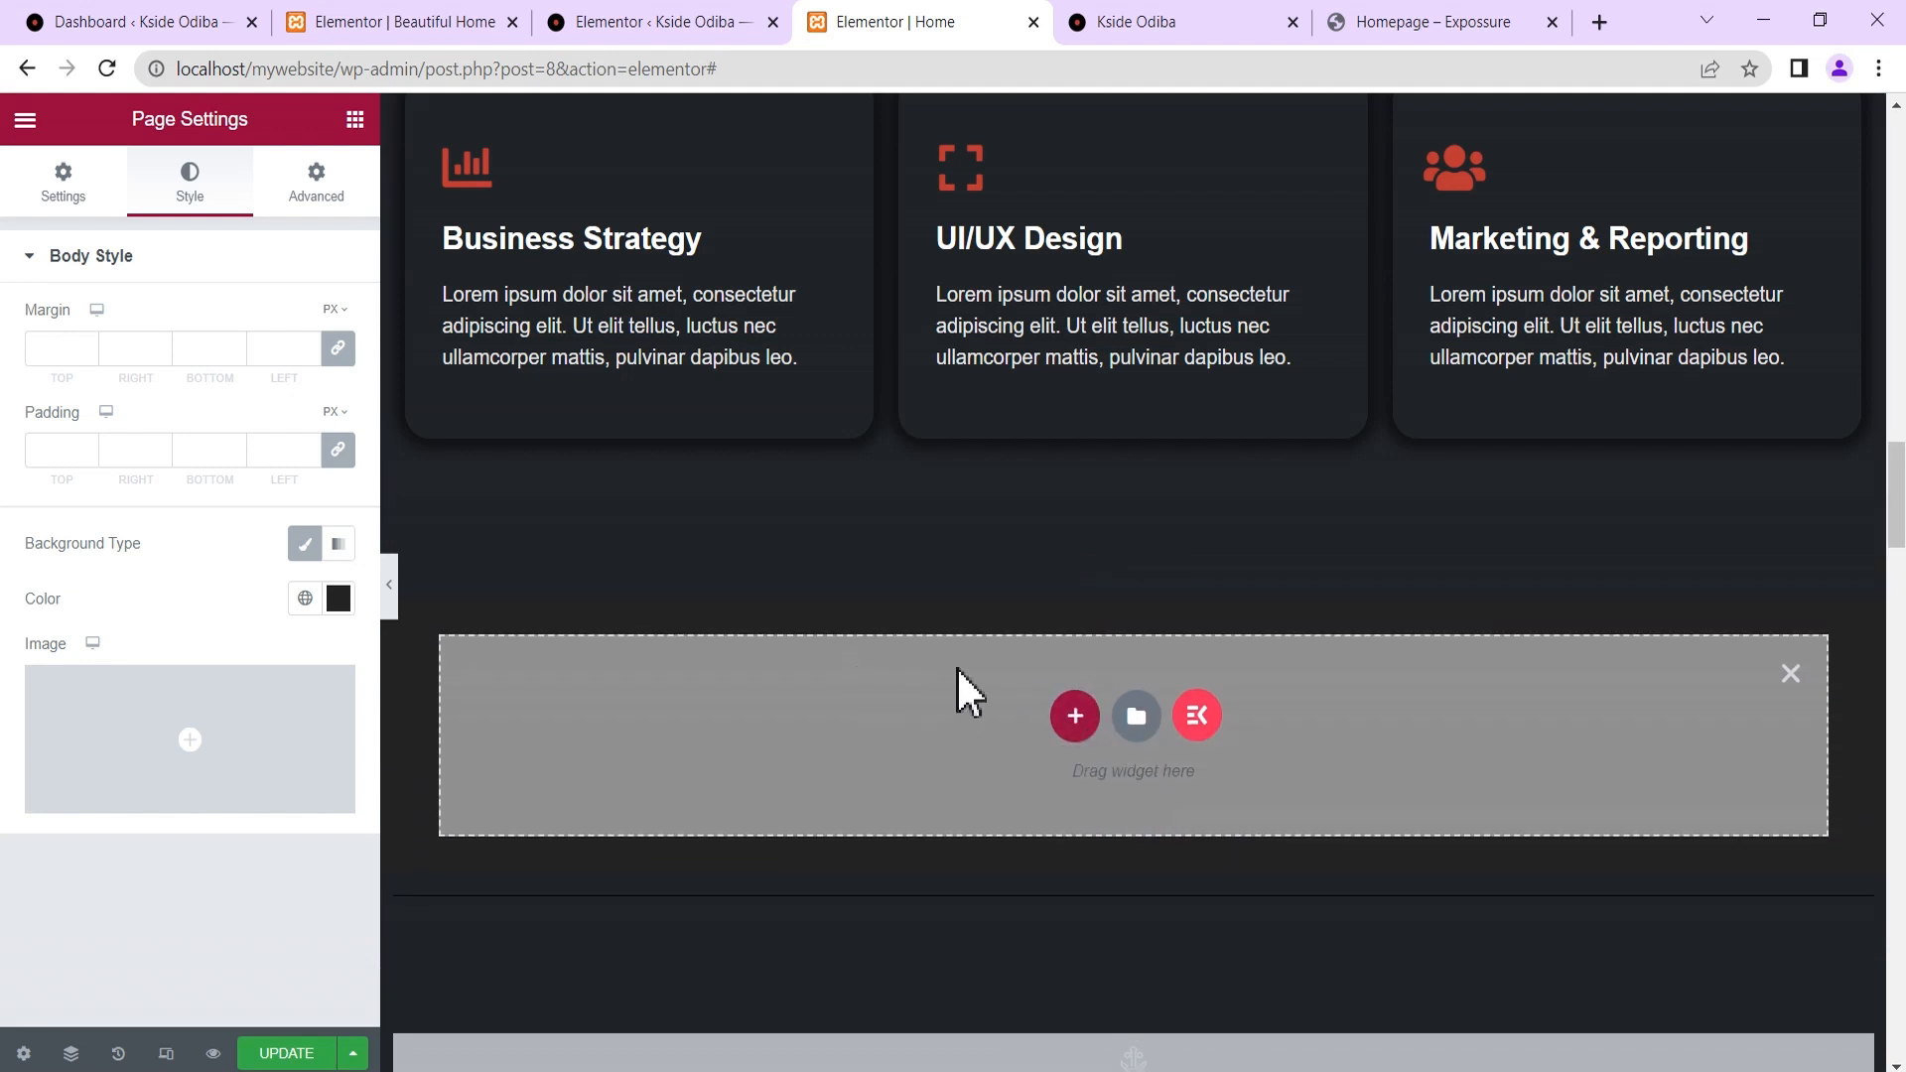
Insert a new container in the blank section area below the services cards.
click(1075, 716)
click(839, 773)
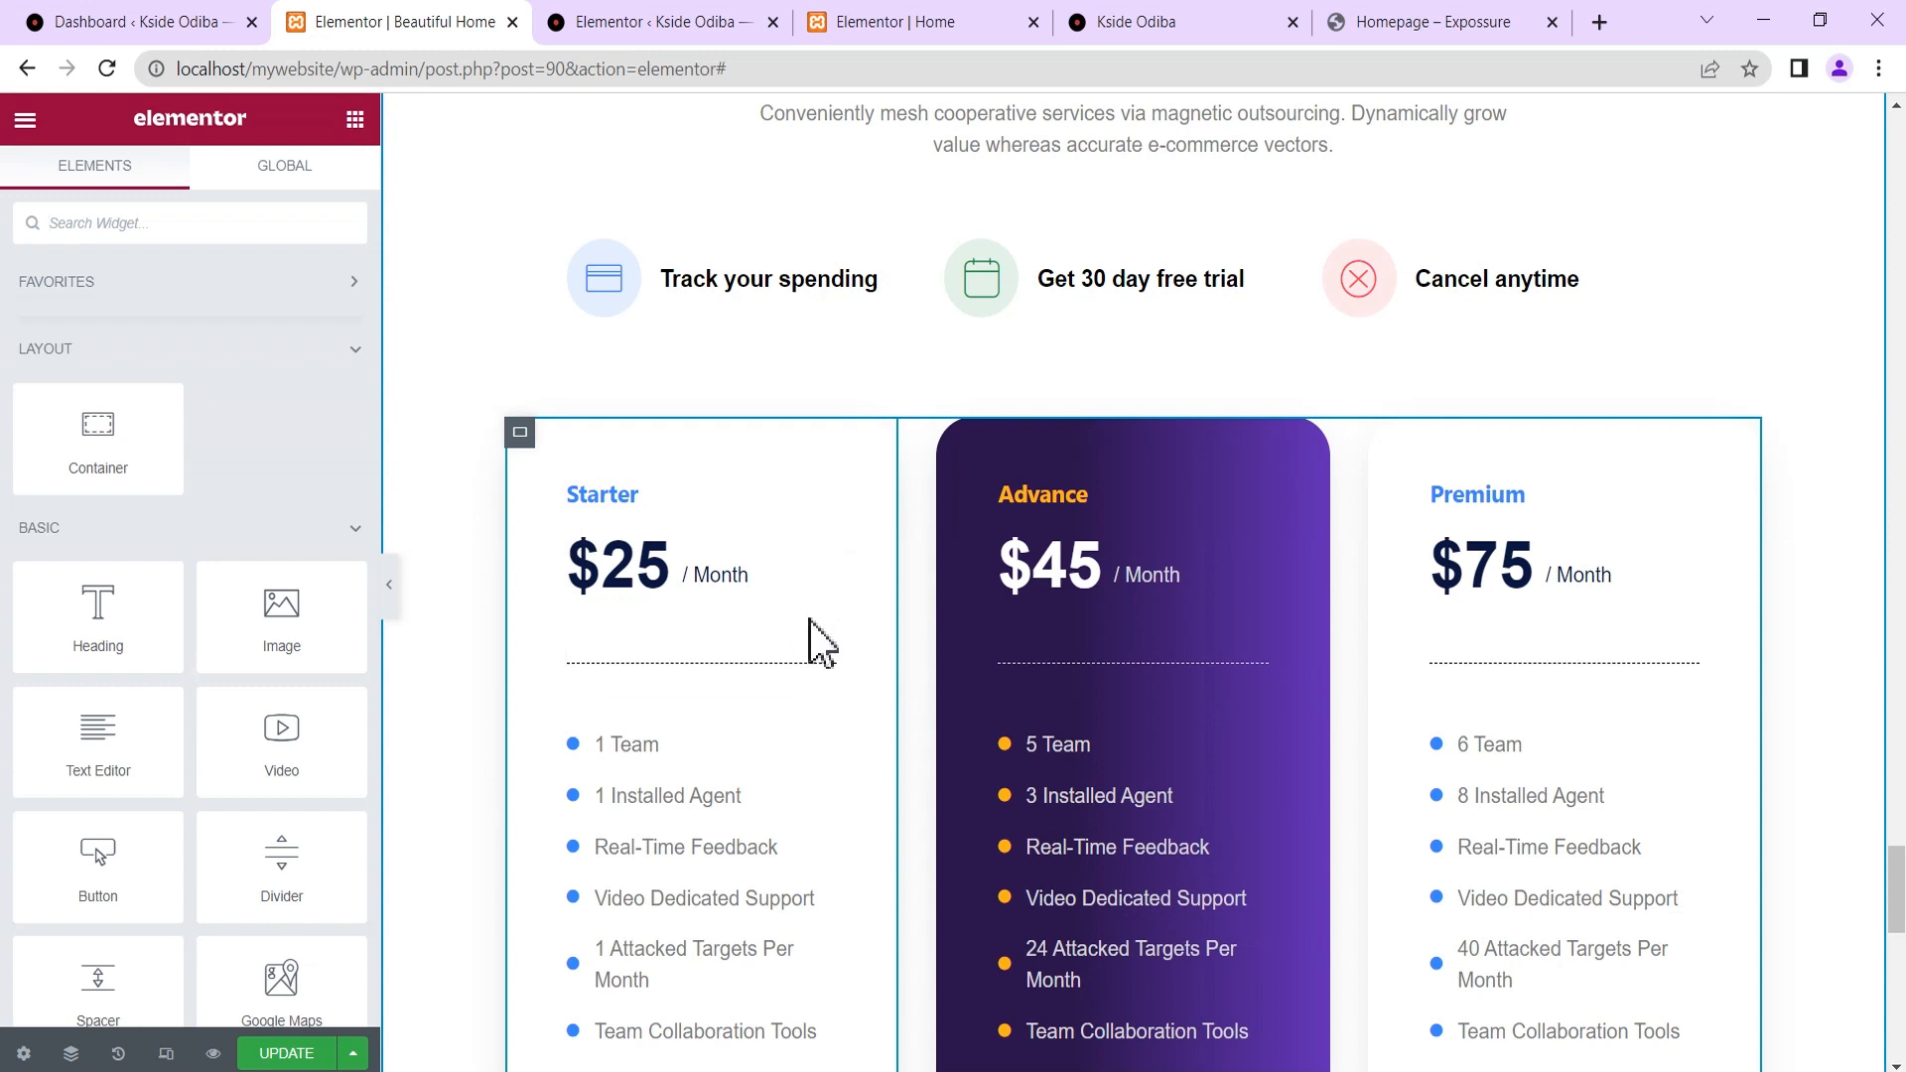
Enable Editing Handles in the User Preferences from the Beautiful Home page editor.
click(25, 120)
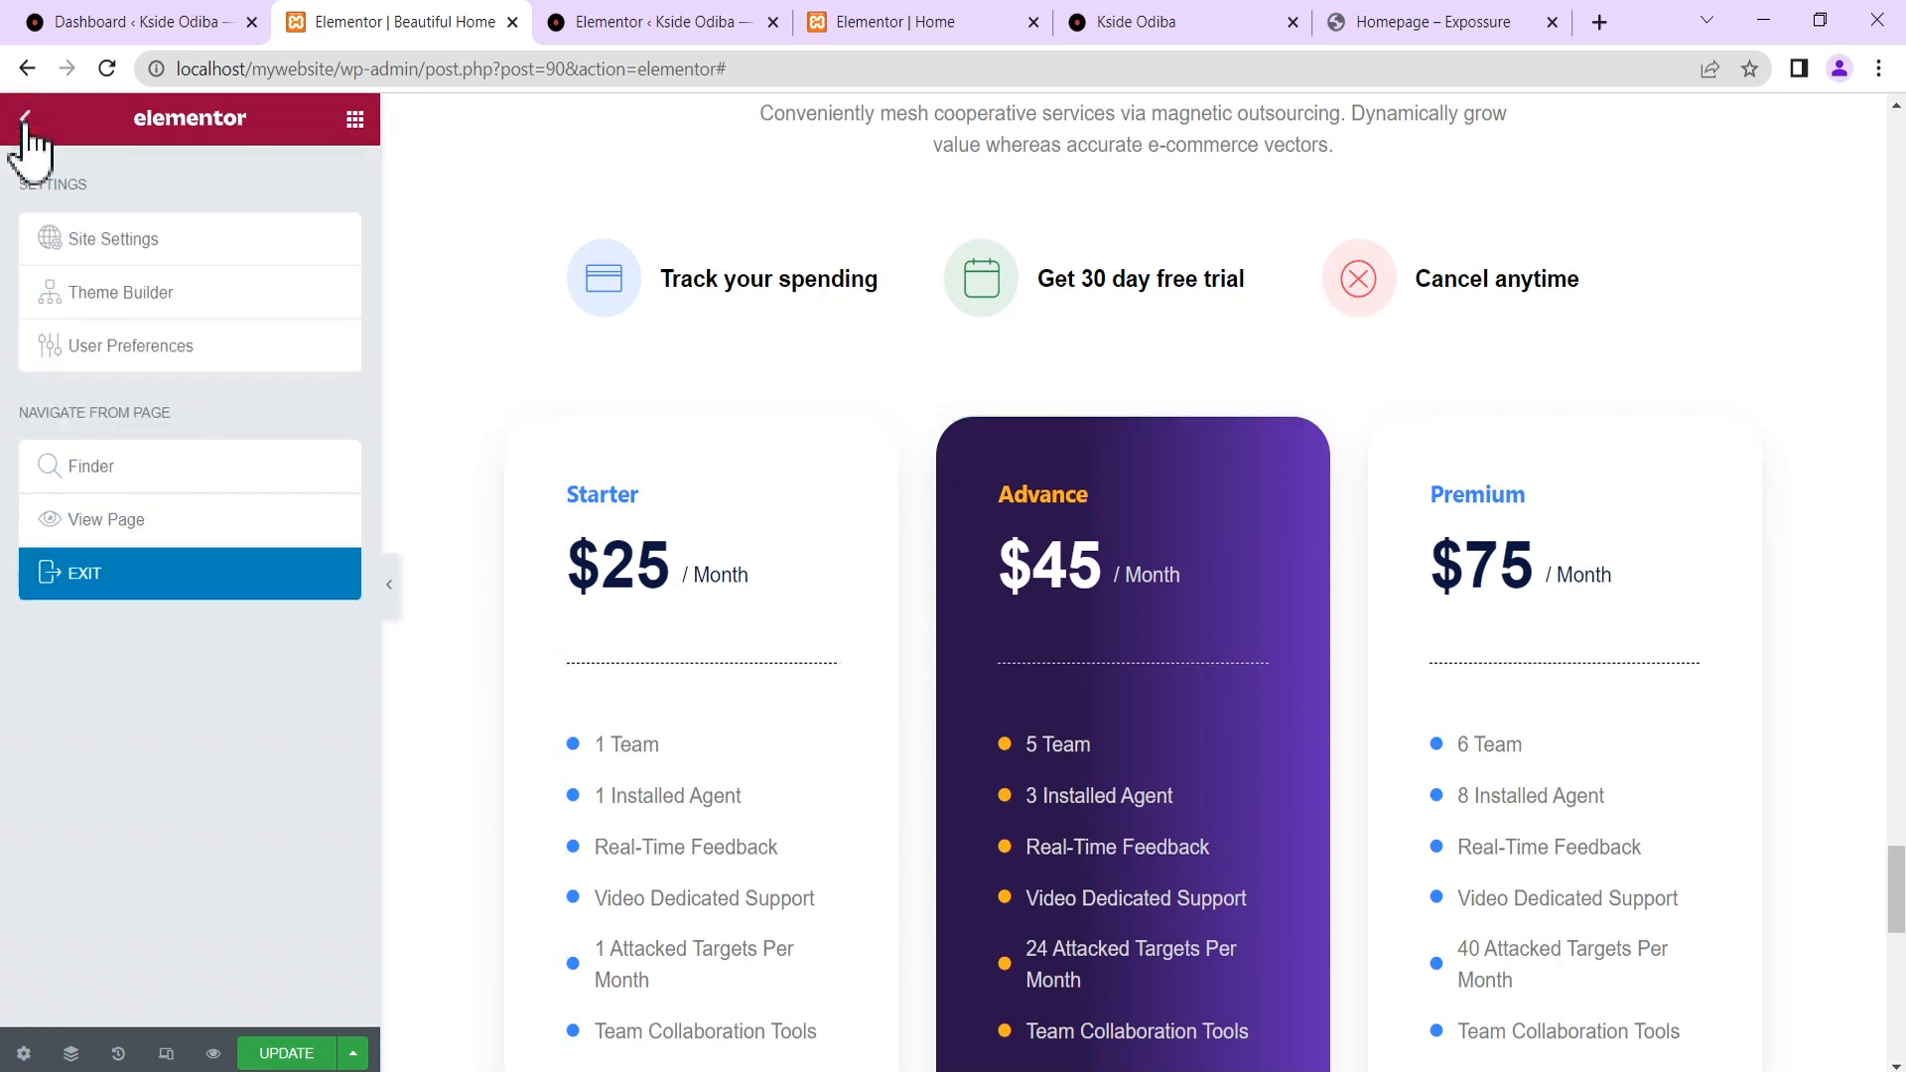
click(116, 347)
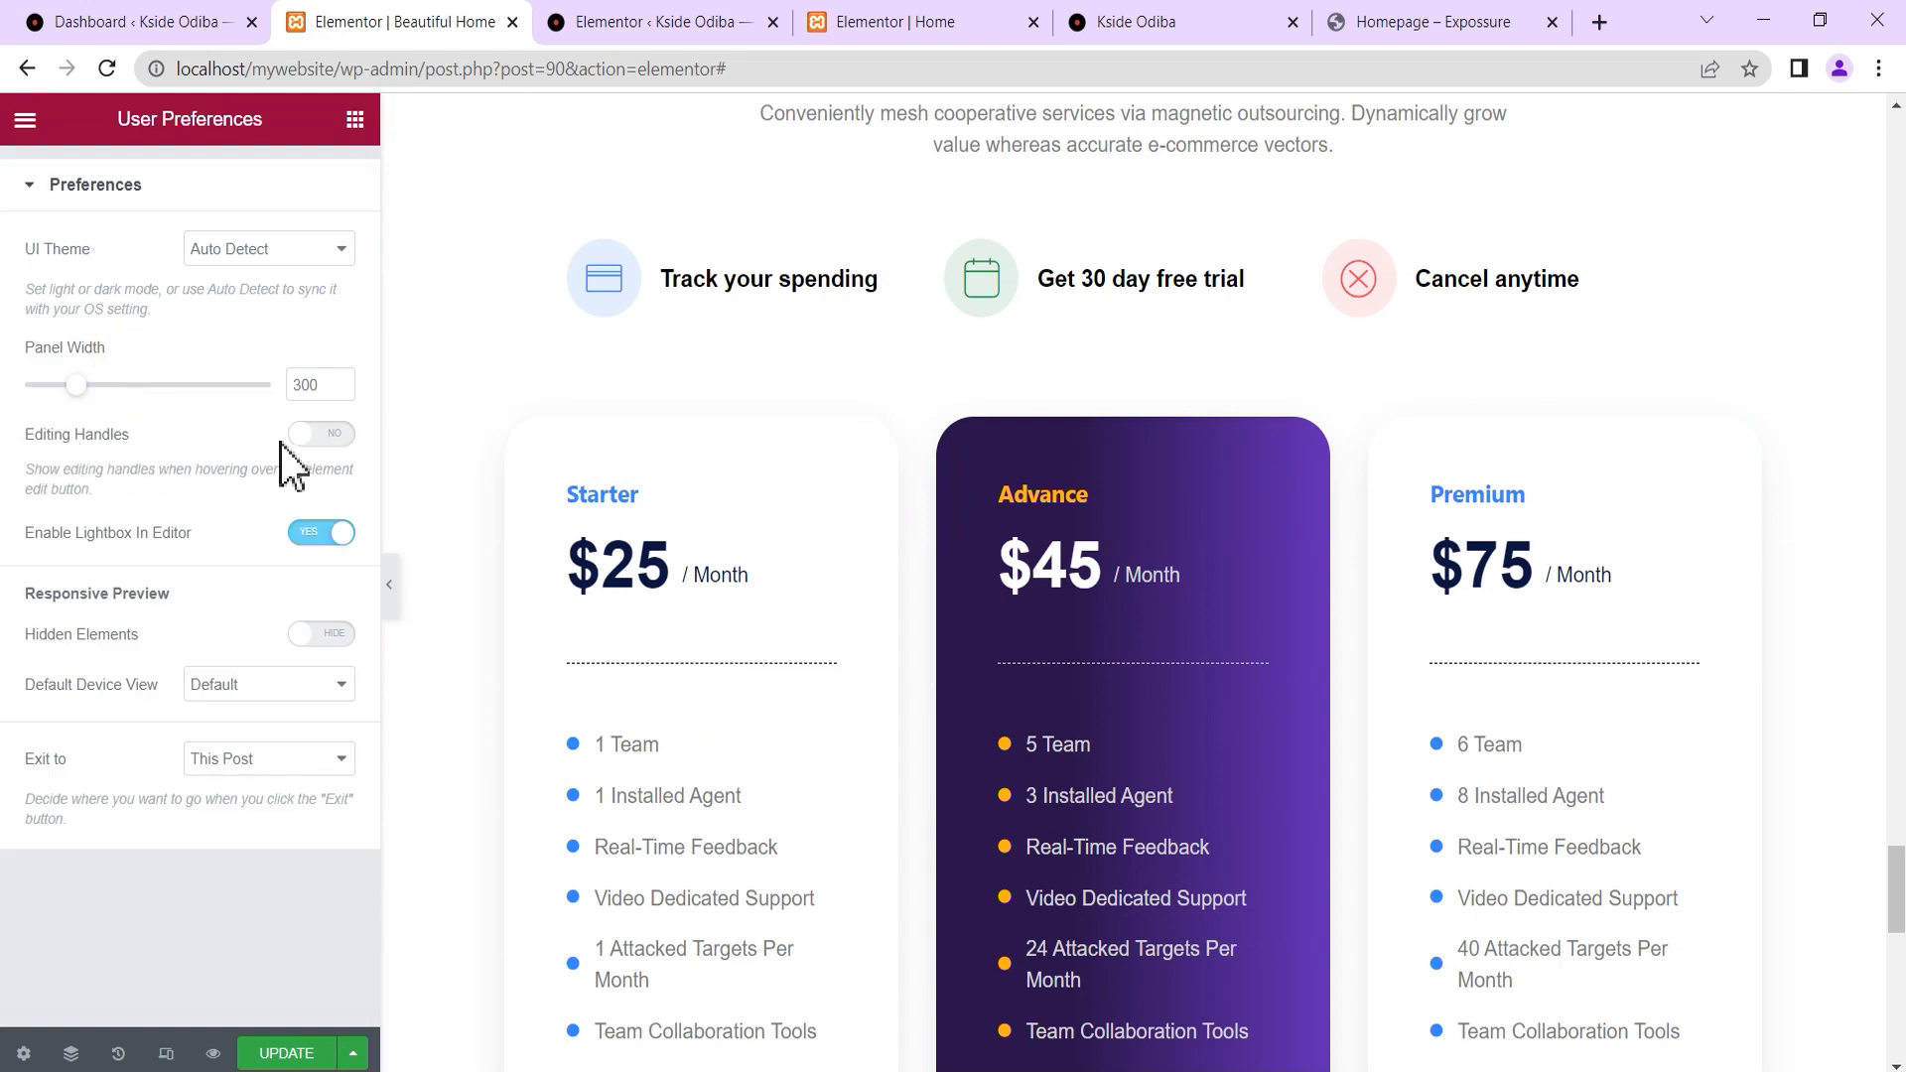
click(333, 435)
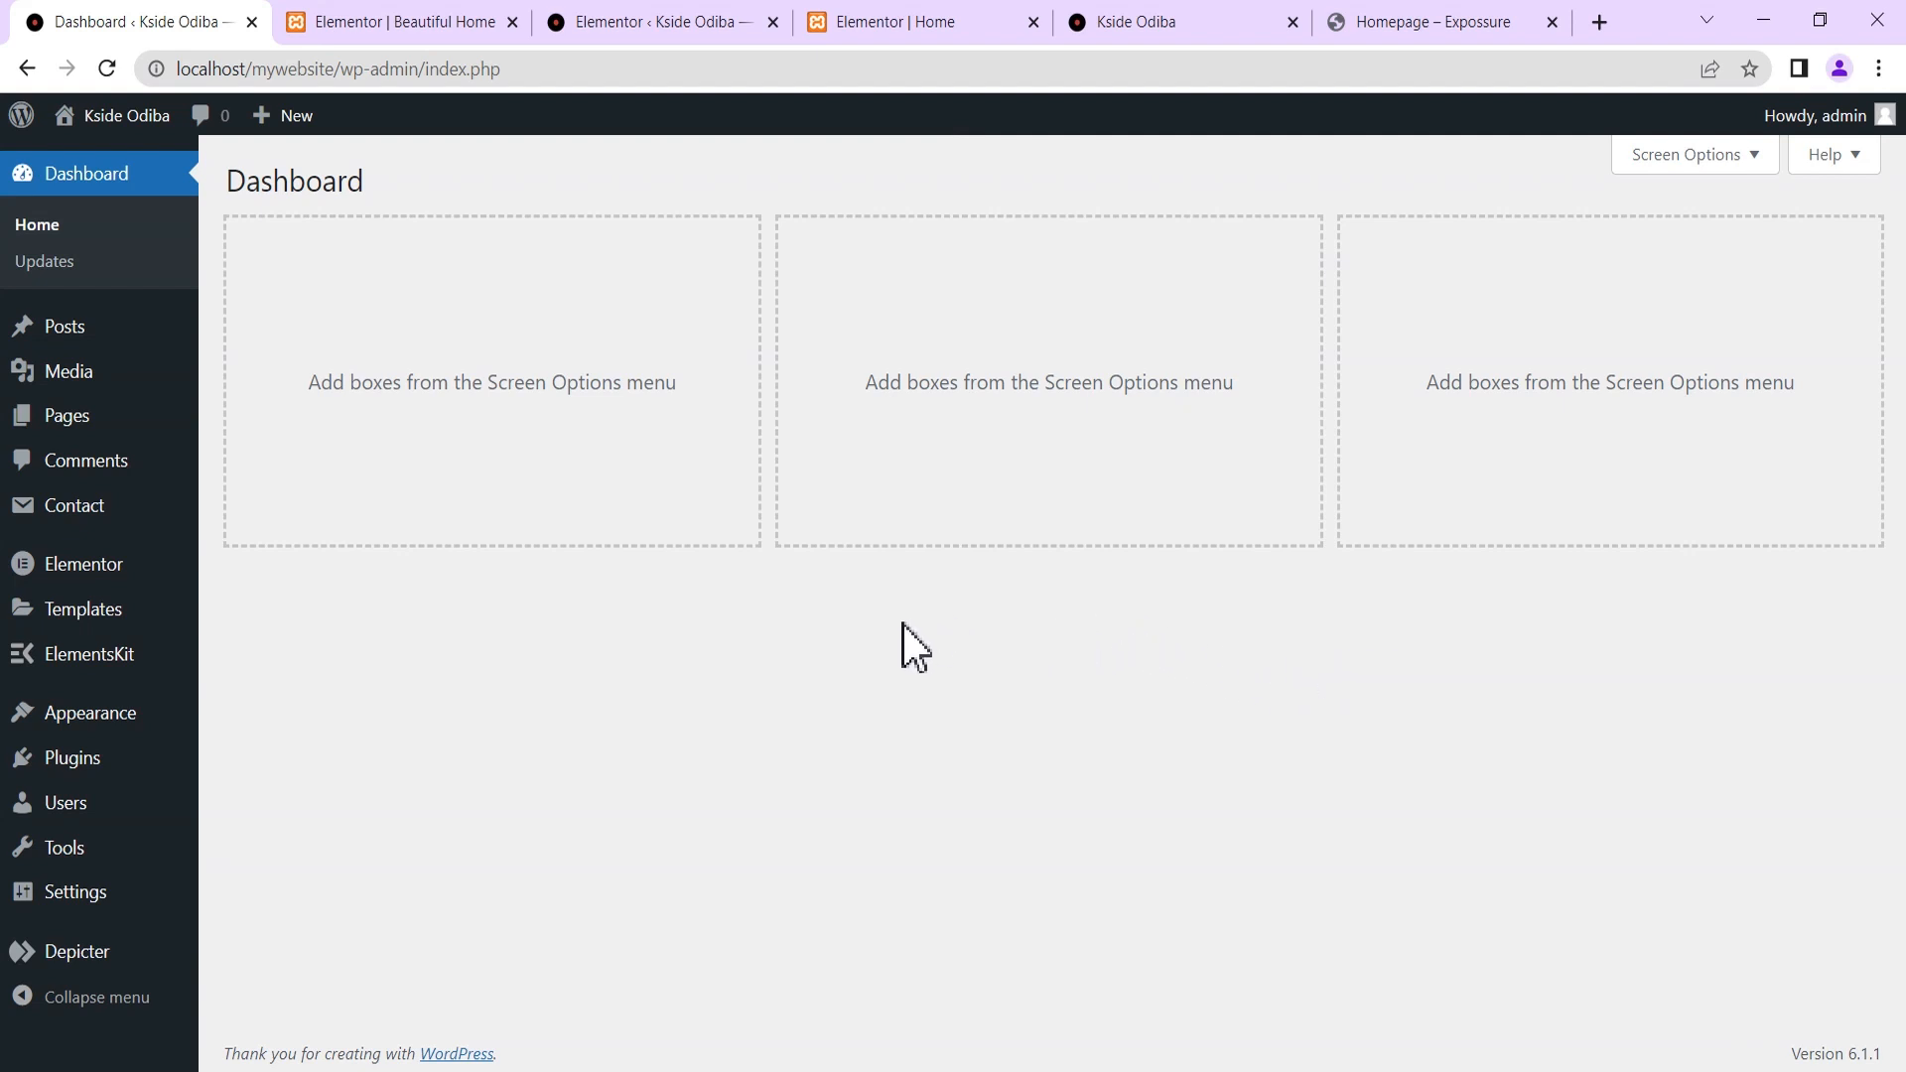
Open Elementor's Maintenance Mode tools in the site dashboard and examine the available modes and access options.
mouse_move(89, 580)
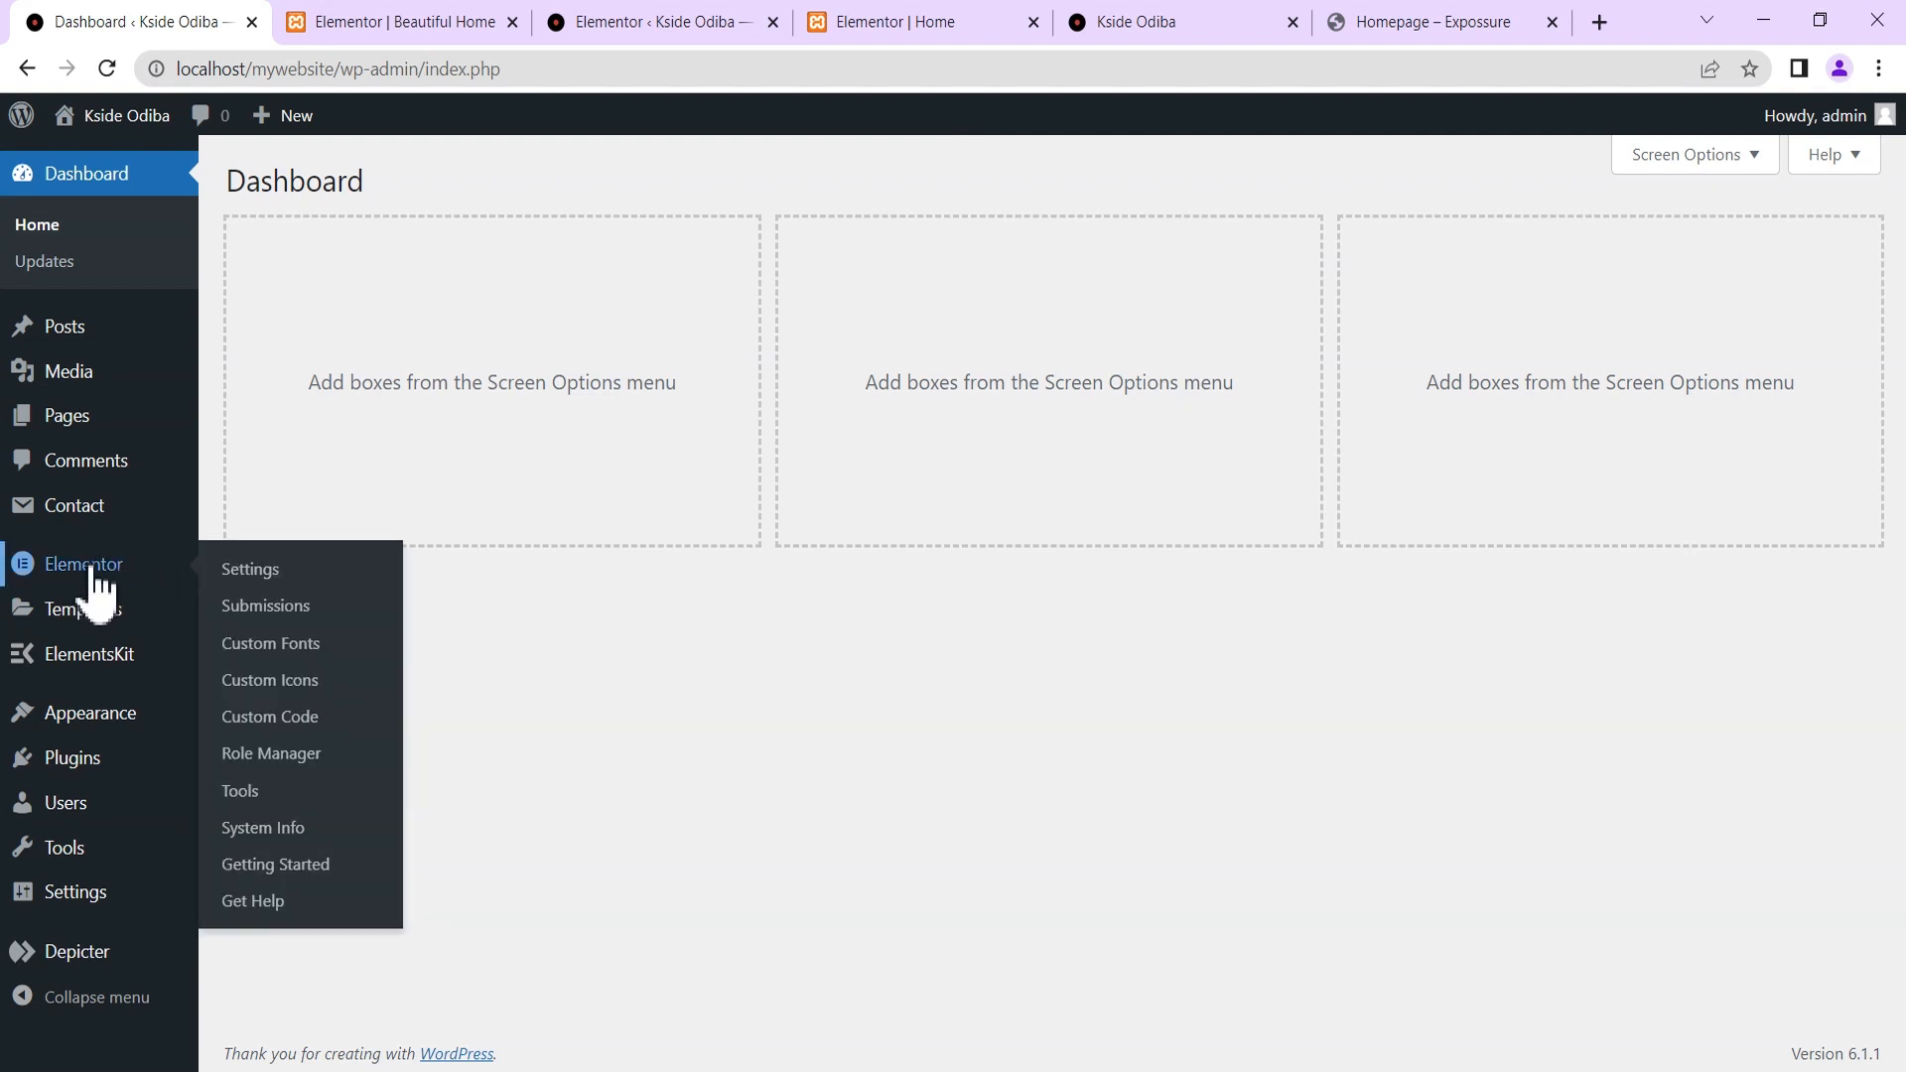
click(244, 794)
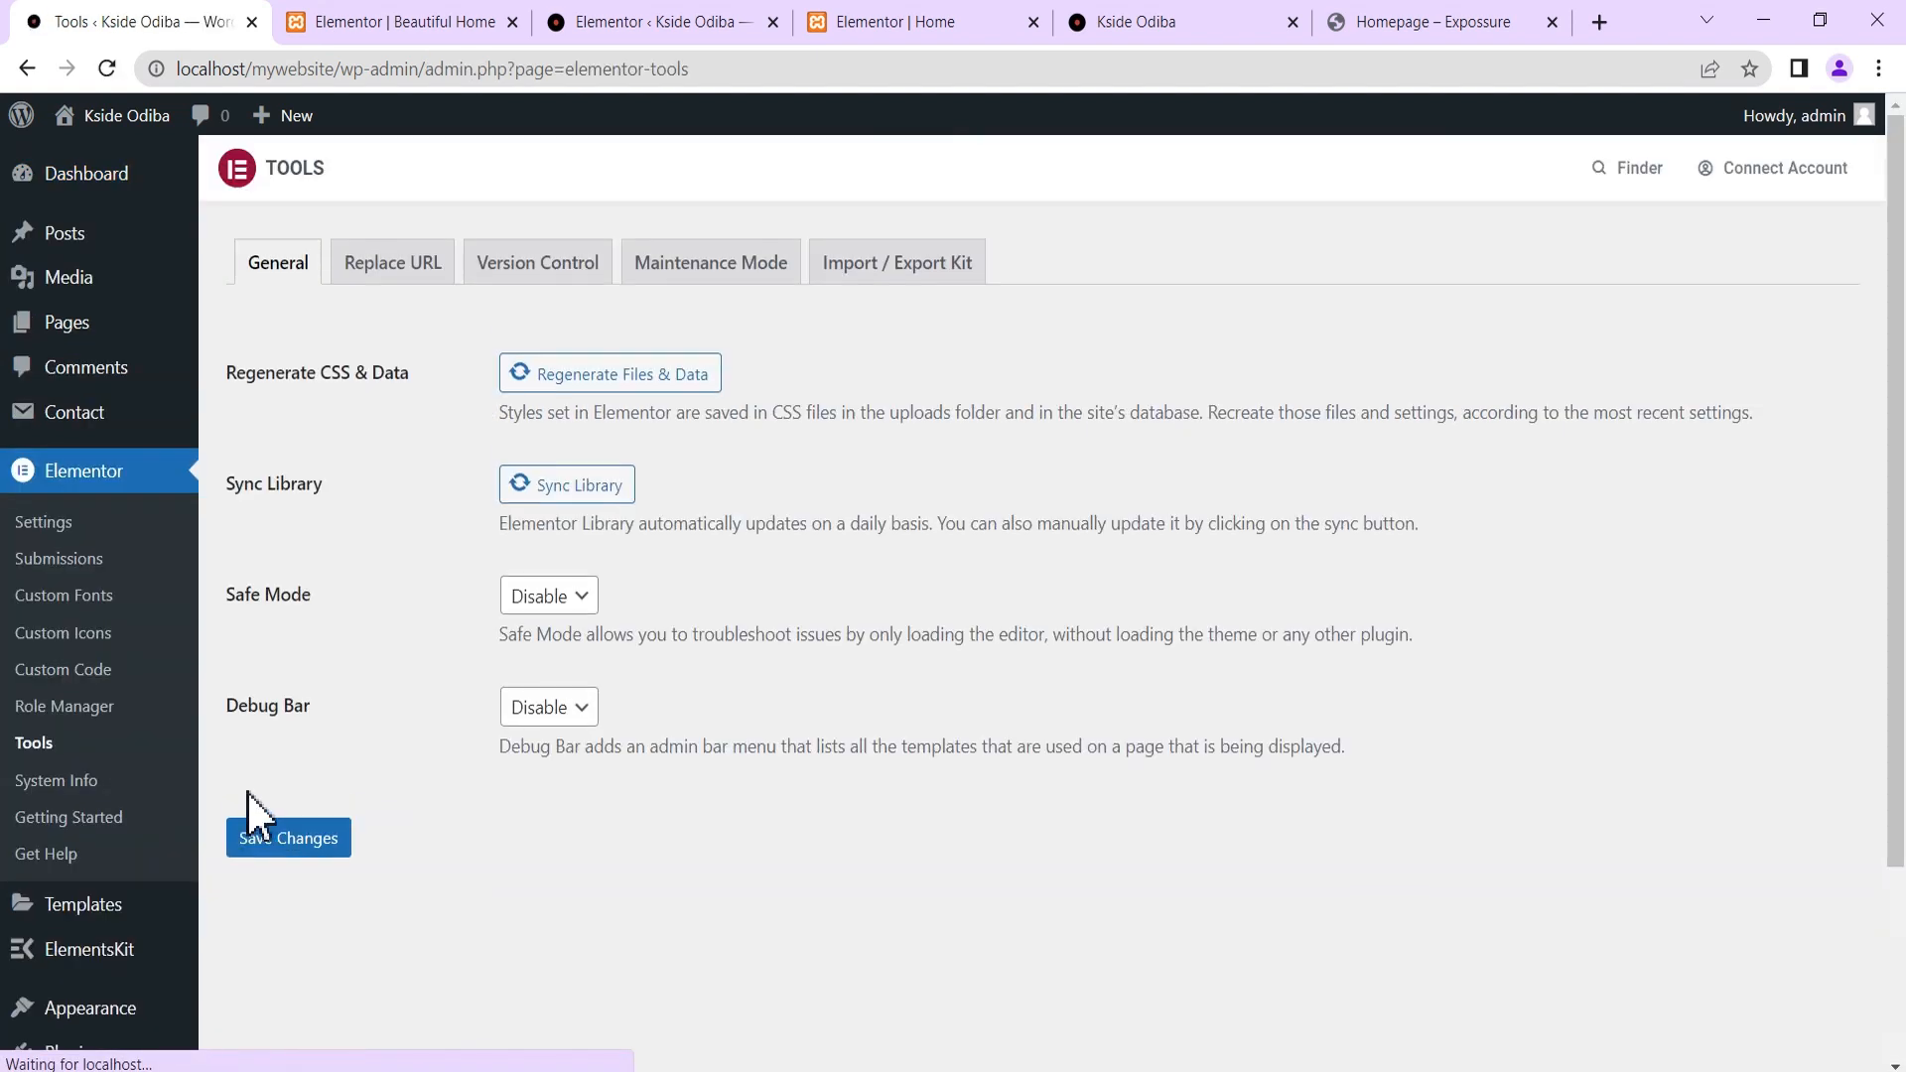
click(716, 260)
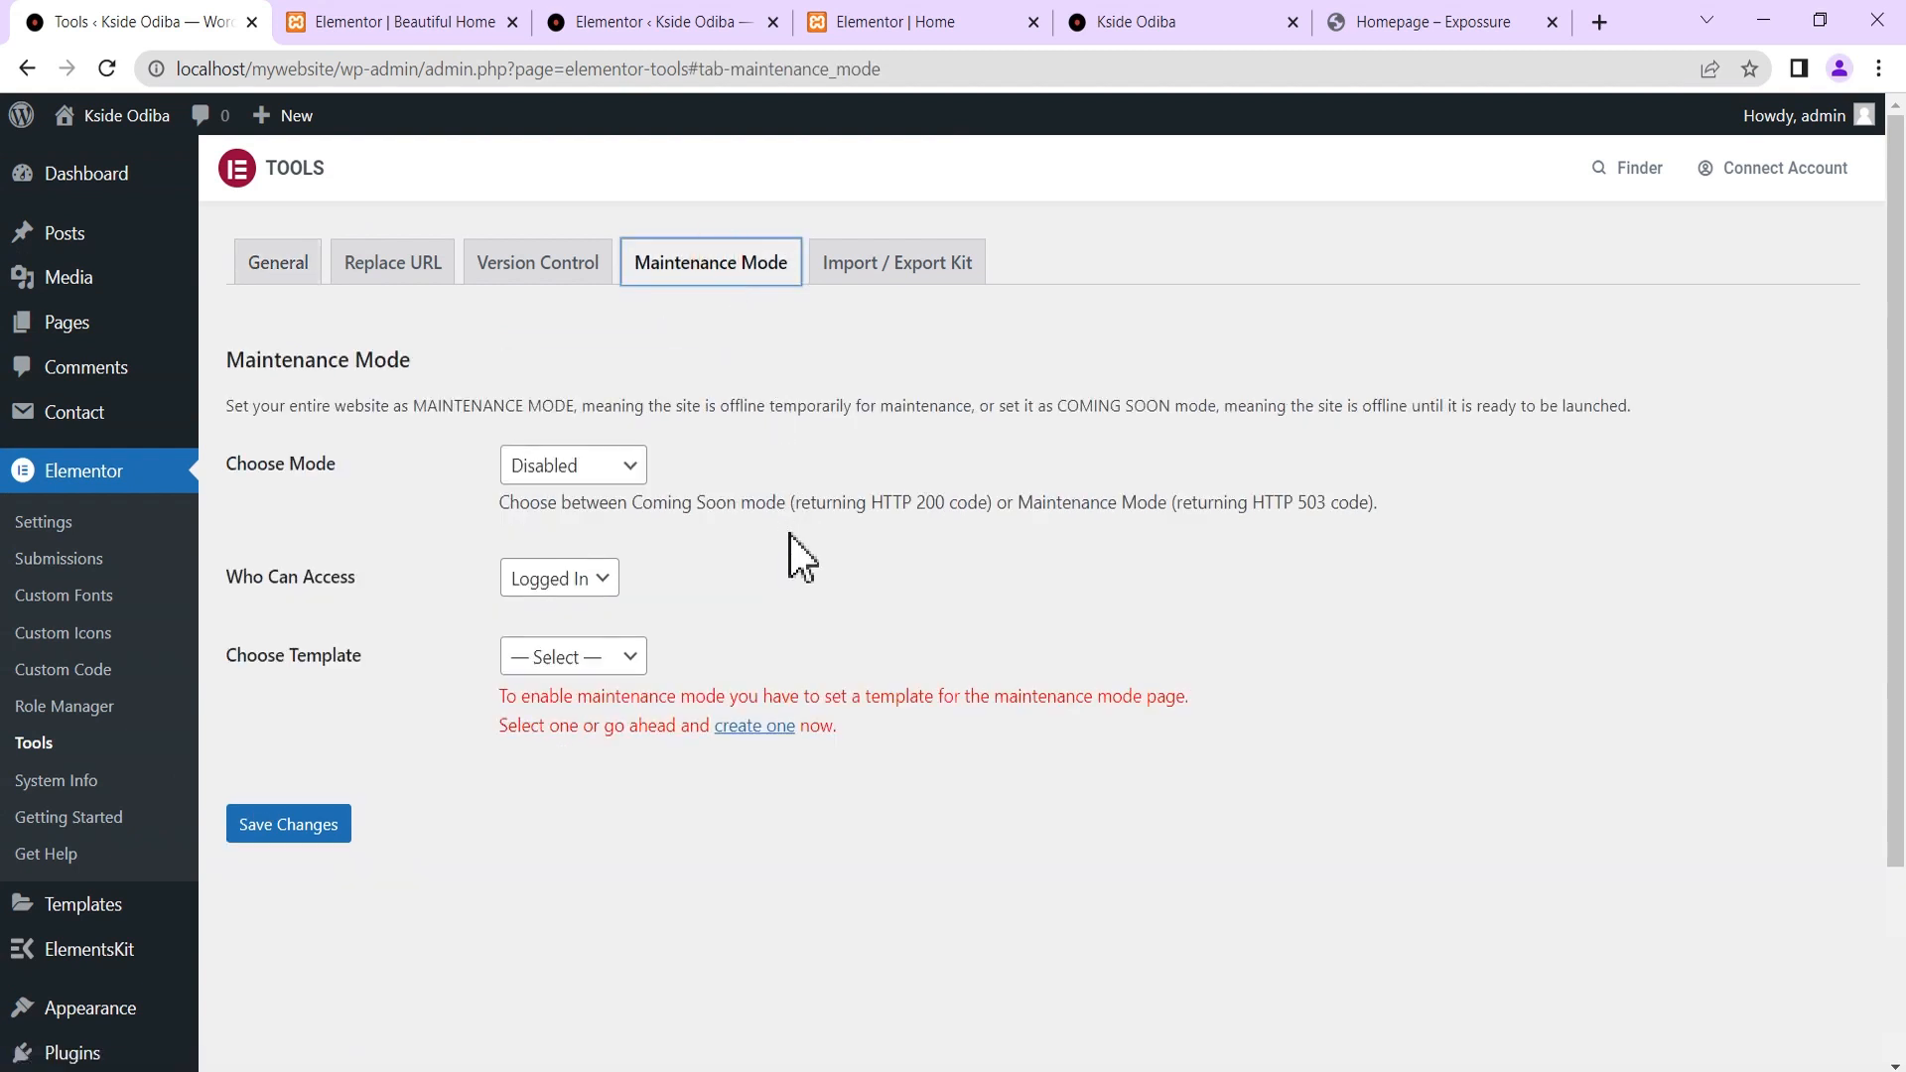
click(593, 466)
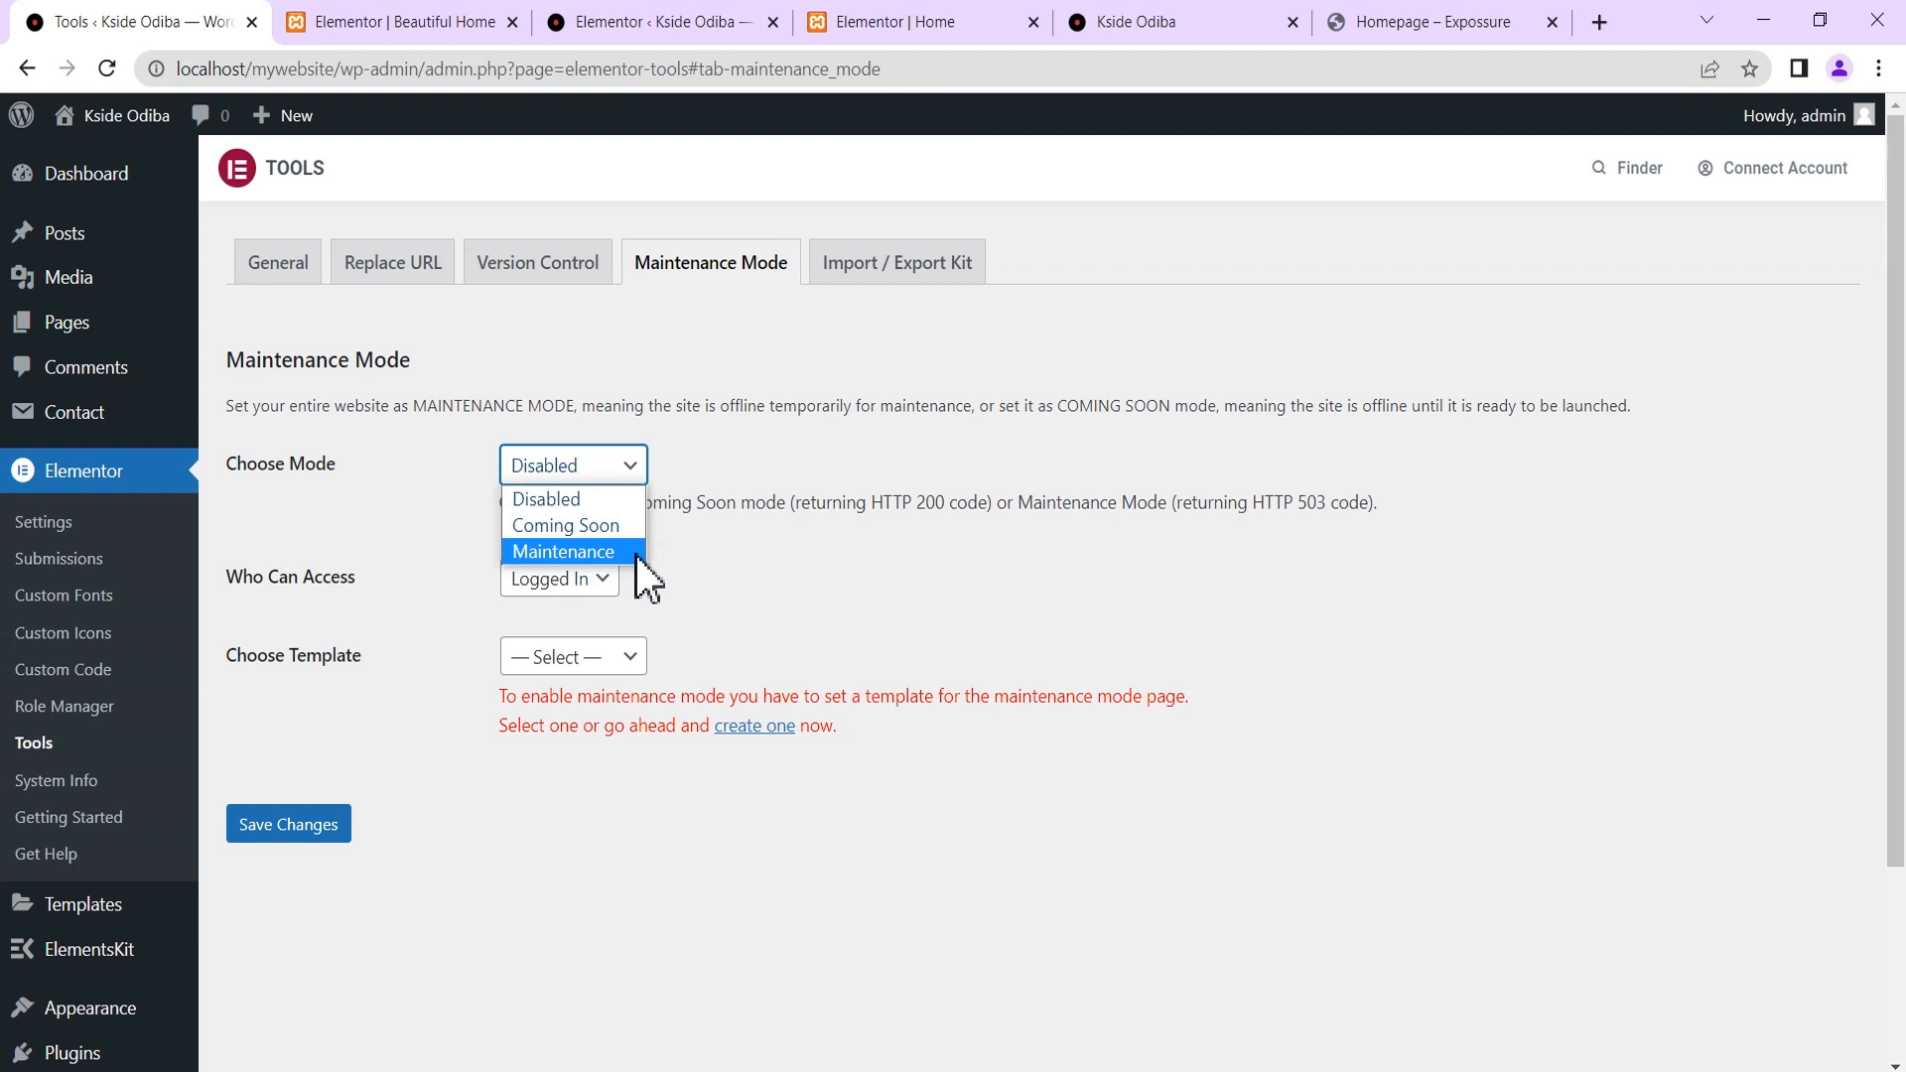
click(710, 566)
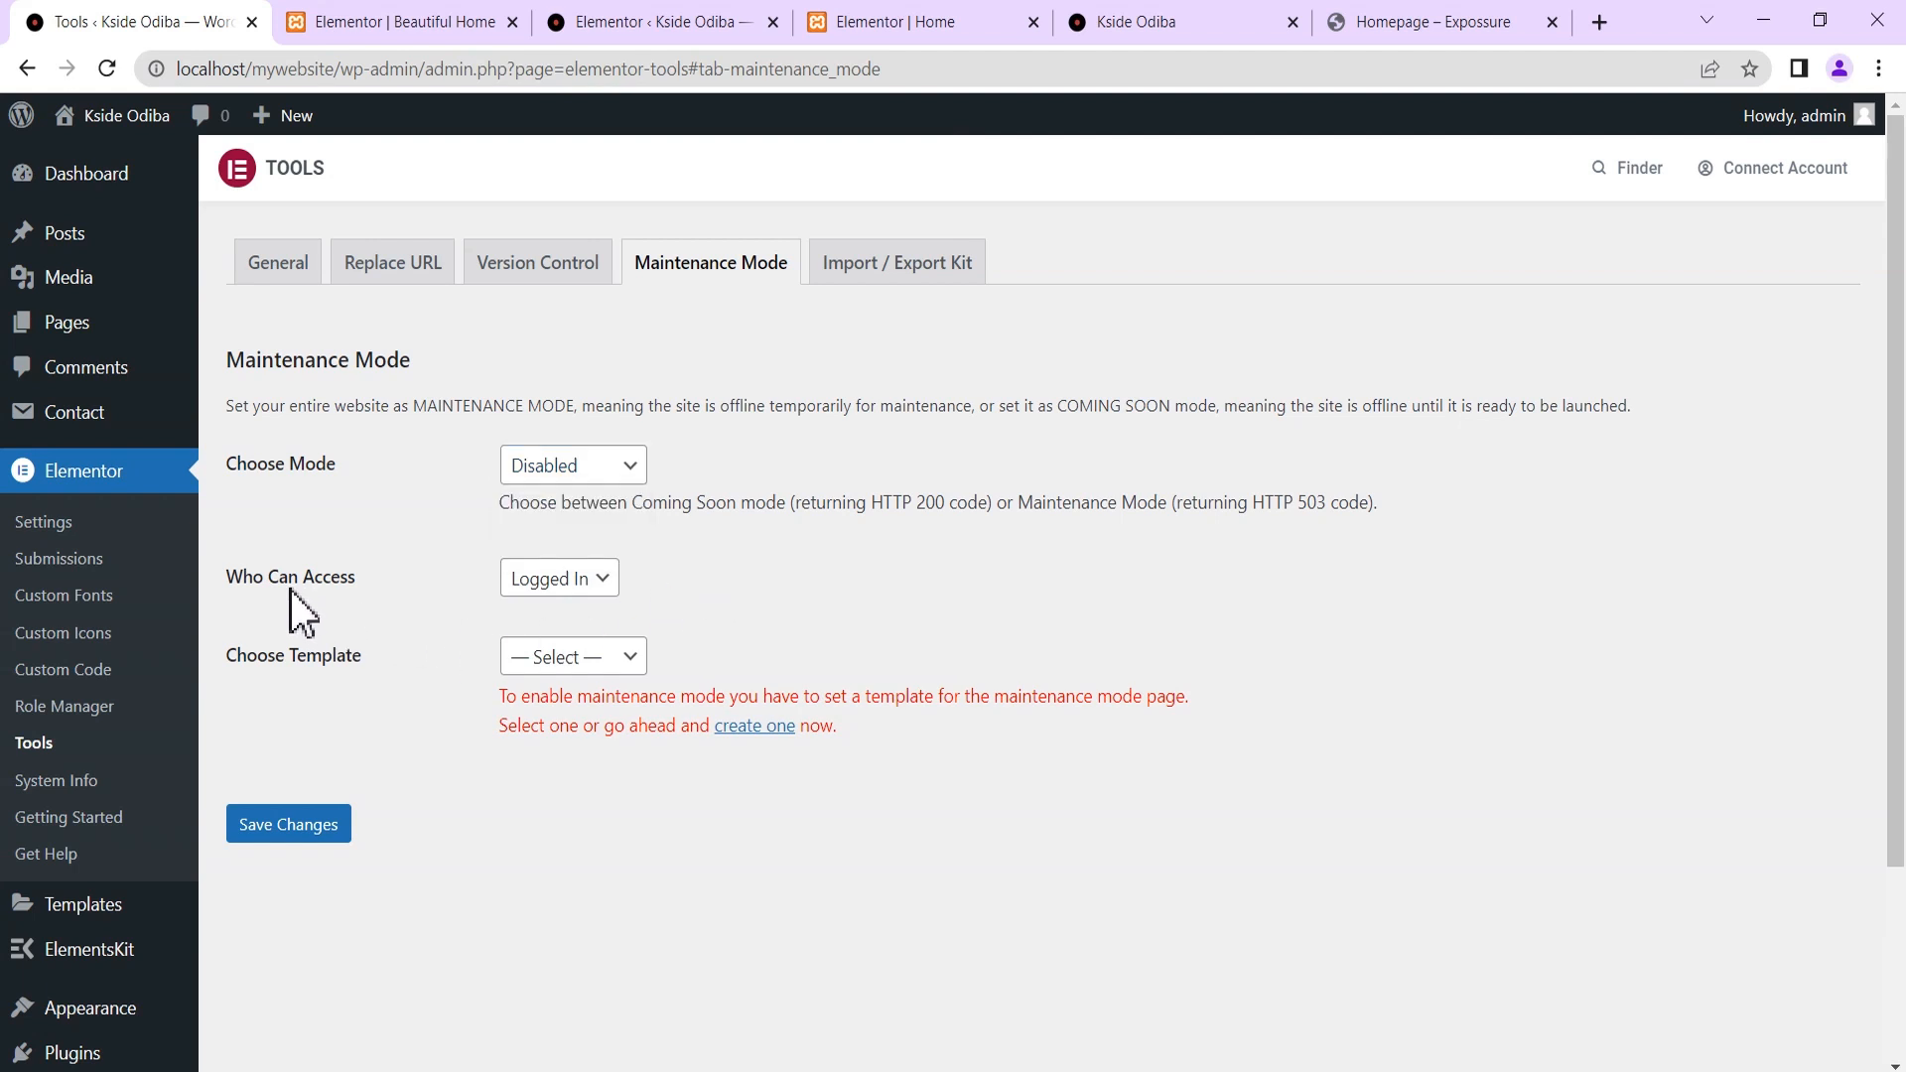
click(593, 586)
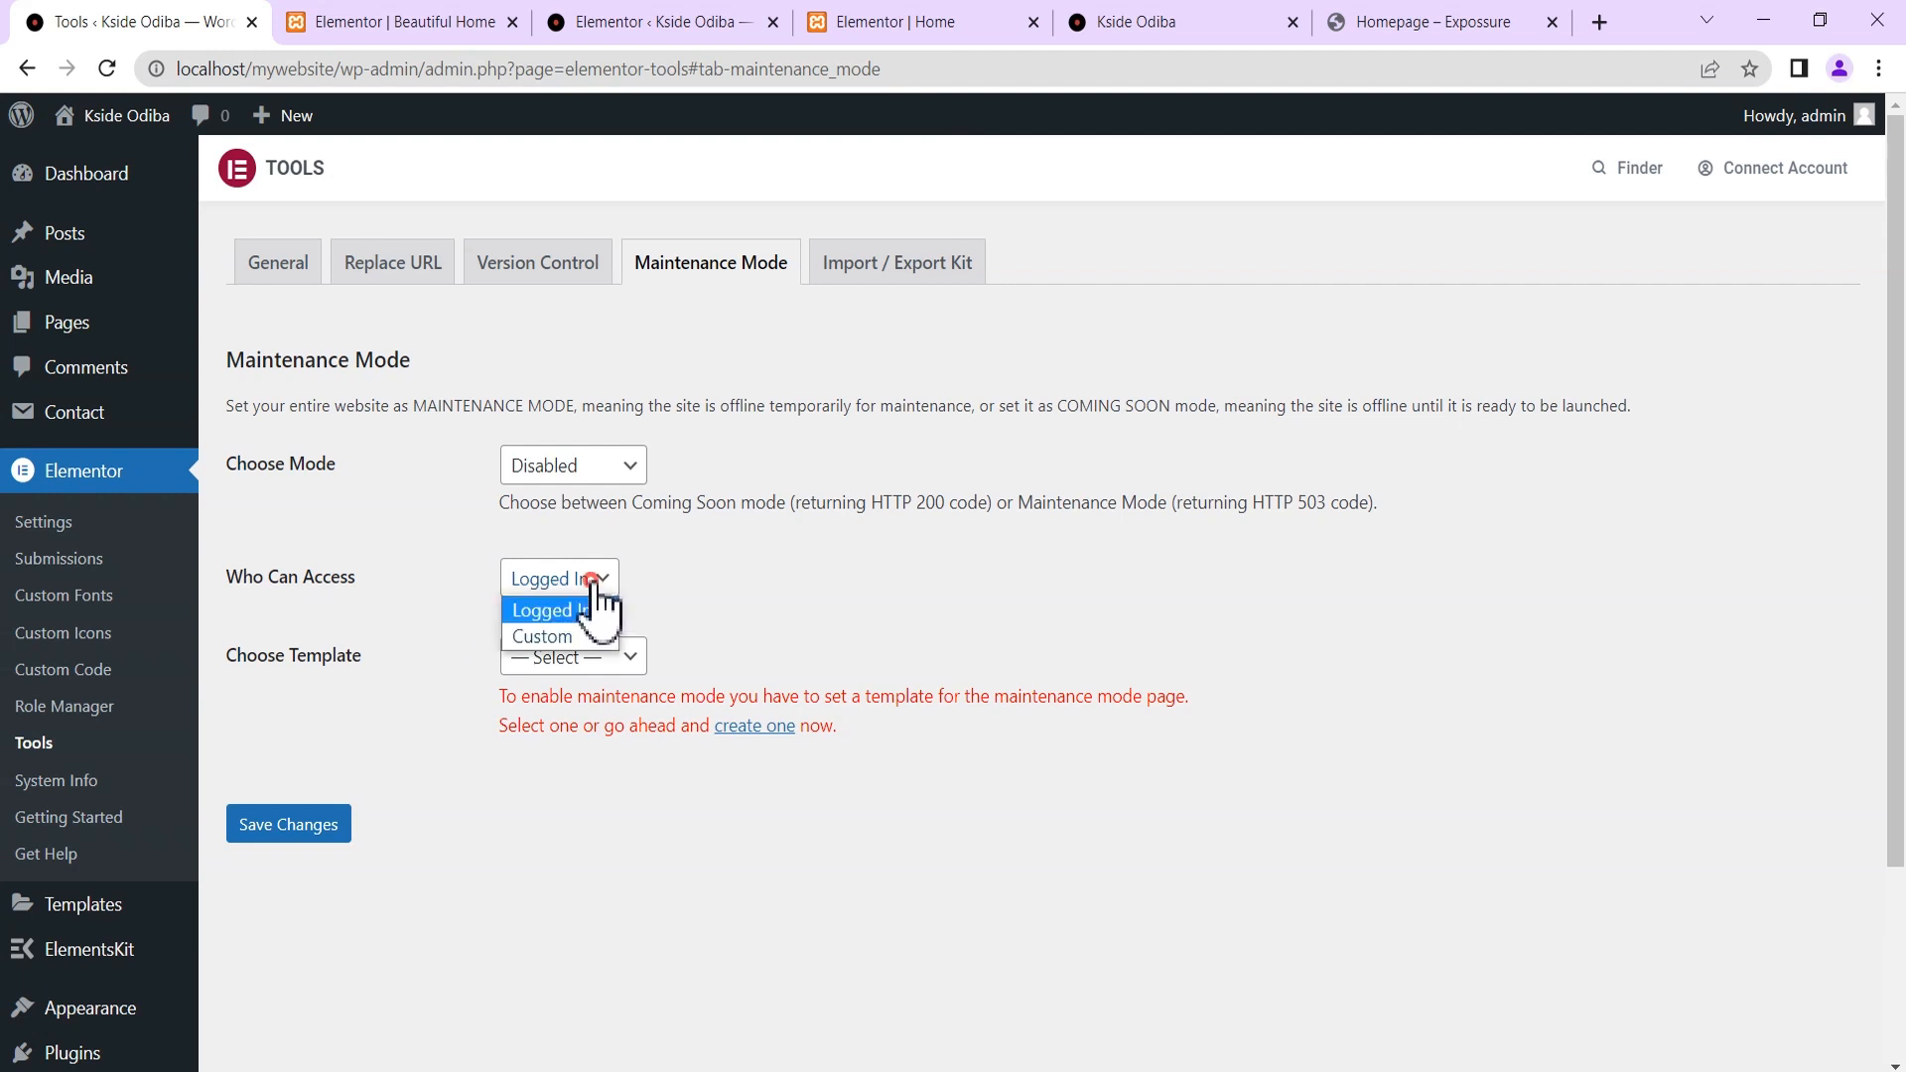
click(418, 617)
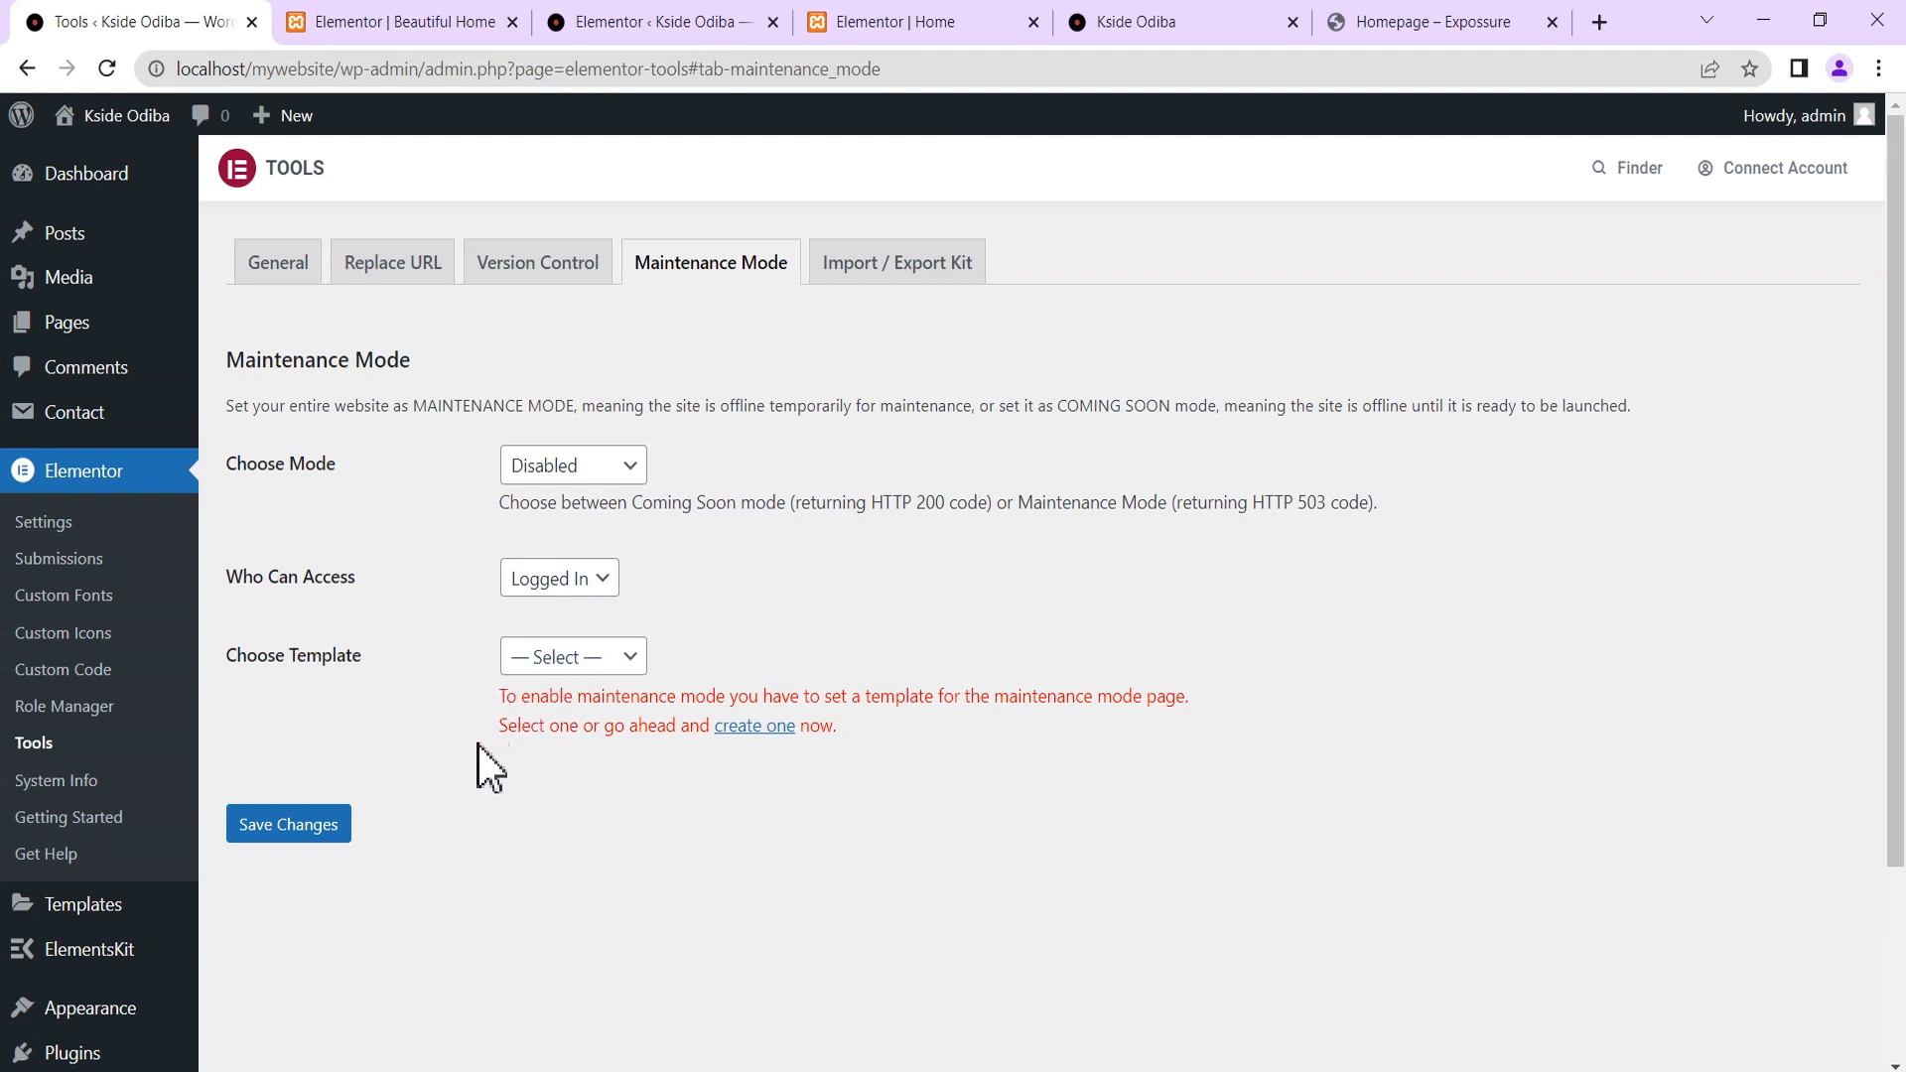
Choose the Coming Soon template and set the maintenance mode to Coming Soon.
click(572, 657)
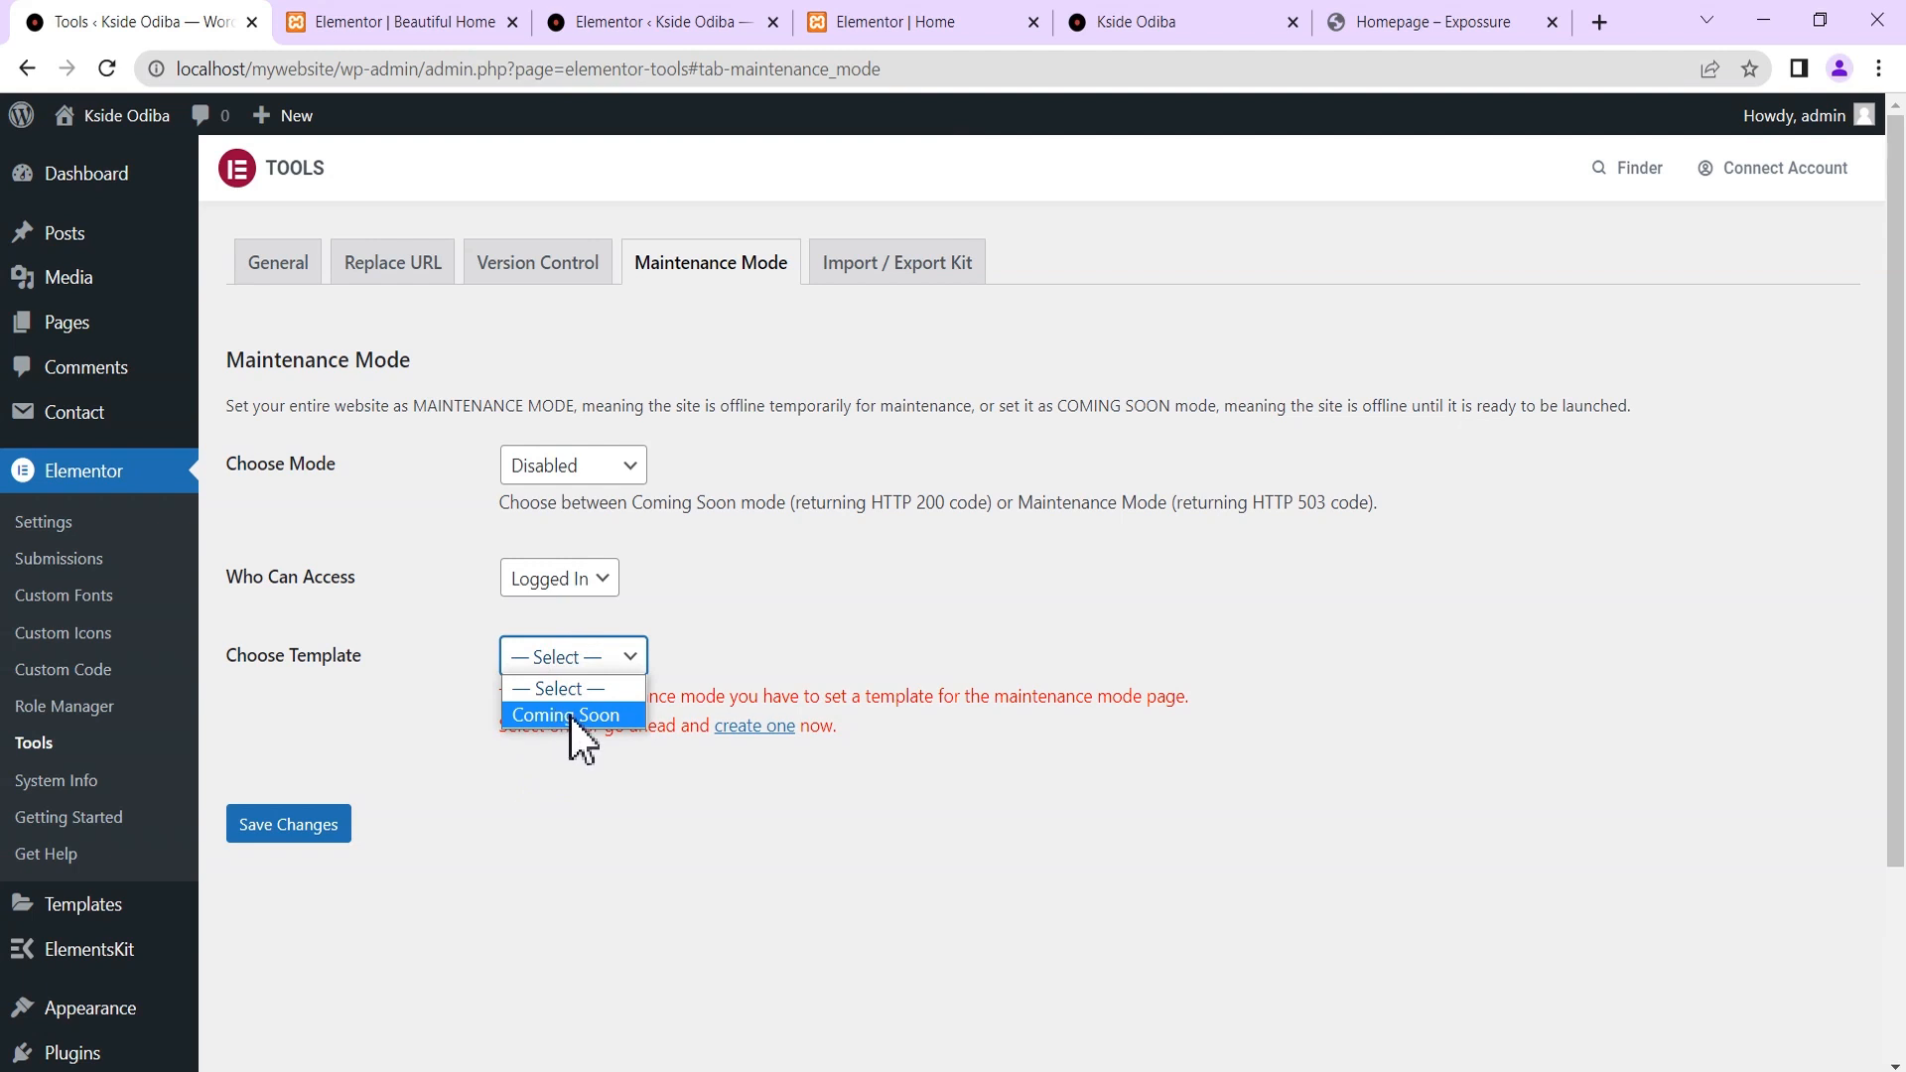
click(570, 716)
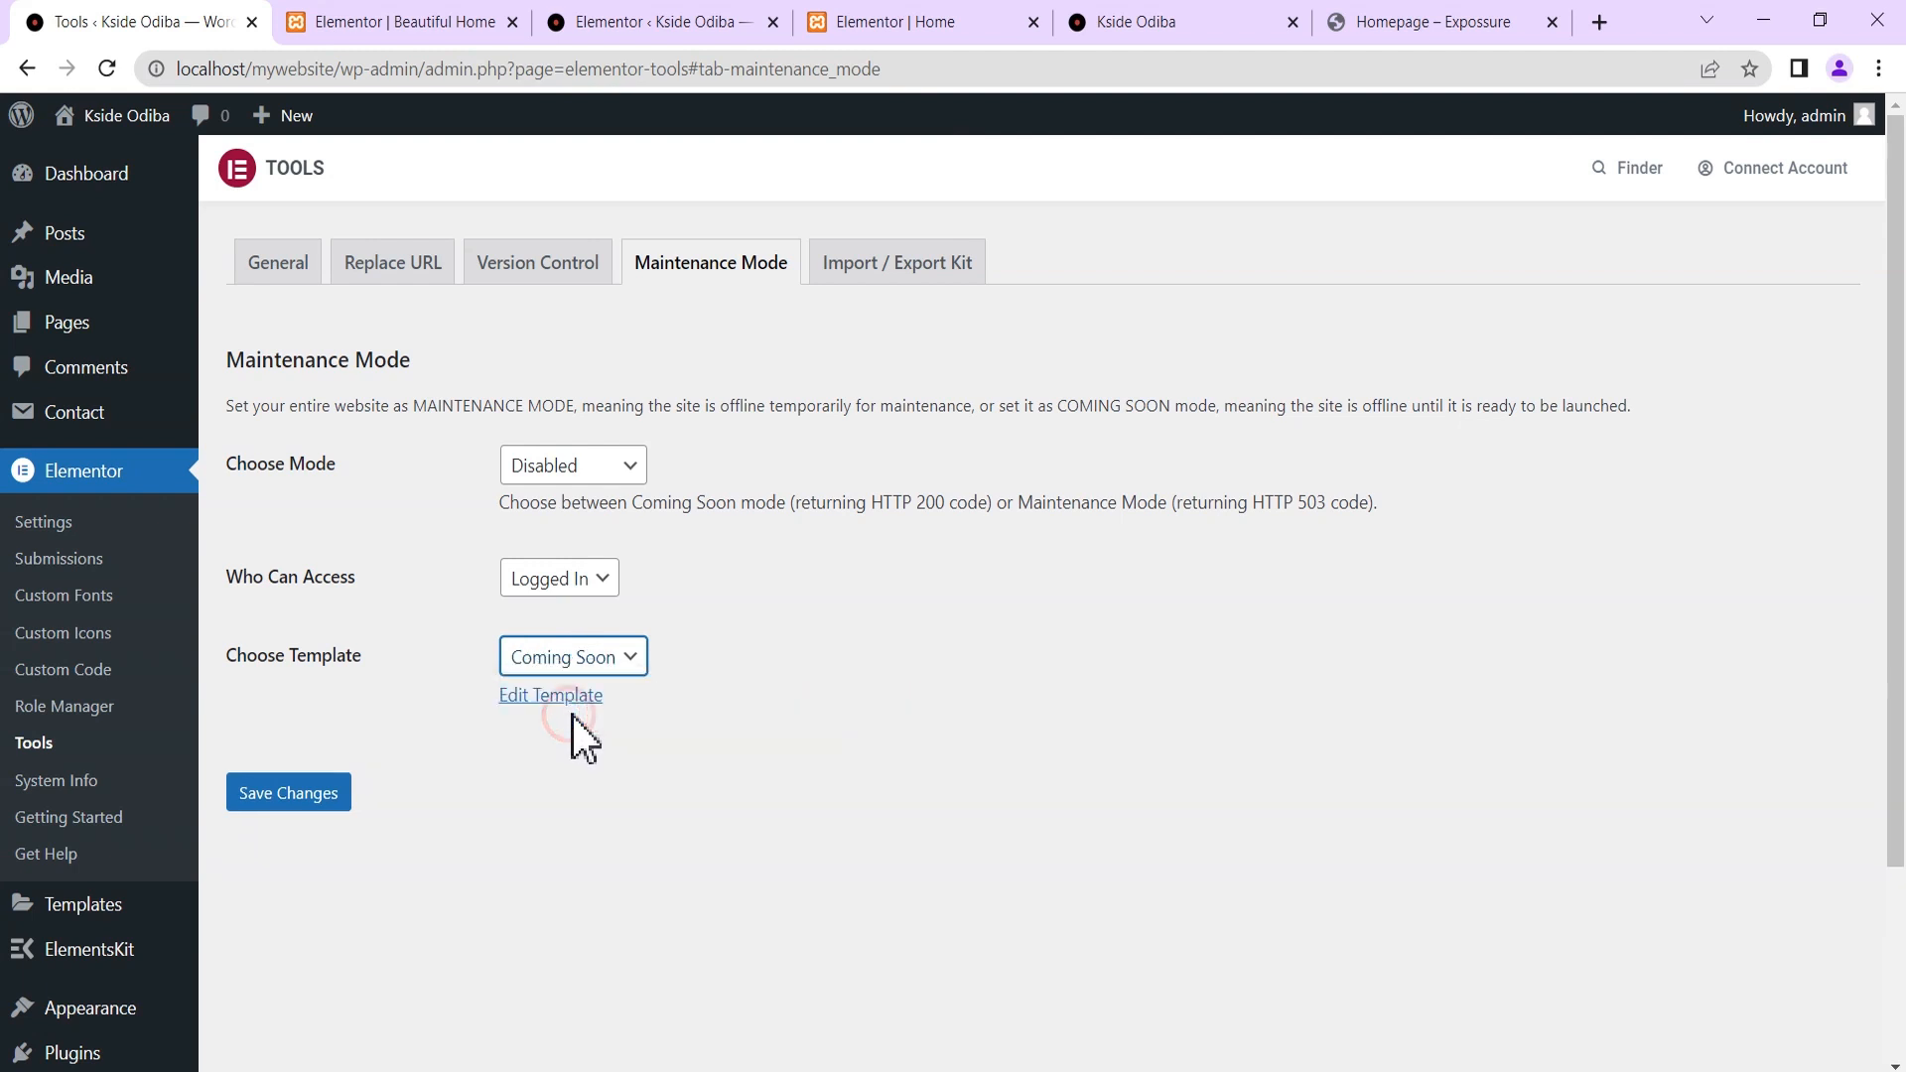
click(574, 472)
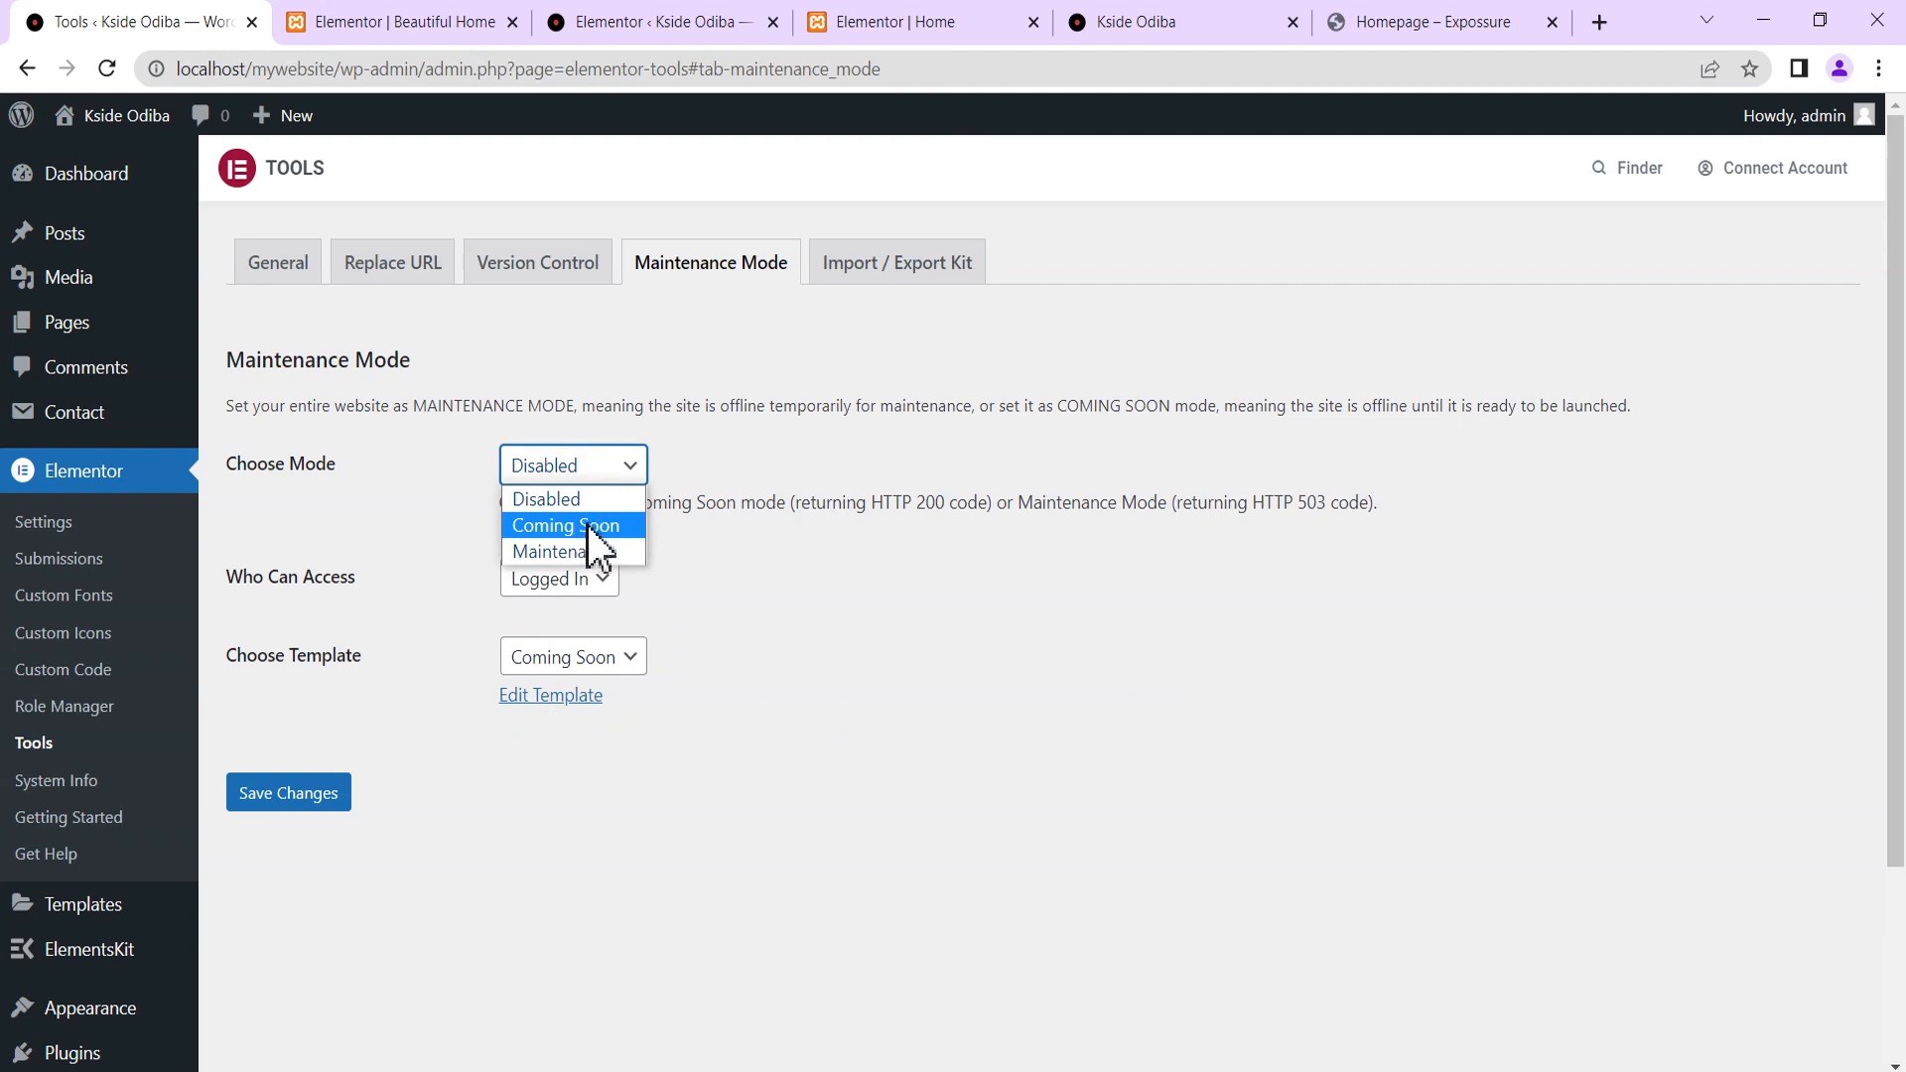
click(593, 524)
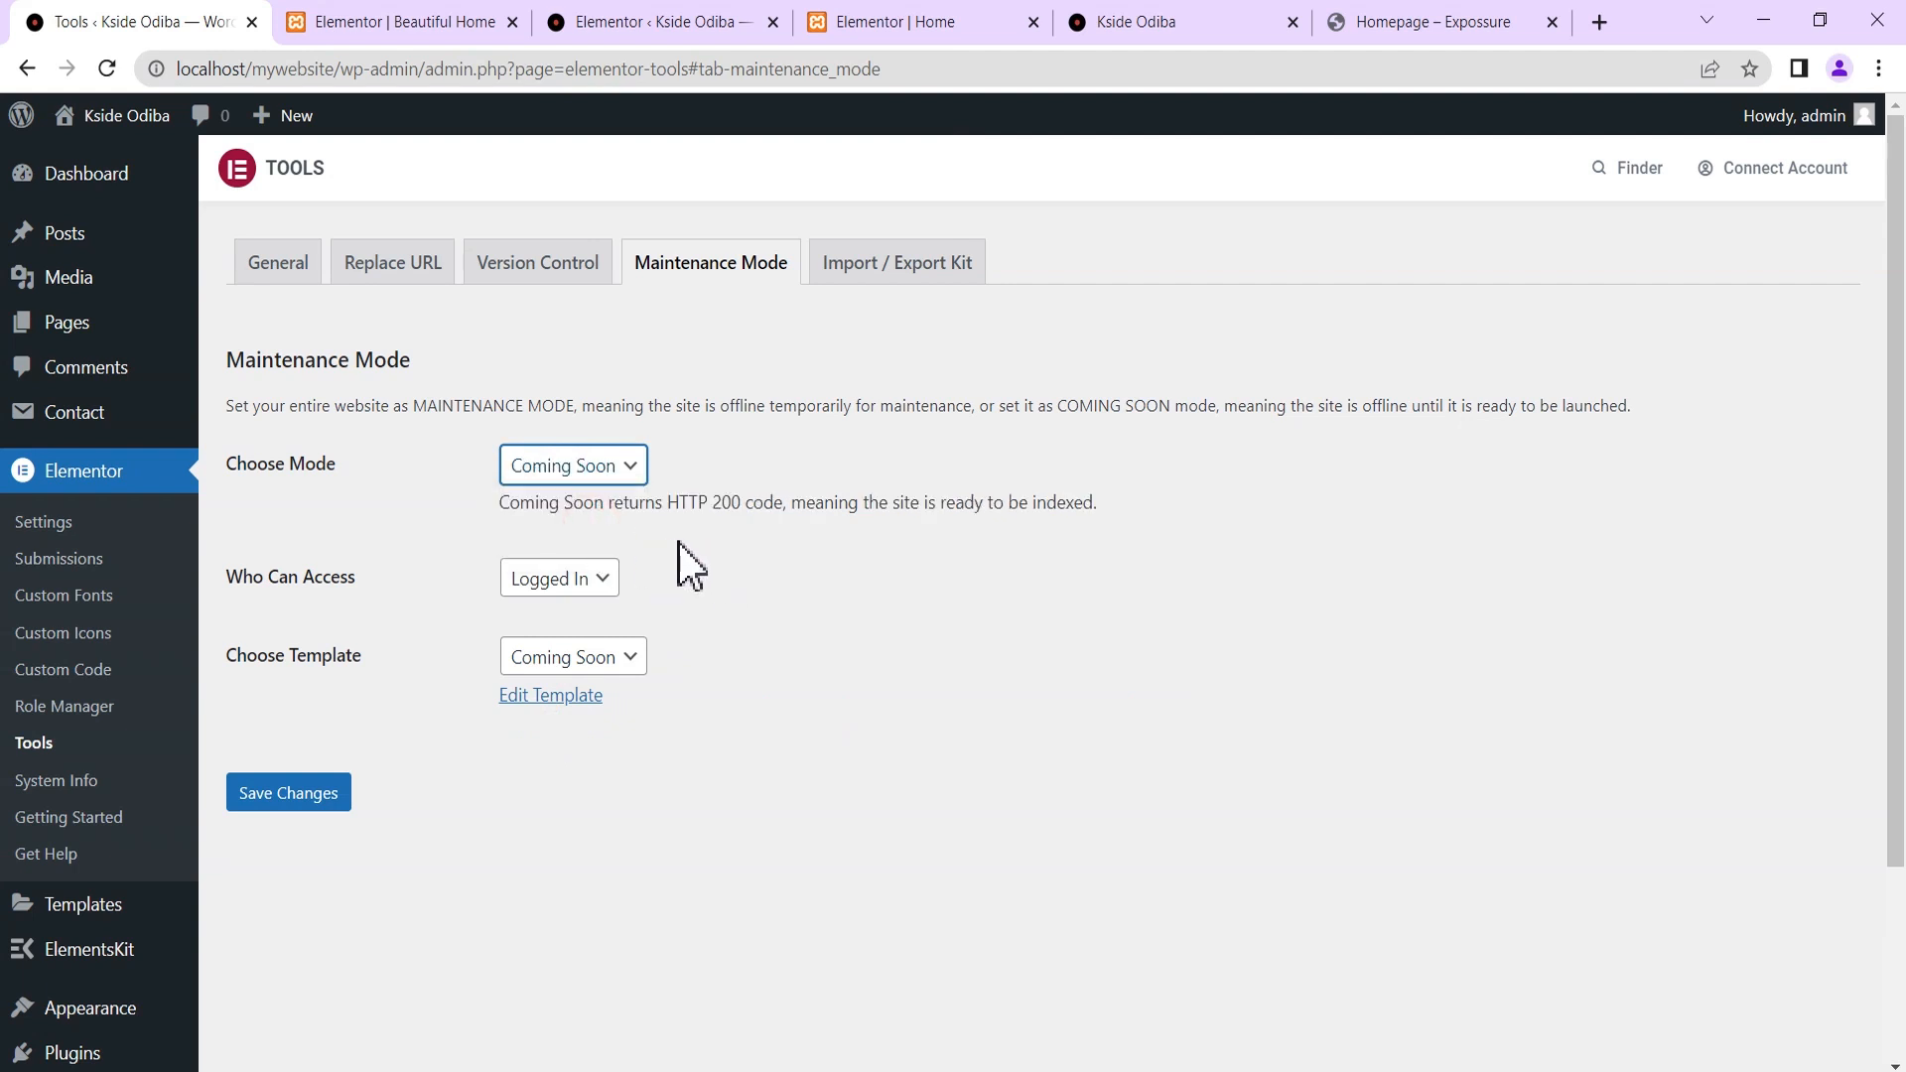
Clear the template choice, reselect the Coming Soon template, and save the maintenance settings.
click(584, 657)
click(584, 684)
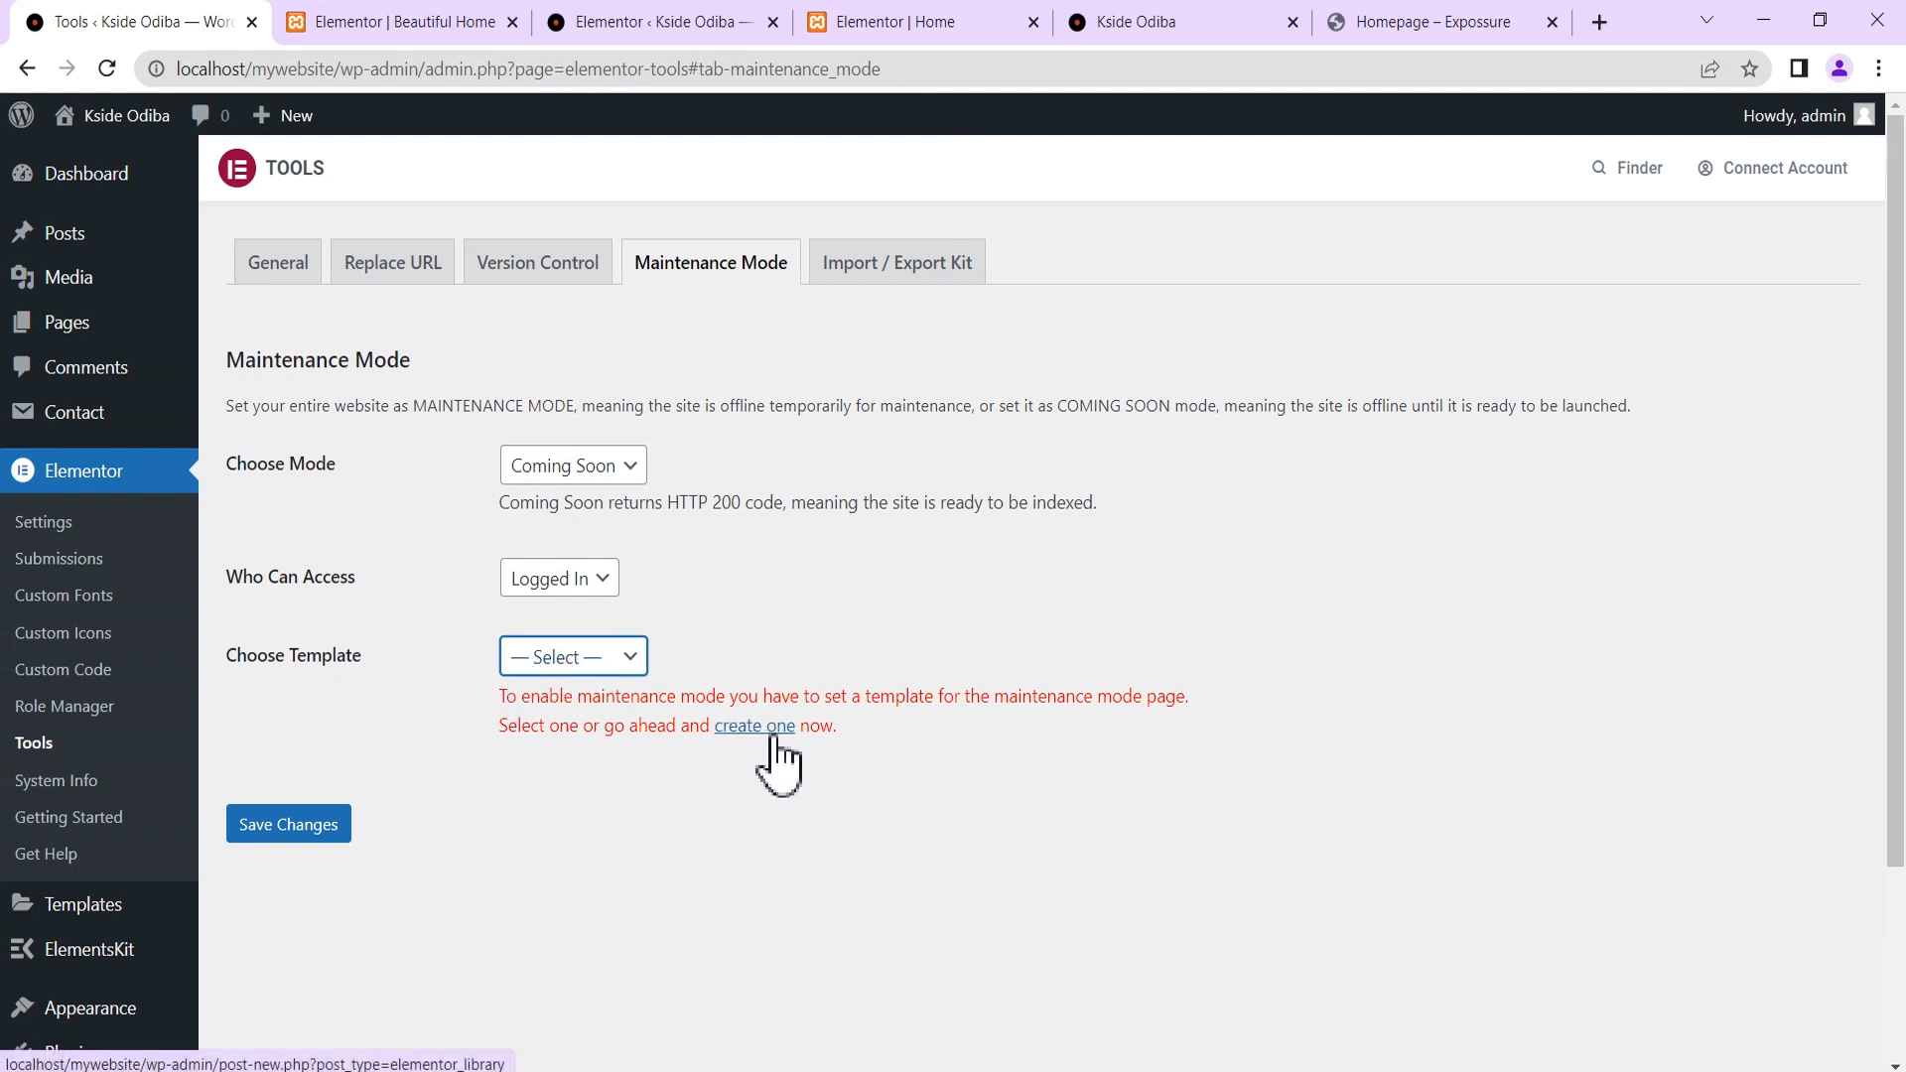
click(562, 663)
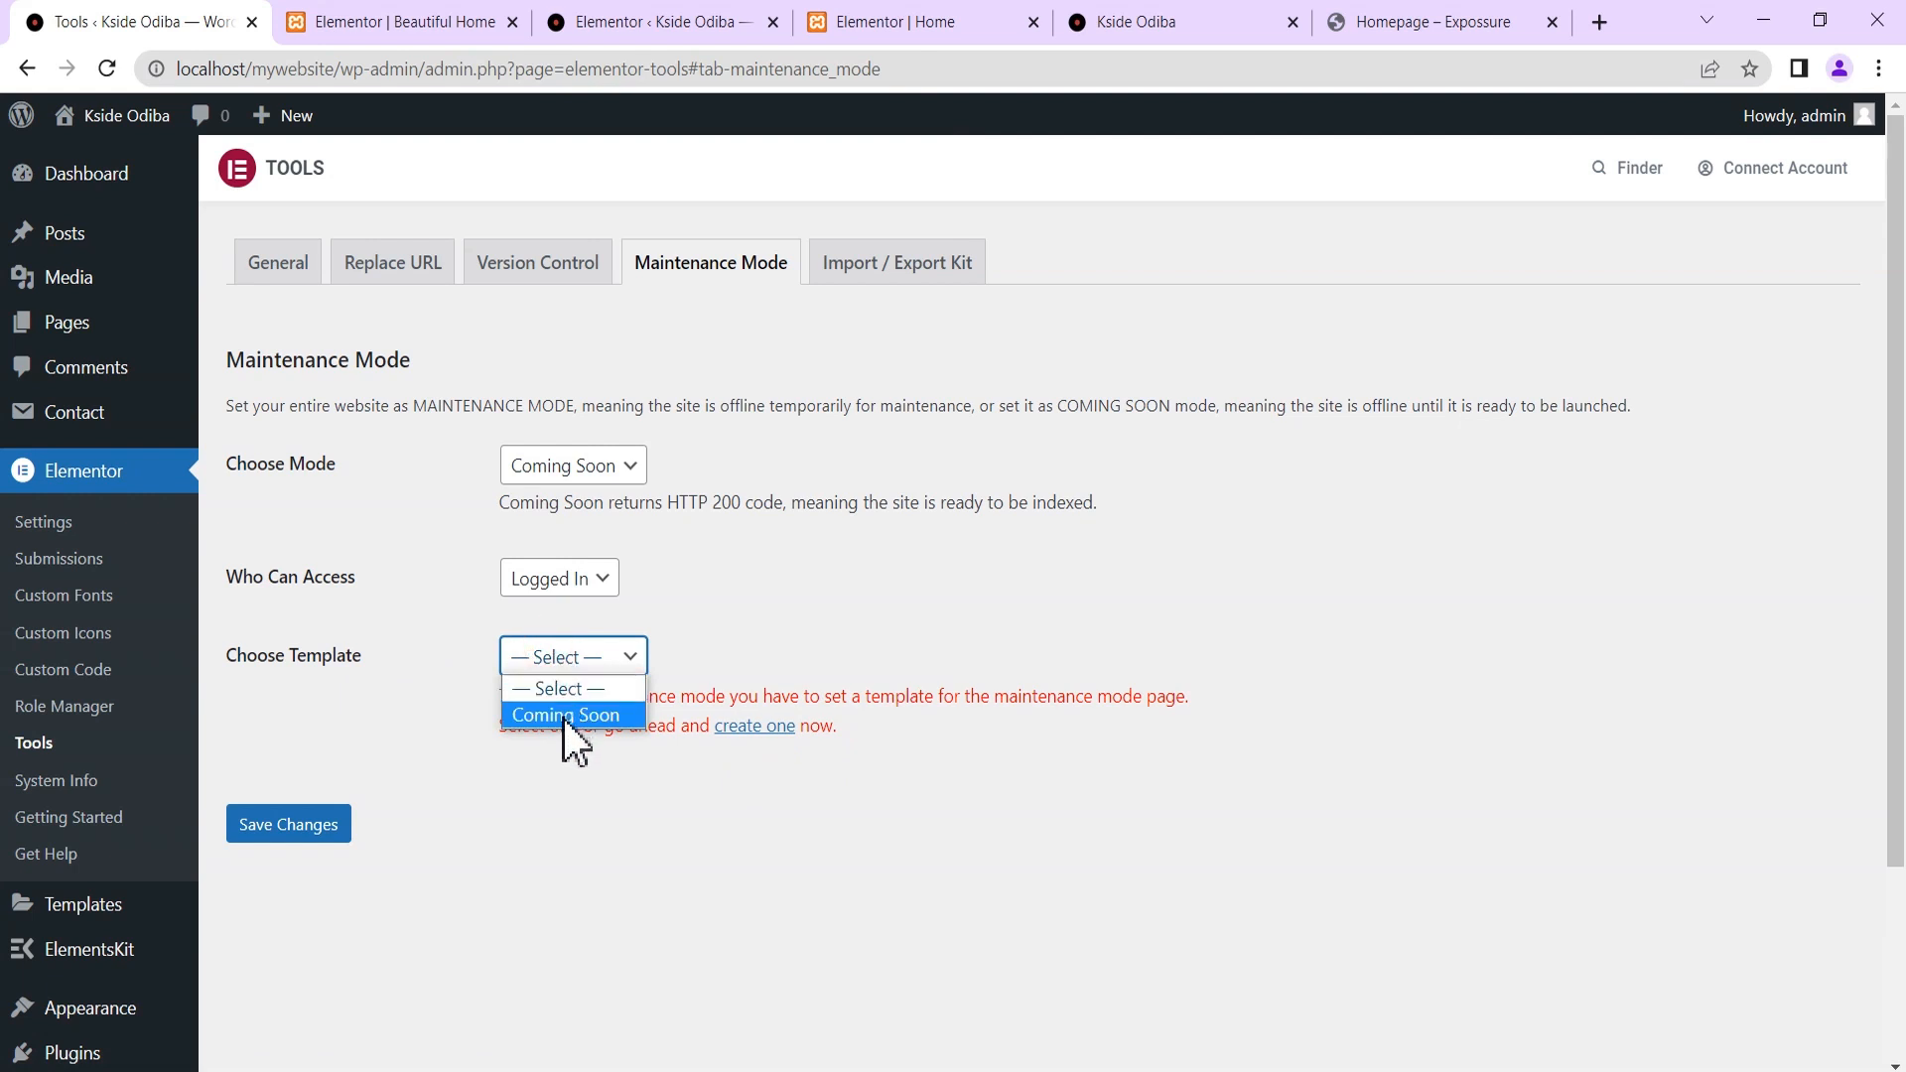
click(563, 716)
click(298, 800)
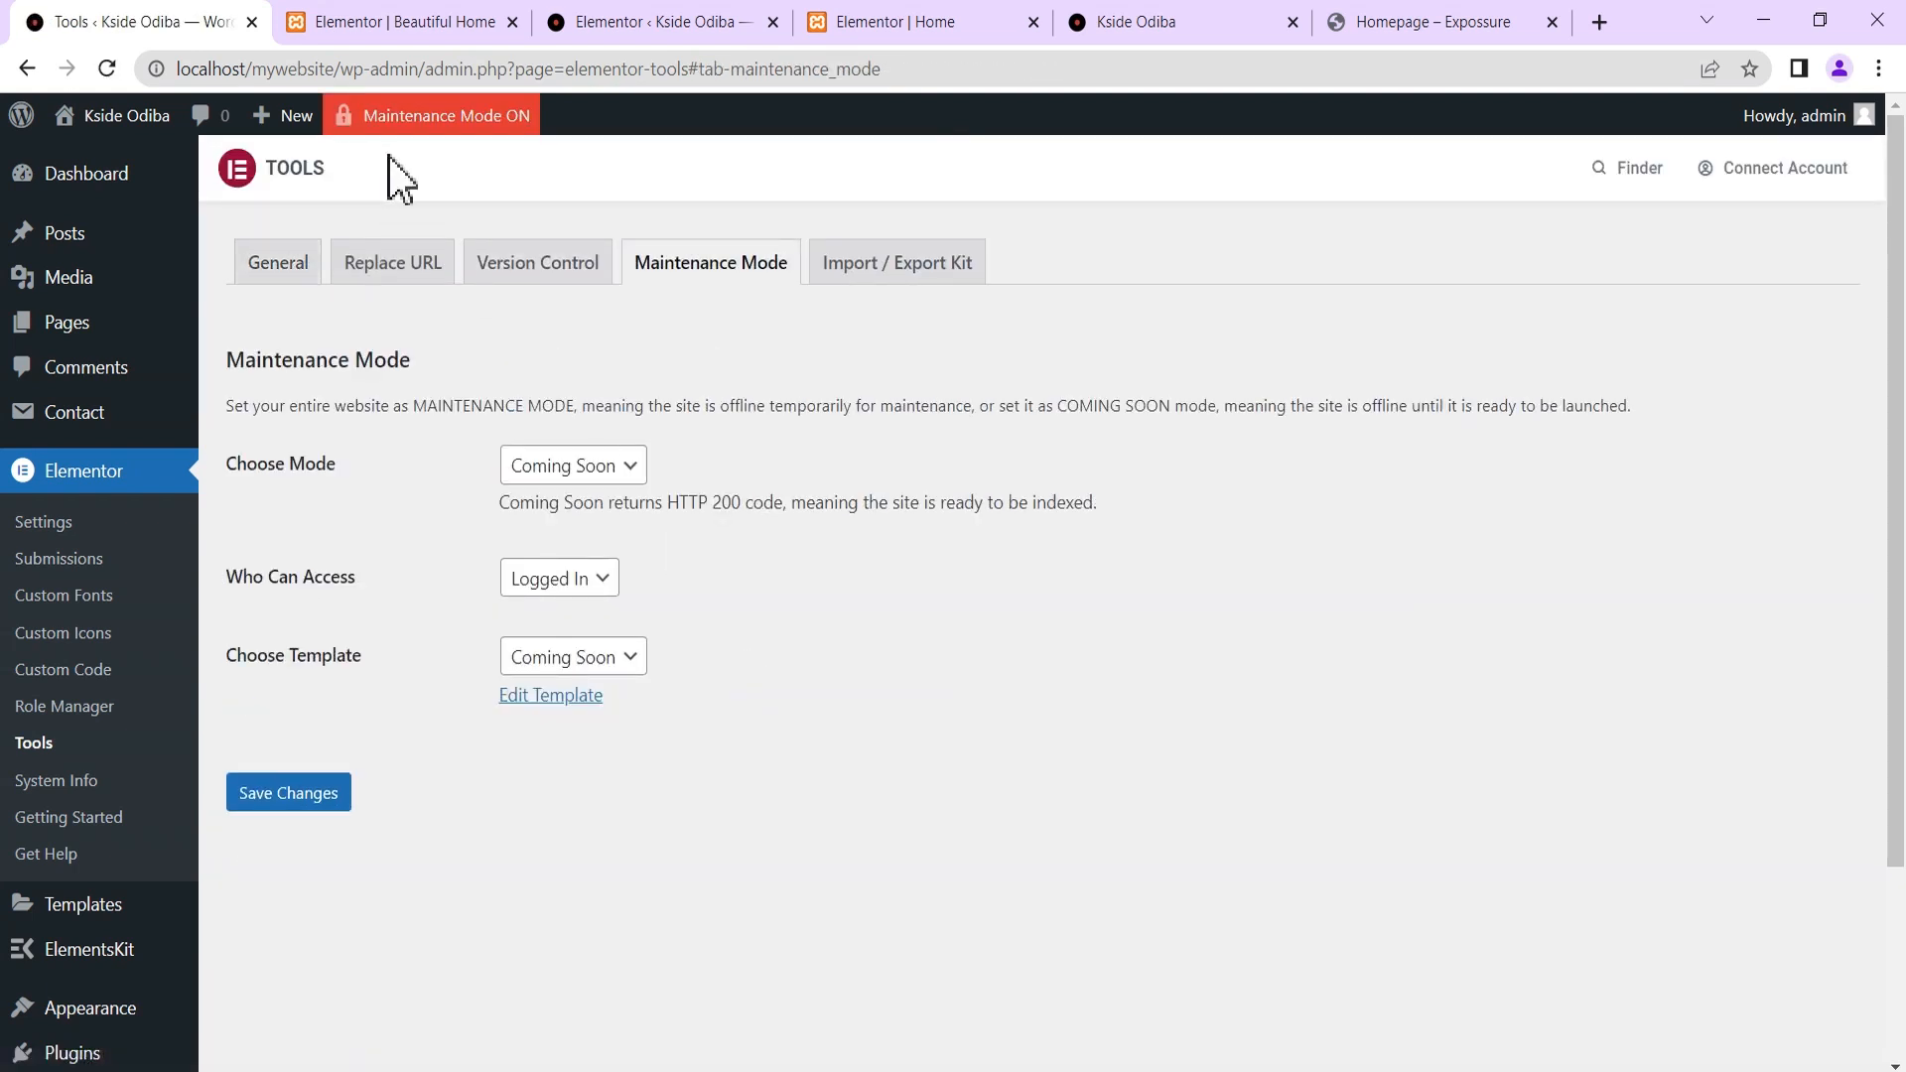
Copy the site address localhost/mywebsite/ and load it in a new Incognito window.
mouse_move(442, 117)
drag(344, 70, 62, 68)
key(ctrl+c)
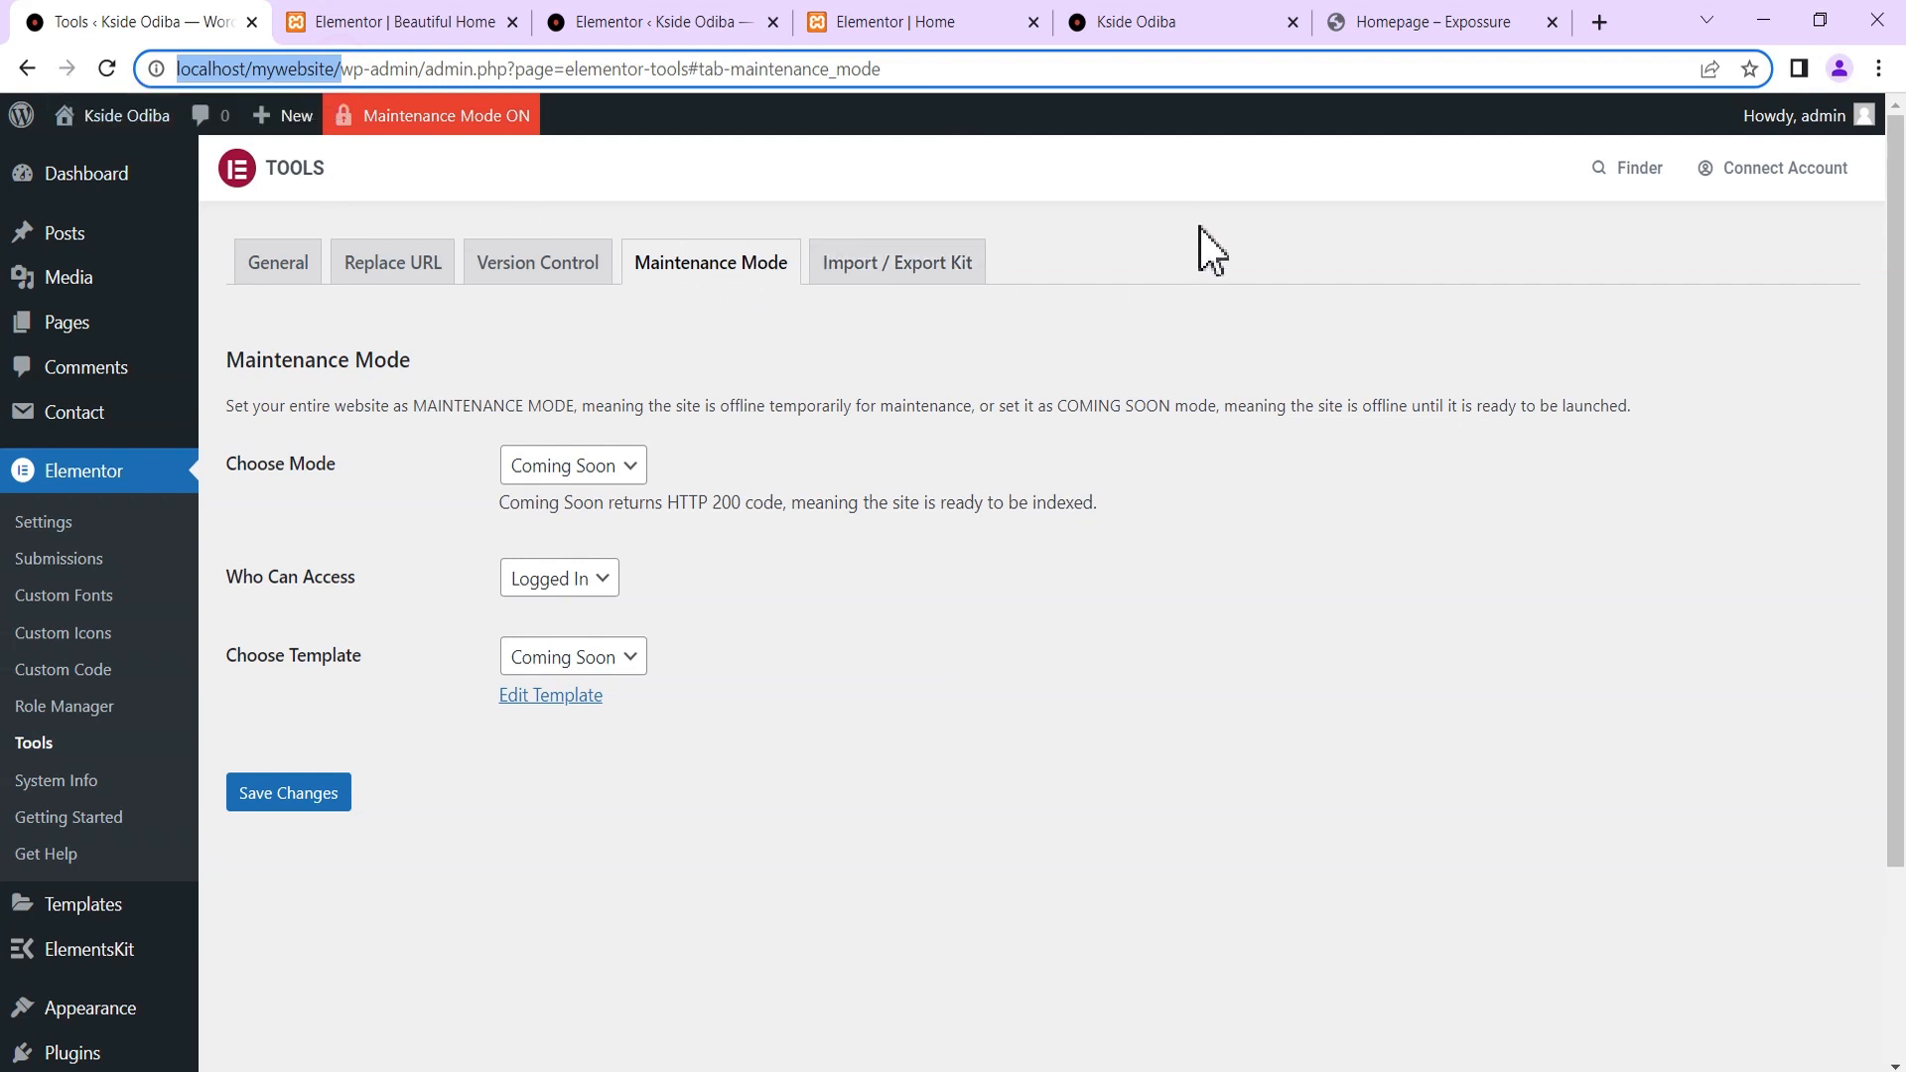
click(1879, 70)
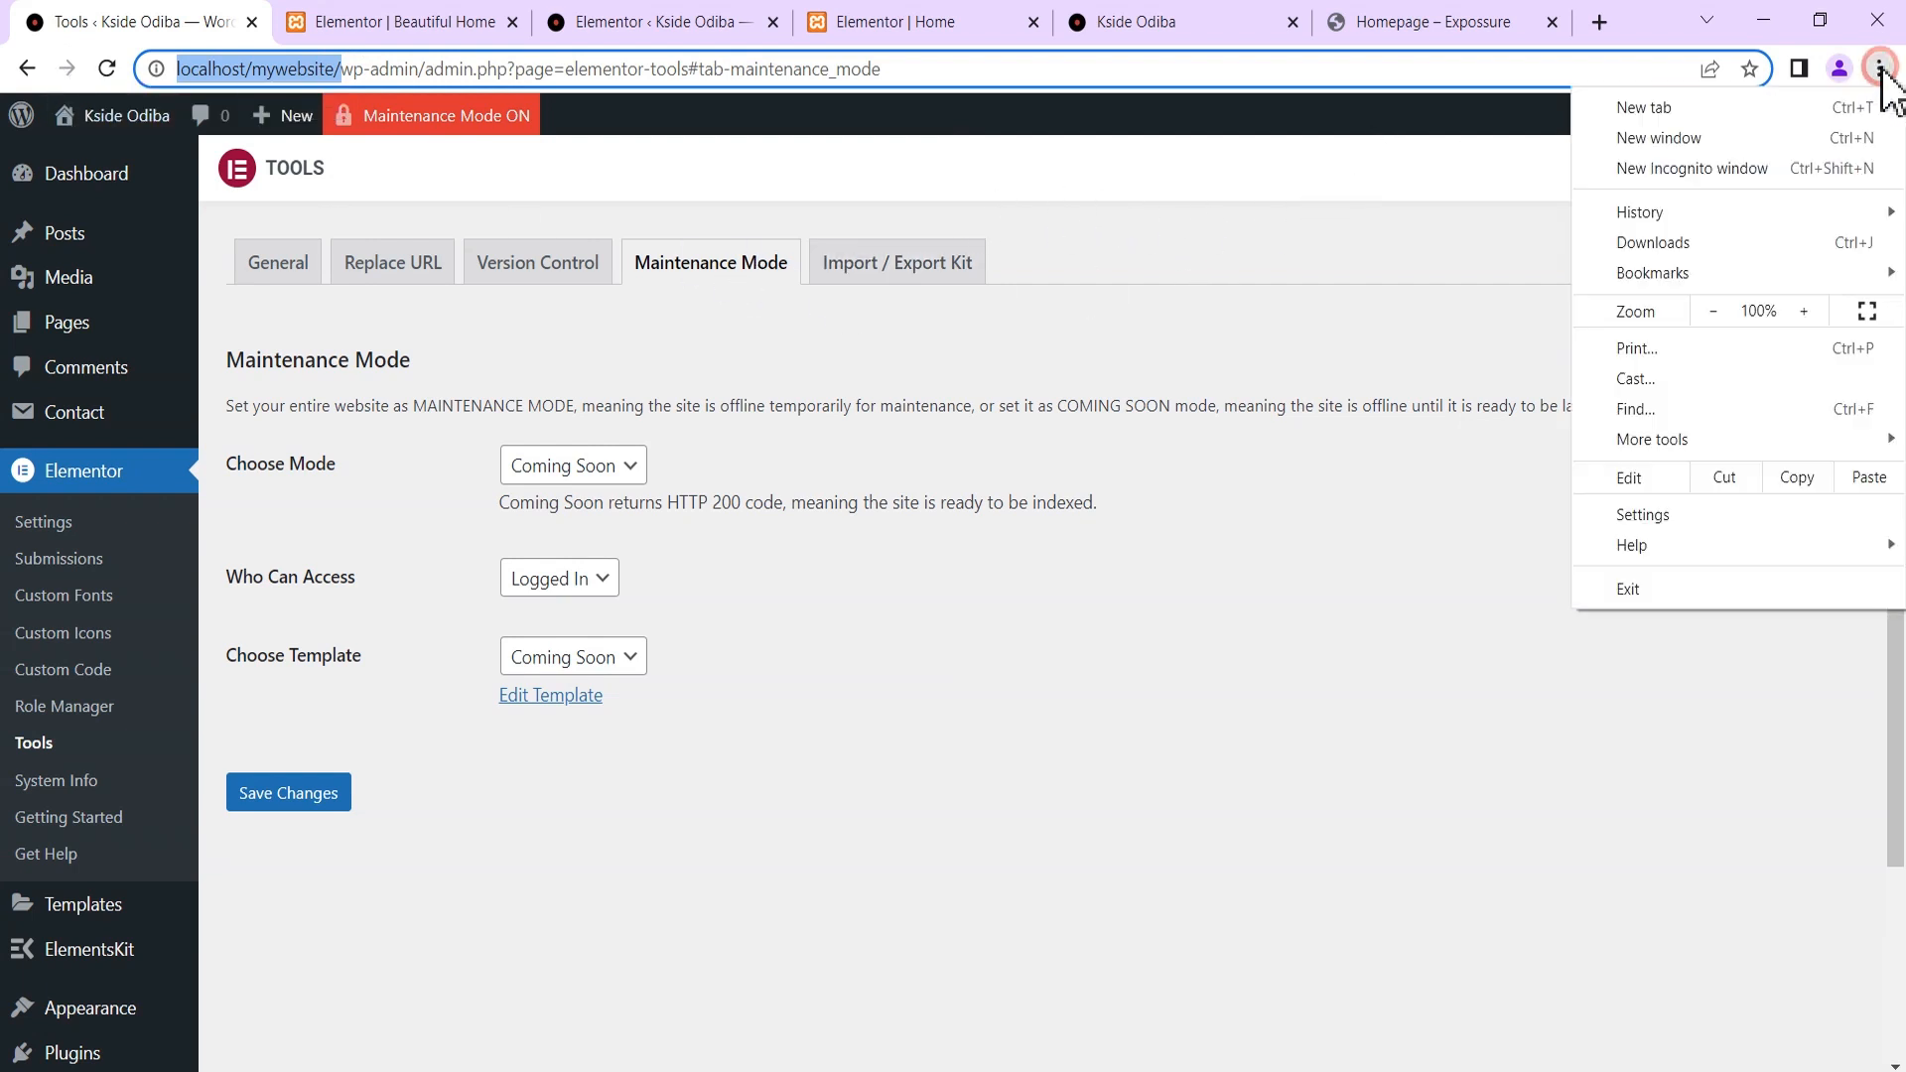
click(1698, 169)
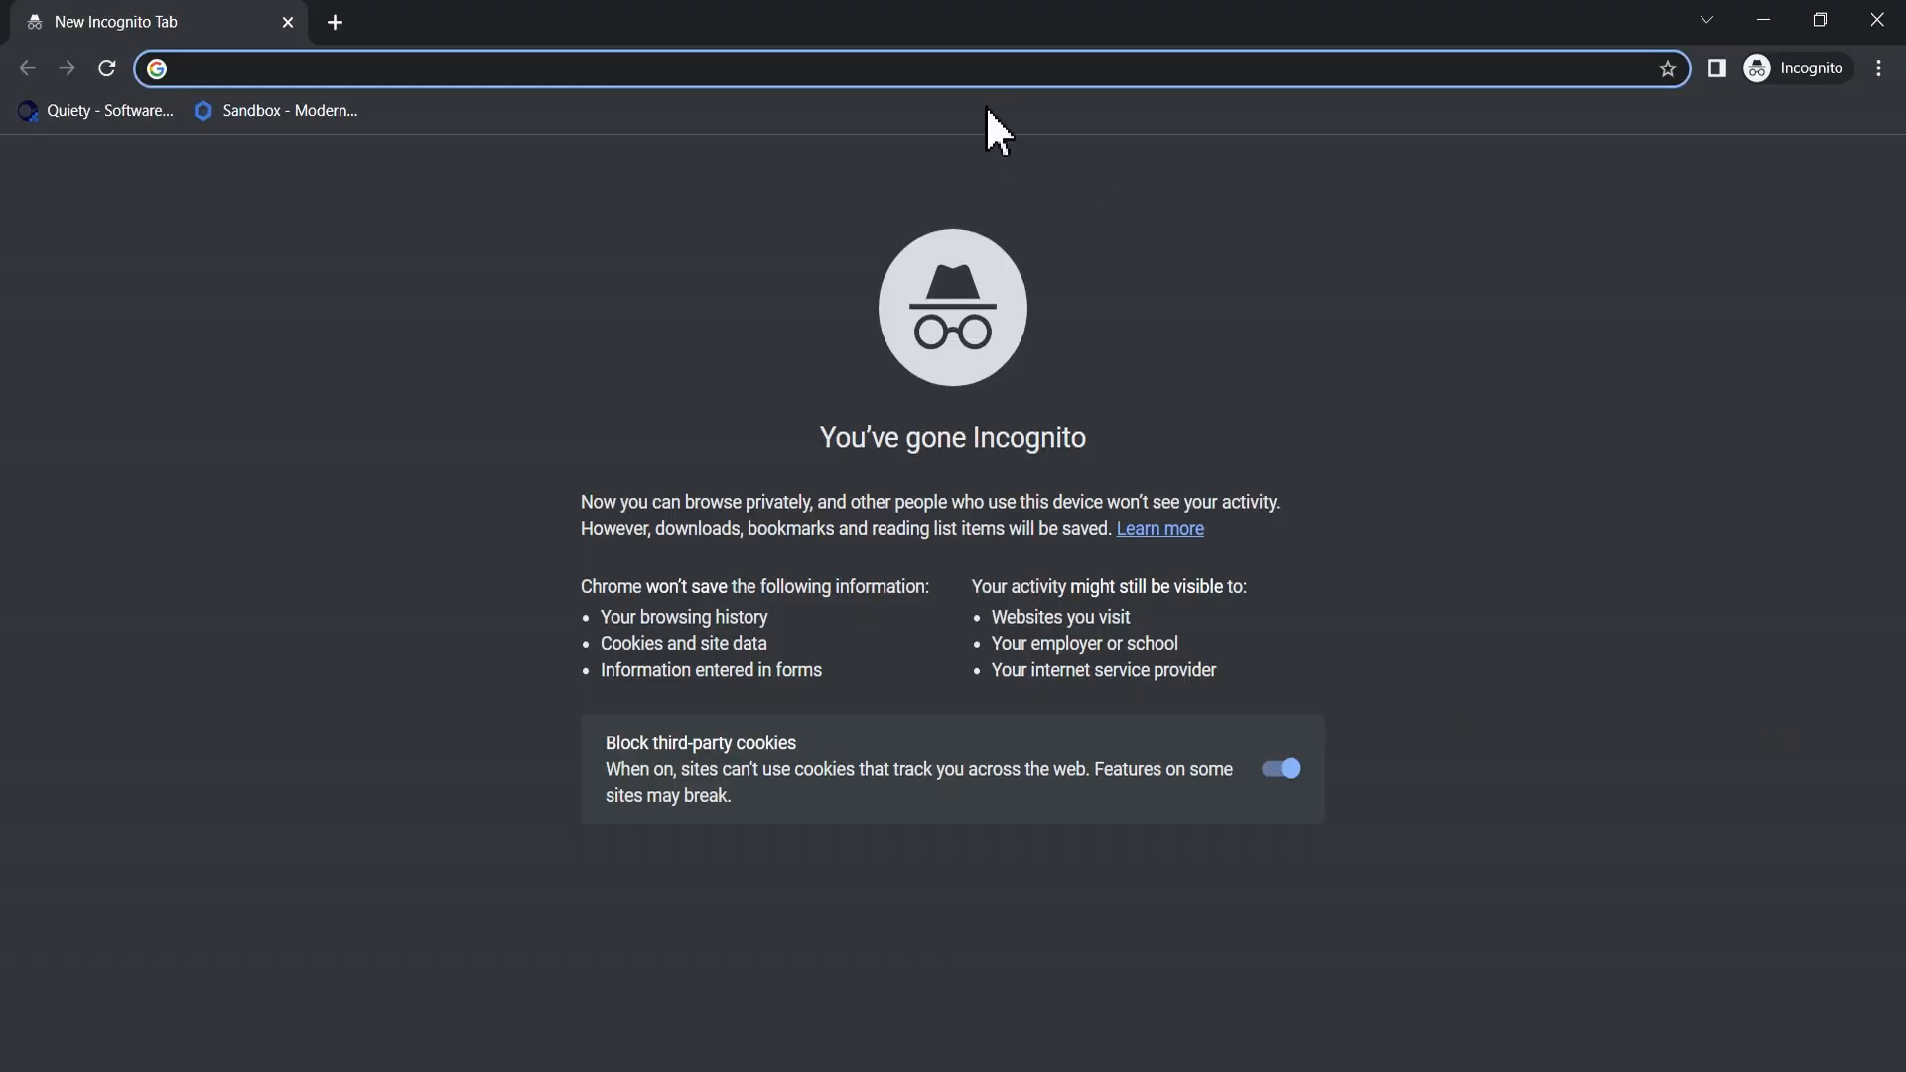
key(ctrl+v)
click(798, 114)
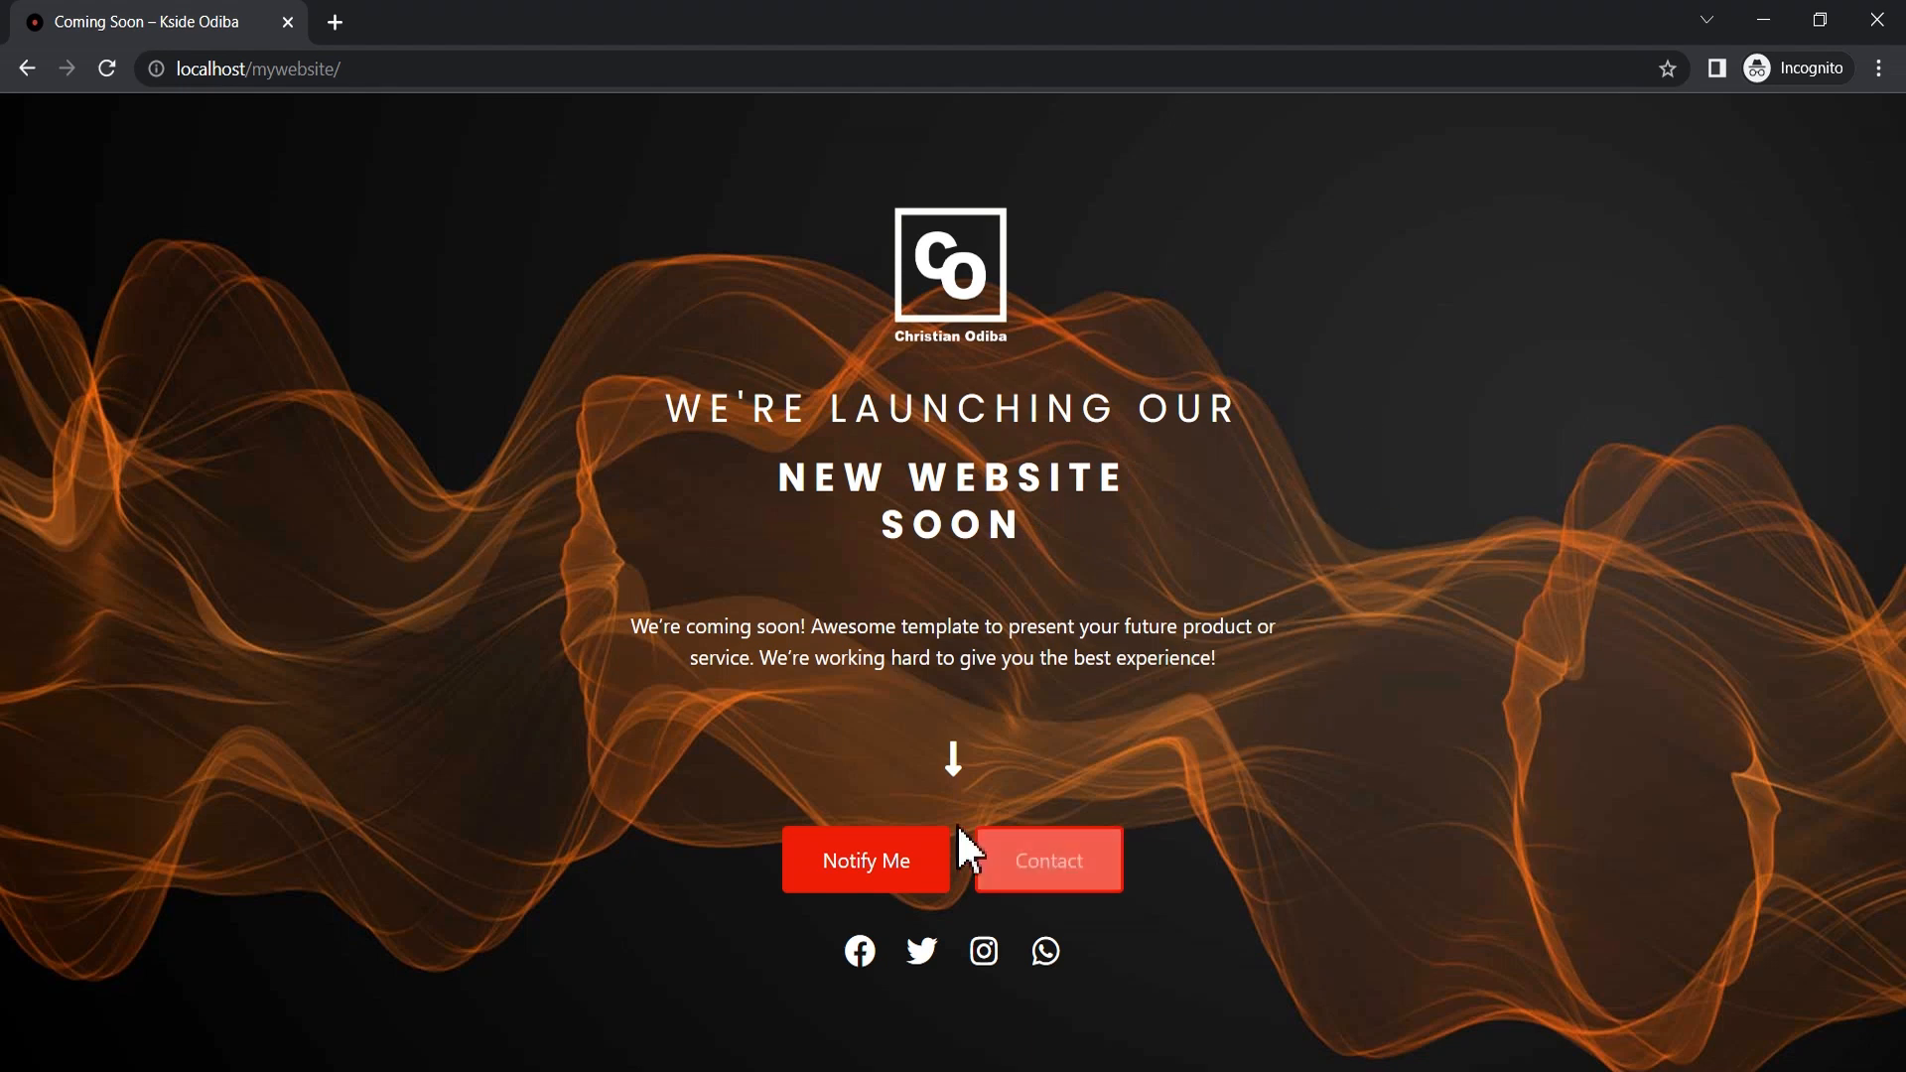
View the Notify Me and Contact popups on the coming soon page, closing each one.
click(851, 860)
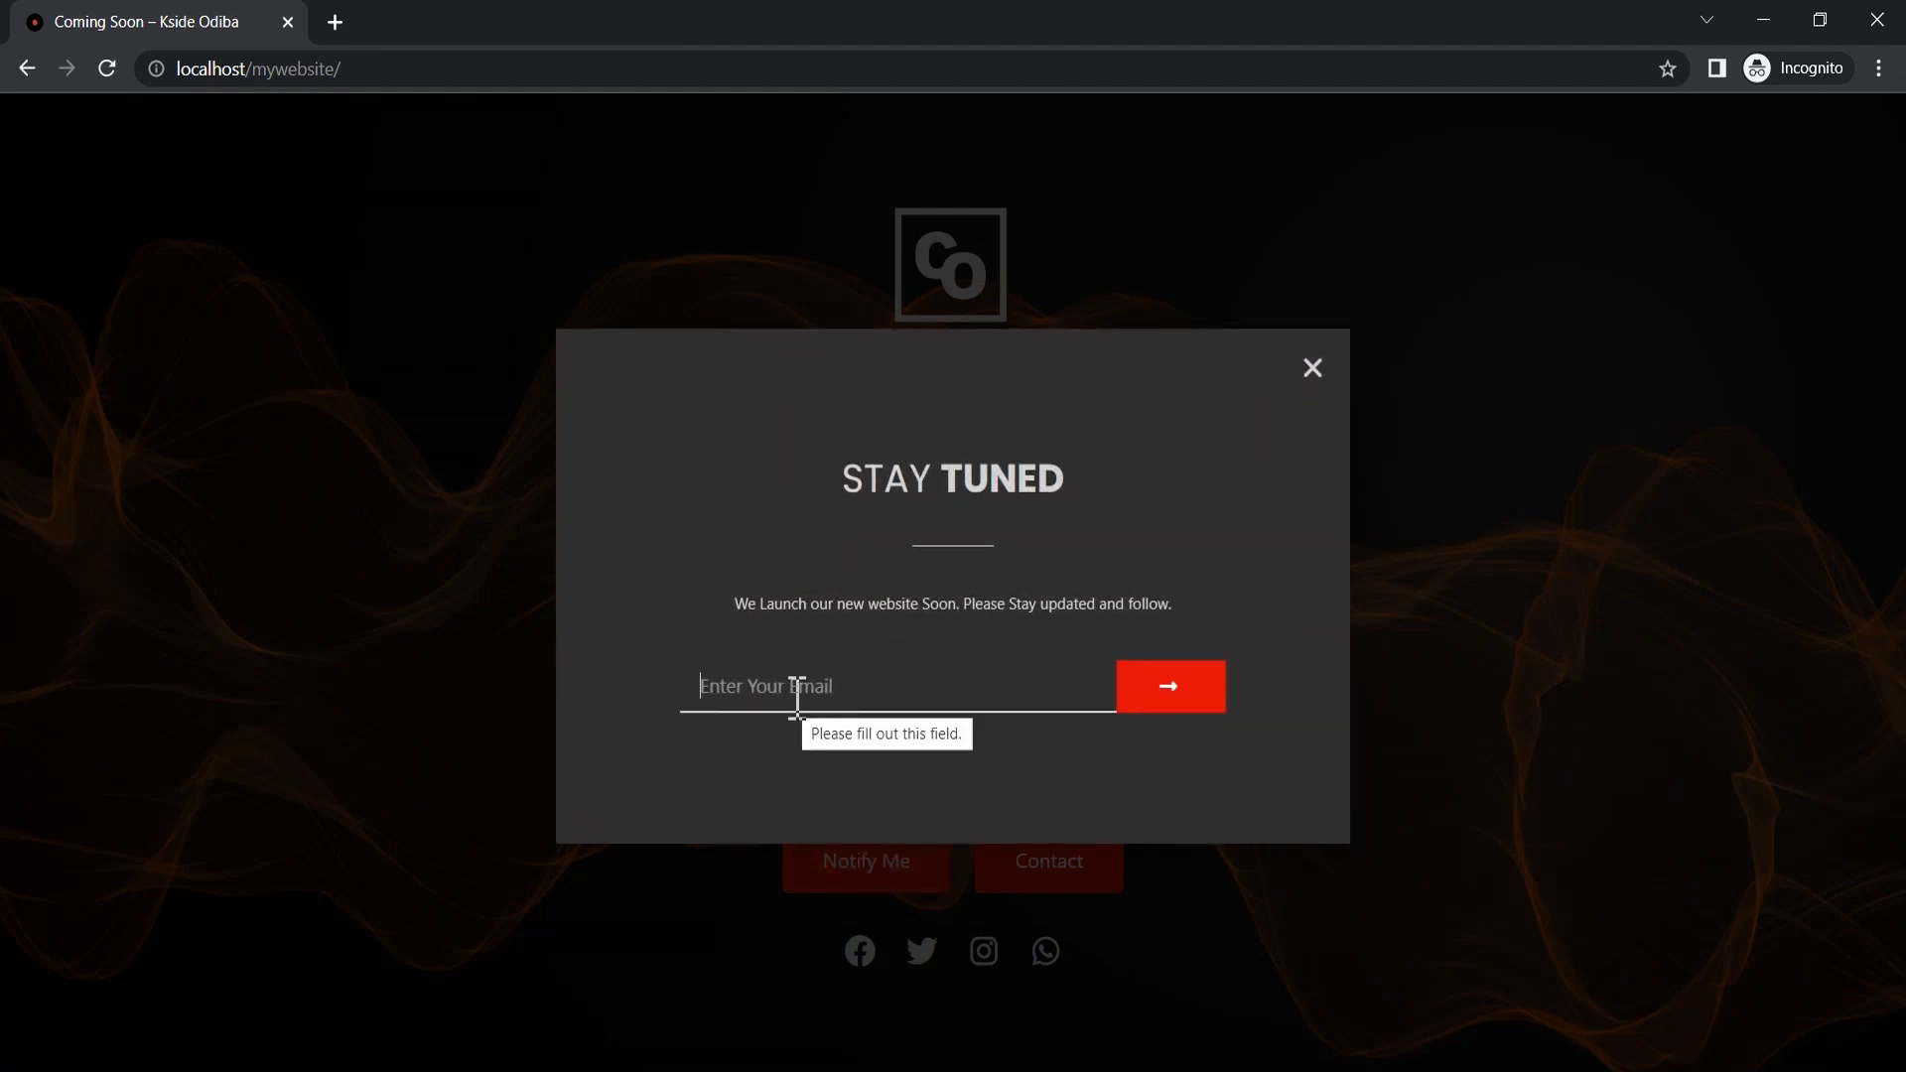
click(1308, 369)
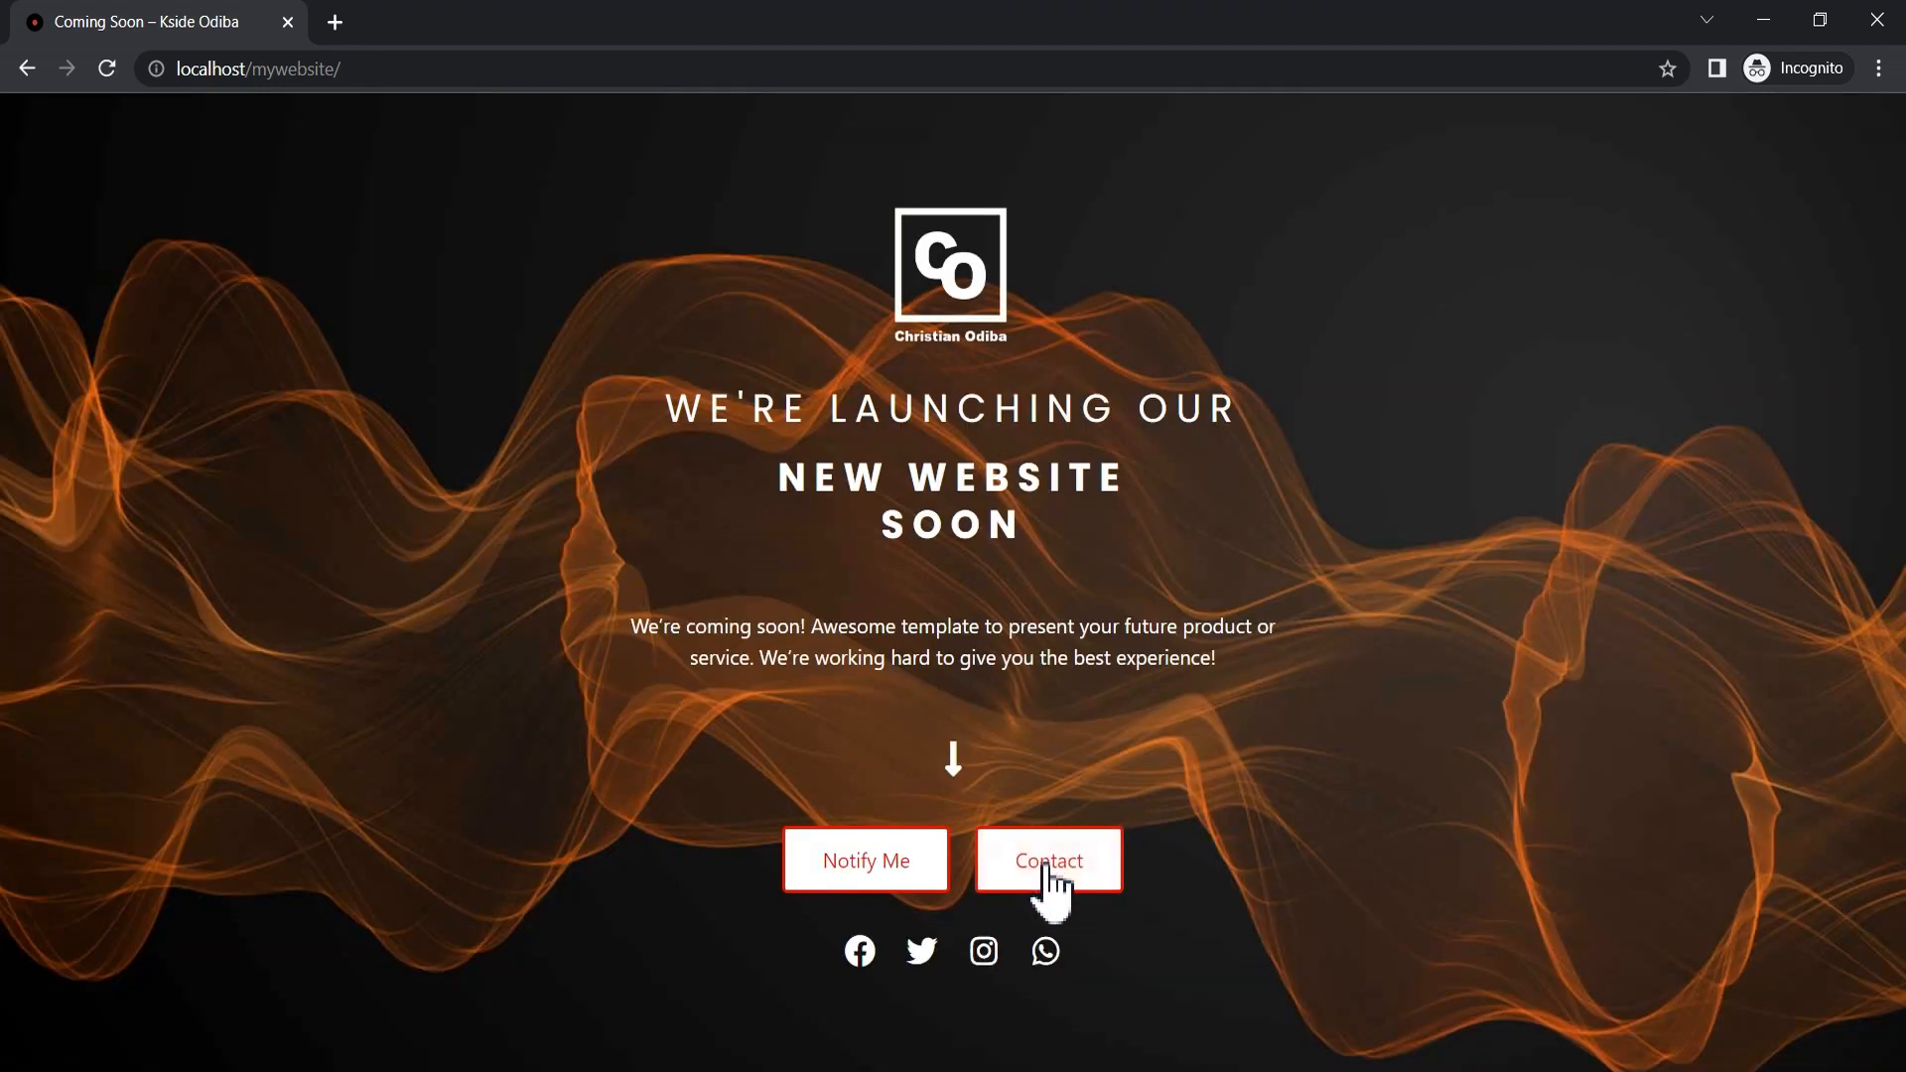
click(1052, 875)
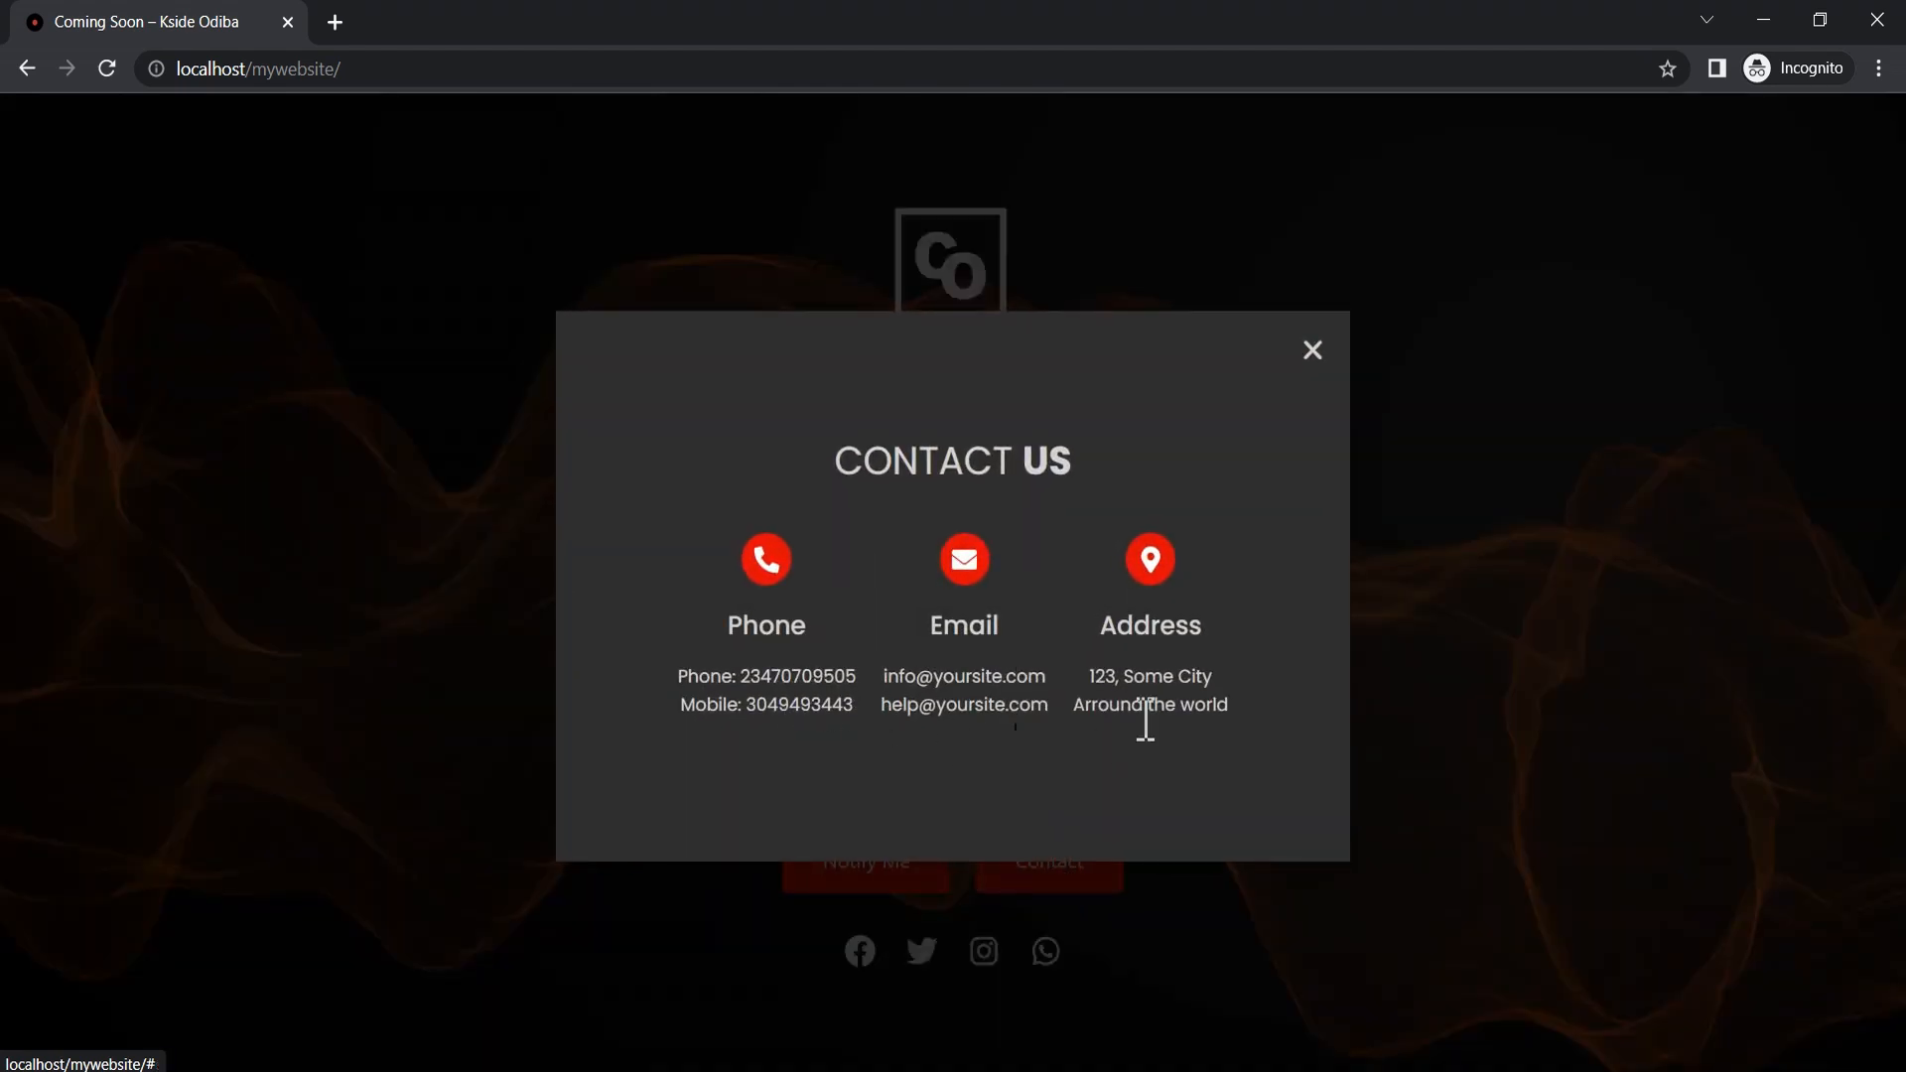
click(1312, 351)
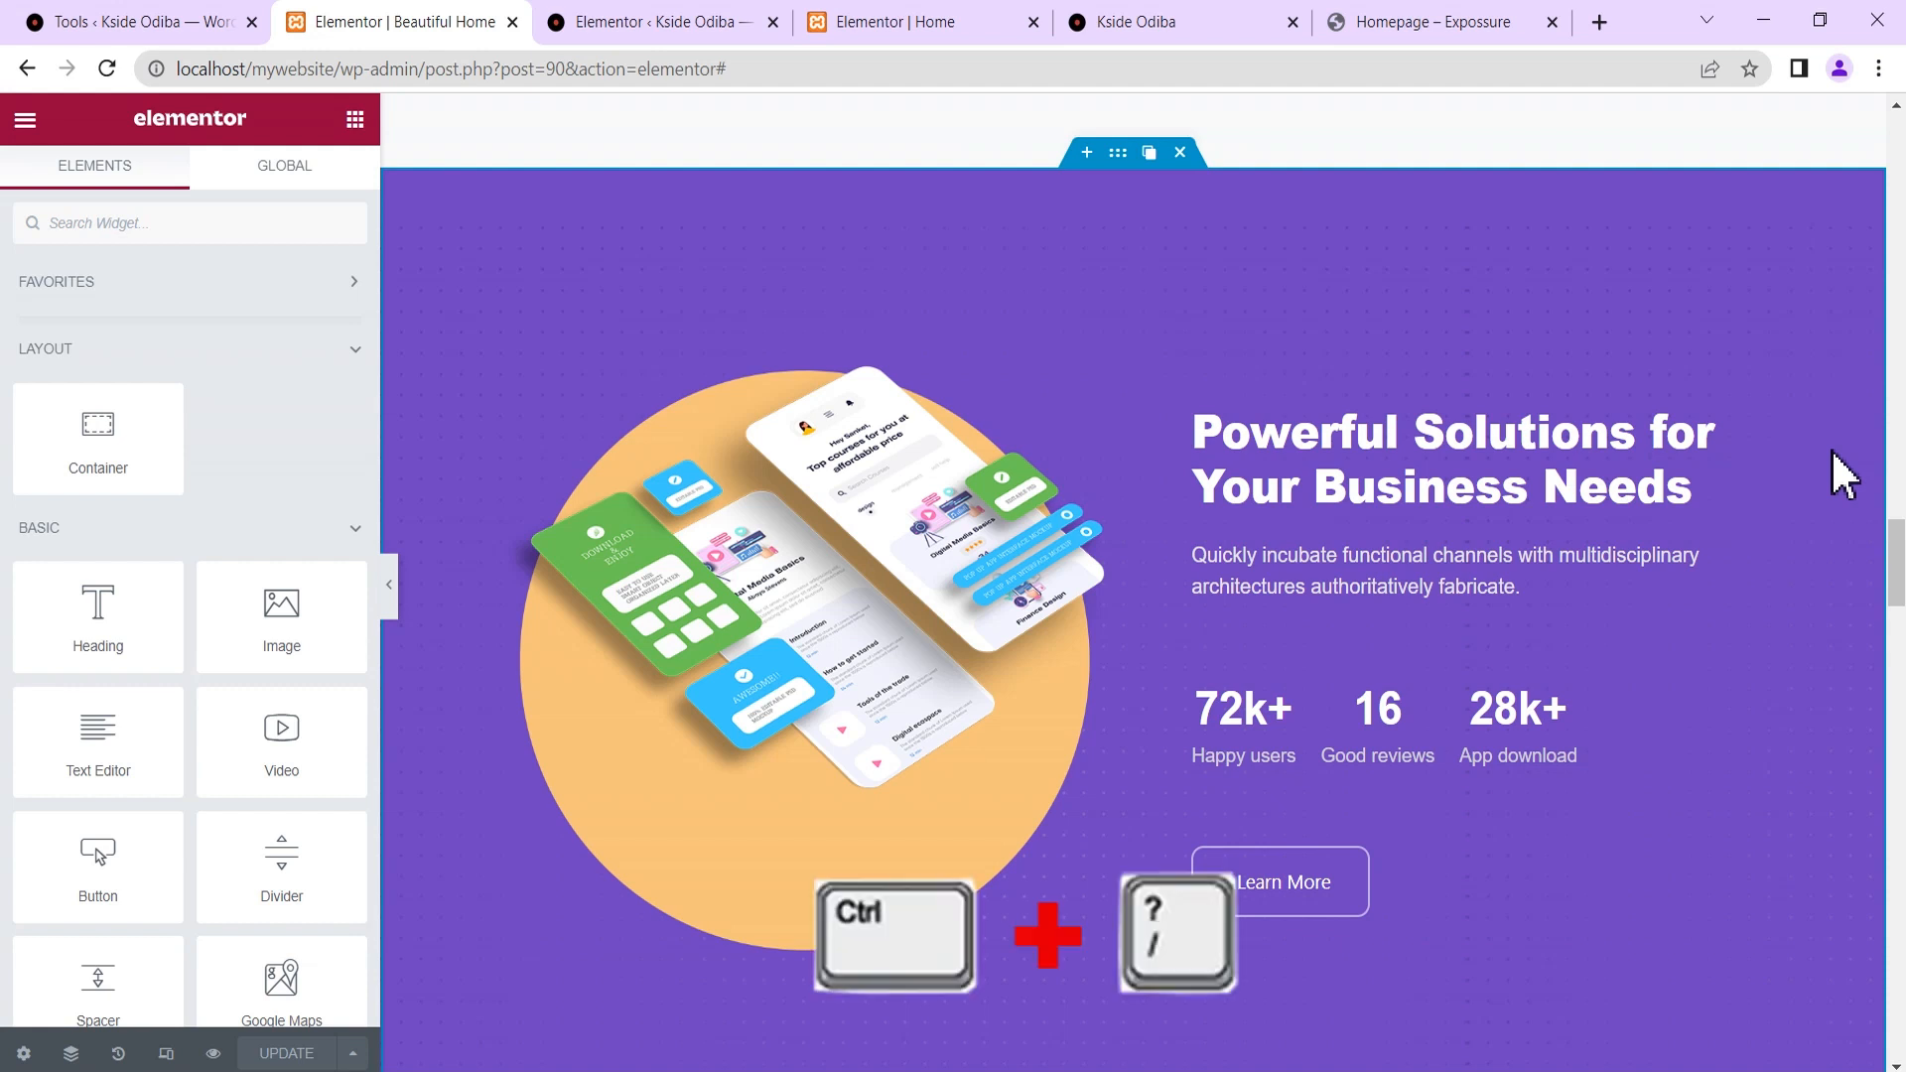
Bring up Elementor's keyboard shortcuts list in the Beautiful Home page editor.
key(ctrl+slash)
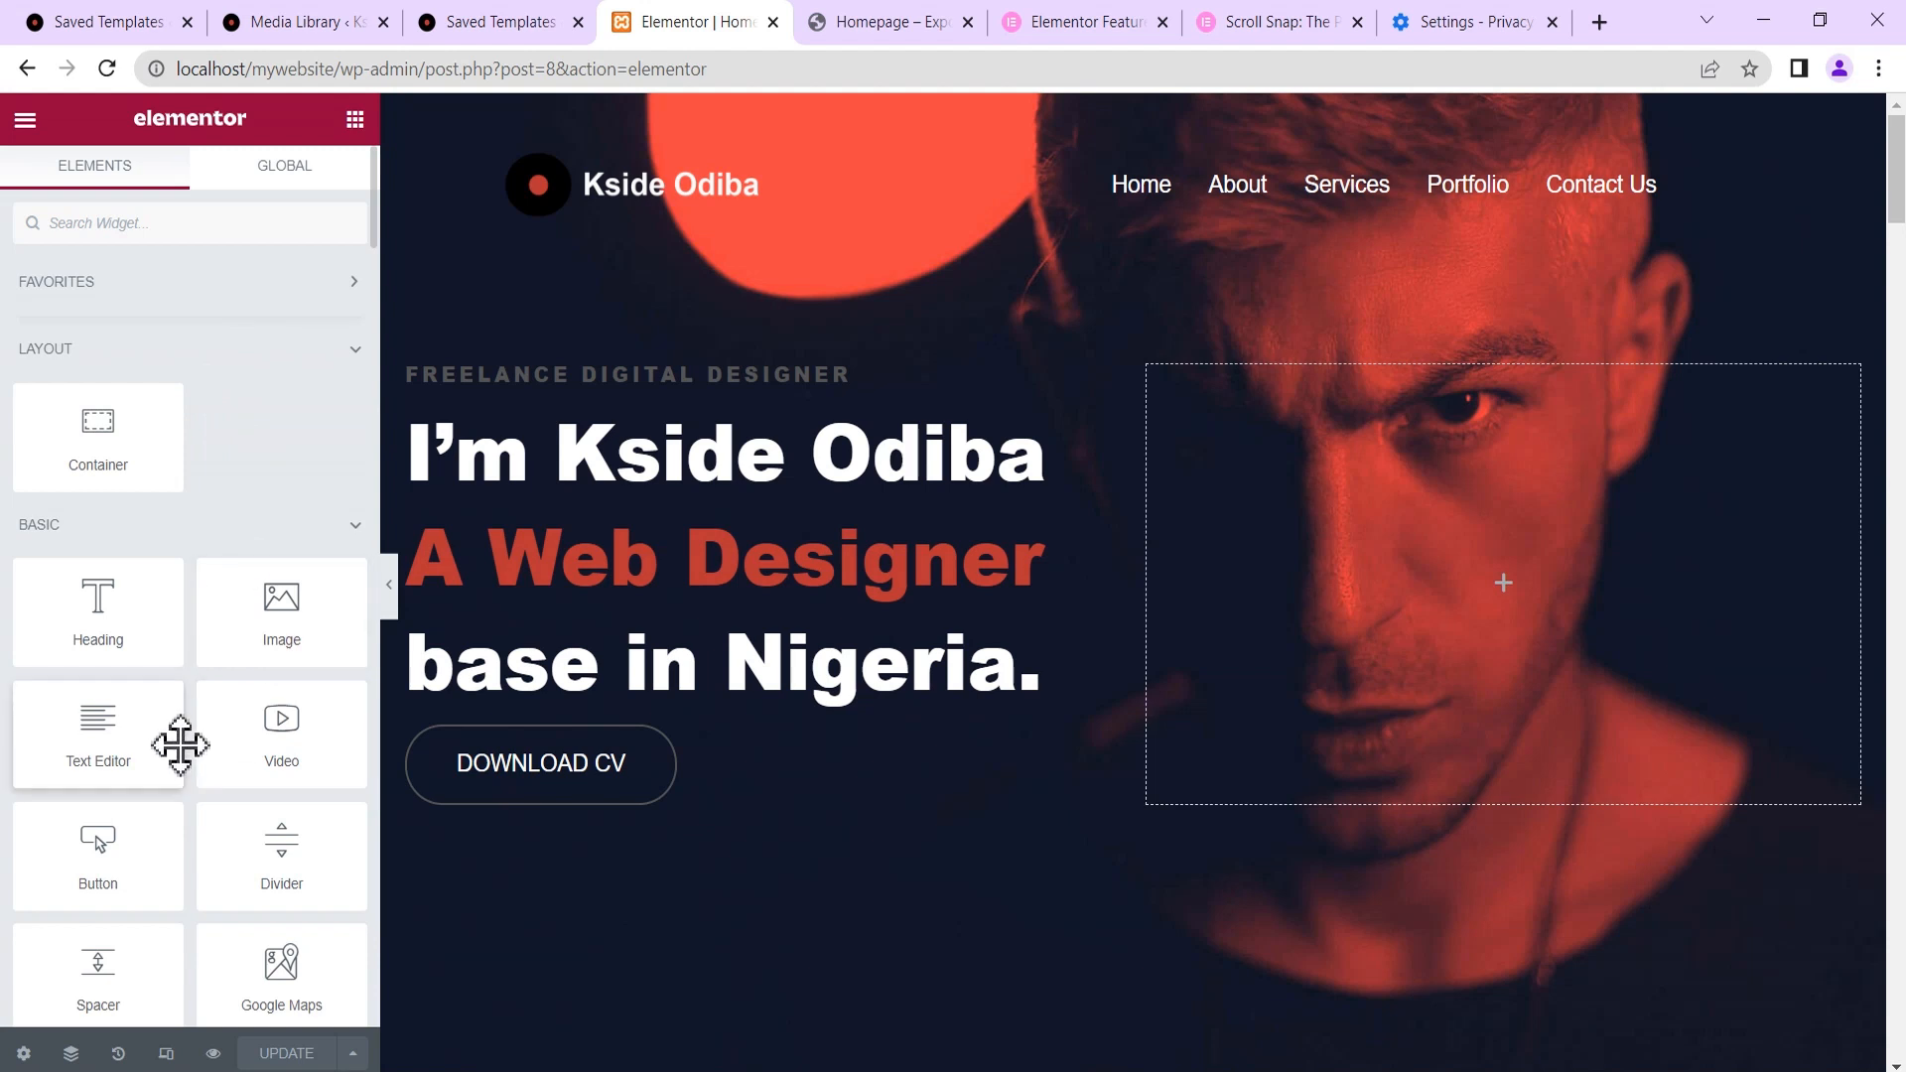
Add the Flip Box widget to the Favorites in the Home page editor.
scroll(178, 749, down, 9)
scroll(188, 752, down, 2)
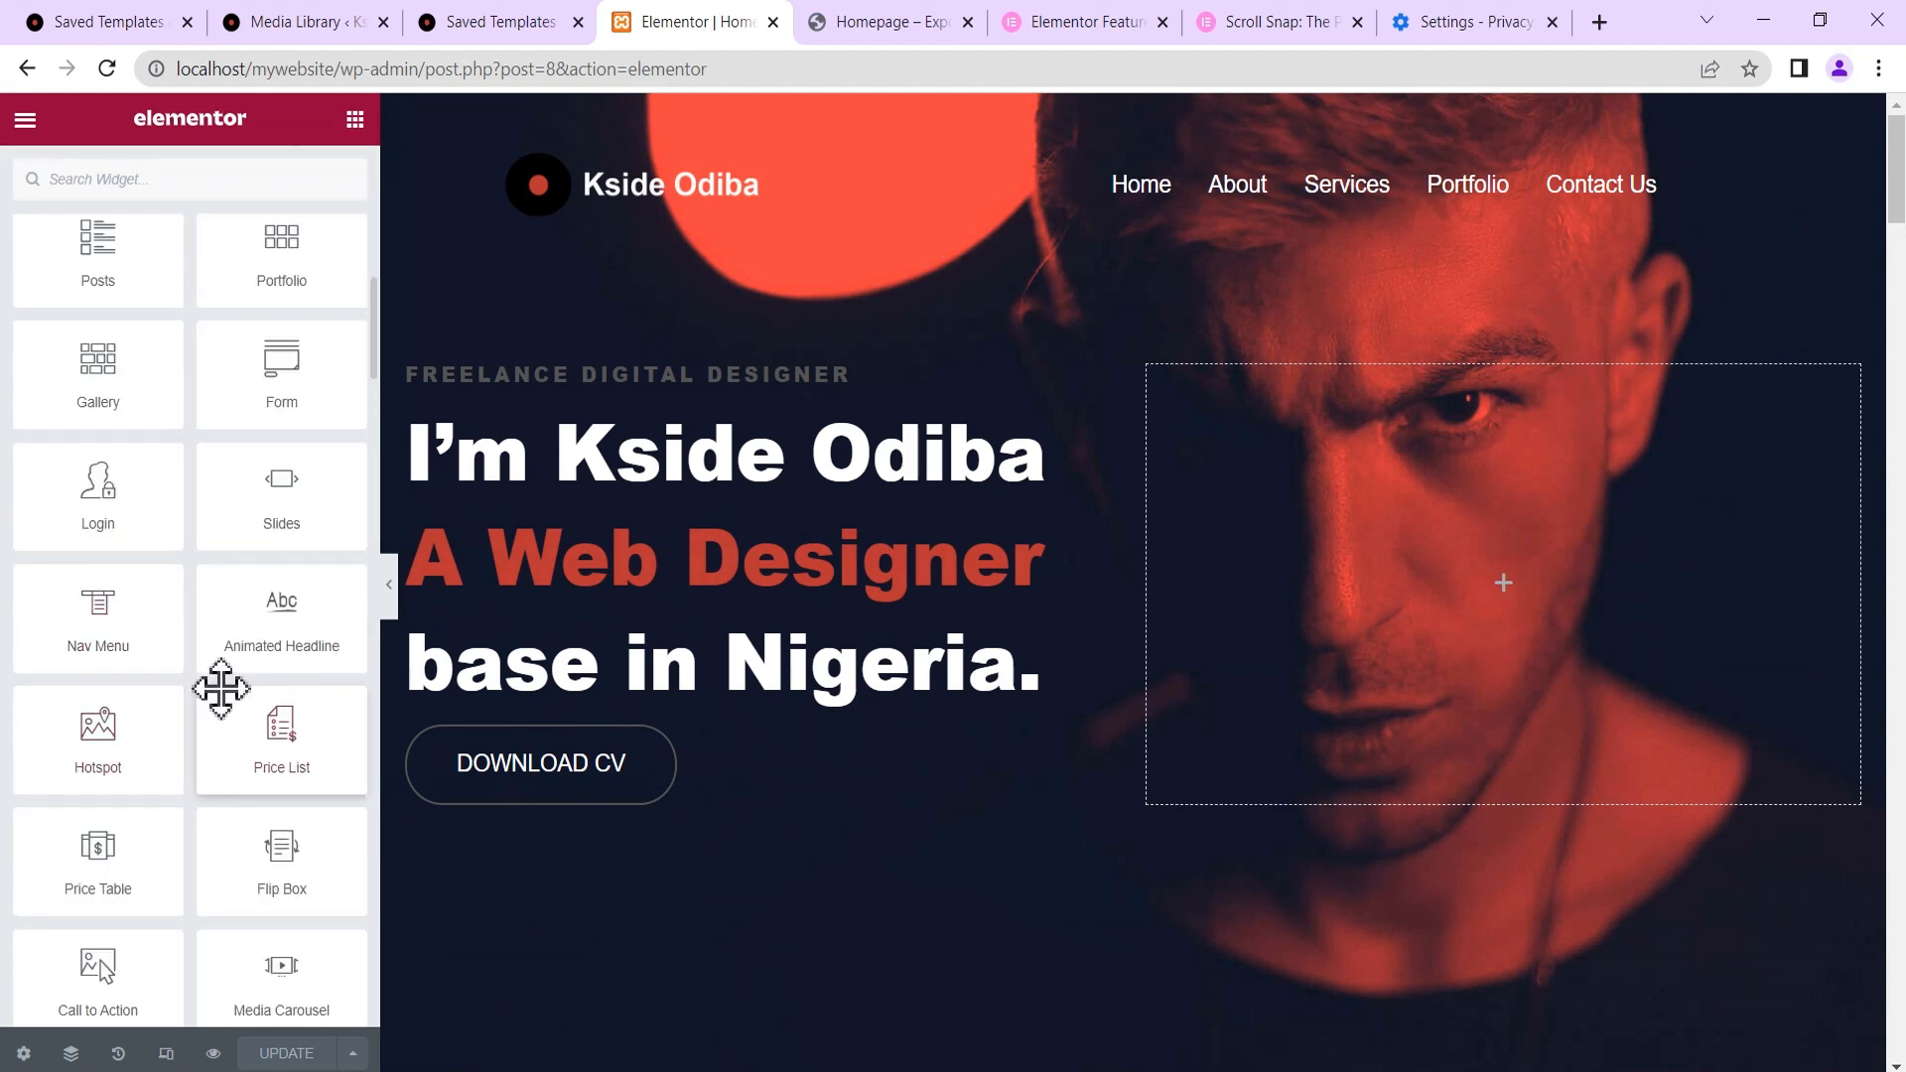
scroll(212, 701, down, 2)
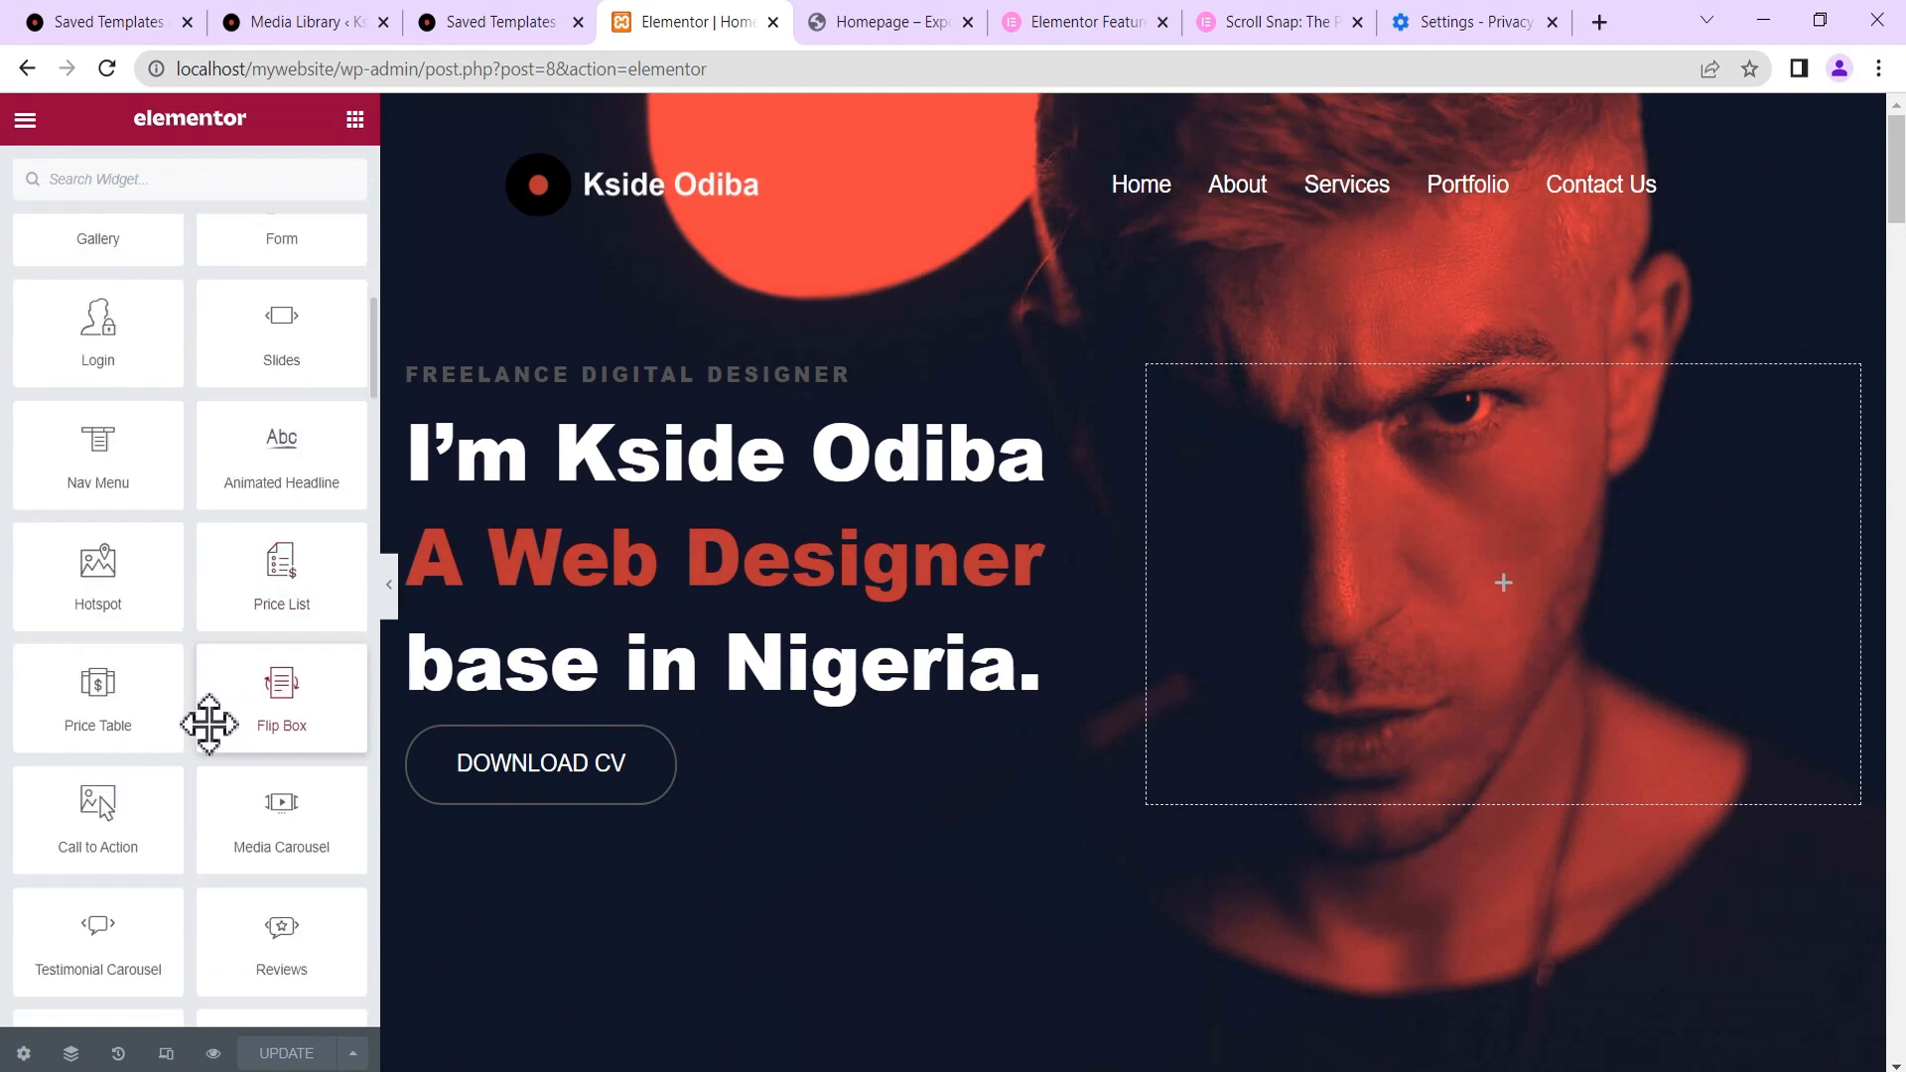
right_click(279, 708)
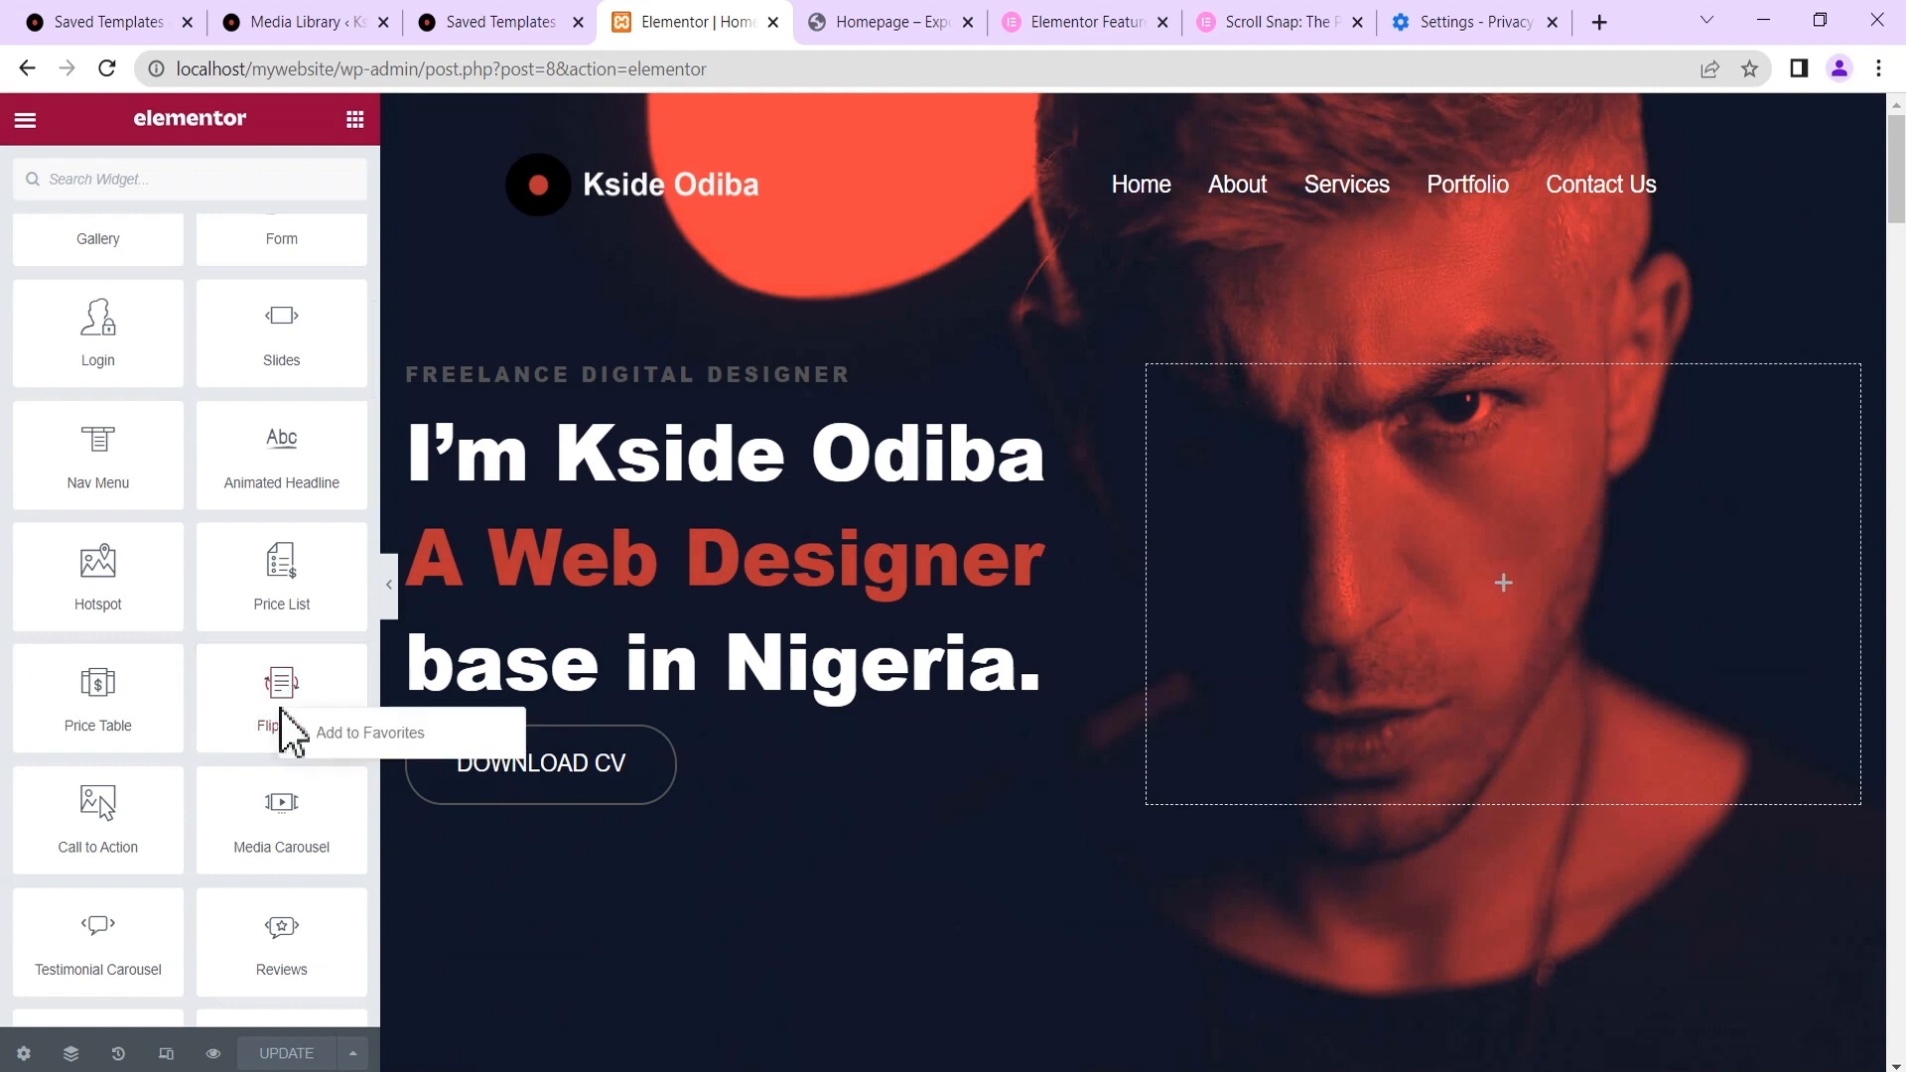
click(331, 732)
Add the Icon Box widget from the General group to the Favorites.
scroll(218, 765, down, 5)
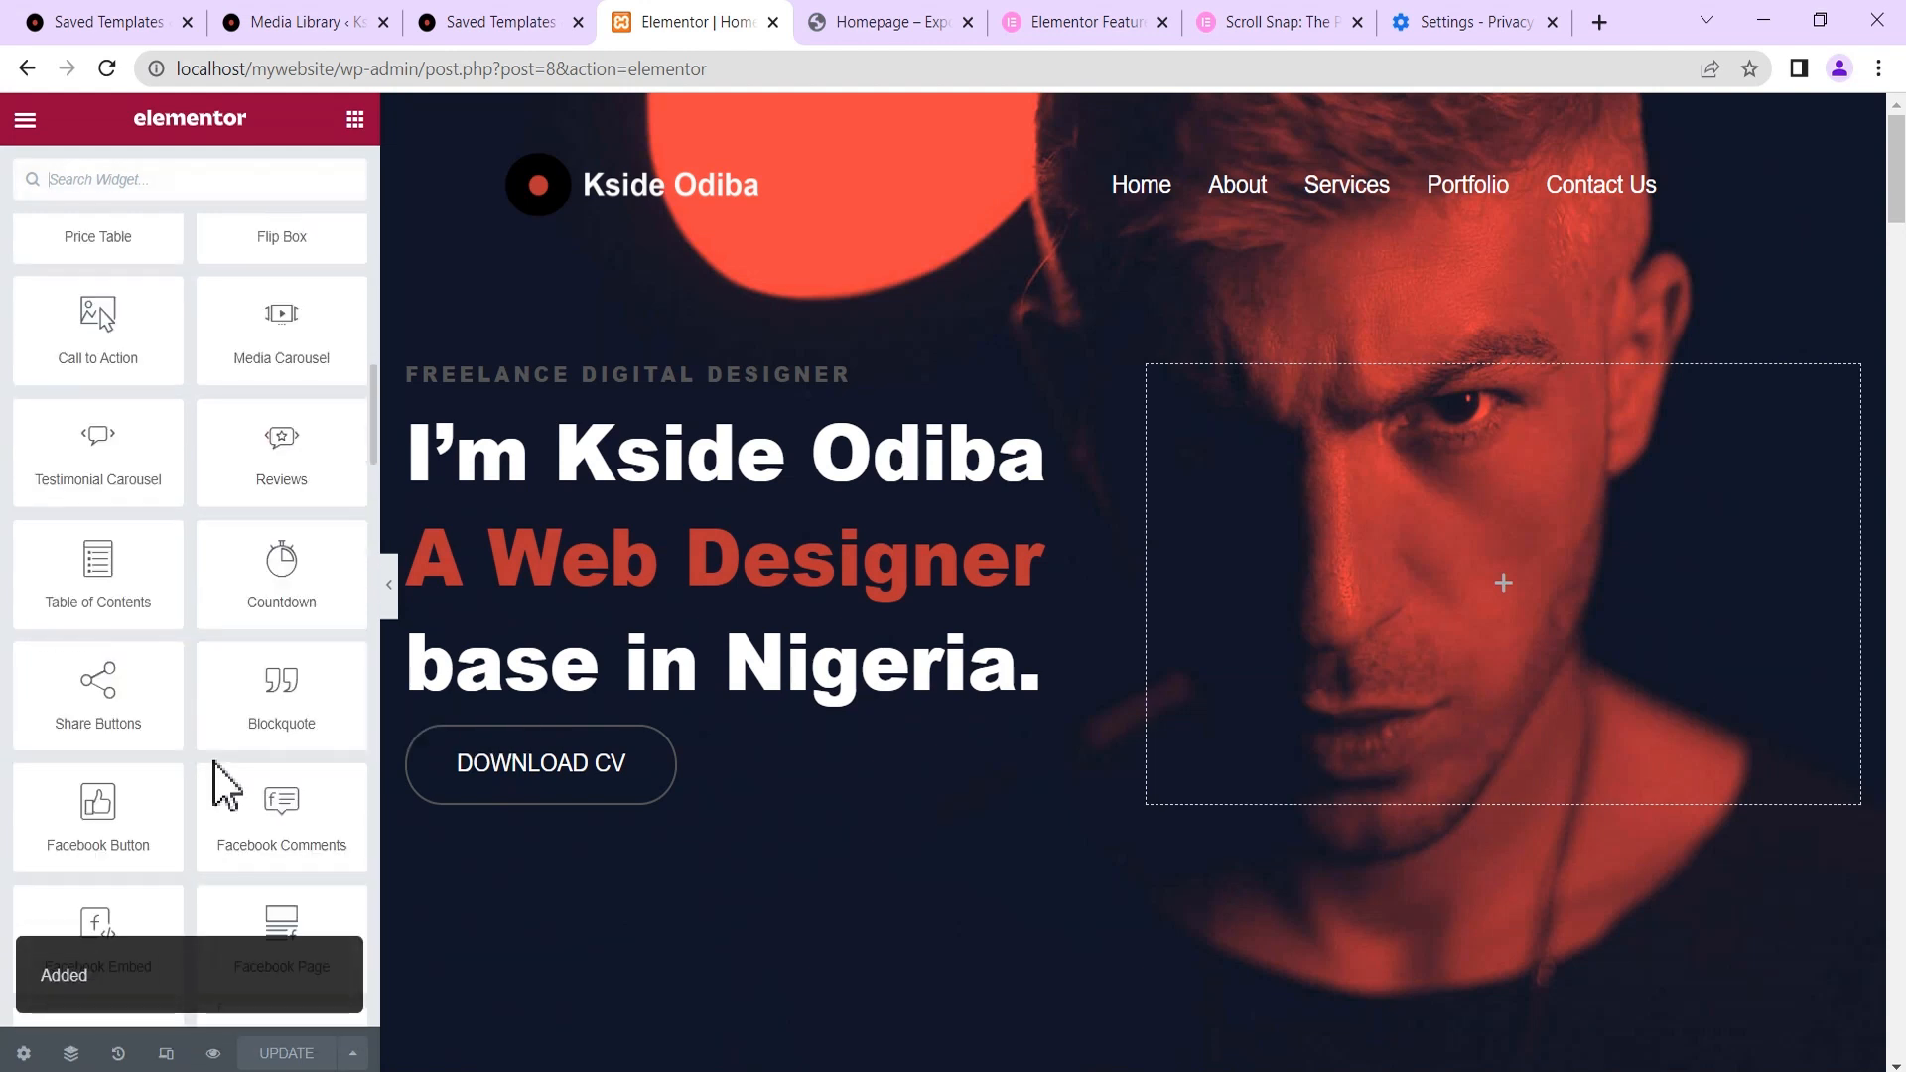
scroll(213, 762, down, 5)
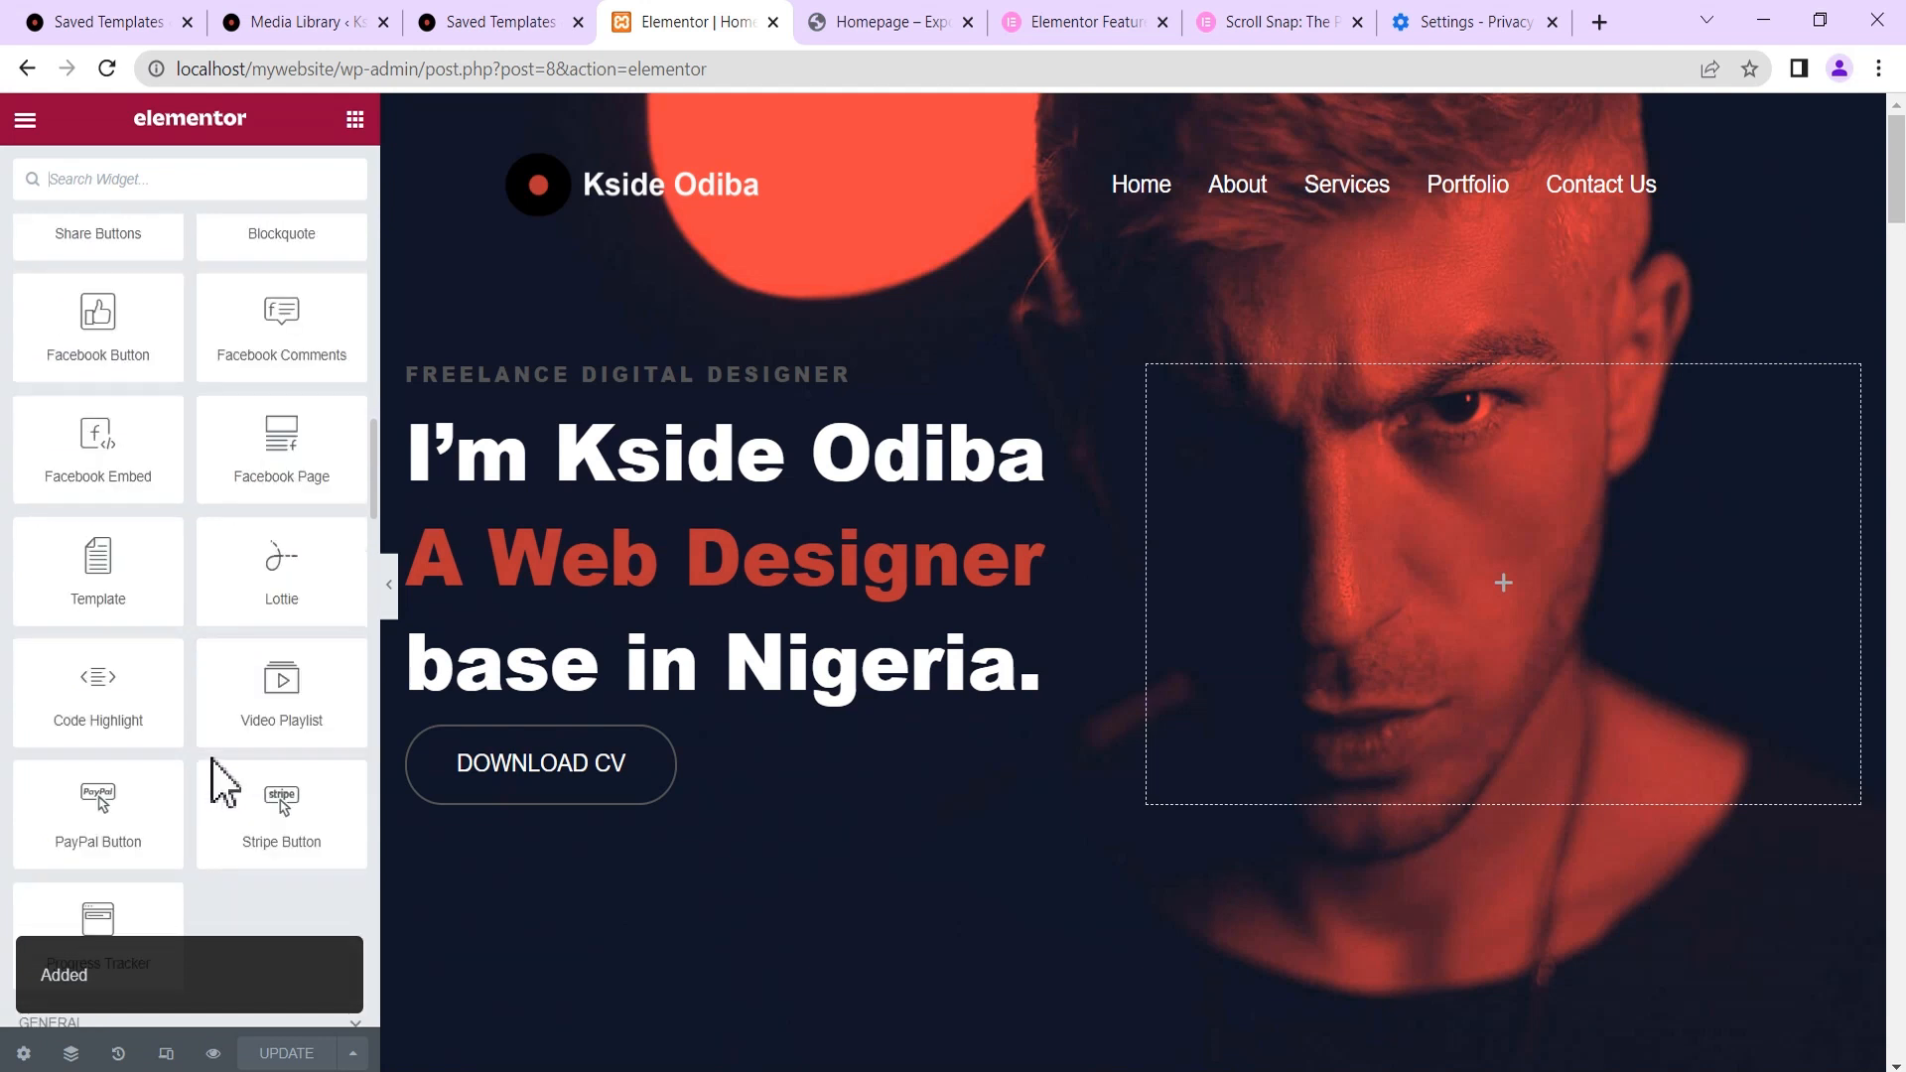
scroll(186, 754, down, 5)
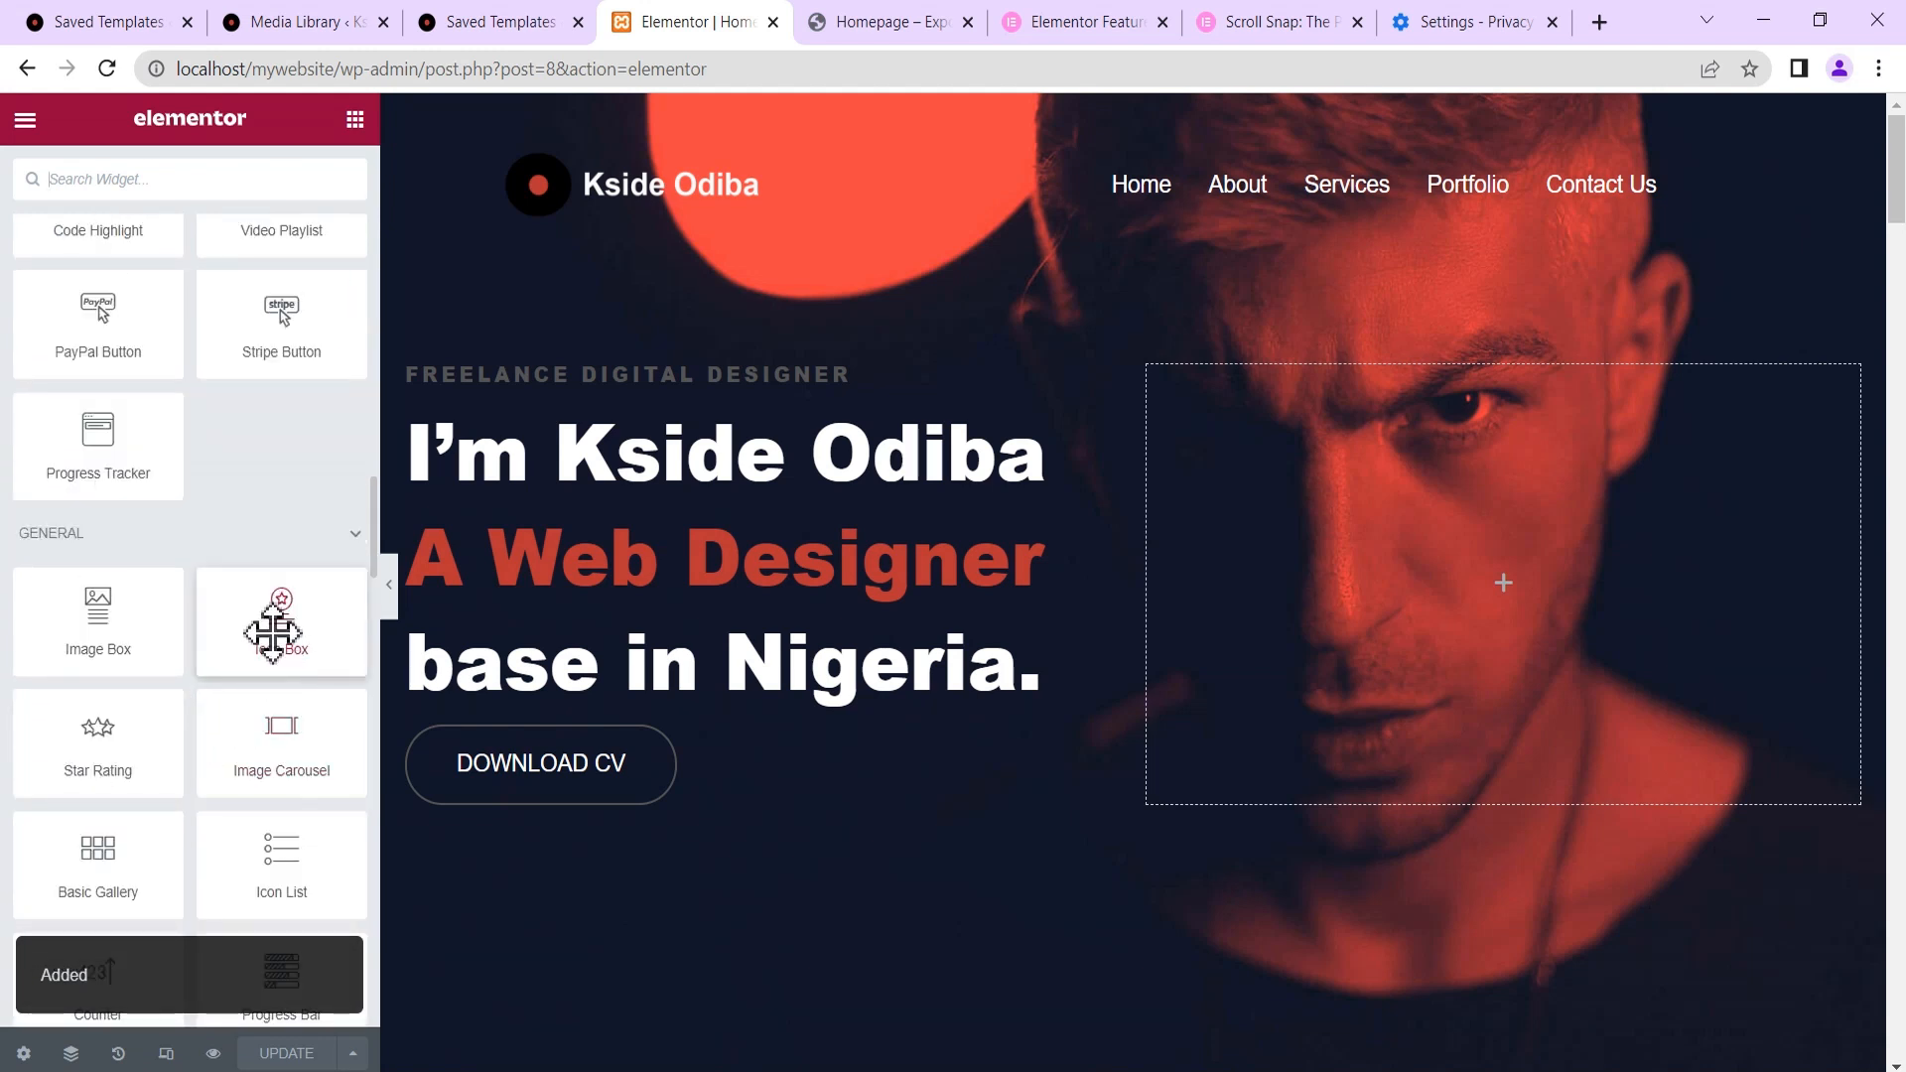
right_click(273, 630)
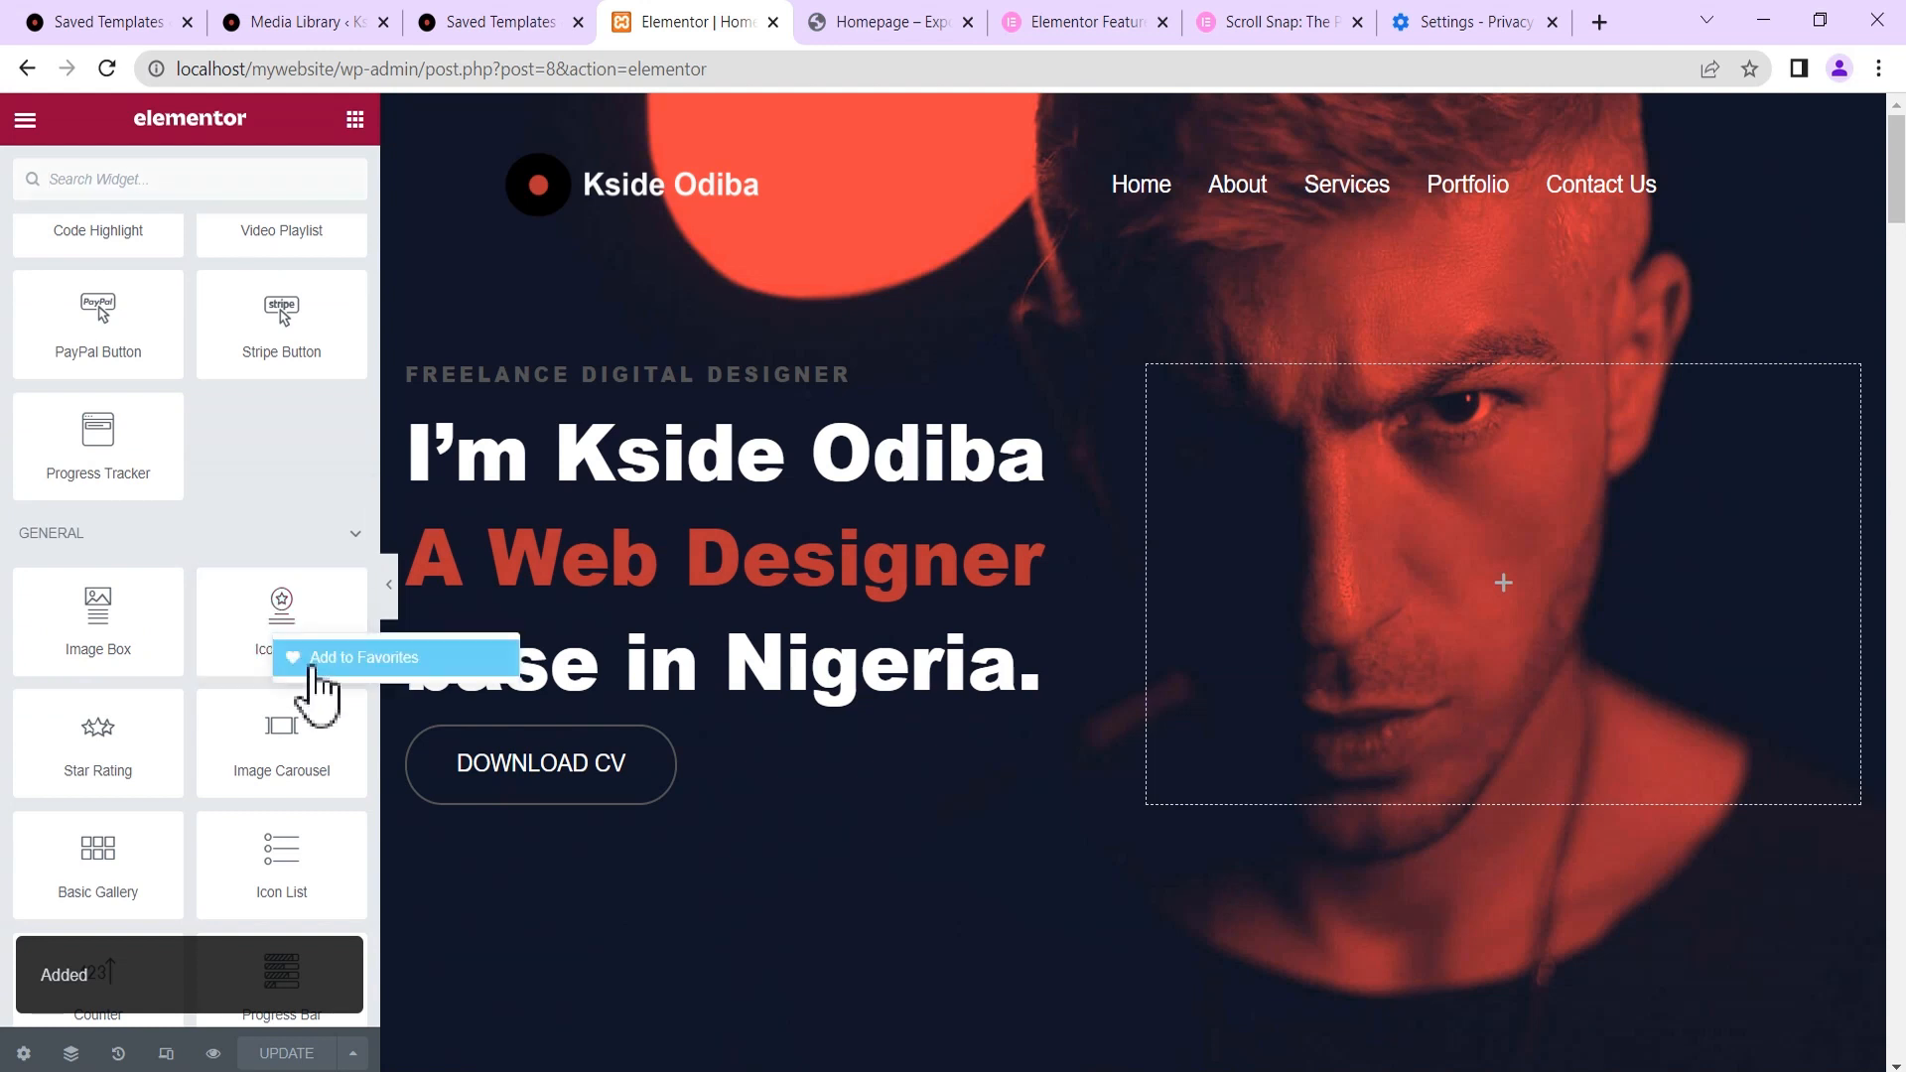
click(313, 660)
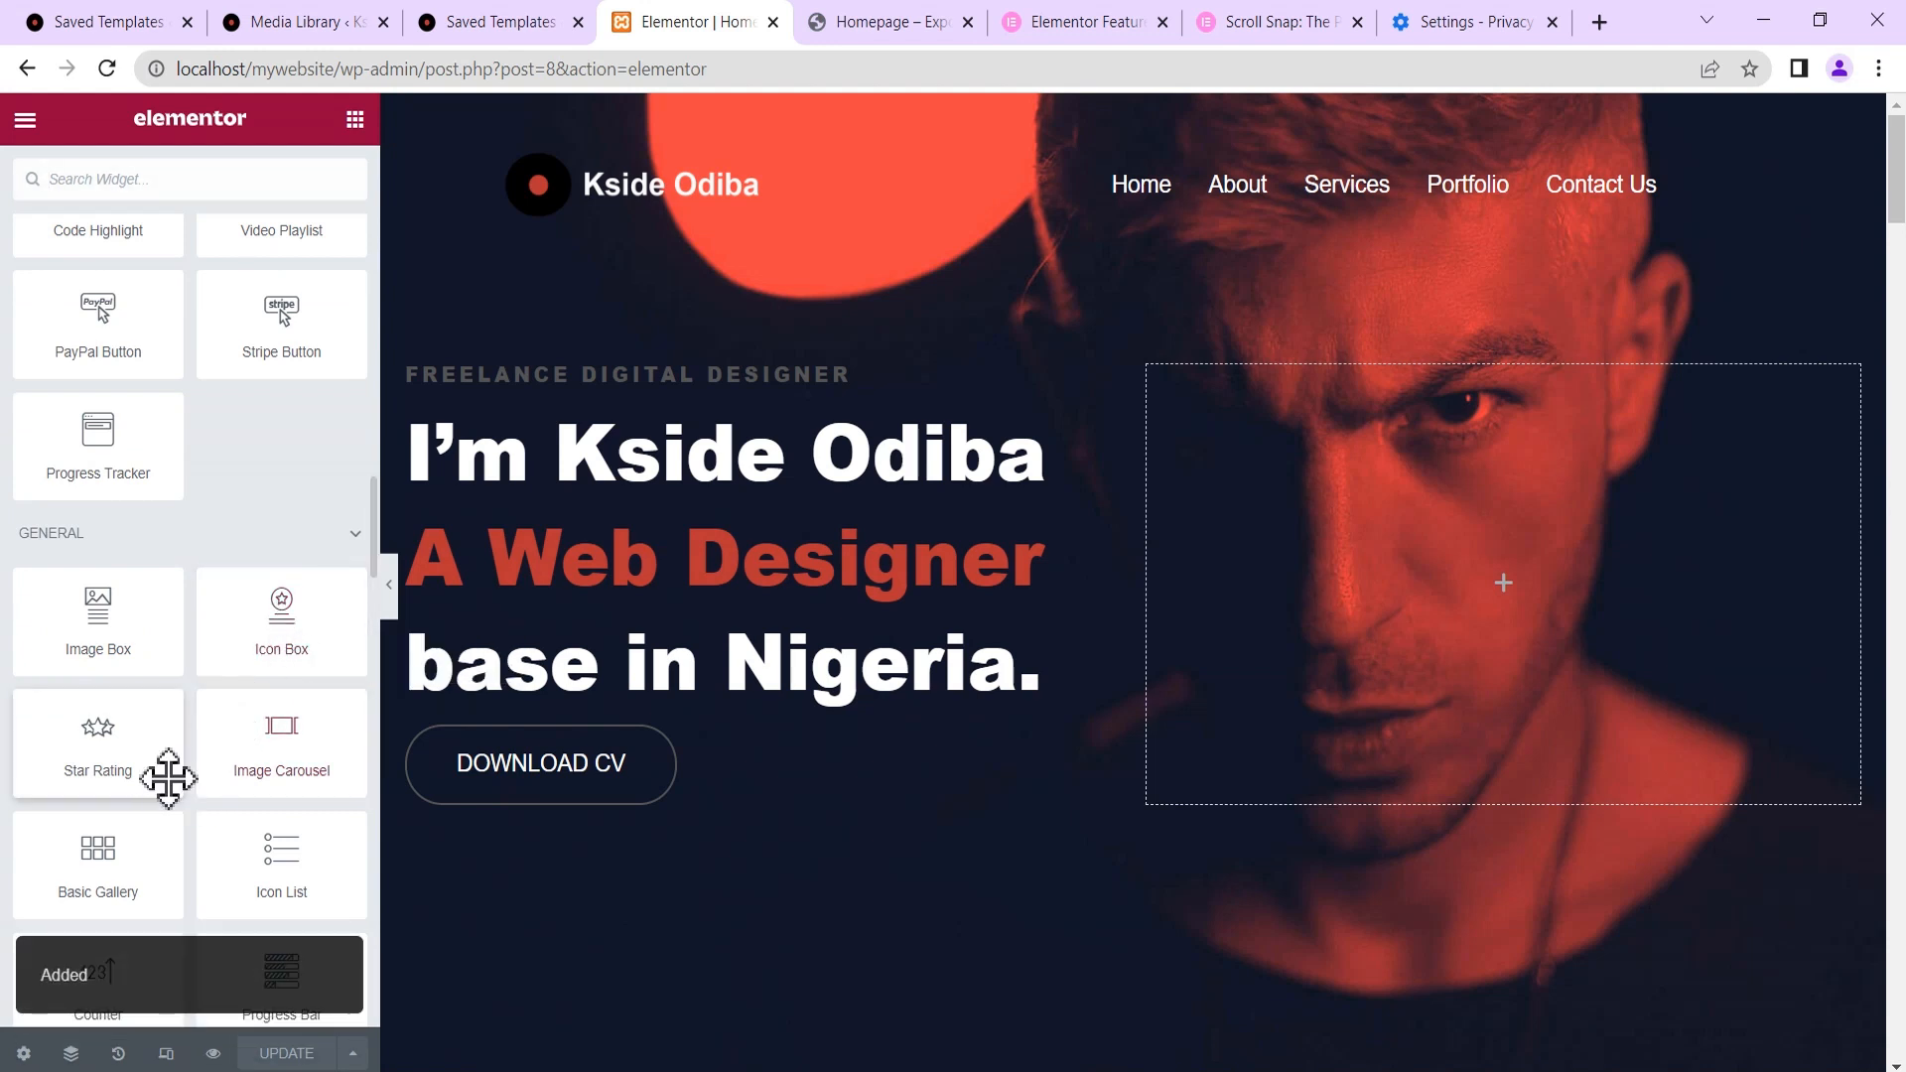
Add the Testimonial widget from the General group to the Favorites and review the Favorites group.
scroll(104, 819, down, 5)
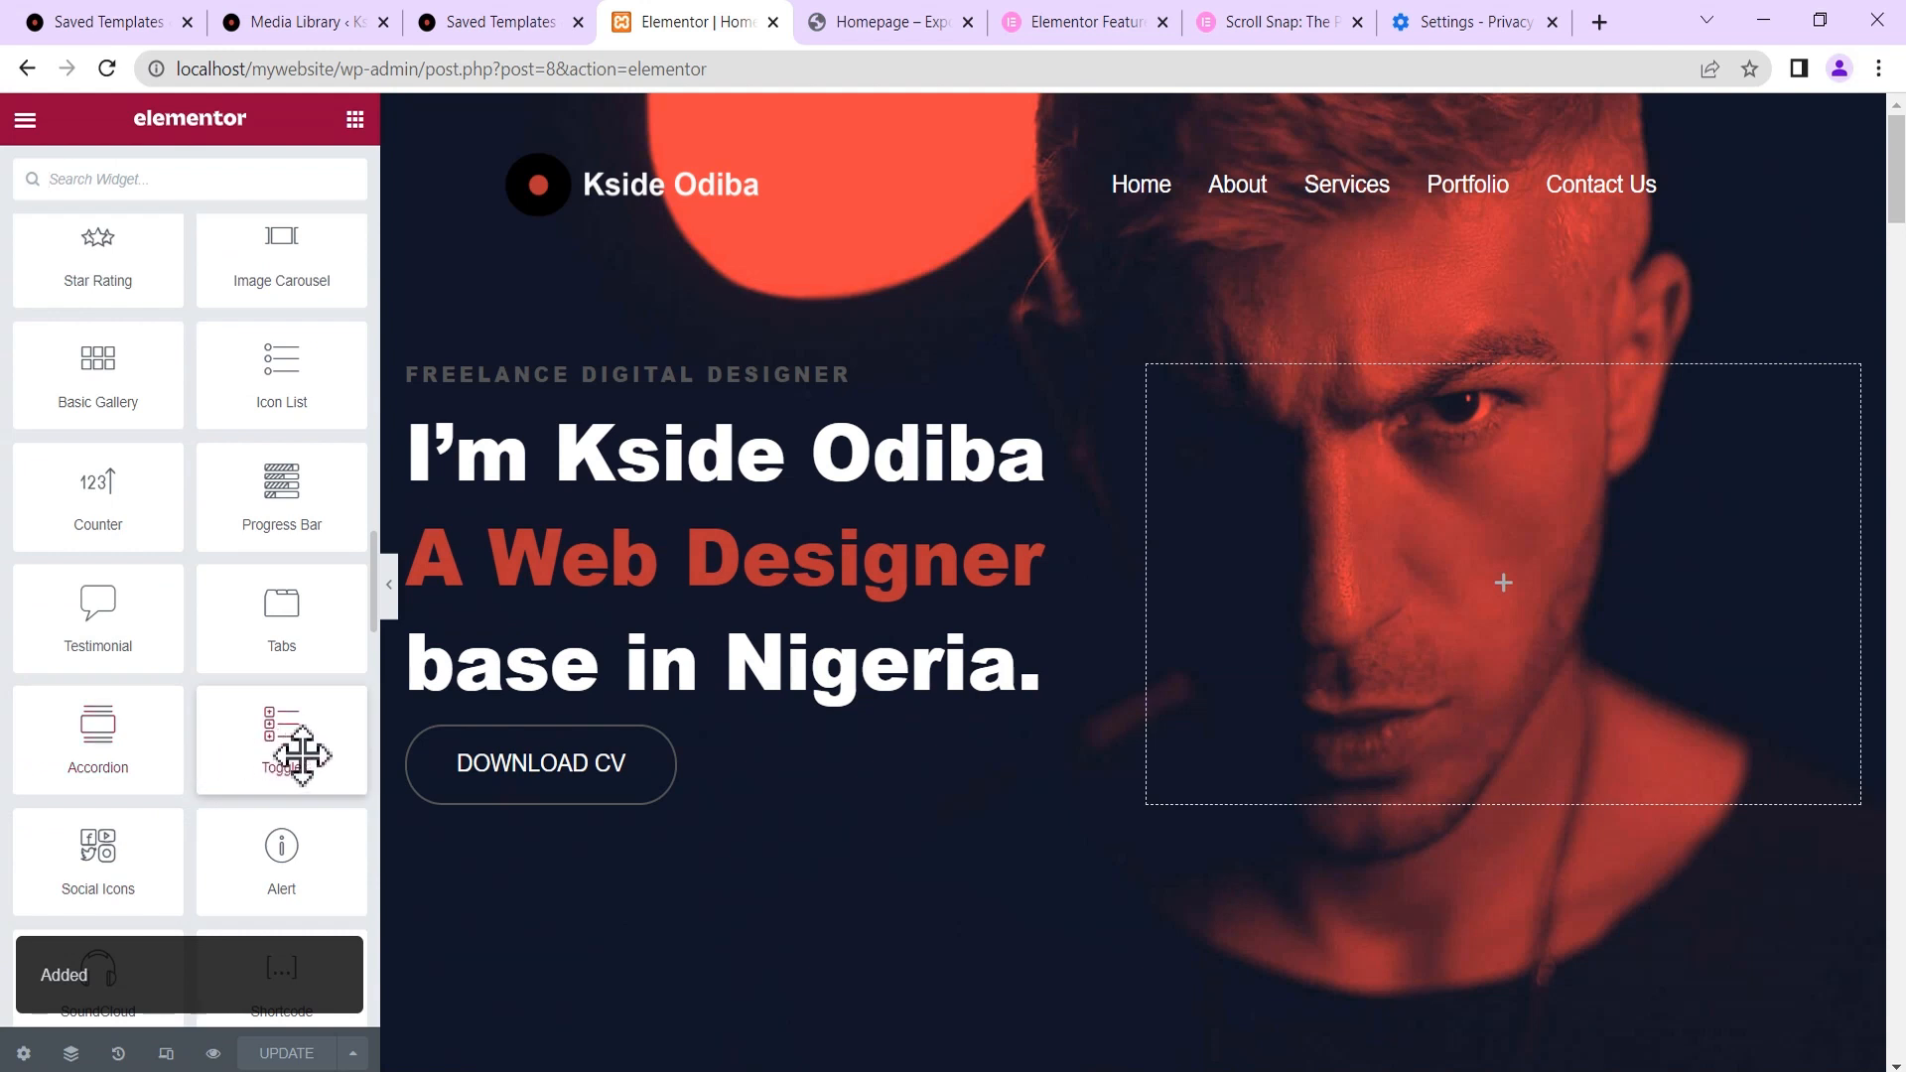
right_click(99, 640)
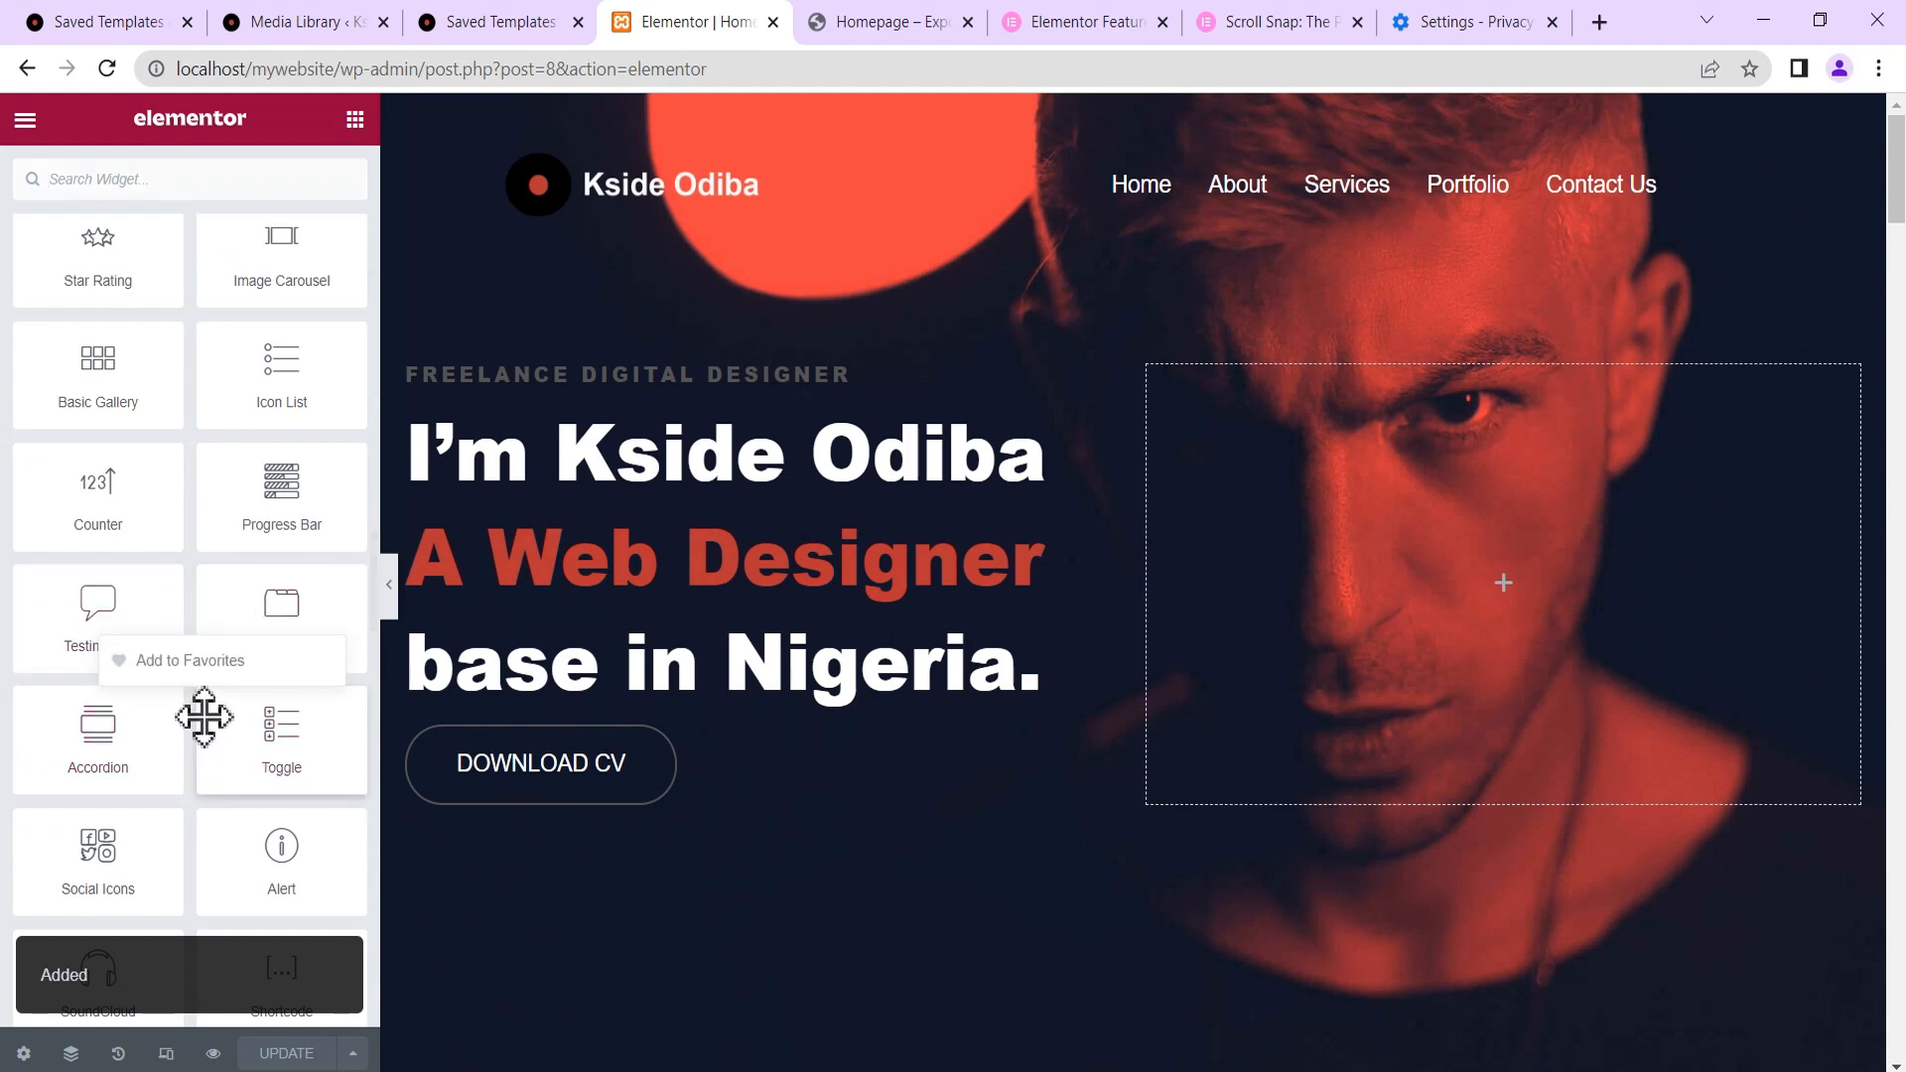
click(190, 663)
scroll(192, 694, up, 15)
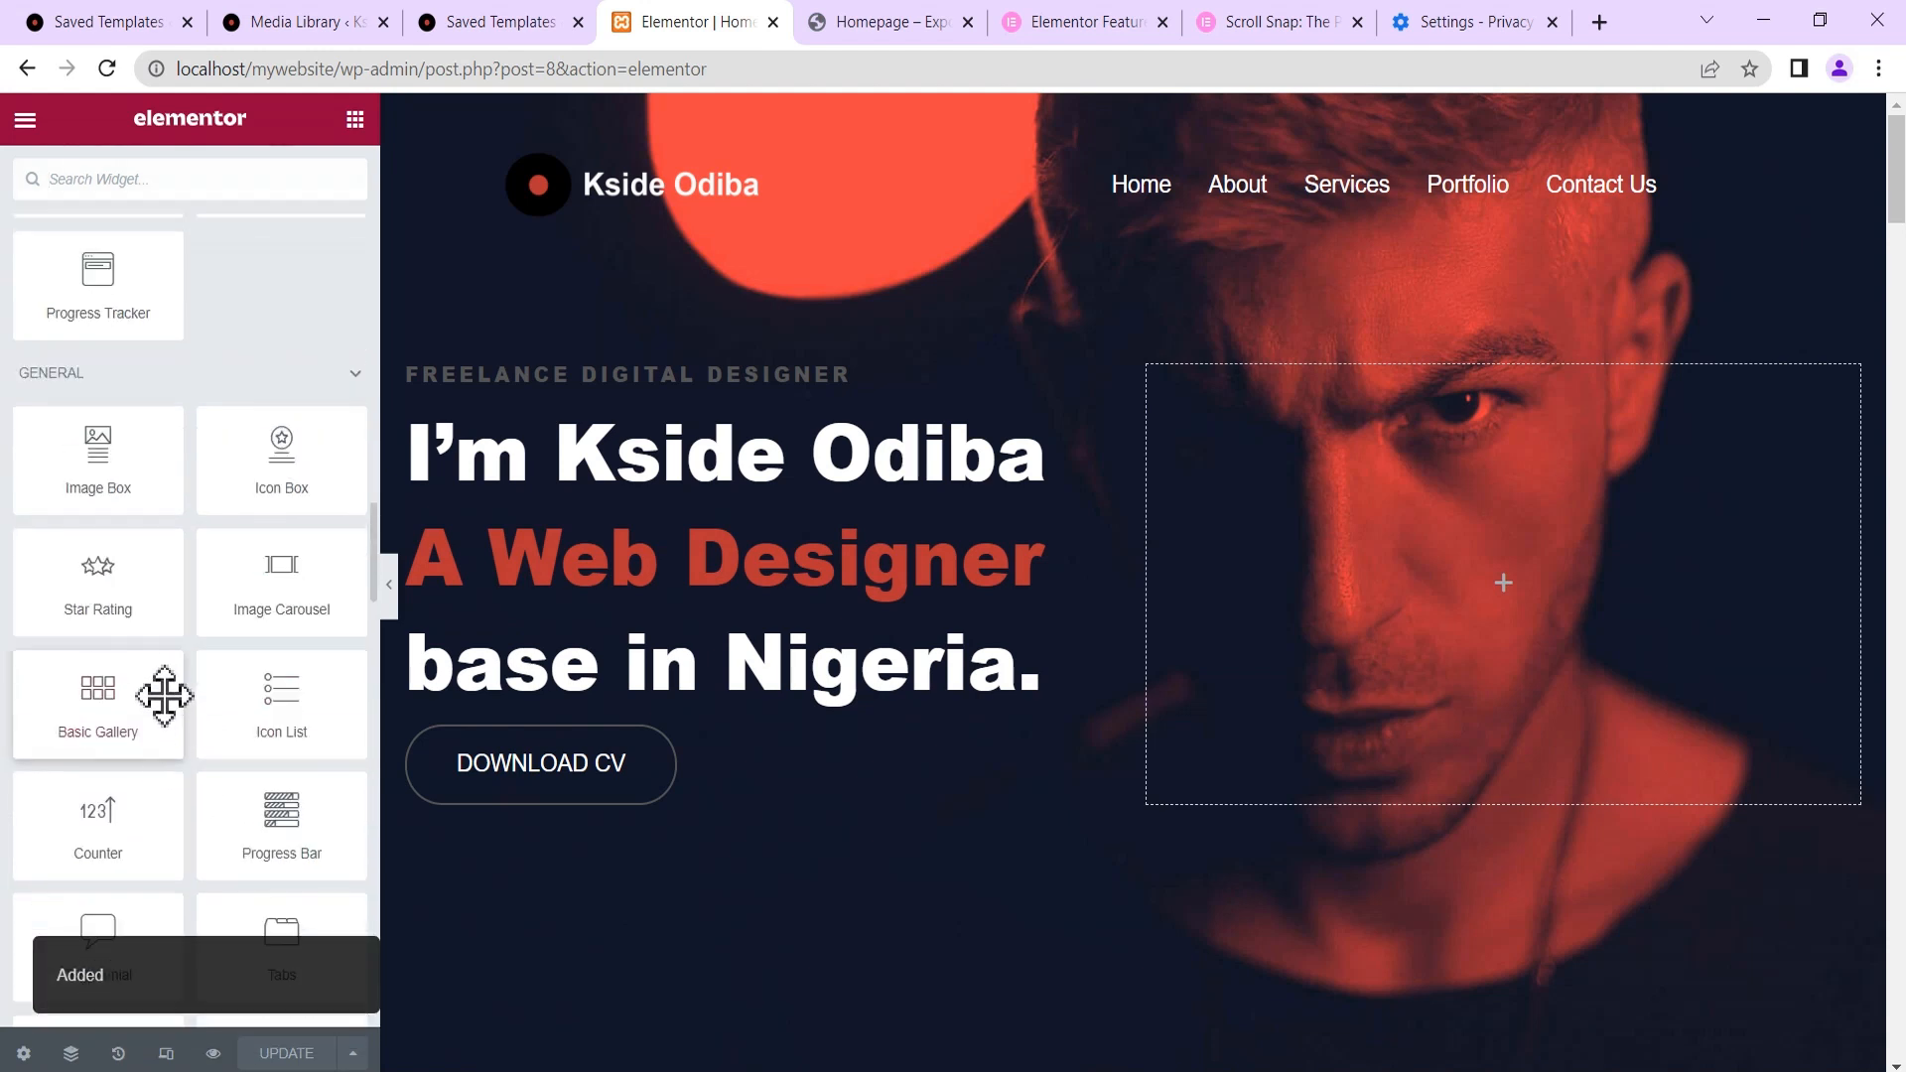
scroll(168, 714, up, 5)
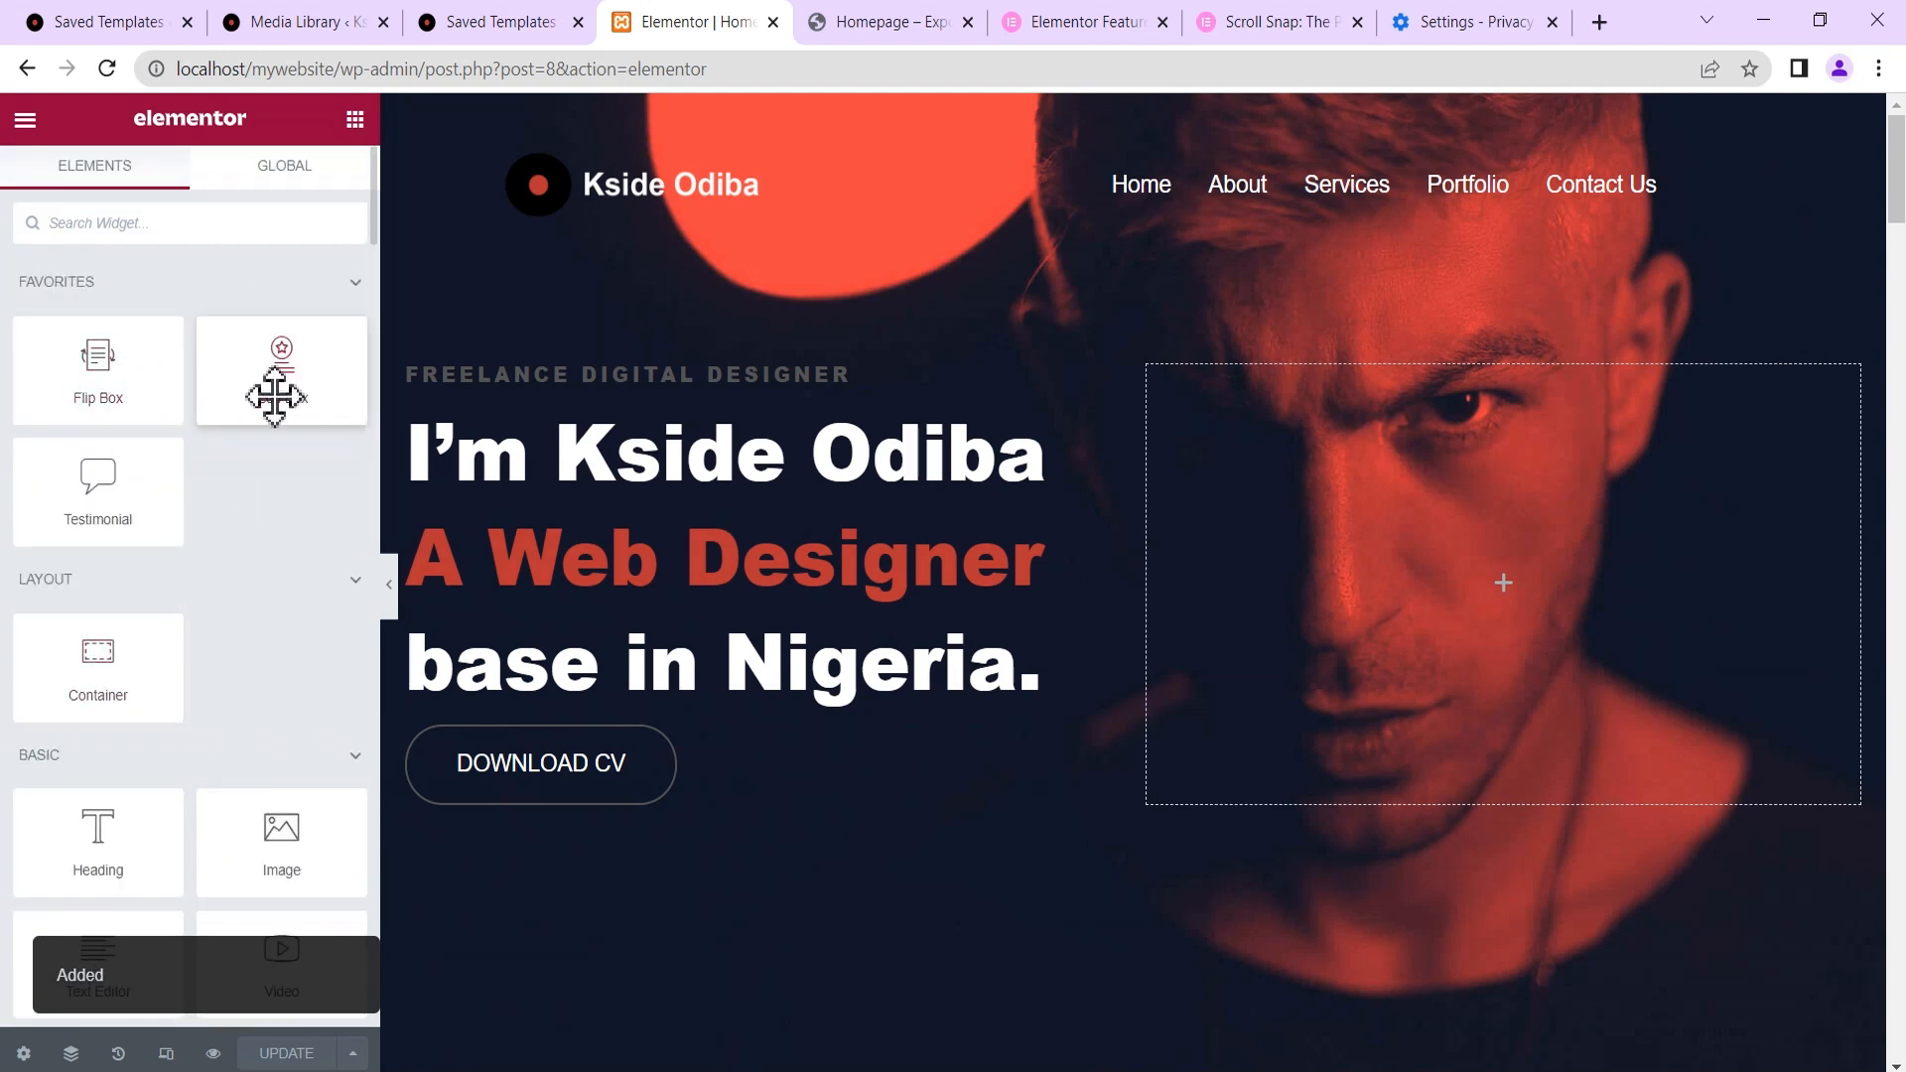
scroll(243, 516, down, 5)
scroll(244, 516, up, 5)
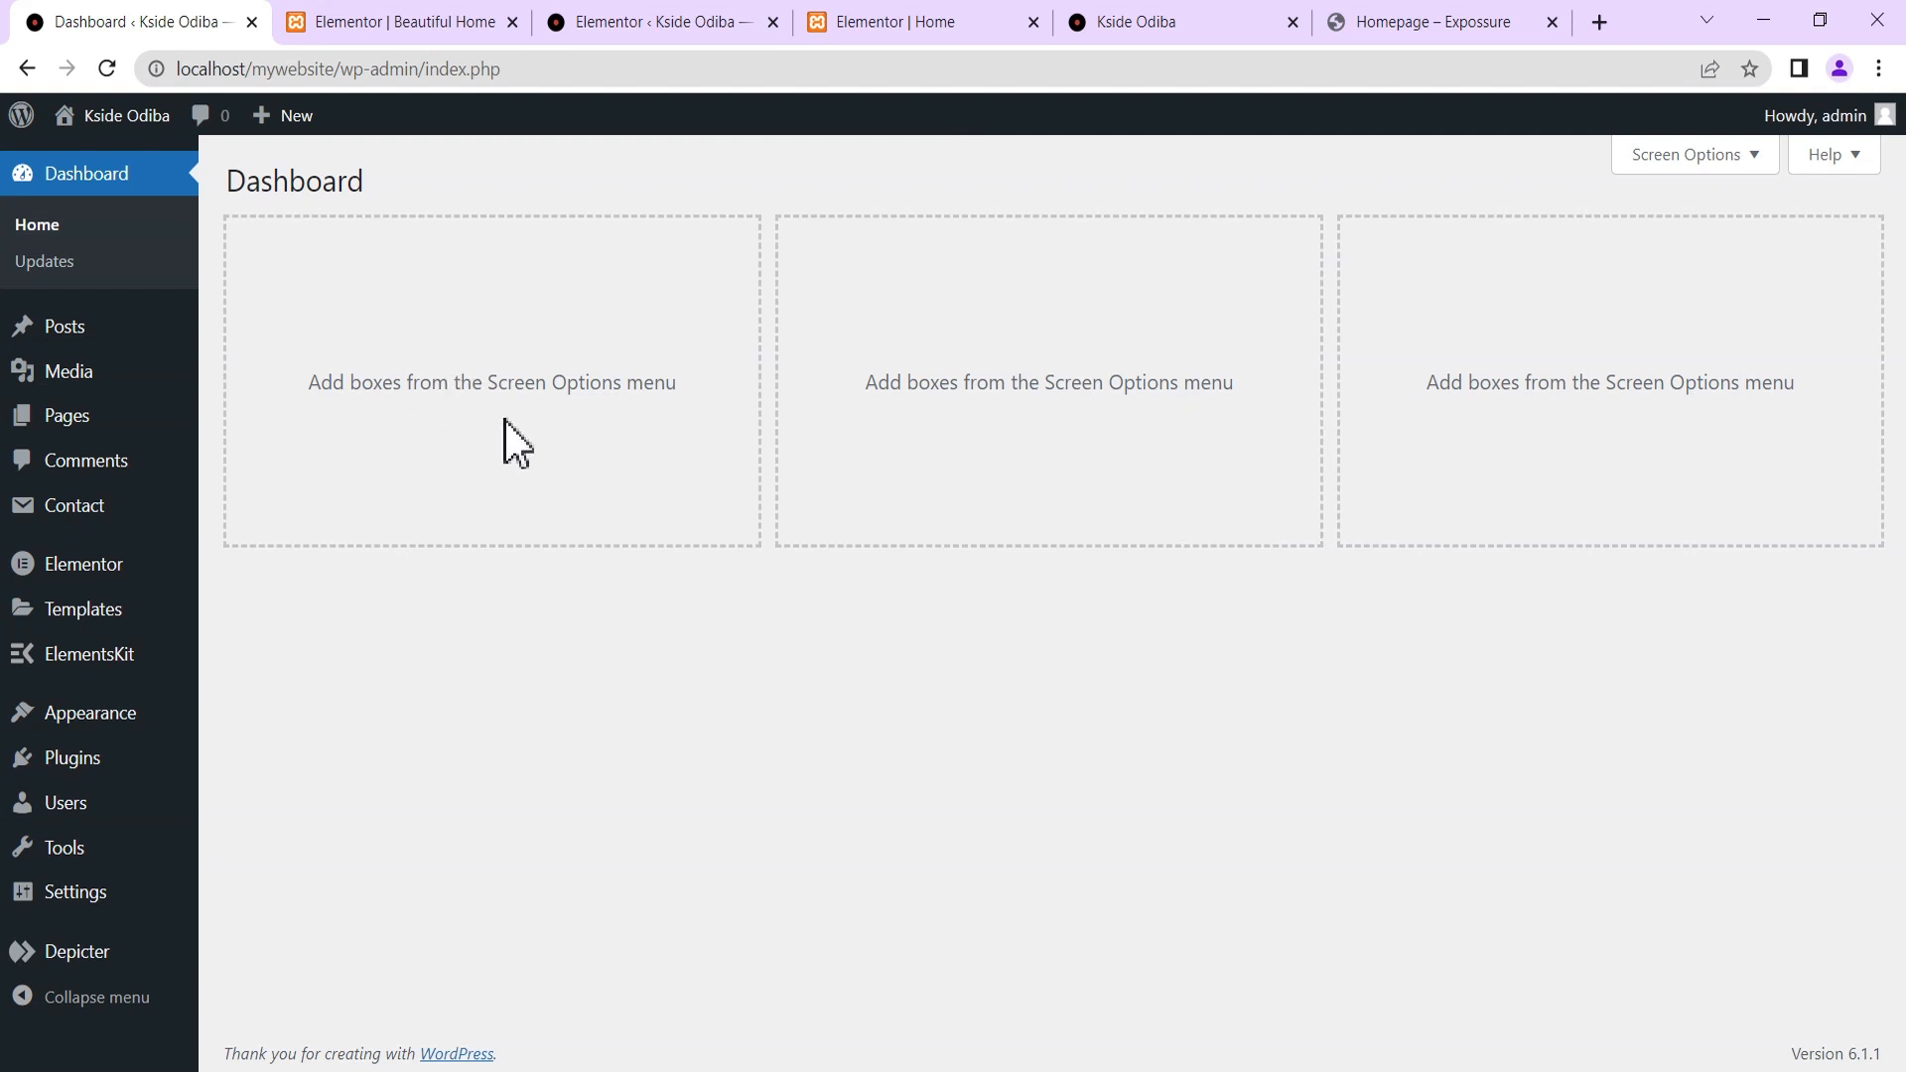
Open Version Control in Elementor's Tools and choose 3.7.6 as the Rollback Version without reinstalling it.
mouse_move(99, 575)
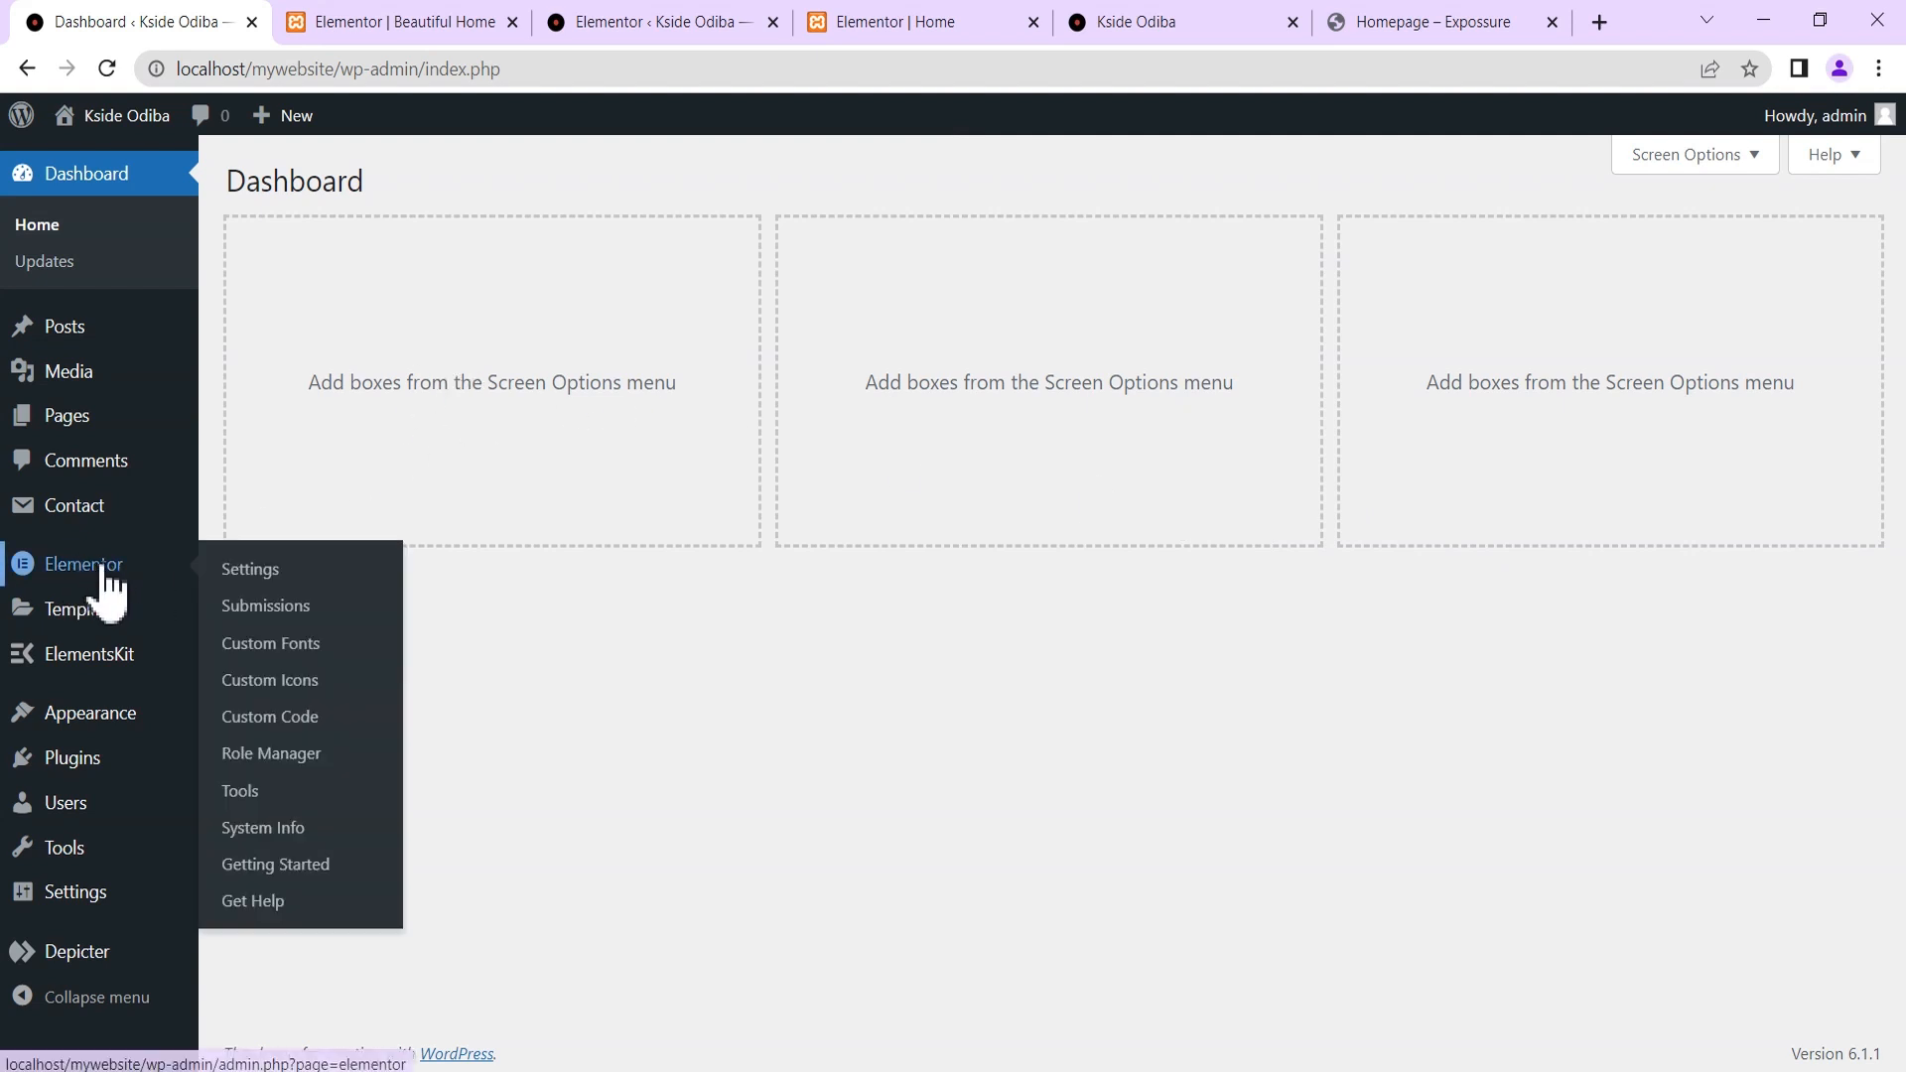
click(249, 802)
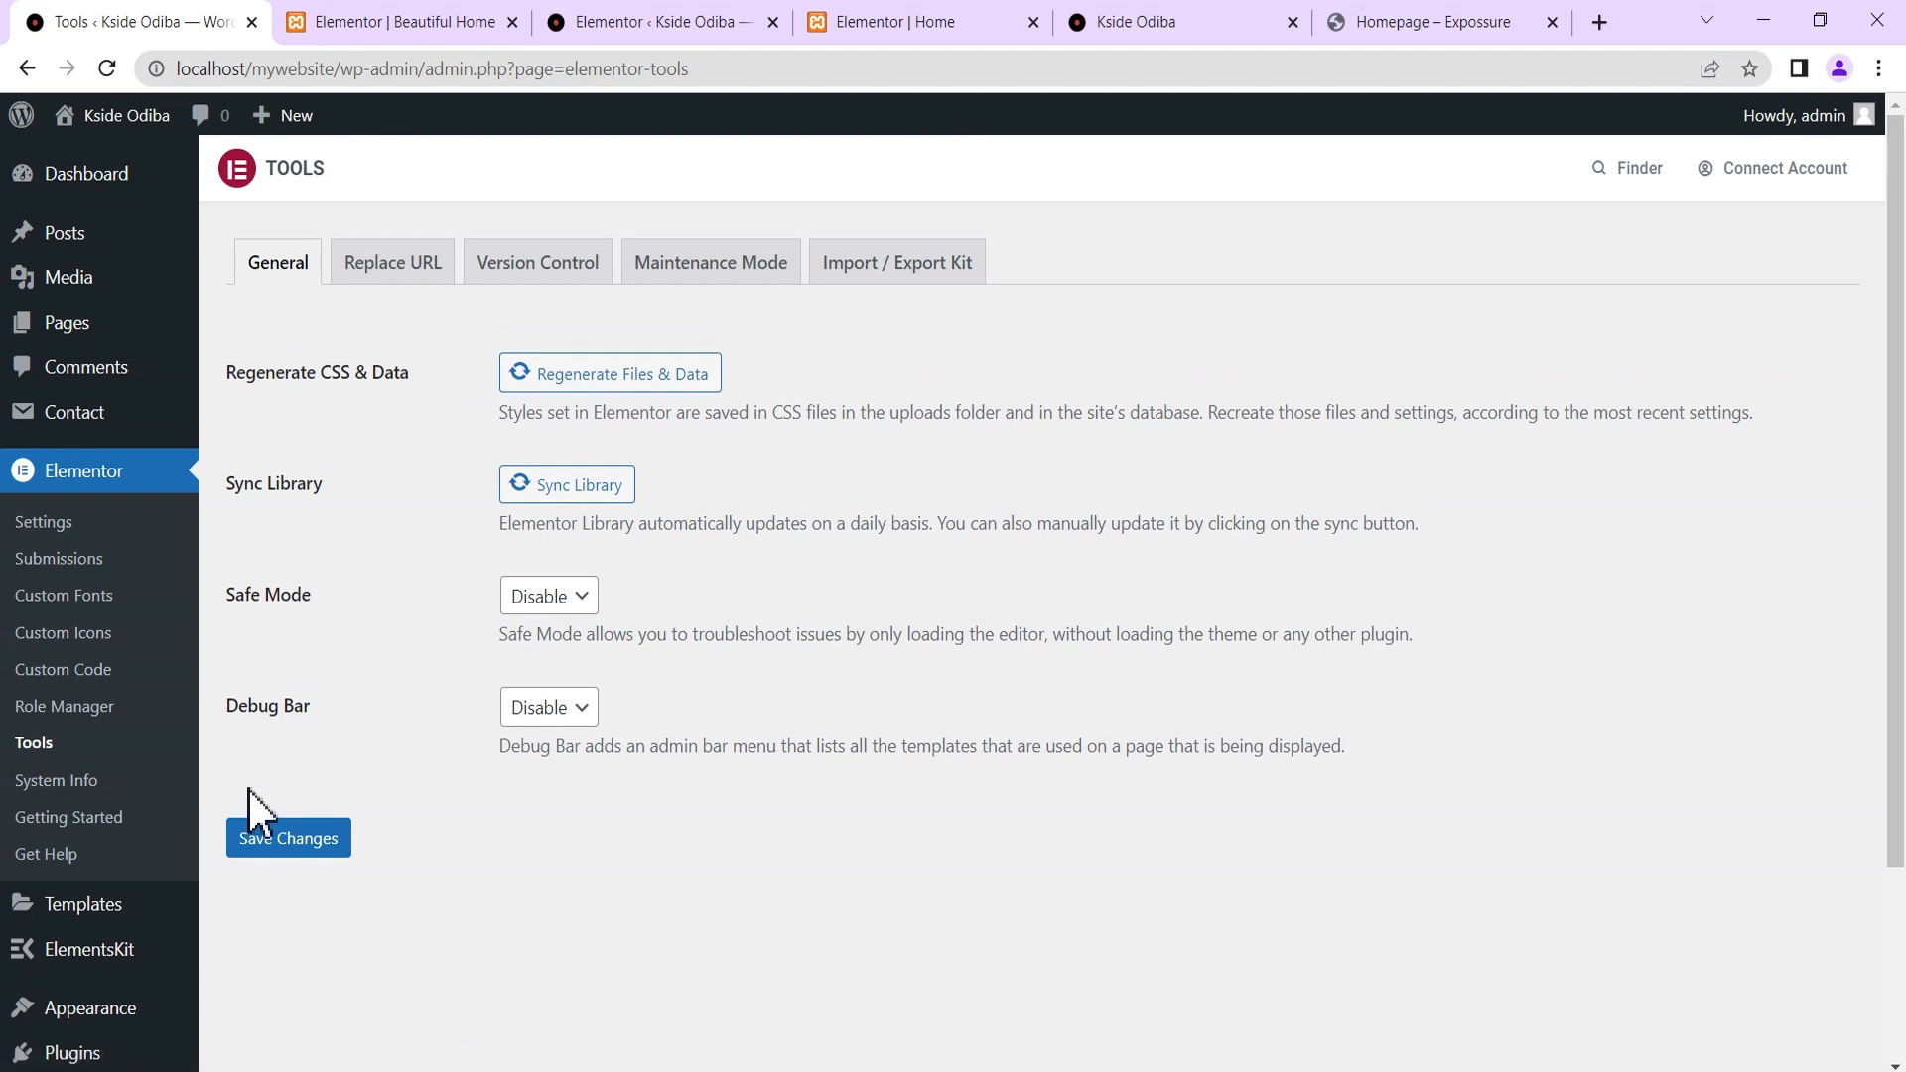
click(533, 265)
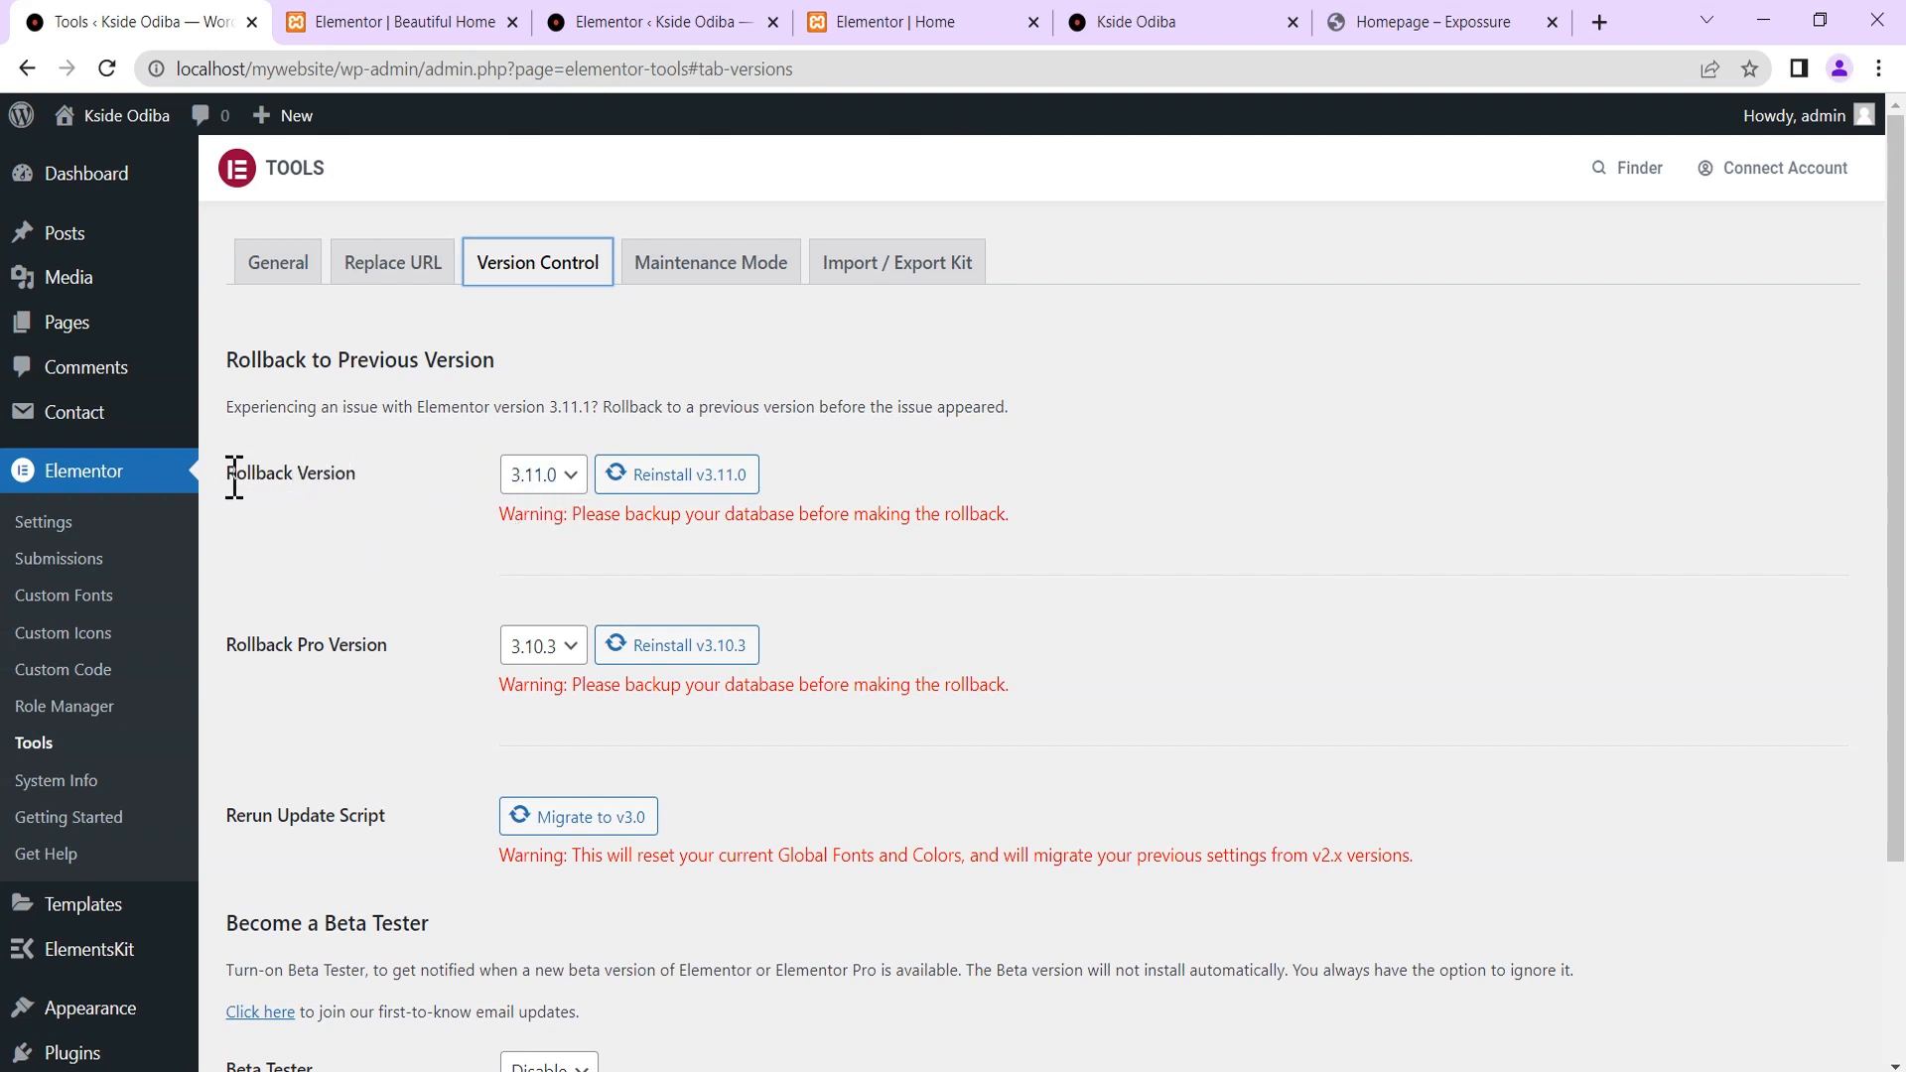
click(540, 487)
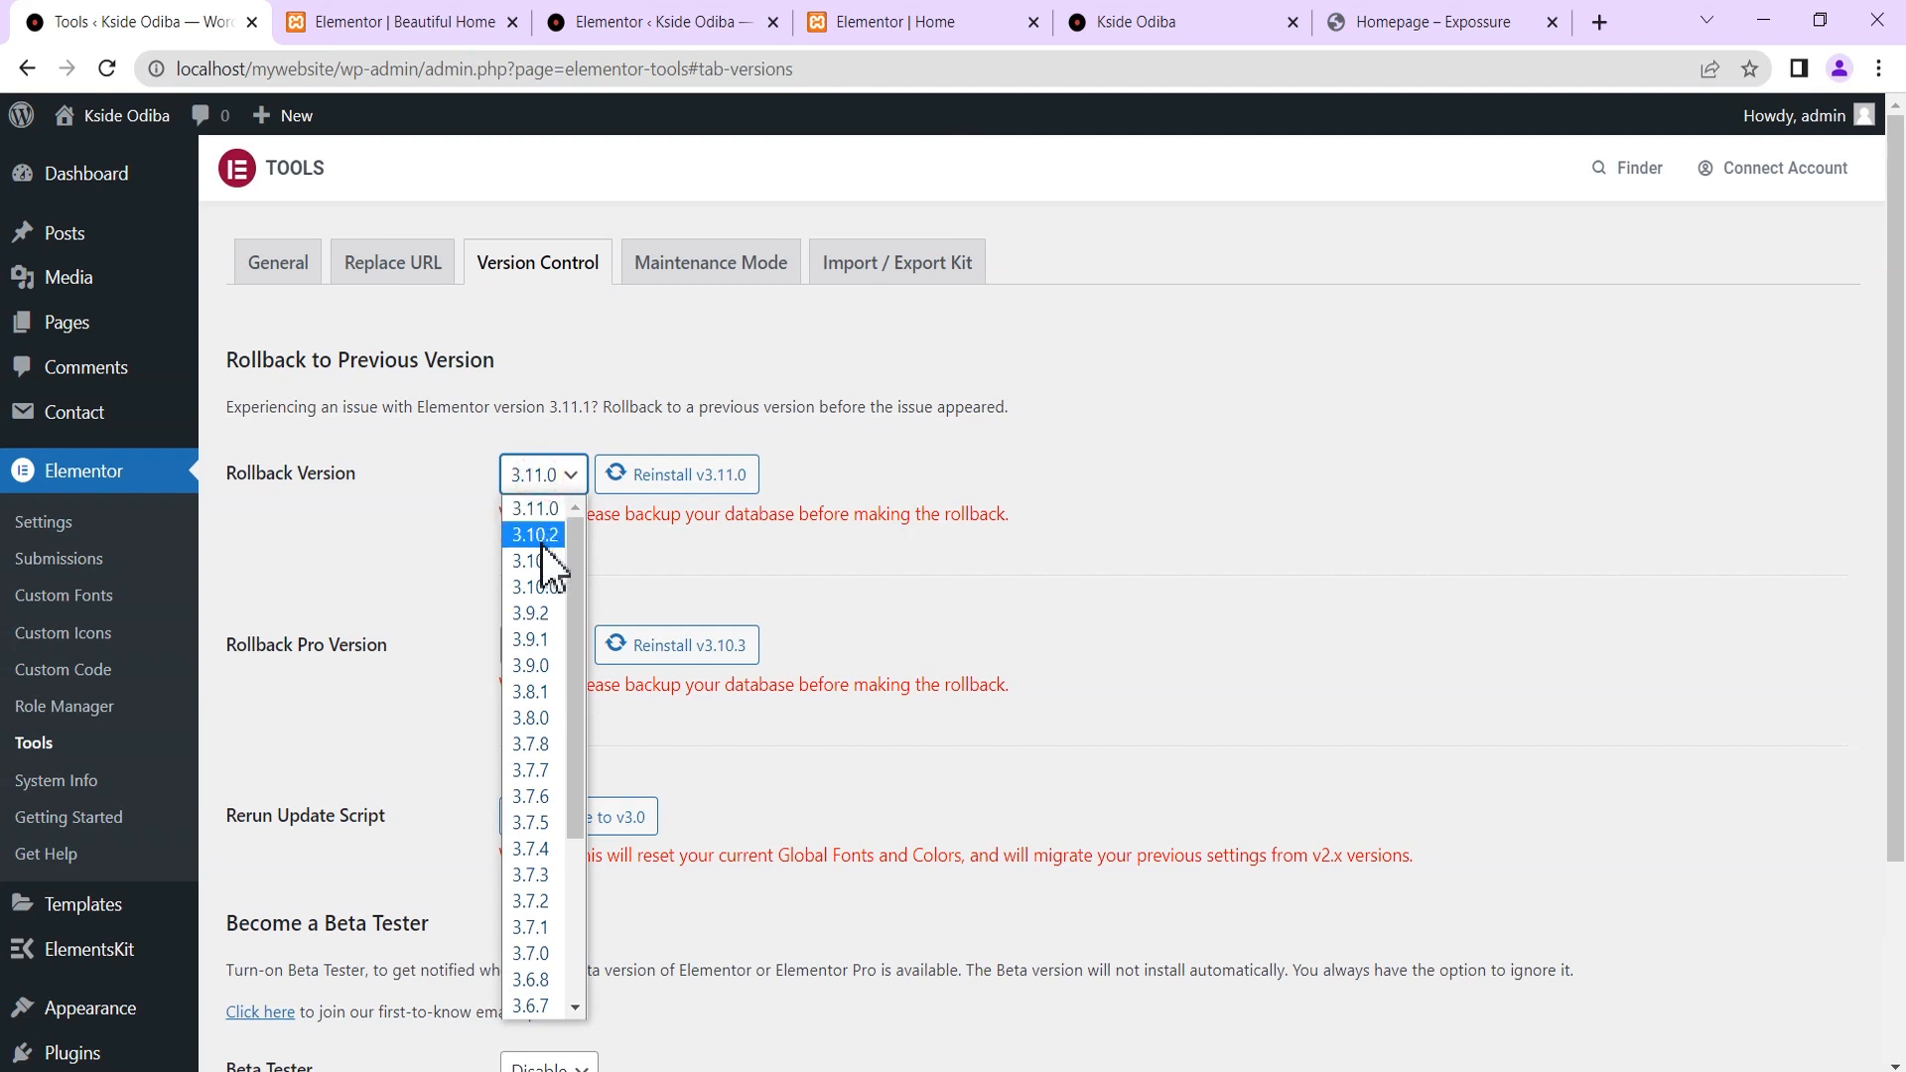
scroll(540, 551, down, 2)
scroll(536, 595, down, 1)
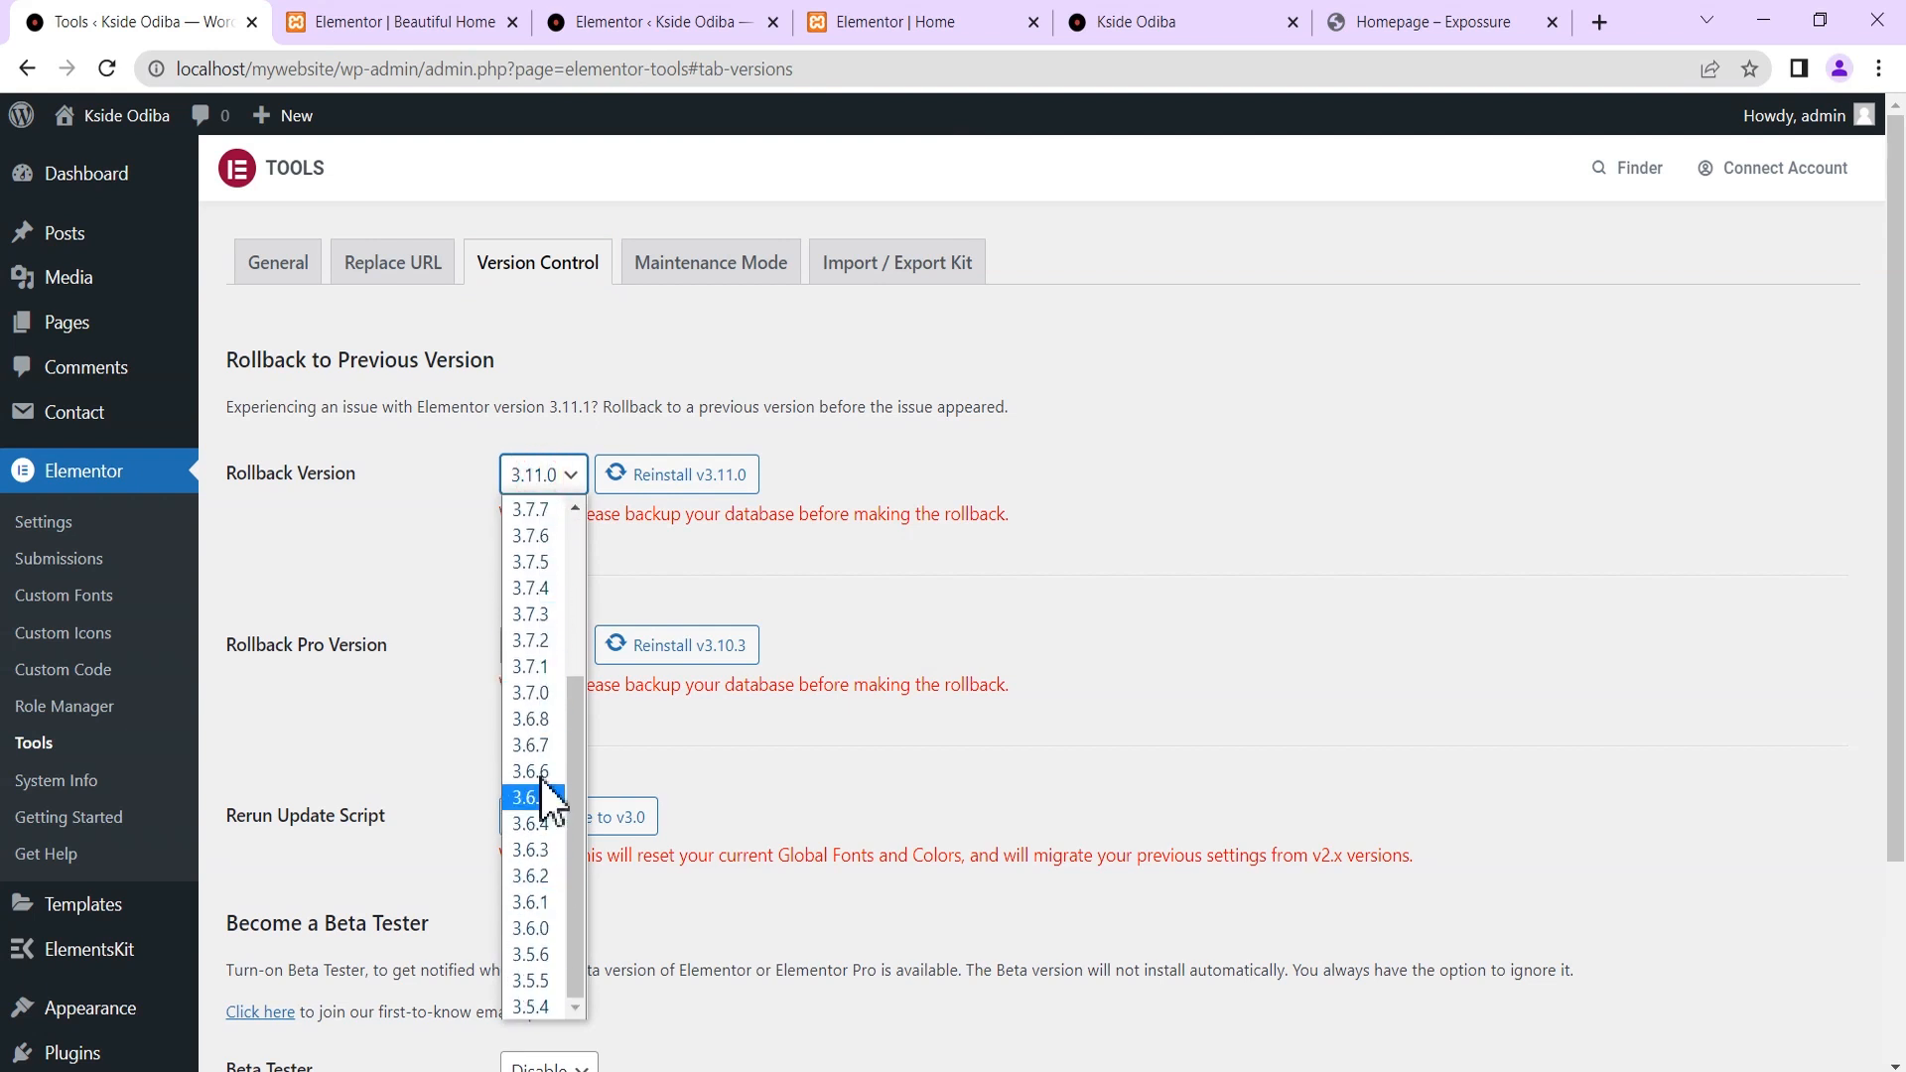
click(545, 536)
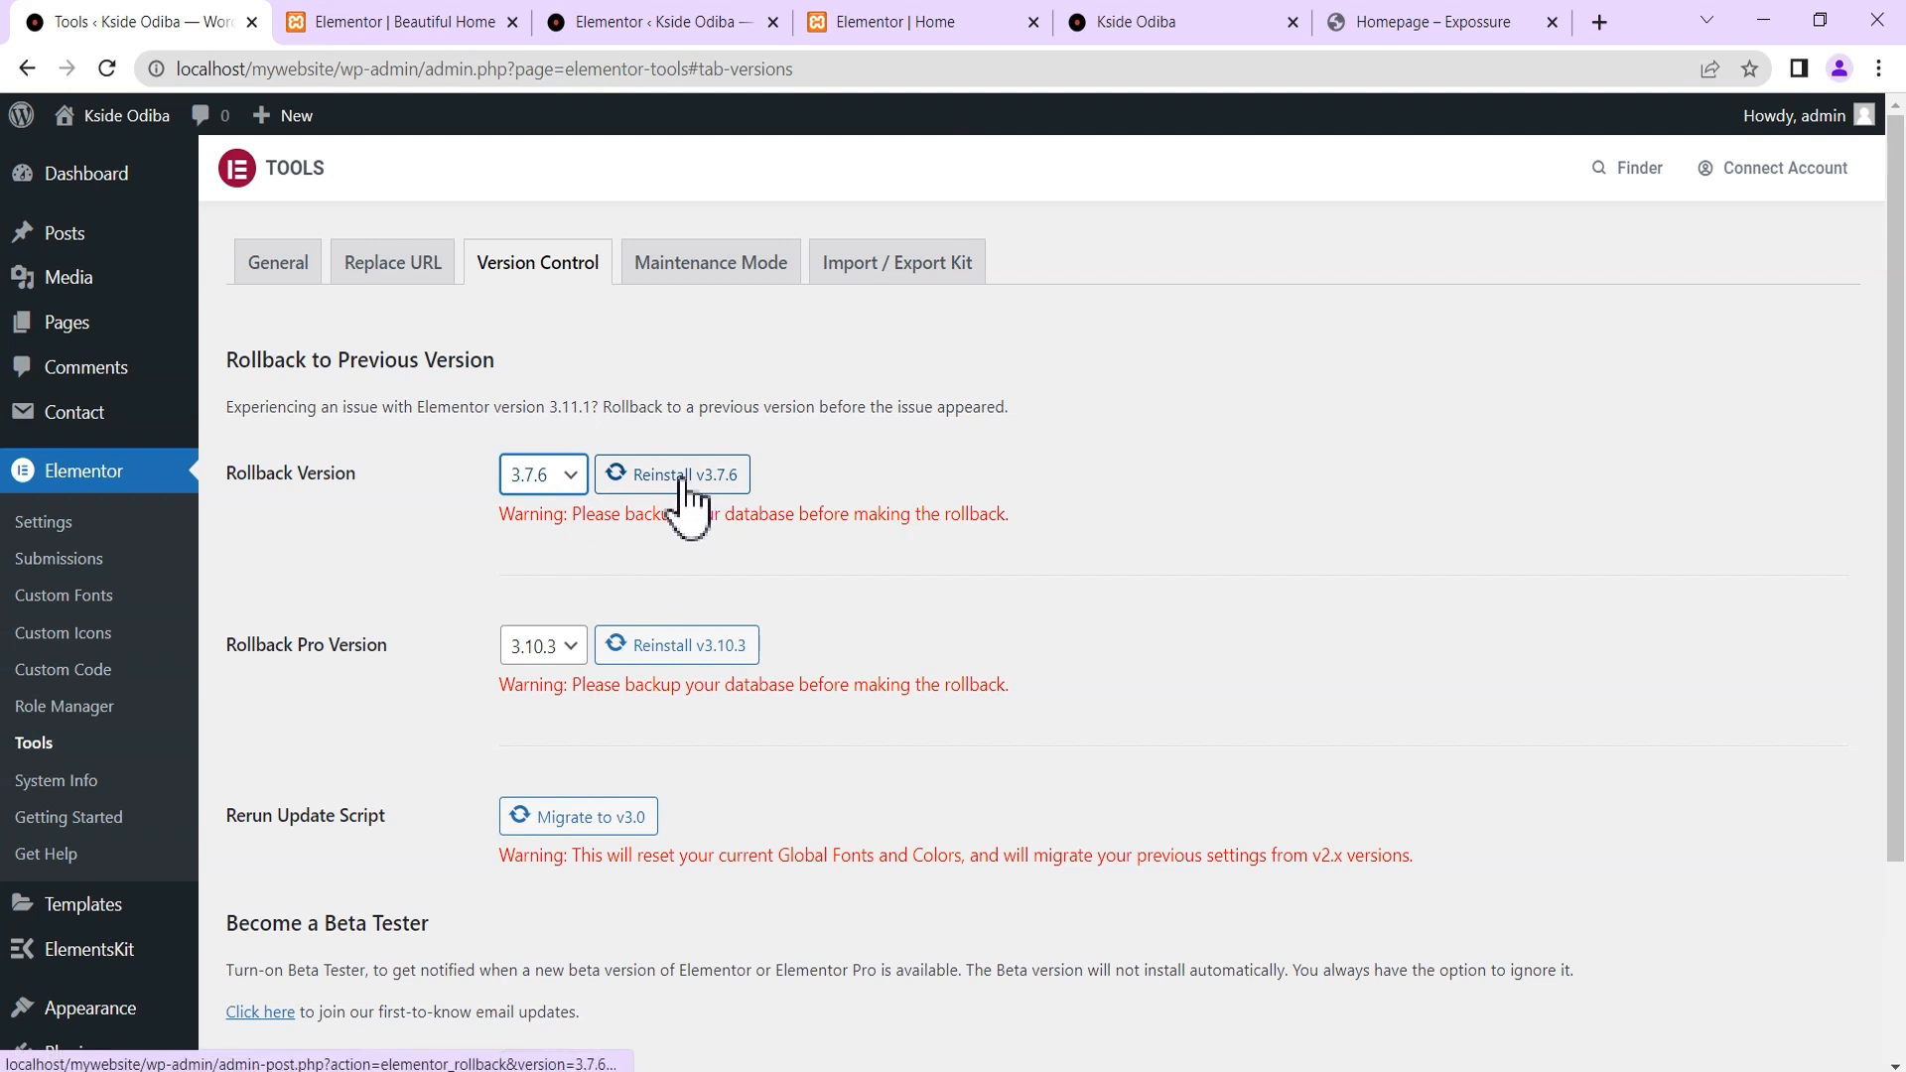
click(387, 540)
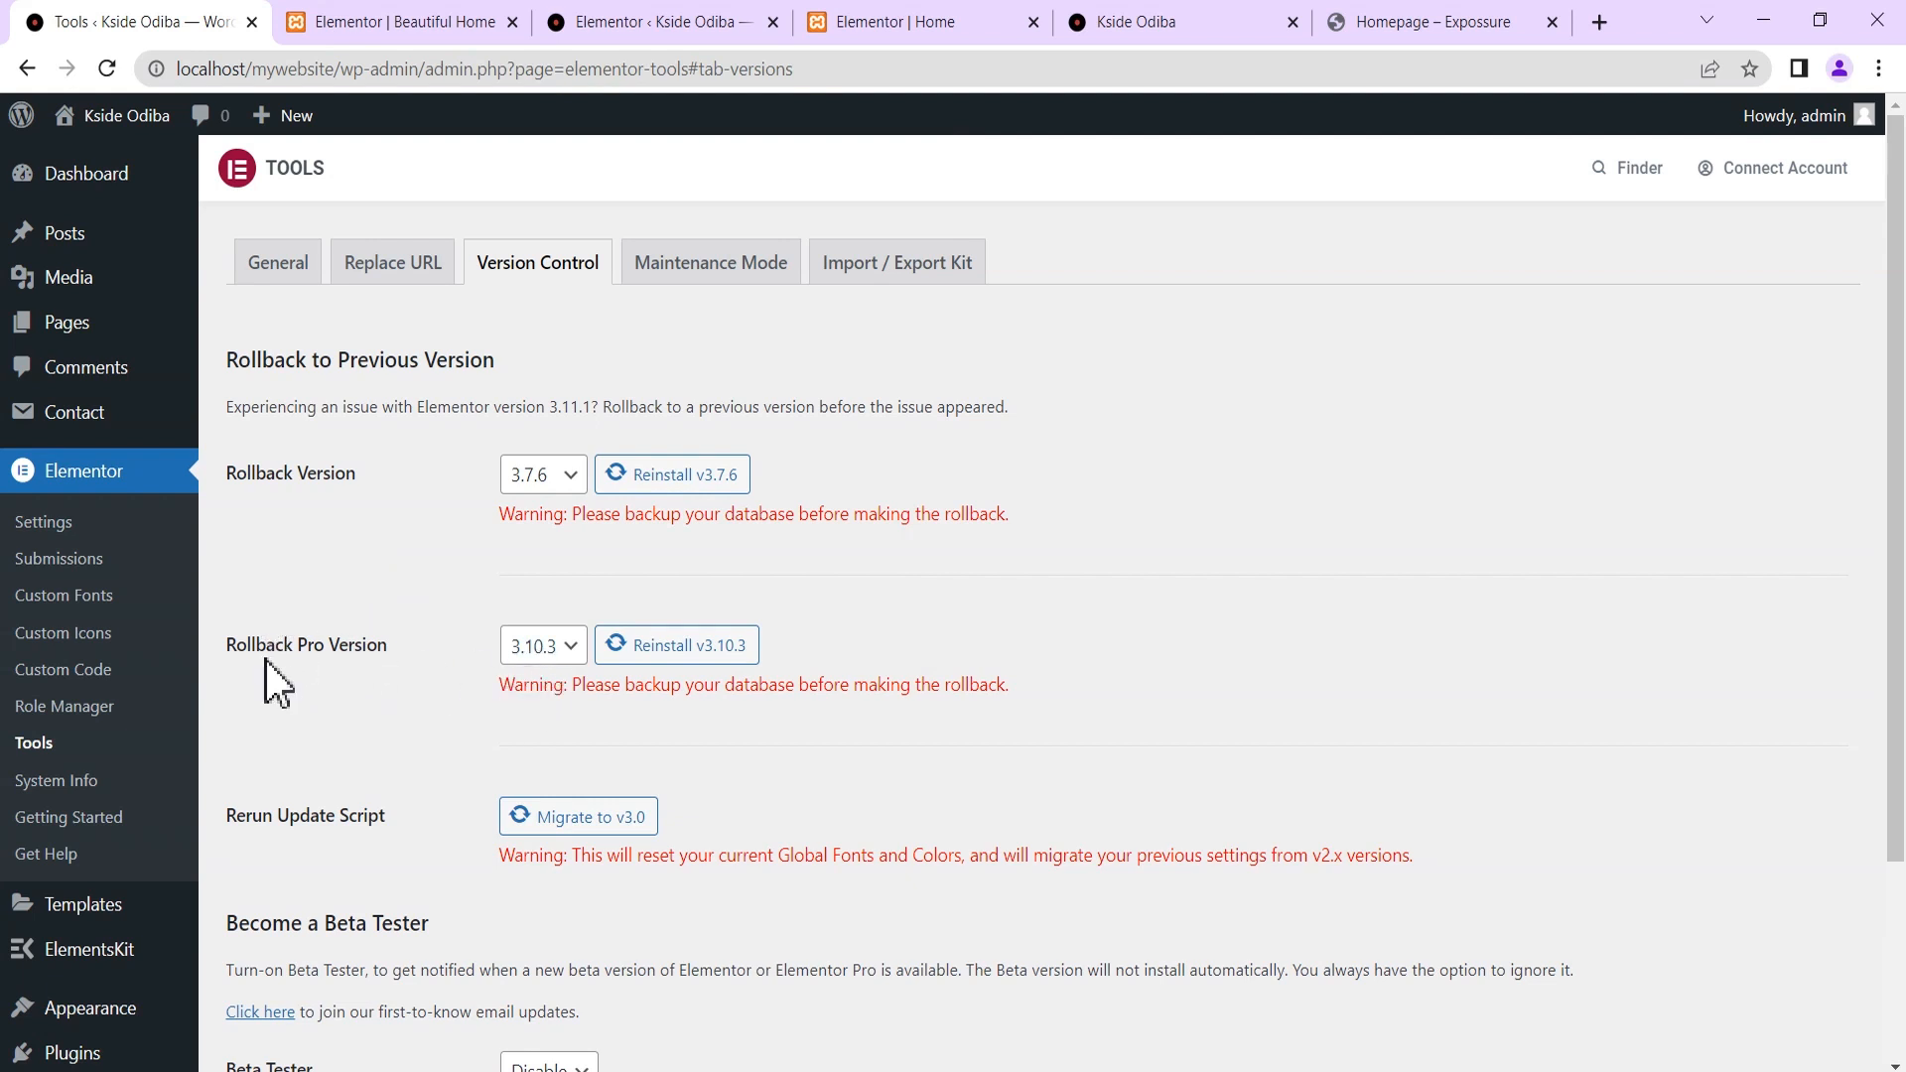
Look through the versions offered for Rollback Pro Version and leave the selection as it is.
click(548, 647)
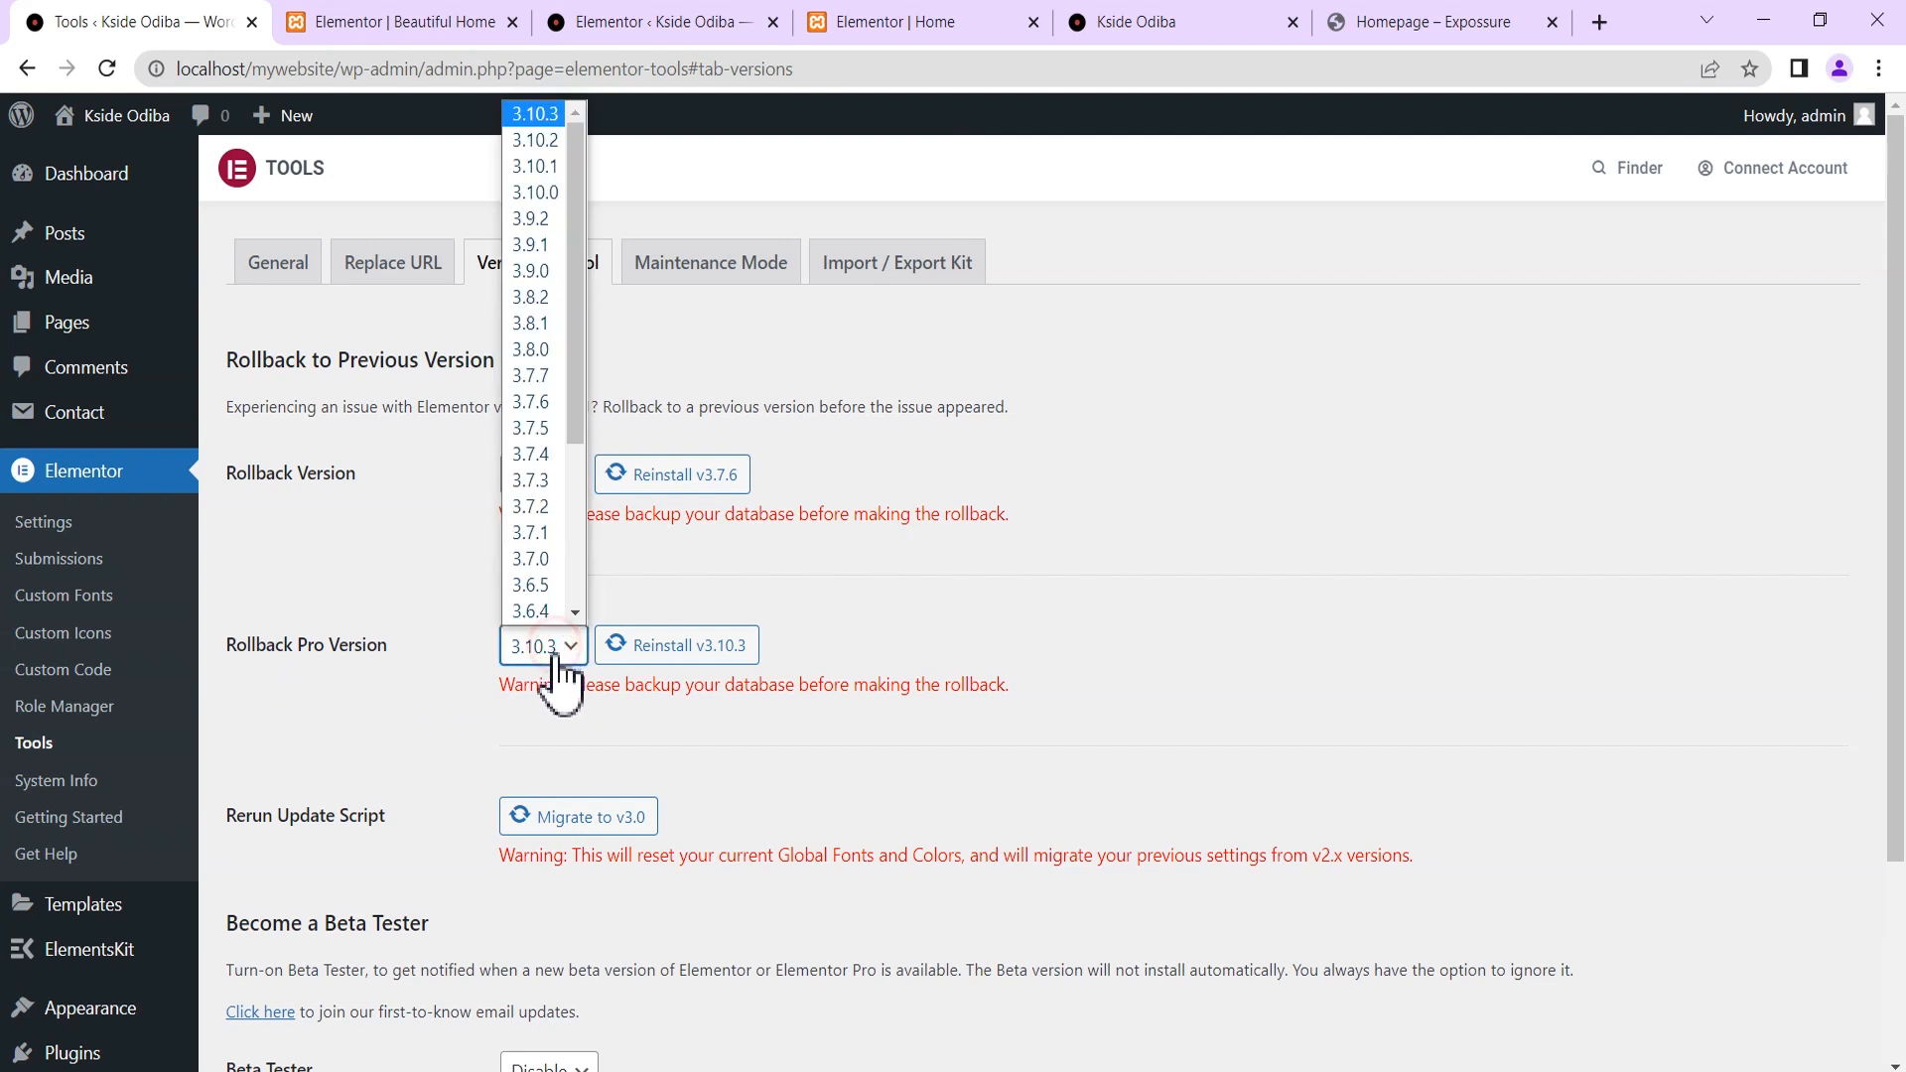
scroll(526, 199, down, 3)
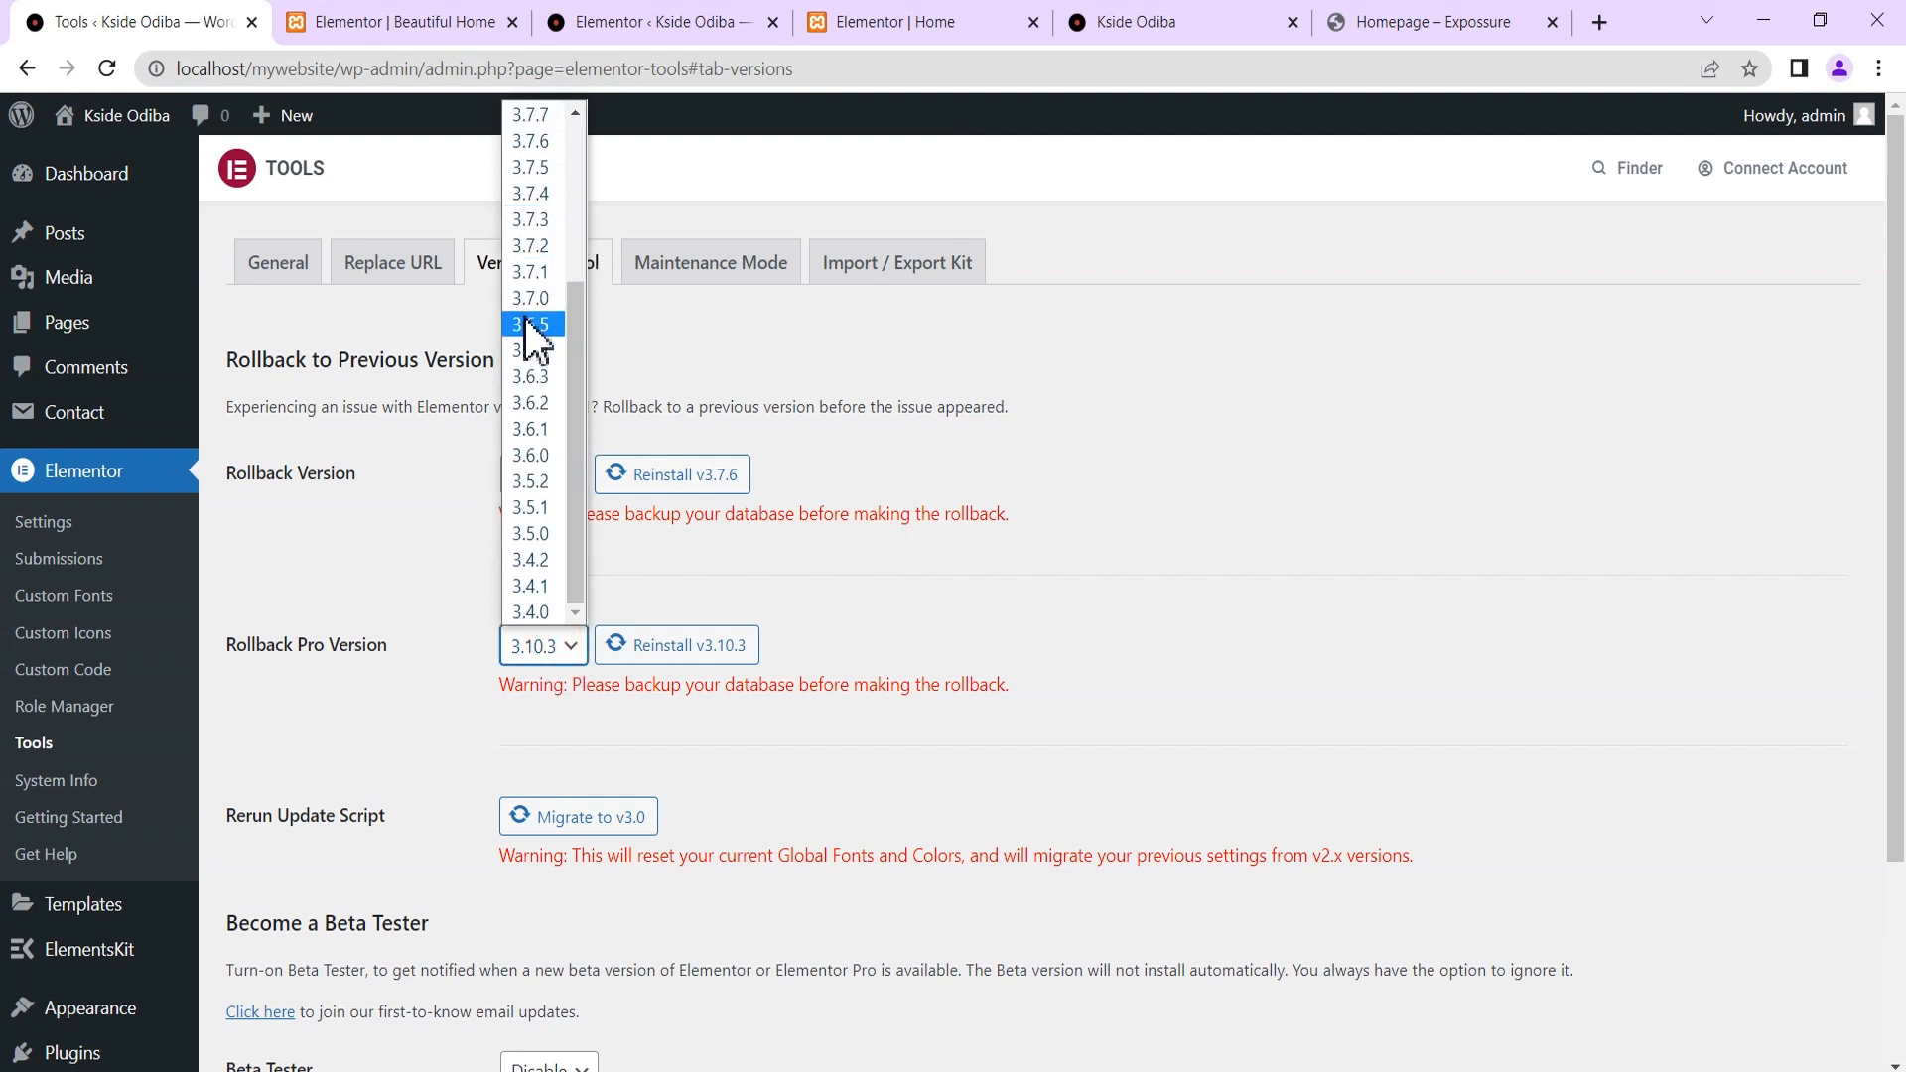
click(308, 581)
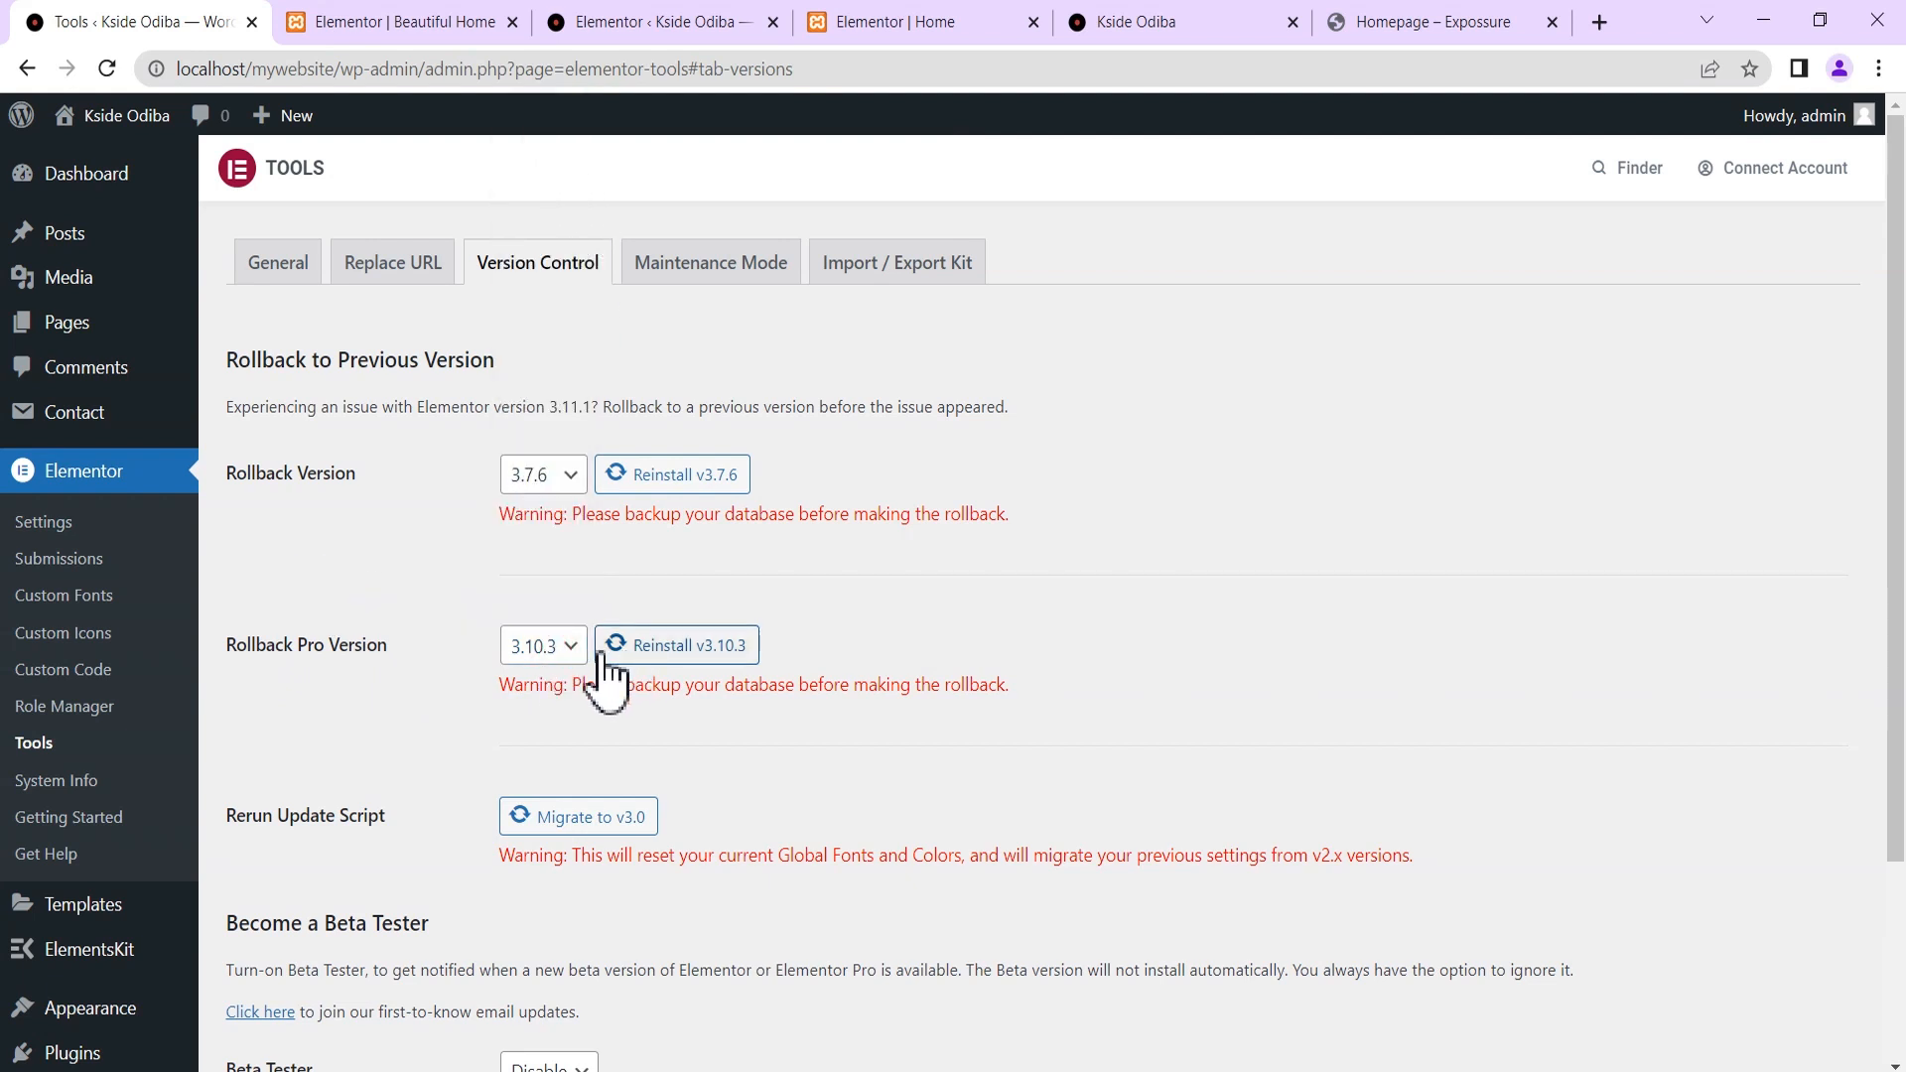
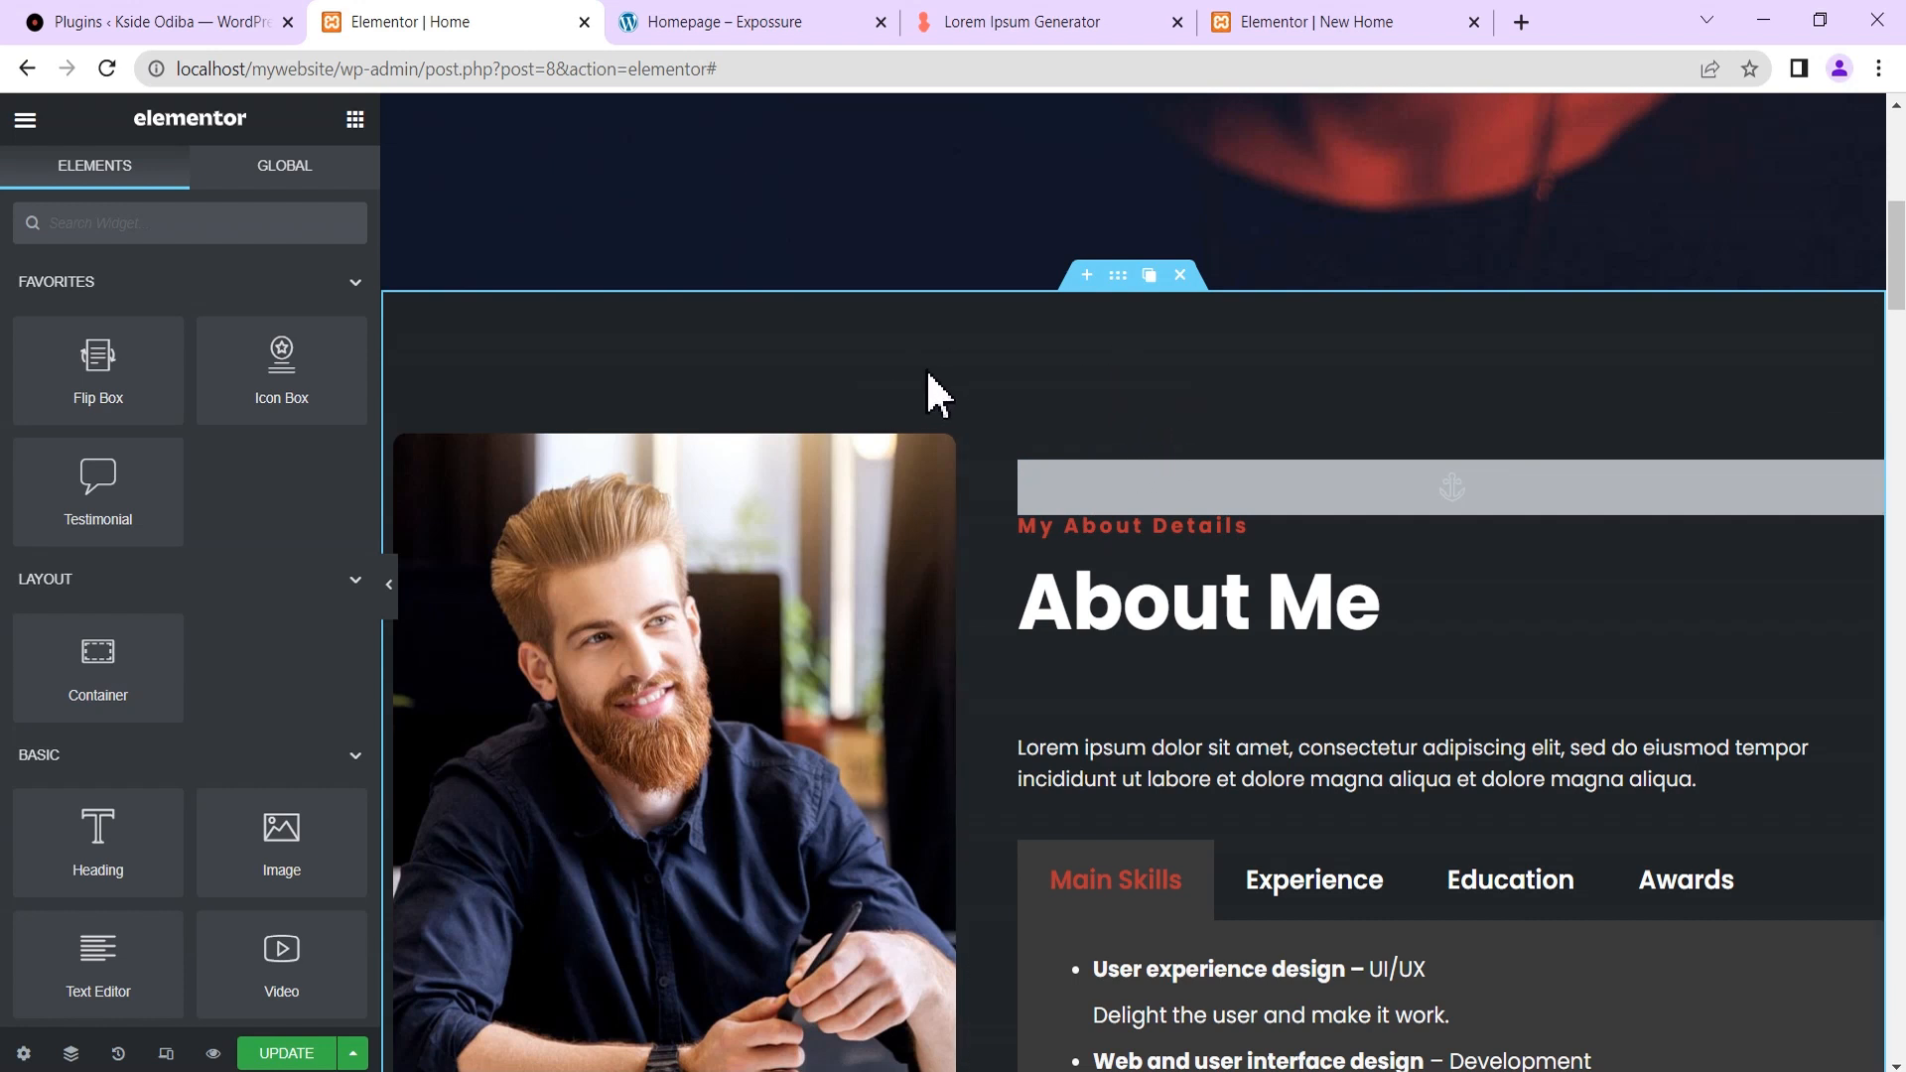
Compare the Home page editor on localhost/mywebsite with the New Home editor on localhost/mynewwebsite, highlighting each site's address.
scroll(1020, 425, down, 1)
scroll(1050, 404, up, 2)
scroll(1068, 467, down, 5)
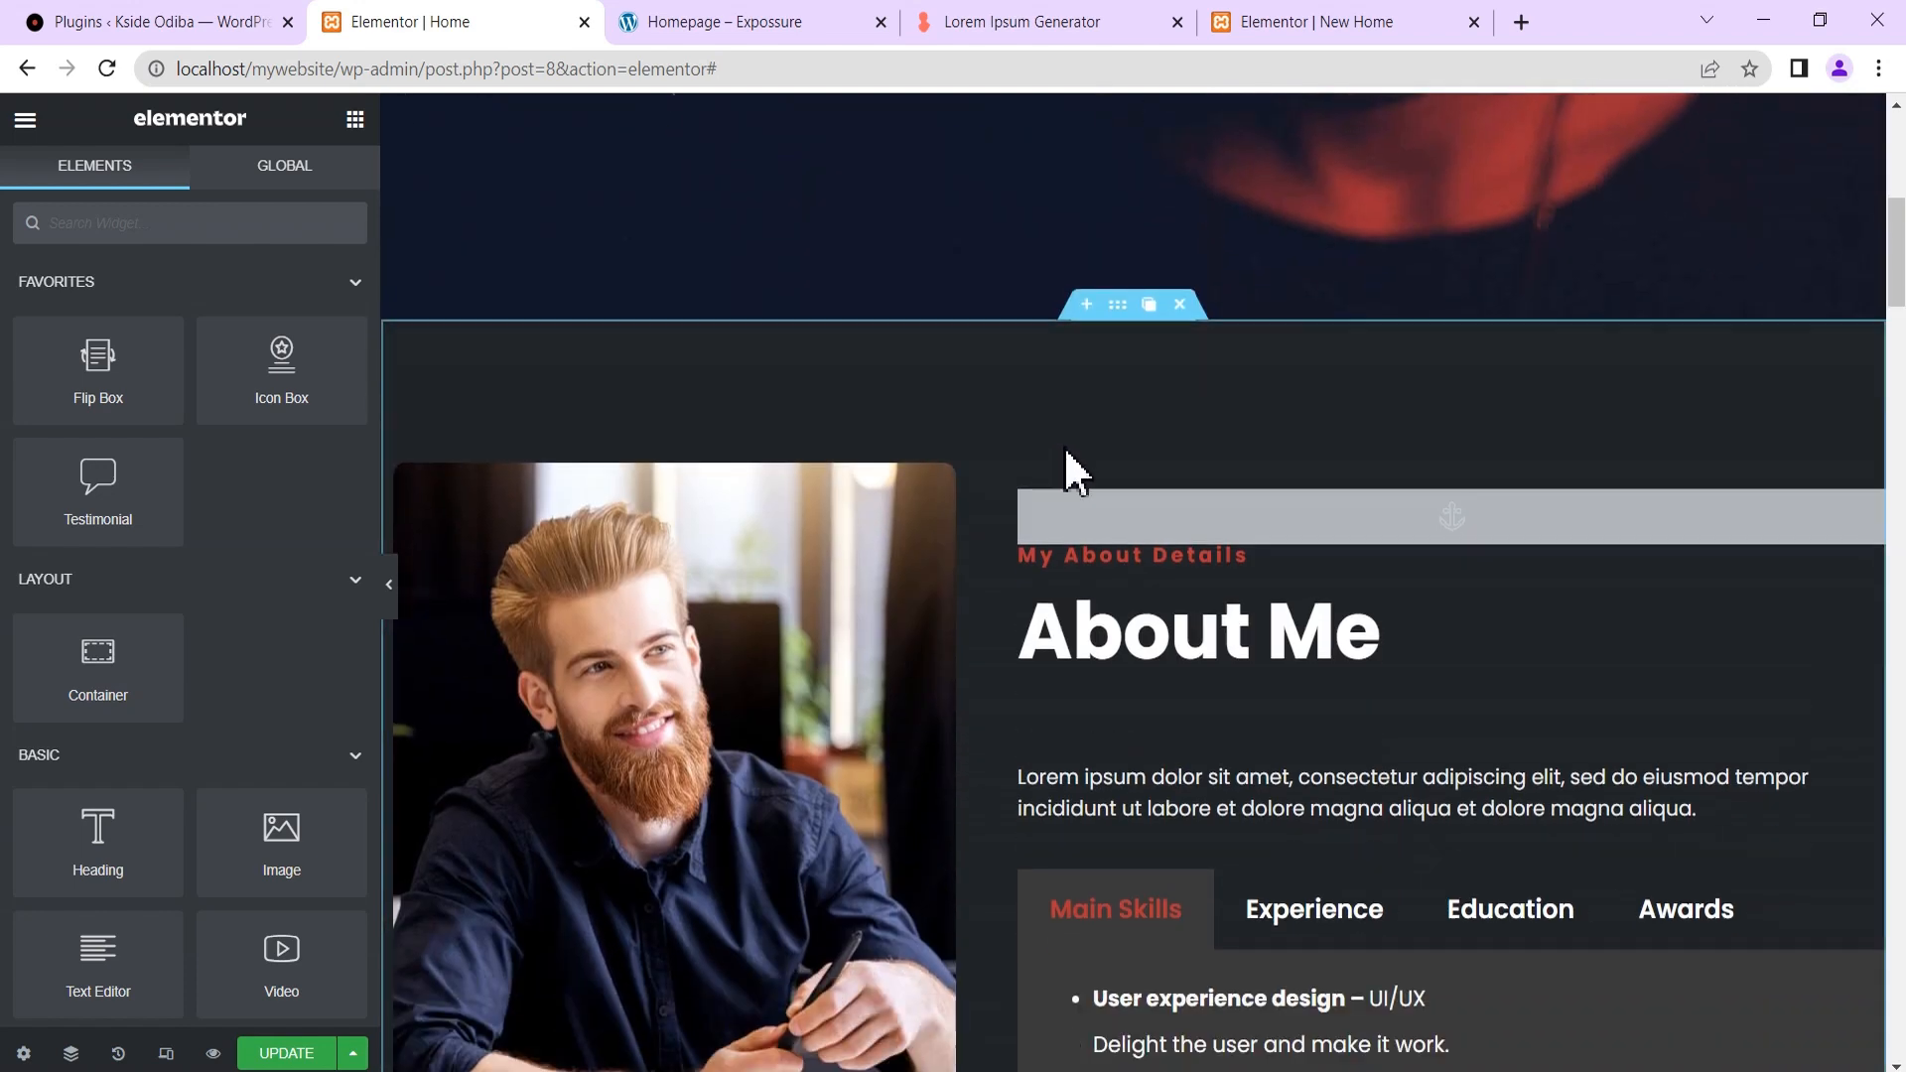
scroll(1063, 437, up, 5)
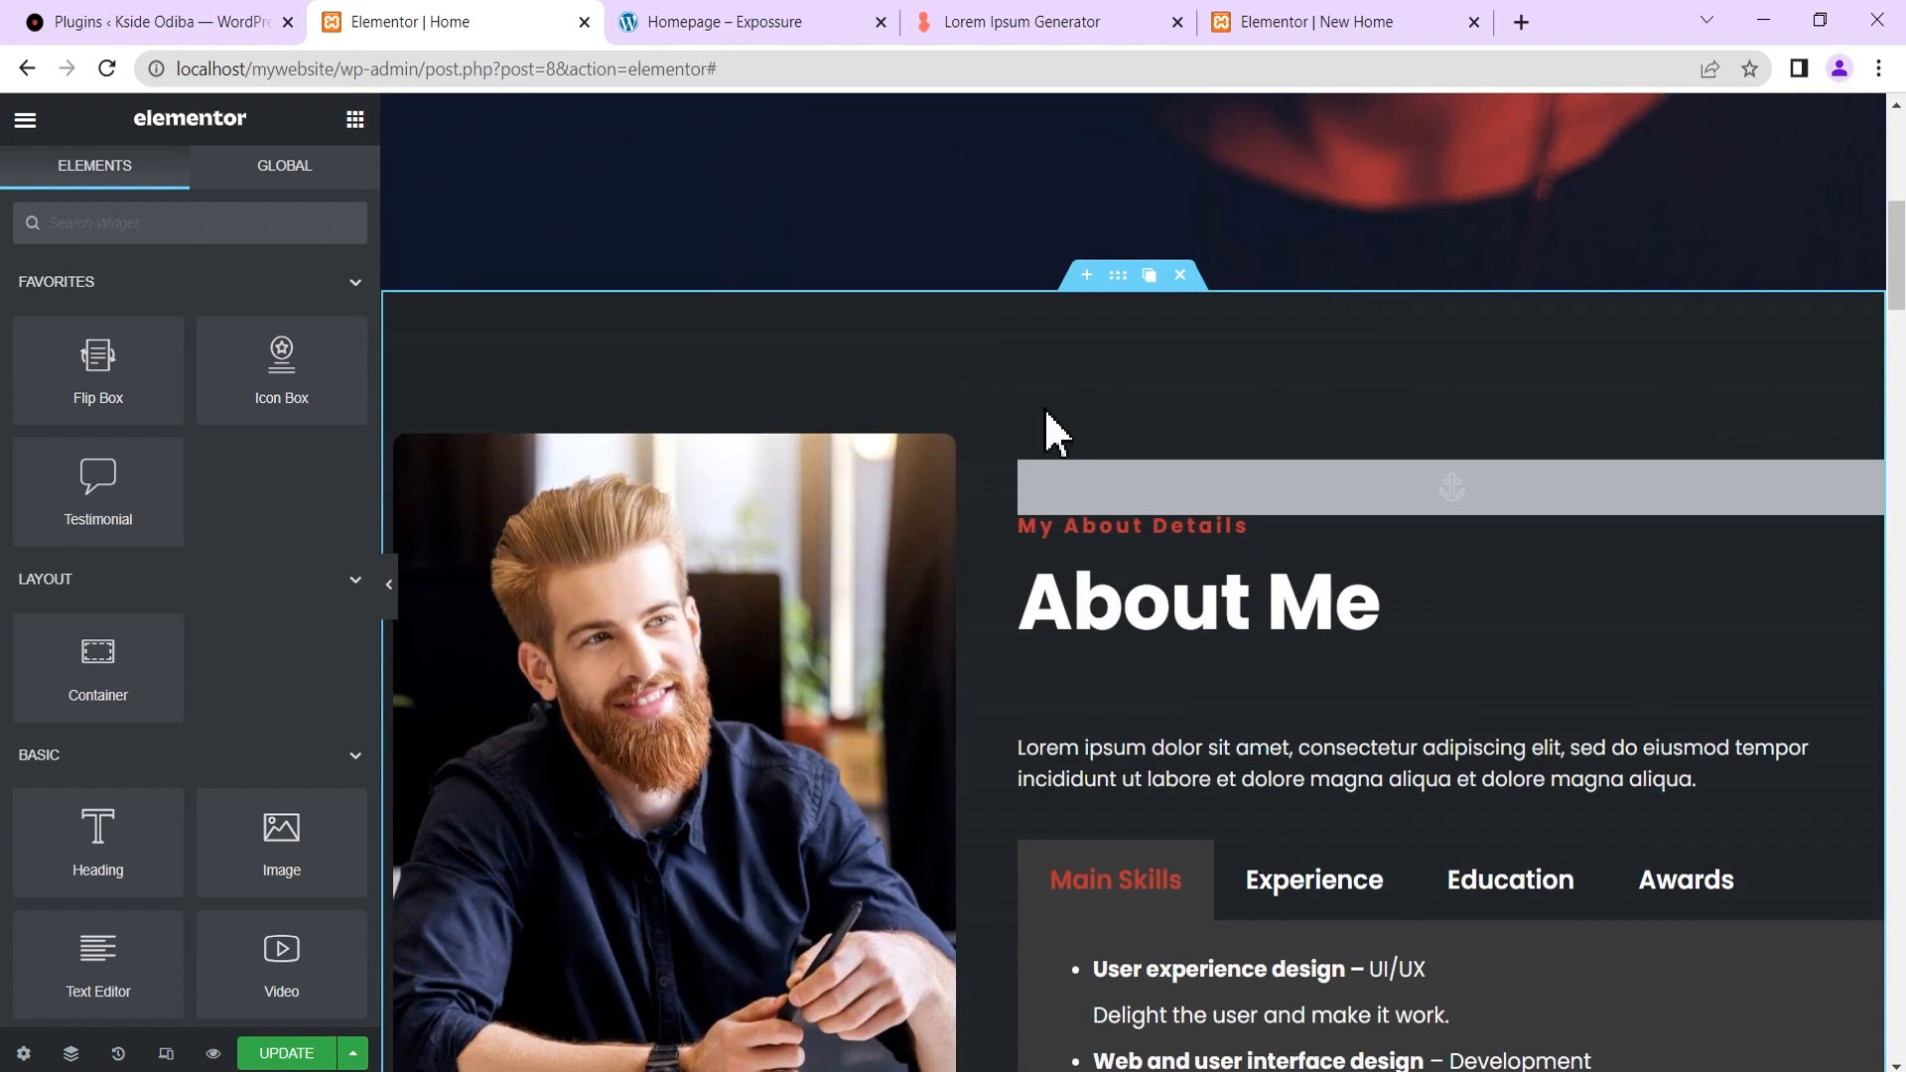
click(1292, 22)
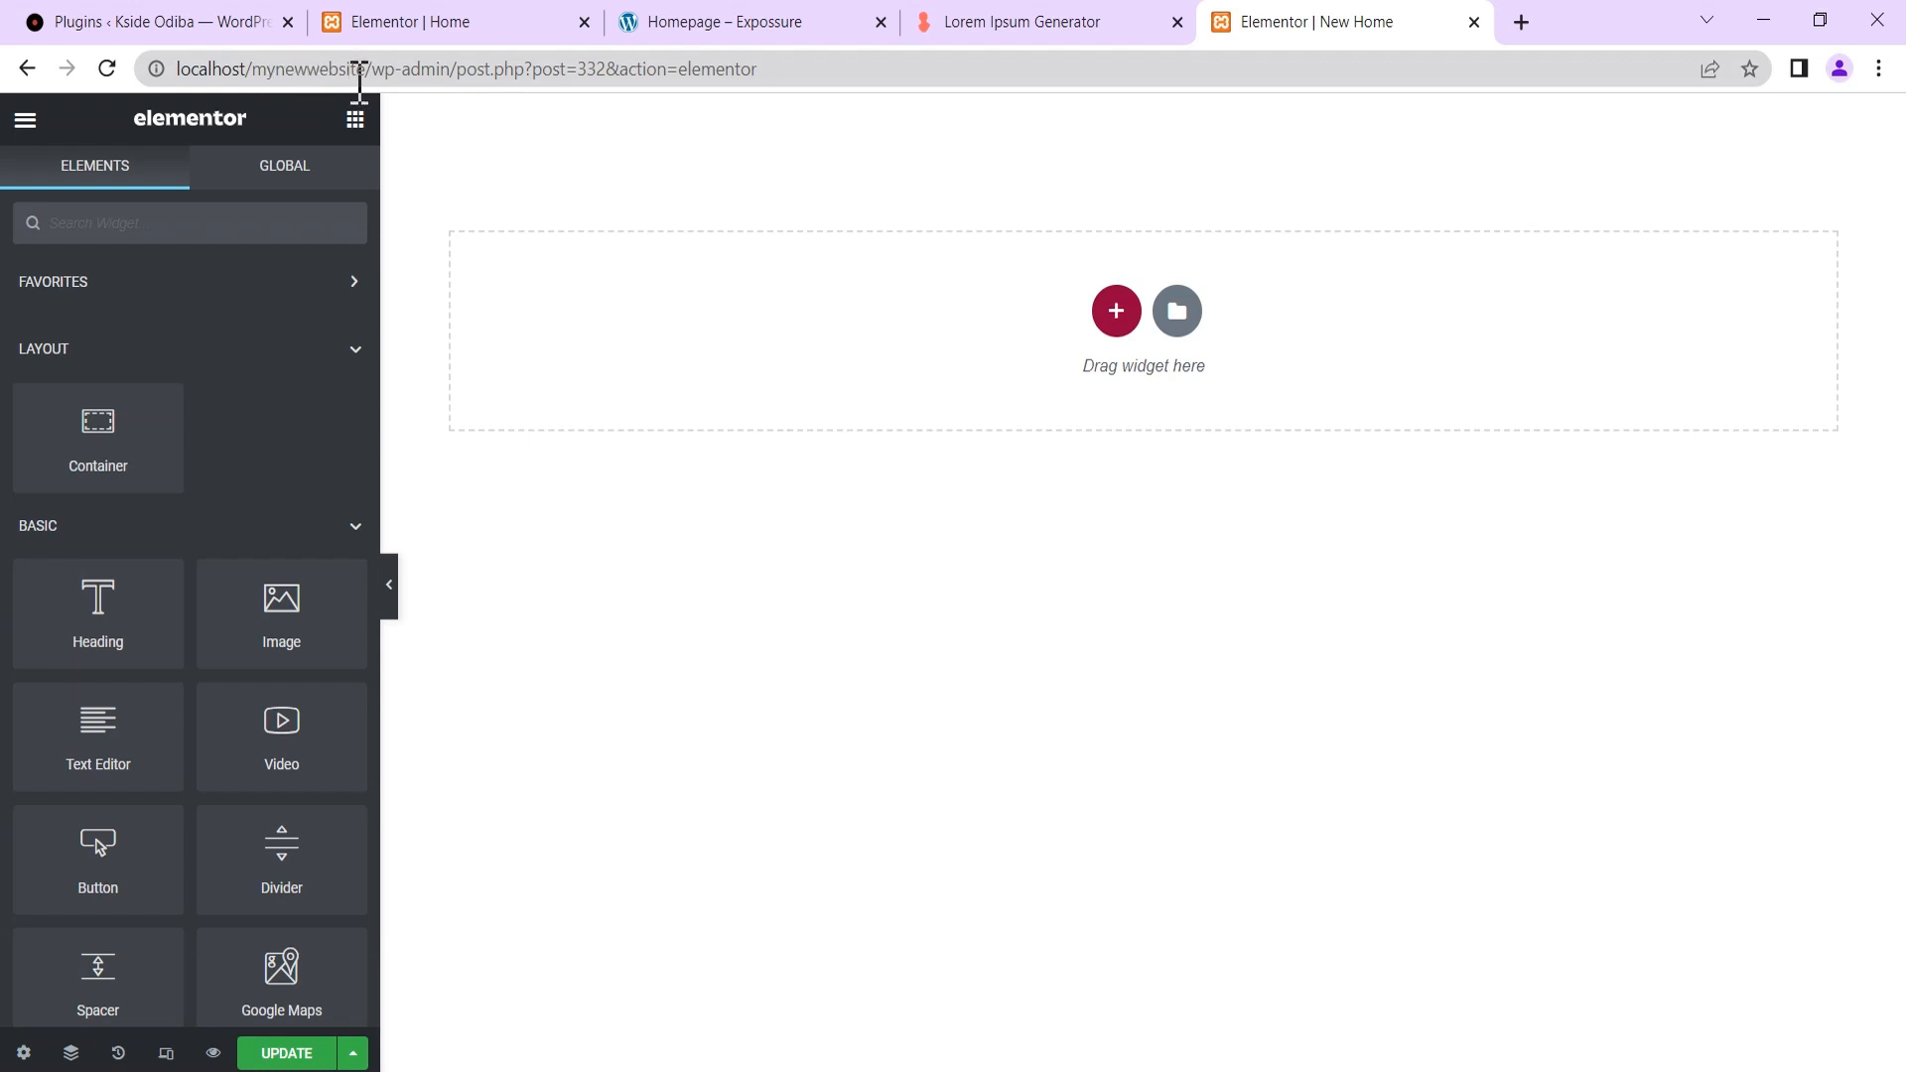
click(389, 22)
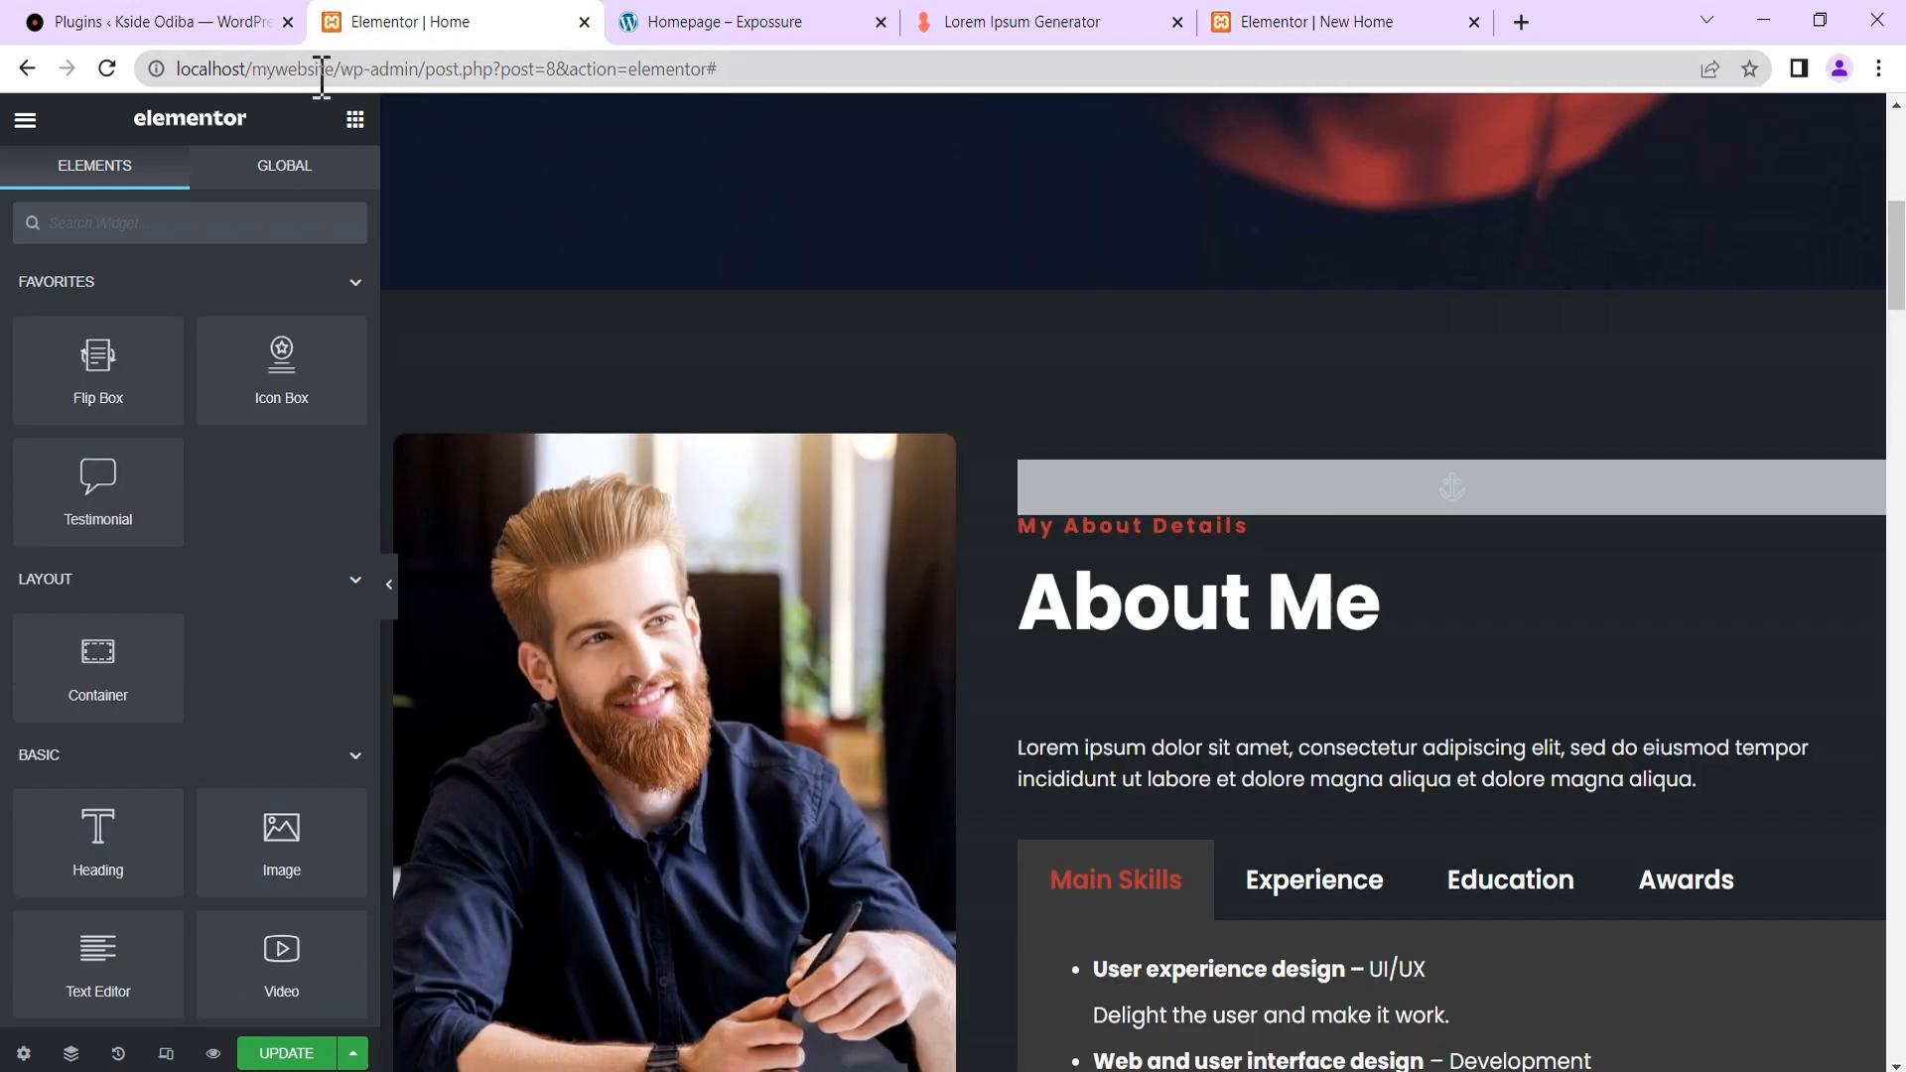
drag(325, 69, 196, 70)
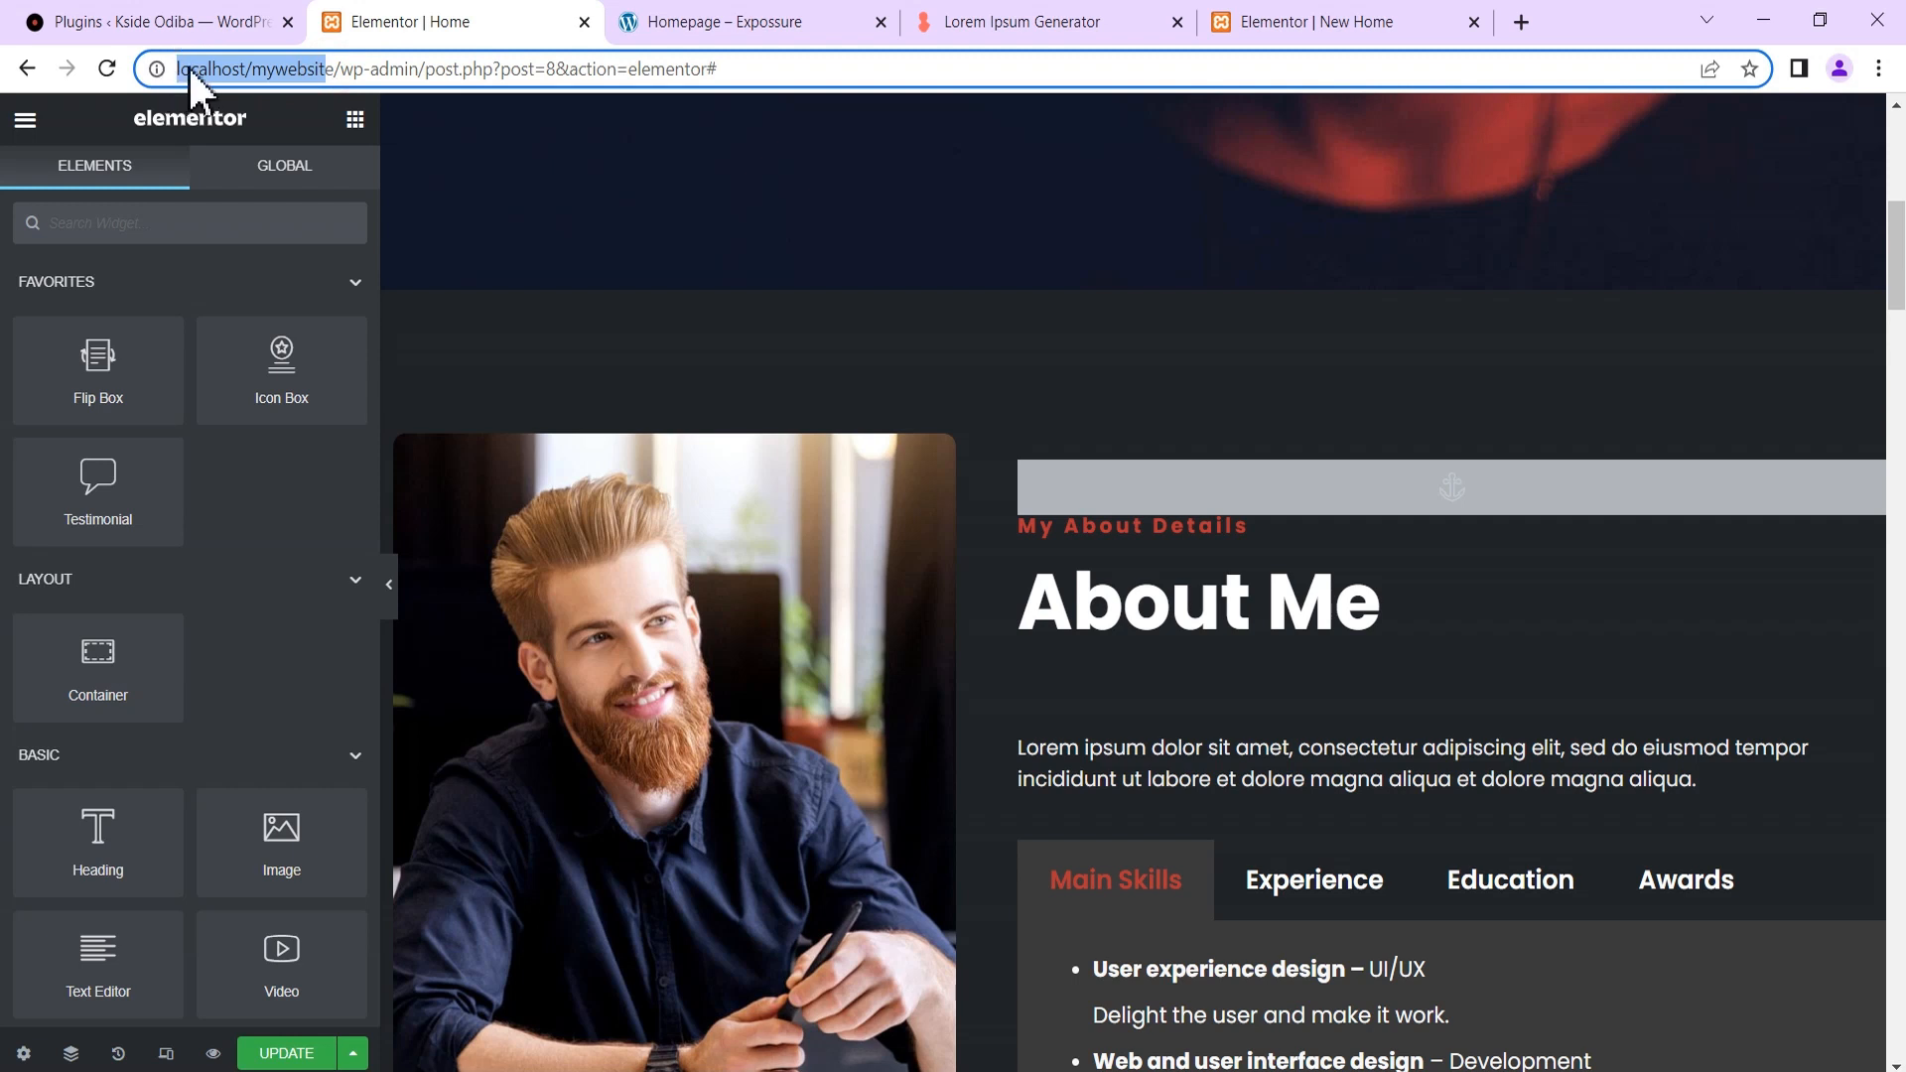
click(1310, 24)
drag(365, 69, 179, 69)
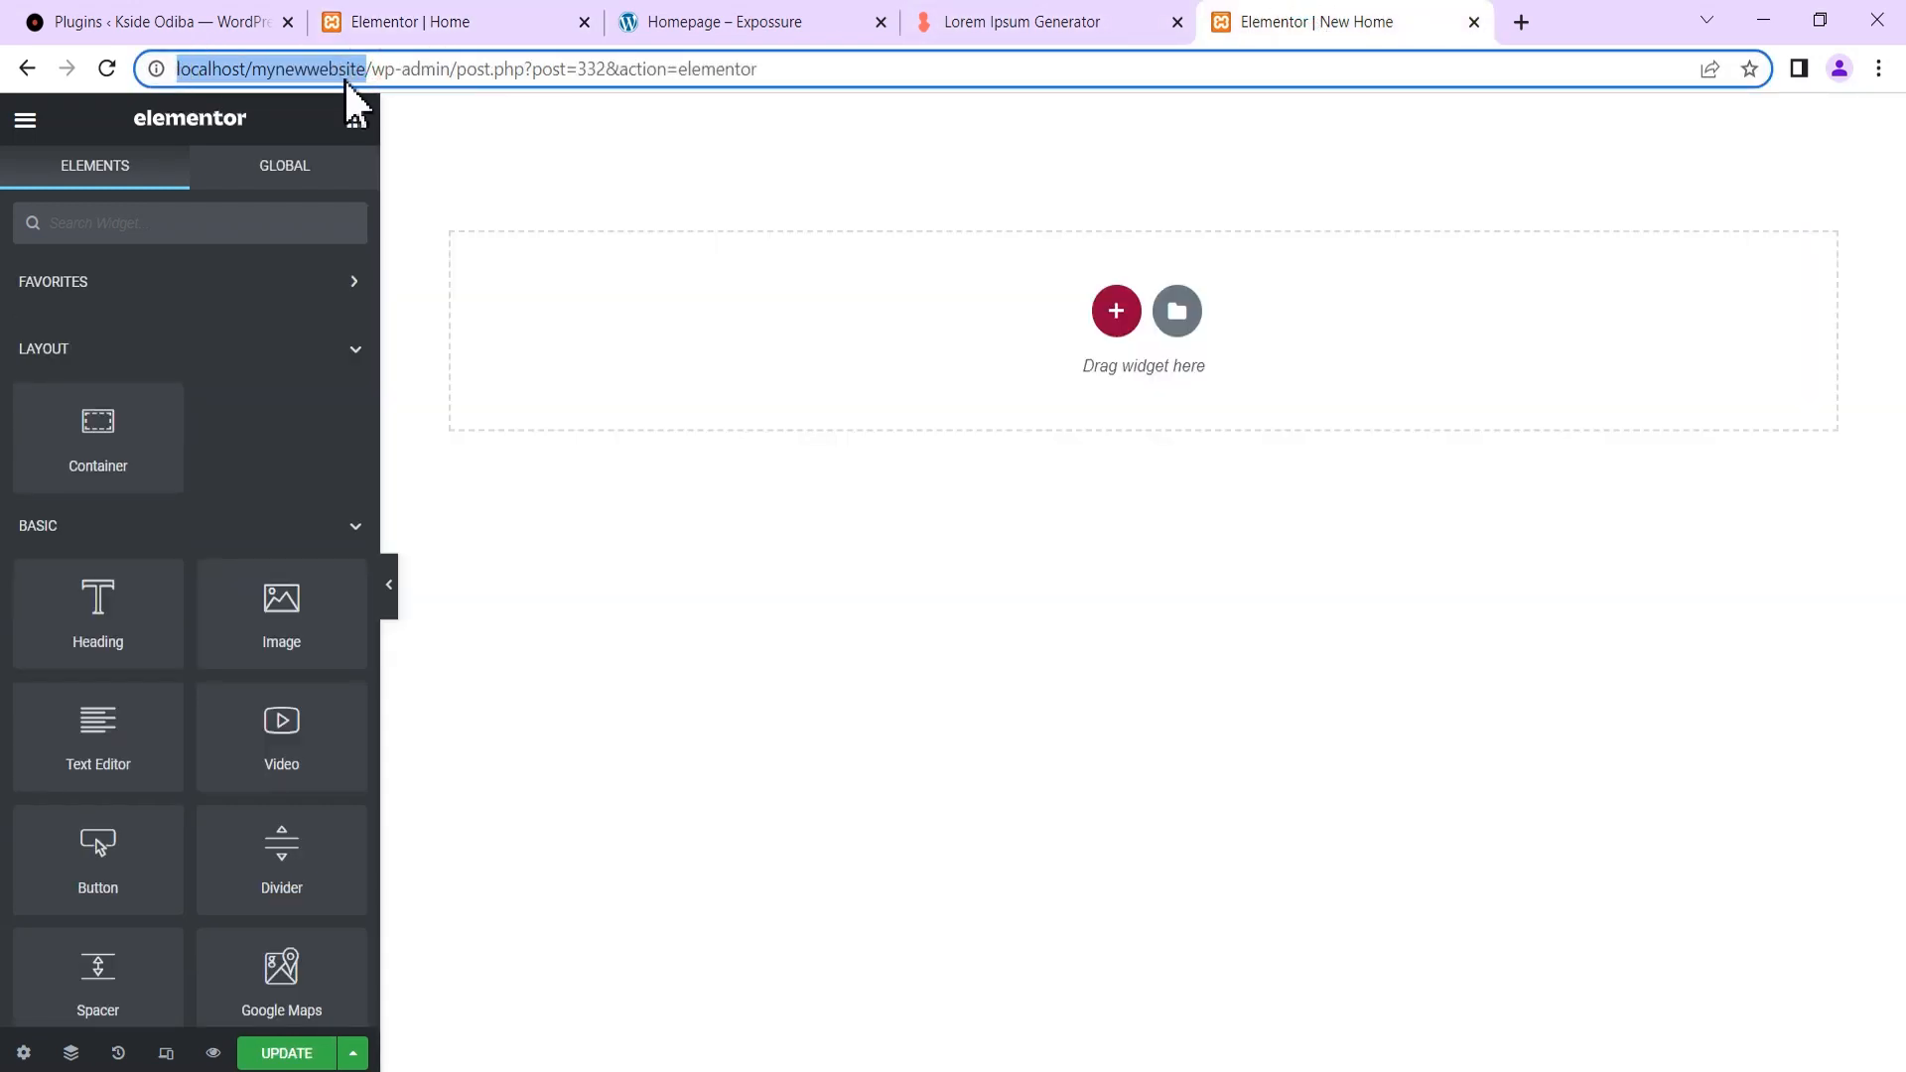
click(446, 20)
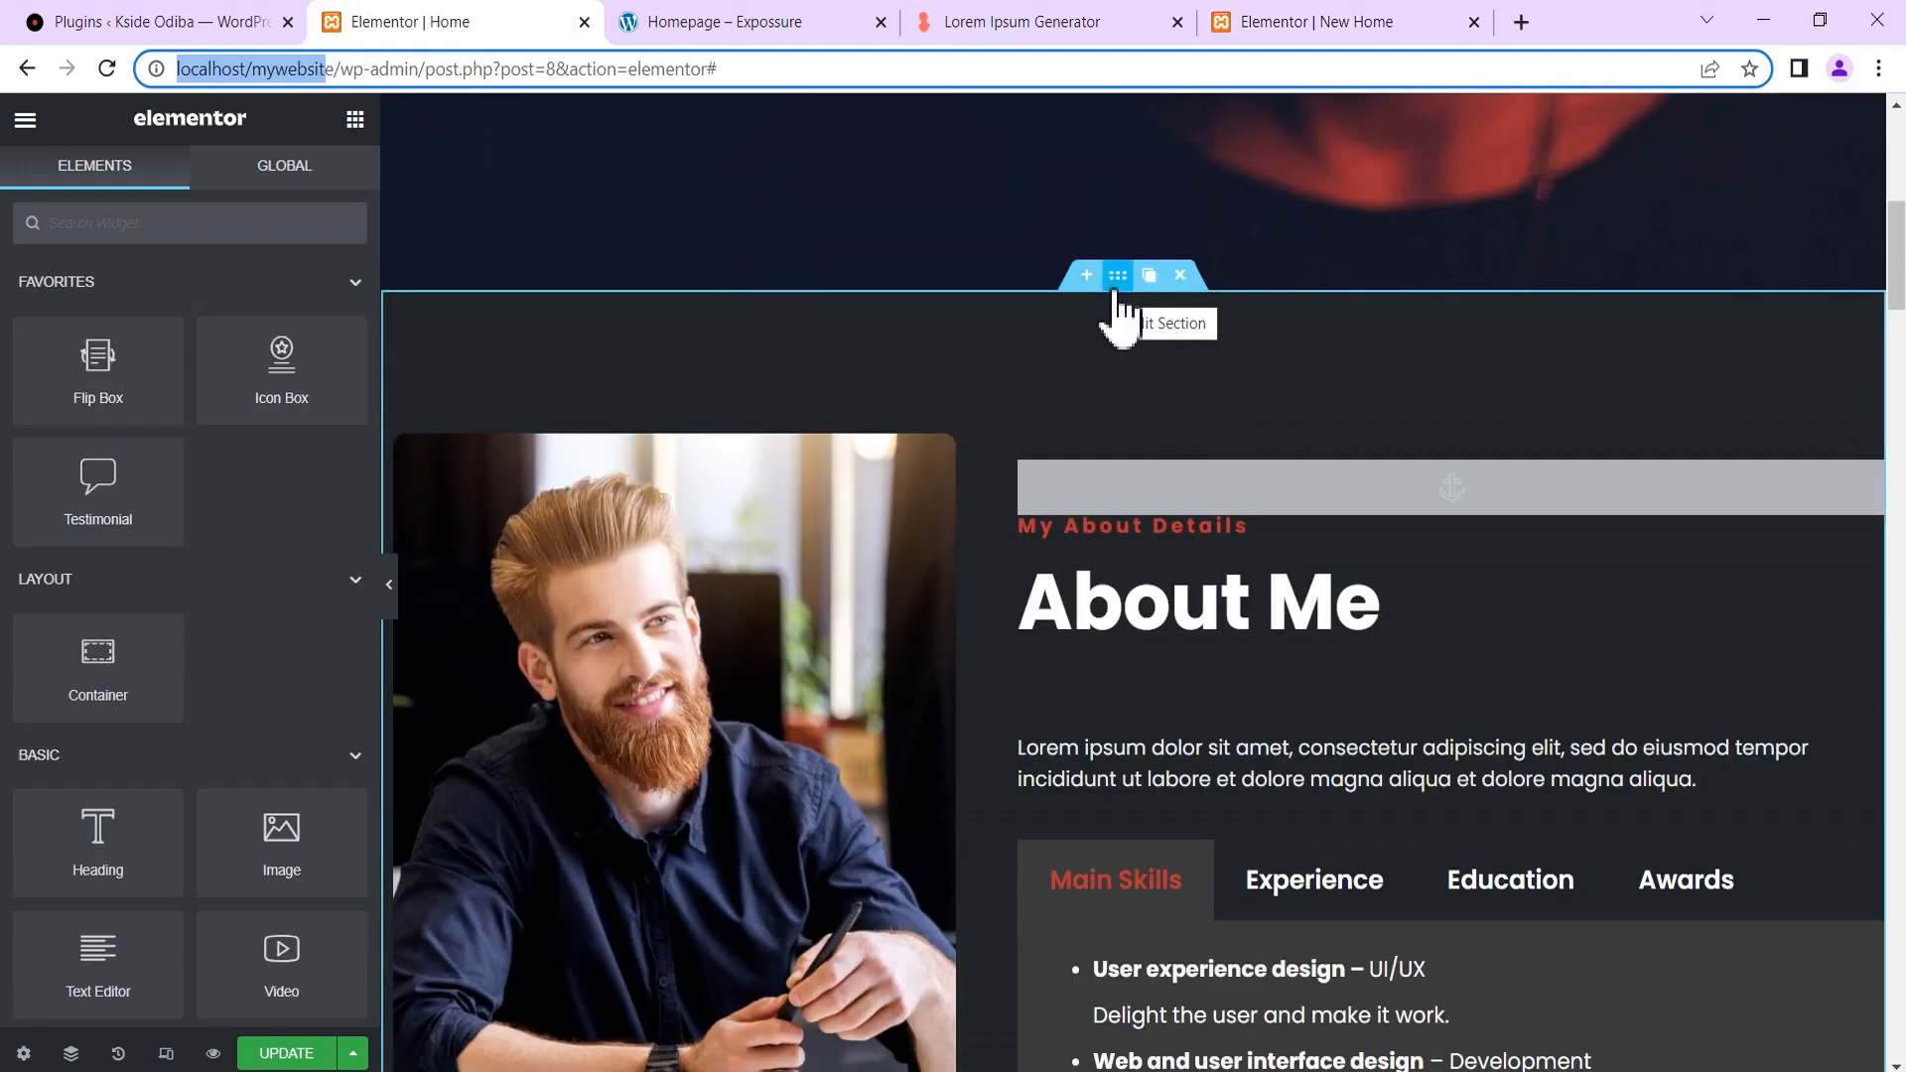
click(1290, 22)
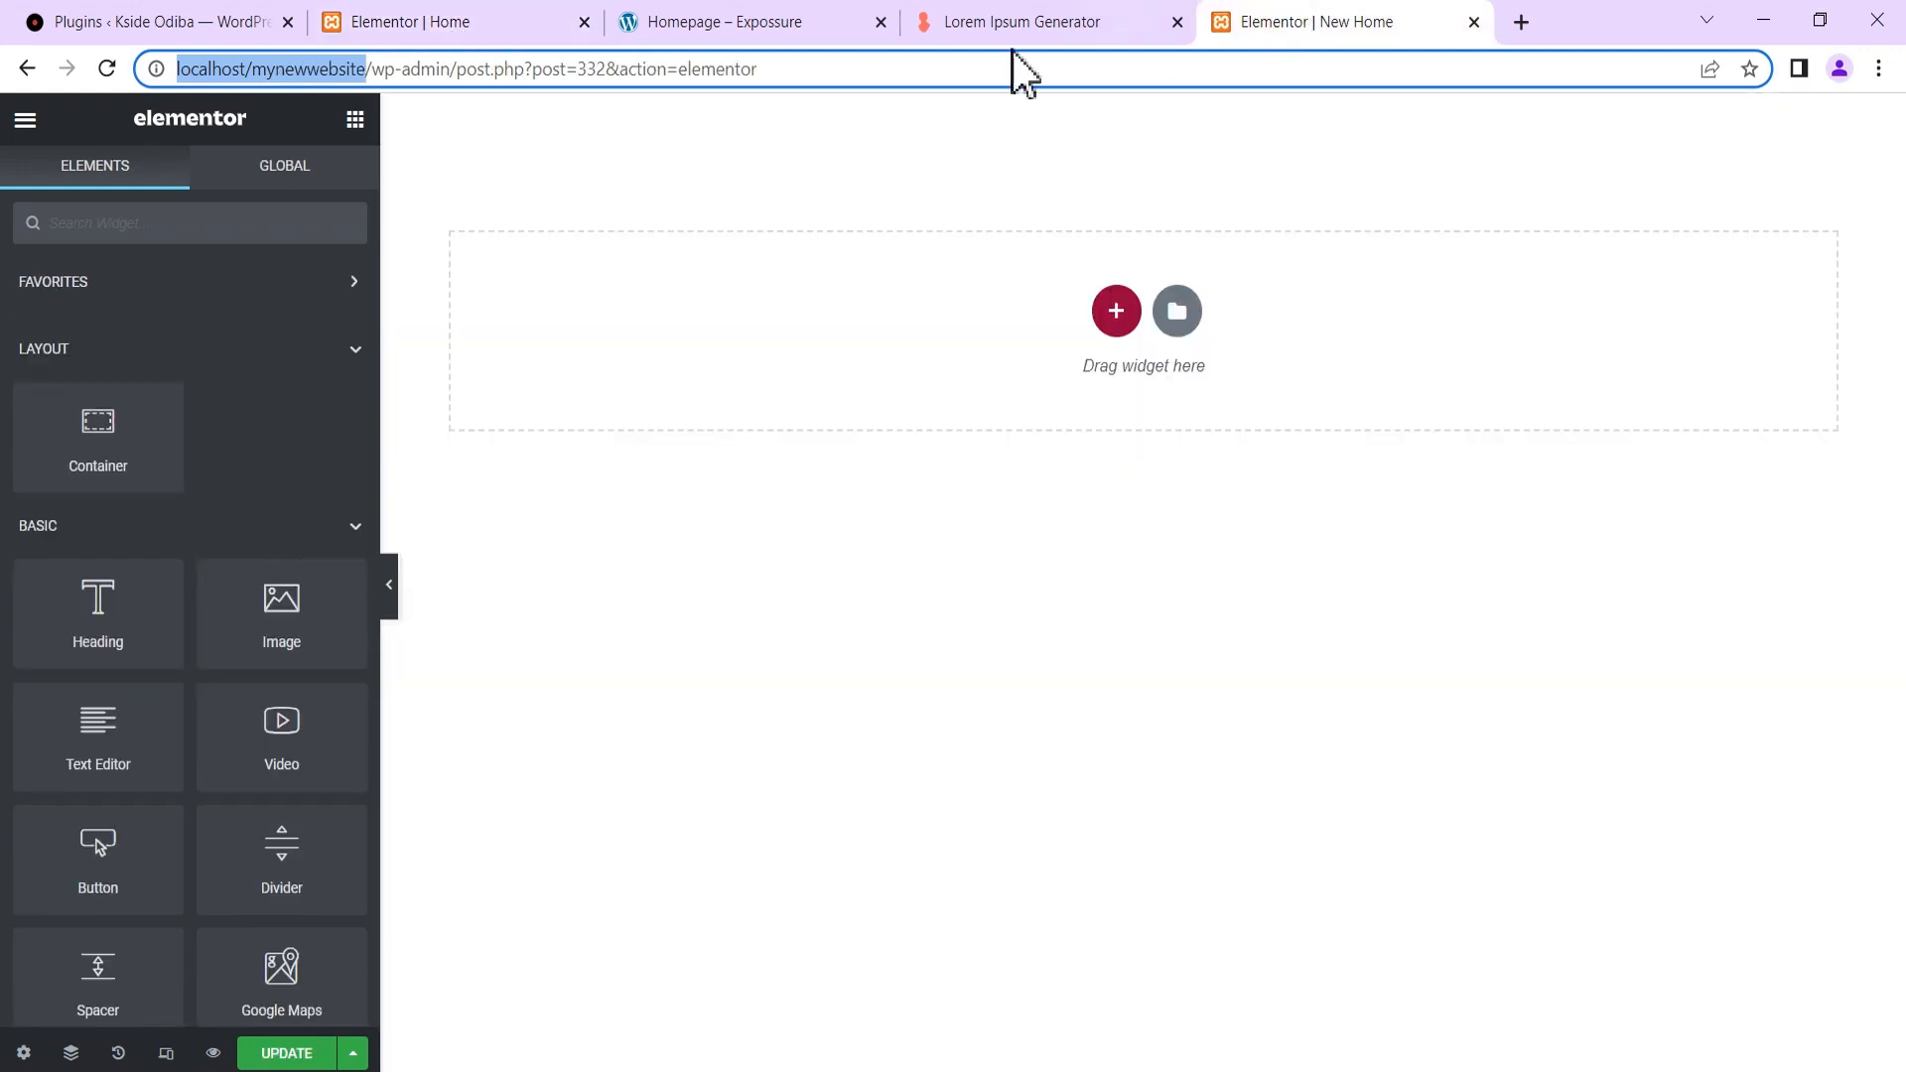
click(425, 22)
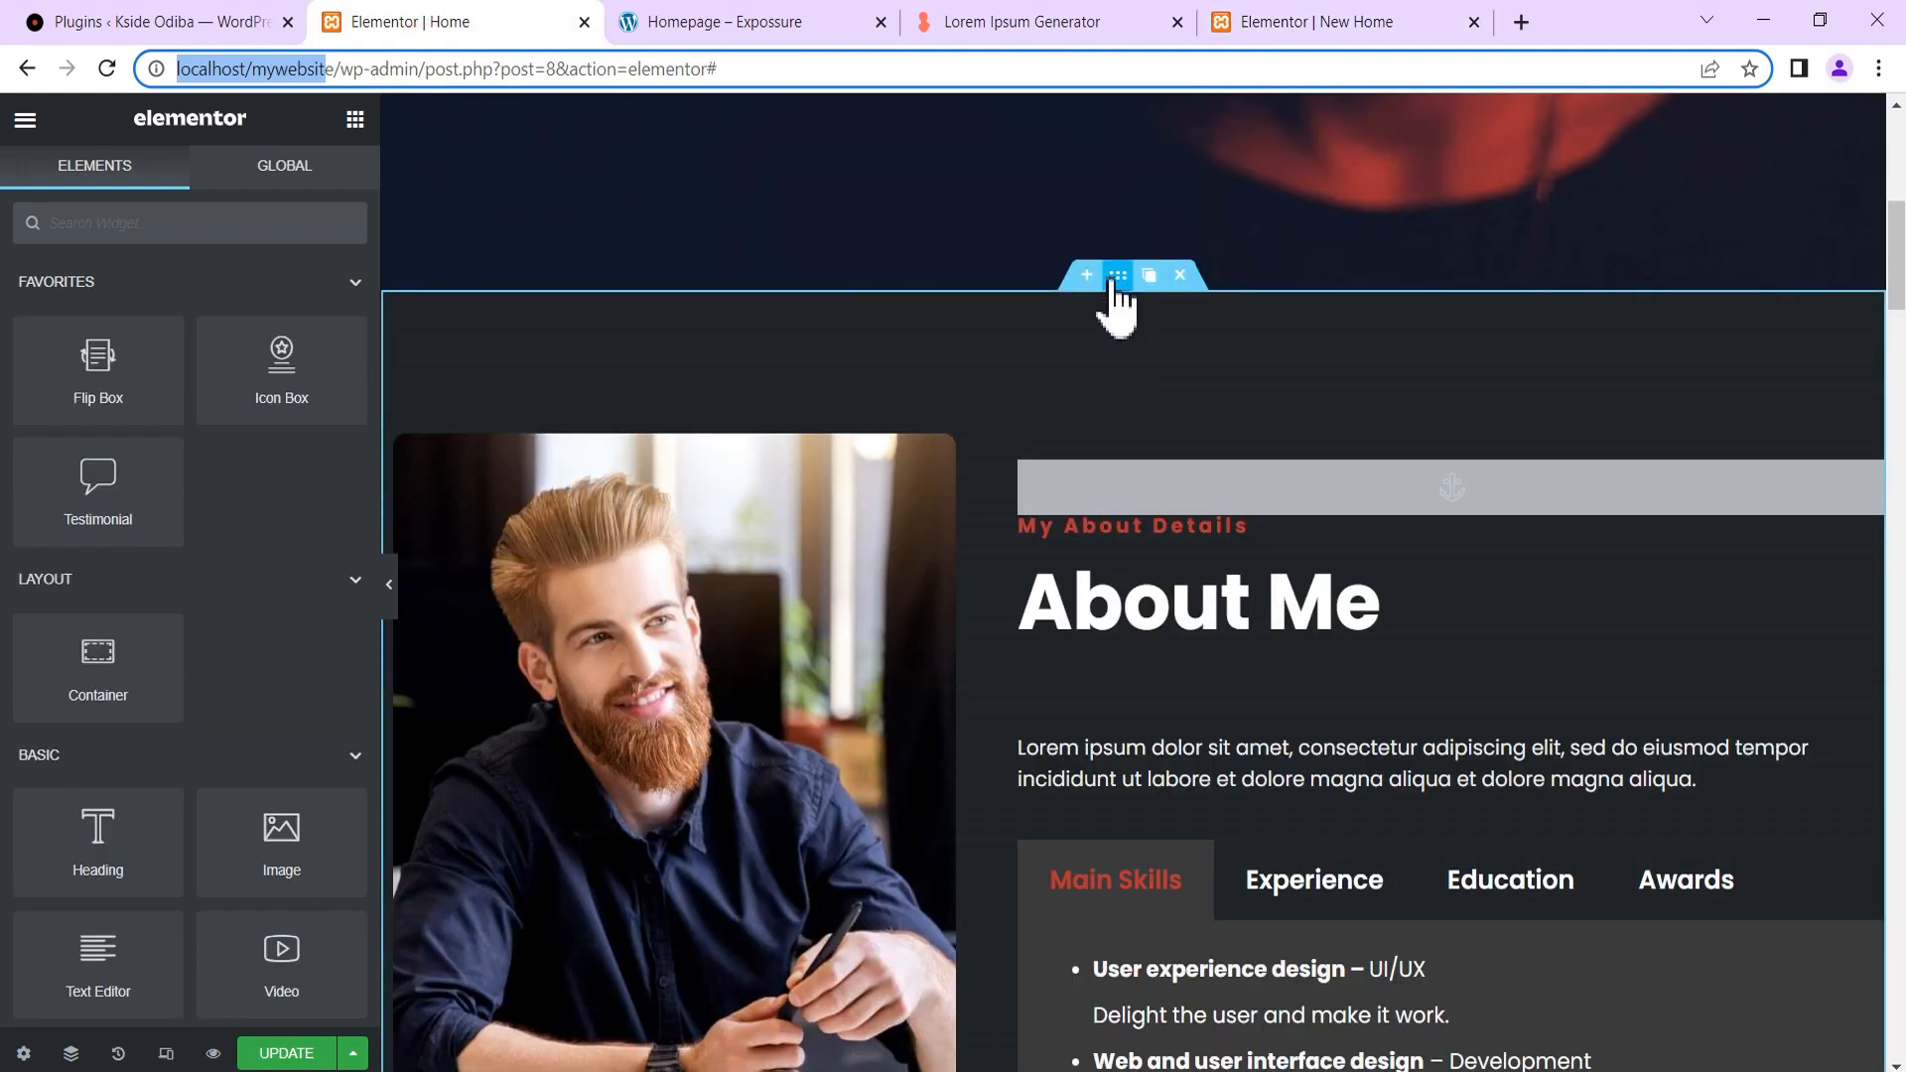
Copy the About Me section from the Home page and switch to the New Home page editor on the other site.
right_click(1116, 278)
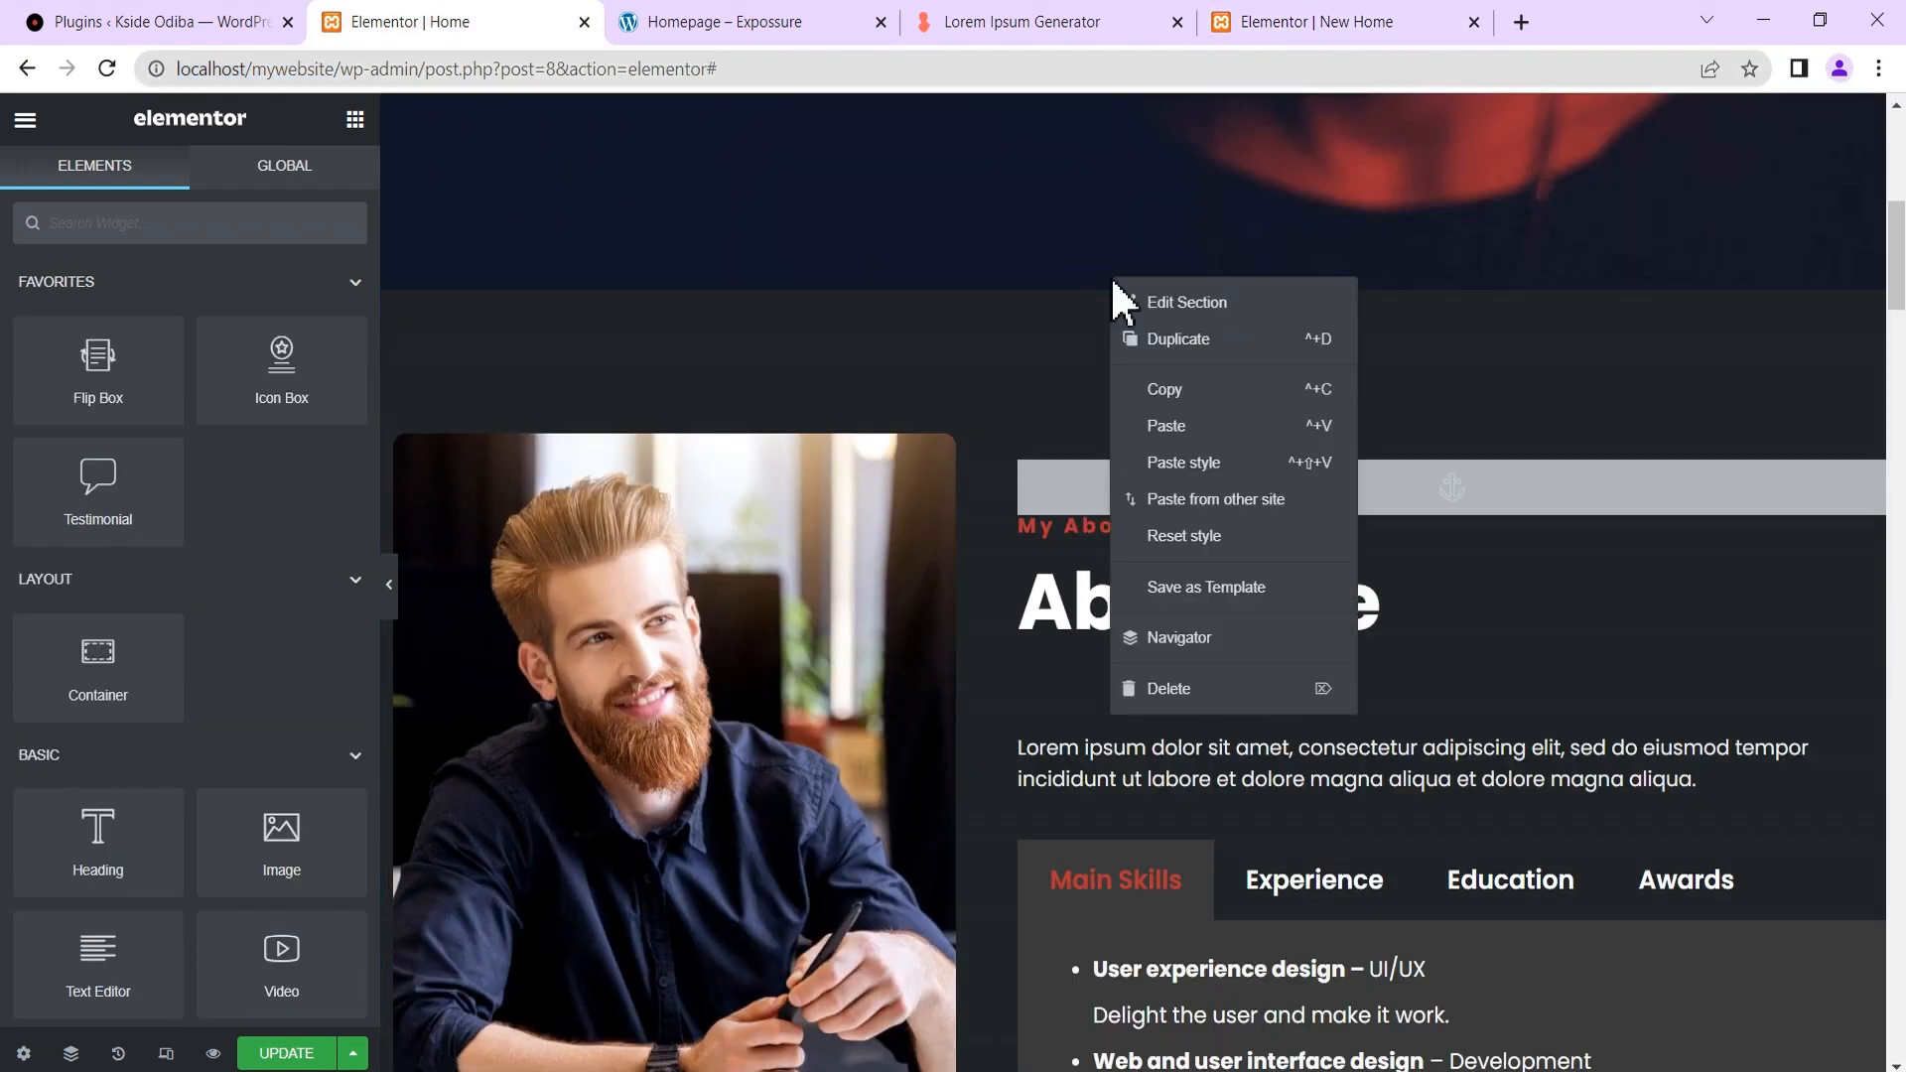
click(1163, 389)
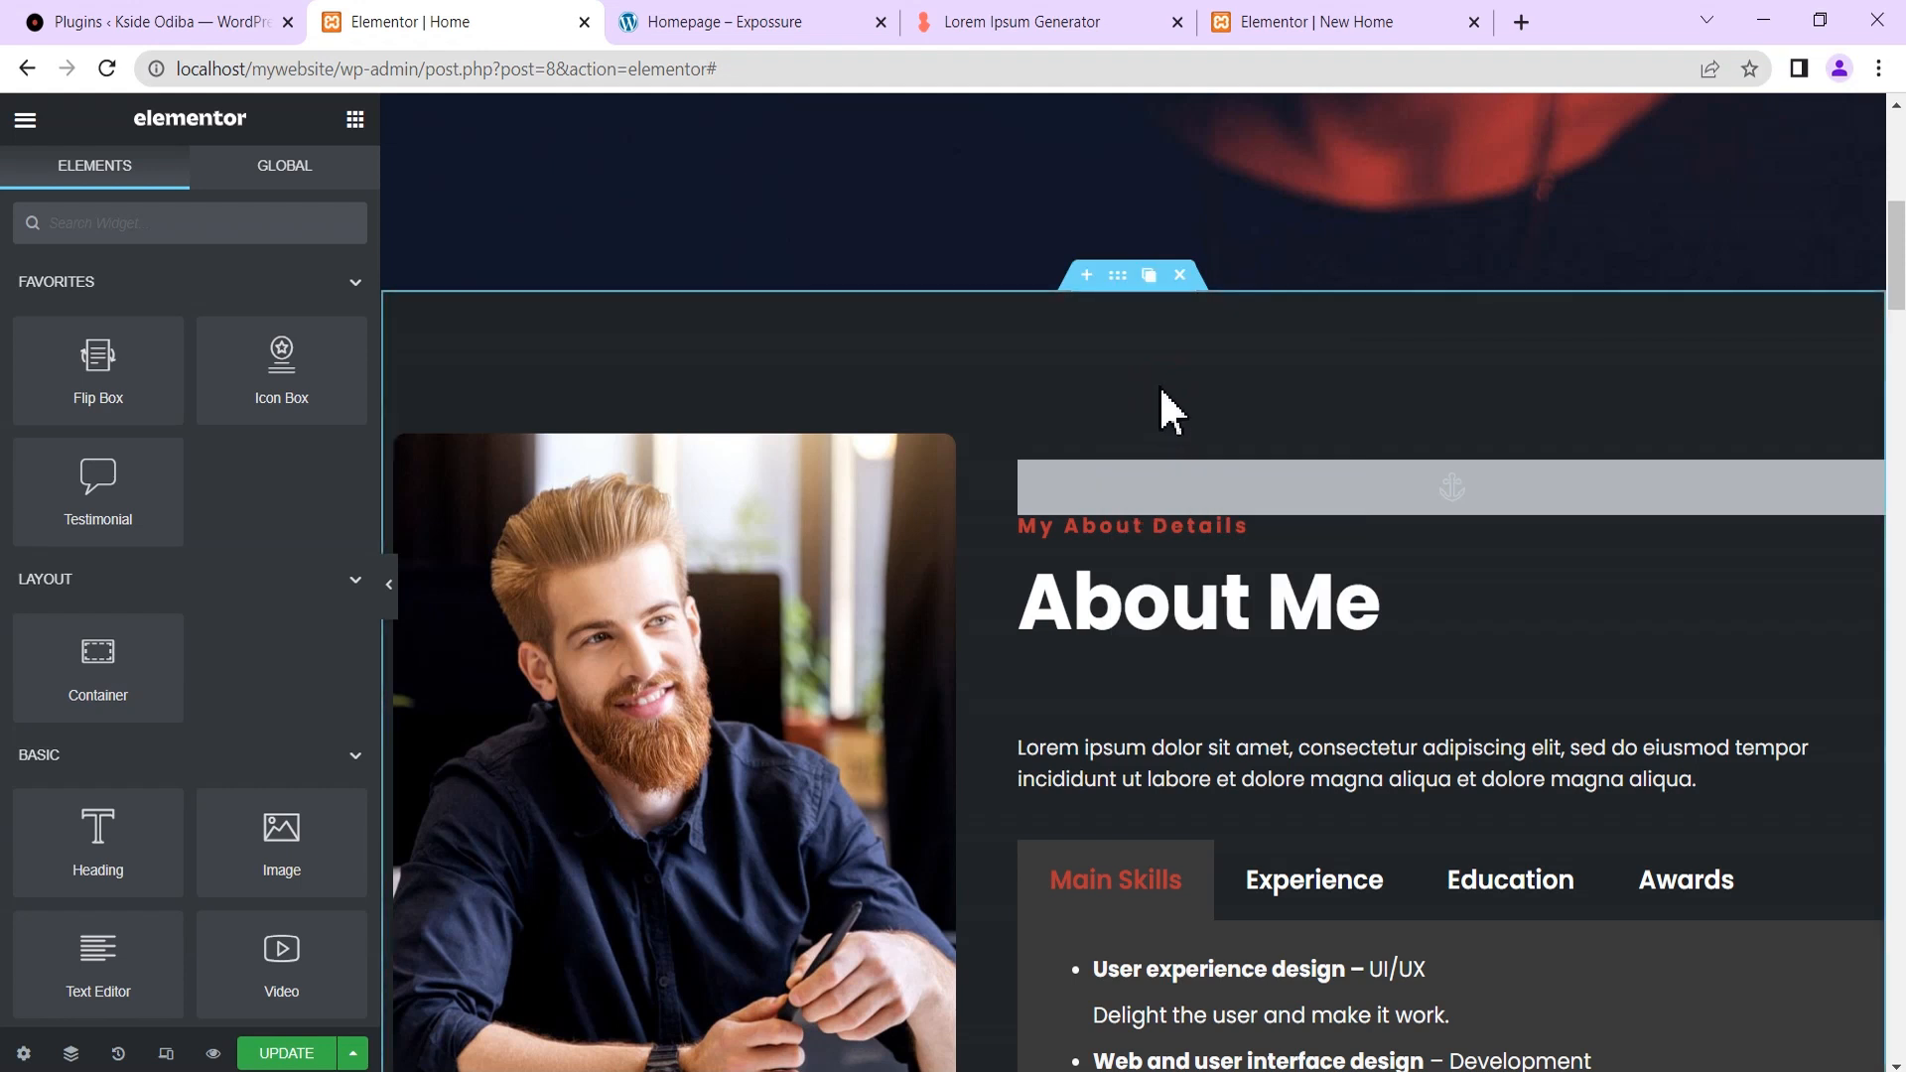
click(1301, 22)
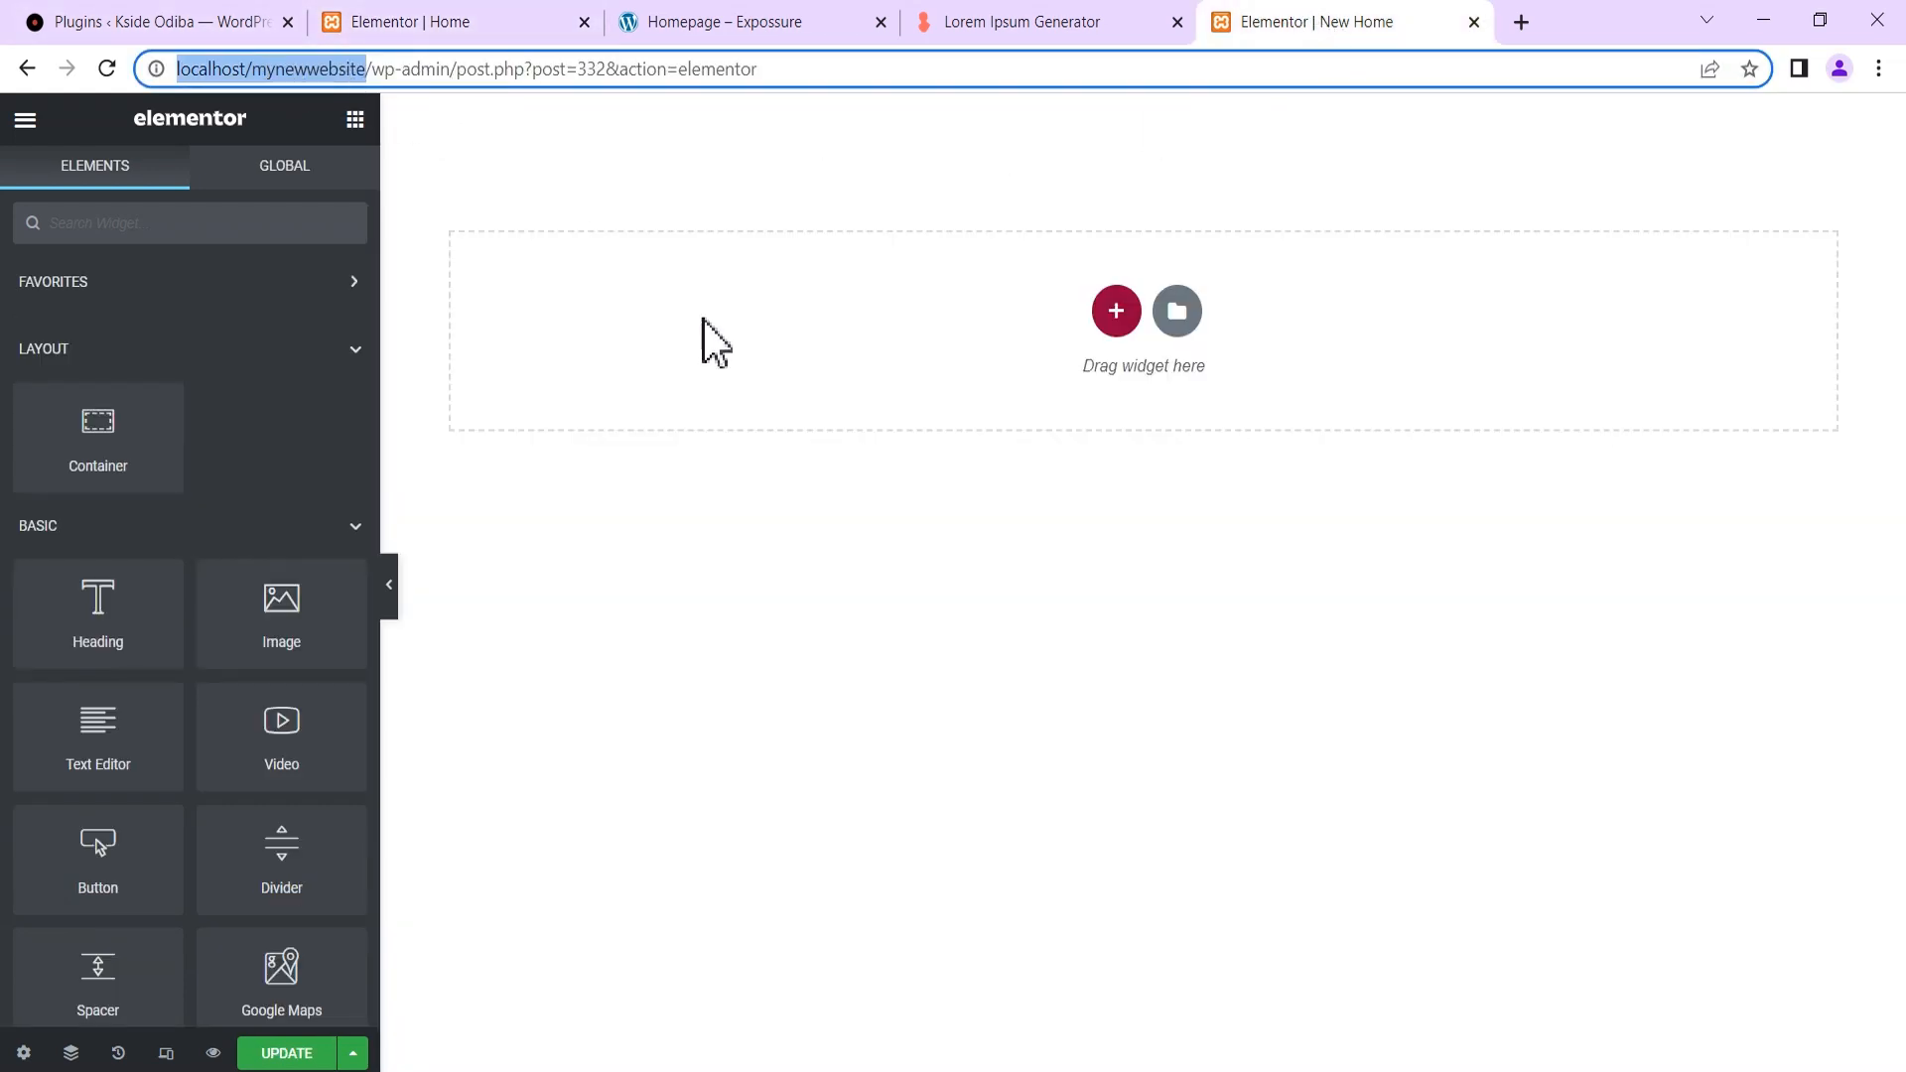
Paste the copied About Me section from the other site into the empty New Home page and compare it with the original.
click(462, 22)
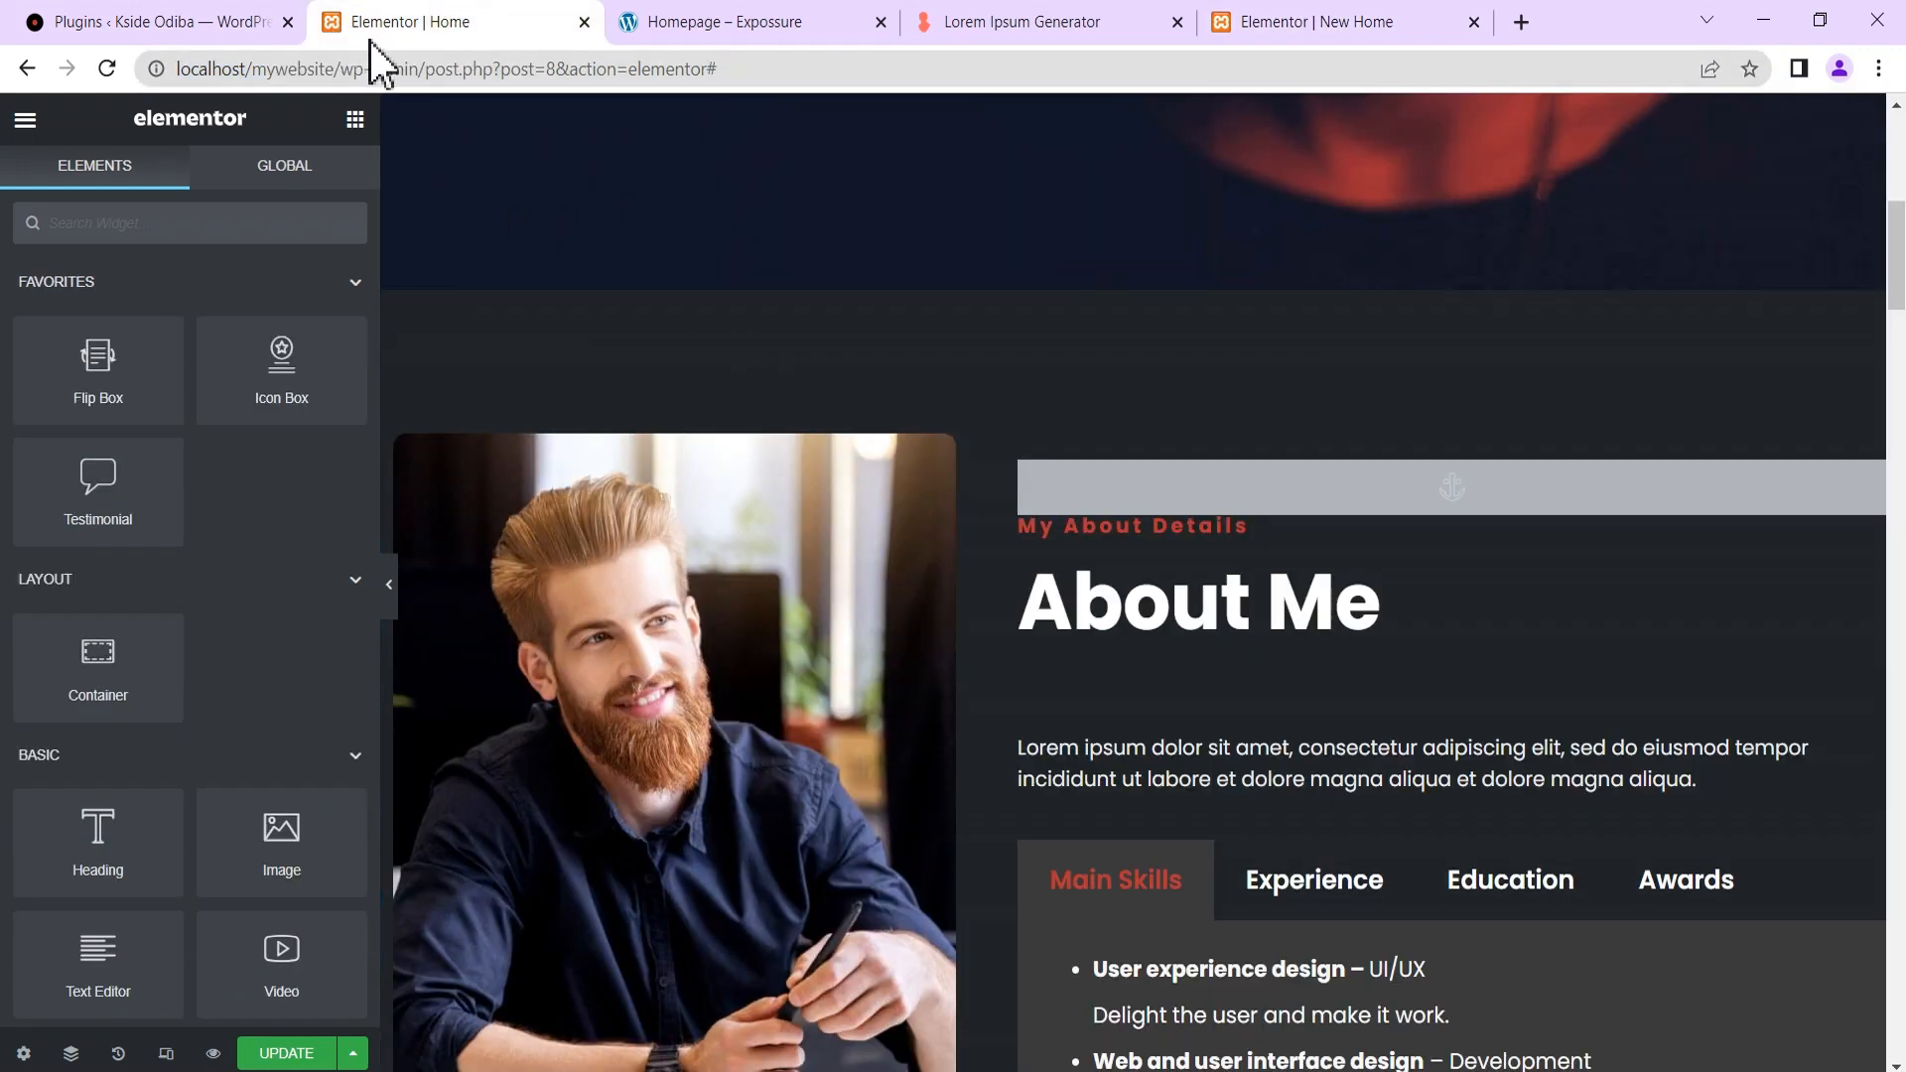
click(1352, 20)
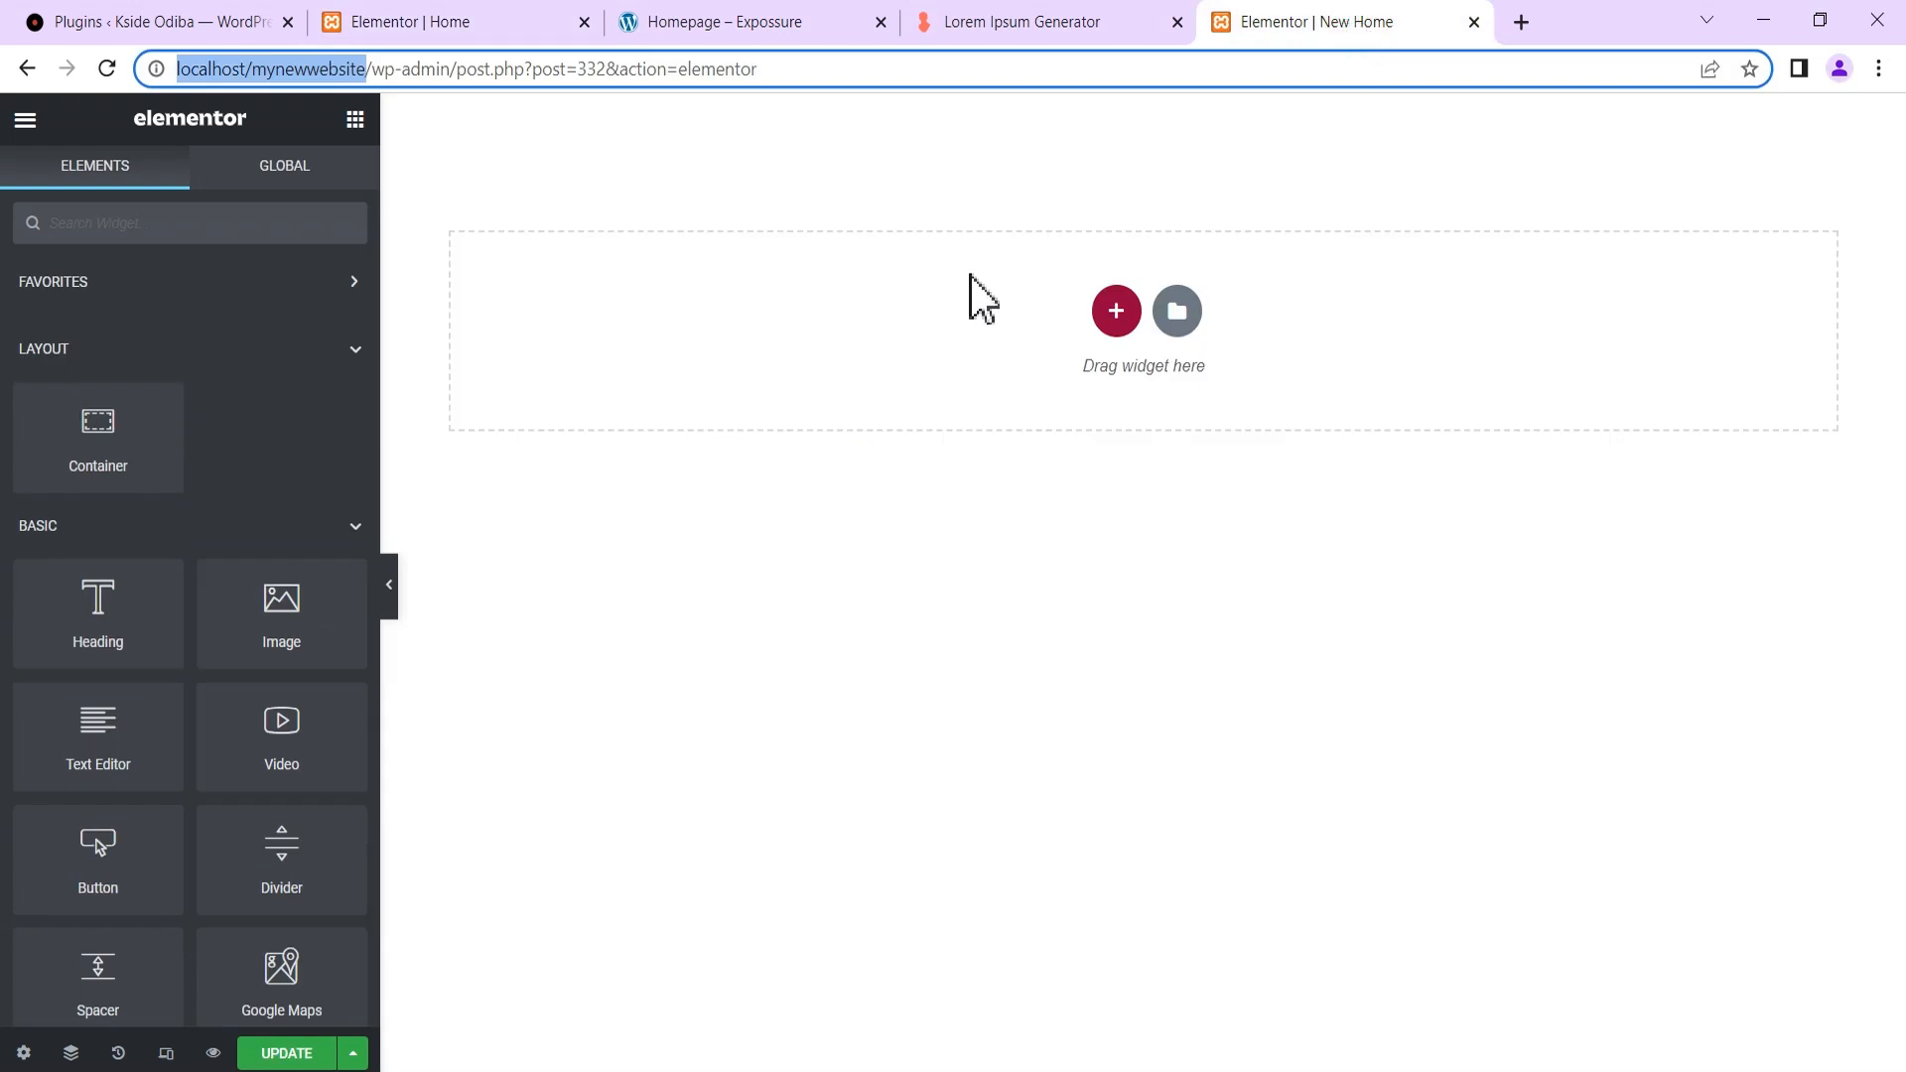
right_click(815, 338)
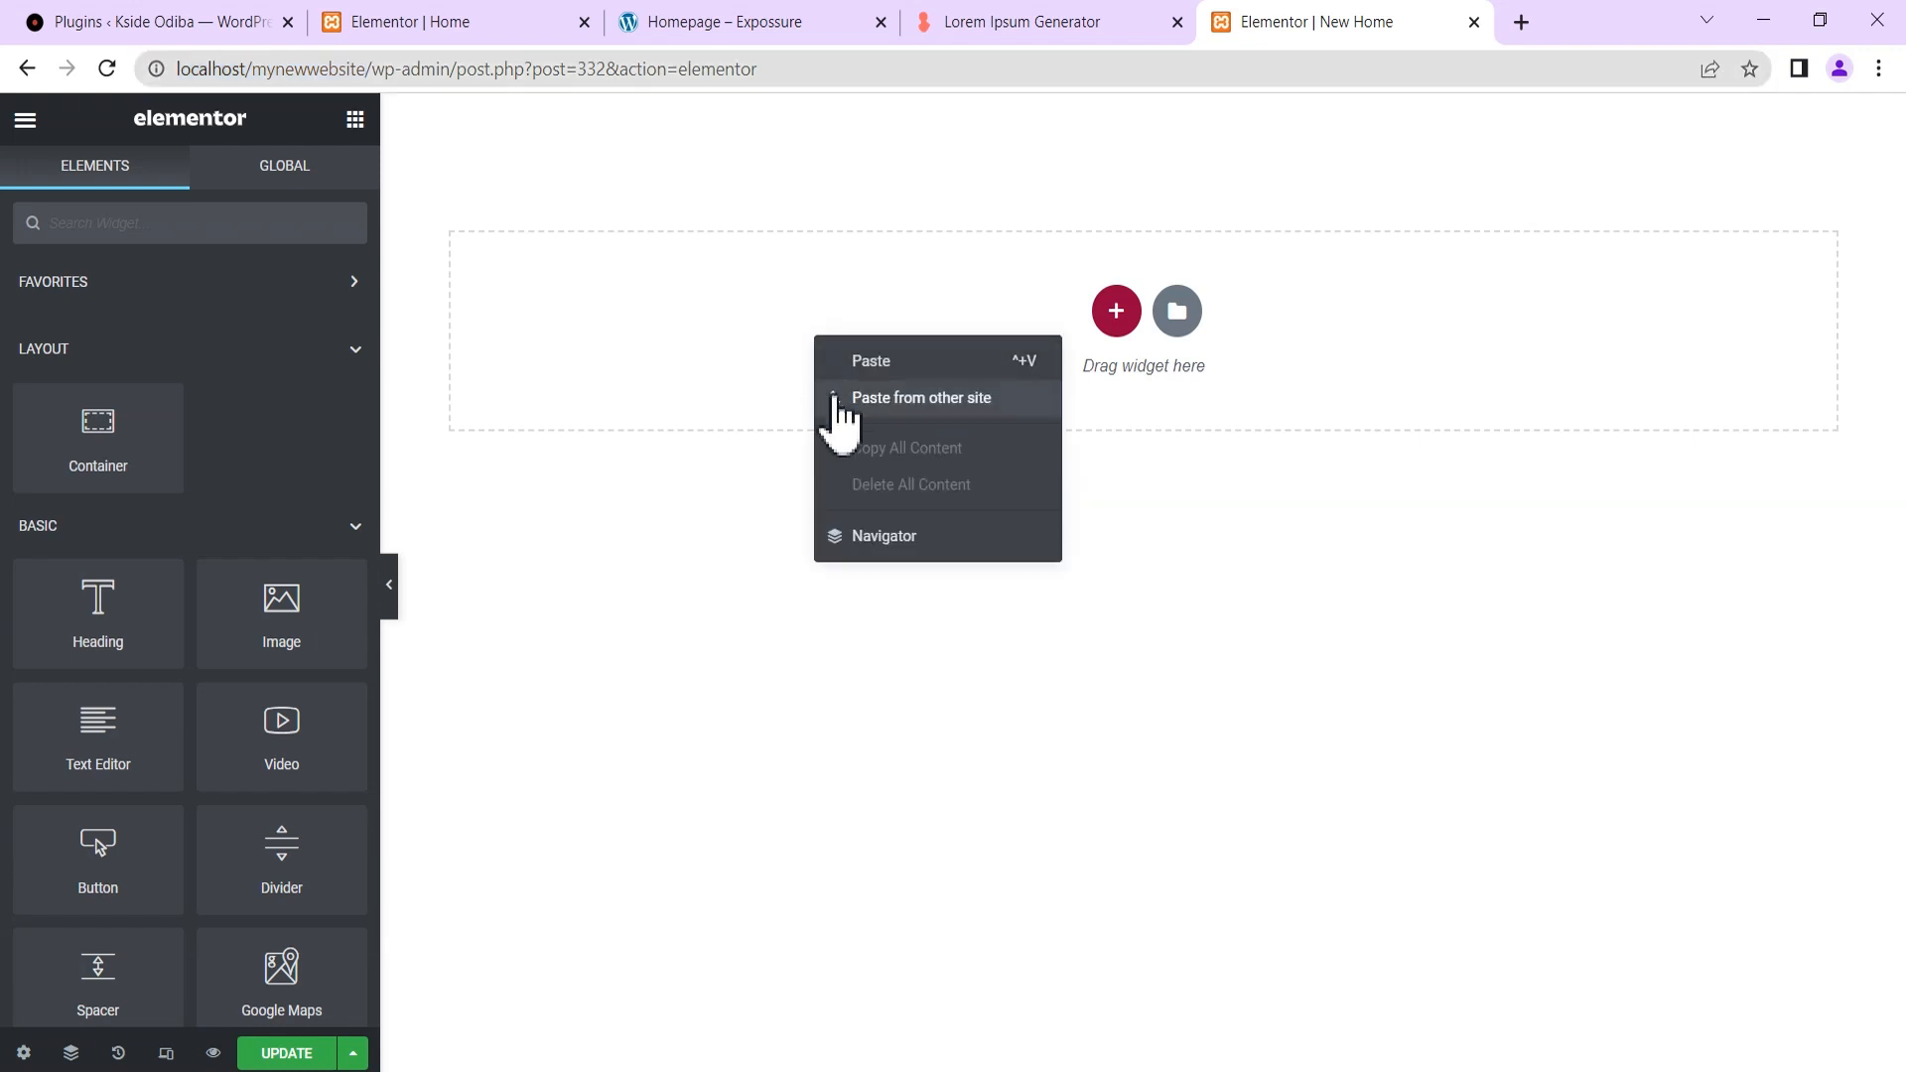
click(973, 402)
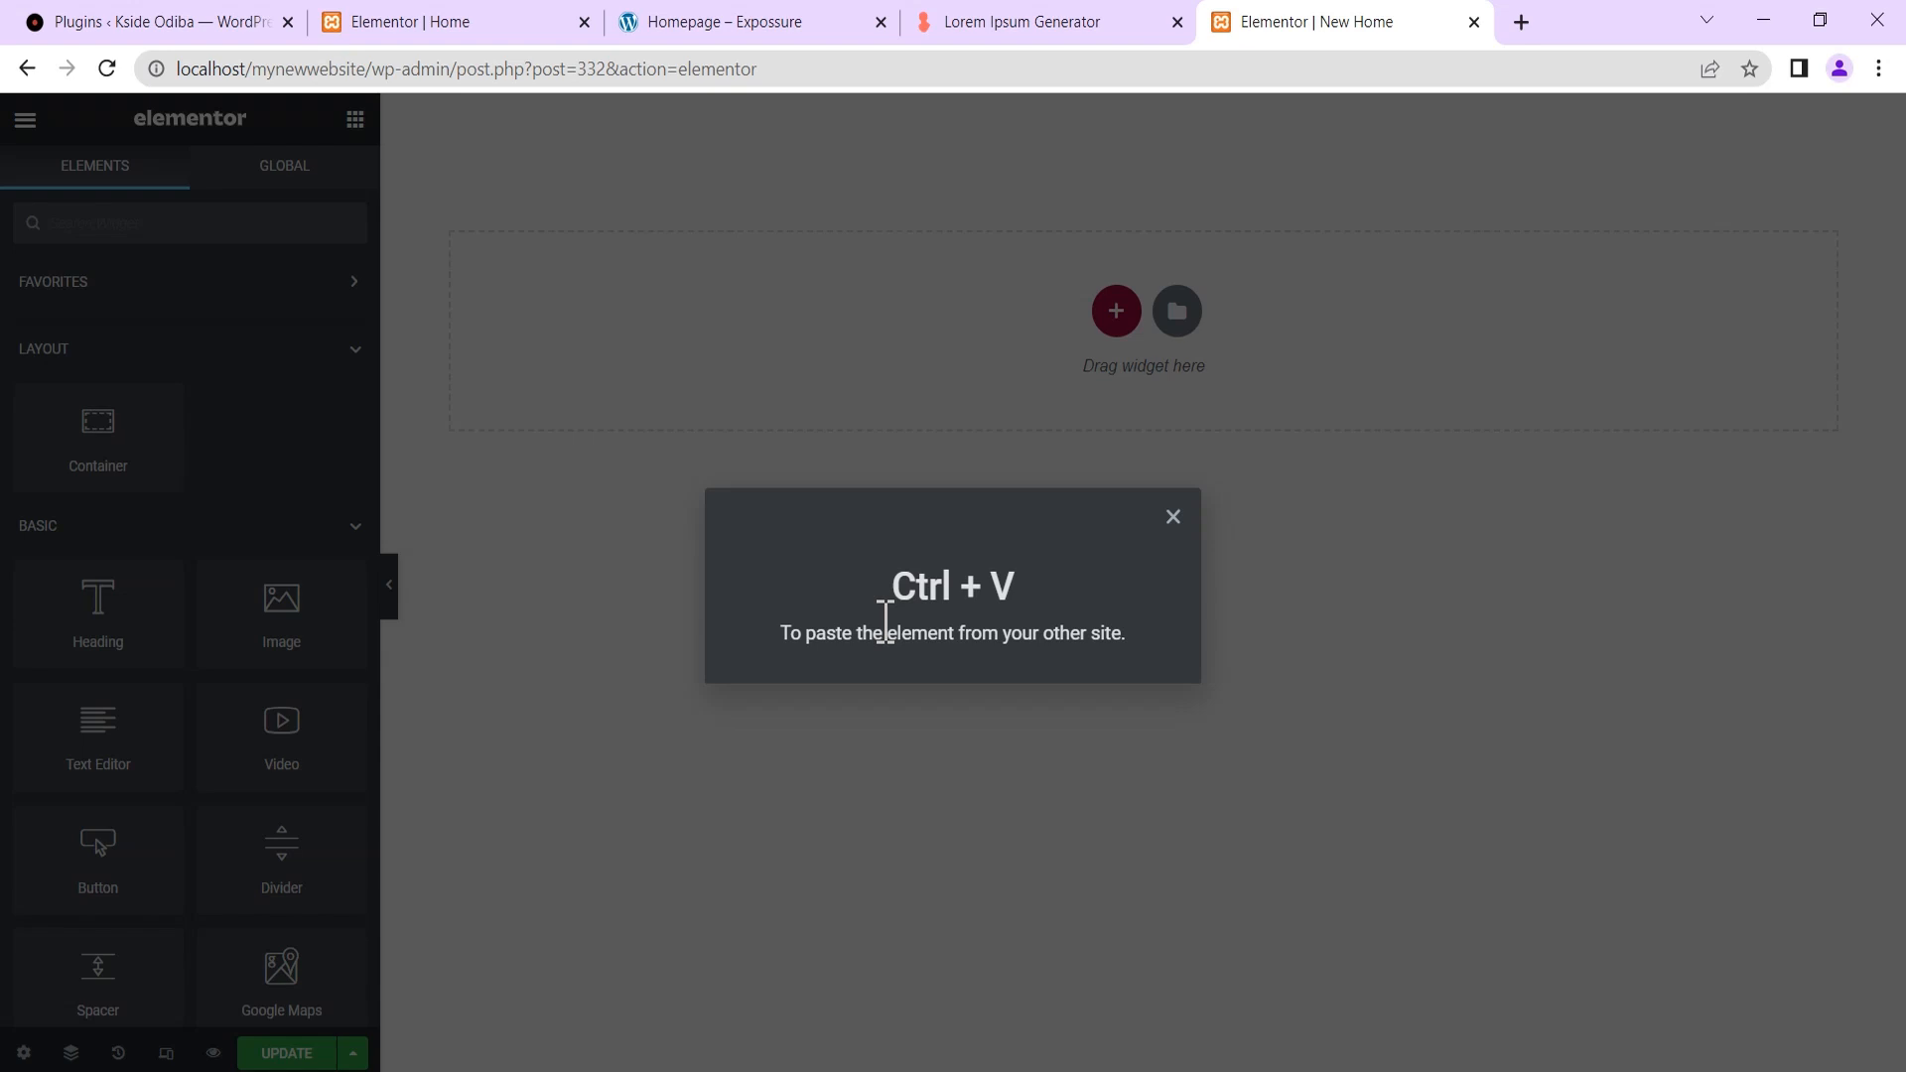
key(ctrl+v)
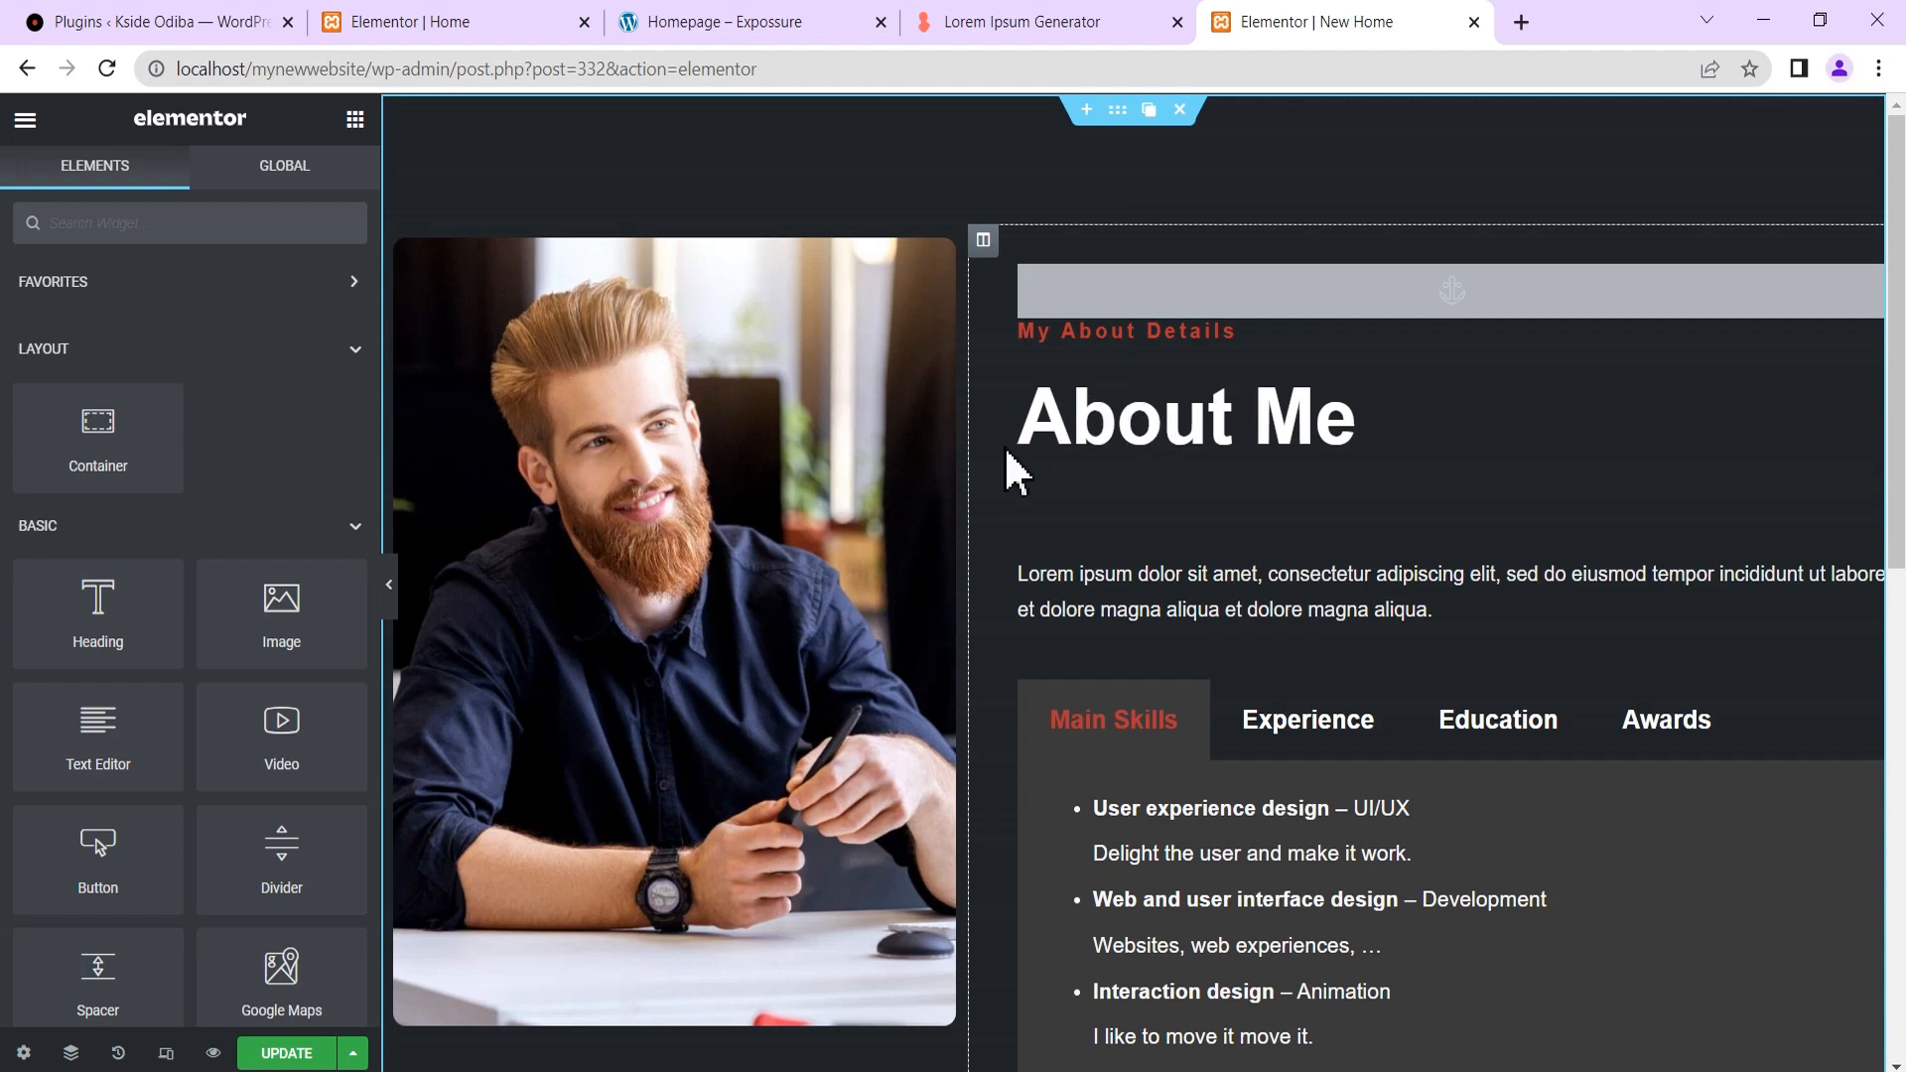
click(429, 22)
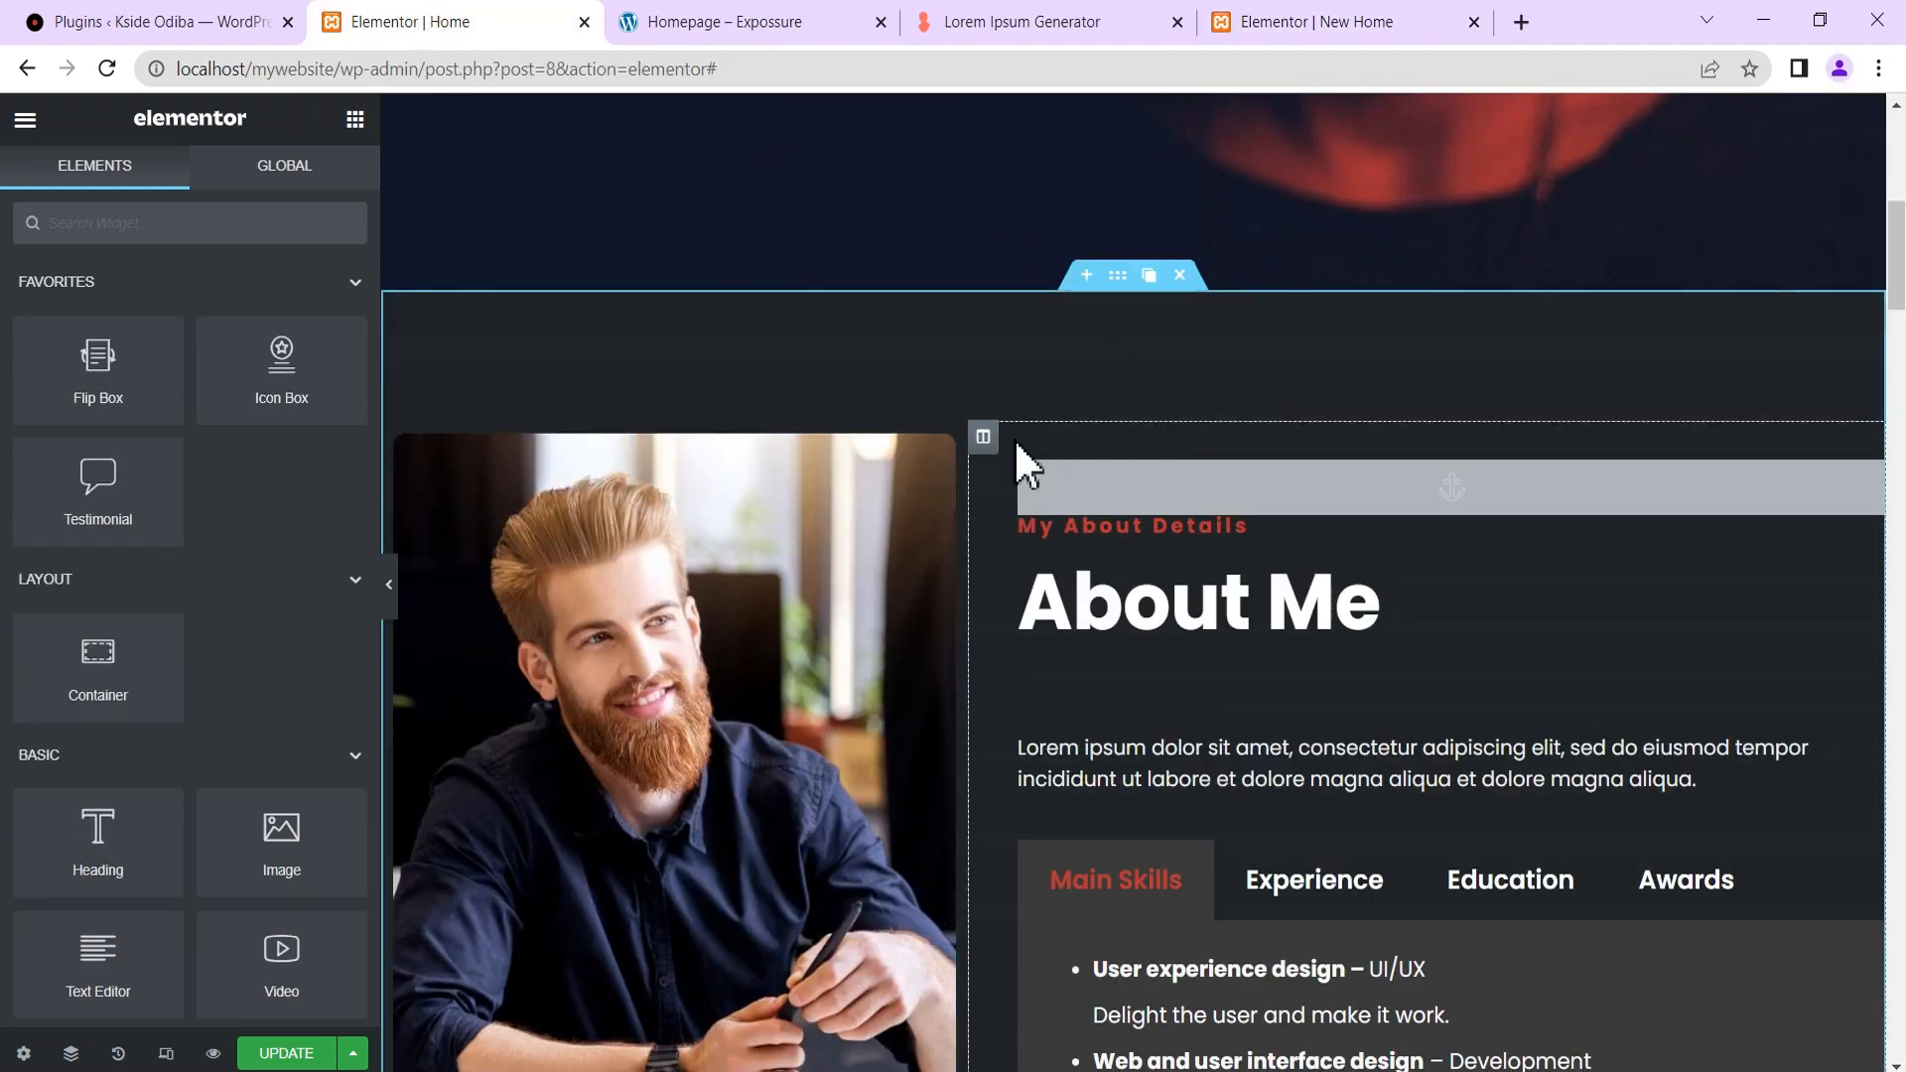
scroll(1027, 464, down, 2)
click(1316, 22)
scroll(936, 647, down, 5)
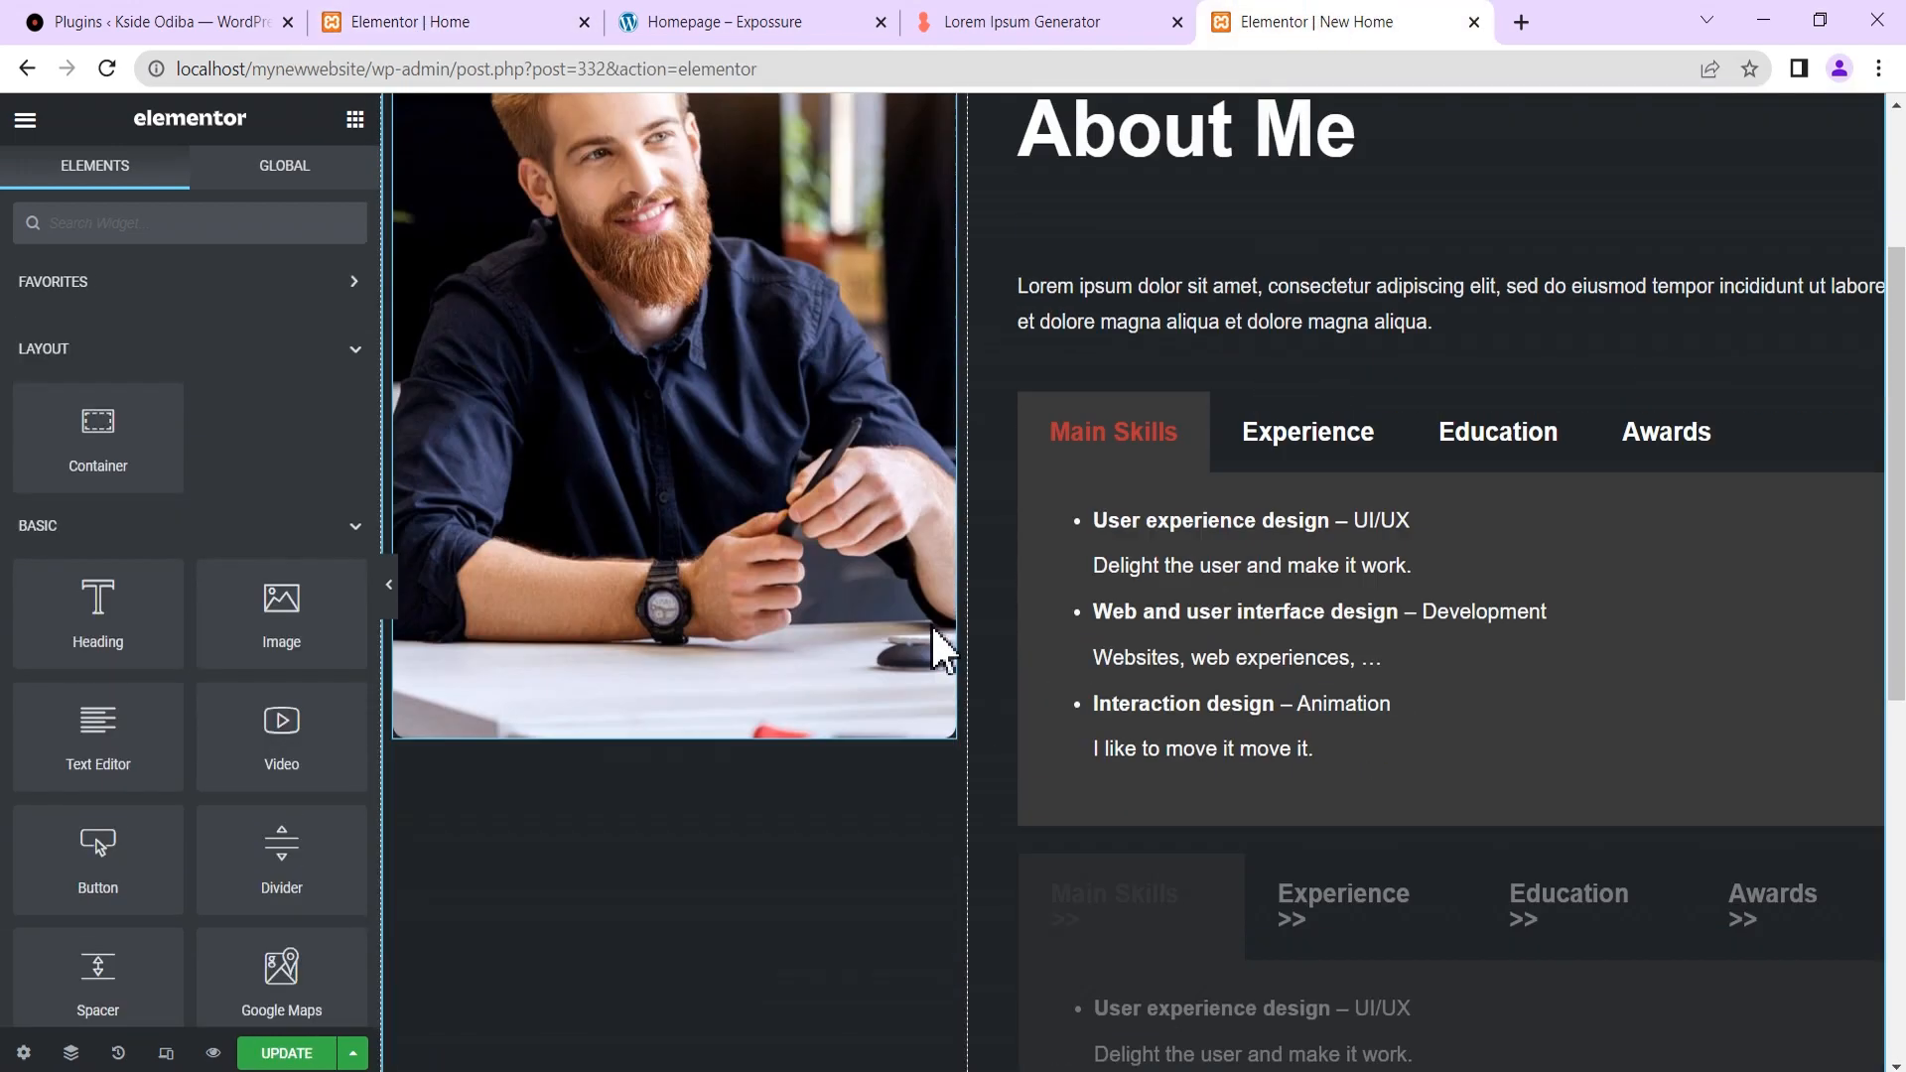
scroll(943, 641, down, 3)
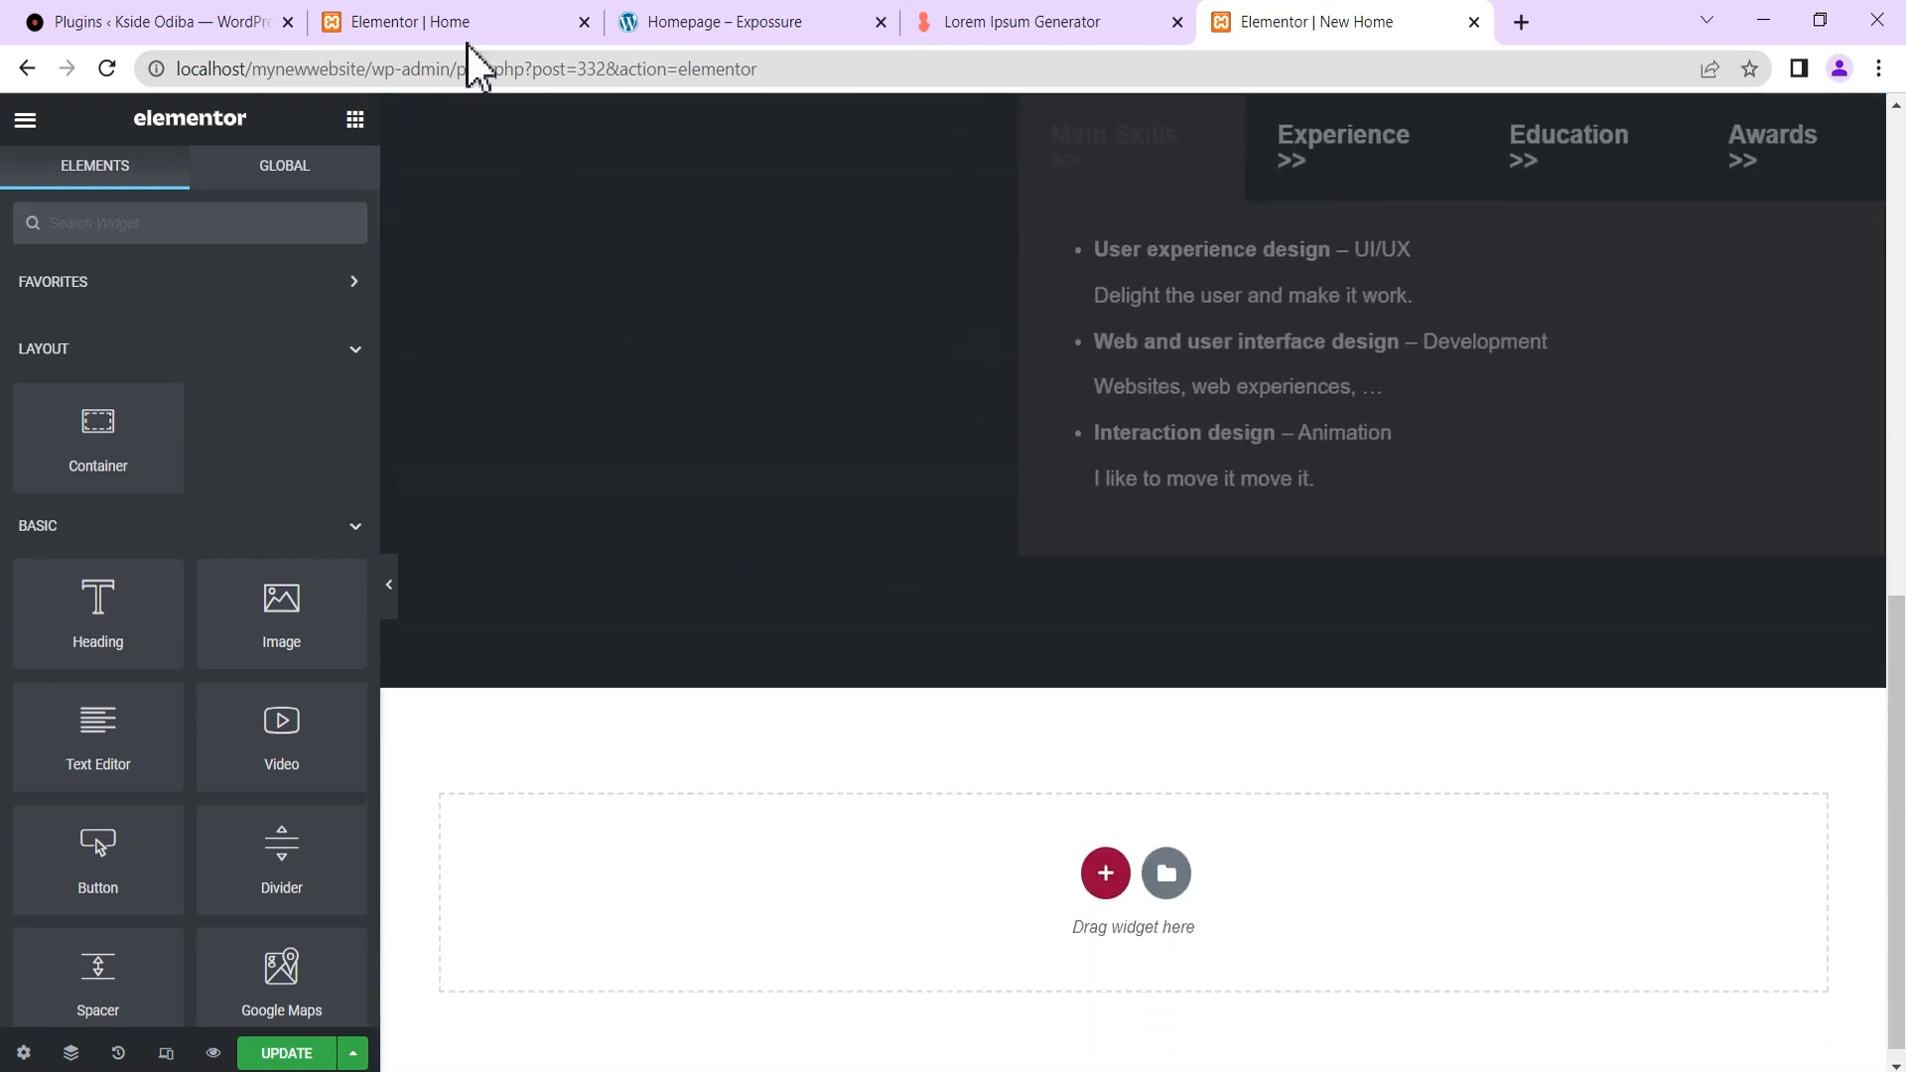
Copy the whole My Awesome Services section from the original Home page.
click(467, 20)
scroll(1022, 476, down, 7)
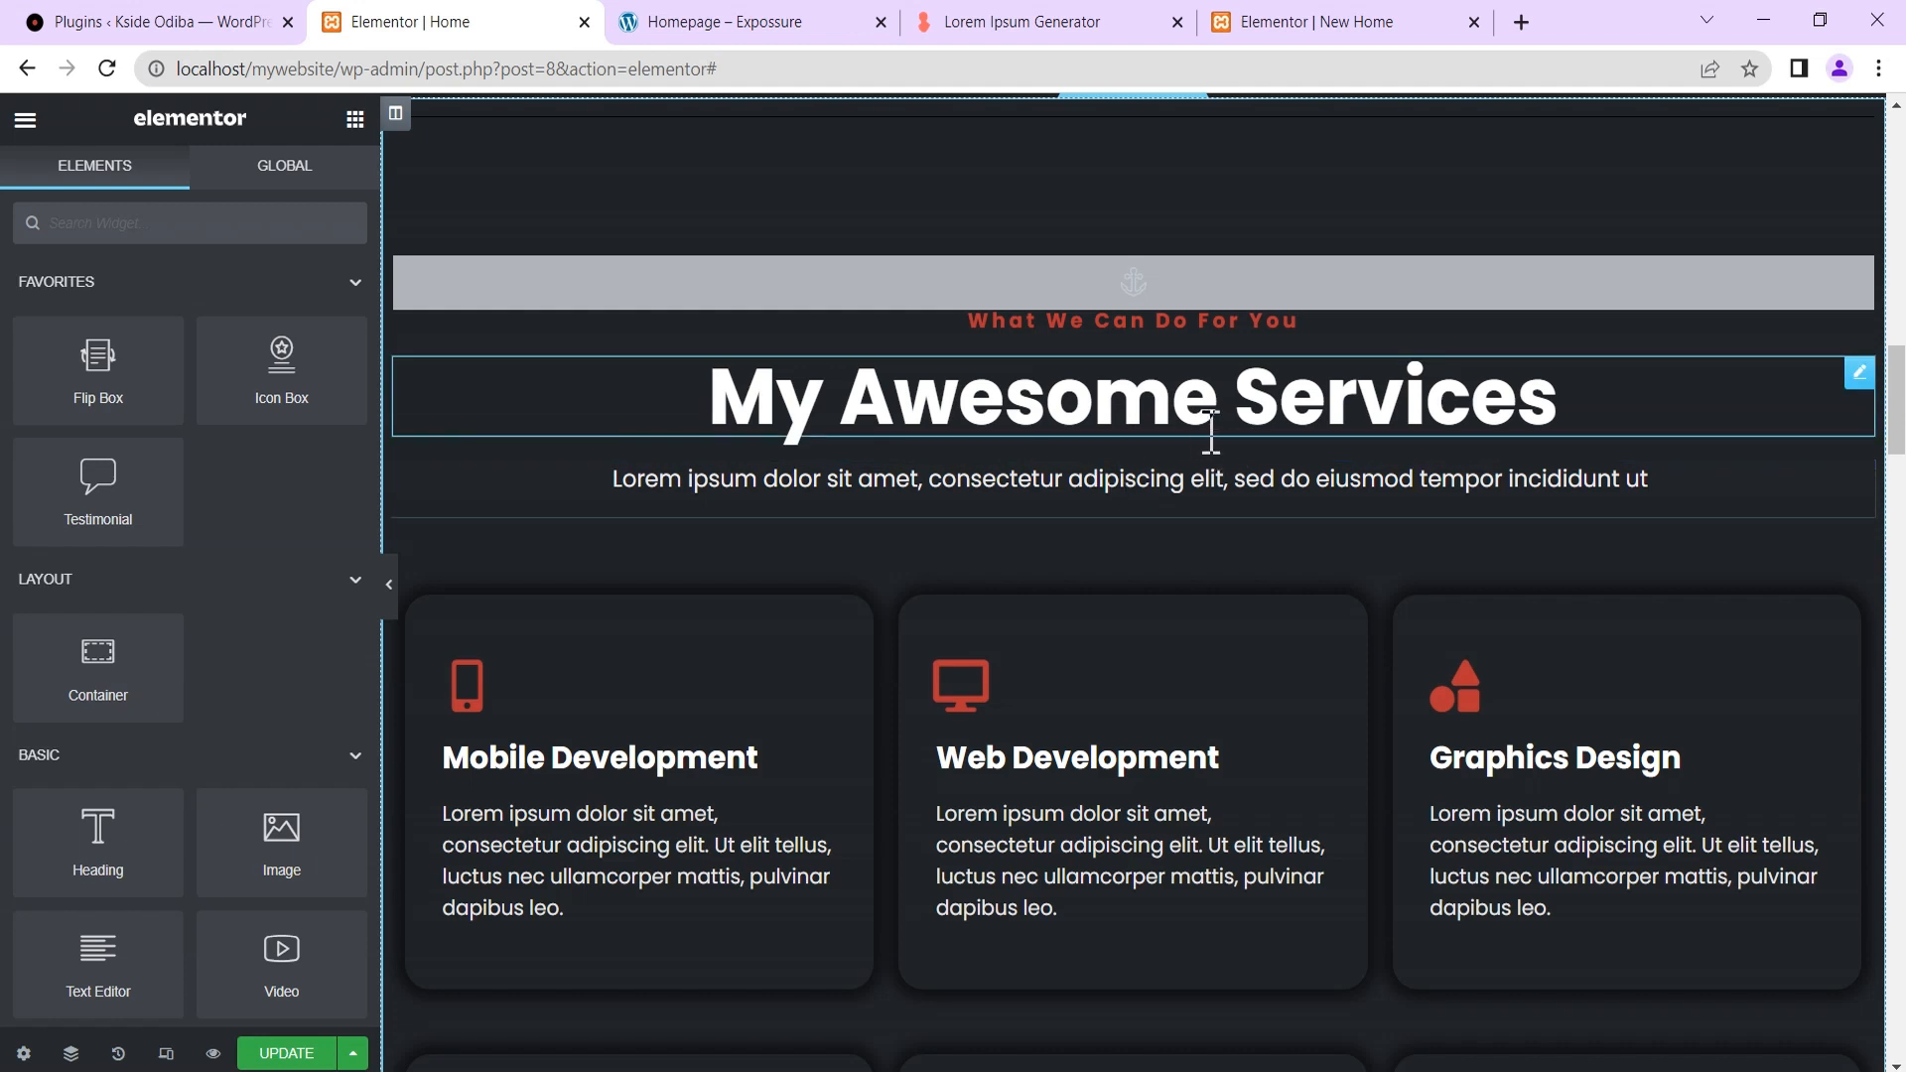
scroll(1201, 426, up, 3)
right_click(1118, 490)
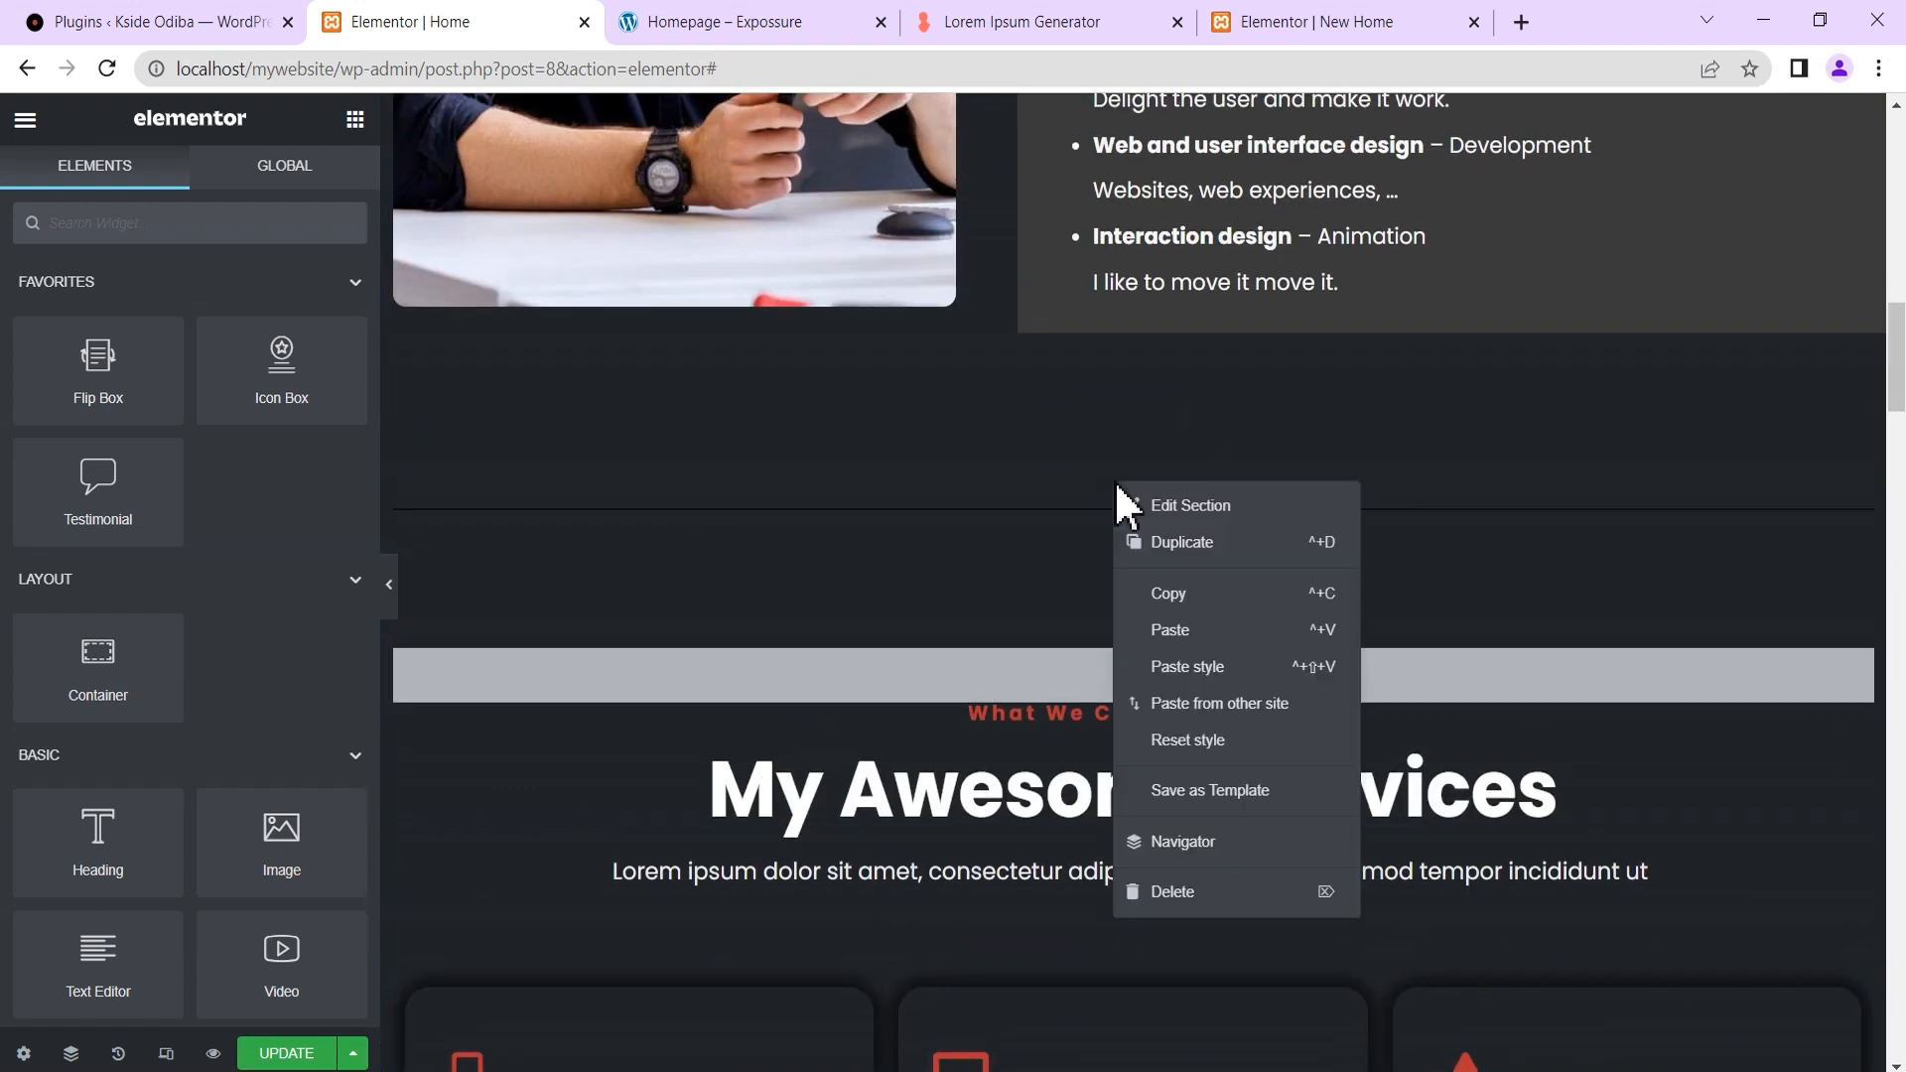
click(1163, 597)
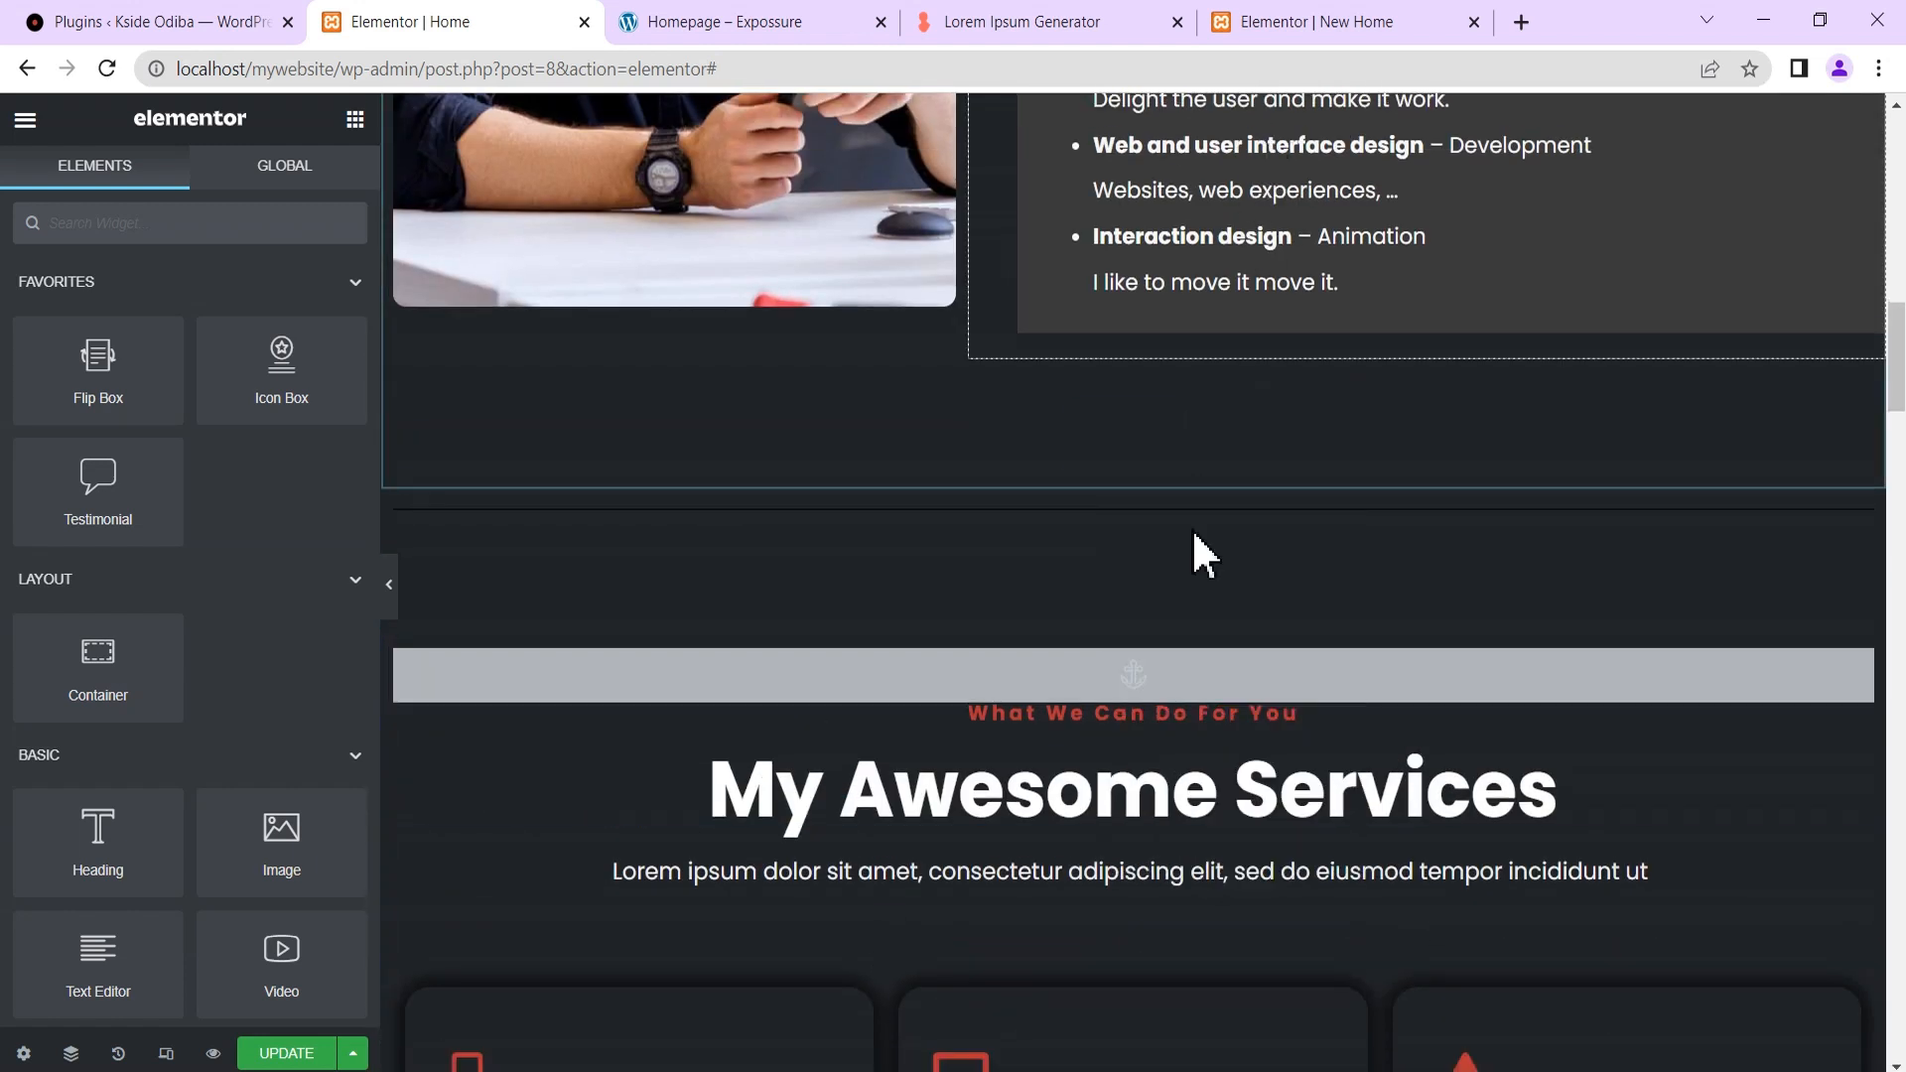
Paste the My Awesome Services section from the other site below the About Me section on the New Home page.
click(1280, 20)
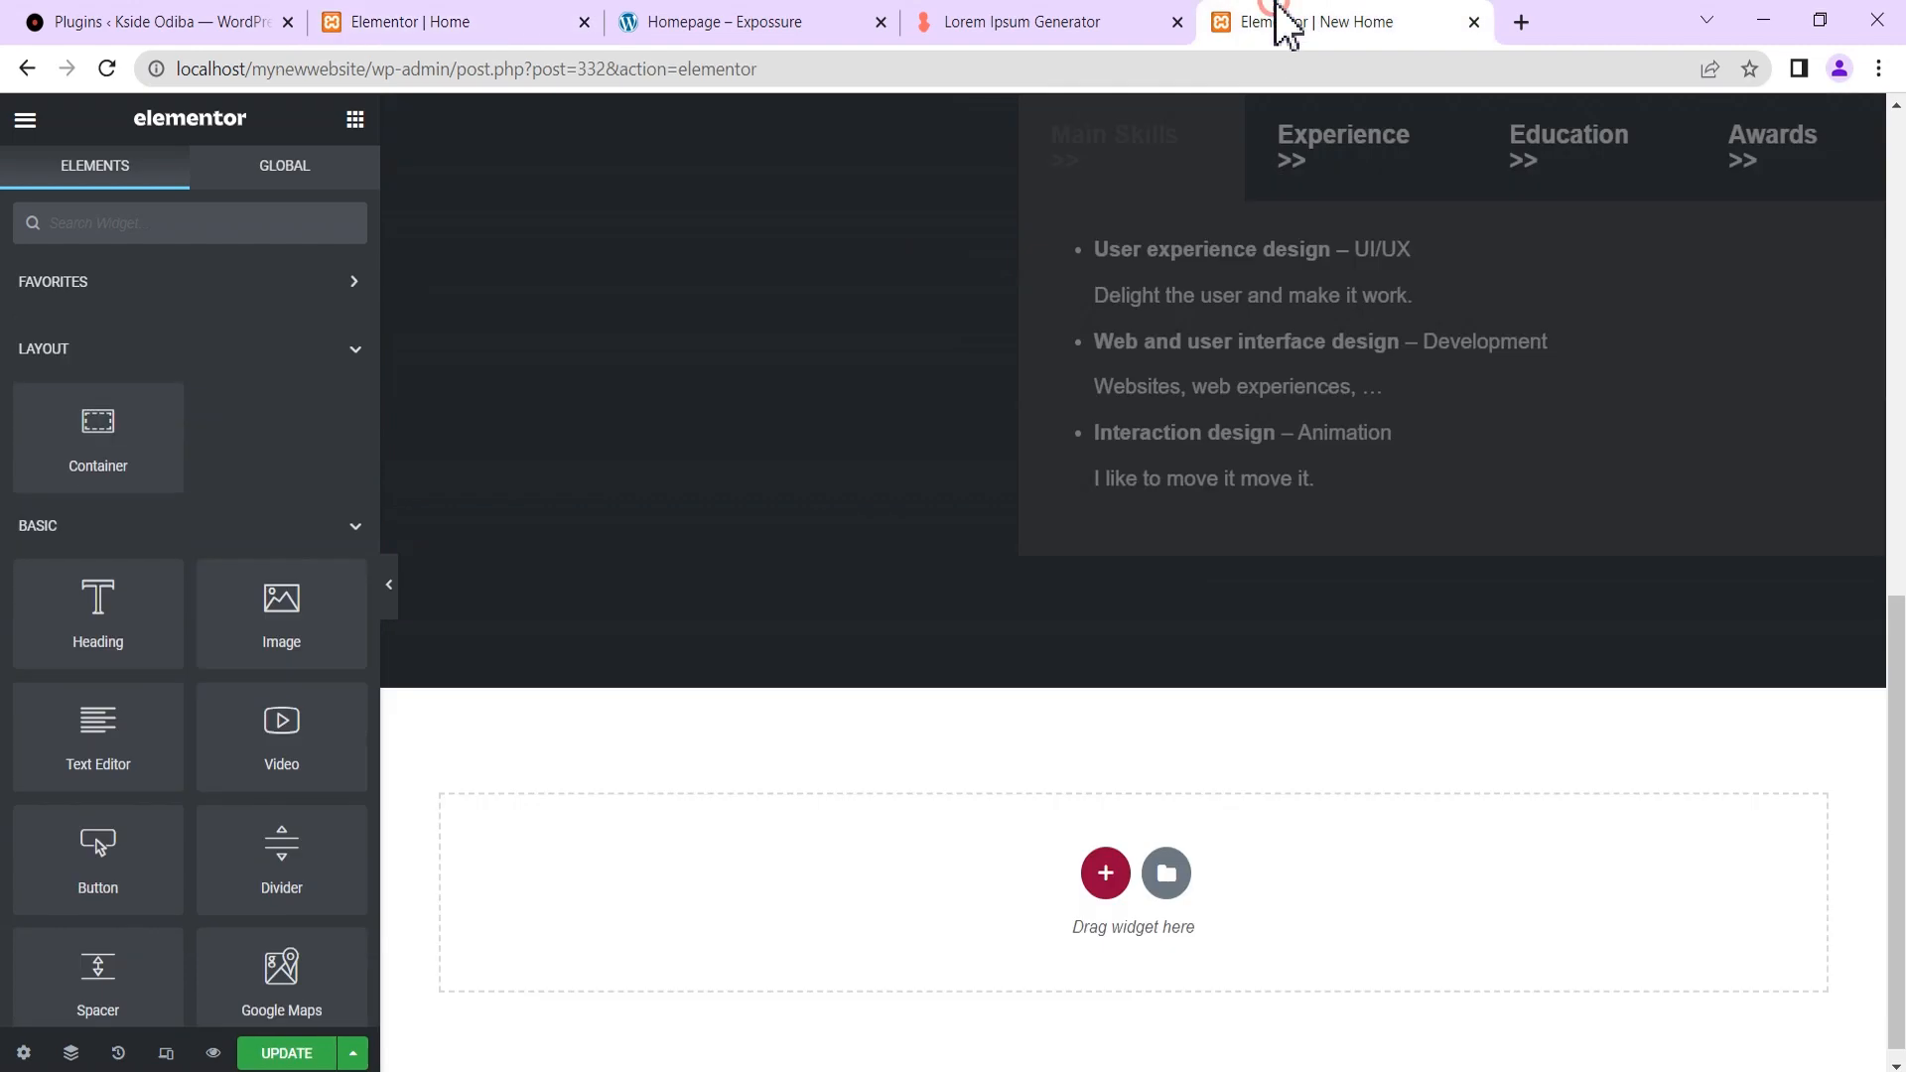
right_click(615, 860)
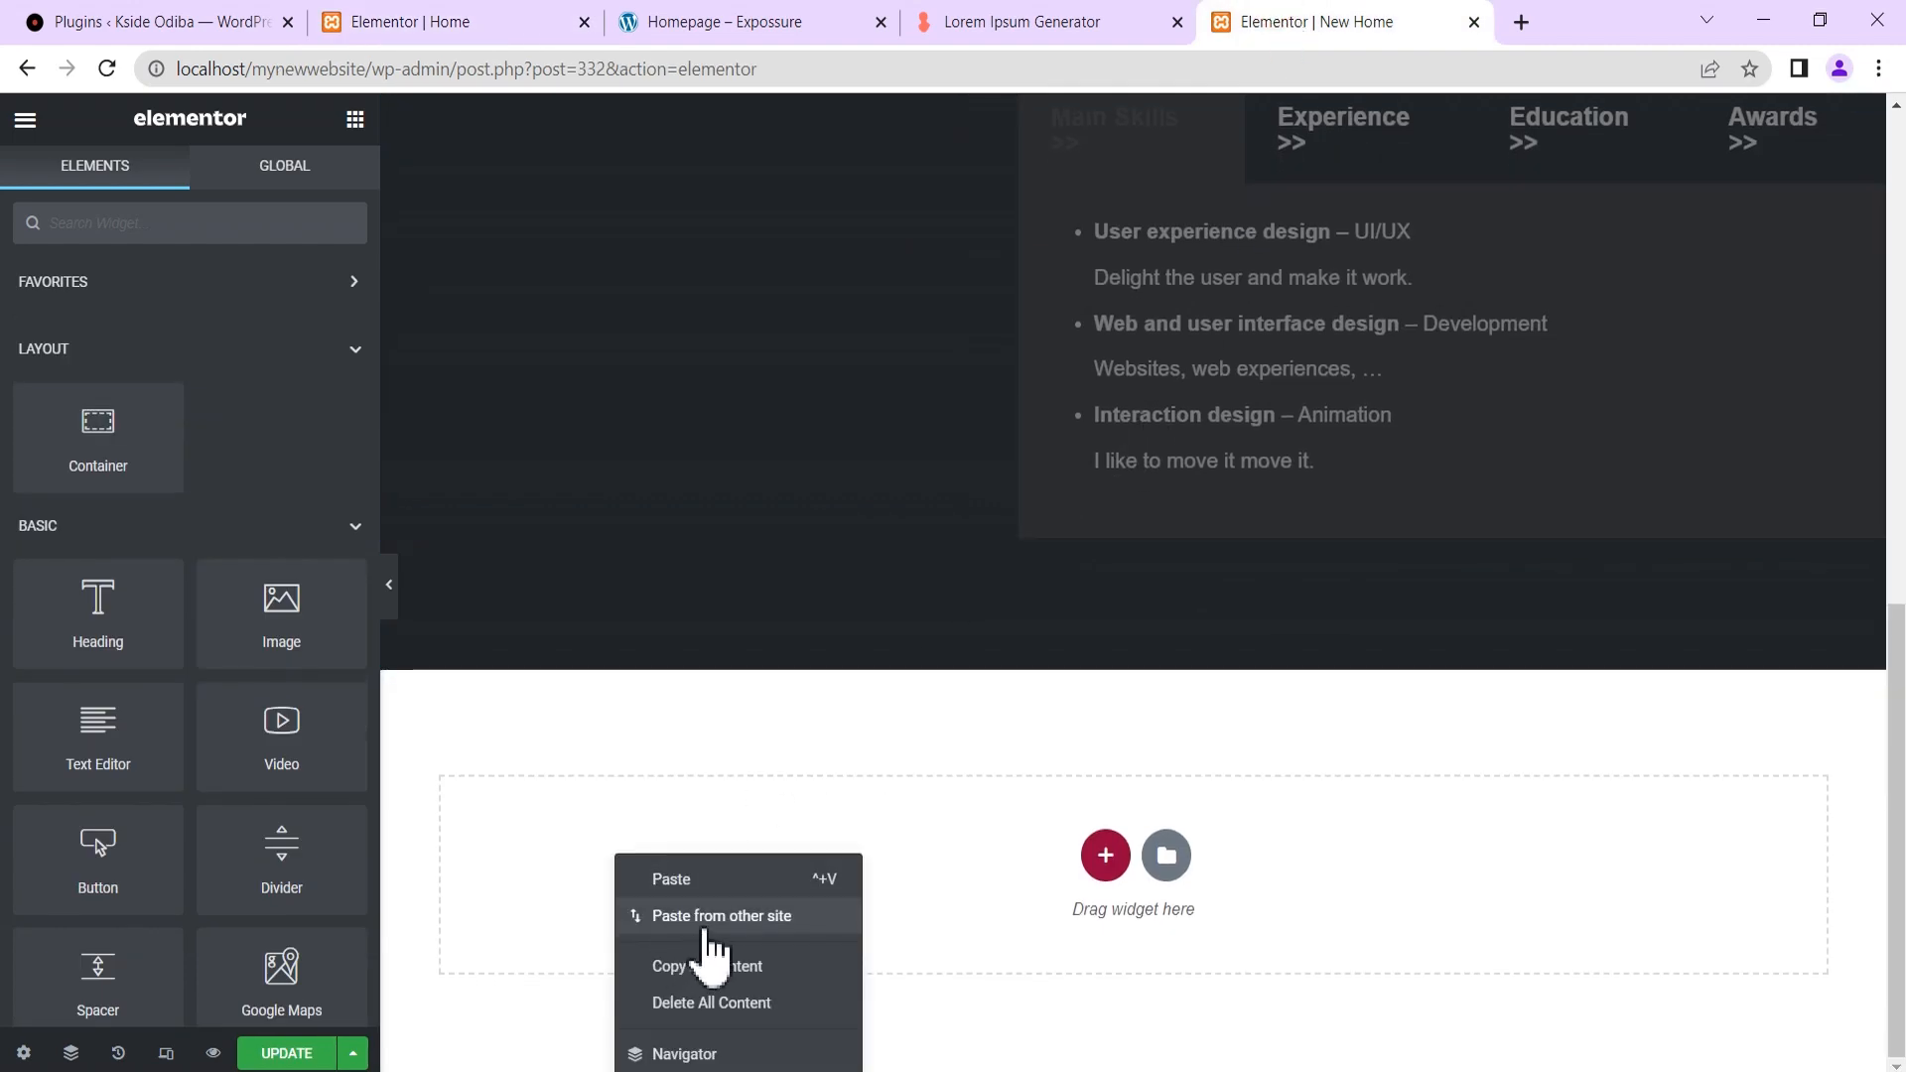
click(719, 928)
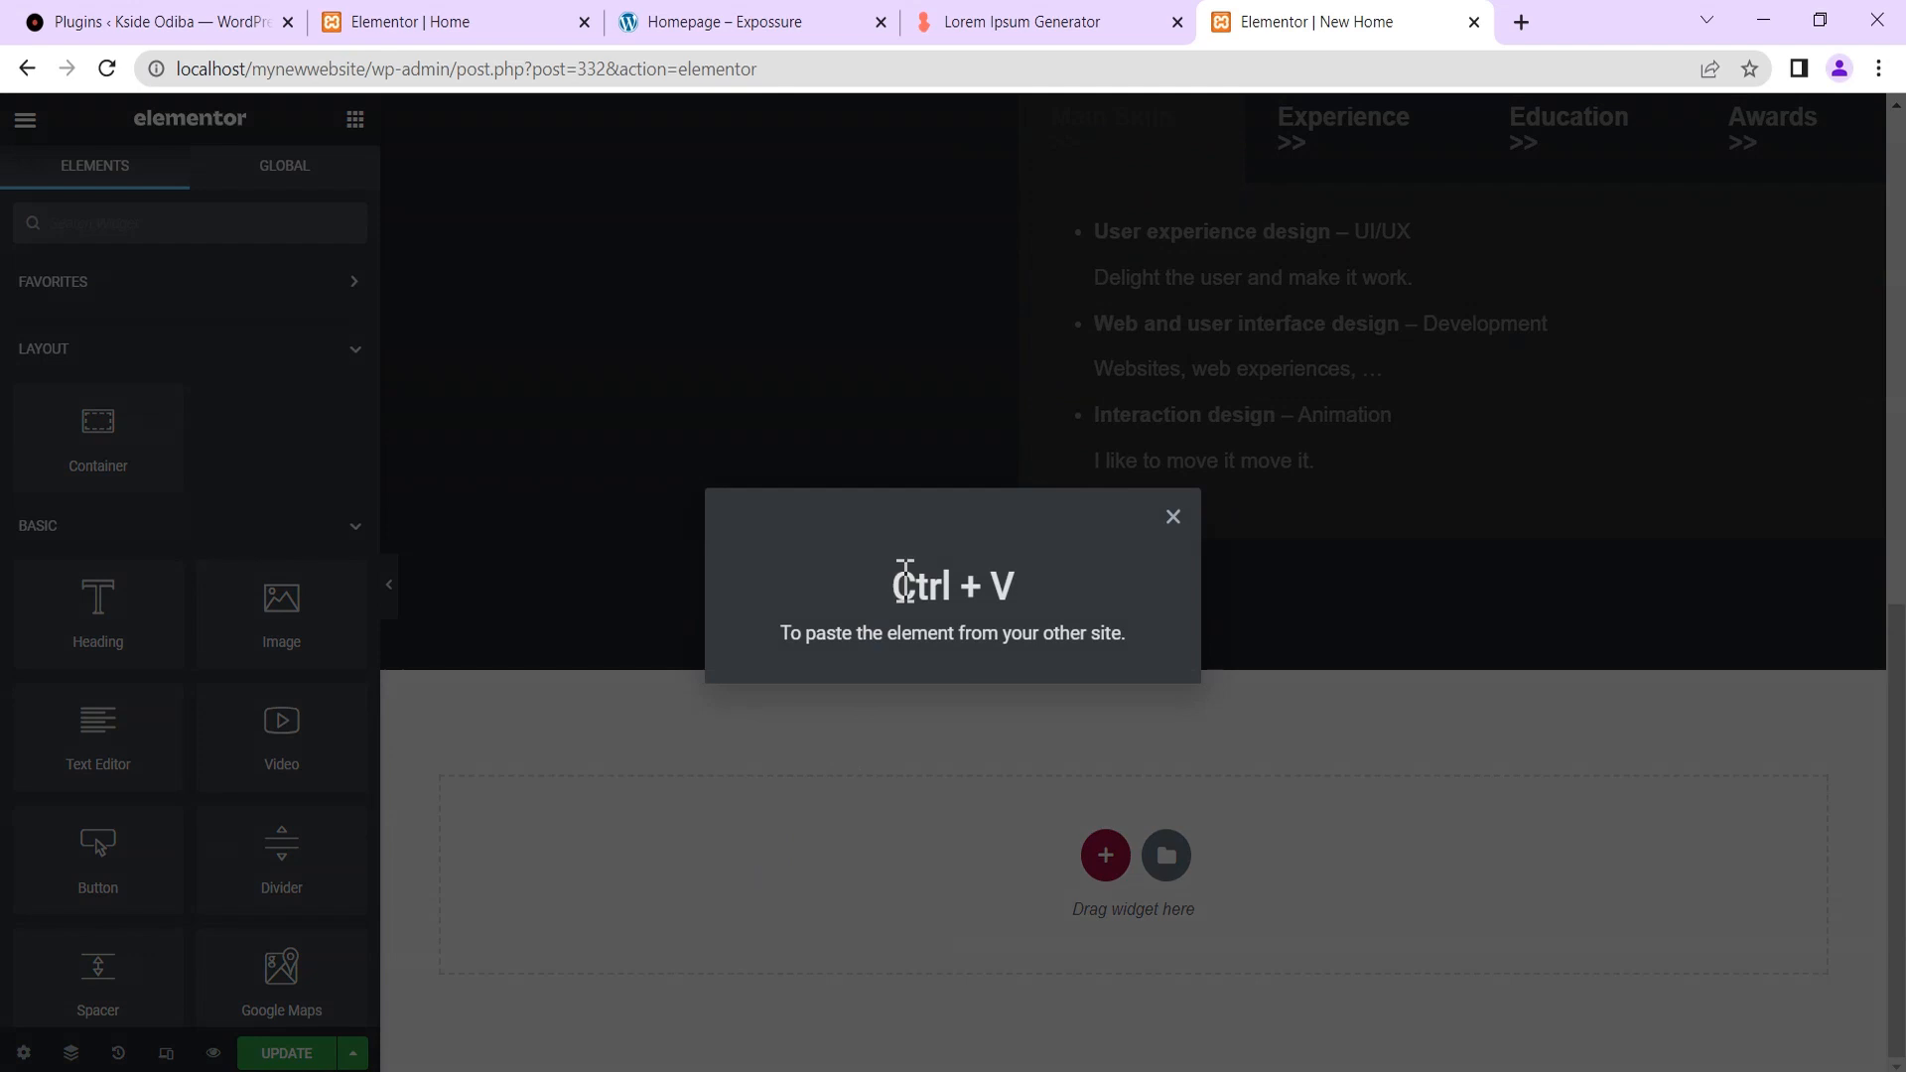
key(ctrl+v)
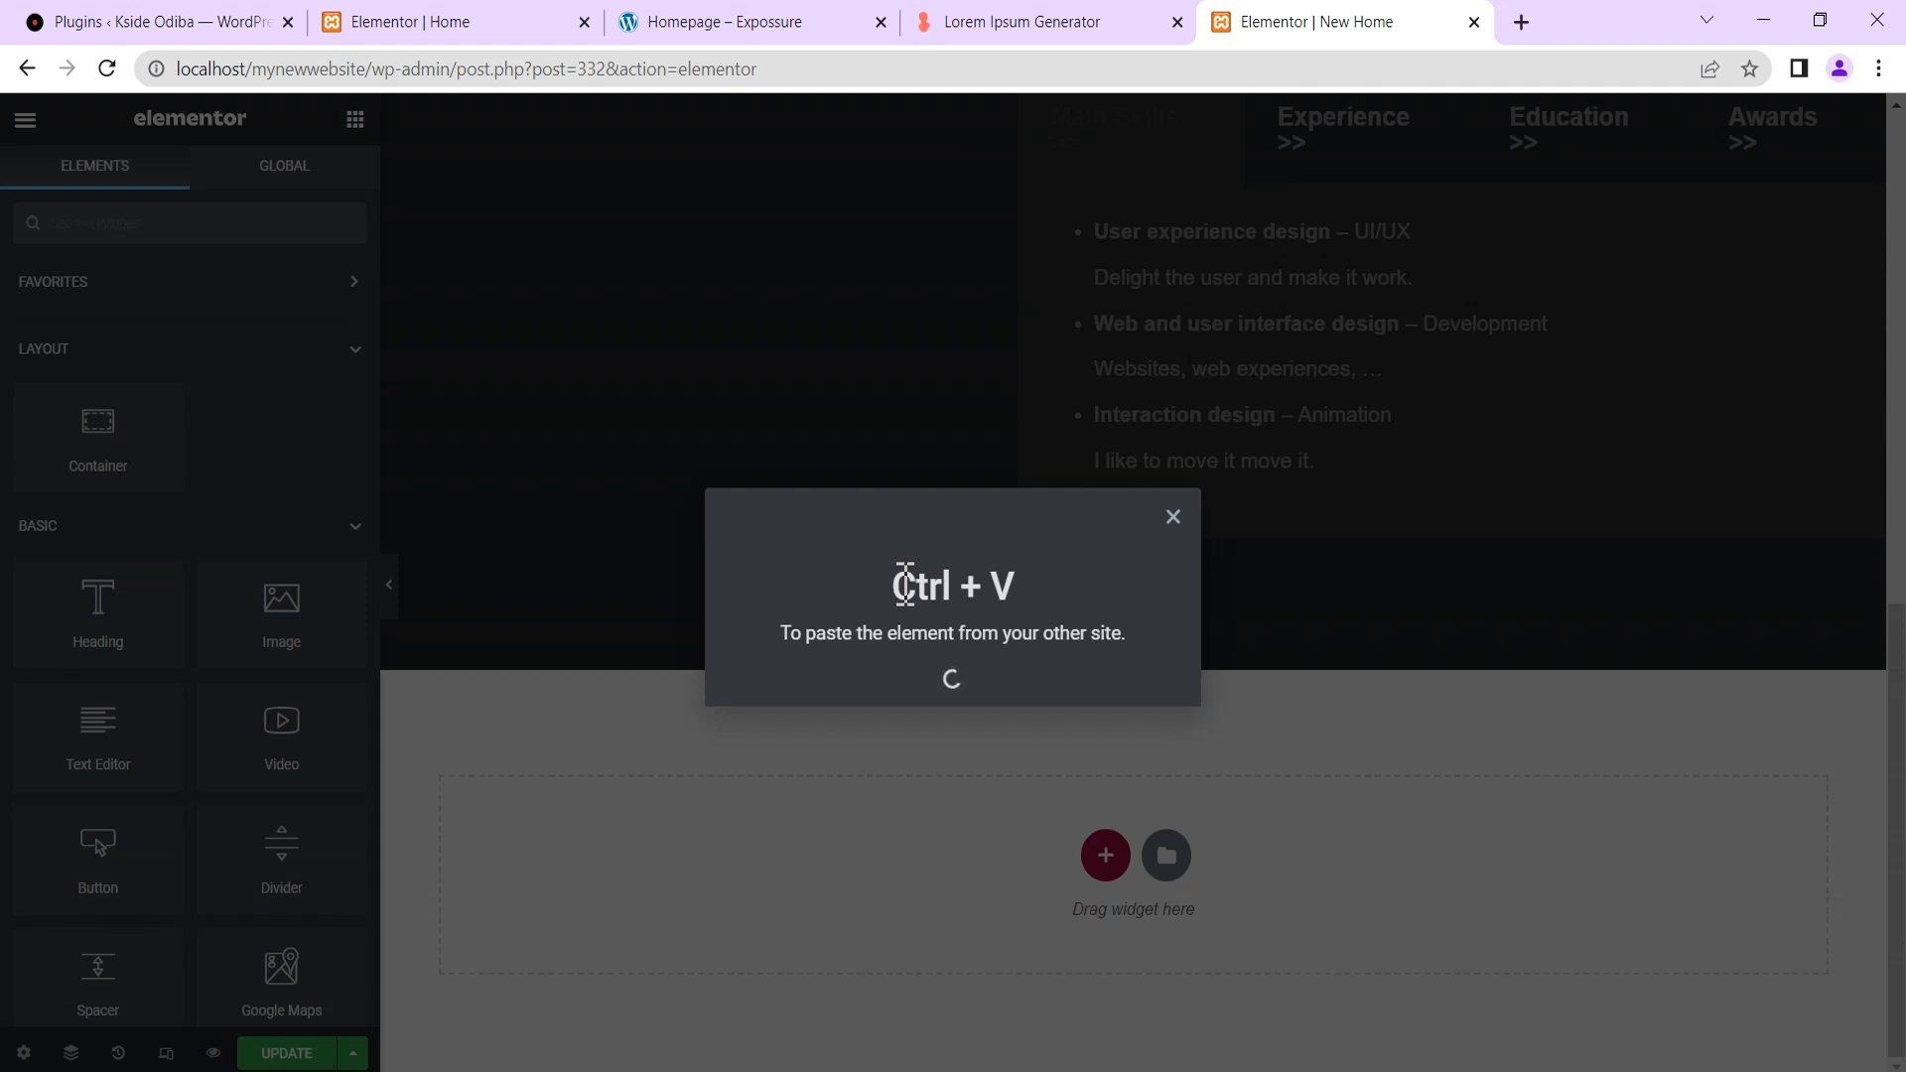
scroll(900, 594, down, 1)
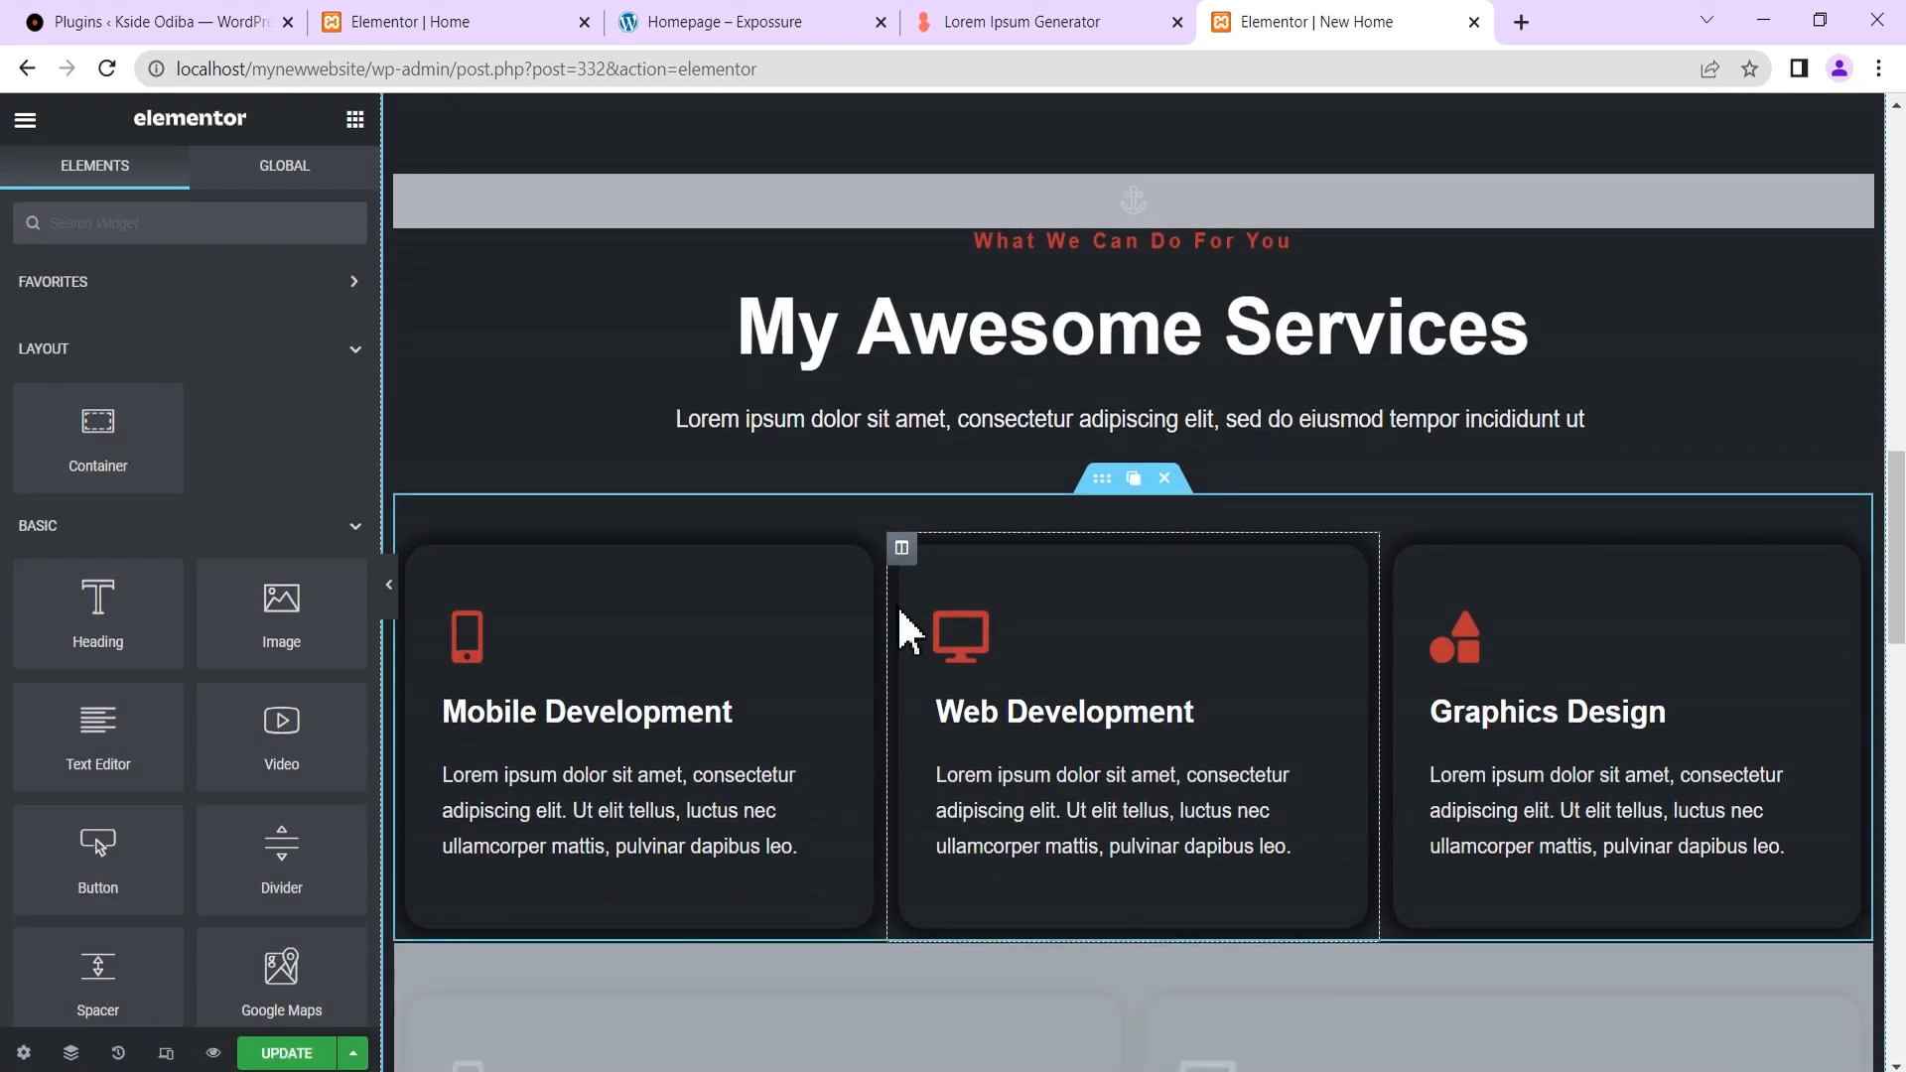
scroll(899, 604, up, 2)
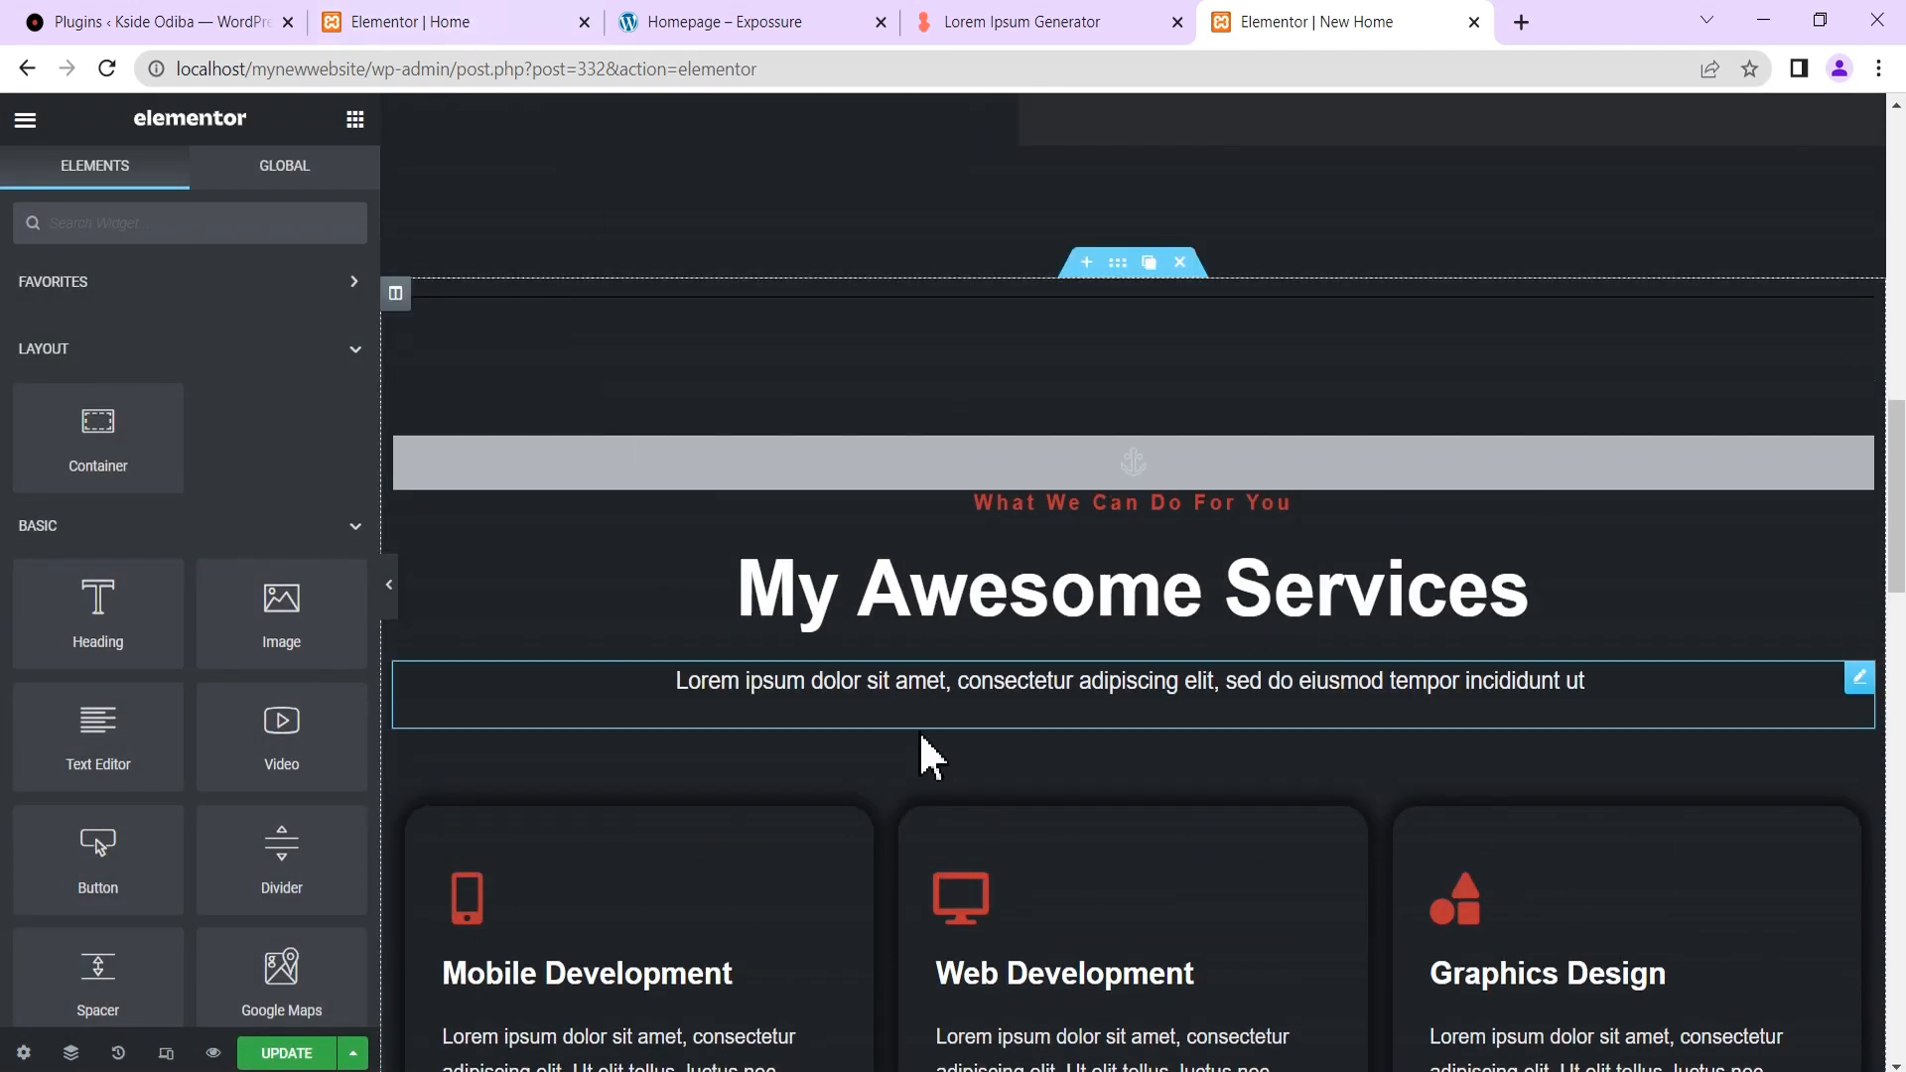
Copy the whole My Latest Projects section from the original Home page.
click(415, 22)
scroll(1063, 608, down, 10)
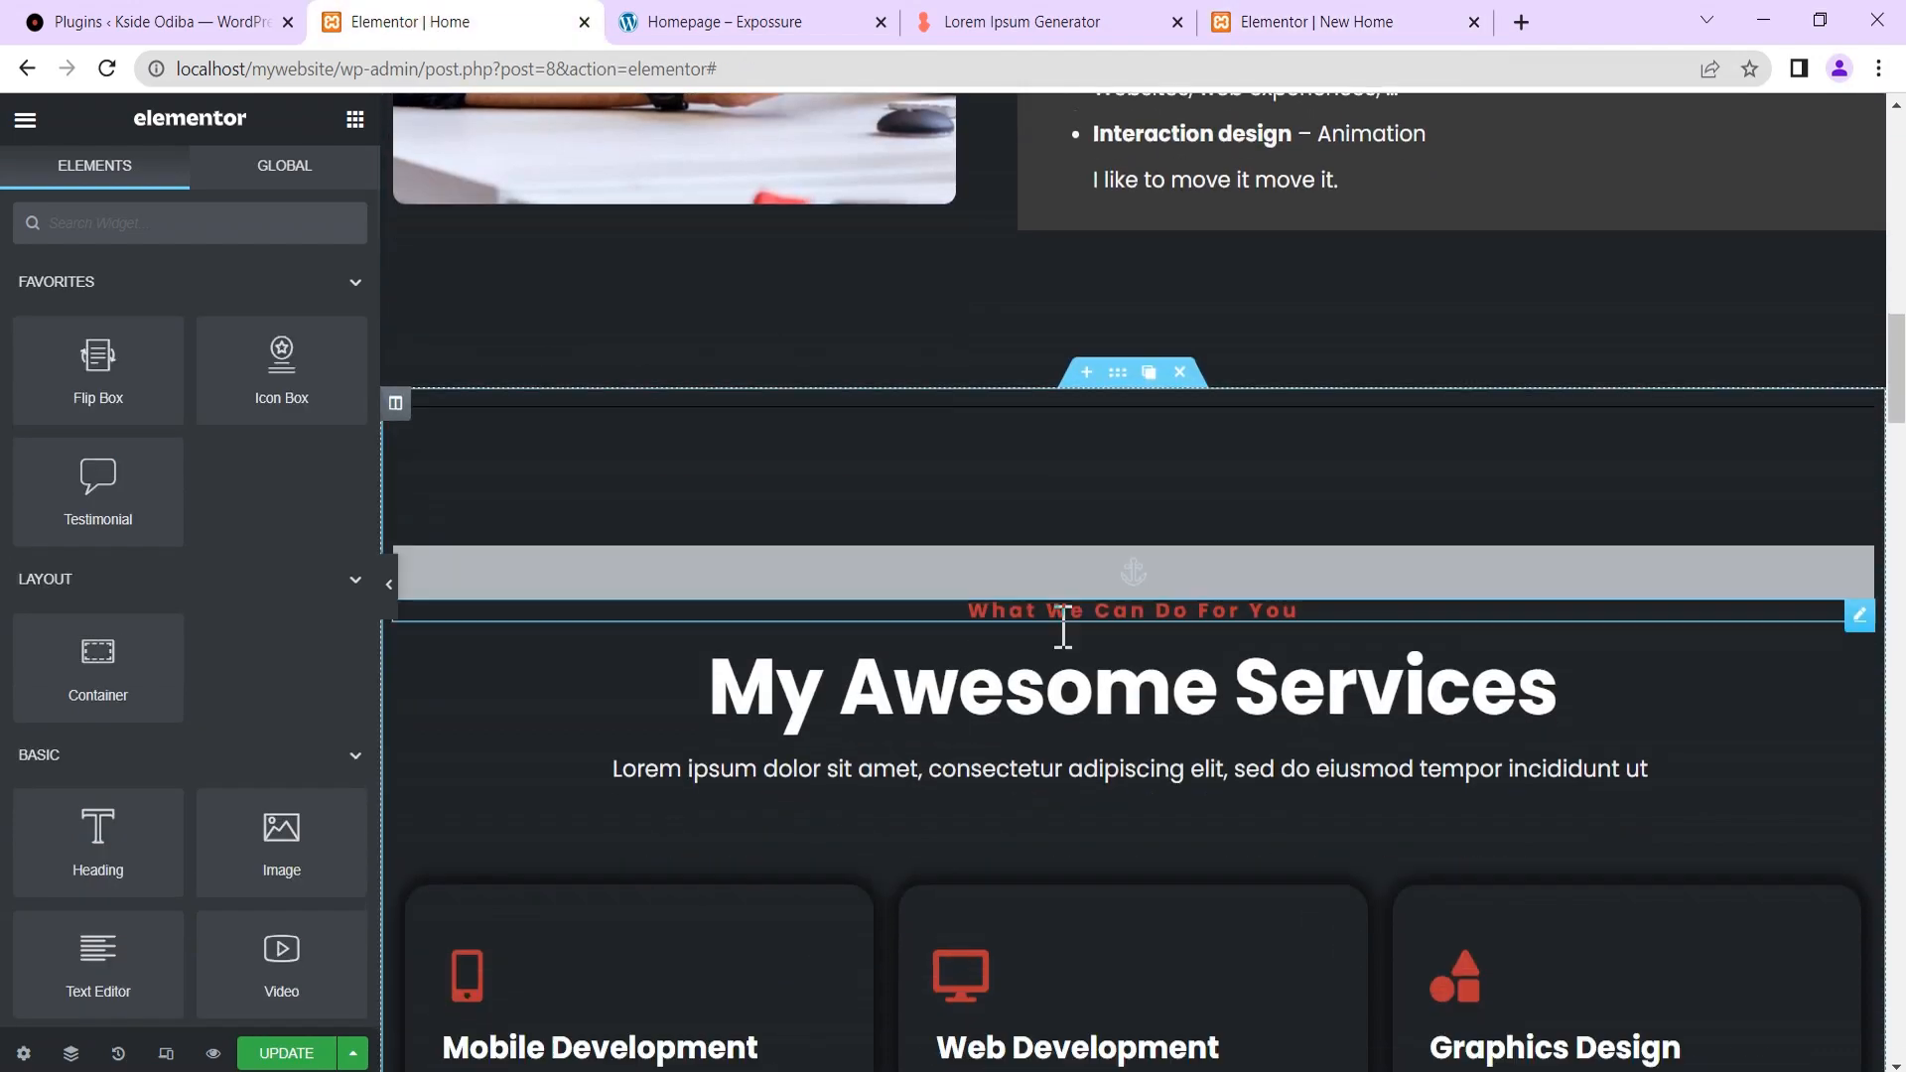
scroll(1068, 600, down, 6)
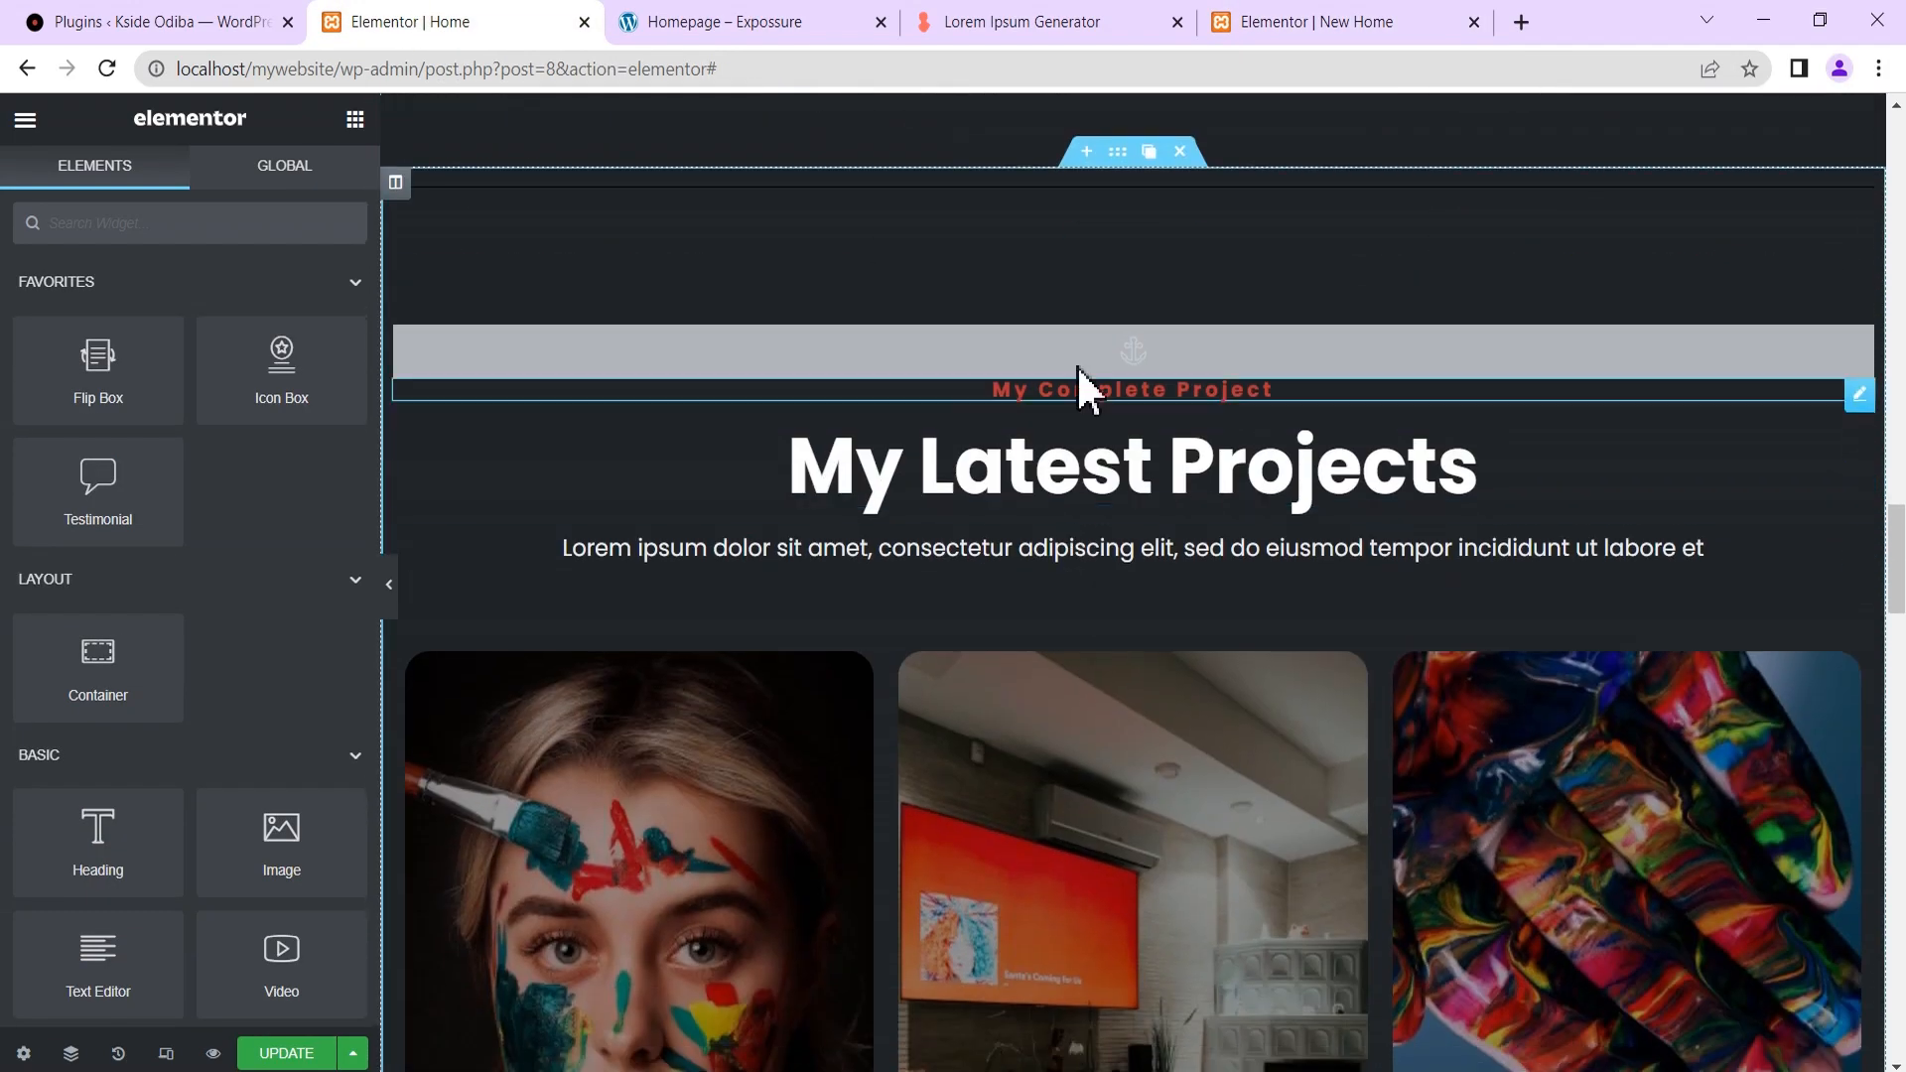
right_click(1072, 260)
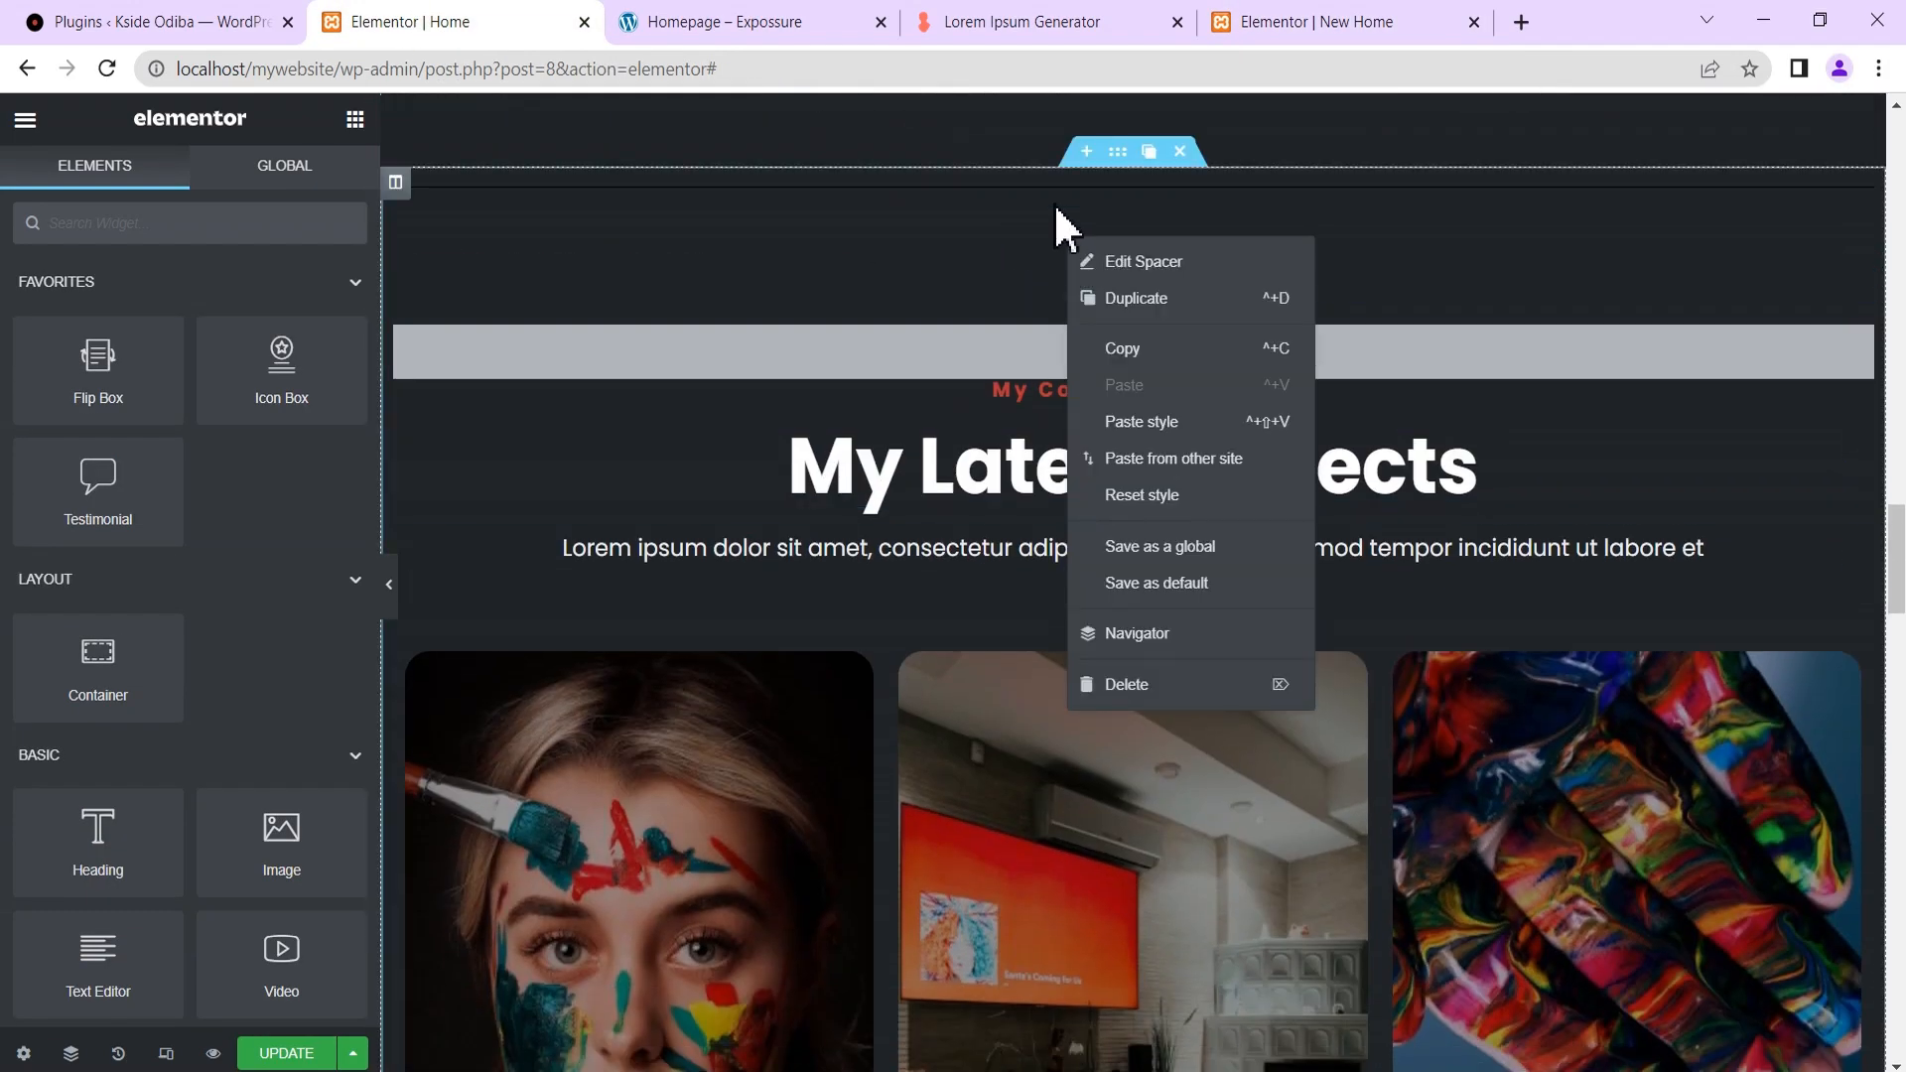
right_click(1119, 152)
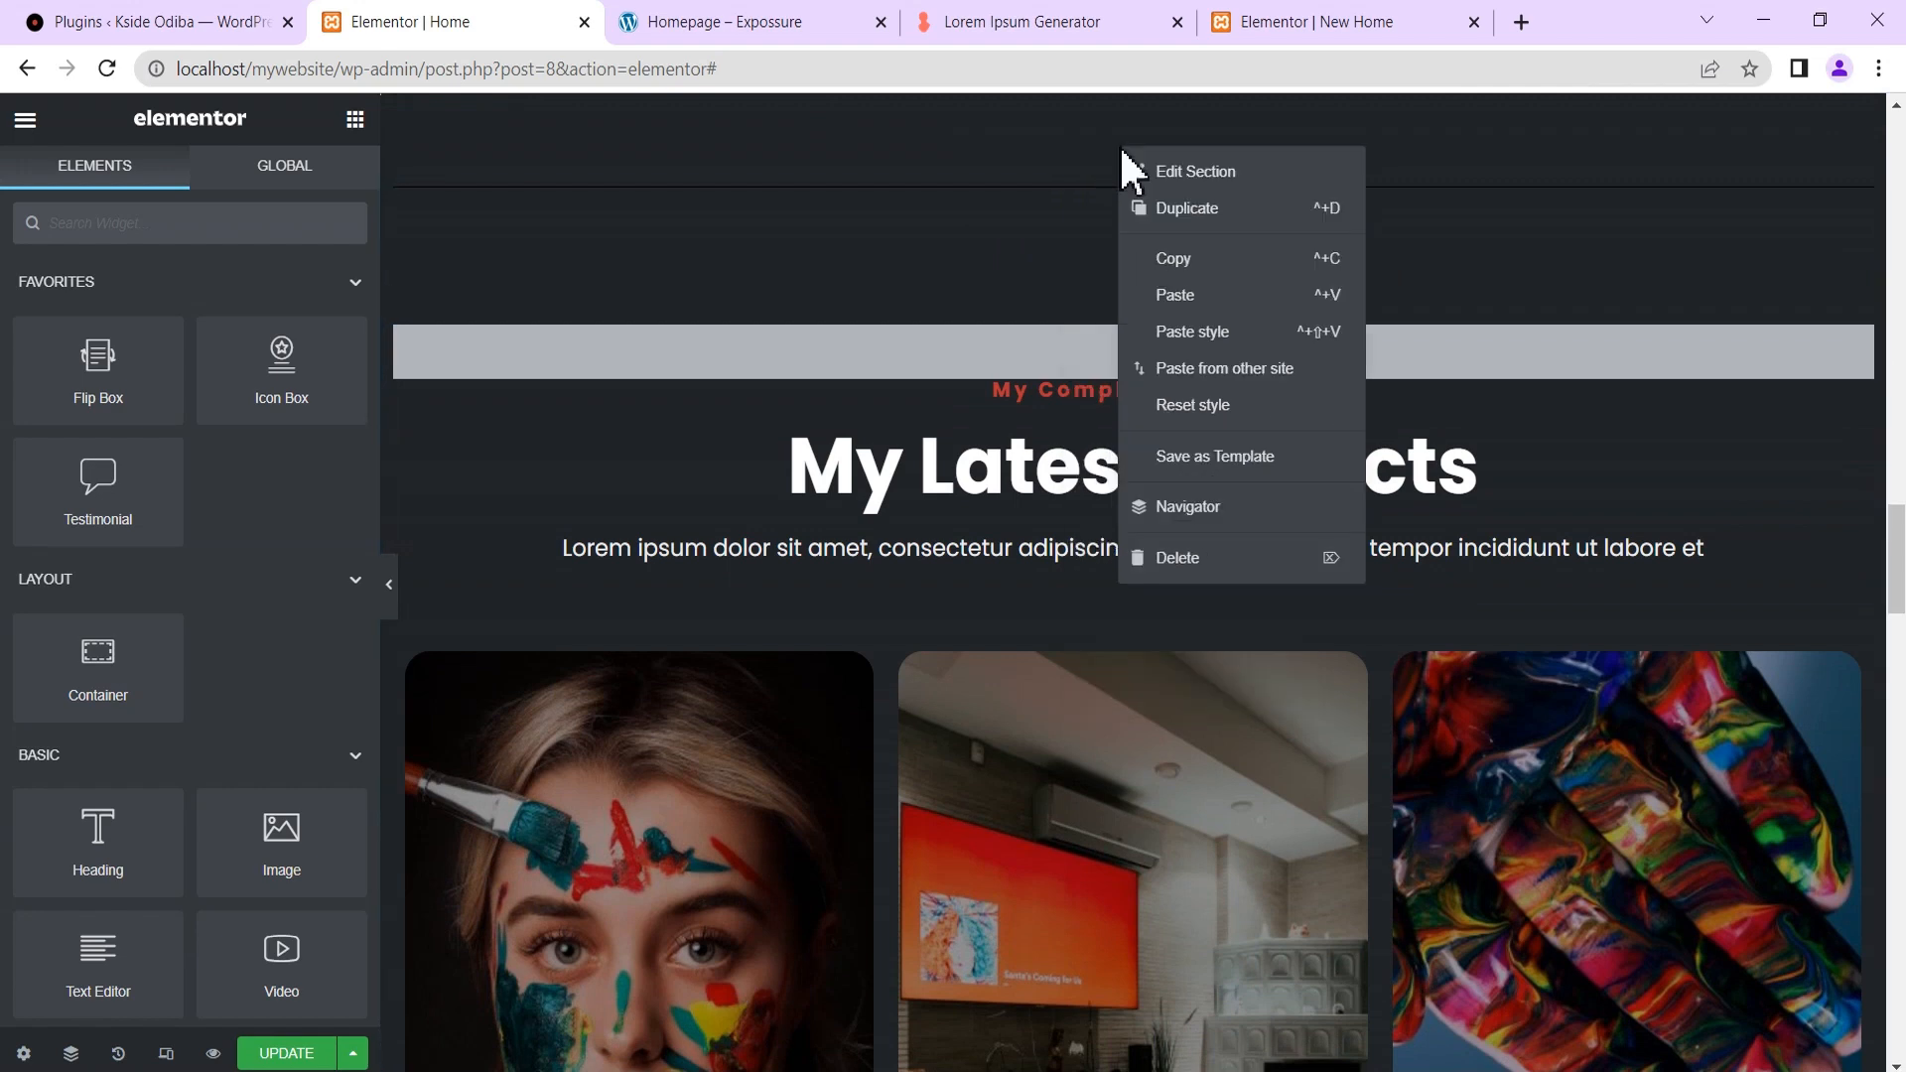
click(1177, 262)
Paste the My Latest Projects section from the other site below the services section on the New Home page.
click(1293, 14)
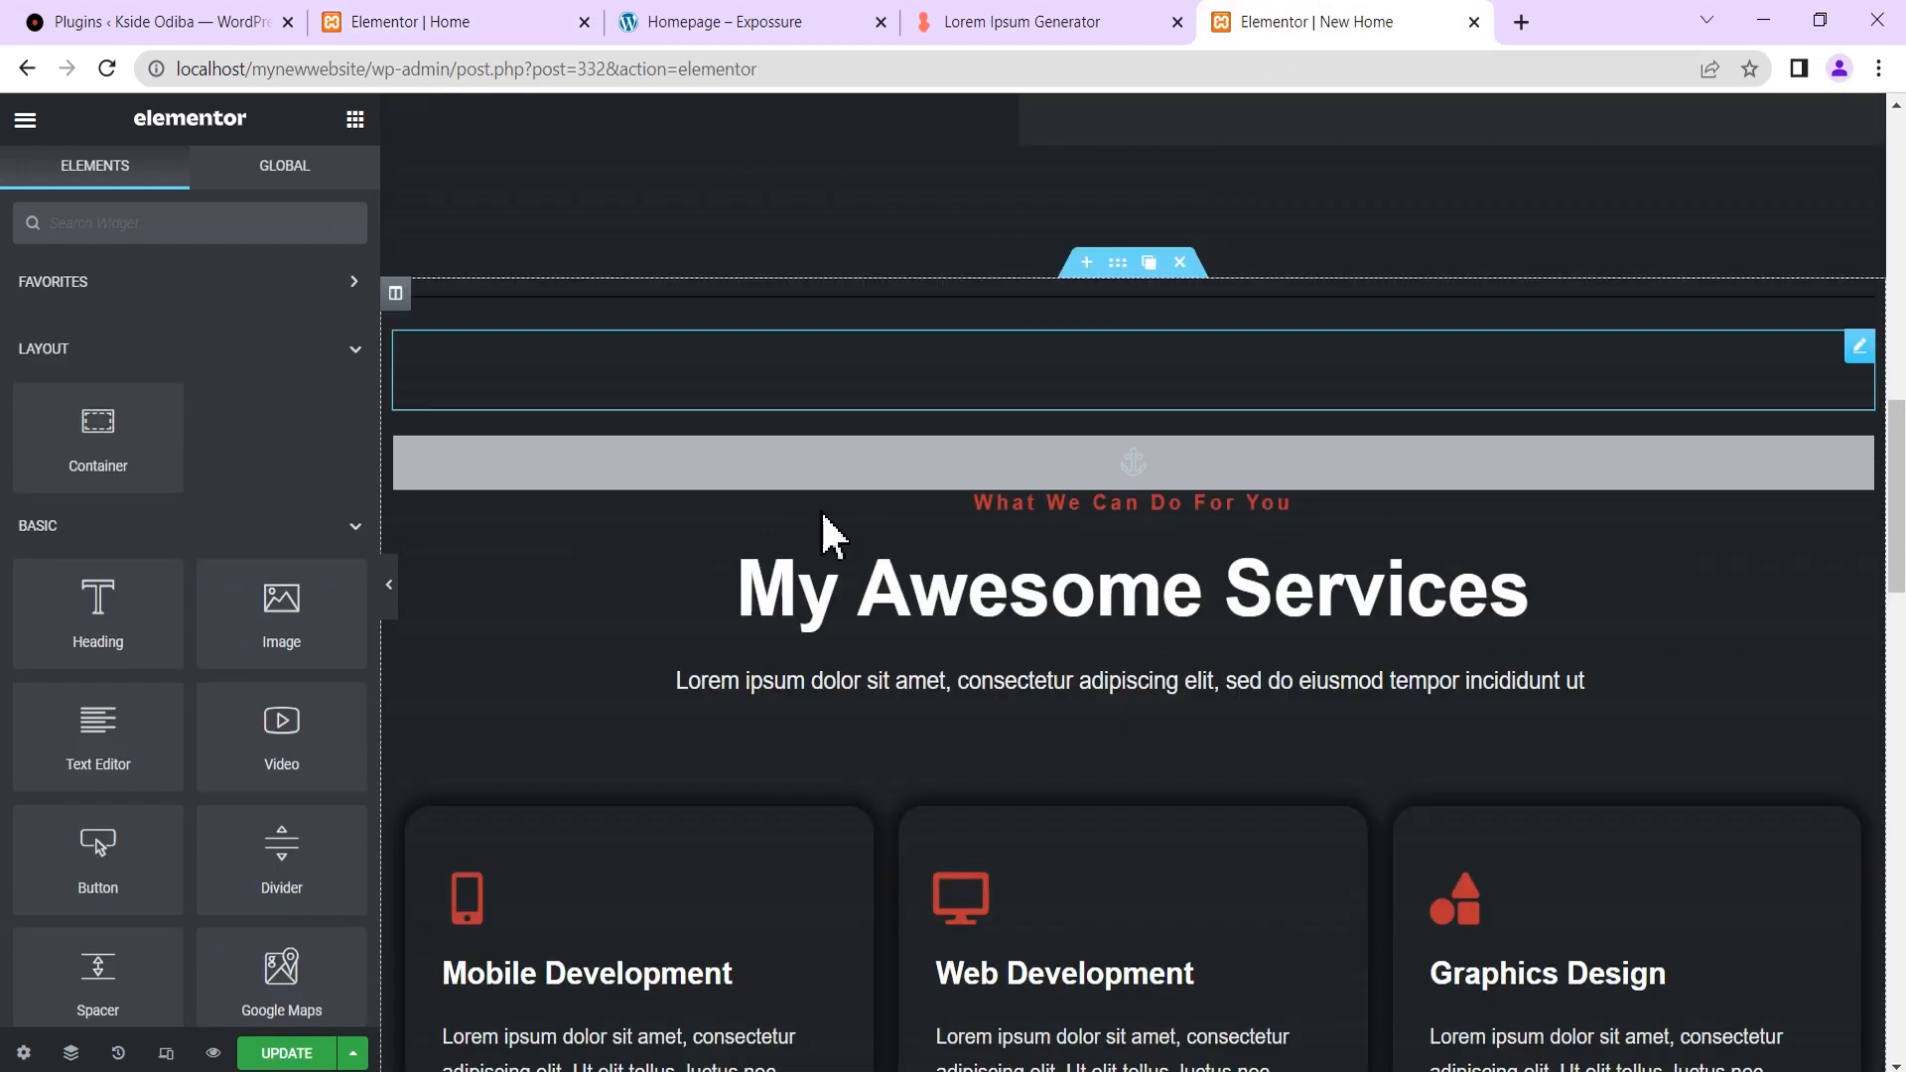
scroll(935, 736, down, 10)
scroll(928, 734, down, 10)
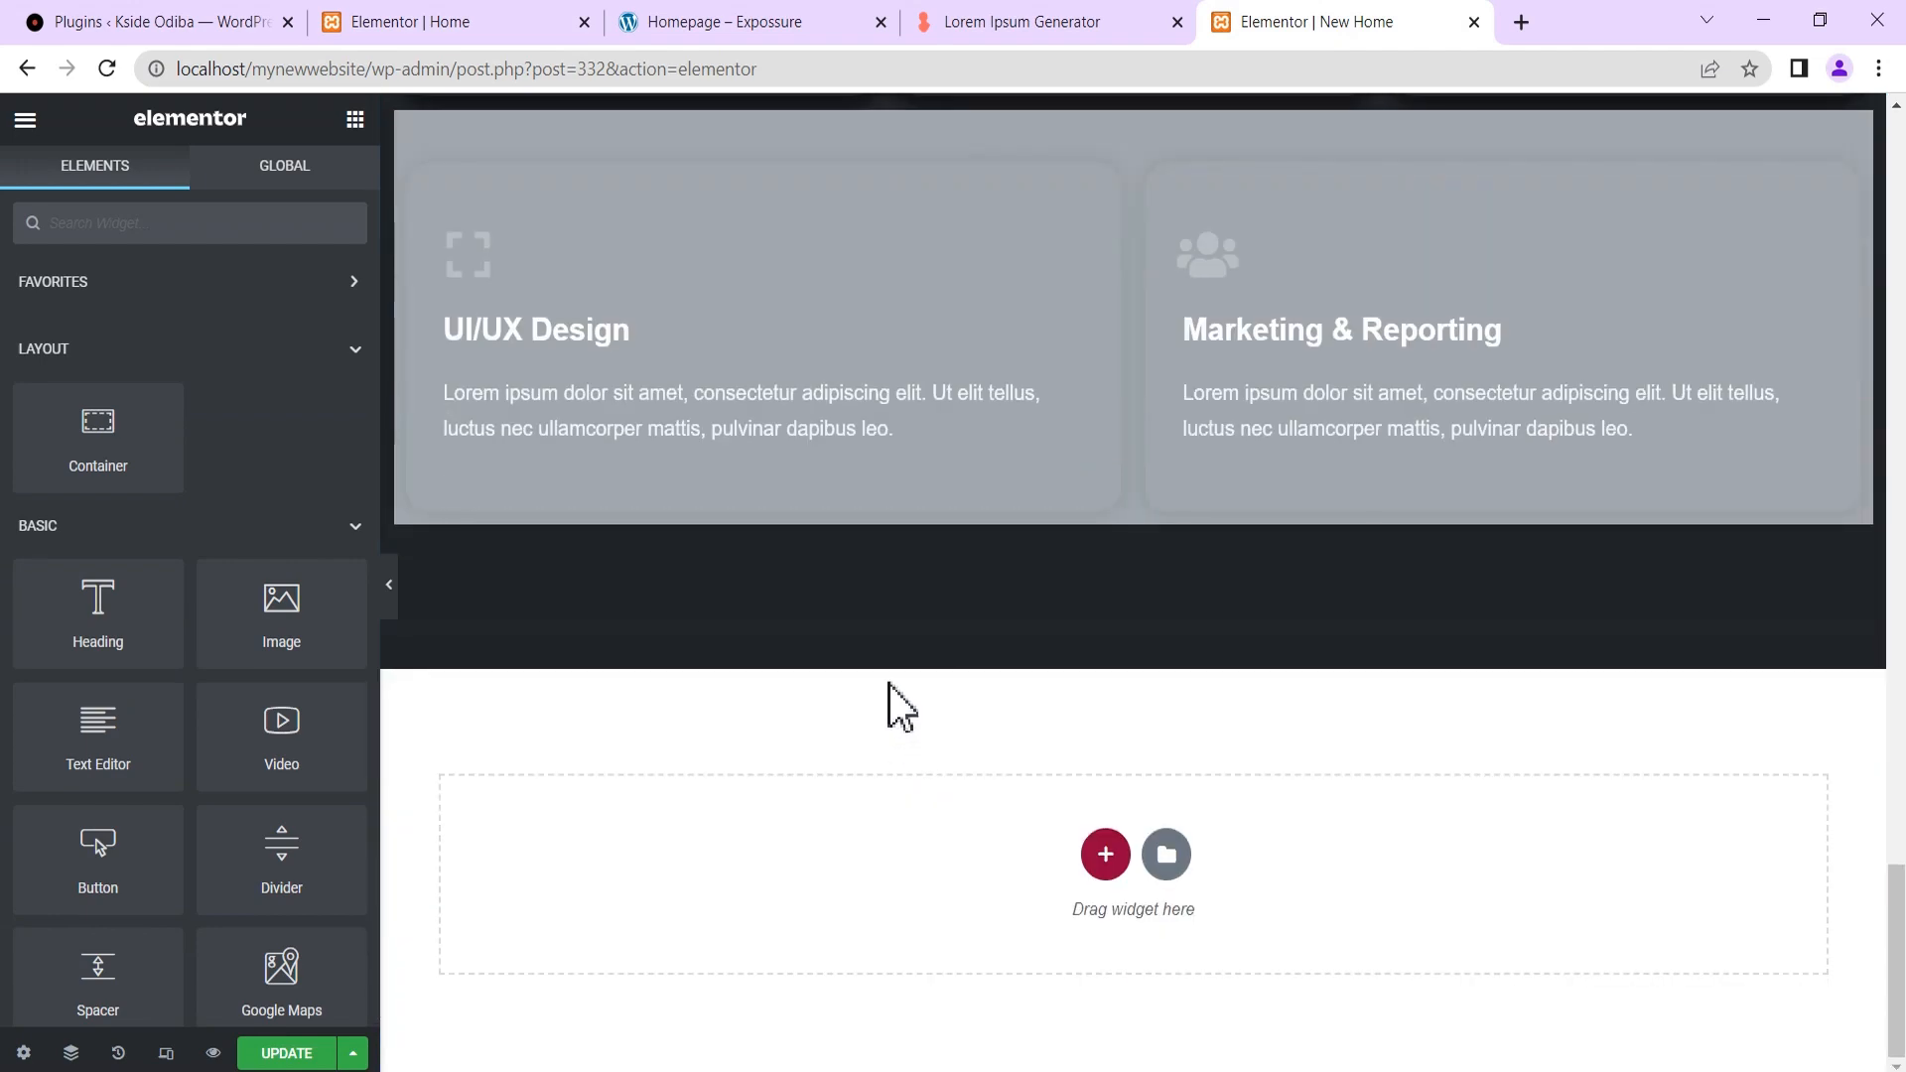
right_click(741, 843)
click(794, 905)
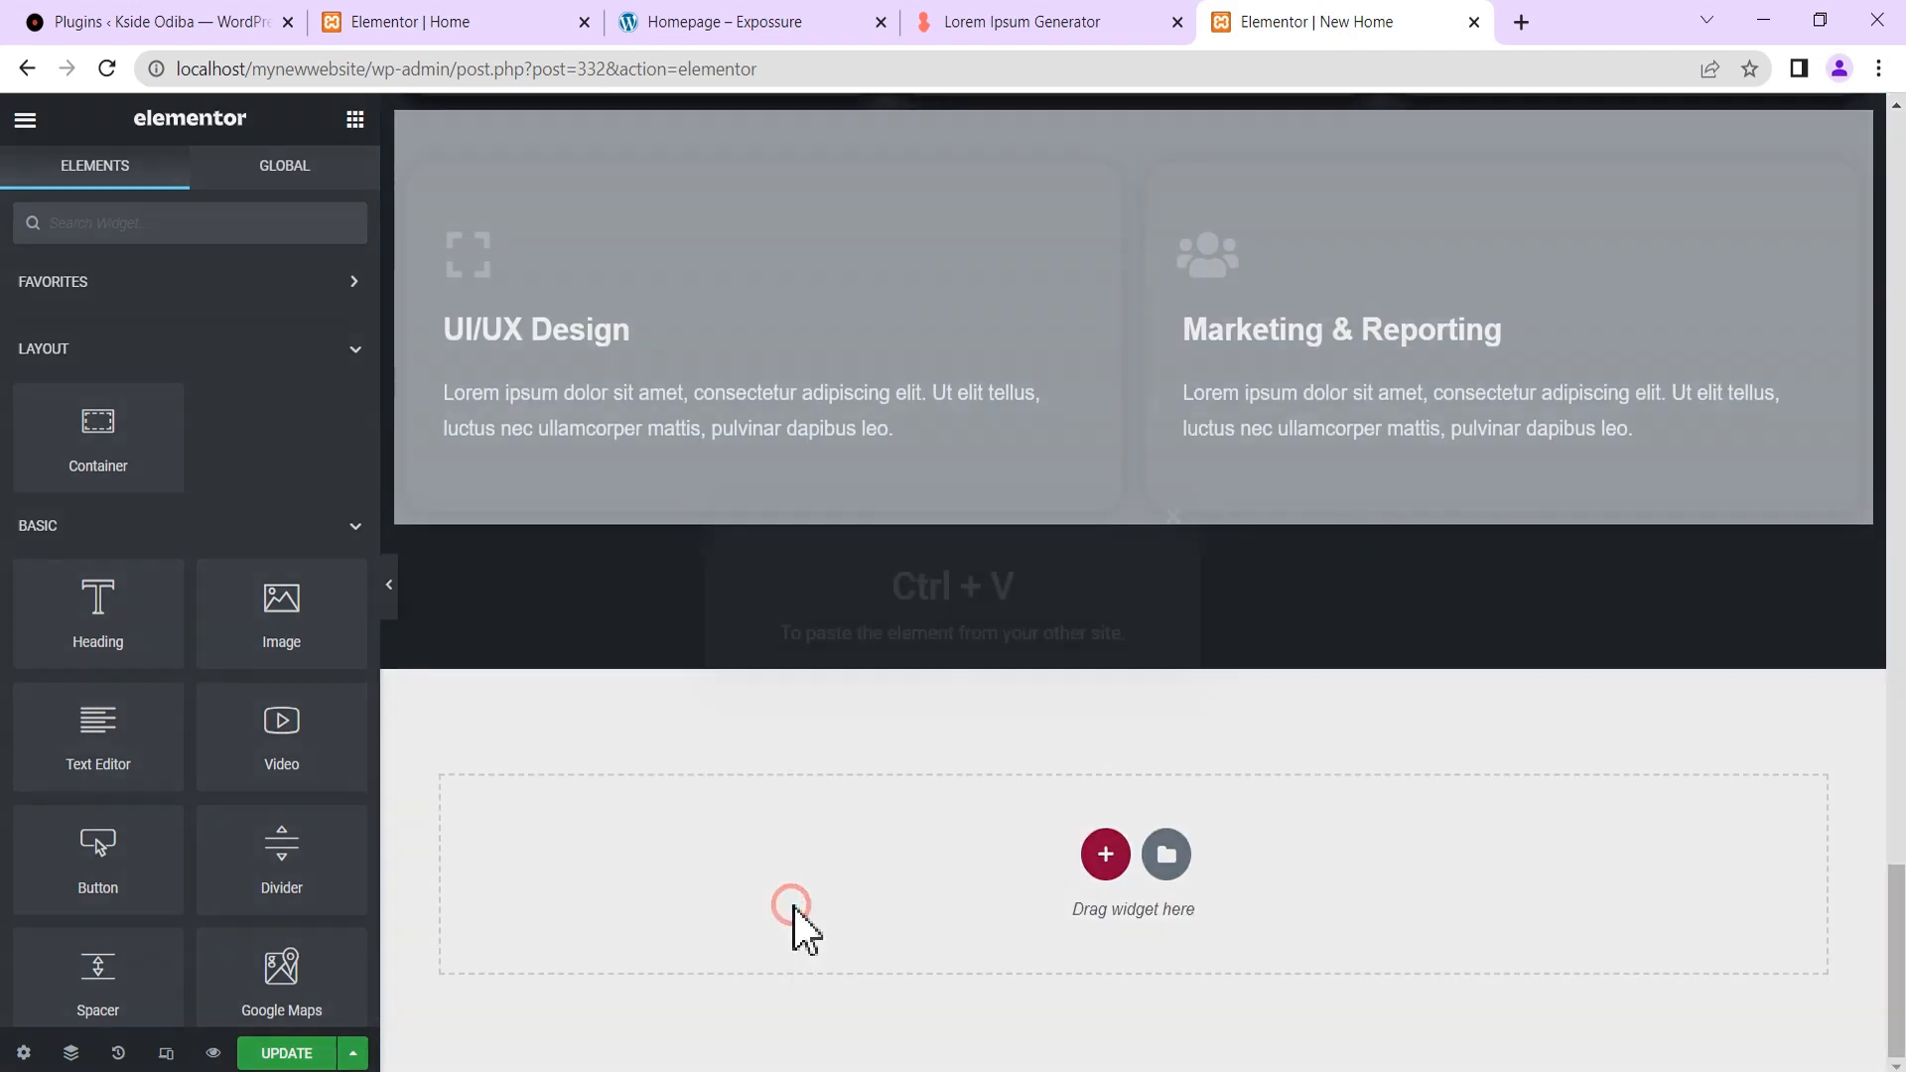
key(ctrl+v)
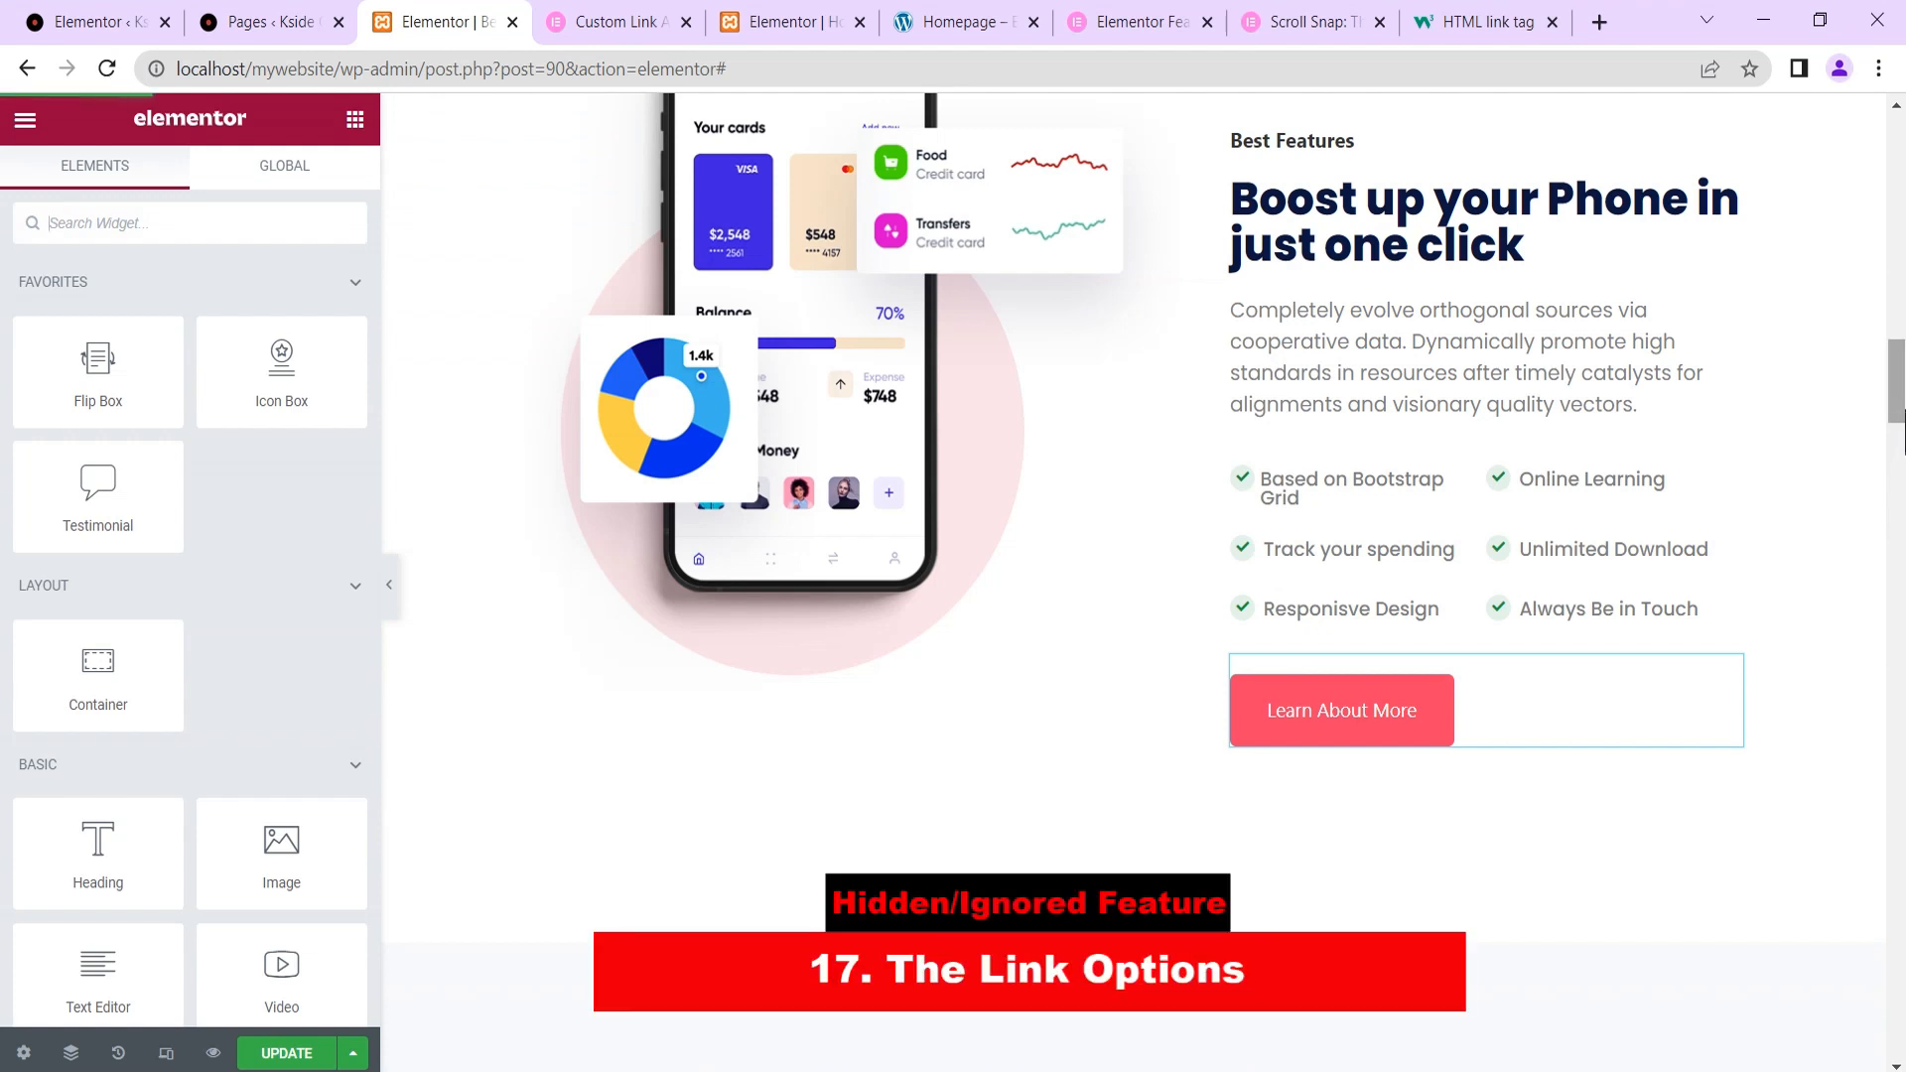
Open the settings of the "Boost up your Phone in just one click" heading to view its link field.
scroll(1454, 457, up, 3)
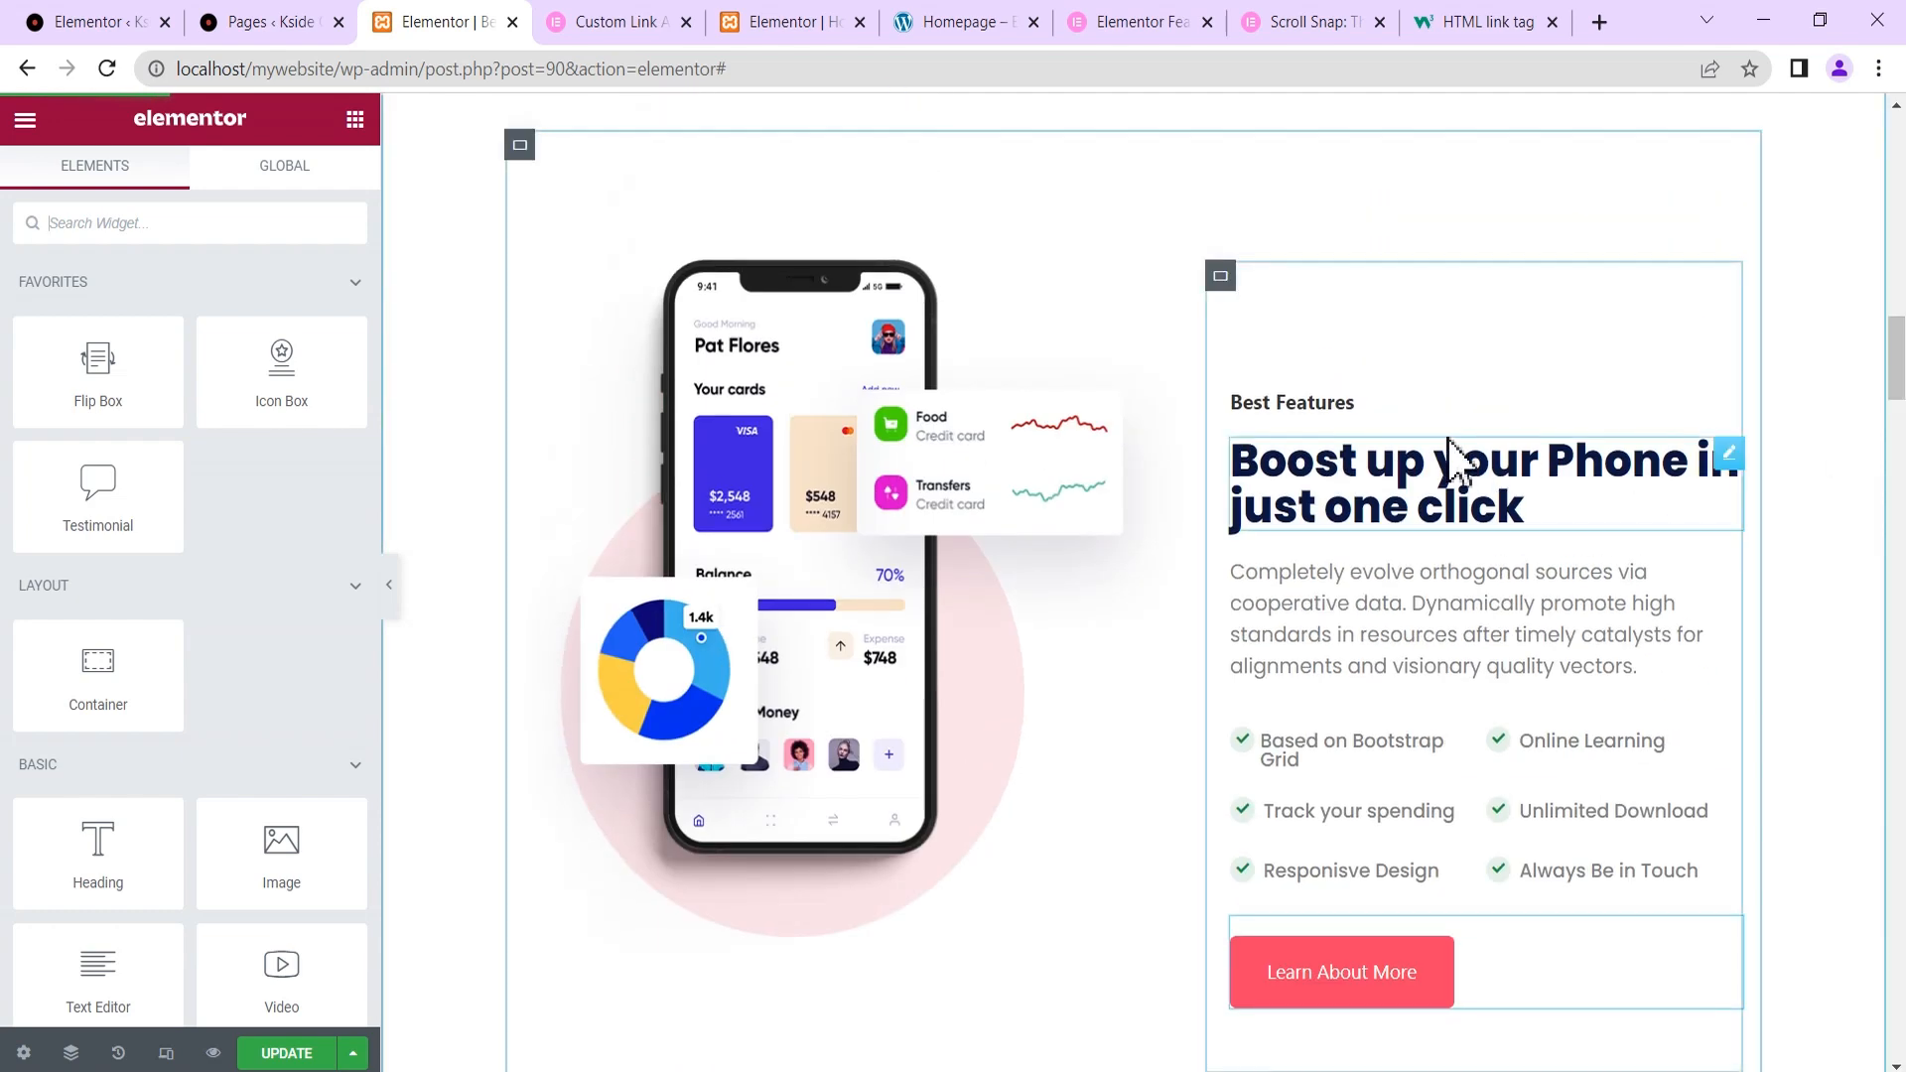
click(1728, 455)
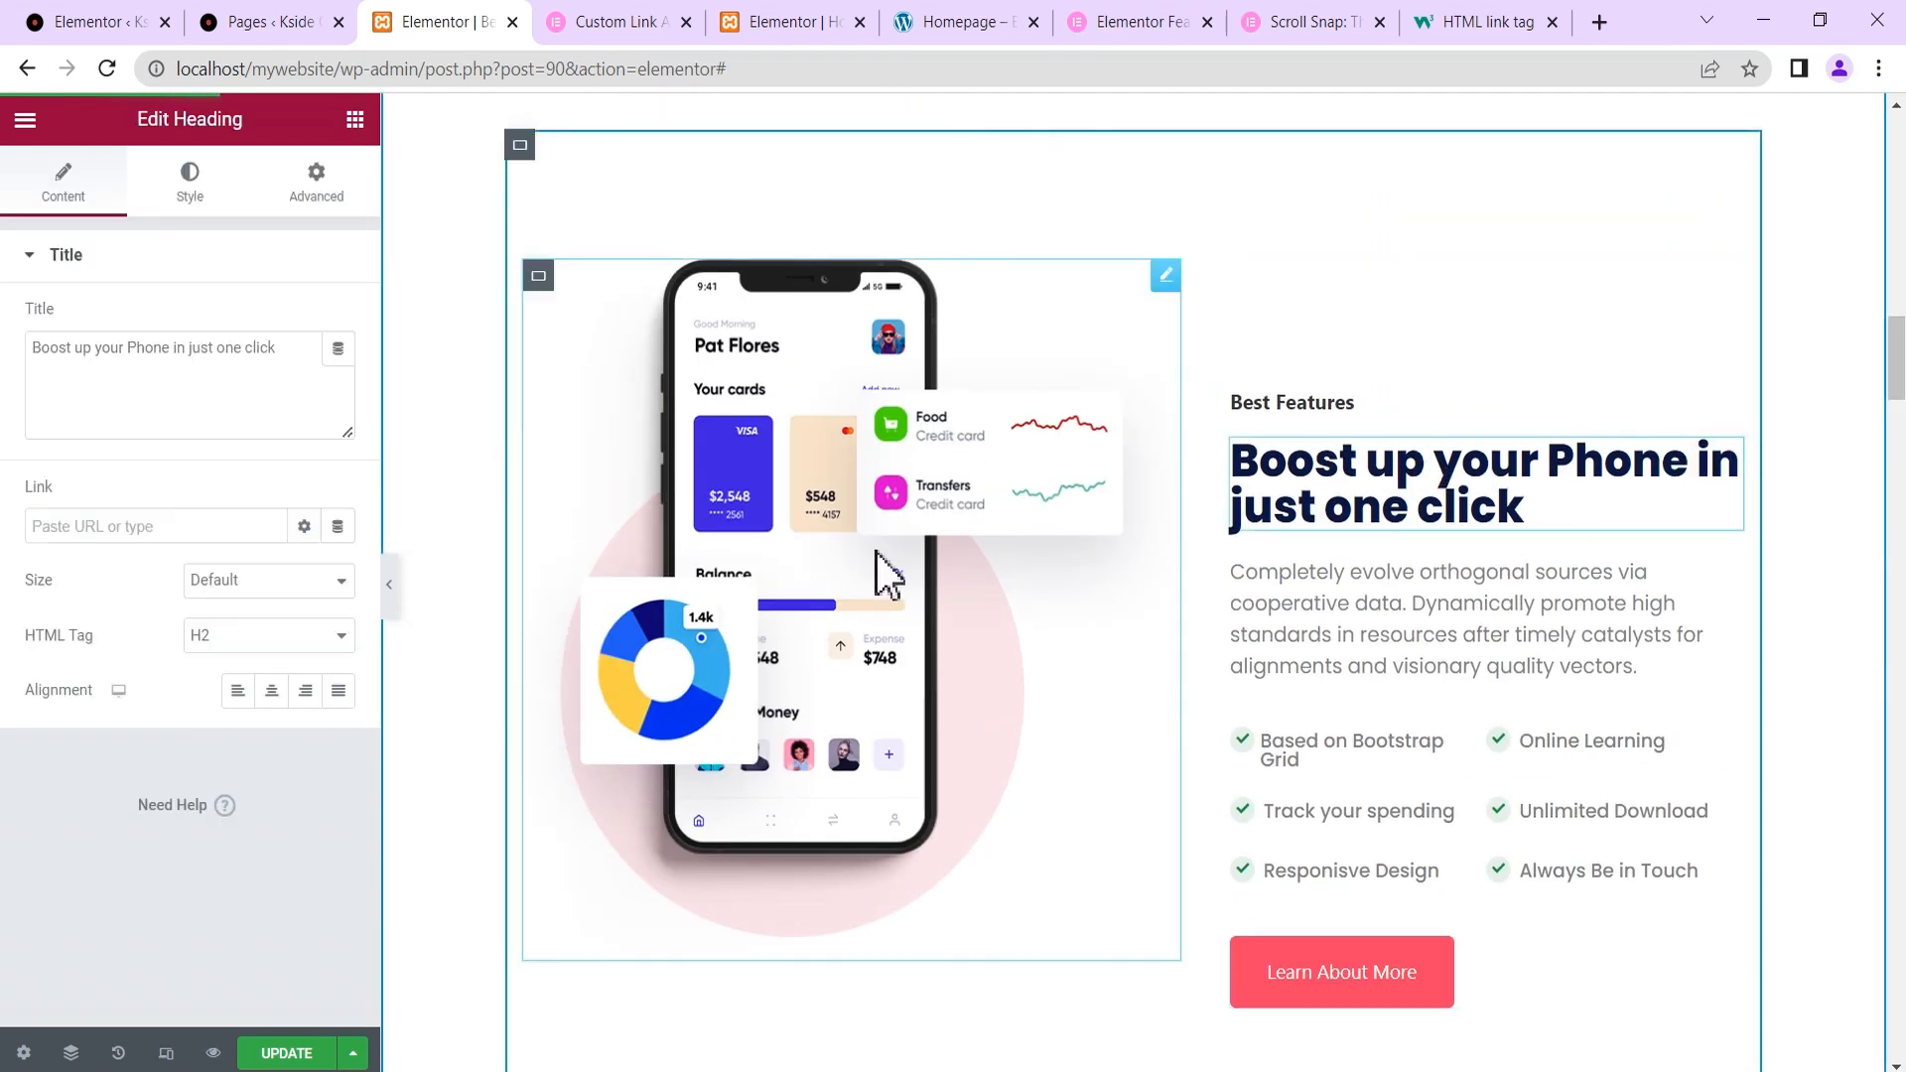
scroll(1492, 809, down, 1)
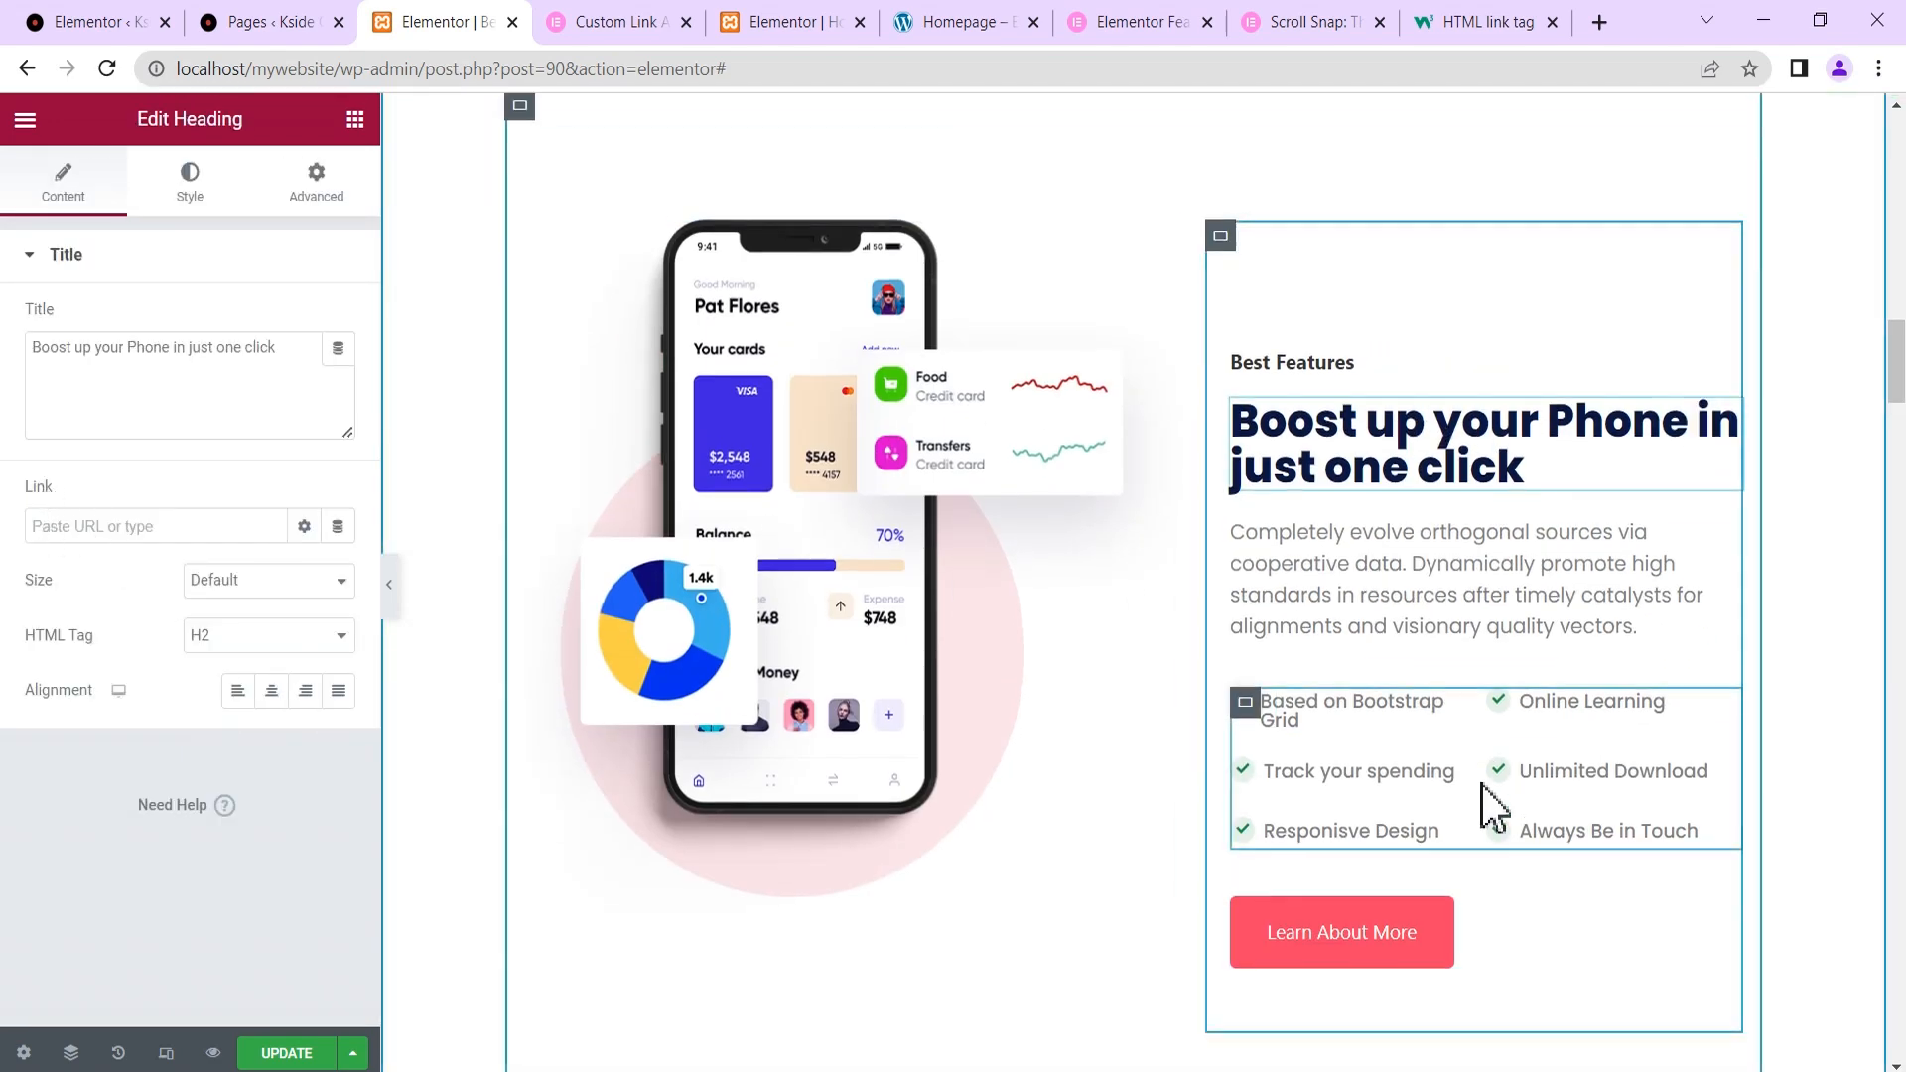
Open the settings of the Learn About More button and expand its link options.
scroll(1492, 809, down, 2)
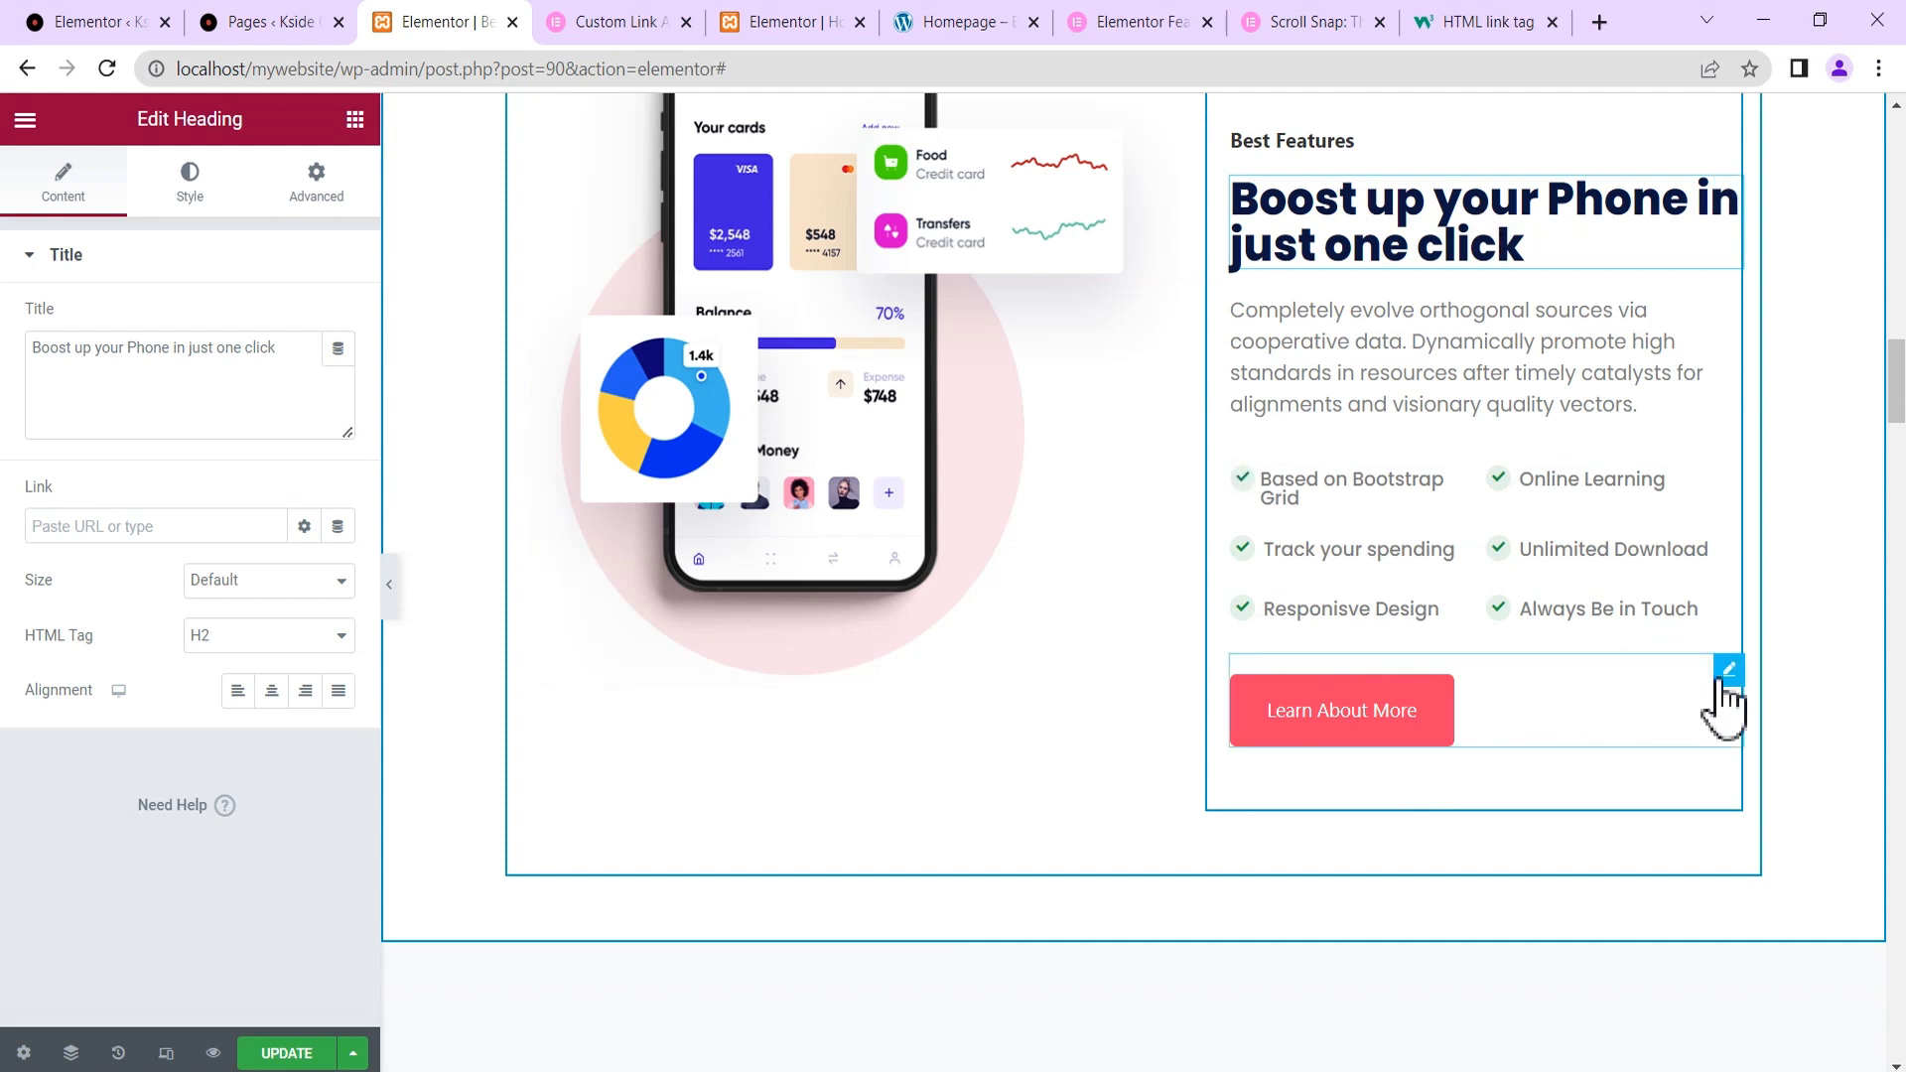
click(1725, 683)
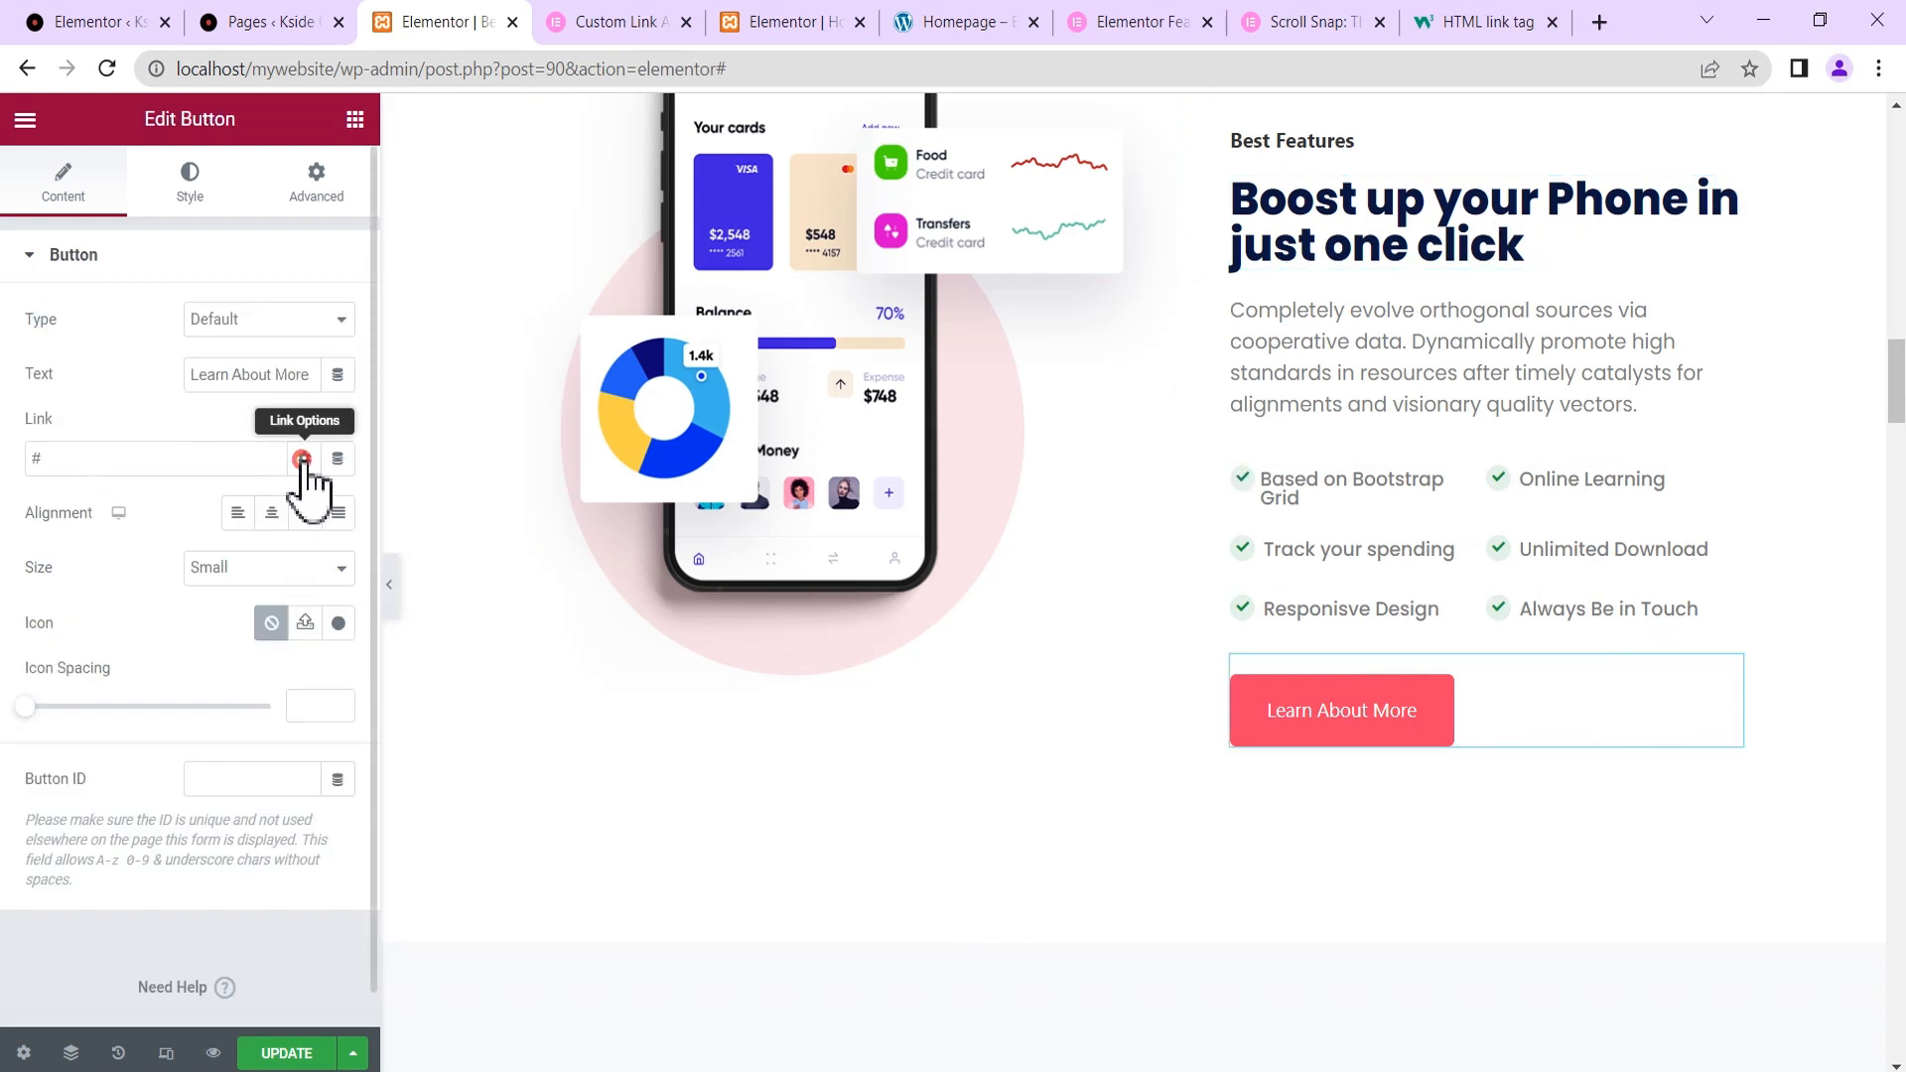
click(303, 459)
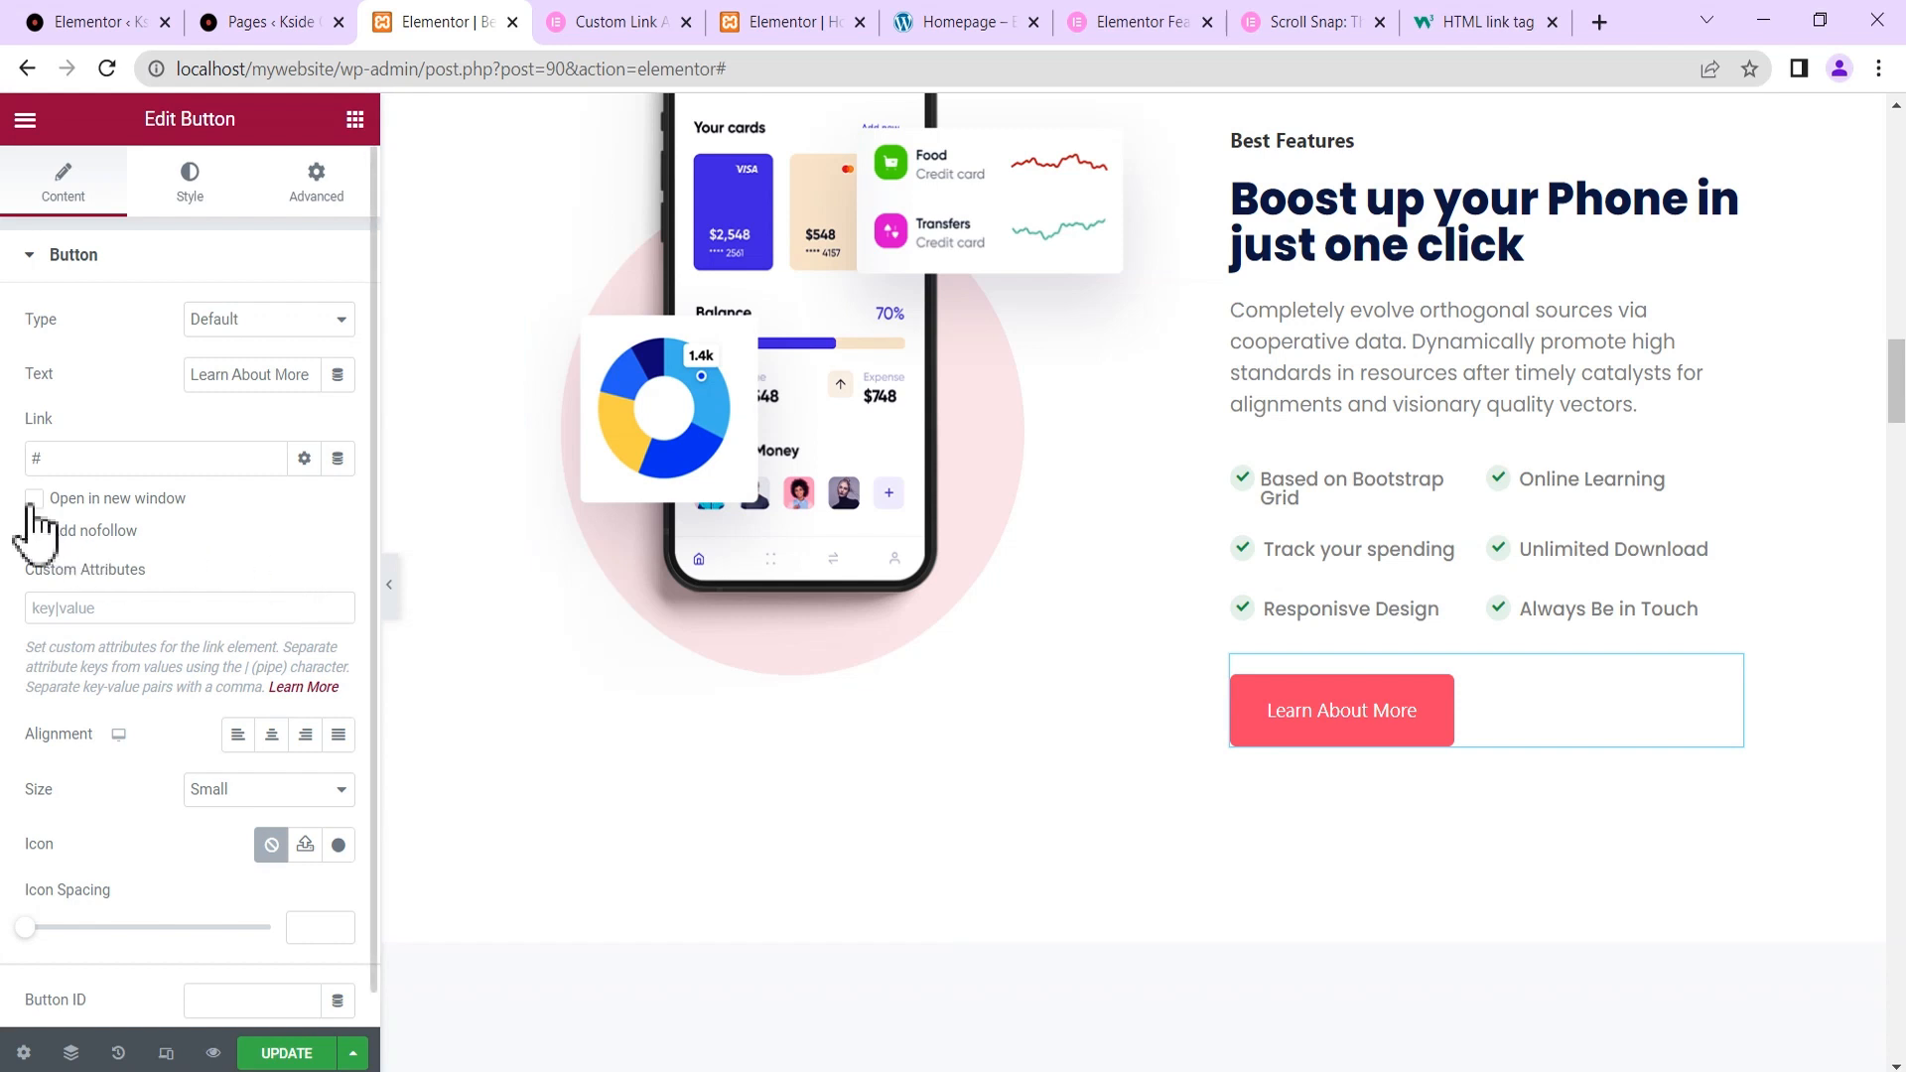
click(34, 499)
click(34, 499)
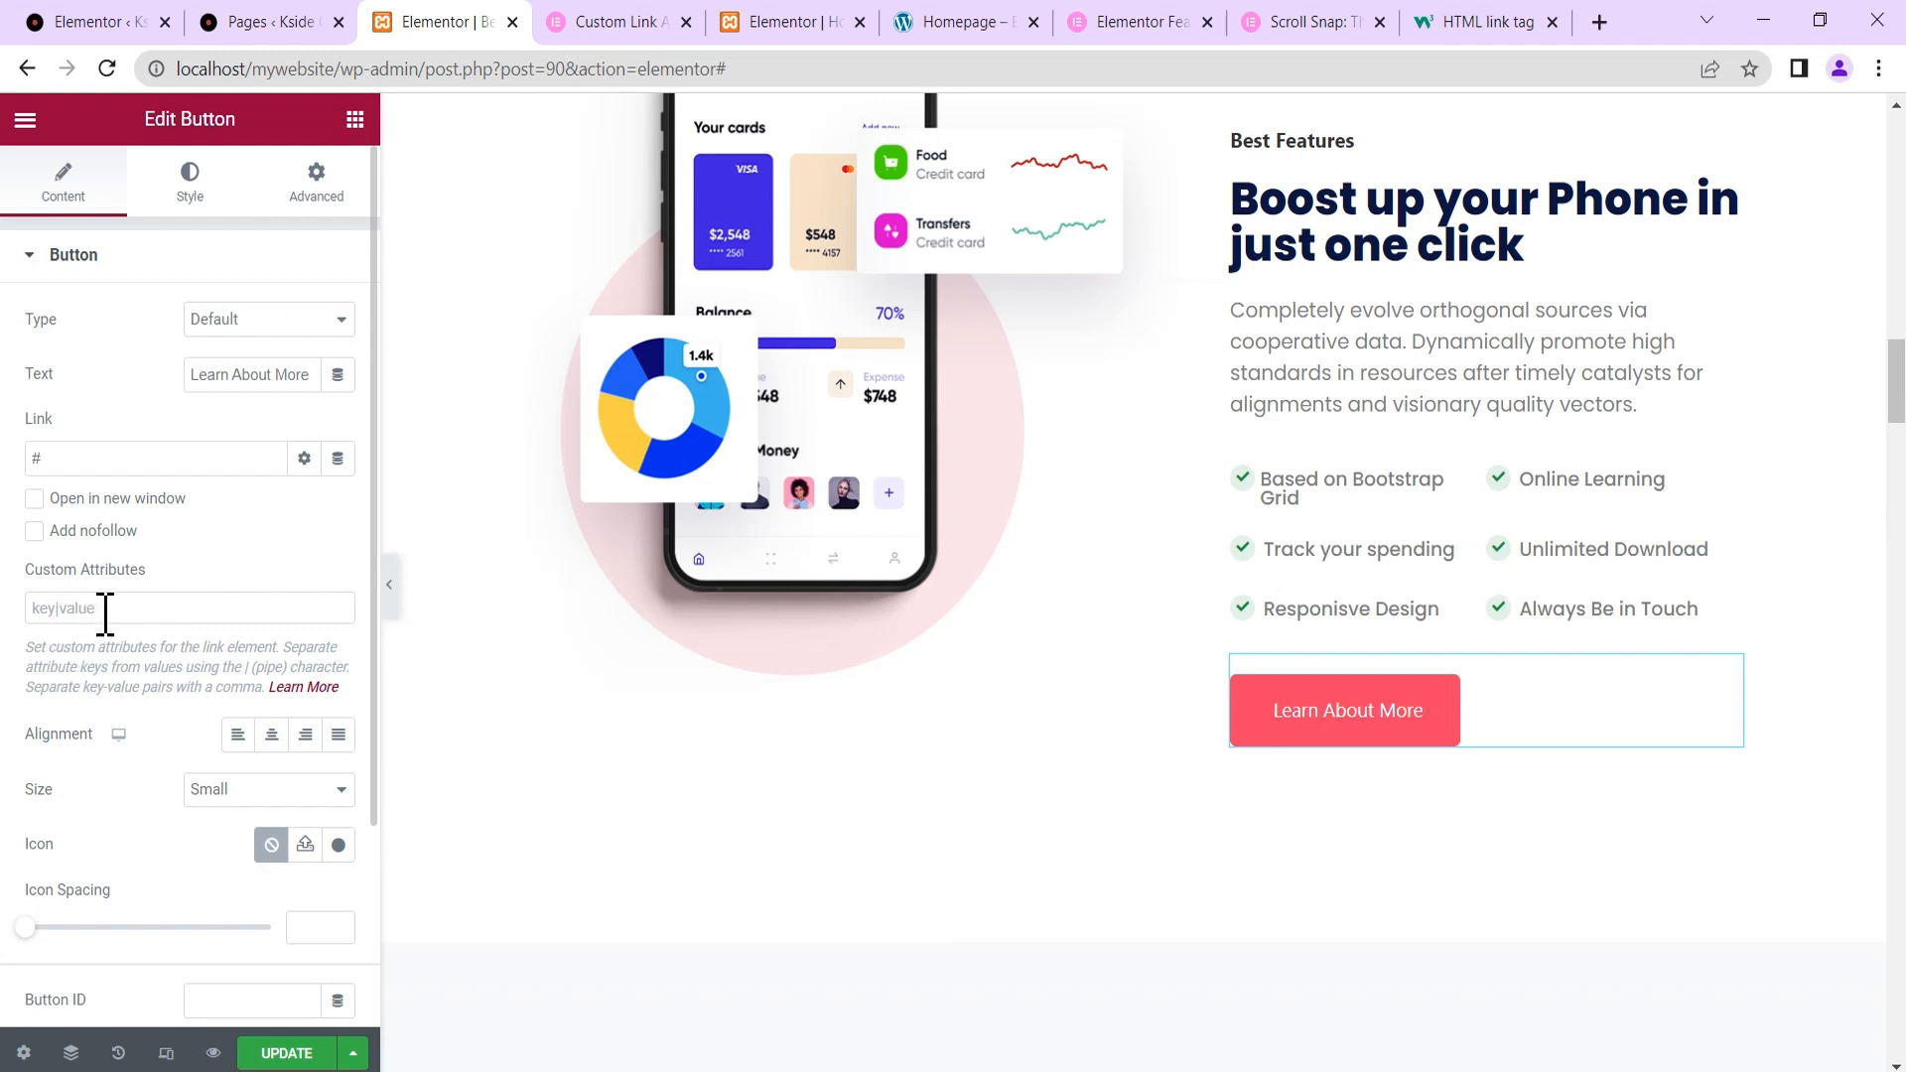
click(109, 607)
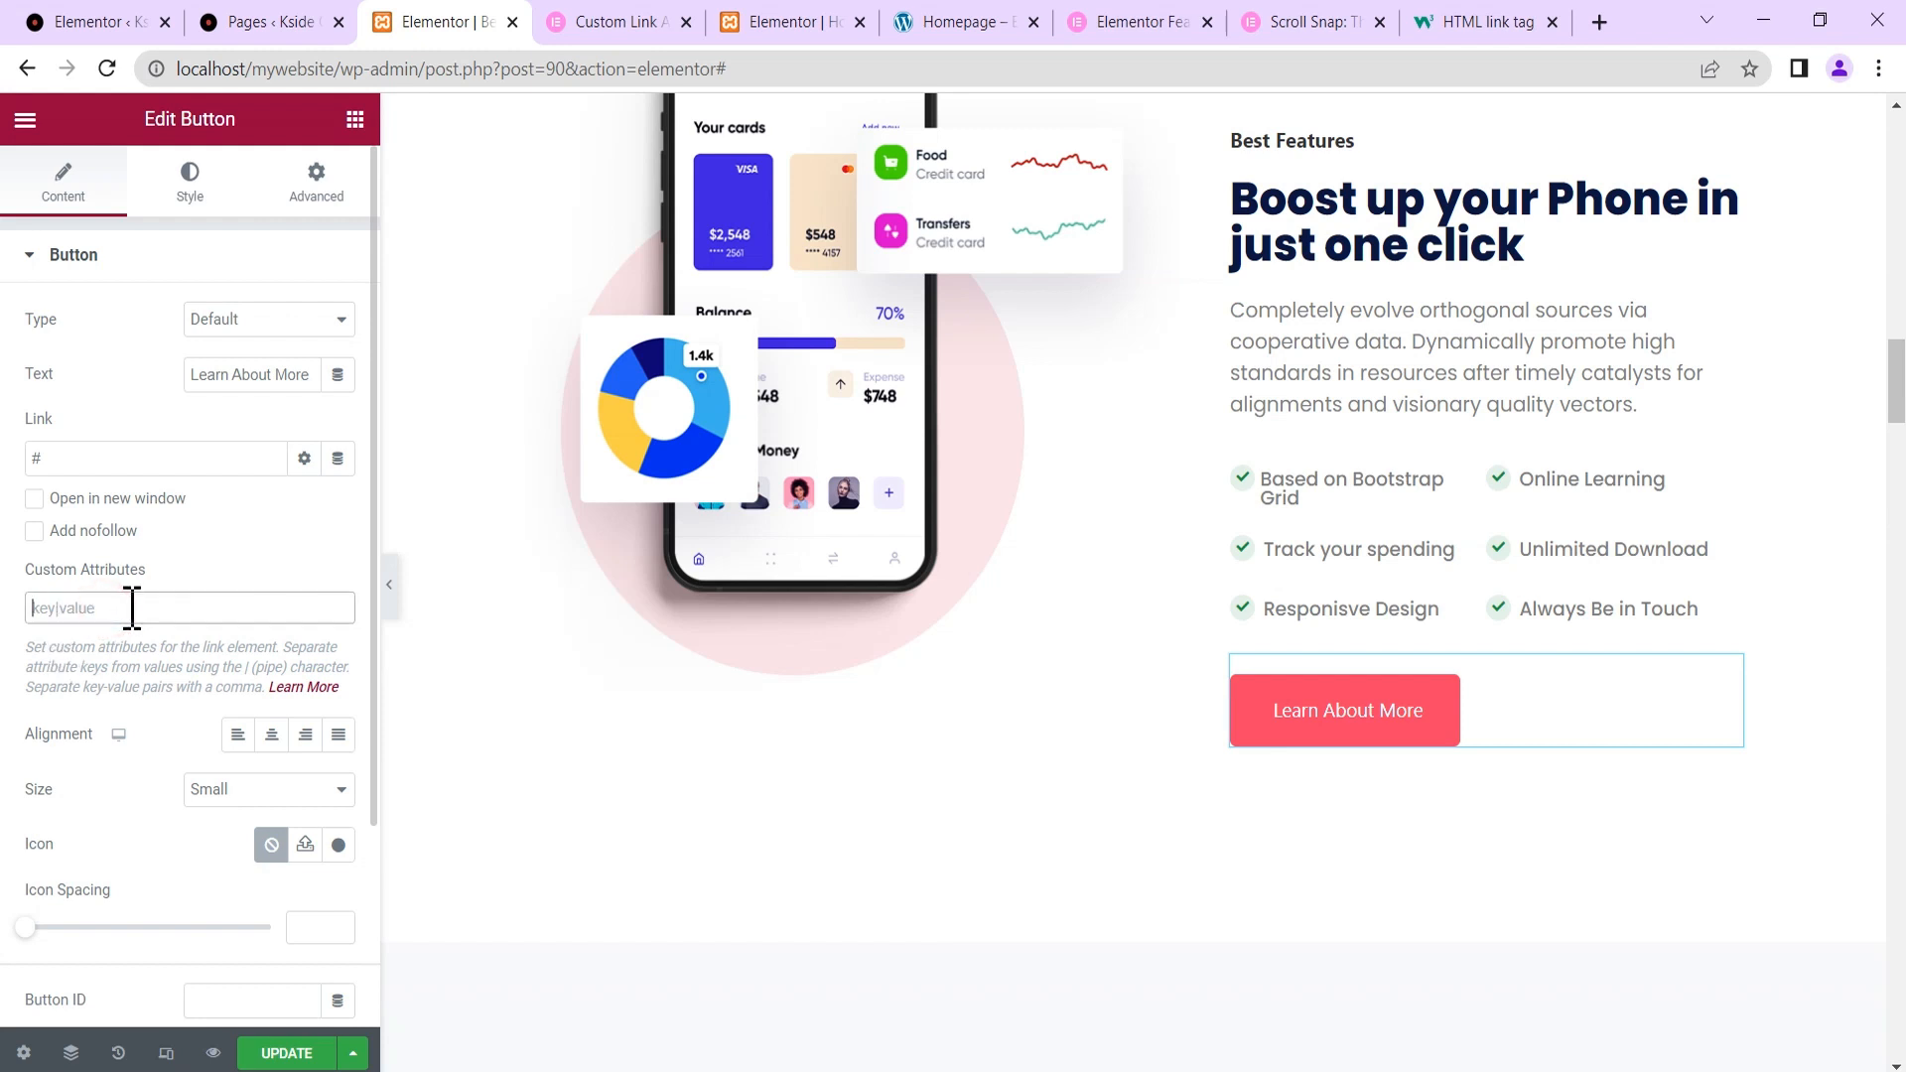
text(|)
key(BackSpace)
Review the attributes and values of the HTML link tag in the w3schools reference, and return to the Elementor page editor.
click(1479, 21)
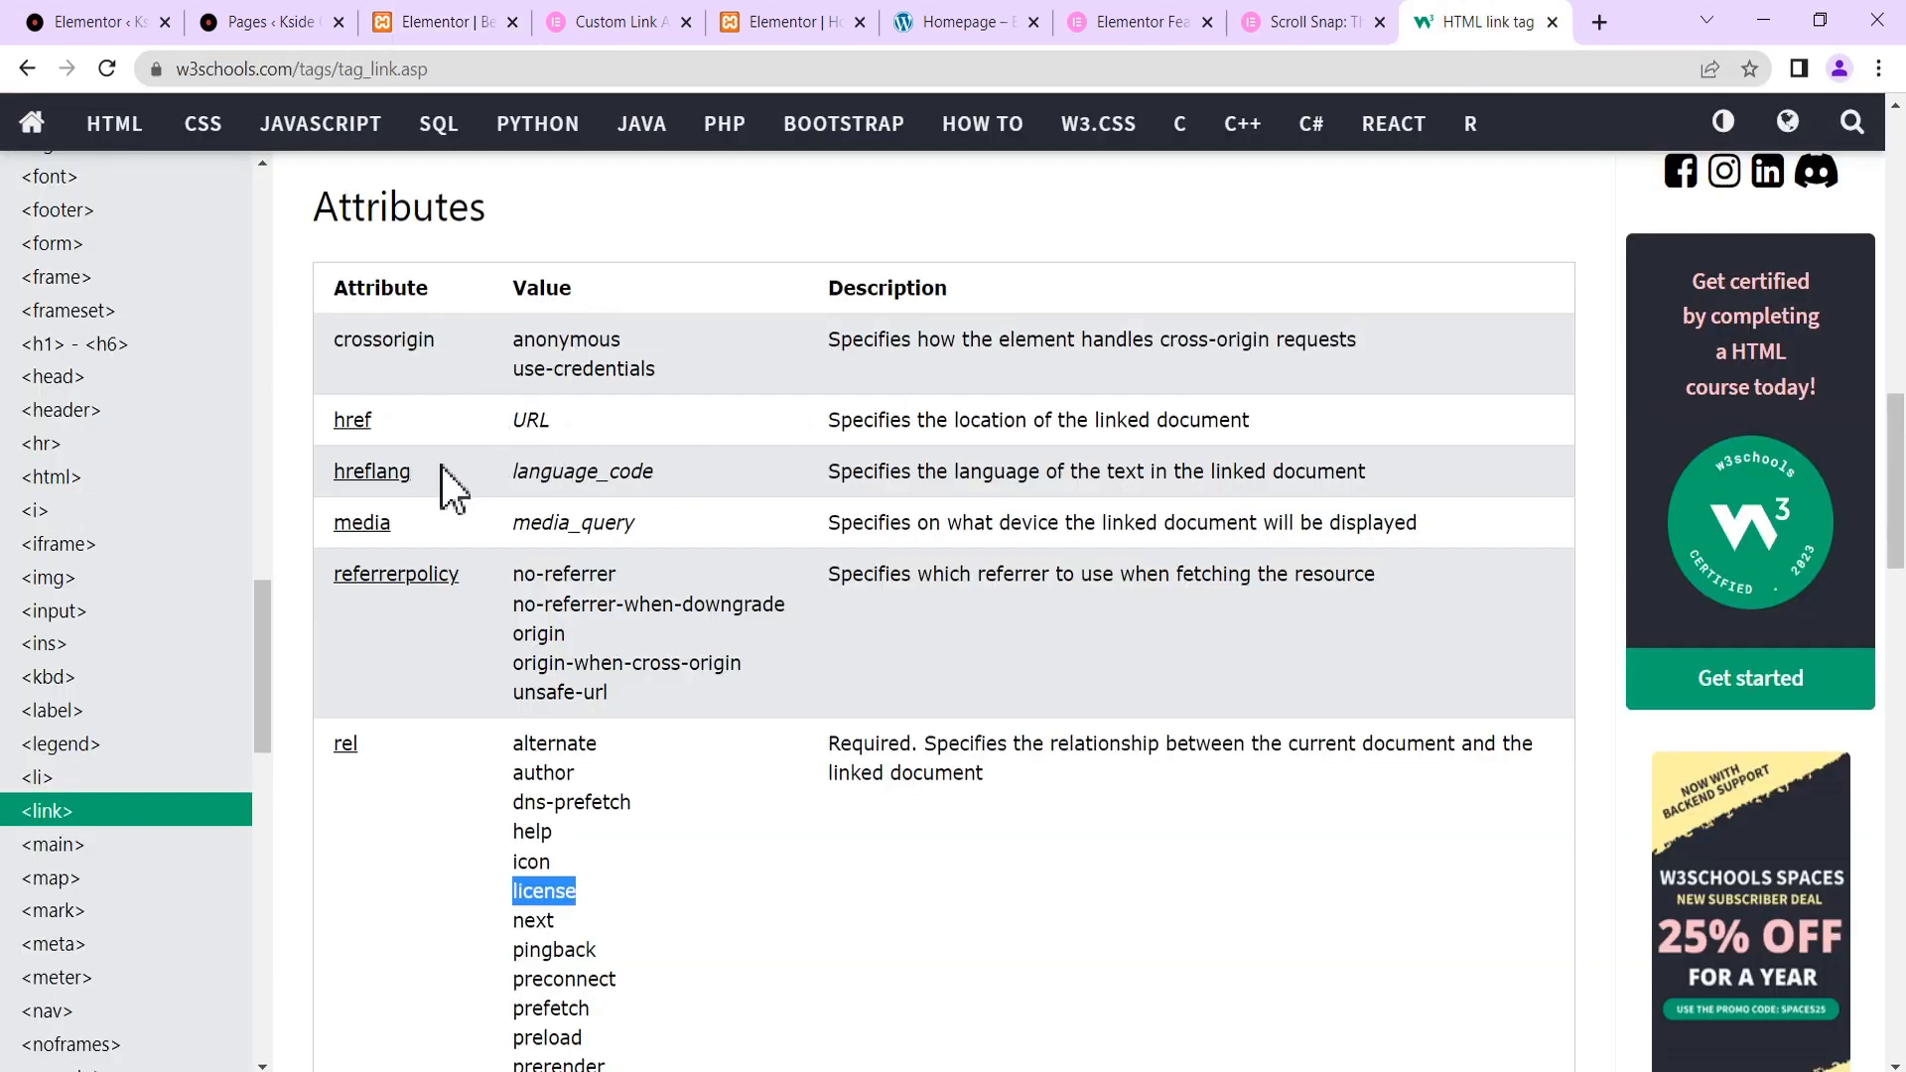
scroll(576, 592, down, 2)
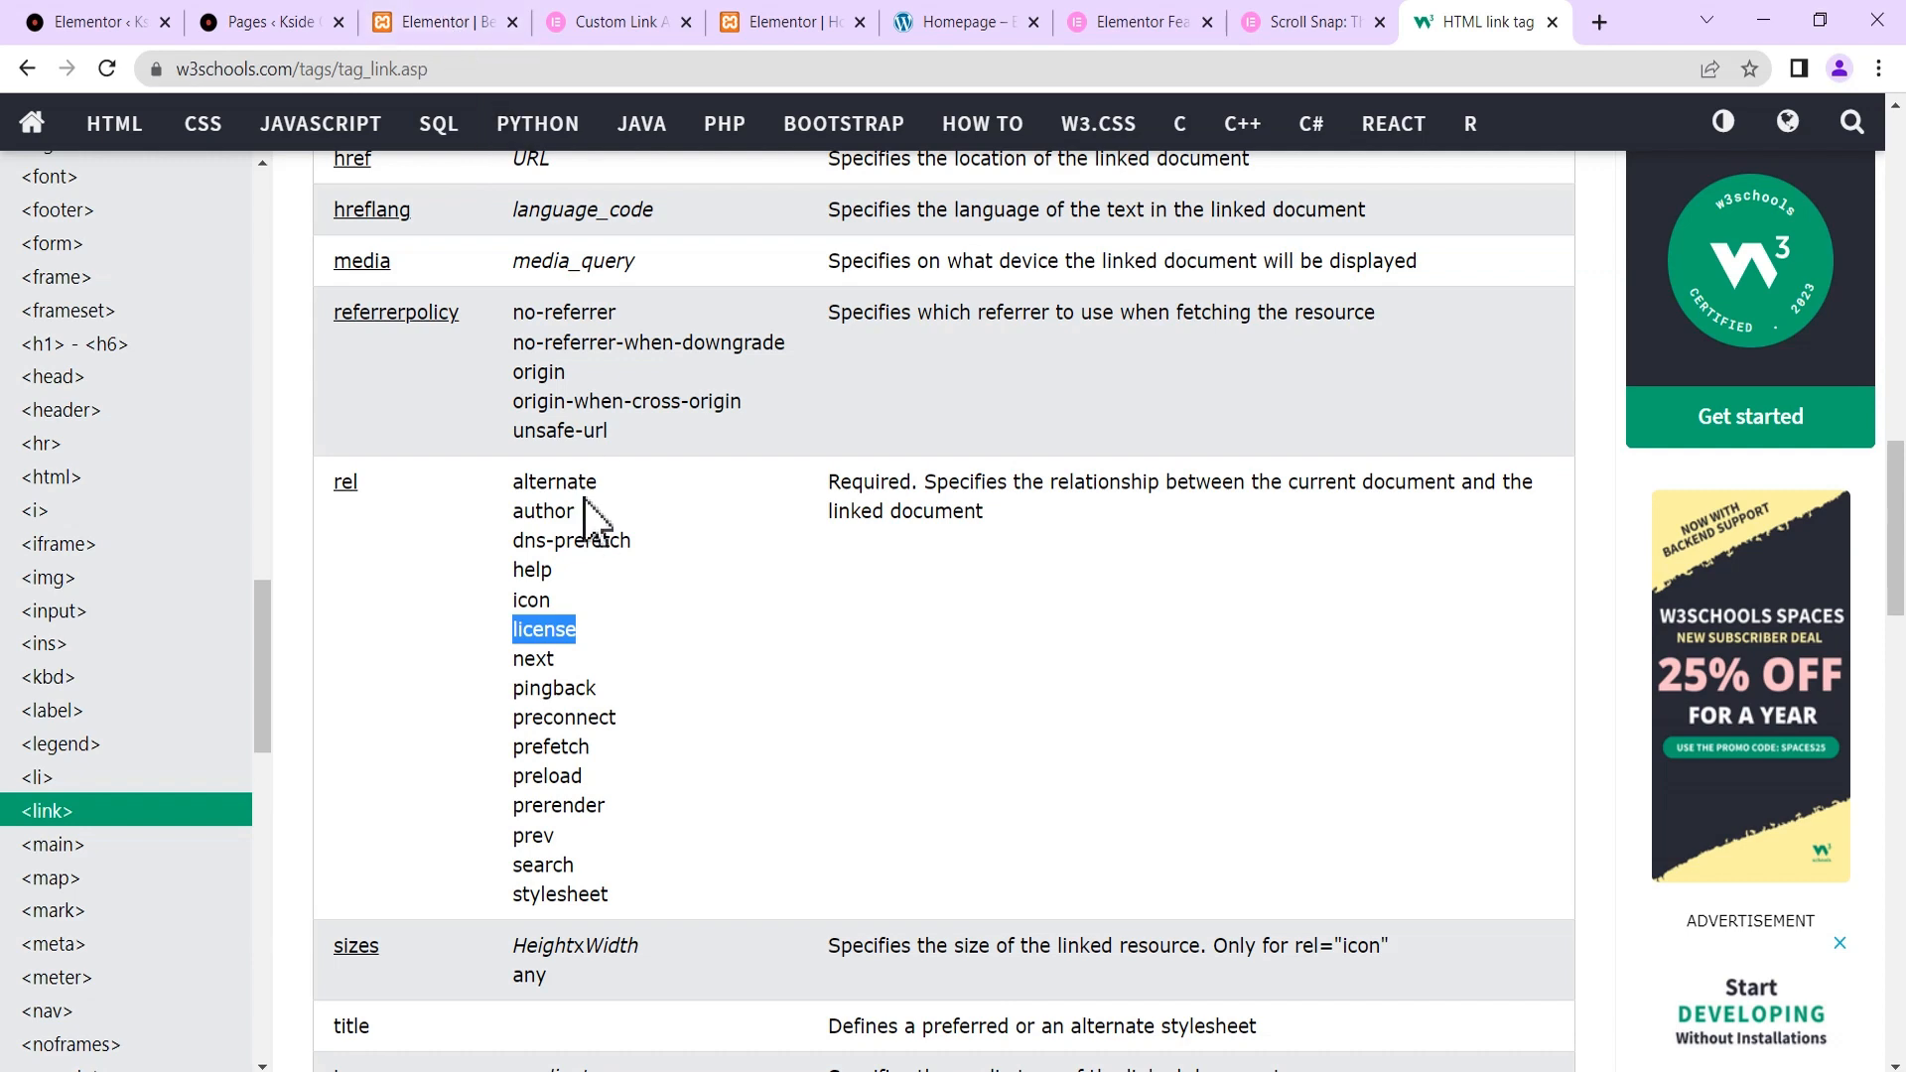
scroll(595, 511, down, 2)
scroll(662, 625, up, 1)
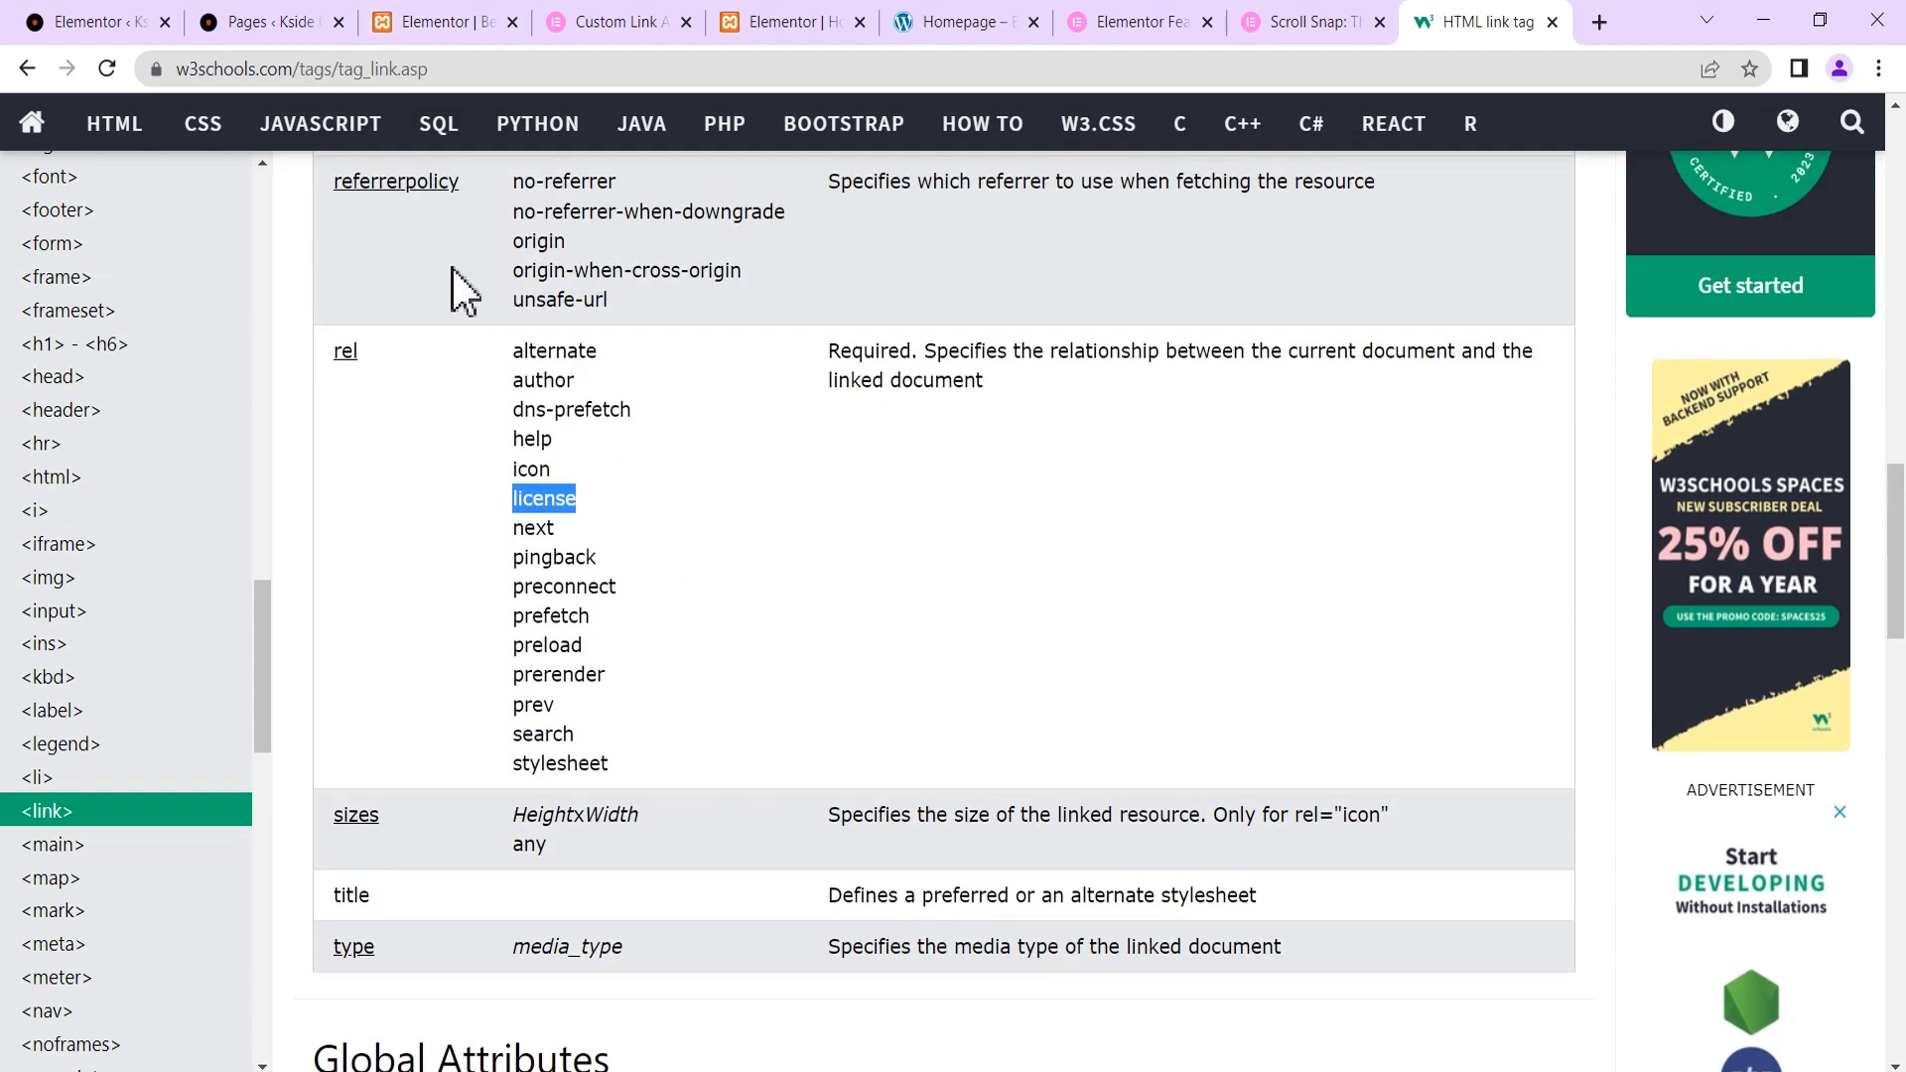
click(453, 24)
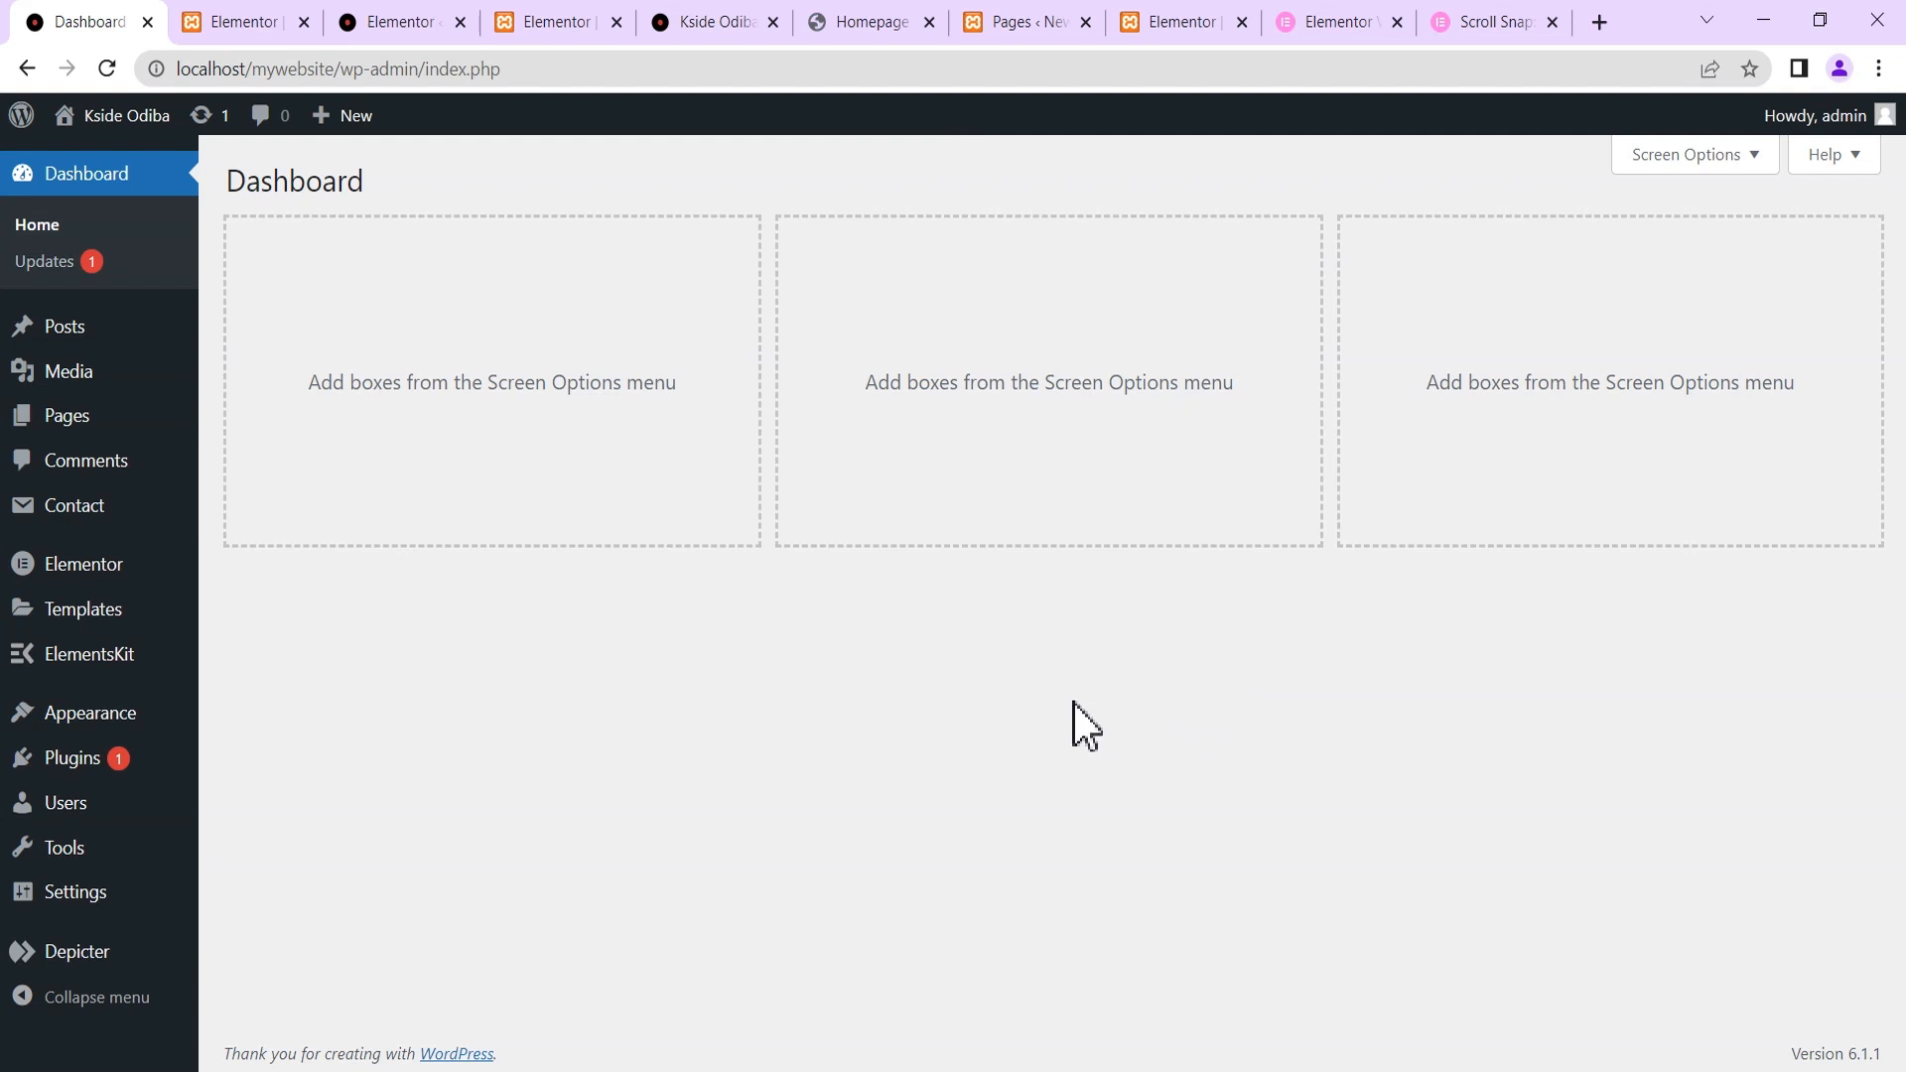
Open the Replace URL settings in Elementor's Tools from the WordPress dashboard.
mouse_move(87, 570)
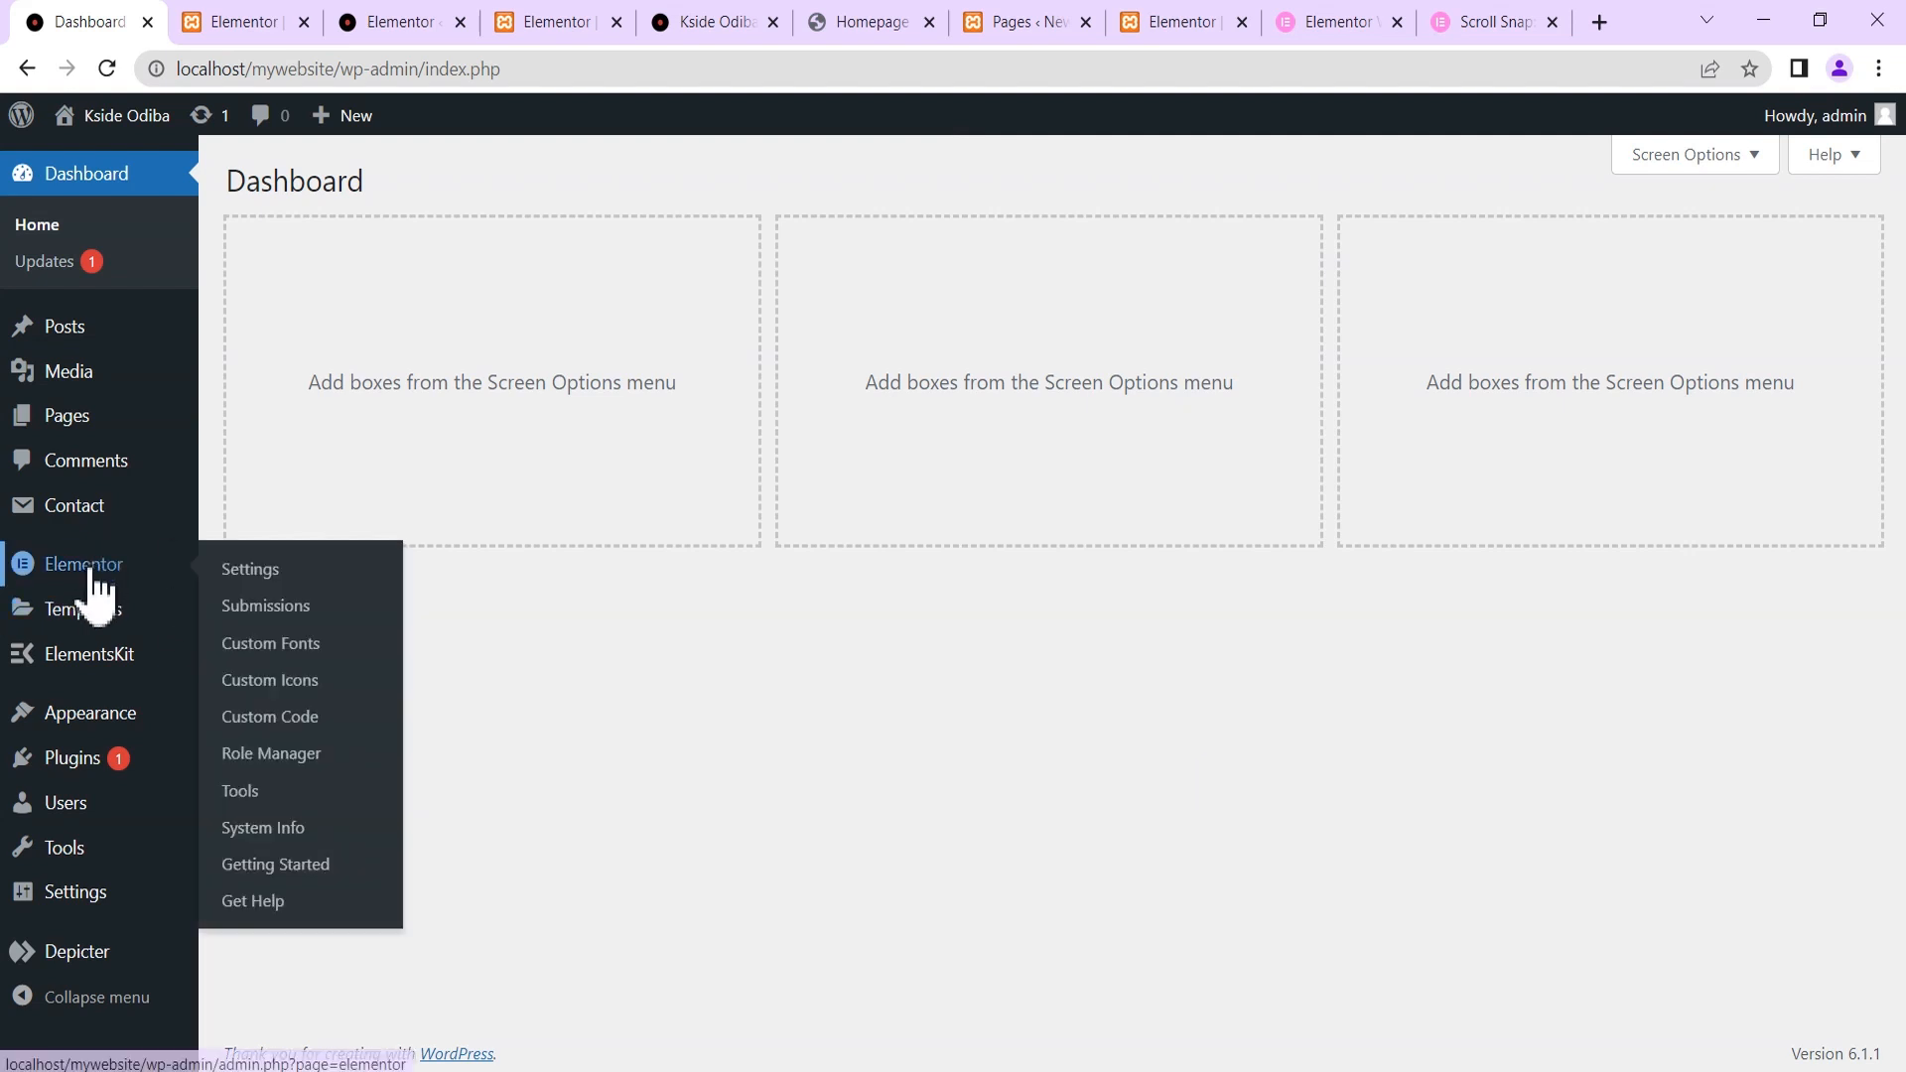
click(256, 791)
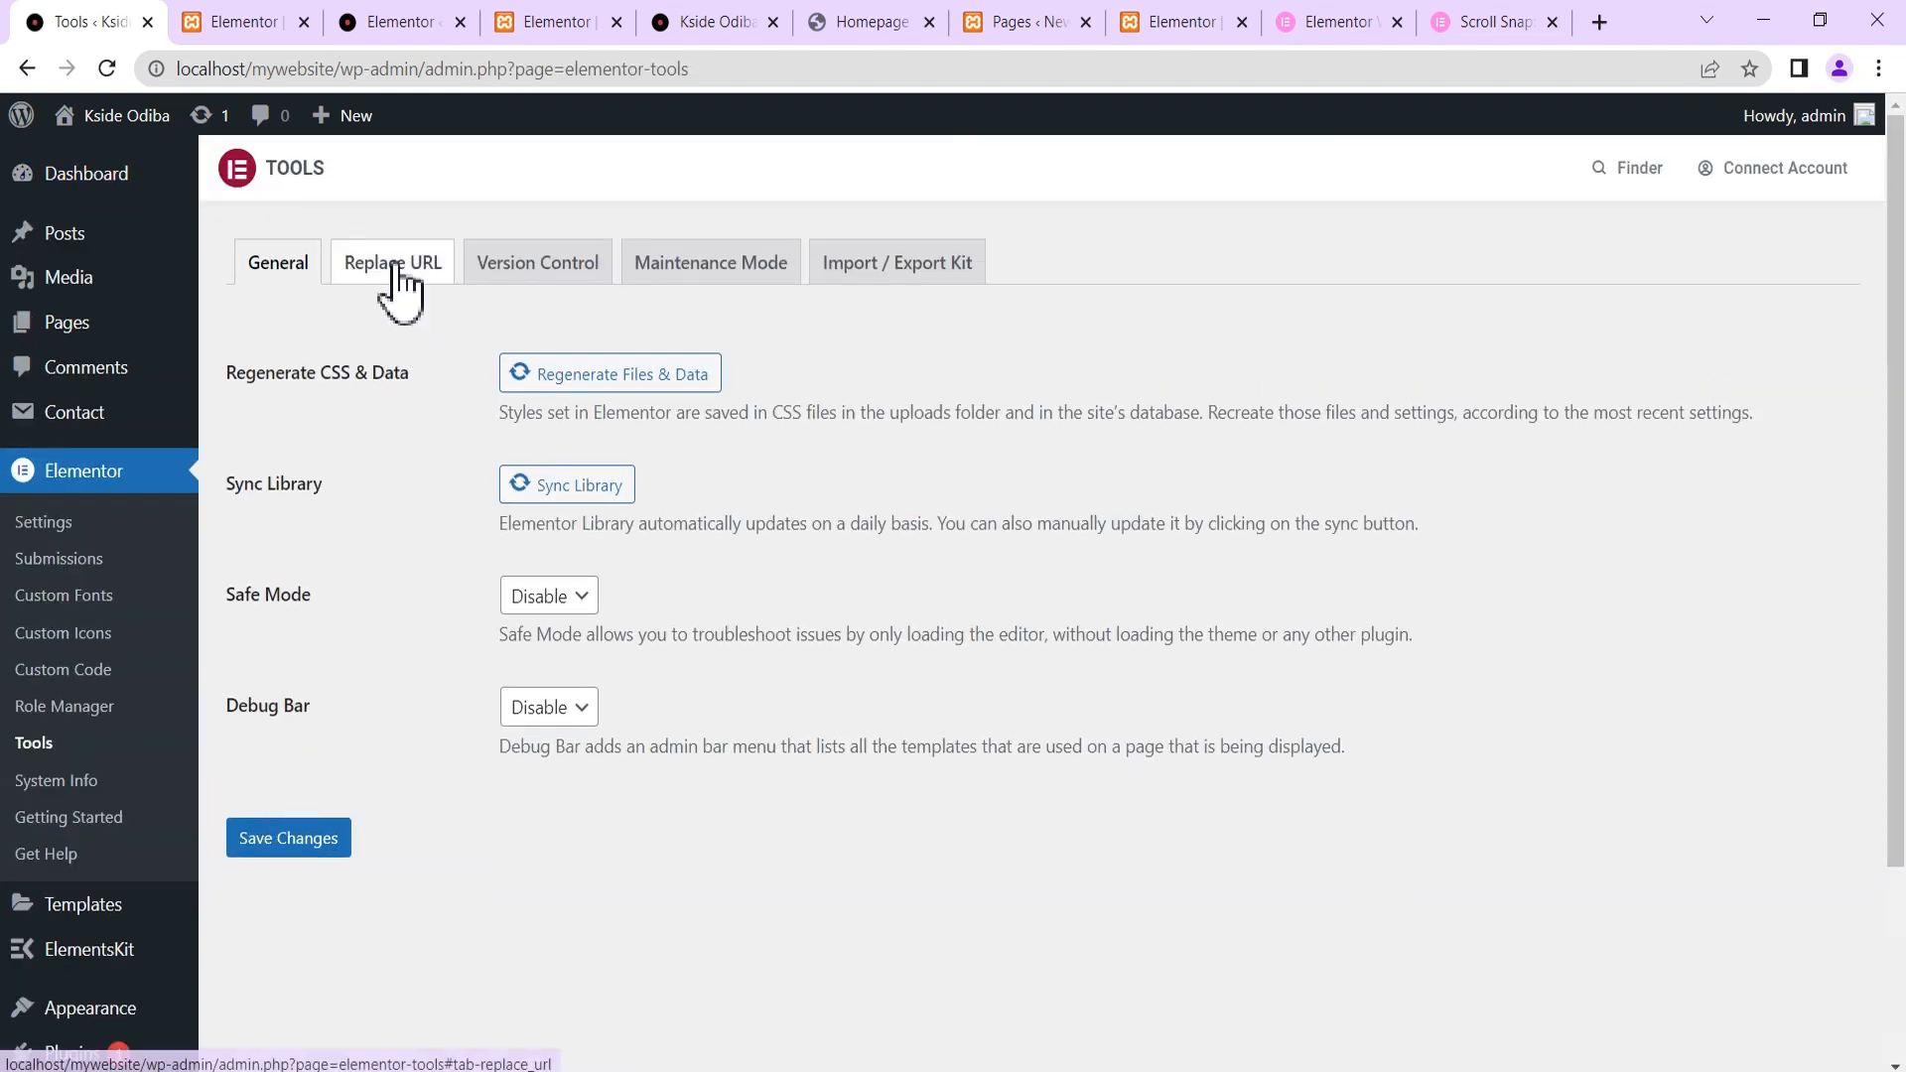
click(400, 274)
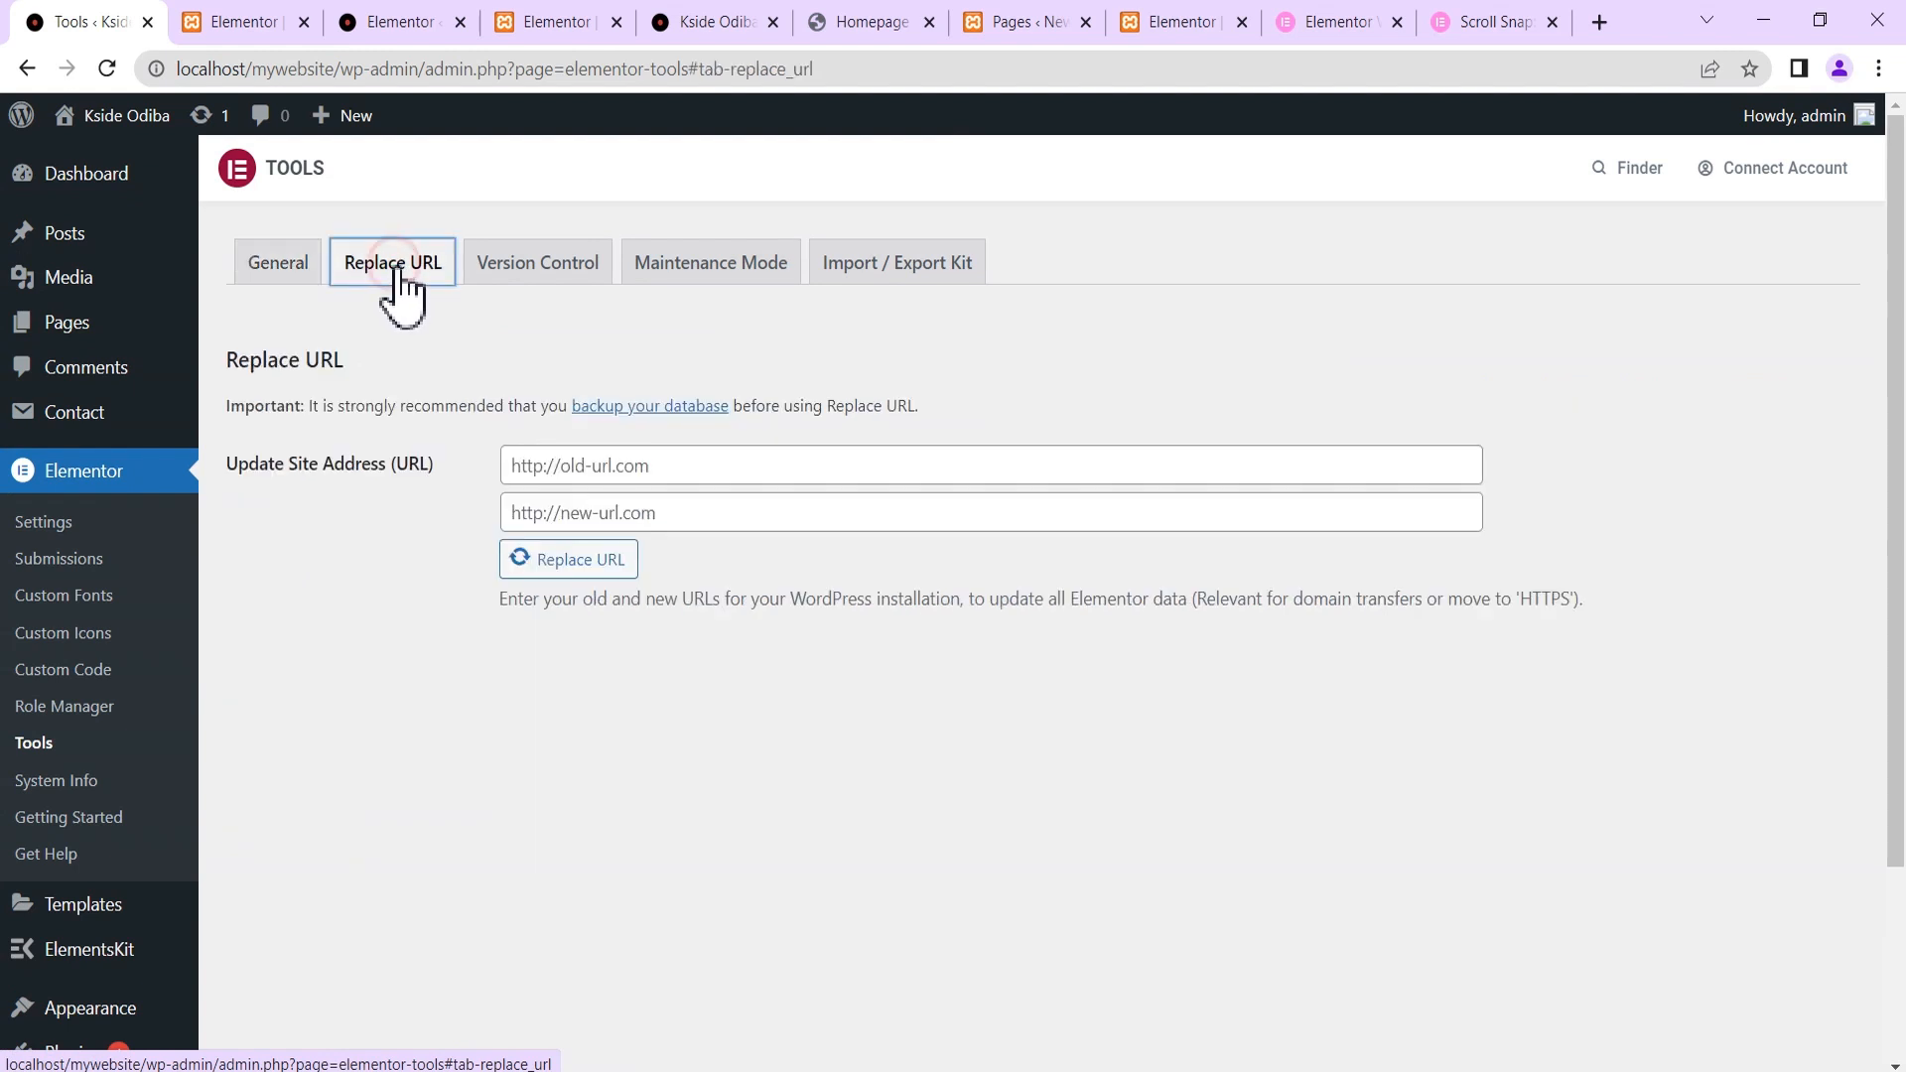
click(677, 473)
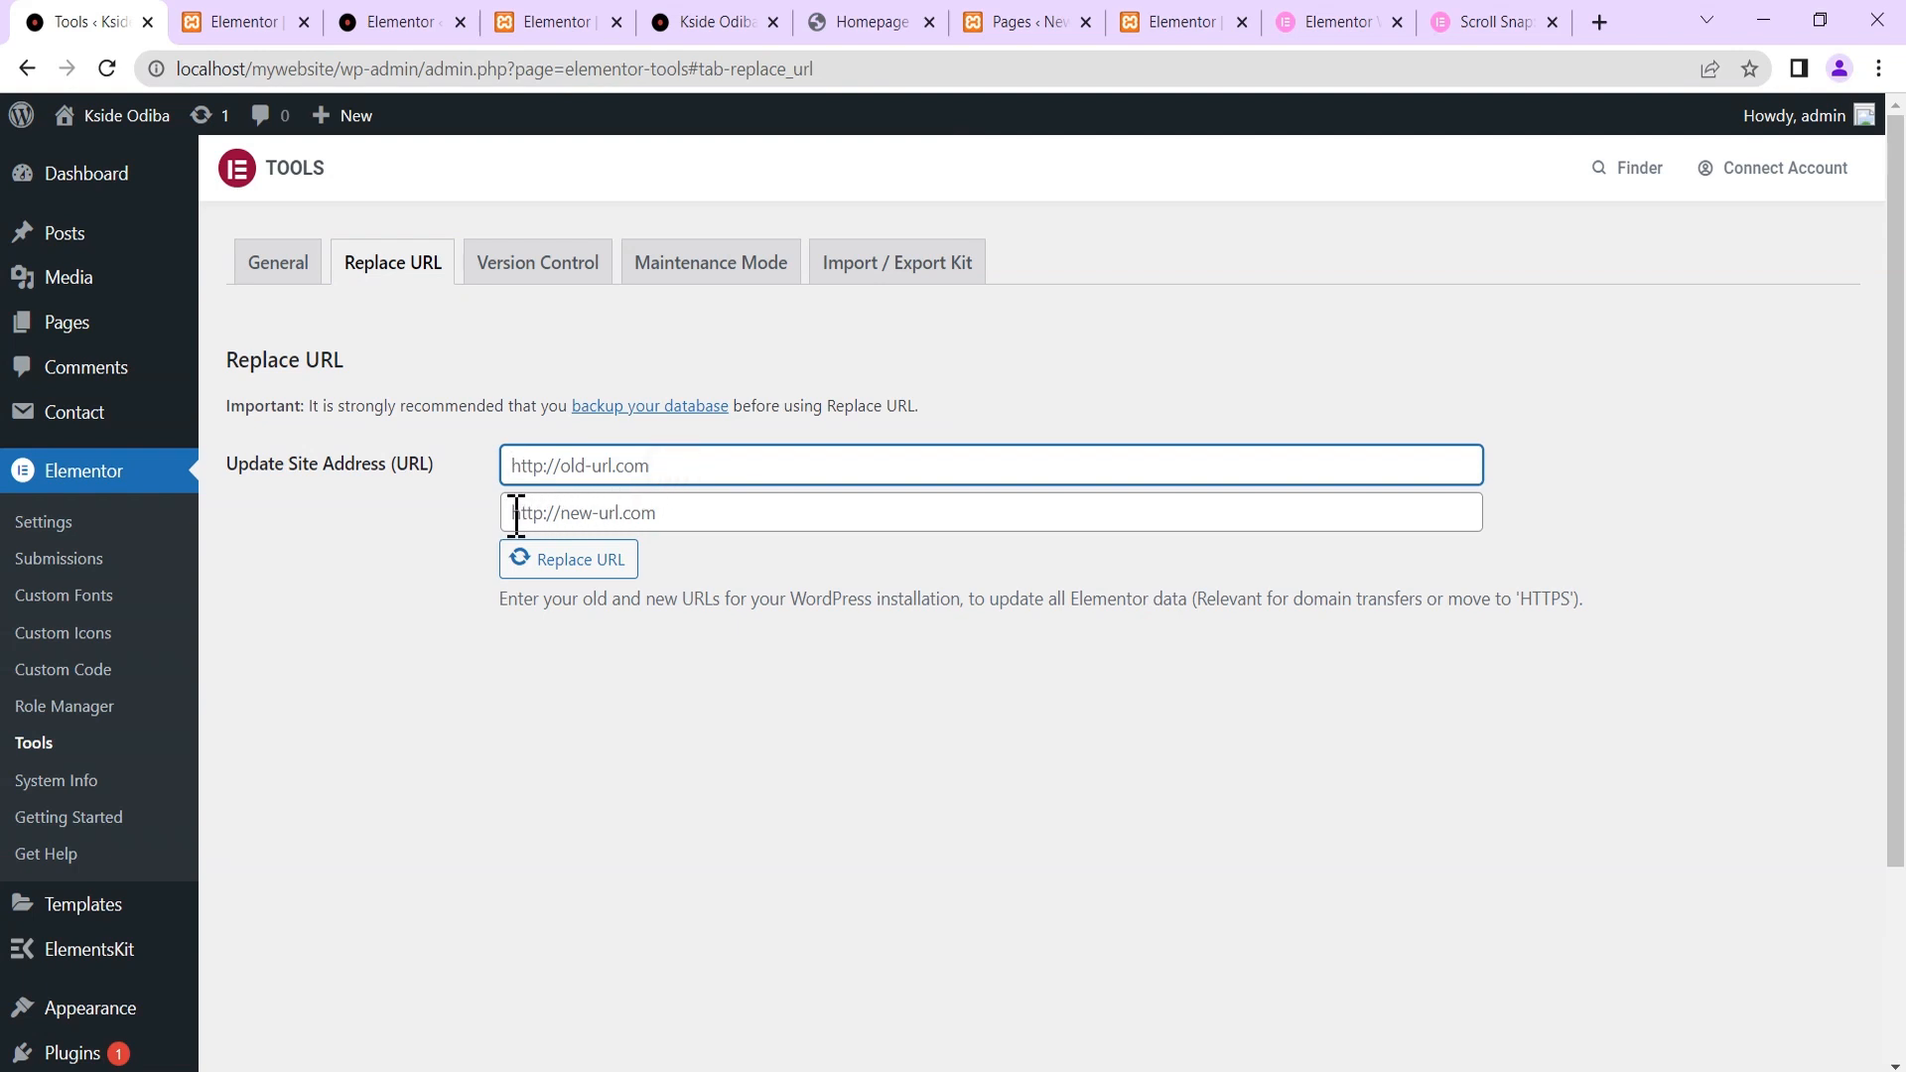
click(685, 514)
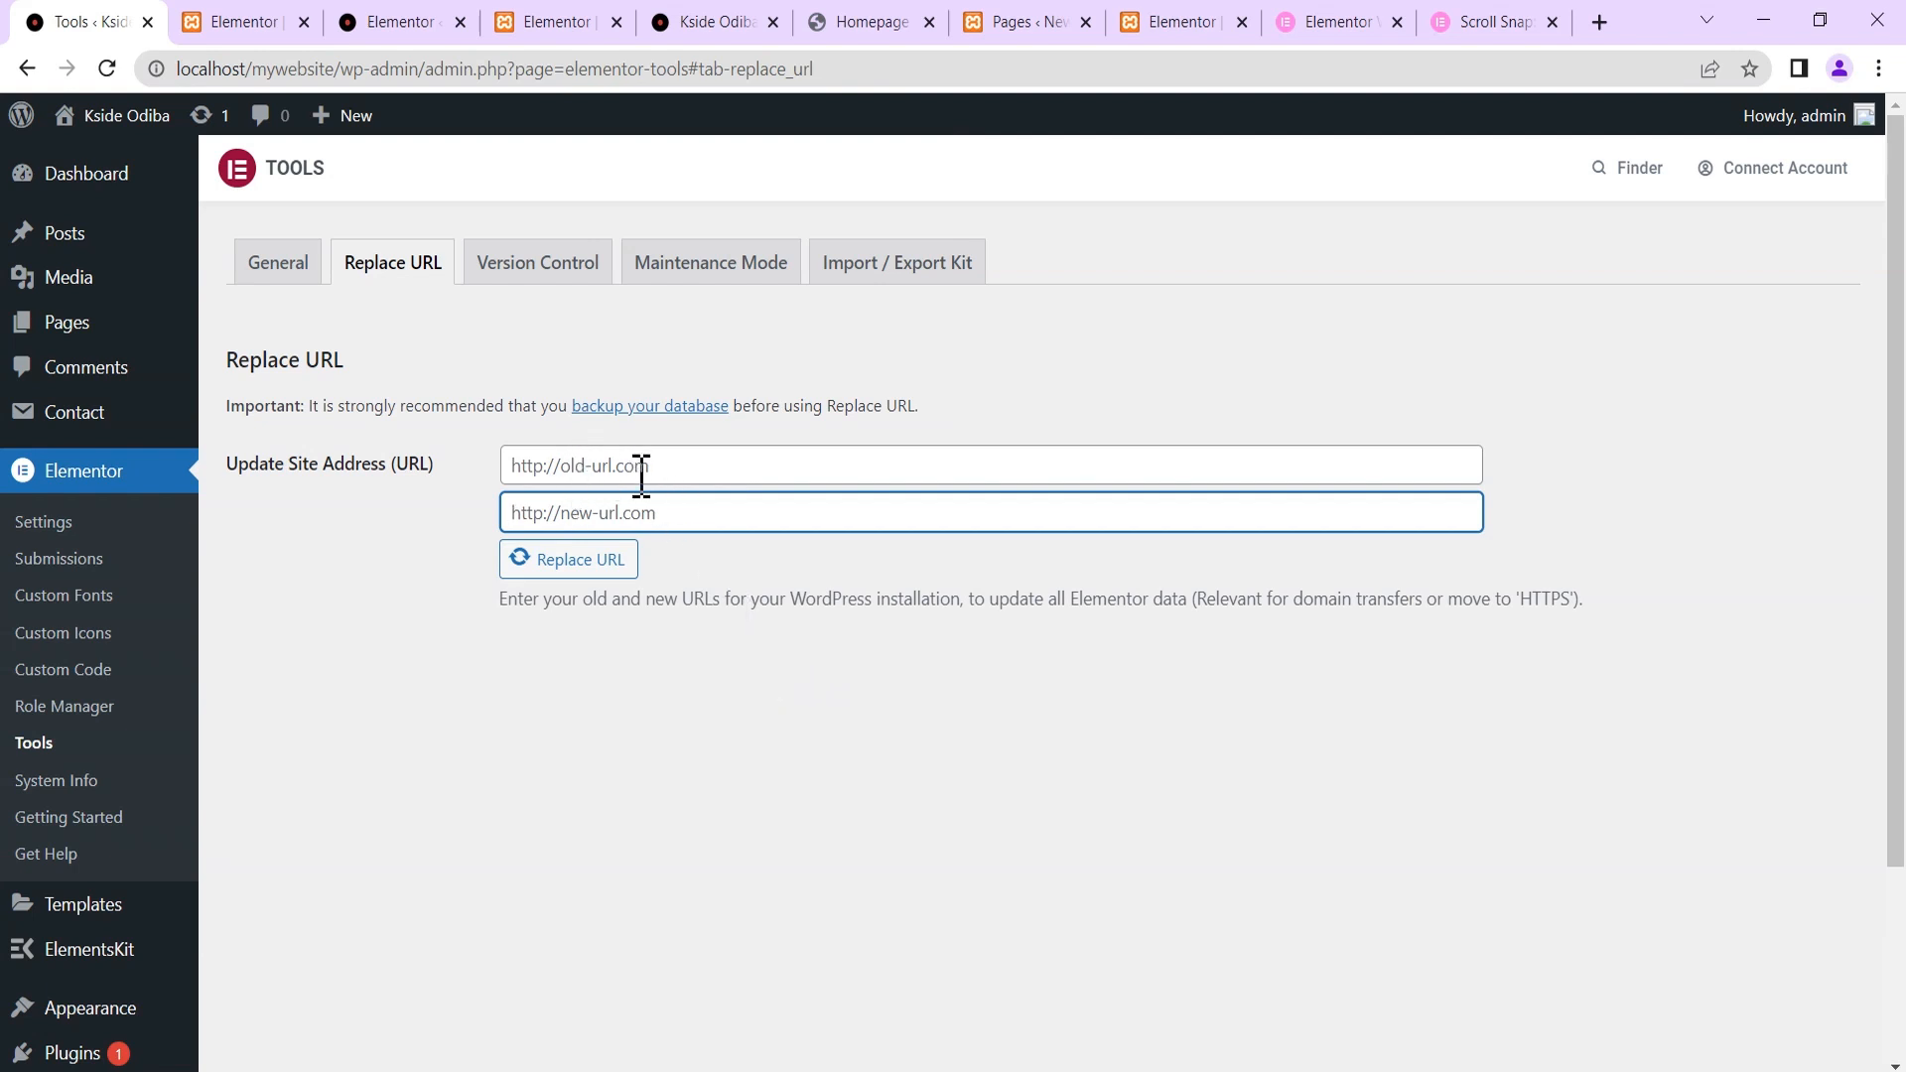
click(519, 466)
text(t)
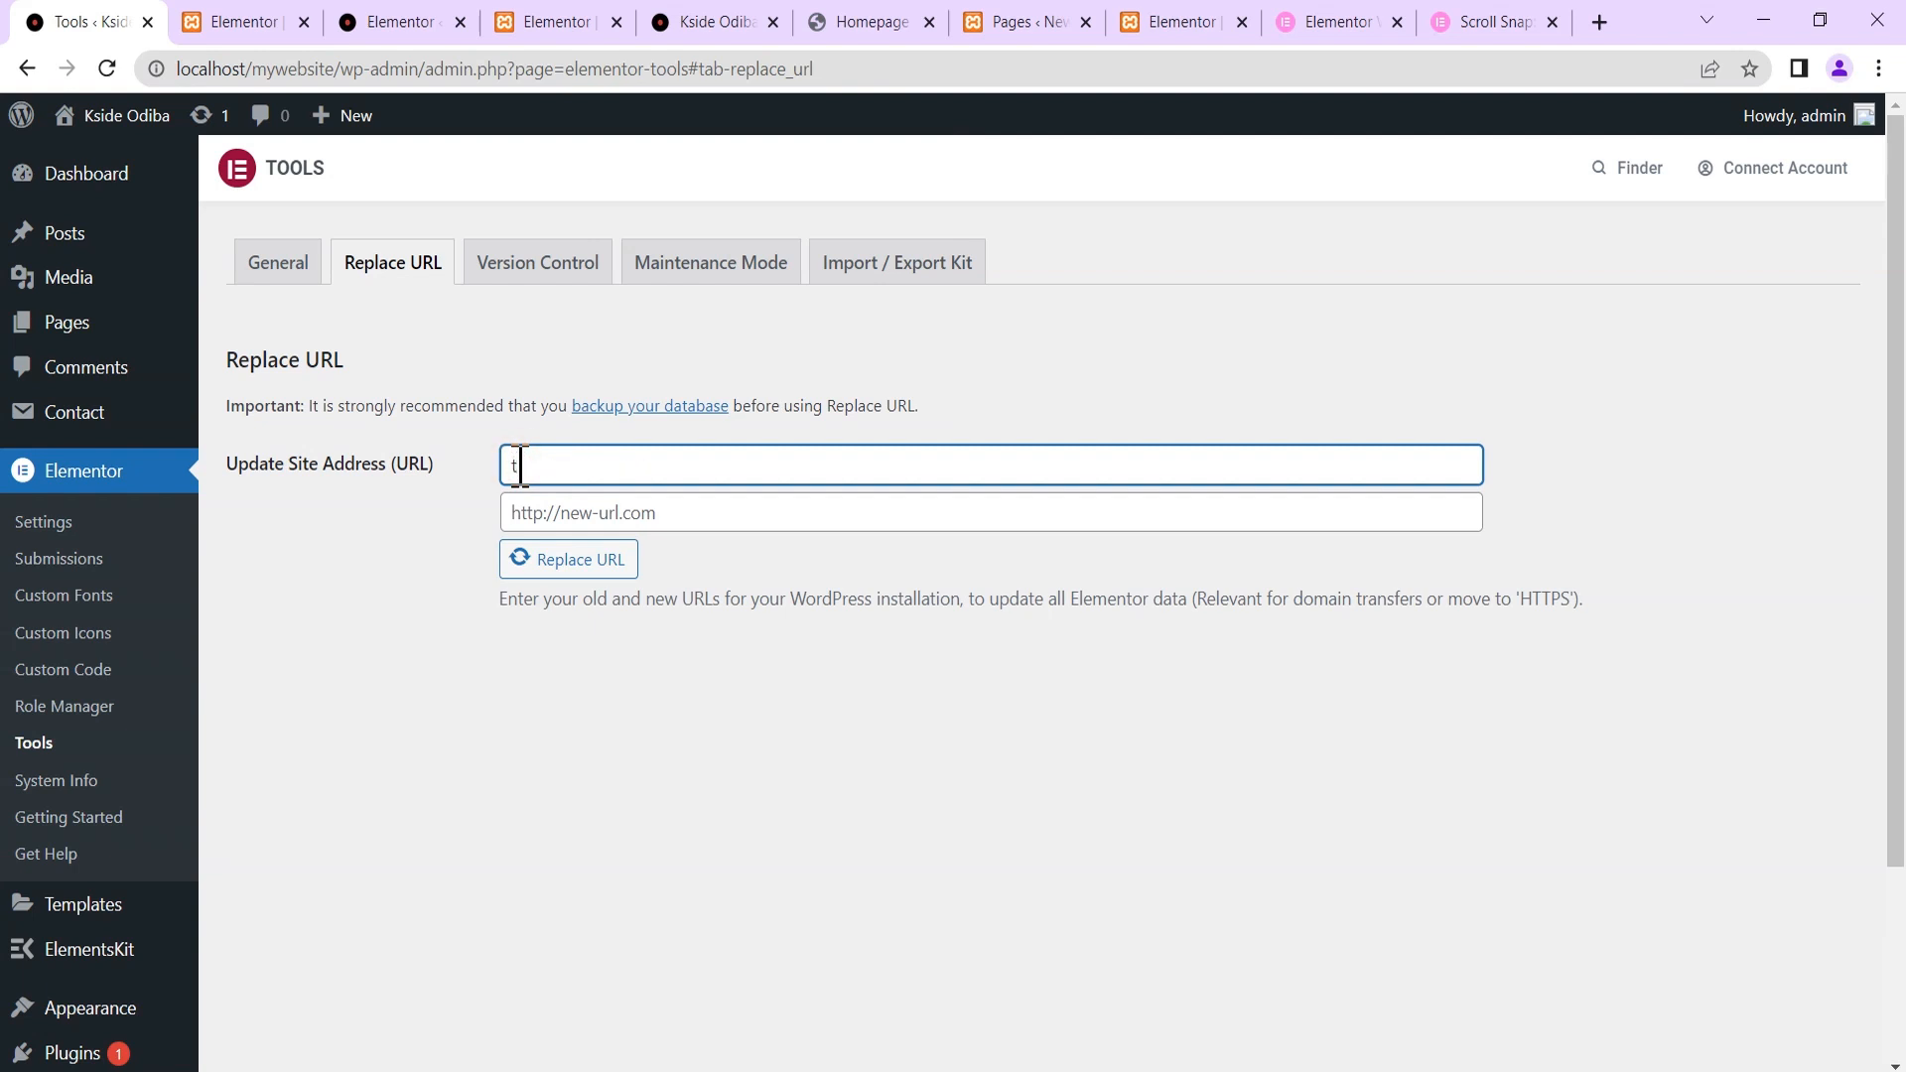
key(BackSpace)
text(http://)
click(544, 515)
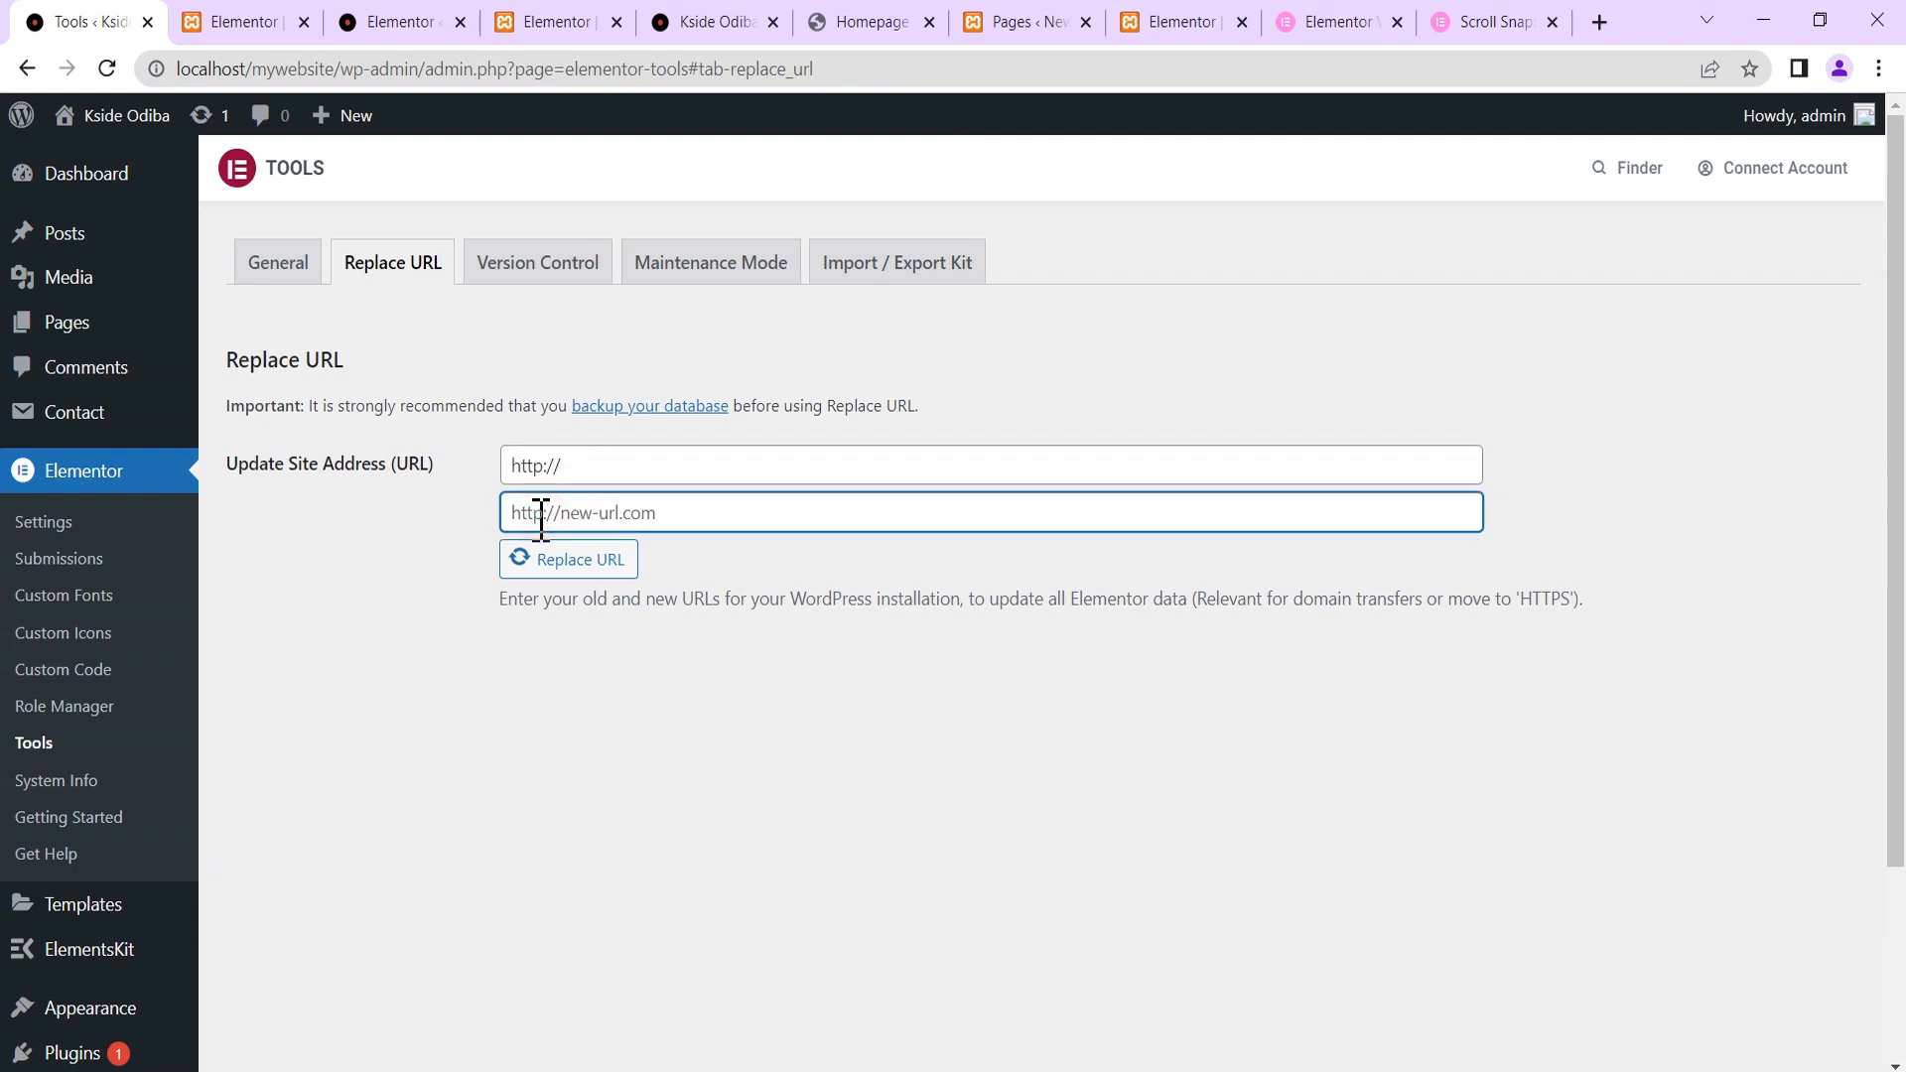
click(565, 468)
key(ctrl+a)
key(ctrl+c)
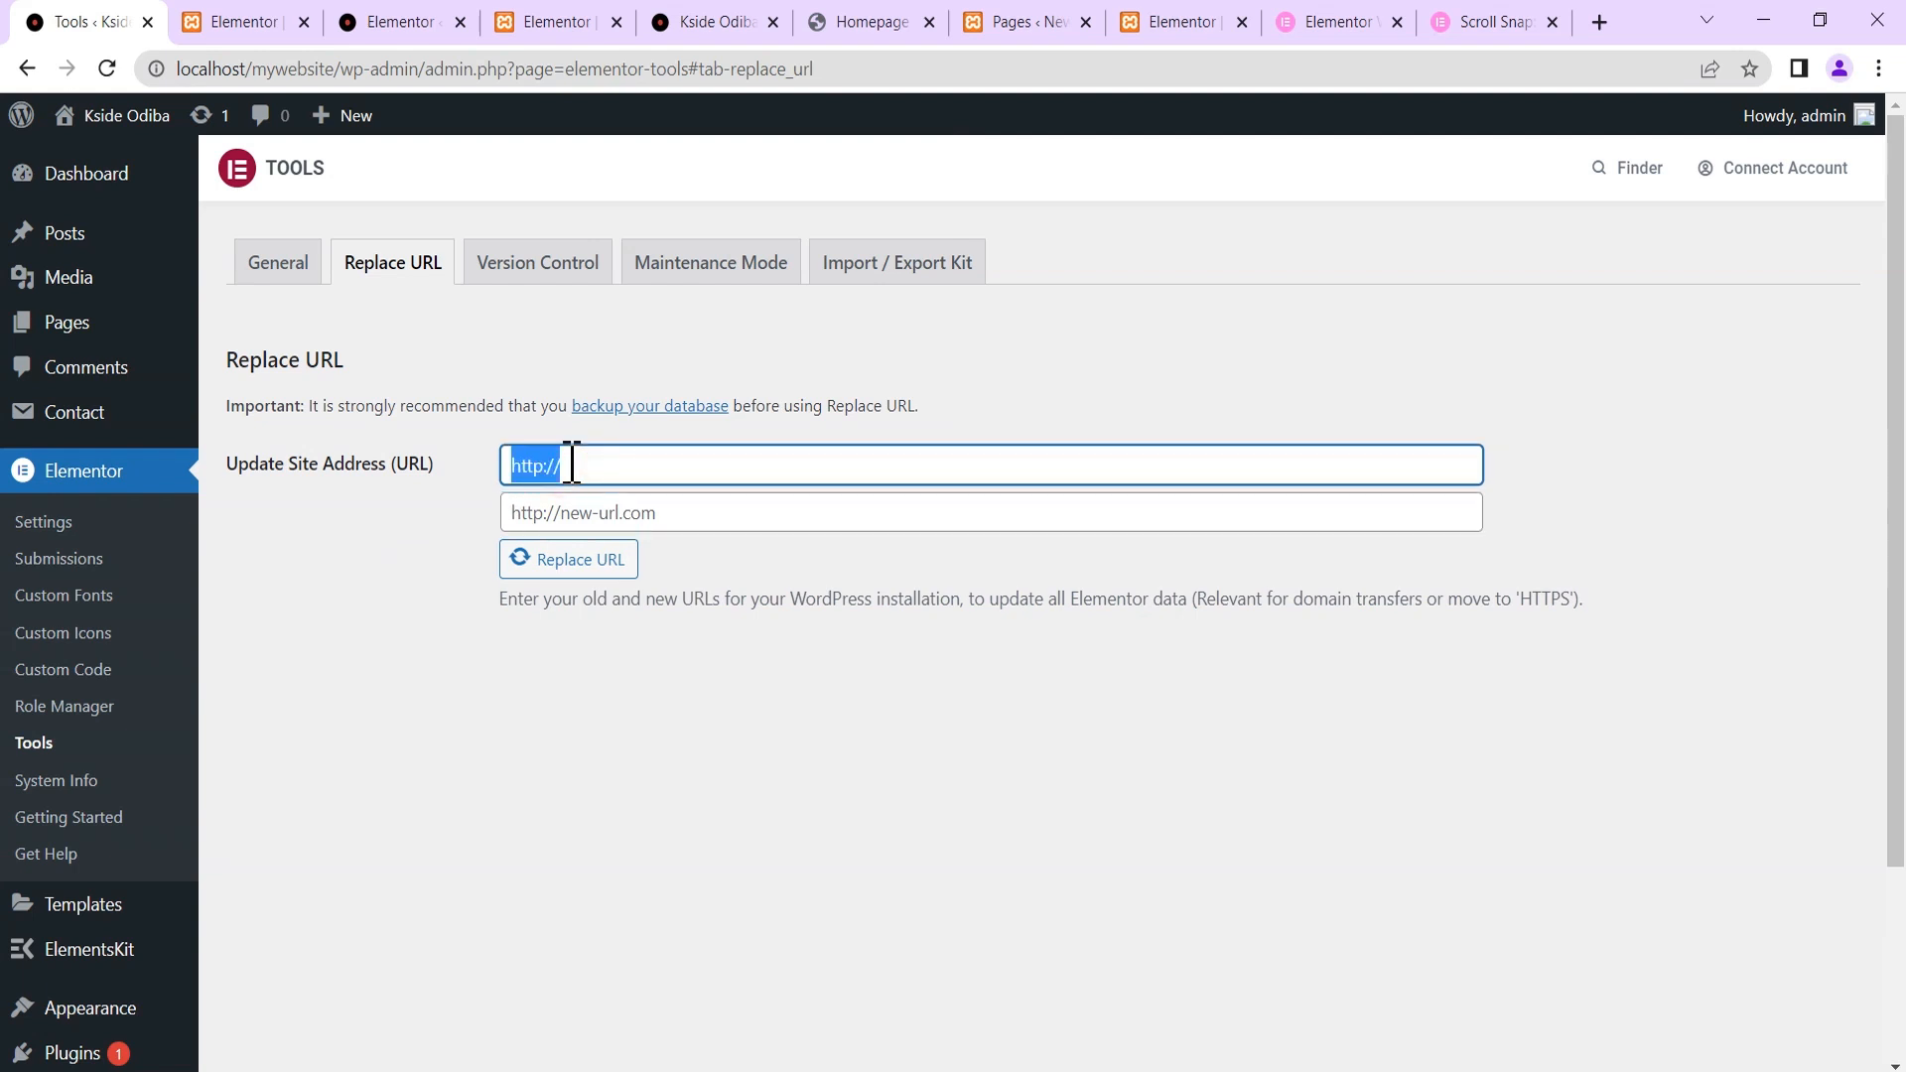
click(566, 512)
key(ctrl+v)
click(545, 514)
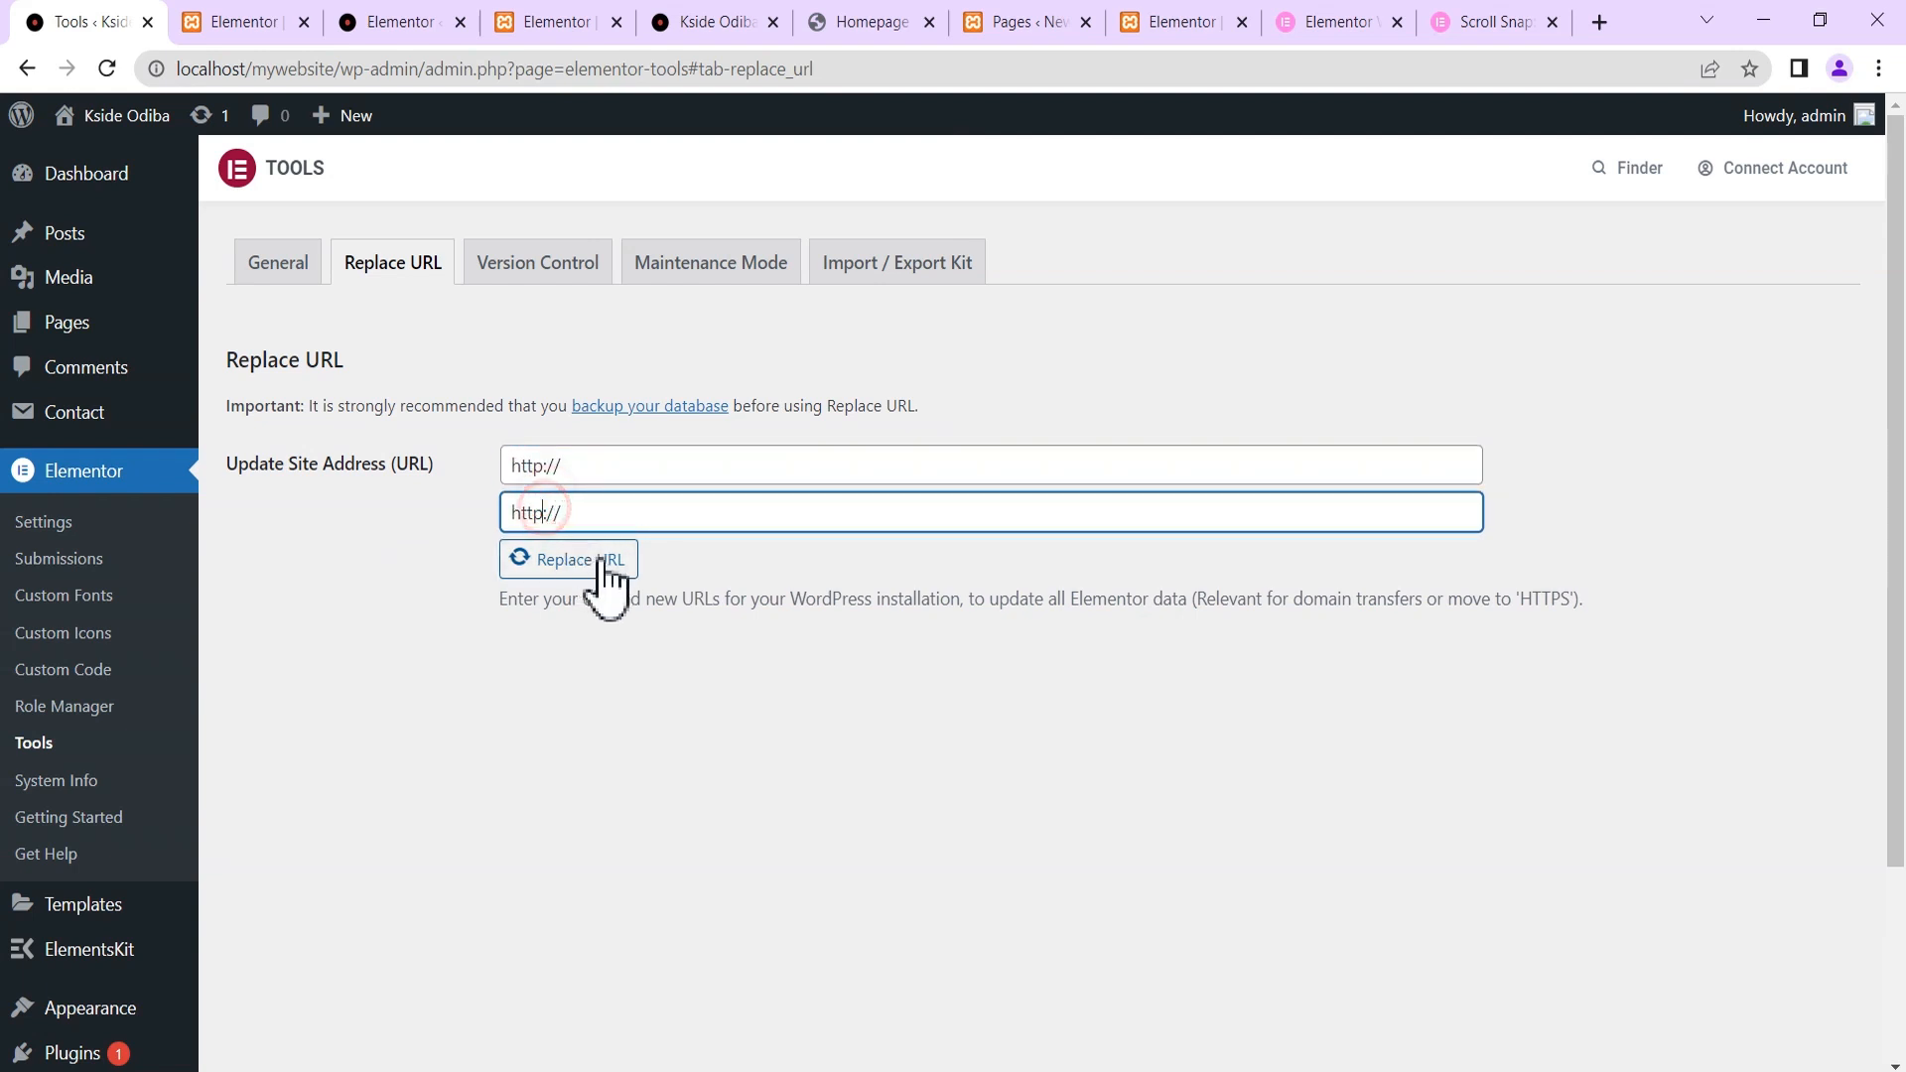
text(s)
click(610, 512)
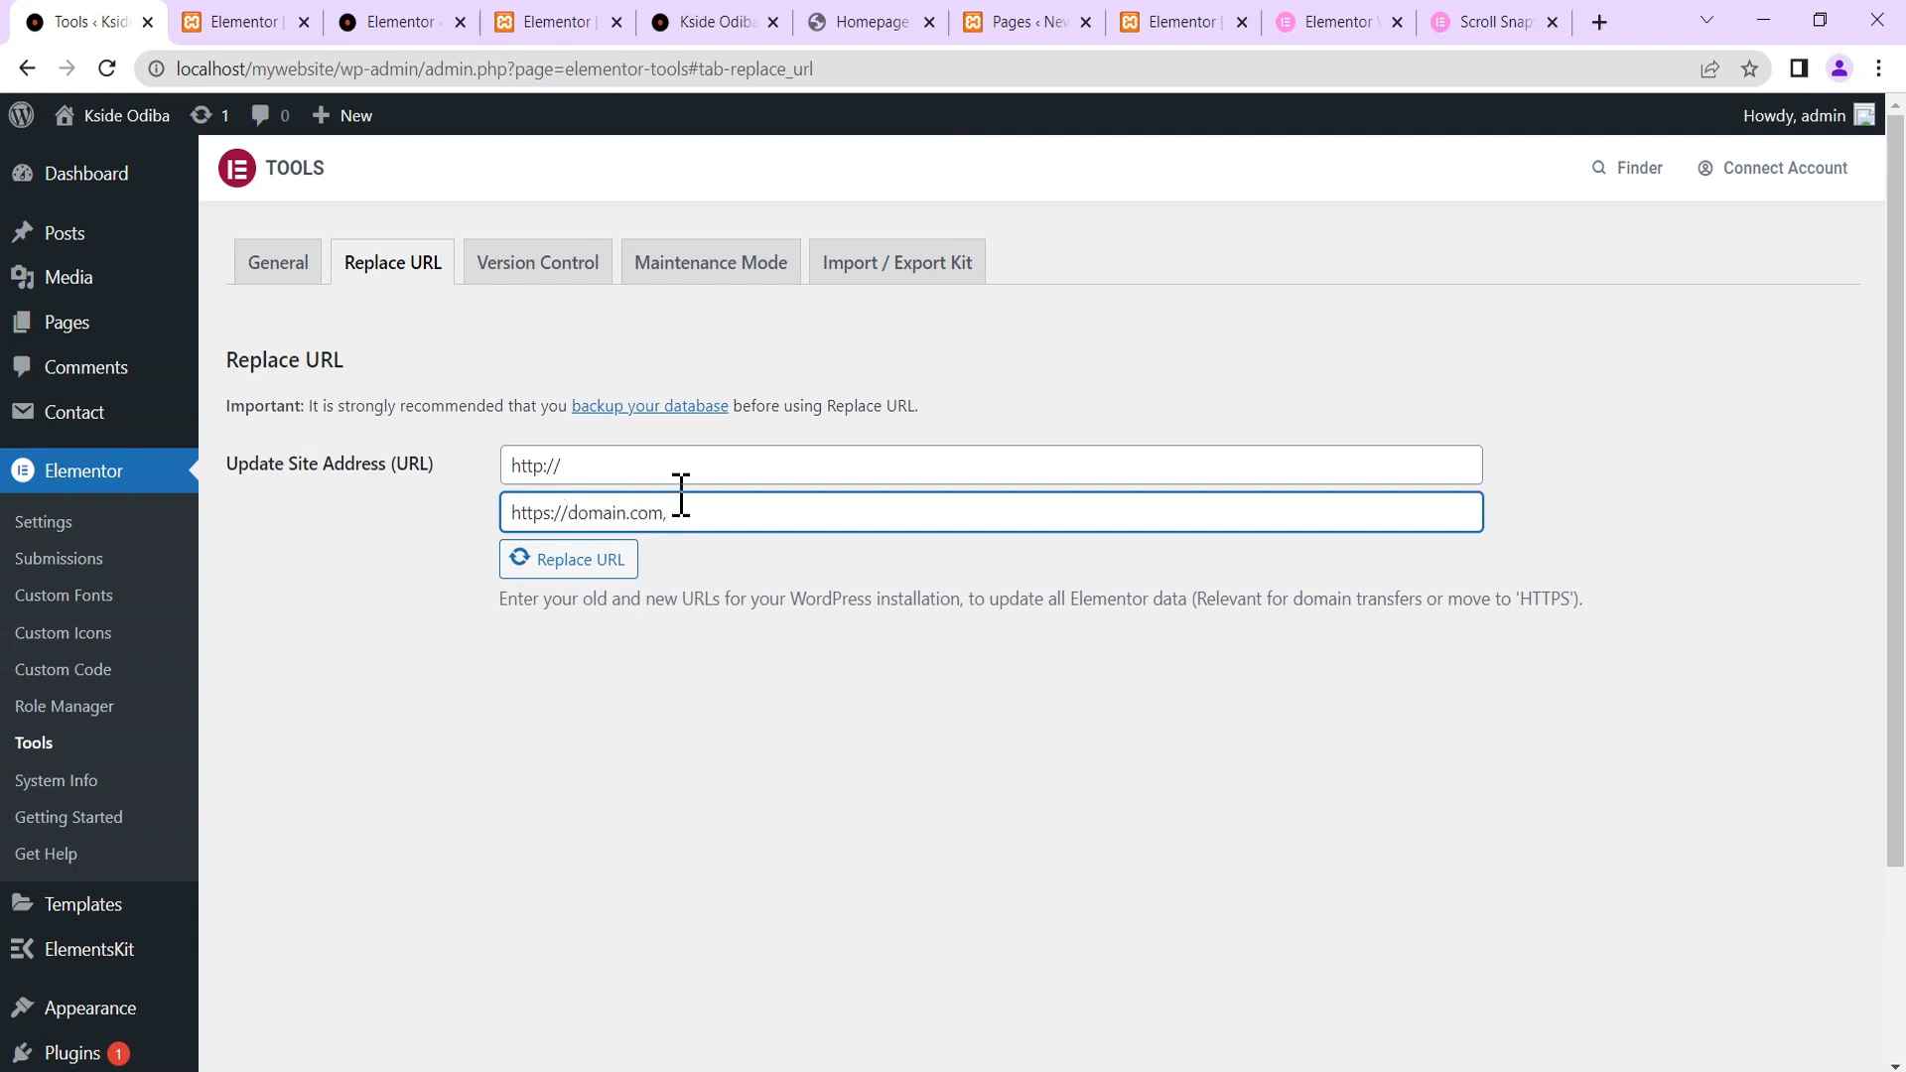
key(BackSpace)
drag(681, 521, 575, 515)
key(ctrl+c)
click(623, 473)
key(ctrl+v)
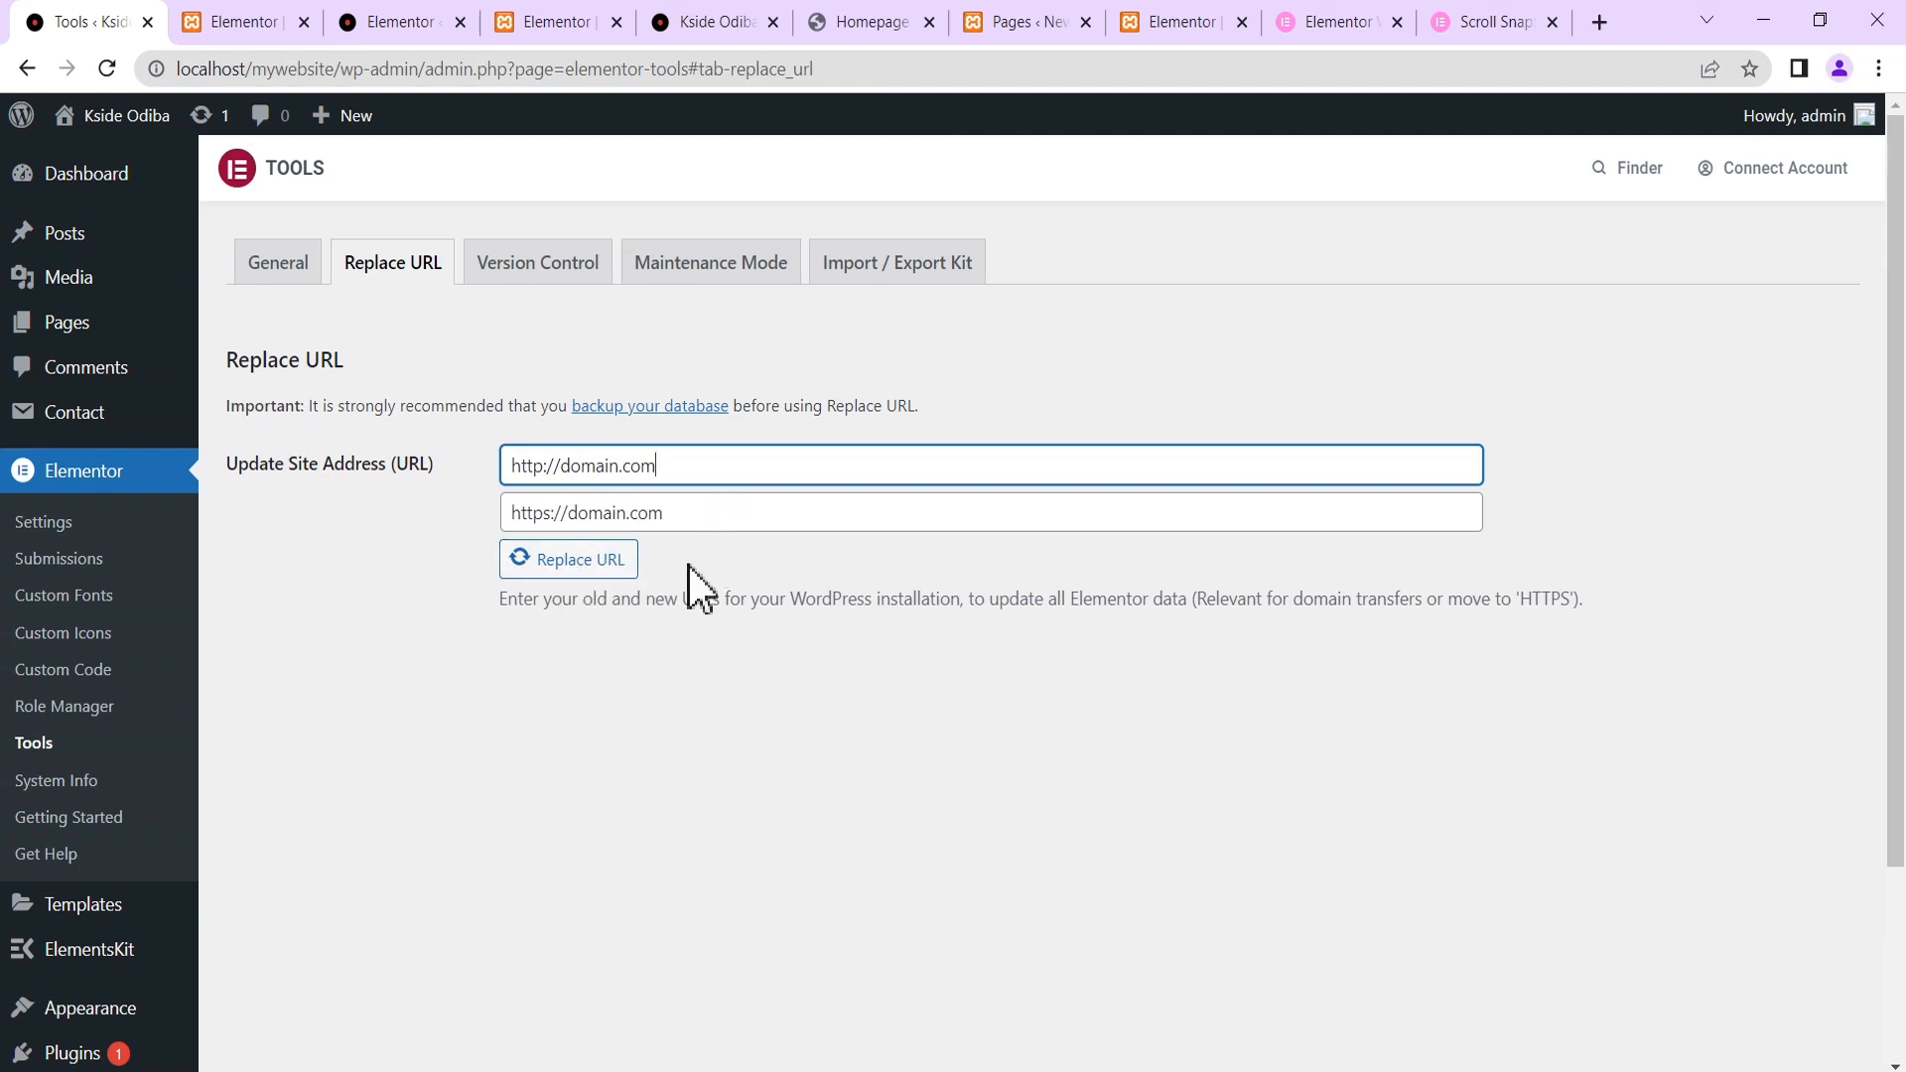
click(281, 274)
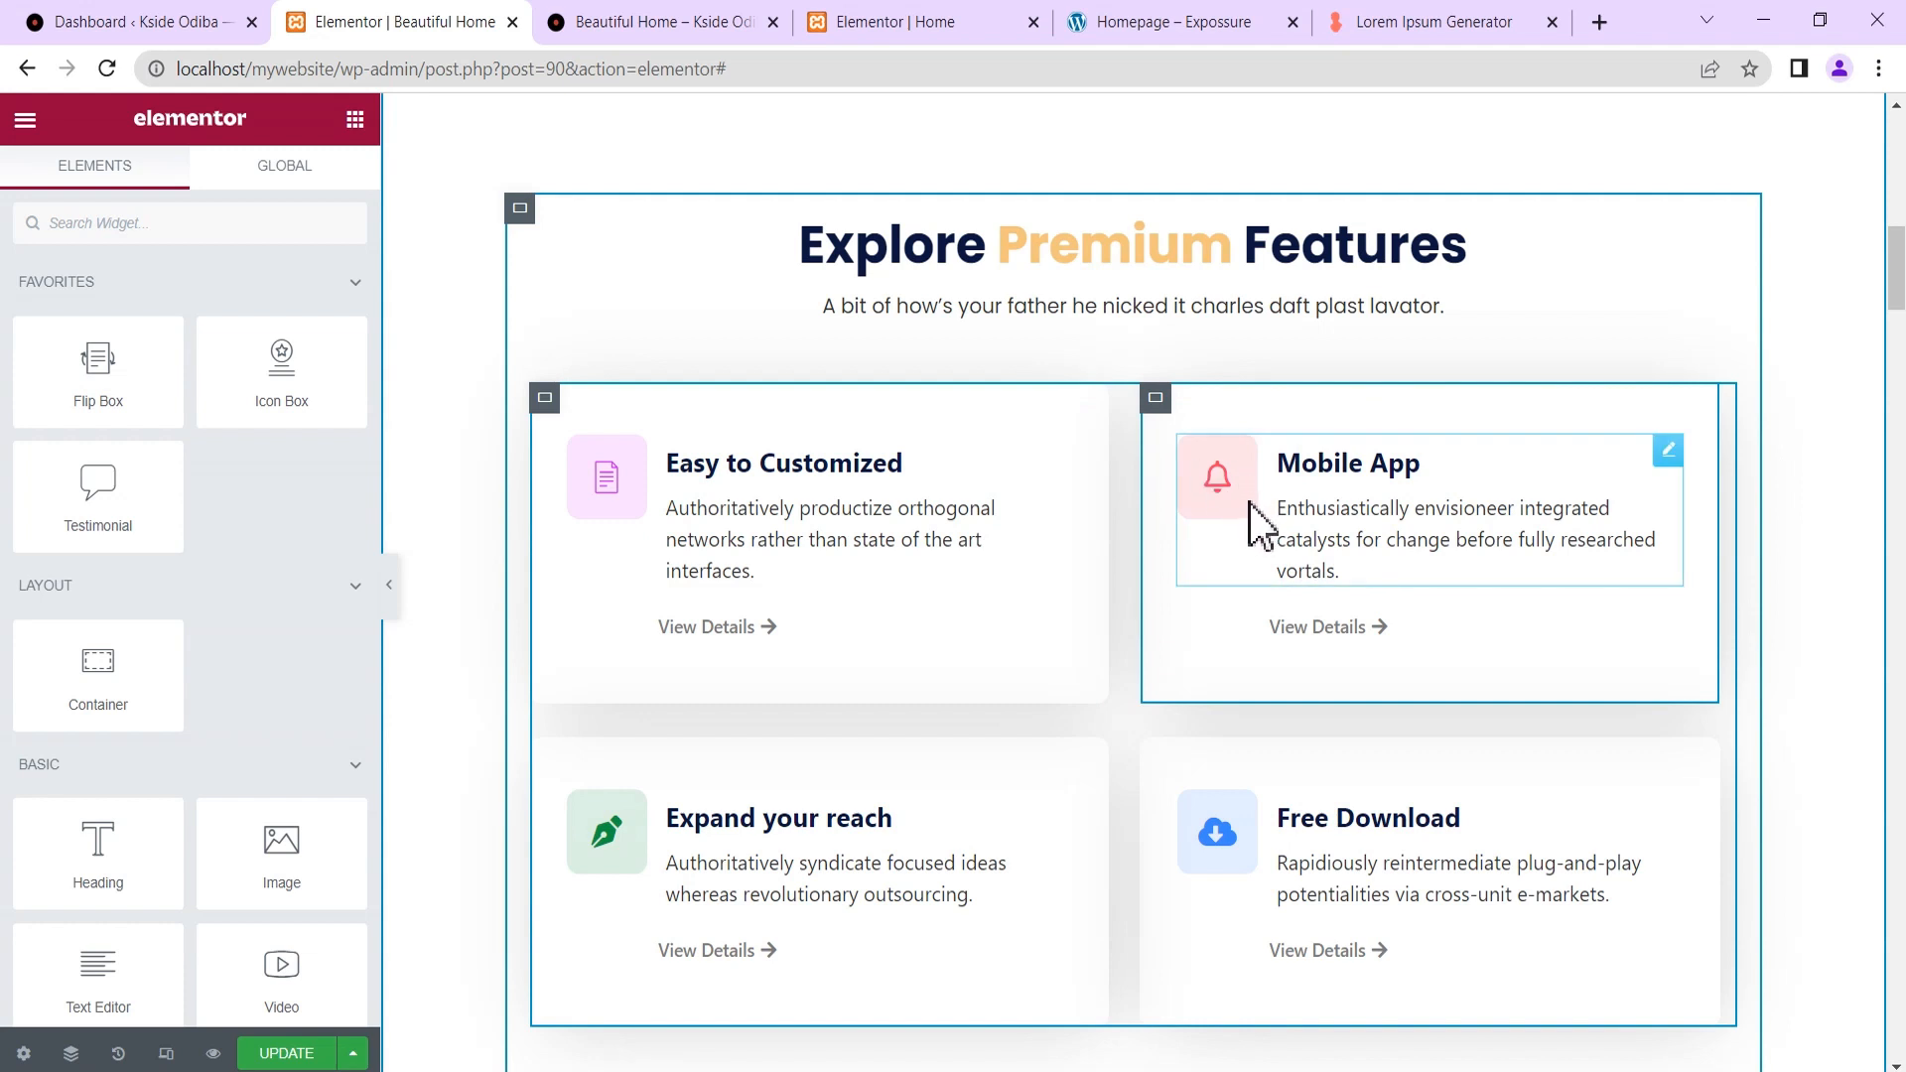
Save the Mobile App container on the Beautiful Home page to the library as a template named temp 1.
right_click(1229, 407)
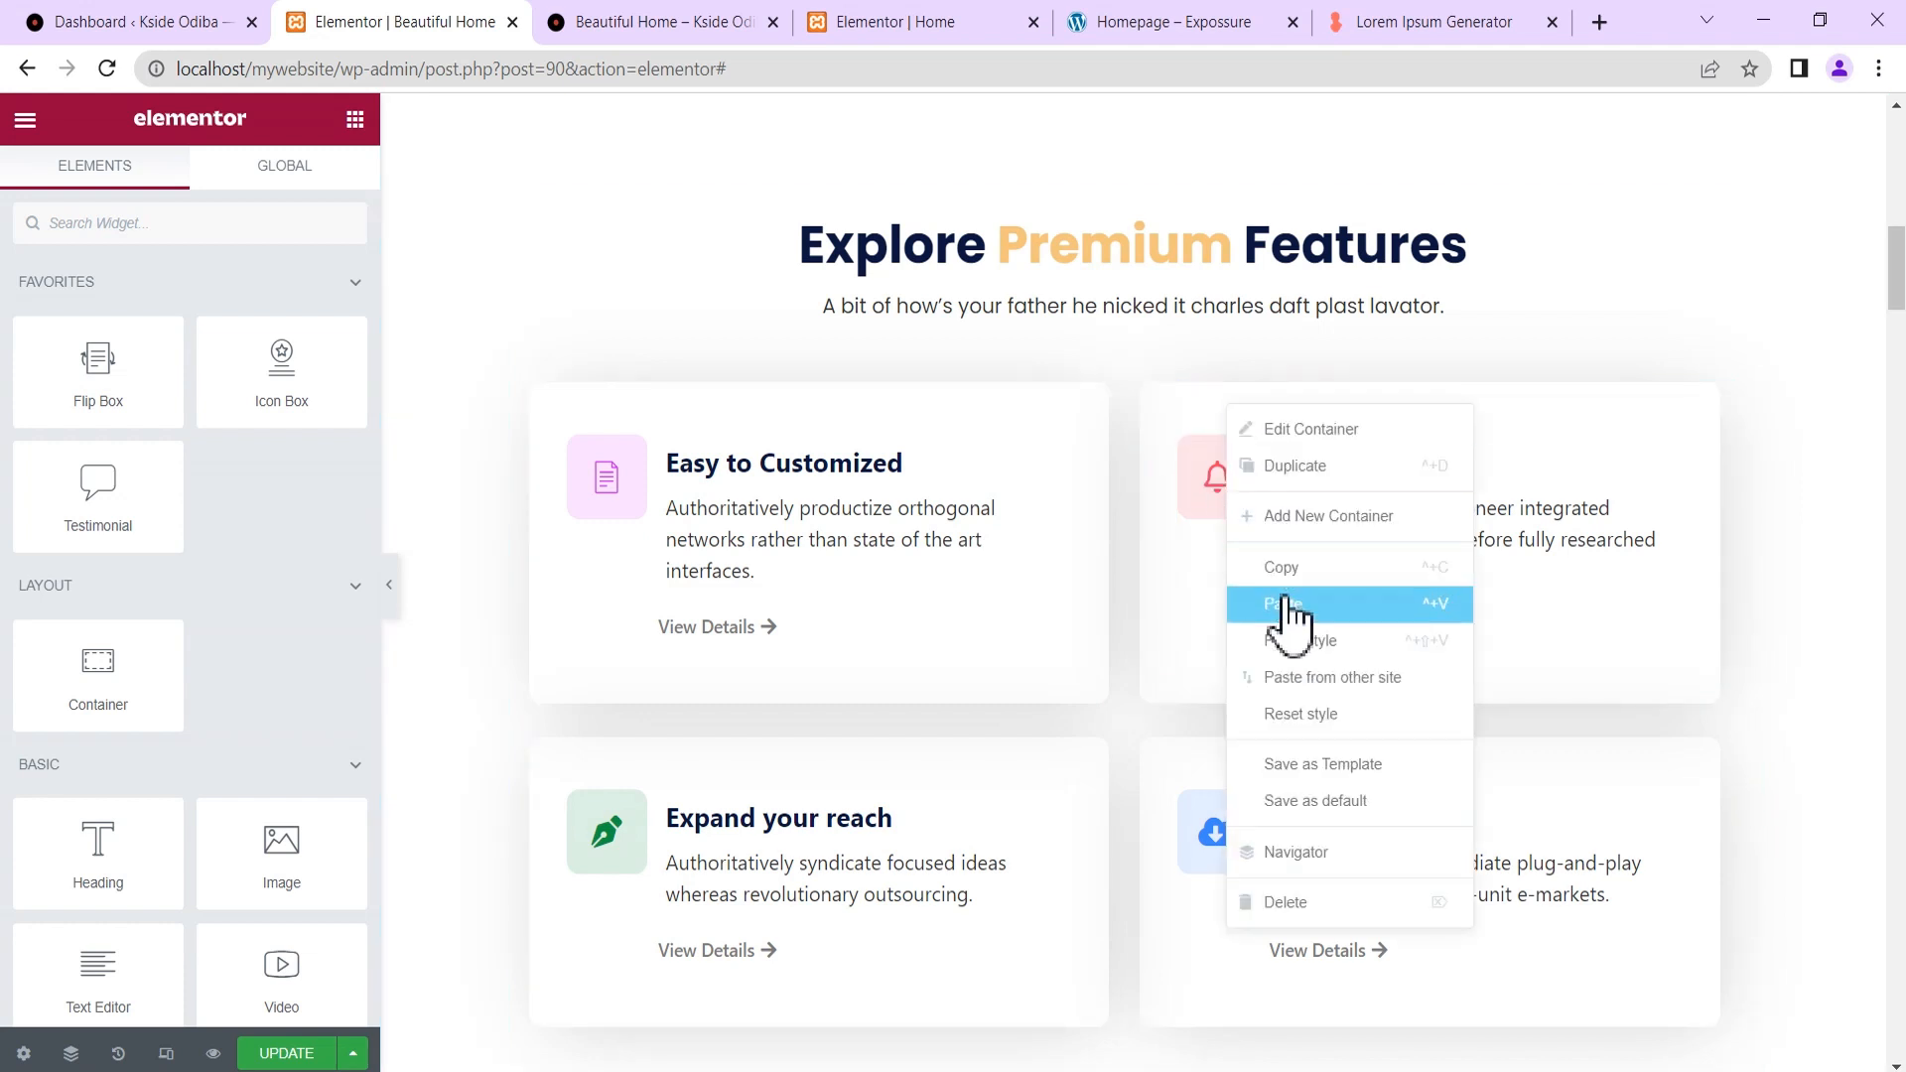
click(1312, 766)
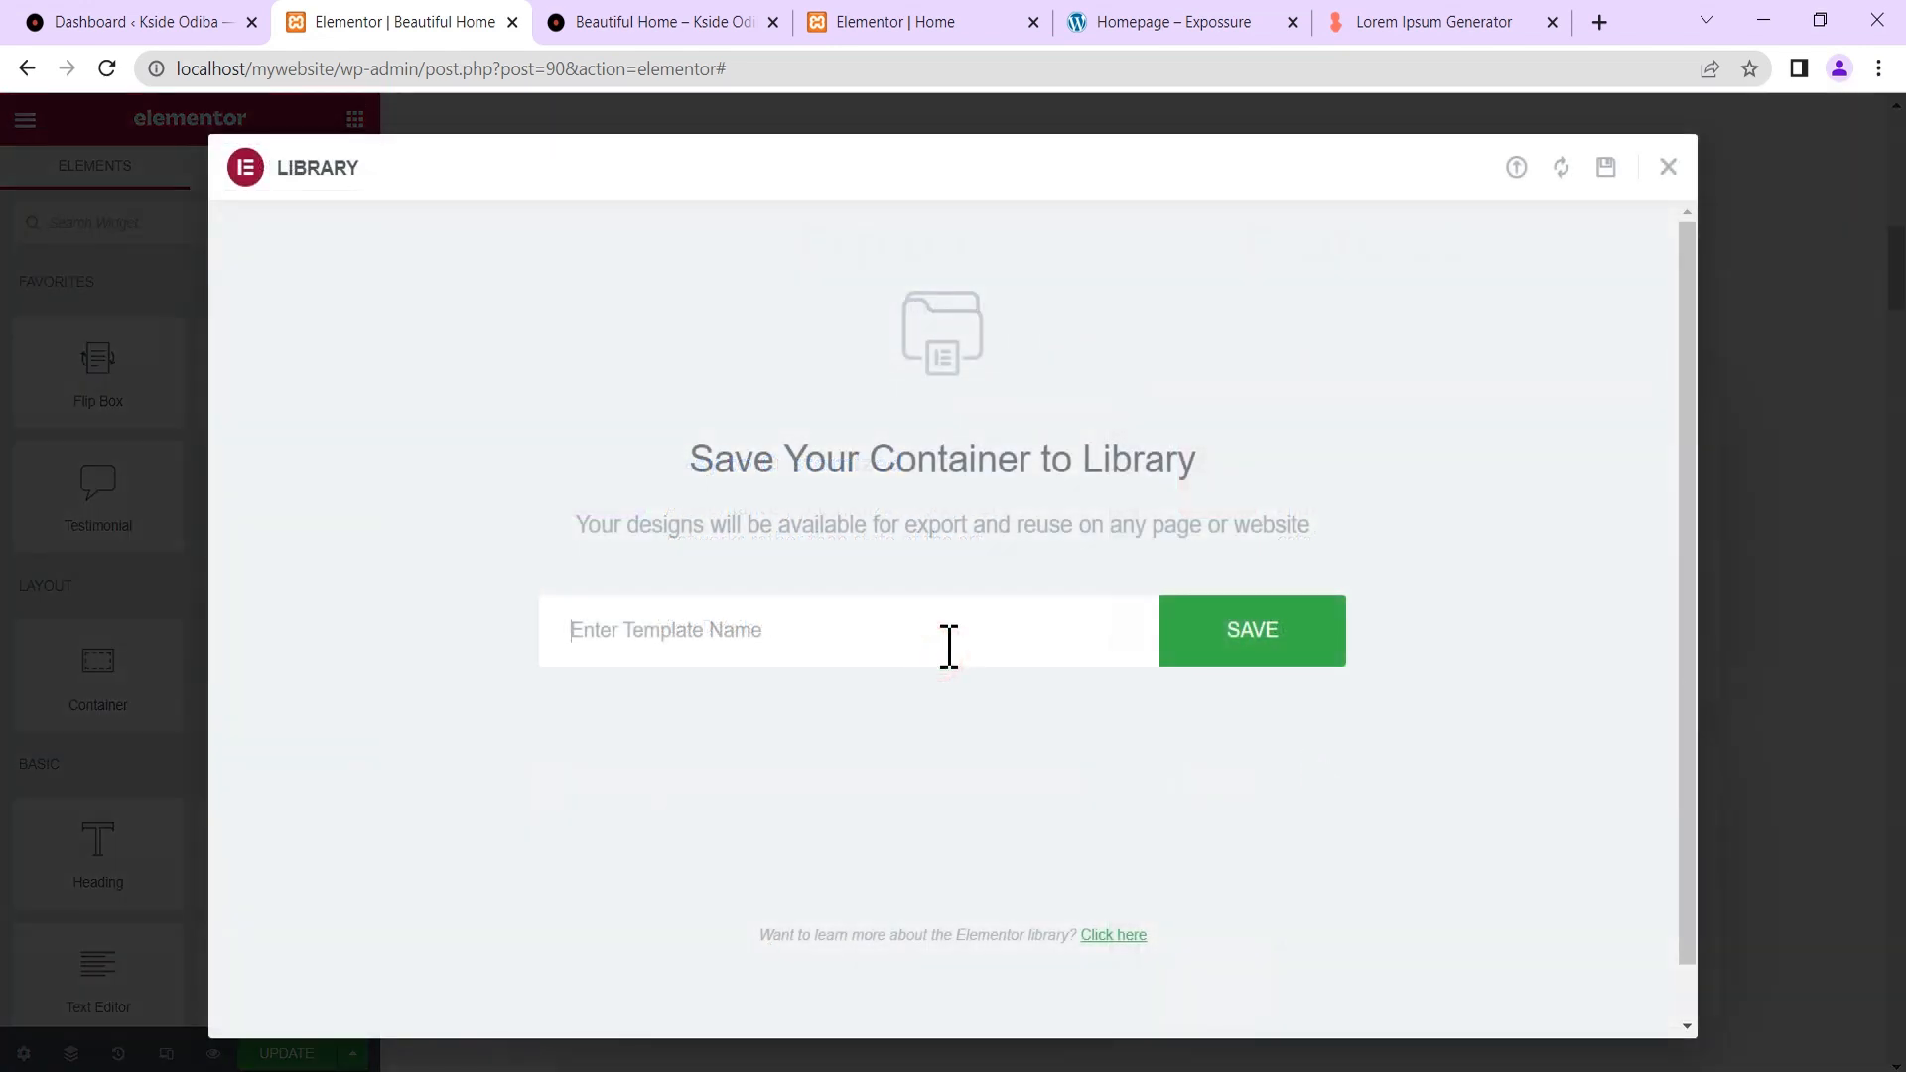
text(temp 1)
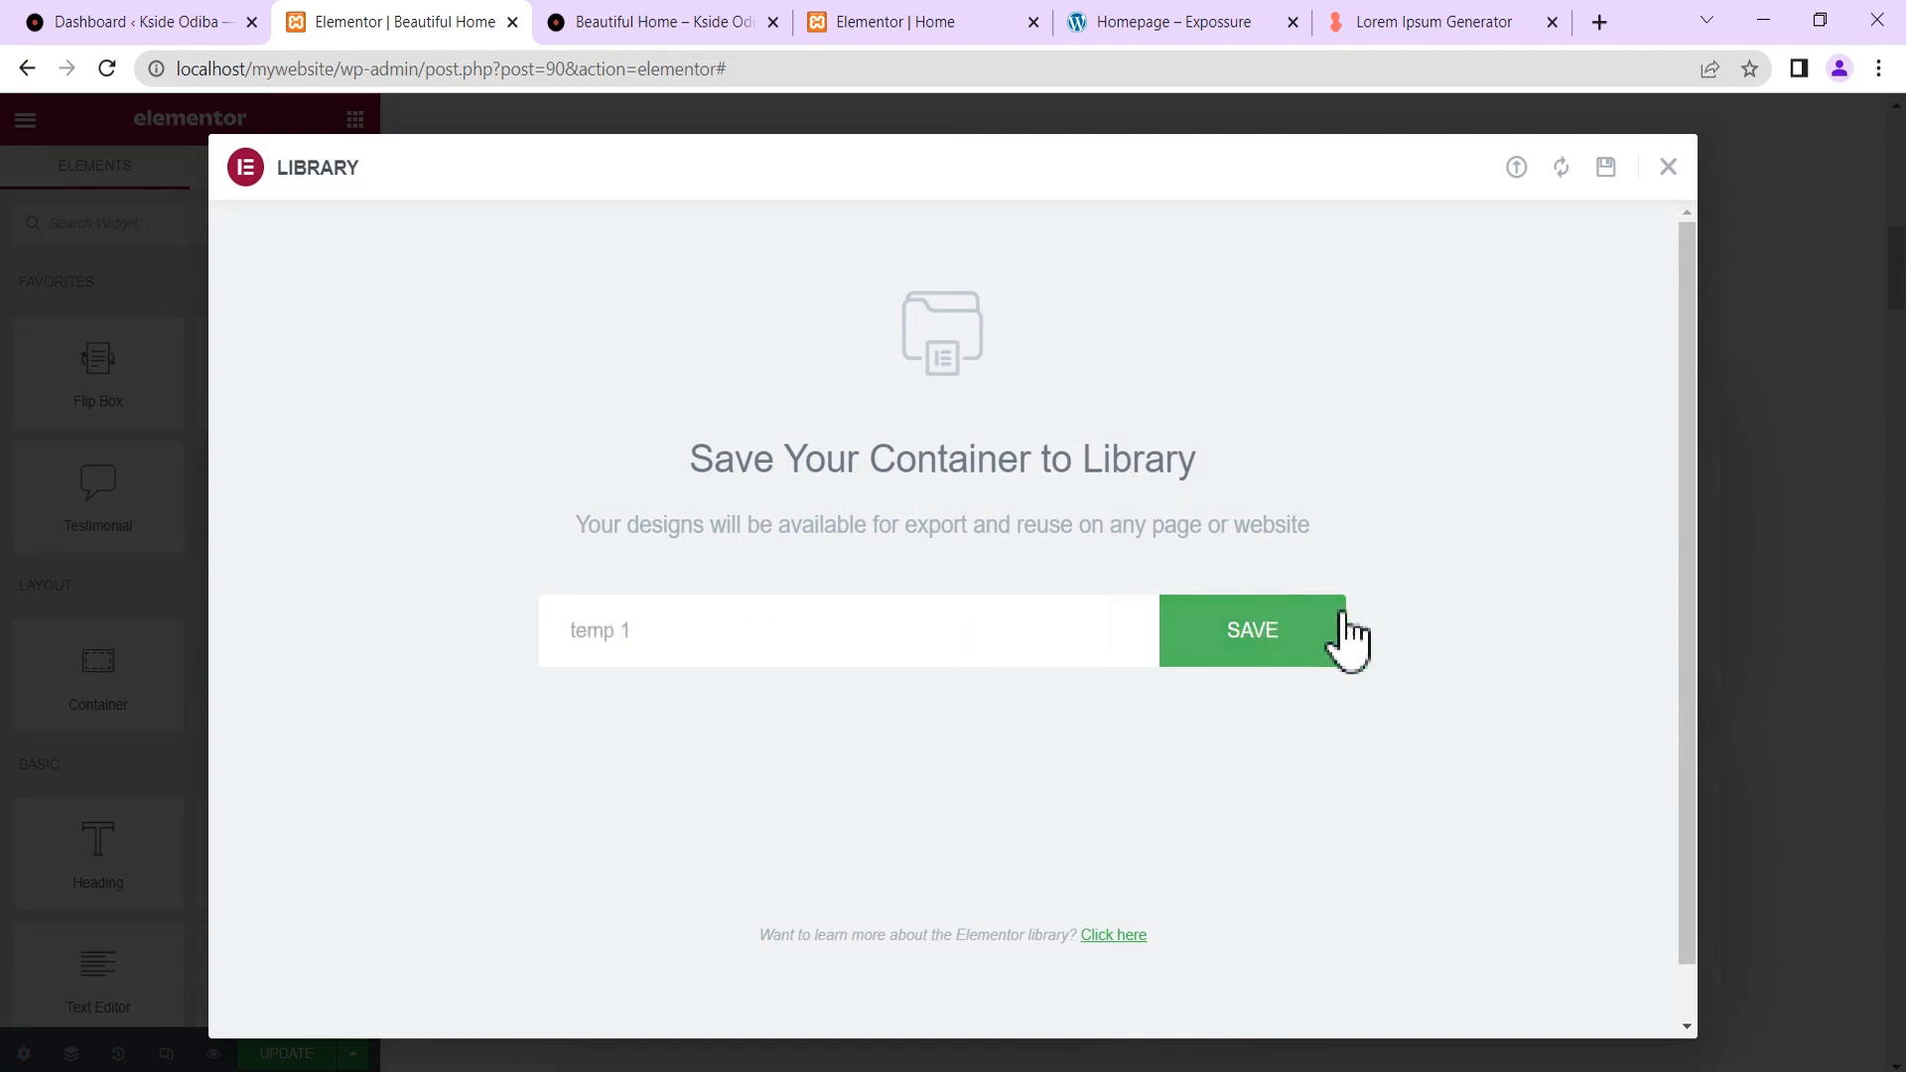
click(1295, 655)
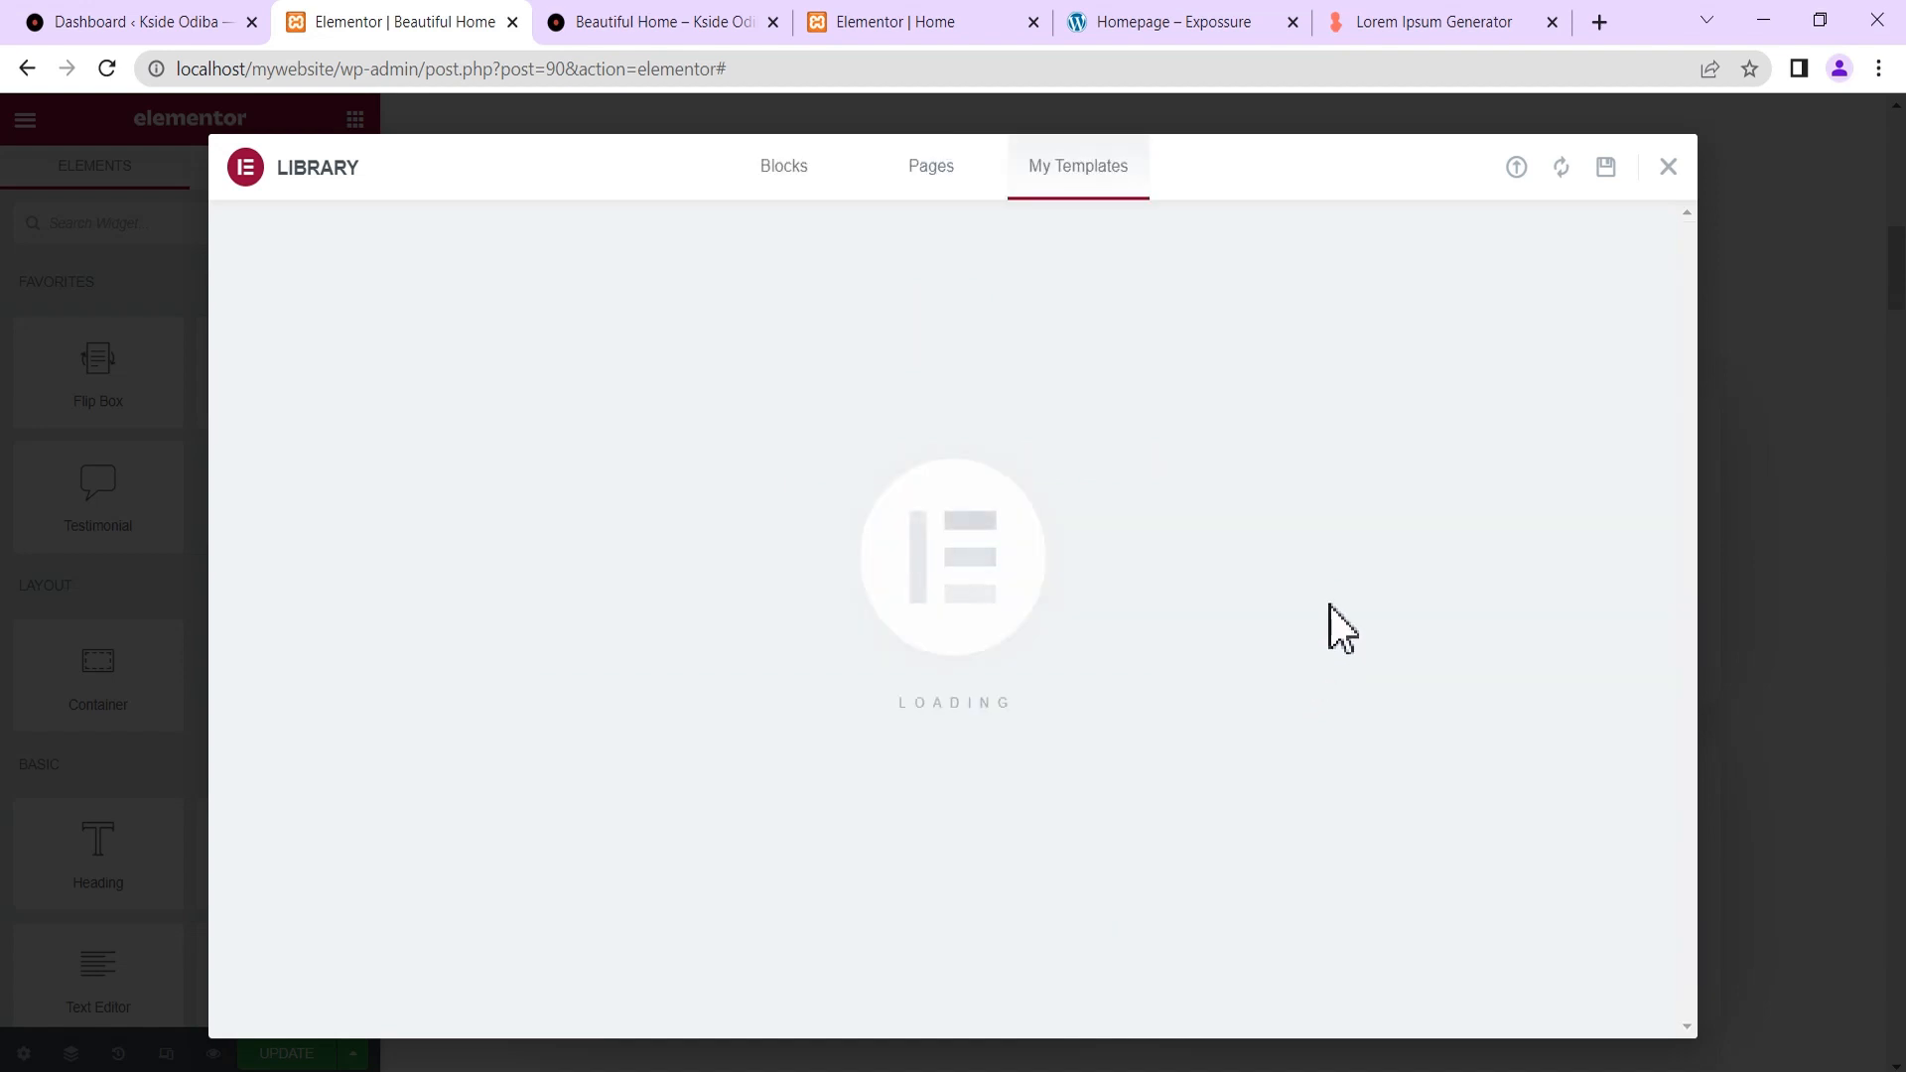
click(1669, 165)
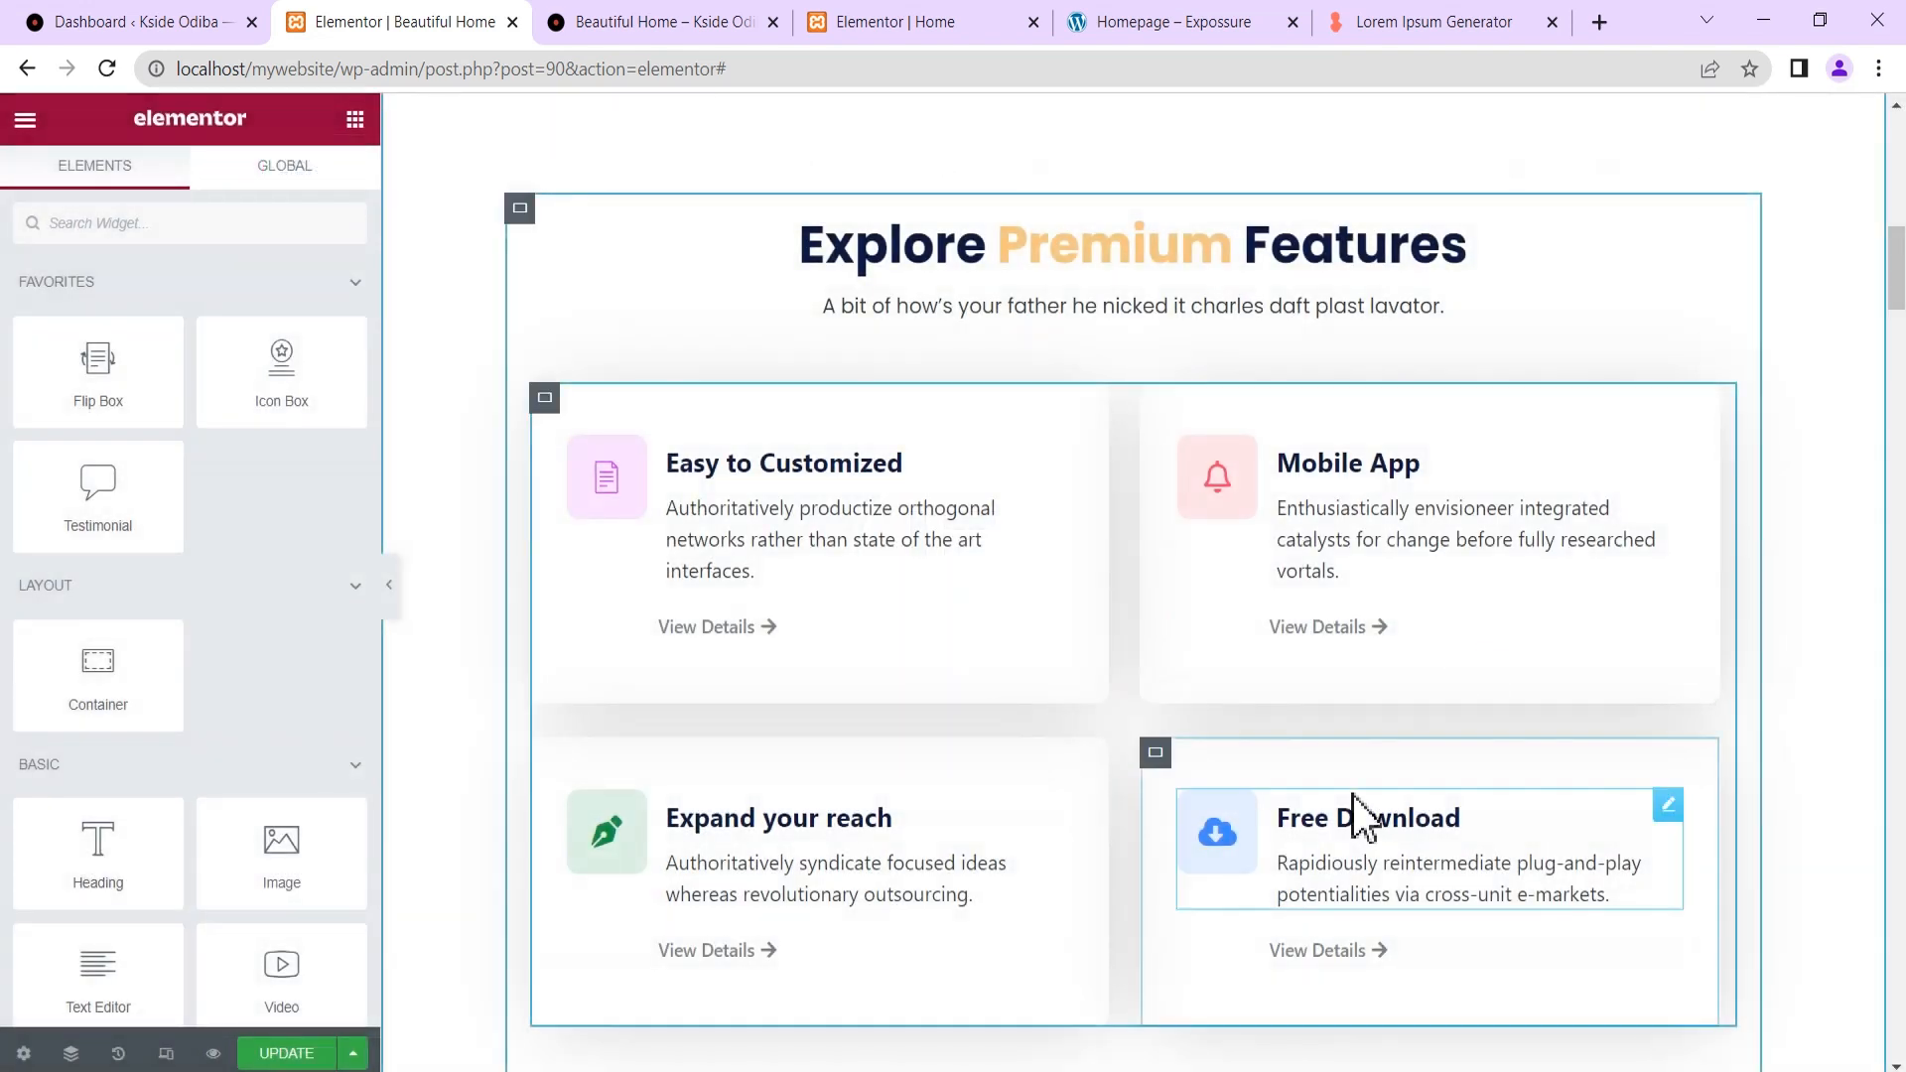
Save the Free Download container to the library as a template named temp 2.
right_click(1160, 774)
click(1238, 915)
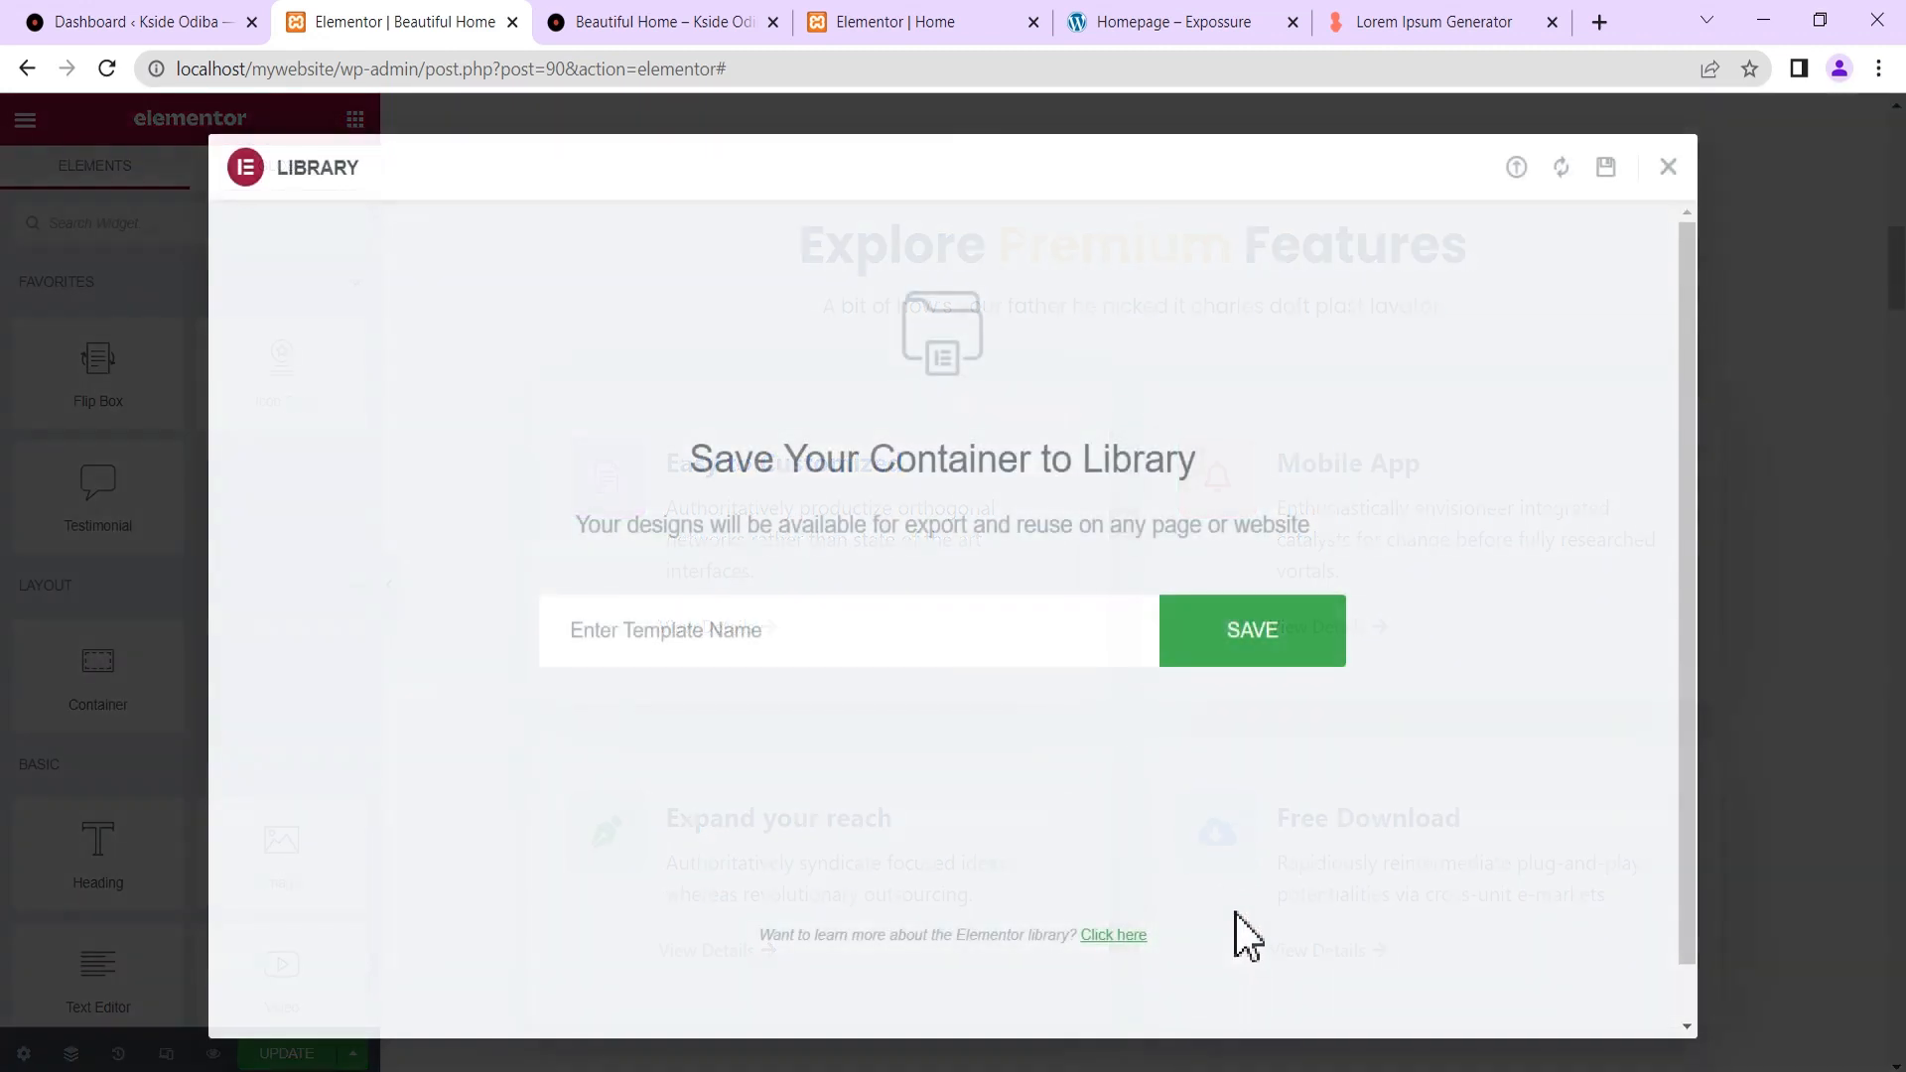
text(temp 2)
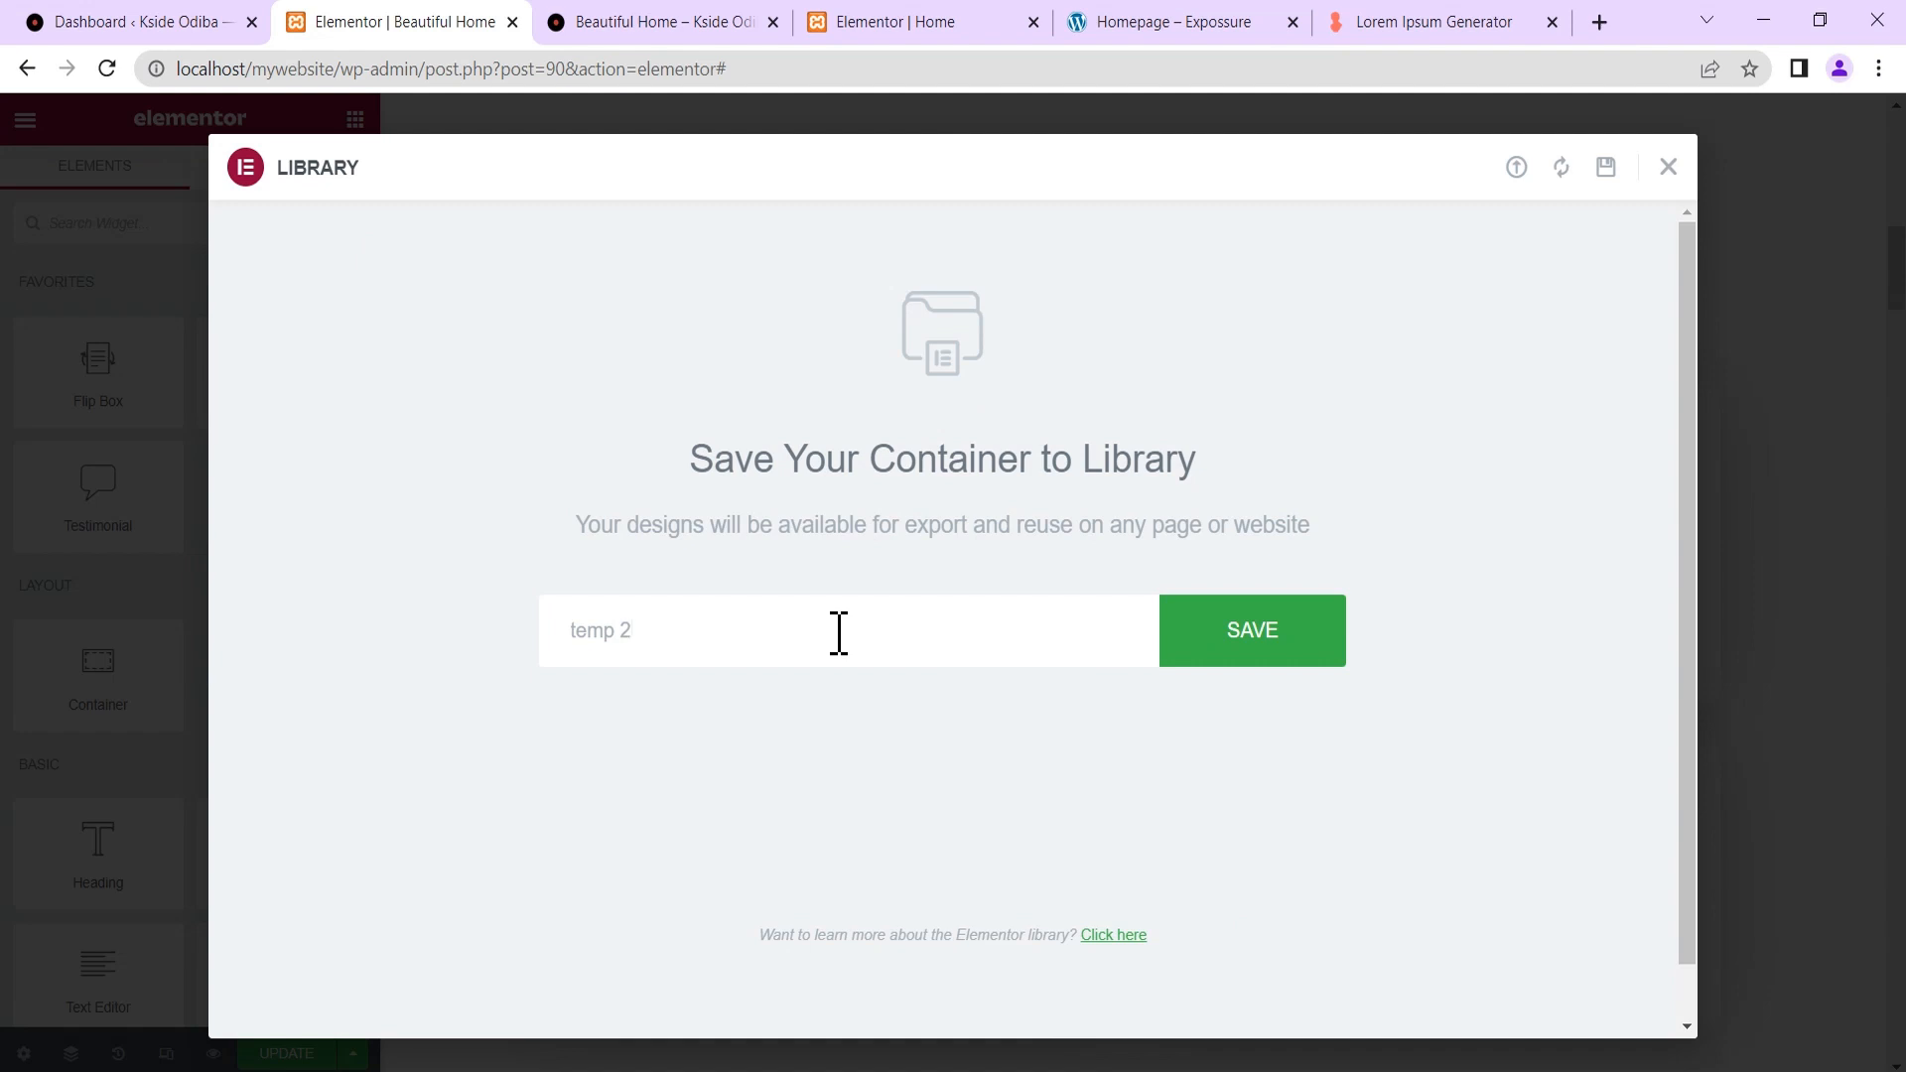
click(1247, 649)
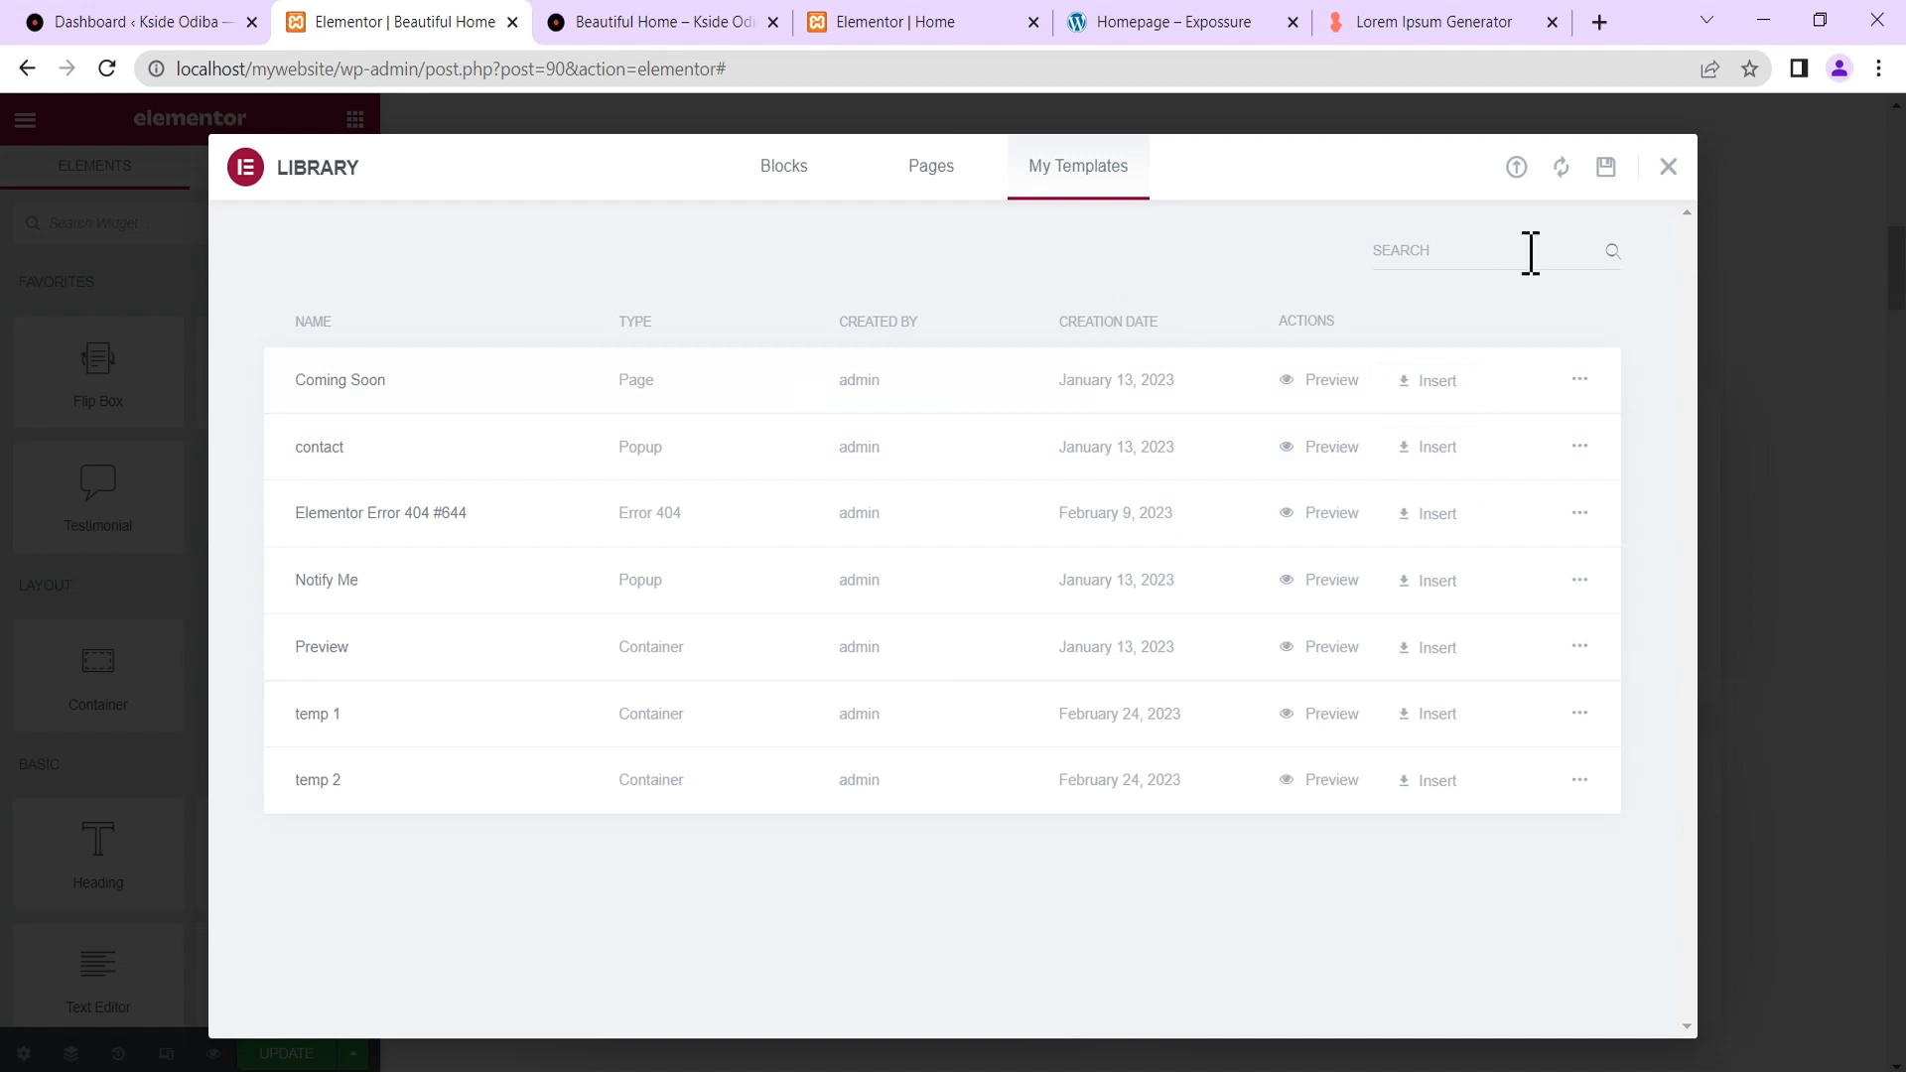
click(1668, 169)
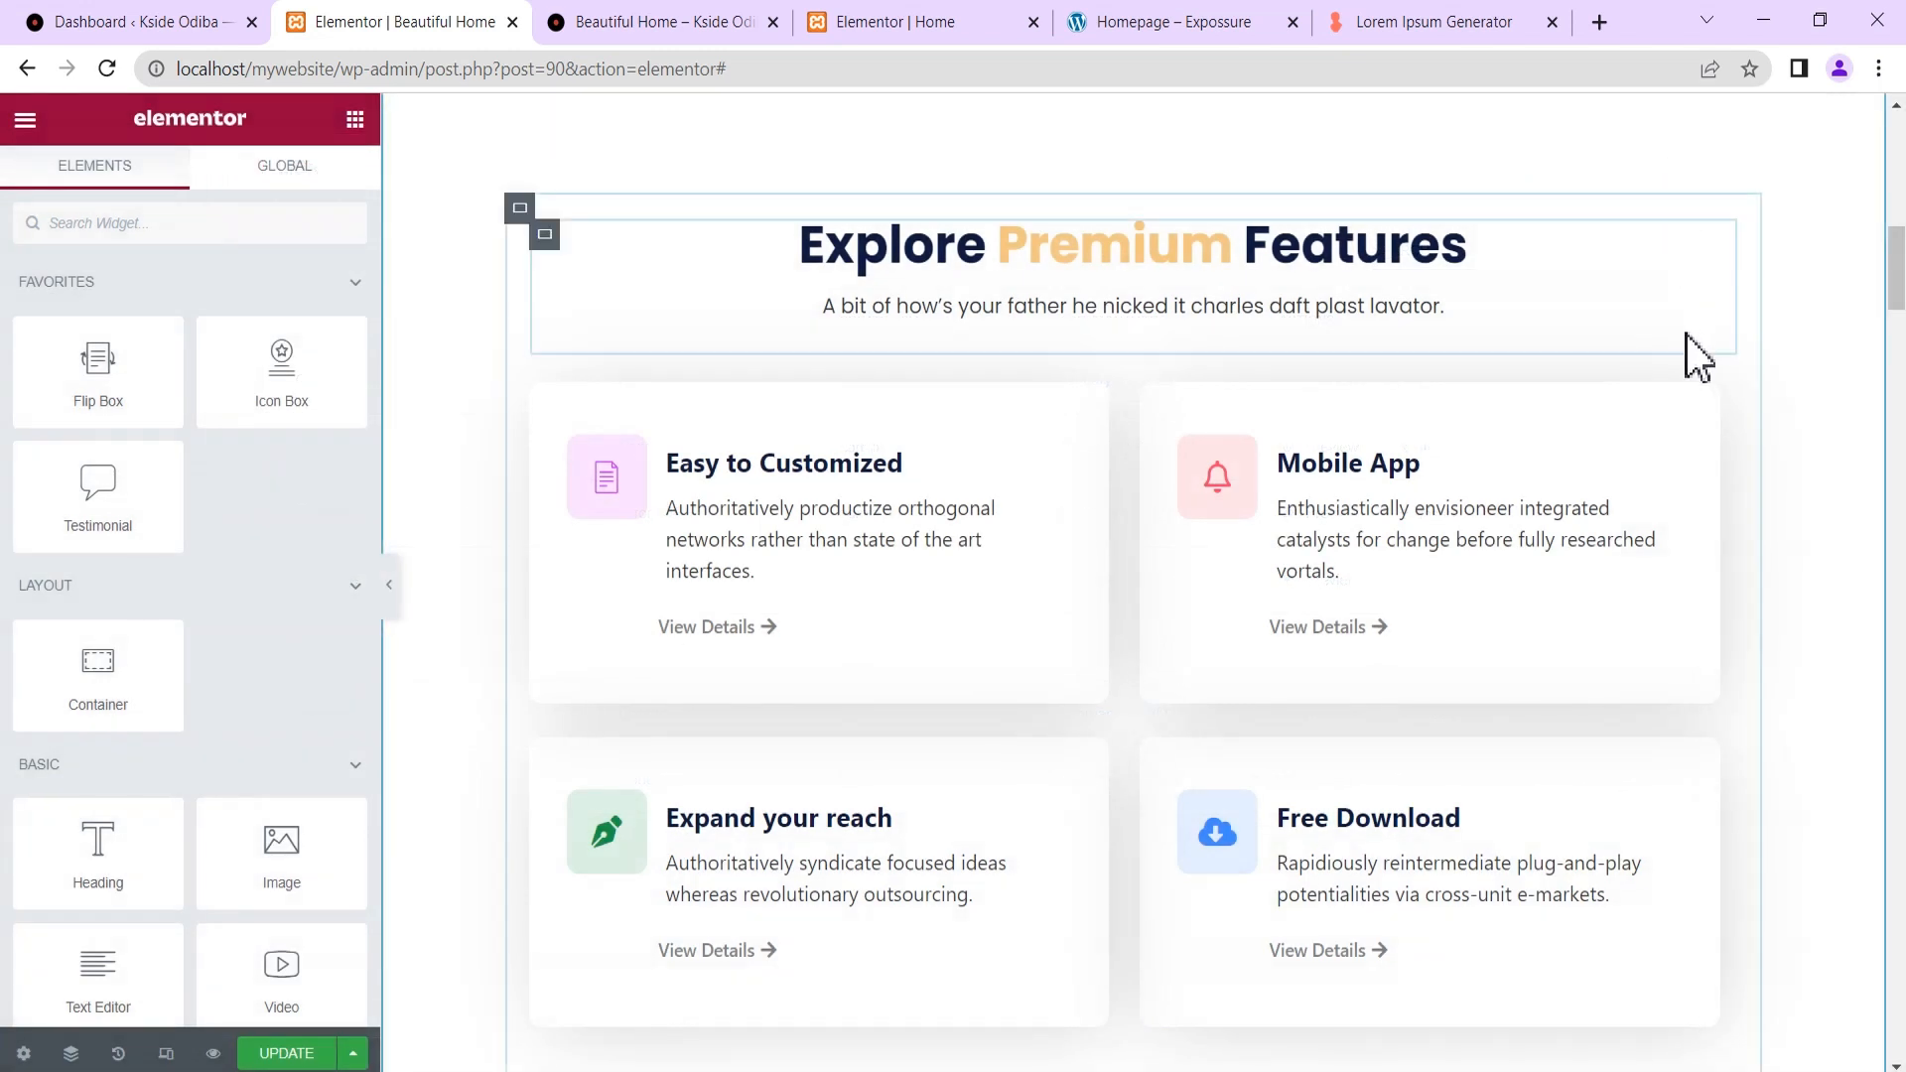
Copy the shortcode of the temp 2 template from the Saved Templates list in the WordPress dashboard.
click(129, 22)
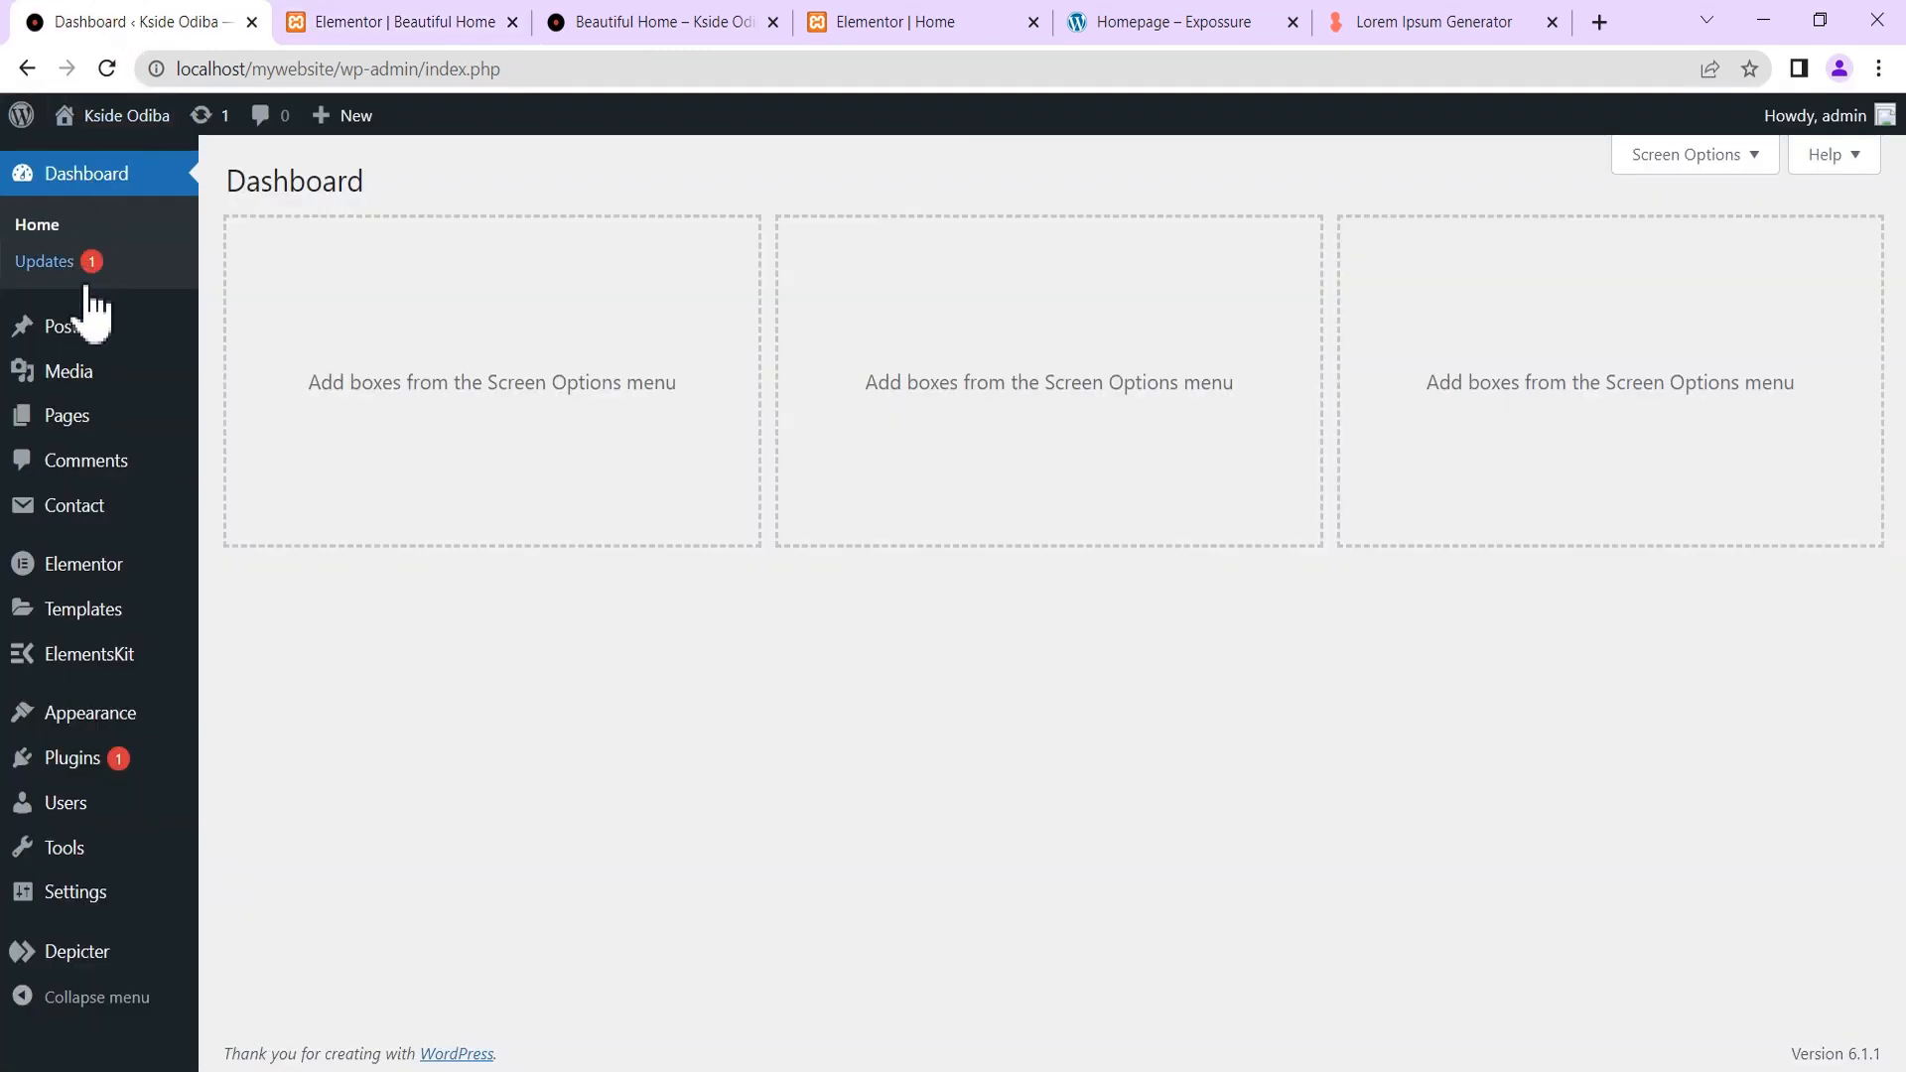
mouse_move(71, 610)
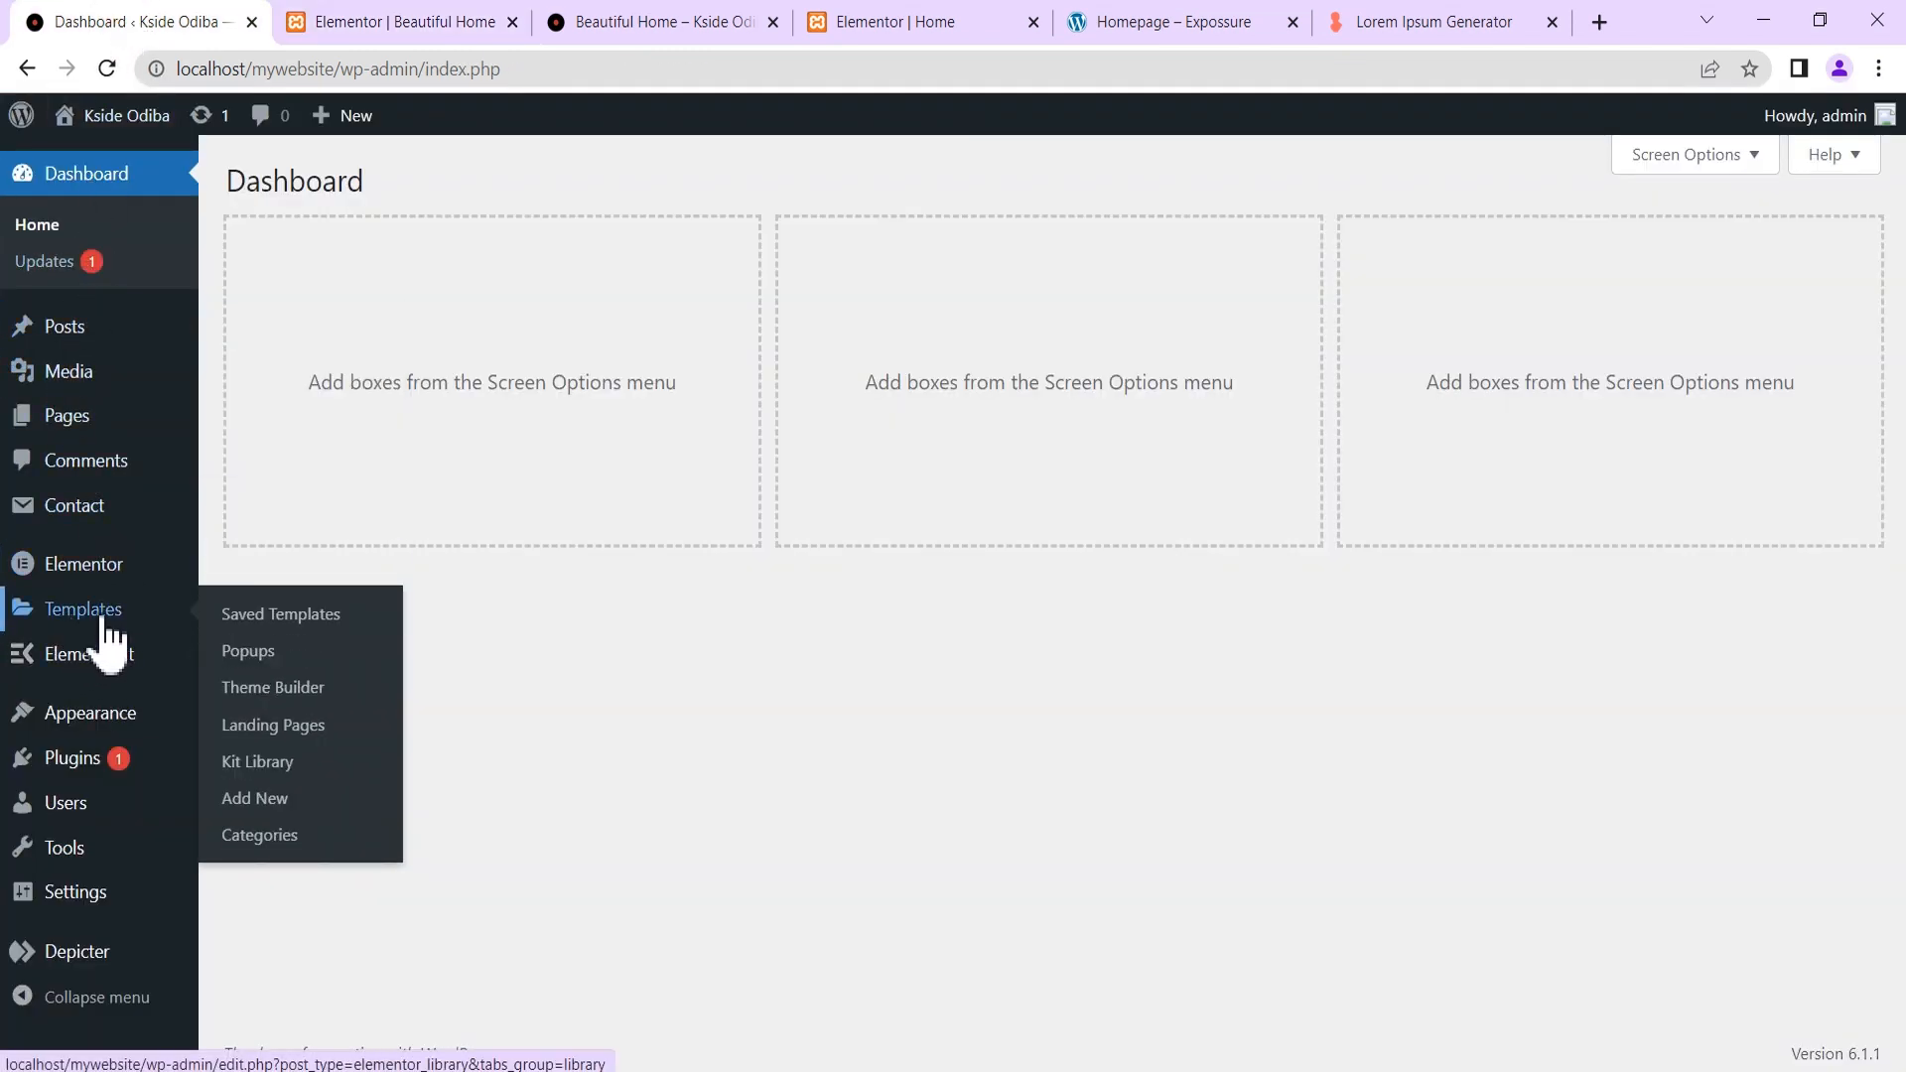
click(268, 641)
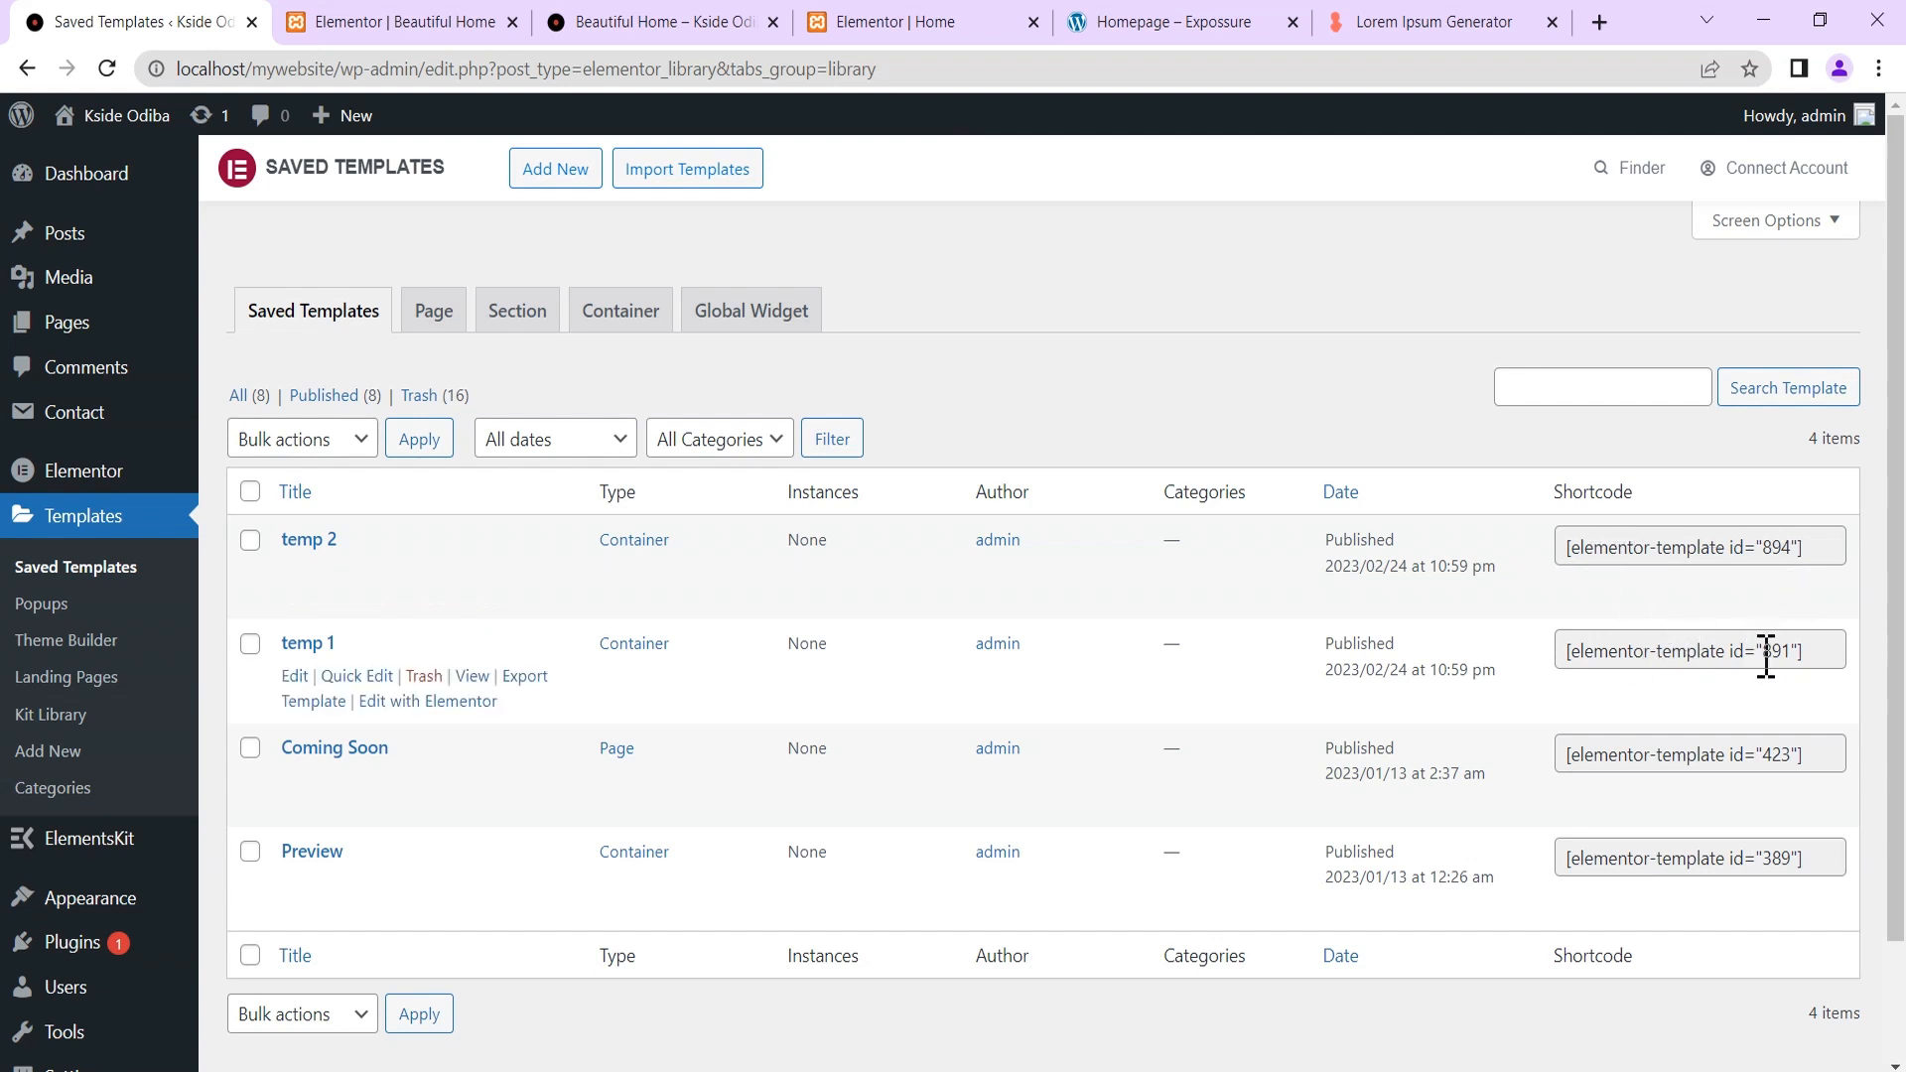
click(1810, 549)
right_click(1686, 547)
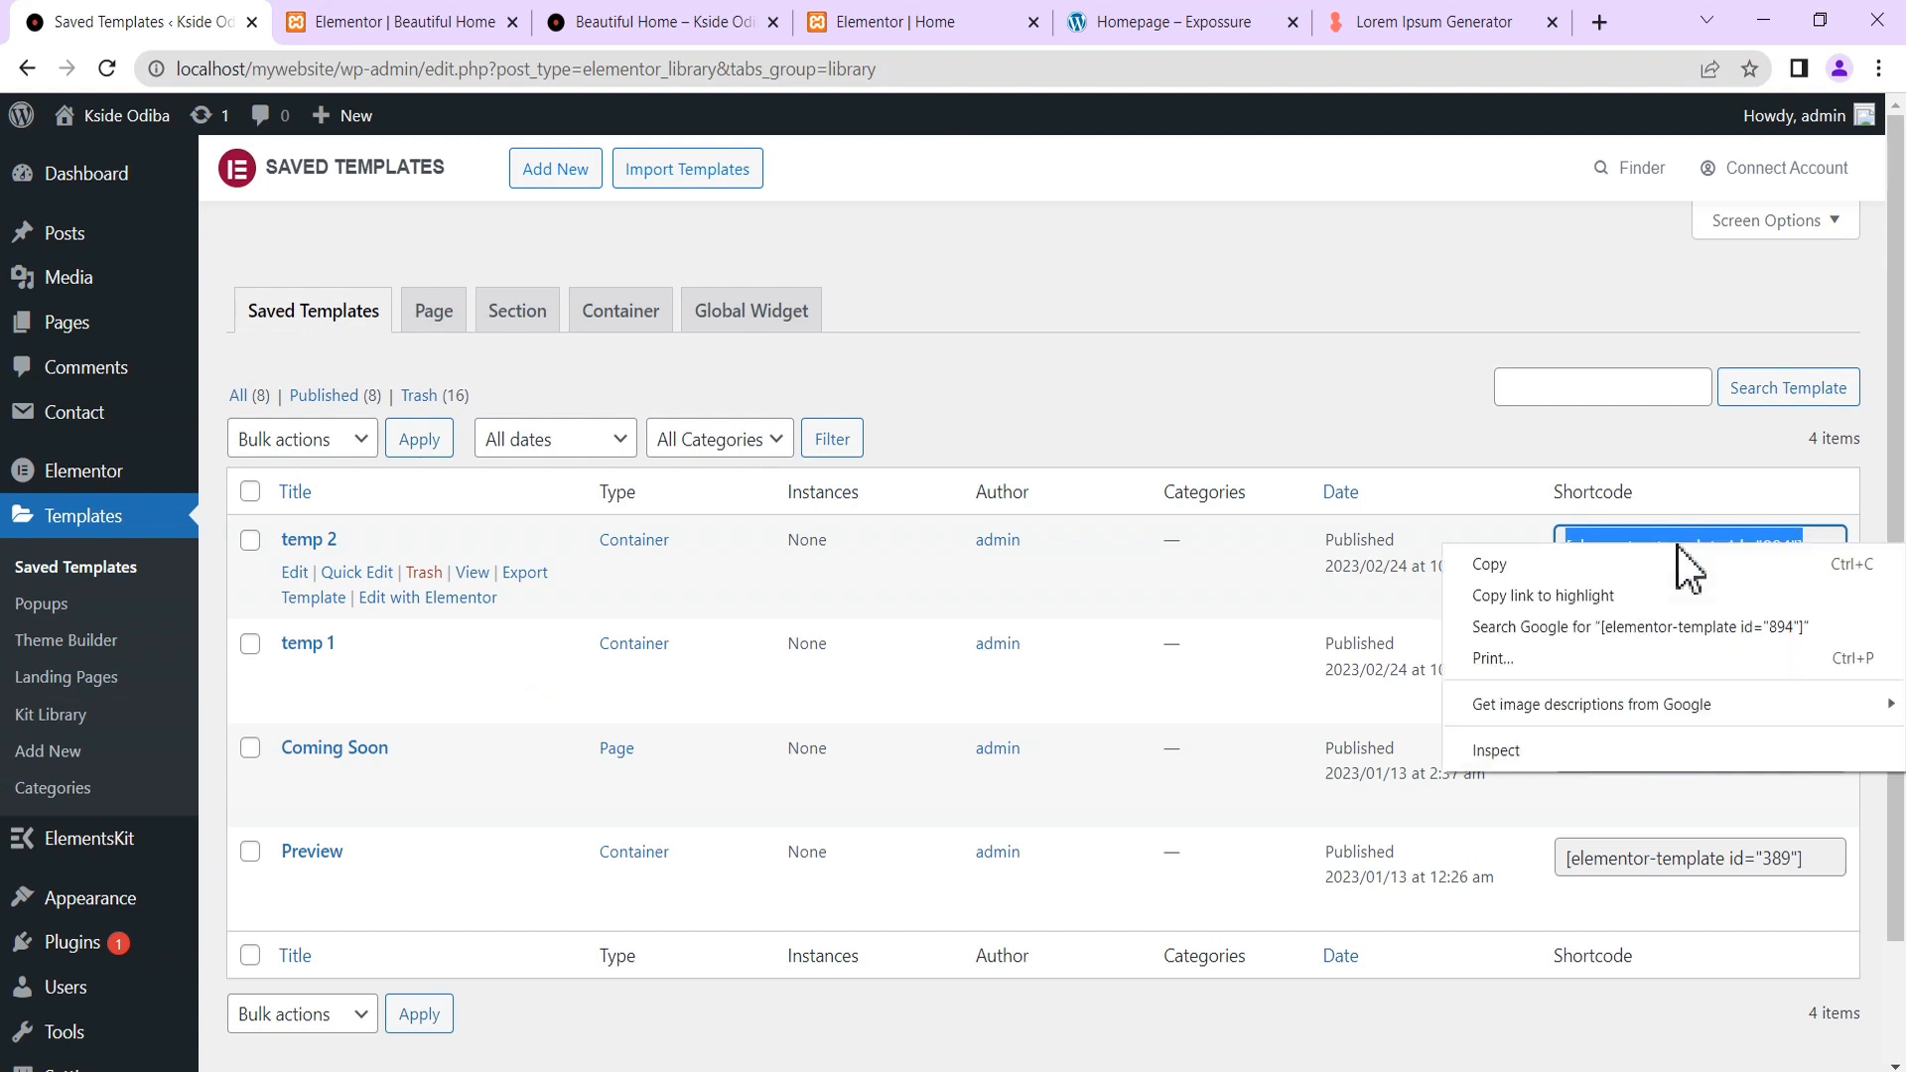
click(1612, 562)
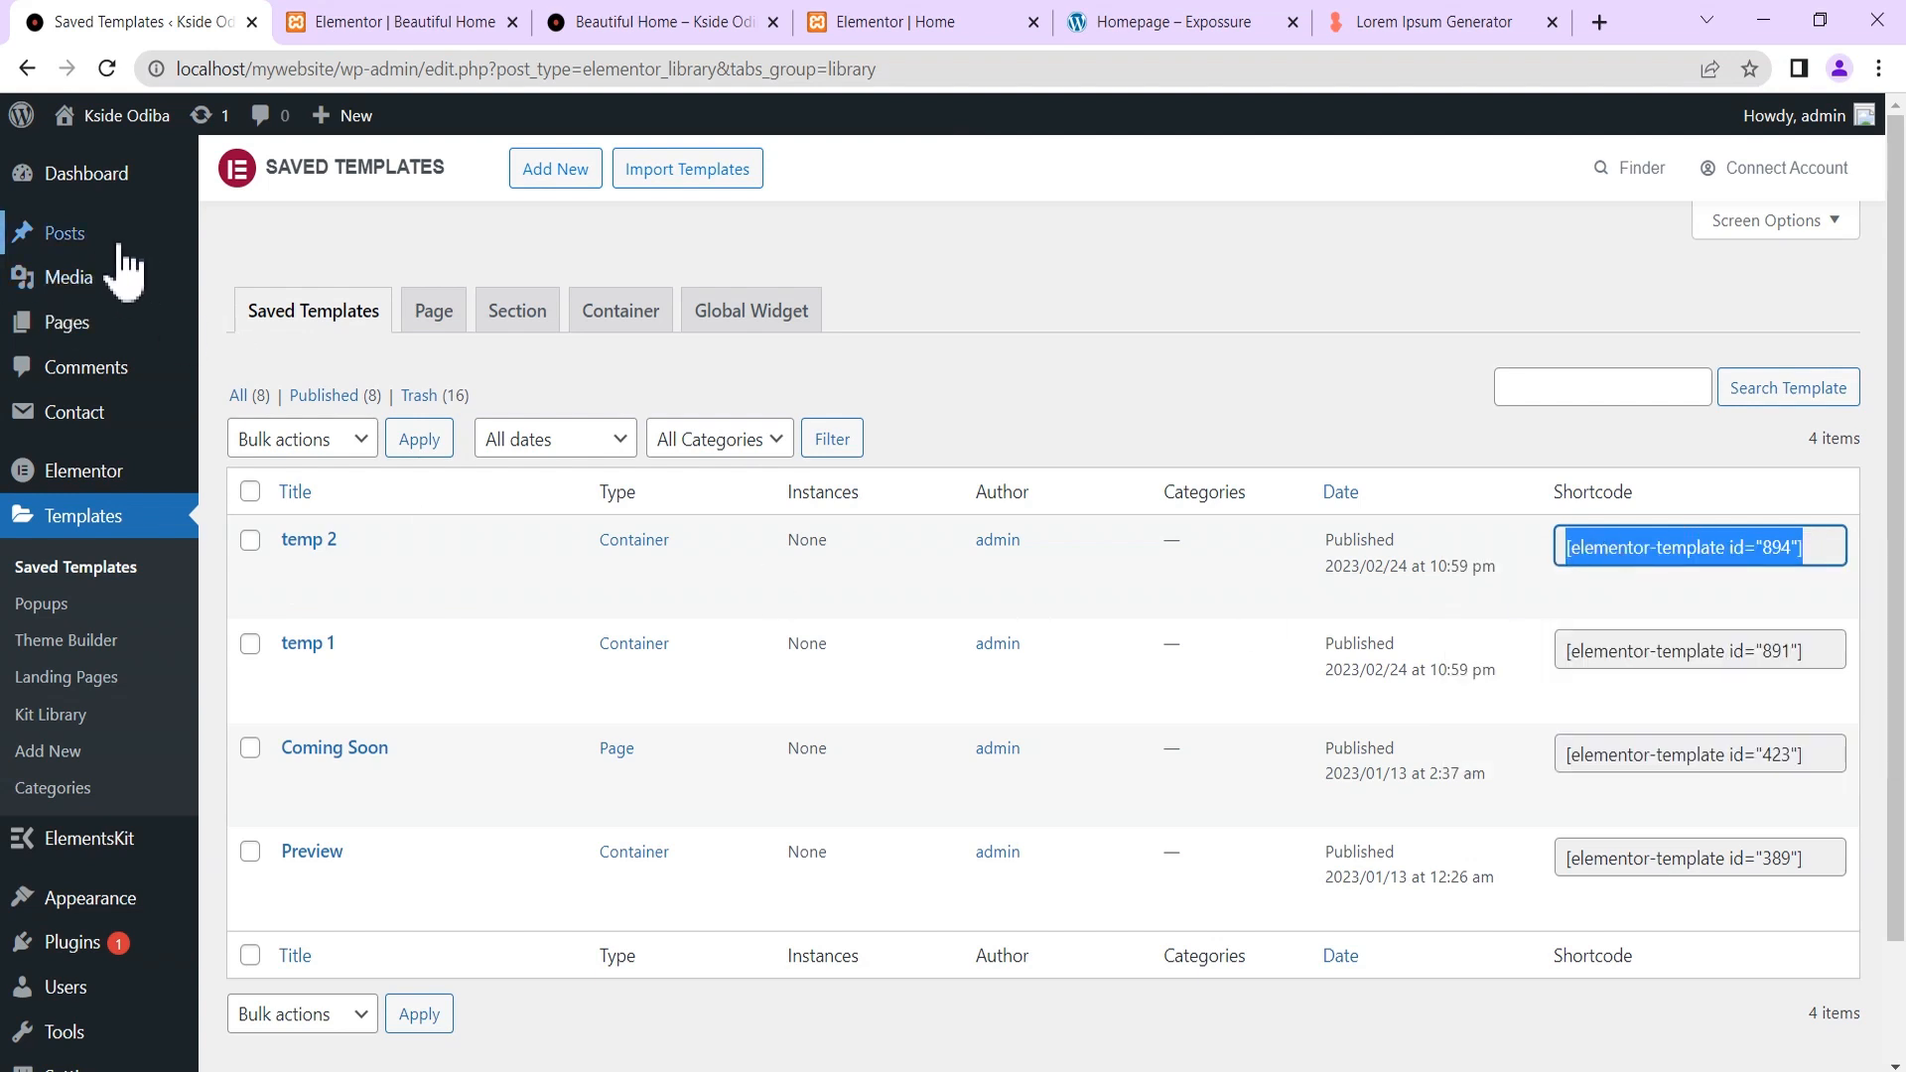
Open the post "Lorem Ipsum placeholder text" for editing in a separate browser tab and go to its body text.
click(72, 235)
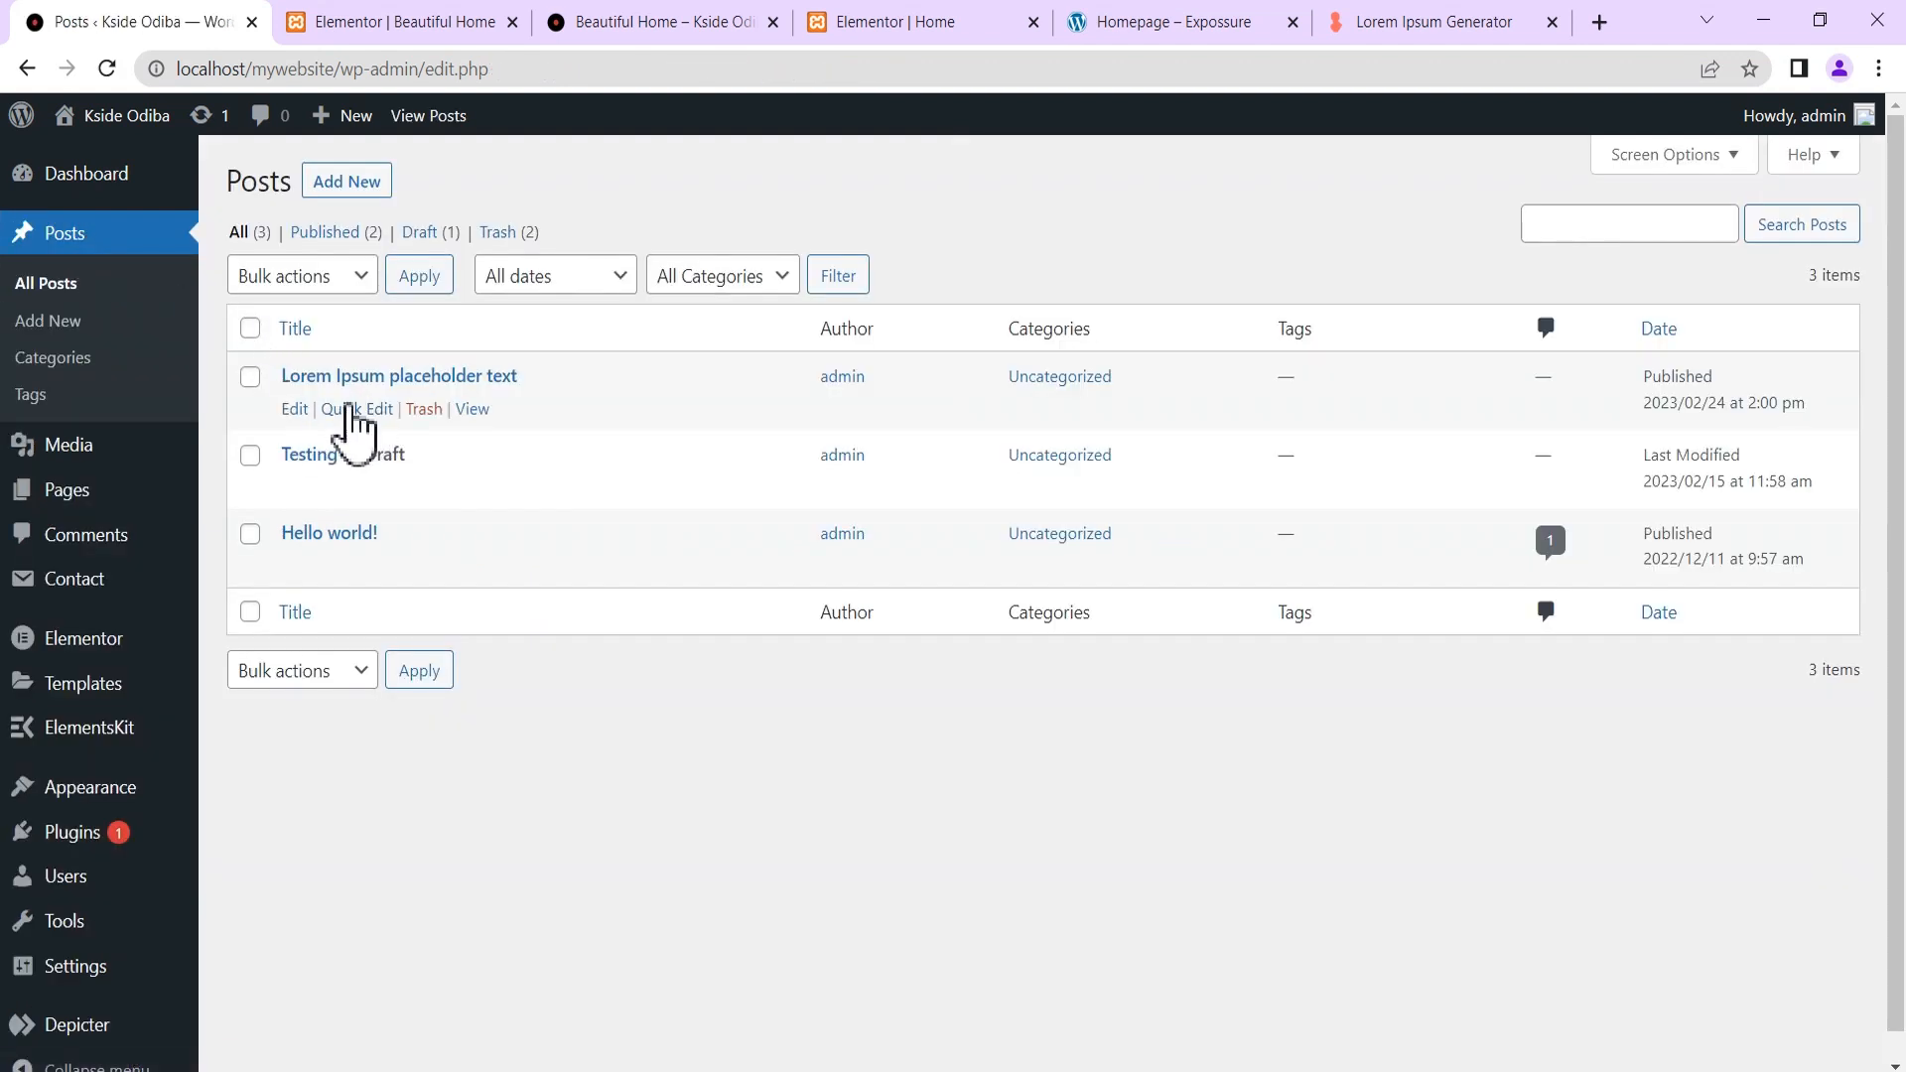
right_click(296, 410)
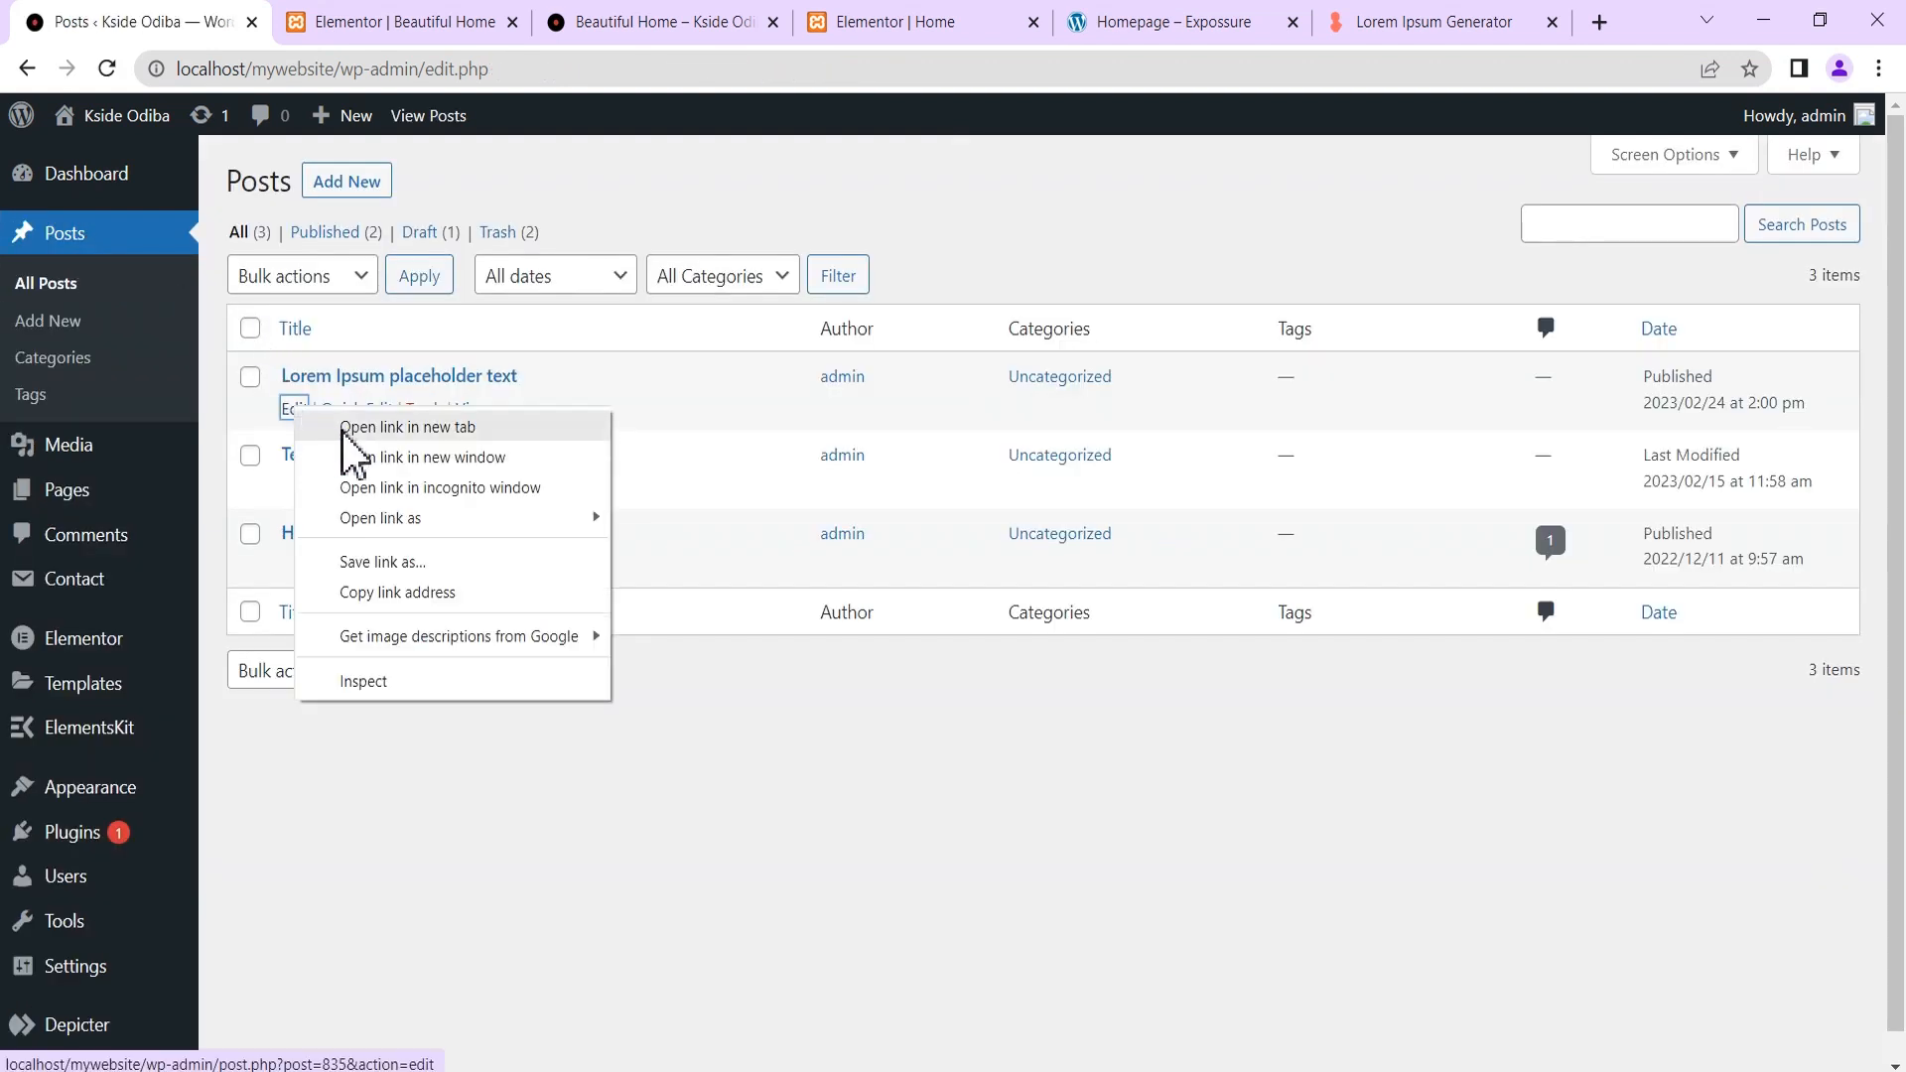
click(363, 428)
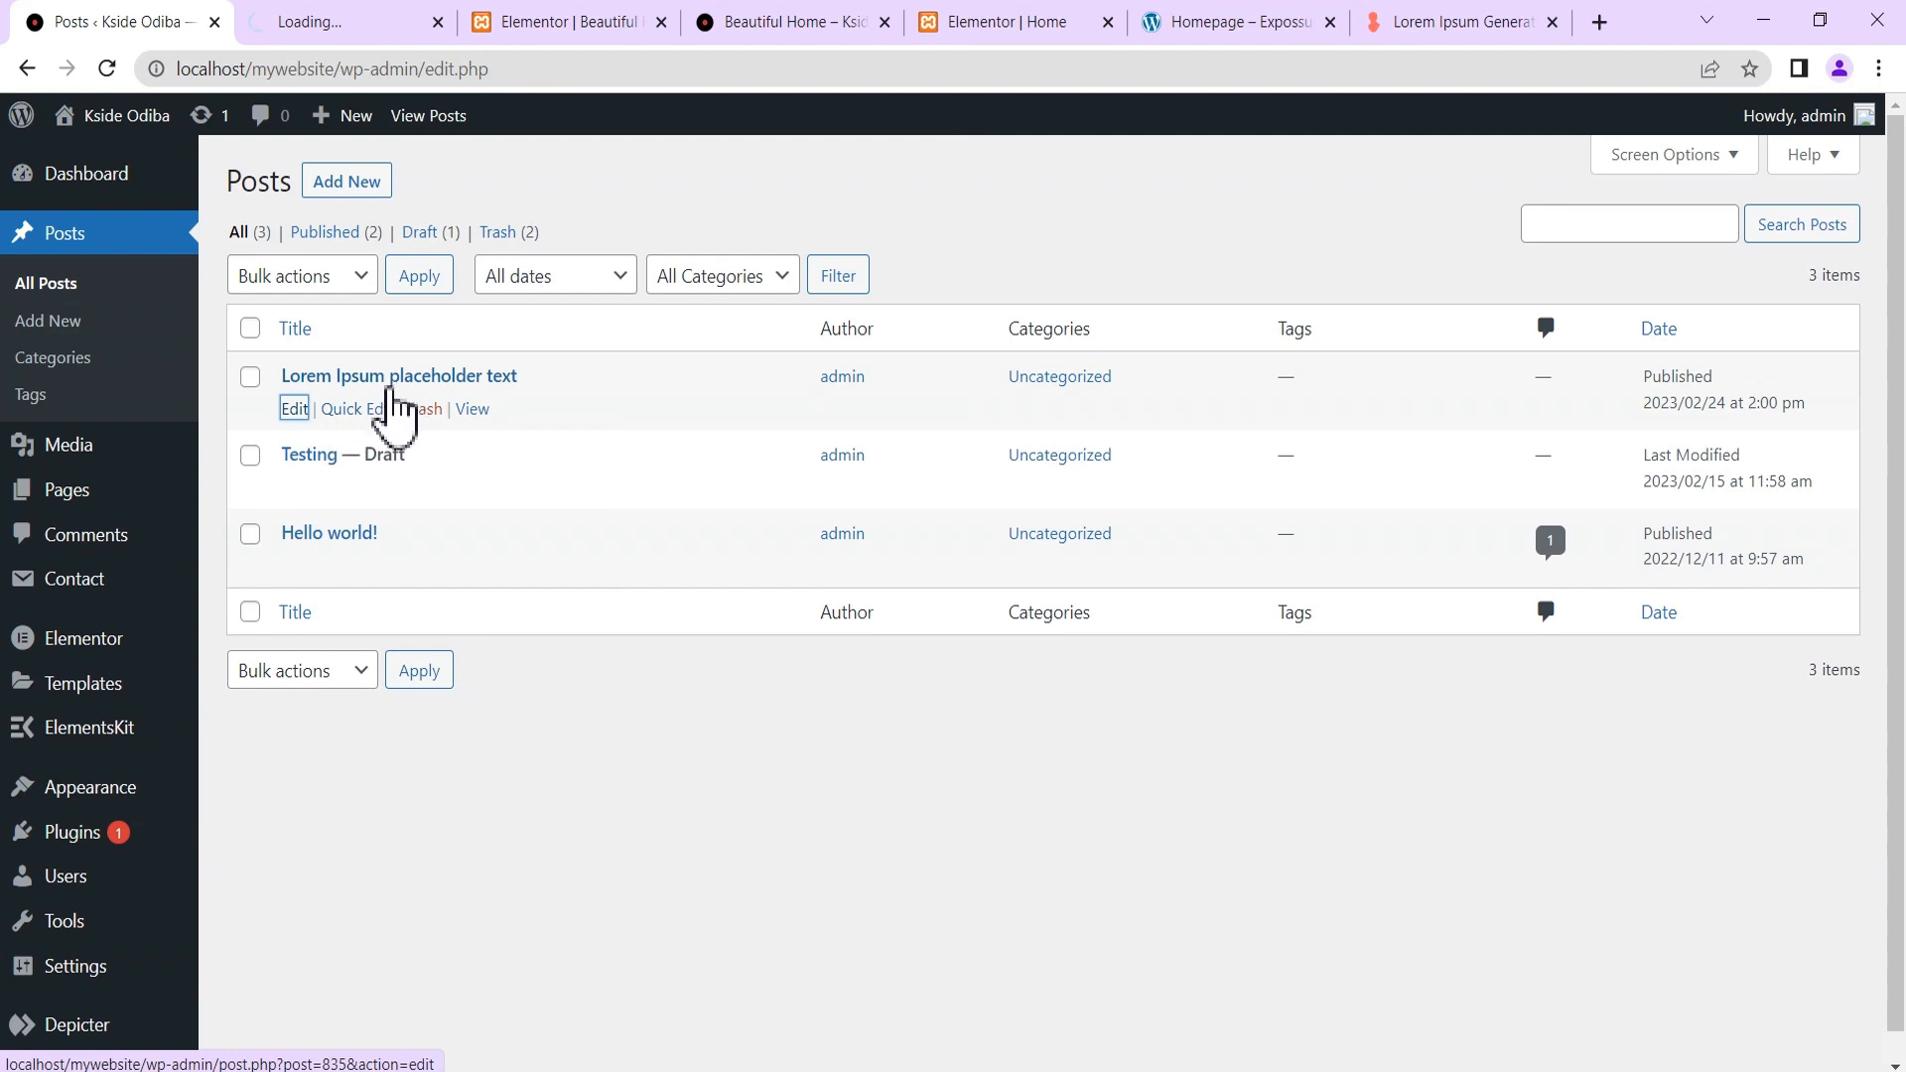
click(328, 24)
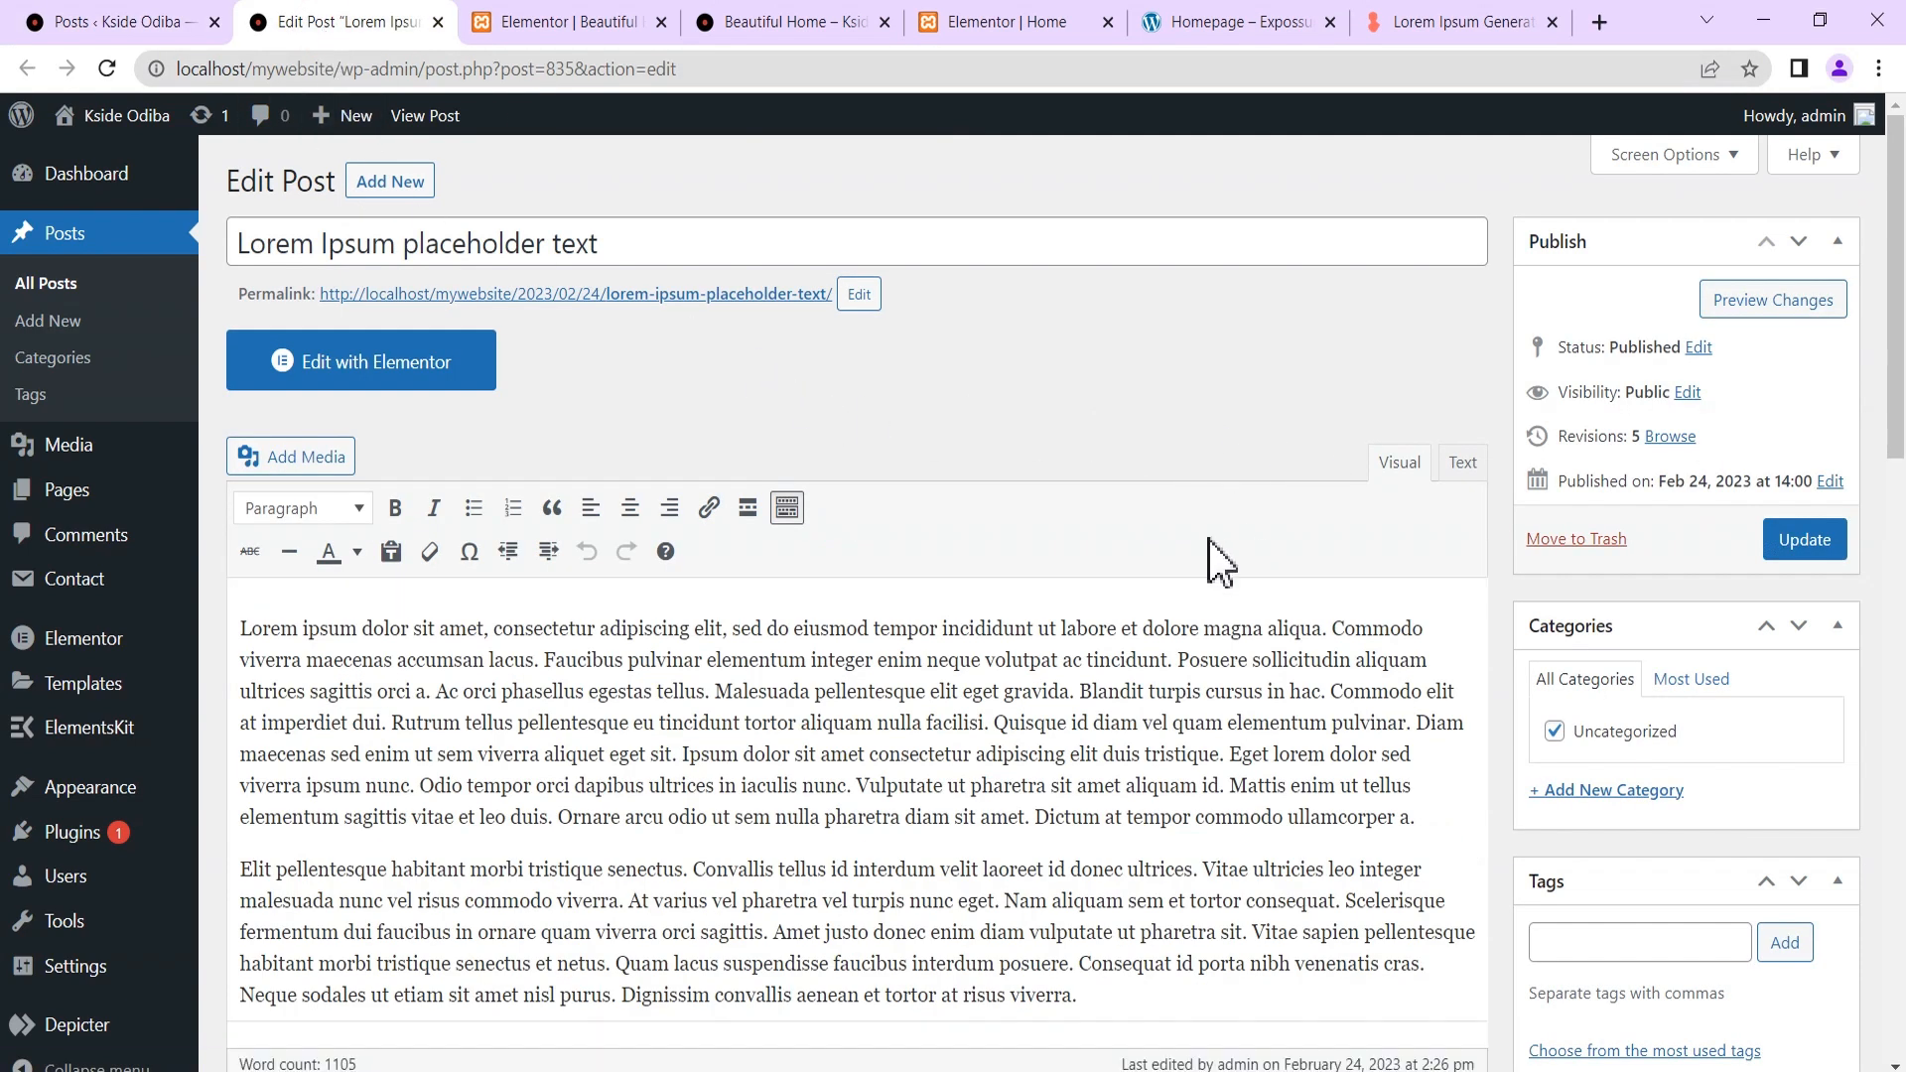
scroll(915, 673, down, 3)
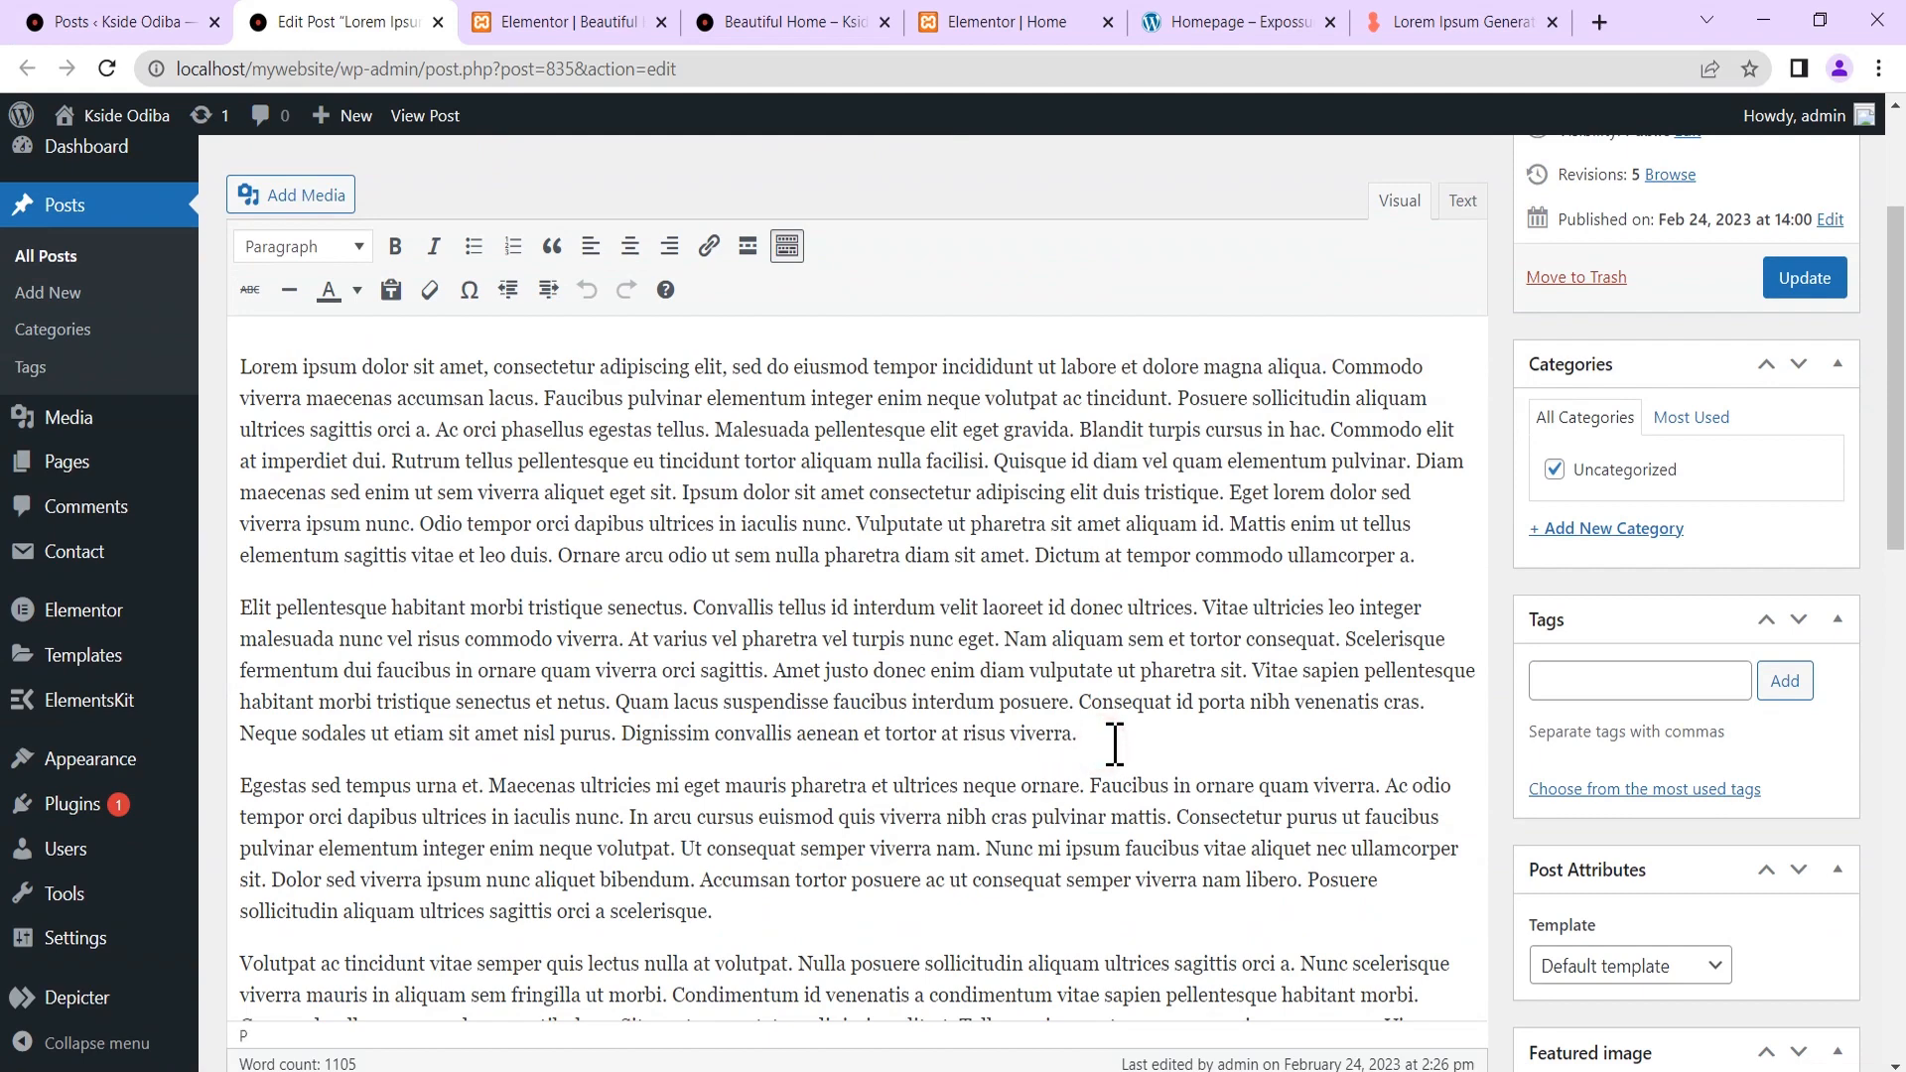
Paste the temp 2 template's shortcode on its own line after the second and fourth paragraphs of the post.
key(Return)
key(ctrl+v)
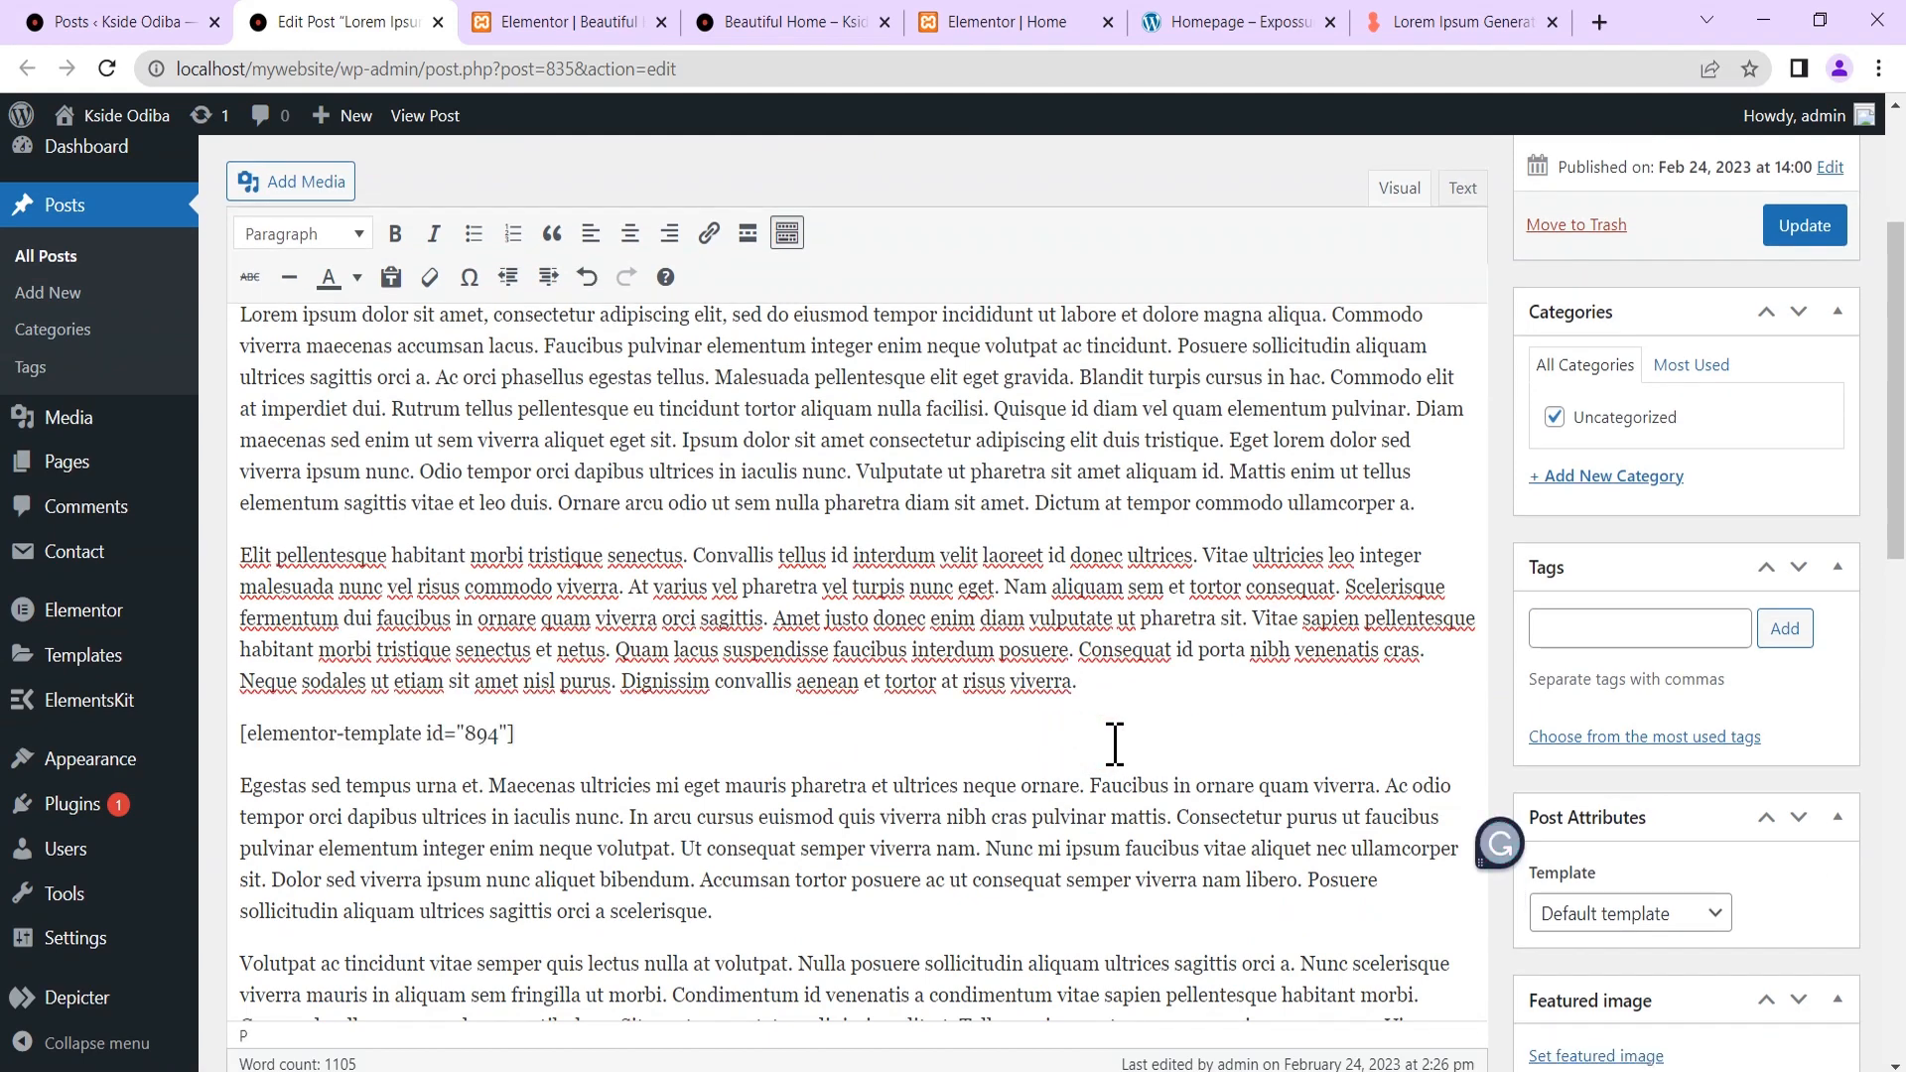
scroll(553, 726, down, 4)
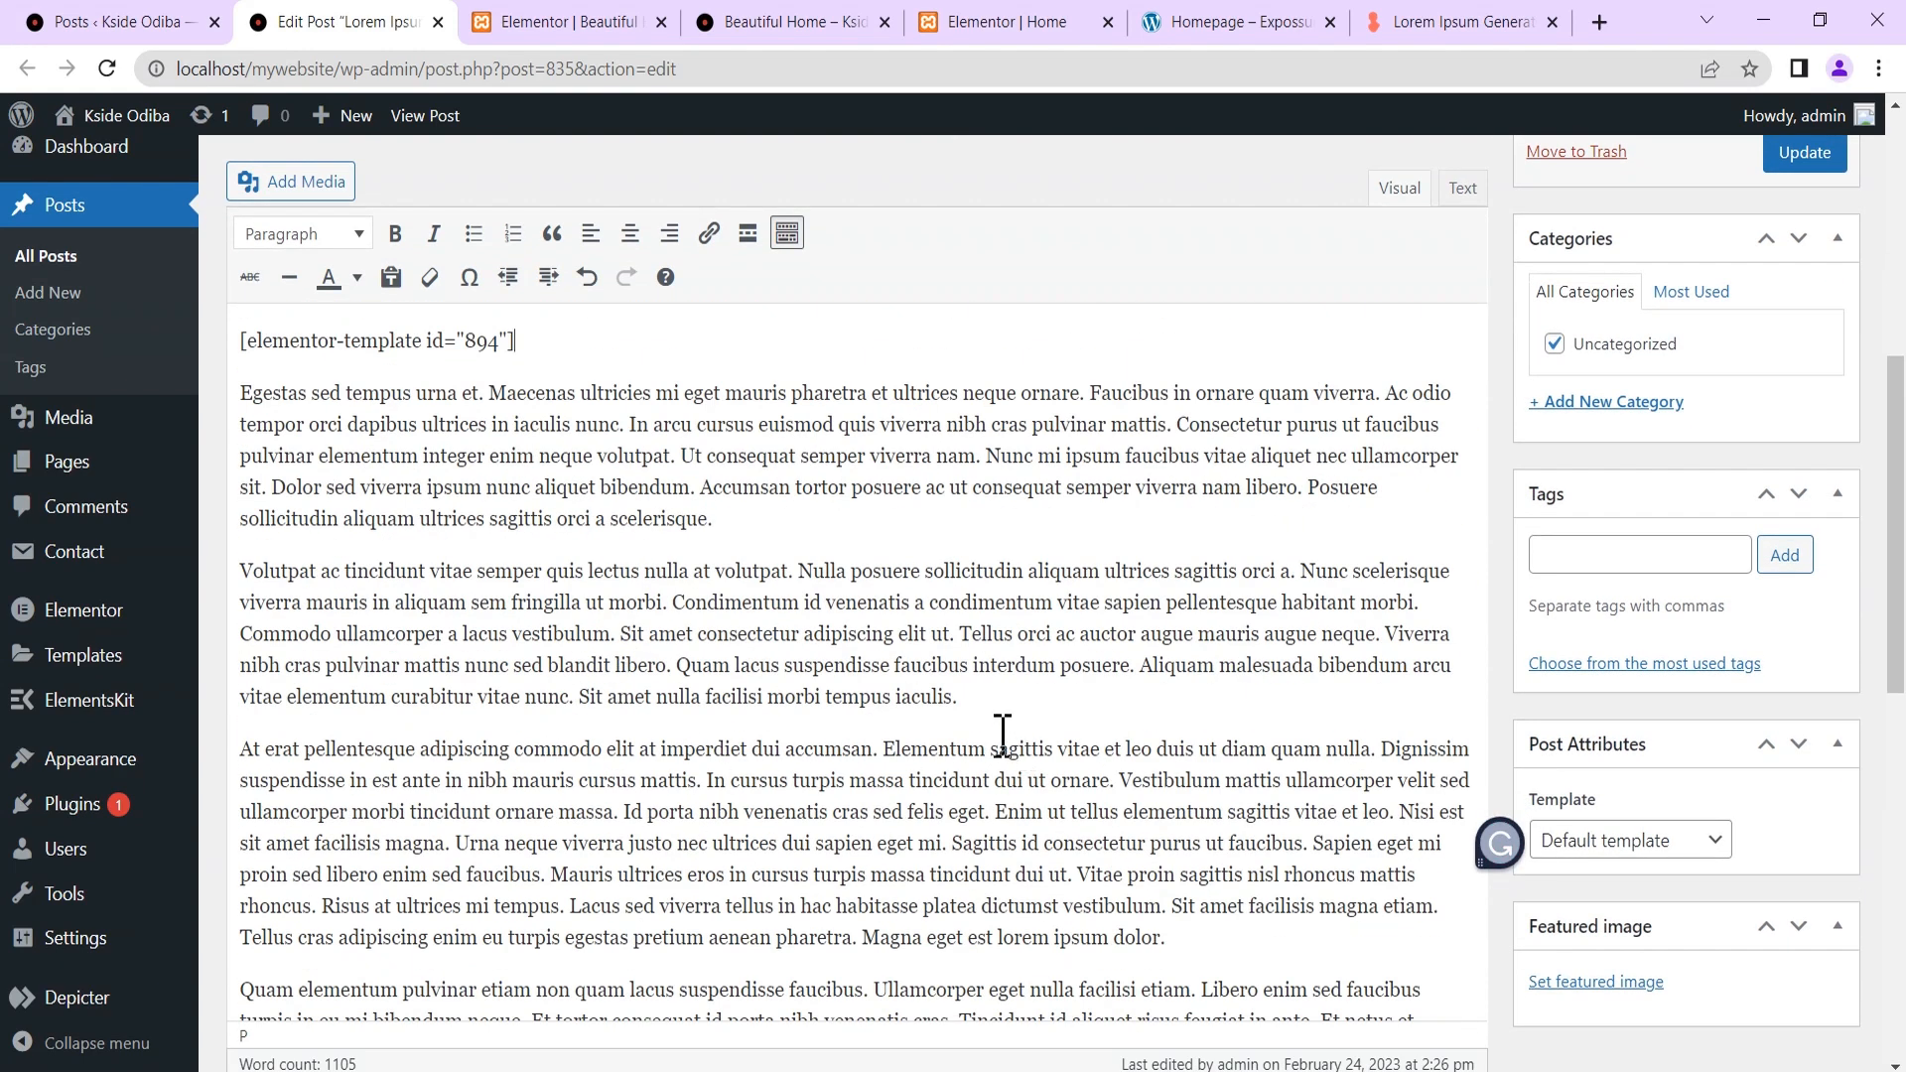
click(1032, 705)
key(Return)
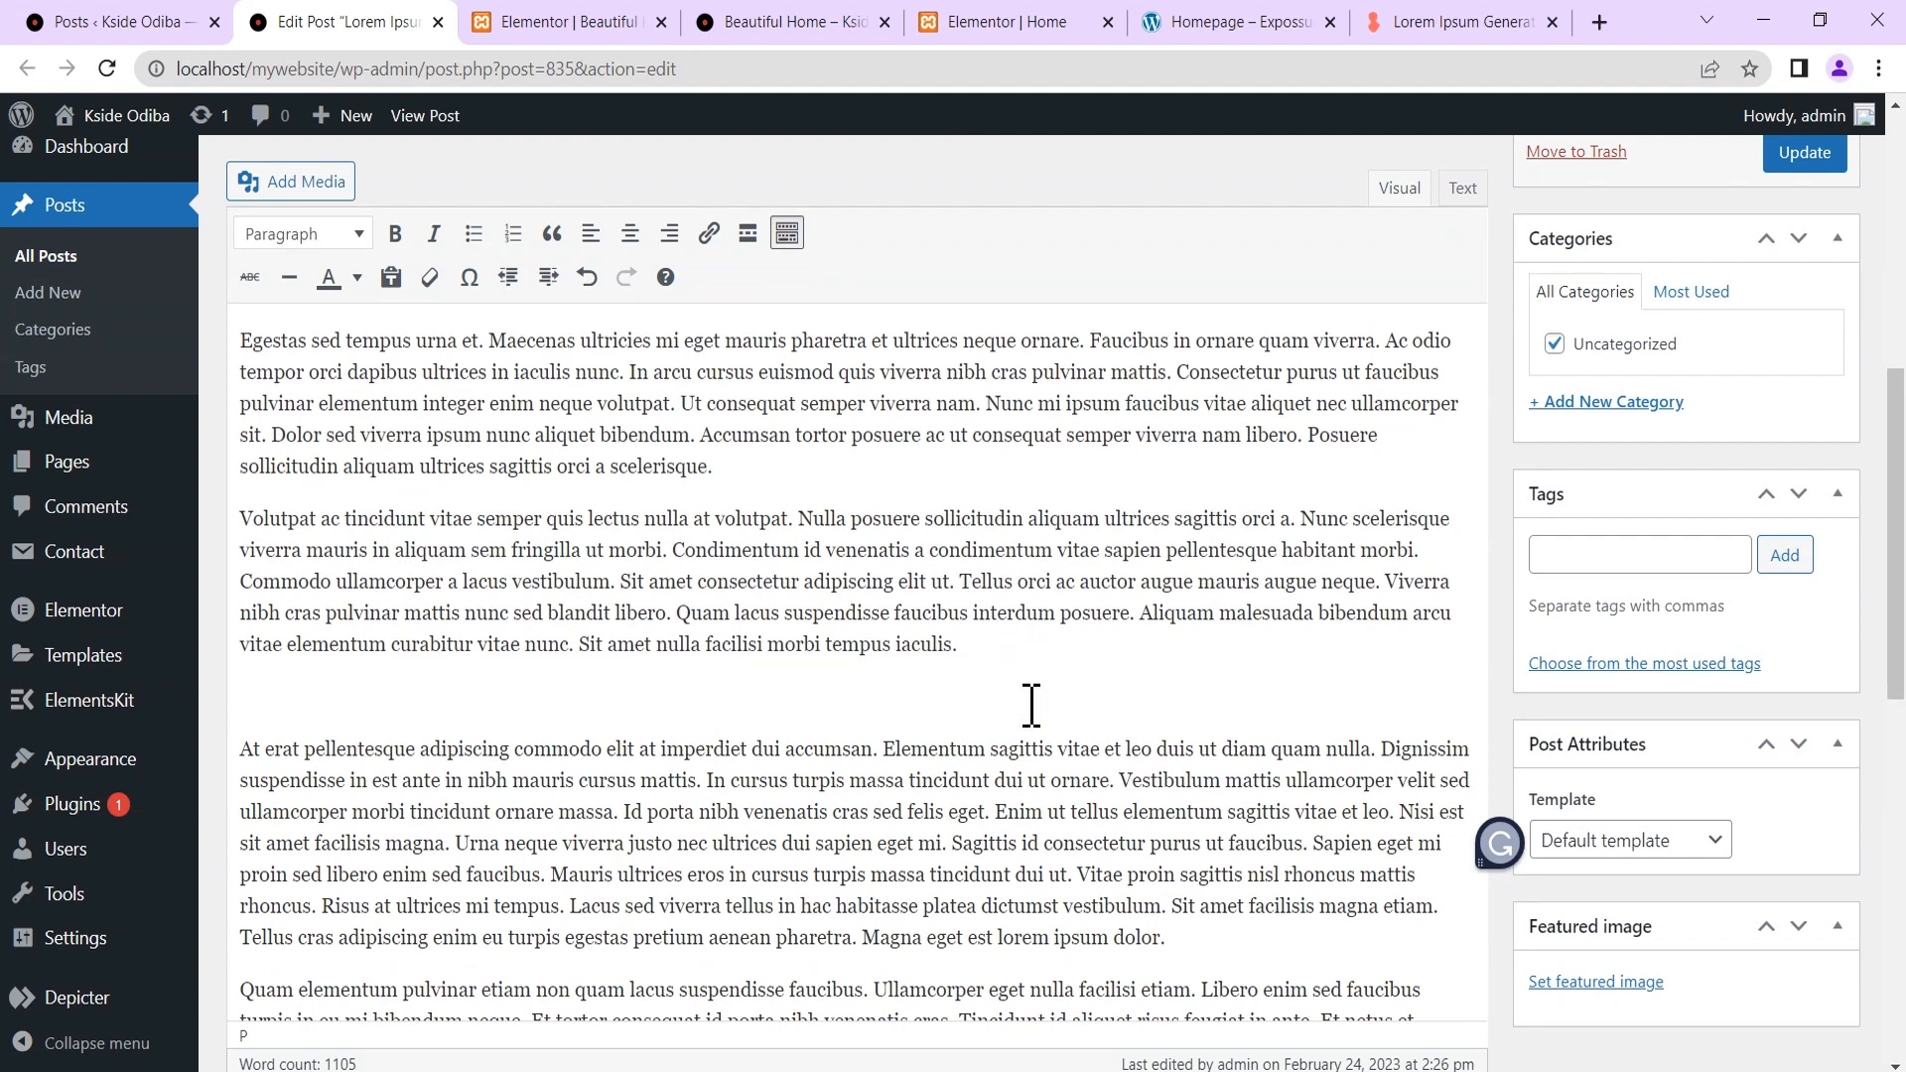
key(ctrl+v)
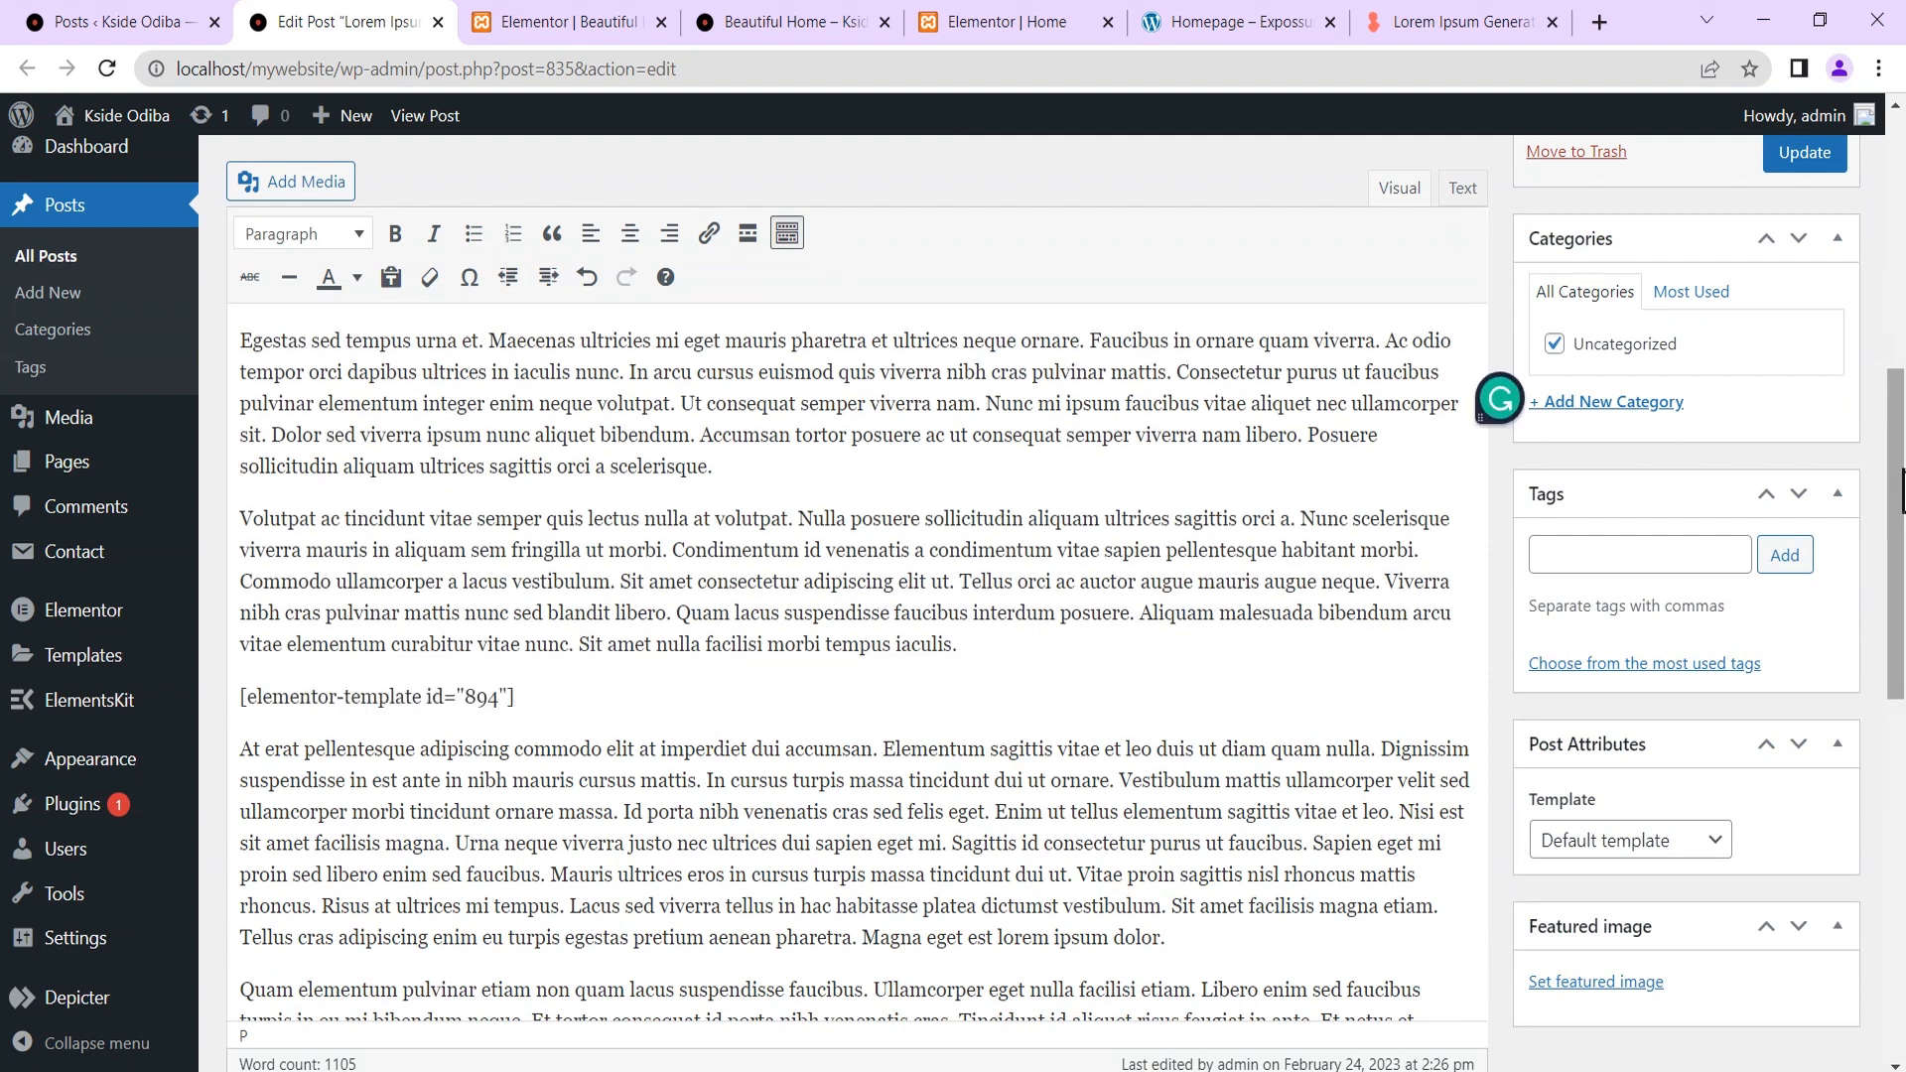
Update the post and view it on the site to check the embedded Free Download containers.
drag(1899, 481, 1891, 396)
click(1806, 429)
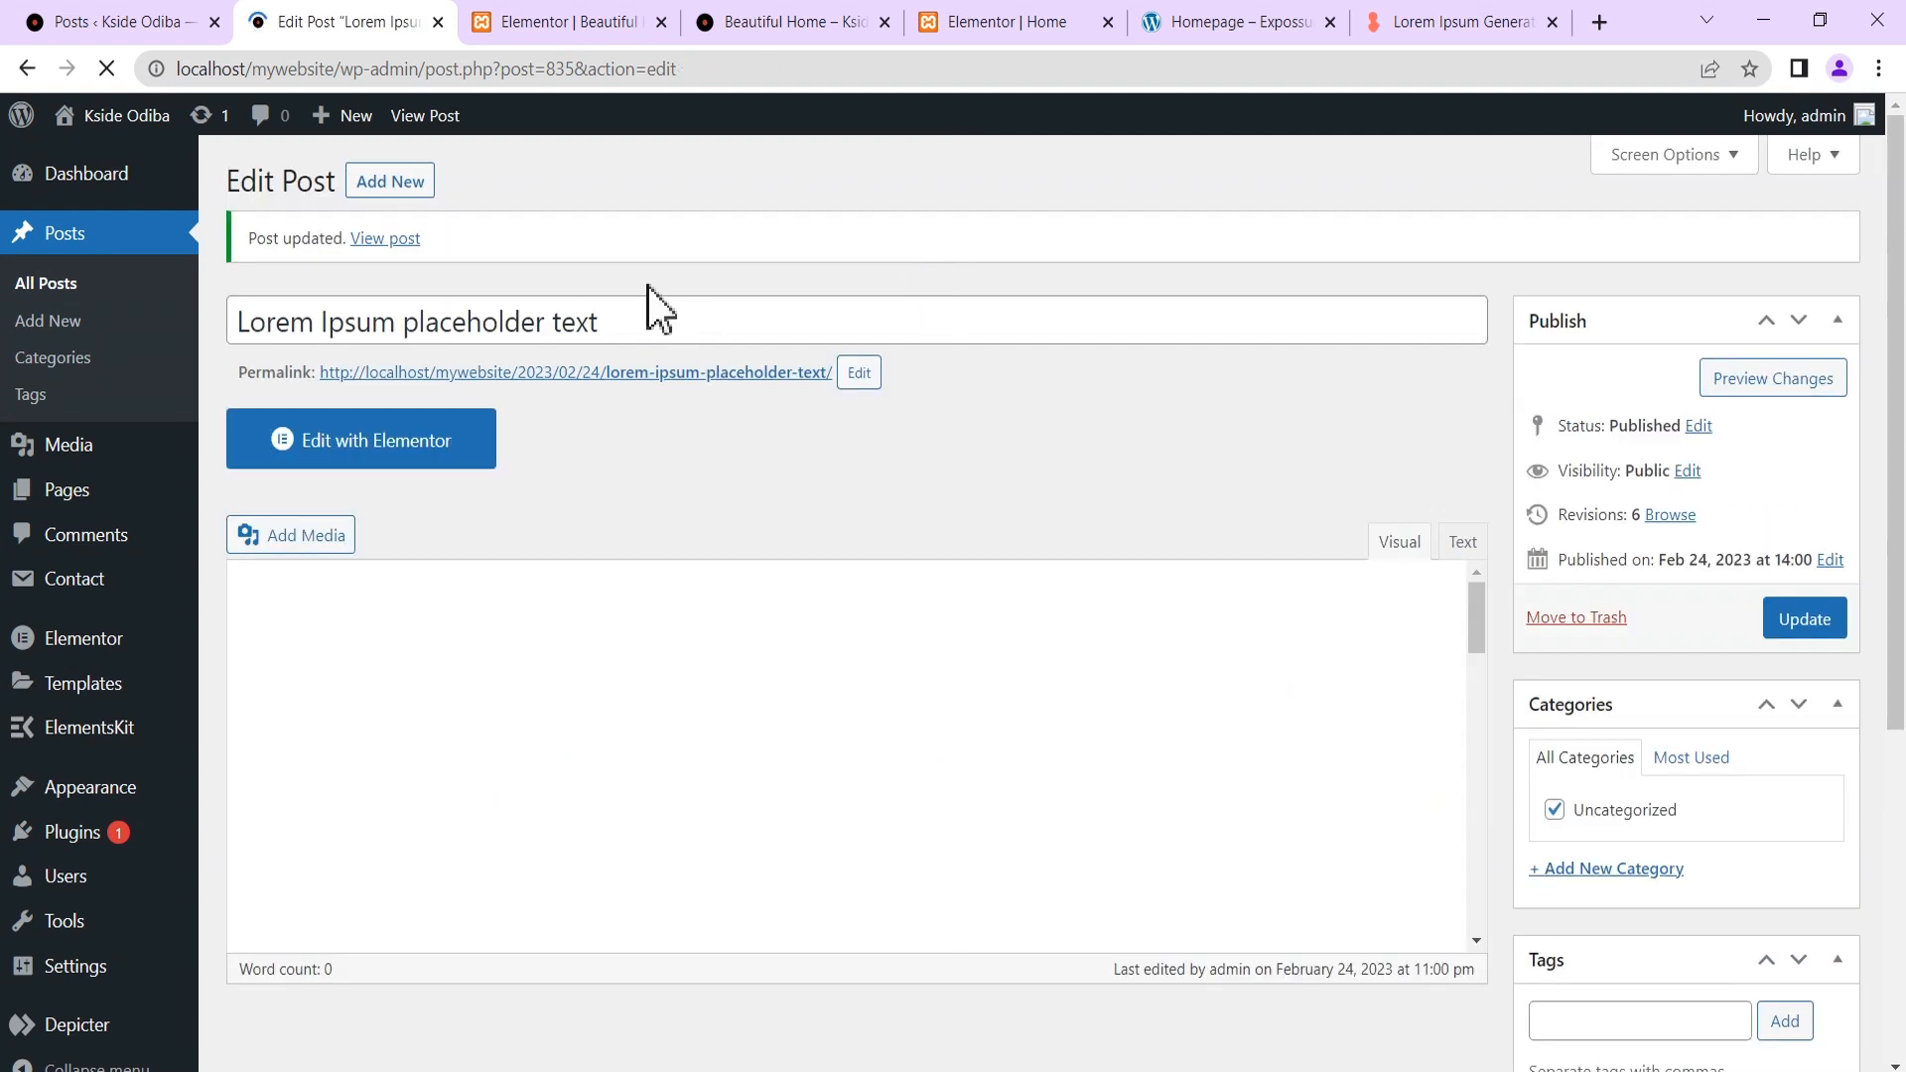
click(385, 241)
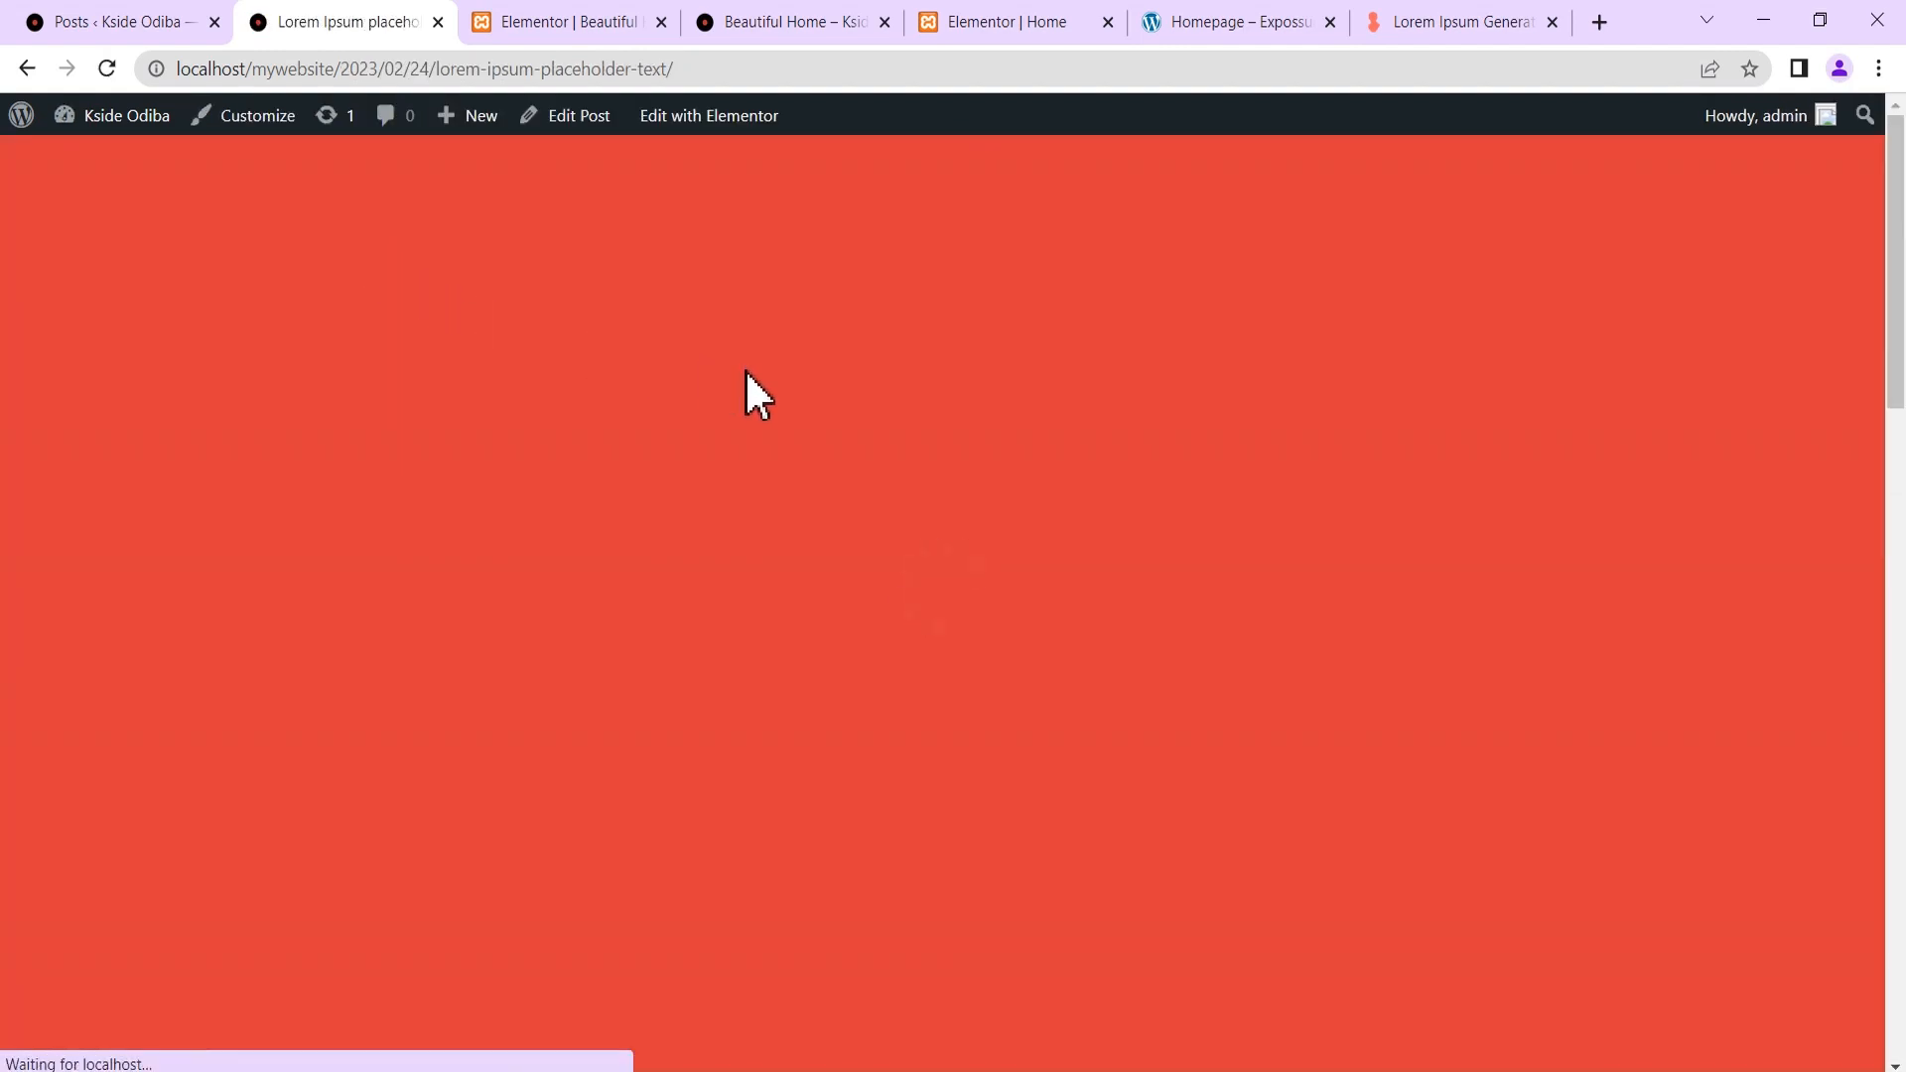
scroll(777, 389, down, 8)
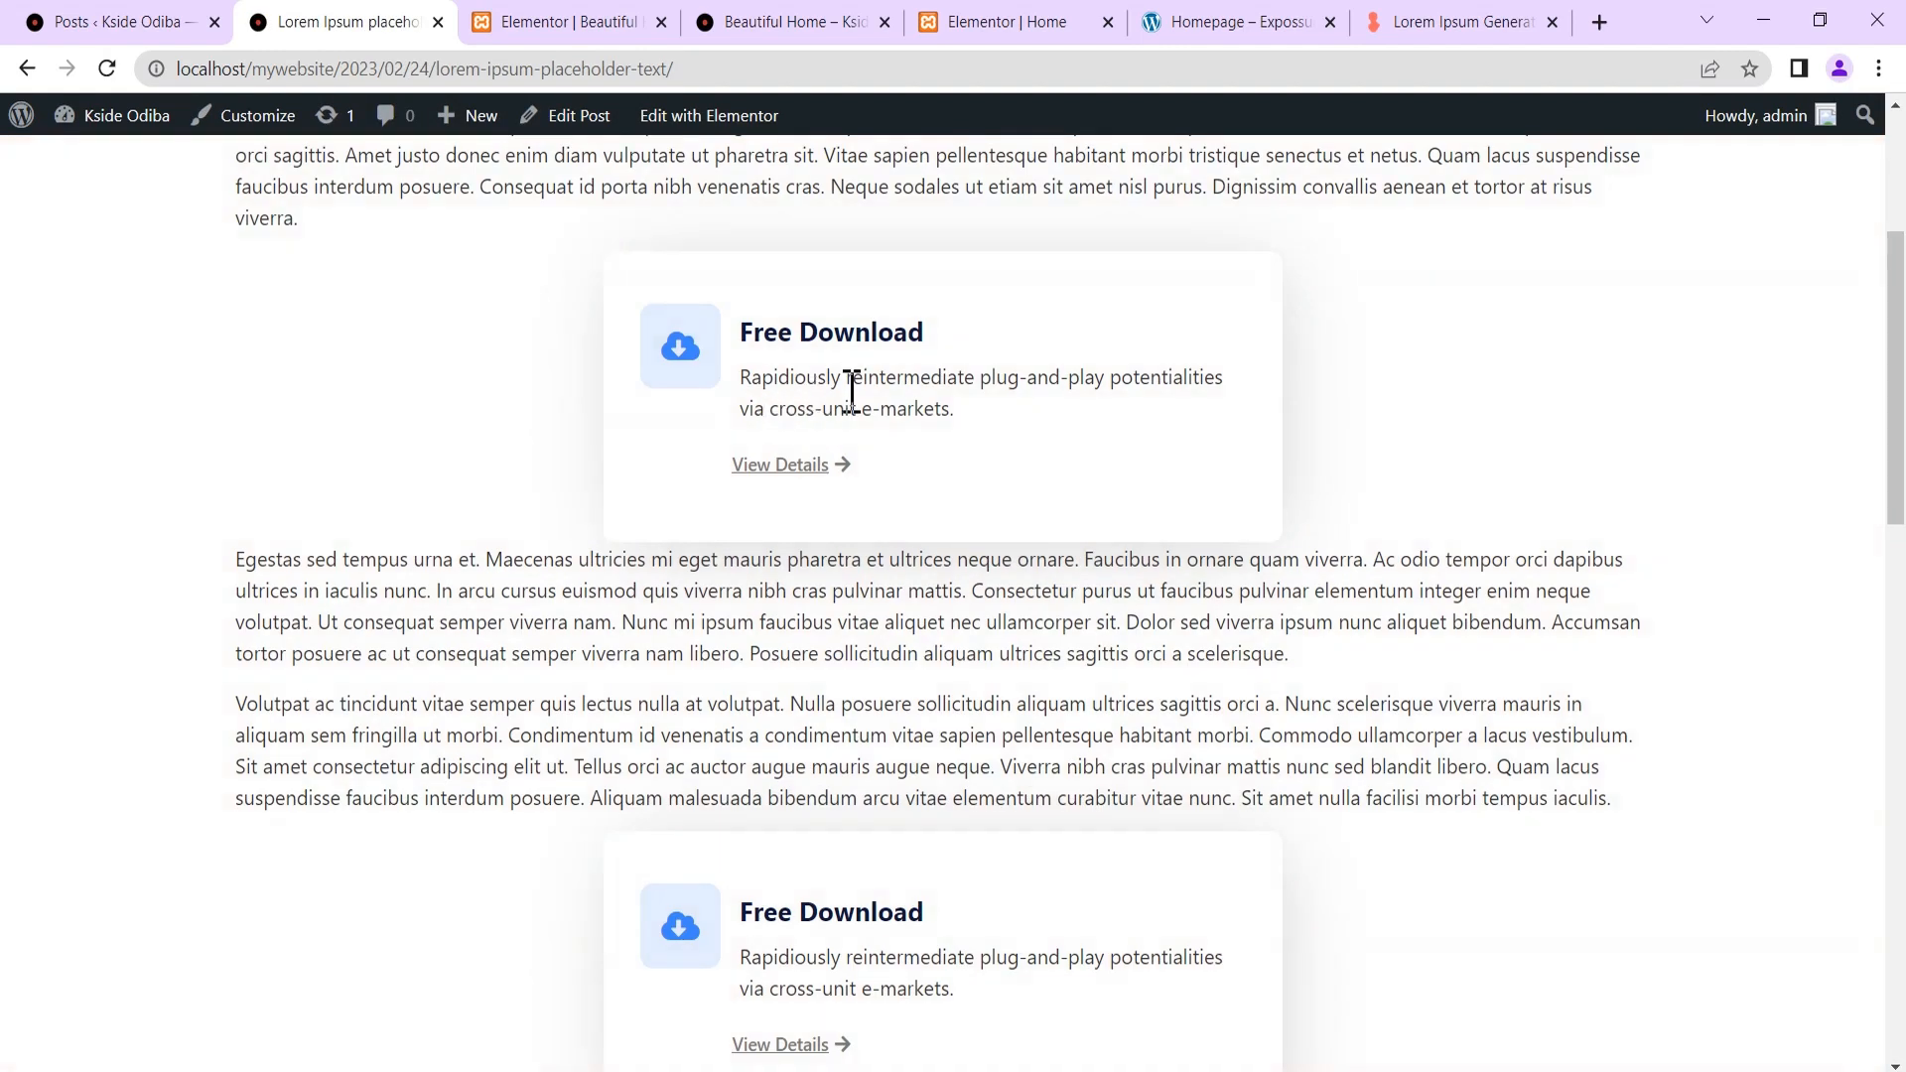
scroll(853, 397, down, 5)
scroll(873, 437, up, 3)
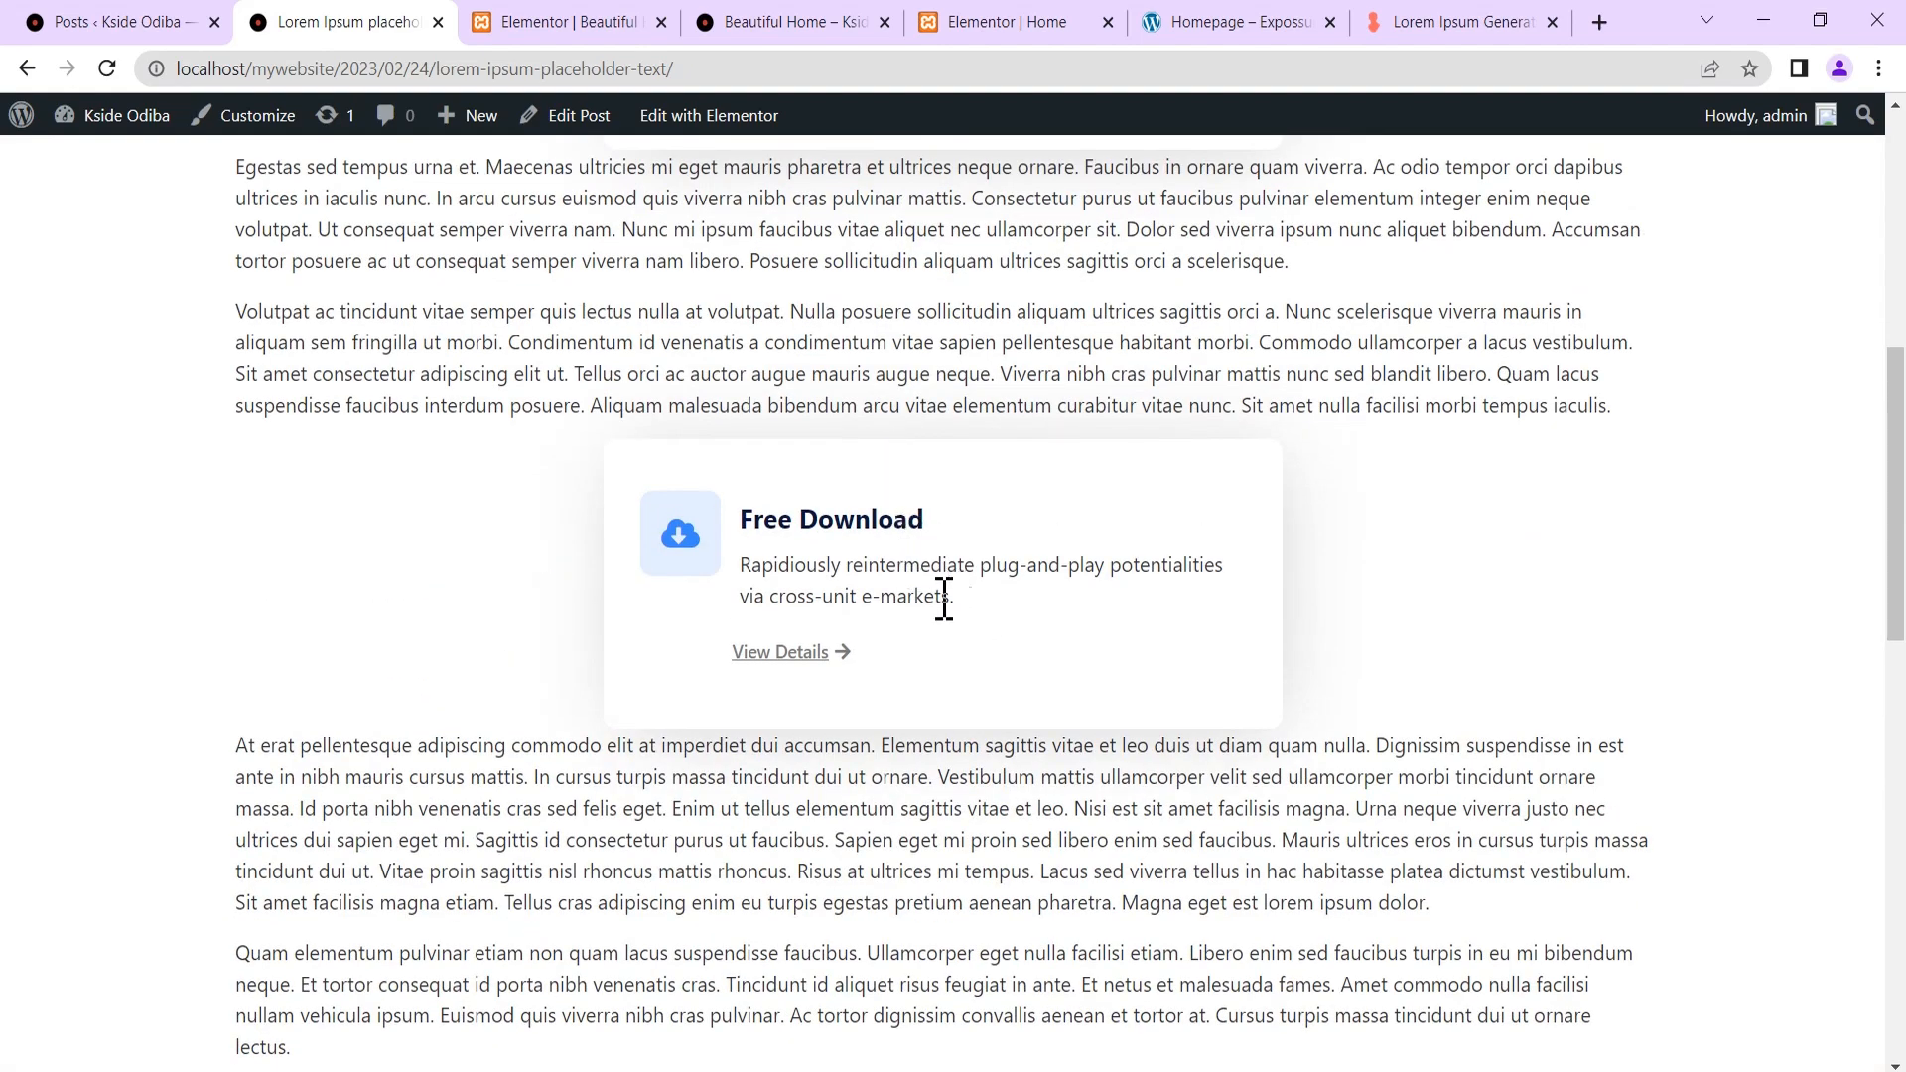
Switch to the Beautiful Home page editor and add a Testimonial Carousel widget below the existing client testimonials.
click(573, 24)
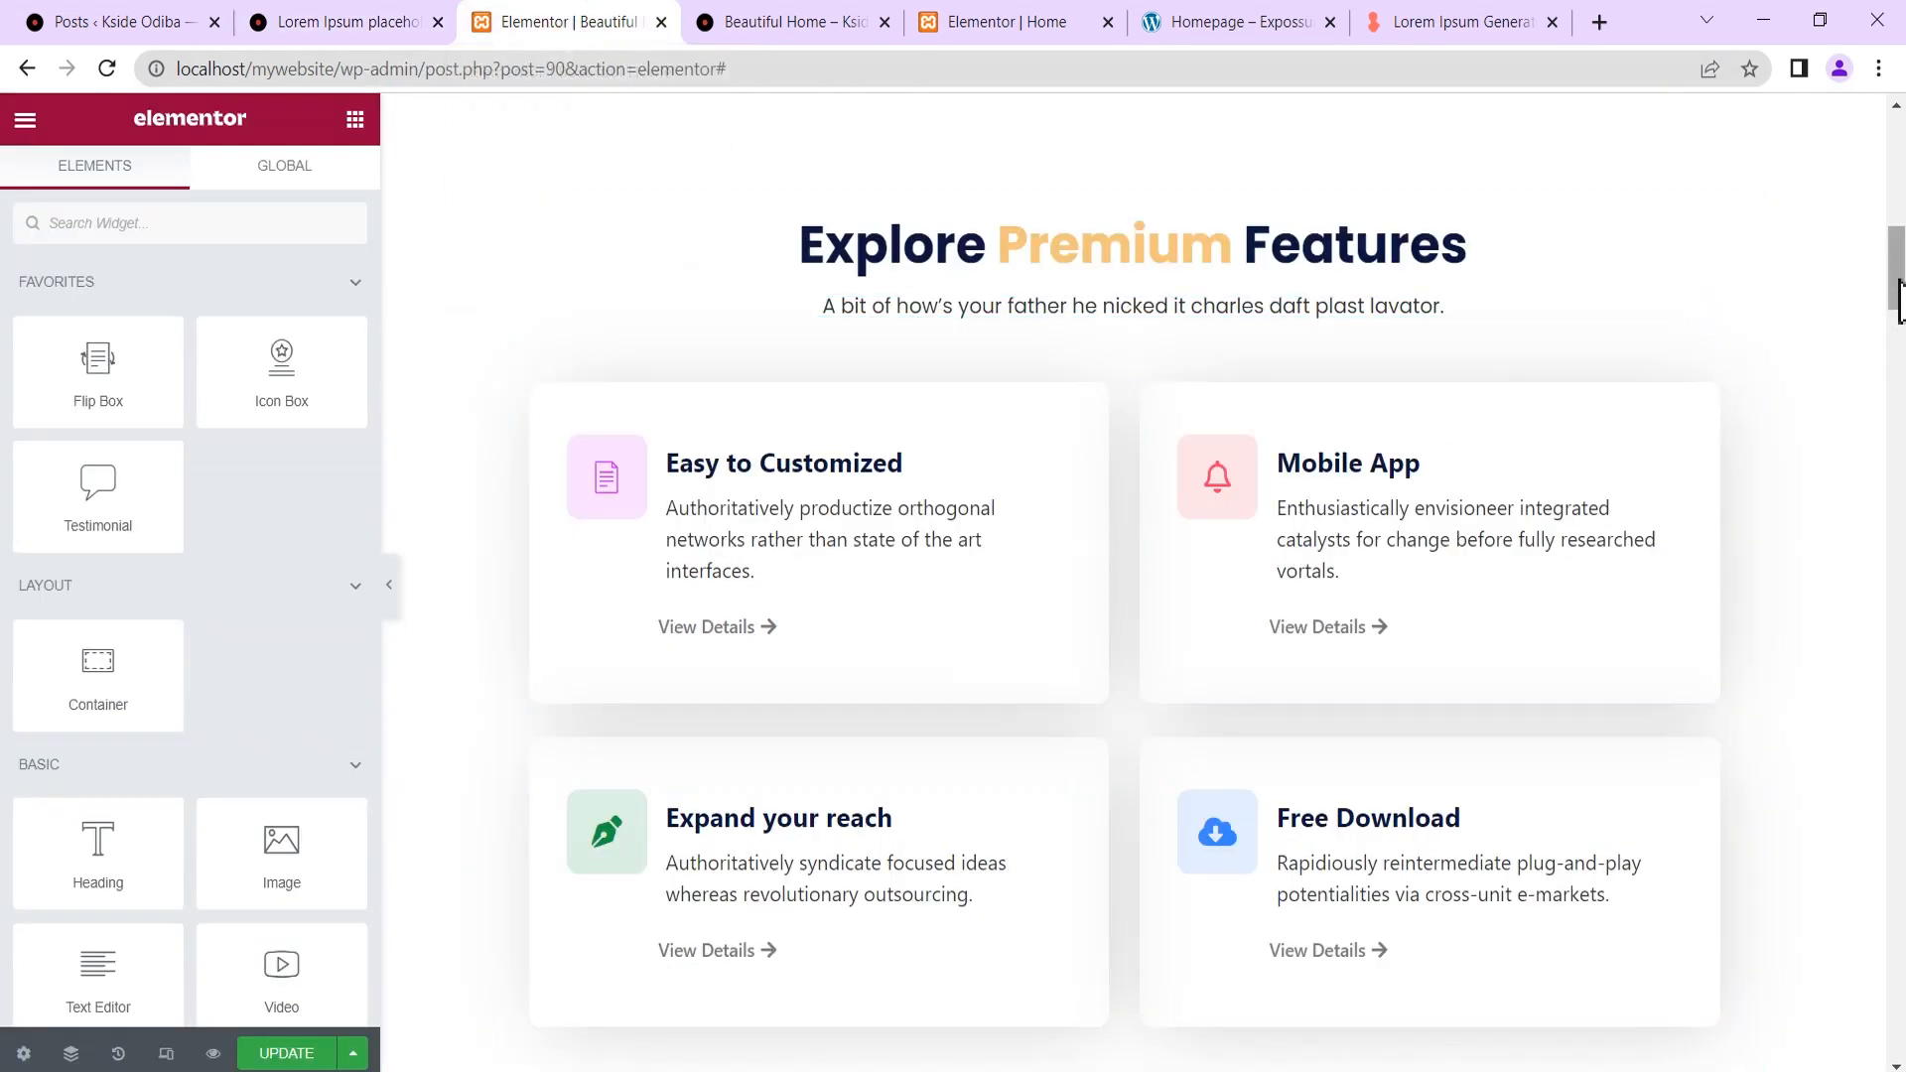
scroll(1899, 298, down, 15)
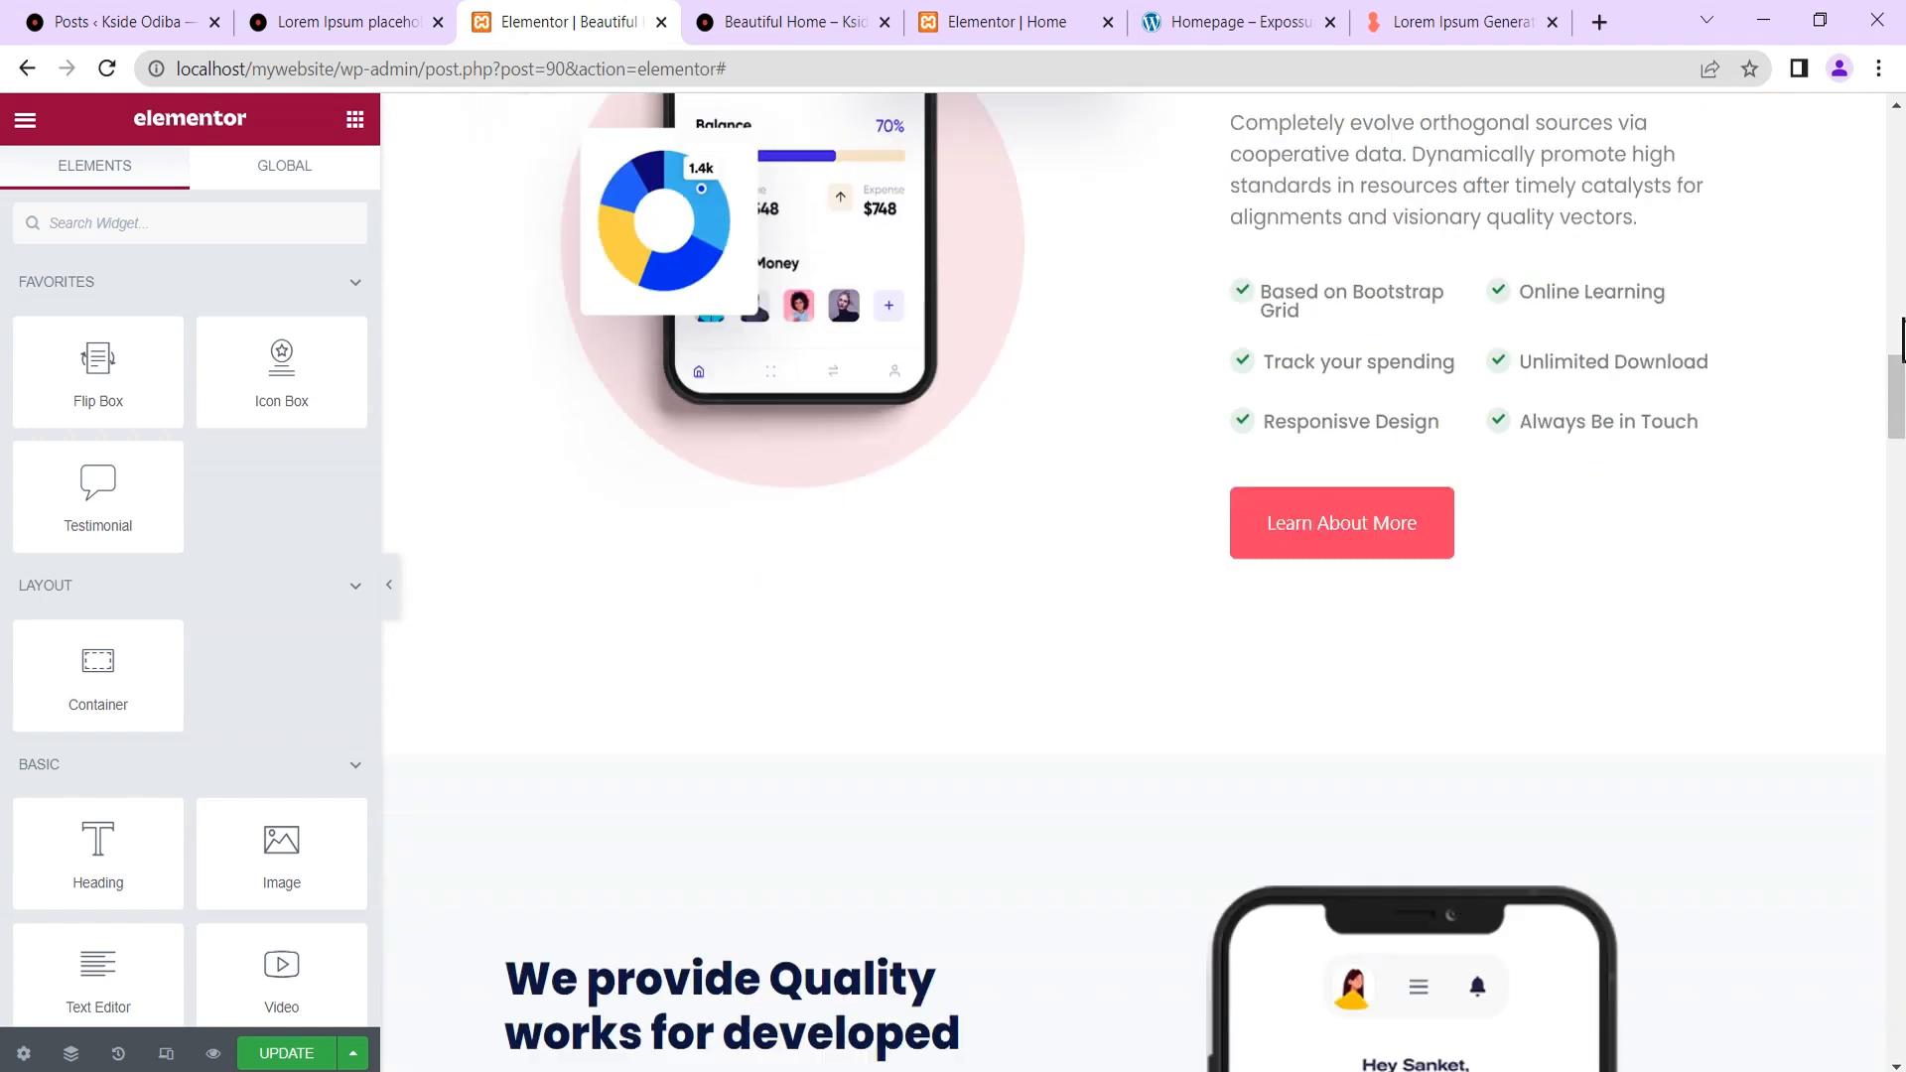
scroll(1899, 337, down, 2)
mouse_move(1021, 604)
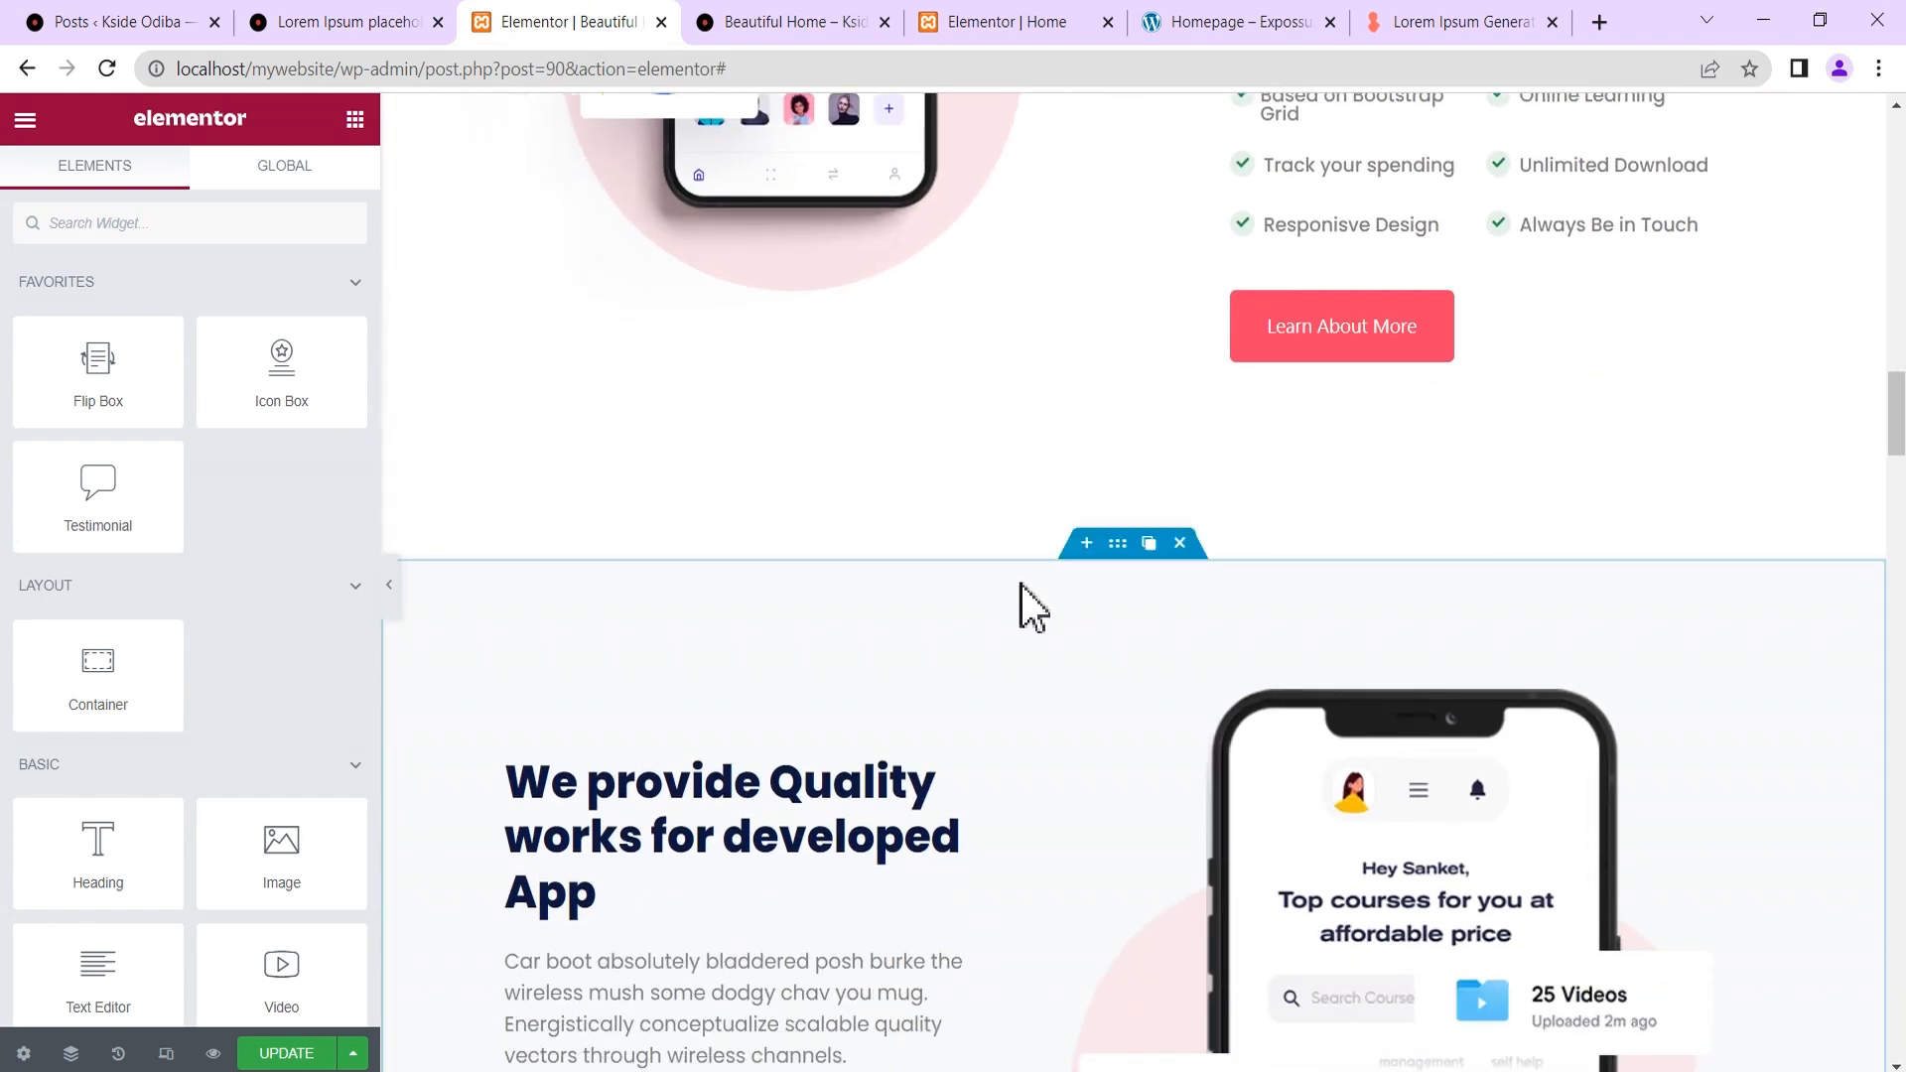
click(1087, 548)
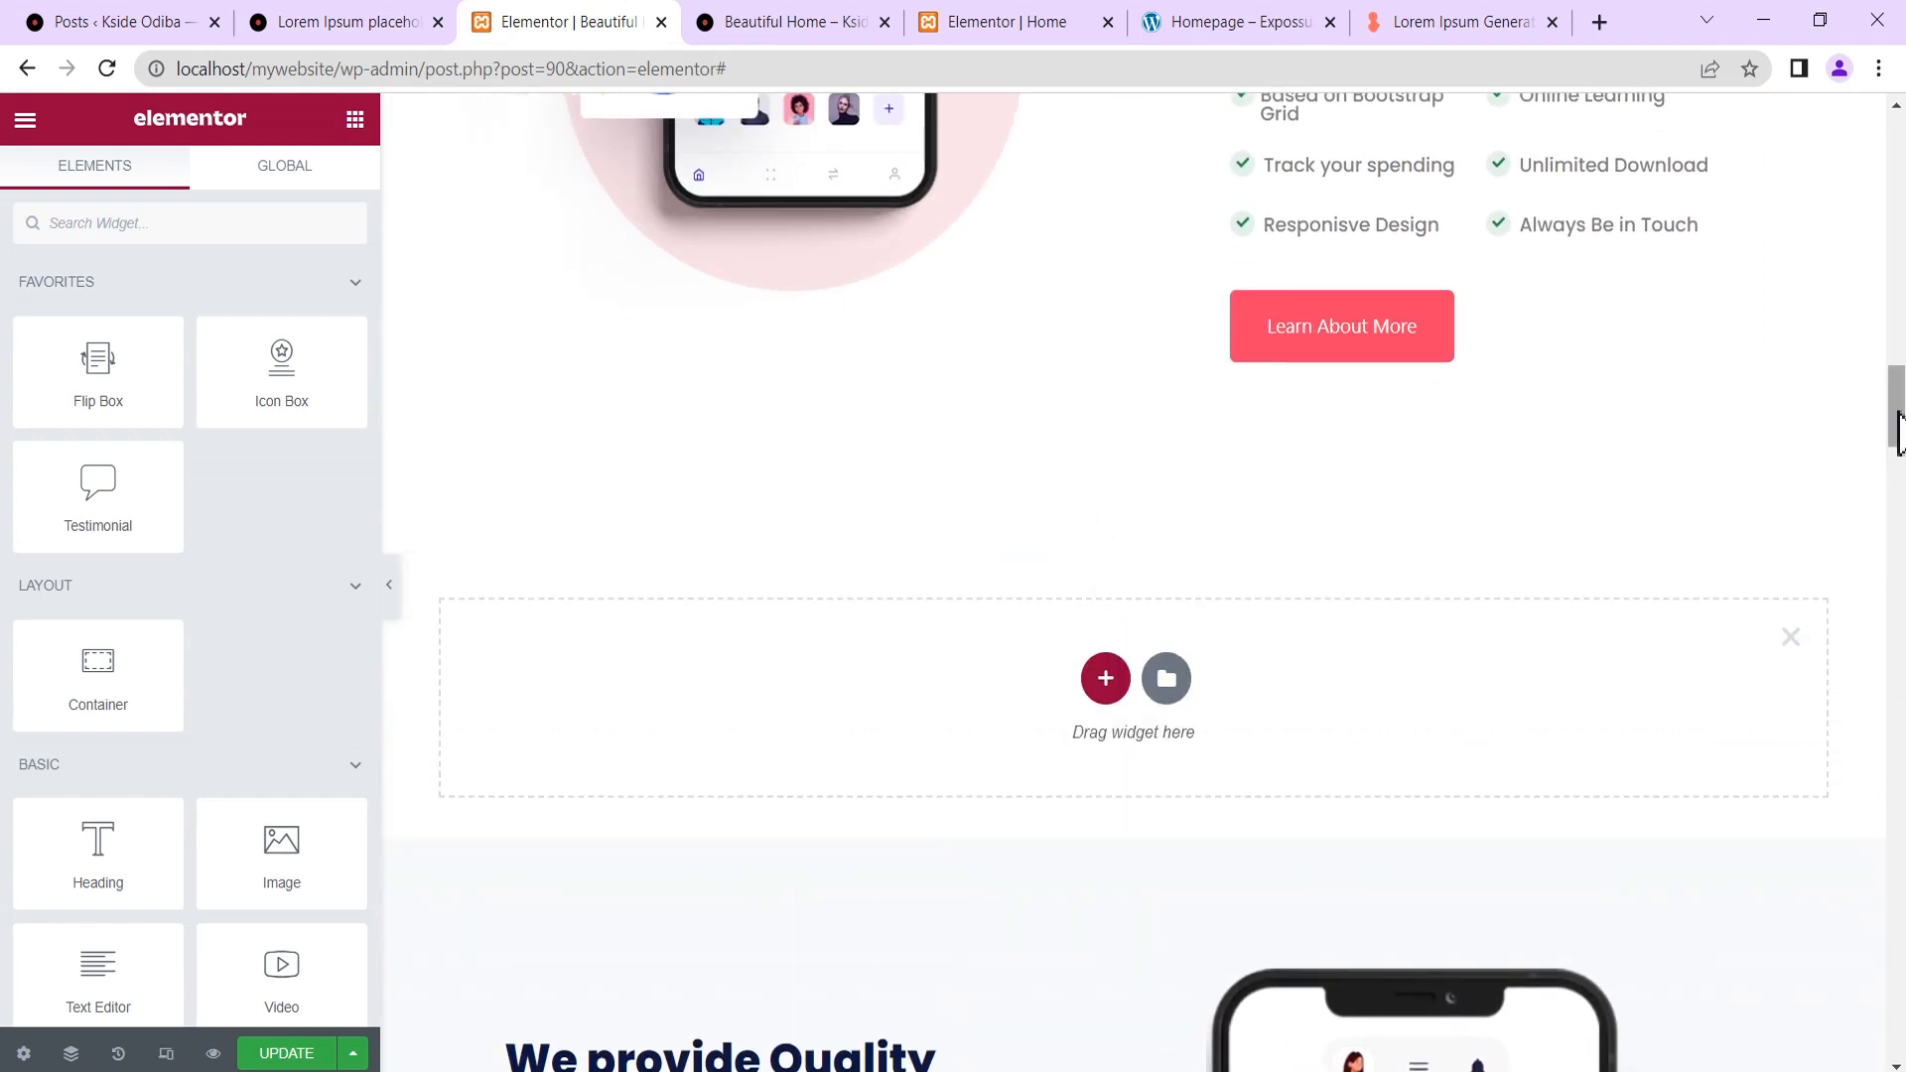
scroll(1899, 437, down, 20)
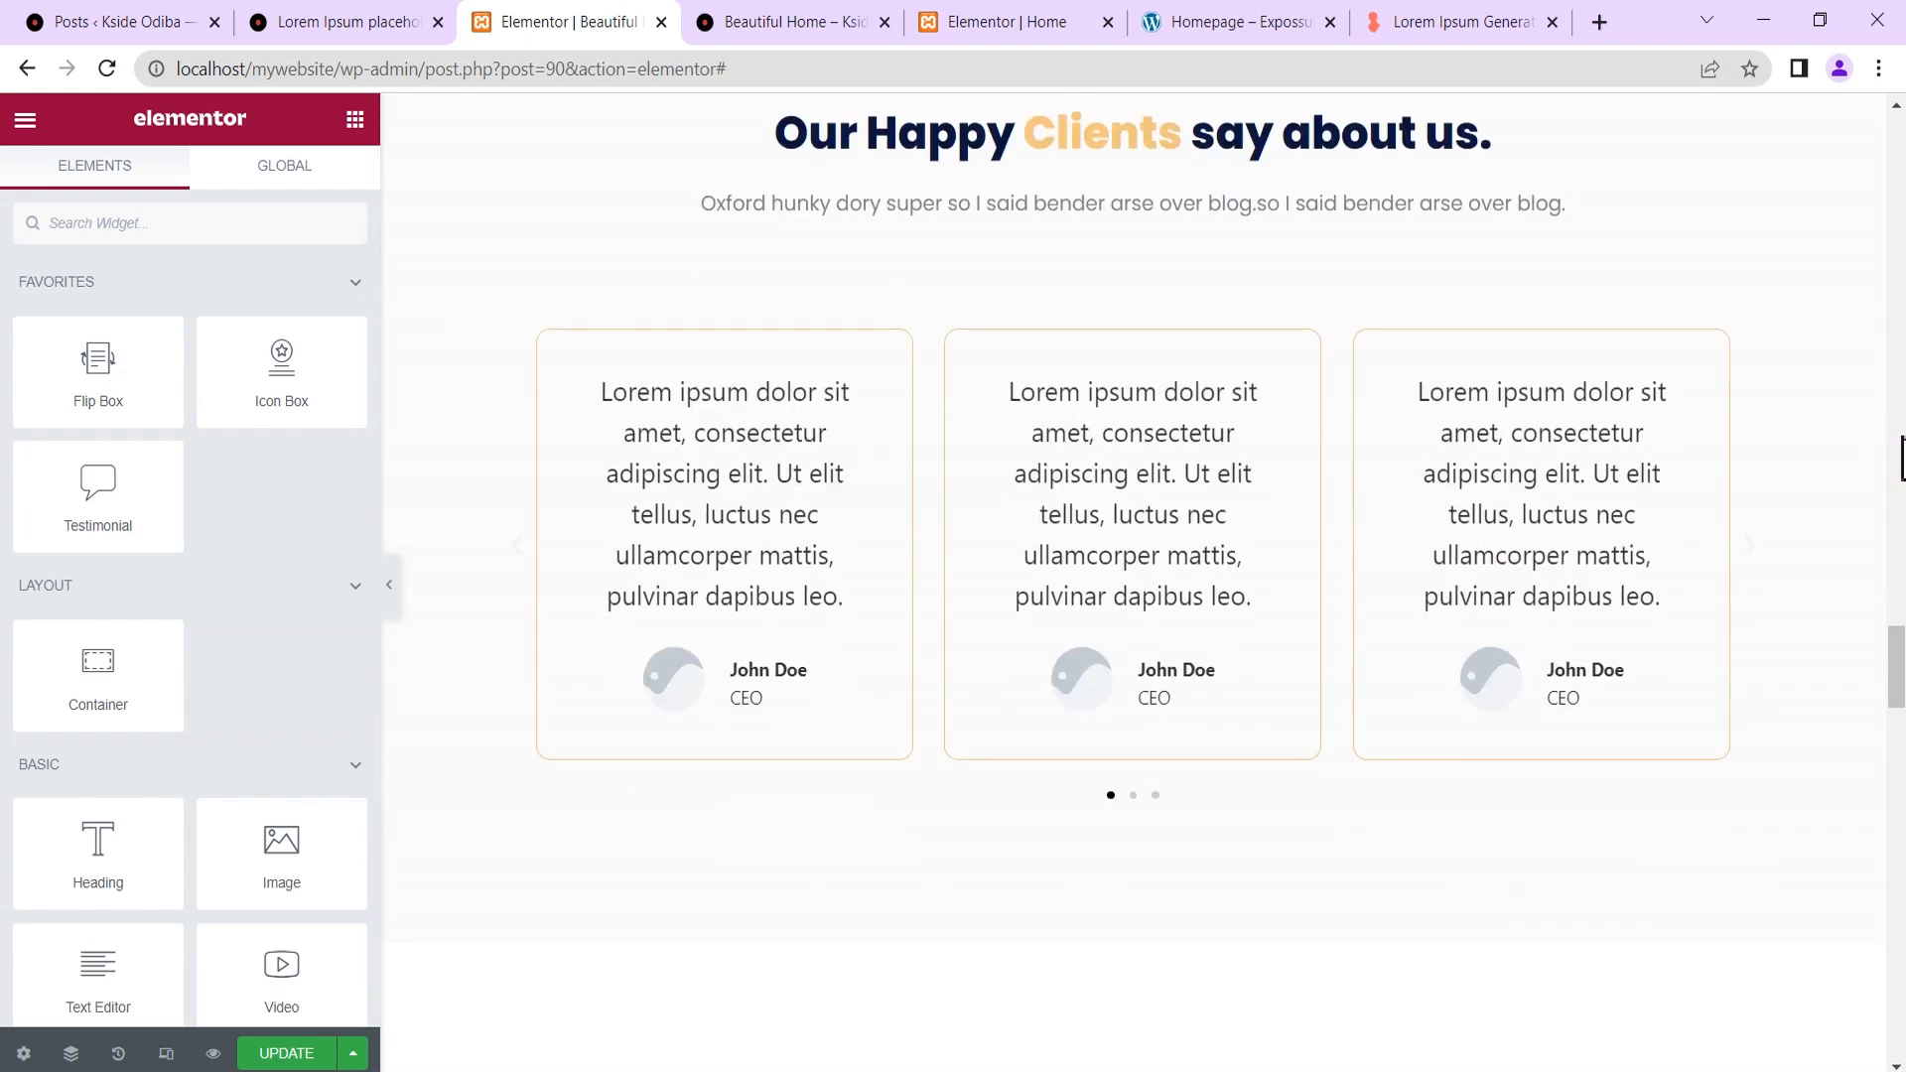
scroll(1899, 456, down, 5)
scroll(1241, 476, up, 4)
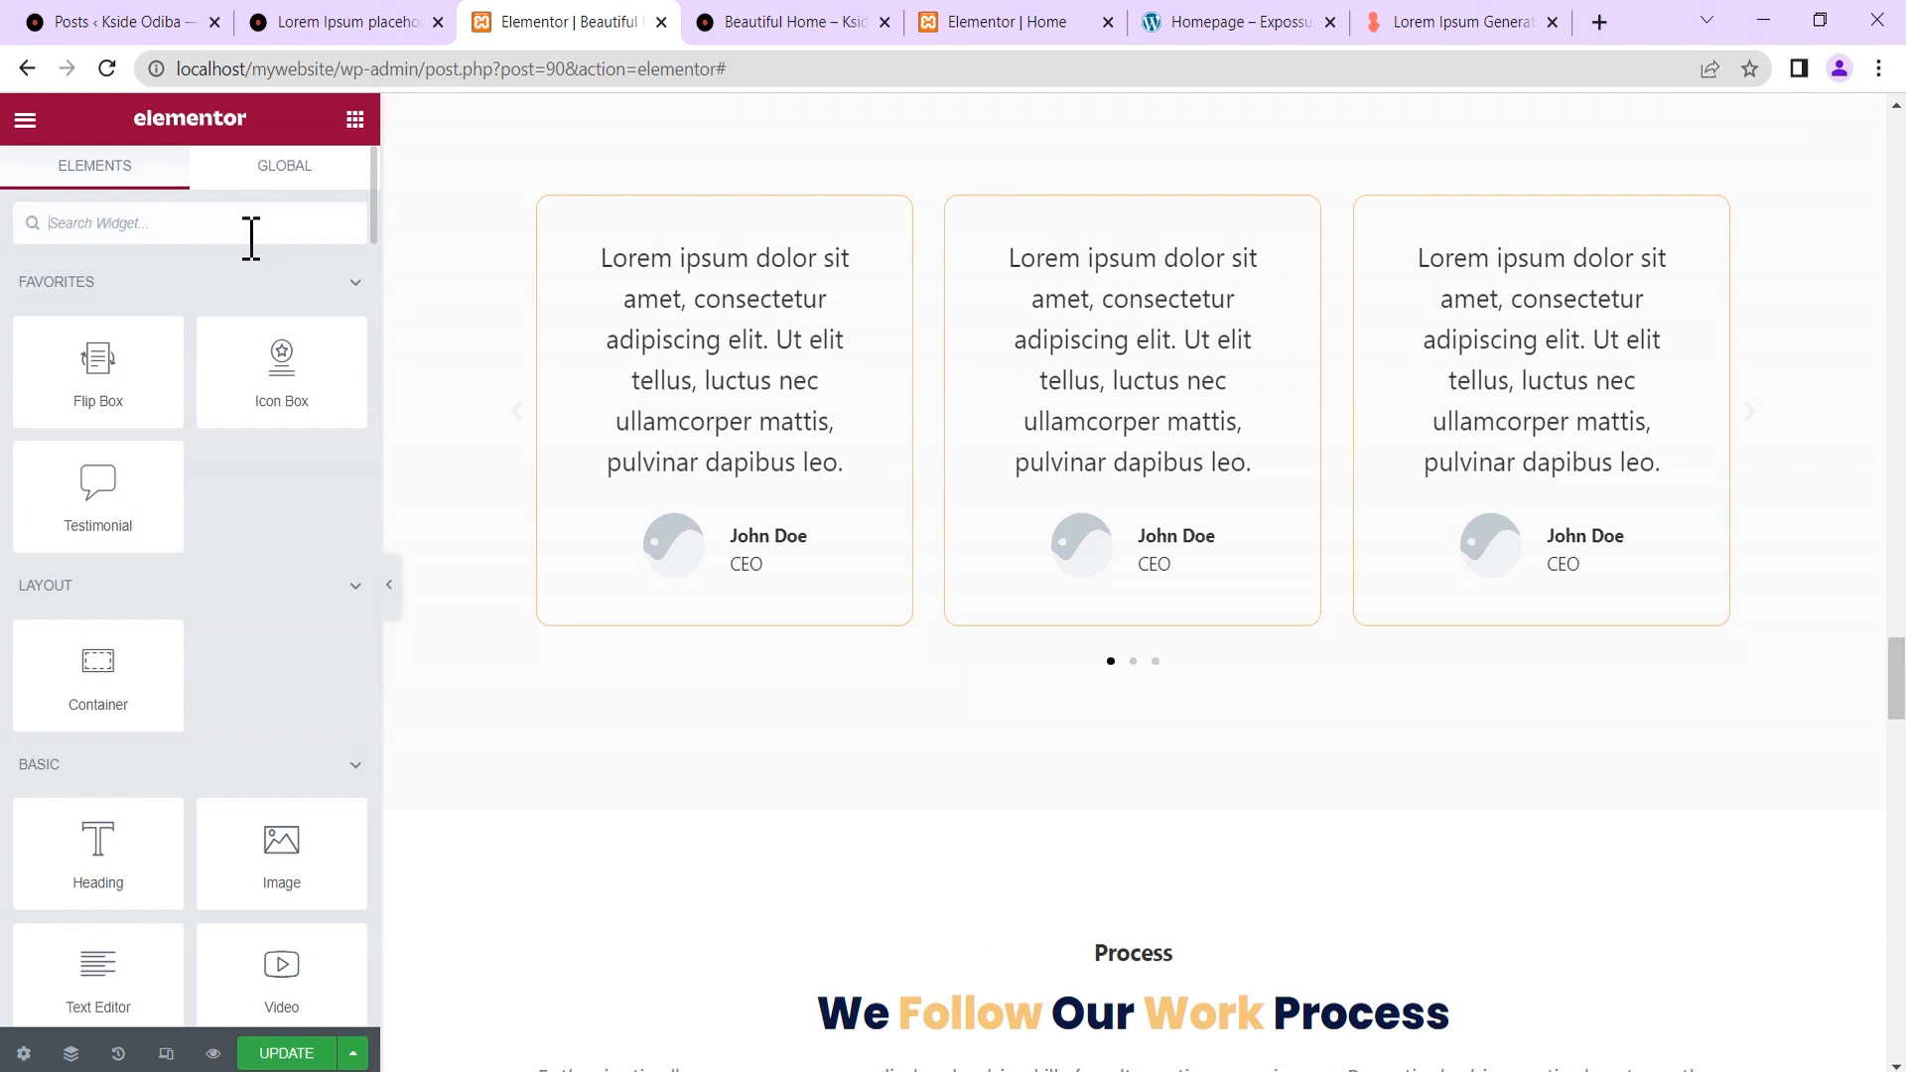
text(testi)
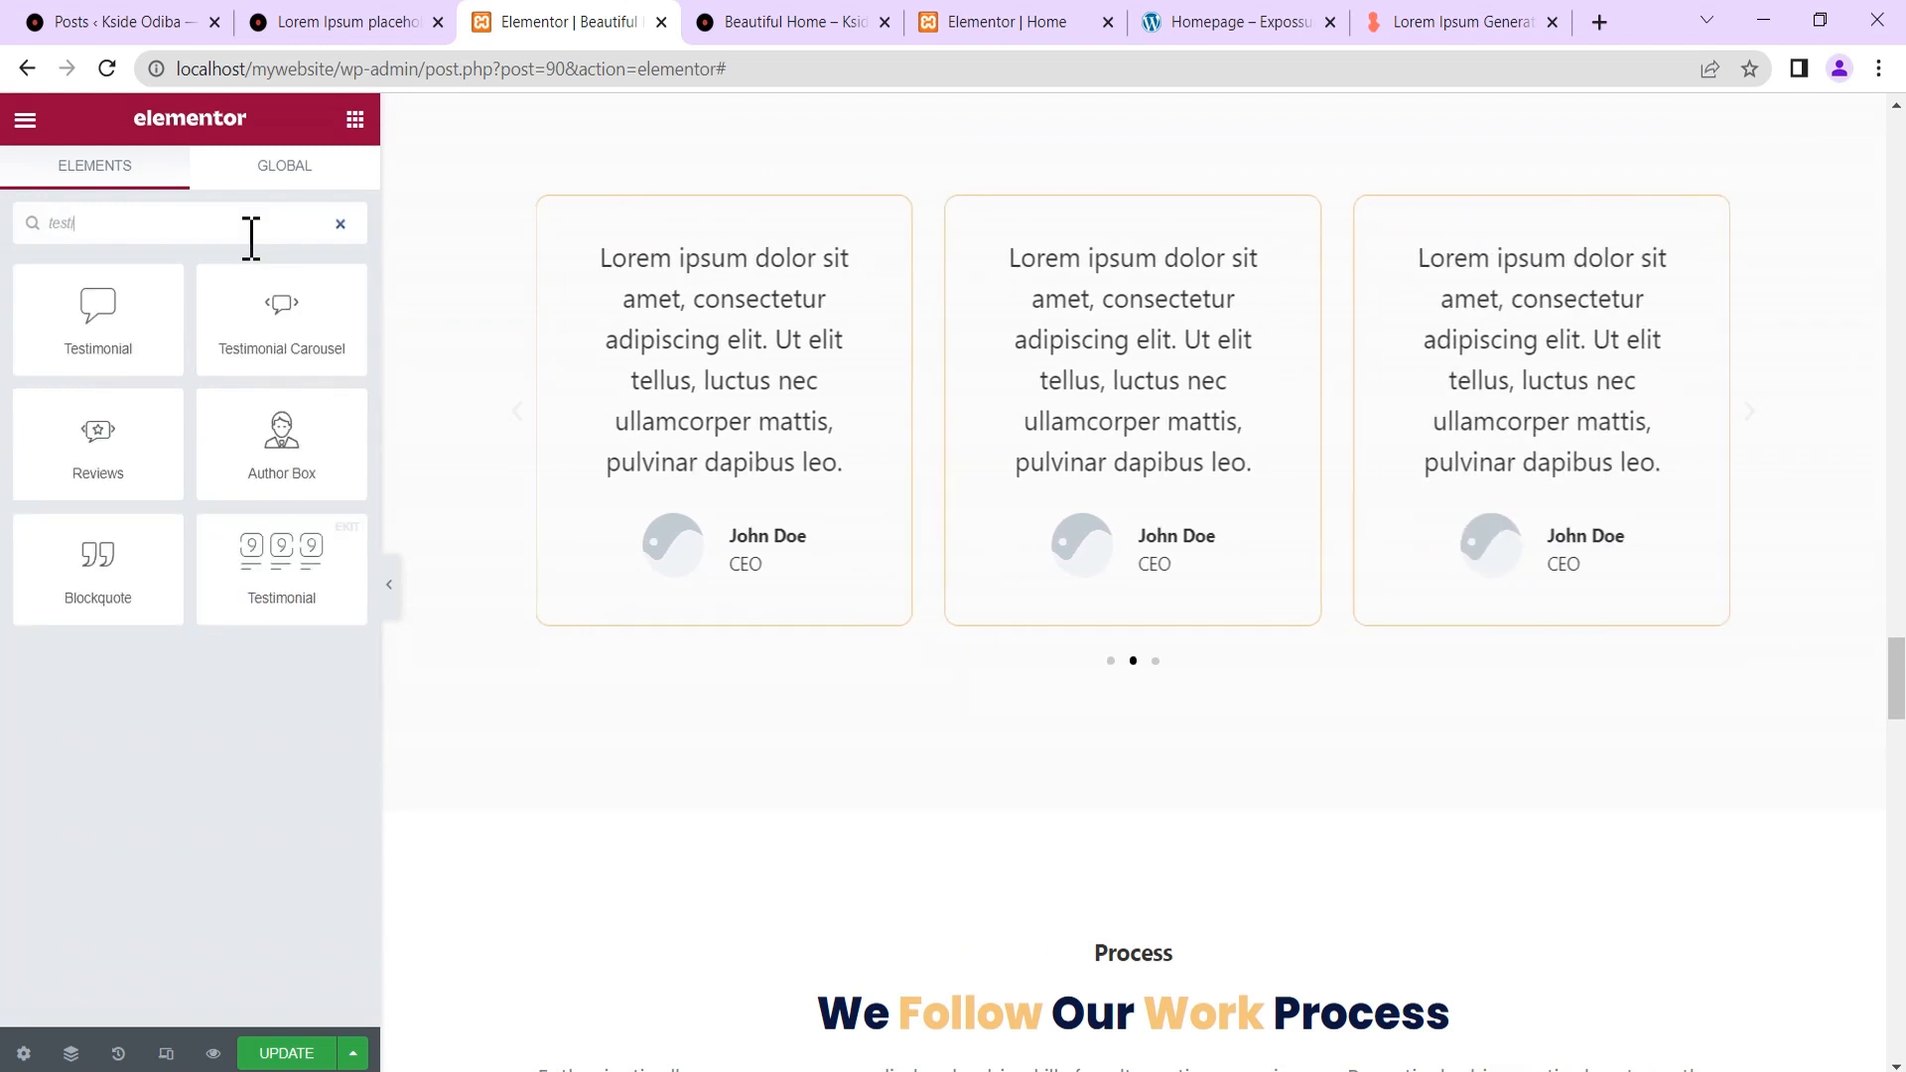
drag(268, 318, 969, 740)
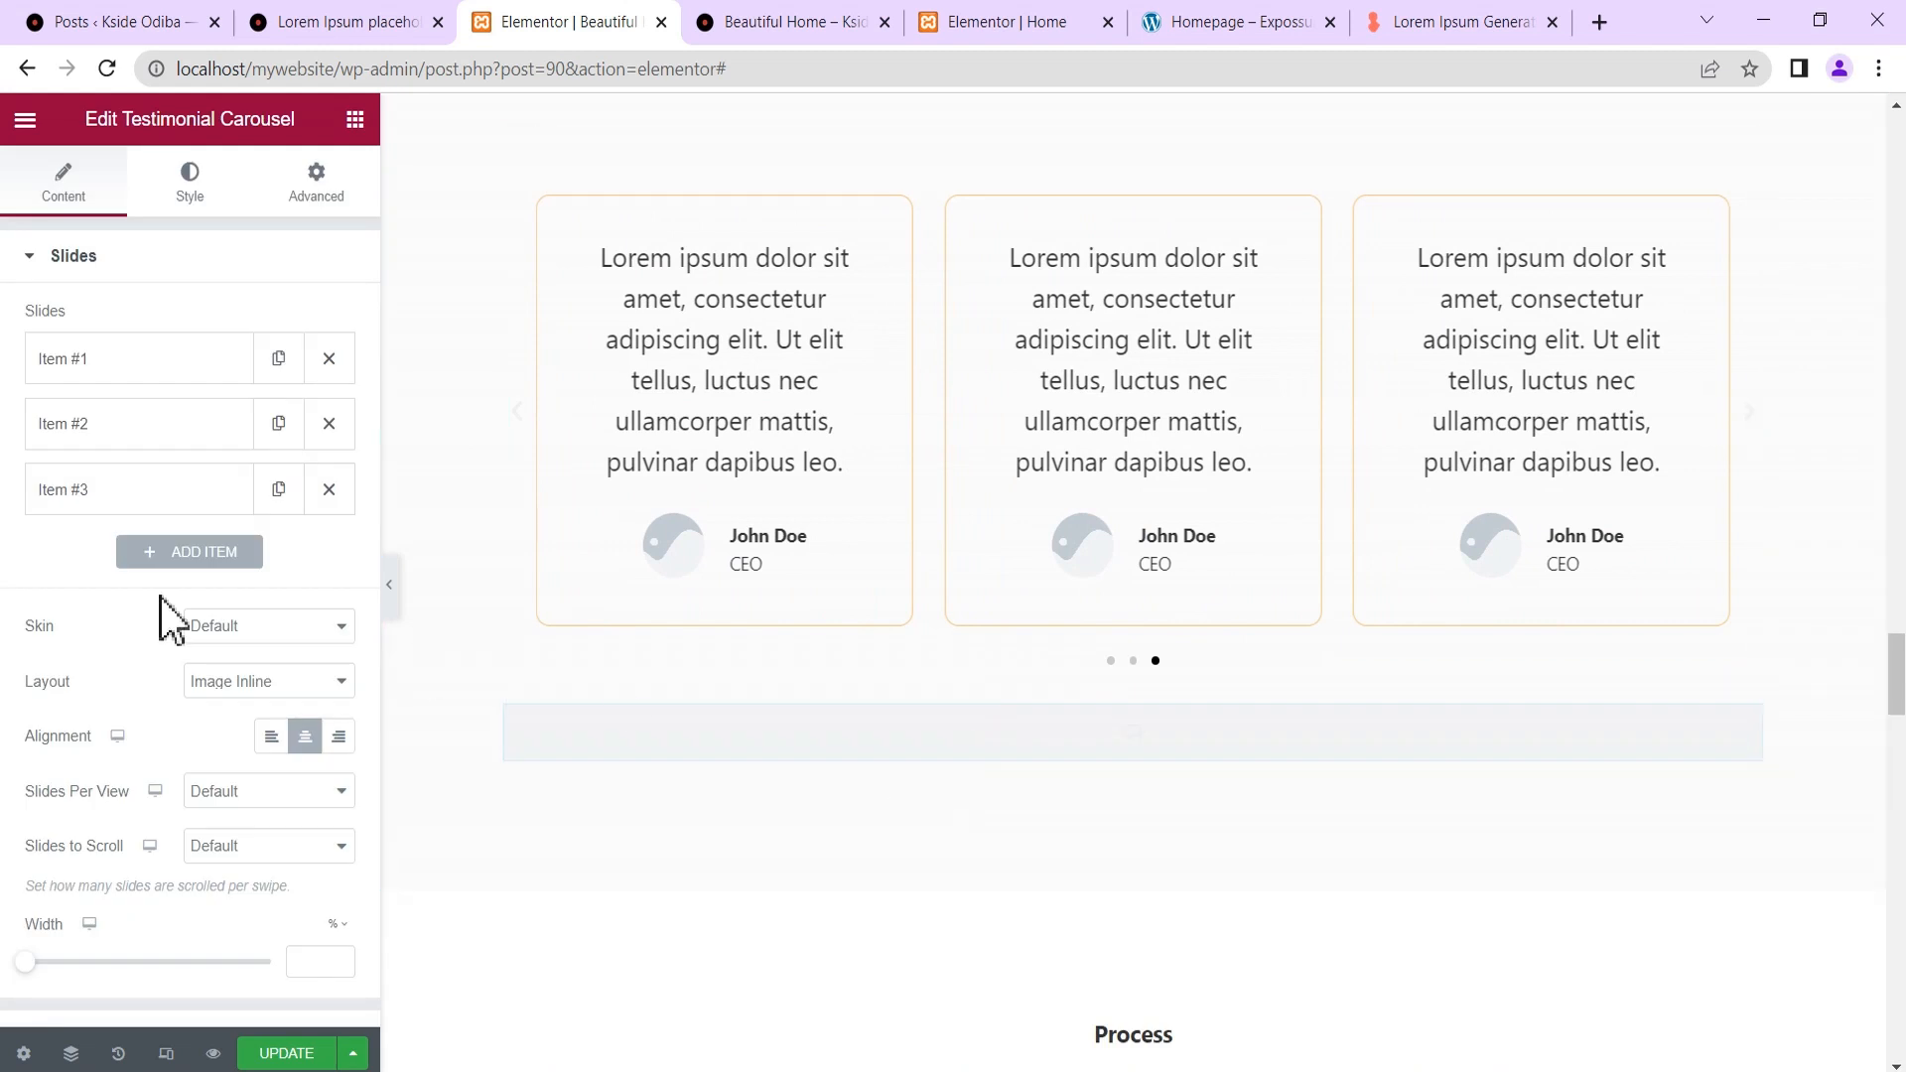
Clear the content text, image, name and title of the new carousel's first slide.
click(96, 366)
click(132, 488)
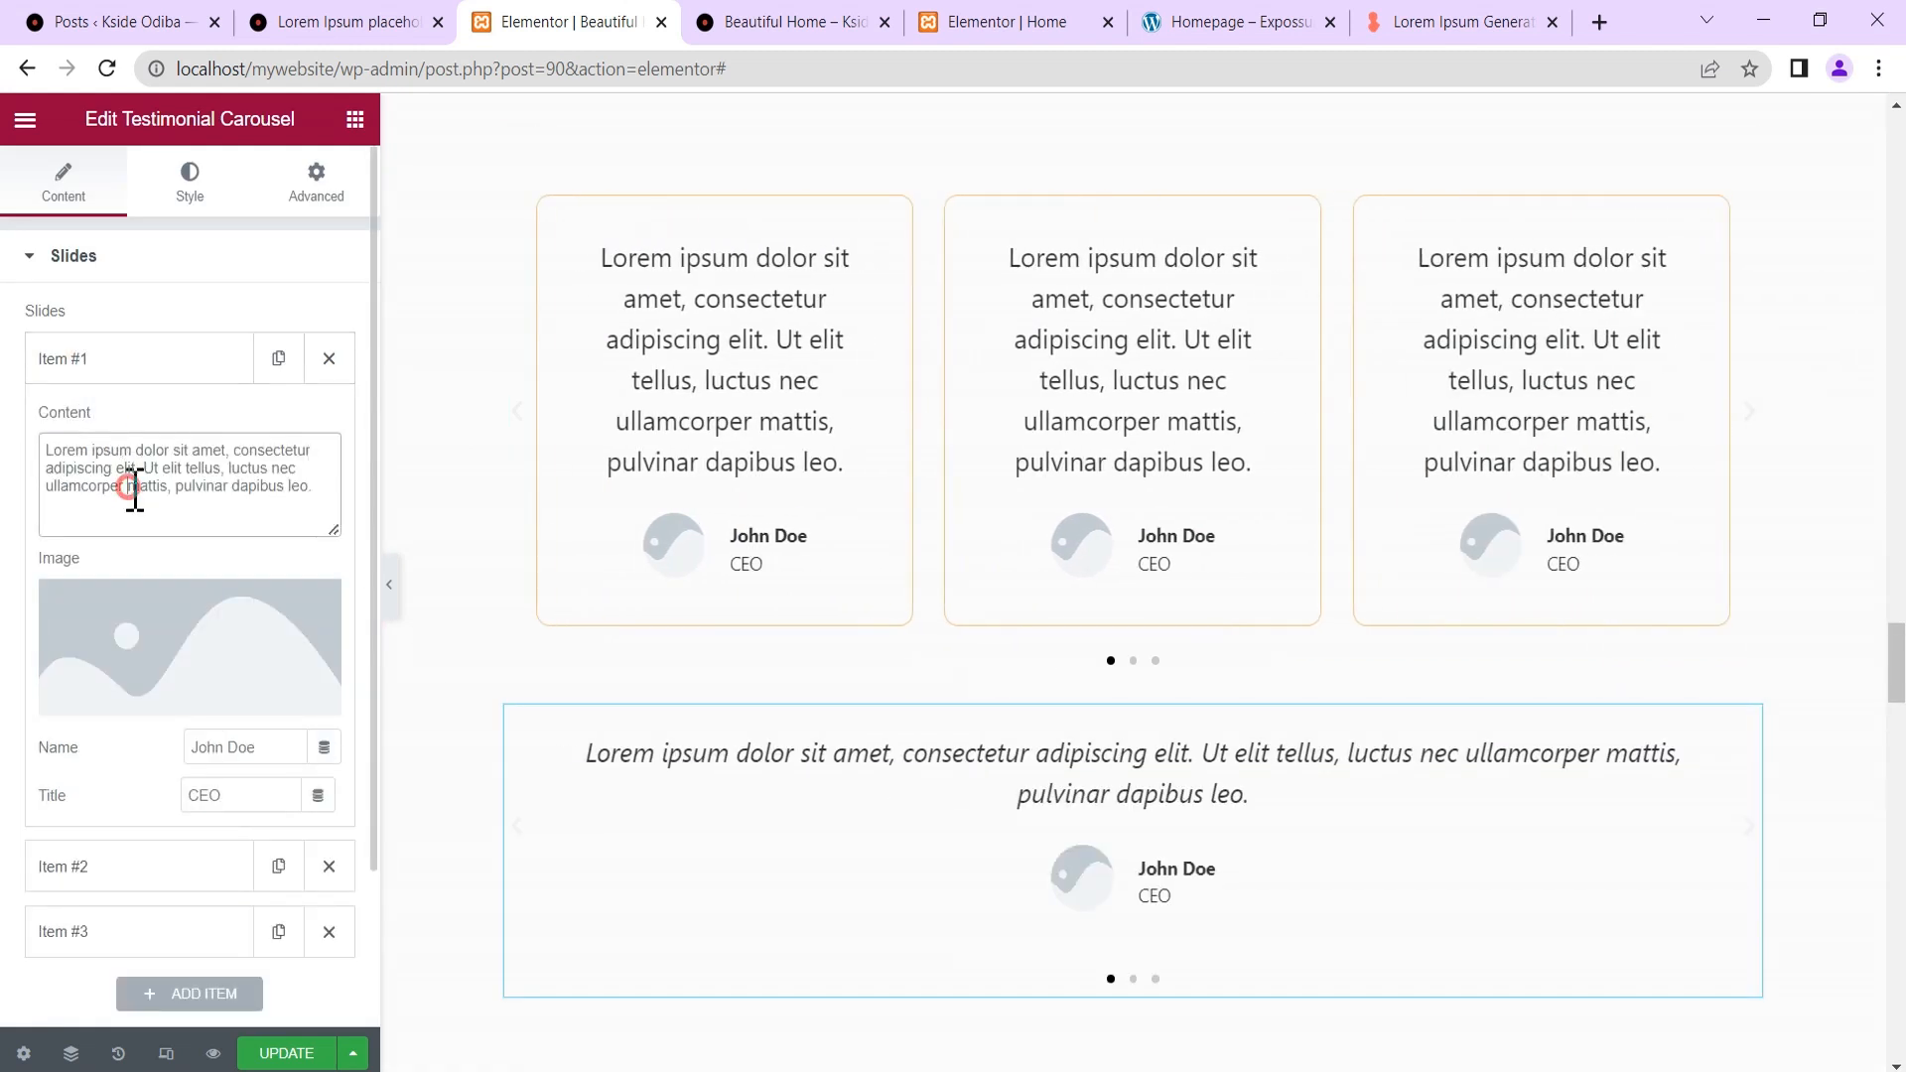
key(ctrl+a)
key(BackSpace)
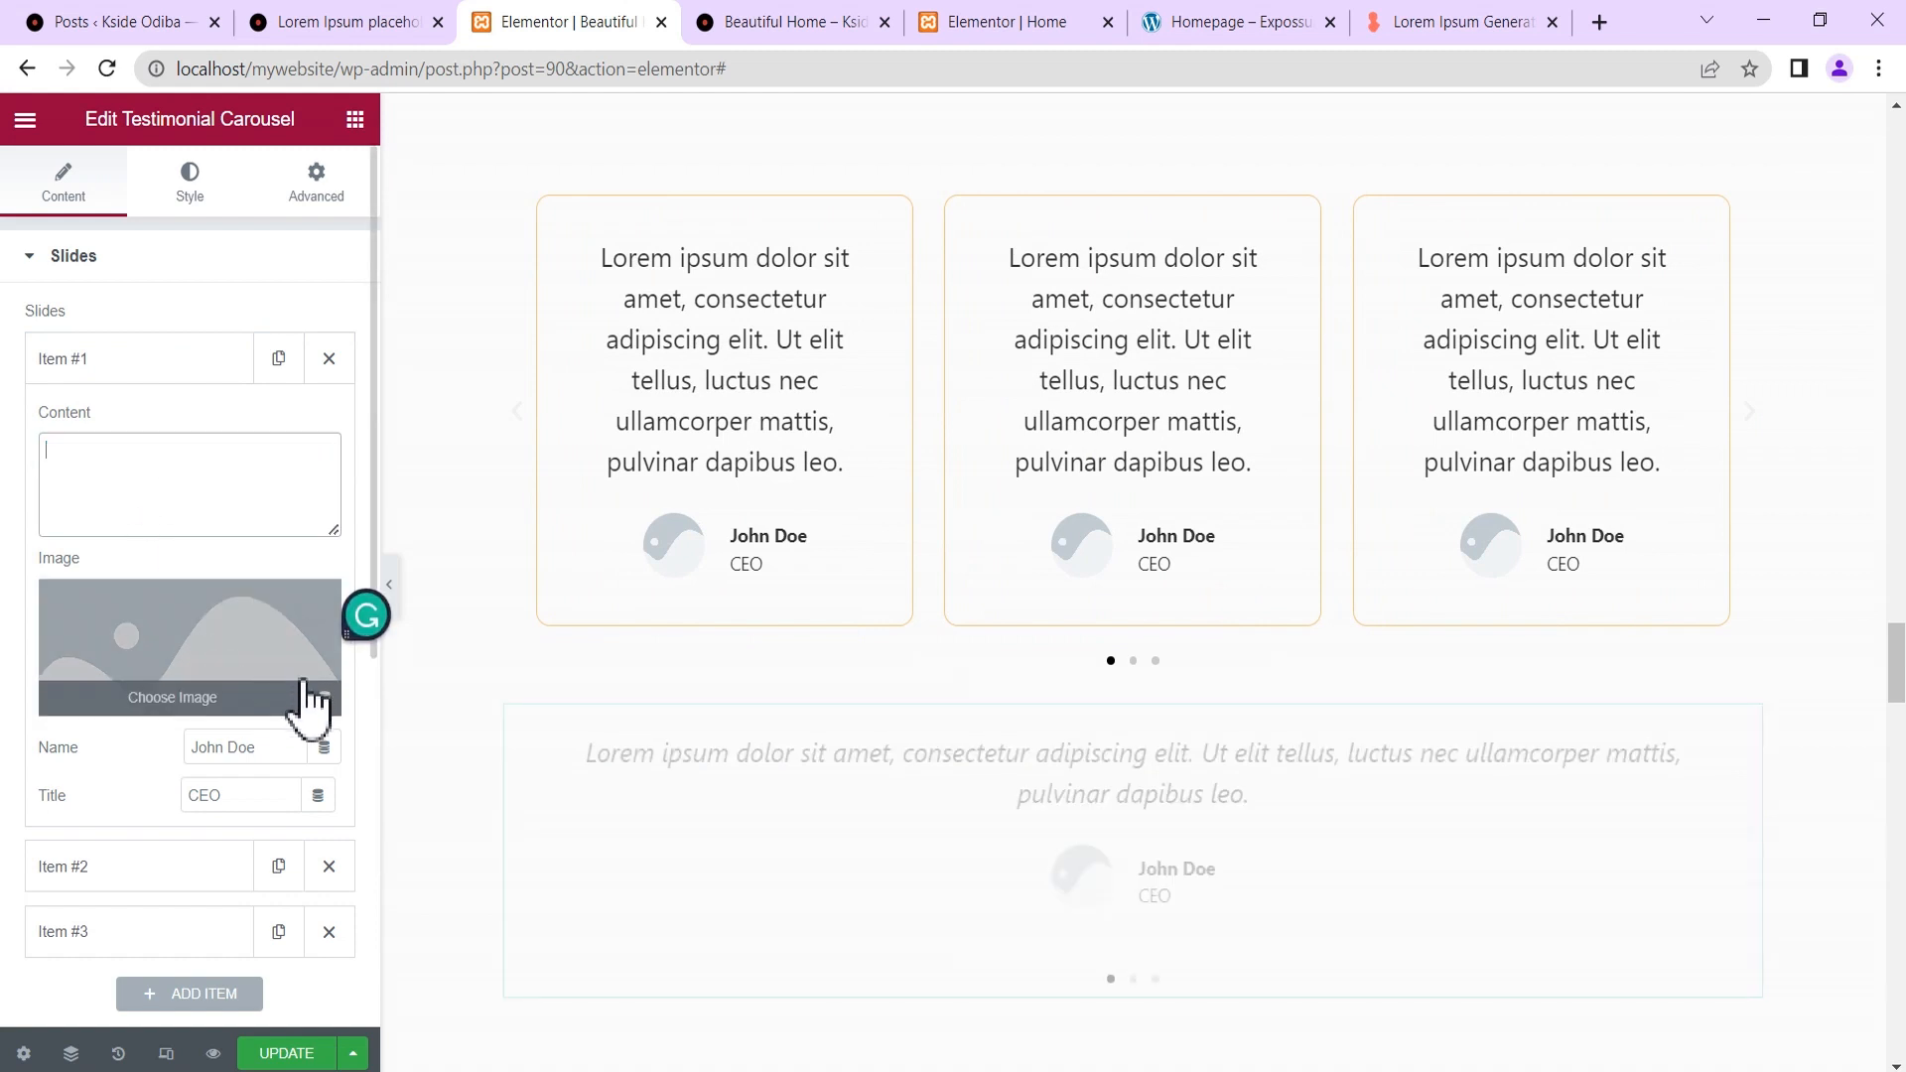
click(317, 606)
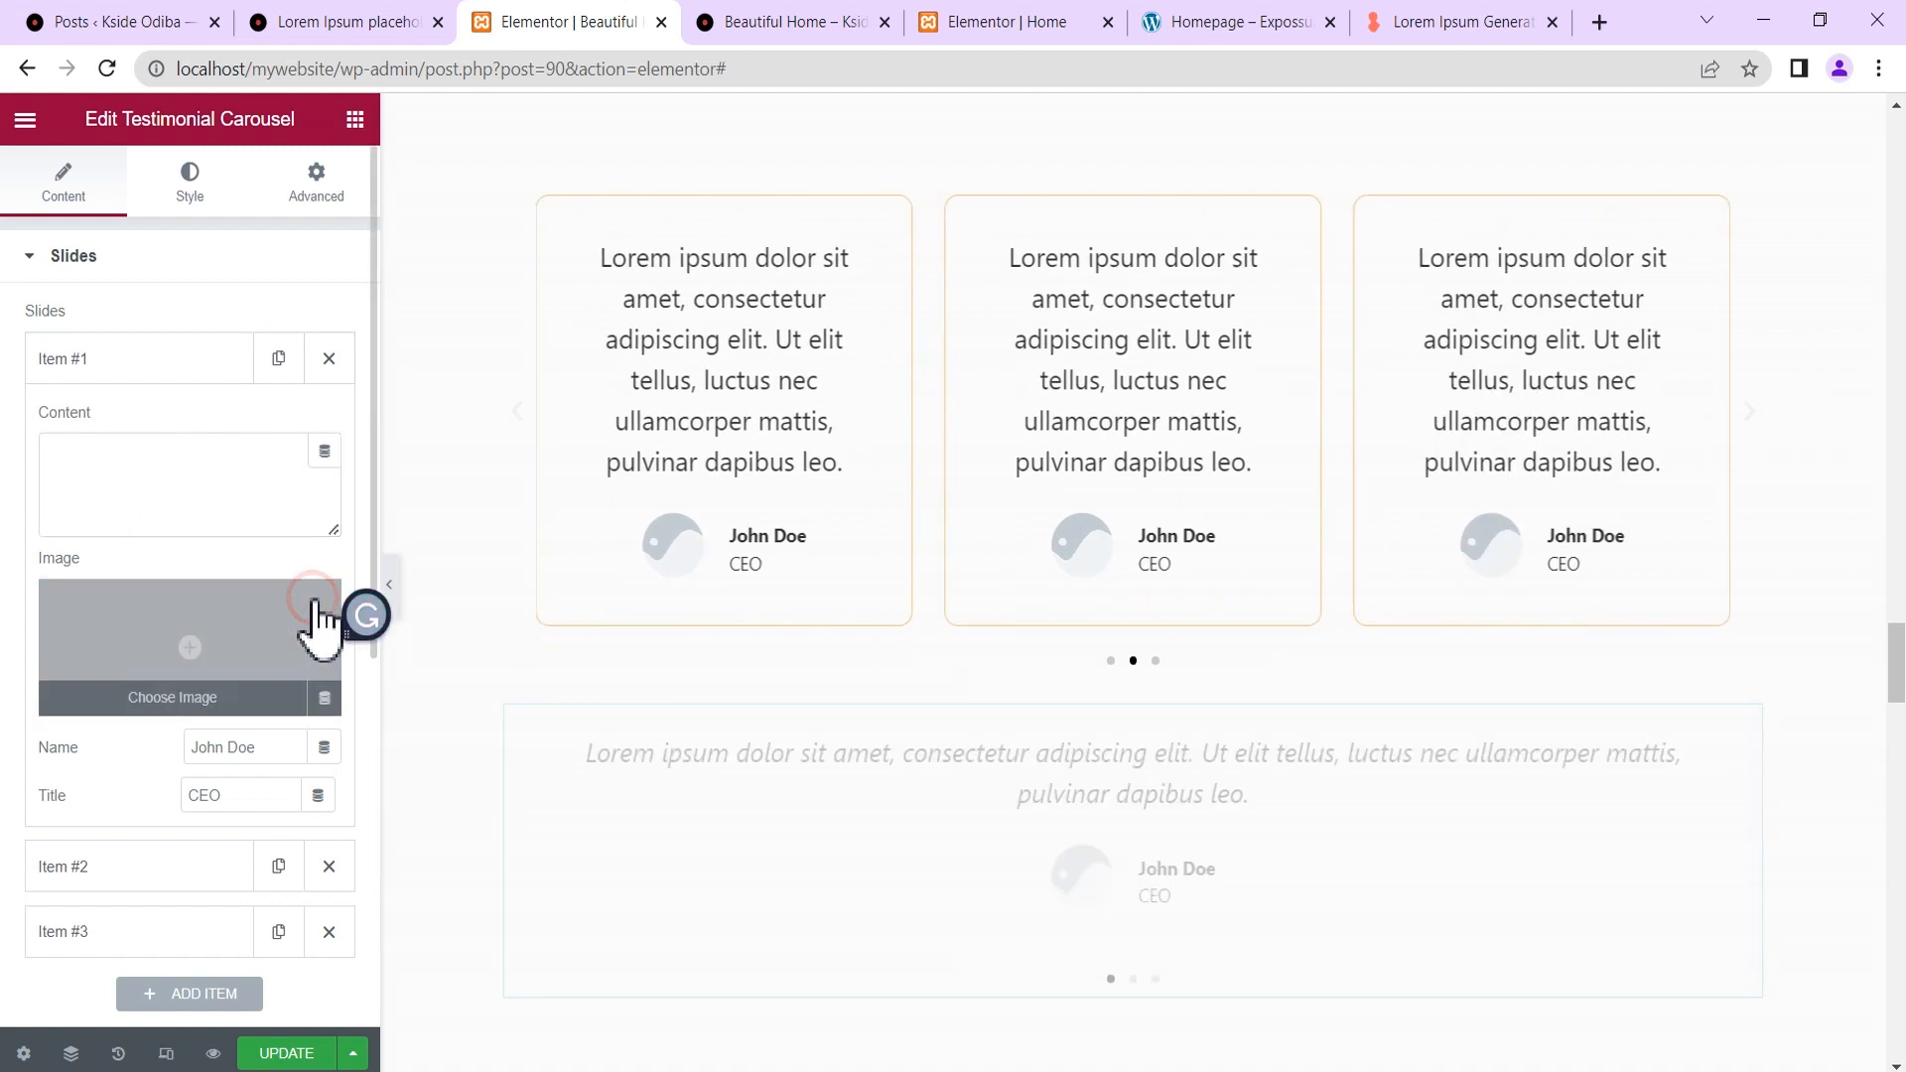
triple_click(269, 750)
key(BackSpace)
click(241, 795)
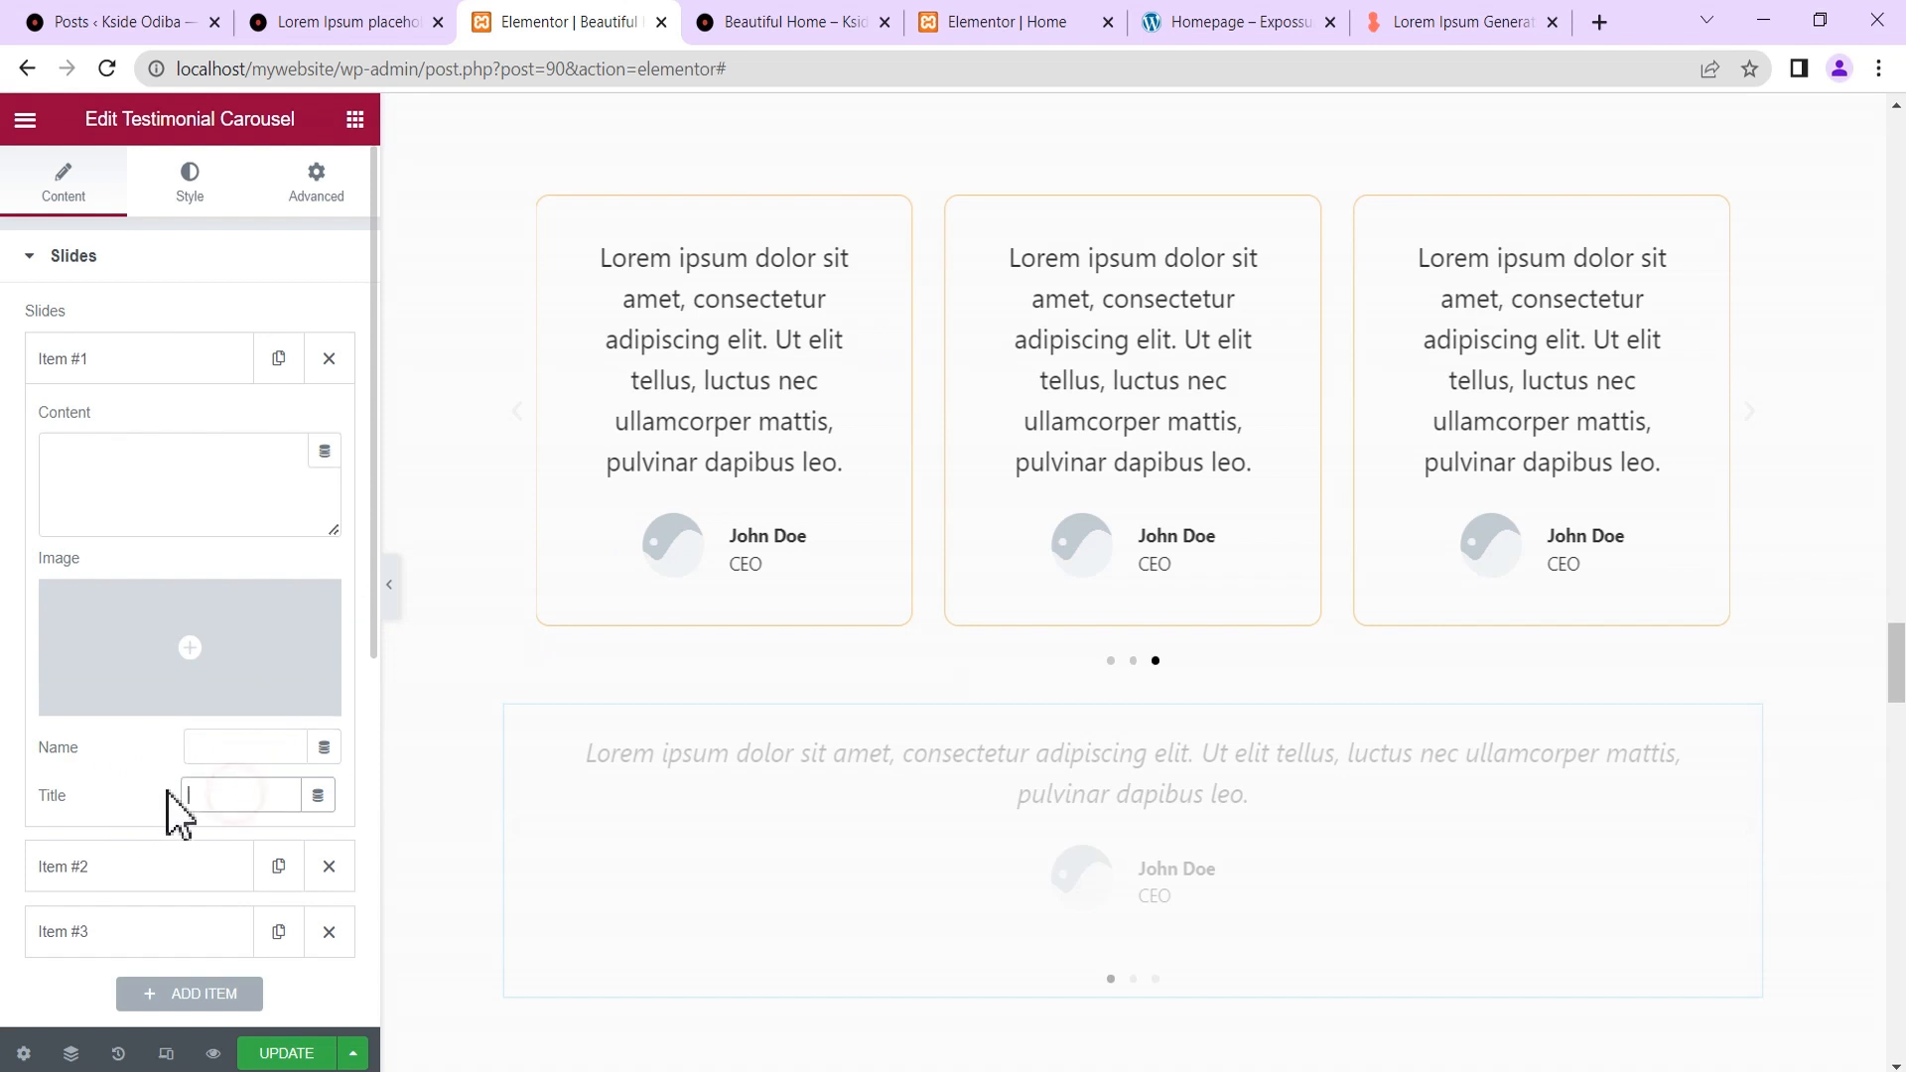
click(149, 369)
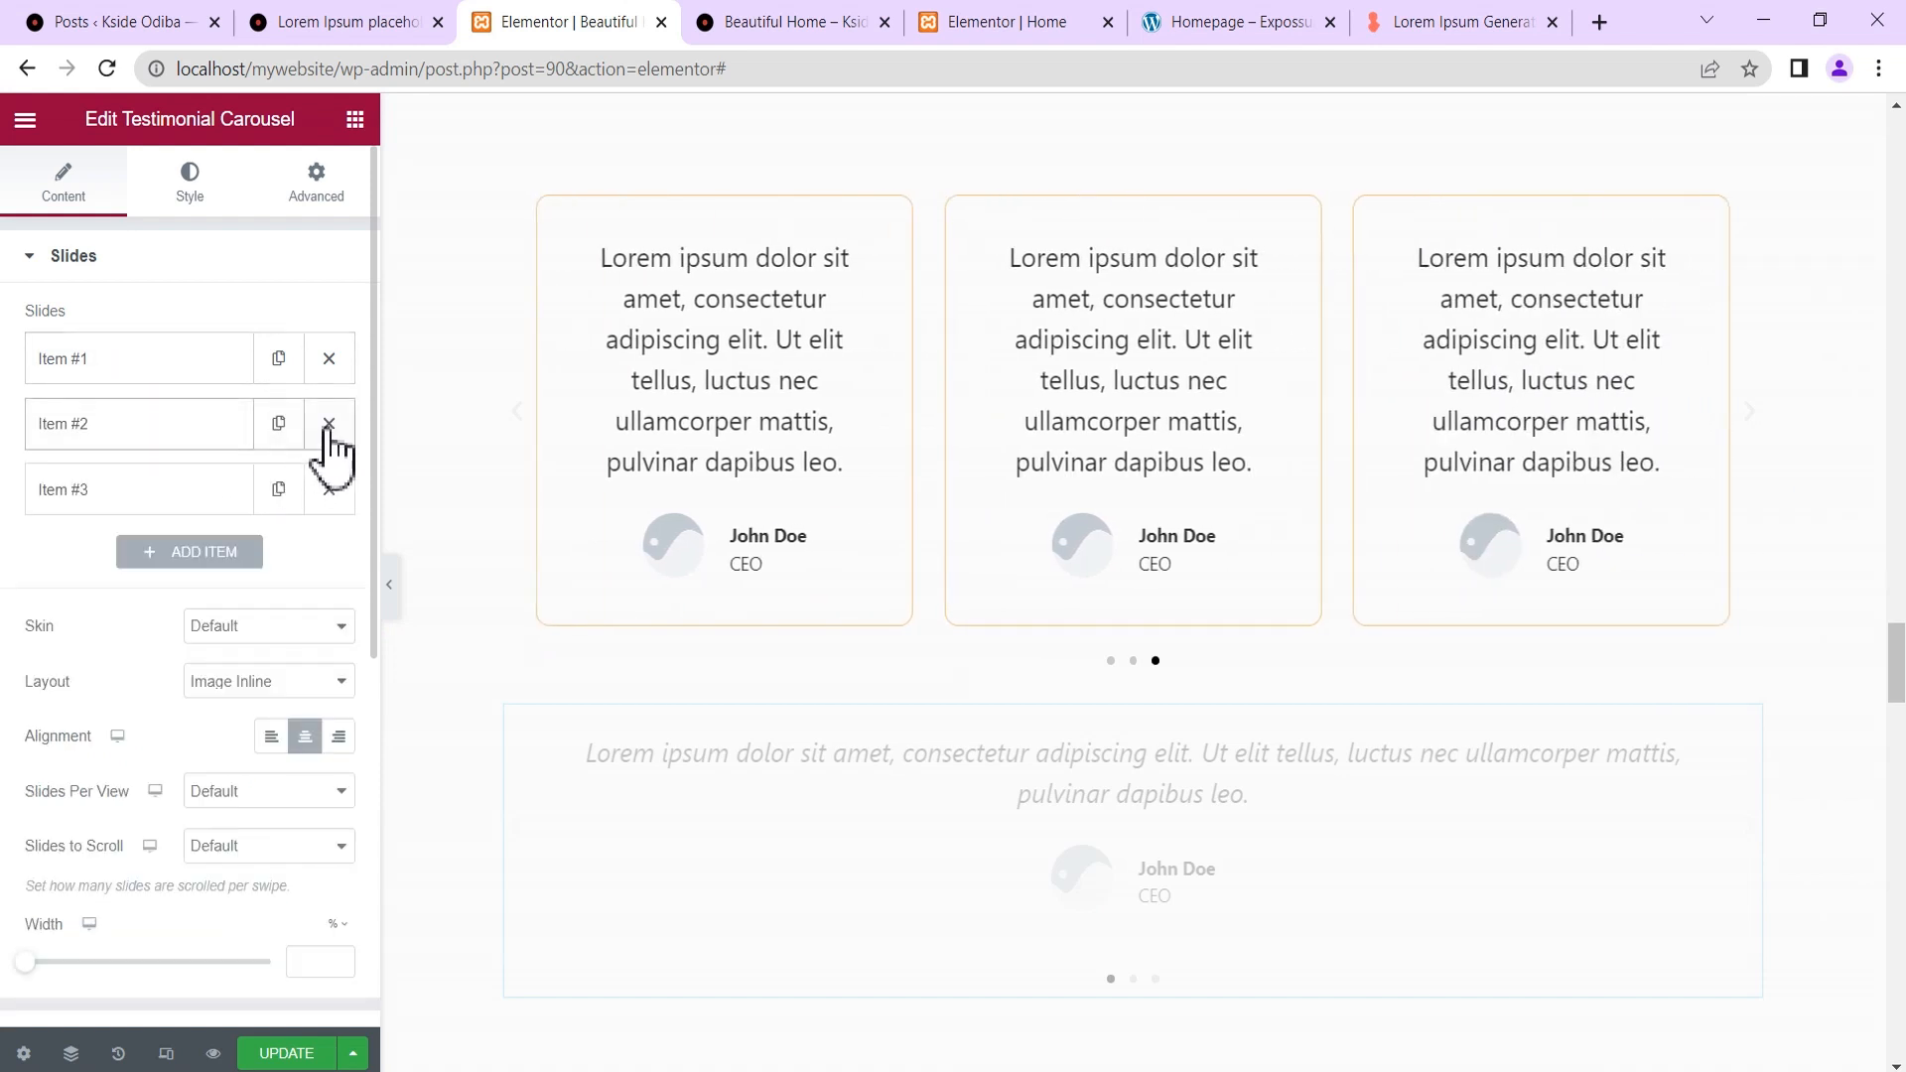
Delete the carousel's second and third slides and duplicate the emptied first slide to make three blank slides.
click(329, 487)
click(331, 426)
click(325, 363)
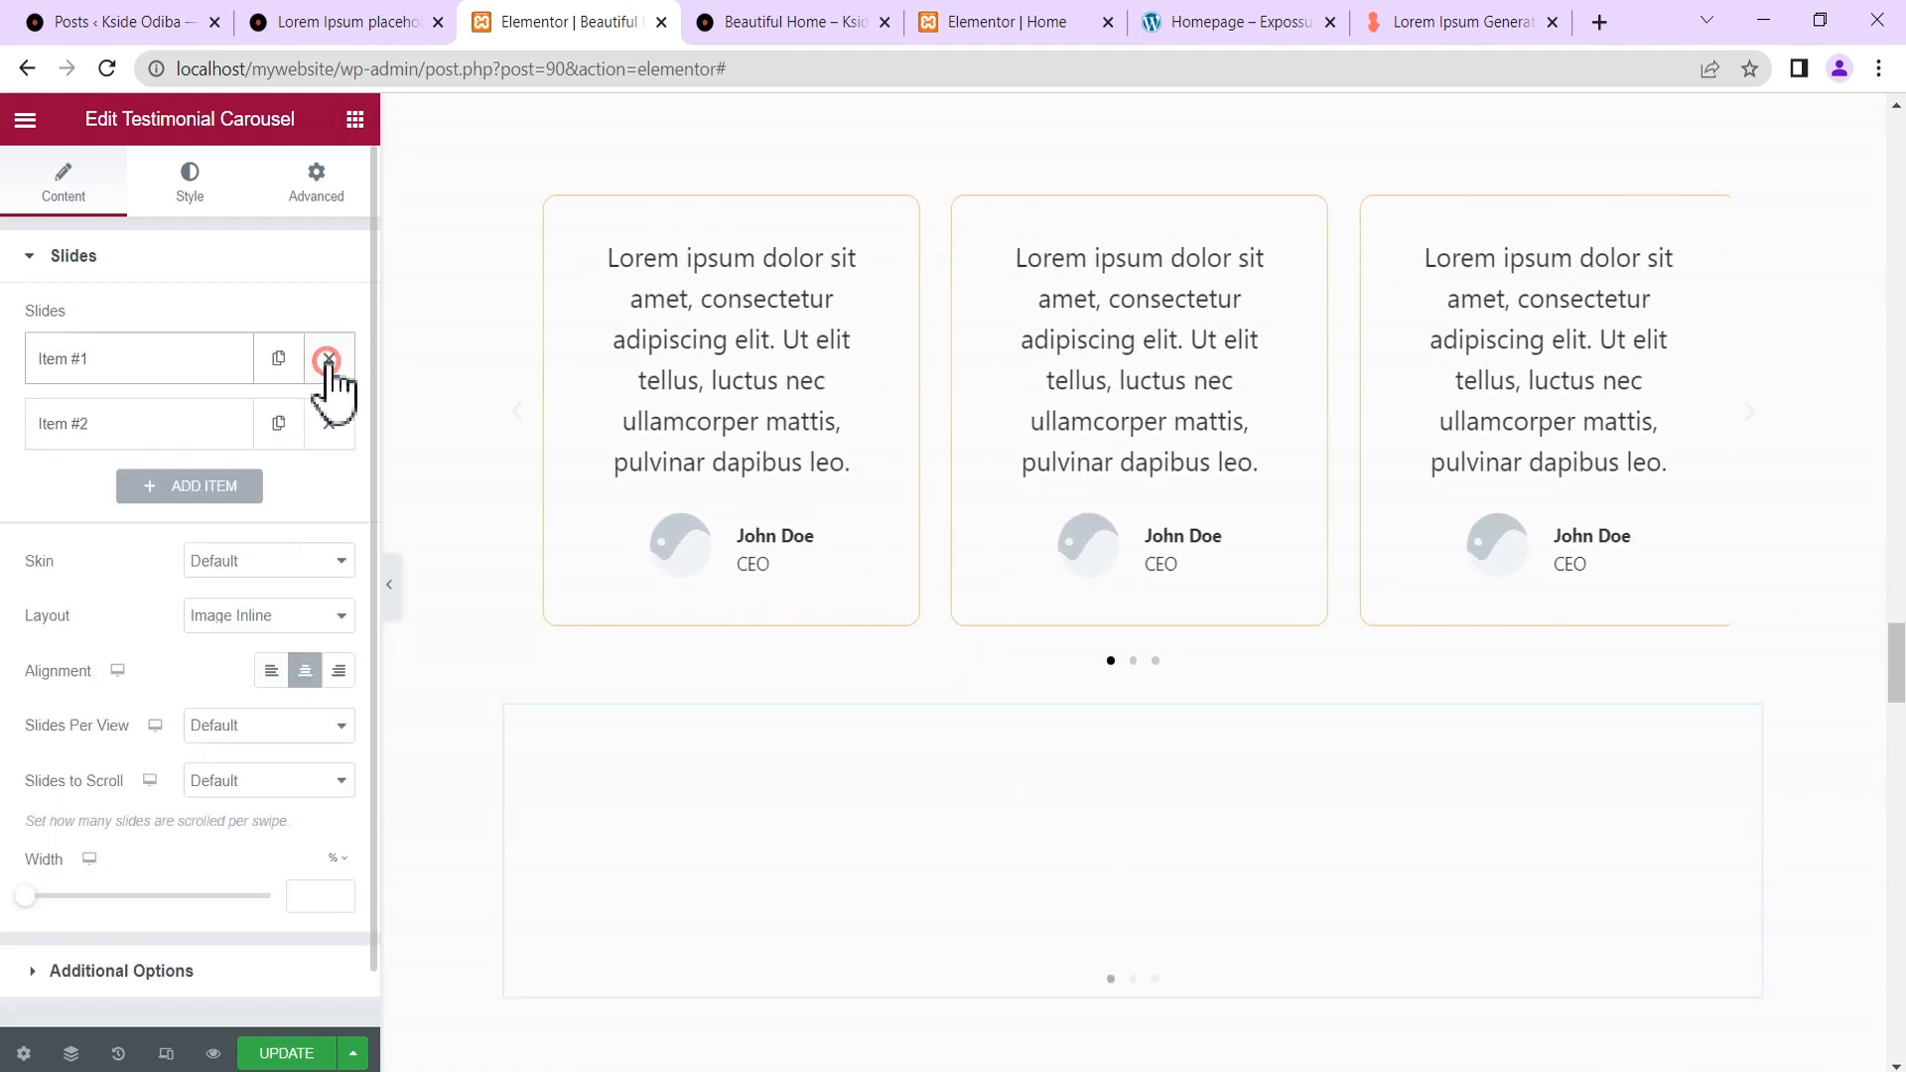
click(278, 424)
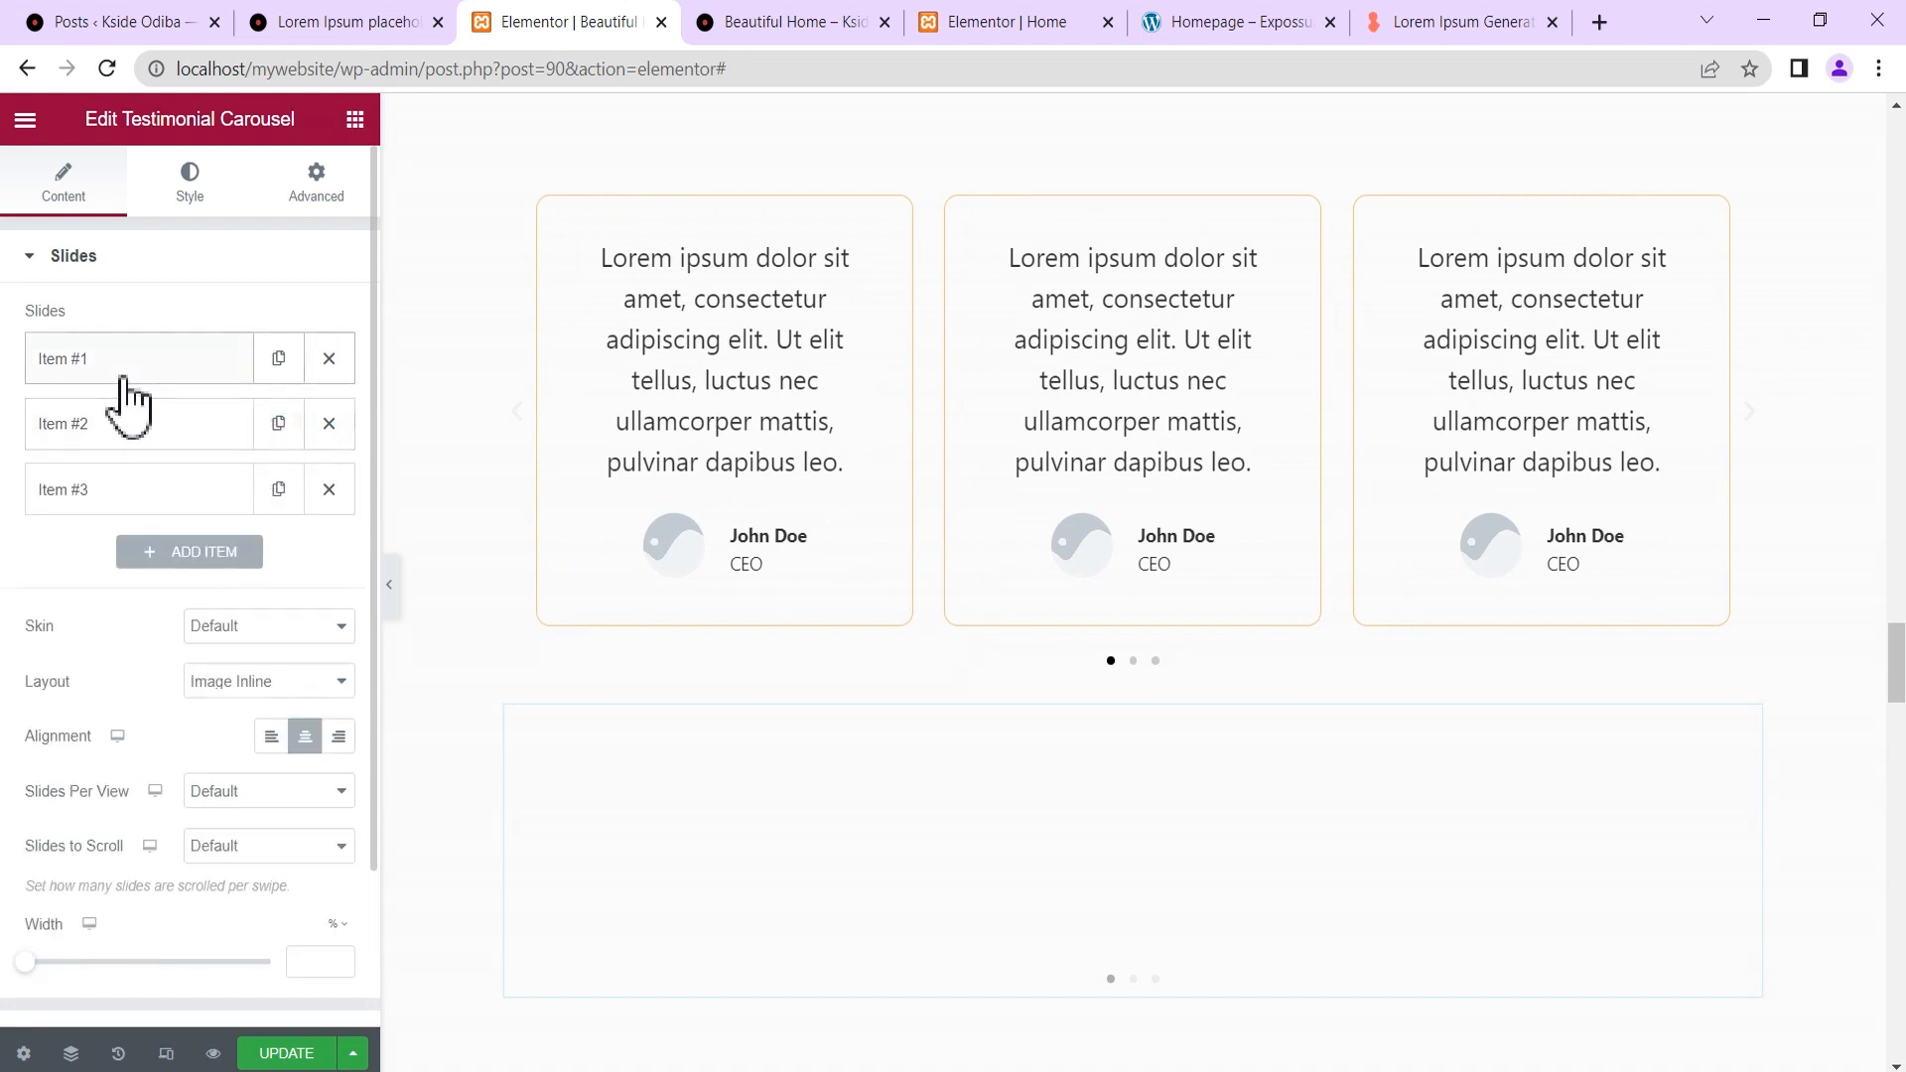
Copy the temp 2 shortcode from the Saved Templates list in the WordPress dashboard and paste it as the first slide's content.
click(88, 18)
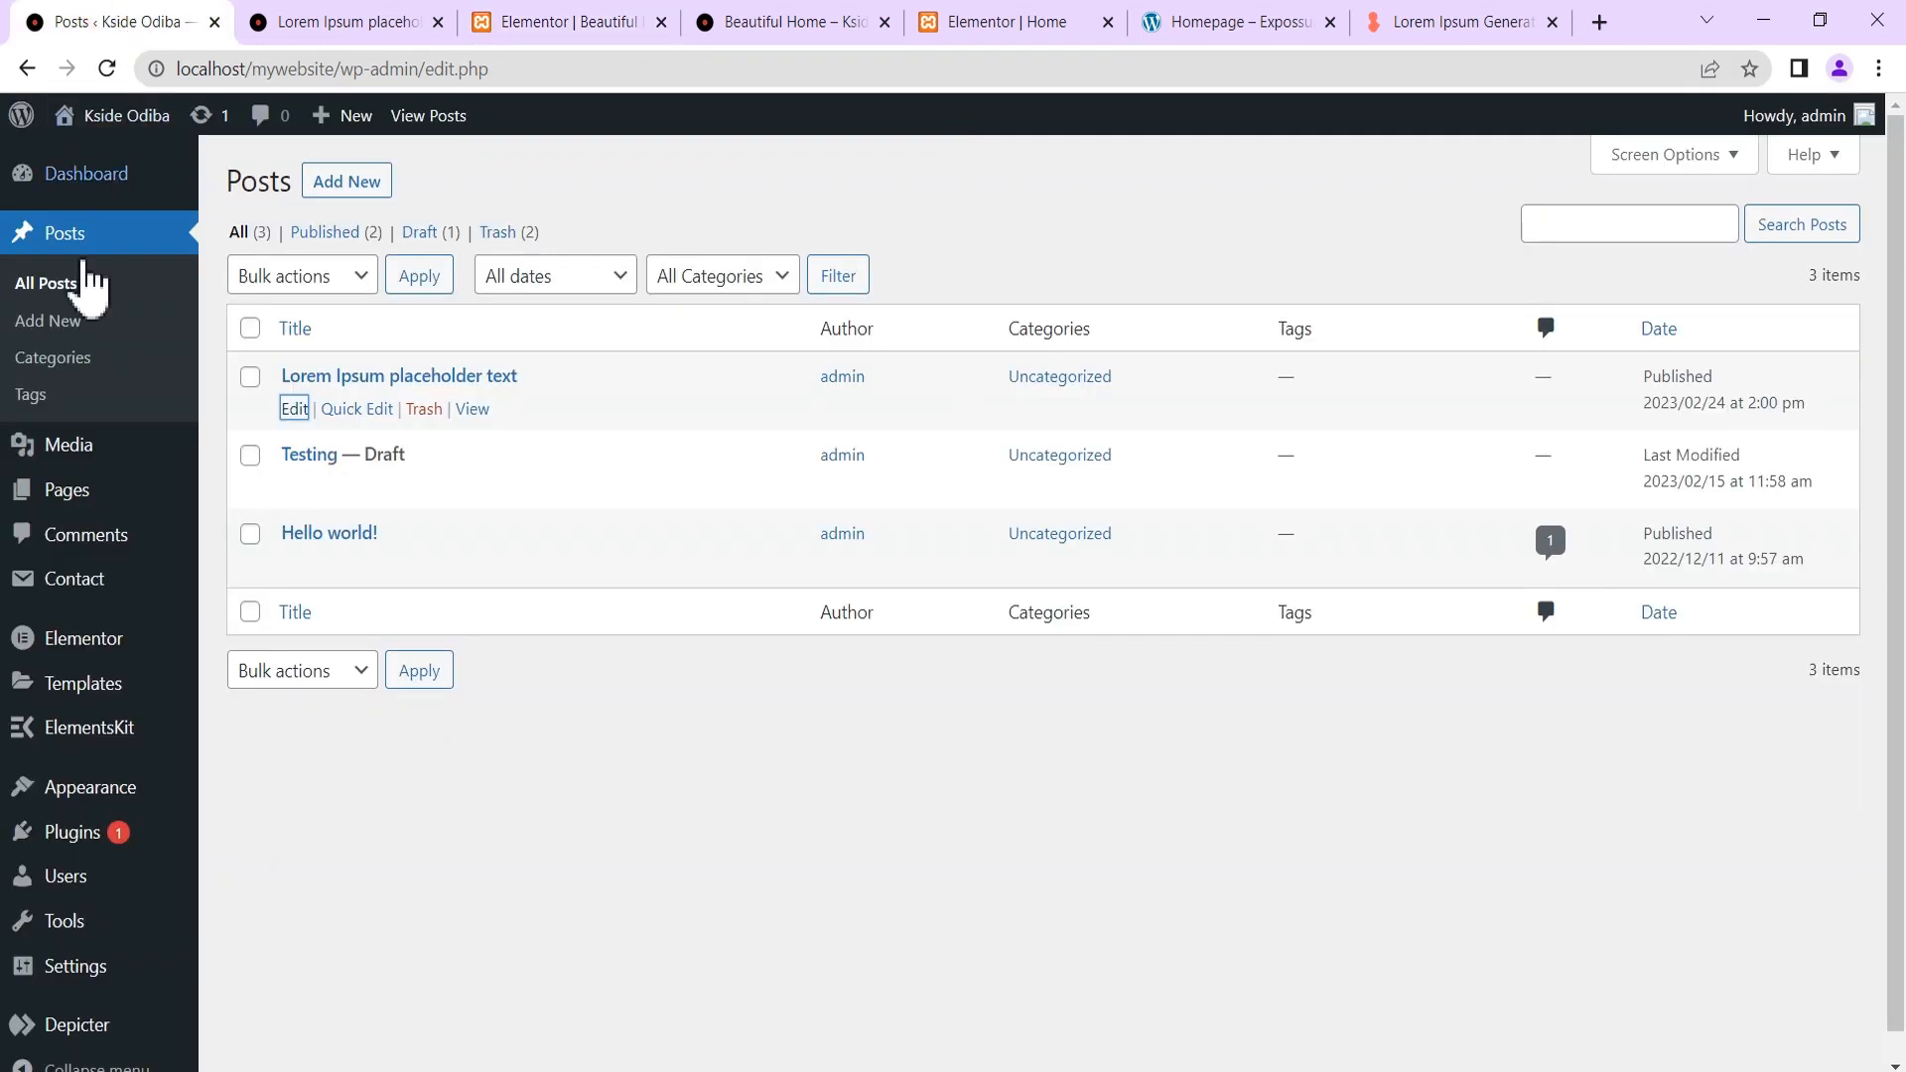
mouse_move(75, 645)
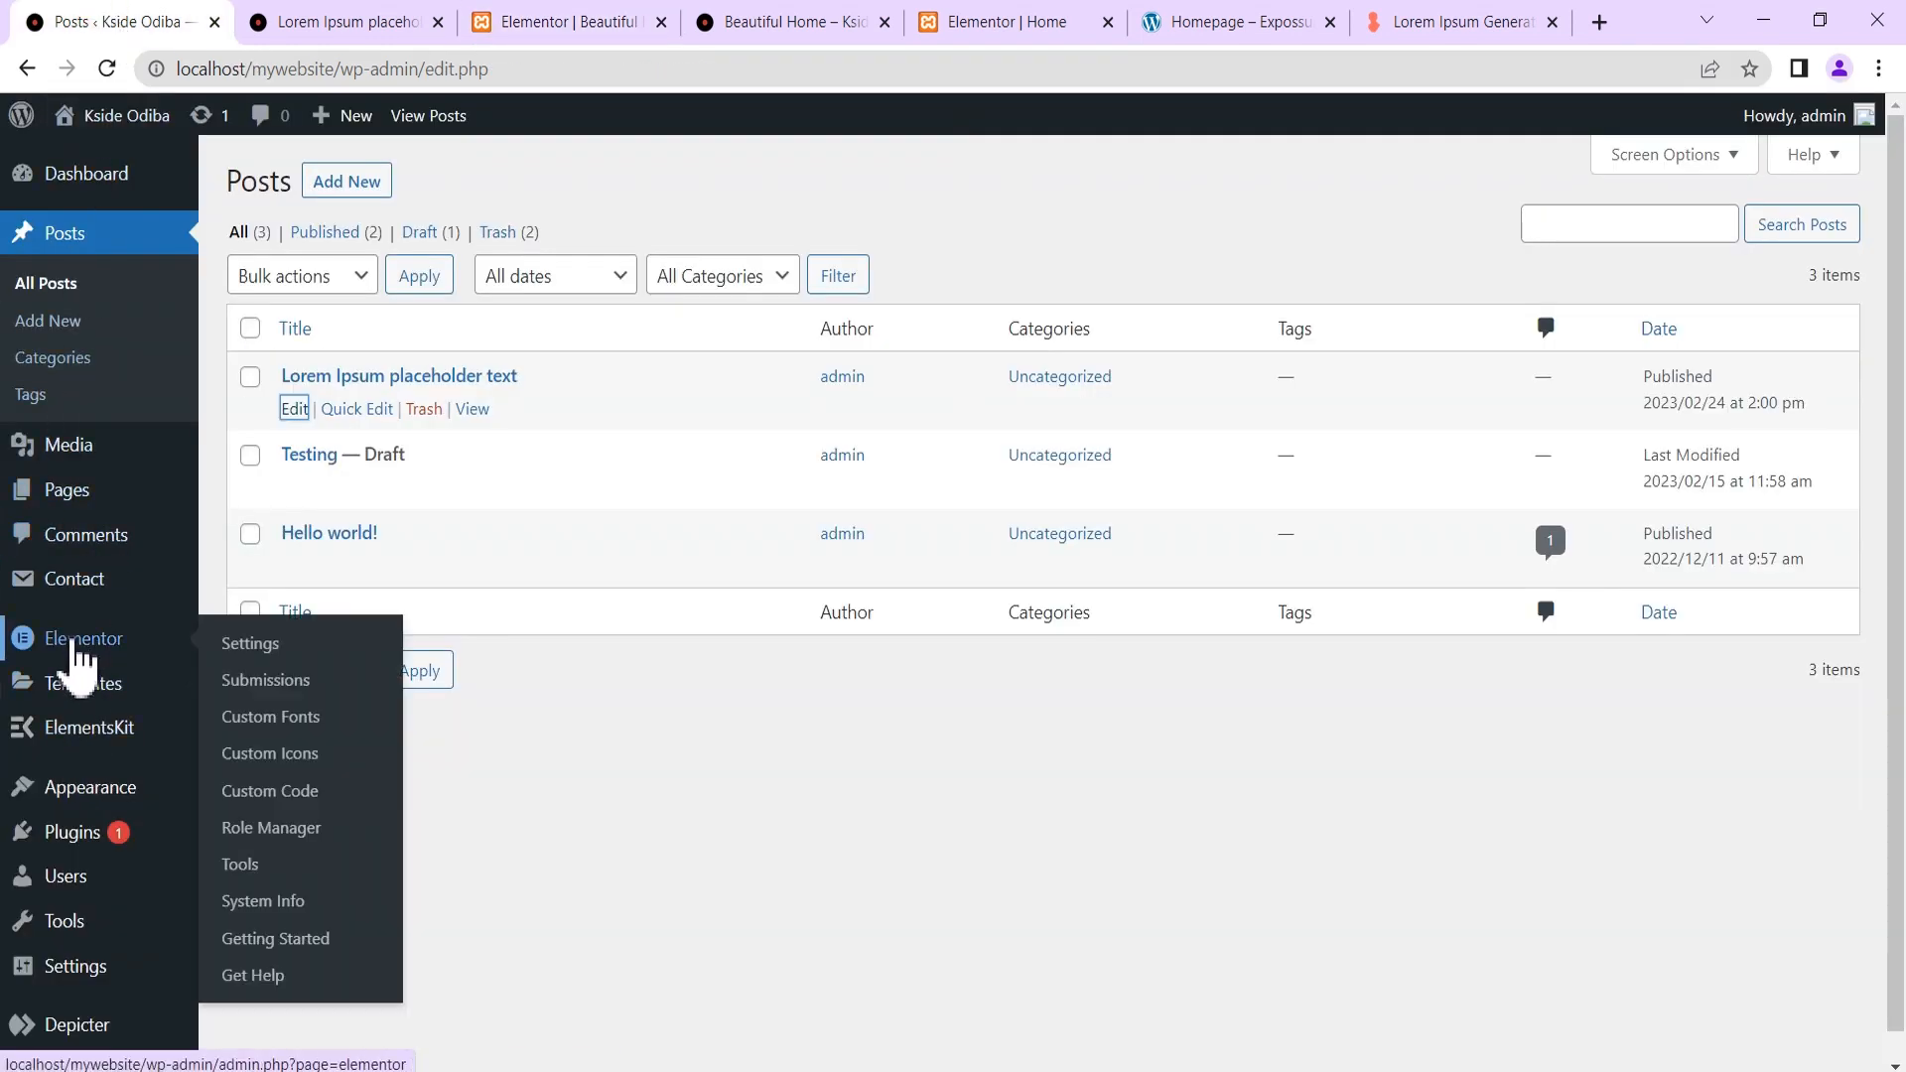
click(259, 692)
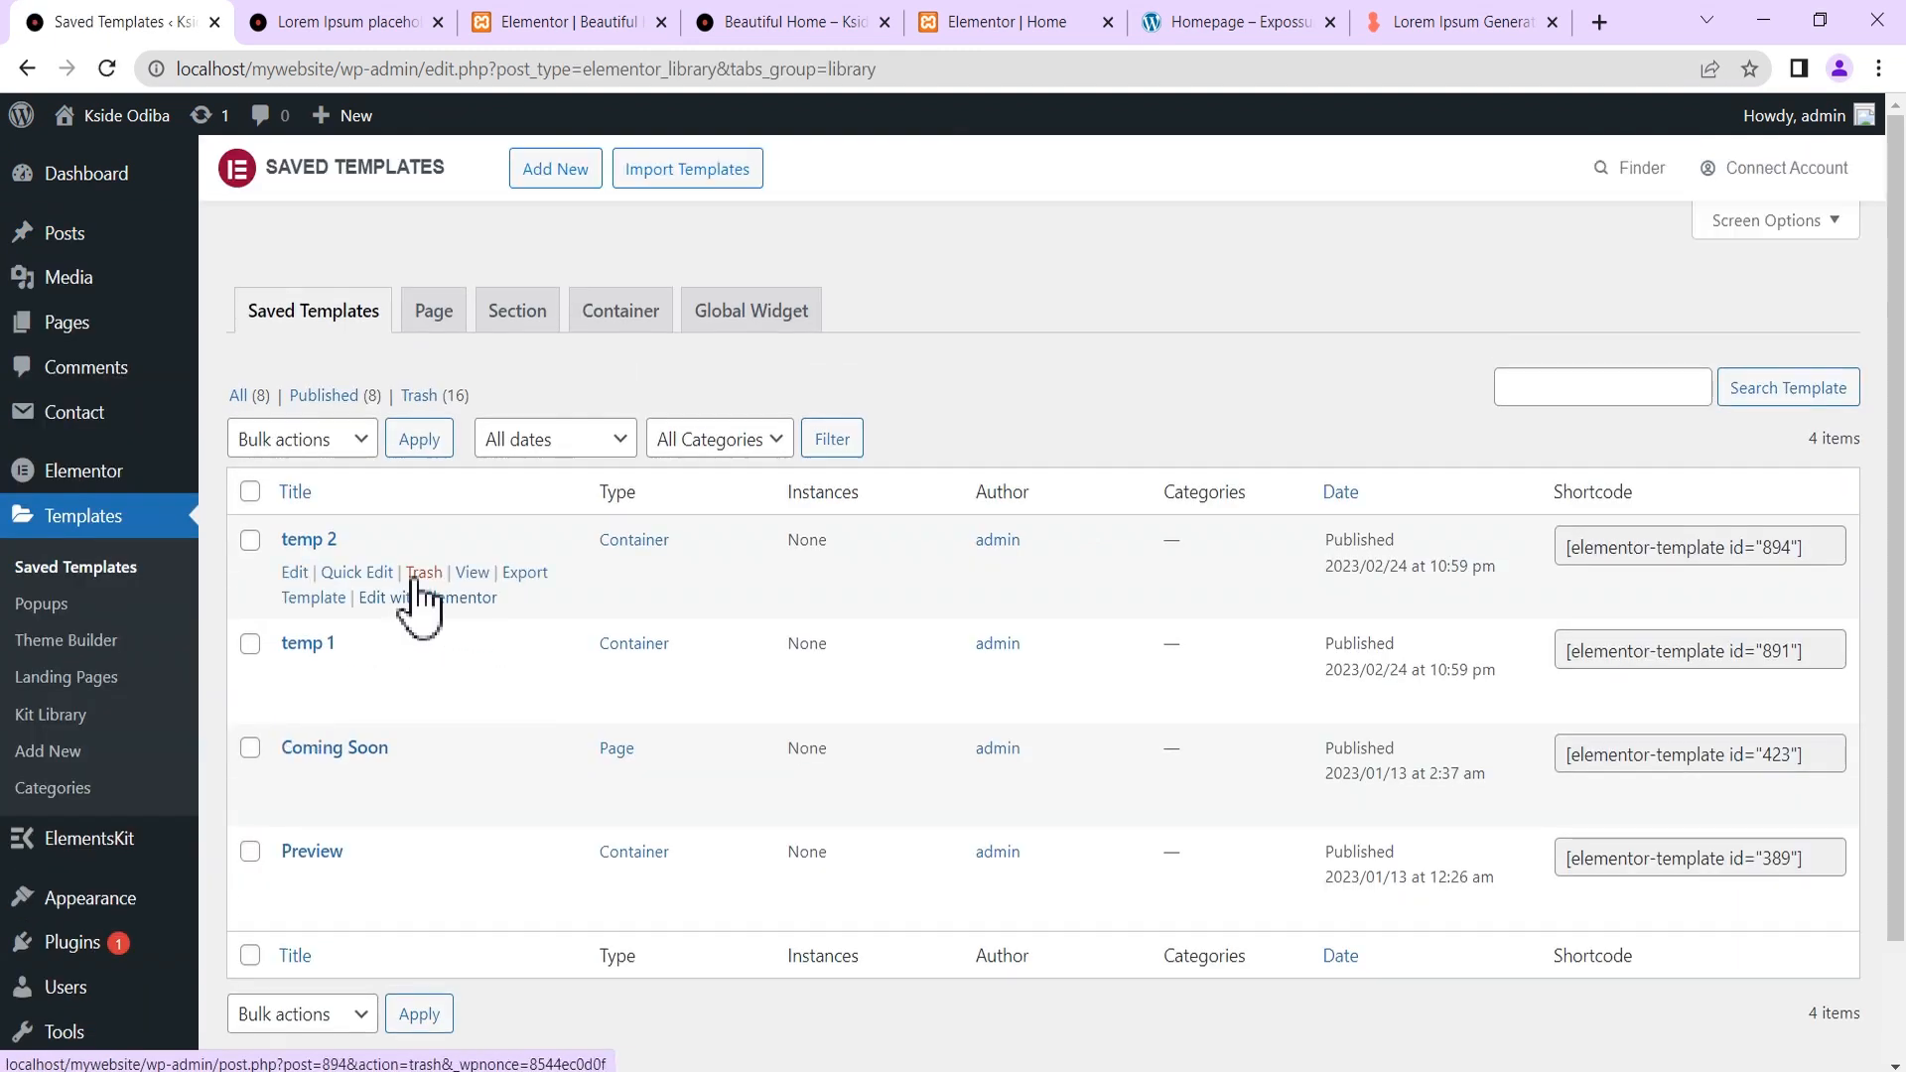
click(1807, 546)
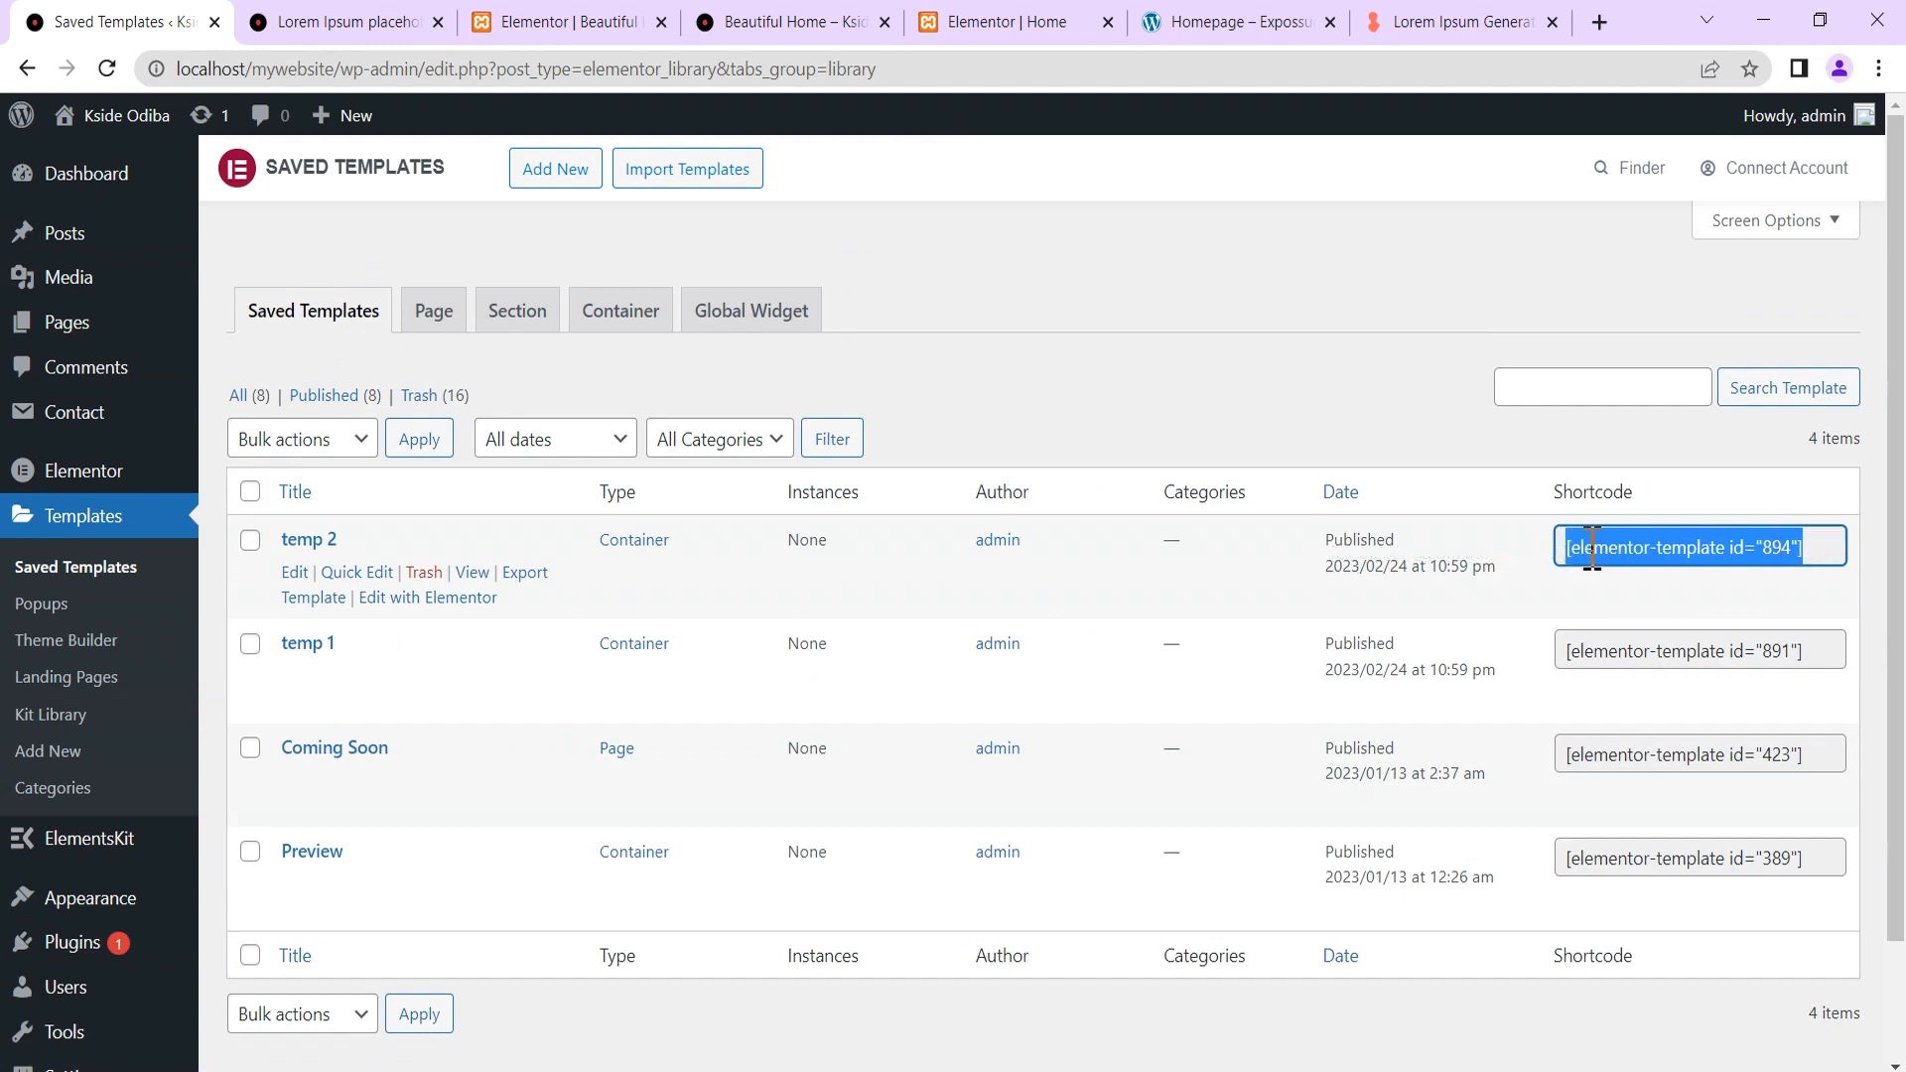
click(505, 22)
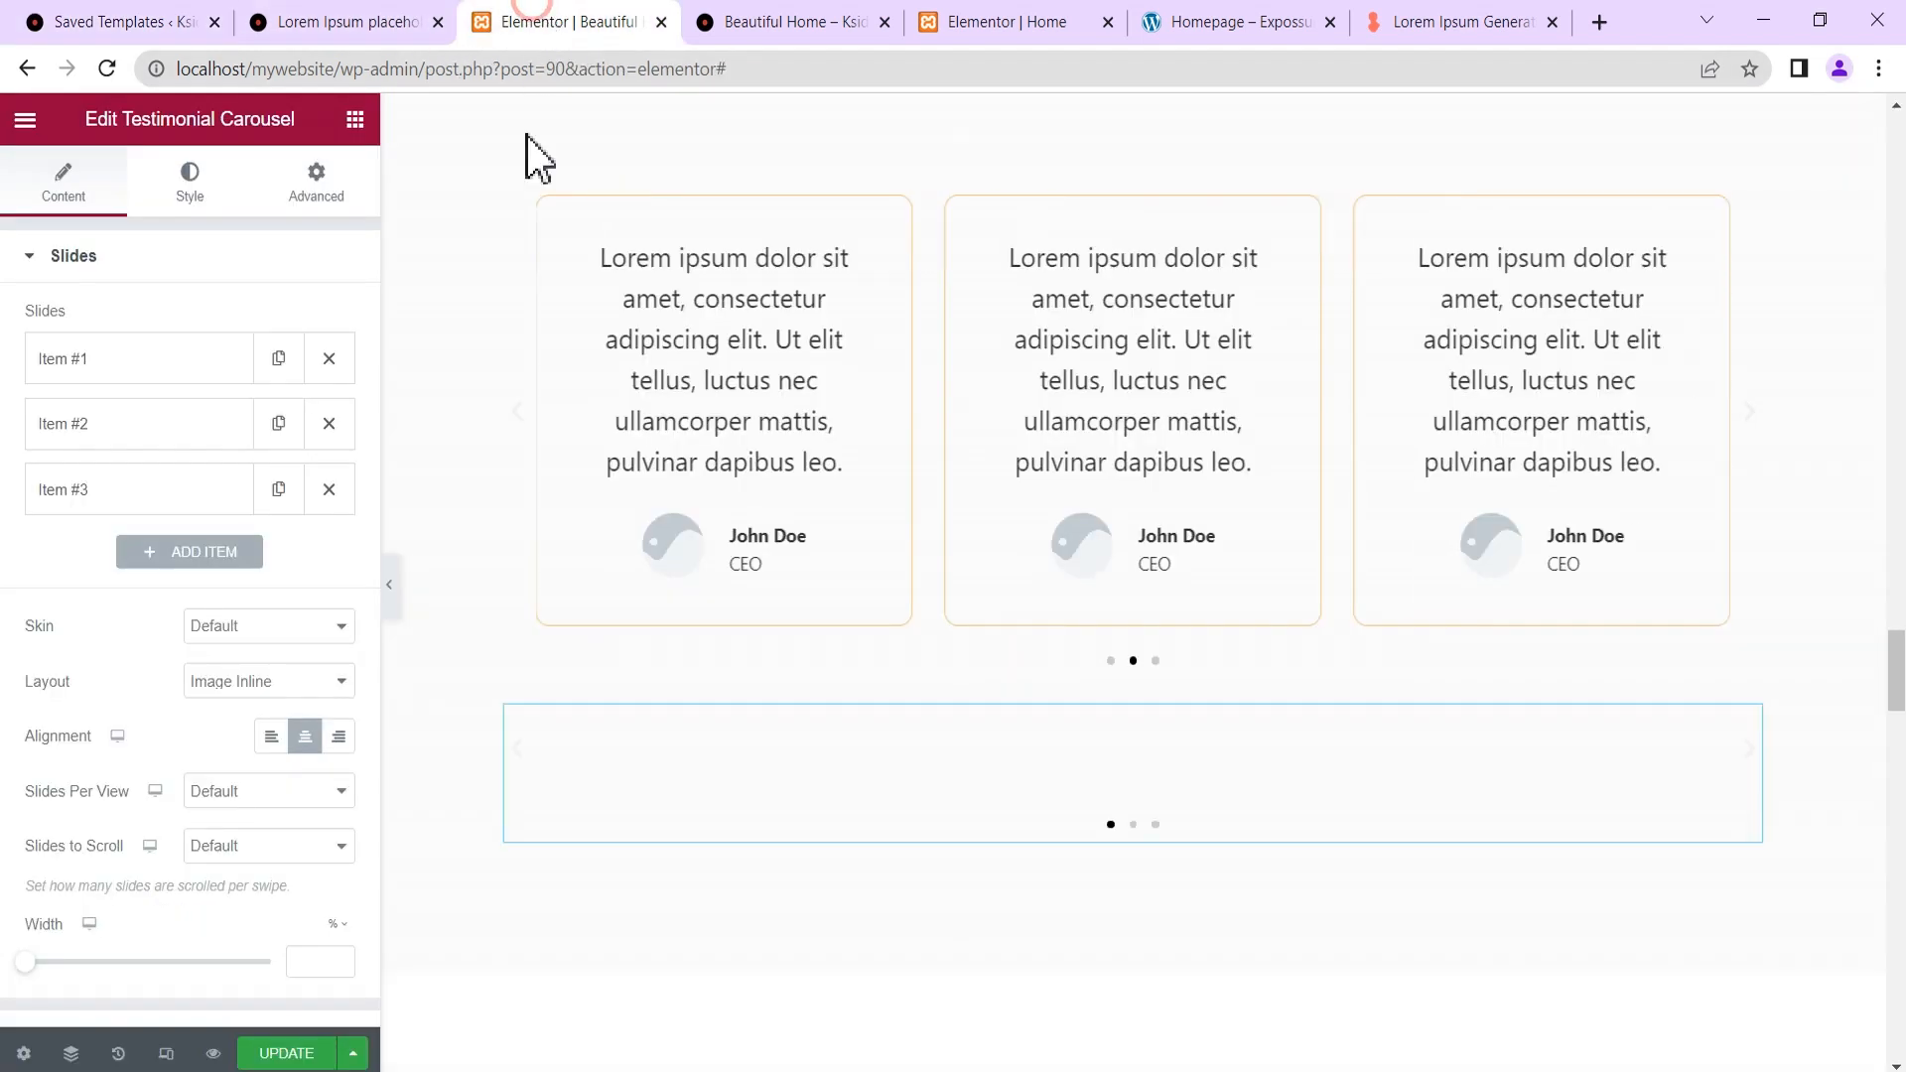
click(109, 369)
click(119, 482)
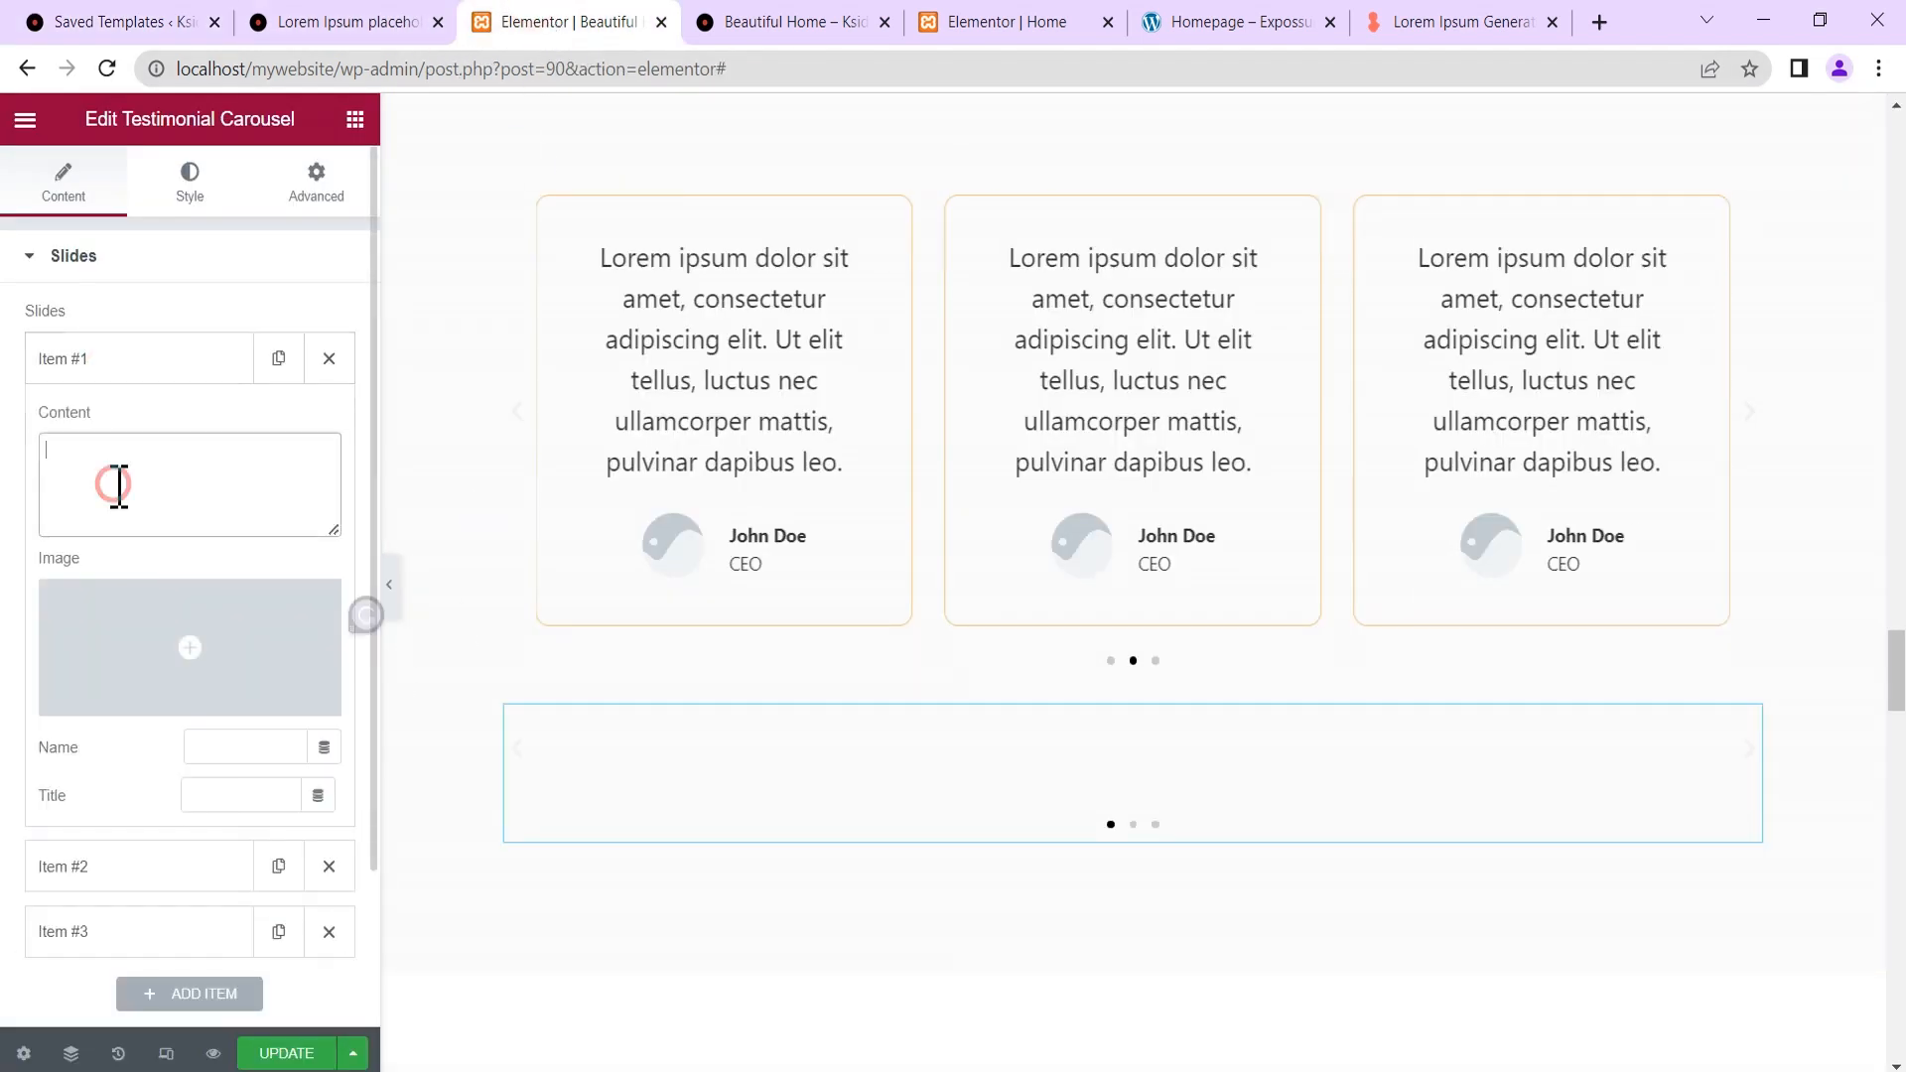
text([elementor-template id="555"])
click(127, 358)
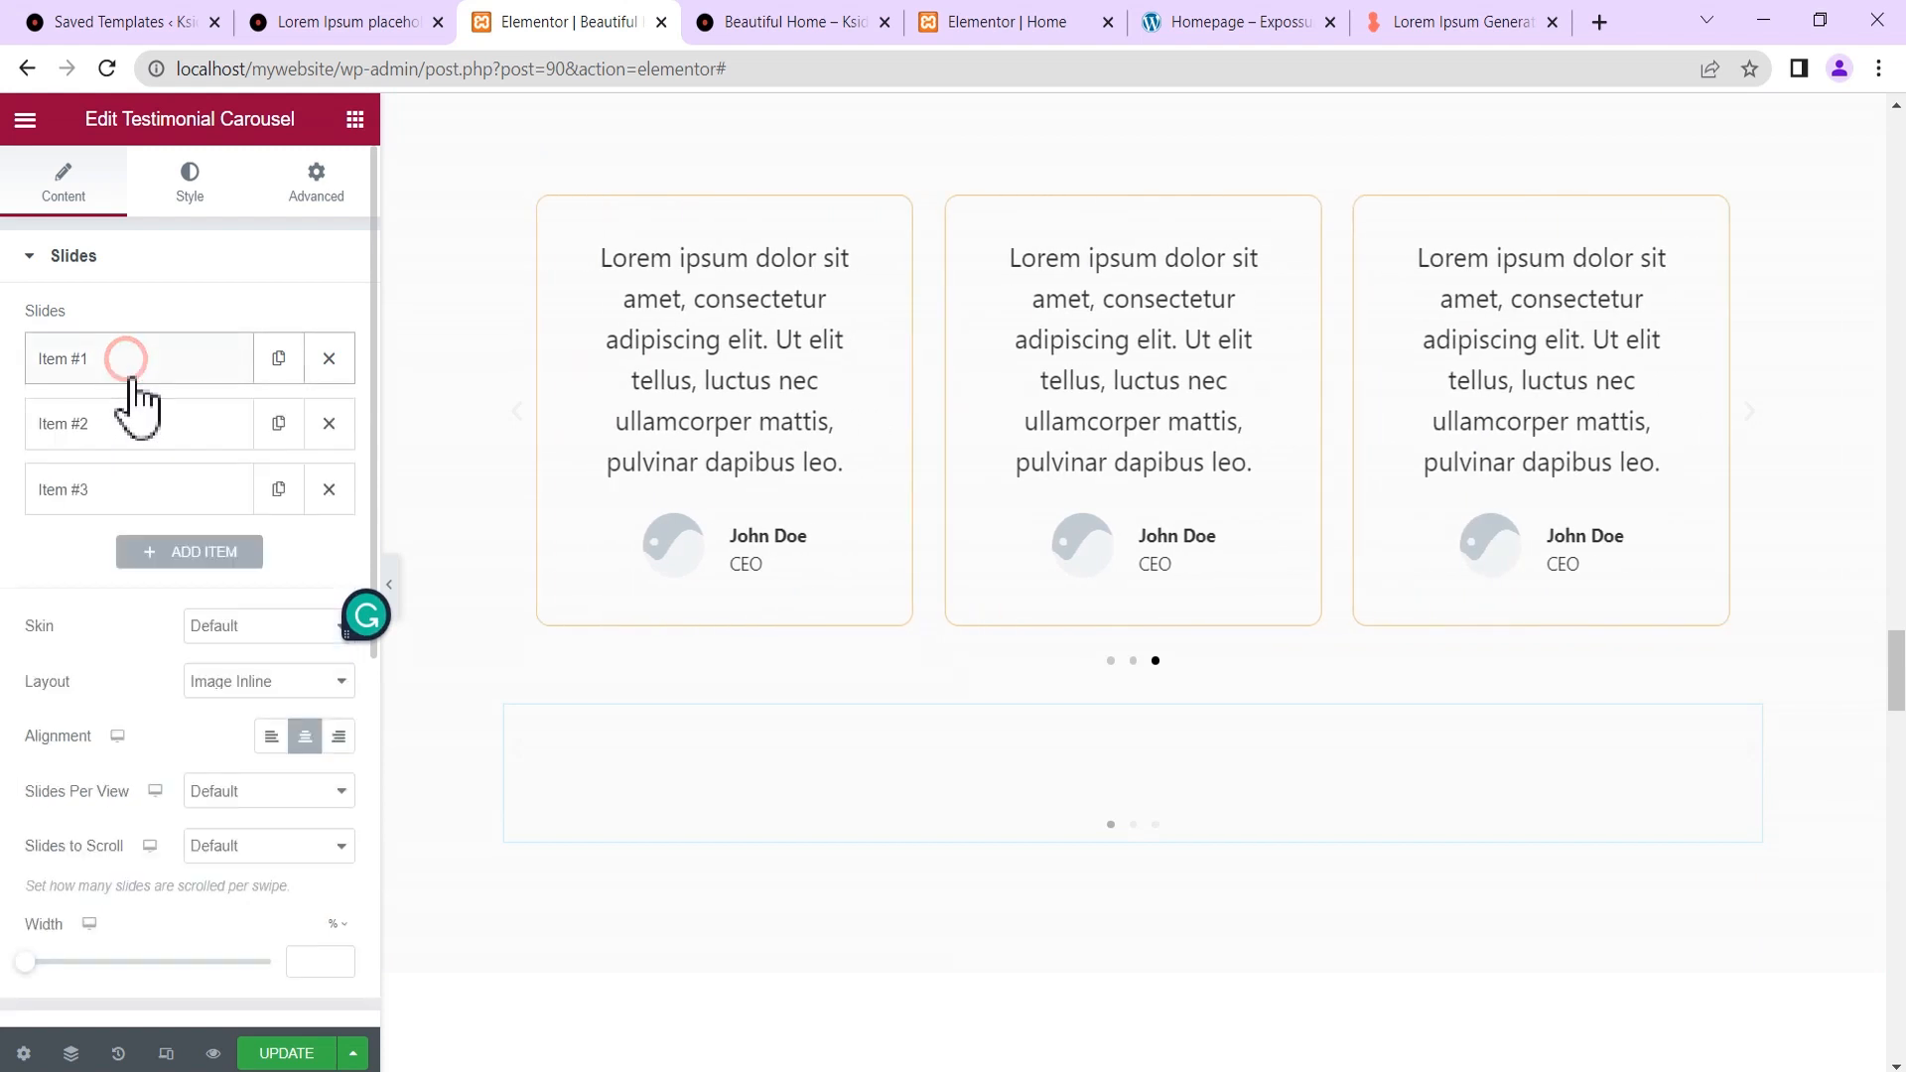
Copy the temp 1 shortcode, [elementor-template id="891"], from the Saved Templates list and paste it as the second slide's content.
click(144, 424)
click(94, 21)
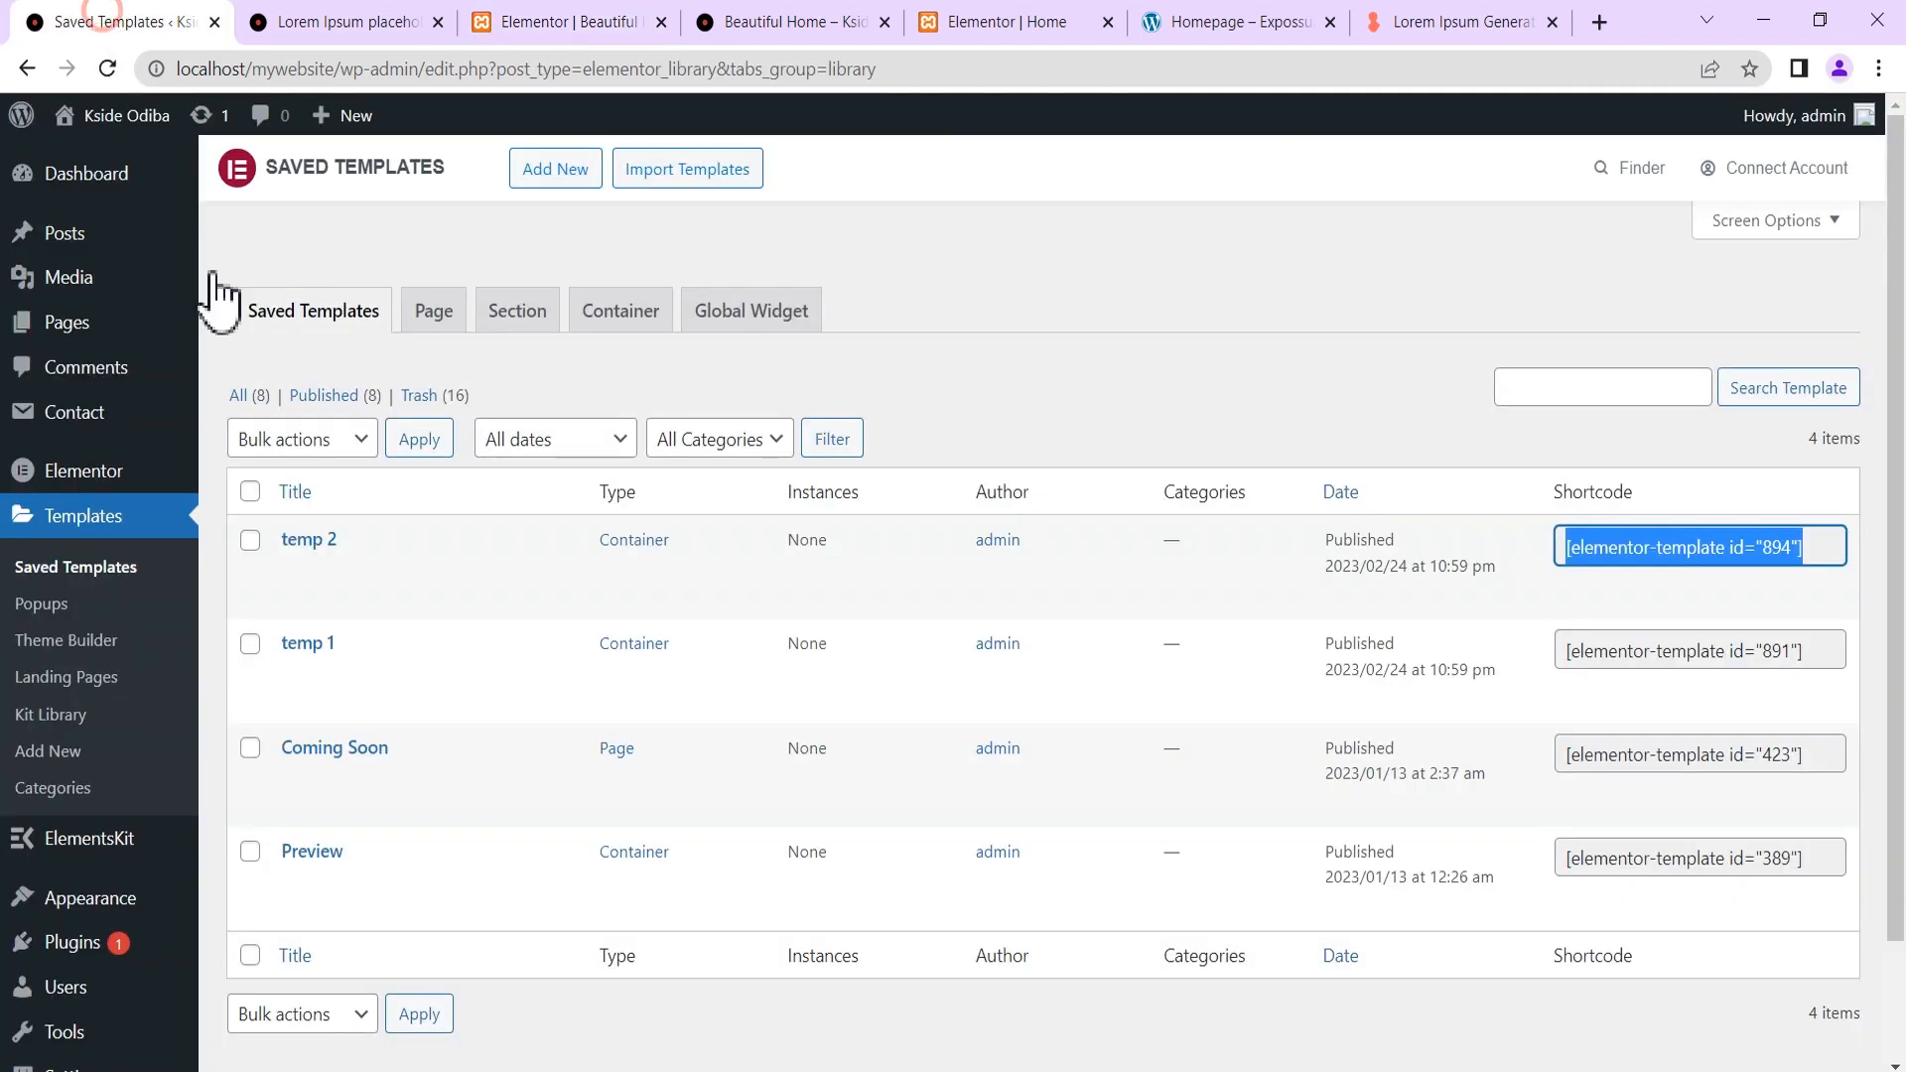
click(1808, 650)
key(ctrl+c)
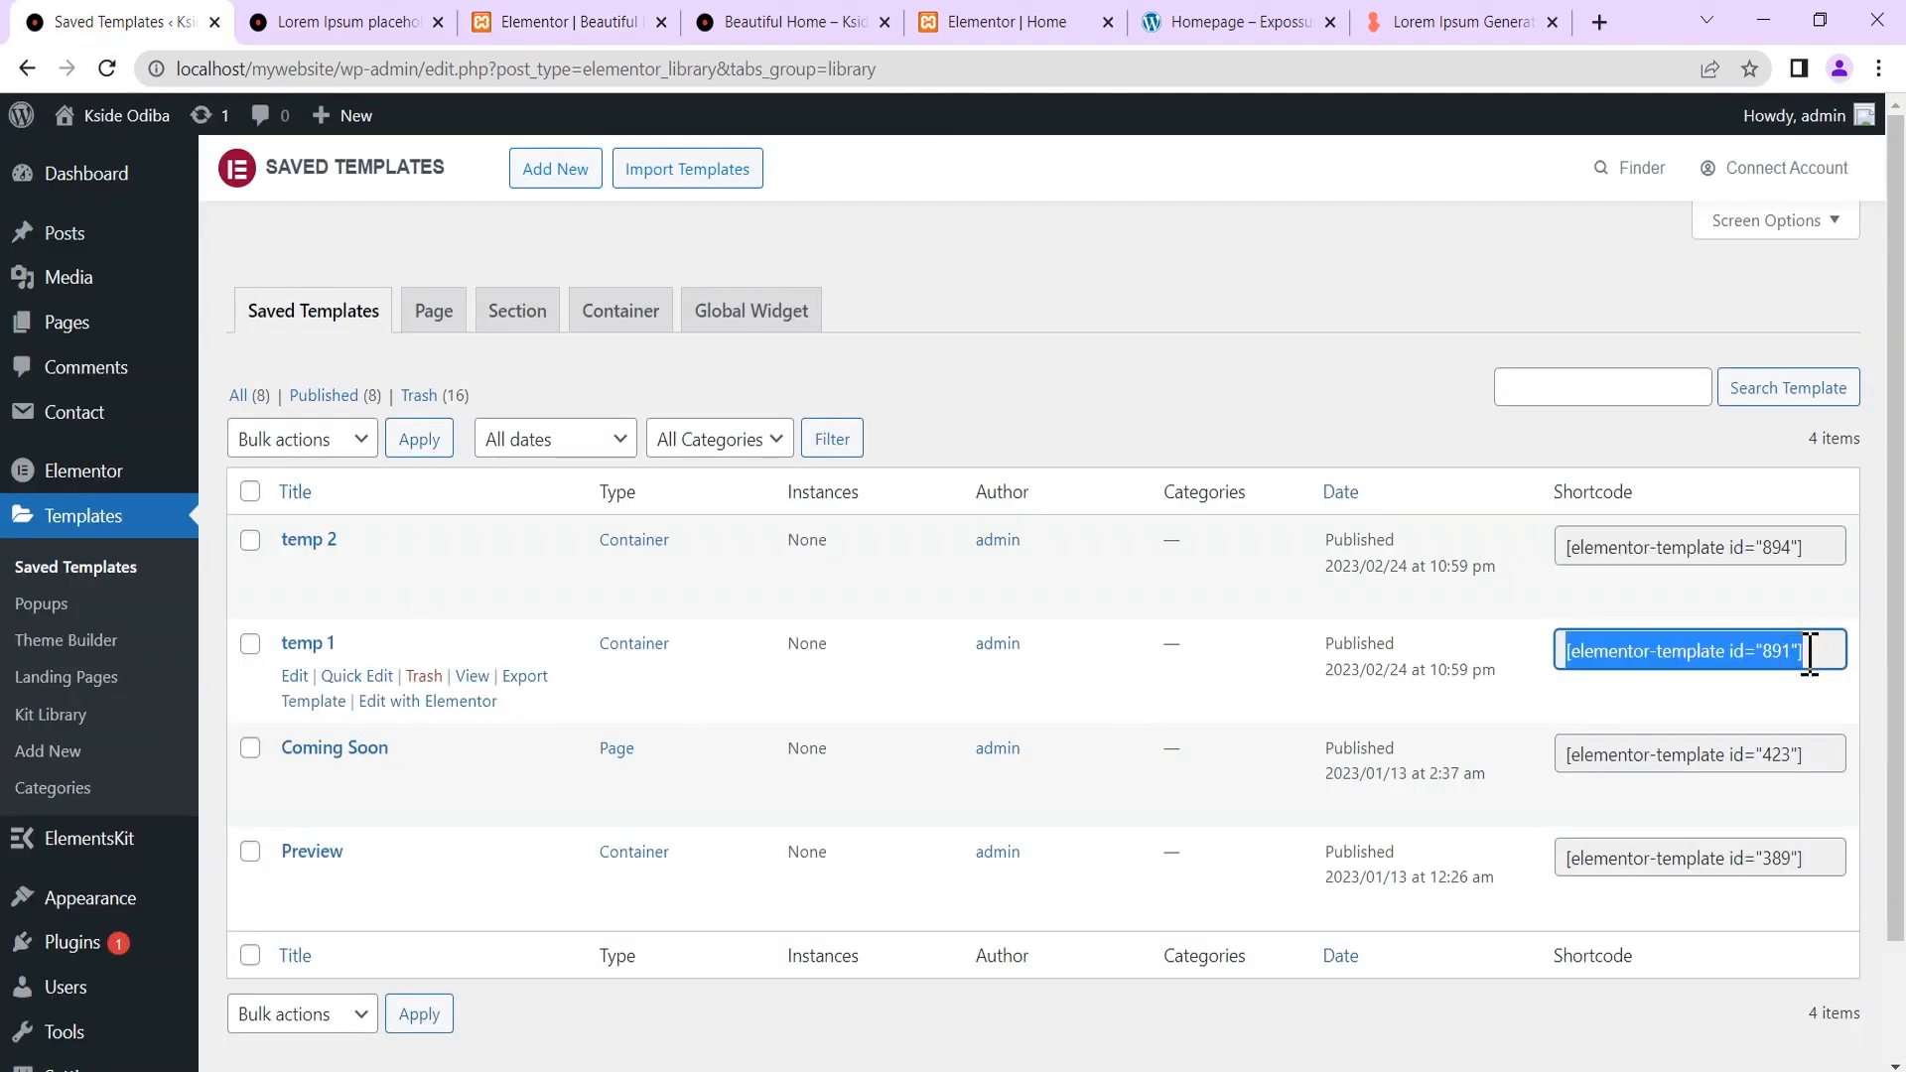
click(545, 24)
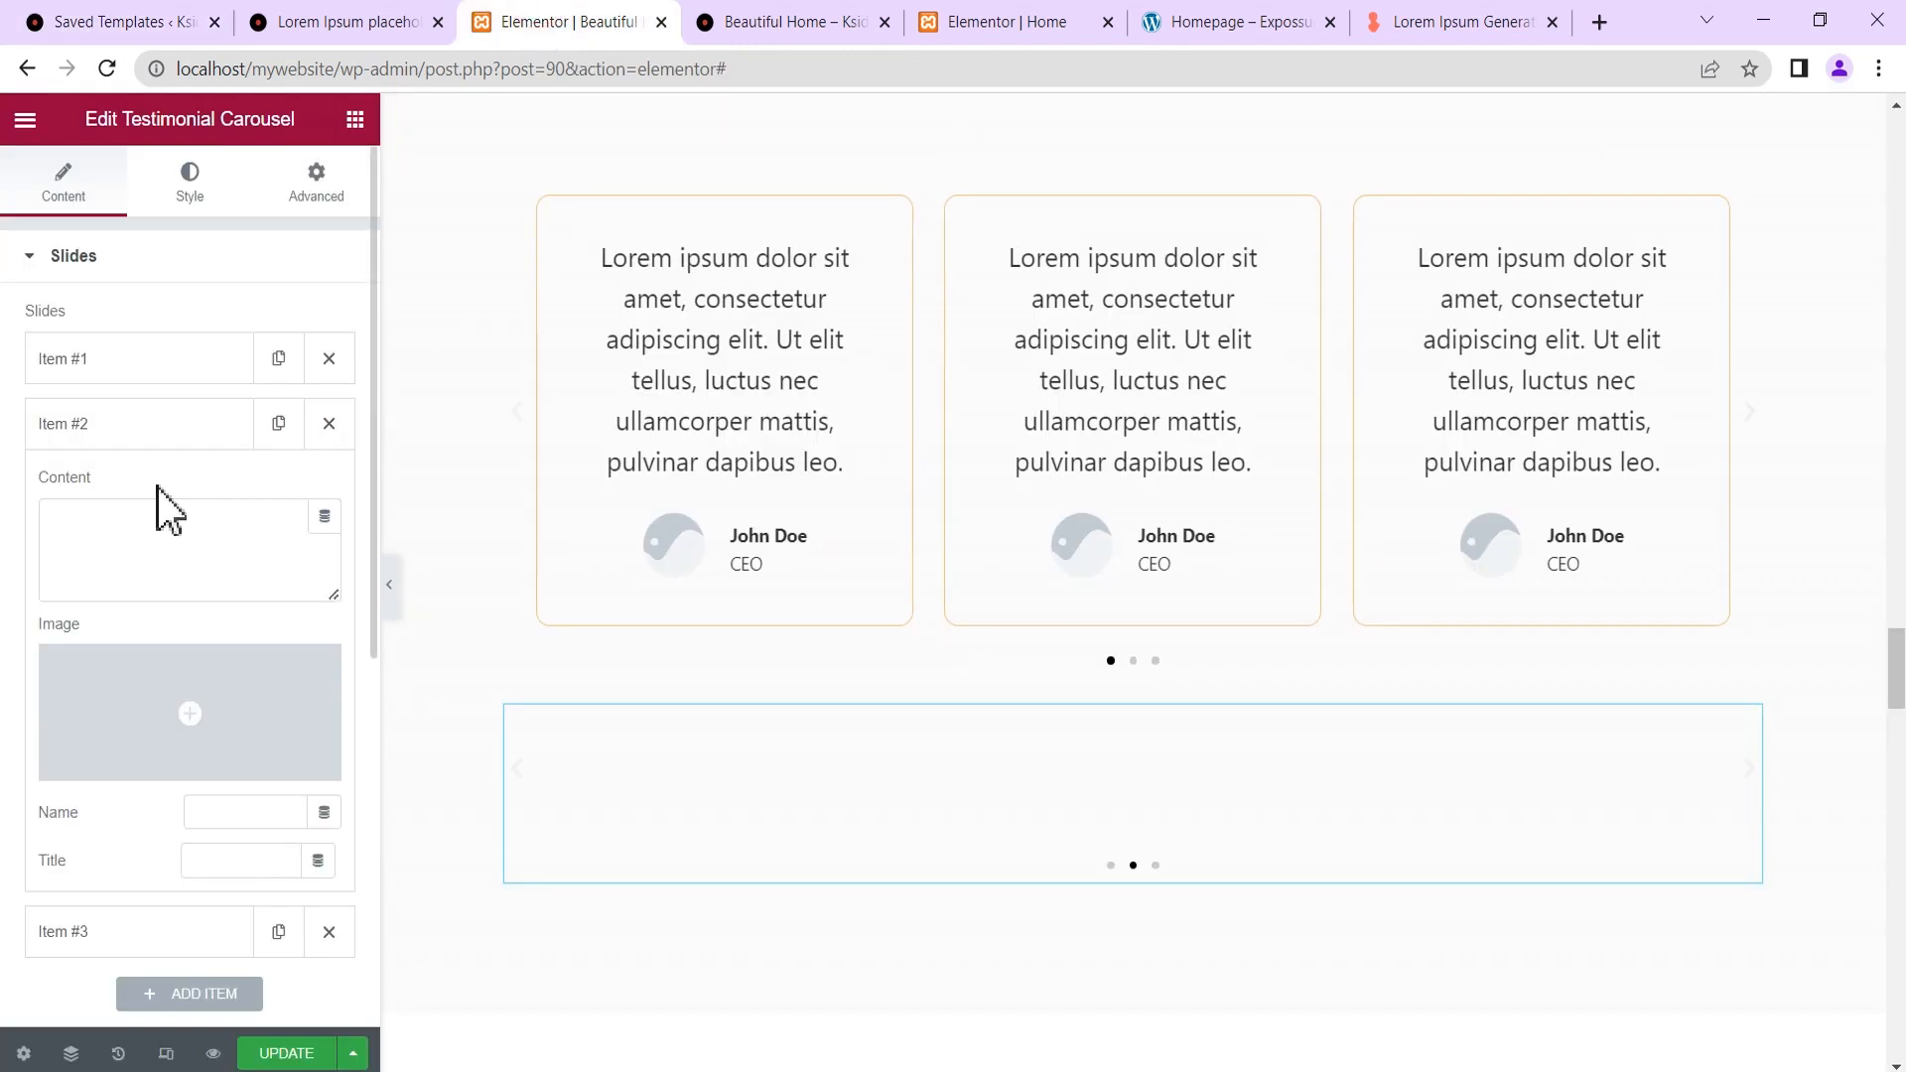
click(119, 515)
key(ctrl+v)
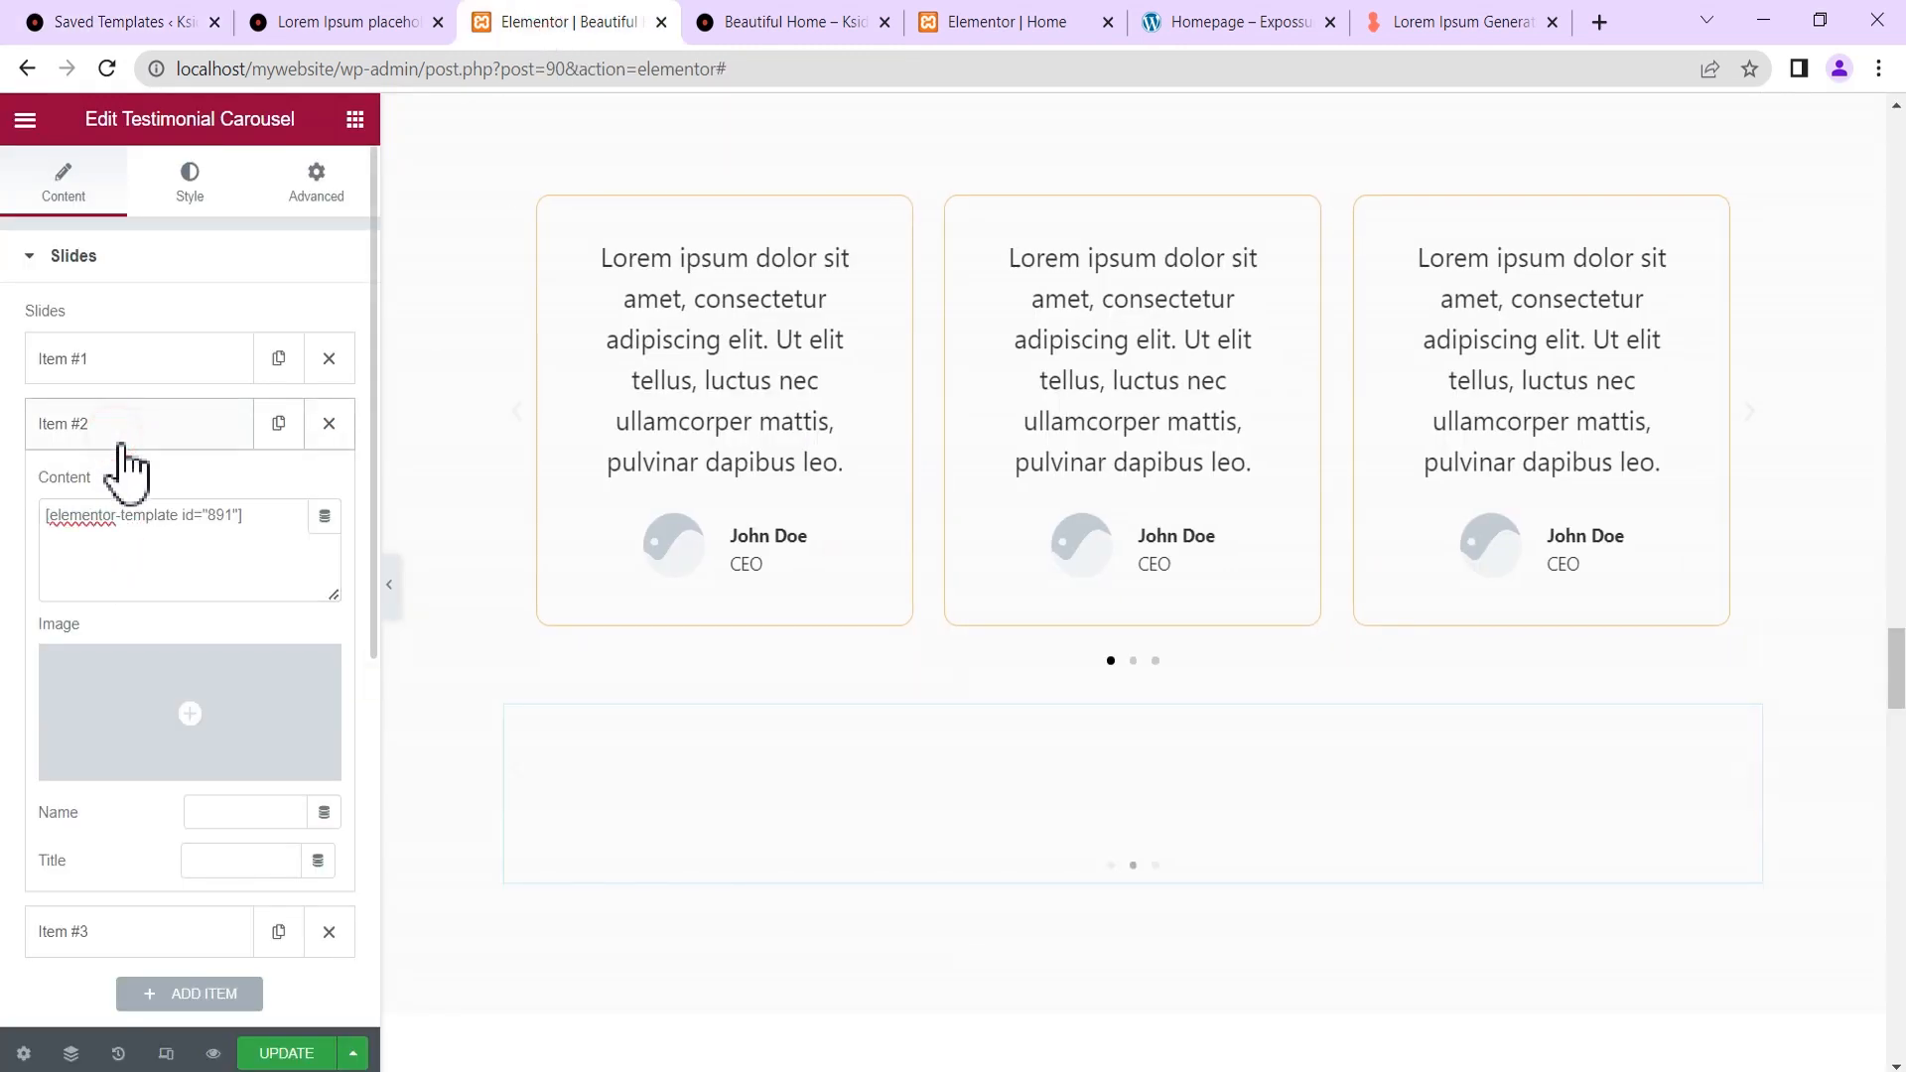
click(121, 442)
Paste the temp 1 shortcode as the third slide's content and duplicate that slide to make a fourth.
click(104, 586)
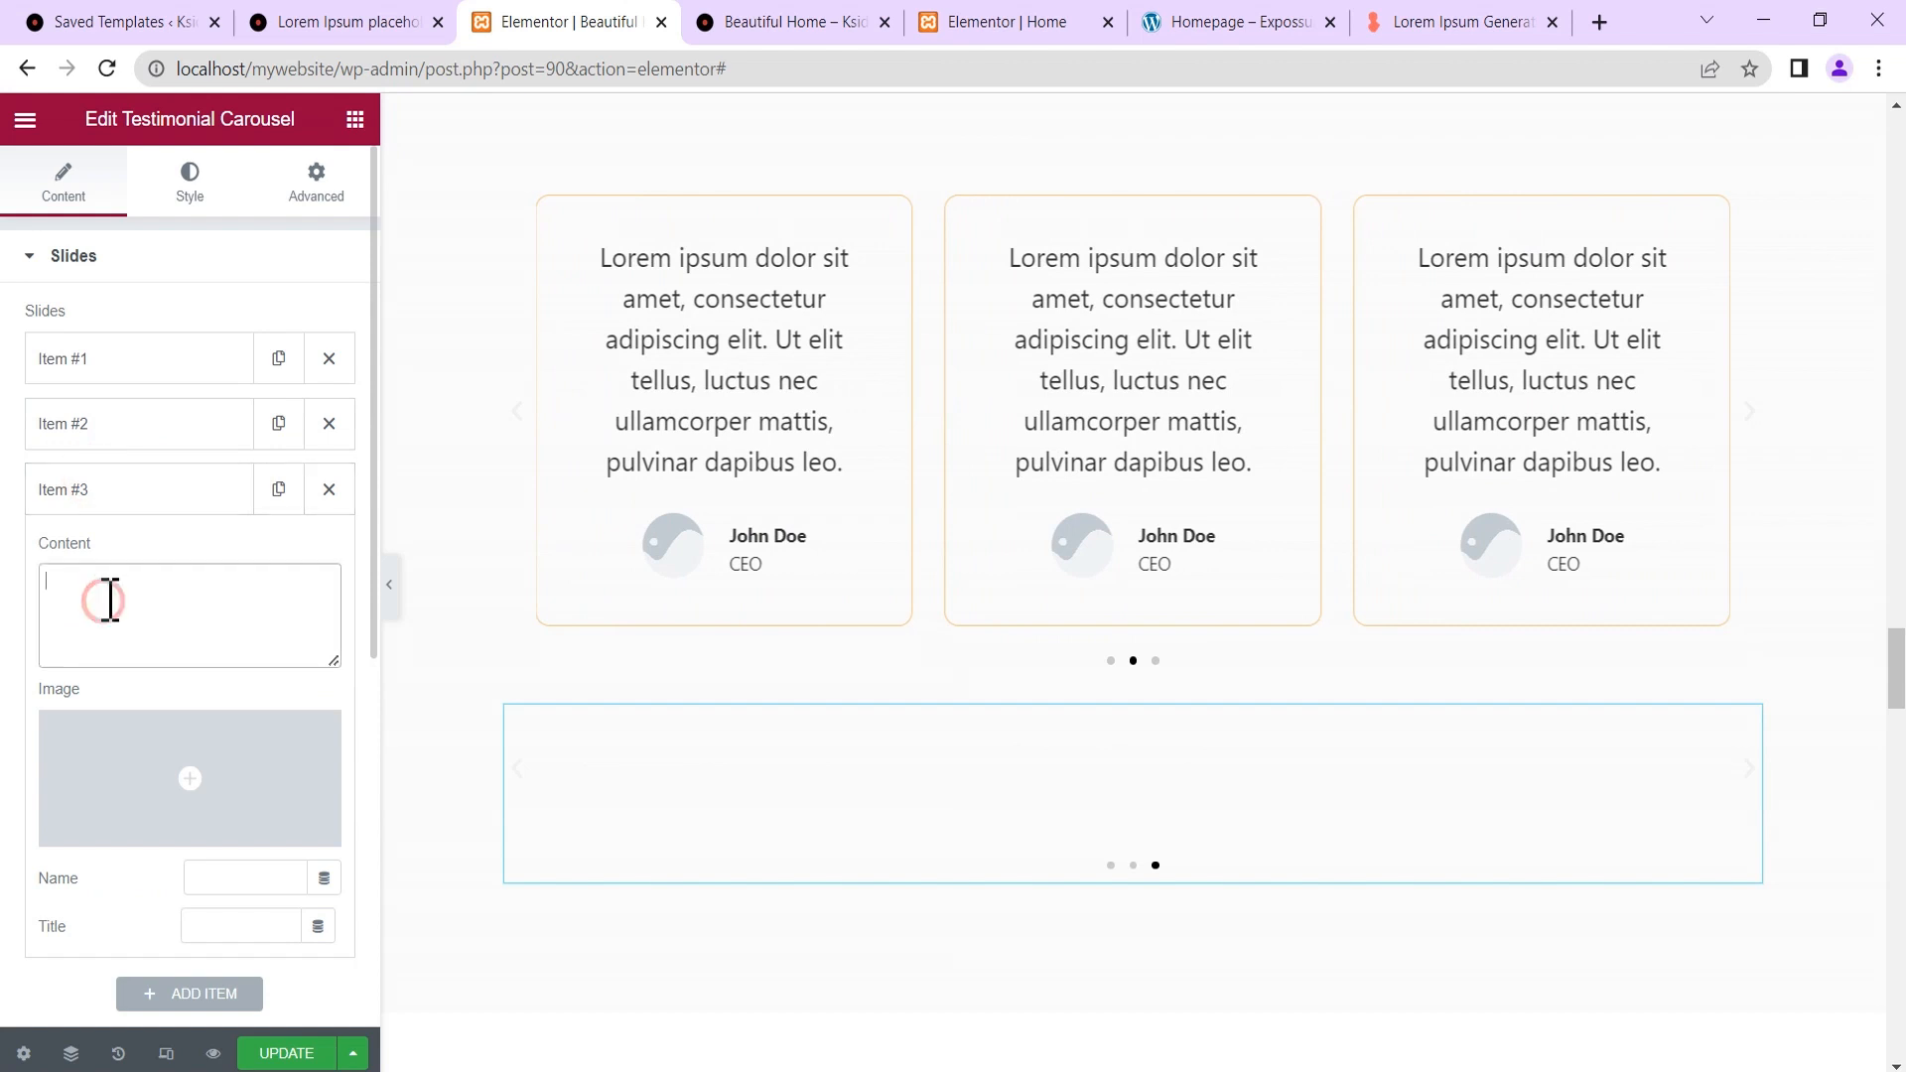
text([elementor-template id="390"])
click(124, 493)
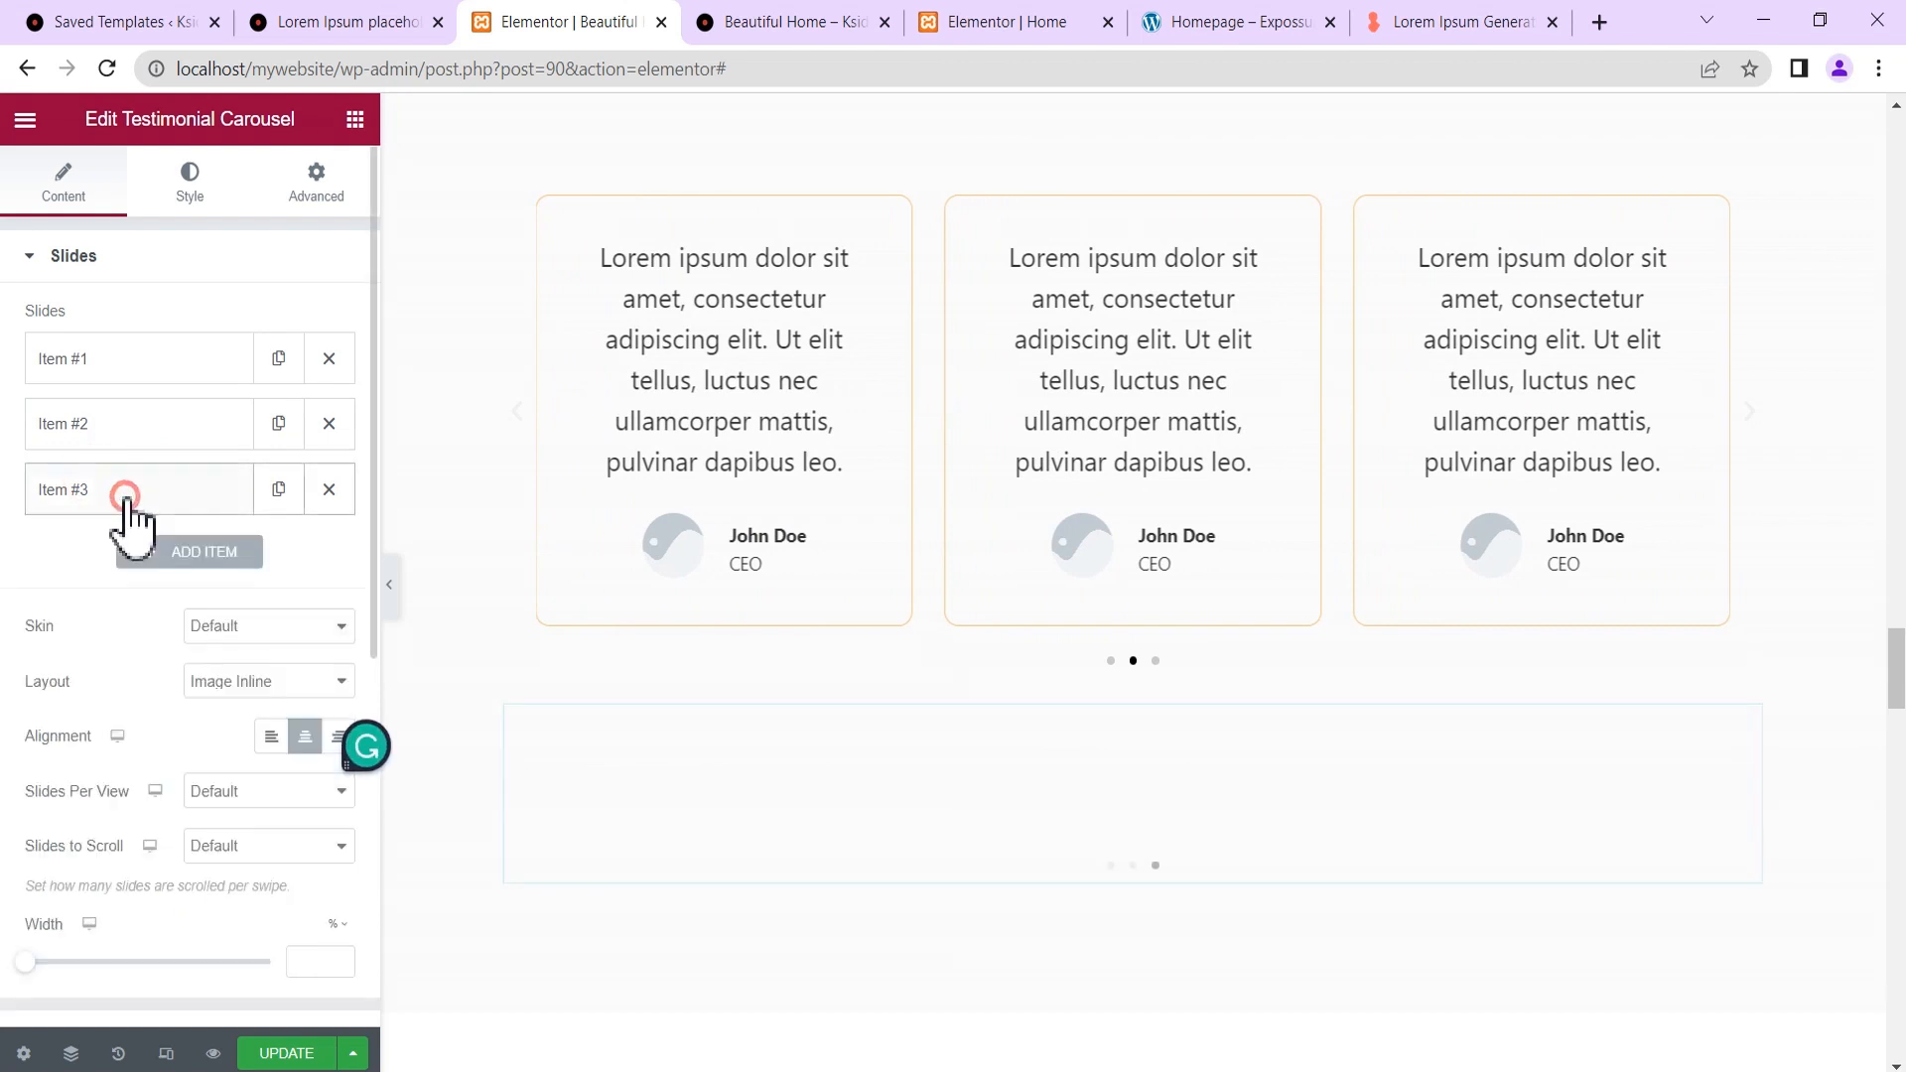
click(278, 489)
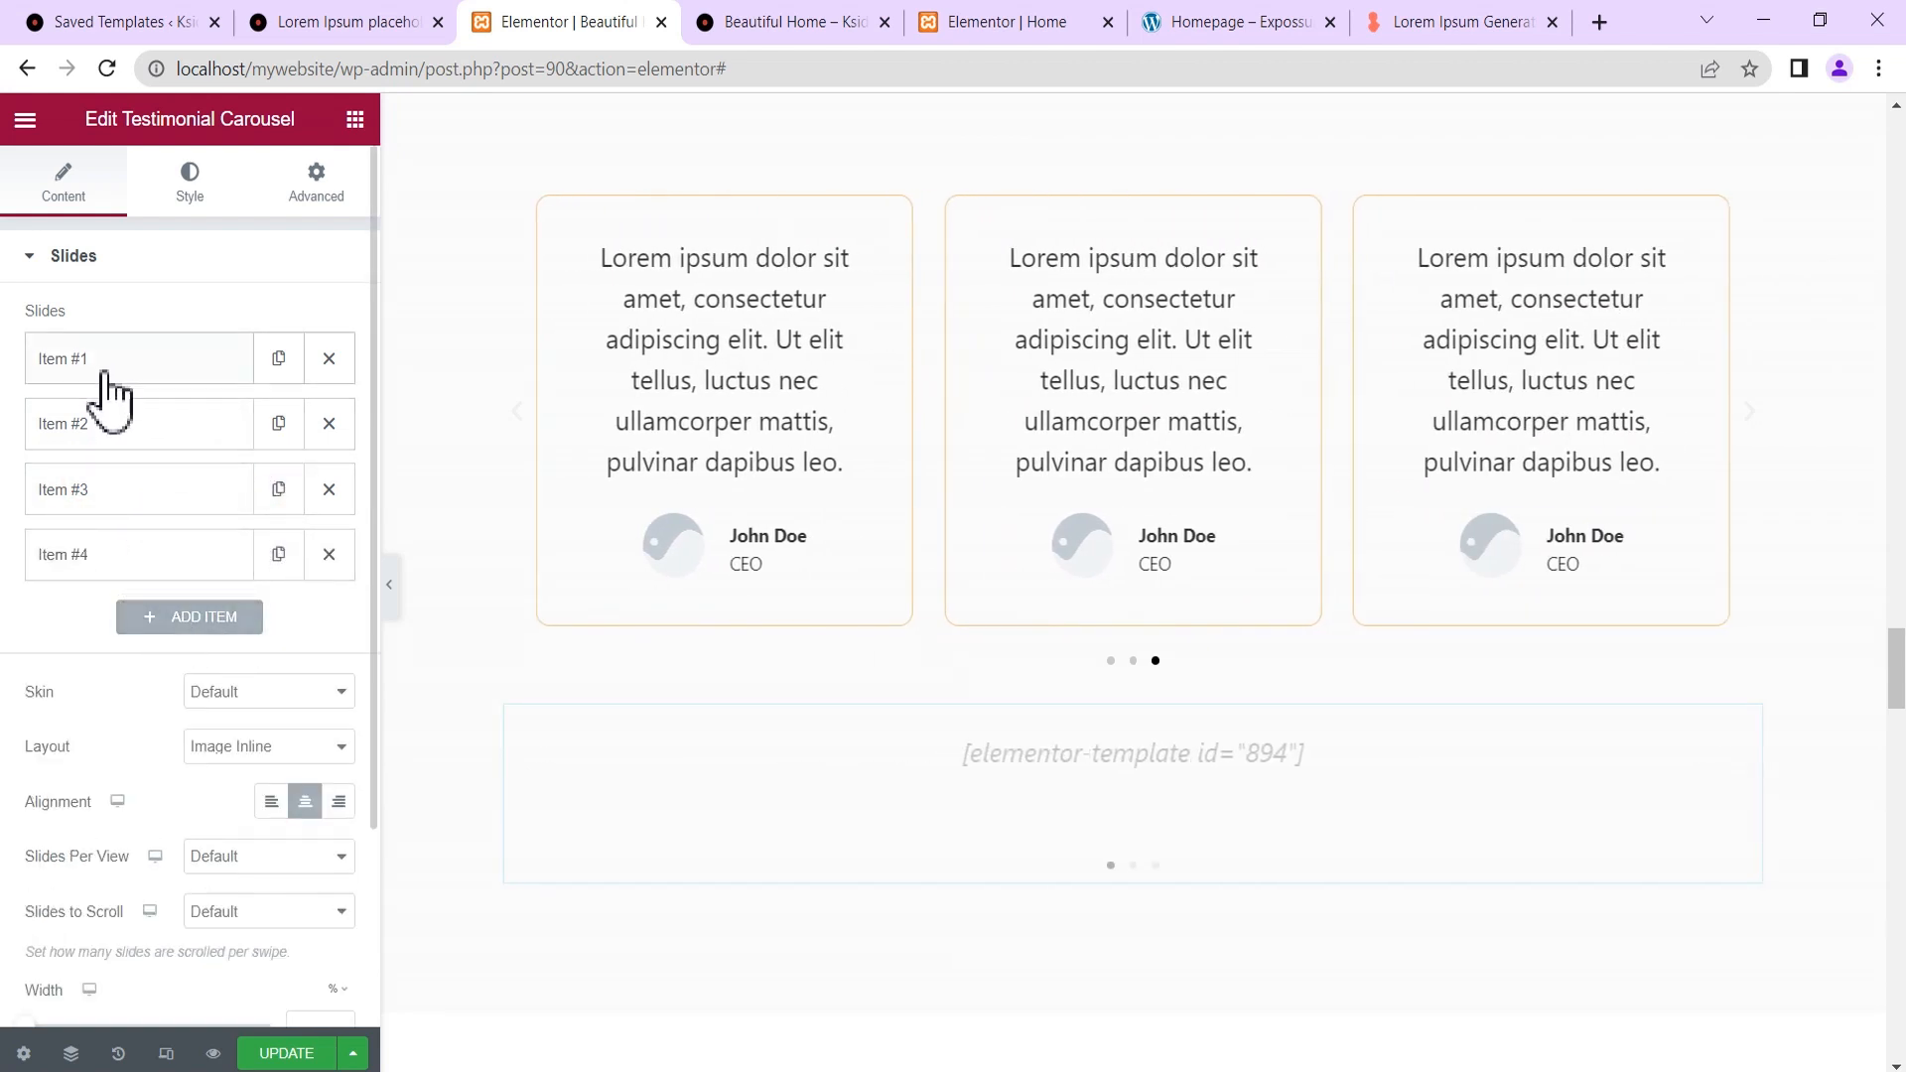
Update the Beautiful Home page and open its preview.
scroll(146, 614, down, 3)
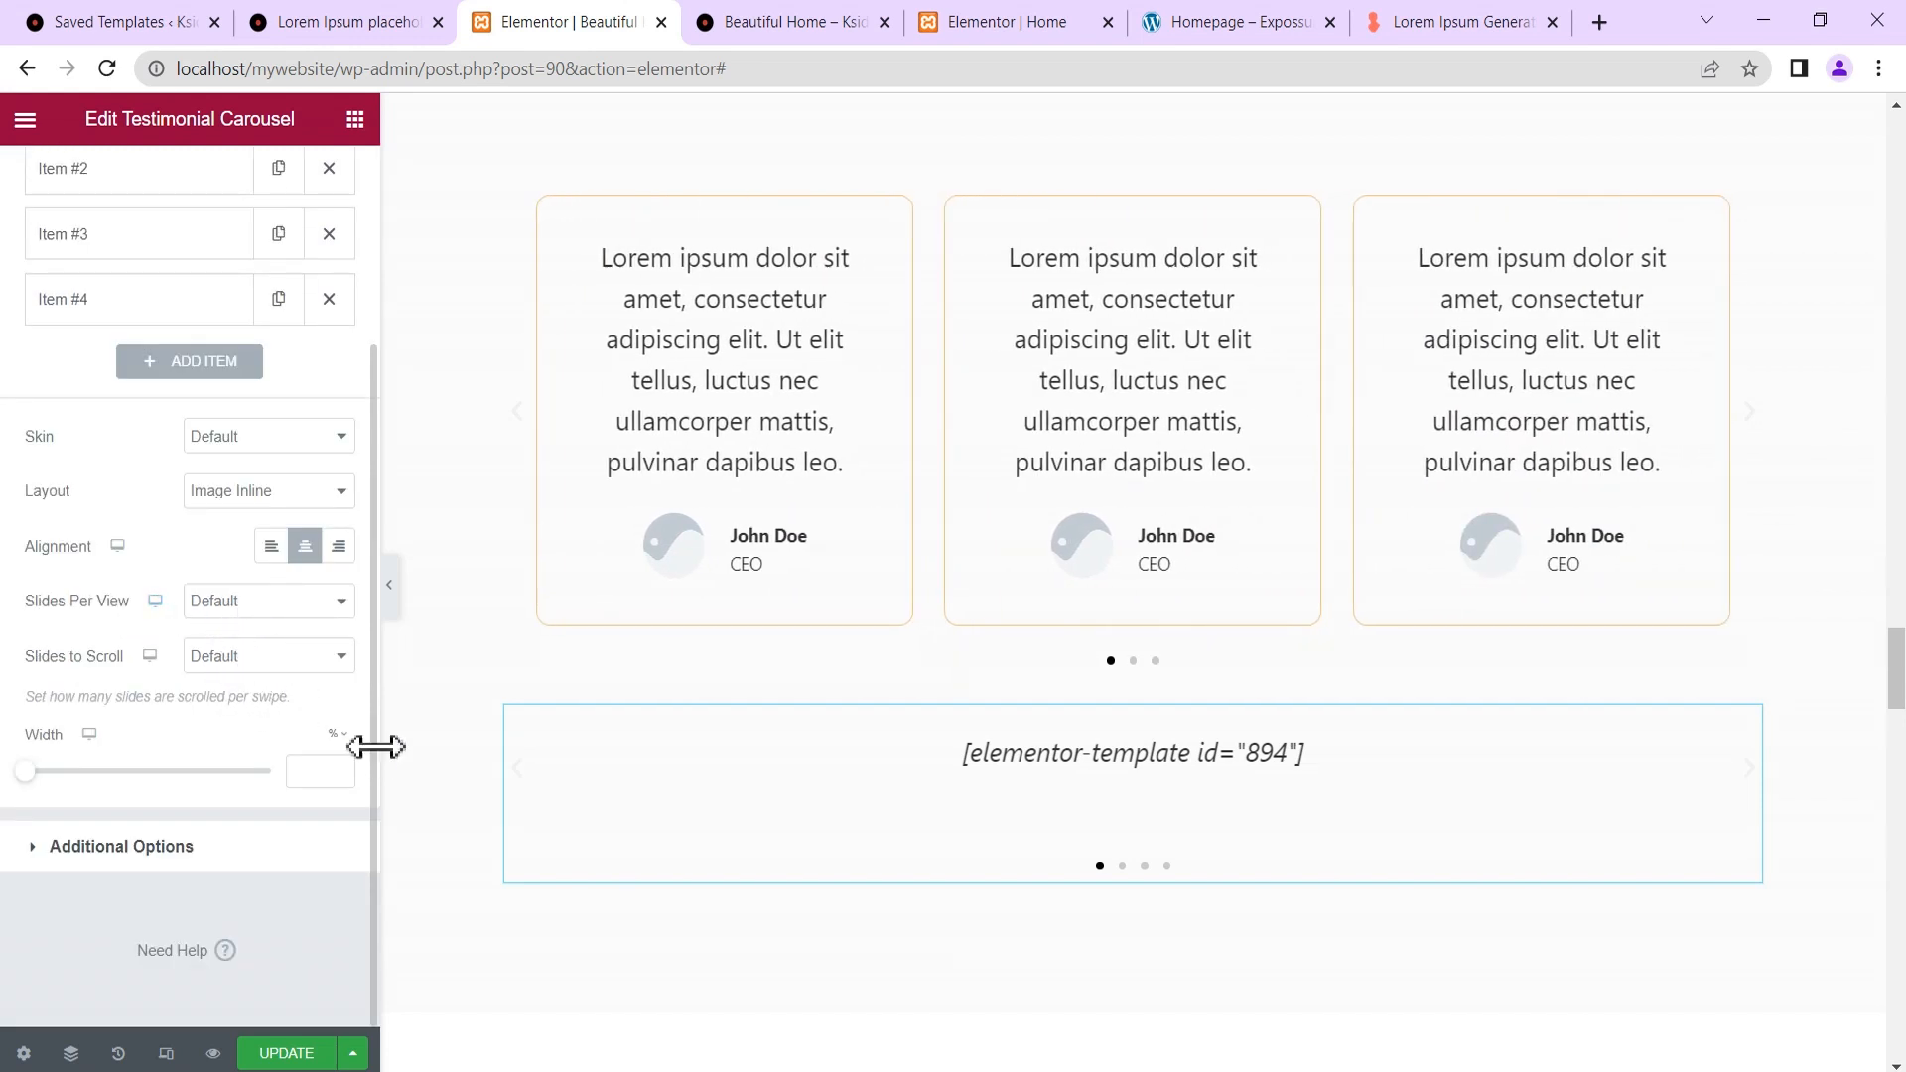
click(283, 1055)
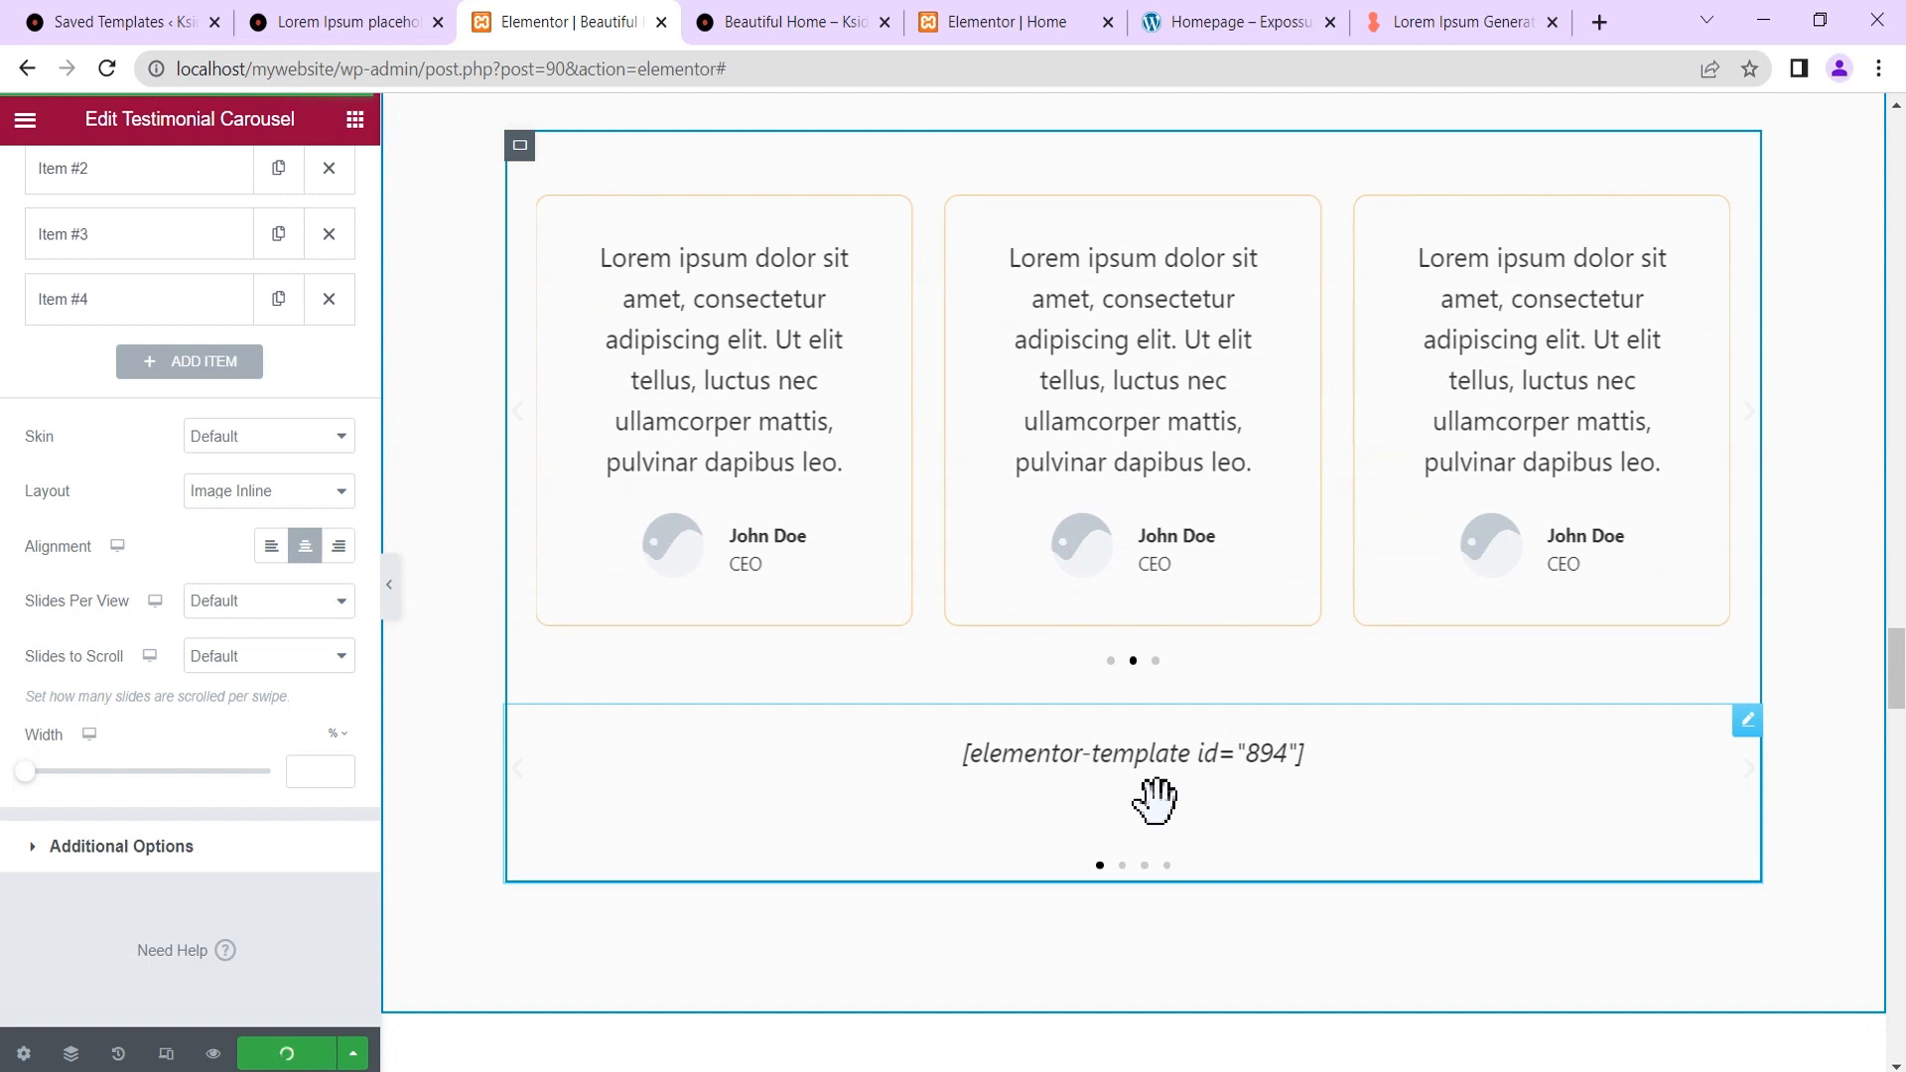
click(213, 1054)
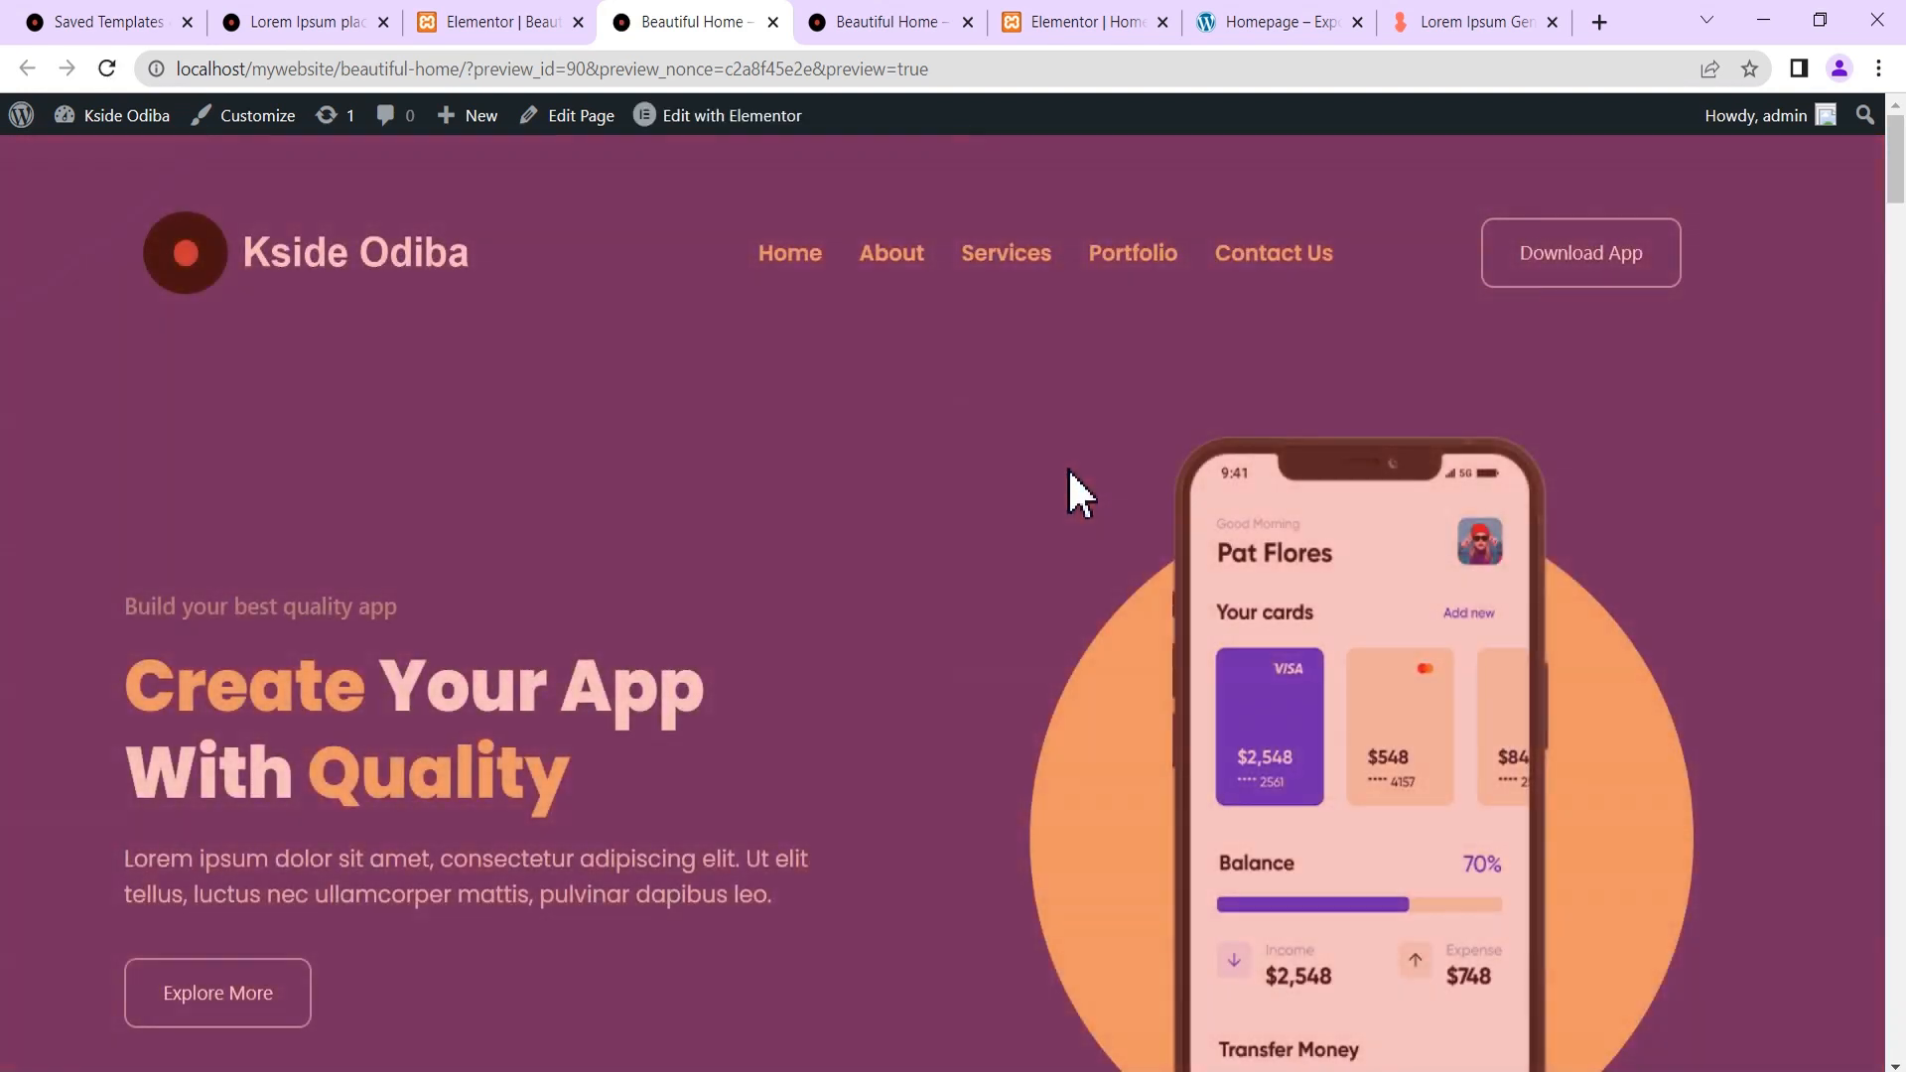
Find the shortcode-based testimonial carousel in the page preview and swipe through its slides to check the embedded templates.
scroll(1052, 477, down, 6)
scroll(1045, 469, down, 15)
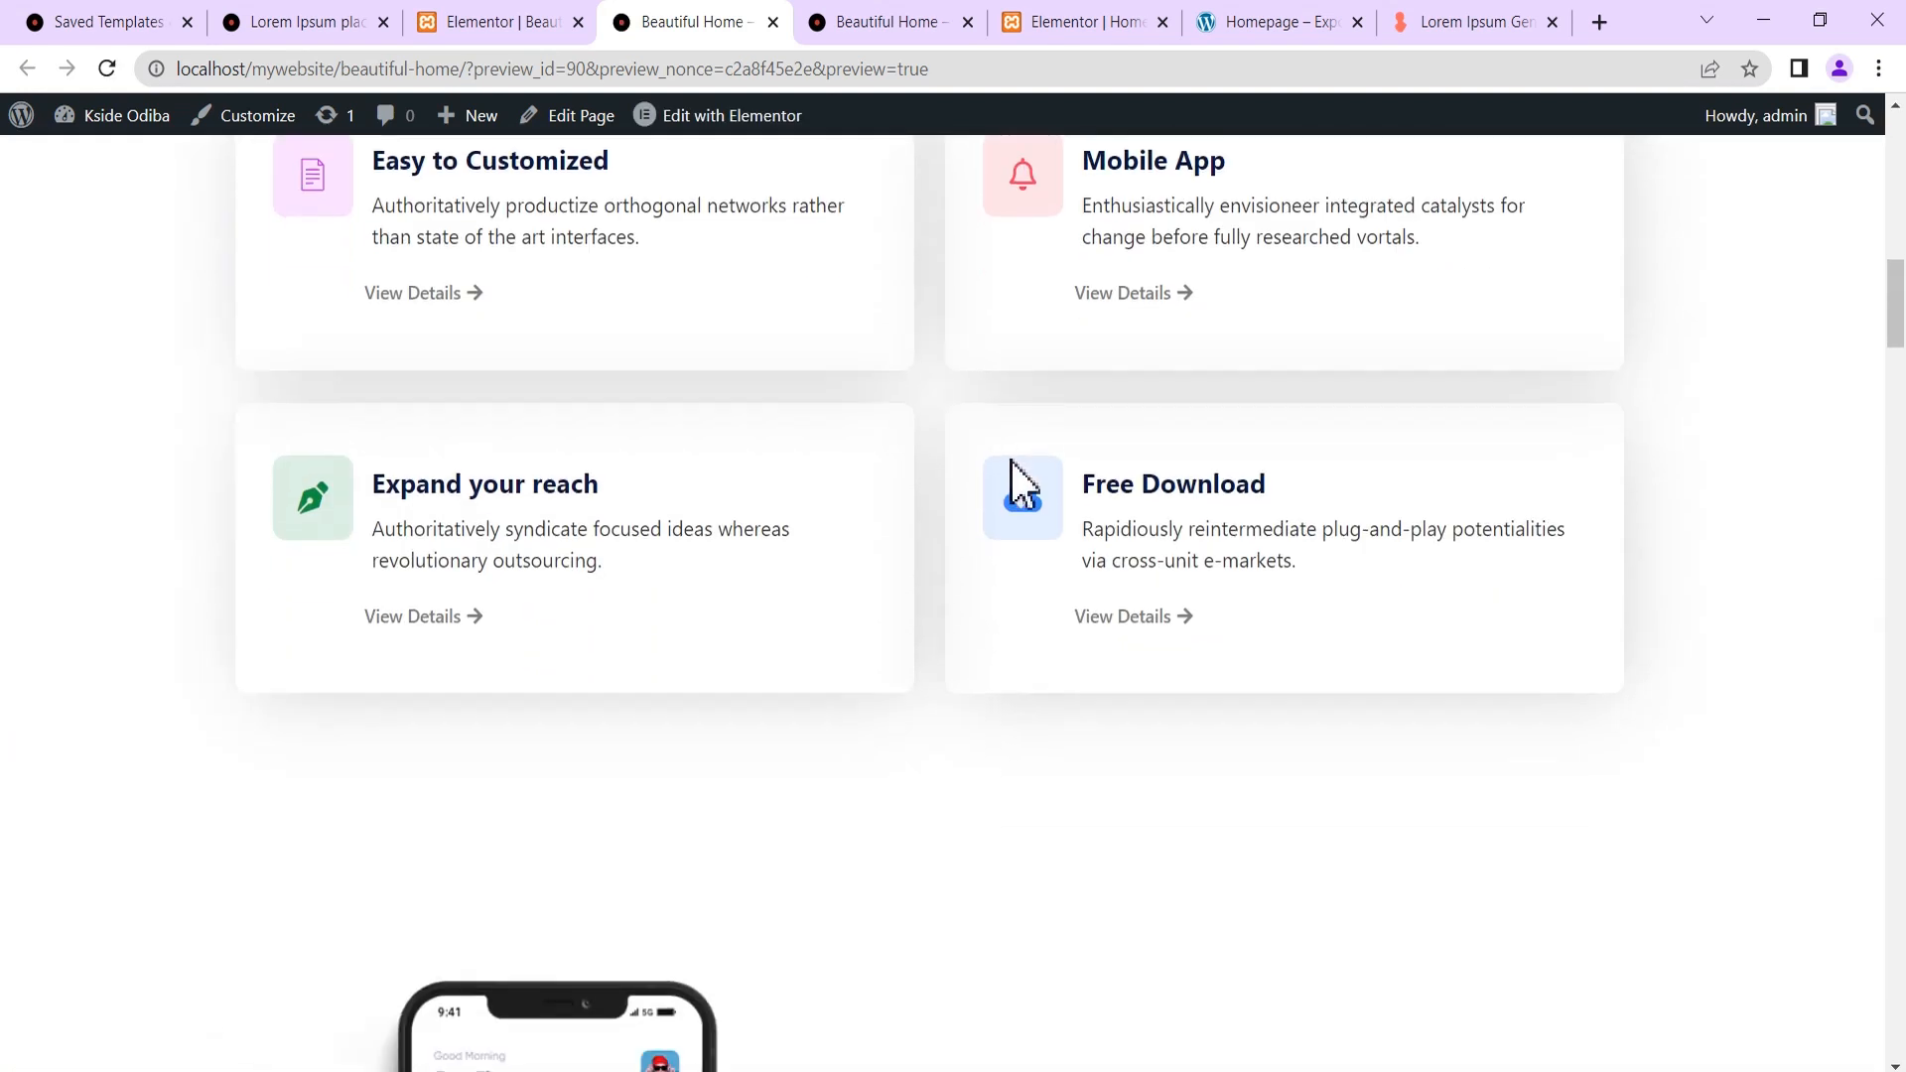
scroll(987, 466, down, 15)
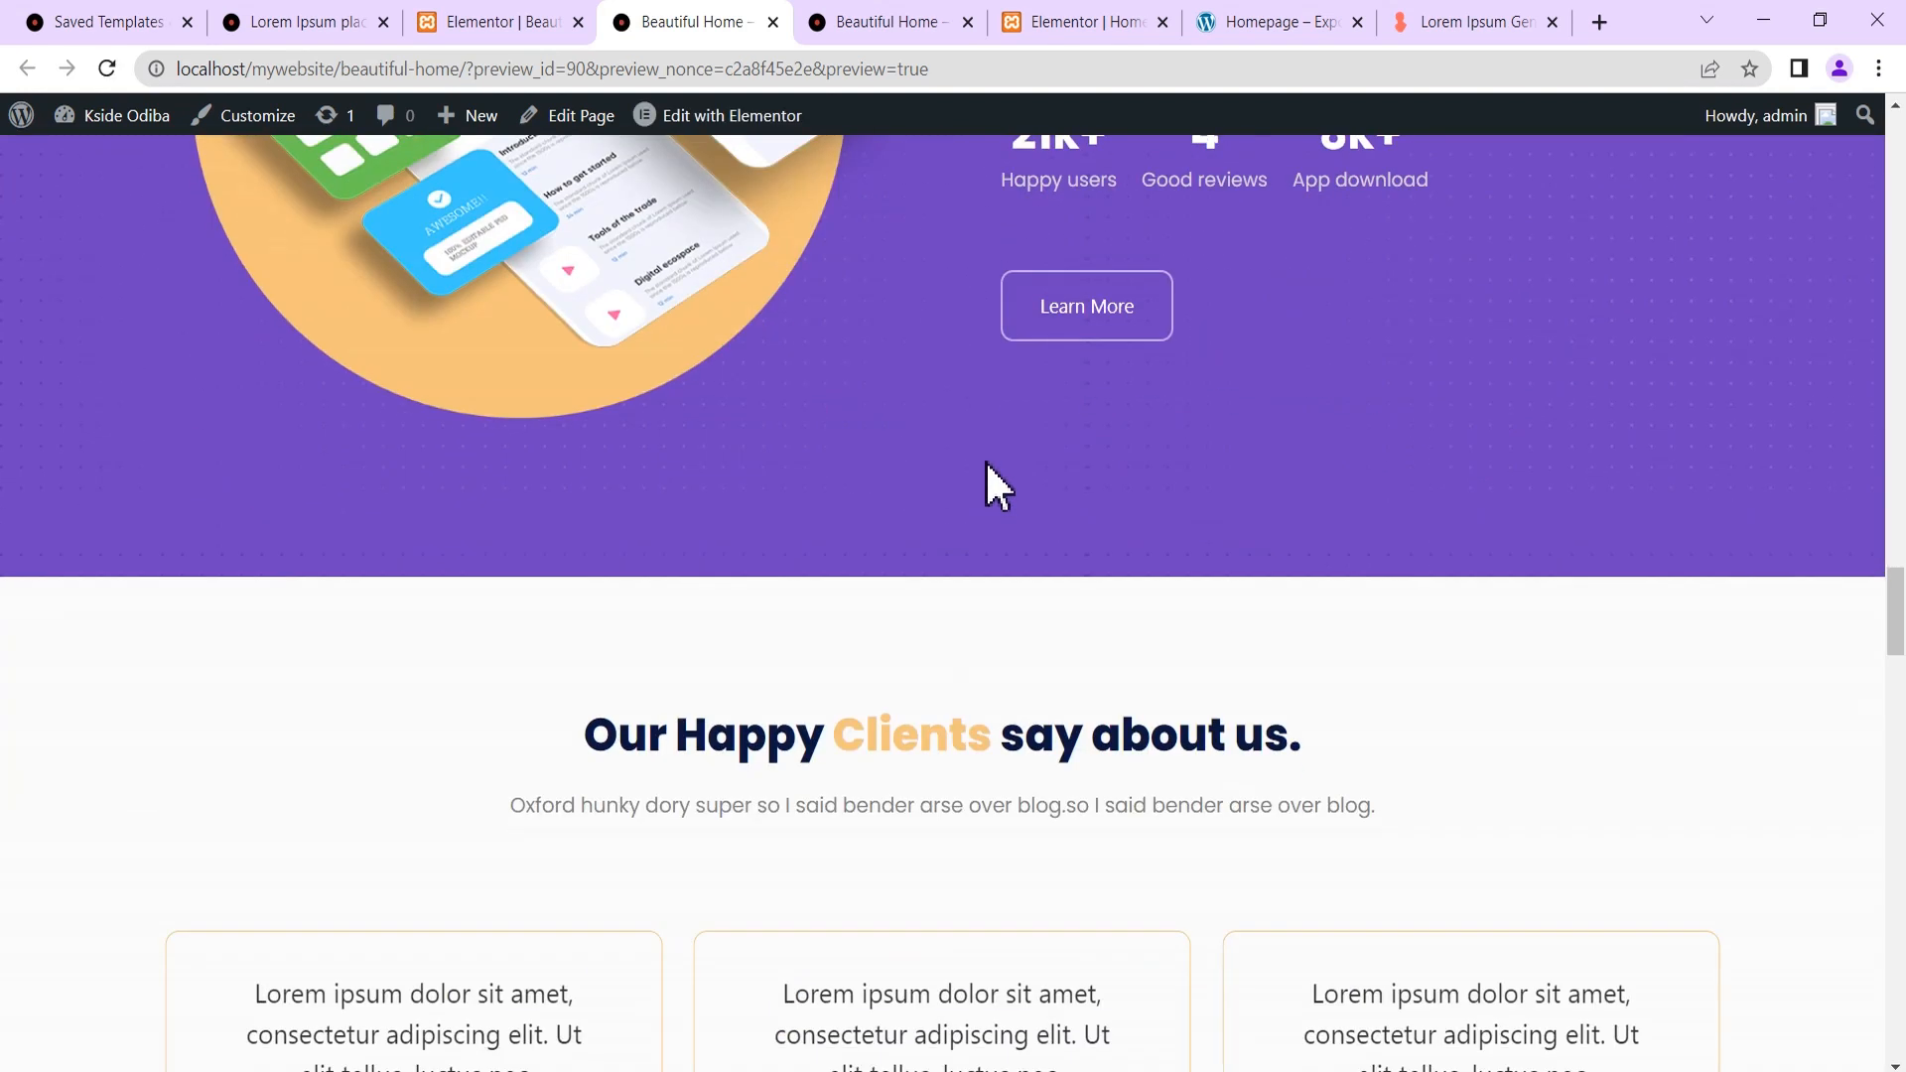
scroll(986, 437, down, 8)
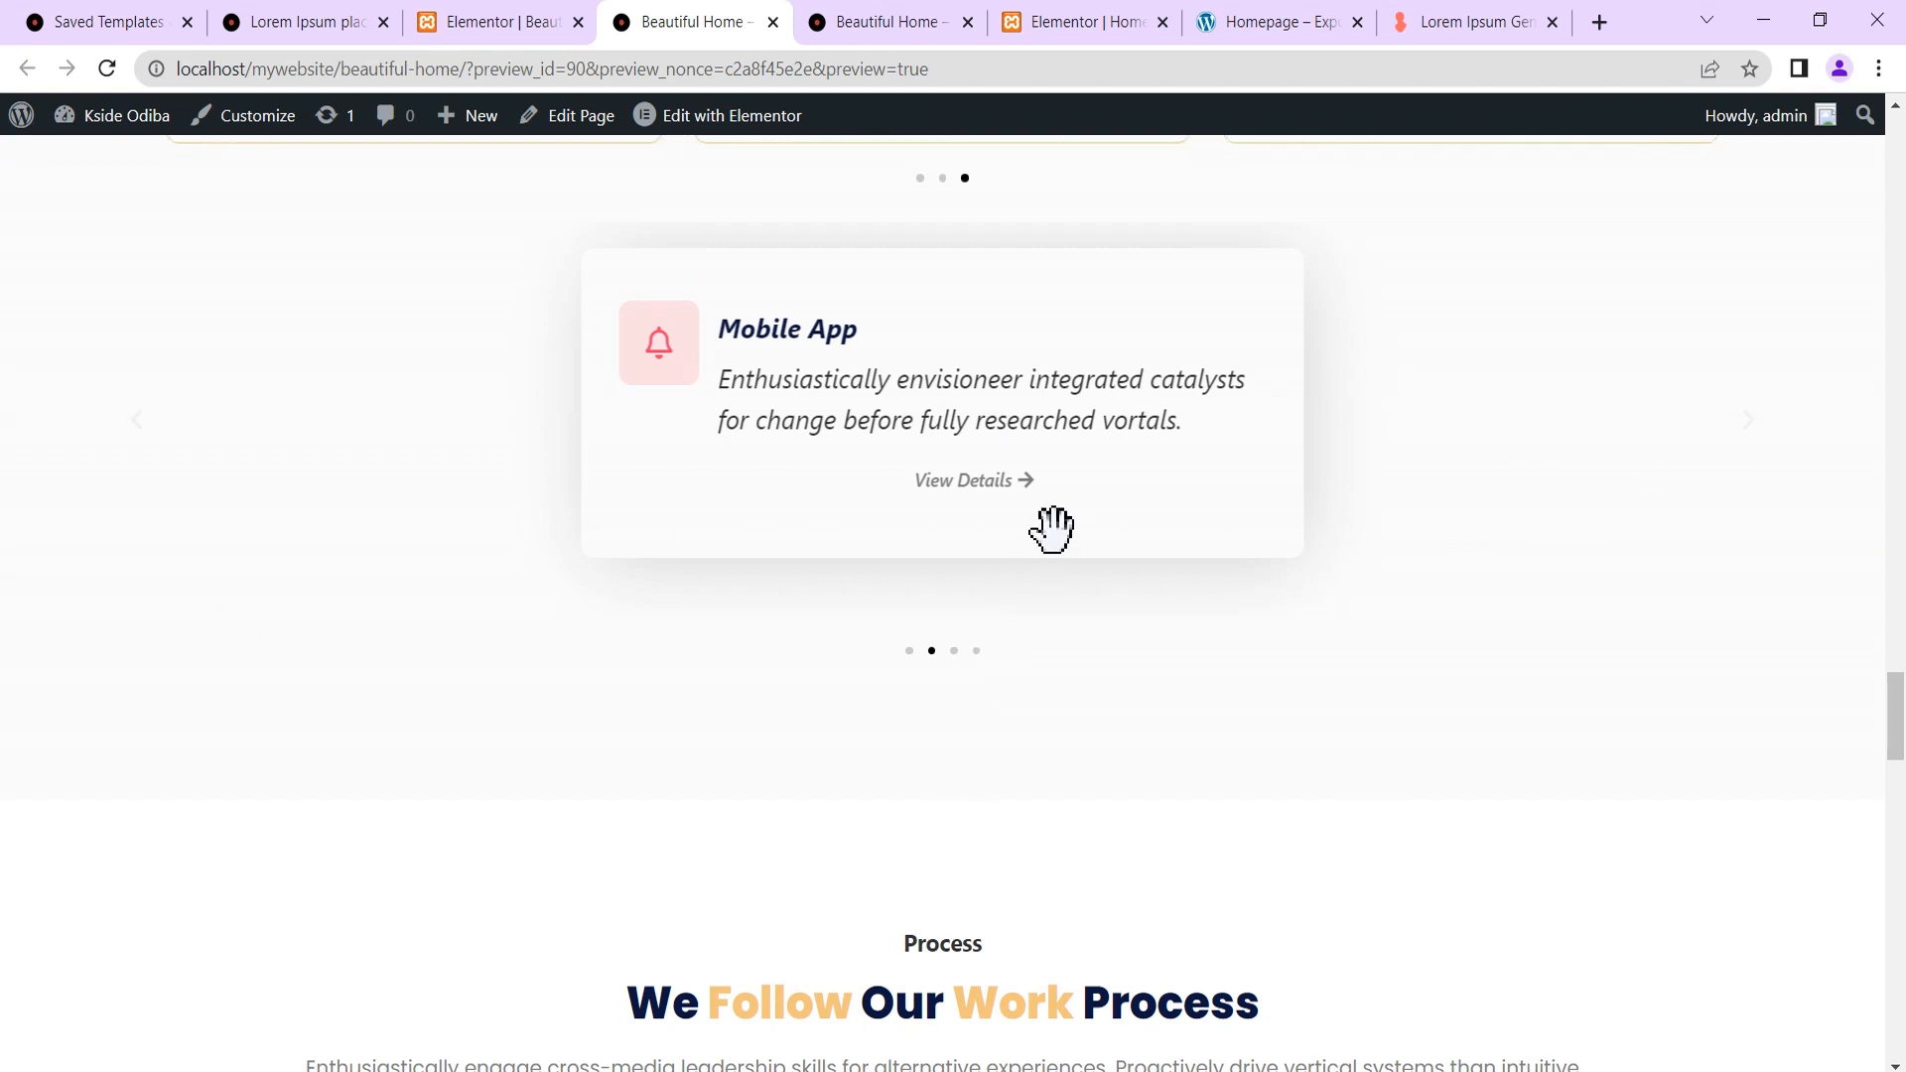
drag(1063, 489, 332, 439)
drag(846, 431, 223, 369)
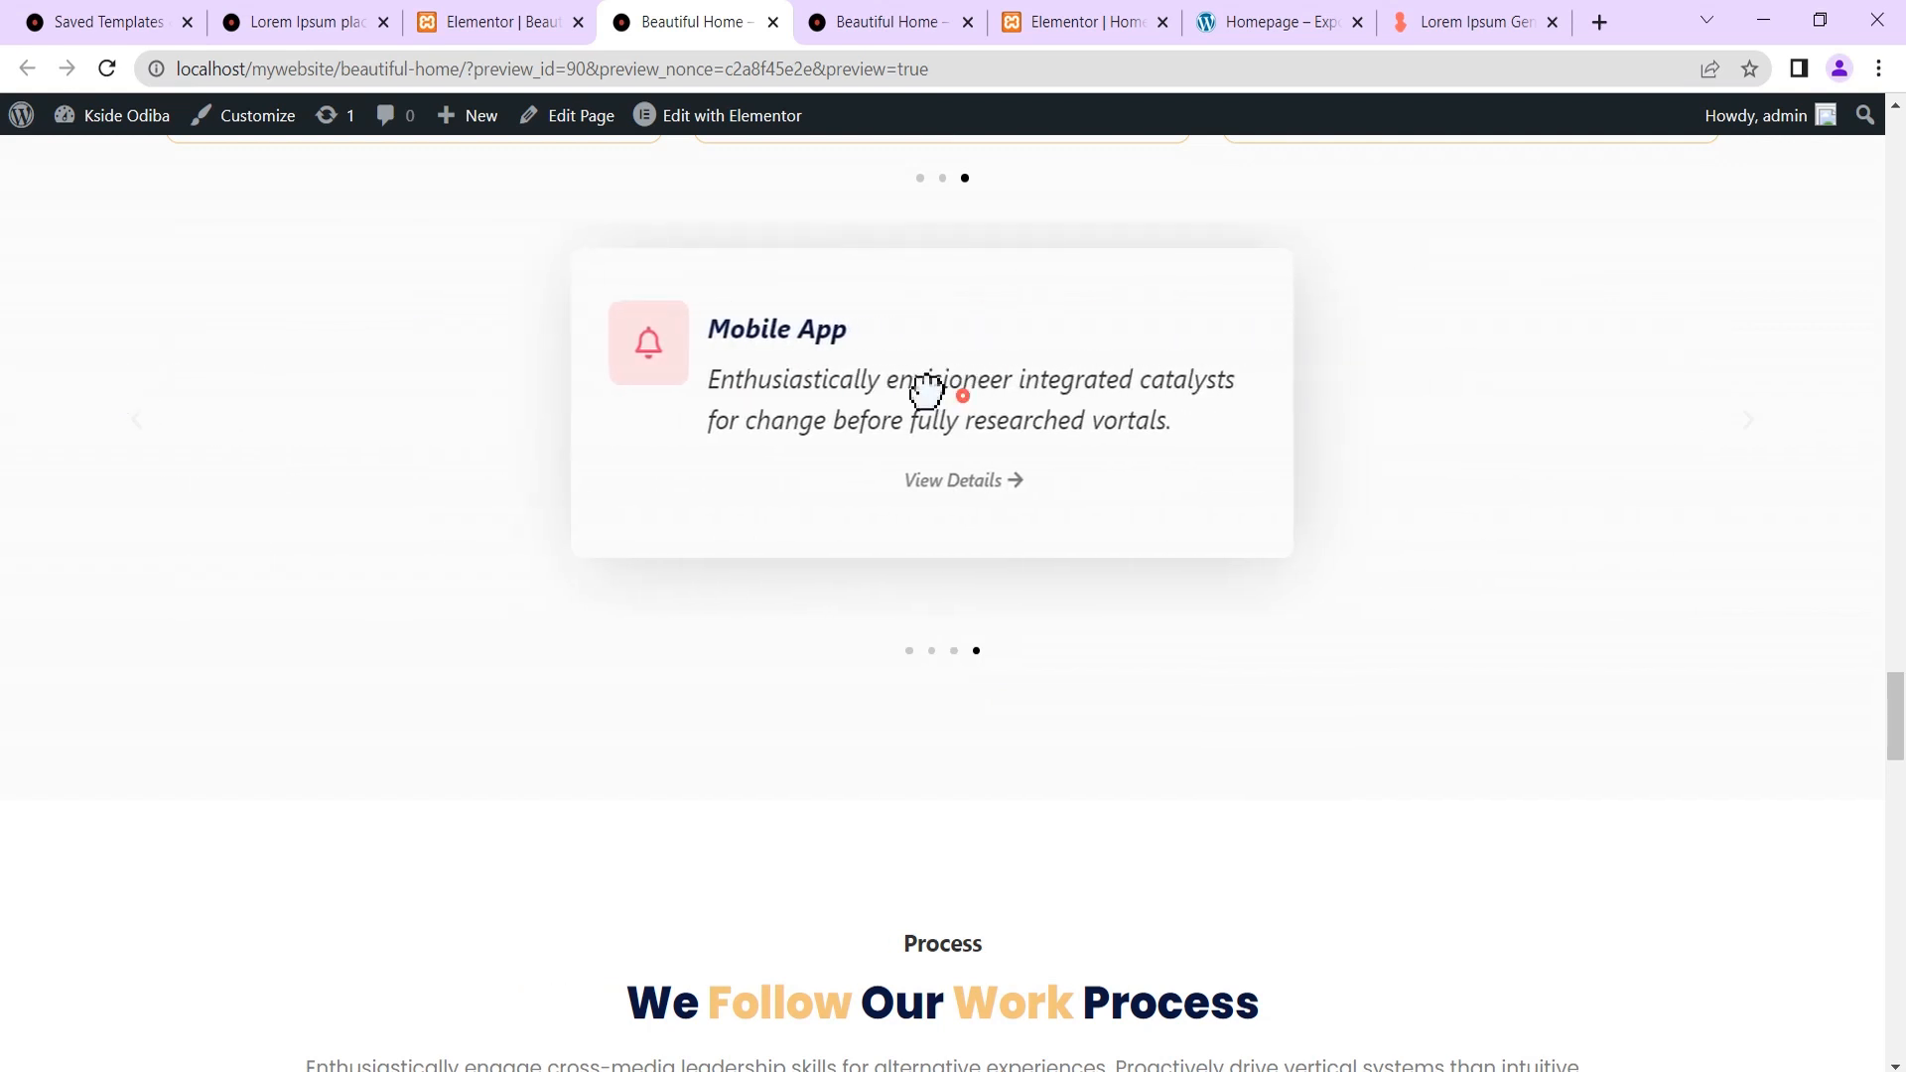
drag(927, 388, 438, 340)
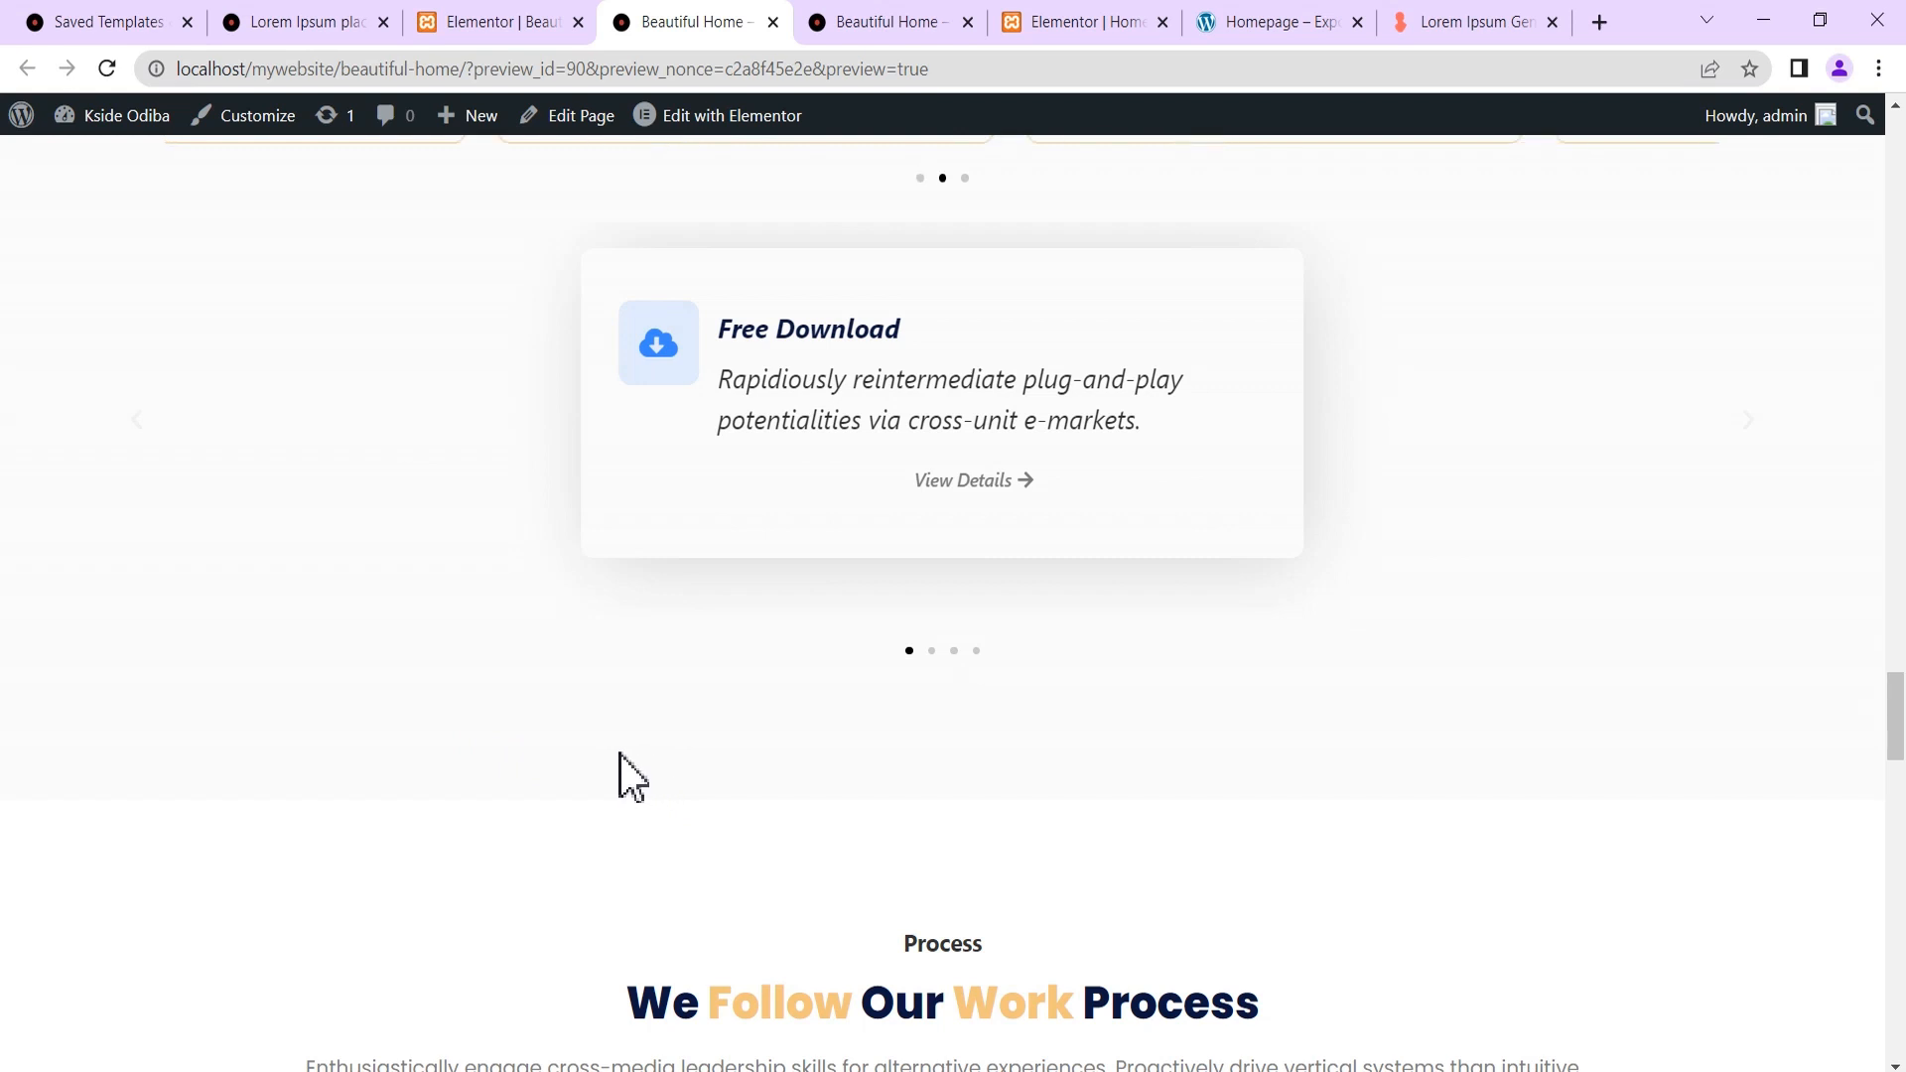
click(94, 21)
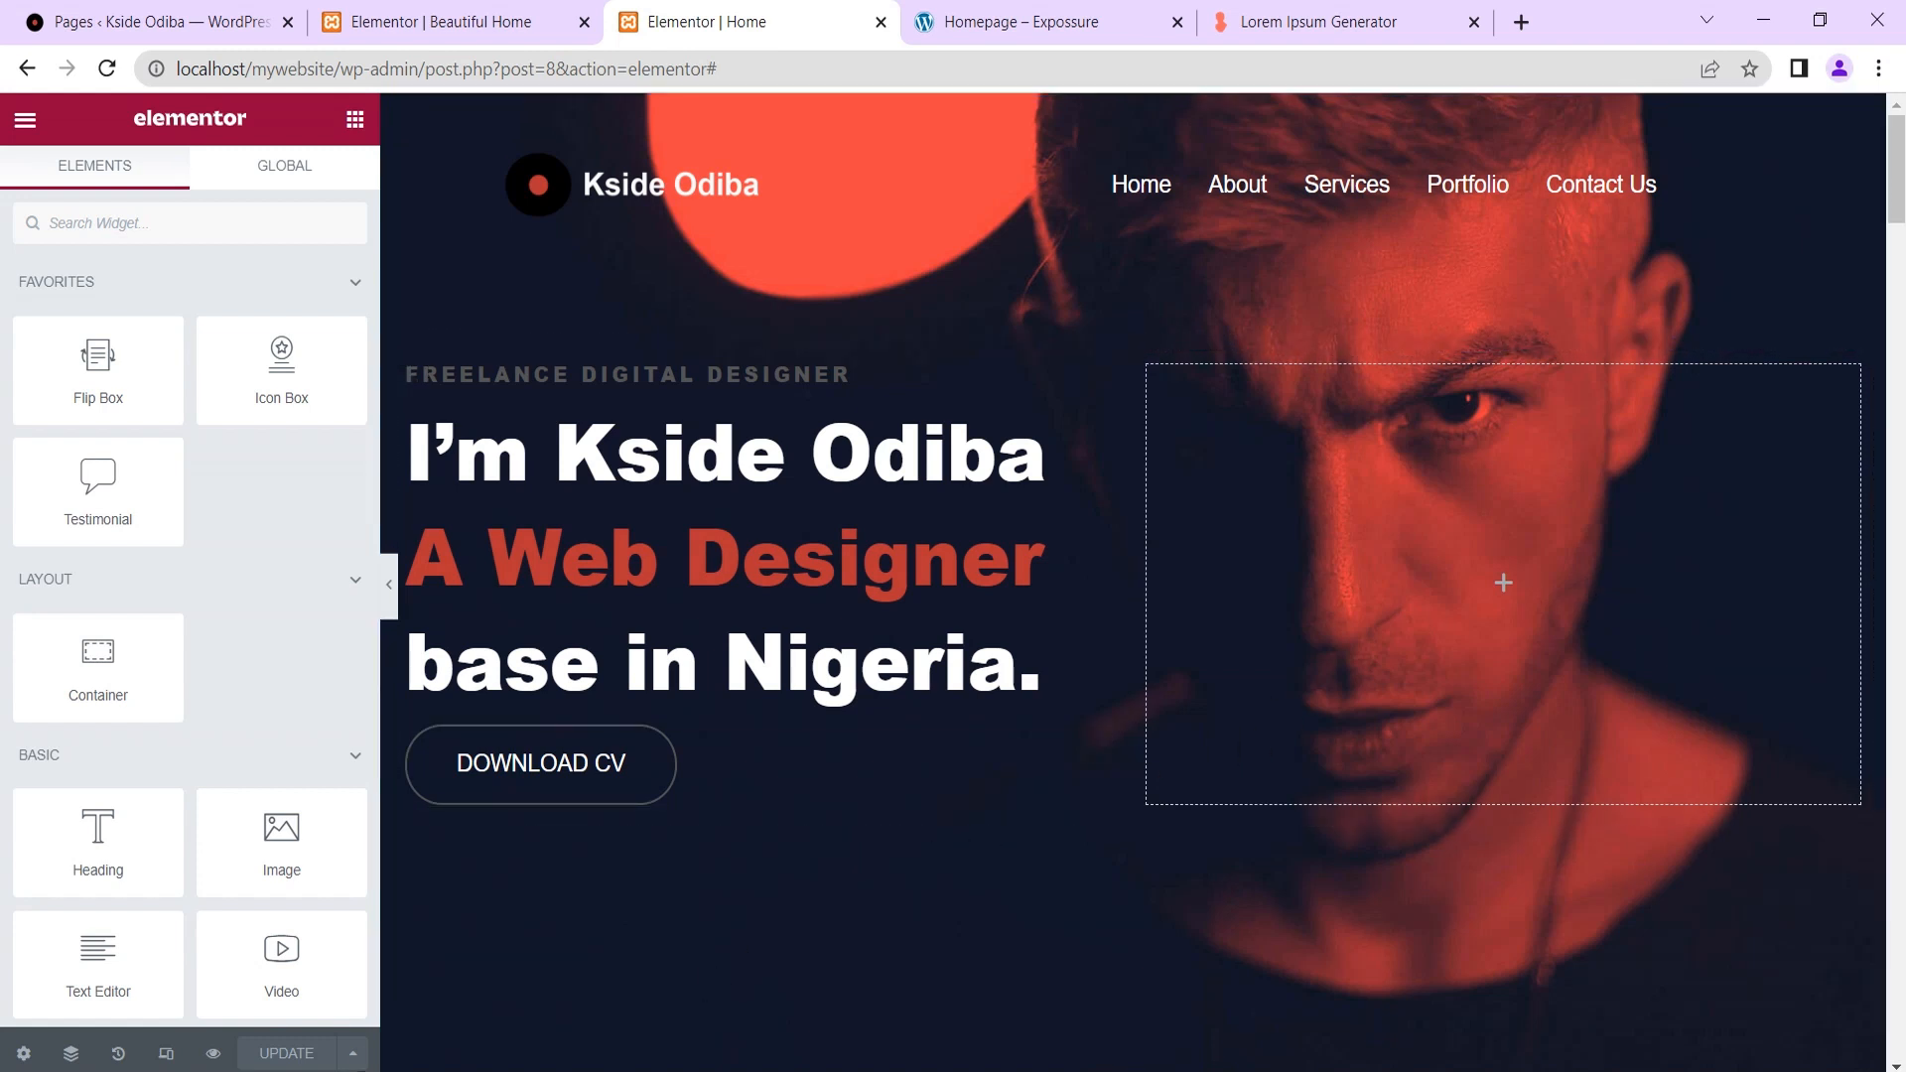
Save the whole Home page to the library as a template named "home temp" and close the library.
click(353, 1054)
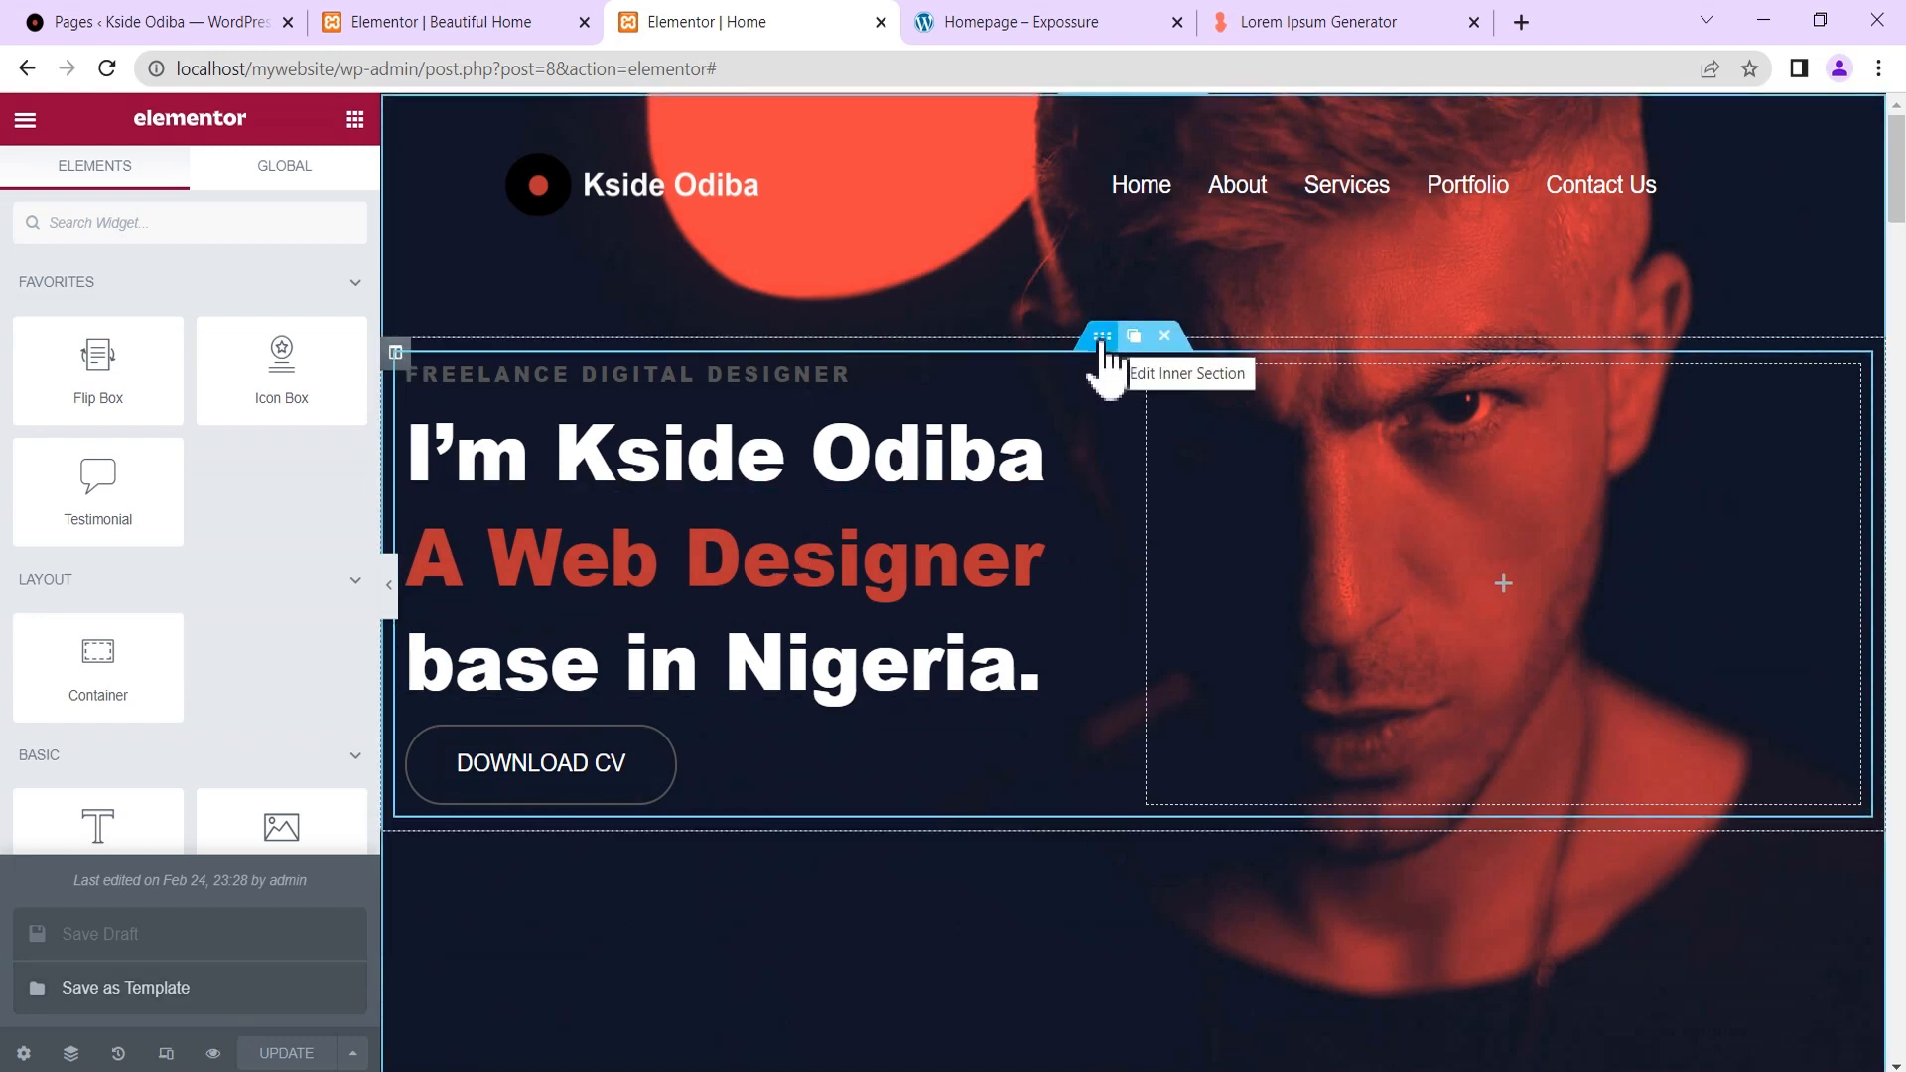
right_click(1101, 342)
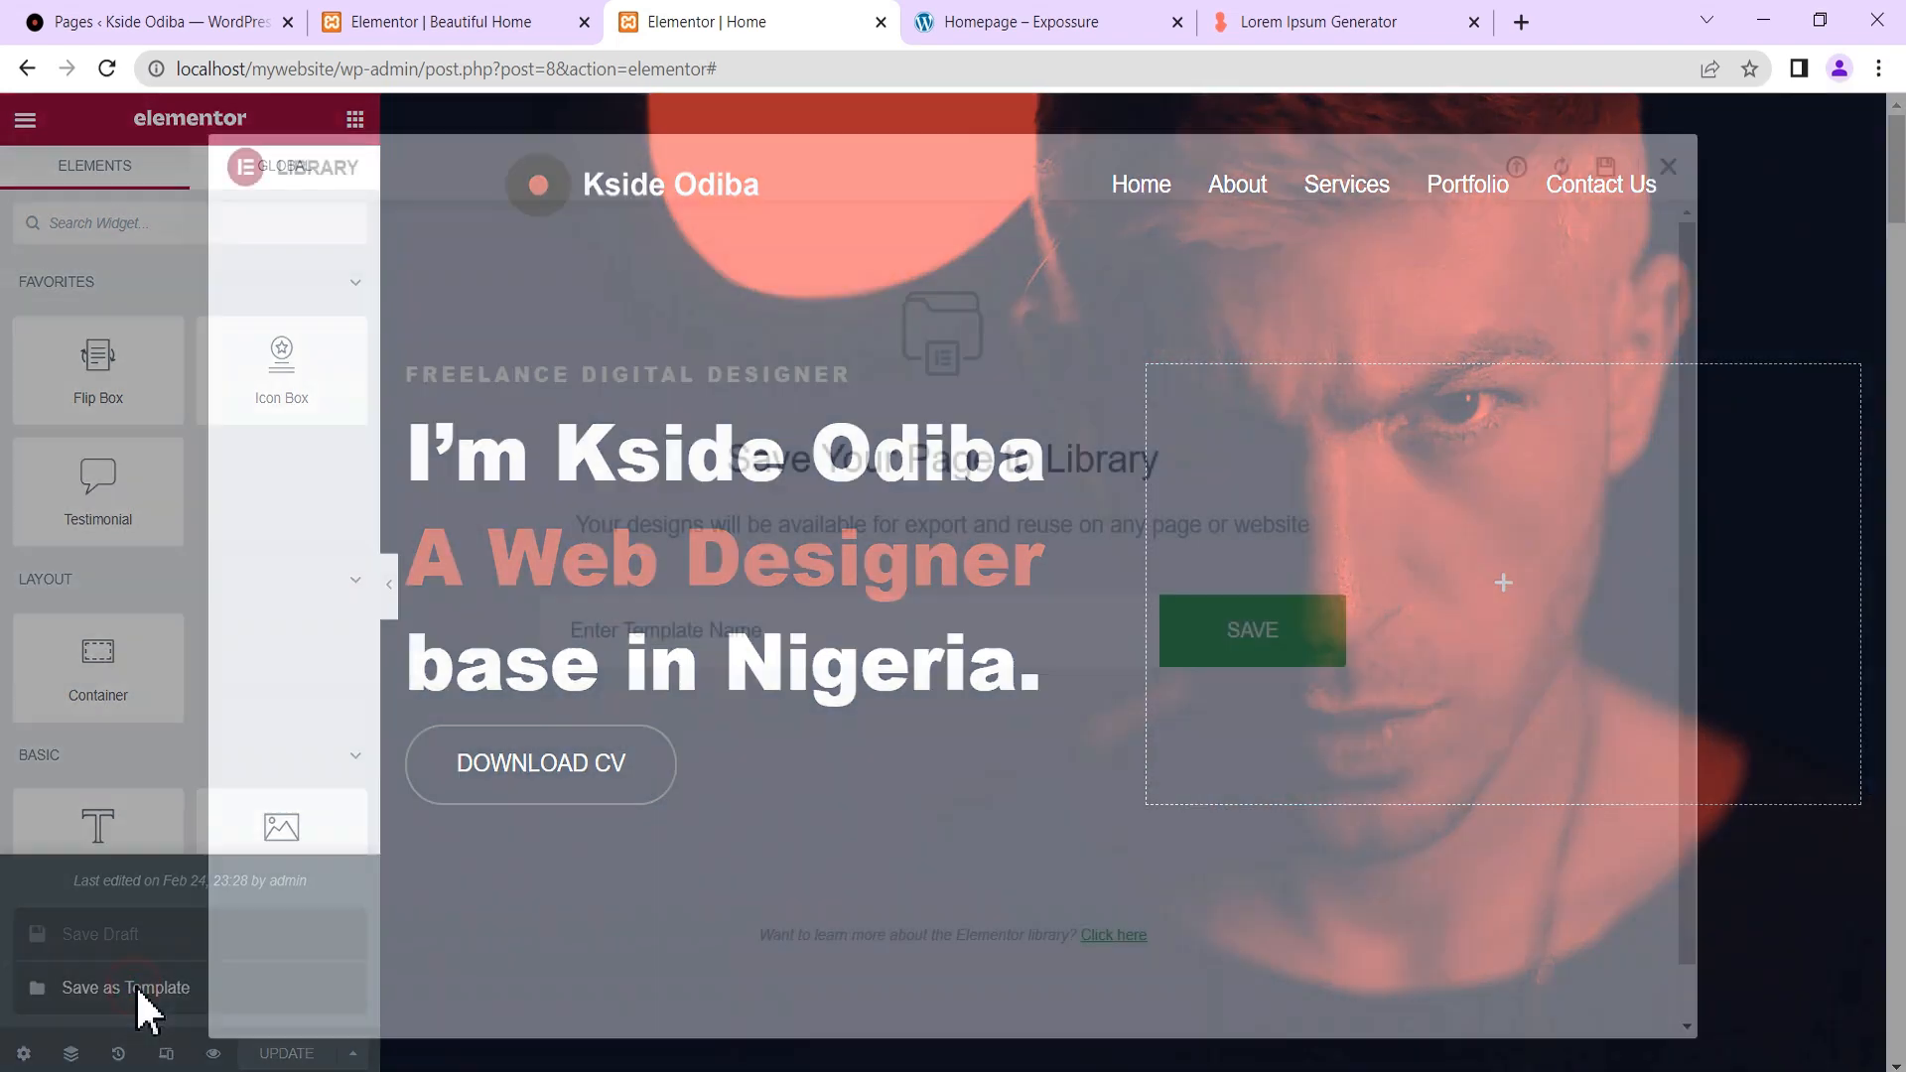
click(136, 987)
click(838, 639)
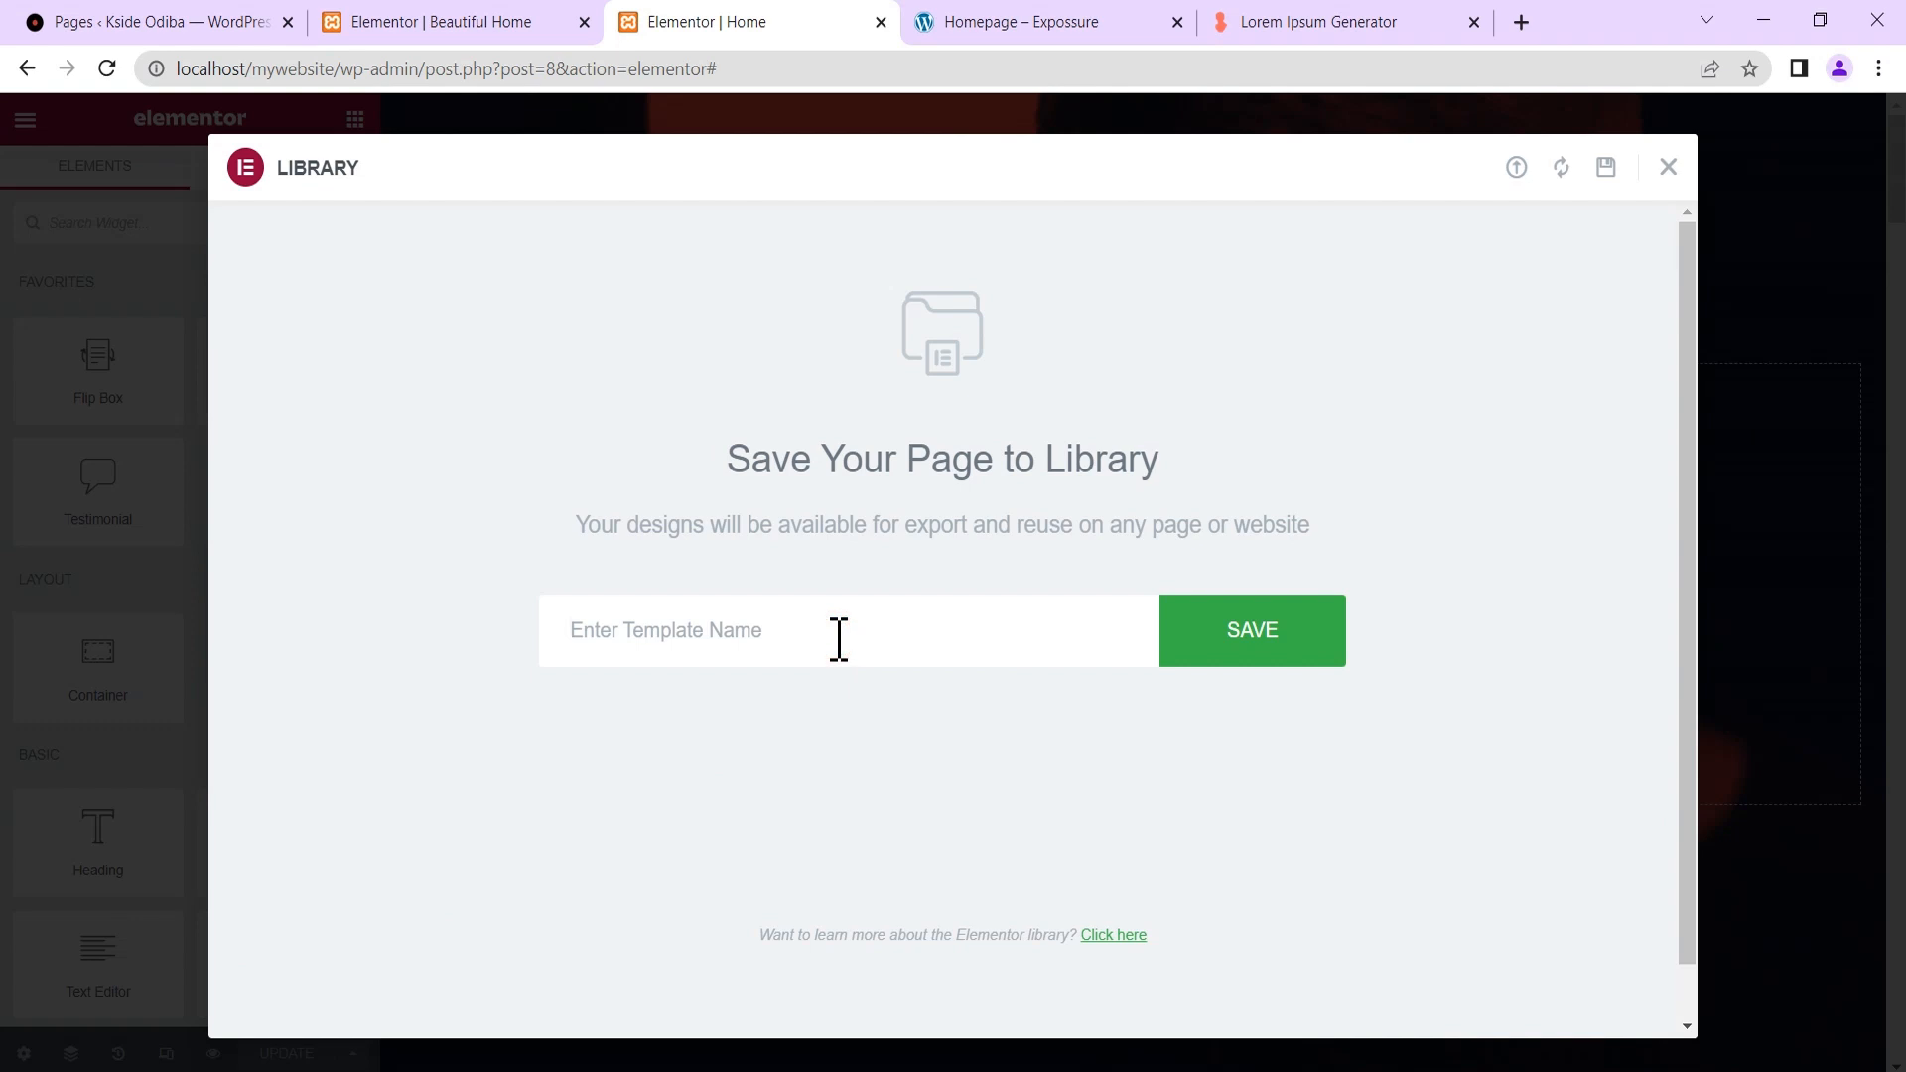
text(home temp)
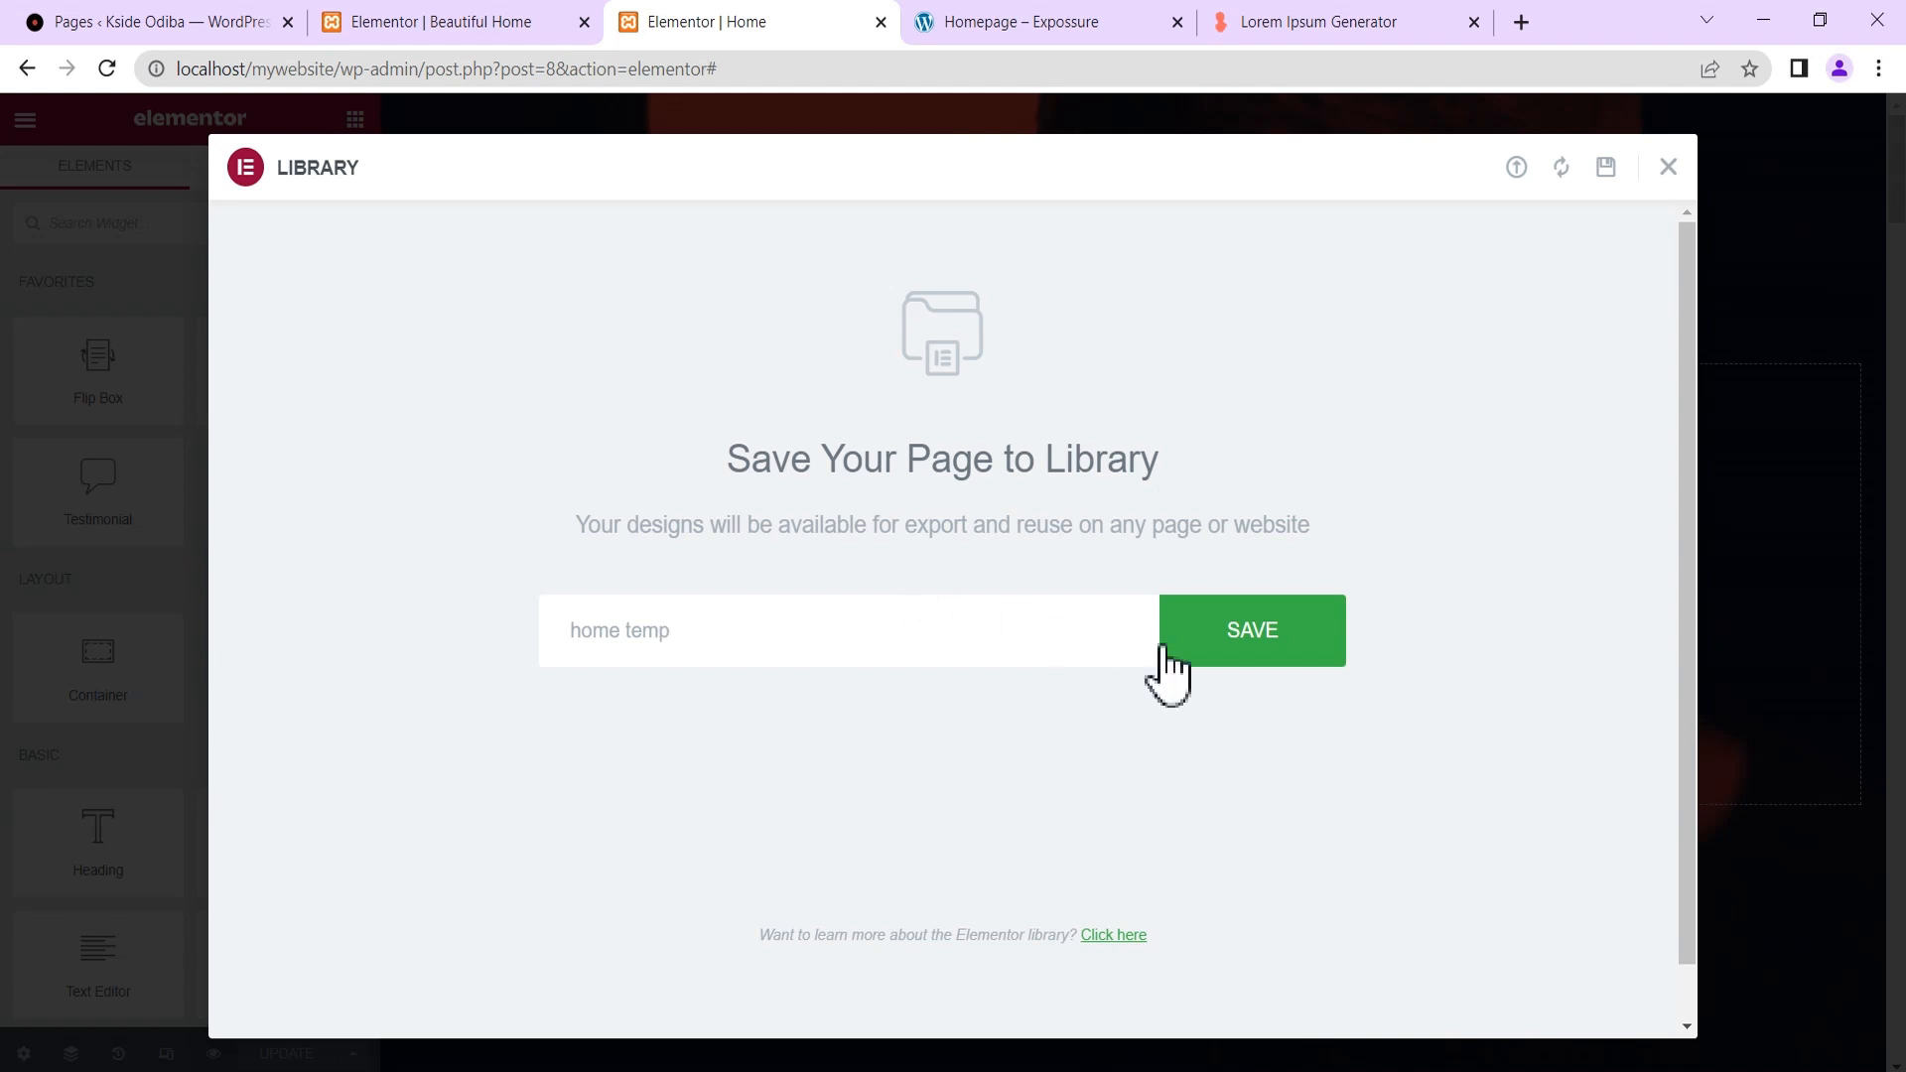
click(1221, 650)
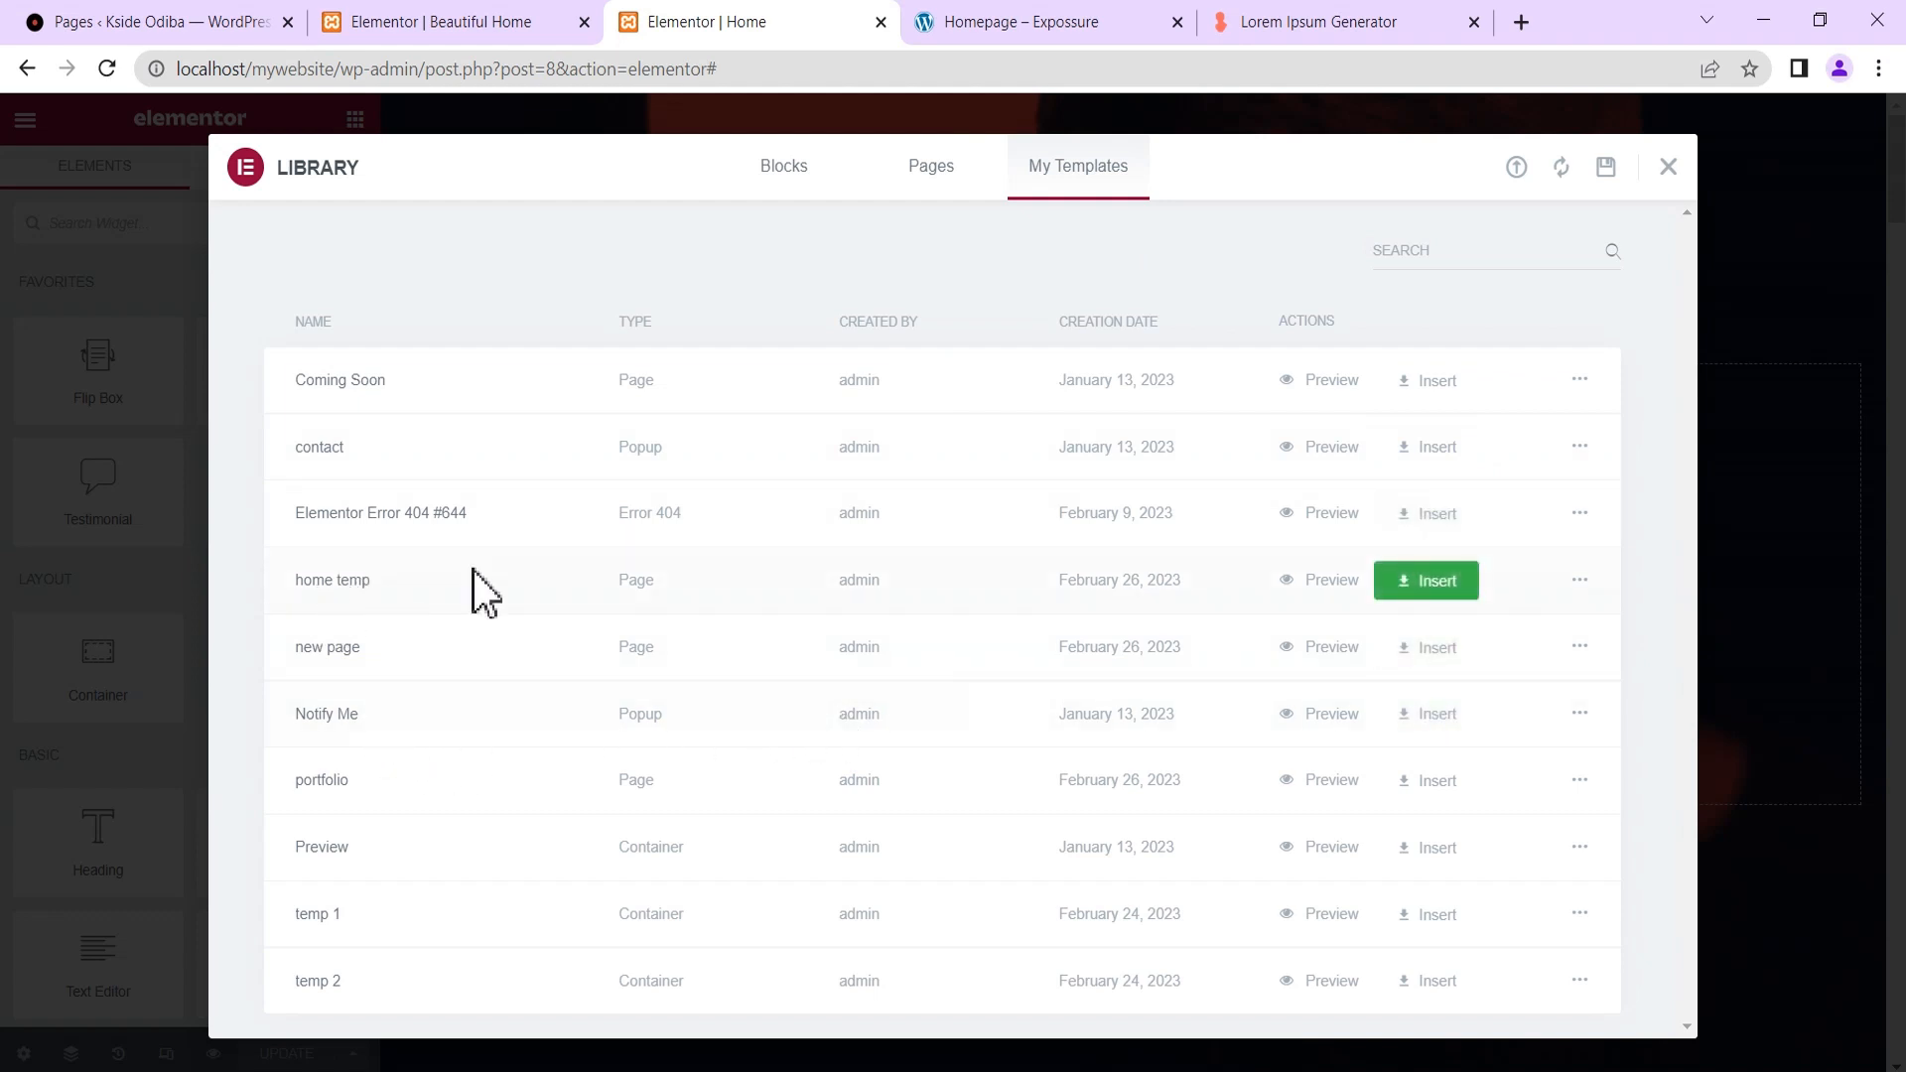
click(1669, 166)
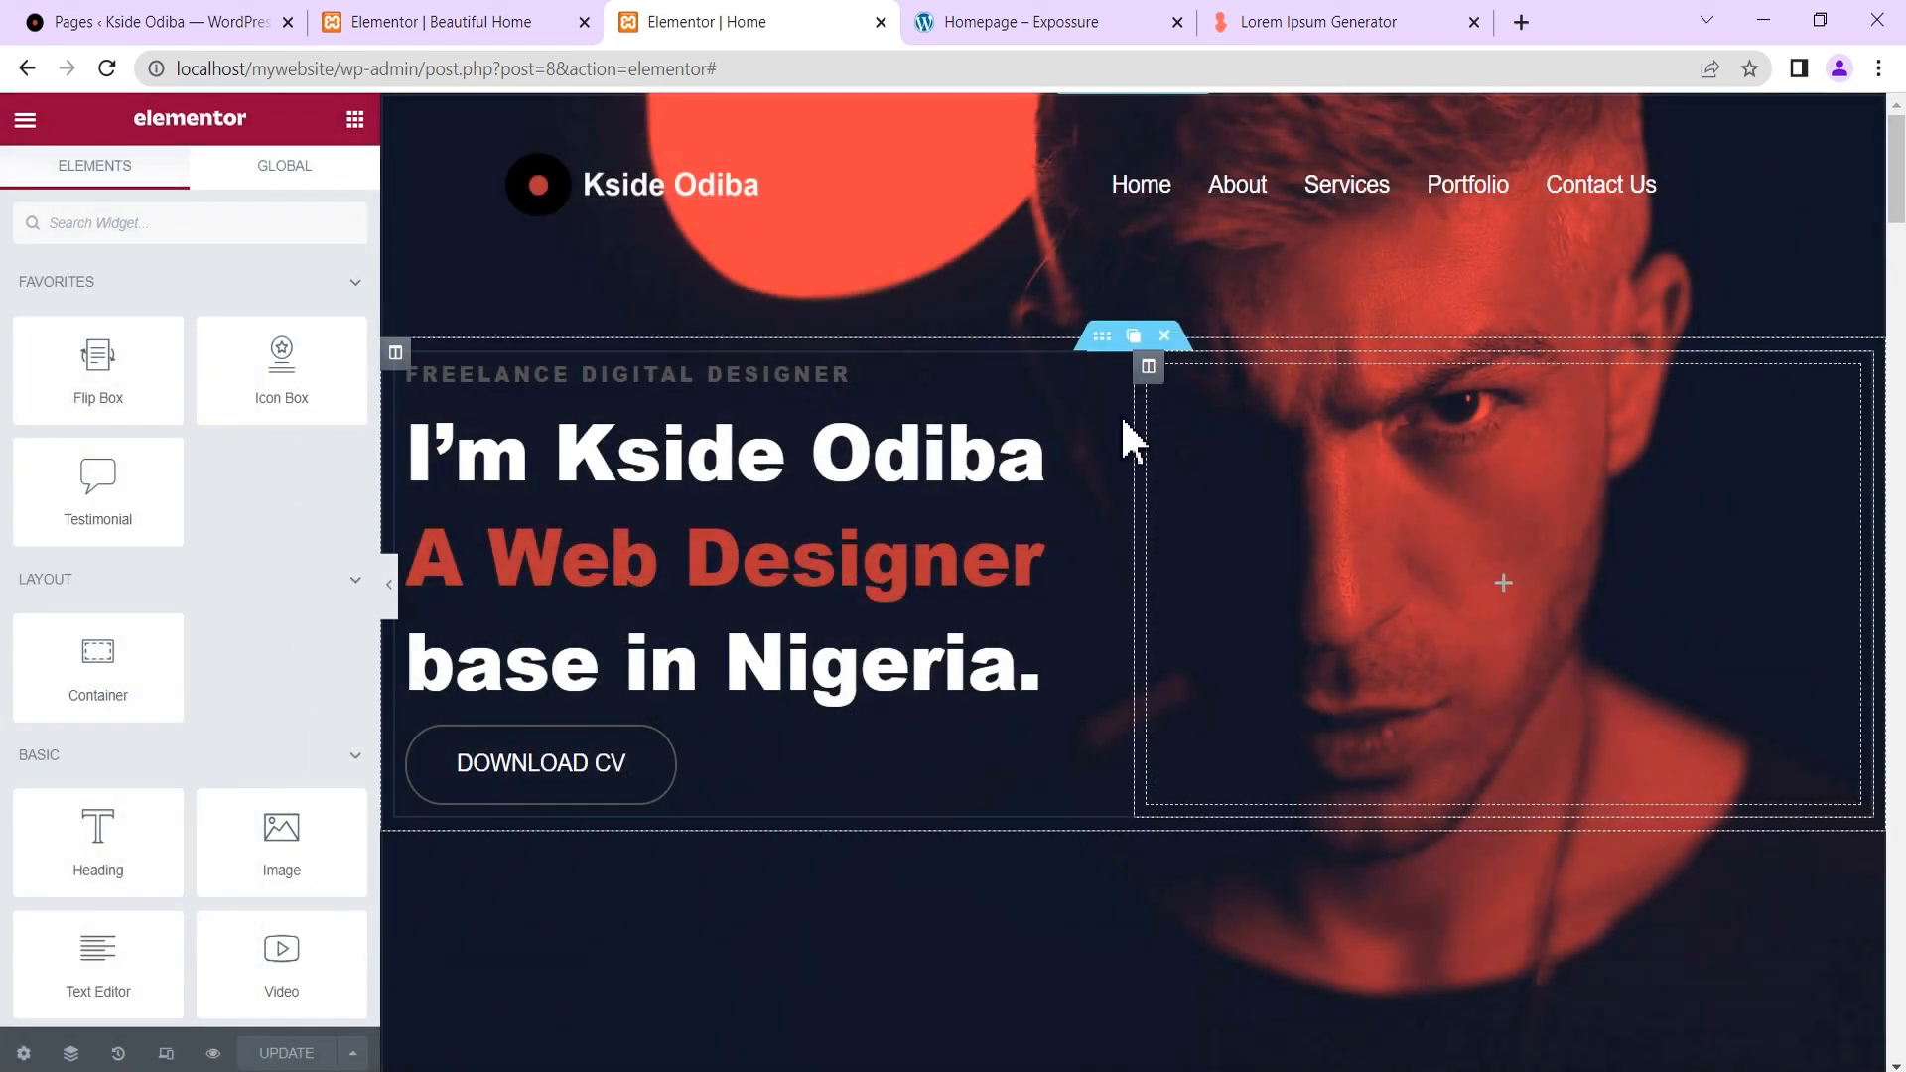
Add a new page titled "test page" from the WordPress Pages list and publish it.
click(190, 24)
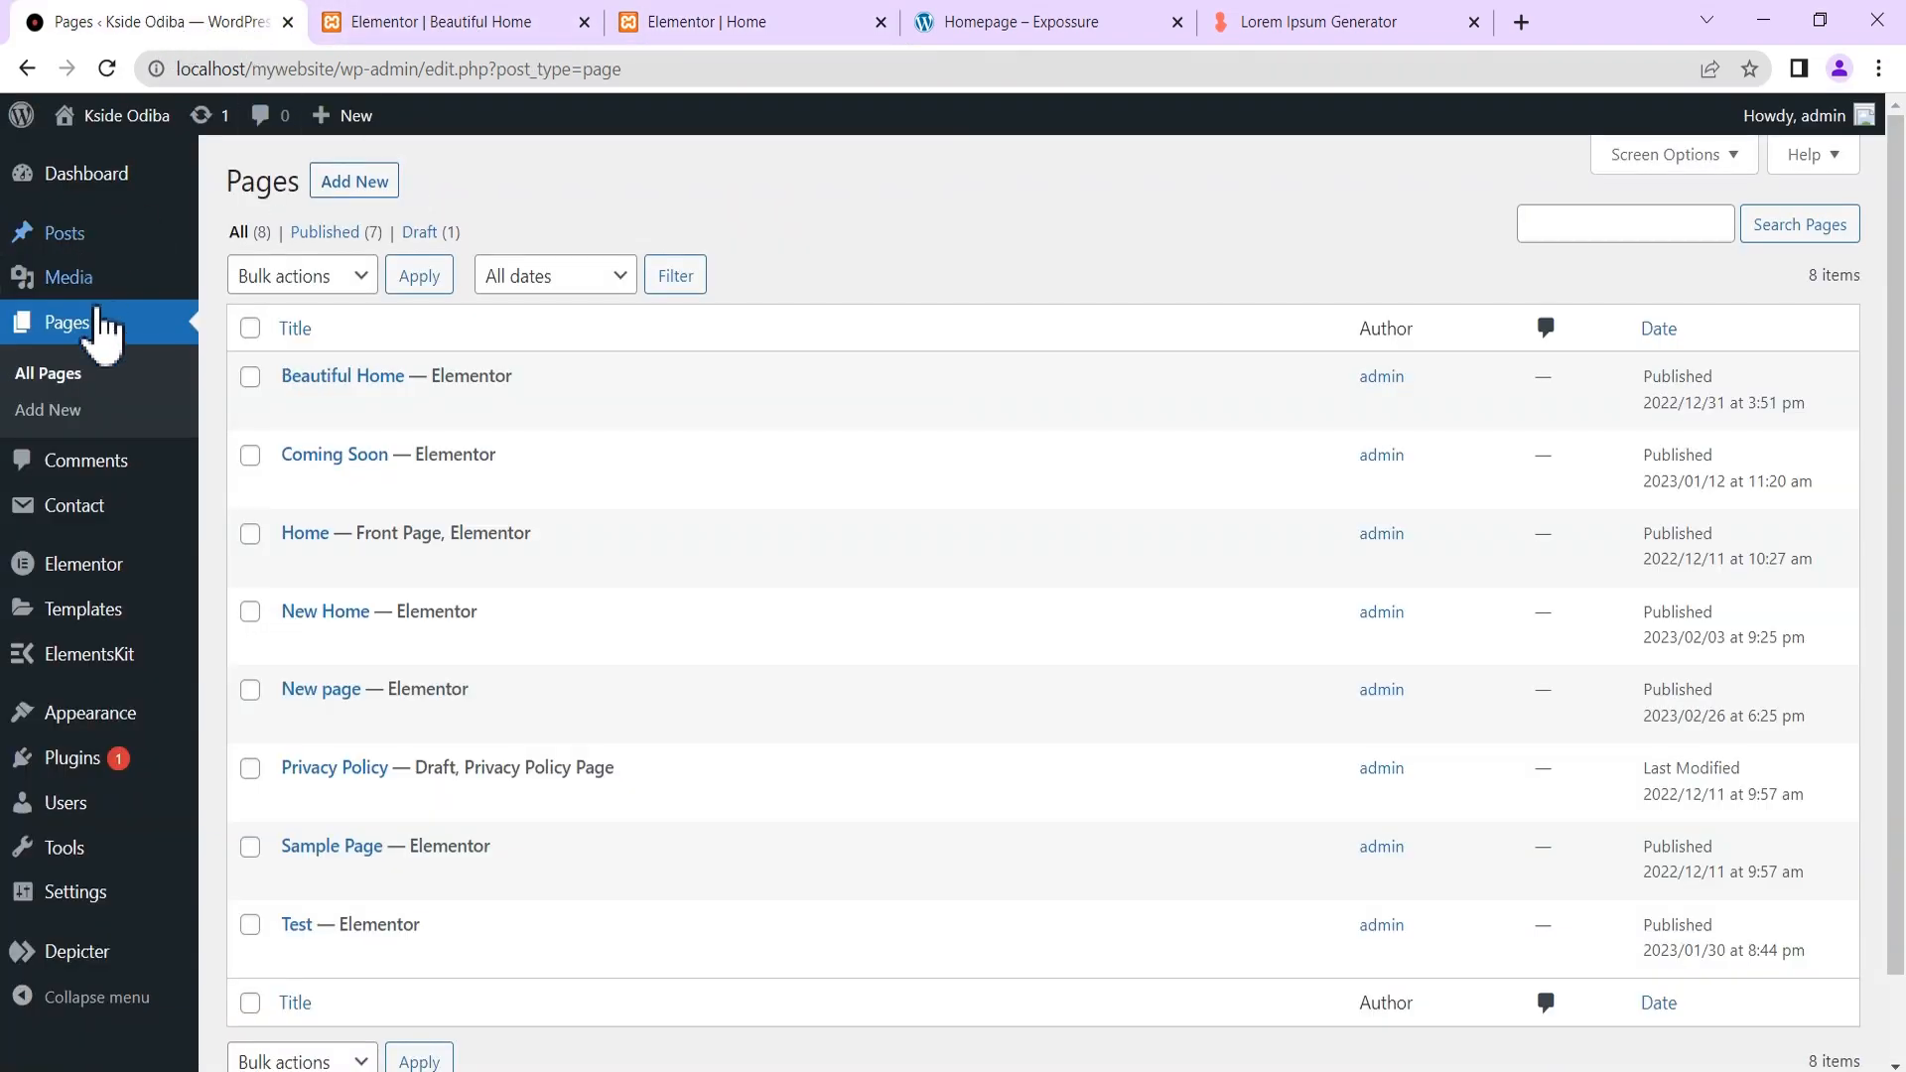
right_click(353, 183)
click(447, 200)
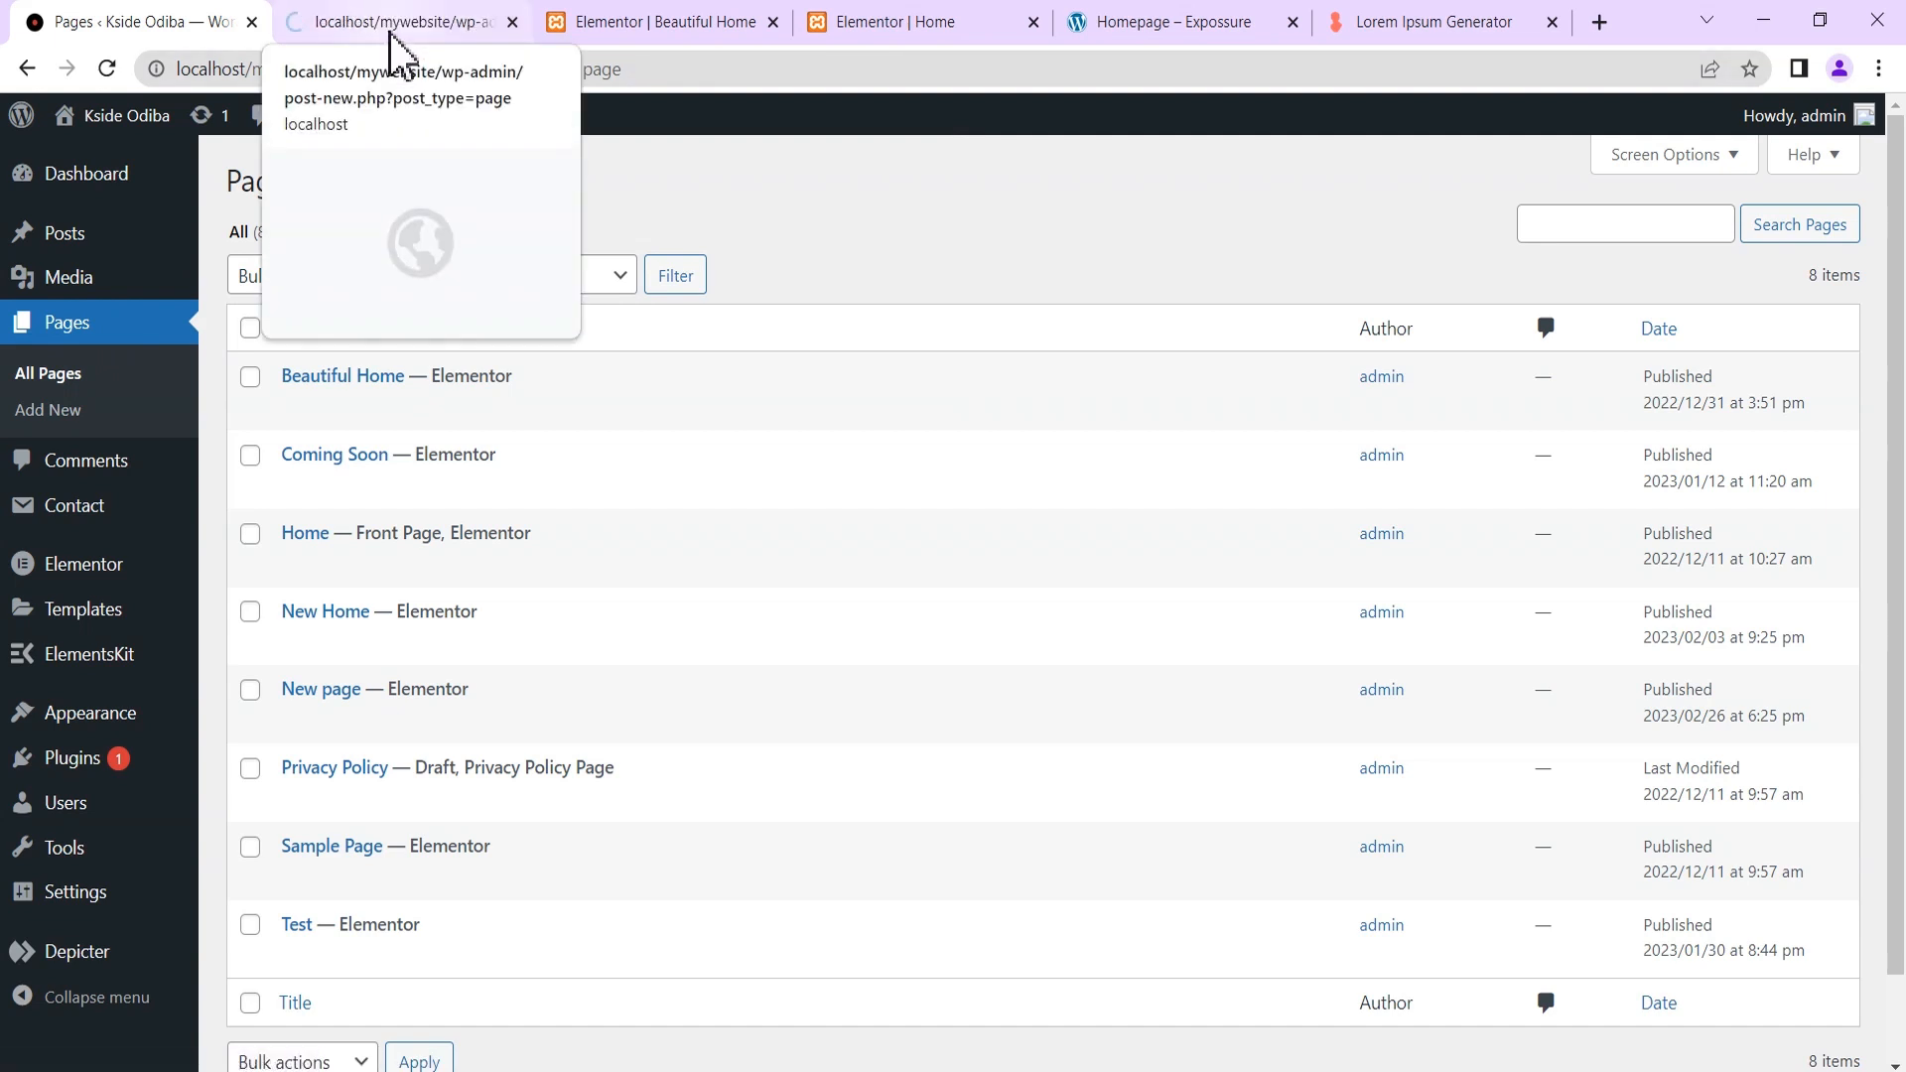
click(396, 30)
click(421, 245)
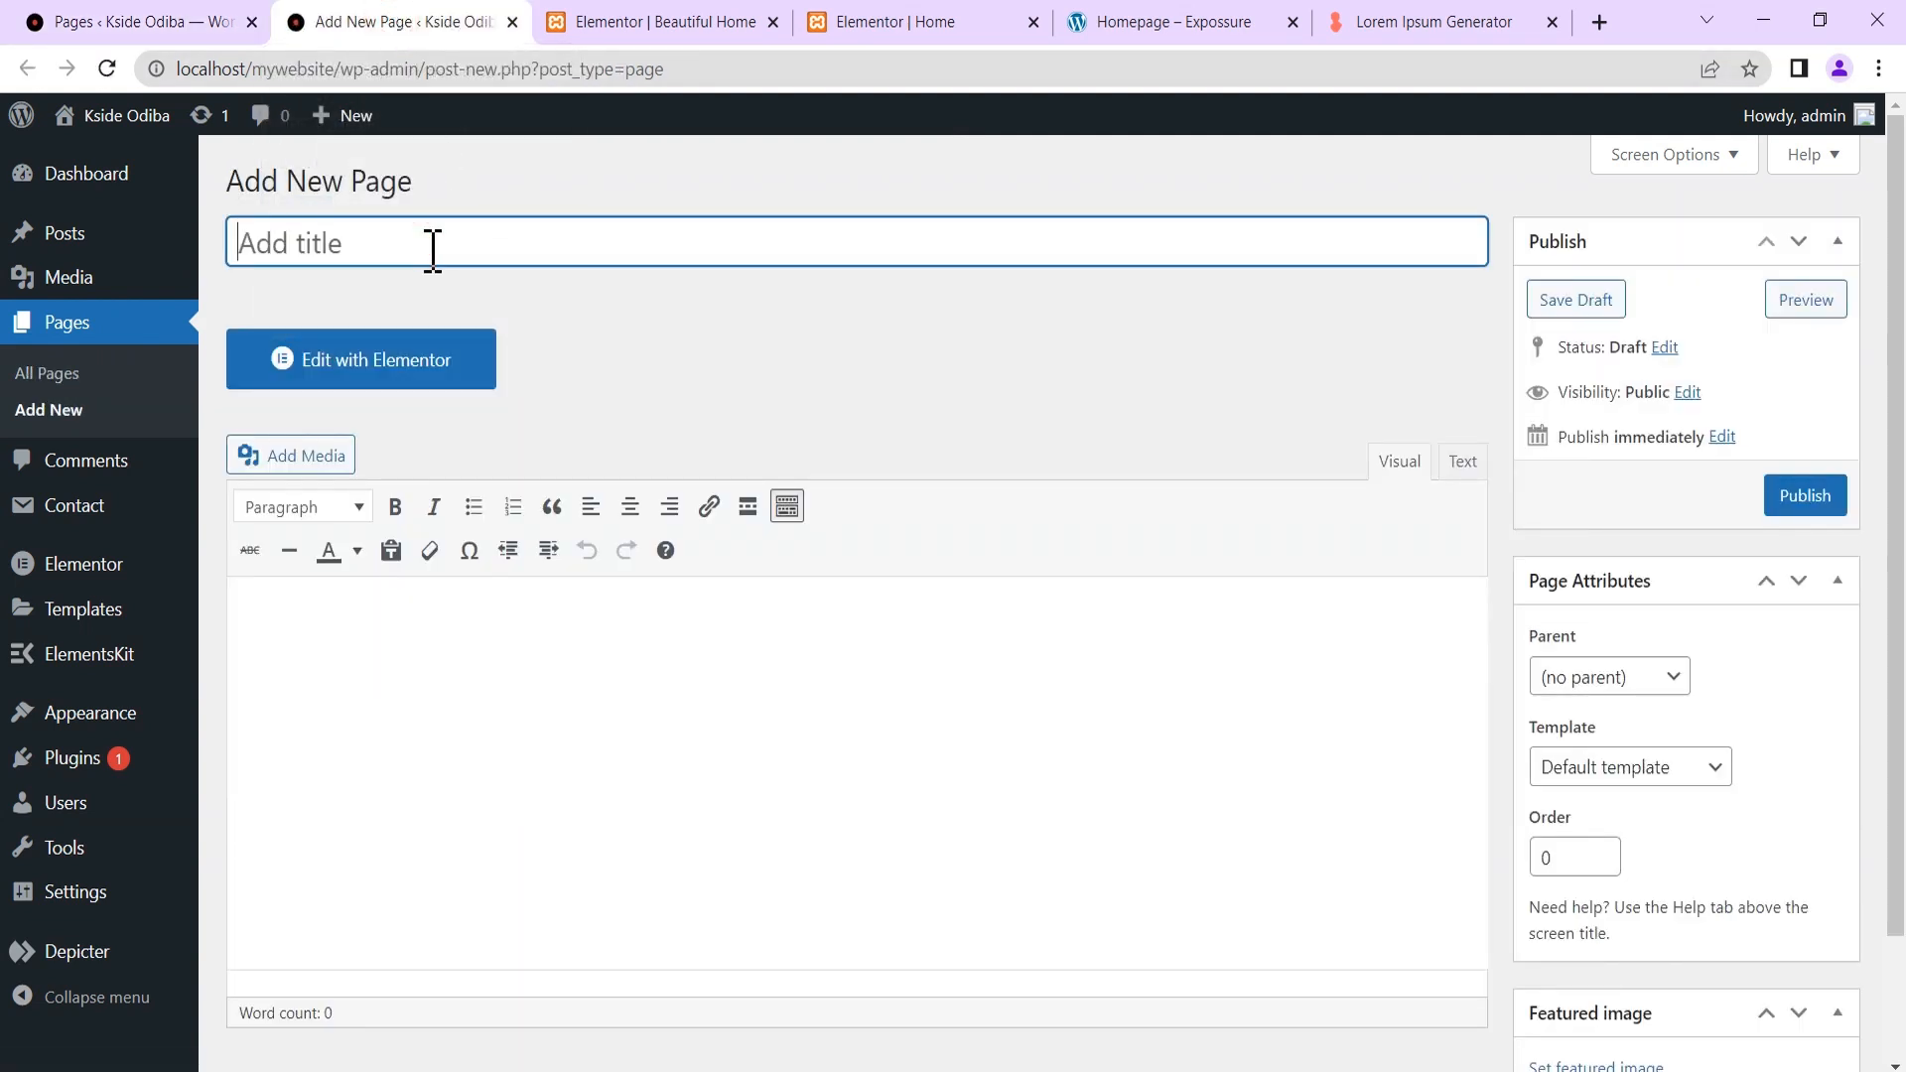
text(test page)
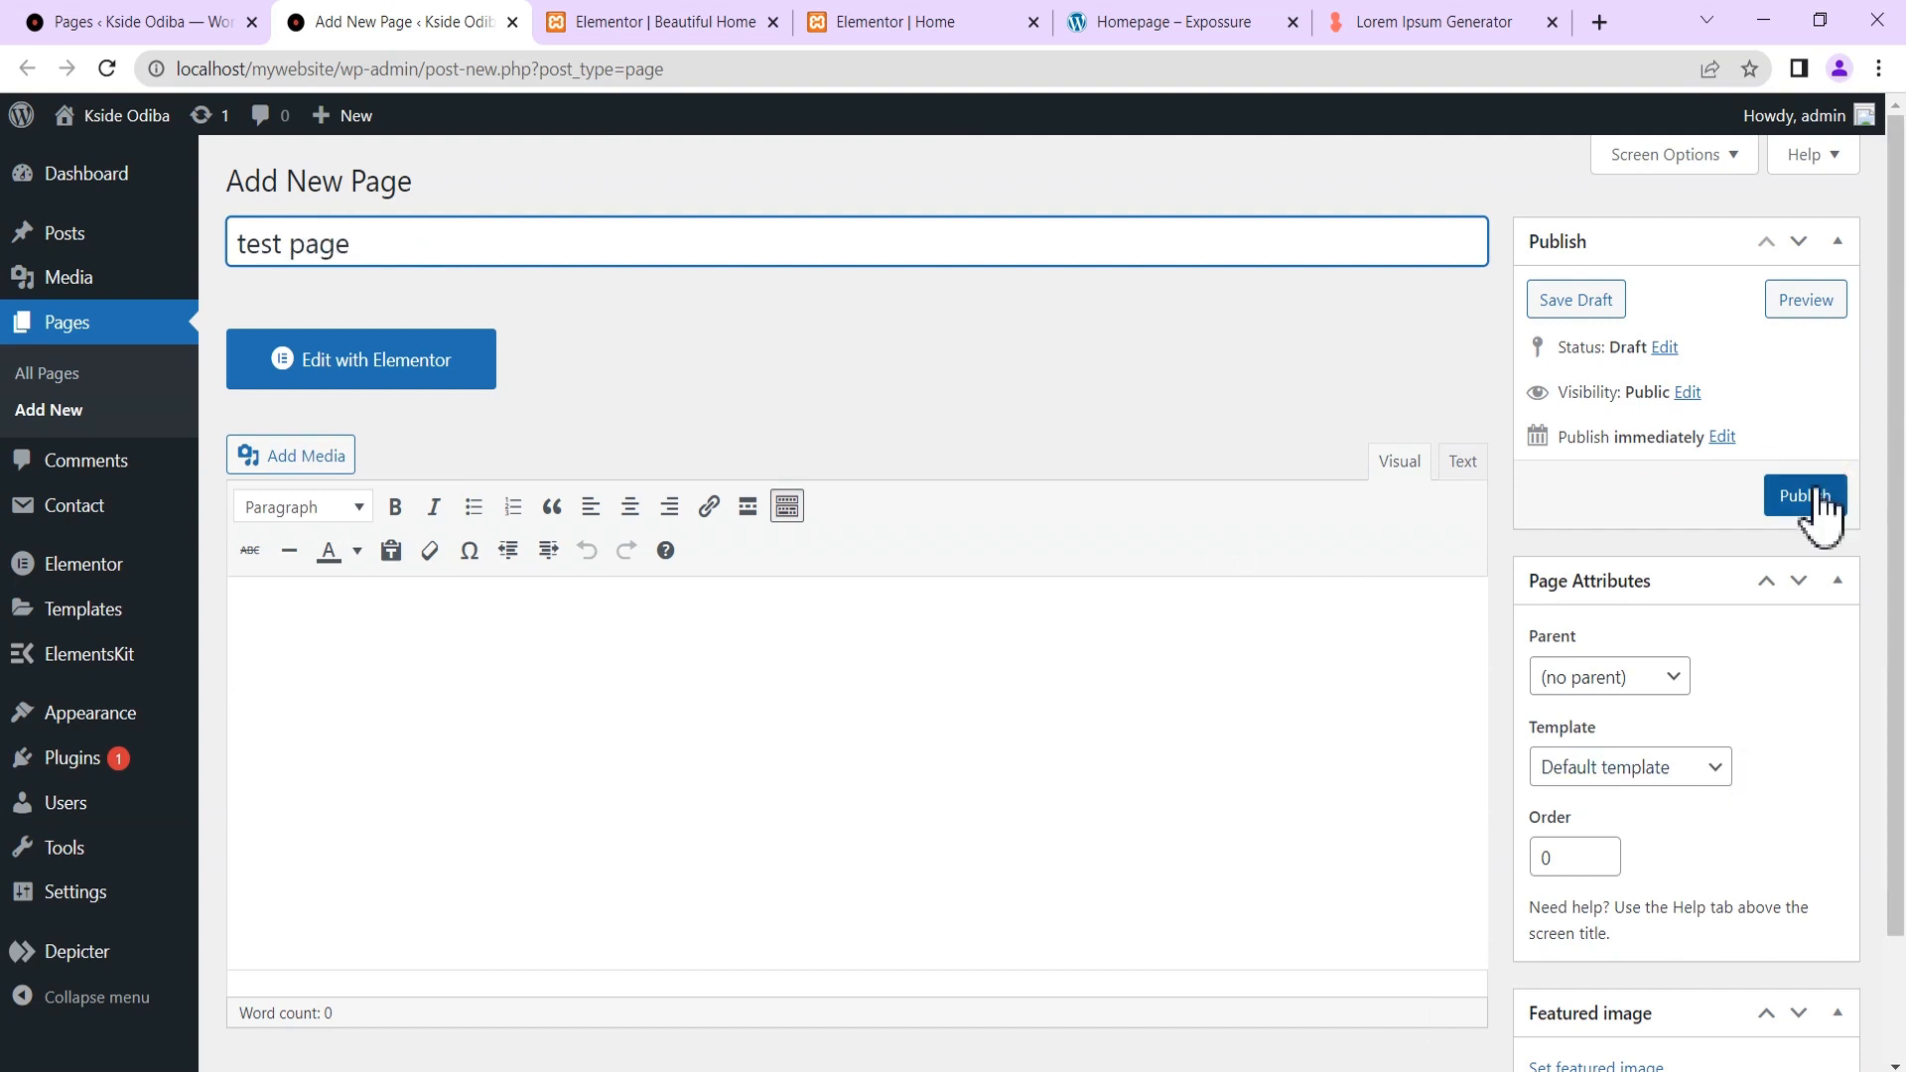
click(1808, 505)
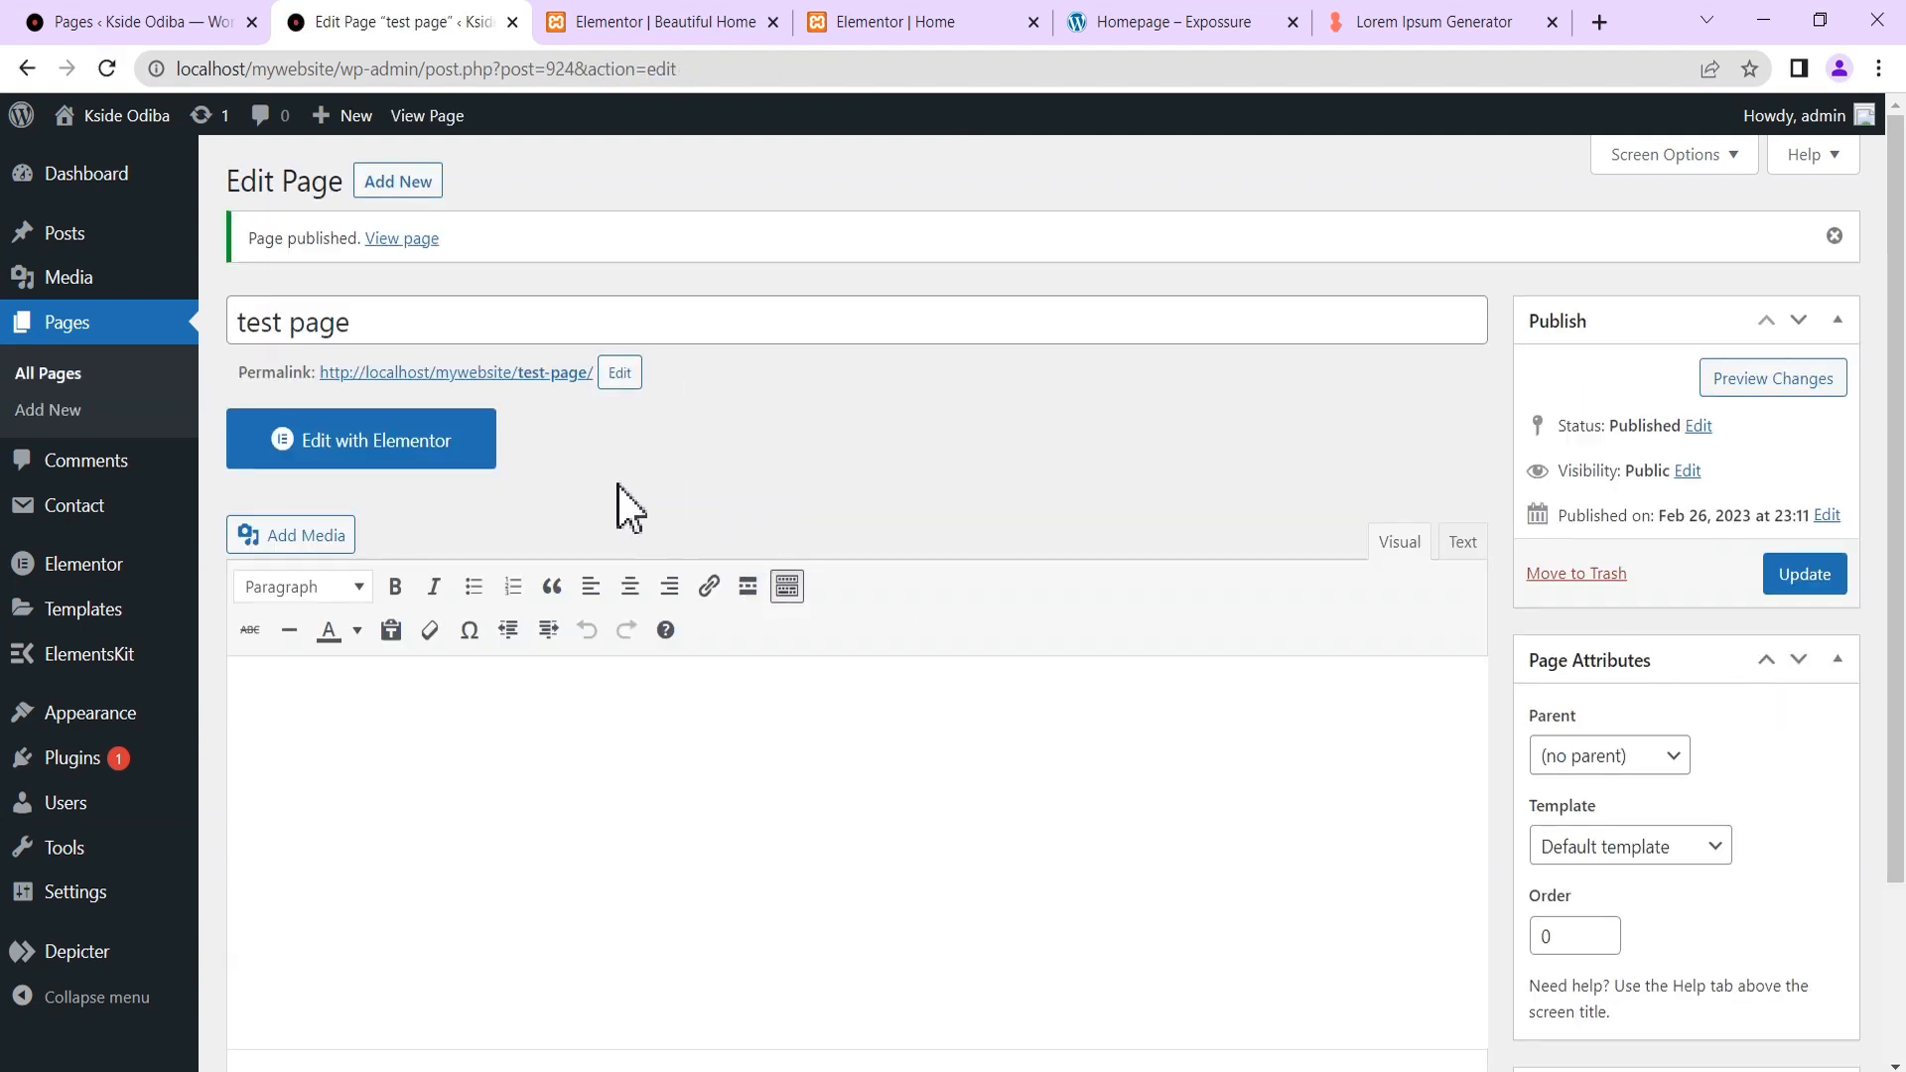
Open the test page for editing with Elementor and set its page layout to Elementor Canvas.
click(348, 451)
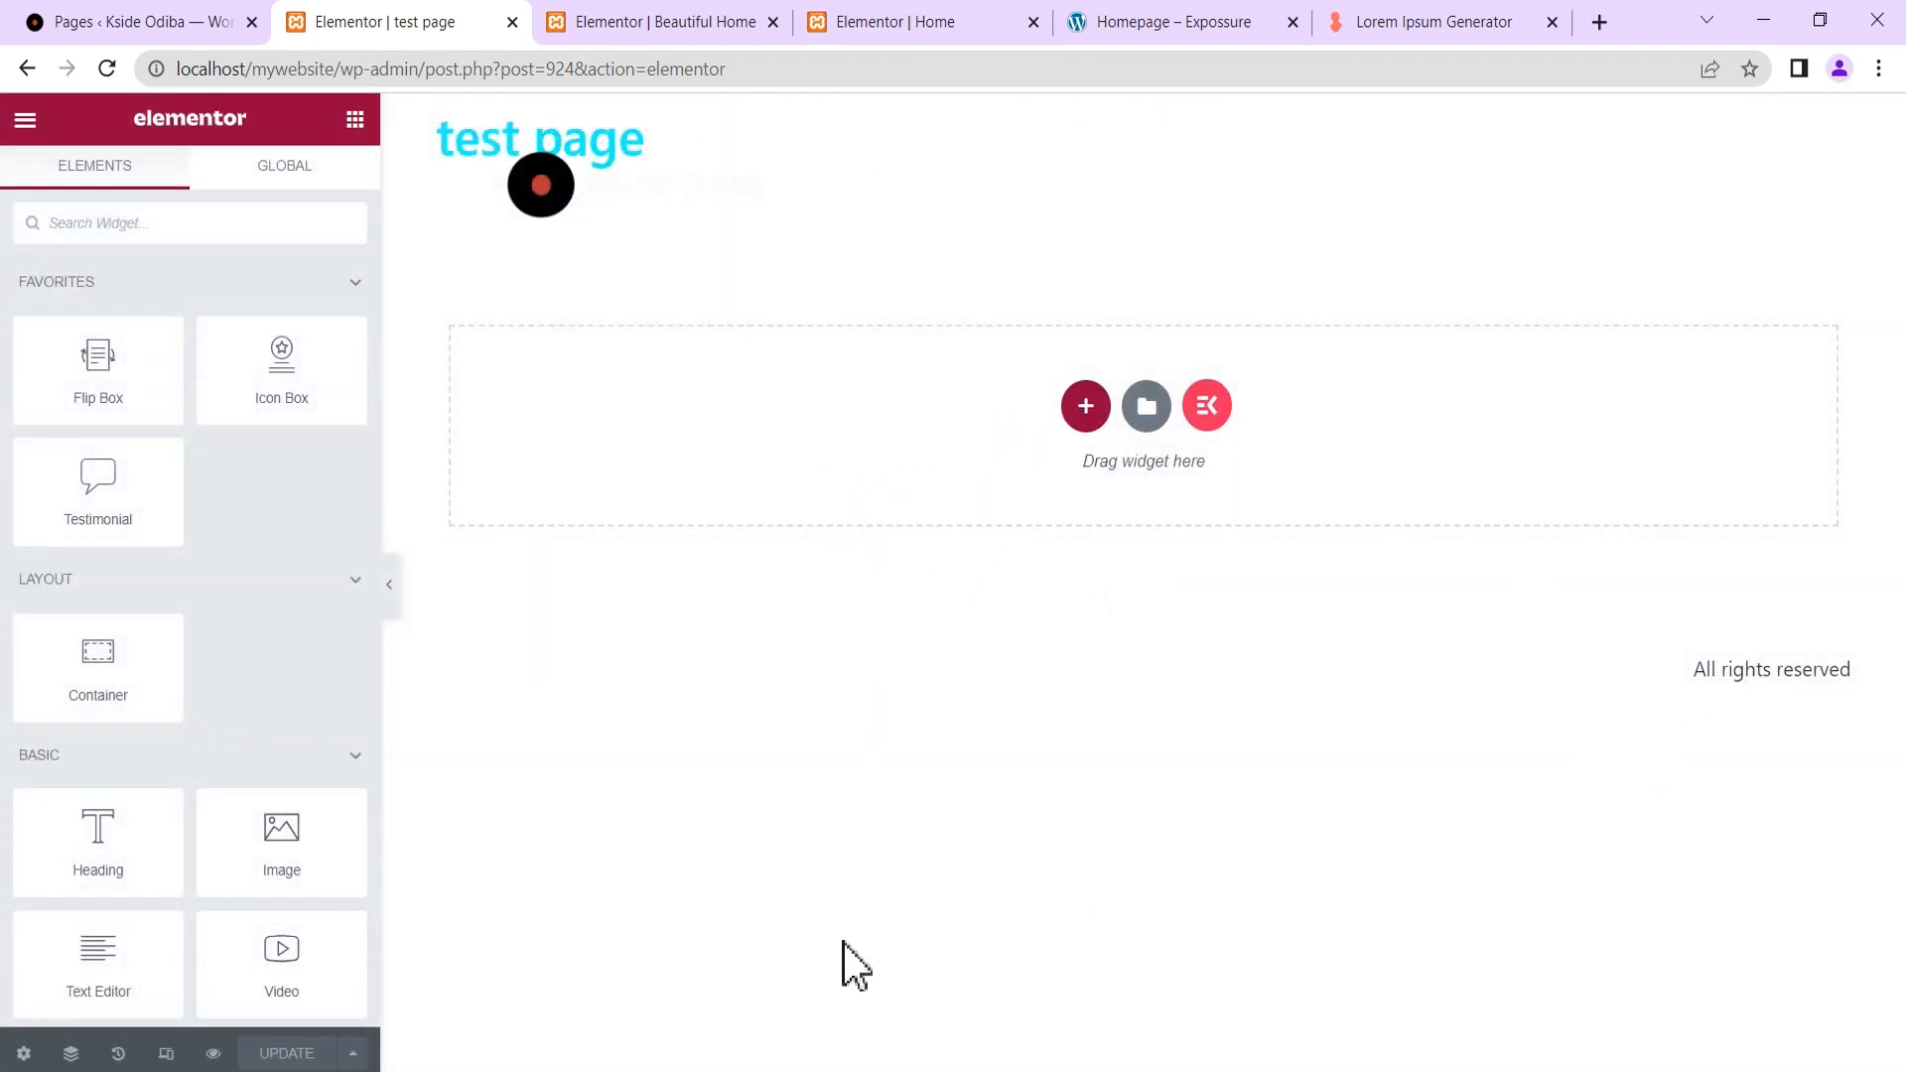
click(24, 1054)
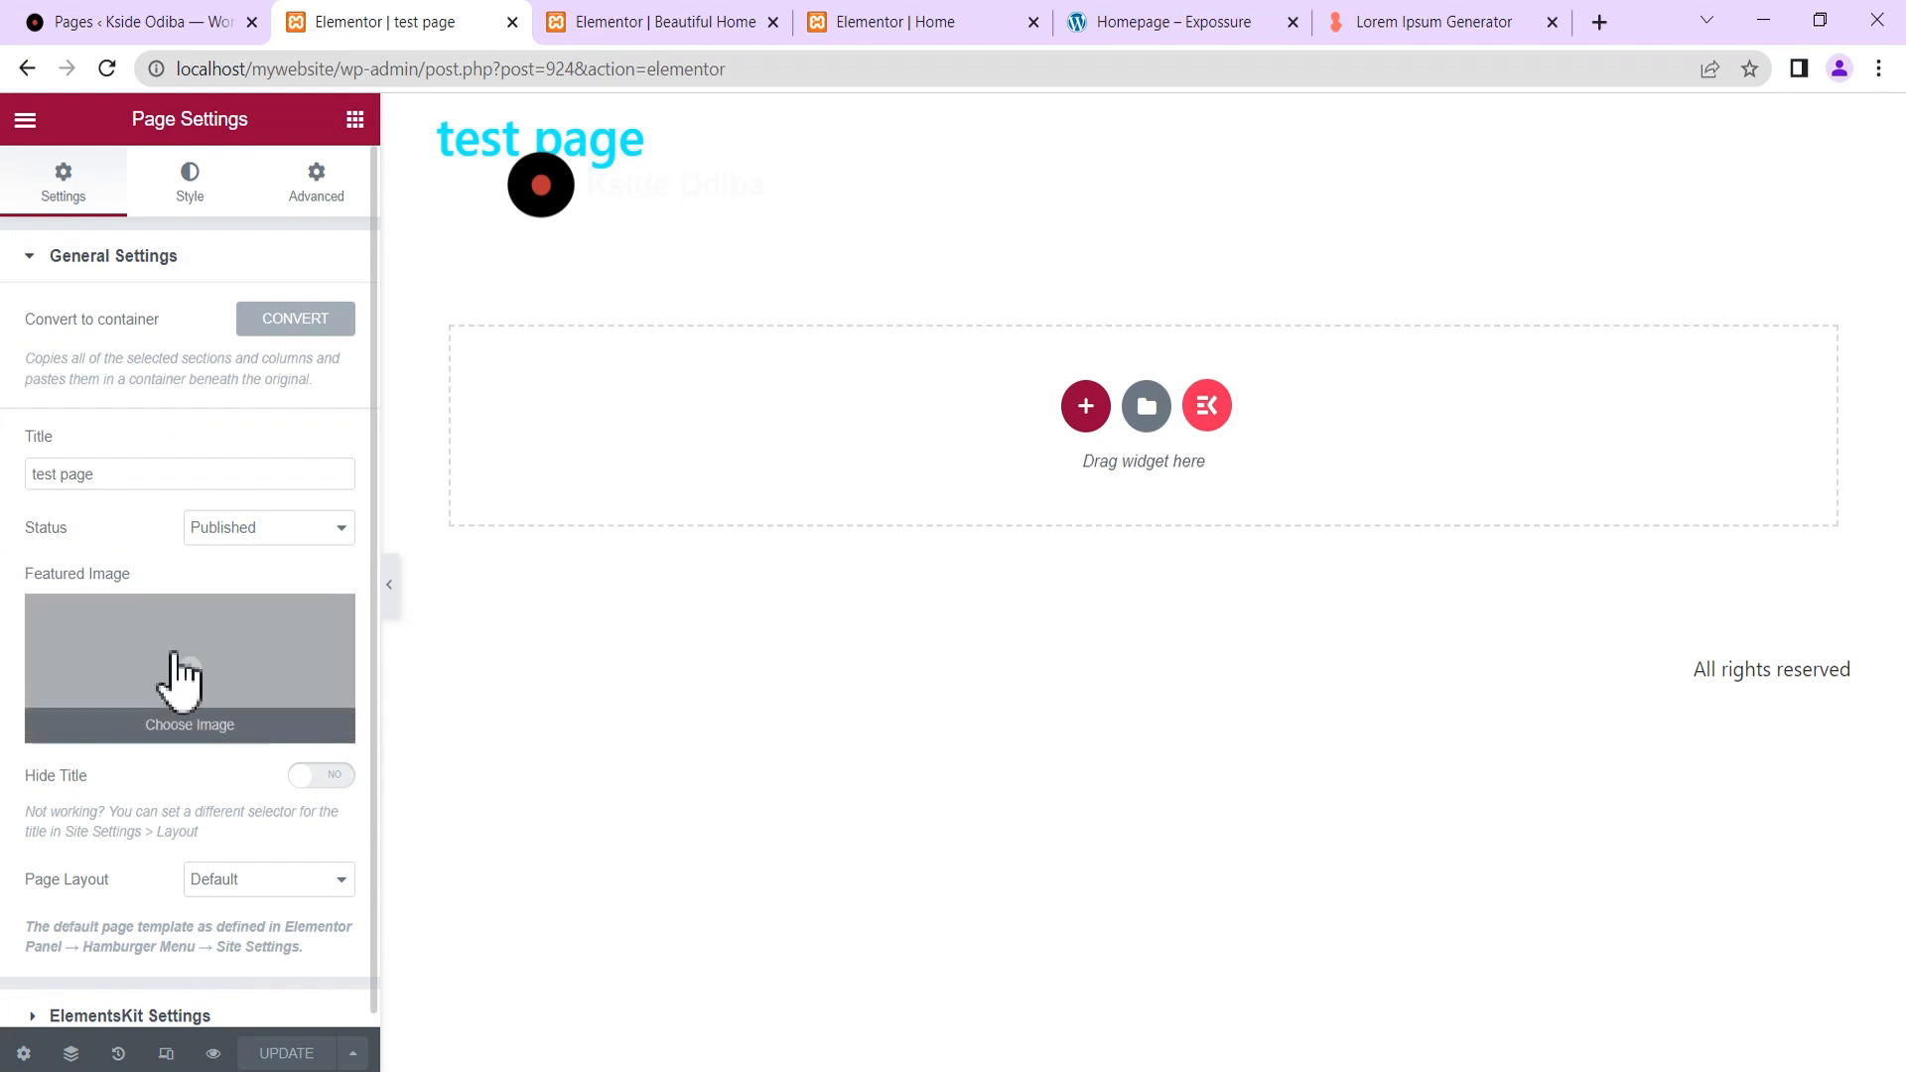
click(266, 879)
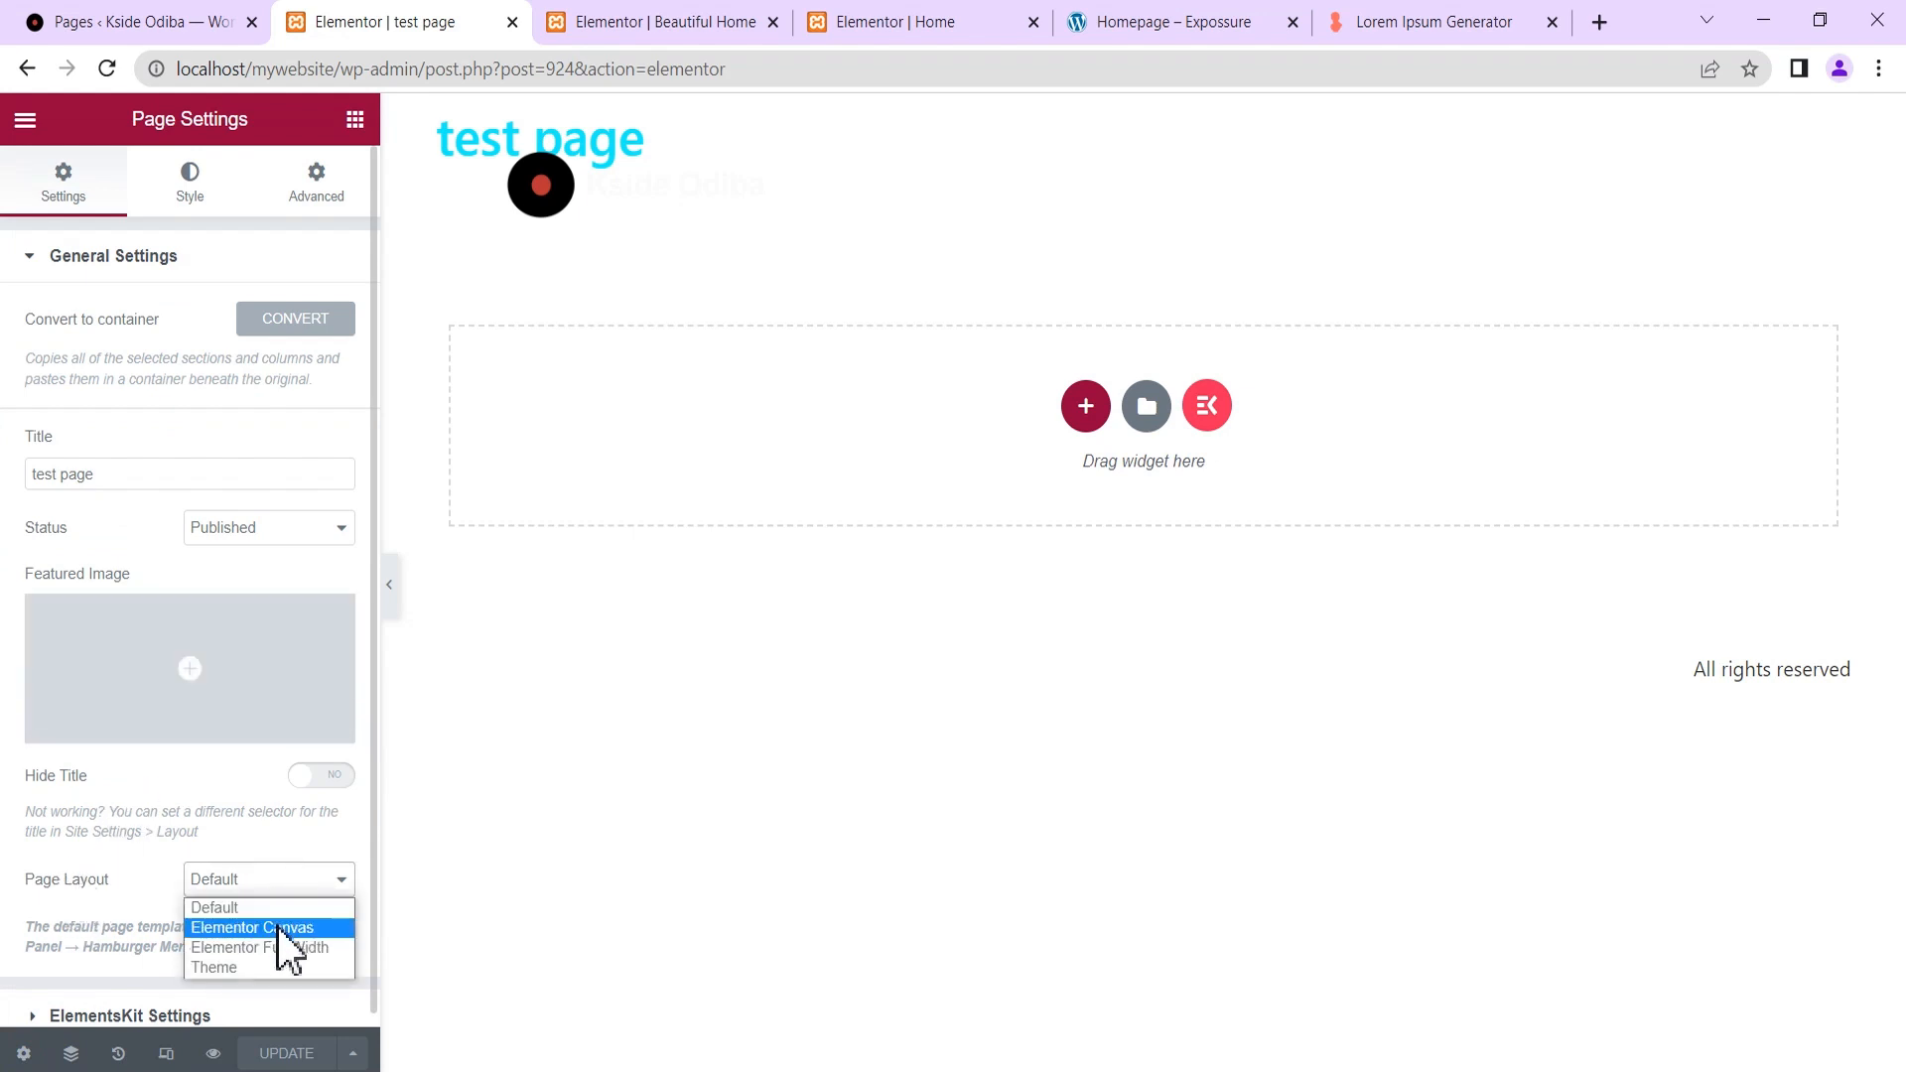
click(284, 926)
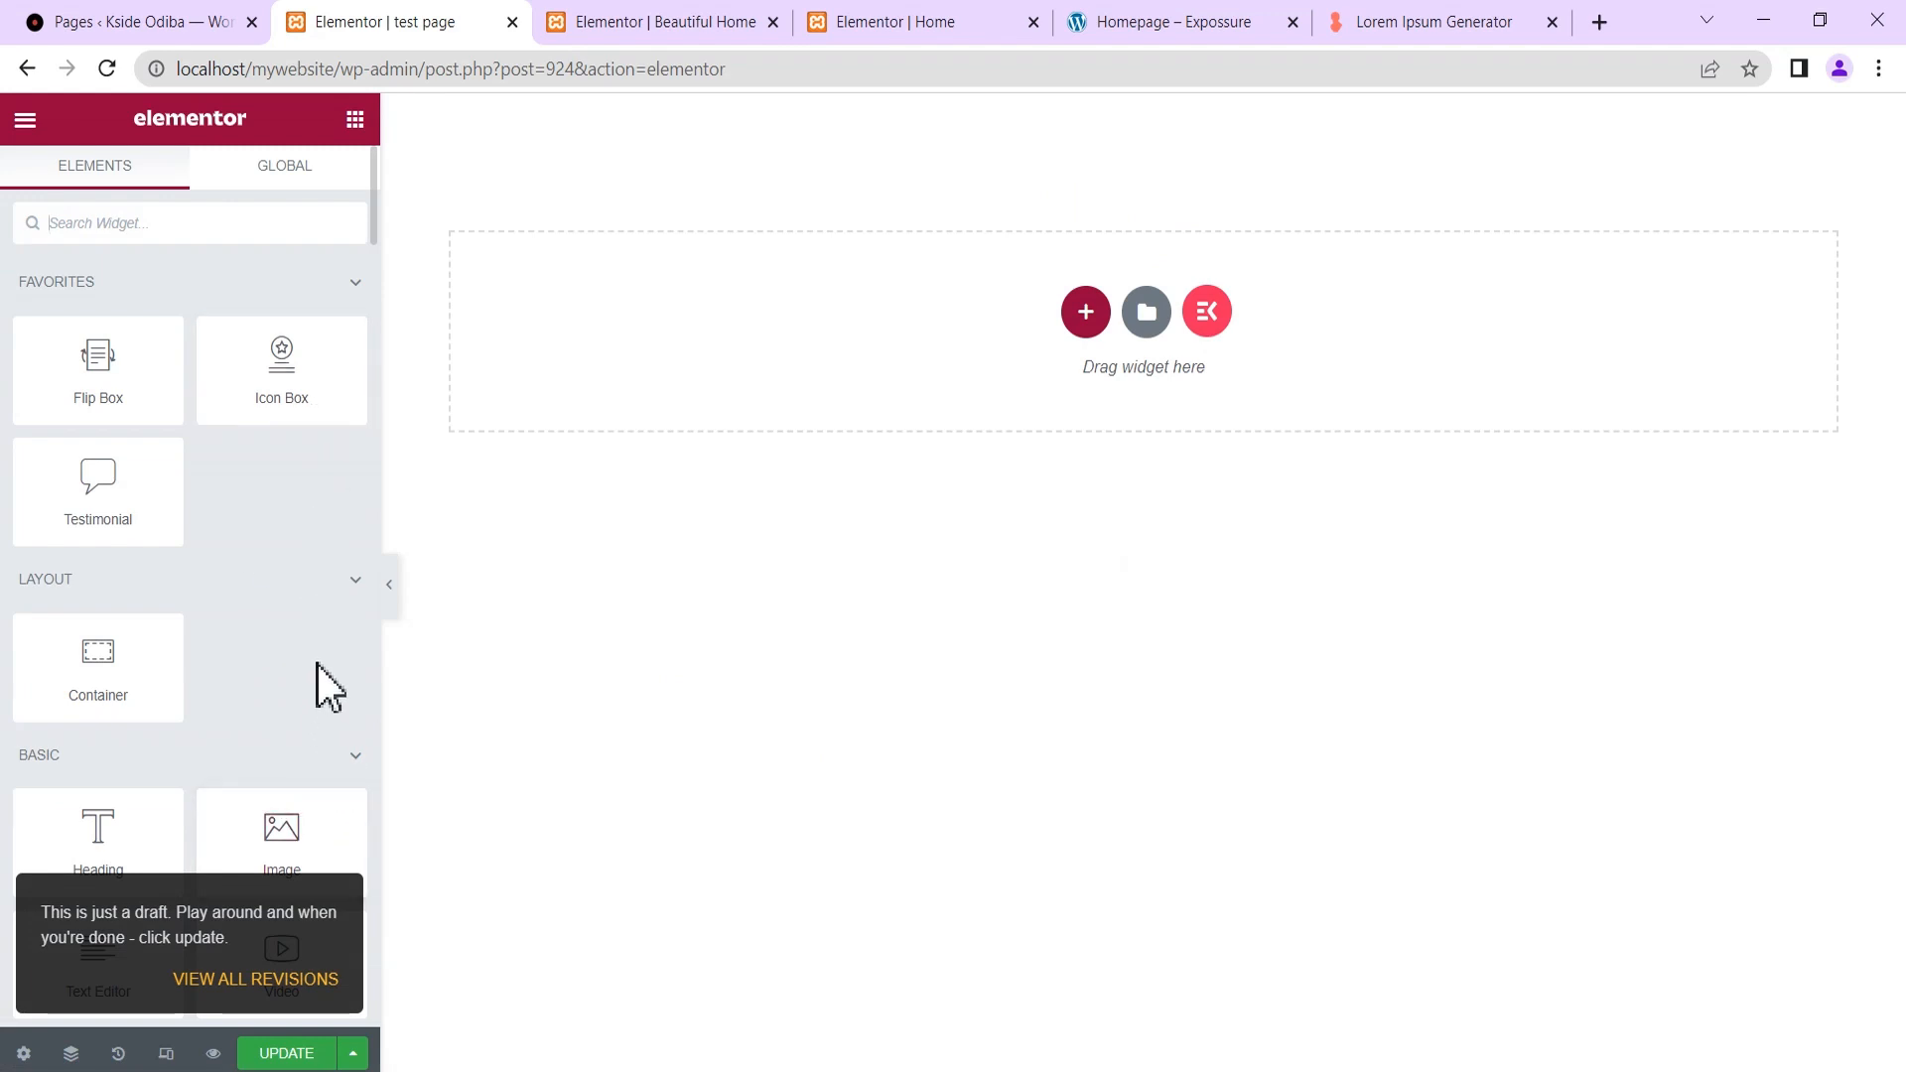
Insert the saved "home temp" page template into the test page and apply its page settings too.
click(1146, 316)
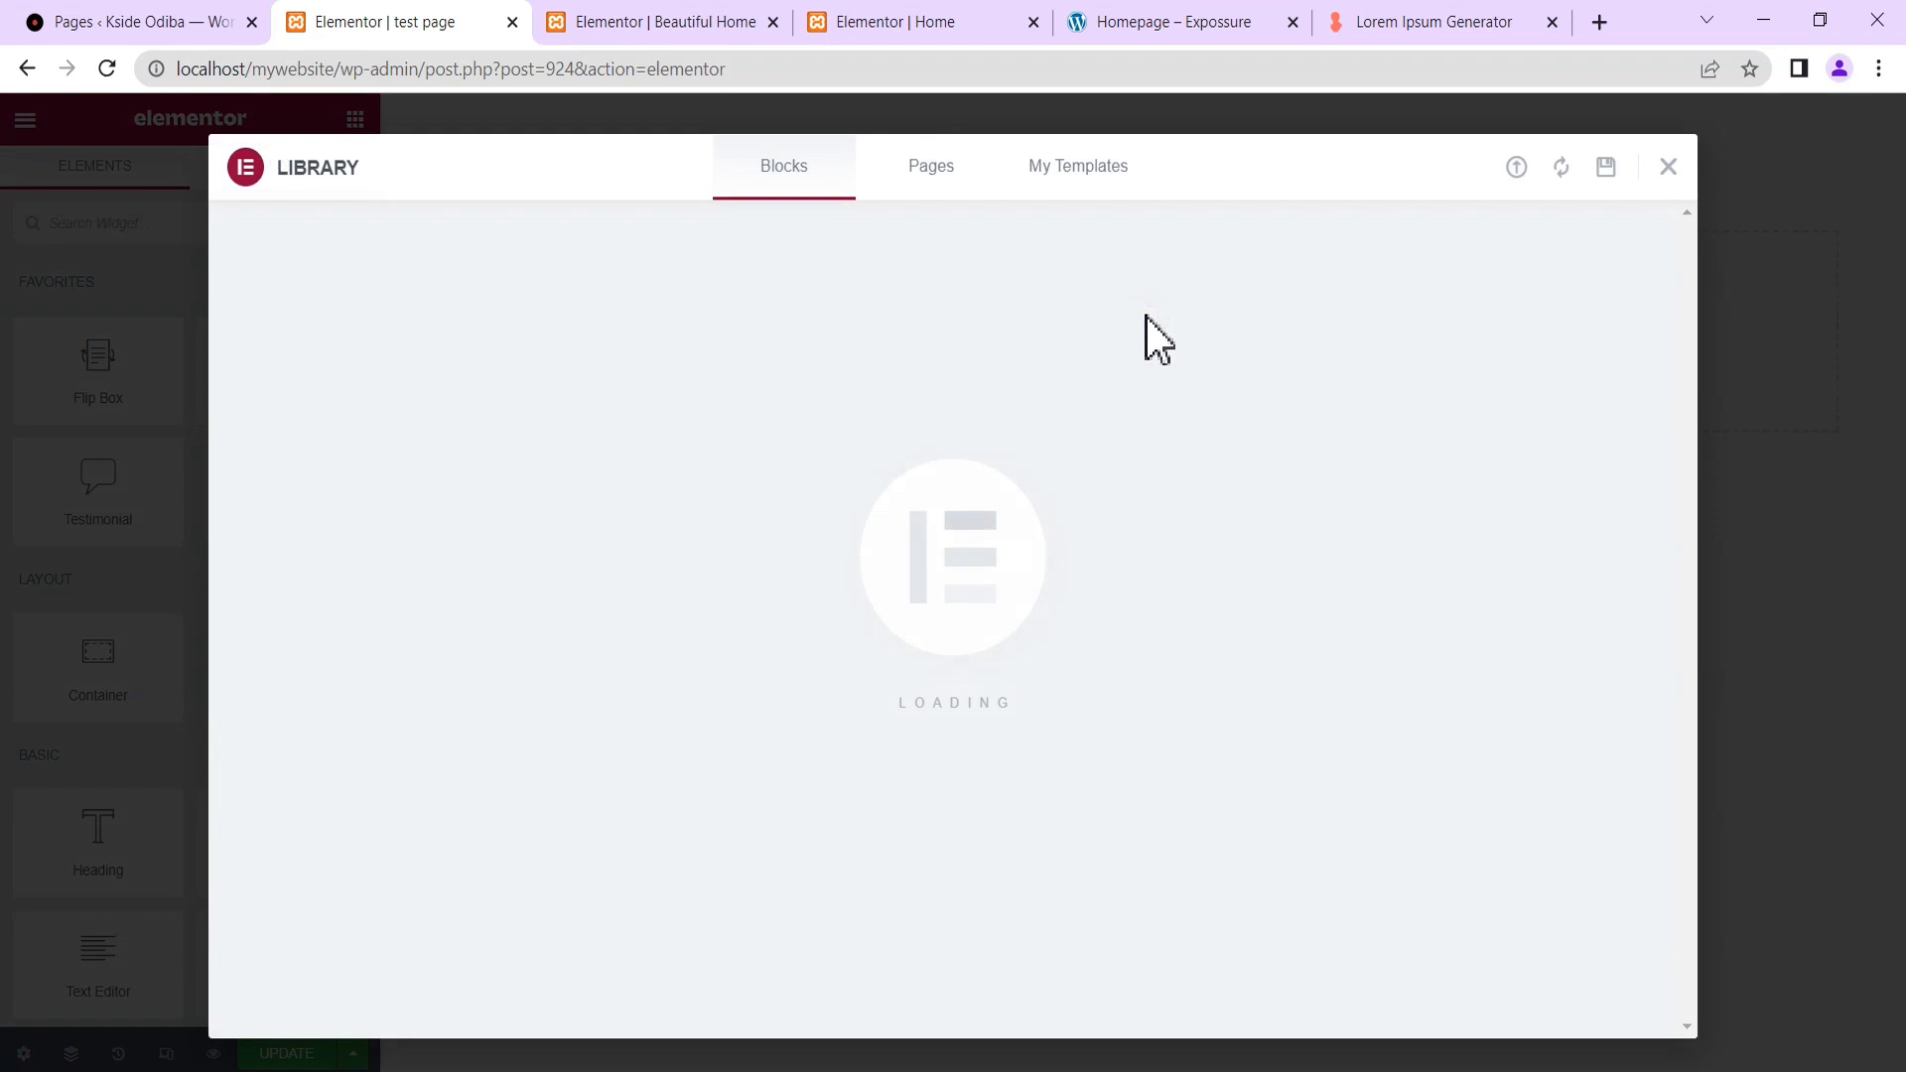
click(1060, 176)
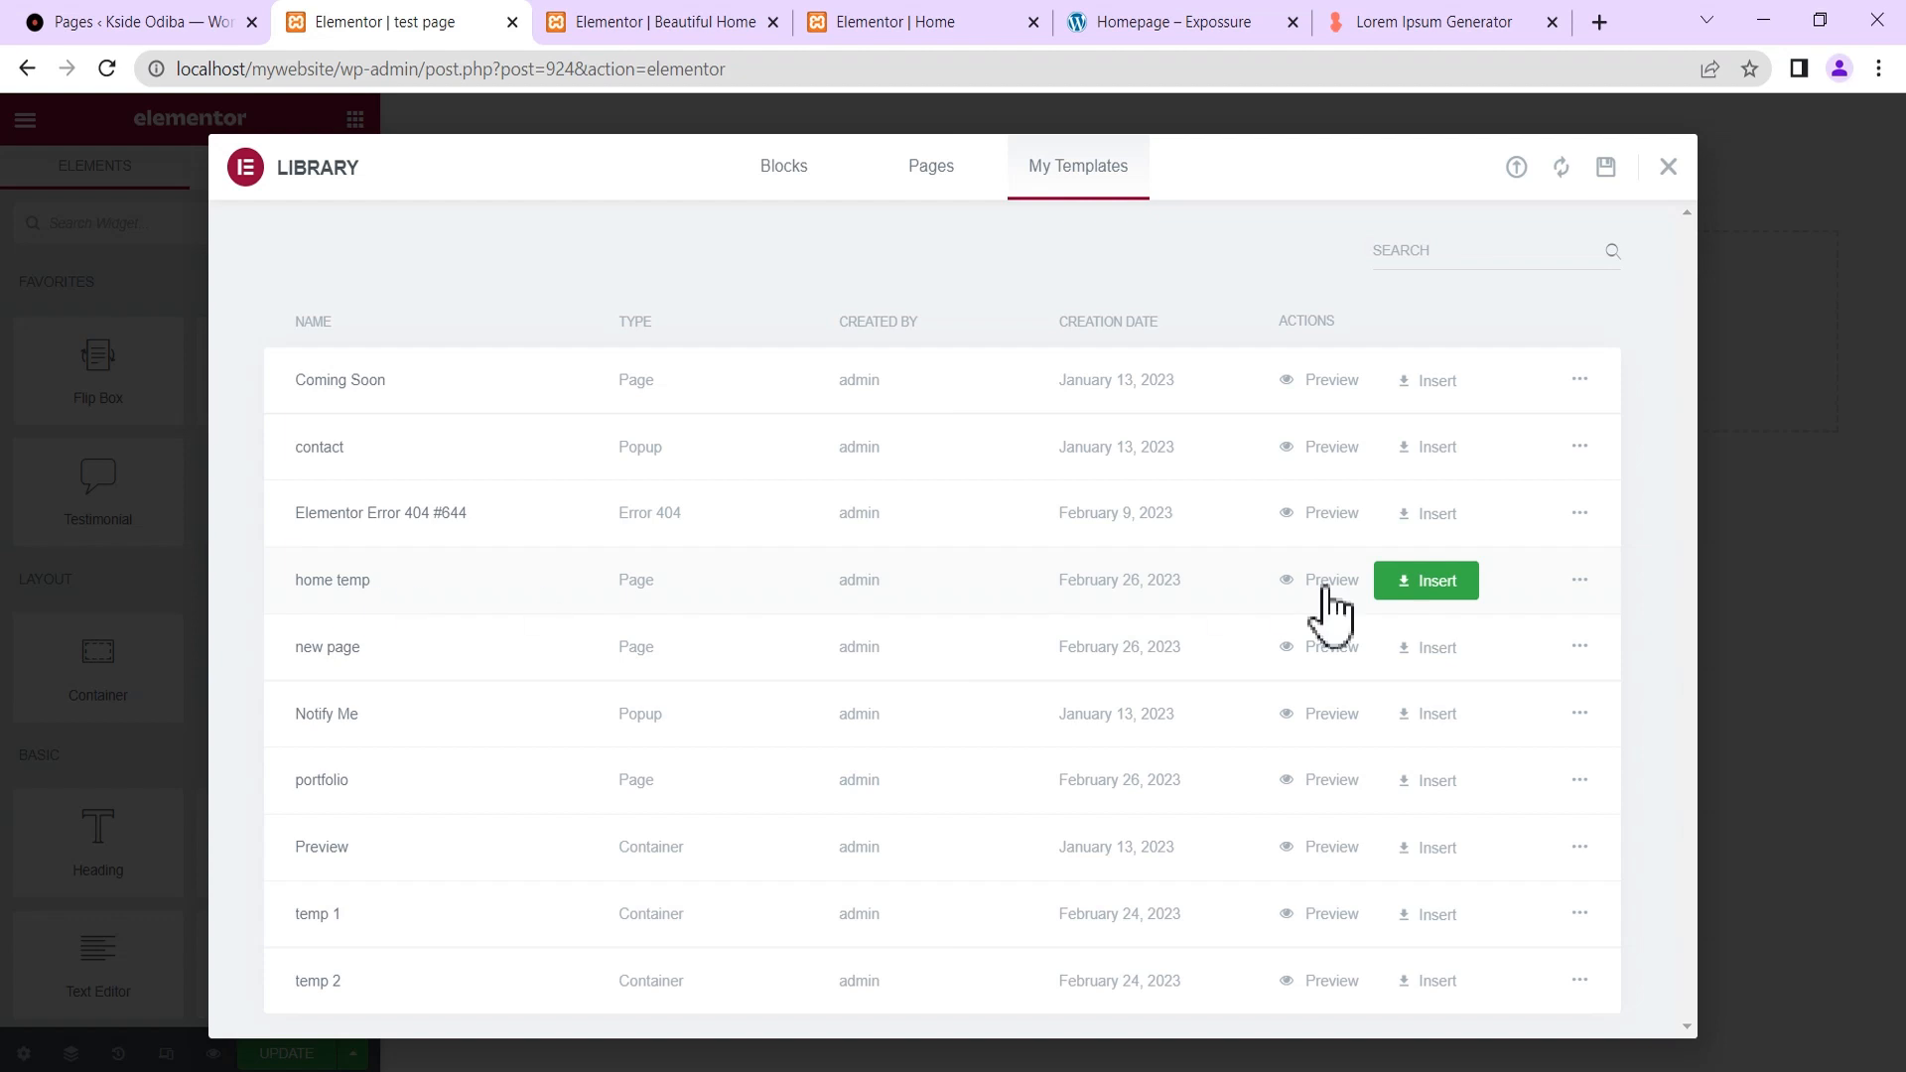
click(1429, 586)
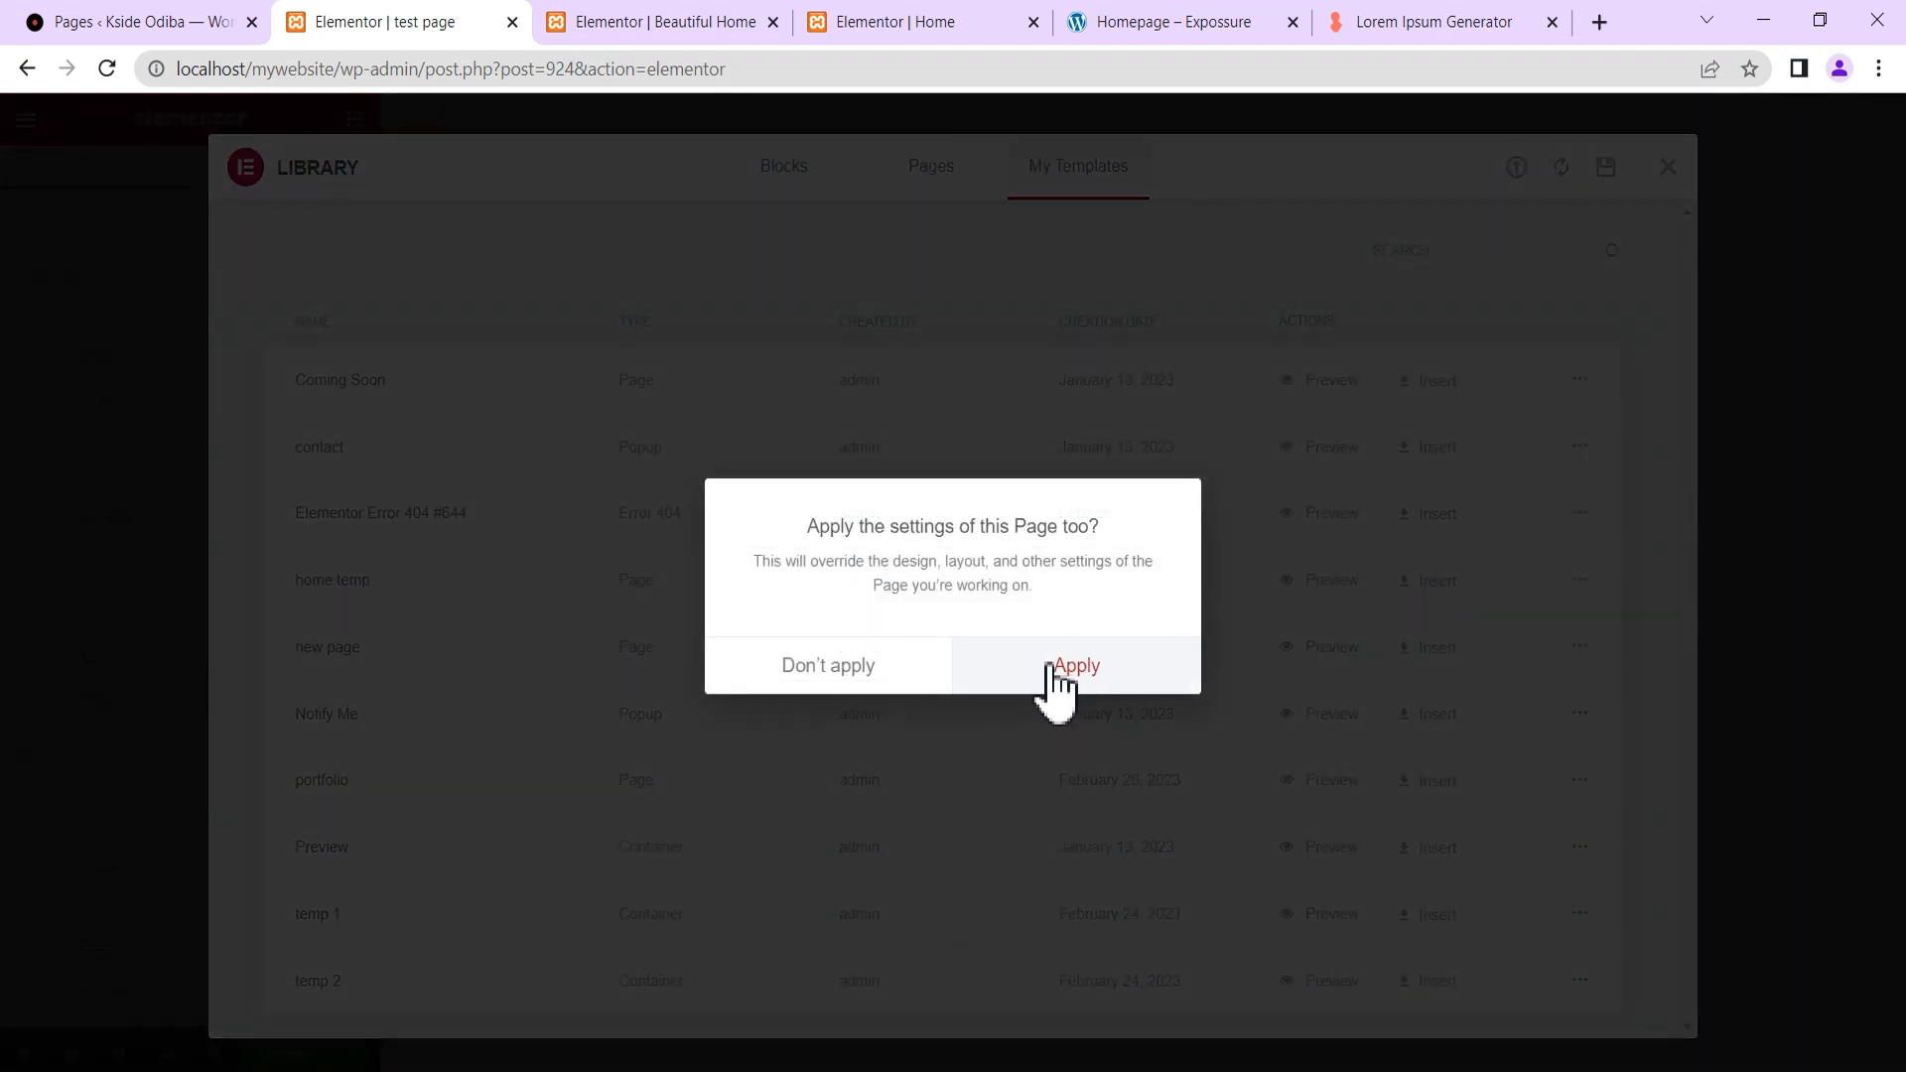
click(1060, 671)
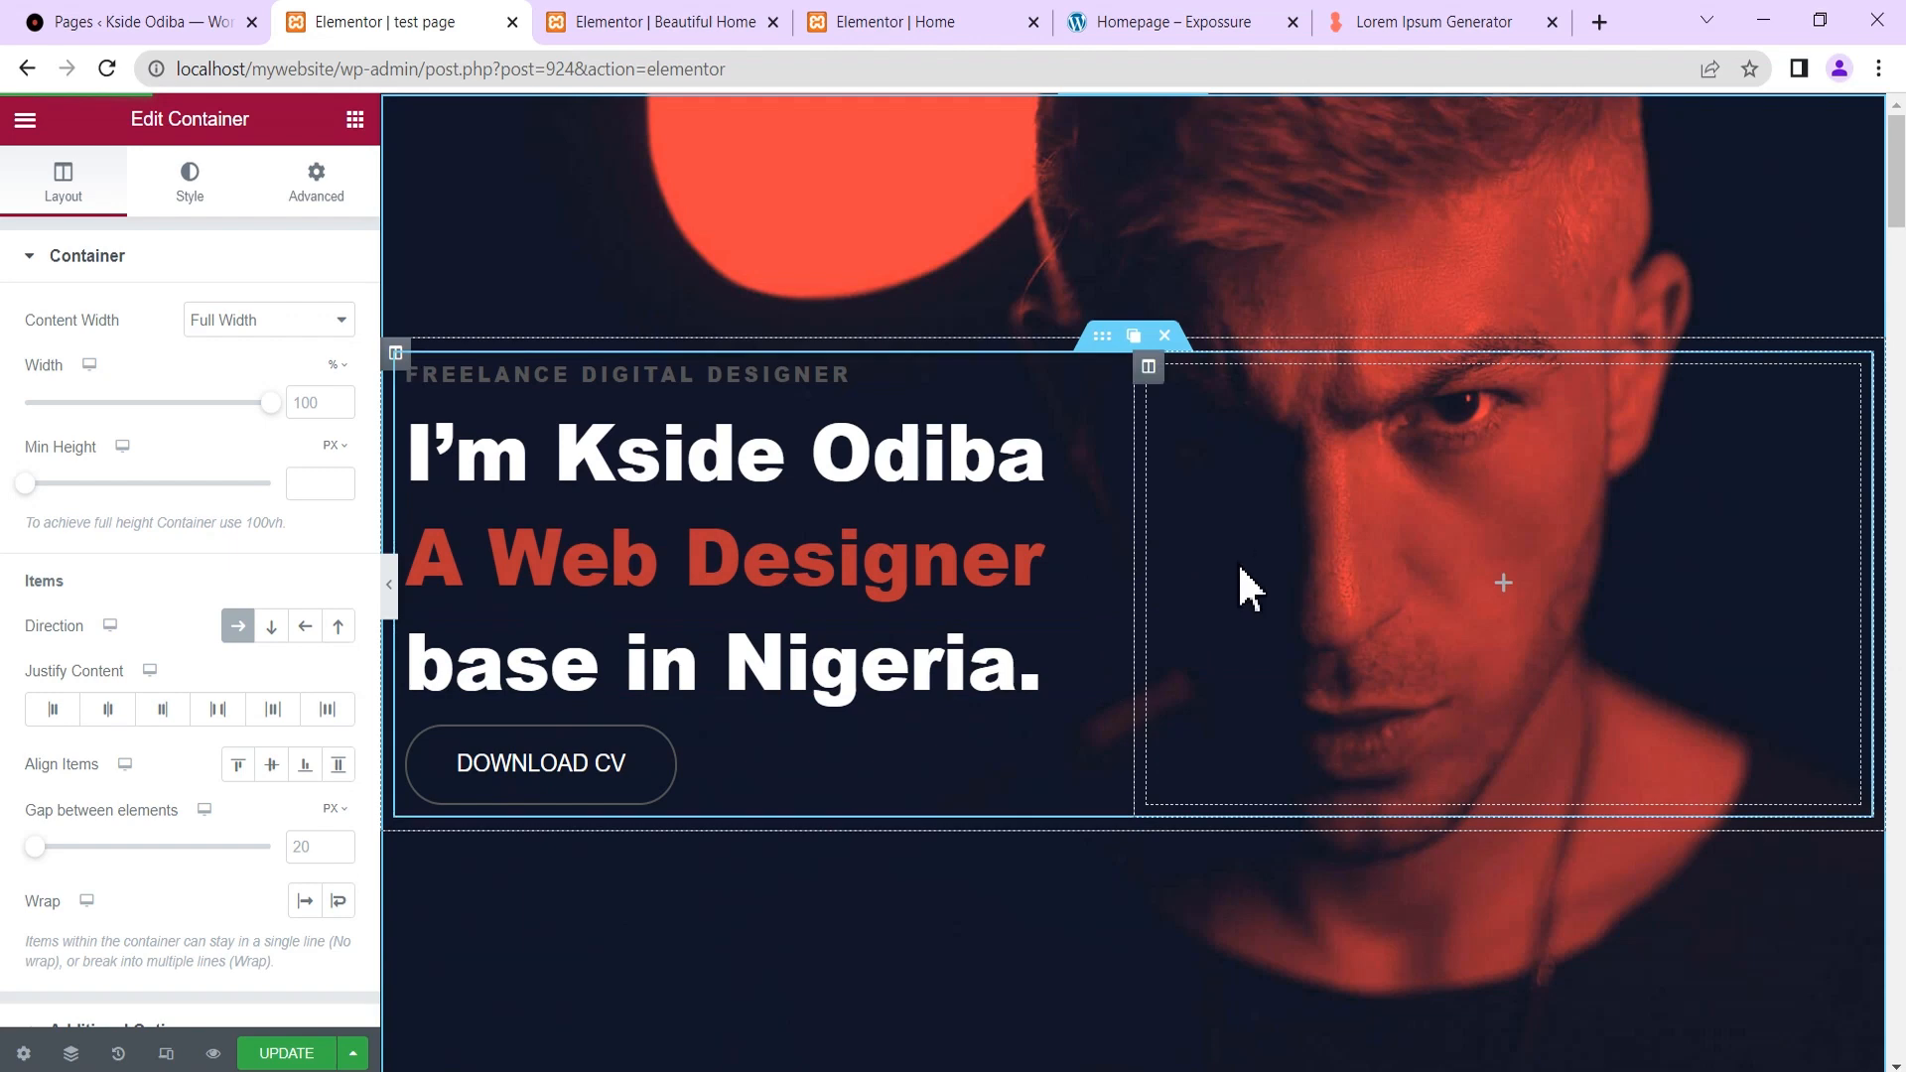
Look through the inserted template's hero and About Me sections on the test page.
scroll(1233, 570, down, 8)
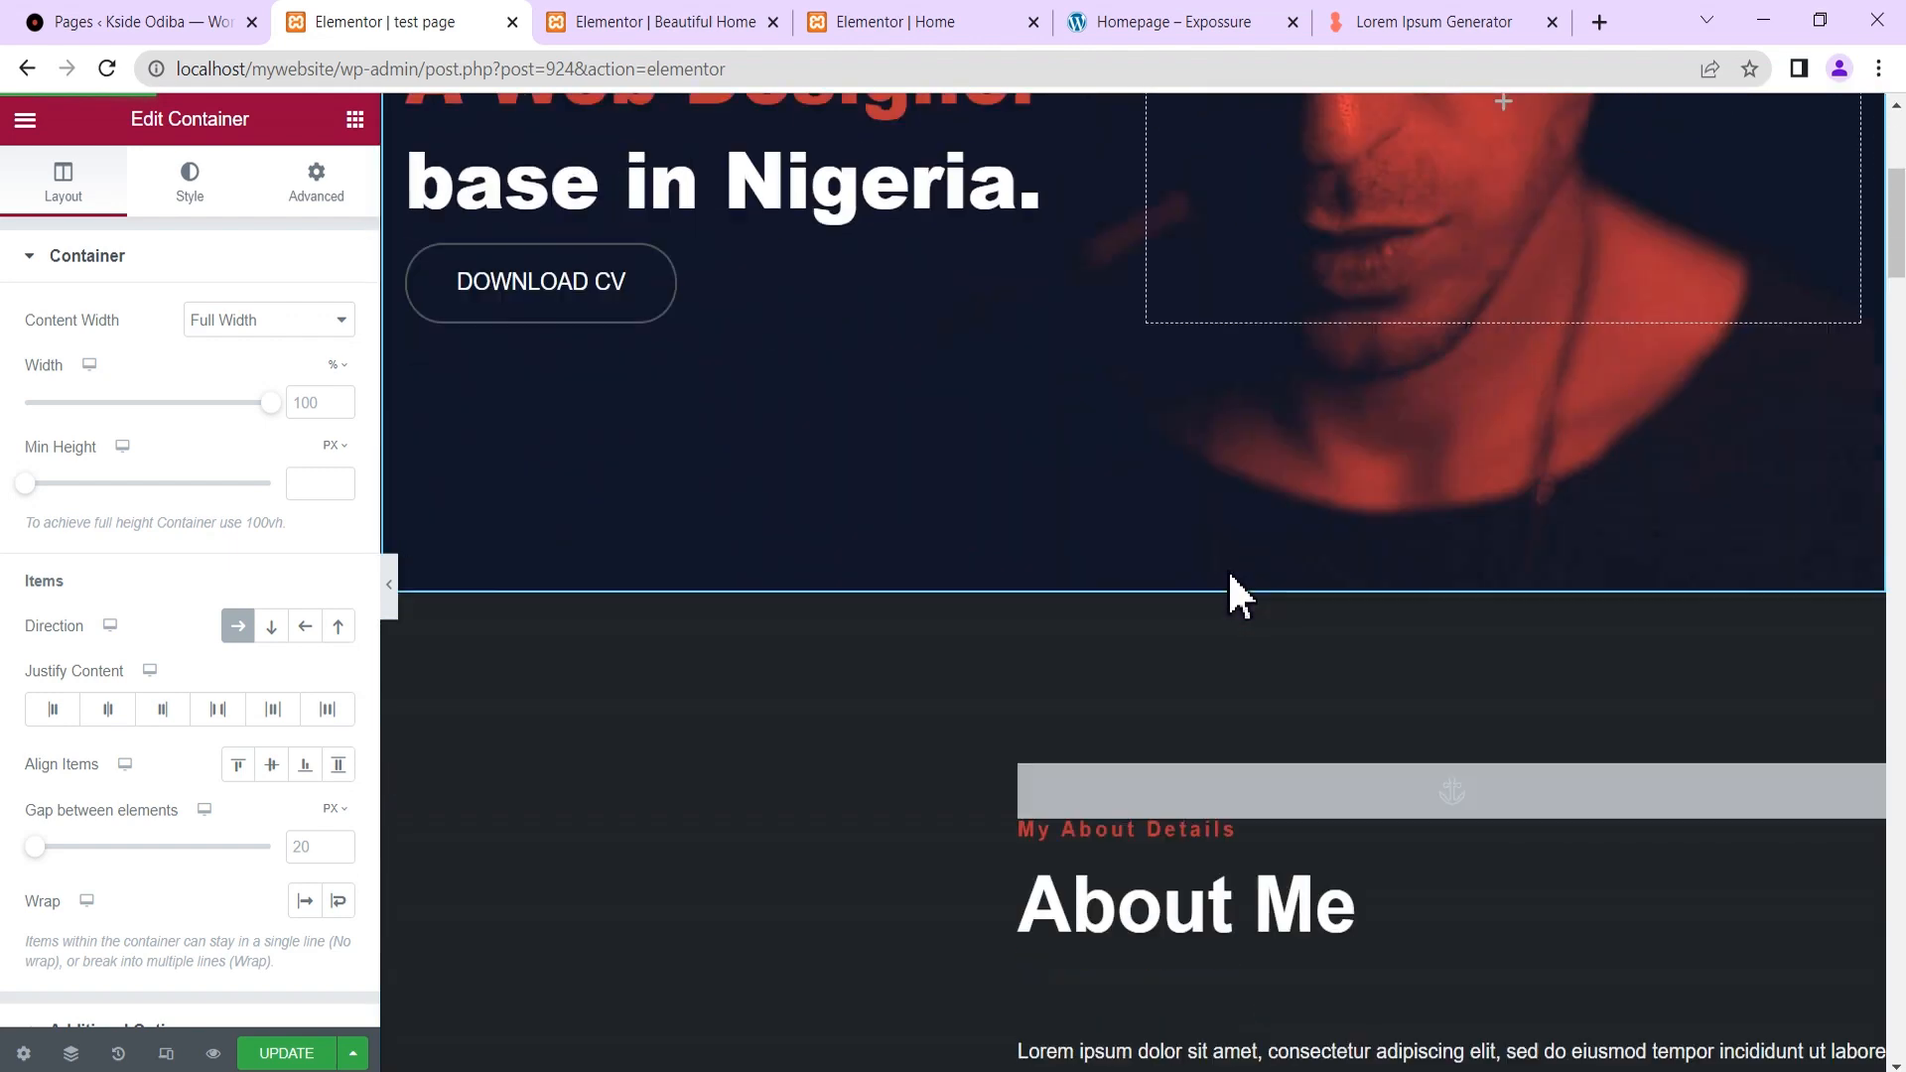
scroll(1228, 575, up, 5)
scroll(1229, 572, up, 2)
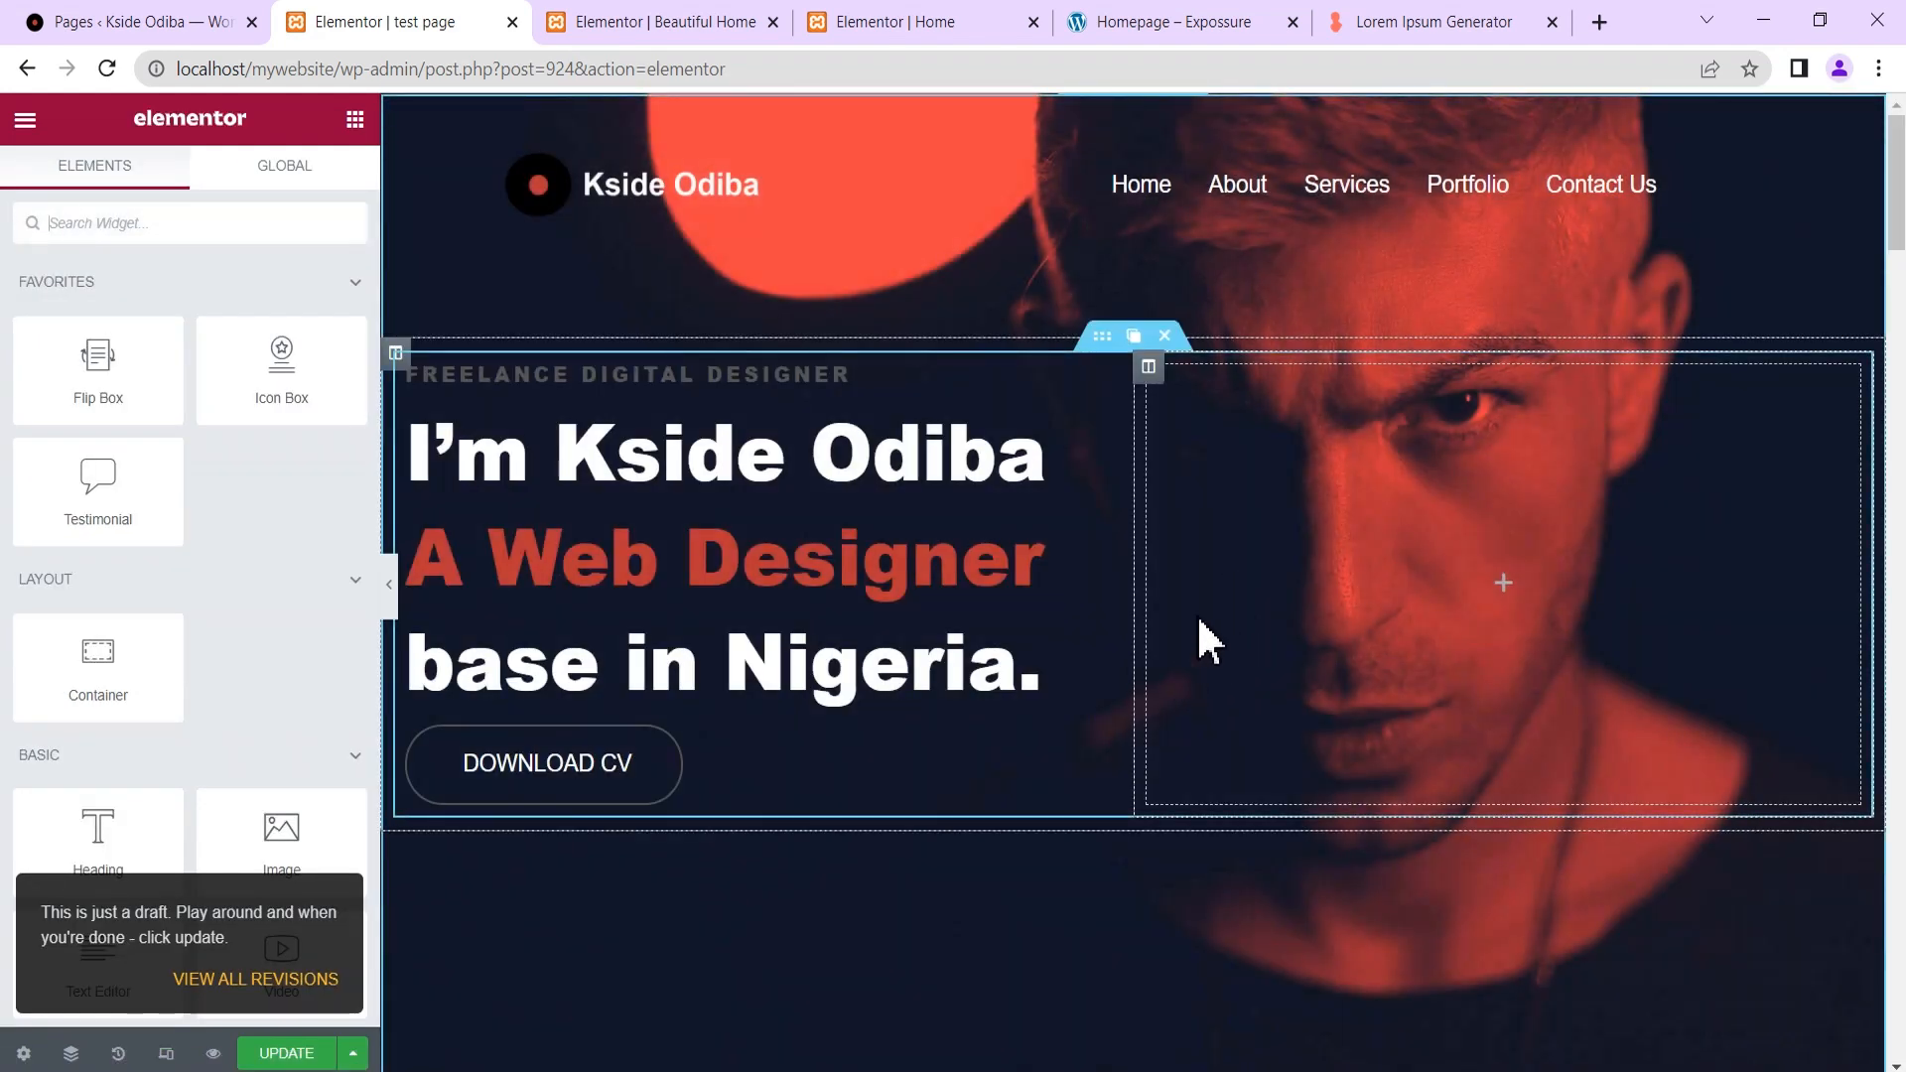
scroll(1207, 594, down, 4)
scroll(1209, 604, down, 6)
scroll(1209, 603, up, 10)
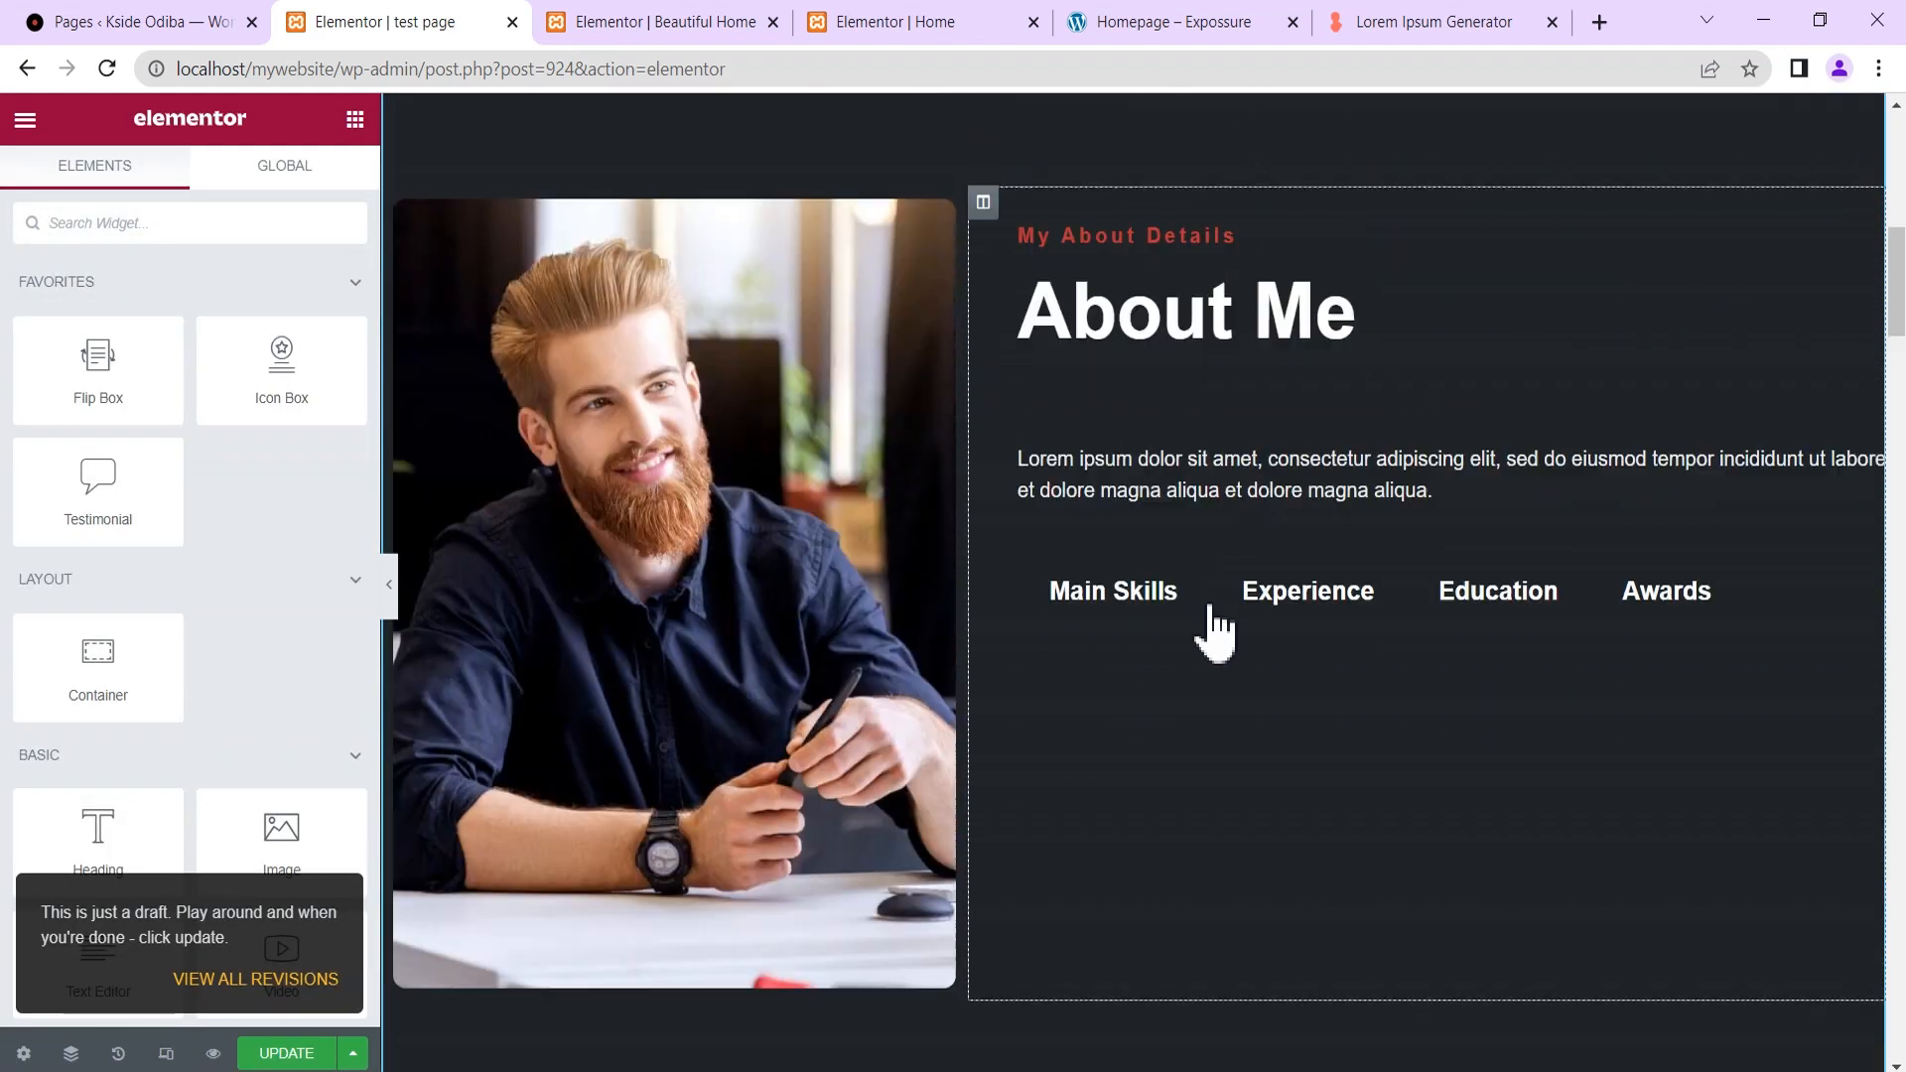
scroll(1209, 604, down, 18)
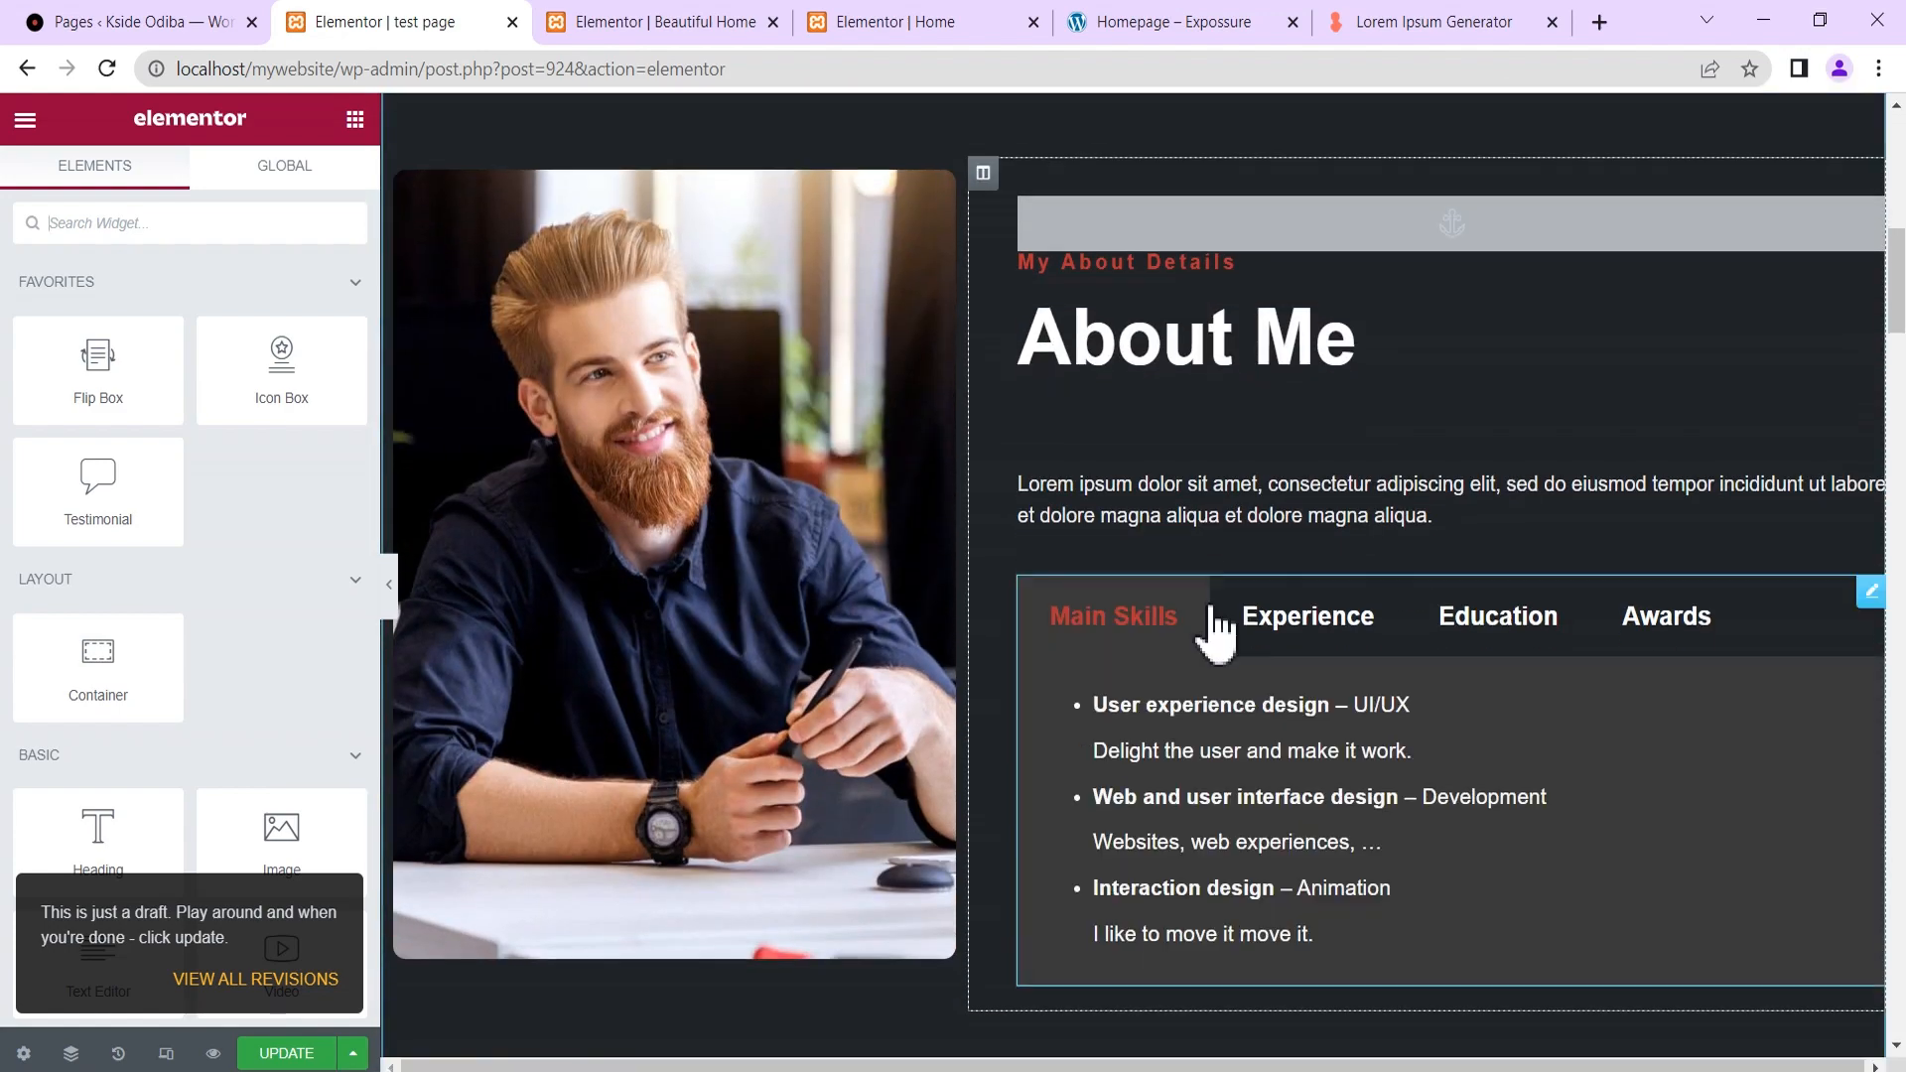
Compare the inserted template's lower sections on the test page with the original Home page.
scroll(1210, 607, down, 18)
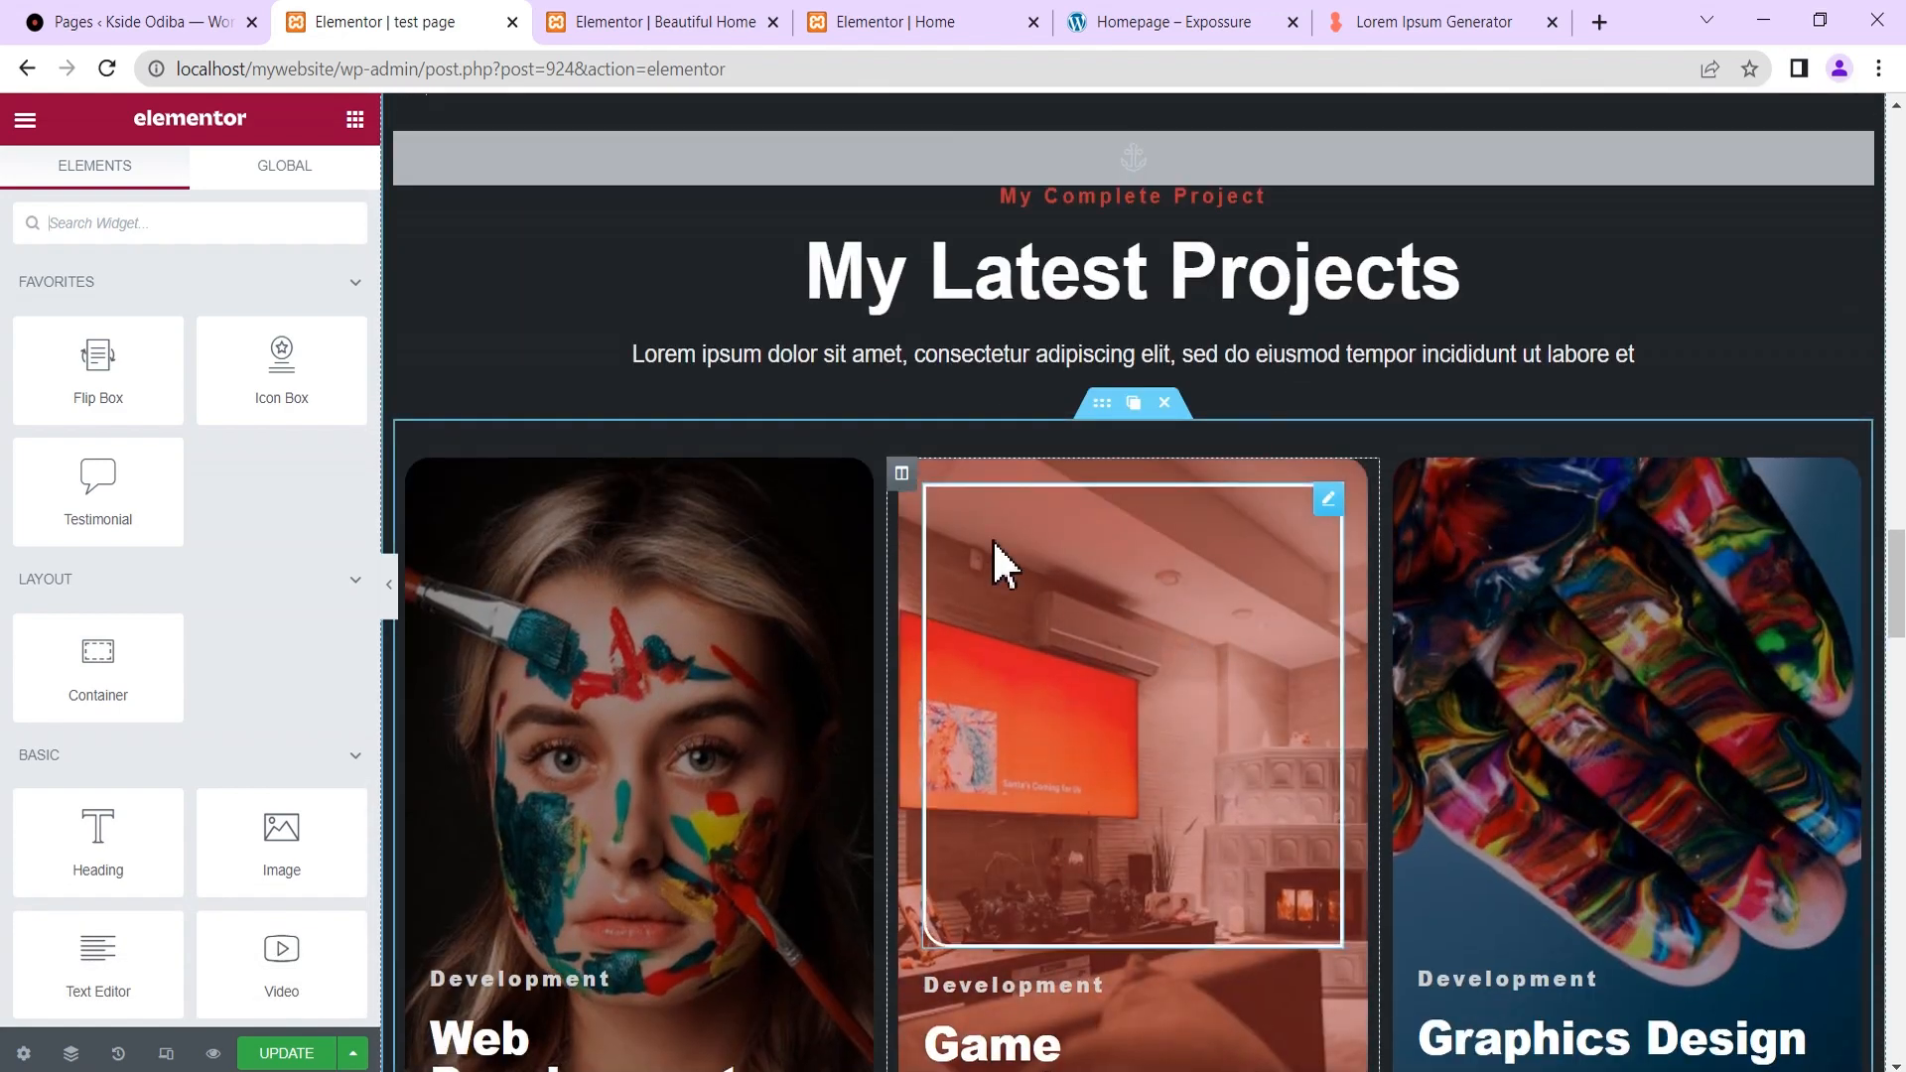
click(876, 29)
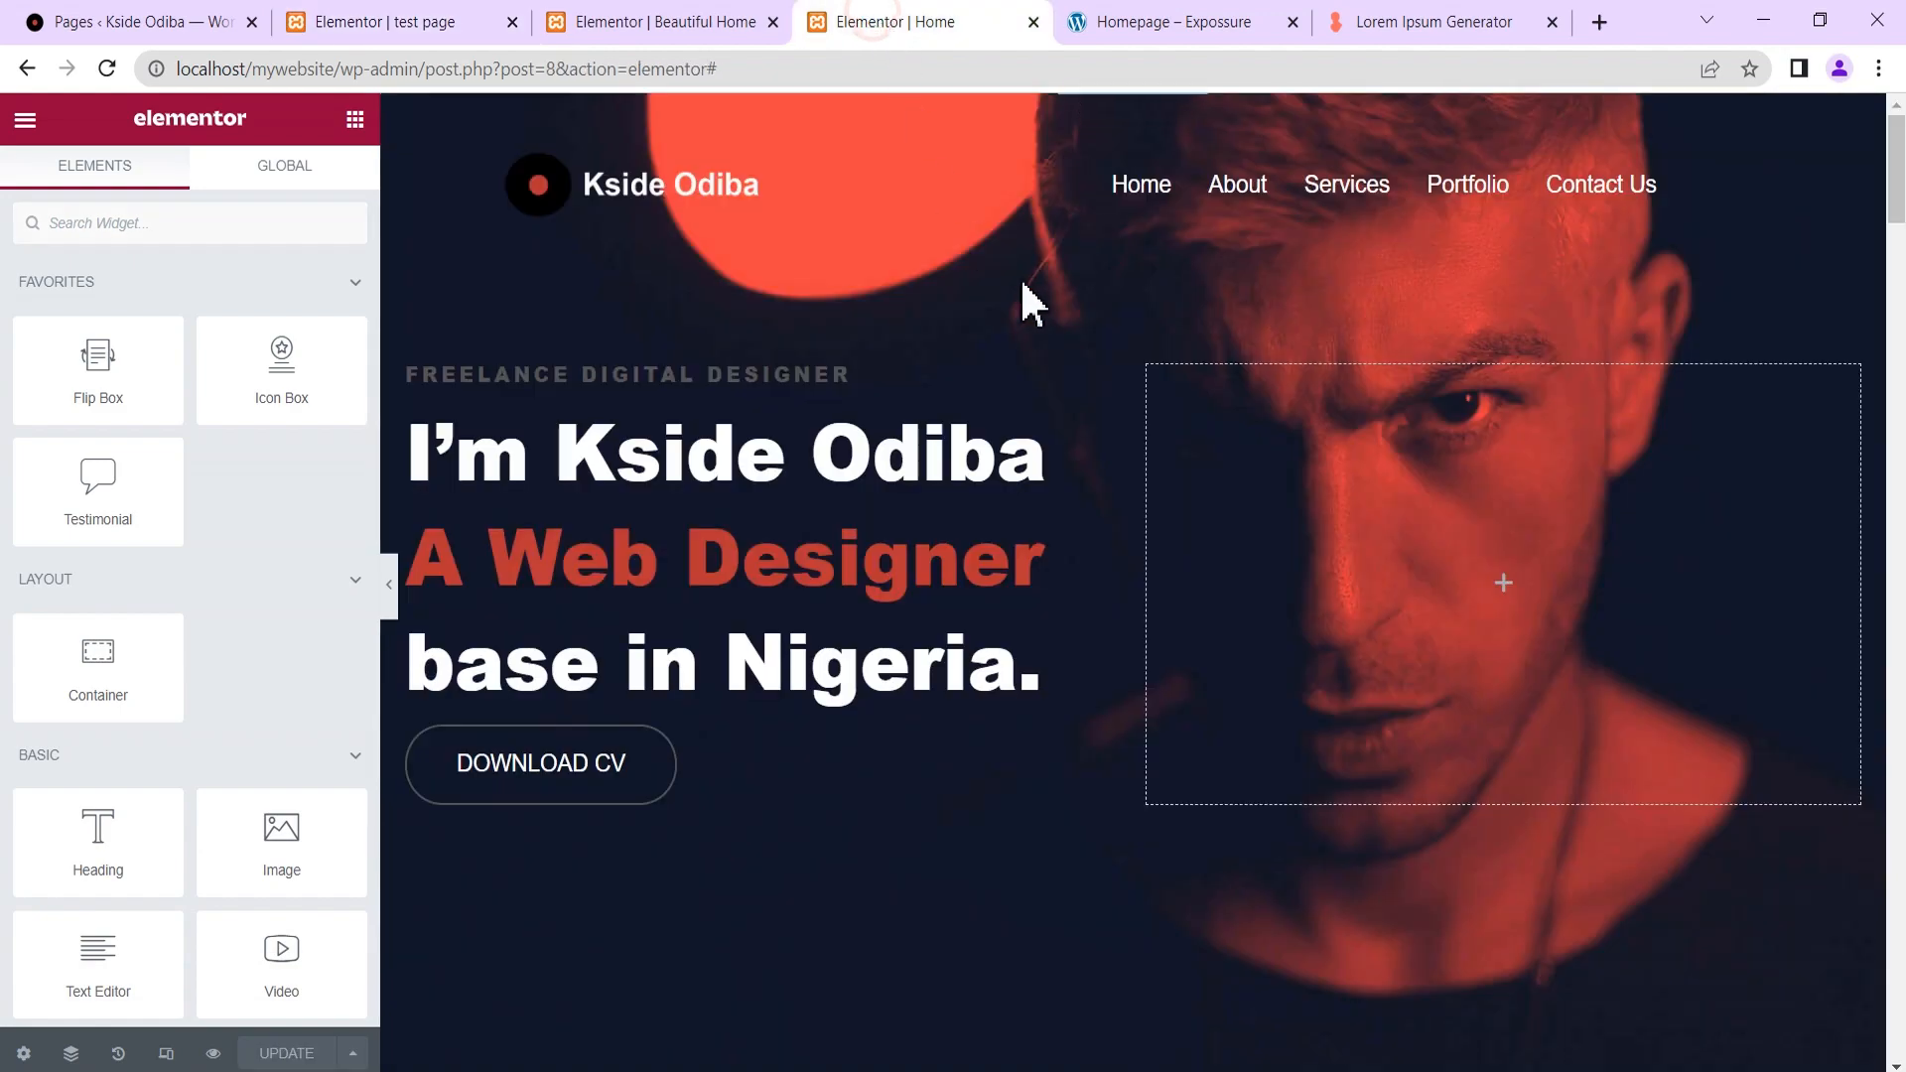
scroll(1032, 316, down, 4)
scroll(1039, 325, down, 15)
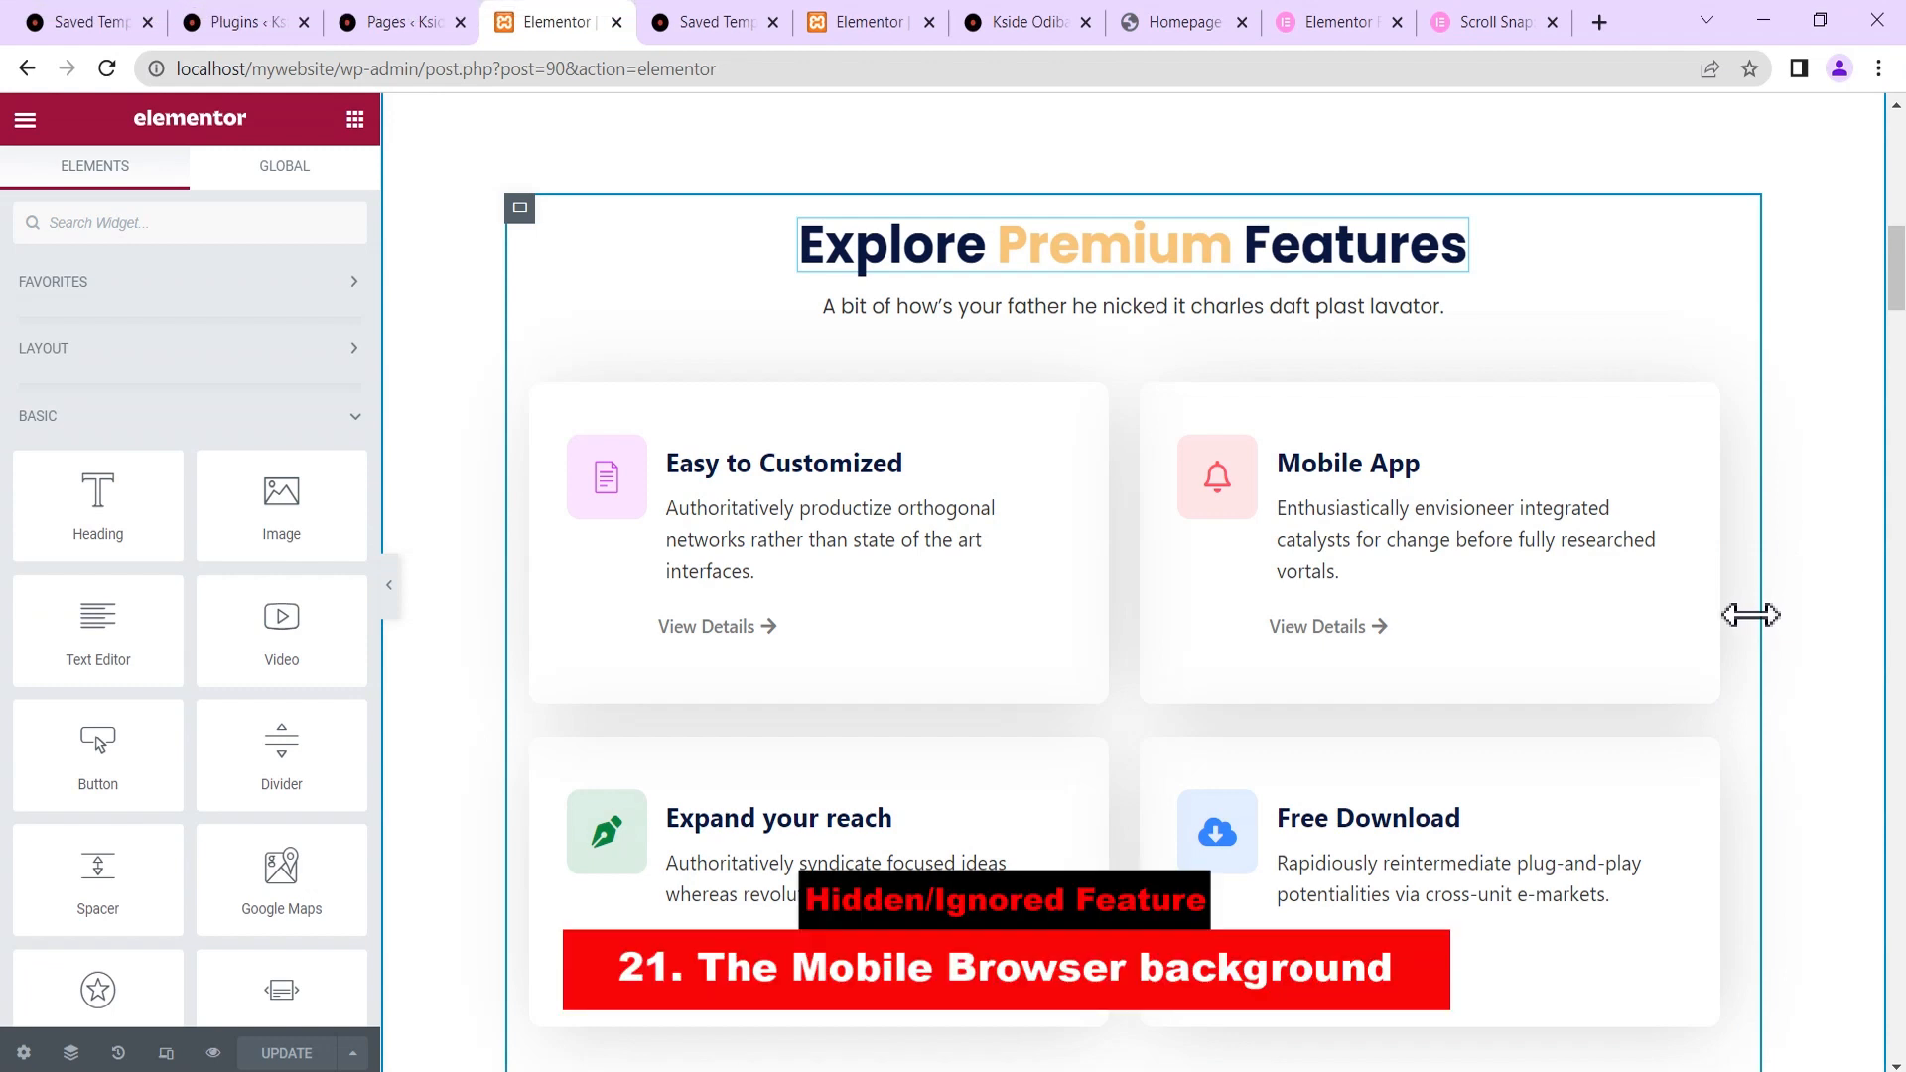
Set the Mobile Browser Background color to #F4C47C in the site-wide Background settings.
click(25, 120)
click(112, 244)
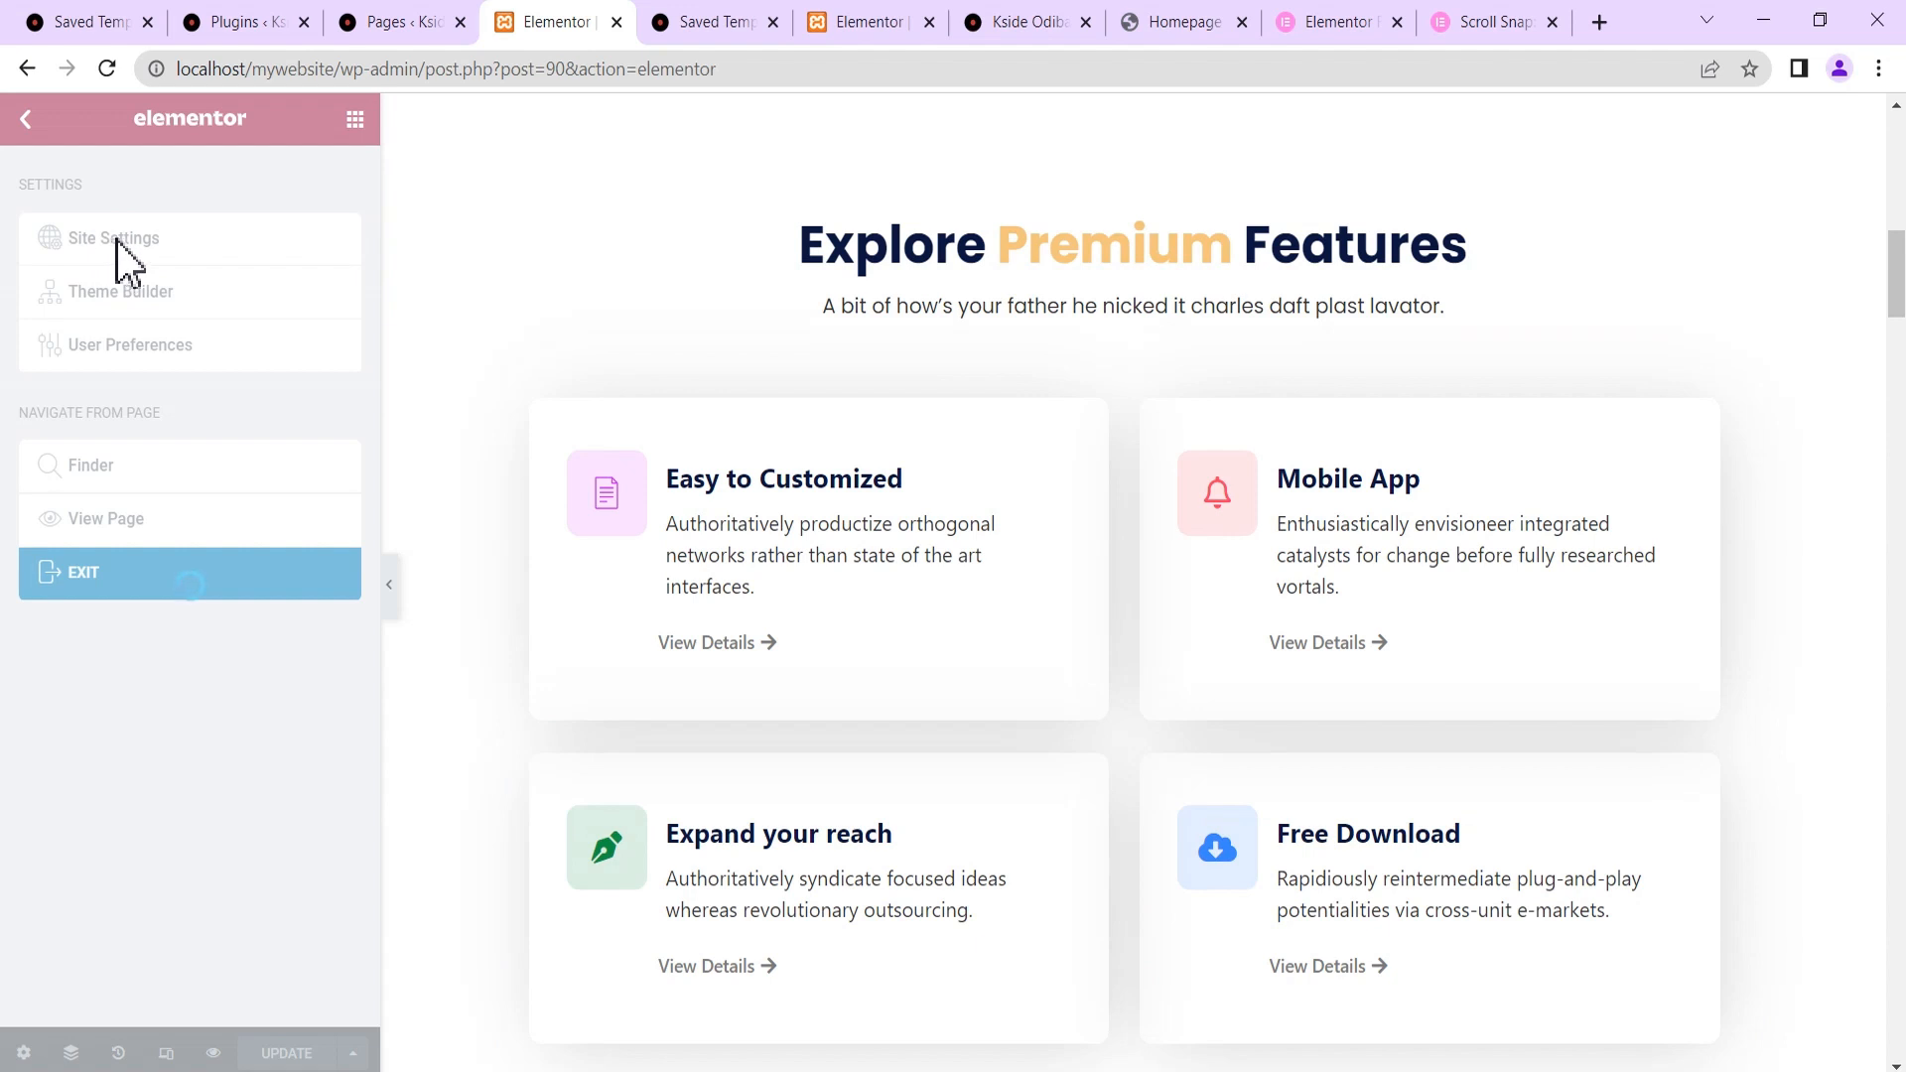
scroll(104, 378, down, 3)
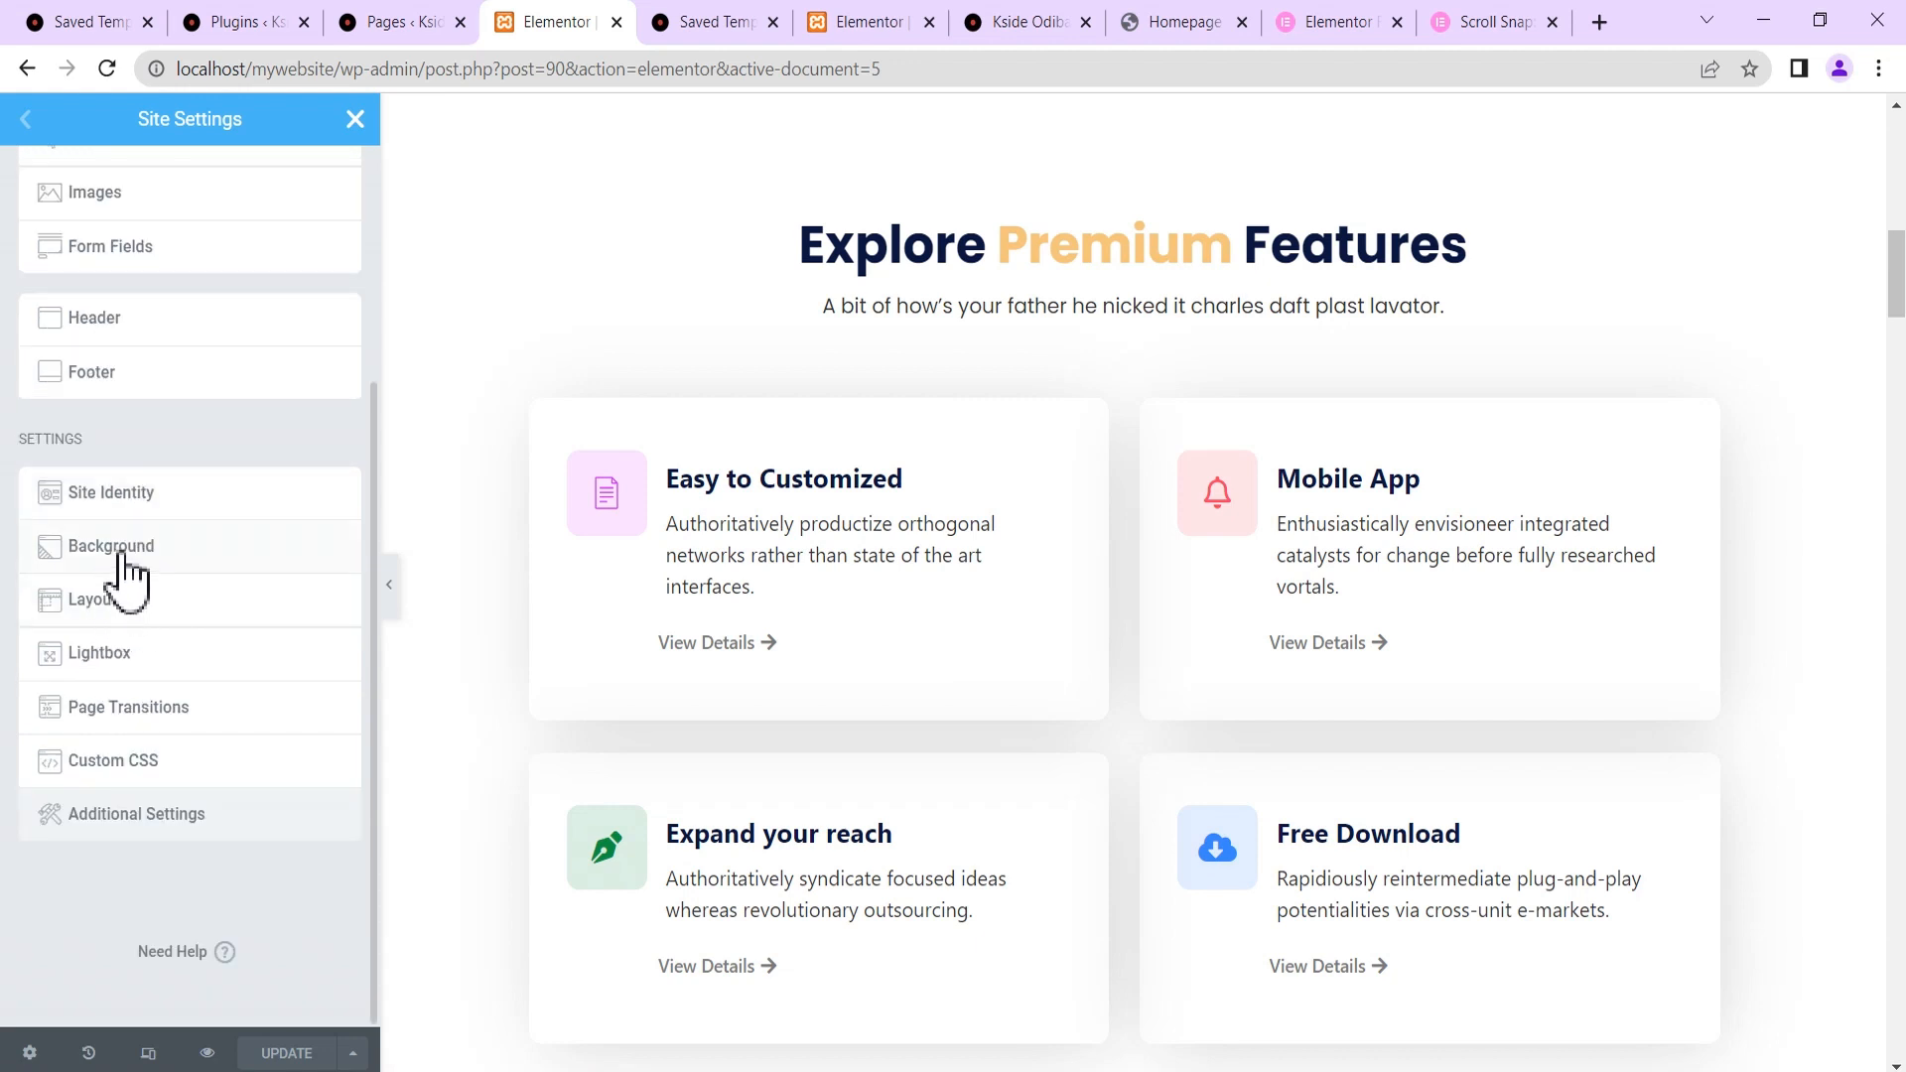
click(121, 552)
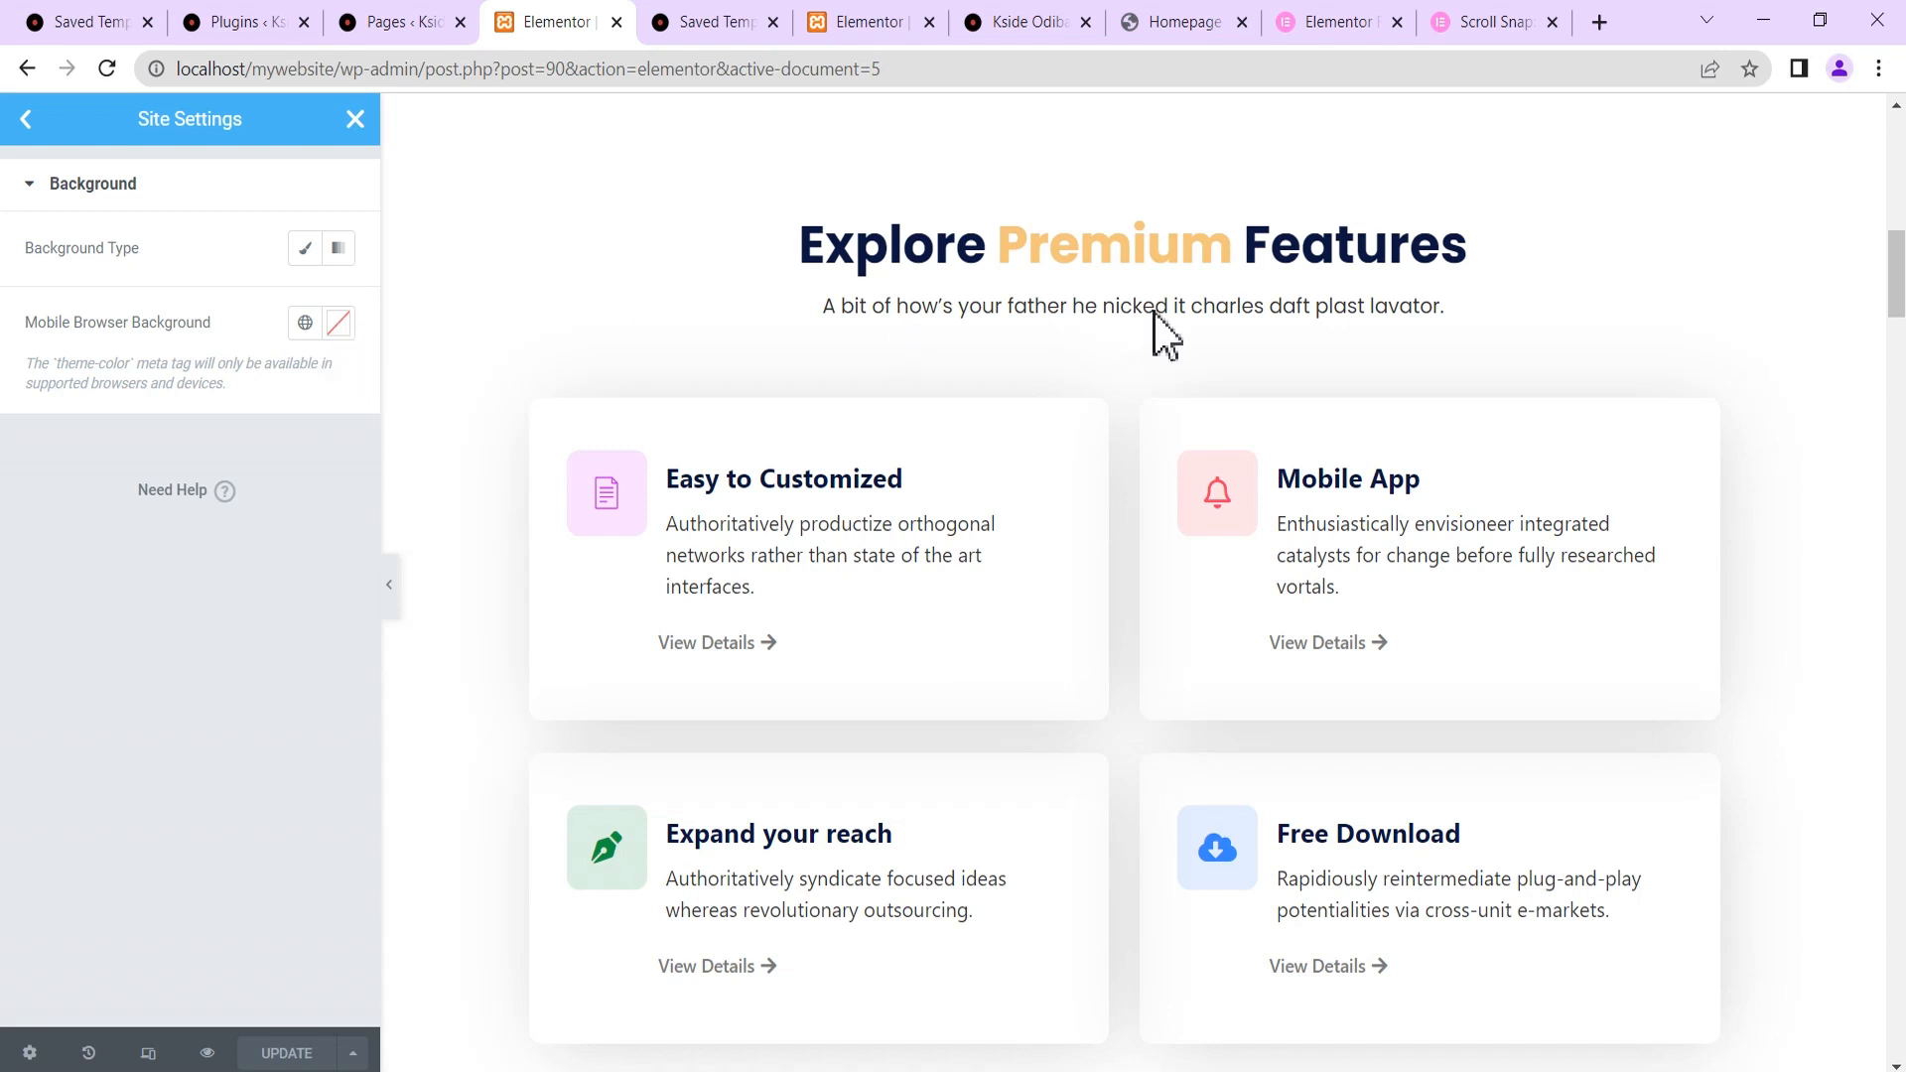
click(338, 323)
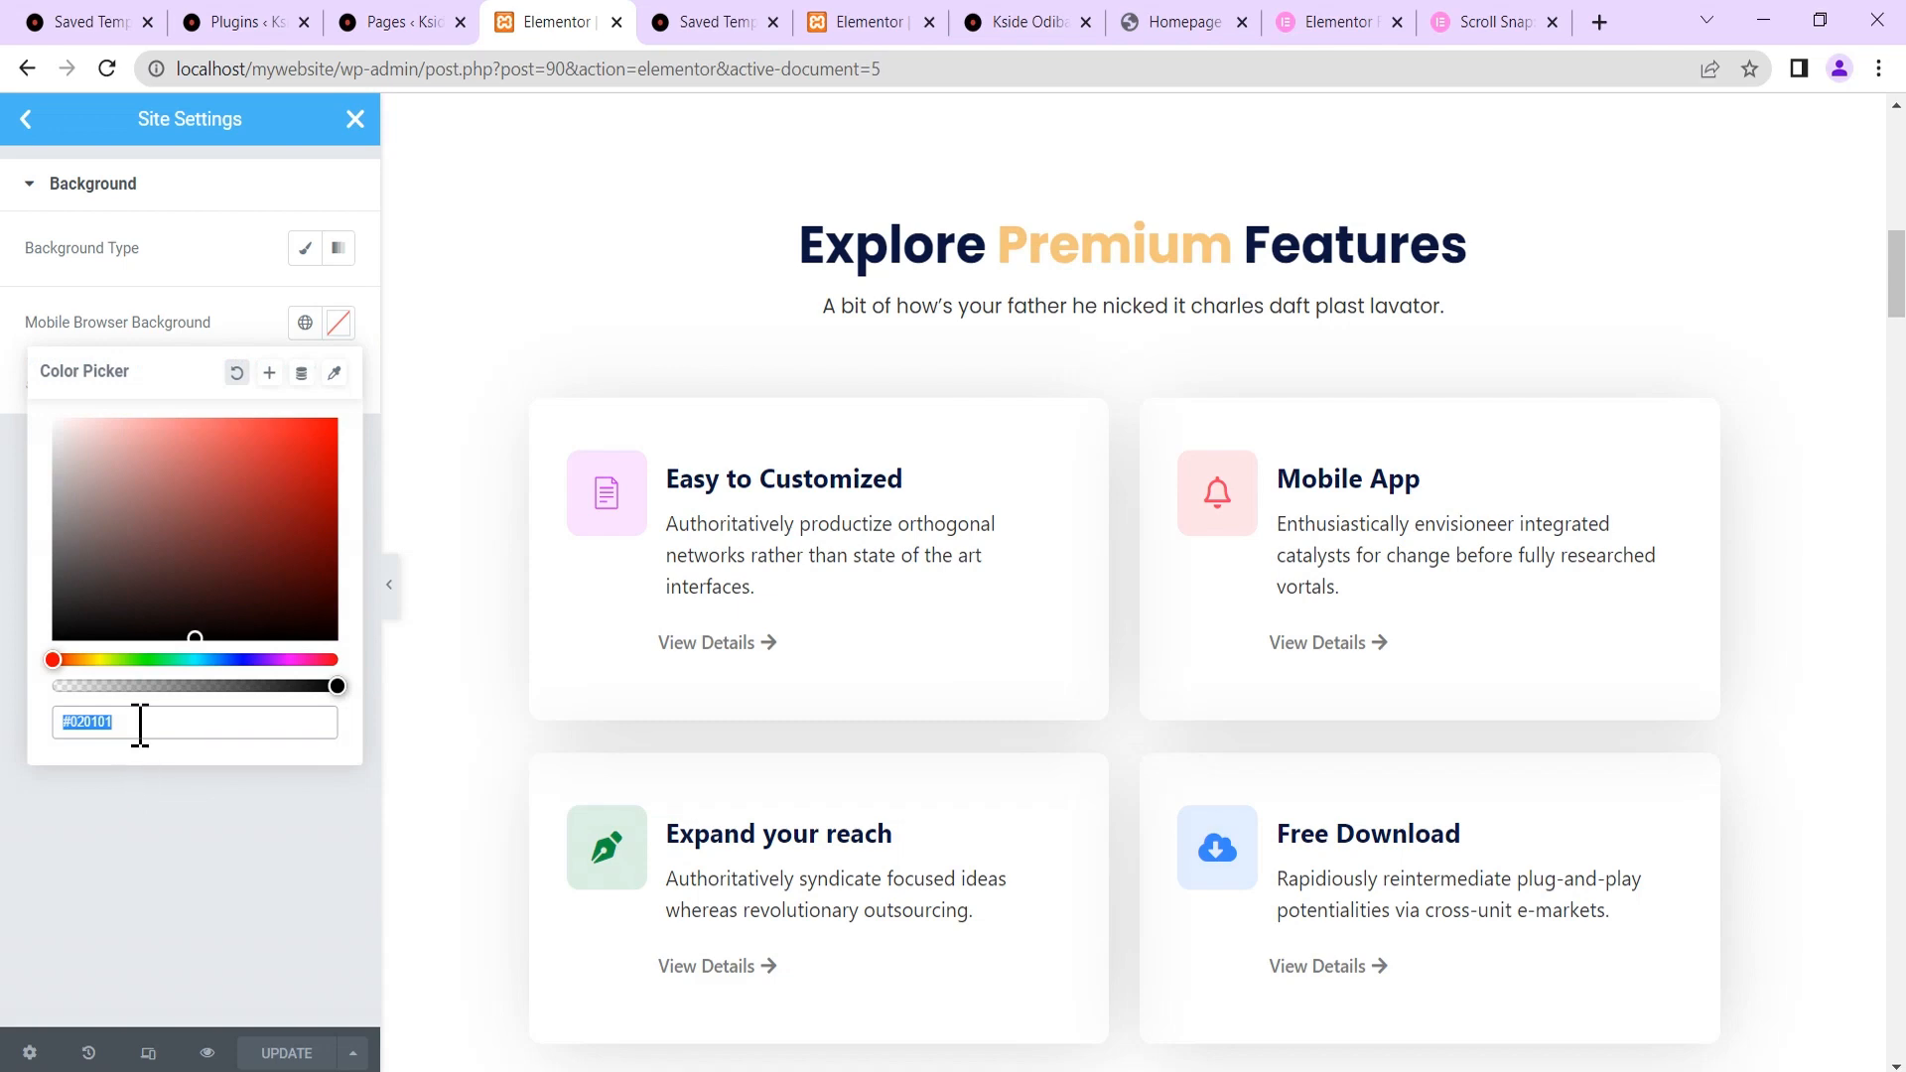
text(#F4C47C)
click(215, 330)
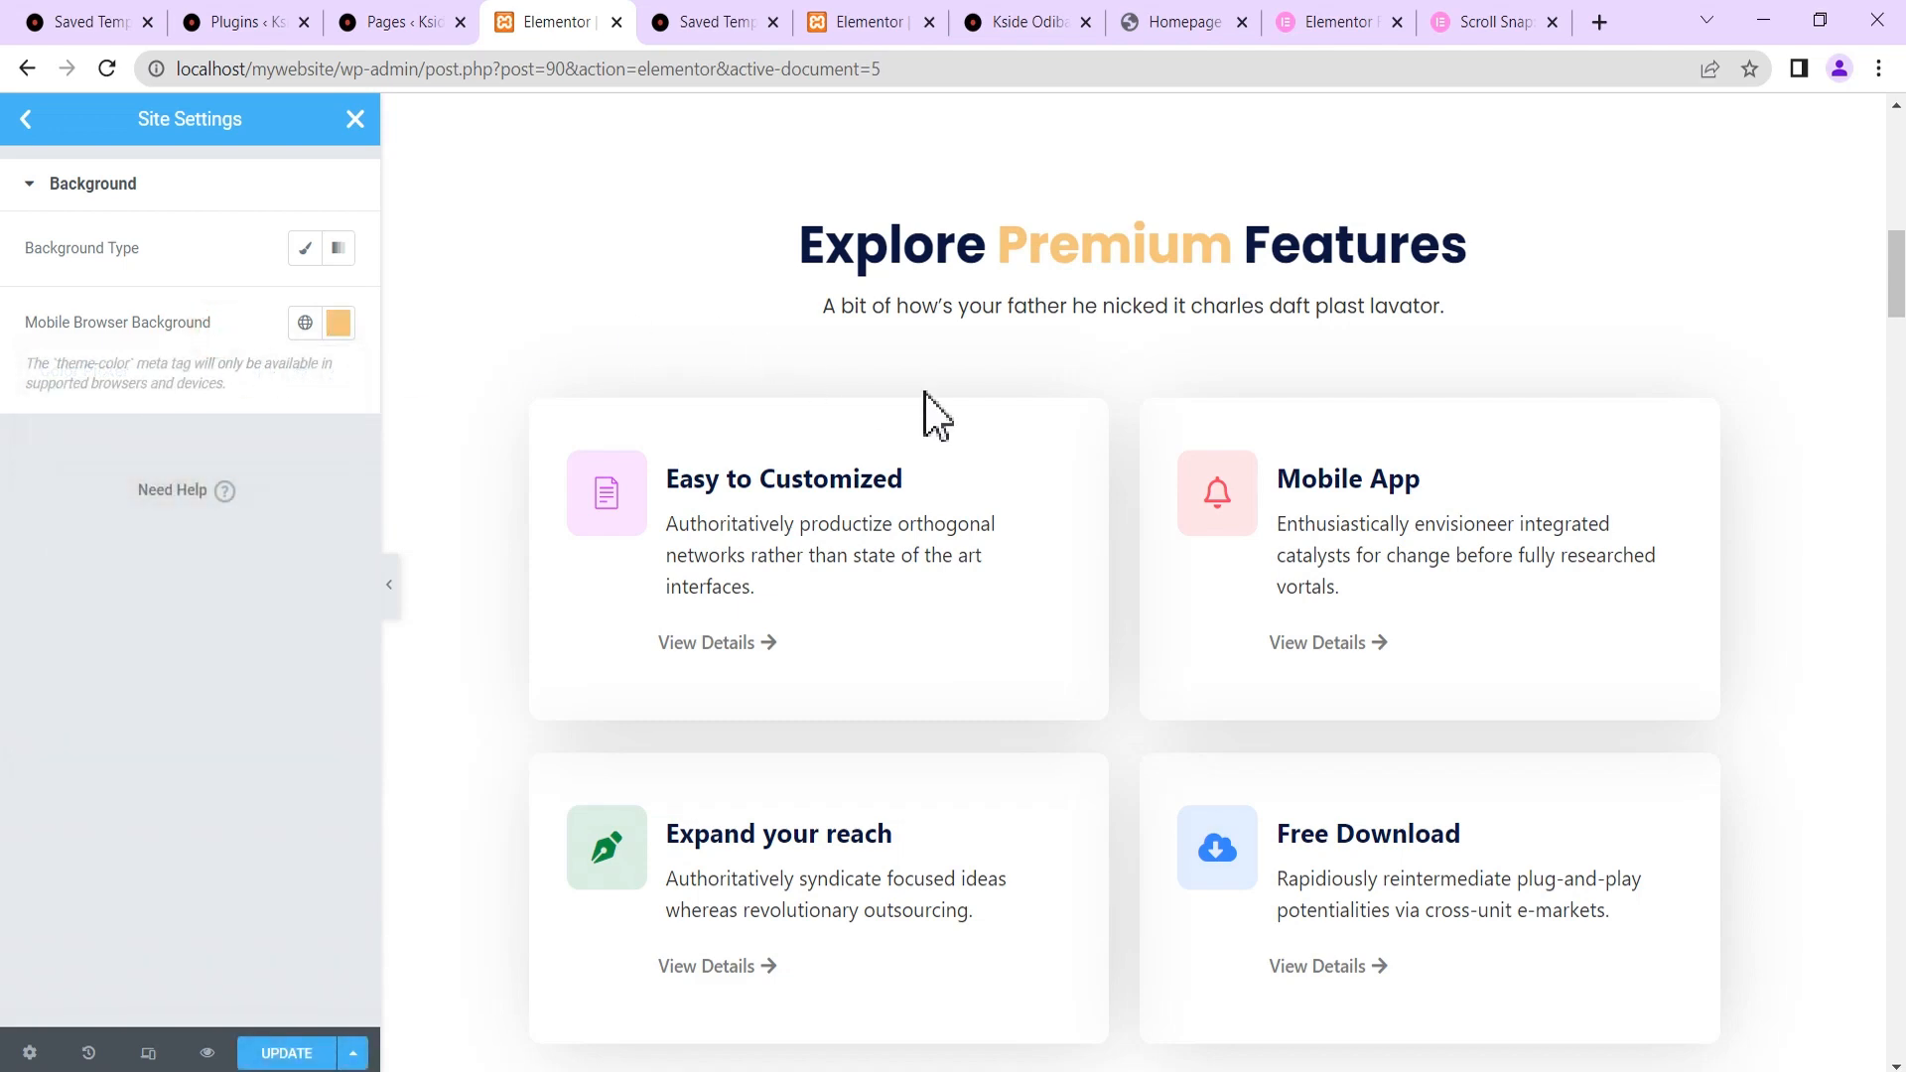
scroll(1896, 407, up, 3)
scroll(1896, 407, down, 3)
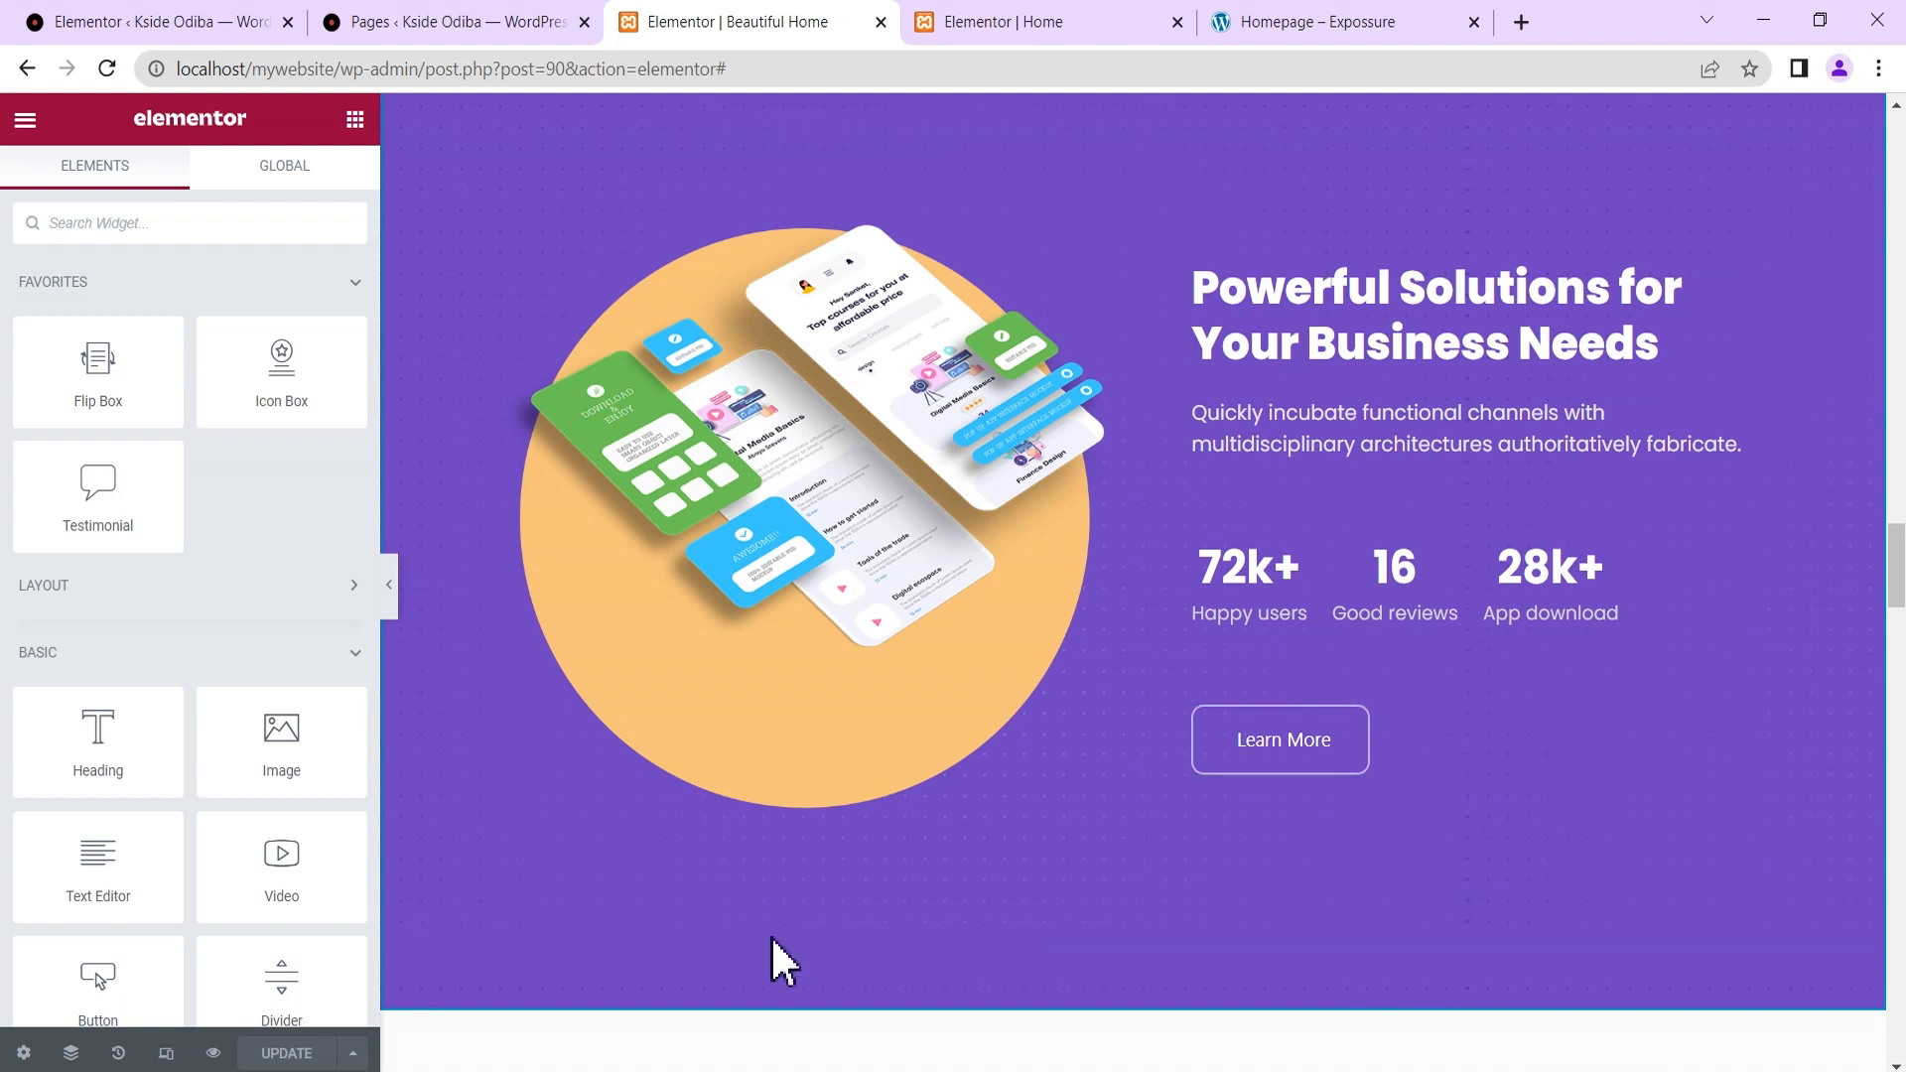
With the page history open, delete the "Powerful Solutions for Your Business Needs" heading and undo the deletion.
click(118, 1054)
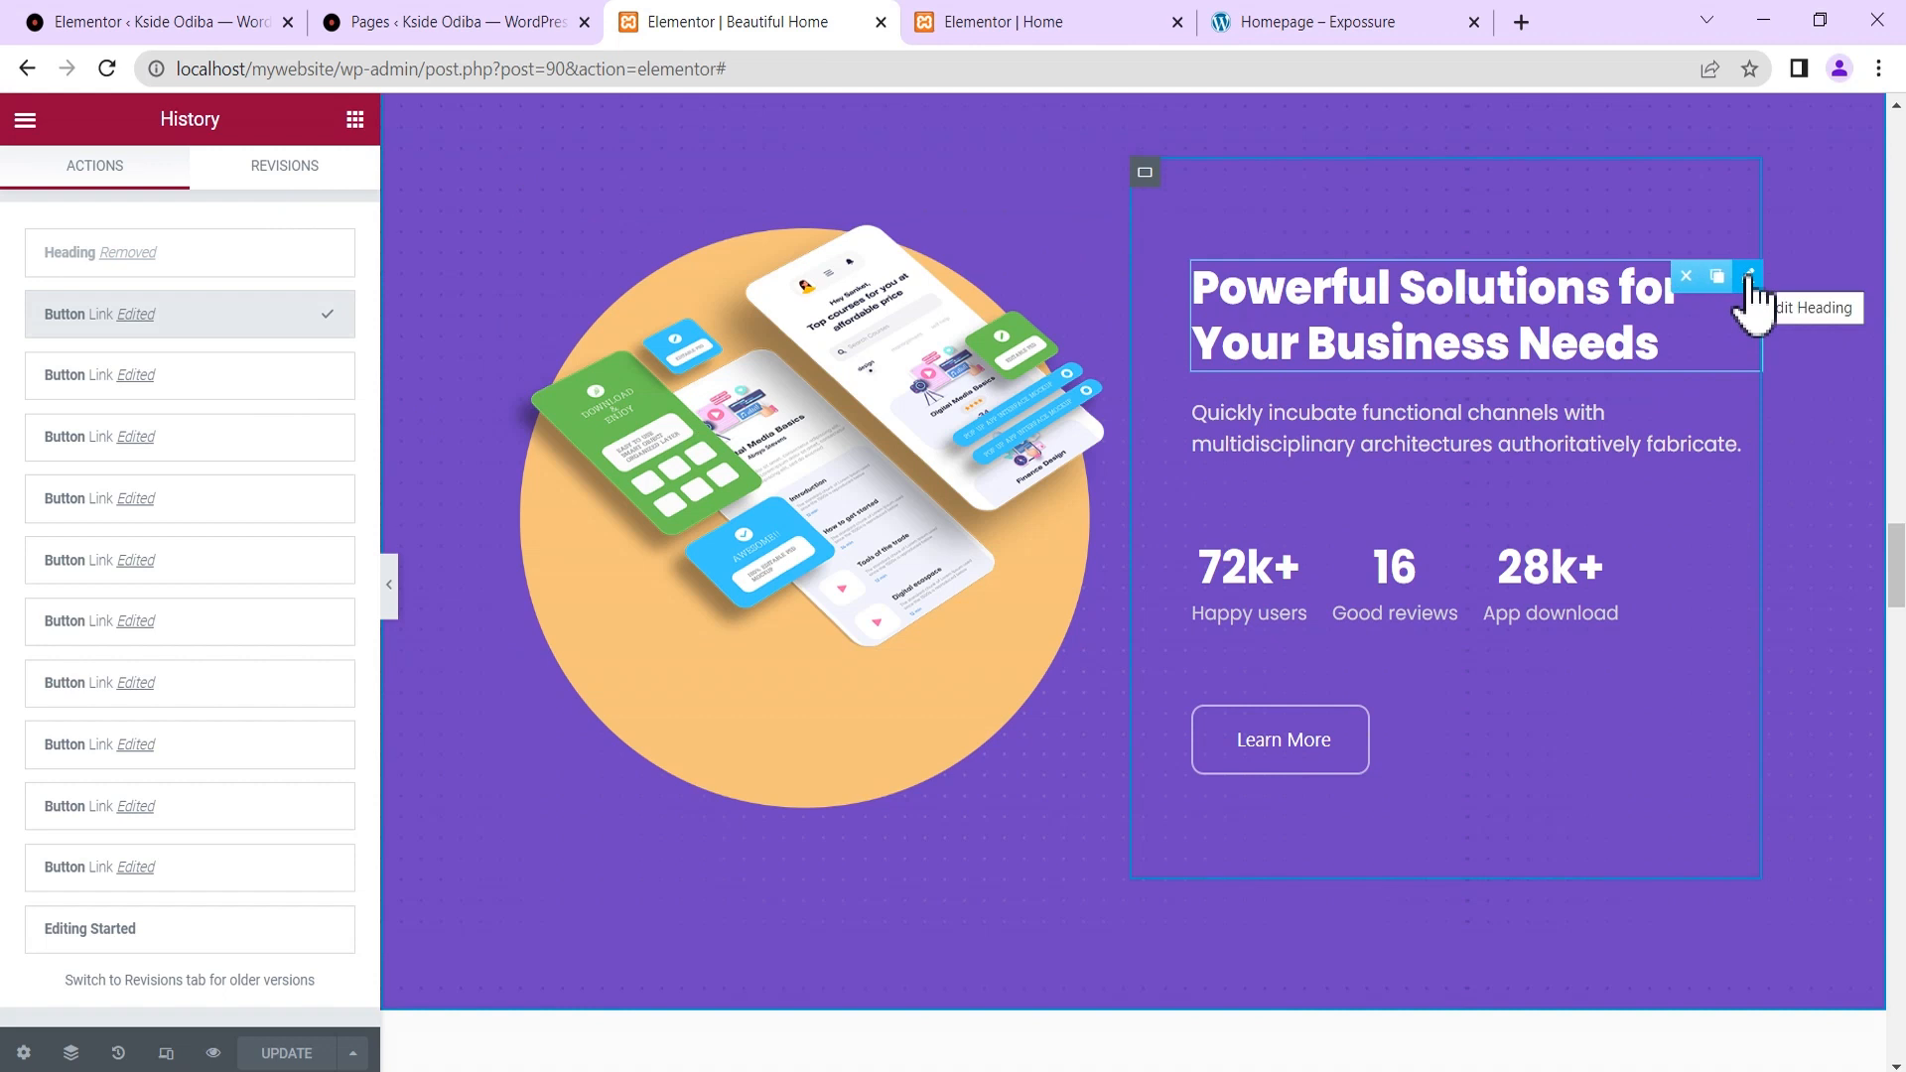
click(1687, 277)
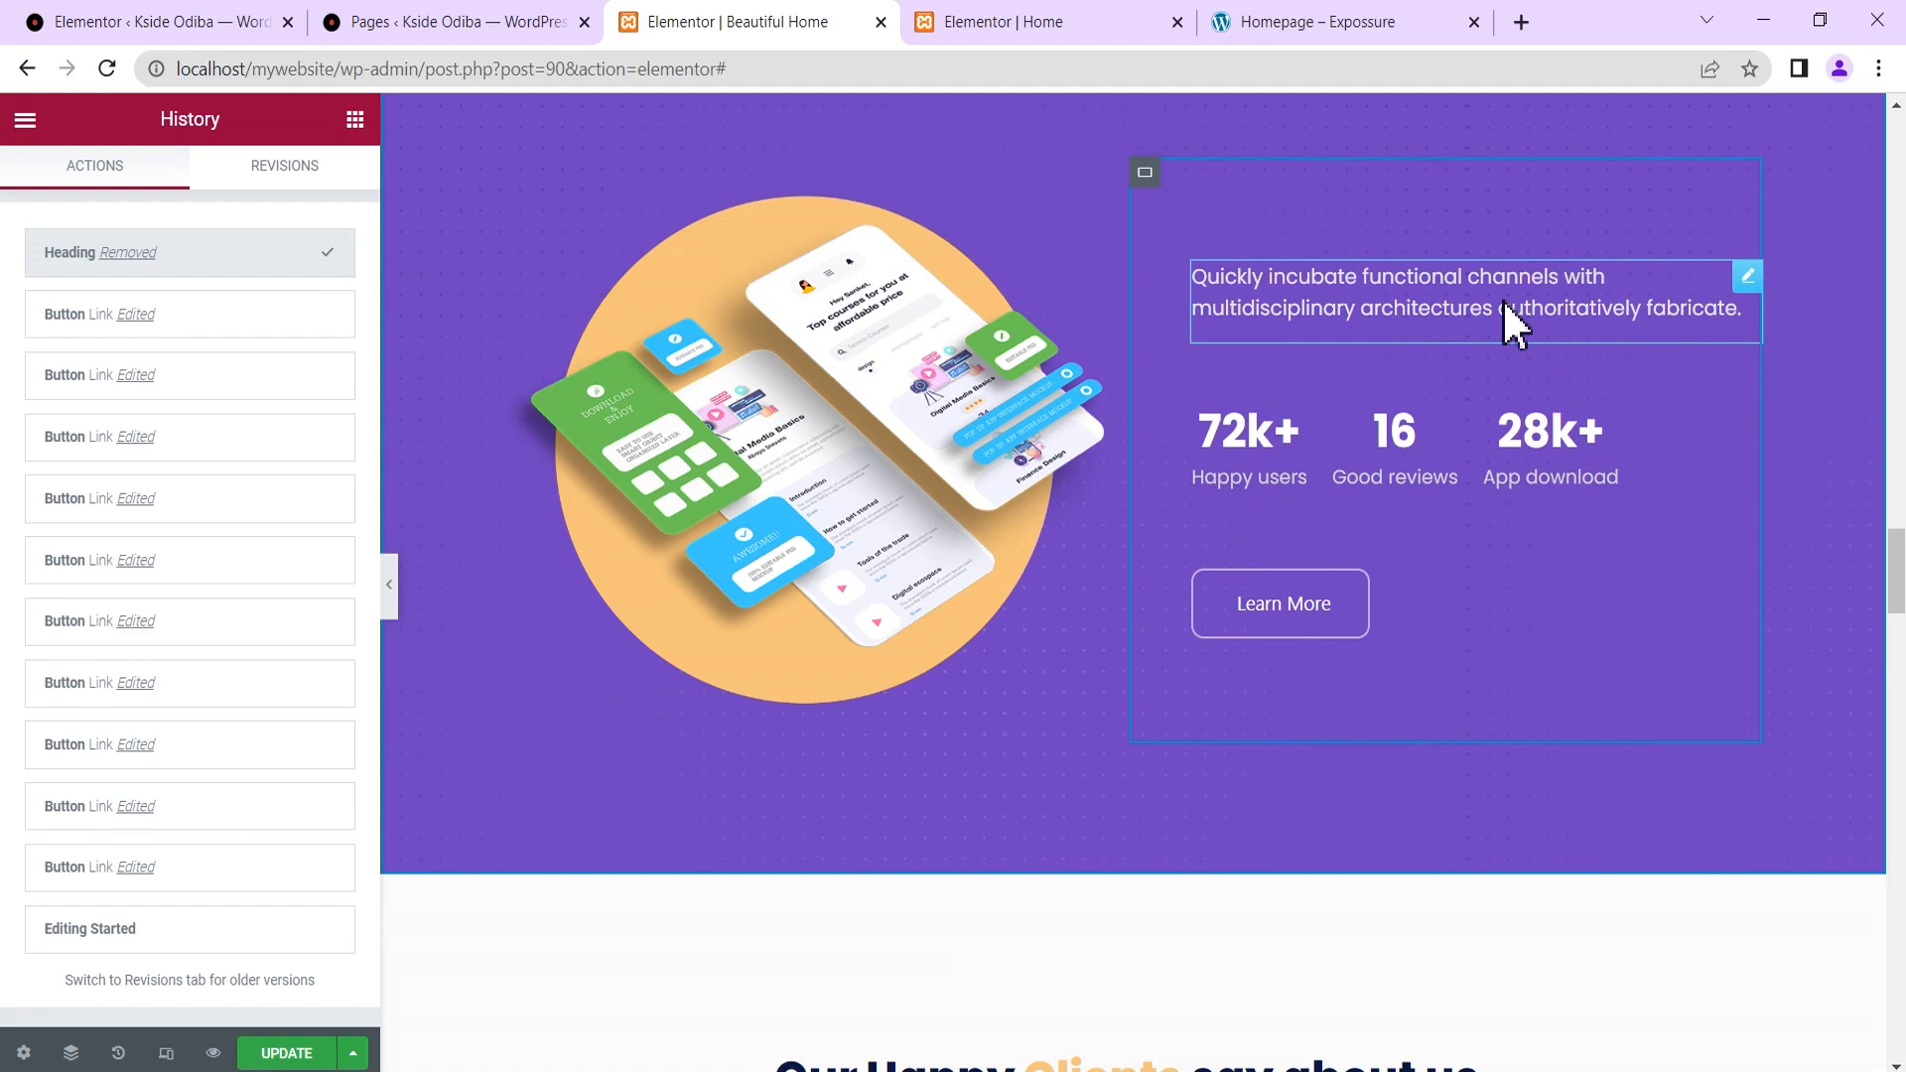
key(ctrl+z)
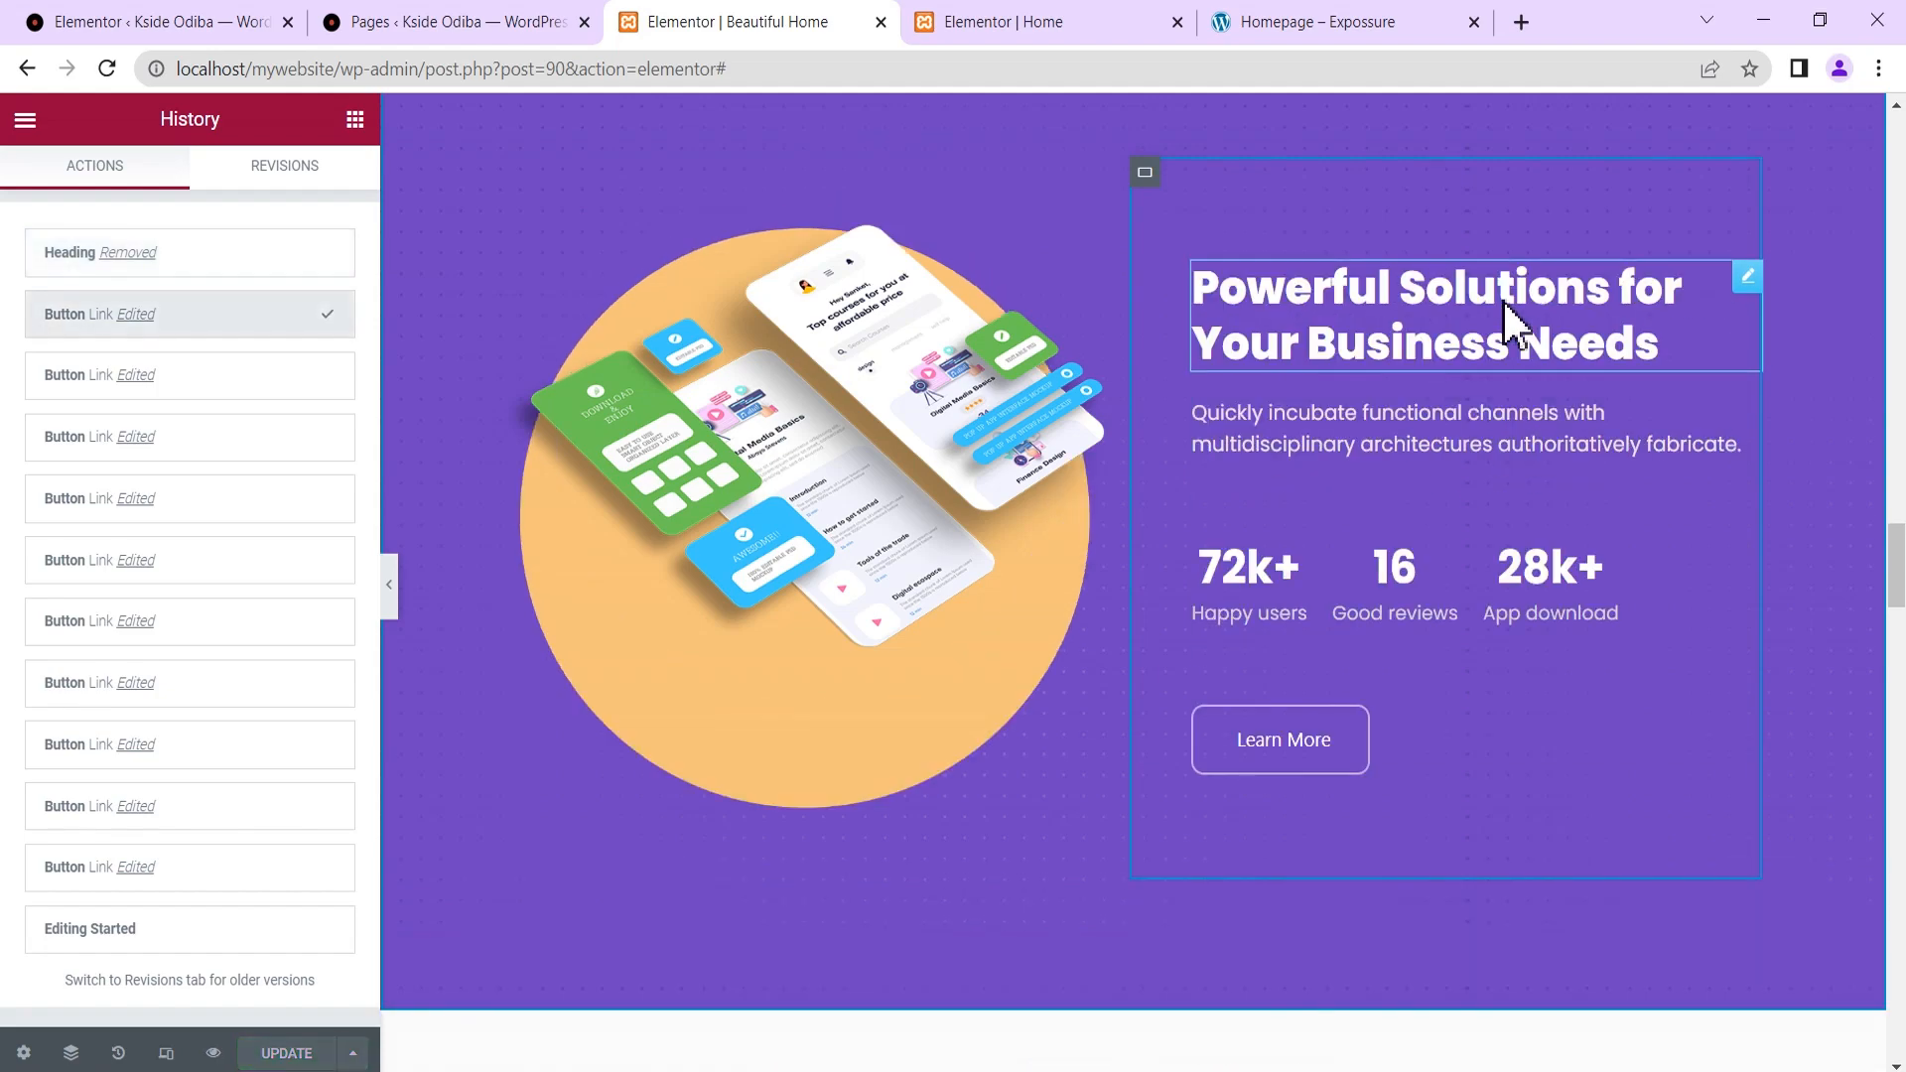
scroll(1503, 301, up, 15)
scroll(1485, 369, down, 3)
scroll(1480, 354, down, 15)
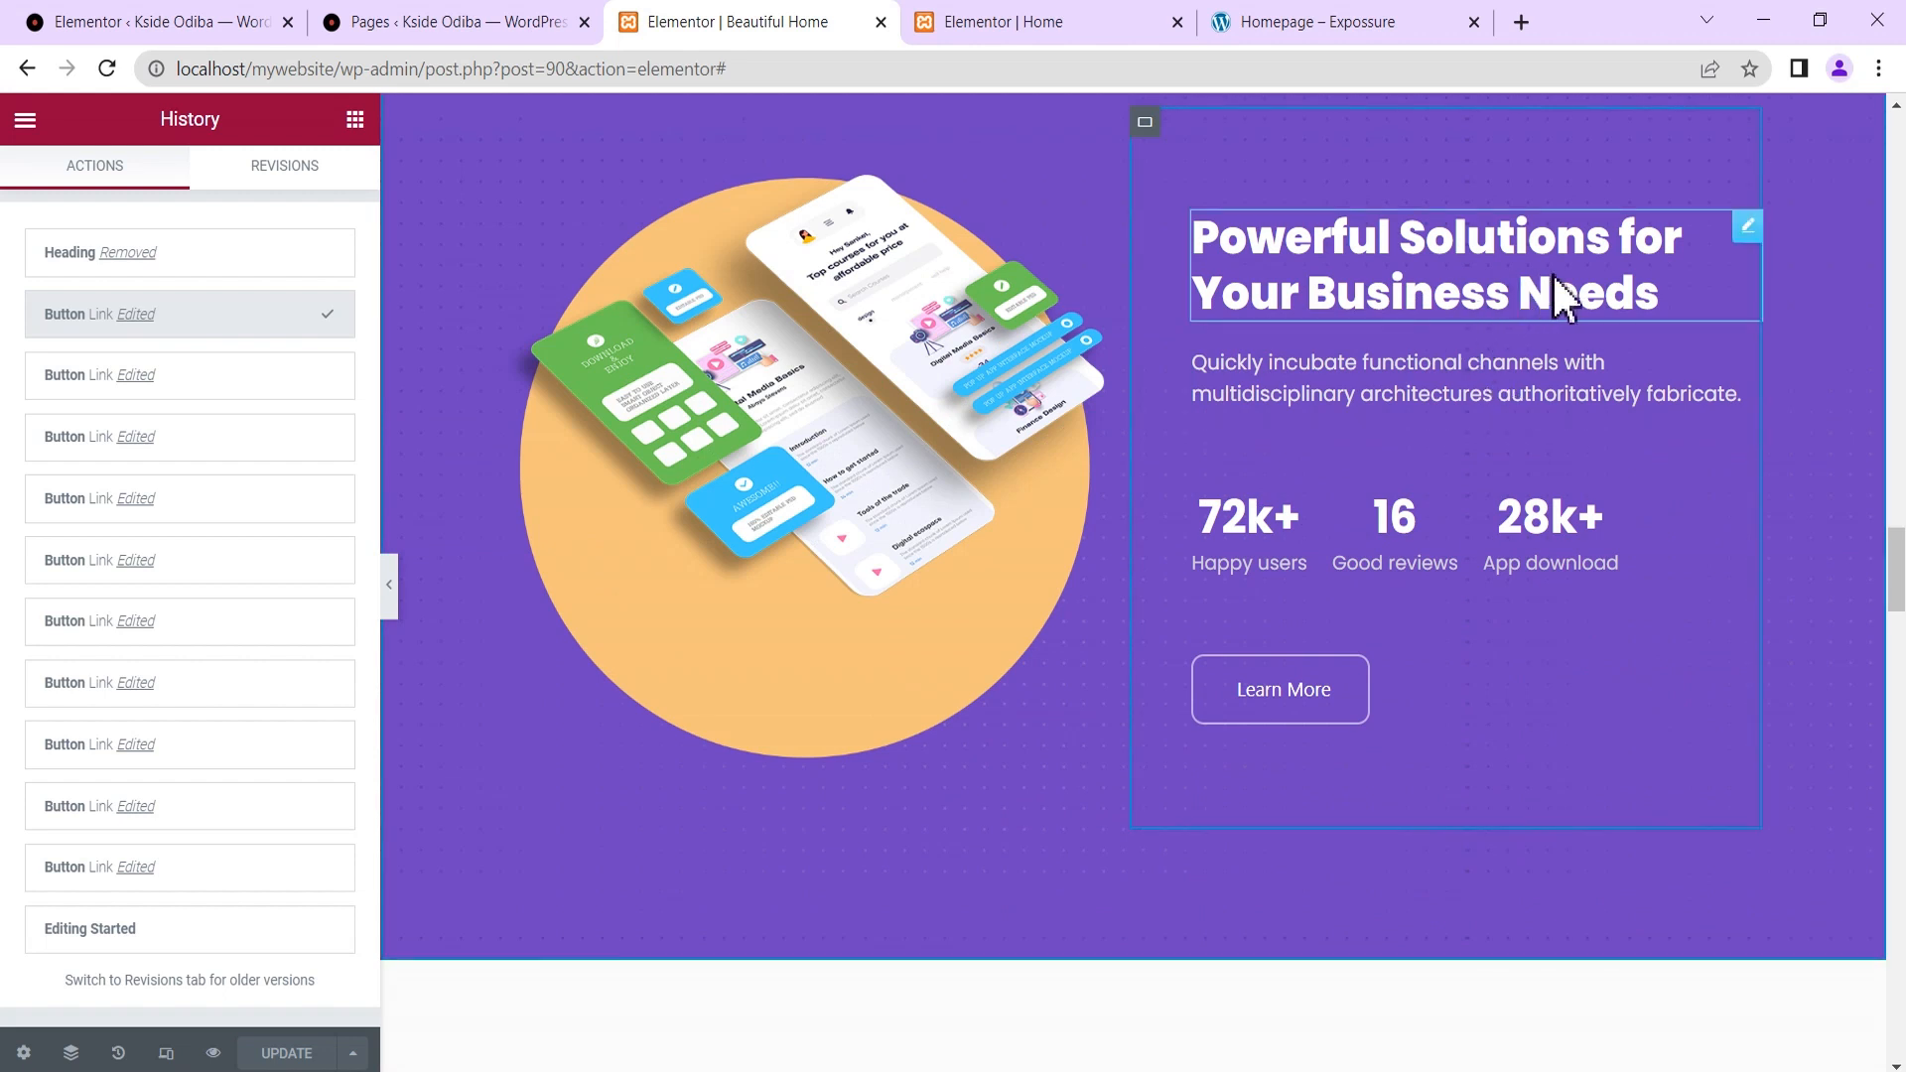
Look through the page's saved revisions down to the oldest one and select revision #827 from Feb 23.
click(269, 179)
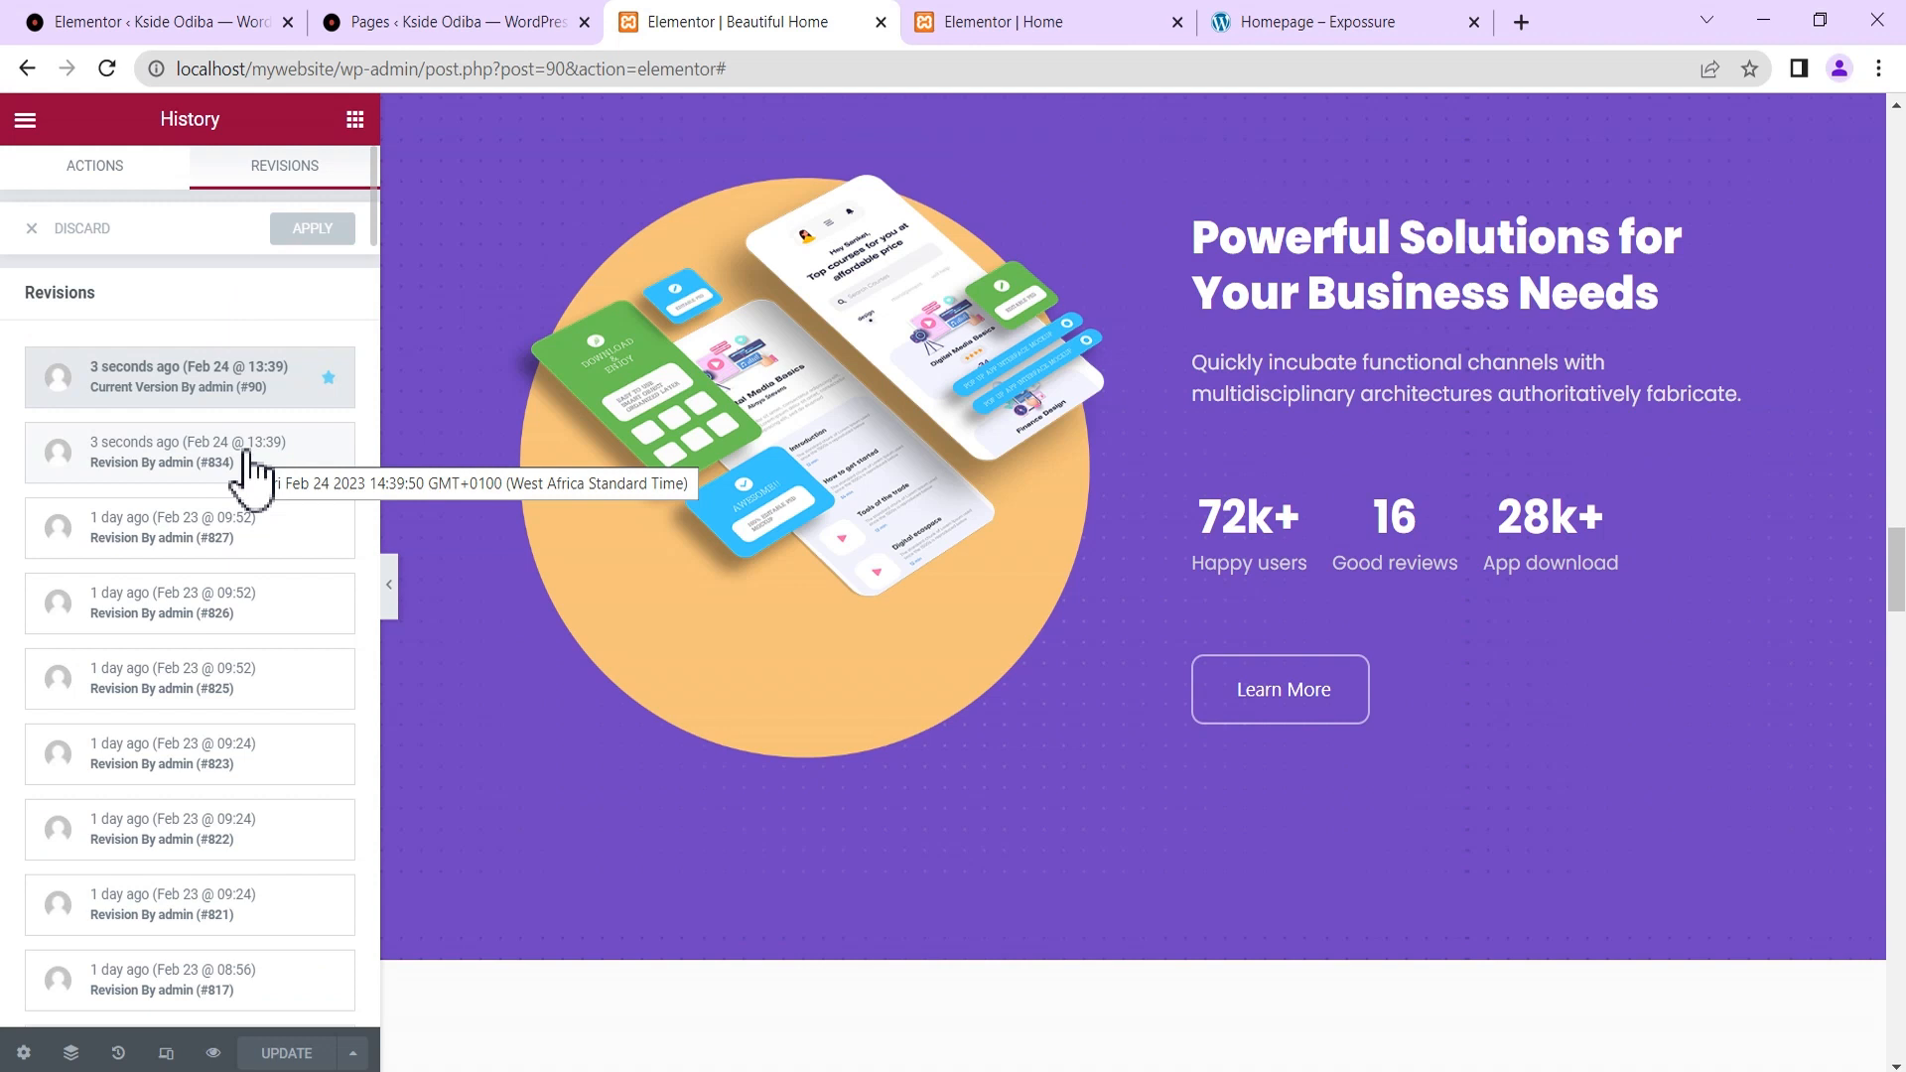
scroll(223, 566, down, 3)
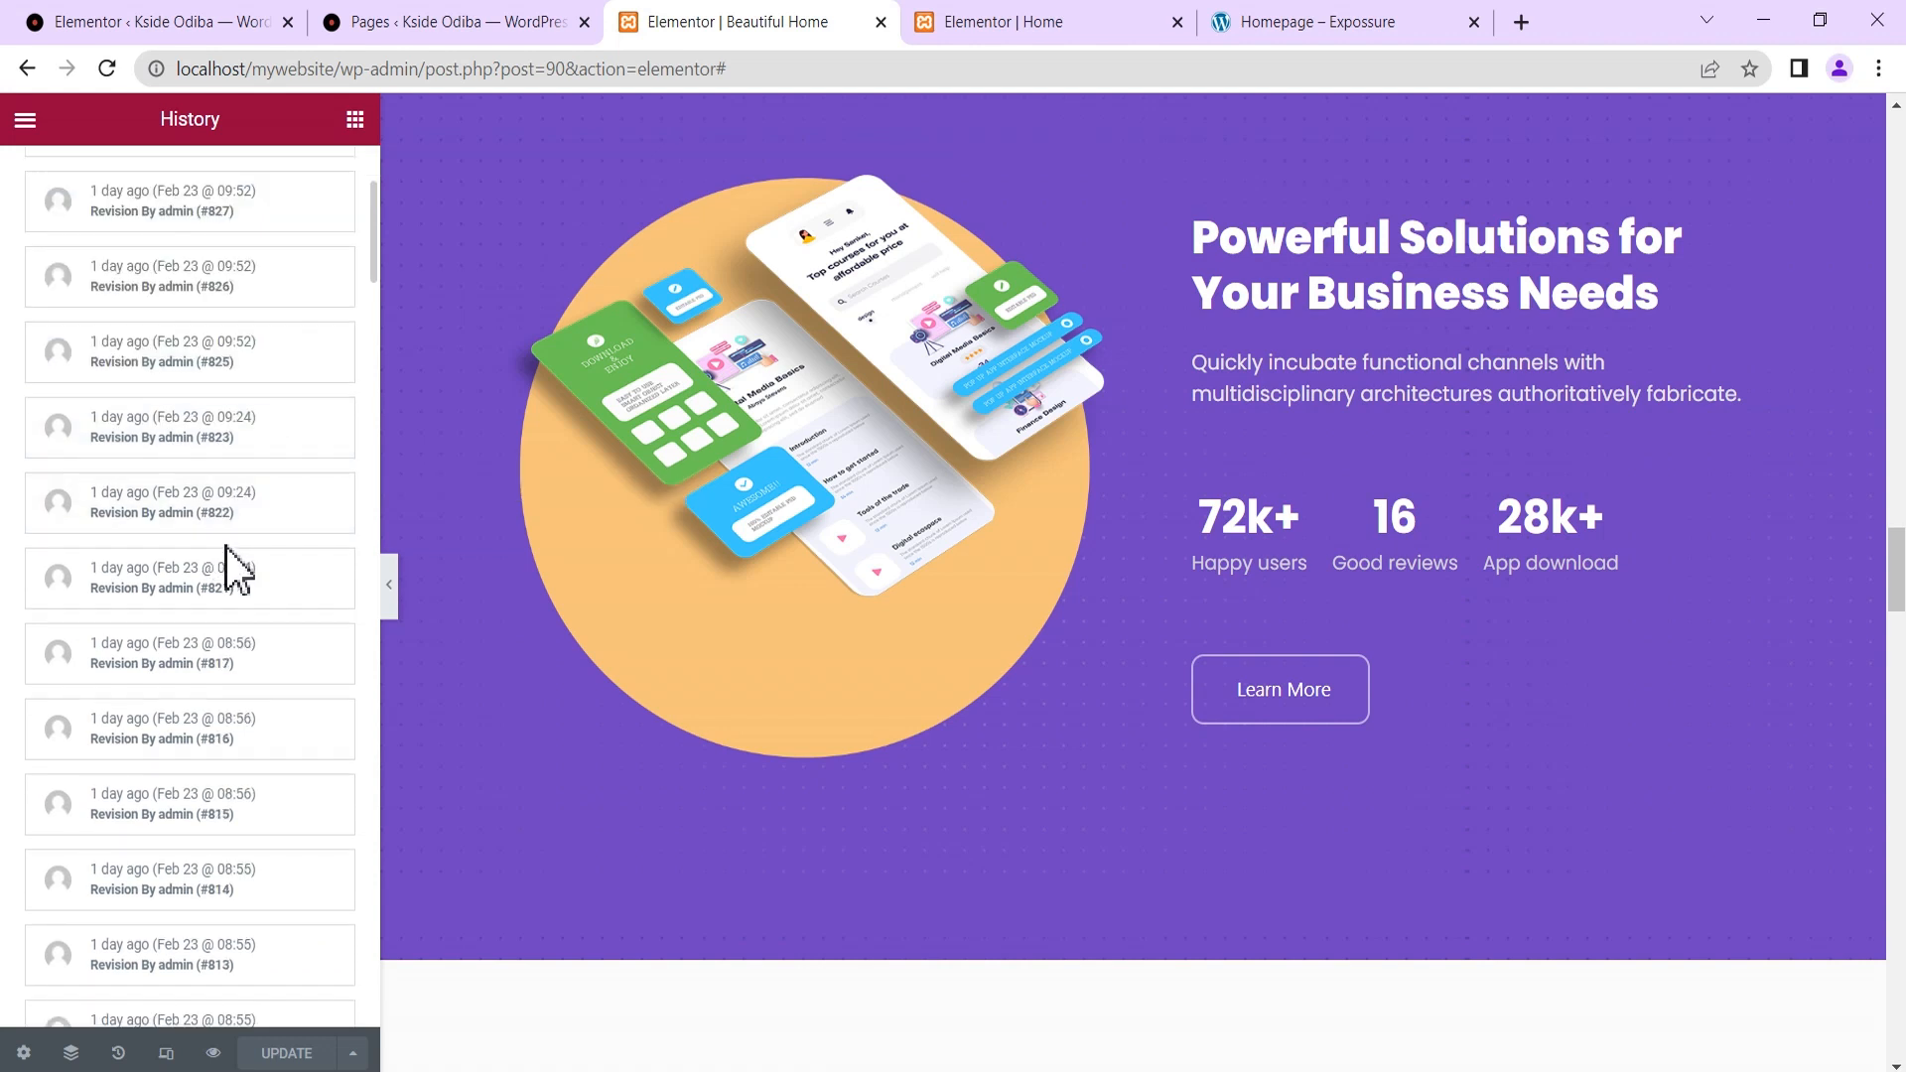
scroll(223, 571, down, 15)
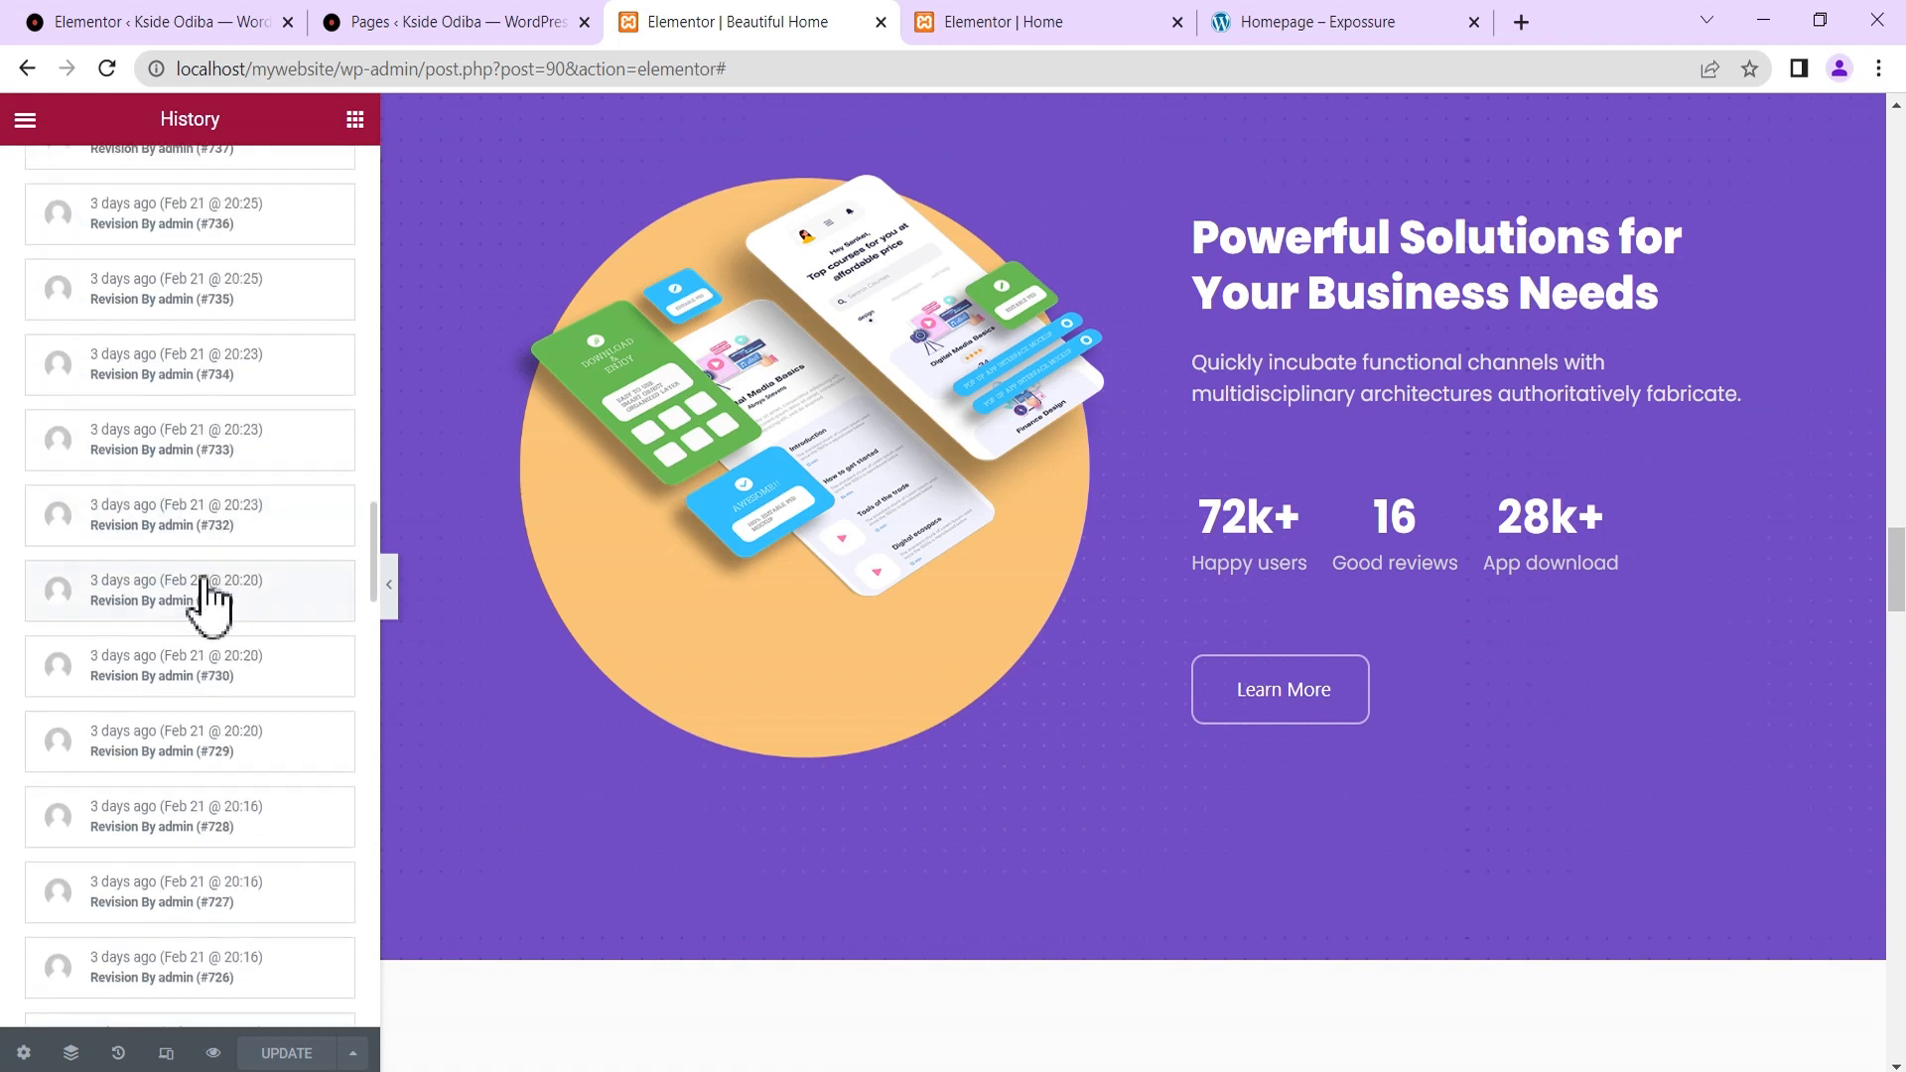
scroll(204, 595, down, 15)
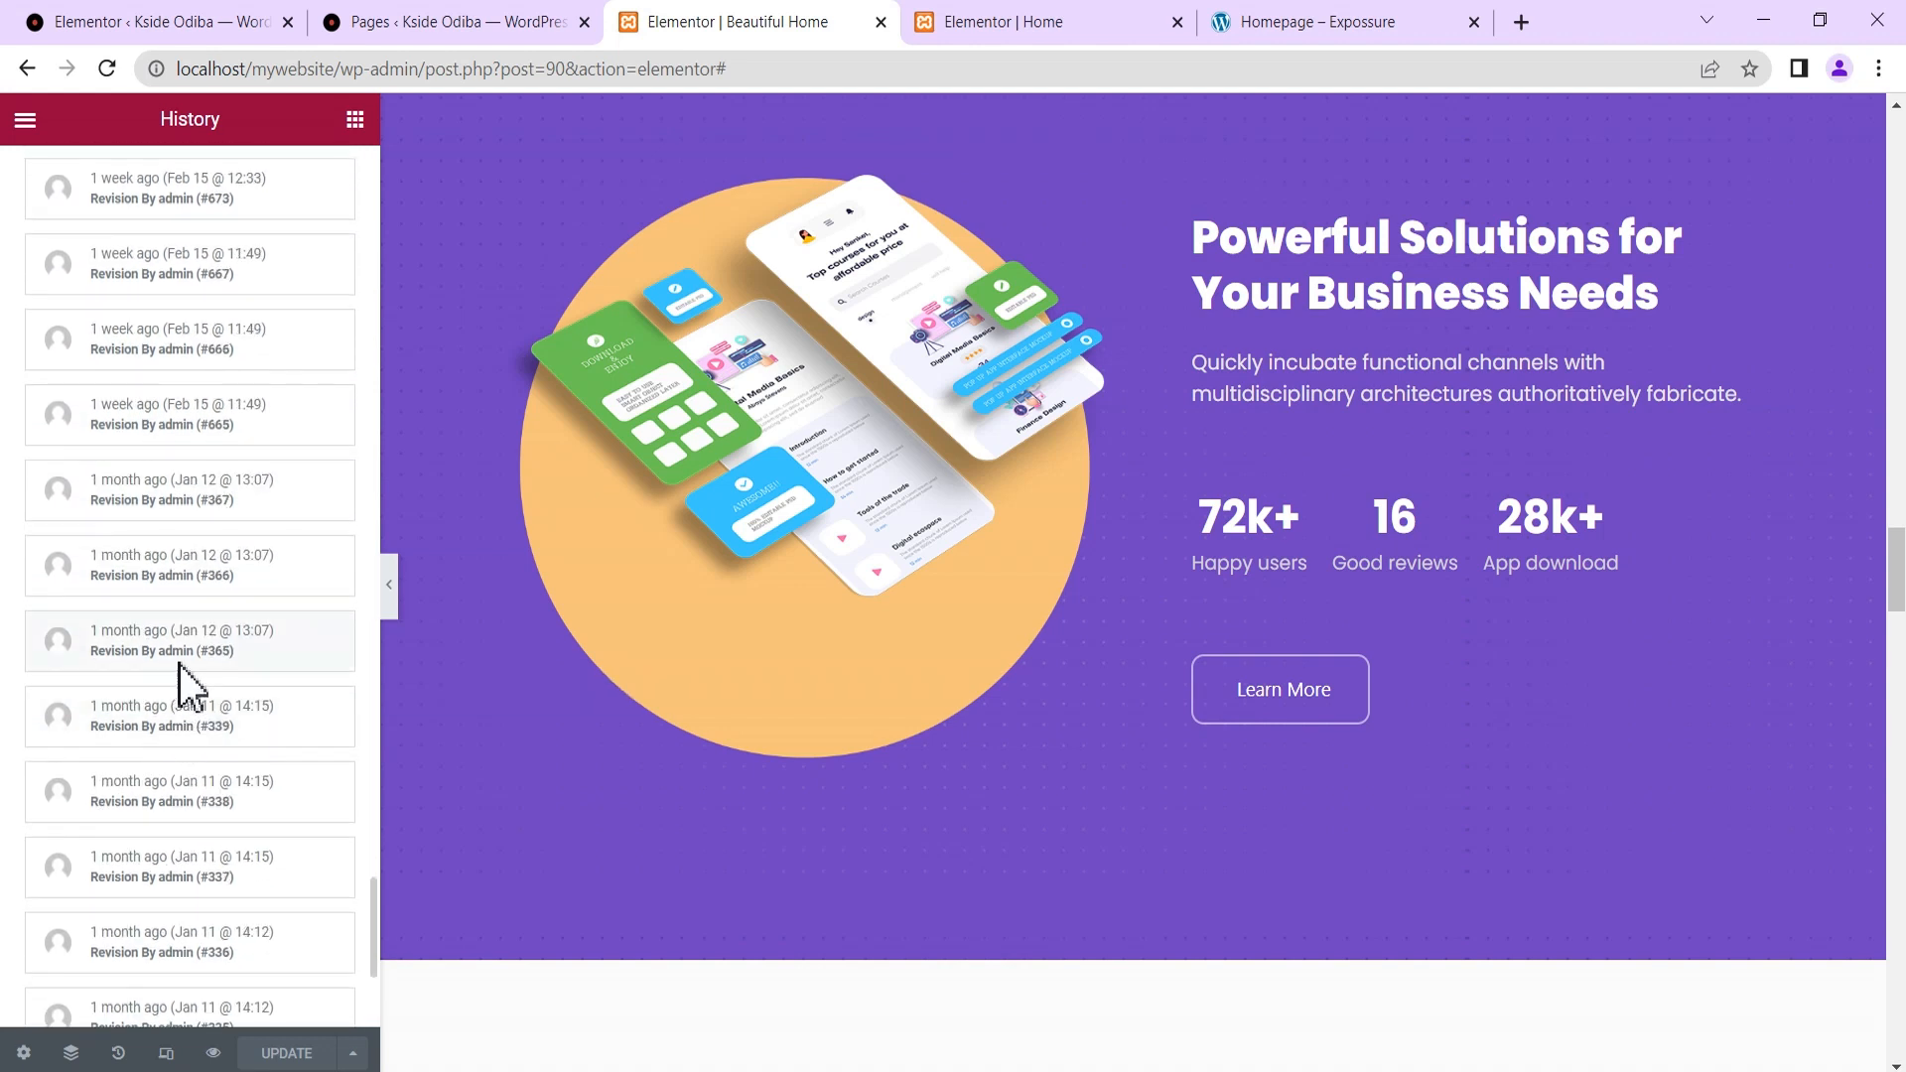
scroll(201, 809, down, 4)
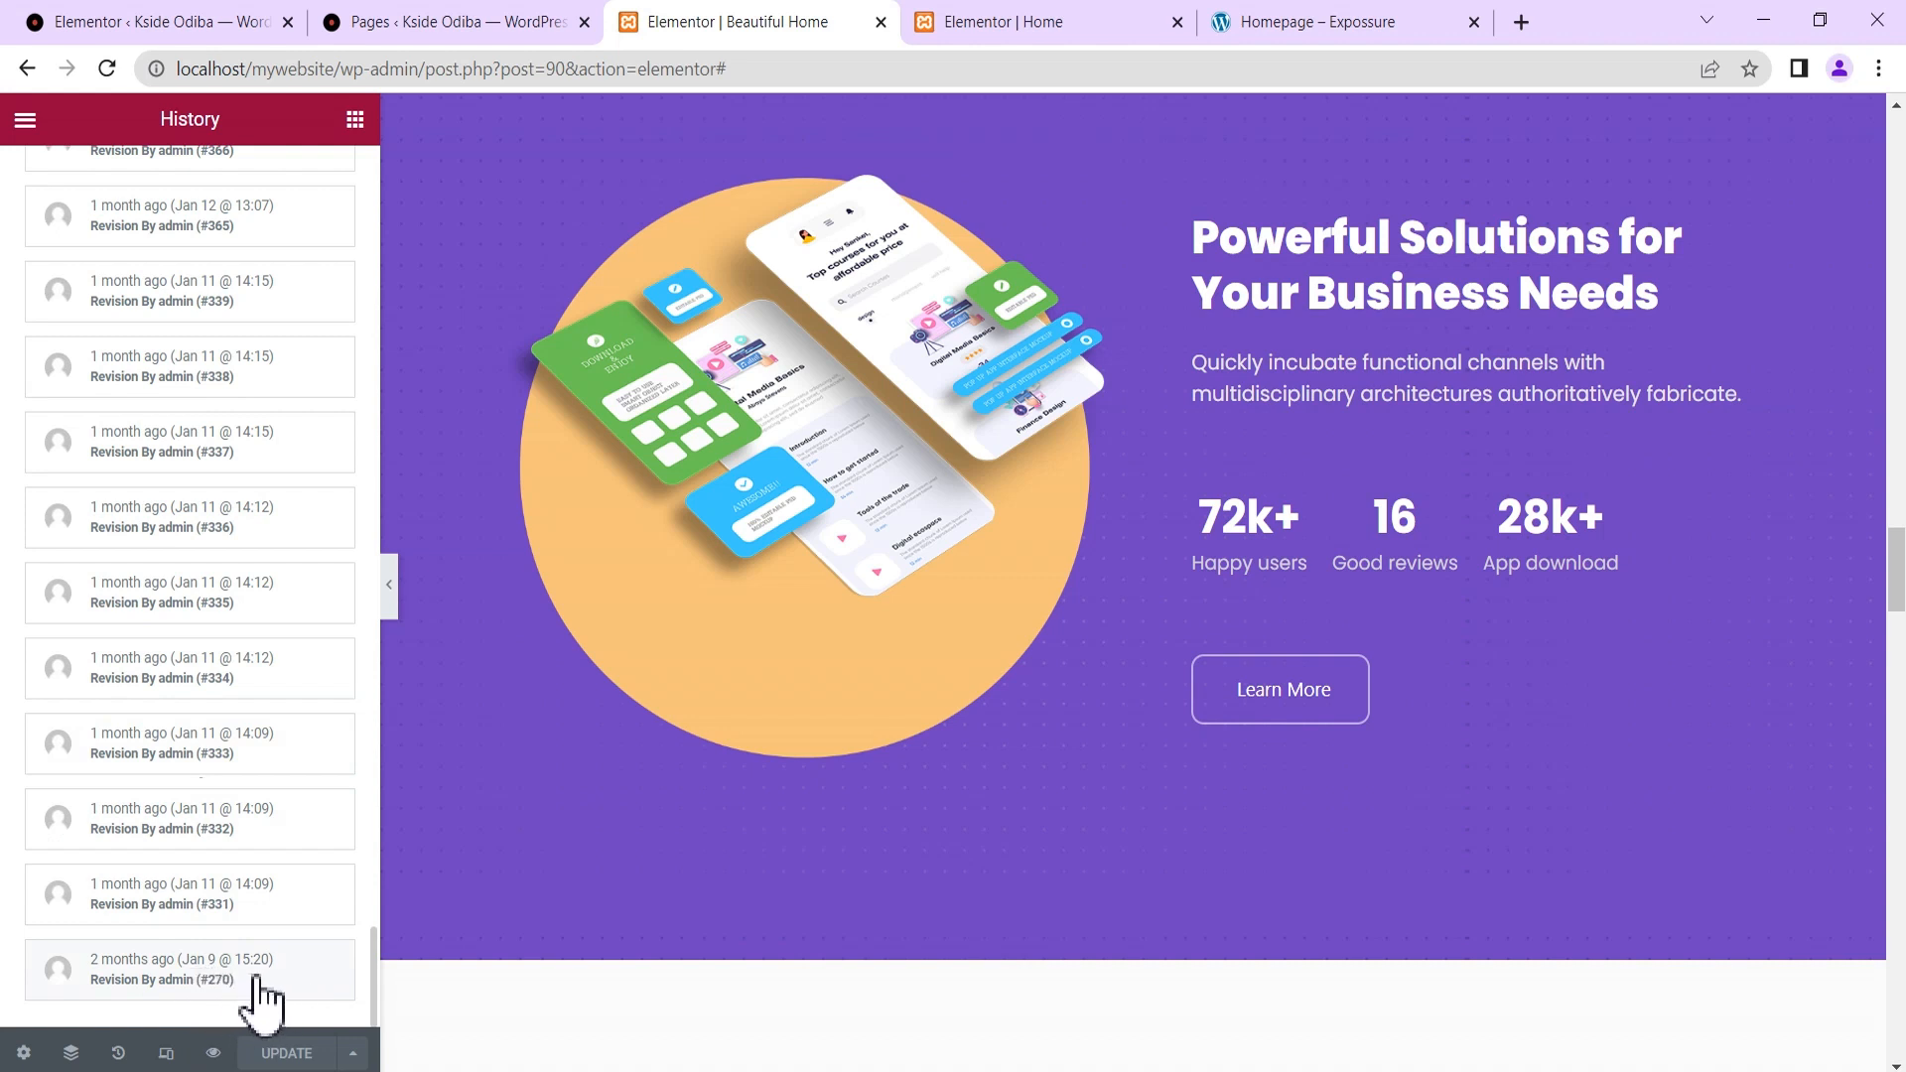
scroll(260, 993, up, 20)
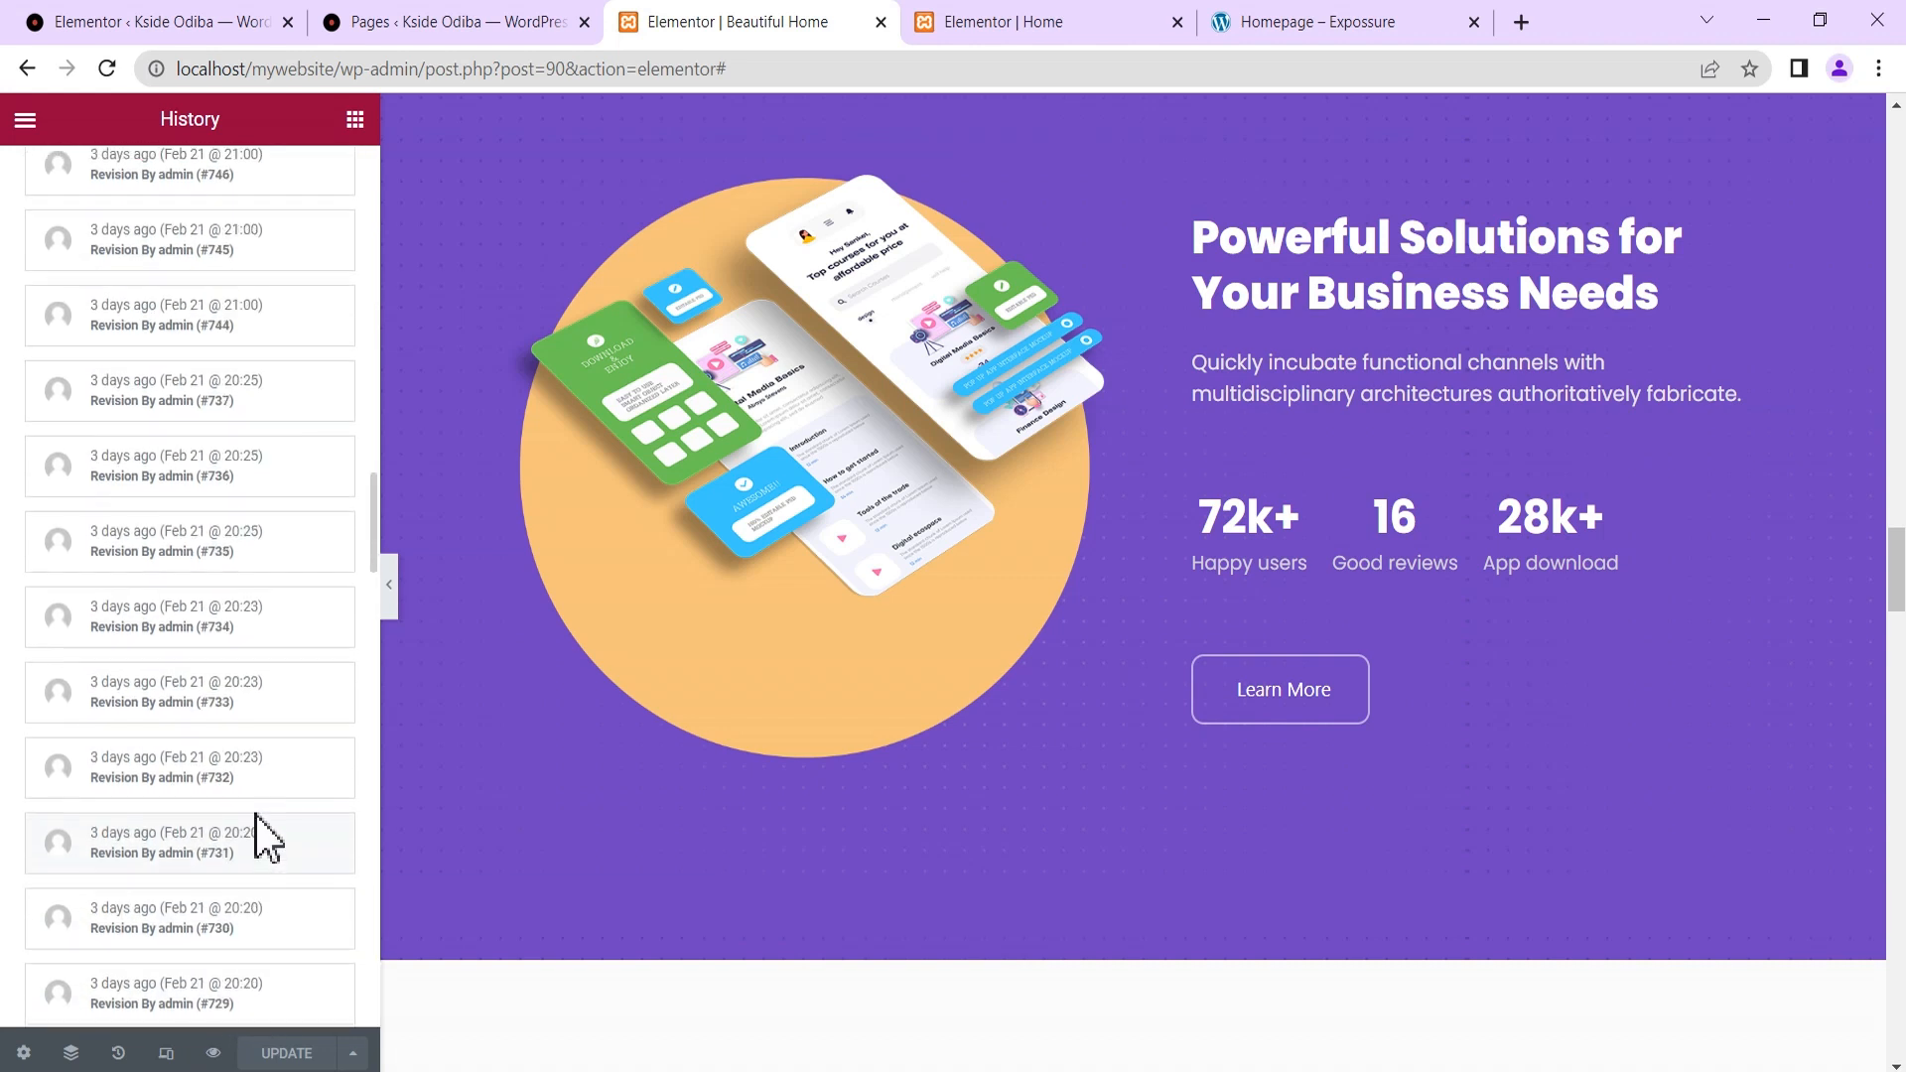
scroll(261, 839, up, 6)
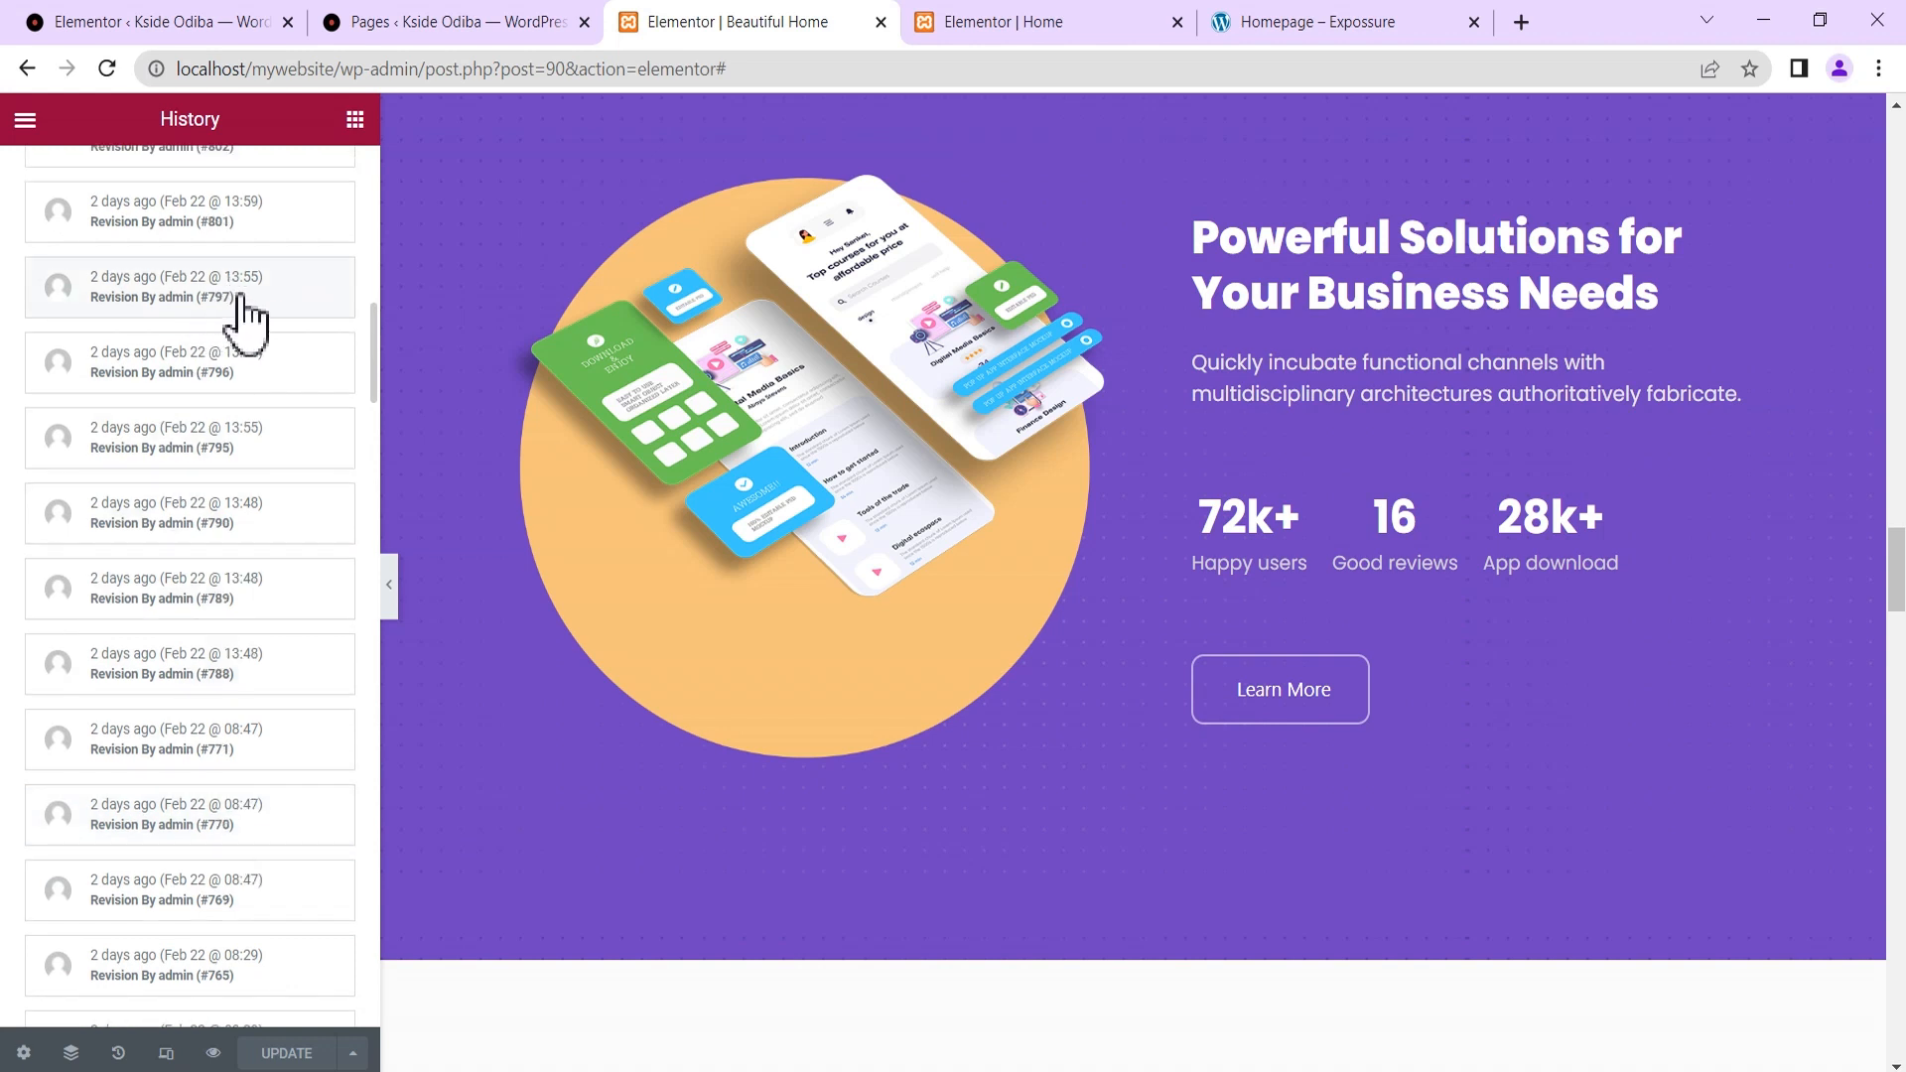
scroll(243, 312, up, 10)
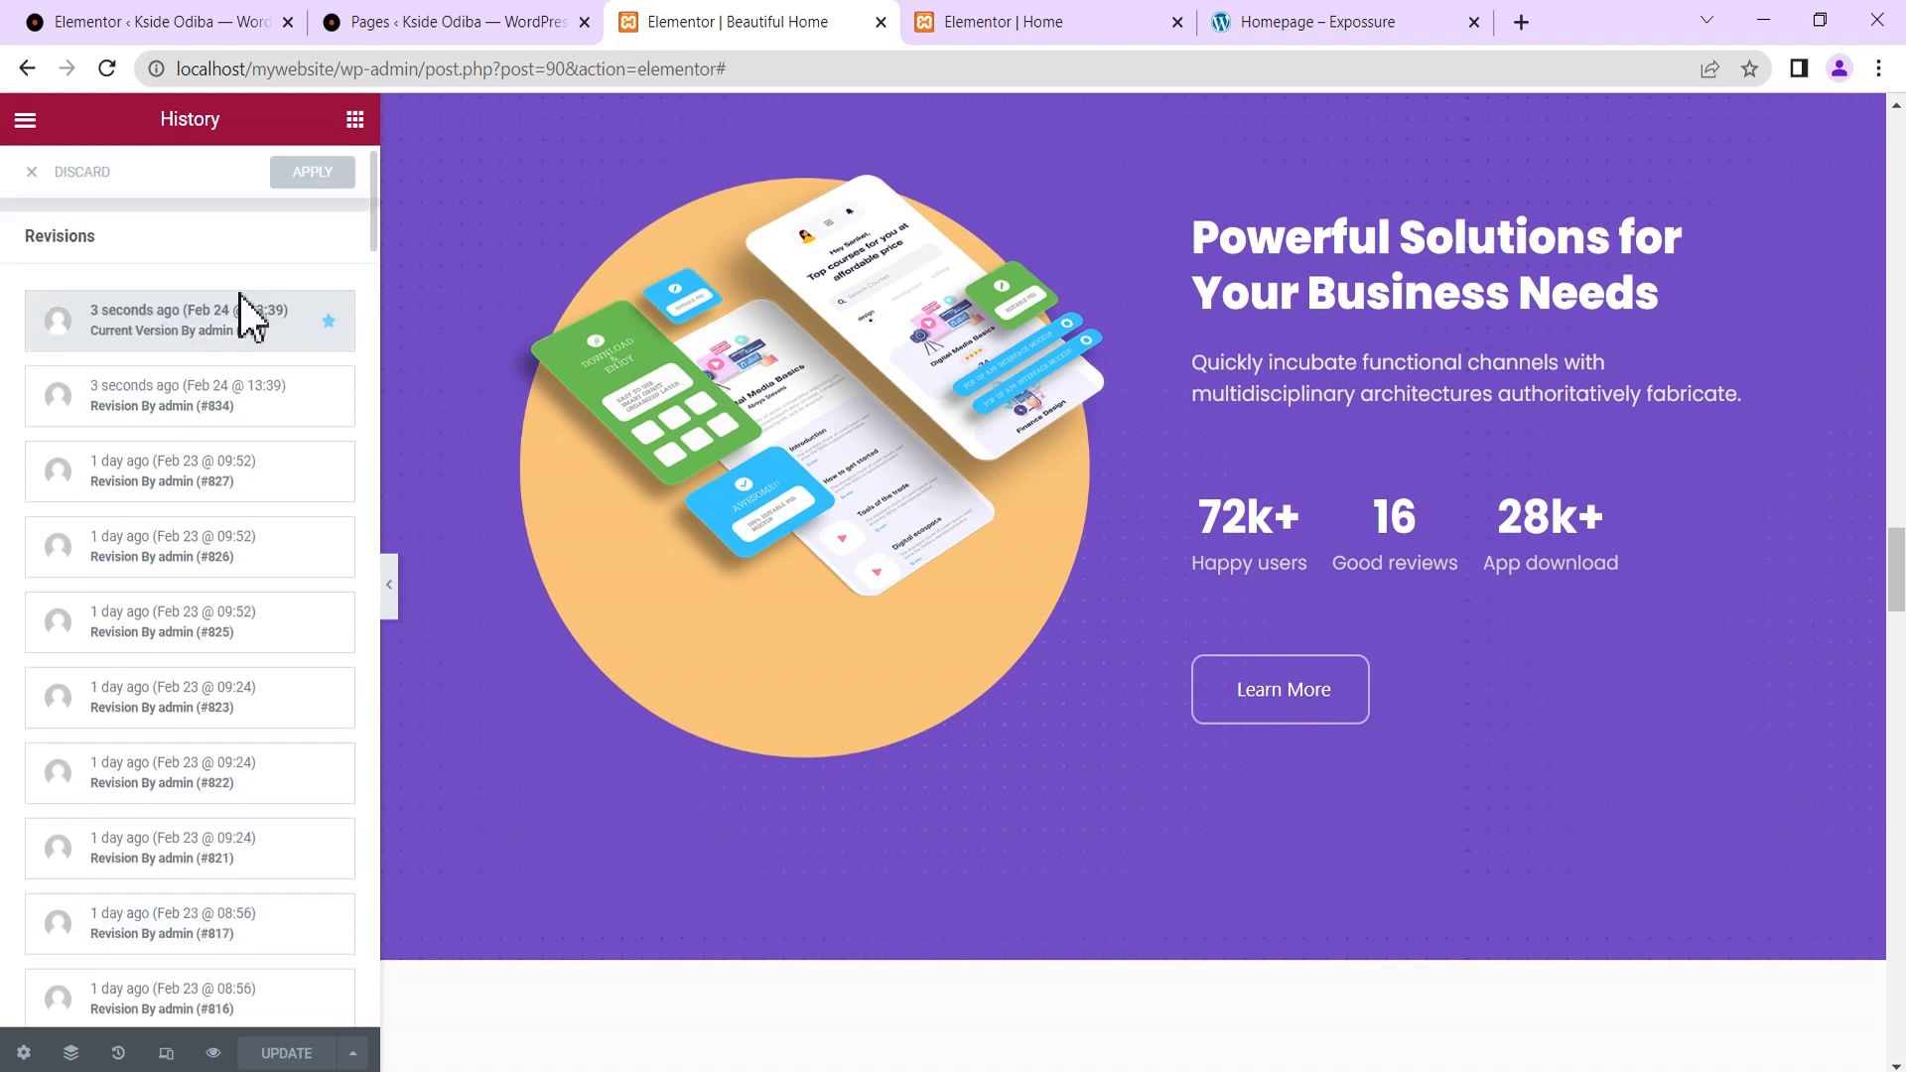
scroll(203, 516, down, 2)
scroll(199, 417, up, 2)
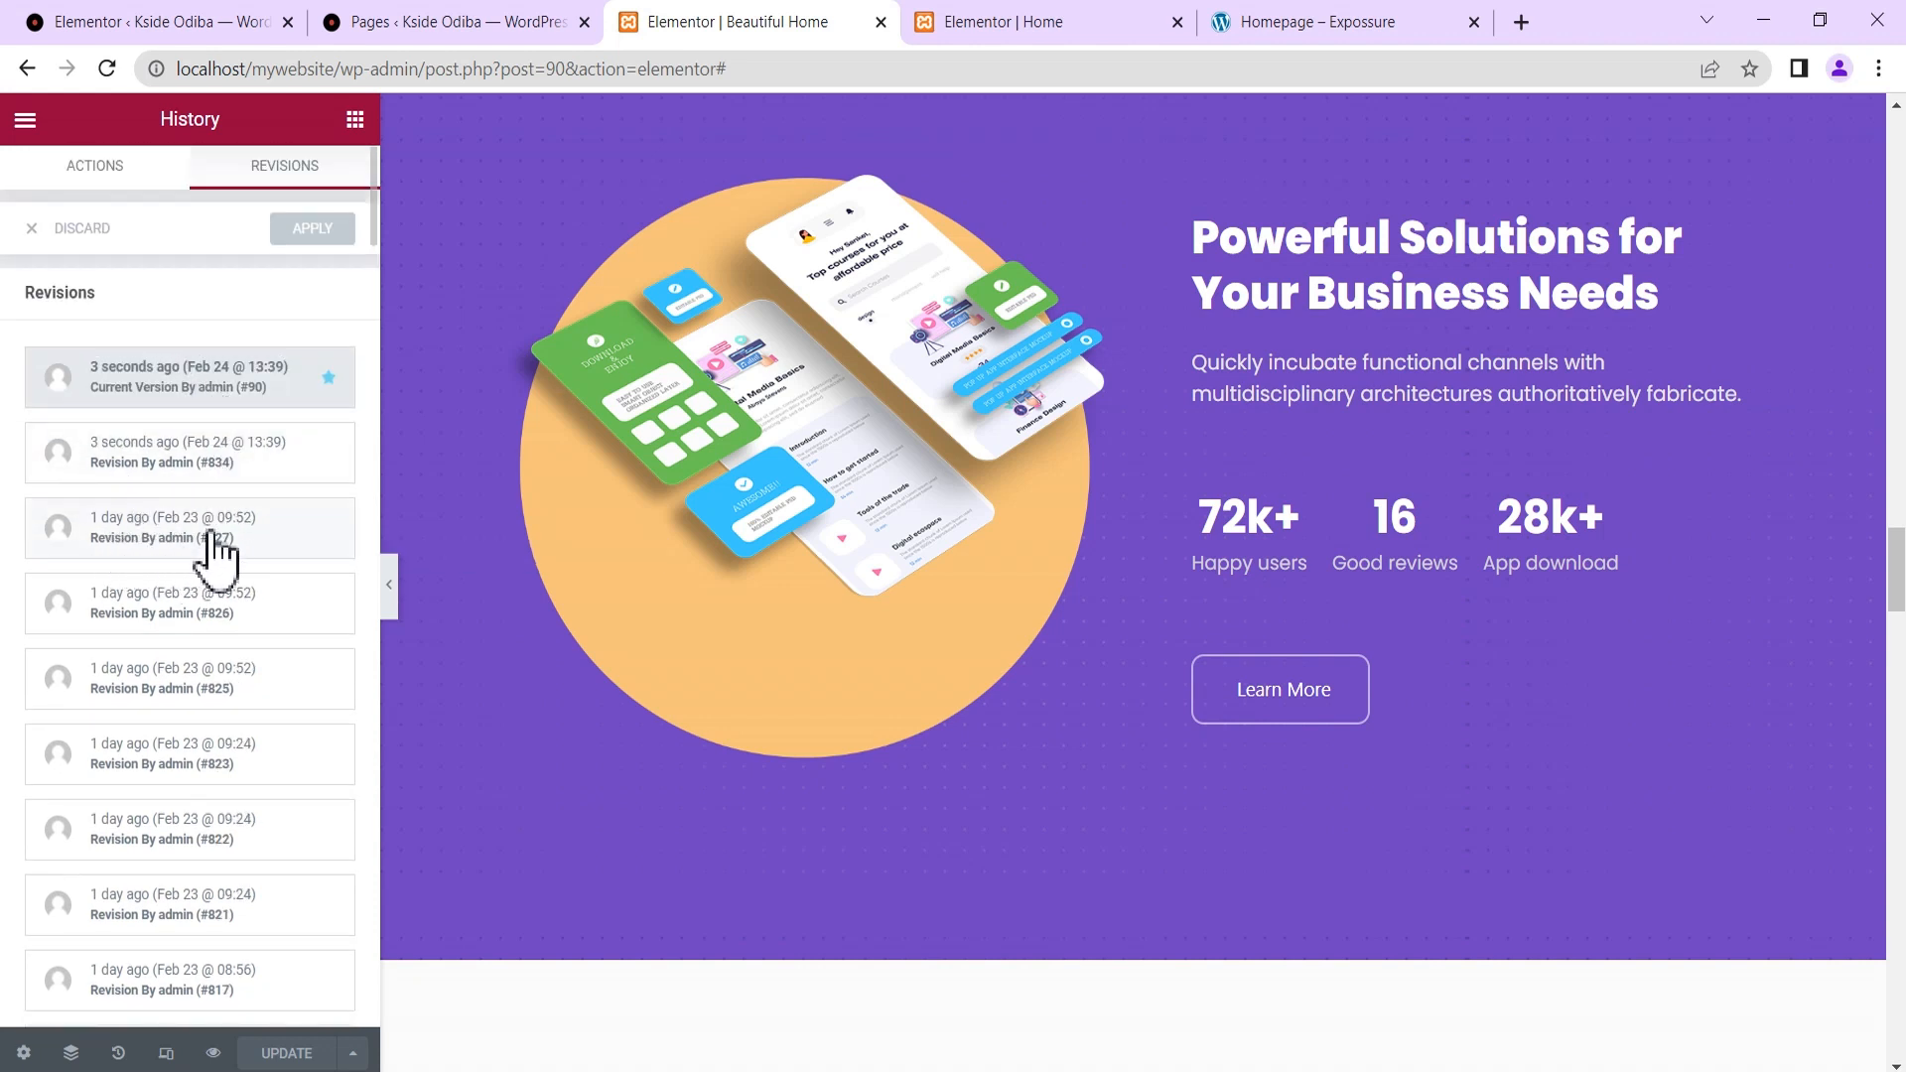
click(277, 533)
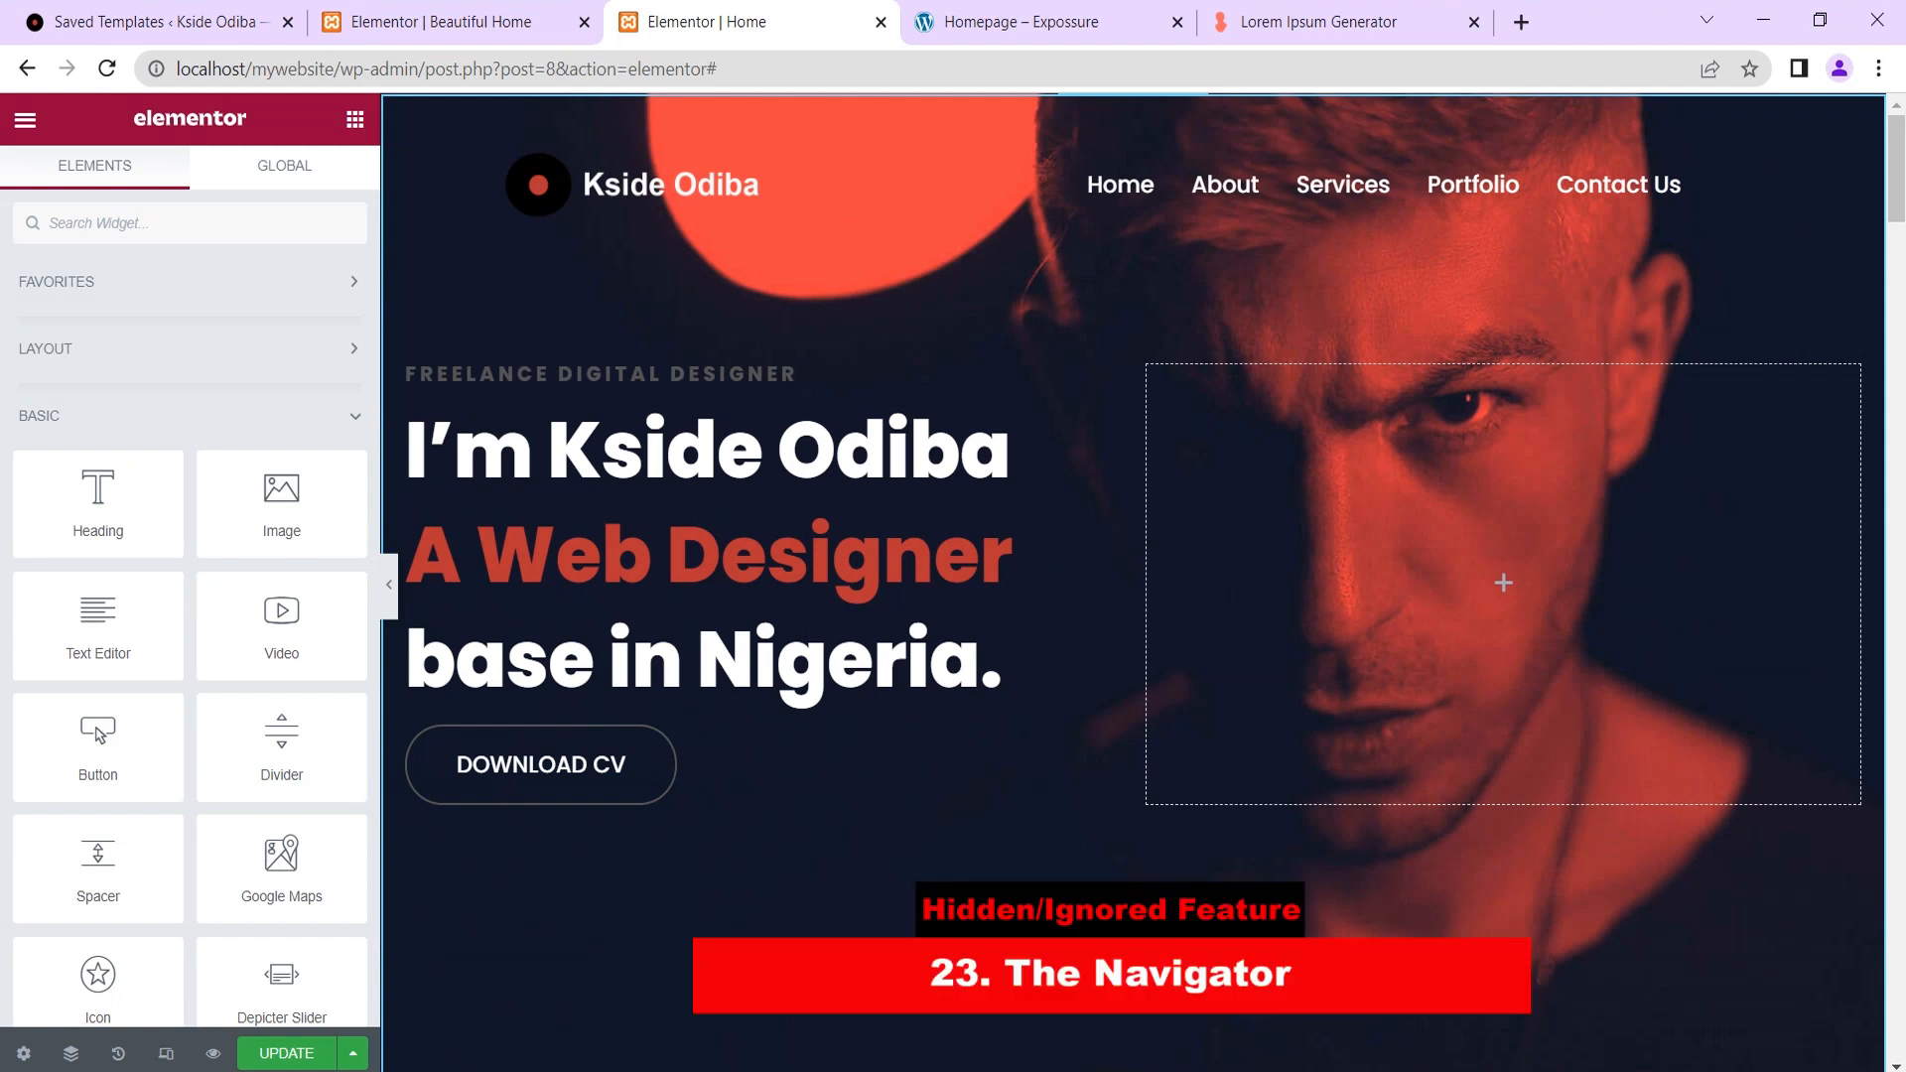
Open the Navigator on the Home page, hide the hero Section and show it again.
click(71, 1054)
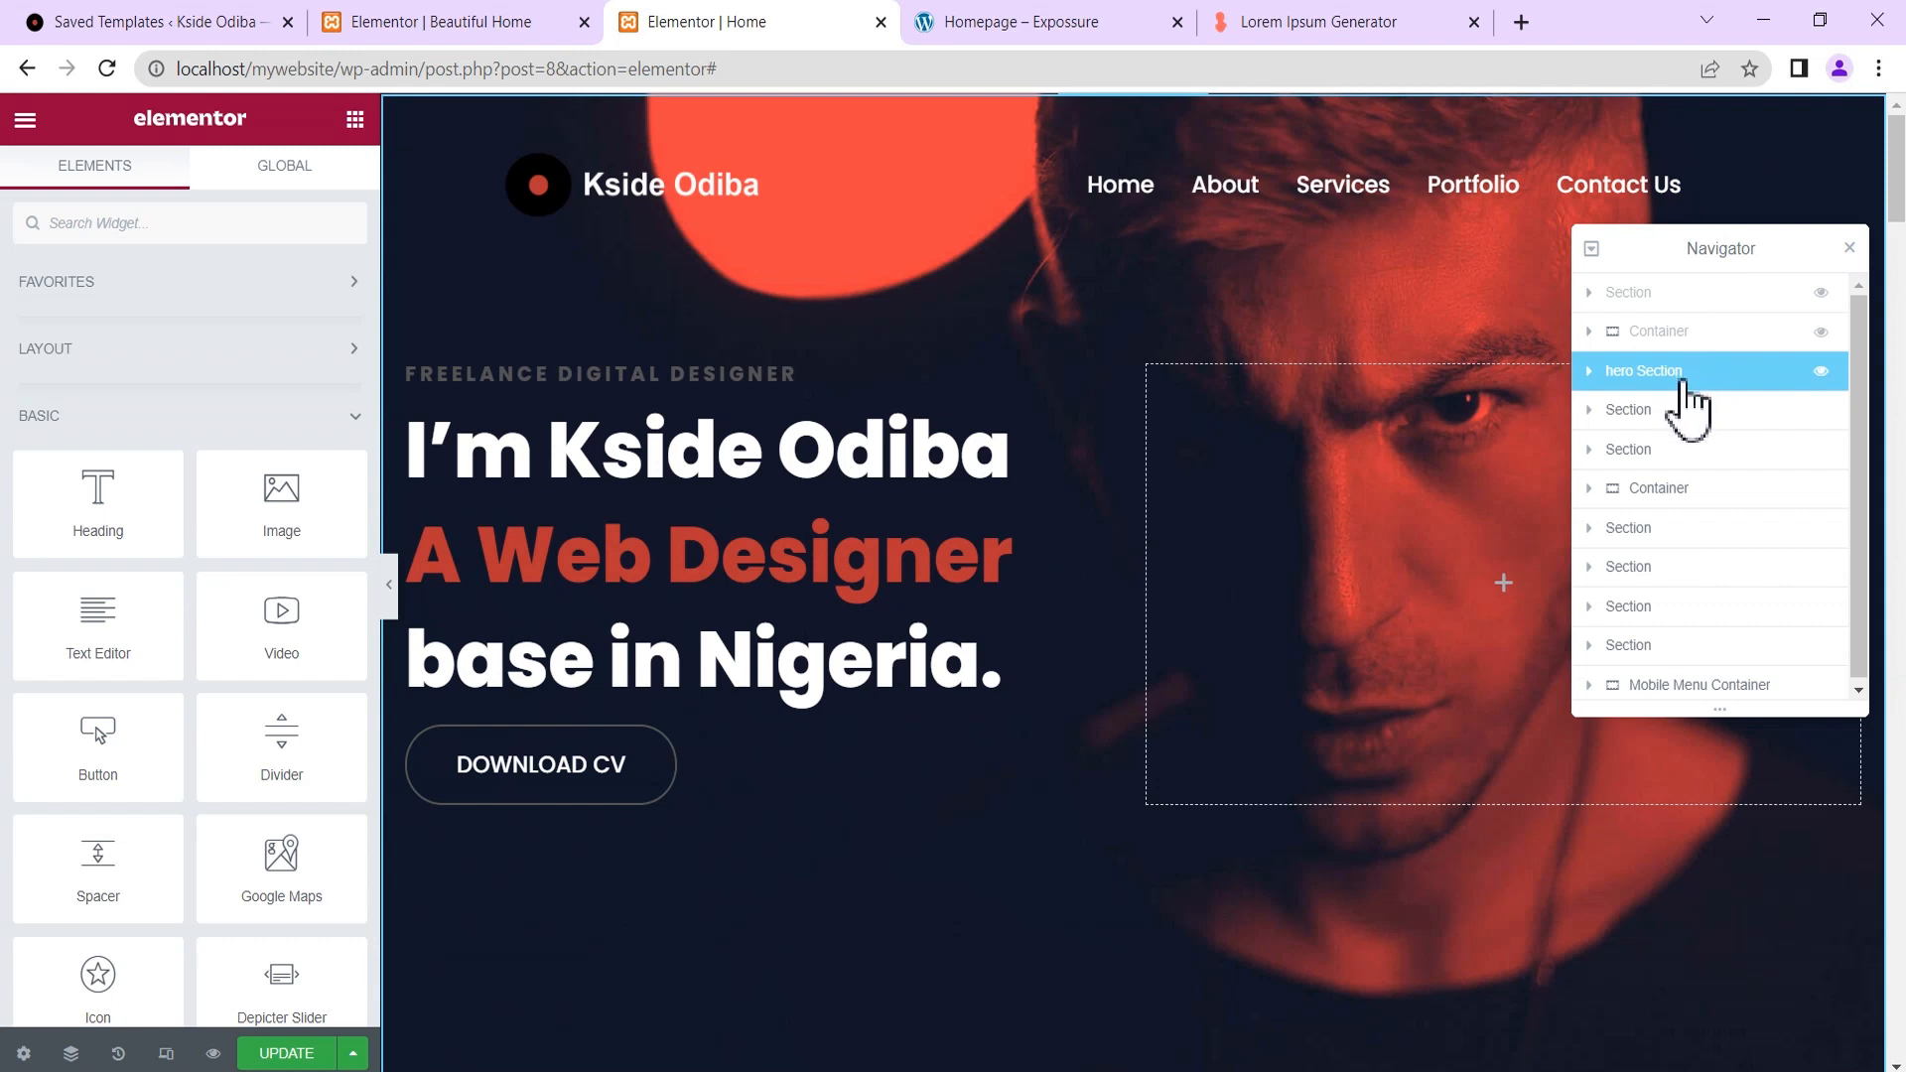
click(1822, 373)
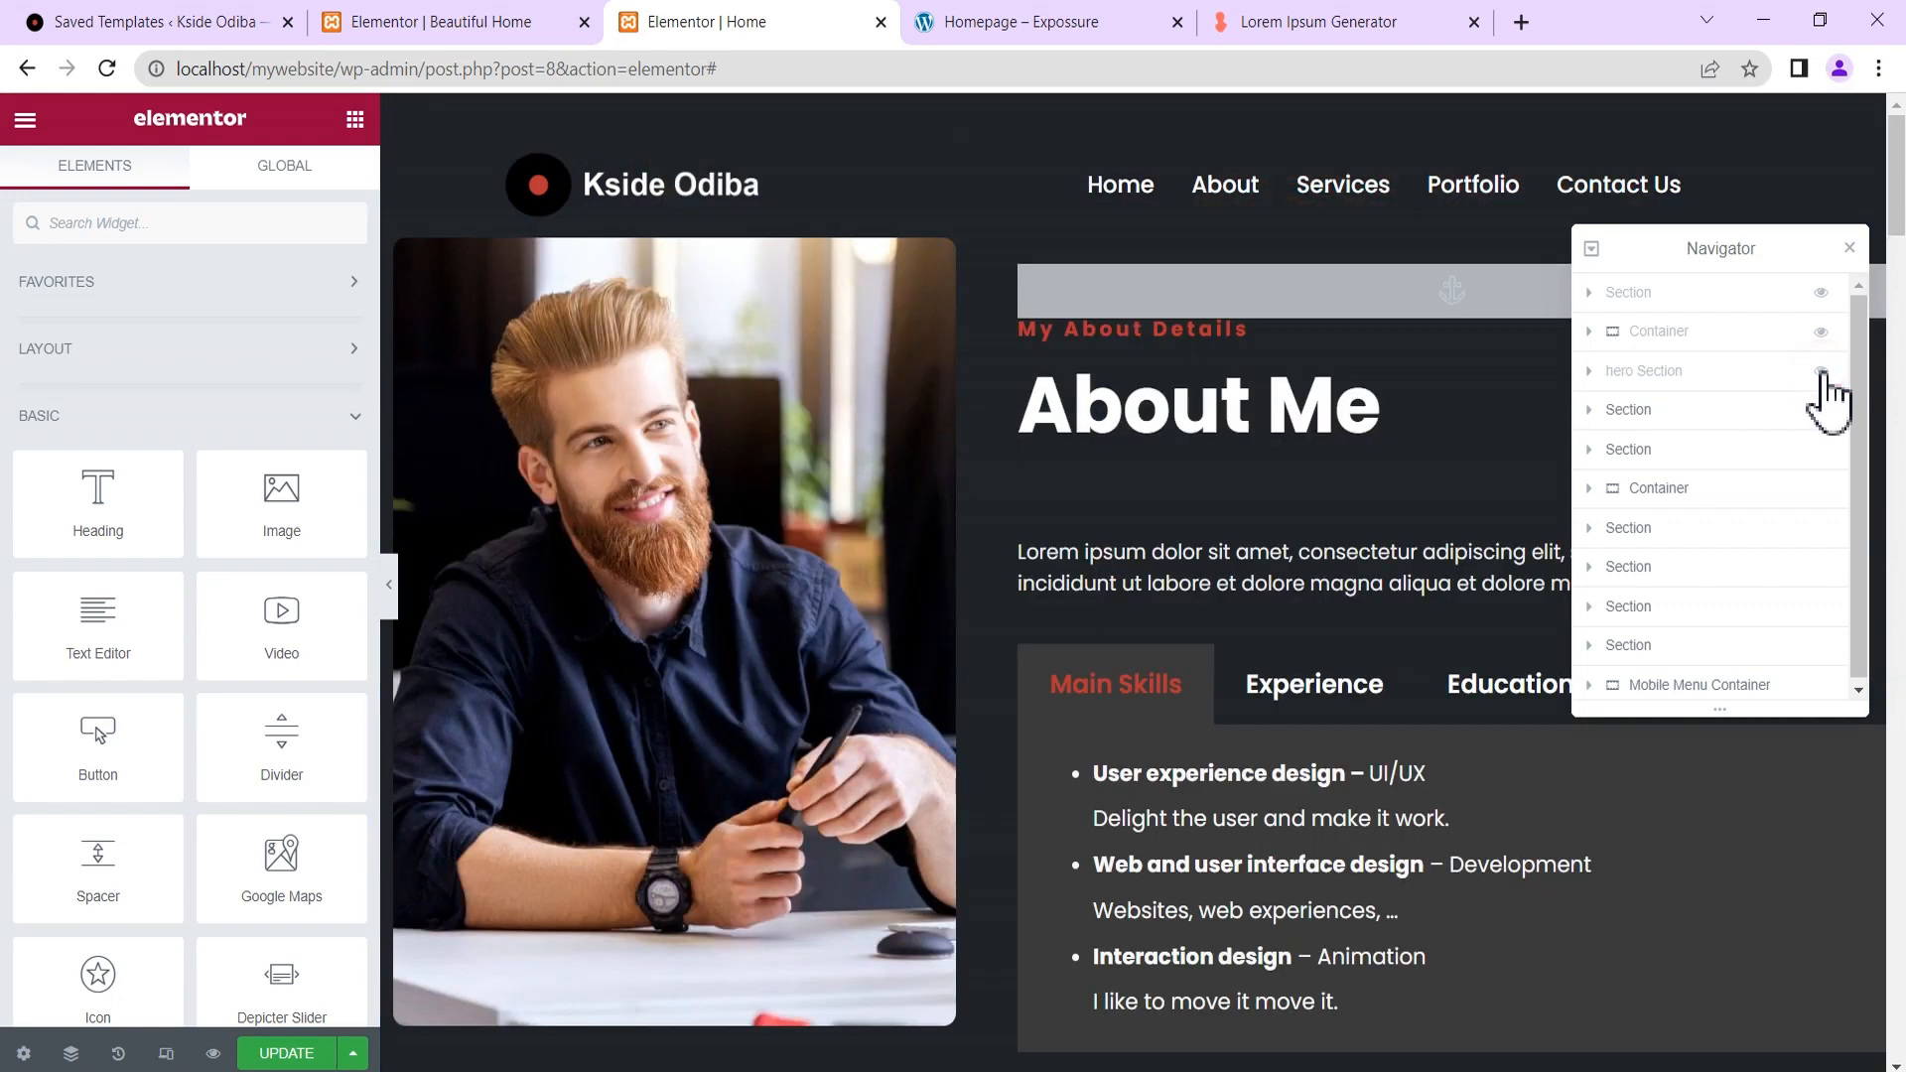
click(1822, 372)
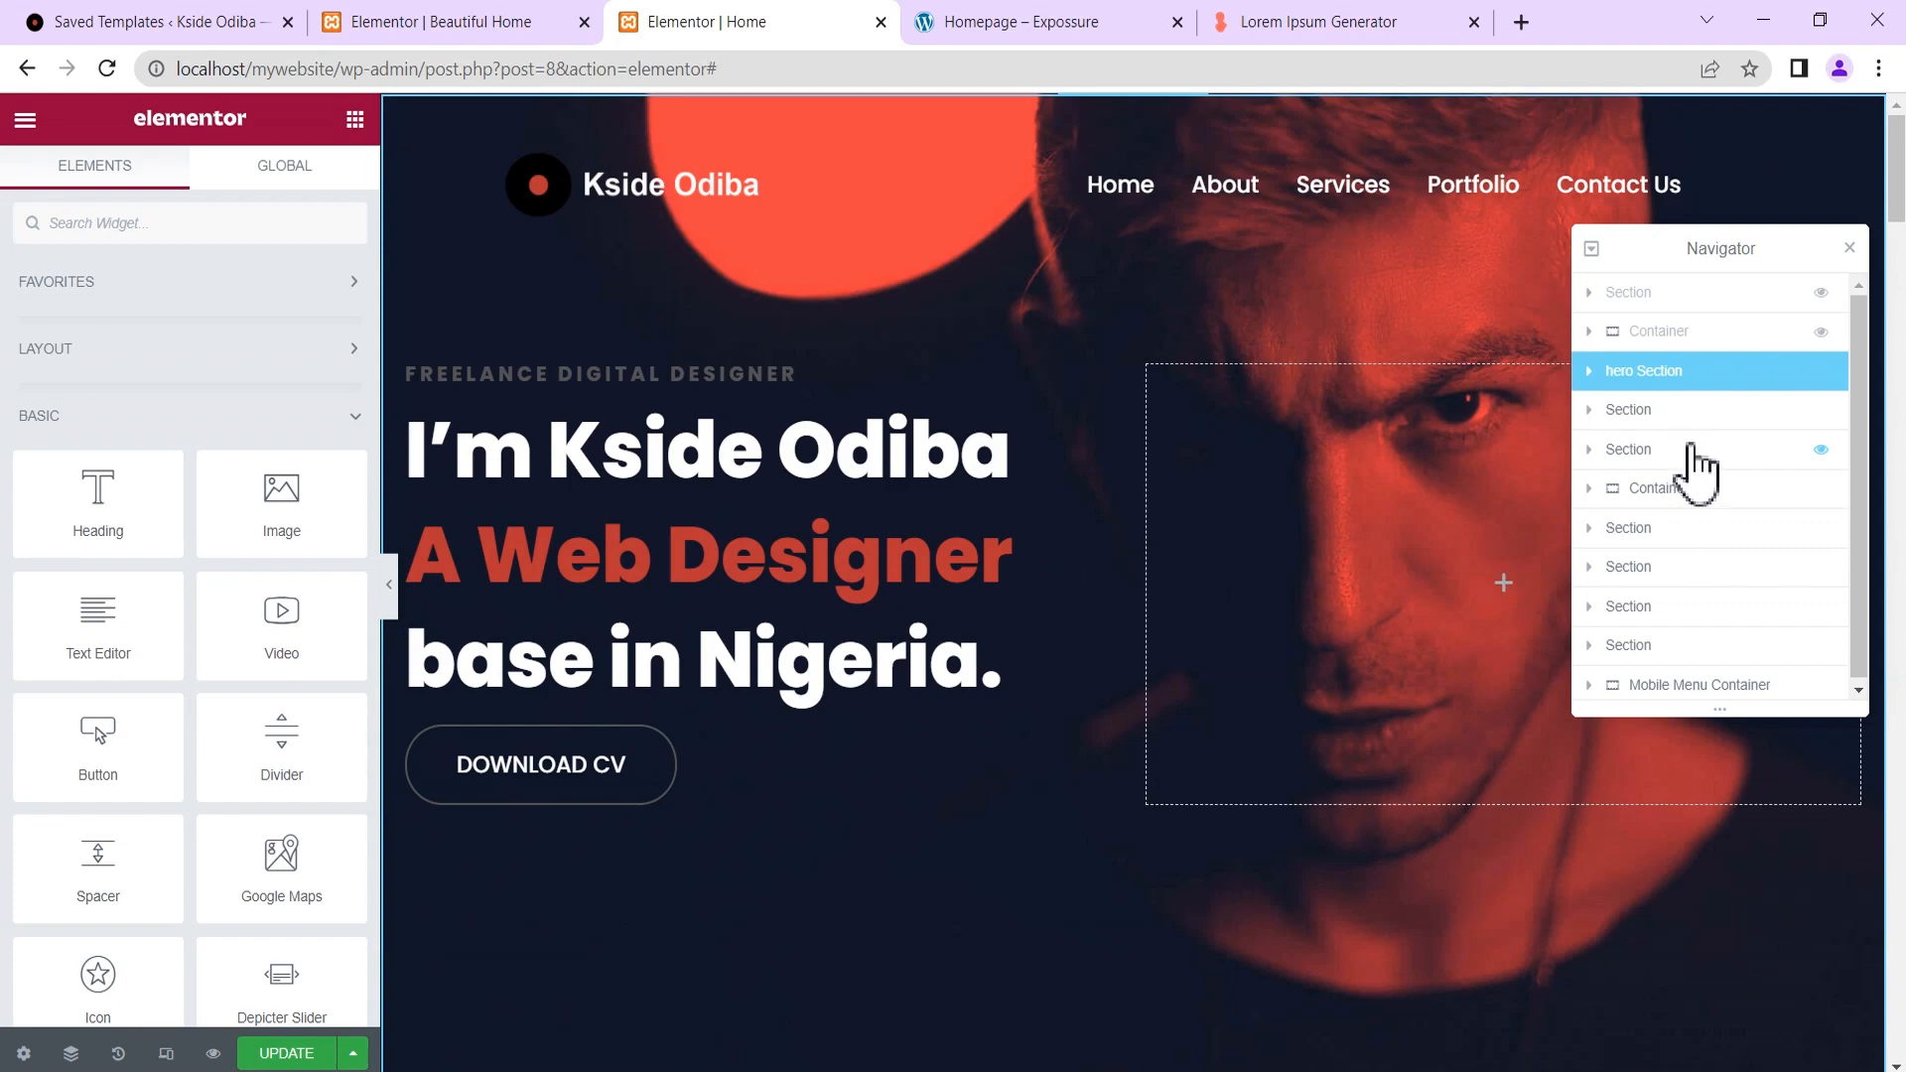
Select the hero Section and the two sections below it together in the Navigator and check which bulk actions are offered.
click(1686, 415)
click(1688, 449)
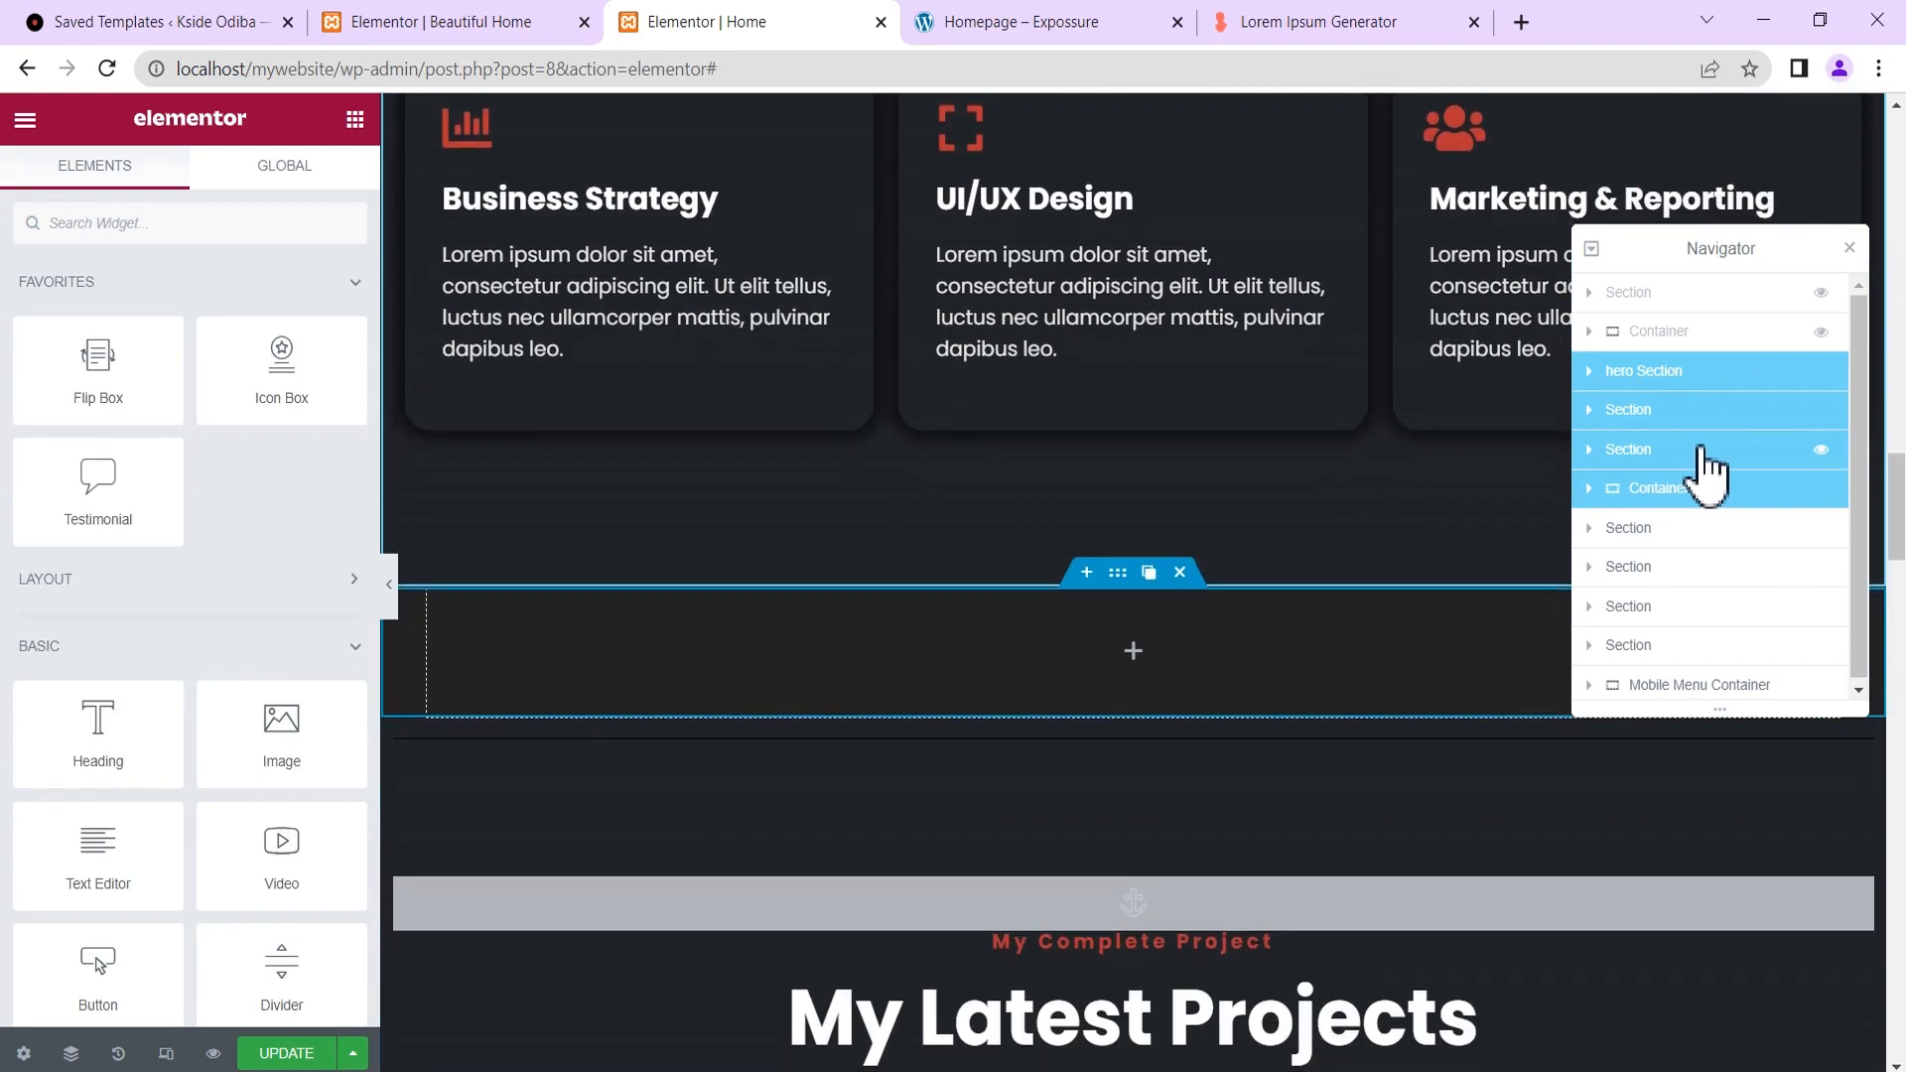
right_click(1699, 458)
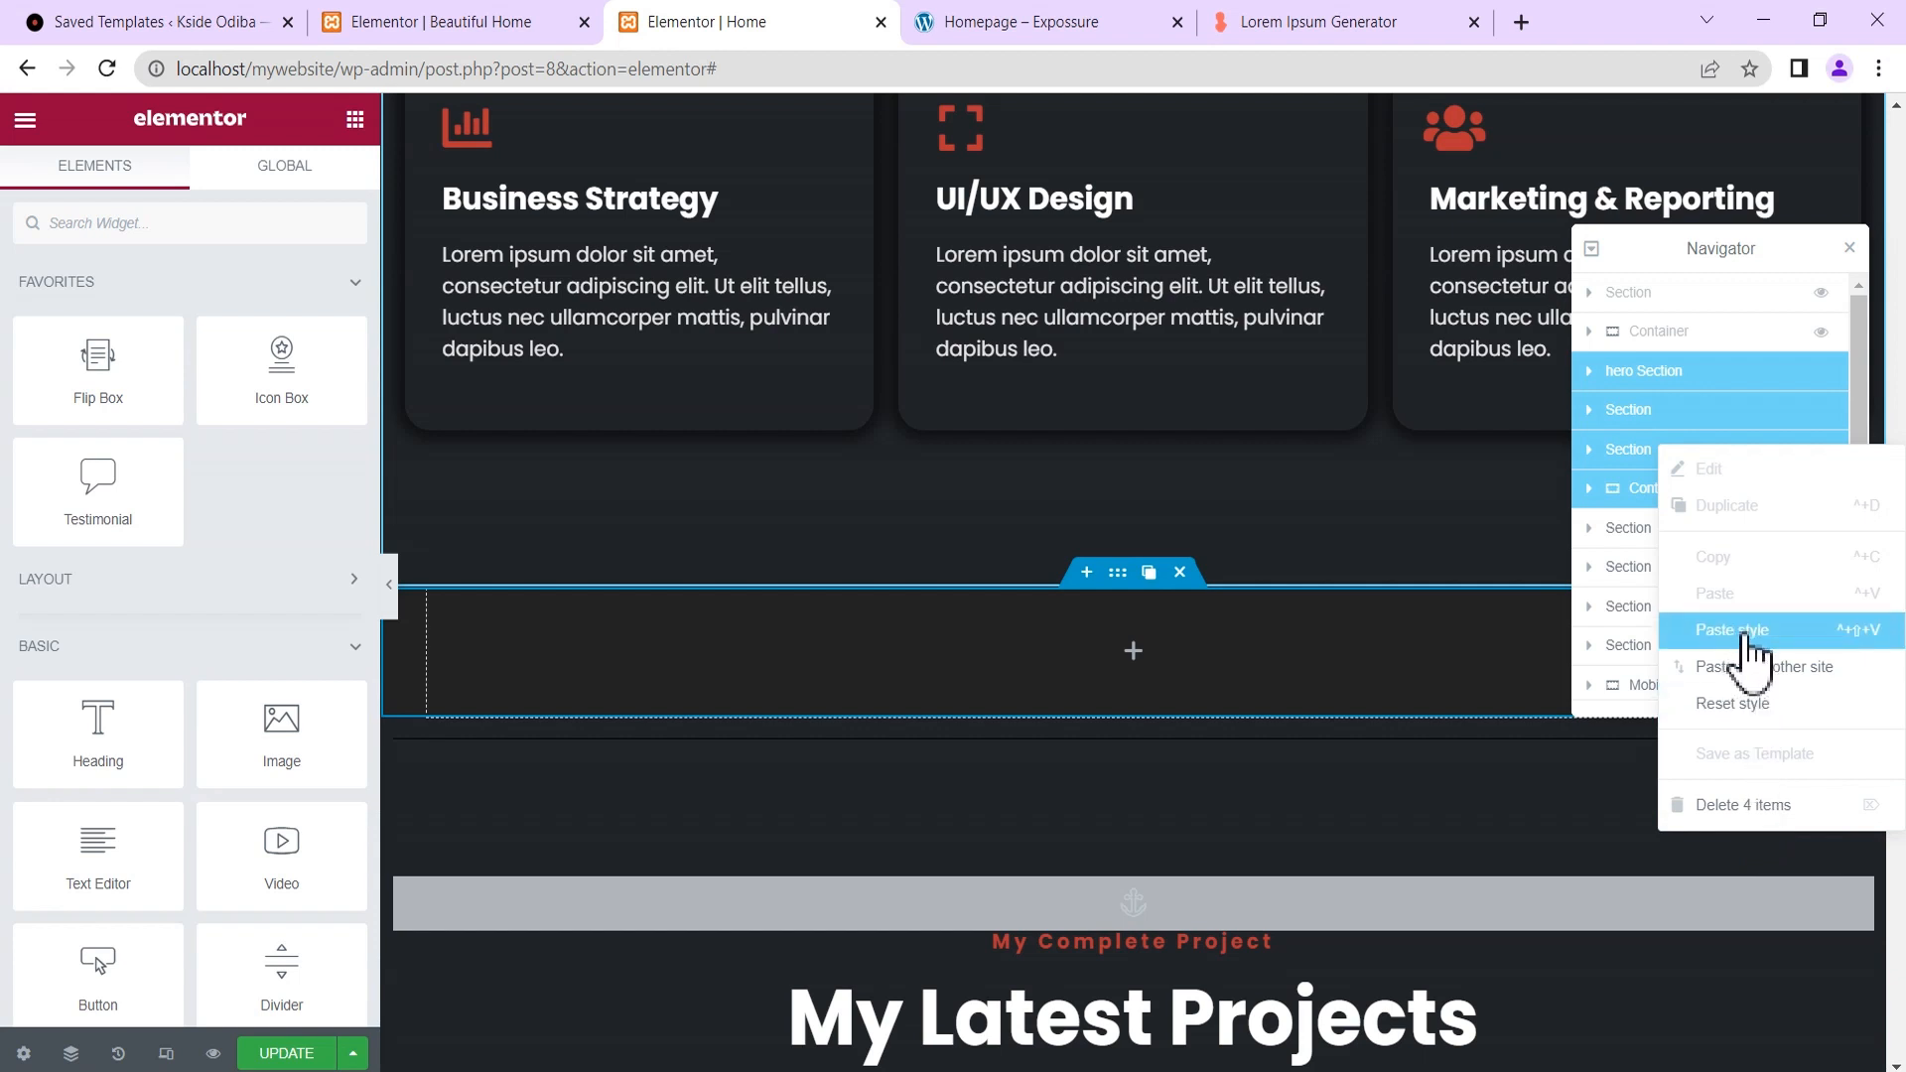
ctrl+click(1621, 491)
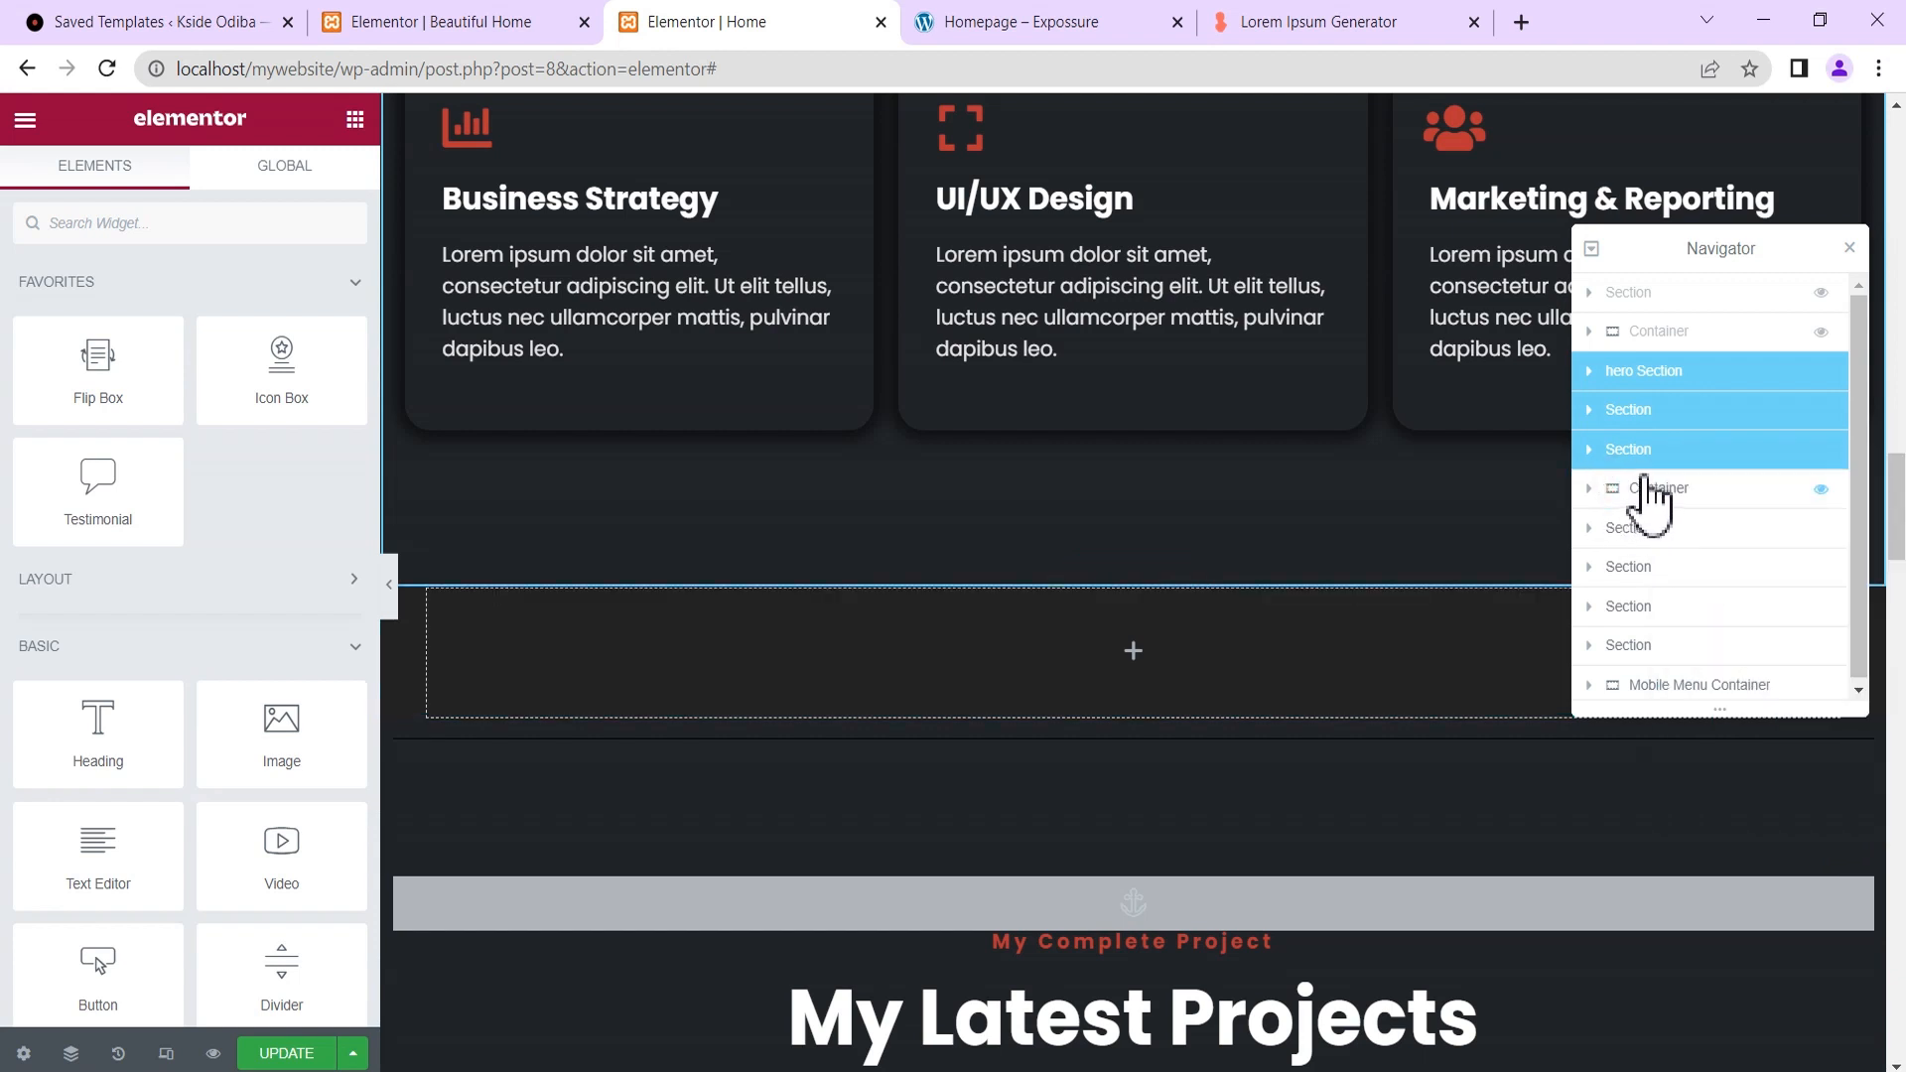
right_click(1678, 463)
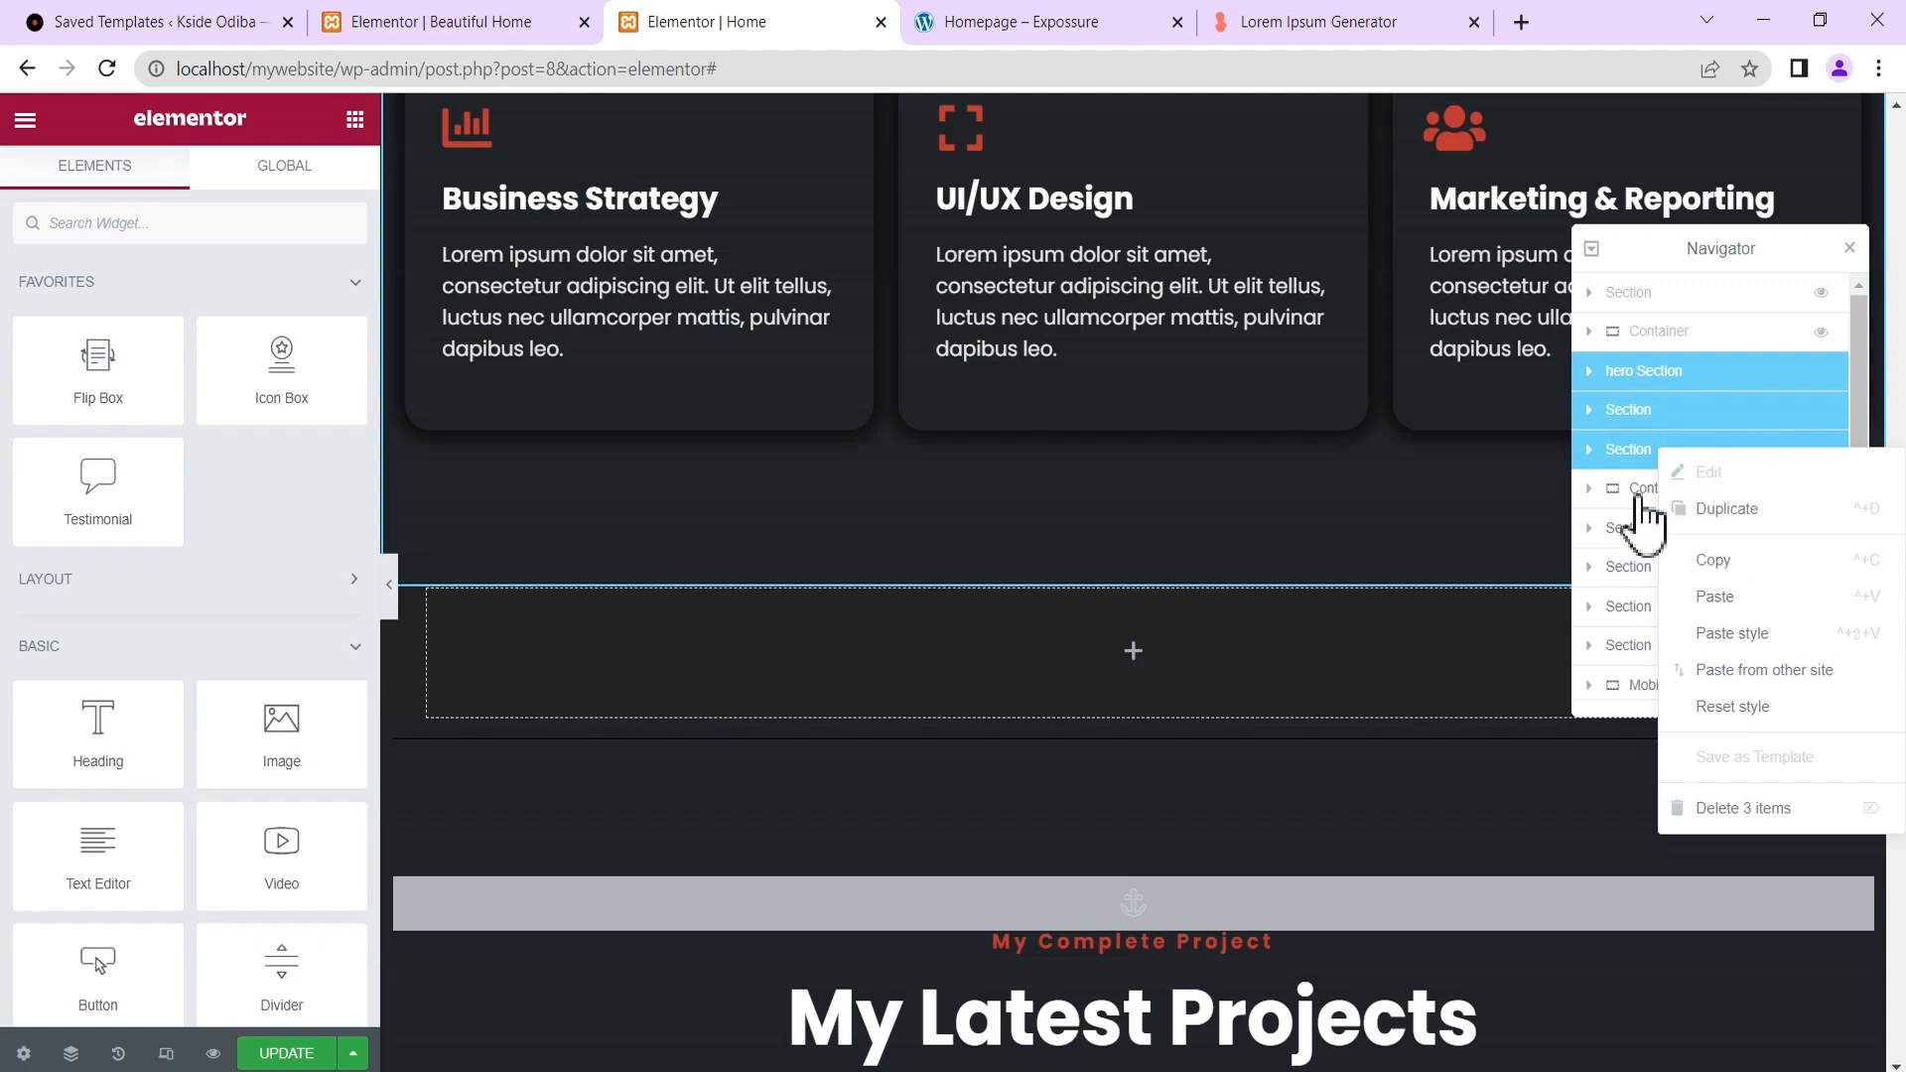
click(1682, 250)
Review the hero area of the Home page and pick the hero Section in the Navigator.
scroll(1903, 447, up, 15)
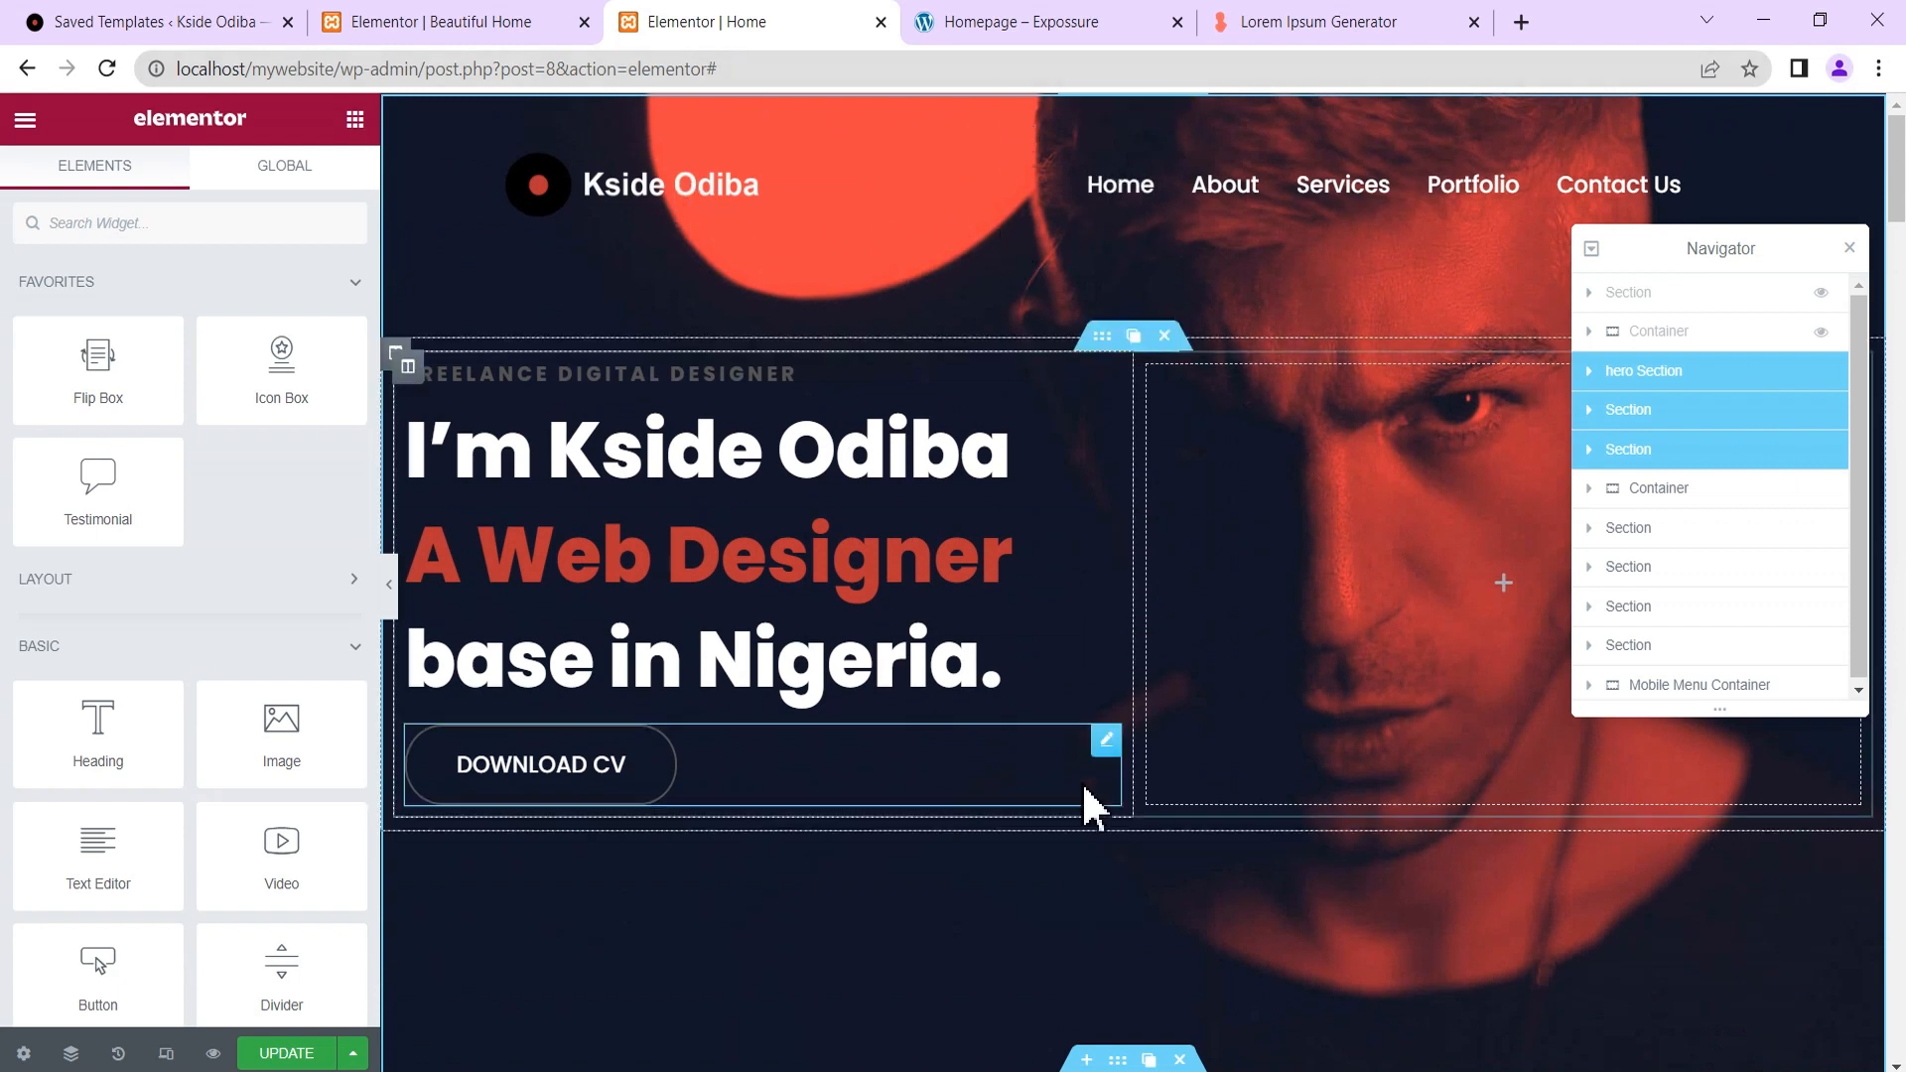
scroll(914, 899, down, 1)
scroll(926, 920, down, 1)
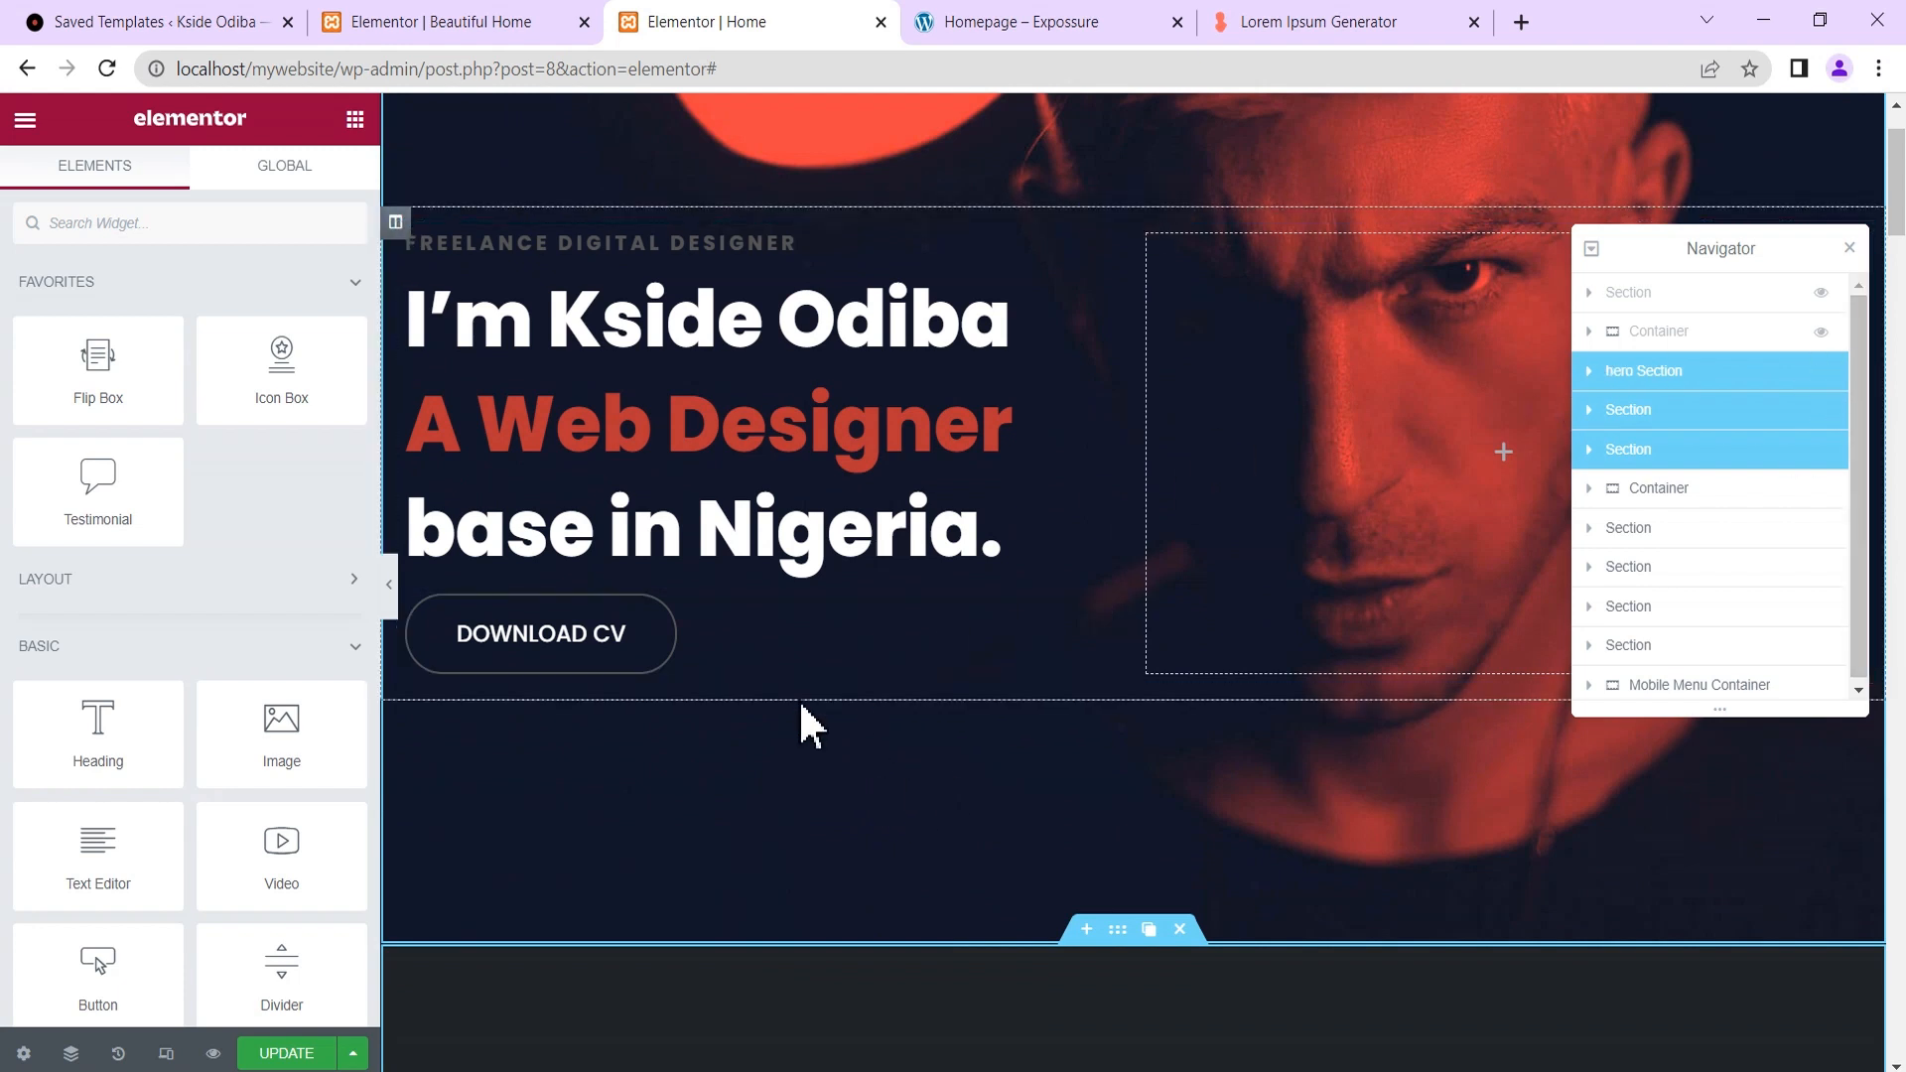
scroll(1112, 273, up, 1)
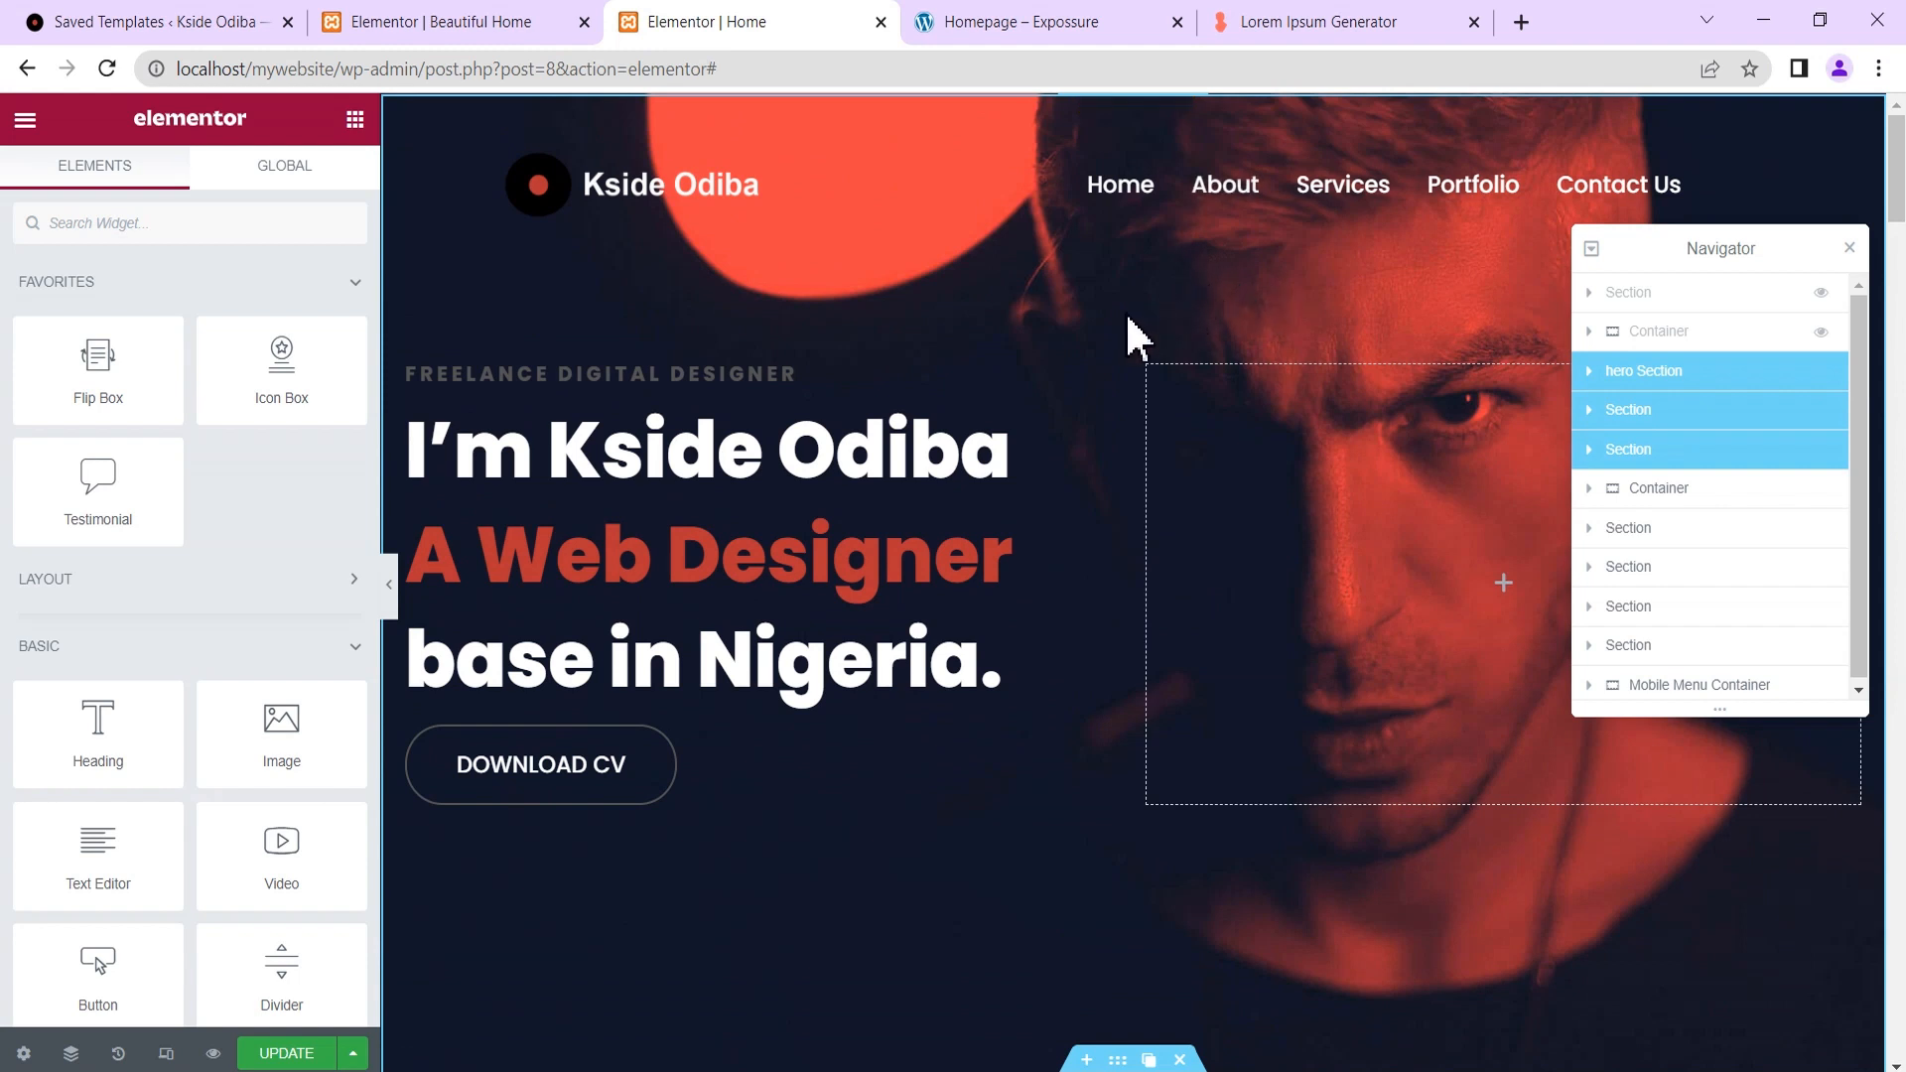
click(1709, 374)
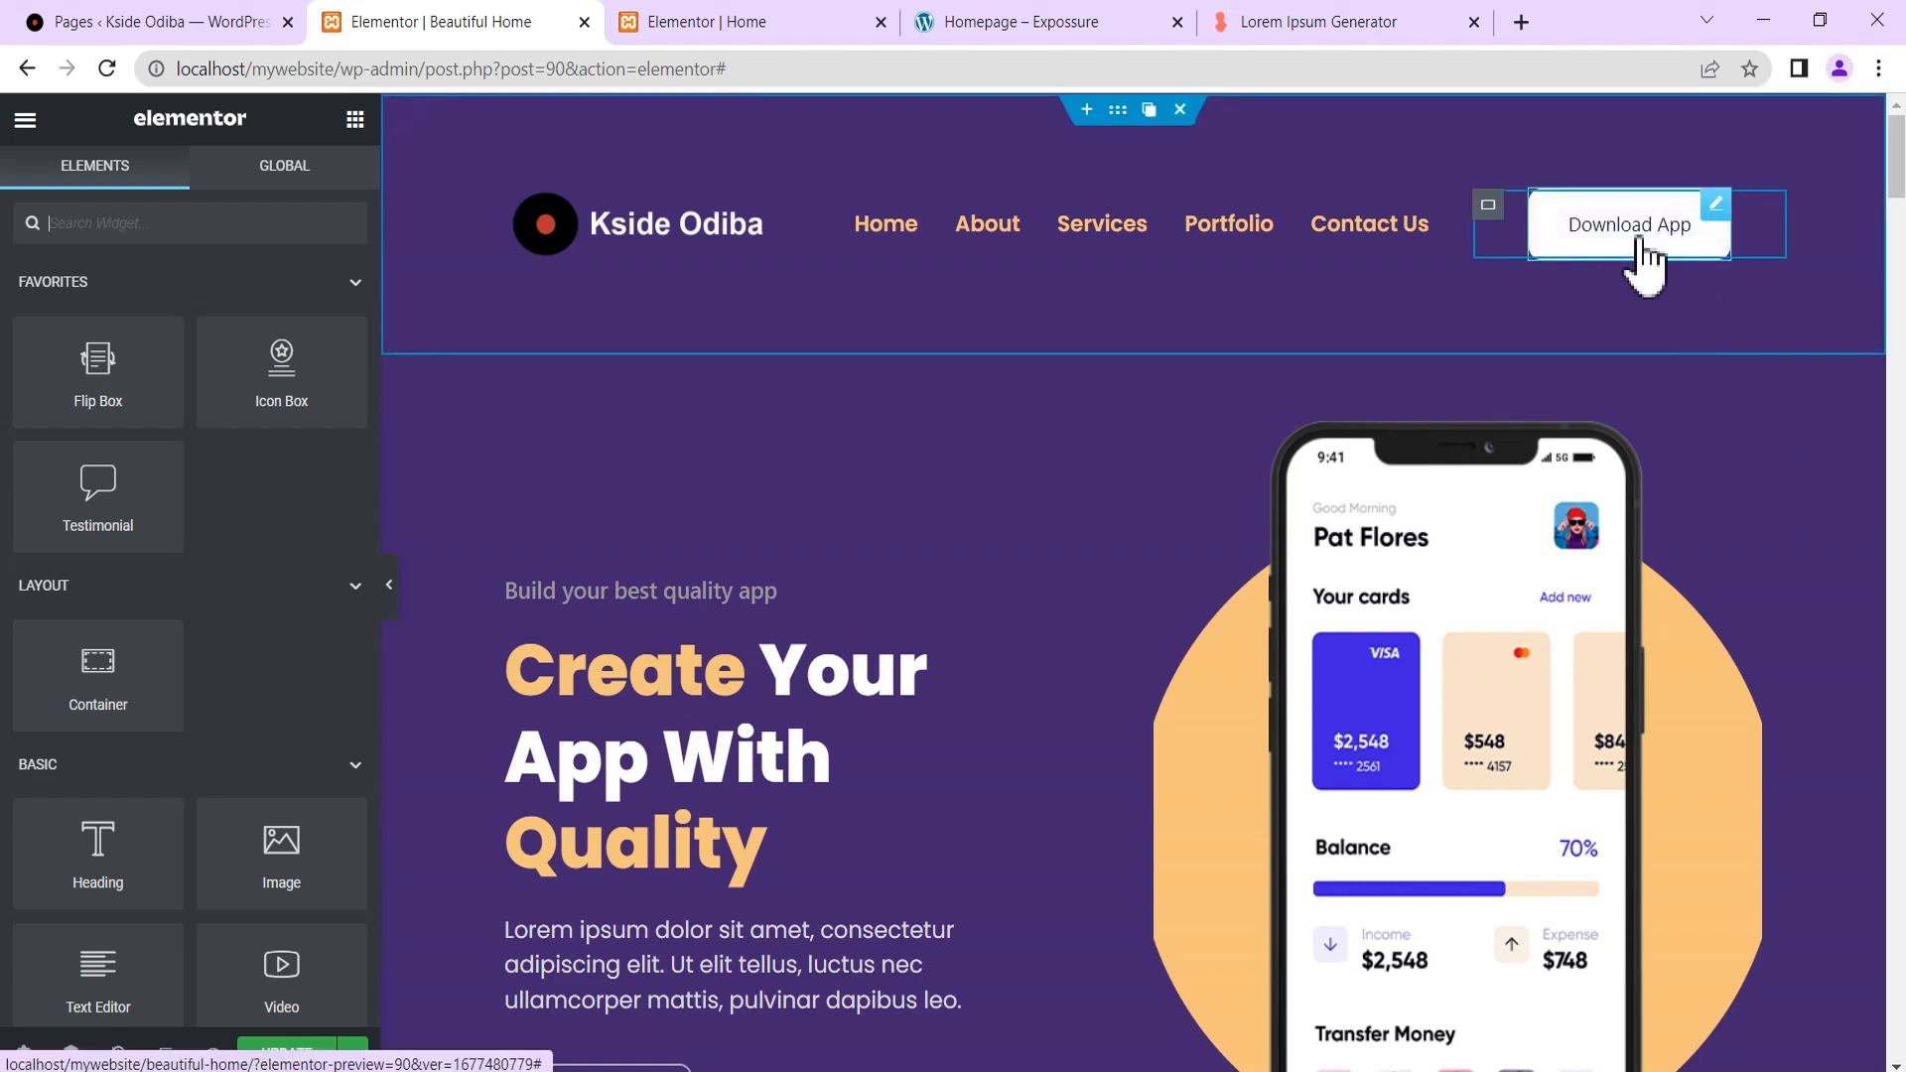
Set the link of the header's Download App button to #download and copy the word download from it.
drag(1896, 165, 1904, 1012)
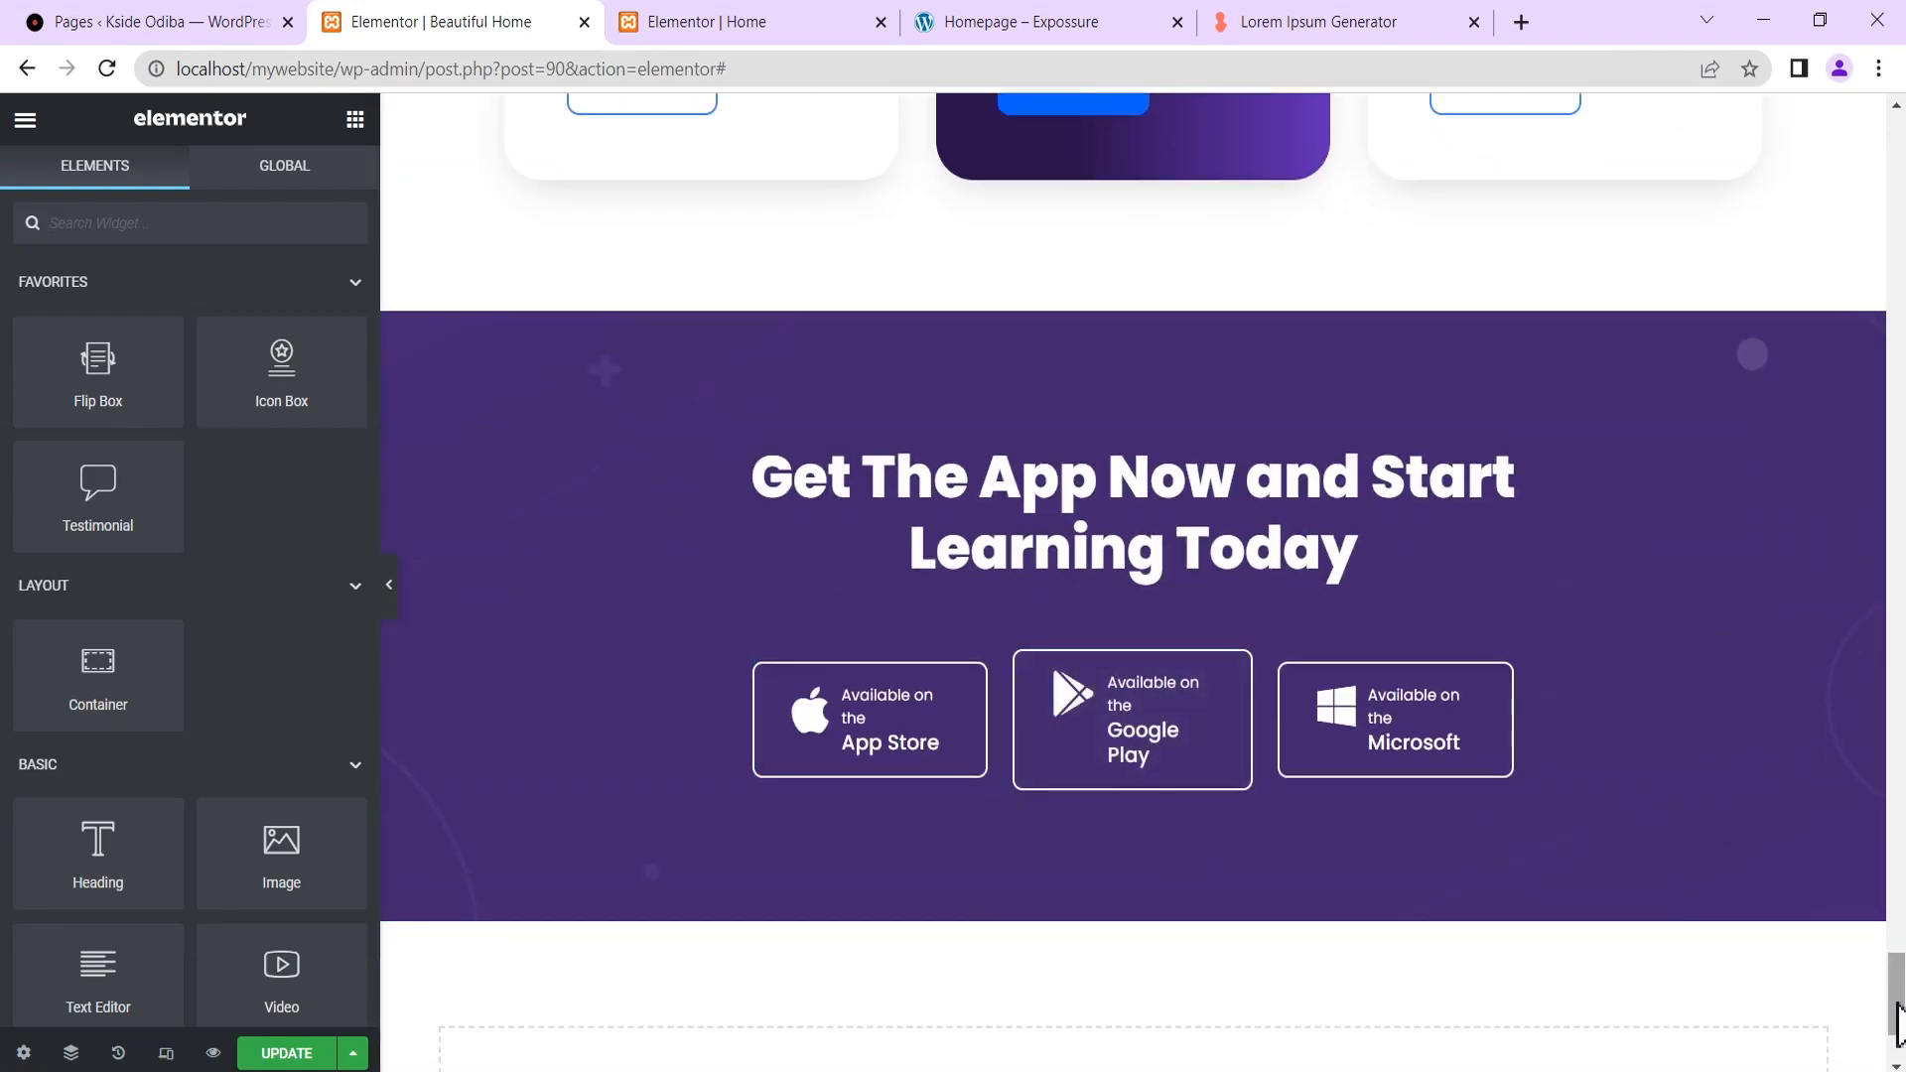
drag(1899, 1023, 1897, 149)
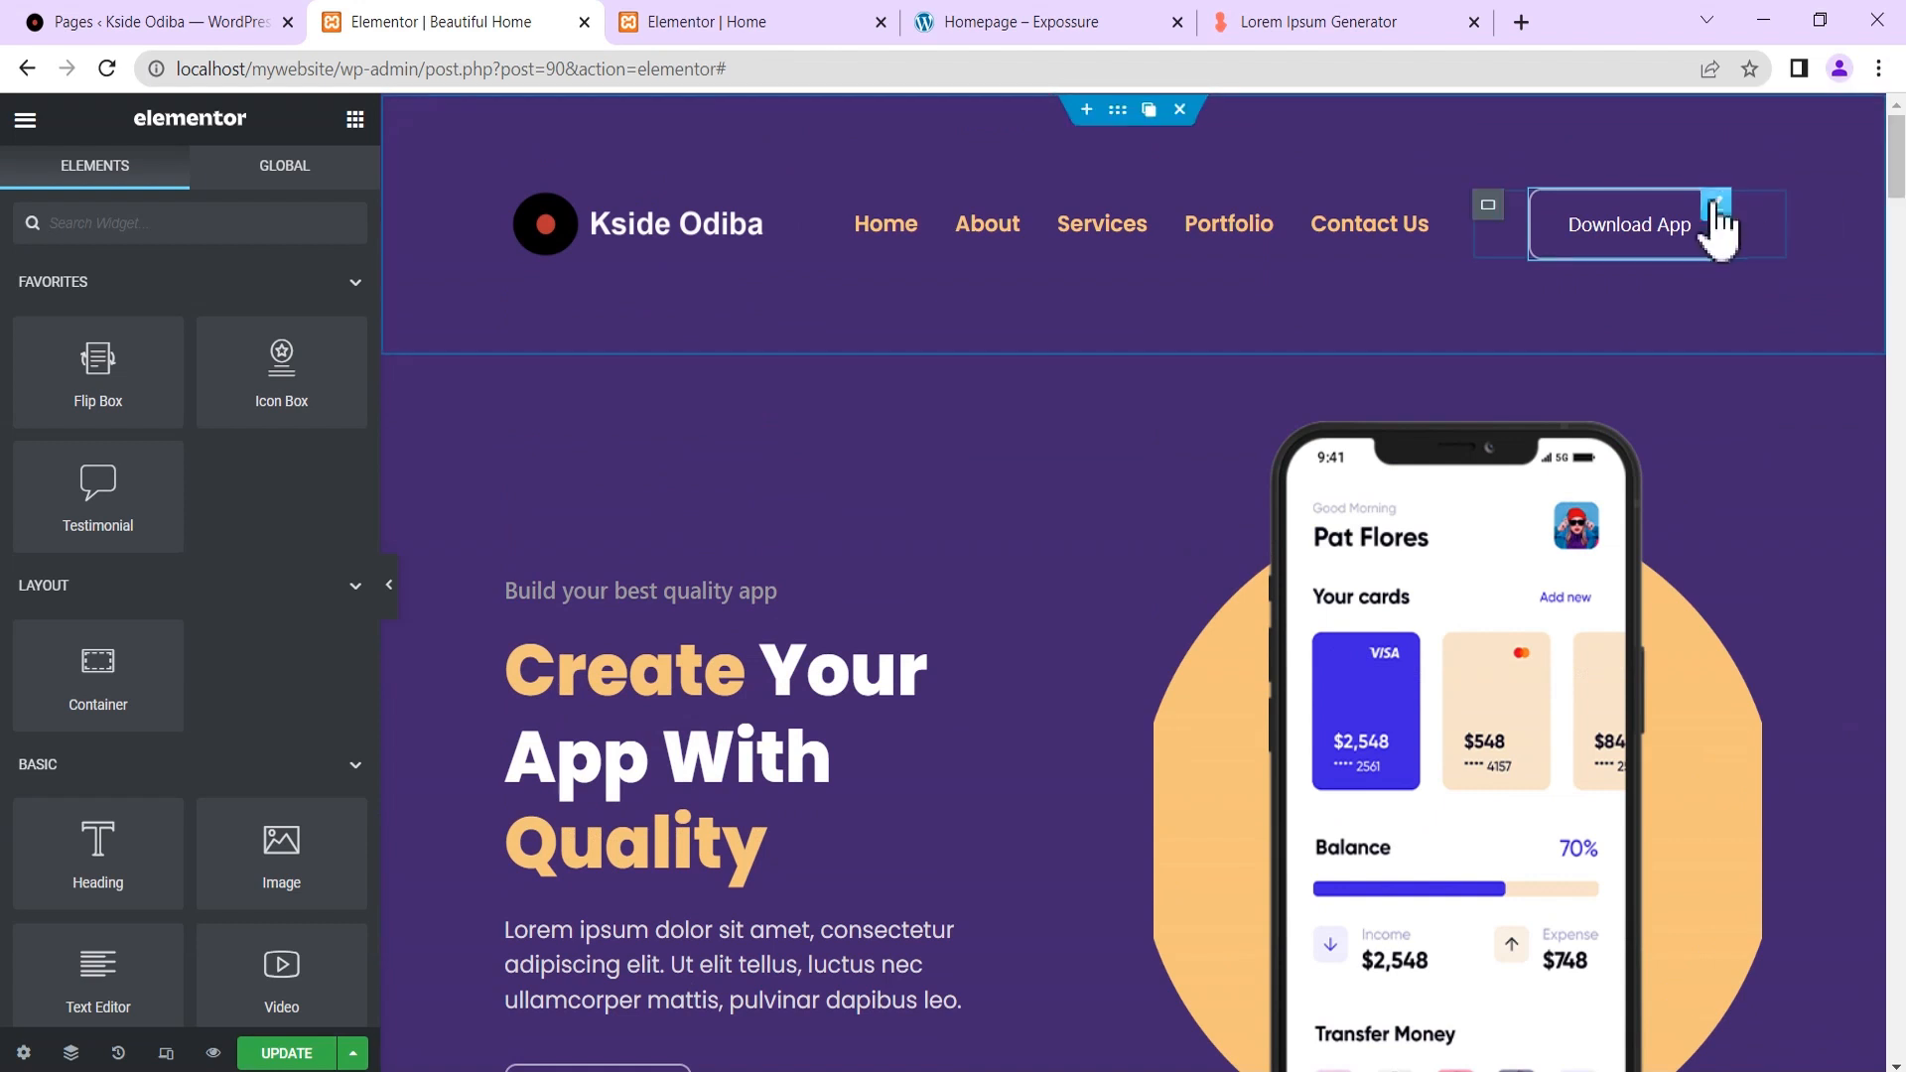
click(1718, 204)
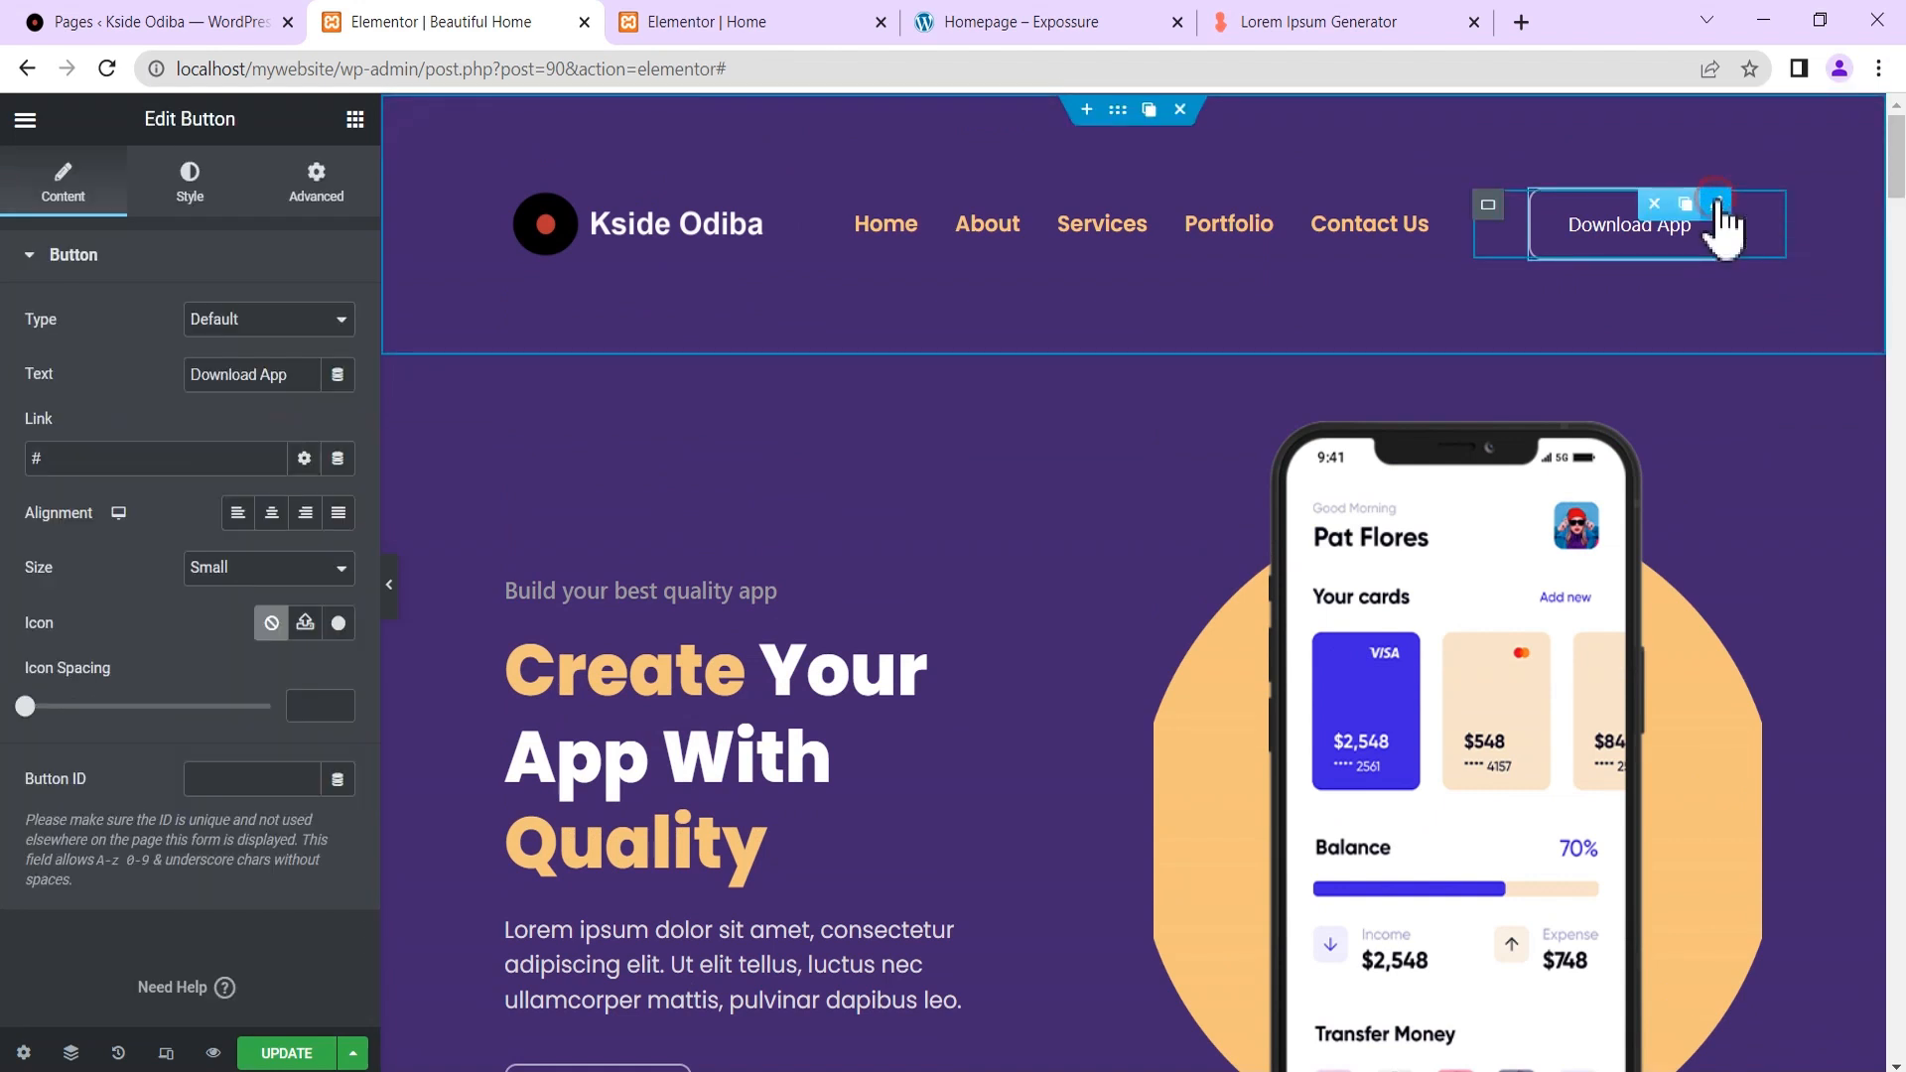
click(46, 459)
text(download)
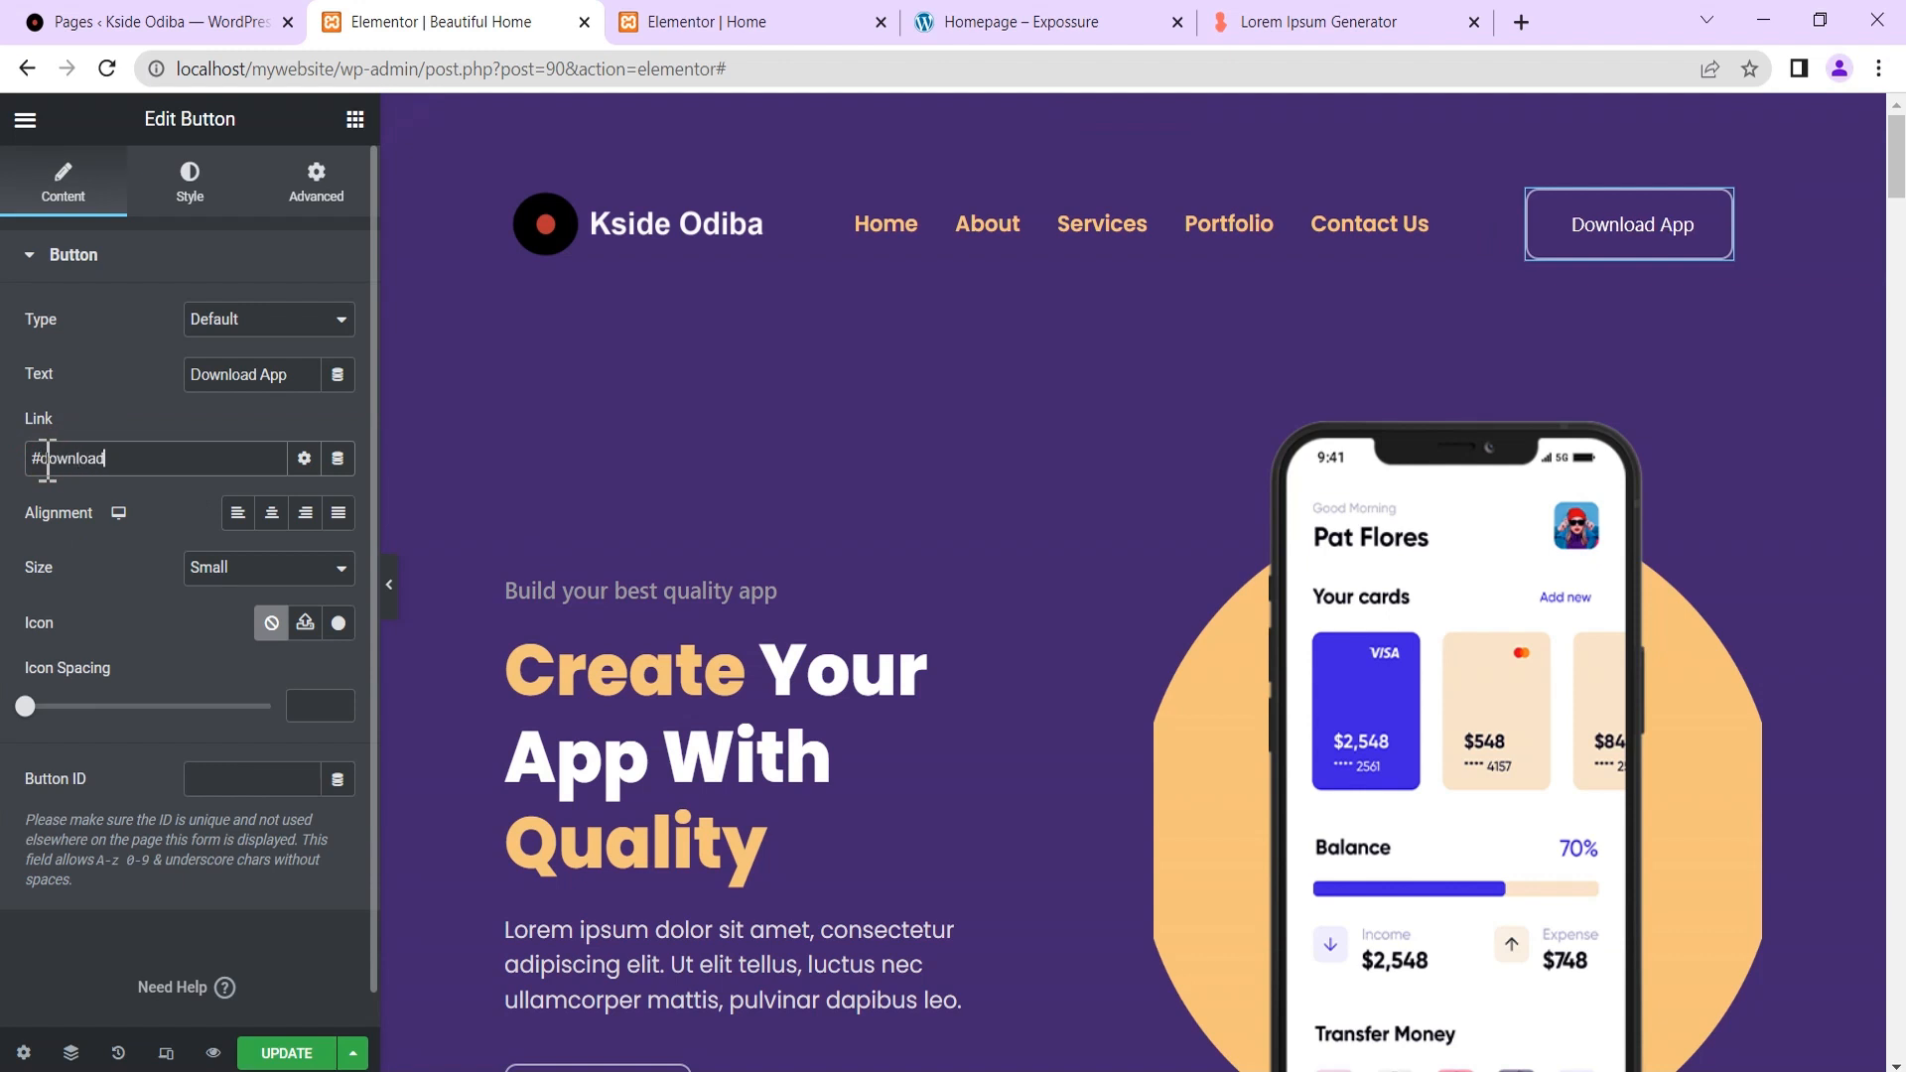
drag(107, 459, 50, 466)
key(ctrl+c)
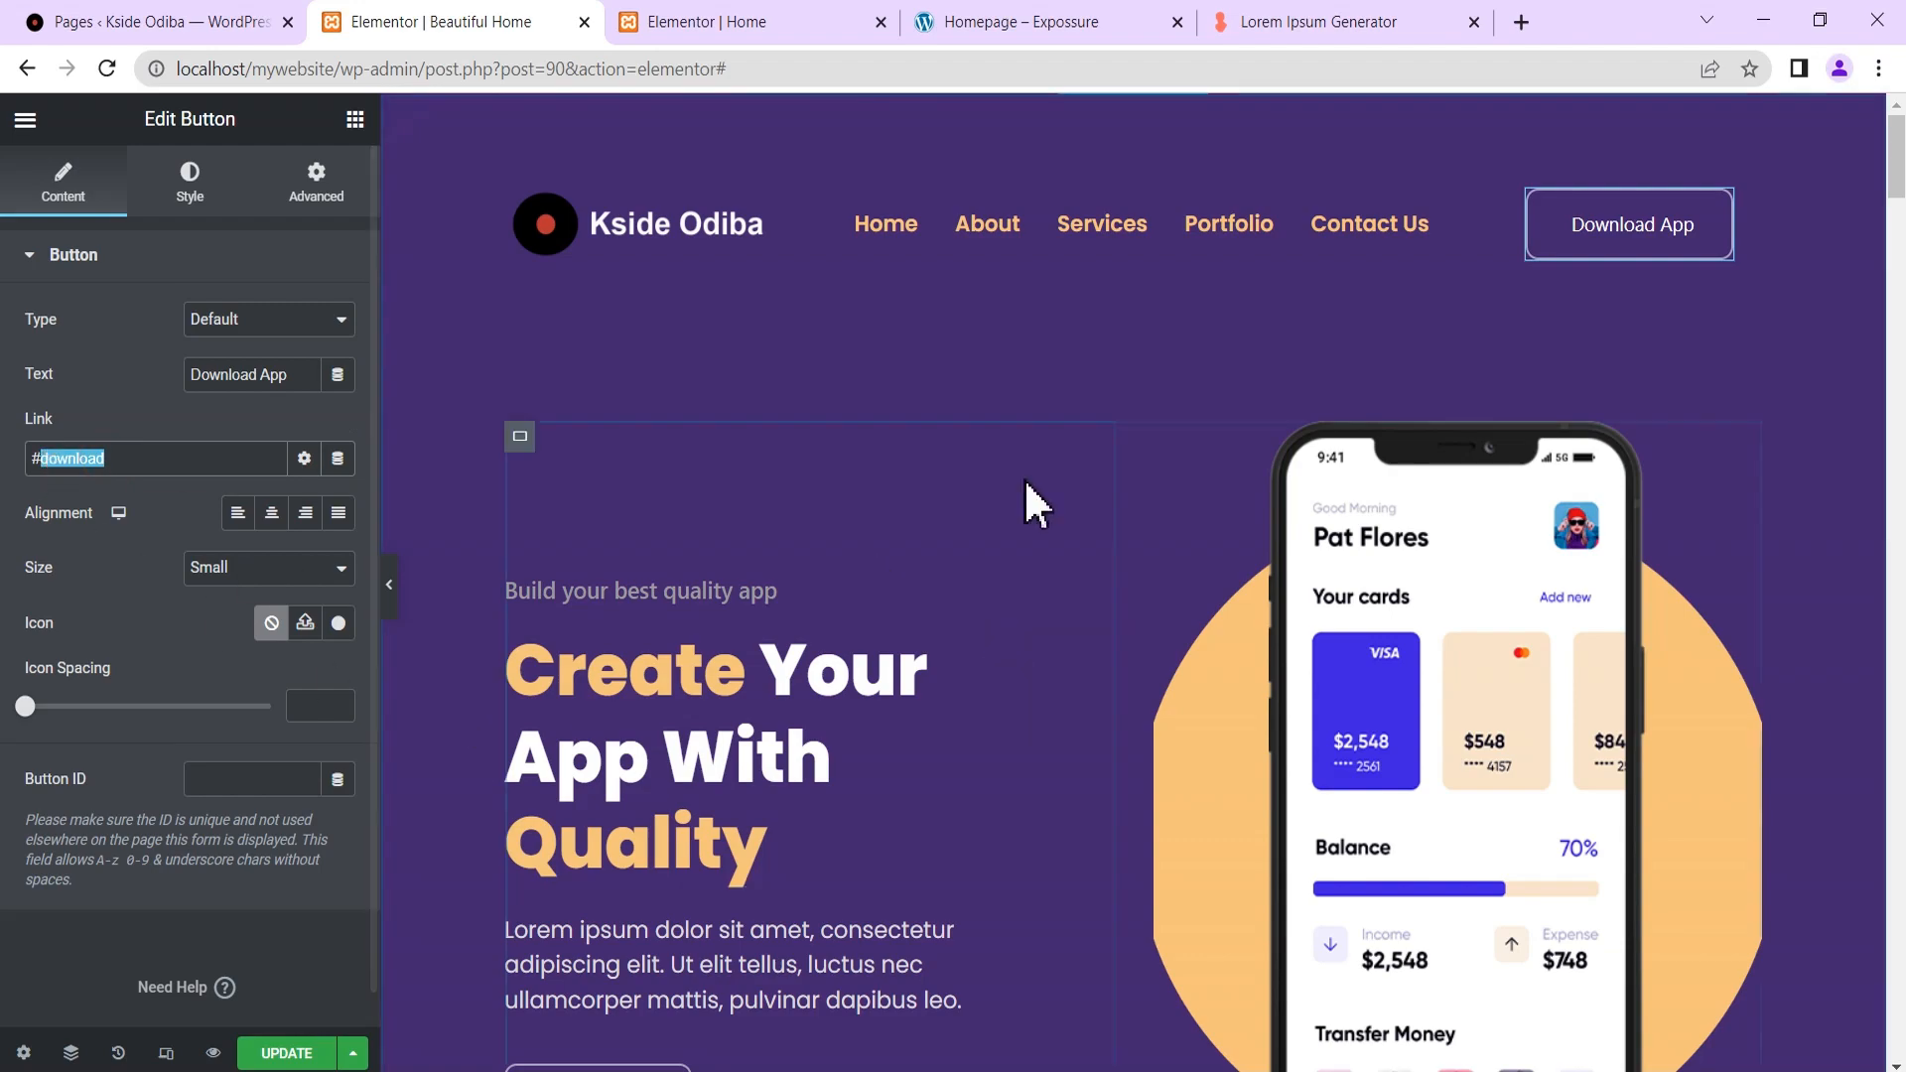
Give the "Get The App Now and Start Learning Today" container the CSS ID download.
drag(1900, 169, 1903, 1005)
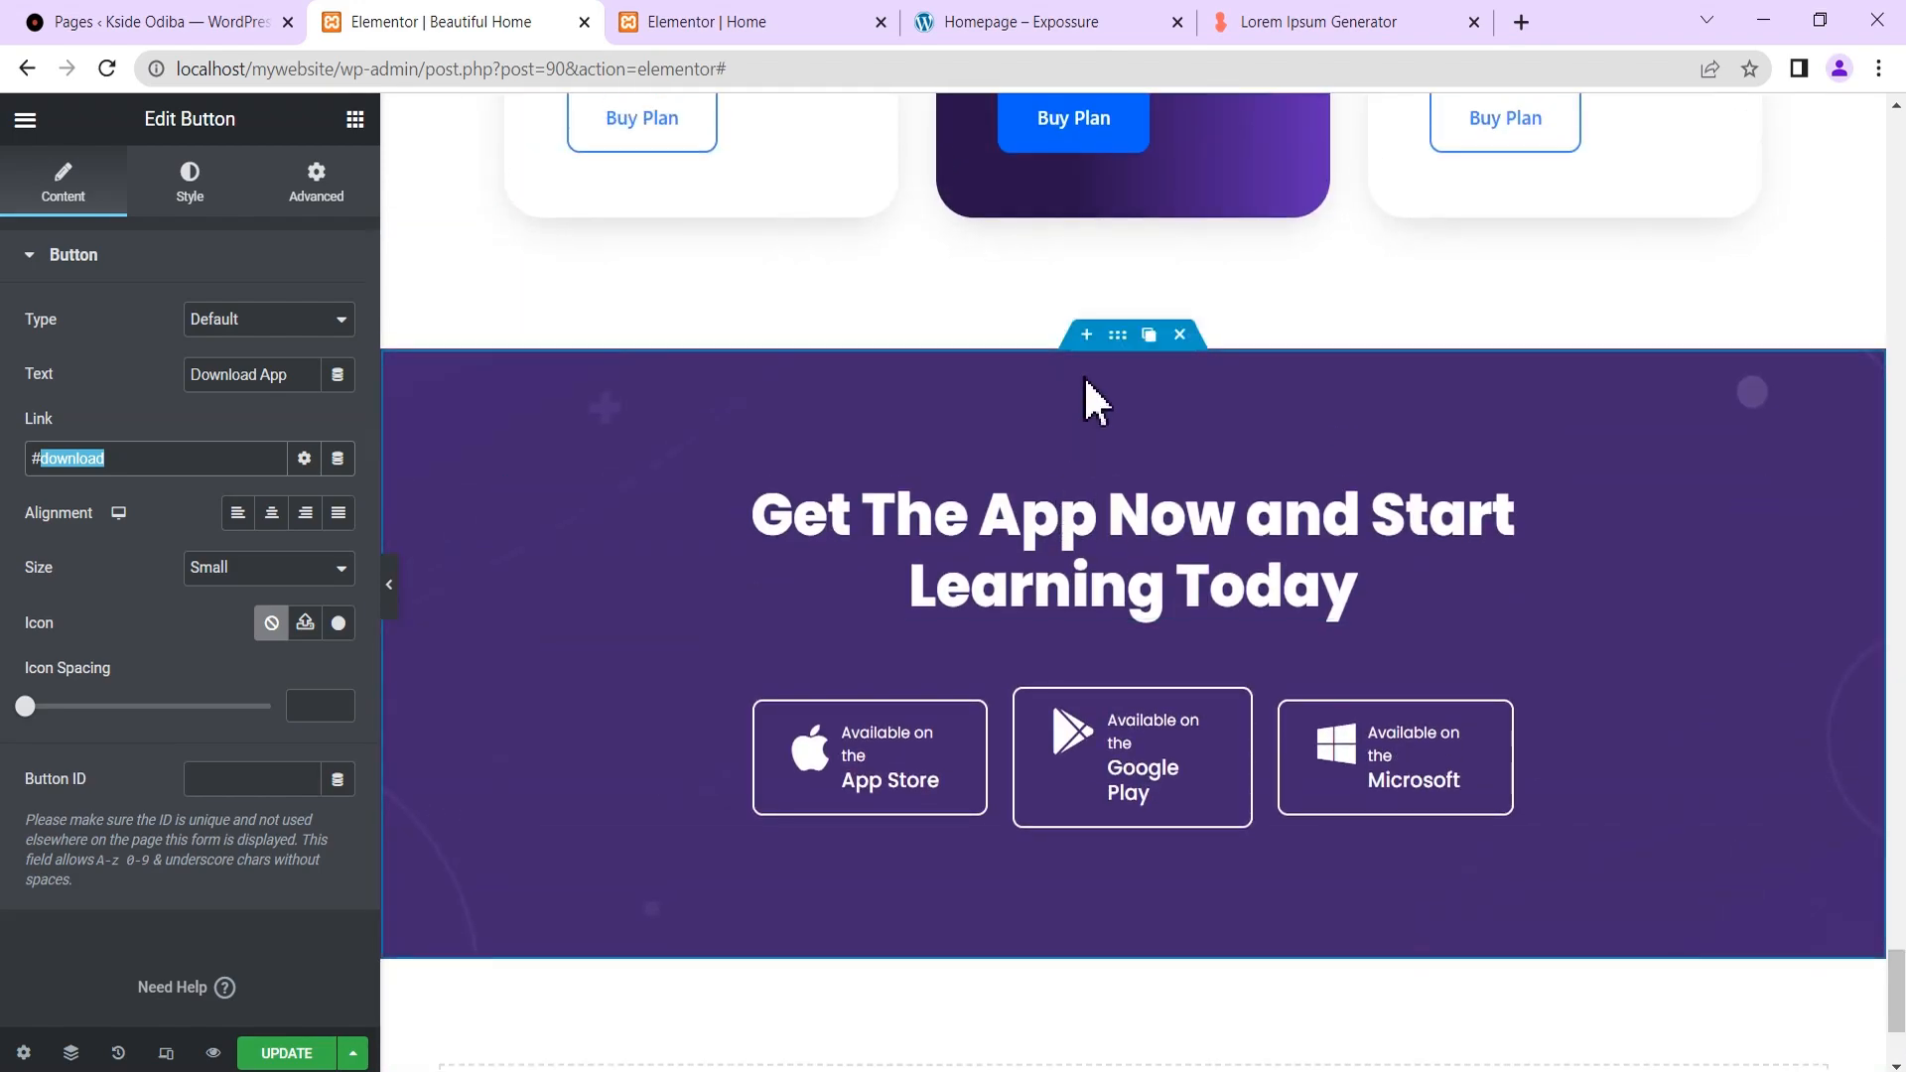
click(1116, 341)
click(64, 186)
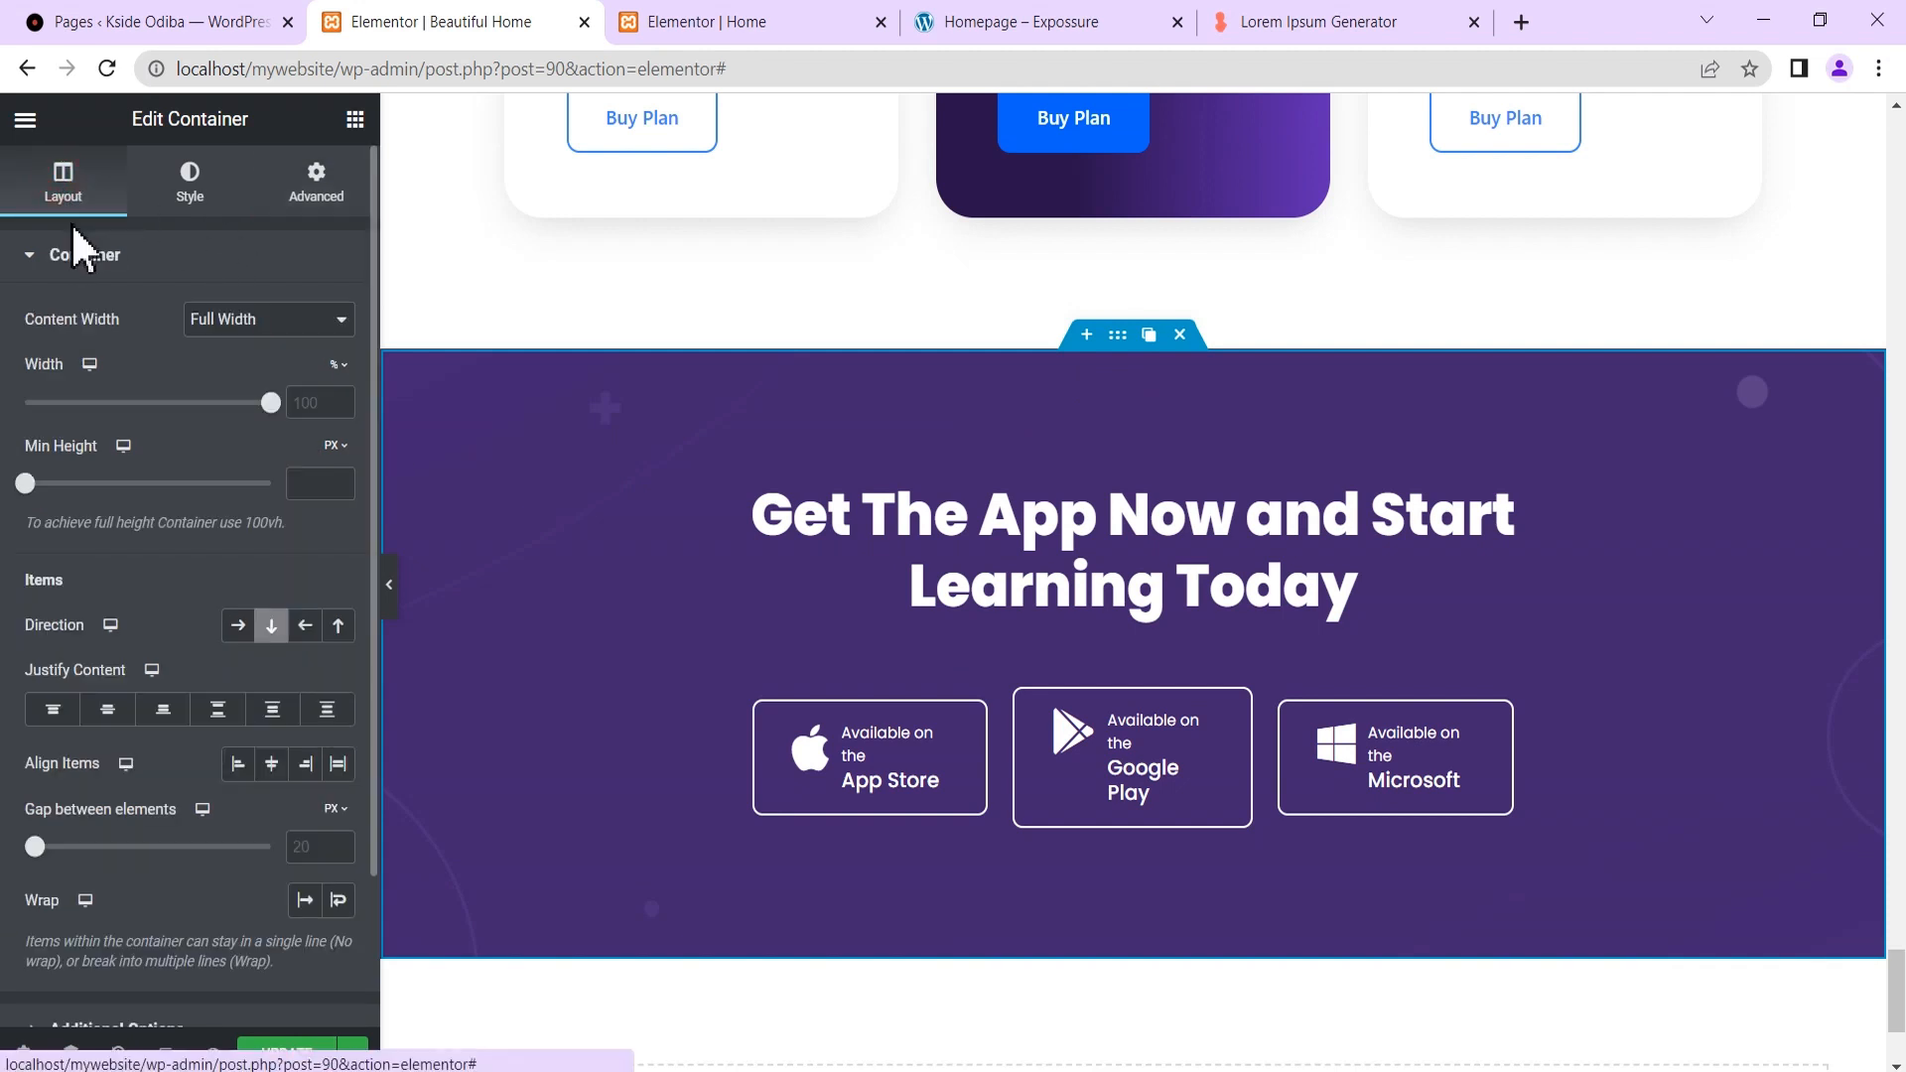
click(328, 207)
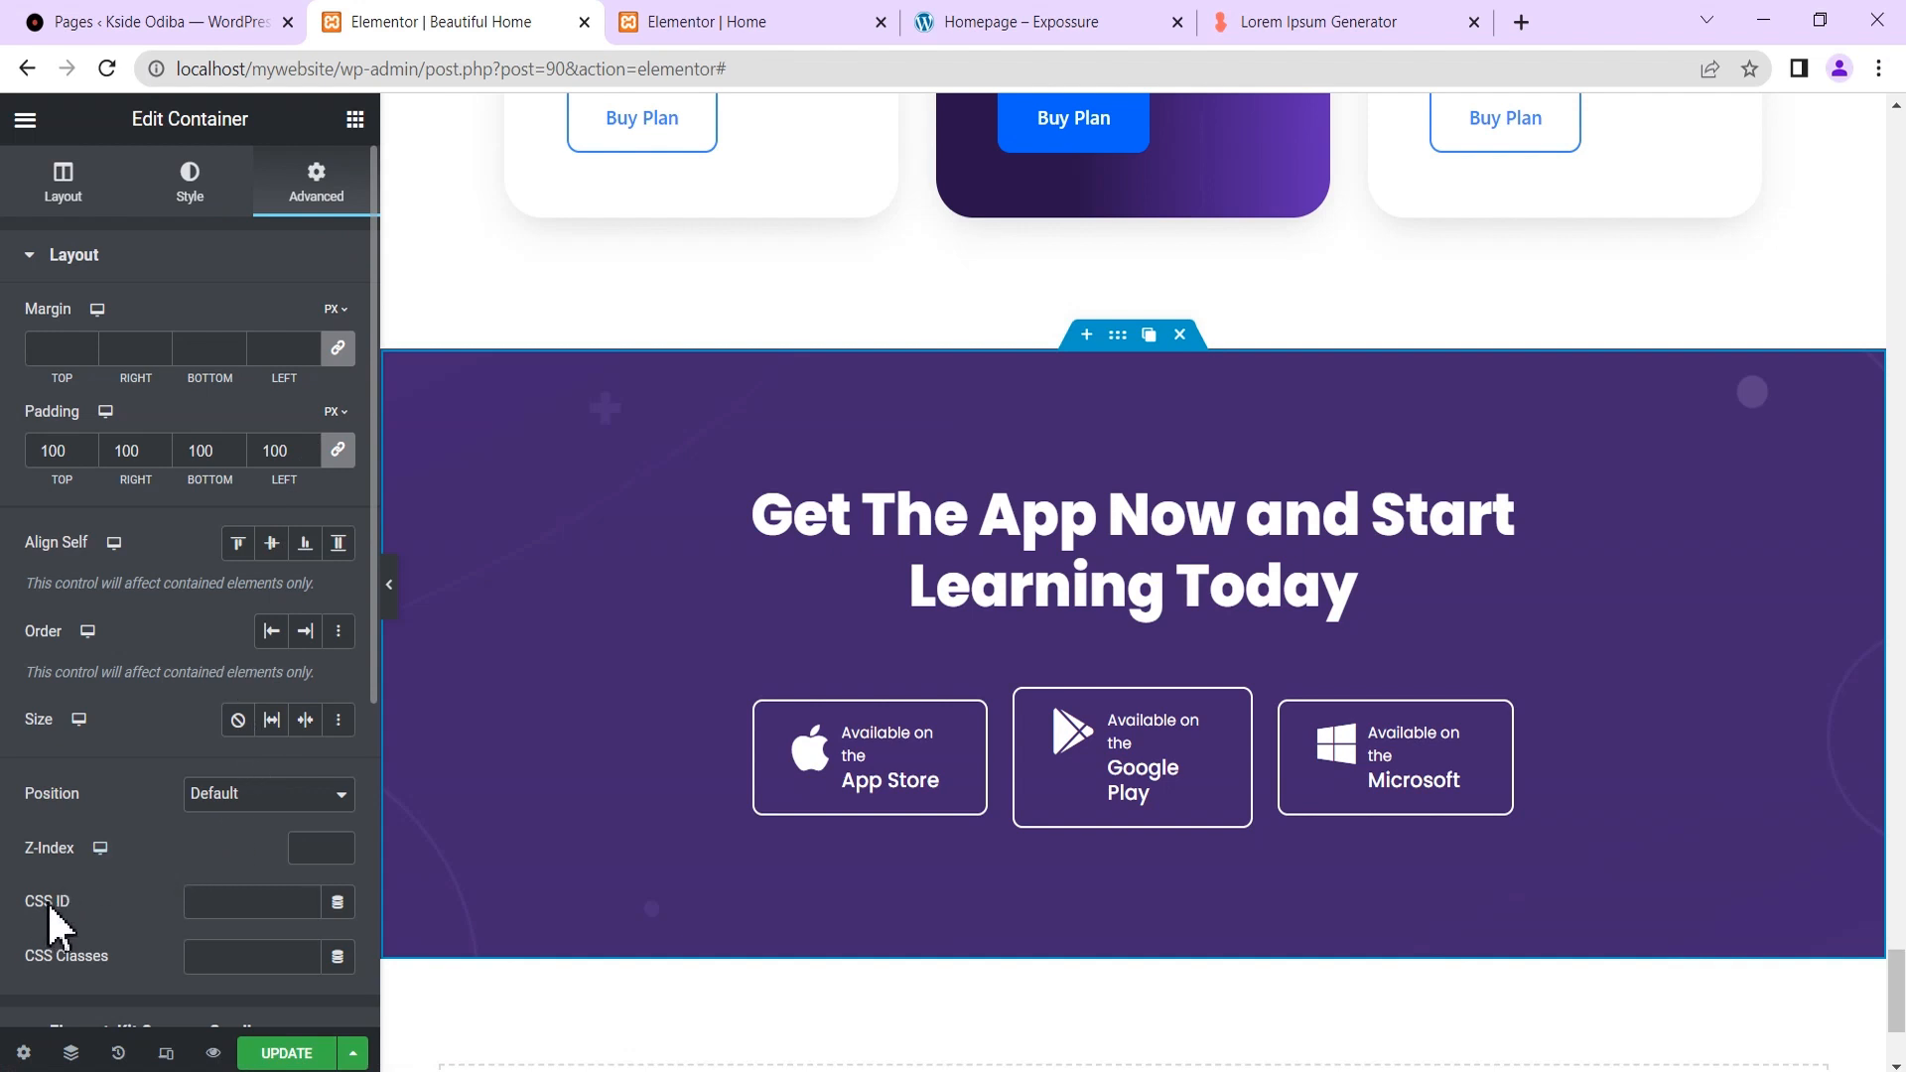
click(218, 903)
key(ctrl+v)
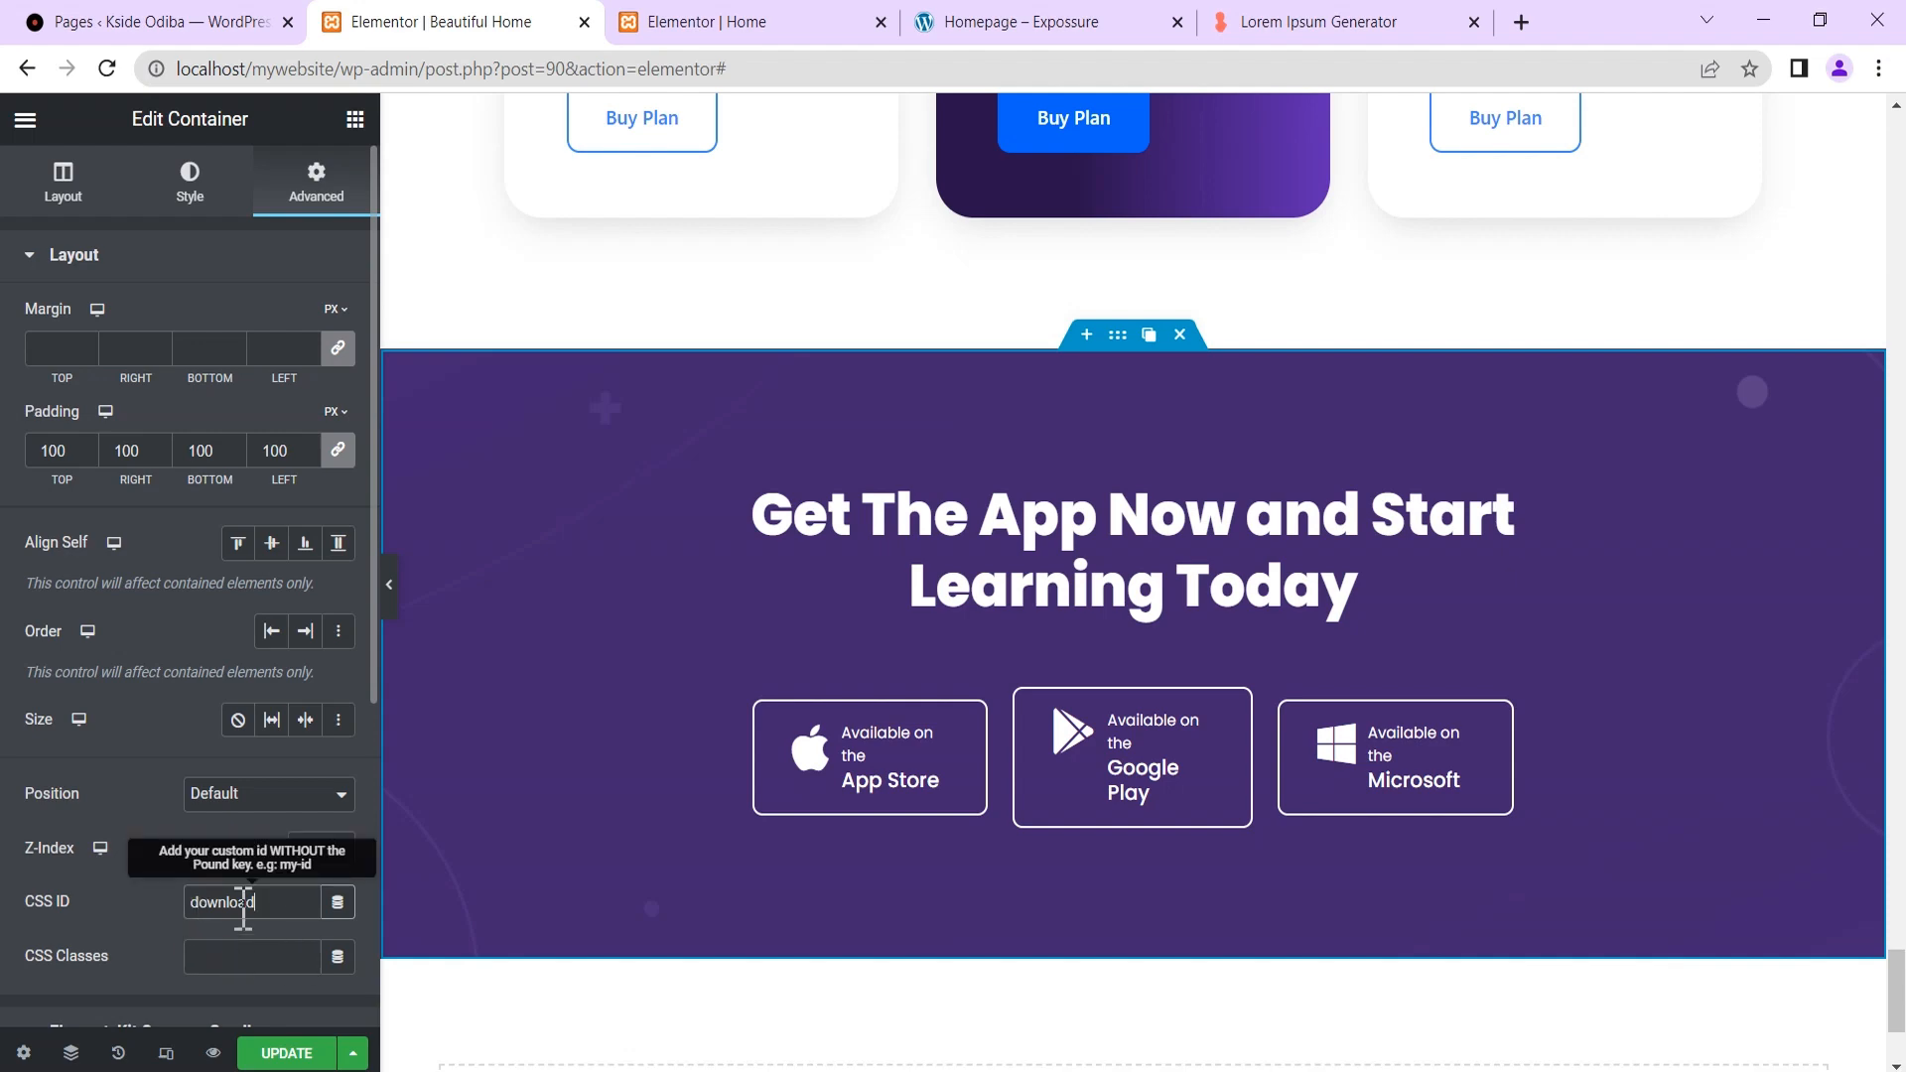
Test the jump from the header's Download App button to the app download container and check the button's link.
scroll(1141, 575, up, 20)
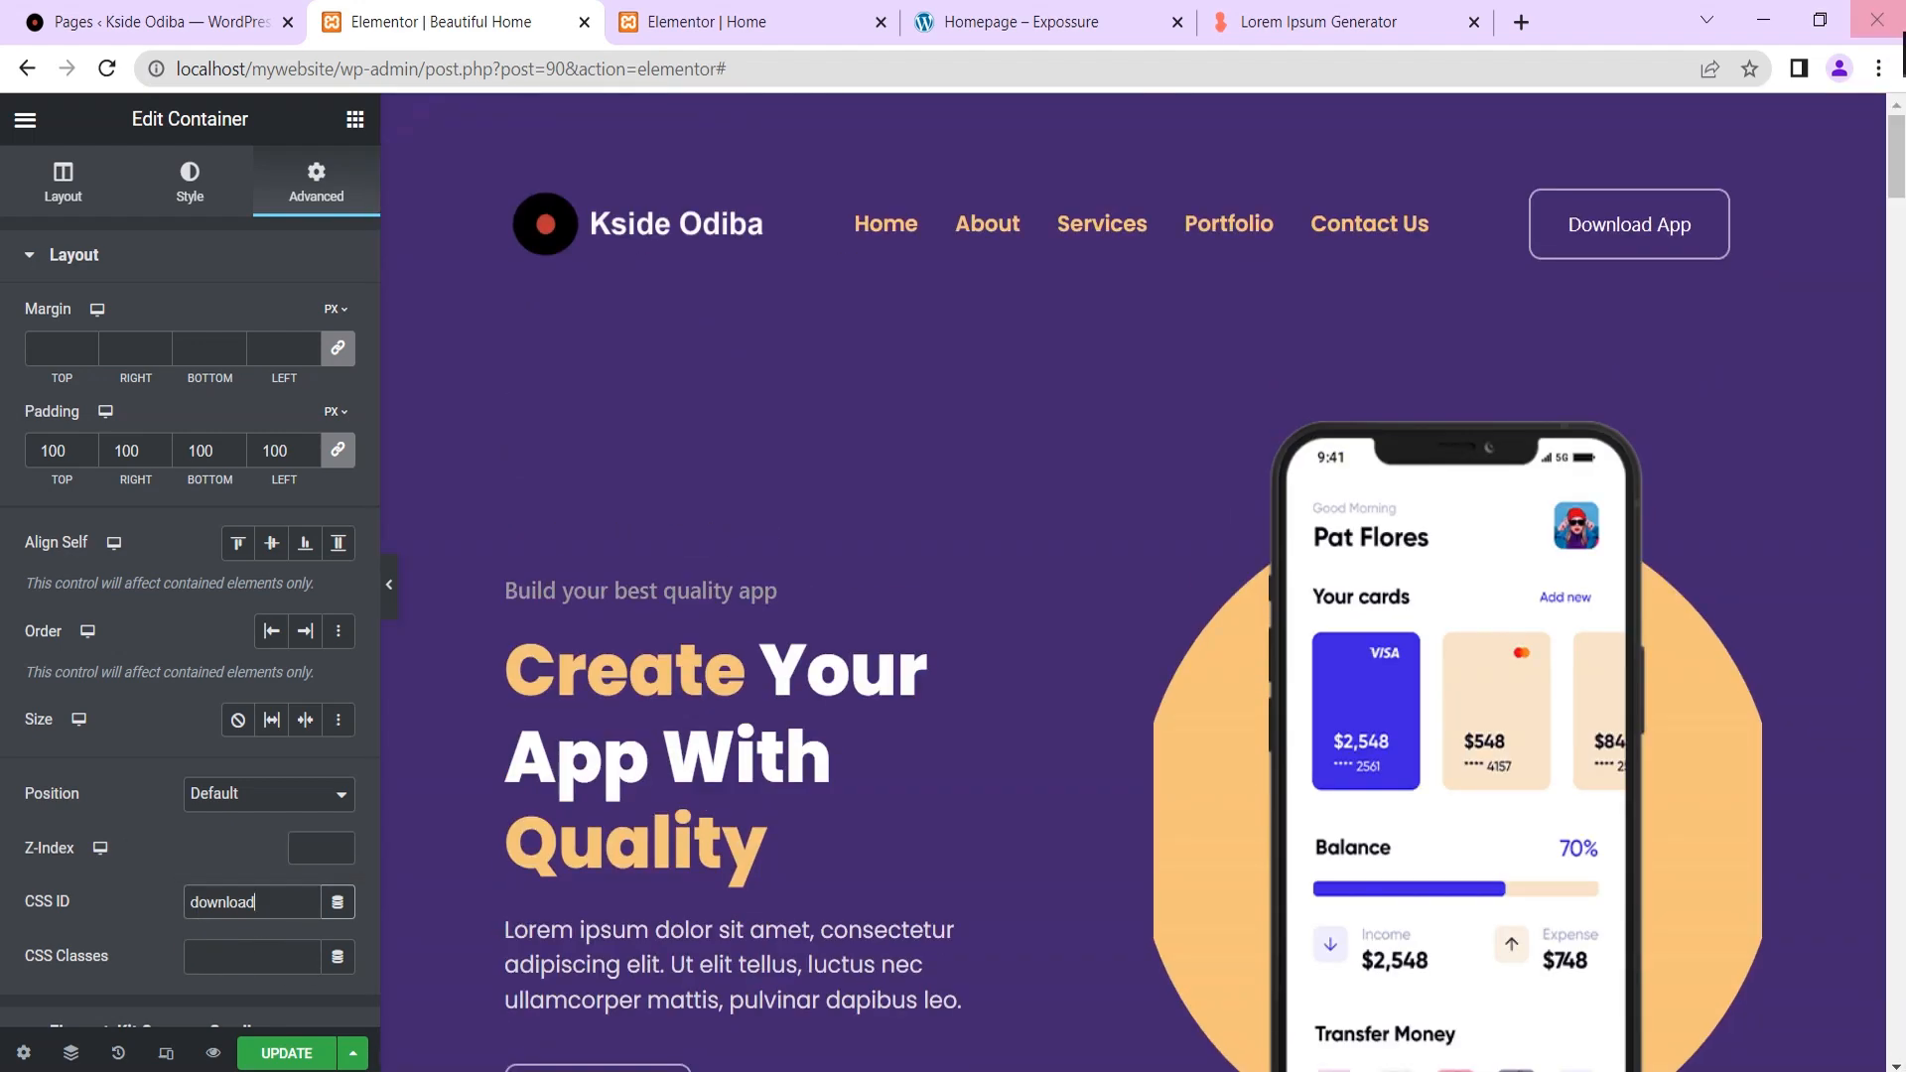
click(1658, 230)
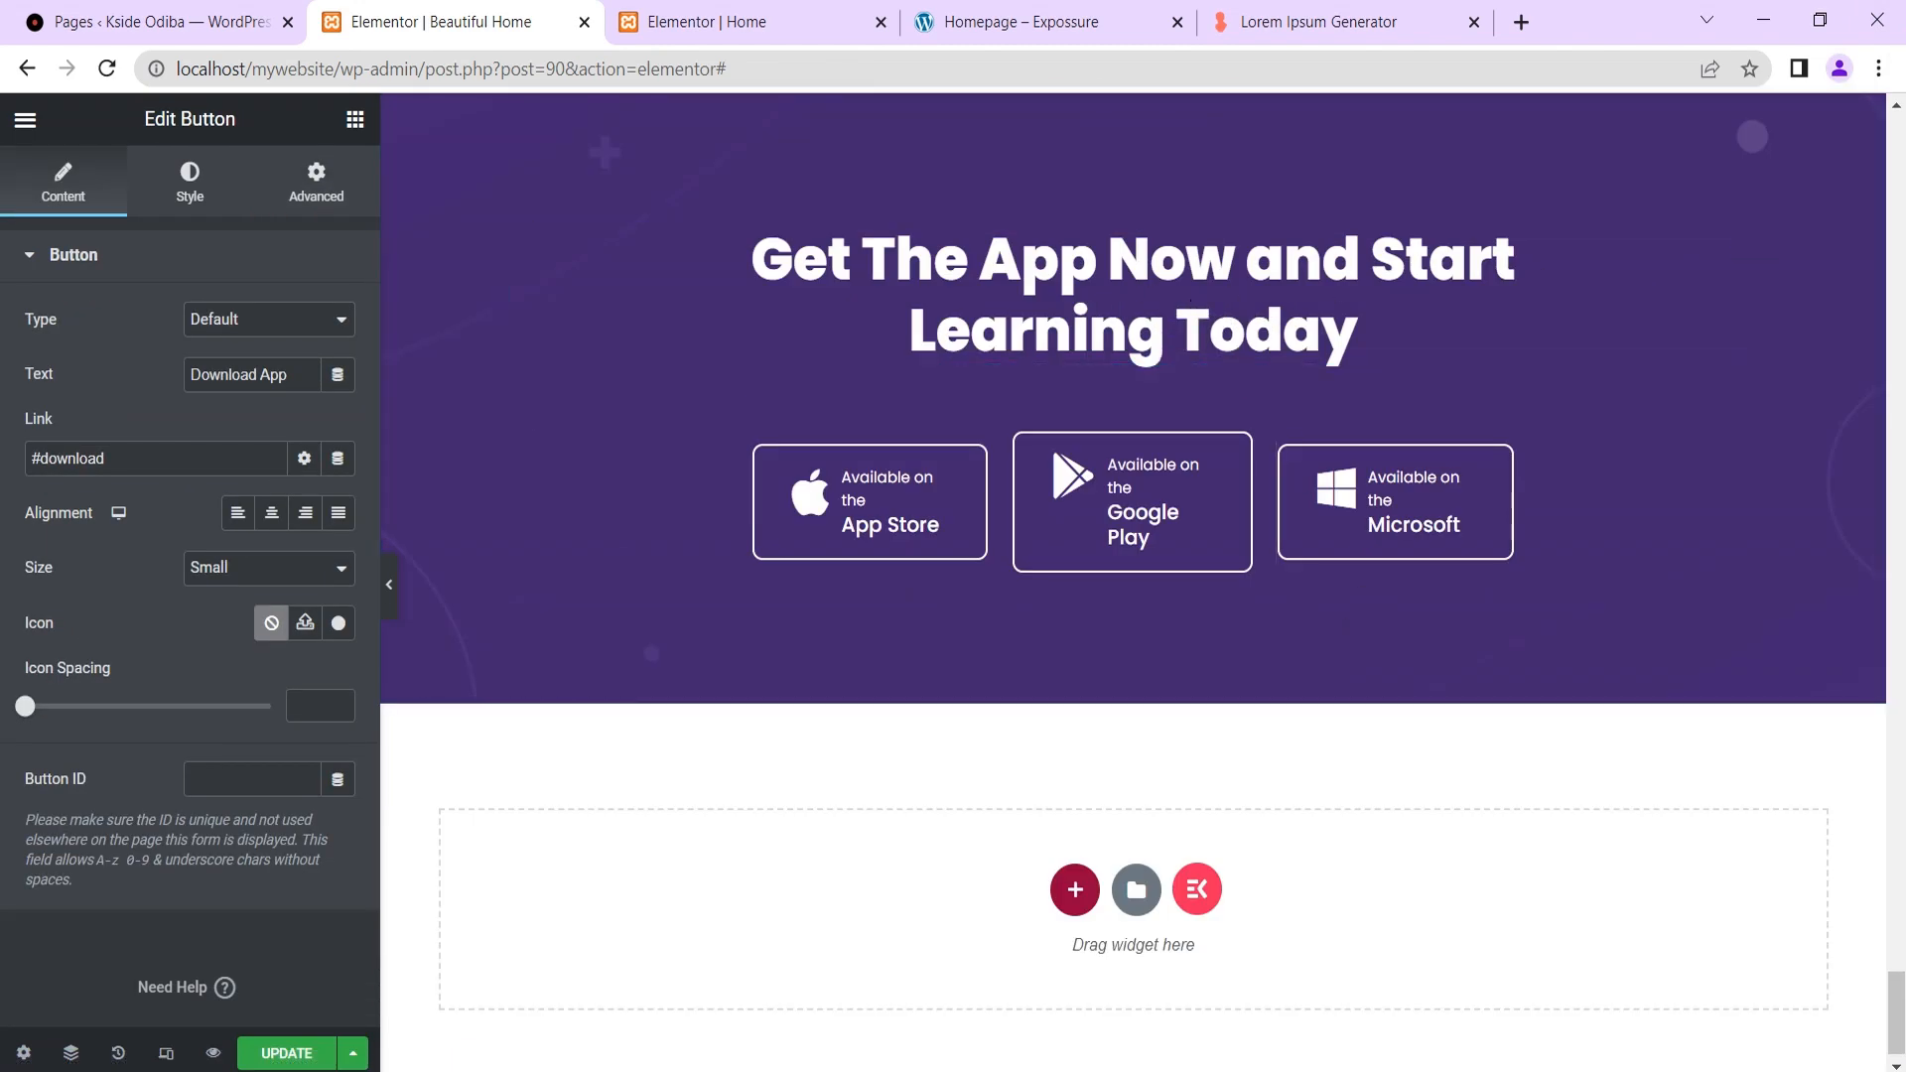
drag(1896, 1013, 1896, 995)
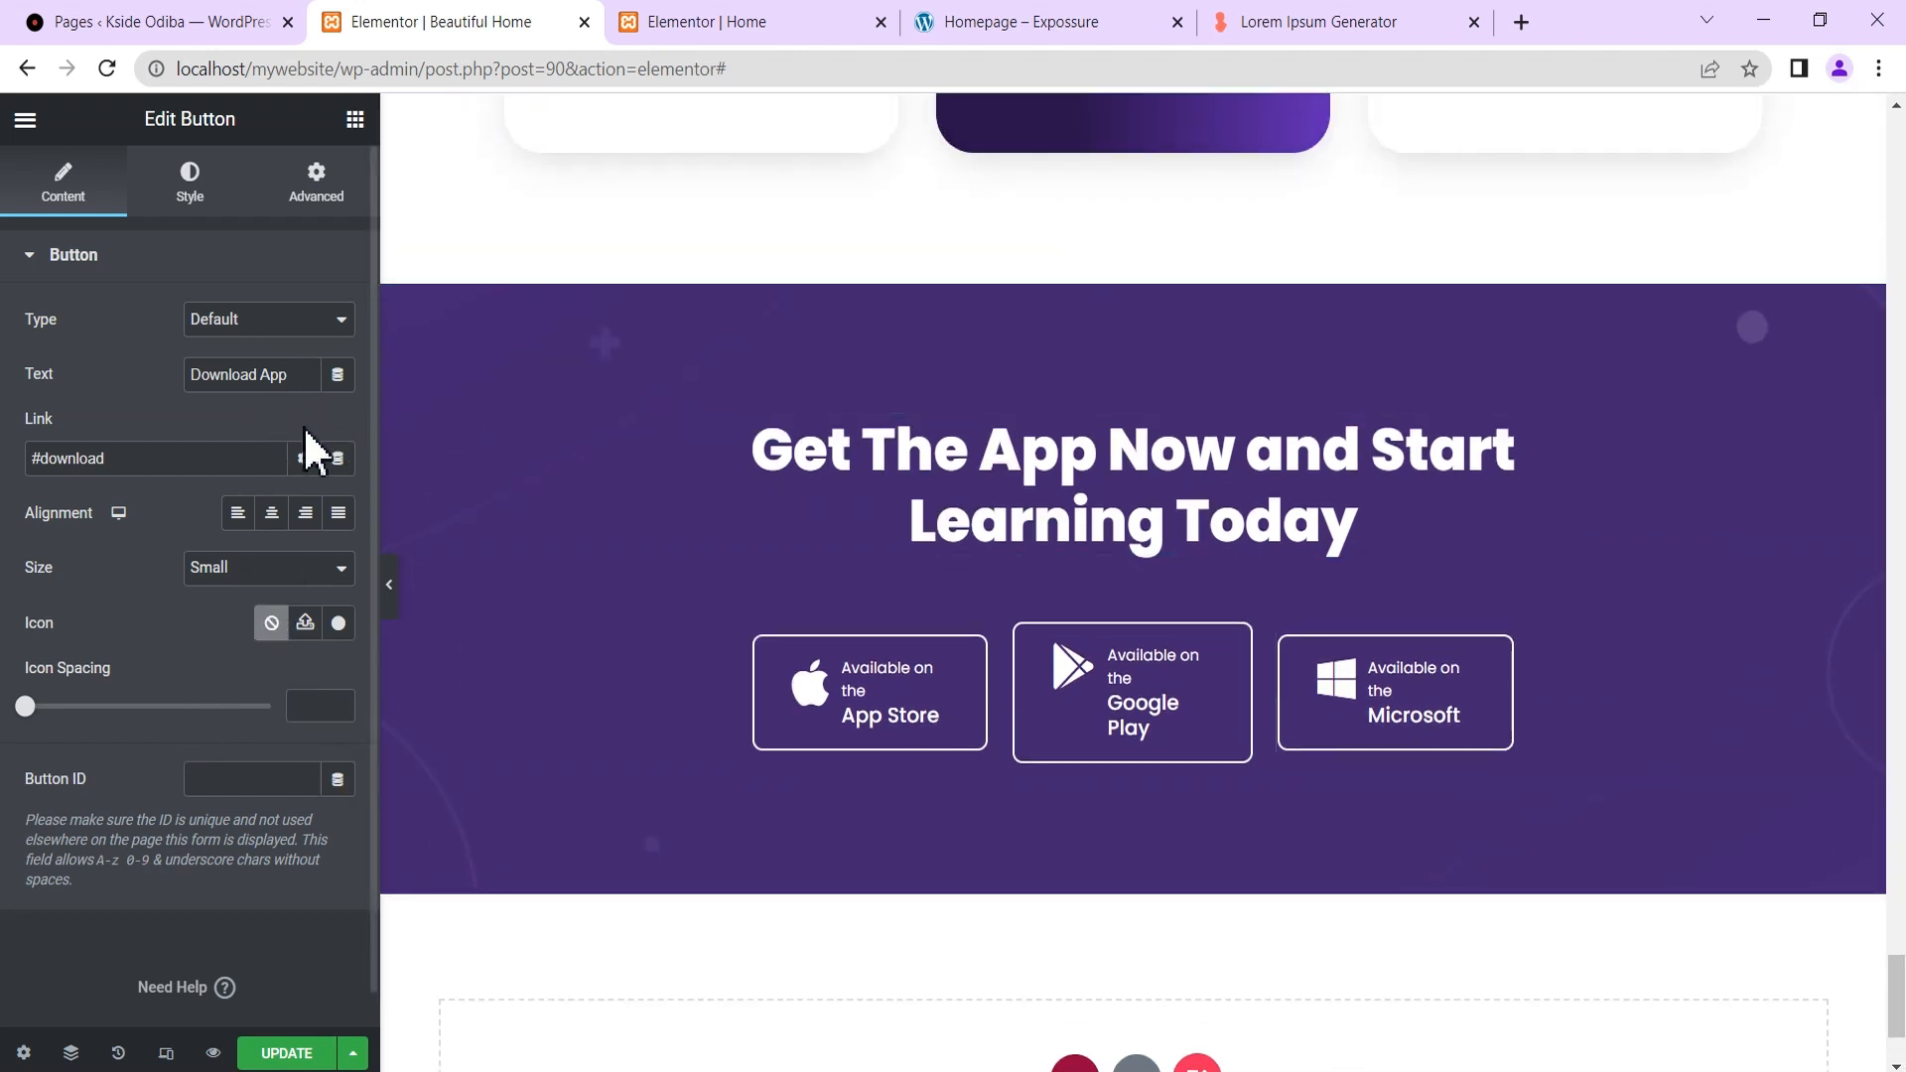
click(132, 461)
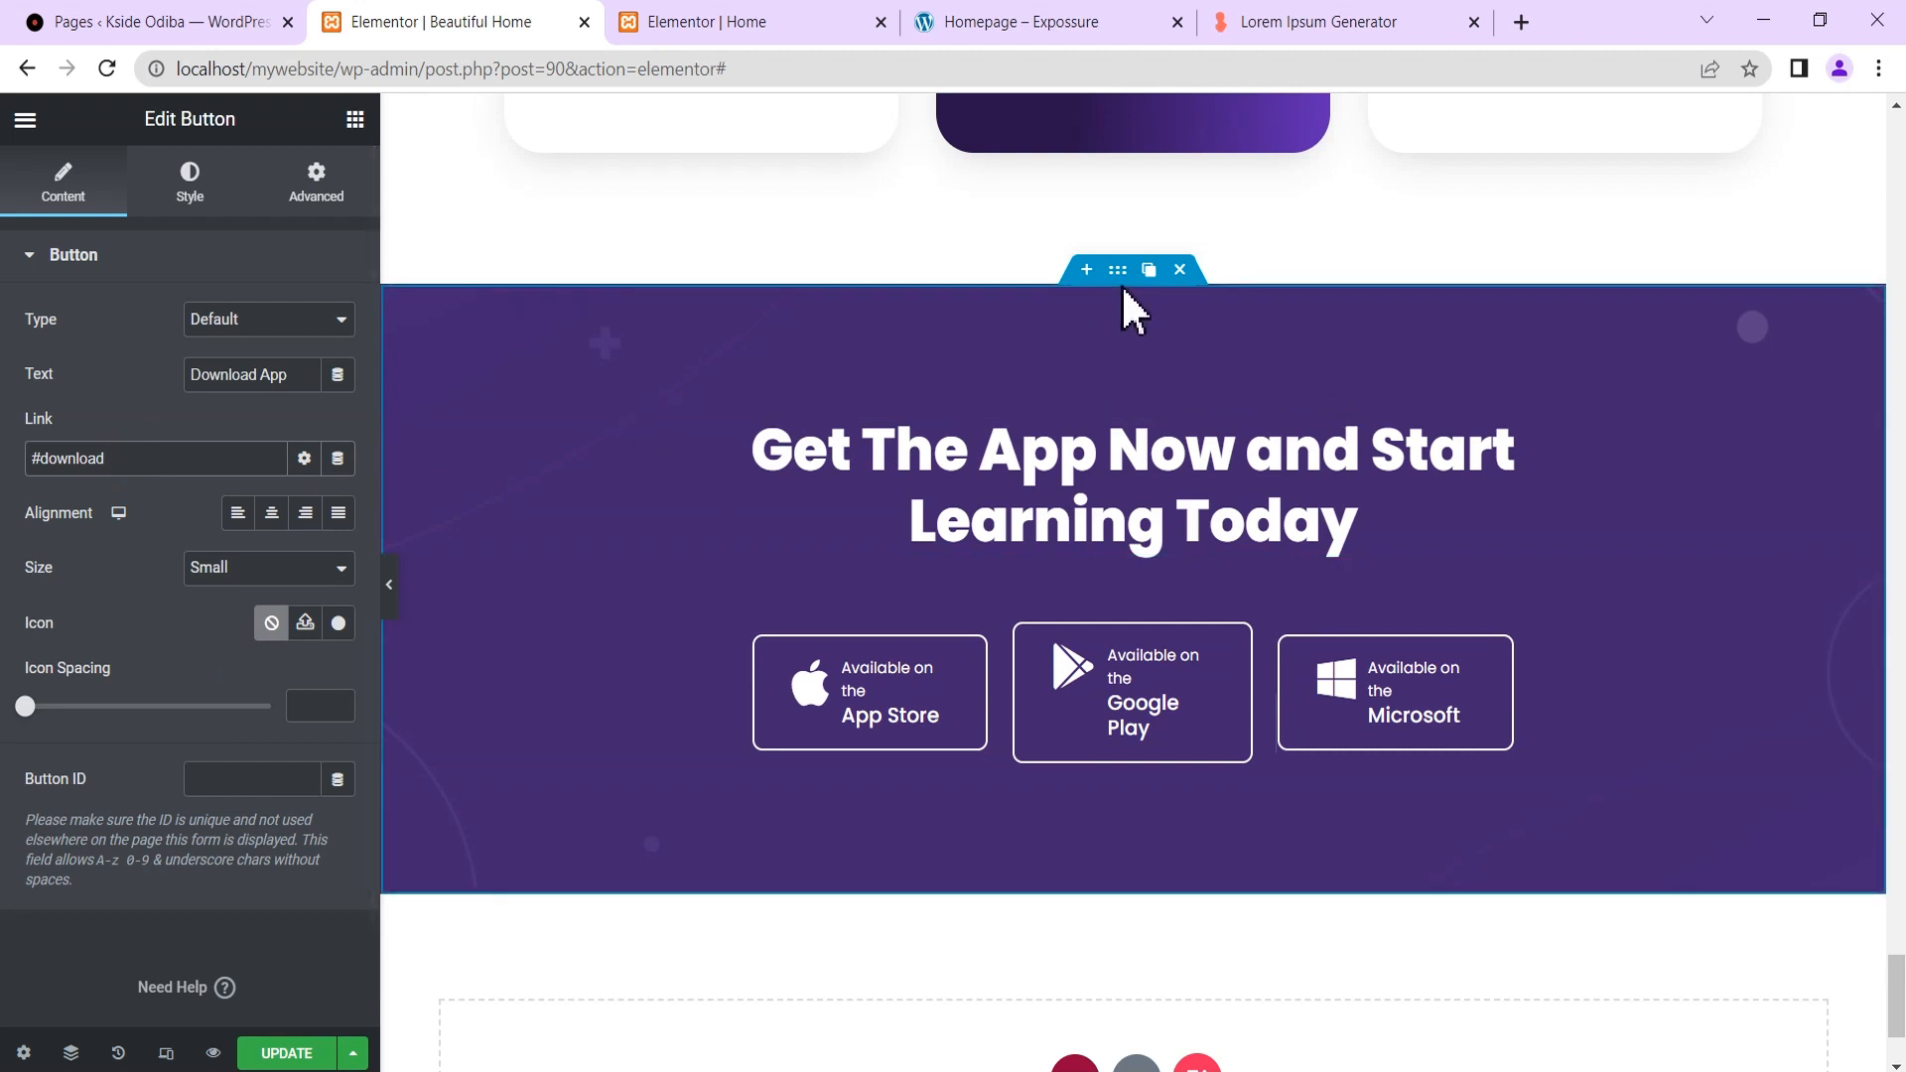
Clear the CSS ID of the "Get The App Now and Start Learning Today" container.
click(1116, 275)
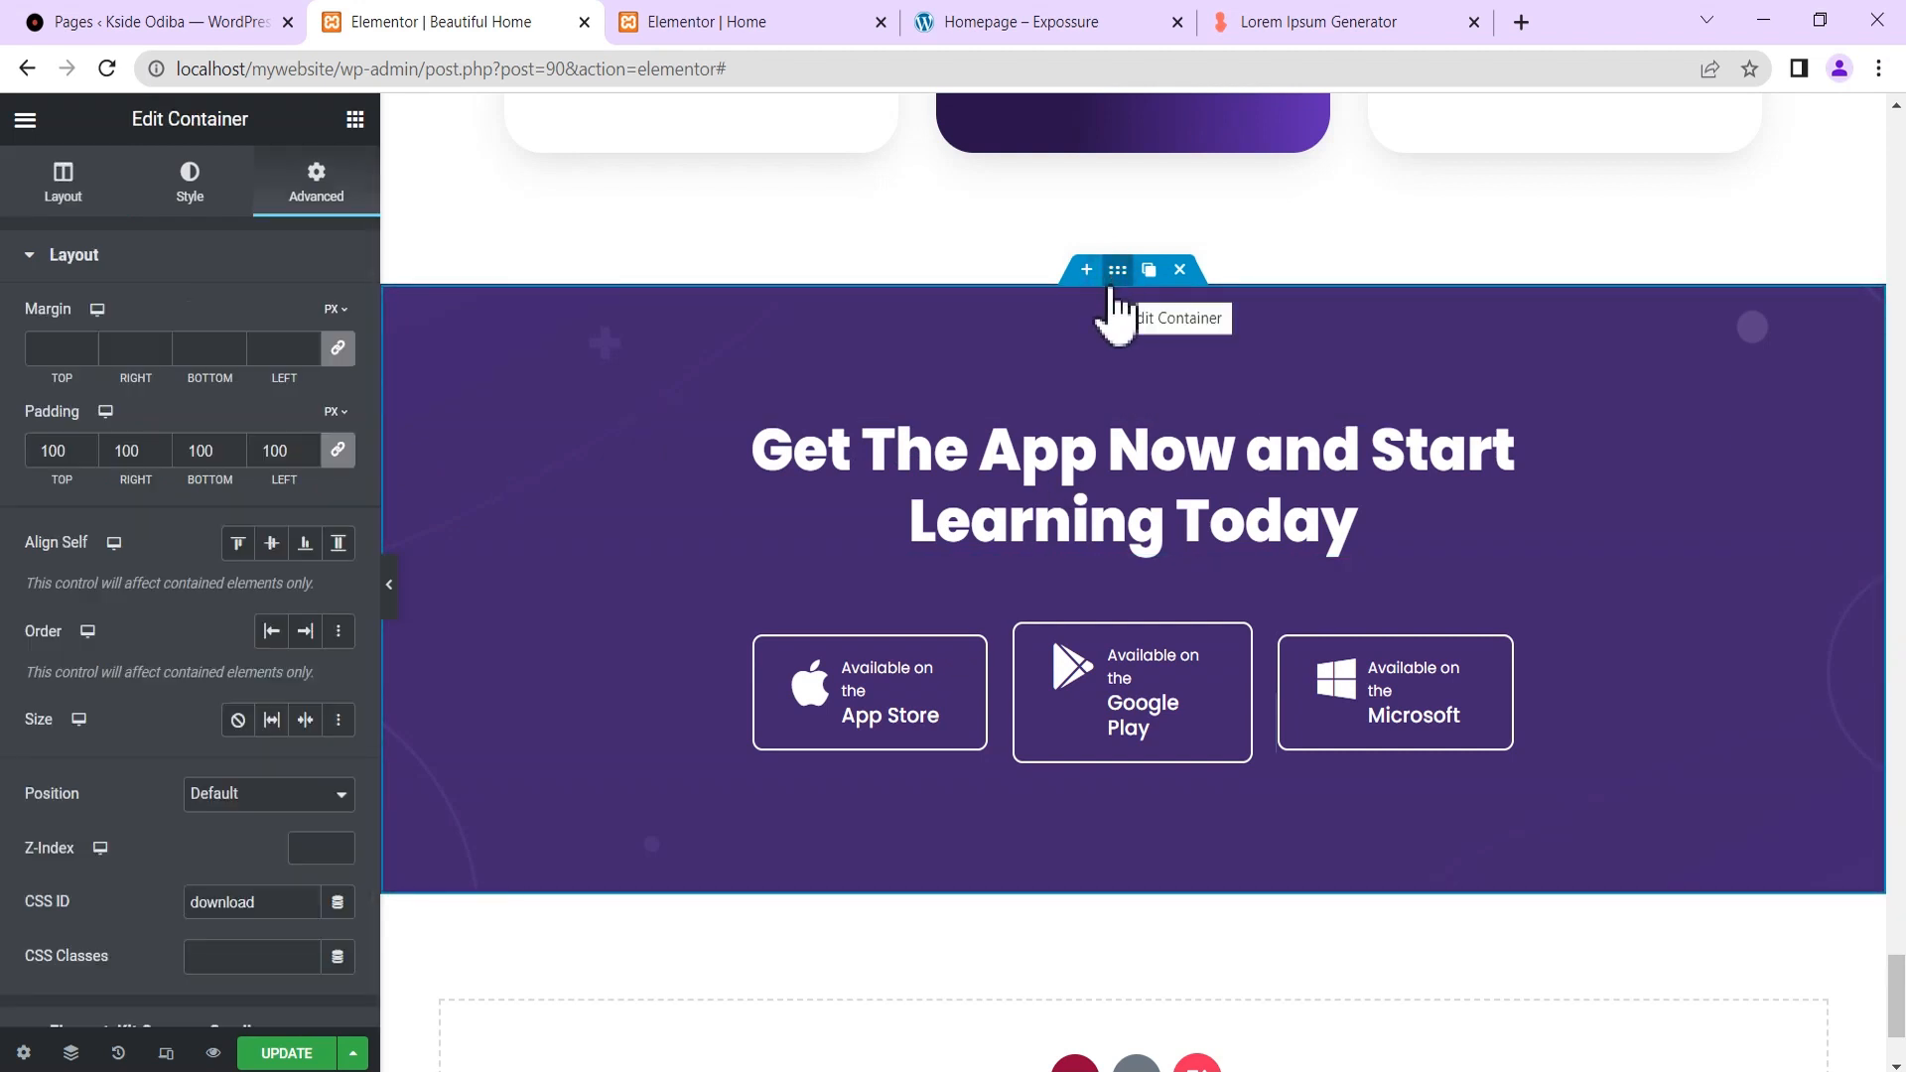
double_click(260, 901)
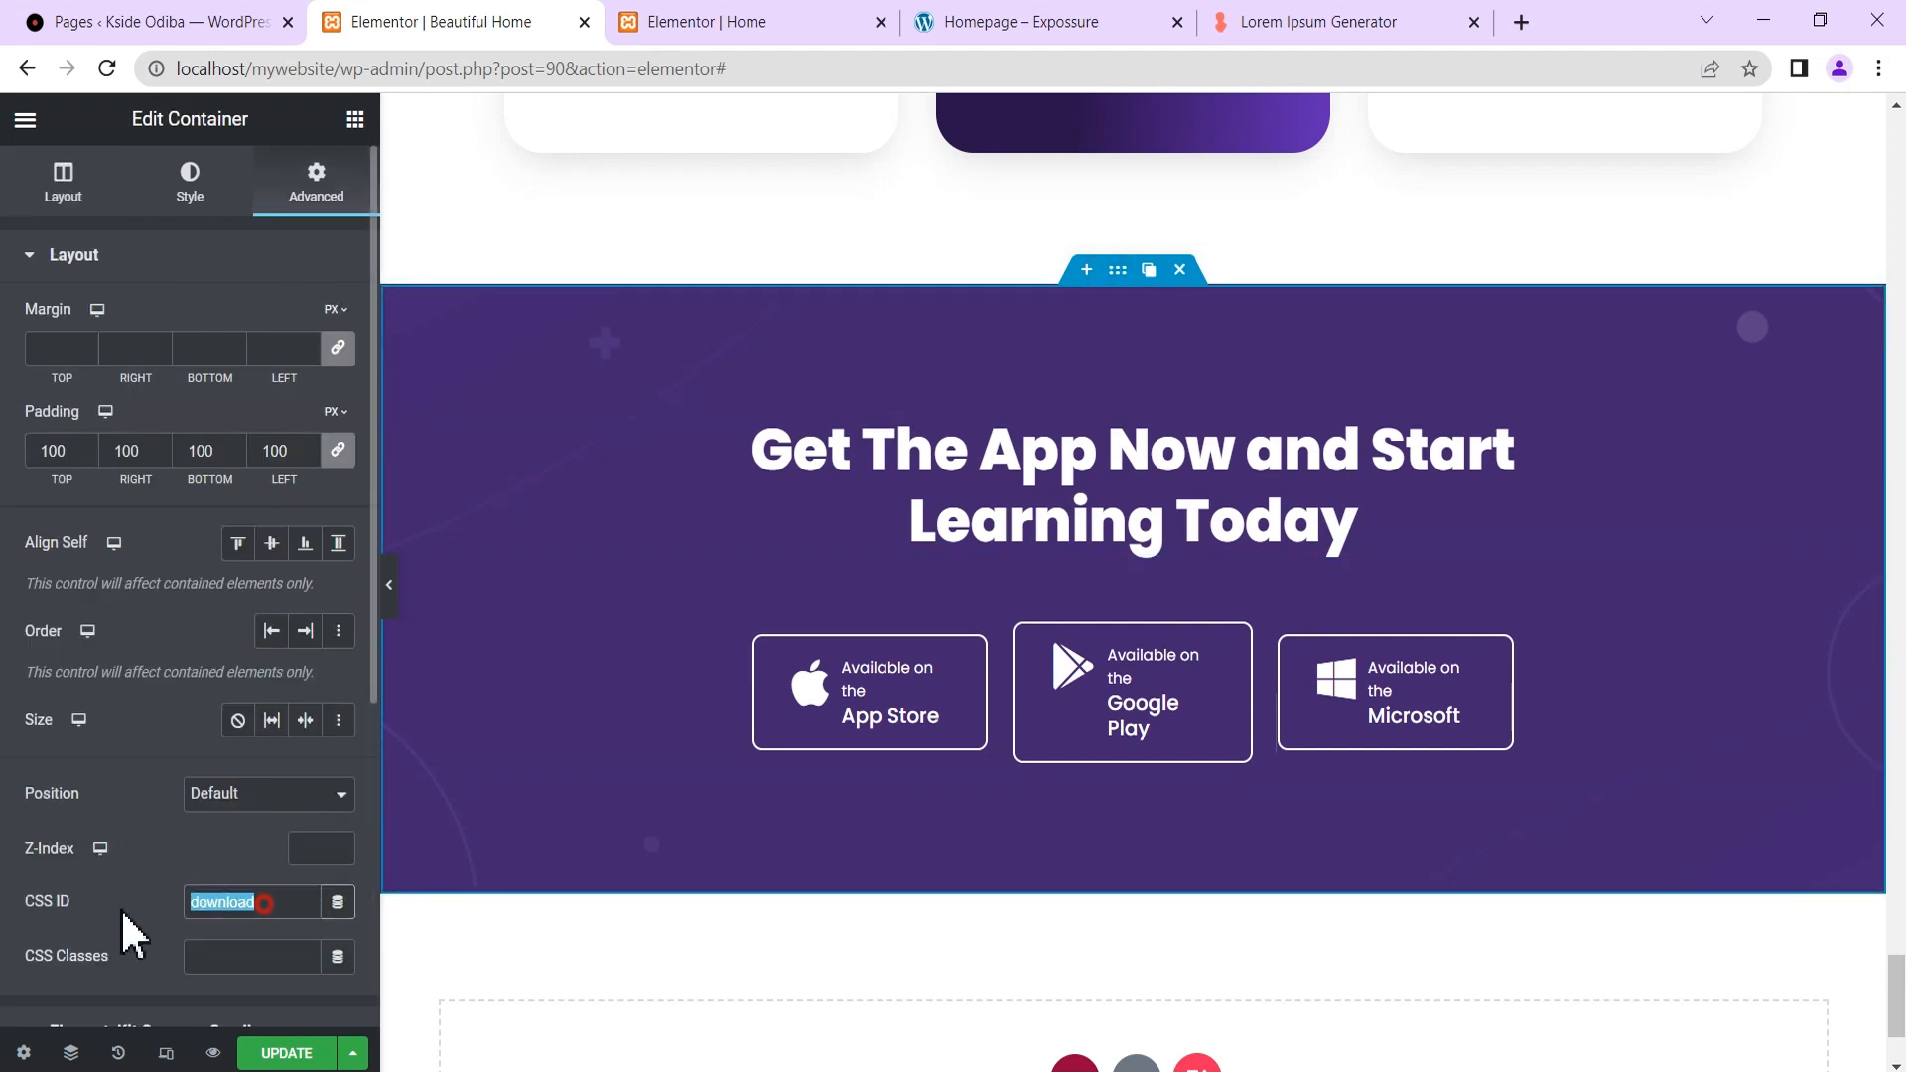
key(BackSpace)
scroll(1664, 580, up, 1)
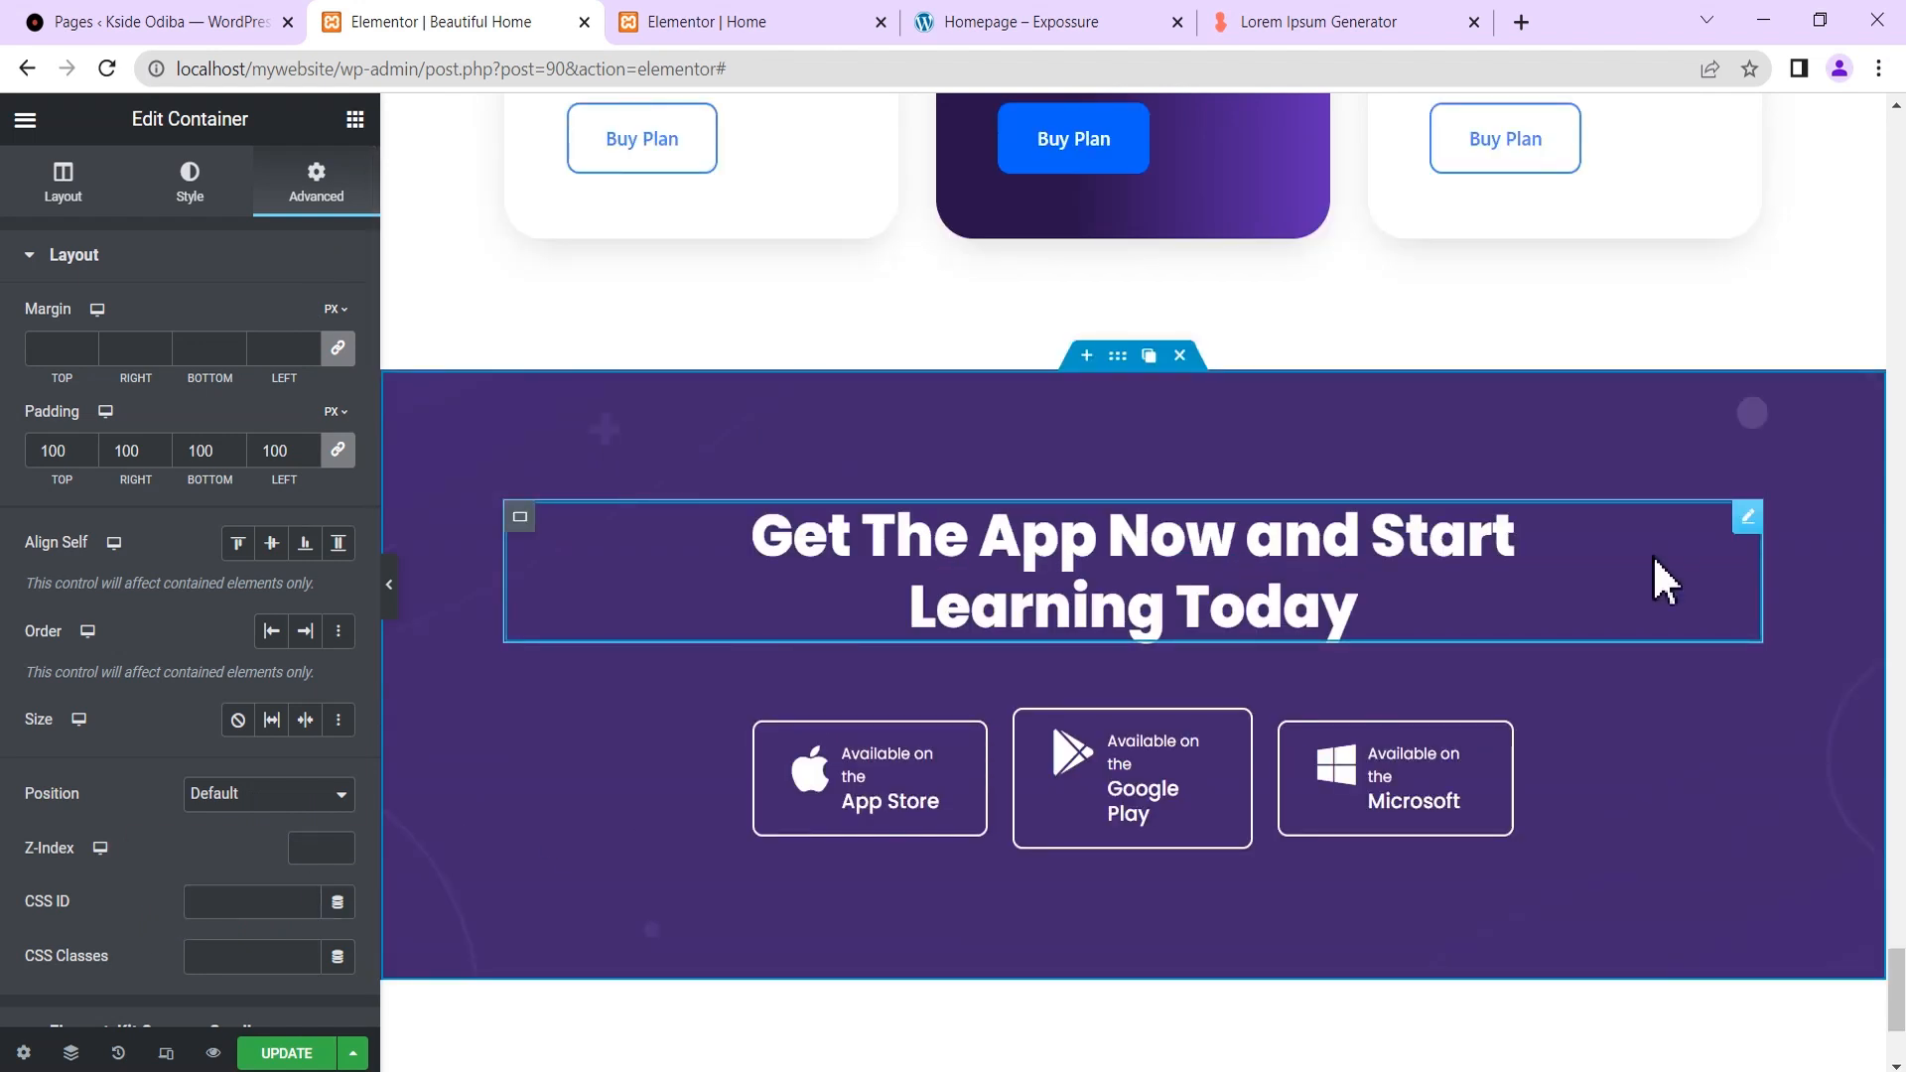
Search the widgets for menu and add a Menu Anchor directly above the "Get The App Now and Start Learning Today" heading.
click(355, 120)
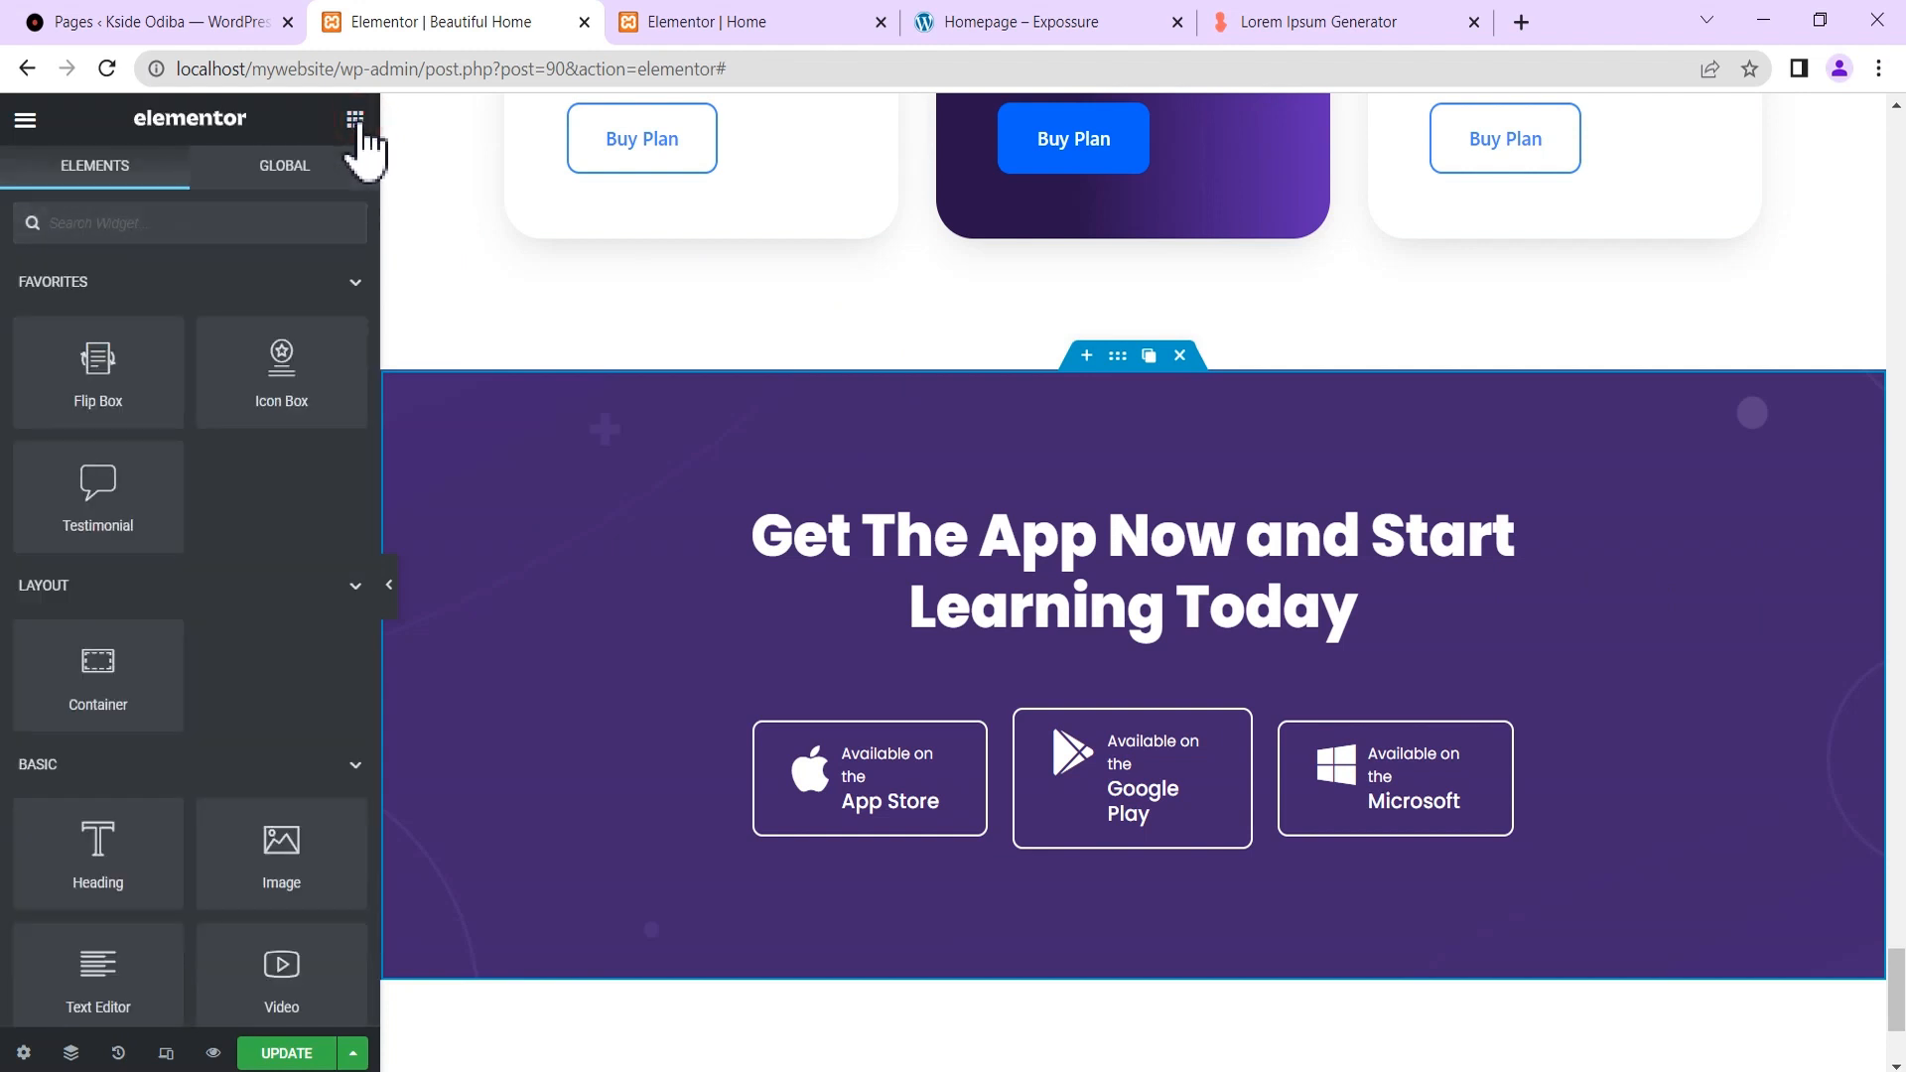
click(229, 225)
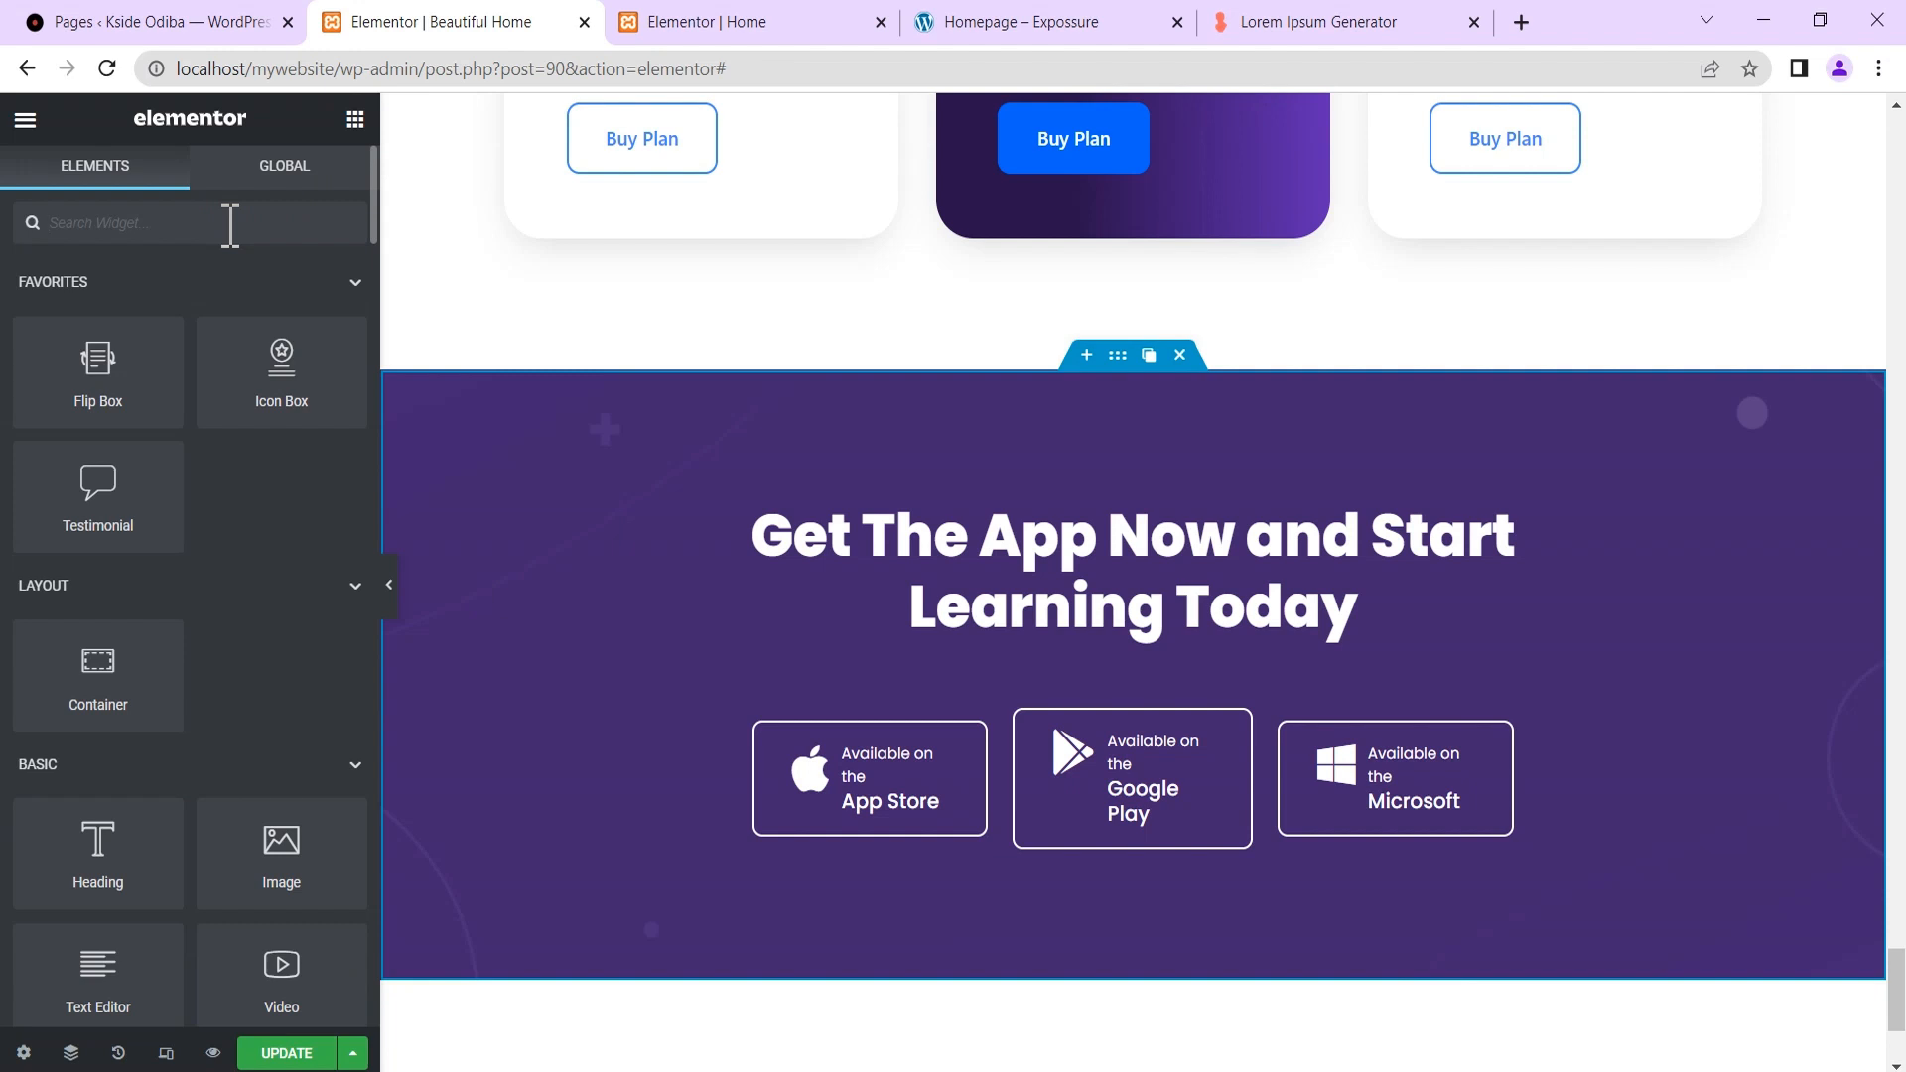
text(menu)
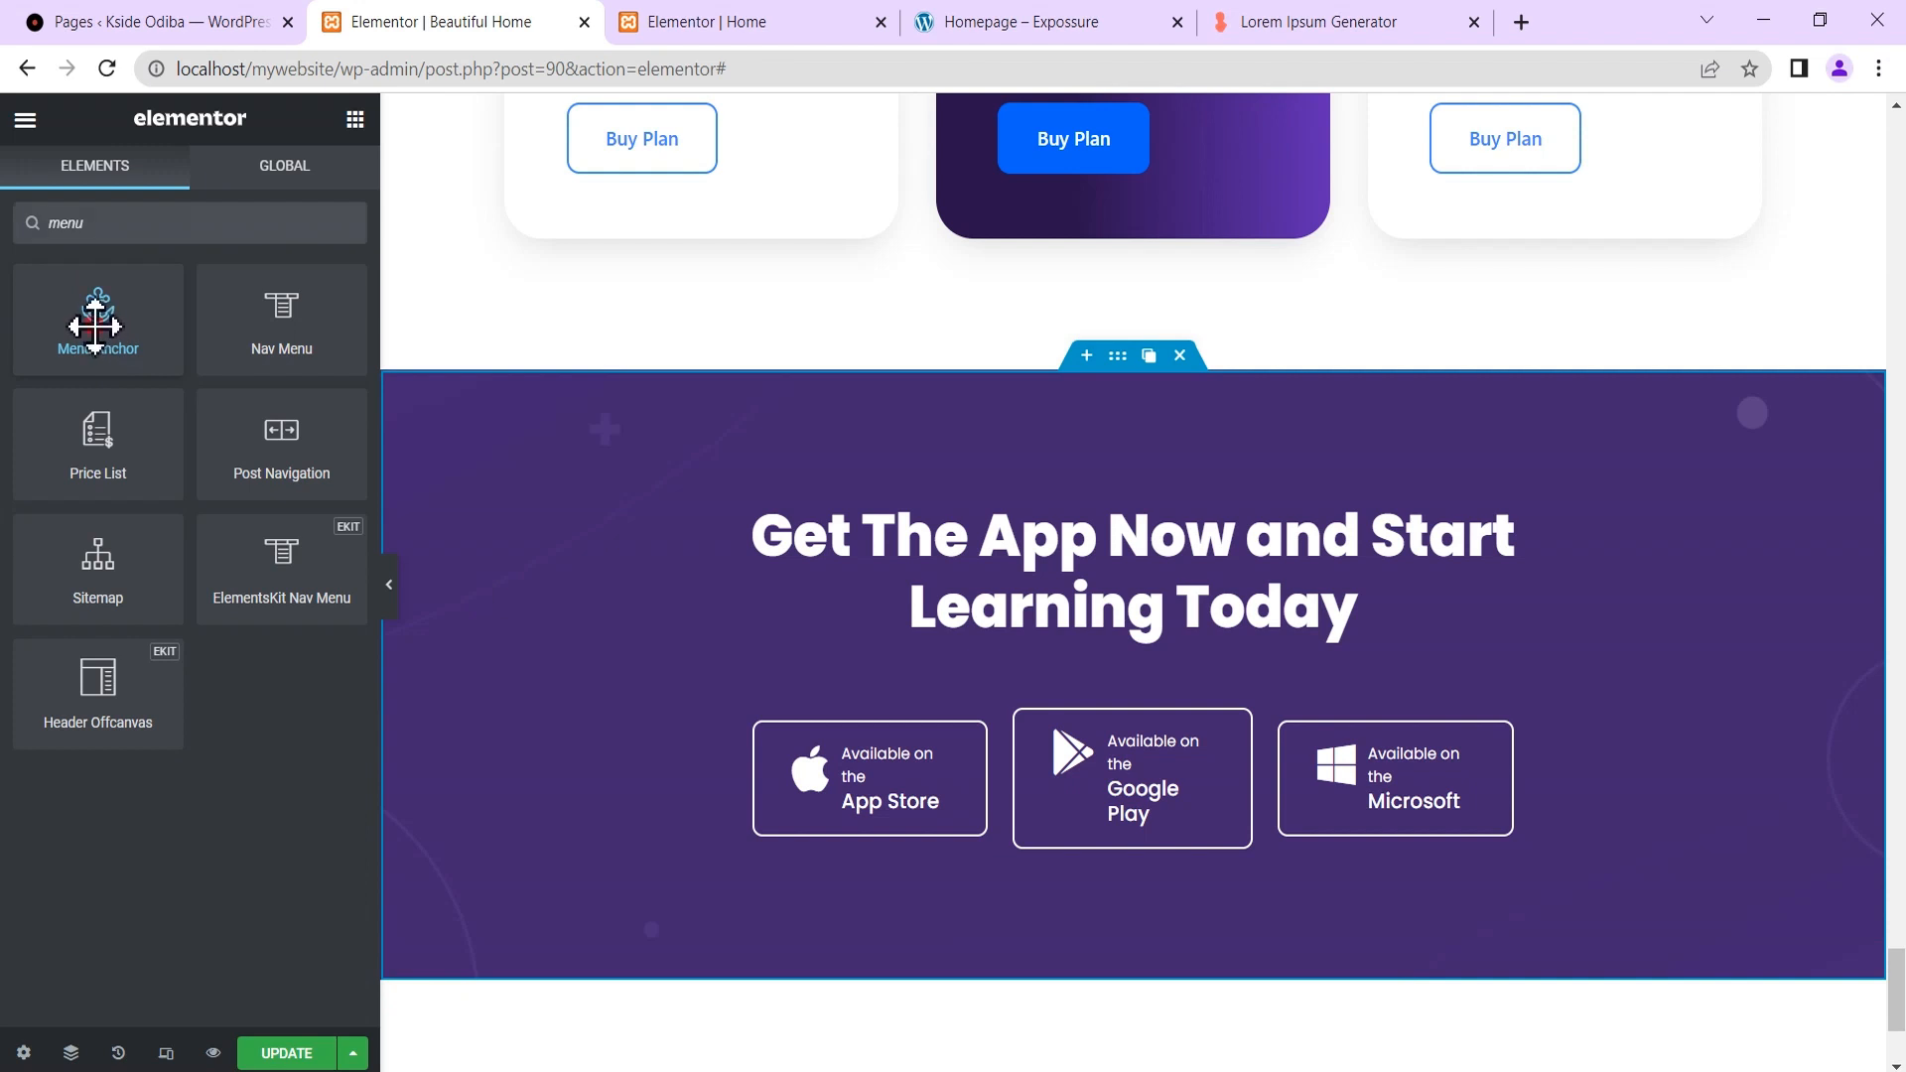
drag(98, 330, 1152, 527)
click(145, 349)
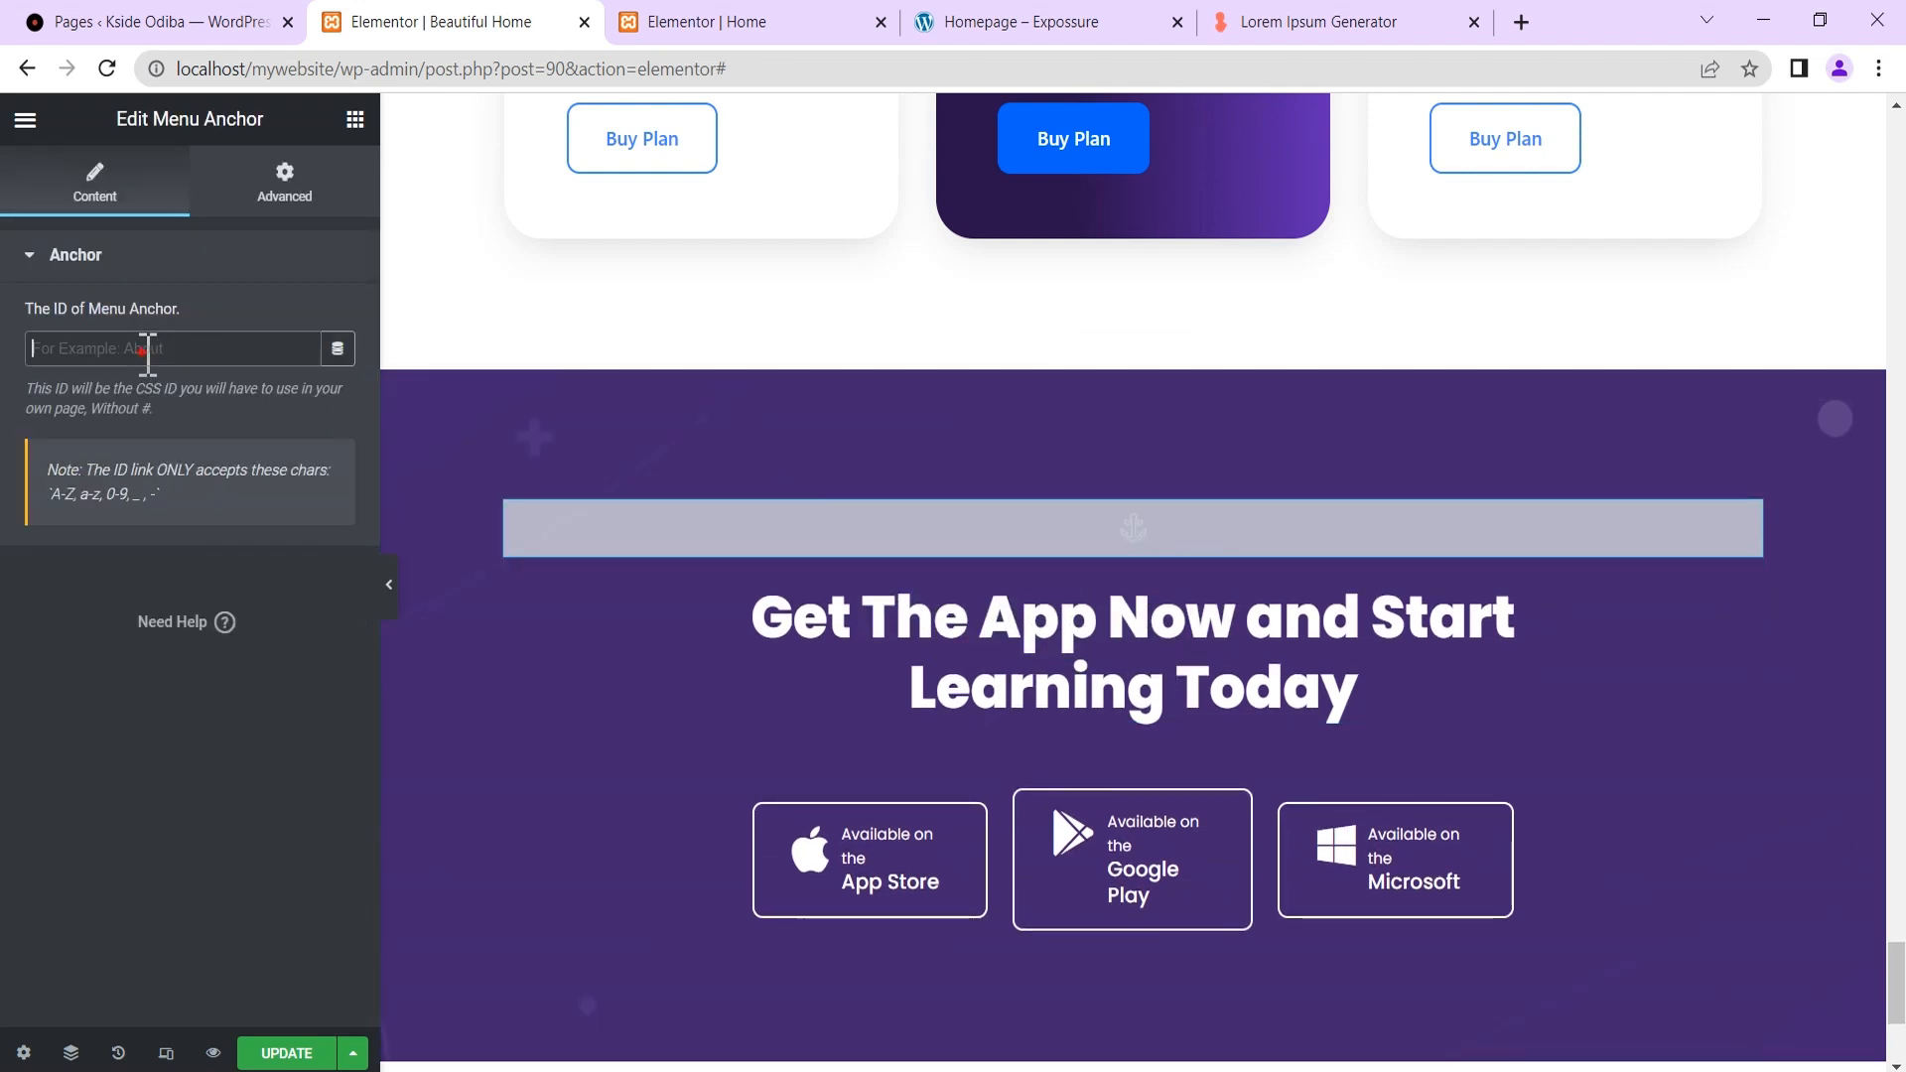
Copy the word download from the Download App button's link and set the Menu Anchor's ID to download.
drag(1898, 983, 1891, 147)
click(1718, 218)
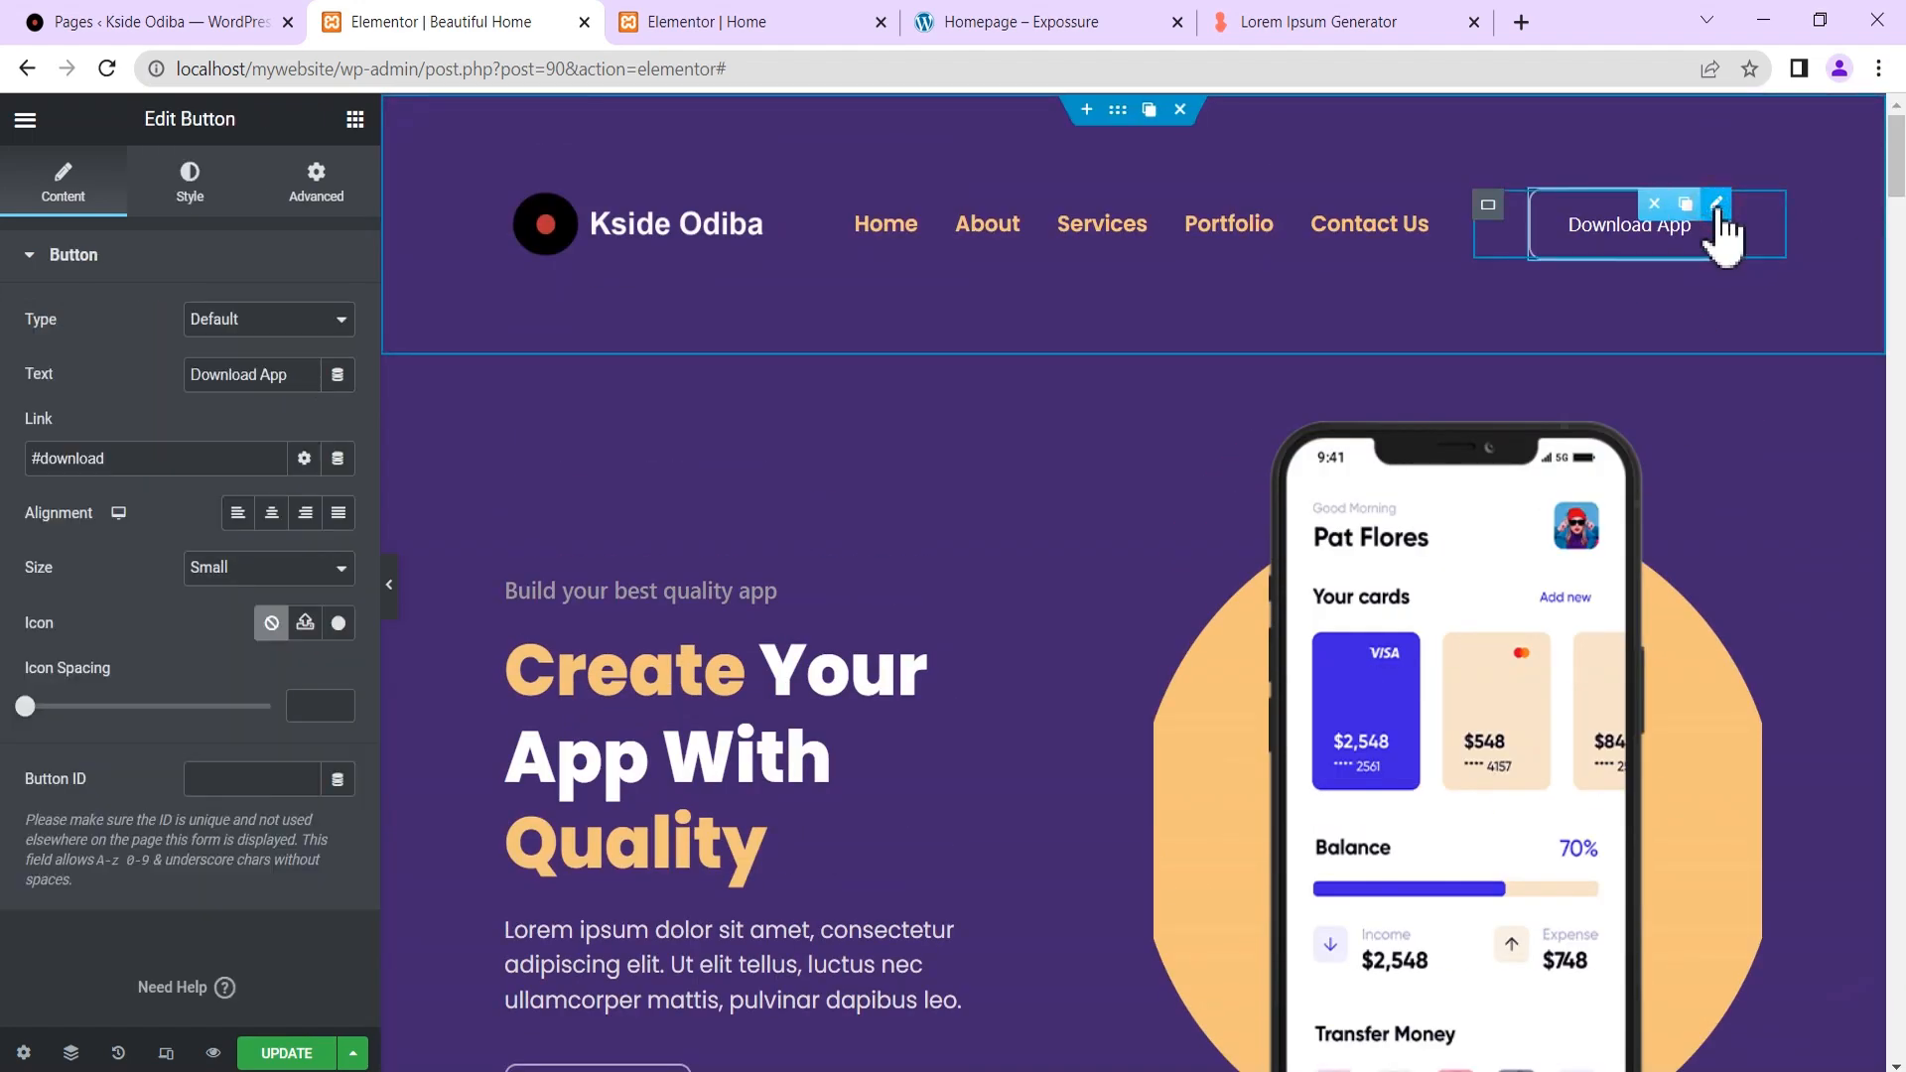
drag(135, 458, 52, 458)
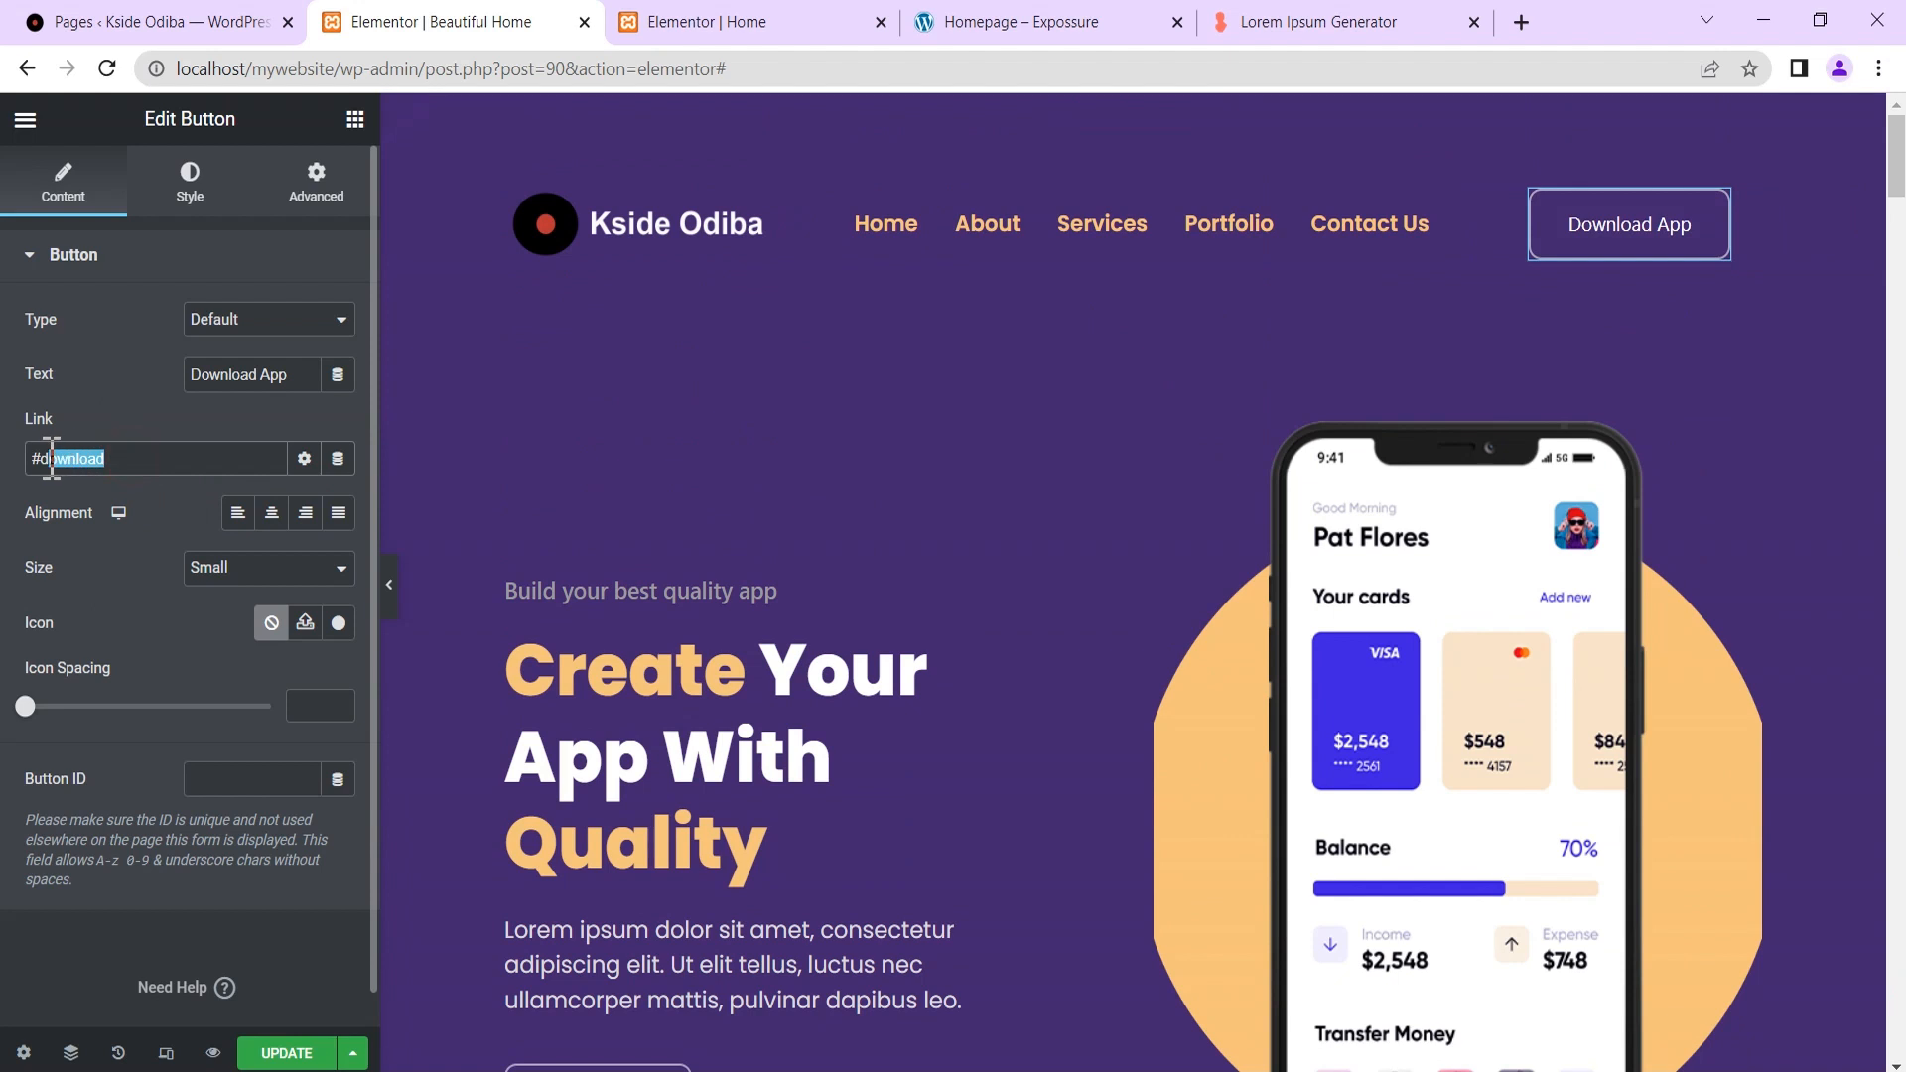
right_click(61, 459)
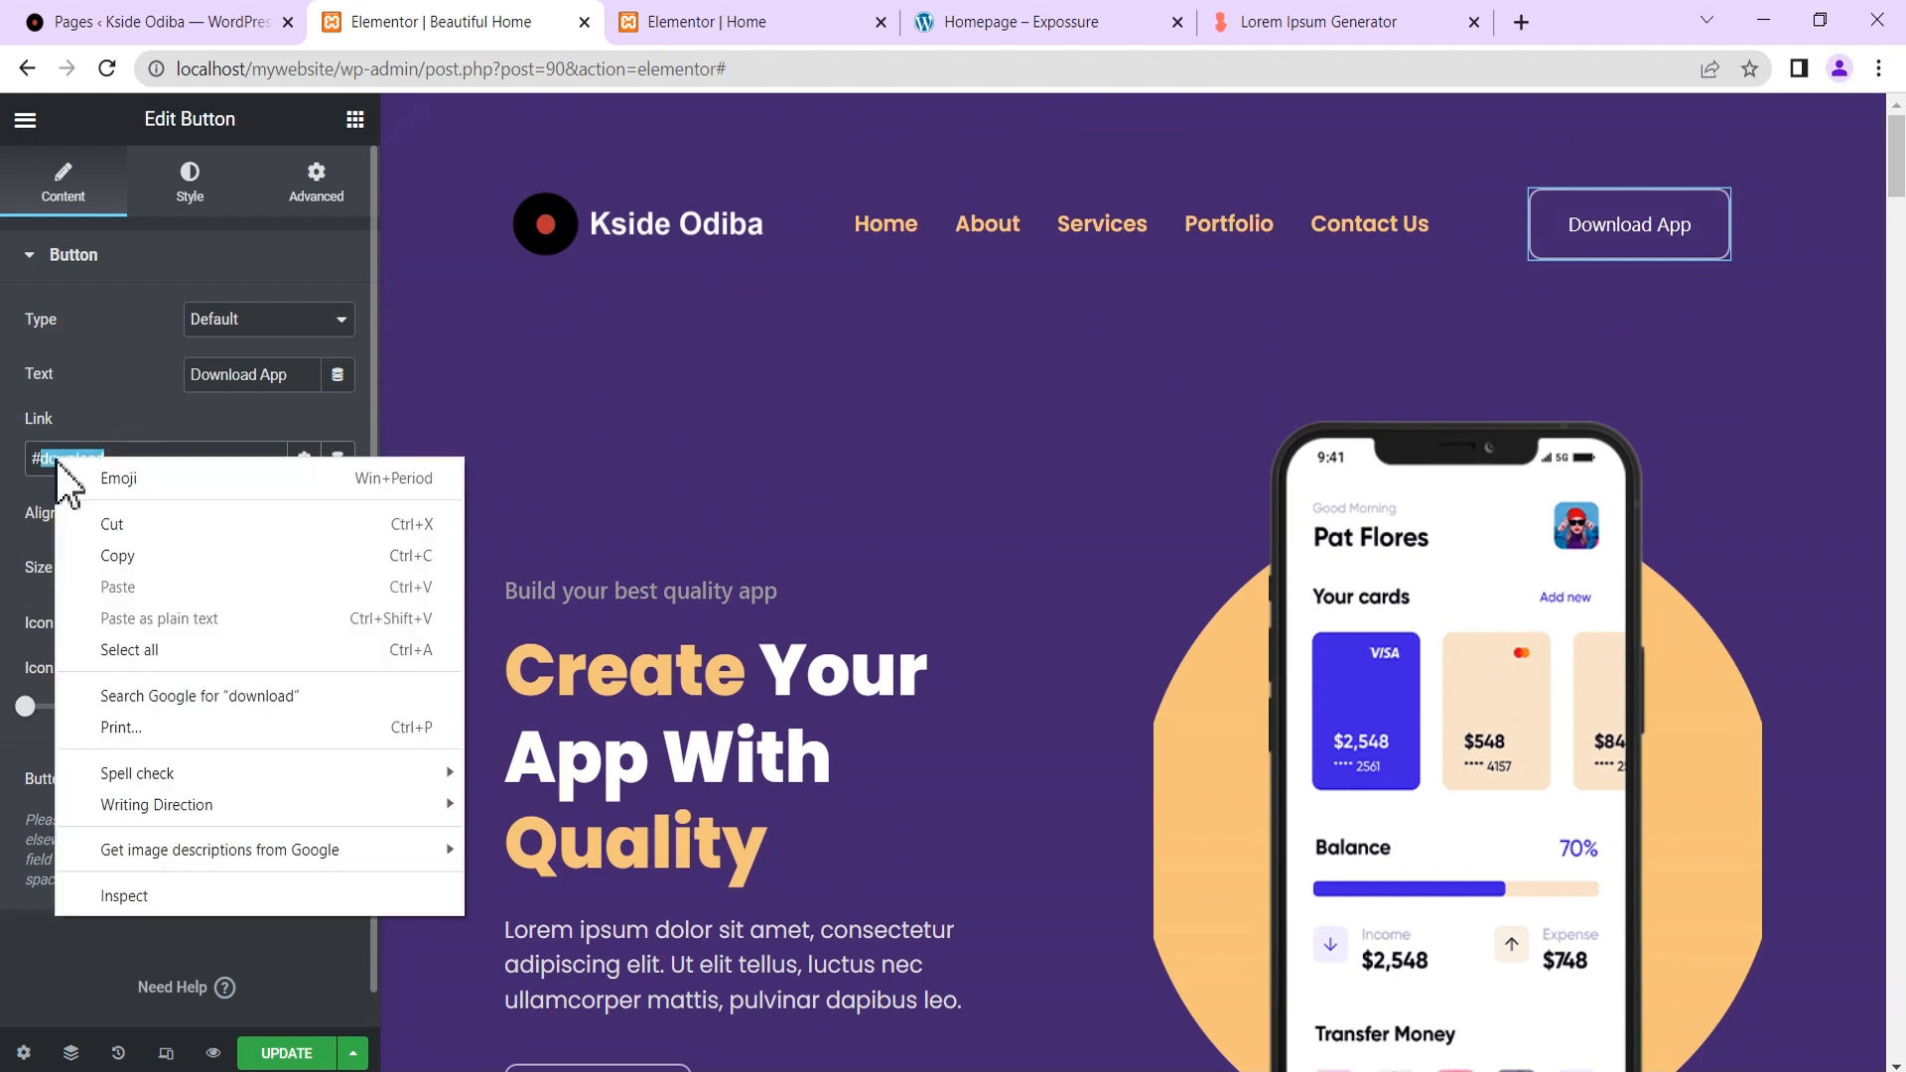
click(111, 552)
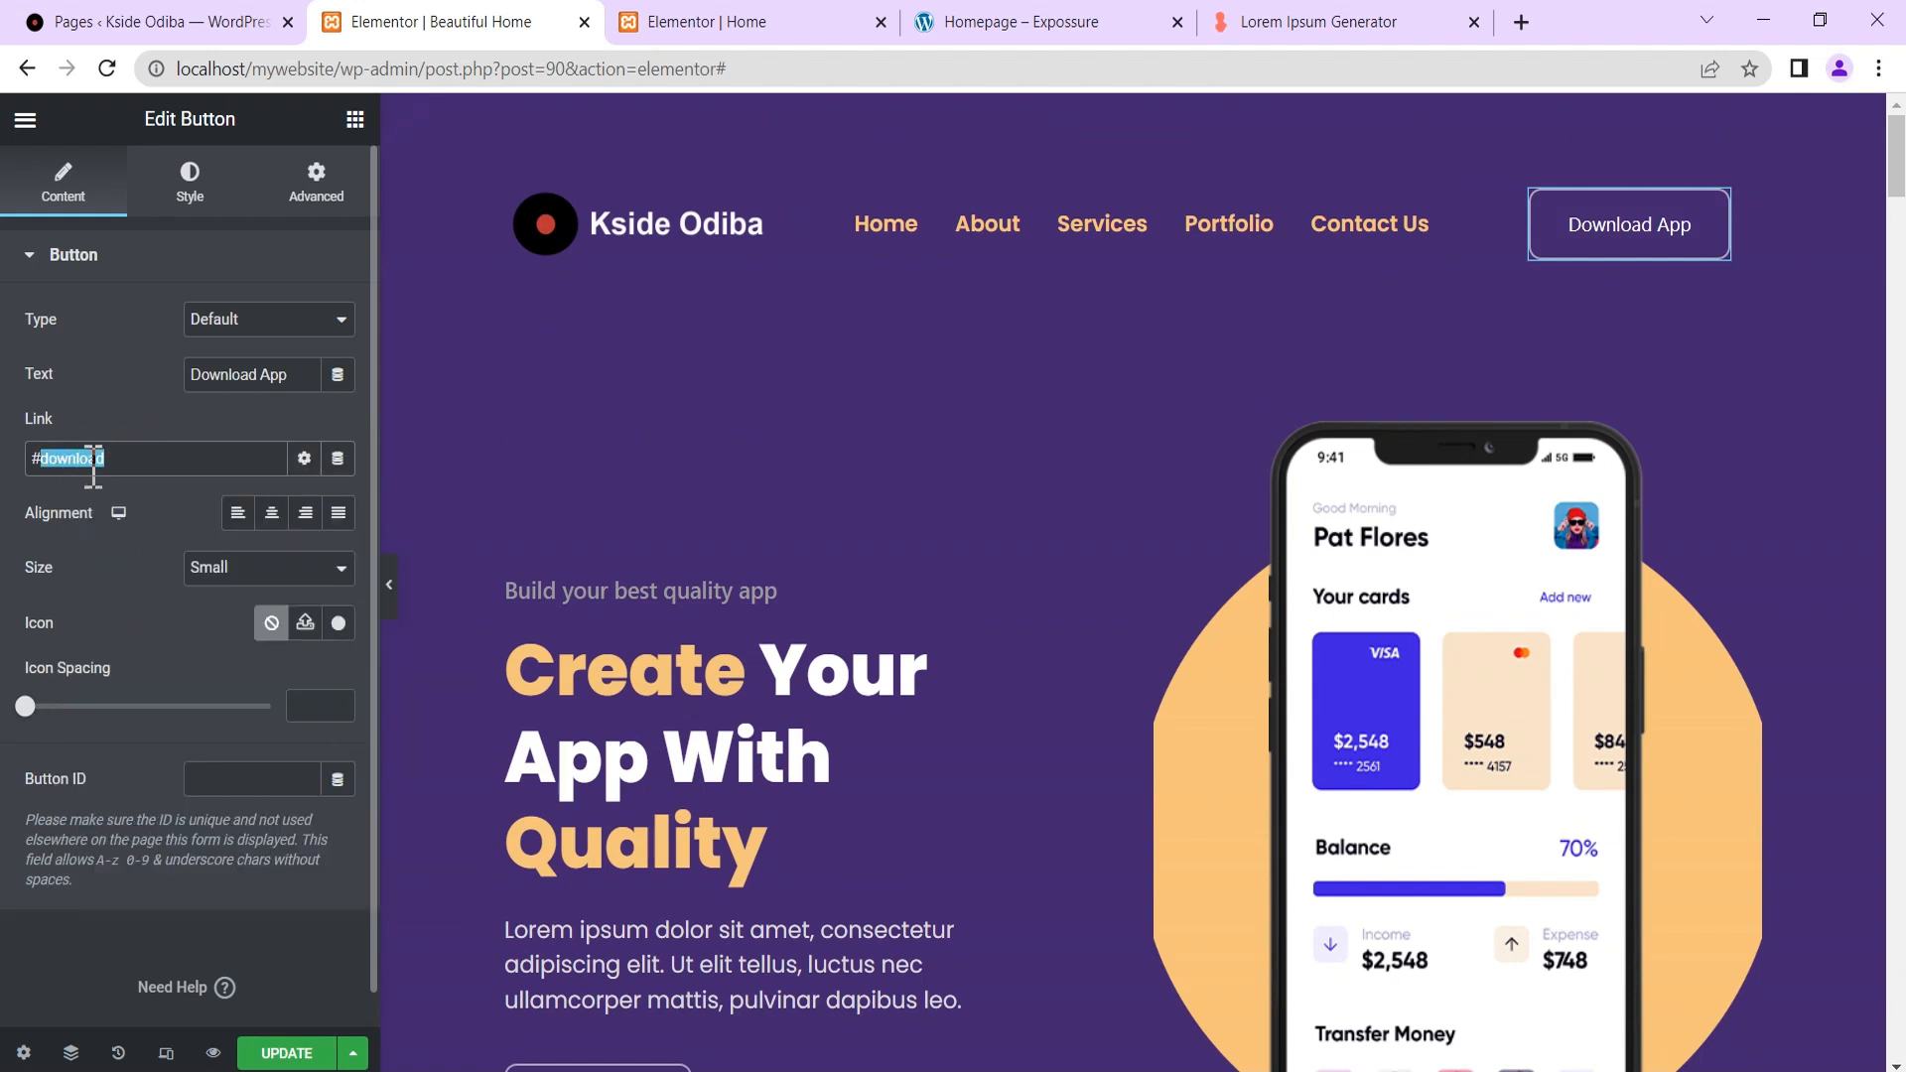
drag(1898, 174, 1898, 998)
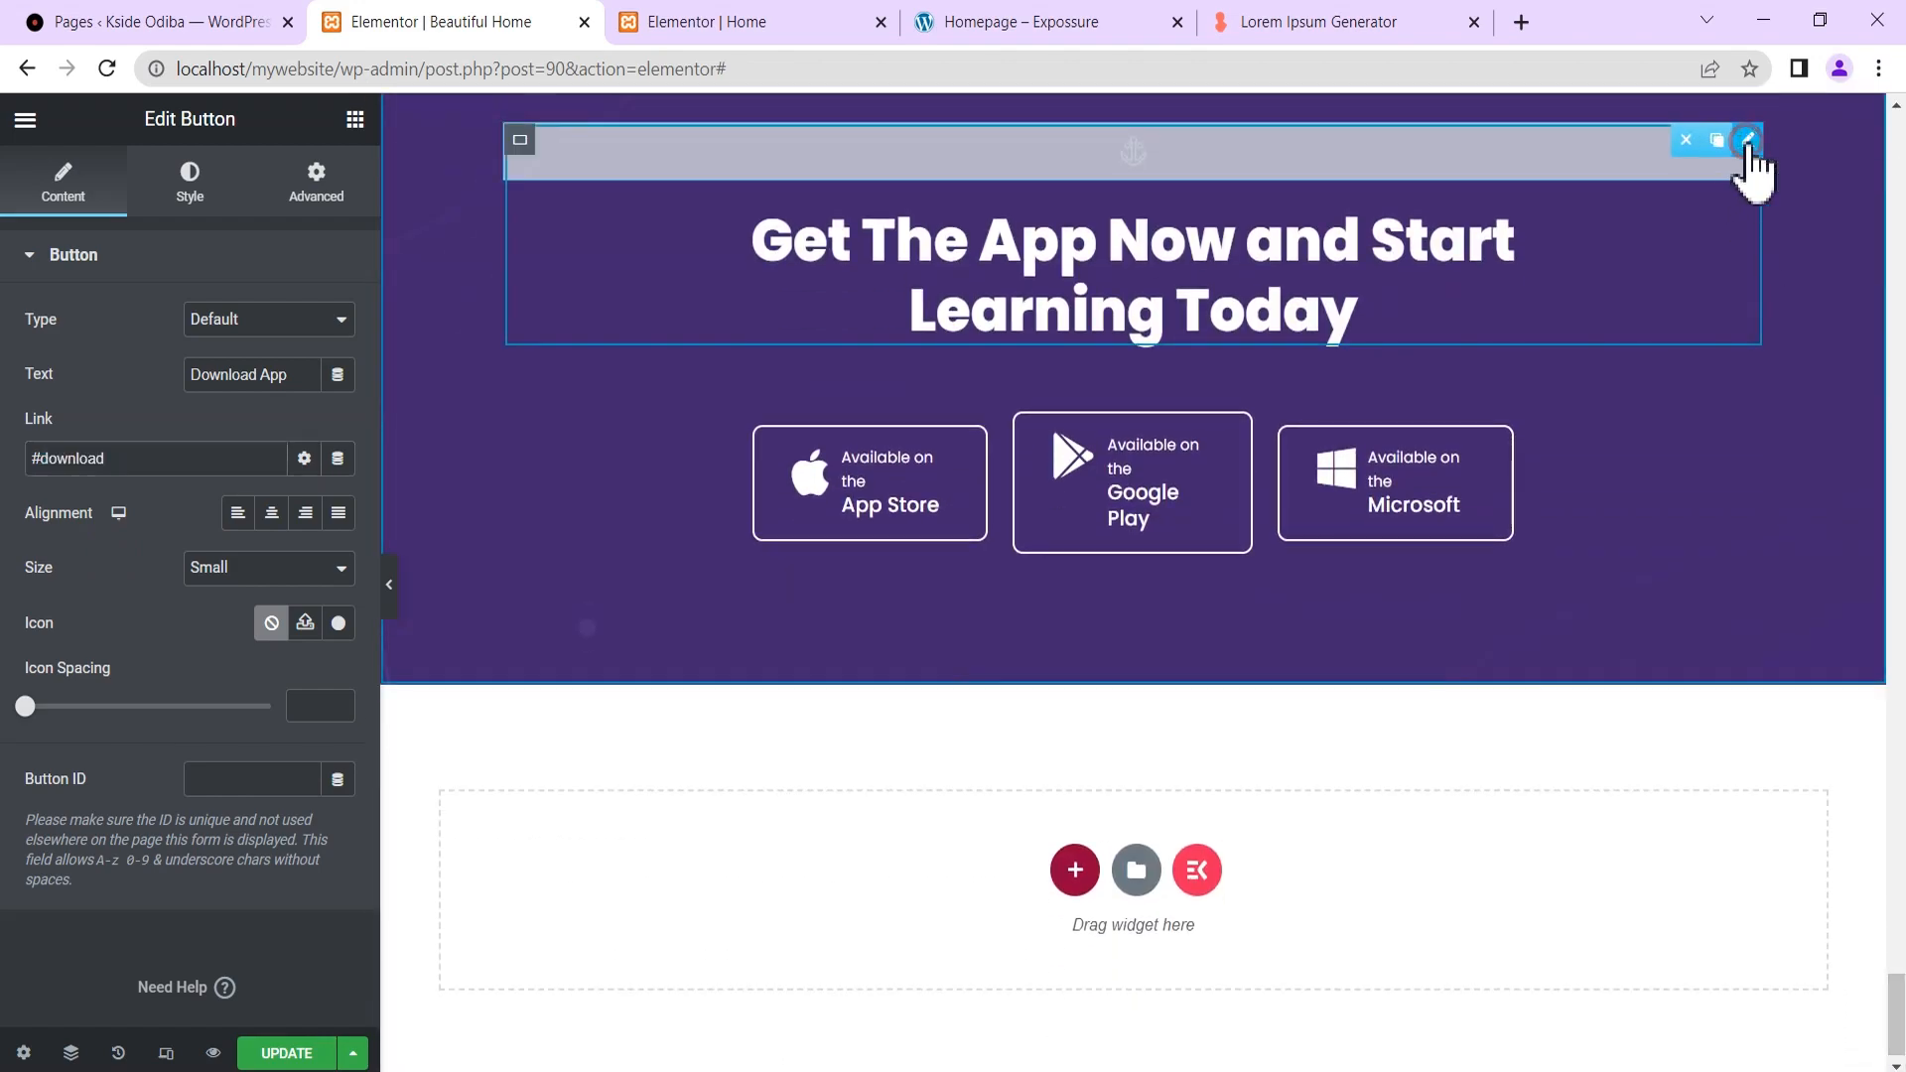
click(1749, 140)
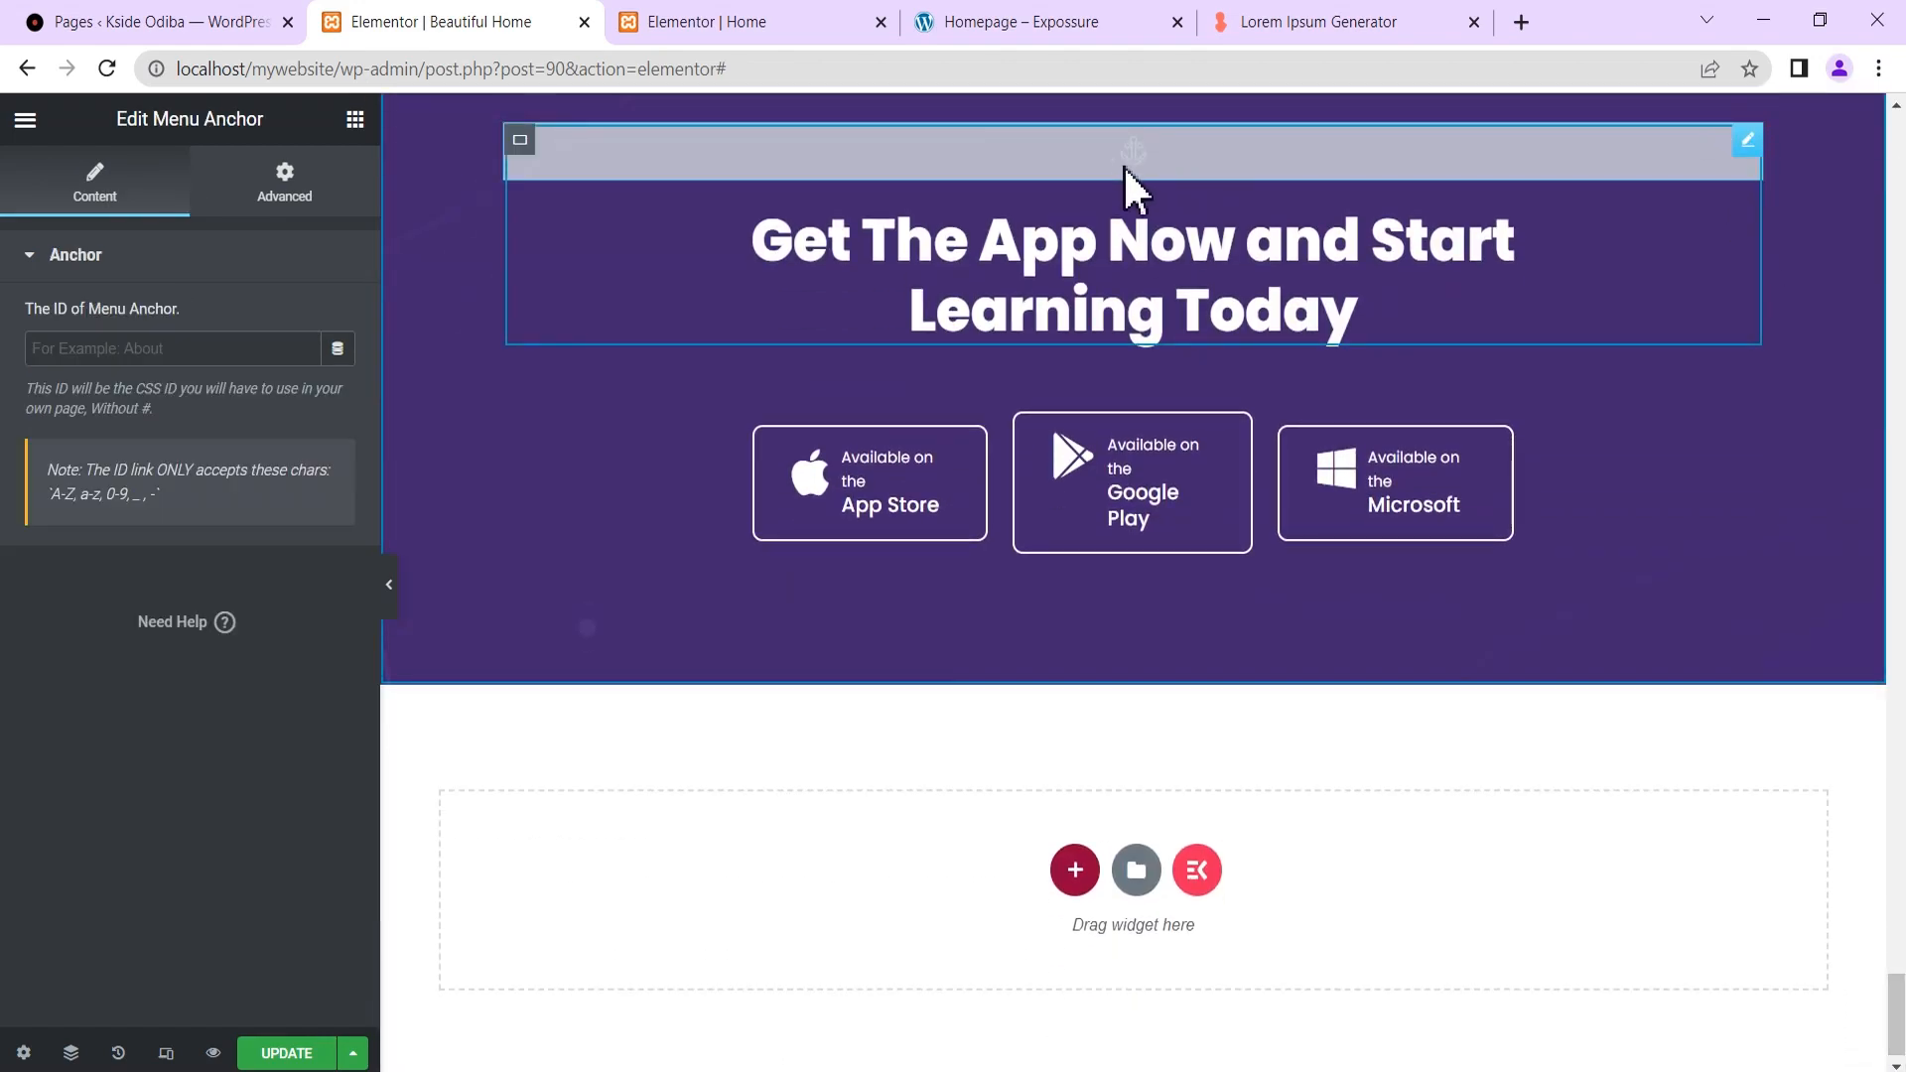
click(51, 348)
click(68, 348)
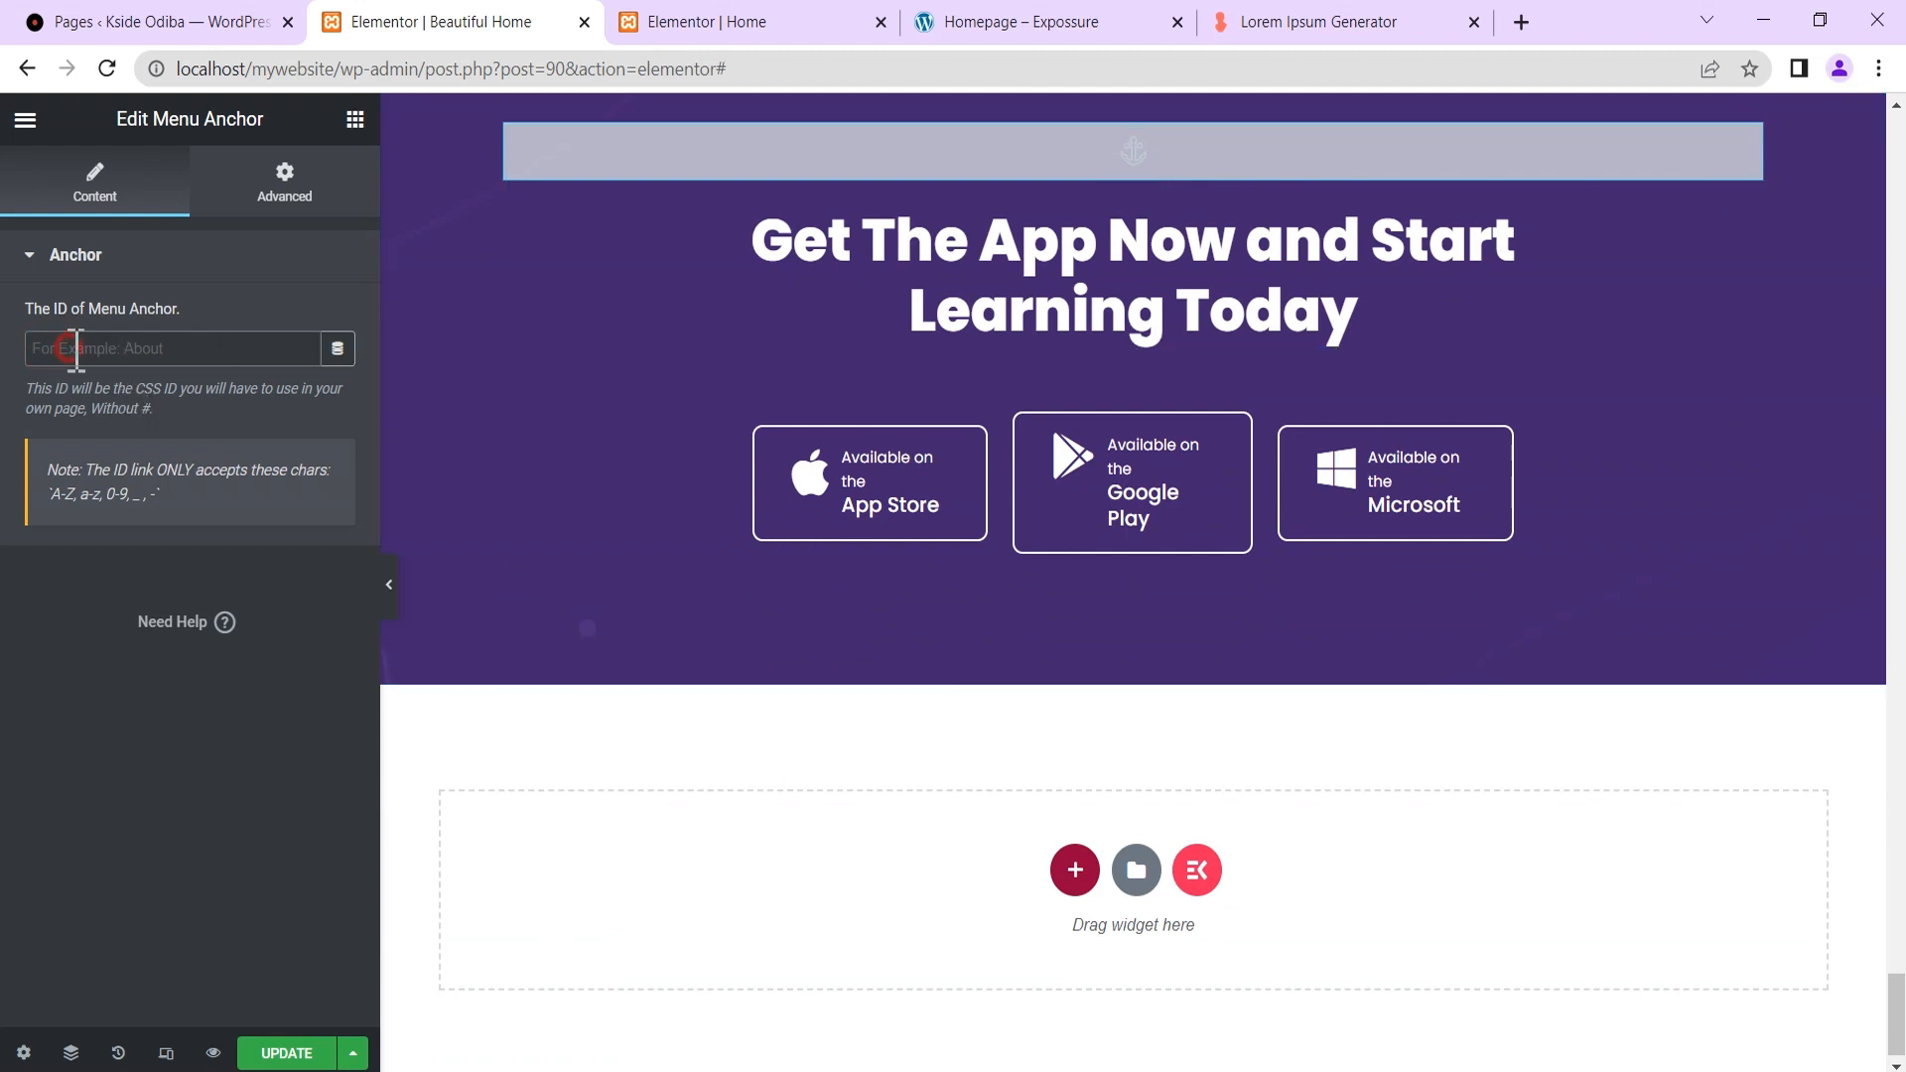
text(download)
Test the Download App button's jump to the Menu Anchor in the app download section.
drag(1896, 1016, 1897, 154)
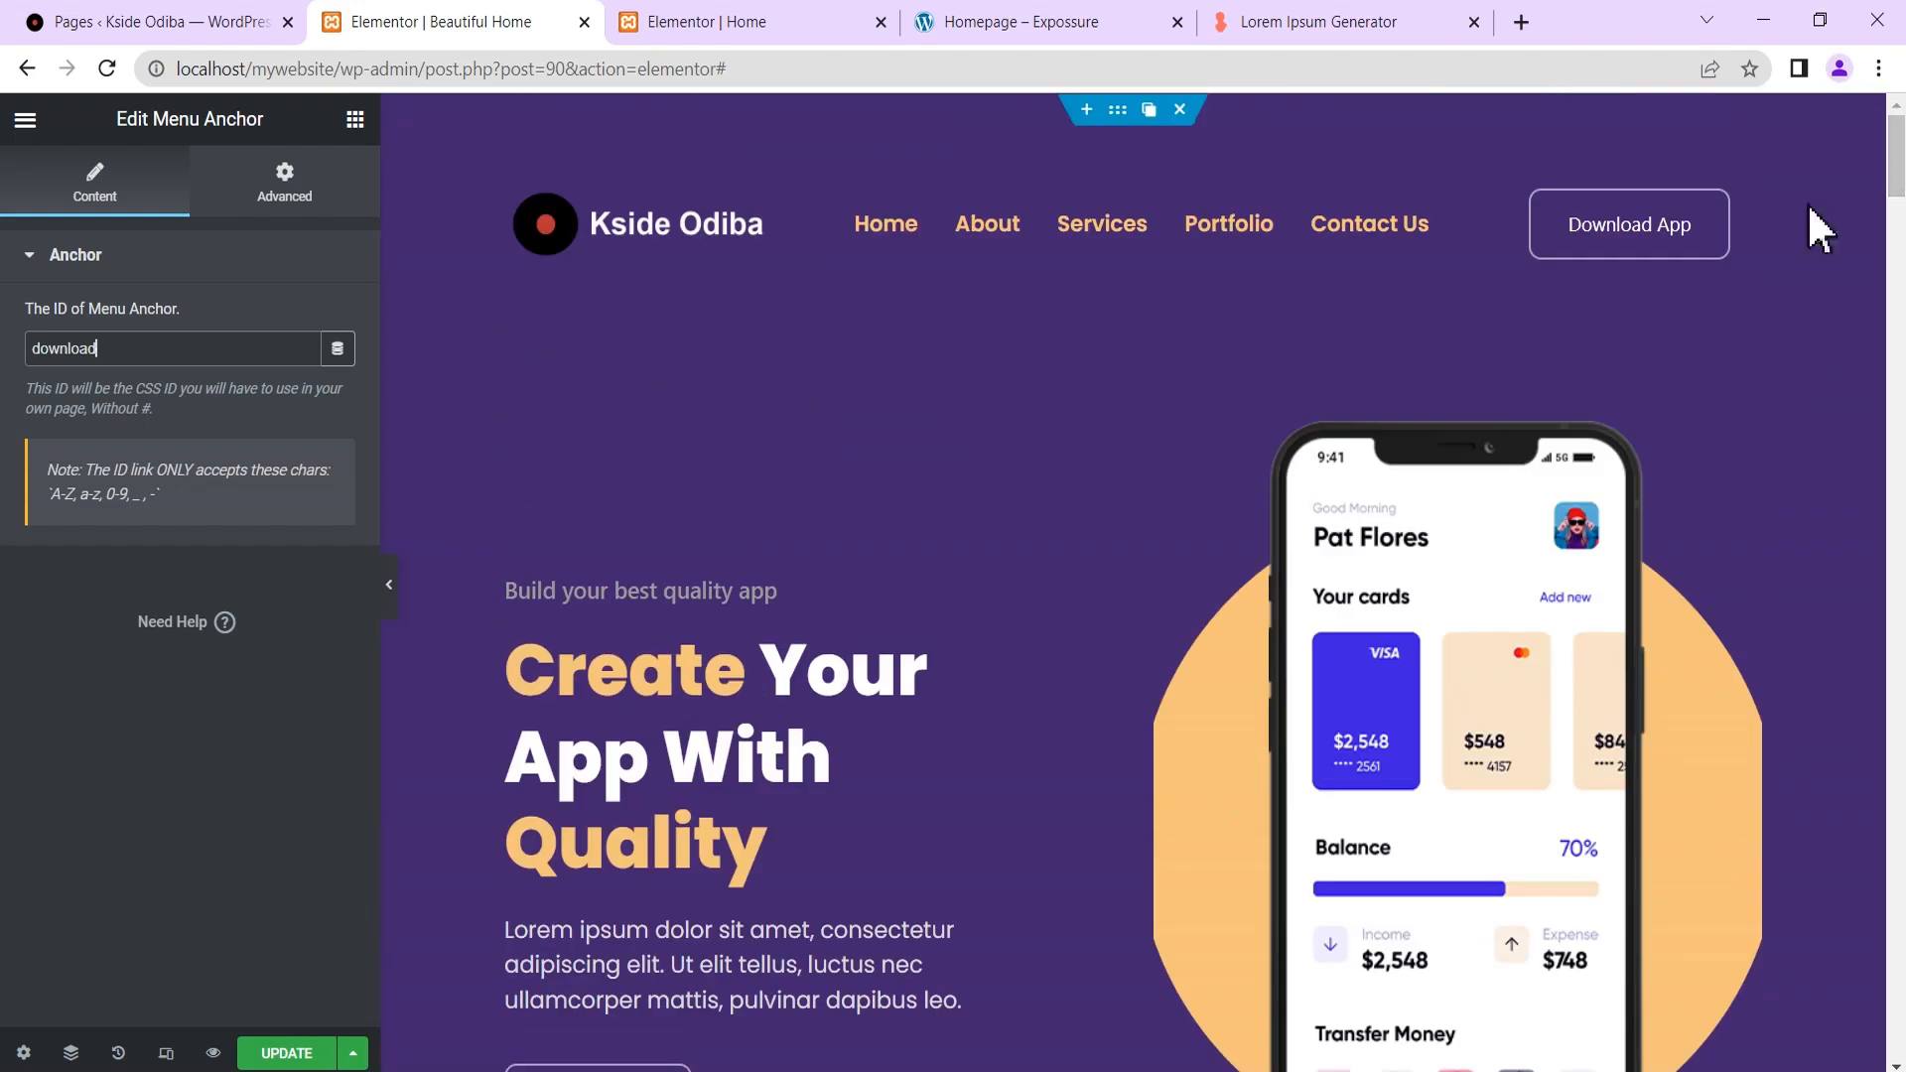
click(1651, 241)
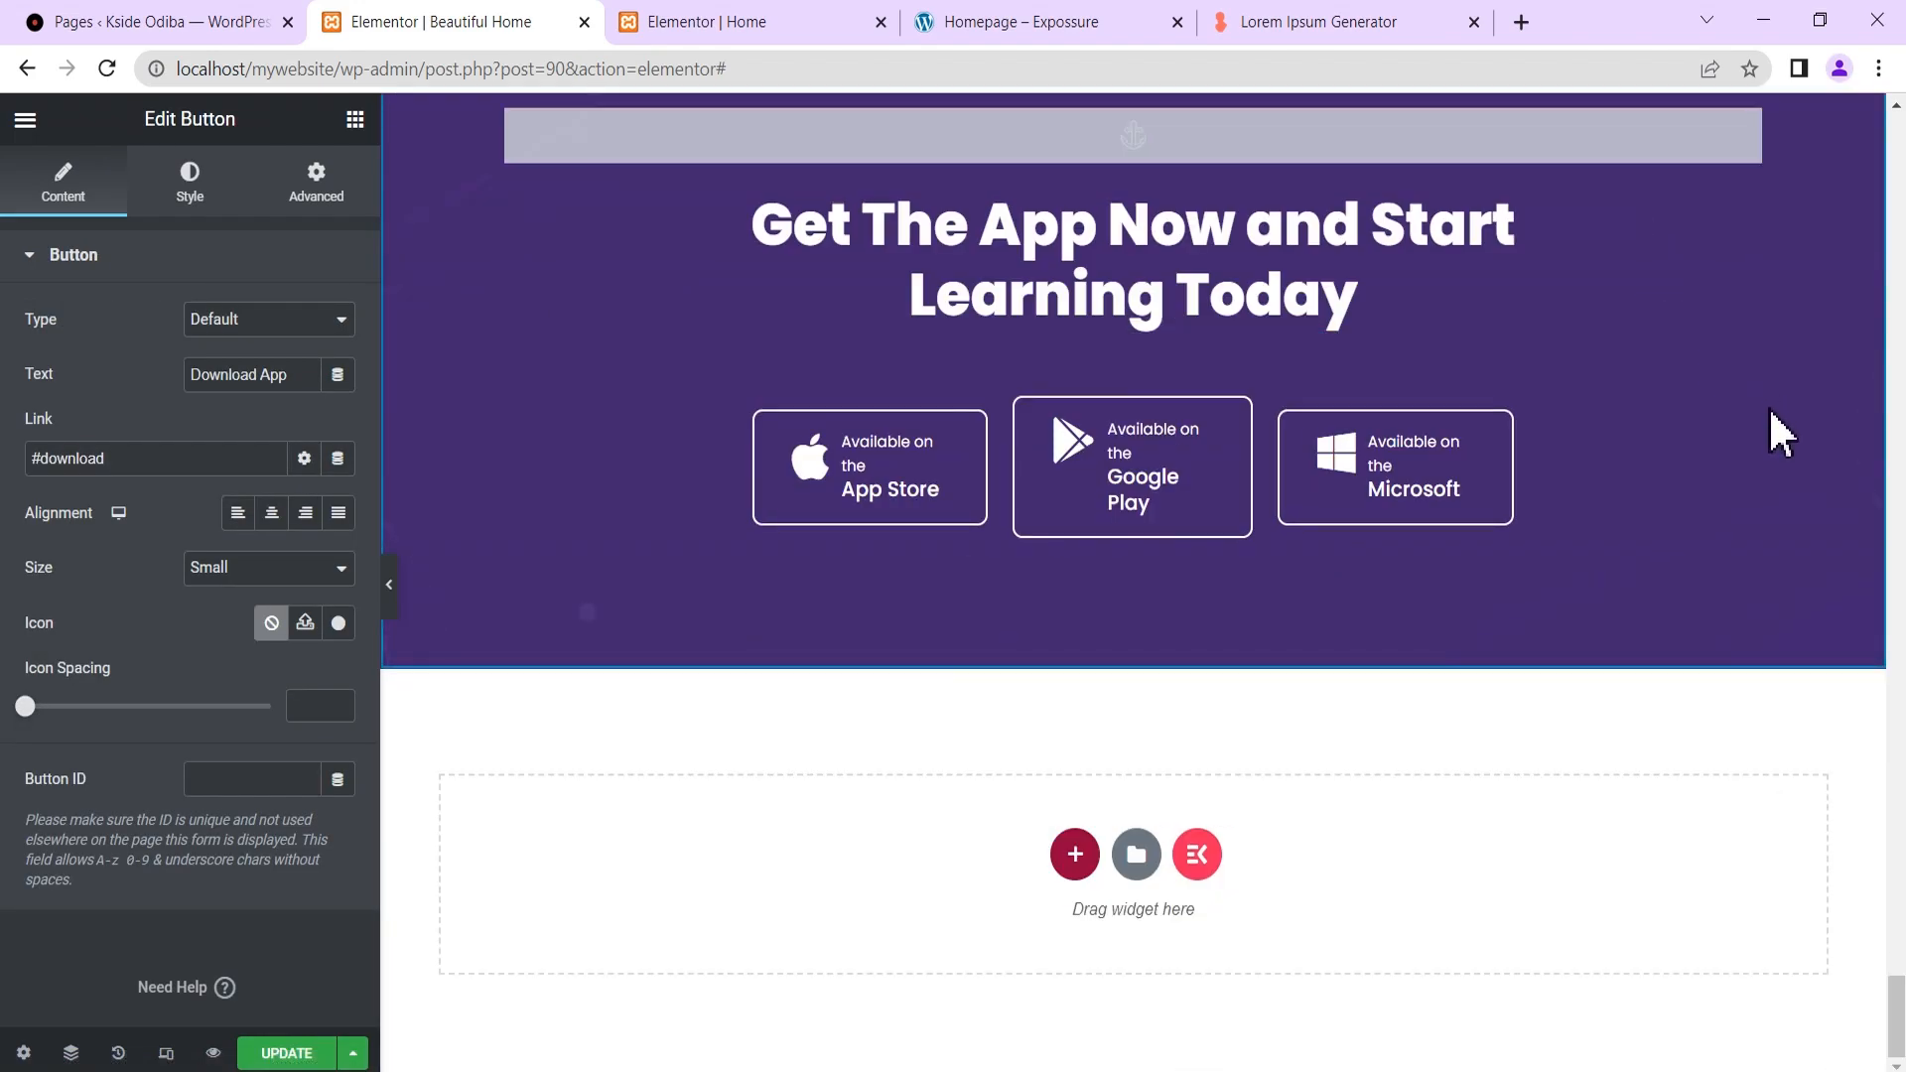
scroll(1578, 417, up, 4)
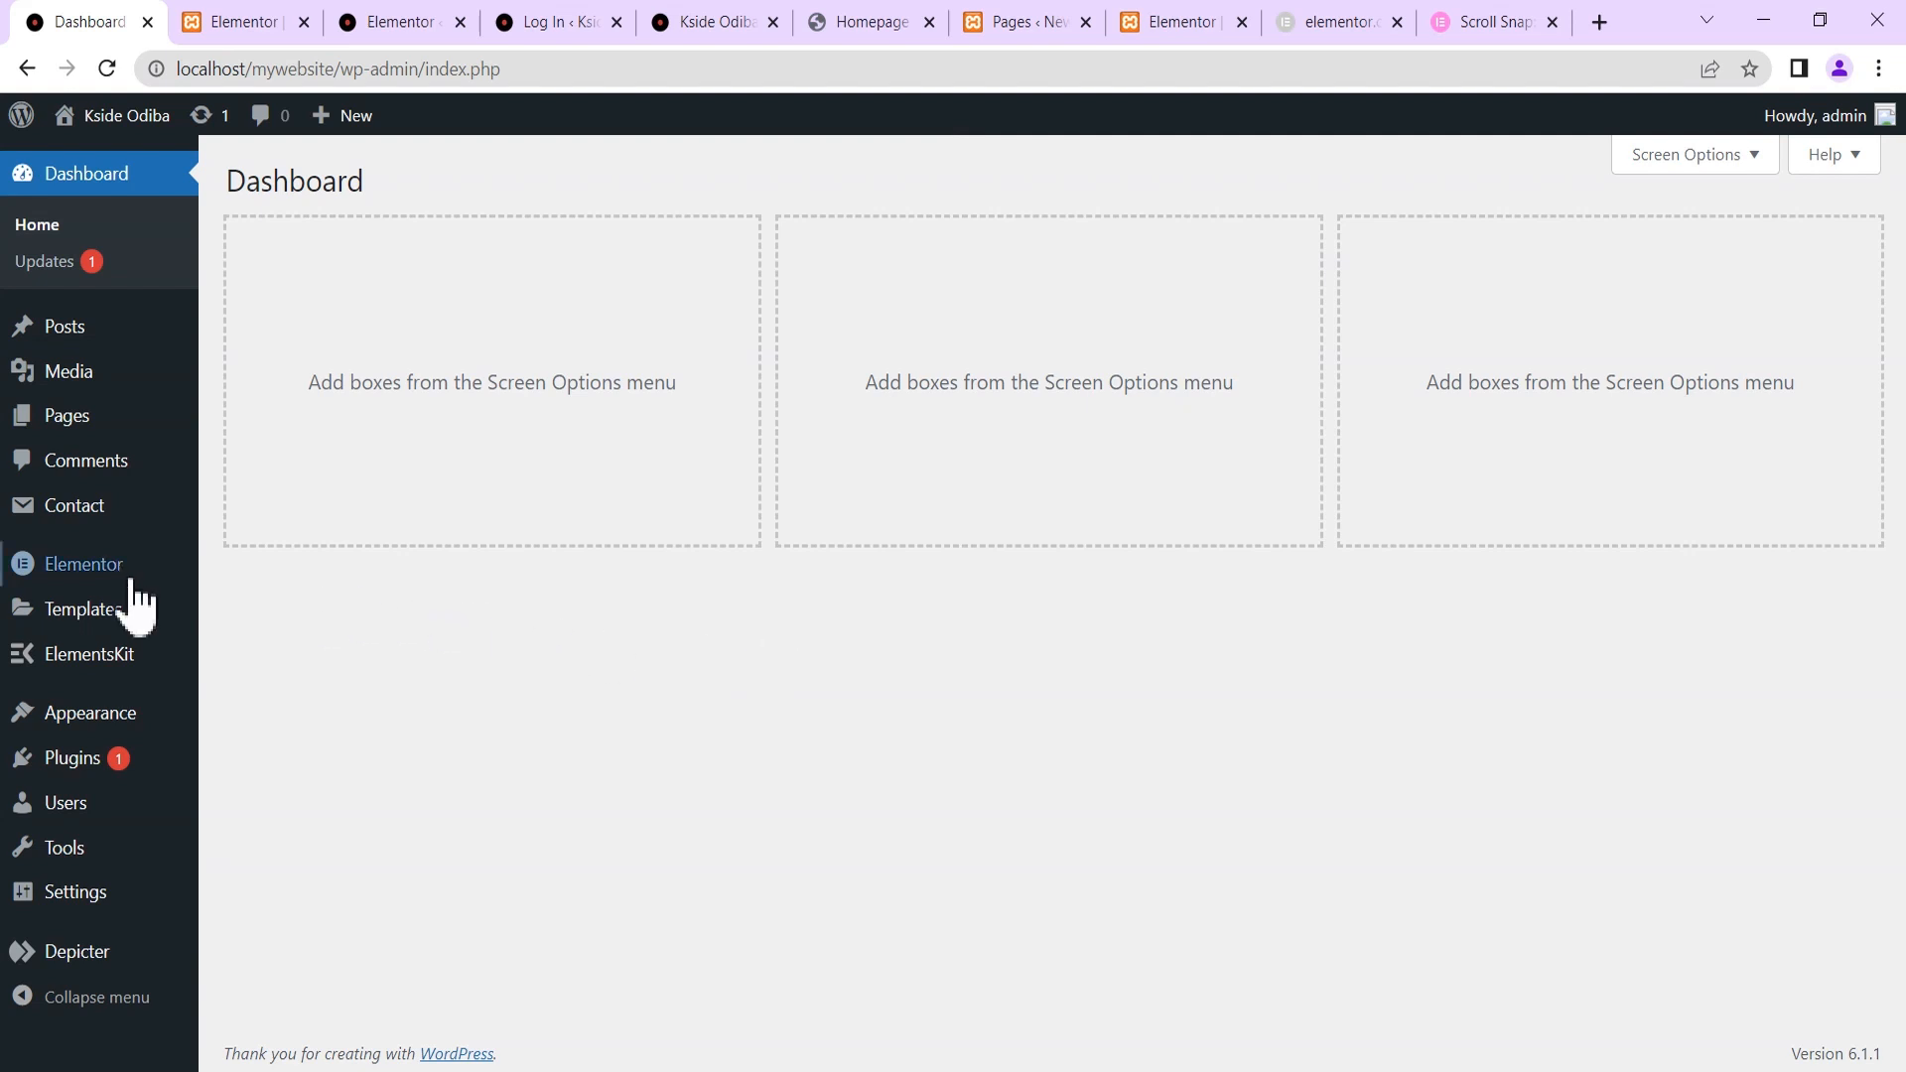
Open Elementor's Role Manager in the WordPress dashboard and examine the access options for Editor, Author, Contributor and Subscriber.
mouse_move(121, 581)
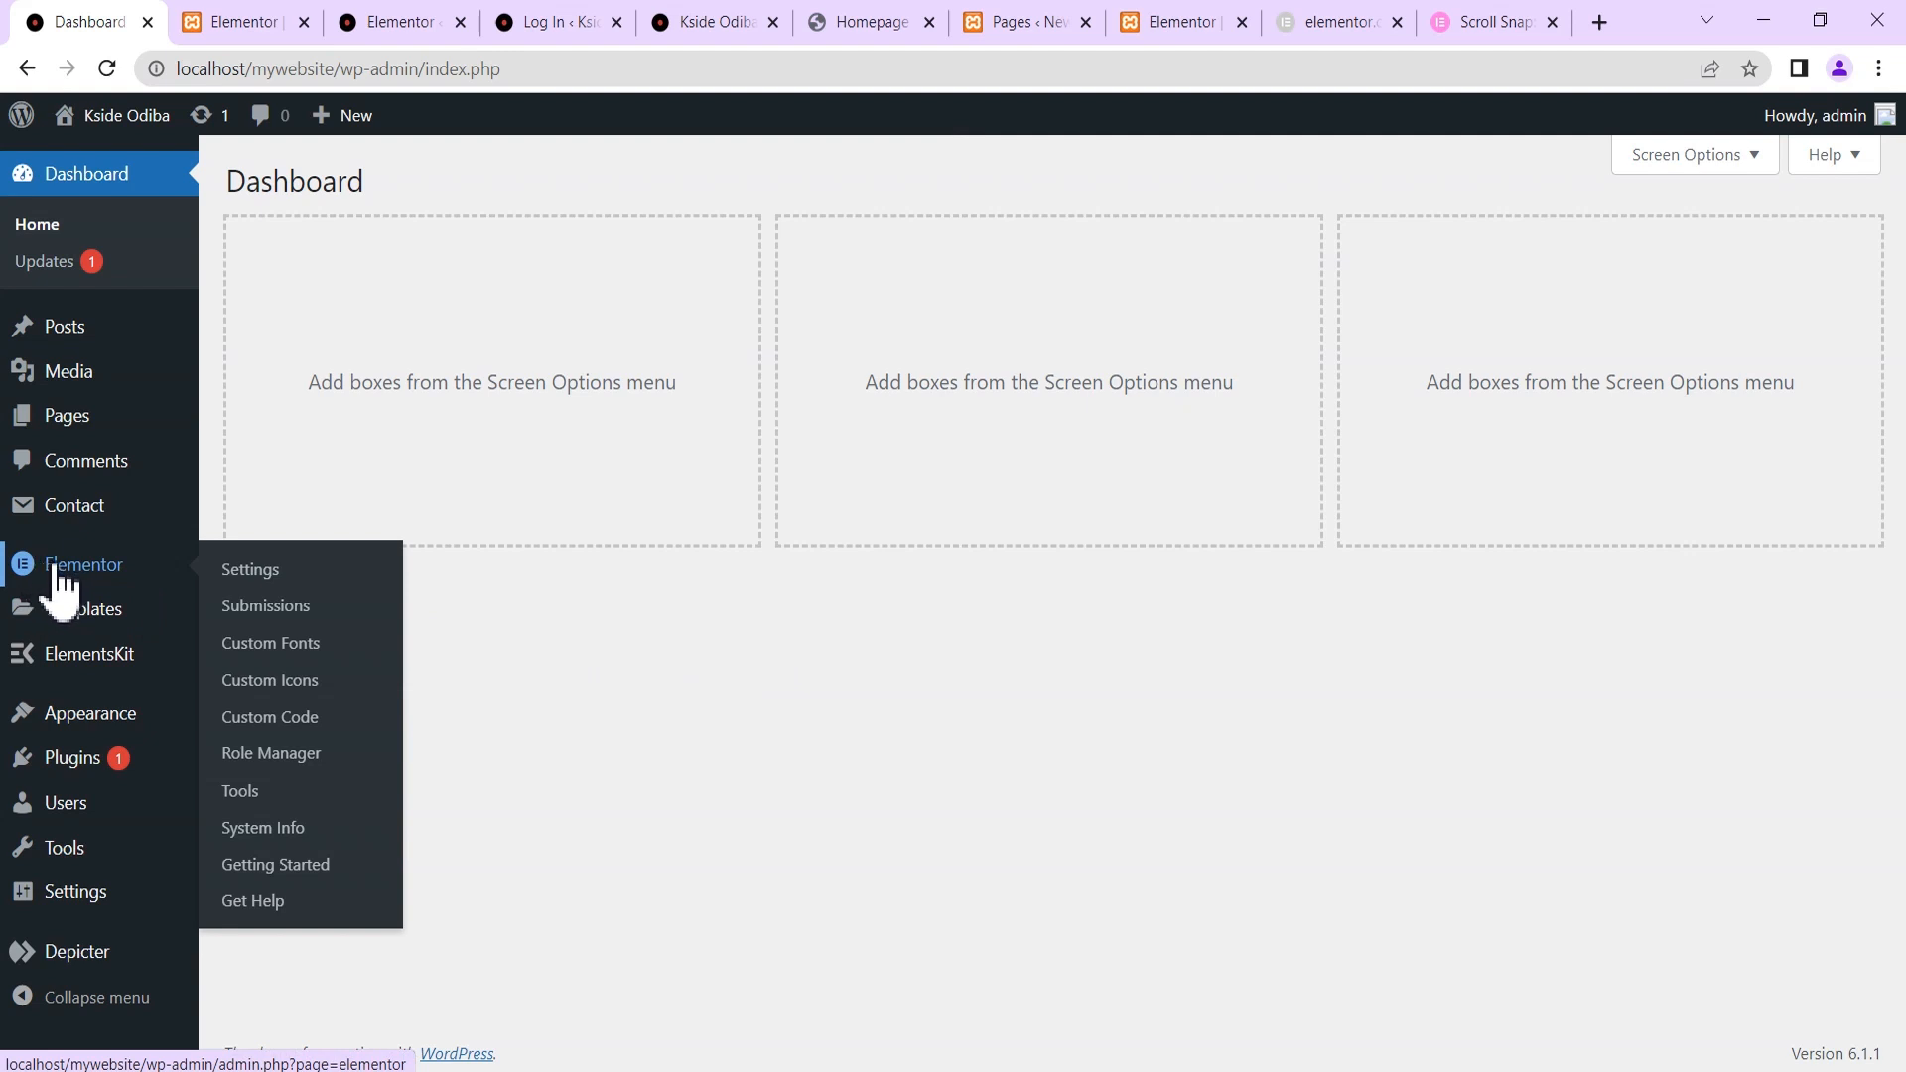
click(263, 755)
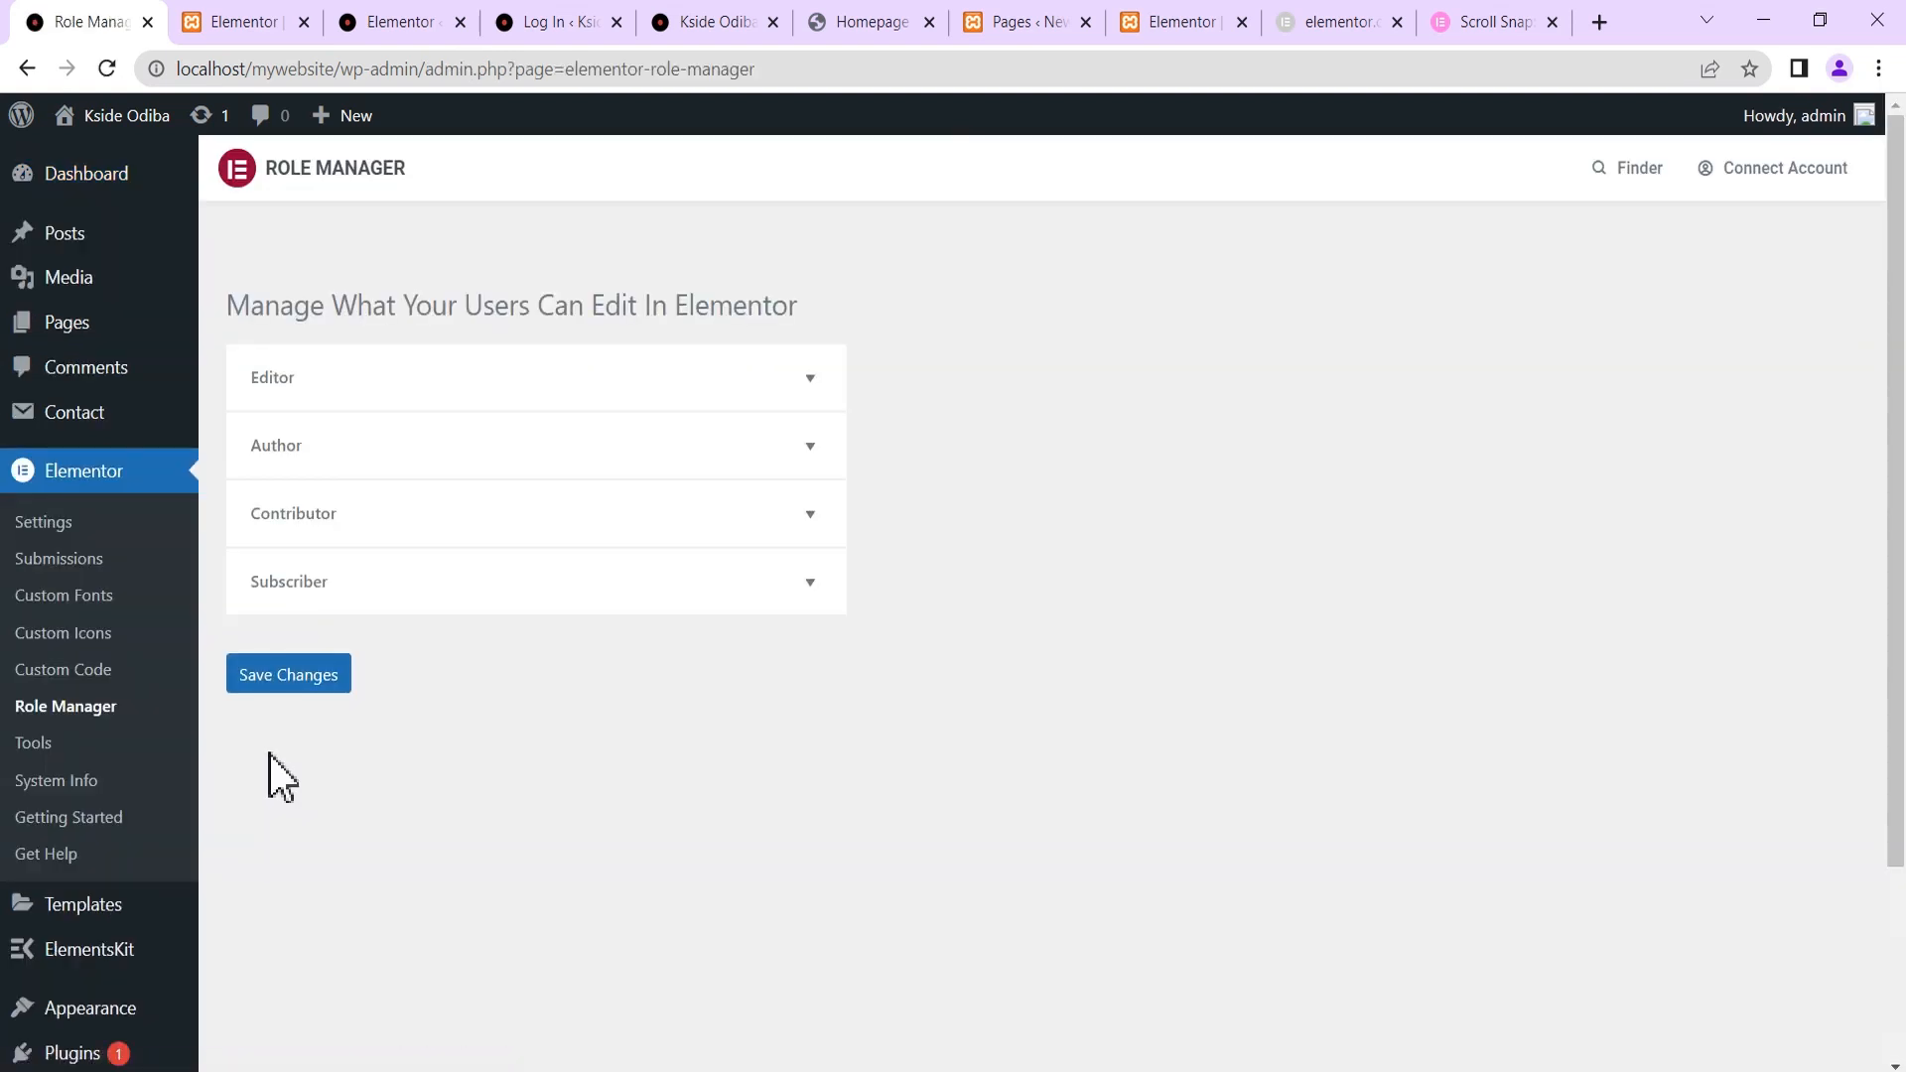
click(806, 377)
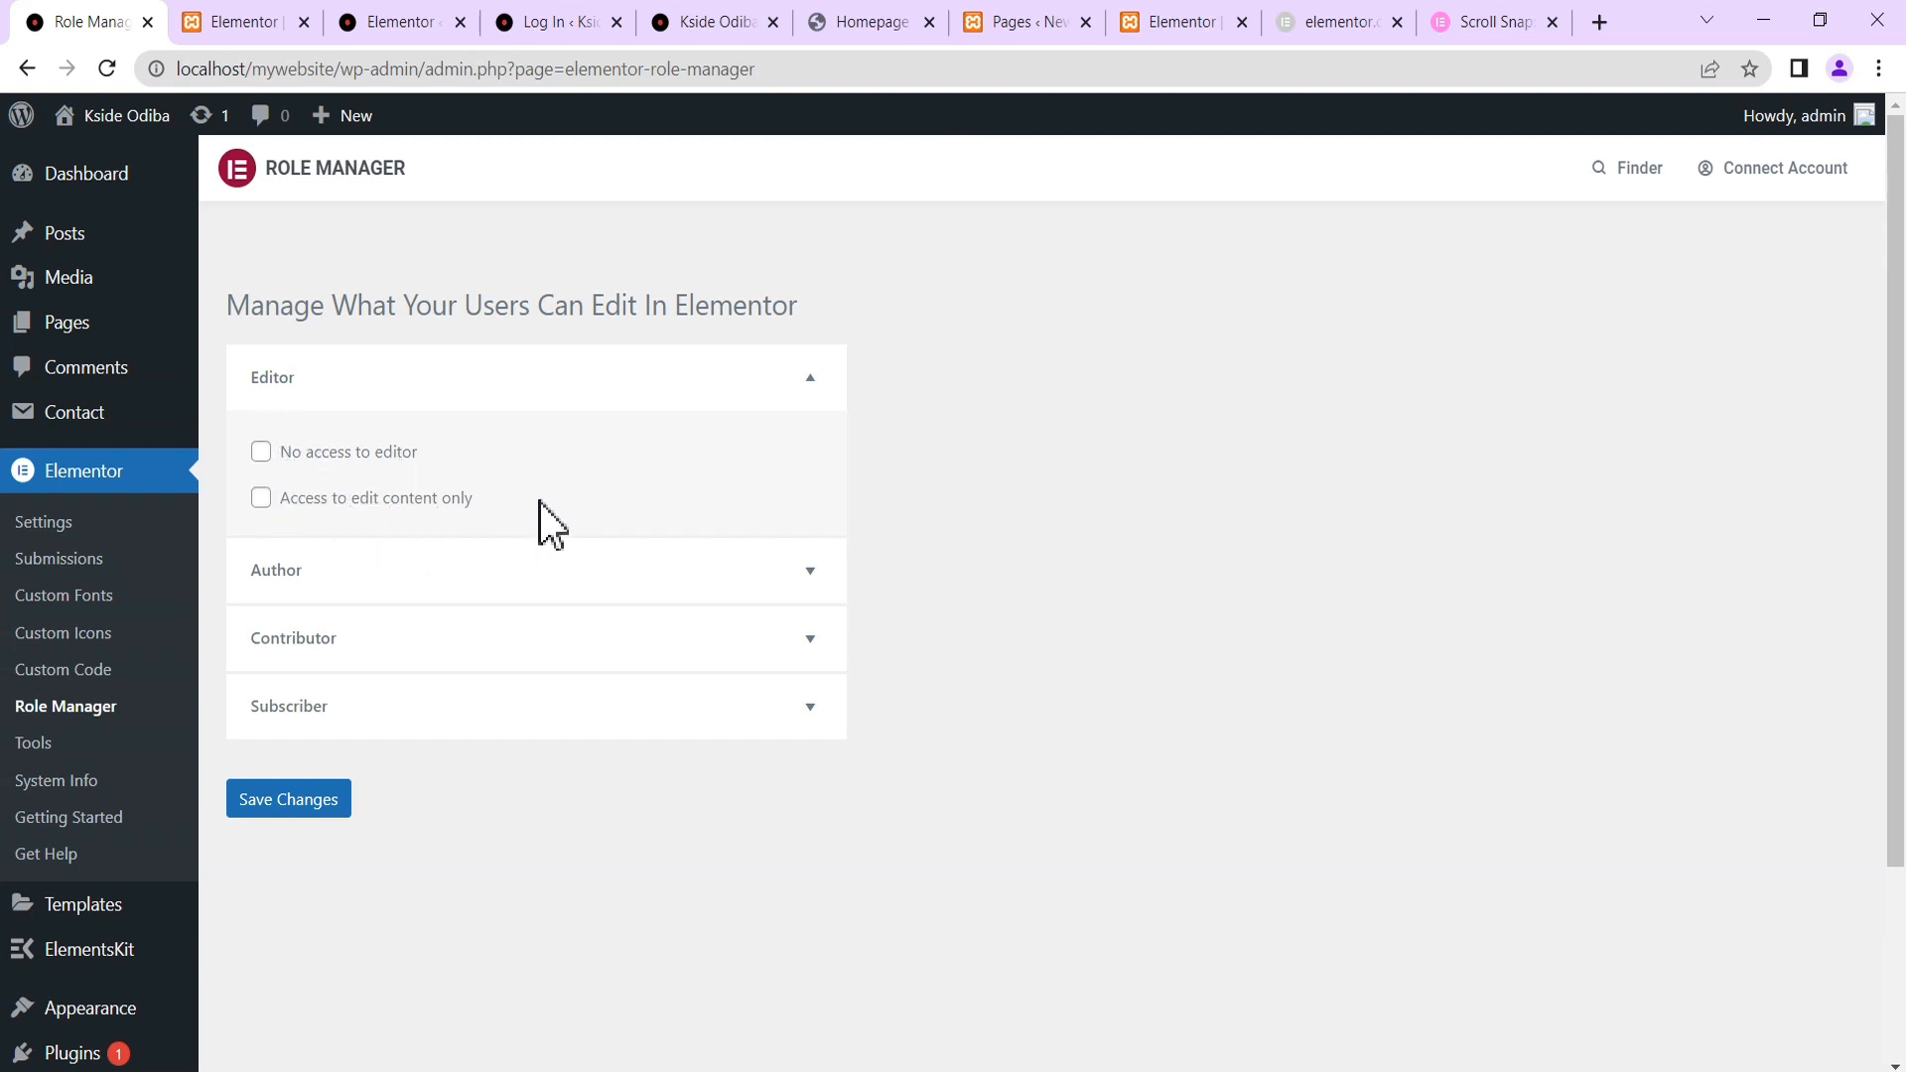
click(593, 580)
click(483, 761)
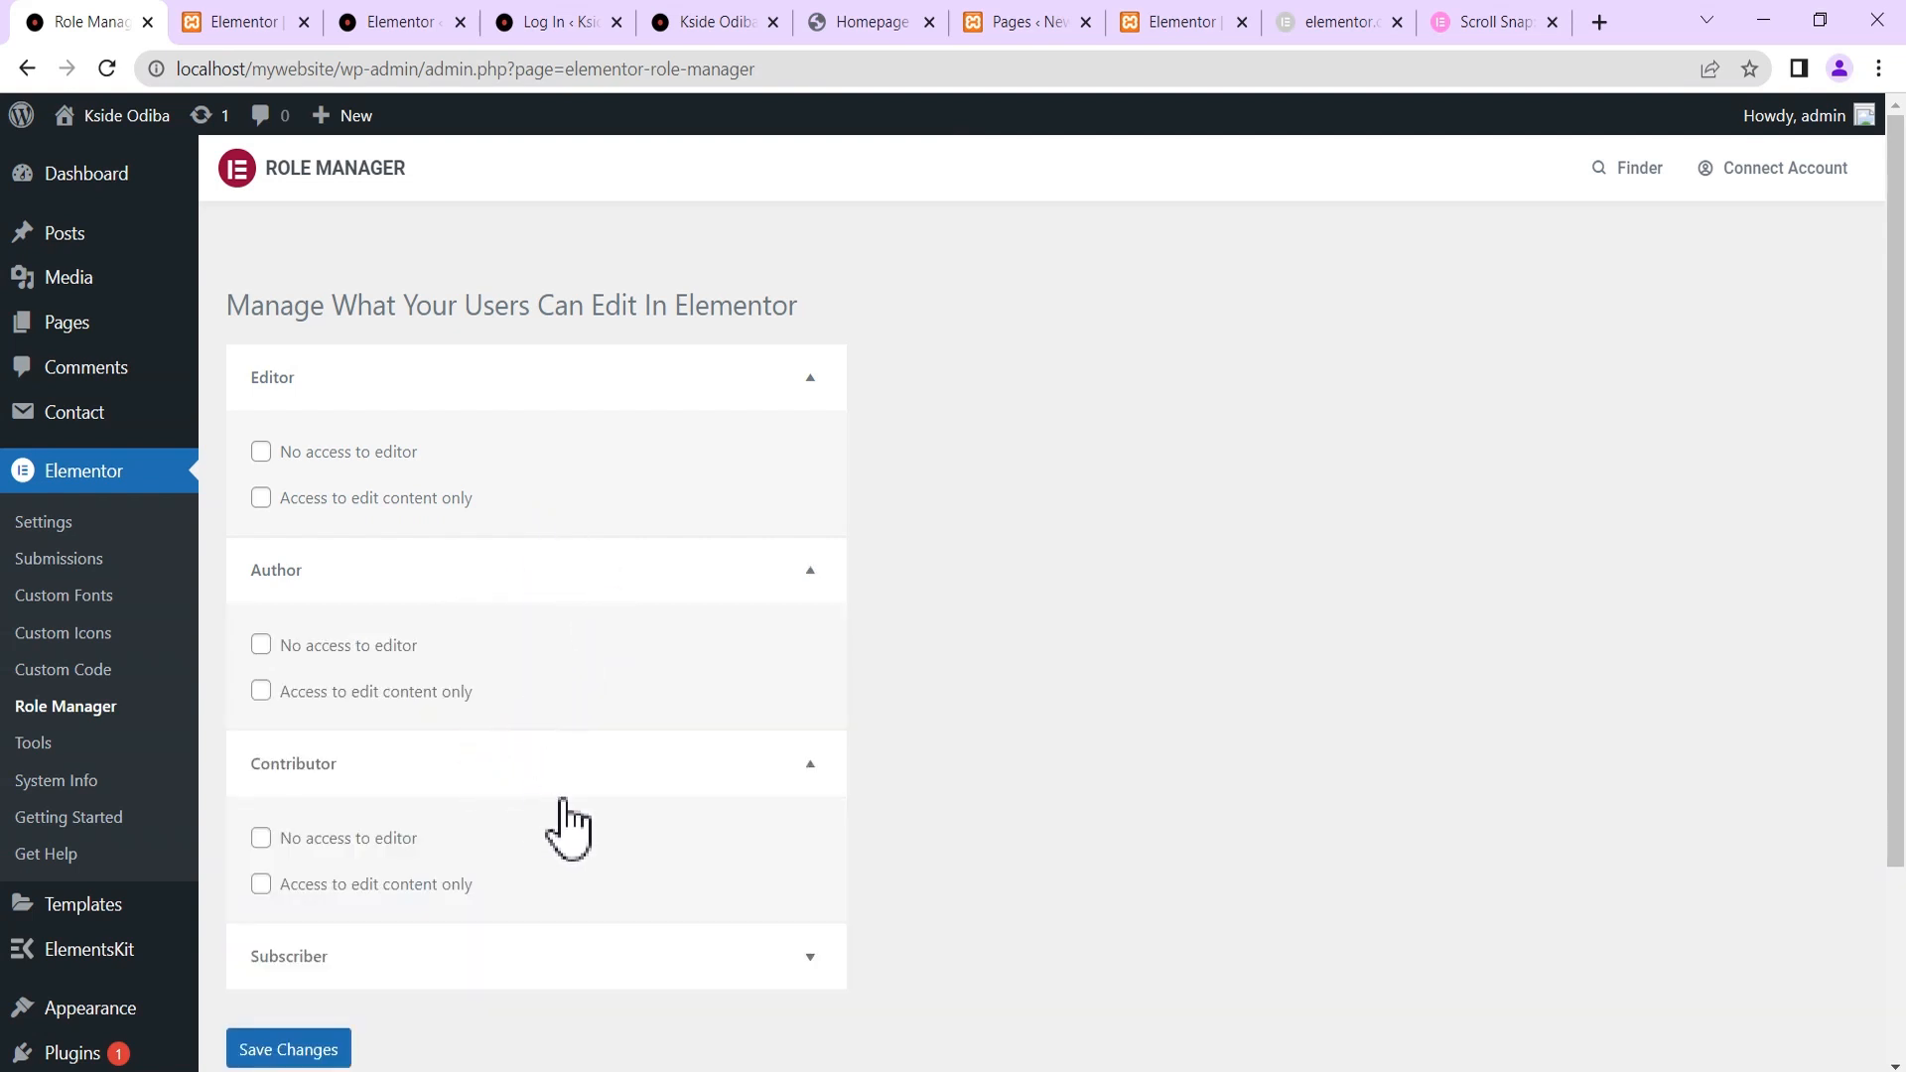
scroll(497, 785, down, 3)
click(435, 708)
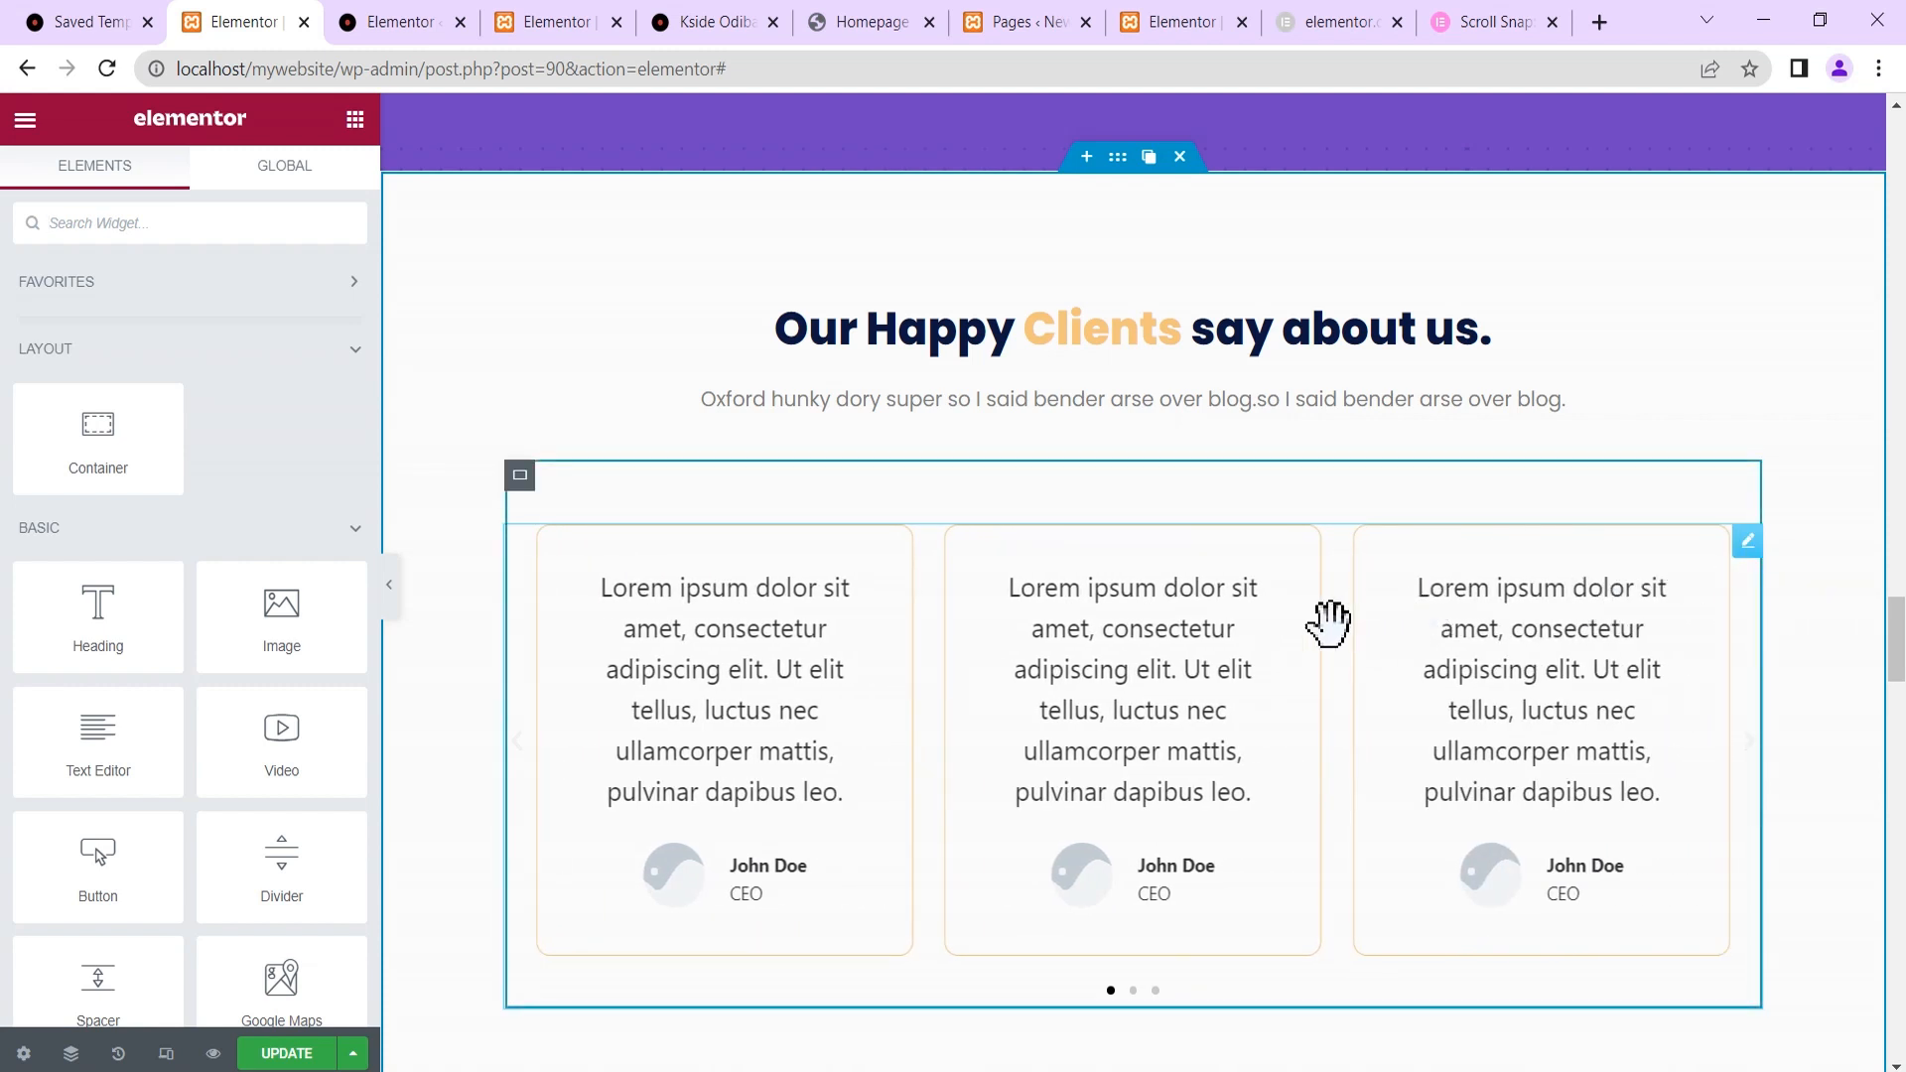
Save the Testimonial Carousel under "Our Happy Clients say about us." as a global widget named testimonials.
scroll(1401, 623, down, 1)
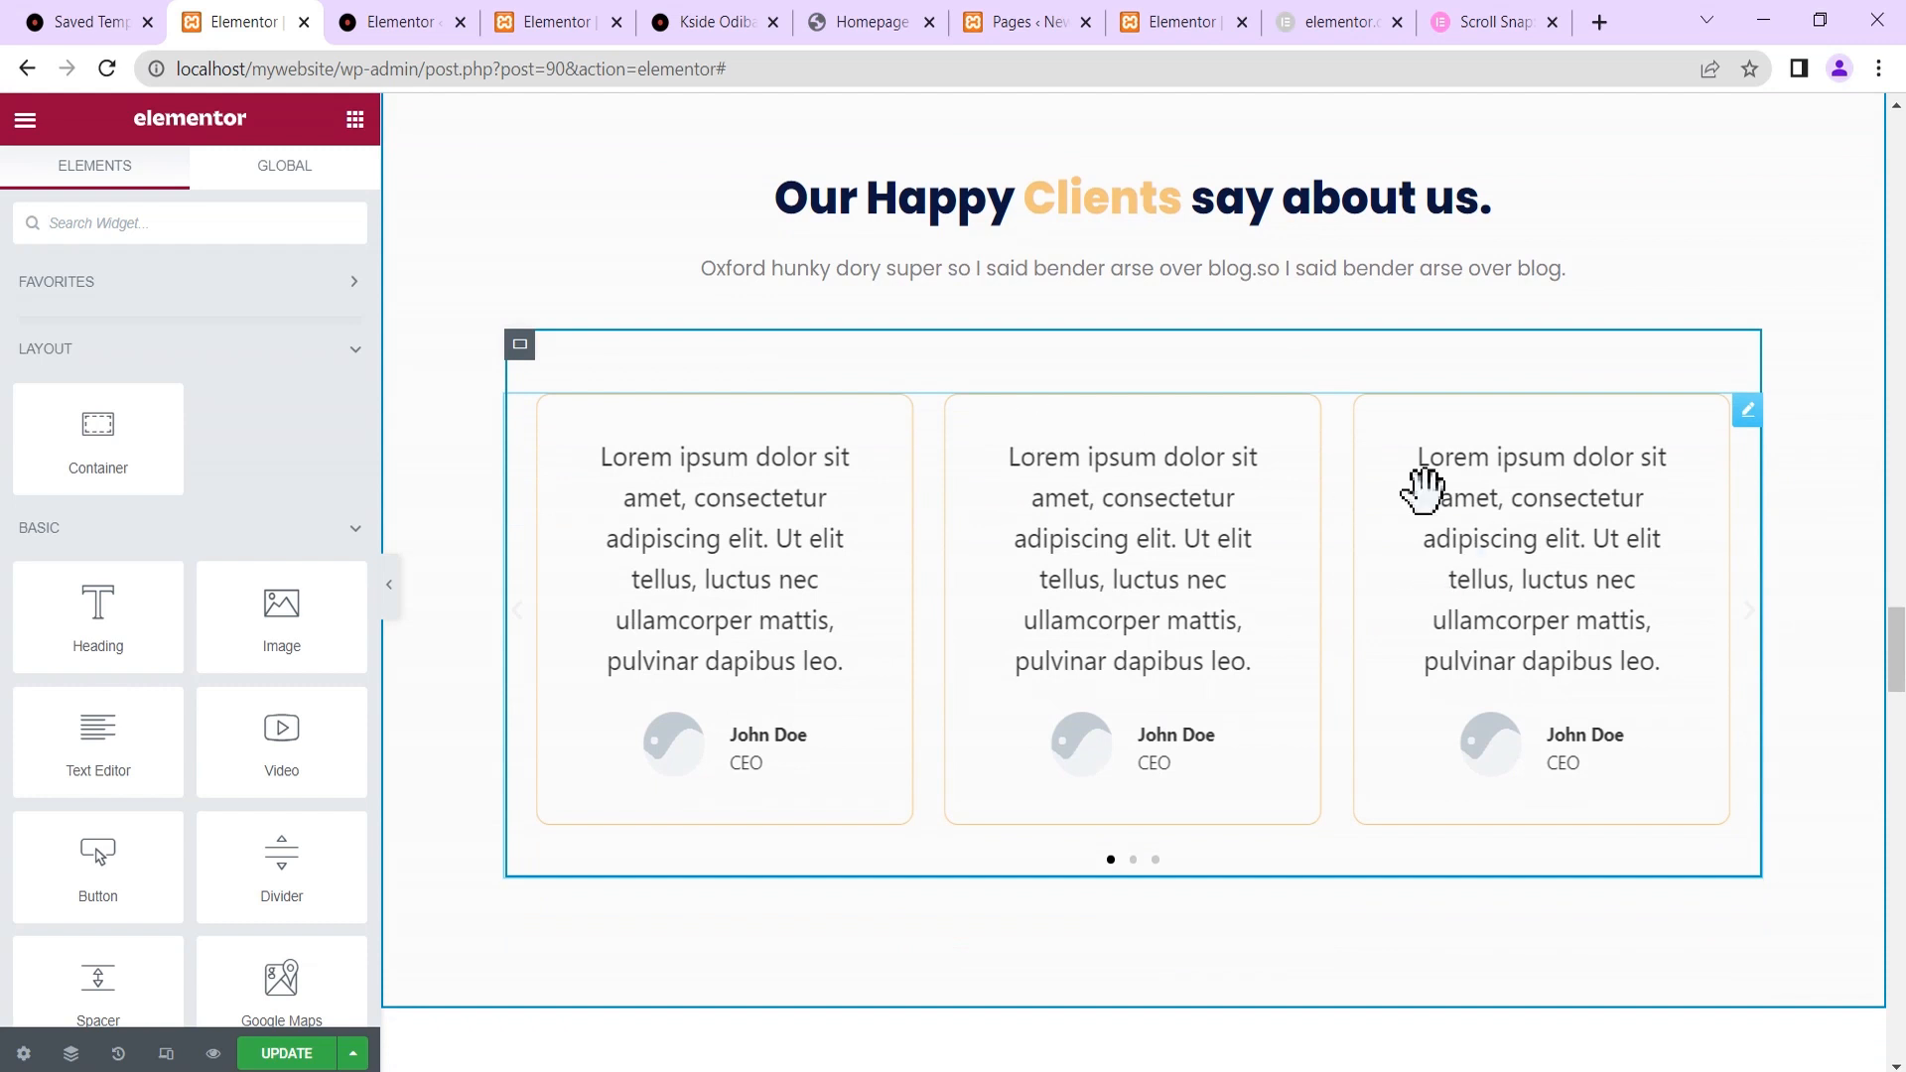
mouse_move(1745, 422)
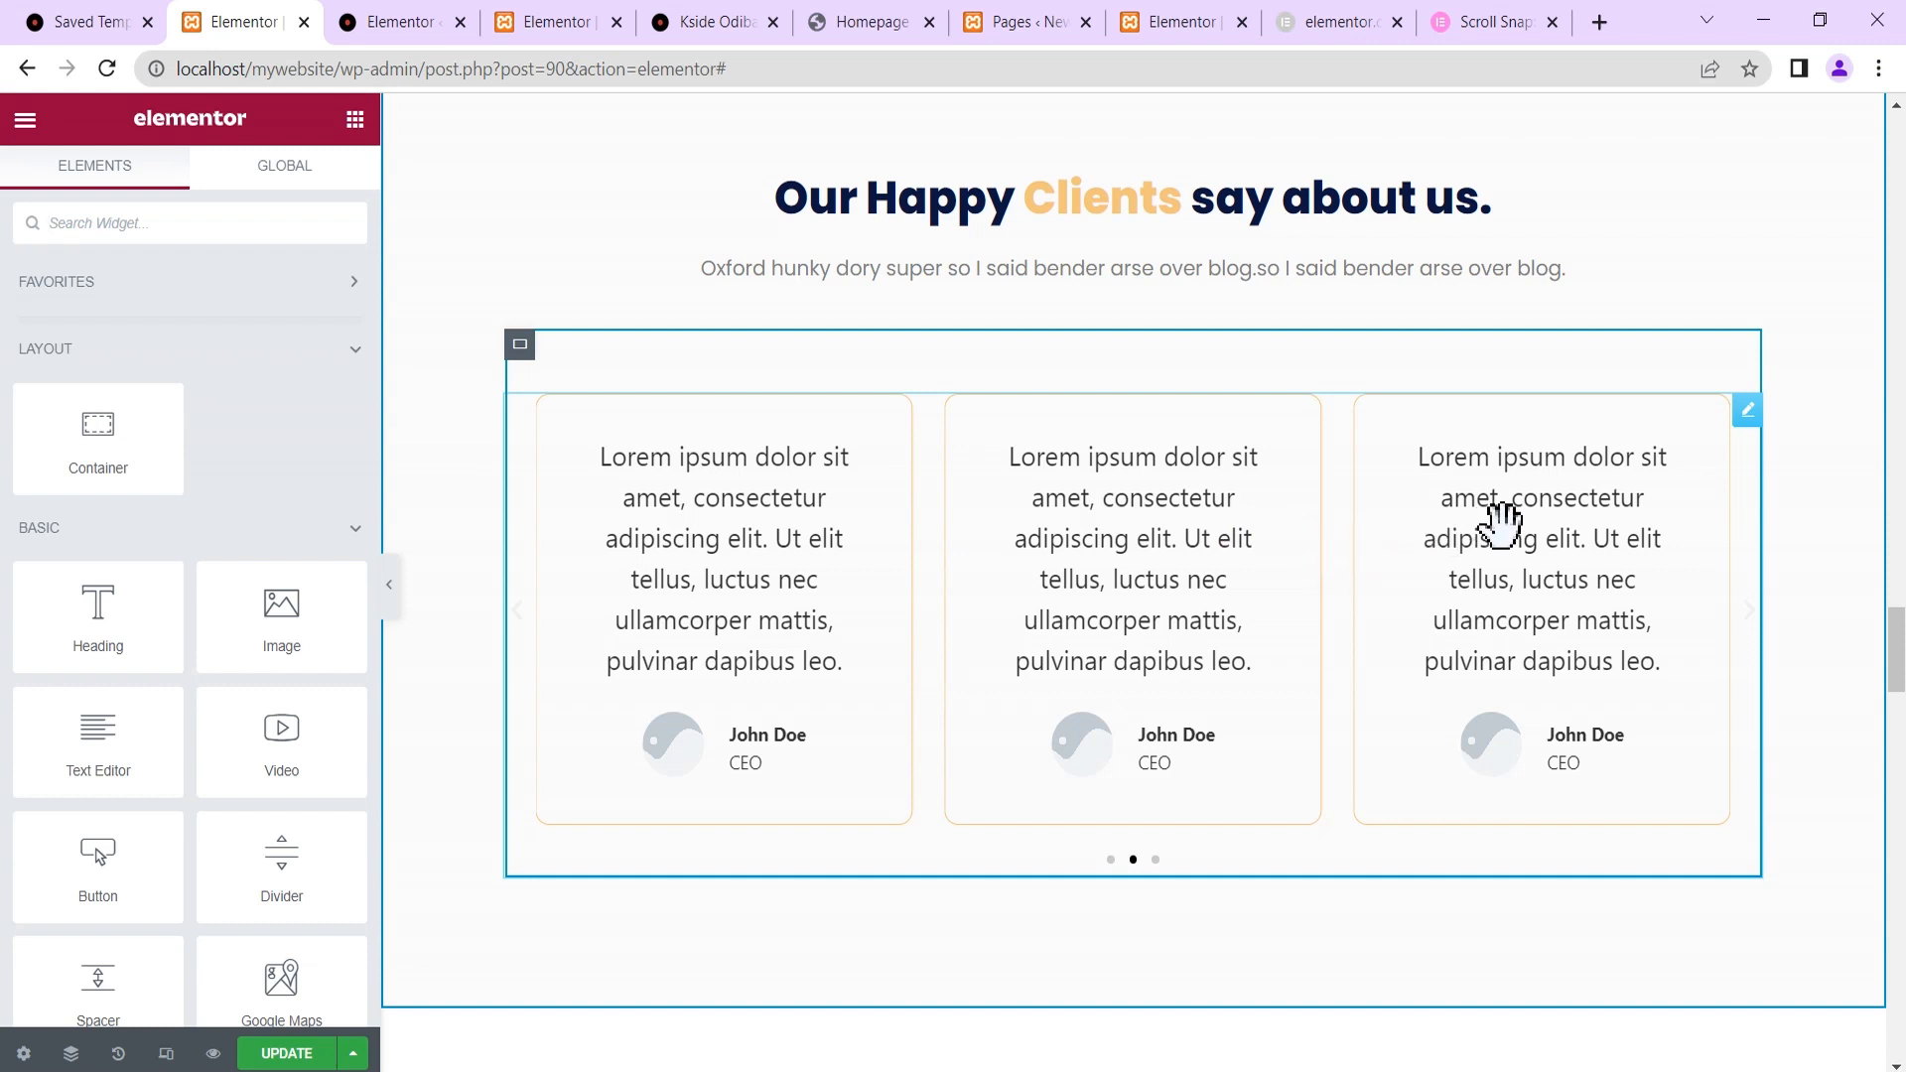
right_click(1751, 435)
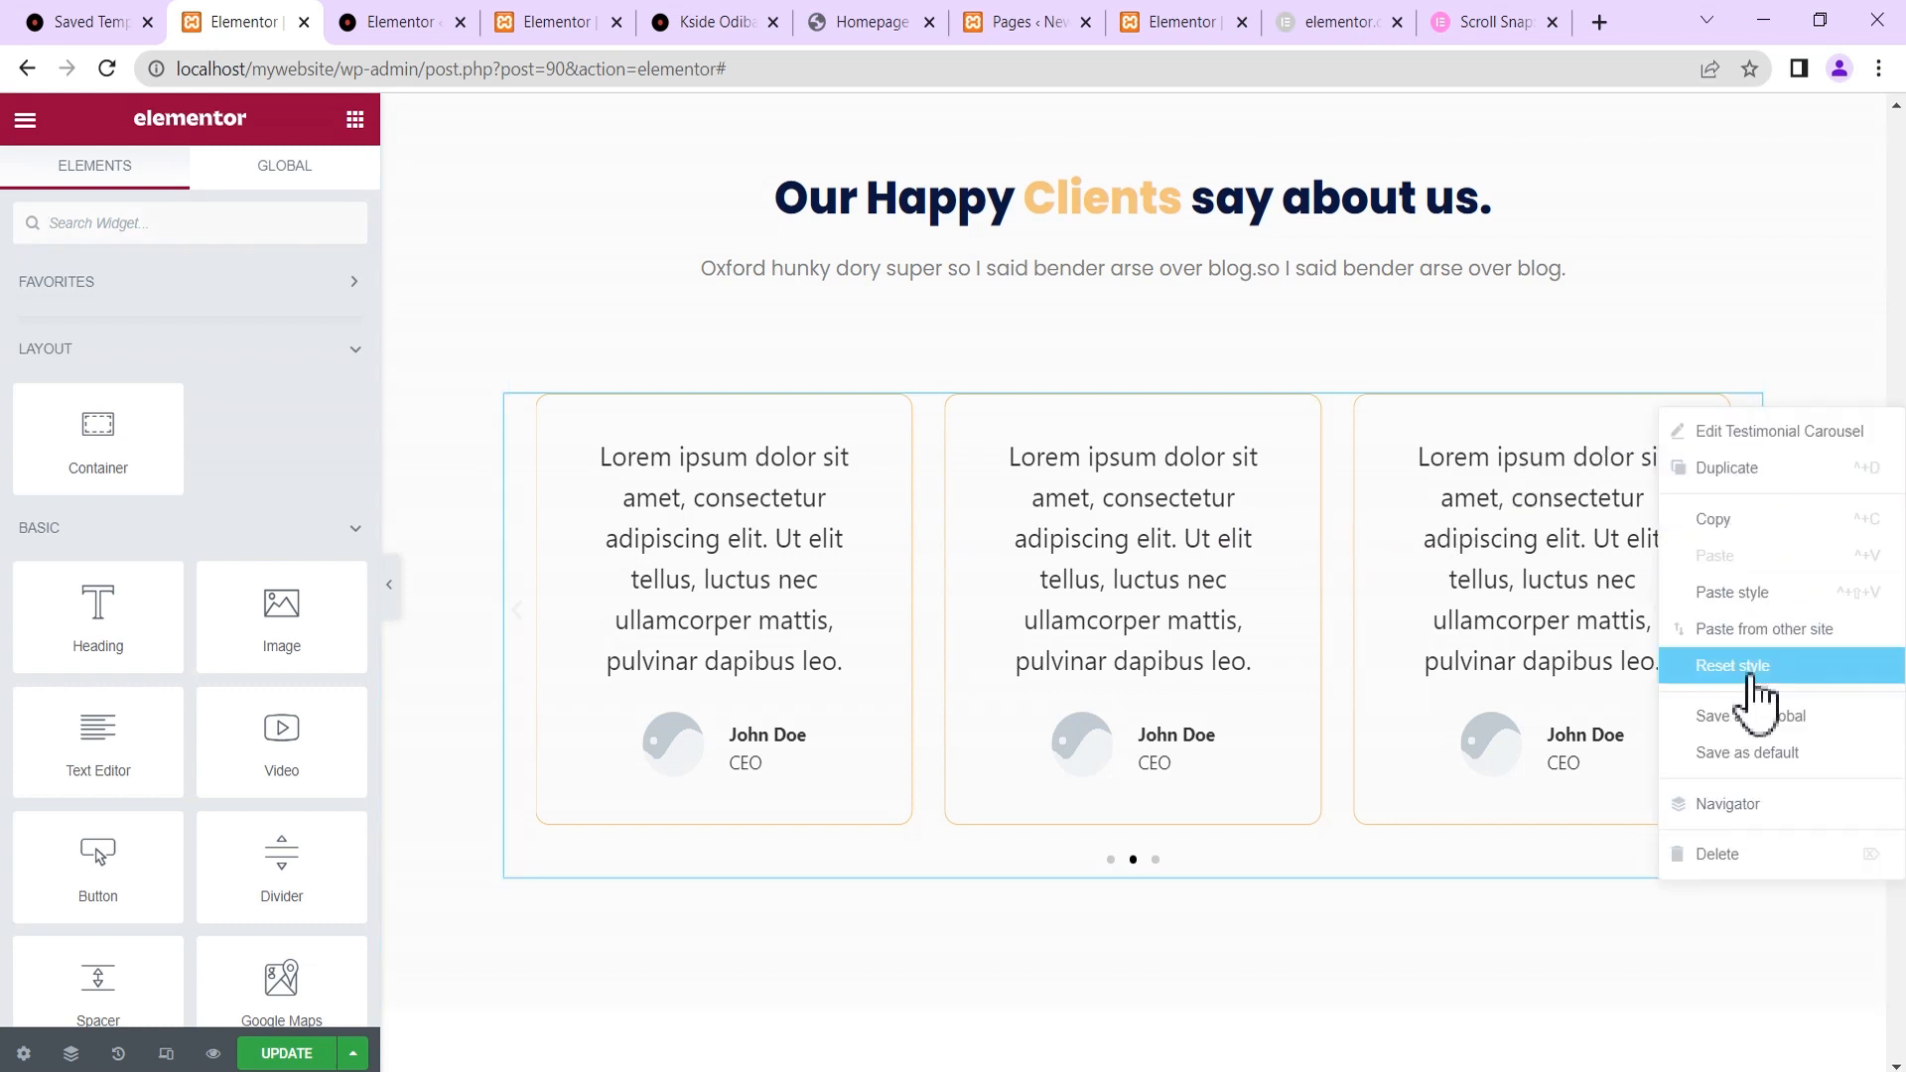
click(1747, 719)
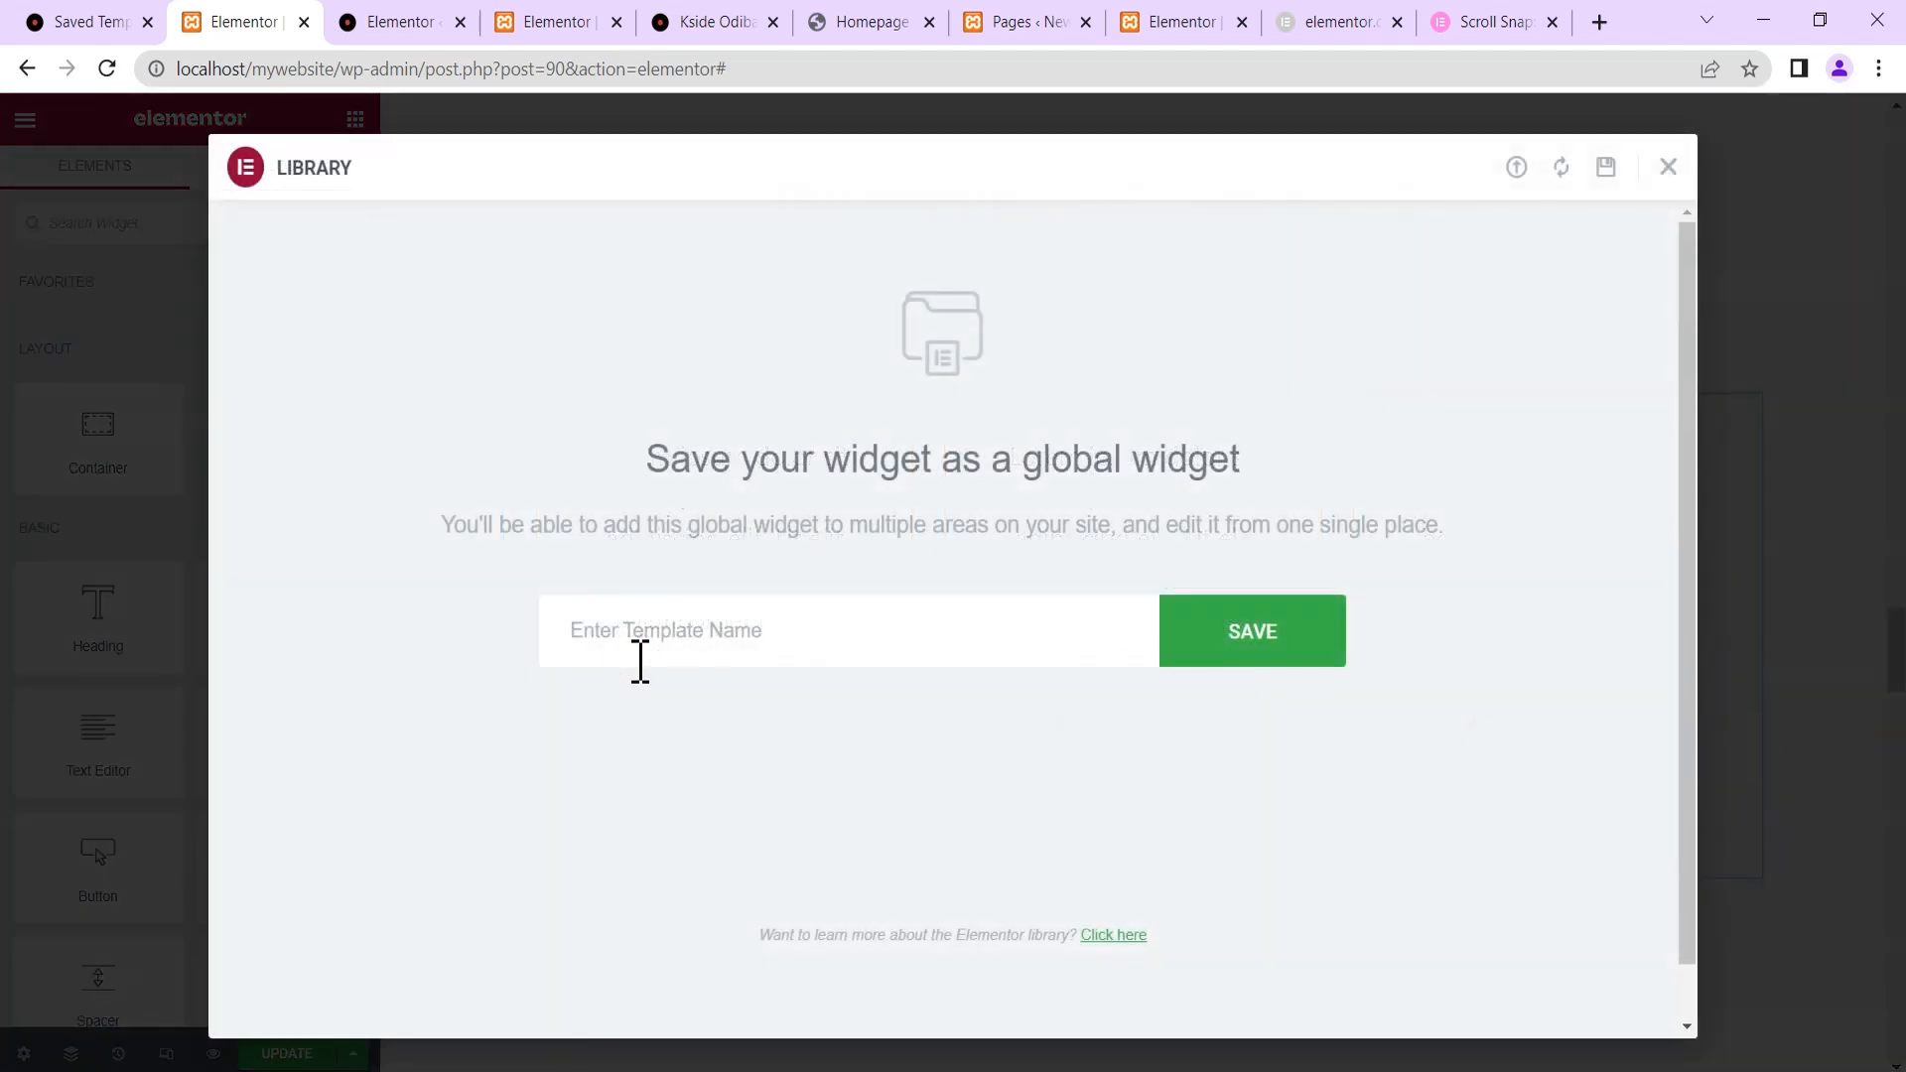
text(tets)
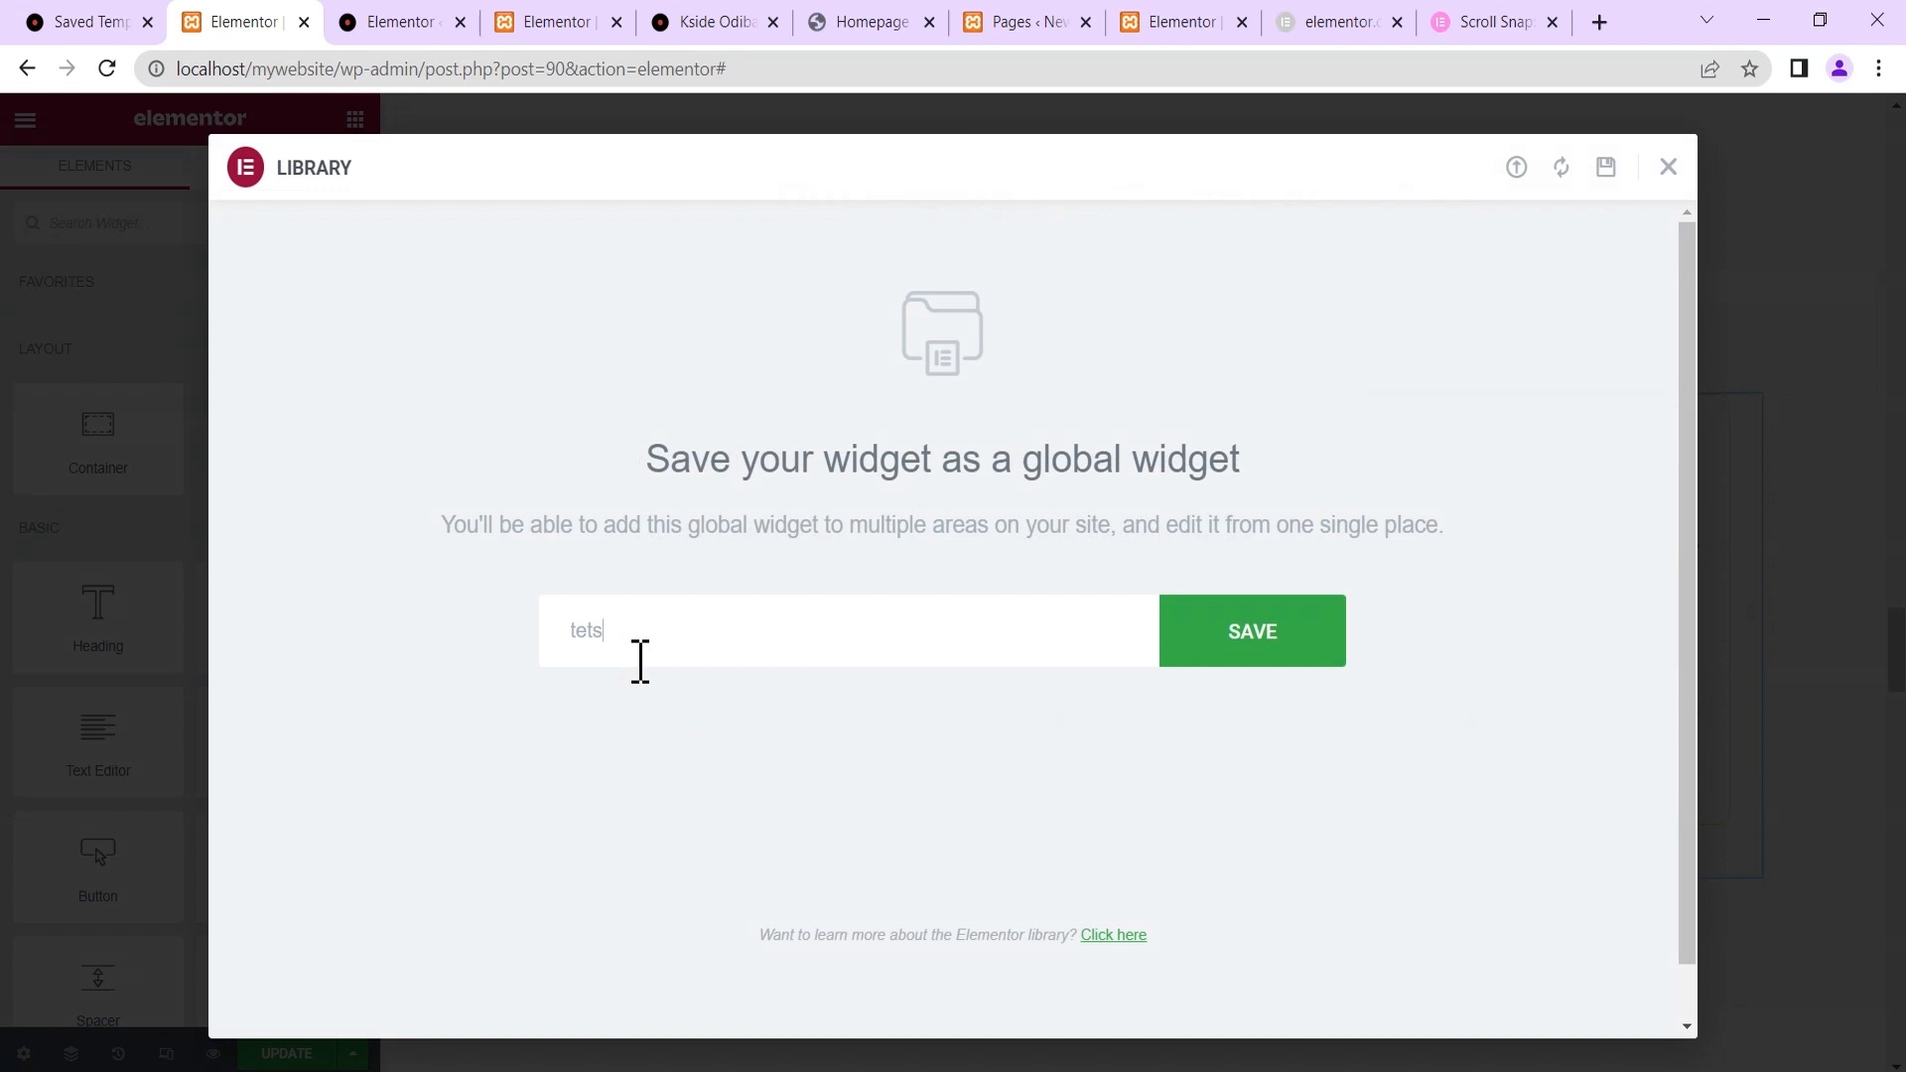
text(timonial)
click(1219, 652)
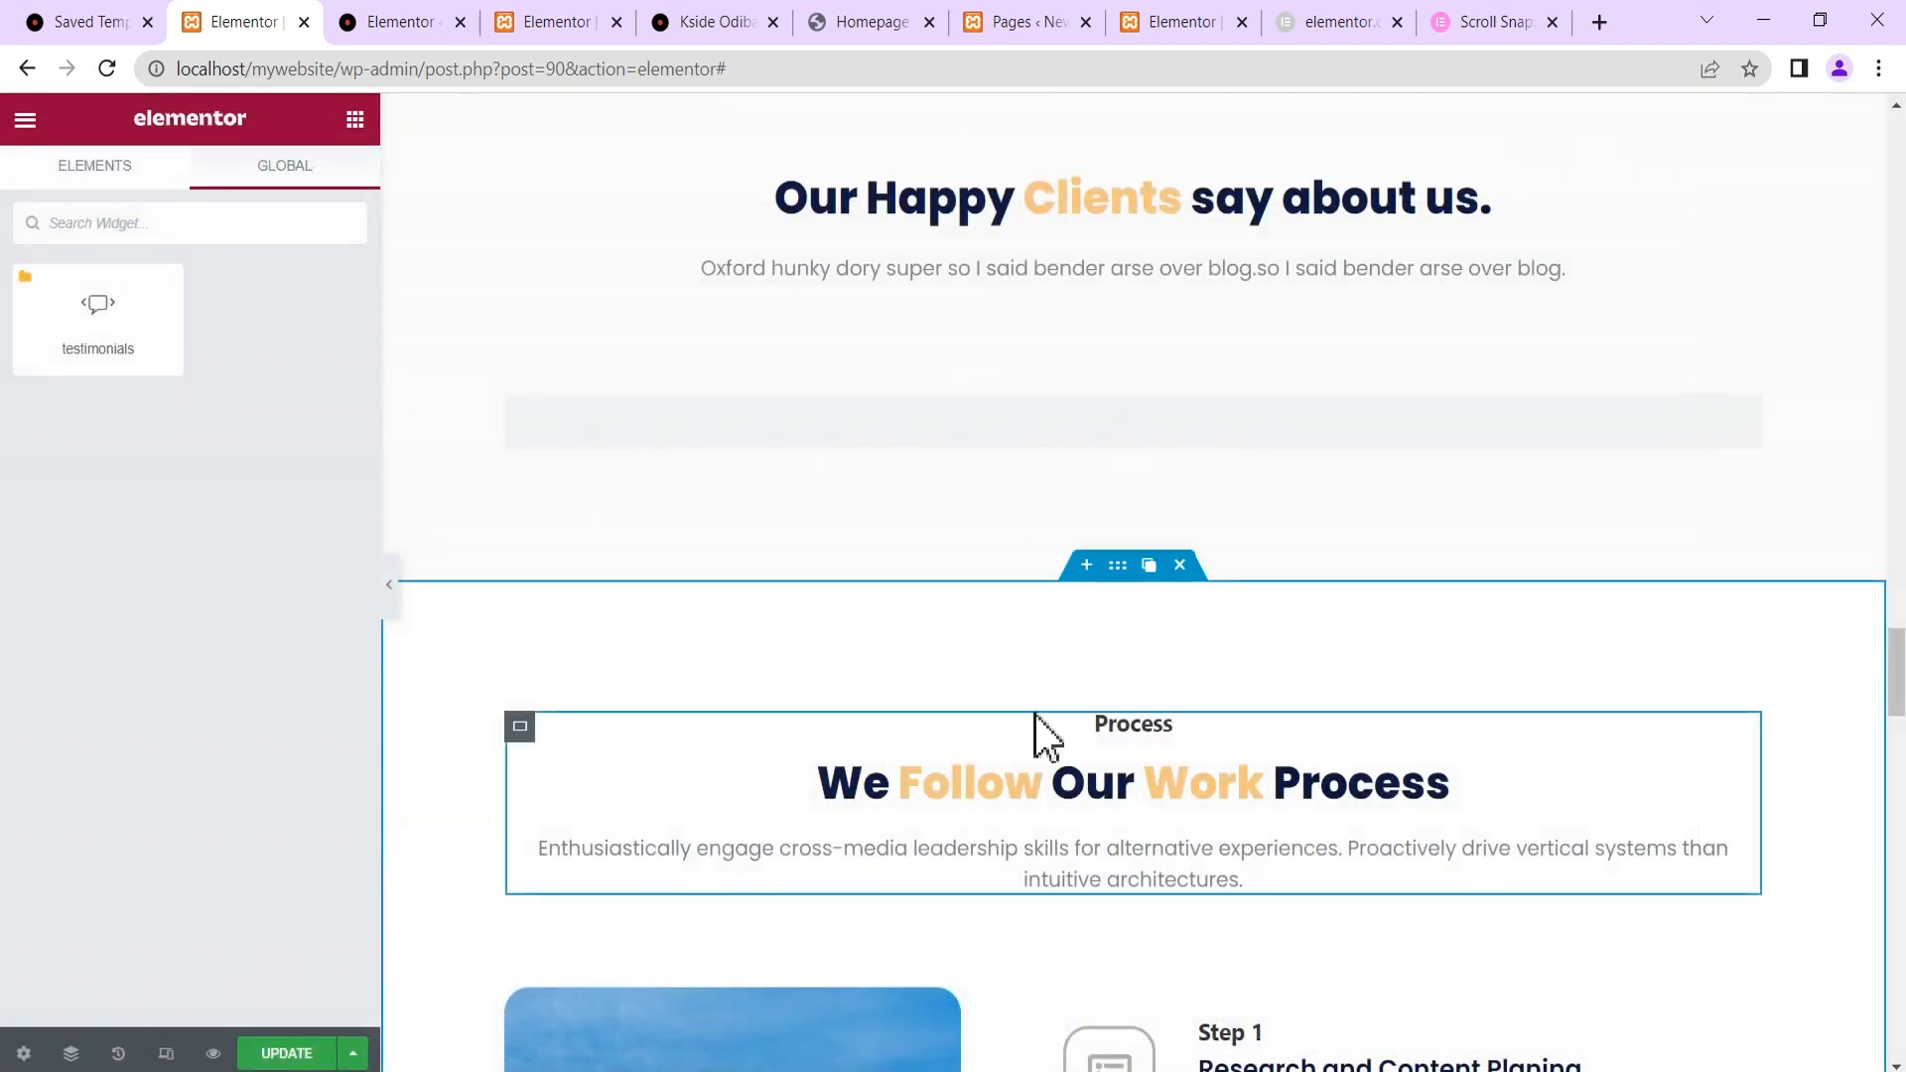
Check the testimonials entry among the global widgets and update the page.
click(354, 120)
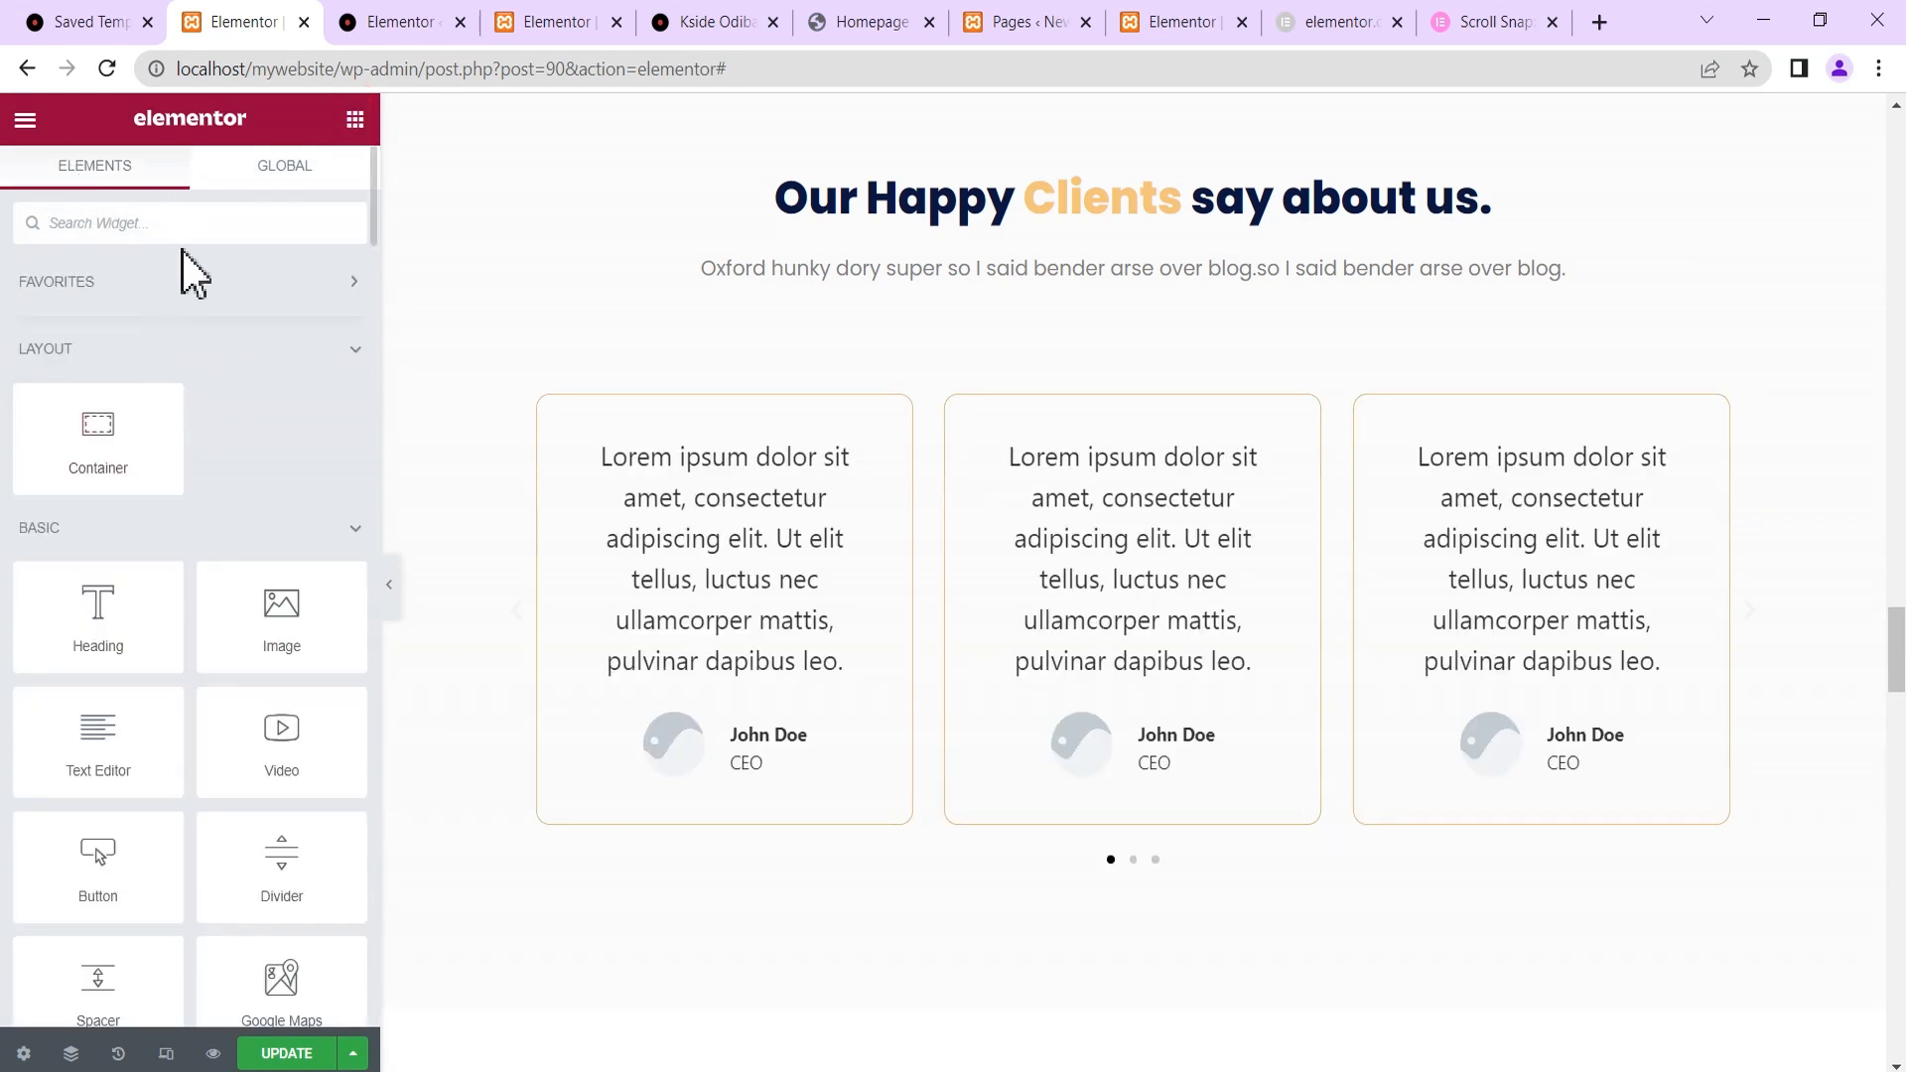
click(283, 183)
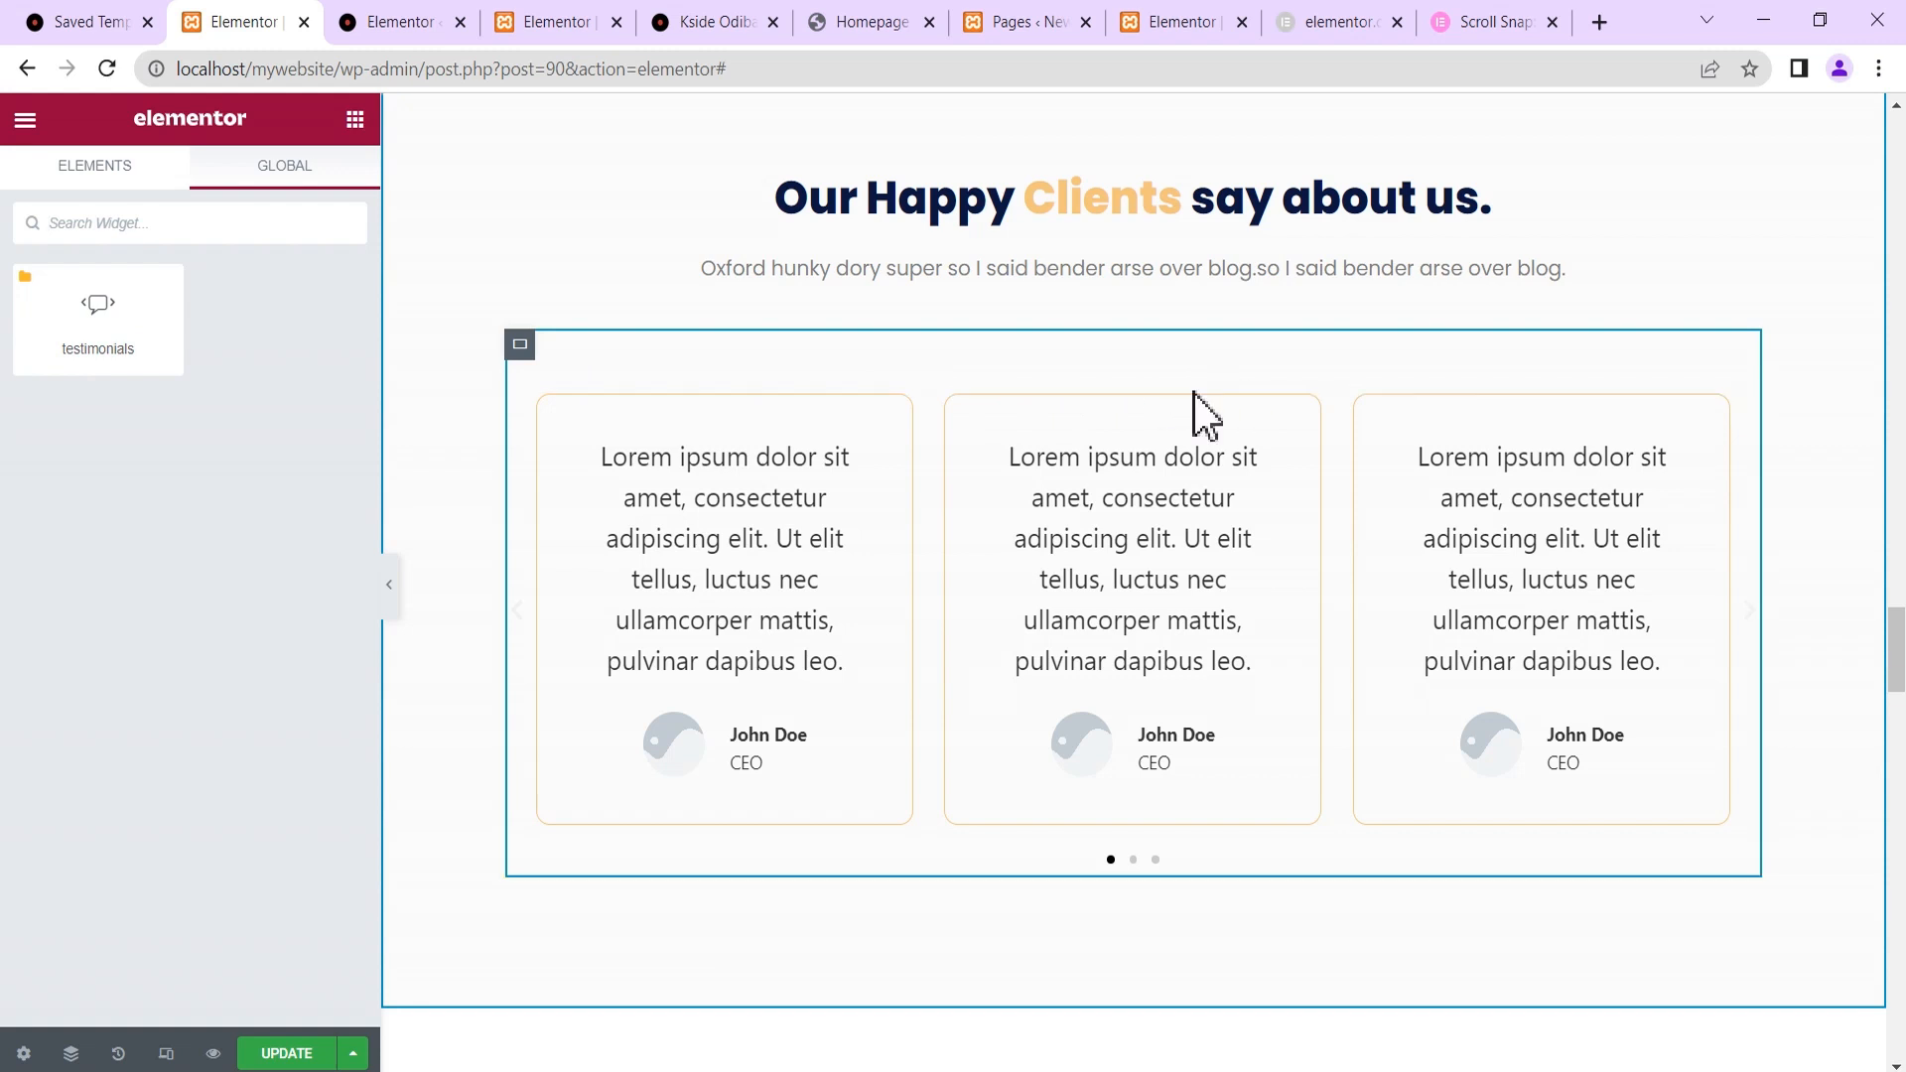
scroll(1168, 412, down, 3)
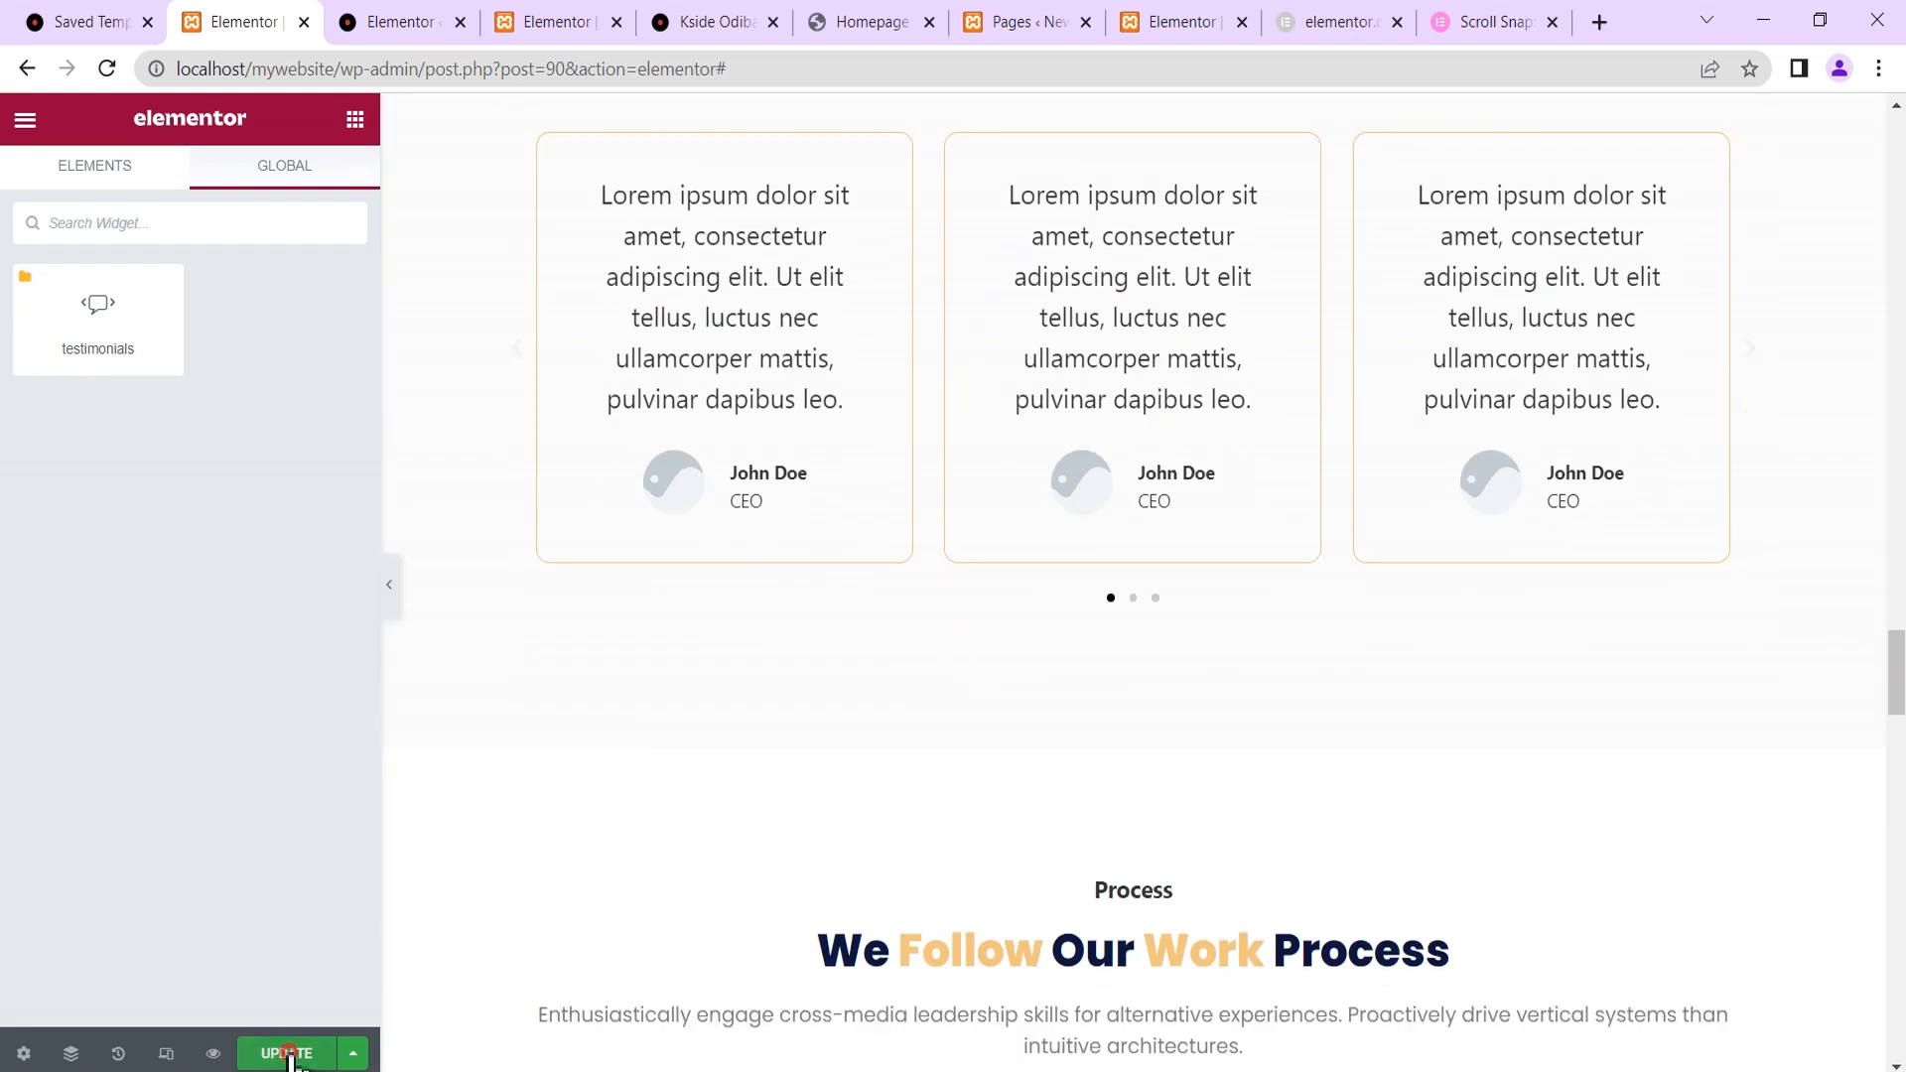
click(289, 1054)
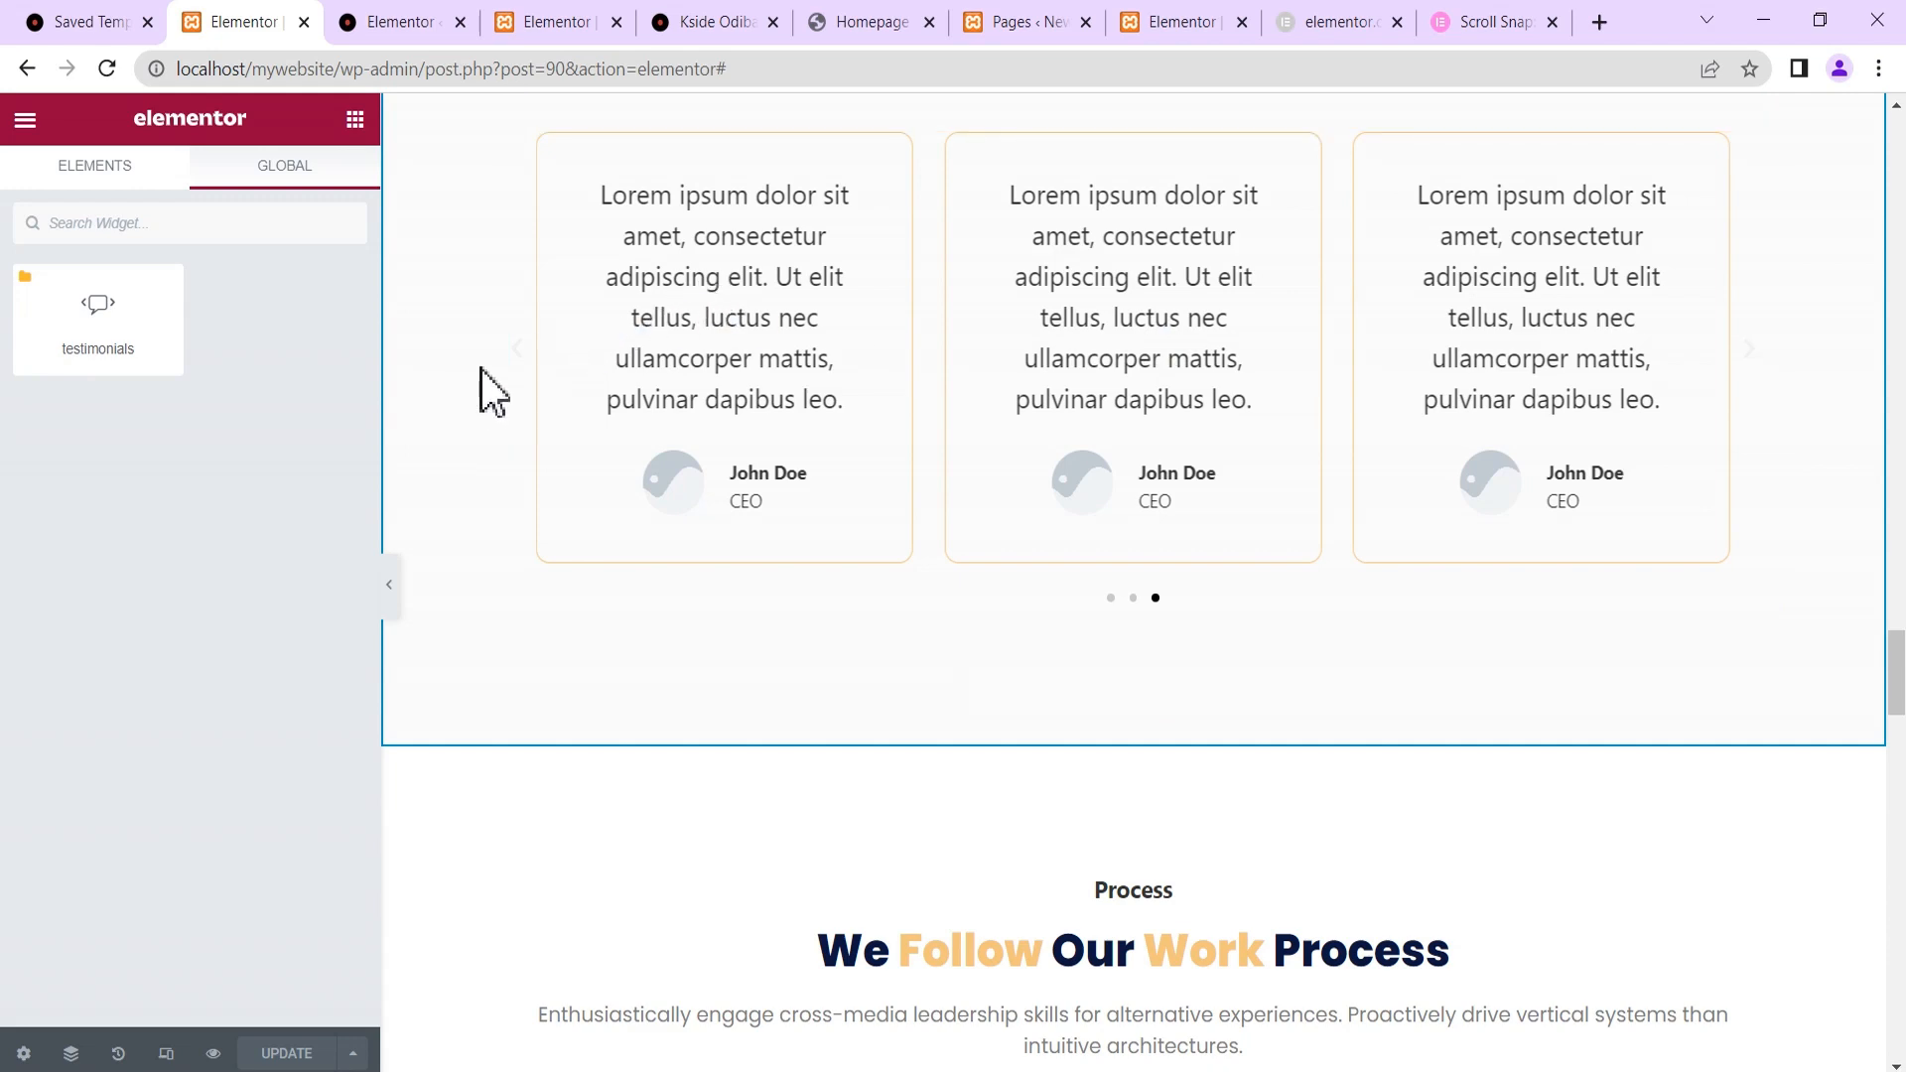
Switch to the Home page's editor, look through its About Me and services sections, and reload the editor.
click(526, 24)
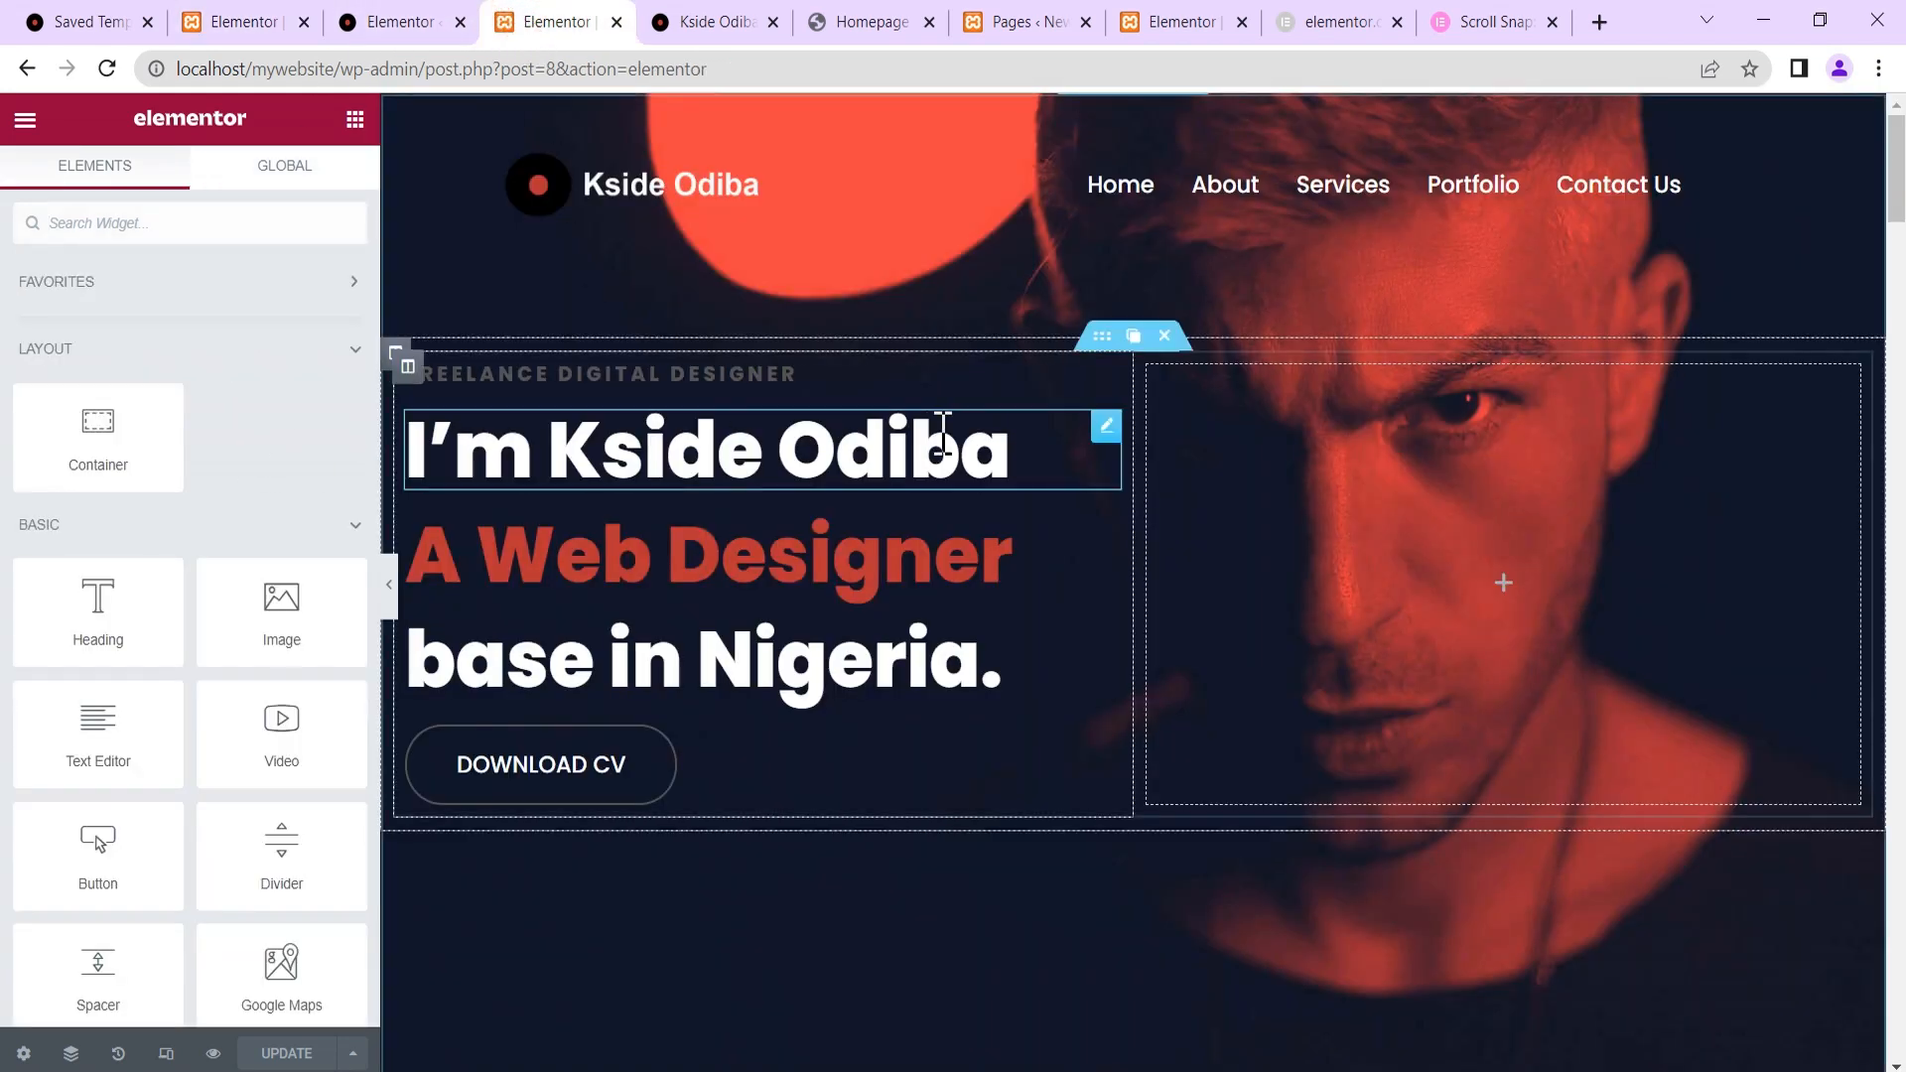
scroll(1167, 482, down, 3)
scroll(1162, 464, down, 14)
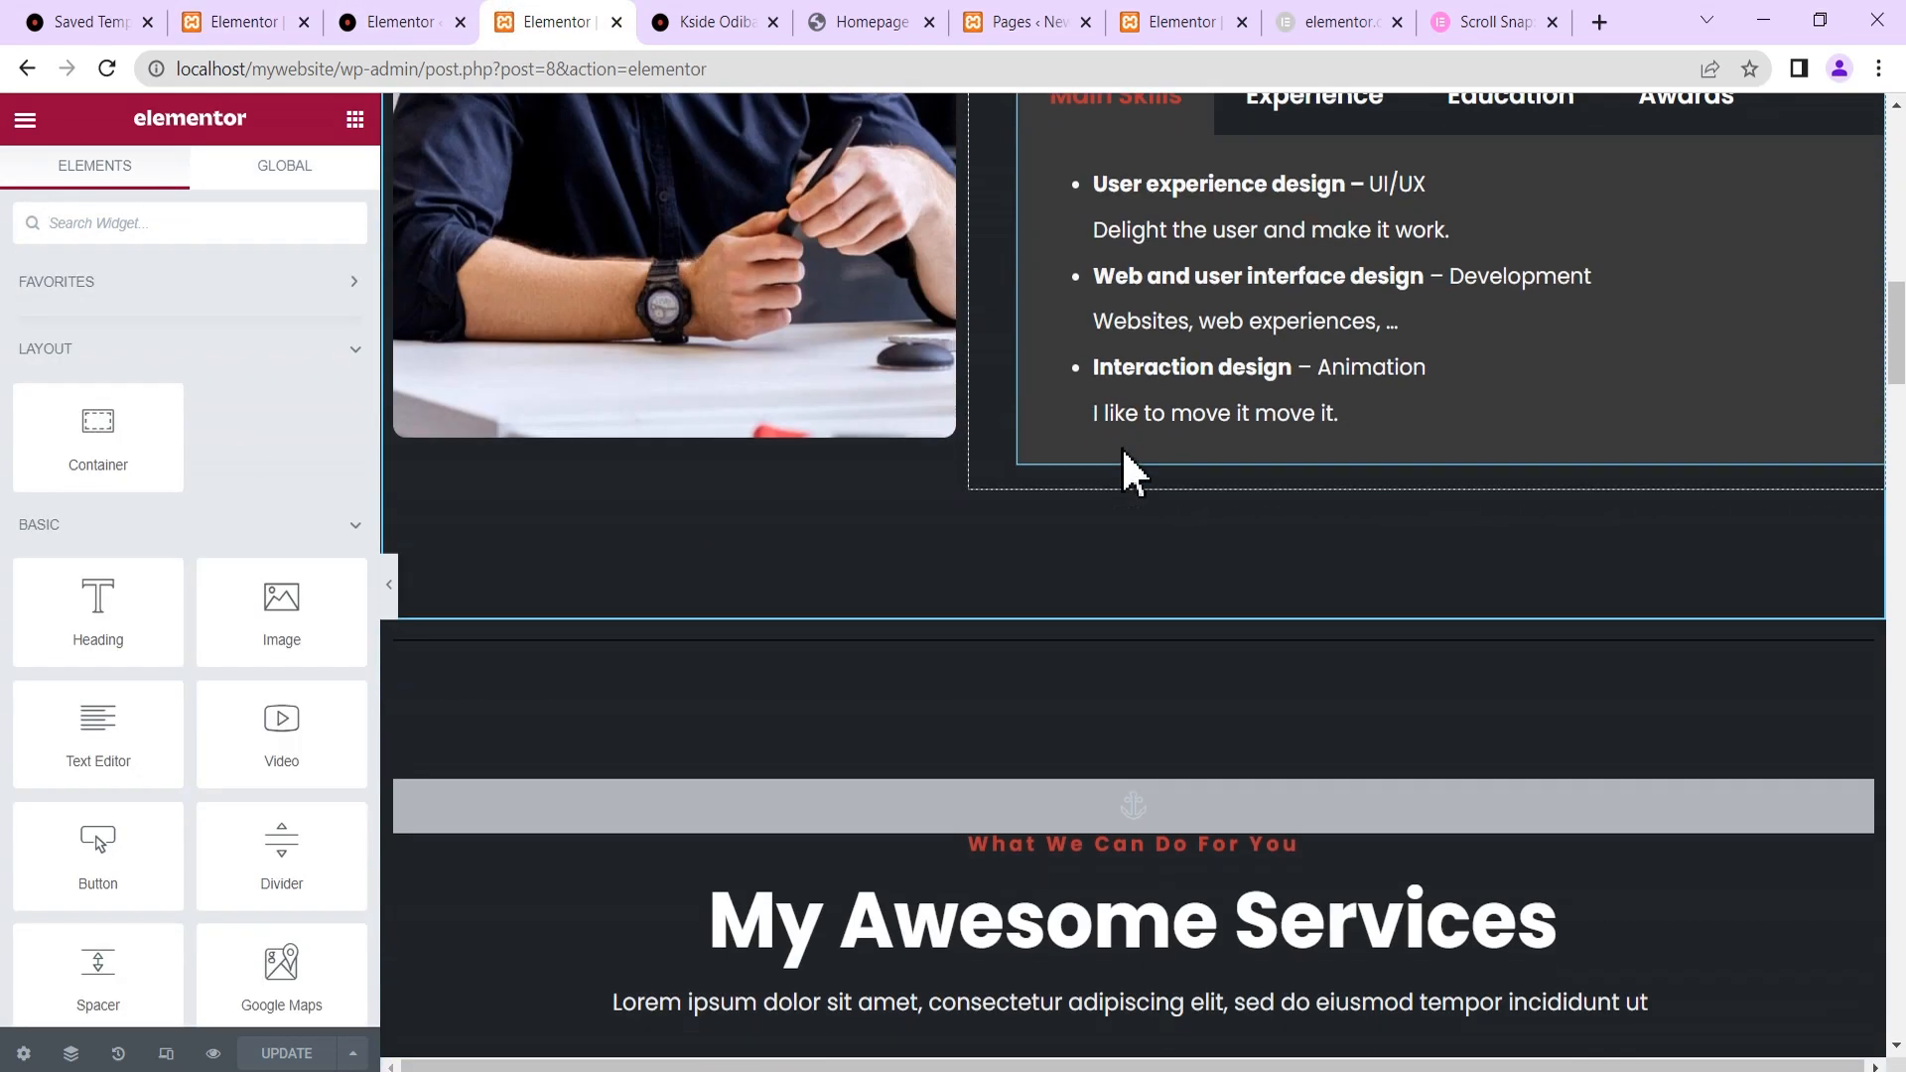
scroll(1142, 475, down, 2)
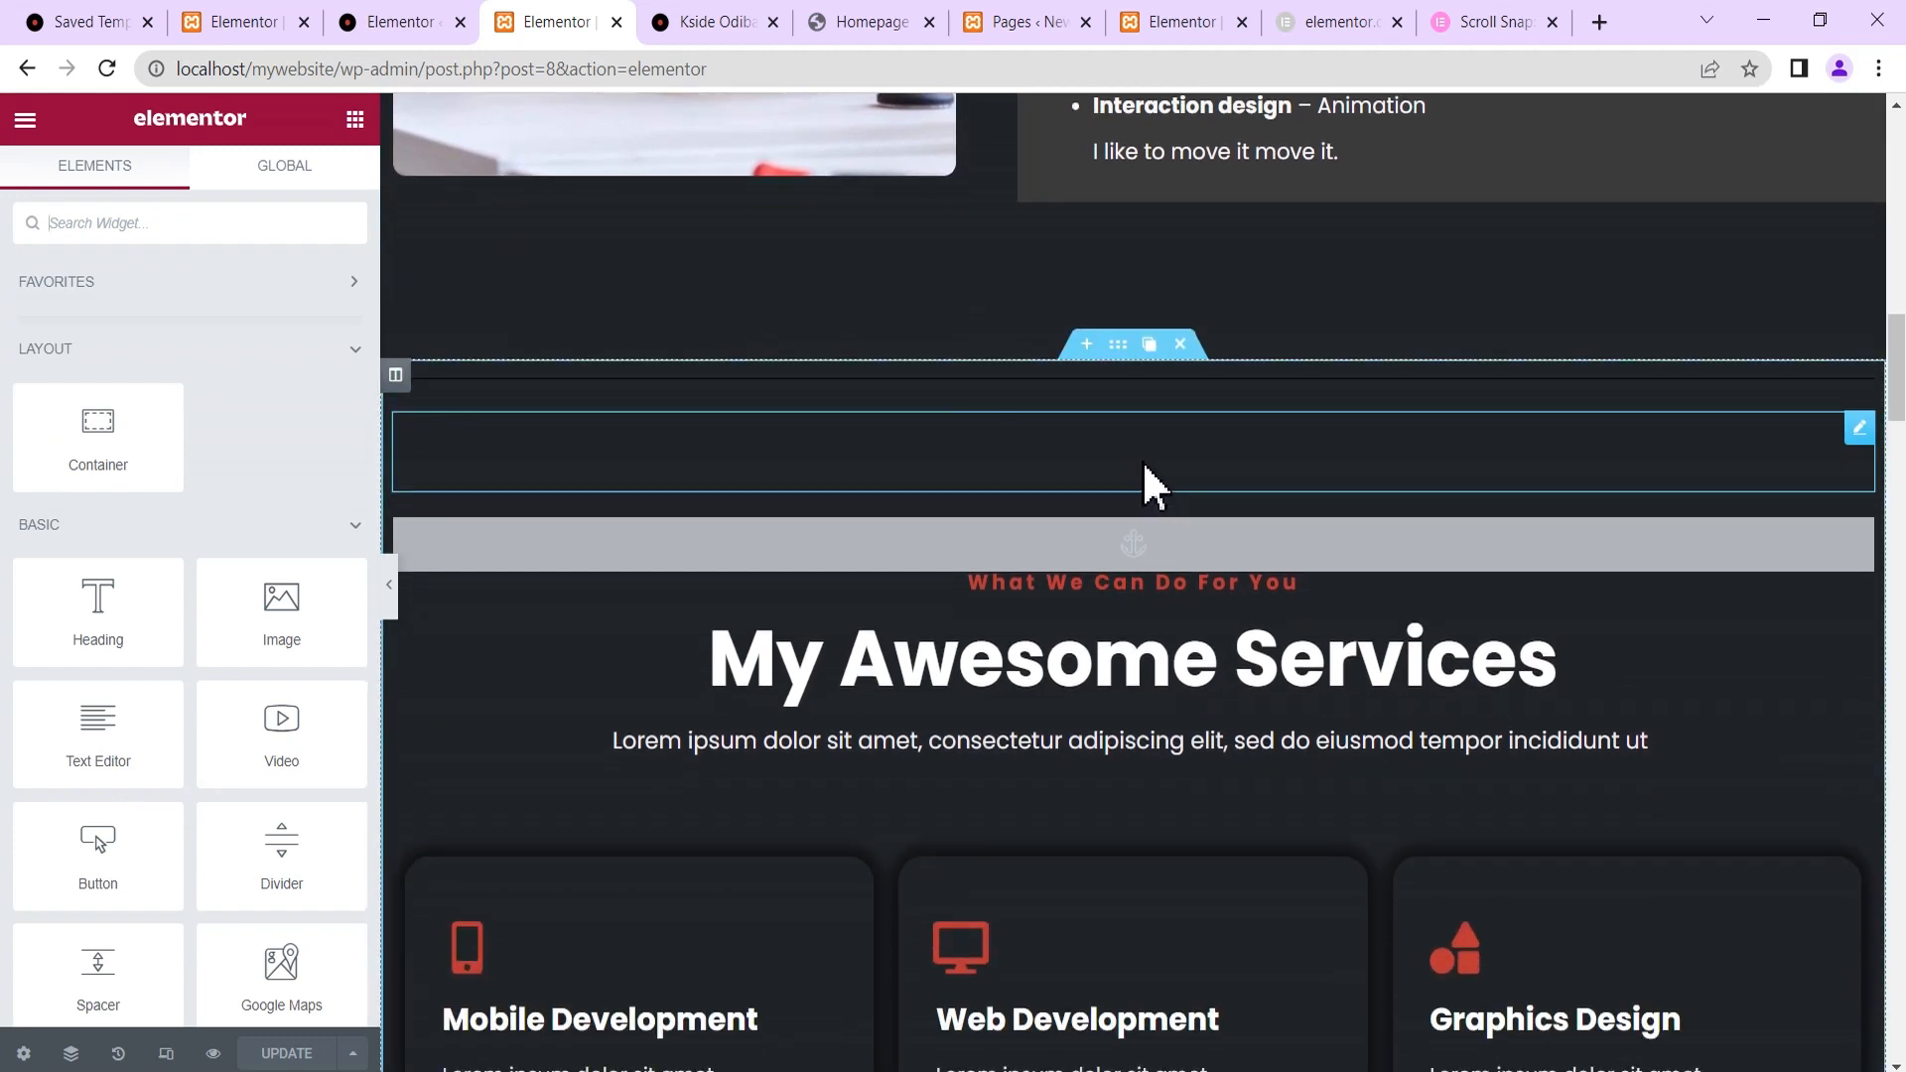
scroll(1141, 466, down, 1)
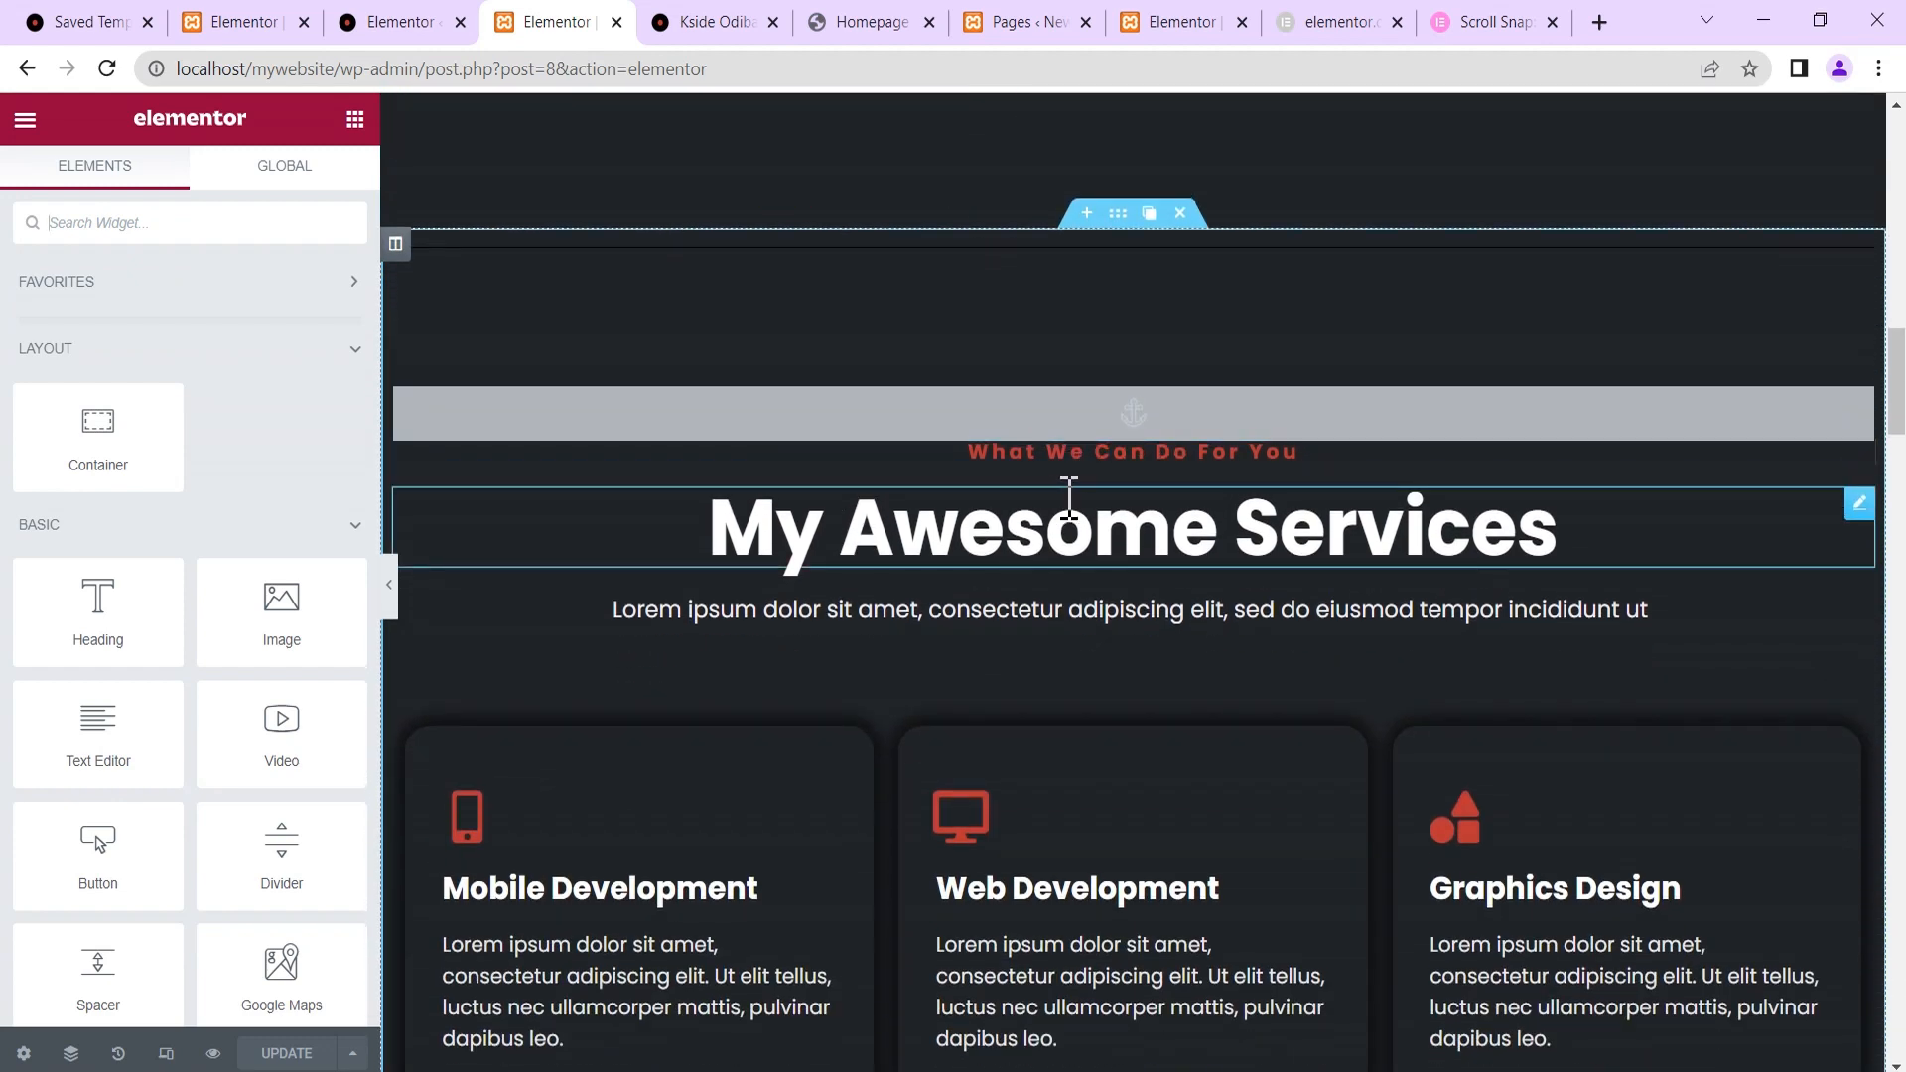
click(106, 69)
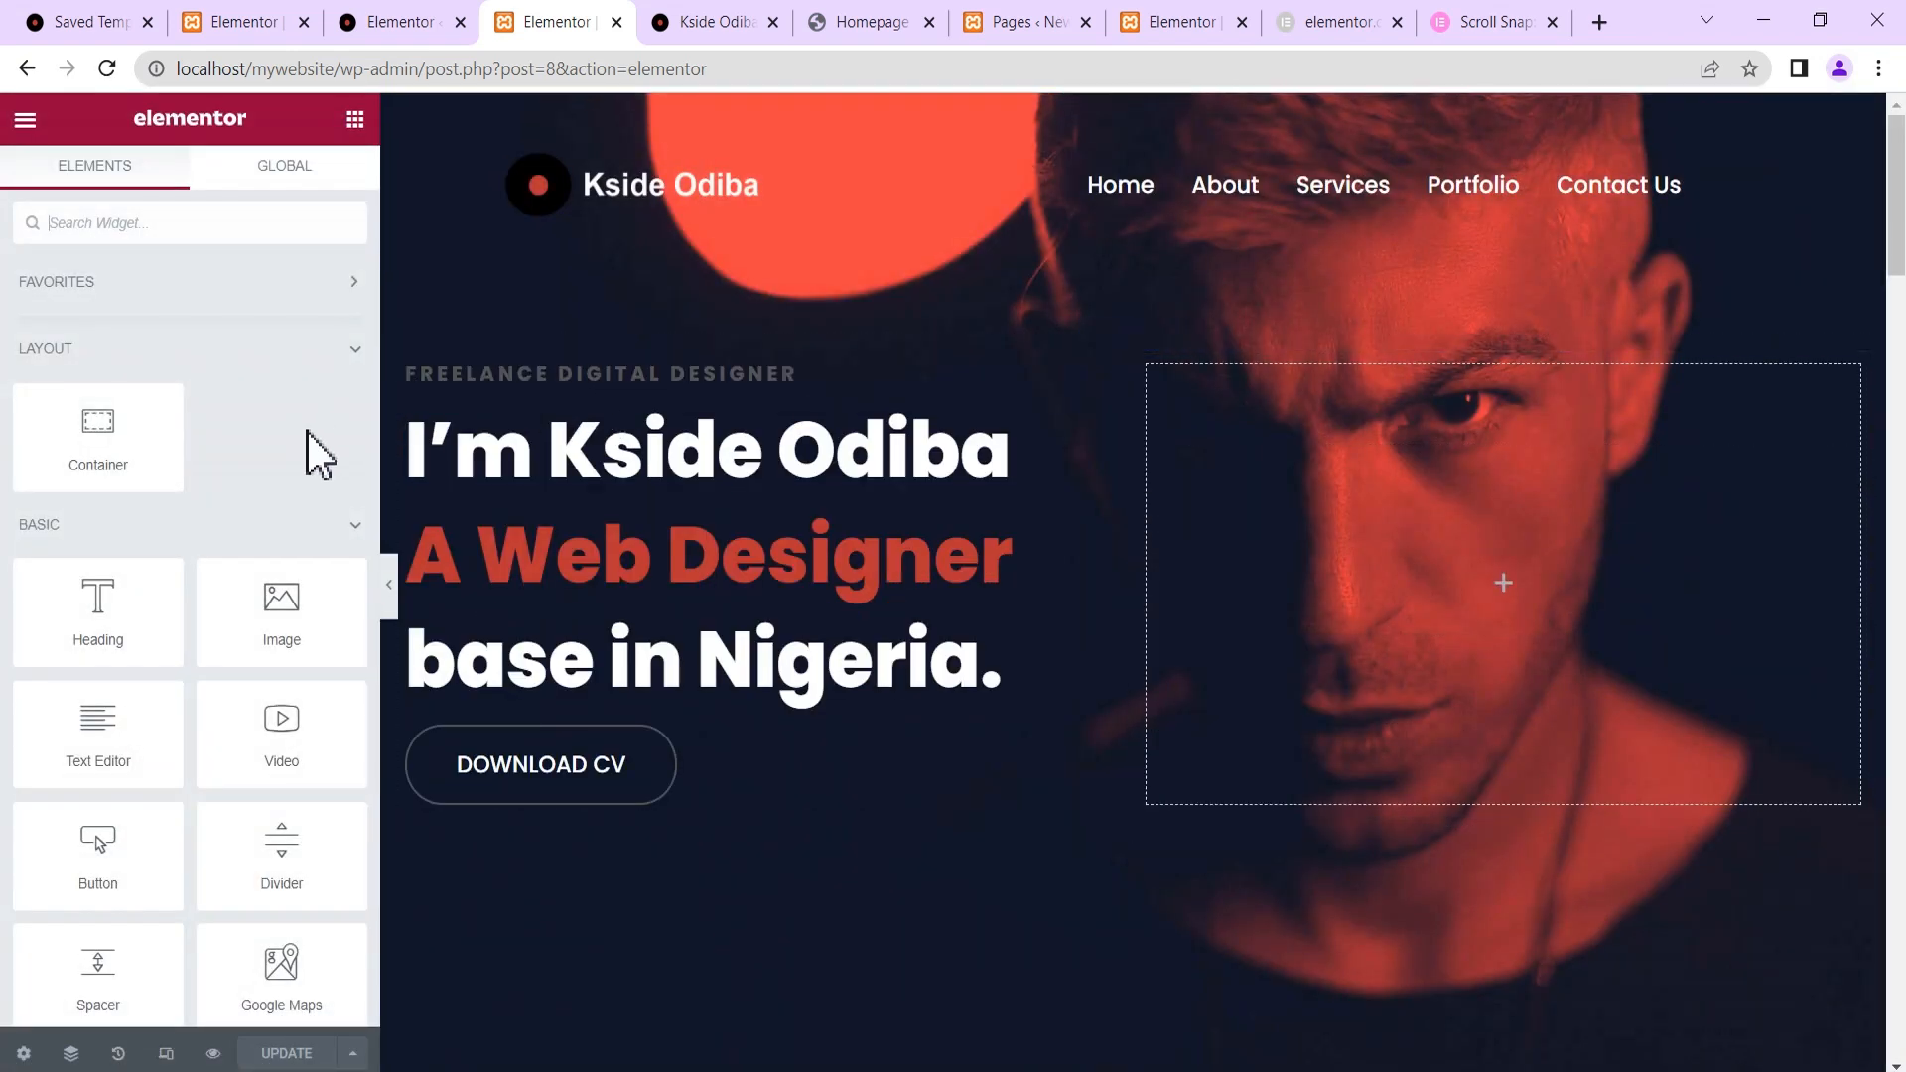
Insert the testimonials global widget into the empty section above "My Latest Projects" on the Home page.
click(284, 167)
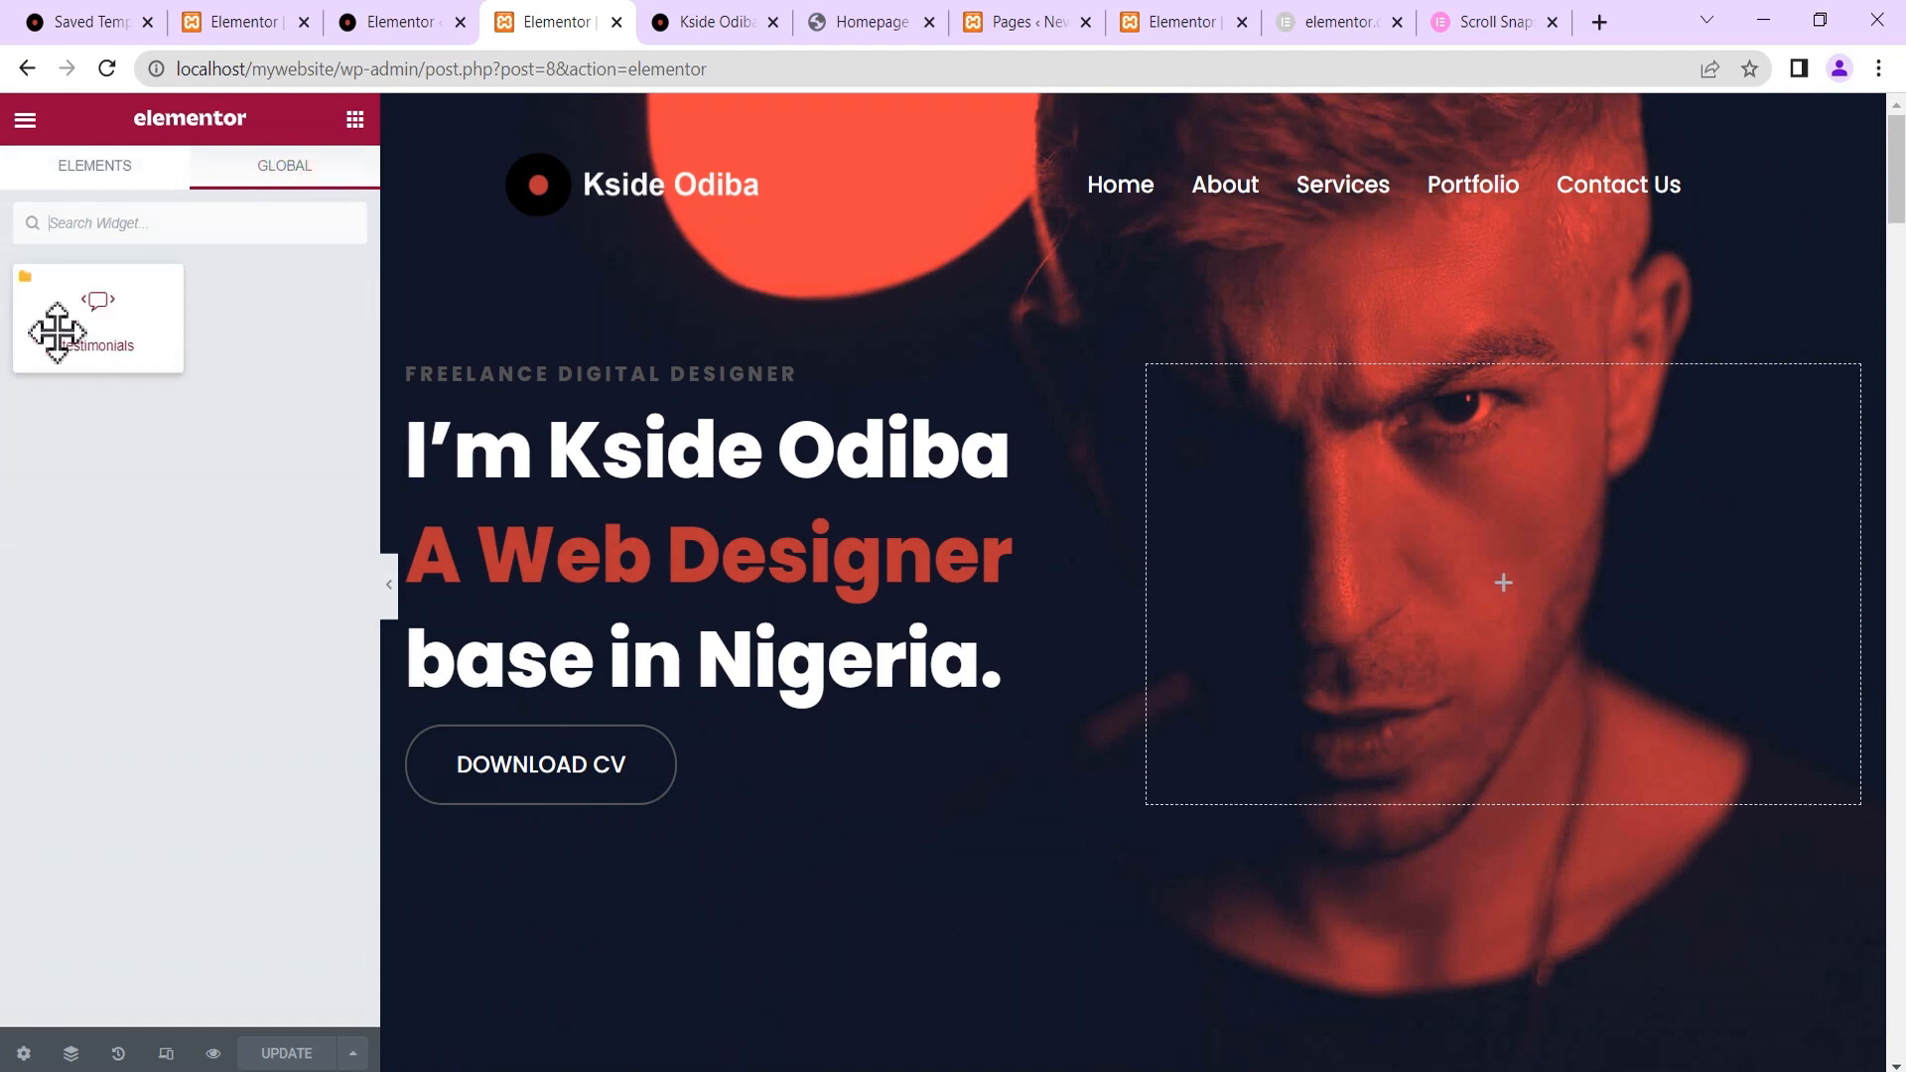
scroll(800, 512, down, 10)
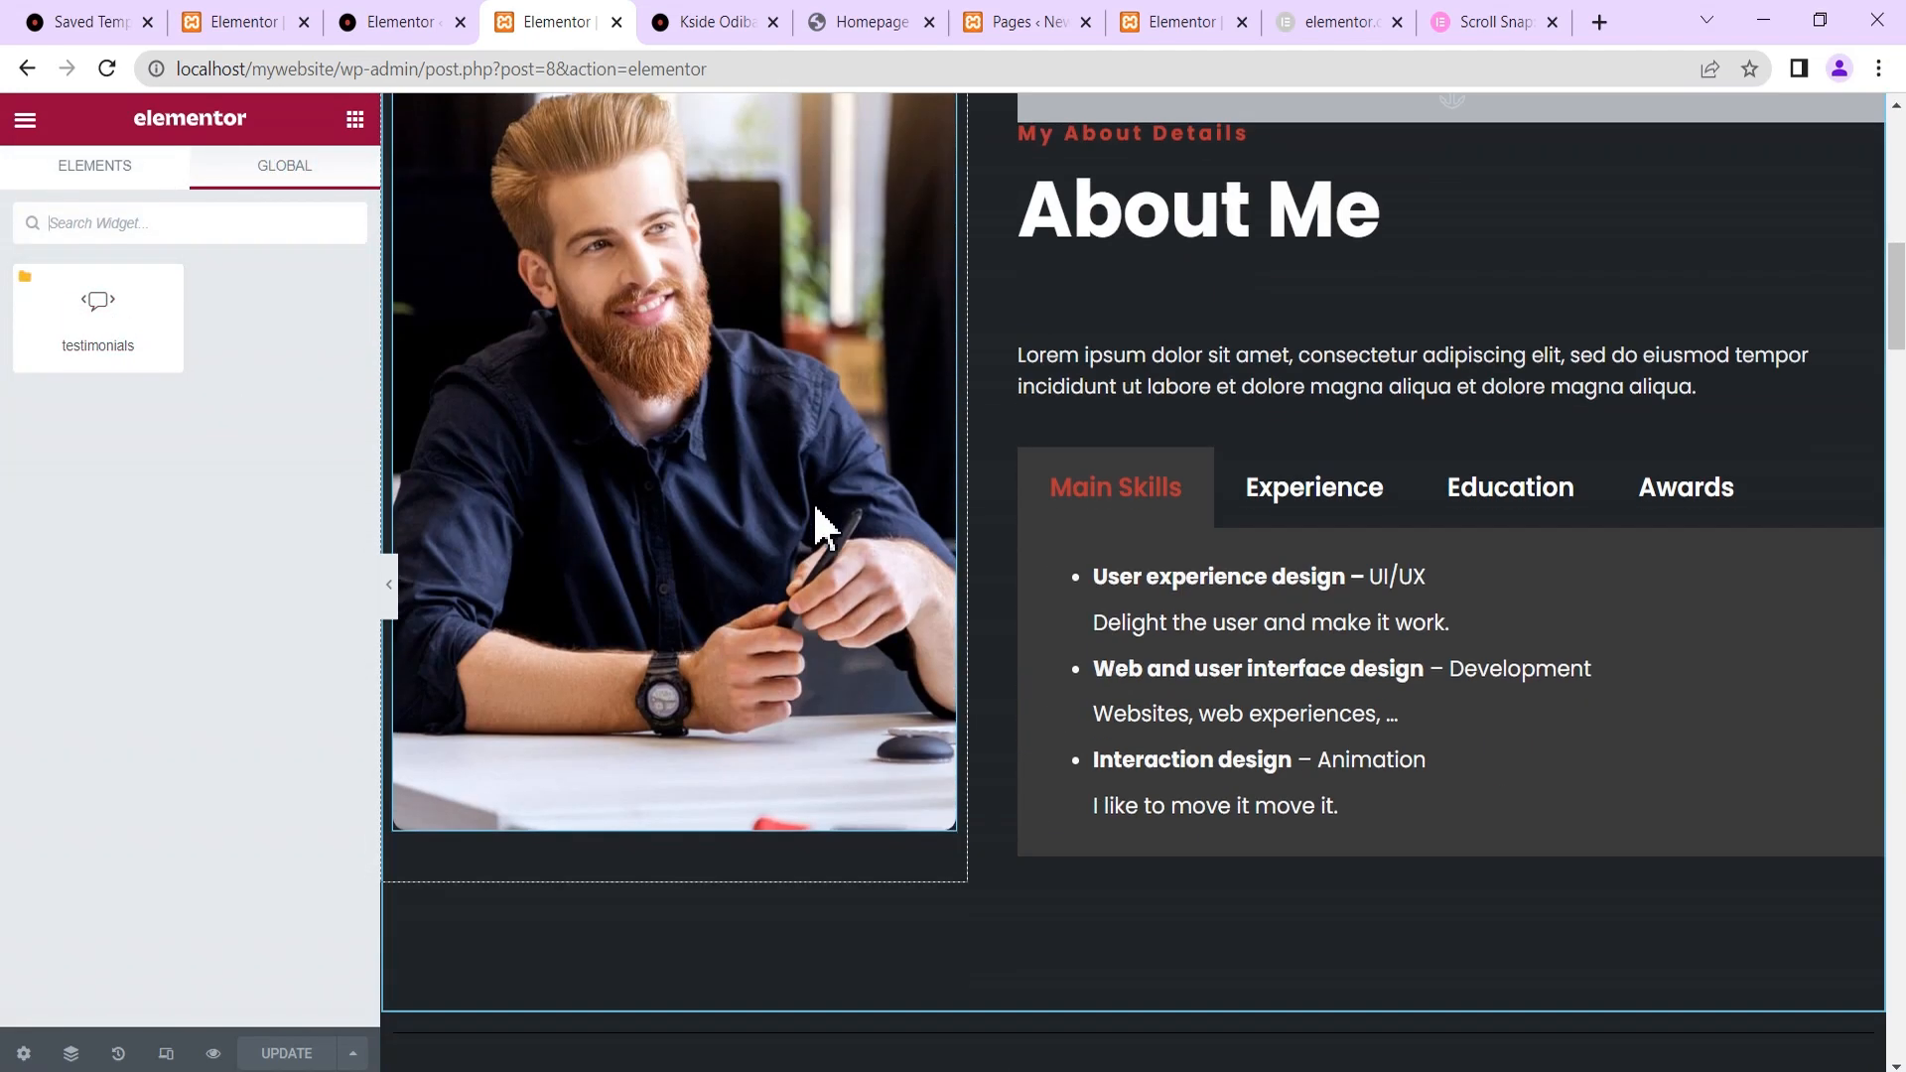
scroll(824, 526, down, 15)
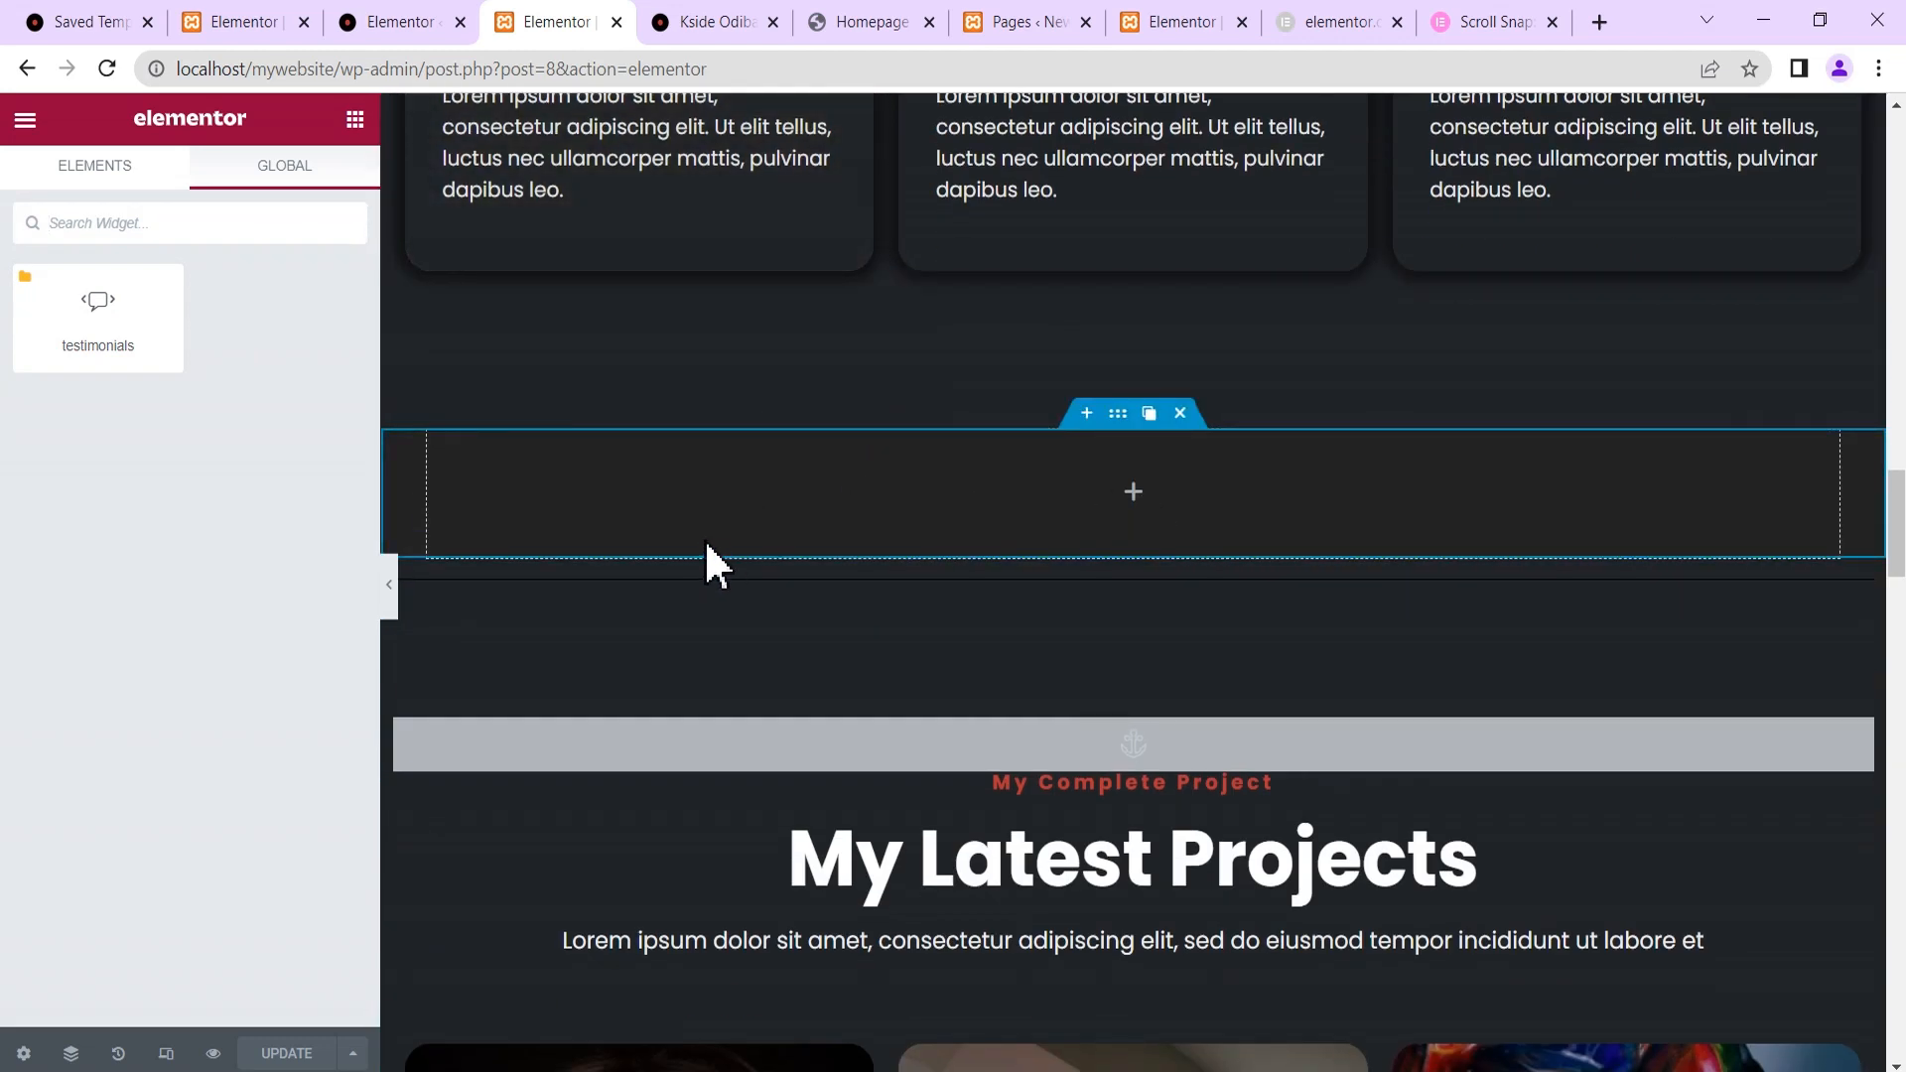
drag(81, 332, 797, 502)
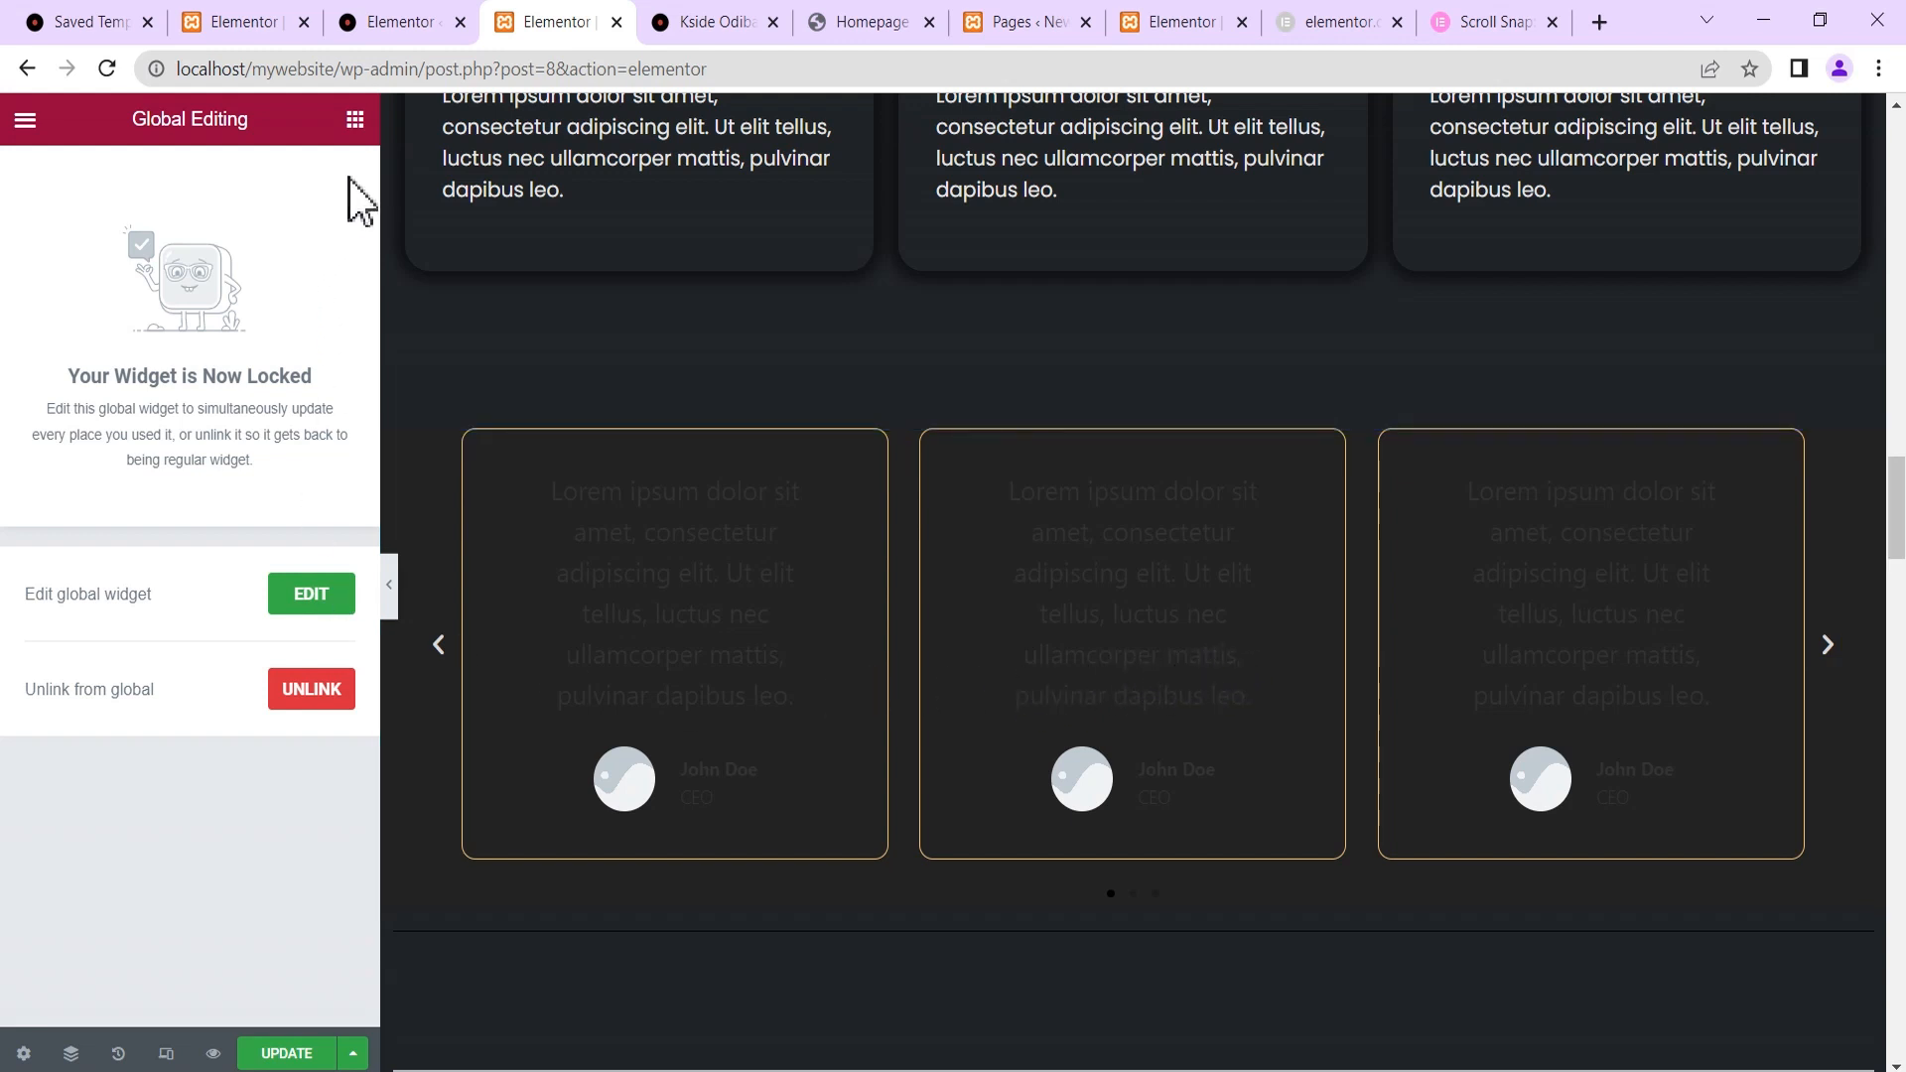
Unlink the inserted testimonial carousel from its global widget so it can be edited as a regular widget.
click(354, 120)
click(277, 167)
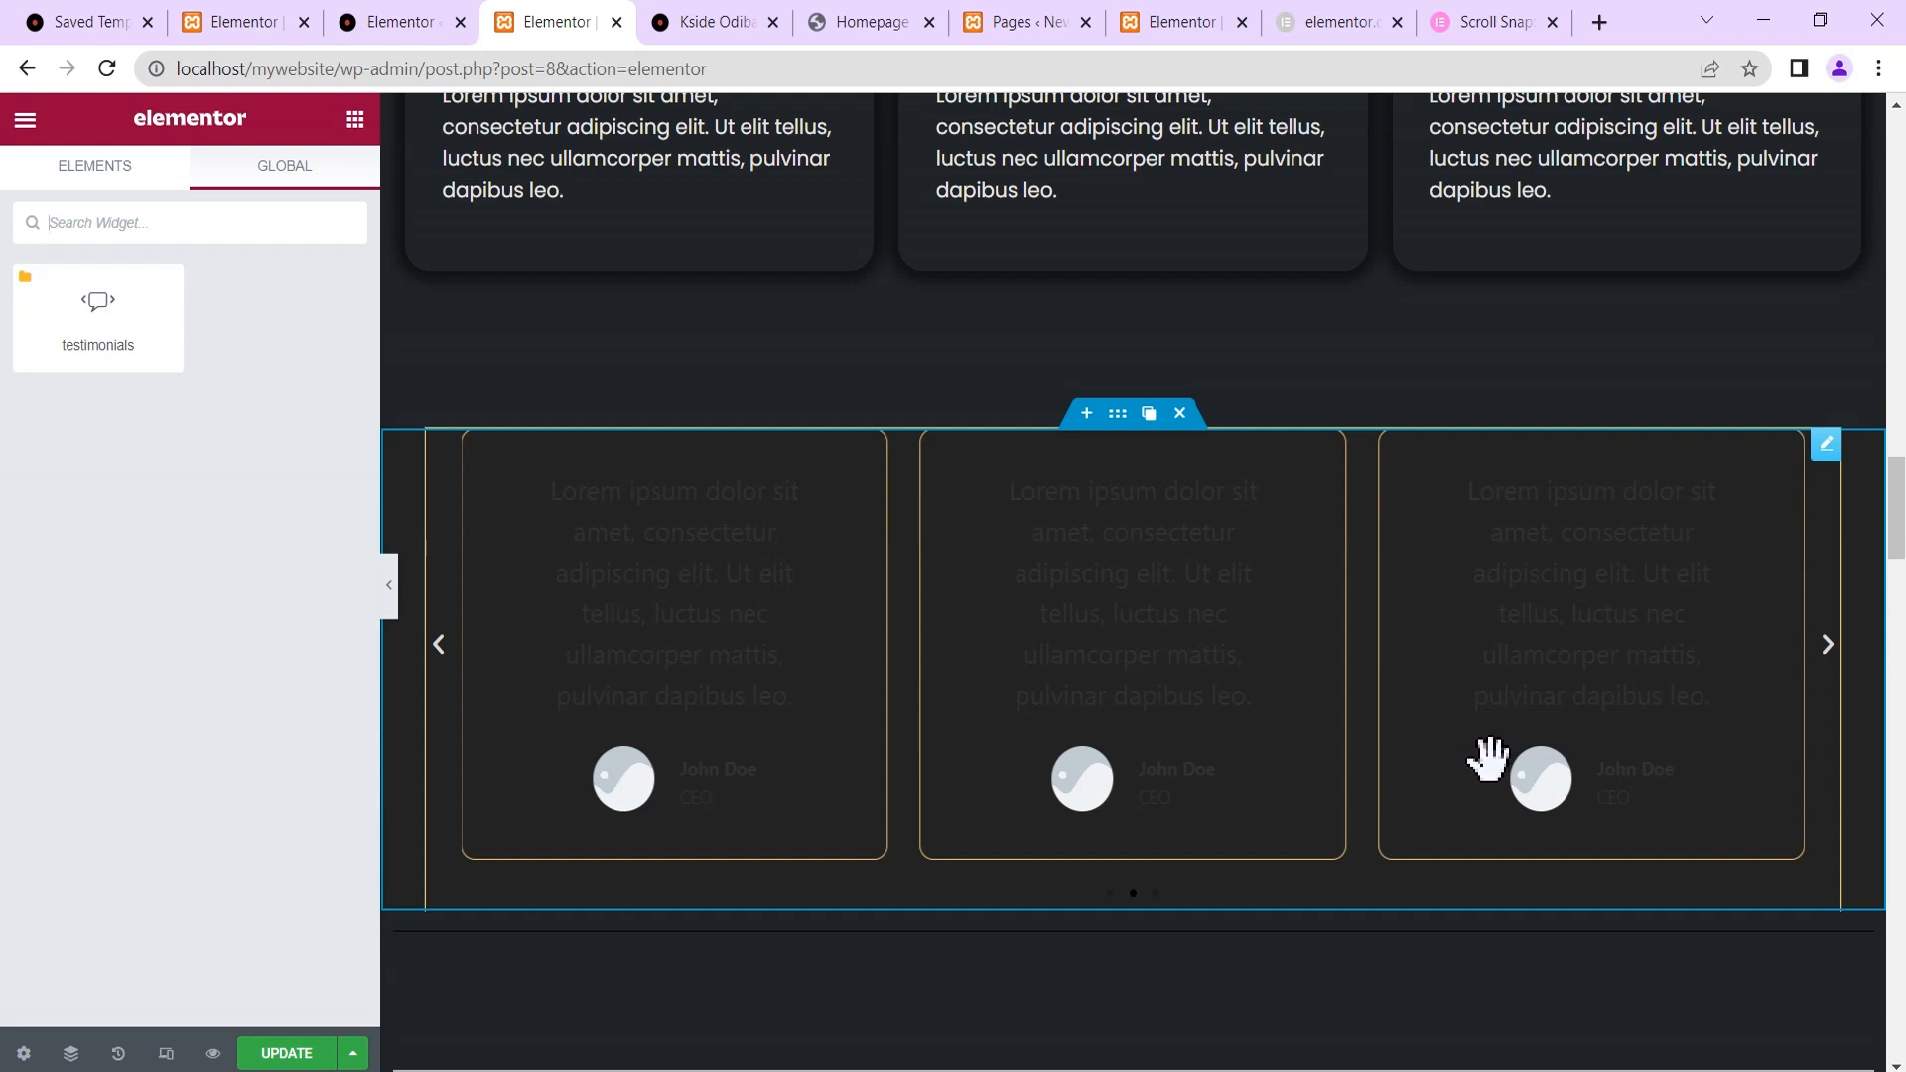
click(1825, 445)
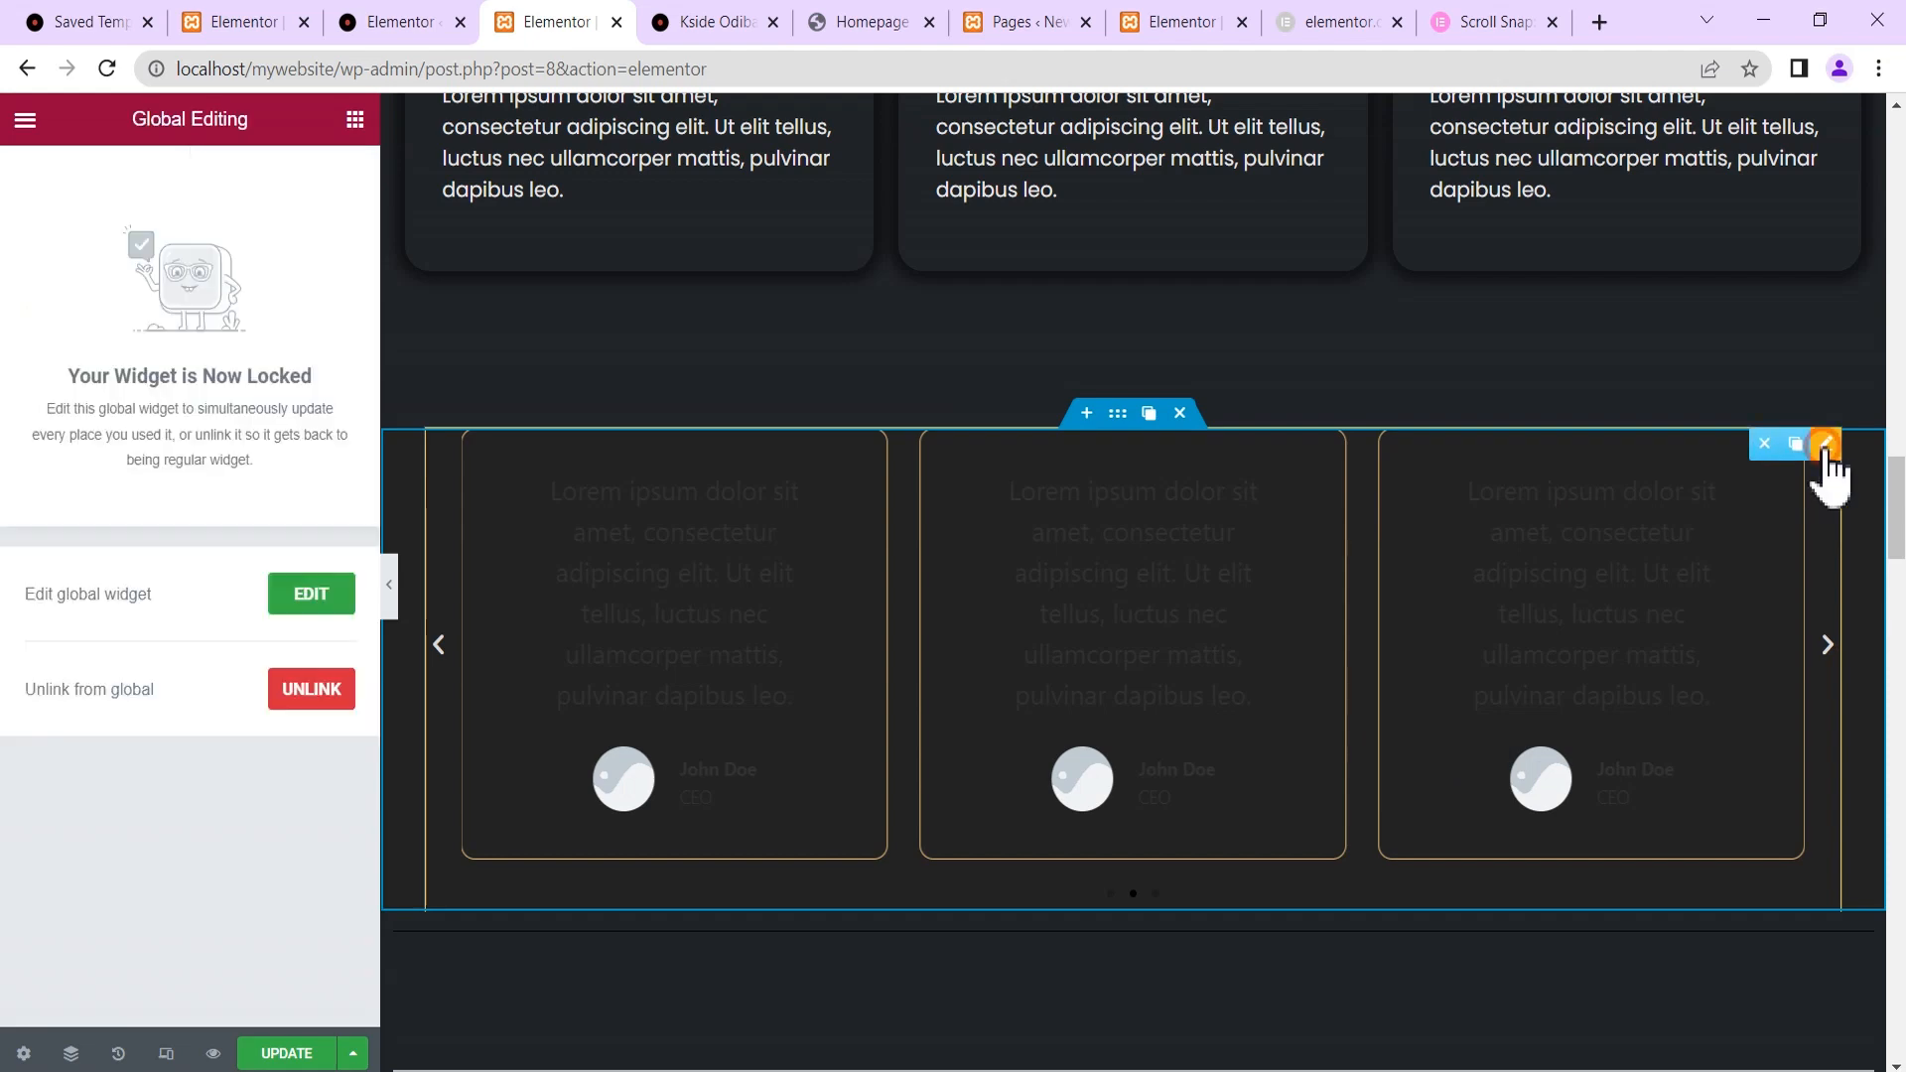
click(310, 695)
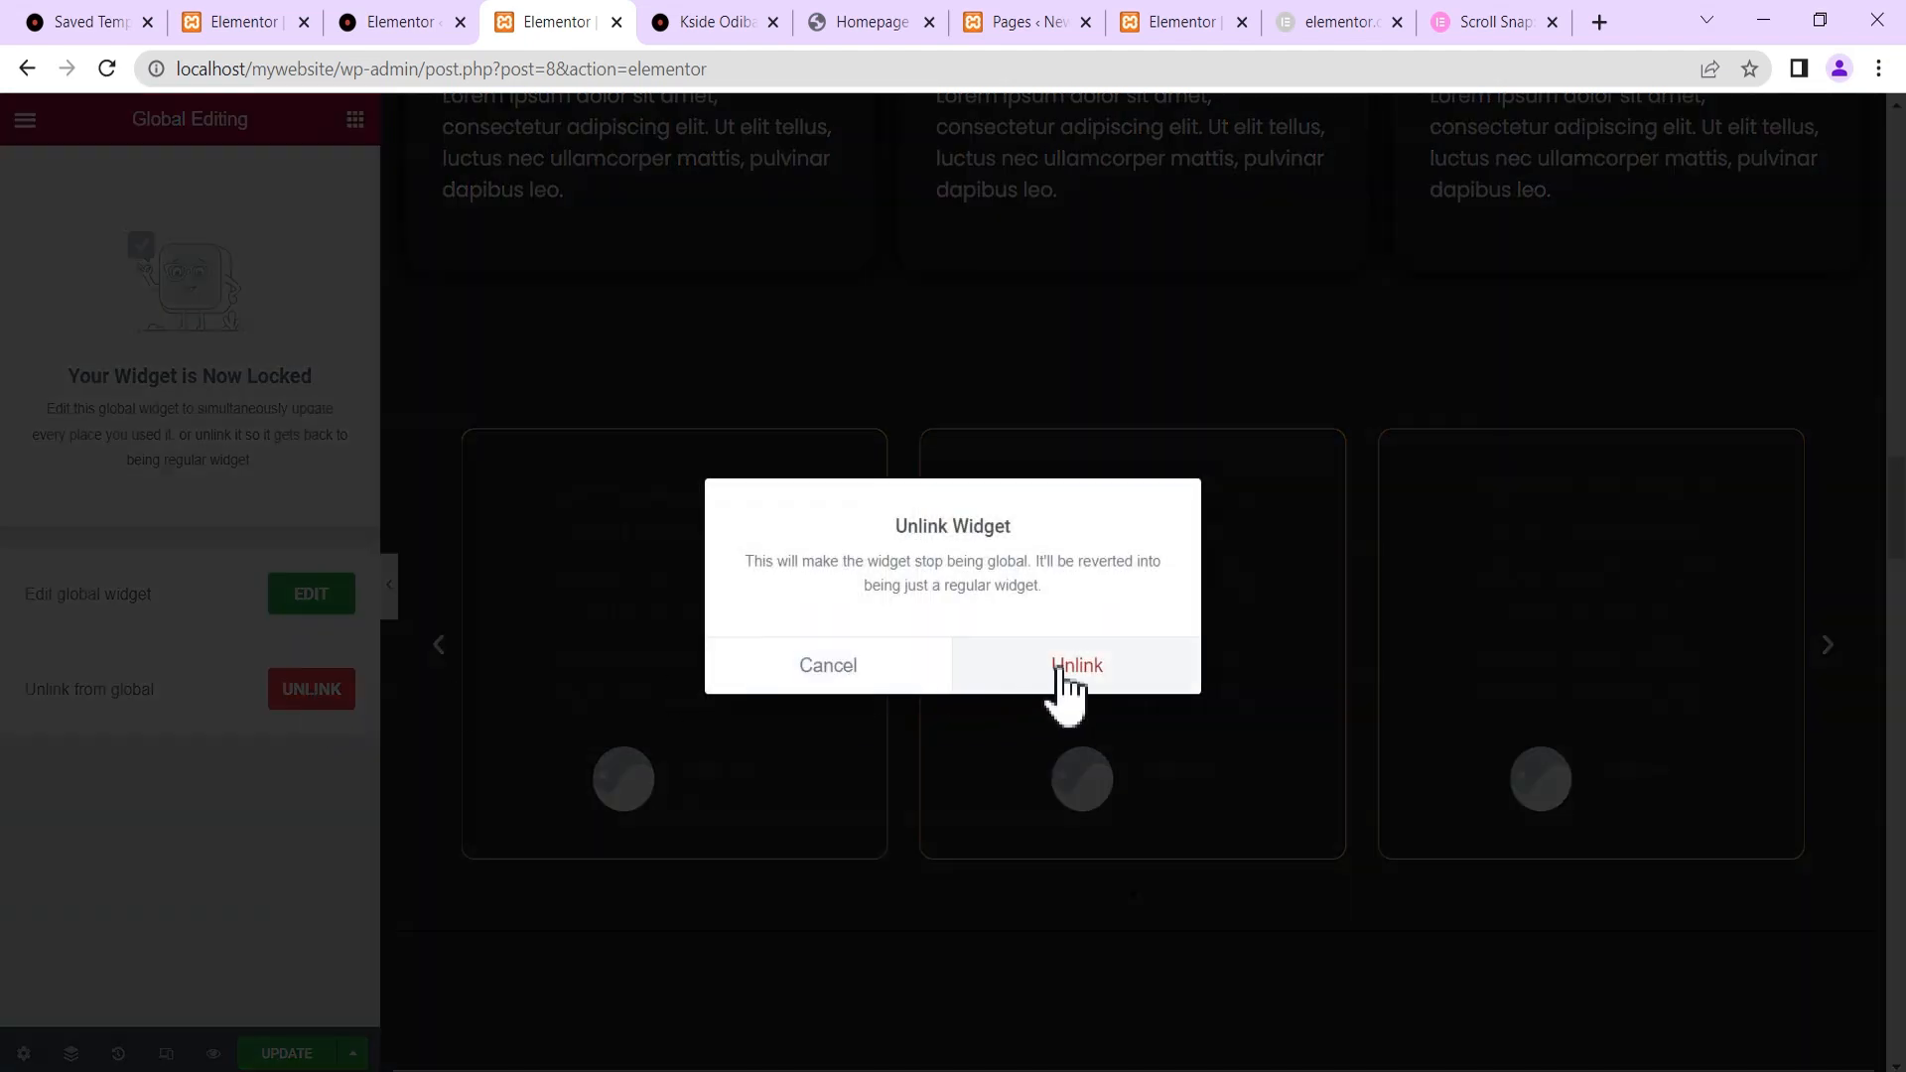
click(1060, 673)
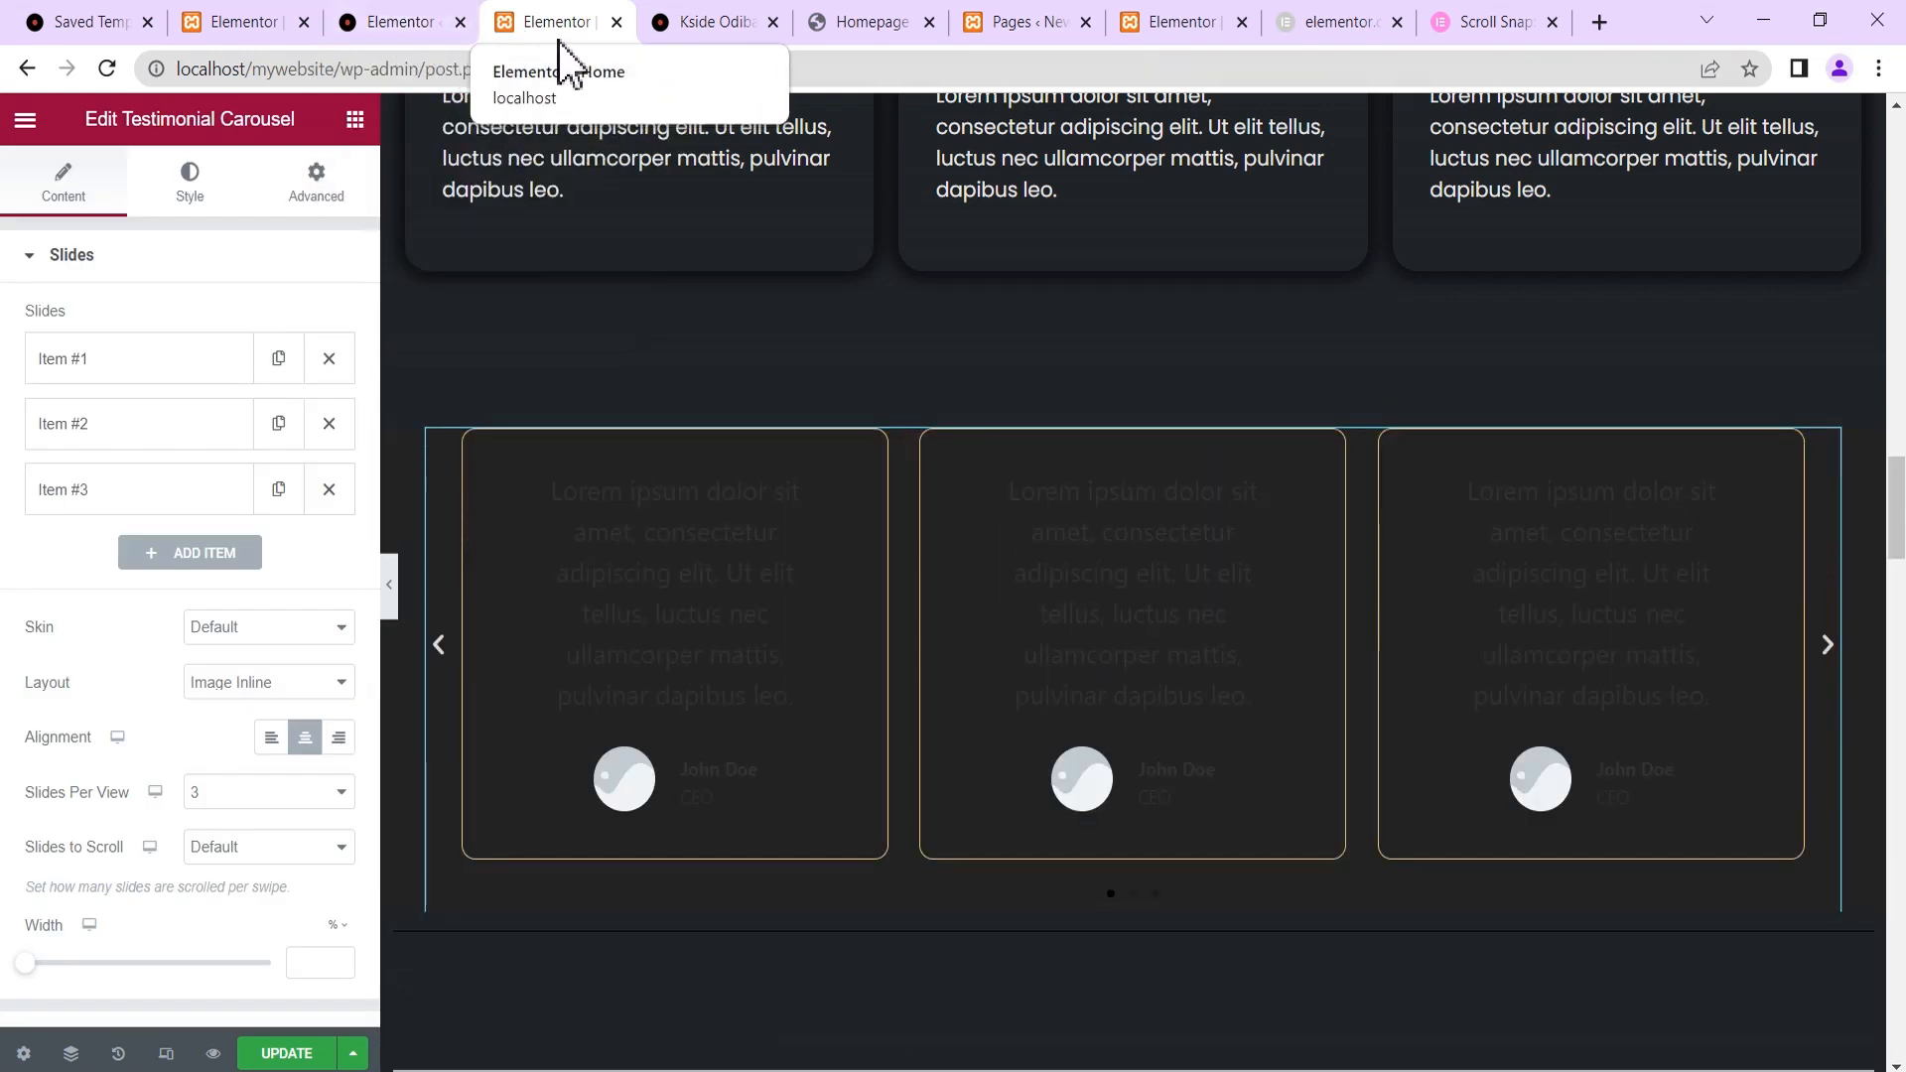
Open the WordPress dashboard's Saved Templates, filter by Global Widget, and move the testimonials template to the trash.
click(397, 24)
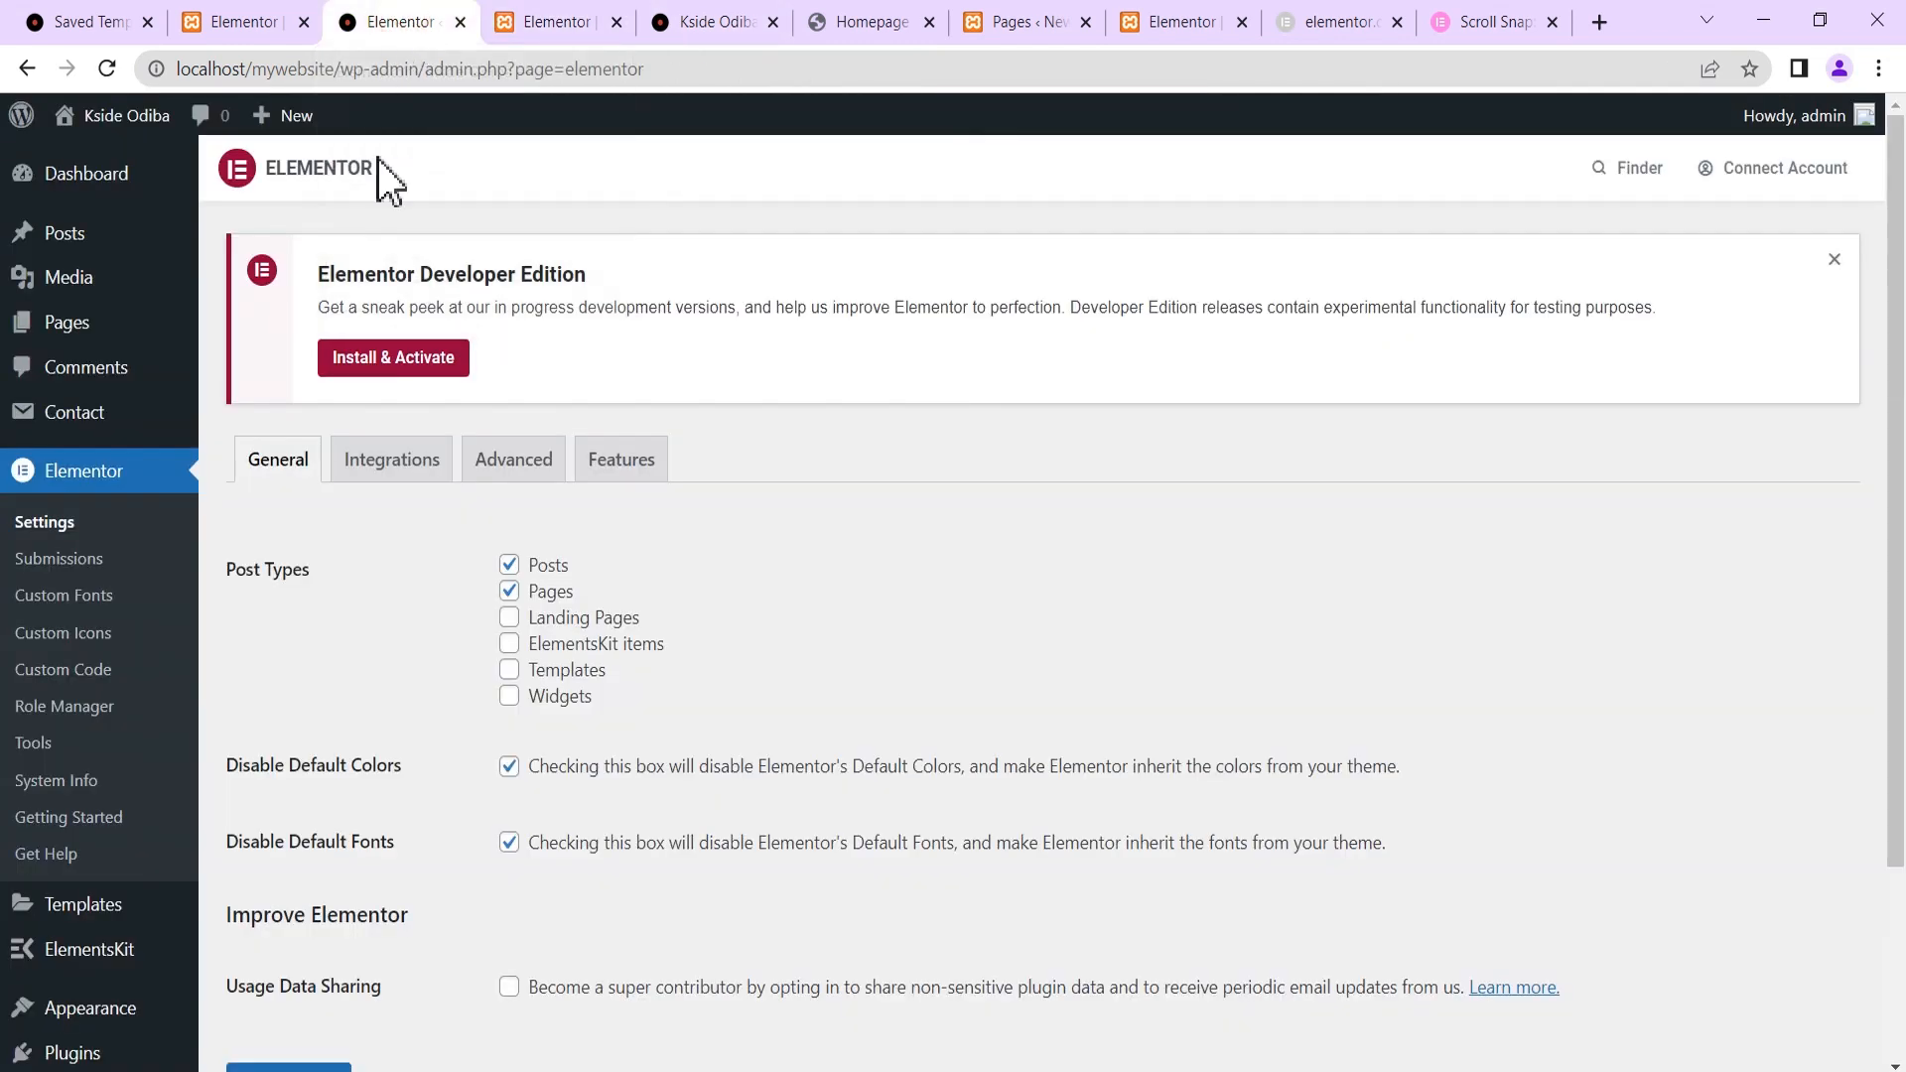
click(92, 179)
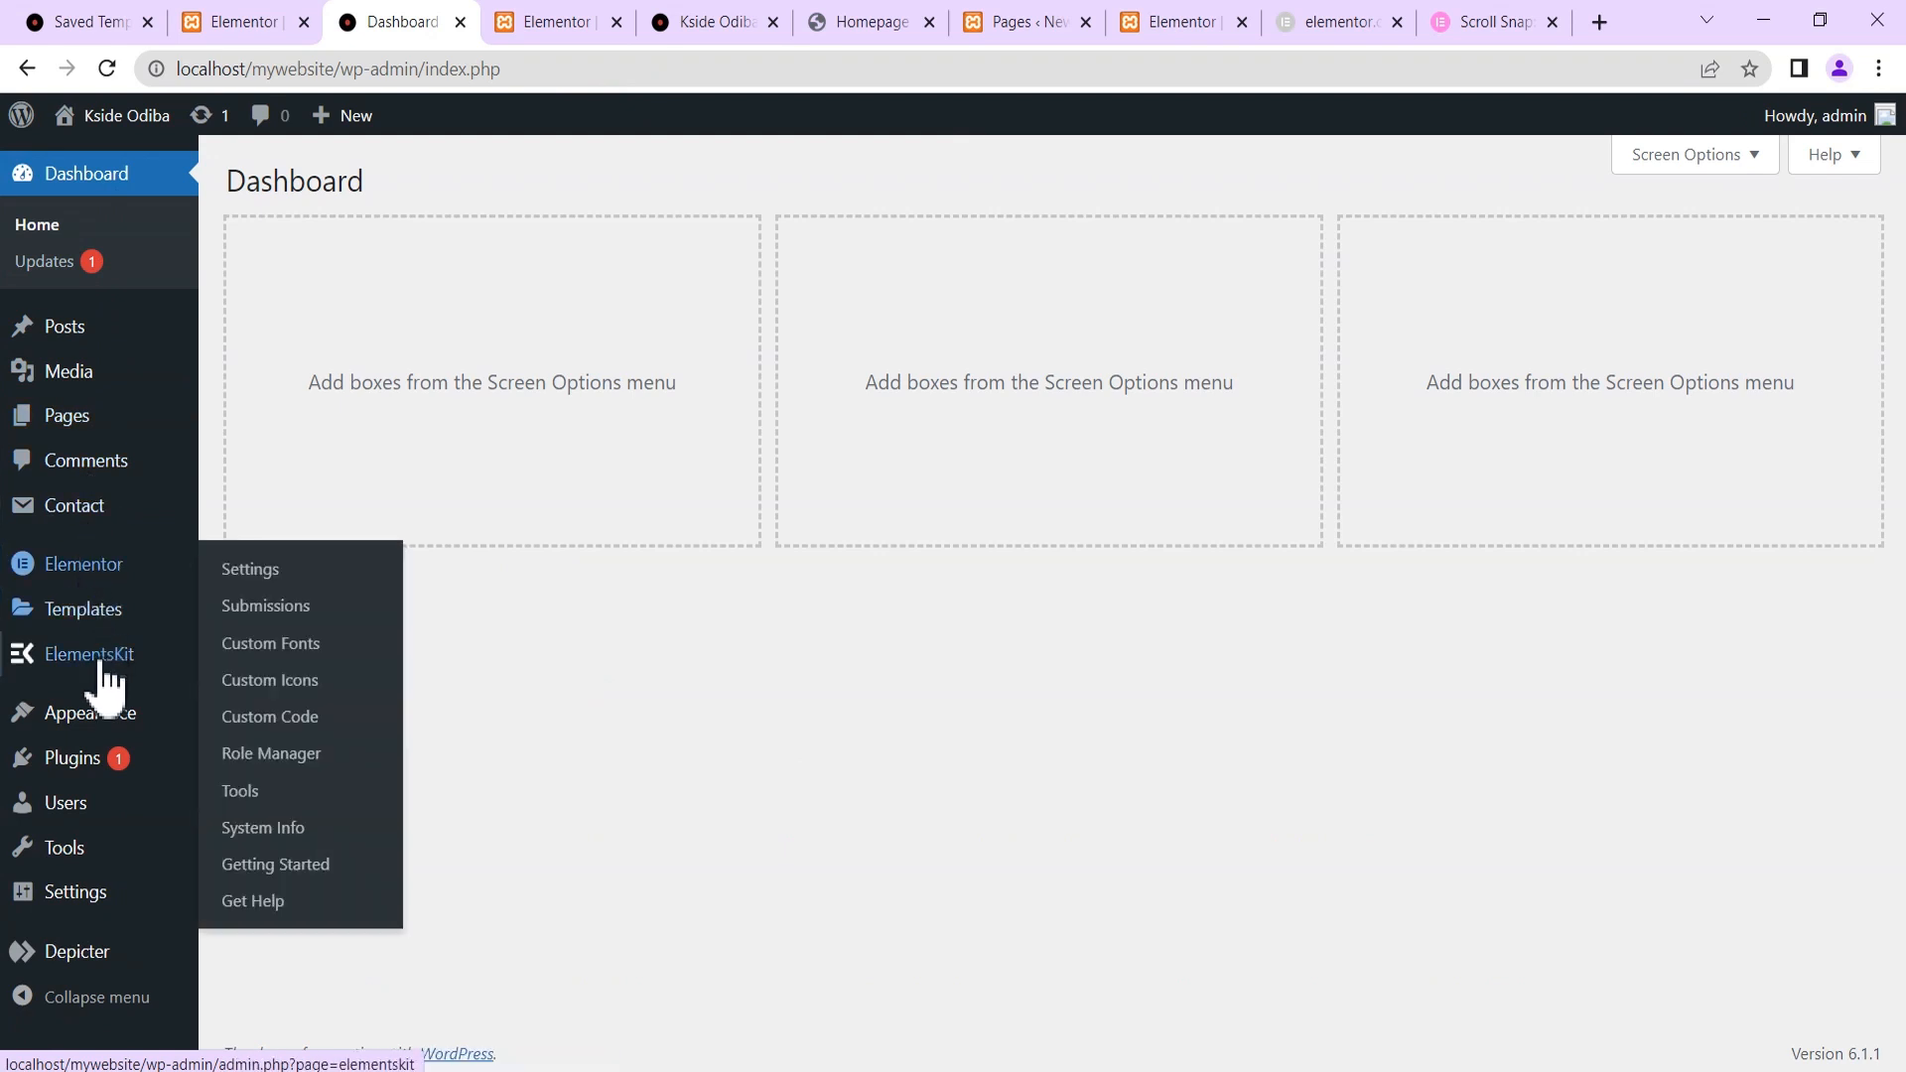
mouse_move(81, 623)
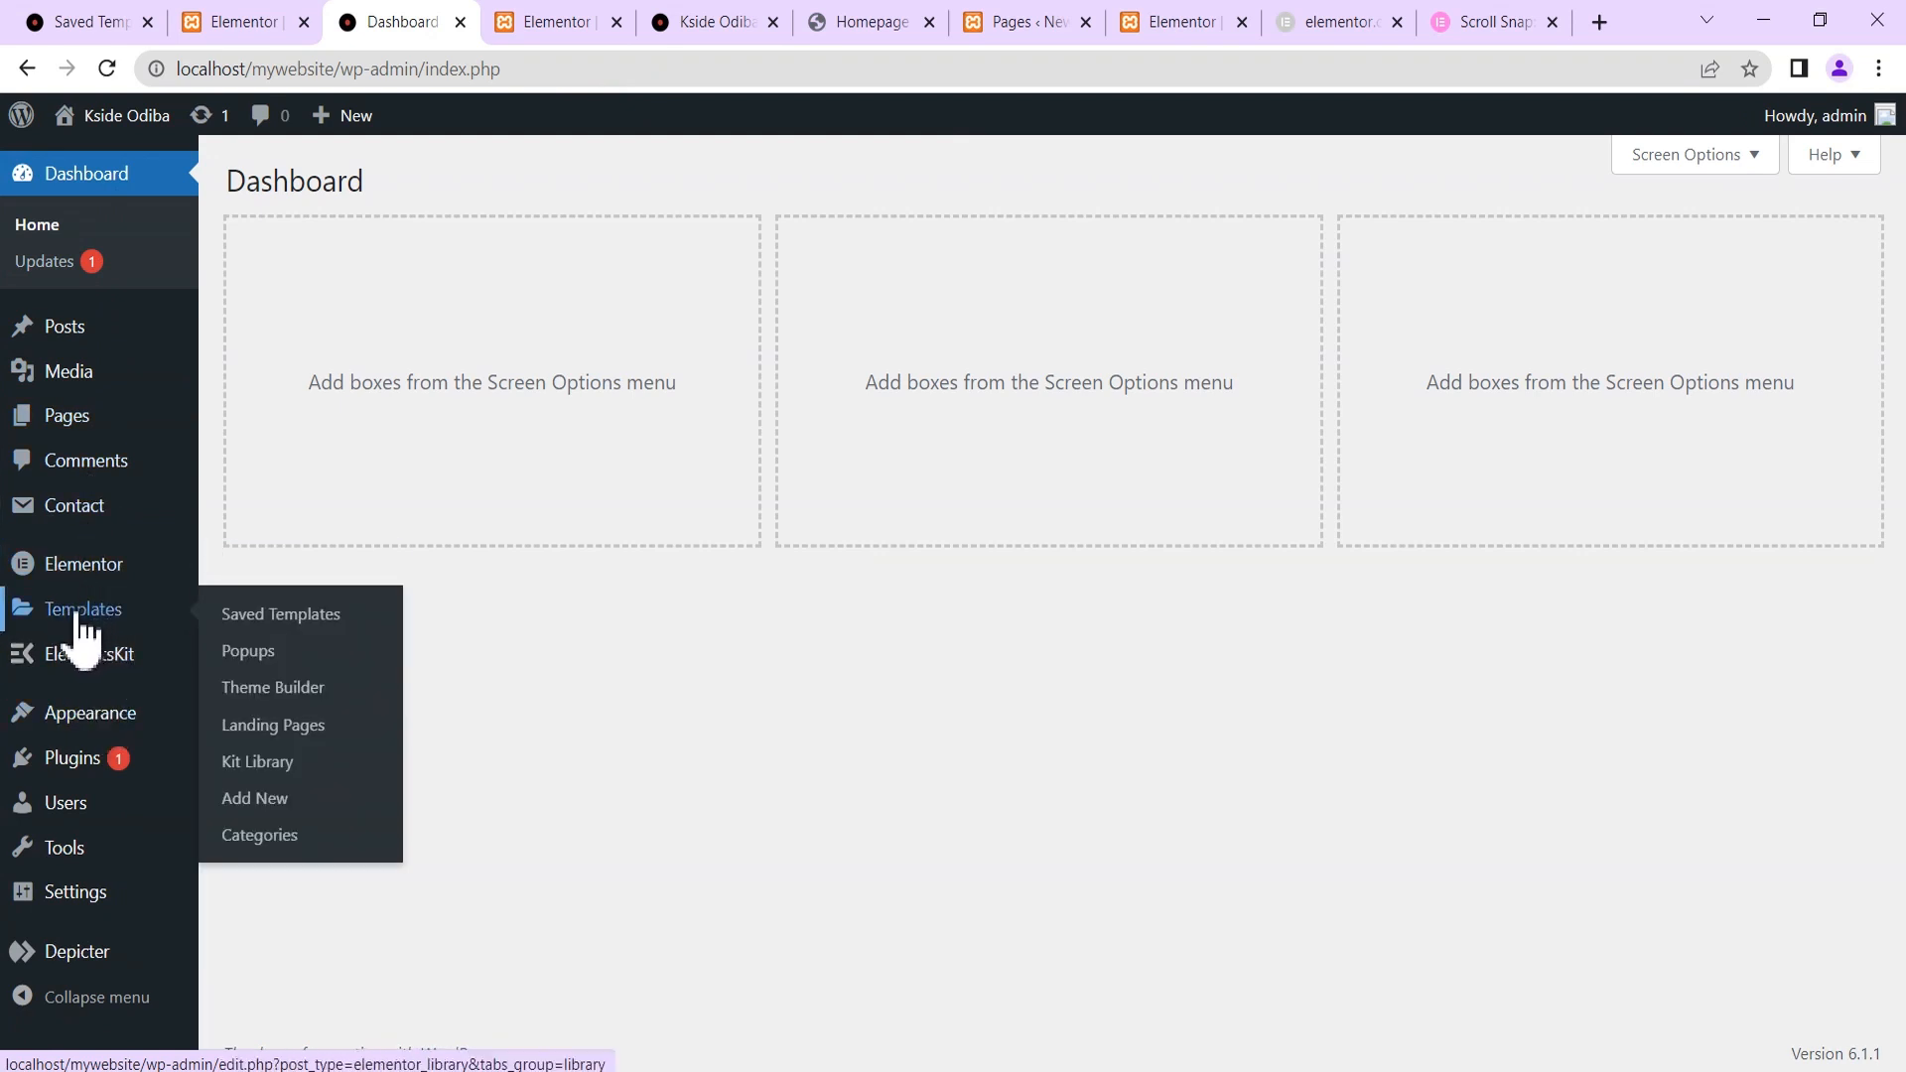
click(306, 625)
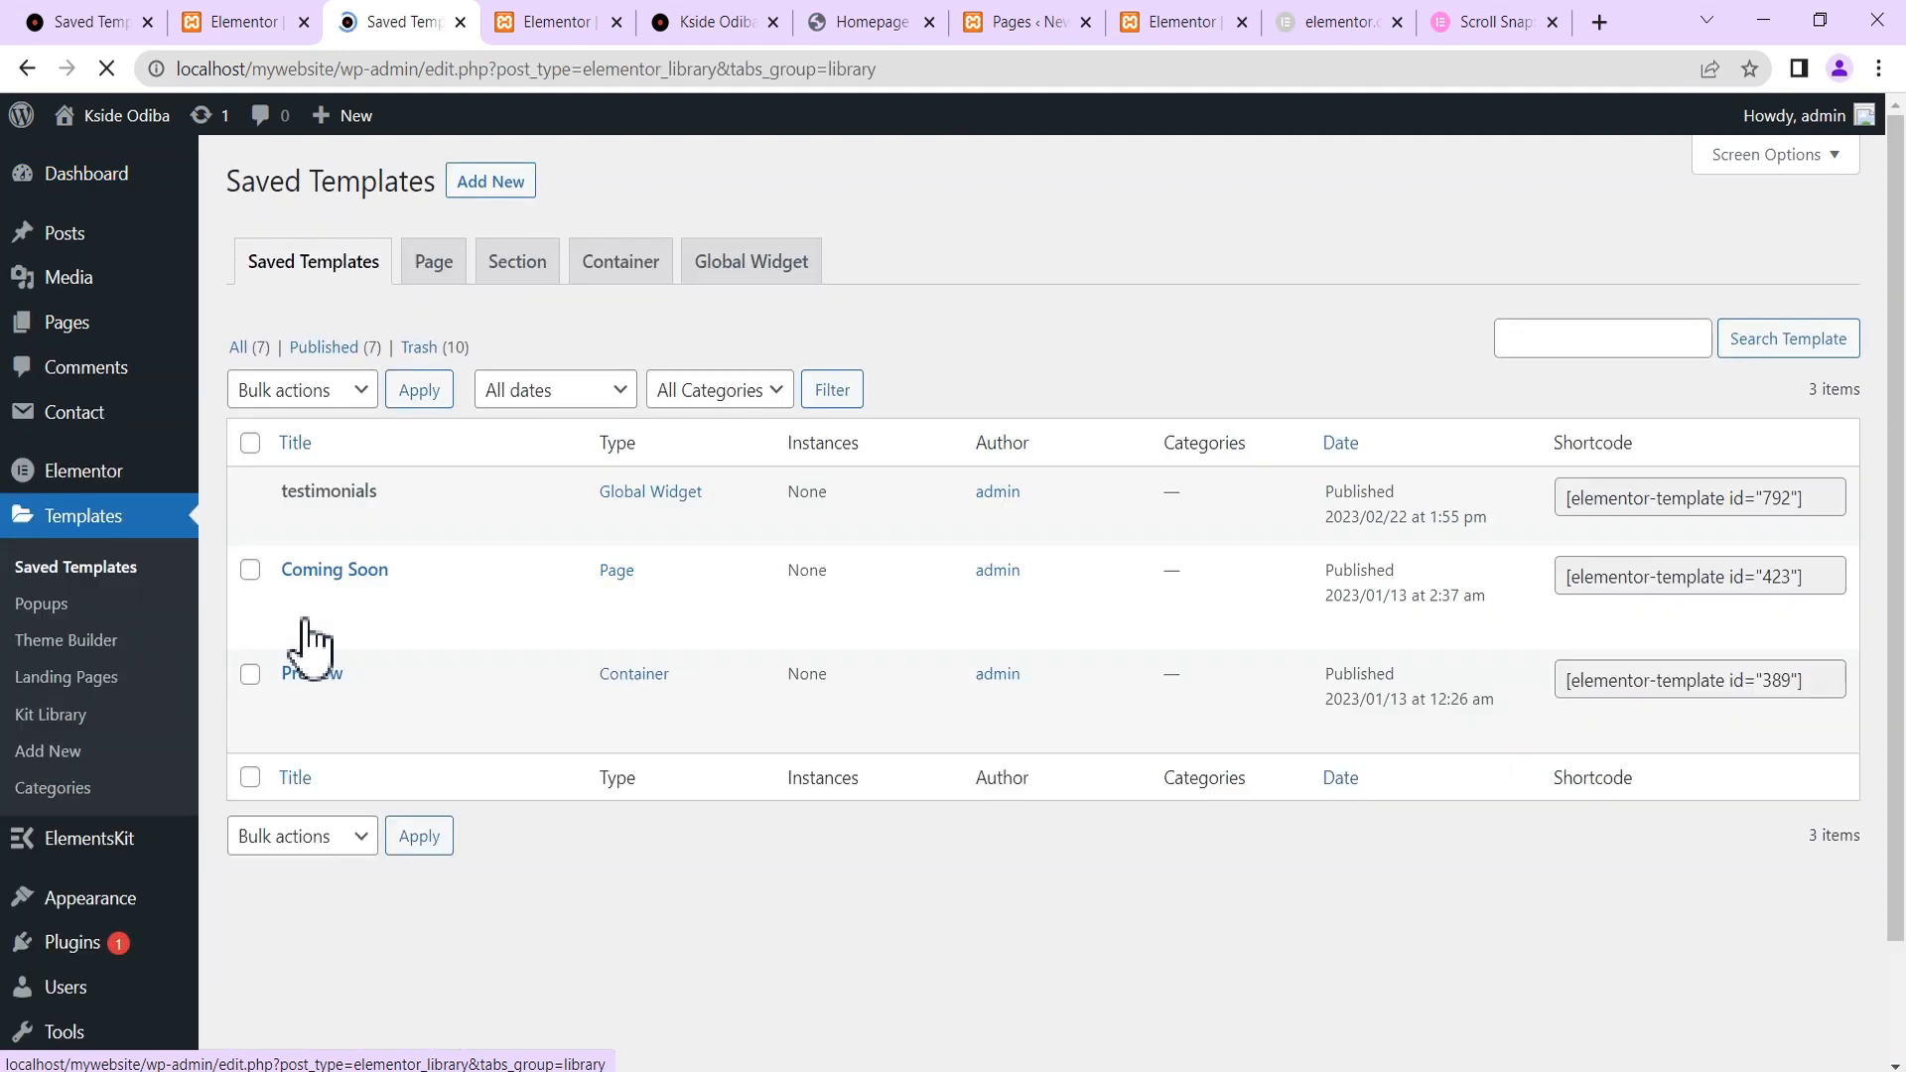
click(757, 320)
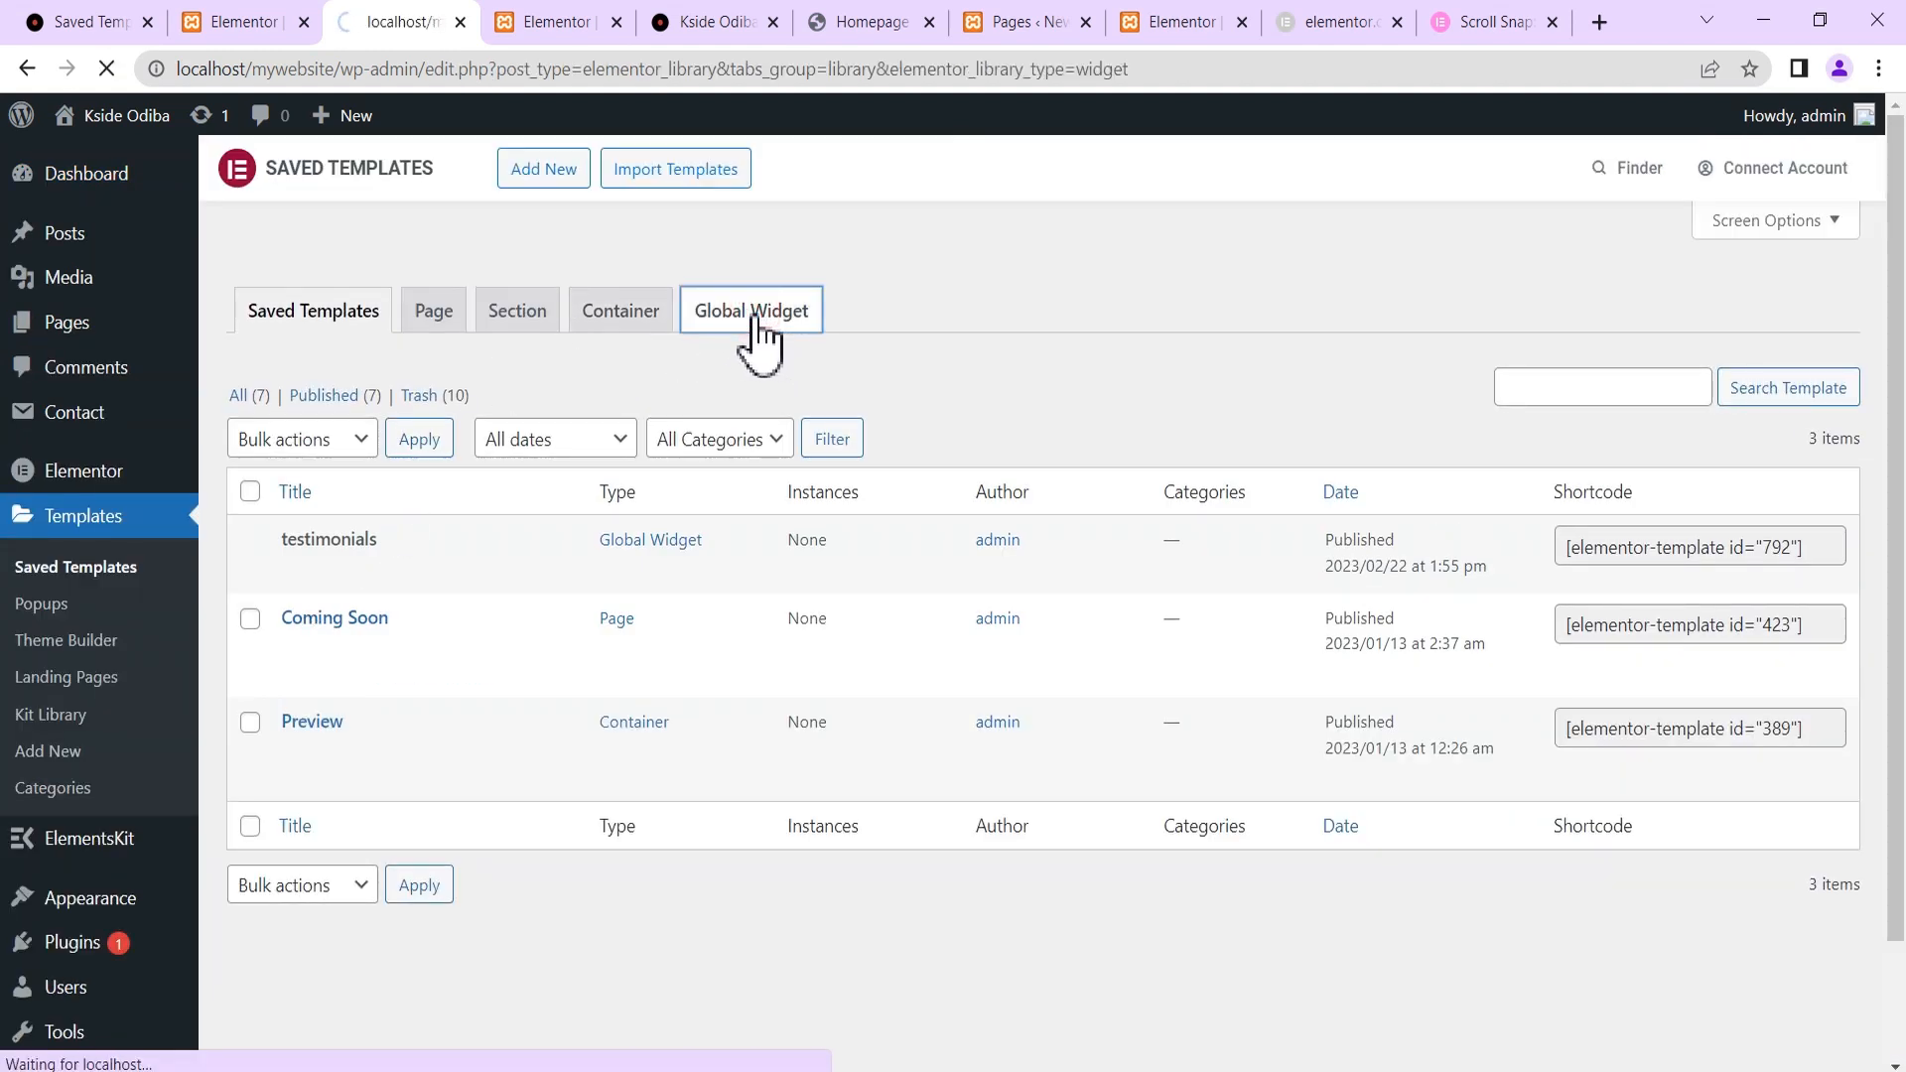
mouse_move(349, 561)
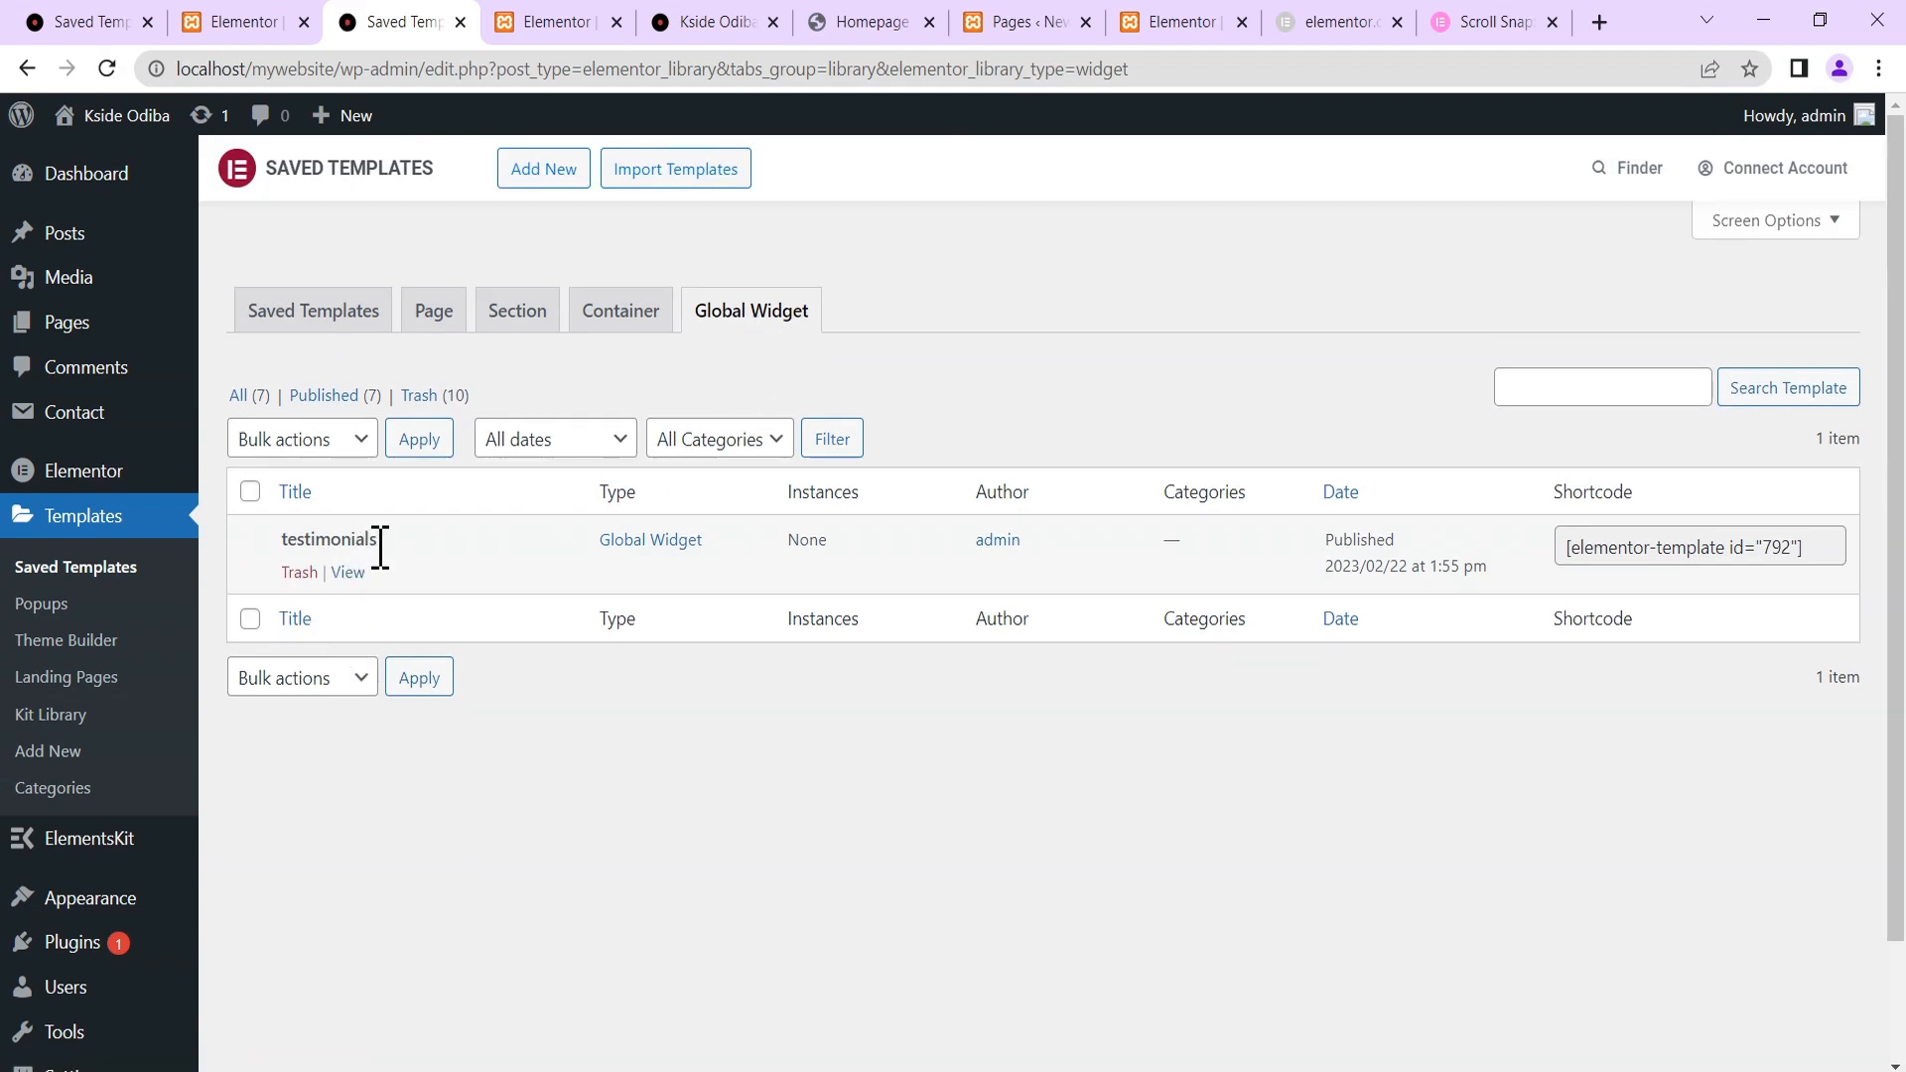
click(300, 574)
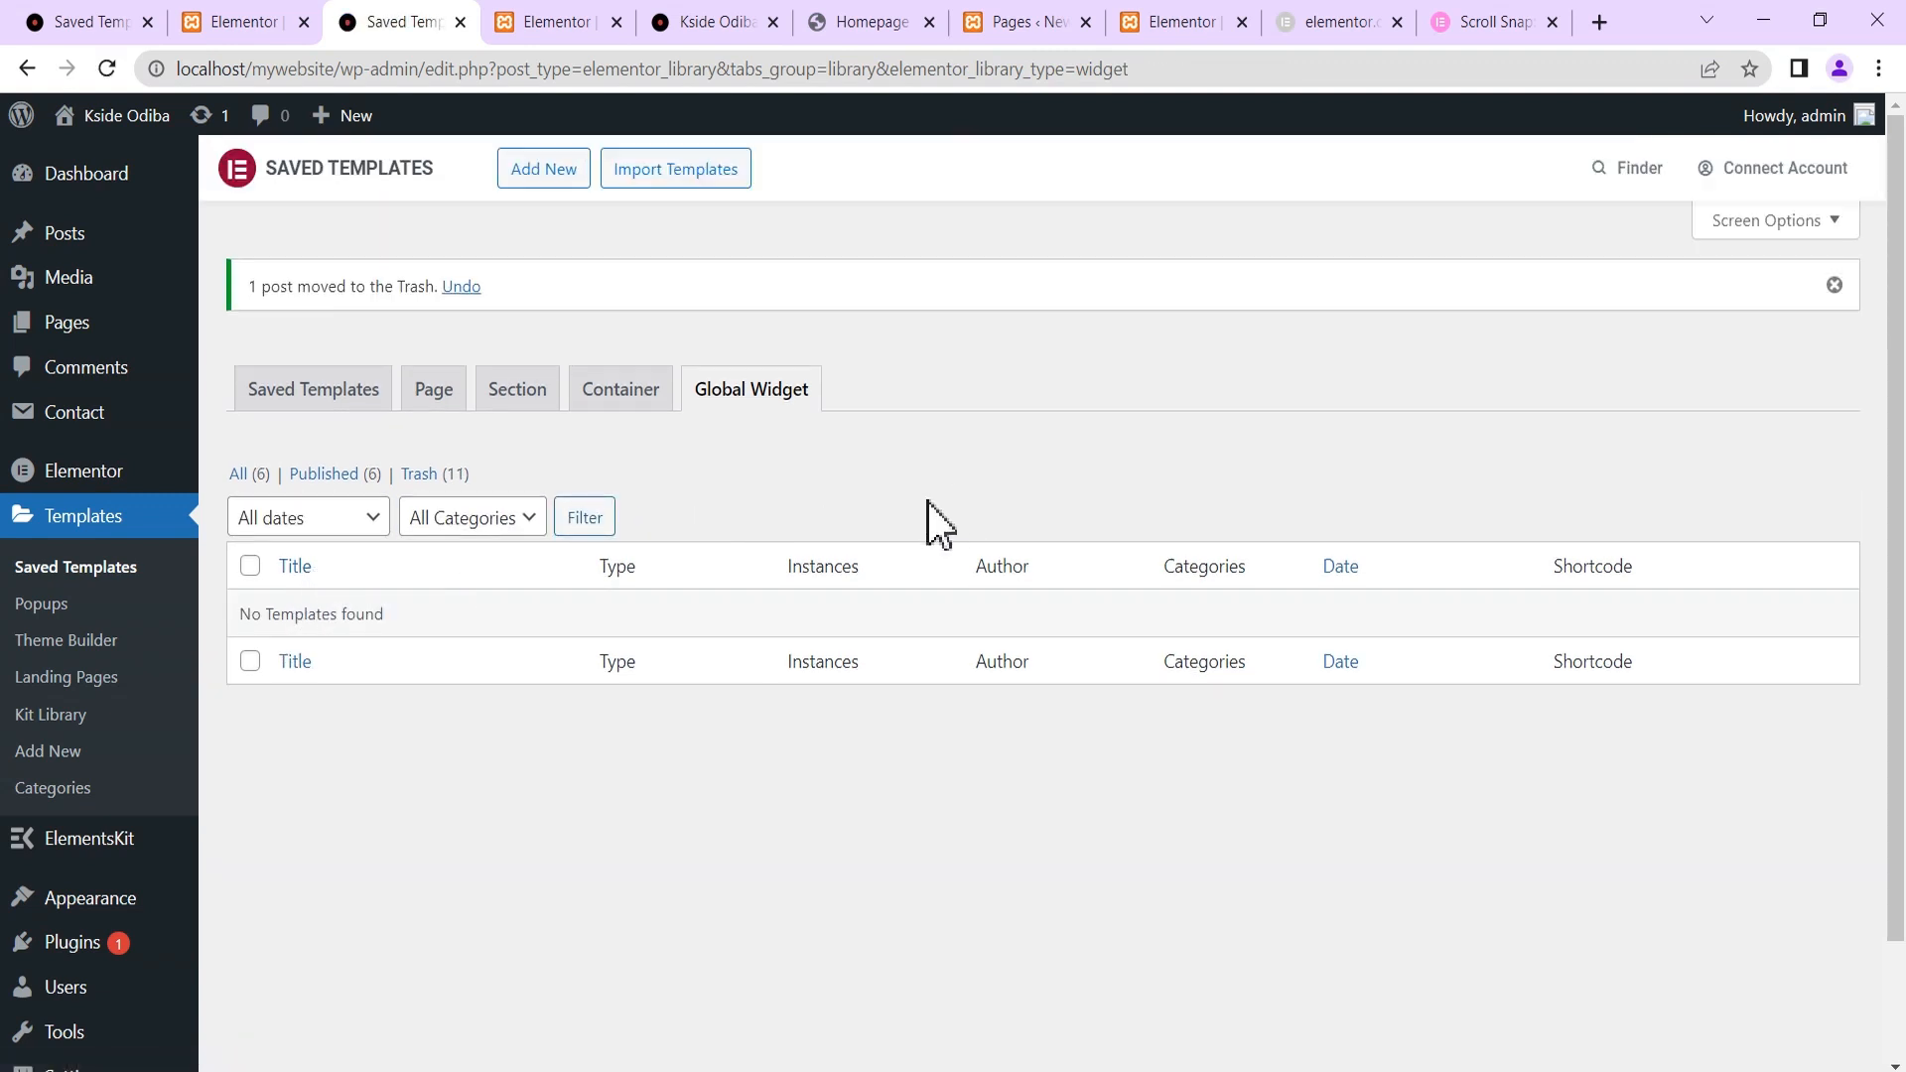
Reload the editor of the page with the original testimonials, followed by the Home page's editor.
click(238, 24)
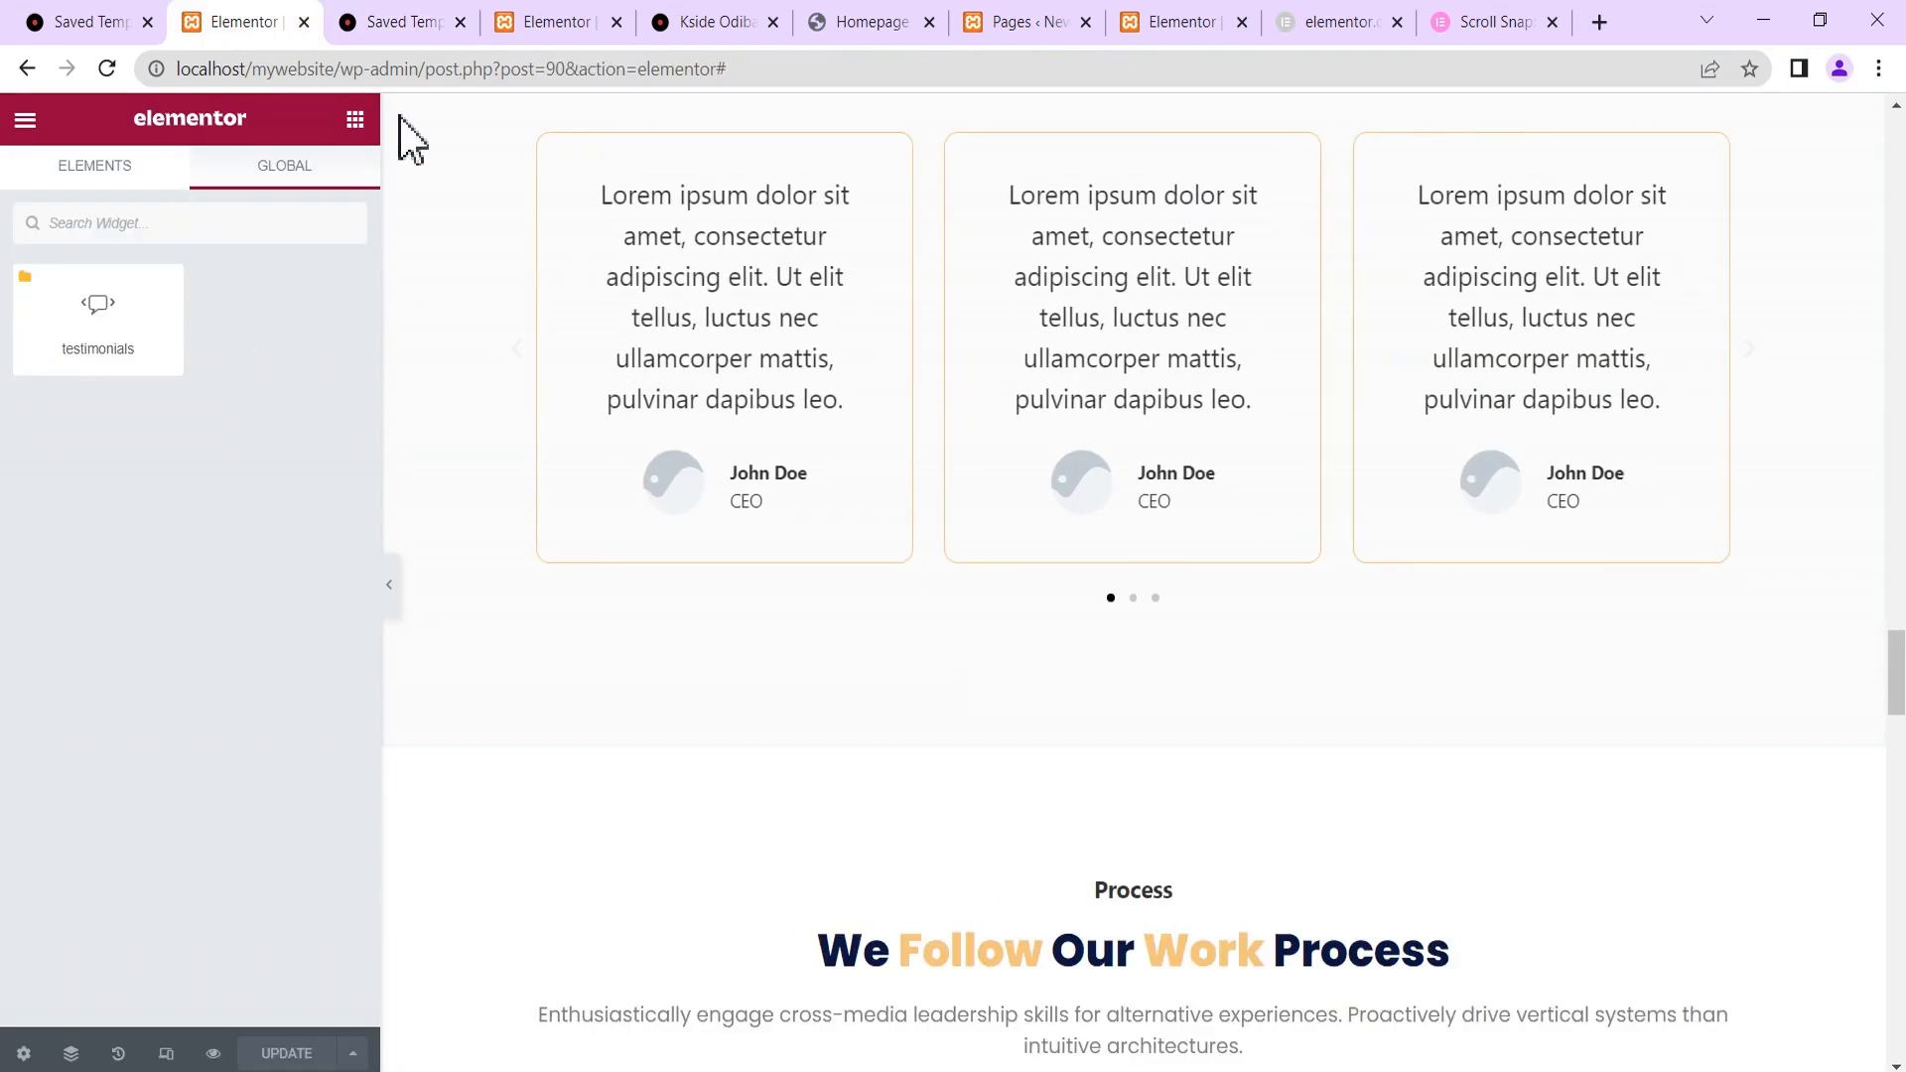
click(354, 119)
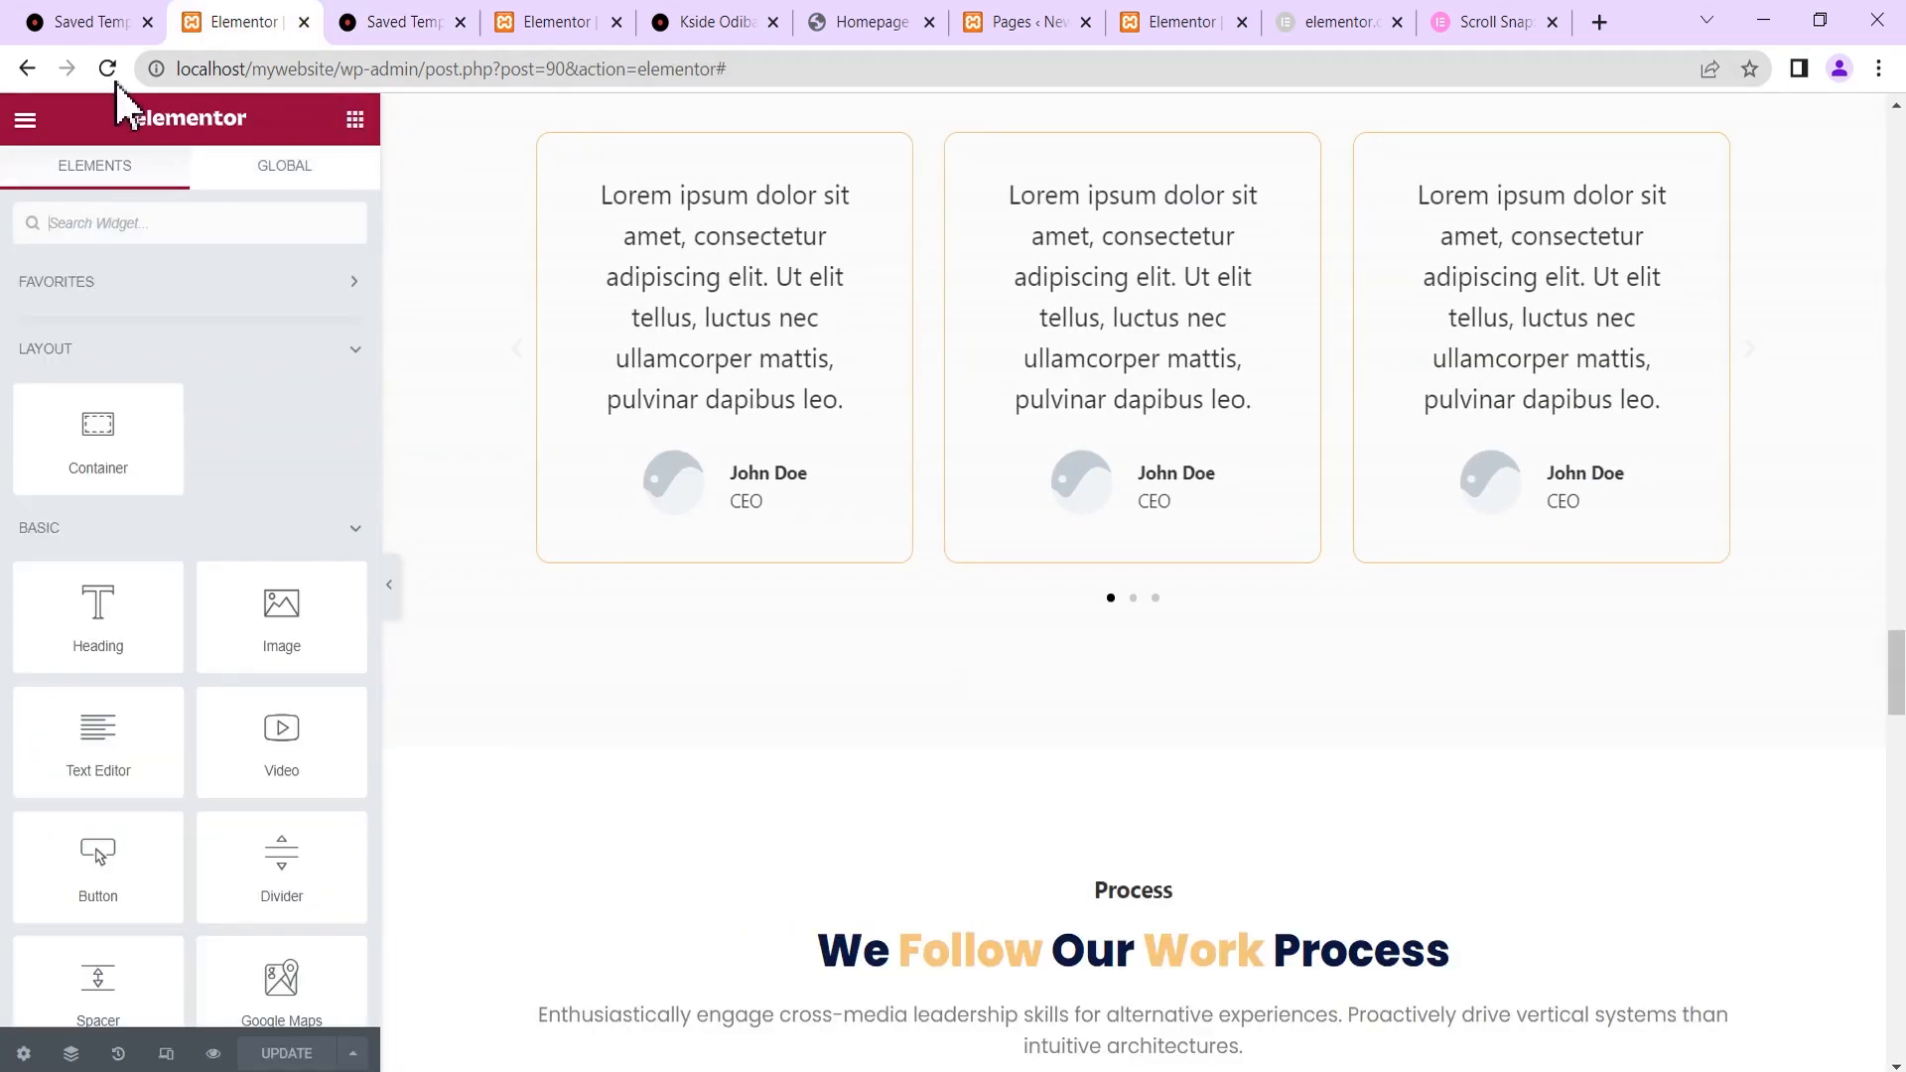
click(106, 68)
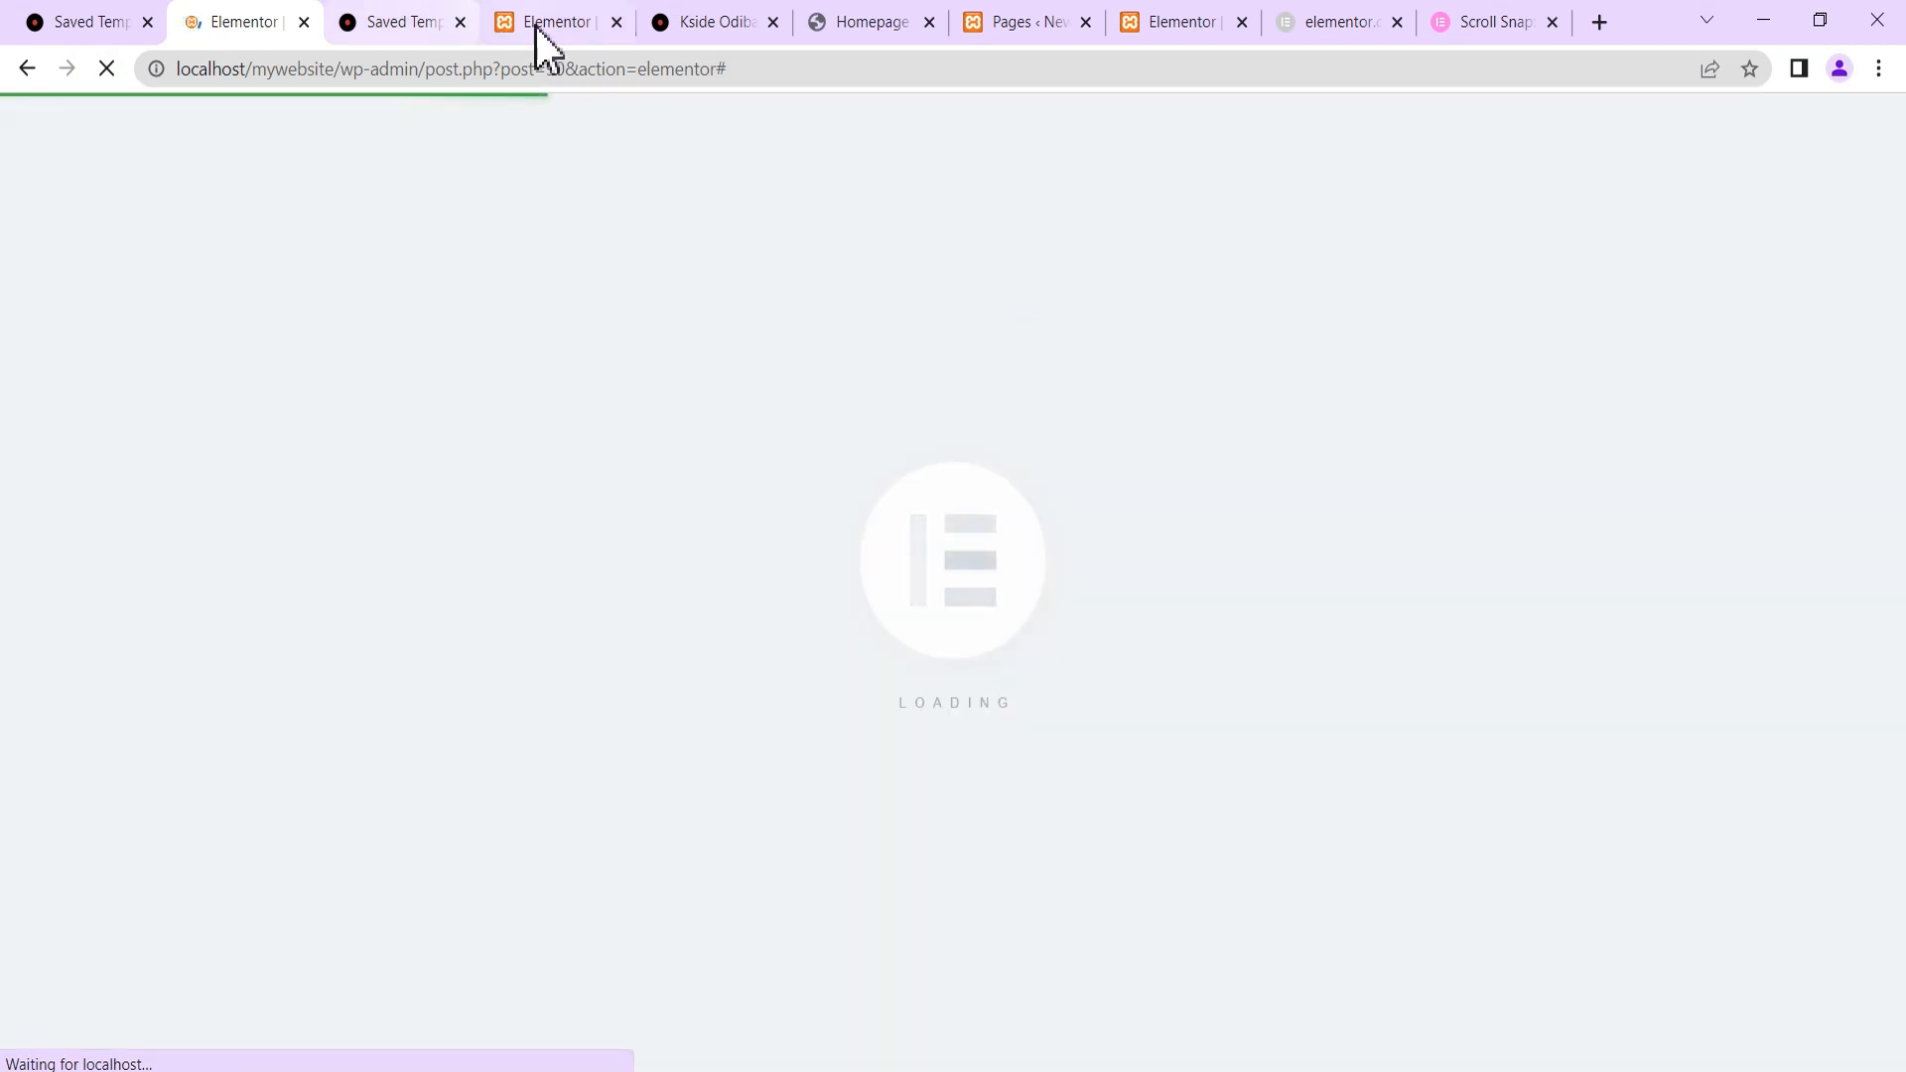
click(536, 24)
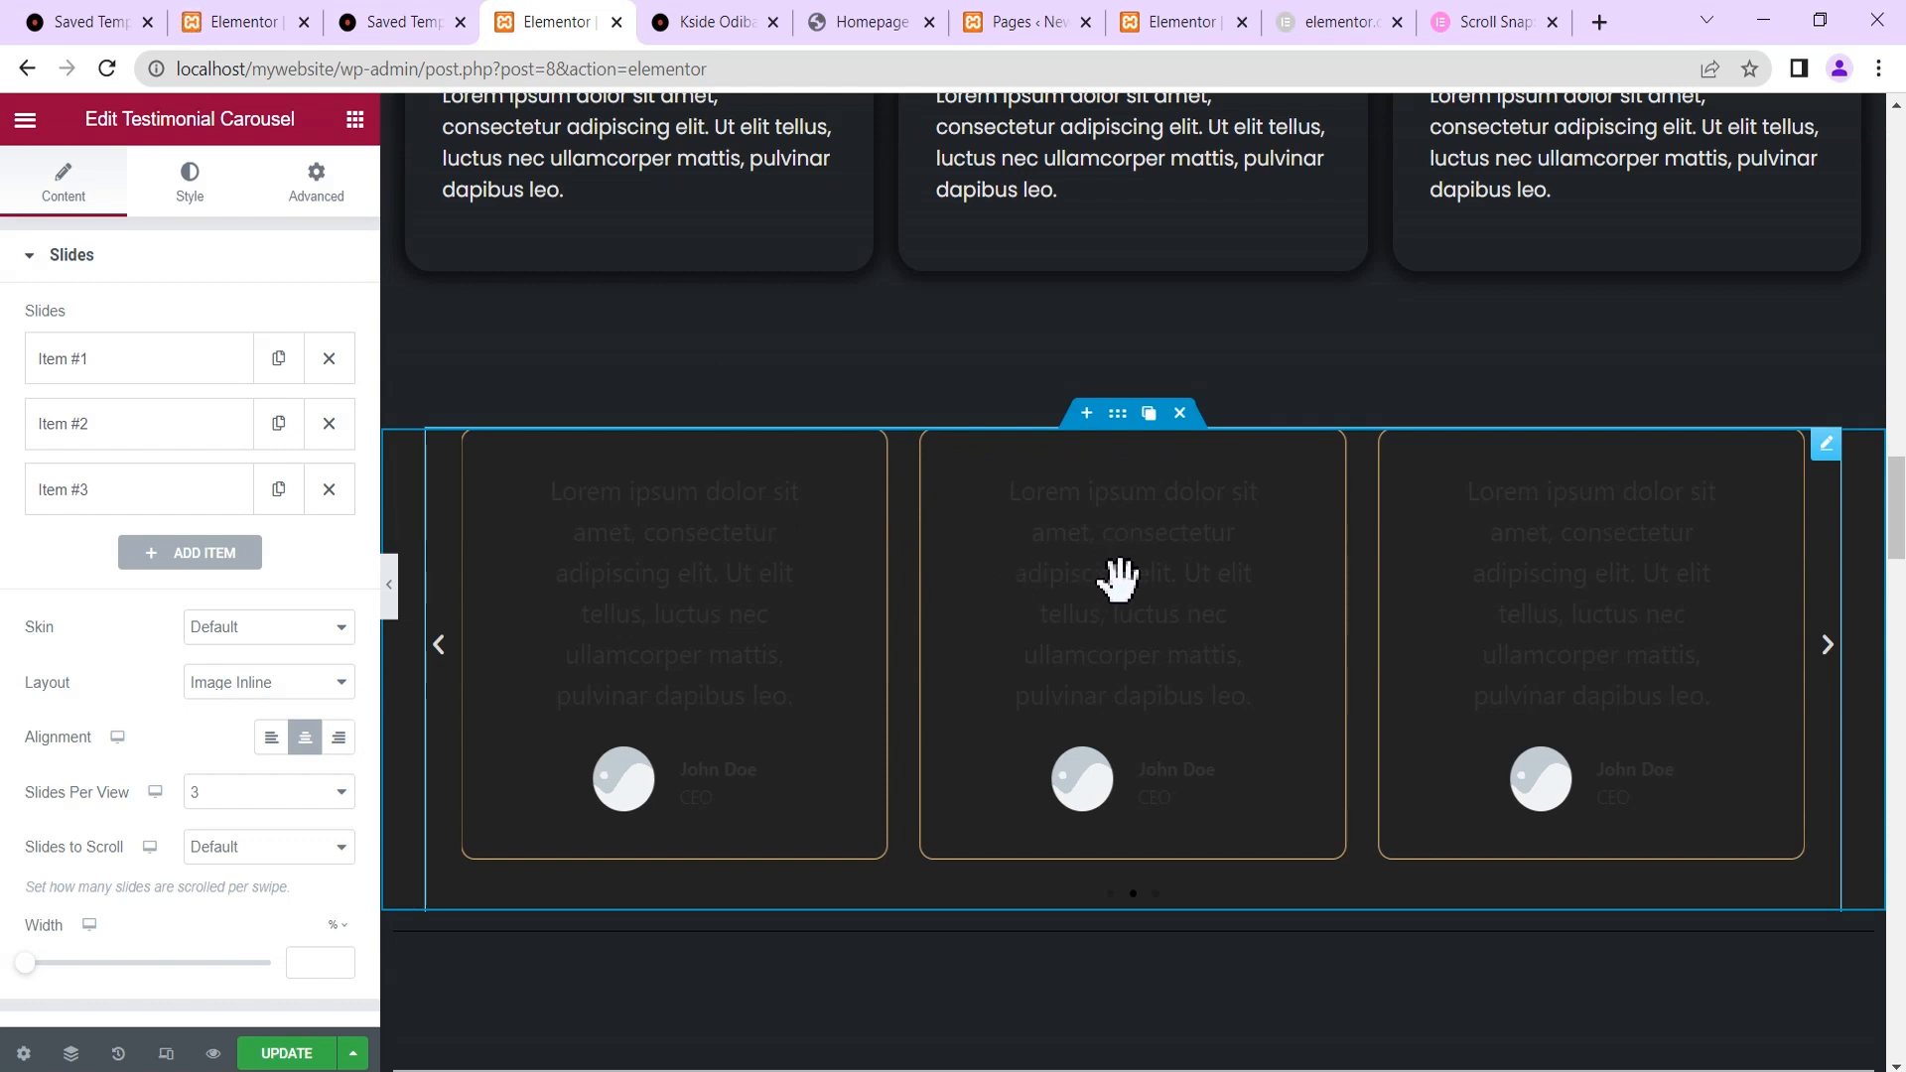
click(107, 69)
click(1163, 215)
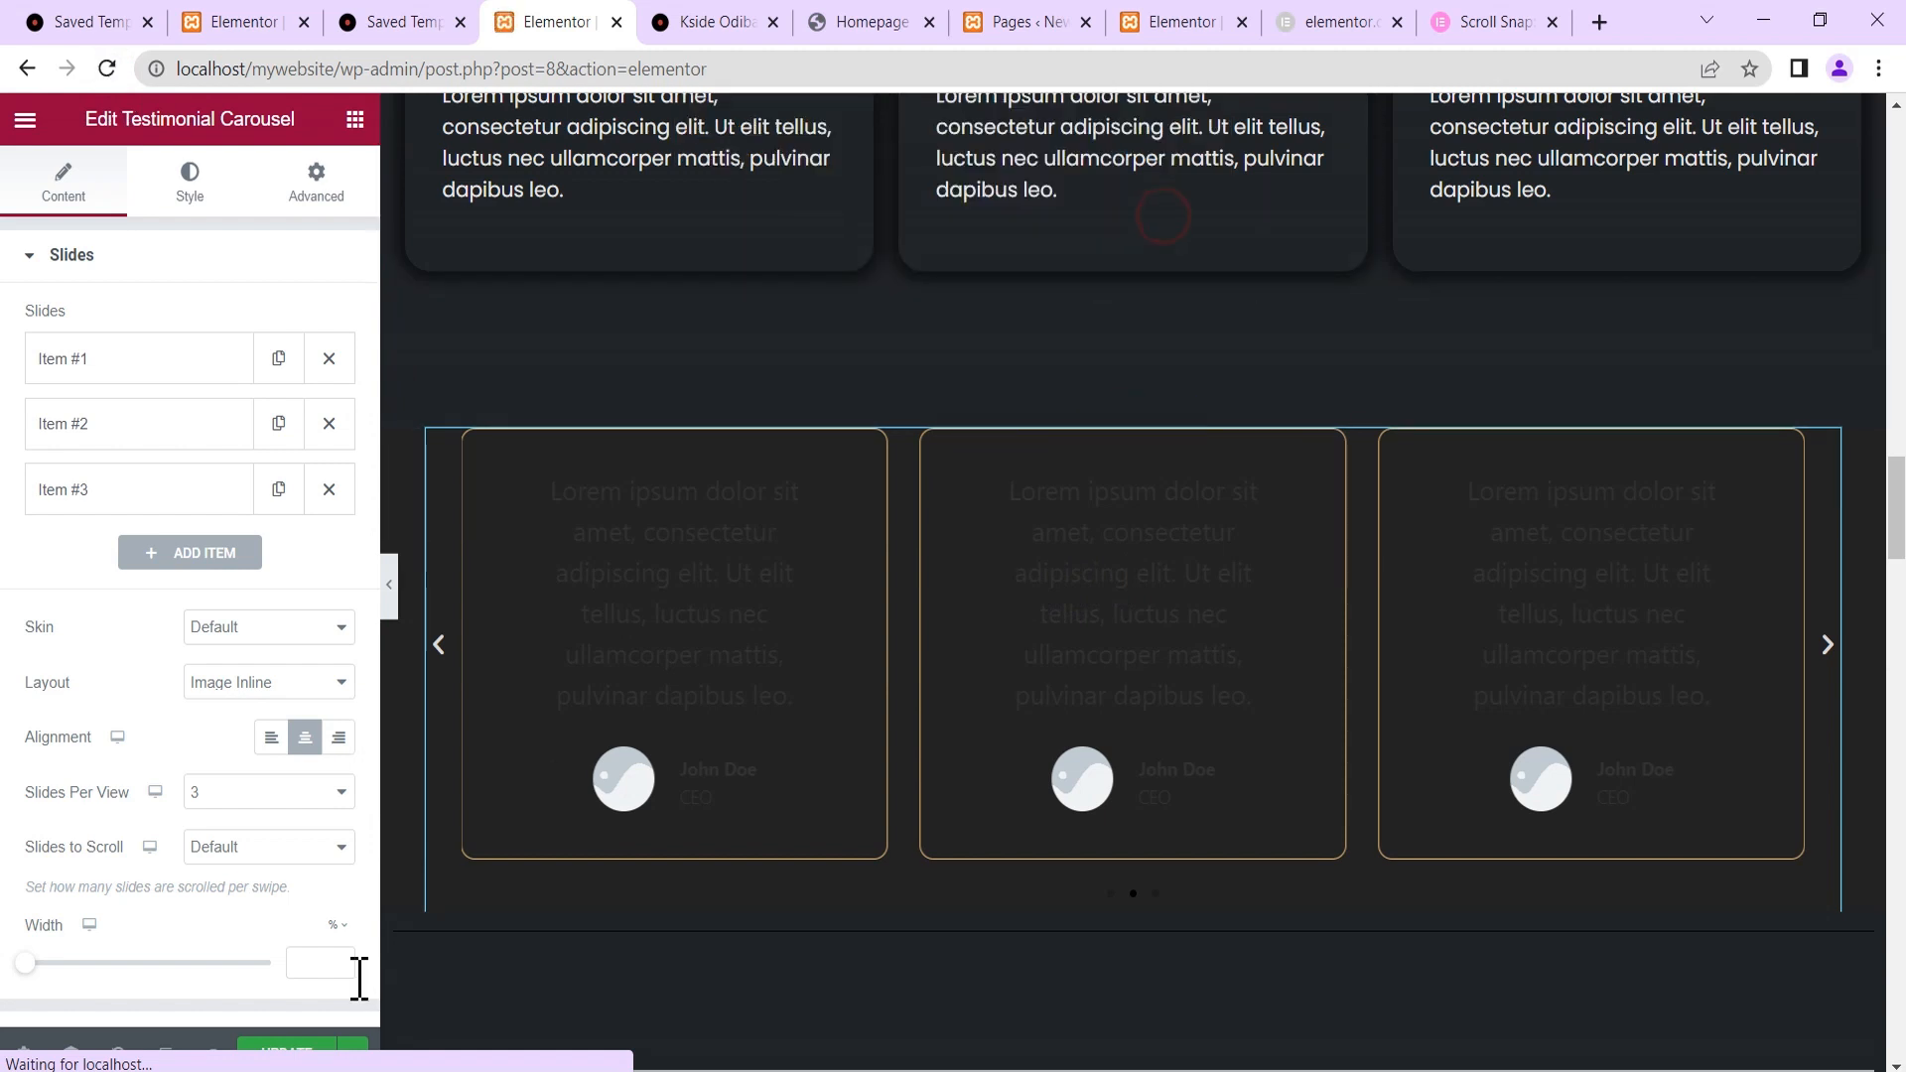
Update the Home page with the unlinked testimonial carousel and reload its editor.
click(273, 1060)
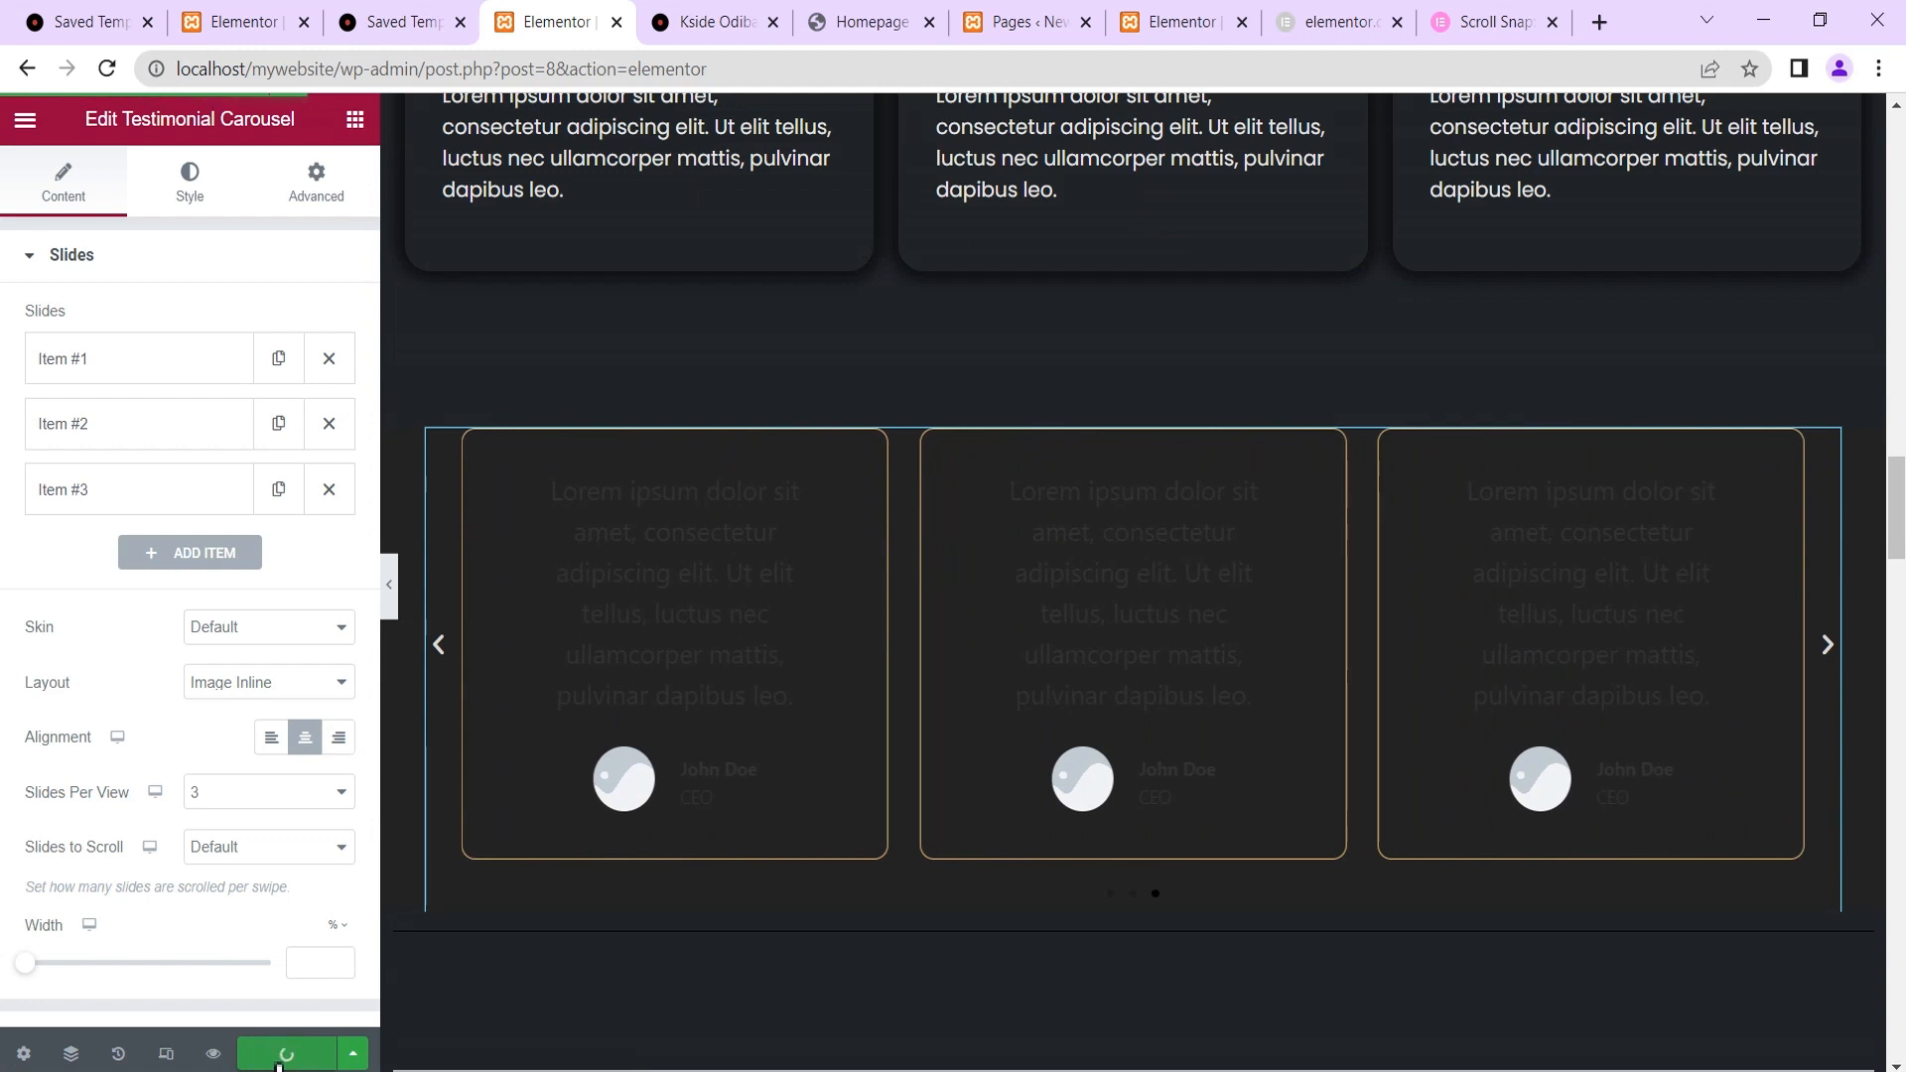
click(231, 24)
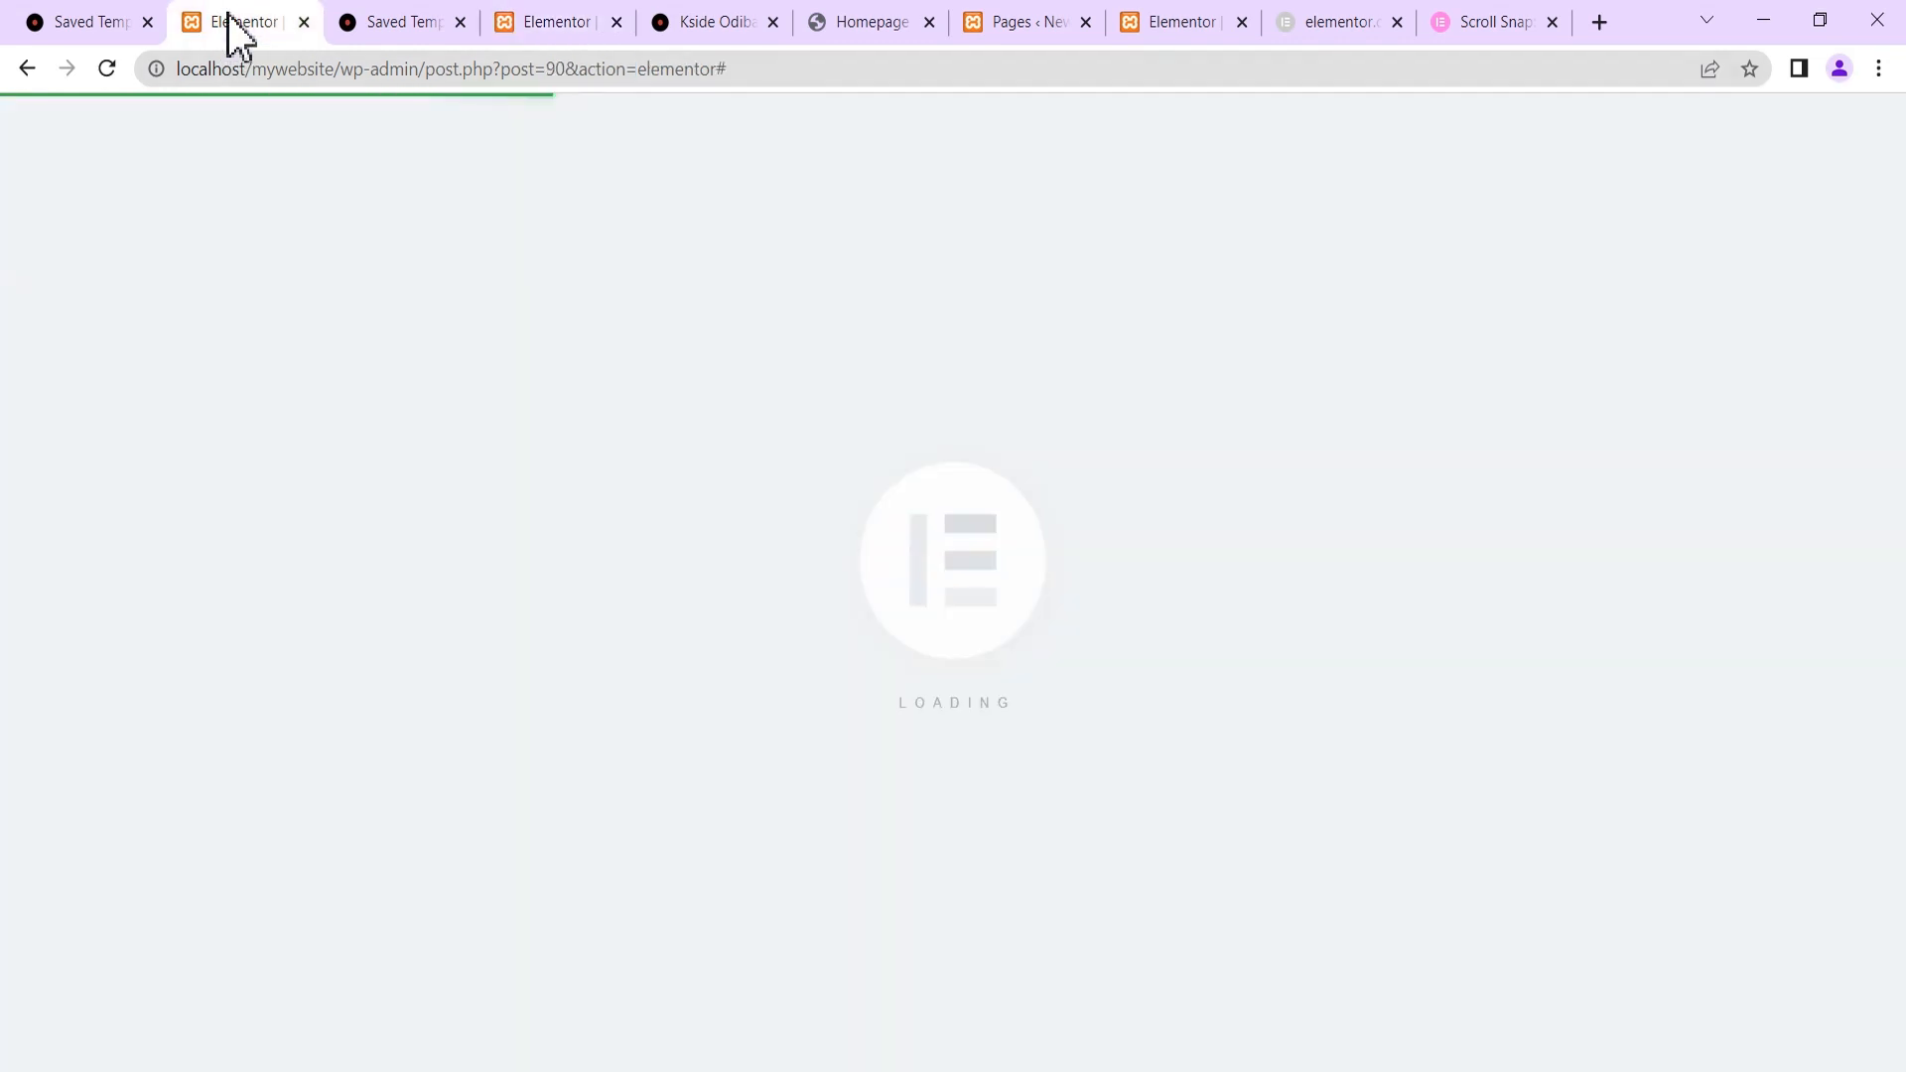
click(521, 22)
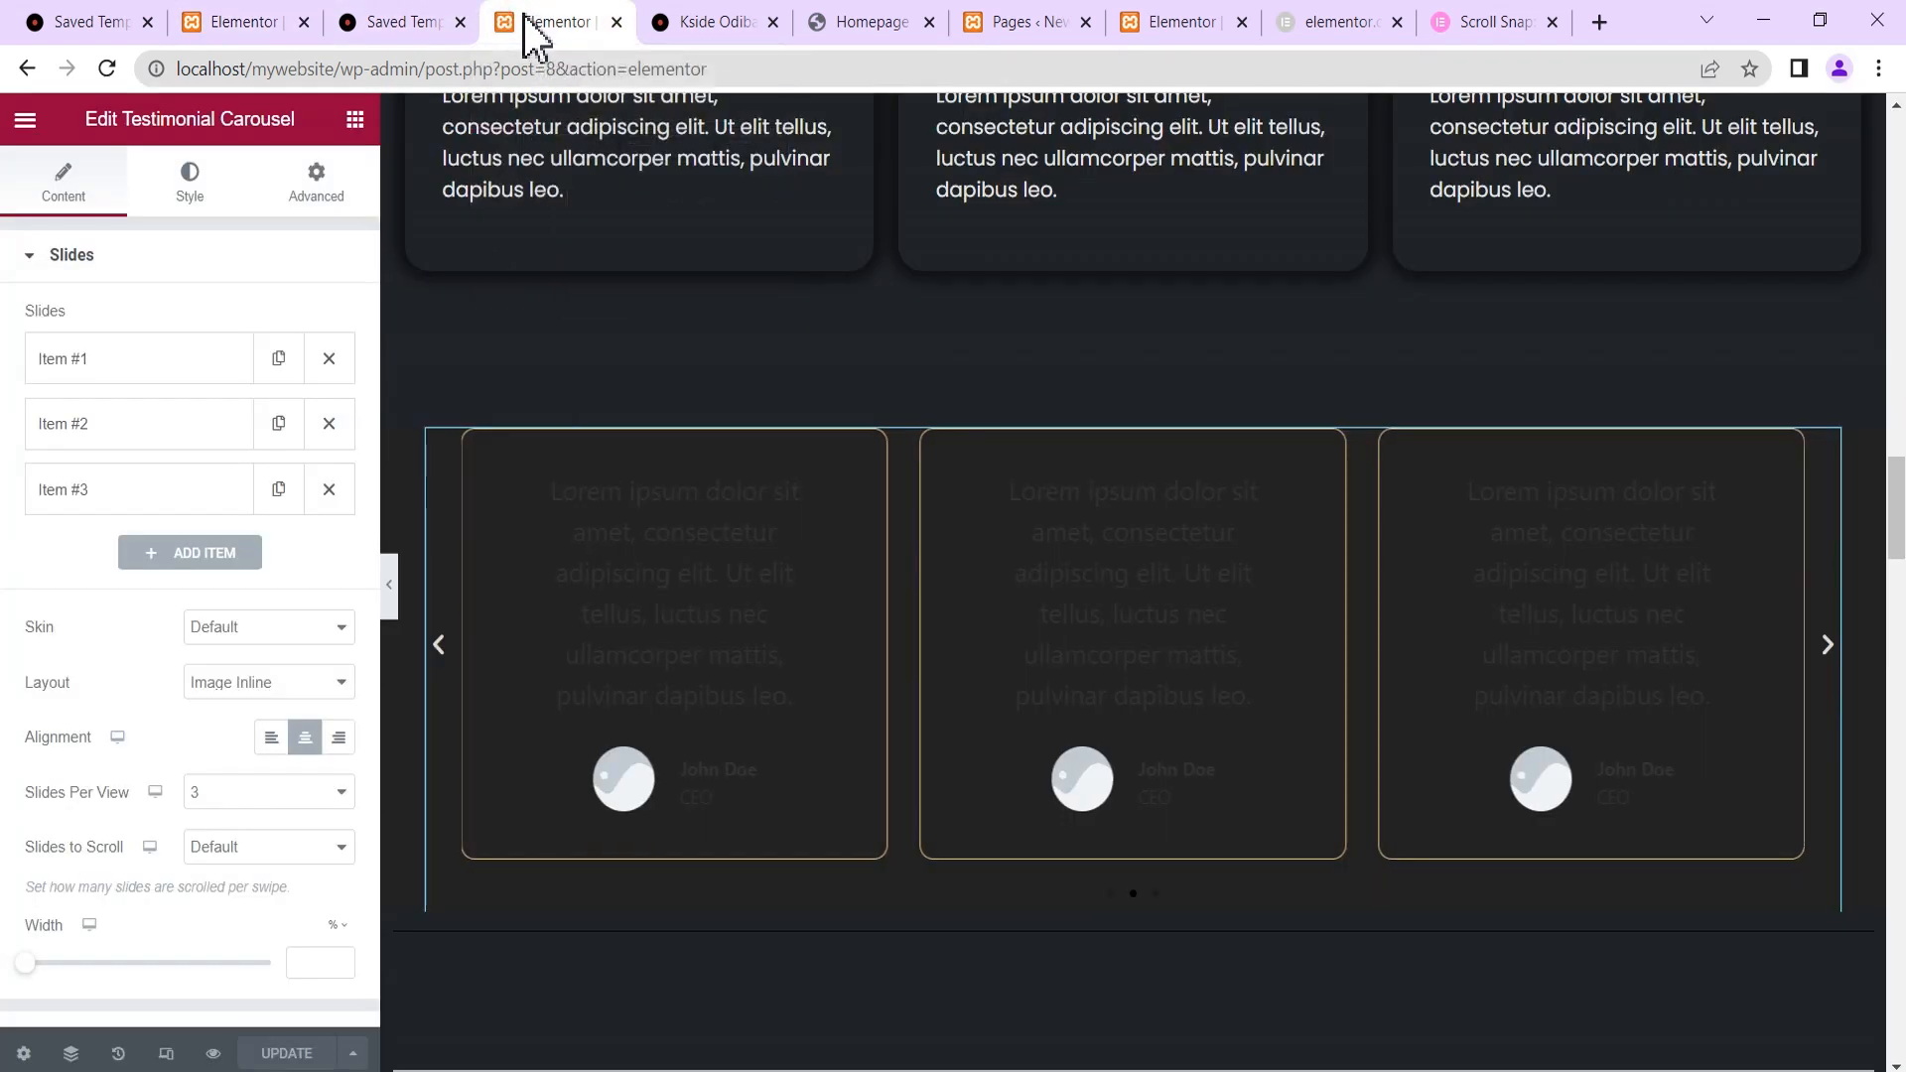
click(106, 69)
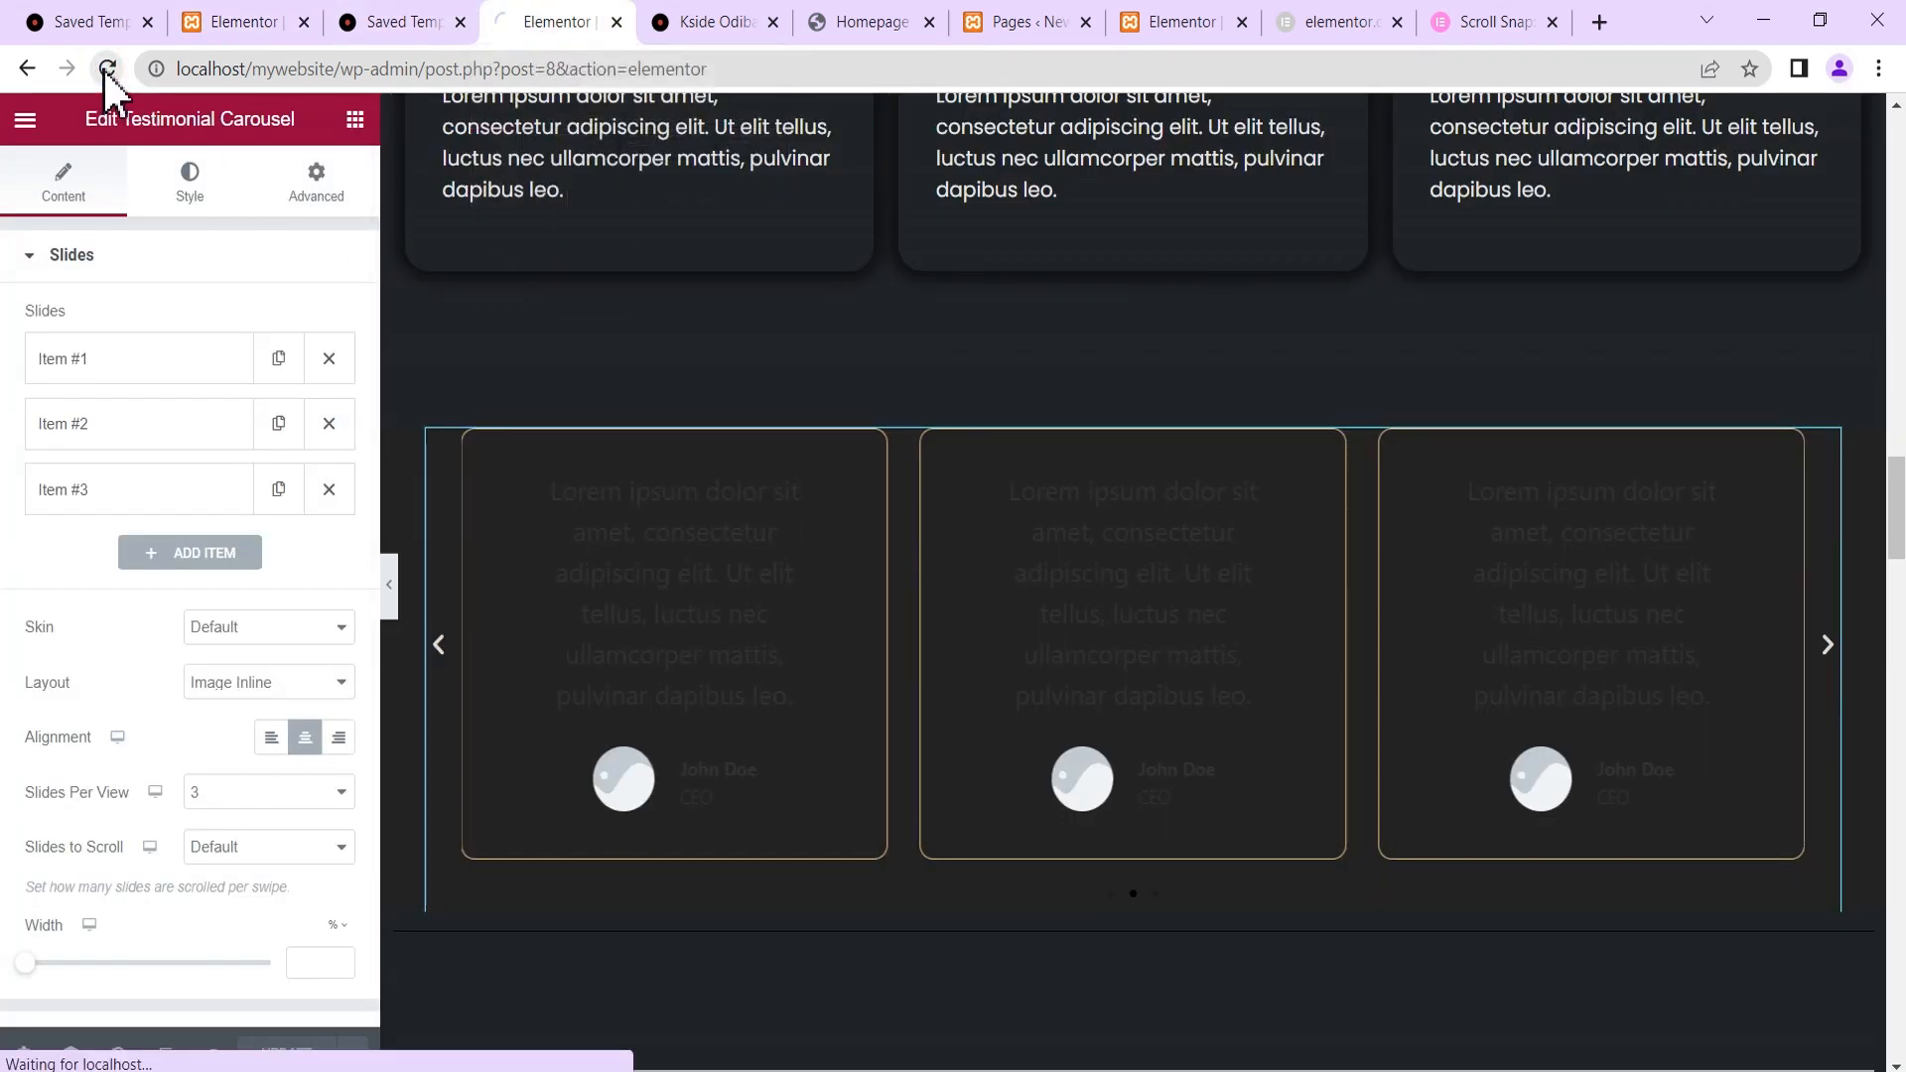
click(238, 24)
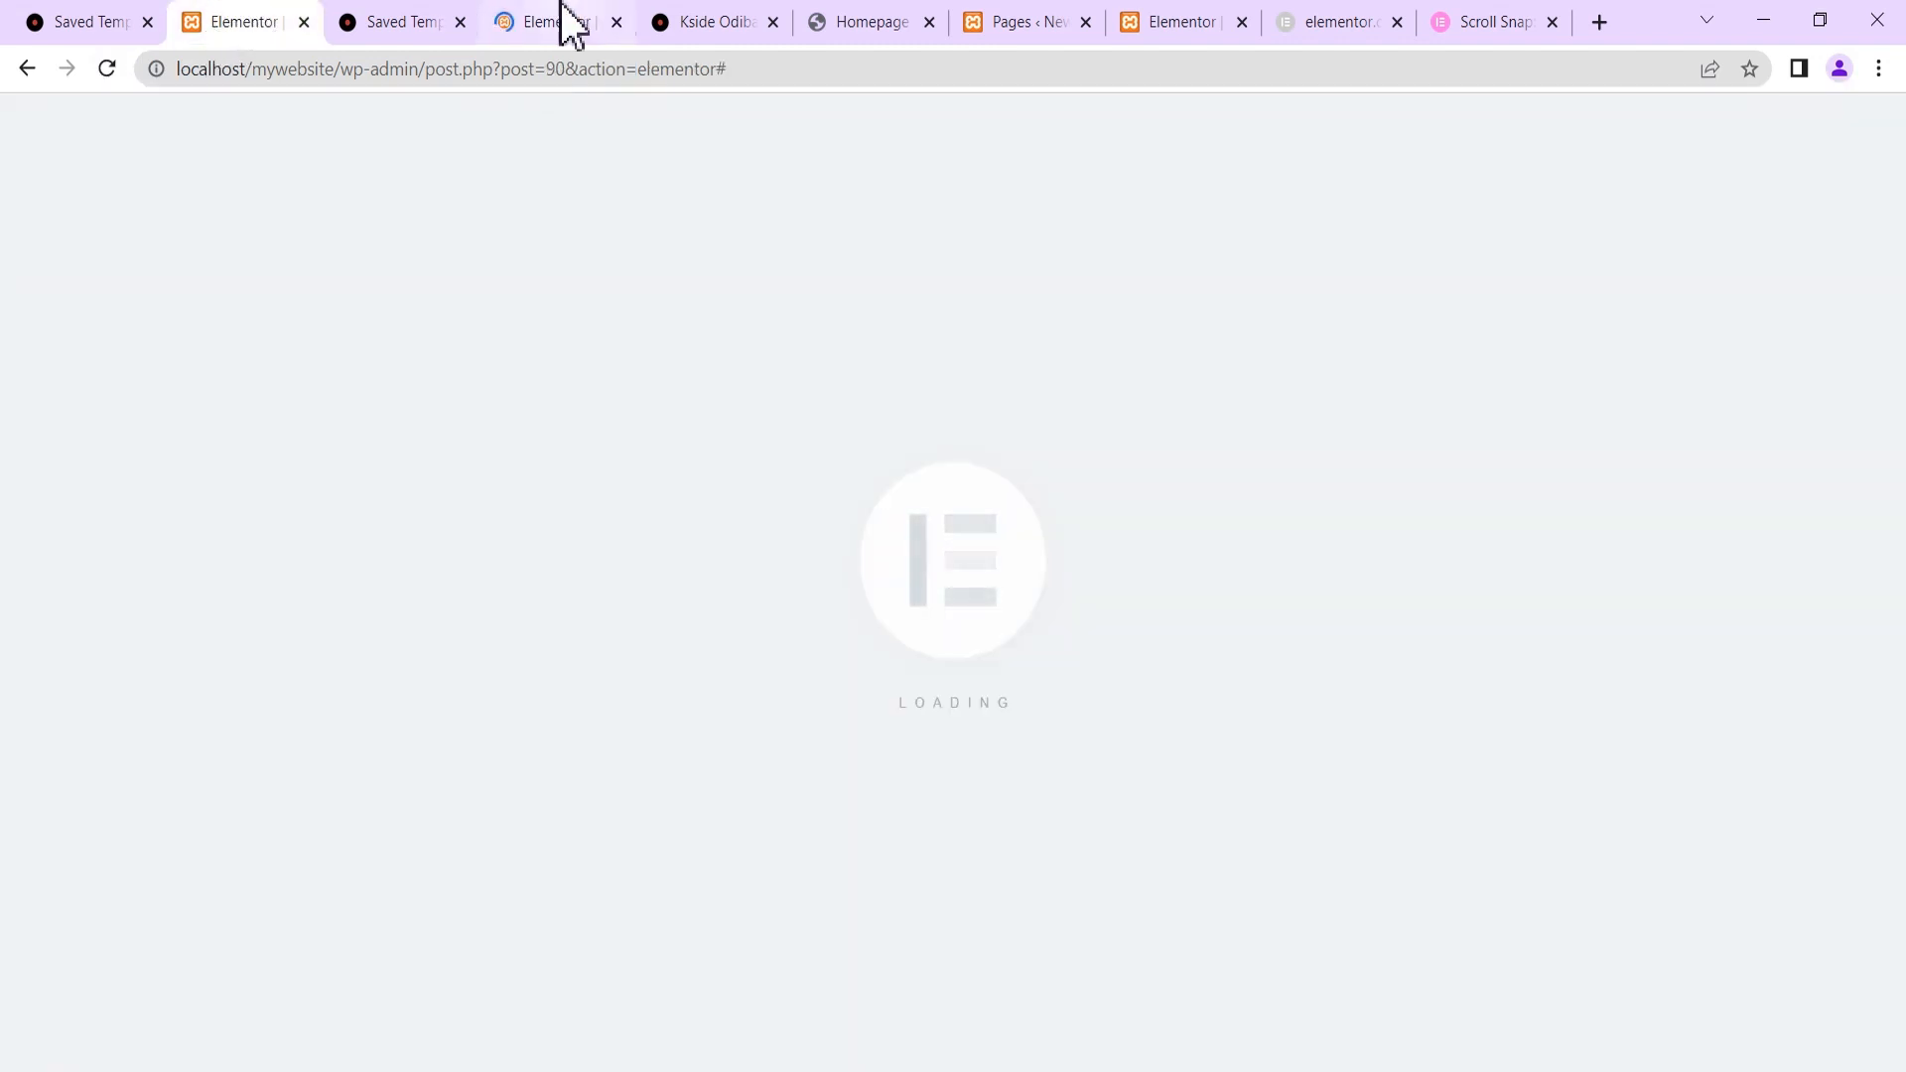
click(541, 22)
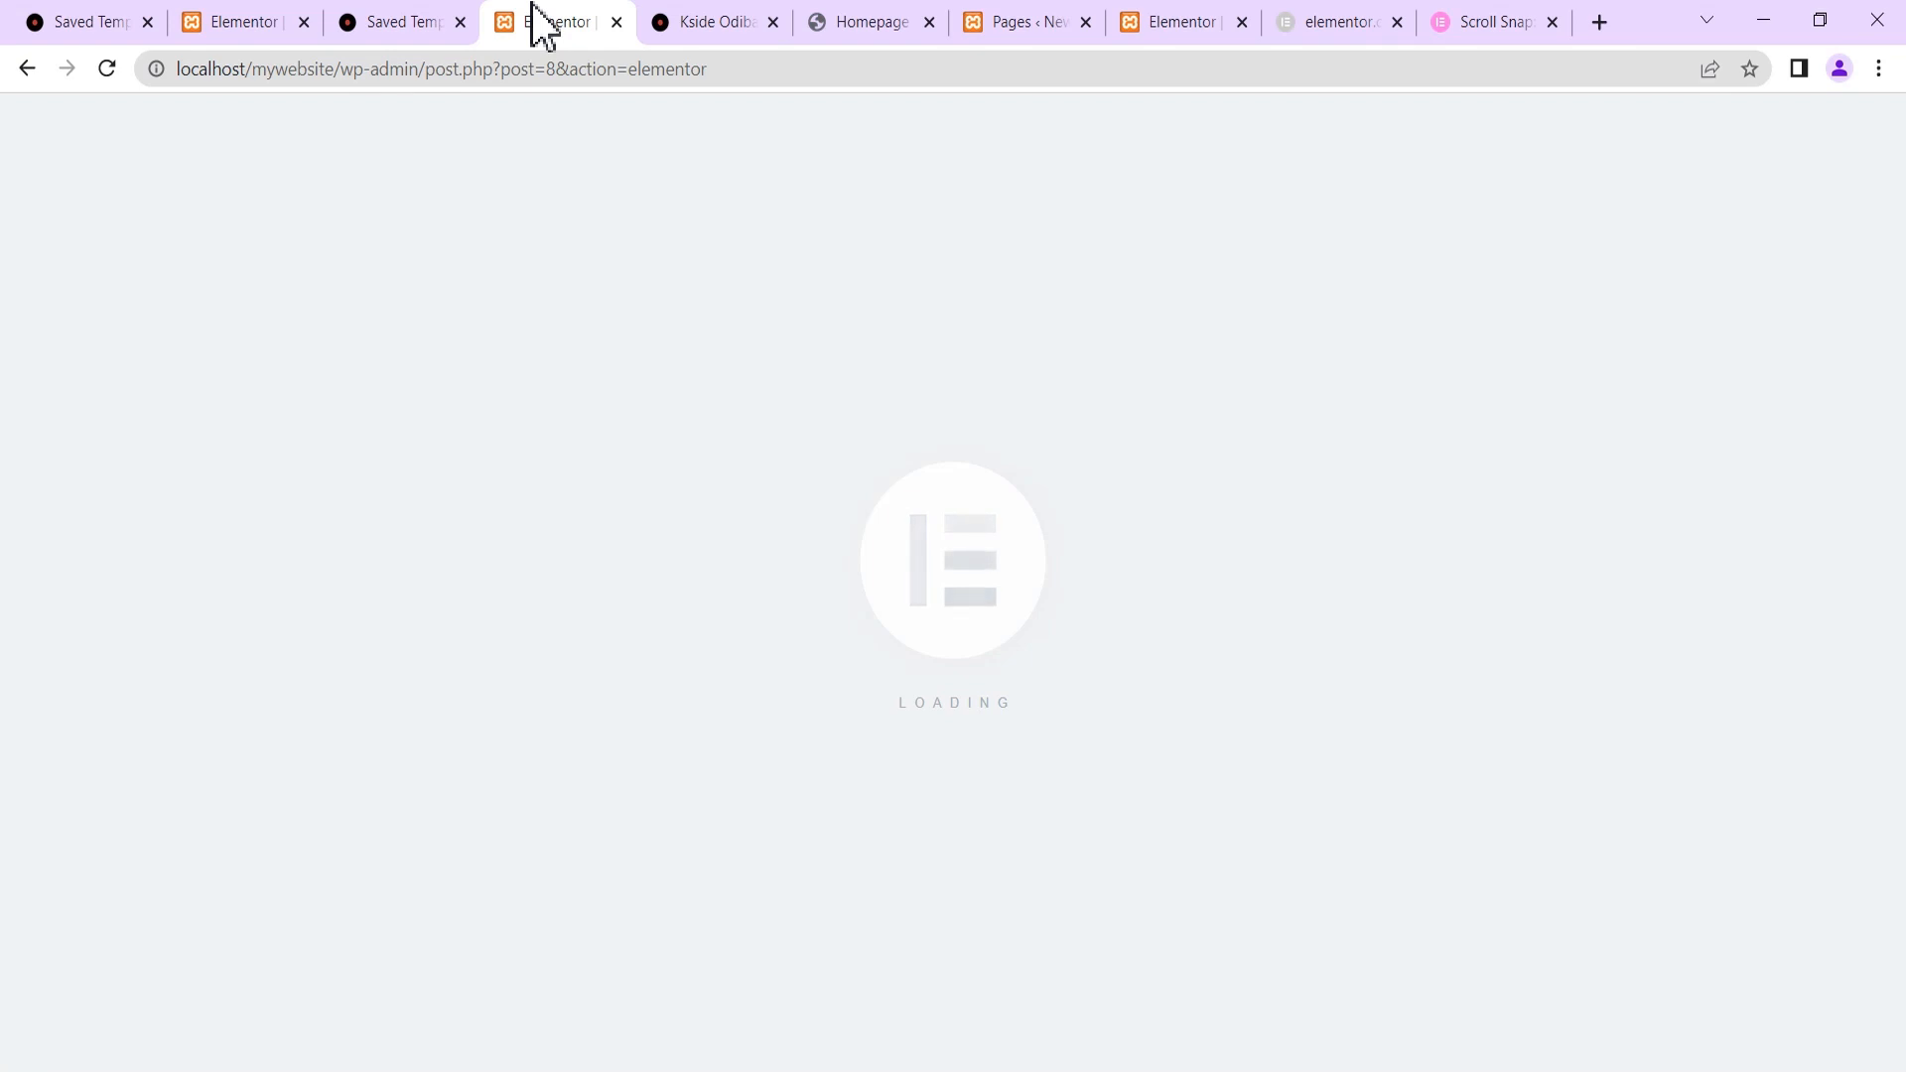
Check the app landing page's testimonial area and global widget list, followed by the Home page's unlinked testimonial carousel.
click(270, 22)
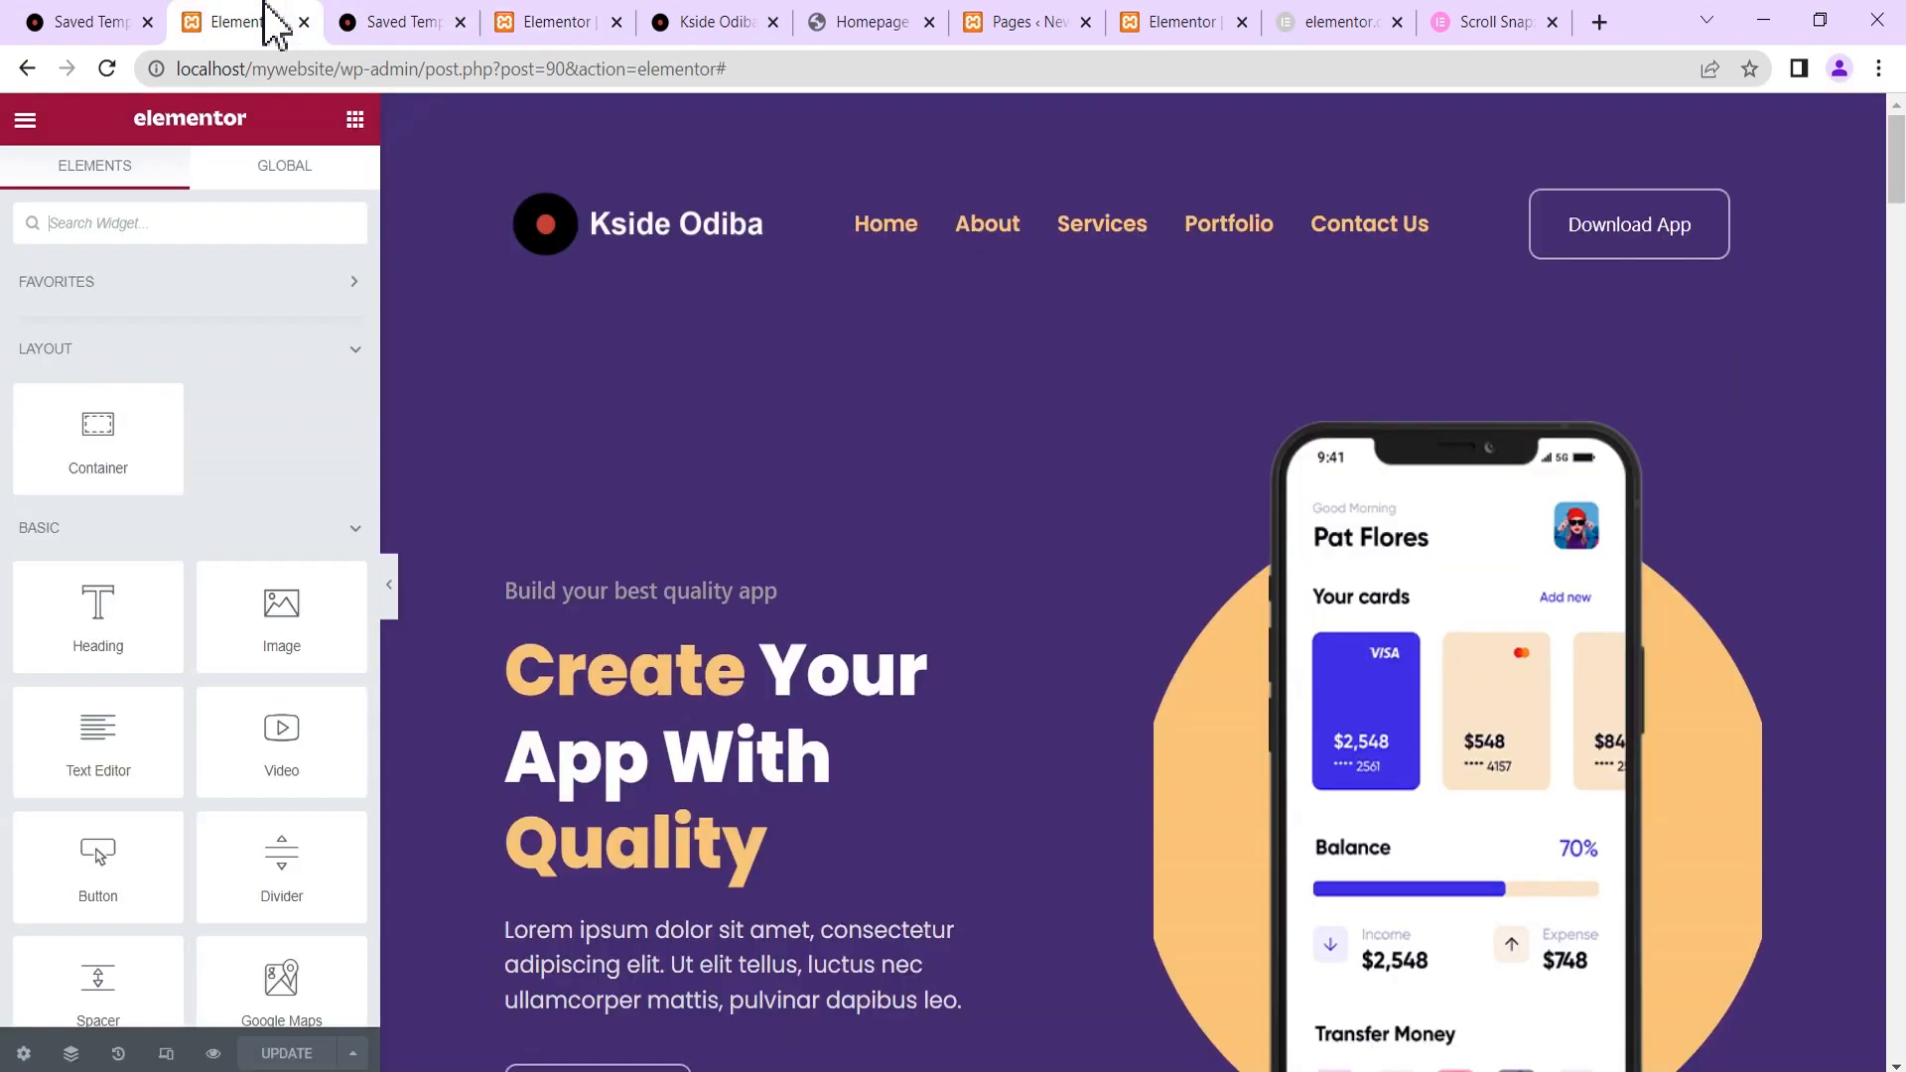
scroll(968, 402, down, 15)
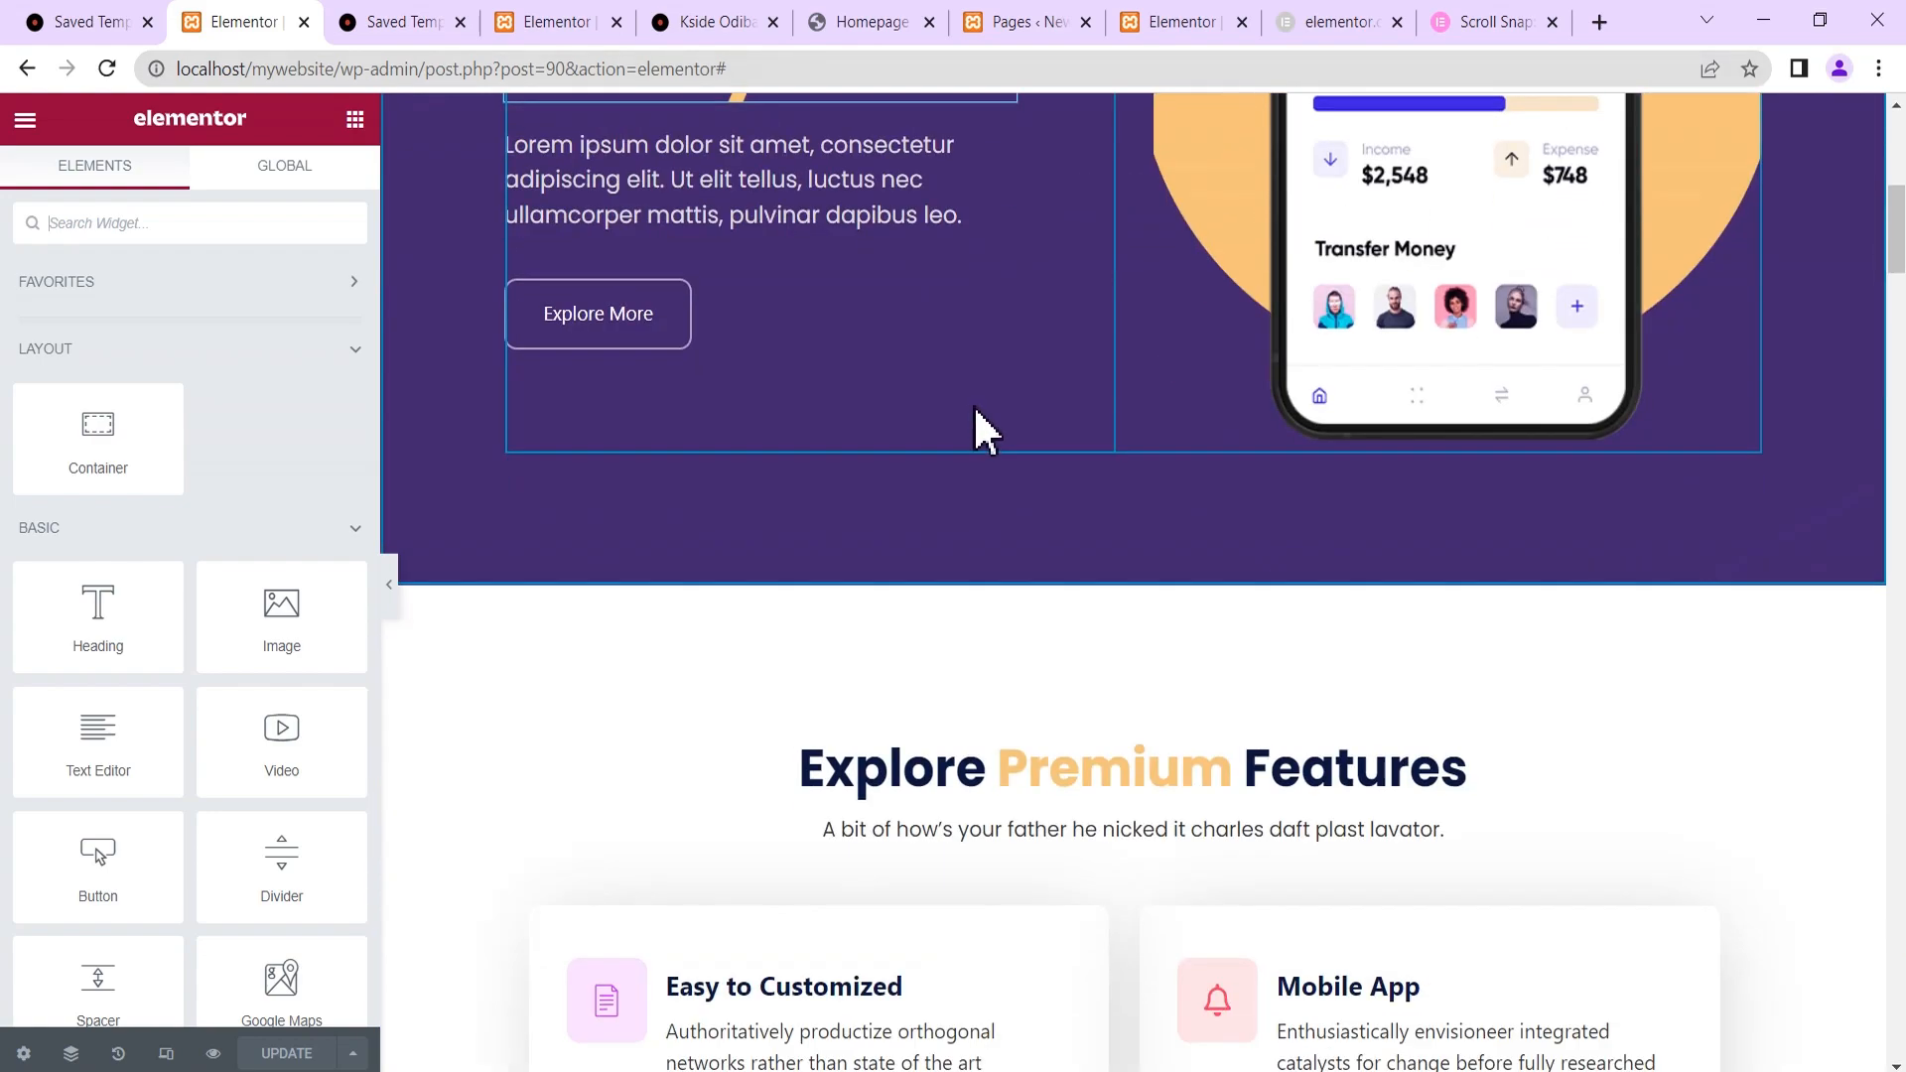
scroll(980, 407, down, 15)
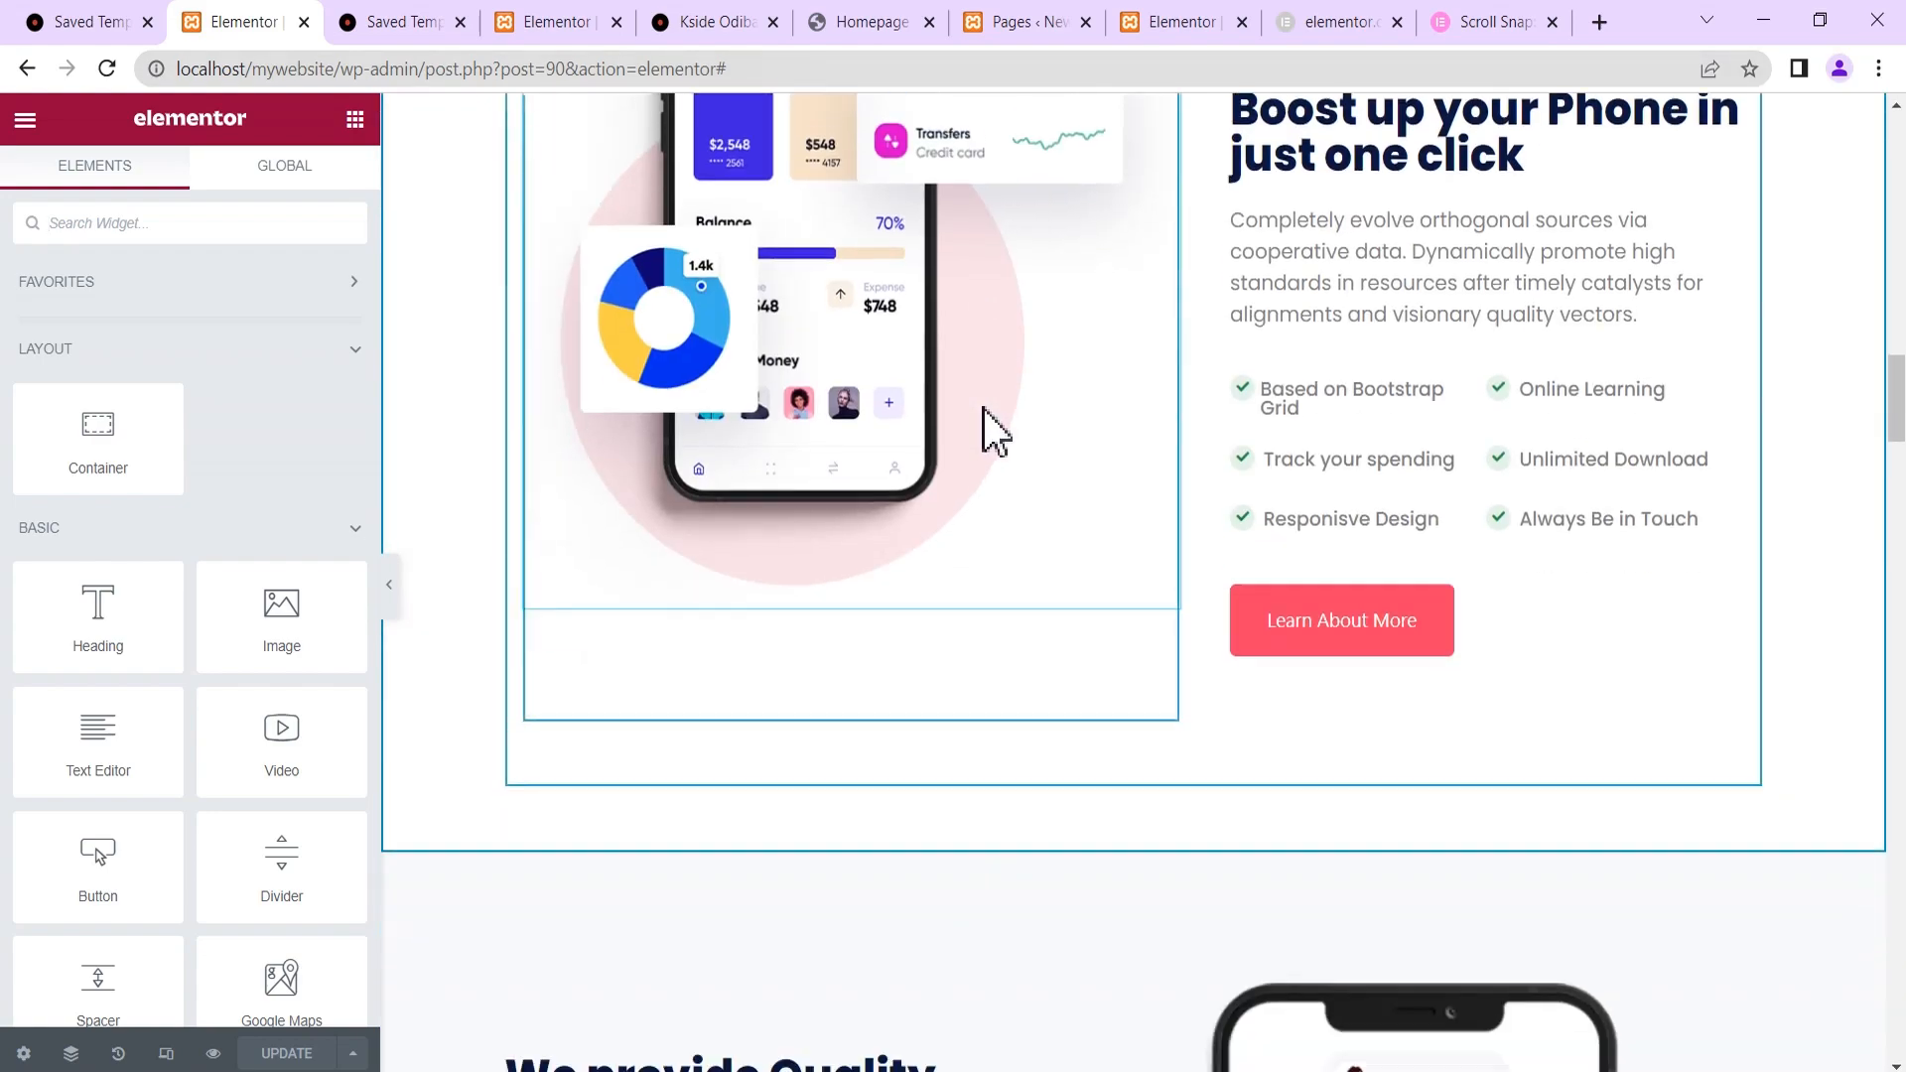
scroll(986, 403, down, 15)
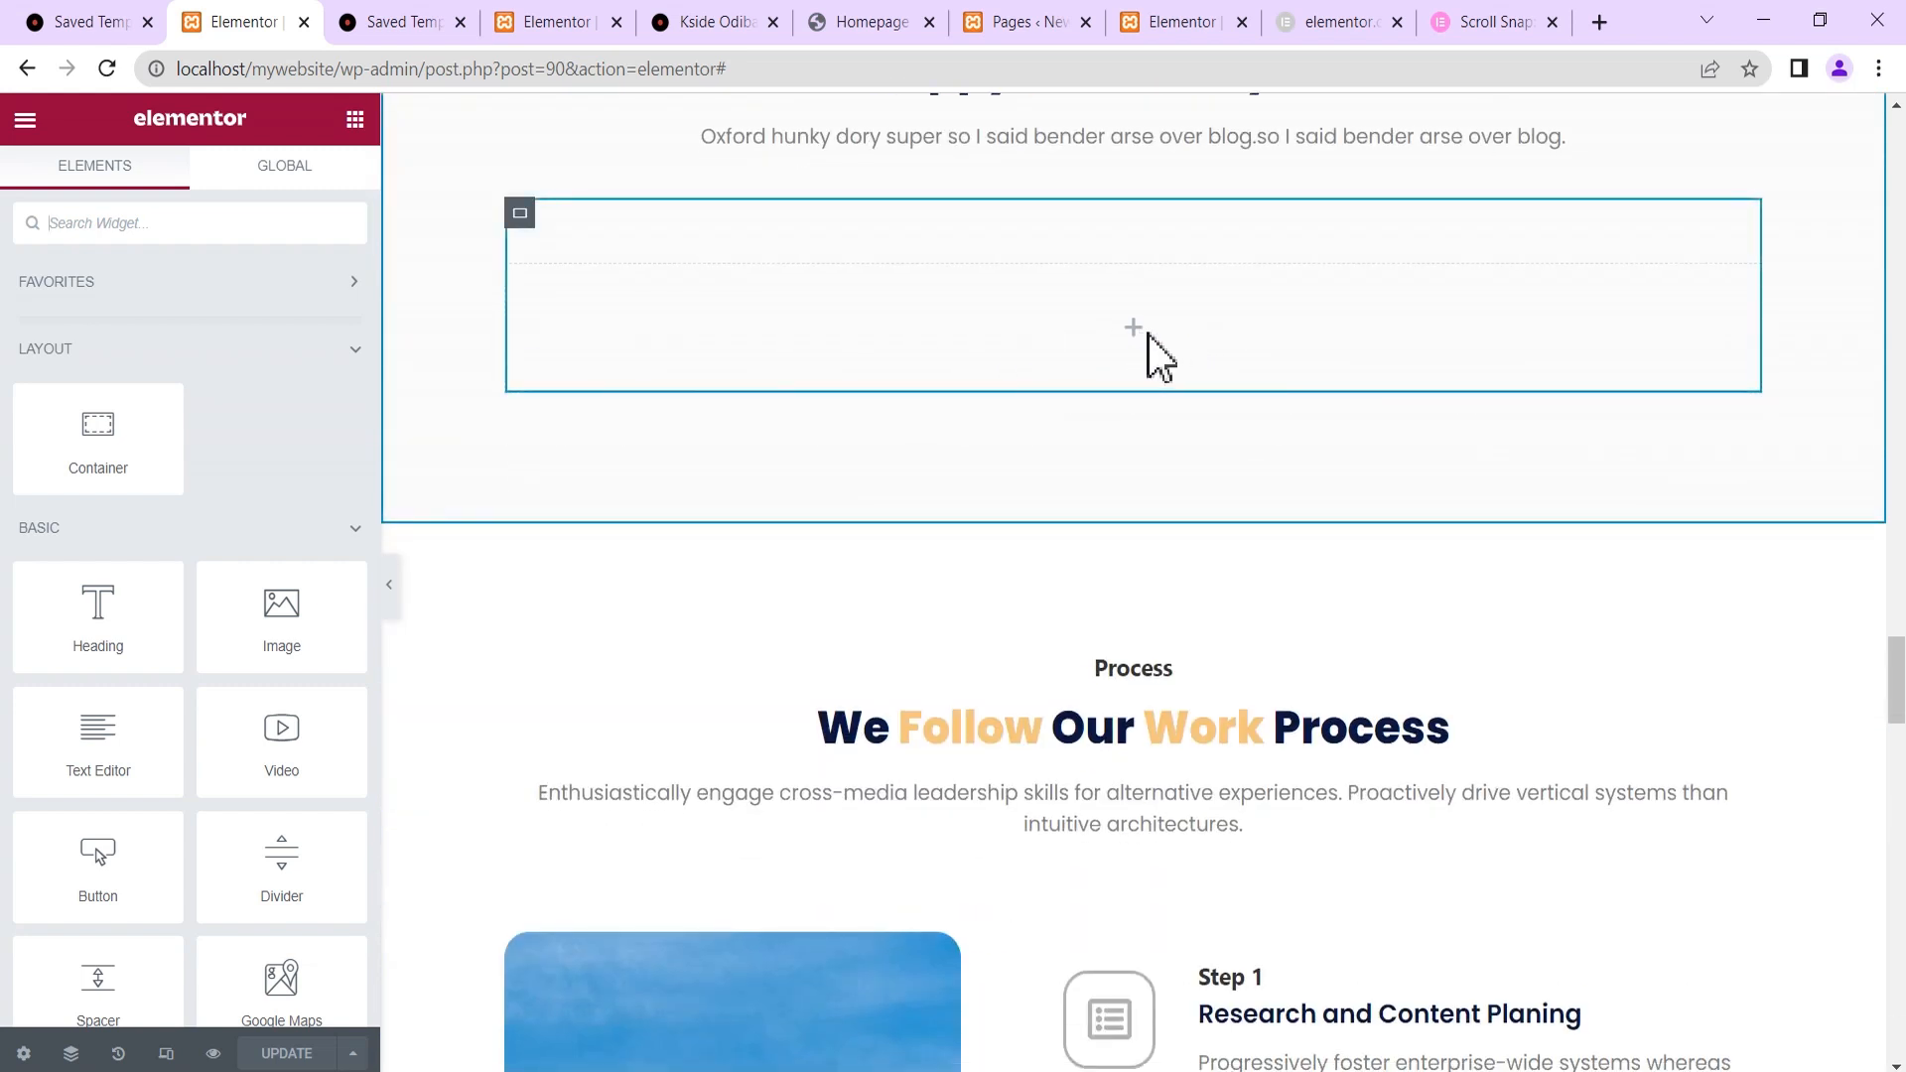
click(1133, 327)
click(302, 167)
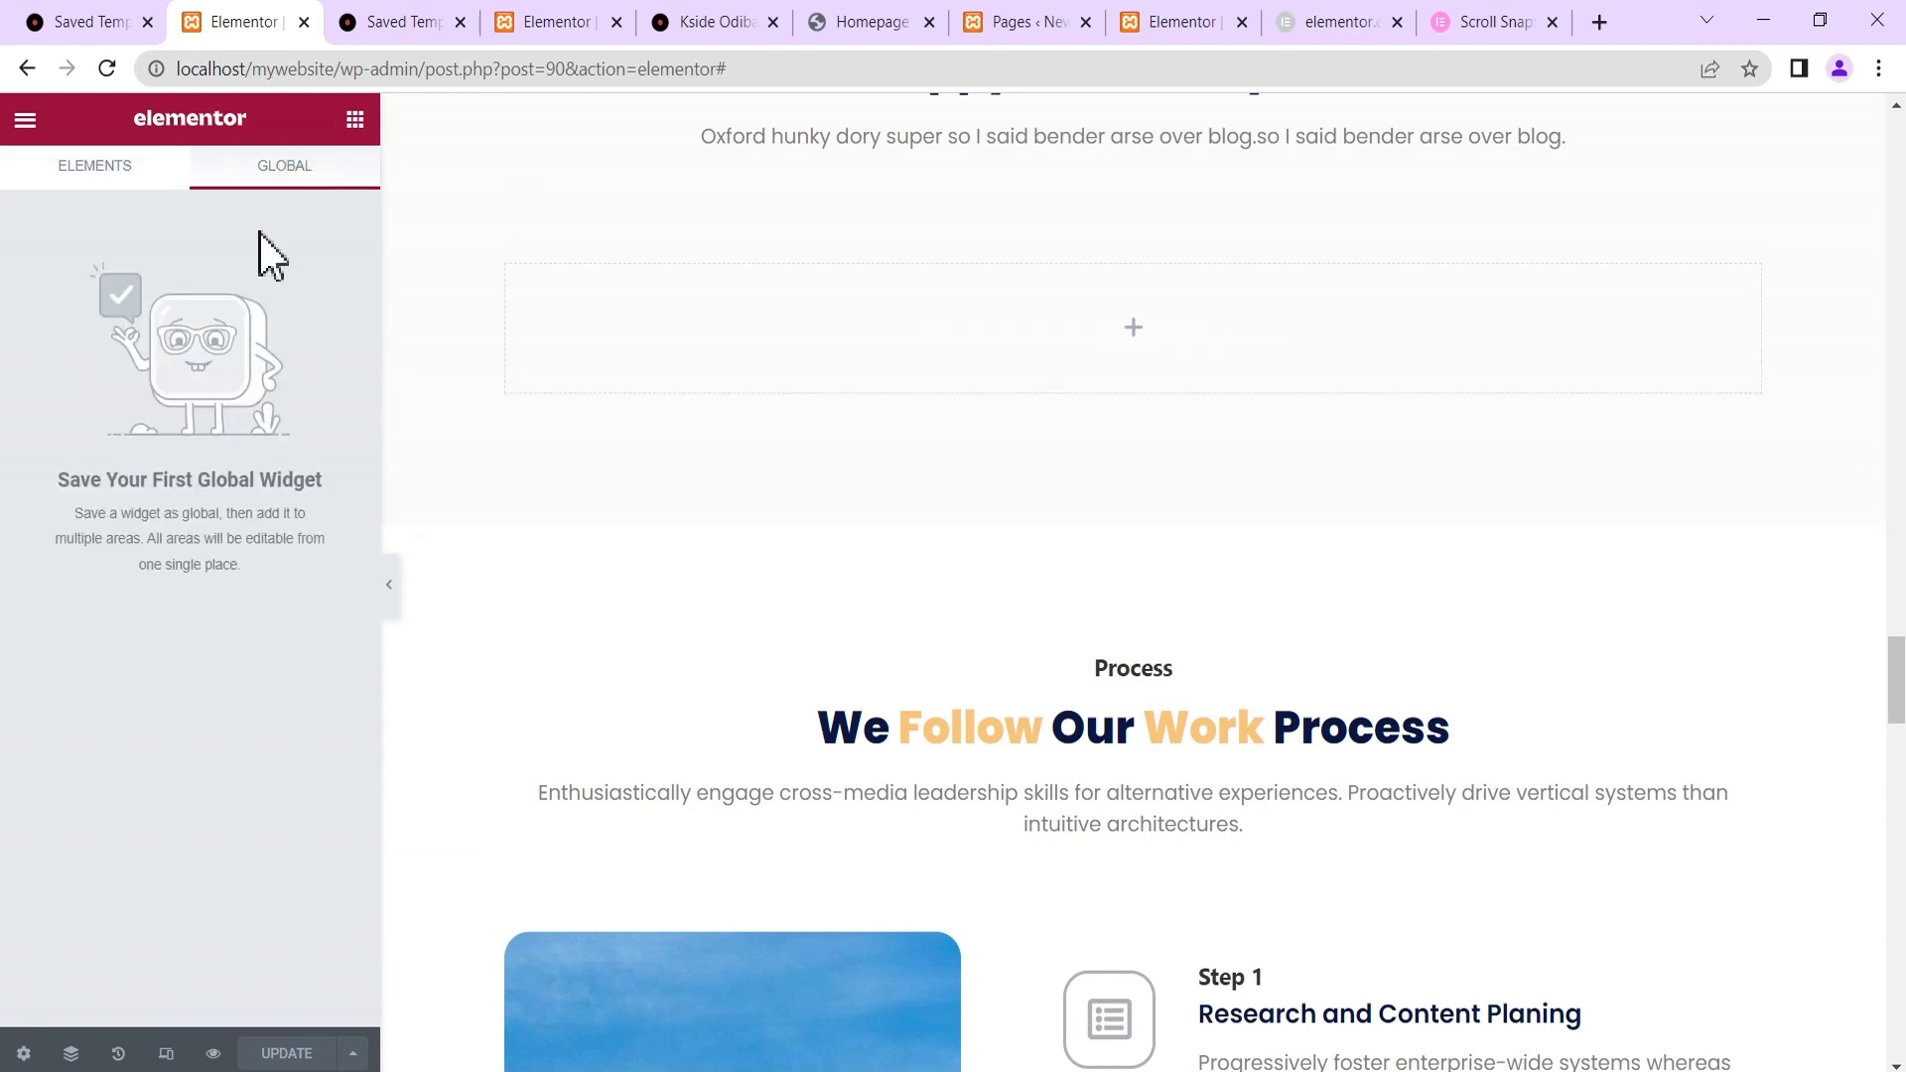
click(546, 22)
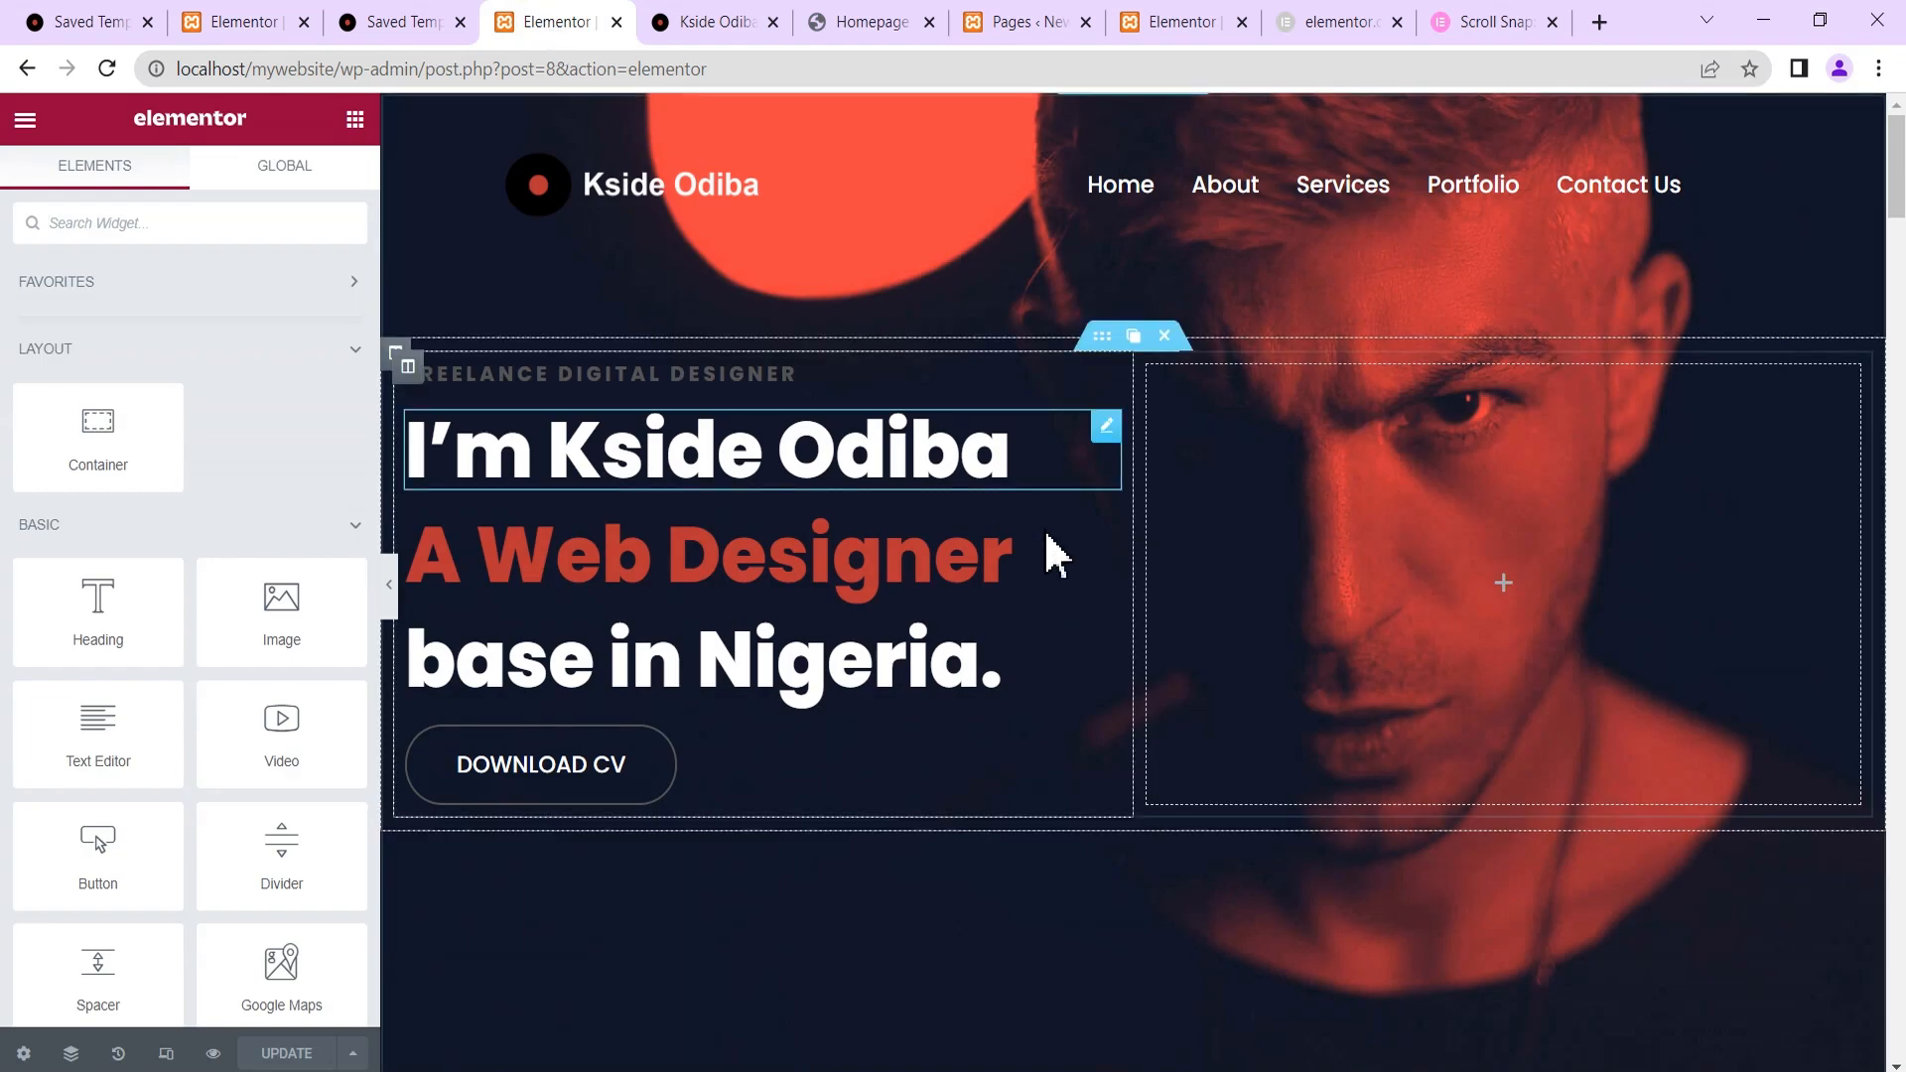
scroll(1102, 536, down, 10)
scroll(1102, 551, down, 15)
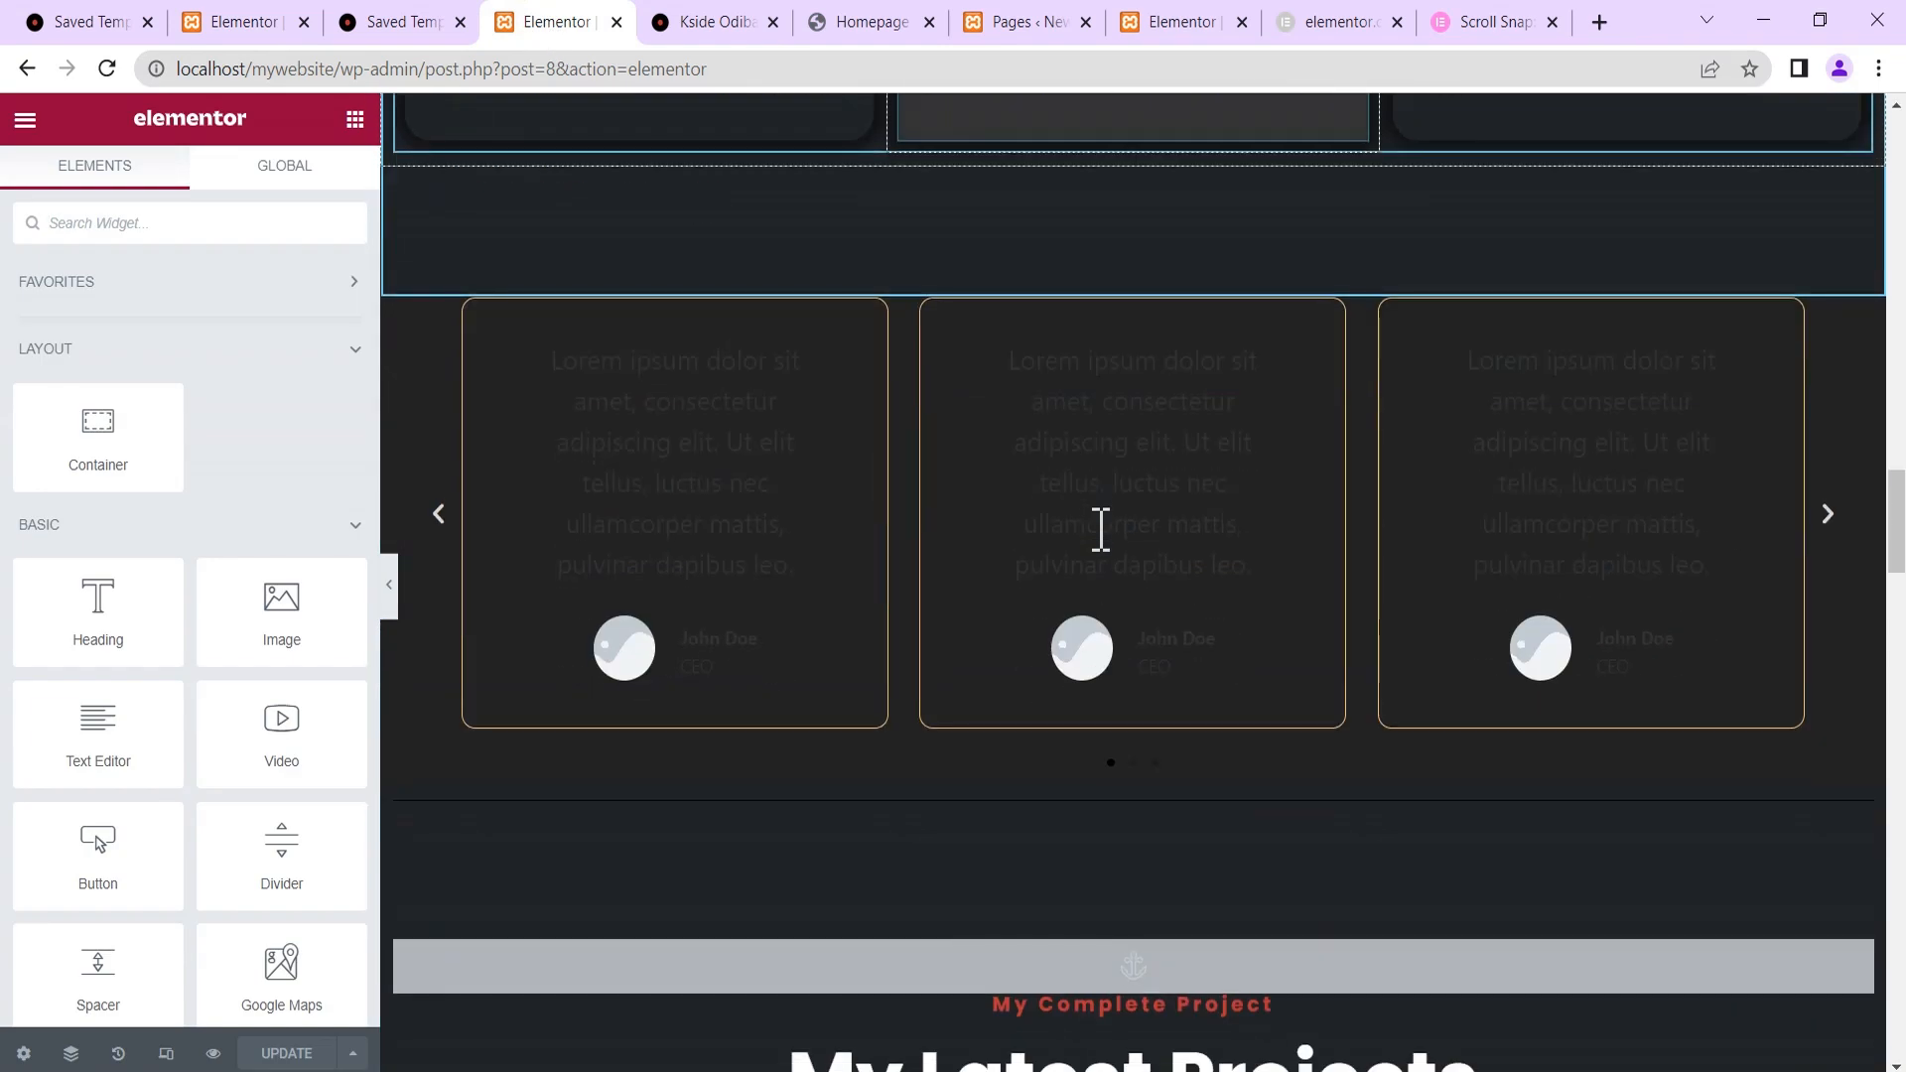
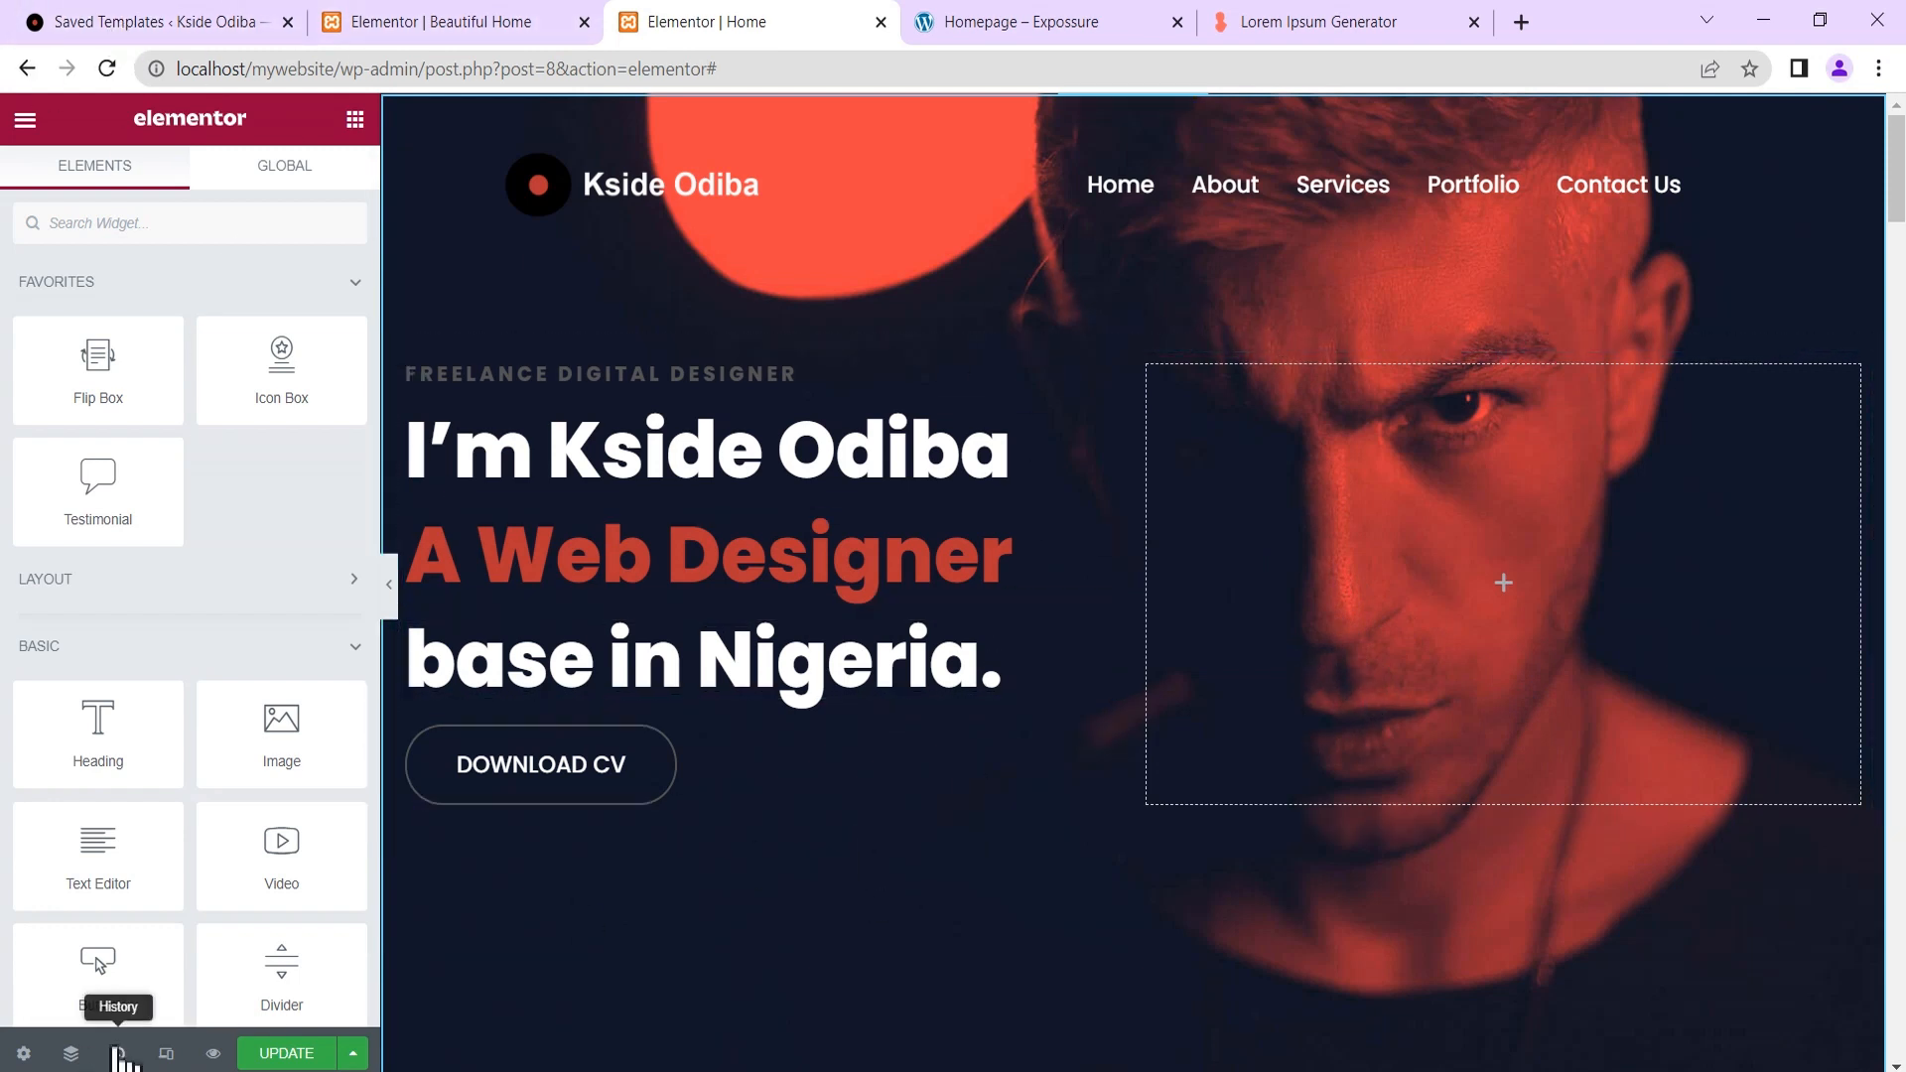
Open the hero Section for editing from the Navigator and set its background type to Slideshow.
click(78, 1056)
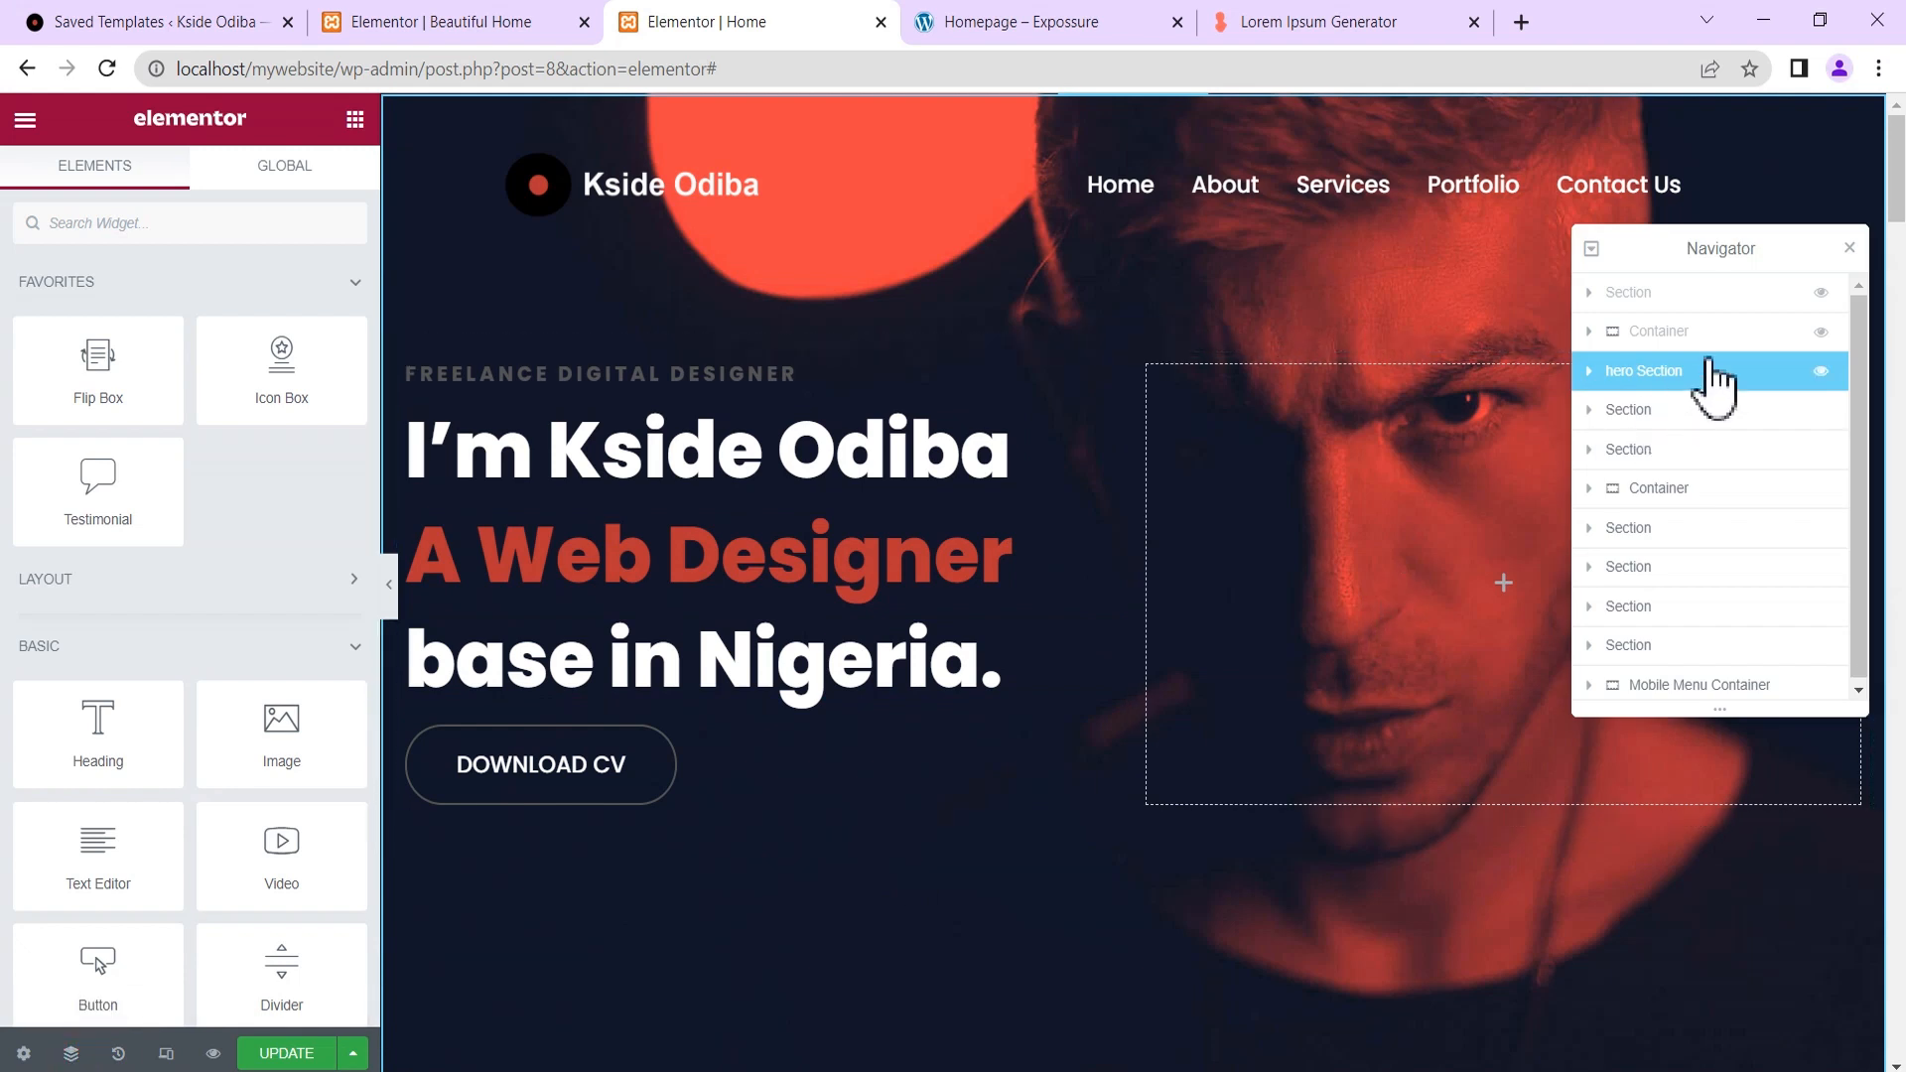
right_click(1715, 389)
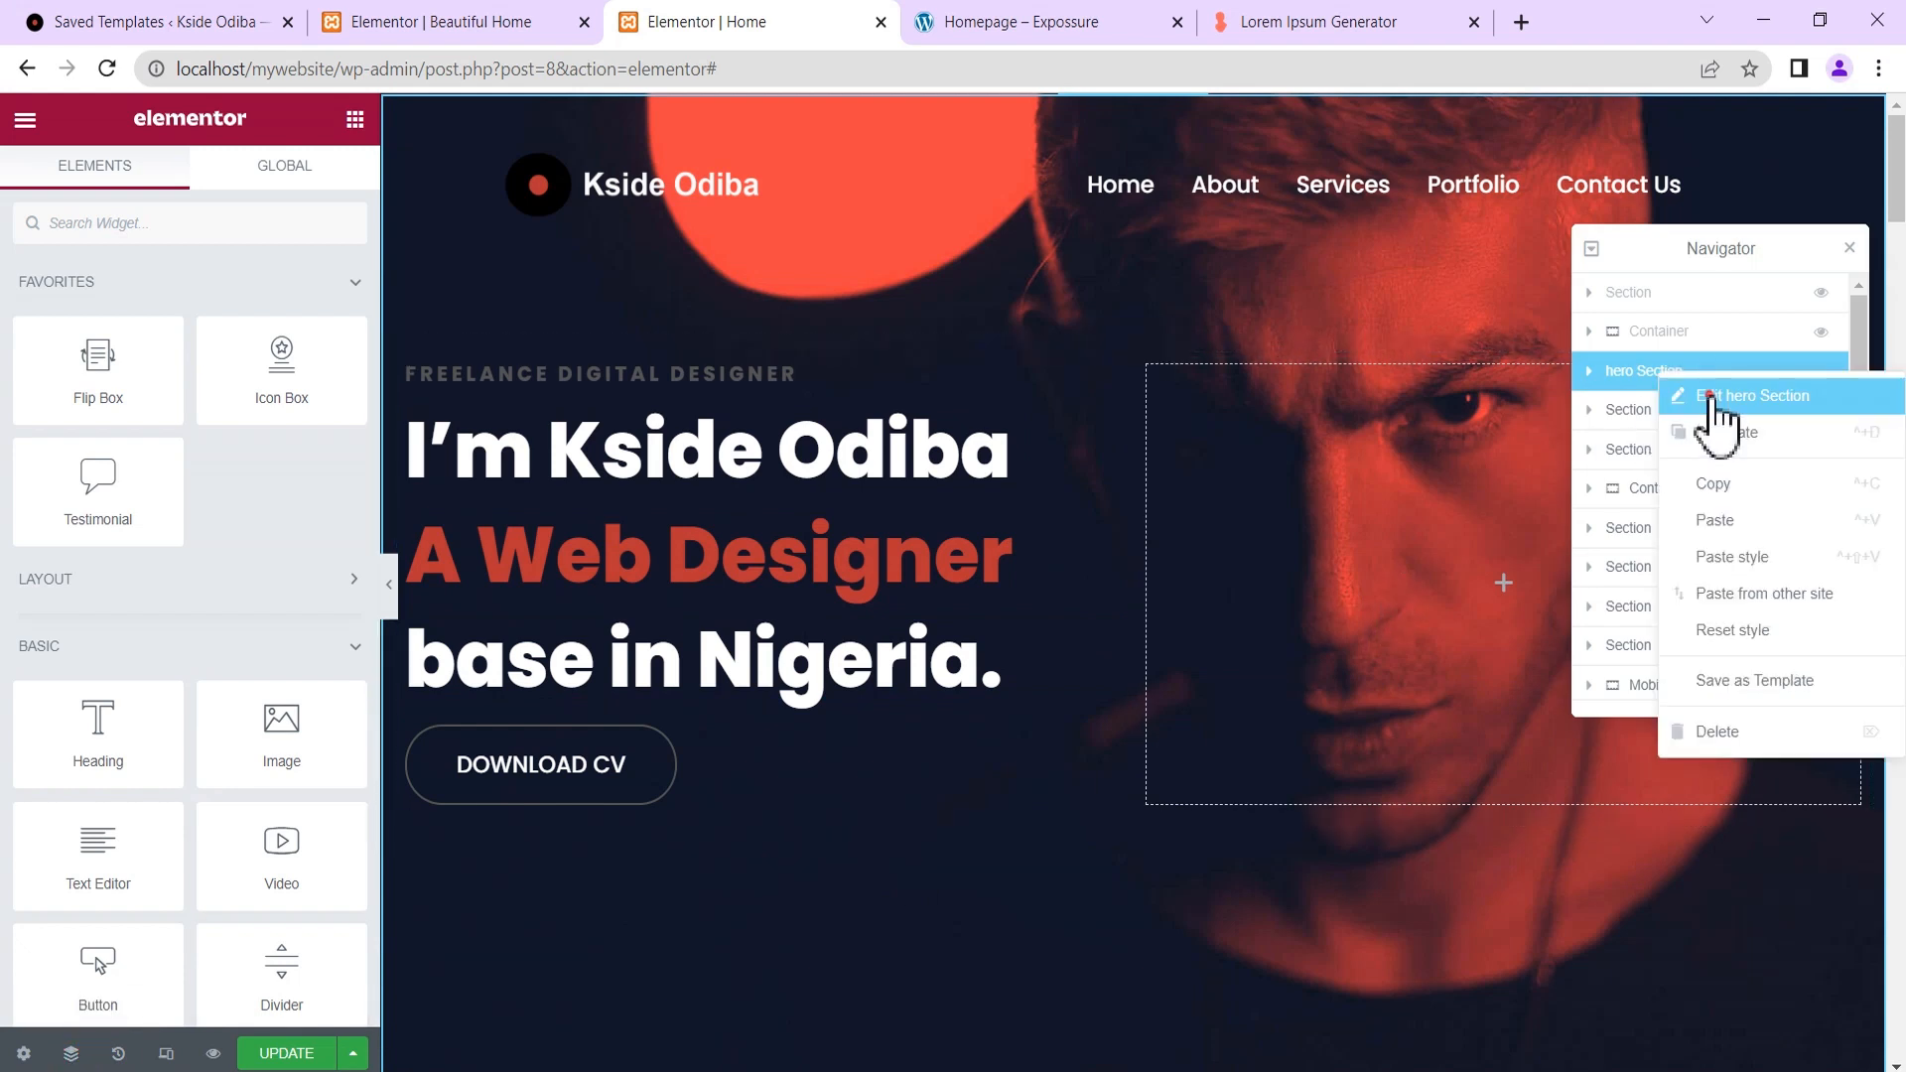
click(1709, 395)
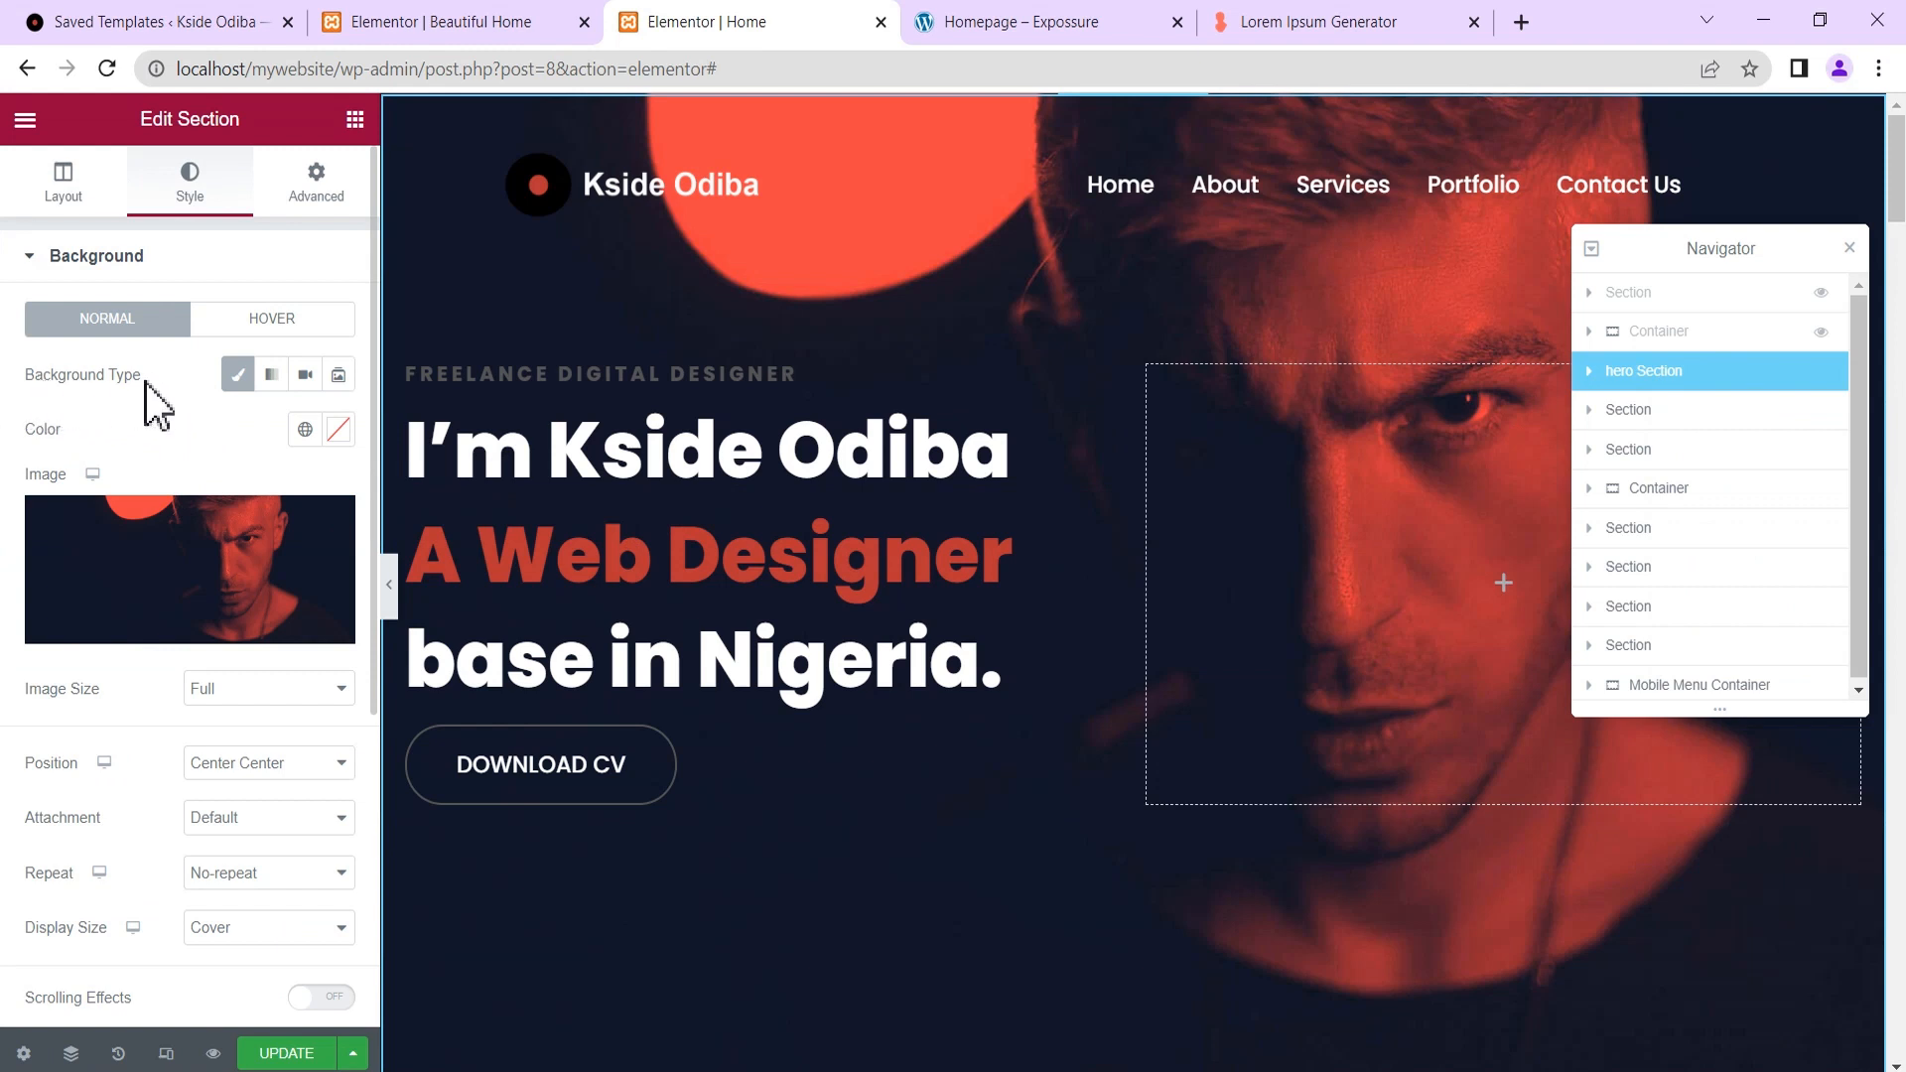
click(338, 376)
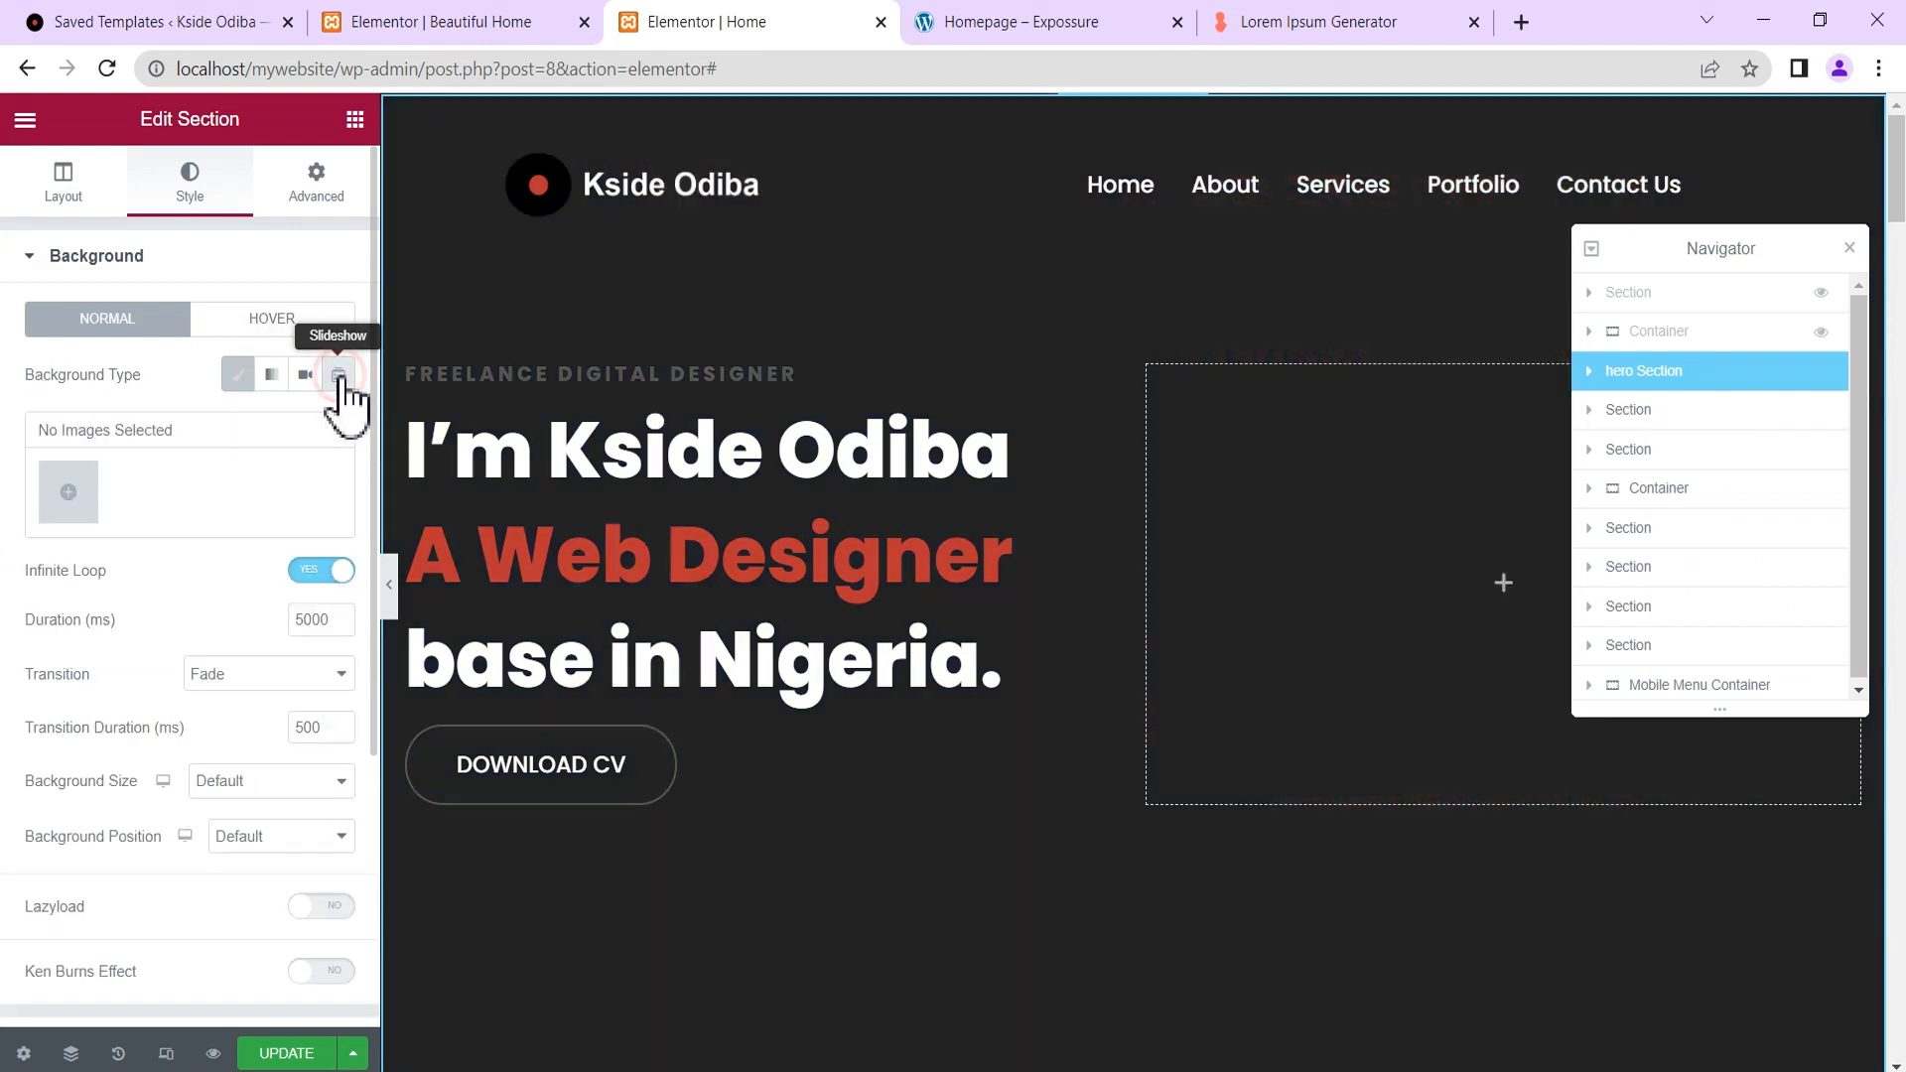
Create and insert a slideshow gallery from bg-image-28.jpg, the painted portrait 63dd7582cce86.jpg and bg-1.jpg.
click(68, 493)
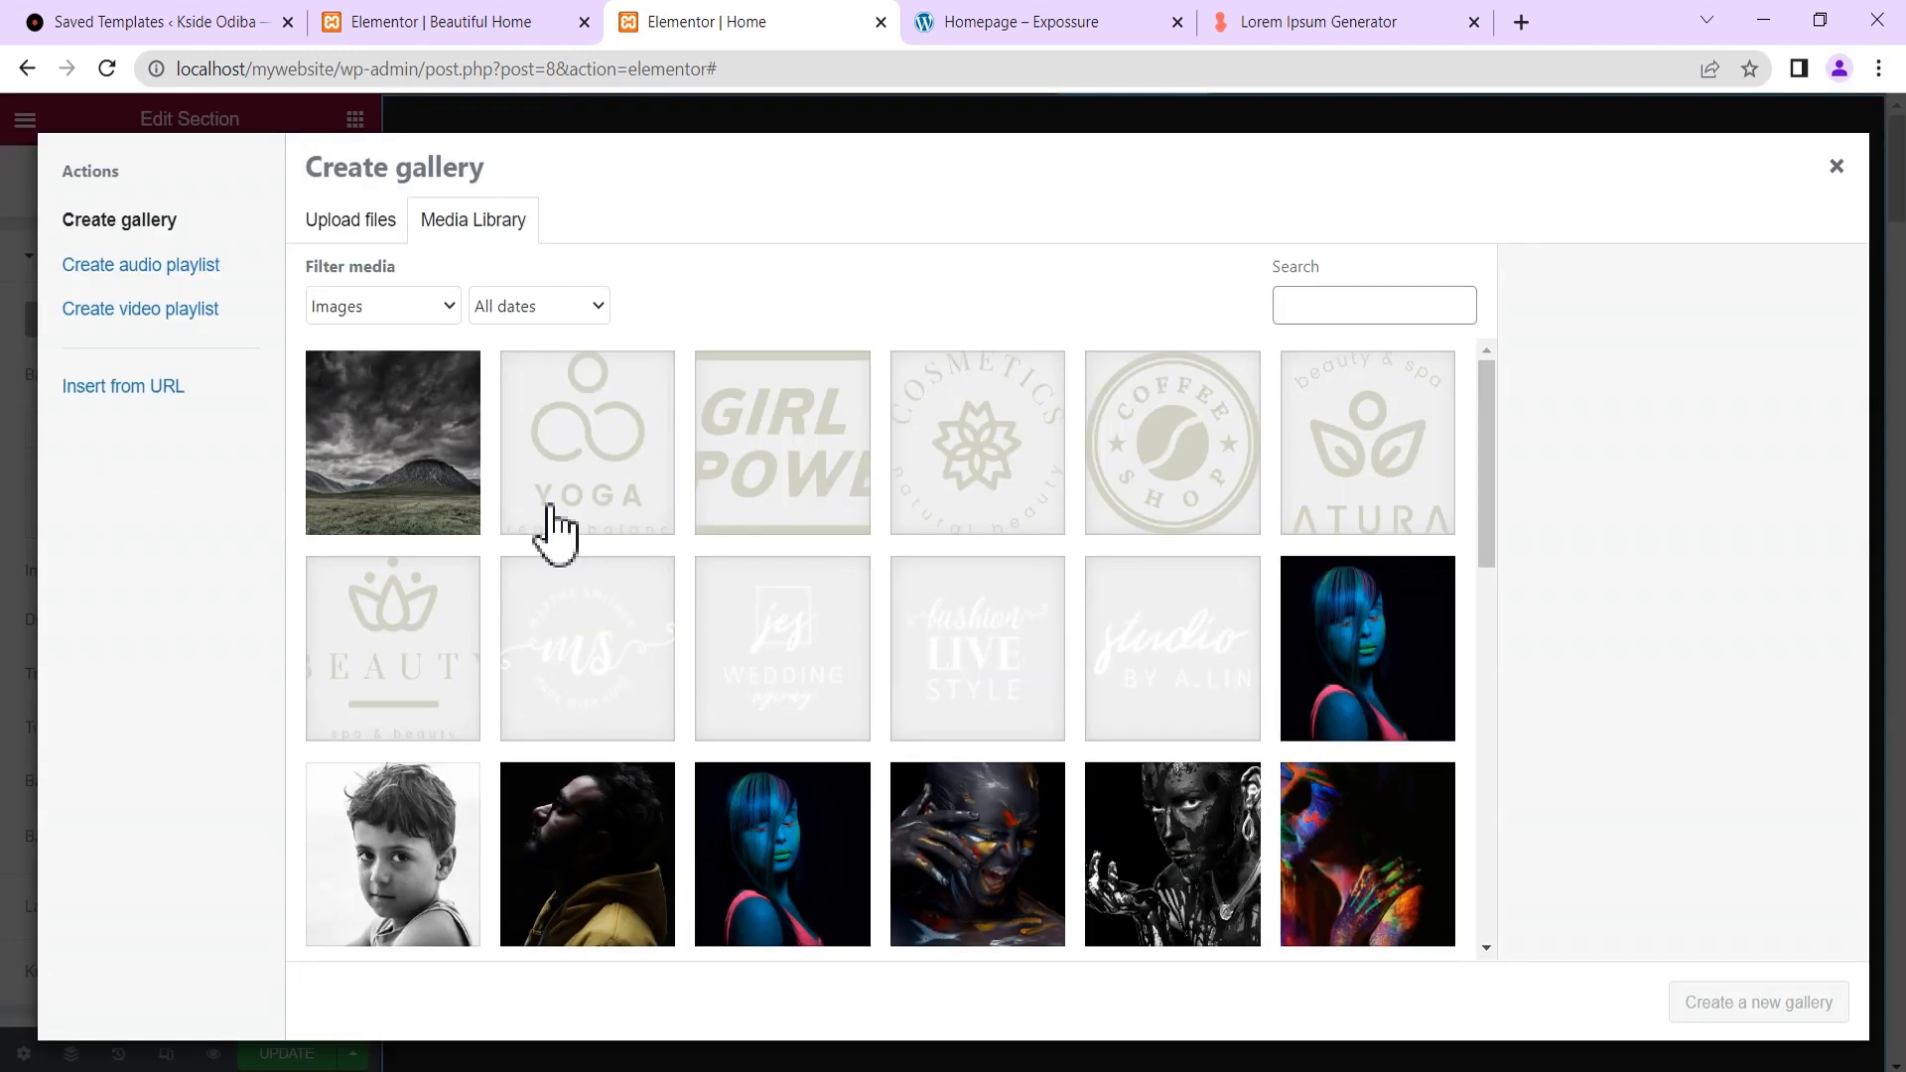
scroll(918, 720, down, 3)
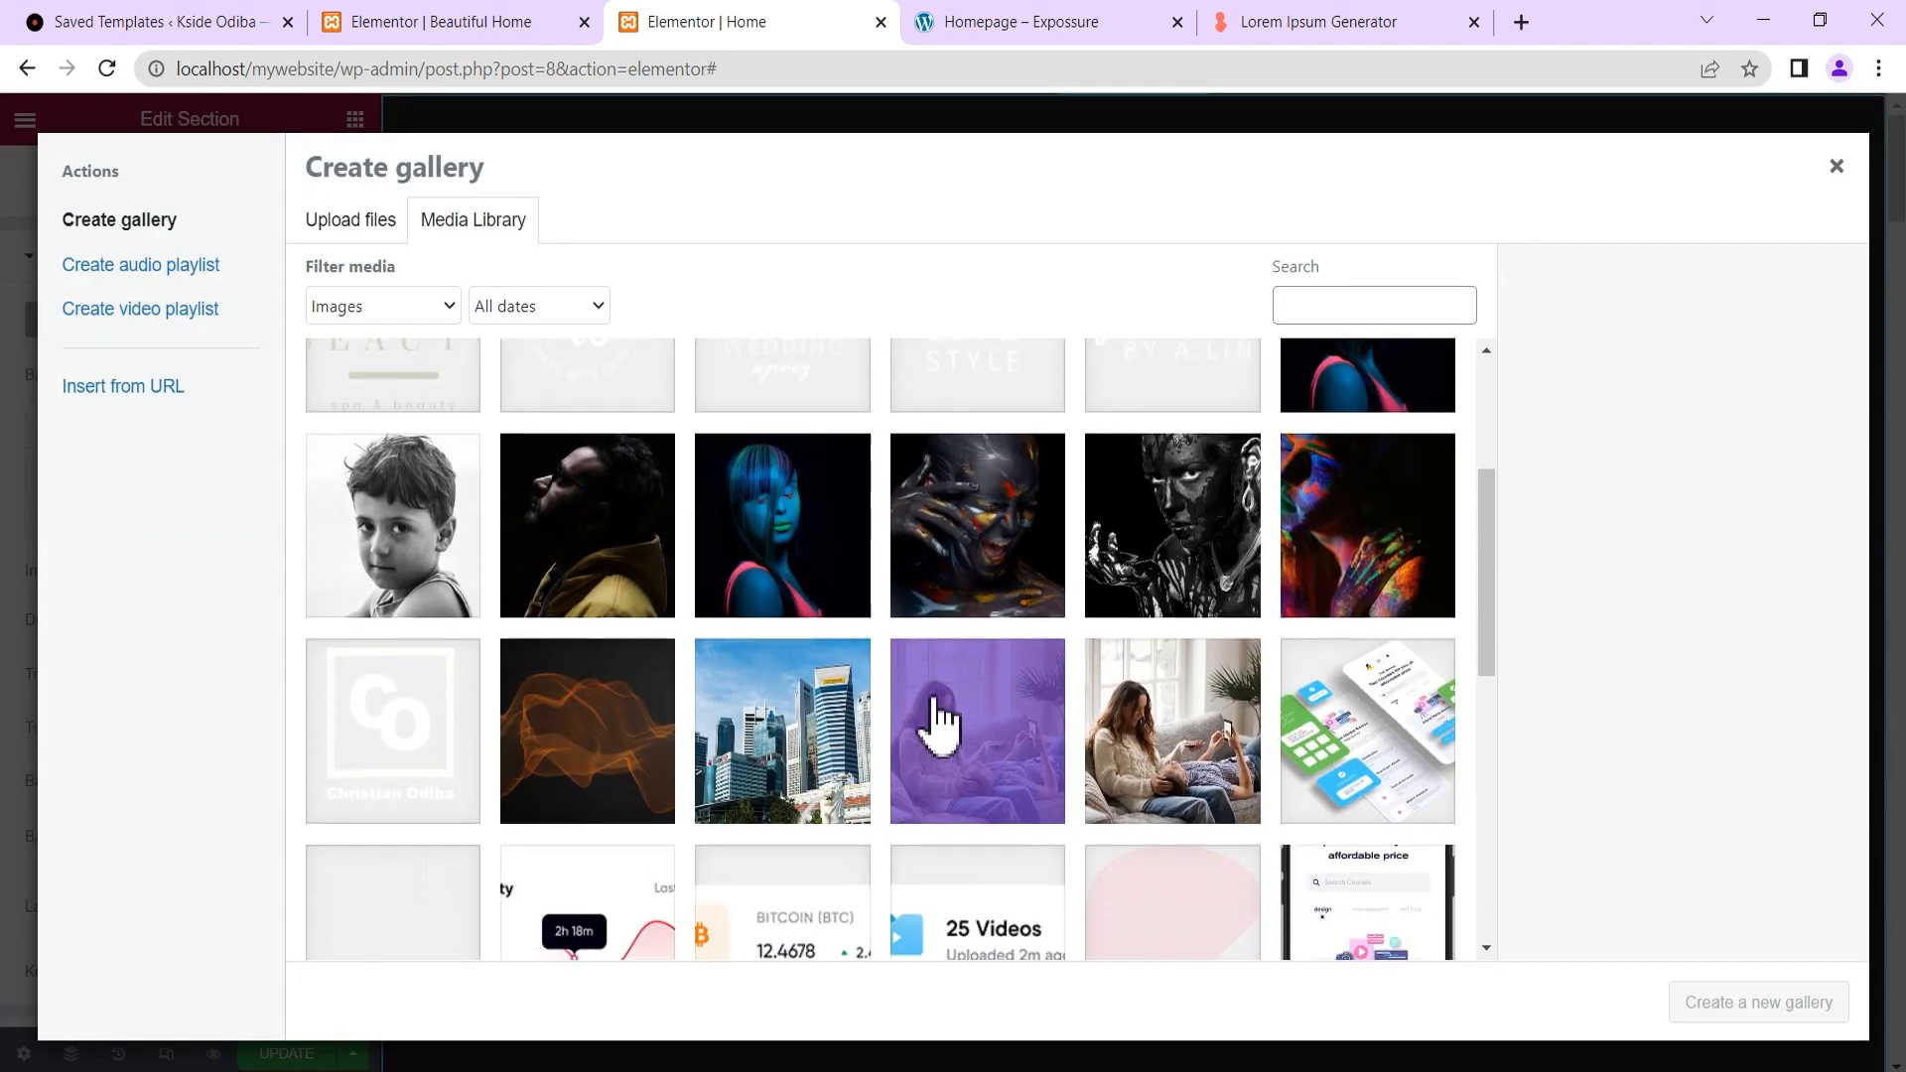
scroll(934, 715, down, 7)
click(995, 784)
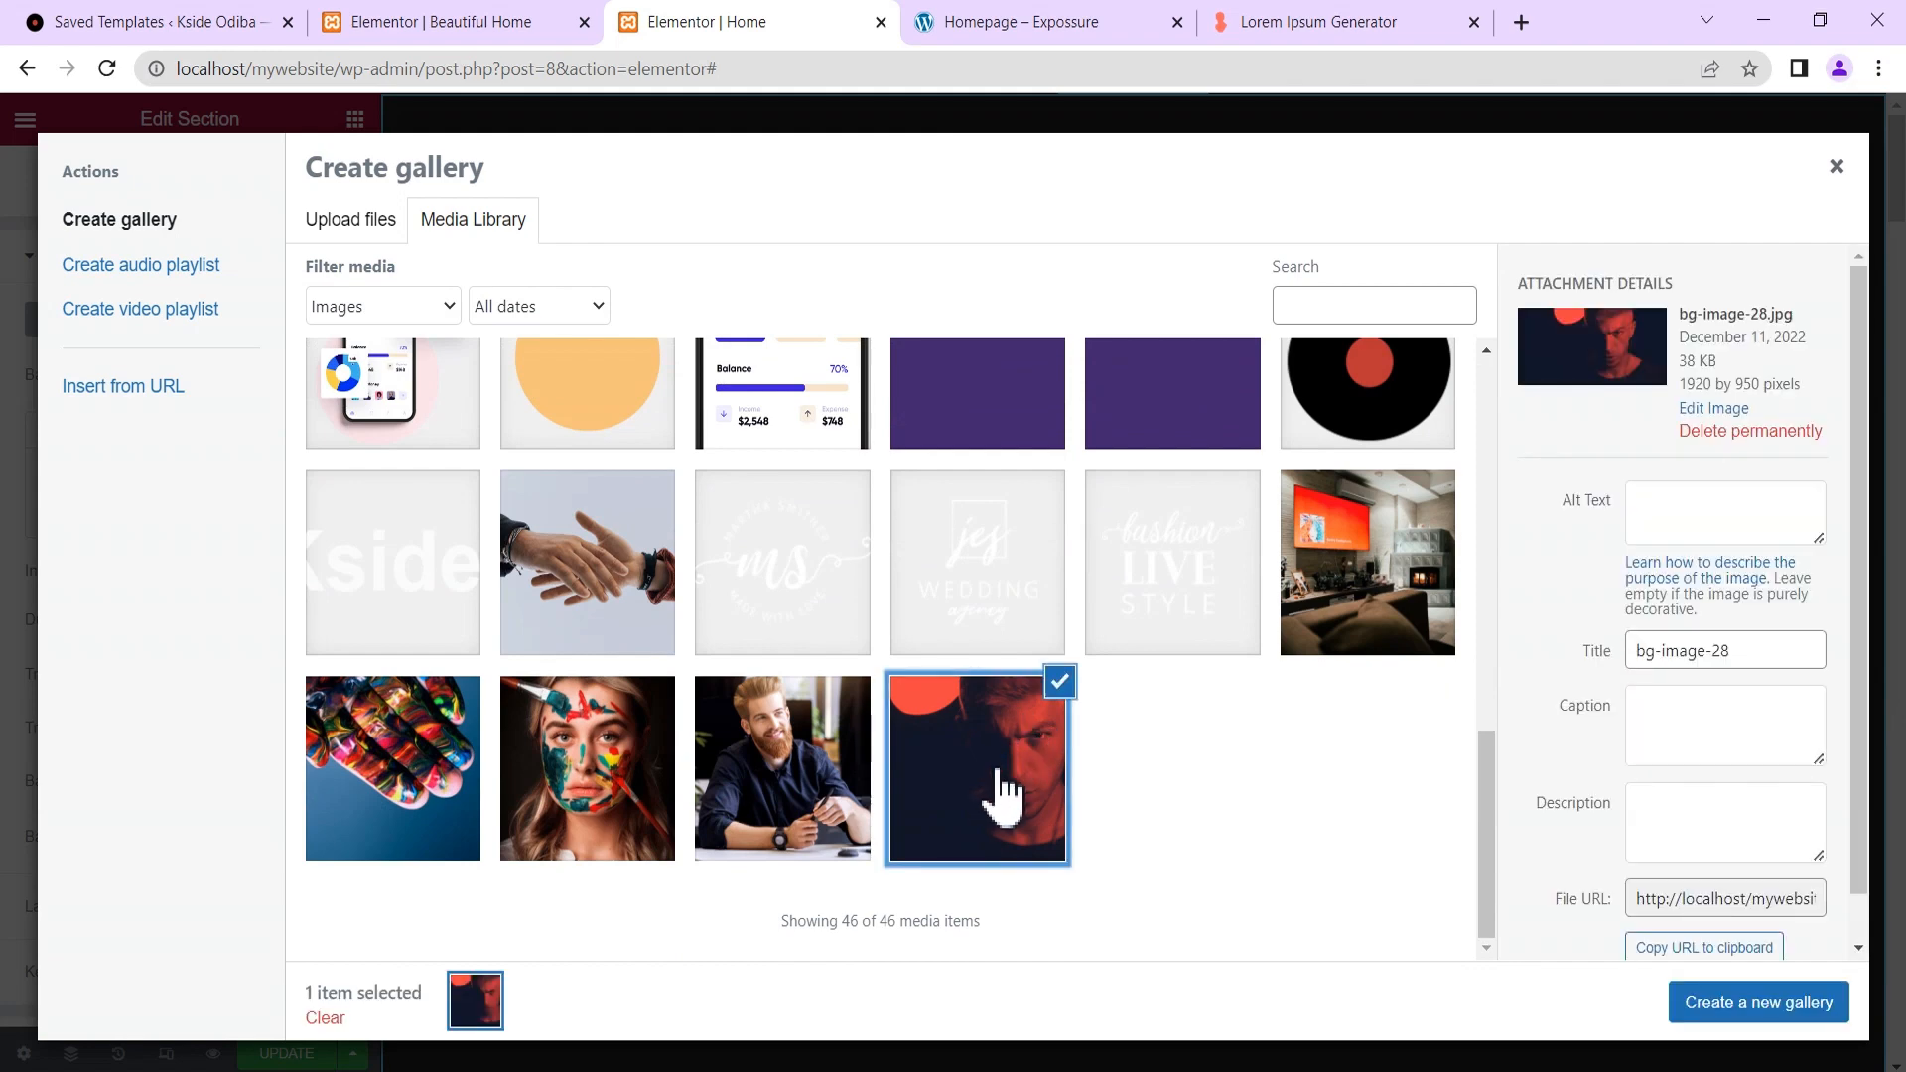
scroll(1171, 759, up, 7)
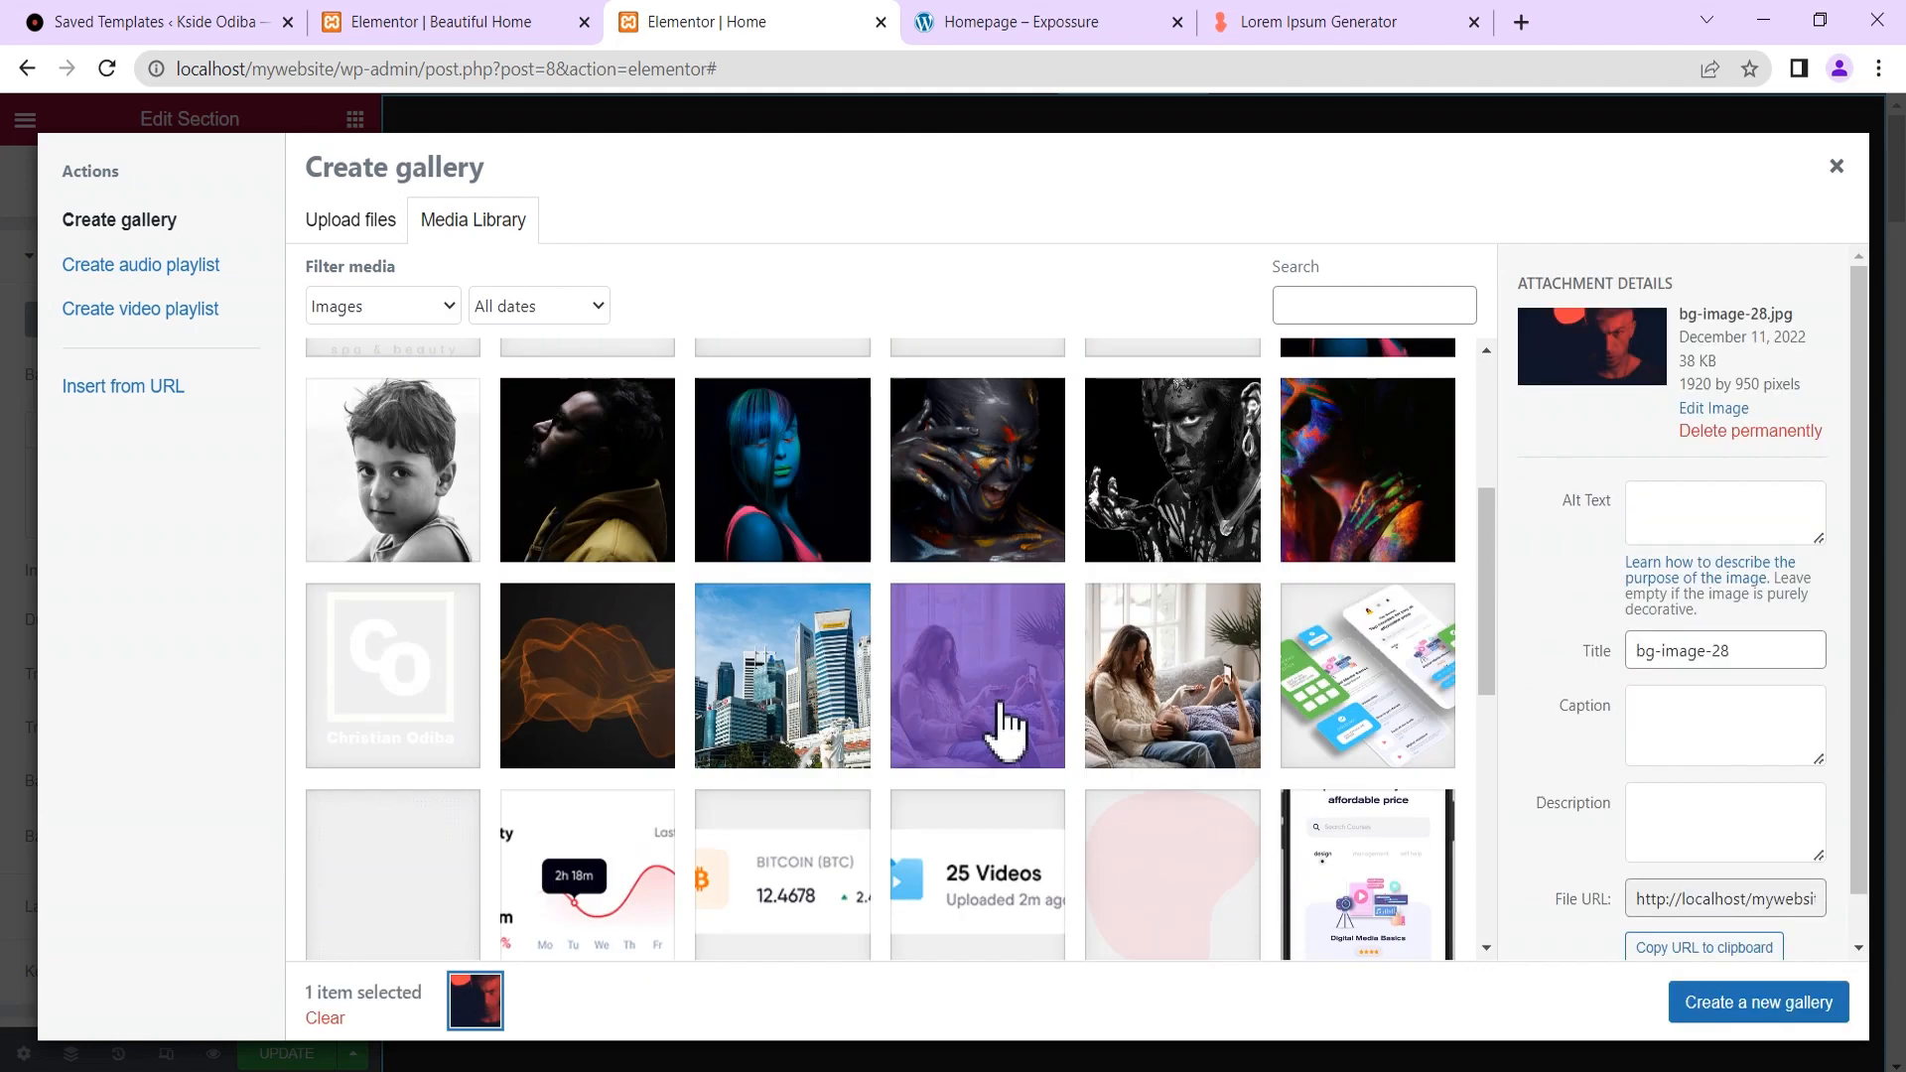
click(1348, 578)
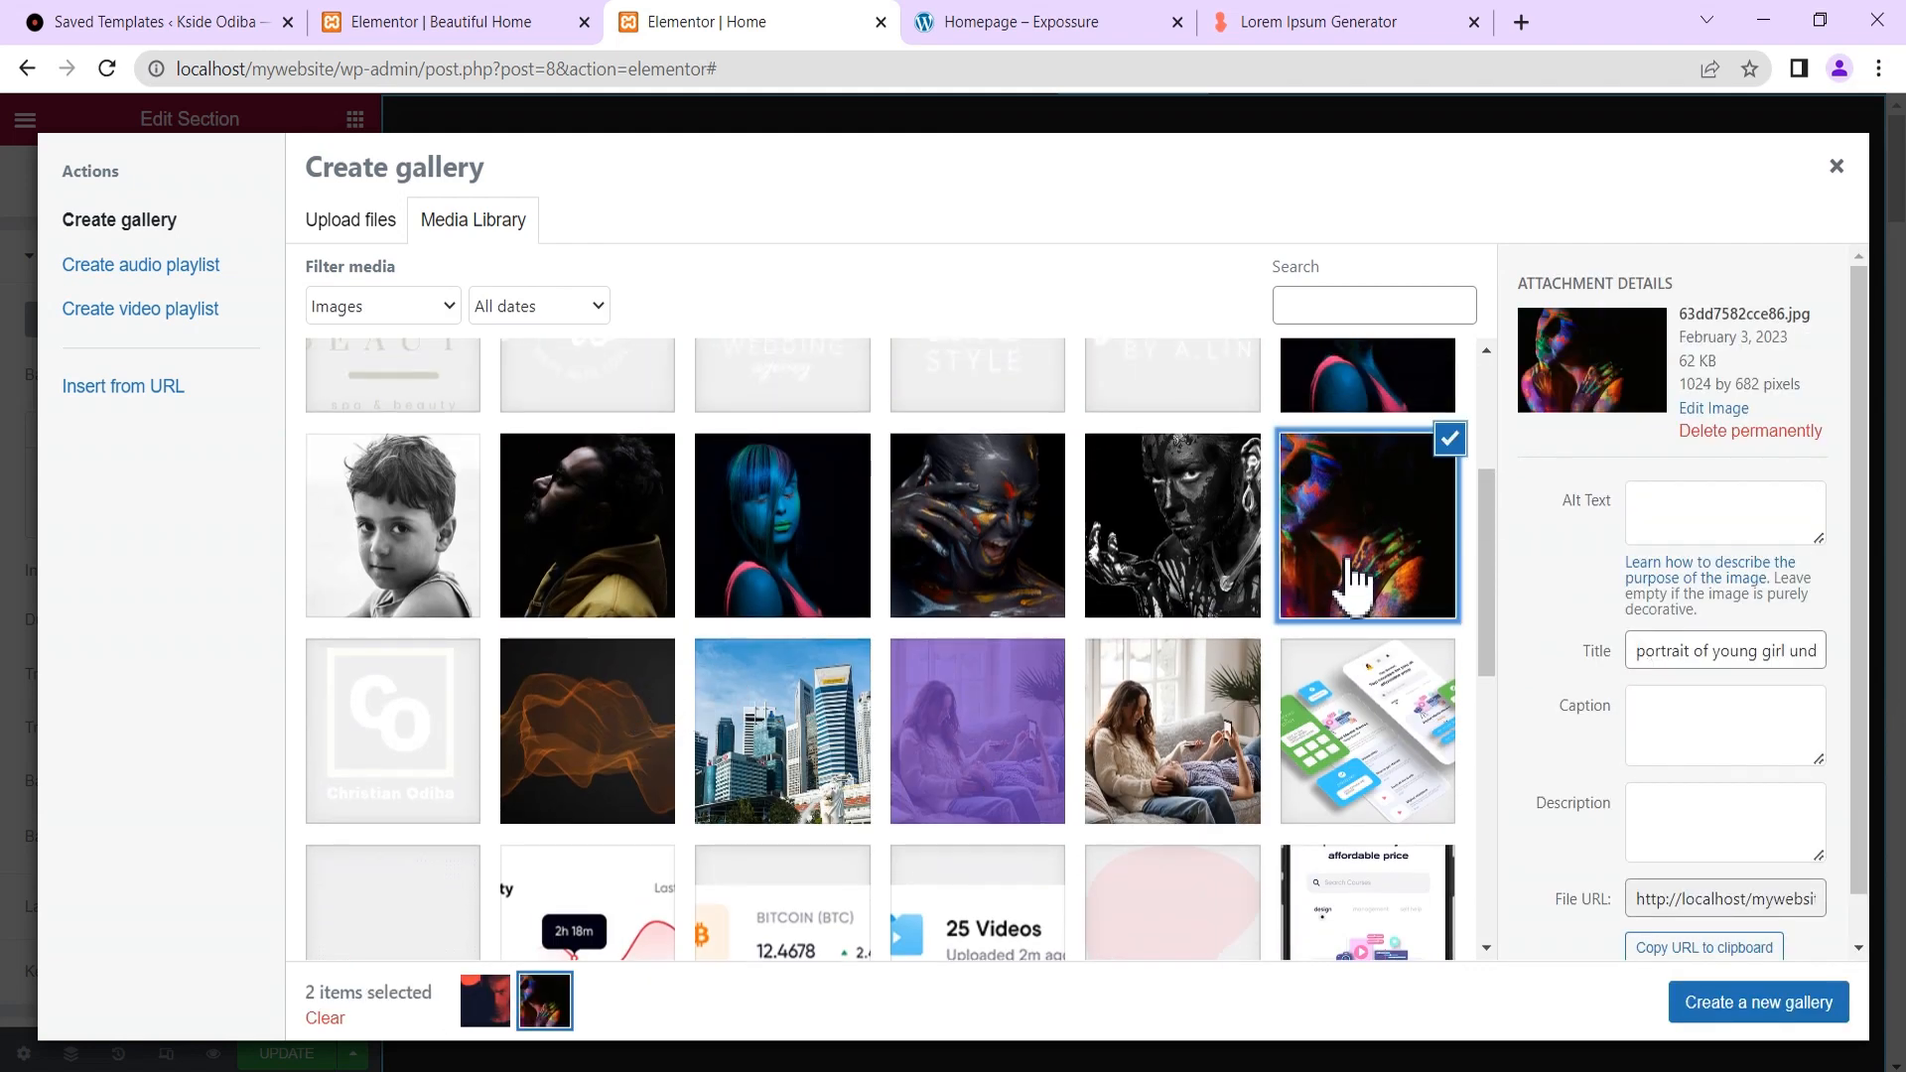
click(597, 708)
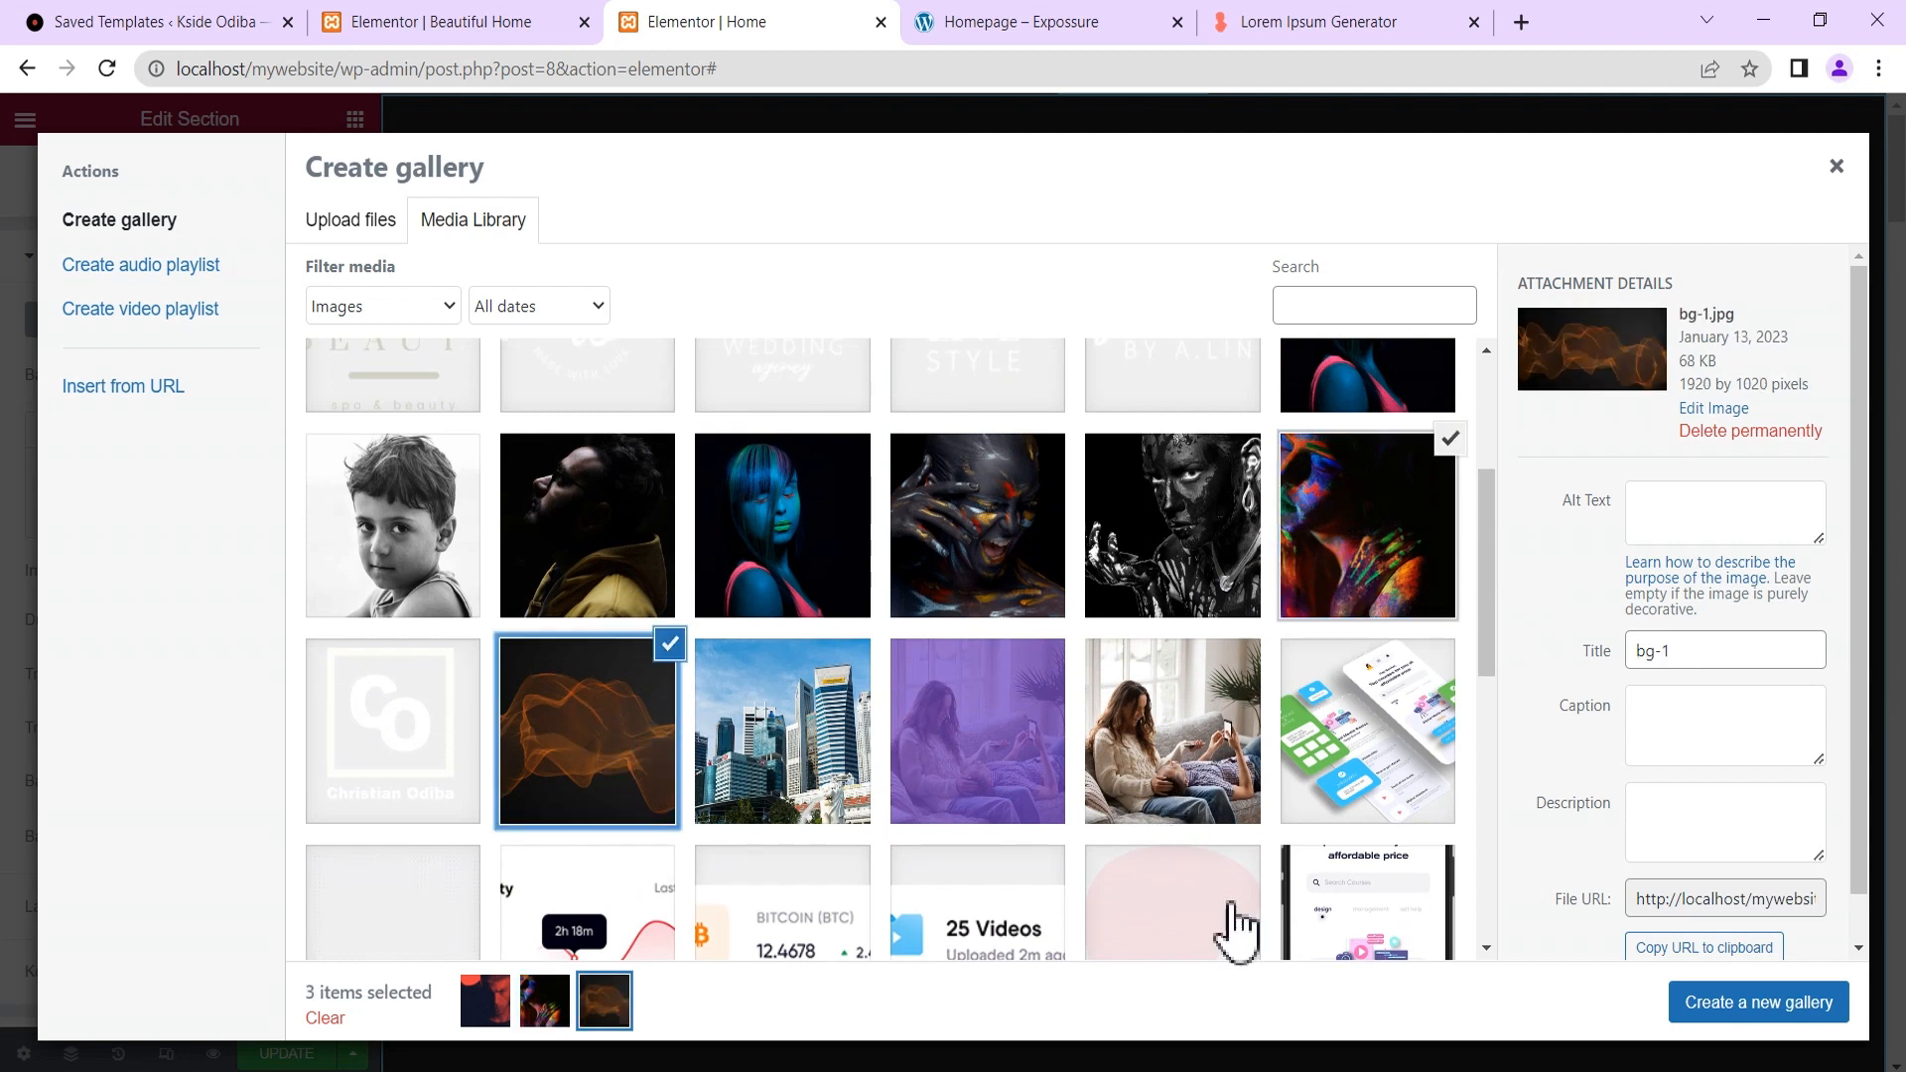
click(1757, 1004)
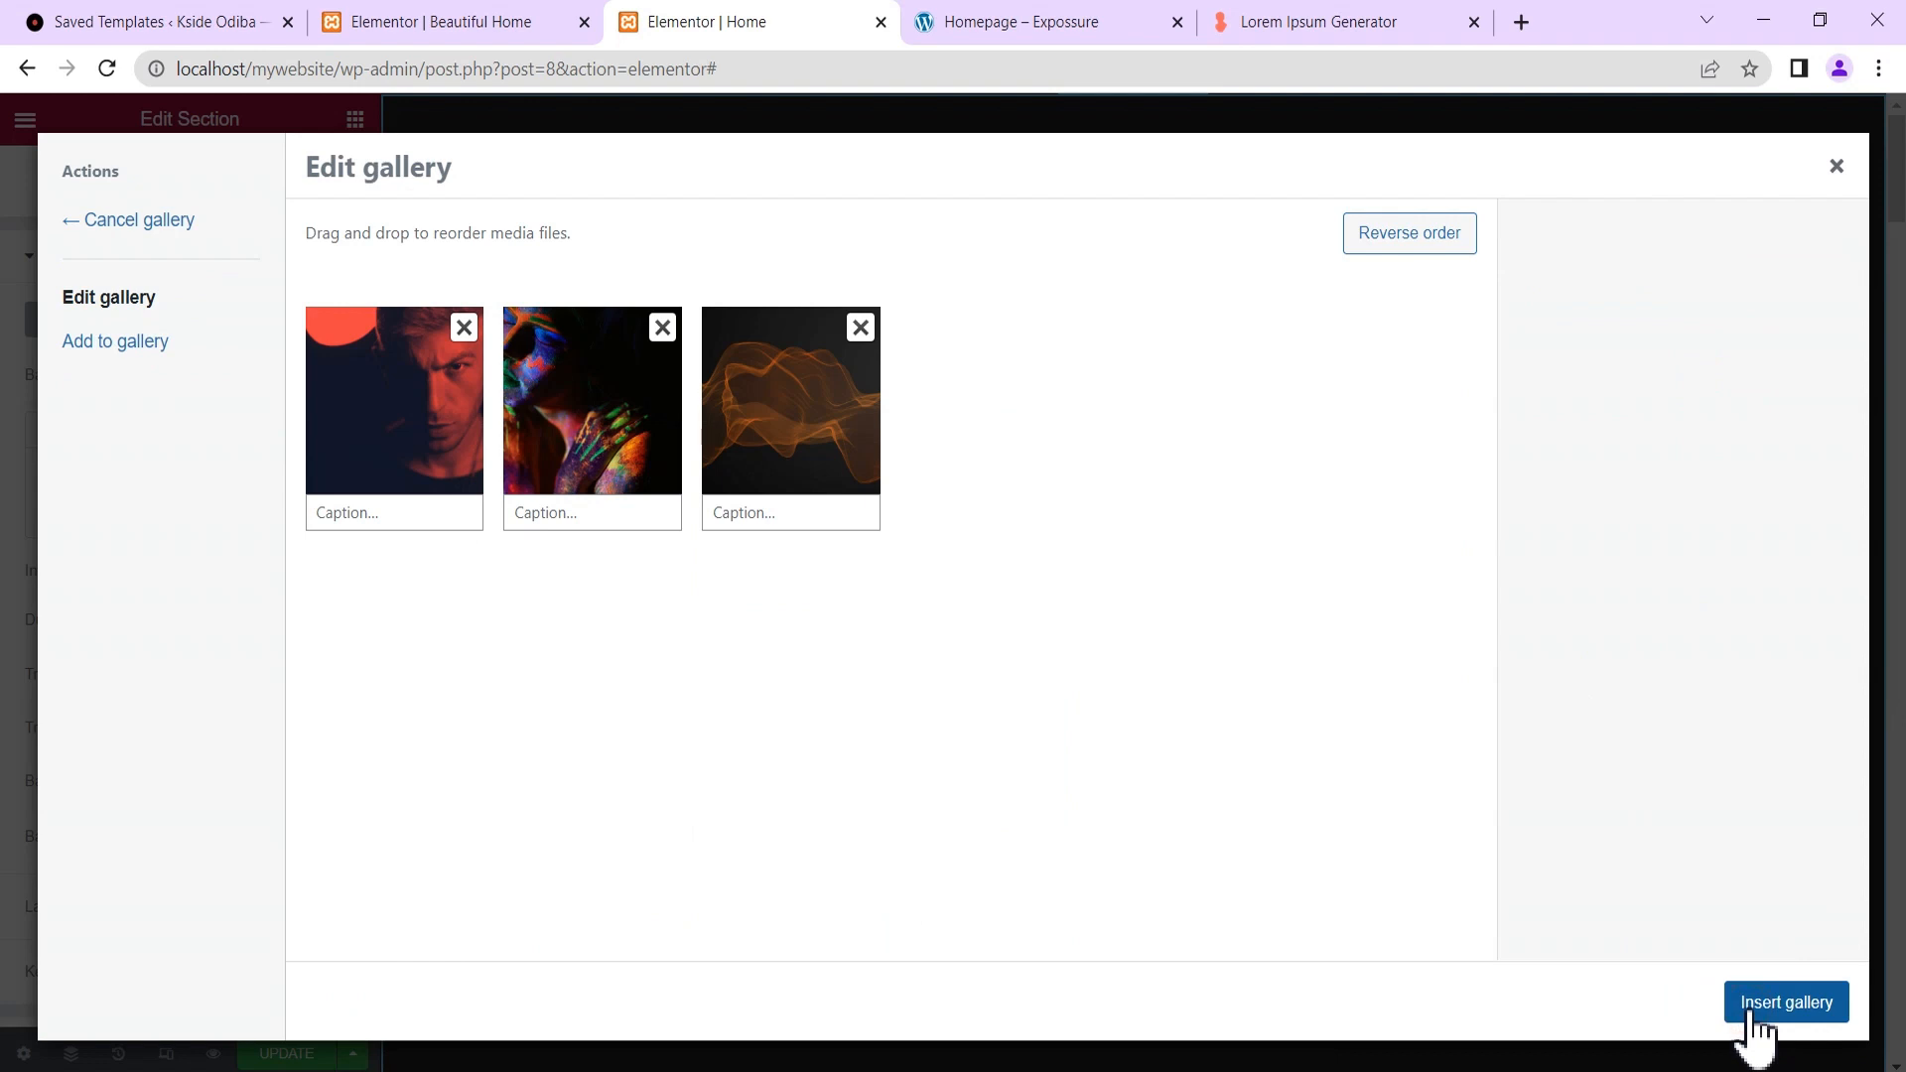
click(1775, 1014)
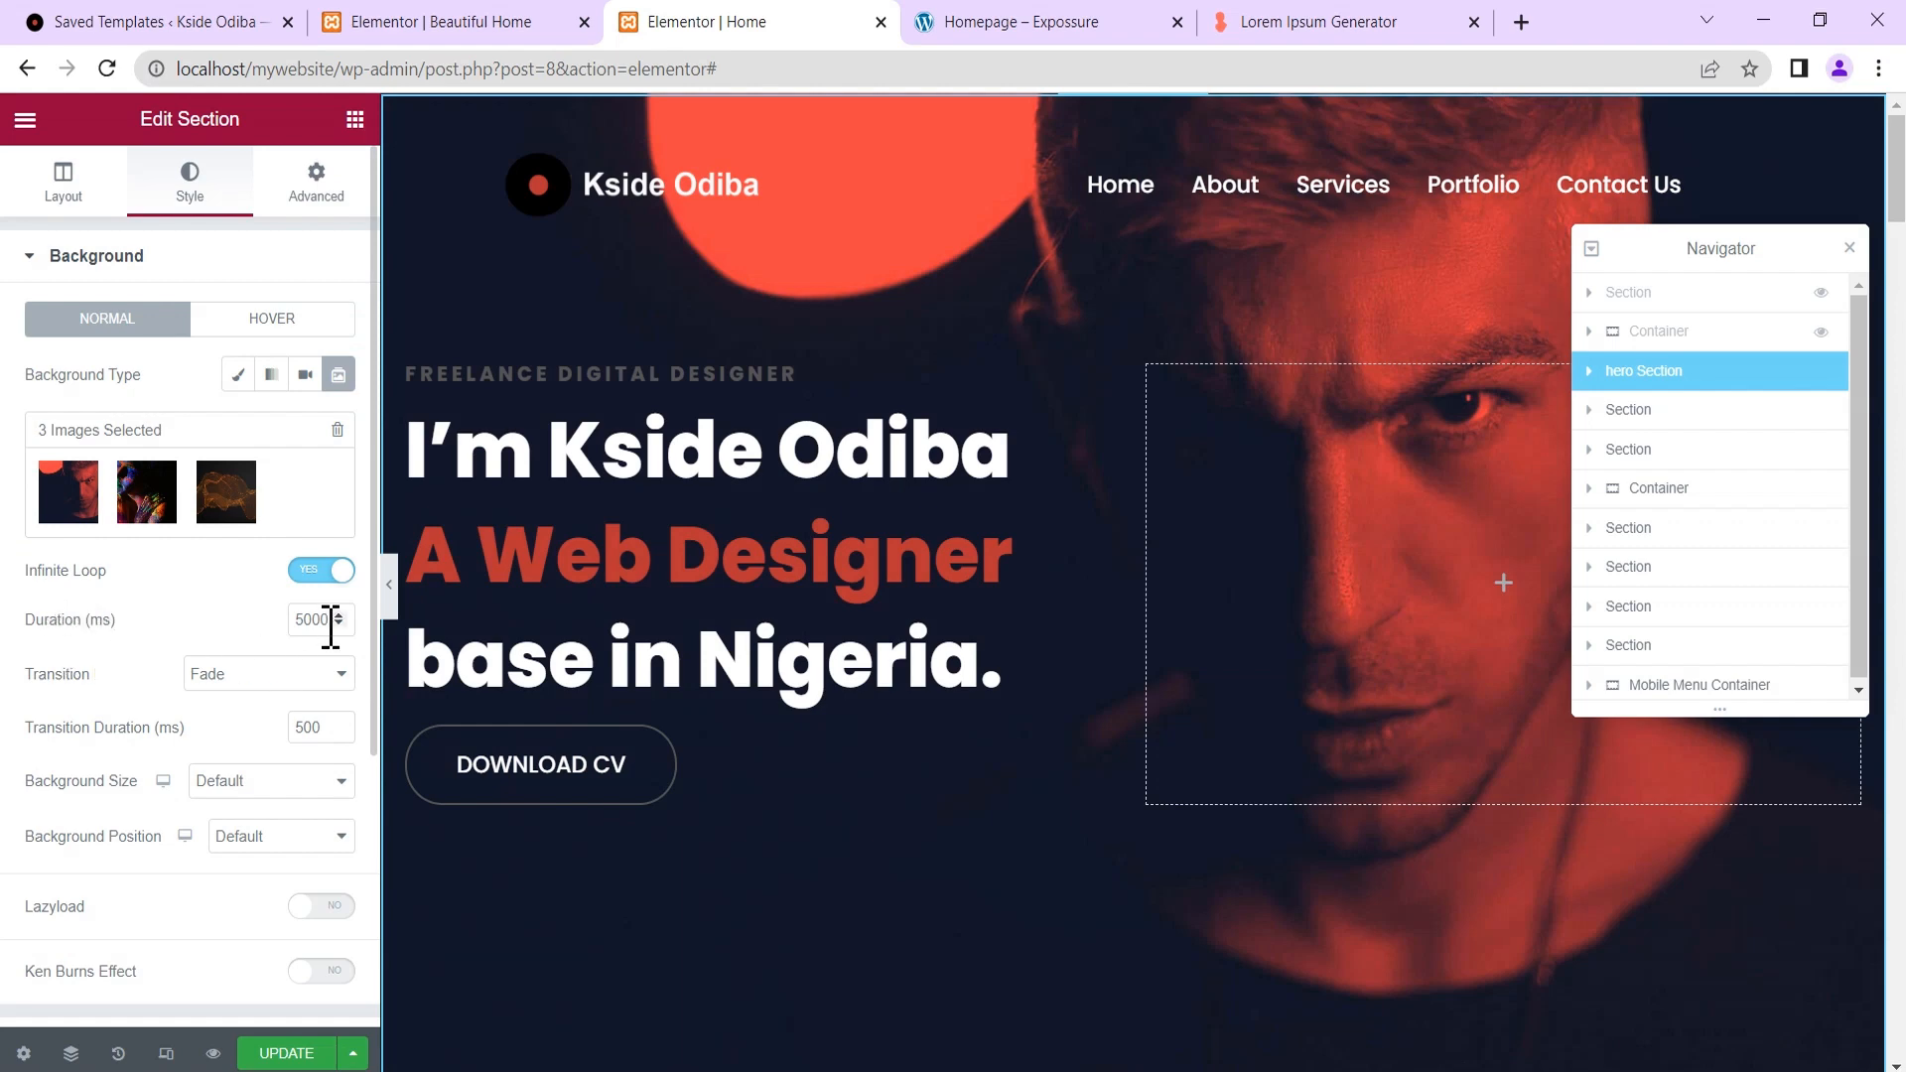
click(256, 677)
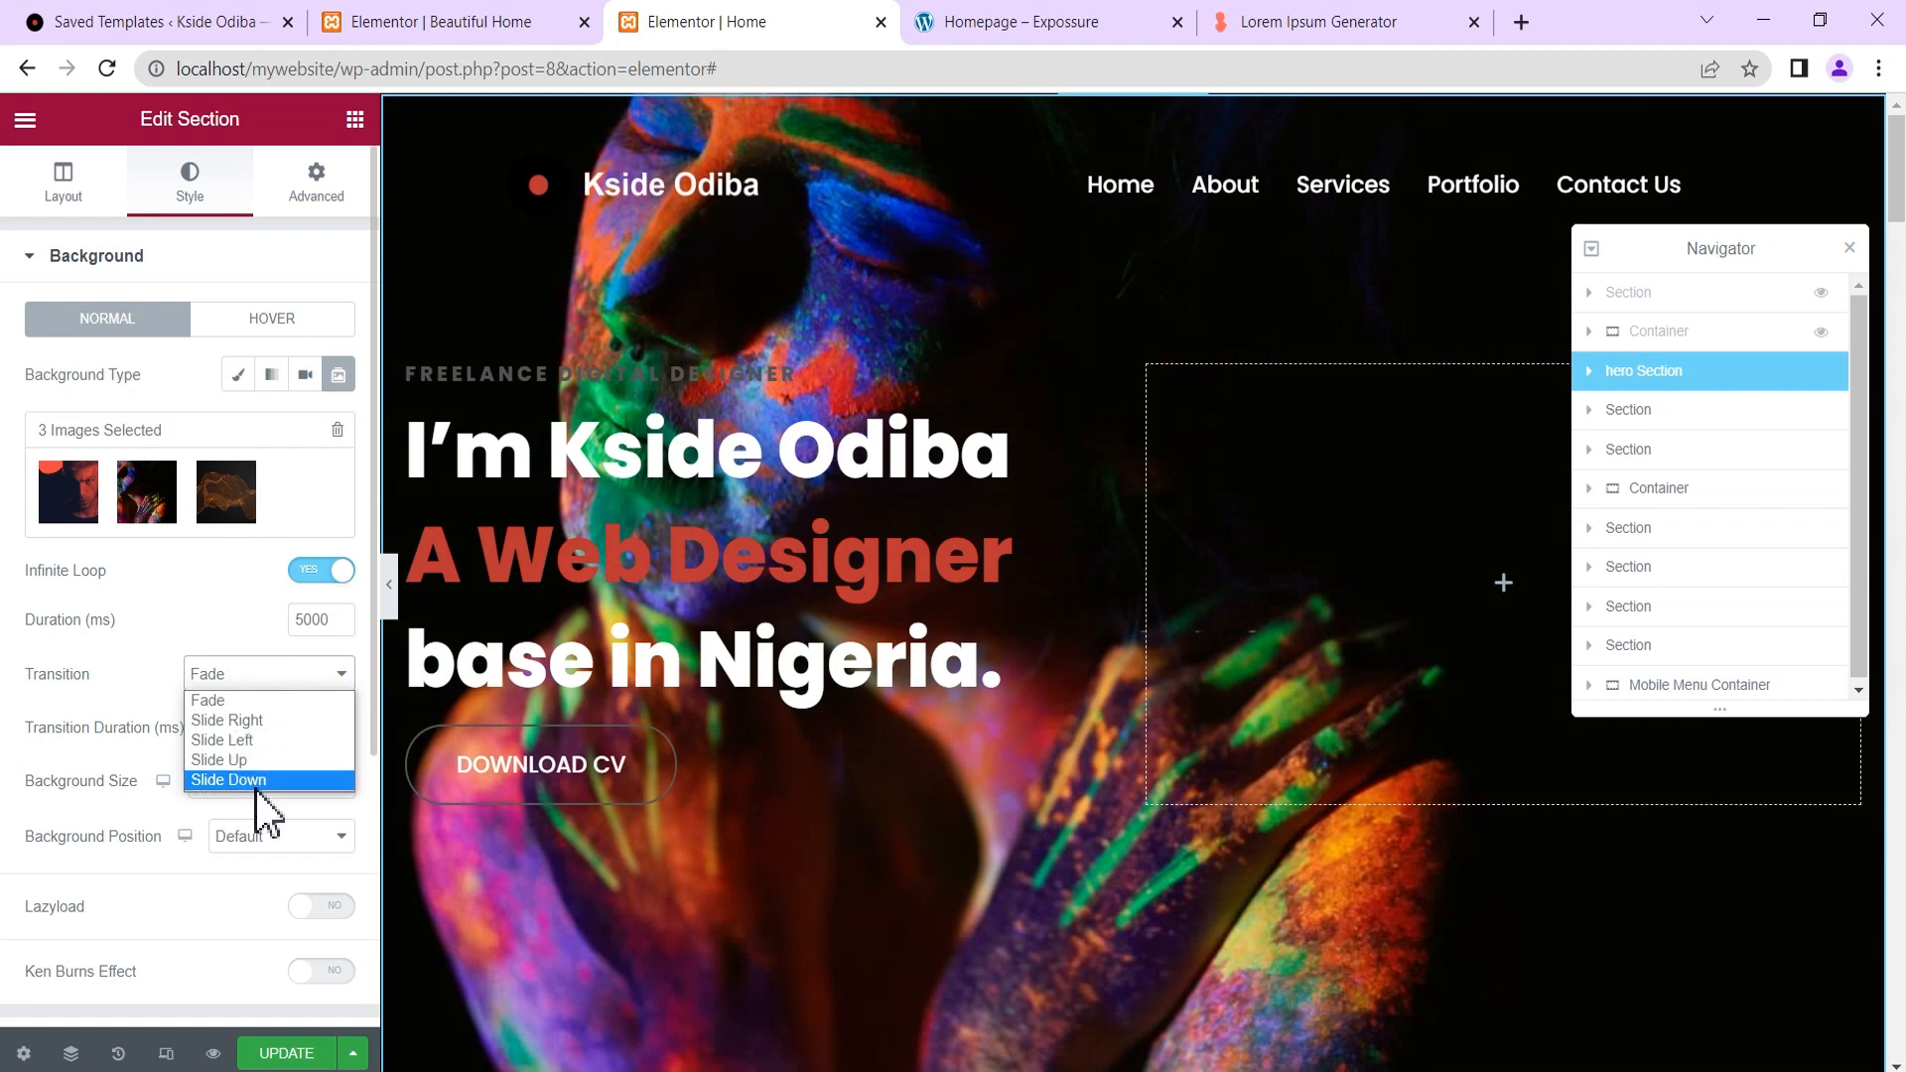
click(129, 715)
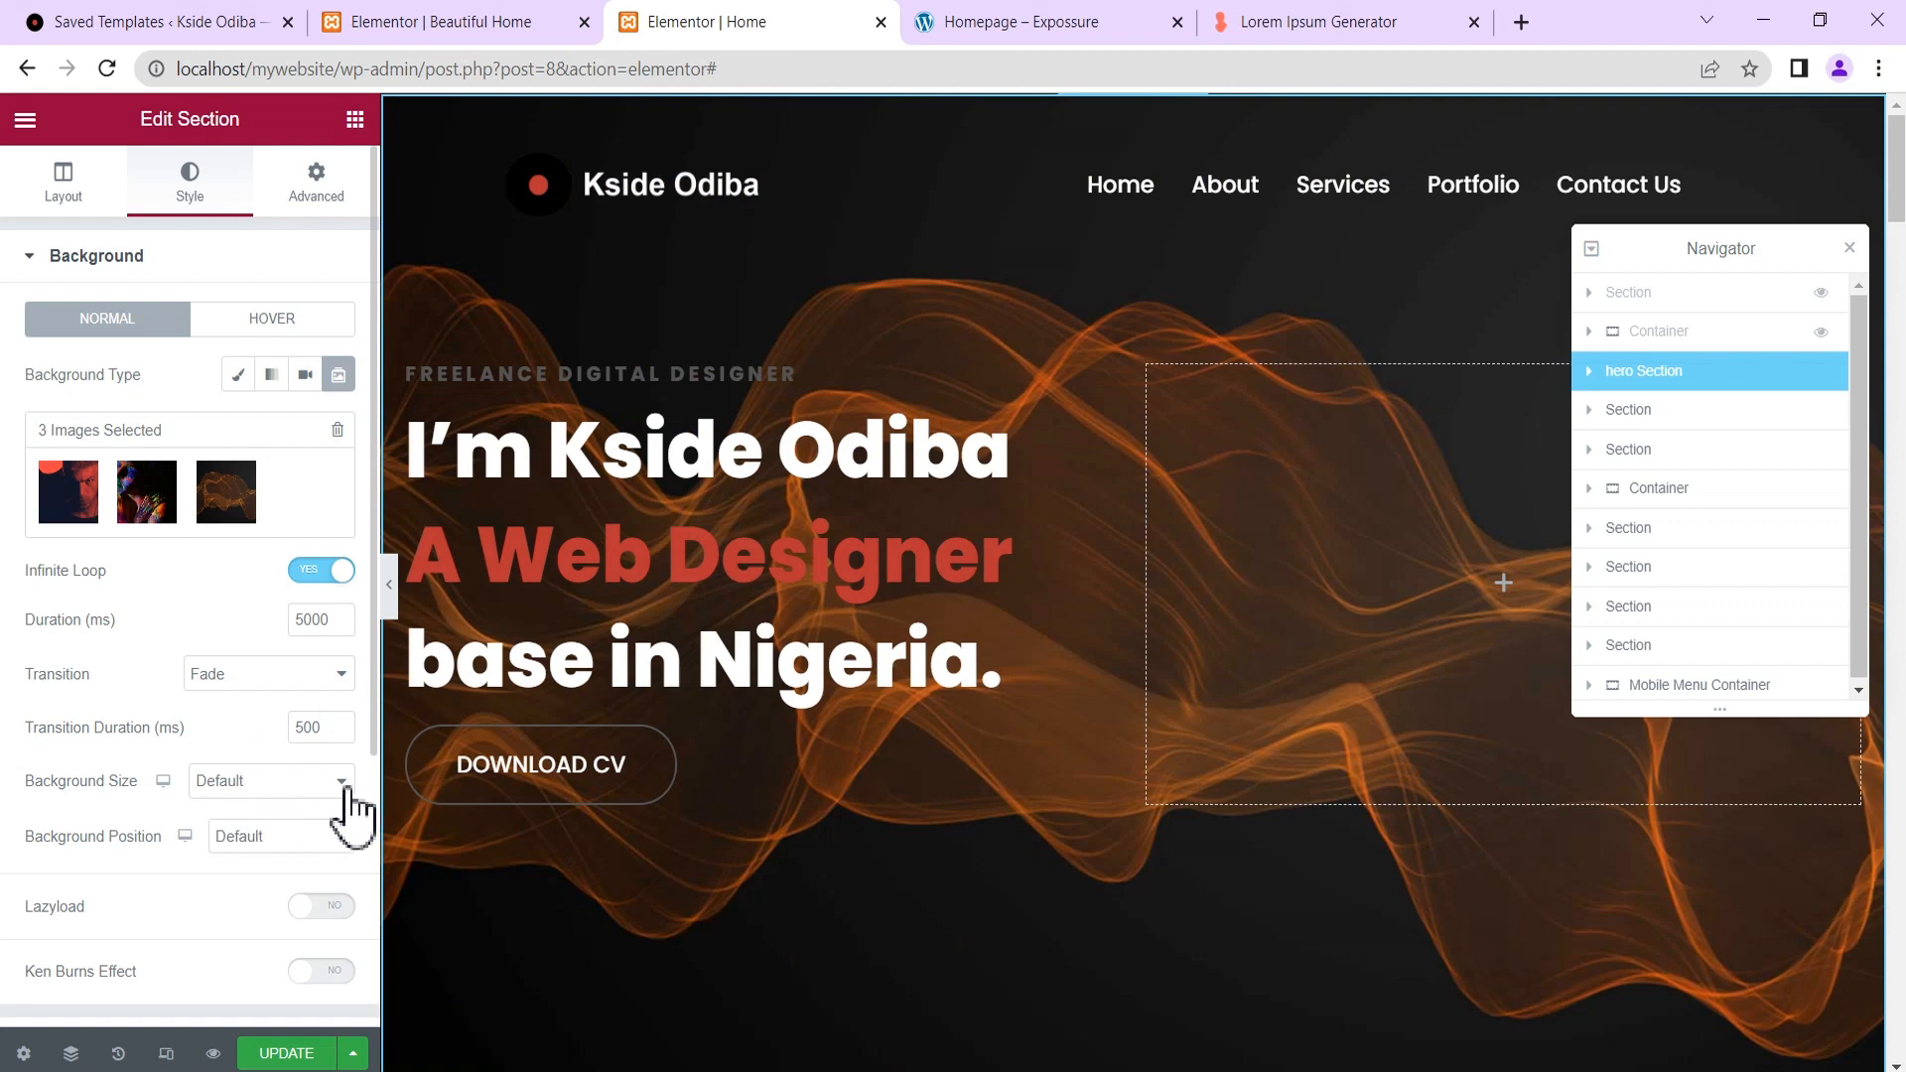
click(243, 792)
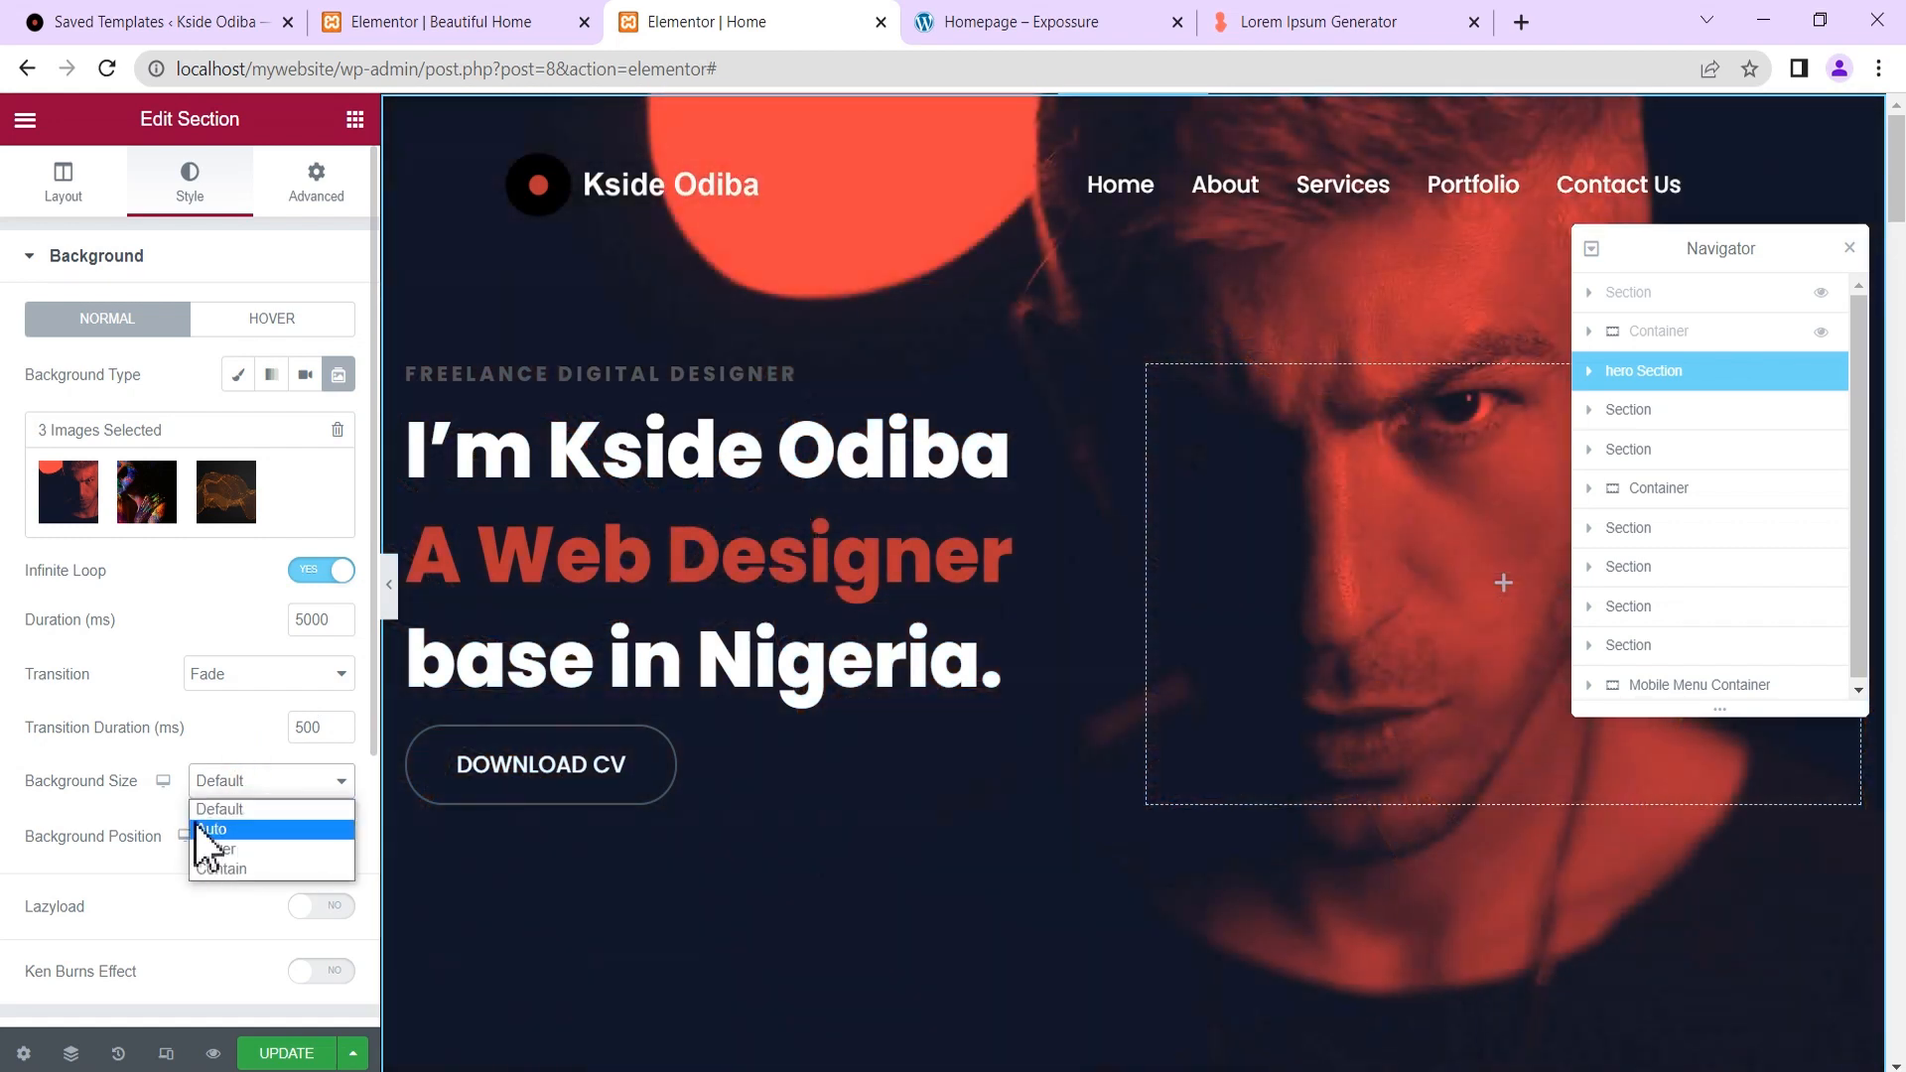
click(65, 812)
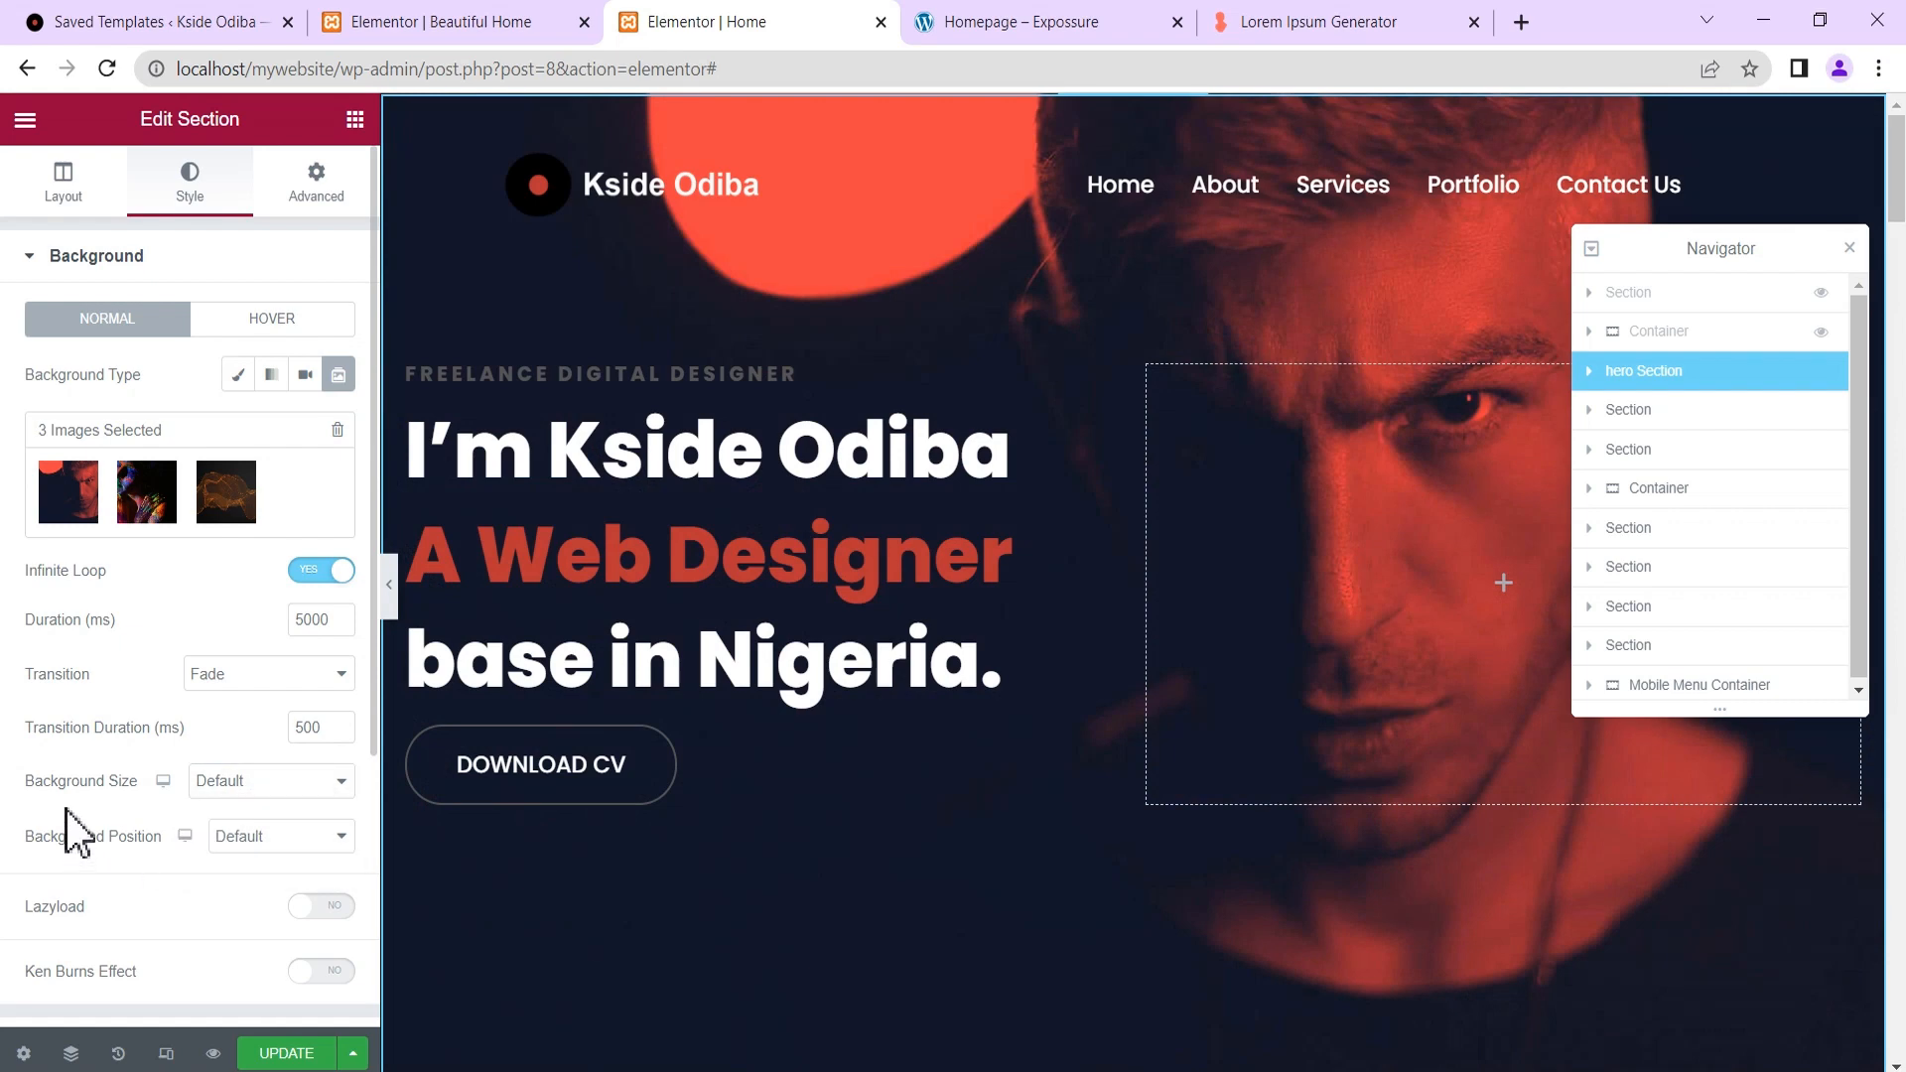
Enable the Ken Burns Effect on the hero section's slideshow background and update the Home page.
scroll(235, 838, down, 2)
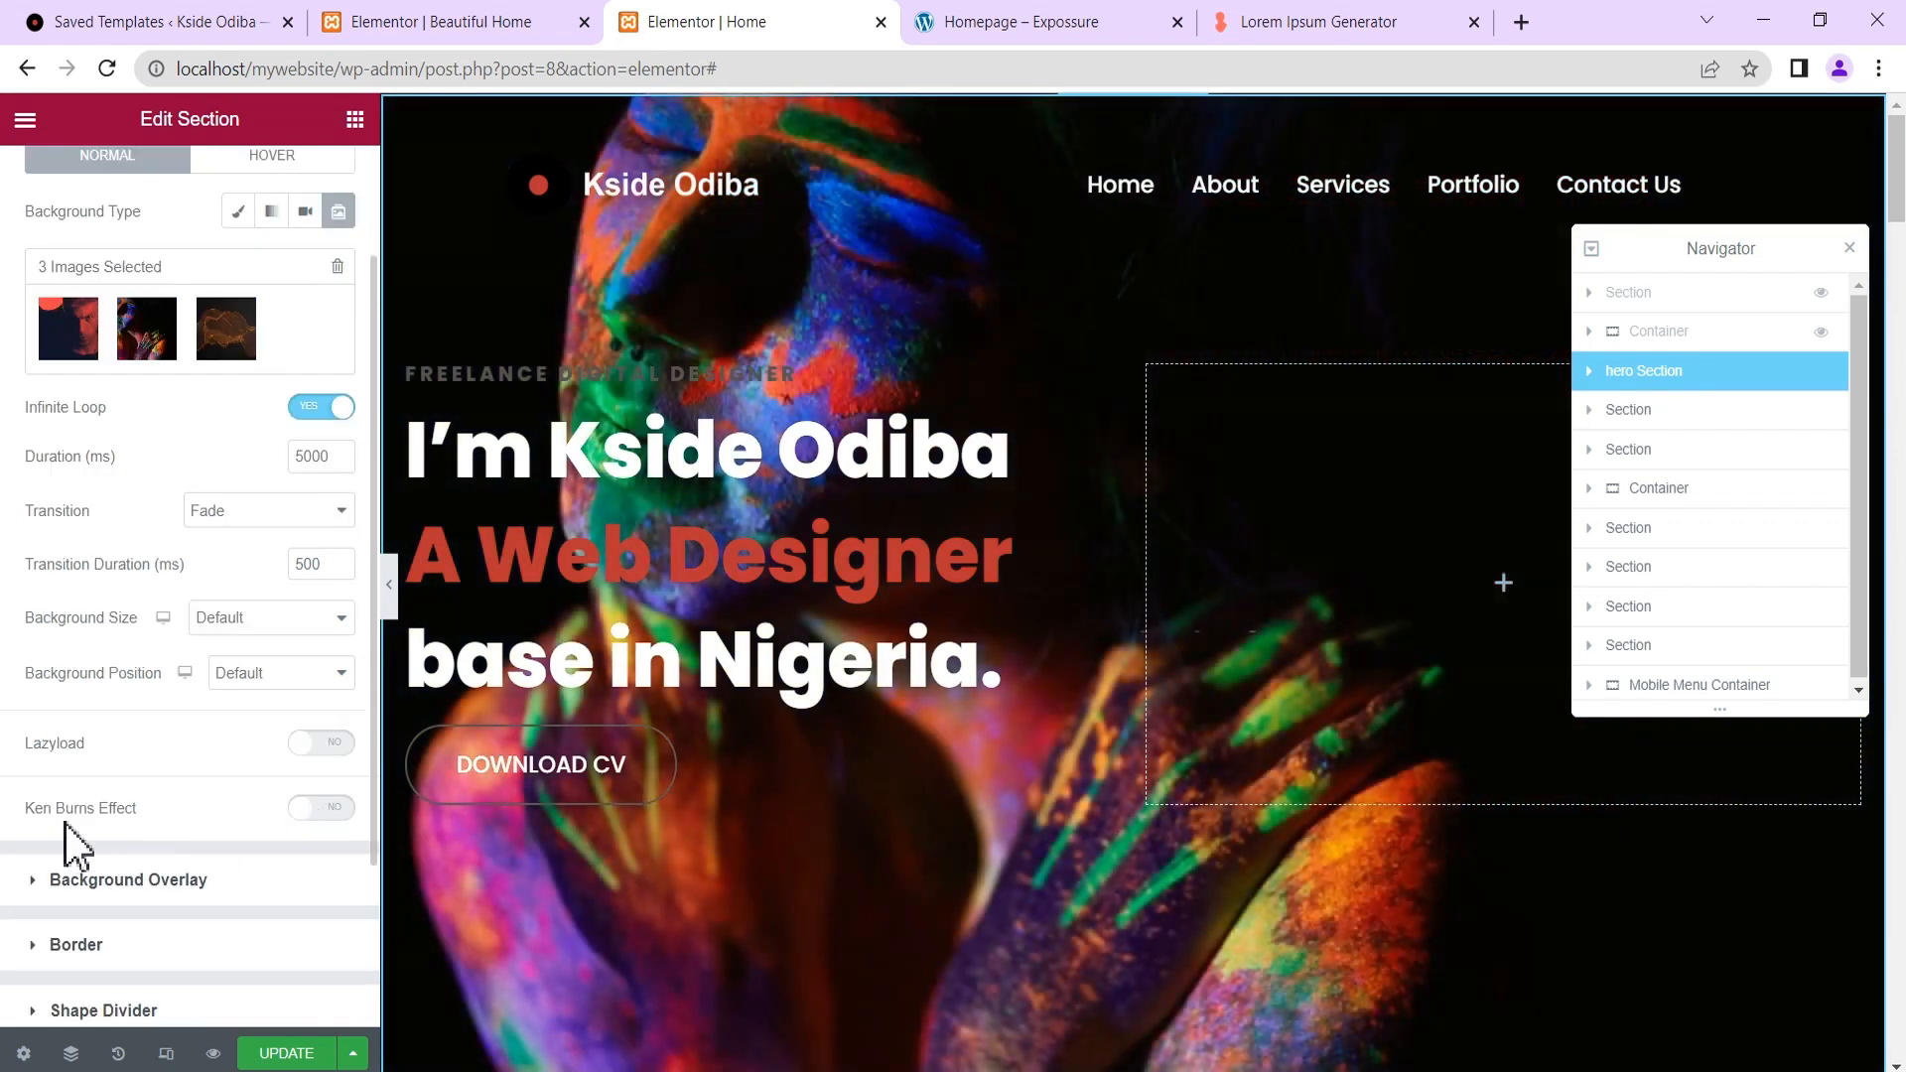
click(321, 808)
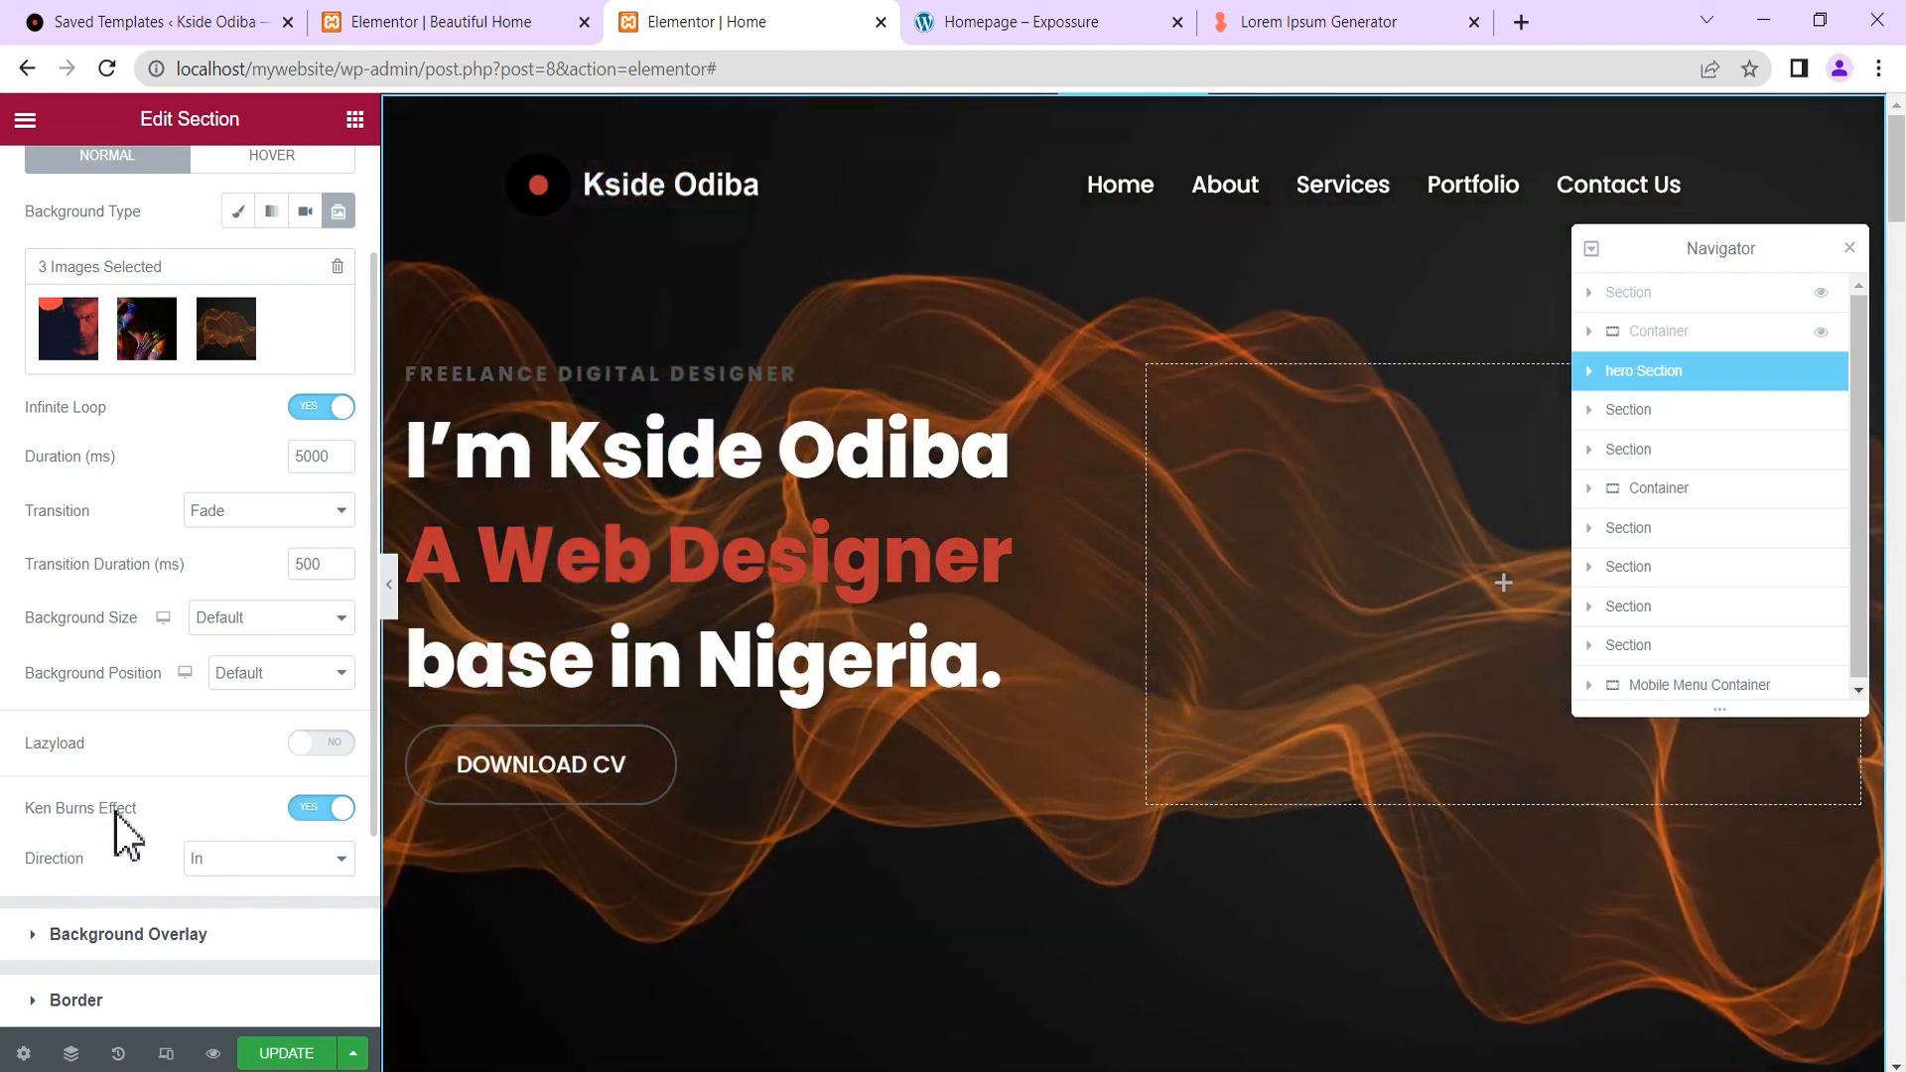
click(286, 1054)
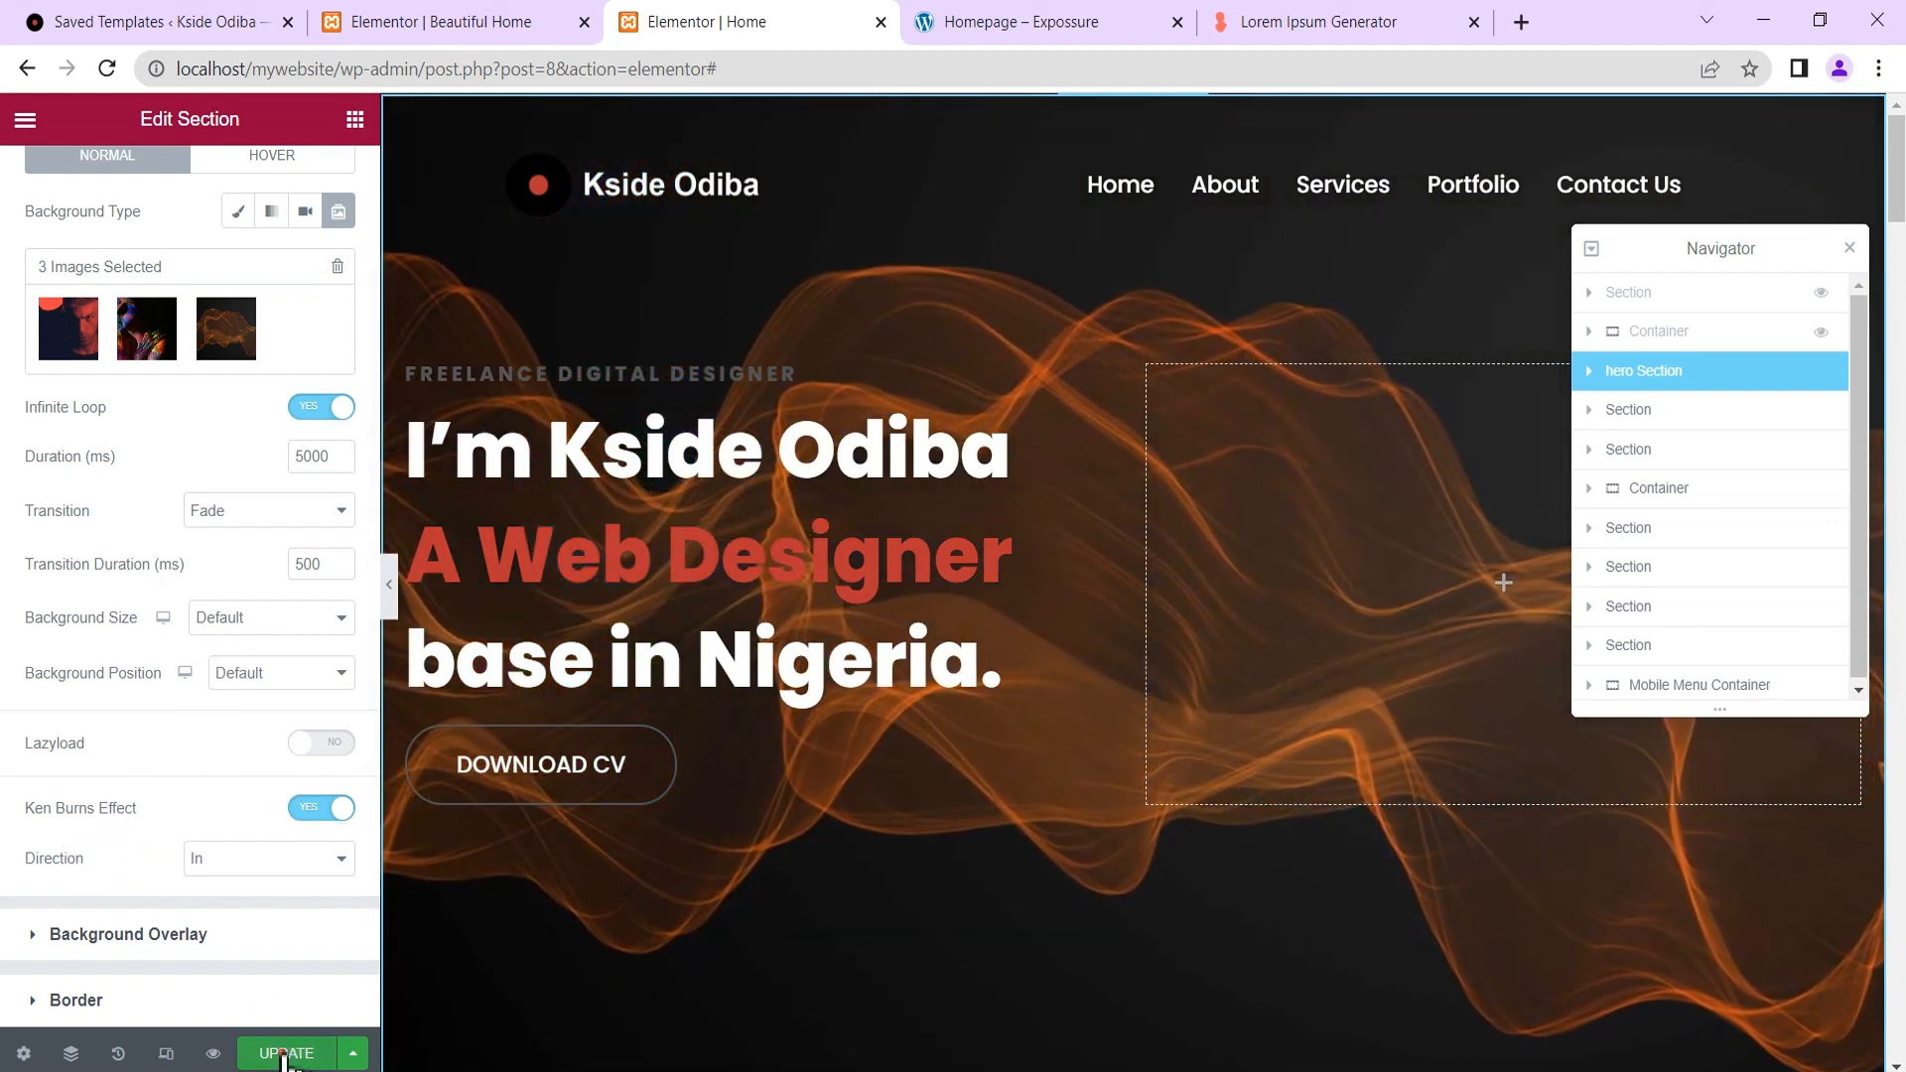
click(391, 595)
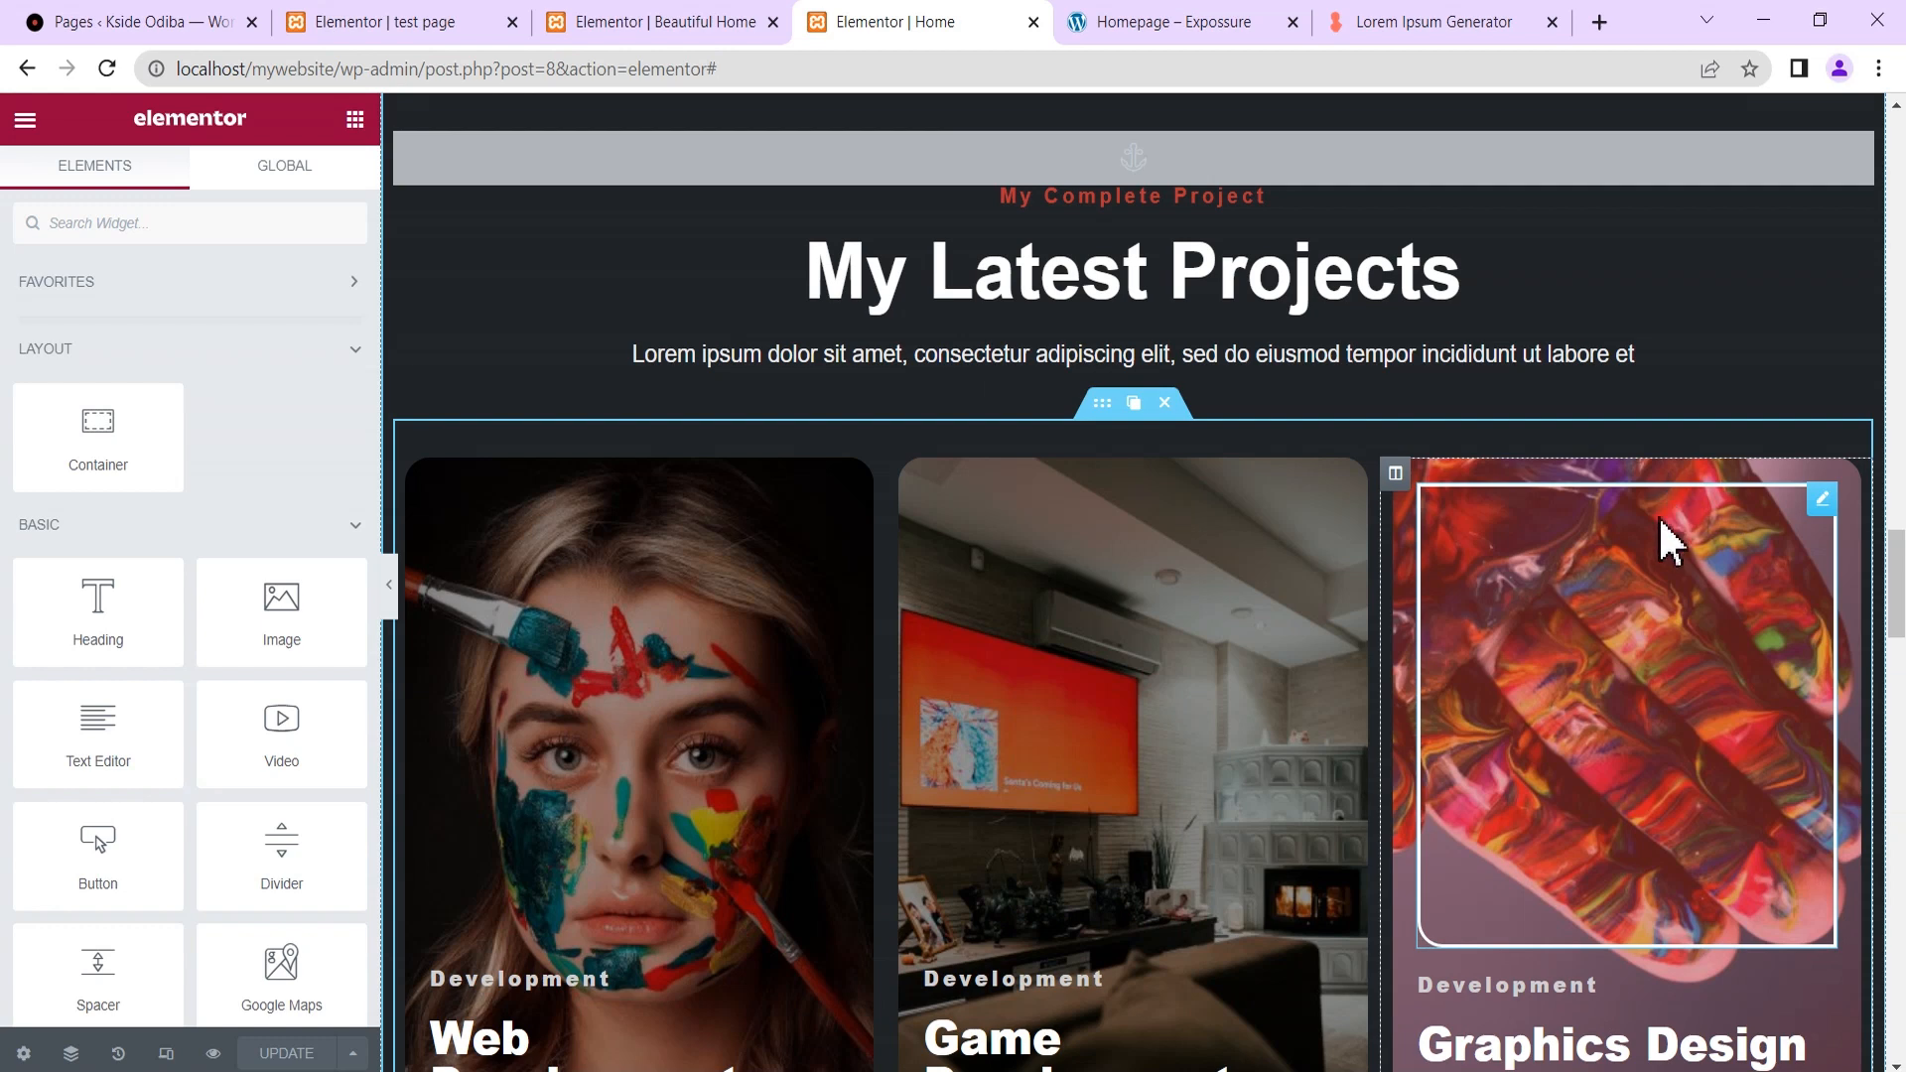
Set the editor's UI Theme to Dark in User Preferences, update the Home page and return to the widget list.
click(24, 120)
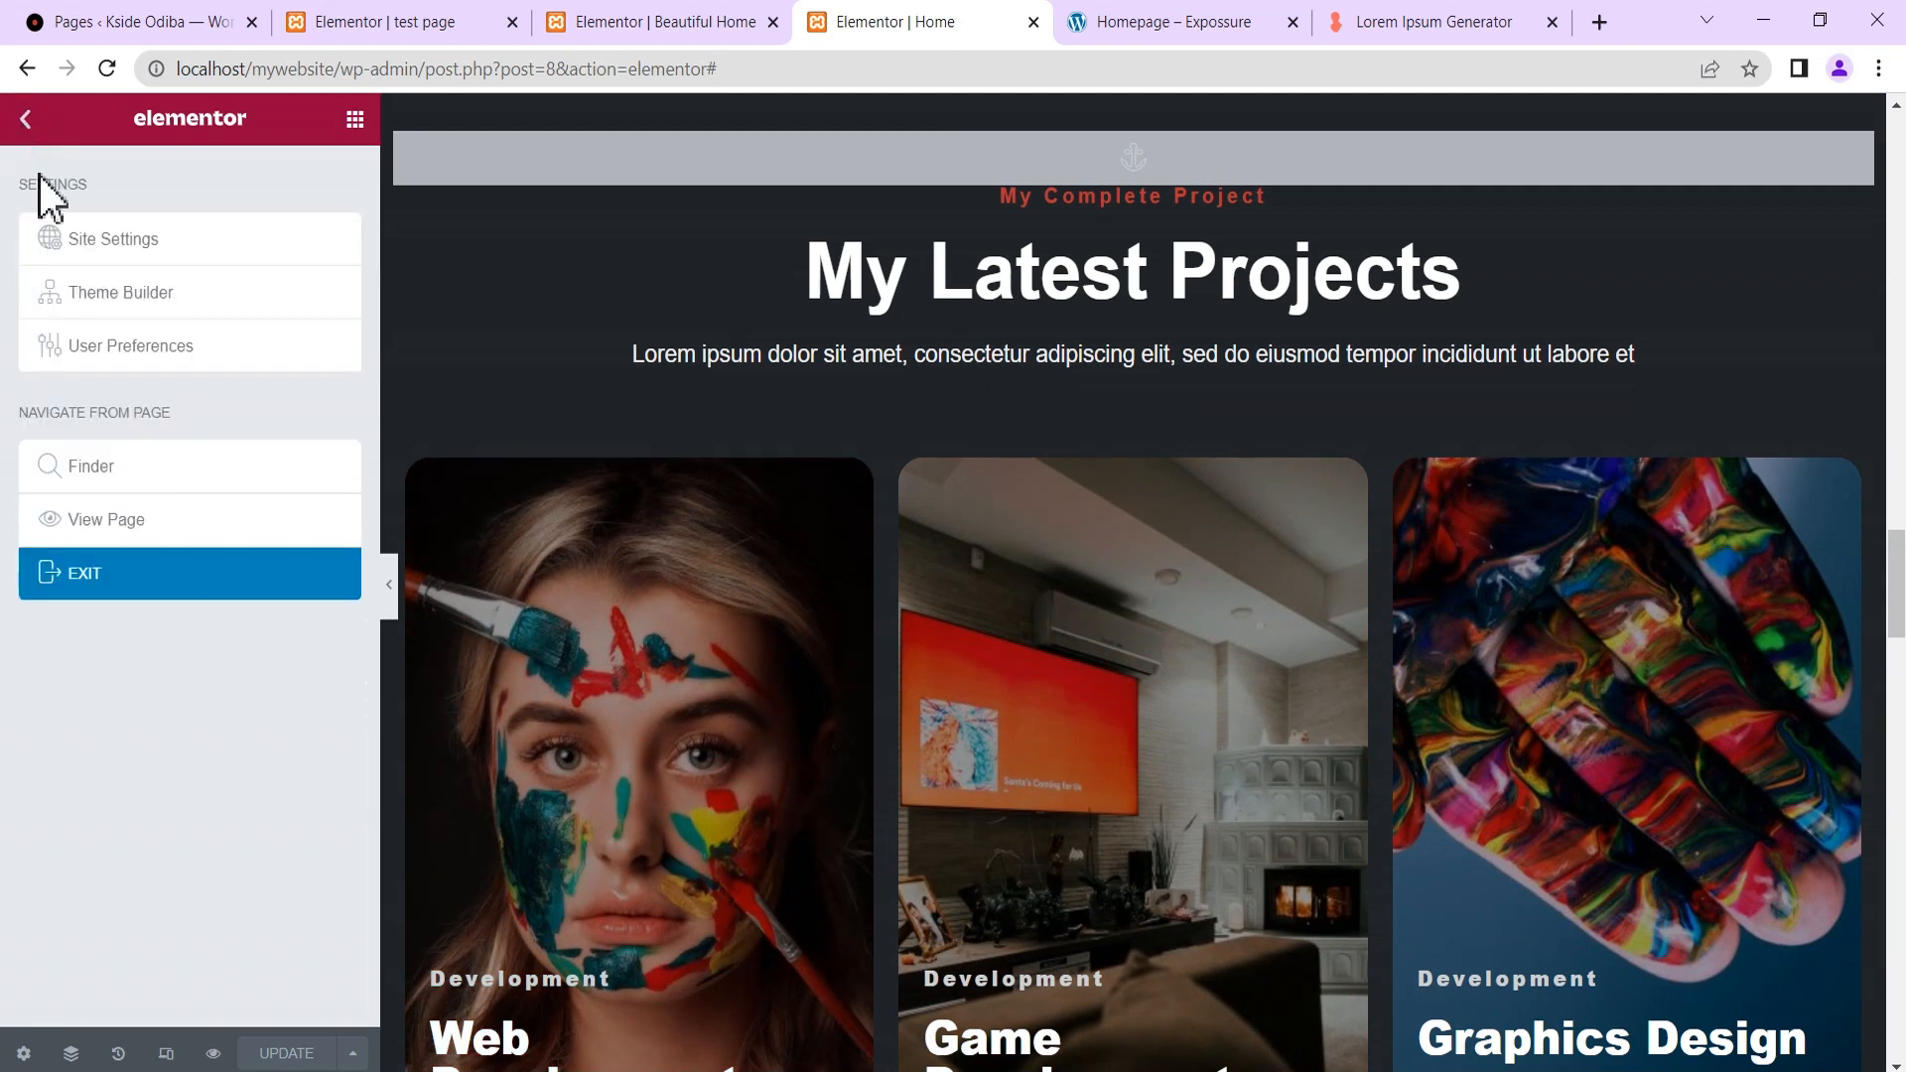
click(123, 370)
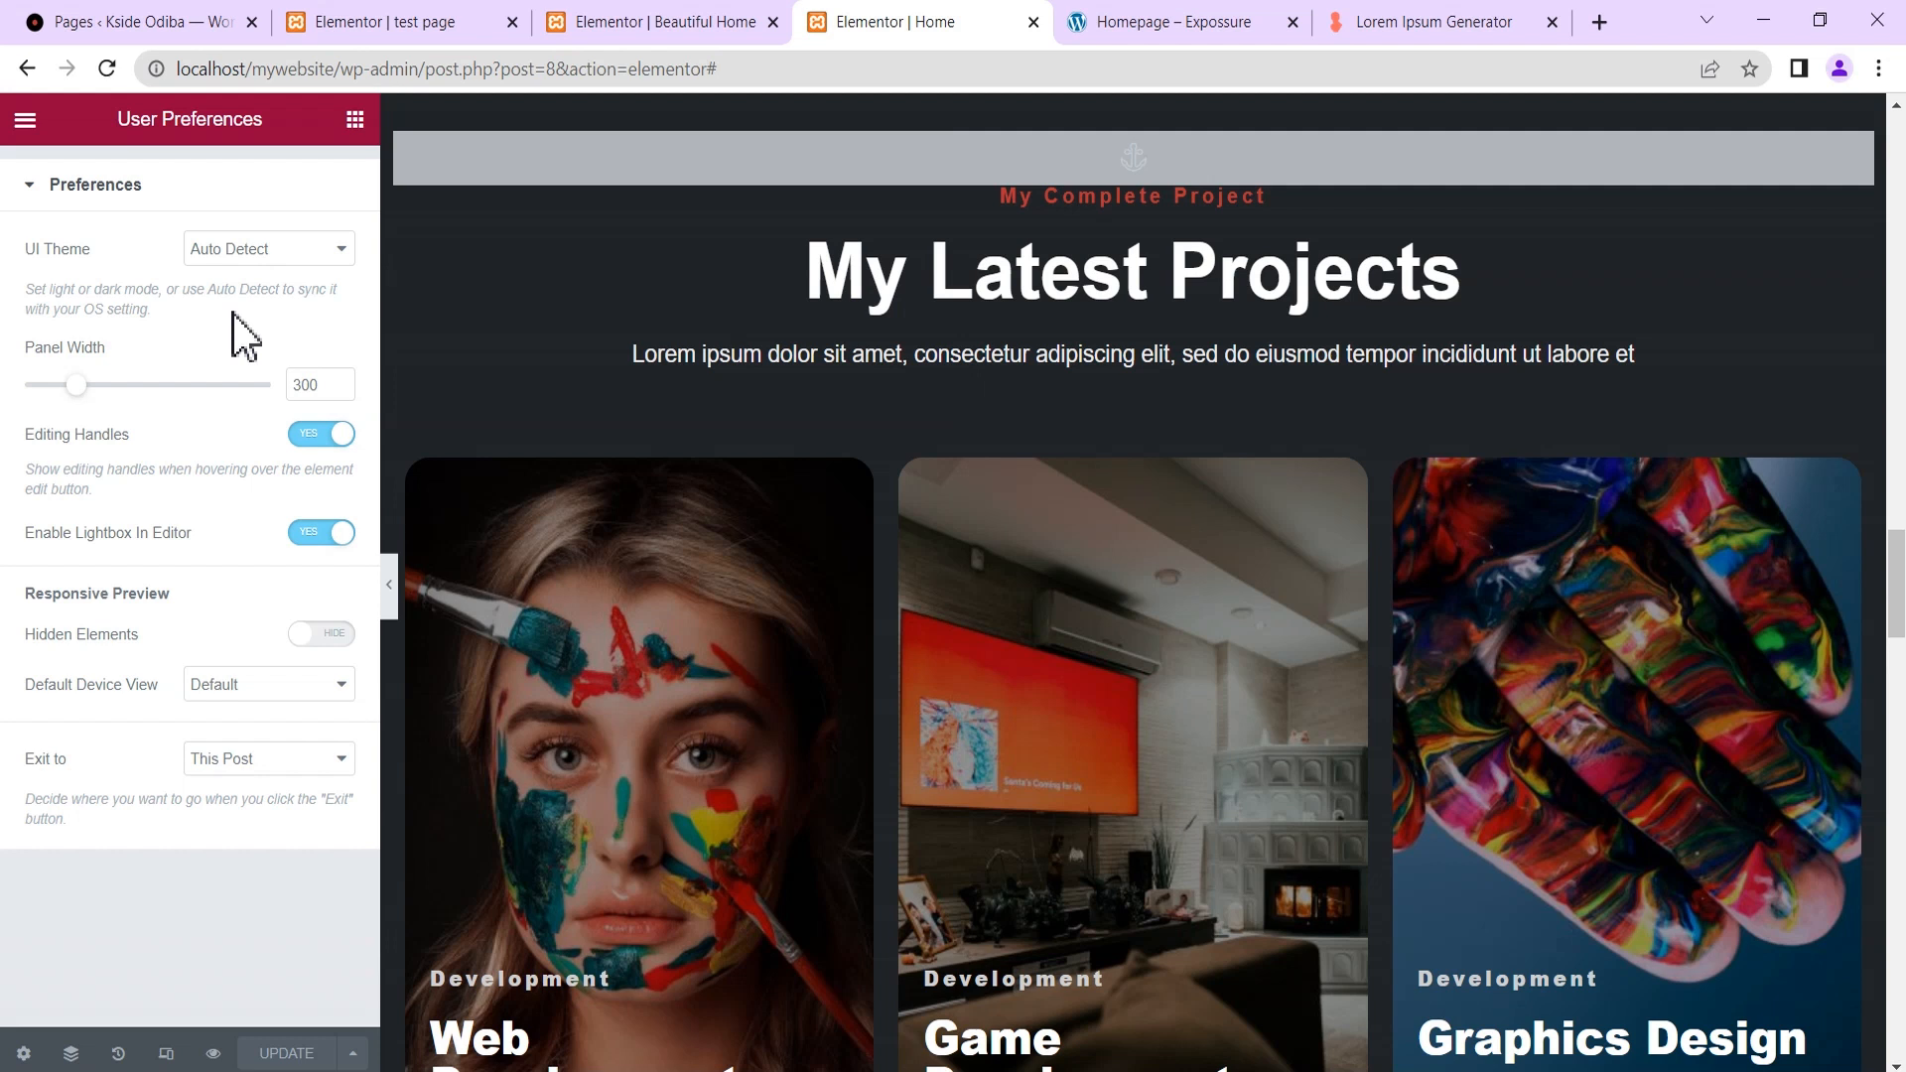
click(260, 250)
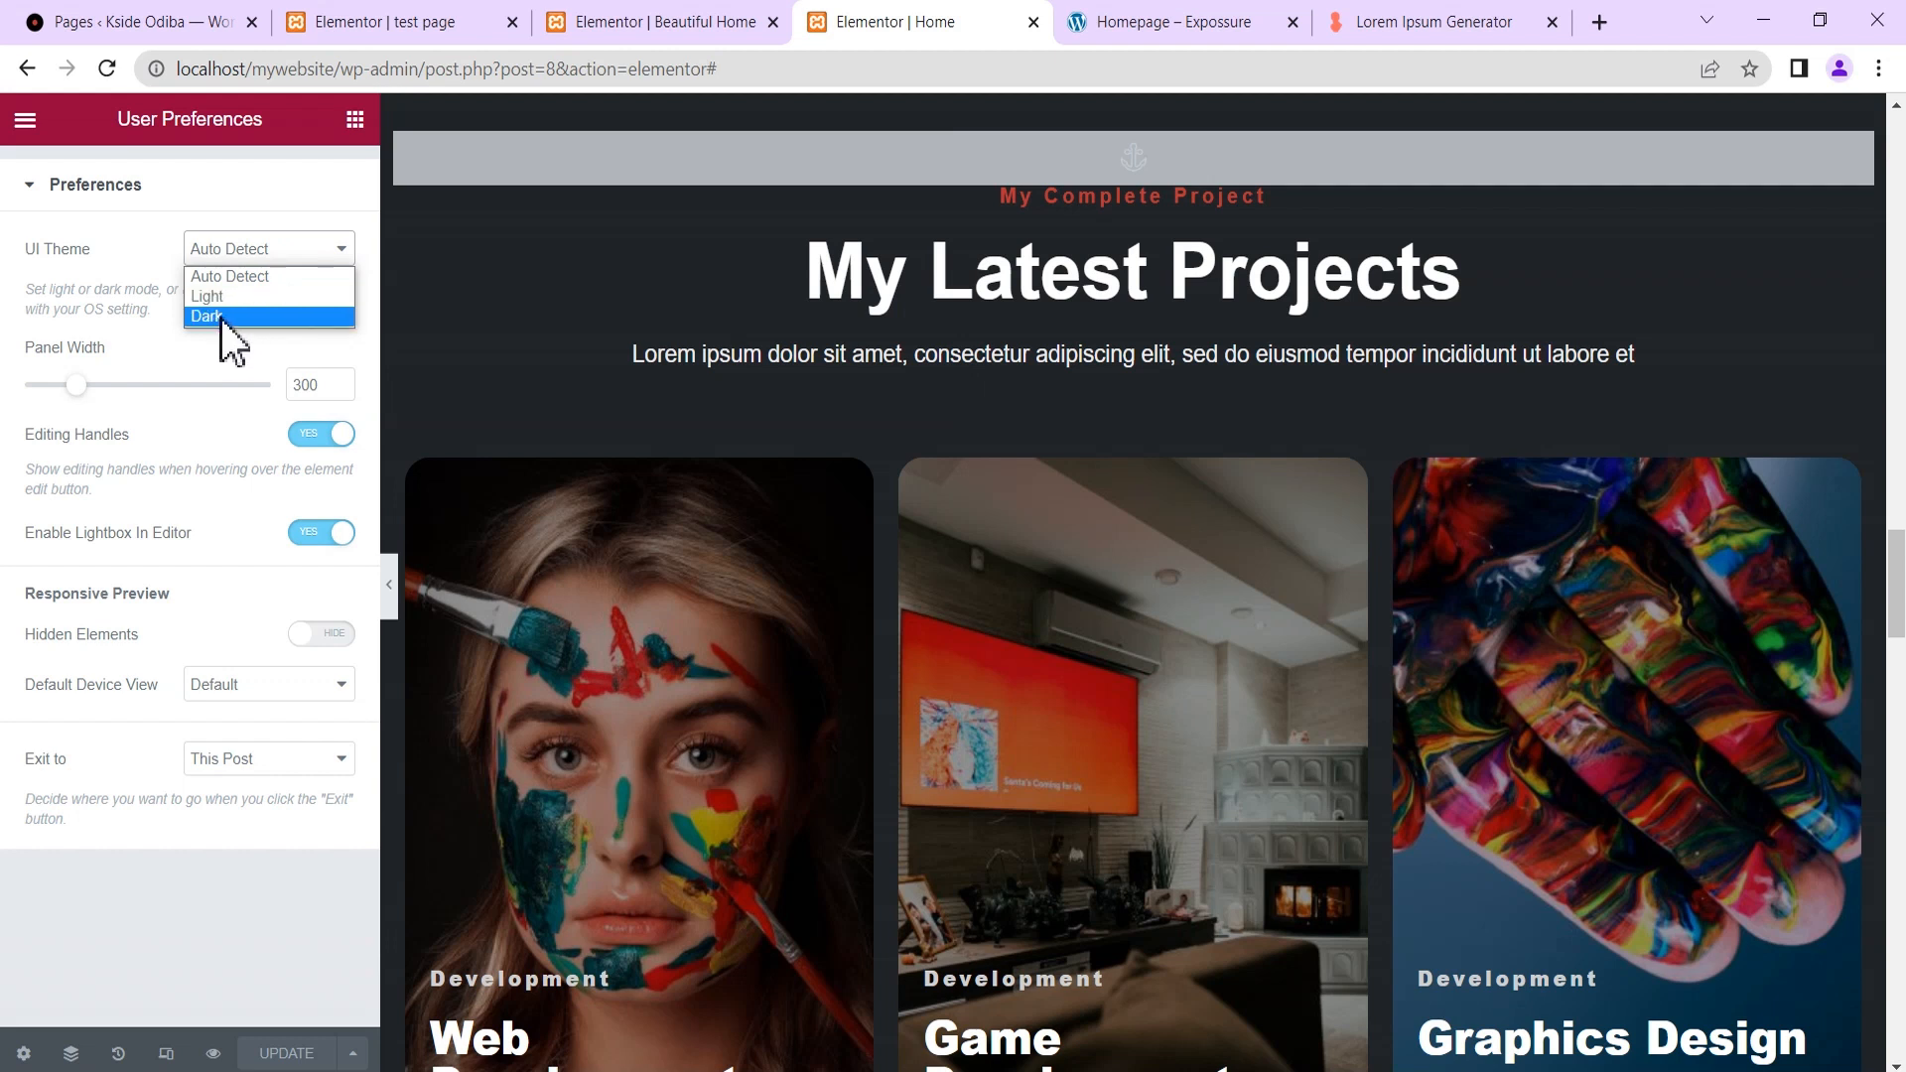
click(215, 315)
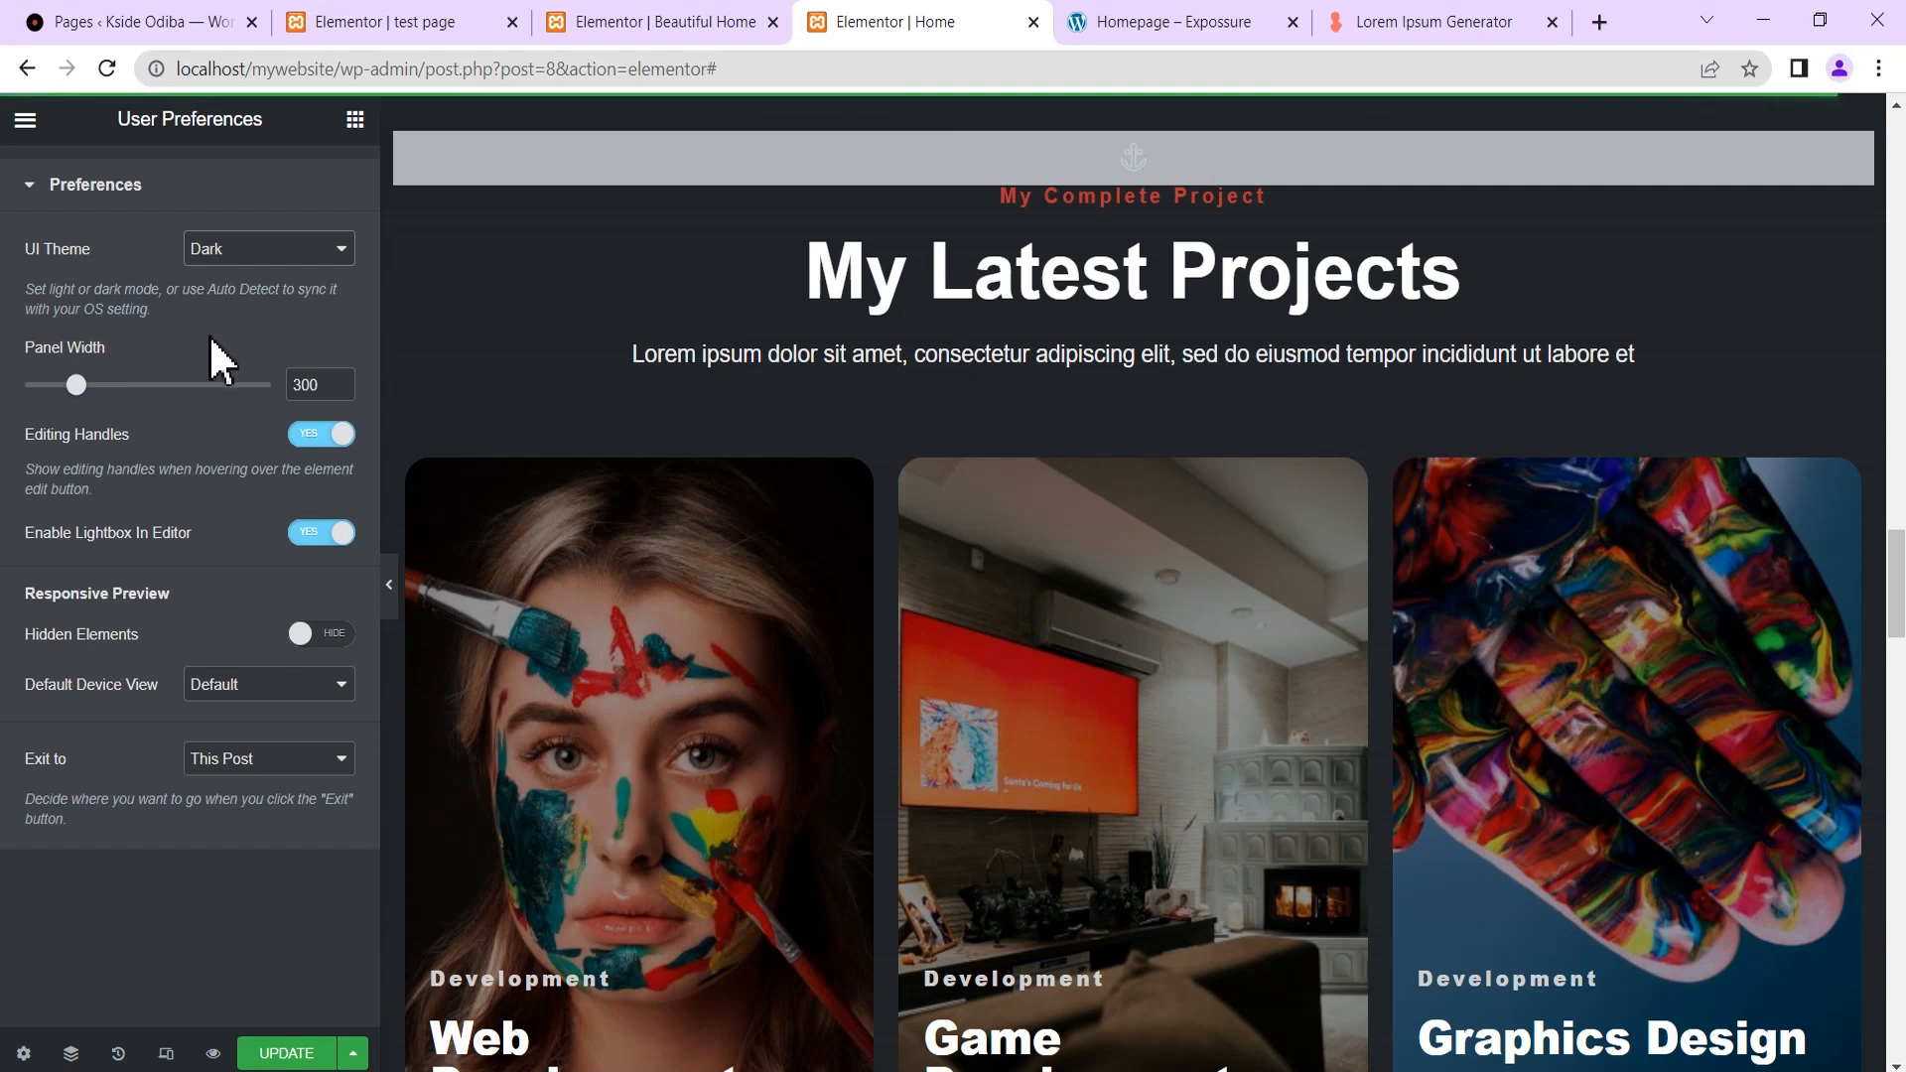
click(286, 1056)
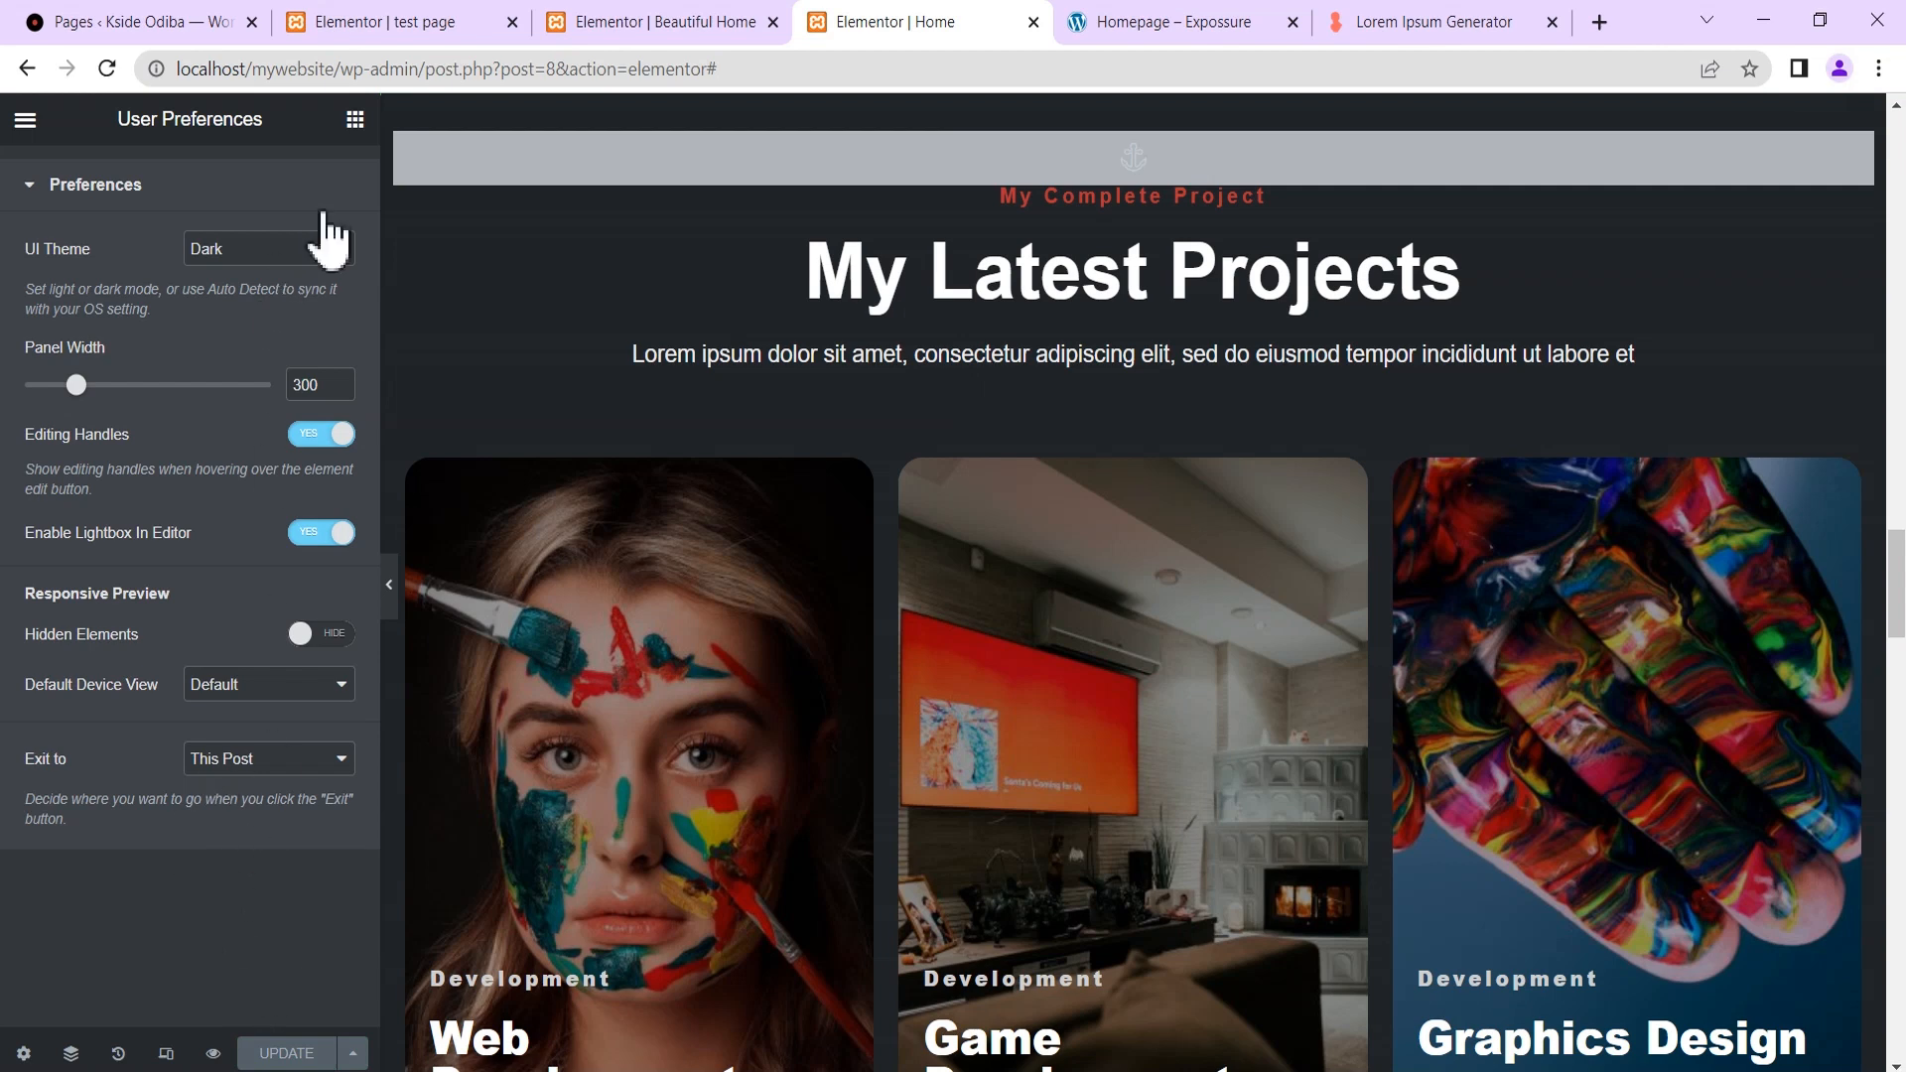
click(354, 119)
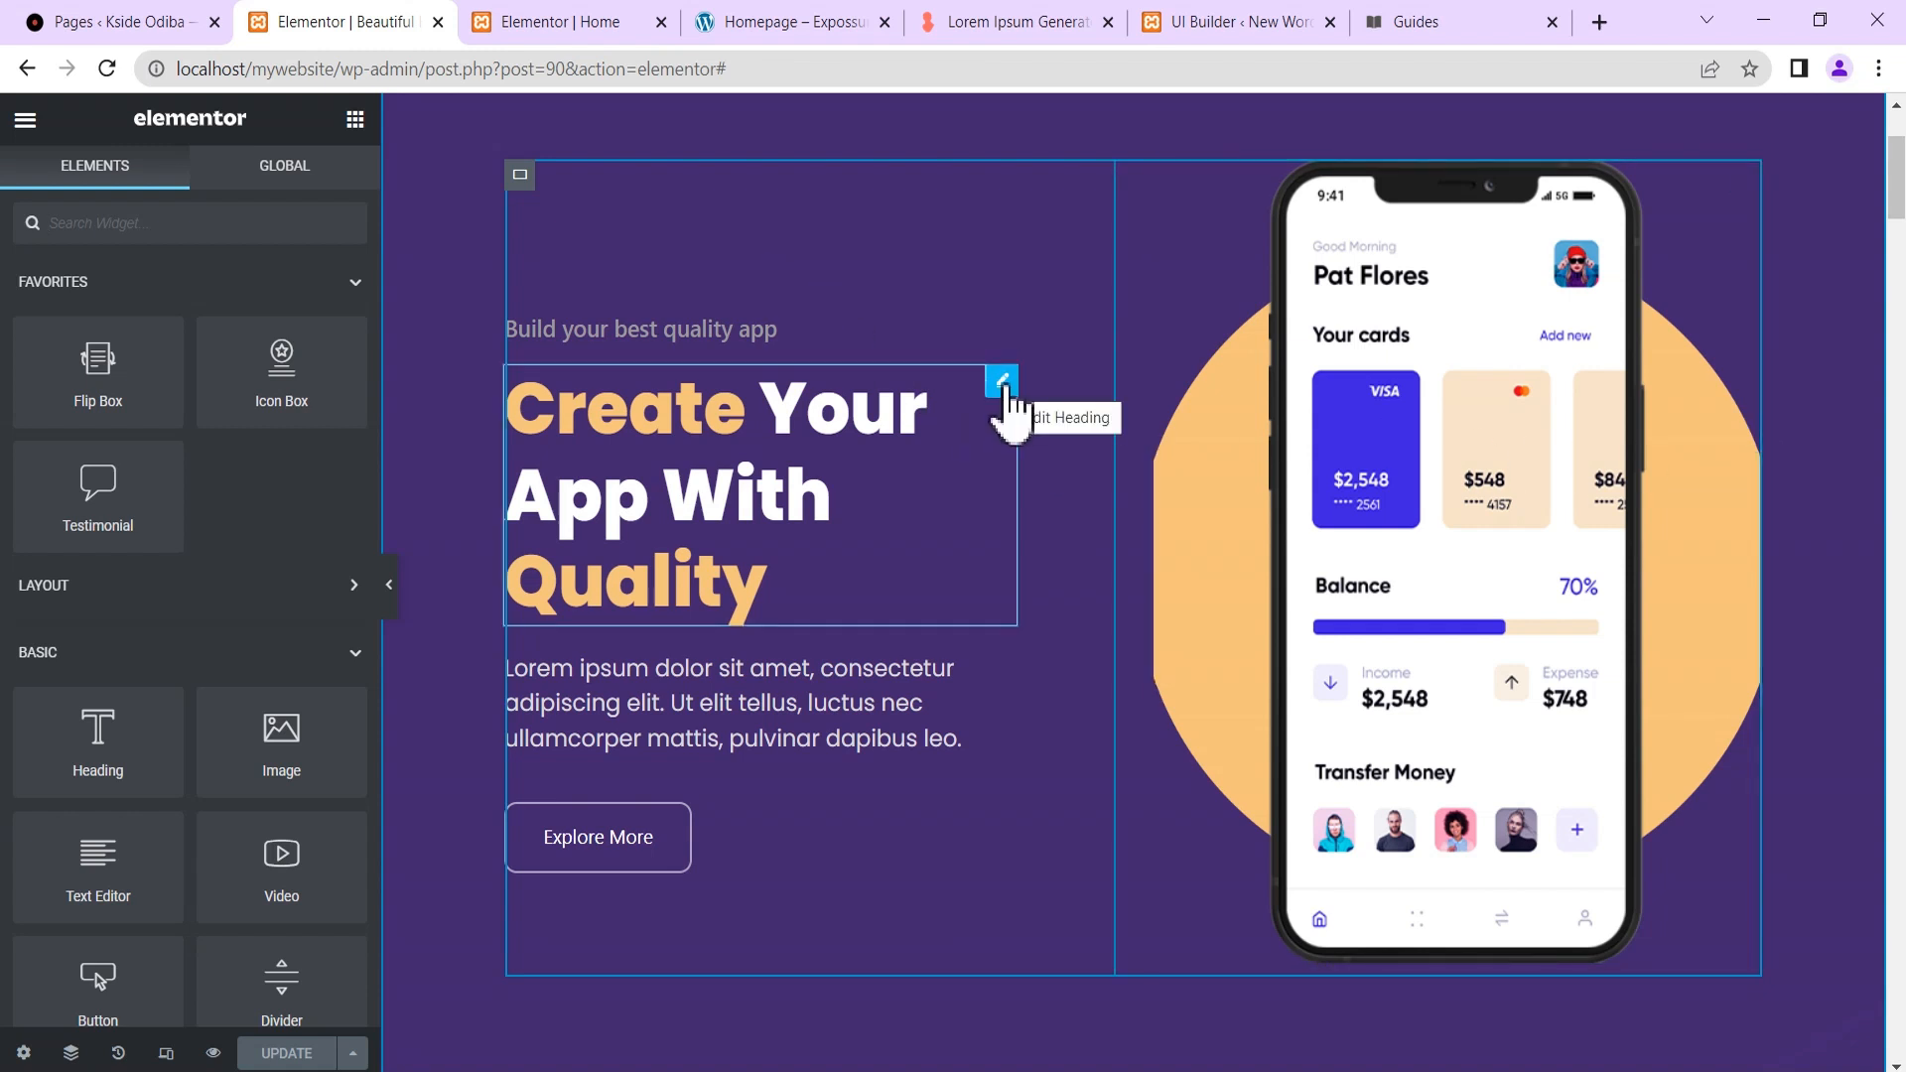
Examine the HTML Tag setting of the app landing page's hero heading and of the "Boost up your Phone in just one click" heading.
click(1003, 382)
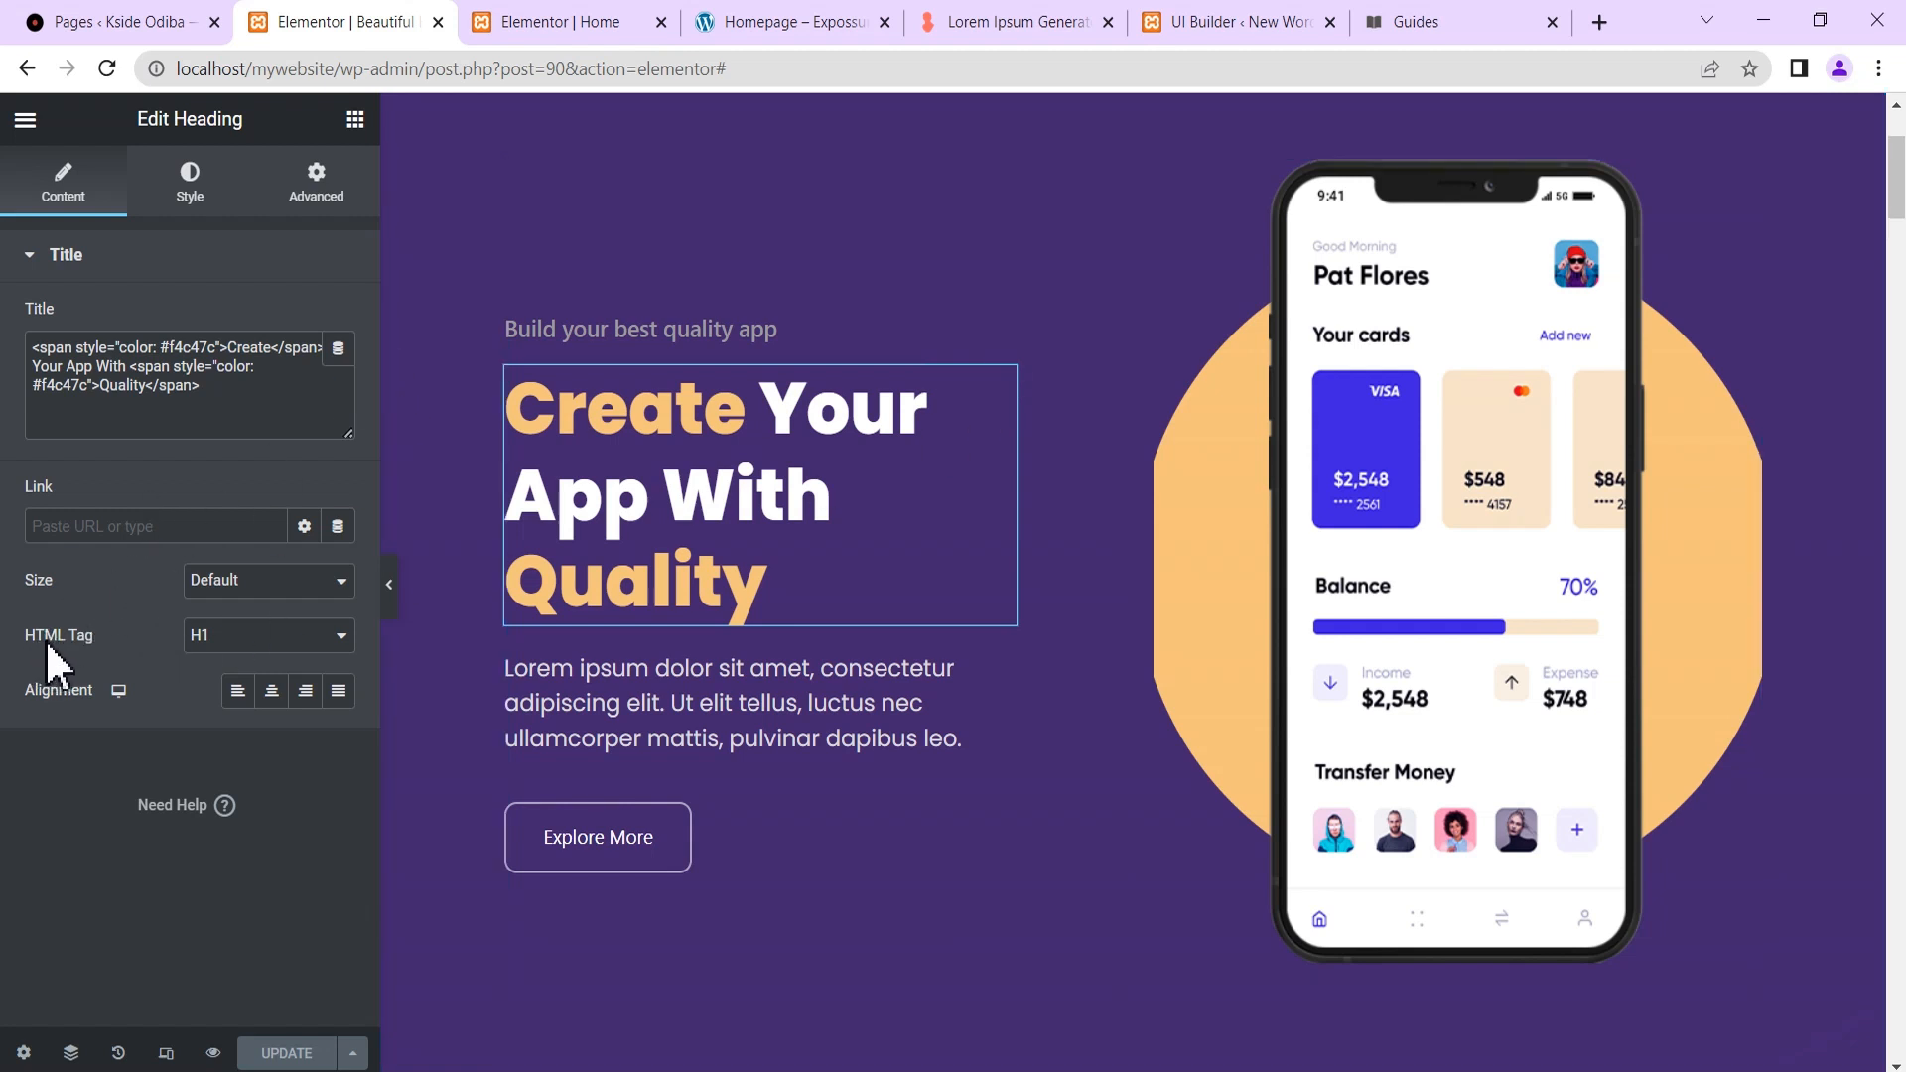
click(204, 637)
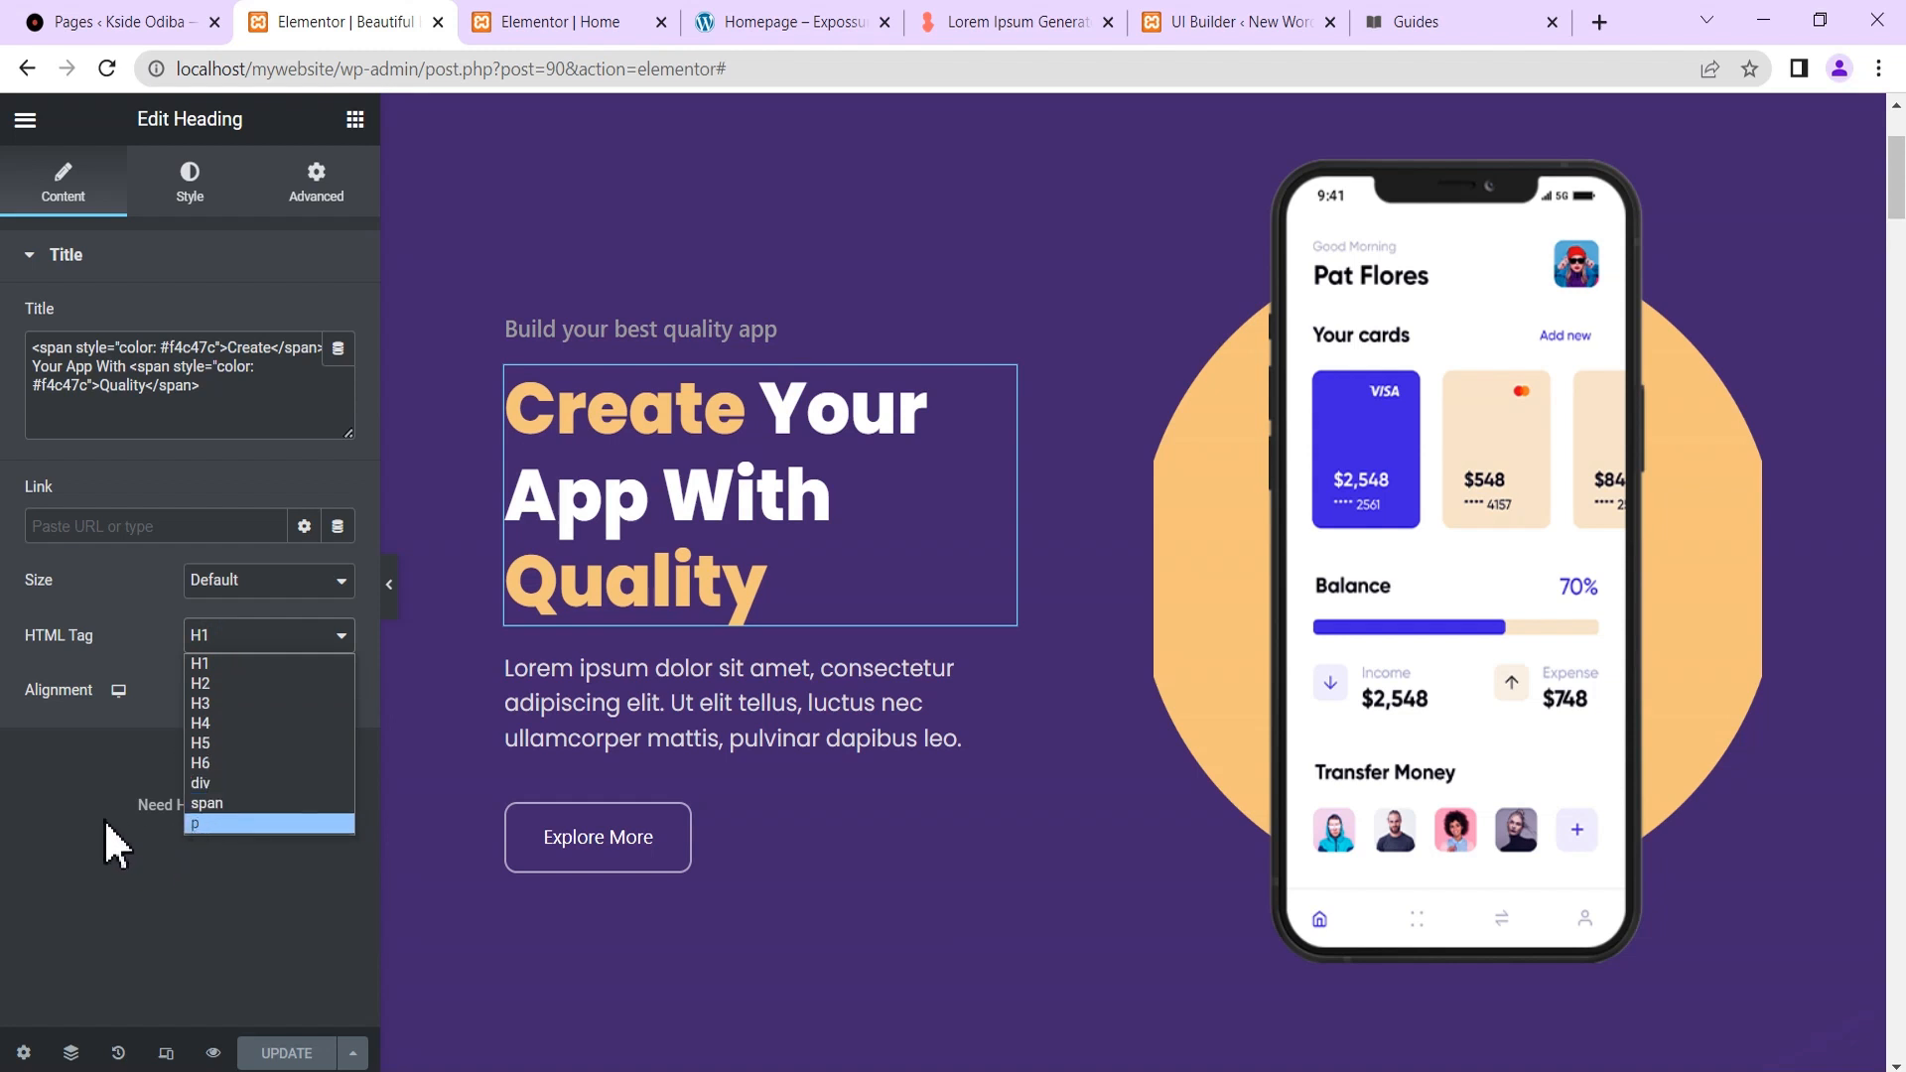
click(57, 774)
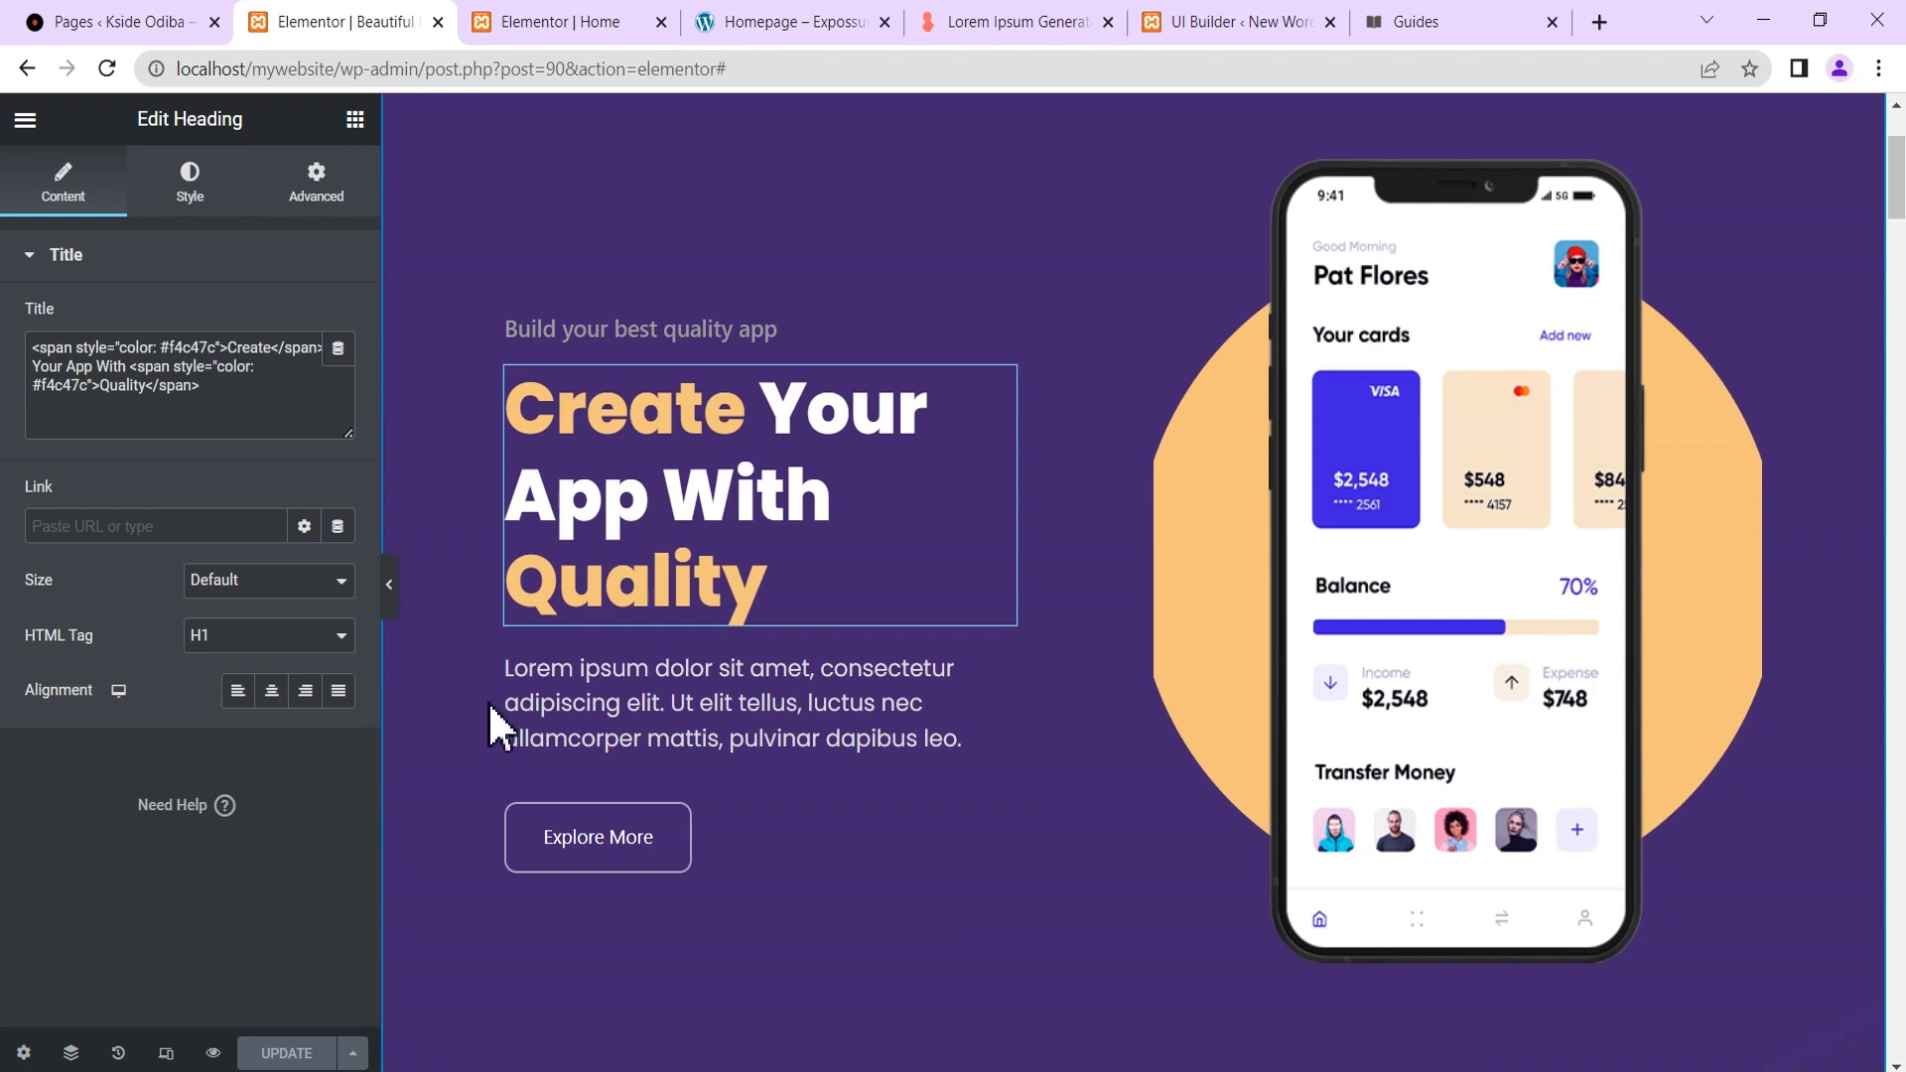
scroll(1380, 772, down, 15)
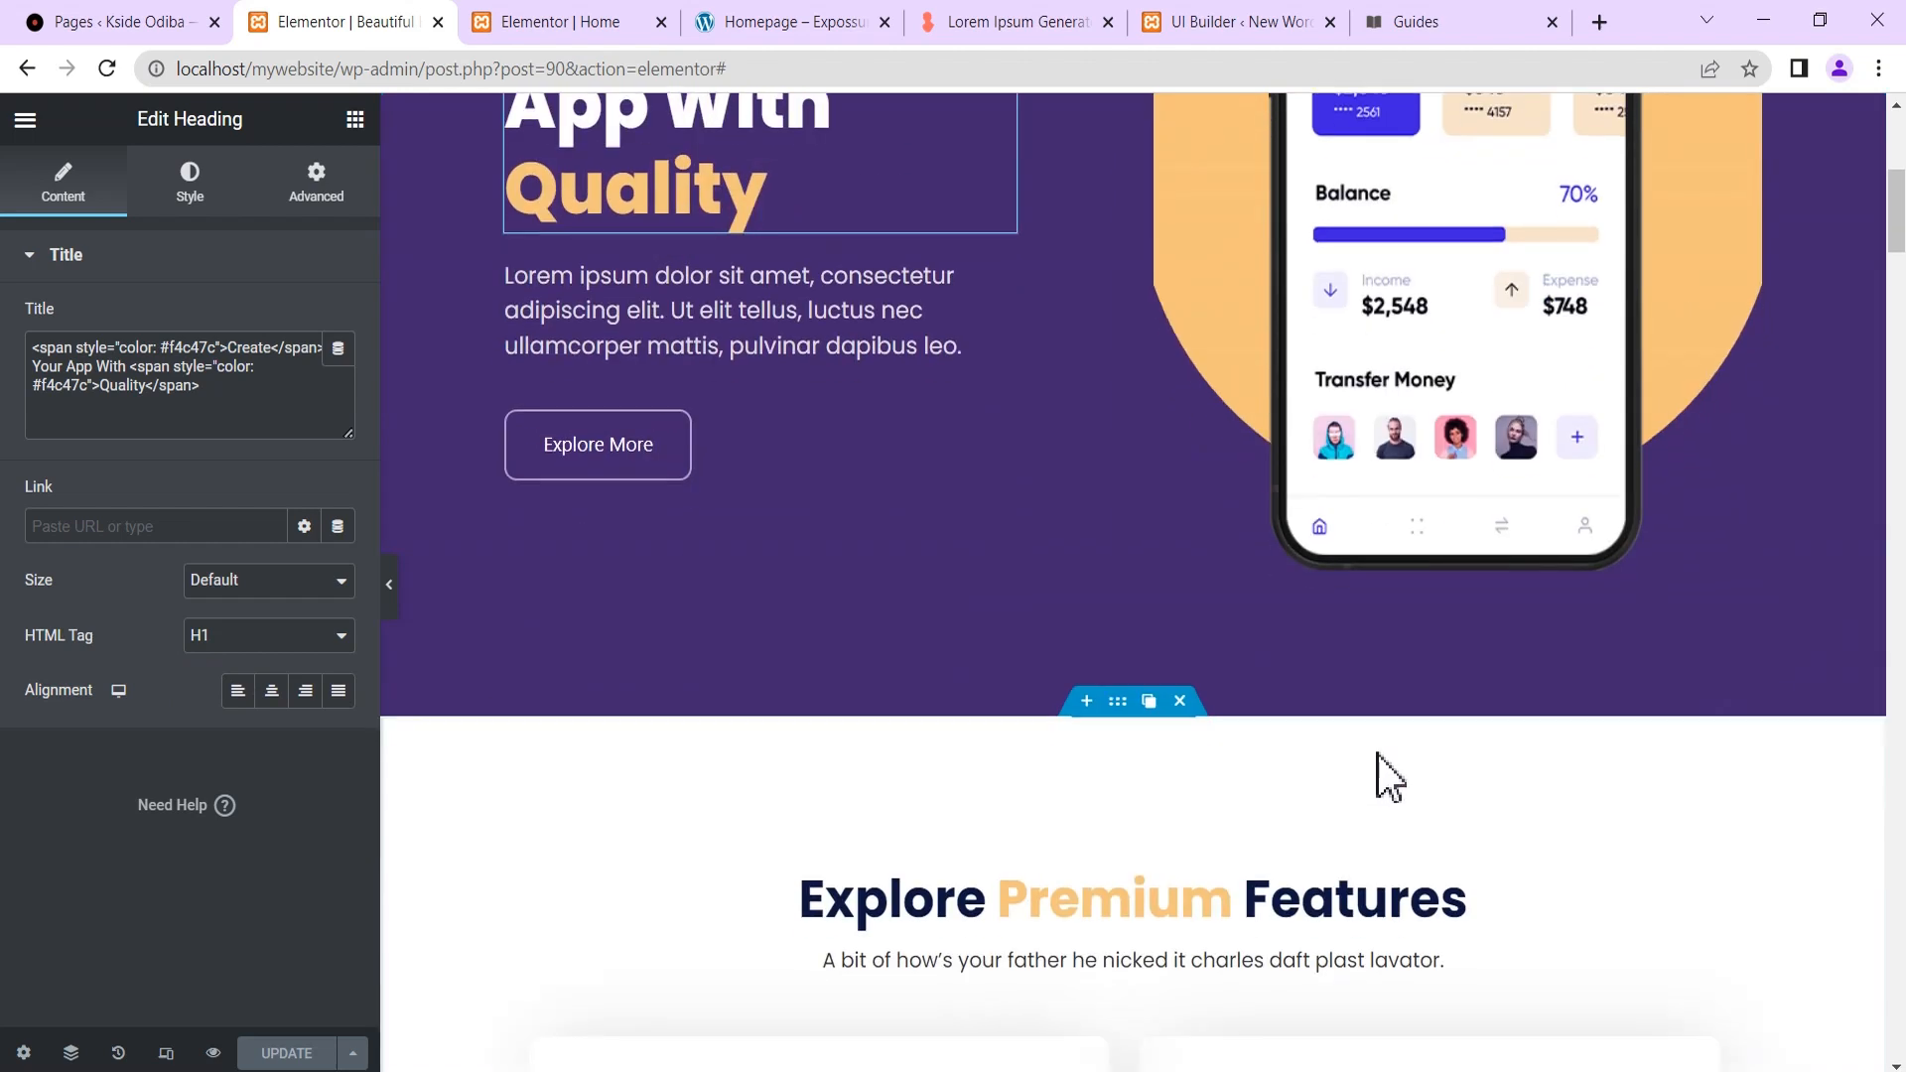
scroll(1364, 755, down, 10)
scroll(1390, 615, up, 4)
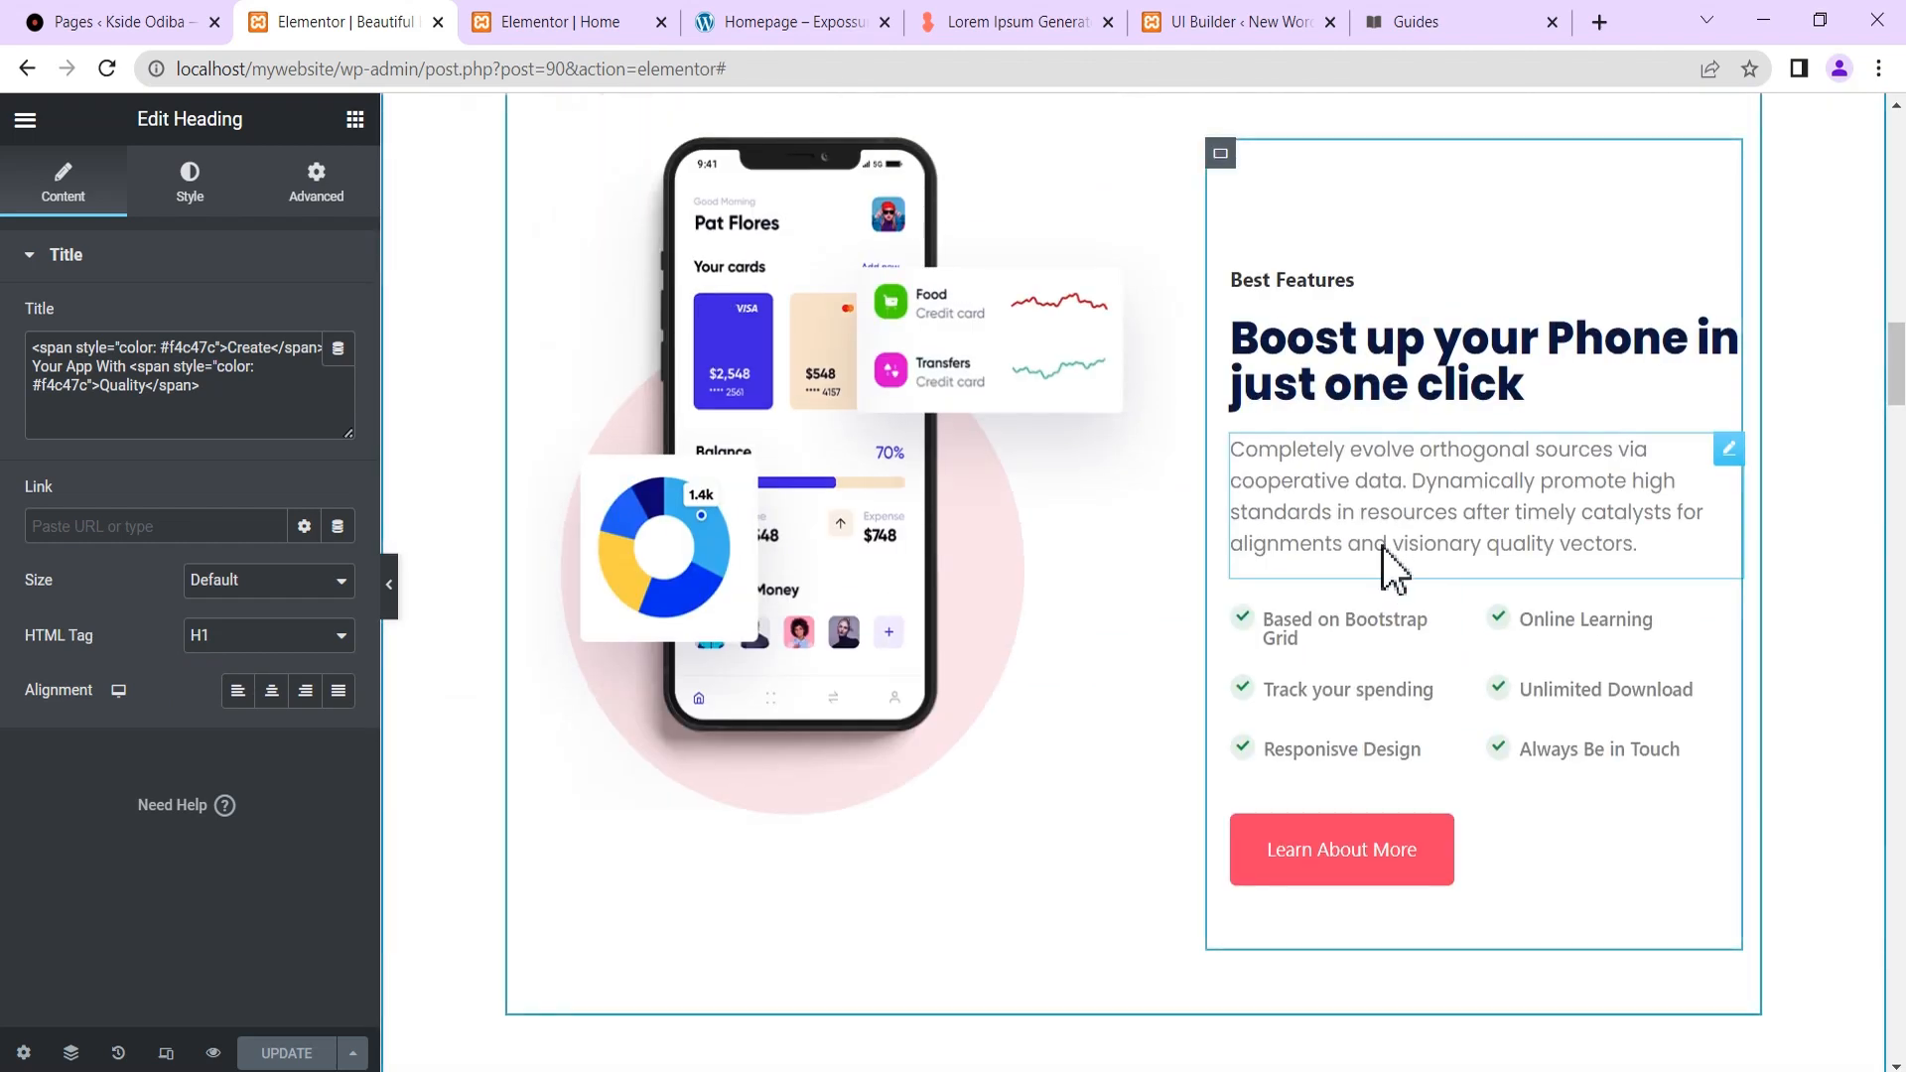
click(1728, 333)
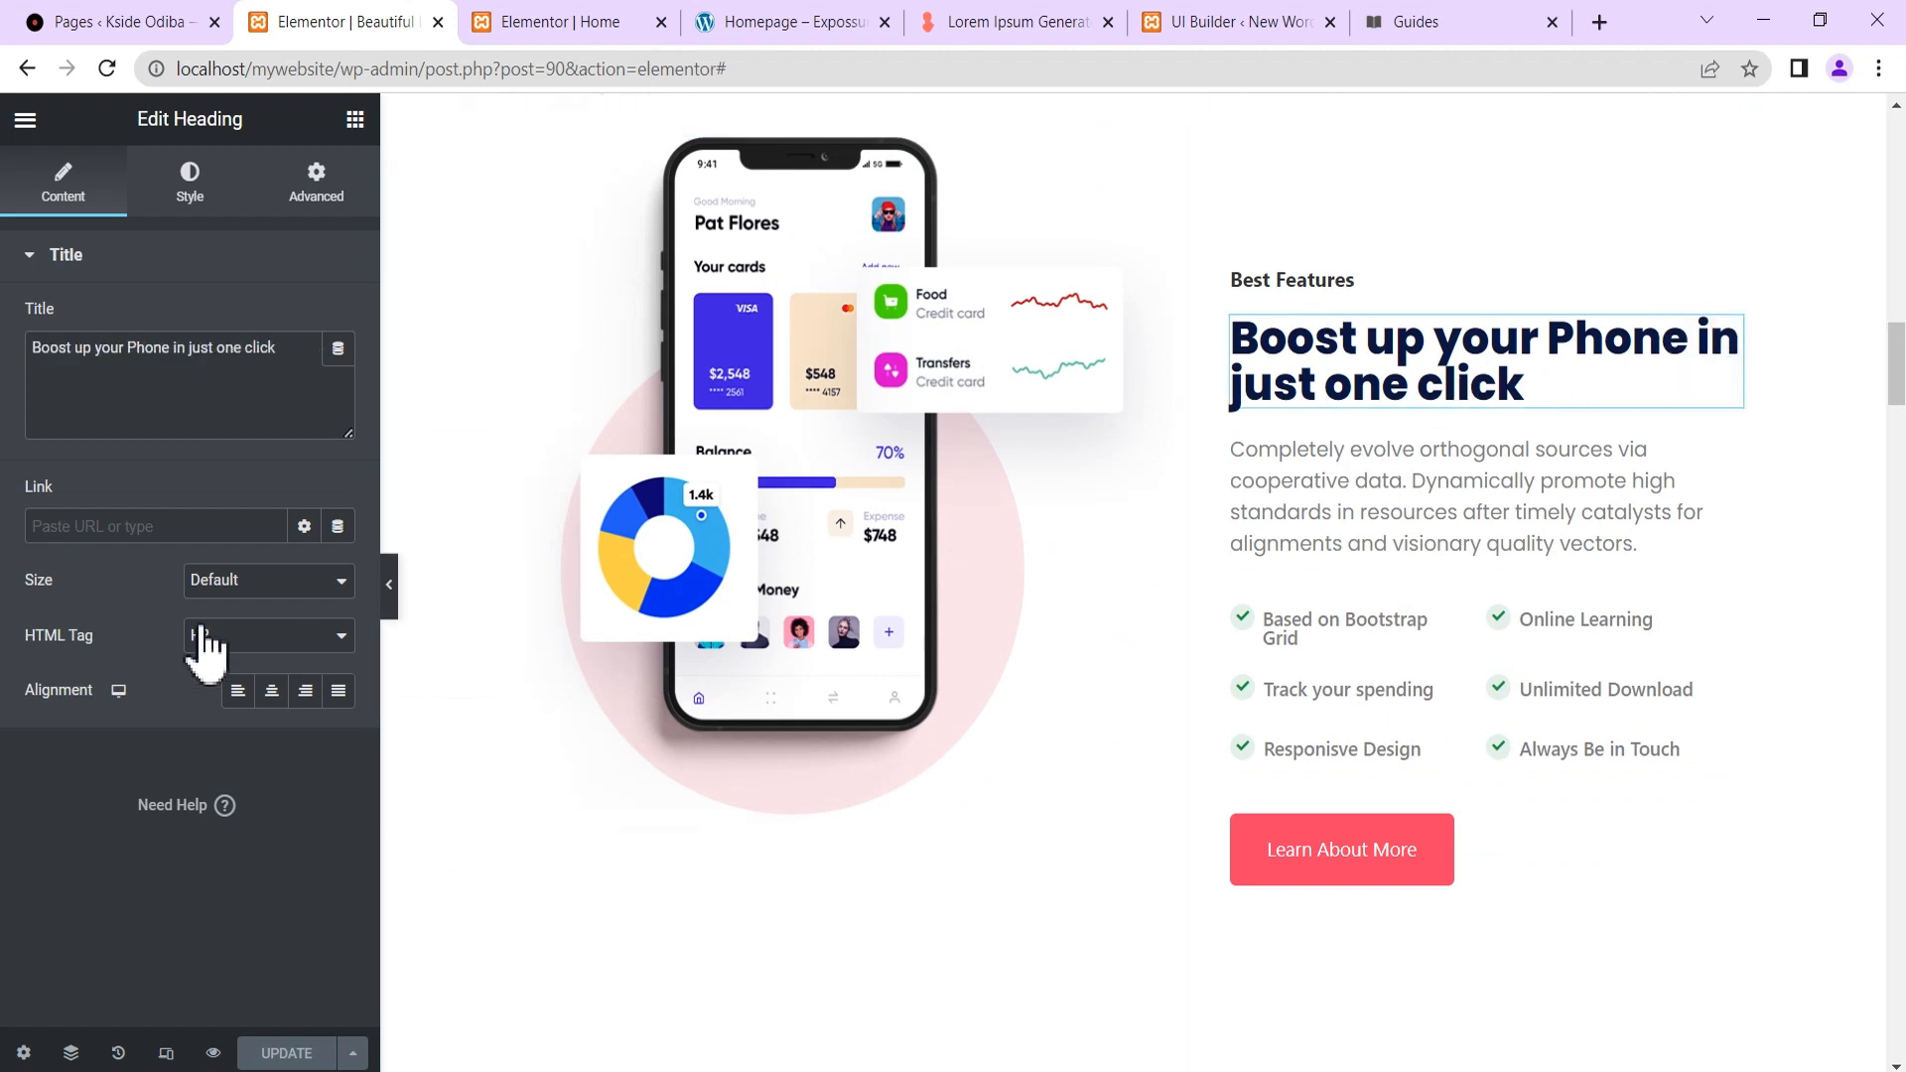
click(1451, 619)
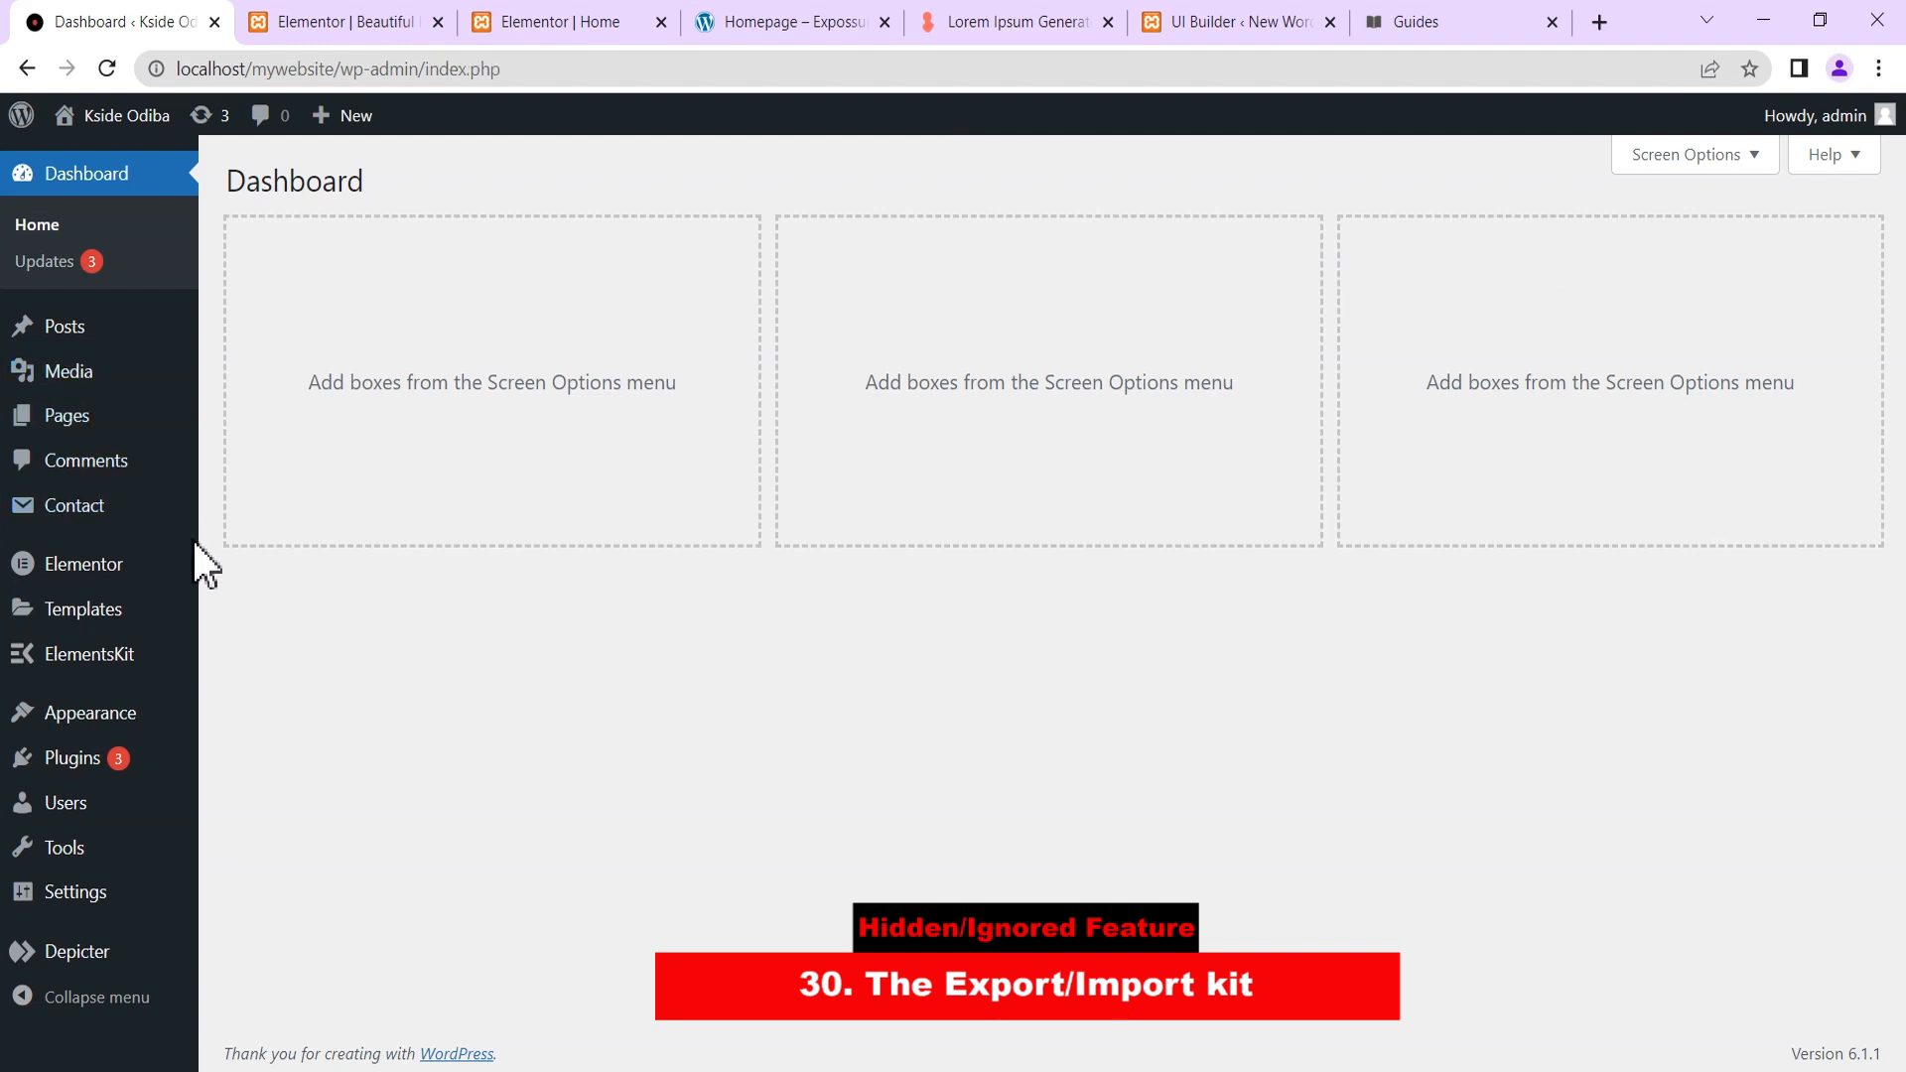
Start a template kit export from Elementor's Tools, keeping Templates, Content and Site Settings included, and proceed to the plugin selection.
mouse_move(105, 576)
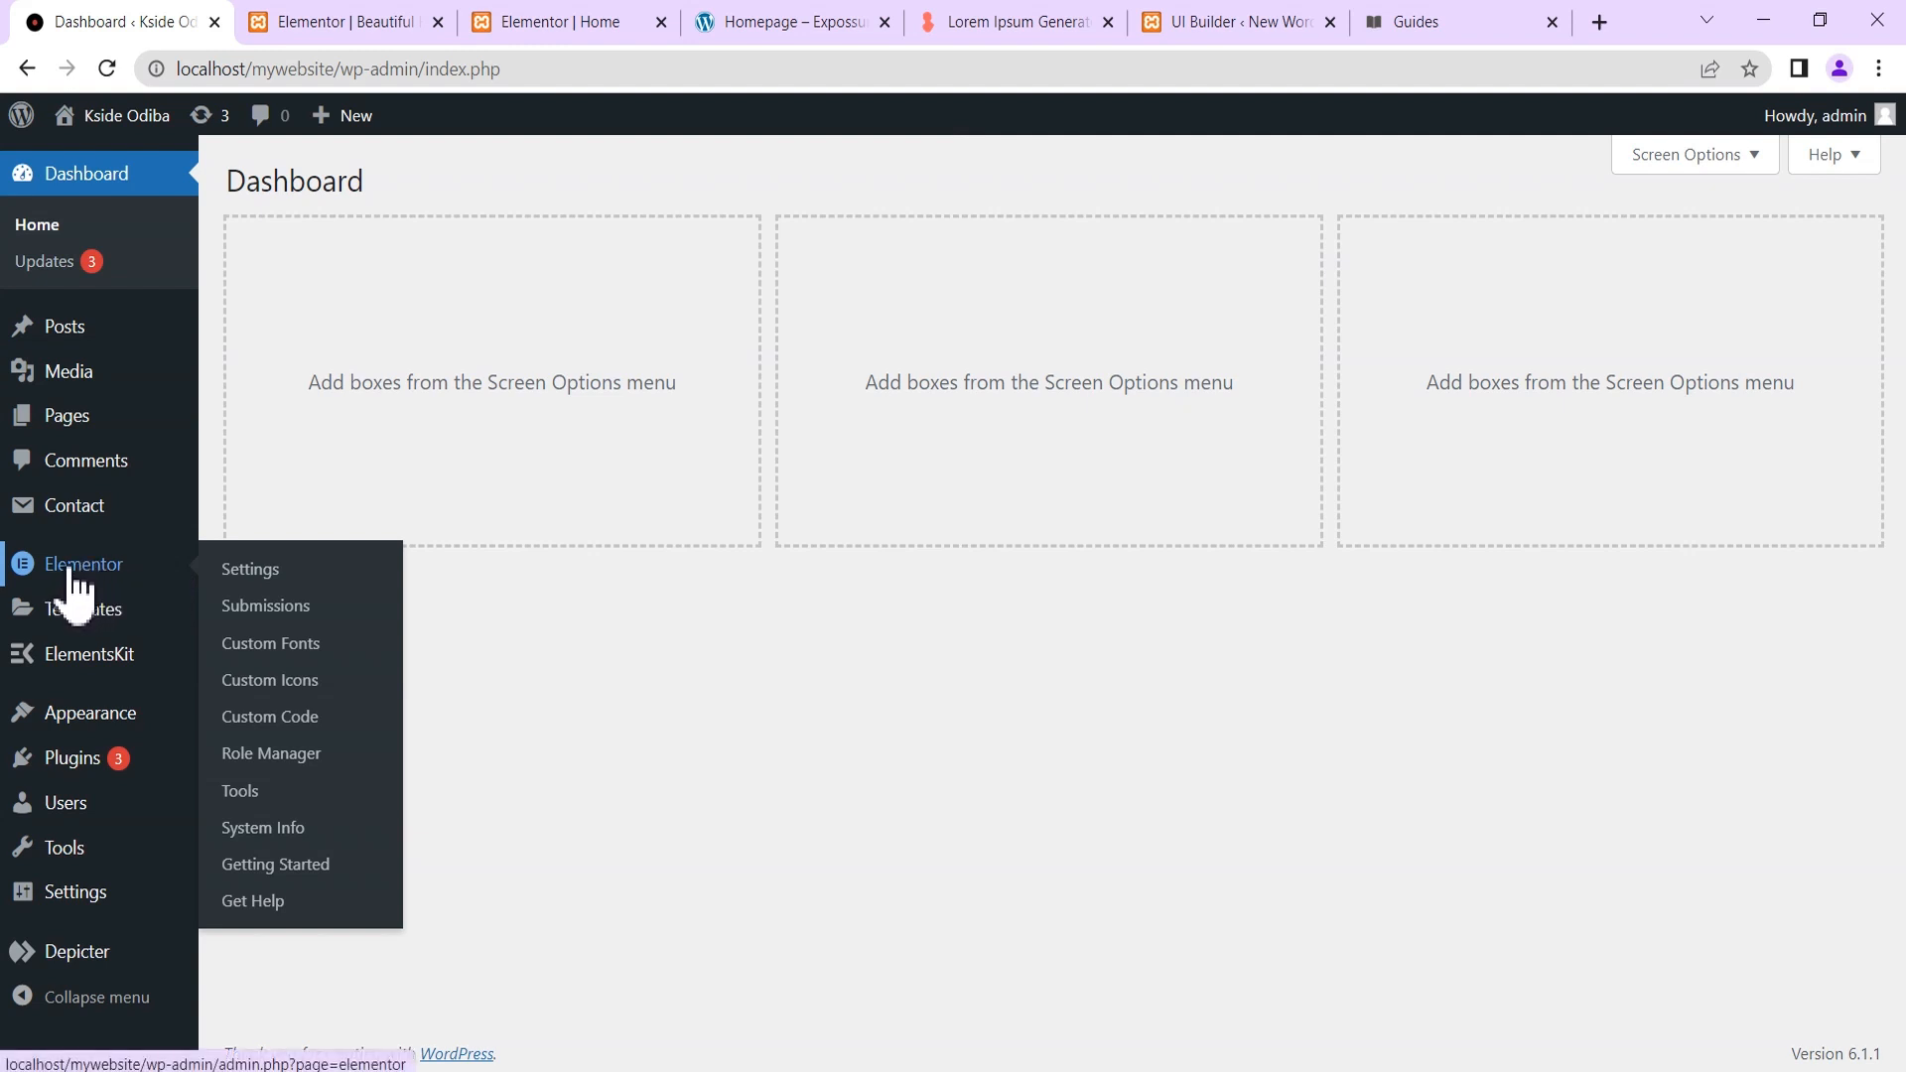
click(251, 794)
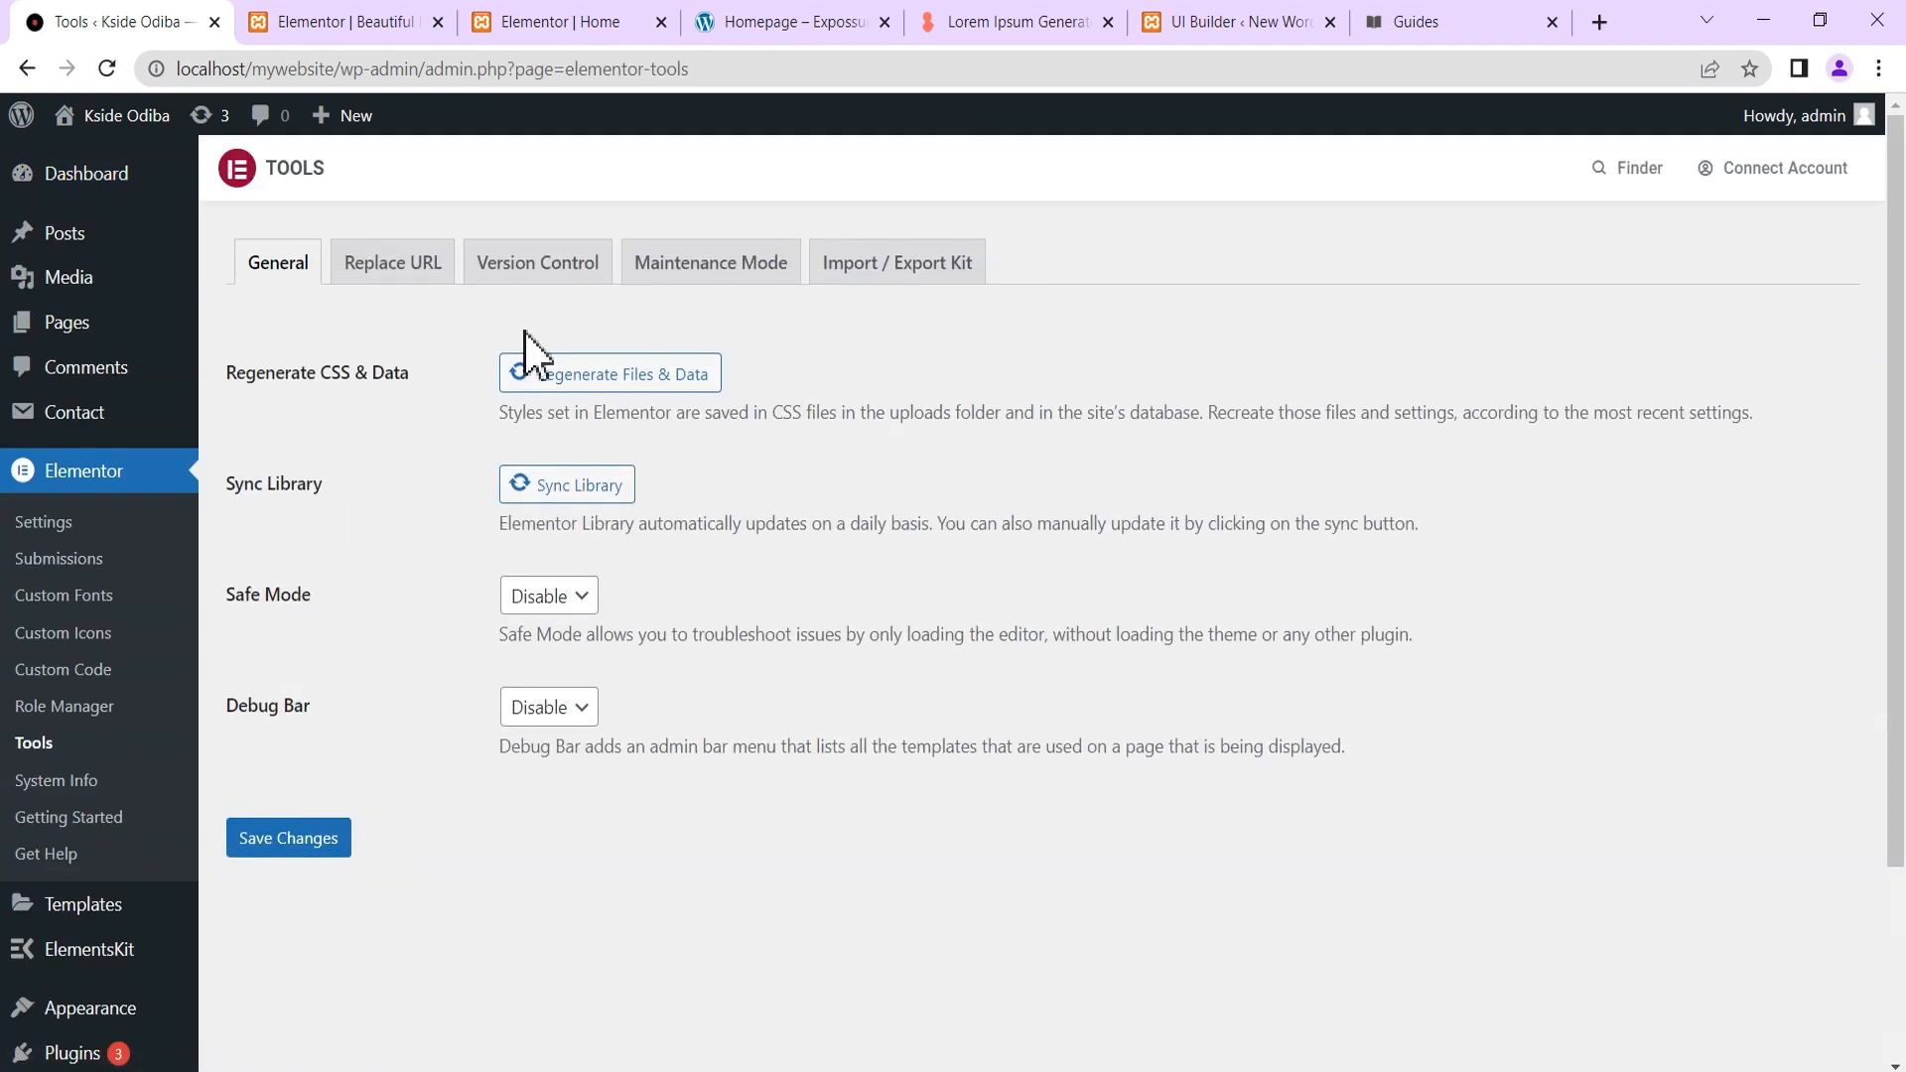
click(890, 266)
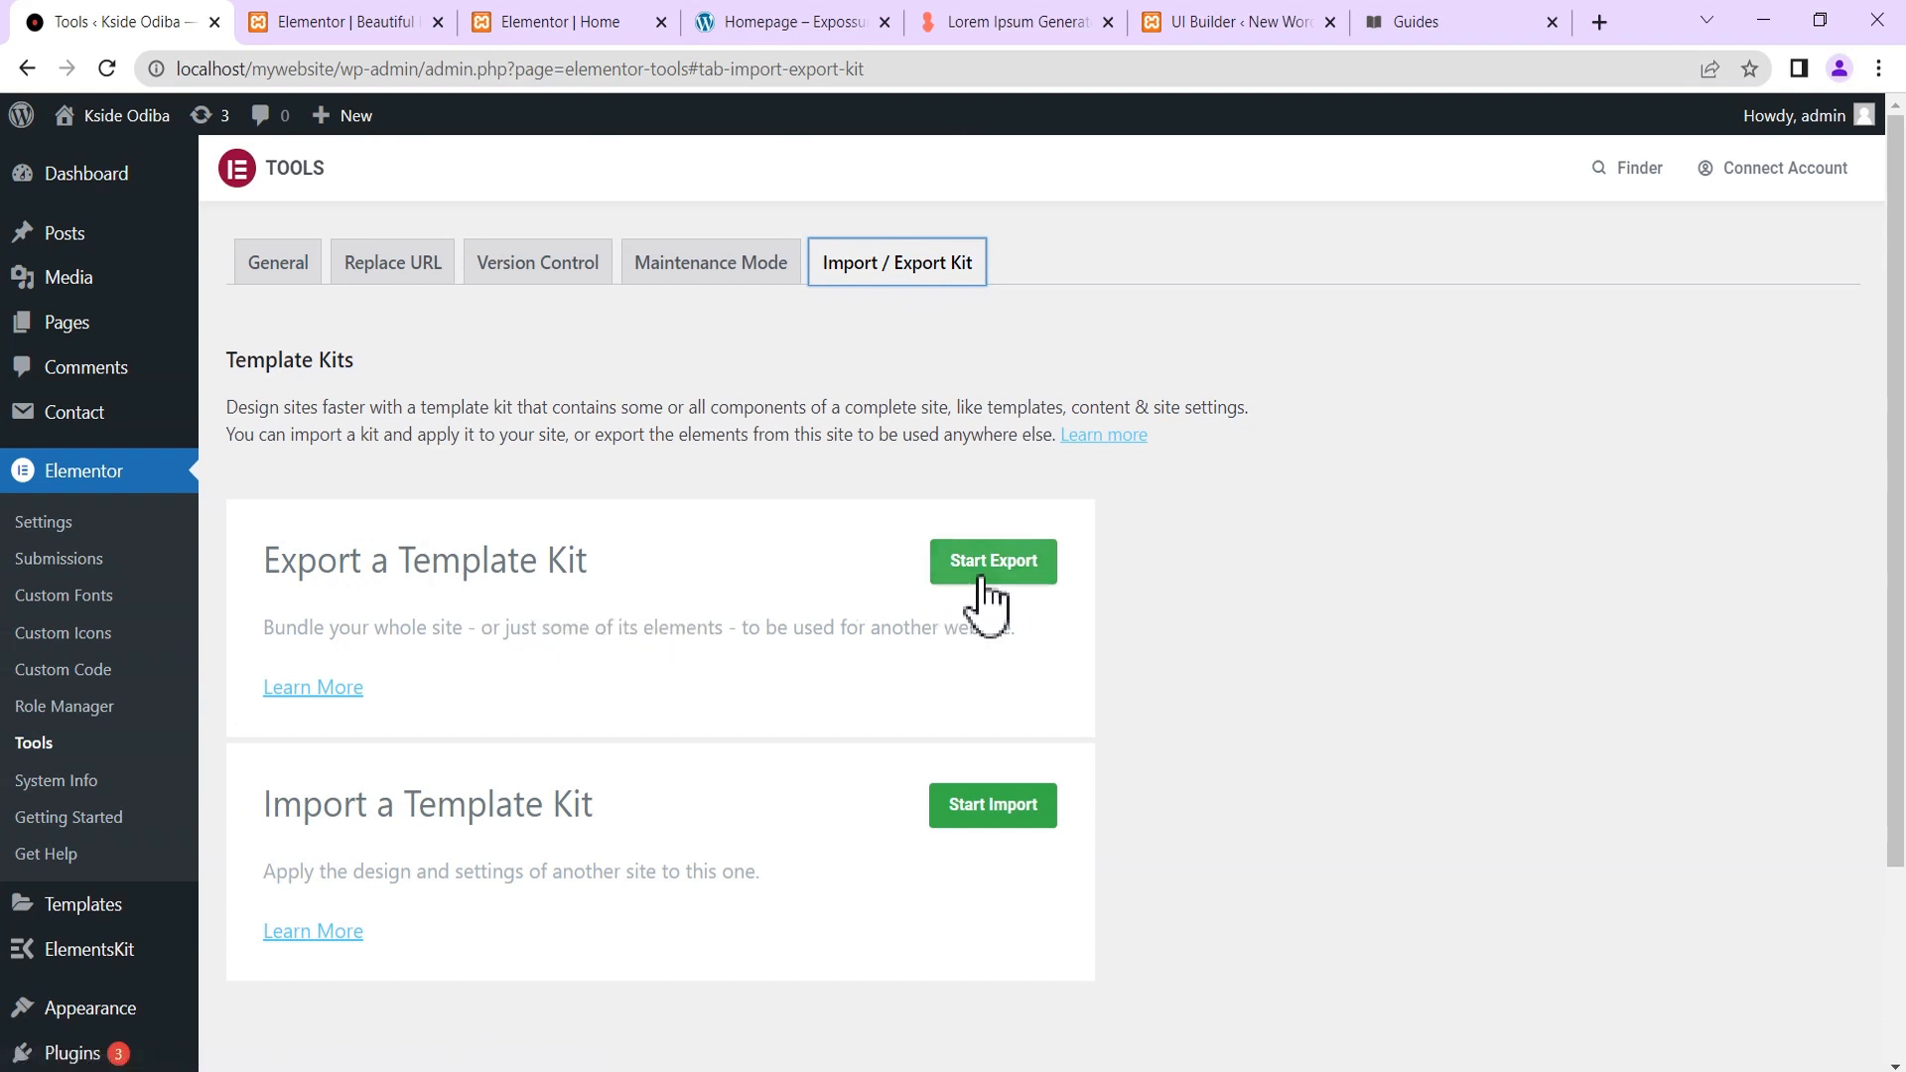
click(1009, 567)
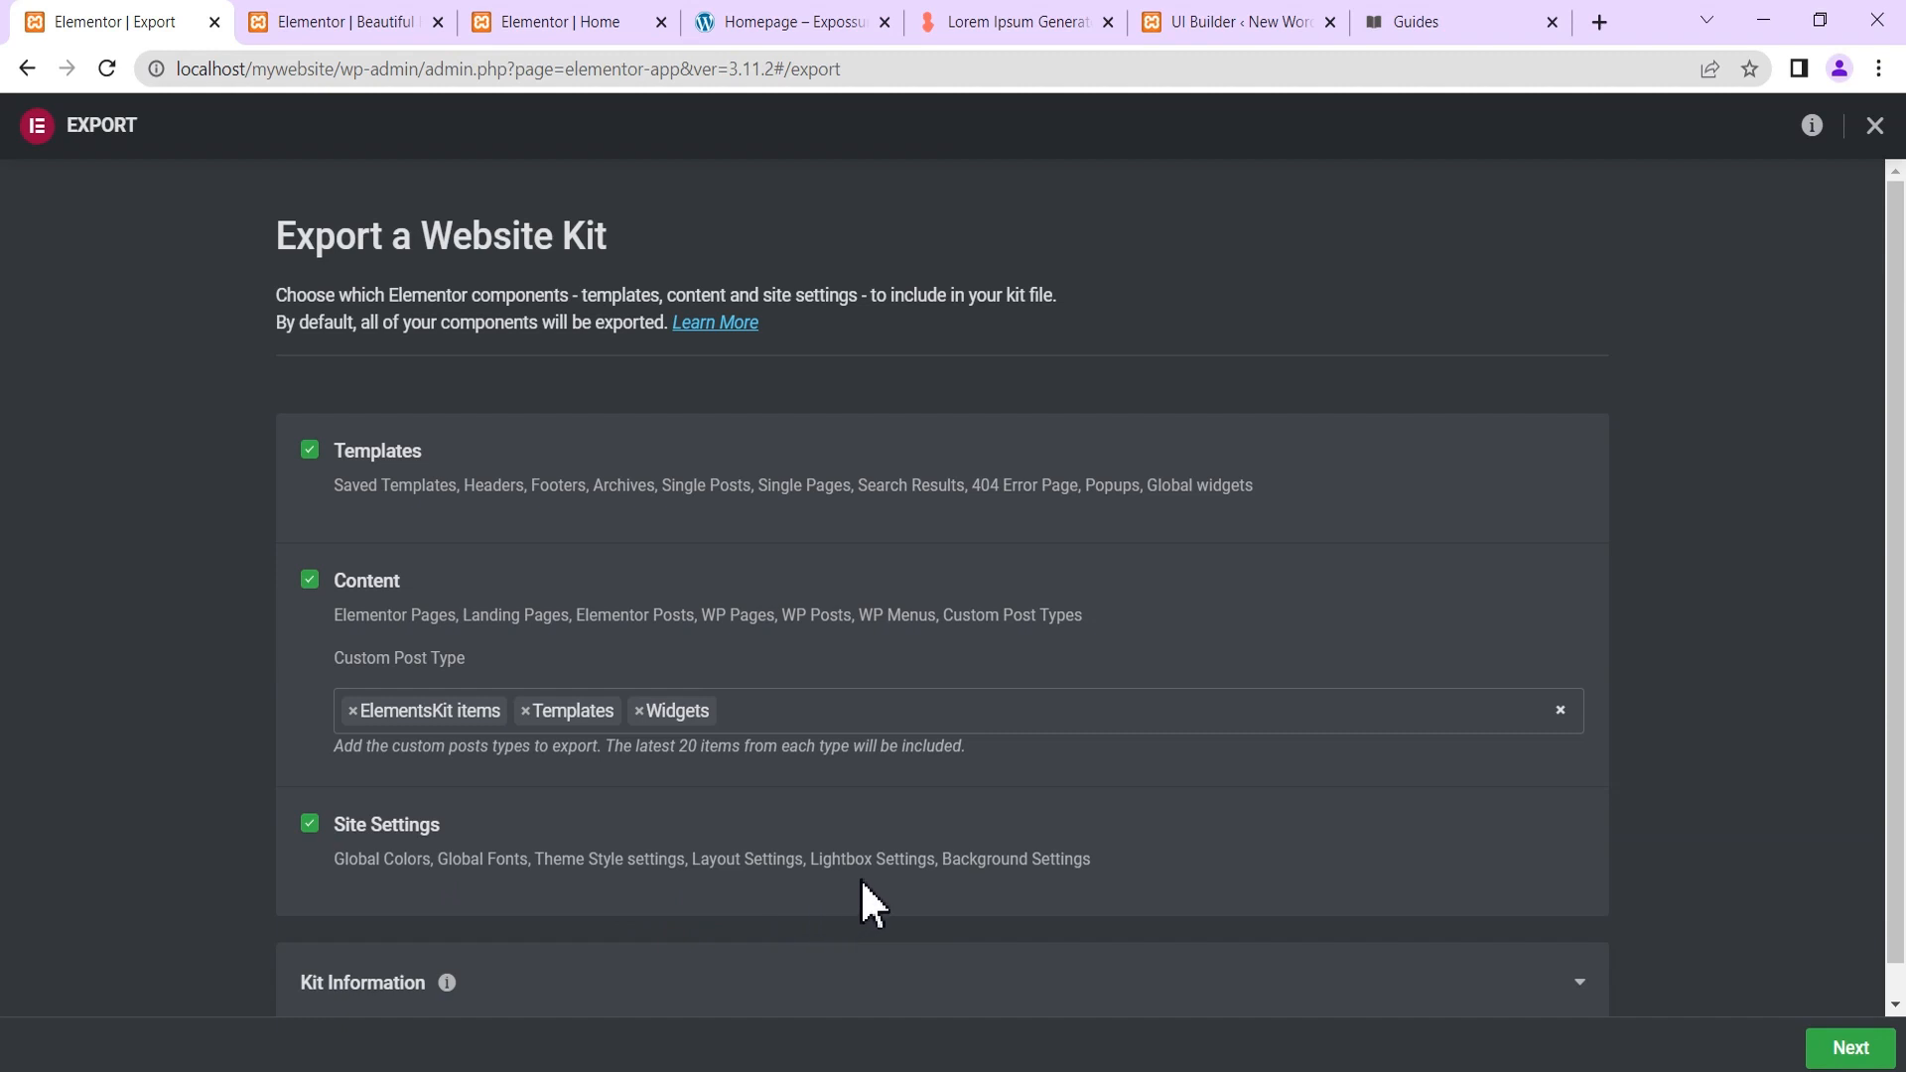
scroll(928, 862, down, 1)
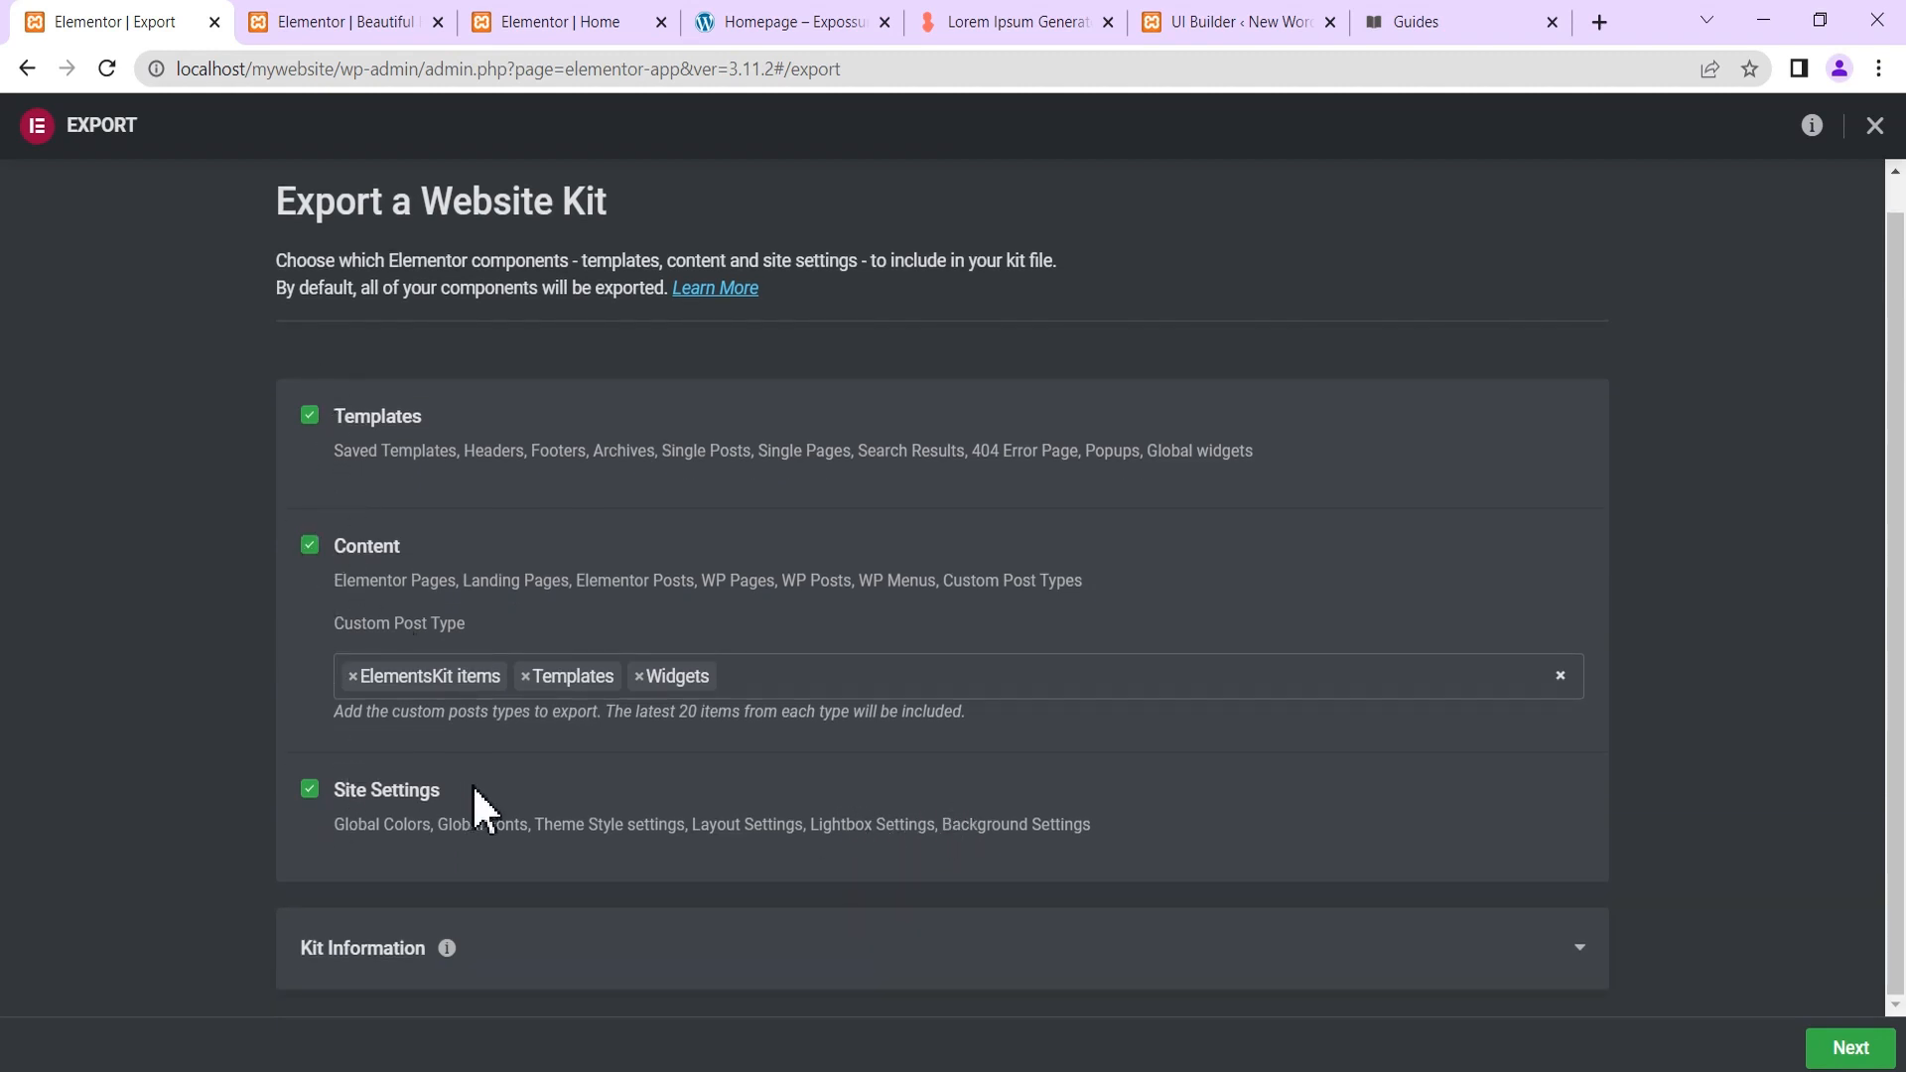
click(1850, 1049)
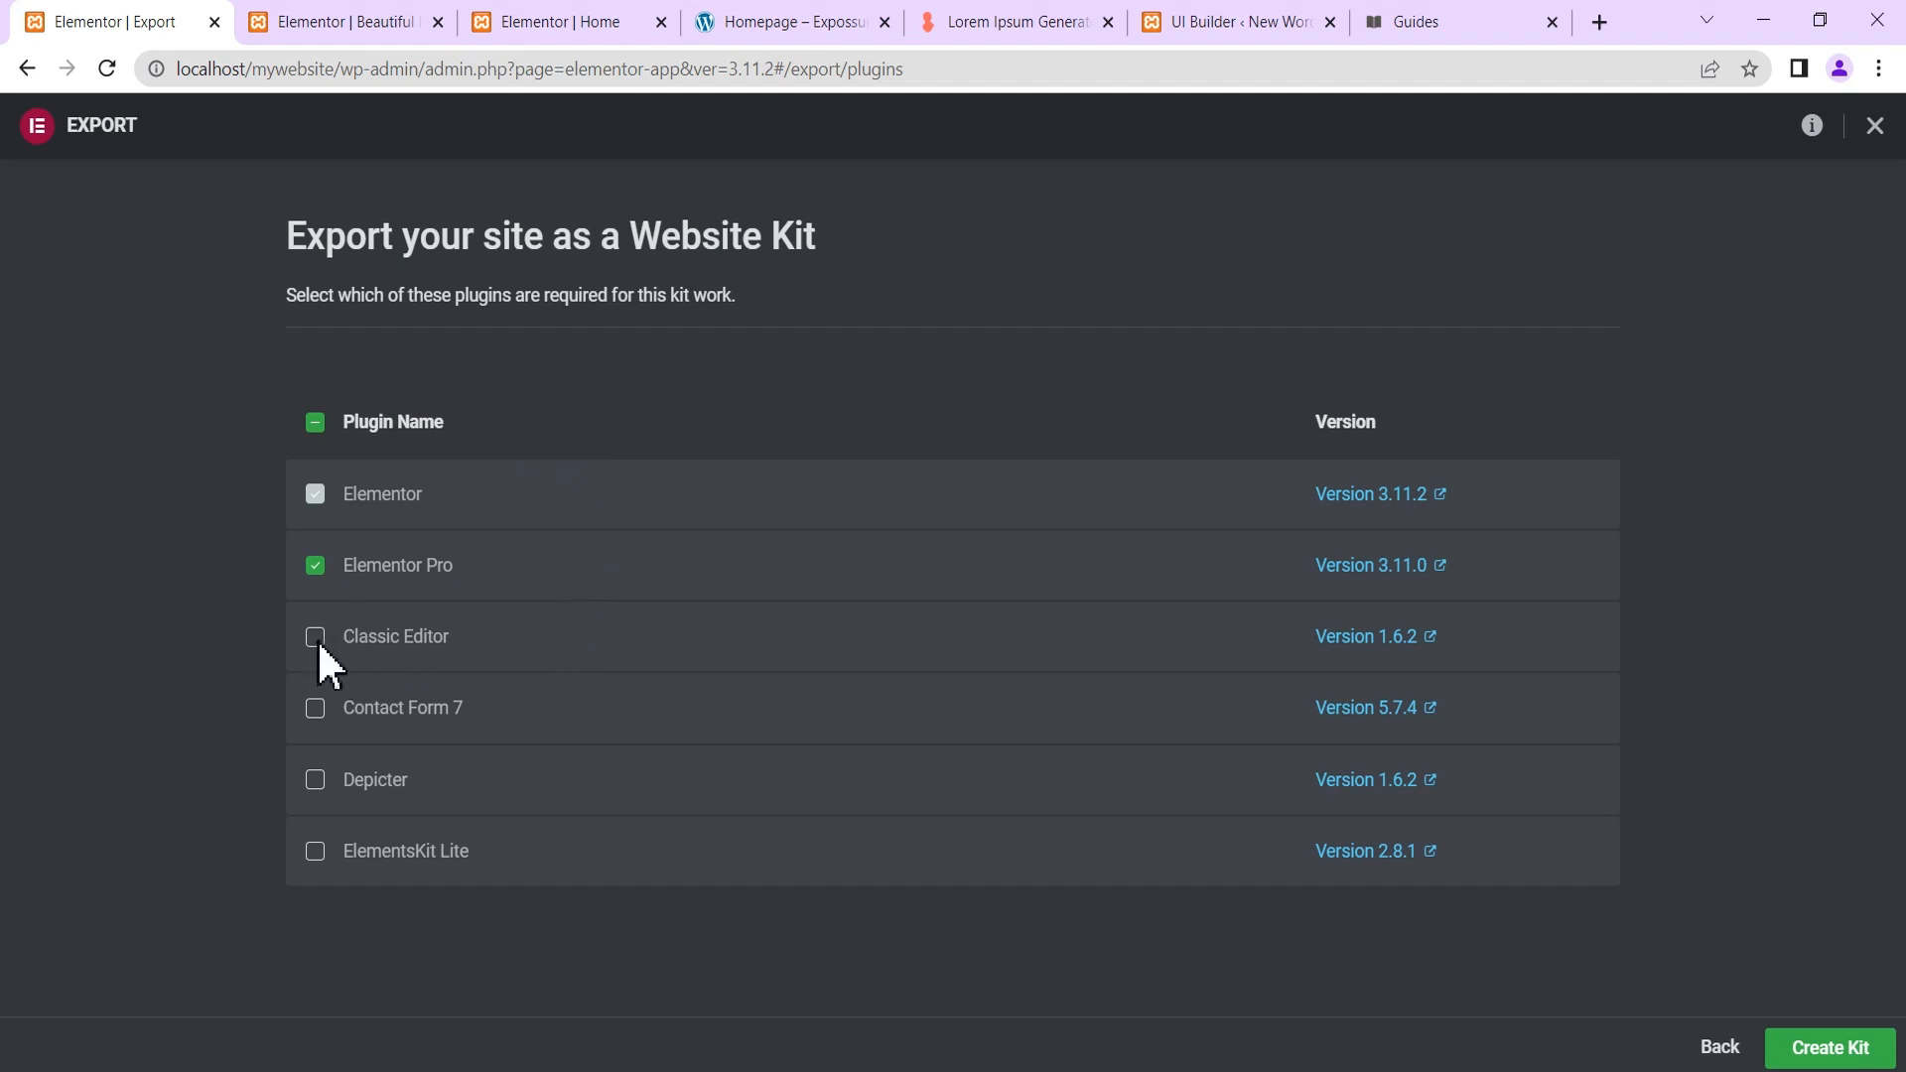
Add Contact Form 7 and ElementsKit Lite to the kit's required plugins, create the kit and close the export.
click(317, 711)
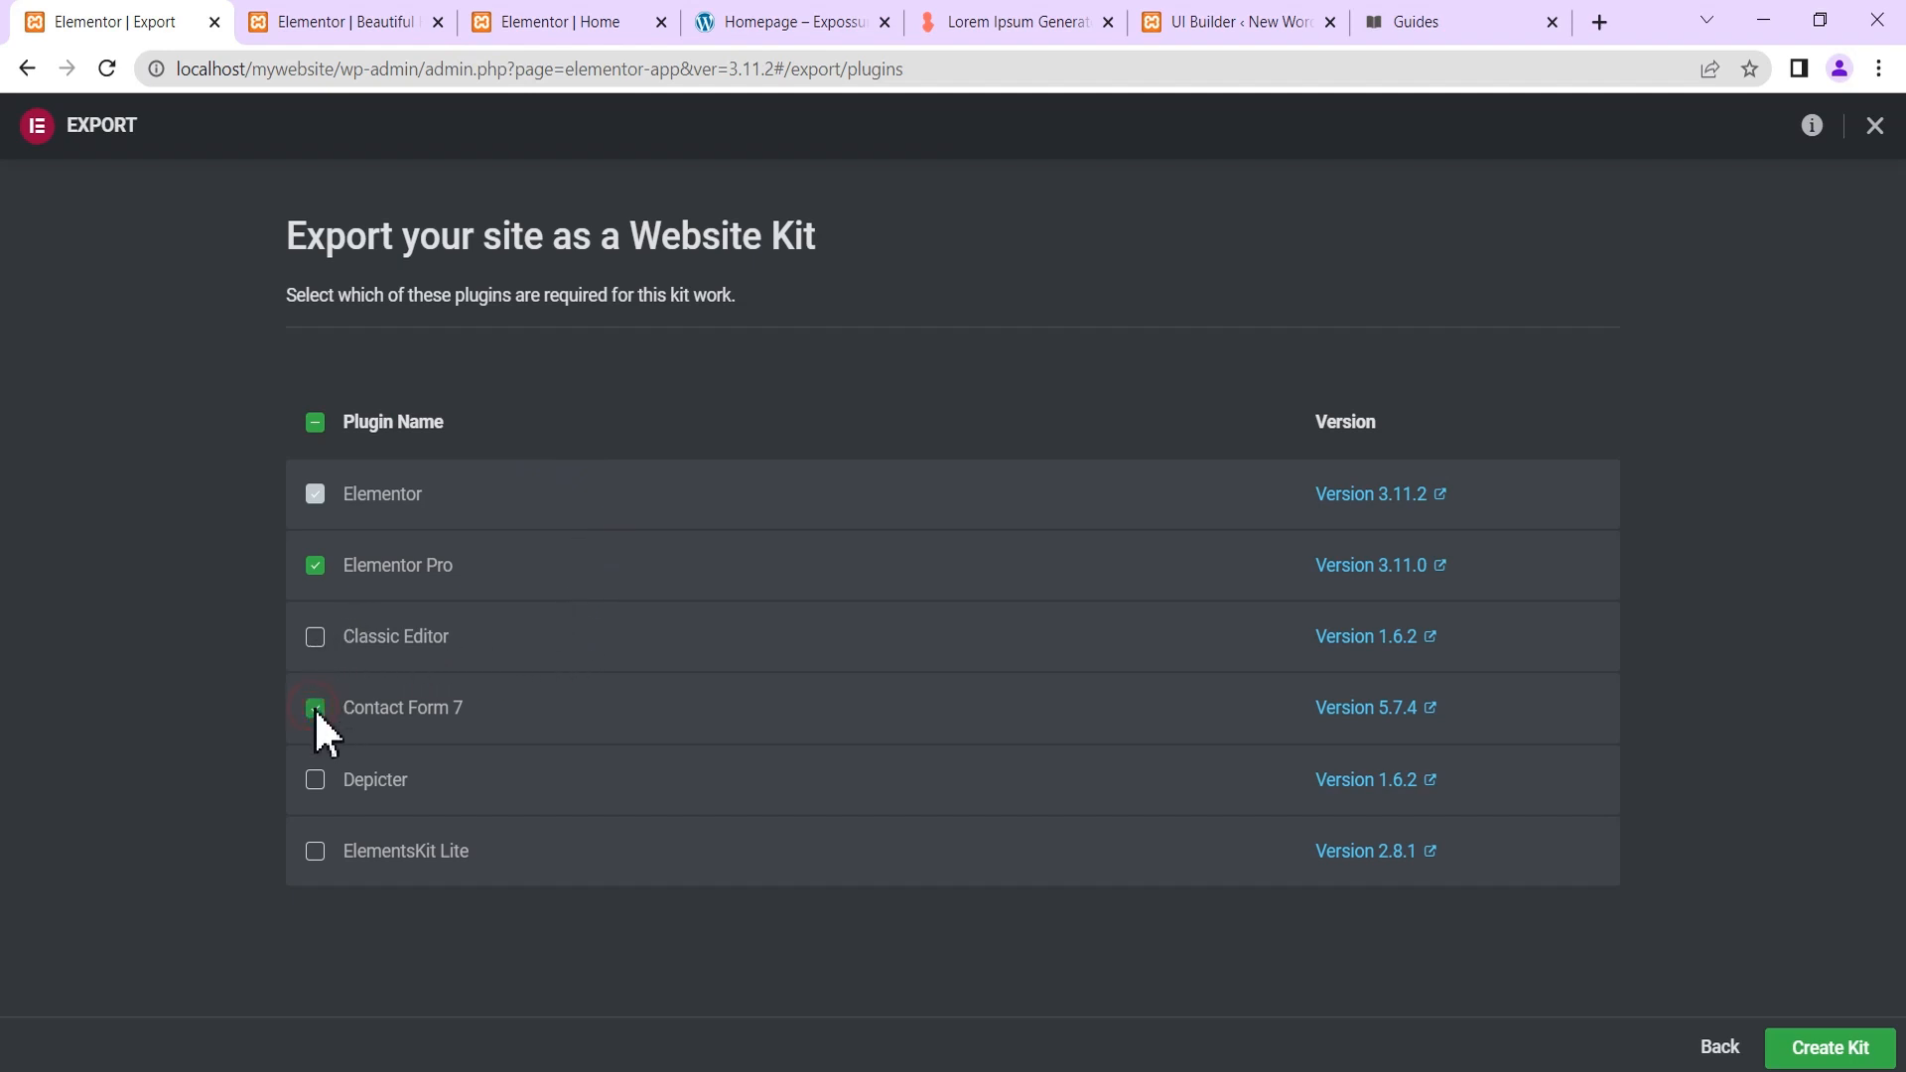
click(315, 854)
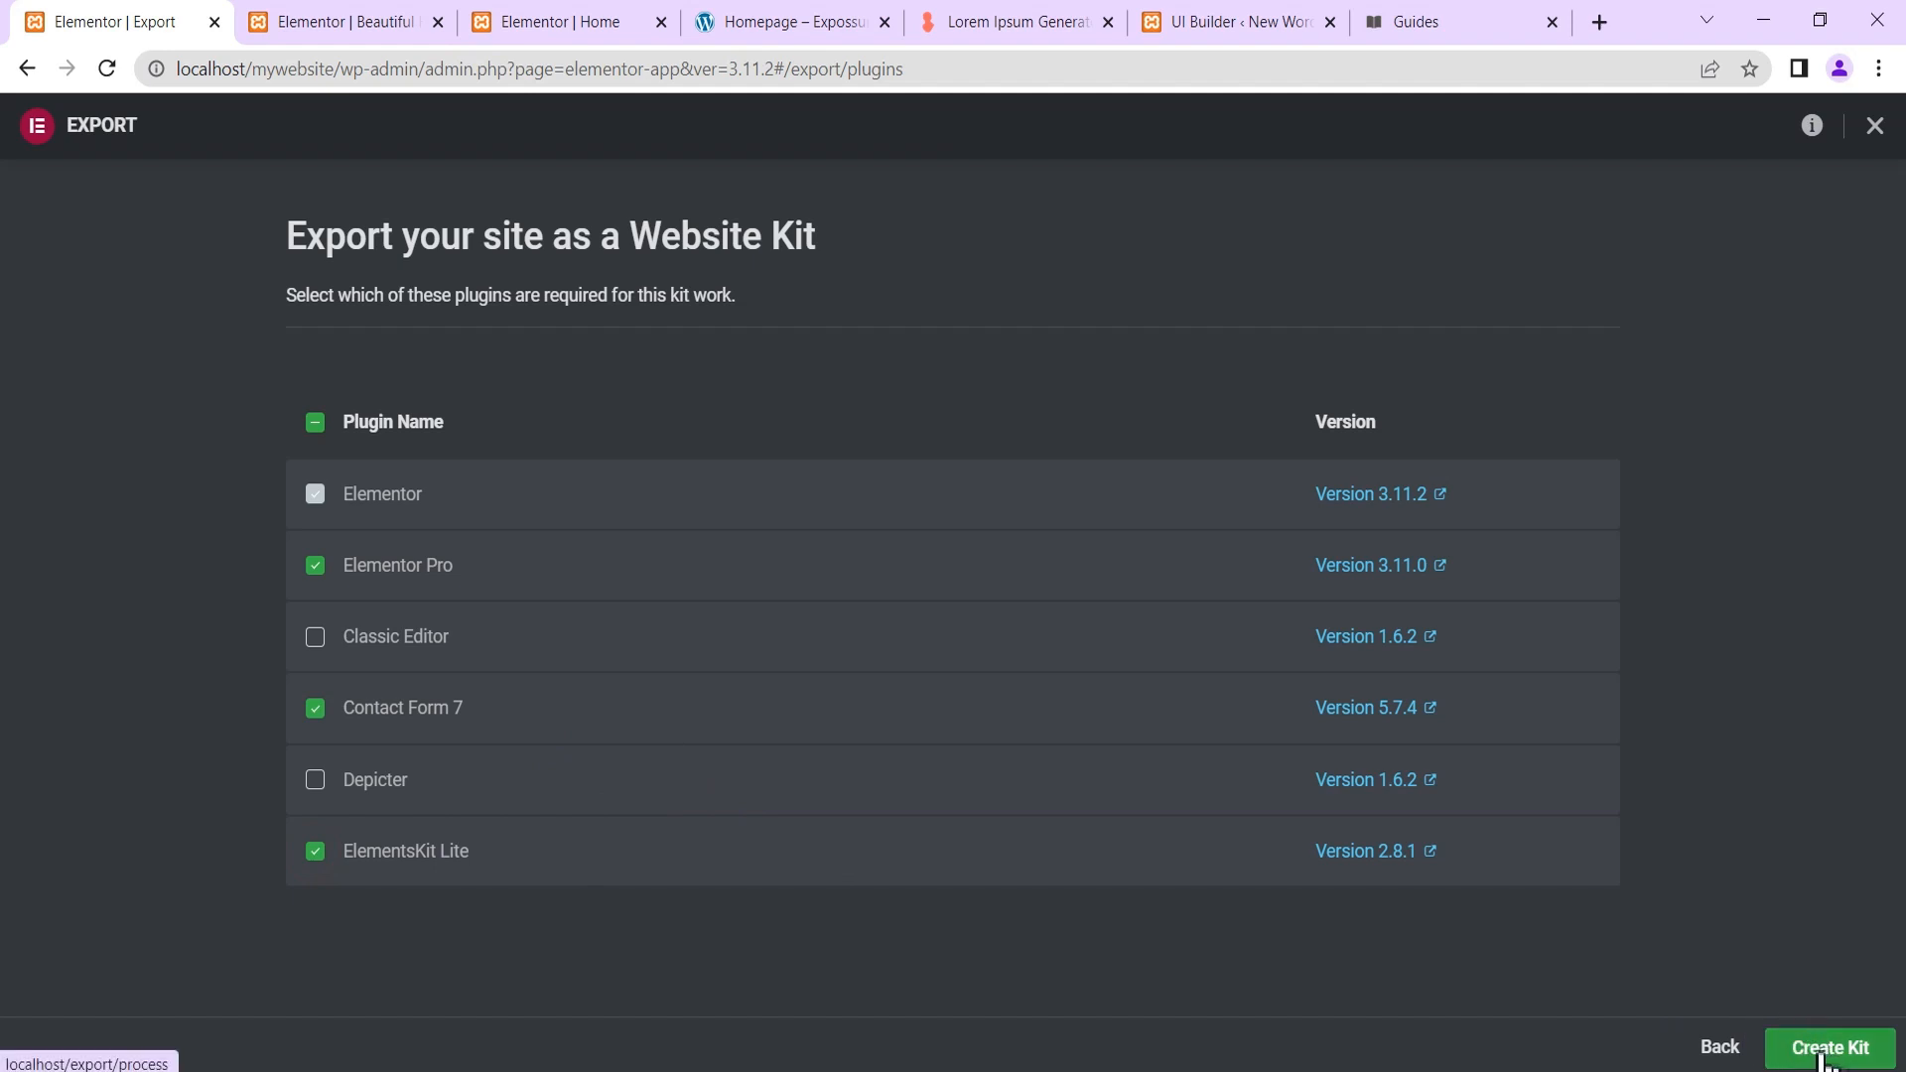
click(1822, 1058)
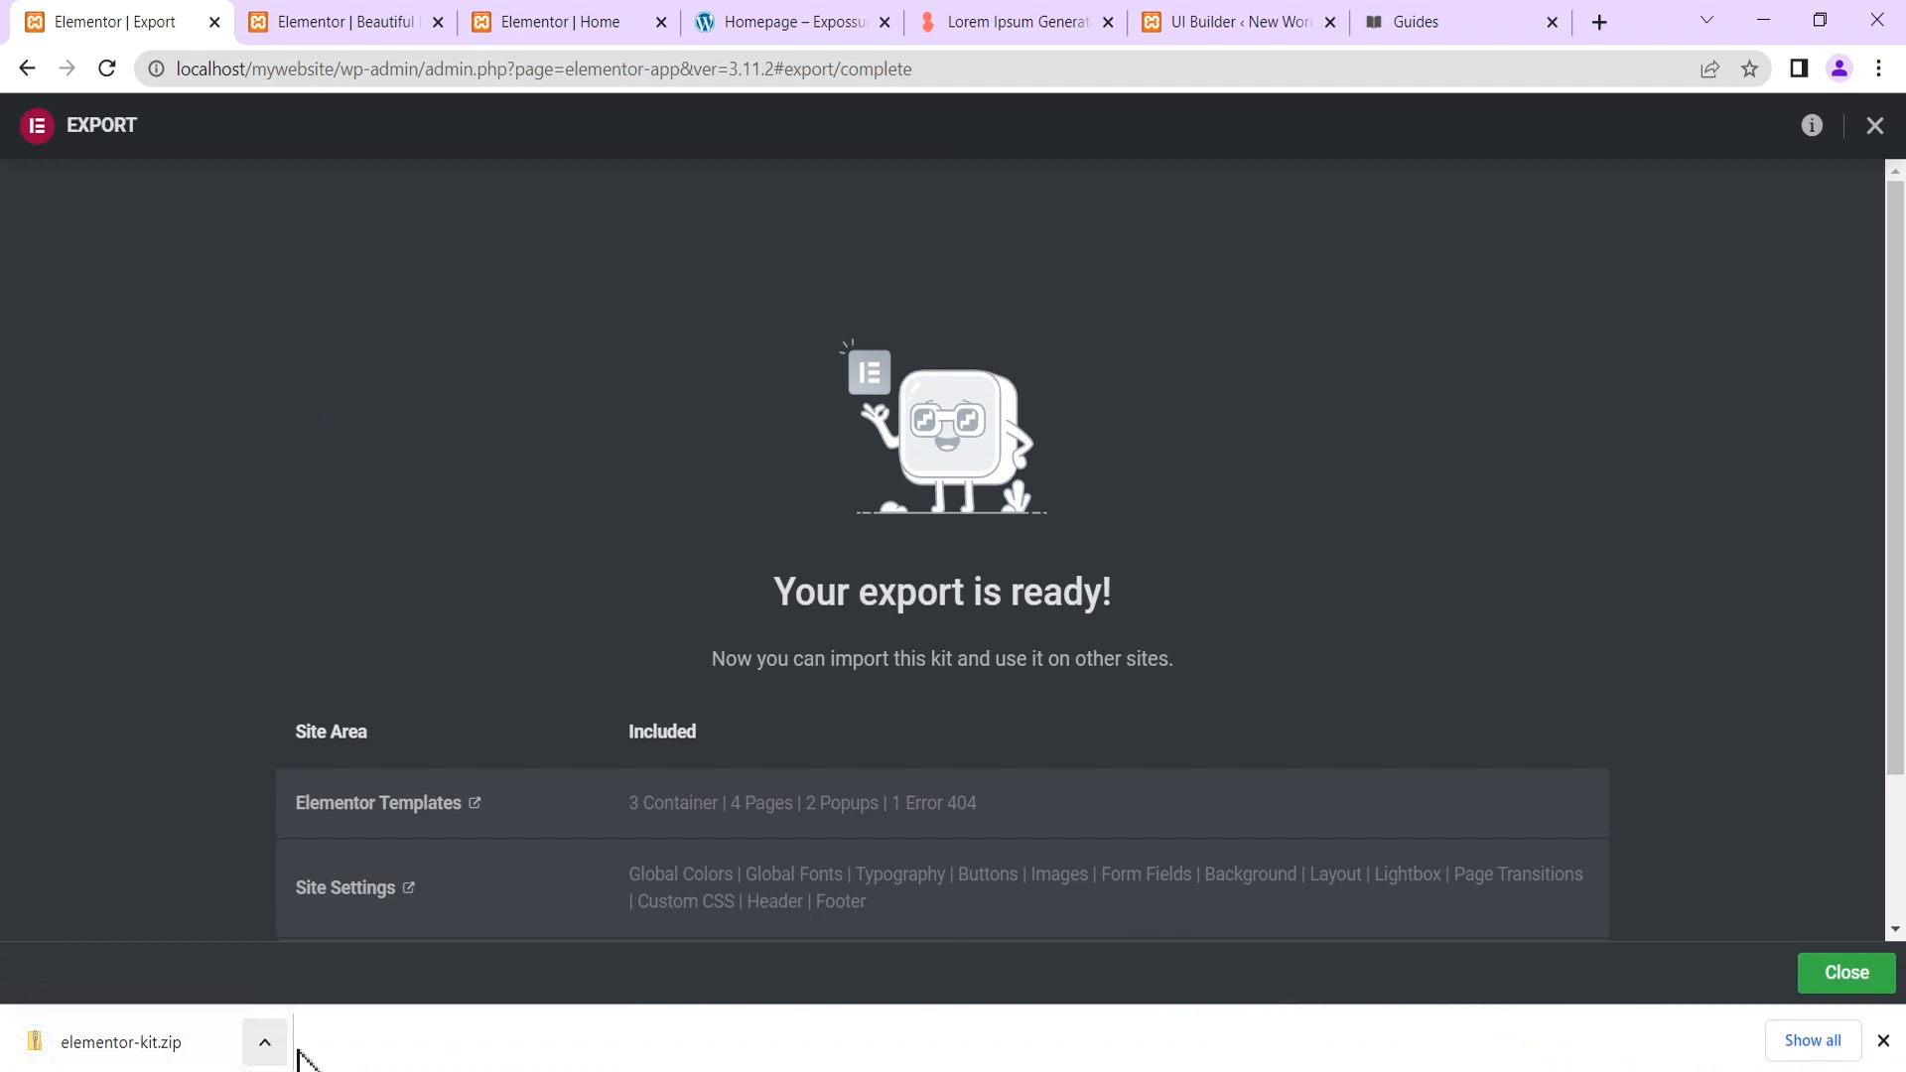
click(1862, 975)
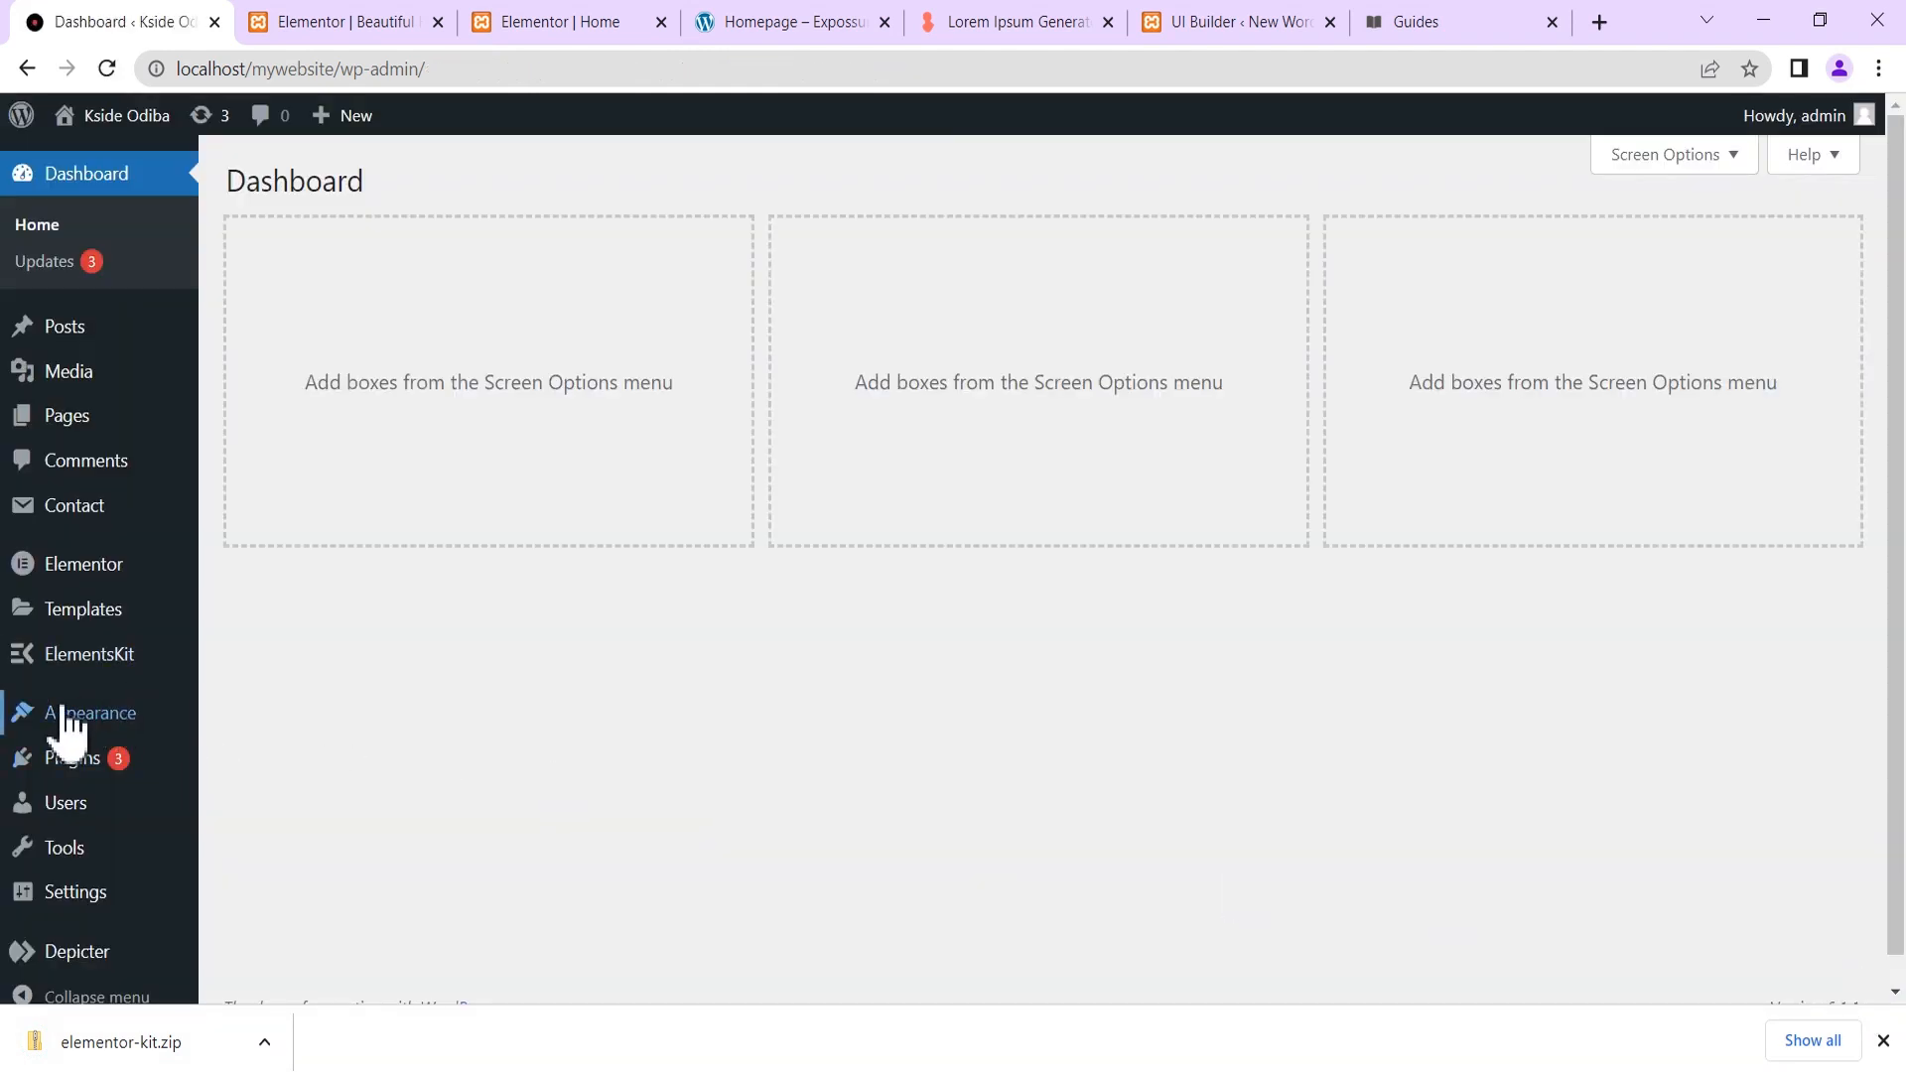
Start a template kit import from Elementor's Tools and bring up the kit file upload area.
mouse_move(60, 571)
click(236, 790)
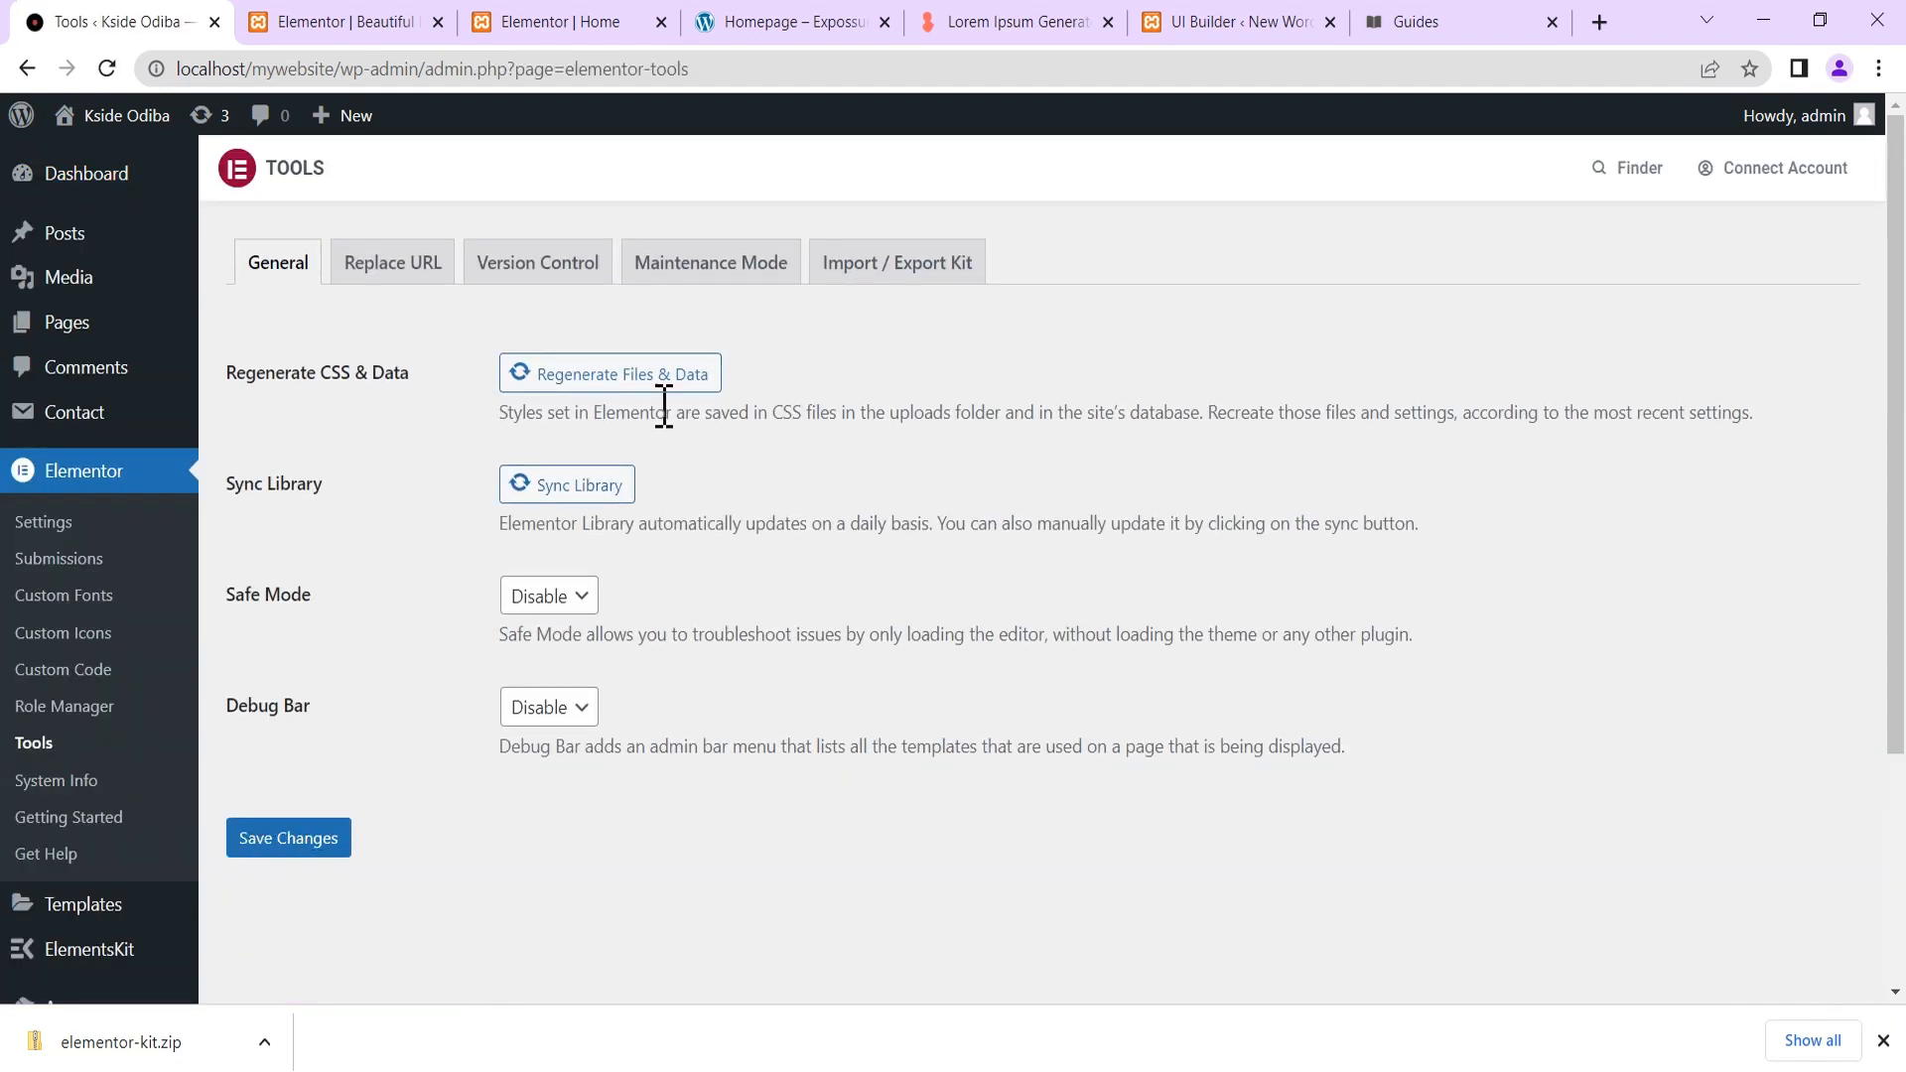
click(917, 270)
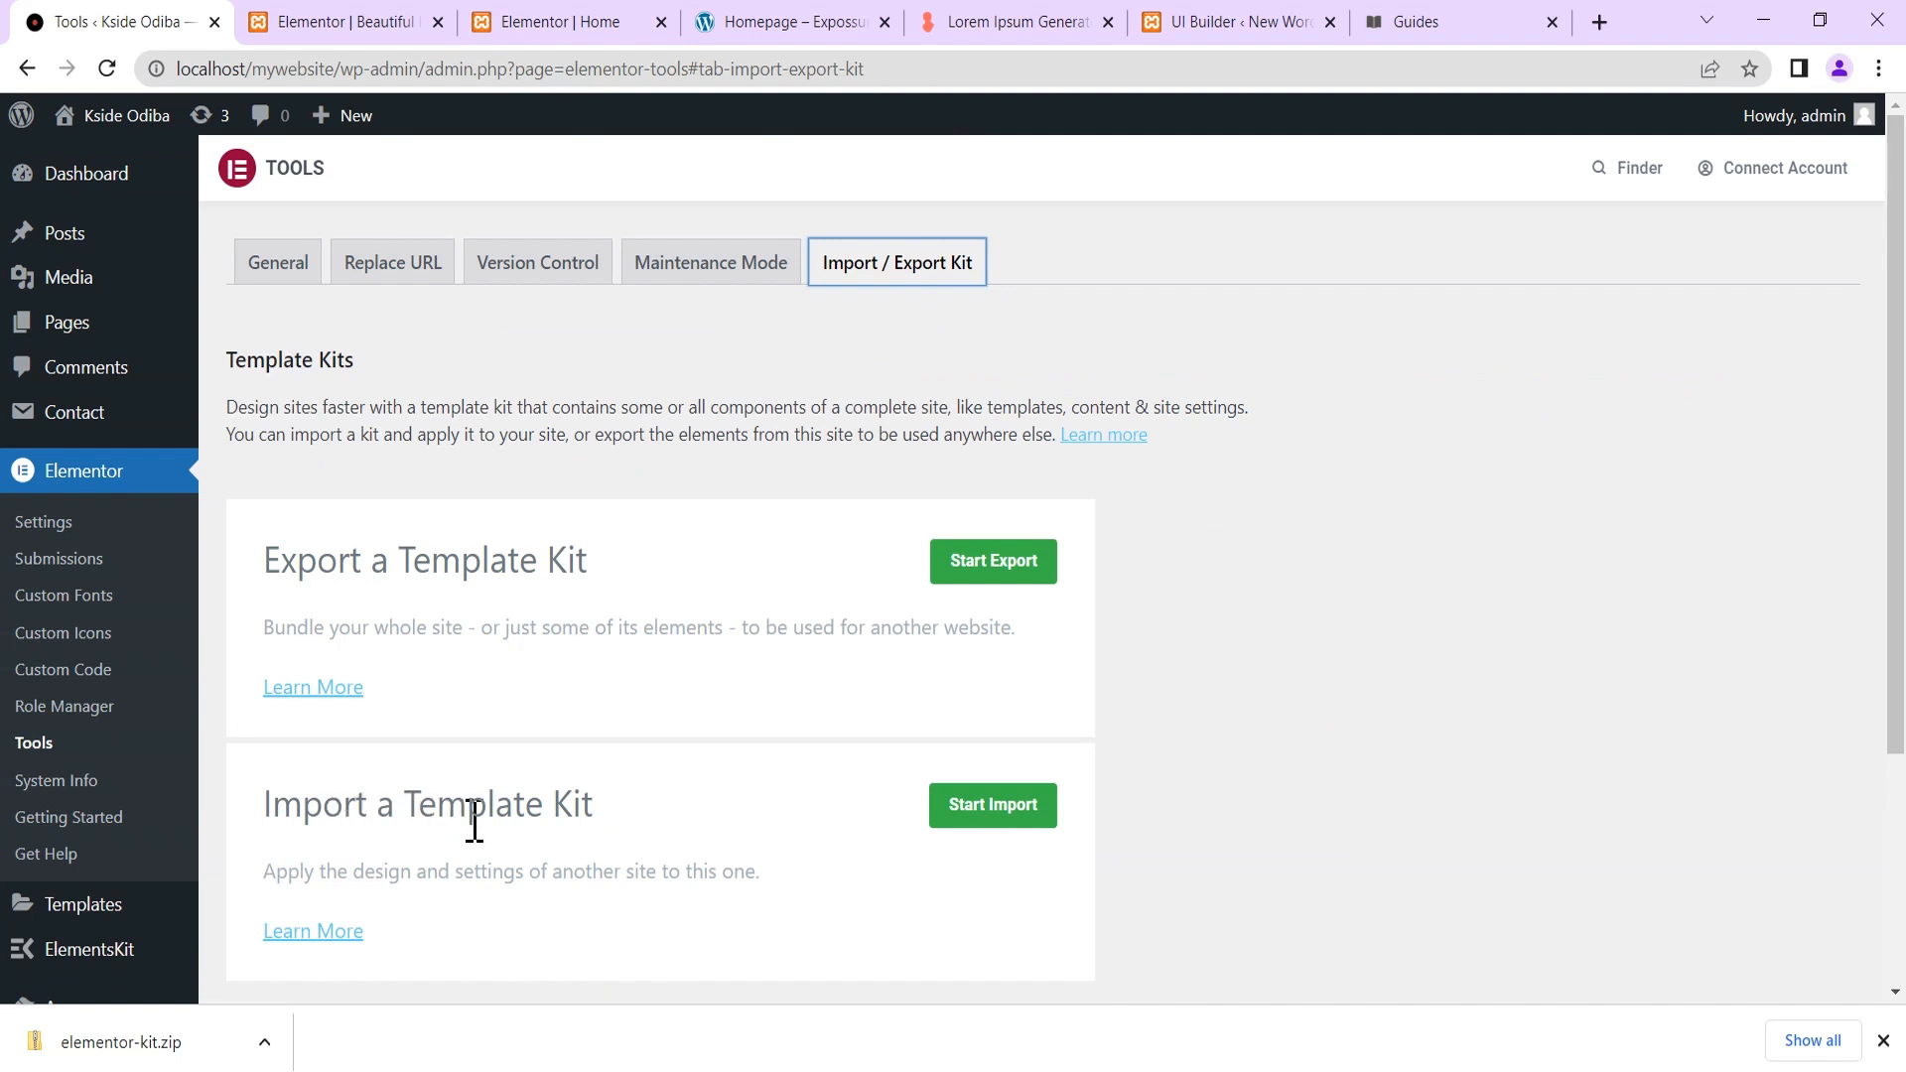
click(994, 822)
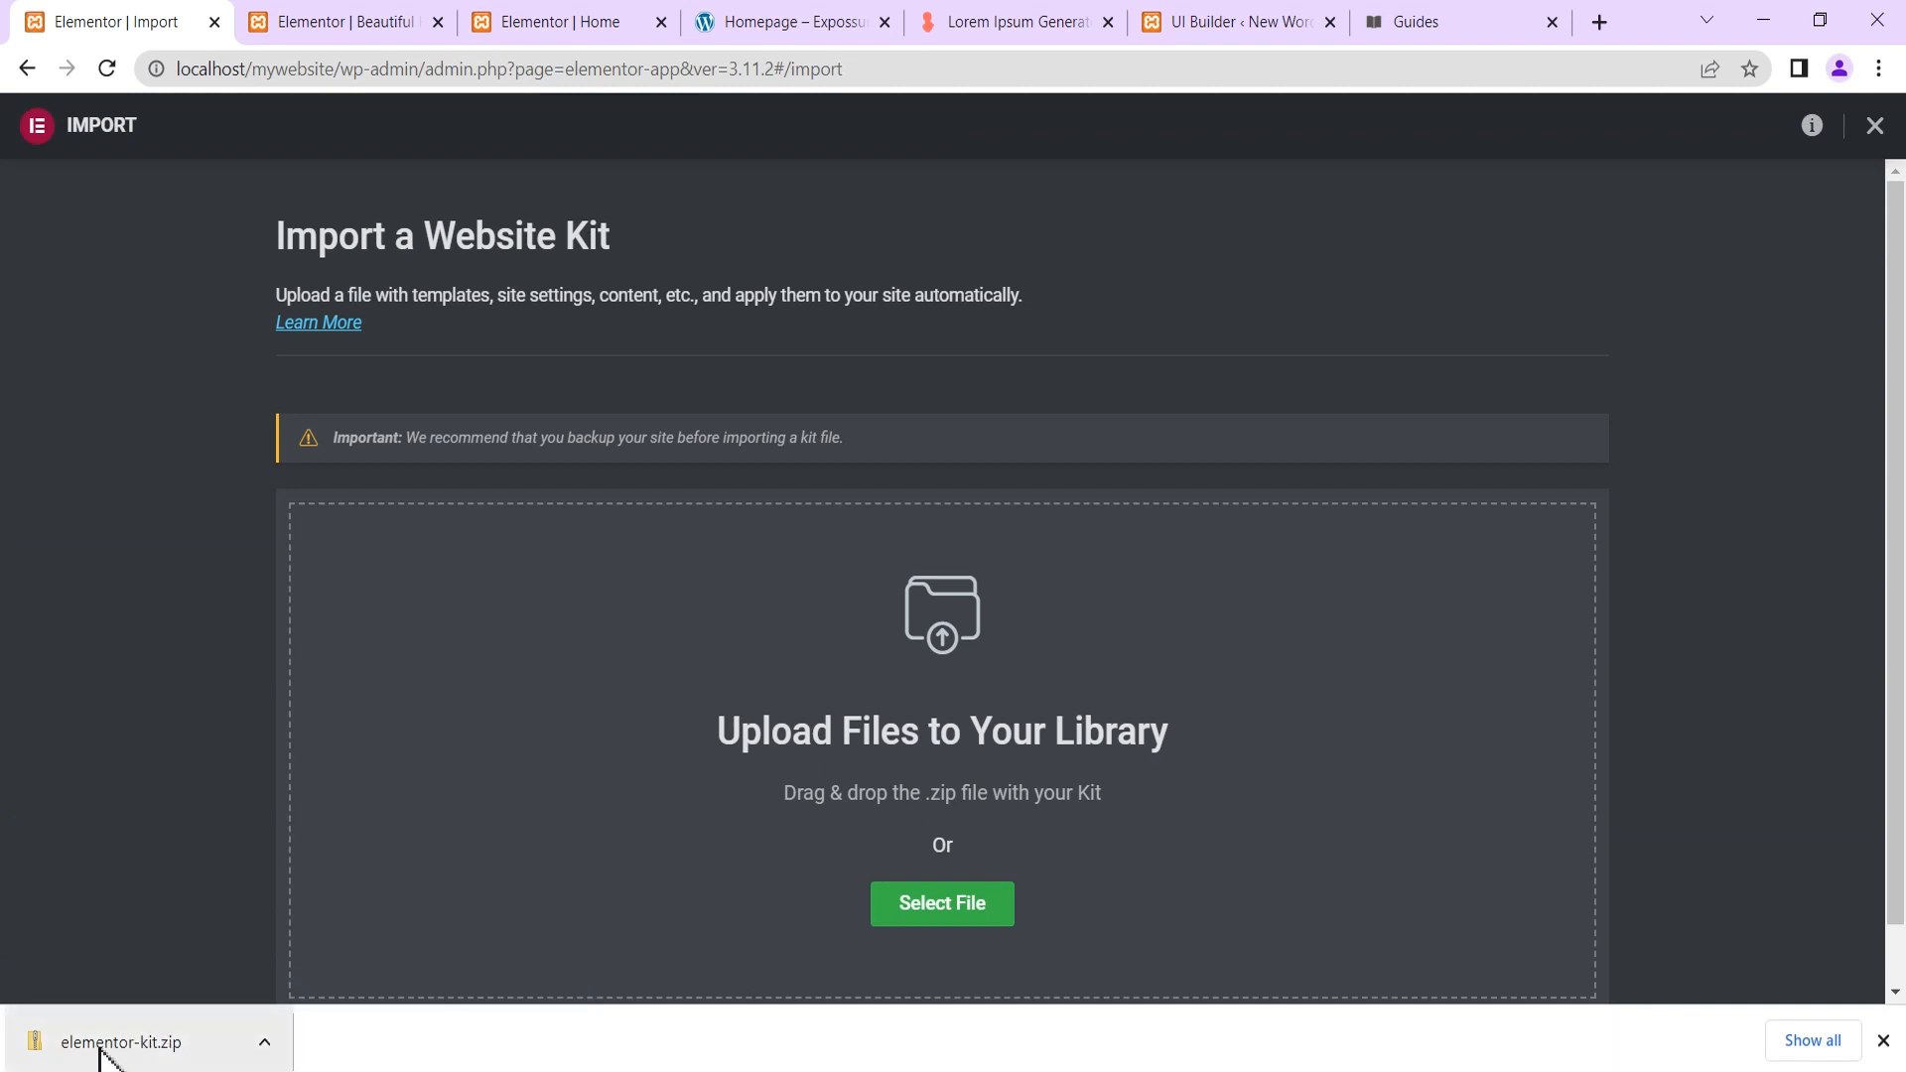
scroll(963, 814, down, 1)
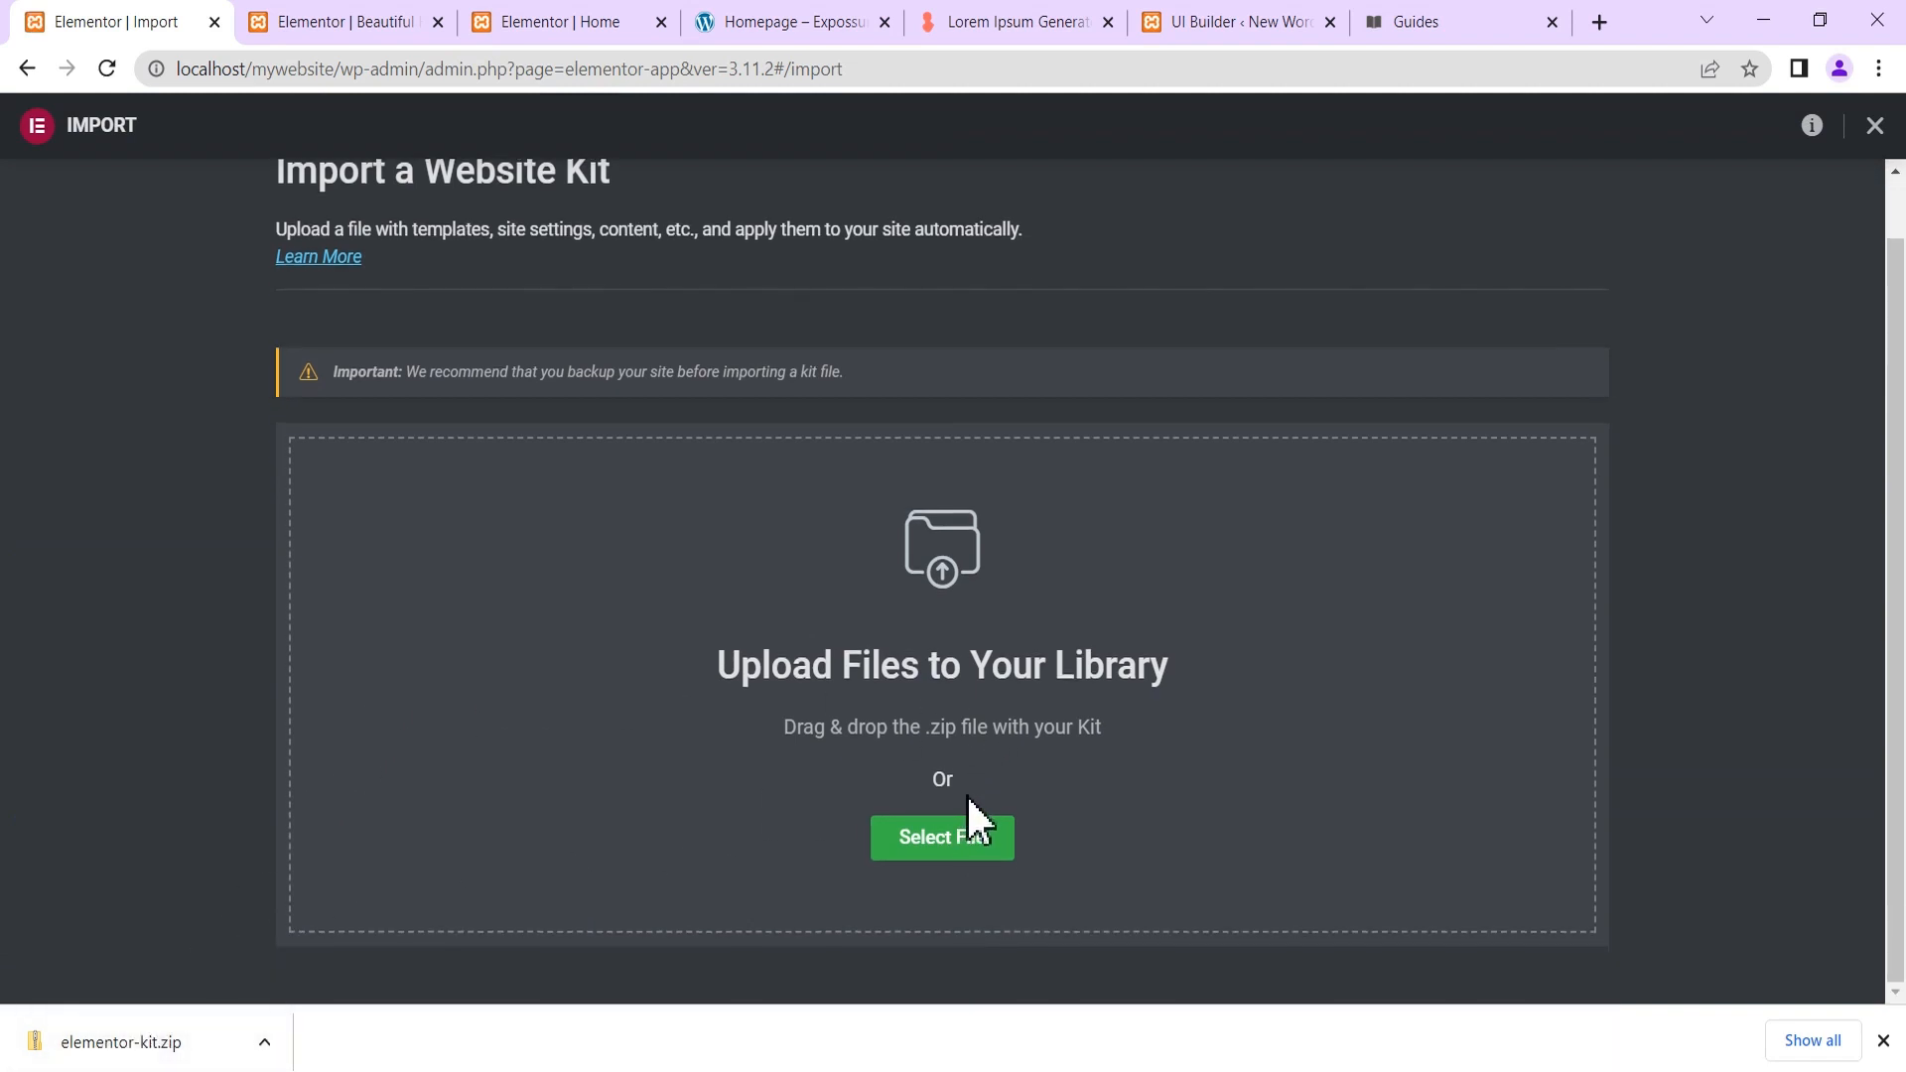